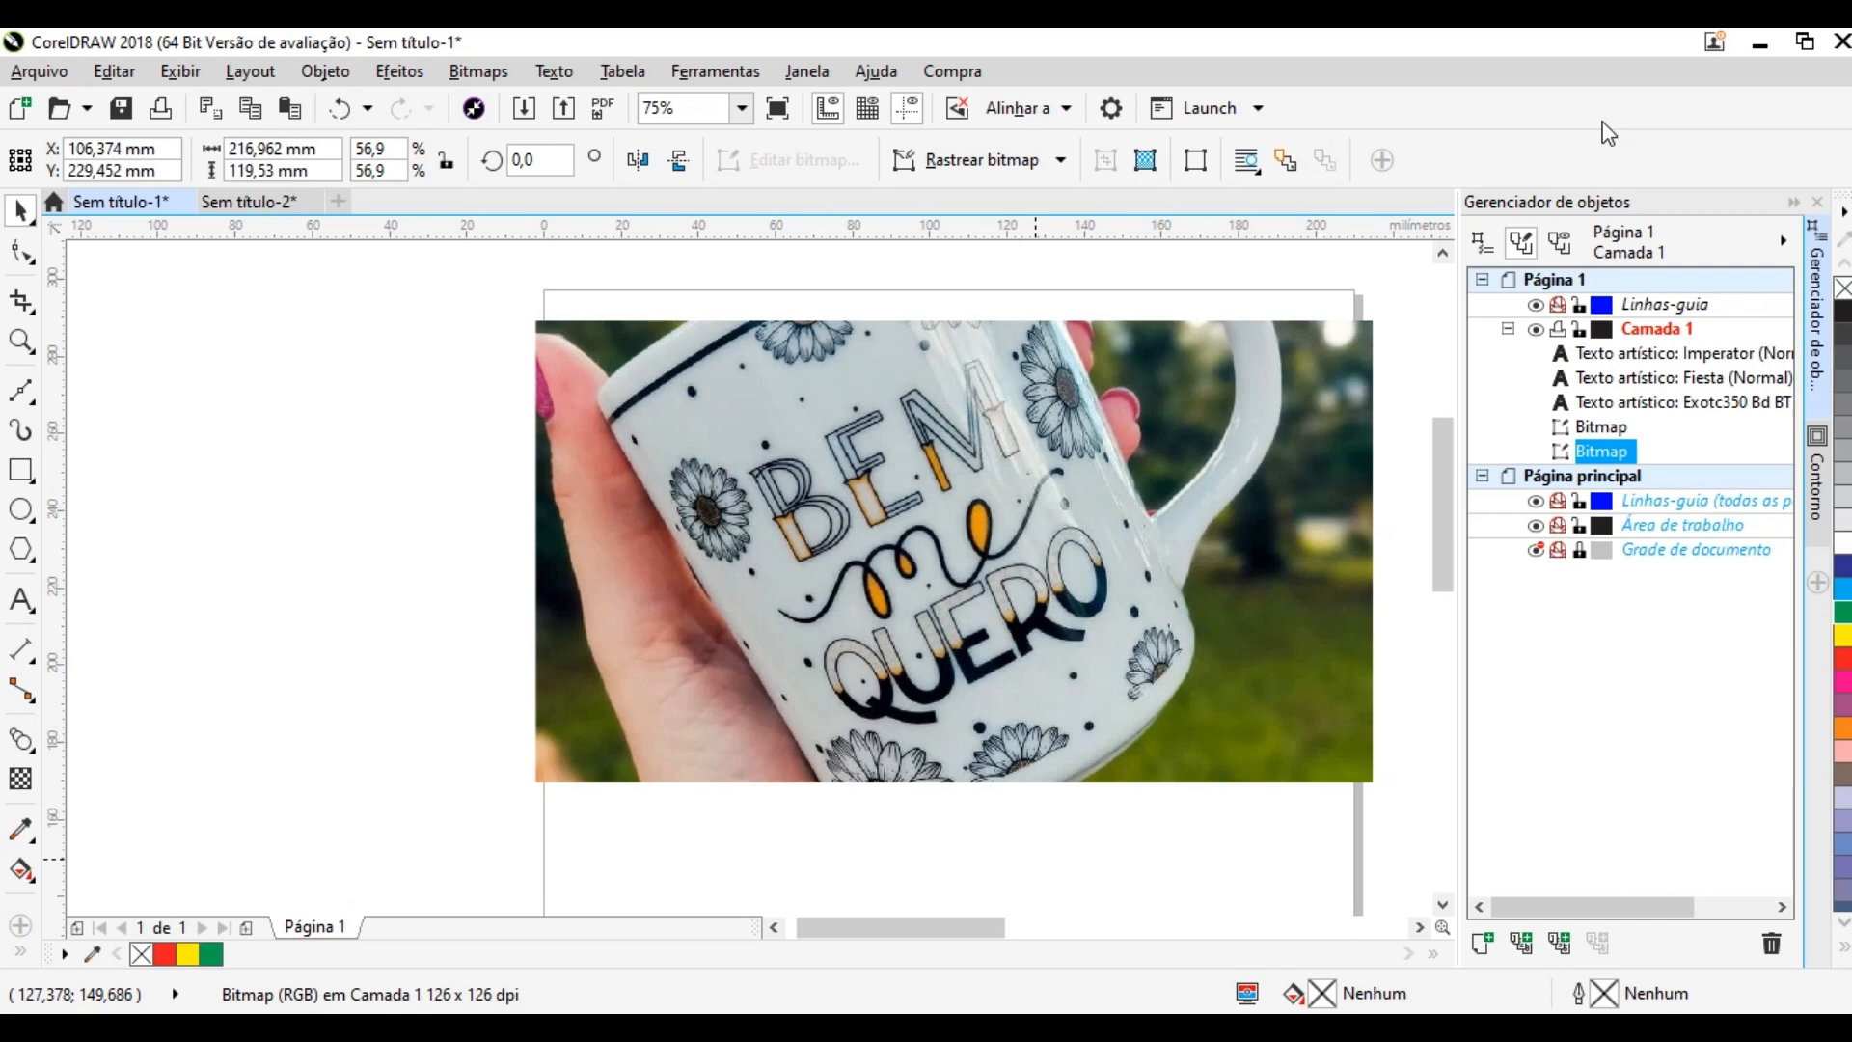
# Step: Move the illustrated mug picture onto the page, overlapping the lower part of the mug photo
pyautogui.click(1290, 442)
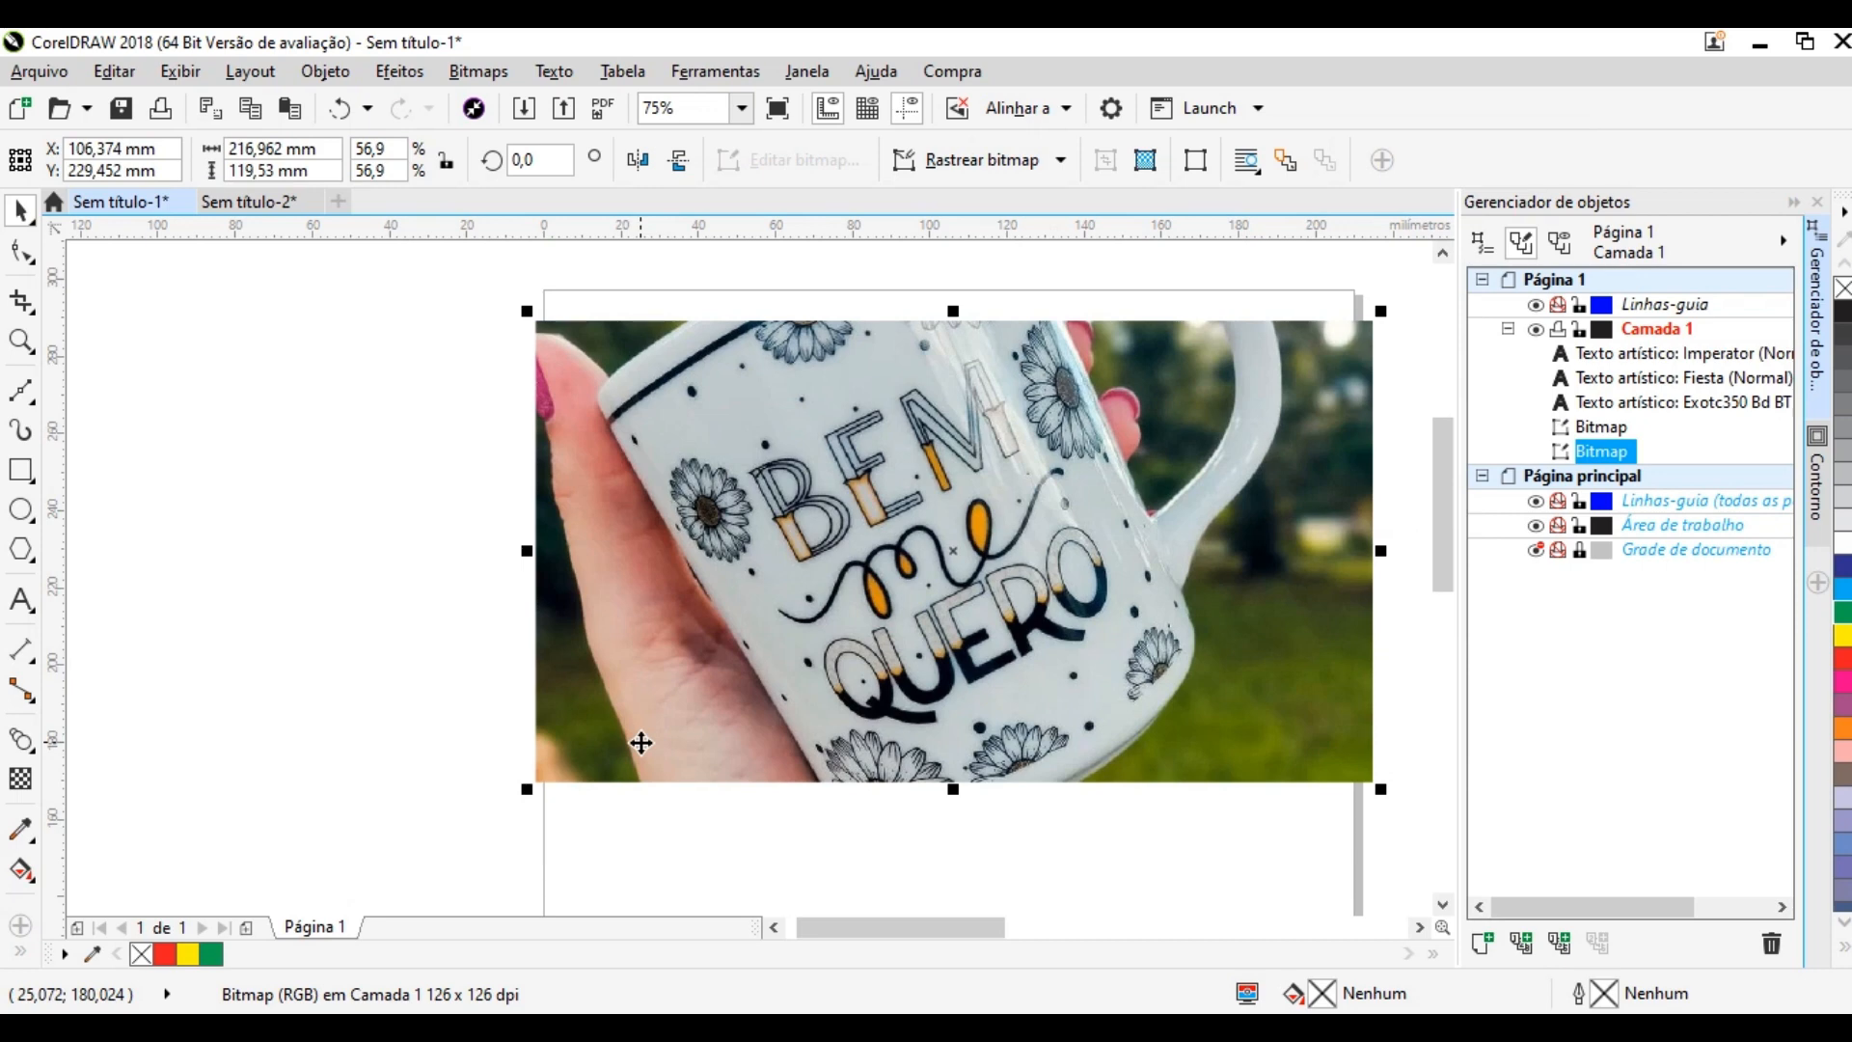
pyautogui.scroll(-2, 575, 632)
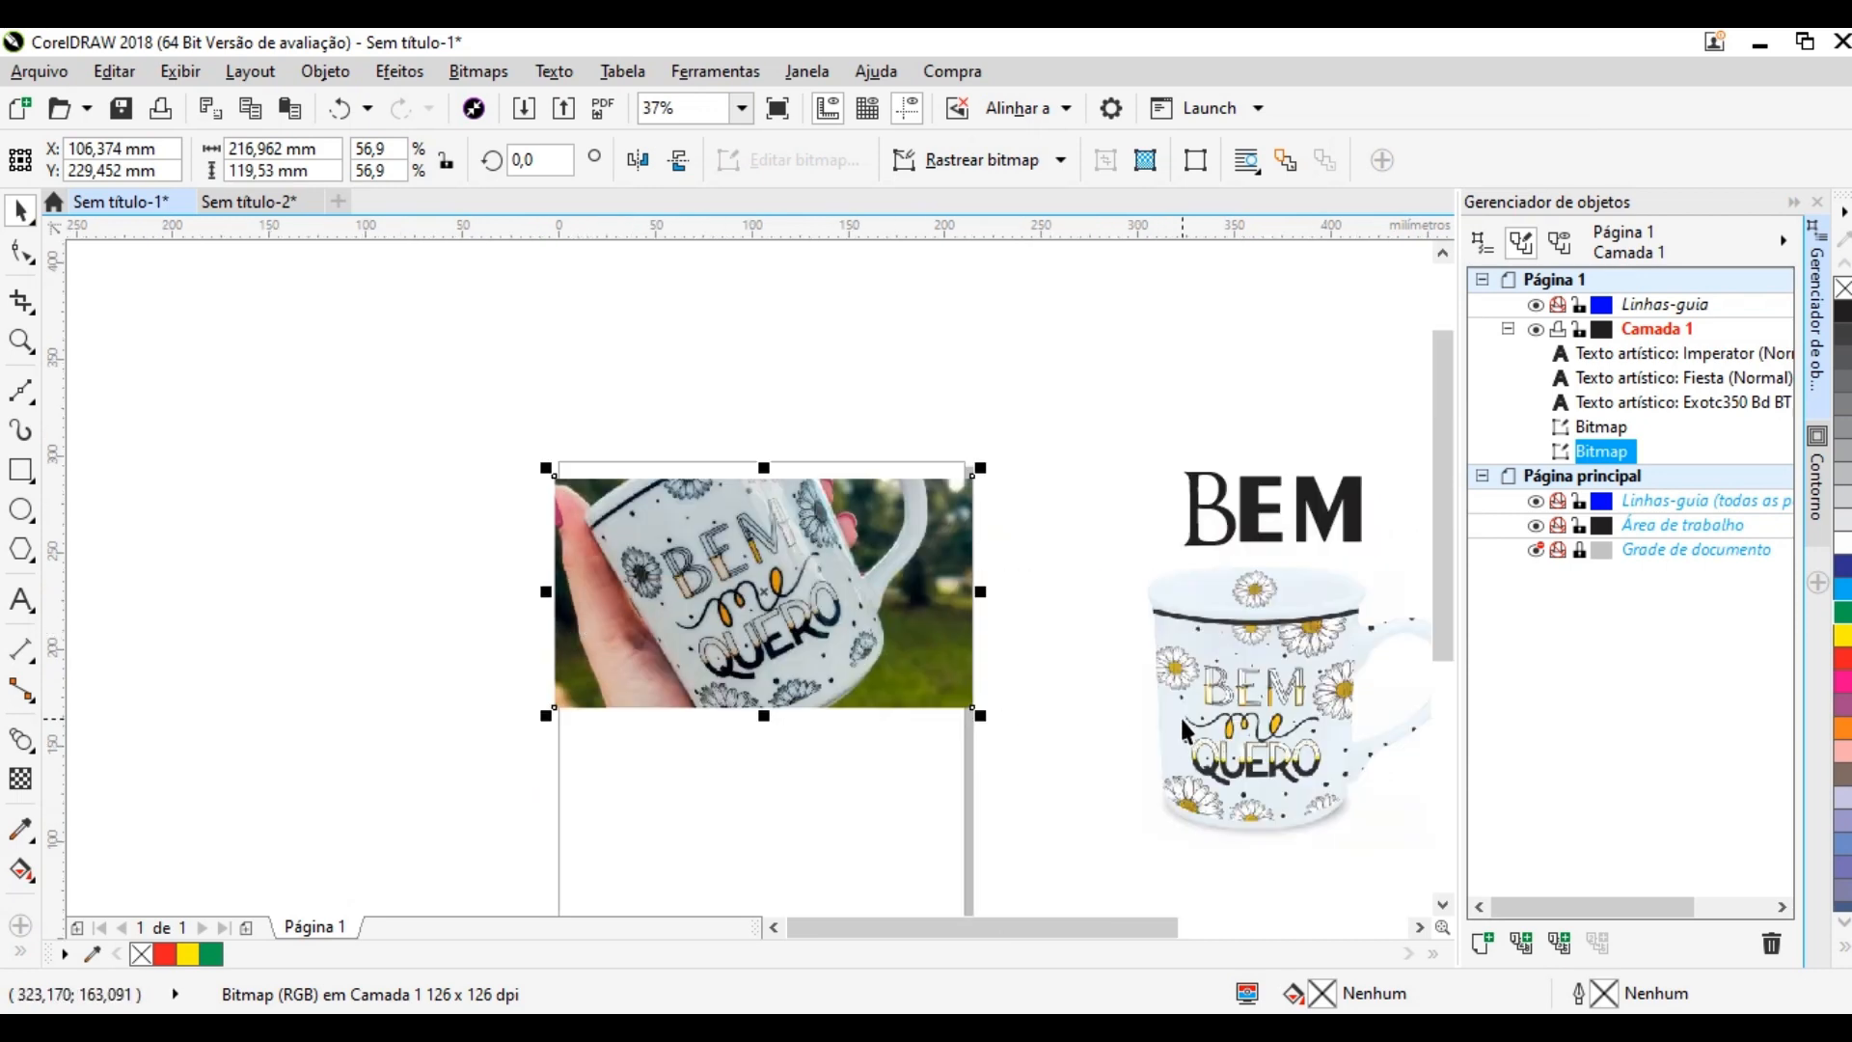
pyautogui.moveTo(1179, 714); pyautogui.dragTo(617, 781)
pyautogui.scroll(4, 706, 857)
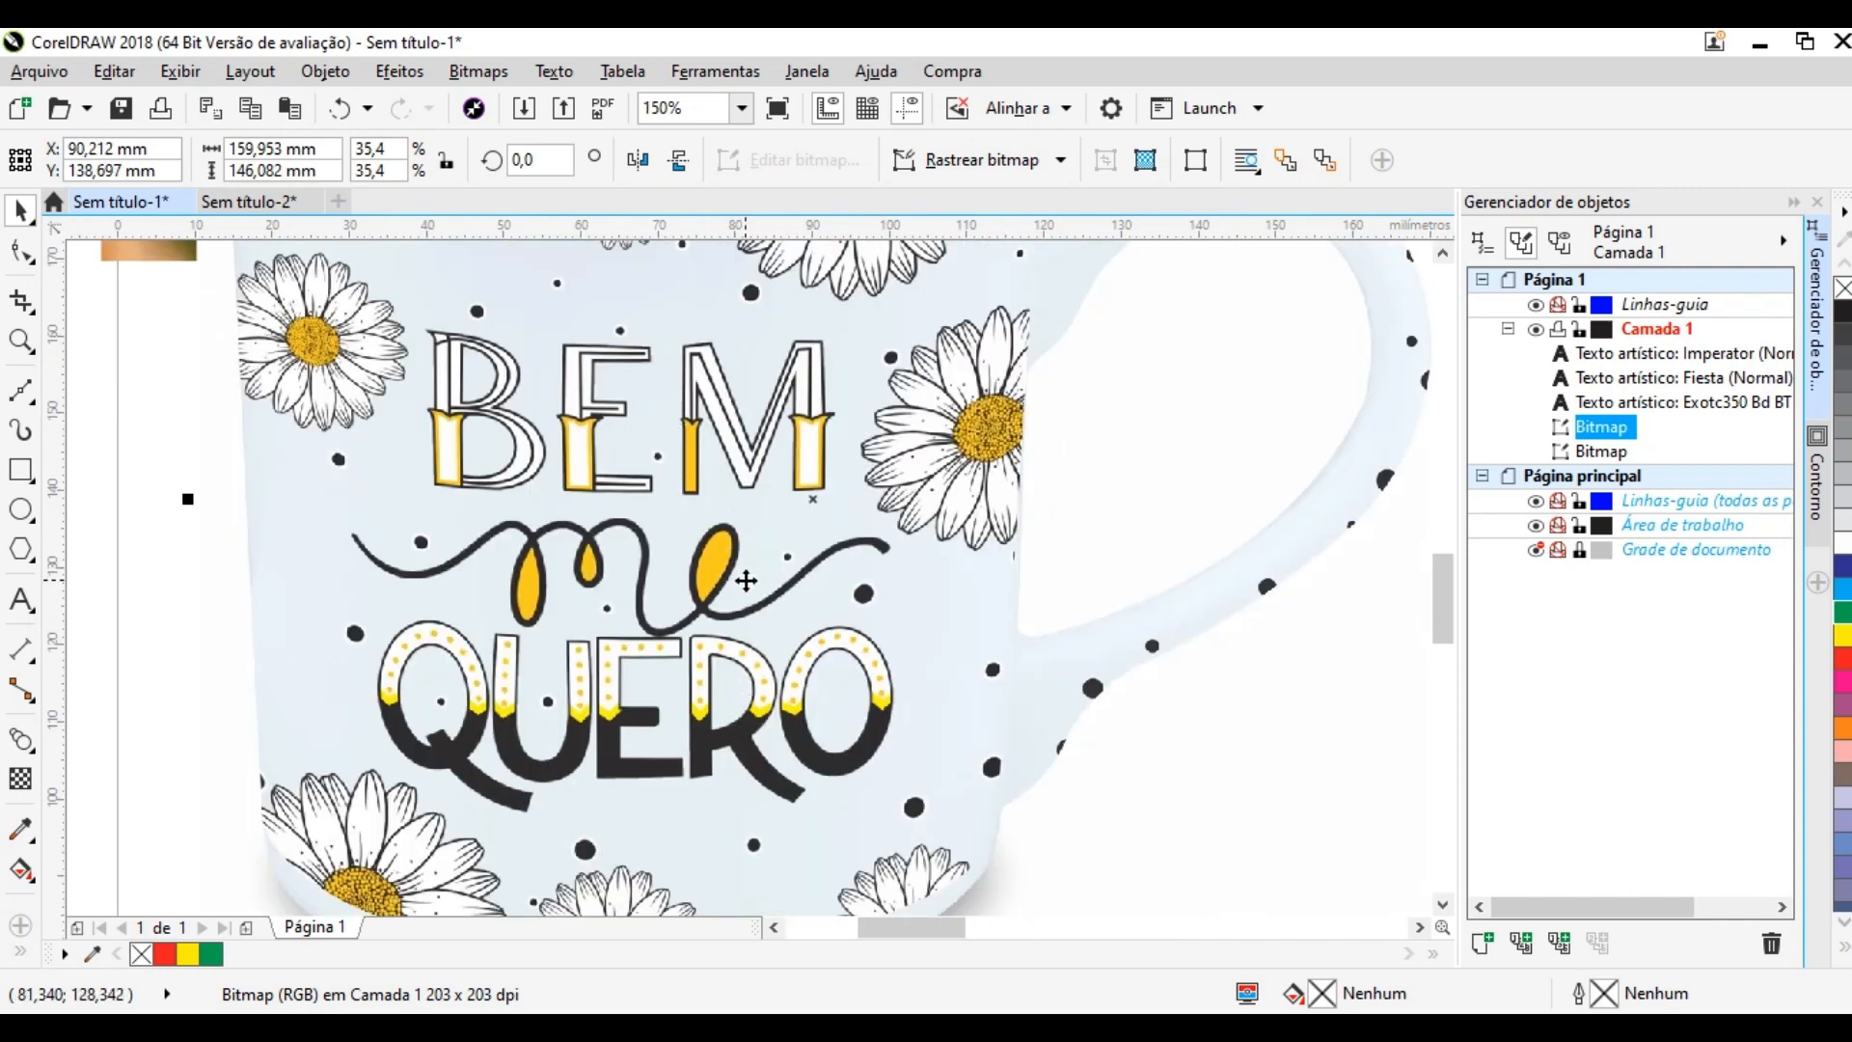
pyautogui.scroll(2, 492, 781)
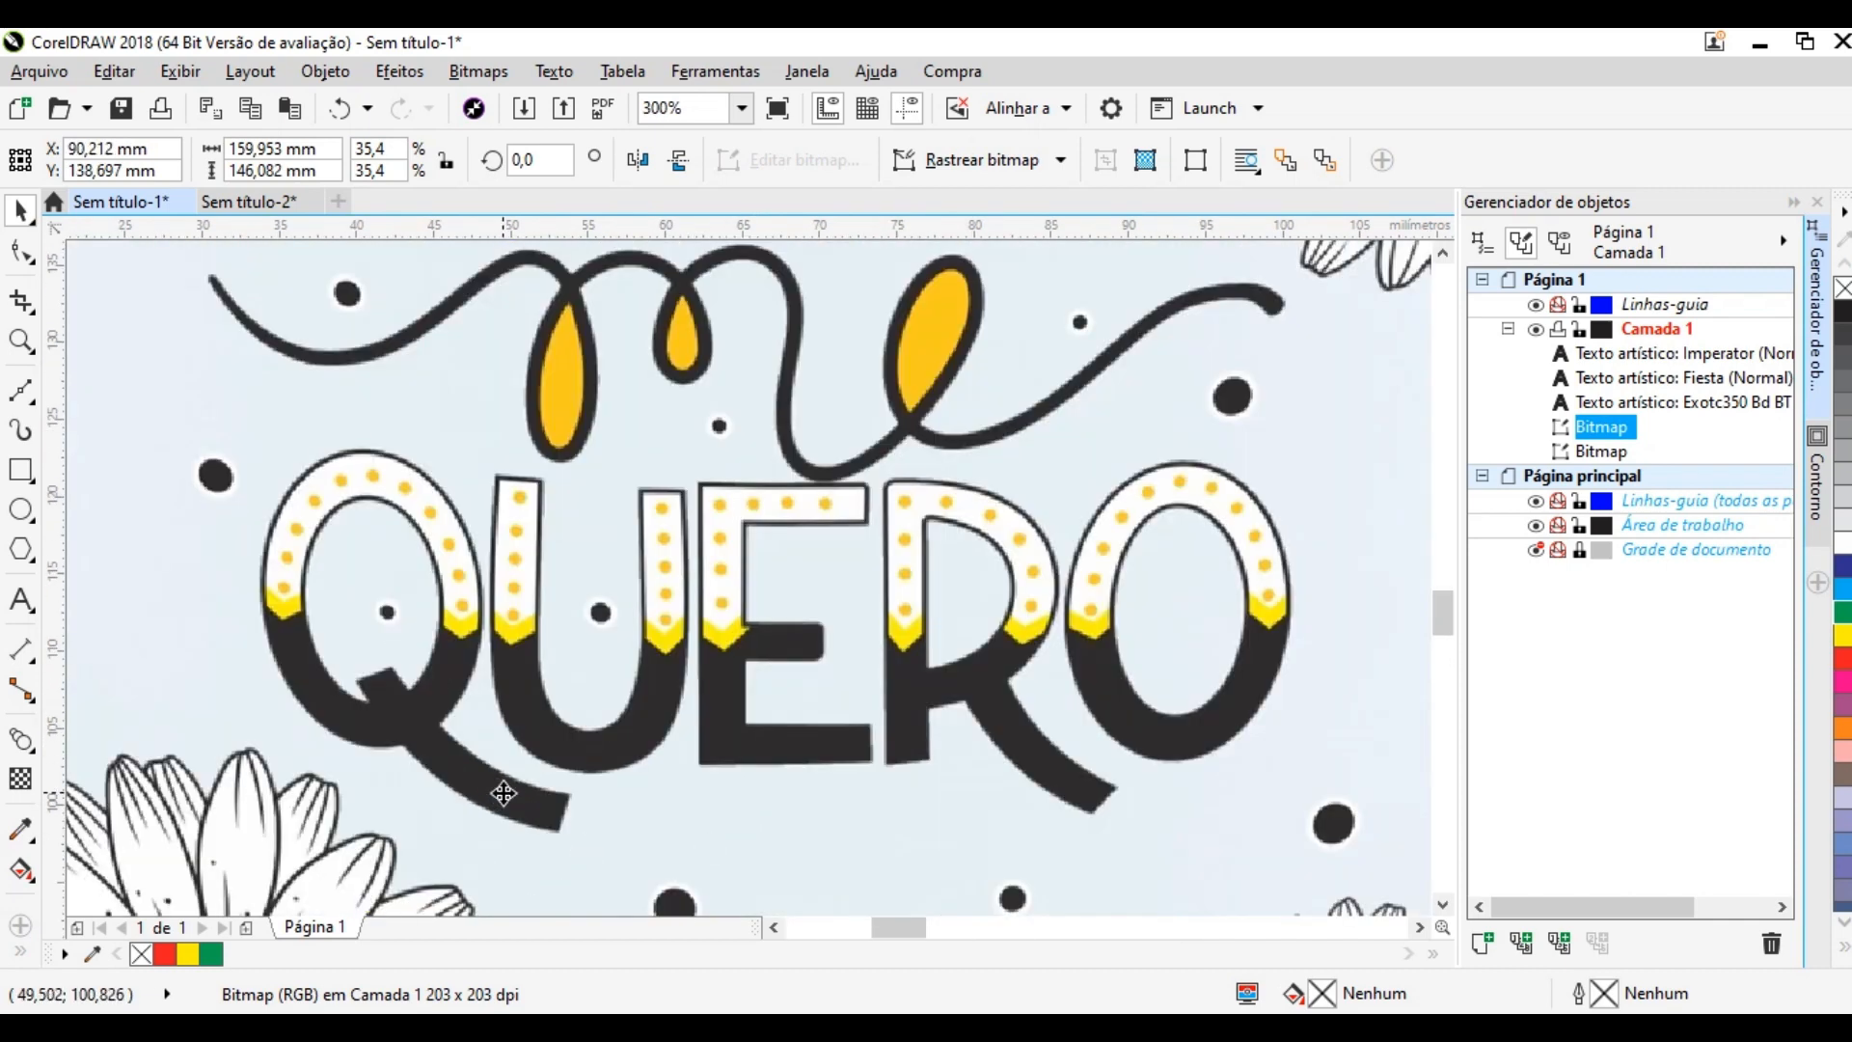
pyautogui.scroll(-2, 504, 792)
pyautogui.scroll(-2, 726, 718)
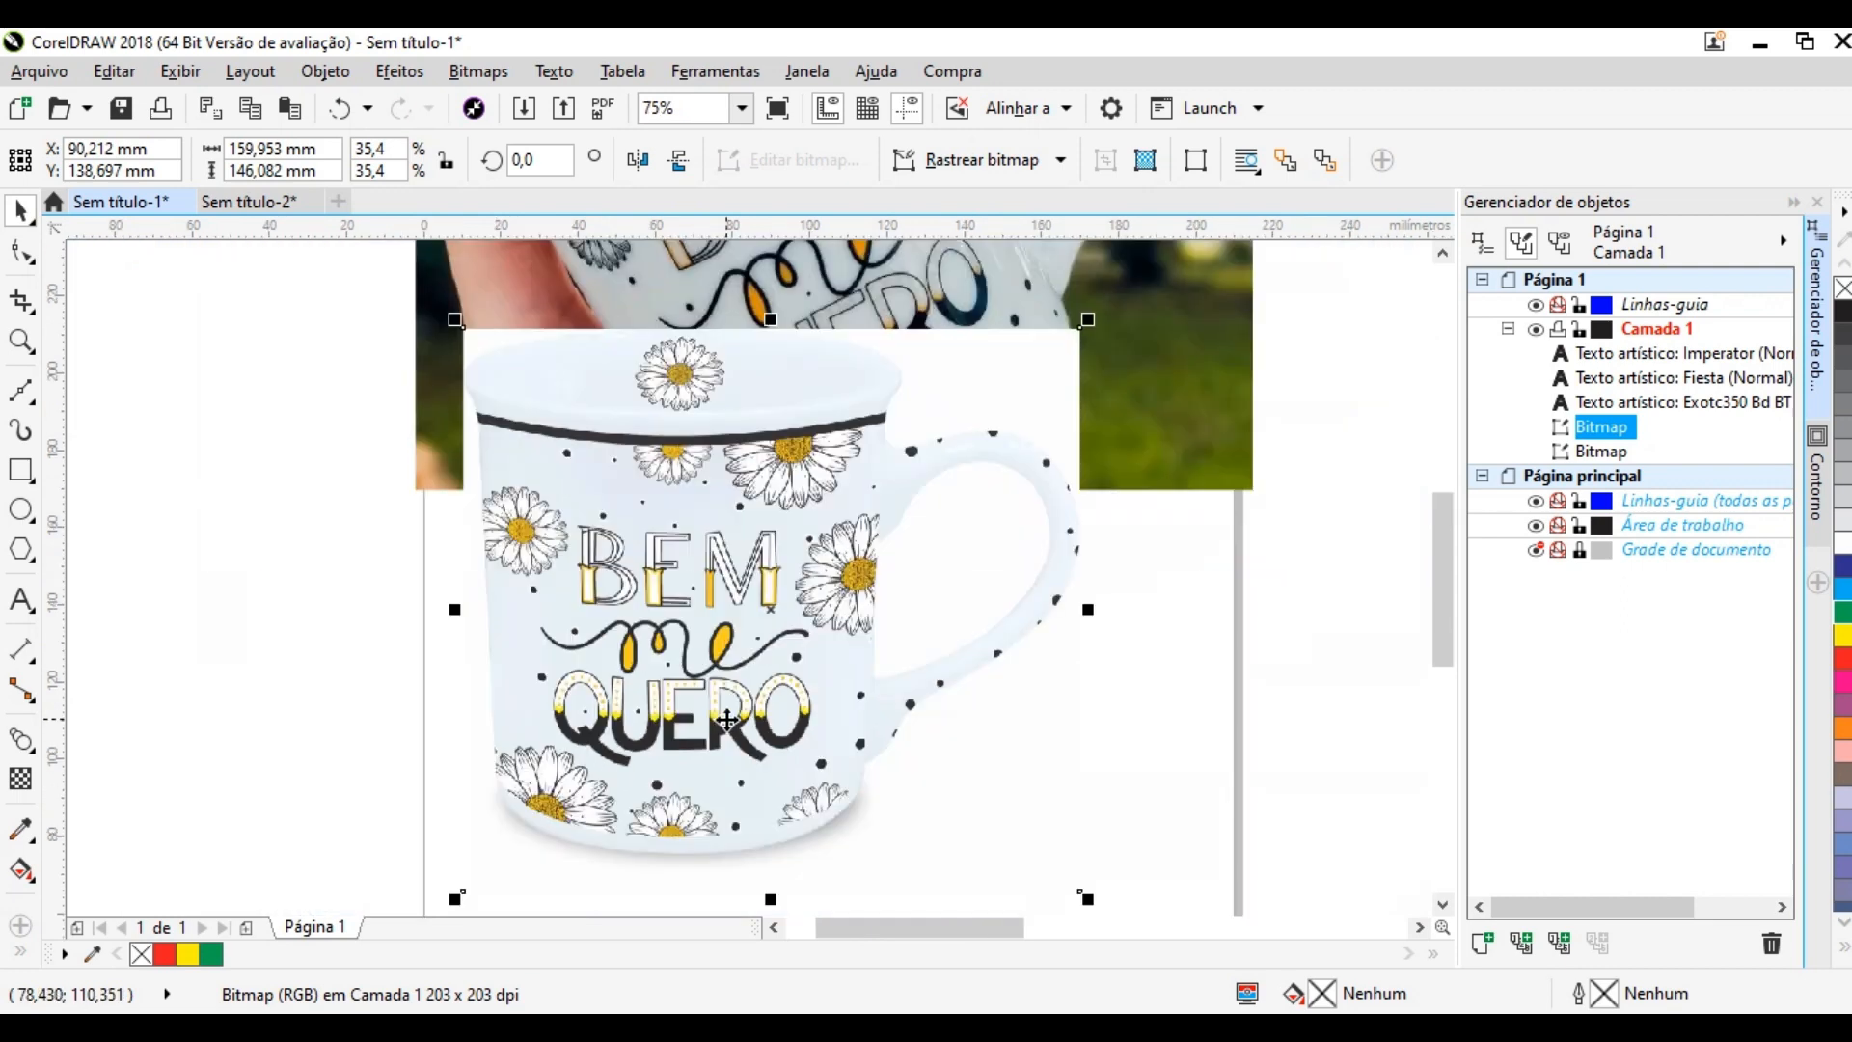
# Step: Reposition the illustrated mug lower on the page and shift the mug photo up so the two pictures sit one above the other
pyautogui.moveTo(685, 501); pyautogui.dragTo(747, 634)
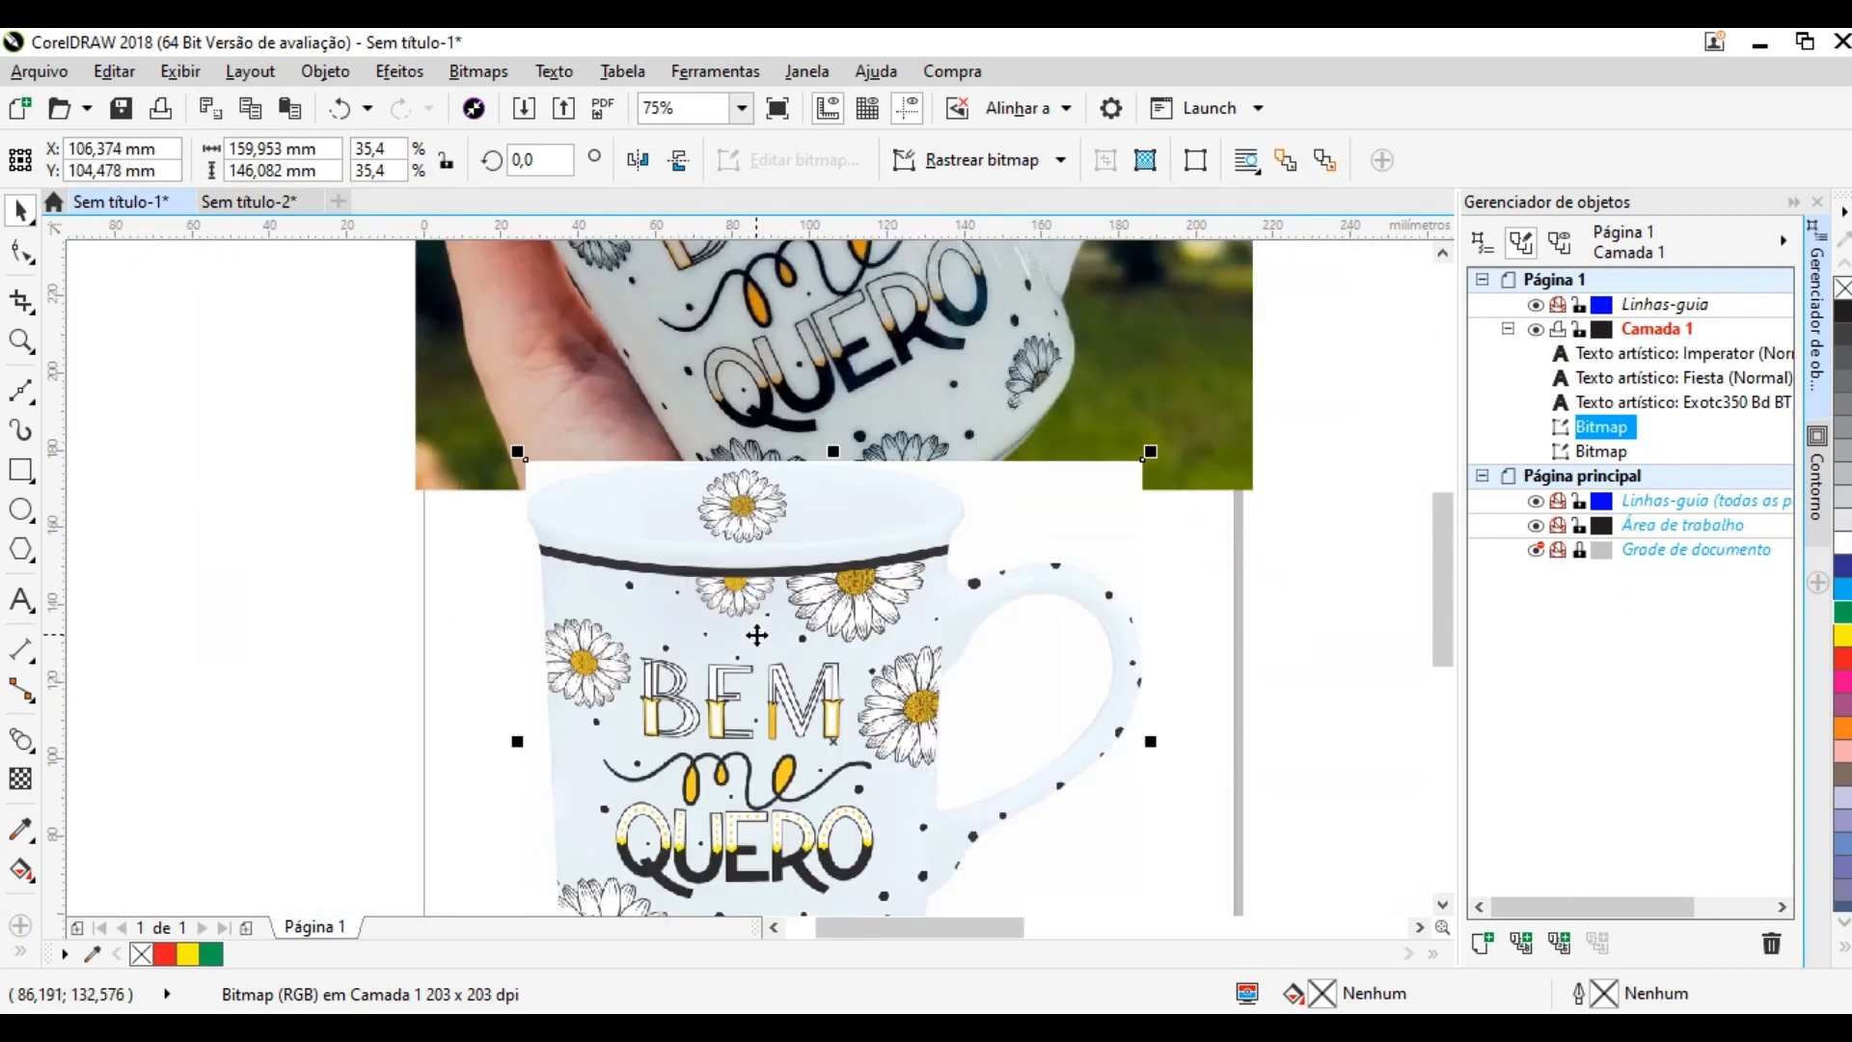
pyautogui.scroll(-2, 782, 547)
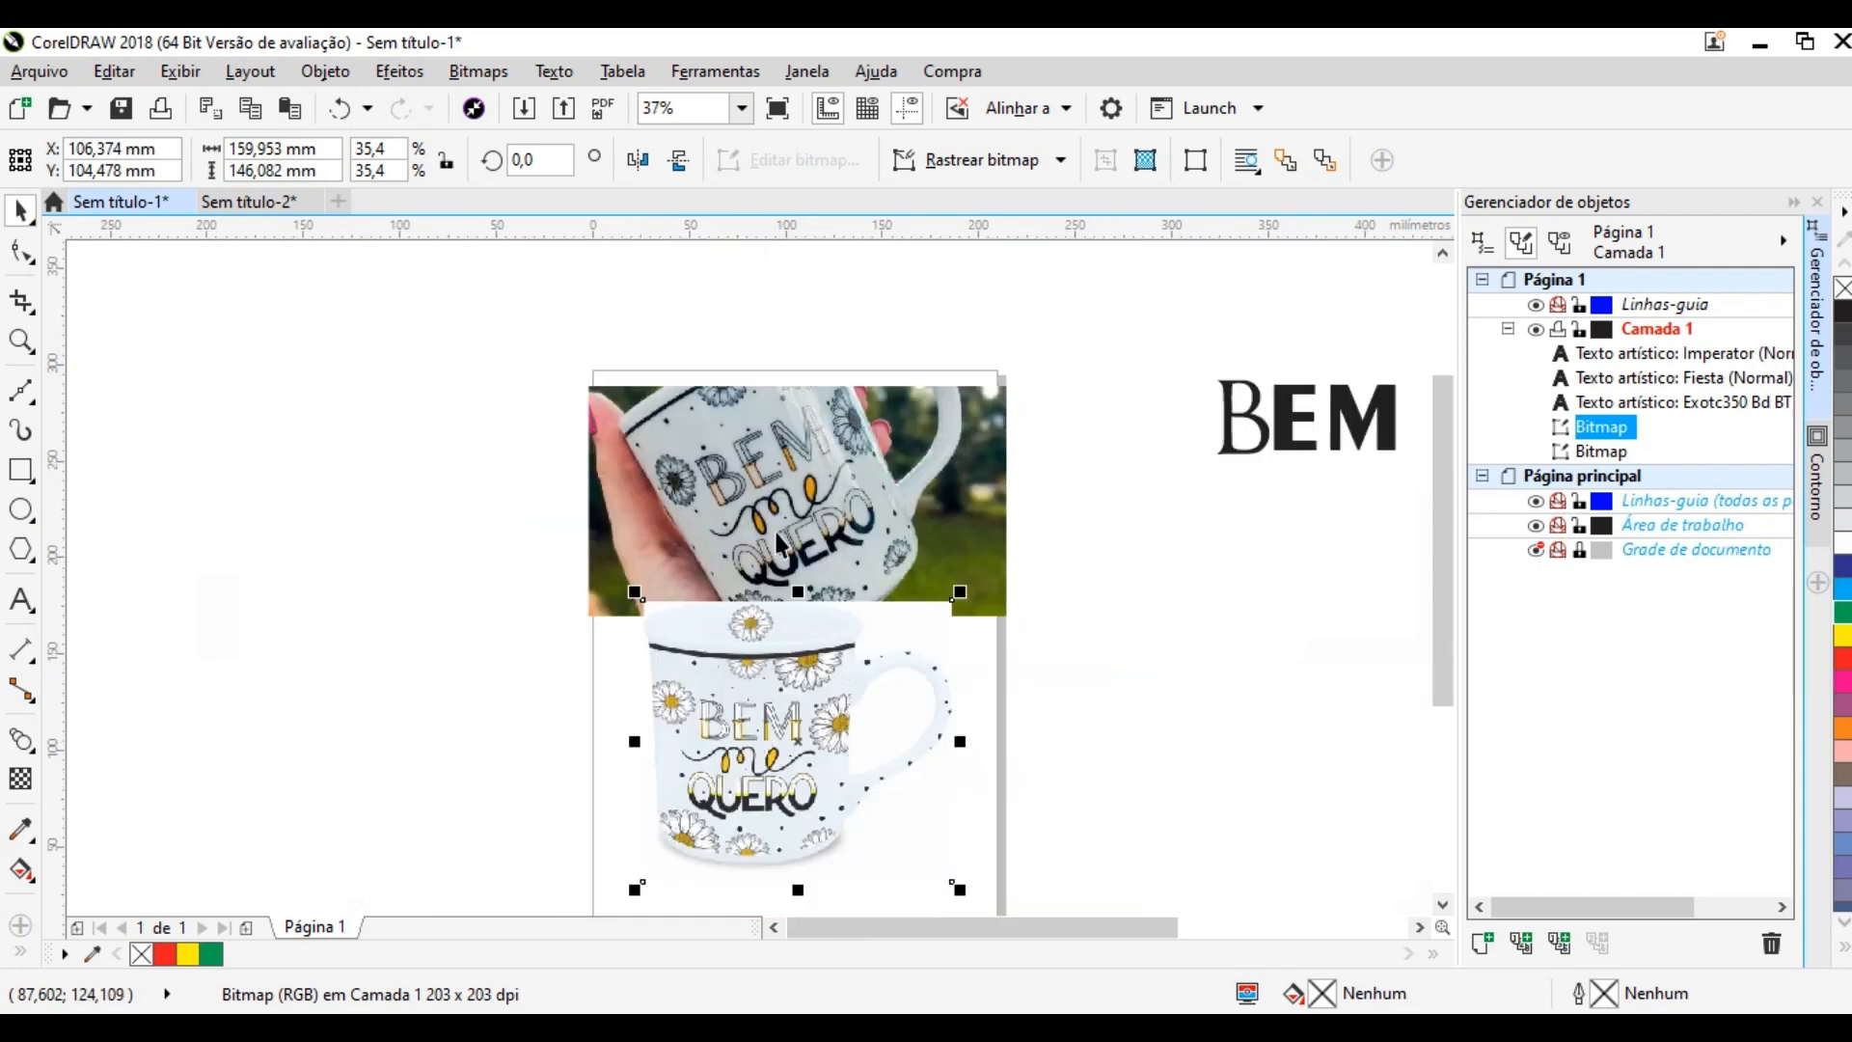
pyautogui.scroll(2, 795, 504)
pyautogui.click(796, 486)
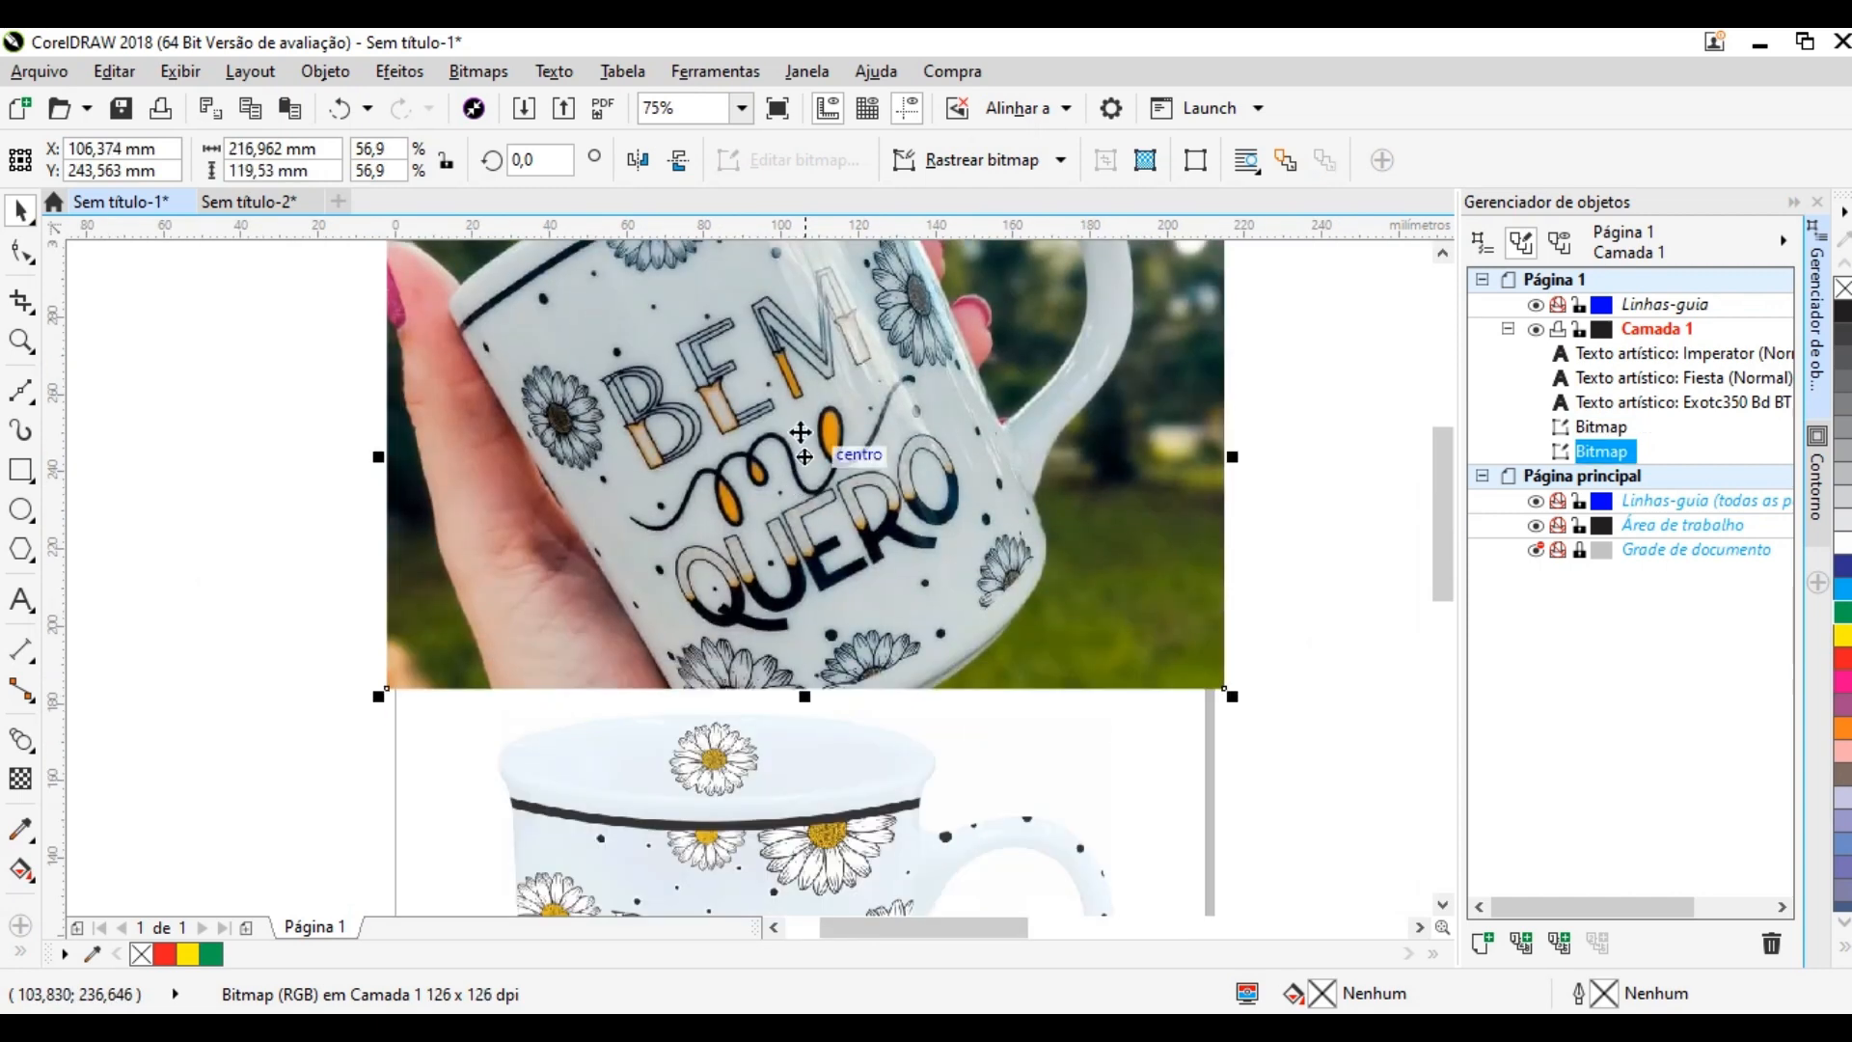
# Step: Rotate the mug photo clockwise to an angle of about 332° to level its lettering
pyautogui.scroll(-2, 849, 483)
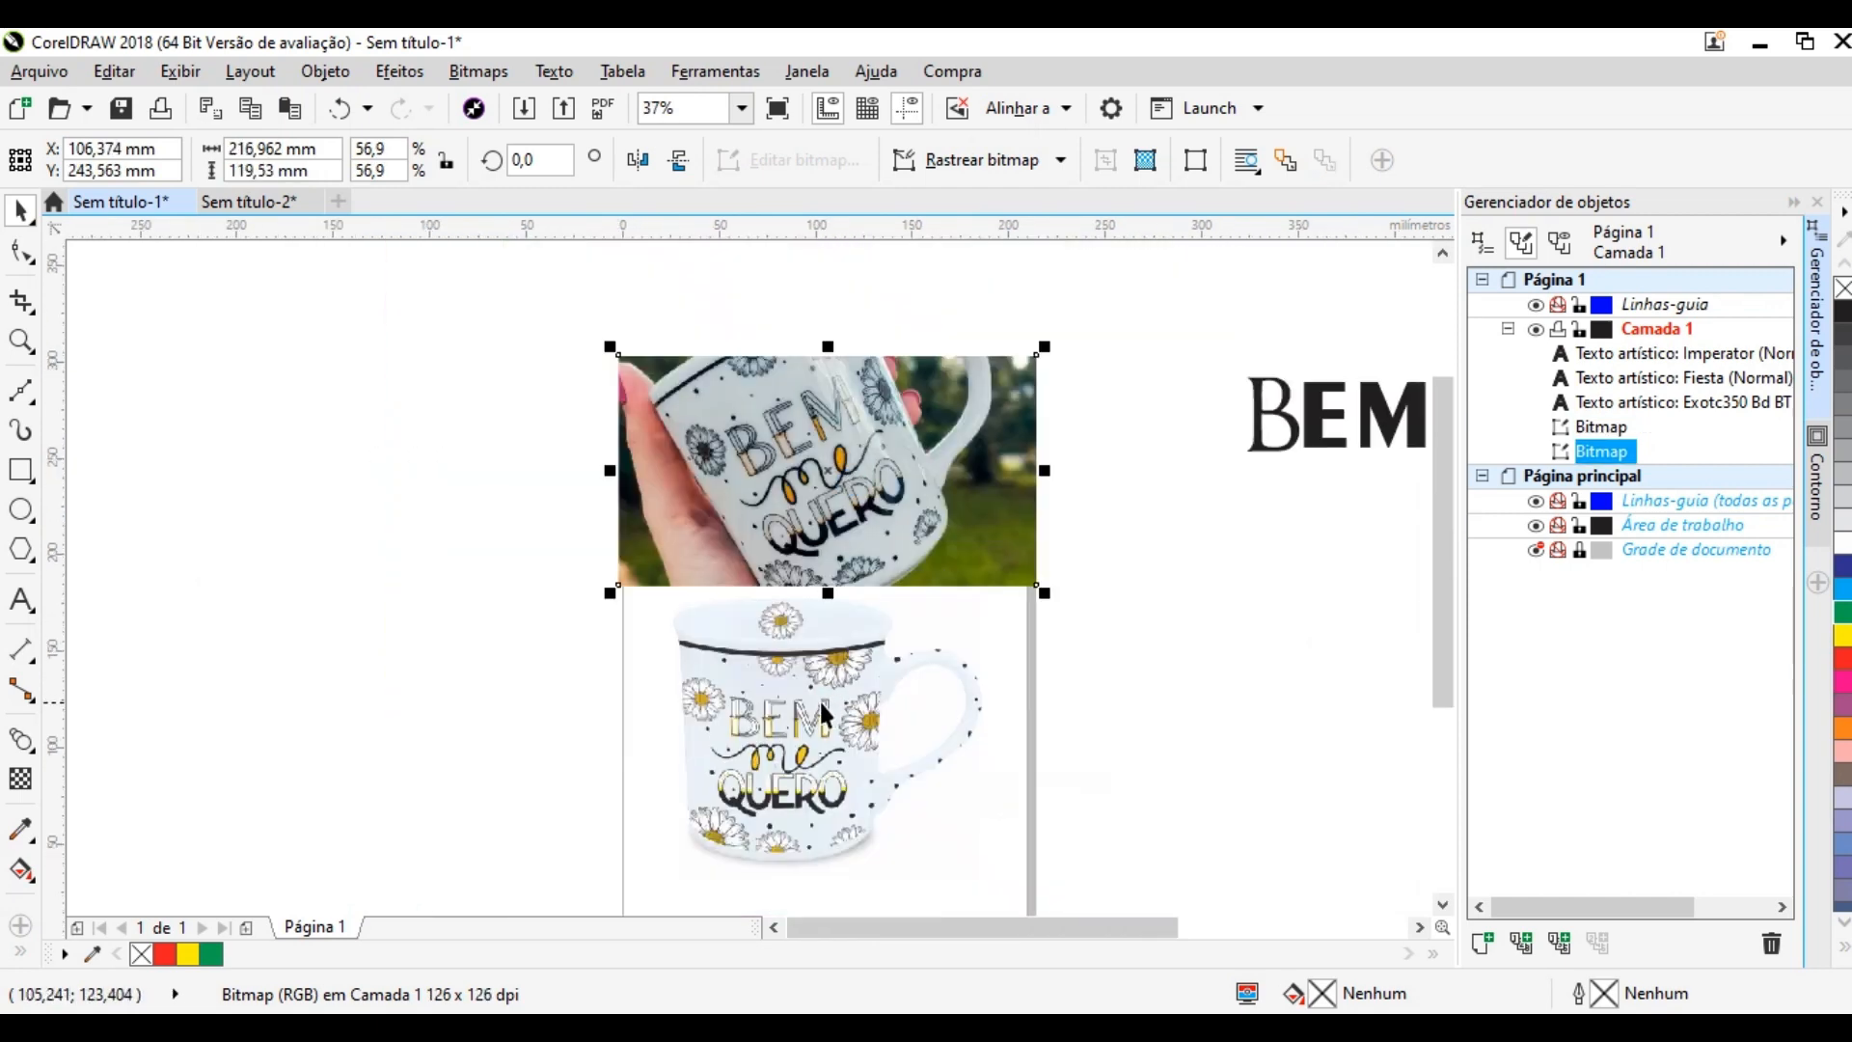
pyautogui.click(819, 698)
pyautogui.click(833, 478)
pyautogui.scroll(2, 833, 452)
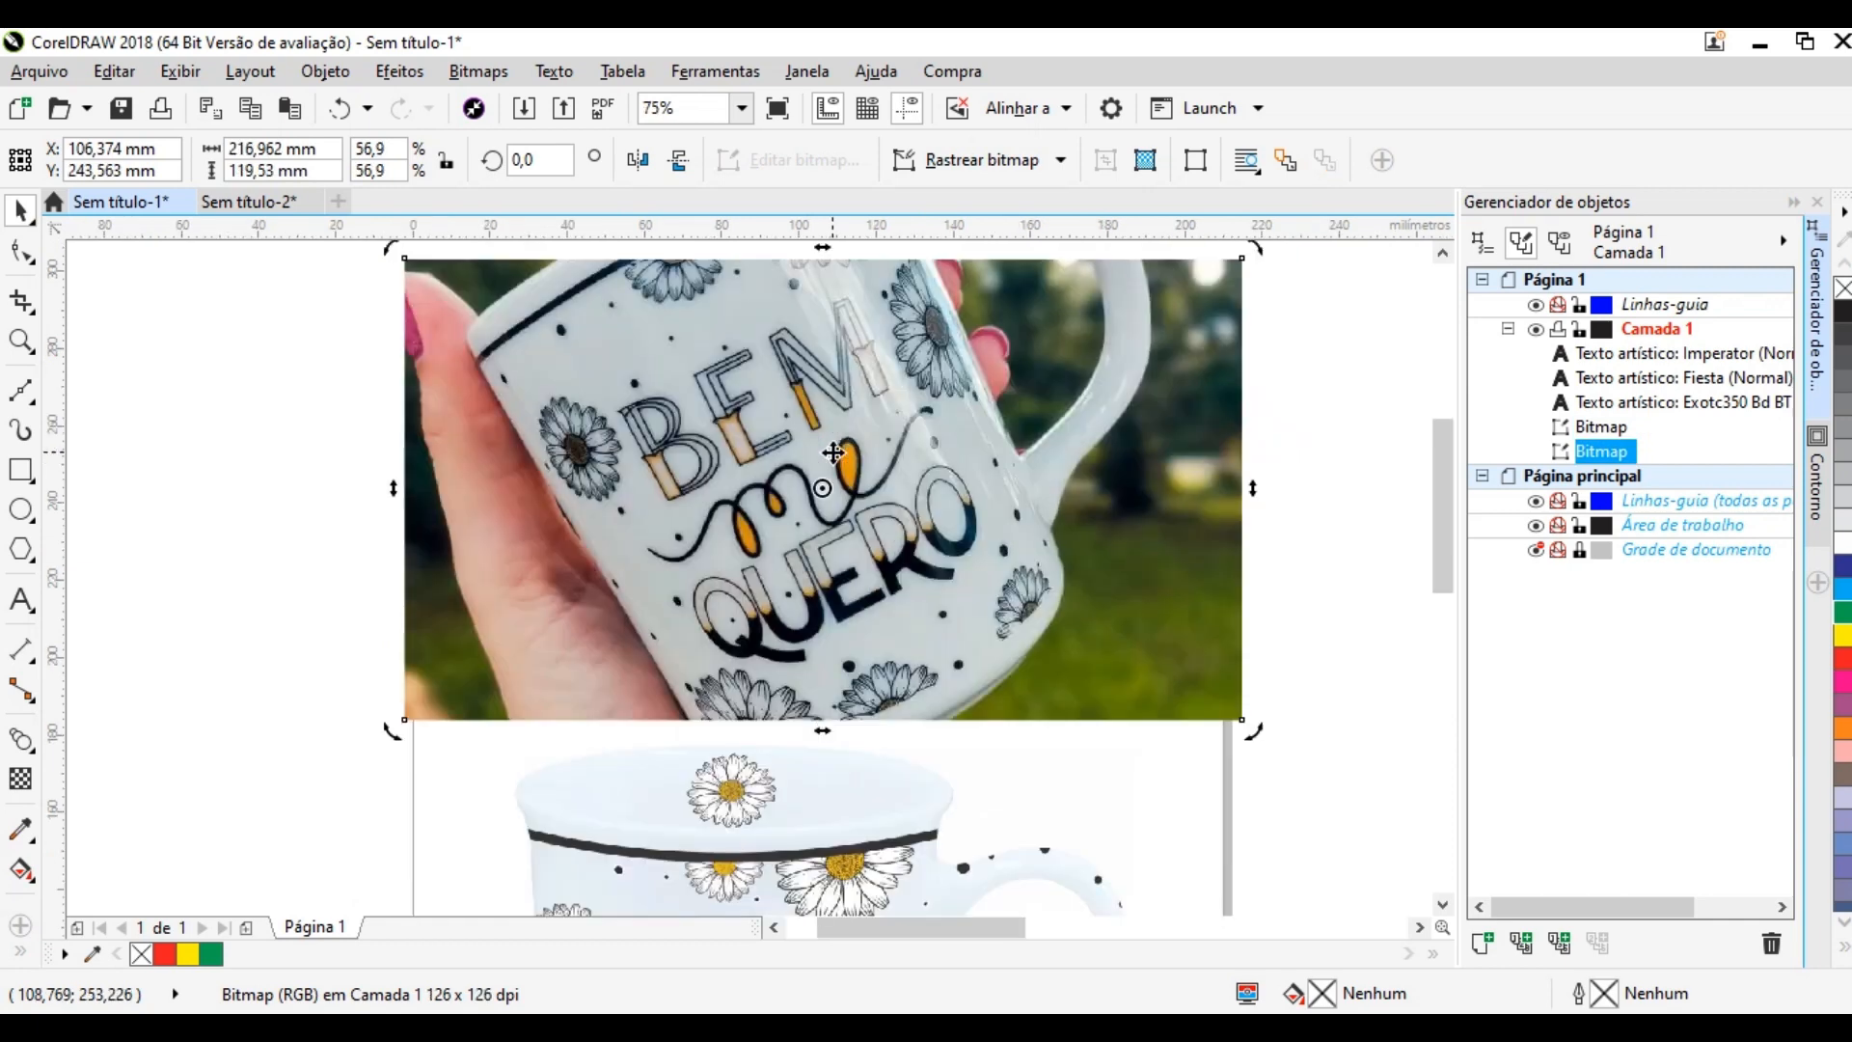
pyautogui.moveTo(1241, 735); pyautogui.dragTo(1111, 780)
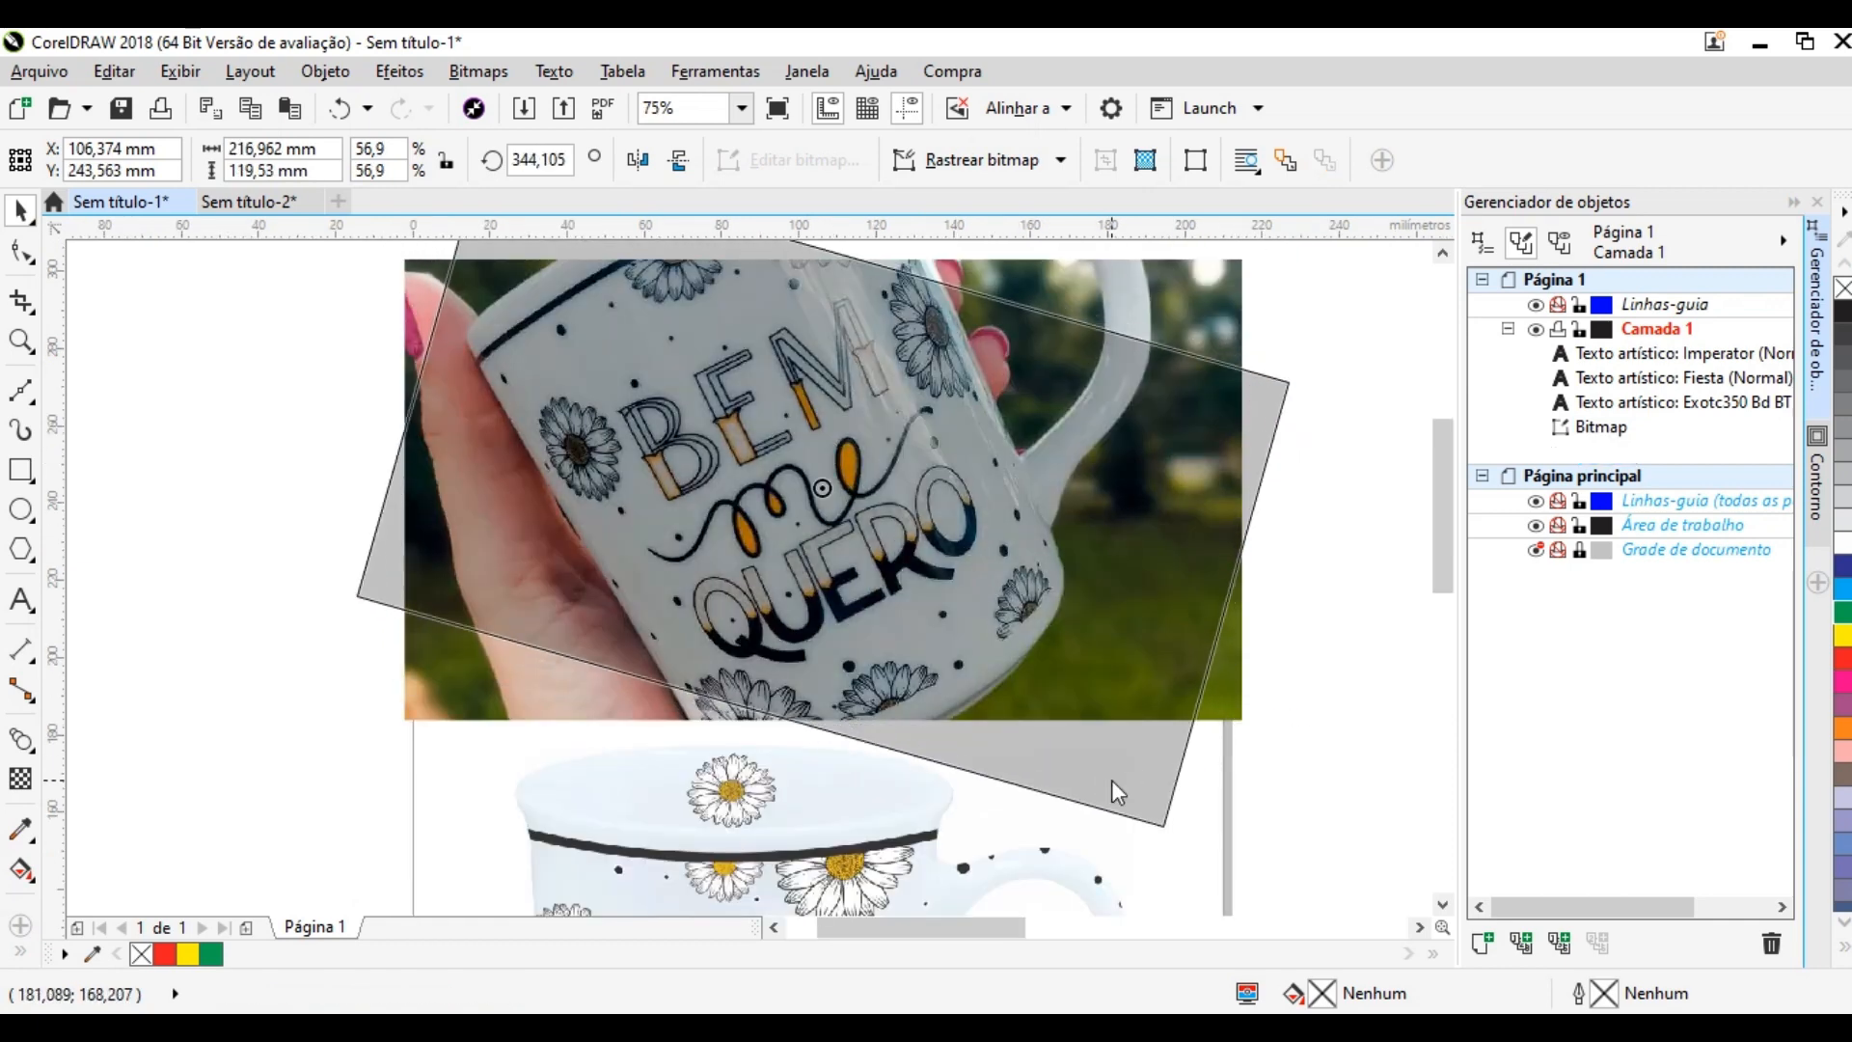
pyautogui.moveTo(1298, 834); pyautogui.dragTo(1157, 872)
# Step: Draw a red-outlined rectangle about 96 × 91 mm around the lettering in the mug photo
pyautogui.click(21, 469)
pyautogui.moveTo(607, 263); pyautogui.dragTo(976, 616)
pyautogui.click(20, 208)
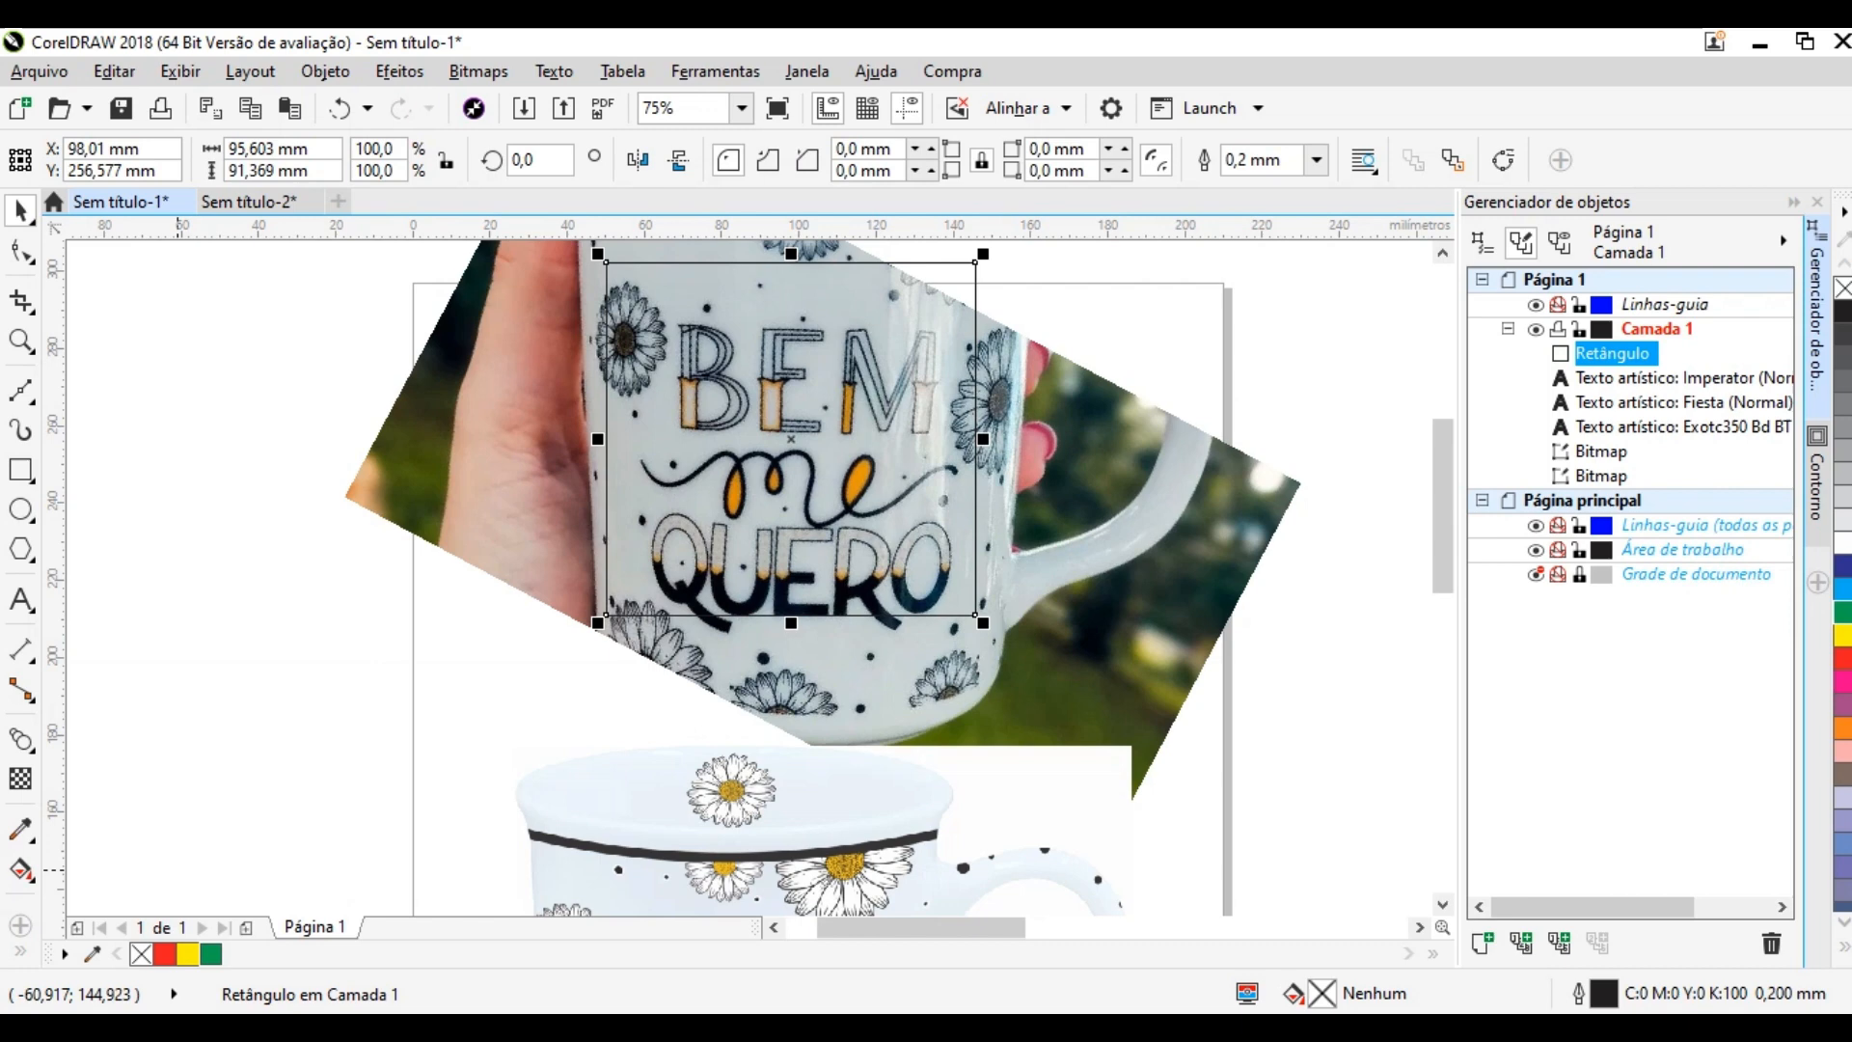
pyautogui.rightClick(164, 954)
# Step: Narrow the red rectangle by moving its left edge inward, closer to the lettering
pyautogui.scroll(2, 651, 377)
pyautogui.scroll(-2, 591, 548)
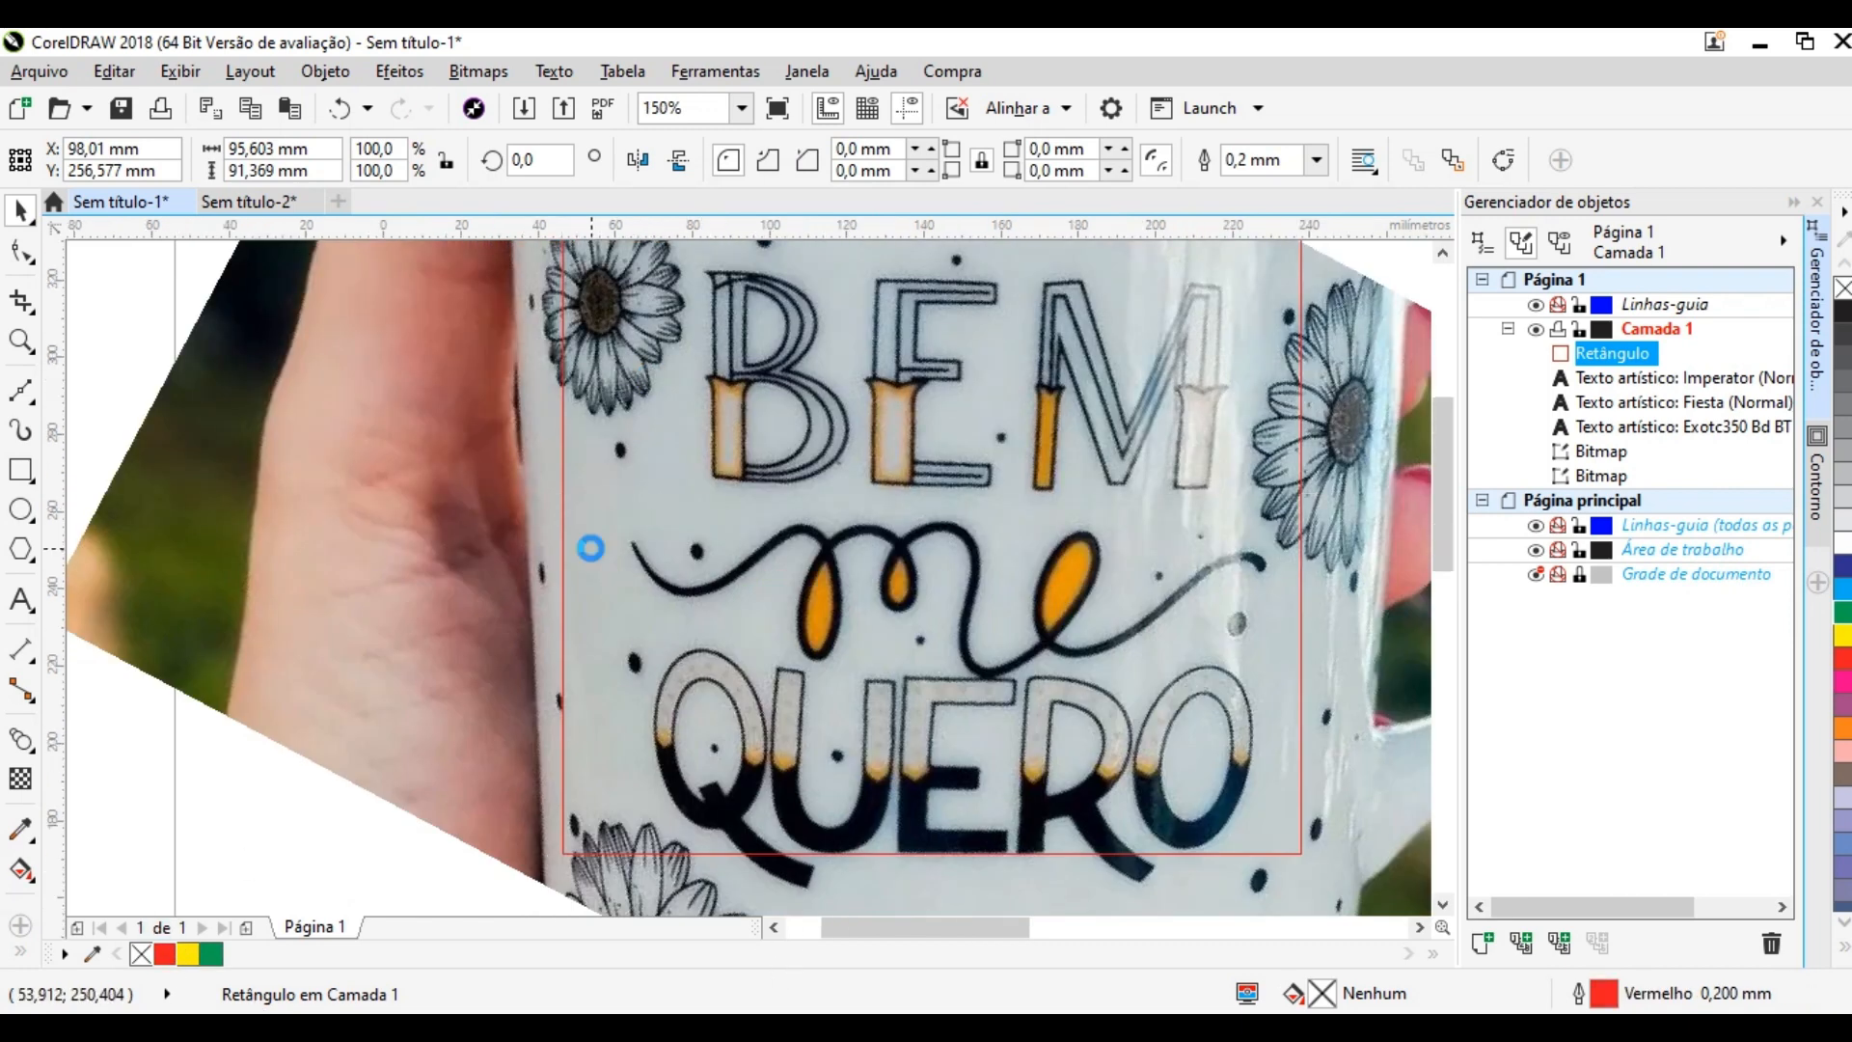
pyautogui.click(638, 833)
pyautogui.scroll(1, 690, 592)
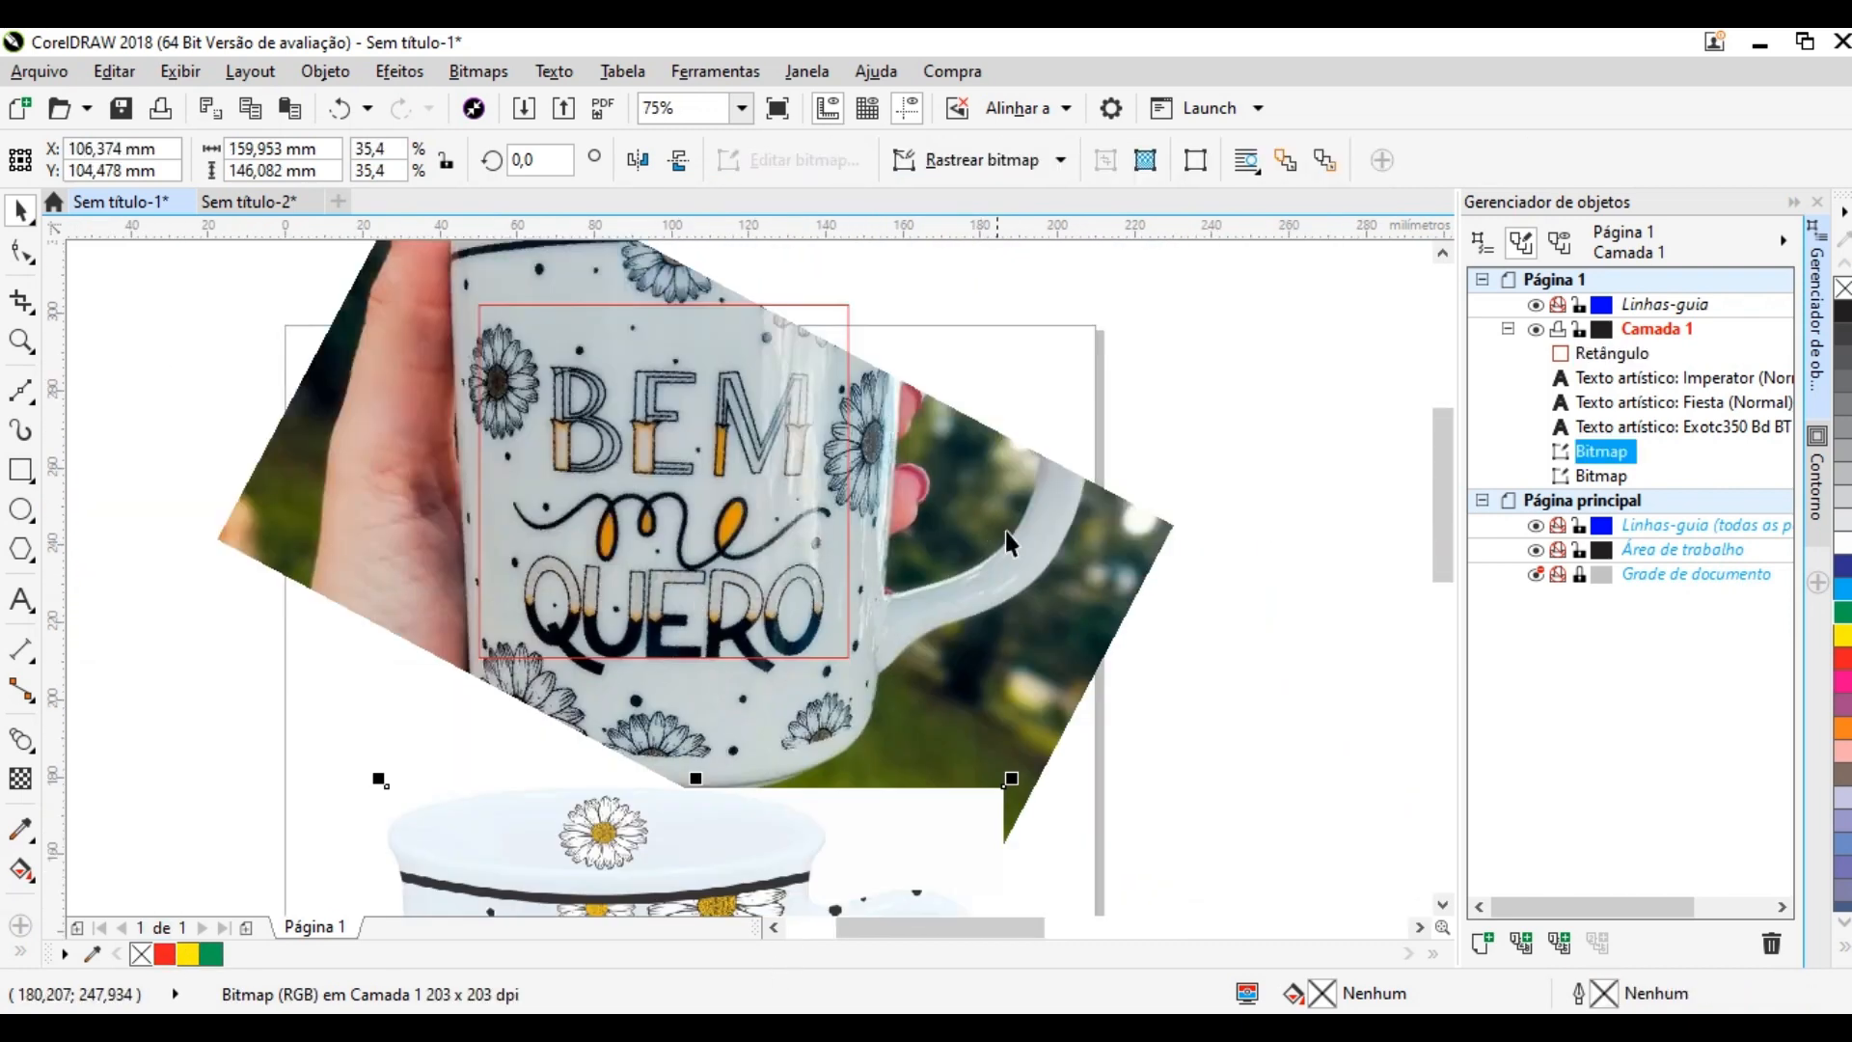
pyautogui.click(747, 465)
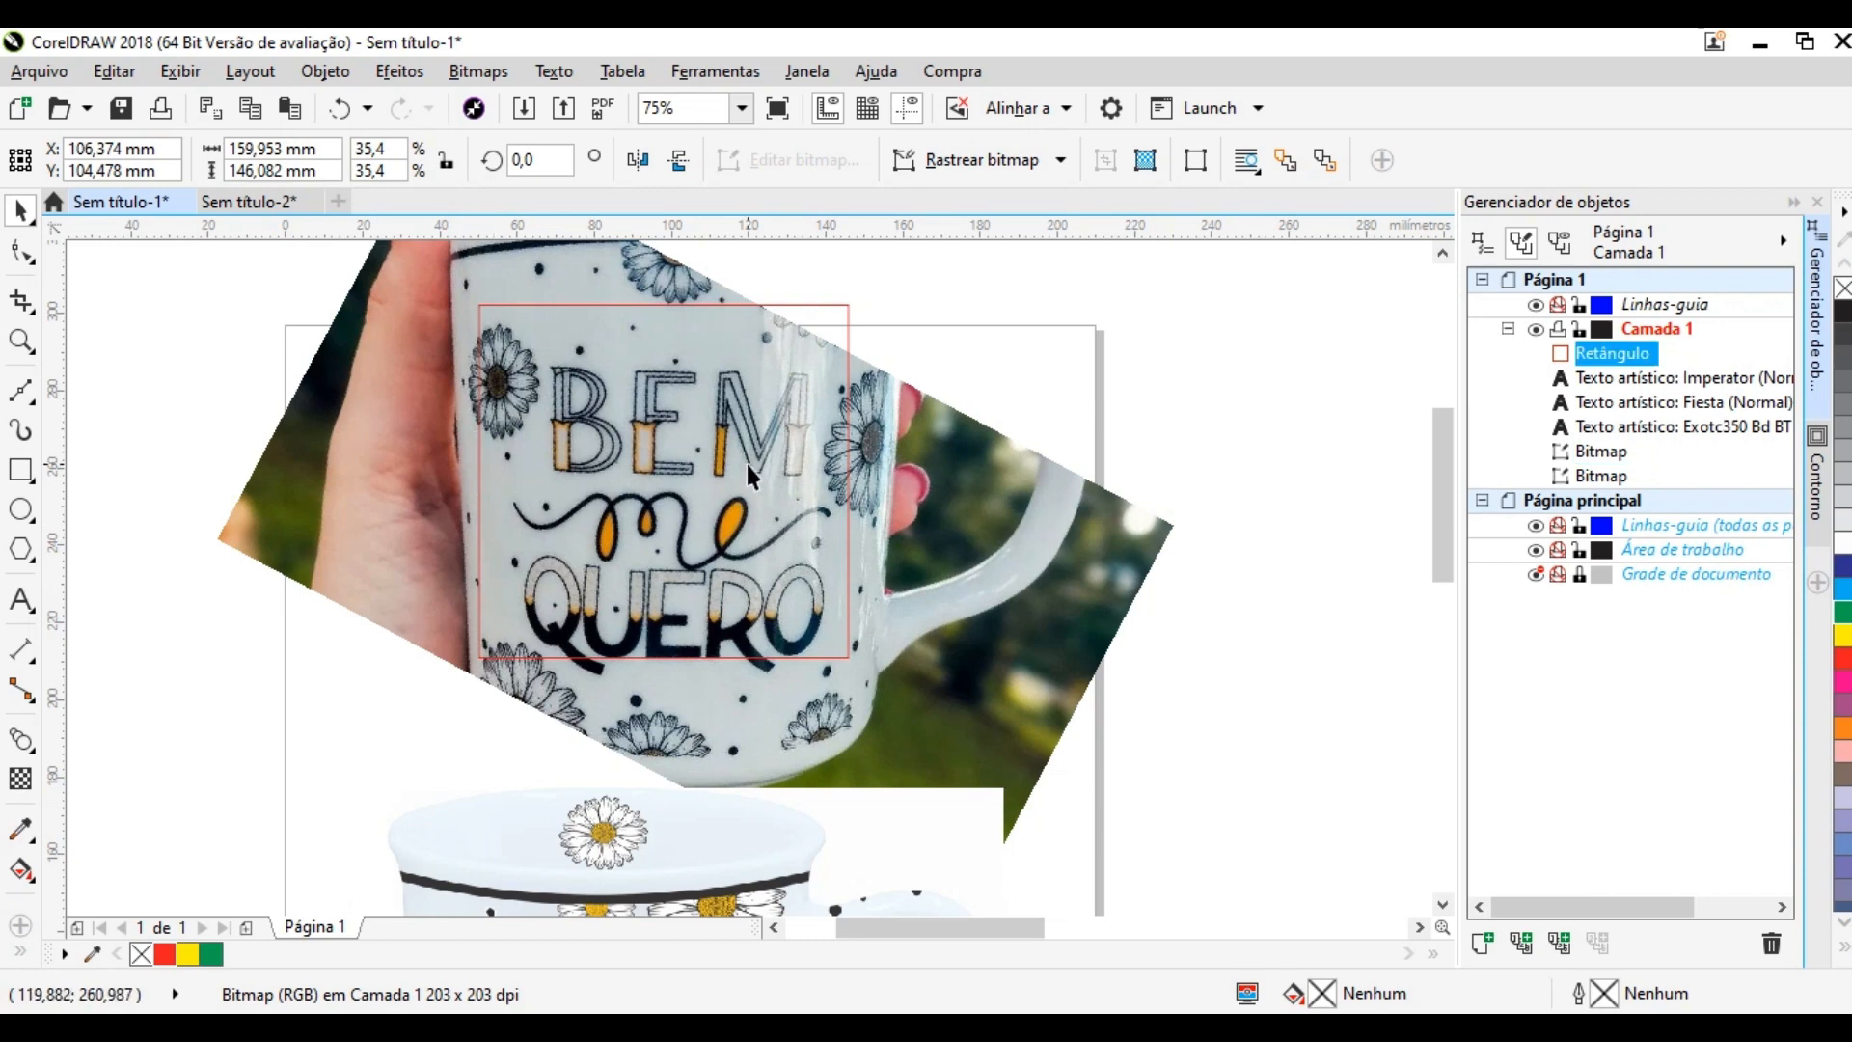
pyautogui.moveTo(471, 479); pyautogui.dragTo(508, 479)
# Step: Adjust the mug photo's rotation to an angle of about 336° against the red rectangle
pyautogui.click(1094, 637)
pyautogui.click(1109, 623)
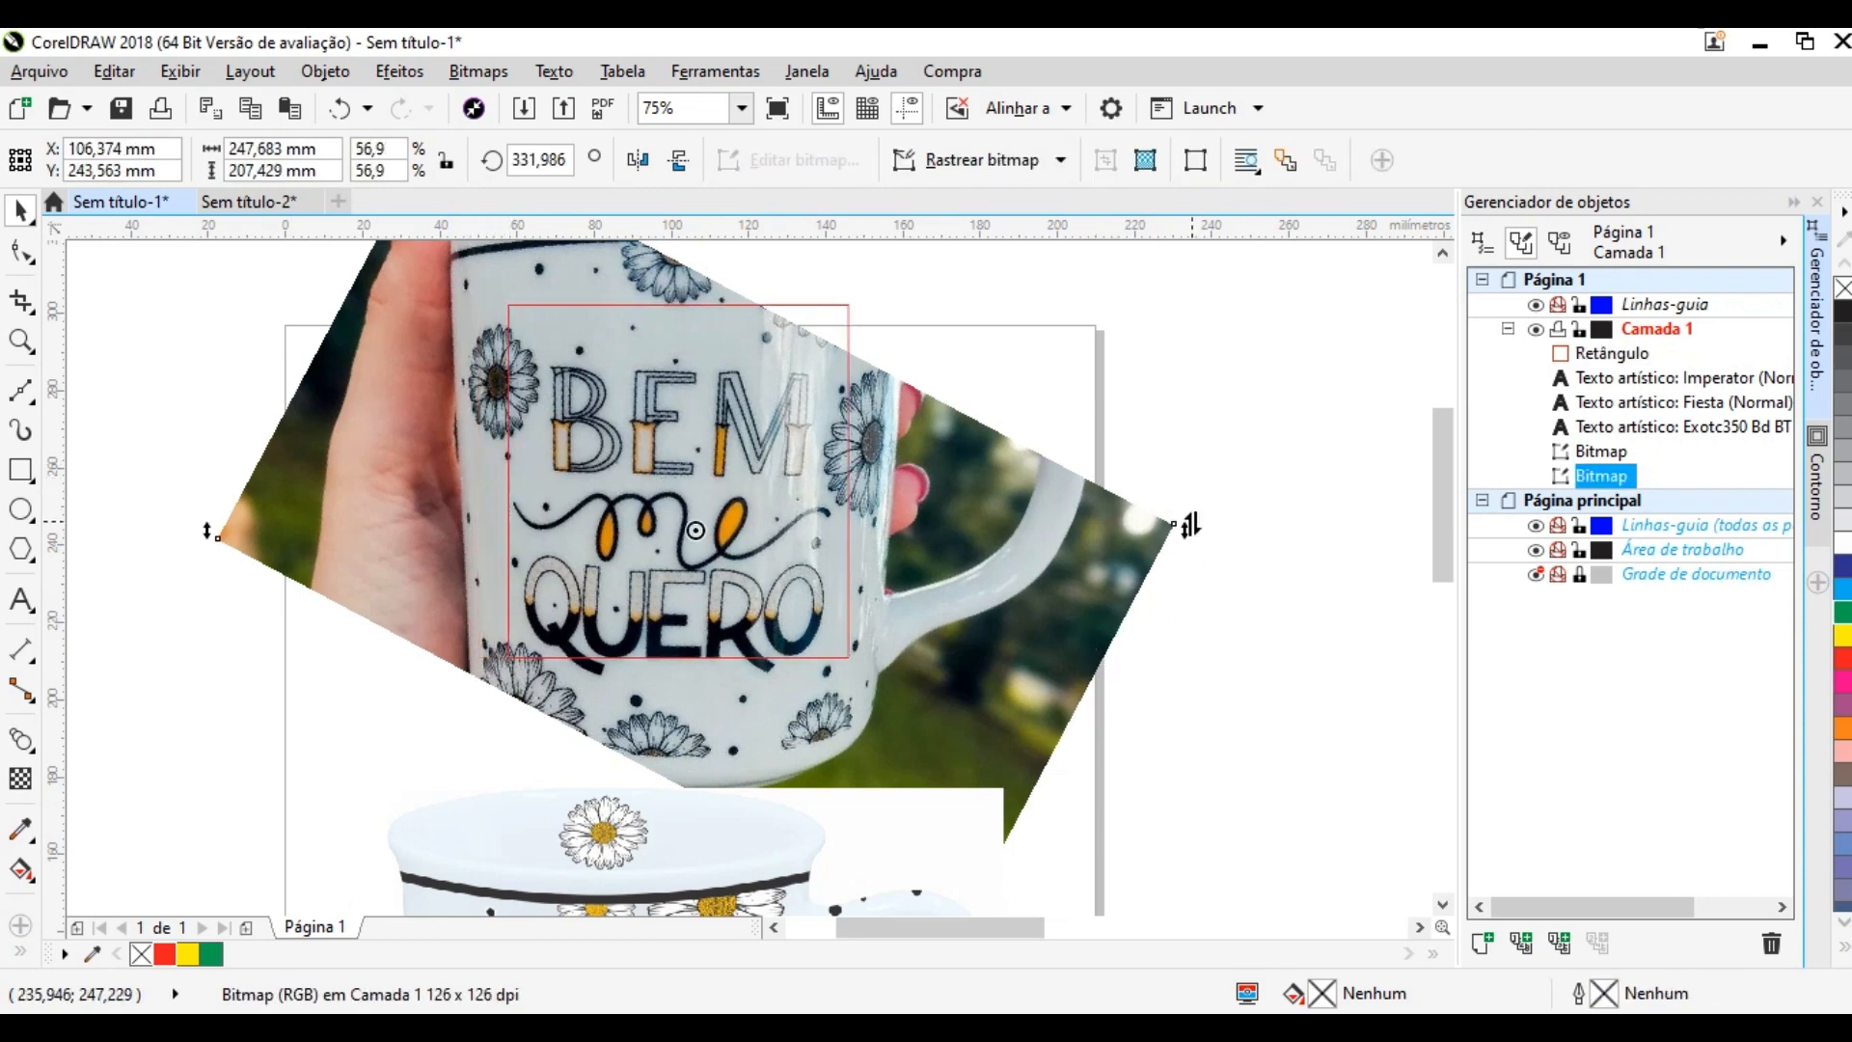
pyautogui.scroll(-1, 901, 560)
pyautogui.scroll(1, 946, 776)
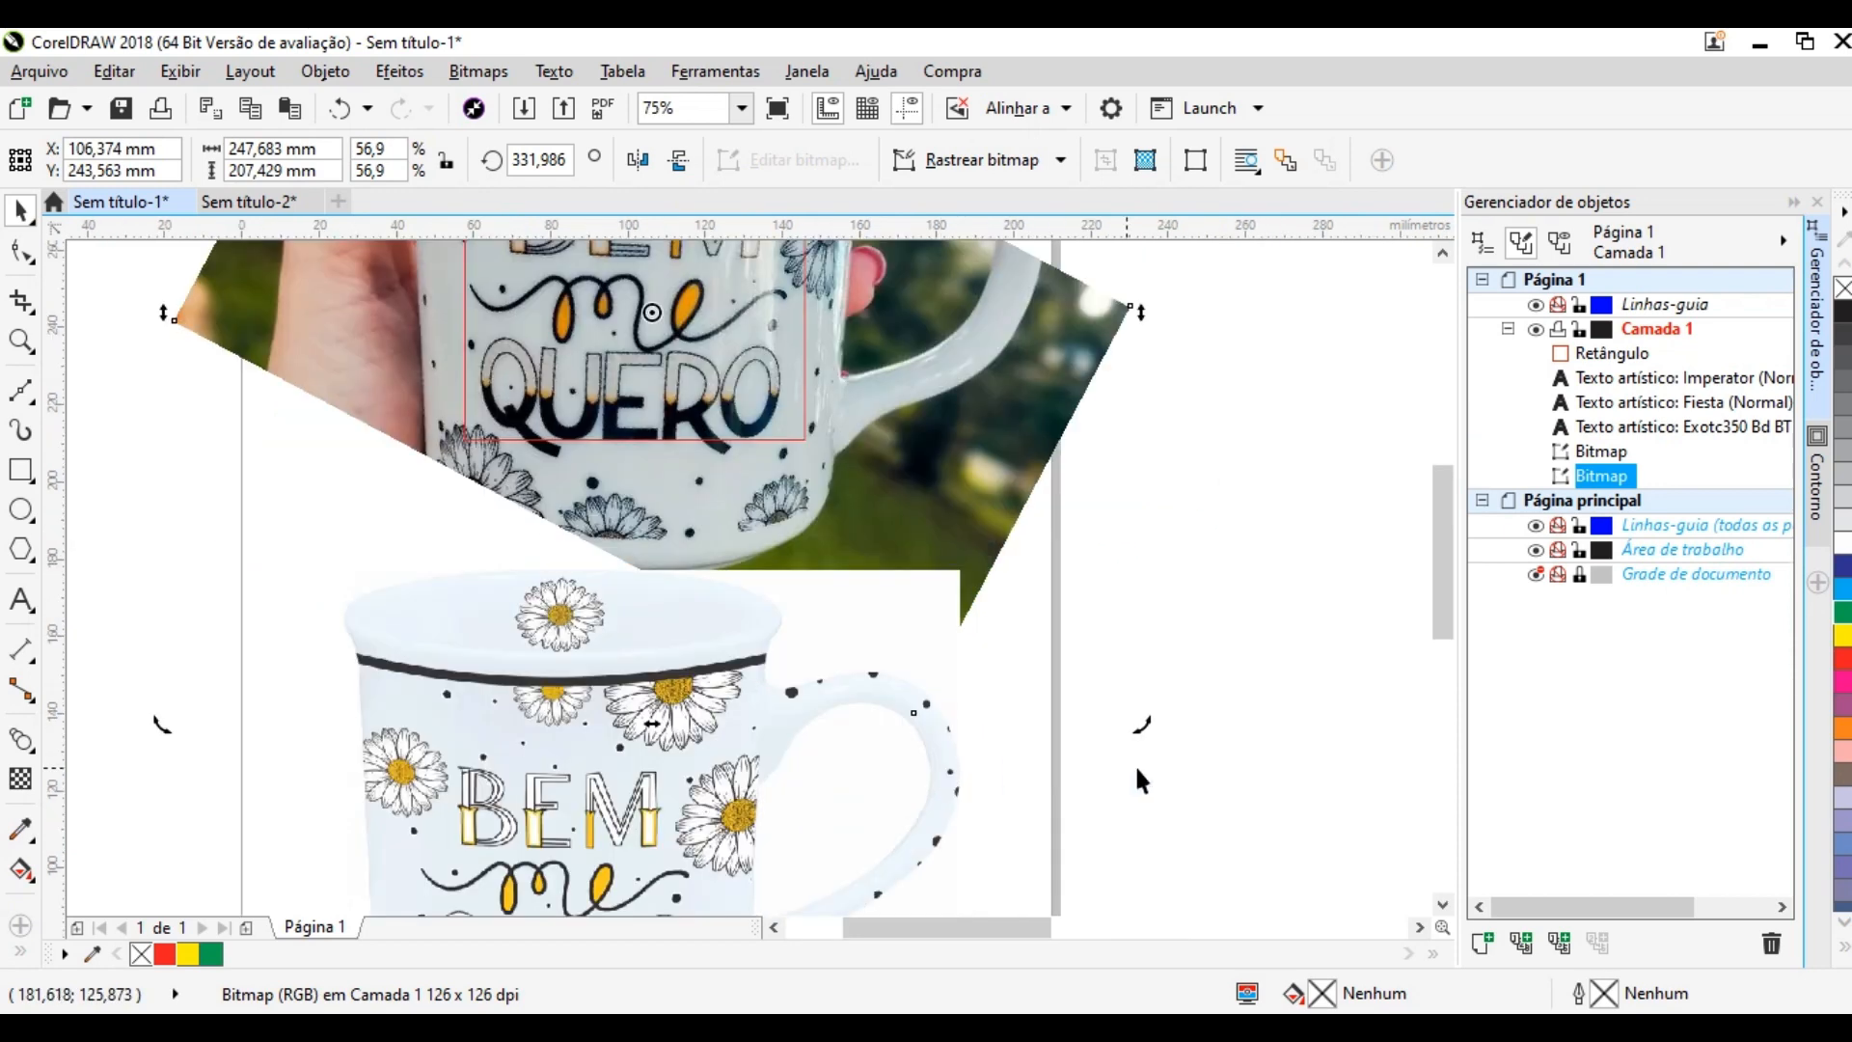
pyautogui.moveTo(1149, 728); pyautogui.dragTo(1173, 724)
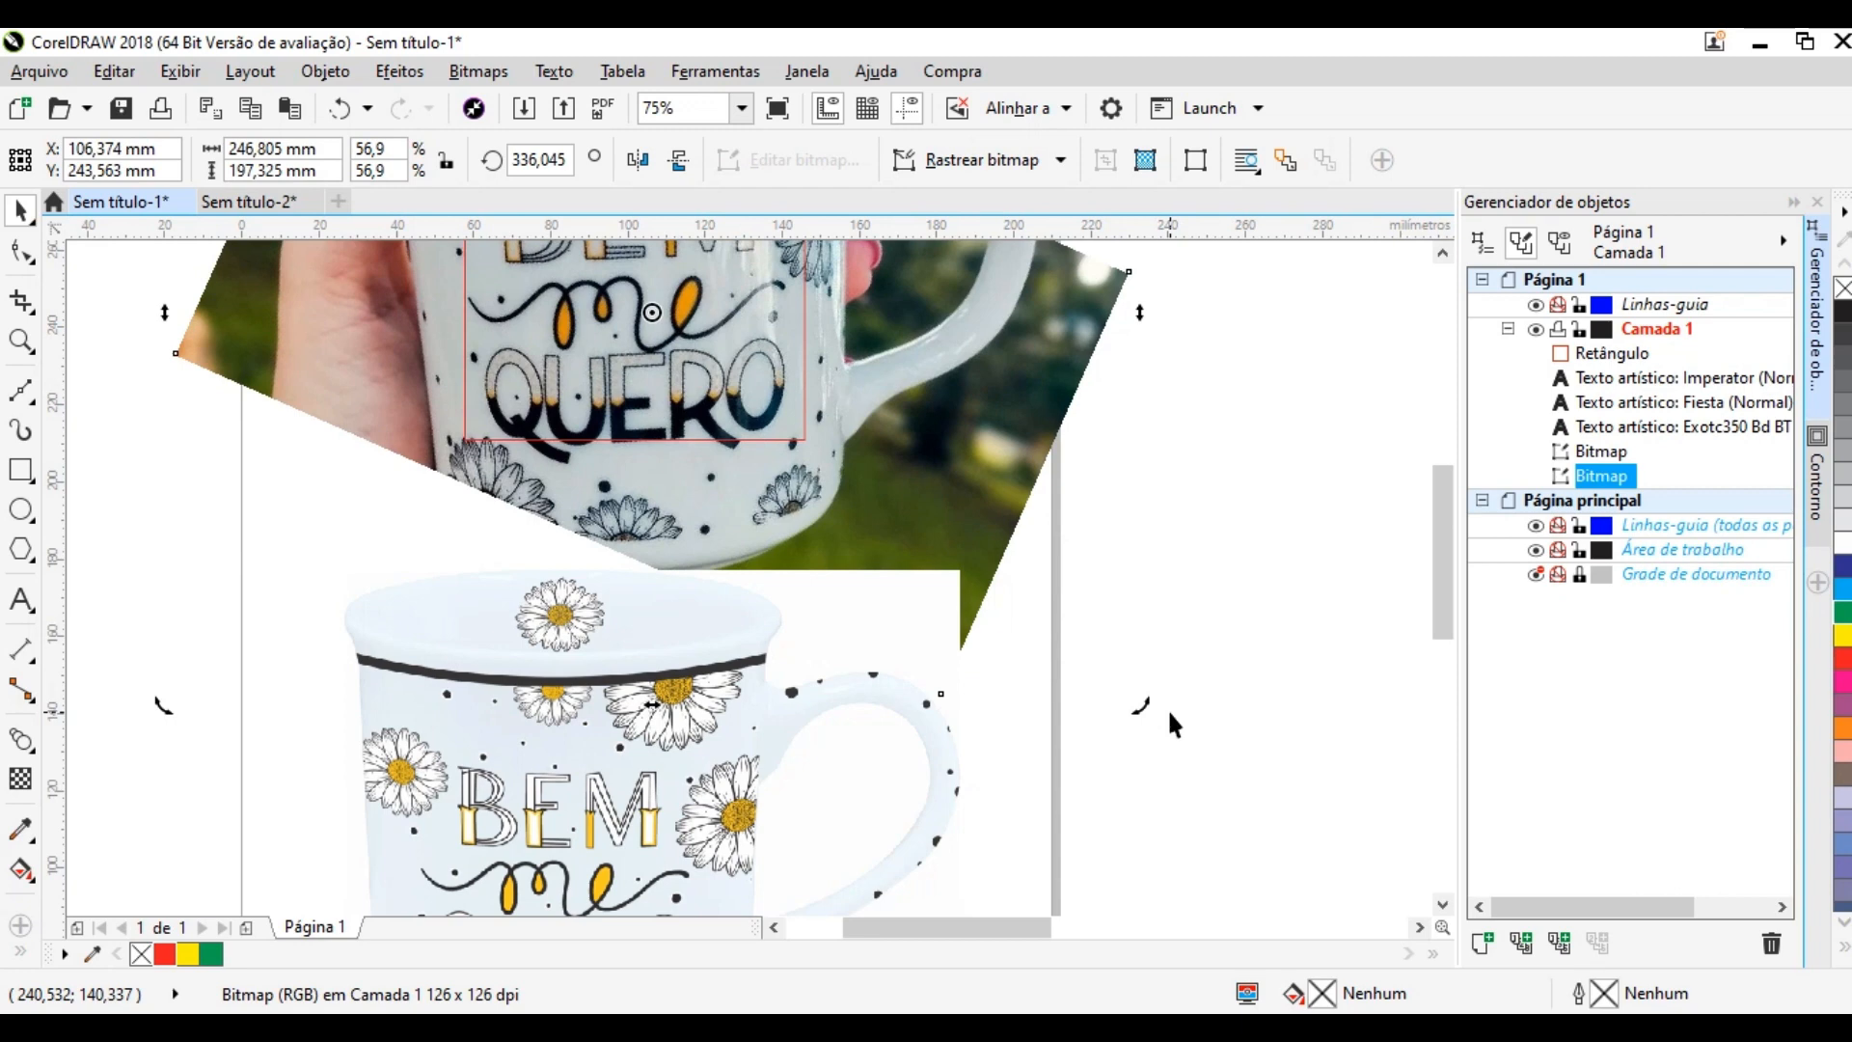
# Step: Fine-tune the mug photo's rotation to about 334.1° and check the lettering's alignment with the rectangle
pyautogui.click(1151, 701)
pyautogui.click(939, 556)
pyautogui.click(1005, 487)
pyautogui.moveTo(1141, 705); pyautogui.dragTo(1107, 704)
pyautogui.hotkey('ctrl', 'z')
pyautogui.scroll(-2, 593, 675)
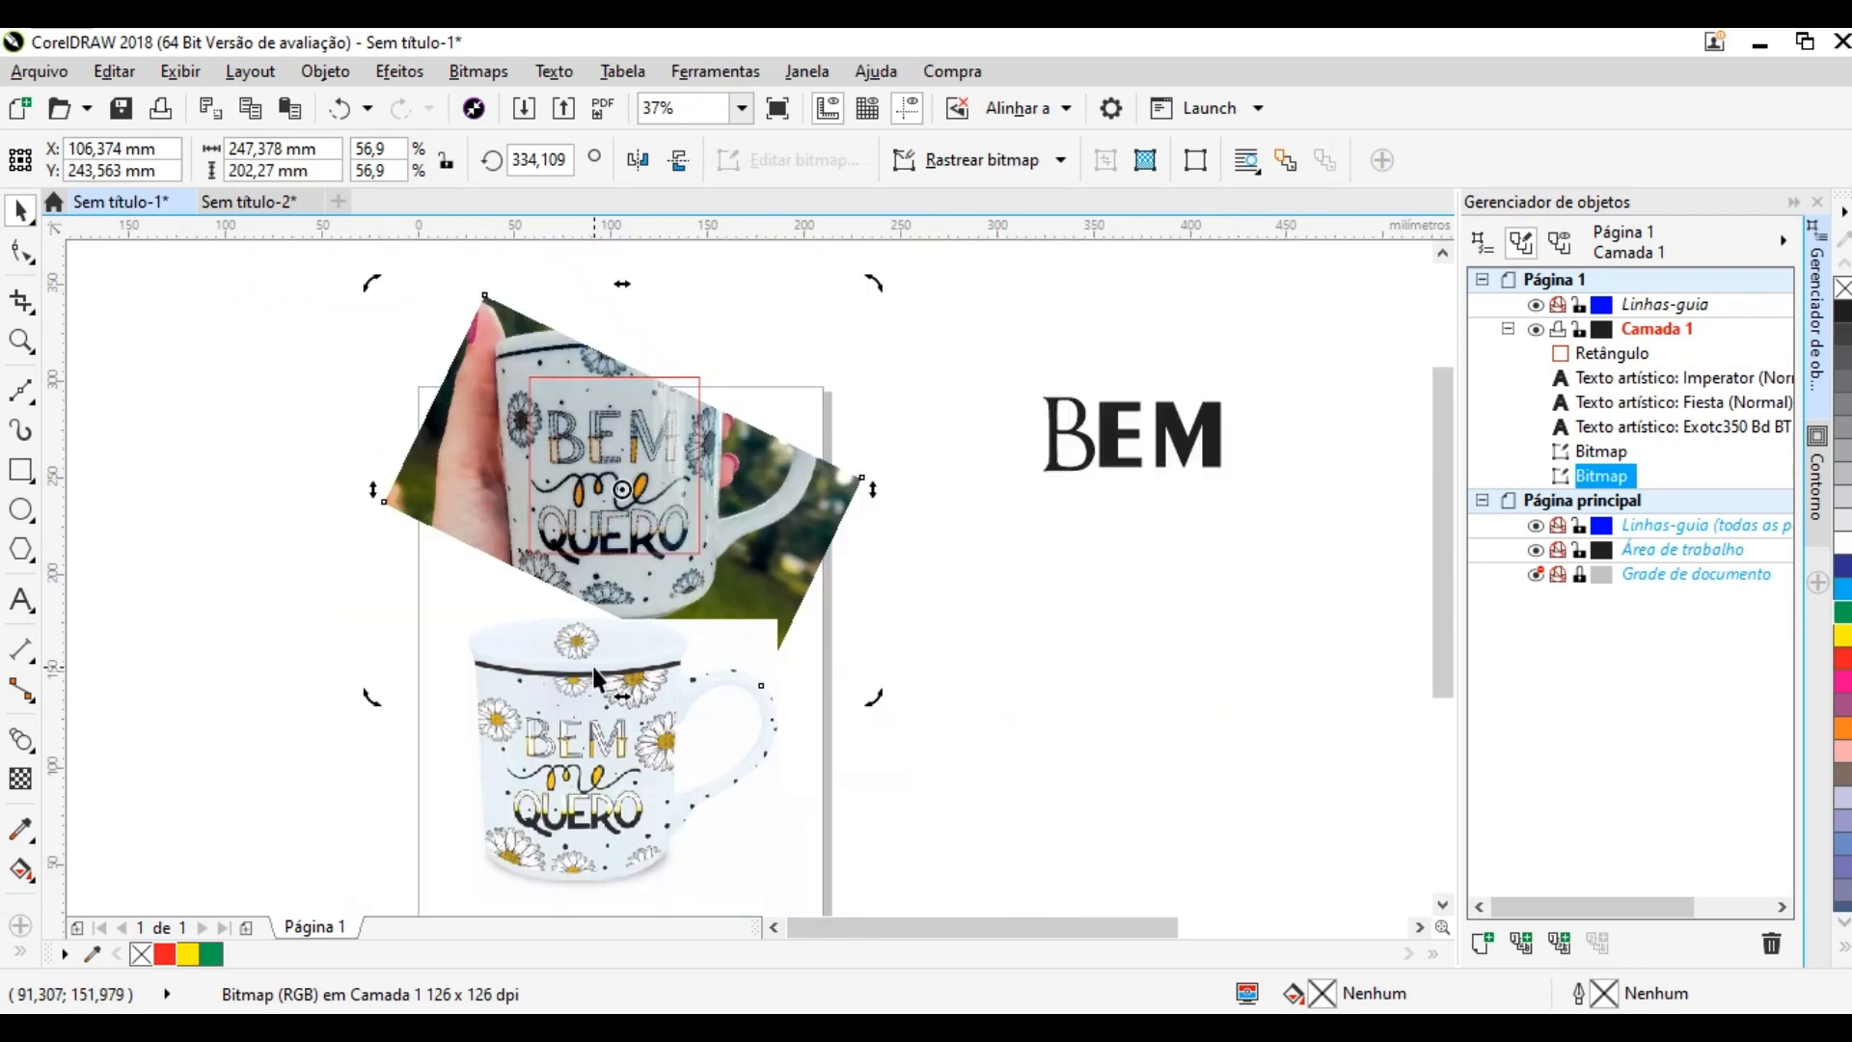
pyautogui.scroll(4, 622, 461)
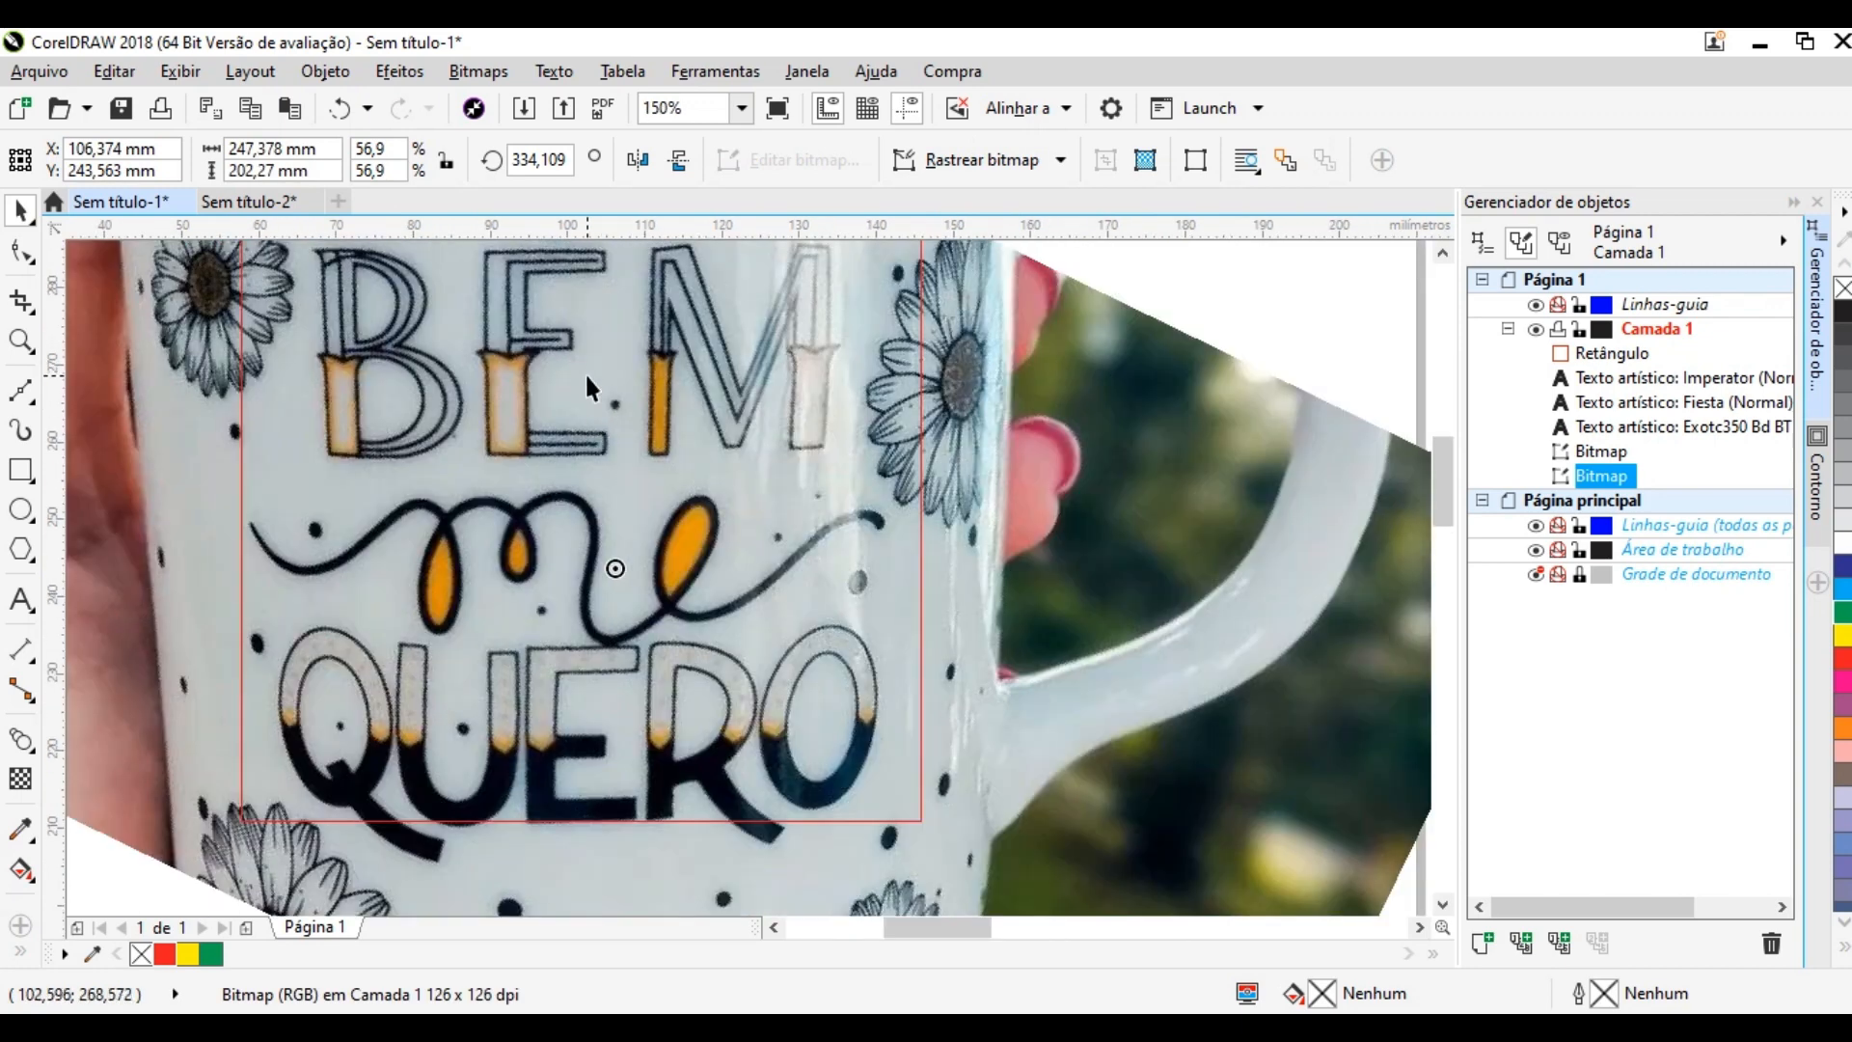
pyautogui.scroll(-2, 587, 377)
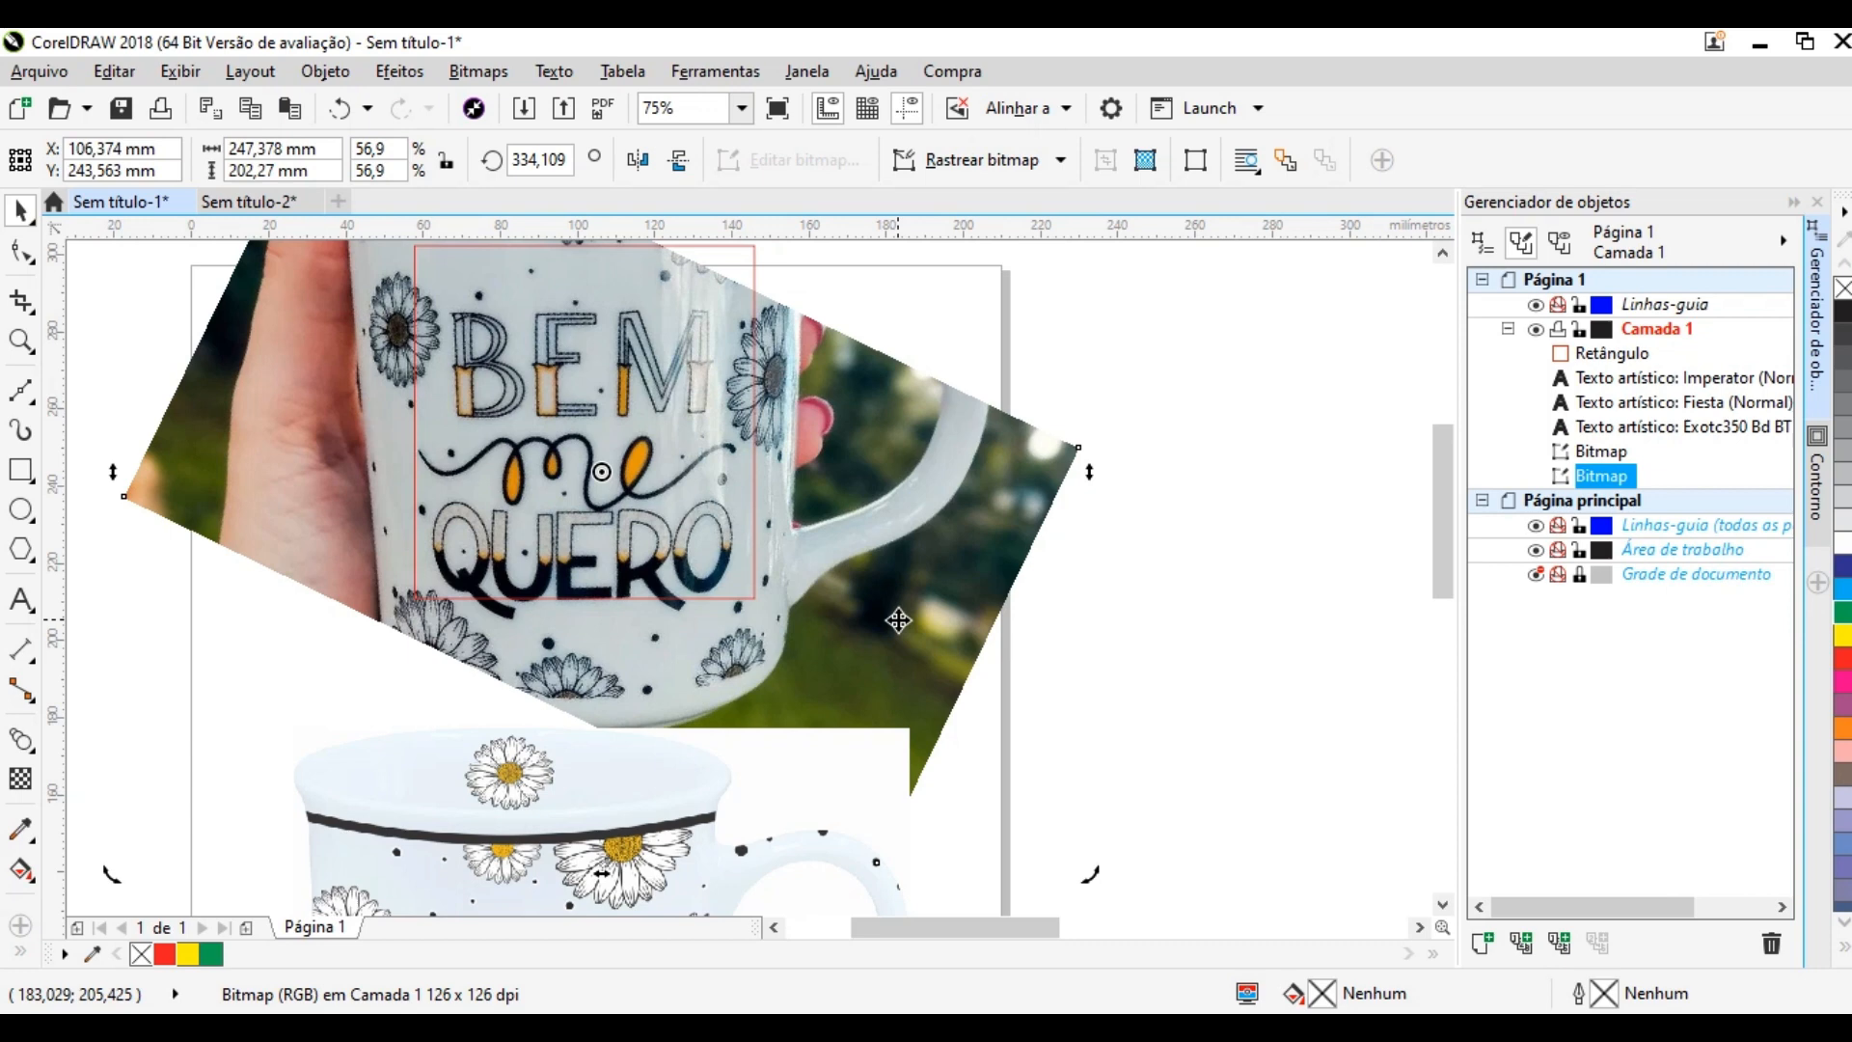
# Step: Undo the mug photo's rotations and the red guide rectangle
pyautogui.hotkey('ctrl', 'z')
pyautogui.hotkey('ctrl', 'z')
pyautogui.hotkey('ctrl', 'z')
pyautogui.hotkey('ctrl', 'z')
pyautogui.hotkey('ctrl', 'z')
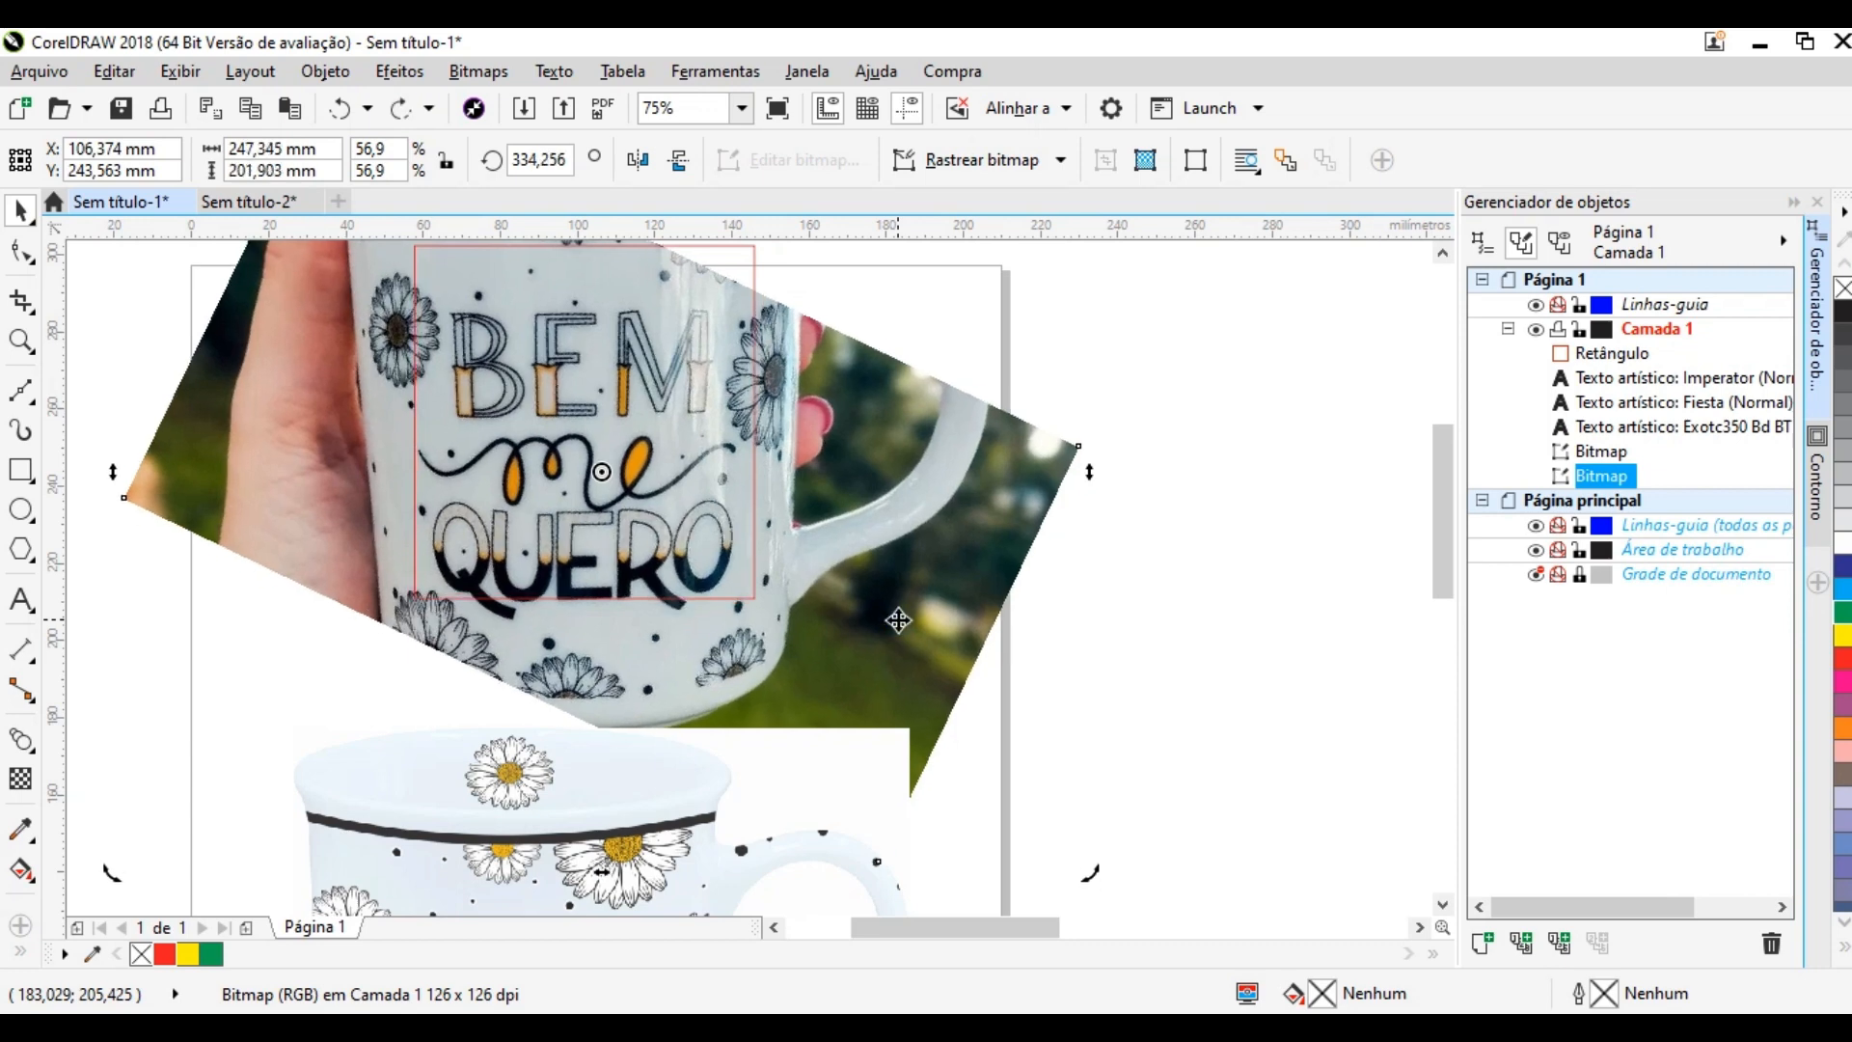
pyautogui.hotkey('ctrl', 'z')
pyautogui.hotkey('ctrl', 'z')
pyautogui.hotkey('ctrl', 'z')
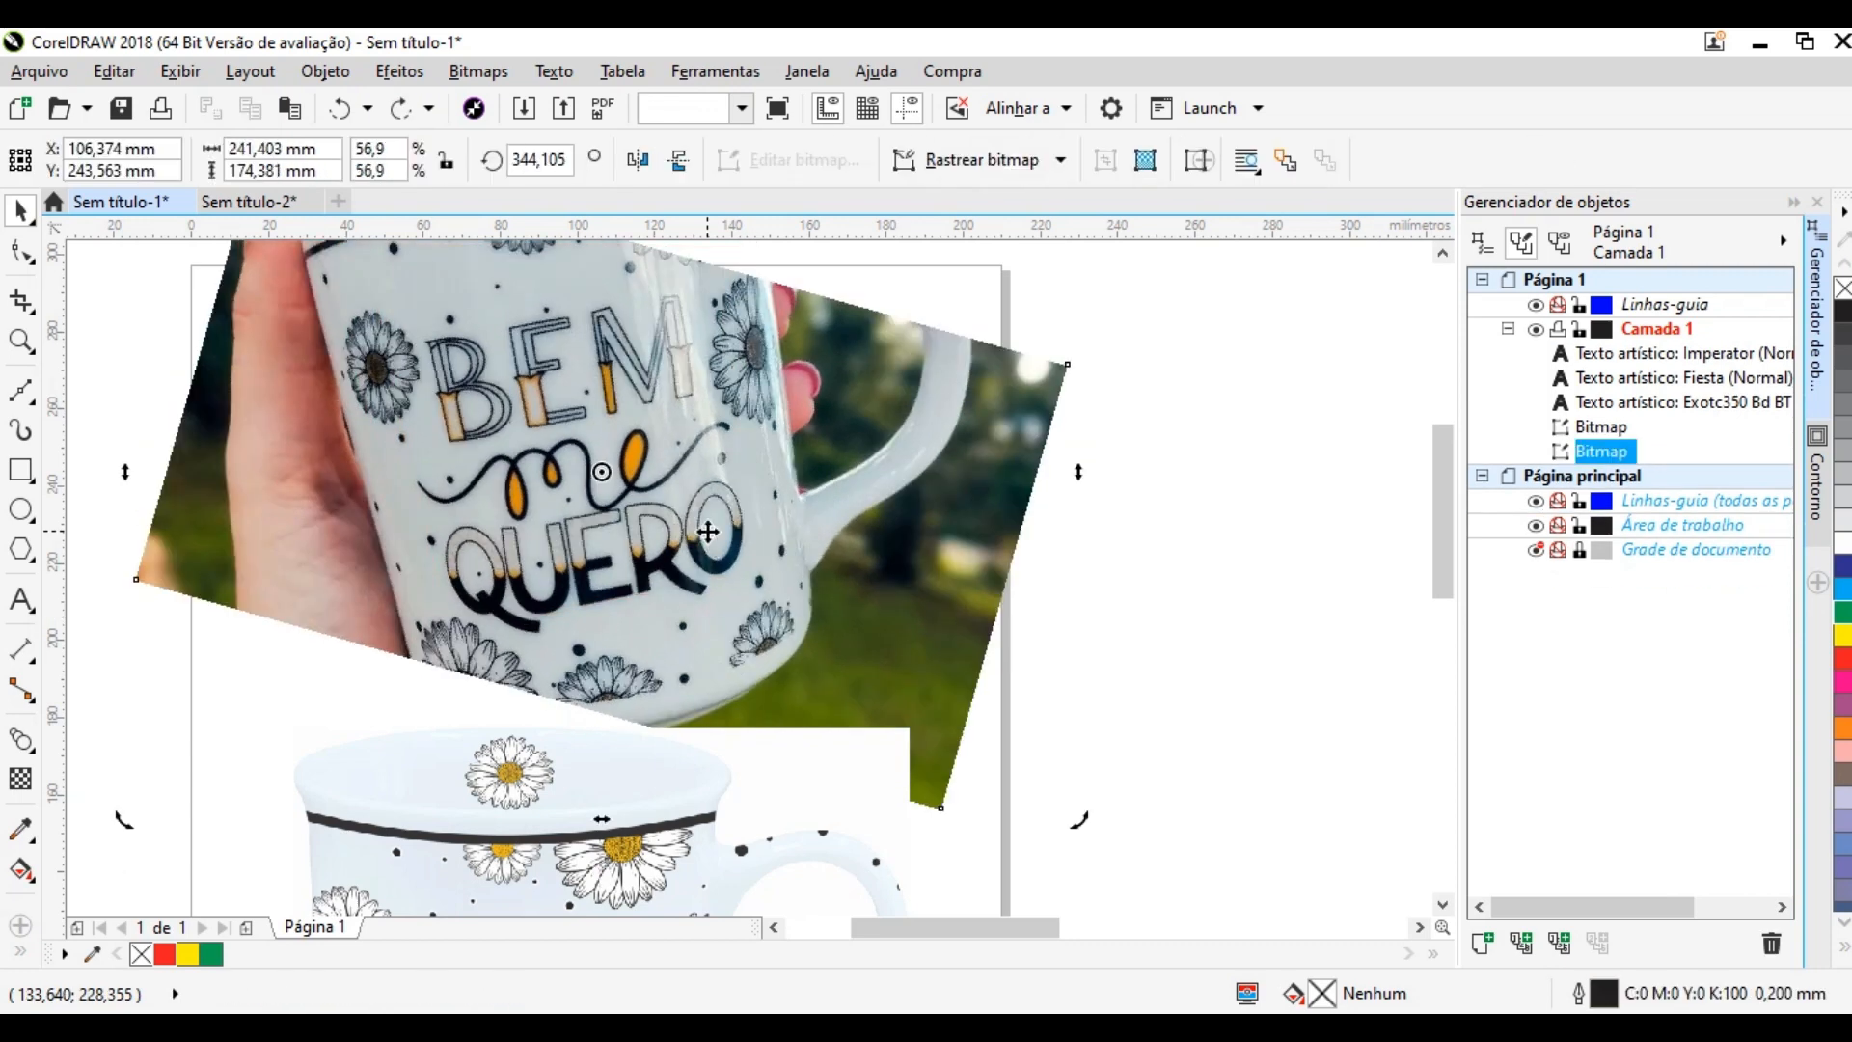
# Step: Move the mug photo off the page to its left and the illustrated mug to the upper part of the page
pyautogui.scroll(-5, 871, 571)
pyautogui.moveTo(871, 571); pyautogui.dragTo(529, 554)
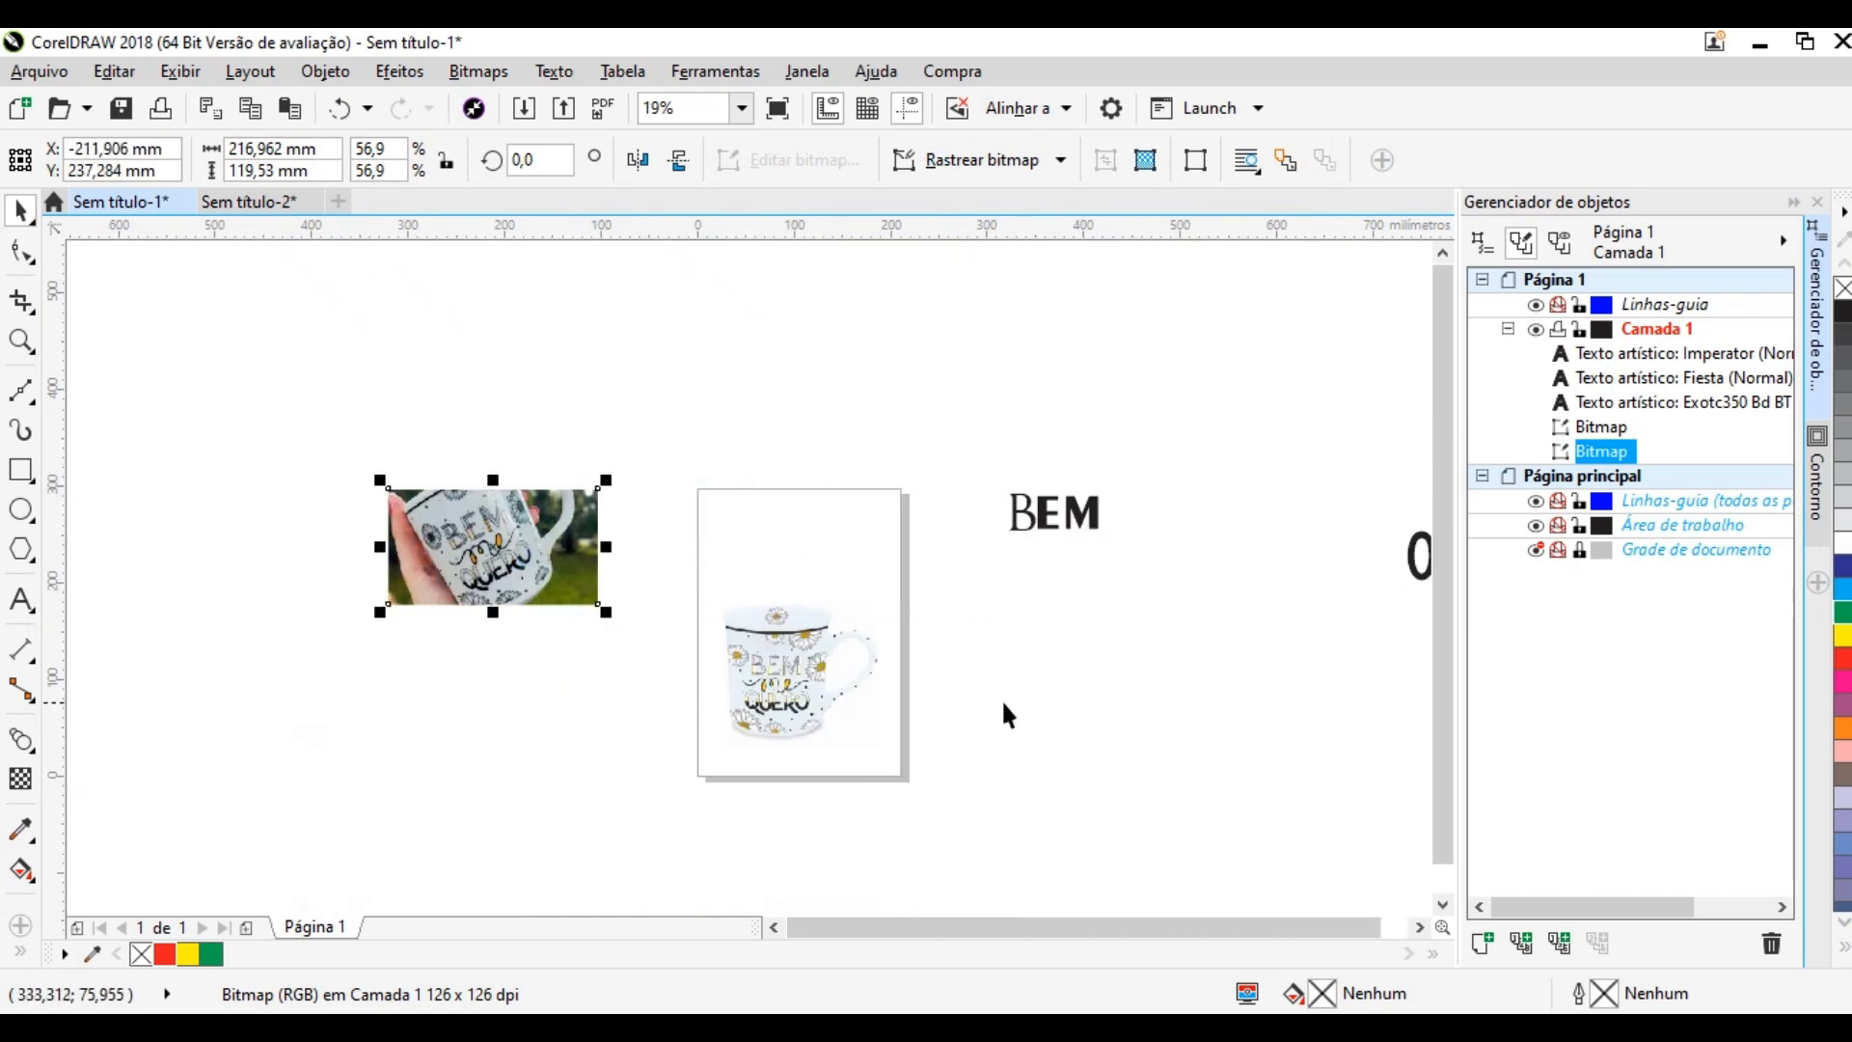
pyautogui.scroll(2, 771, 665)
pyautogui.moveTo(826, 676); pyautogui.dragTo(852, 471)
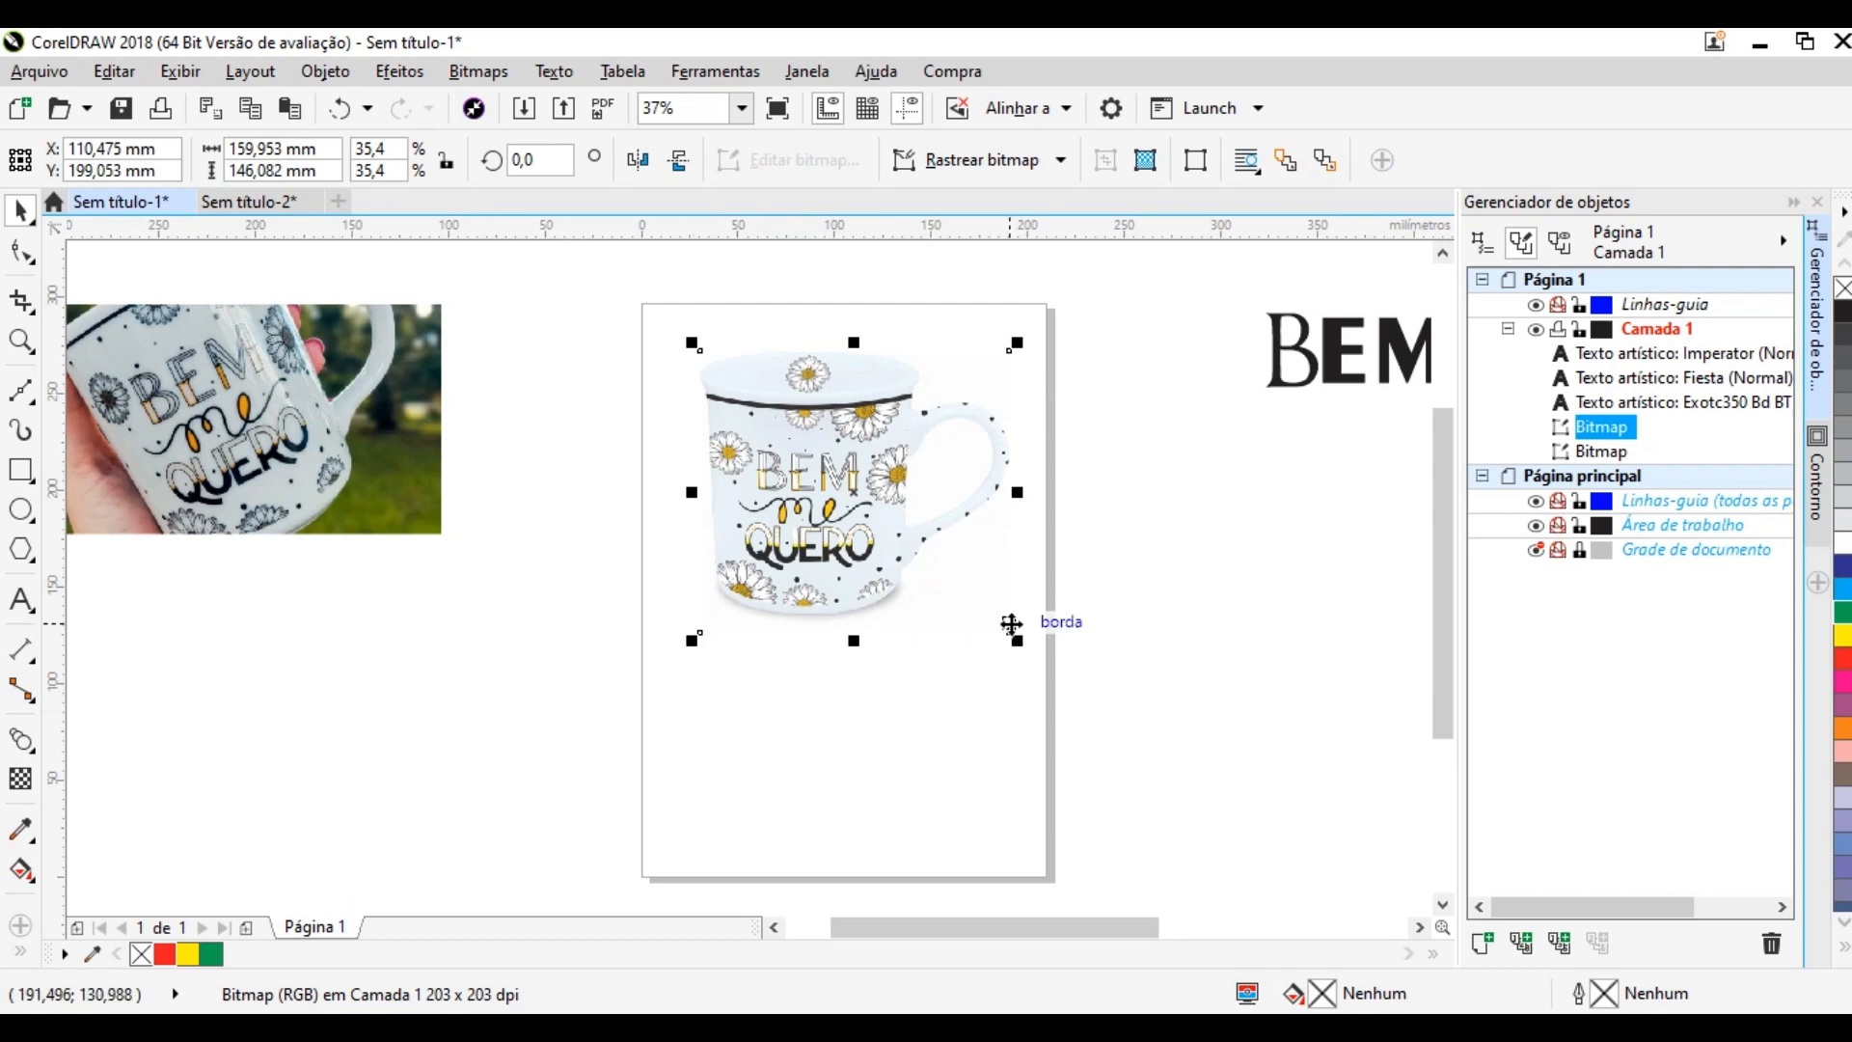
# Step: Enlarge the illustrated mug proportionally to about 252 × 230 mm
pyautogui.moveTo(1016, 640); pyautogui.dragTo(897, 577)
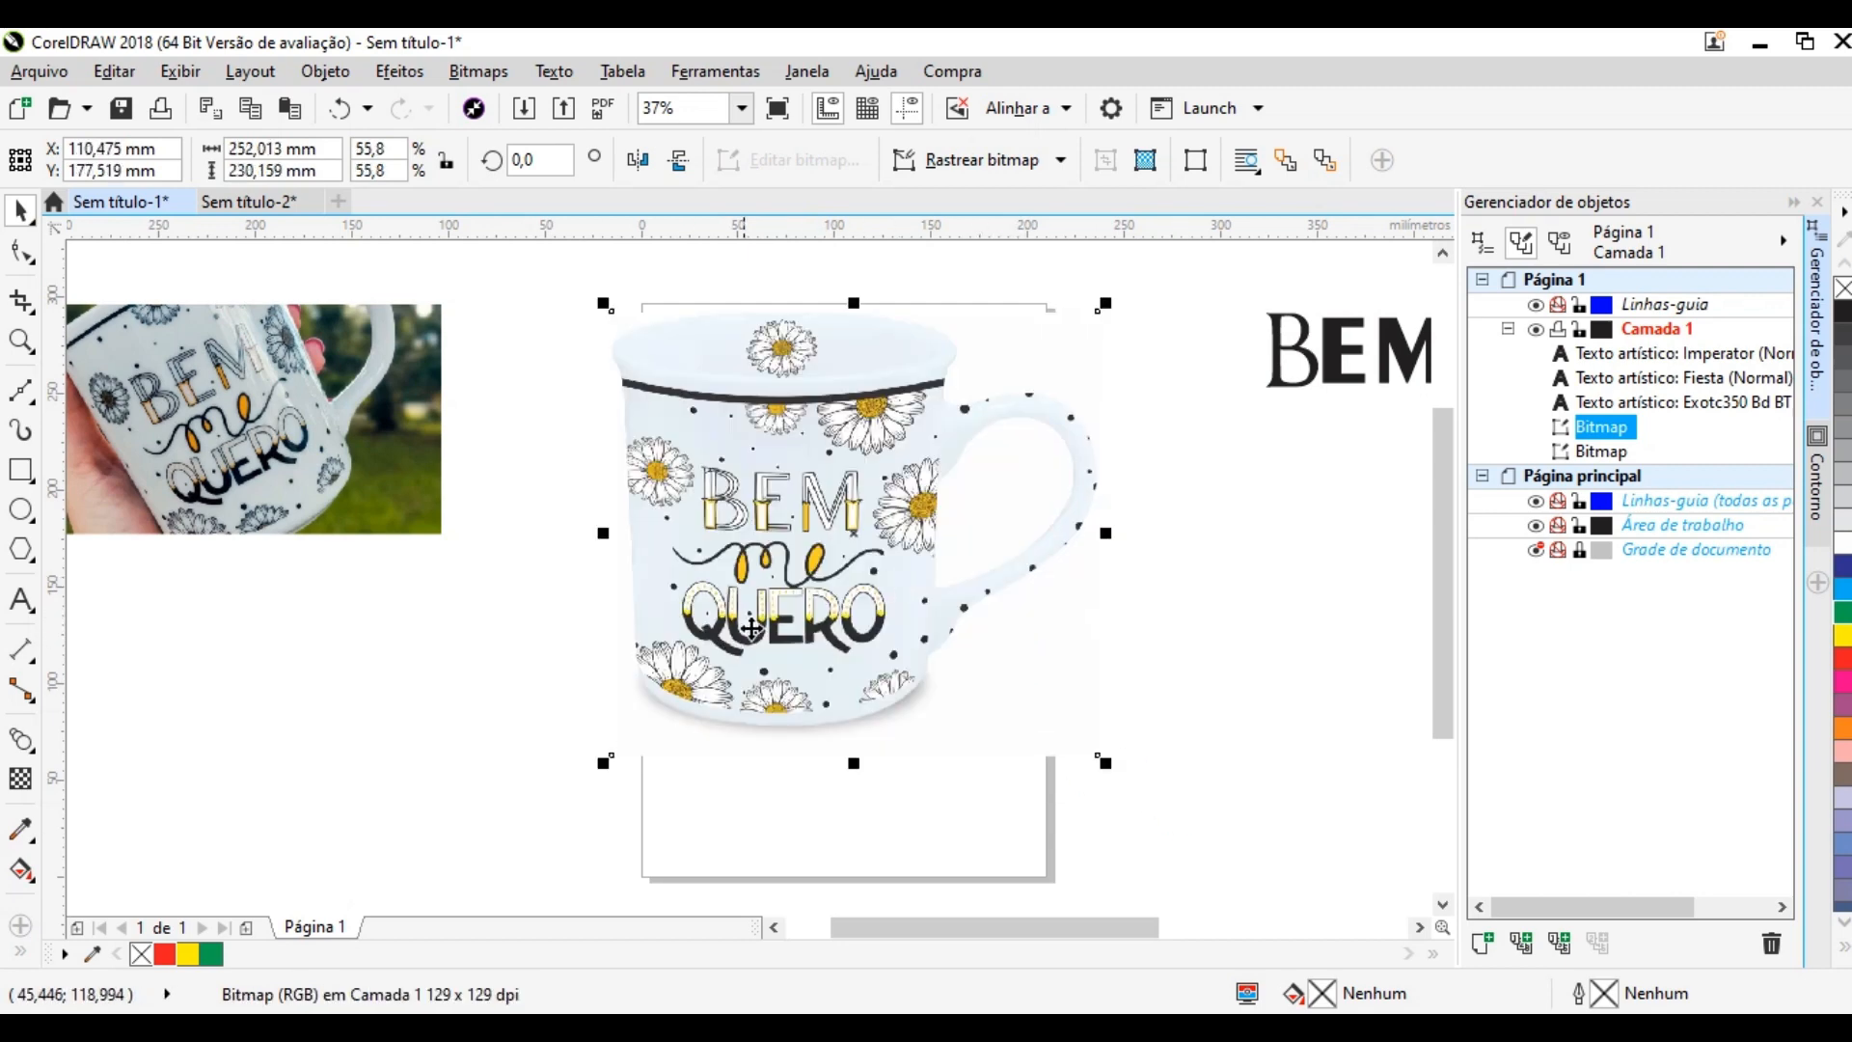
pyautogui.scroll(-2, 753, 629)
pyautogui.scroll(2, 1017, 505)
# Step: Move the B and EM text objects together to just above the illustrated mug
pyautogui.moveTo(928, 378); pyautogui.dragTo(1250, 604)
pyautogui.moveTo(1045, 468); pyautogui.dragTo(420, 339)
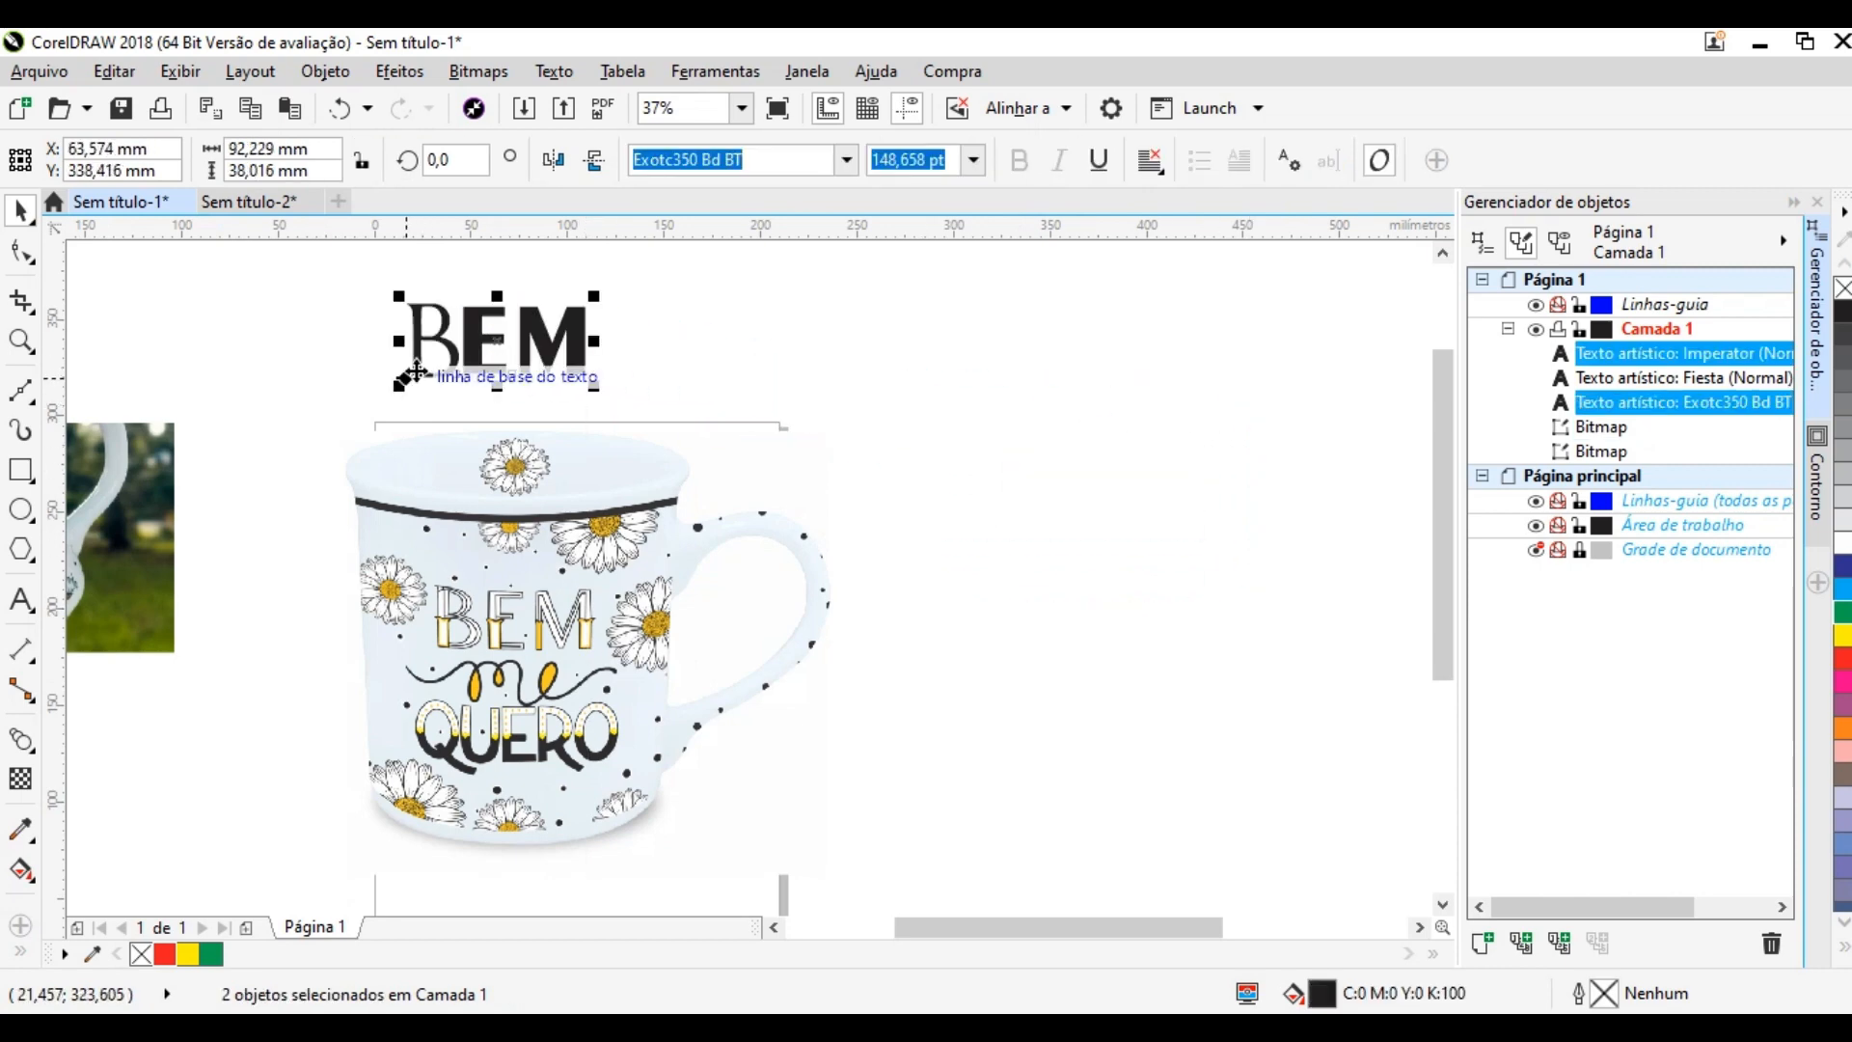
# Step: Examine the BEM lettering on the illustrated mug and look through the available curve drawing tools
pyautogui.scroll(2, 419, 339)
pyautogui.scroll(-2, 582, 397)
pyautogui.scroll(4, 597, 687)
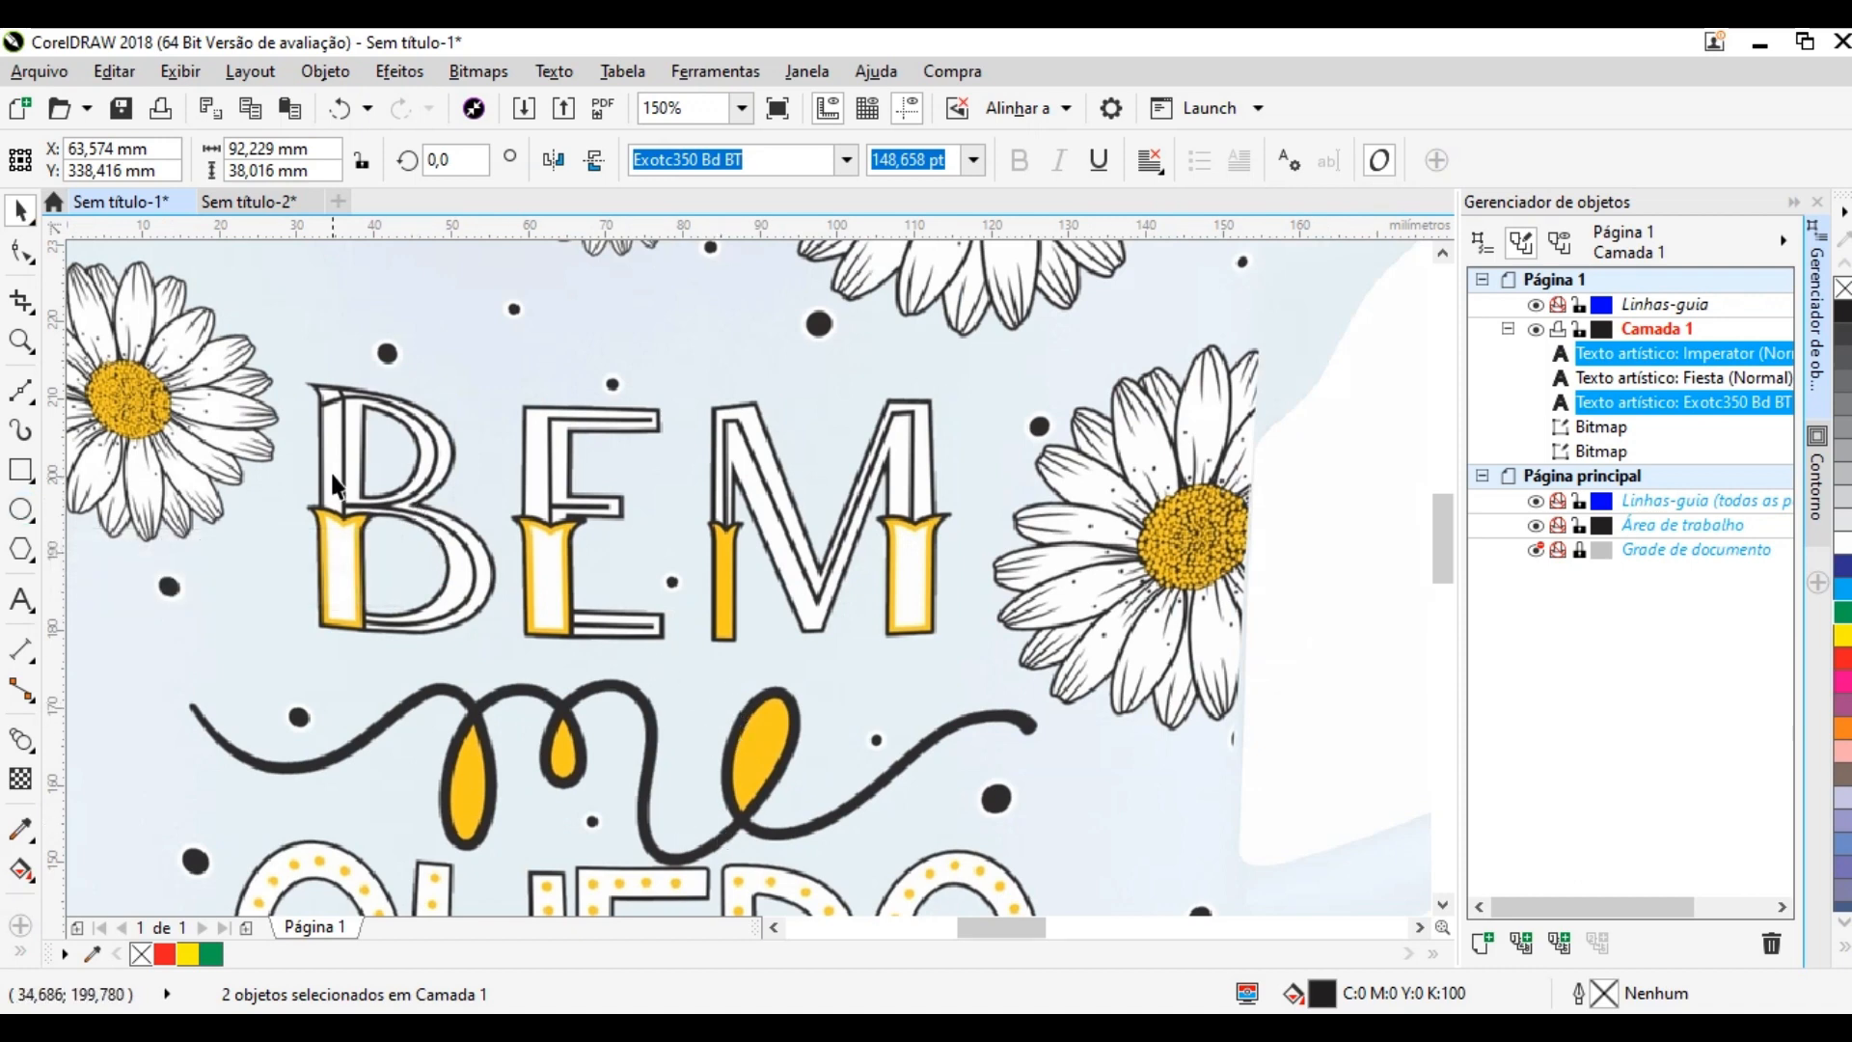
pyautogui.scroll(2, 335, 480)
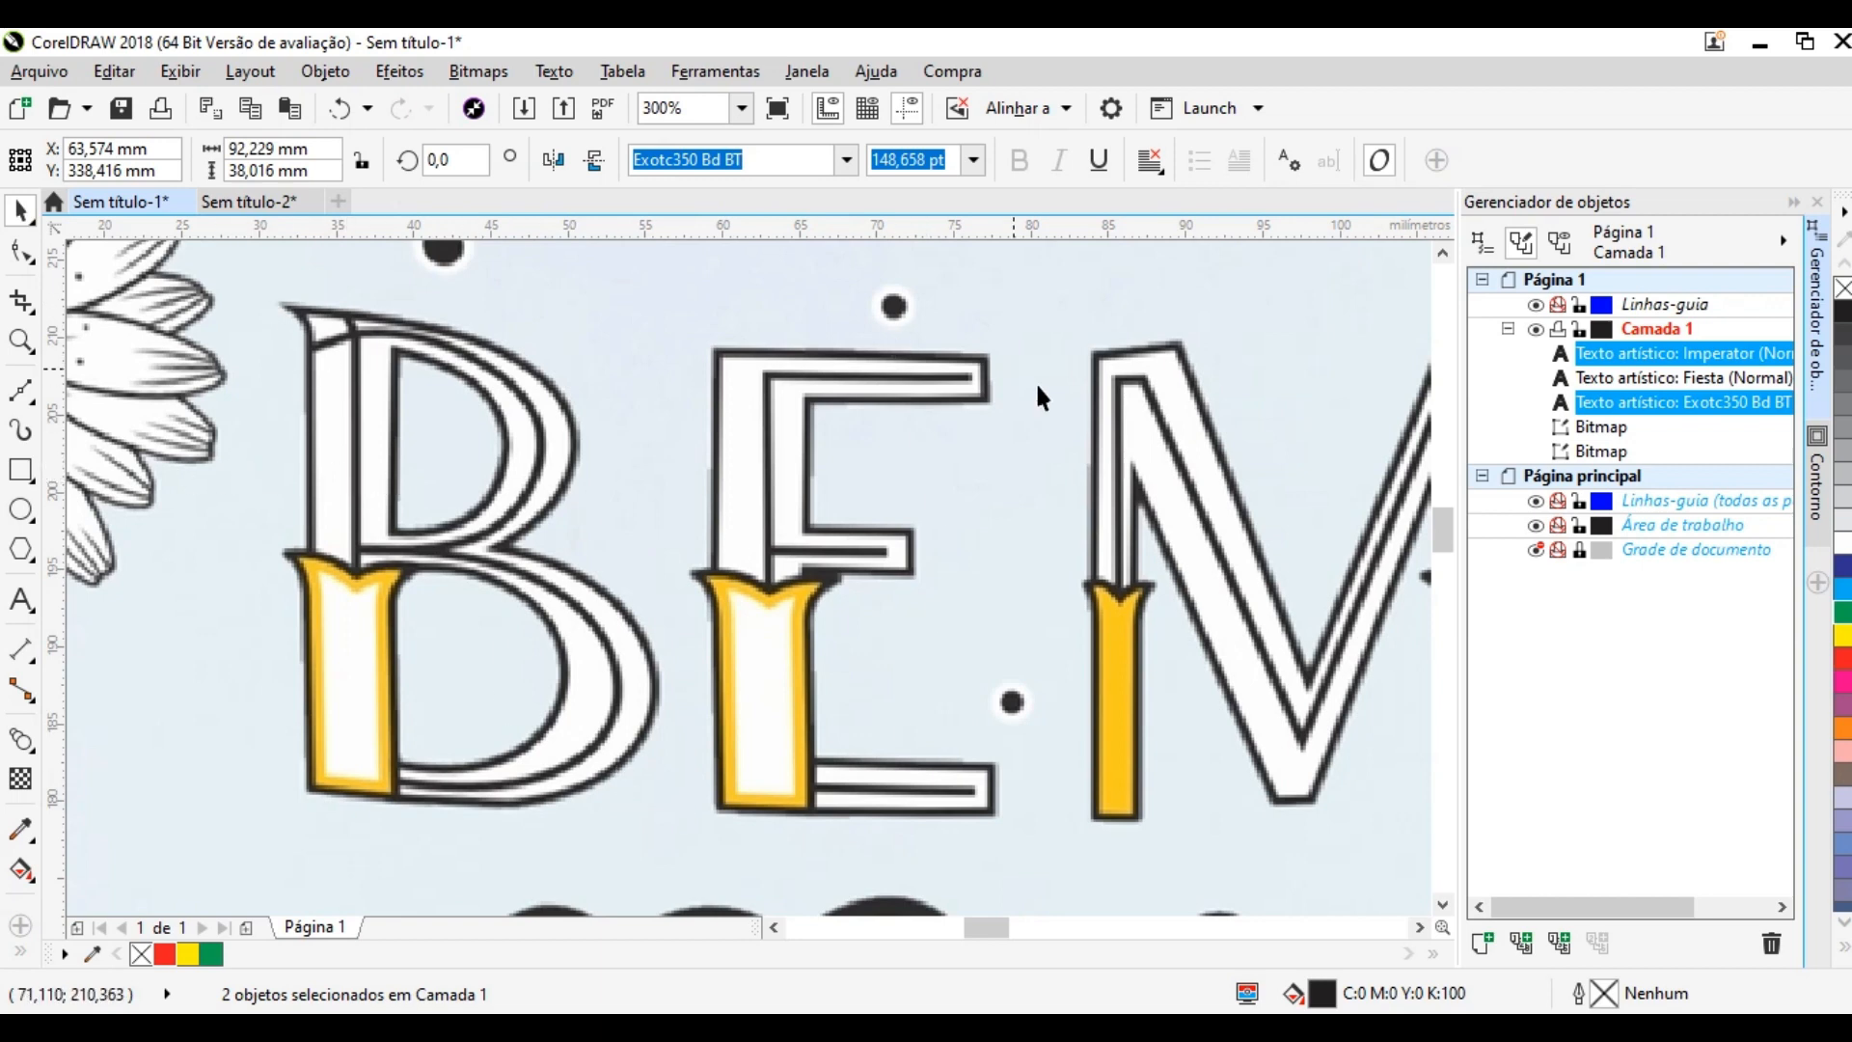
pyautogui.click(19, 390)
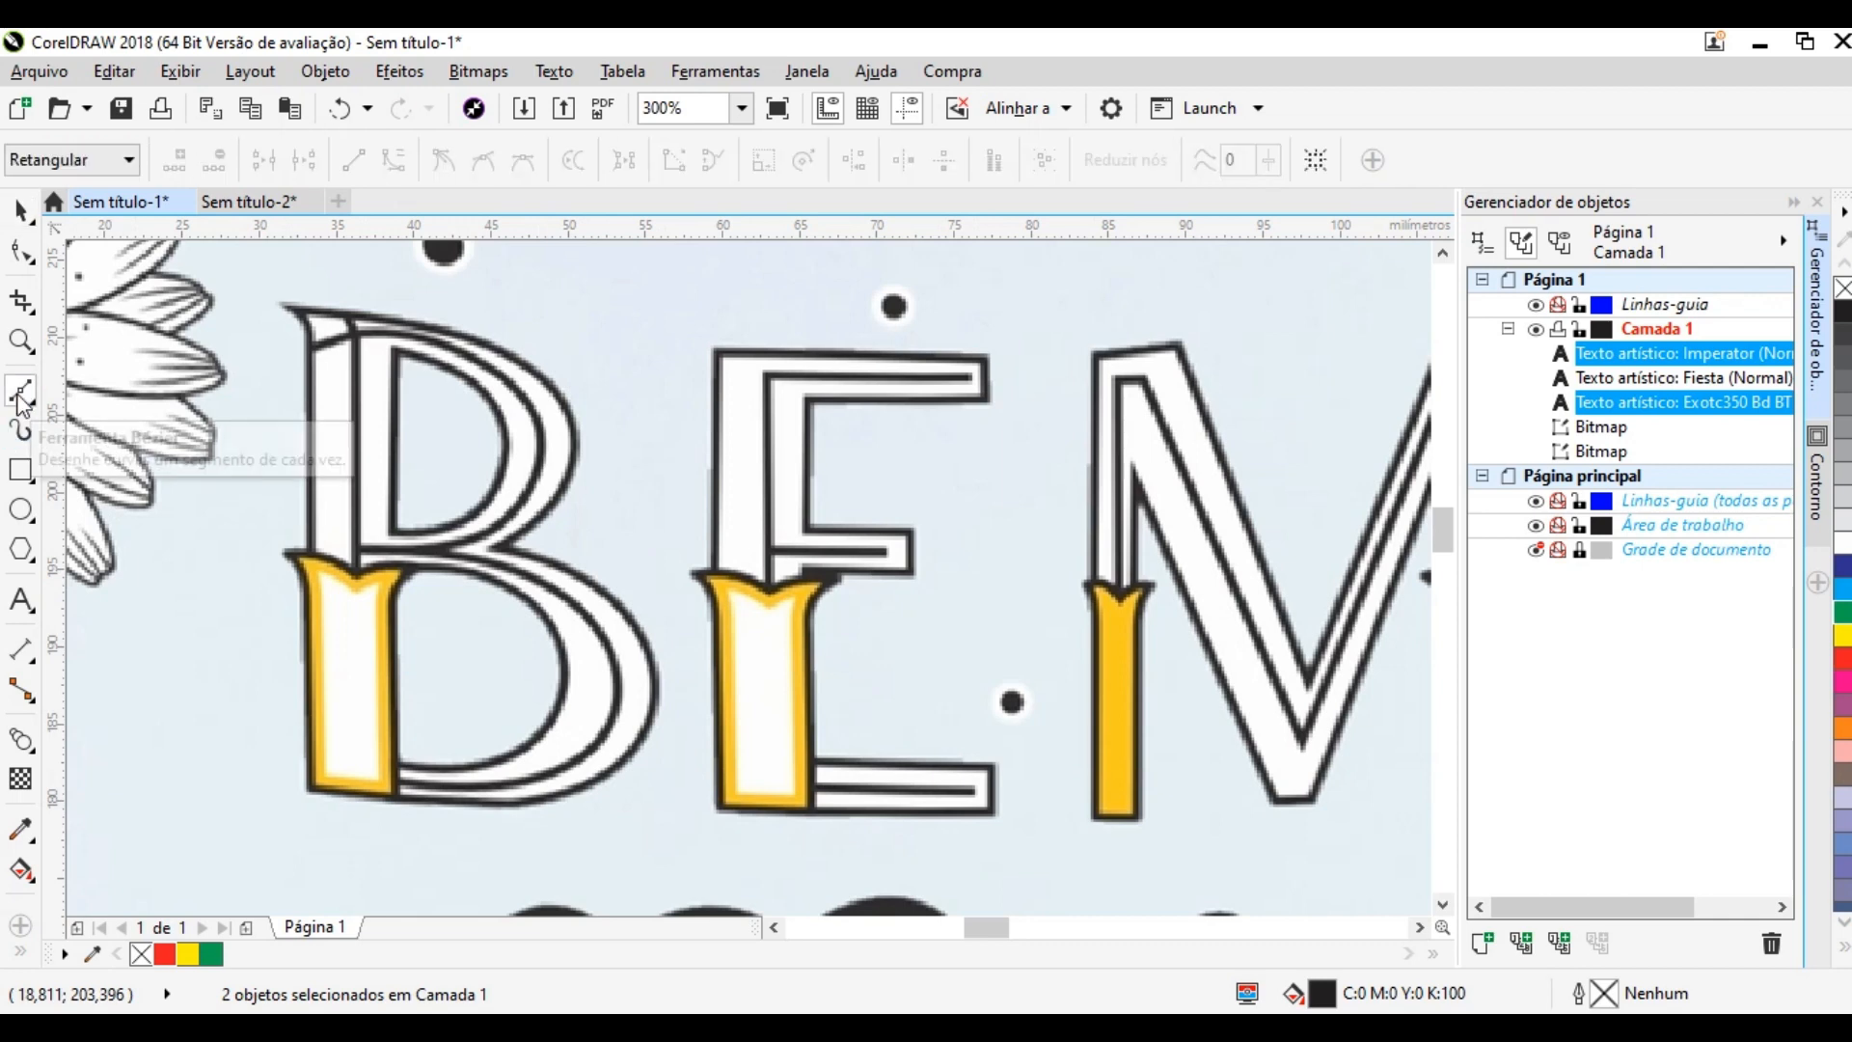
pyautogui.click(29, 397)
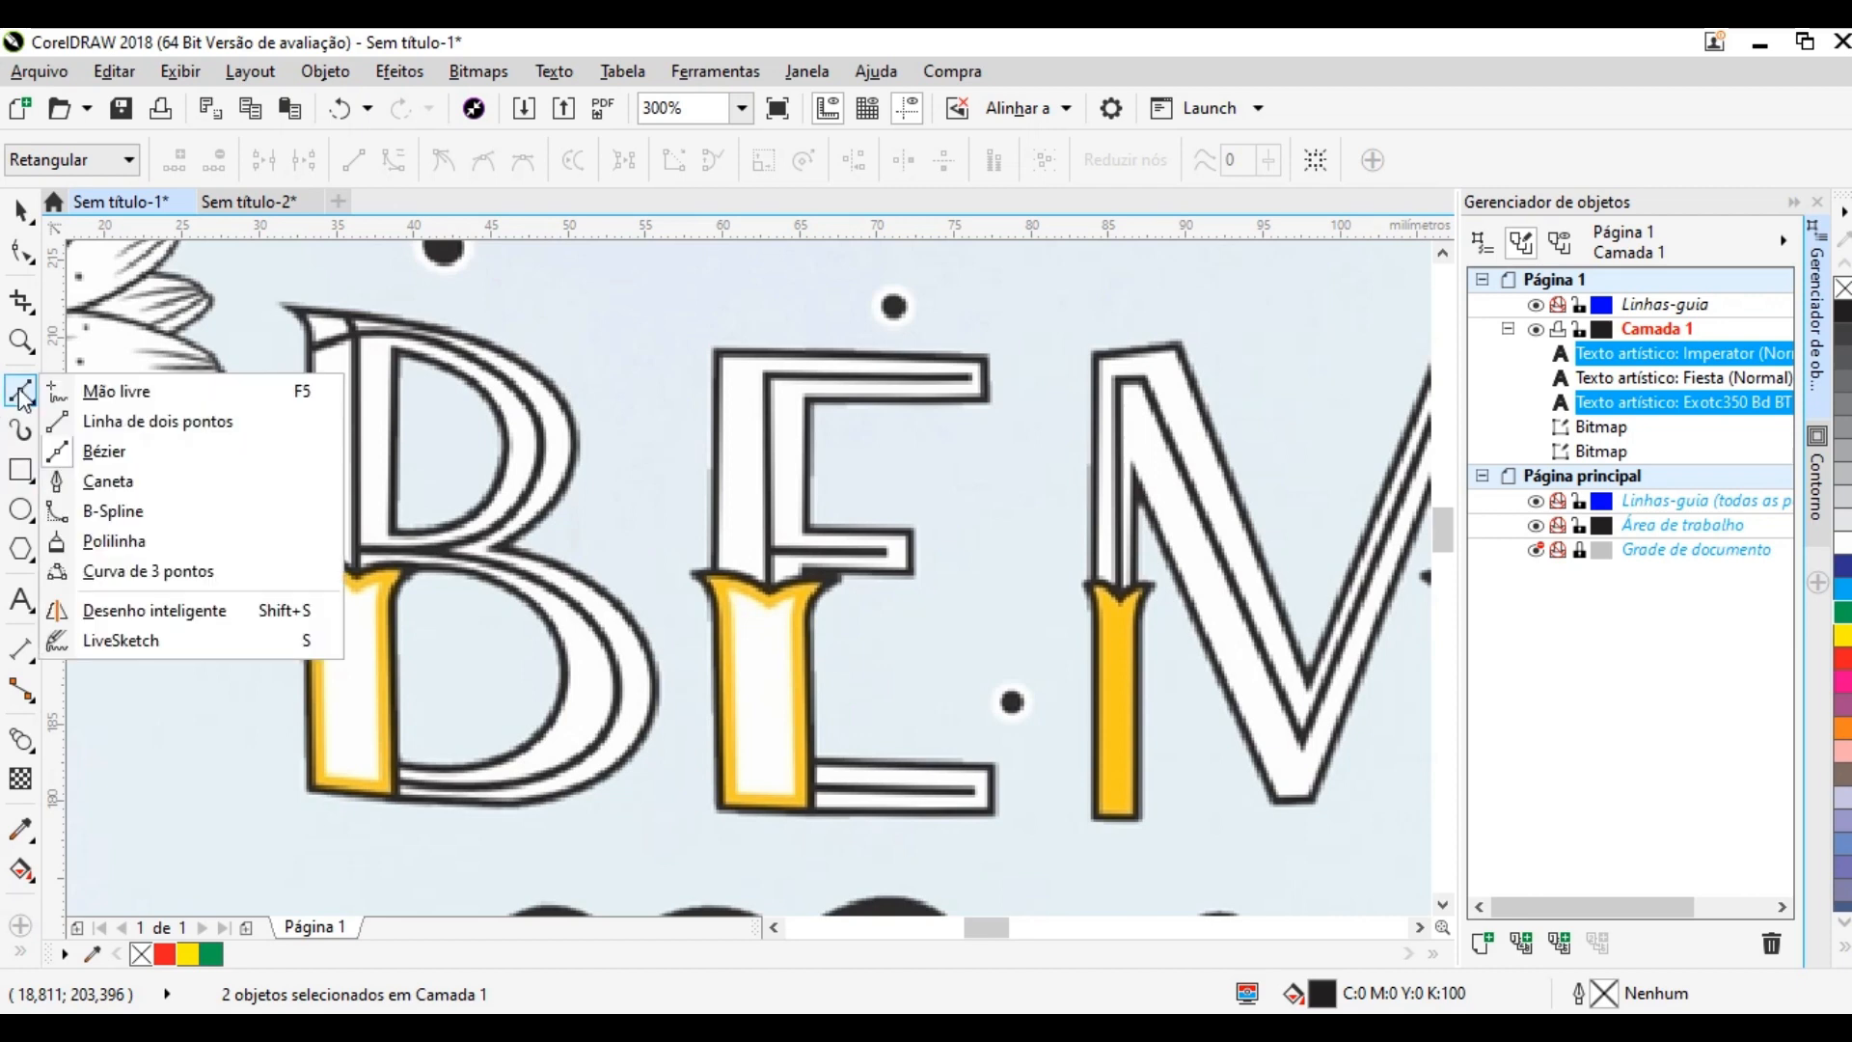
pyautogui.click(21, 209)
# Step: Place the Imperator letter B over the B of the illustrated mug's lettering
pyautogui.scroll(-5, 642, 626)
pyautogui.scroll(2, 645, 654)
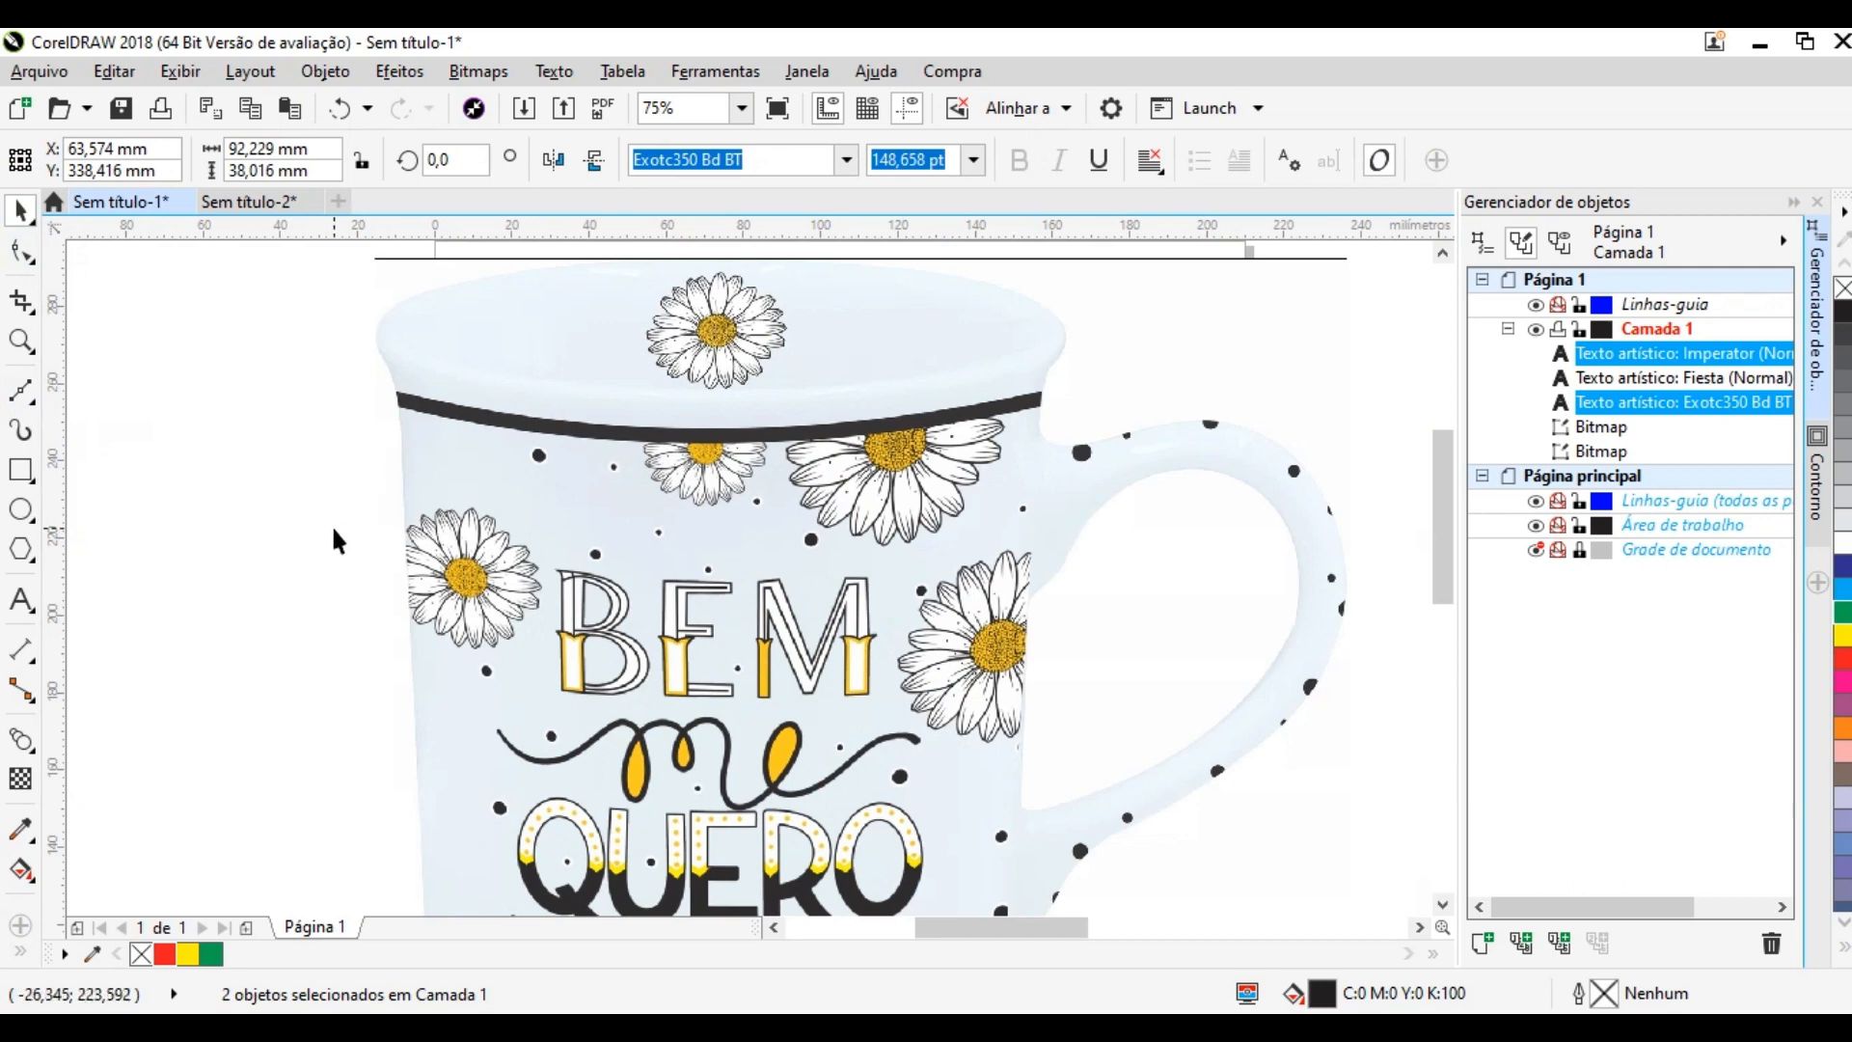
pyautogui.scroll(-2, 332, 523)
pyautogui.press('Escape')
pyautogui.moveTo(463, 311); pyautogui.dragTo(436, 518)
# Step: Place the EM text beside the black B, over the mug's lettering, leaving a small gap between them
pyautogui.scroll(2, 472, 598)
pyautogui.scroll(-3, 502, 666)
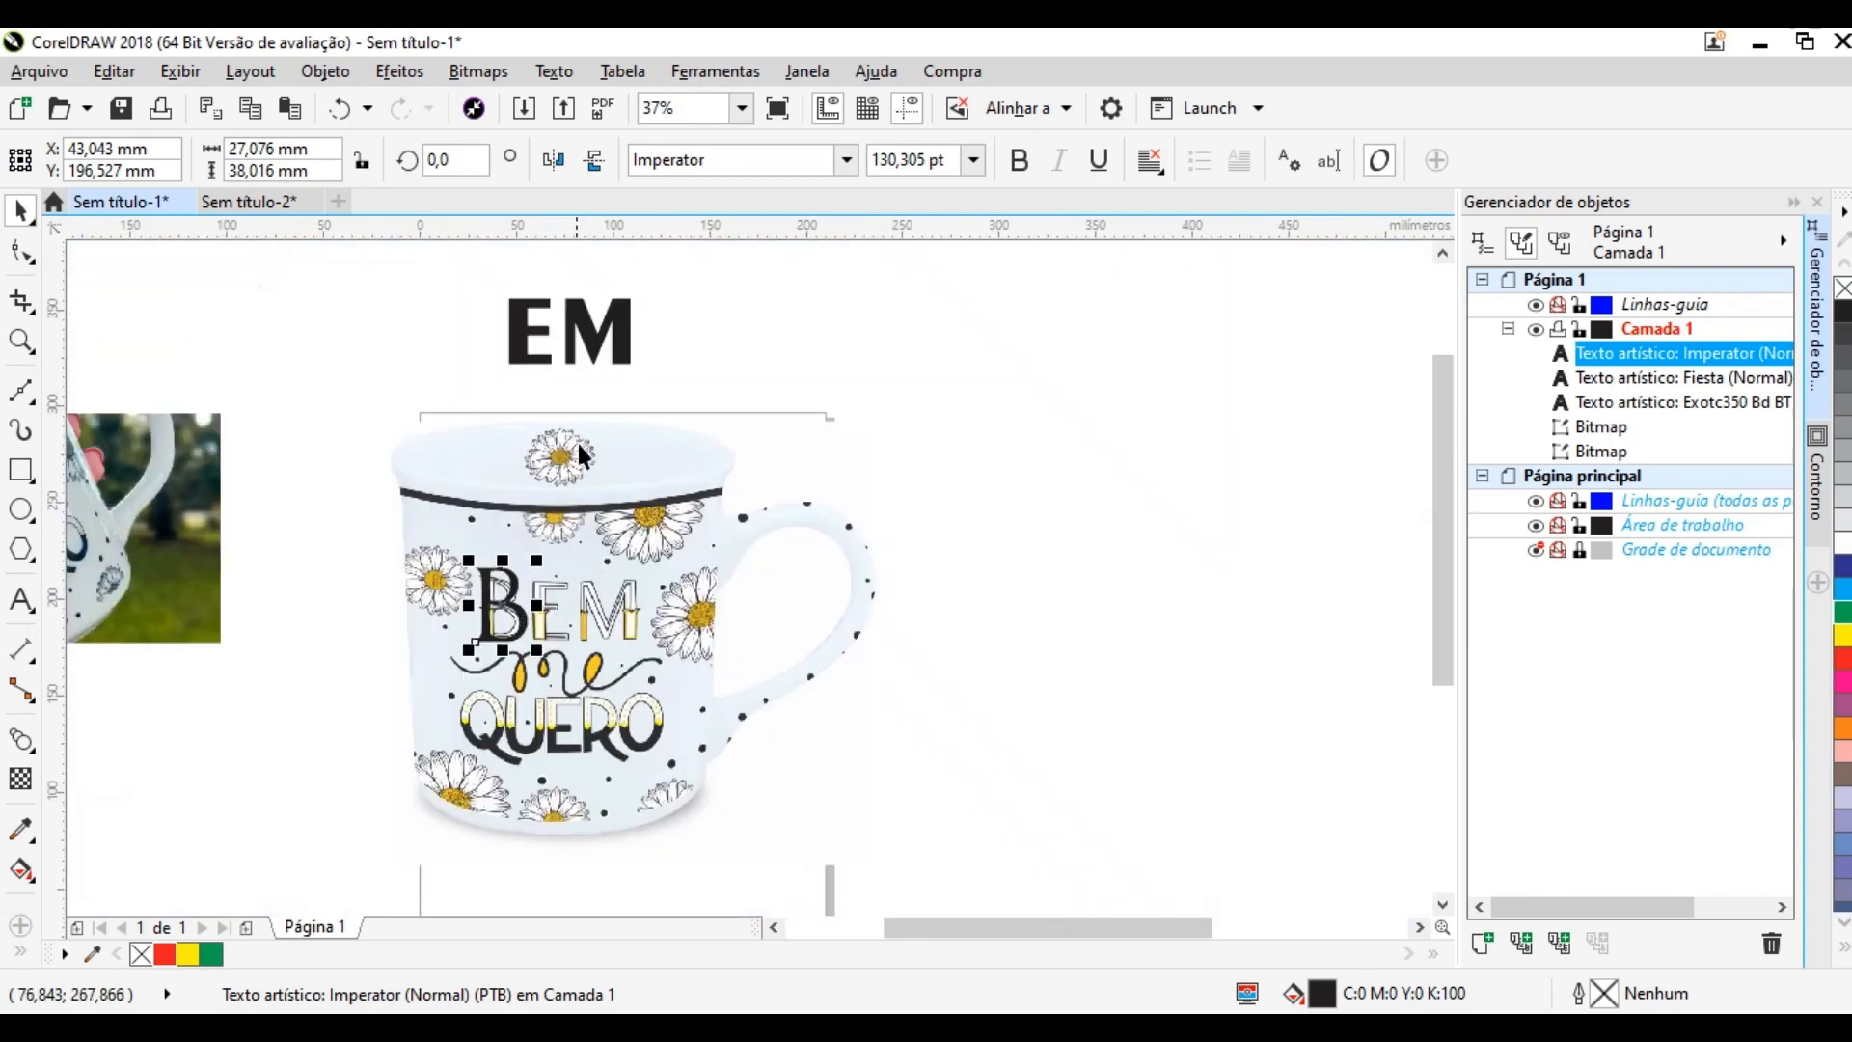
pyautogui.moveTo(579, 386); pyautogui.dragTo(567, 612)
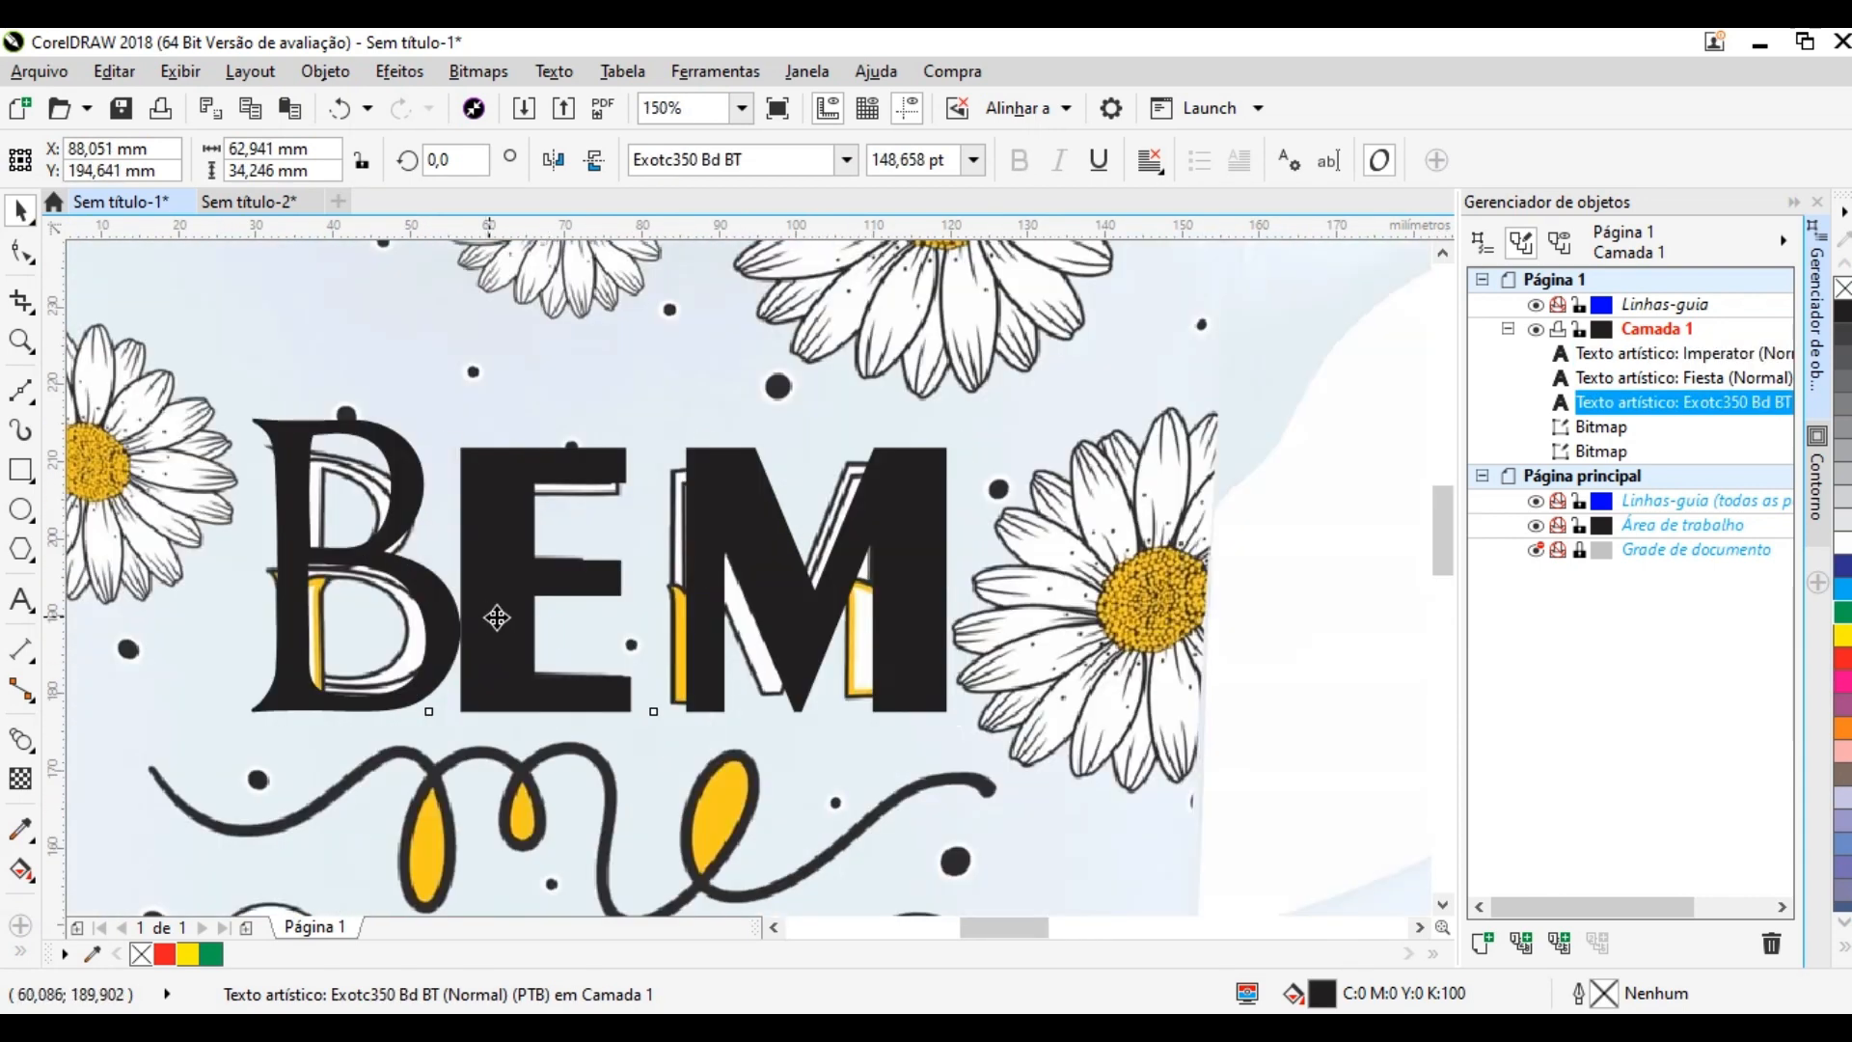
pyautogui.moveTo(496, 612)
pyautogui.mouseDown()
pyautogui.moveTo(608, 779)
pyautogui.moveTo(500, 683)
pyautogui.moveTo(503, 626)
pyautogui.mouseUp()
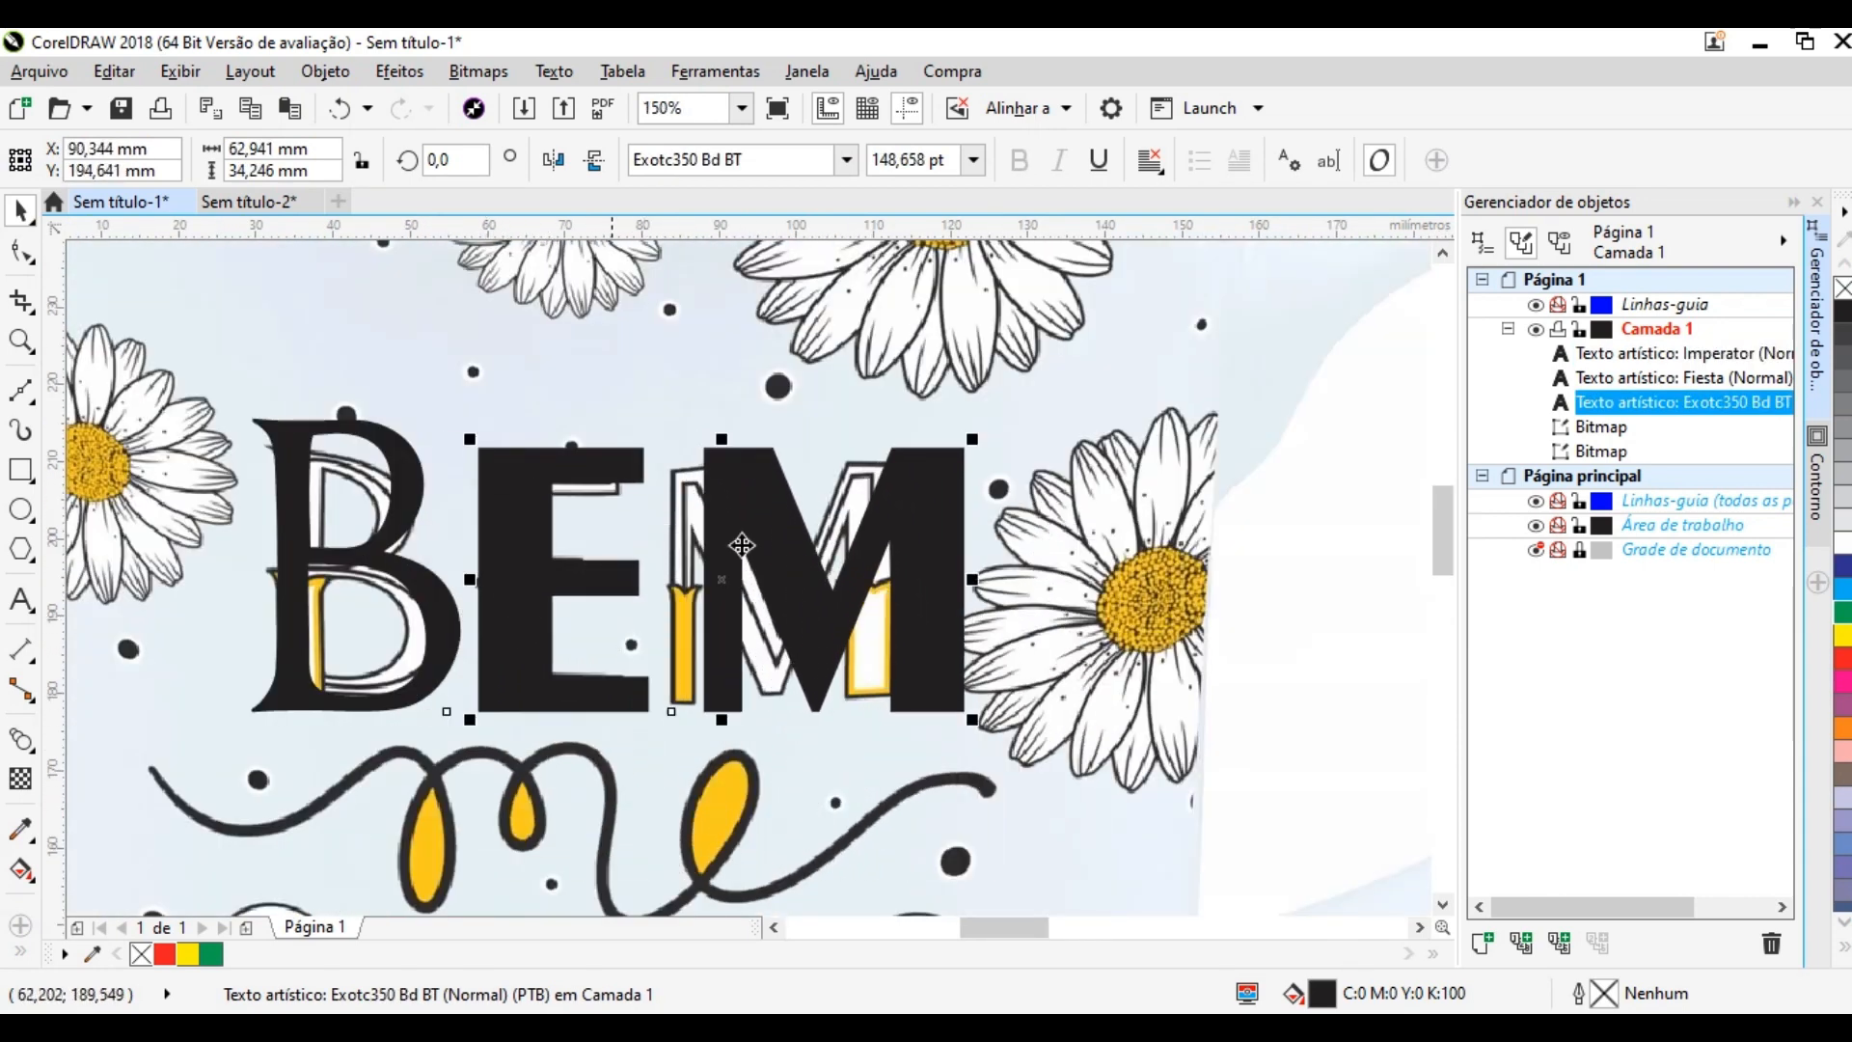
# Step: Shrink the EM text to about 127 pt, give it a thin red outline without fill, and align it over the mug's EM
pyautogui.moveTo(965, 438); pyautogui.dragTo(891, 465)
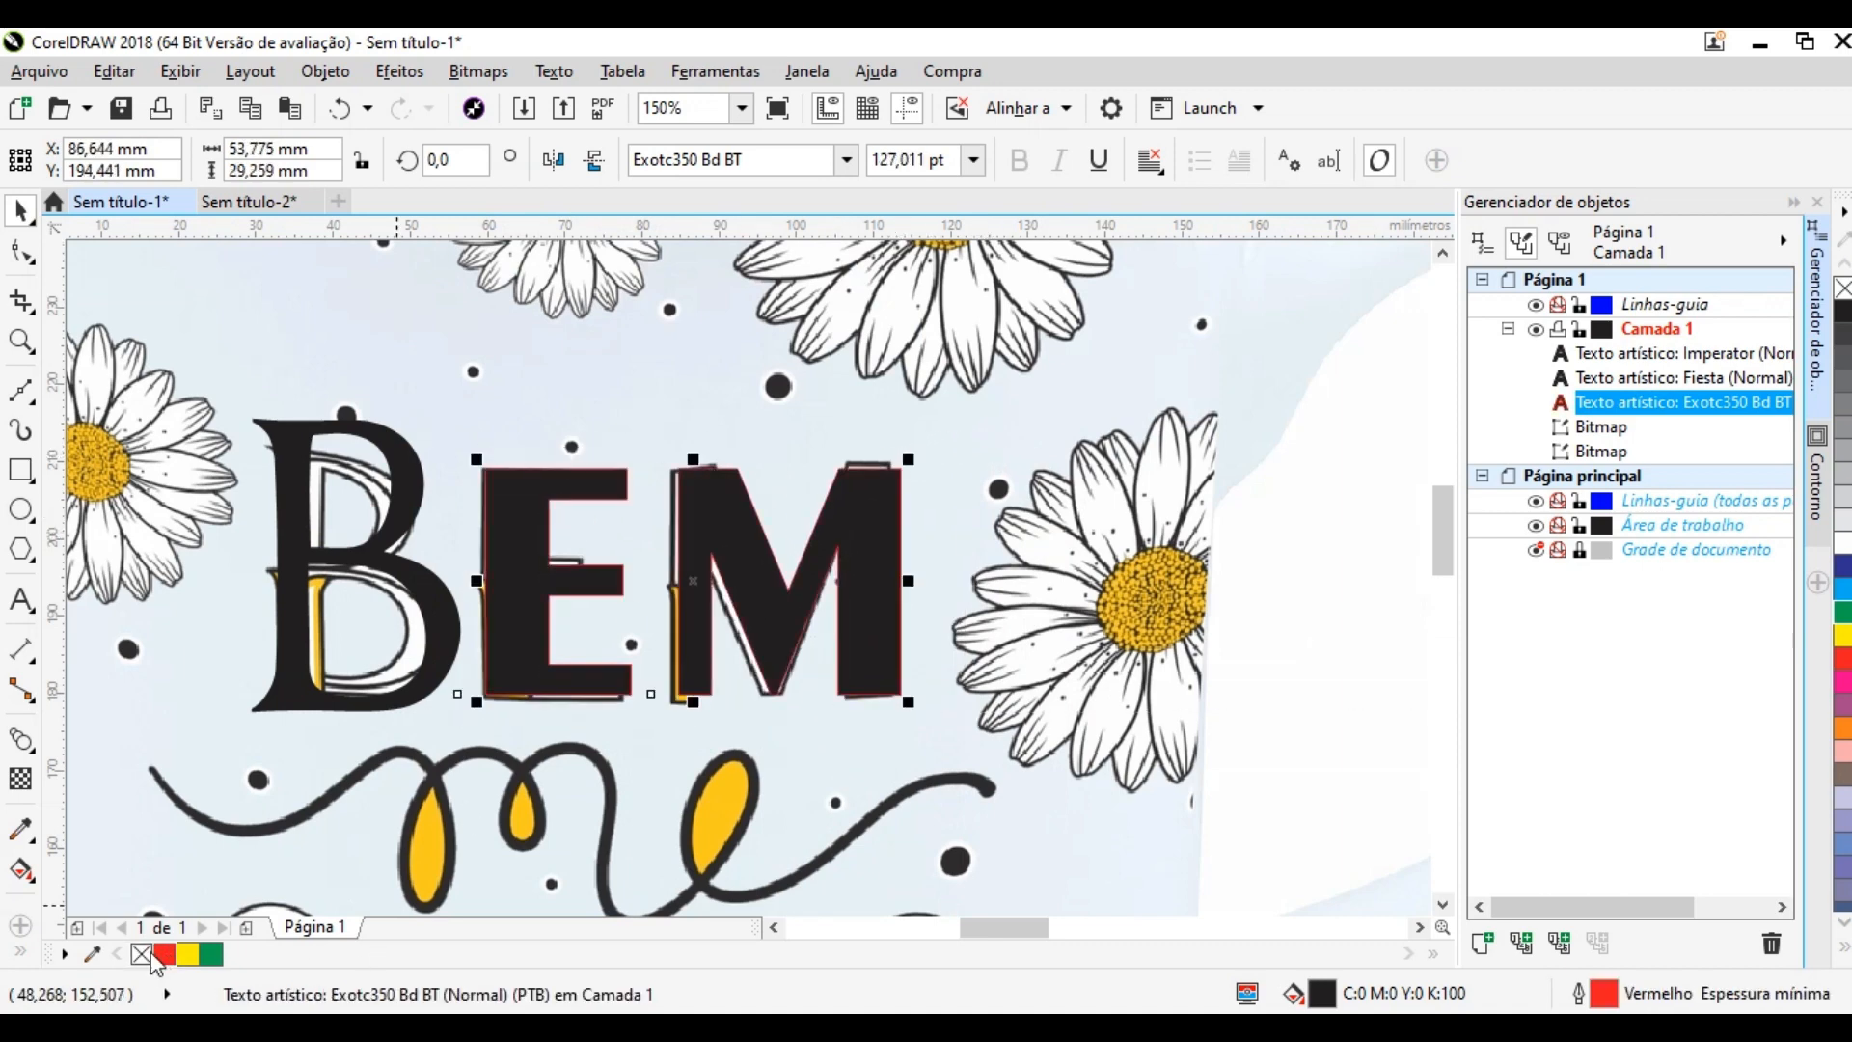
pyautogui.rightClick(188, 954)
pyautogui.click(142, 955)
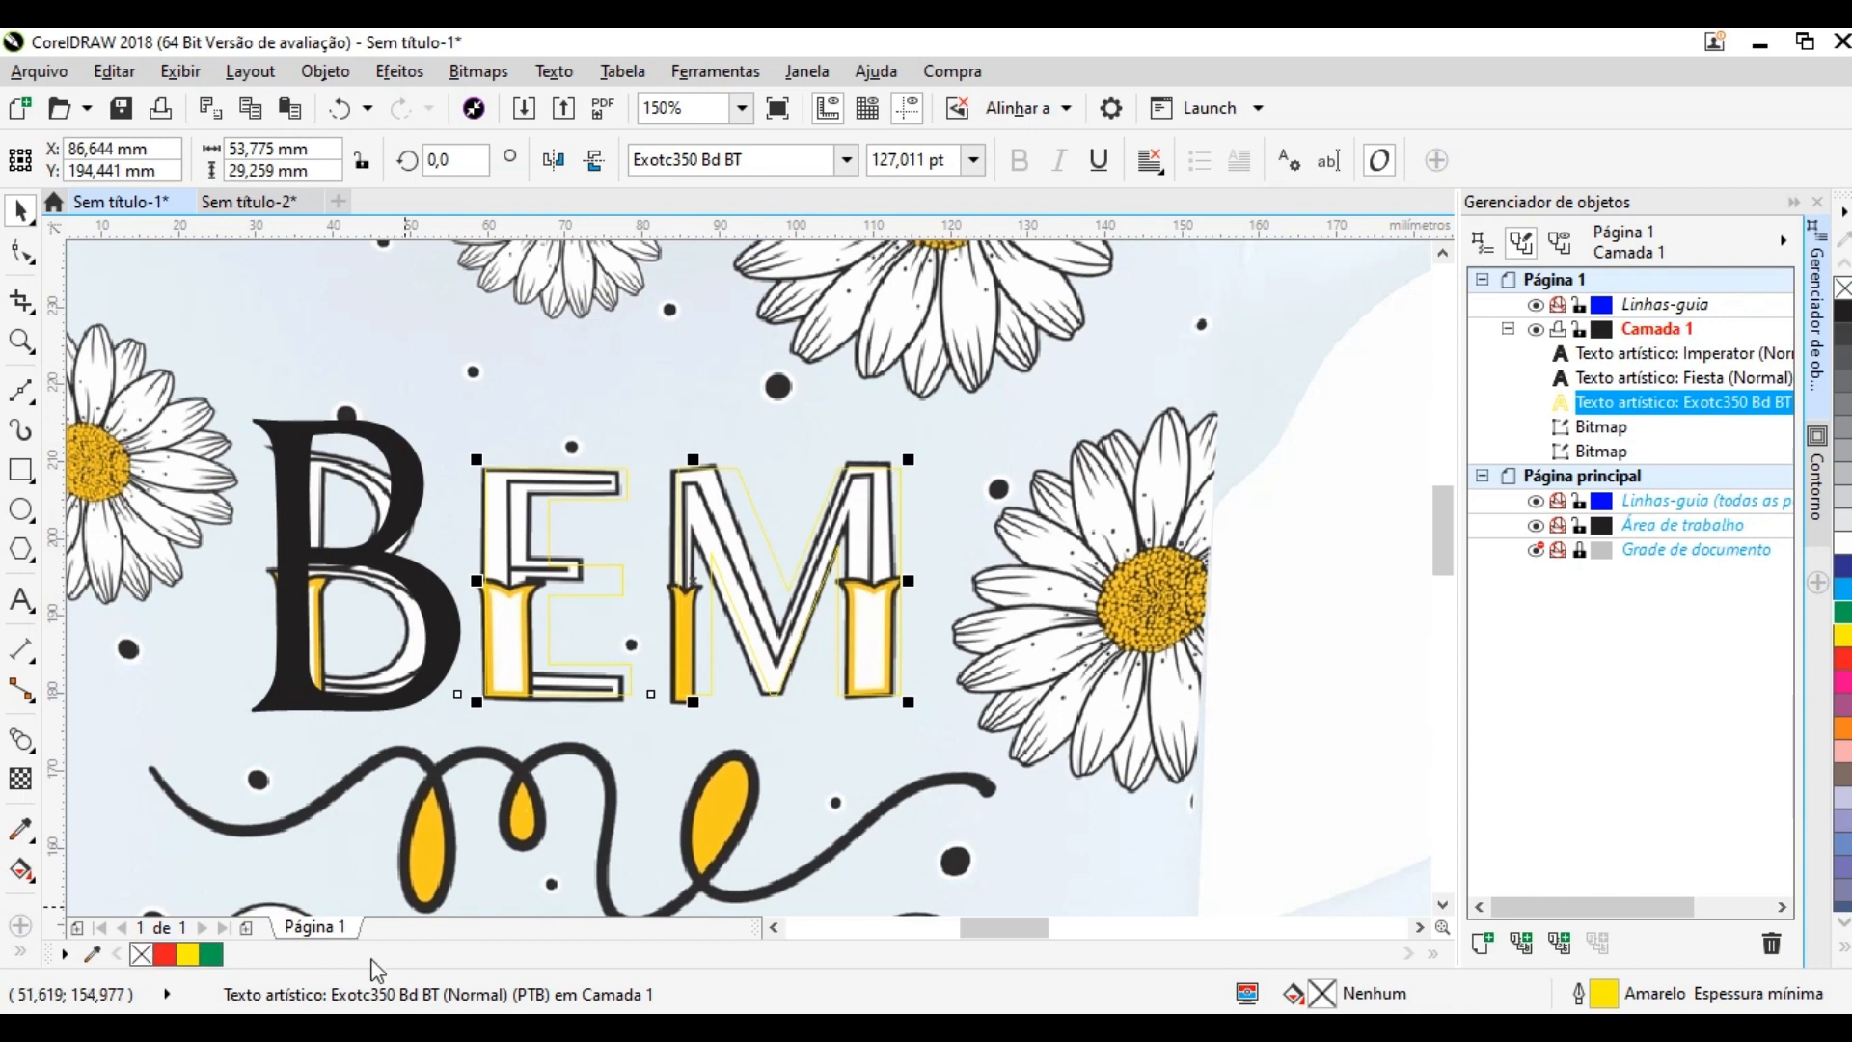
pyautogui.rightClick(162, 955)
pyautogui.scroll(2, 634, 580)
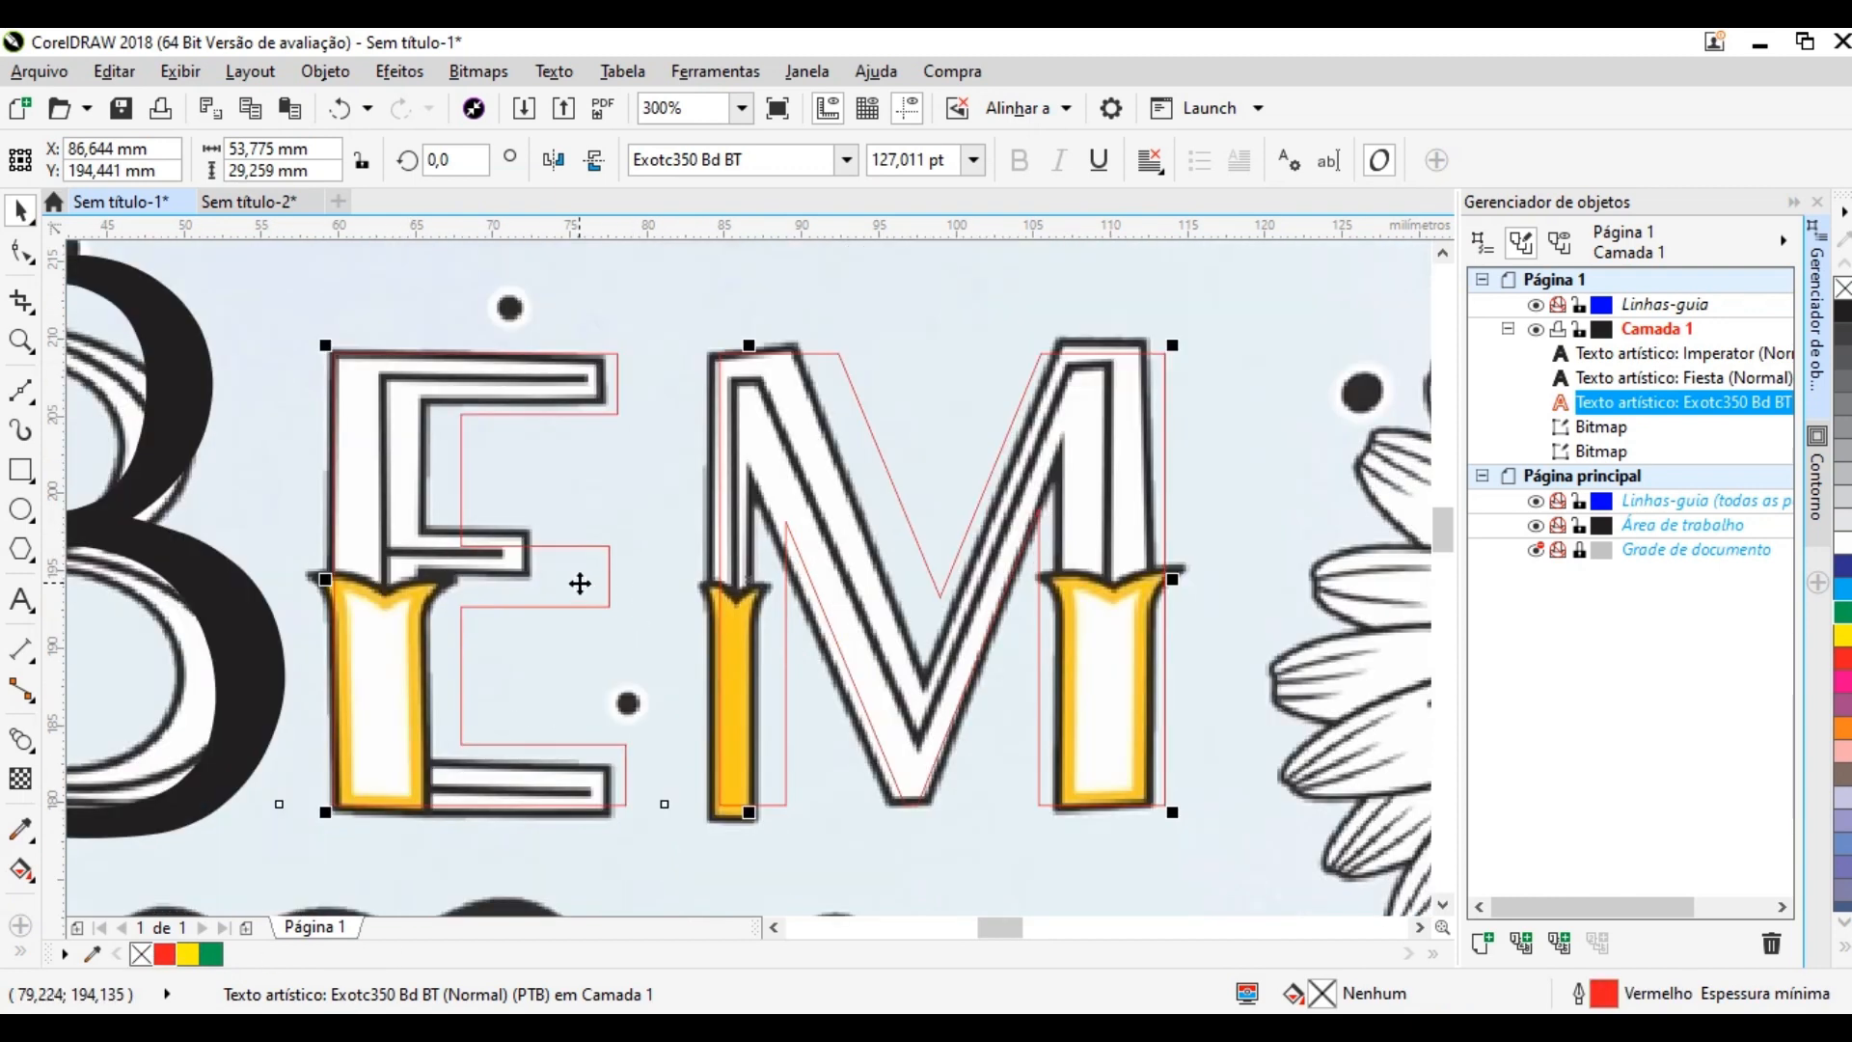
pyautogui.moveTo(584, 573); pyautogui.dragTo(512, 544)
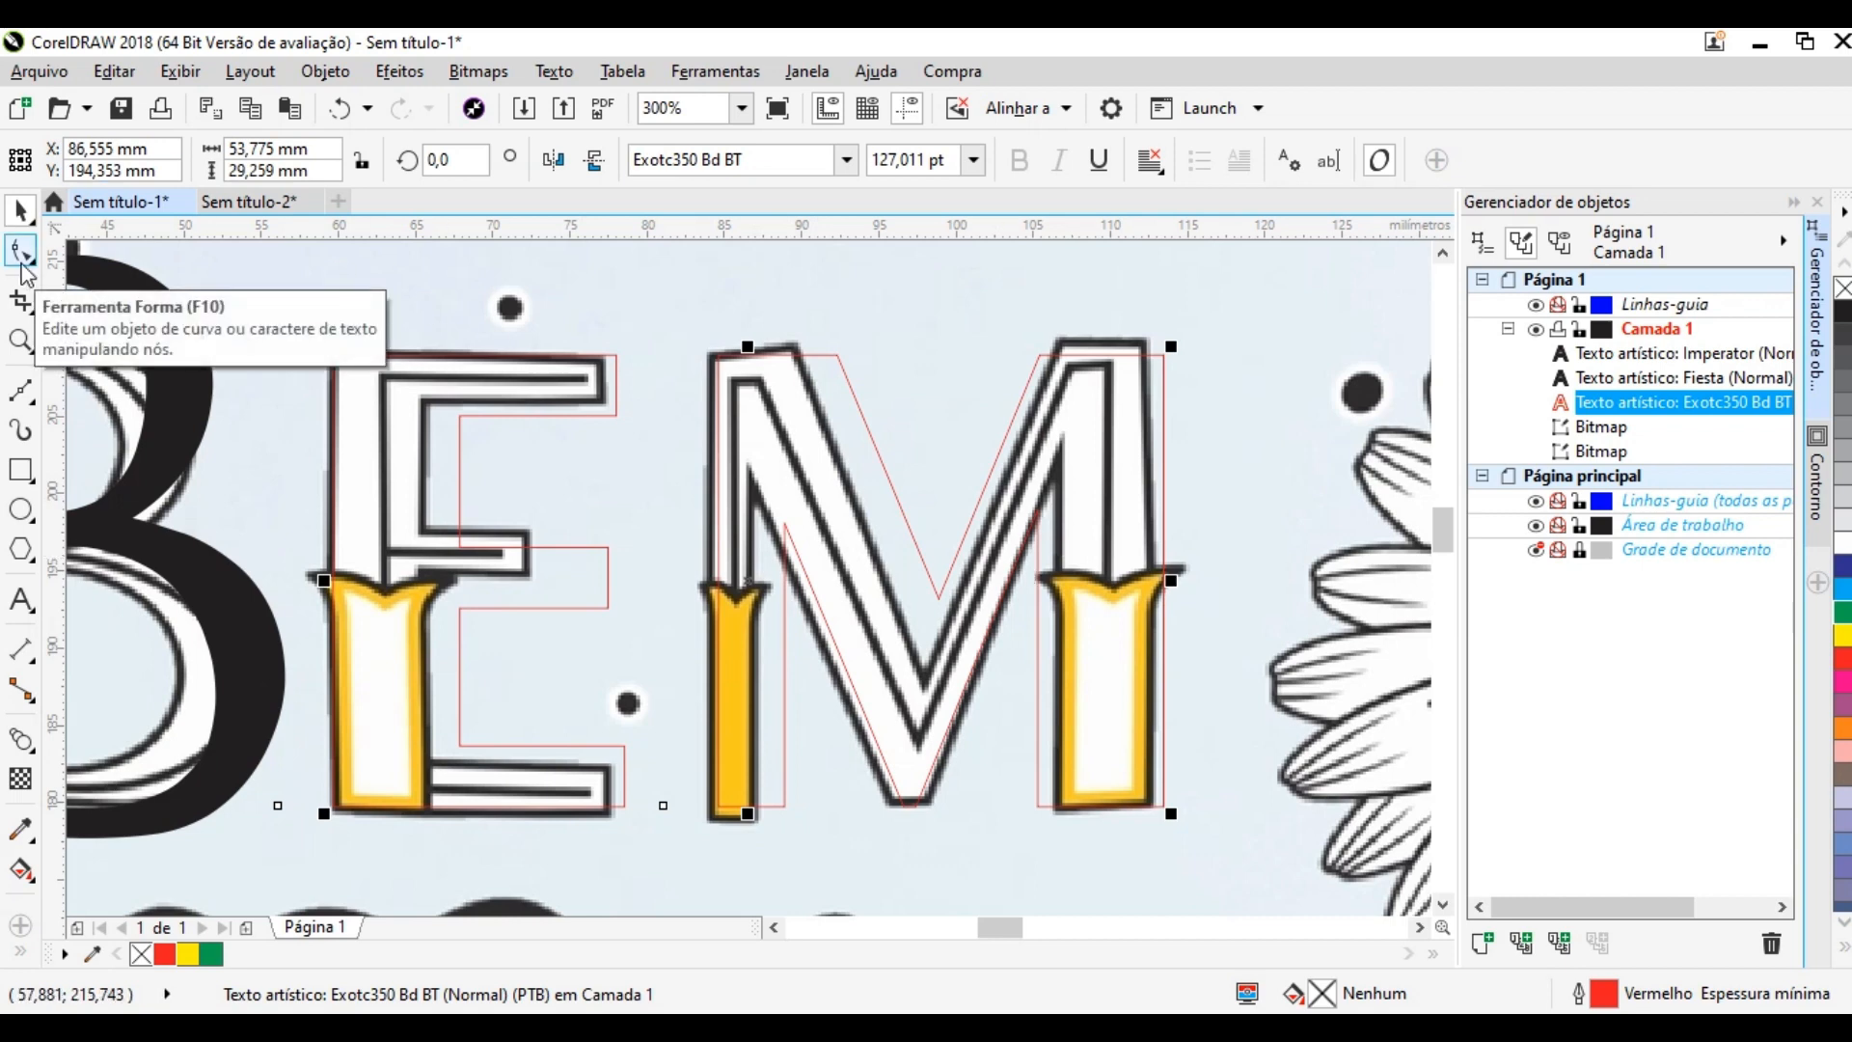
# Step: Give the Imperator letter B a red outline and remove its fill
pyautogui.scroll(-2, 654, 431)
pyautogui.click(311, 414)
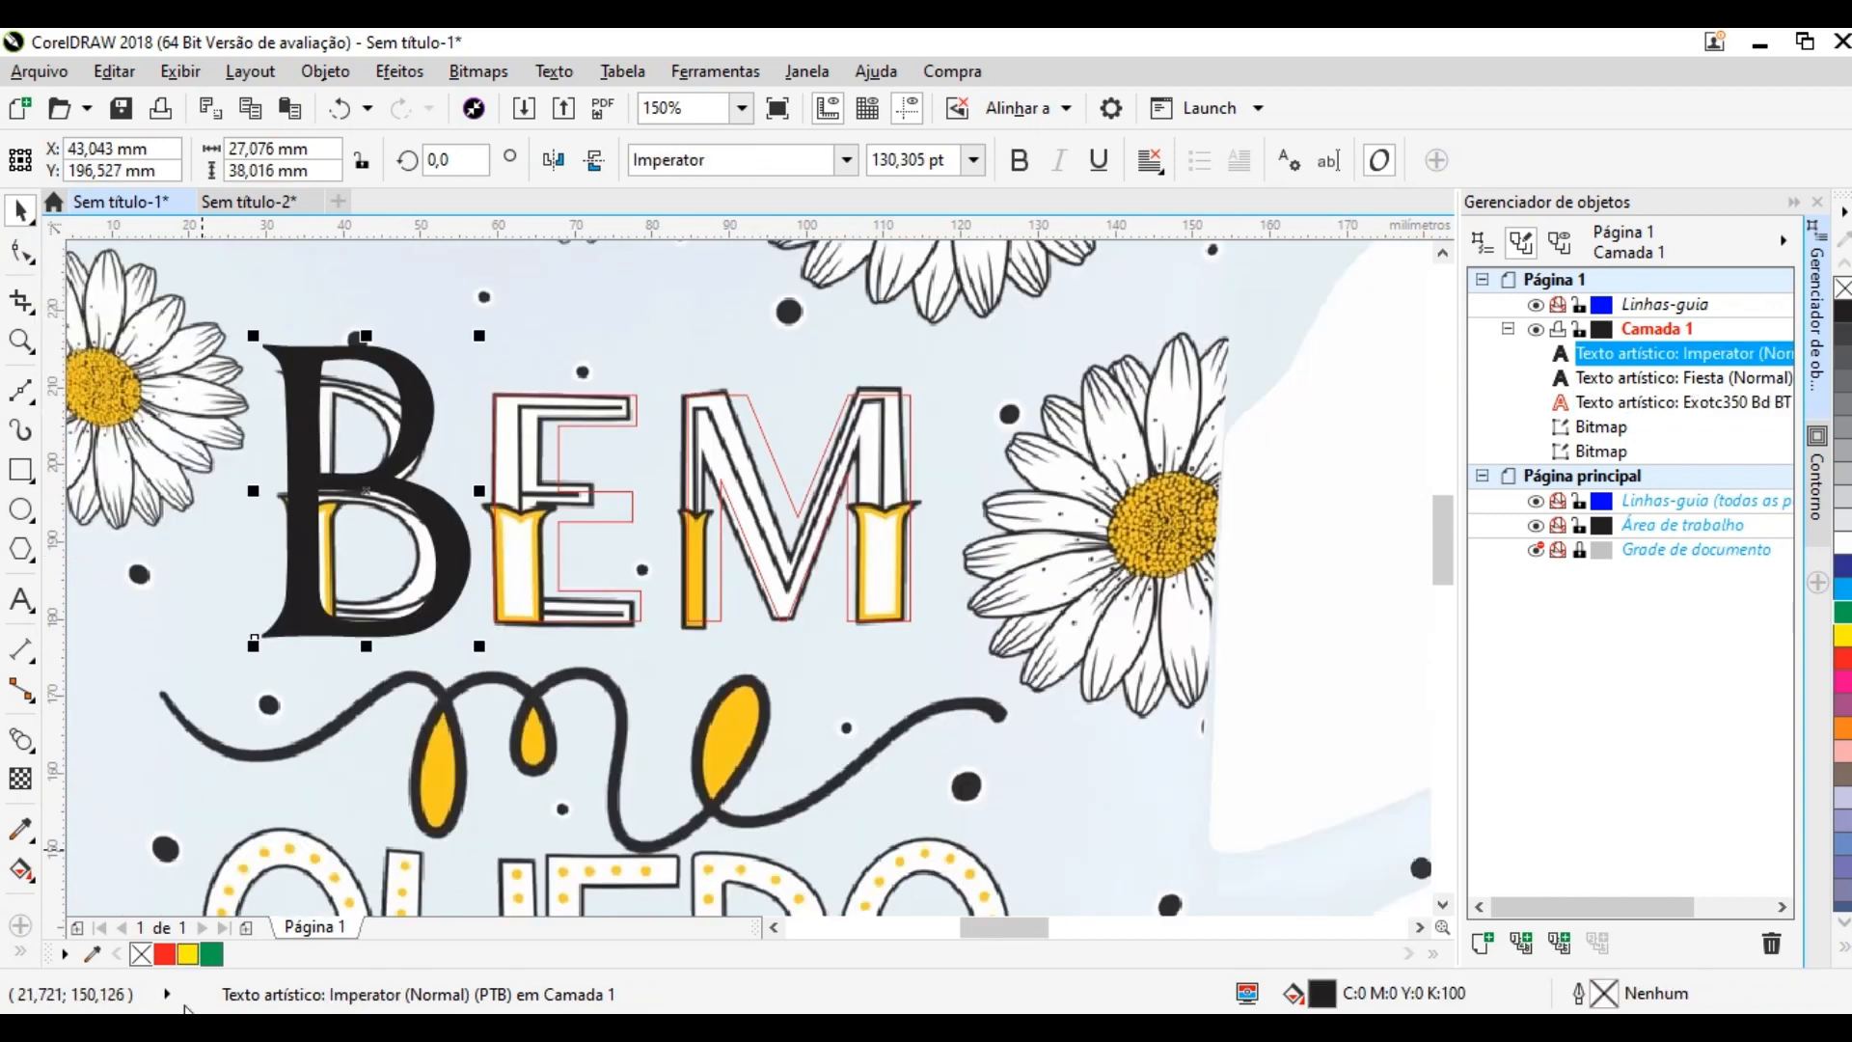
pyautogui.rightClick(173, 952)
pyautogui.rightClick(173, 952)
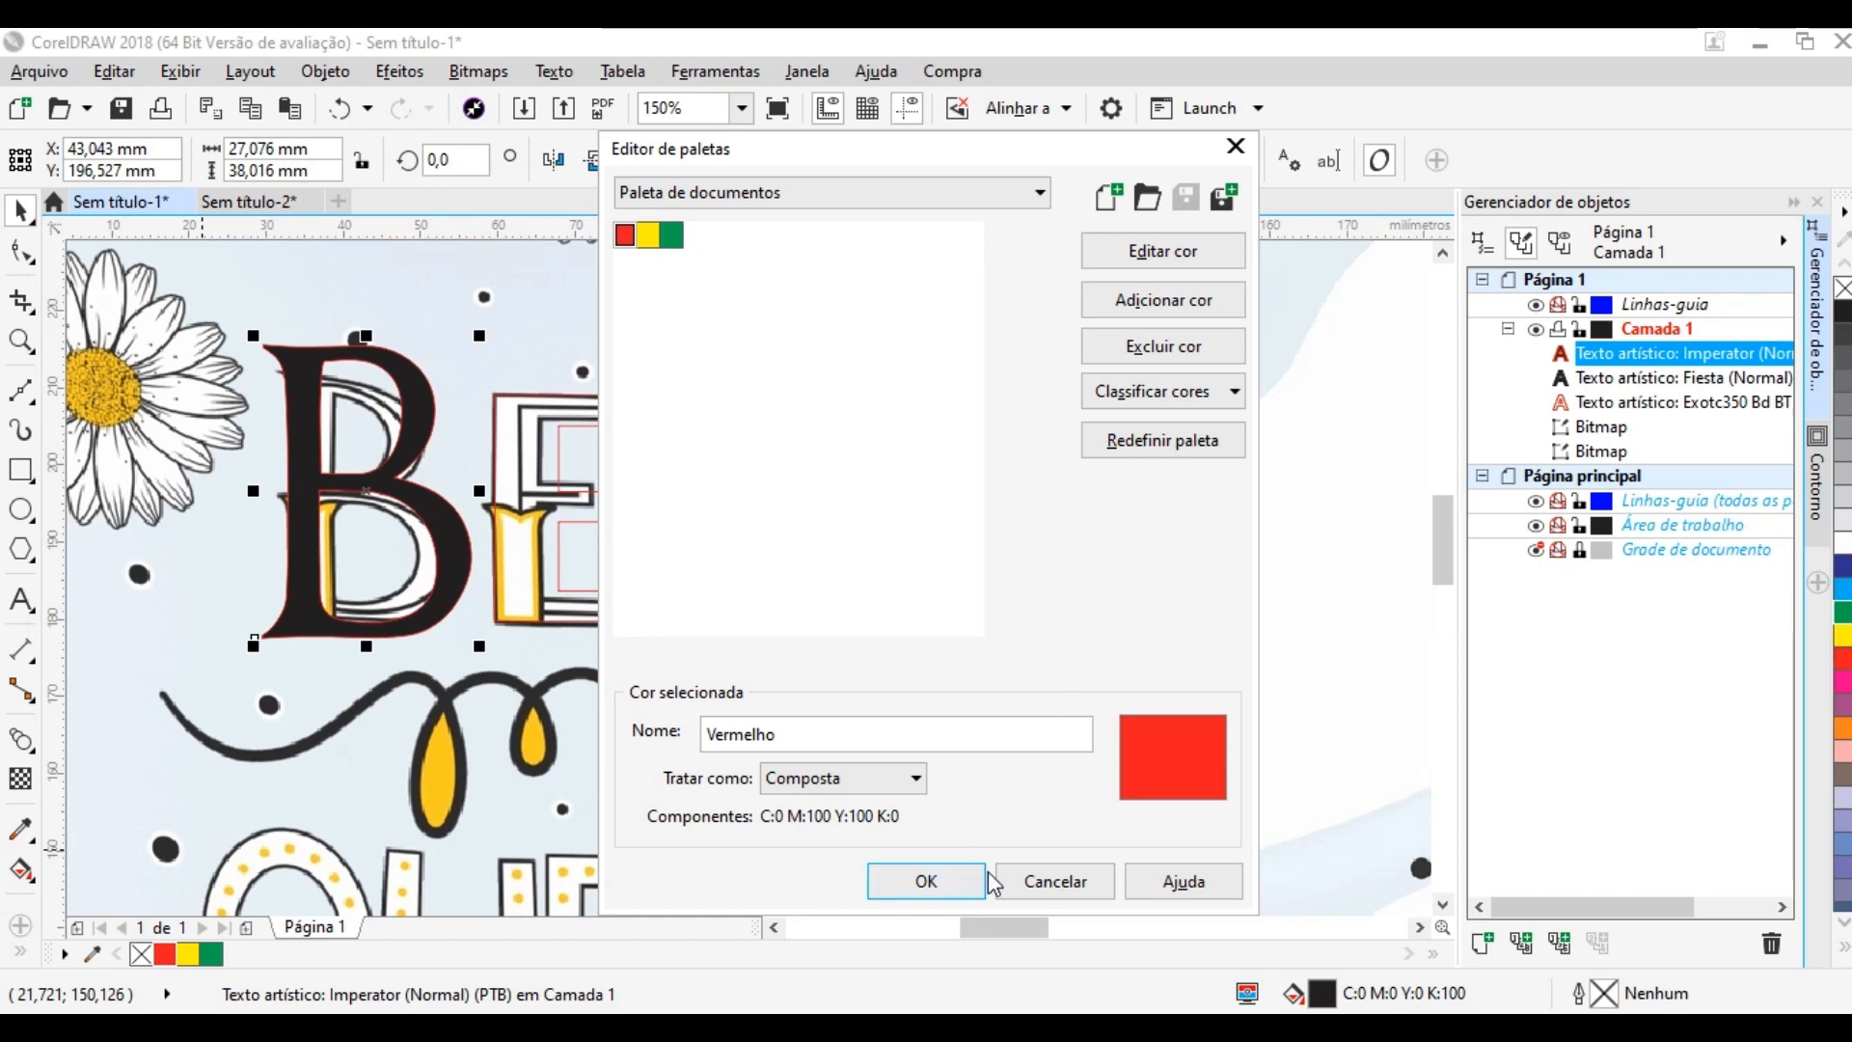
pyautogui.click(1032, 881)
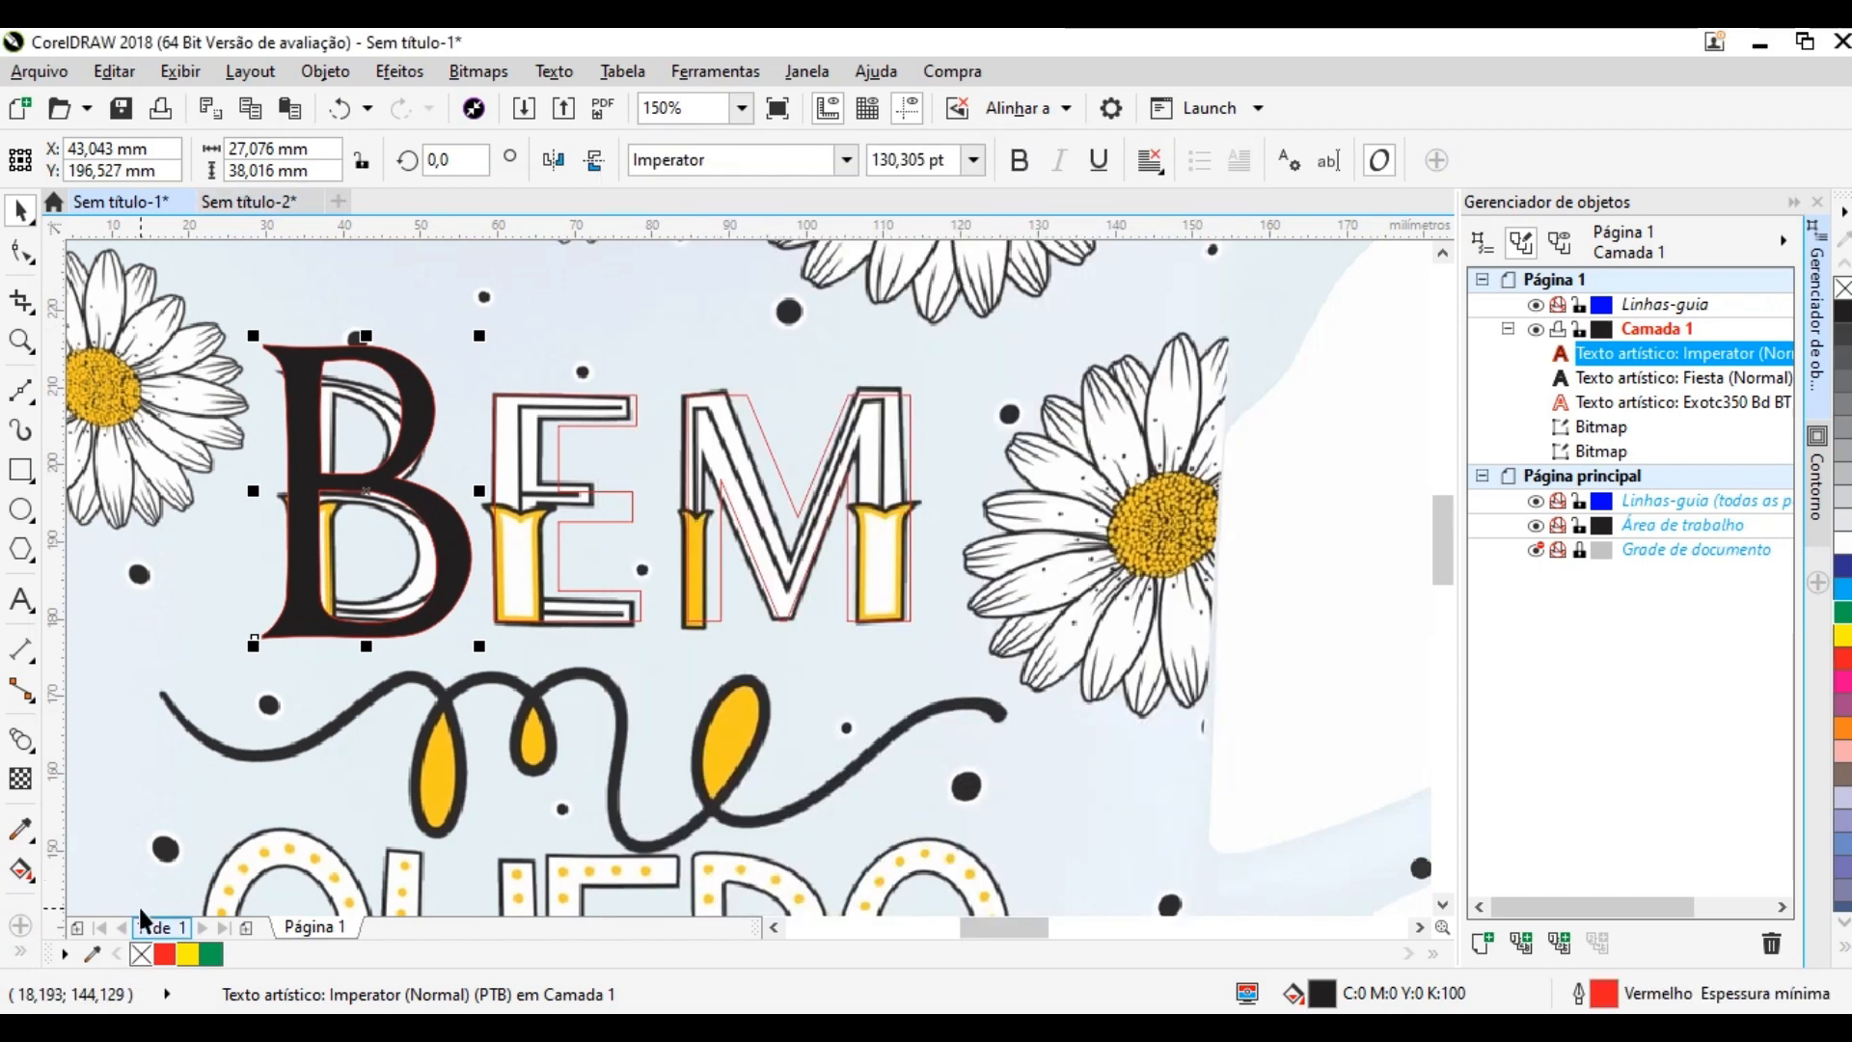
pyautogui.click(141, 952)
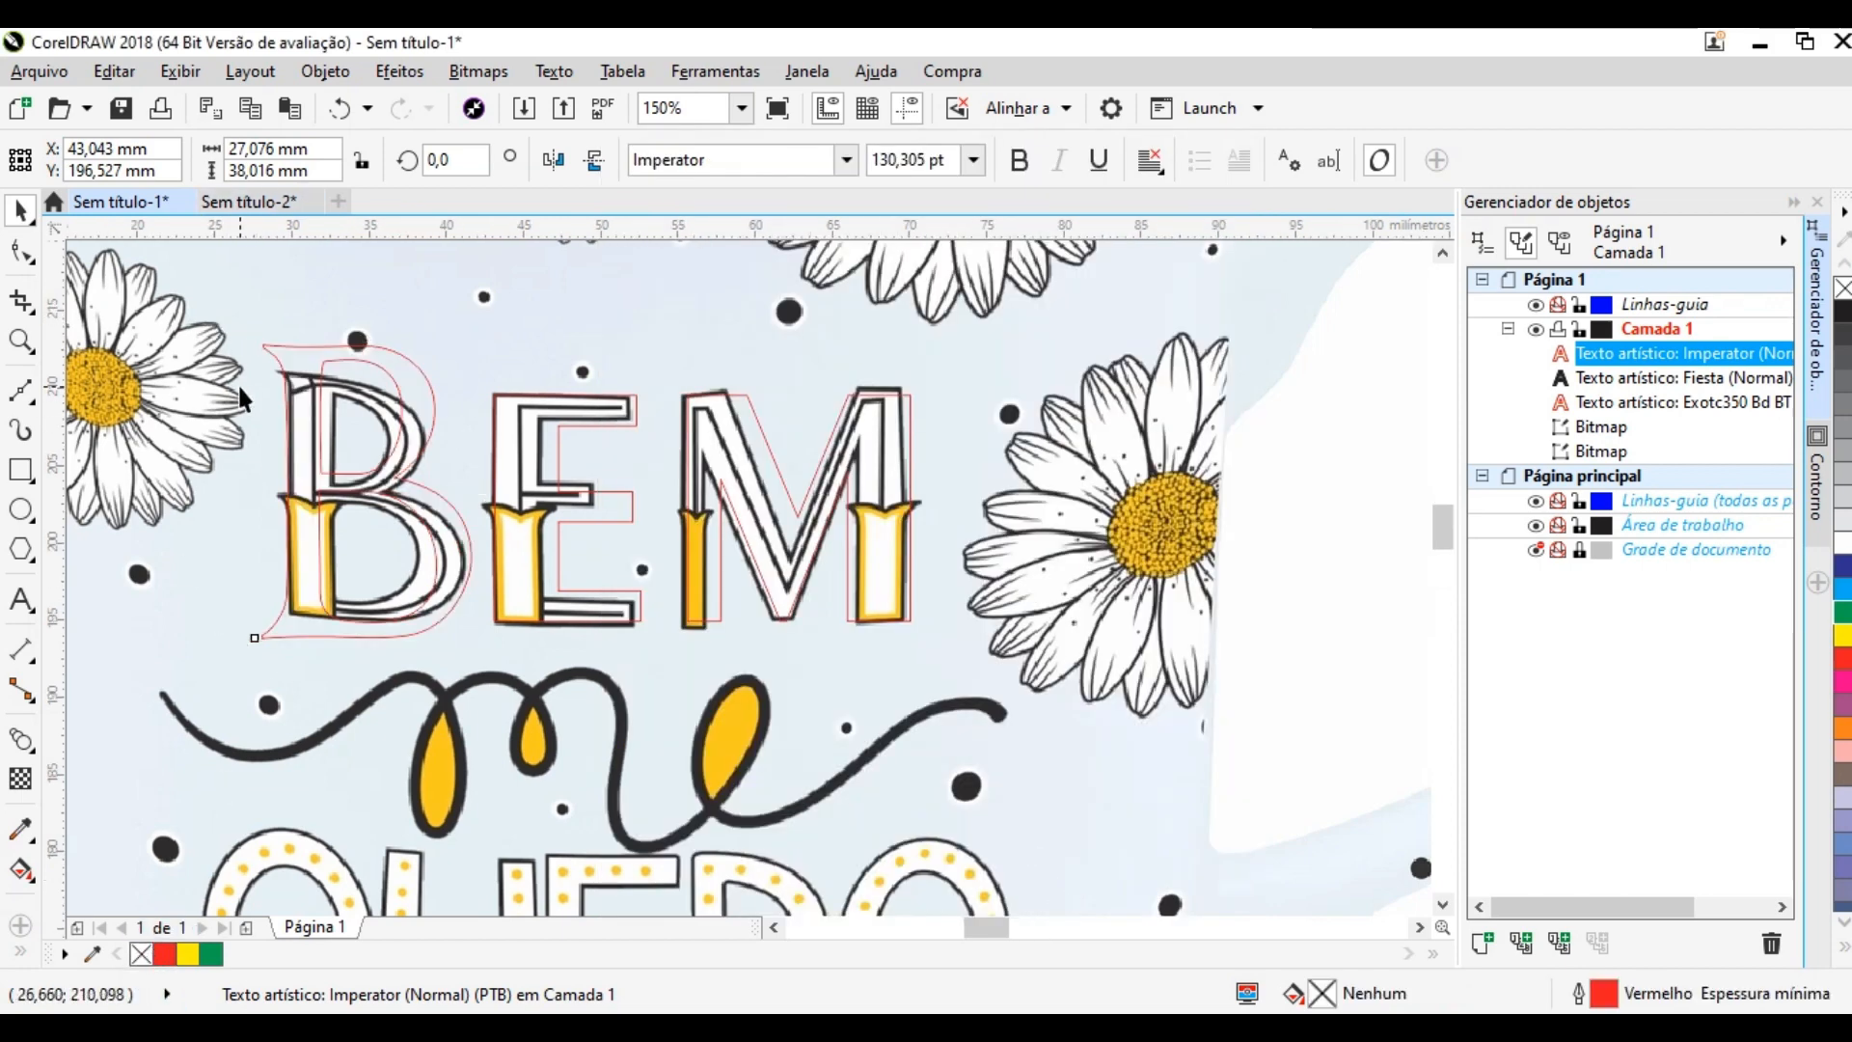
# Step: Reduce the B's height to about 35 mm without changing its width and convert it to curves
pyautogui.scroll(1, 238, 382)
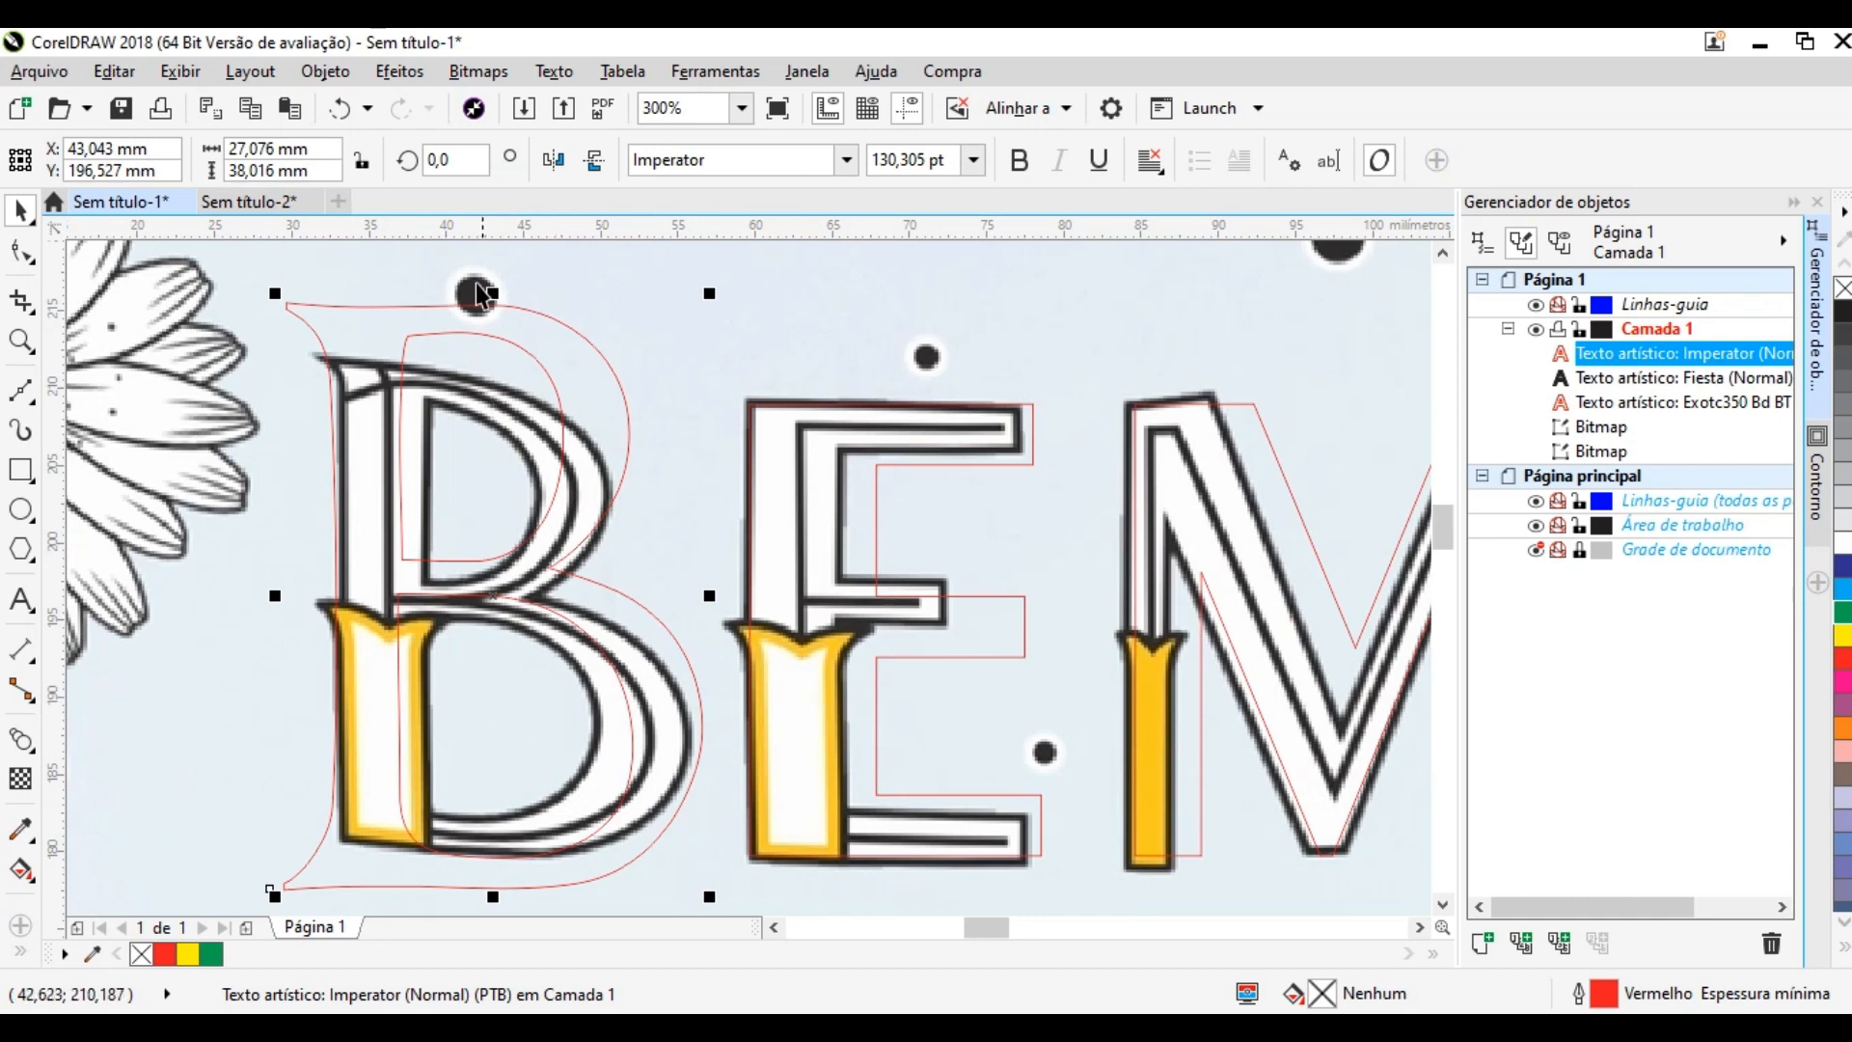
pyautogui.moveTo(492, 293); pyautogui.dragTo(491, 340)
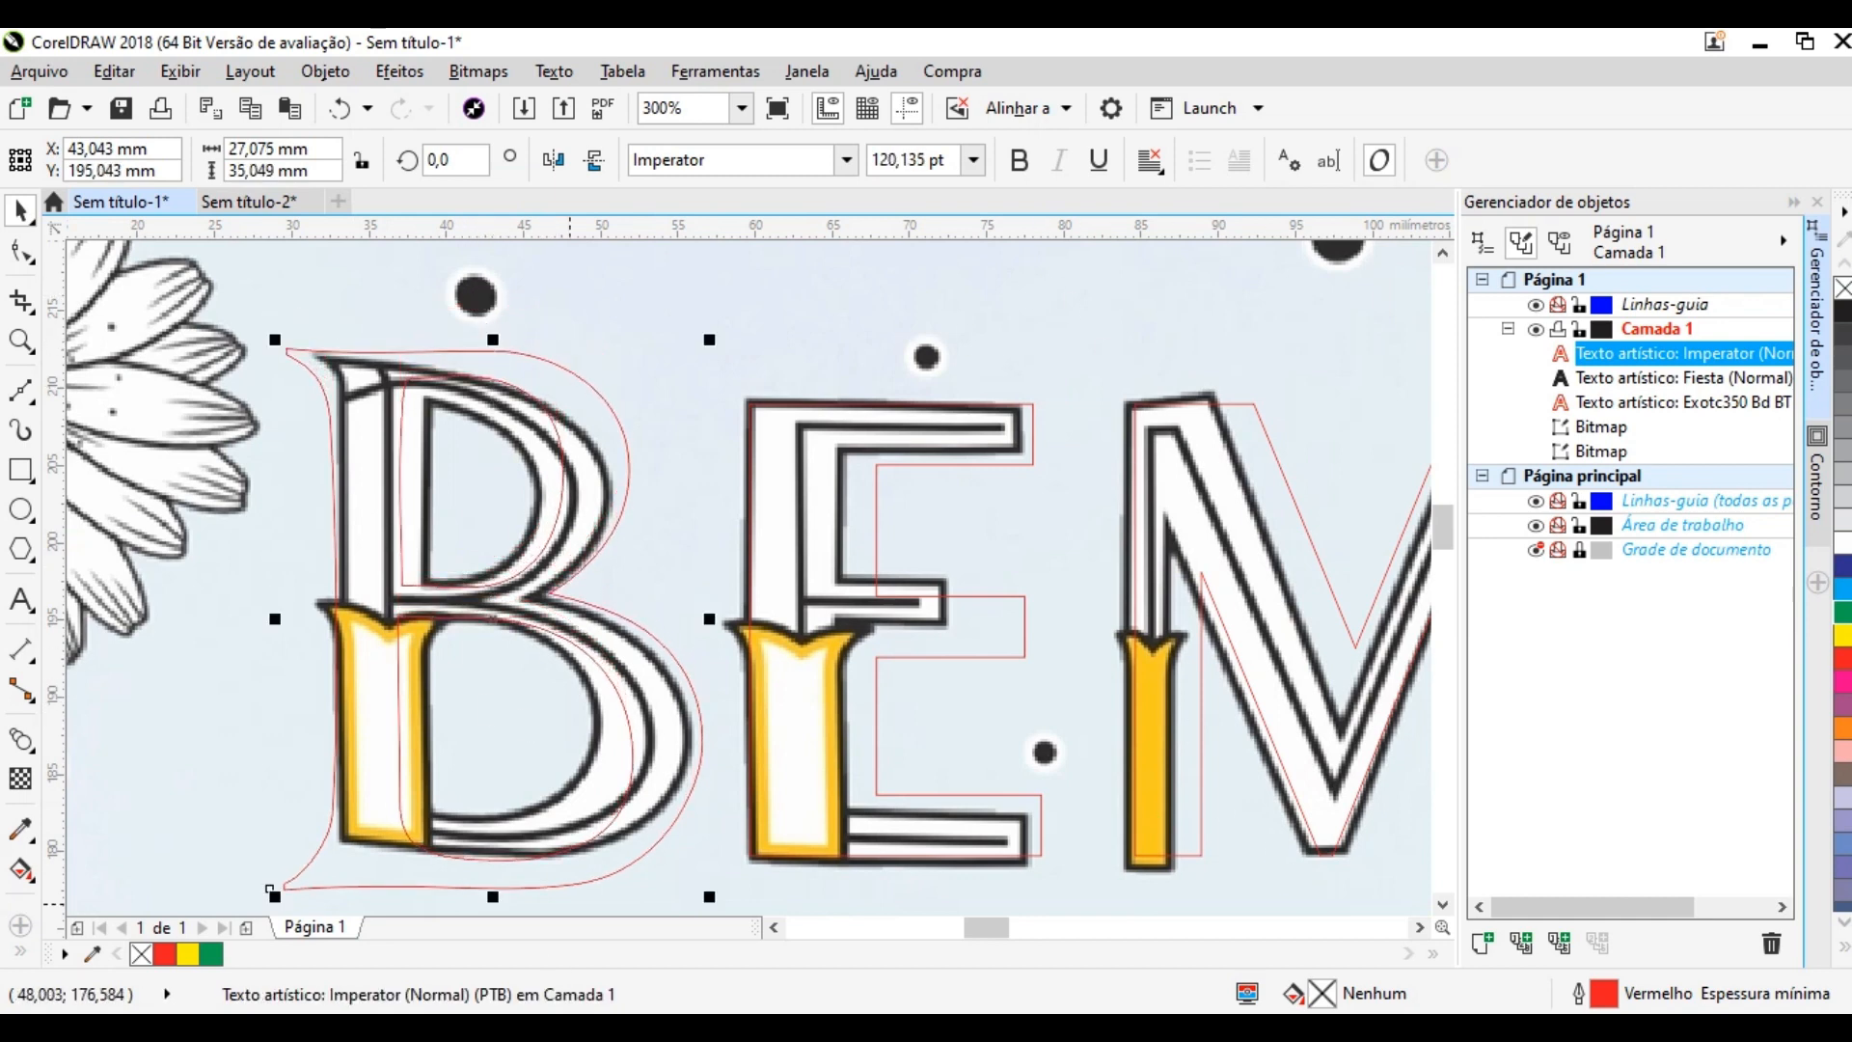
pyautogui.rightClick(471, 615)
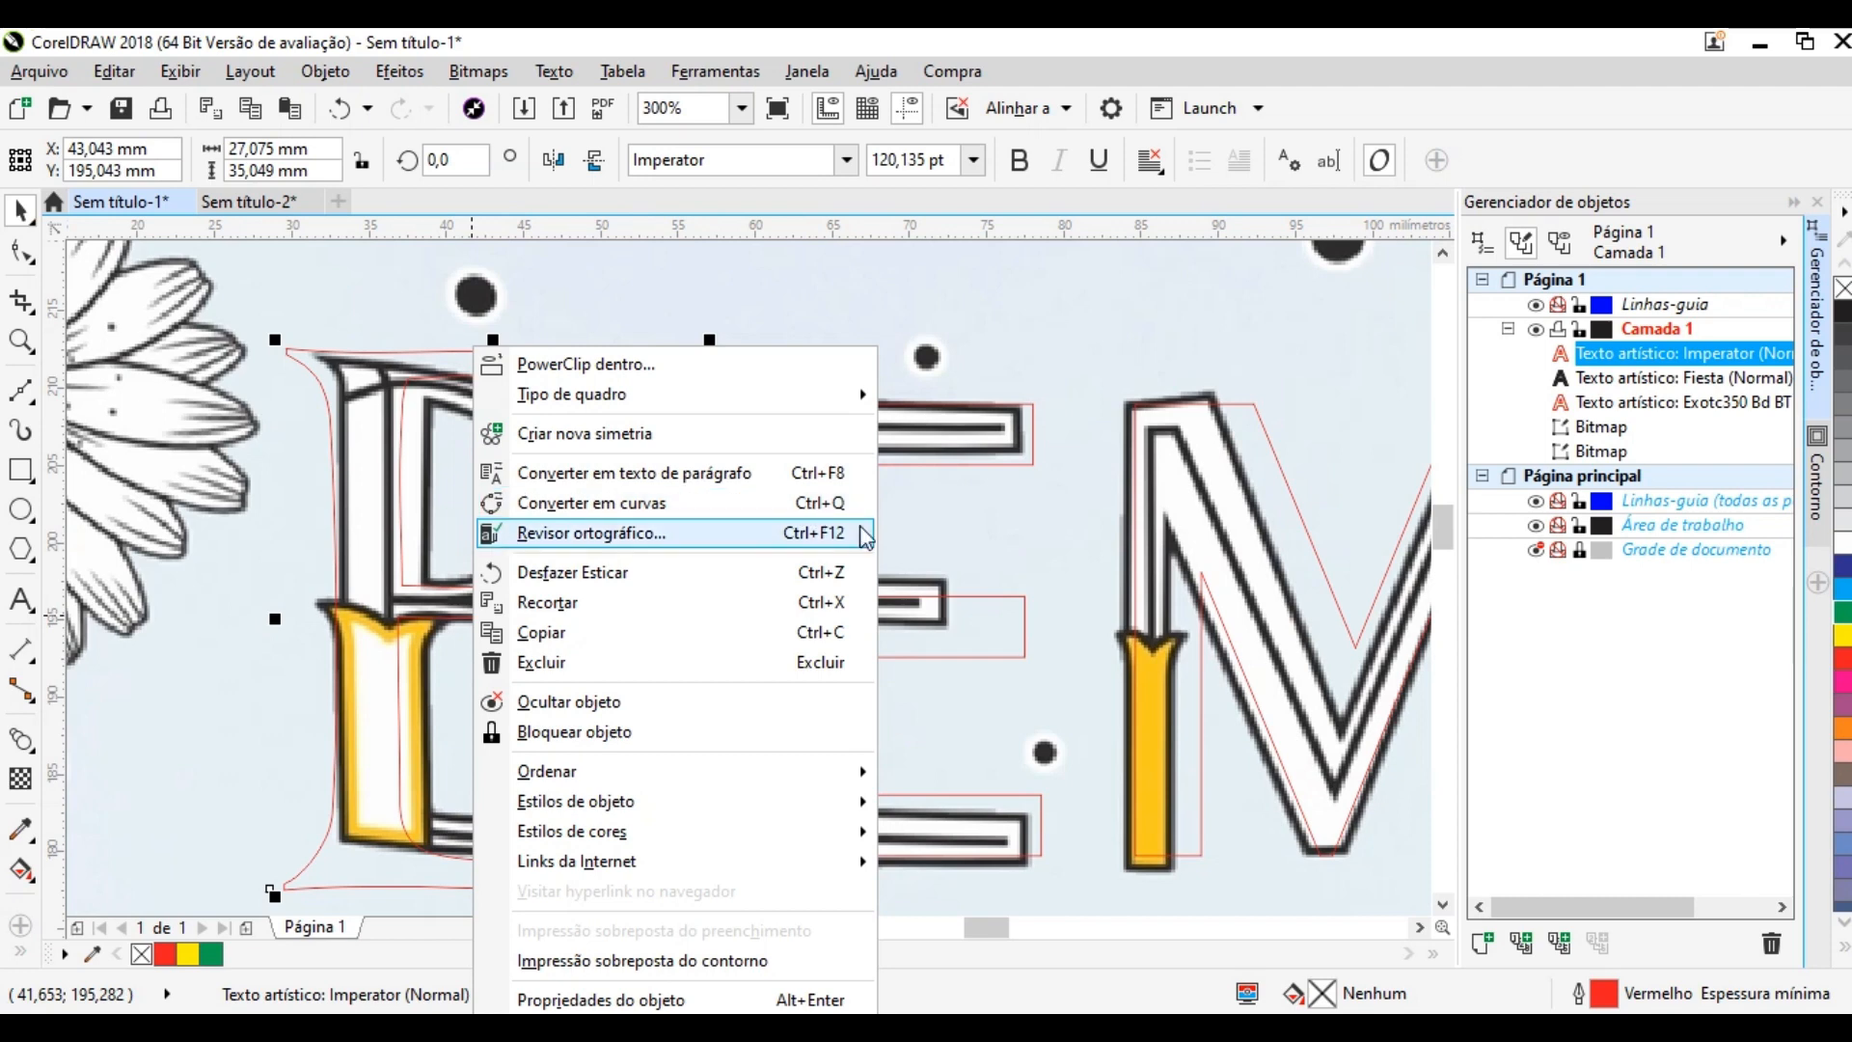
pyautogui.click(826, 505)
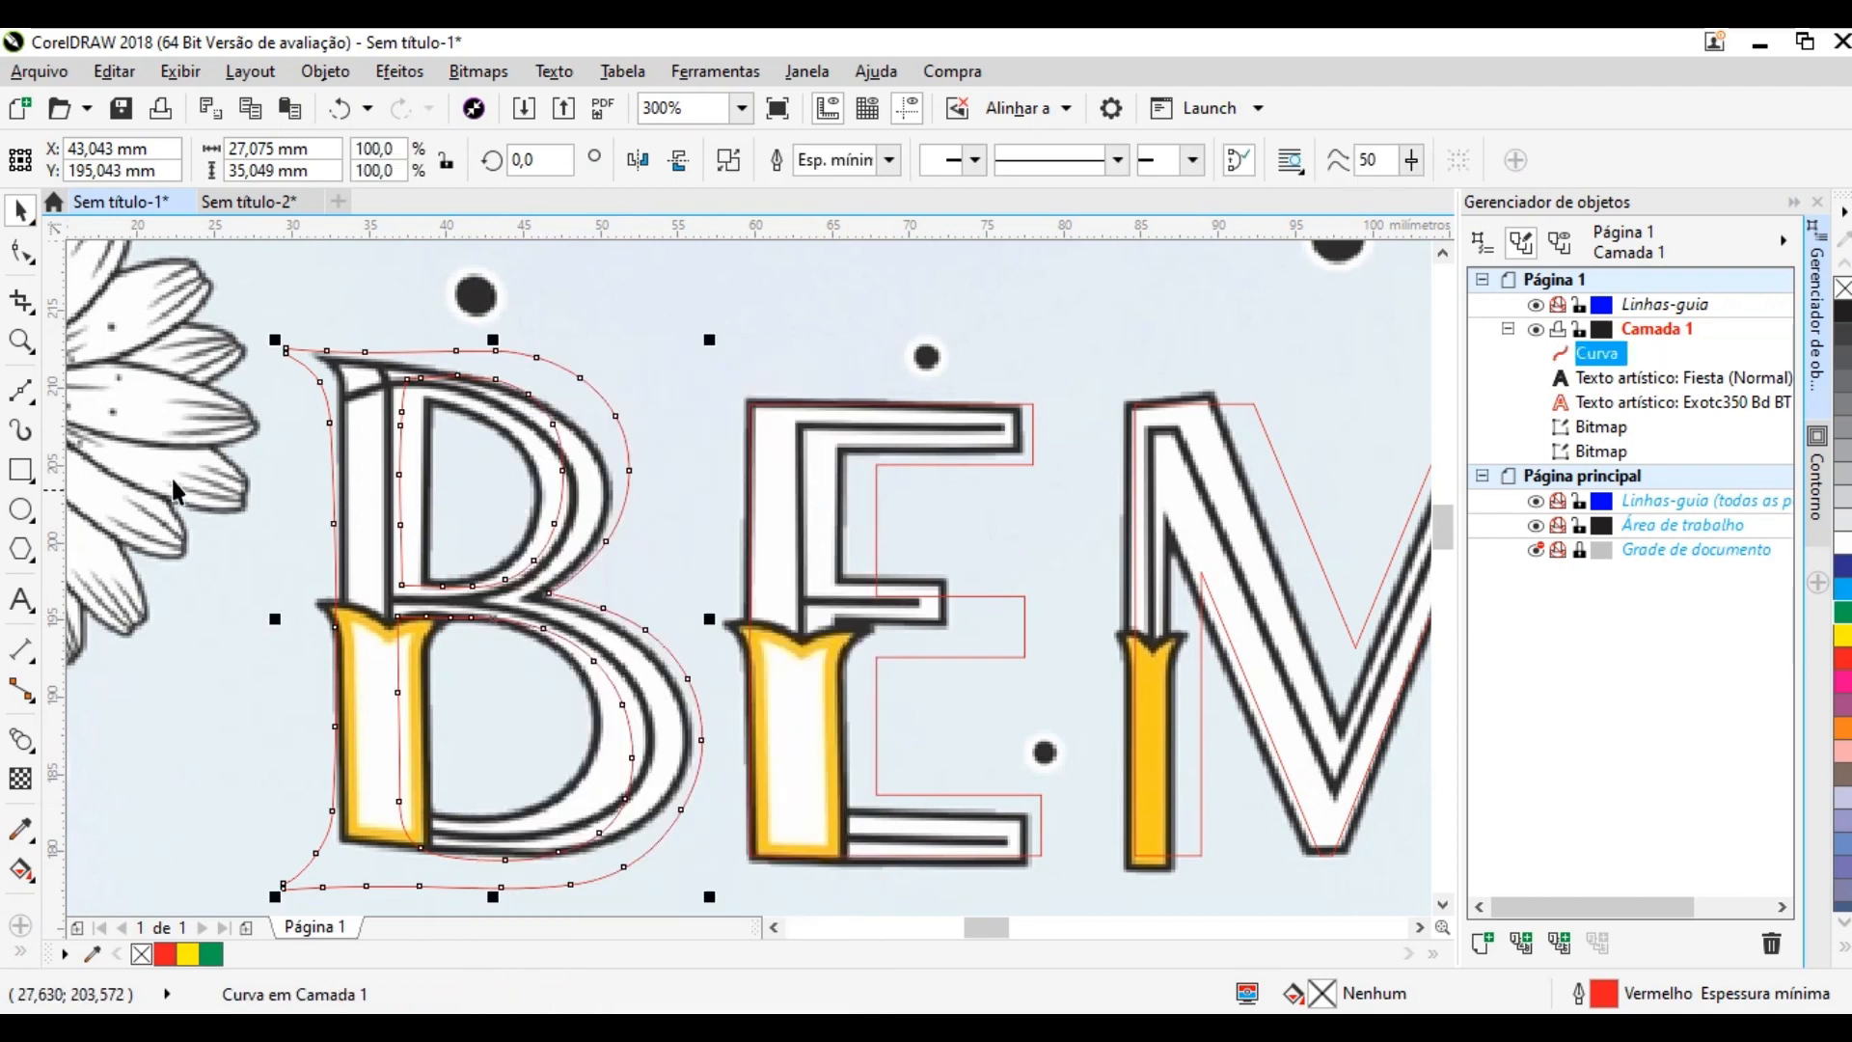
# Step: Draw a rectangle about 8 × 37 mm left of the B and align its right edge with the B's stem
pyautogui.click(23, 470)
pyautogui.moveTo(208, 378); pyautogui.dragTo(332, 884)
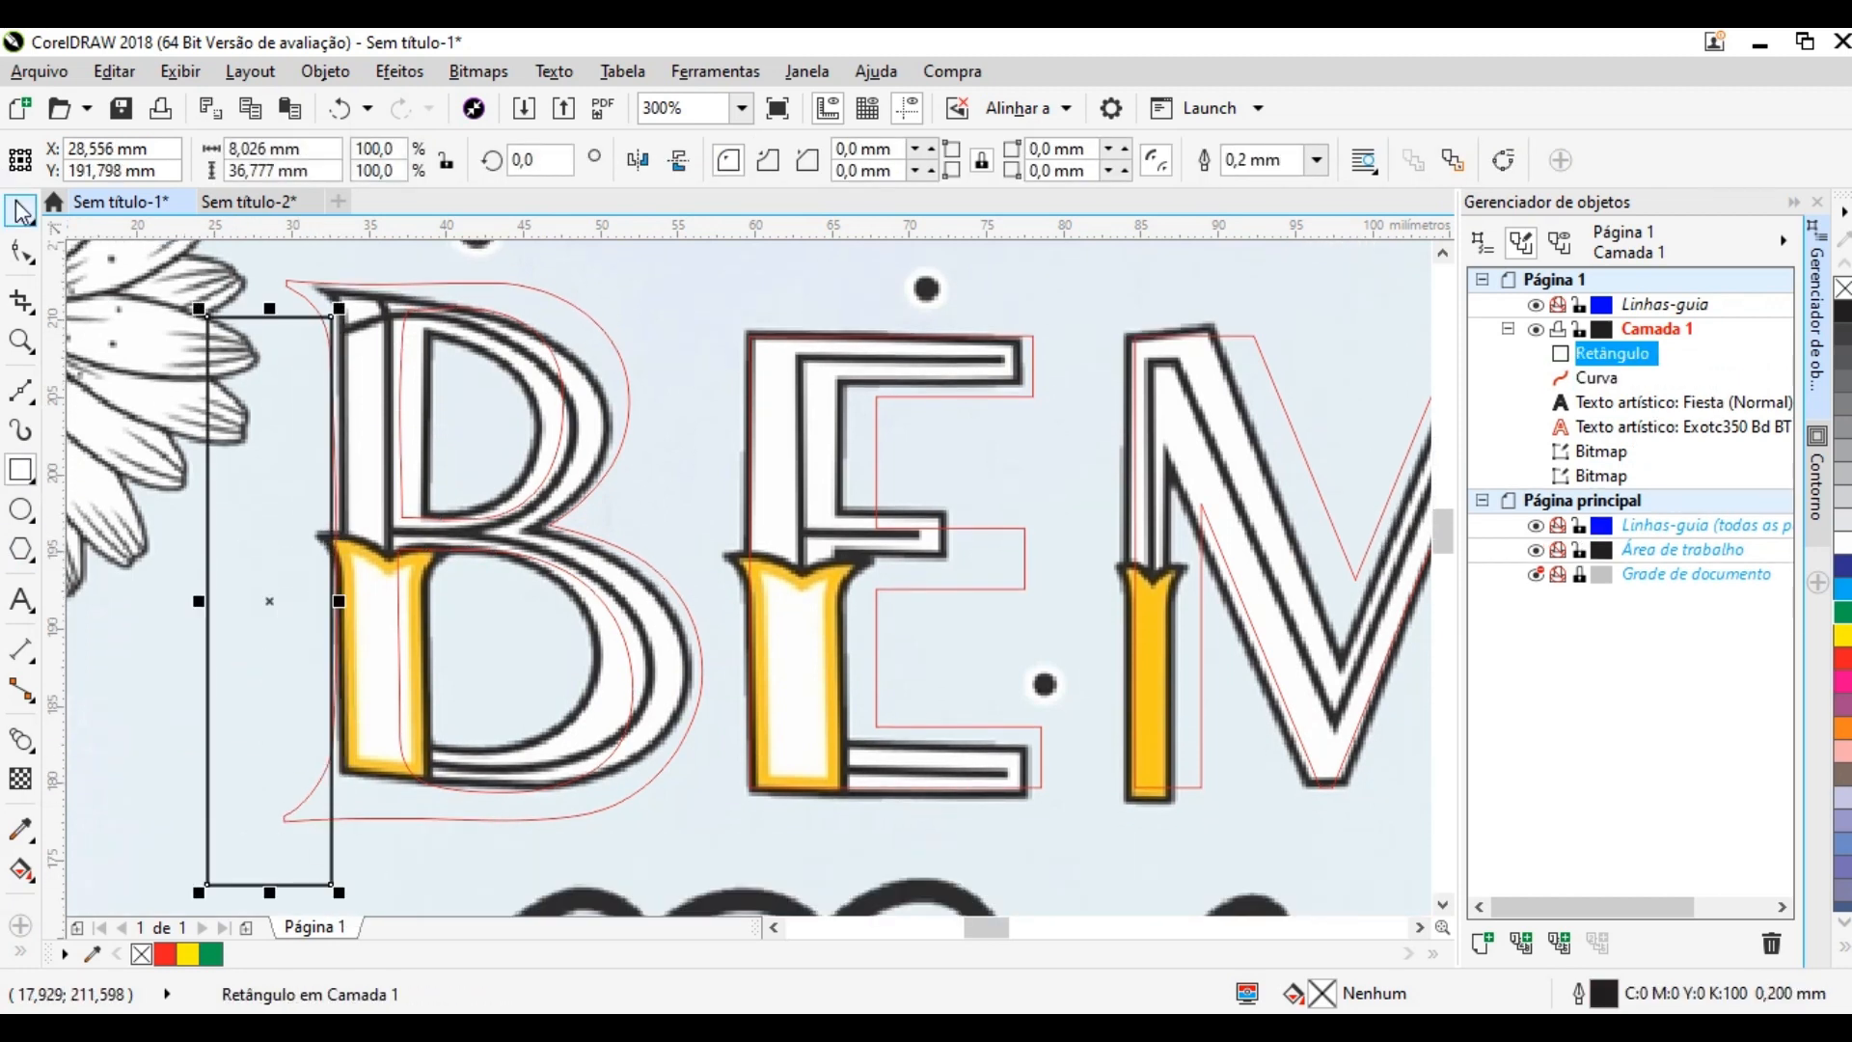
pyautogui.click(21, 209)
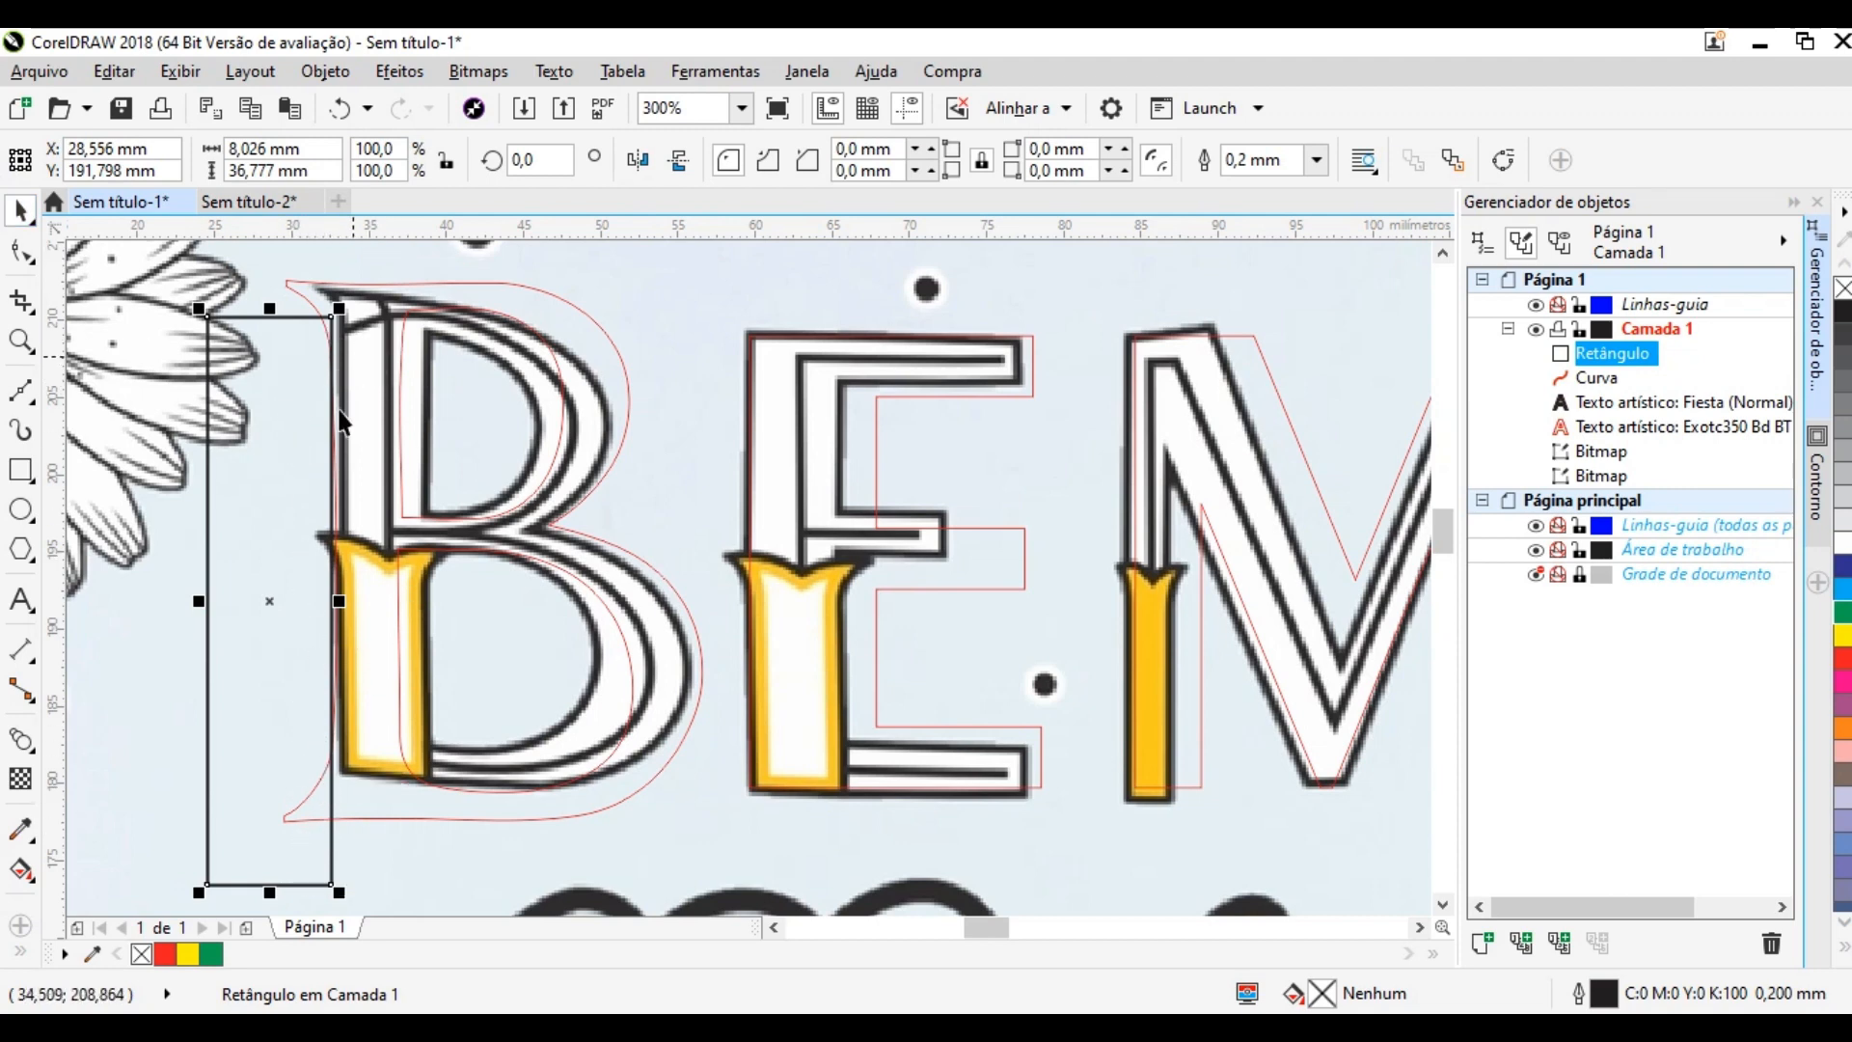
pyautogui.scroll(3, 305, 283)
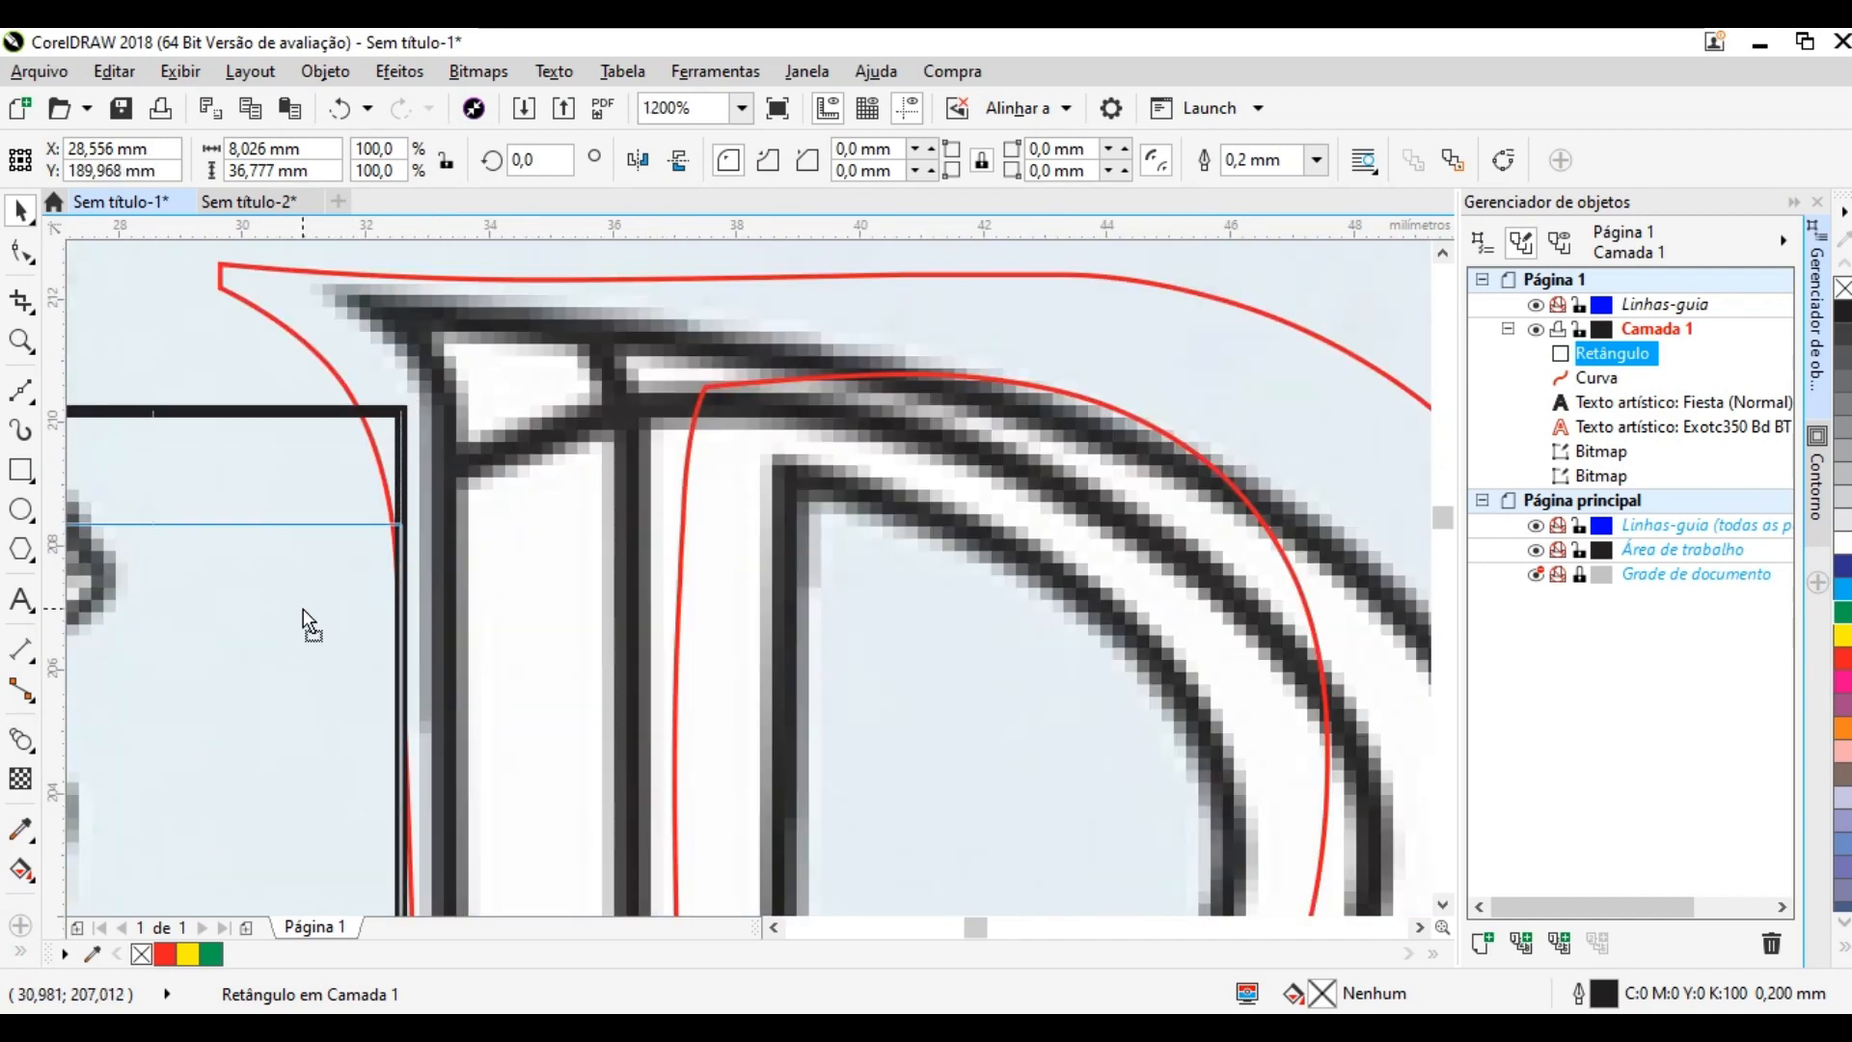
pyautogui.scroll(-4, 303, 617)
pyautogui.scroll(2, 371, 511)
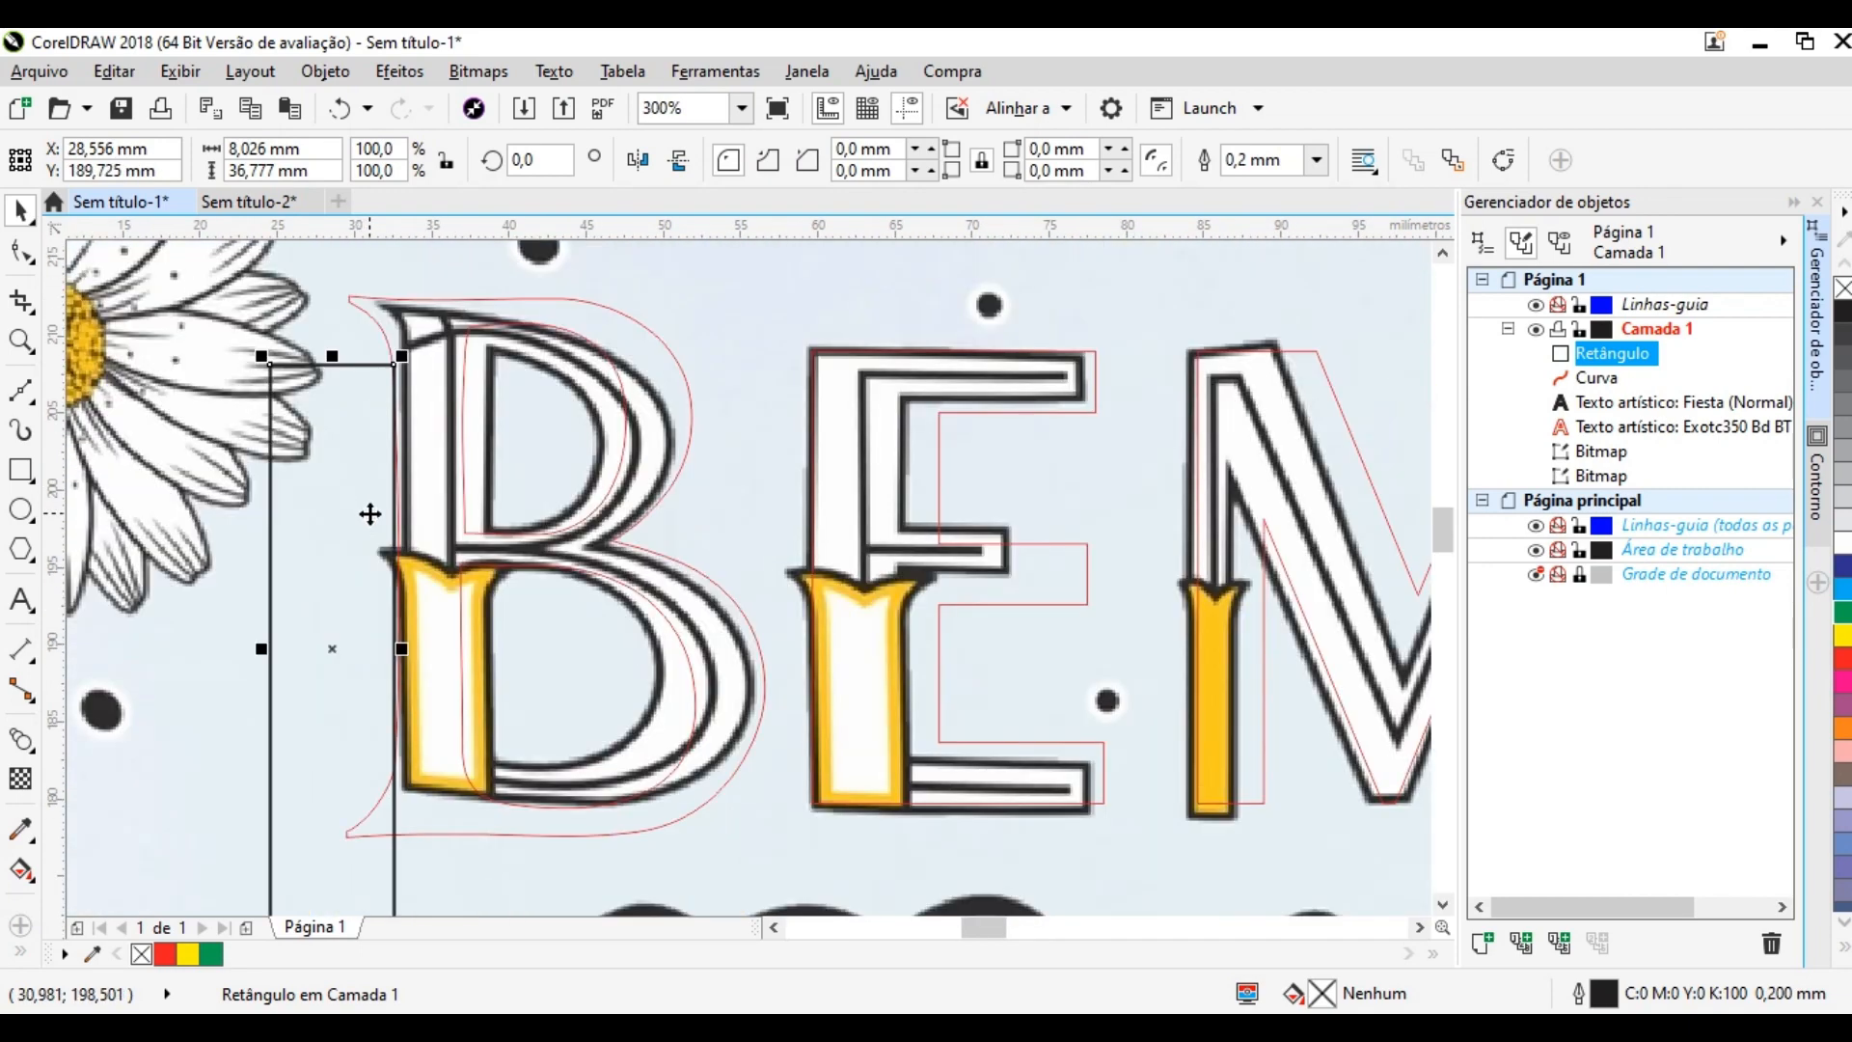
pyautogui.scroll(1, 365, 364)
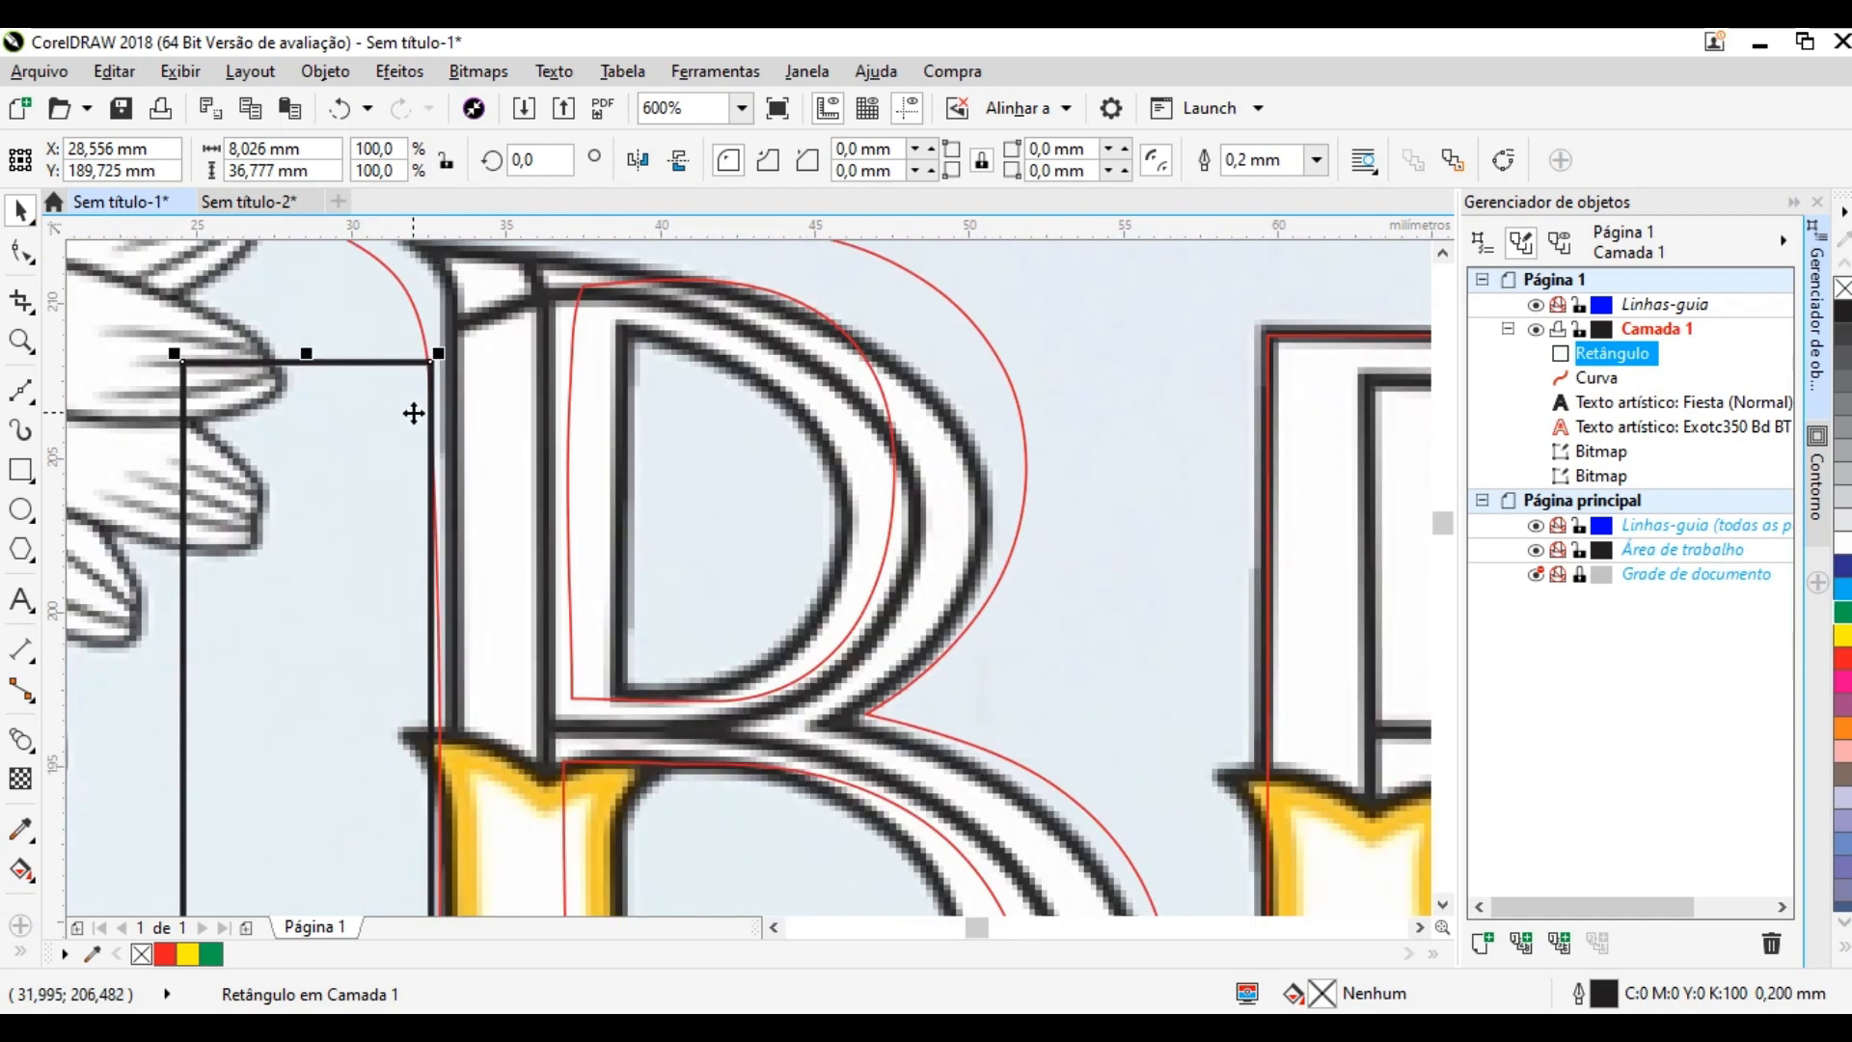
pyautogui.press('Right')
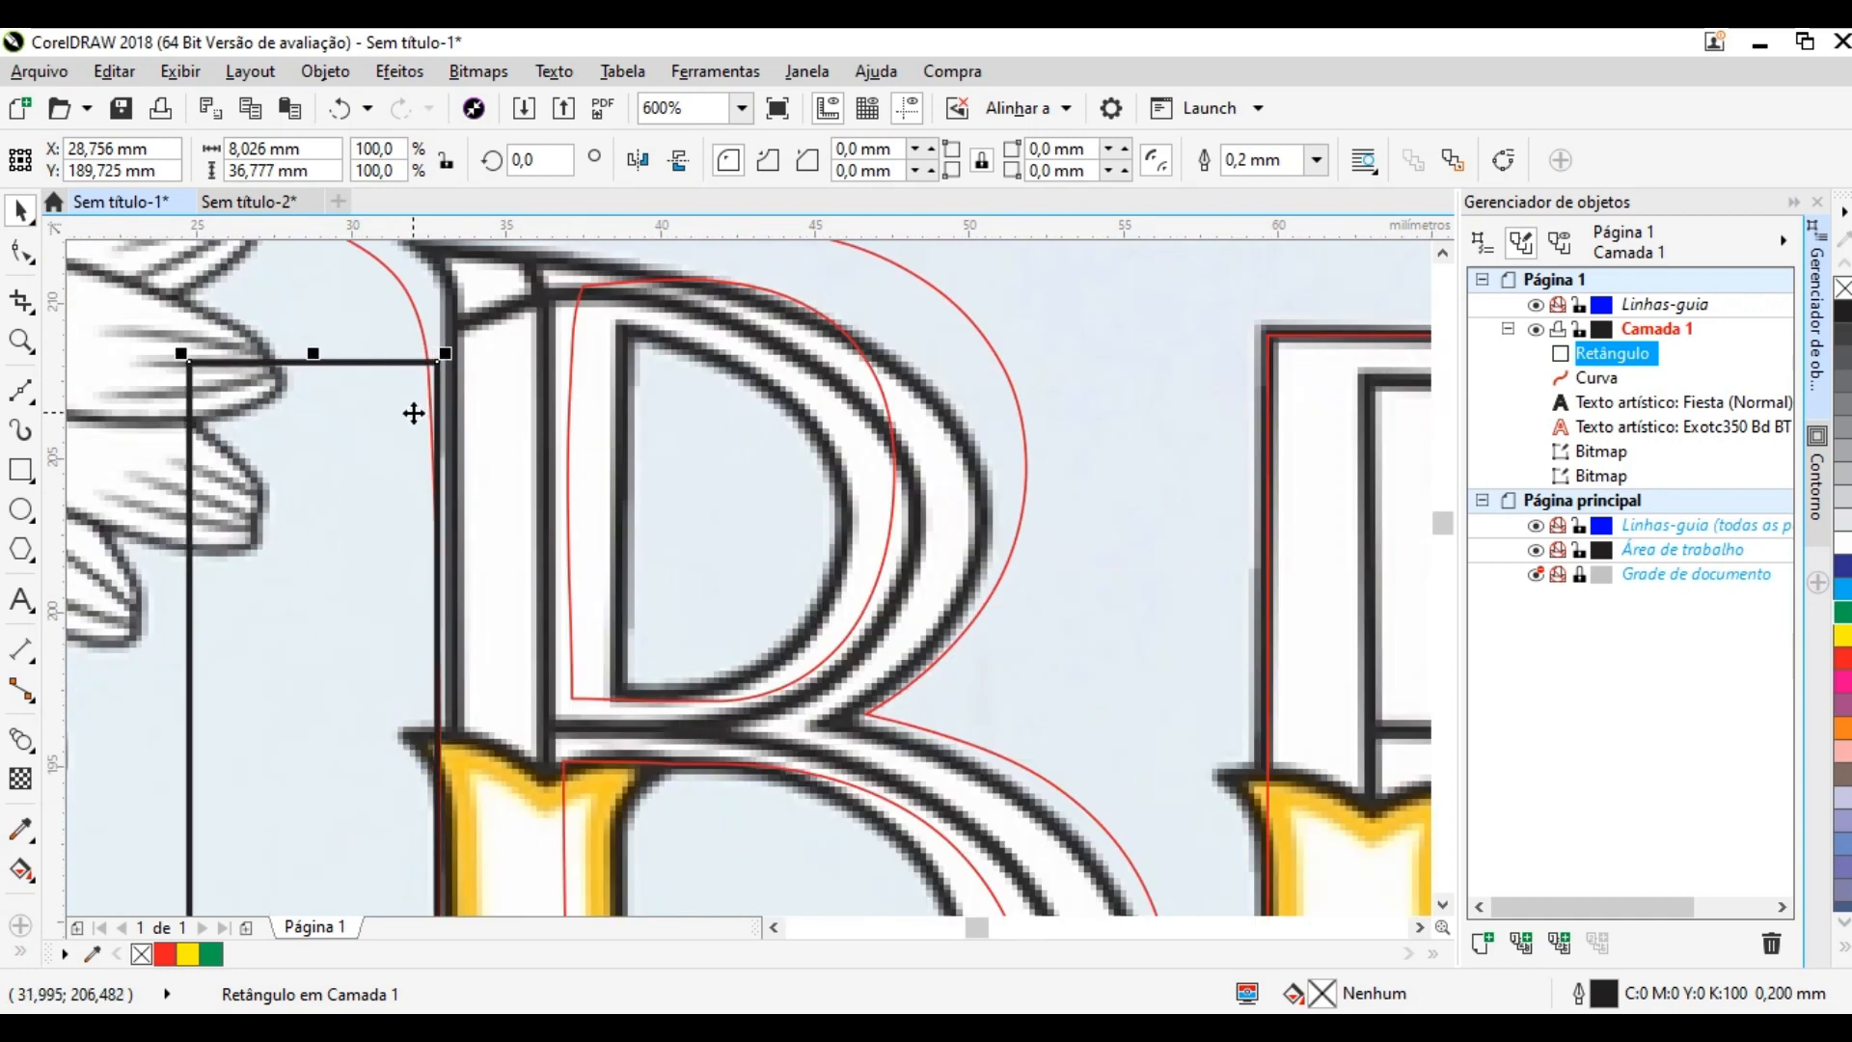
pyautogui.press('Left')
pyautogui.press('Left')
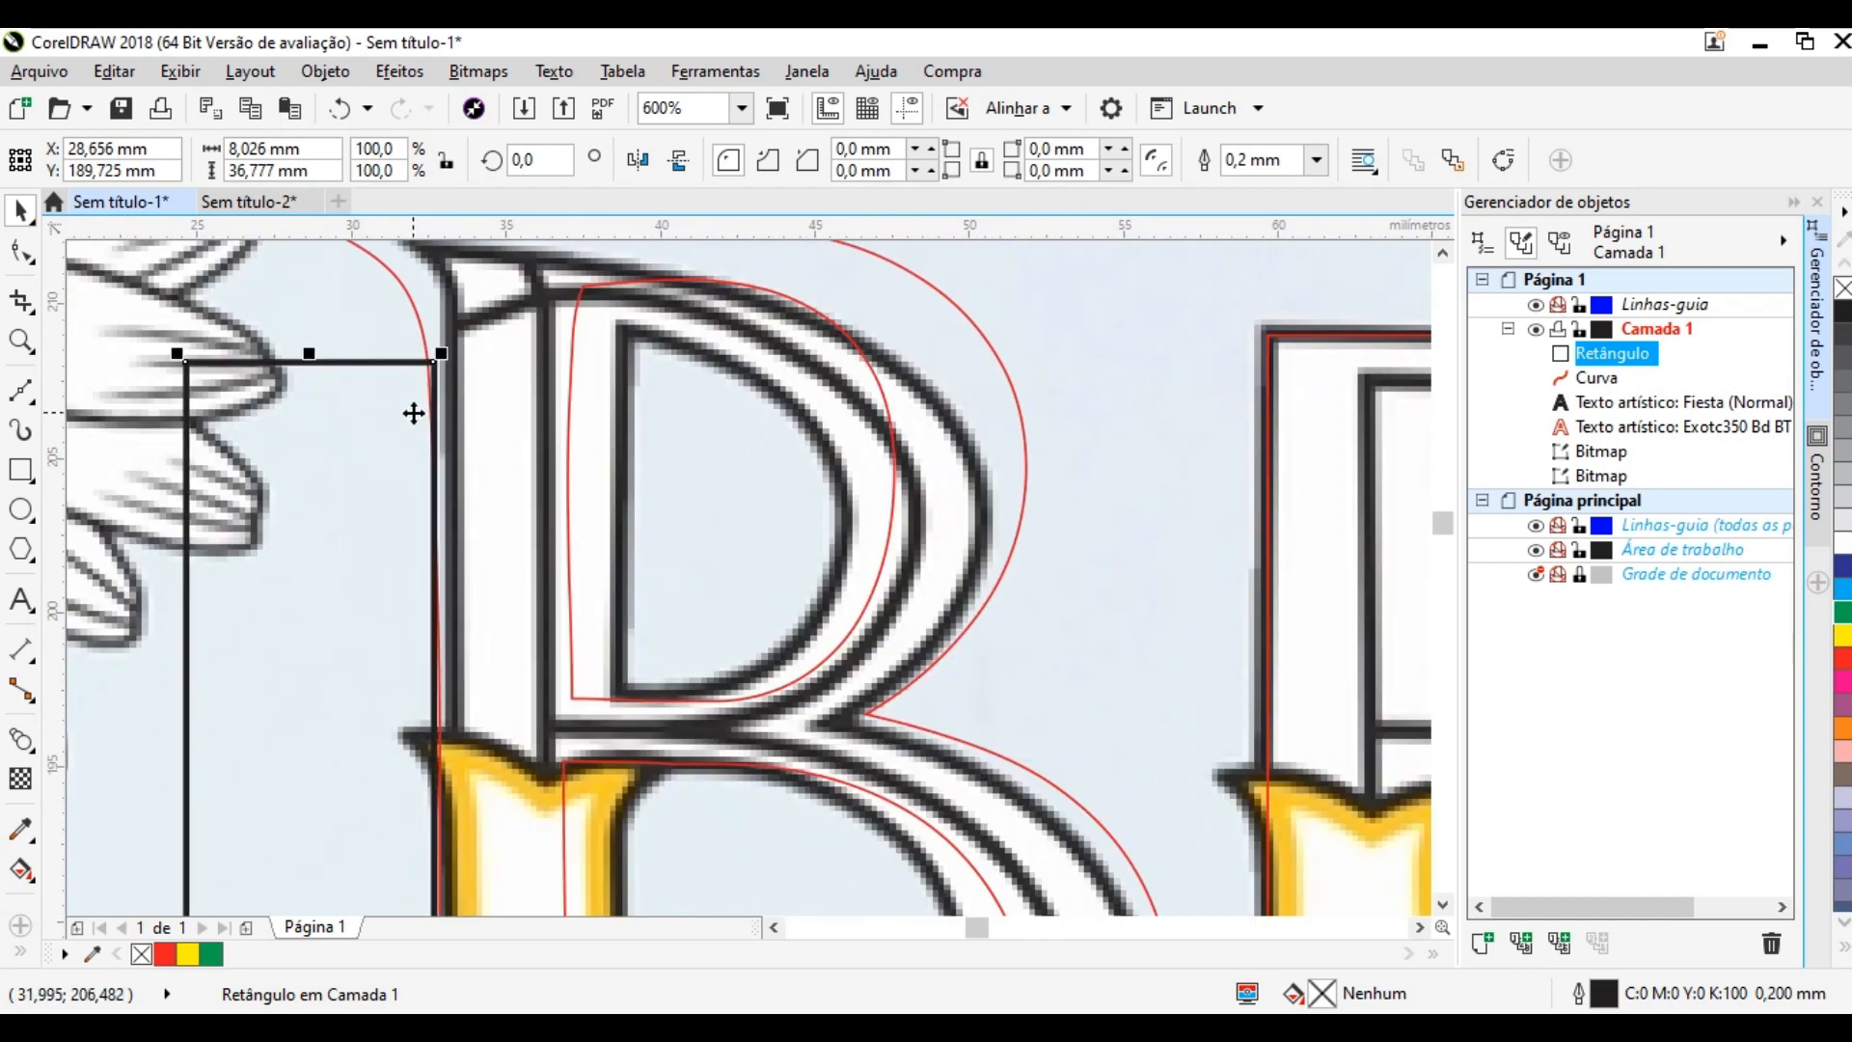
# Step: Straighten the left edge of the B's stem by converting it to a line and deleting surplus nodes
pyautogui.scroll(-1, 556, 359)
pyautogui.click(556, 359)
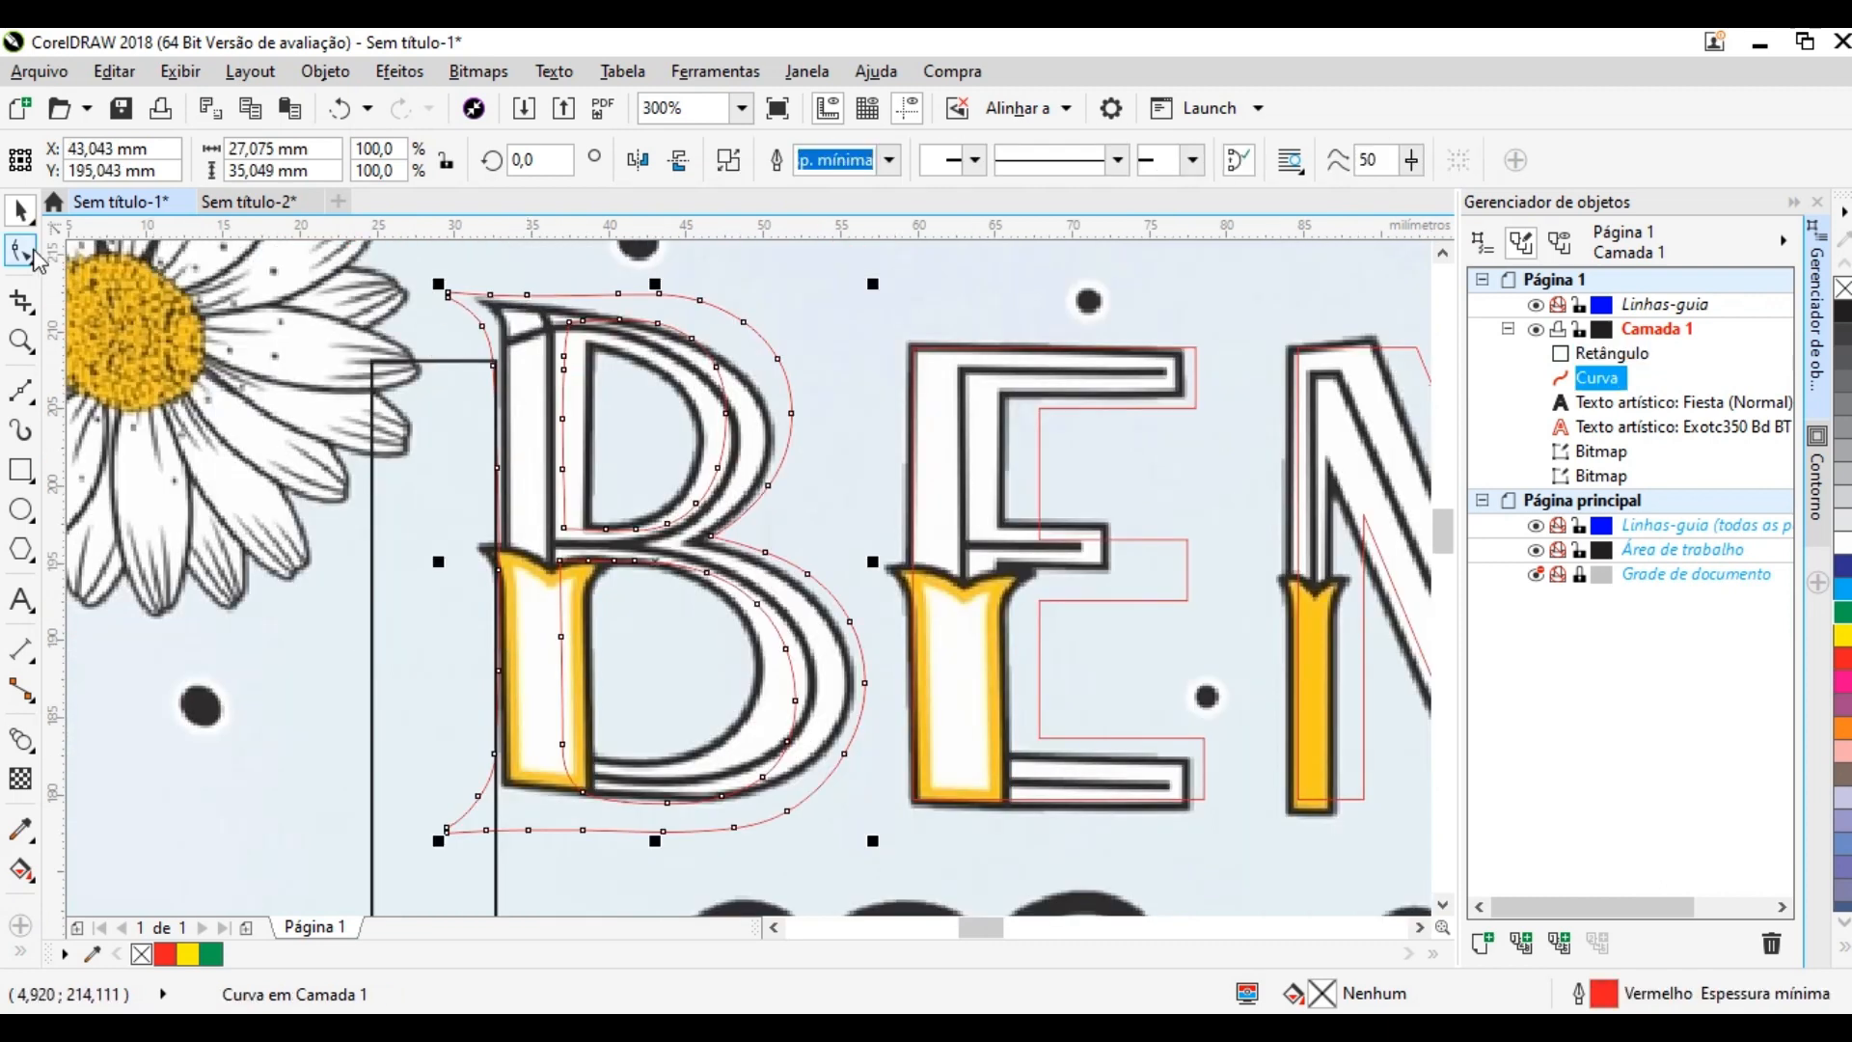
pyautogui.click(33, 251)
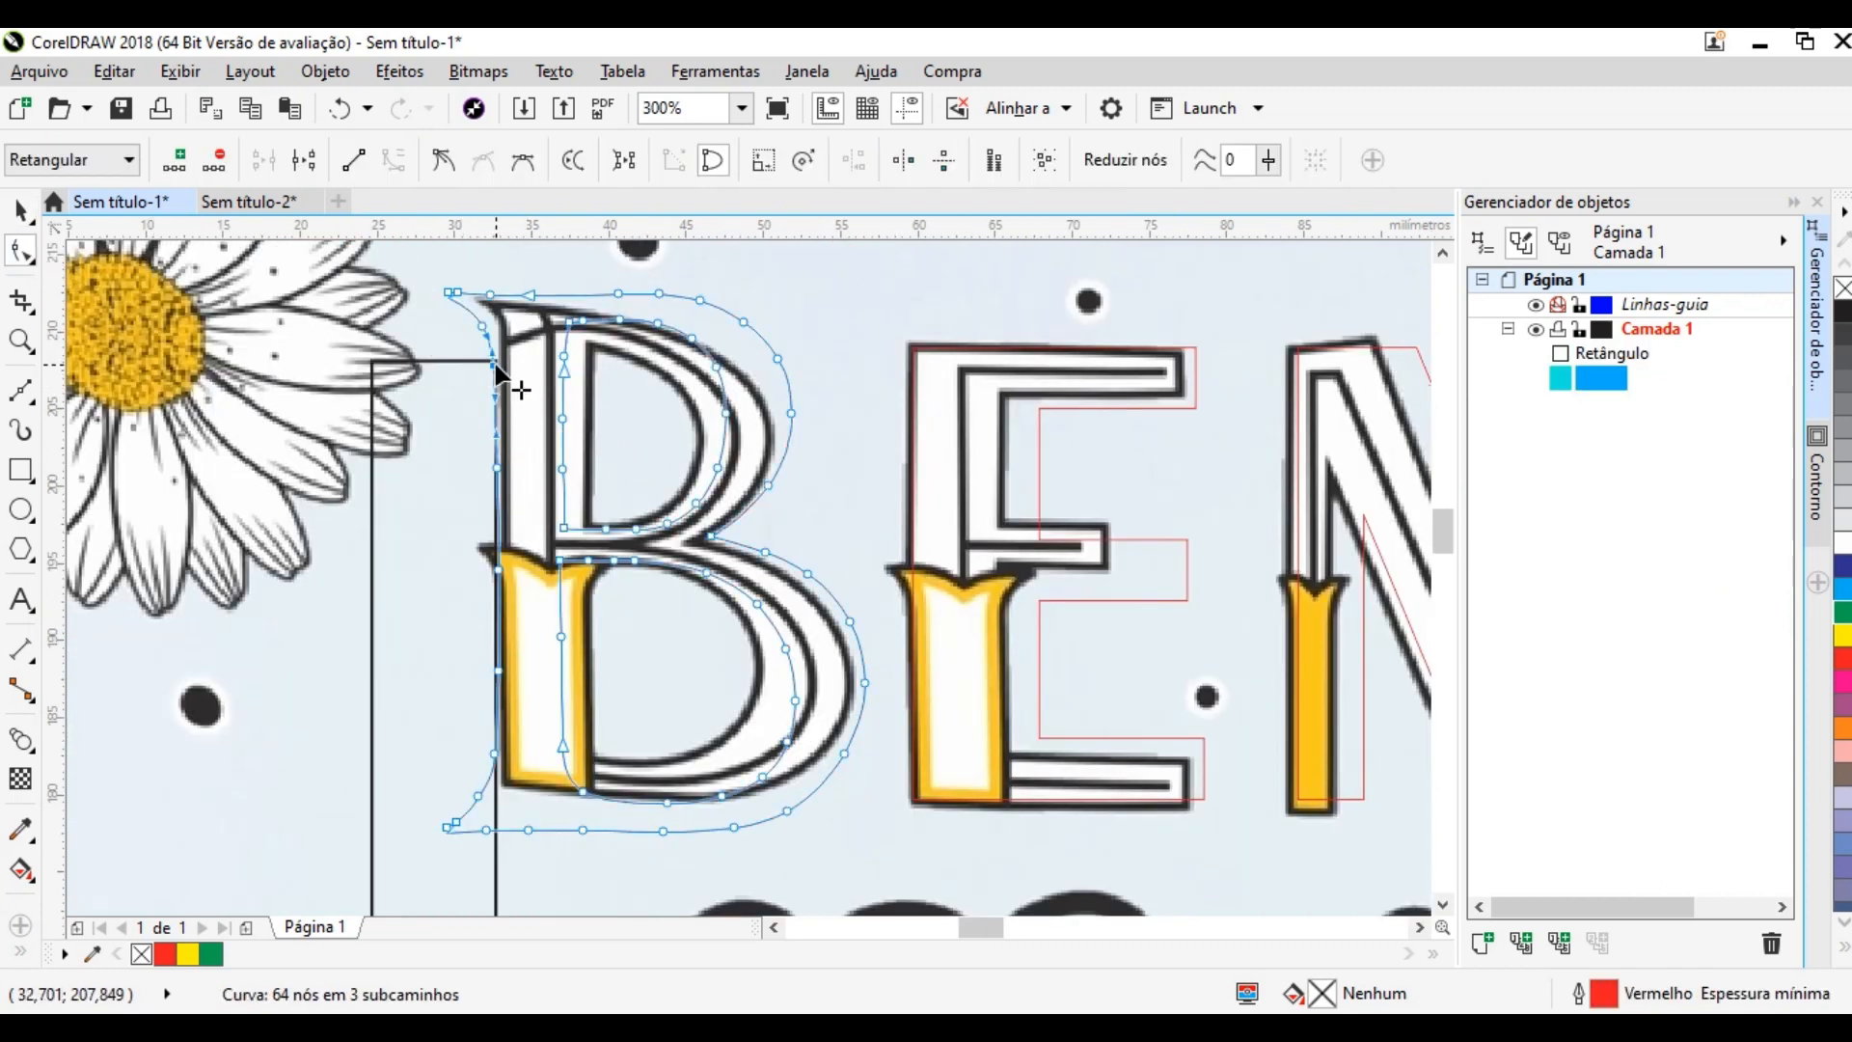
pyautogui.click(494, 363)
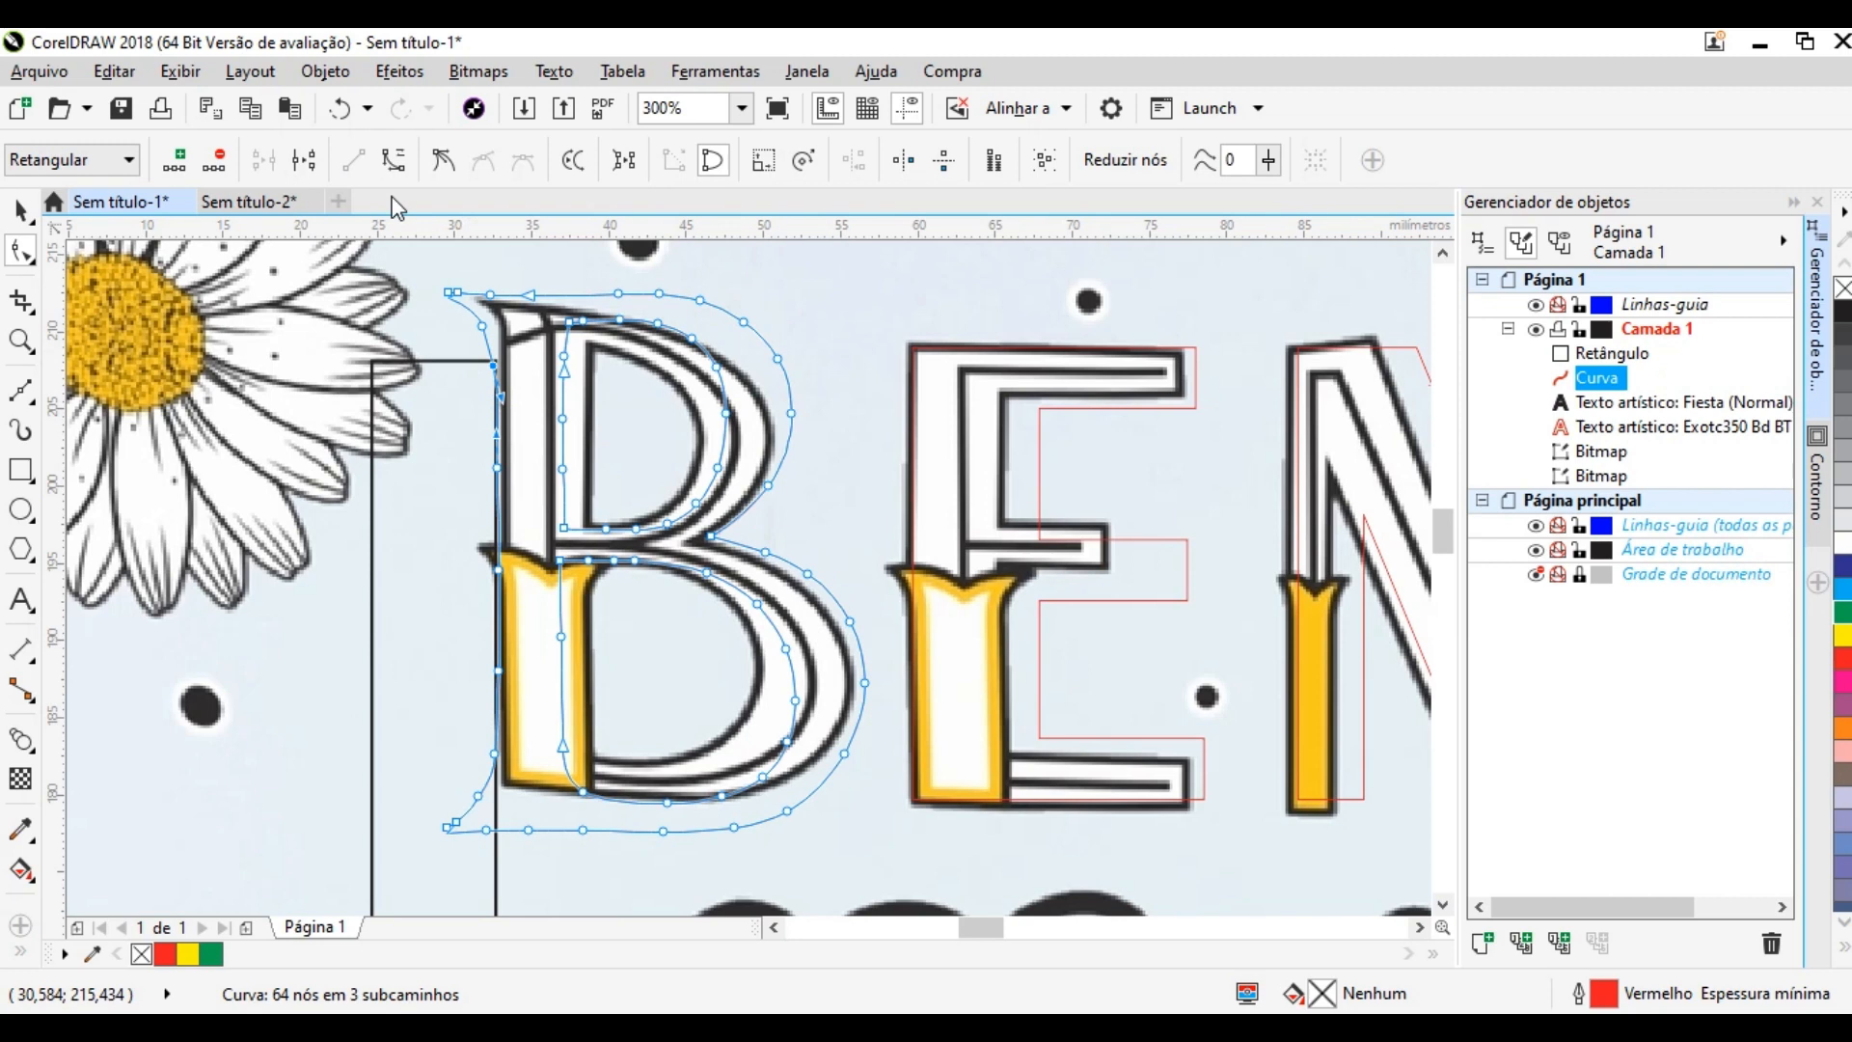
pyautogui.hotkey('ctrl', 'z')
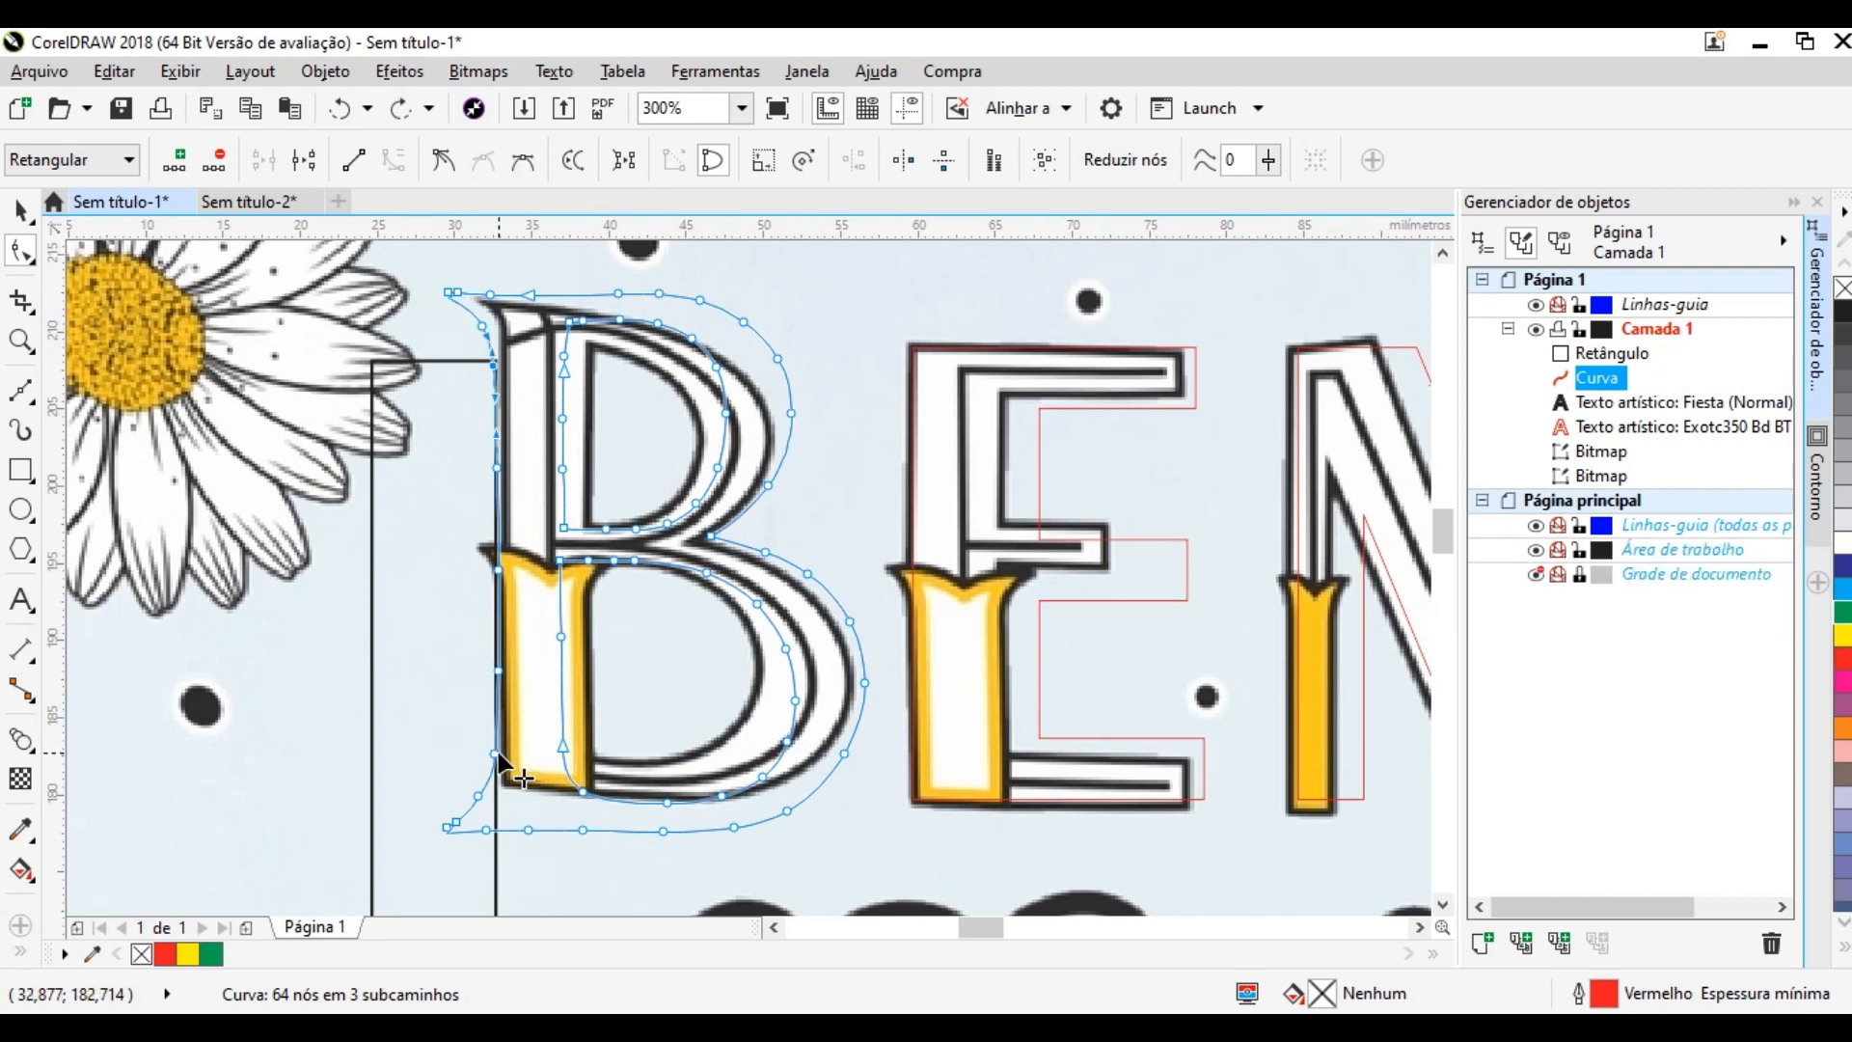
pyautogui.click(496, 754)
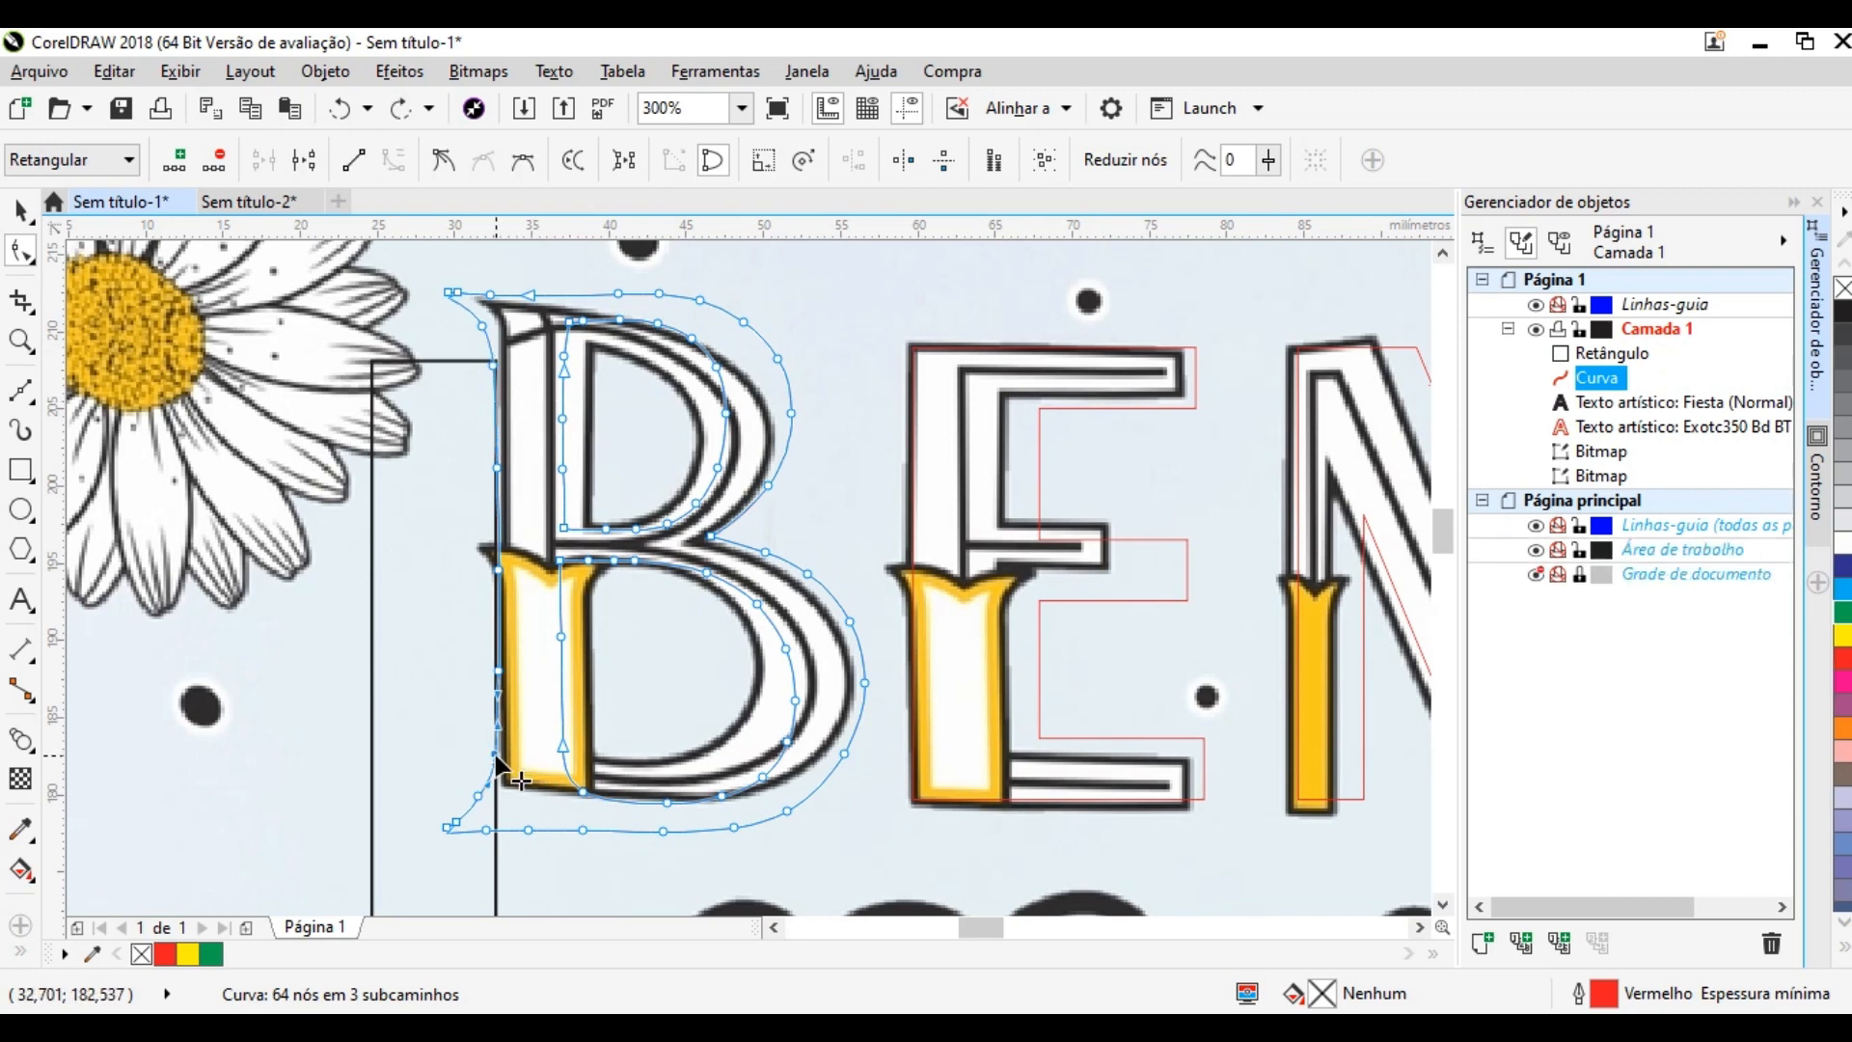
pyautogui.click(353, 159)
pyautogui.press('Delete')
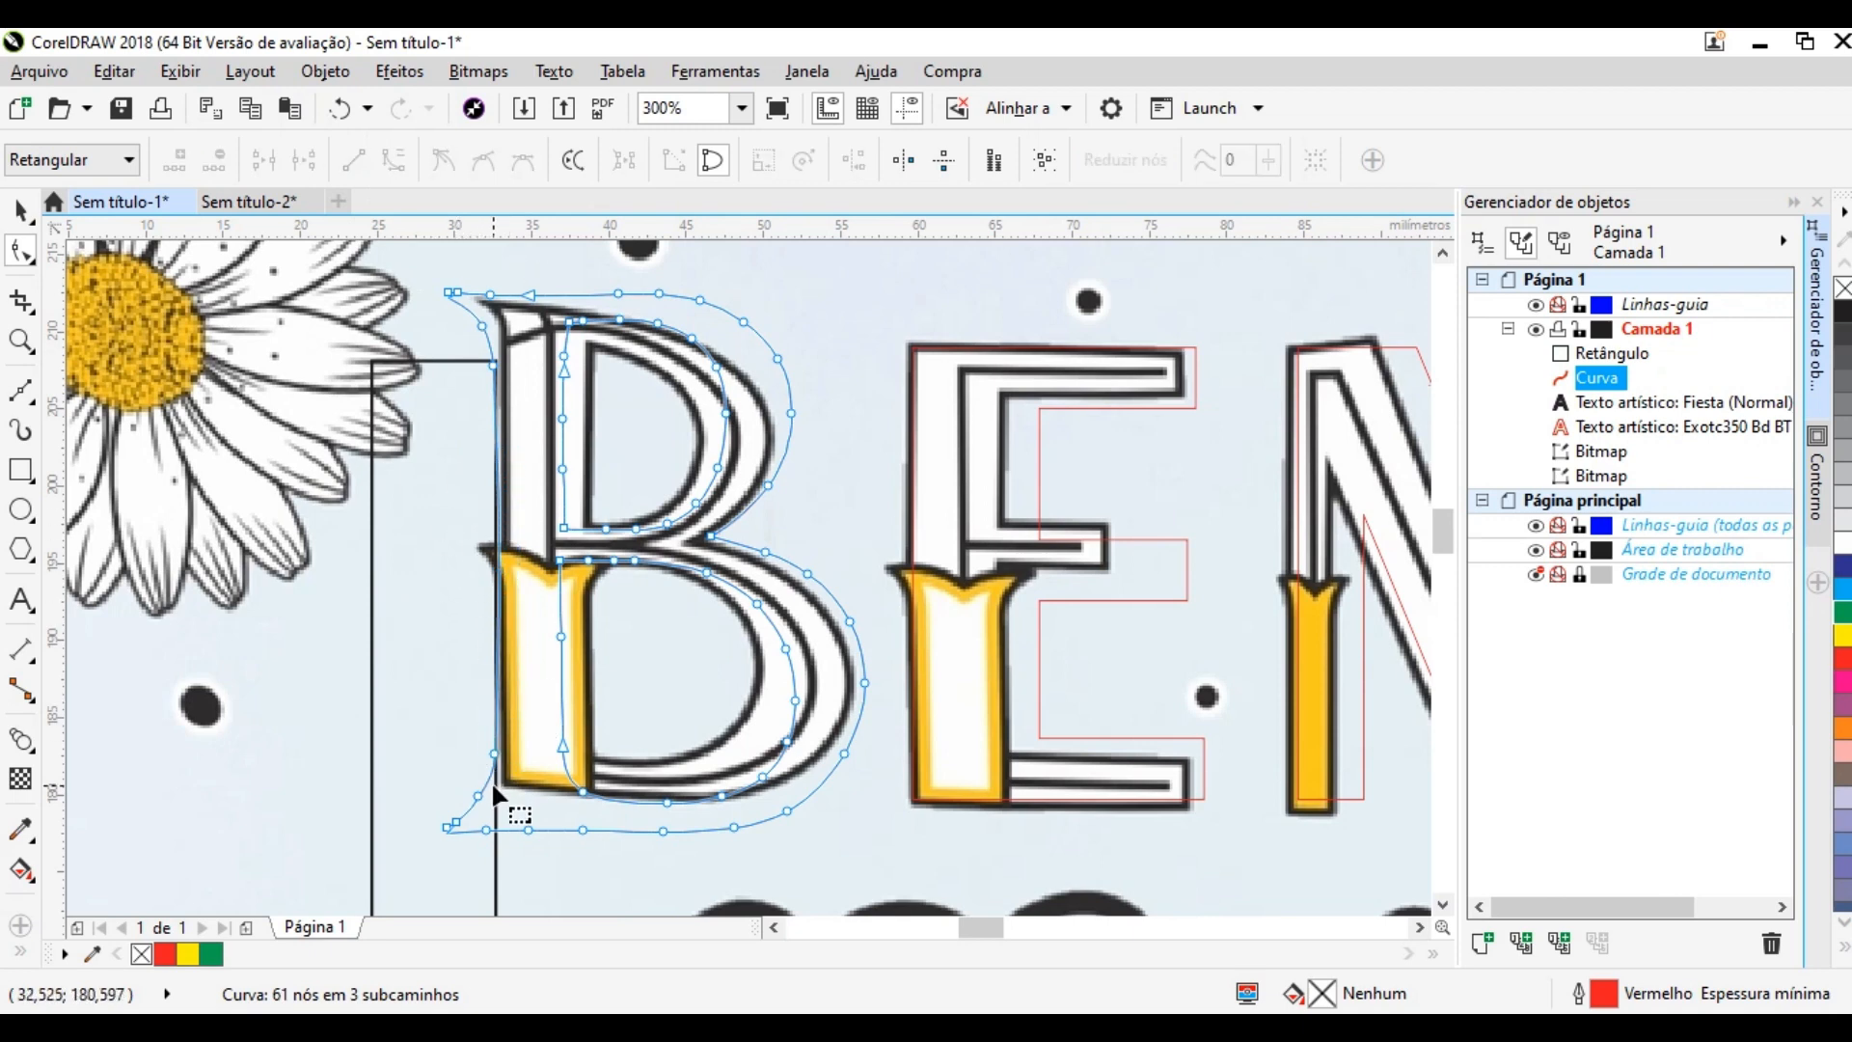
pyautogui.scroll(2, 490, 780)
pyautogui.scroll(-2, 501, 656)
# Step: Trim the B curve with the rectangle to cut off its lower-left serif, and delete the rectangle
pyautogui.click(21, 209)
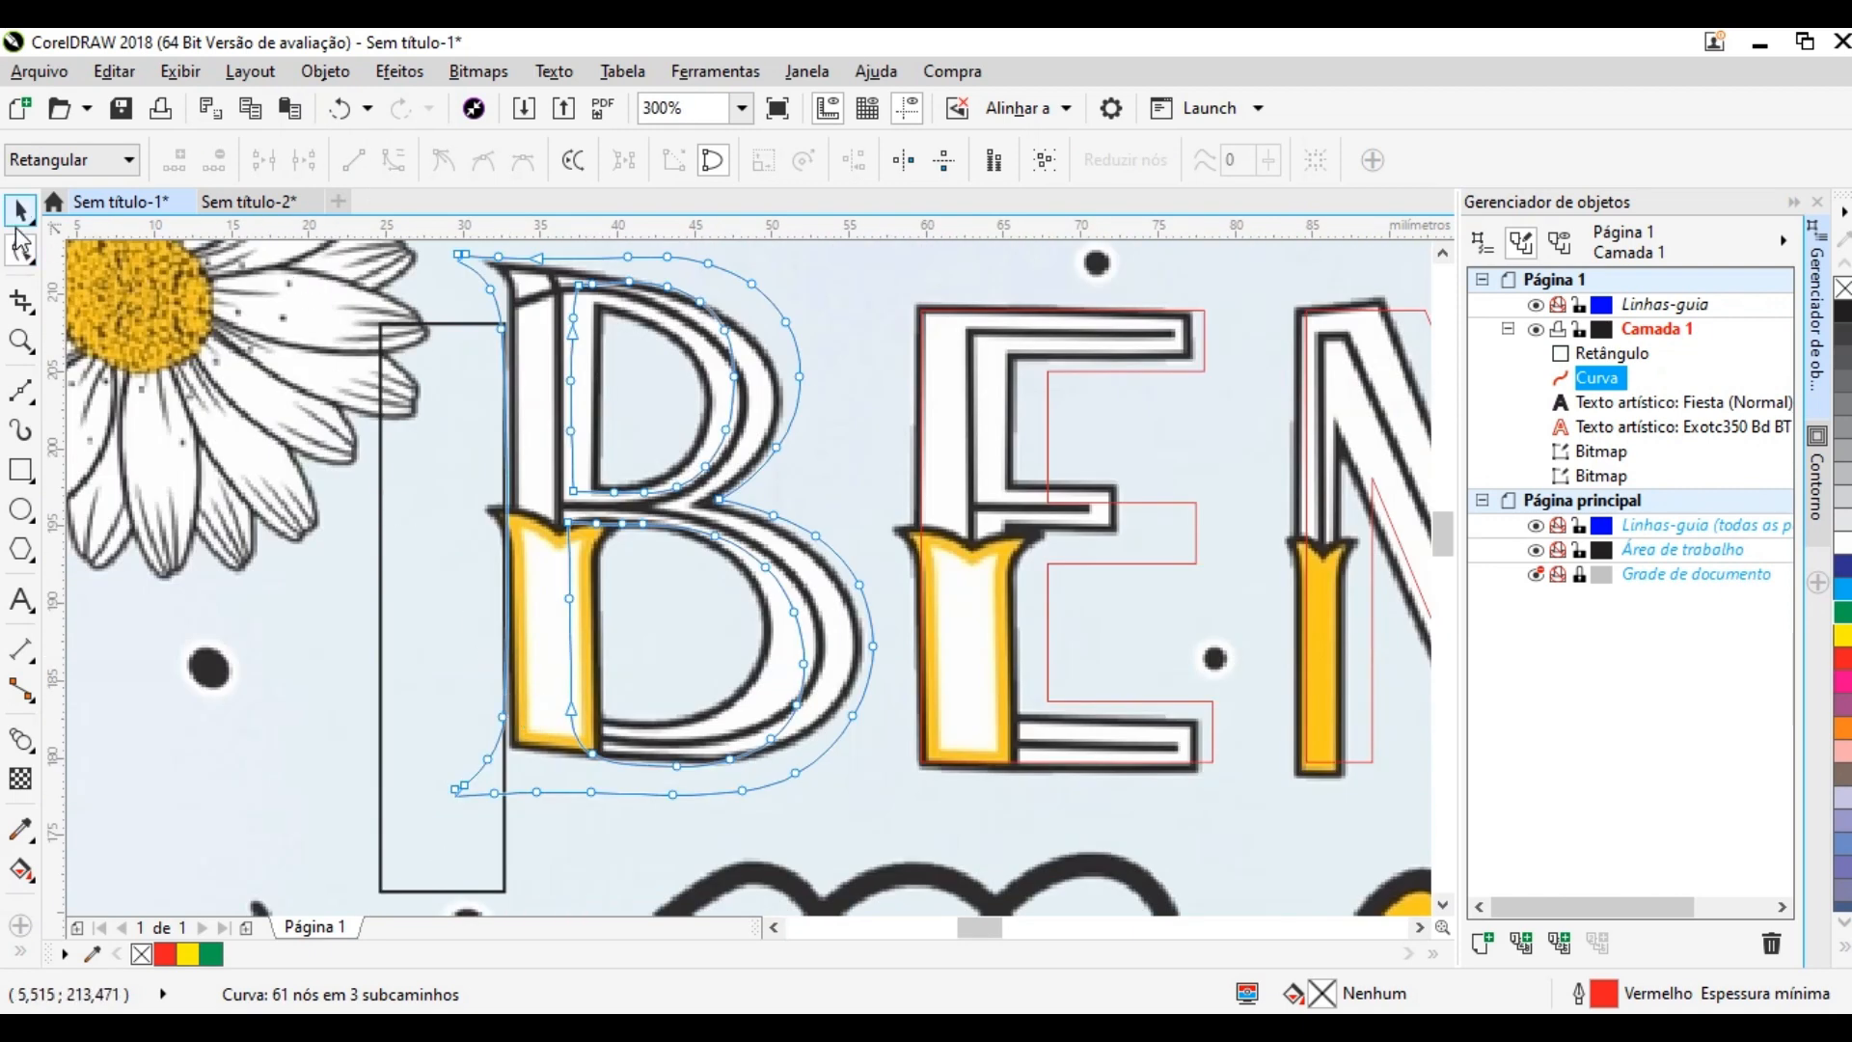
pyautogui.click(430, 380)
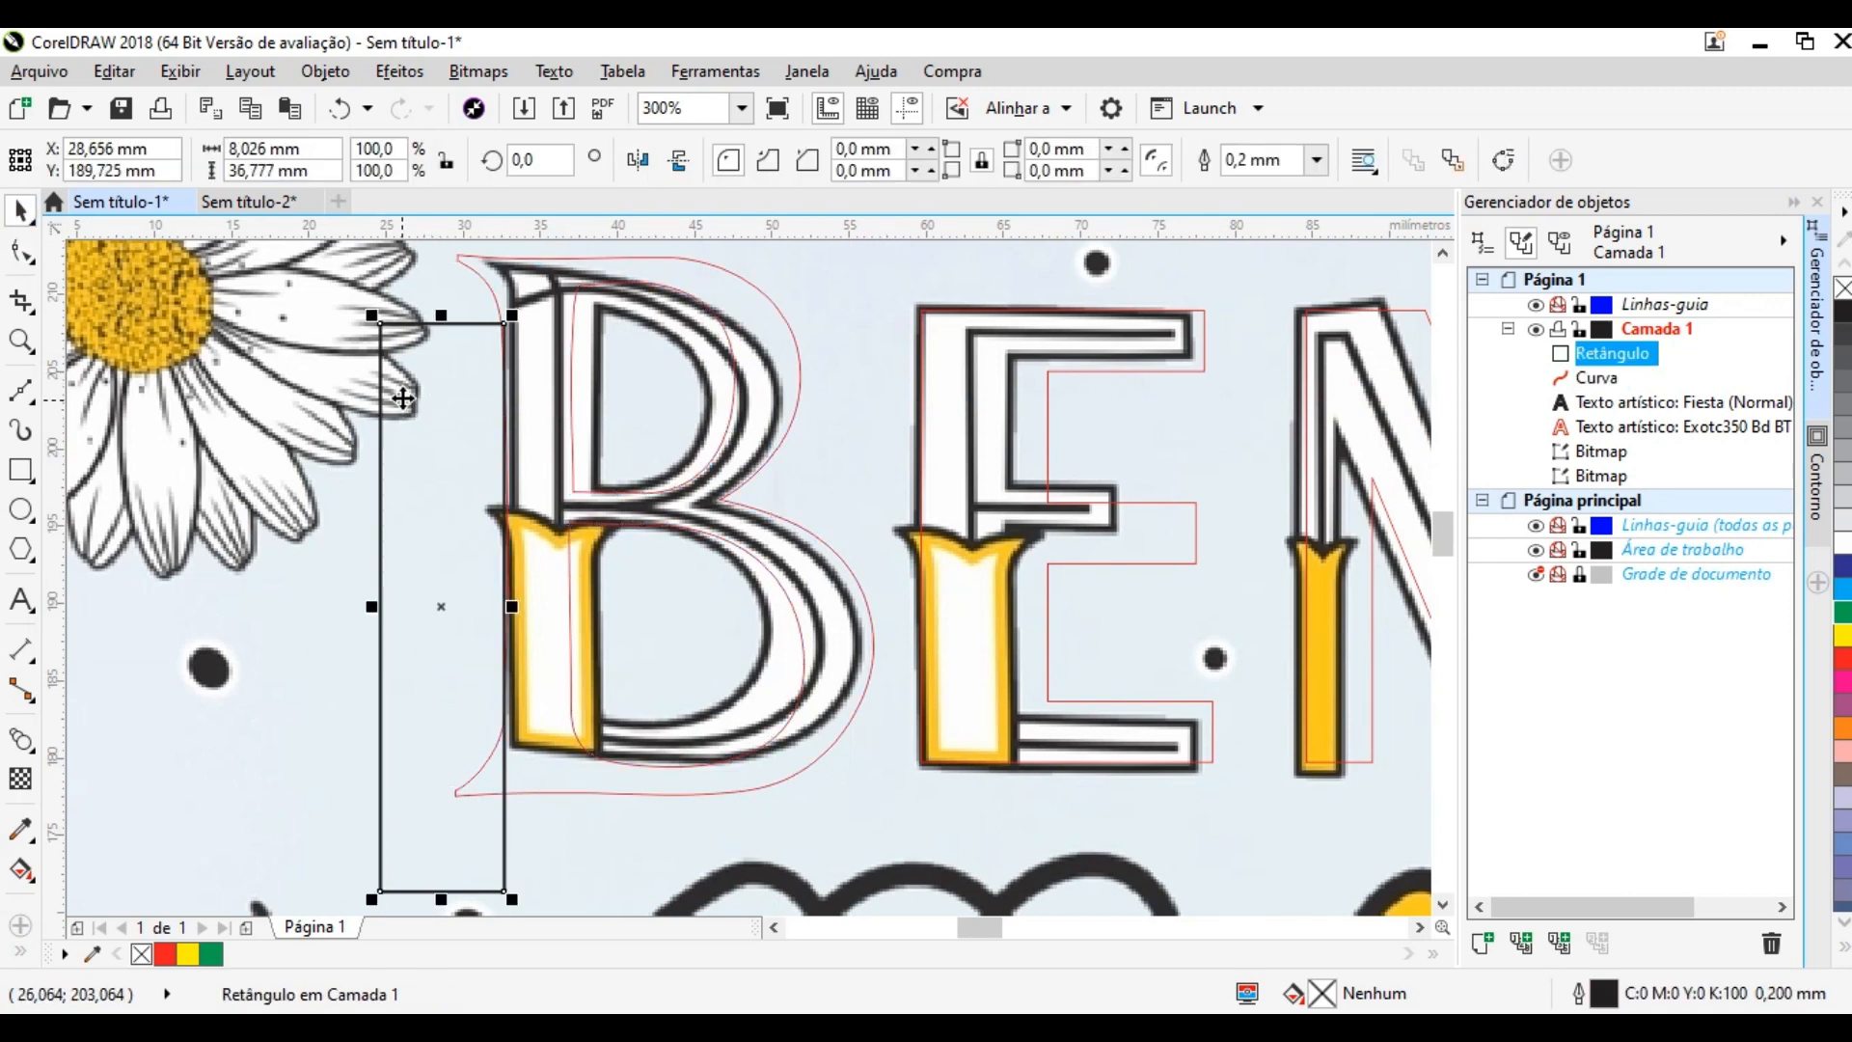
pyautogui.keyDown('shift'); pyautogui.click(712, 311); pyautogui.keyUp('shift')
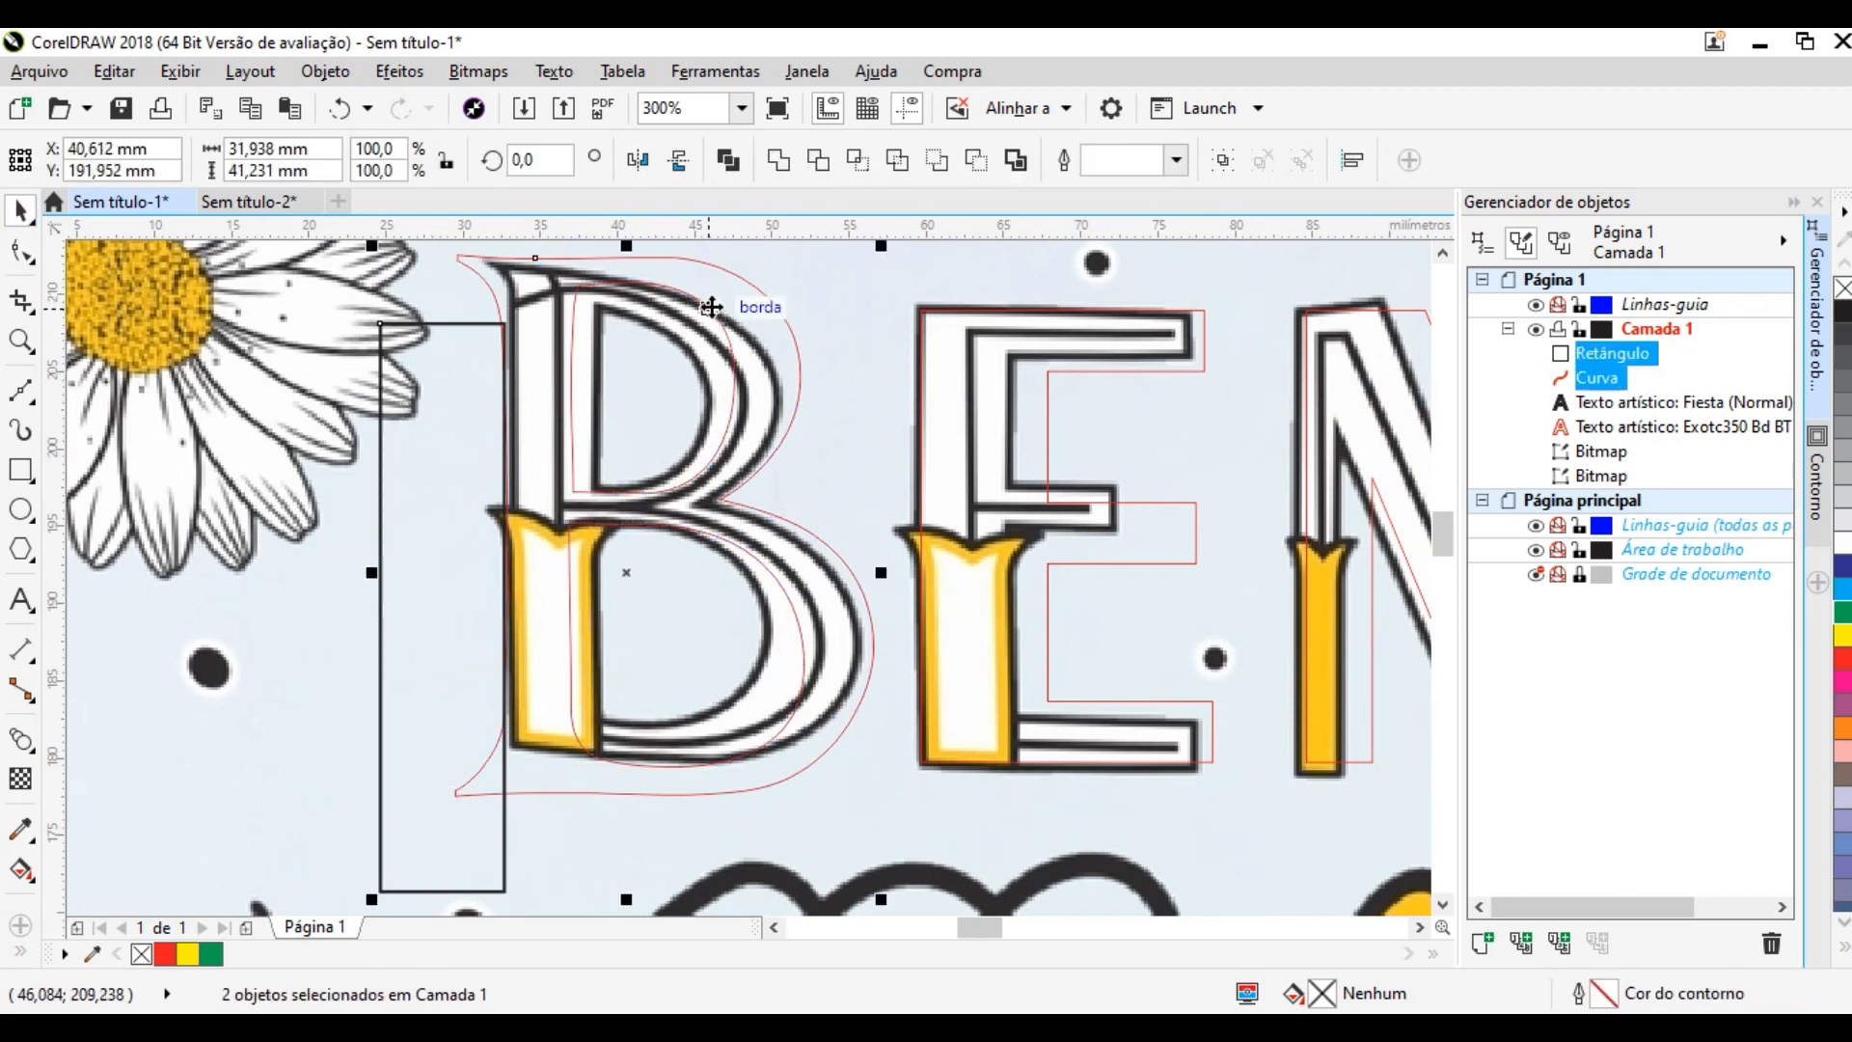
pyautogui.click(815, 161)
pyautogui.click(438, 556)
pyautogui.moveTo(439, 556); pyautogui.dragTo(290, 564)
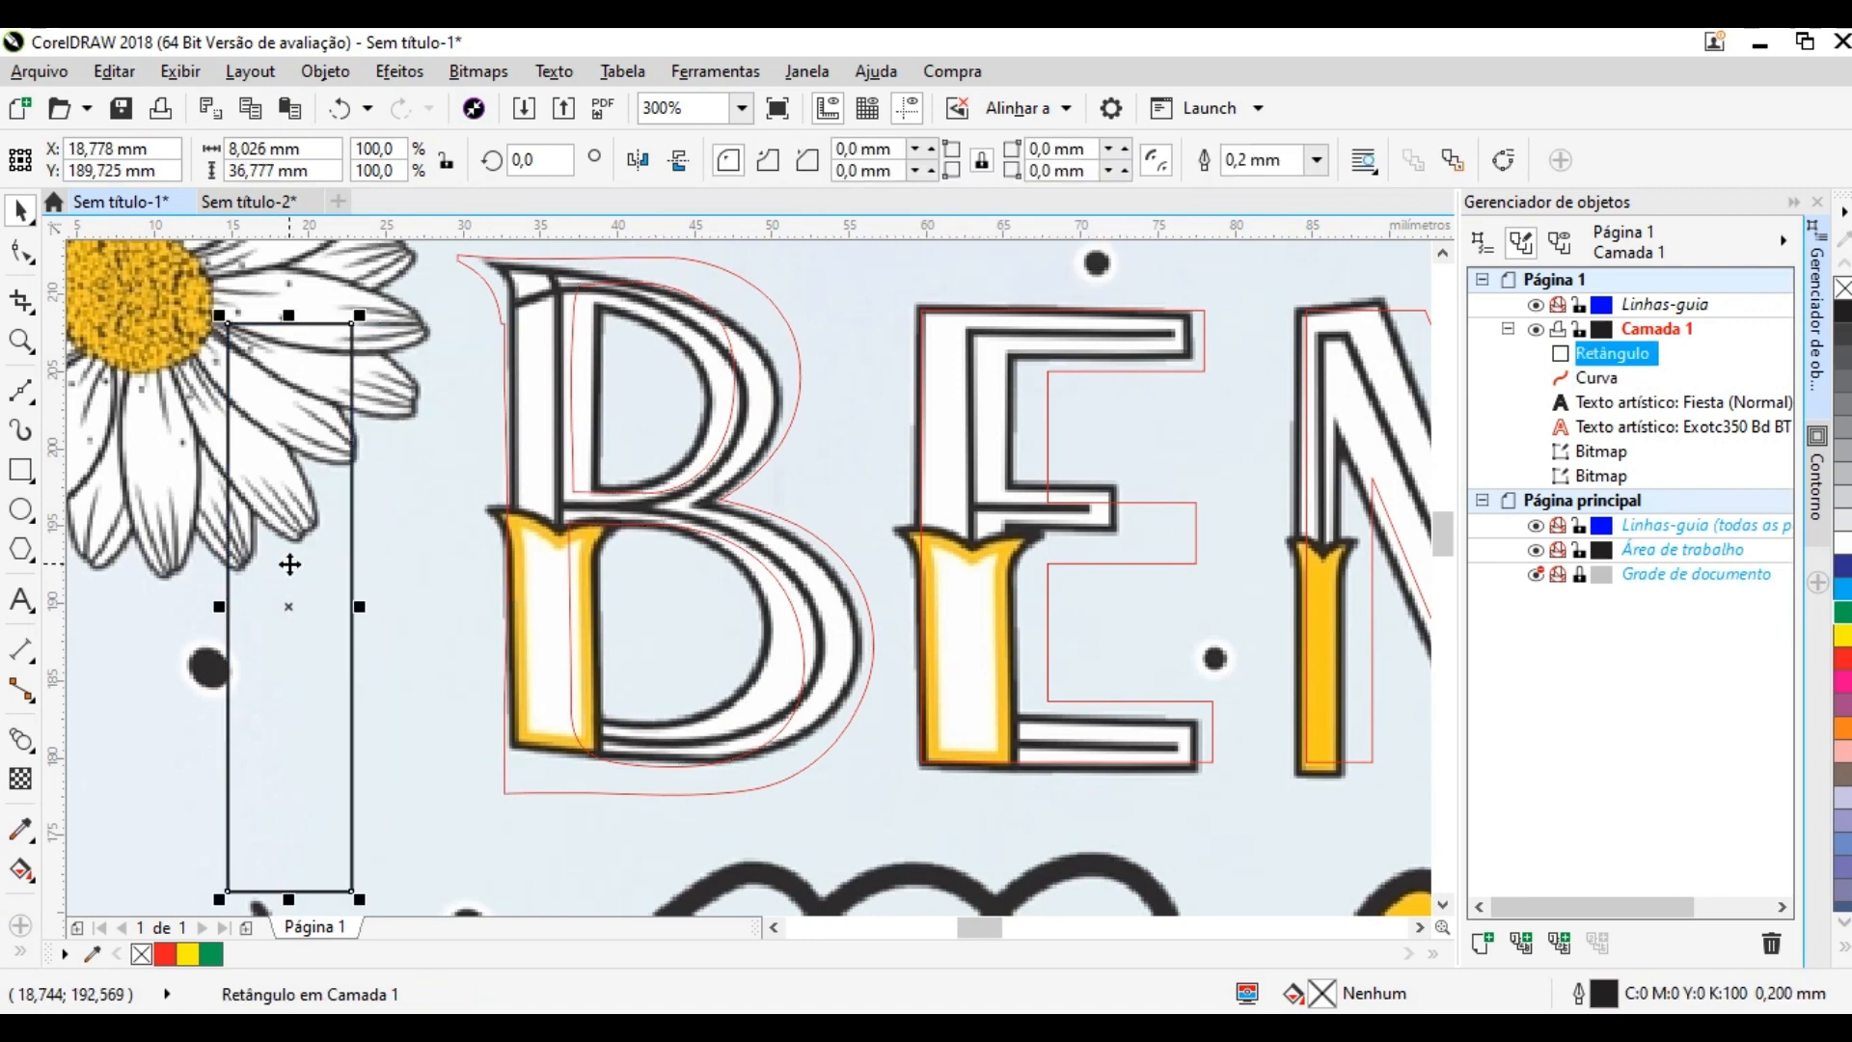
pyautogui.press('Delete')
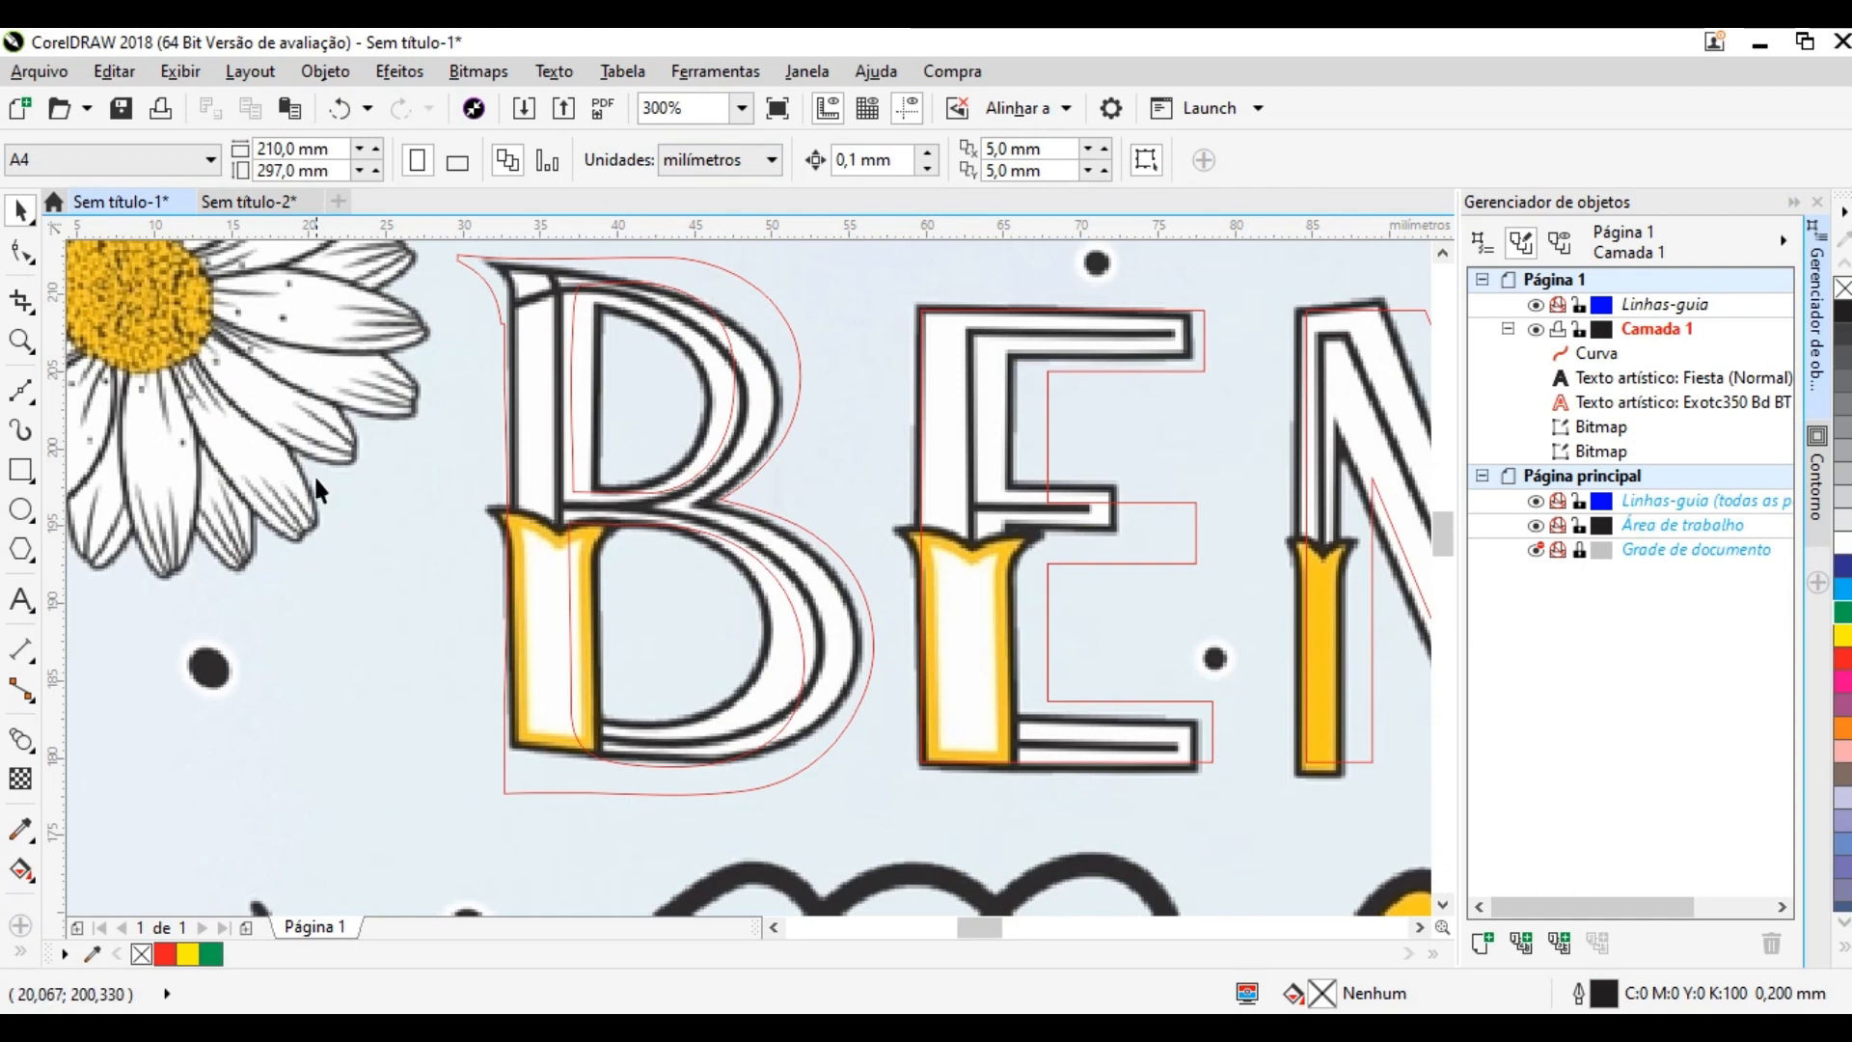
# Step: Delete the surplus nodes around the B's upper-left serif and move its tip onto the tip of the mug's B
pyautogui.click(20, 252)
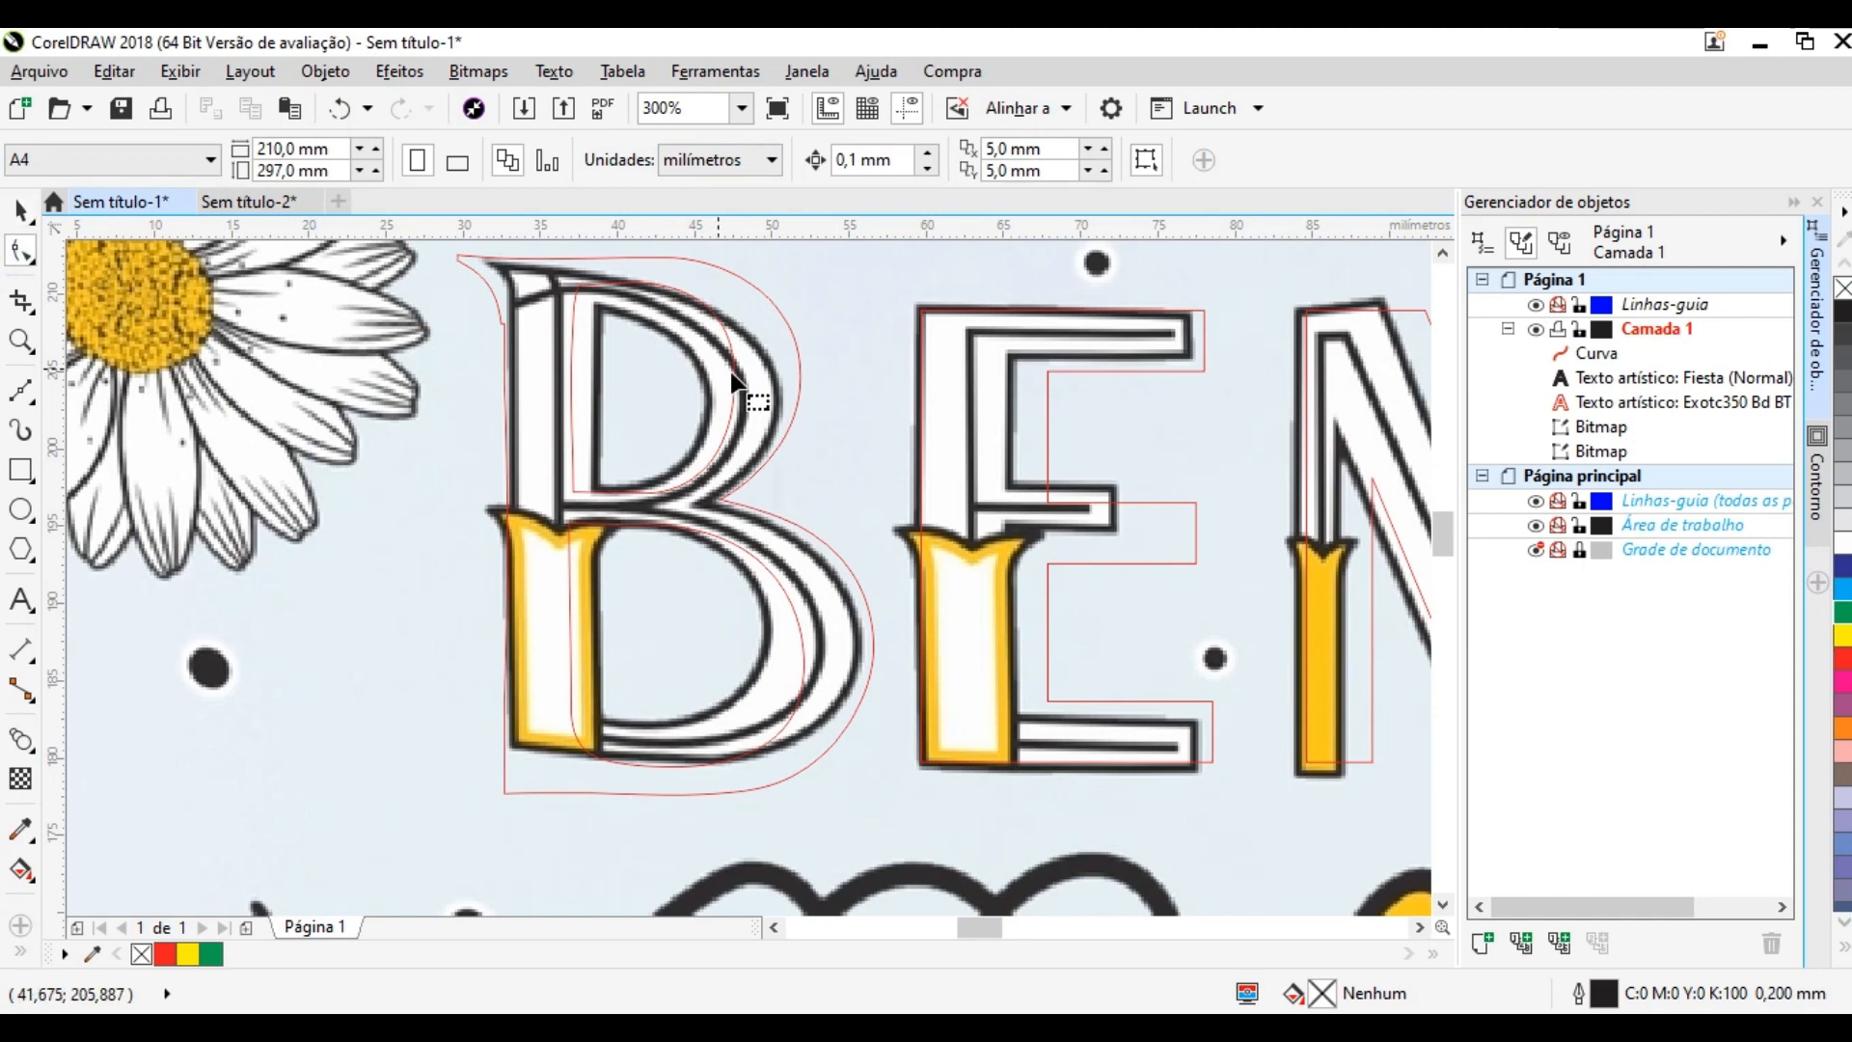
pyautogui.click(476, 261)
pyautogui.scroll(-2, 547, 443)
pyautogui.scroll(6, 466, 394)
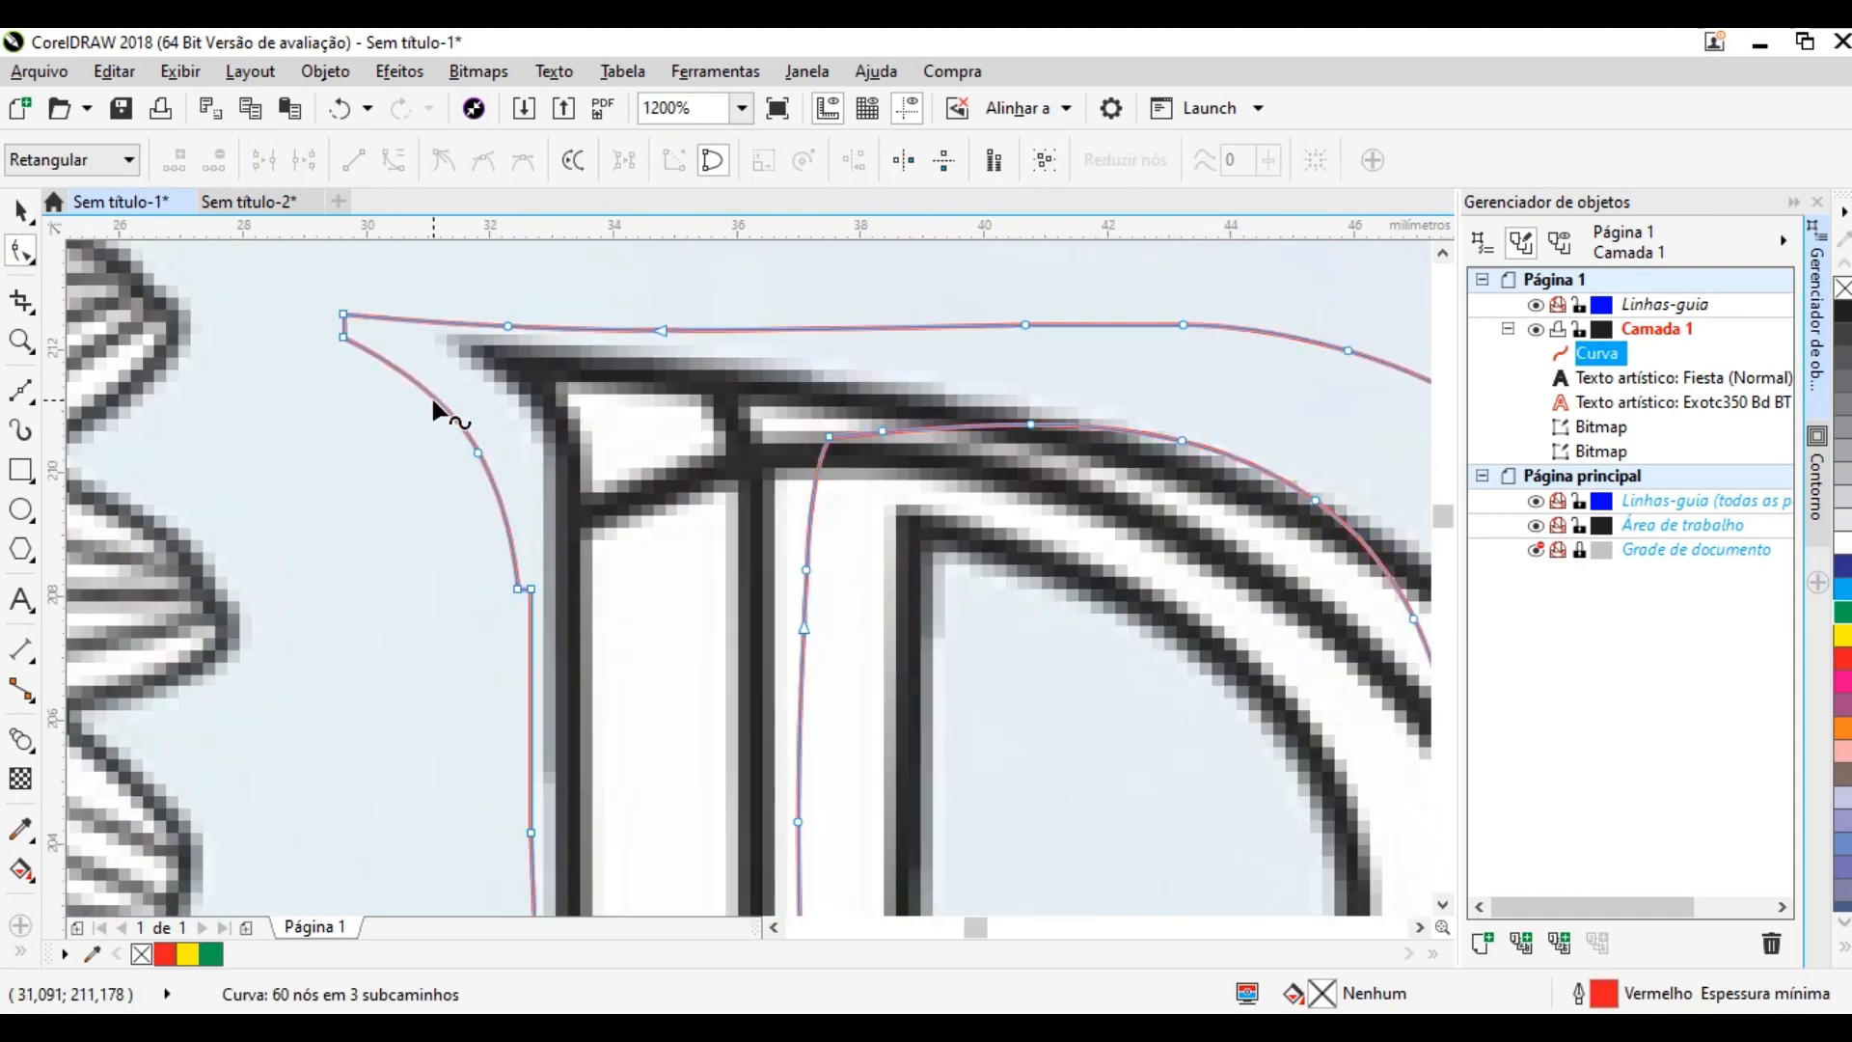
pyautogui.moveTo(519, 589); pyautogui.dragTo(527, 552)
pyautogui.moveTo(311, 332); pyautogui.dragTo(554, 564)
pyautogui.press('Delete')
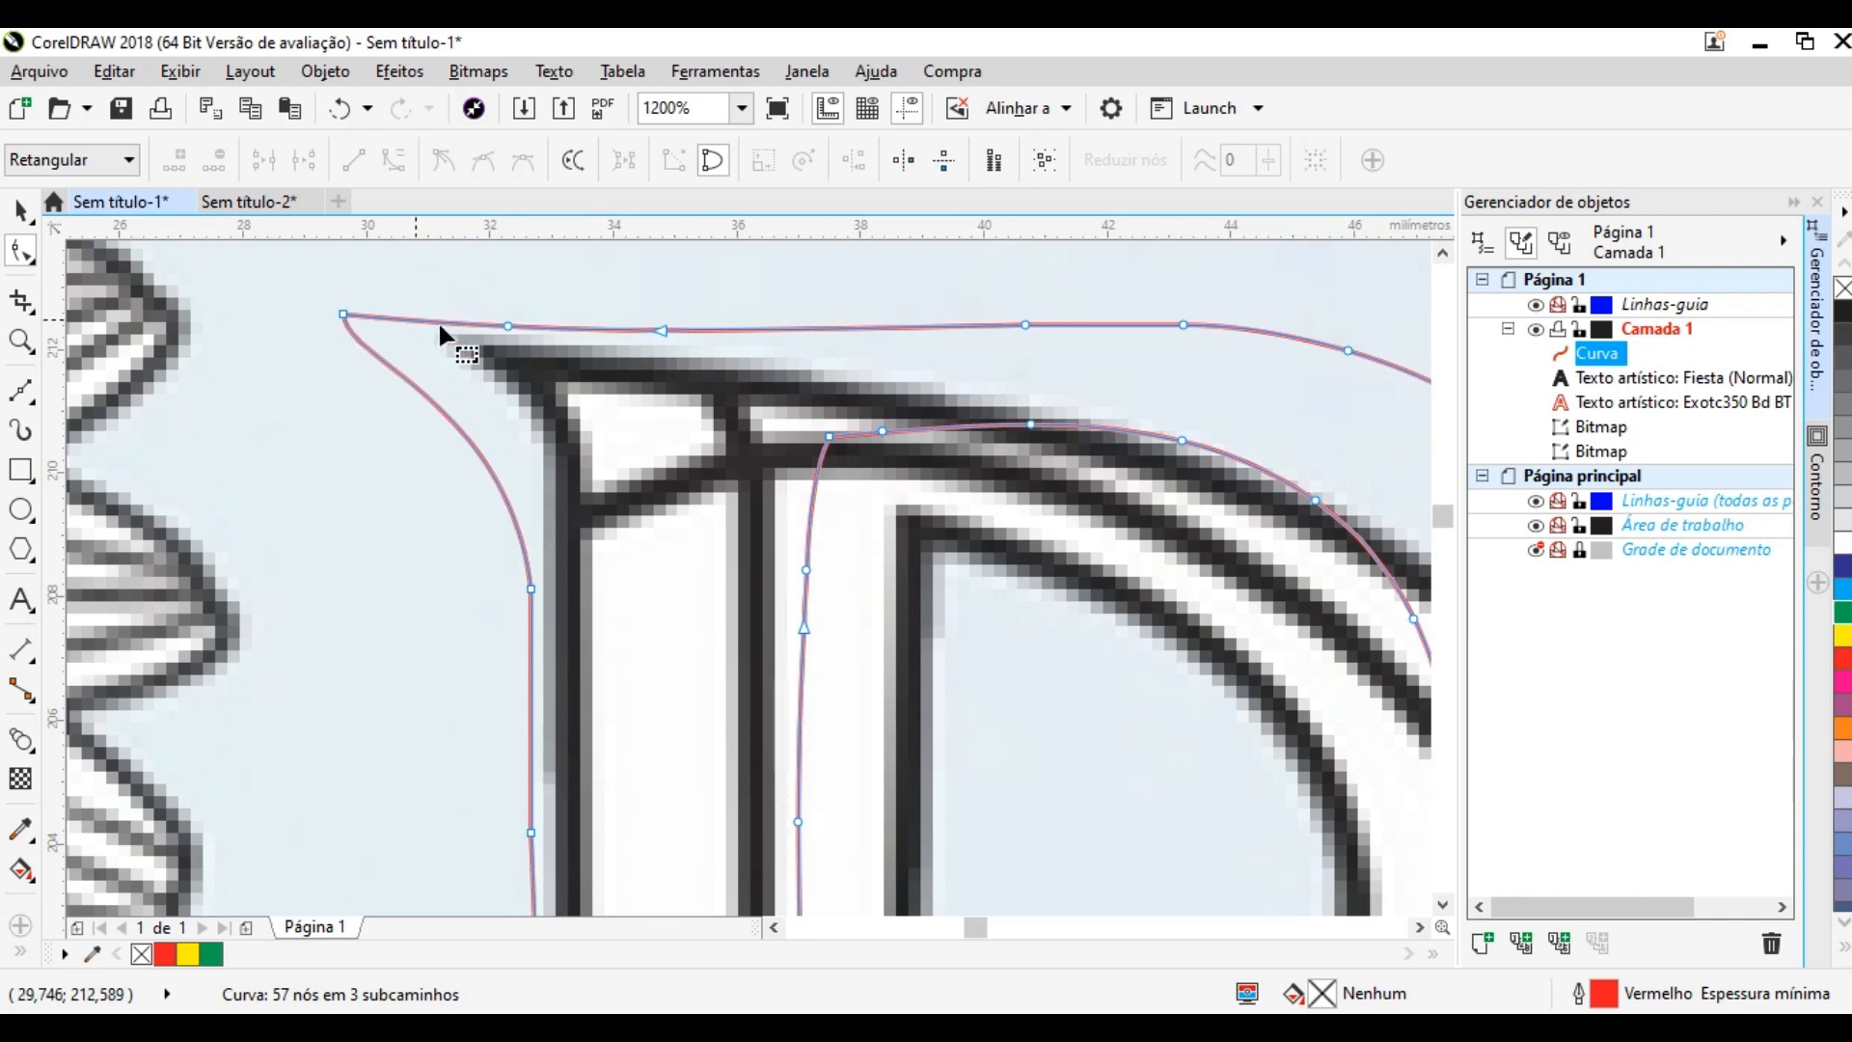
pyautogui.doubleClick(507, 326)
pyautogui.moveTo(348, 313); pyautogui.dragTo(459, 335)
# Step: Try to move the node at the top of the B's stem onto the stem edge of the mug's B
pyautogui.moveTo(530, 587); pyautogui.dragTo(554, 605)
pyautogui.scroll(-2, 500, 434)
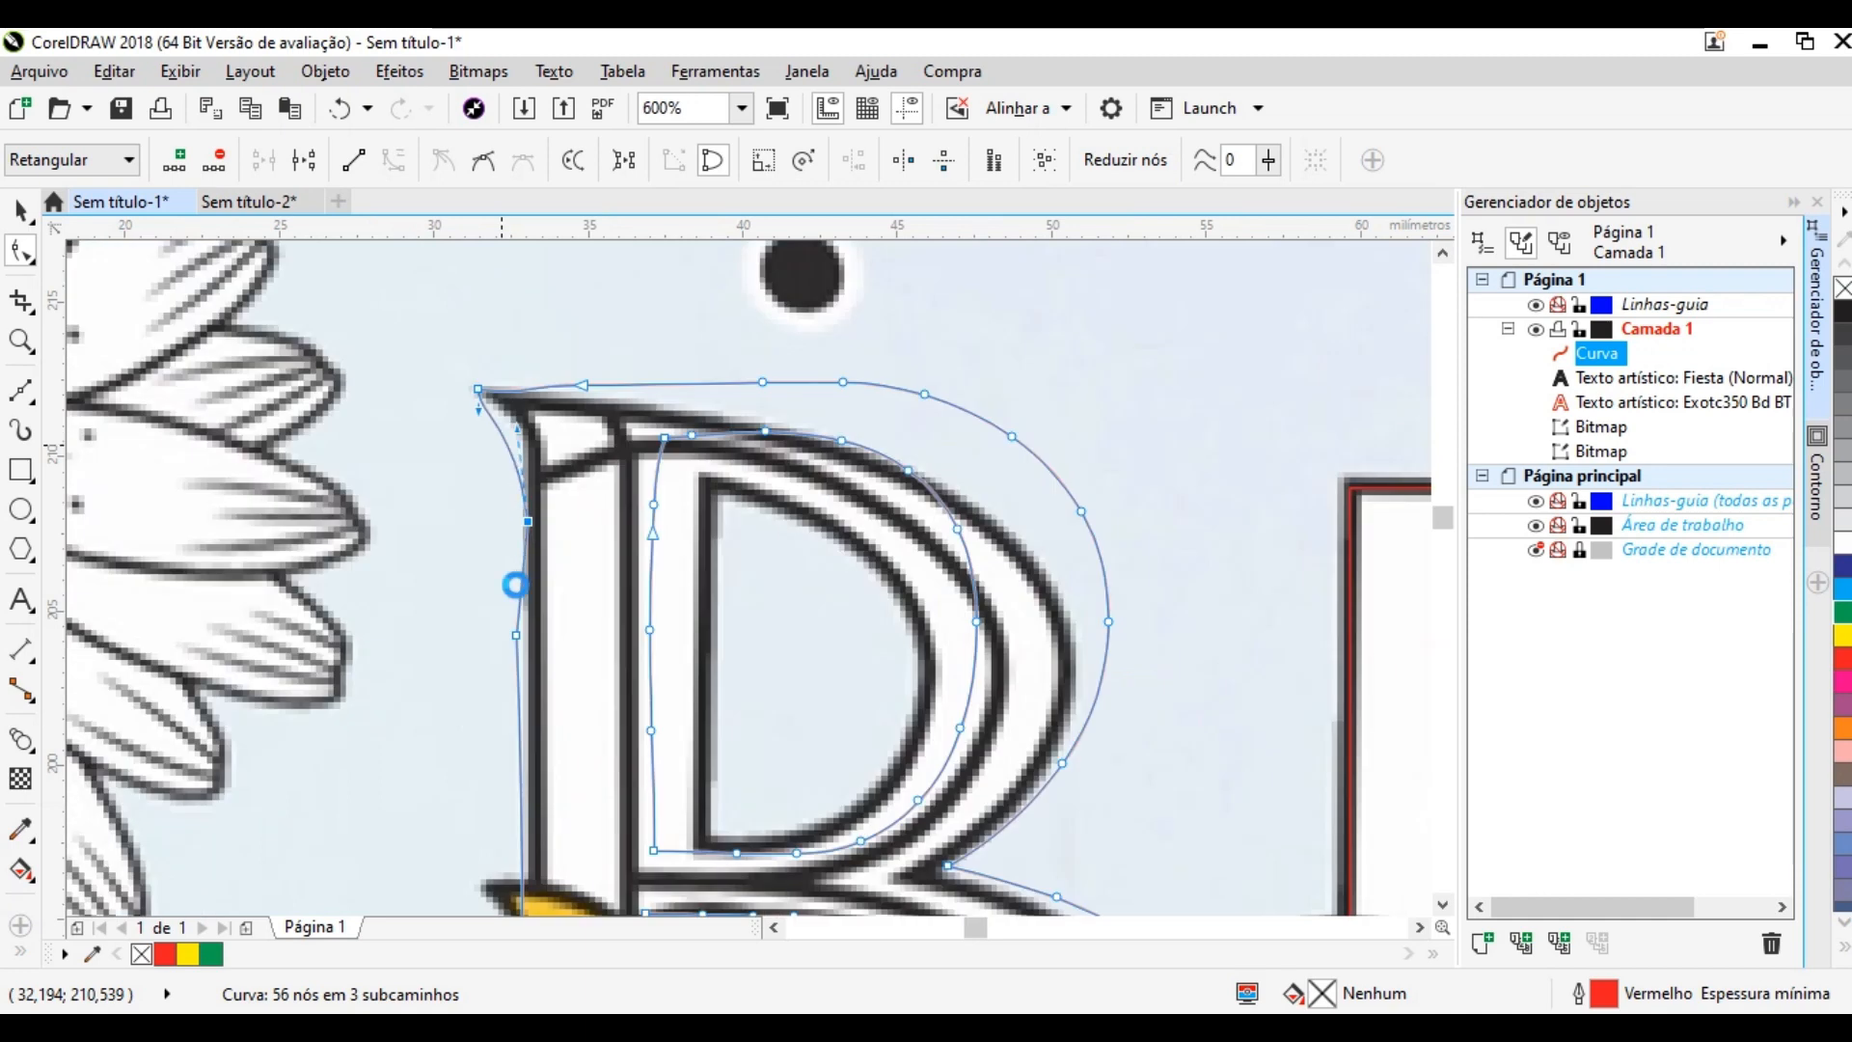
pyautogui.hotkey('ctrl', 's')
pyautogui.click(1039, 942)
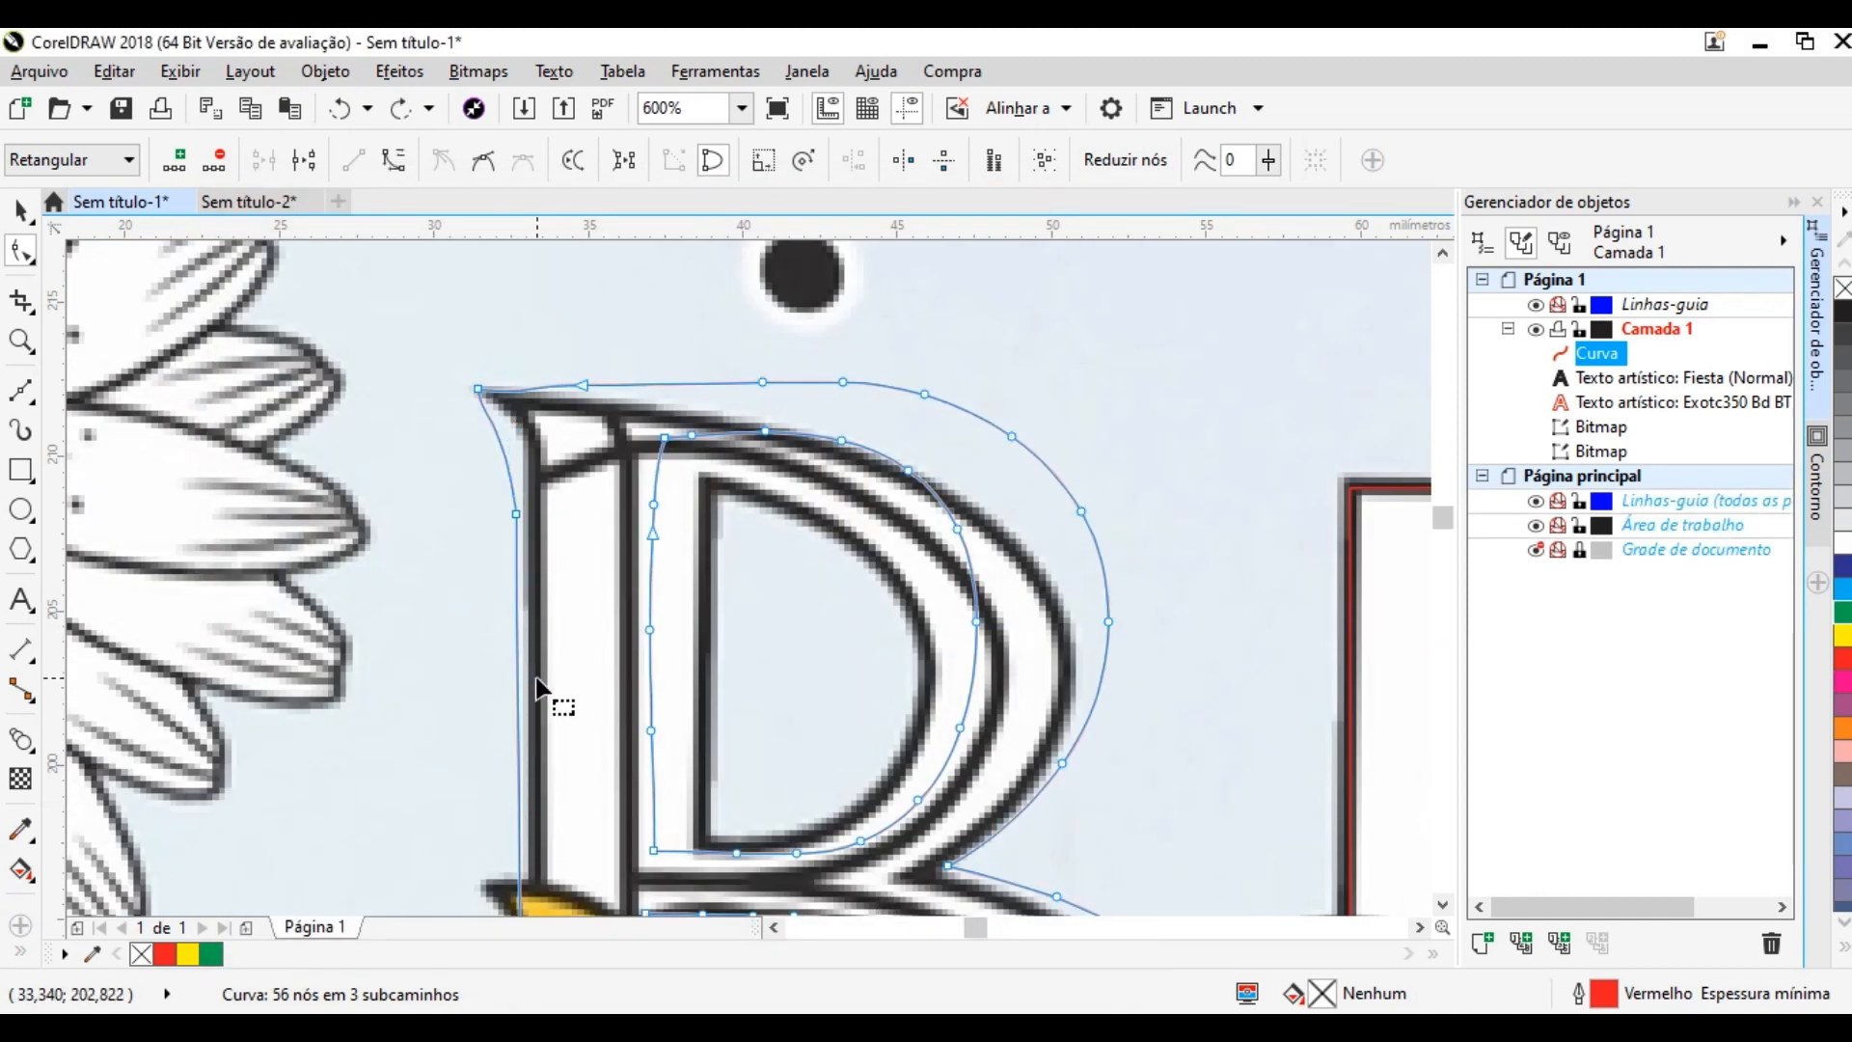
# Step: Delete the surplus nodes along the B curve's stem
pyautogui.moveTo(517, 517); pyautogui.dragTo(632, 638)
pyautogui.scroll(-3, 546, 496)
pyautogui.scroll(2, 517, 561)
pyautogui.scroll(1, 546, 629)
pyautogui.press('Delete')
pyautogui.scroll(-1, 620, 853)
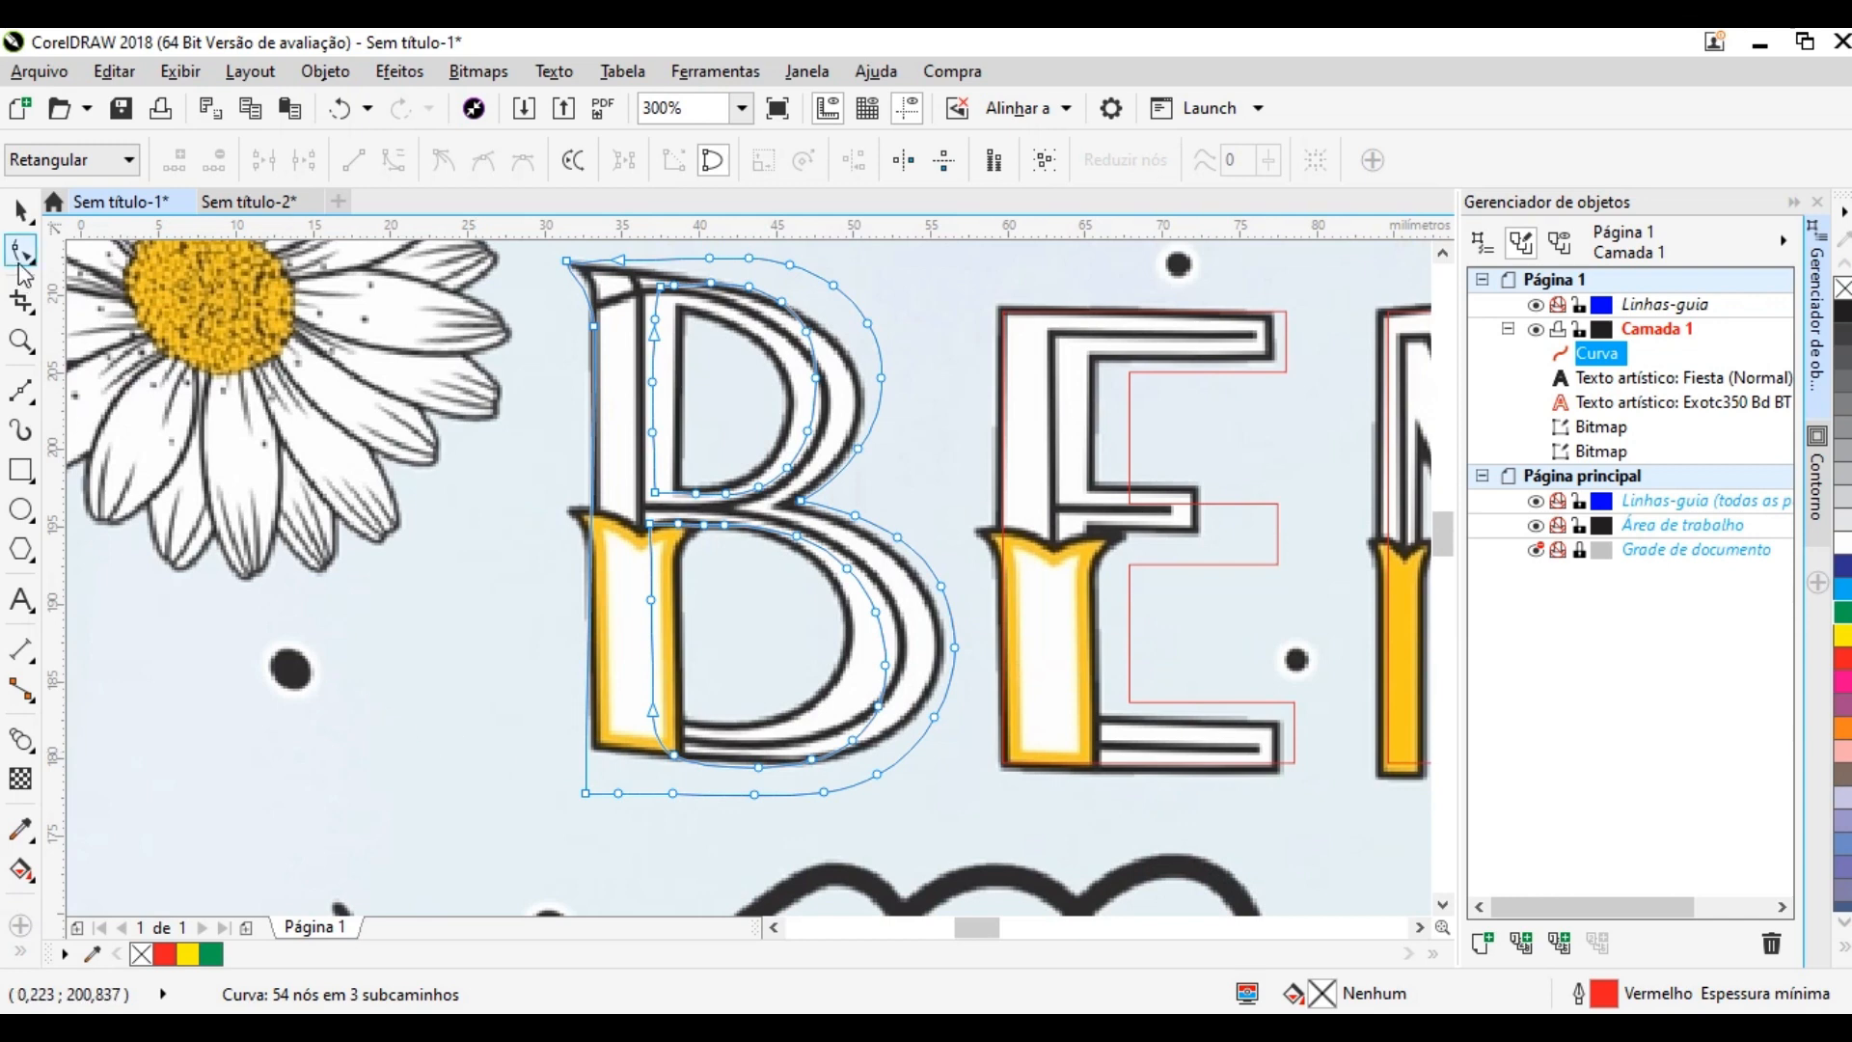
# Step: Shrink the B curve's height to about 32.7 mm to meet the mug's baseline and move its upper-left node onto the mug letter's top edge
pyautogui.click(21, 211)
pyautogui.moveTo(767, 802); pyautogui.dragTo(762, 762)
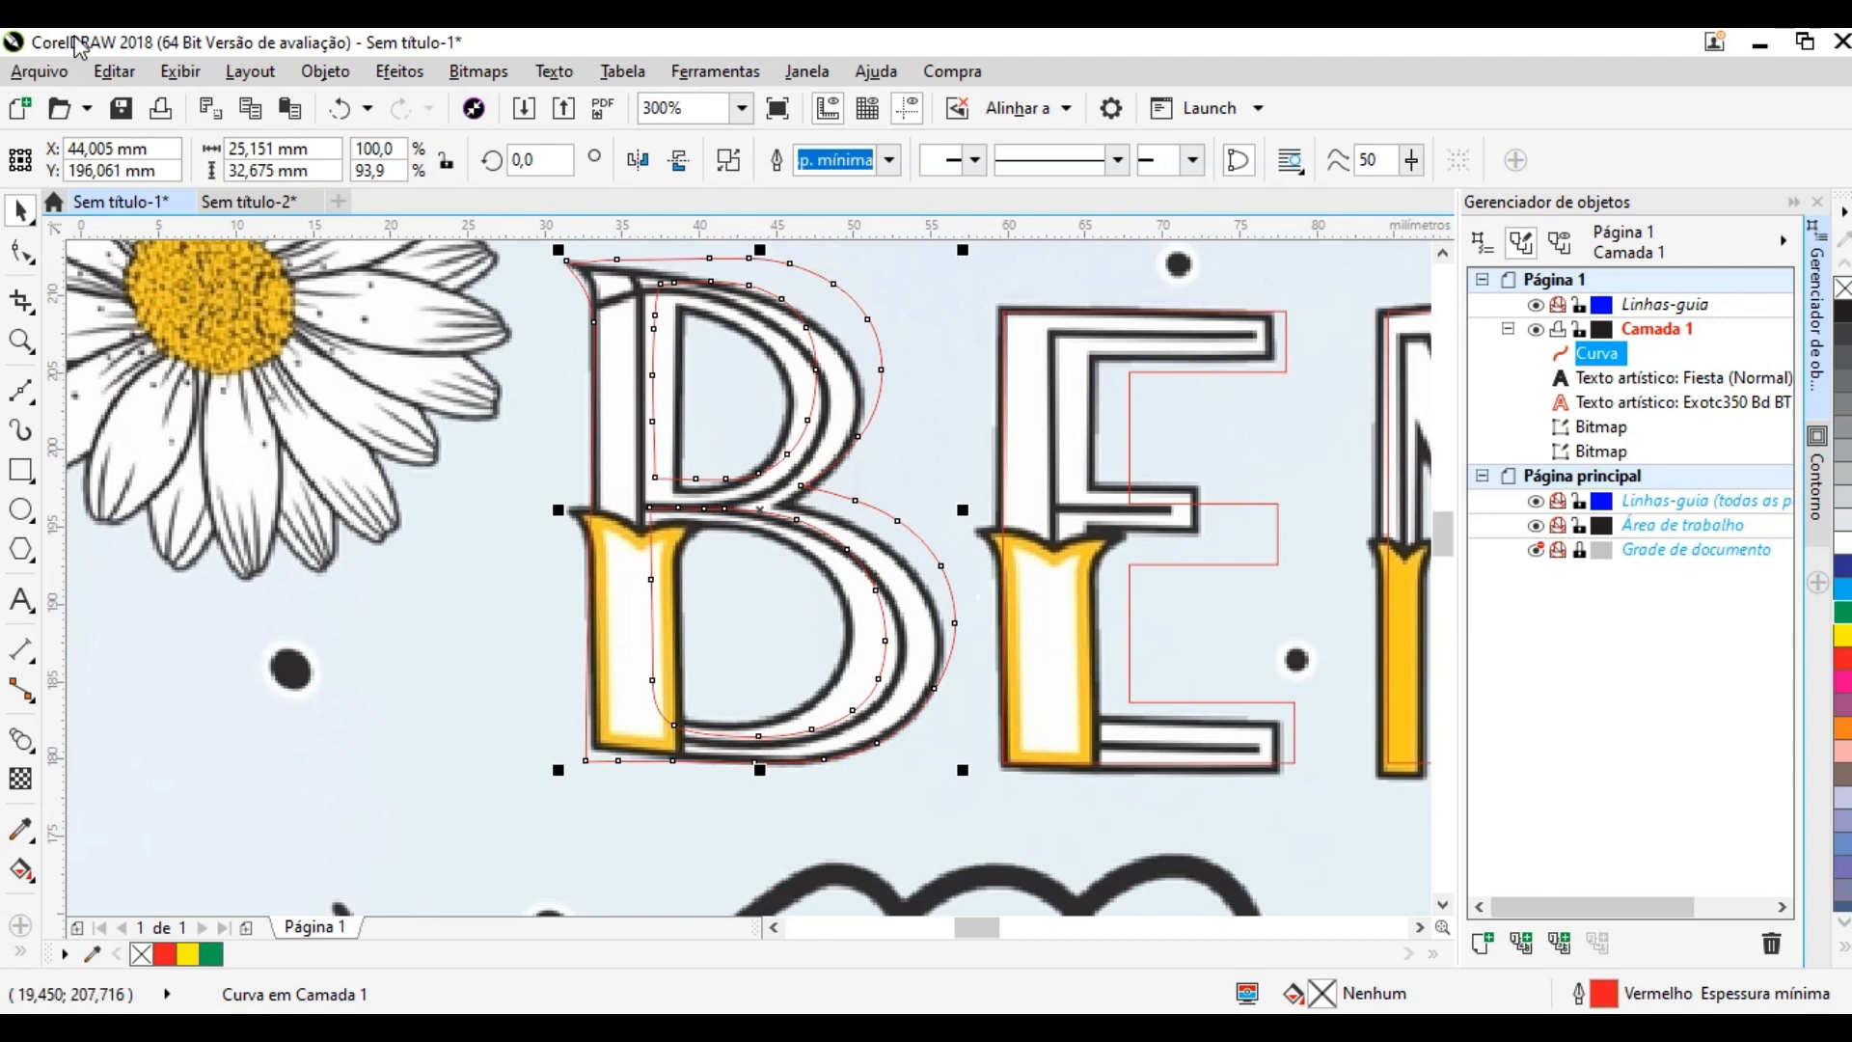
pyautogui.click(21, 251)
pyautogui.scroll(-1, 521, 404)
pyautogui.scroll(1, 547, 311)
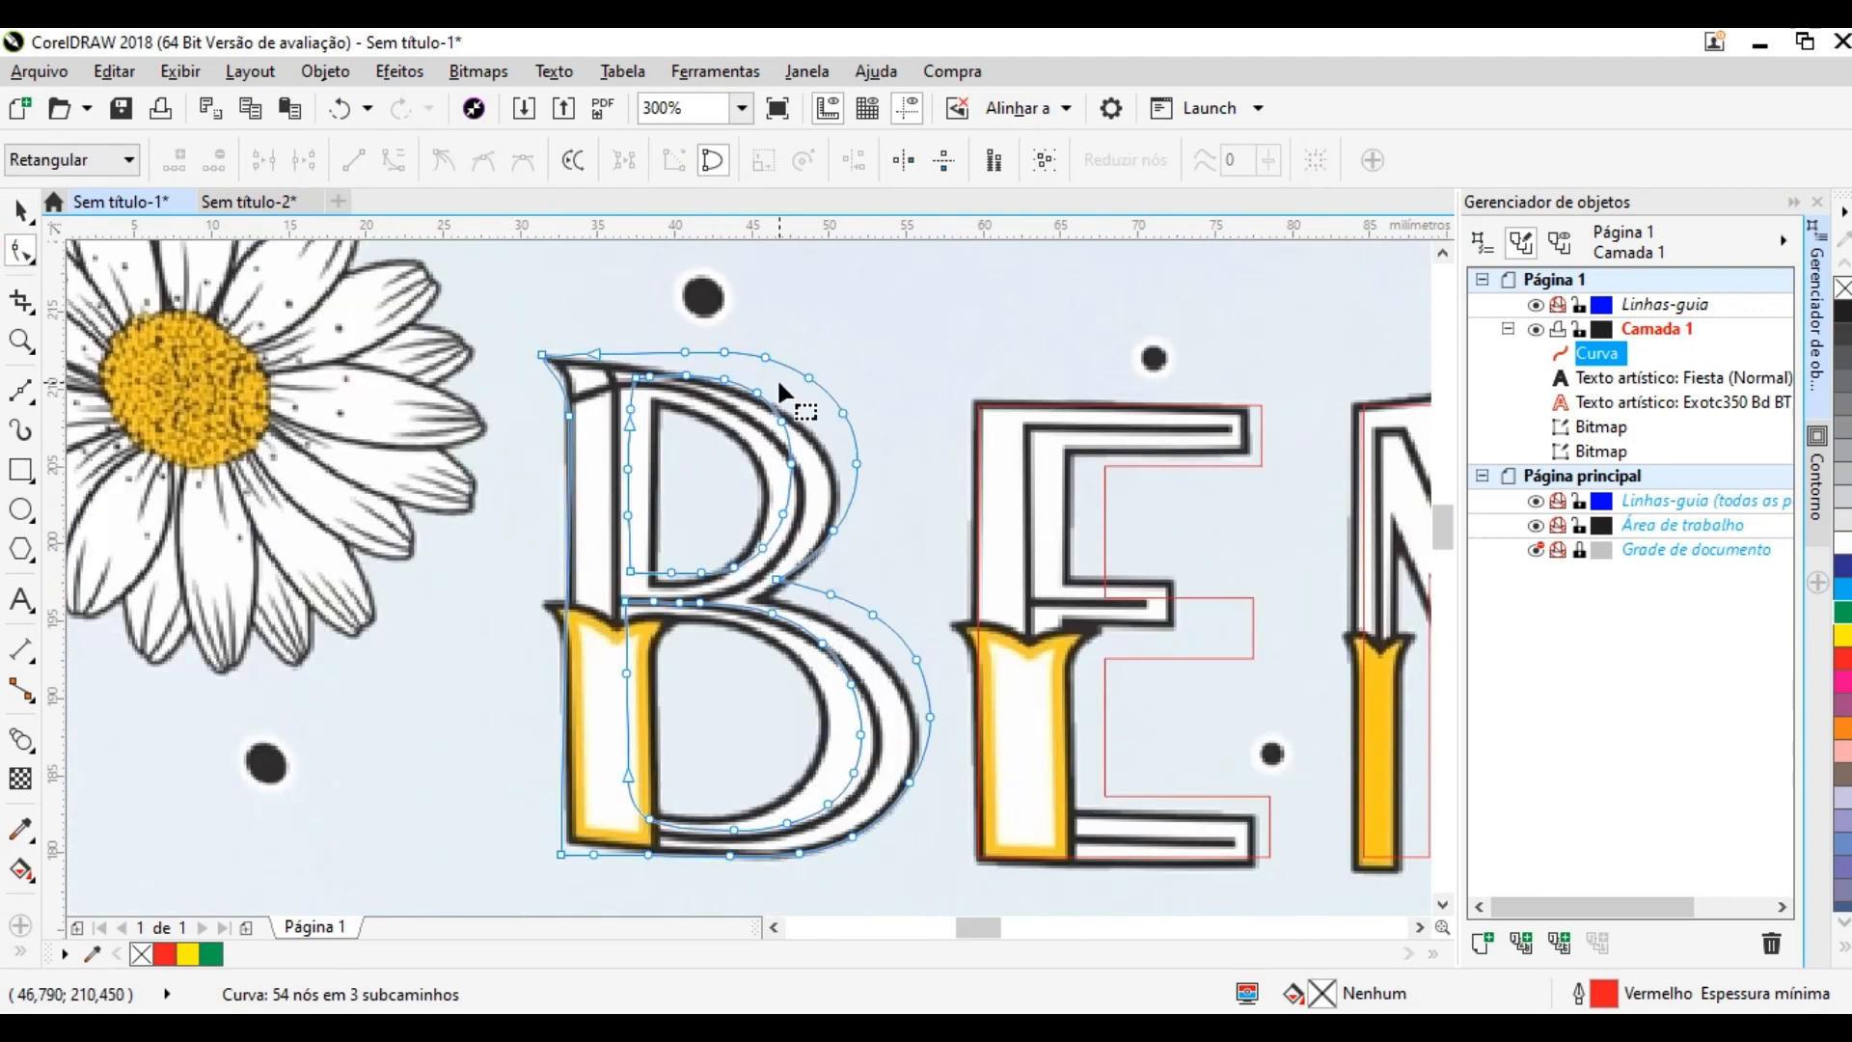
pyautogui.scroll(1, 779, 384)
pyautogui.moveTo(410, 327); pyautogui.dragTo(418, 347)
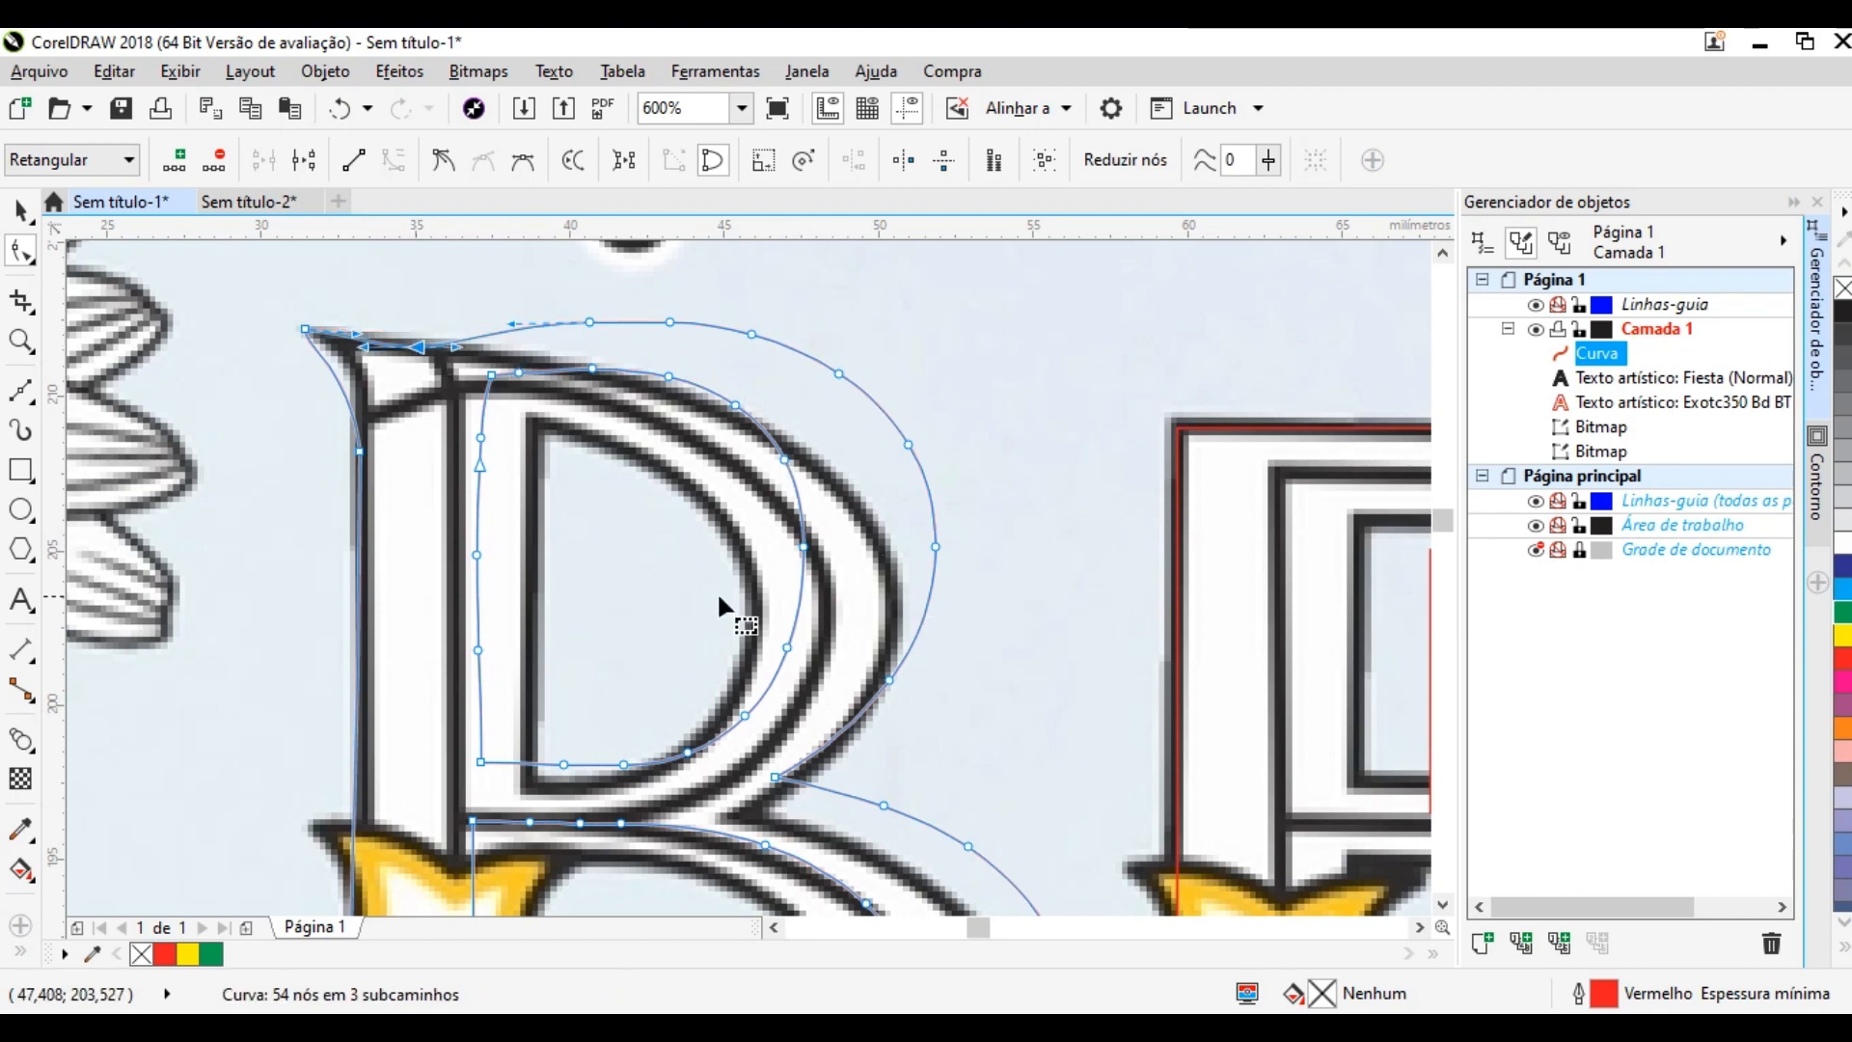
# Step: Break the B curve apart into its outer outline and two separate counters
pyautogui.scroll(-1, 762, 560)
pyautogui.click(22, 211)
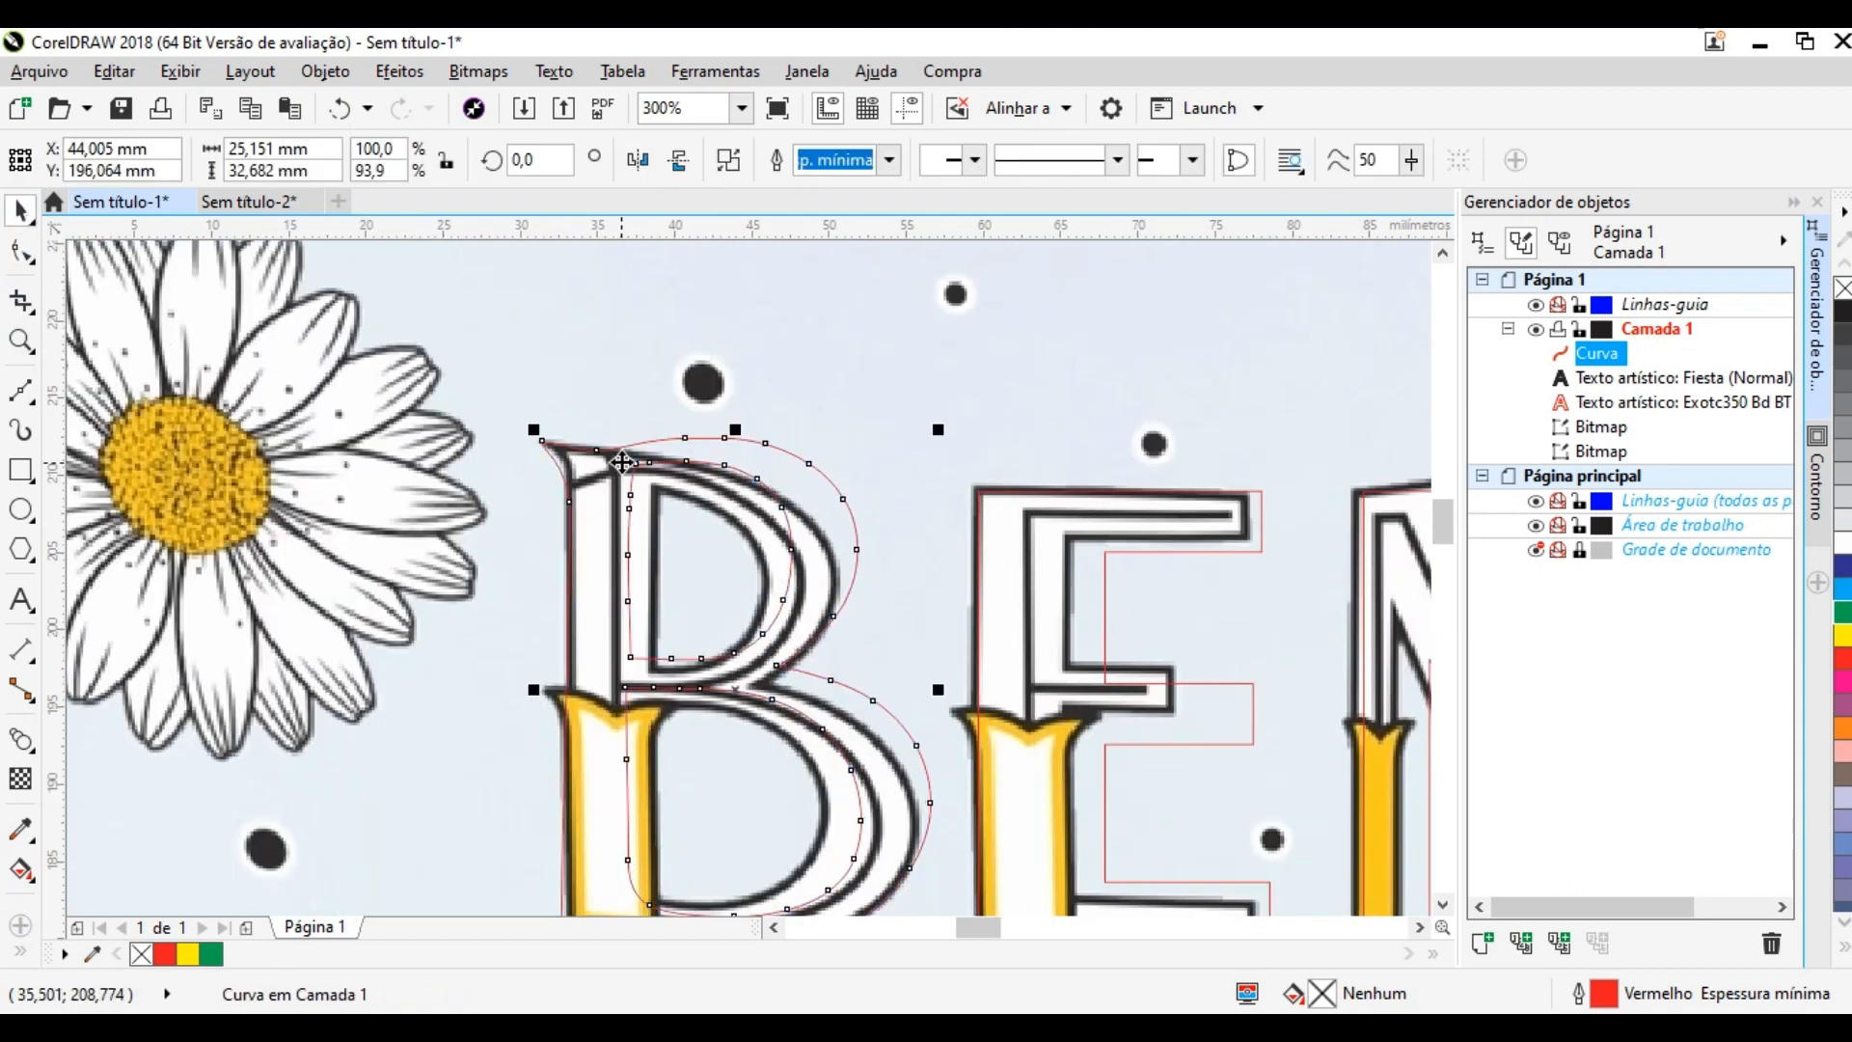
pyautogui.click(729, 162)
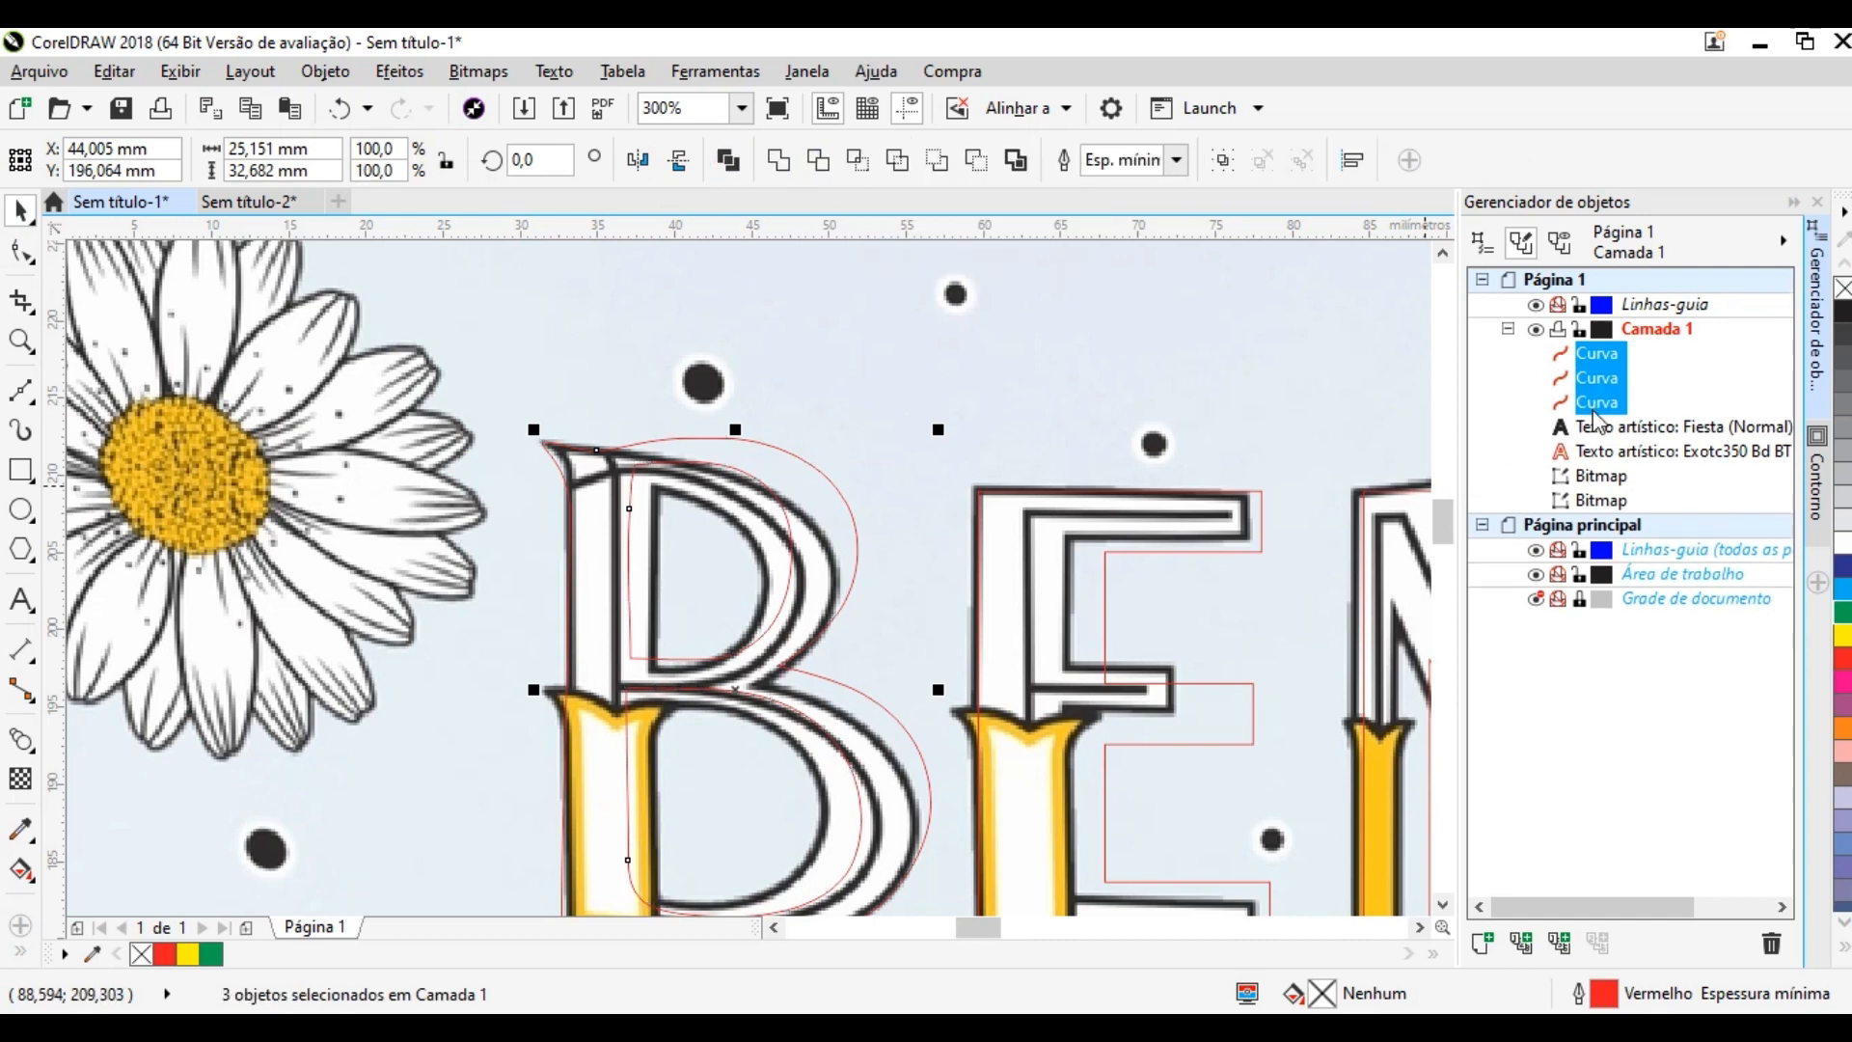
pyautogui.click(505, 455)
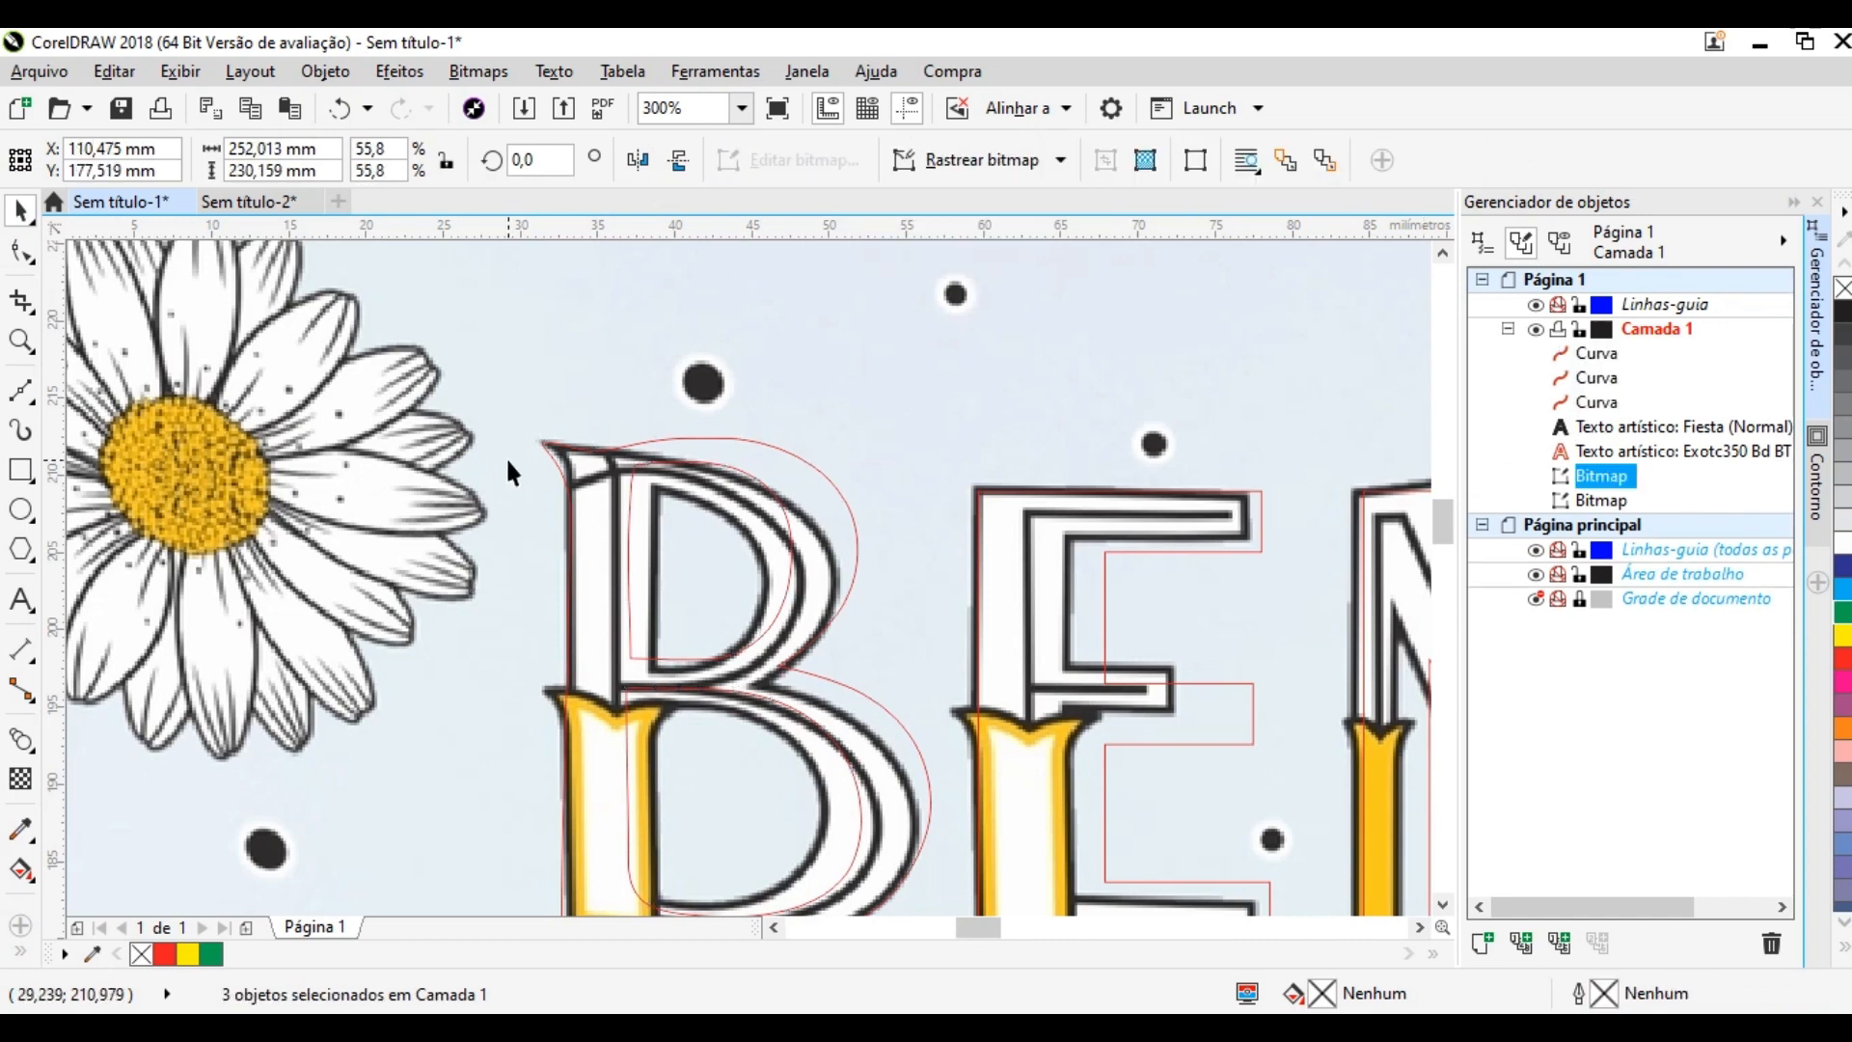
# Step: Resize the B's upper counter to about 7.2 by 11.4 mm so it fits the upper counter of the mug's B
pyautogui.click(625, 477)
pyautogui.click(693, 472)
pyautogui.doubleClick(691, 469)
pyautogui.click(686, 463)
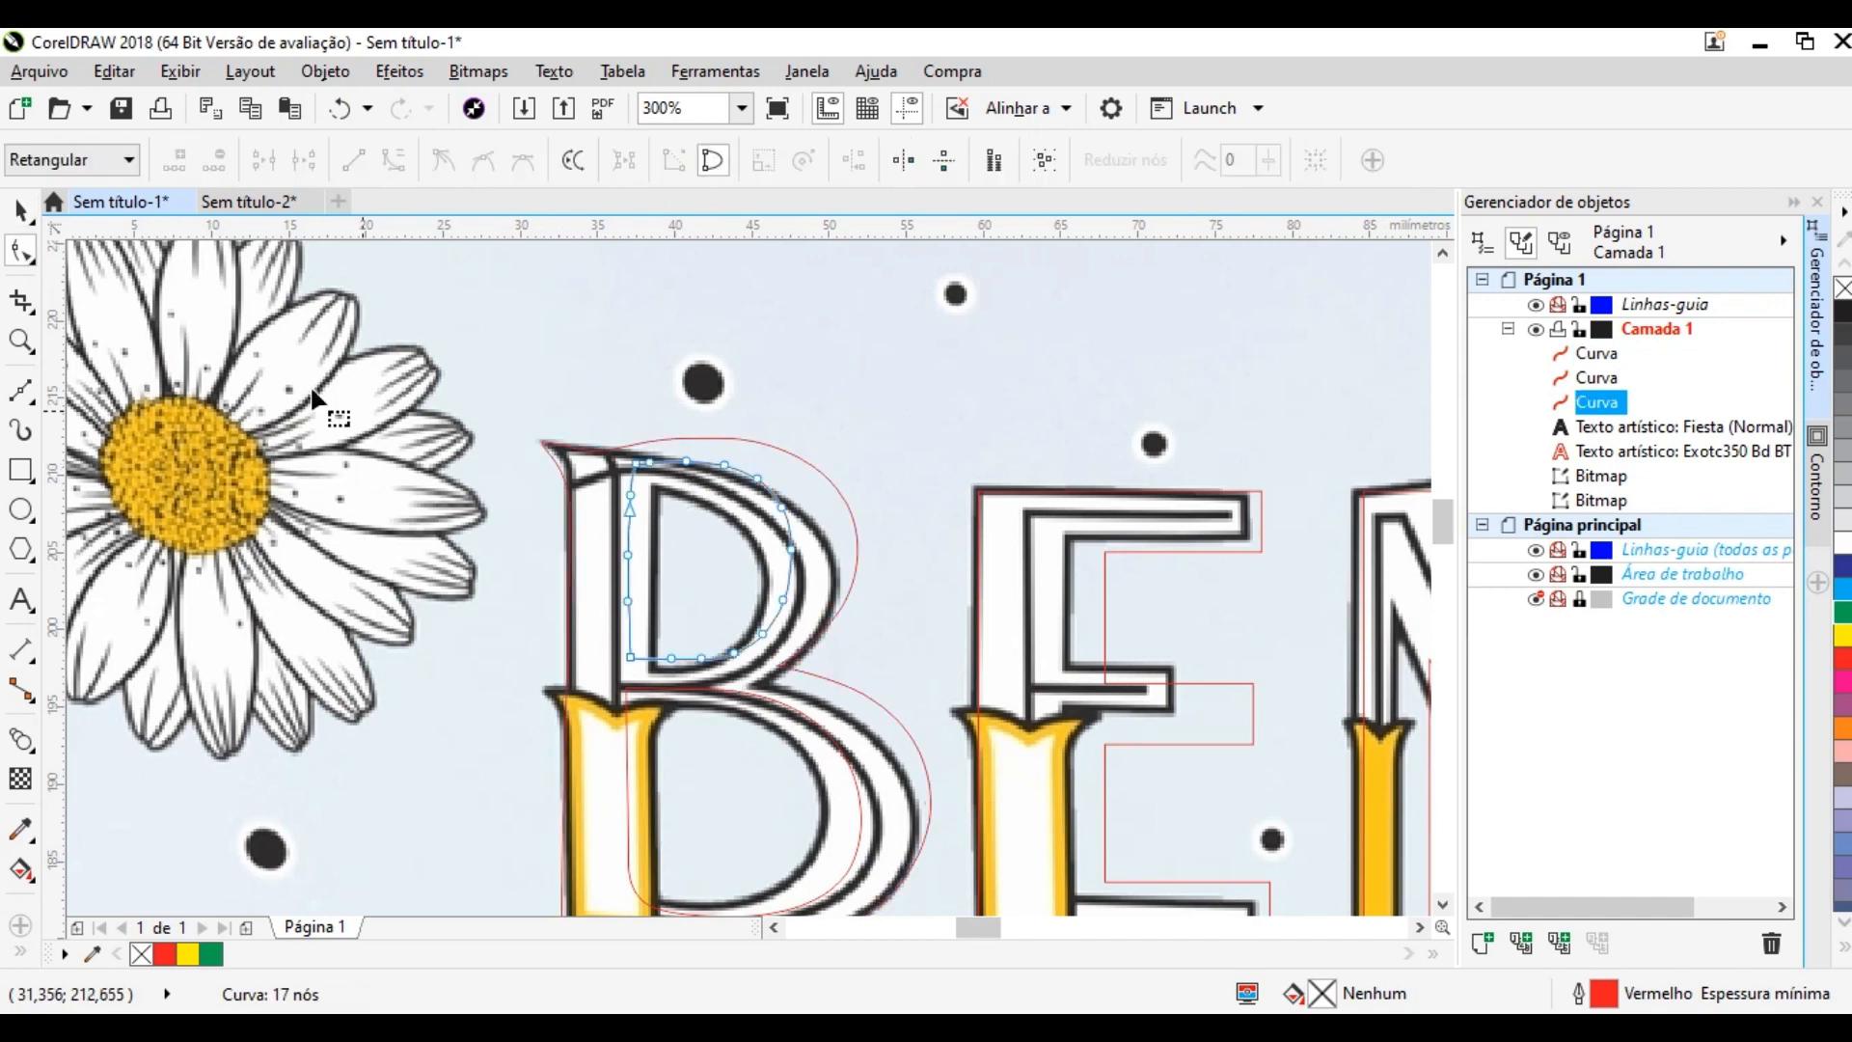
pyautogui.click(22, 210)
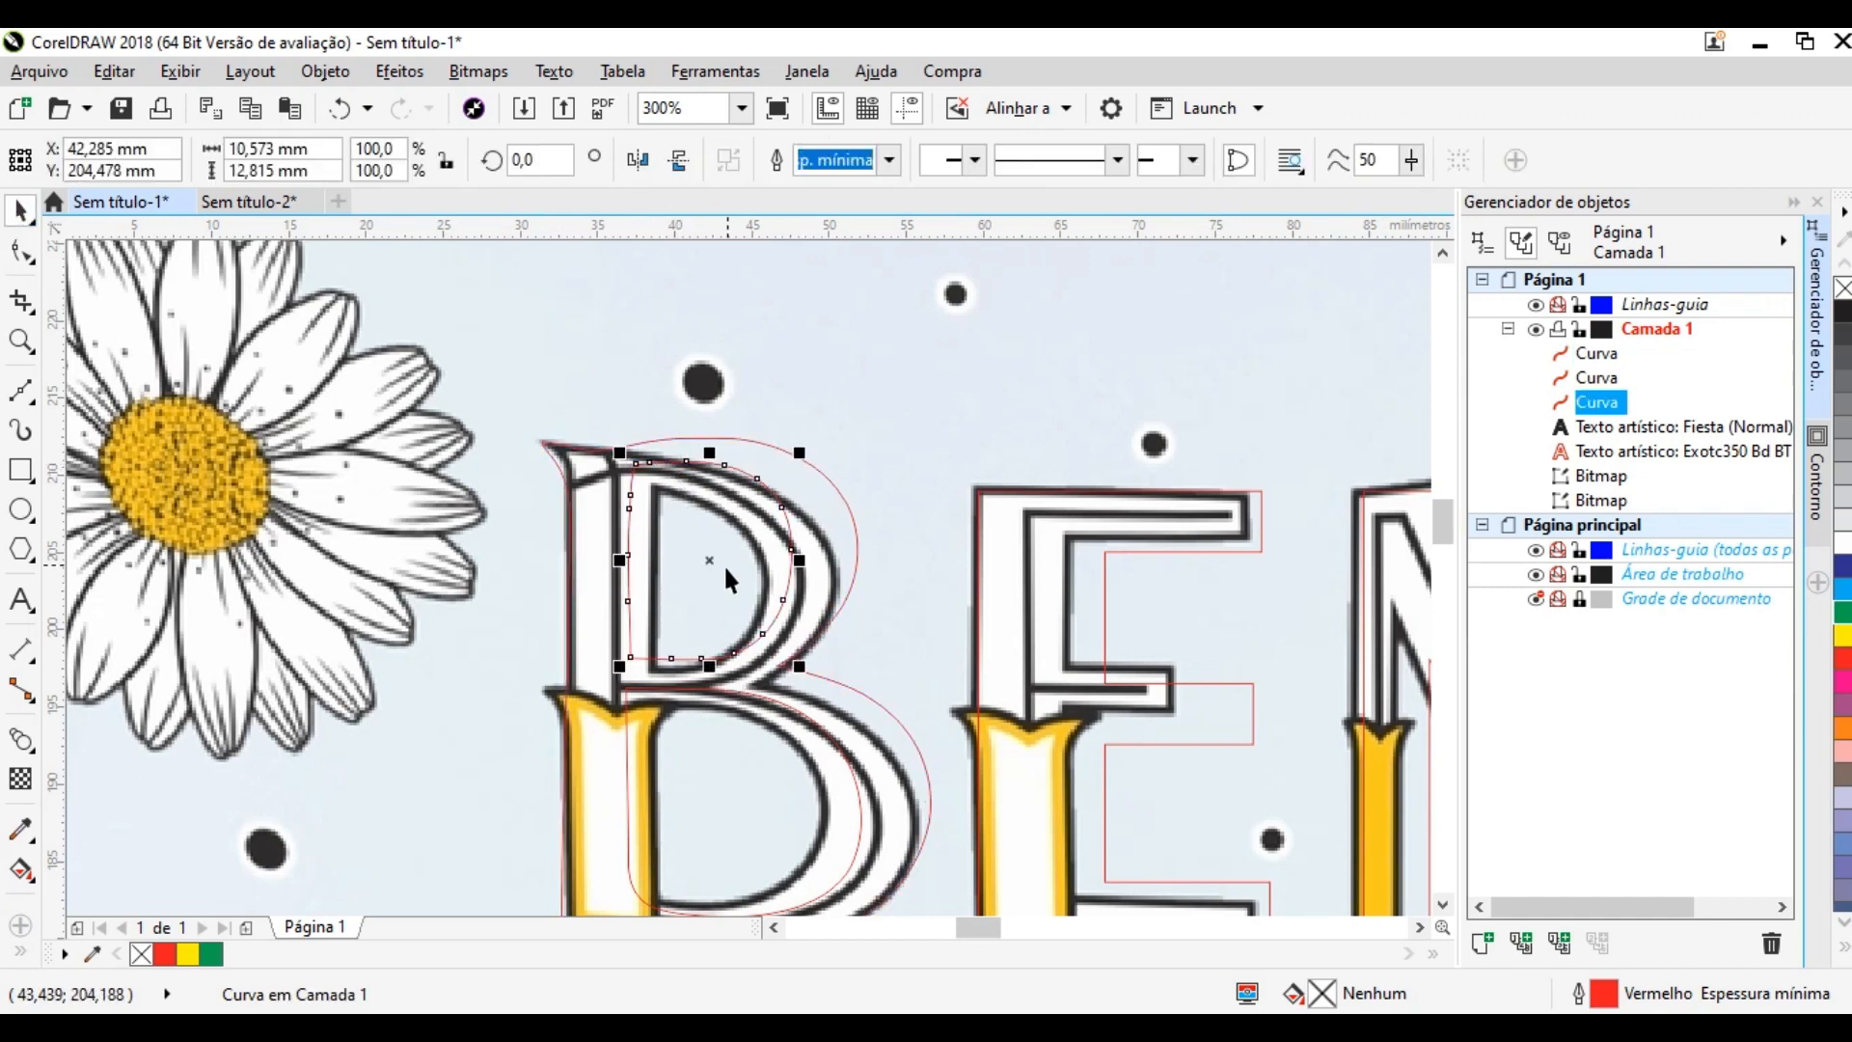
pyautogui.scroll(2, 708, 599)
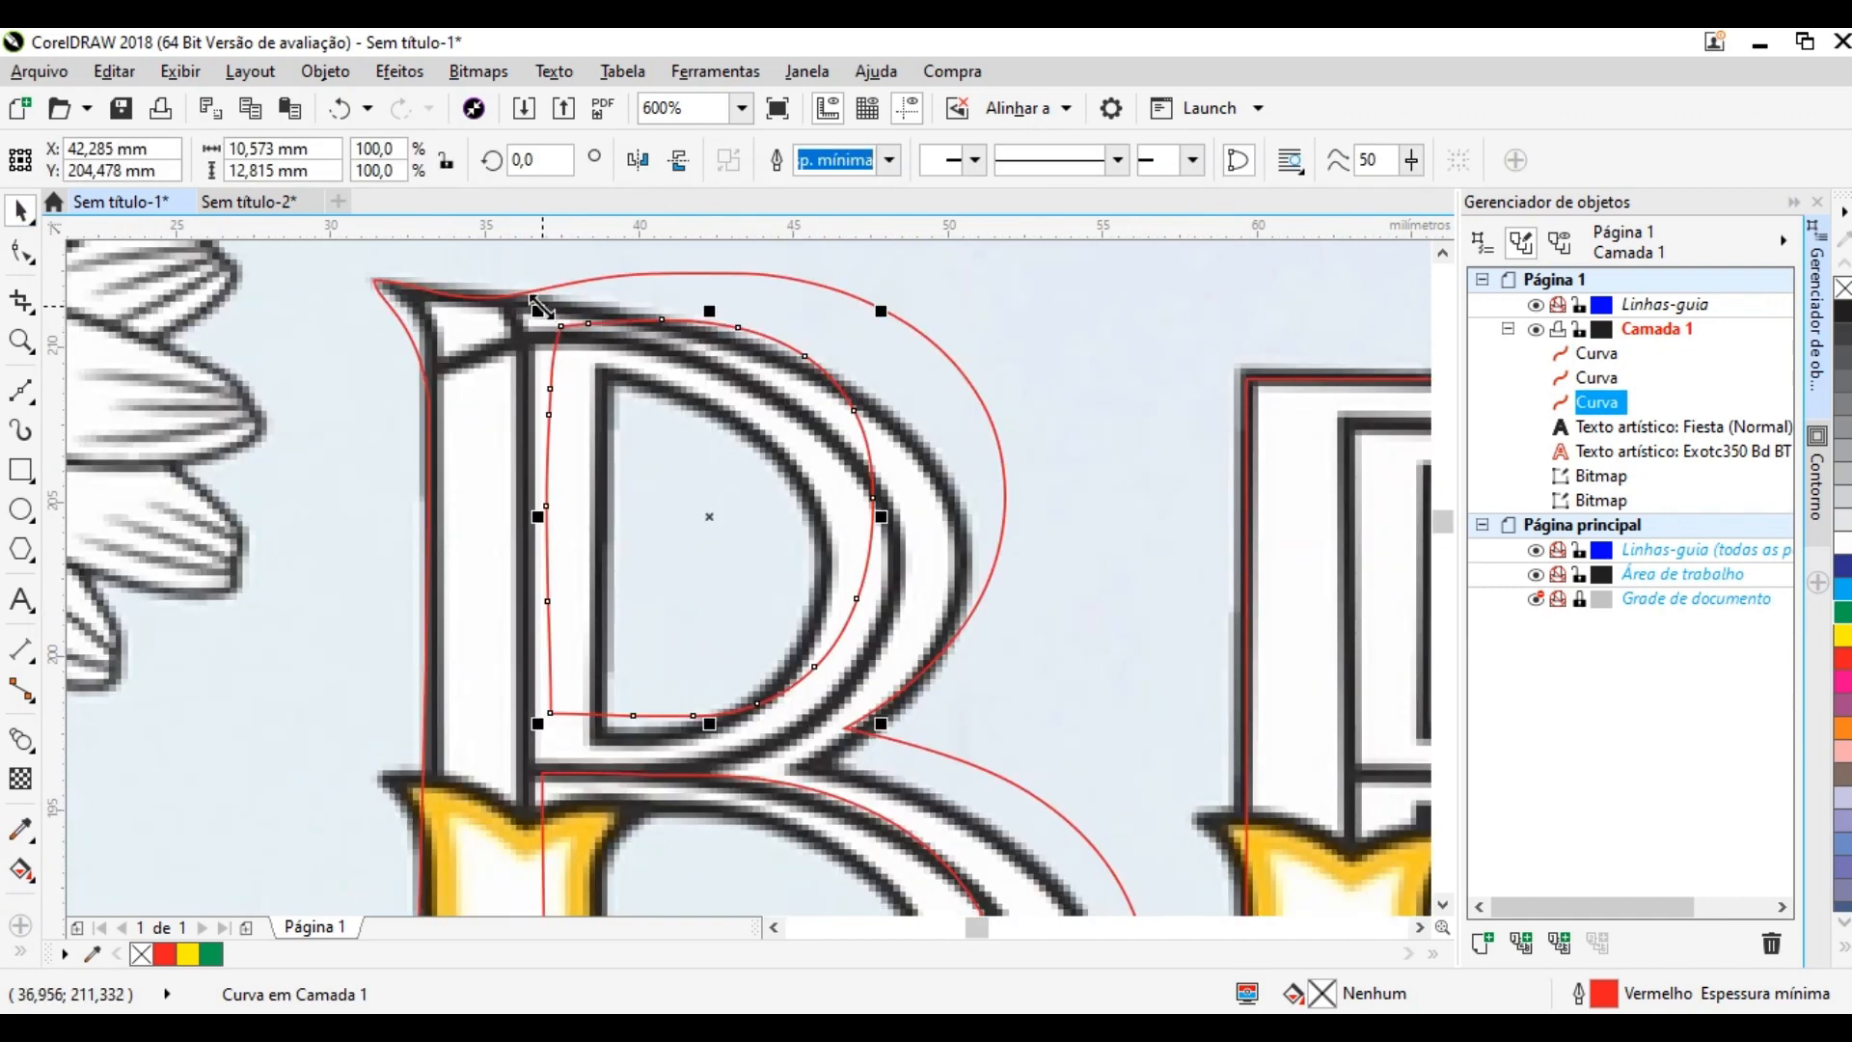
pyautogui.moveTo(539, 306); pyautogui.dragTo(594, 374)
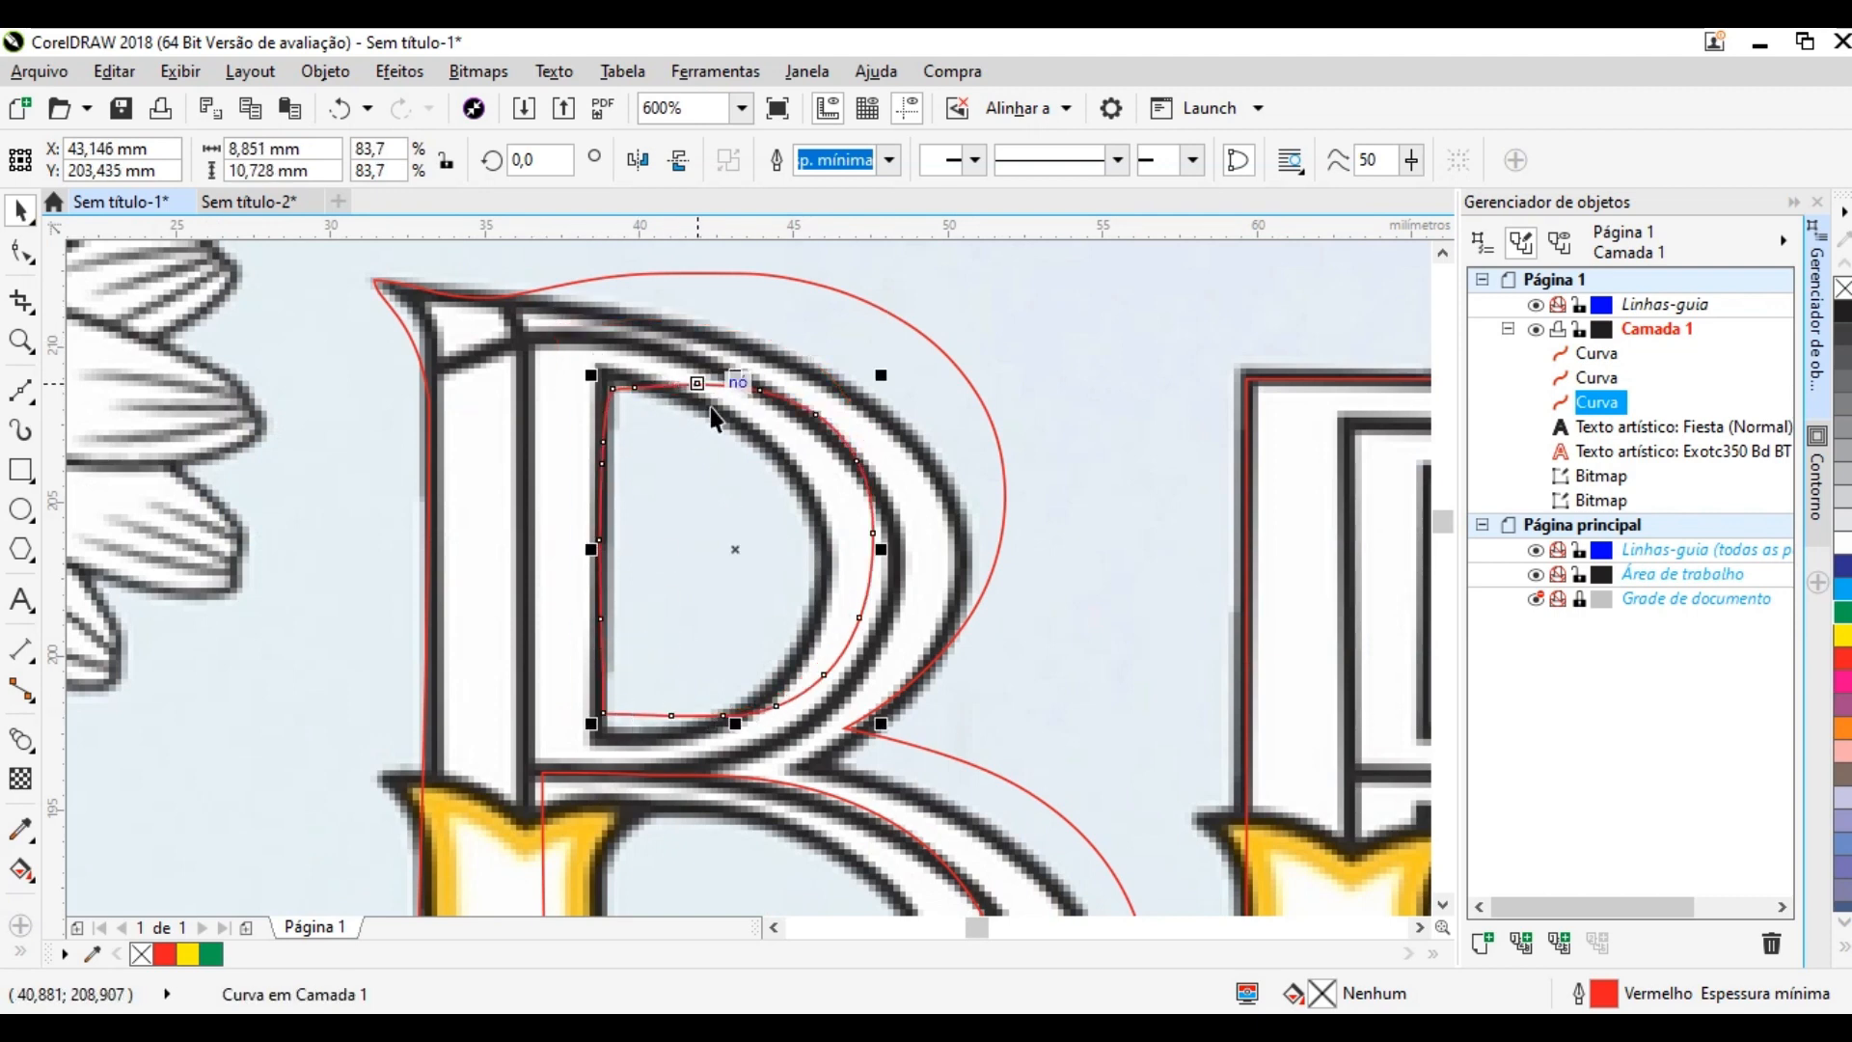
pyautogui.moveTo(881, 549); pyautogui.dragTo(830, 549)
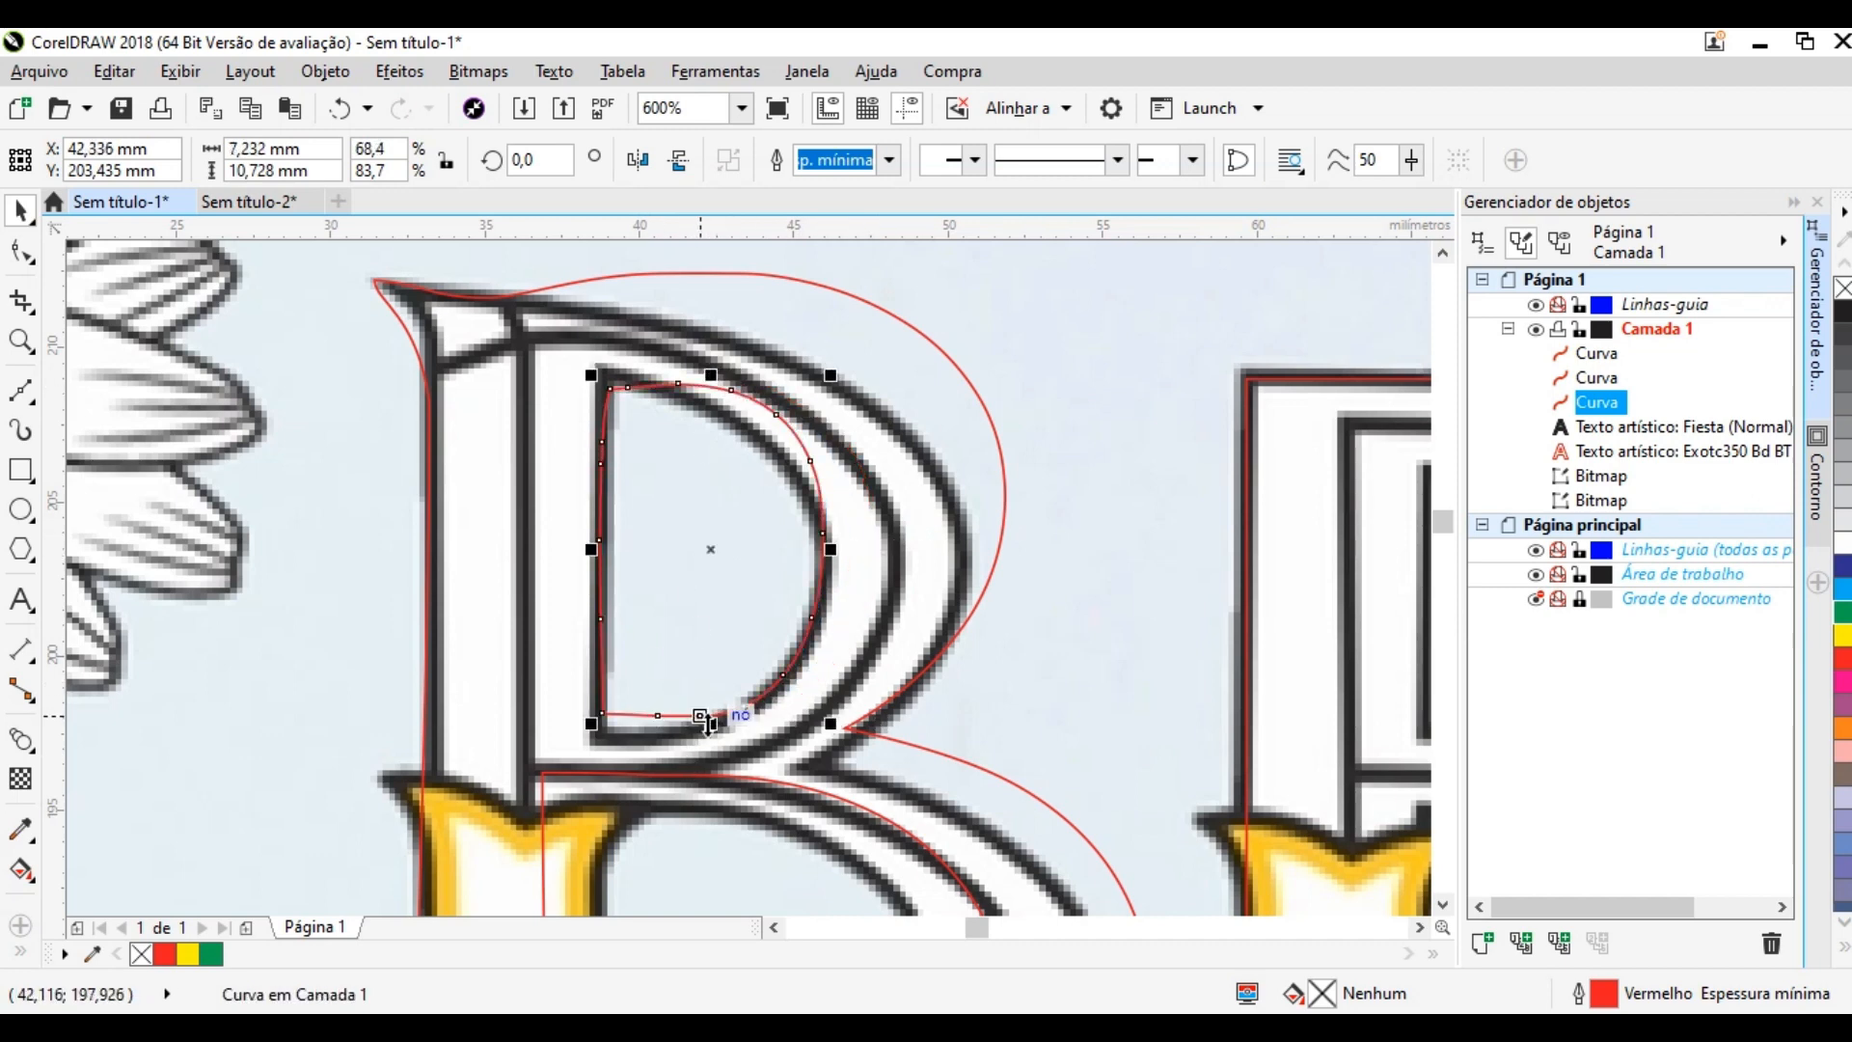
pyautogui.moveTo(707, 723); pyautogui.dragTo(705, 744)
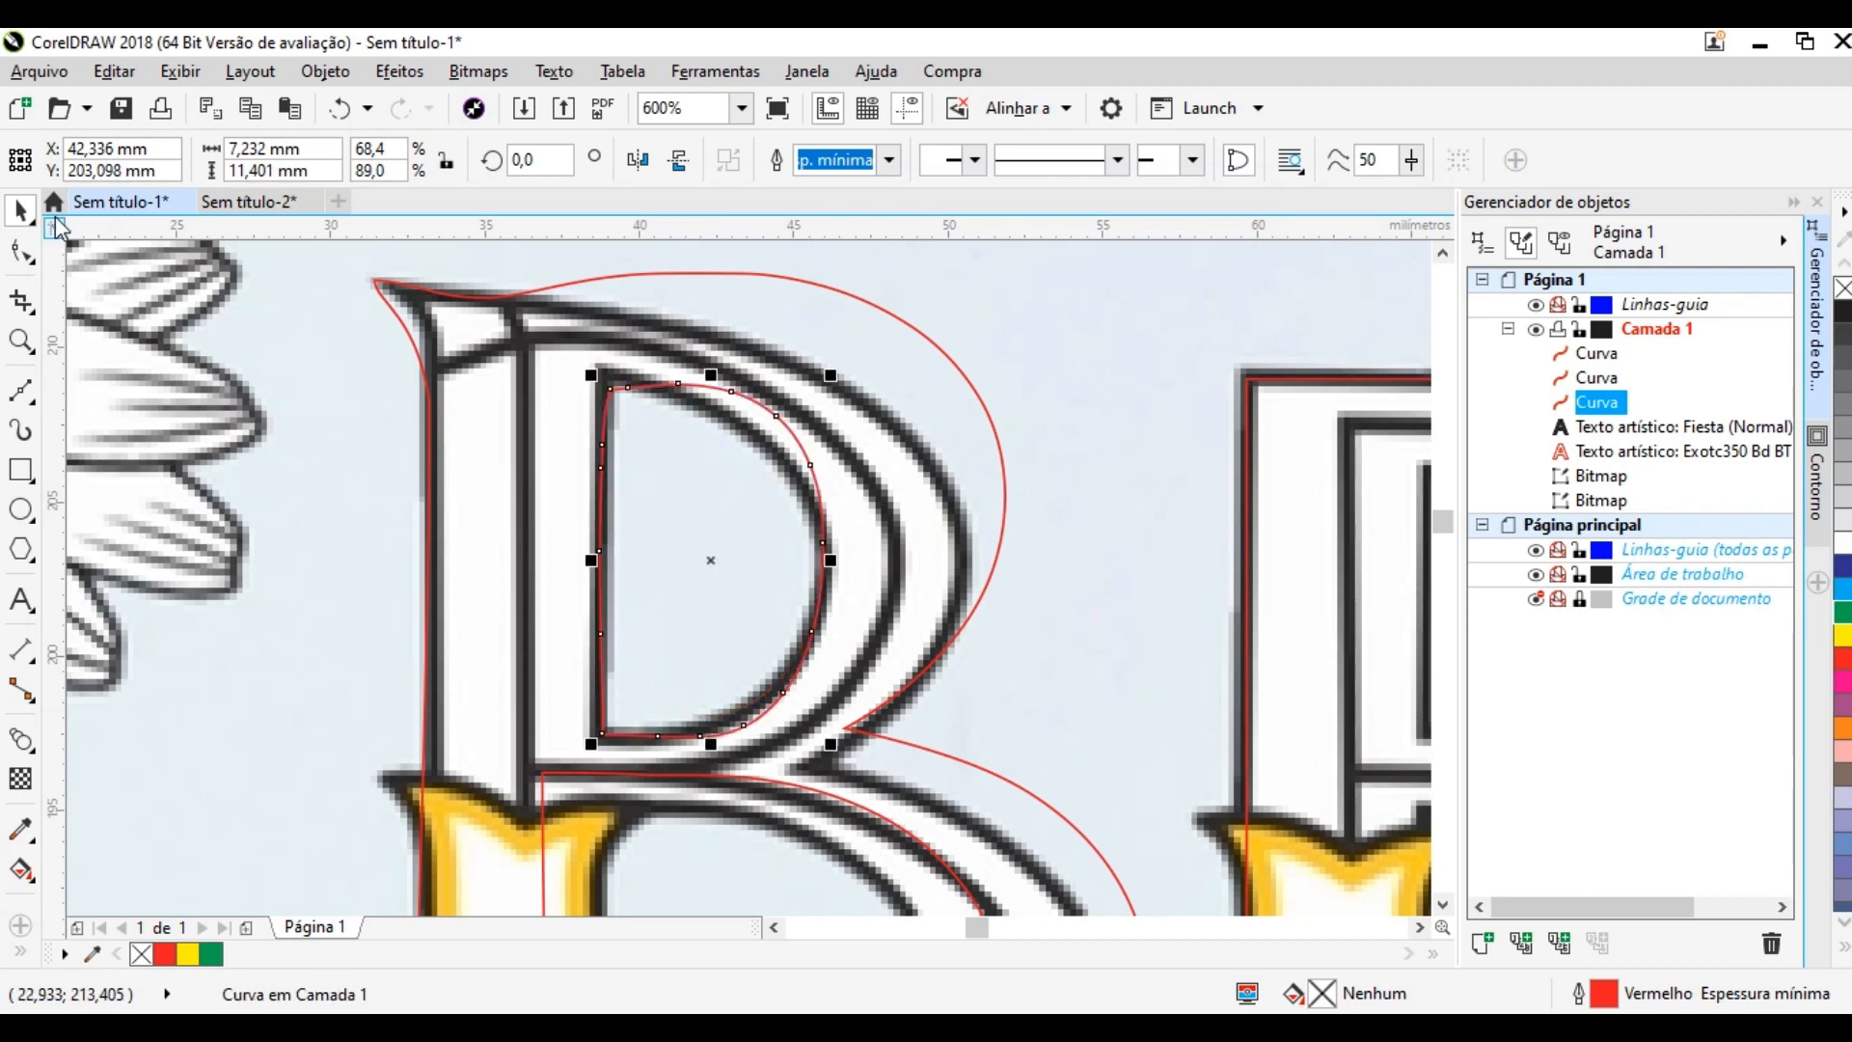
# Step: Delete the surplus nodes along the upper counter's top edge and move its upper-left corner node onto the mug letter's corner
pyautogui.click(21, 251)
pyautogui.moveTo(611, 345); pyautogui.dragTo(772, 449)
pyautogui.press('Delete')
pyautogui.scroll(4, 617, 386)
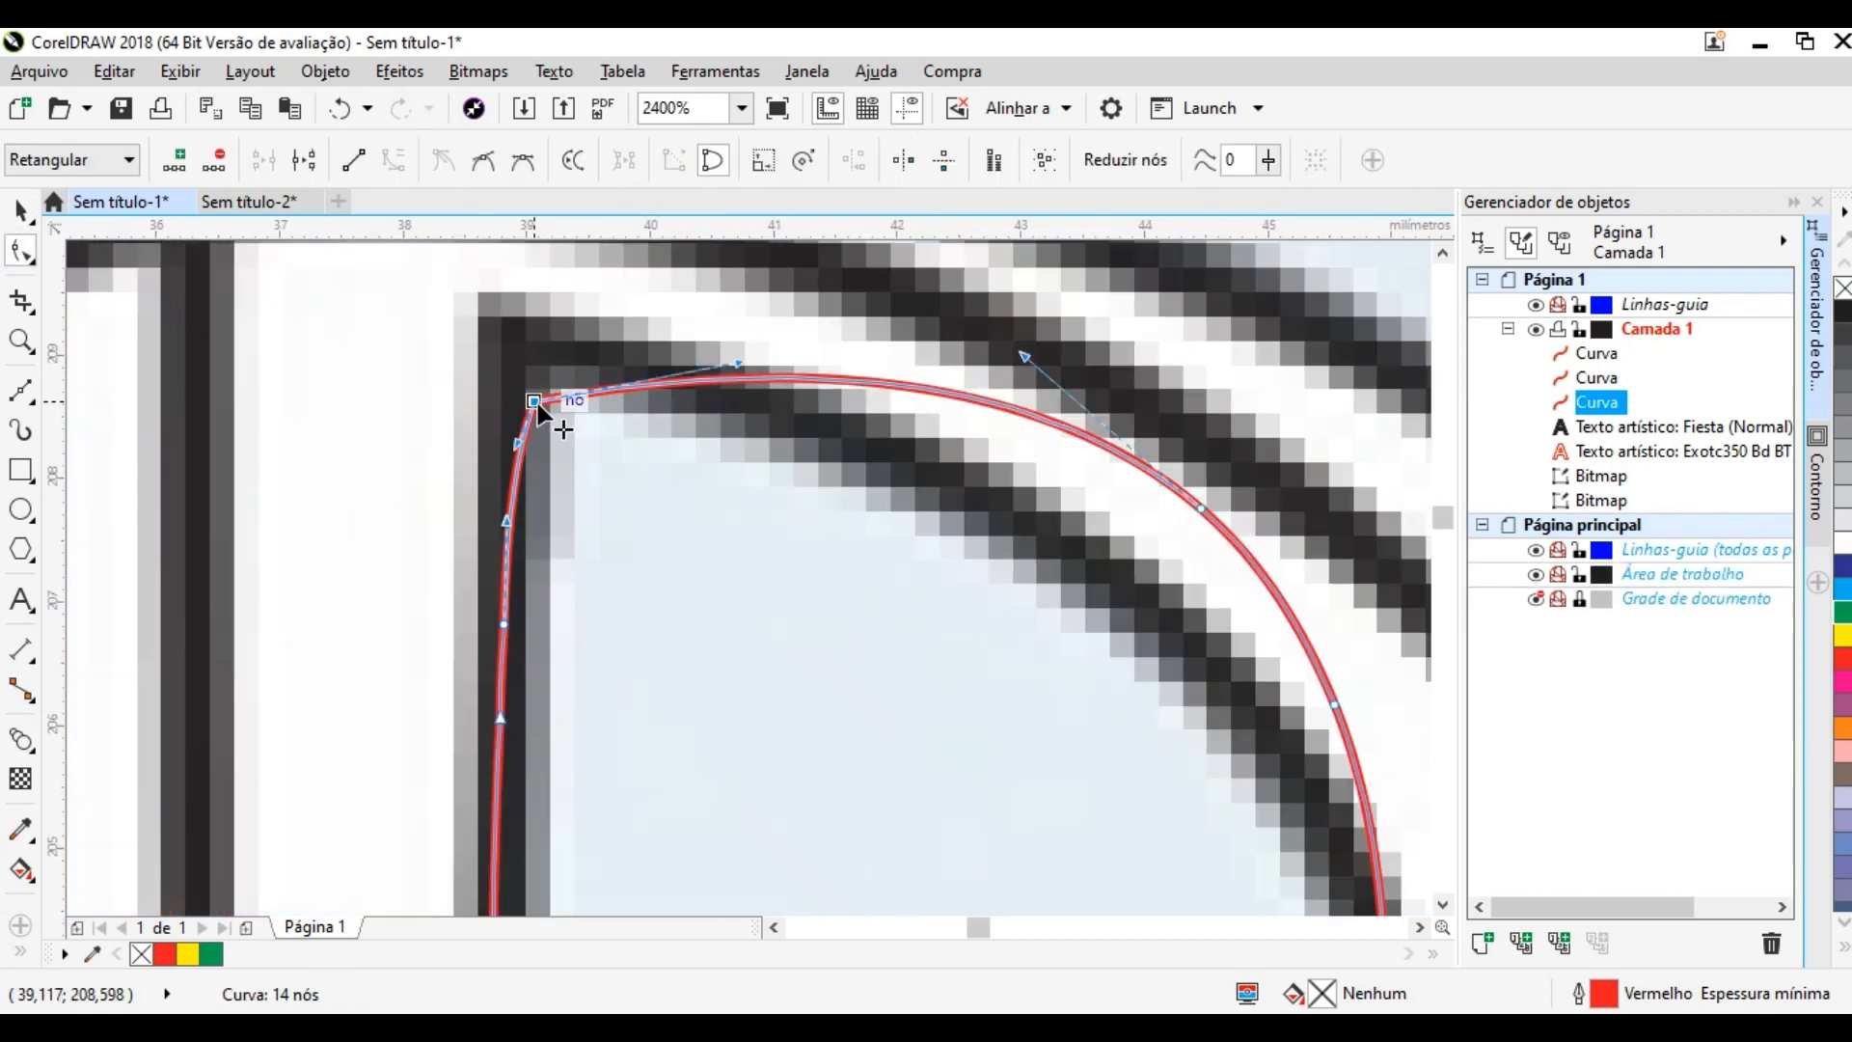
pyautogui.moveTo(534, 401); pyautogui.dragTo(538, 339)
pyautogui.scroll(-4, 531, 347)
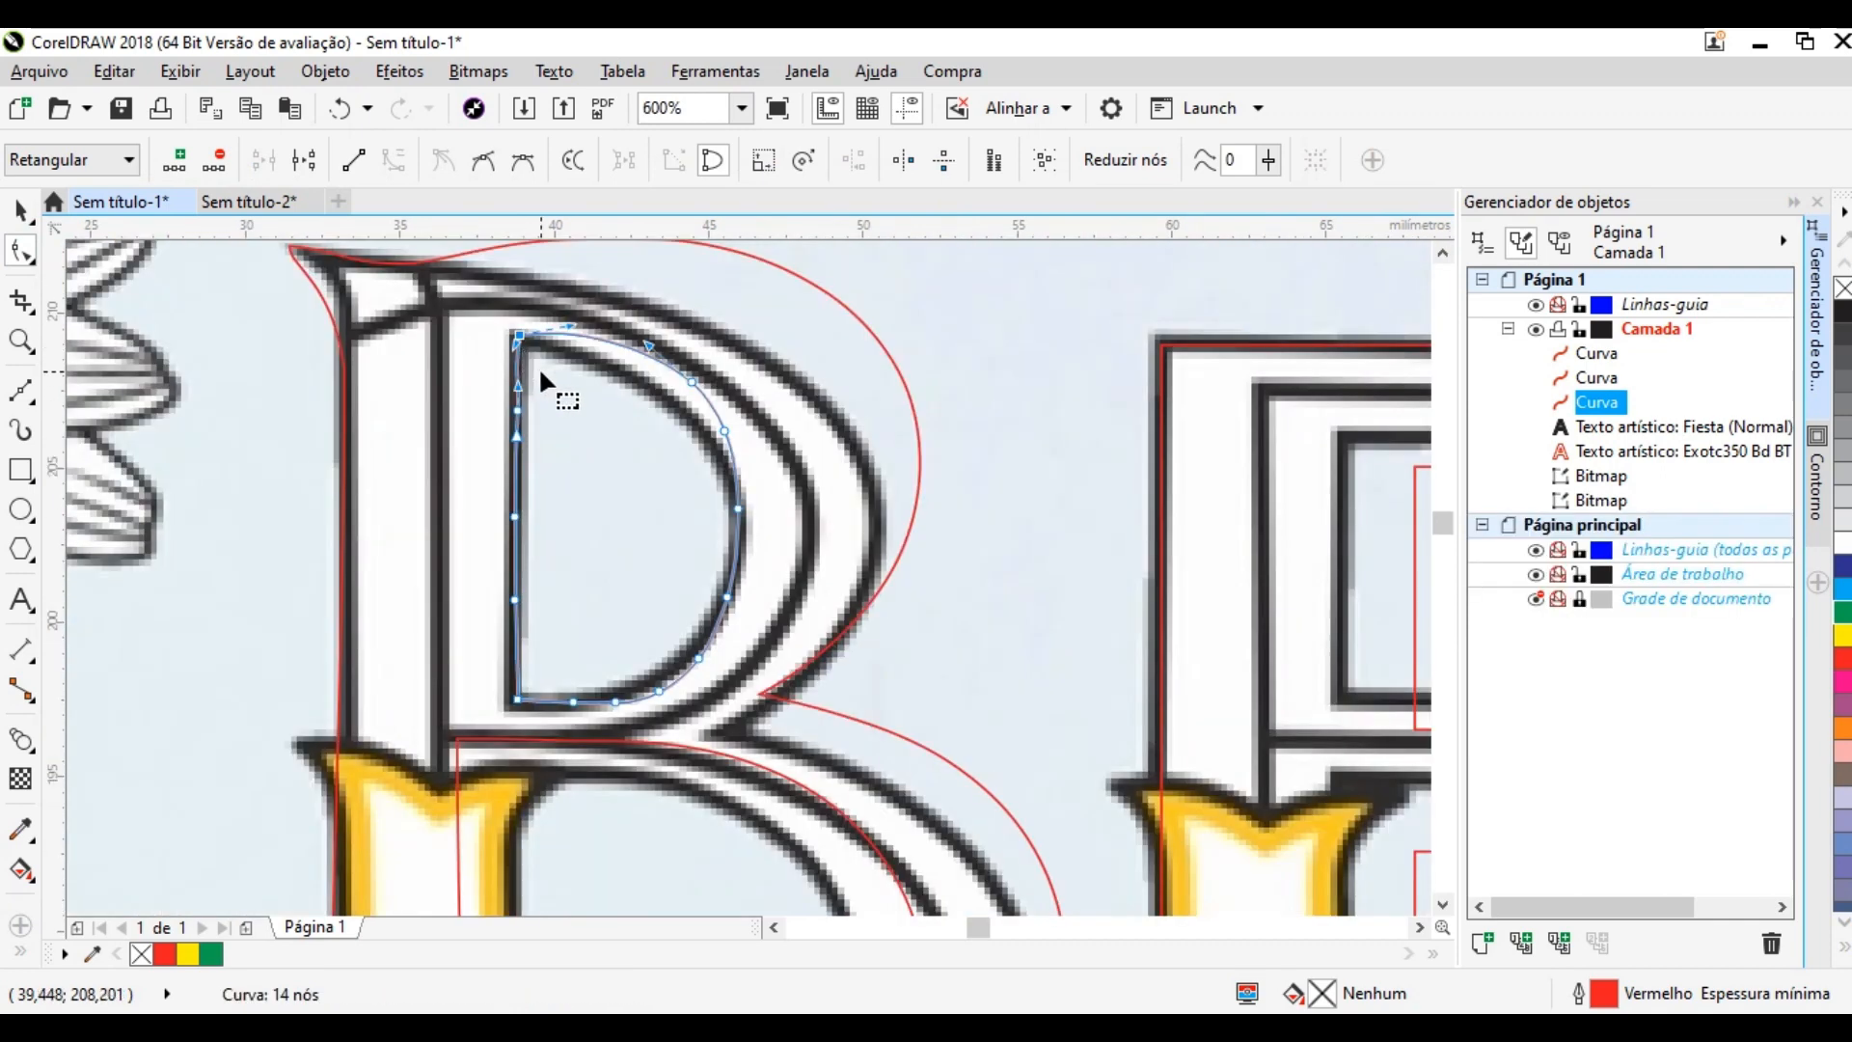
# Step: Delete the surplus nodes along the straight left side and the lower edge of the upper counter
pyautogui.moveTo(482, 611); pyautogui.dragTo(461, 634)
pyautogui.press('Delete')
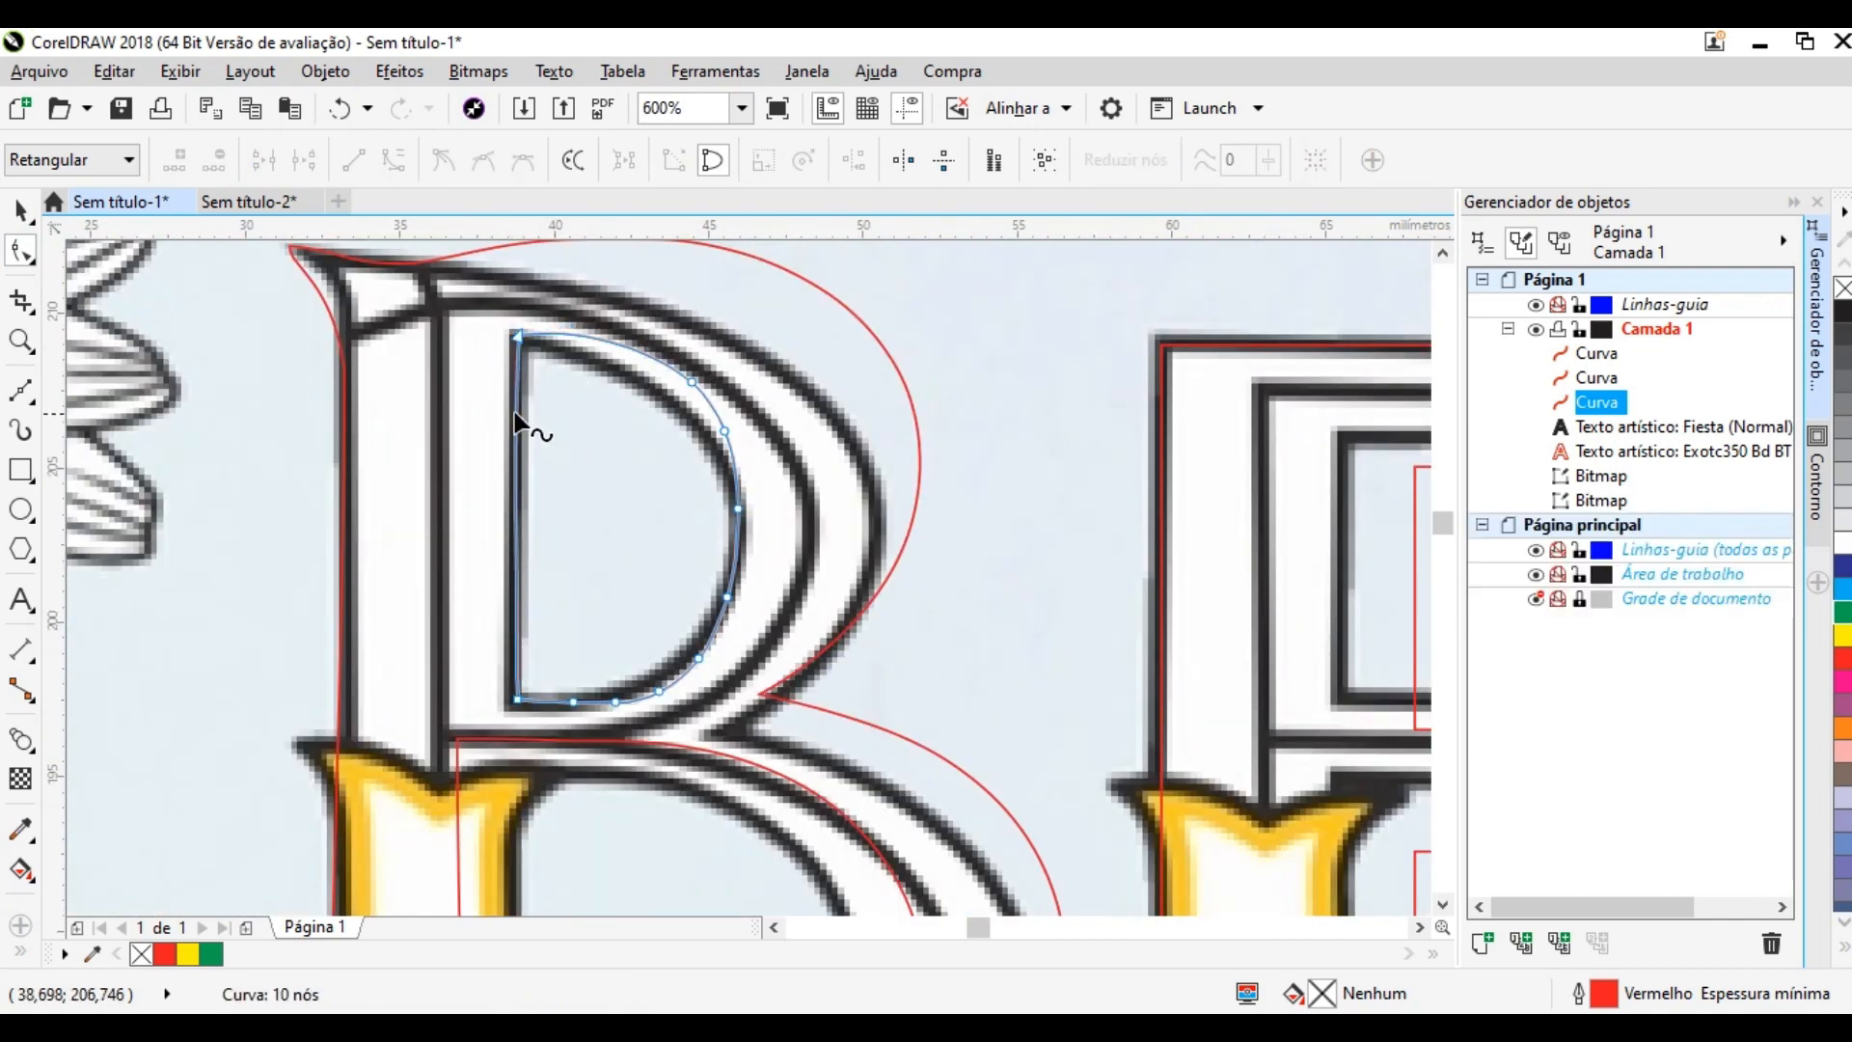
pyautogui.click(521, 334)
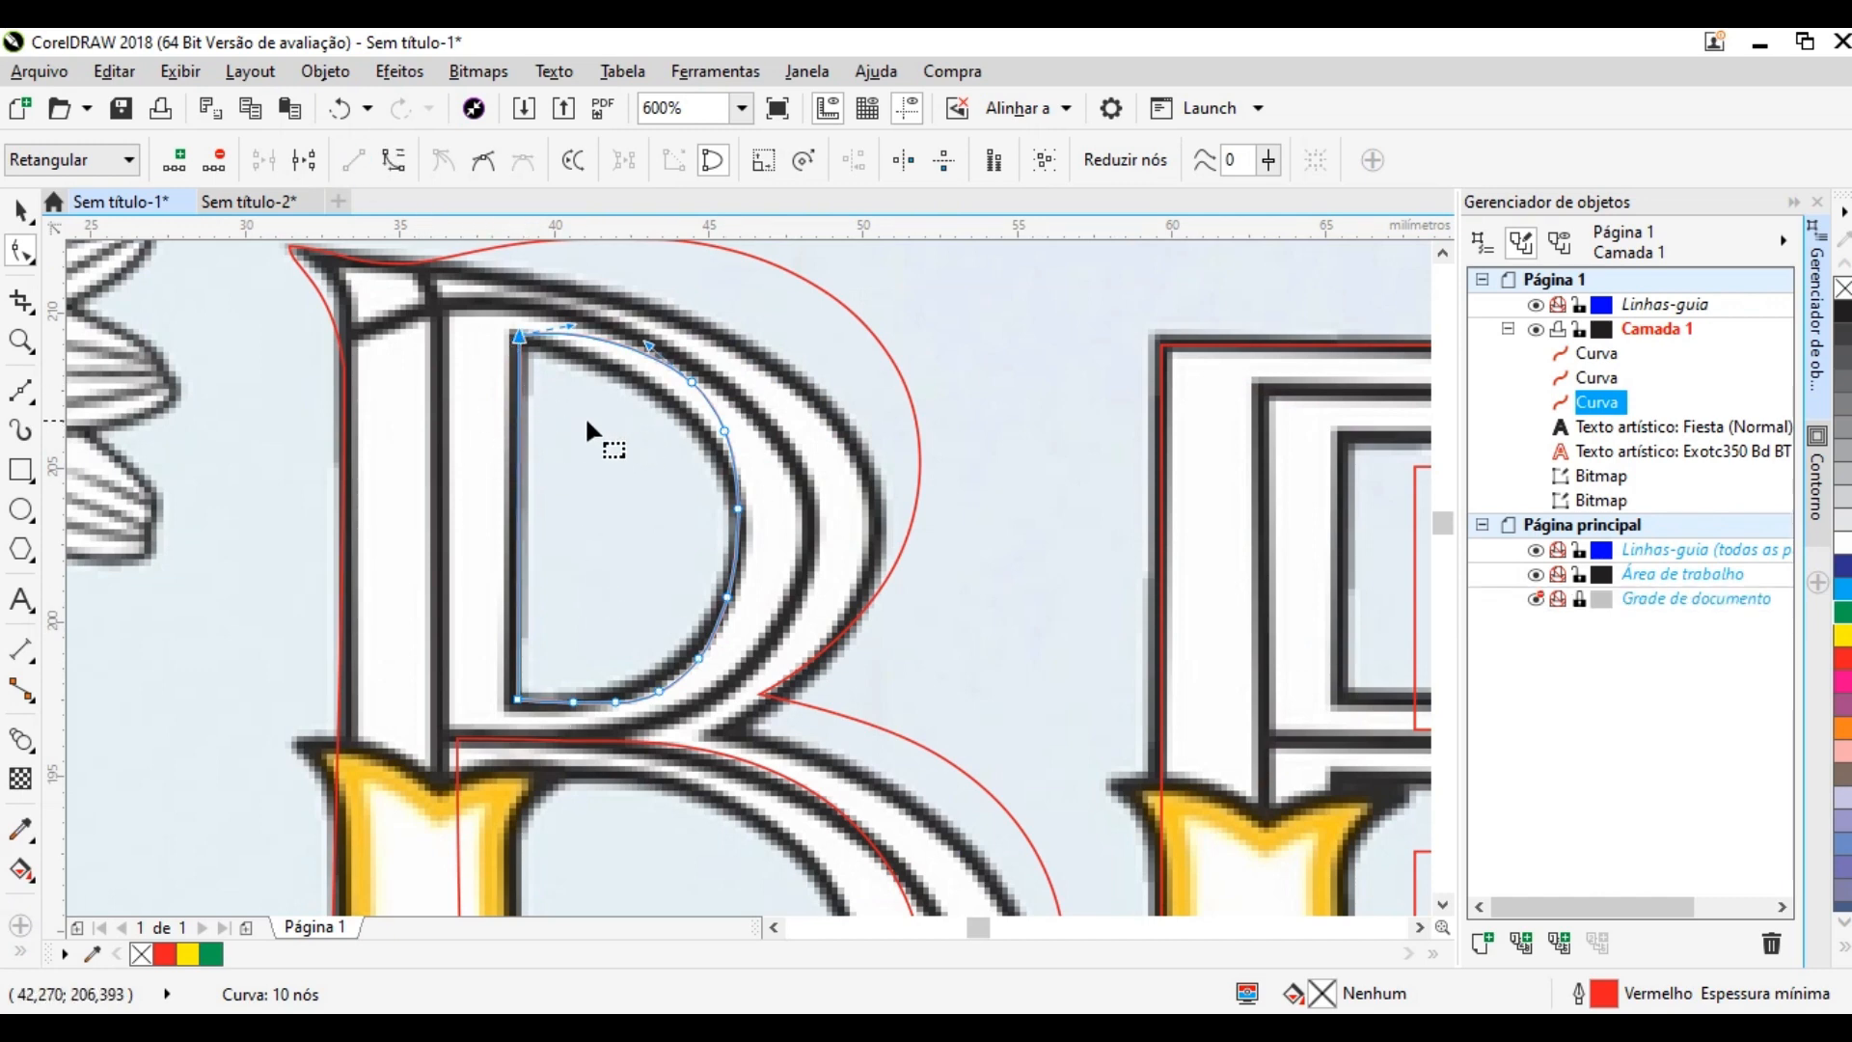
pyautogui.moveTo(548, 665); pyautogui.dragTo(727, 777)
pyautogui.press('Delete')
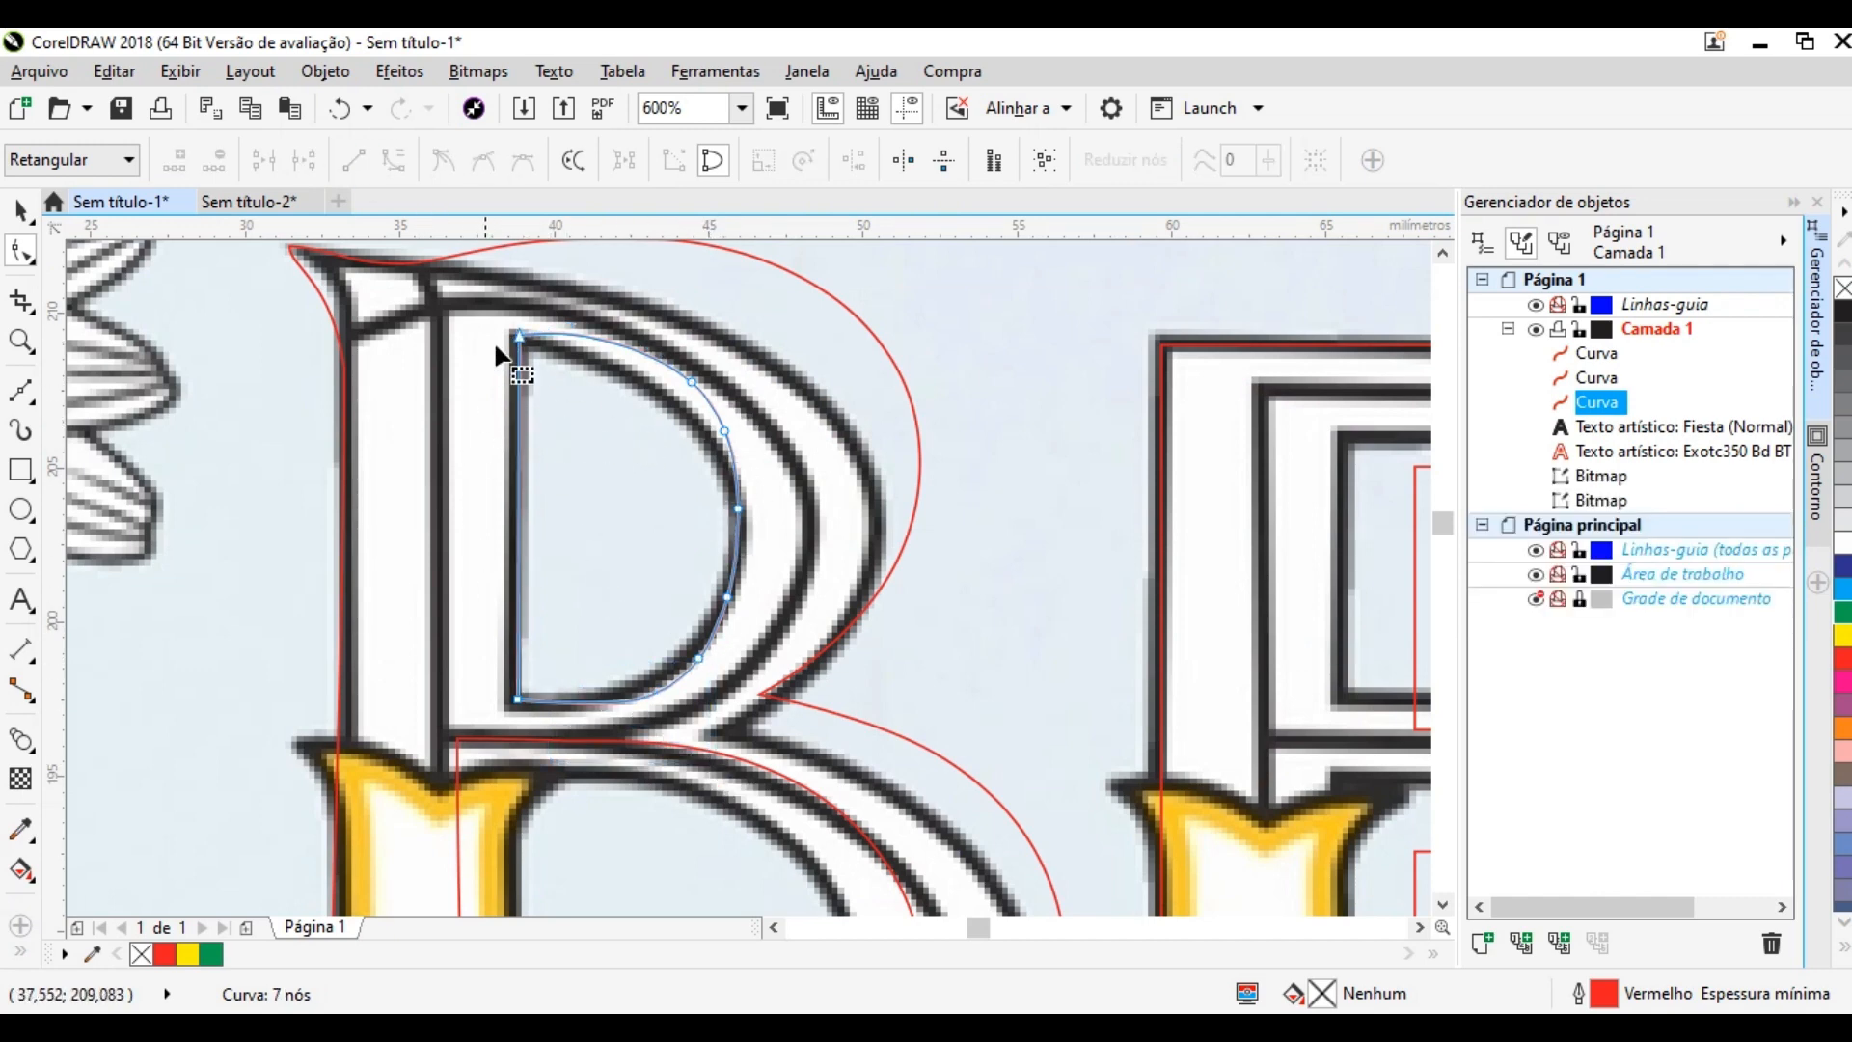
pyautogui.scroll(-2, 671, 517)
pyautogui.scroll(2, 671, 517)
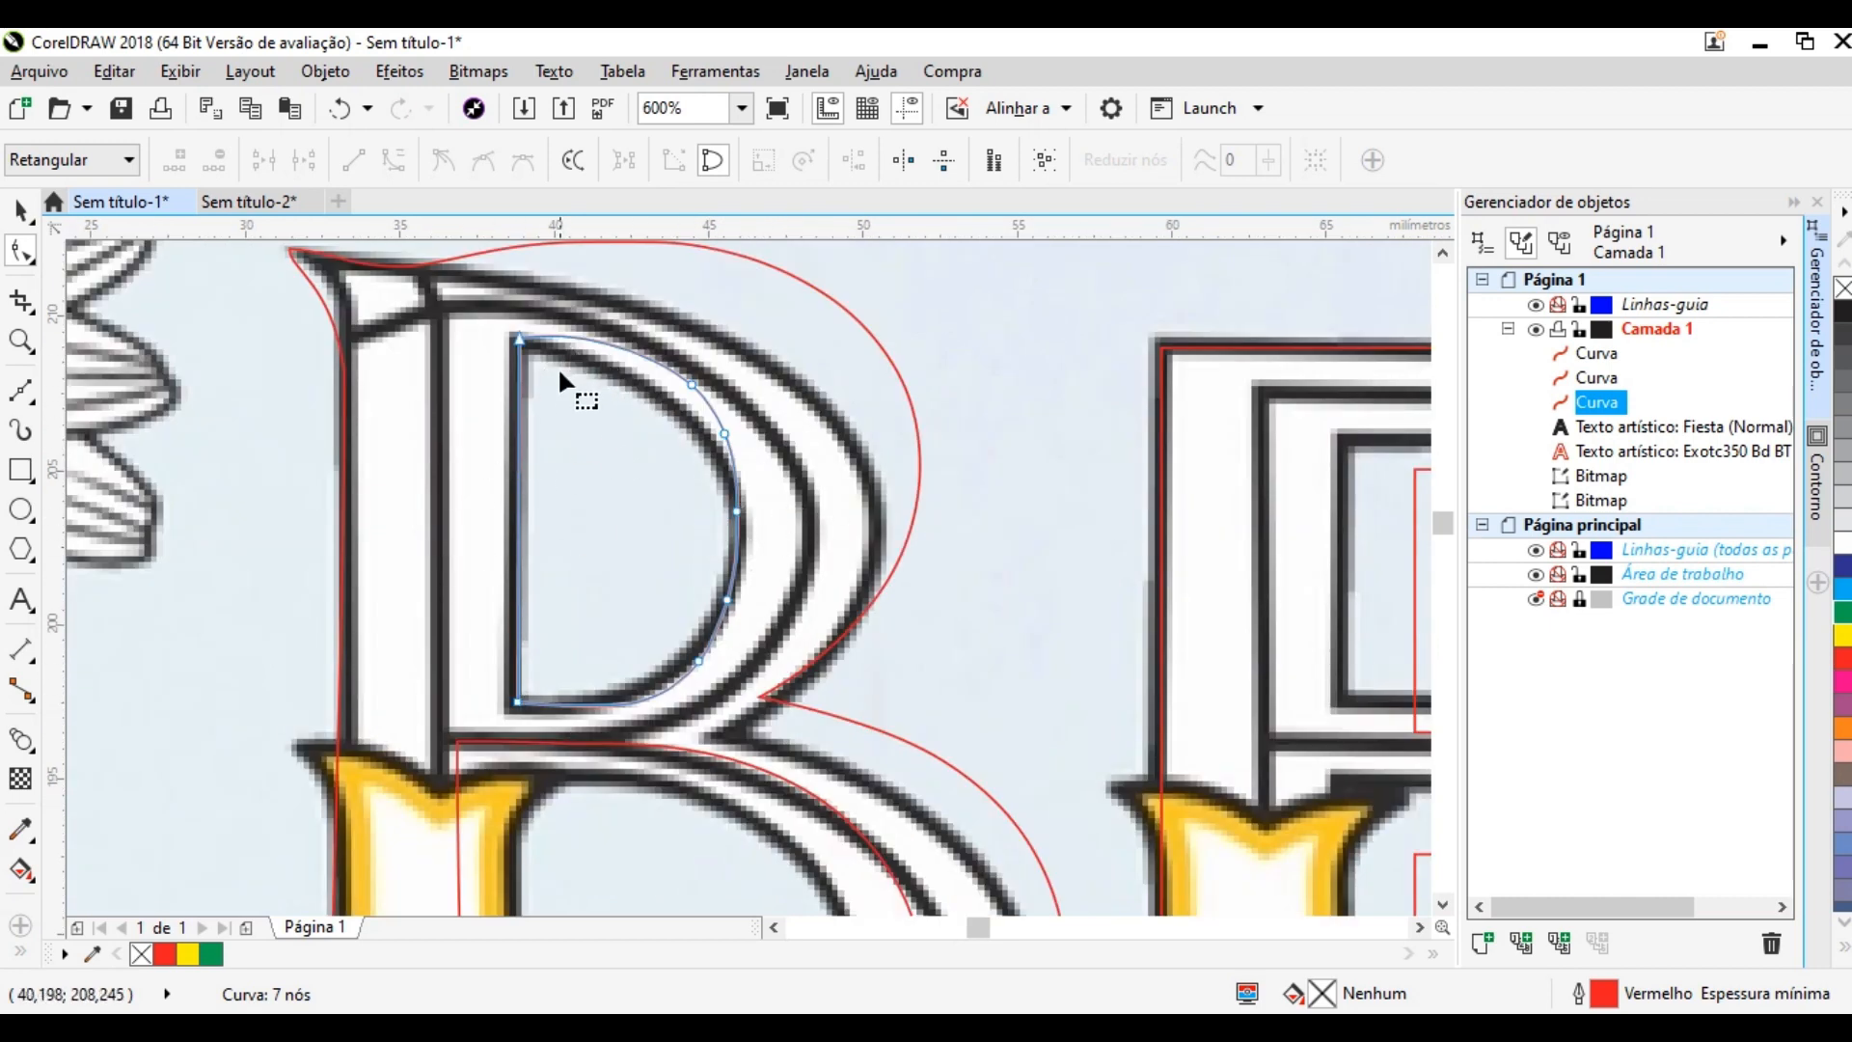
# Step: Move the upper bowl nodes of the B's outer outline onto the mug letter's edge and delete the surplus node on its right side
pyautogui.click(418, 265)
pyautogui.scroll(-2, 615, 430)
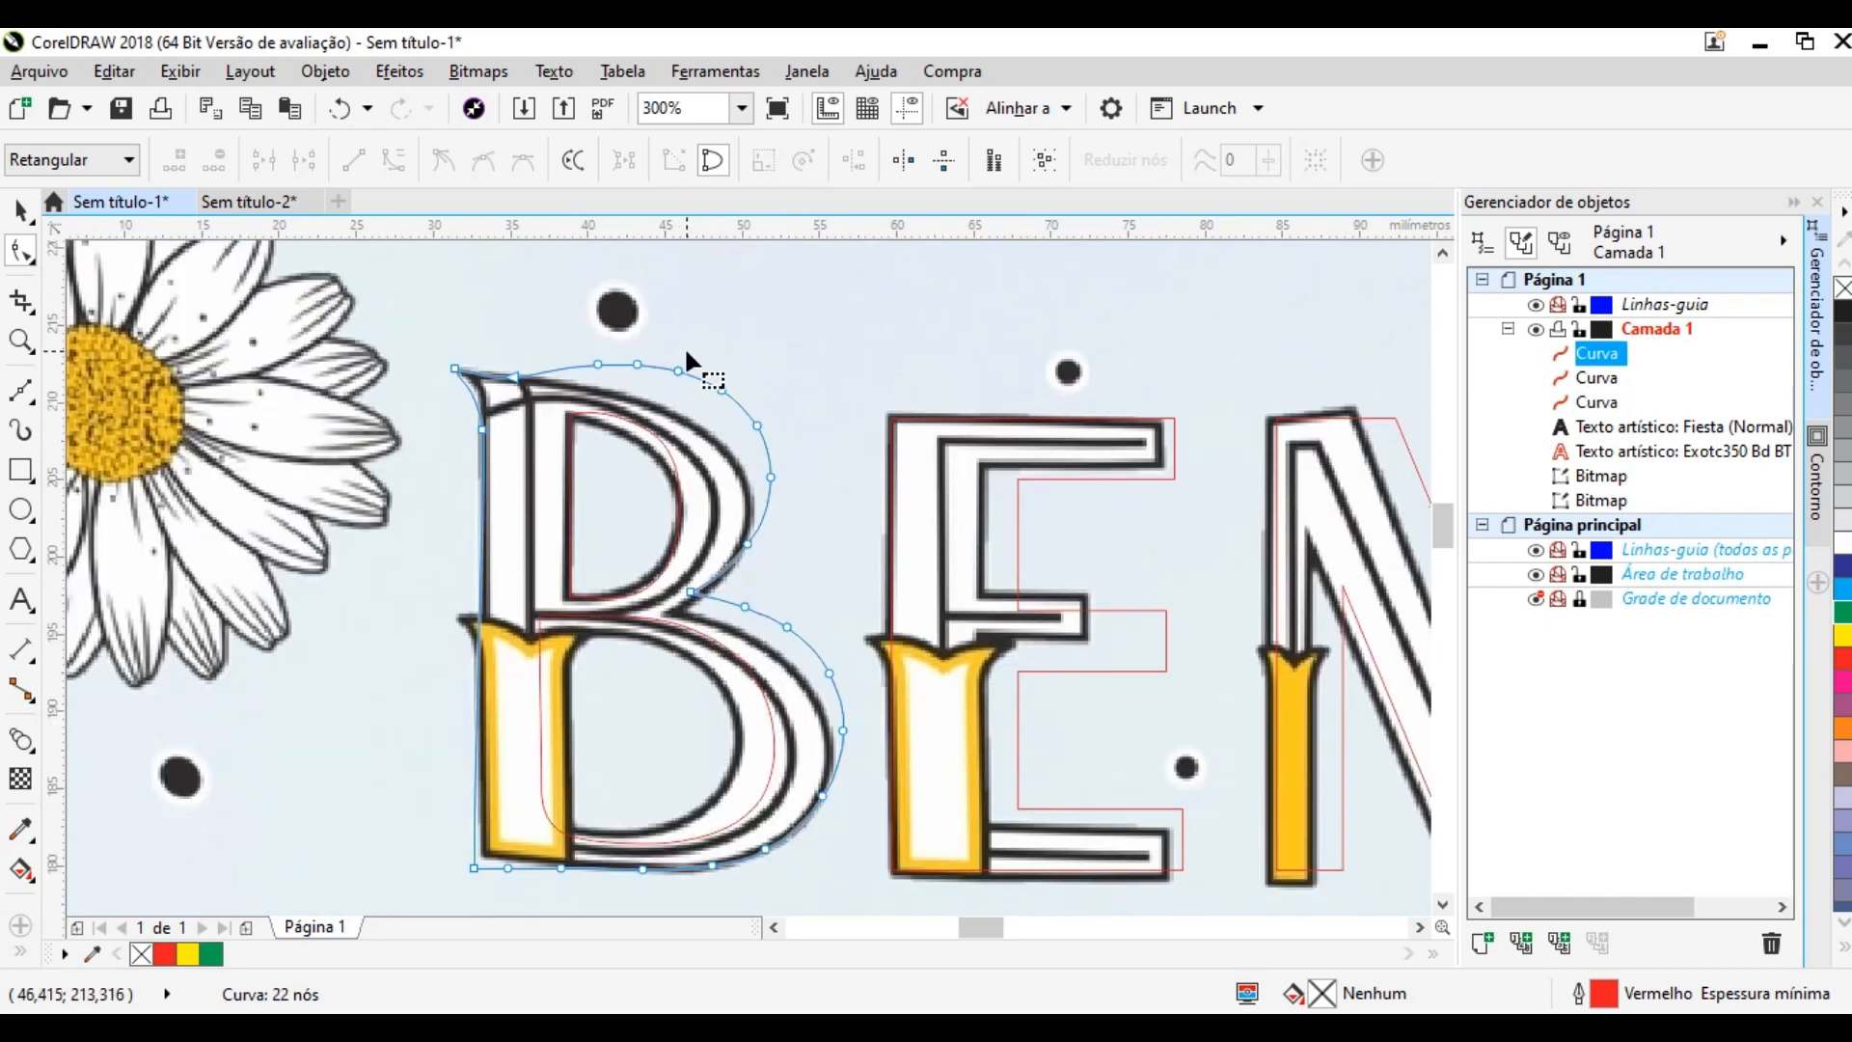
pyautogui.scroll(2, 685, 345)
pyautogui.moveTo(434, 309); pyautogui.dragTo(750, 543)
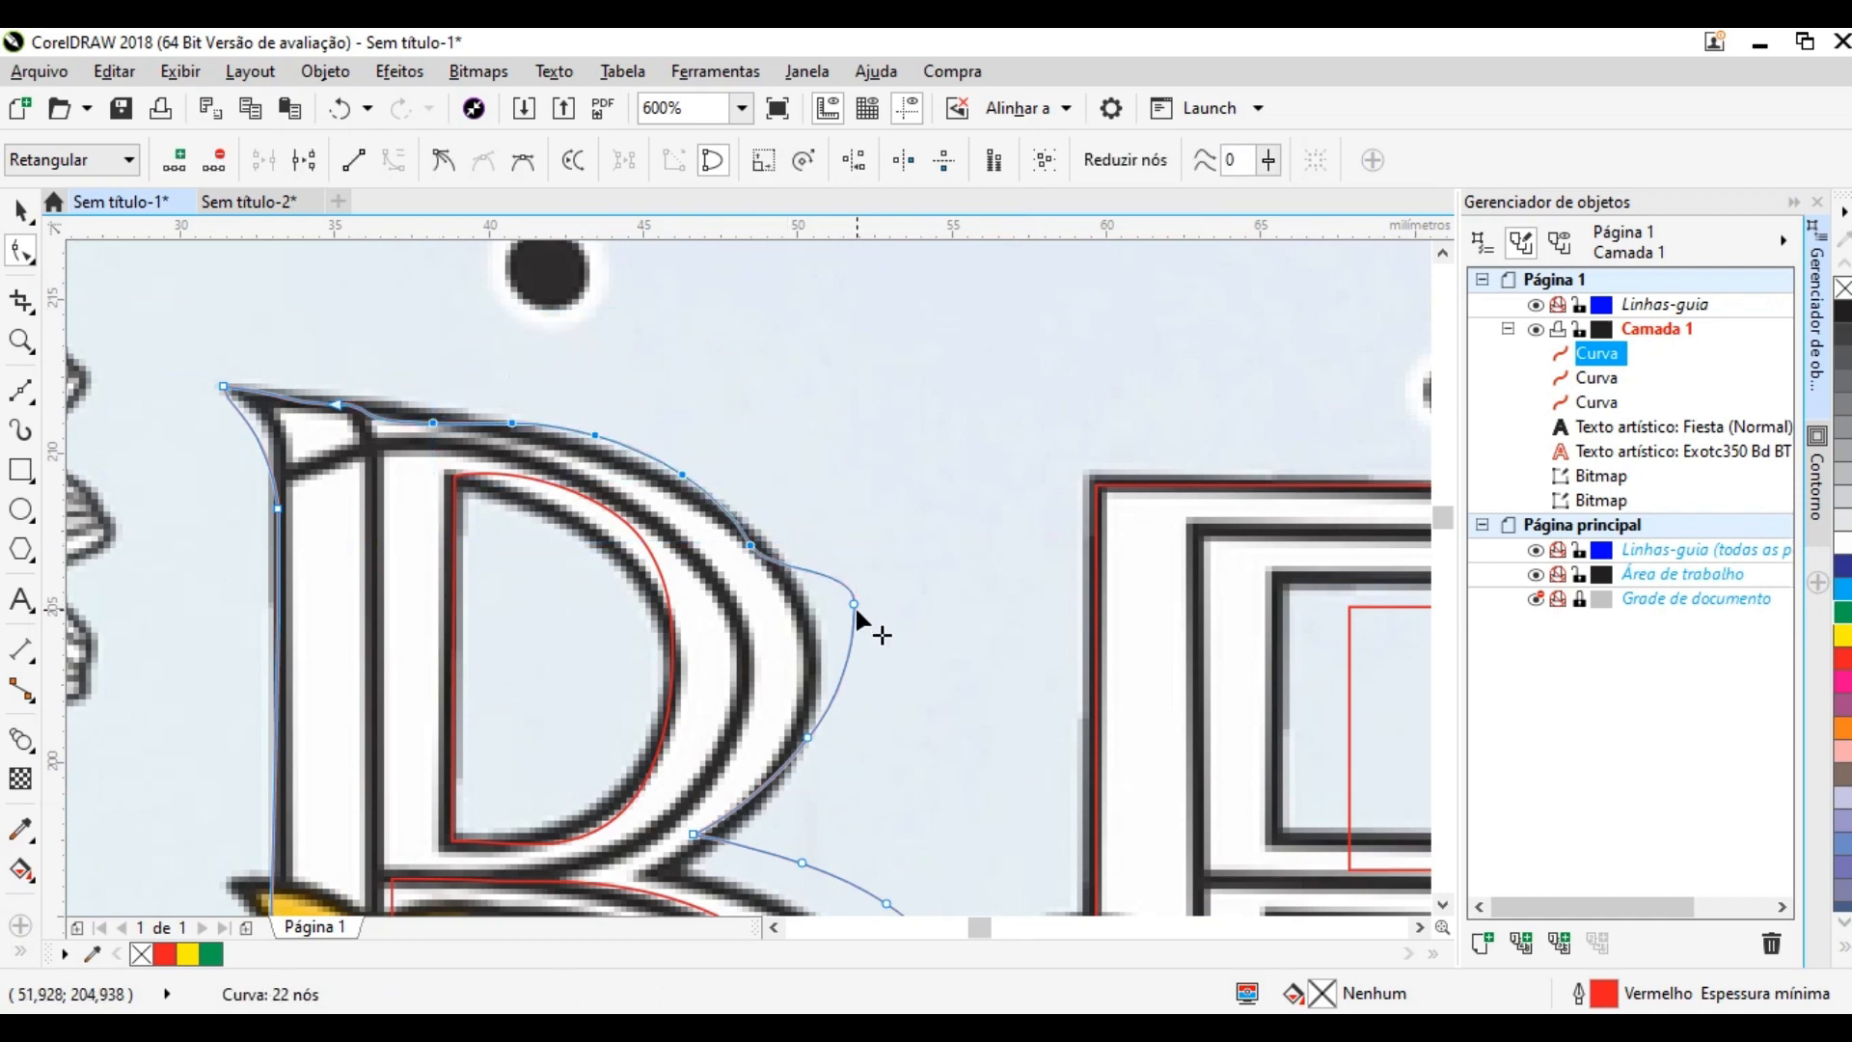
pyautogui.moveTo(855, 605); pyautogui.dragTo(805, 603)
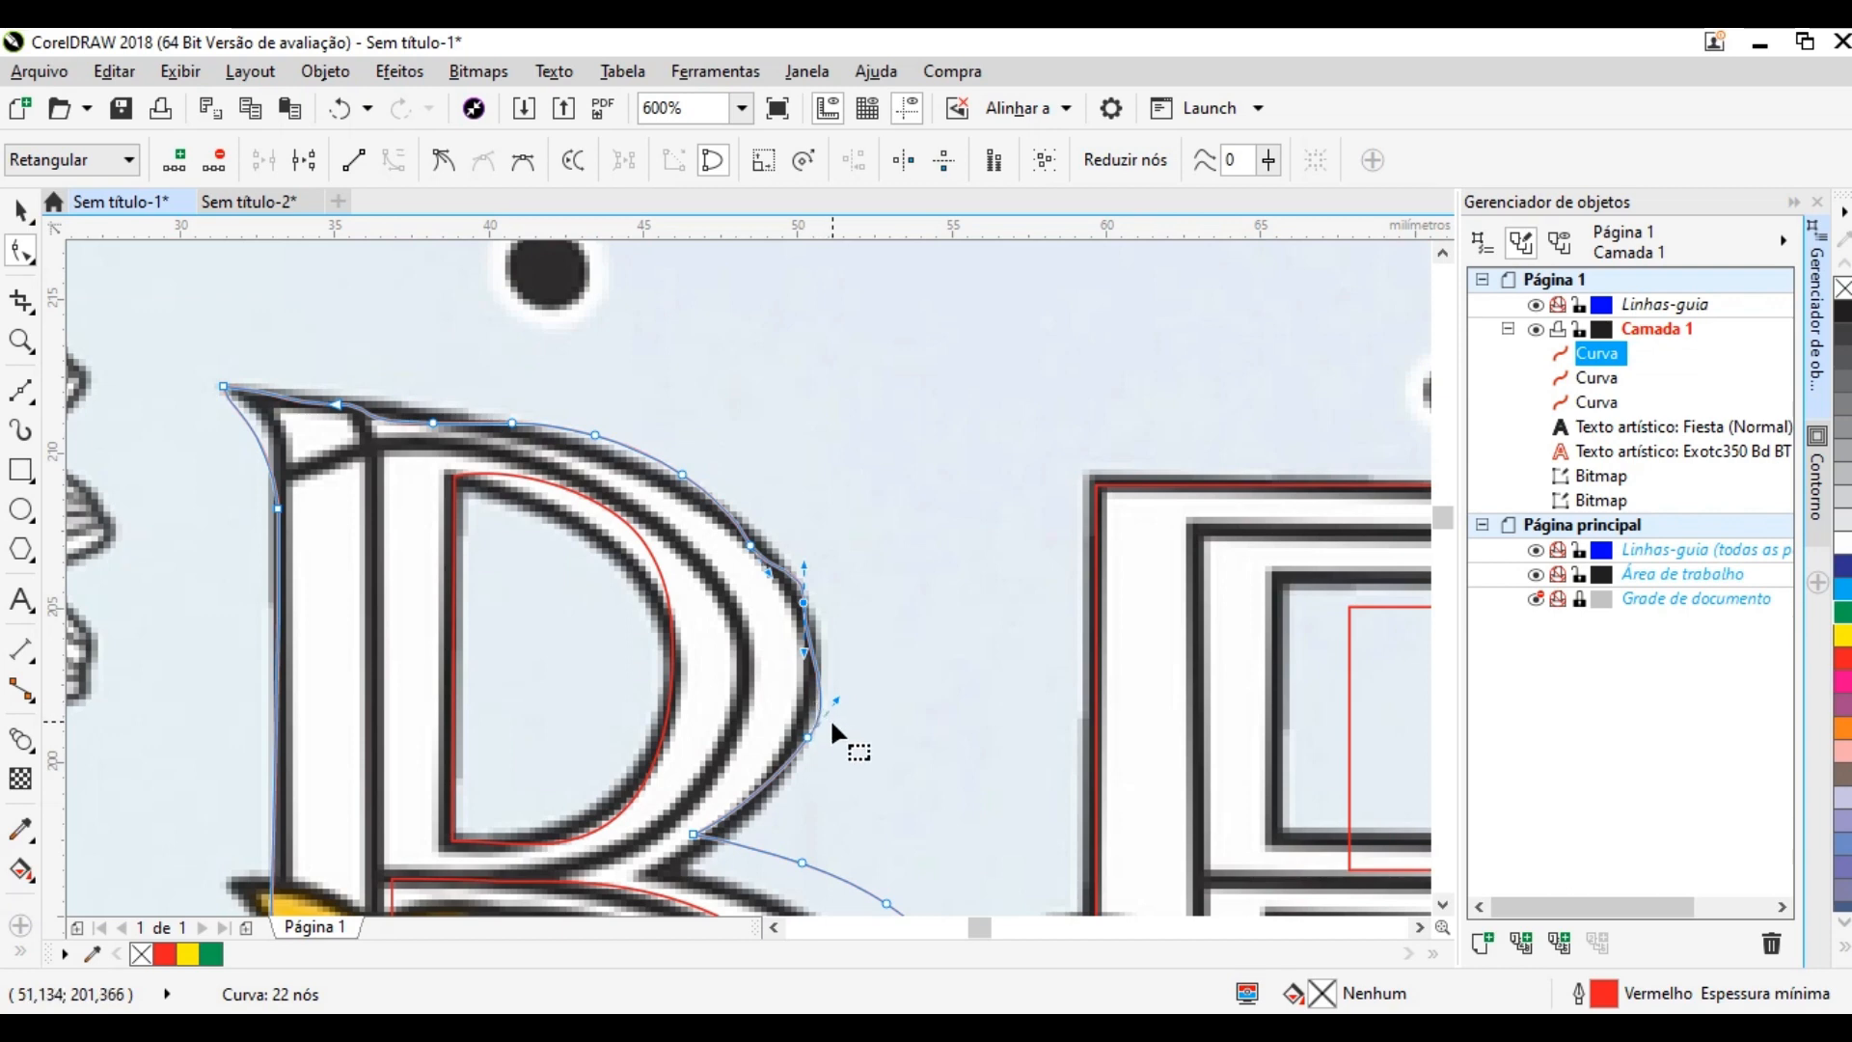
pyautogui.press('Delete')
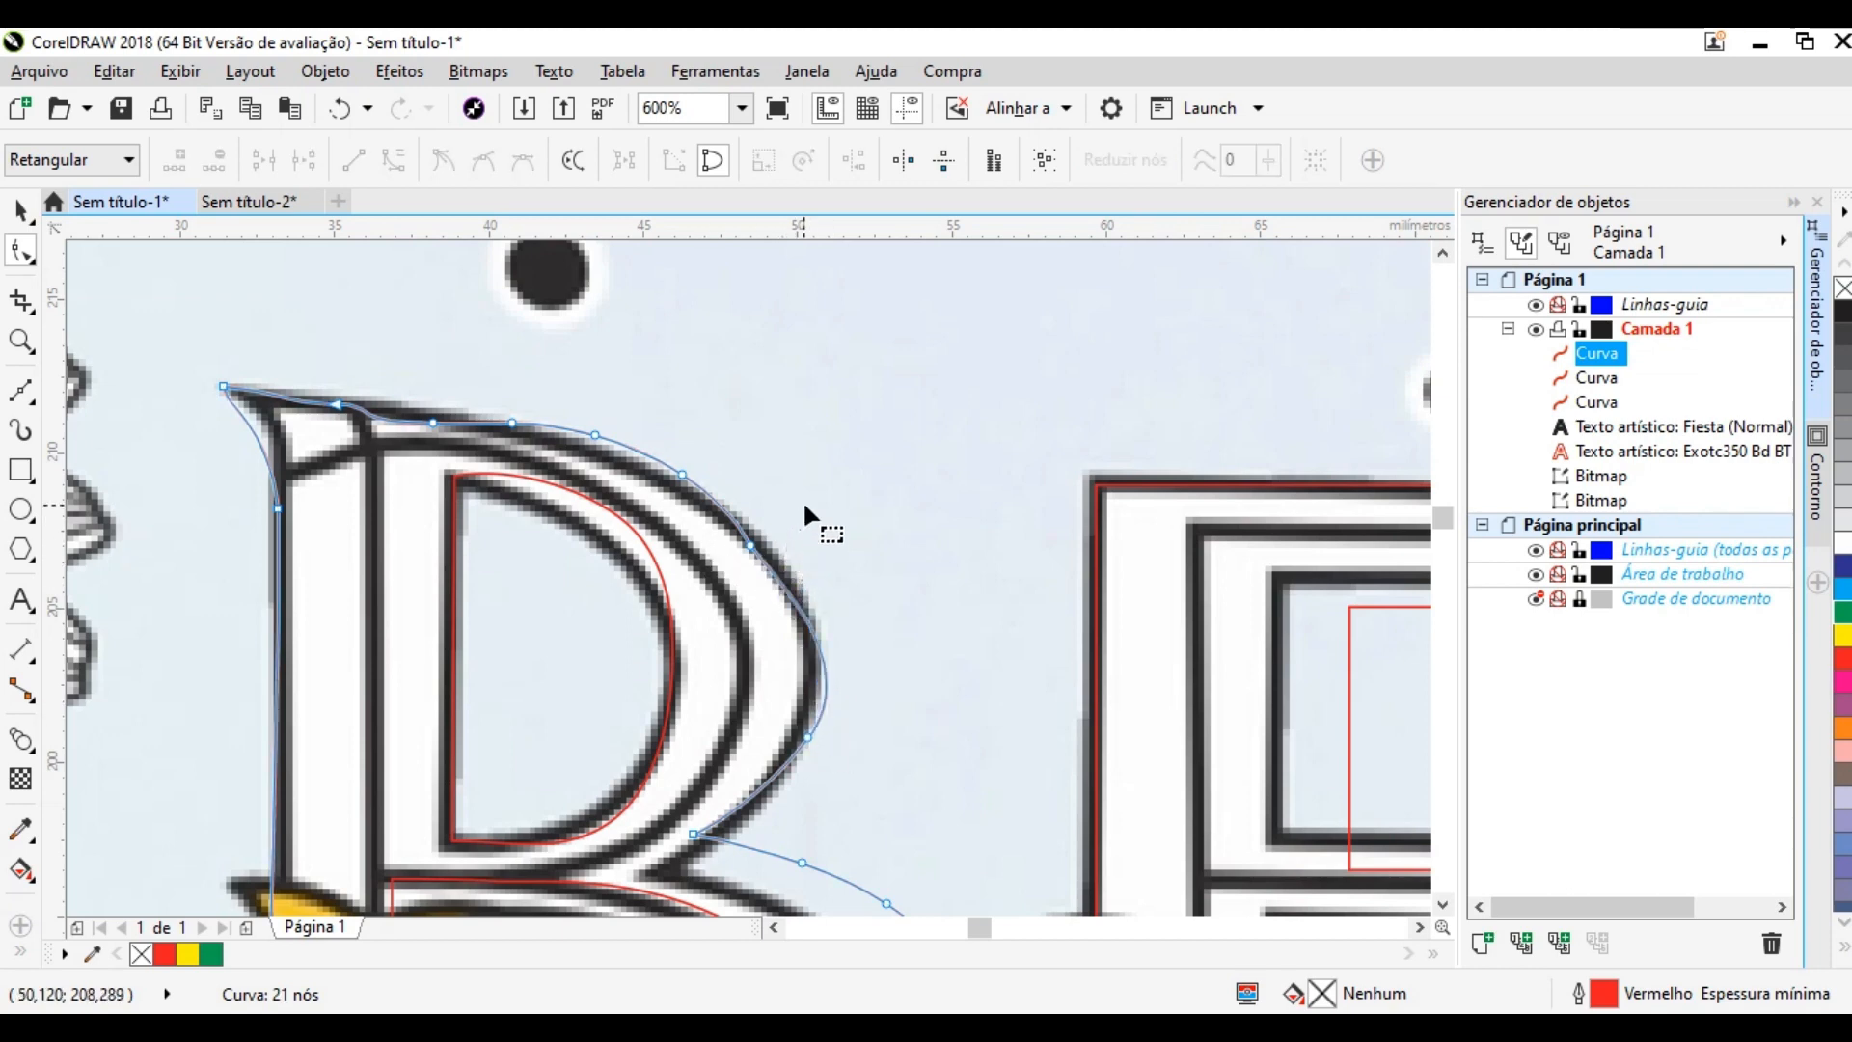
# Step: Smooth the upper bowl's right side by adding a node at its widest point and deleting the surplus nodes above and below it
pyautogui.moveTo(804, 505); pyautogui.dragTo(676, 666)
pyautogui.press('Delete')
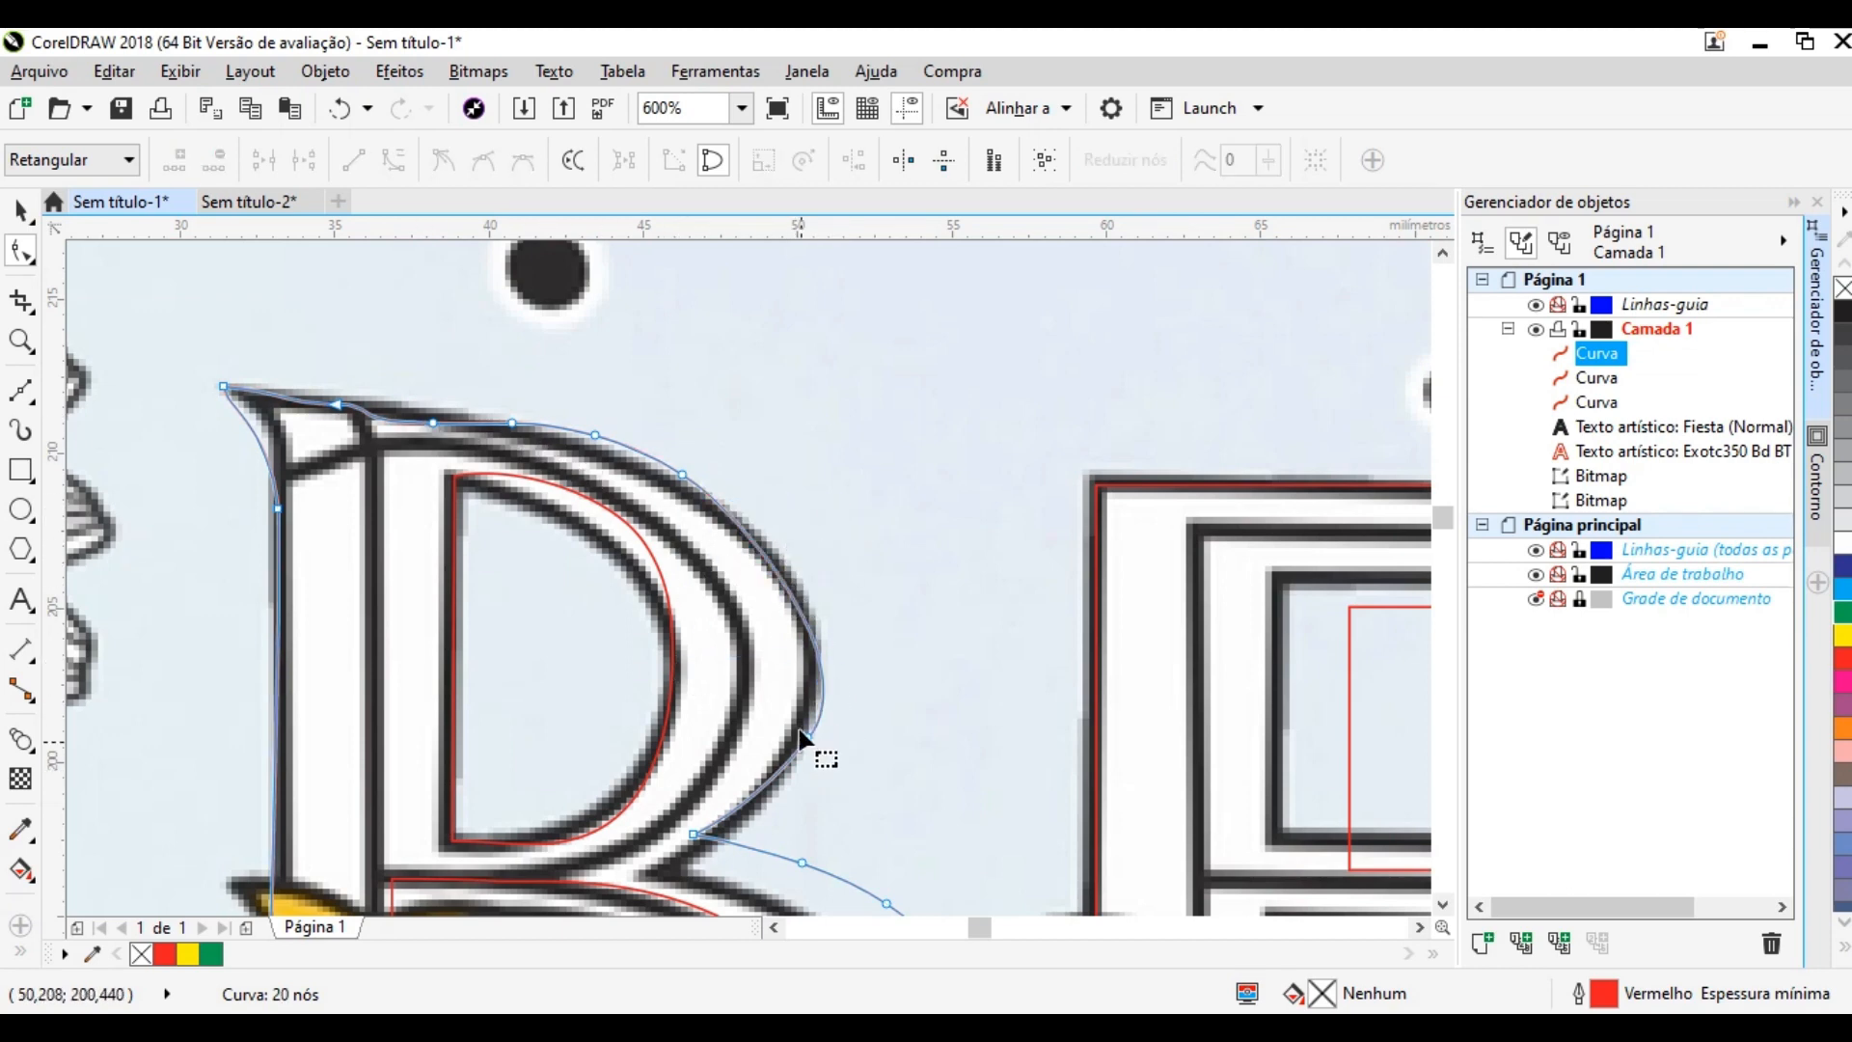
pyautogui.moveTo(802, 730); pyautogui.dragTo(816, 681)
pyautogui.doubleClick(821, 666)
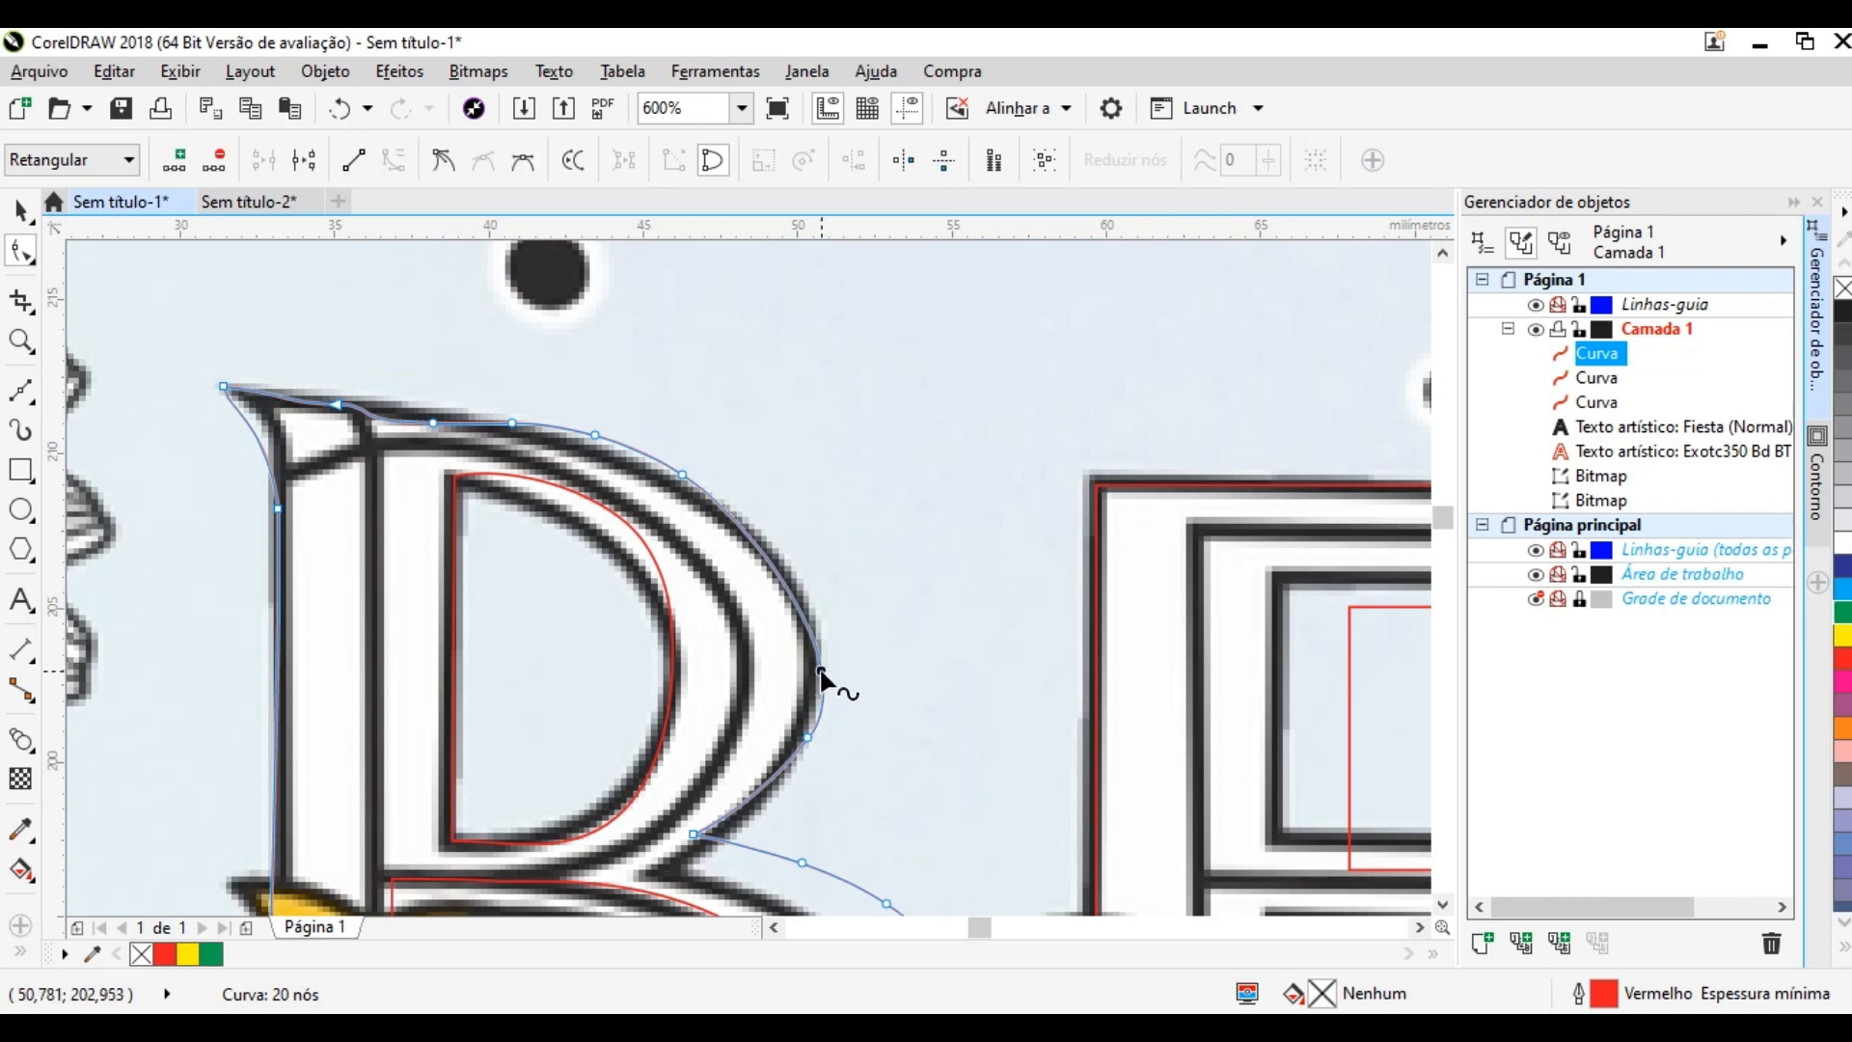
pyautogui.click(805, 738)
pyautogui.press('Delete')
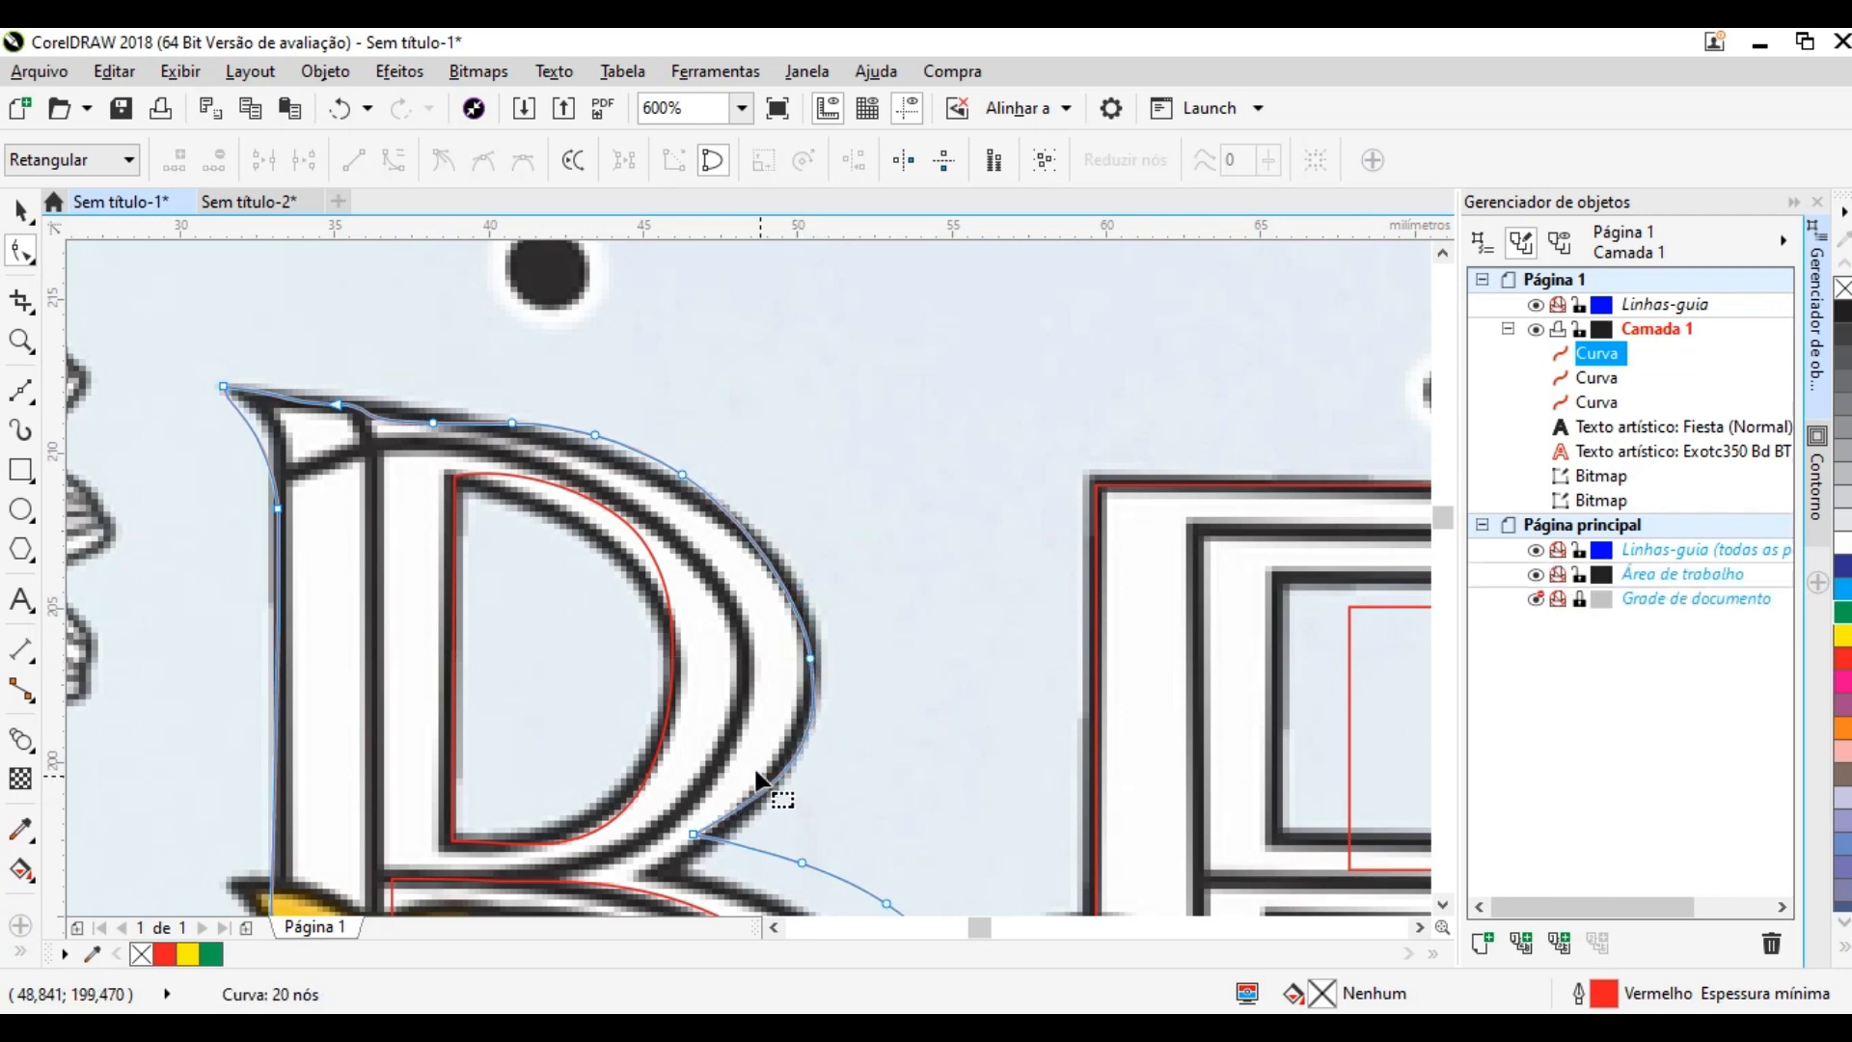
# Step: Move the node between the two bowls into the notch of the mug's B and delete the surplus nodes along the top edge
pyautogui.scroll(-1, 742, 612)
pyautogui.scroll(1, 730, 708)
pyautogui.moveTo(693, 715); pyautogui.dragTo(651, 758)
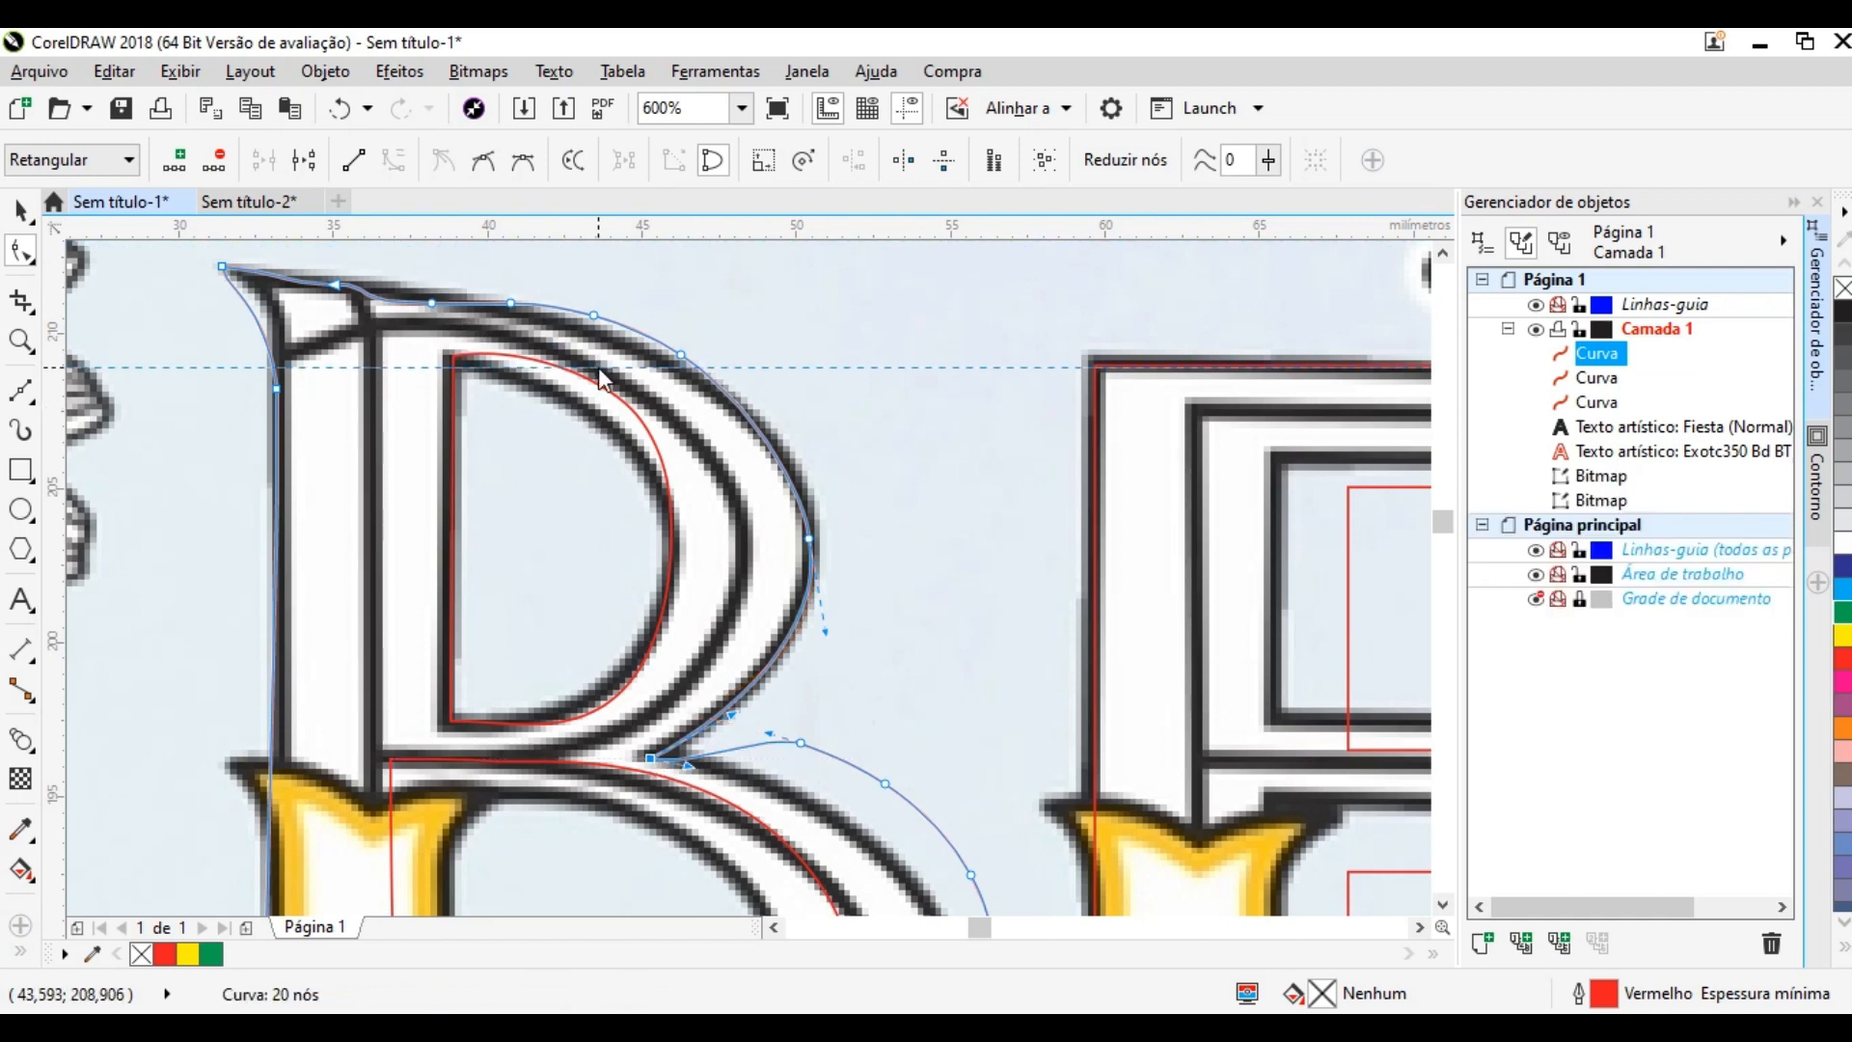
pyautogui.moveTo(407, 267); pyautogui.dragTo(620, 385)
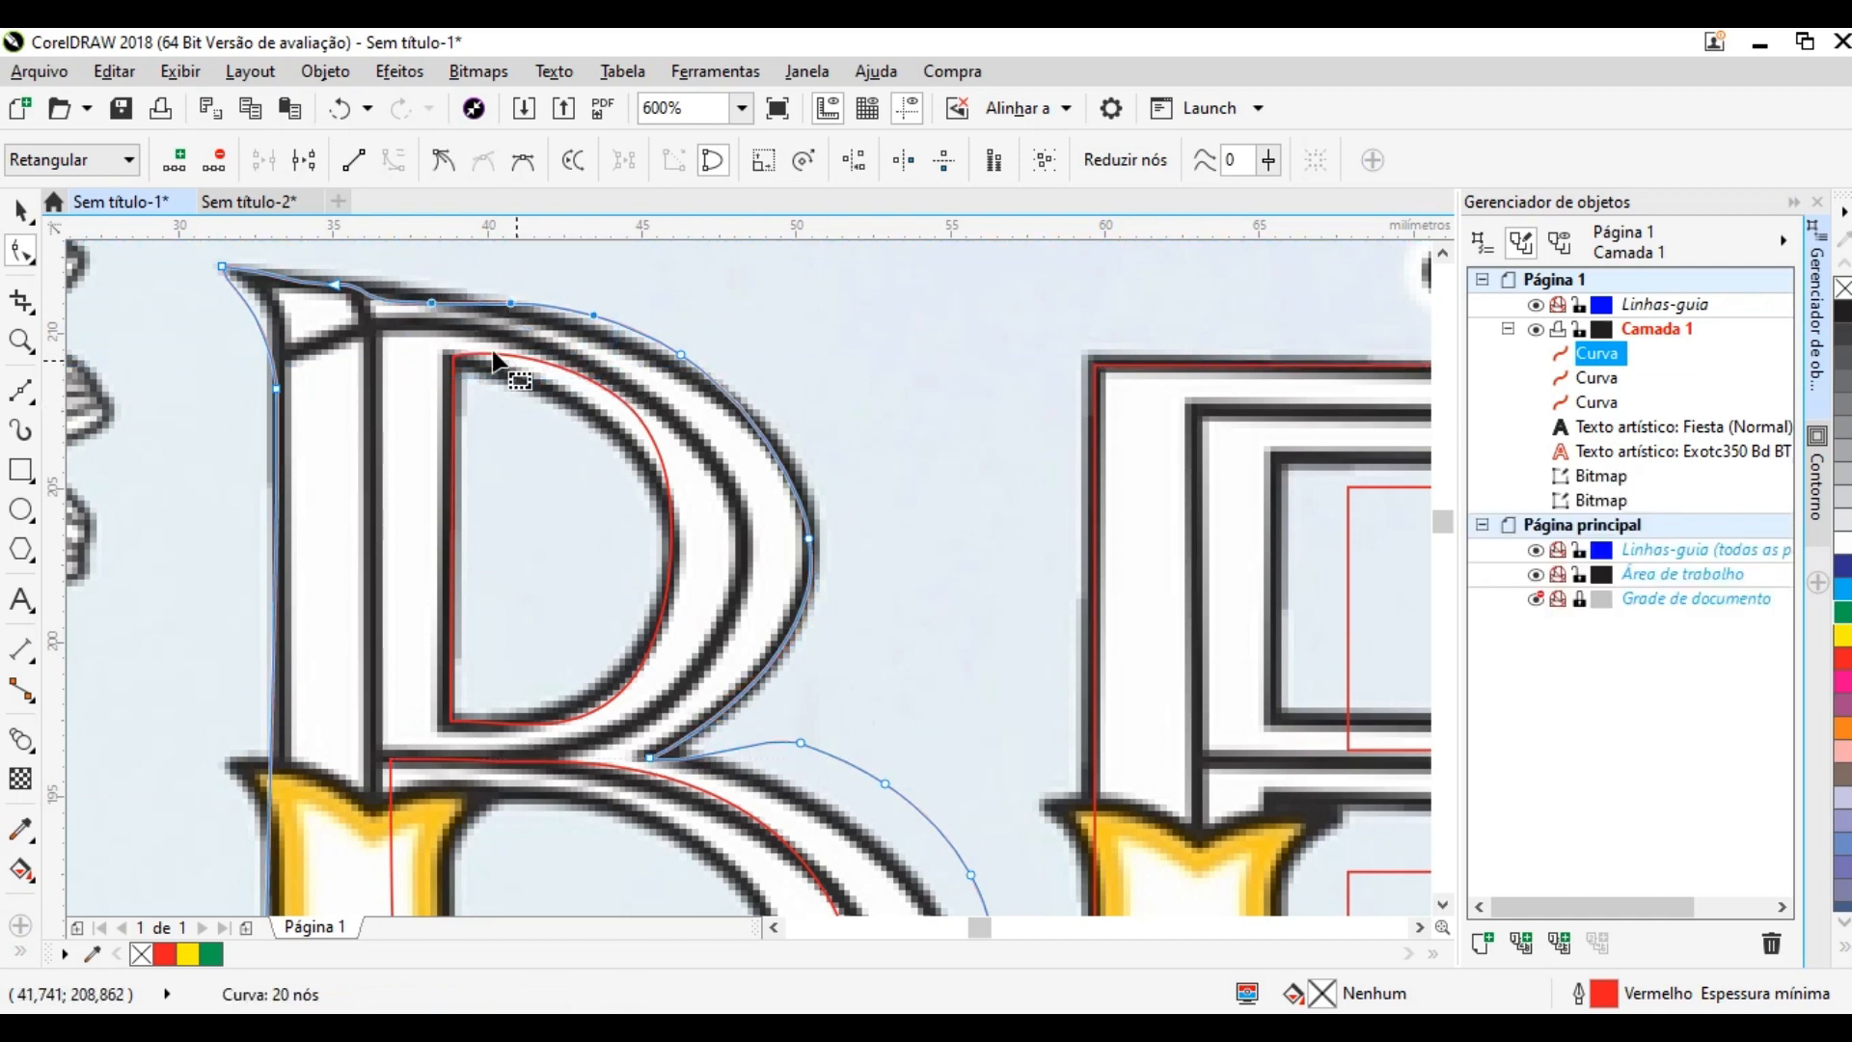
pyautogui.press('Delete')
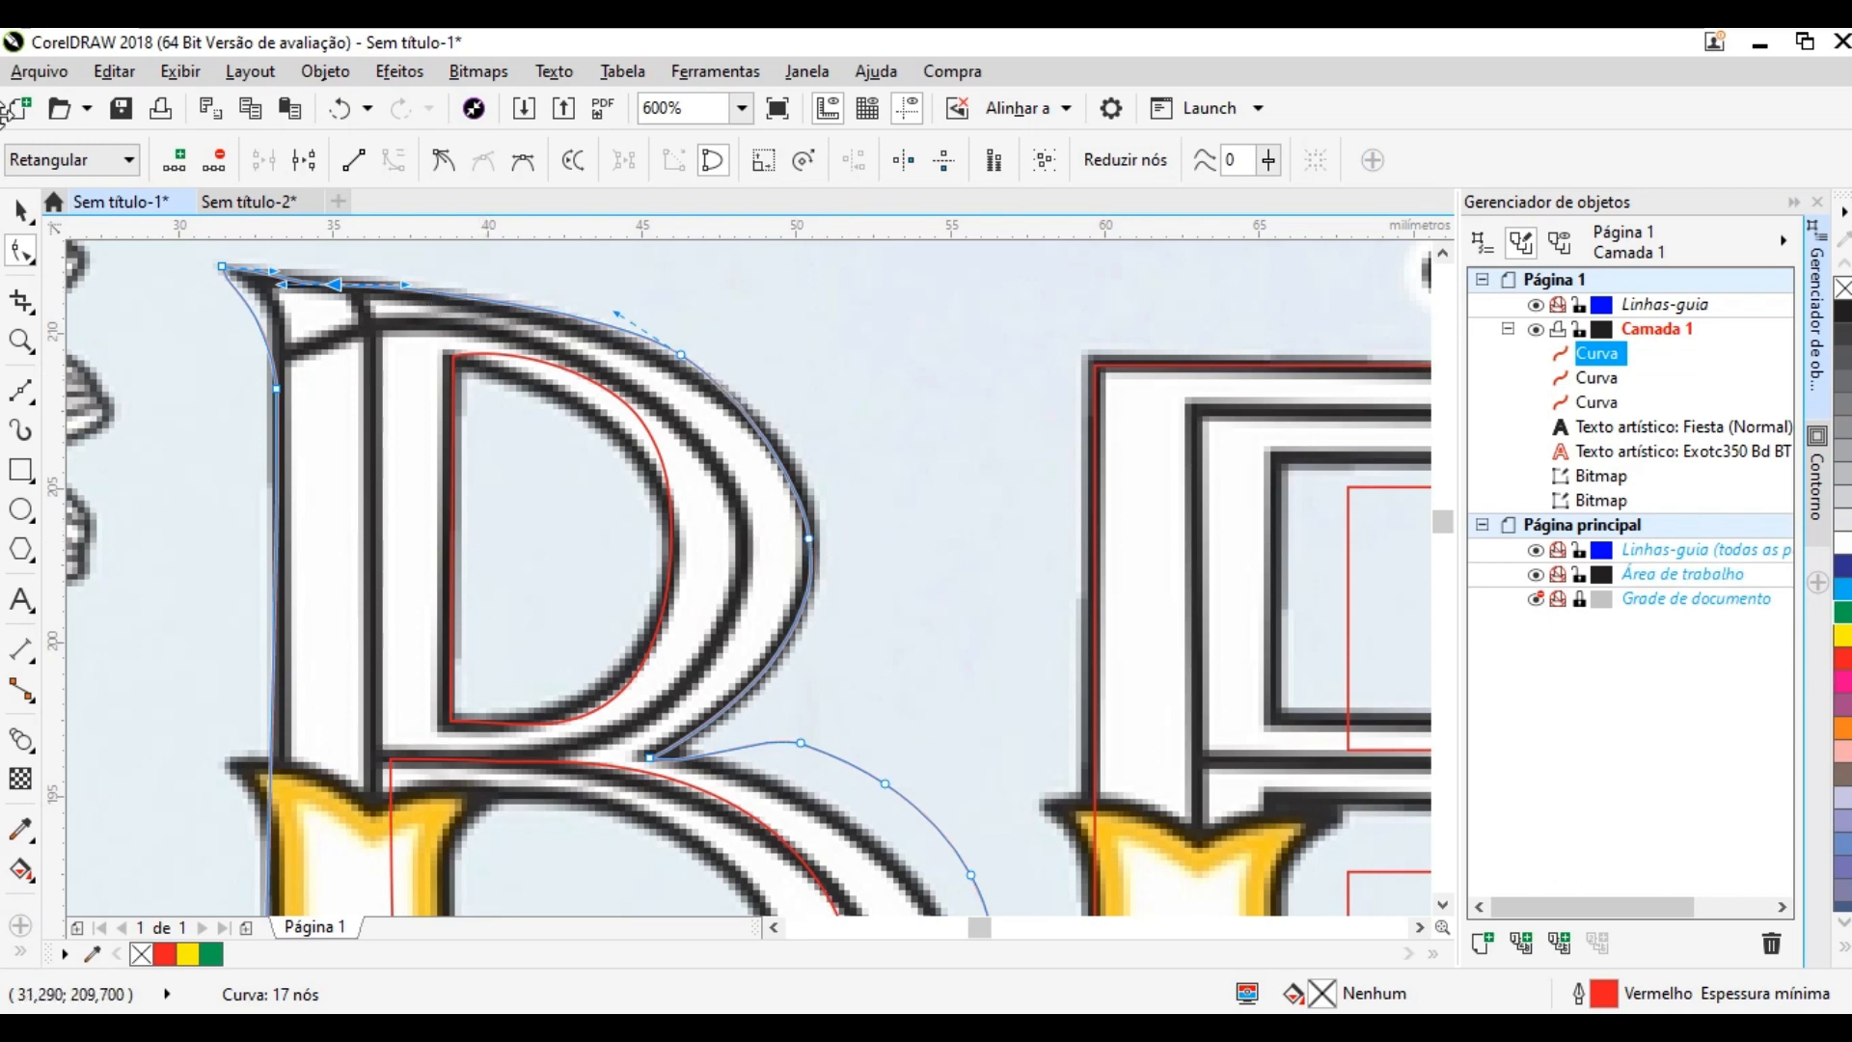
# Step: Delete the B's outer outline and both of its counter curves
pyautogui.click(21, 209)
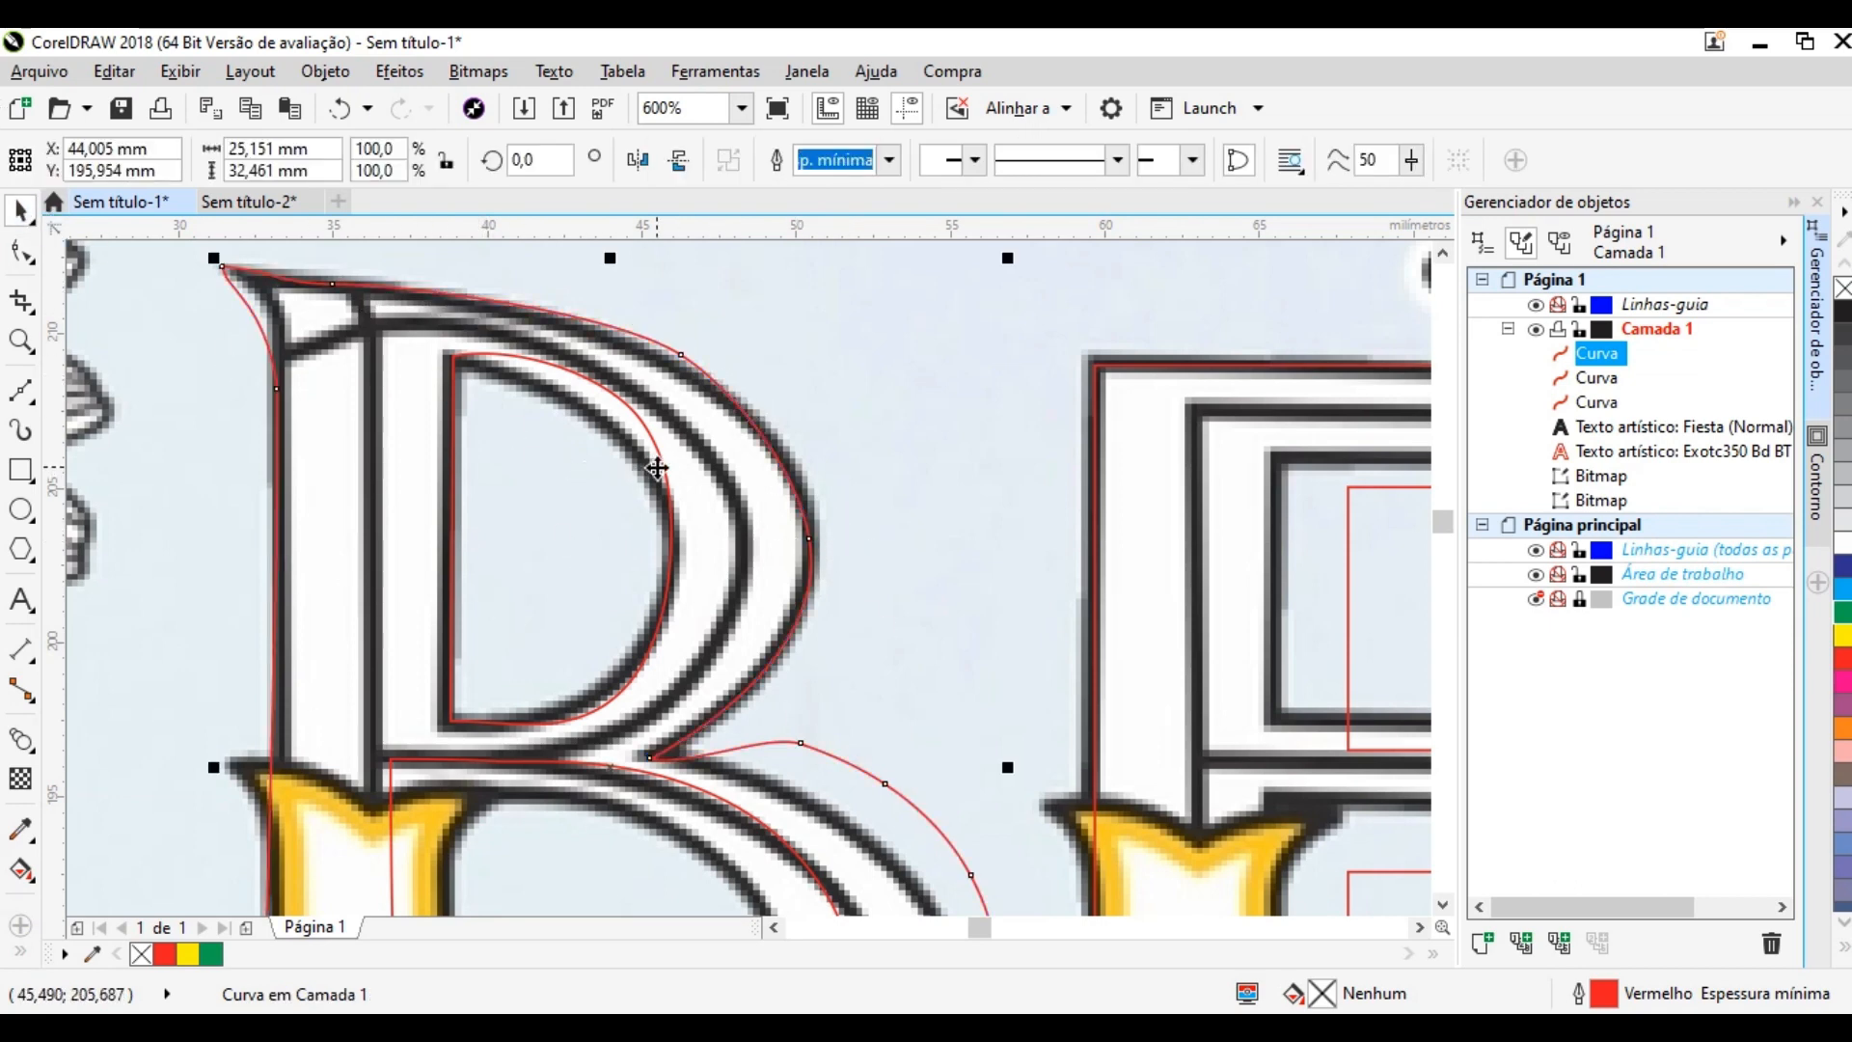
pyautogui.scroll(-2, 657, 467)
pyautogui.press('Delete')
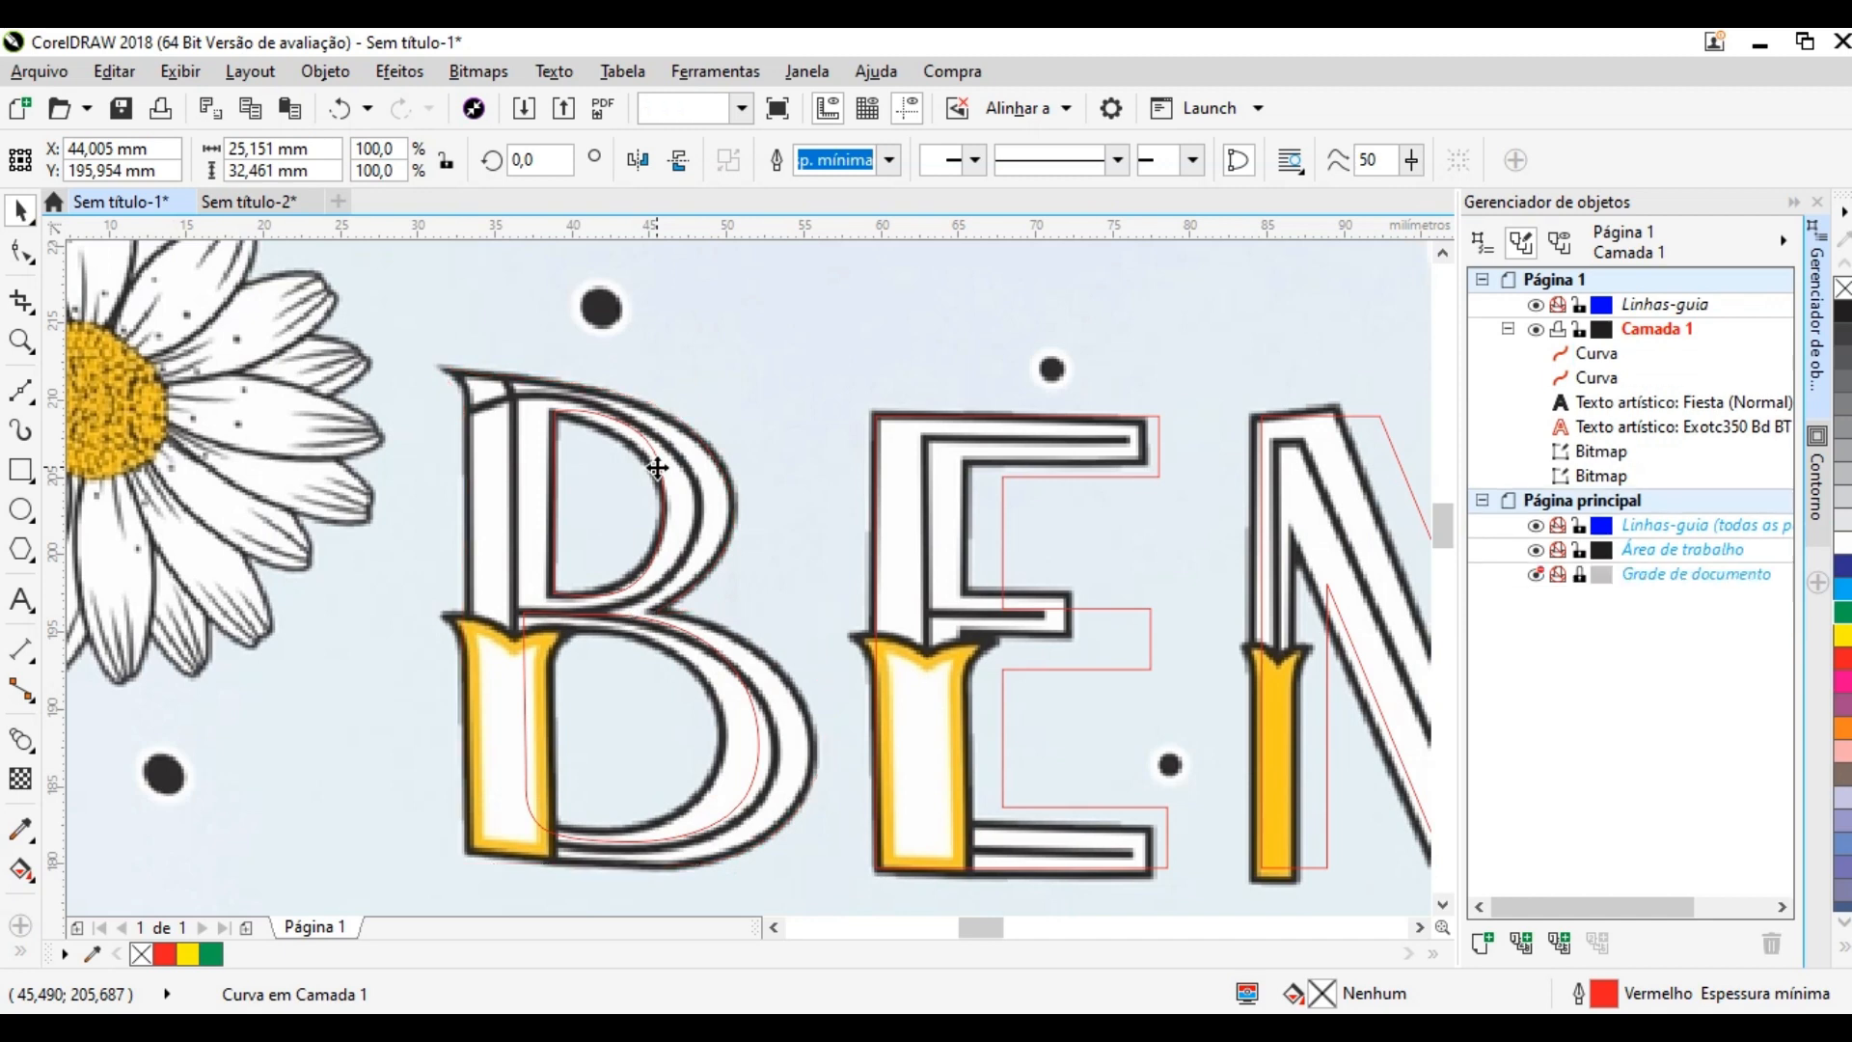
pyautogui.click(656, 466)
pyautogui.press('Delete')
pyautogui.click(608, 727)
pyautogui.press('Delete')
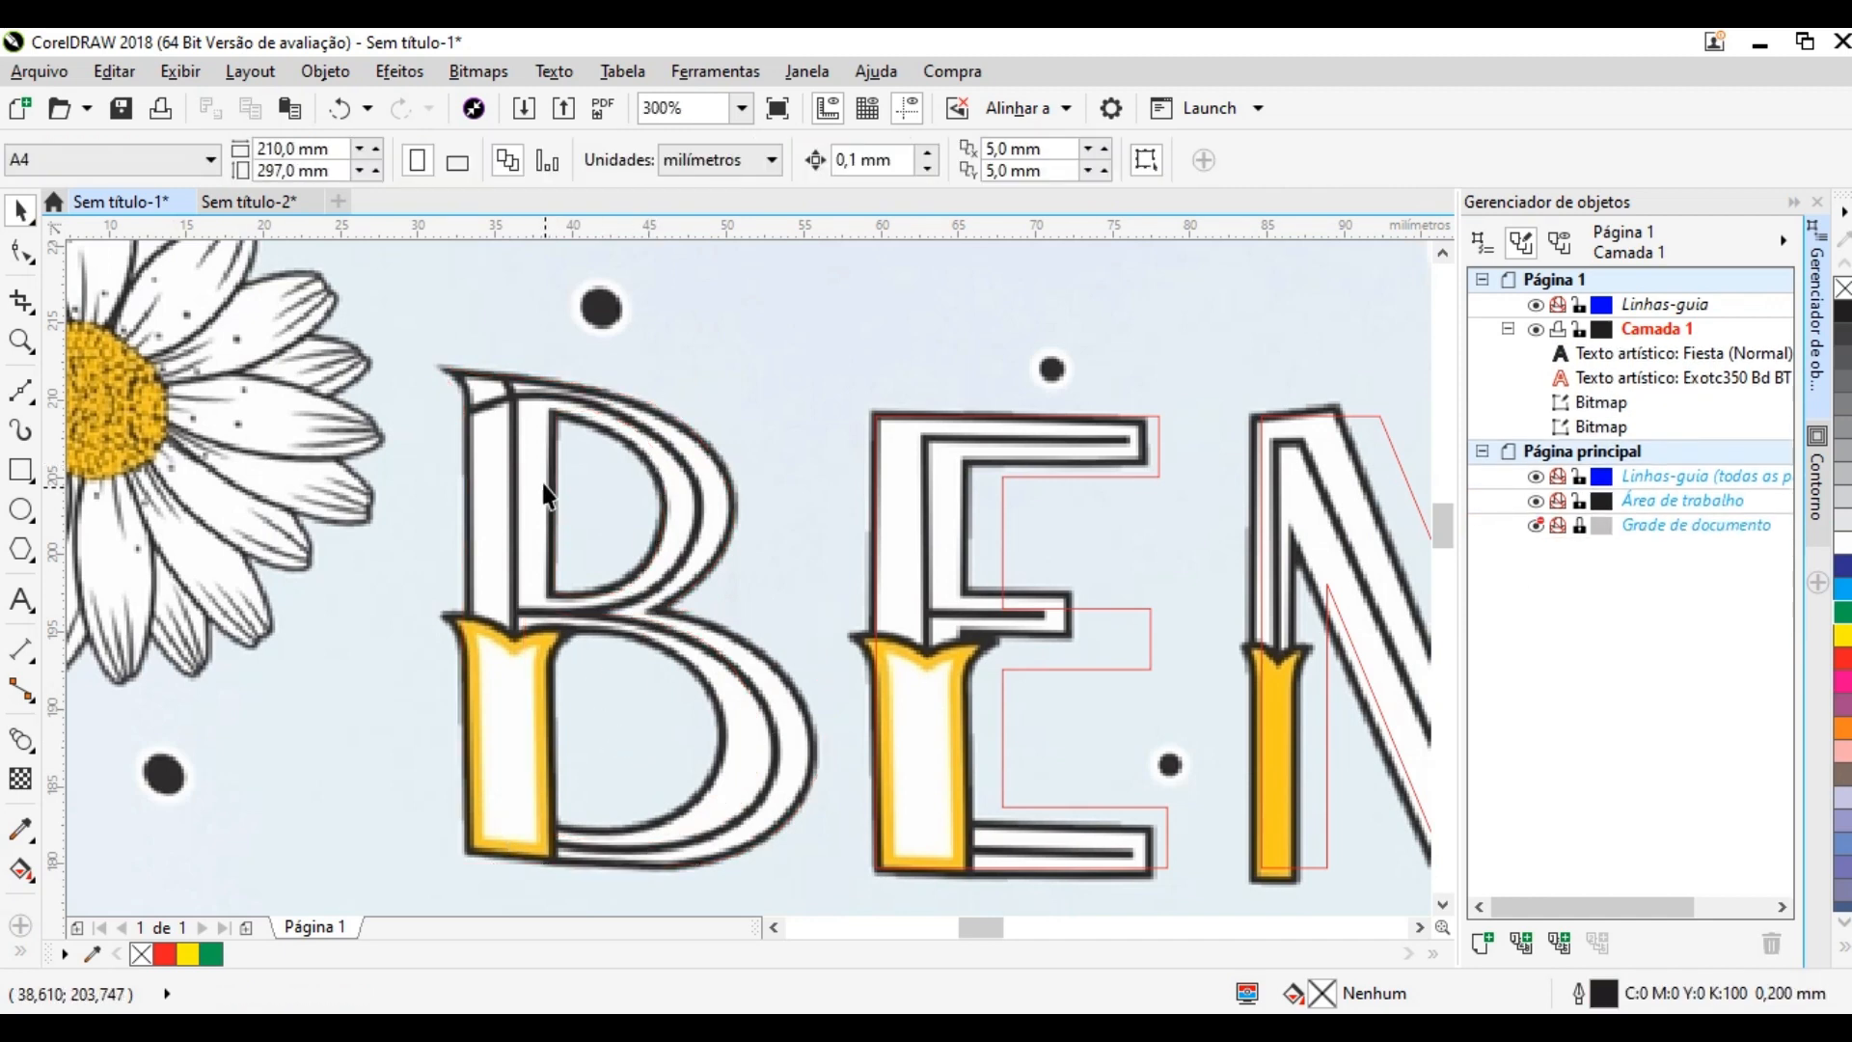
# Step: Trace the outer outline of the mug's B as a closed curve with the Freehand tool, about 23.7 × 32.3 mm
pyautogui.scroll(-1, 535, 487)
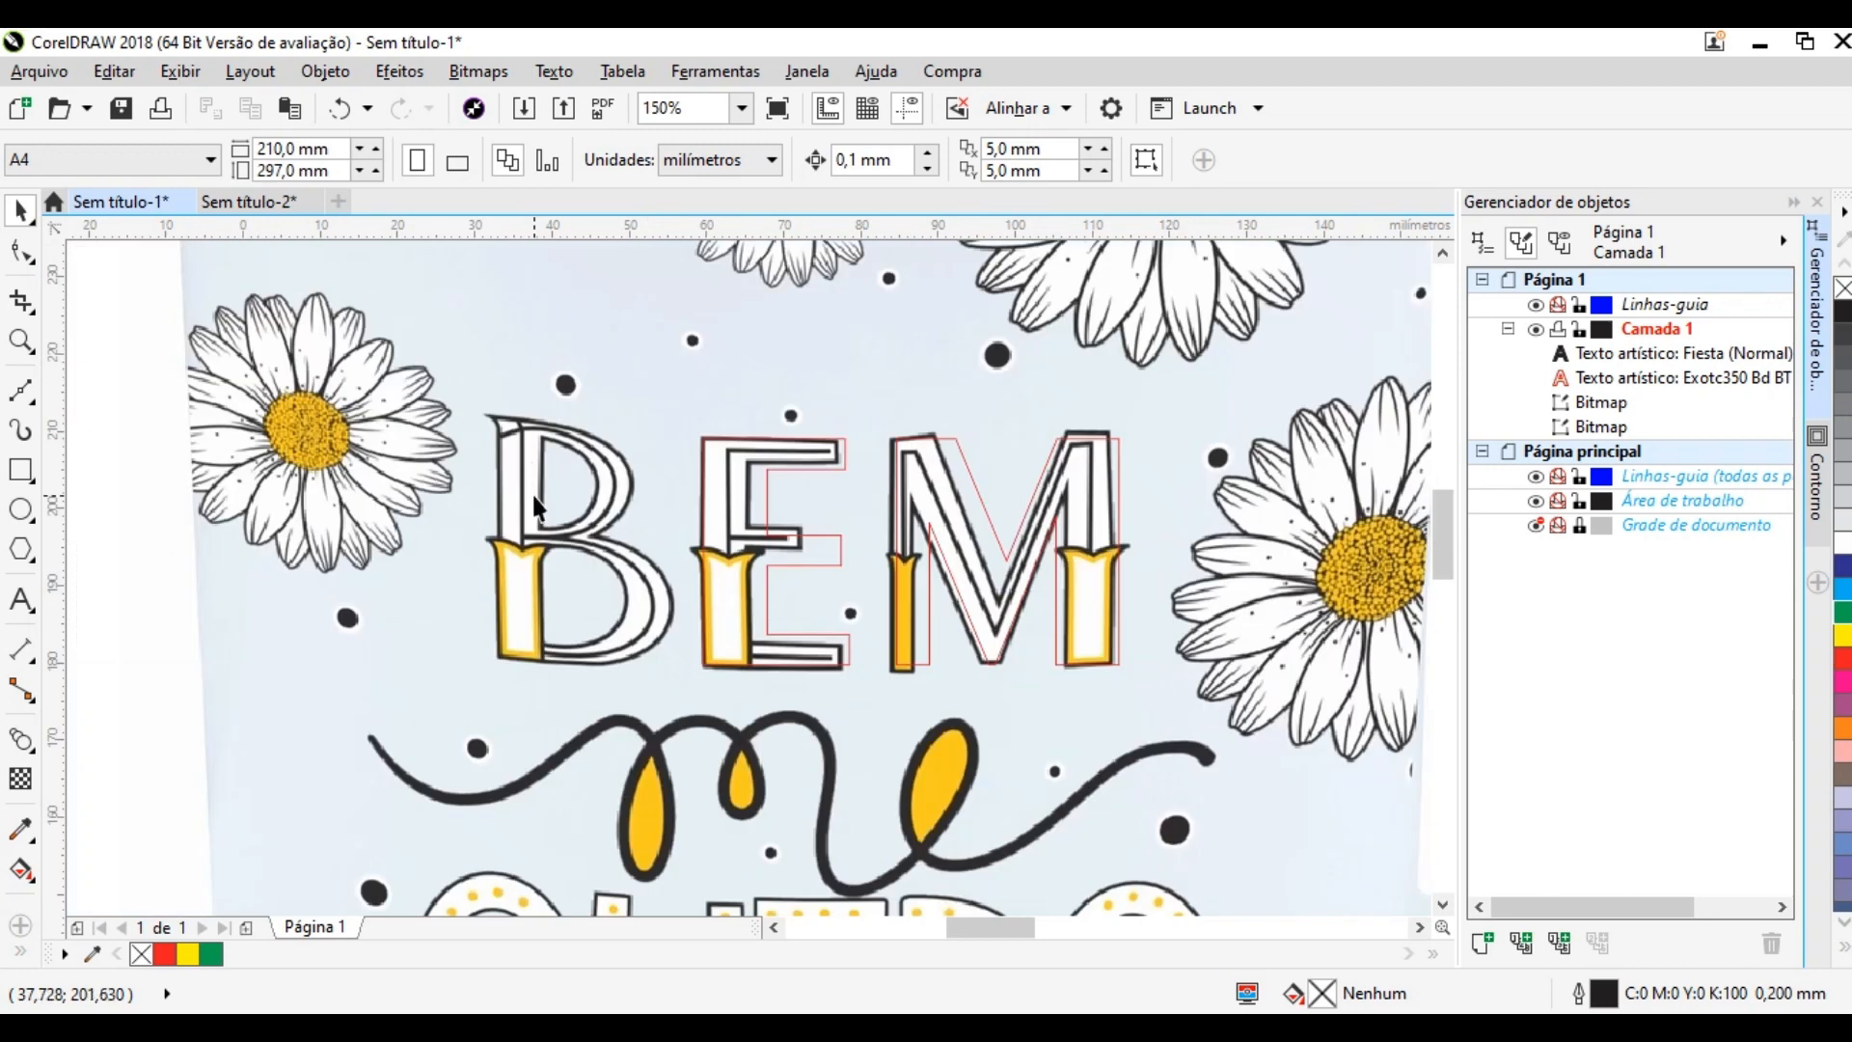
pyautogui.click(33, 401)
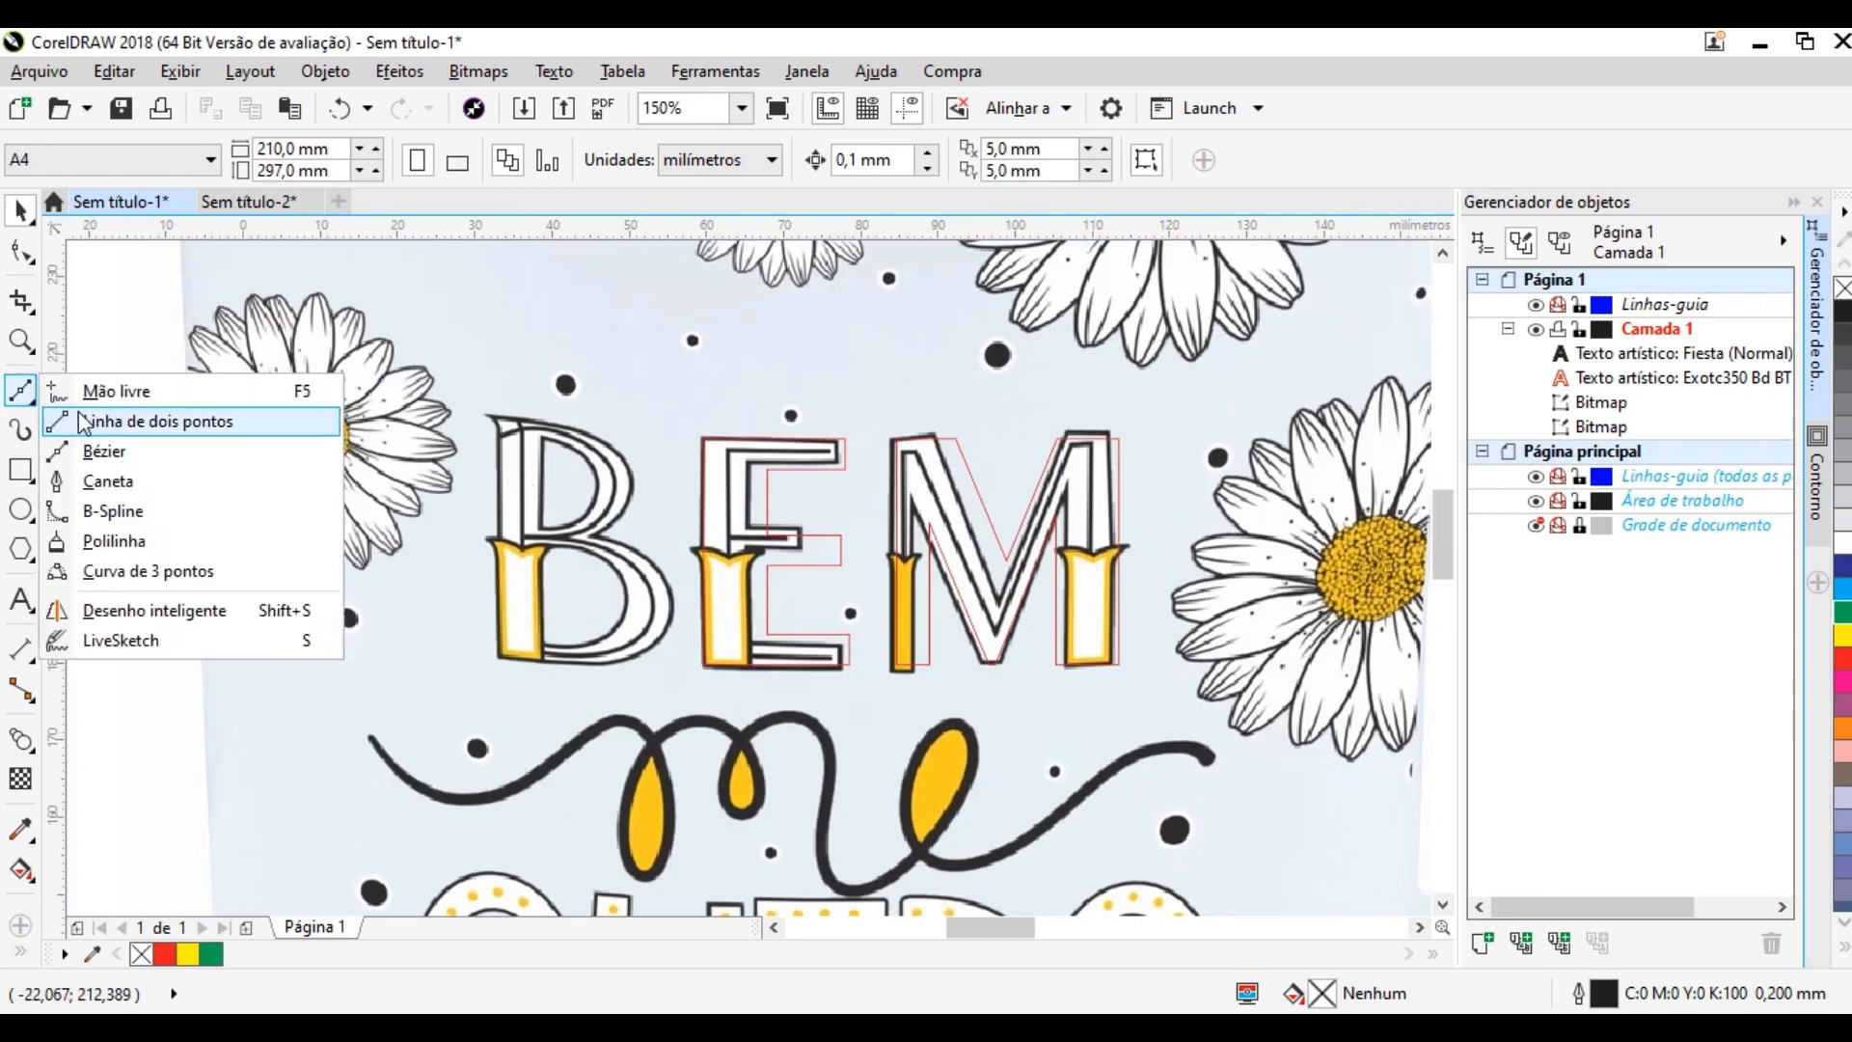
pyautogui.click(140, 386)
pyautogui.scroll(1, 552, 503)
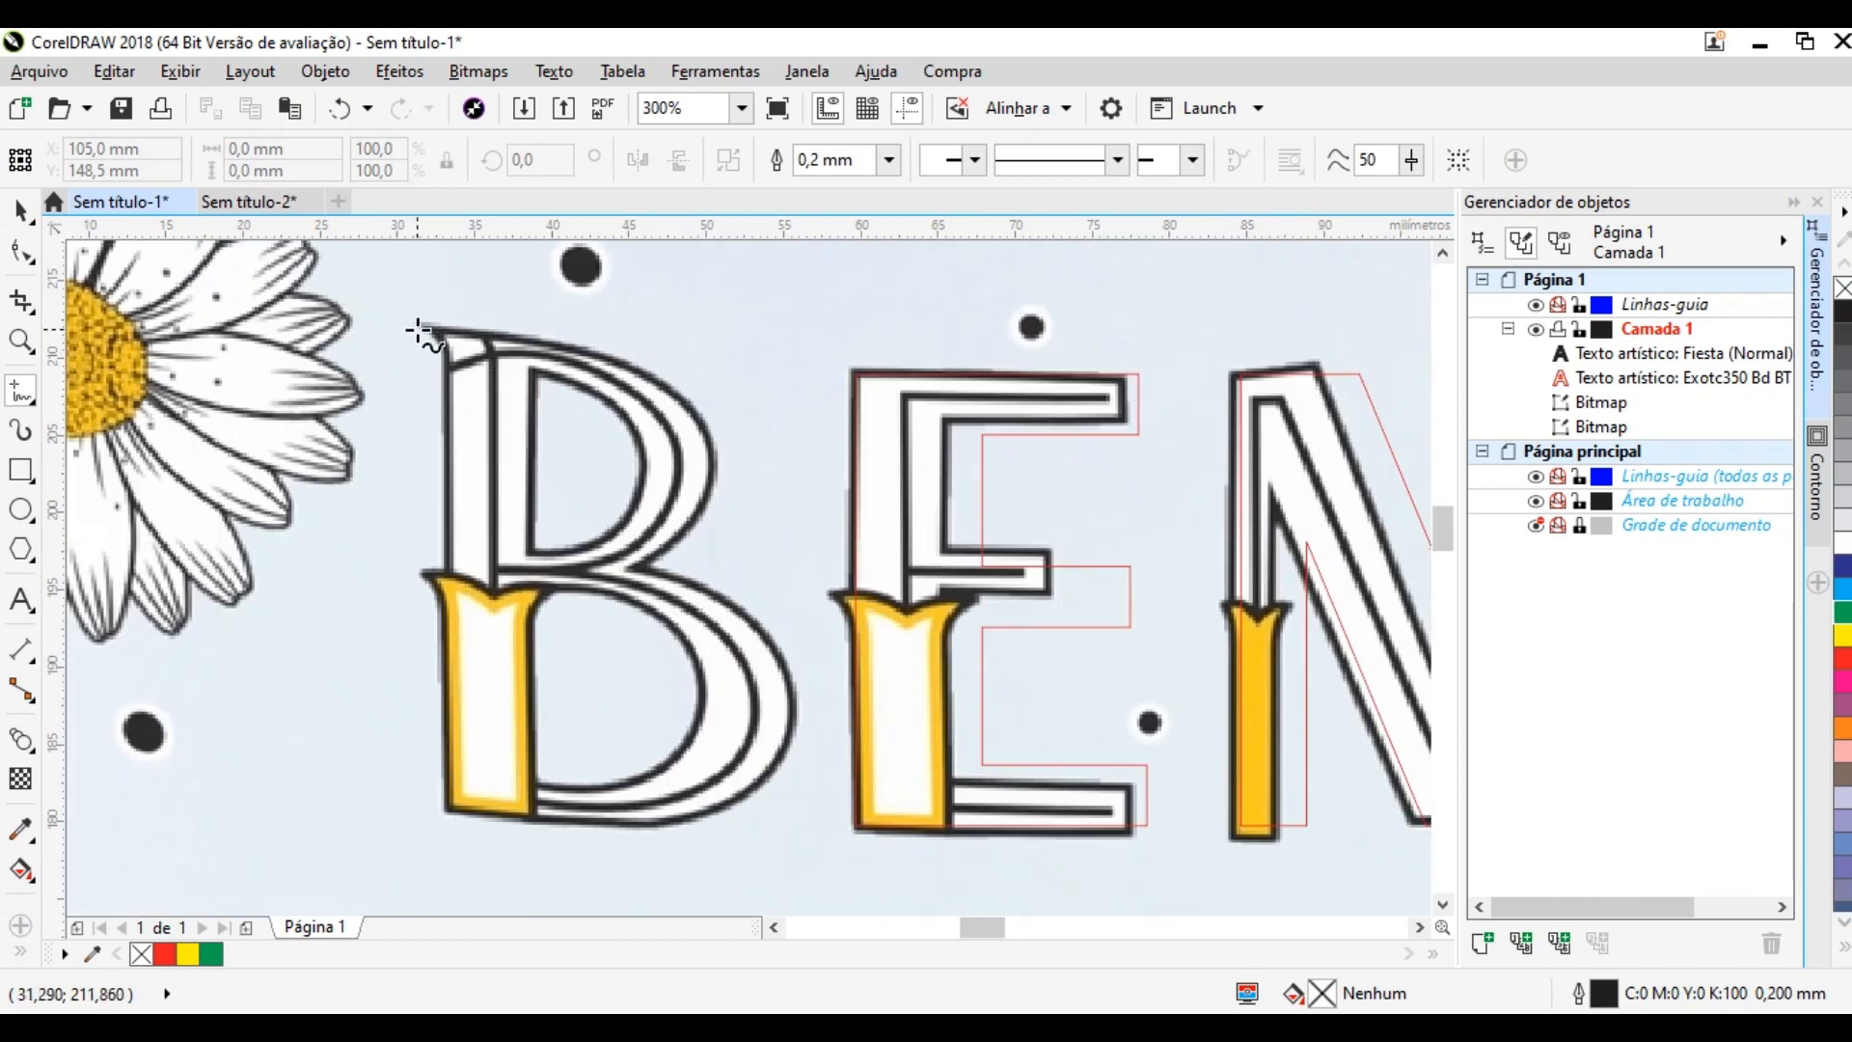
pyautogui.moveTo(419, 328)
pyautogui.mouseDown()
pyautogui.moveTo(648, 374)
pyautogui.moveTo(707, 429)
pyautogui.moveTo(689, 543)
pyautogui.moveTo(635, 569)
pyautogui.moveTo(717, 602)
pyautogui.moveTo(785, 674)
pyautogui.moveTo(793, 737)
pyautogui.moveTo(755, 793)
pyautogui.moveTo(653, 826)
pyautogui.moveTo(433, 808)
pyautogui.moveTo(421, 324)
pyautogui.mouseUp()
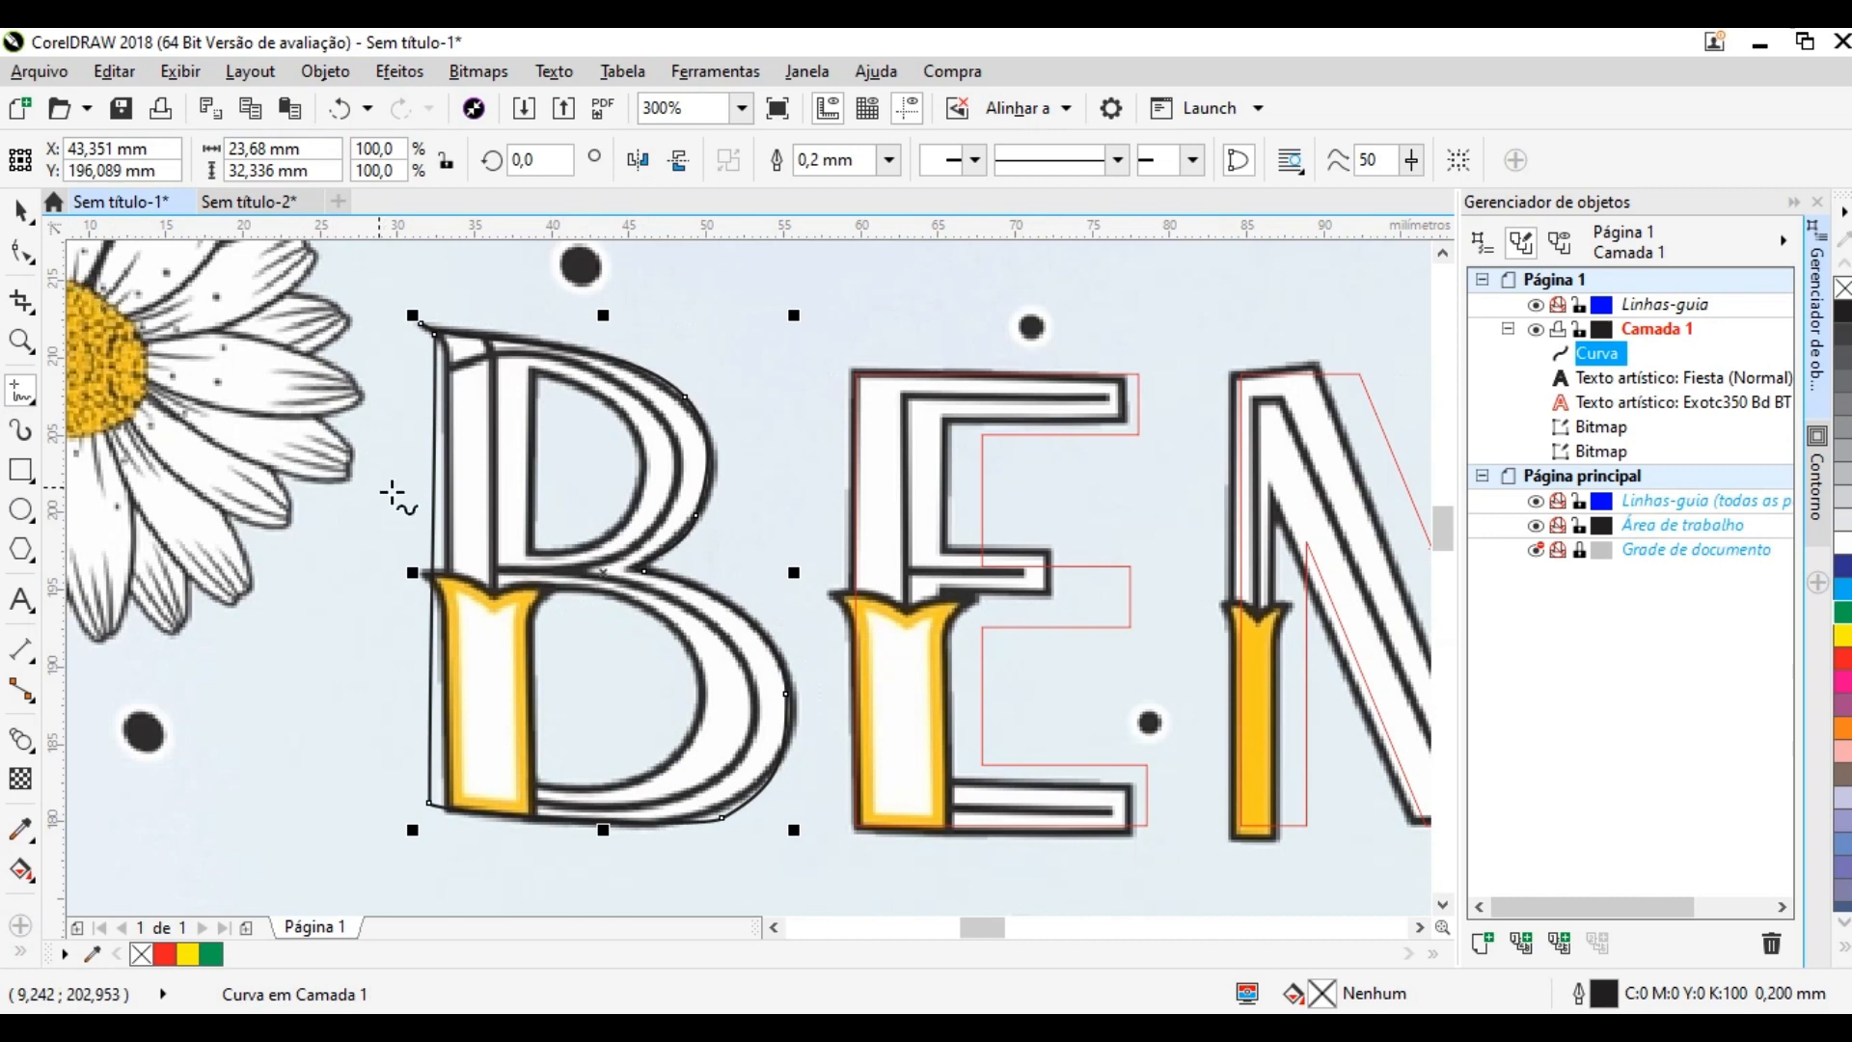
# Step: Move the freehand B curve off the mug's B so that it lies over the E
pyautogui.click(22, 210)
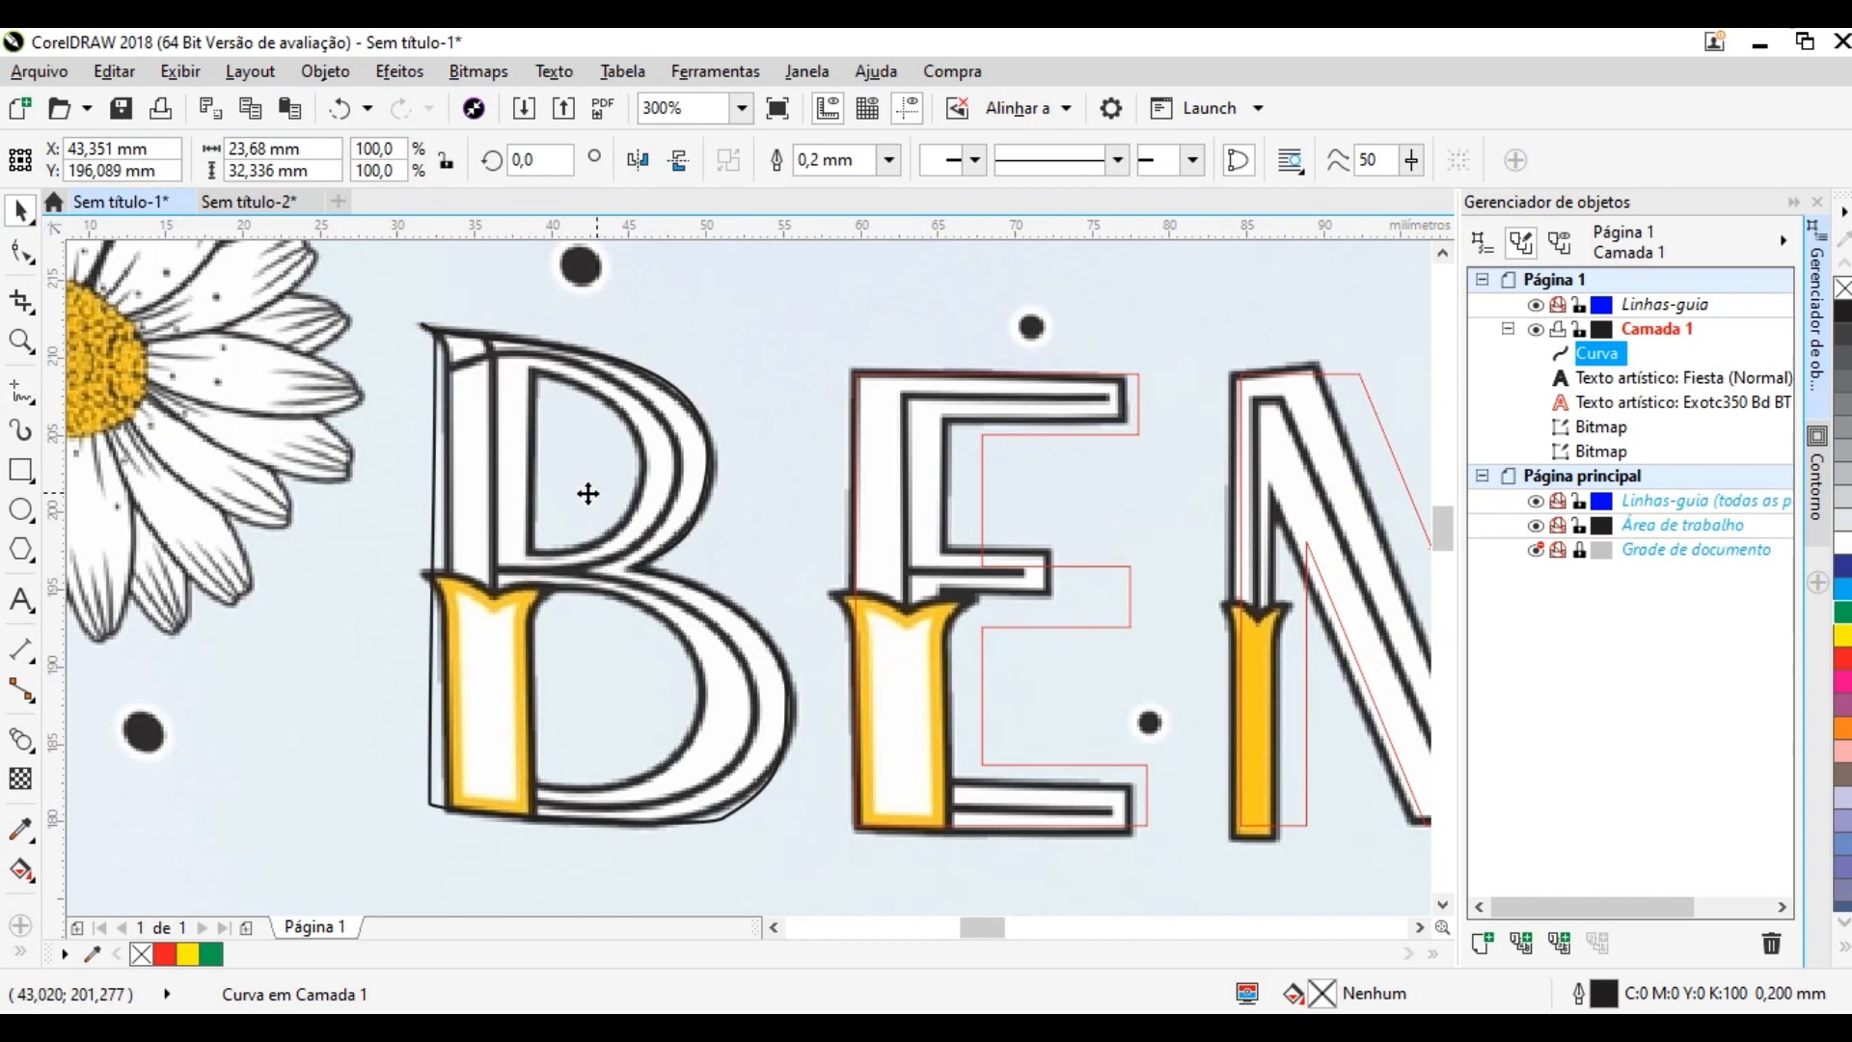
pyautogui.moveTo(587, 493); pyautogui.dragTo(336, 502)
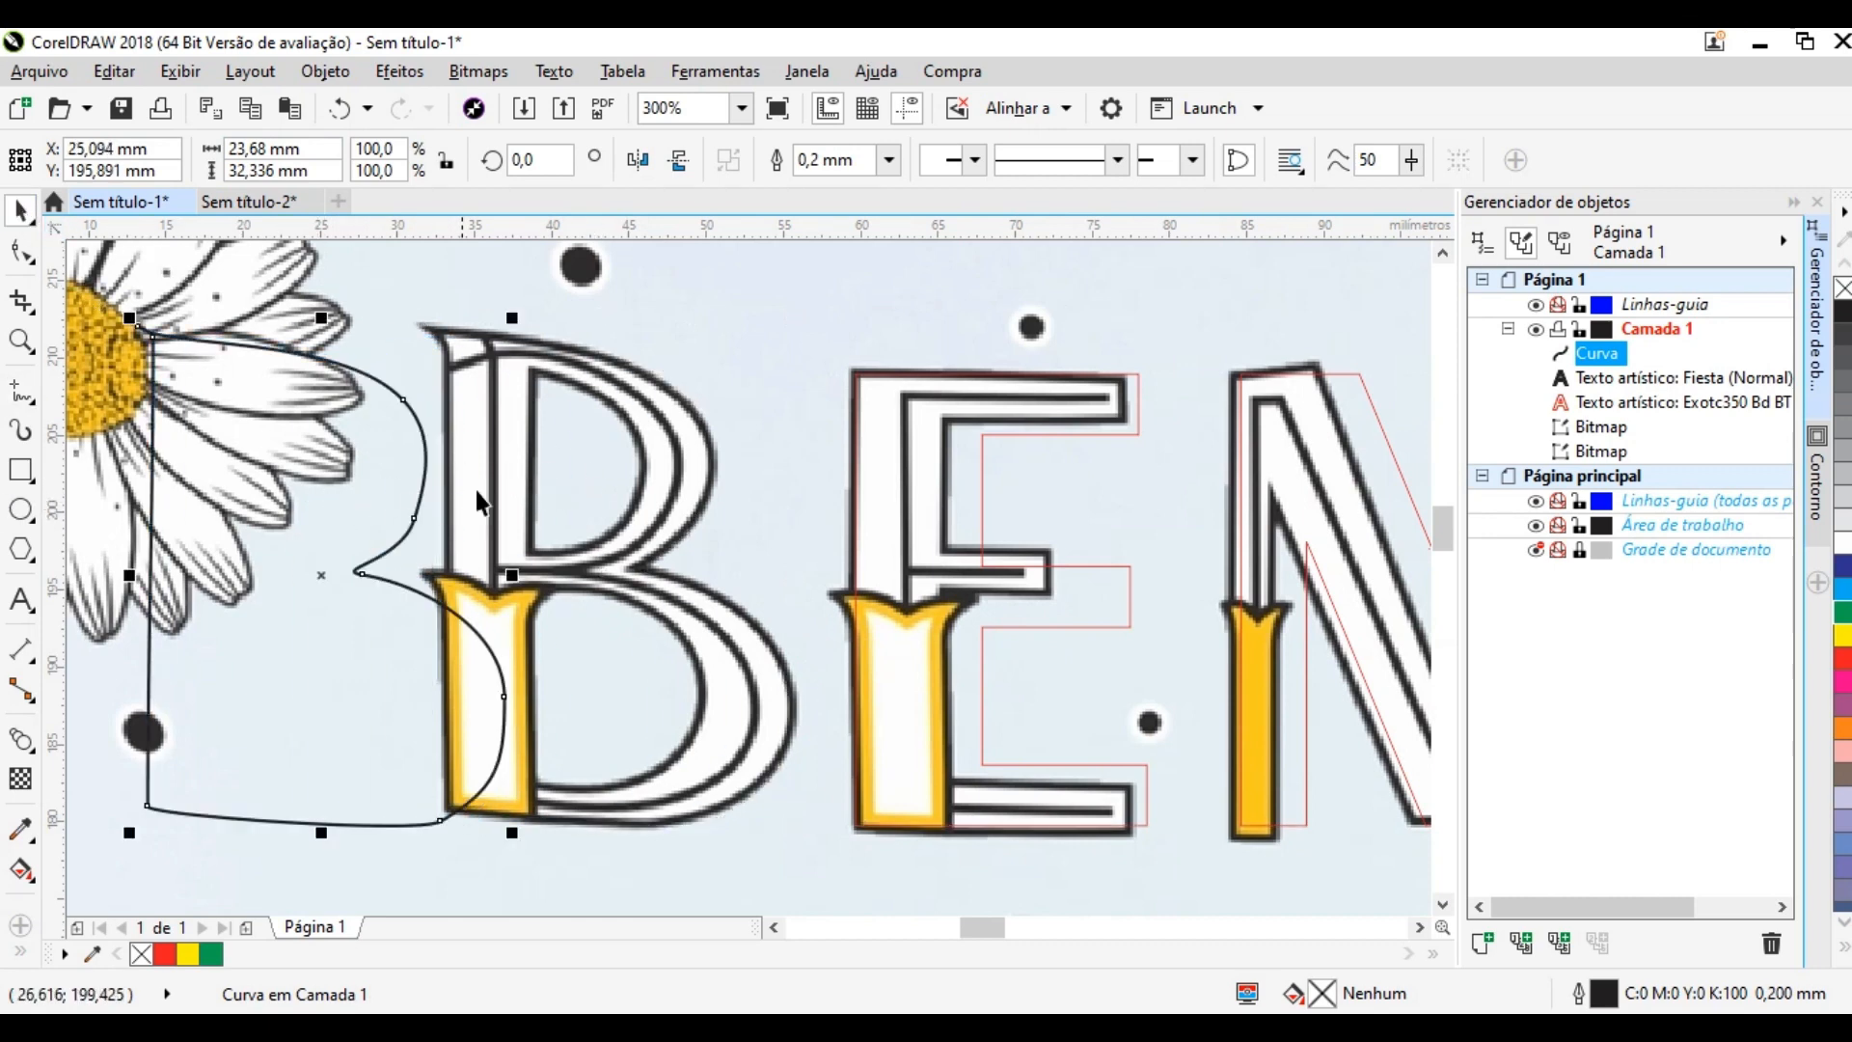
pyautogui.moveTo(196, 526); pyautogui.dragTo(796, 499)
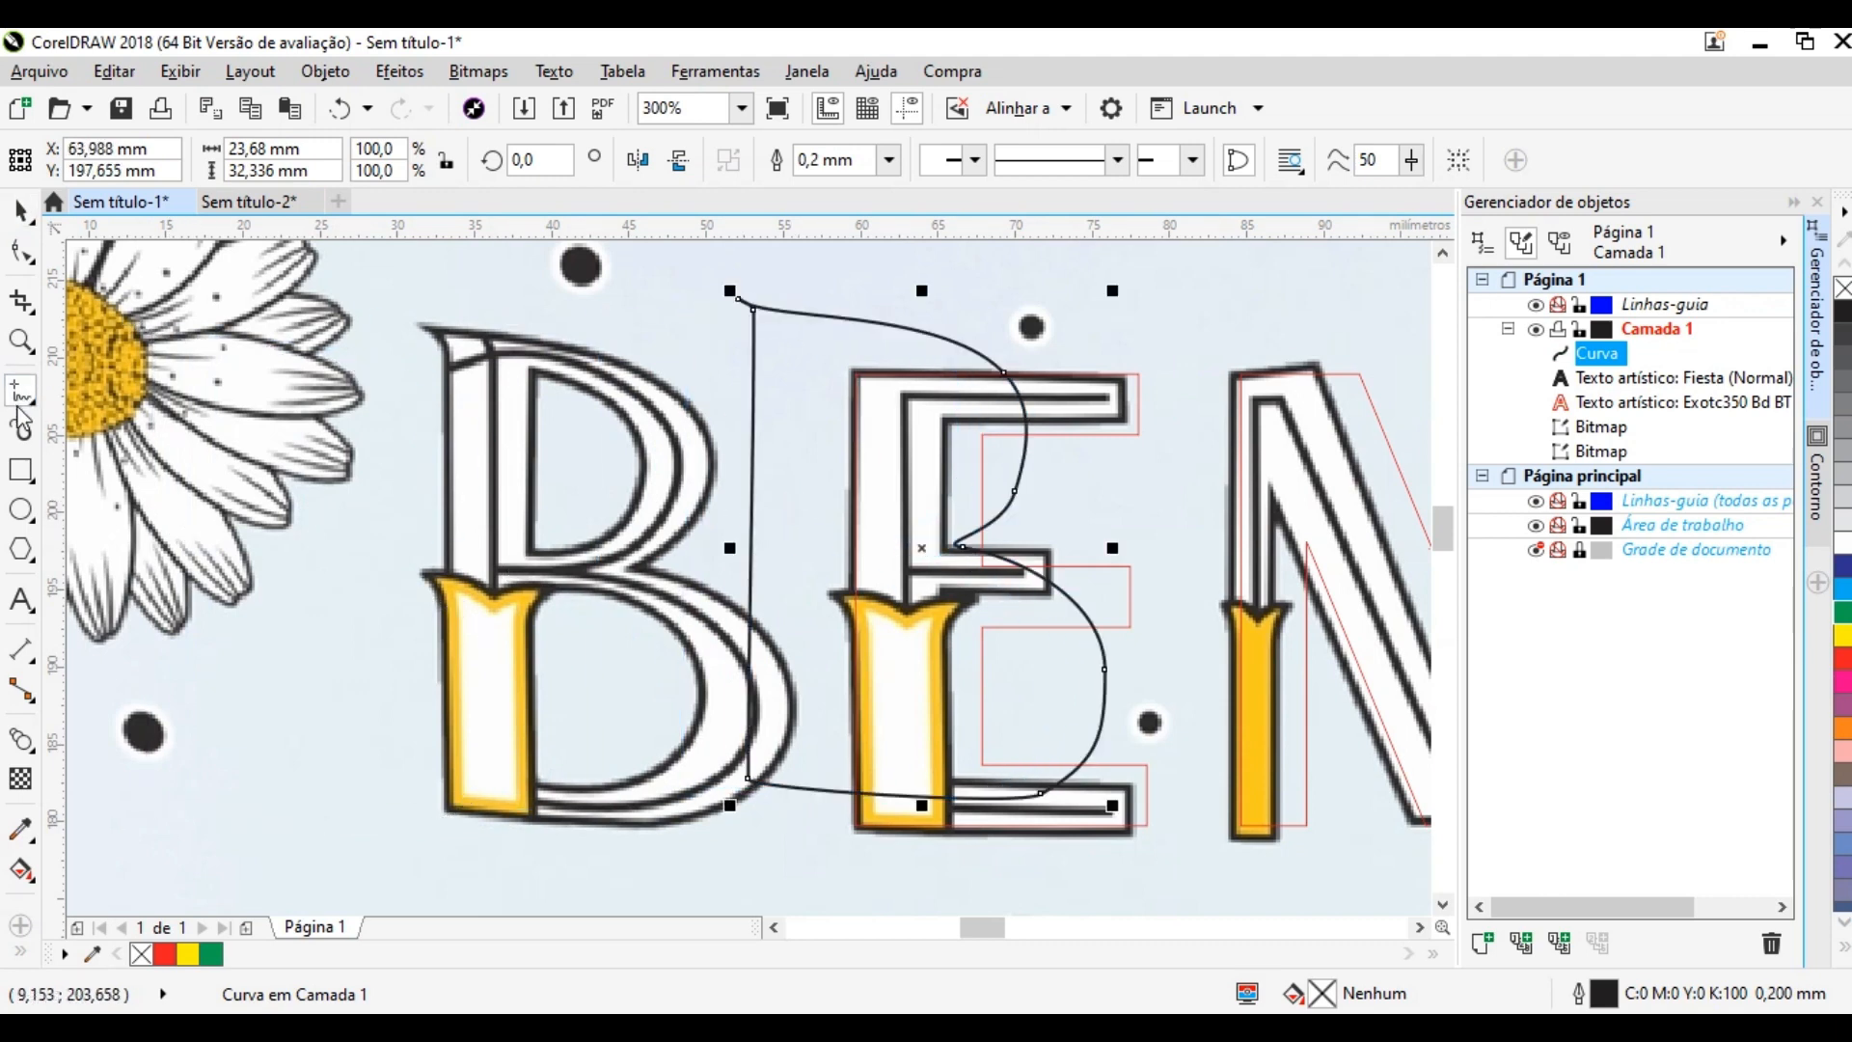
# Step: Start a Bézier outline at the tip of the B's upper serif and place nodes along the top edge to the upper bowl's shoulder
pyautogui.click(22, 390)
pyautogui.click(130, 463)
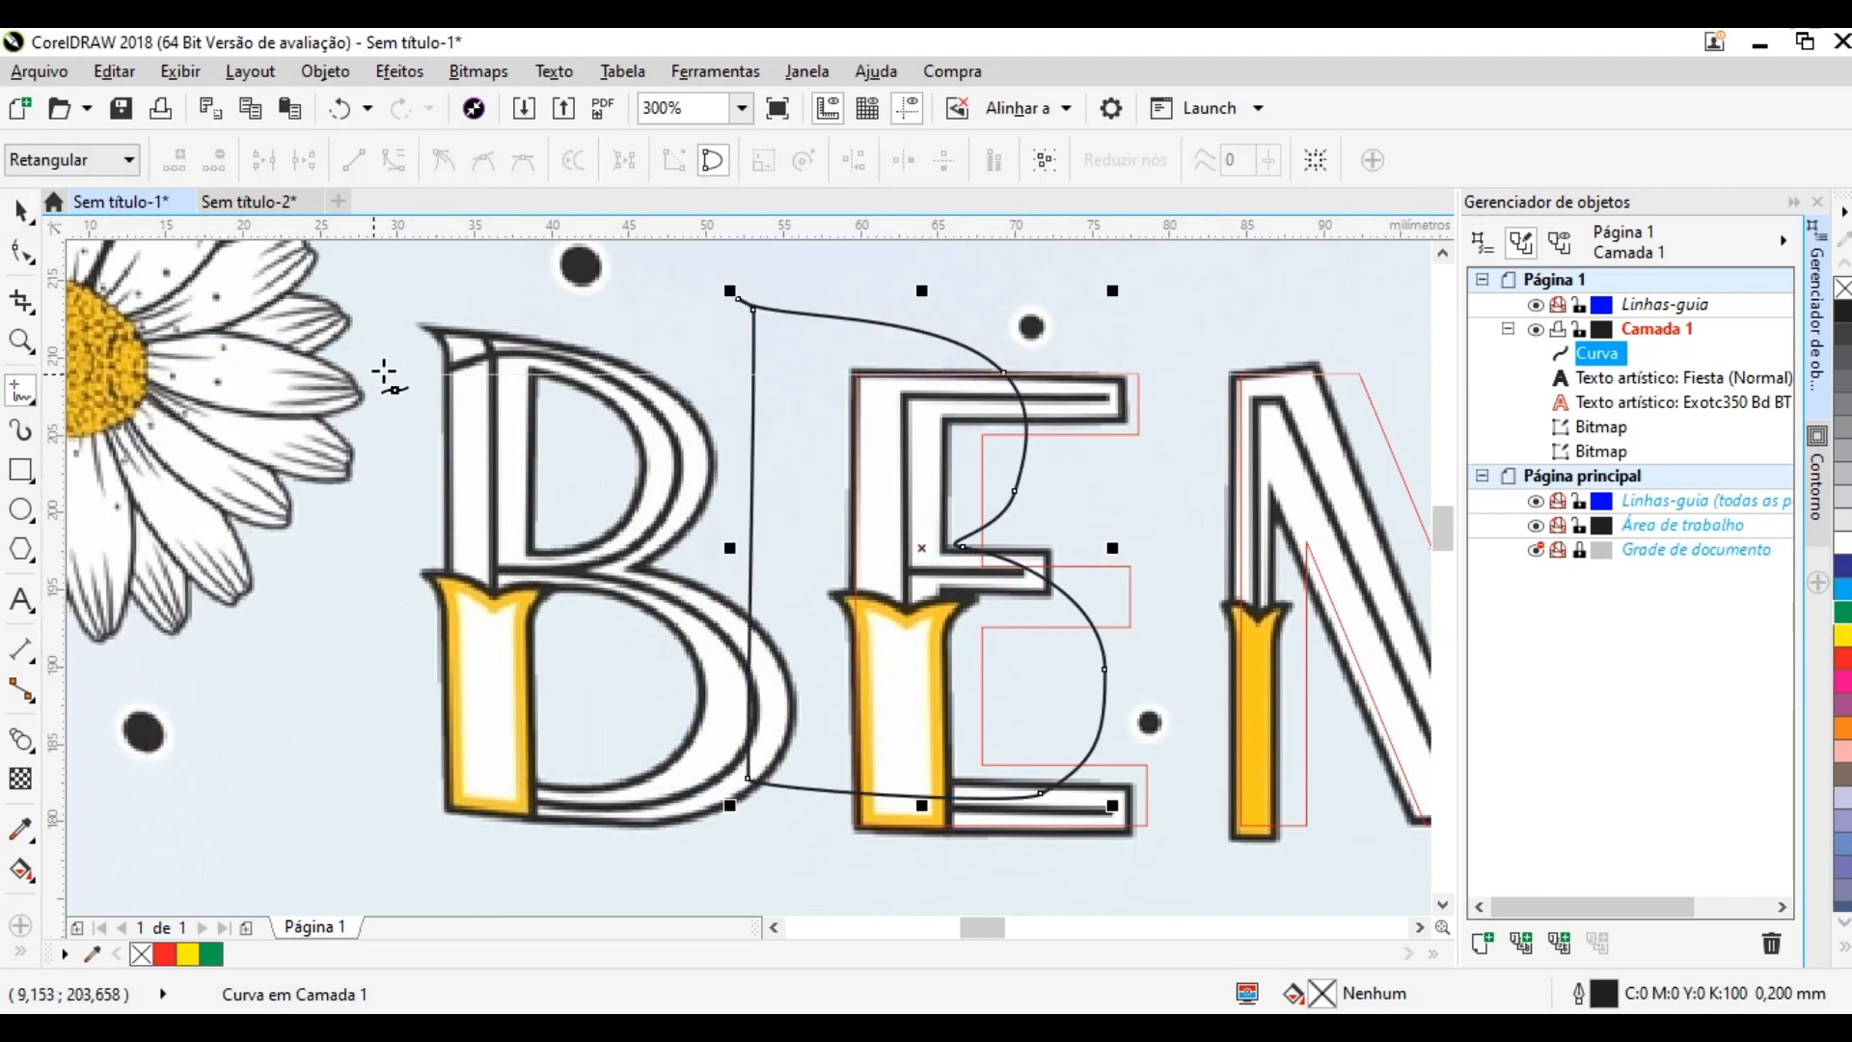
pyautogui.scroll(2, 537, 301)
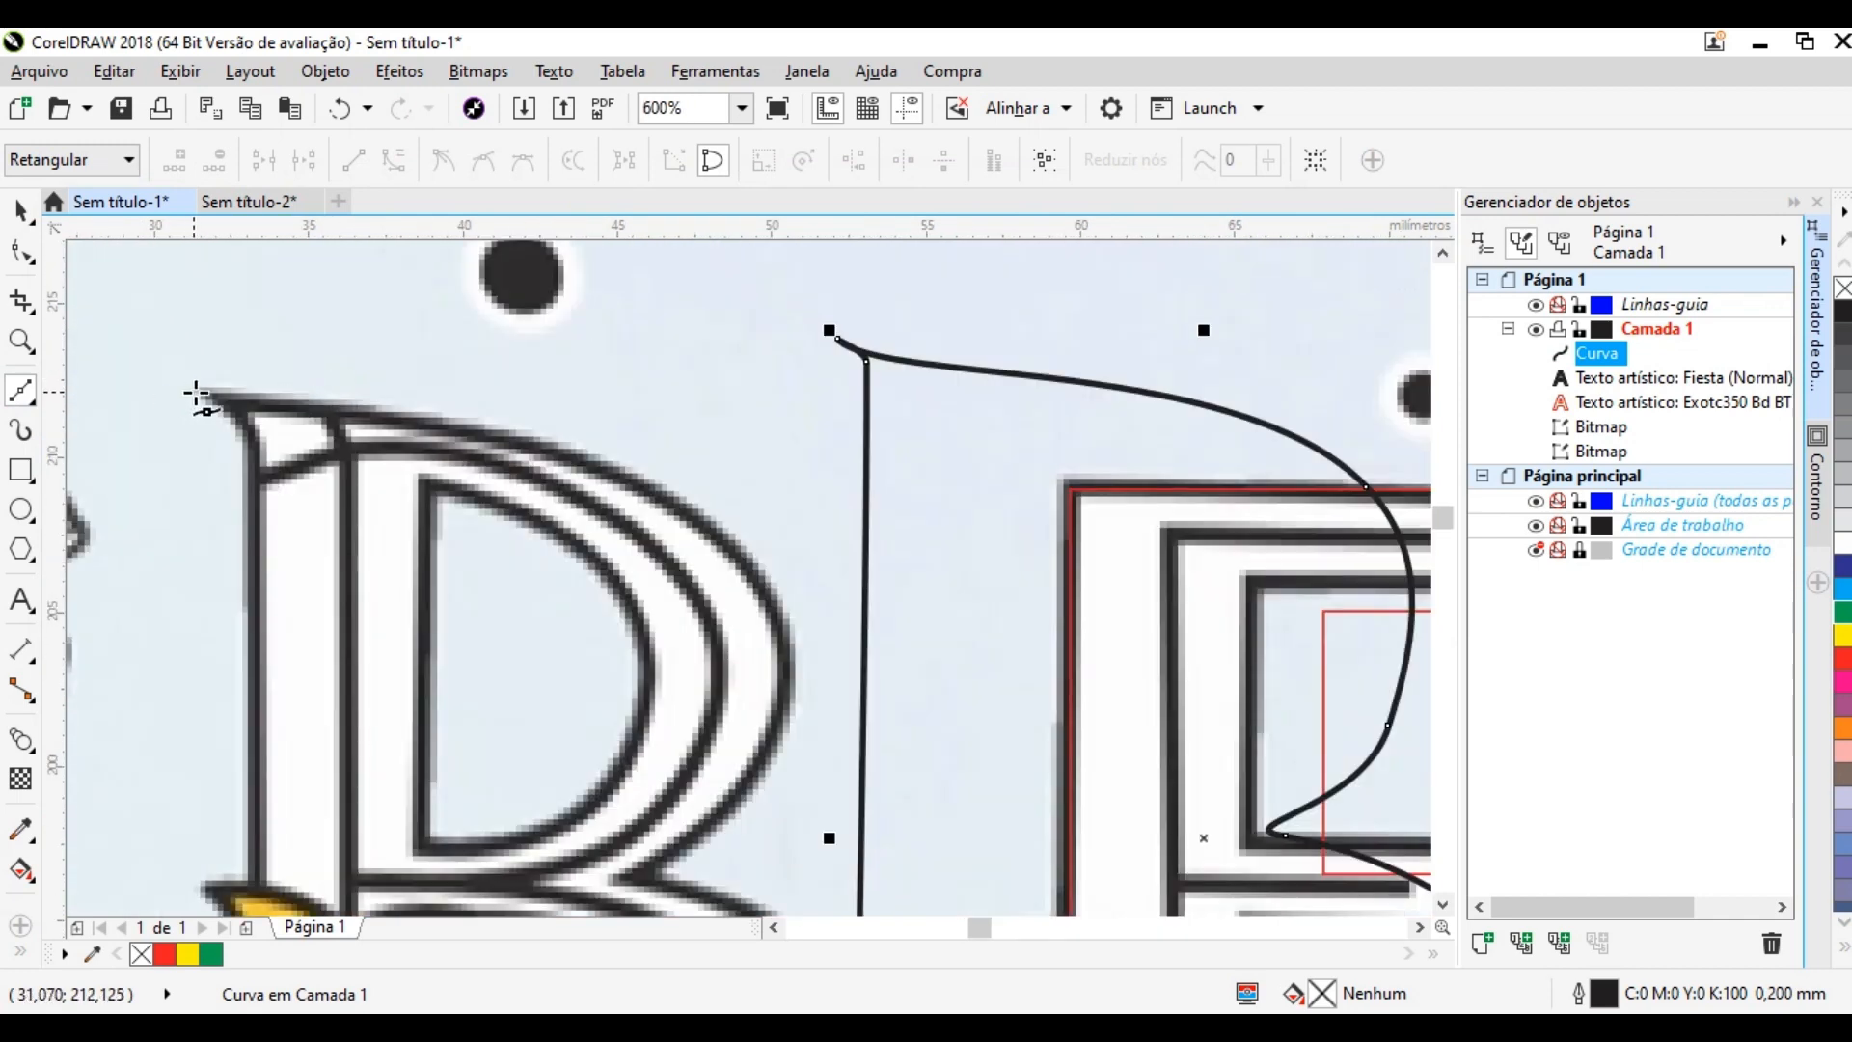
pyautogui.click(206, 392)
pyautogui.click(280, 400)
pyautogui.click(350, 399)
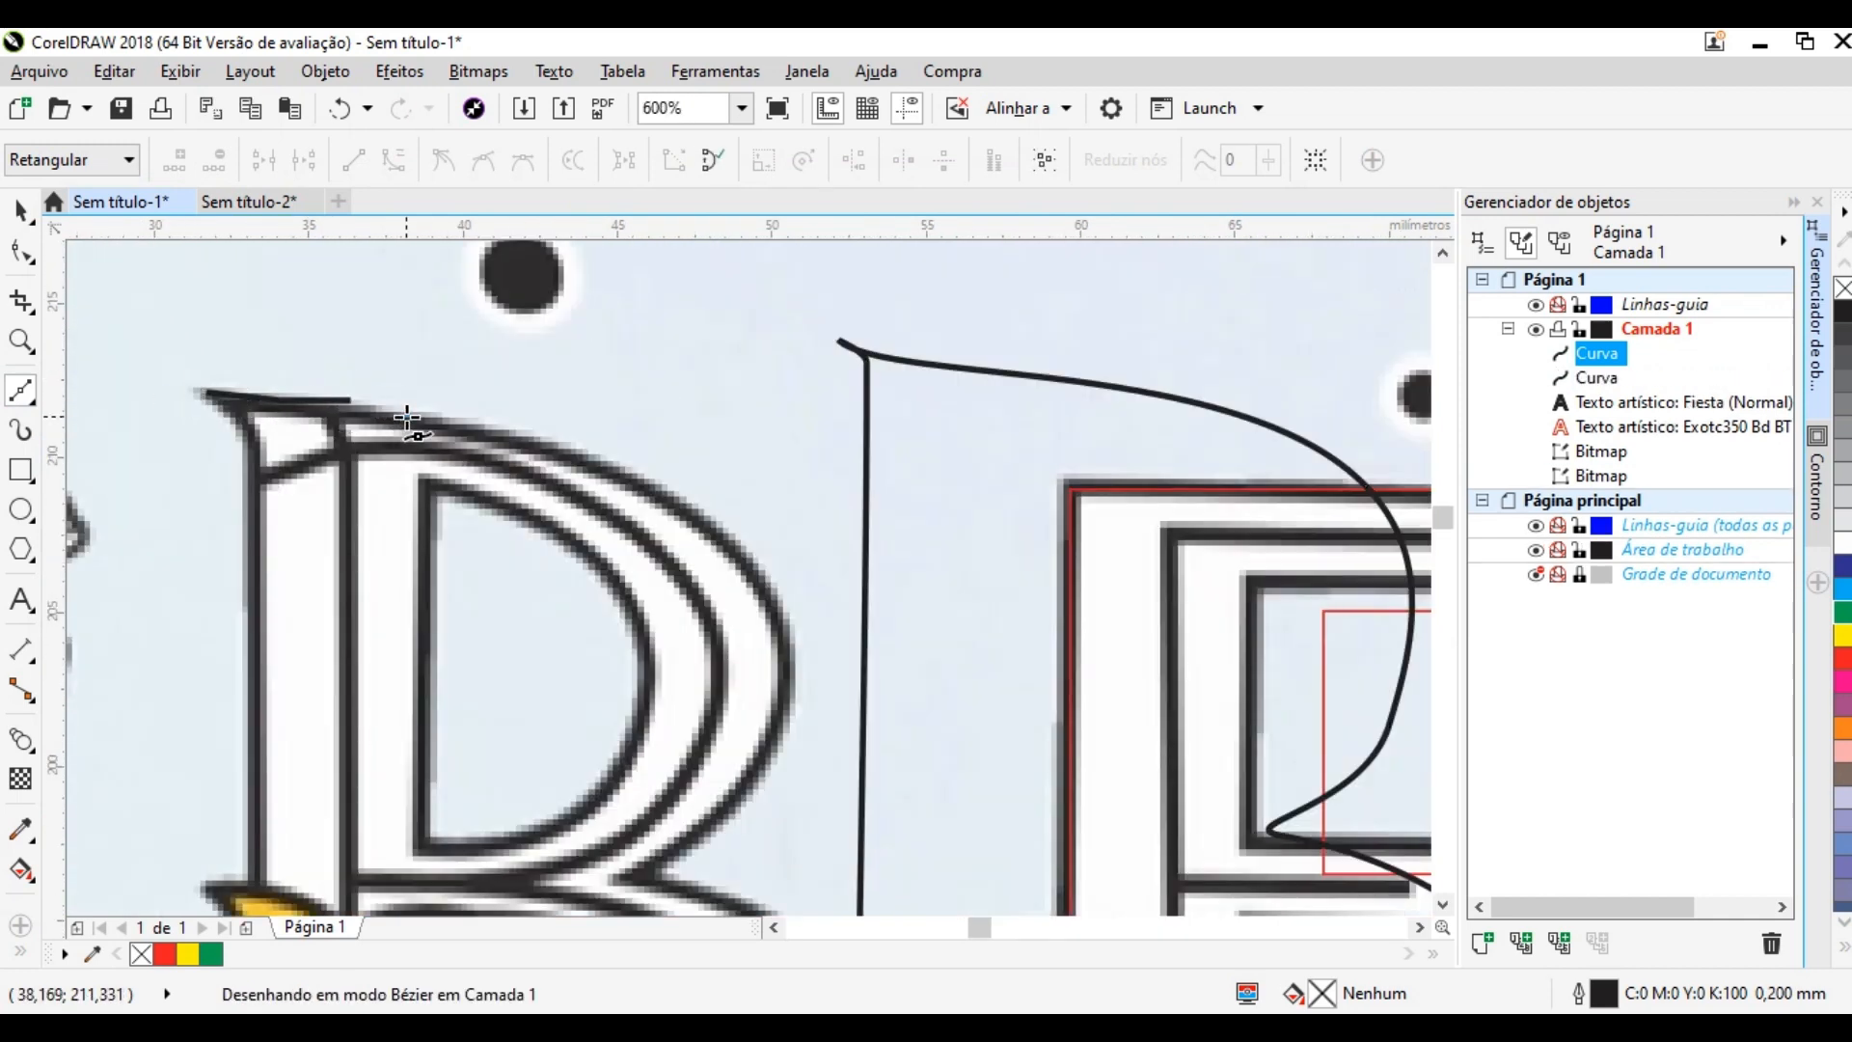
pyautogui.doubleClick(407, 421)
pyautogui.click(487, 431)
pyautogui.click(571, 452)
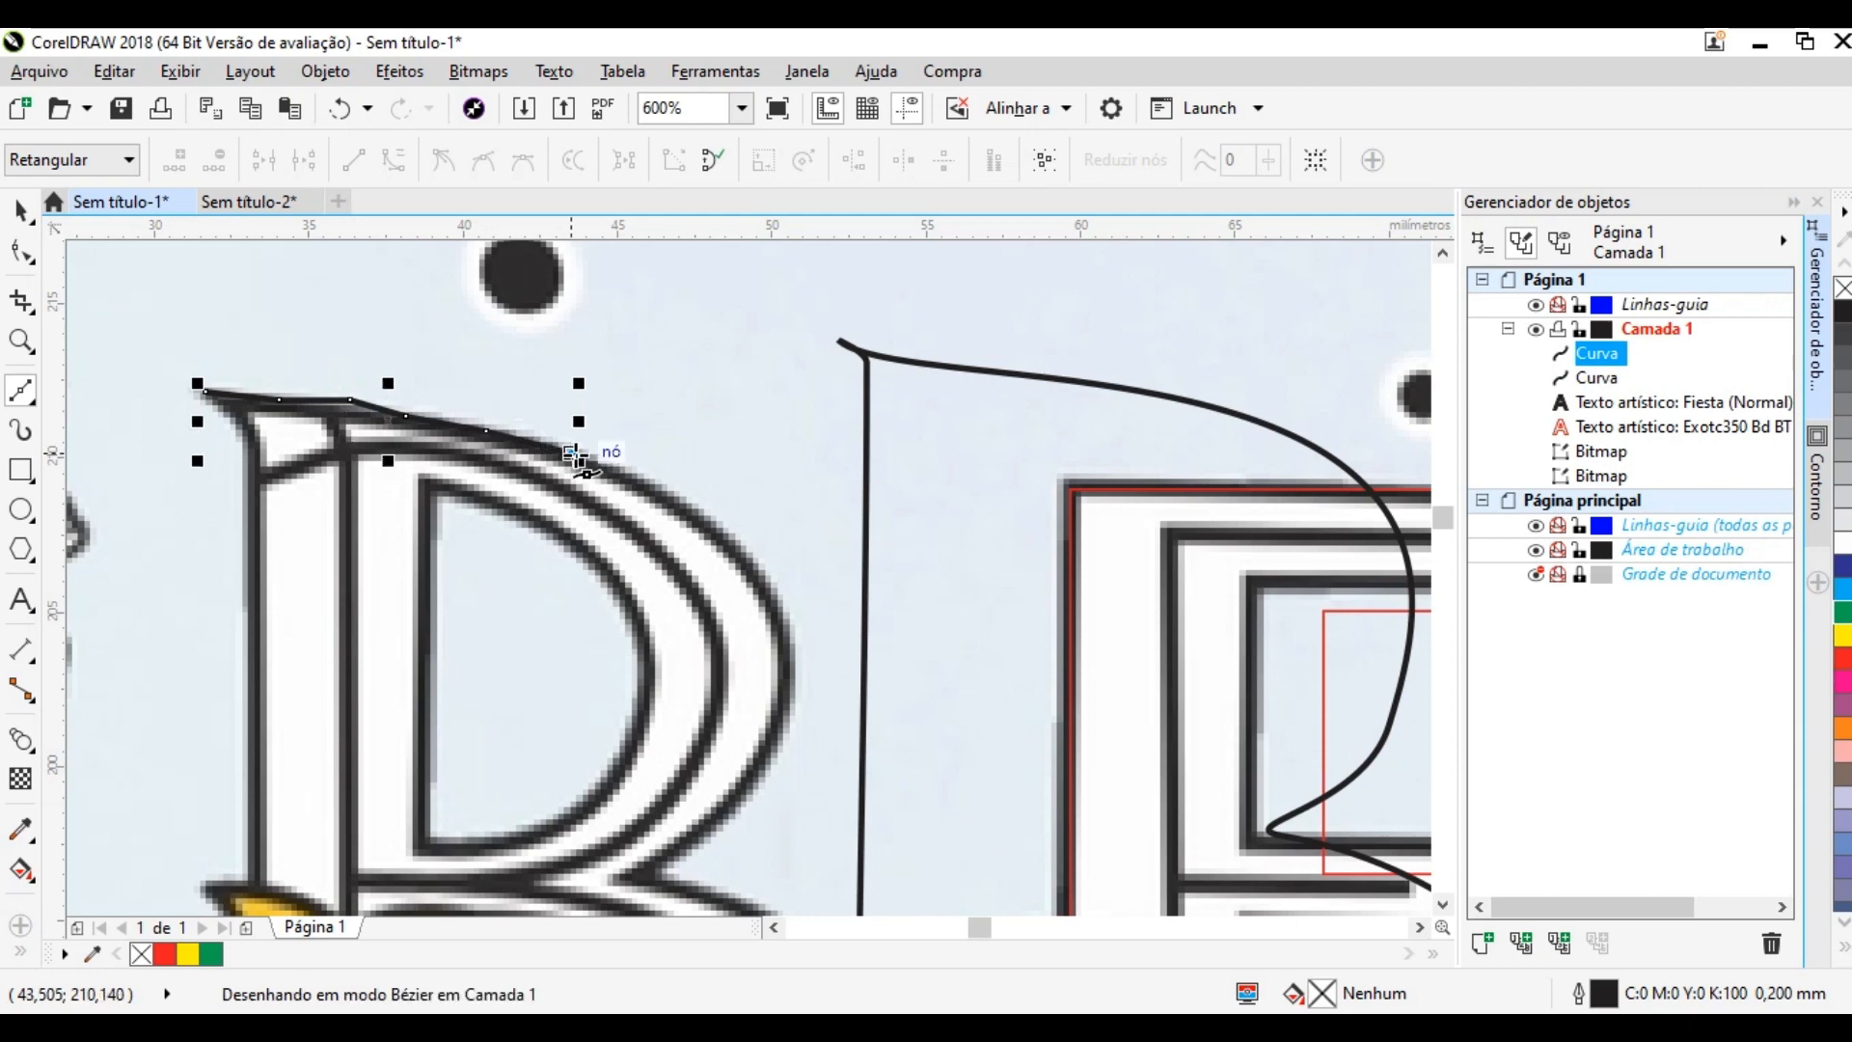
pyautogui.click(610, 469)
pyautogui.click(677, 504)
pyautogui.click(767, 574)
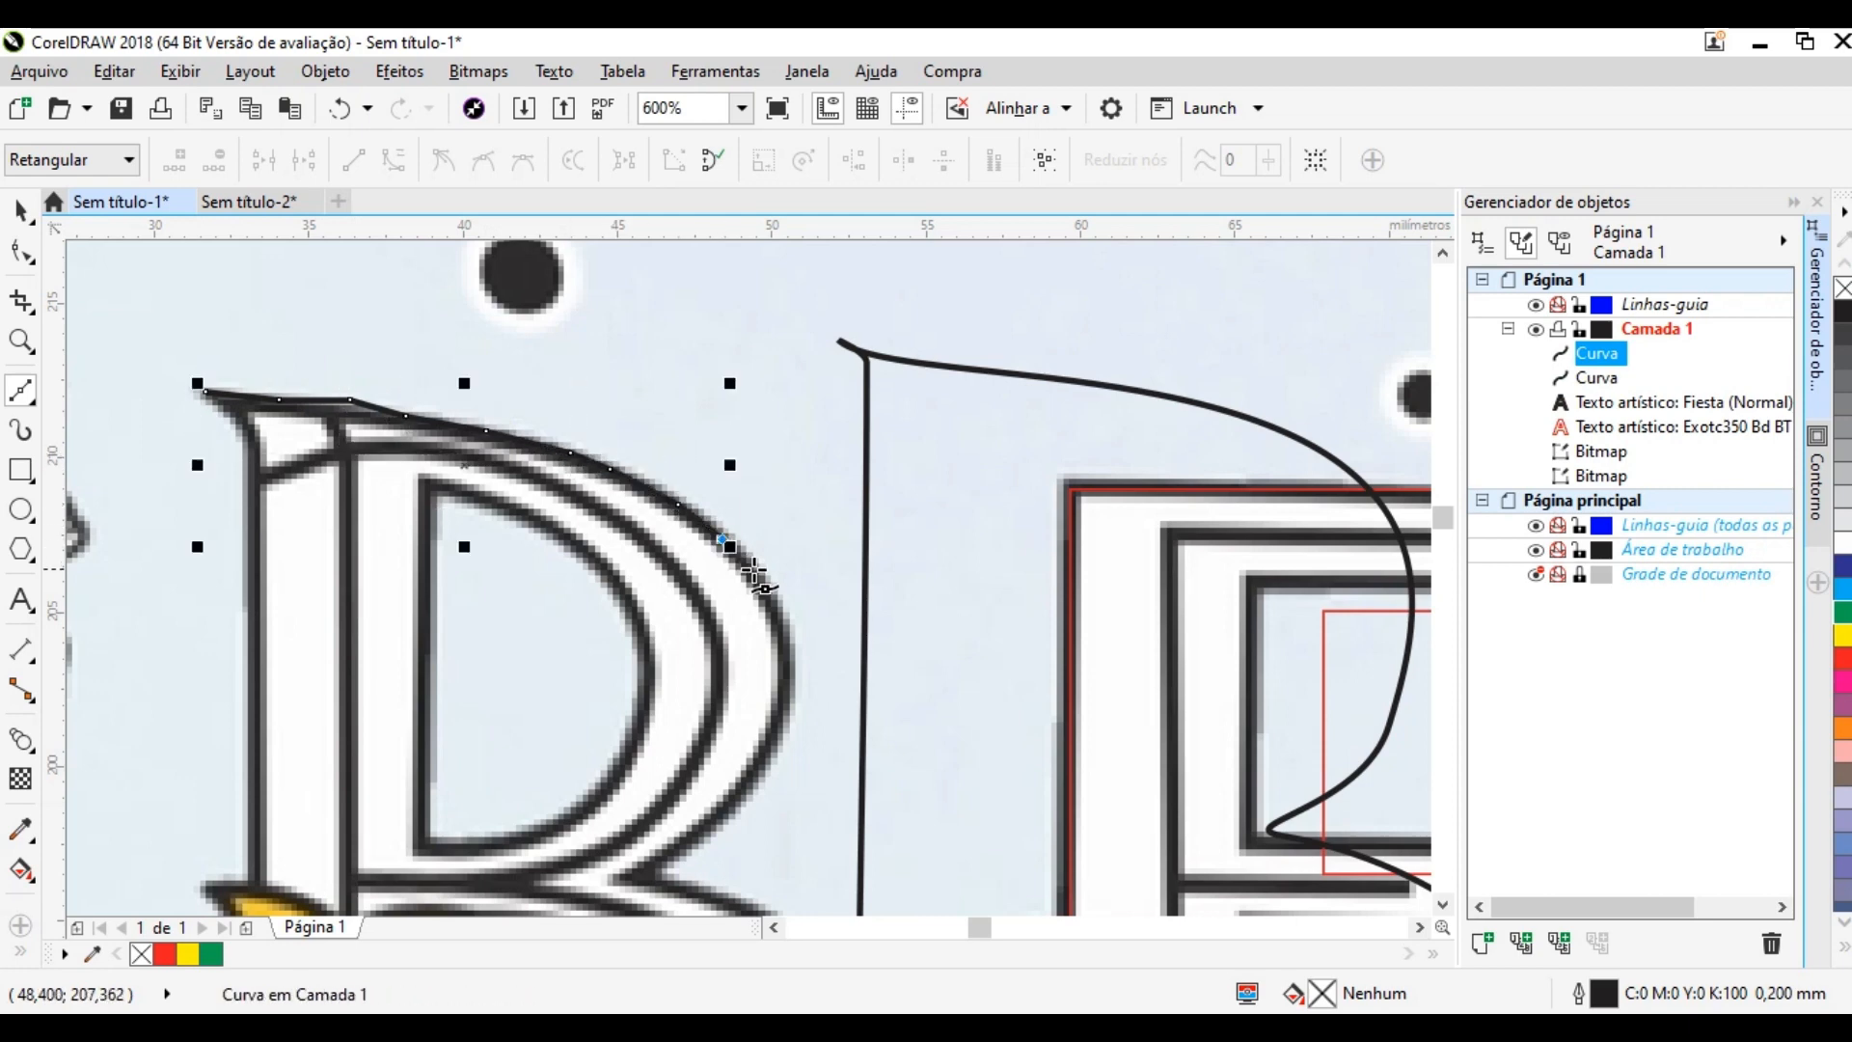
# Step: Continue the Bézier outline down the right side of the B's upper bowl into the notch between the bowls
pyautogui.click(786, 617)
pyautogui.click(785, 673)
pyautogui.click(785, 709)
pyautogui.click(760, 748)
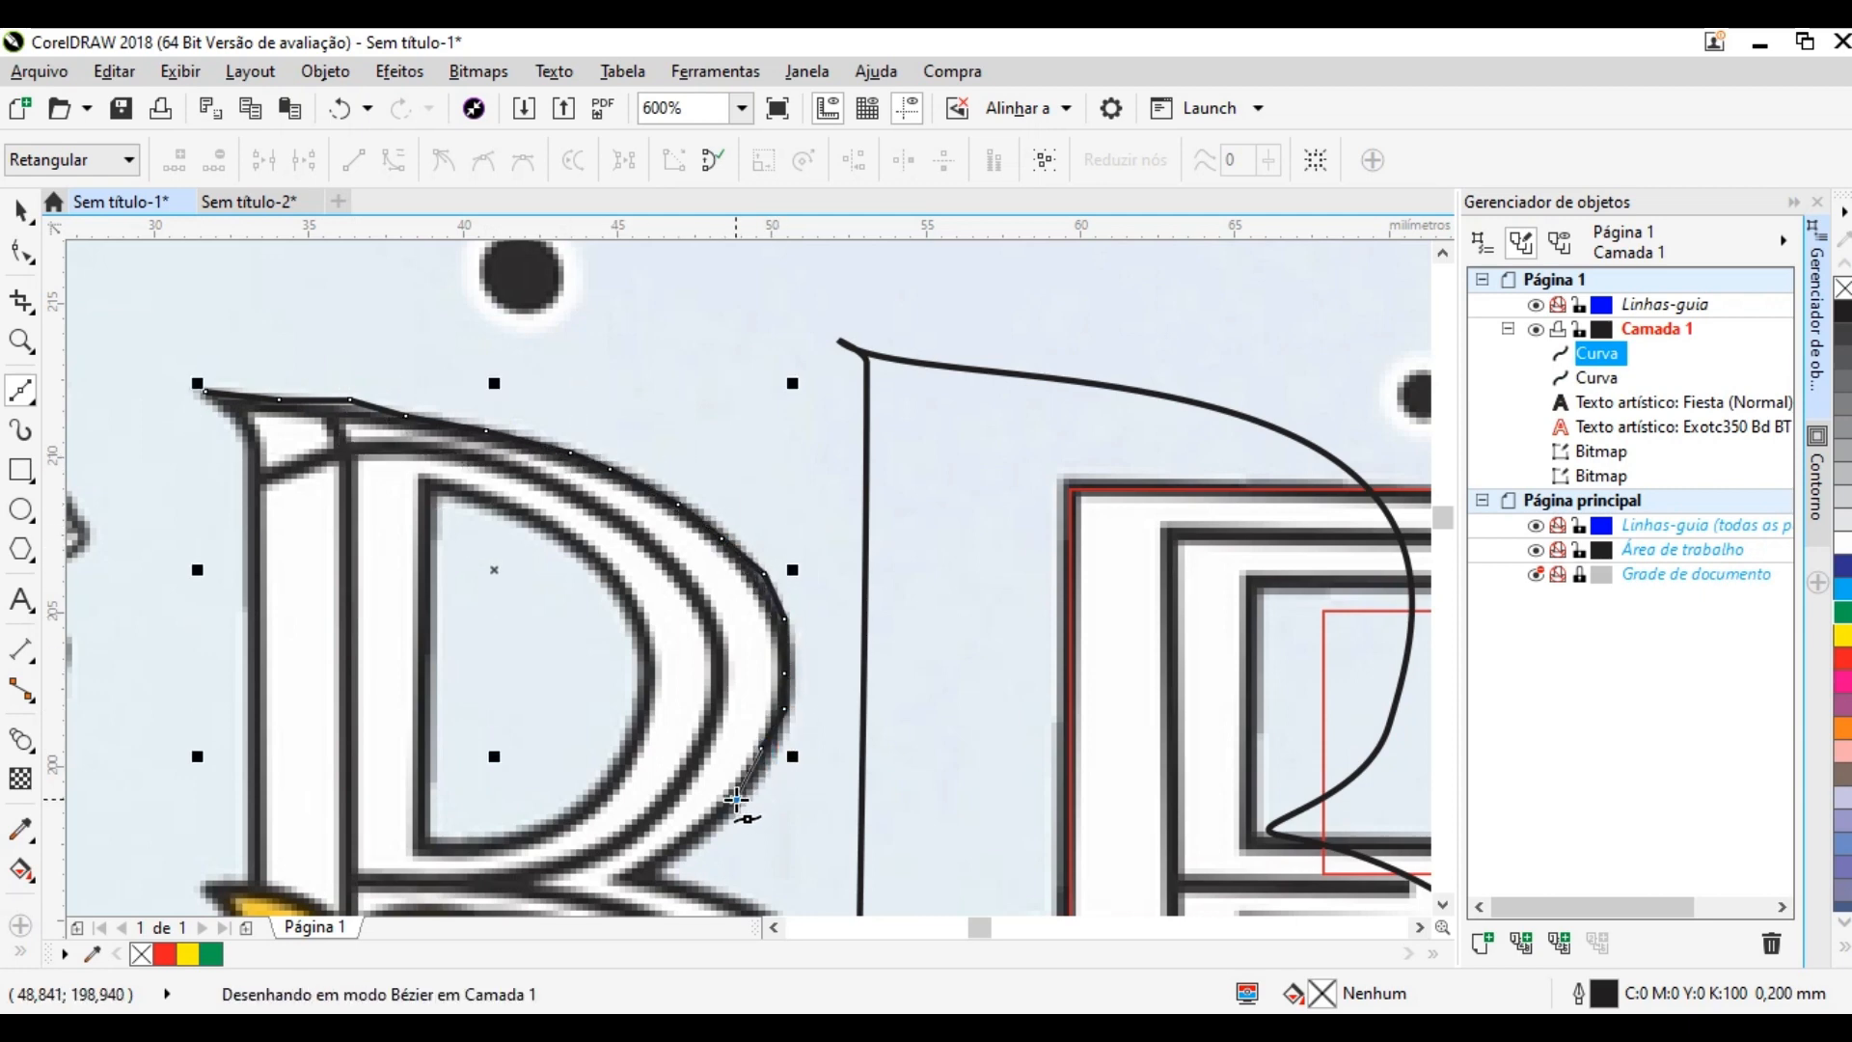
pyautogui.click(735, 798)
pyautogui.click(687, 838)
pyautogui.scroll(-3, 505, 521)
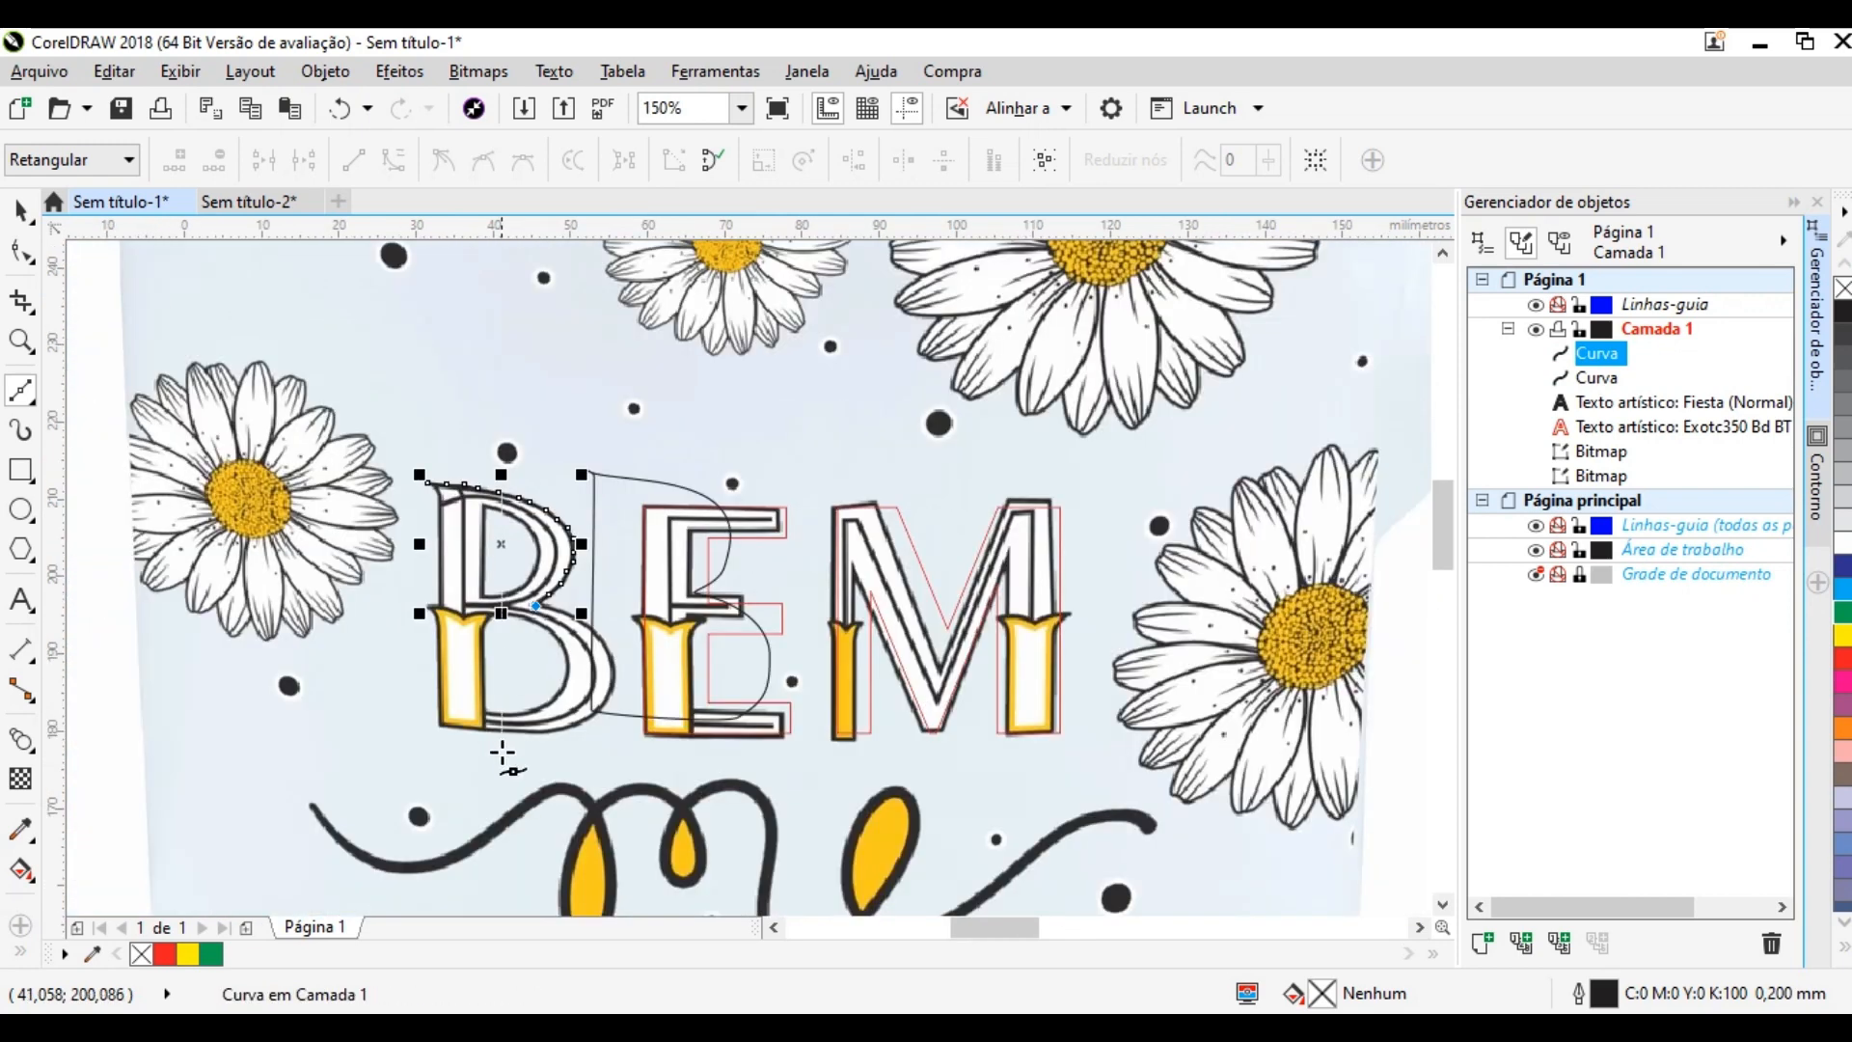
pyautogui.scroll(2, 504, 756)
pyautogui.scroll(2, 590, 492)
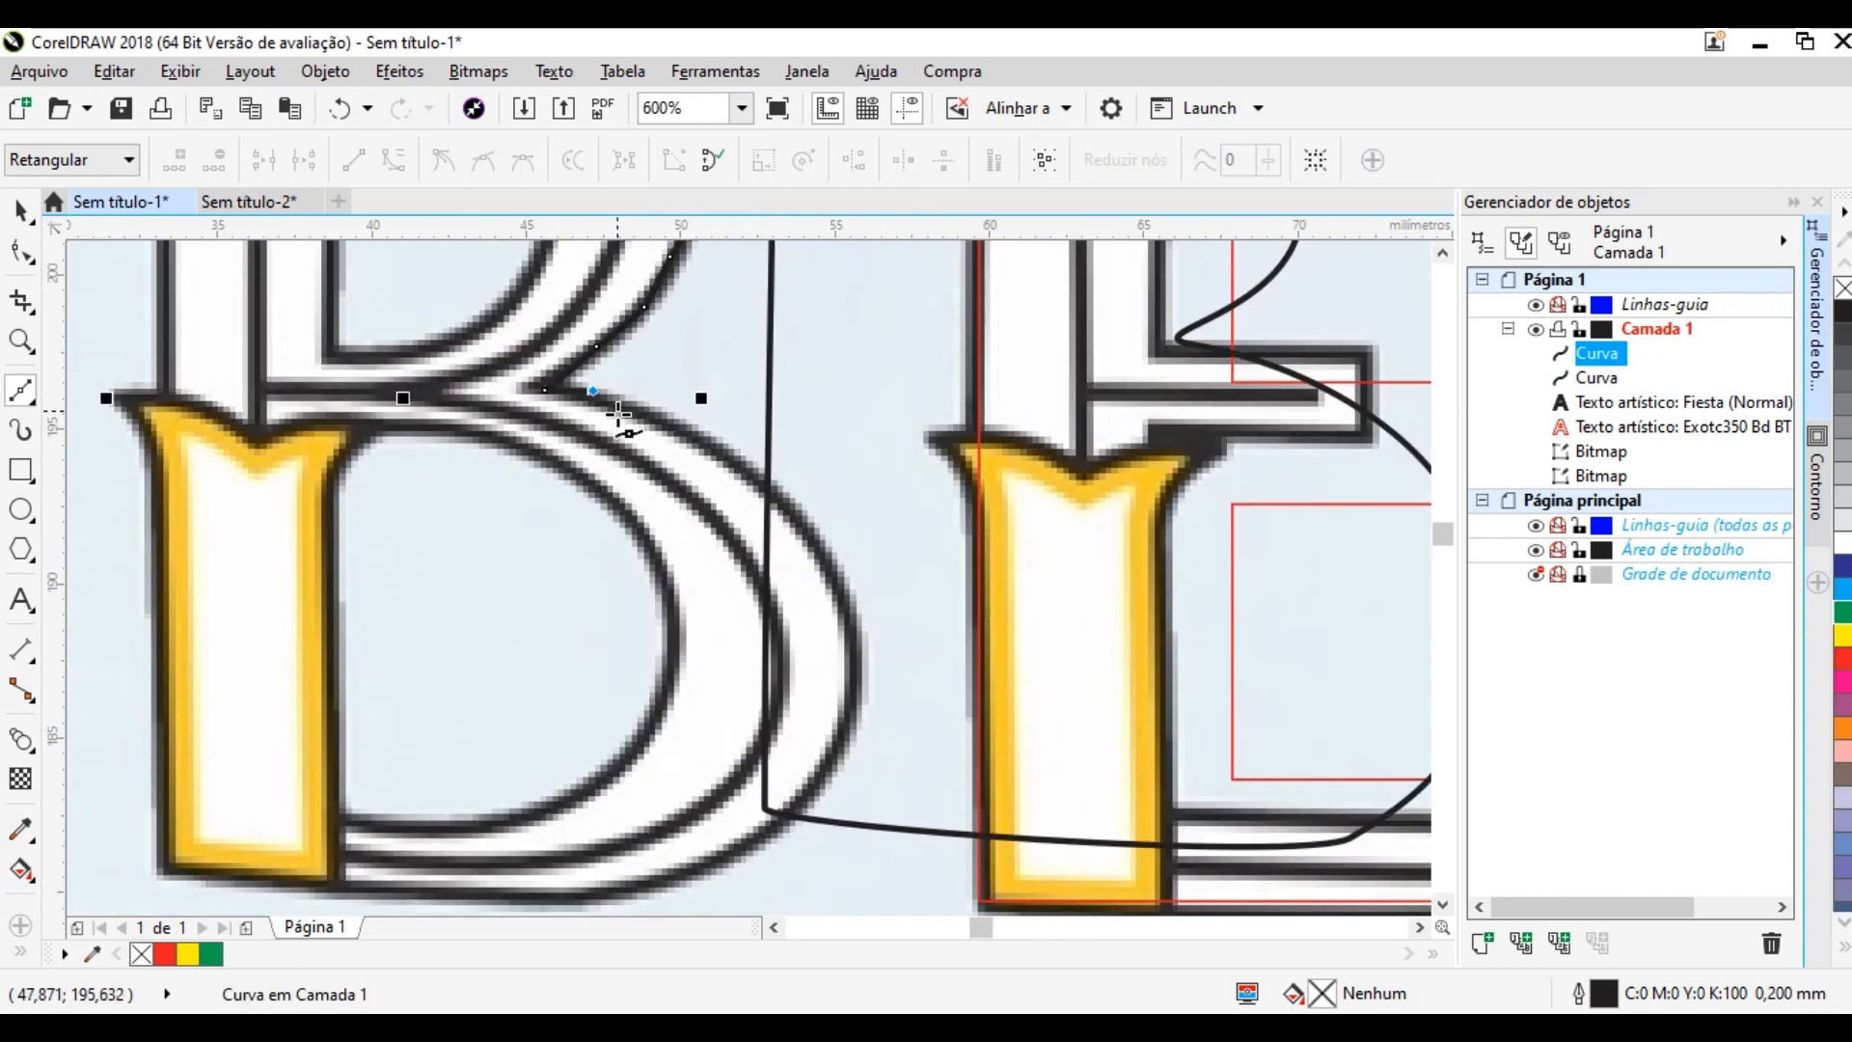
# Step: Continue the Bézier outline around the right side of the B's lower bowl to its lower curve
pyautogui.click(728, 447)
pyautogui.click(795, 527)
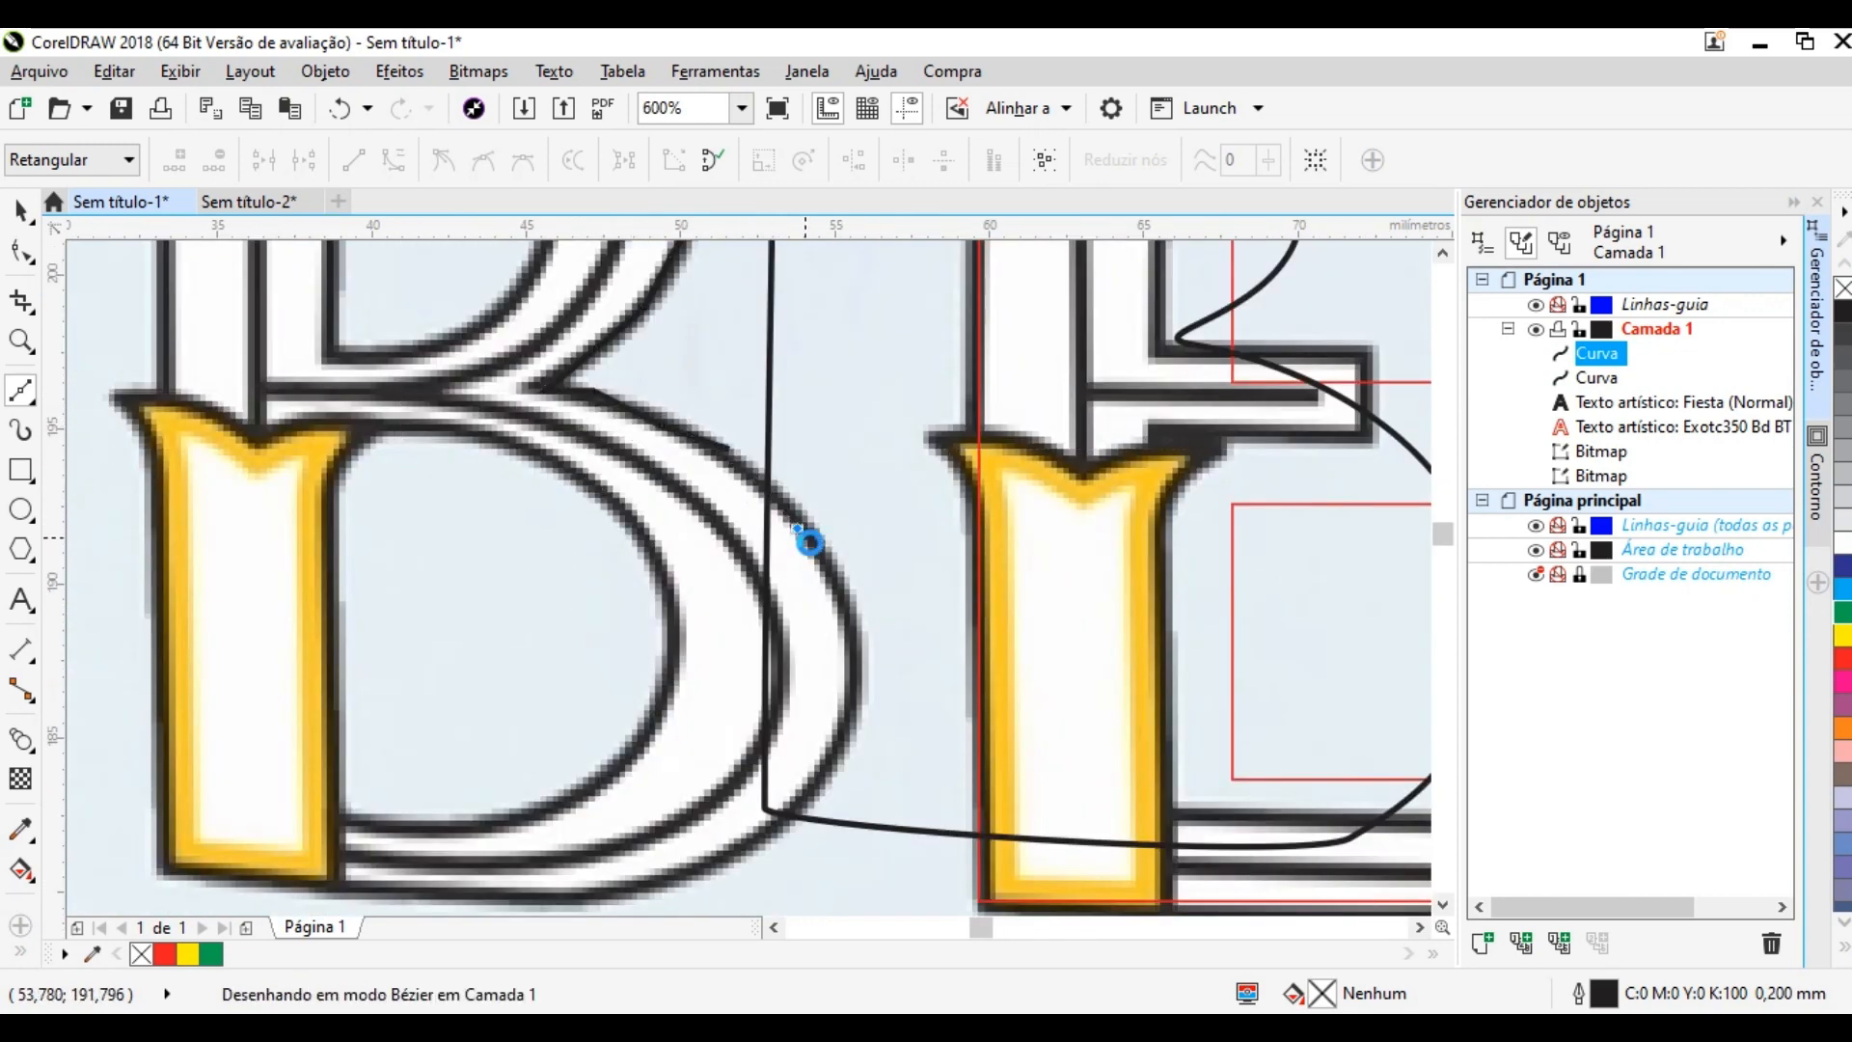
pyautogui.click(850, 617)
pyautogui.click(849, 703)
pyautogui.click(828, 781)
pyautogui.click(766, 846)
pyautogui.click(700, 861)
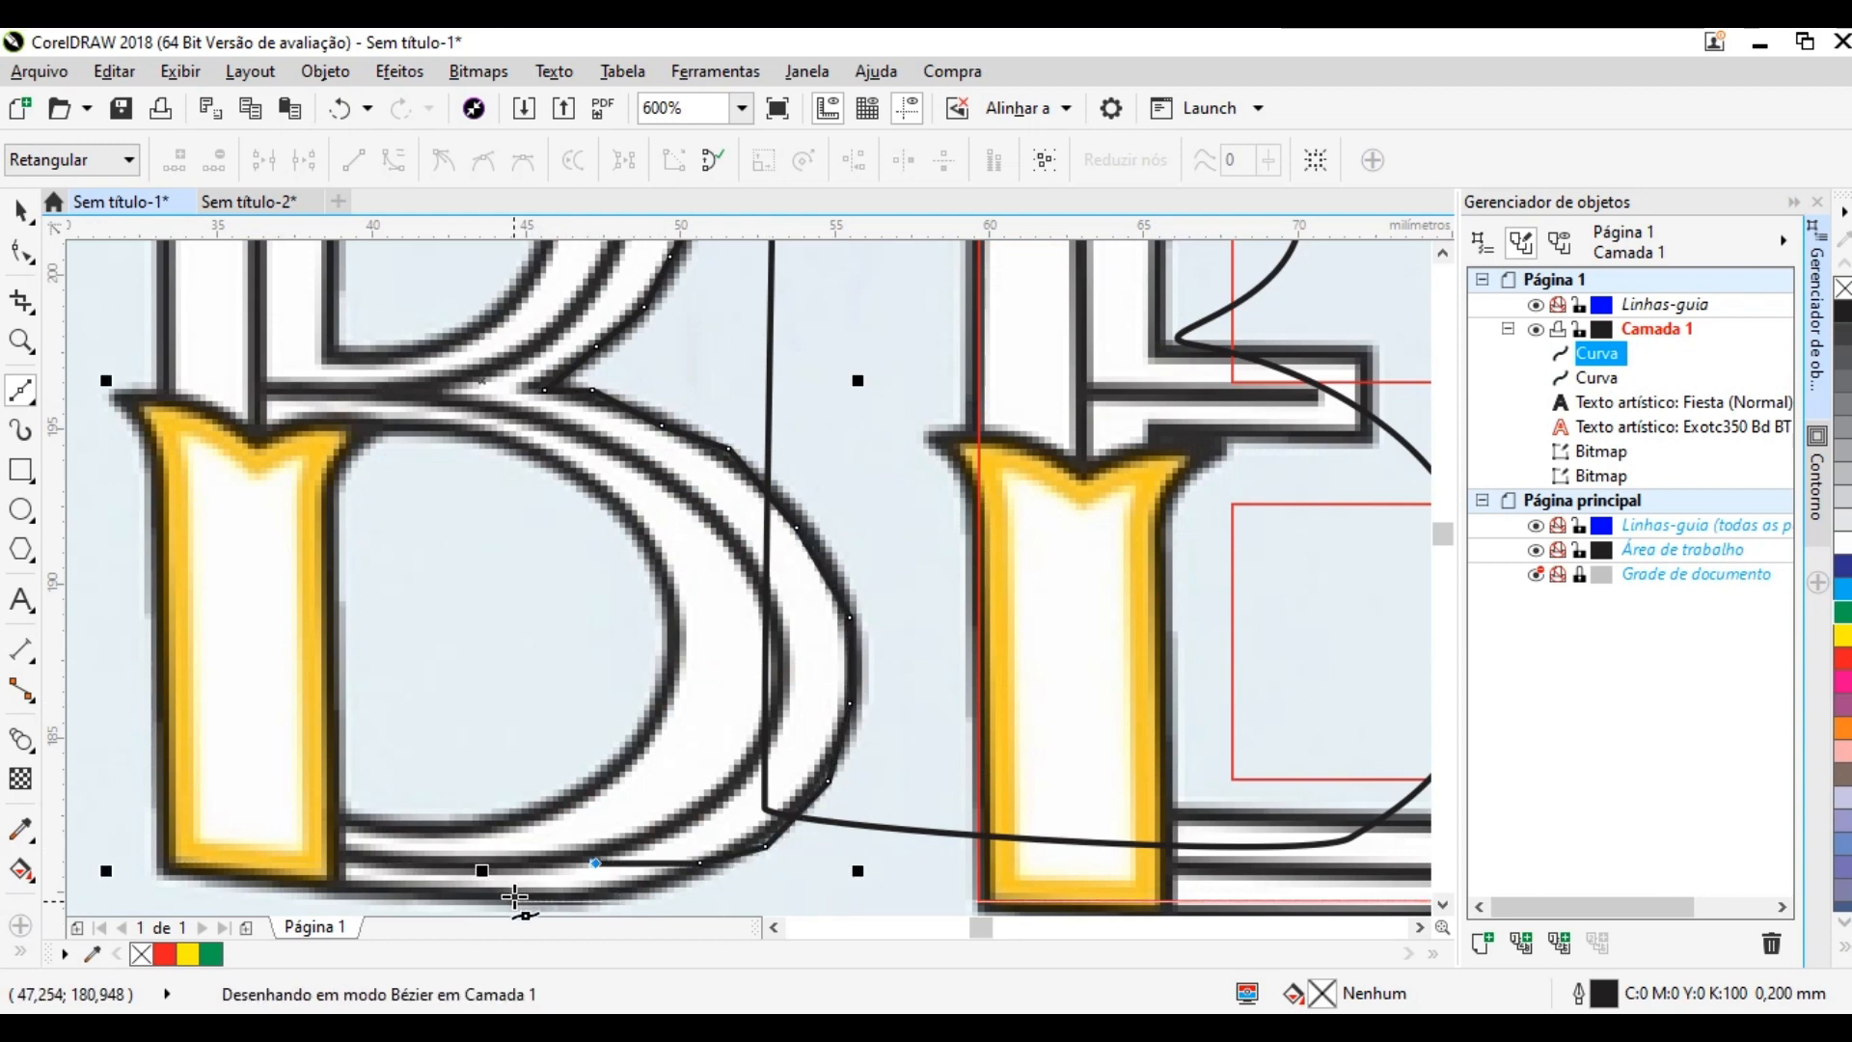
# Step: Undo the node misplaced on the inner line and trace the B's bottom edge to the stem's lower left corner
pyautogui.click(595, 861)
pyautogui.hotkey('ctrl', 'z')
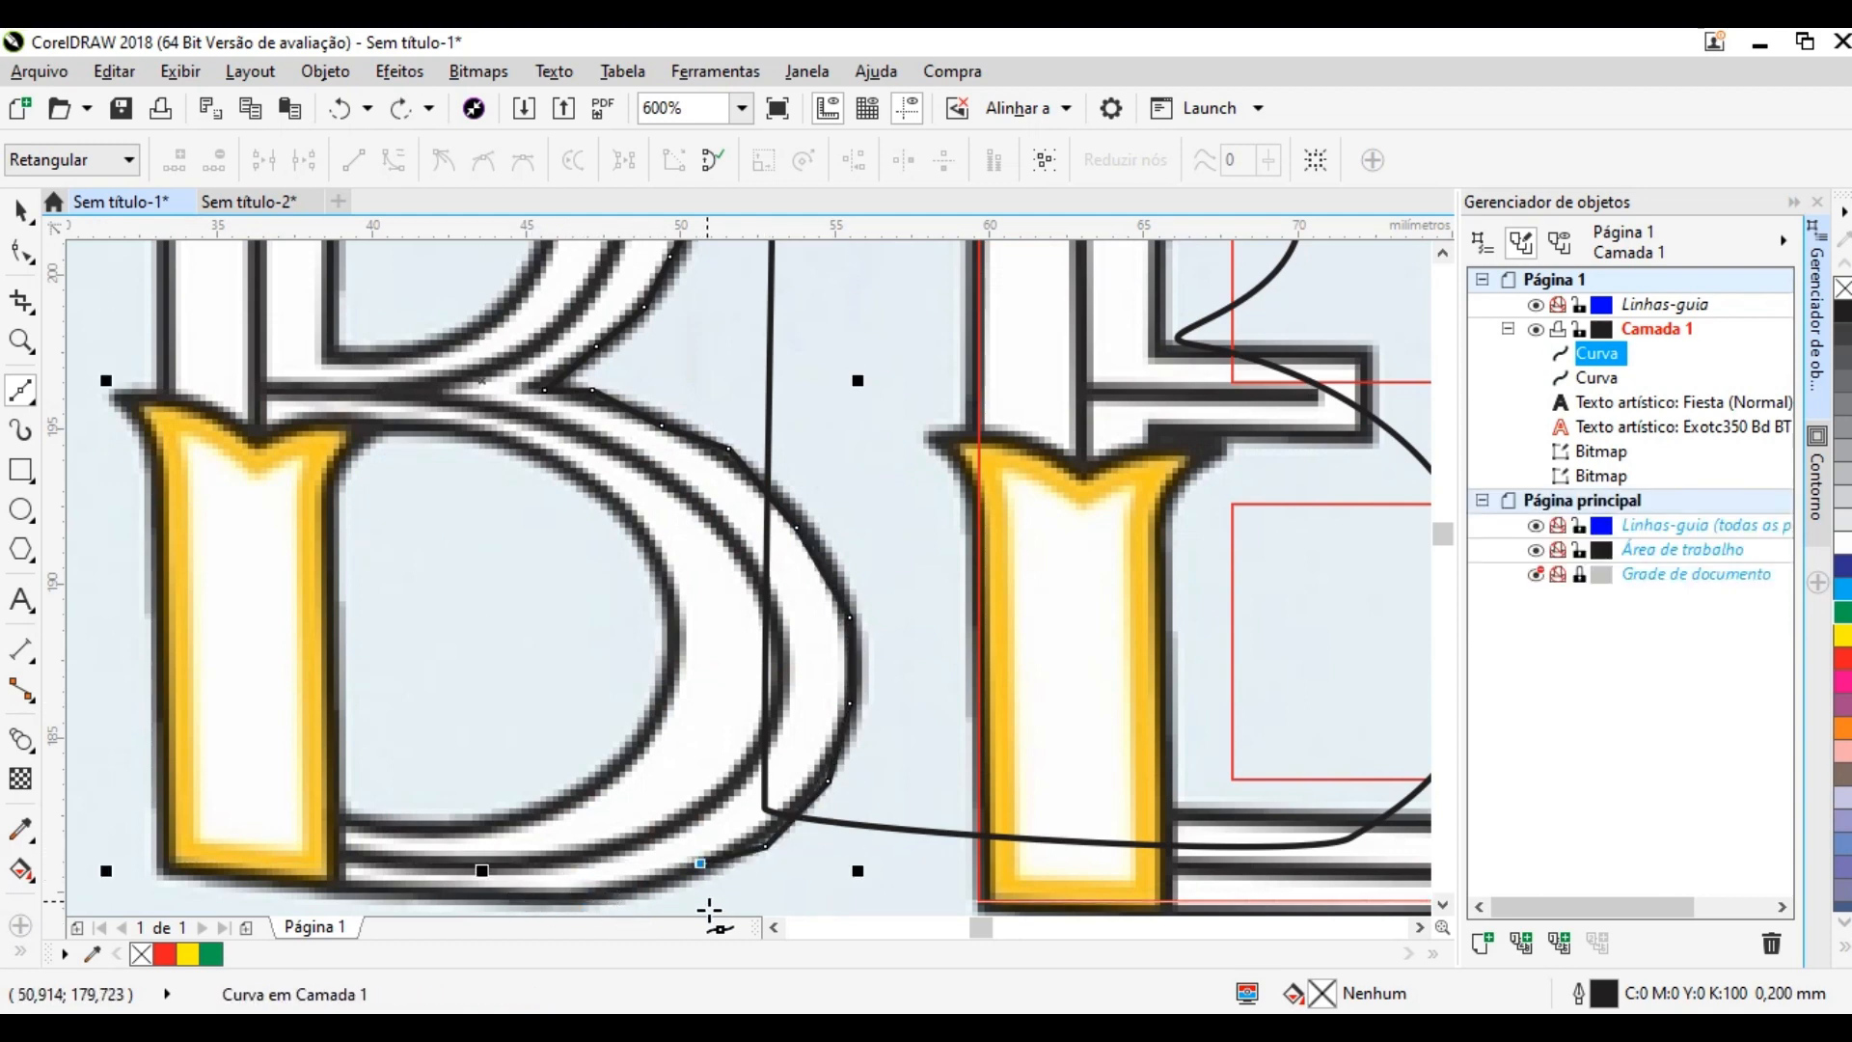
pyautogui.click(632, 900)
pyautogui.click(537, 900)
pyautogui.click(406, 900)
pyautogui.click(317, 882)
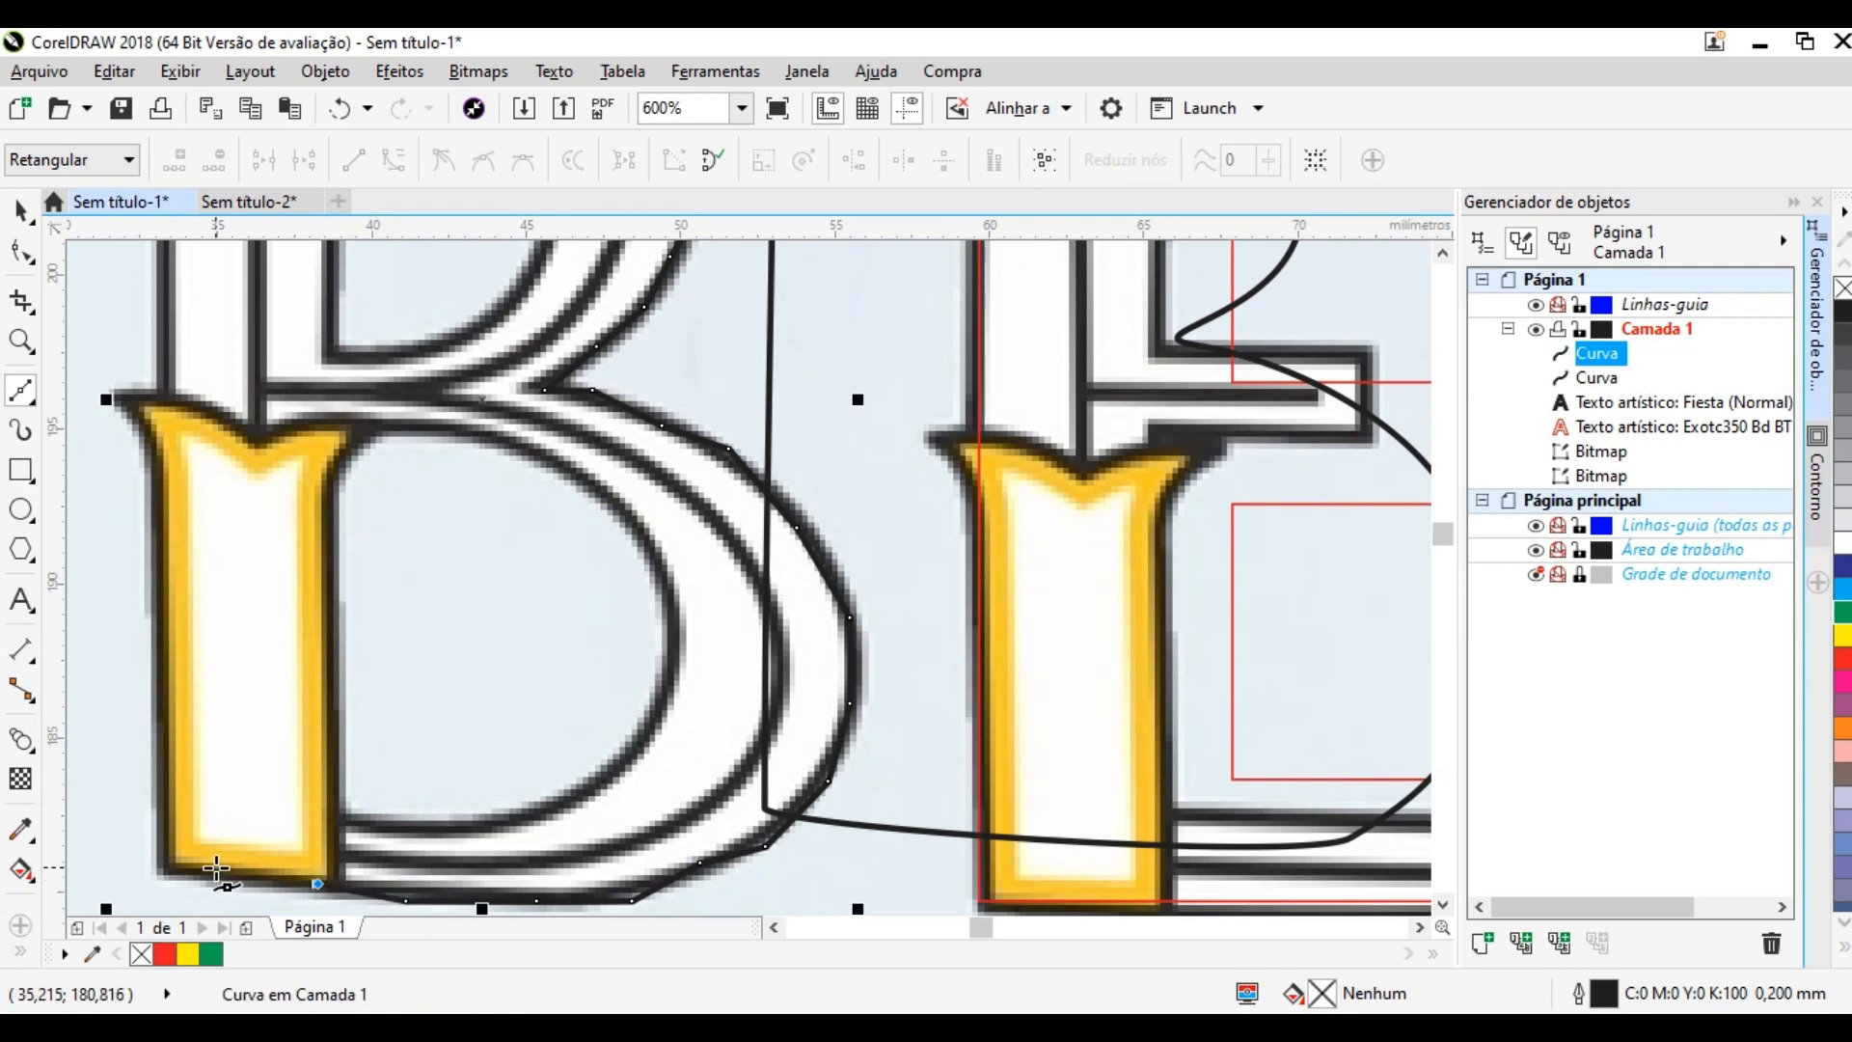
pyautogui.click(213, 866)
pyautogui.click(160, 865)
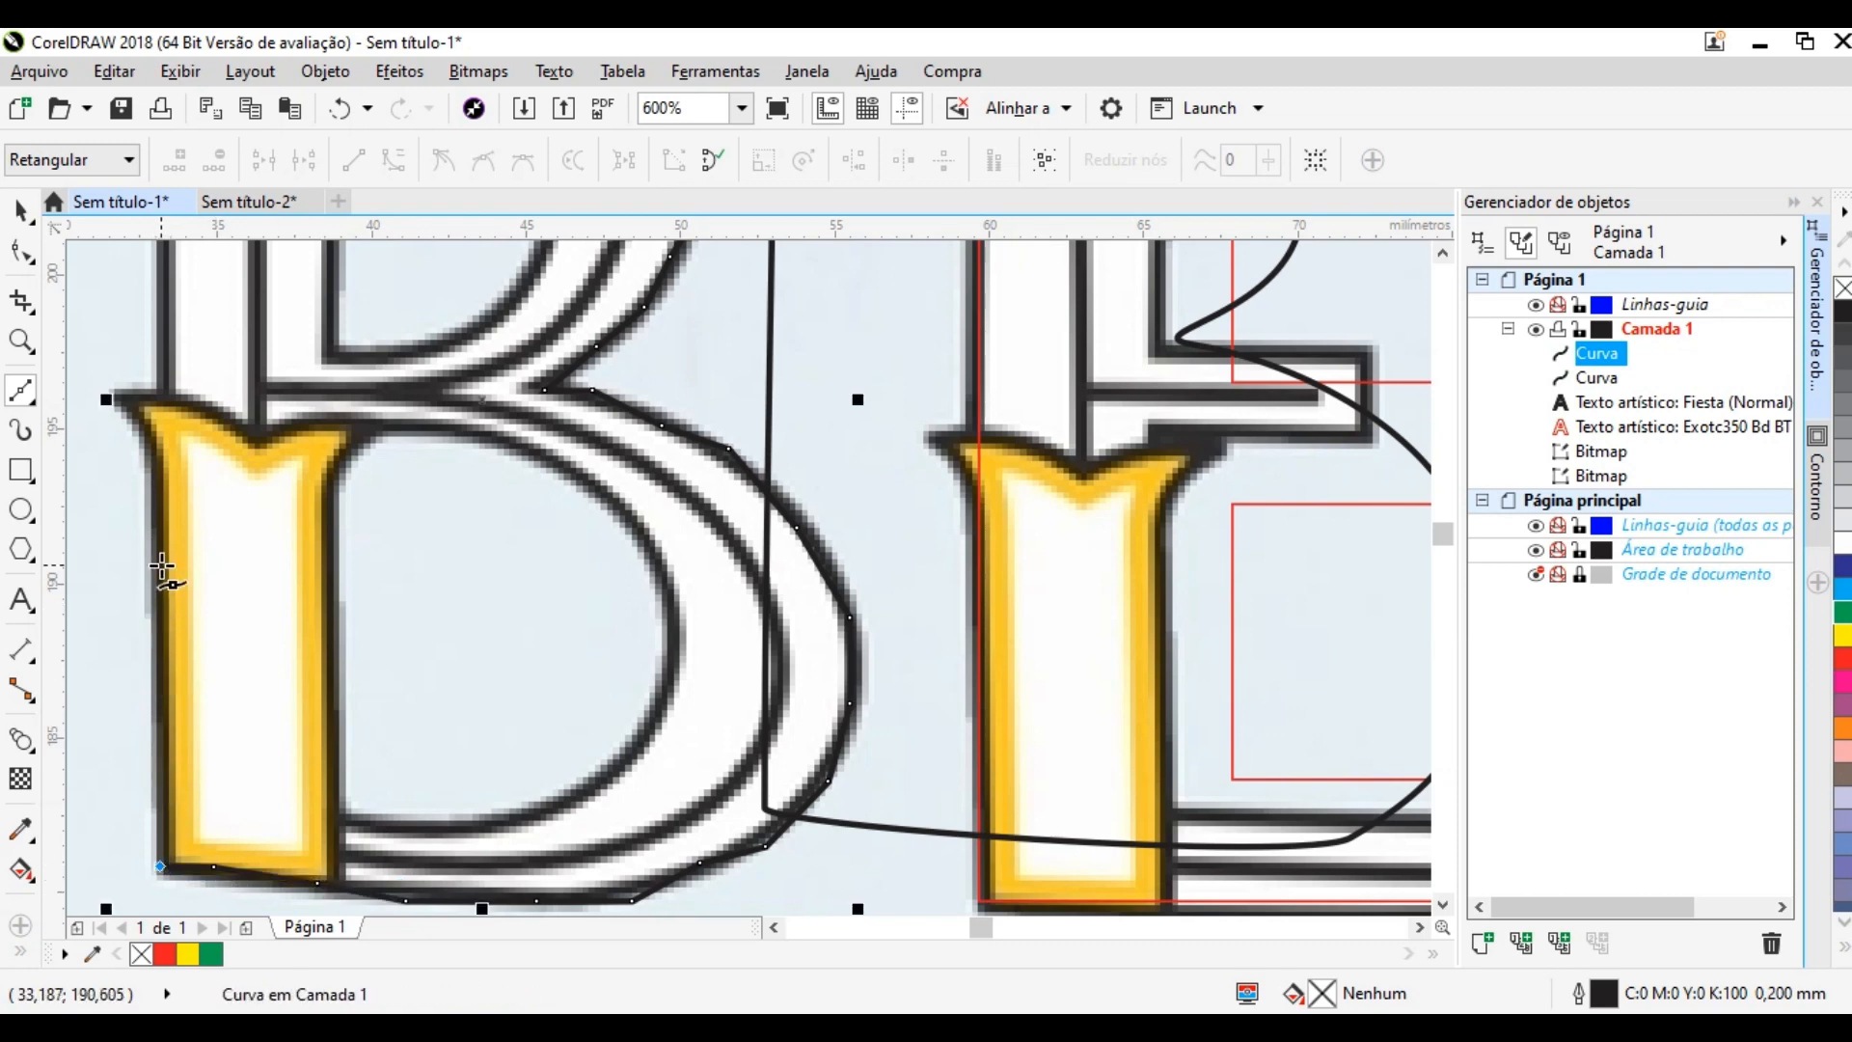
# Step: Continue the Bézier outline up the left edge of the B's stem to just below the upper serif
pyautogui.click(167, 317)
pyautogui.scroll(-2, 324, 815)
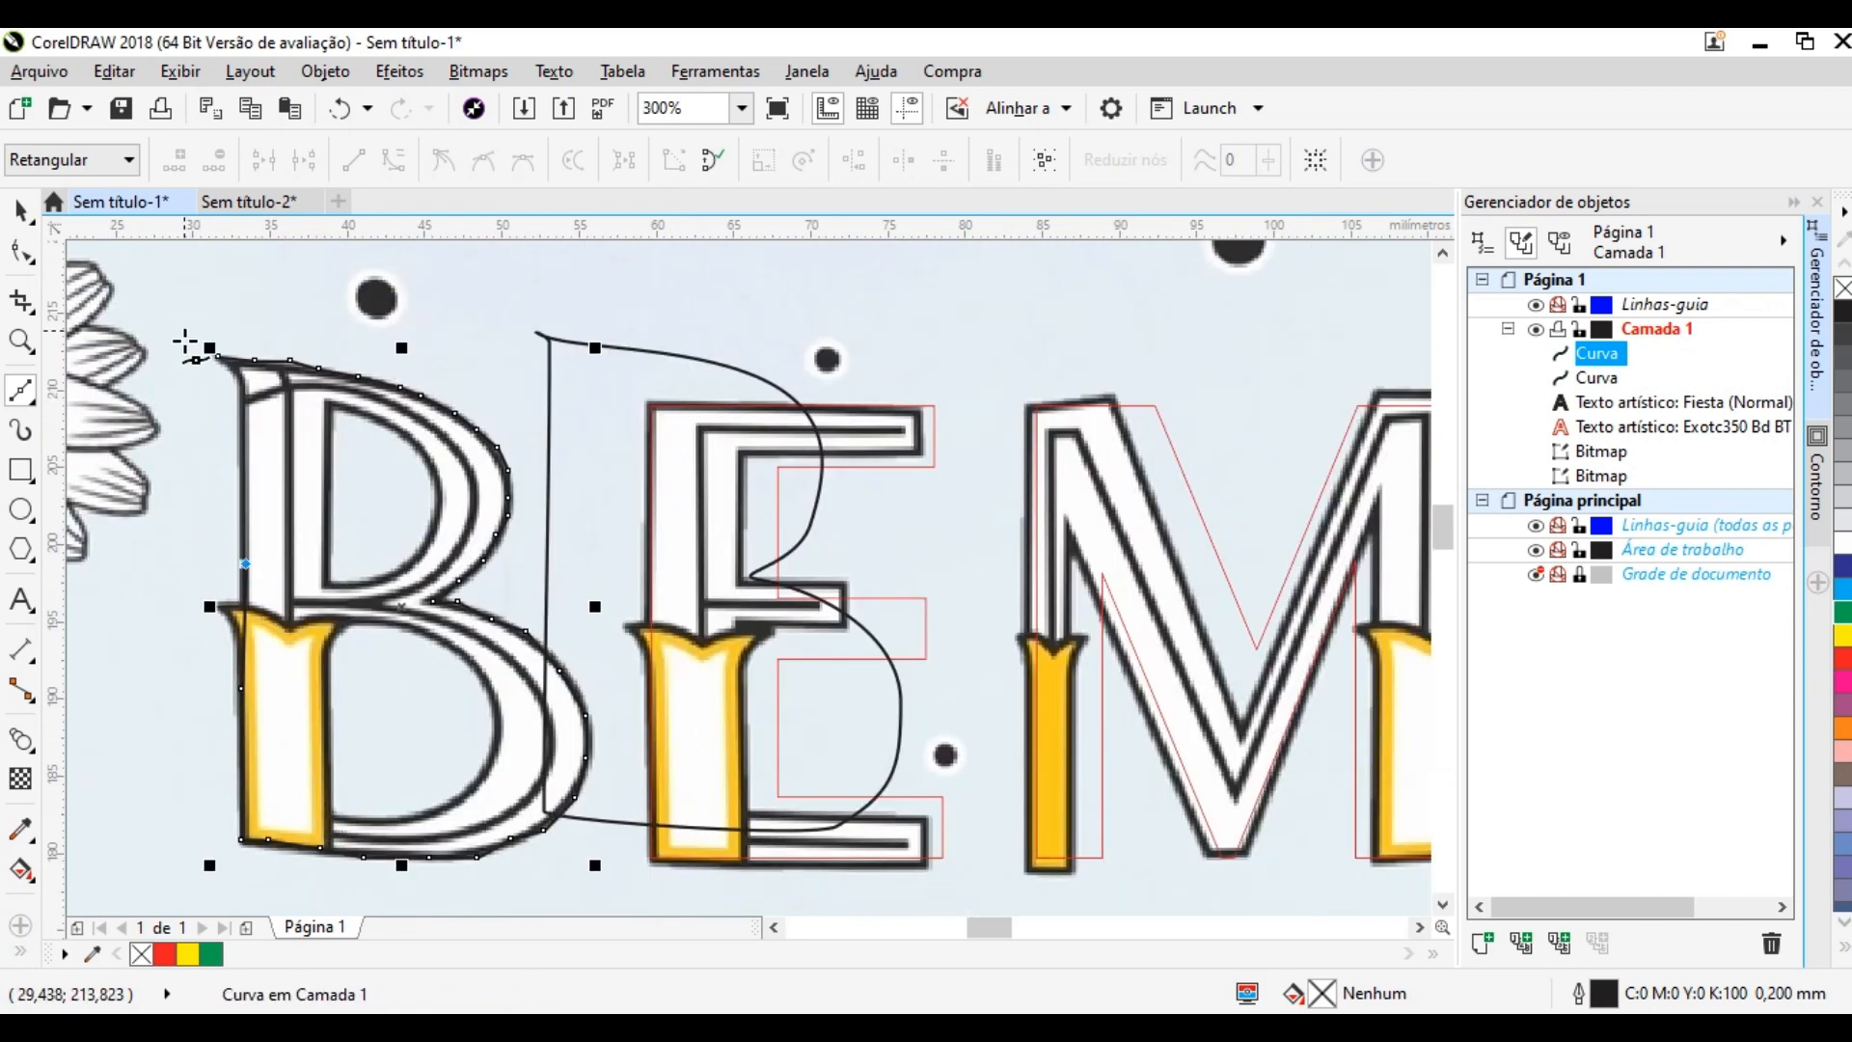
pyautogui.scroll(2, 186, 343)
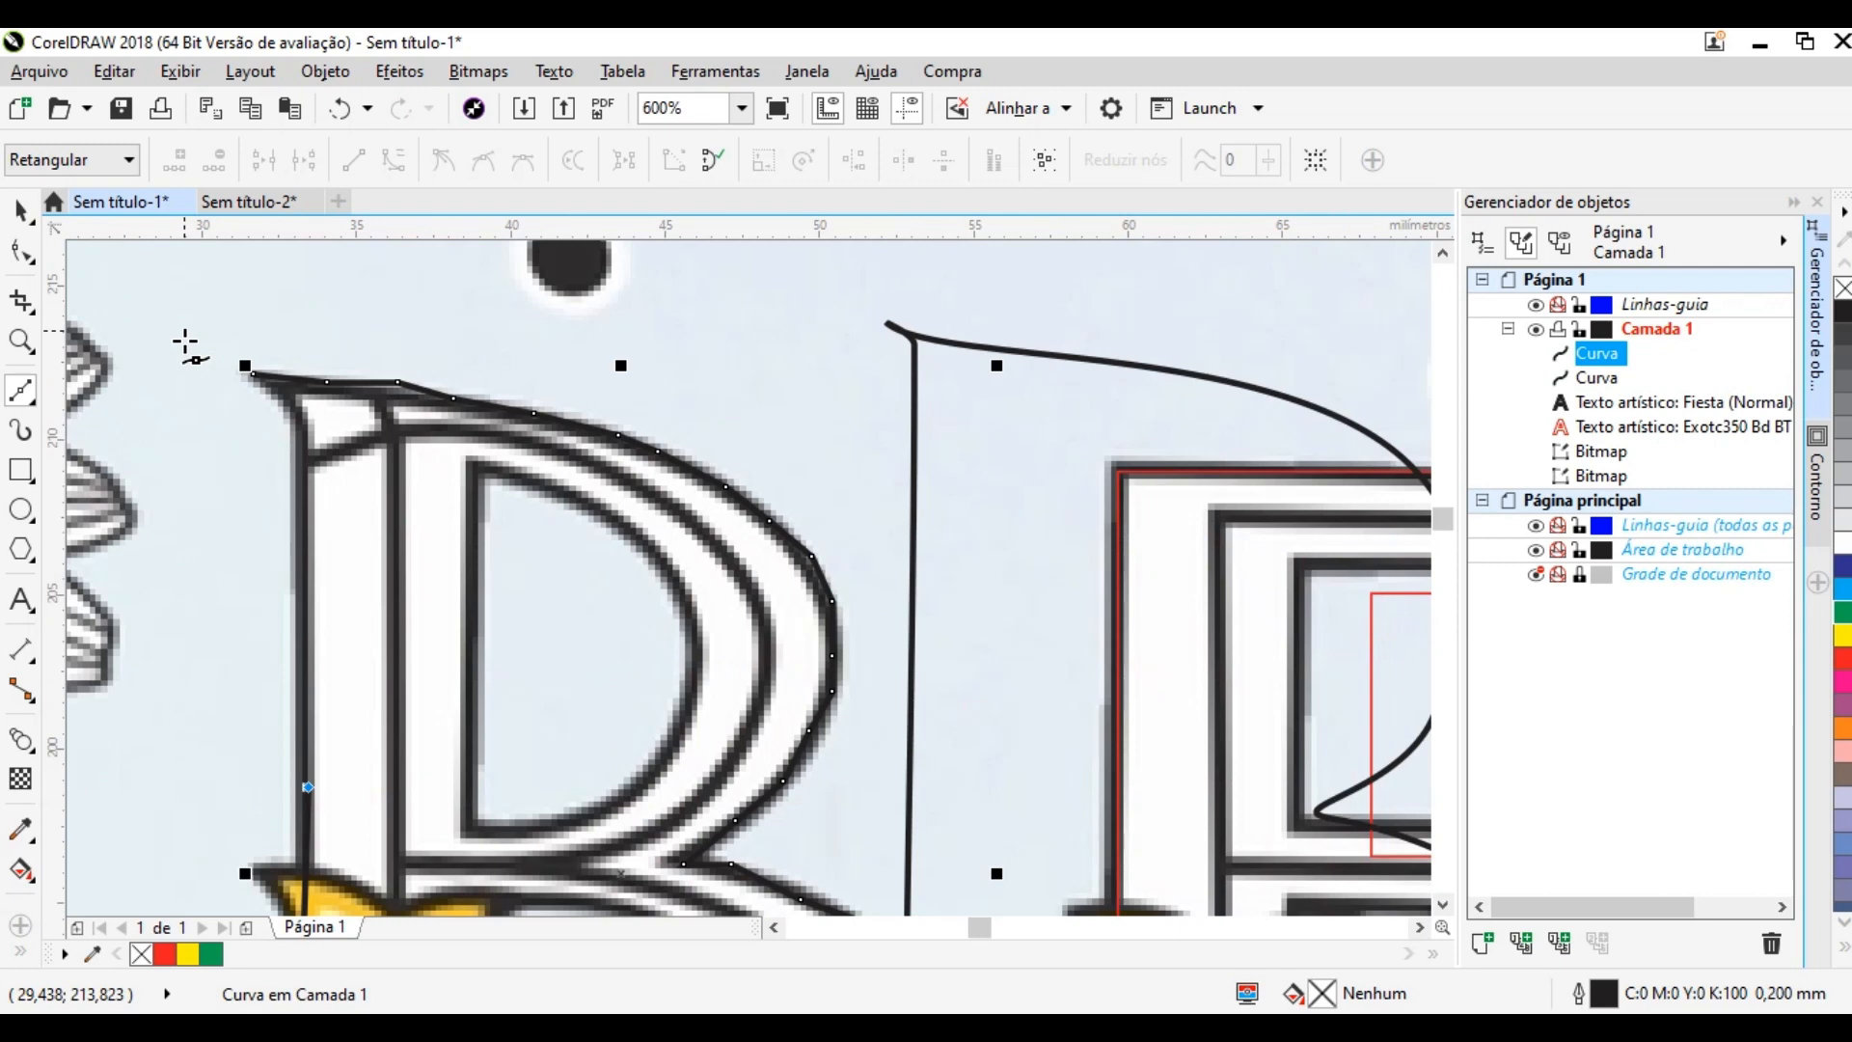
pyautogui.click(306, 665)
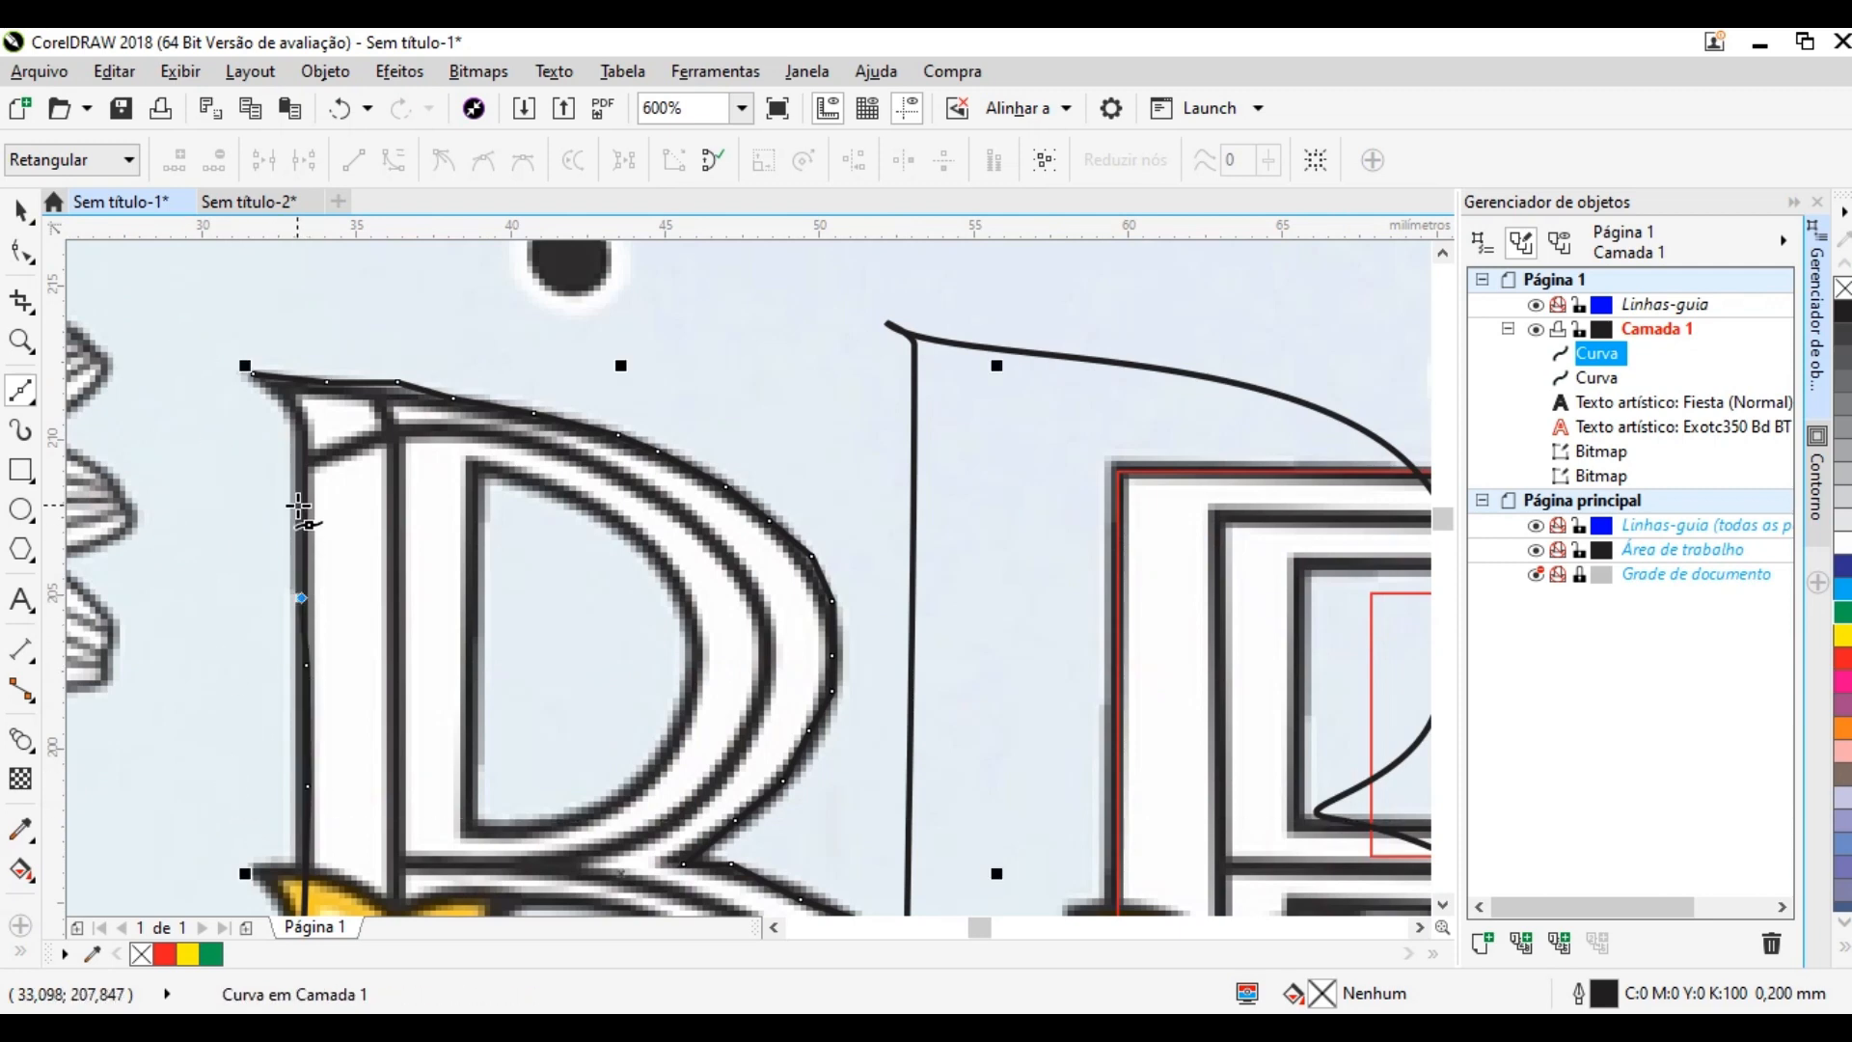
pyautogui.scroll(2, 302, 453)
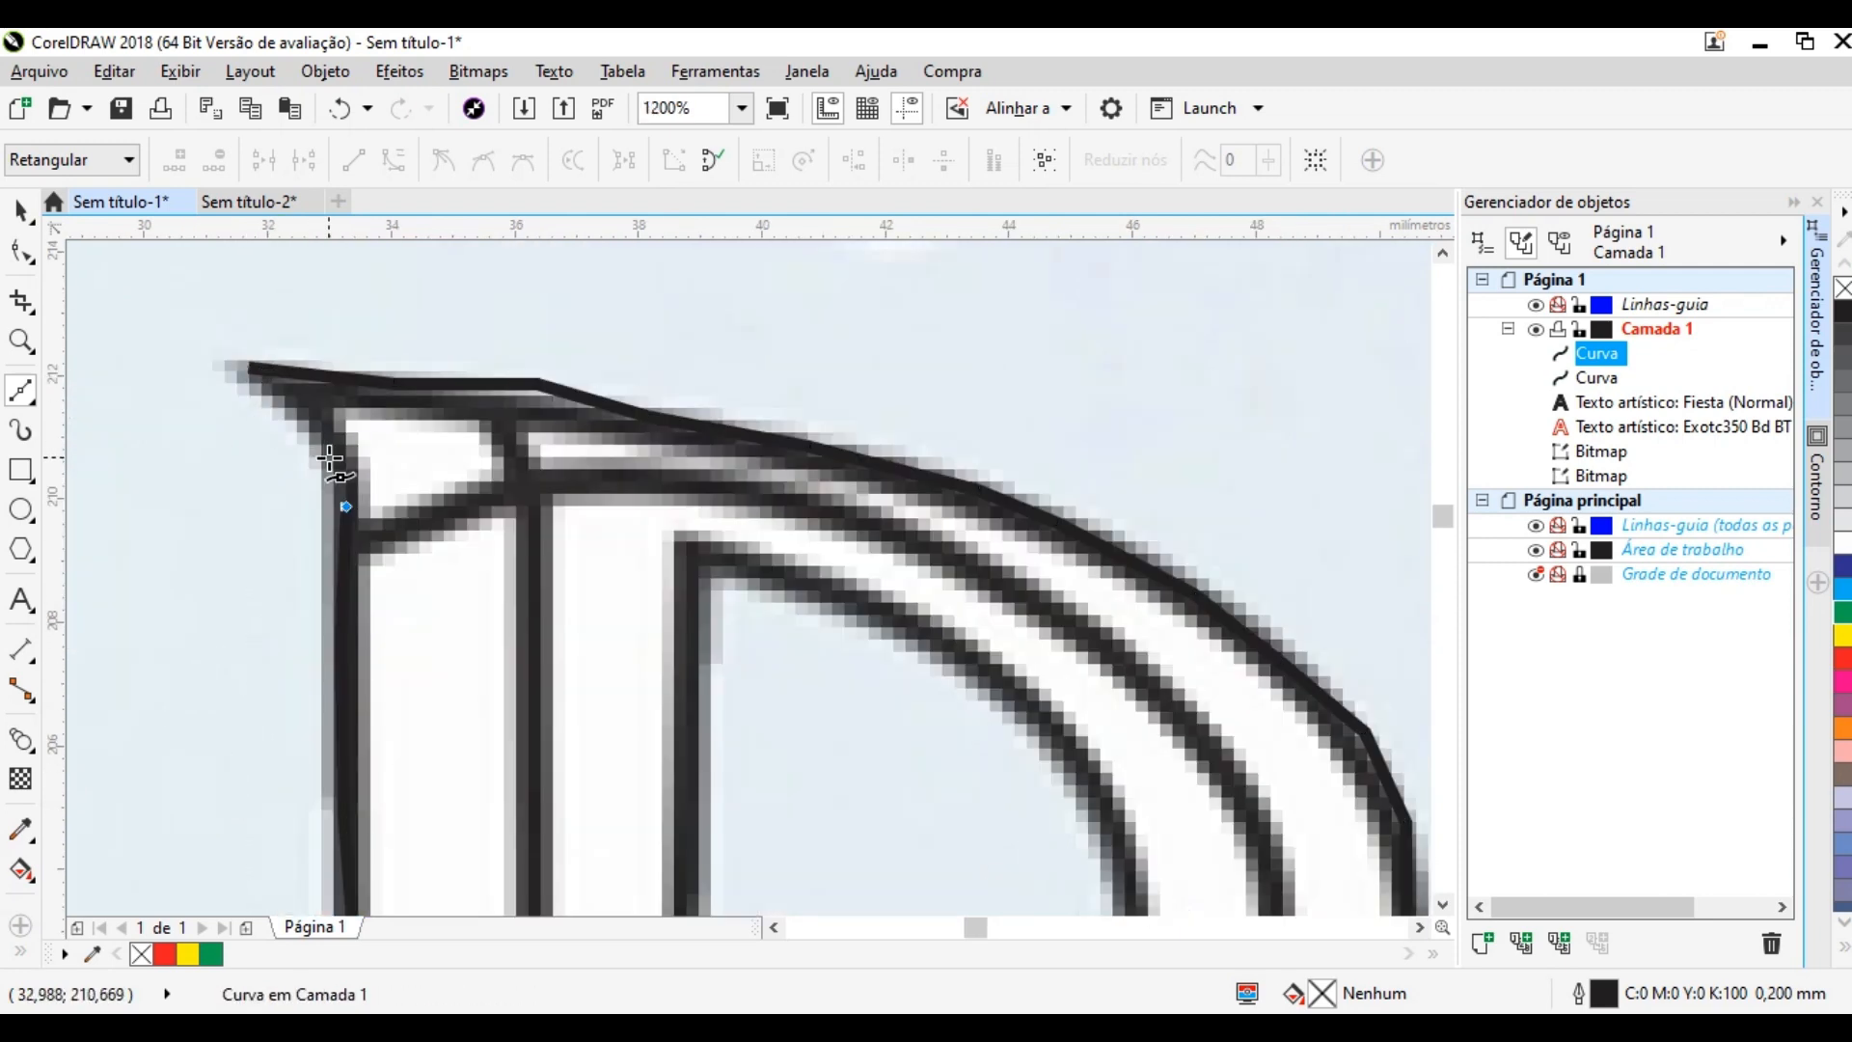
pyautogui.scroll(1, 329, 458)
# Step: Trace the underside of the B's upper serif with short segments and close the outline at its starting node
pyautogui.click(351, 469)
pyautogui.click(335, 429)
pyautogui.click(287, 383)
pyautogui.click(255, 350)
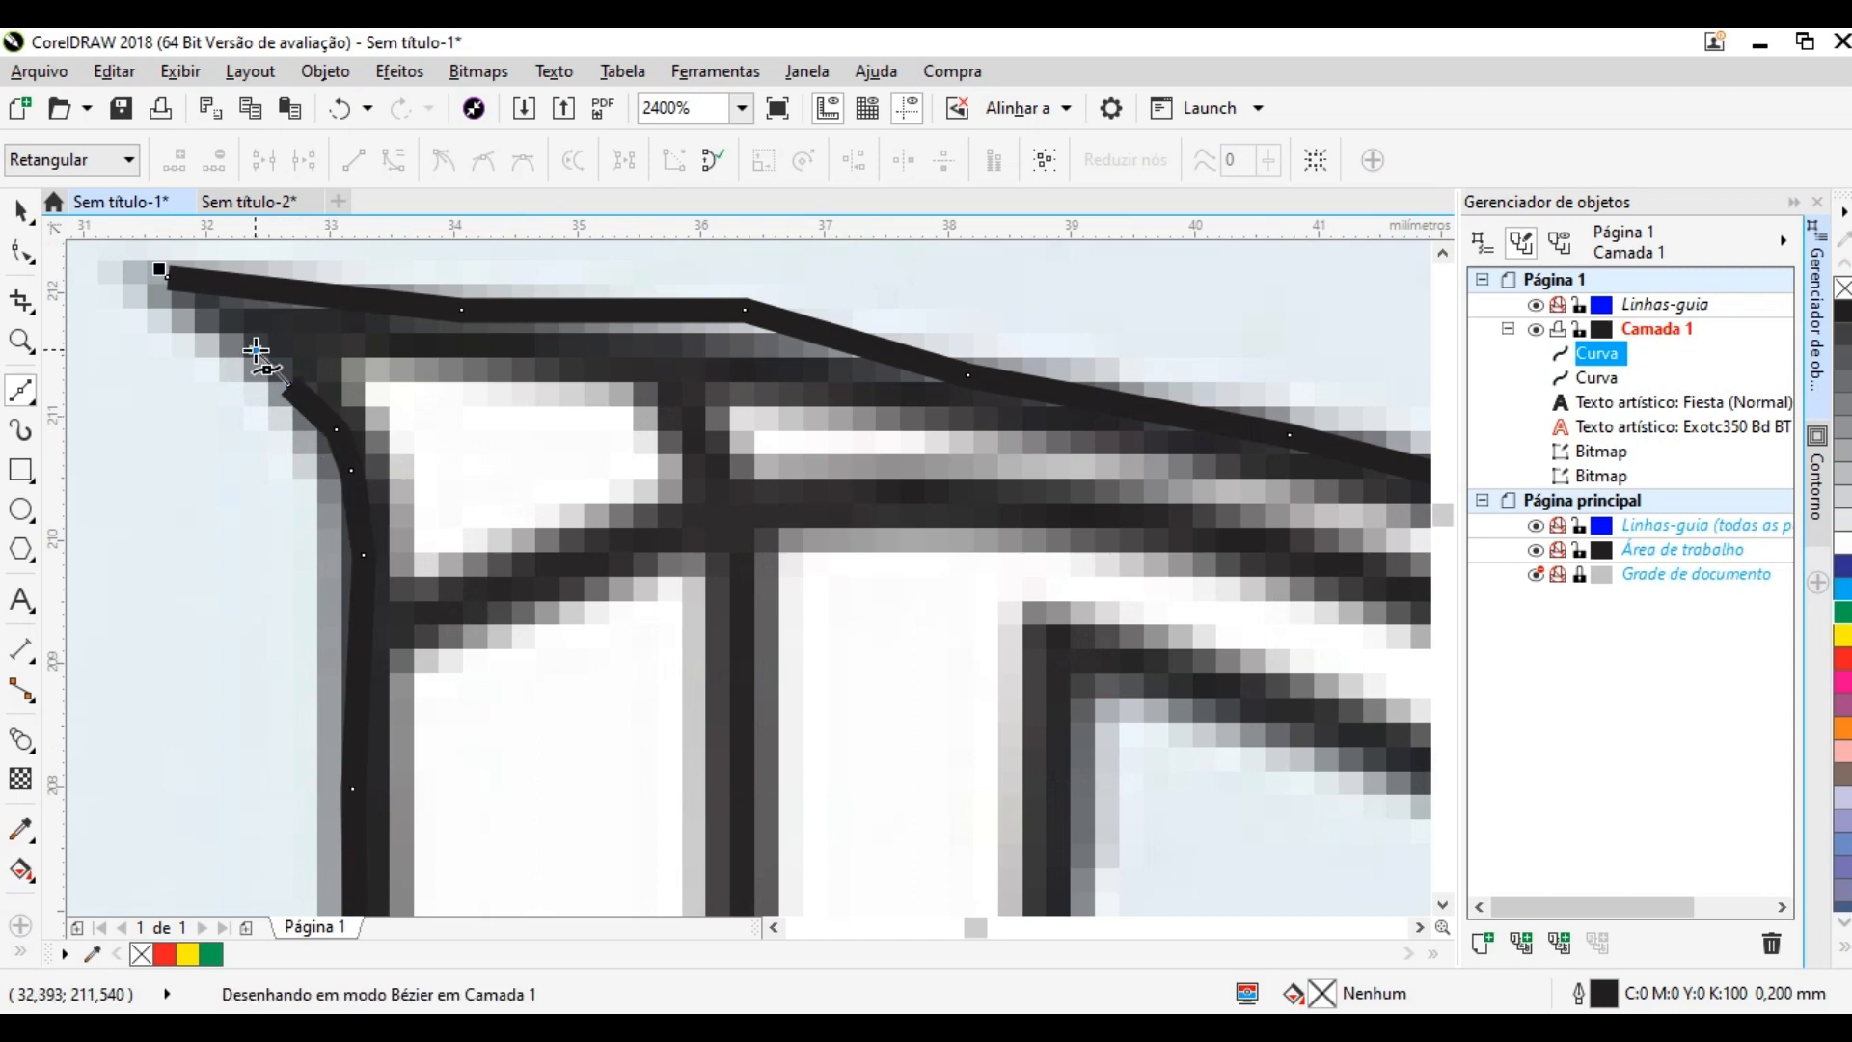
pyautogui.click(209, 311)
pyautogui.click(159, 269)
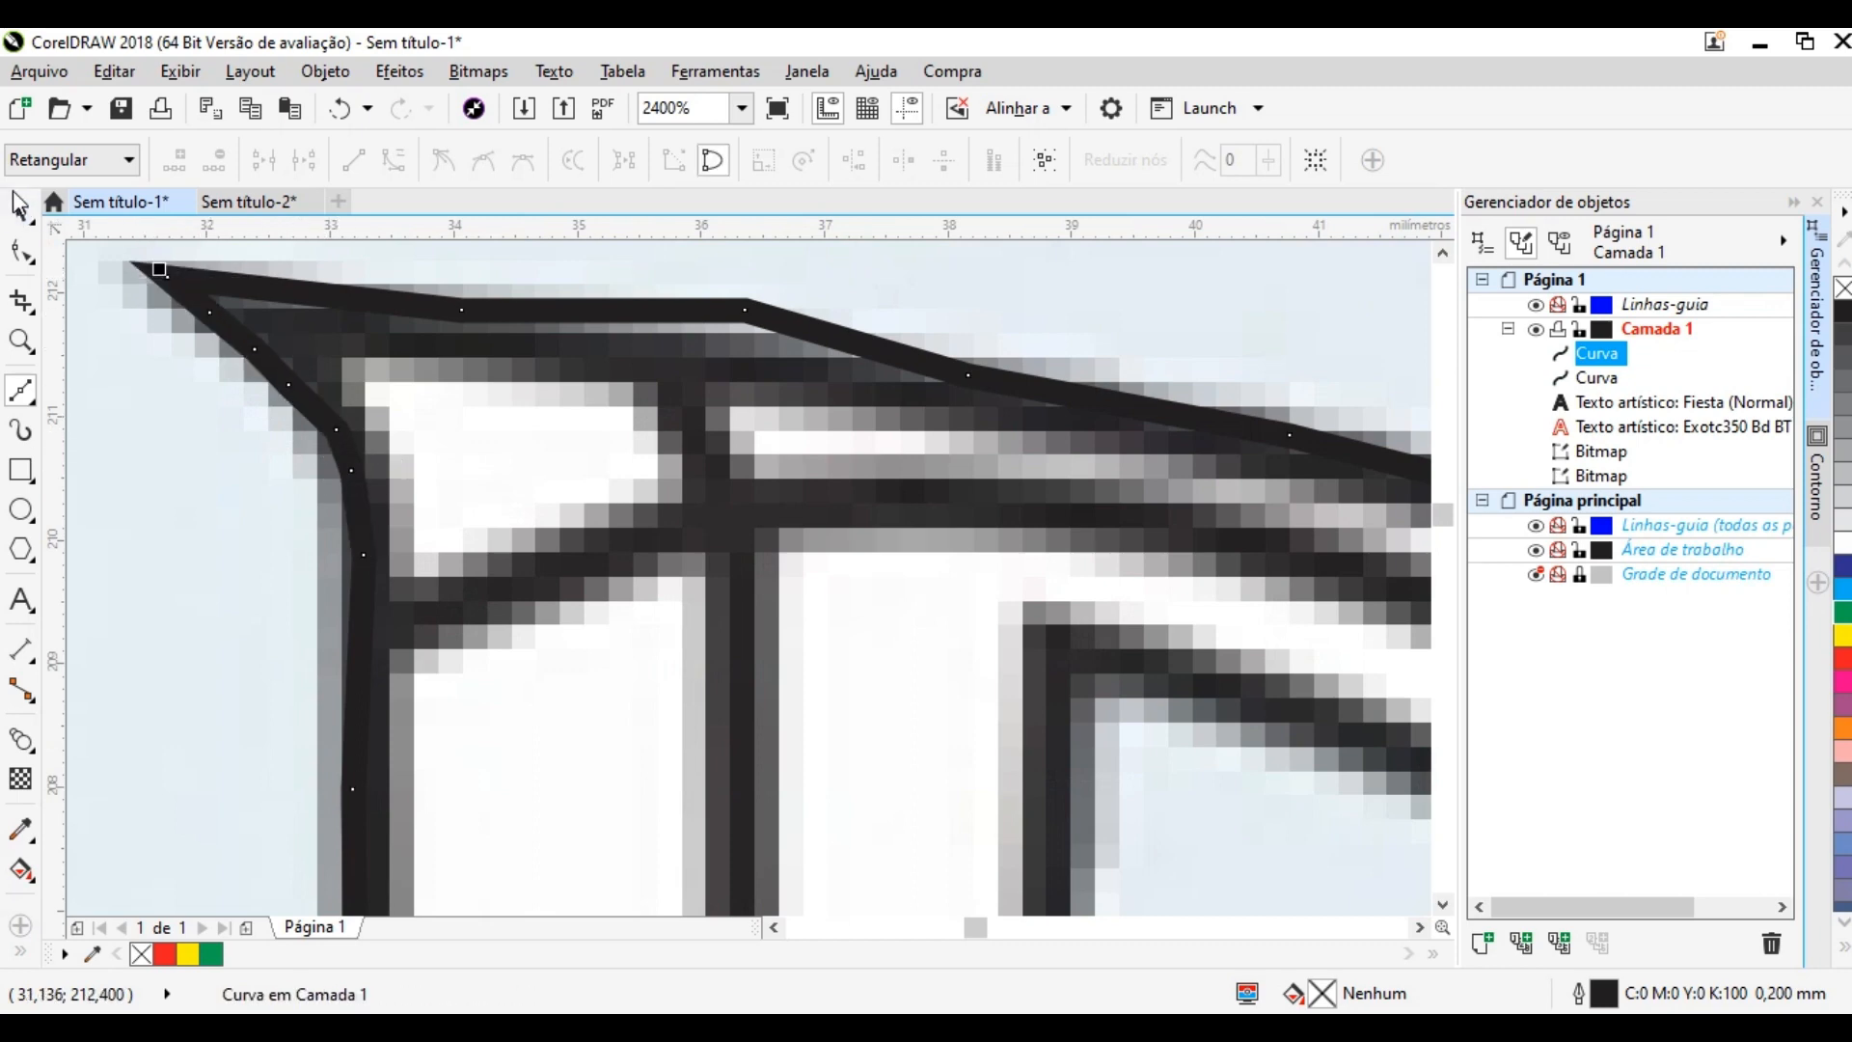
# Step: Delete the five intermediate nodes on the upper serif's underside with the Shape tool and bend the remaining segment to the serif's curve
pyautogui.click(24, 209)
pyautogui.click(21, 251)
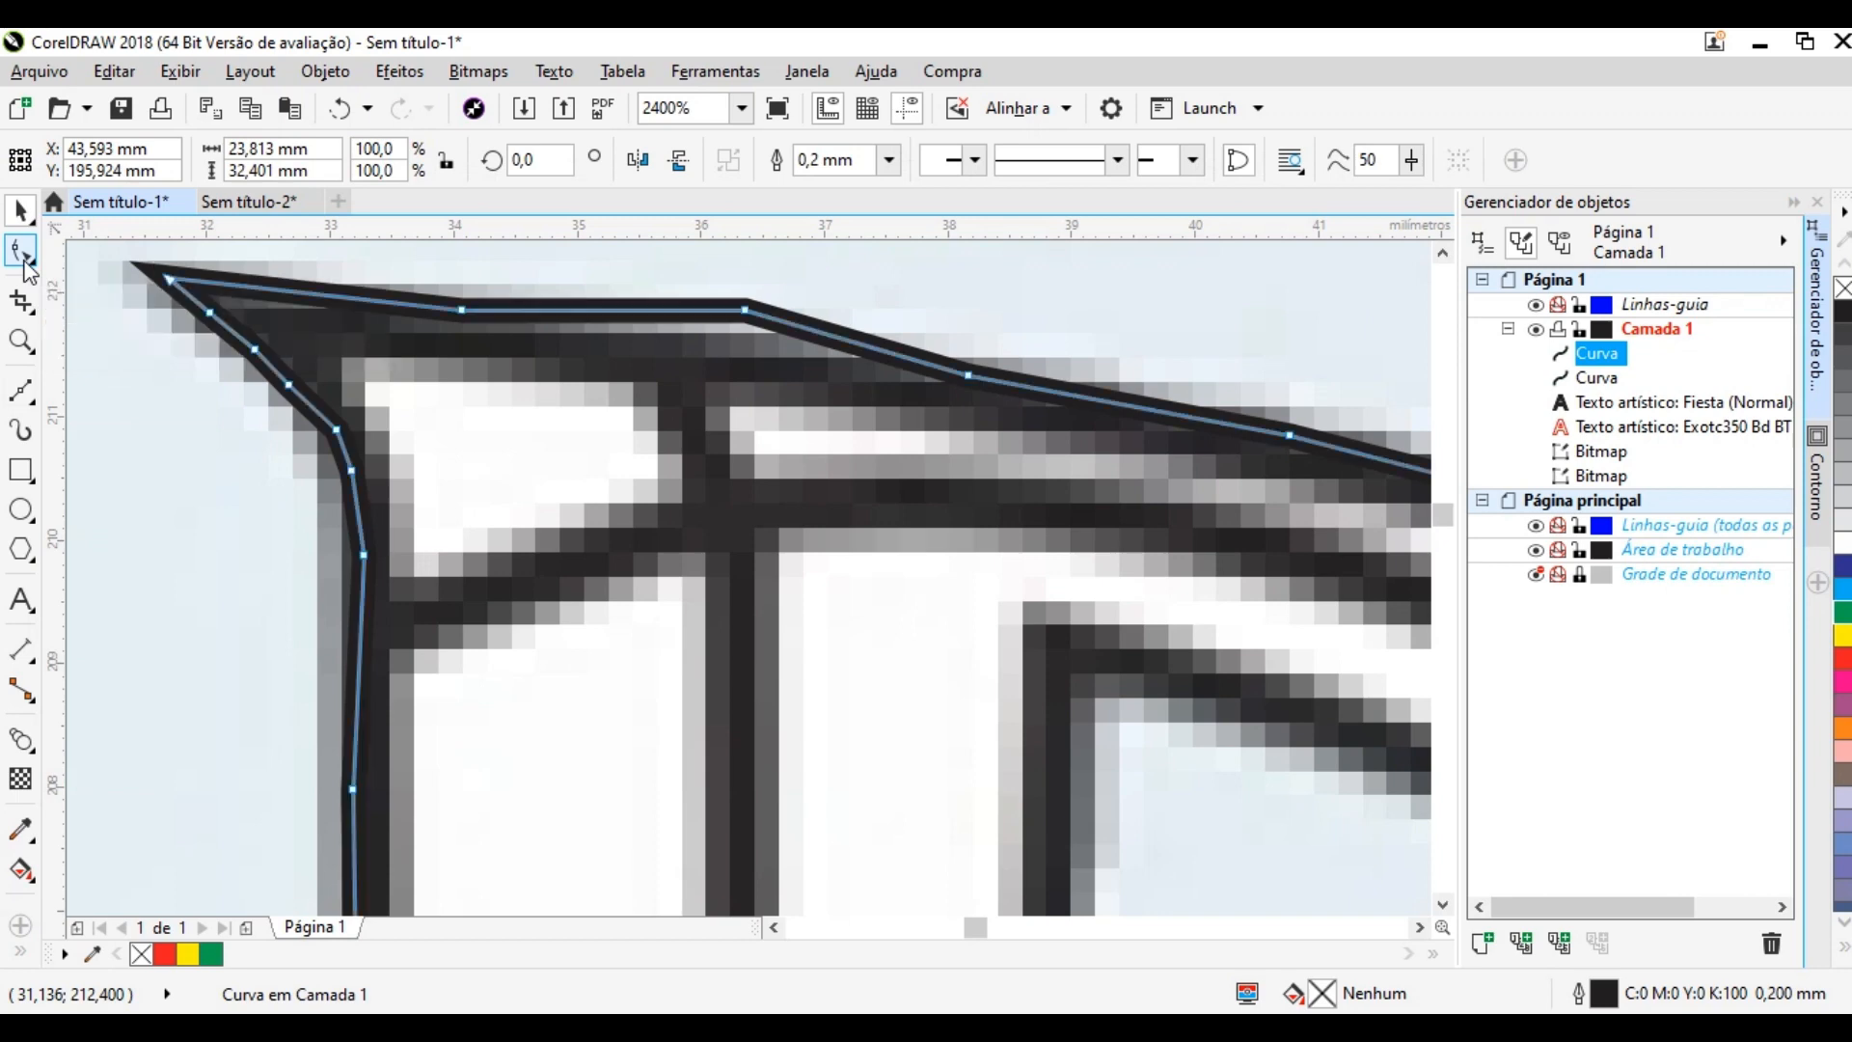
pyautogui.moveTo(156, 293); pyautogui.dragTo(372, 475)
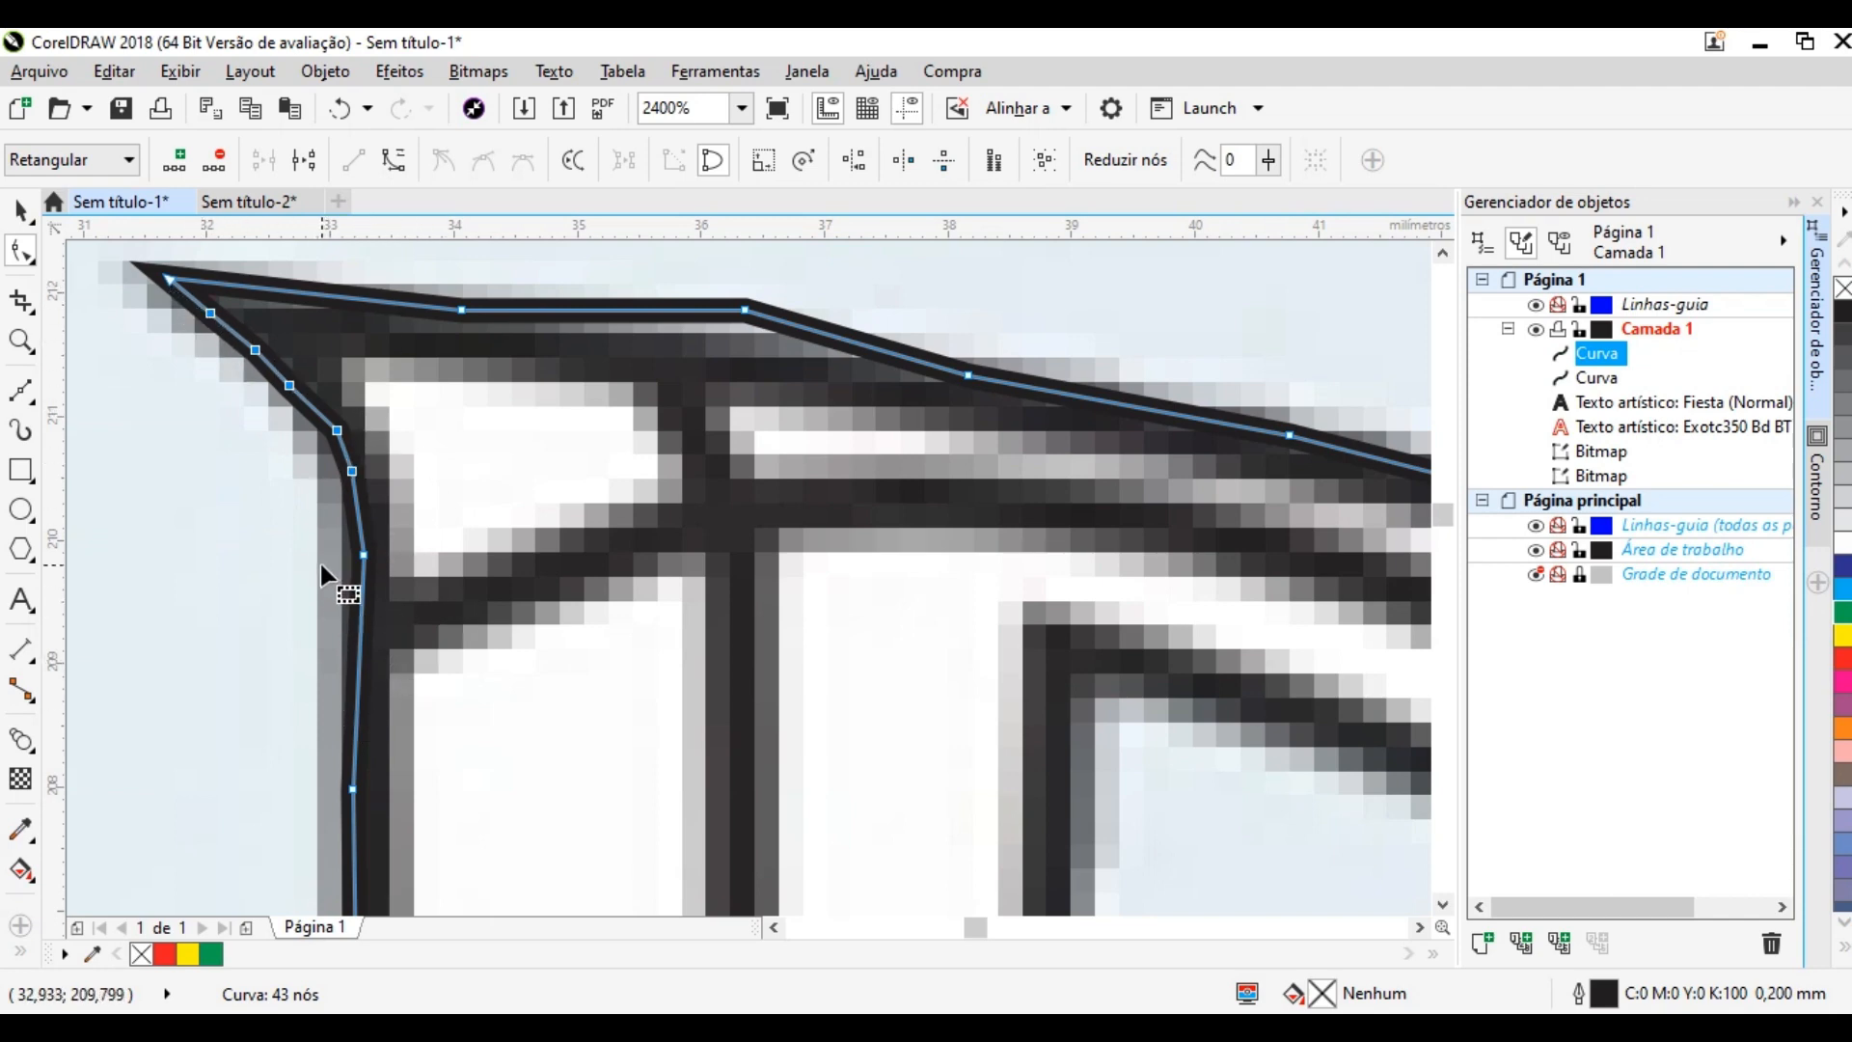
pyautogui.press('Delete')
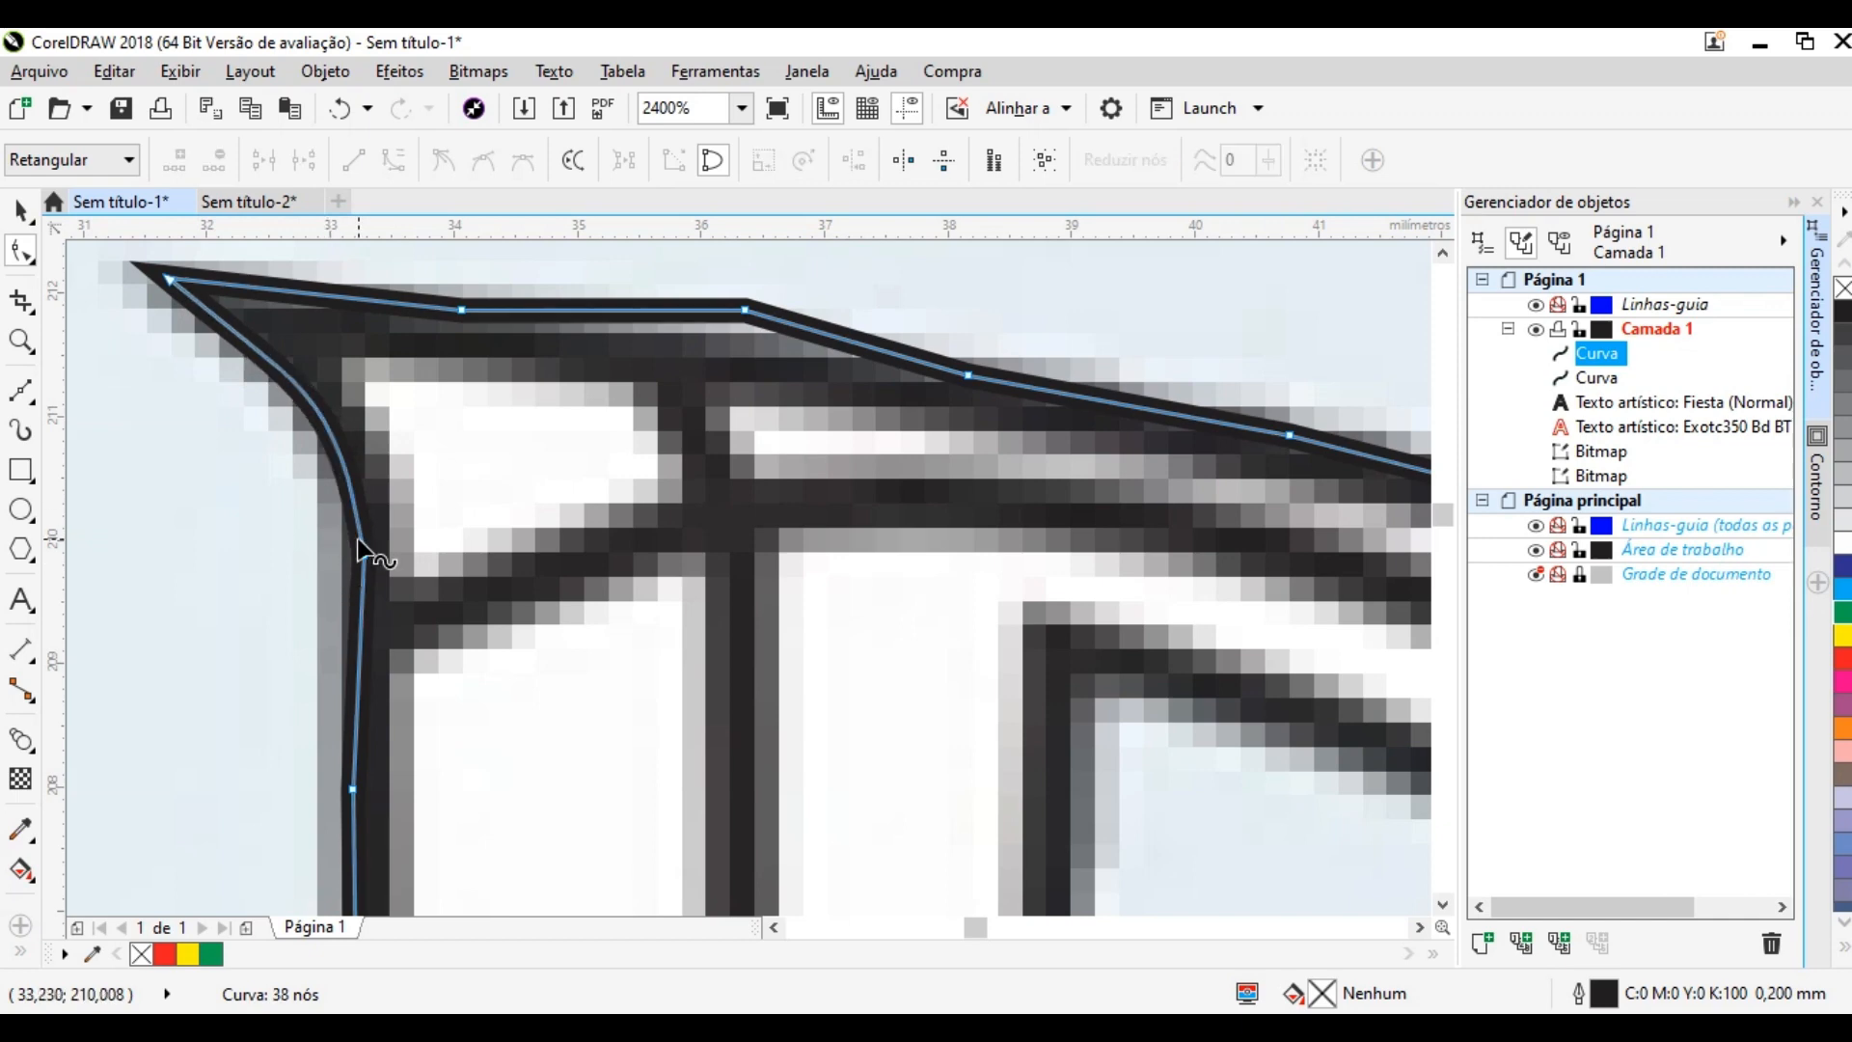
pyautogui.moveTo(294, 377); pyautogui.dragTo(338, 382)
# Step: Delete the surplus nodes along the left edge of the B's stem
pyautogui.scroll(-5, 337, 382)
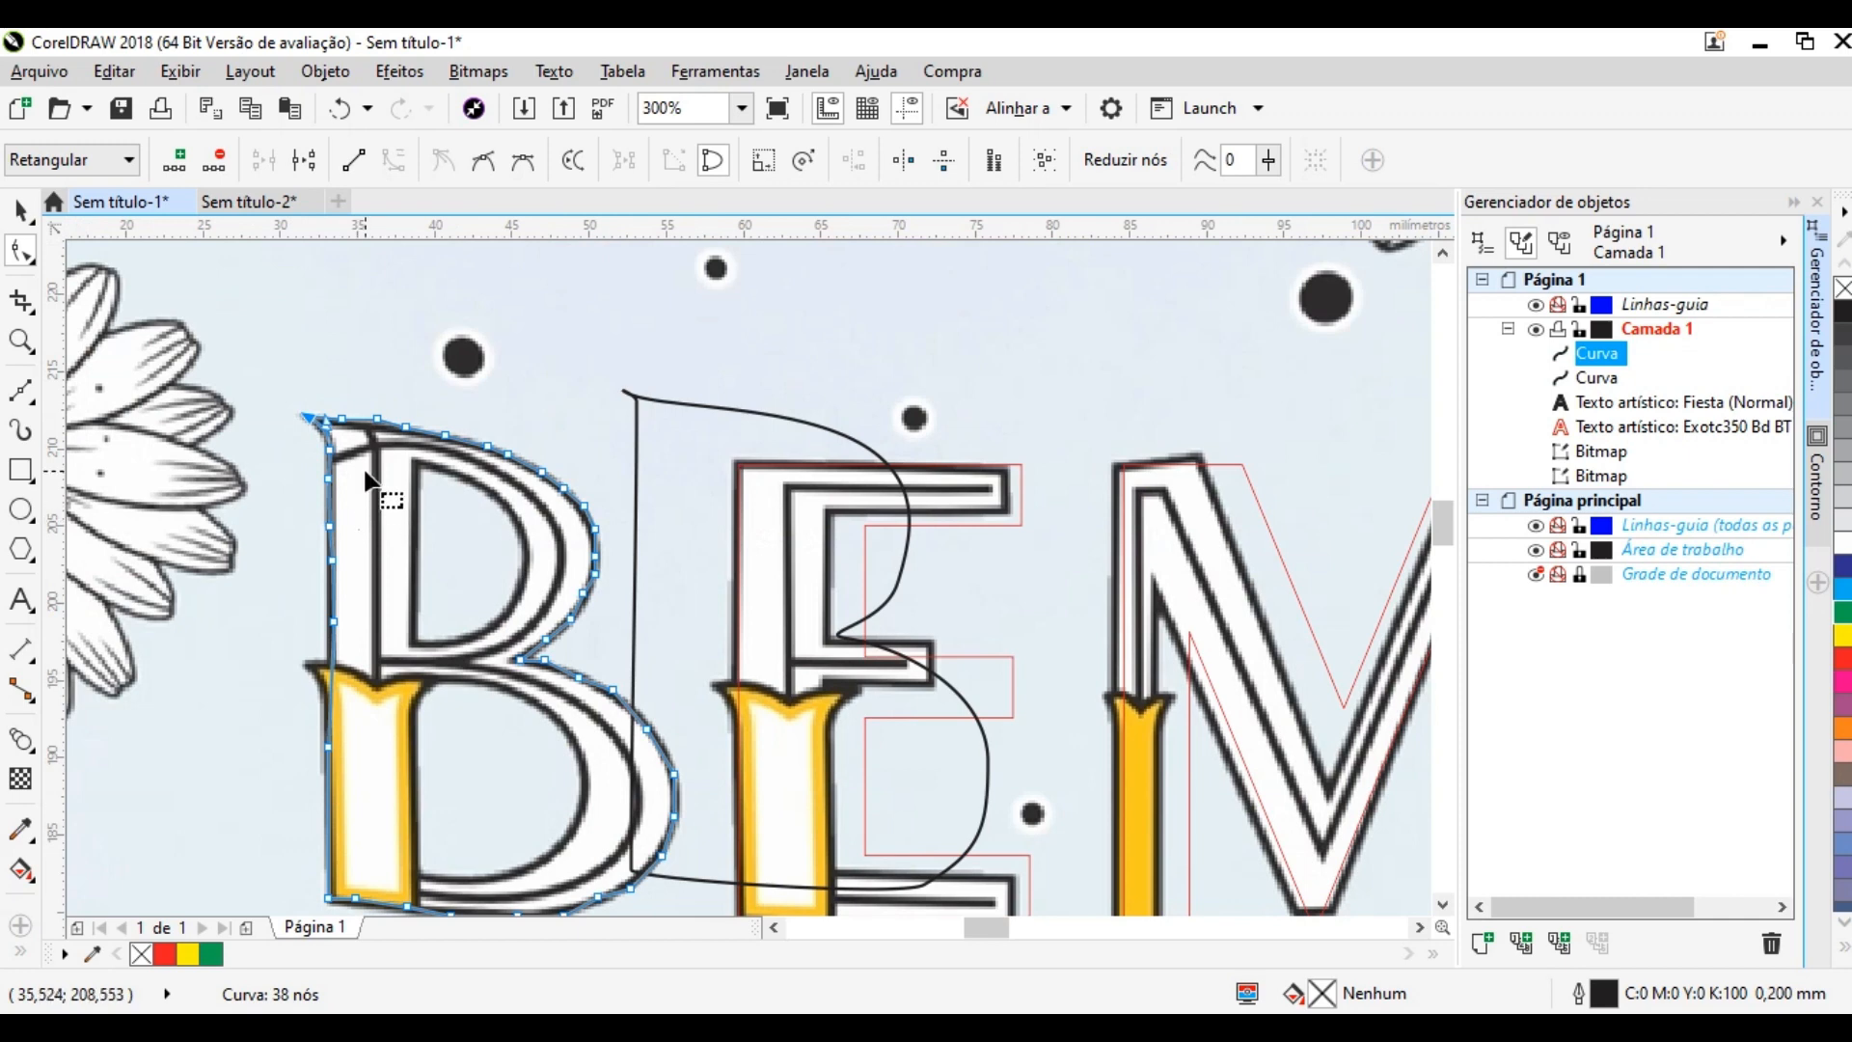
pyautogui.moveTo(258, 818); pyautogui.dragTo(259, 837)
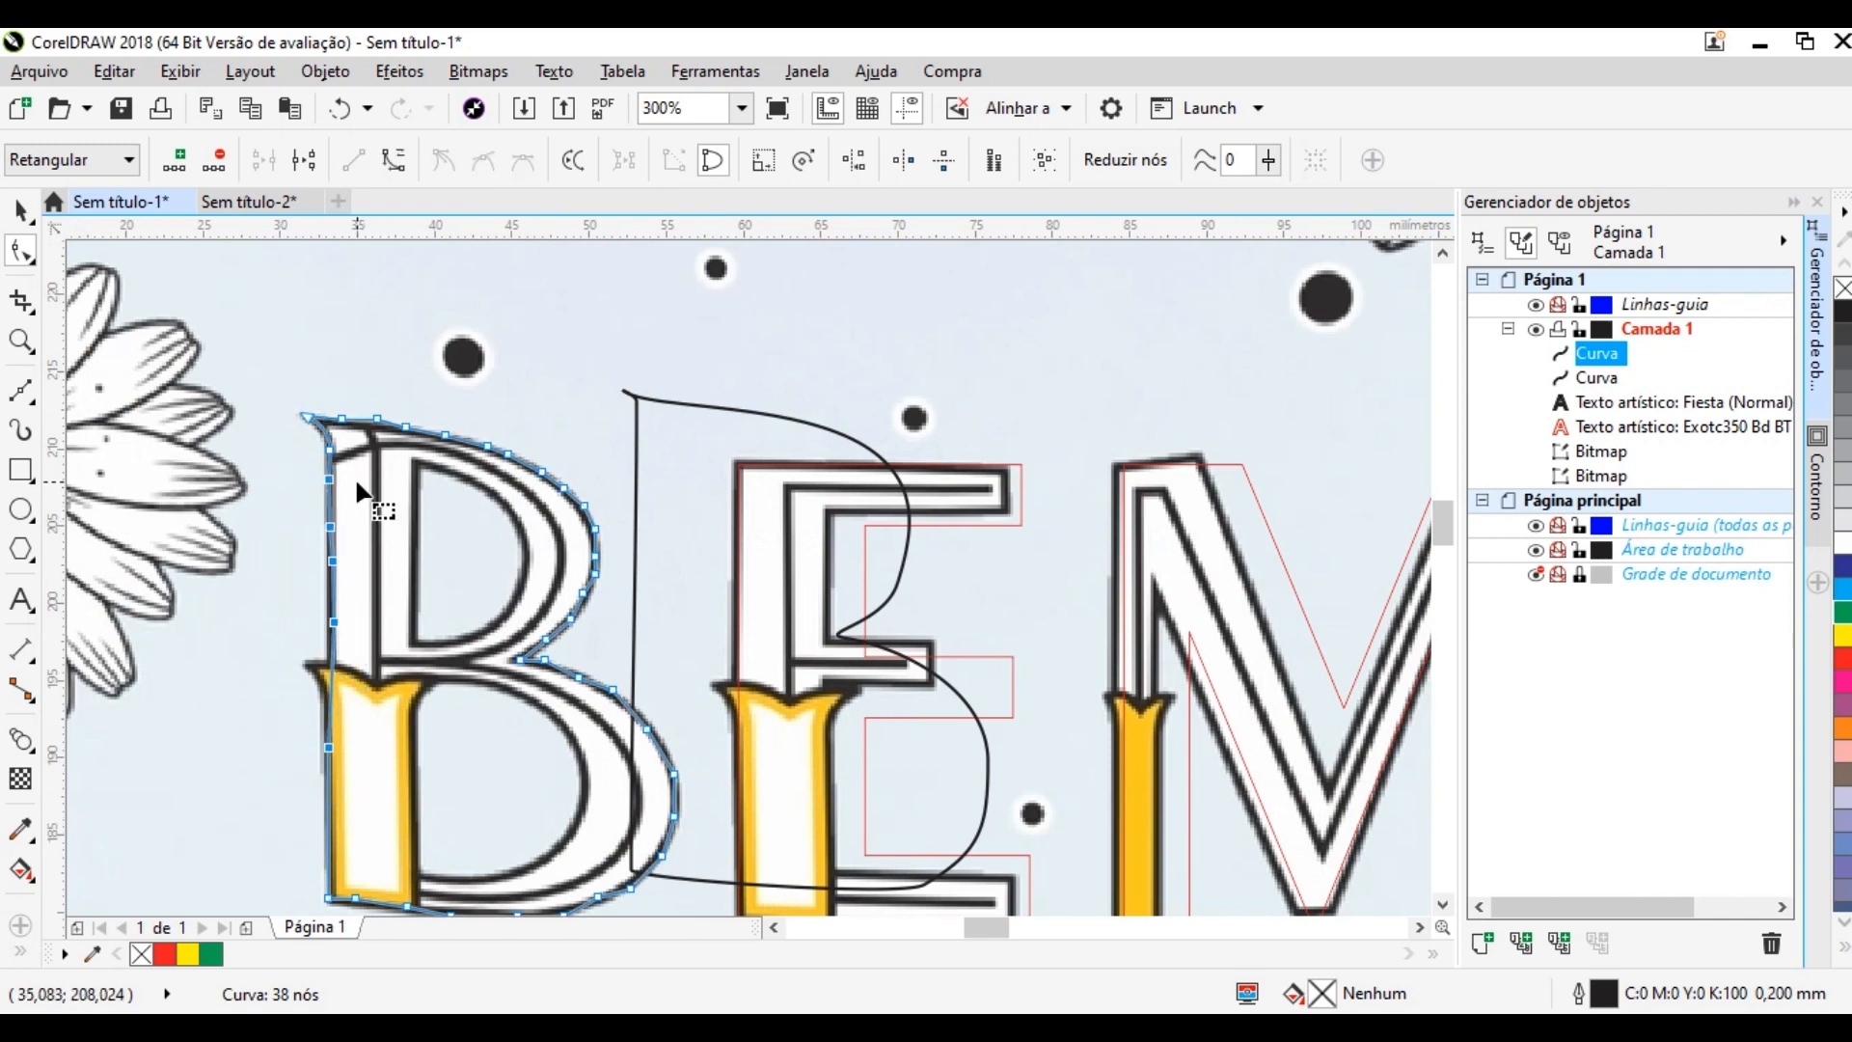
pyautogui.press('Delete')
# Step: Move the outline's lower left node onto the bottom corner of the stem in the mug's B
pyautogui.scroll(1, 338, 646)
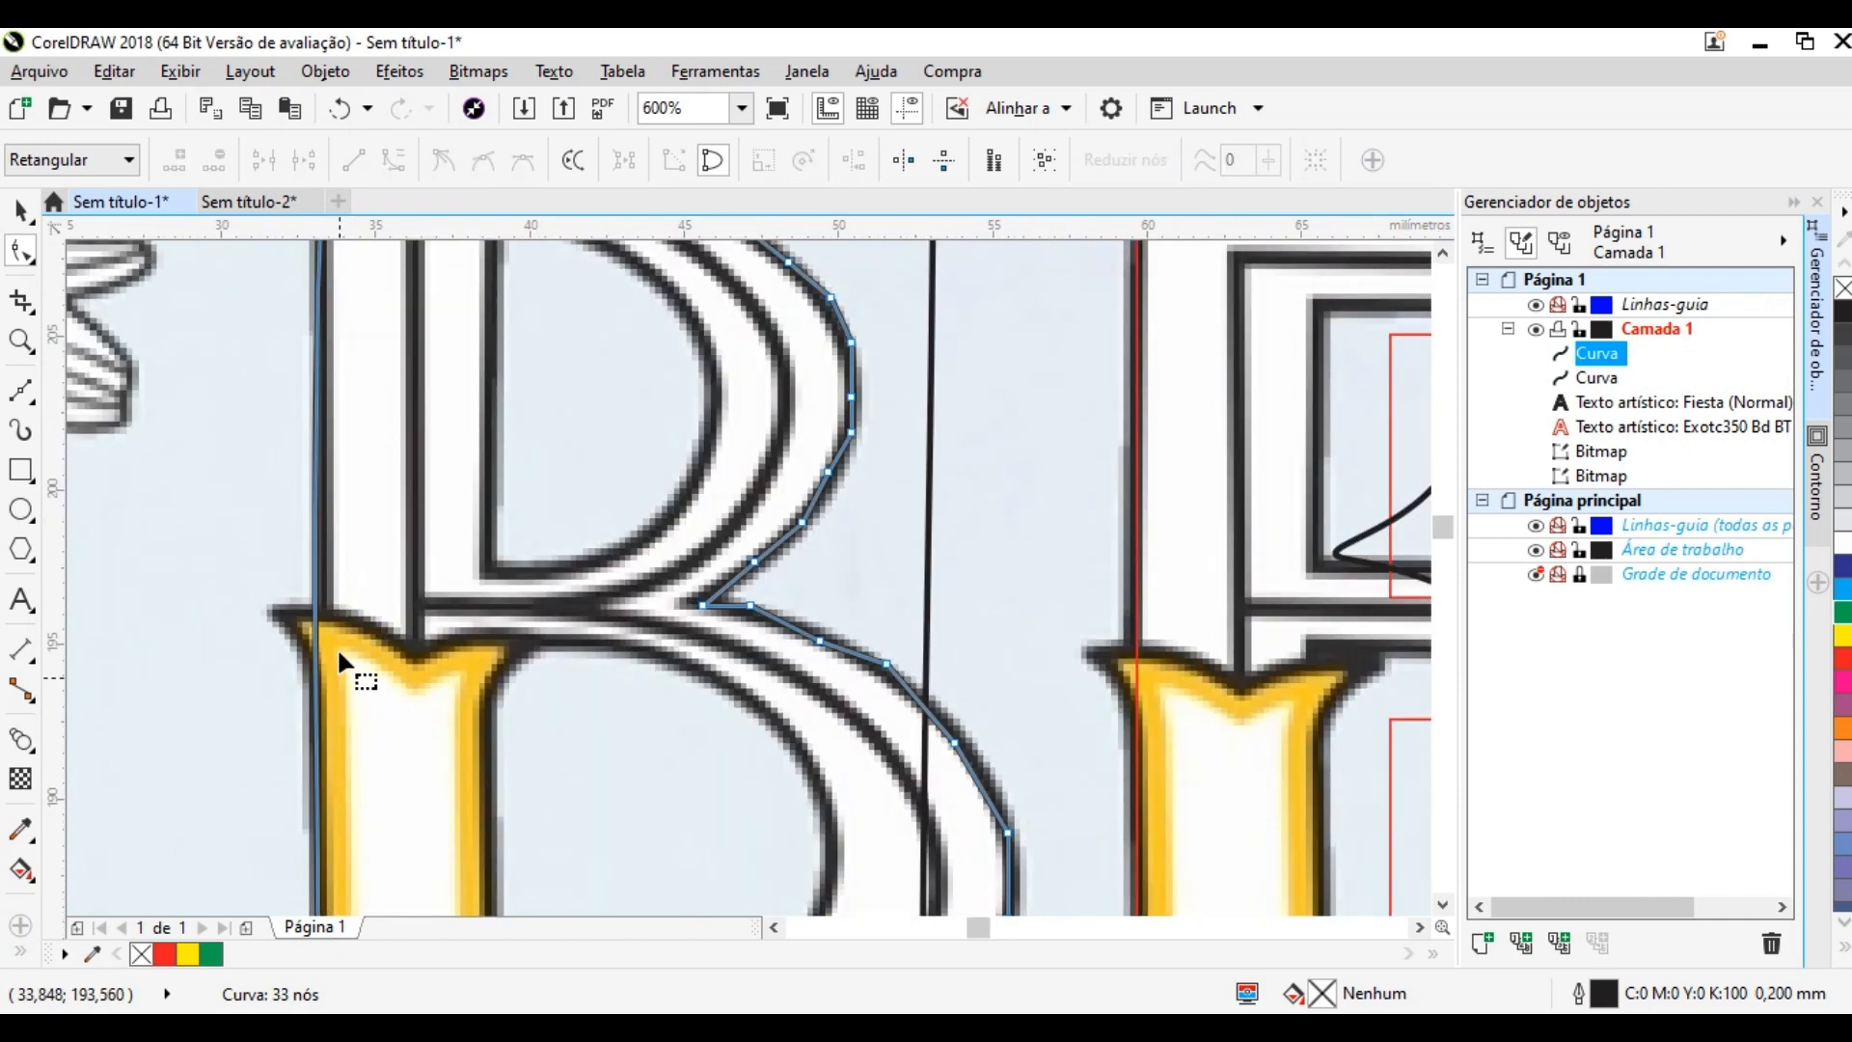
pyautogui.scroll(-2, 299, 540)
pyautogui.scroll(2, 318, 675)
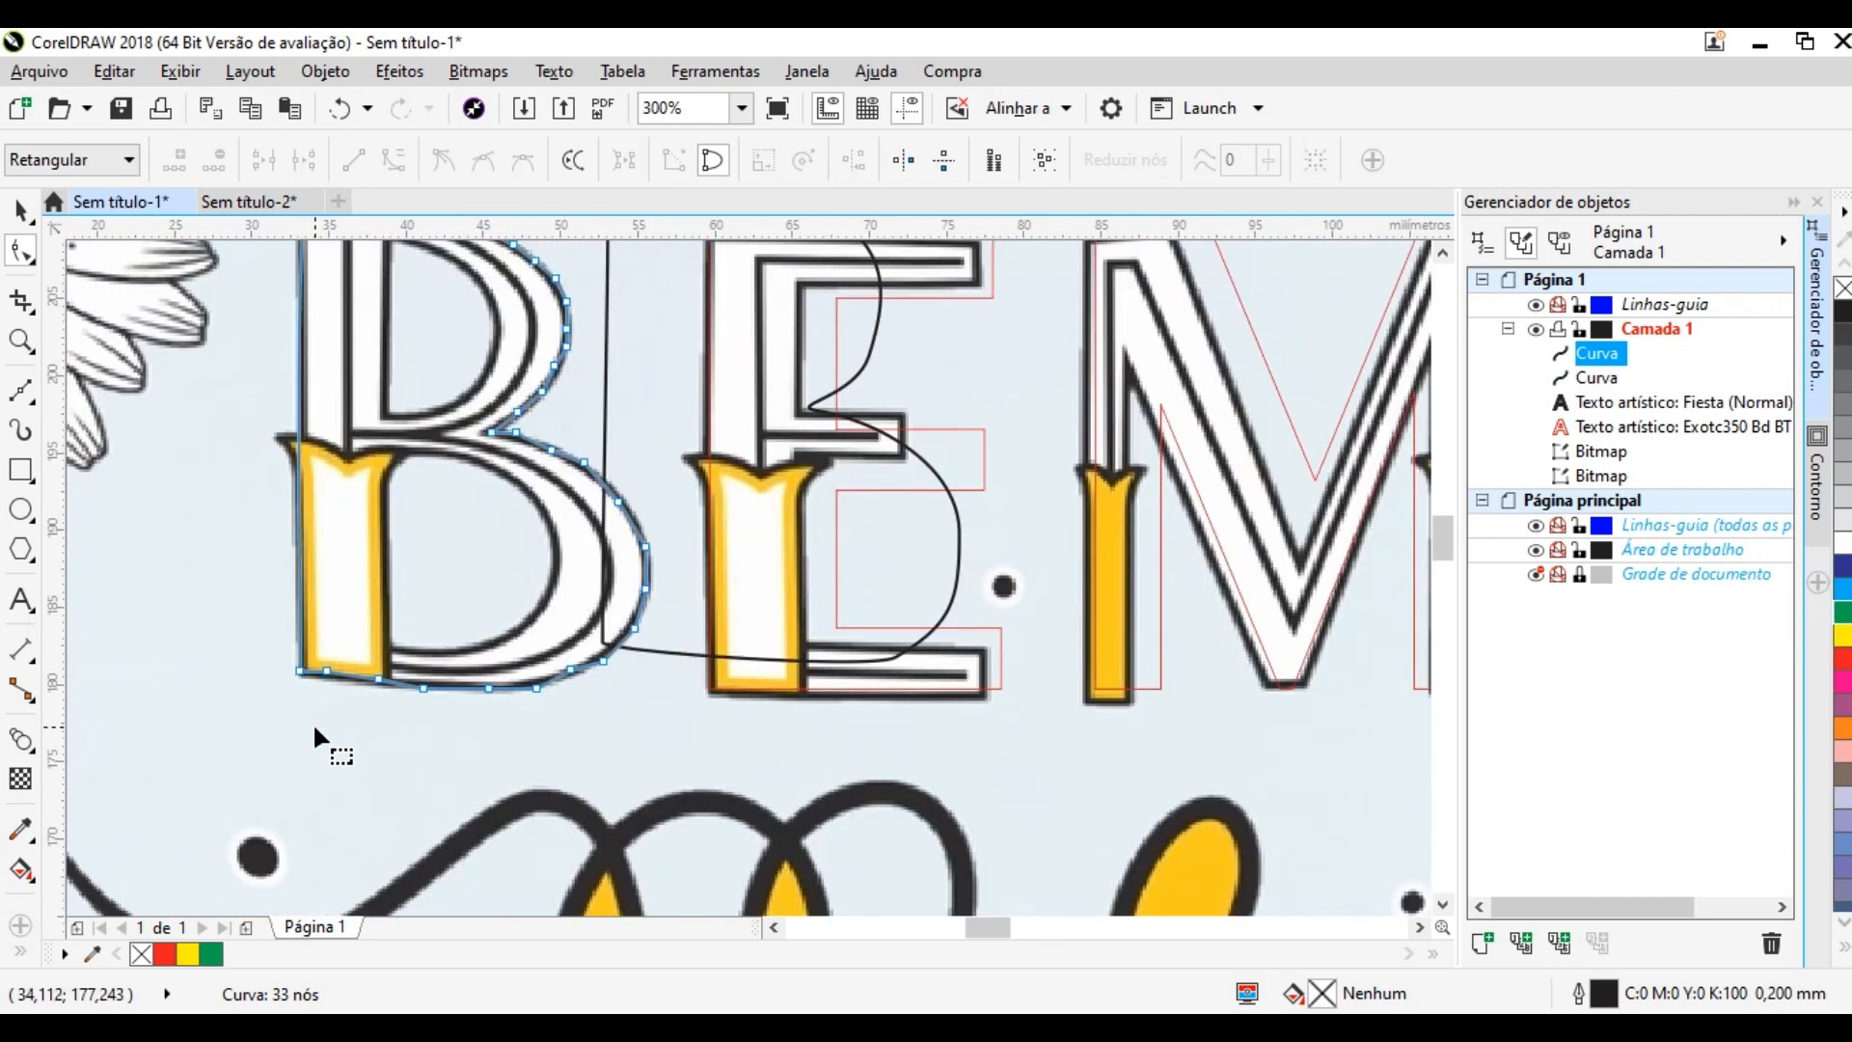
pyautogui.scroll(2, 342, 625)
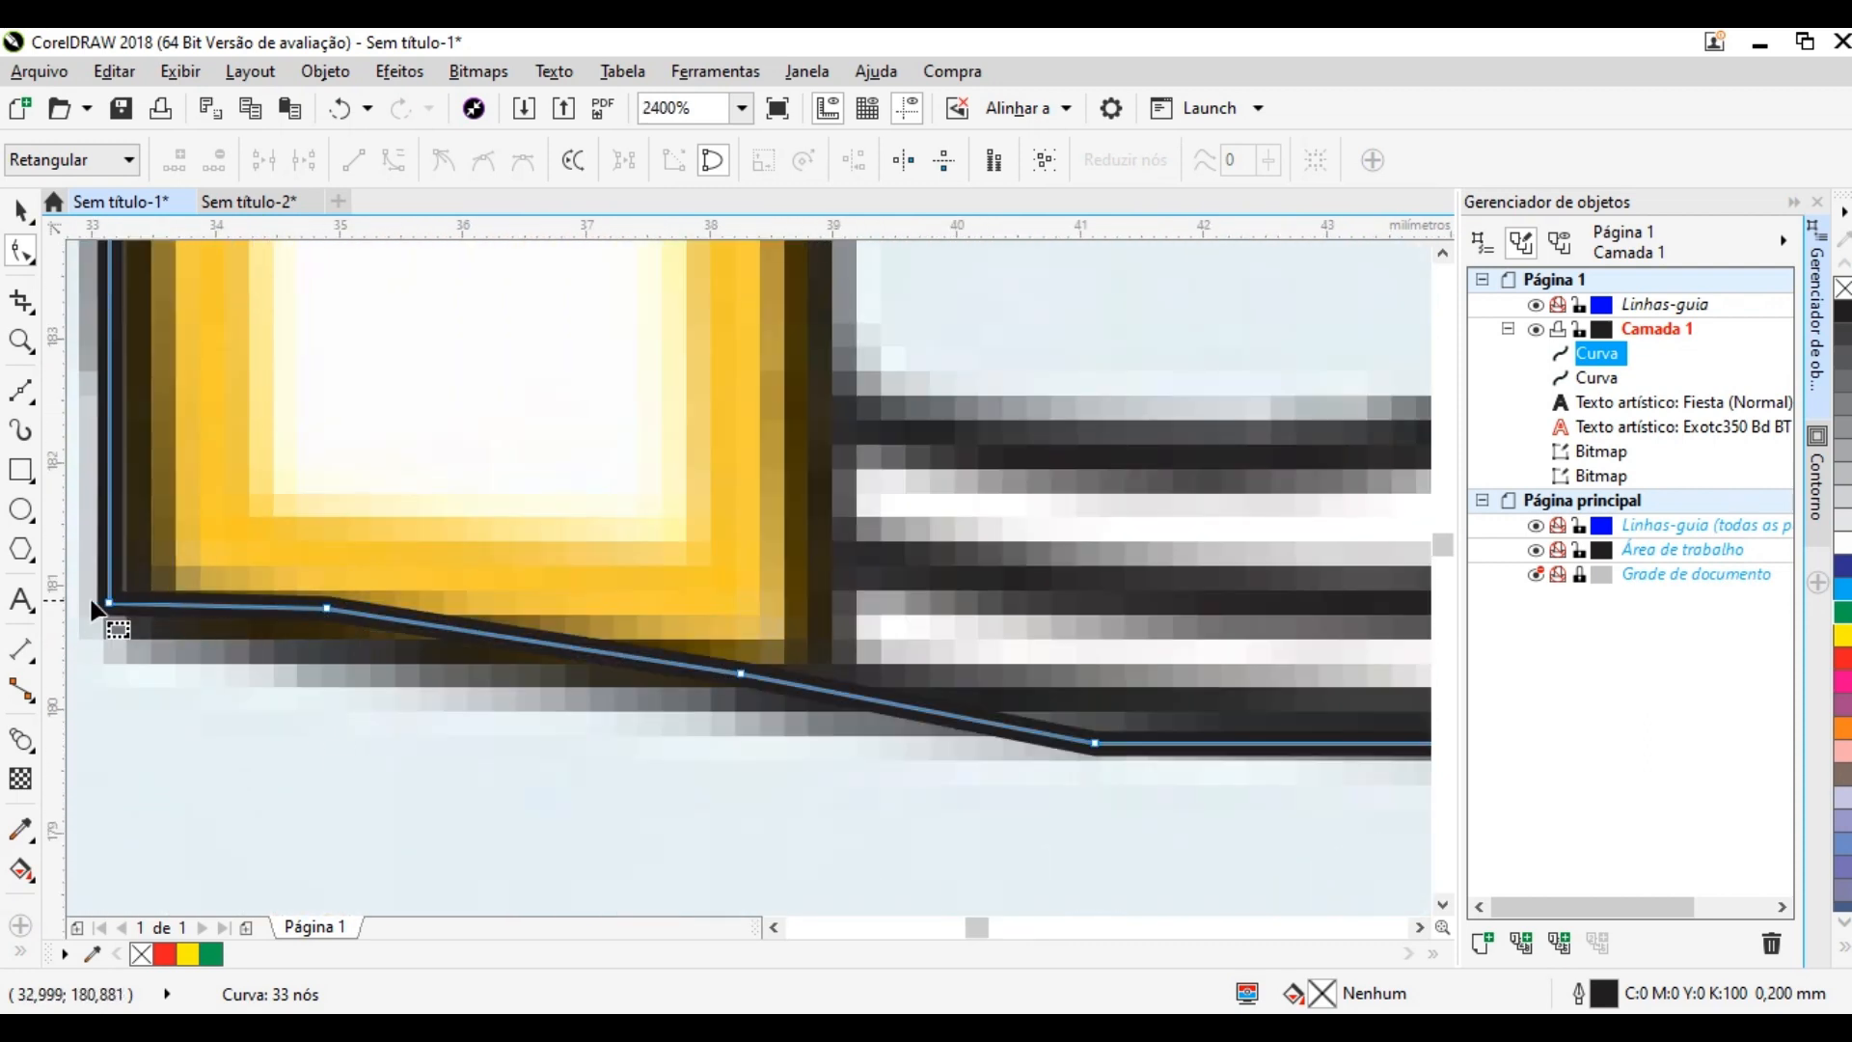
pyautogui.moveTo(106, 607)
pyautogui.mouseDown()
pyautogui.moveTo(136, 630)
pyautogui.moveTo(122, 626)
pyautogui.mouseUp()
pyautogui.scroll(-2, 234, 647)
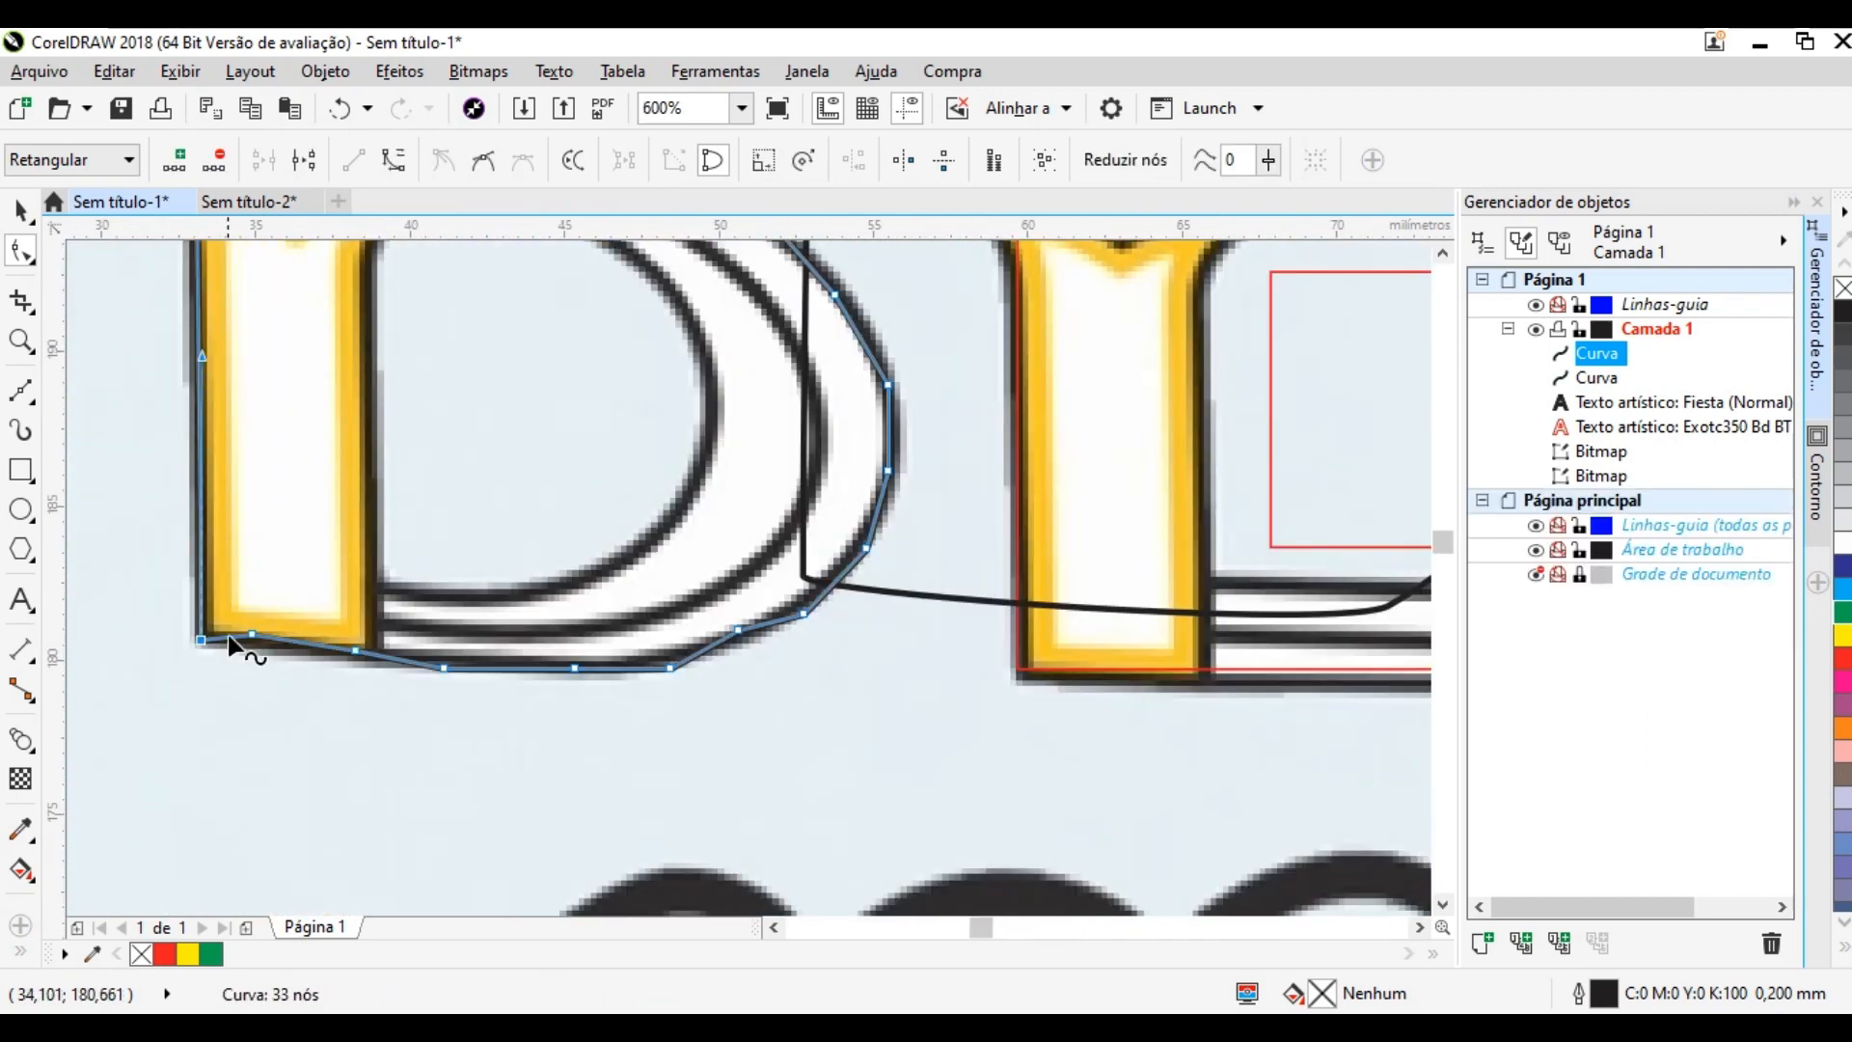
# Step: Shift two nodes on the B's bottom edge onto the dark stroke below the stem and bowl
pyautogui.scroll(1, 261, 652)
pyautogui.moveTo(245, 610); pyautogui.dragTo(264, 628)
pyautogui.moveTo(630, 677); pyautogui.dragTo(634, 663)
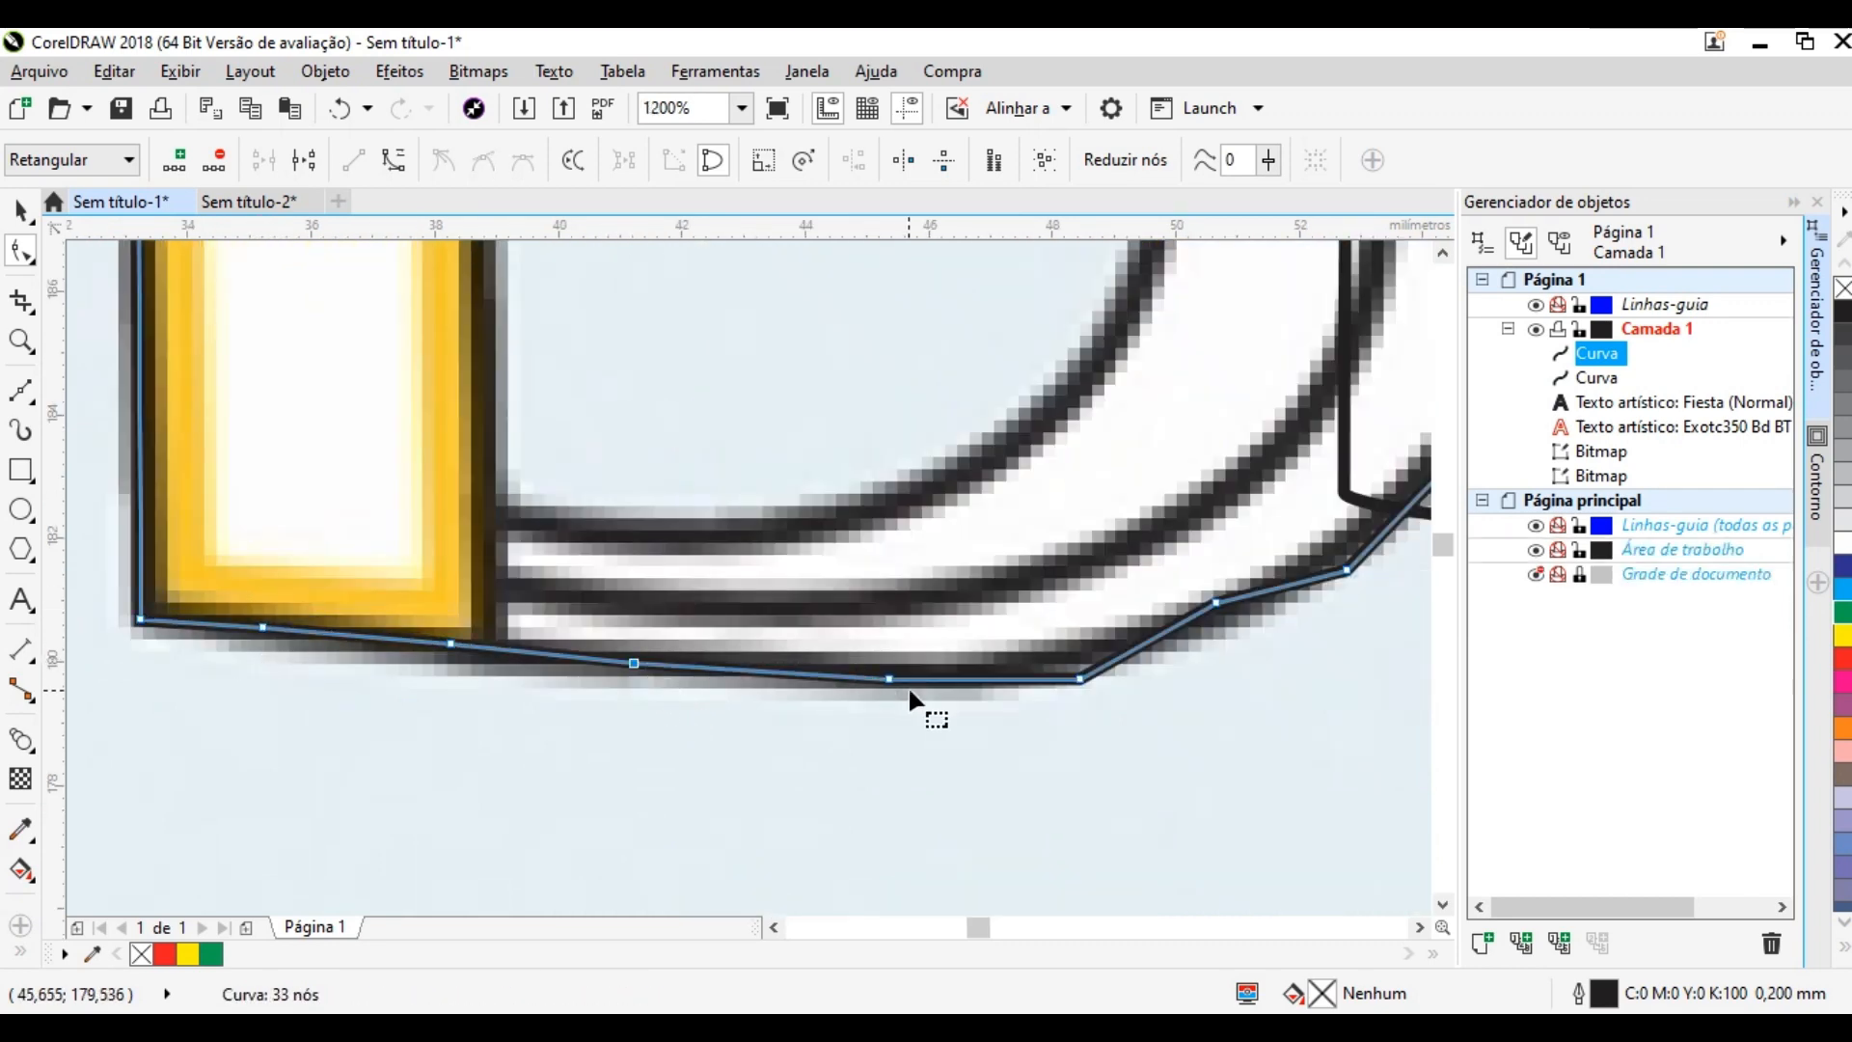
pyautogui.scroll(-1, 318, 659)
pyautogui.scroll(1, 703, 628)
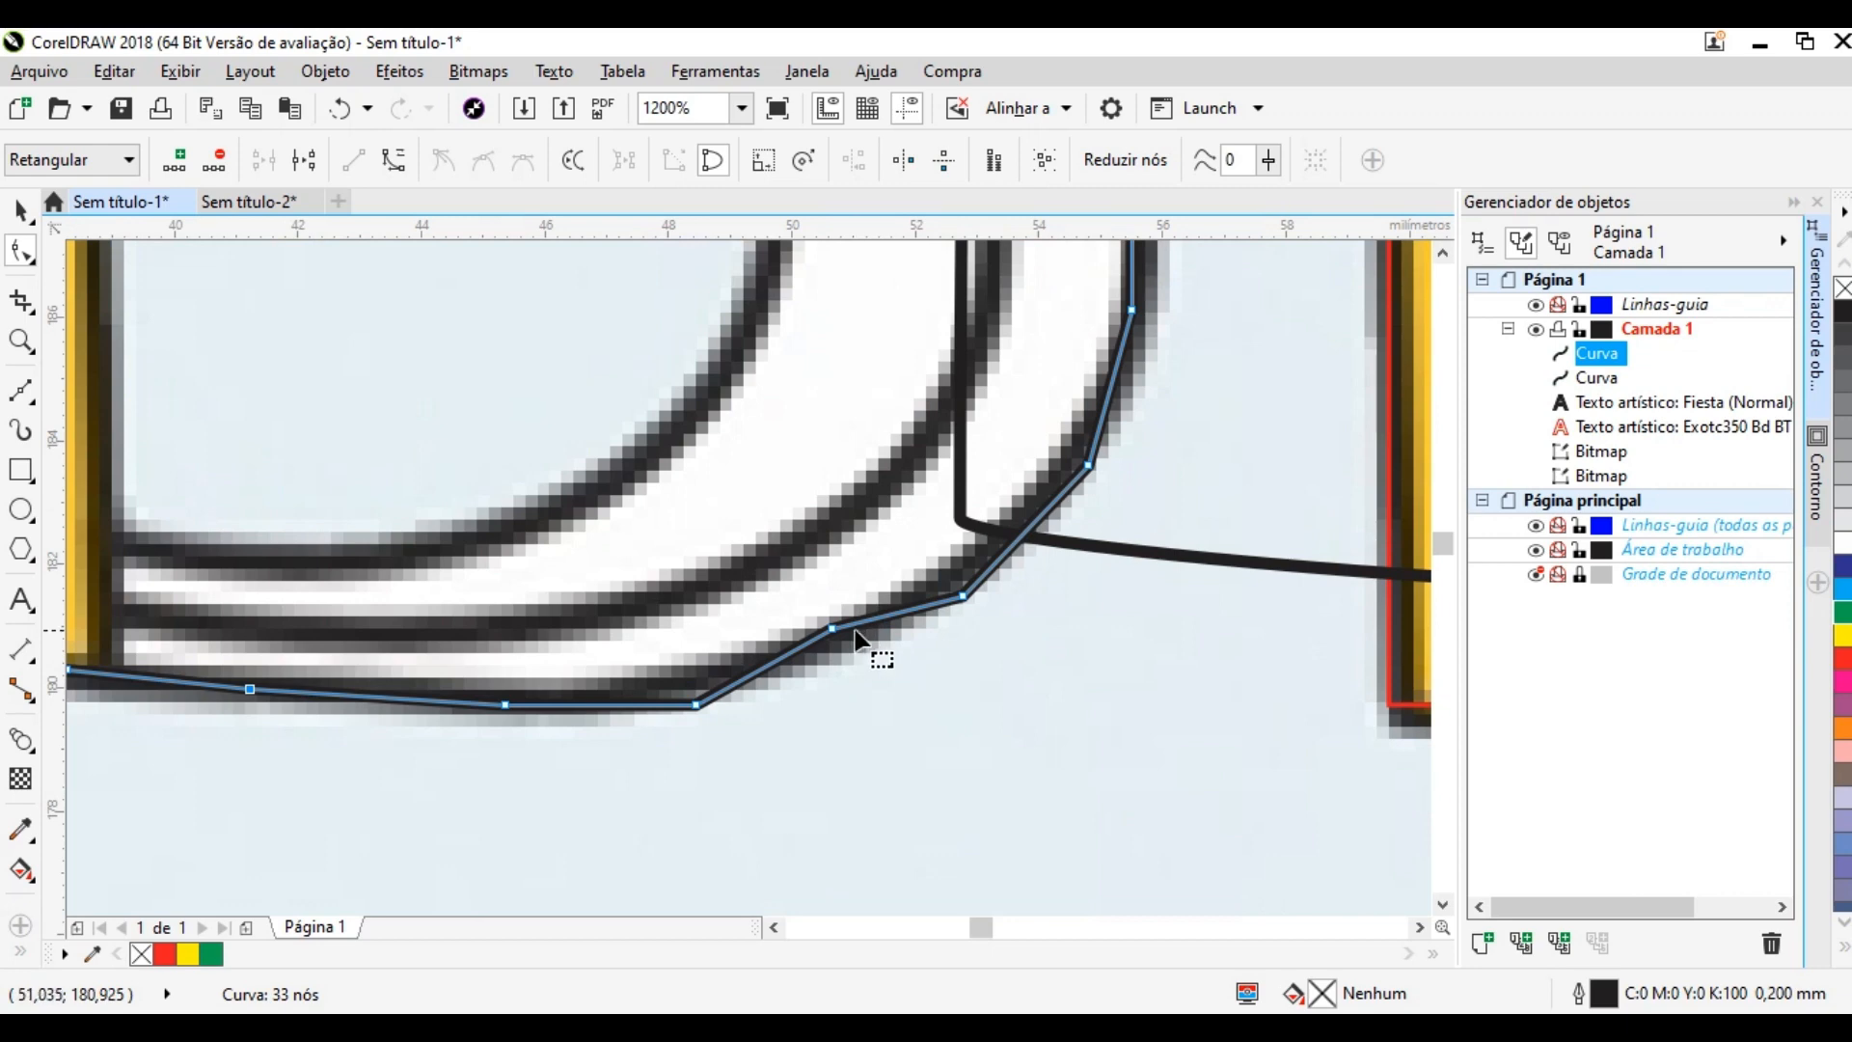
pyautogui.scroll(-2, 853, 648)
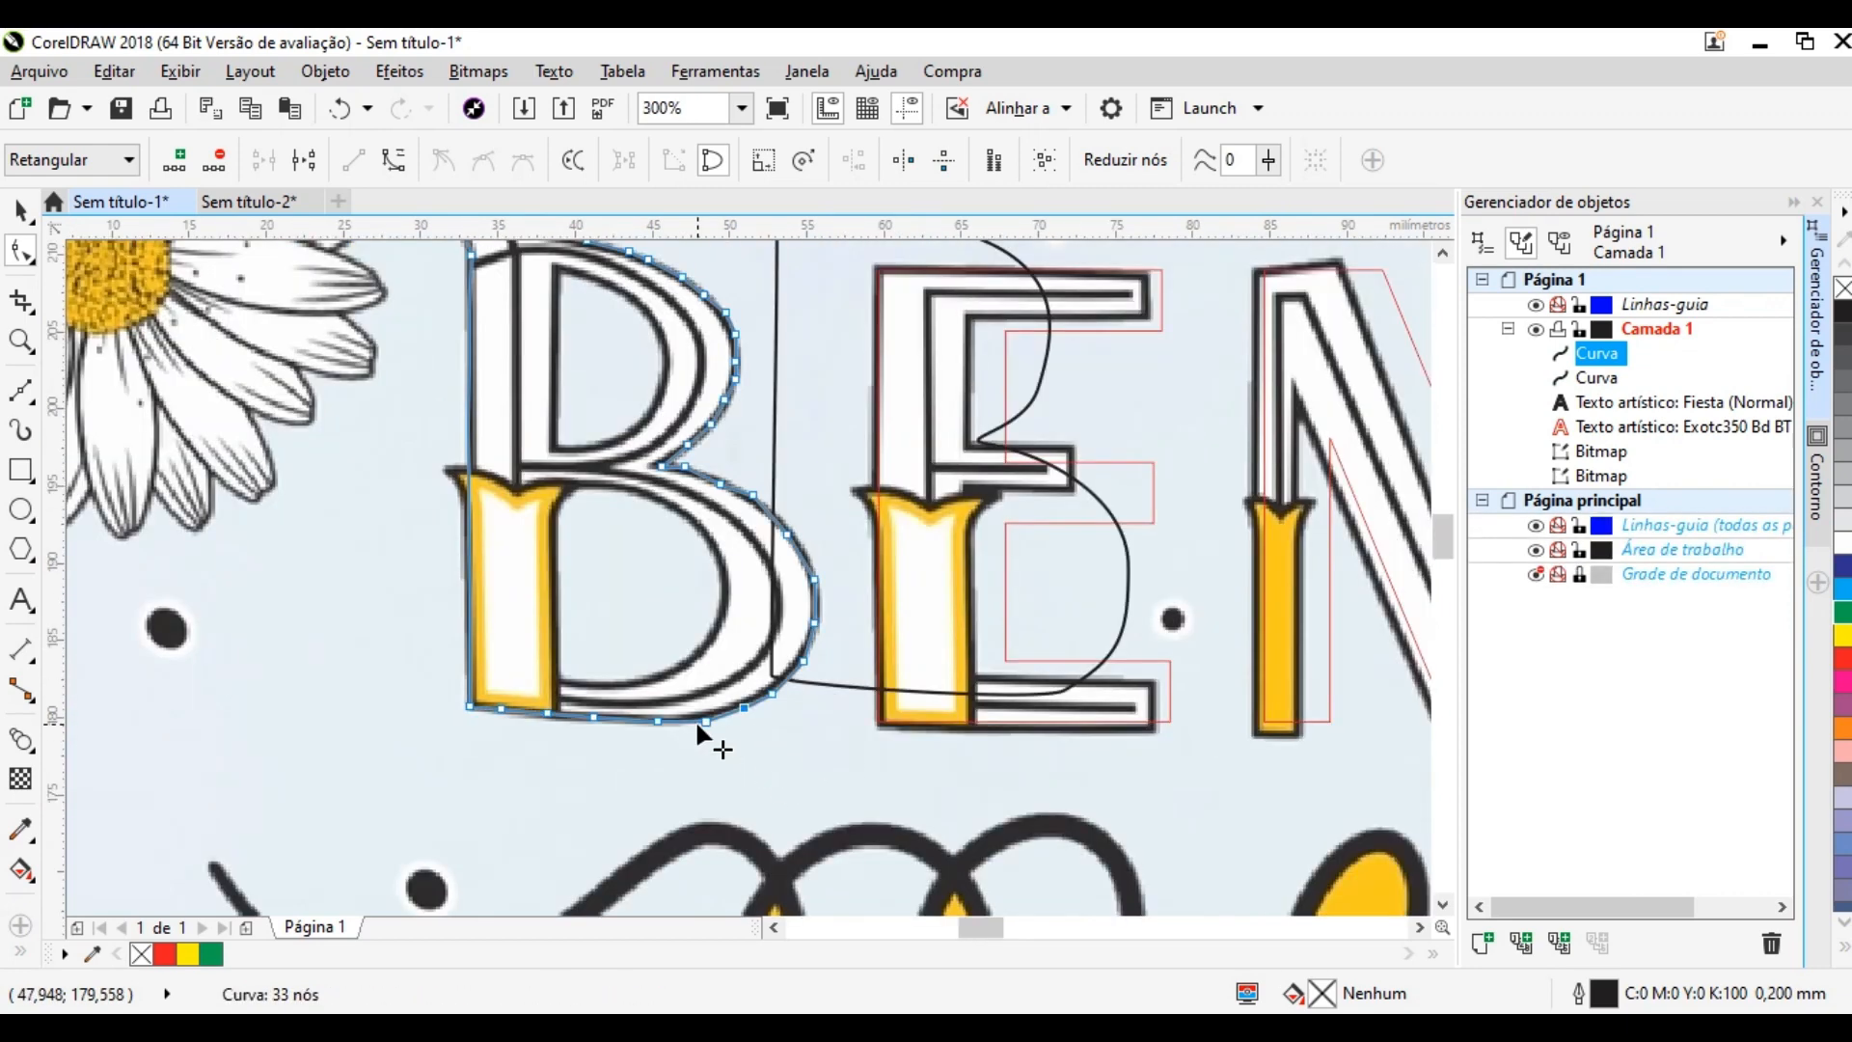
pyautogui.scroll(1, 642, 731)
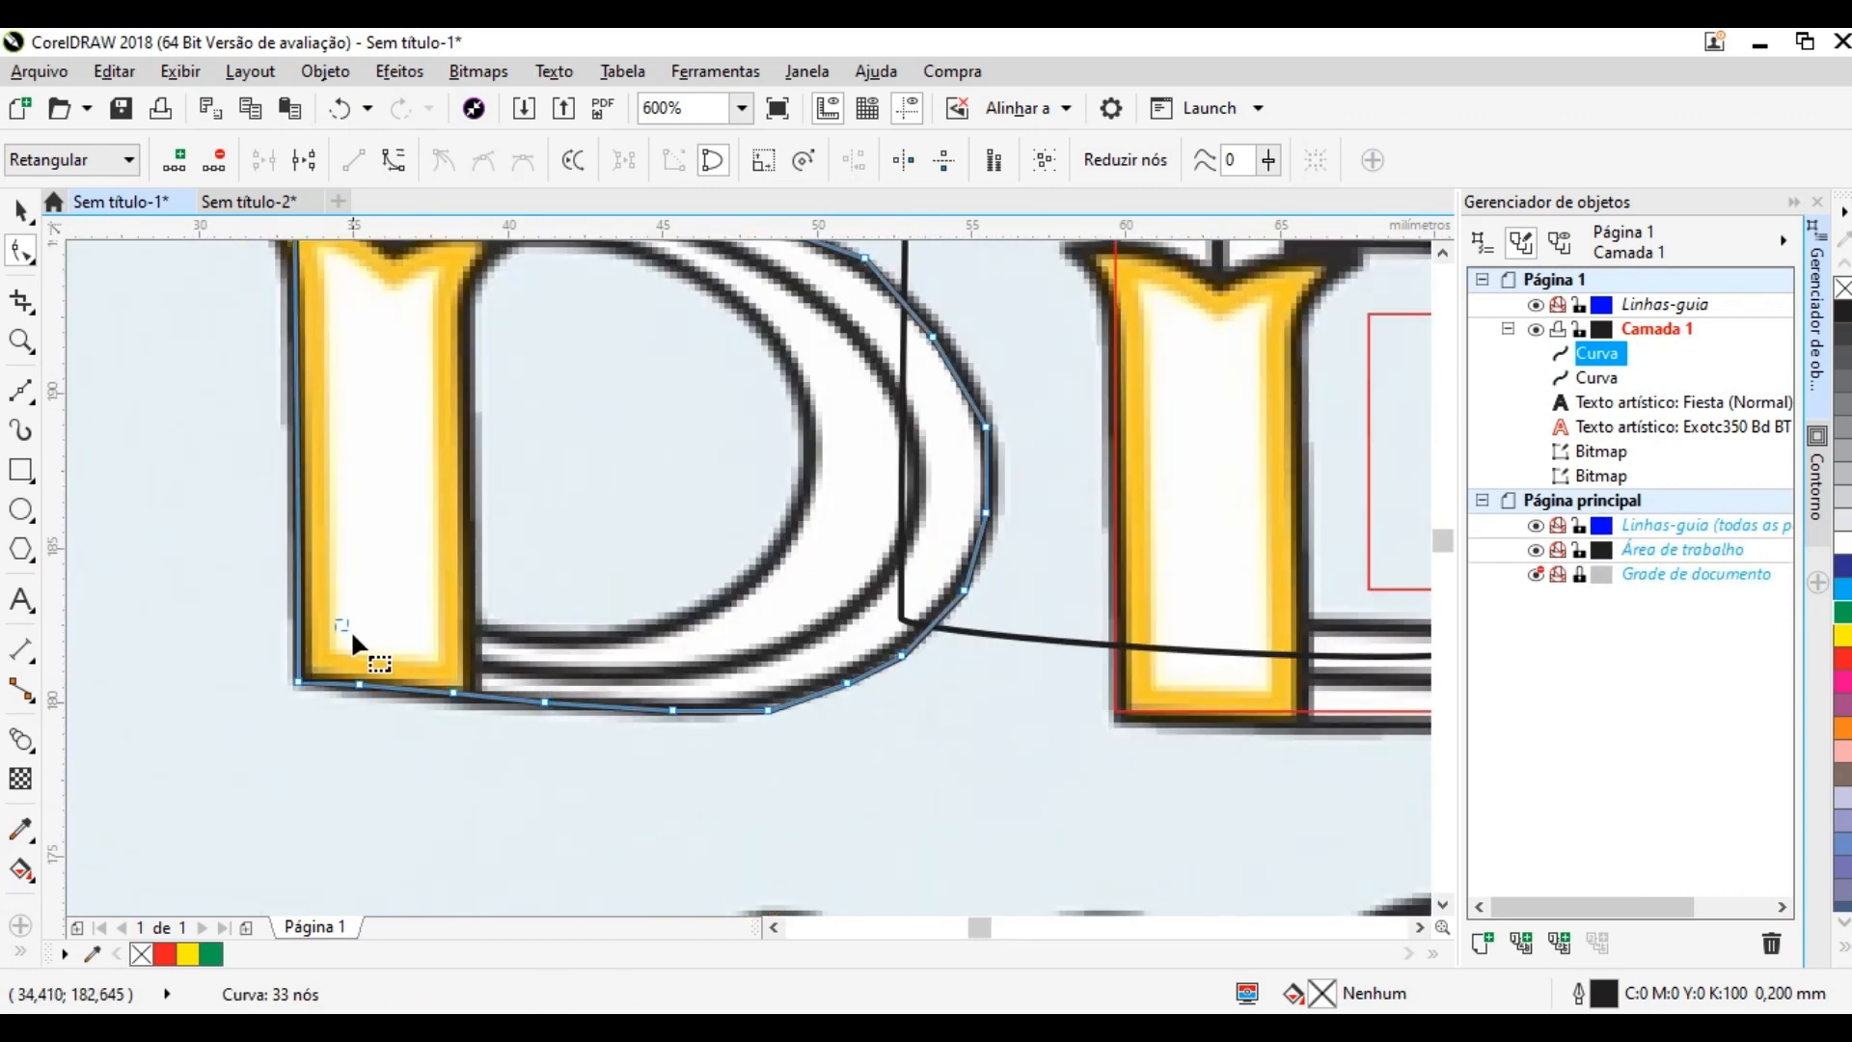
# Step: Delete the three intermediate nodes along the bottom edge under the B's stem and bend the remaining segment to follow the stroke
pyautogui.moveTo(350, 629); pyautogui.dragTo(589, 776)
pyautogui.press('Delete')
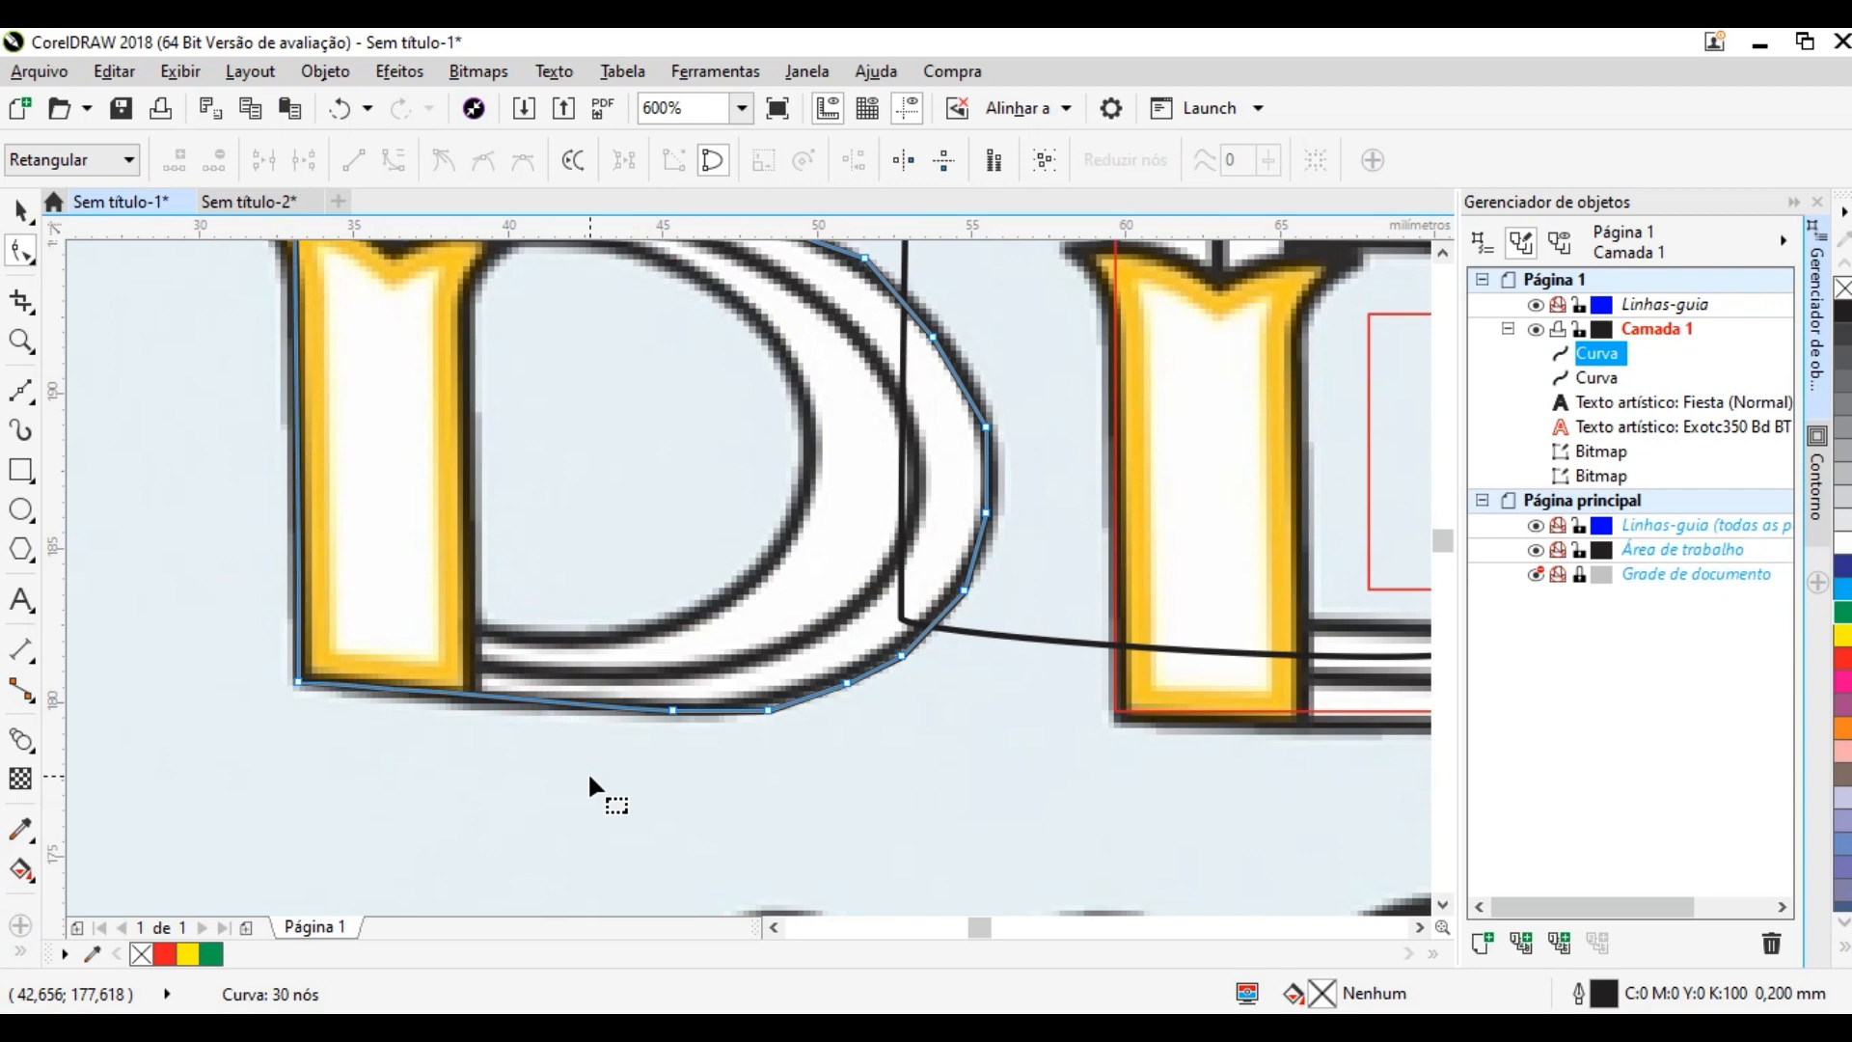
pyautogui.click(297, 681)
pyautogui.scroll(1, 417, 698)
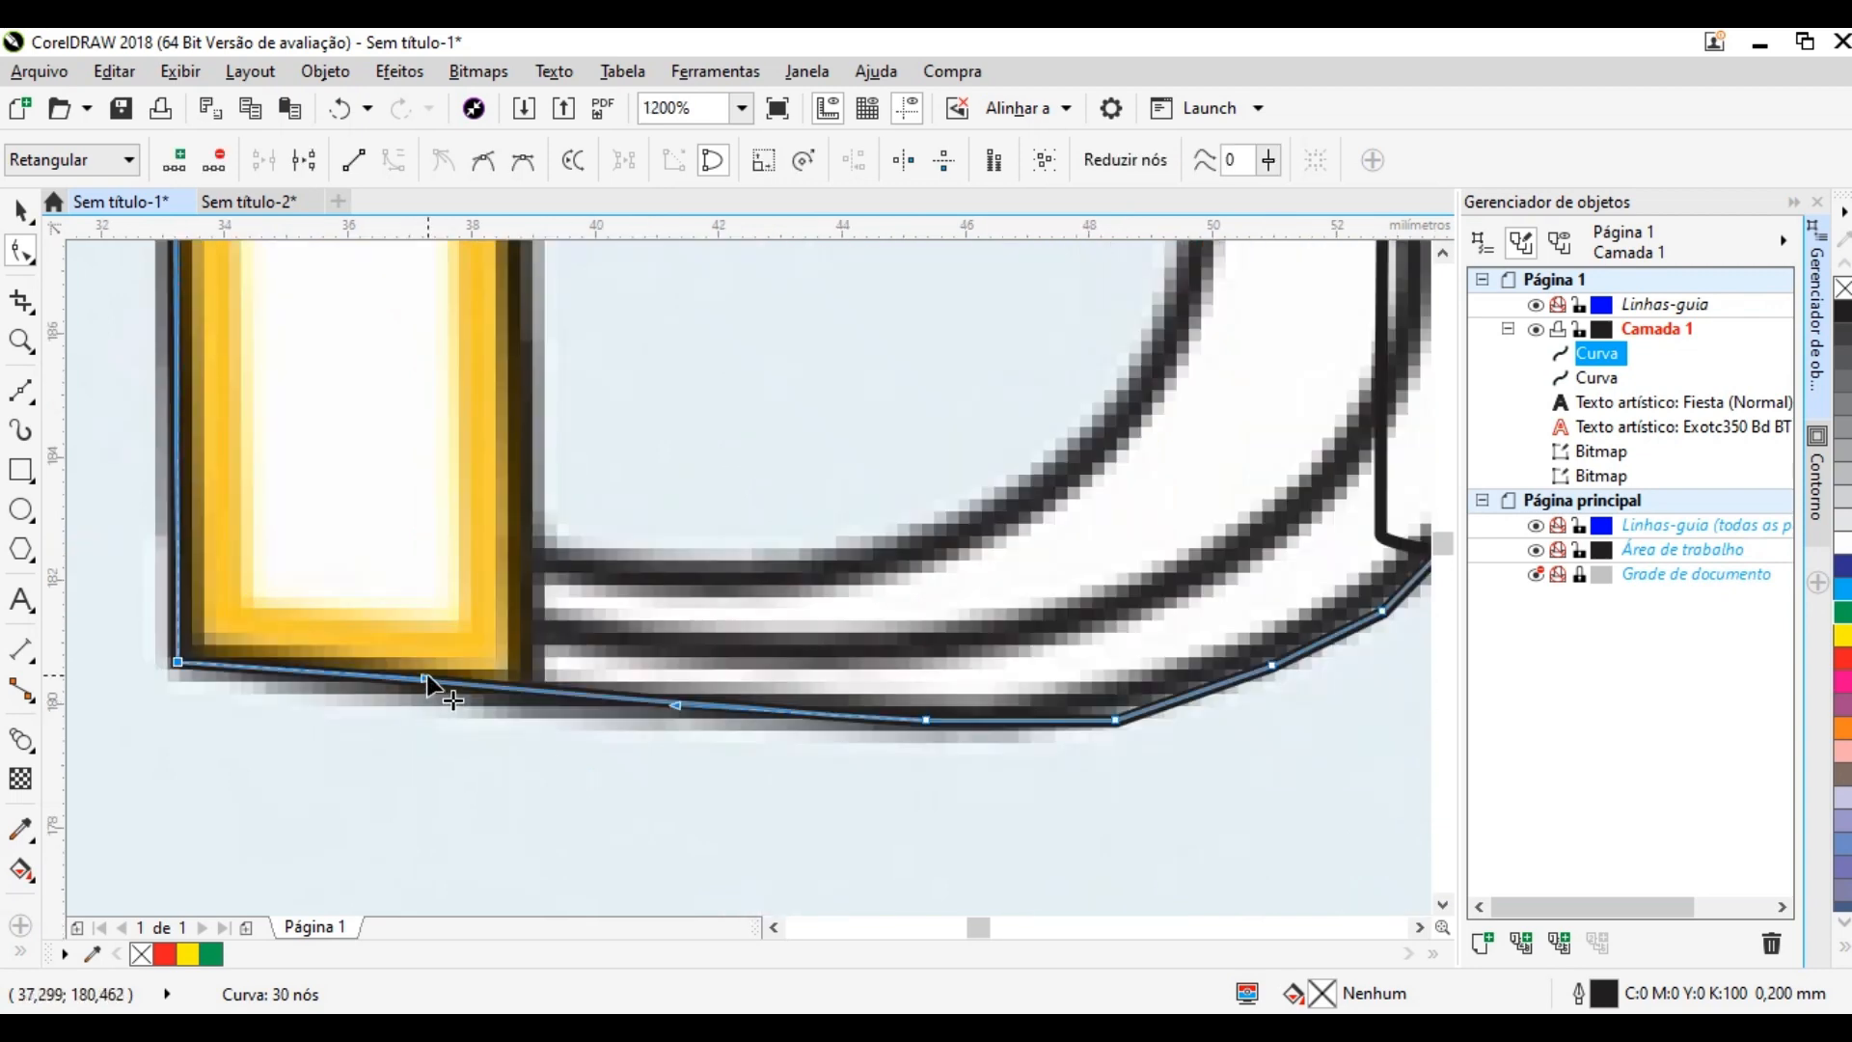
pyautogui.moveTo(426, 679); pyautogui.dragTo(436, 695)
pyautogui.scroll(-2, 345, 755)
# Step: Move the red traced outline aside onto the daisy and place the black B curve over the mug's B for node editing
pyautogui.press('space')
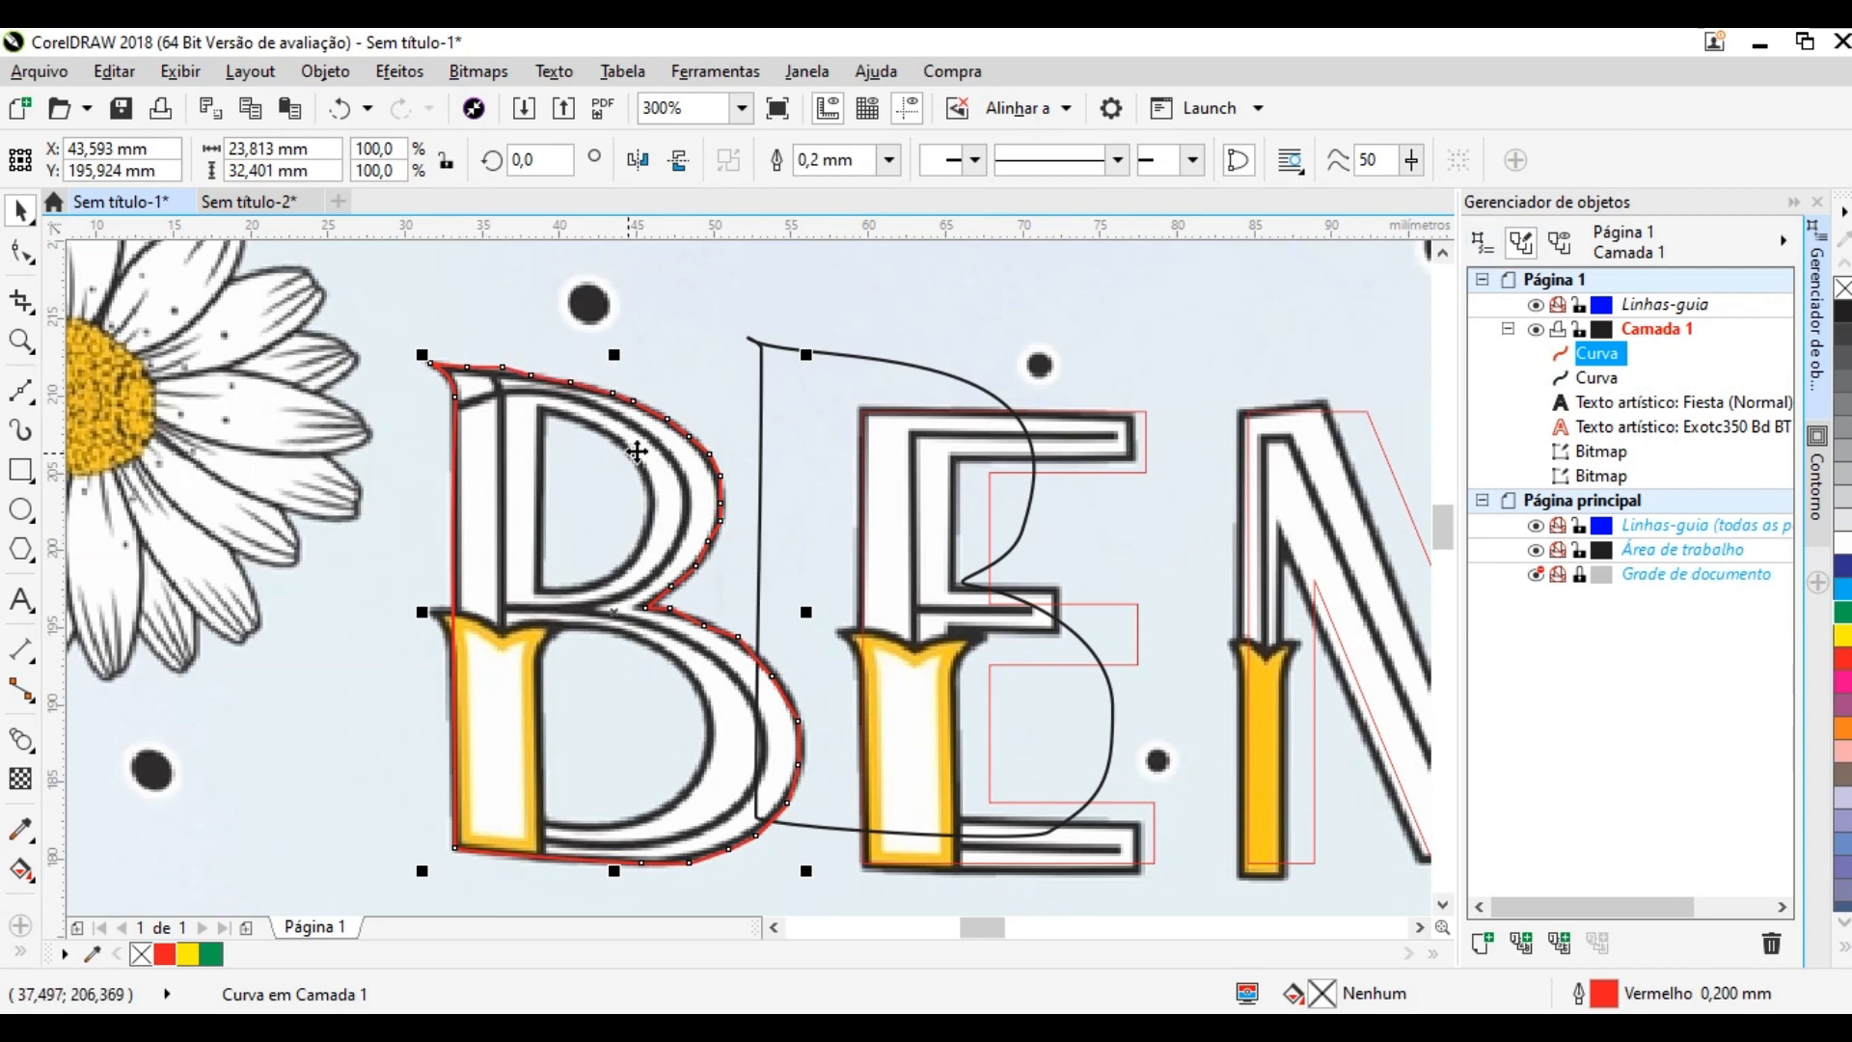
pyautogui.moveTo(590, 514); pyautogui.dragTo(192, 514)
pyautogui.moveTo(977, 419); pyautogui.dragTo(667, 436)
pyautogui.click(22, 251)
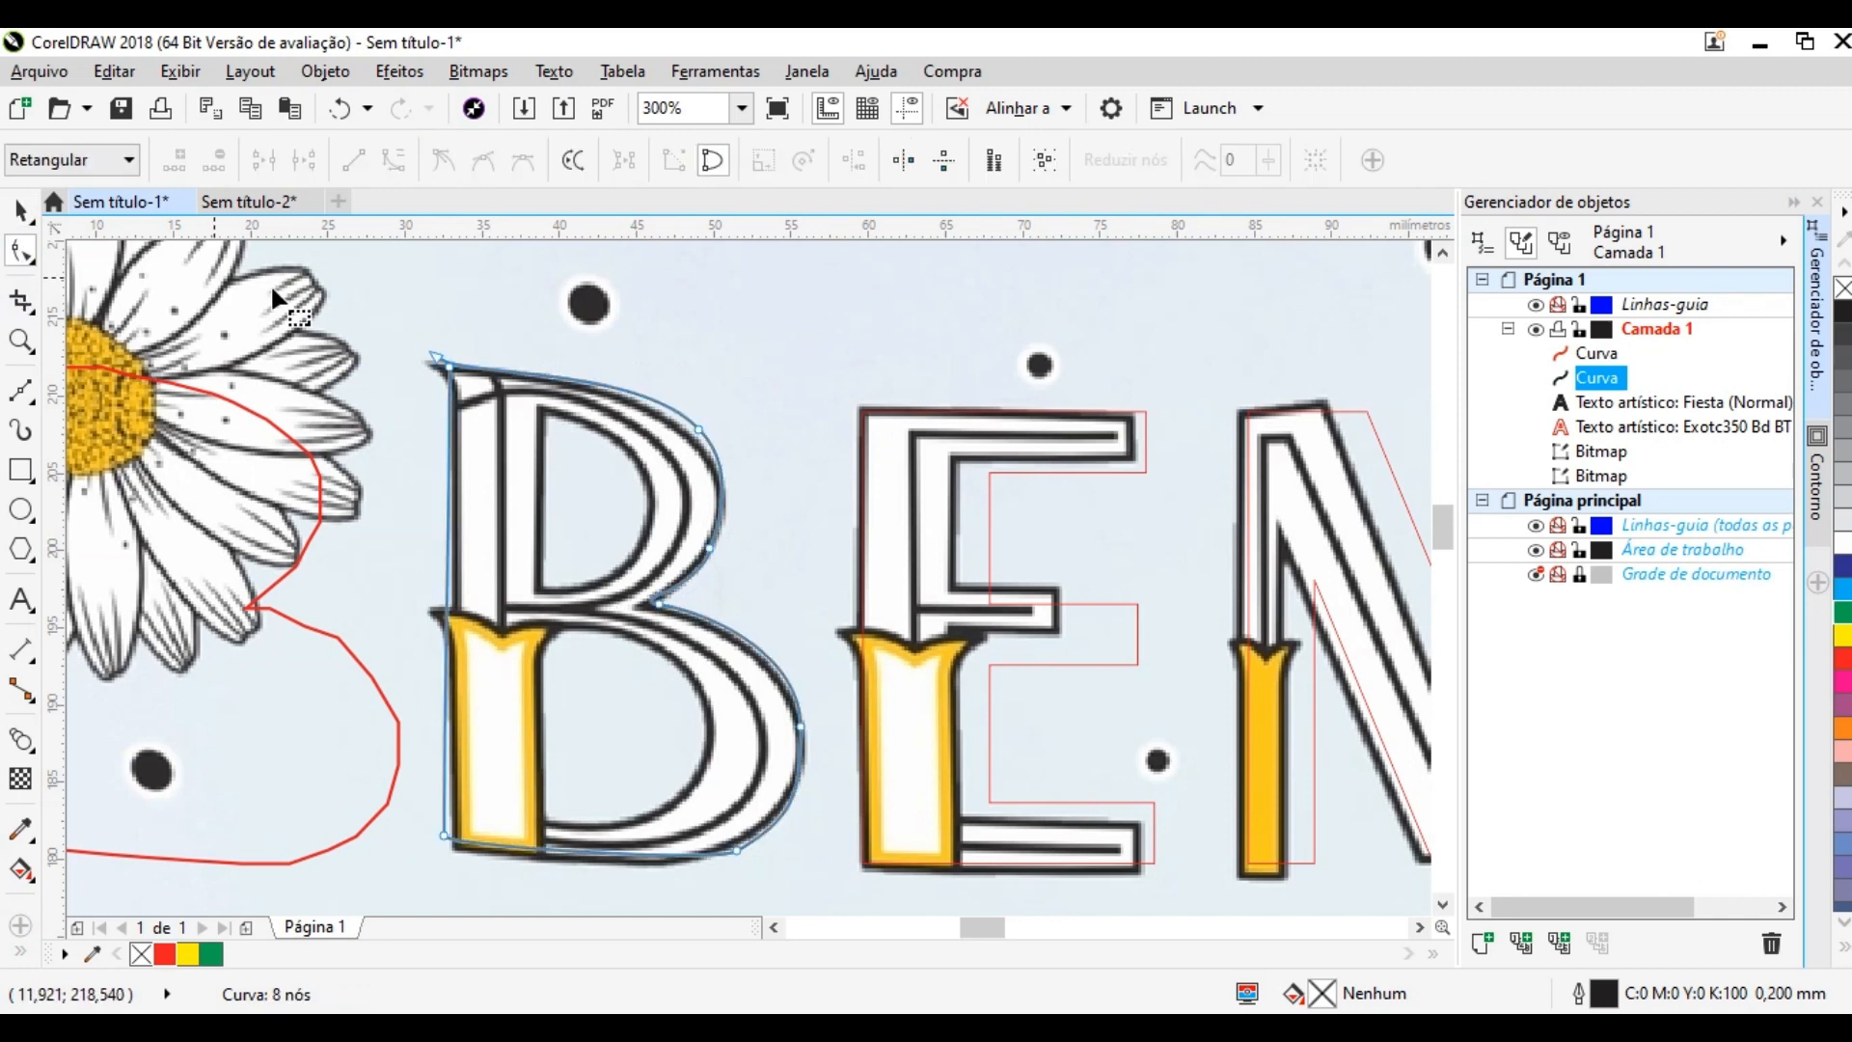
# Step: Move the black curve's node on the shoulder of the upper bowl inward onto the B's outer stroke
pyautogui.scroll(2, 628, 529)
pyautogui.scroll(-2, 719, 603)
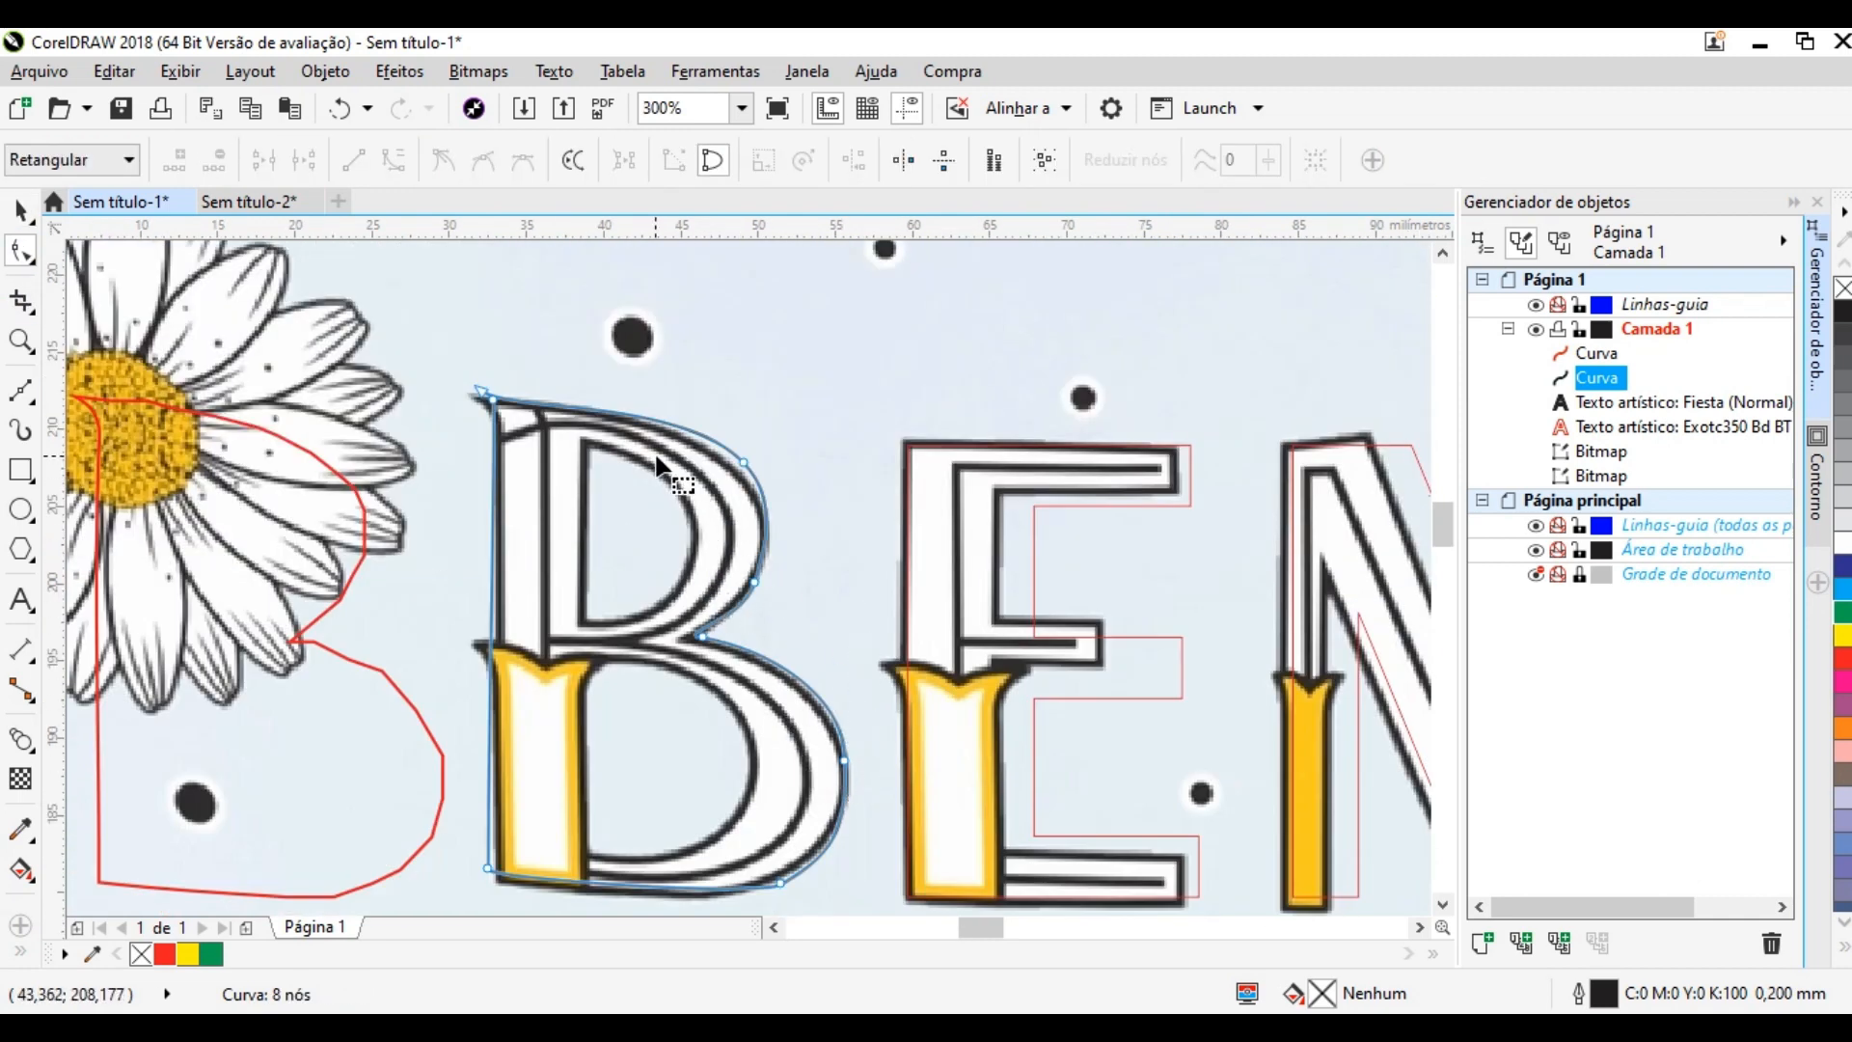
pyautogui.scroll(2, 656, 457)
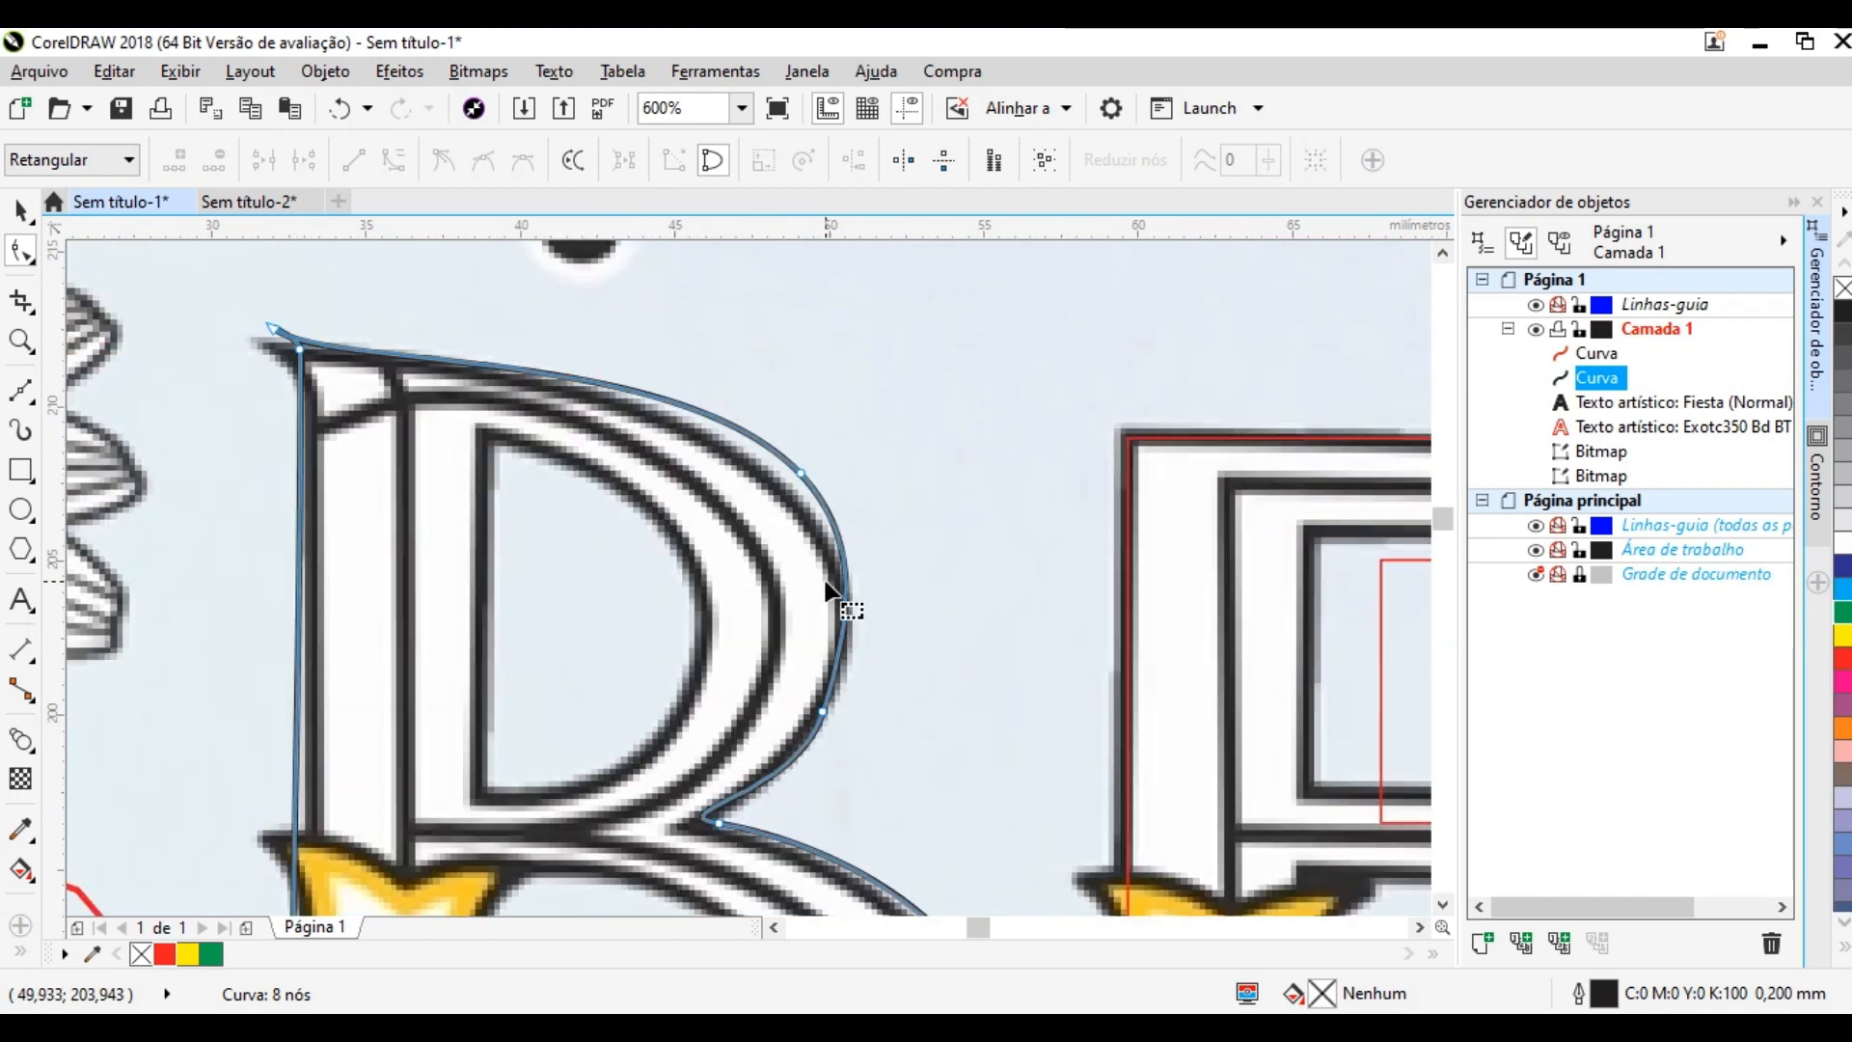
pyautogui.moveTo(801, 472); pyautogui.dragTo(767, 470)
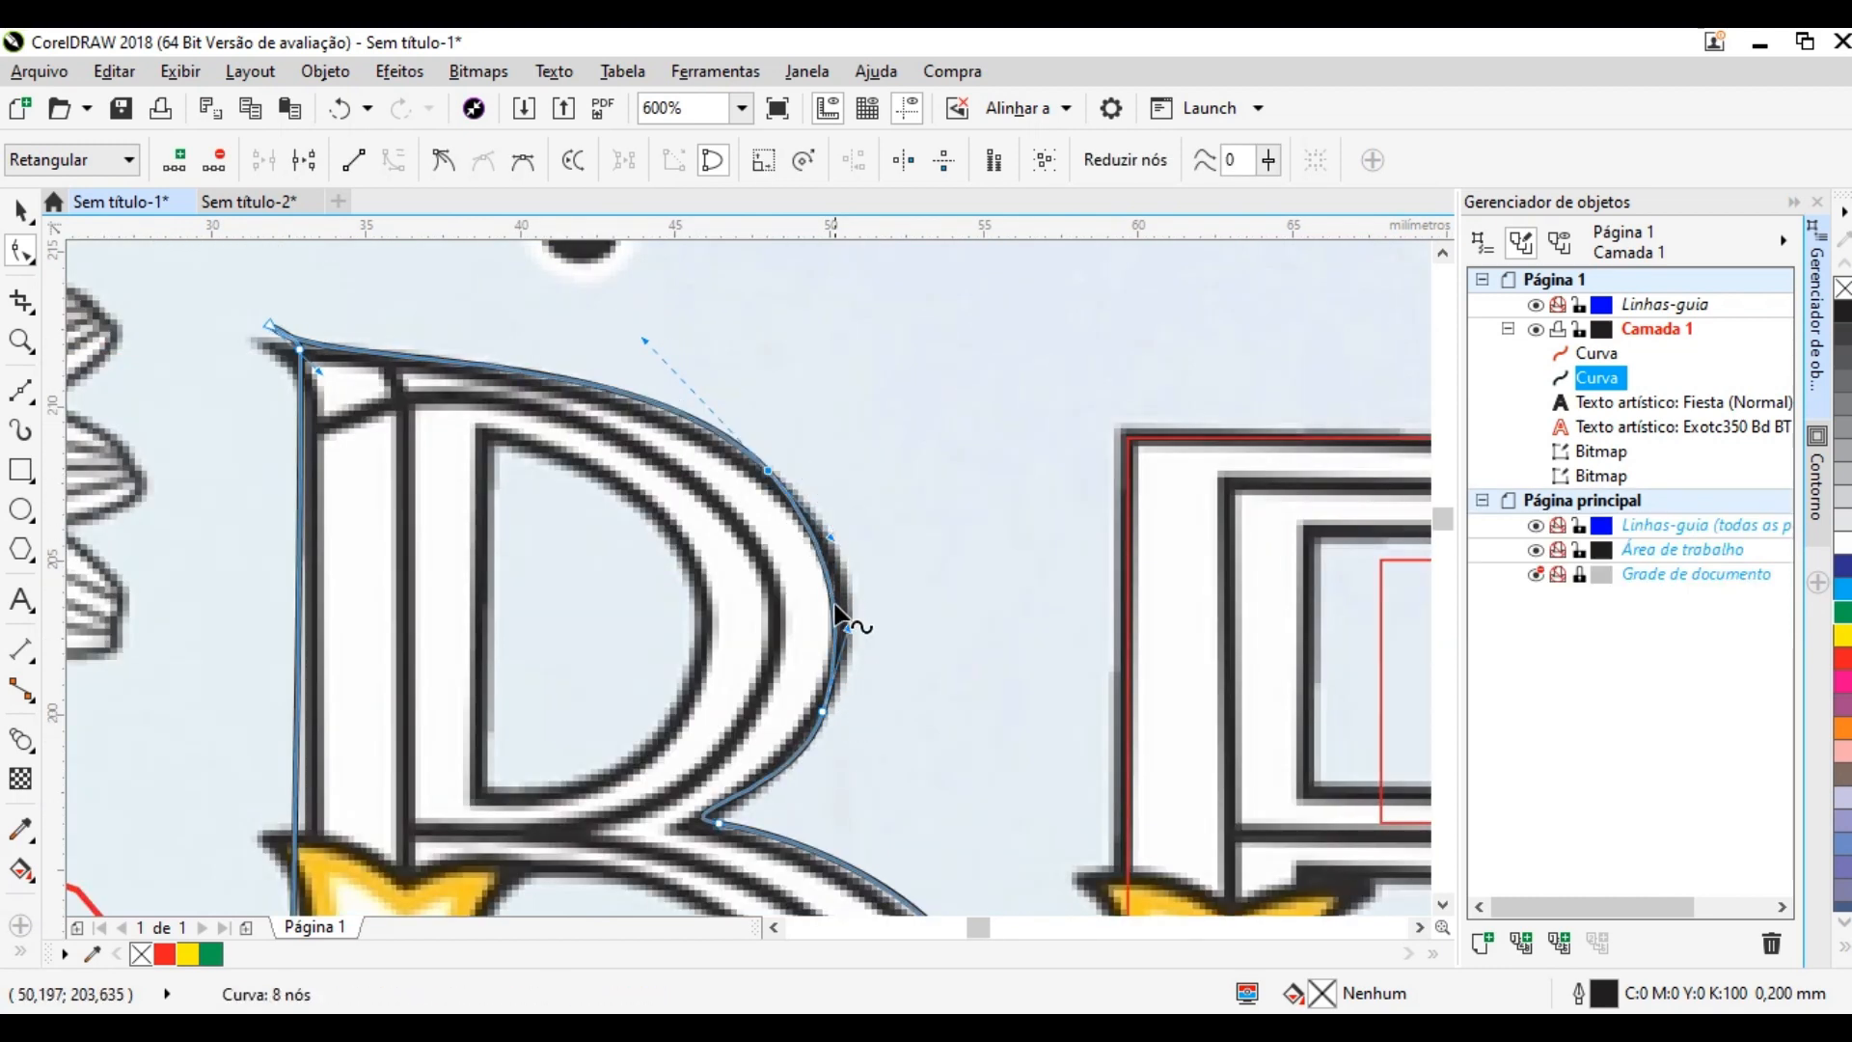
# Step: Move the black curve's waist node into the notch between the bowls, make it a cusp and reshape the adjoining curve handles
pyautogui.scroll(4, 704, 839)
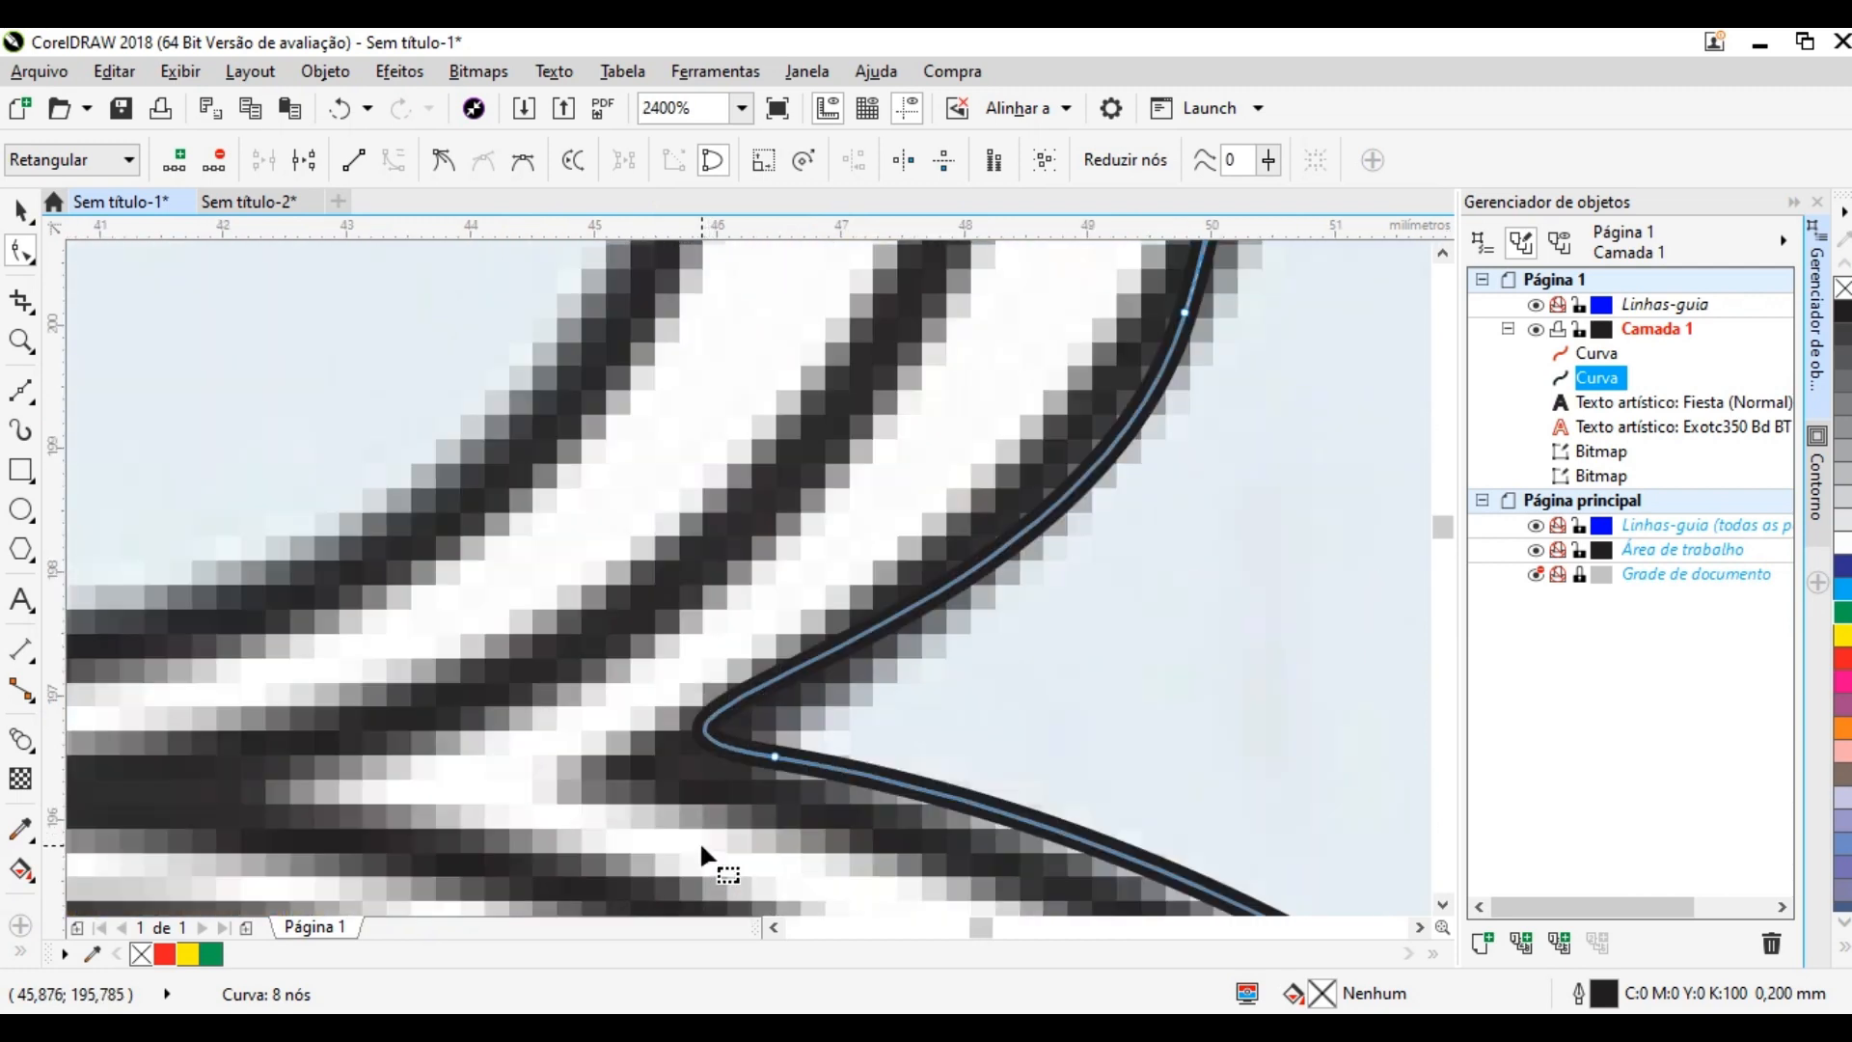
pyautogui.moveTo(743, 772); pyautogui.dragTo(652, 769)
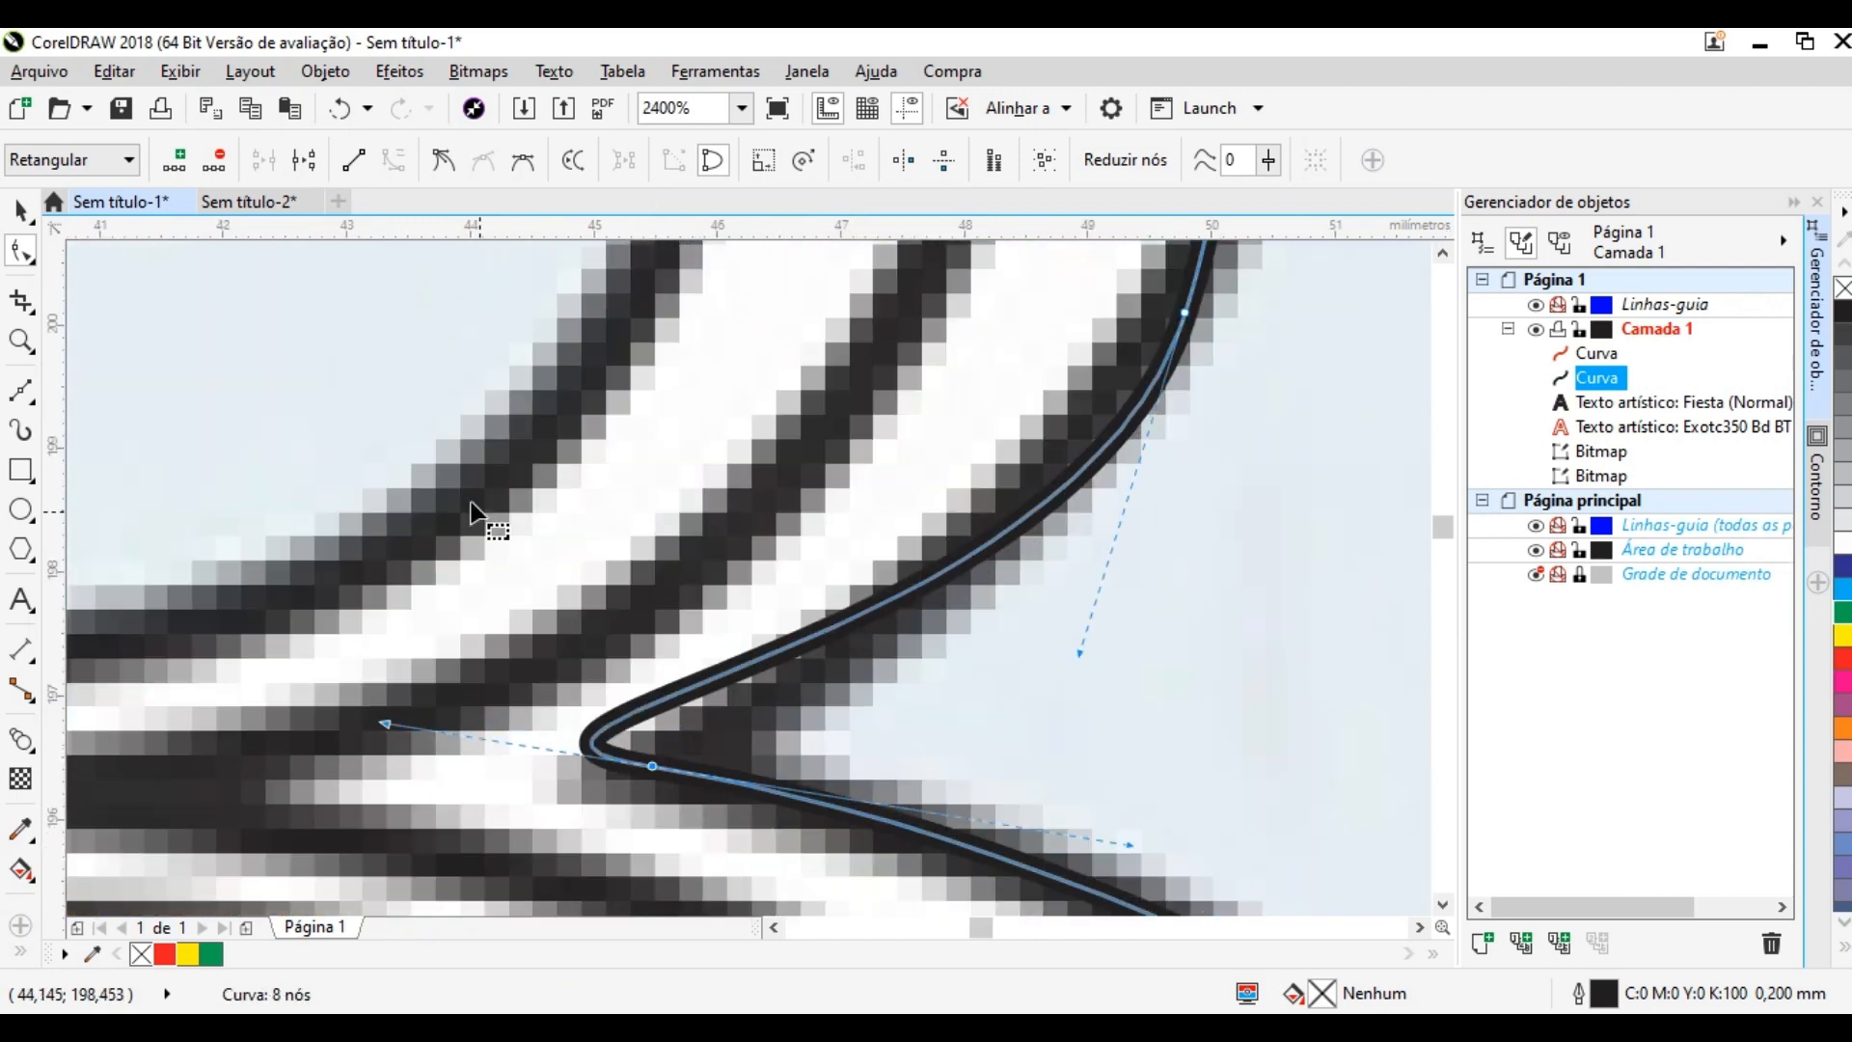
pyautogui.click(442, 161)
pyautogui.moveTo(382, 721); pyautogui.dragTo(877, 704)
pyautogui.scroll(-2, 899, 824)
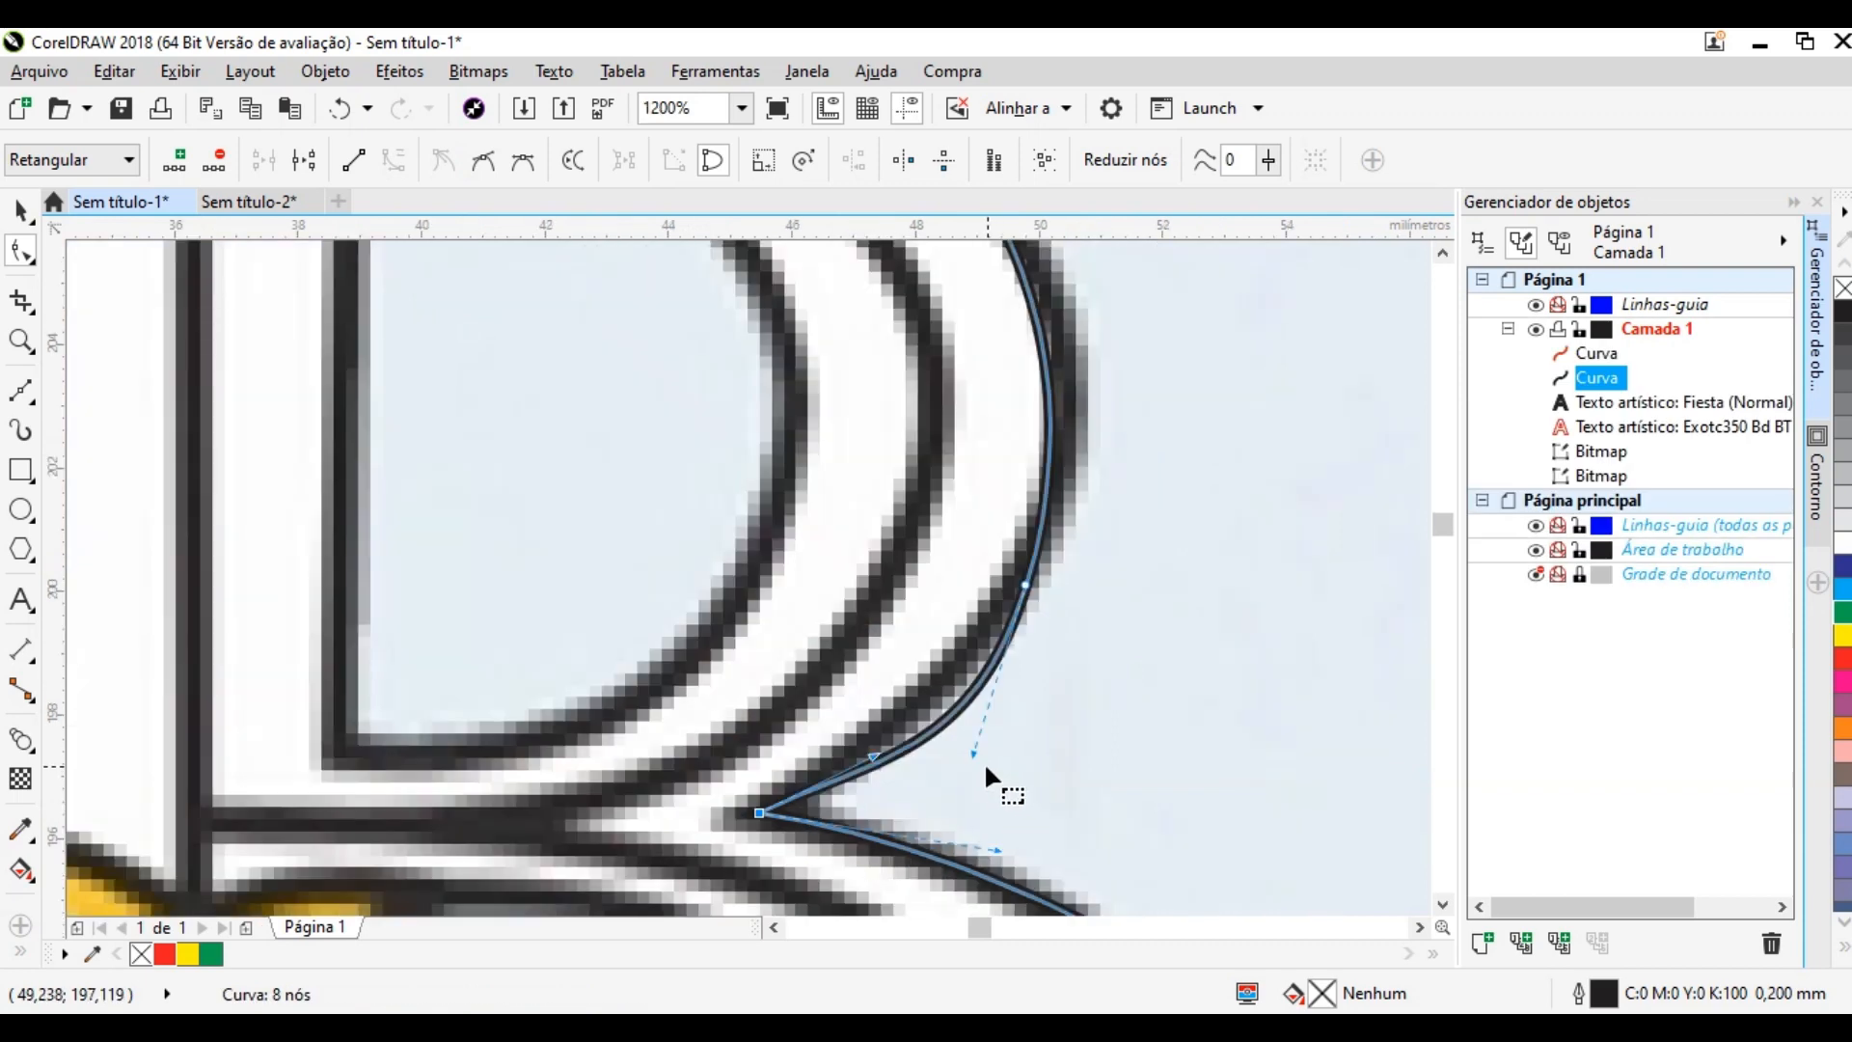
pyautogui.moveTo(974, 755); pyautogui.dragTo(964, 701)
pyautogui.scroll(-2, 913, 797)
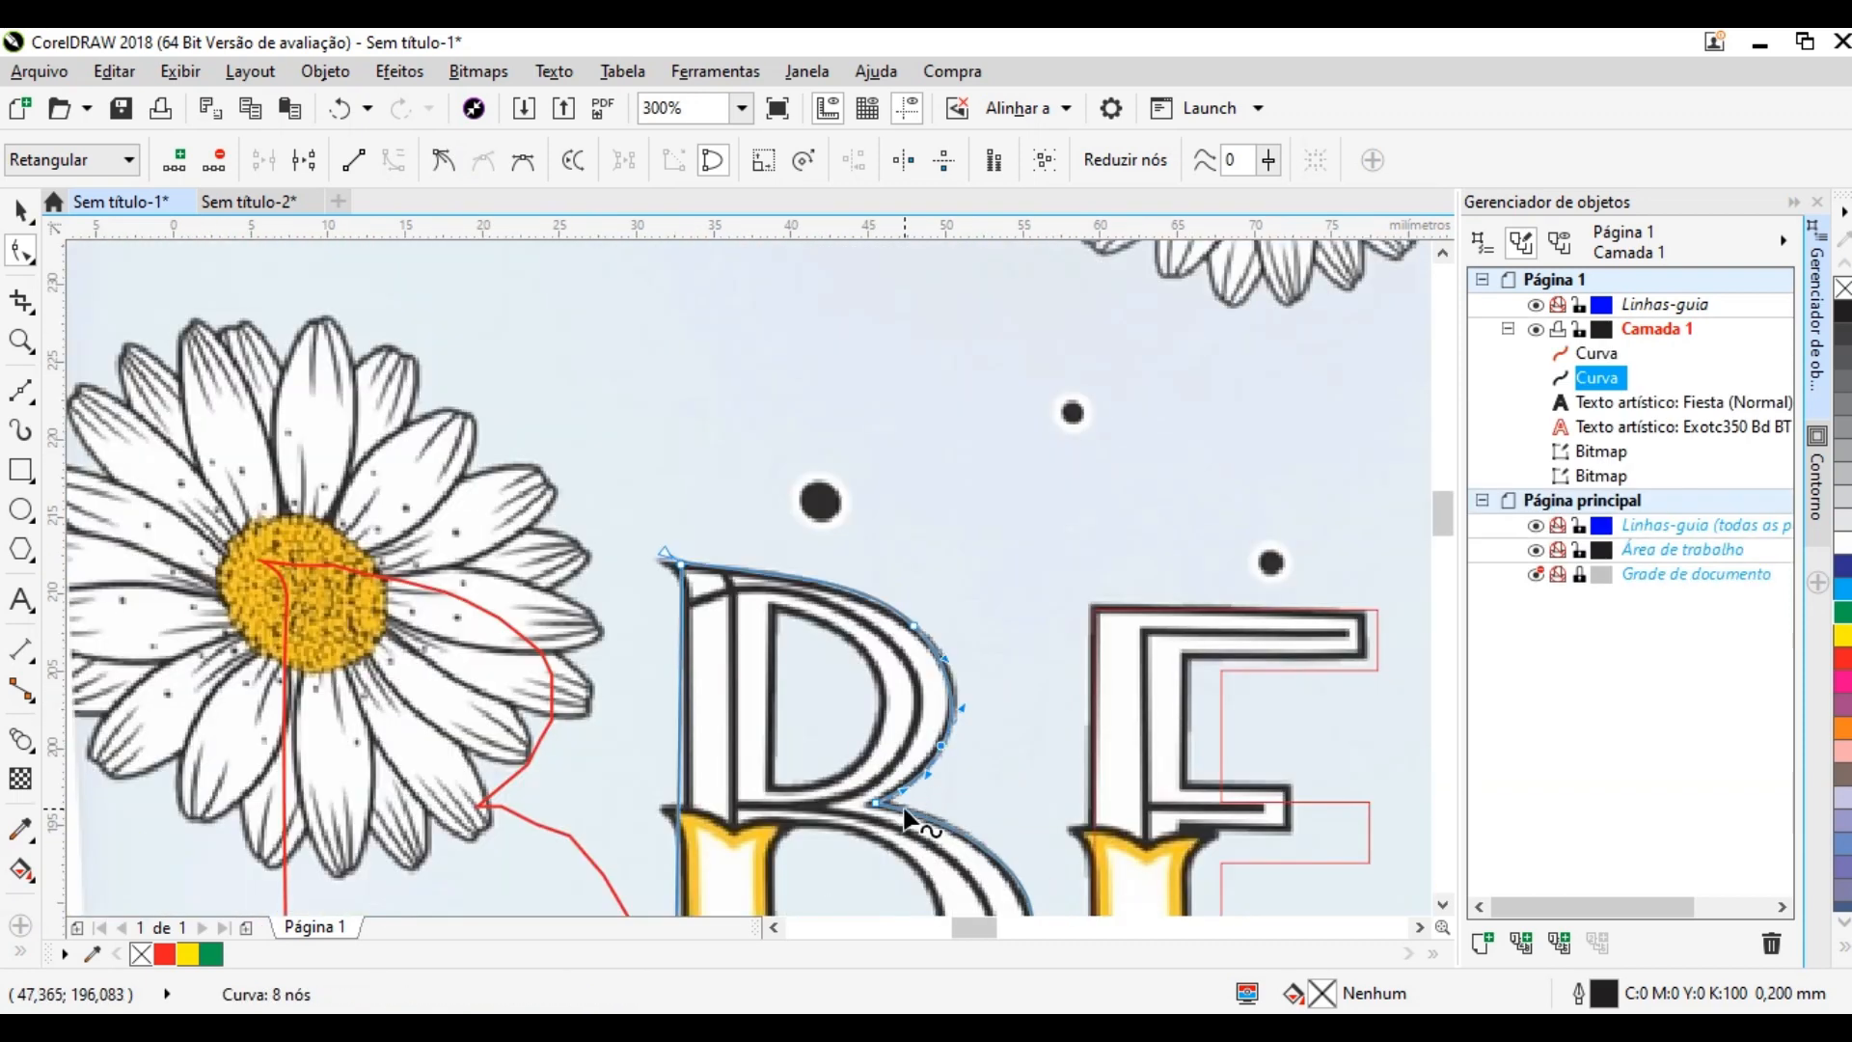
# Step: Fit the black curve's nodes at the upper serif to the serif's tip and the top of the stem
pyautogui.scroll(1, 907, 820)
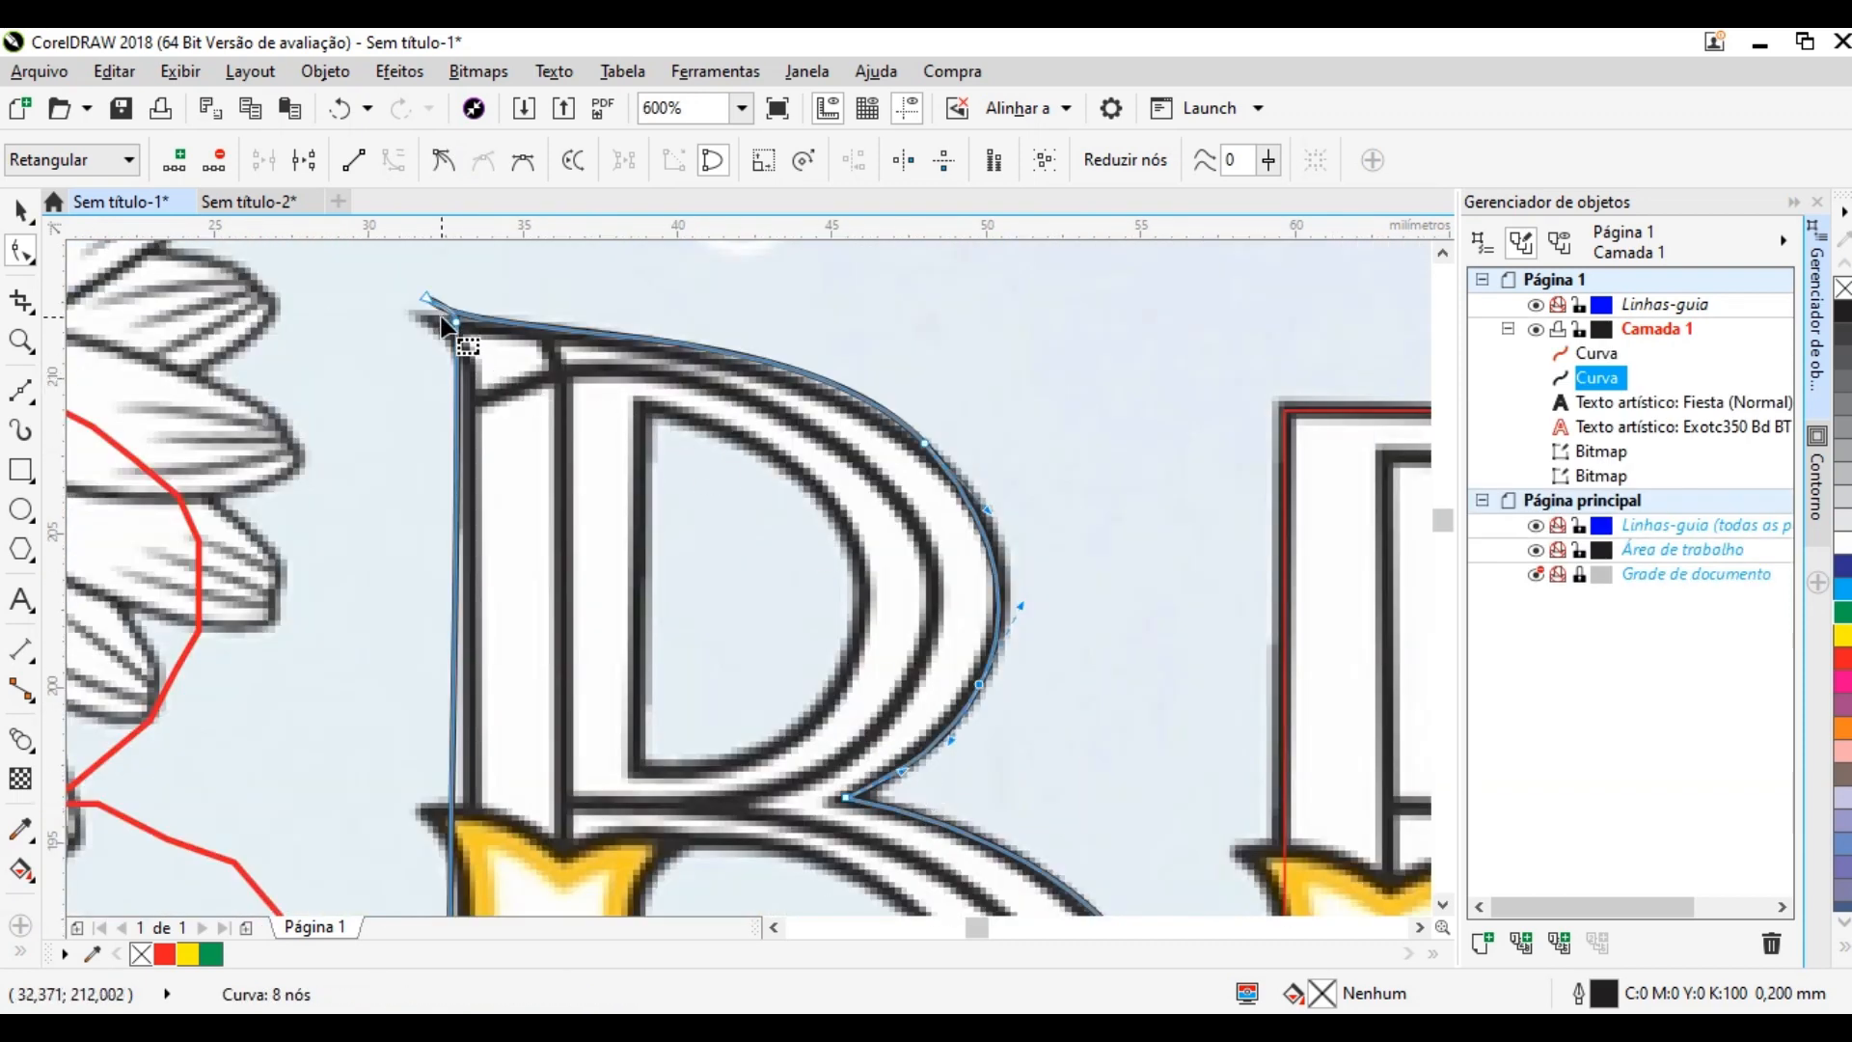
pyautogui.moveTo(443, 319)
pyautogui.mouseDown()
pyautogui.moveTo(436, 287)
pyautogui.moveTo(425, 311)
pyautogui.mouseUp()
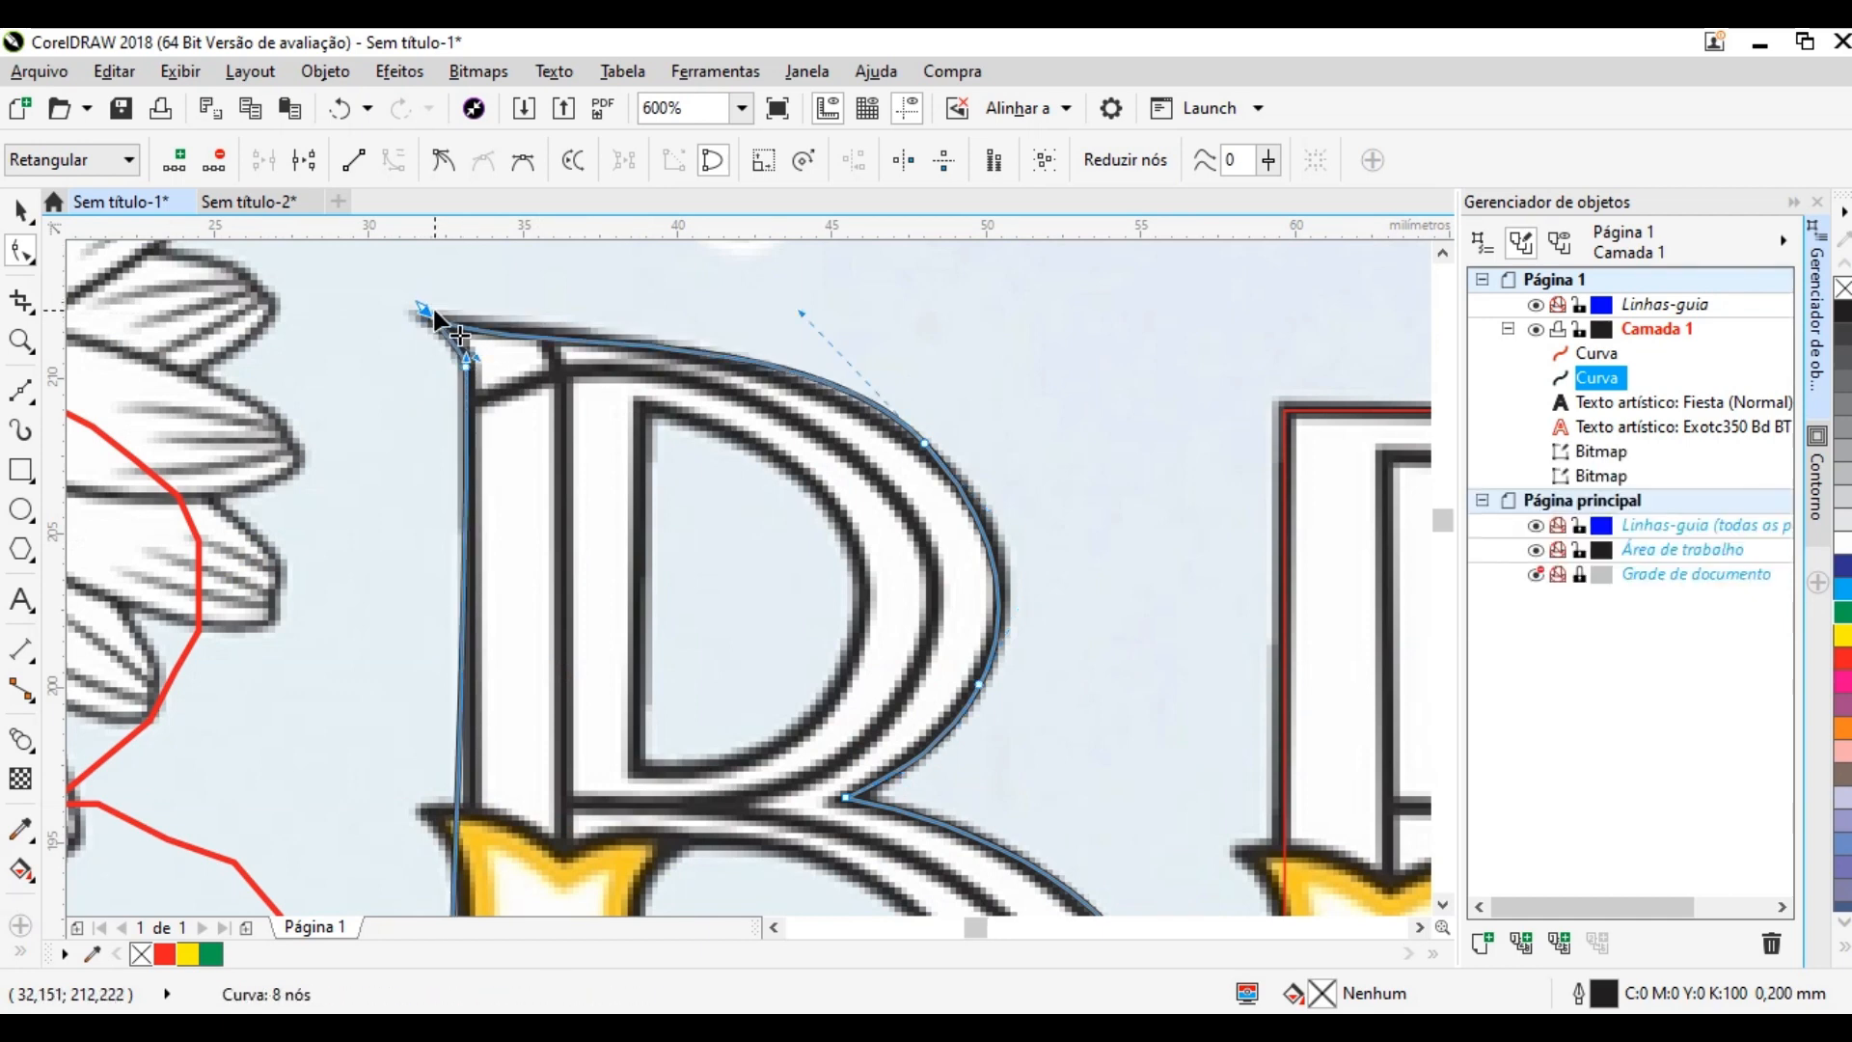
pyautogui.scroll(1, 437, 307)
pyautogui.moveTo(525, 366)
pyautogui.mouseDown()
pyautogui.moveTo(448, 334)
pyautogui.moveTo(426, 368)
pyautogui.moveTo(445, 338)
pyautogui.moveTo(490, 367)
pyautogui.mouseUp()
pyautogui.scroll(-2, 491, 372)
# Step: Move the black curve's bottom nodes onto the stem corner and lower bowl, and bend the bowl segment to the outer stroke
pyautogui.scroll(1, 555, 879)
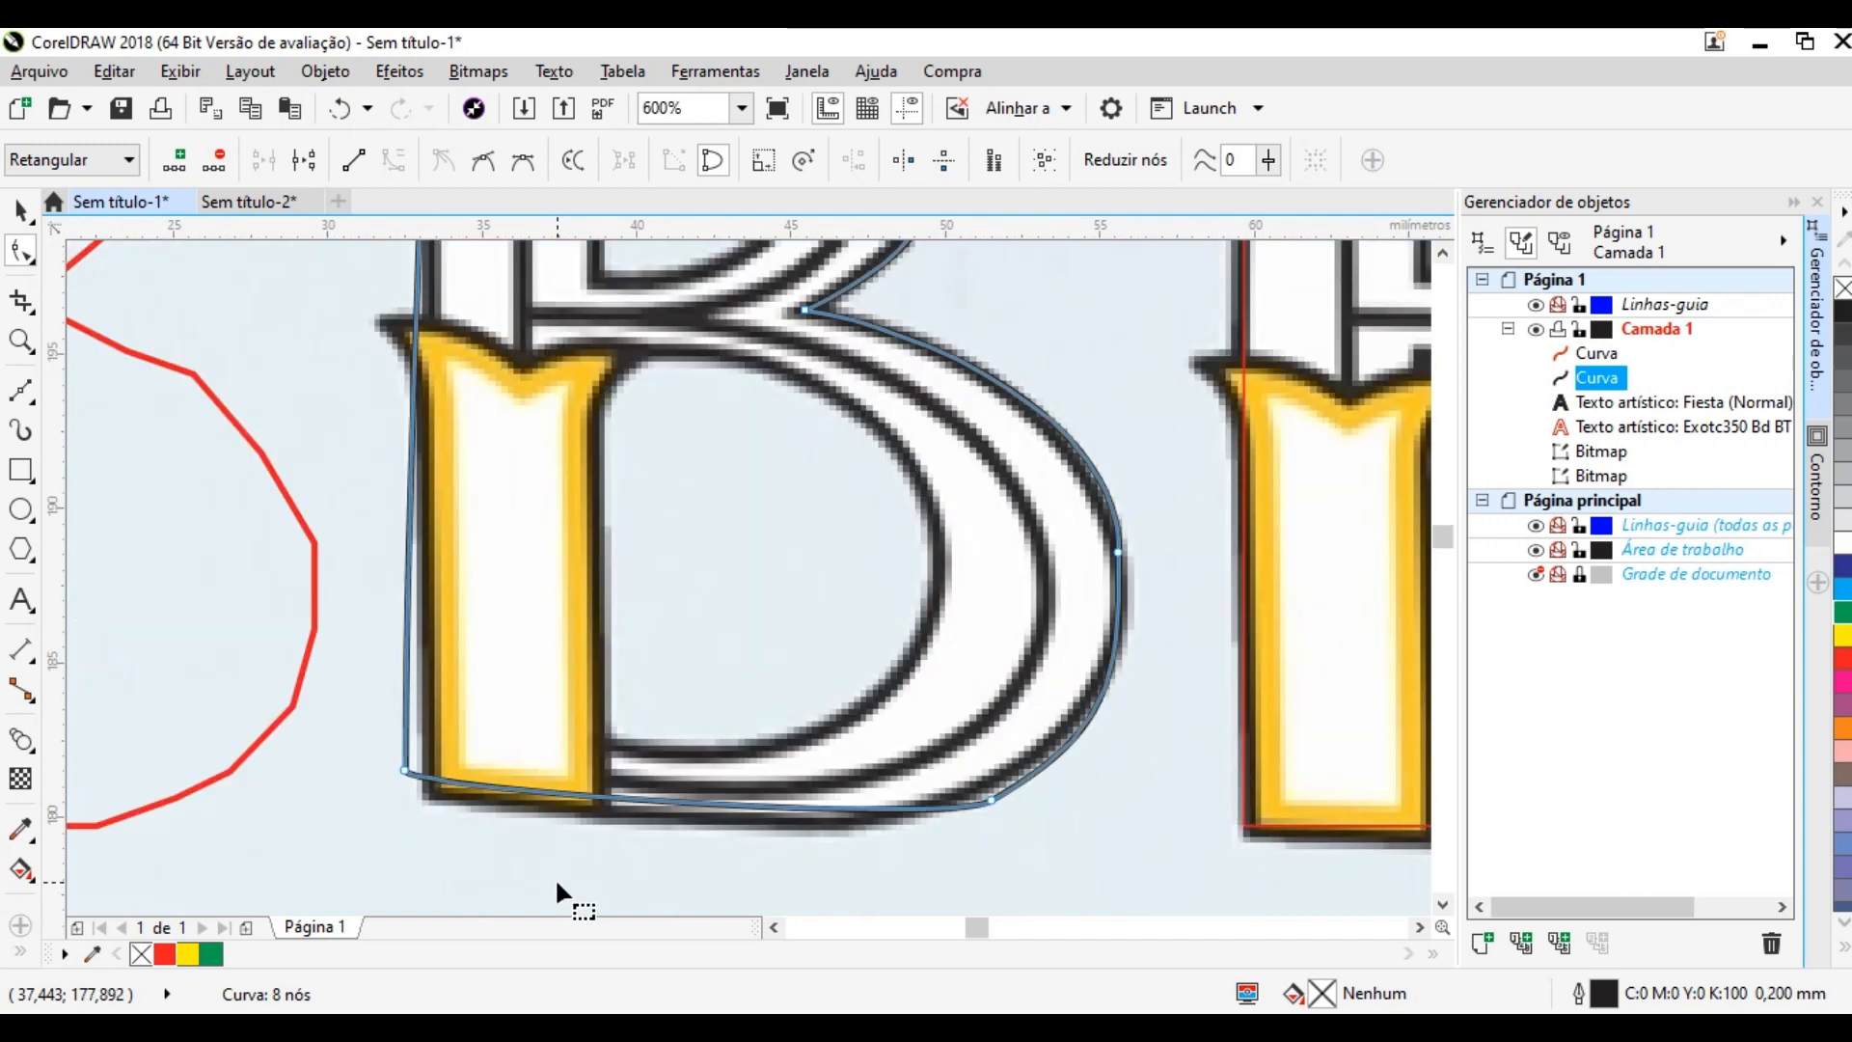
pyautogui.moveTo(402, 769); pyautogui.dragTo(495, 801)
pyautogui.moveTo(989, 801); pyautogui.dragTo(893, 810)
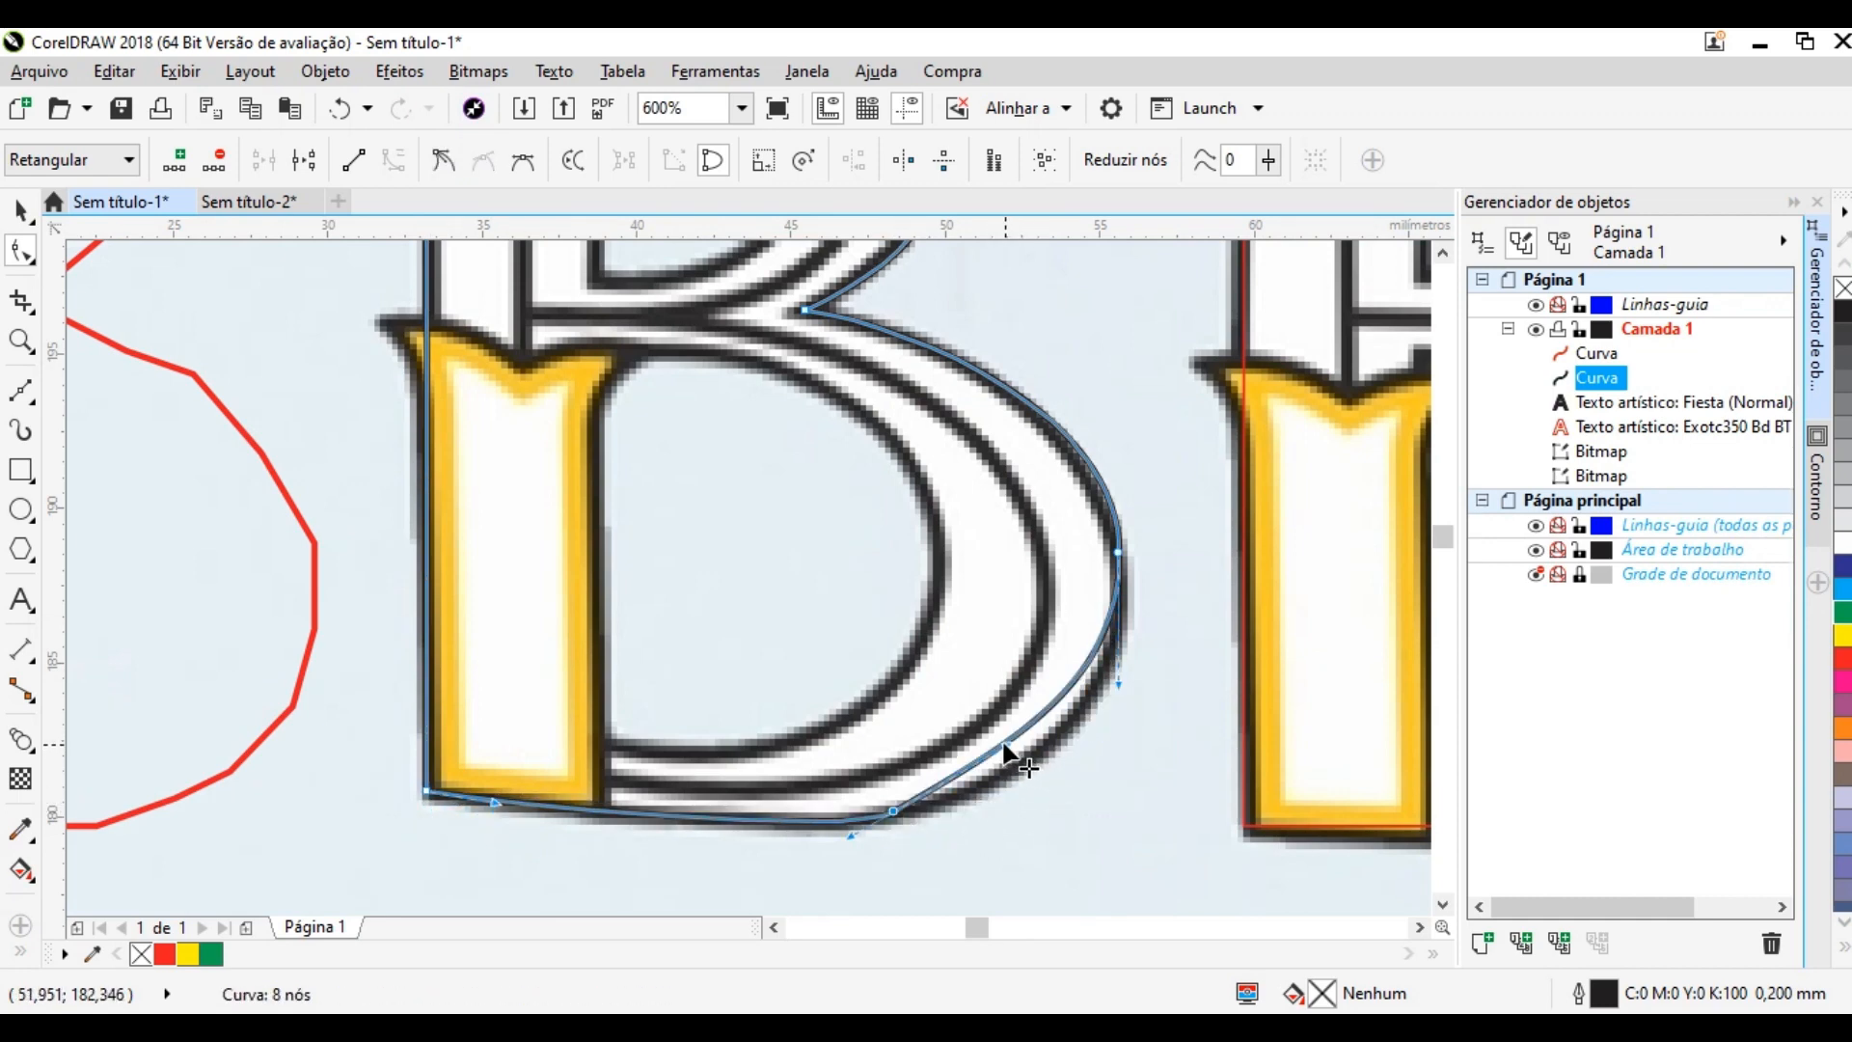
pyautogui.moveTo(1004, 745); pyautogui.dragTo(1040, 771)
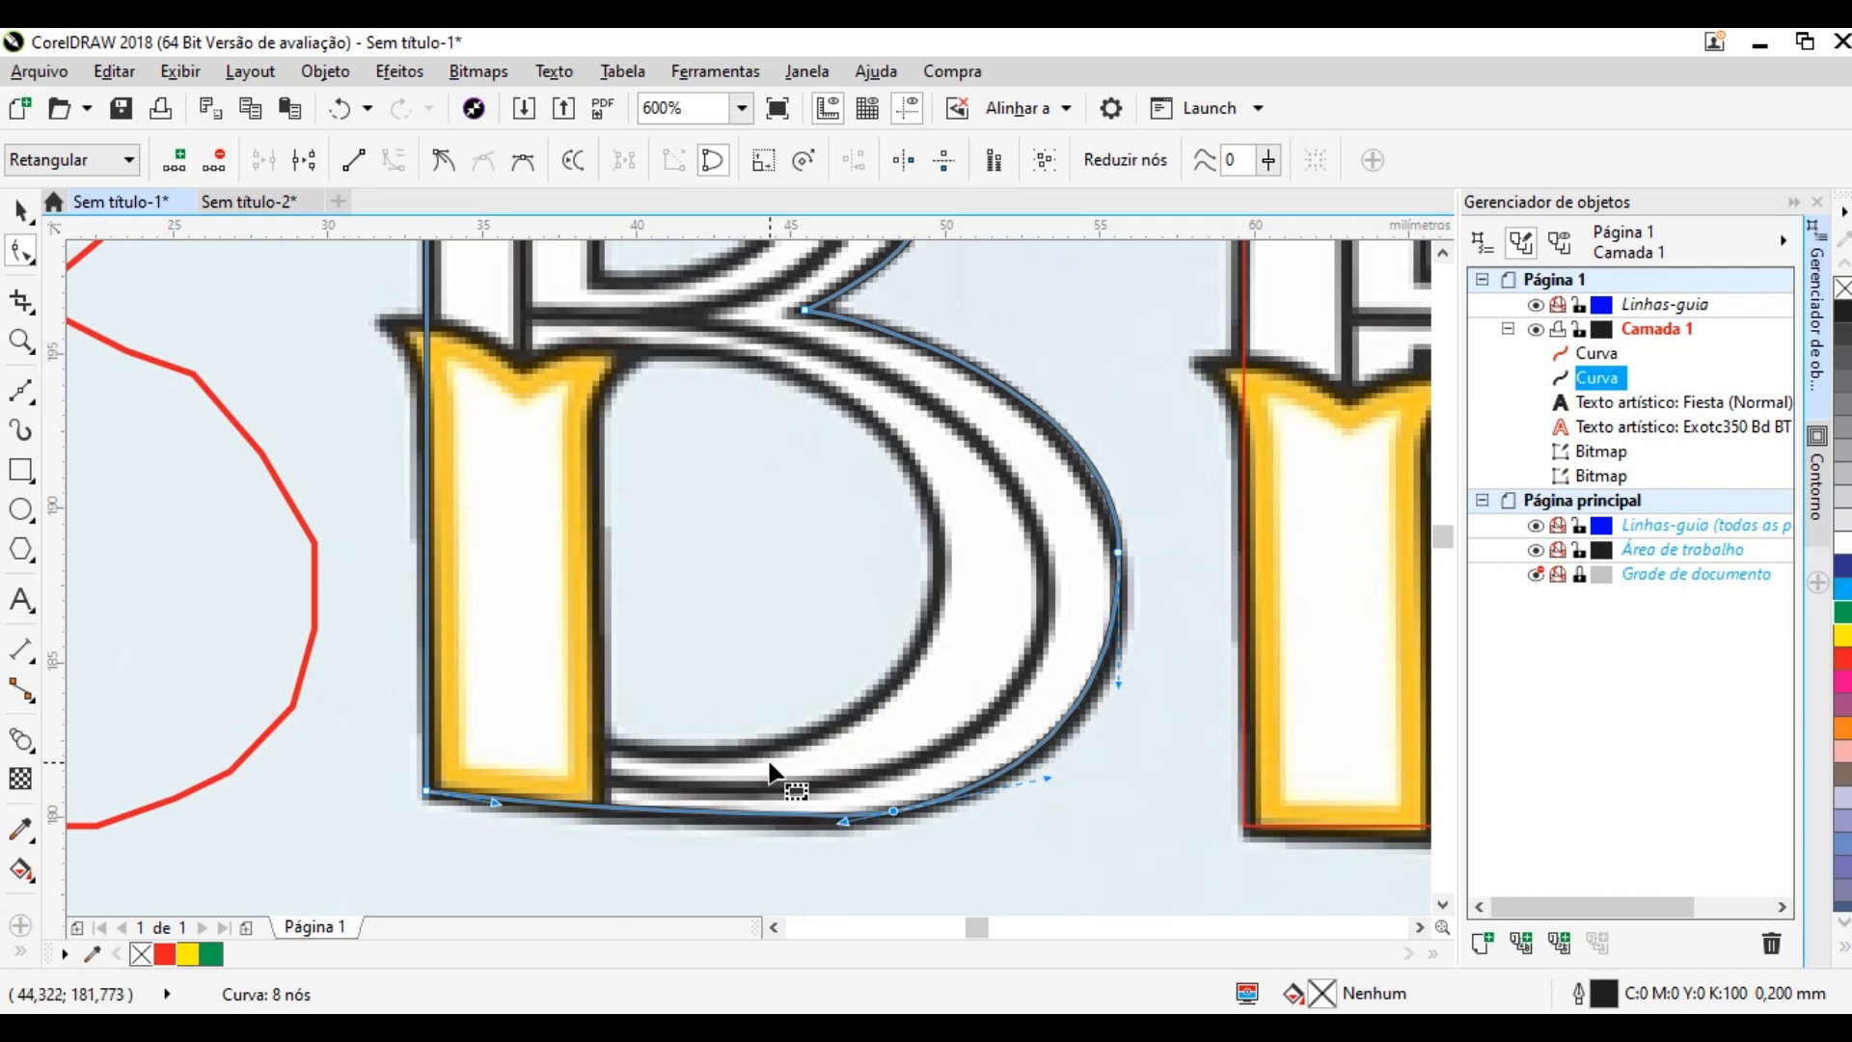
pyautogui.scroll(-2, 963, 723)
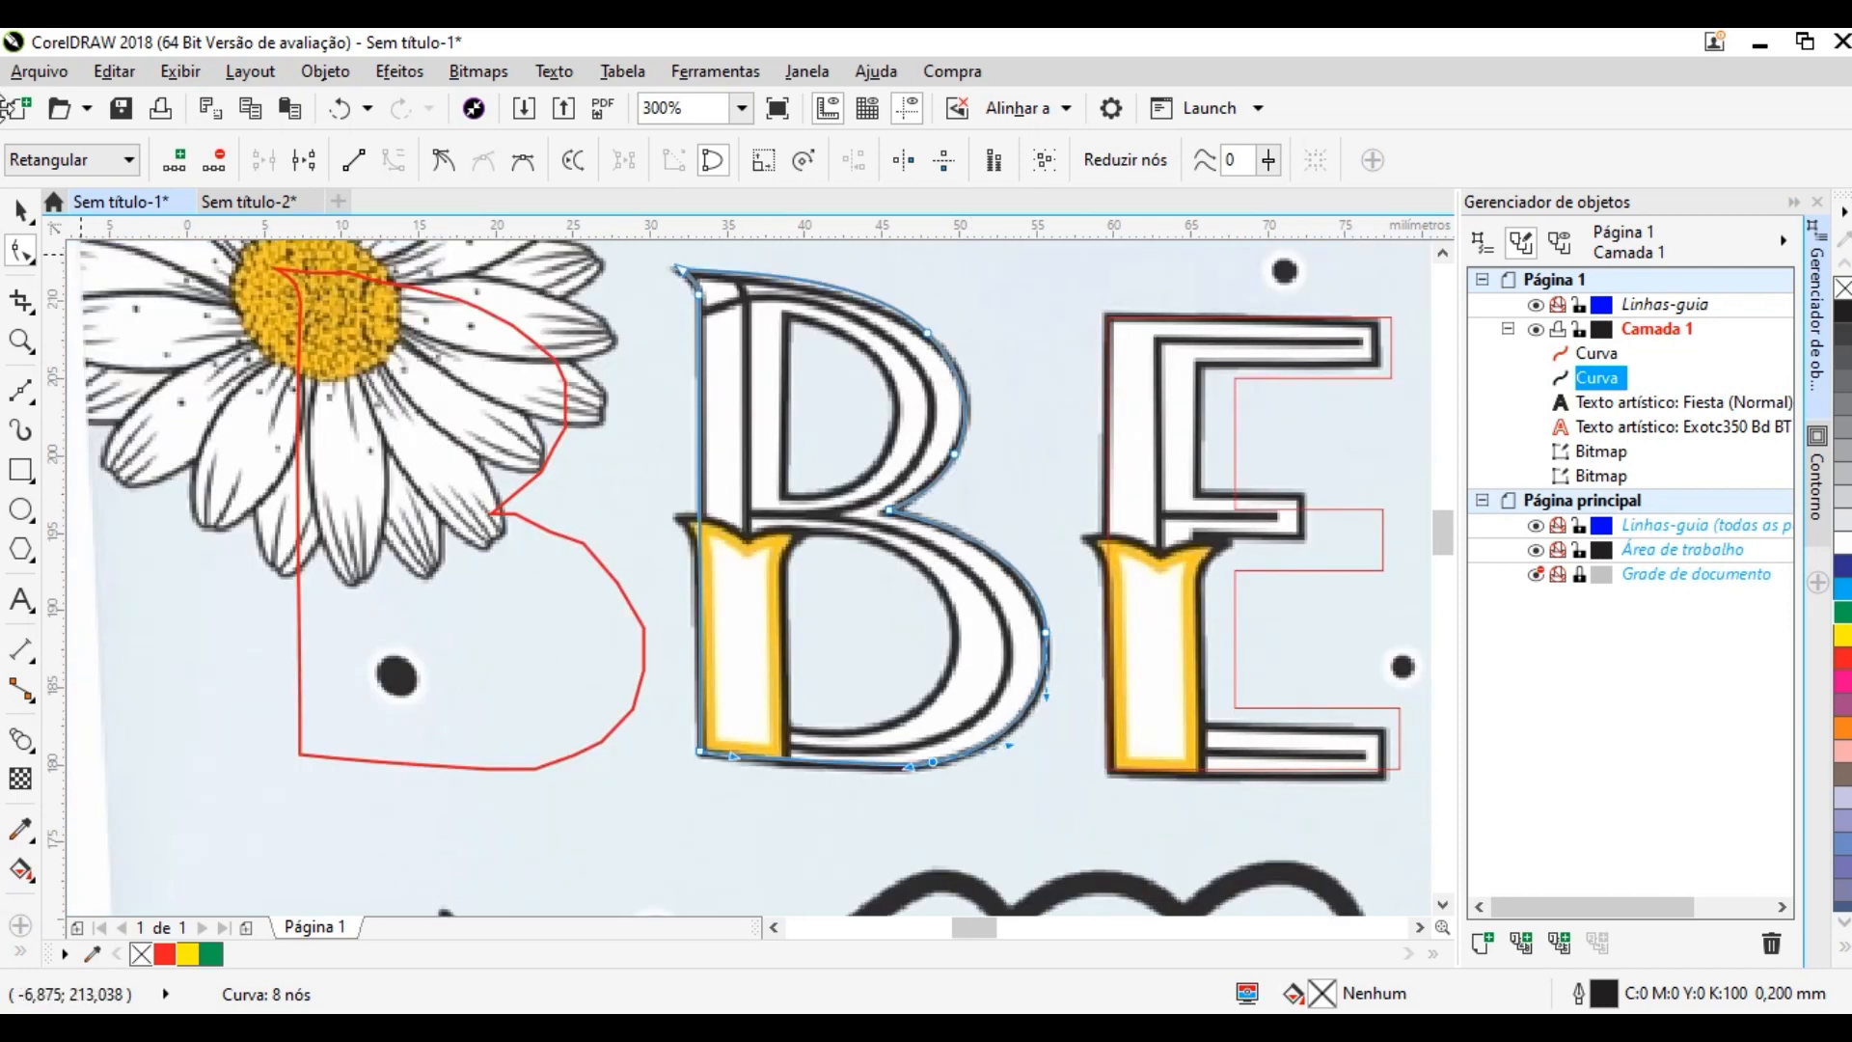
# Step: Delete the black B curve and move the red traced outline back onto the mug's B
pyautogui.click(21, 210)
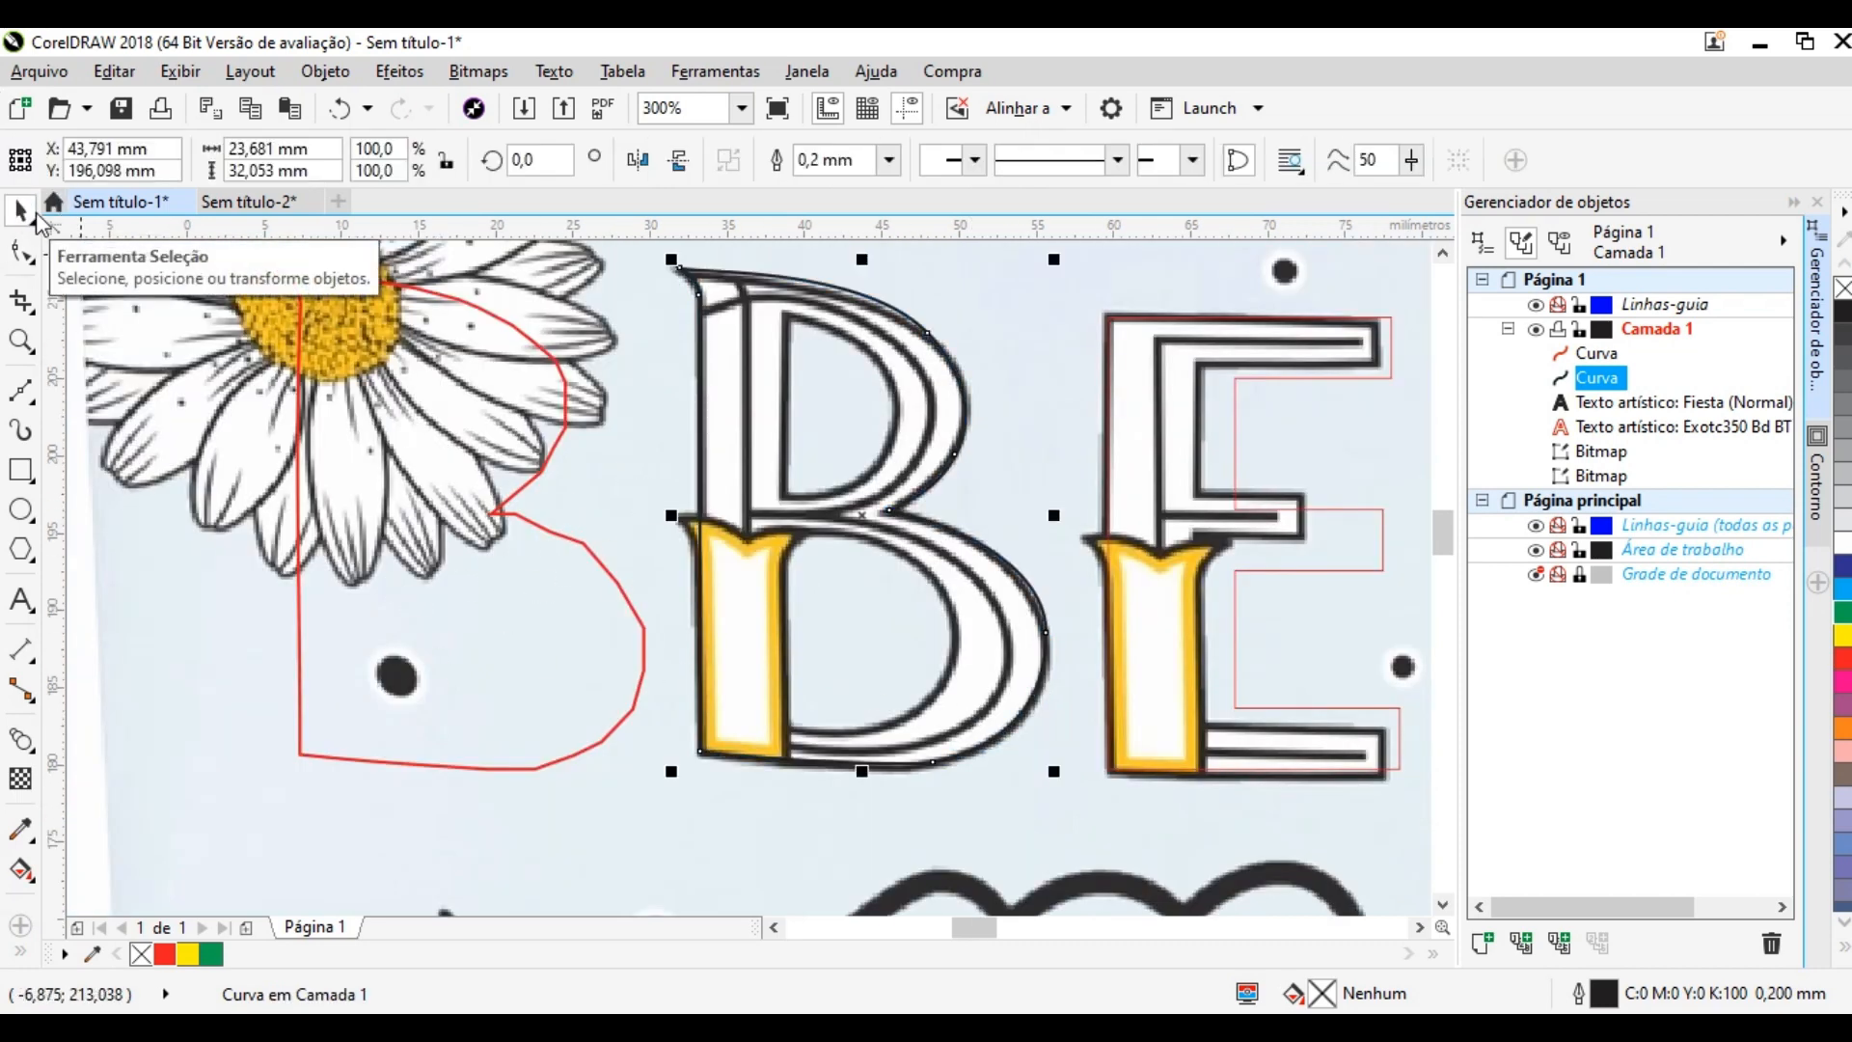
pyautogui.press('Delete')
pyautogui.moveTo(502, 542); pyautogui.dragTo(803, 578)
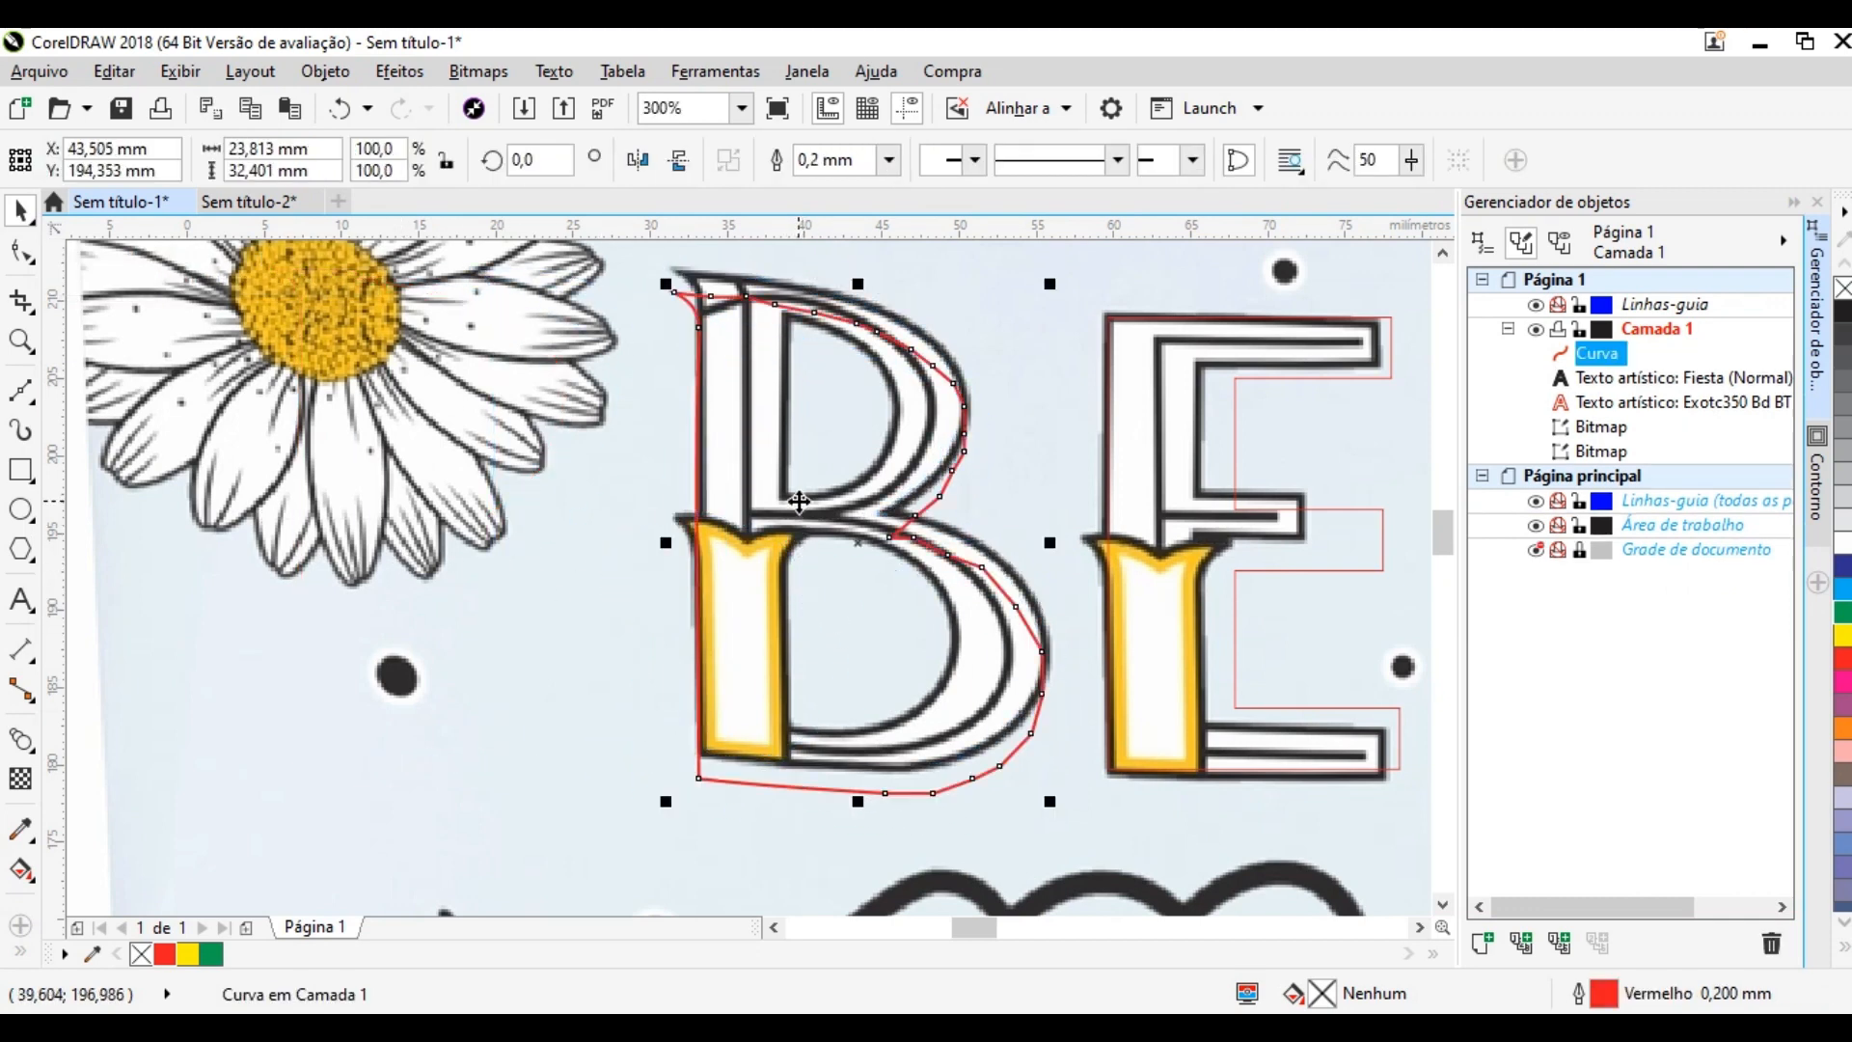
pyautogui.moveTo(799, 501); pyautogui.dragTo(799, 481)
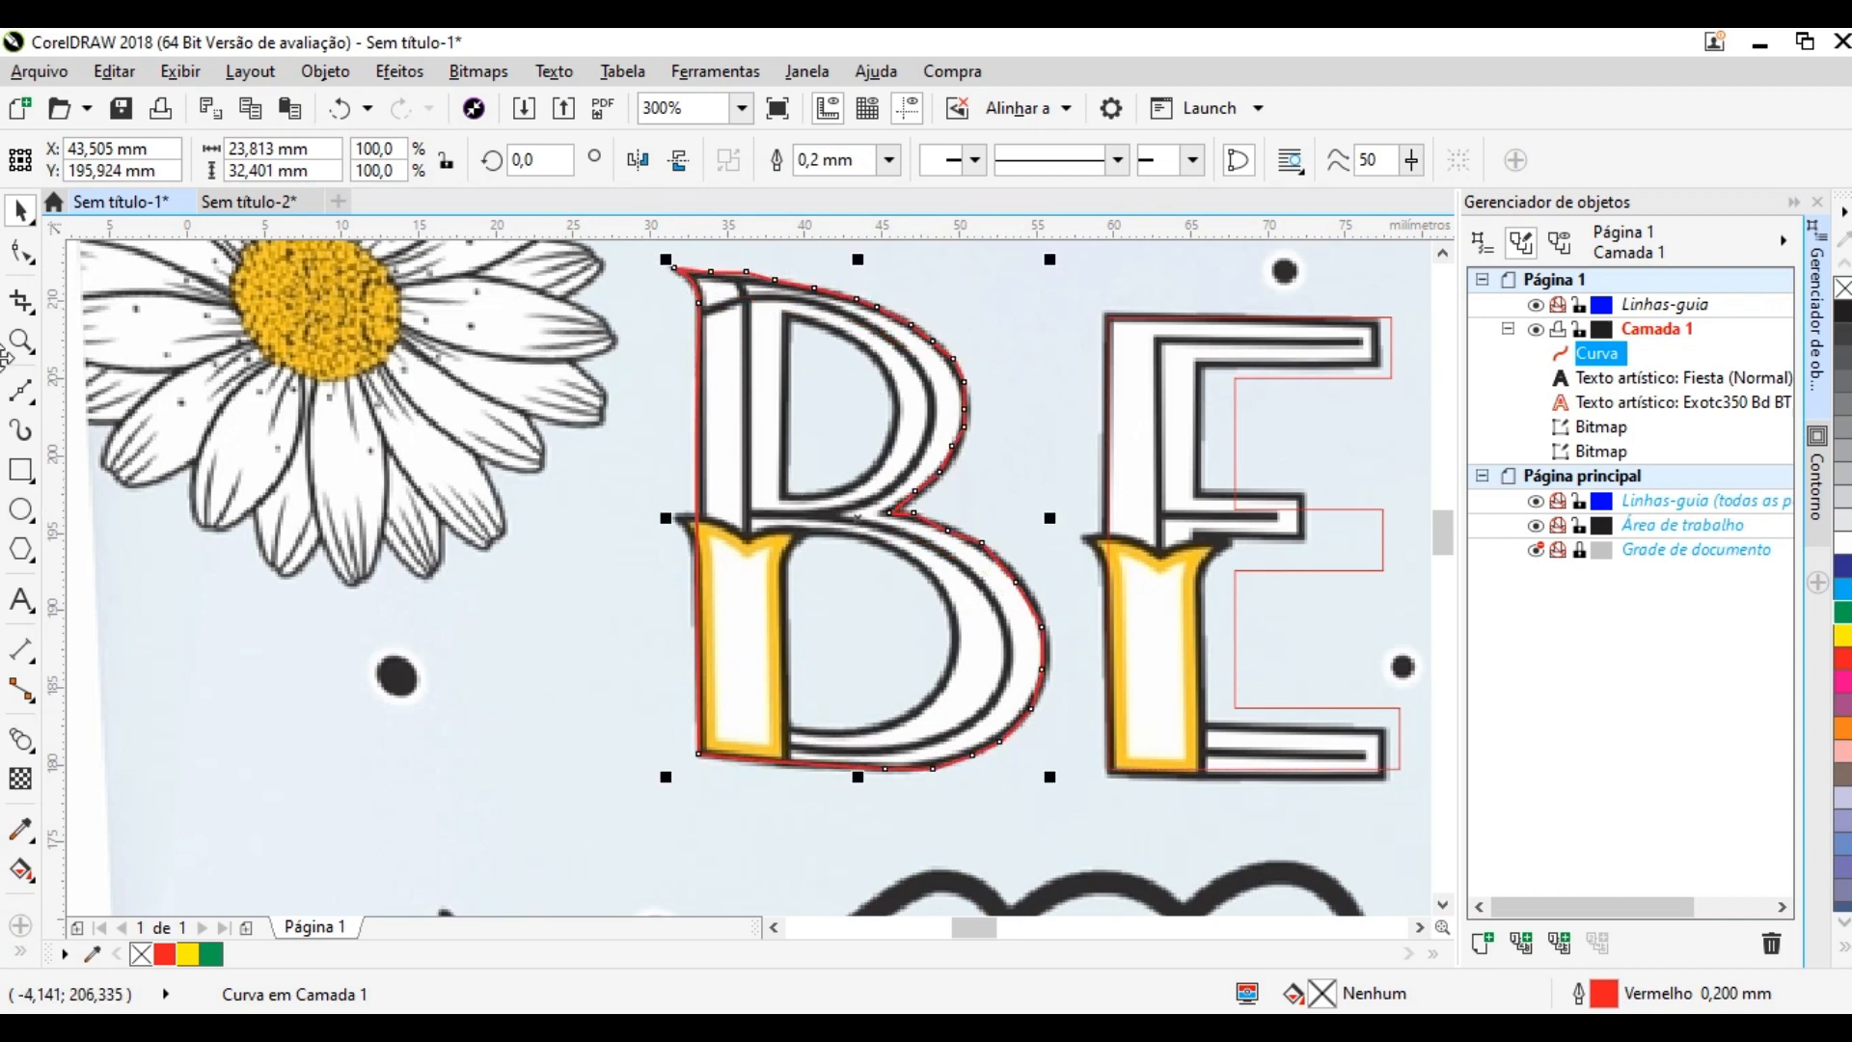
# Step: Delete the seven red outline nodes along the top of the upper bowl, between the serif node and the bowl's shoulder
pyautogui.click(37, 257)
pyautogui.scroll(-3, 554, 588)
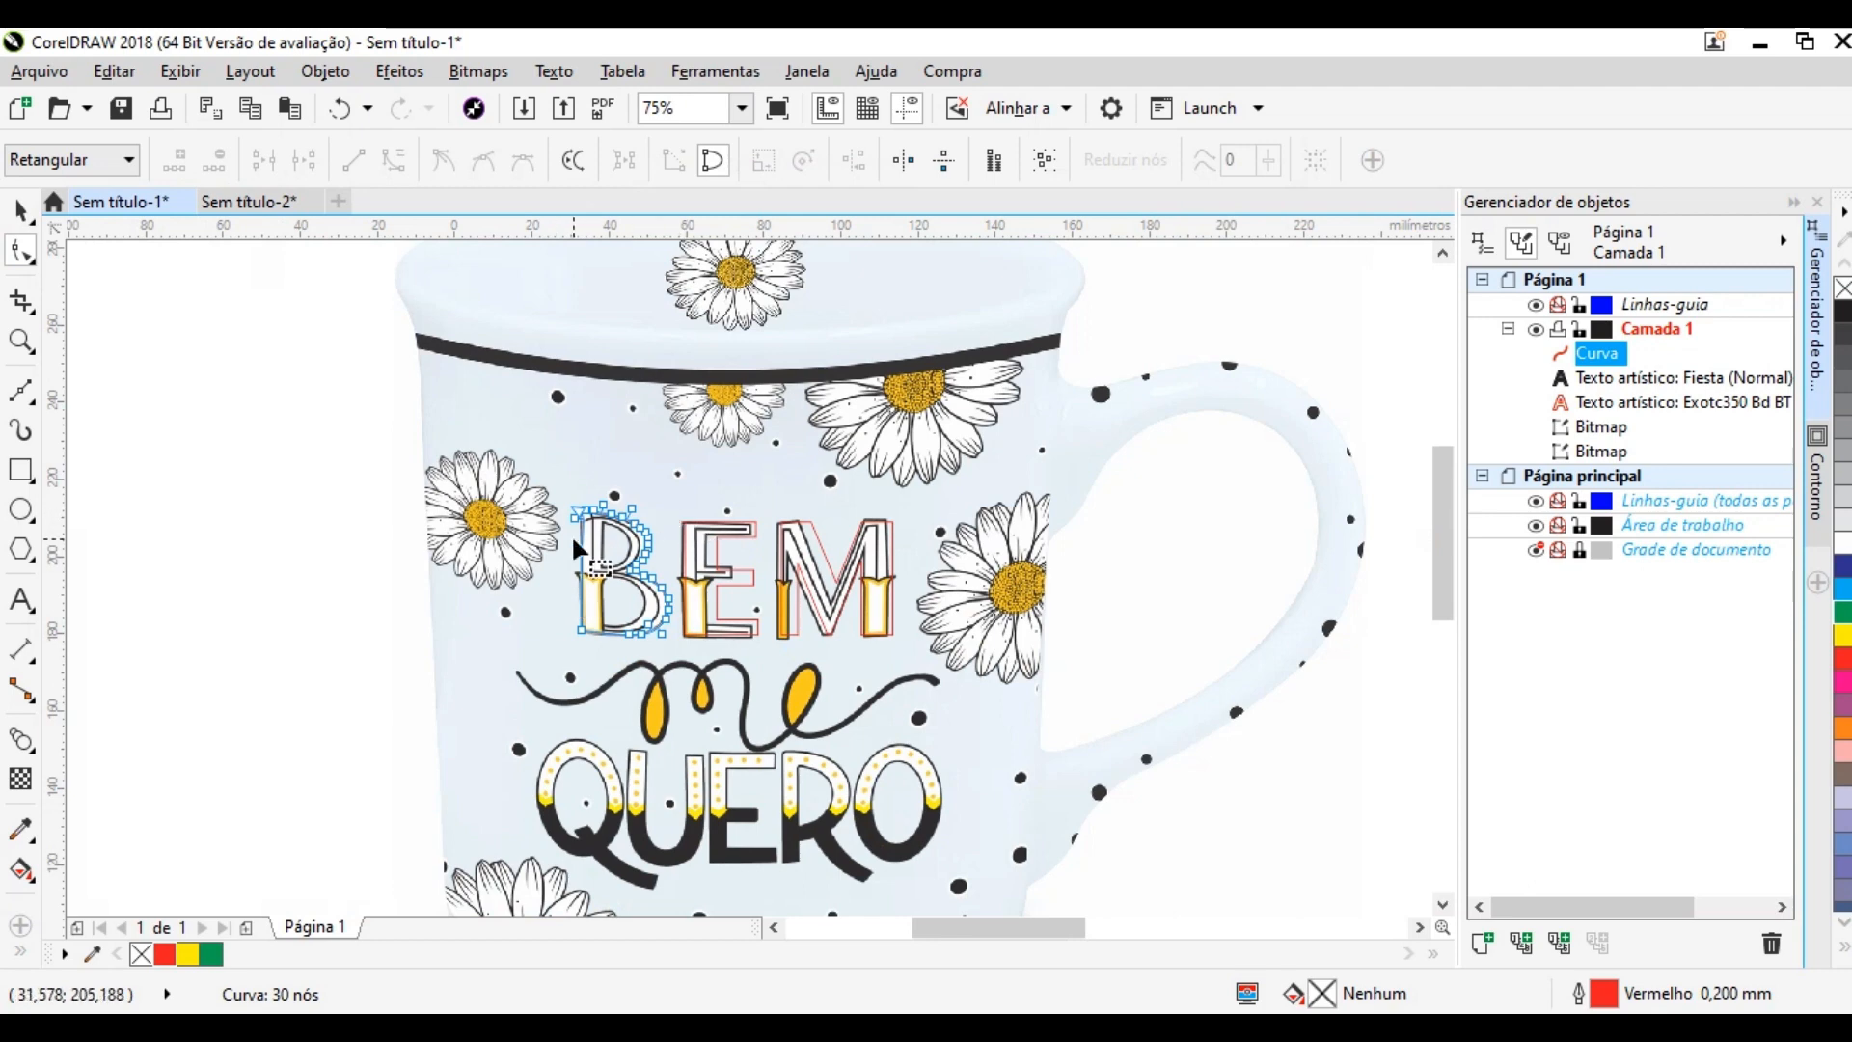
pyautogui.scroll(3, 574, 542)
pyautogui.scroll(1, 727, 529)
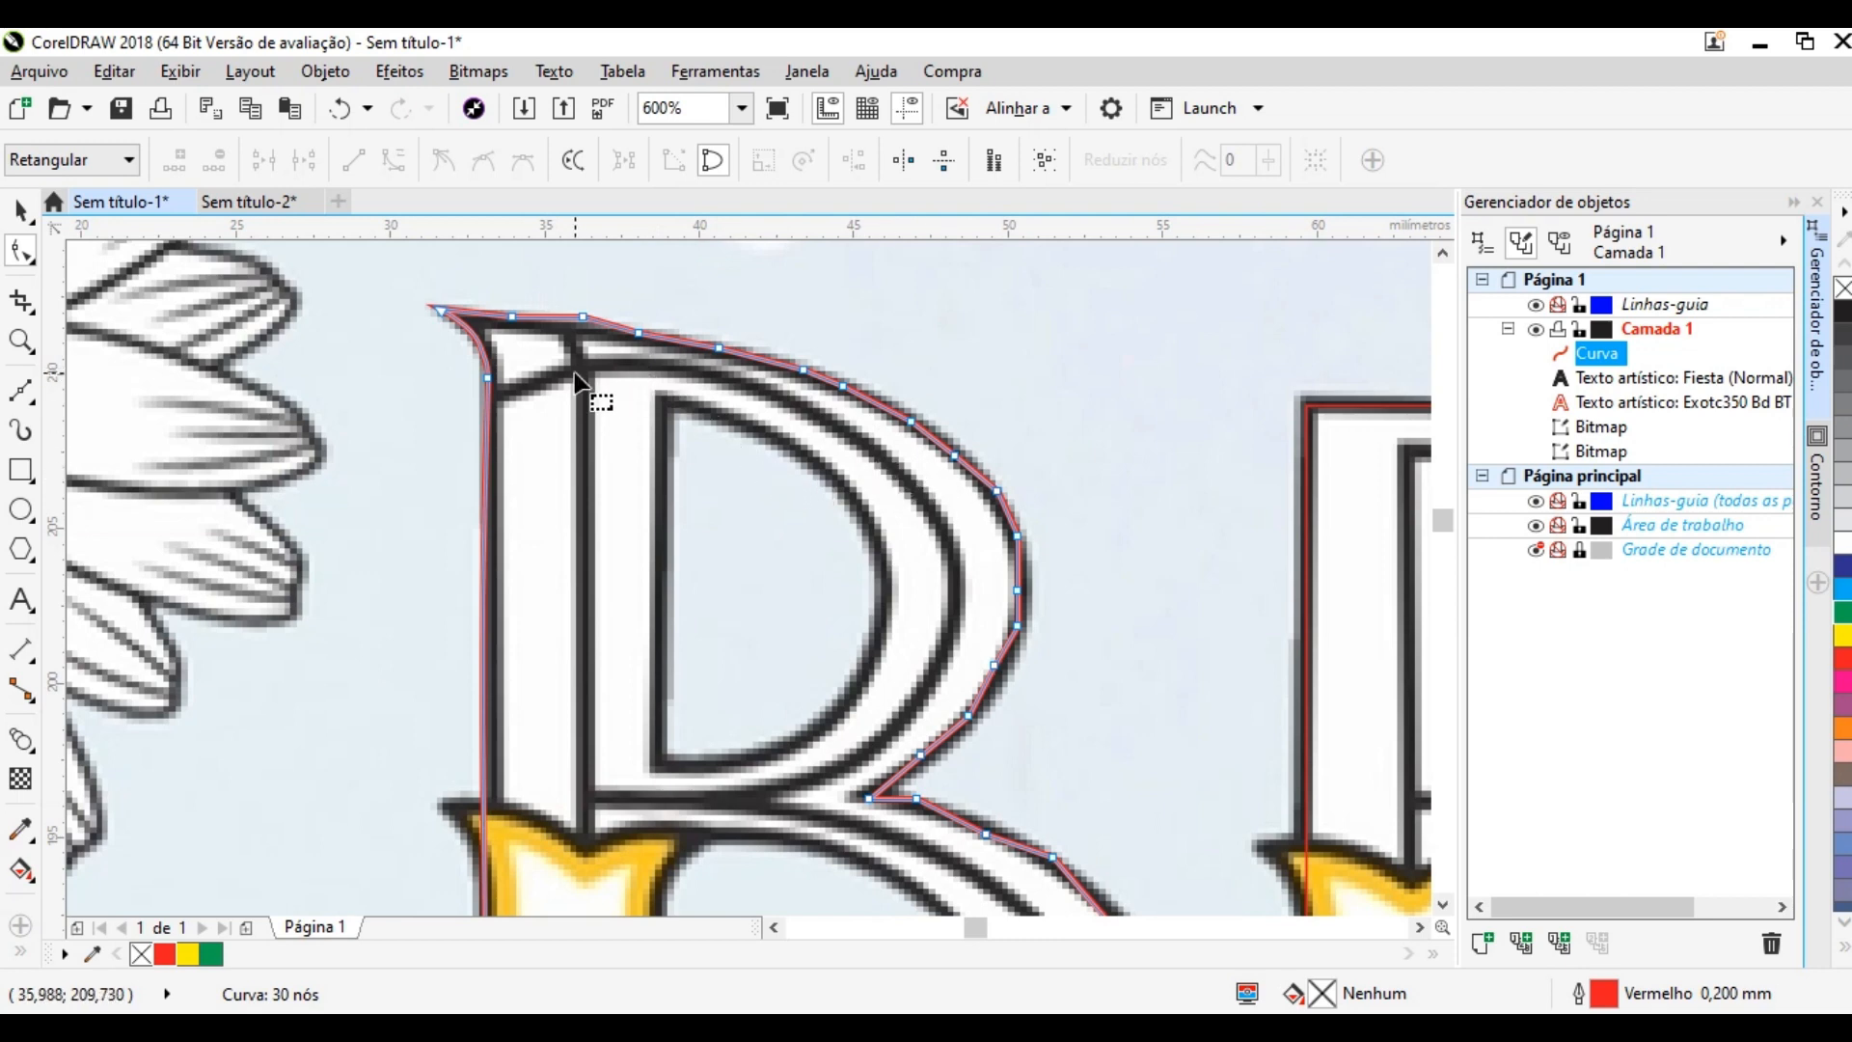
pyautogui.click(512, 316)
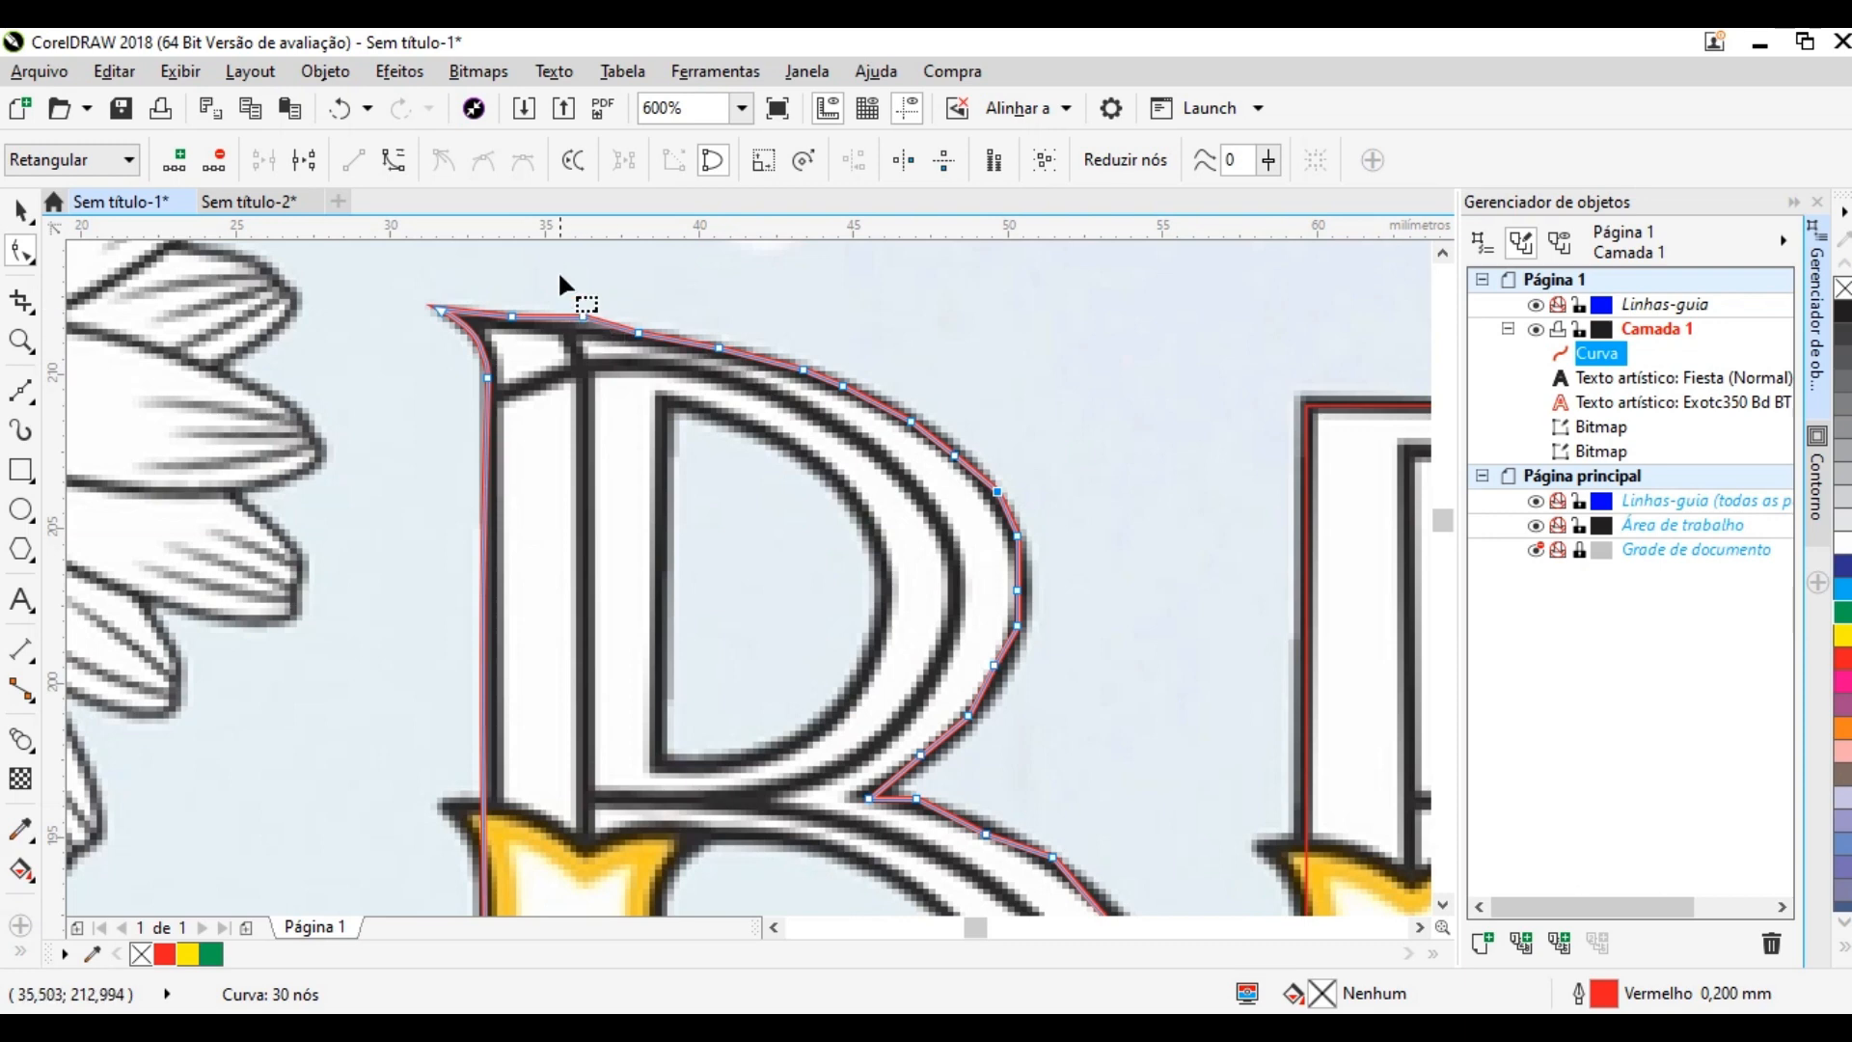
pyautogui.moveTo(561, 282); pyautogui.dragTo(976, 482)
pyautogui.press('Delete')
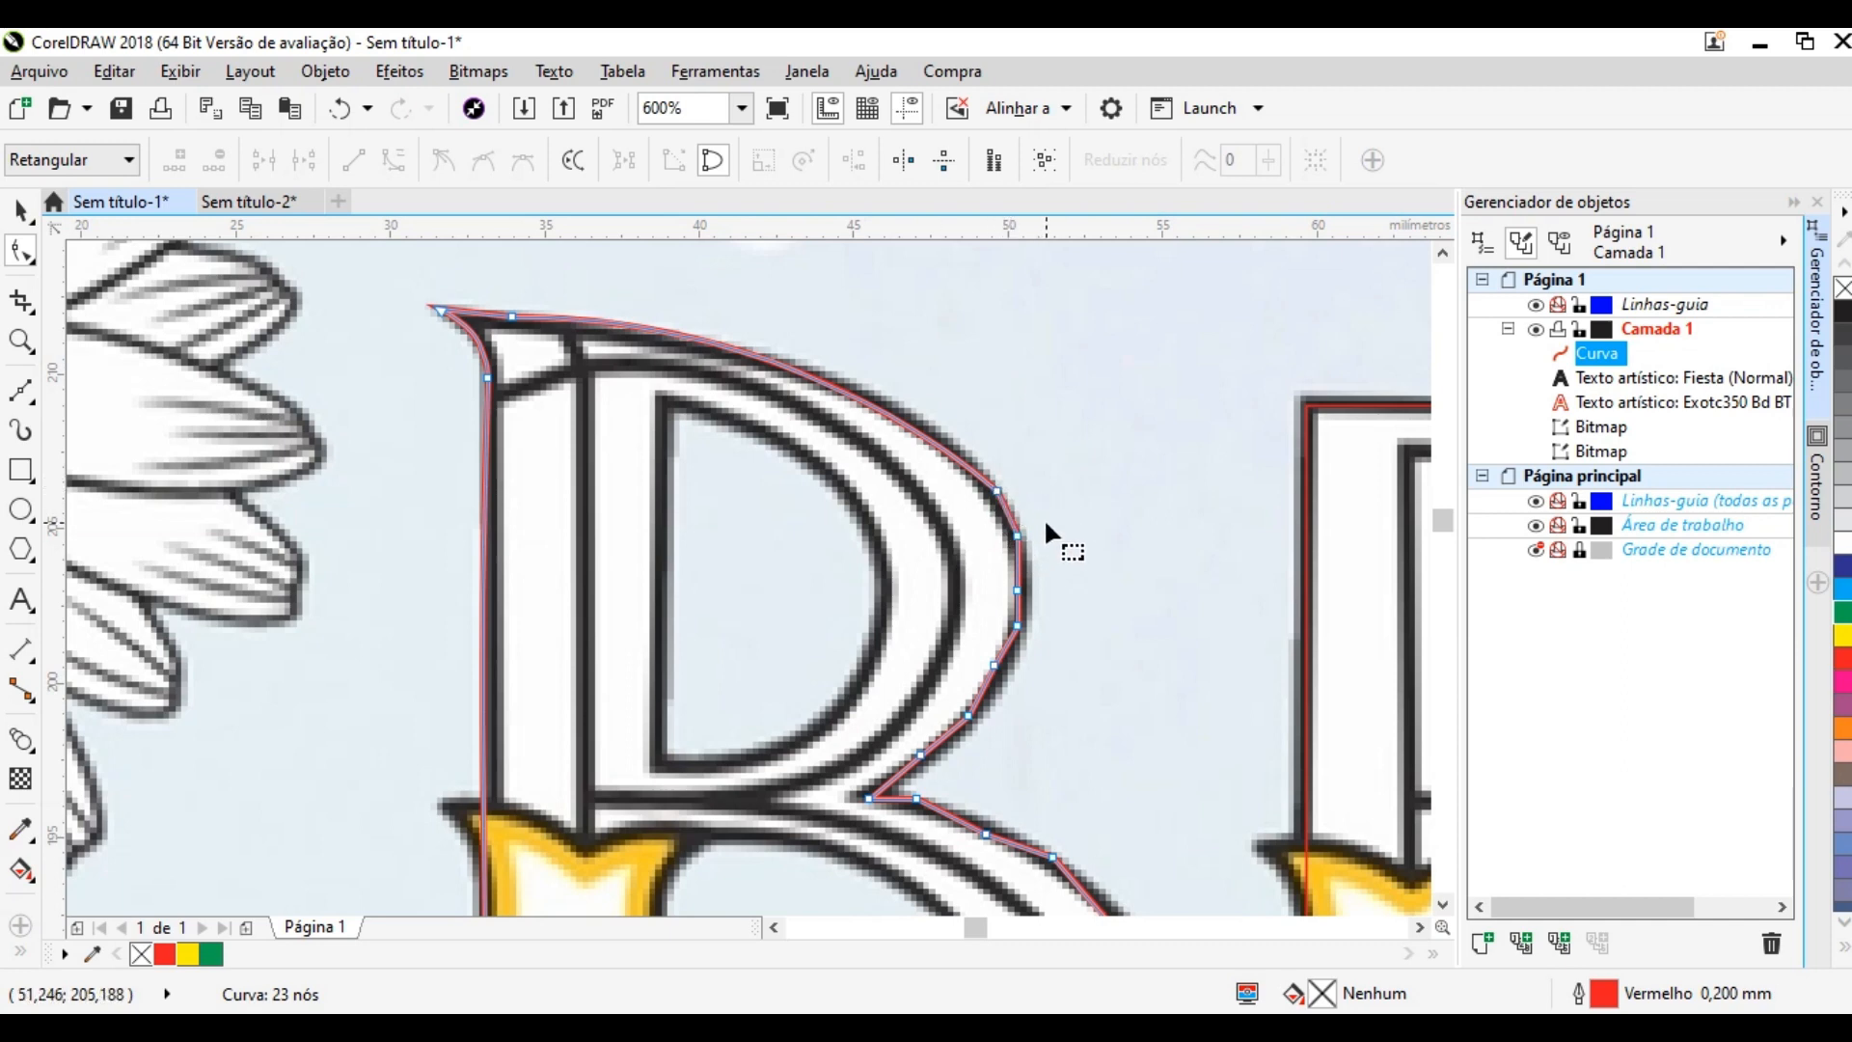
# Step: Delete the six nodes along the outer side of the upper bowl, from below the shoulder down to the waist
pyautogui.moveTo(1051, 517); pyautogui.dragTo(895, 772)
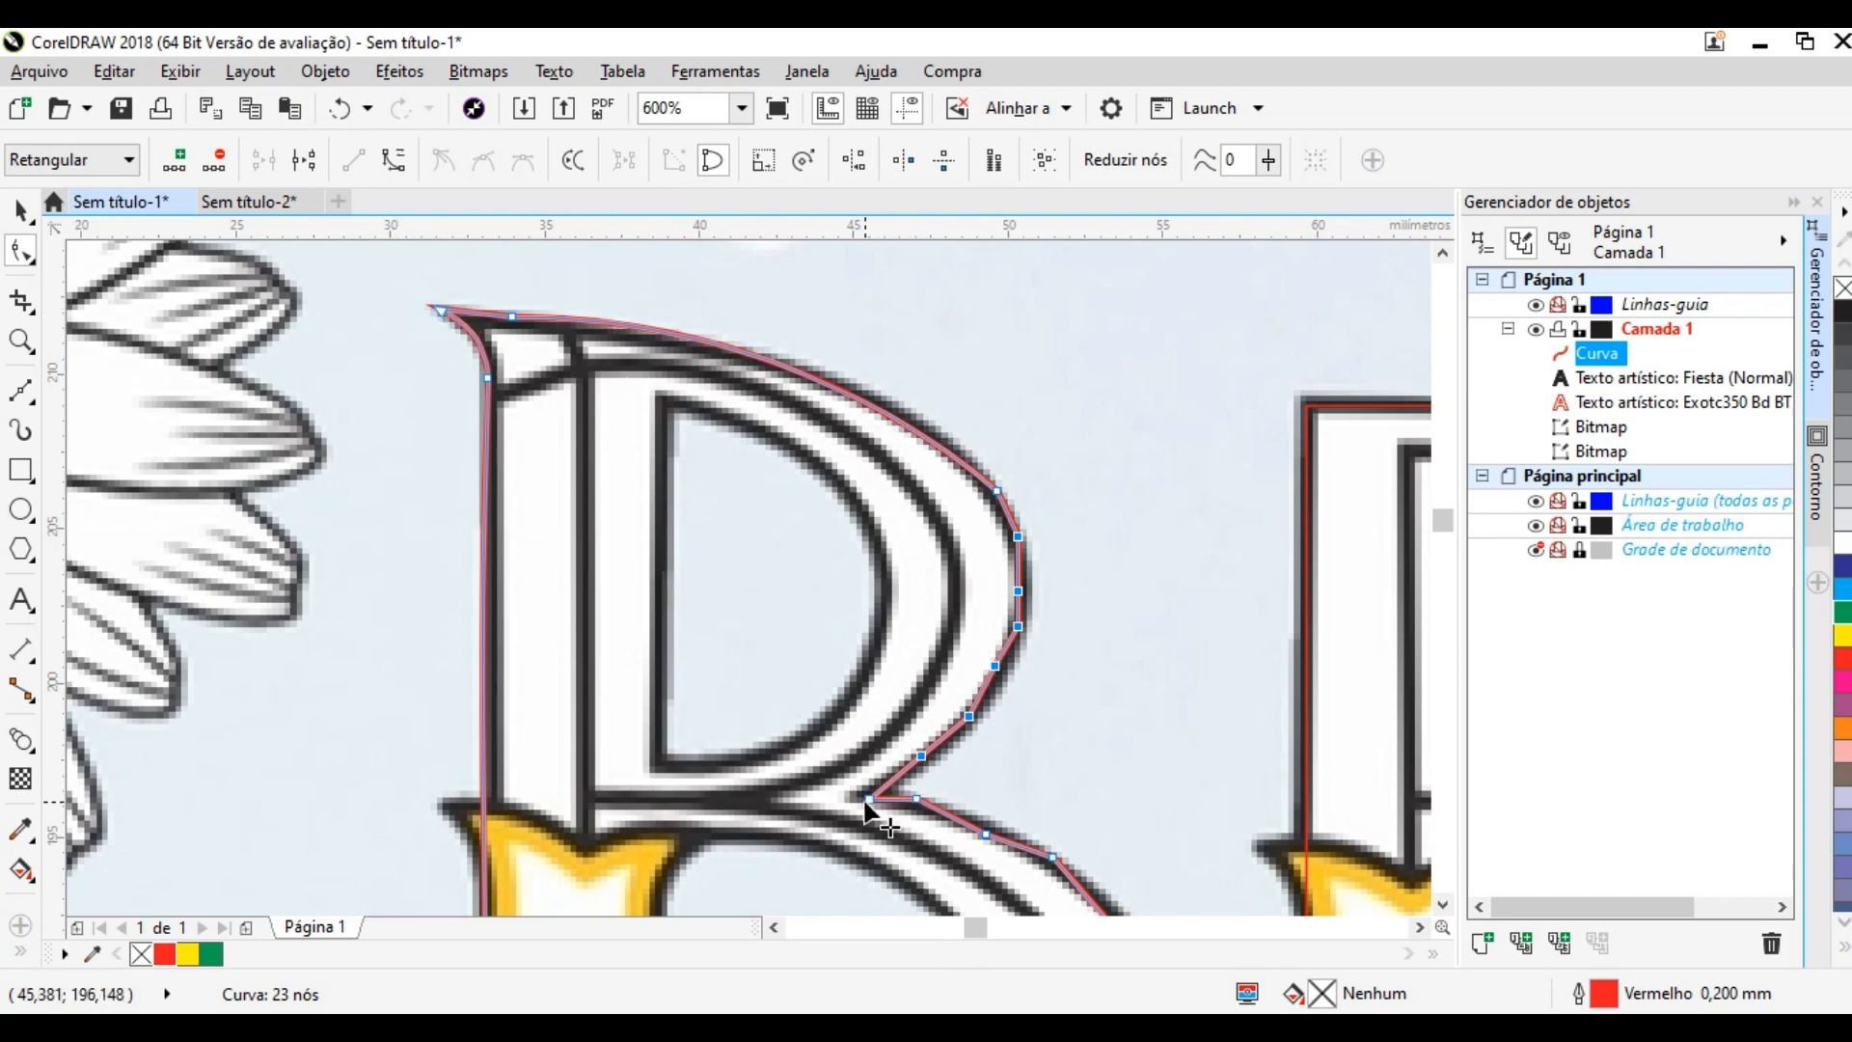
pyautogui.moveTo(1085, 545); pyautogui.dragTo(862, 774)
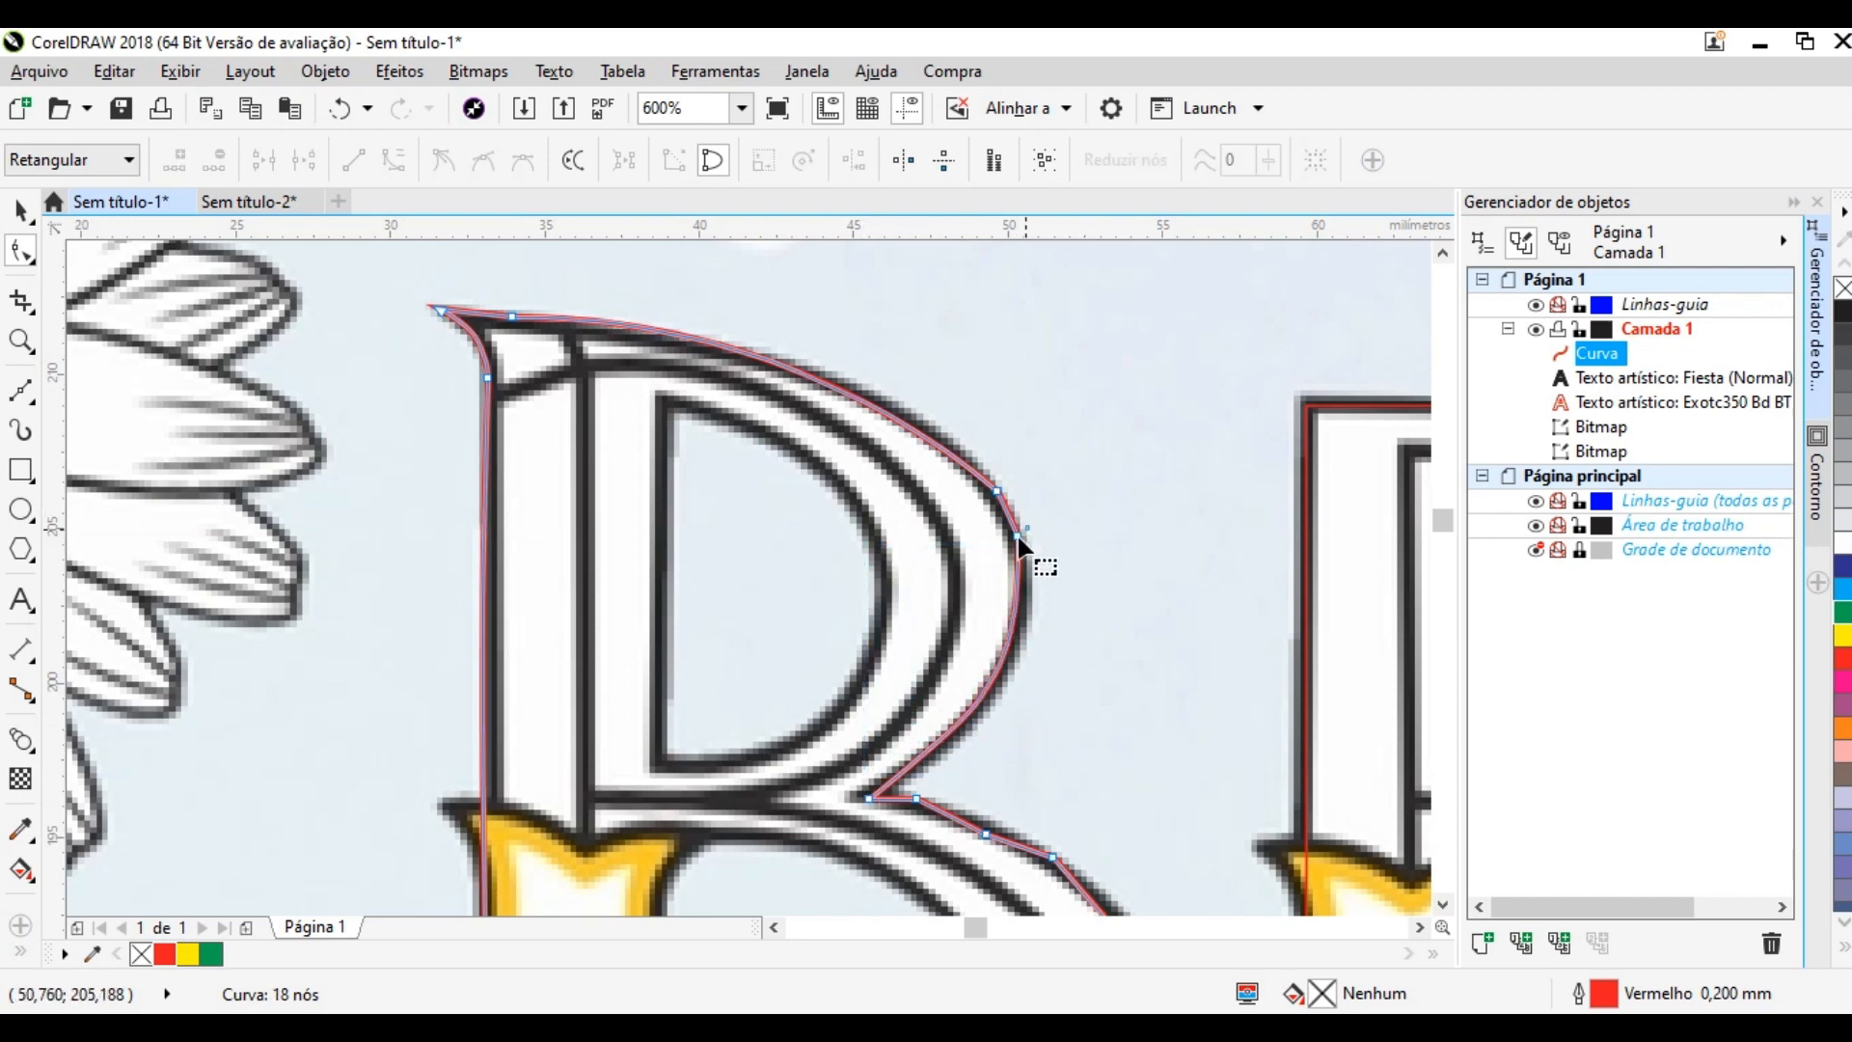
pyautogui.press('Delete')
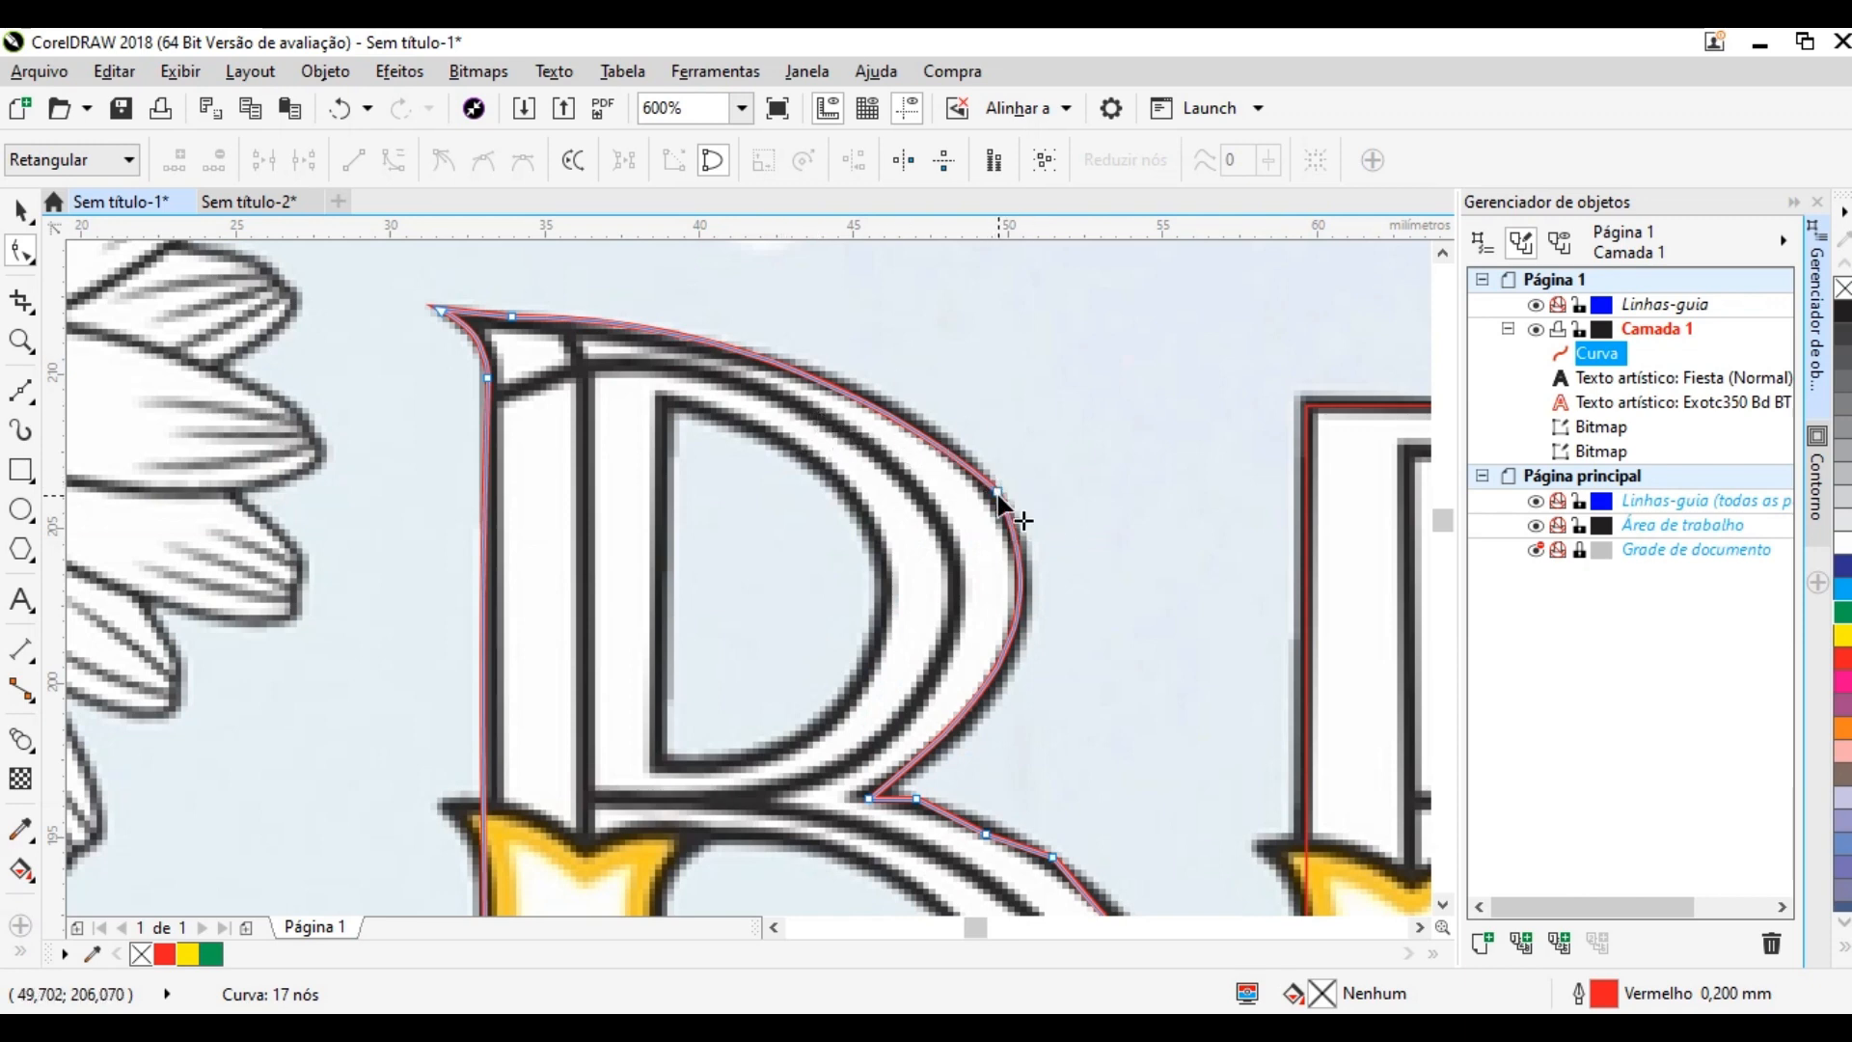
# Step: Add a node midway along the upper bowl's top curve and delete the angular node at the bowl's shoulder
pyautogui.scroll(3, 997, 492)
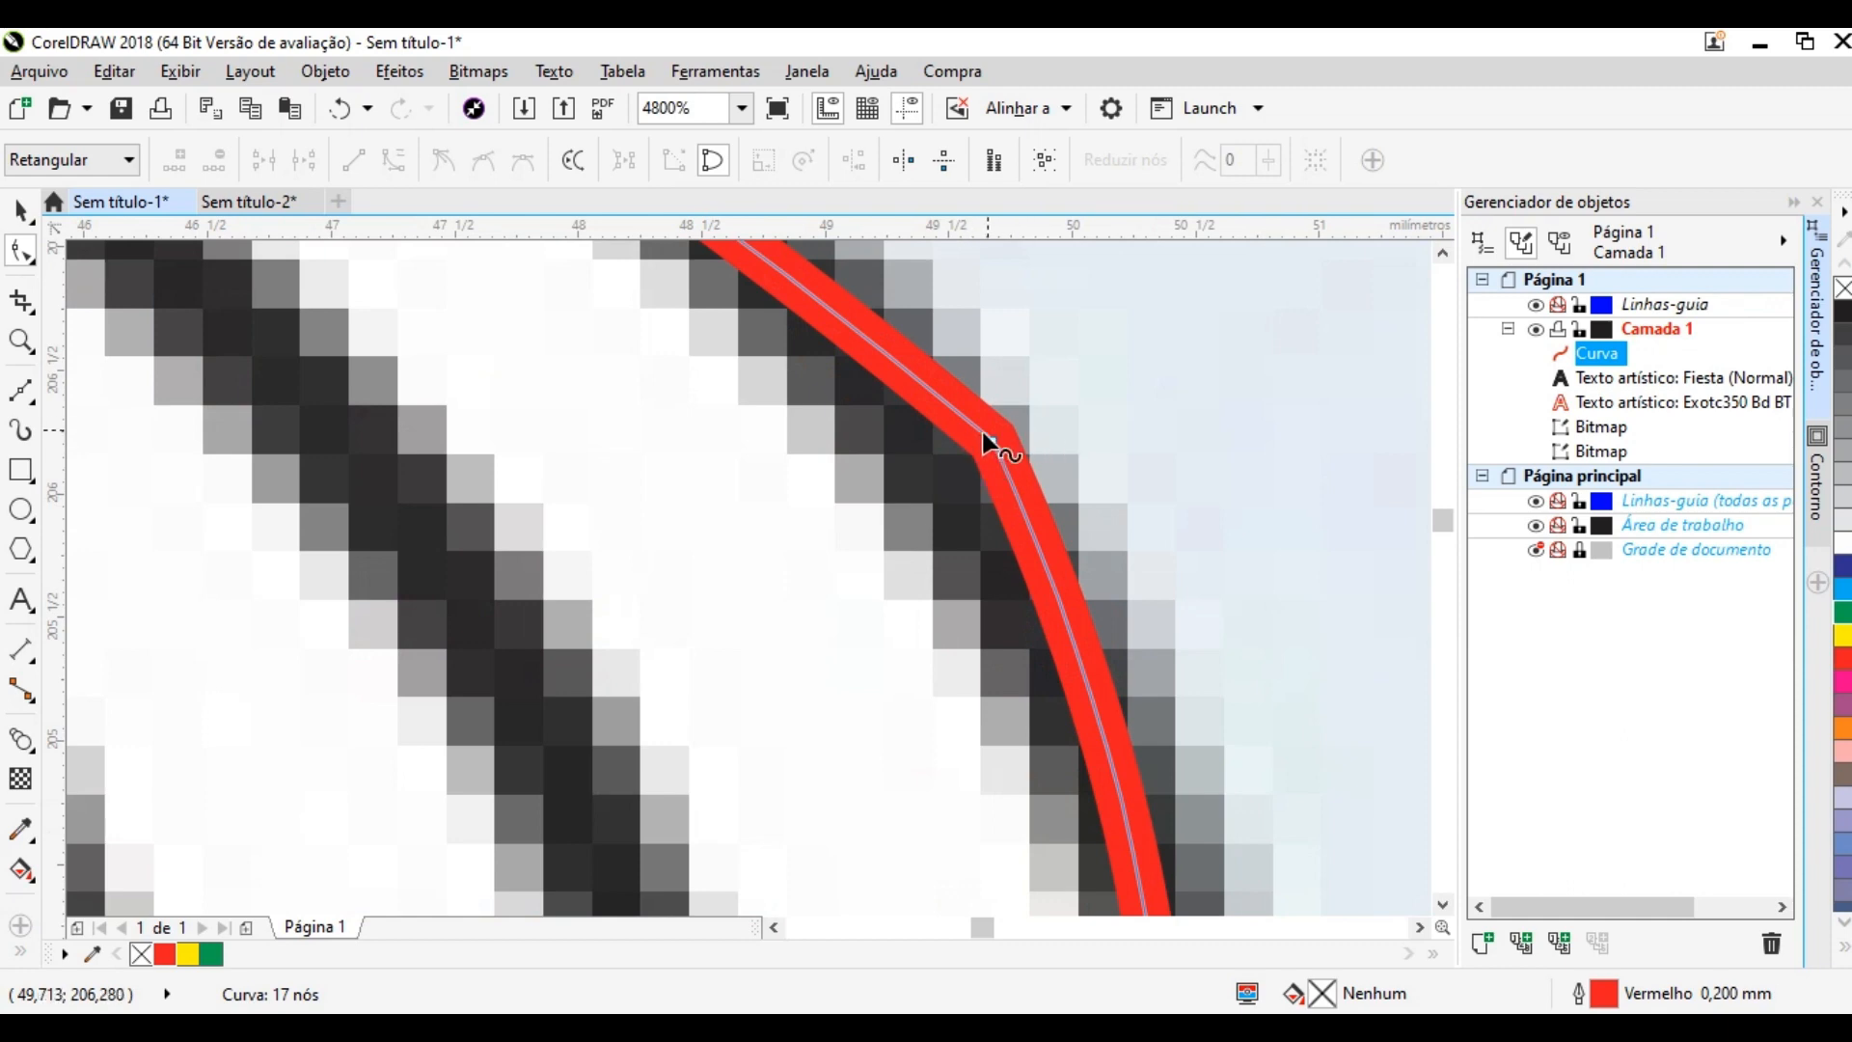
pyautogui.scroll(-3, 1058, 434)
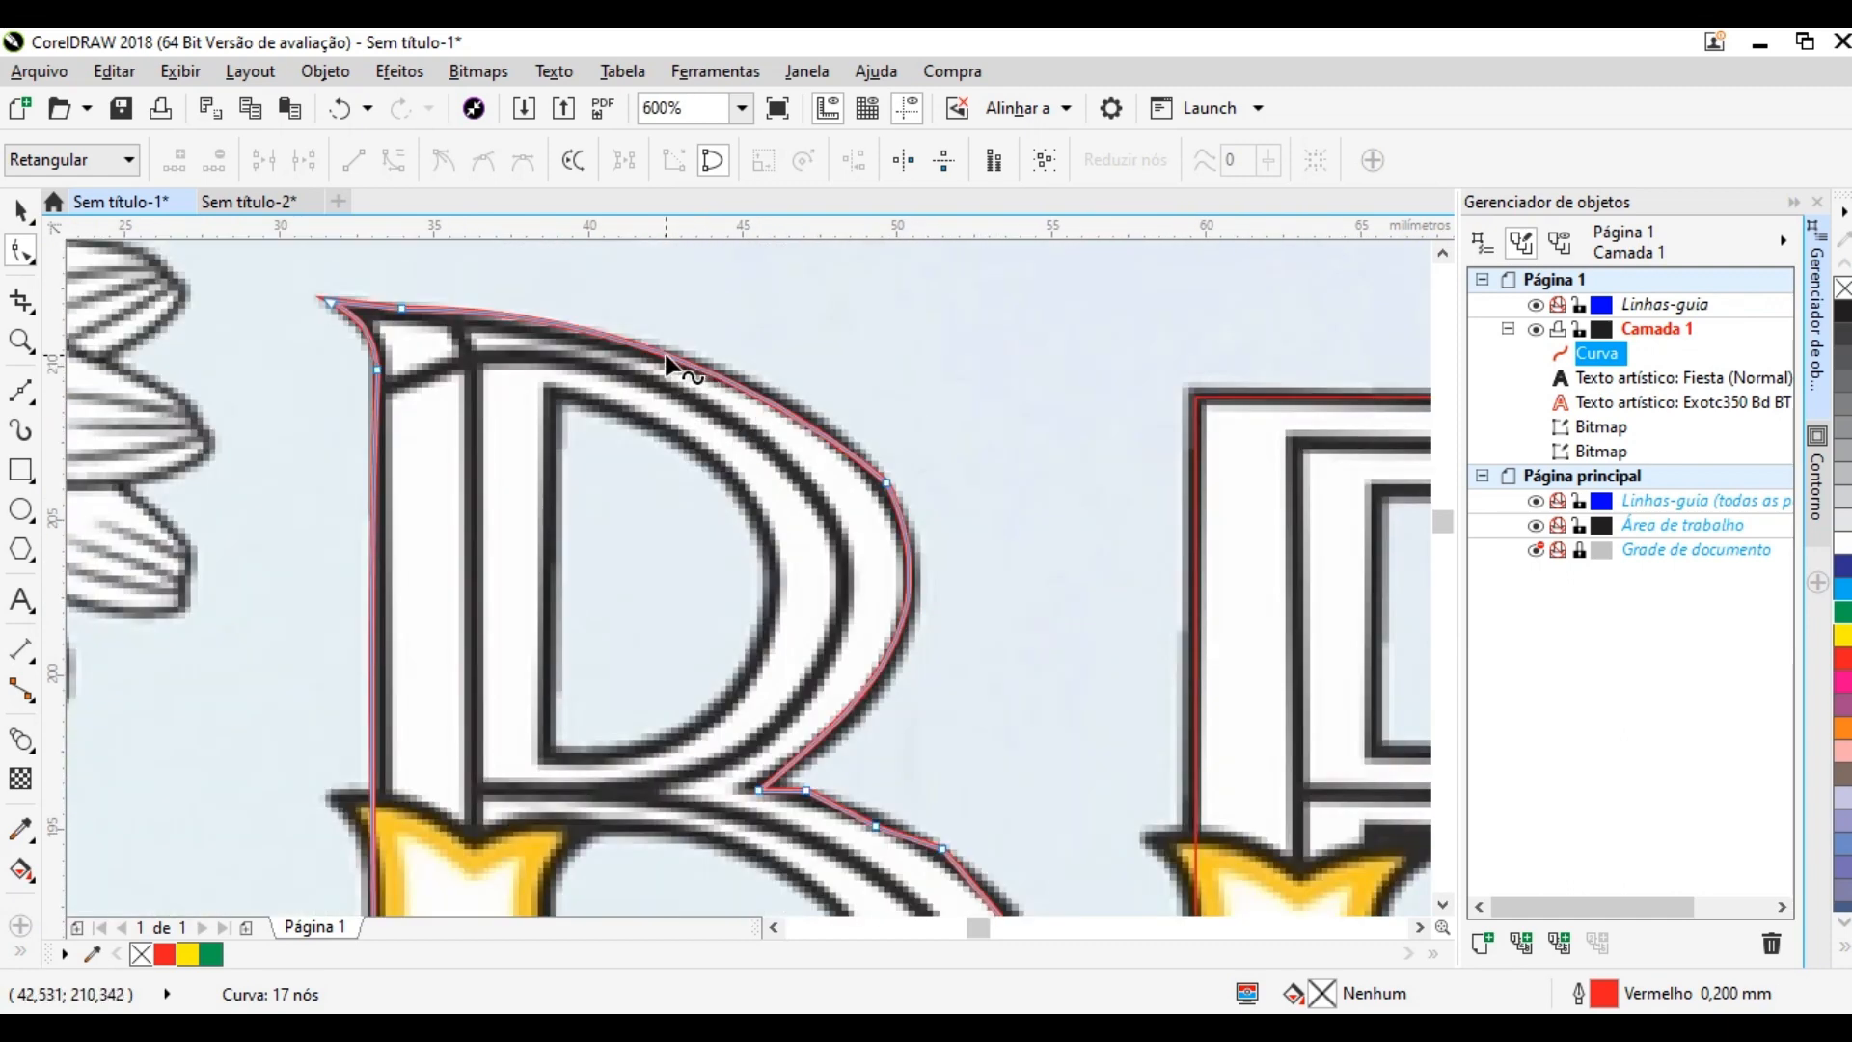
pyautogui.doubleClick(679, 360)
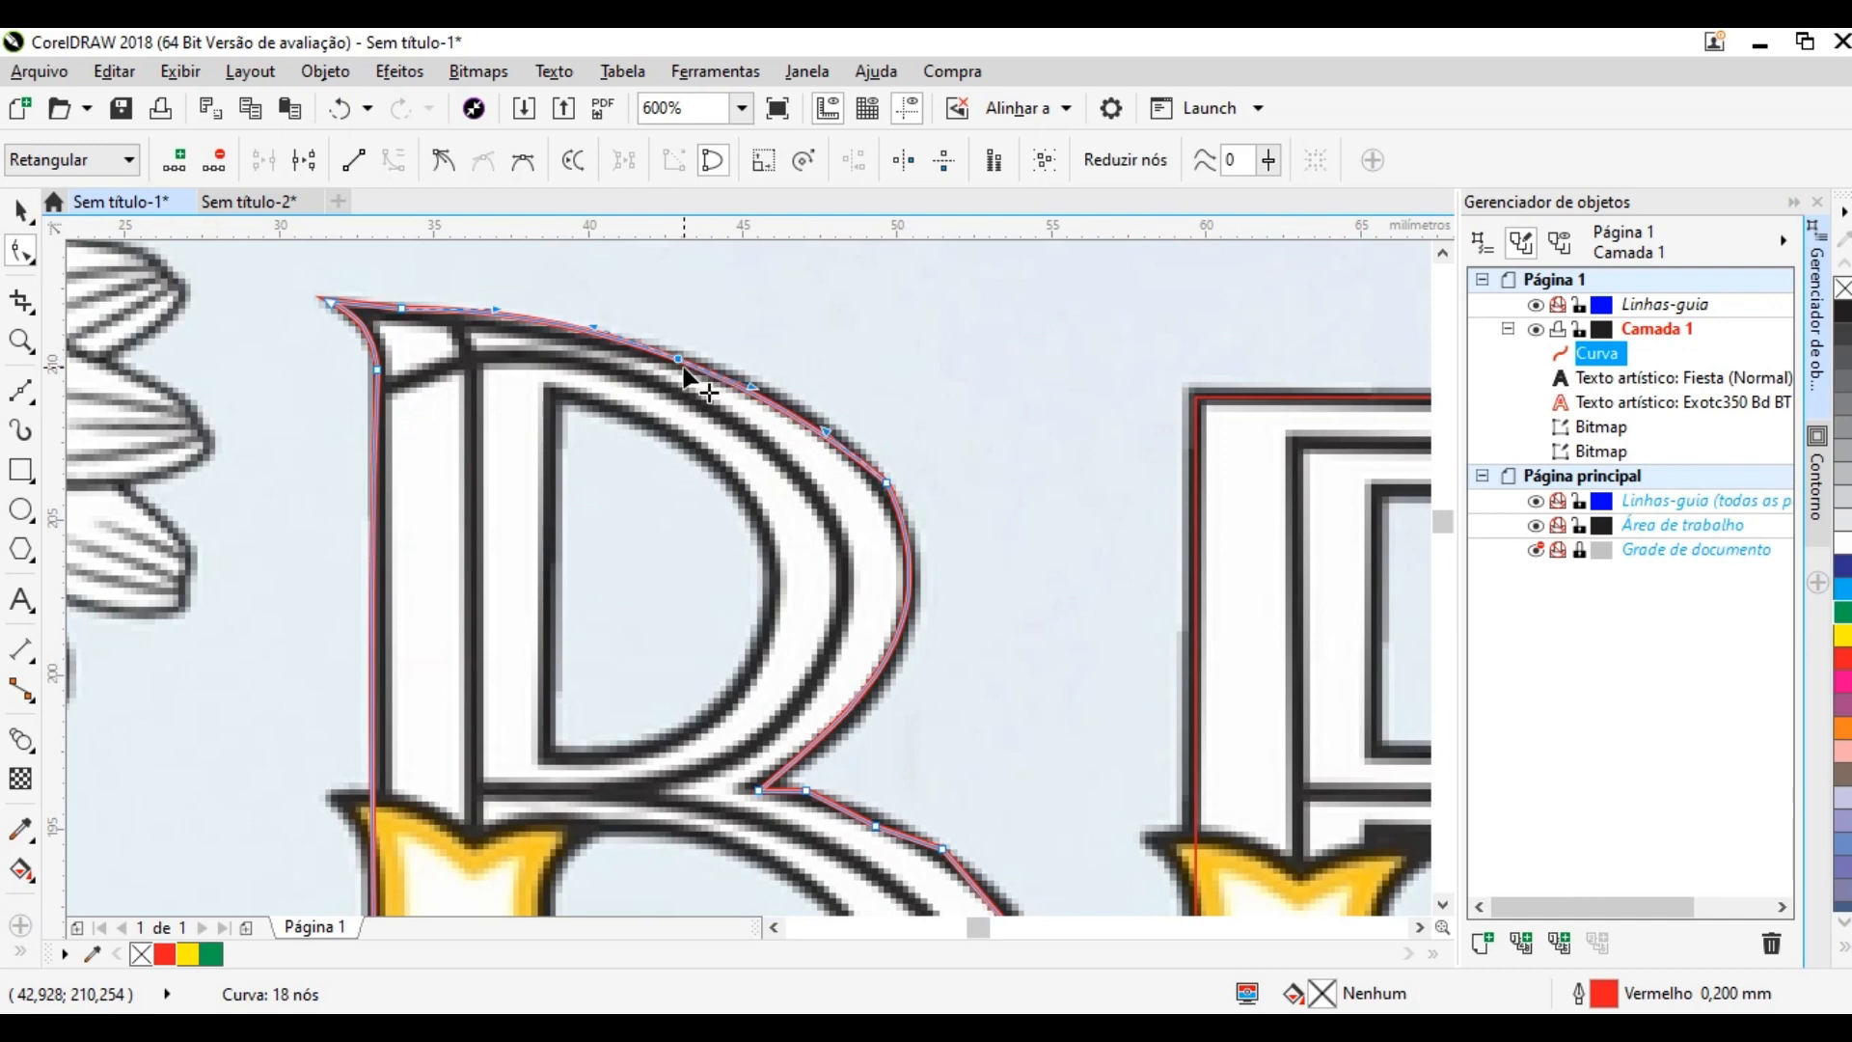
pyautogui.doubleClick(885, 480)
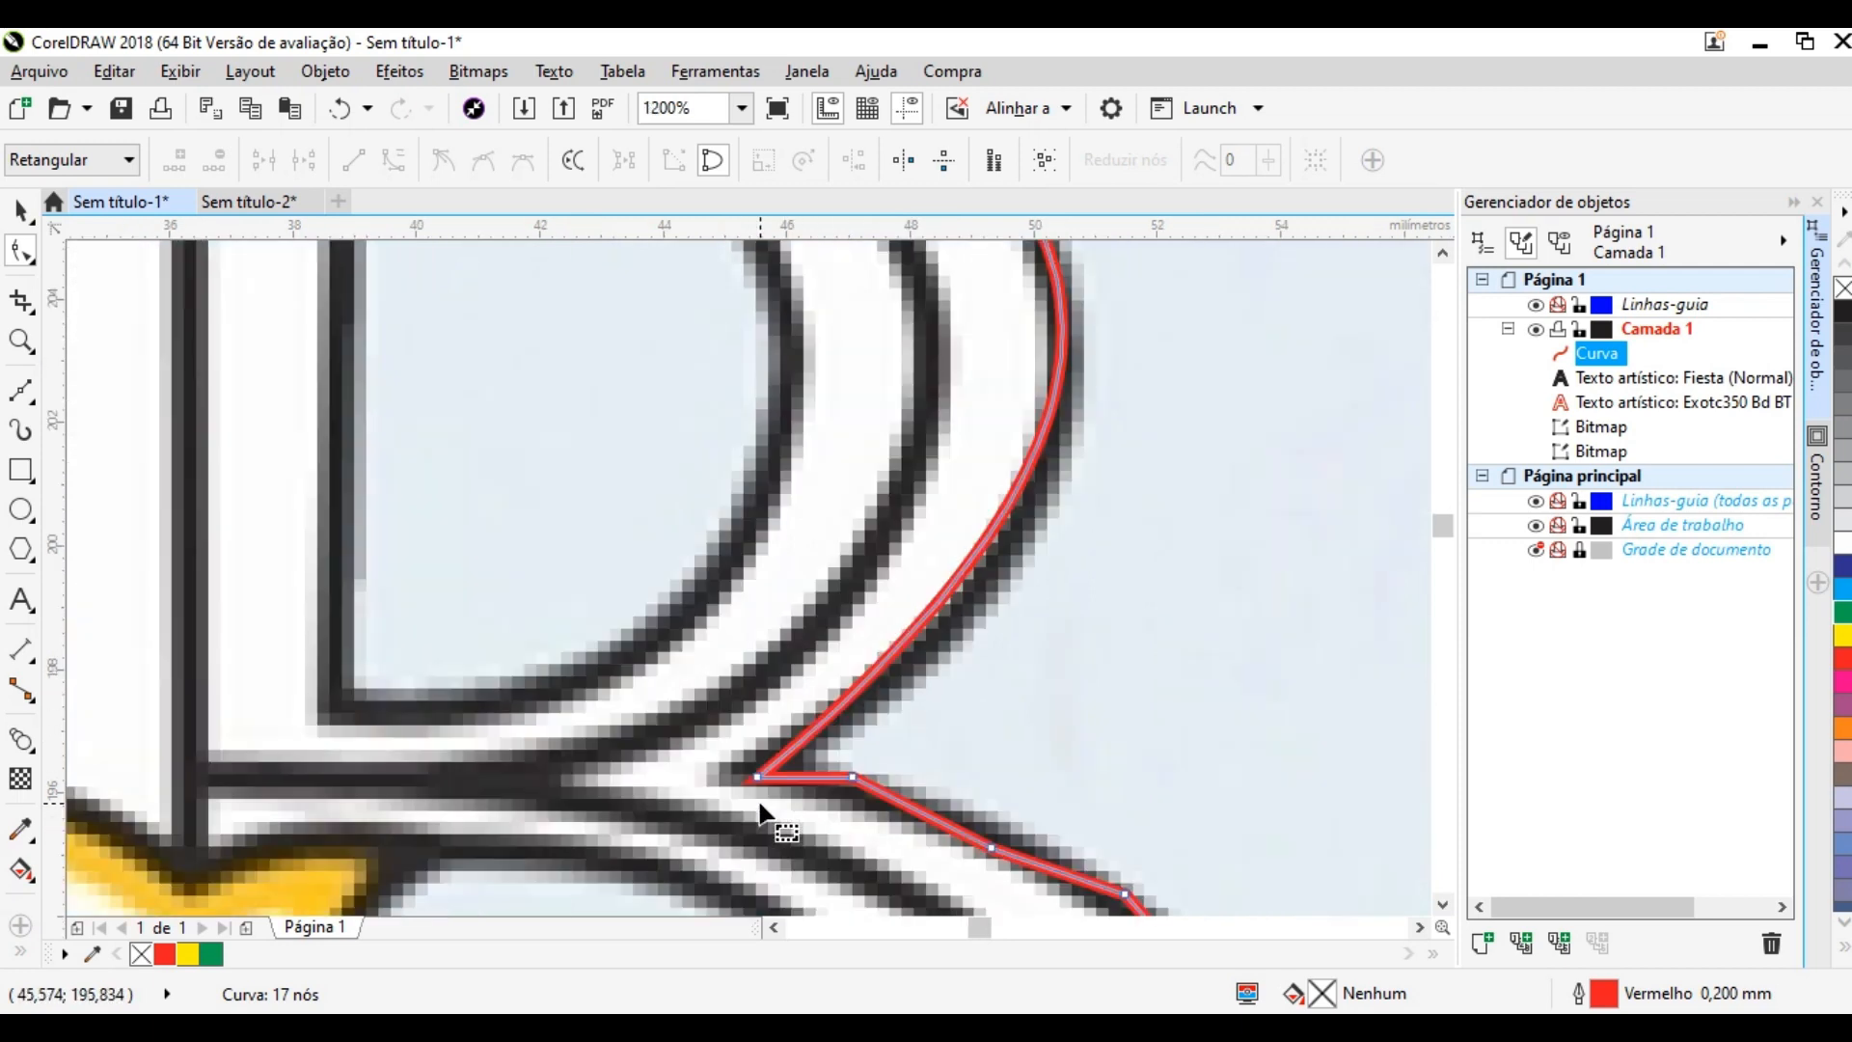
# Step: Add a node at the upper bowl's outermost point and reshape the curve below it to follow the letter down to the waist node
pyautogui.scroll(2, 759, 783)
pyautogui.moveTo(759, 783); pyautogui.dragTo(1215, 372)
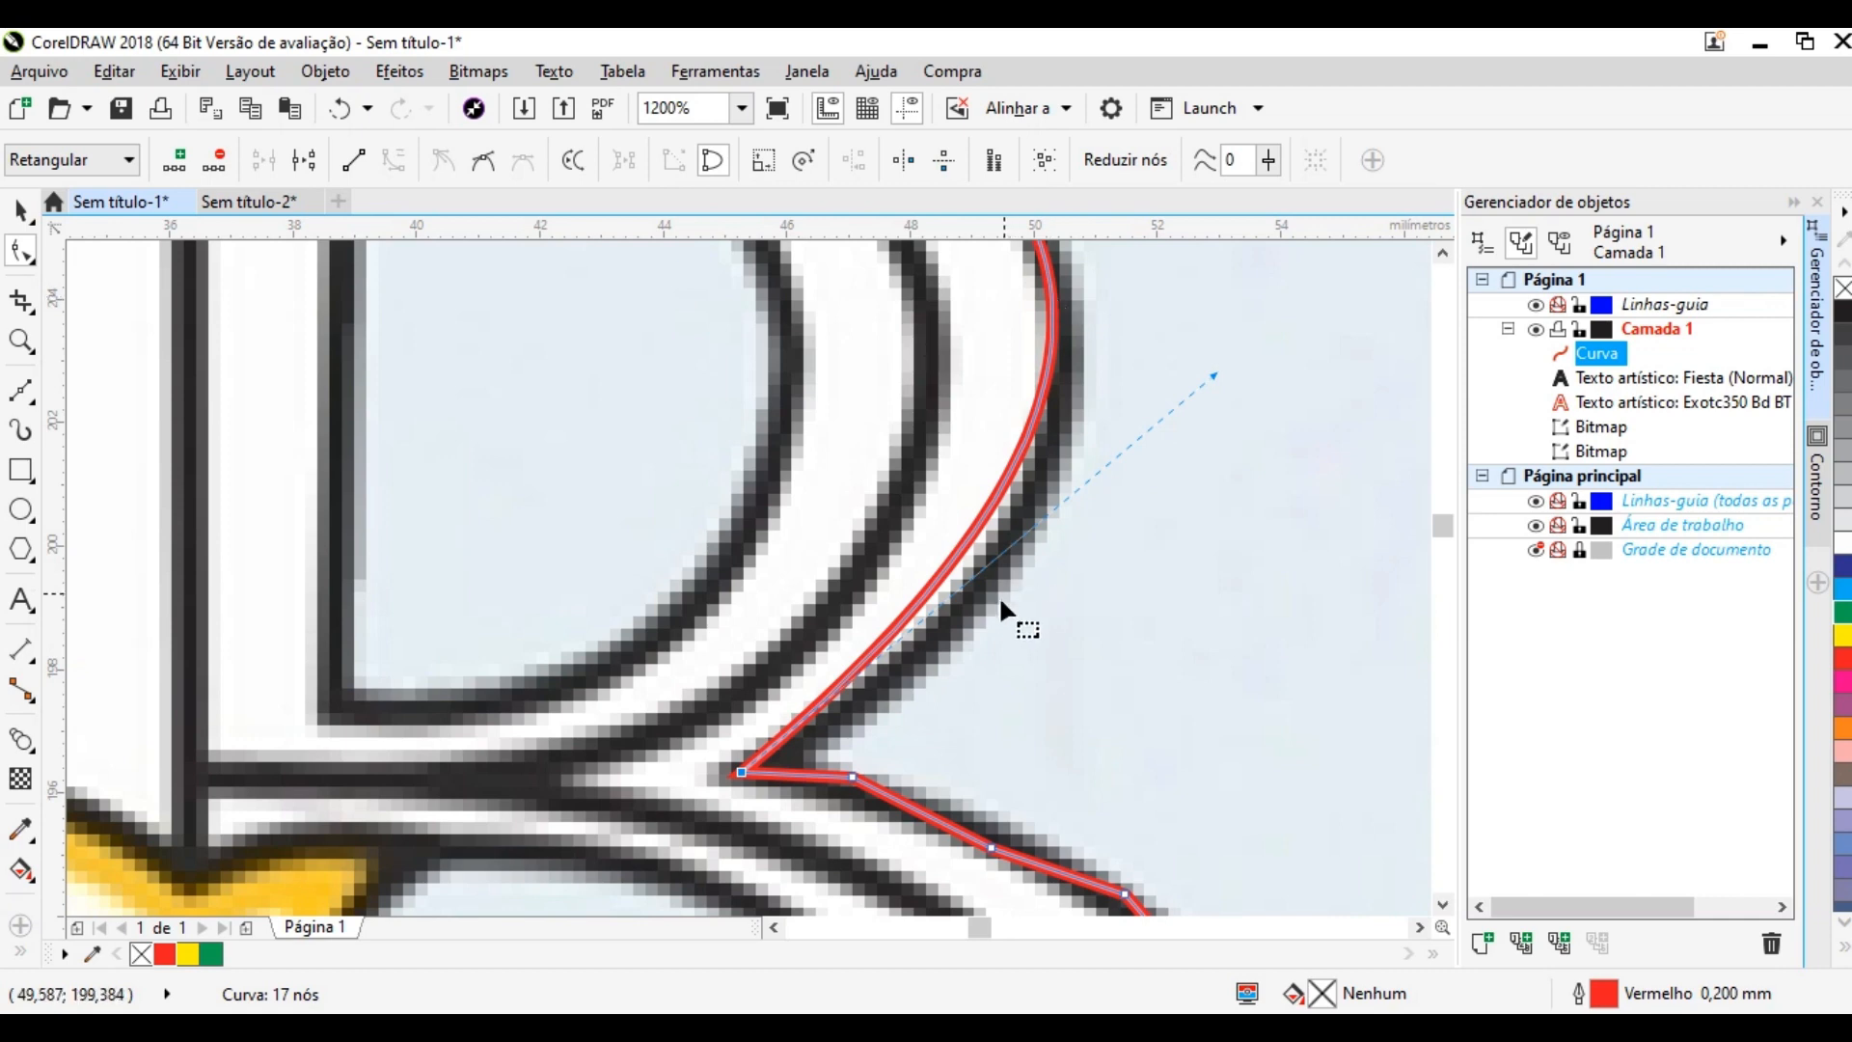
pyautogui.scroll(-2, 993, 598)
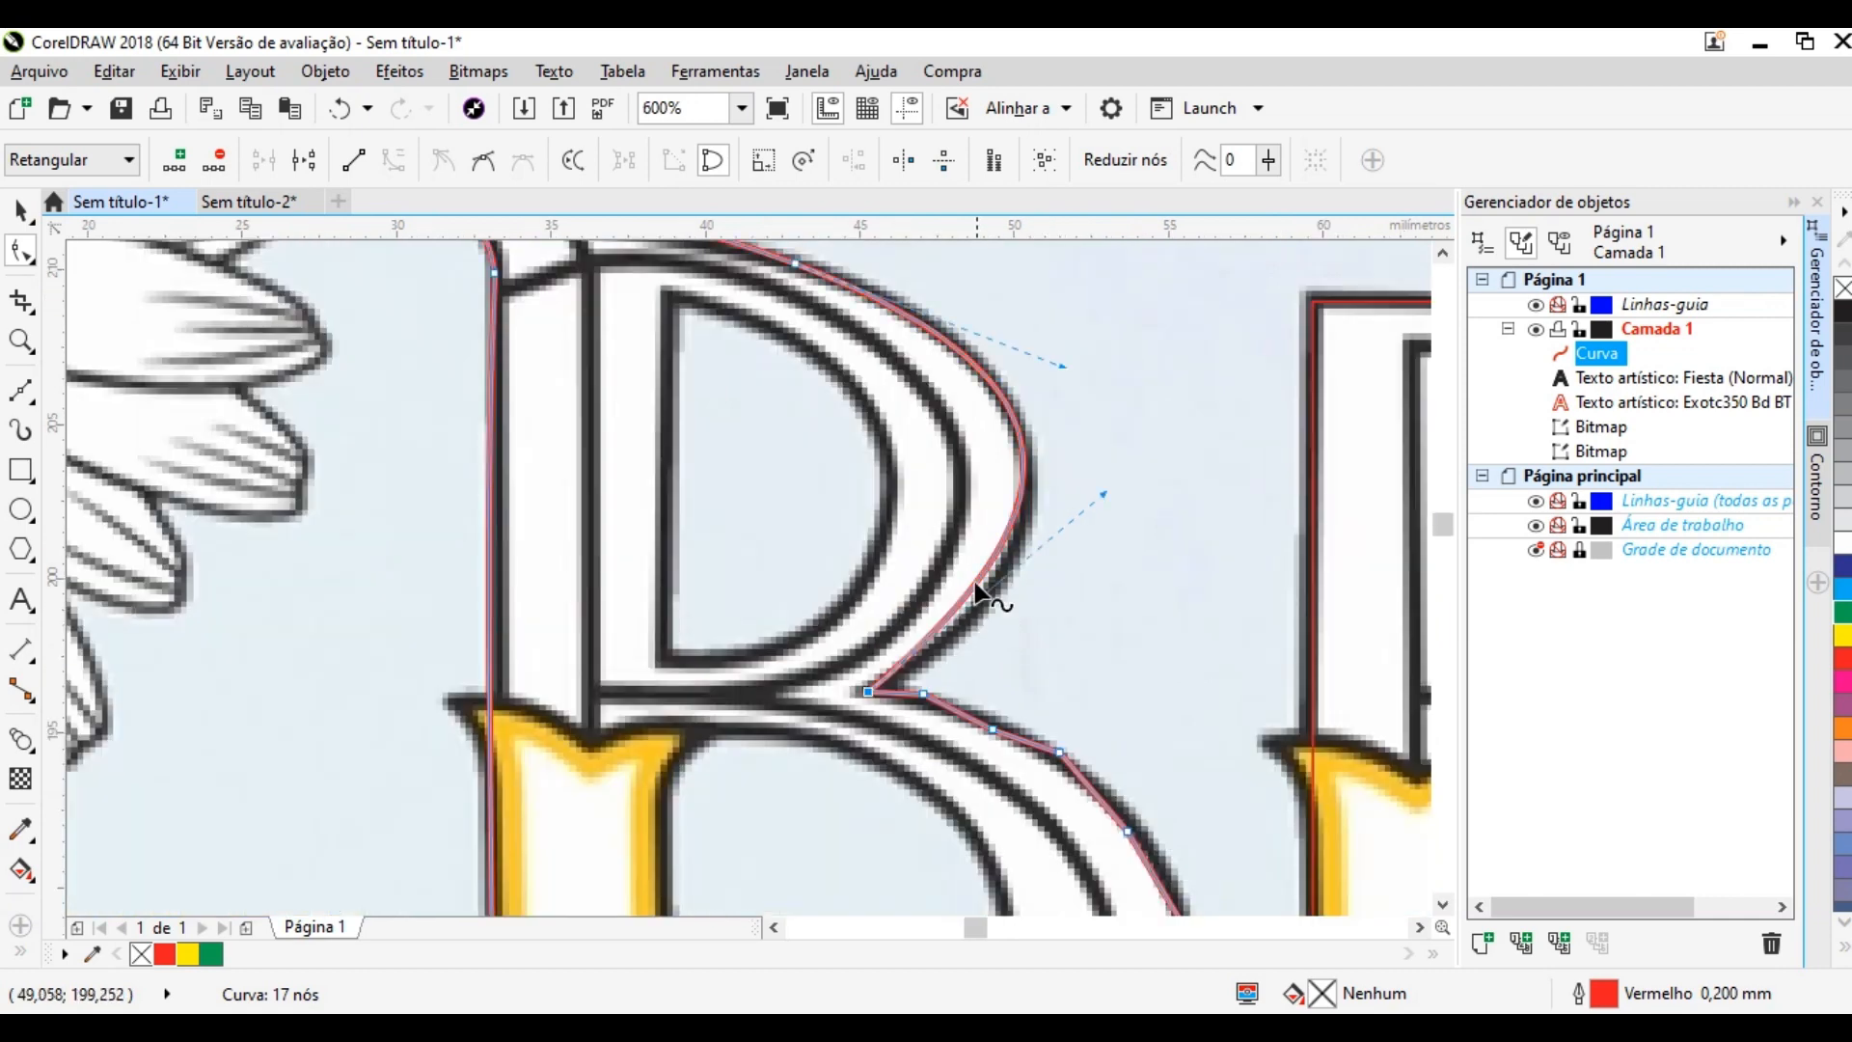
pyautogui.doubleClick(1023, 461)
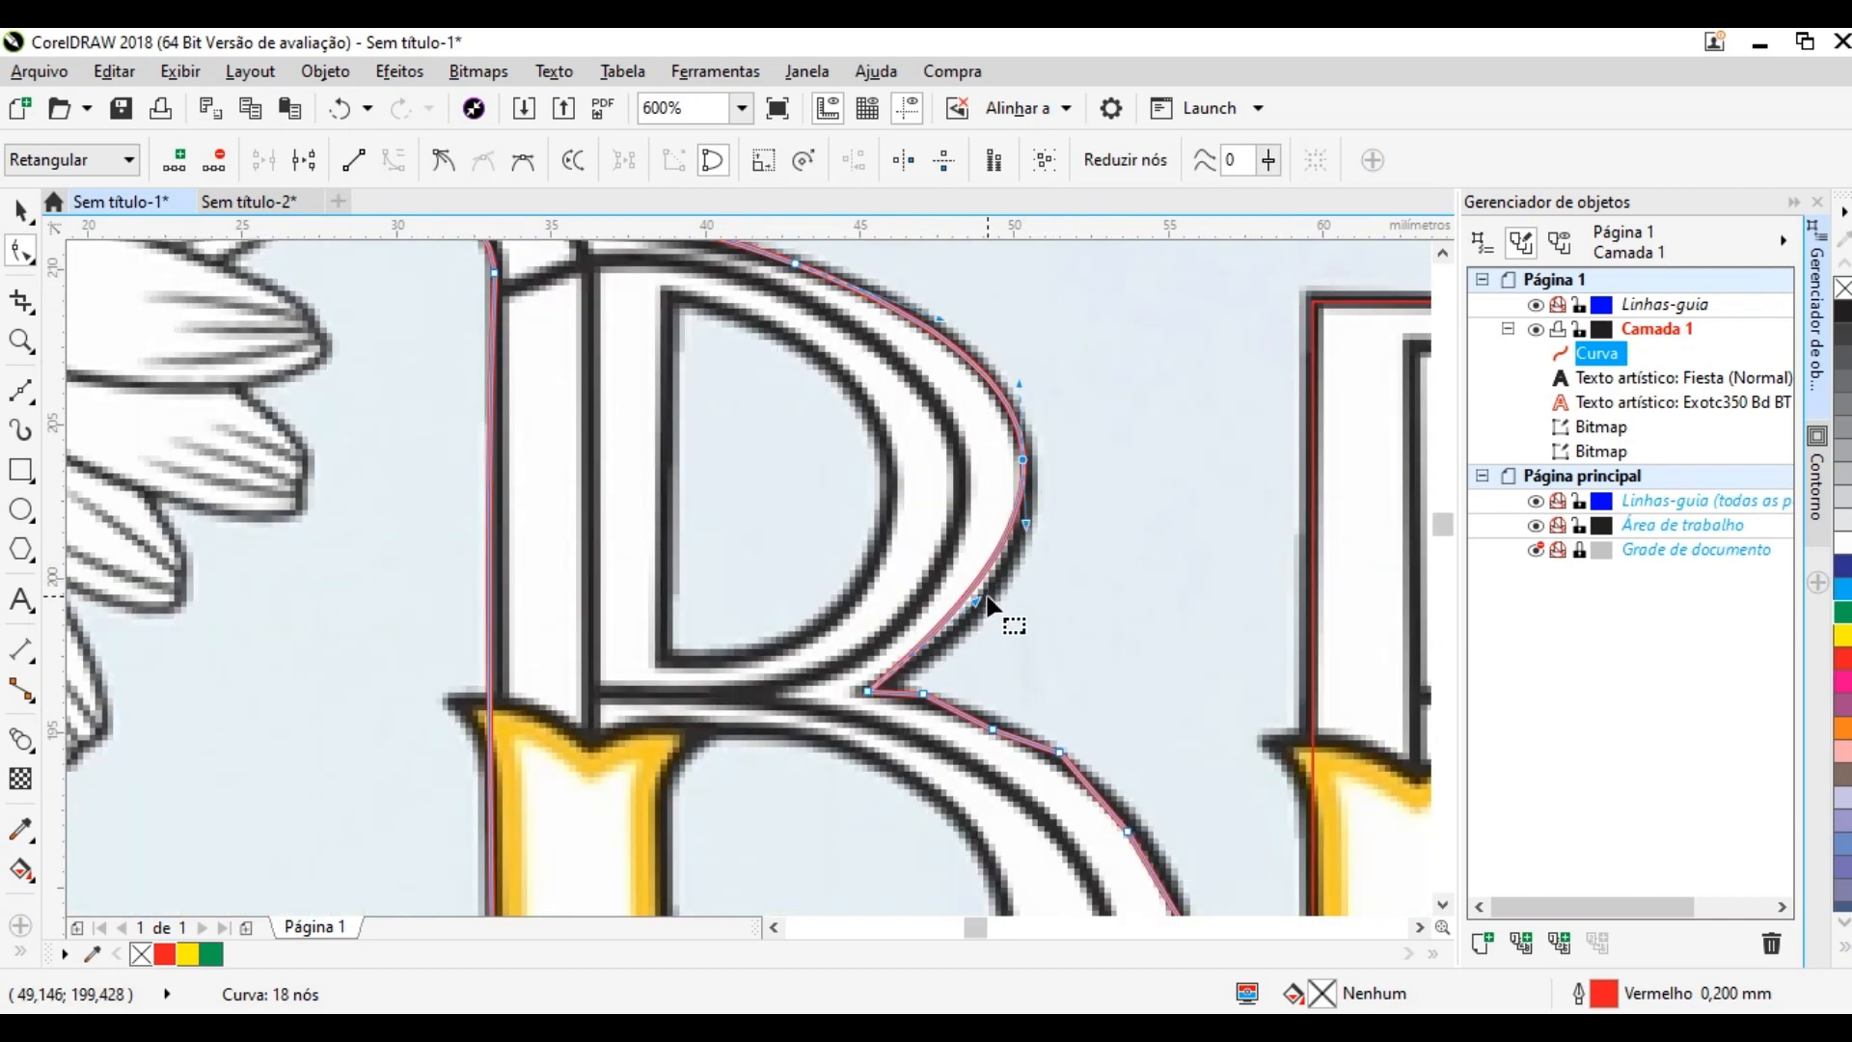
pyautogui.moveTo(987, 597); pyautogui.dragTo(1035, 600)
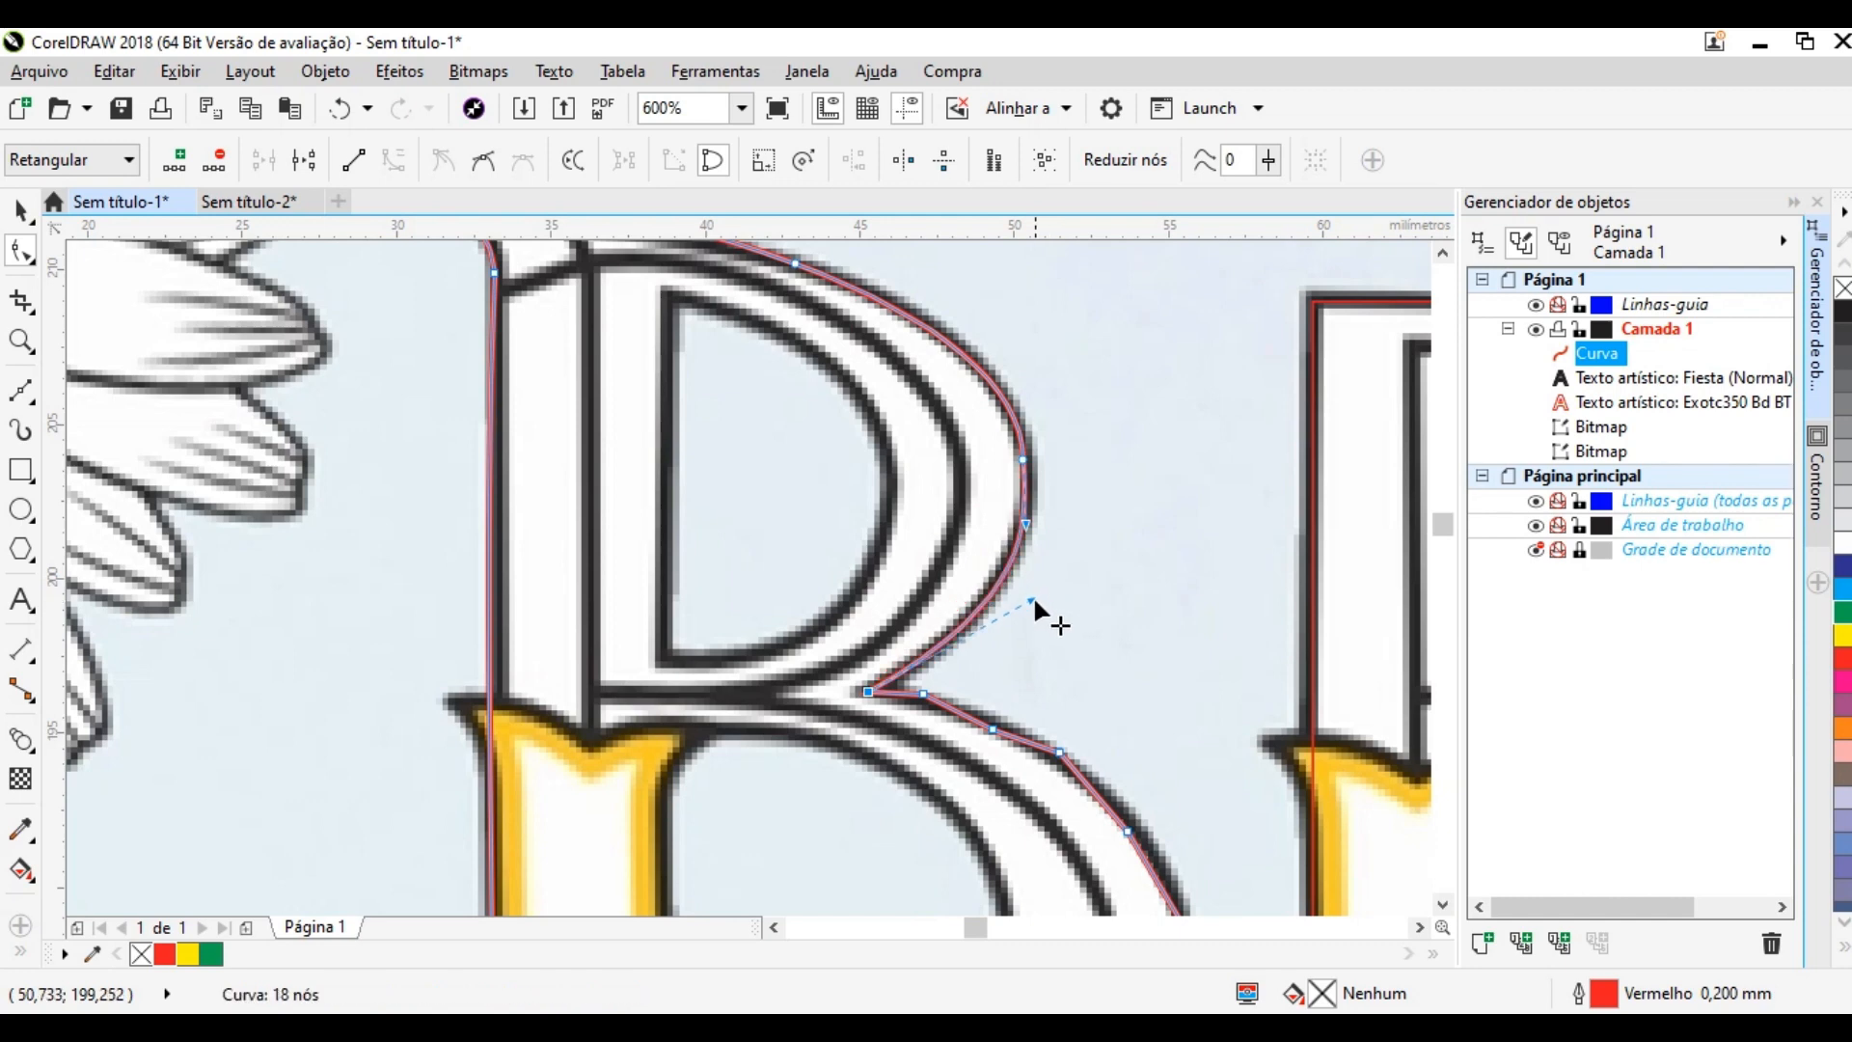
pyautogui.scroll(-4, 1032, 567)
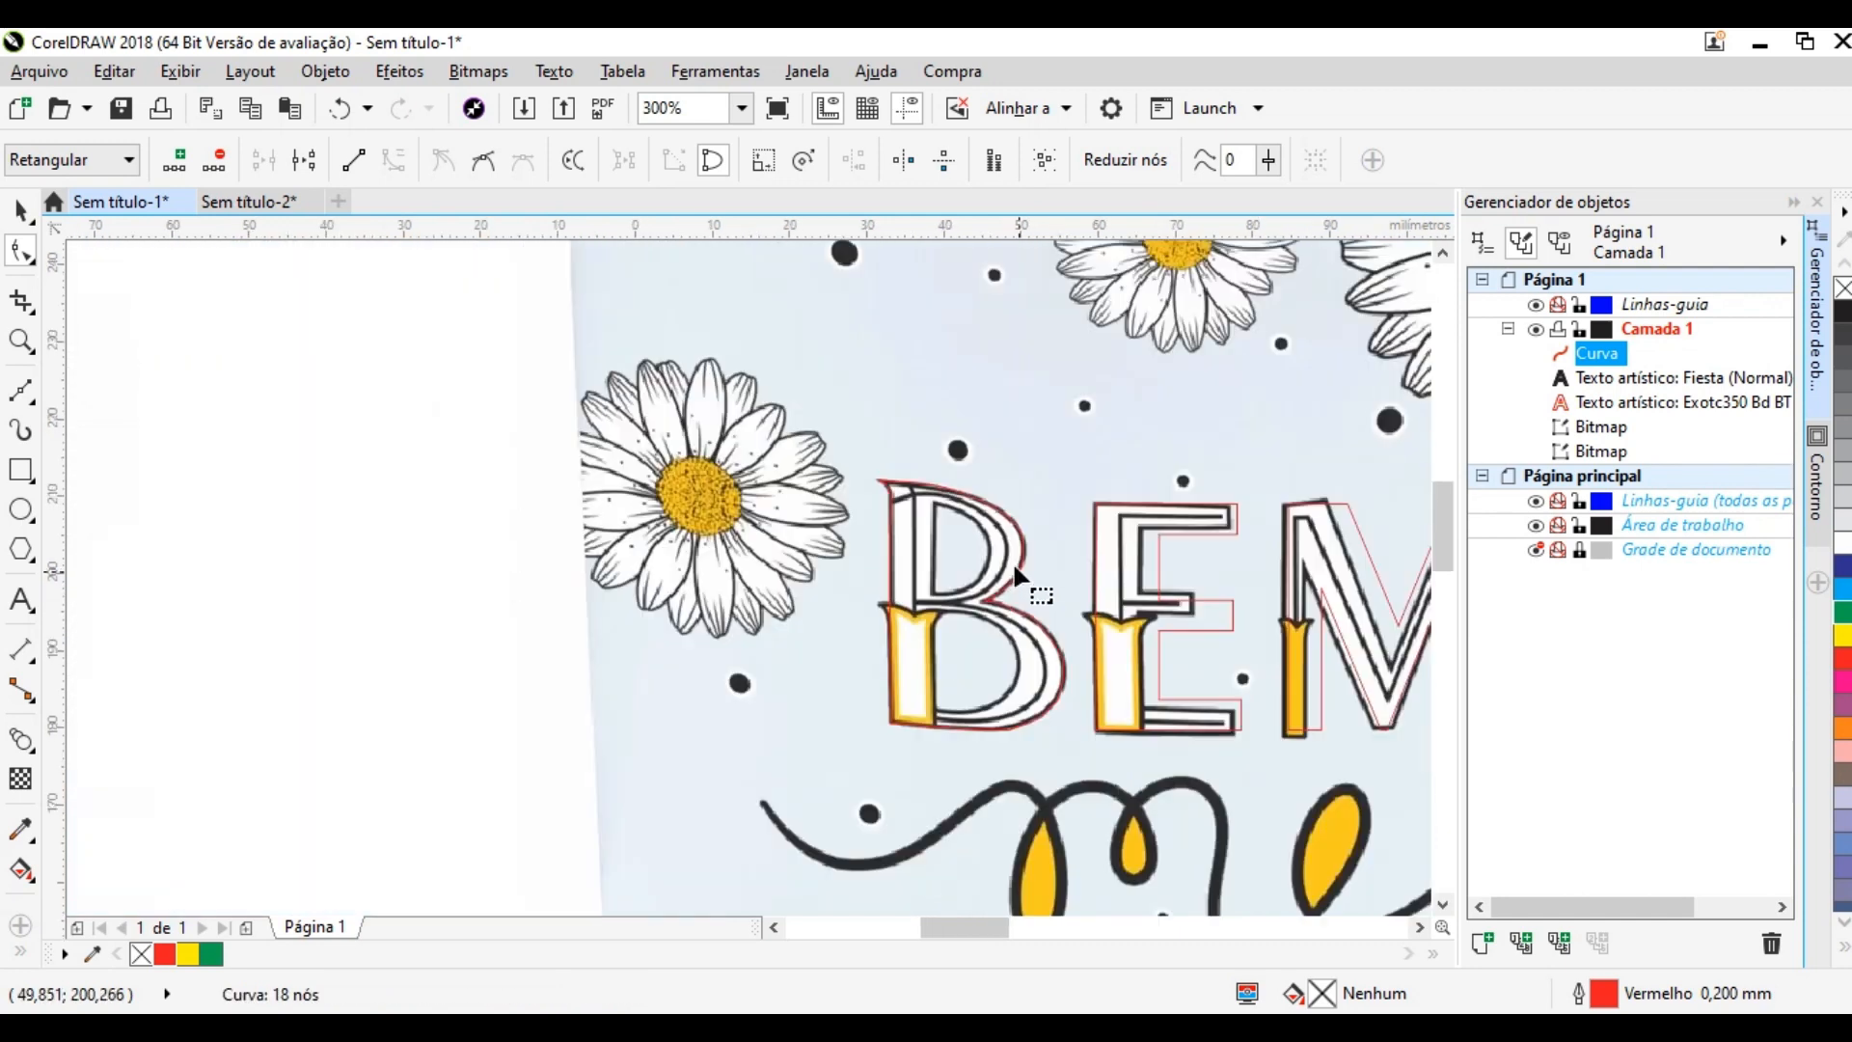
pyautogui.scroll(2, 1026, 554)
pyautogui.scroll(1, 1026, 553)
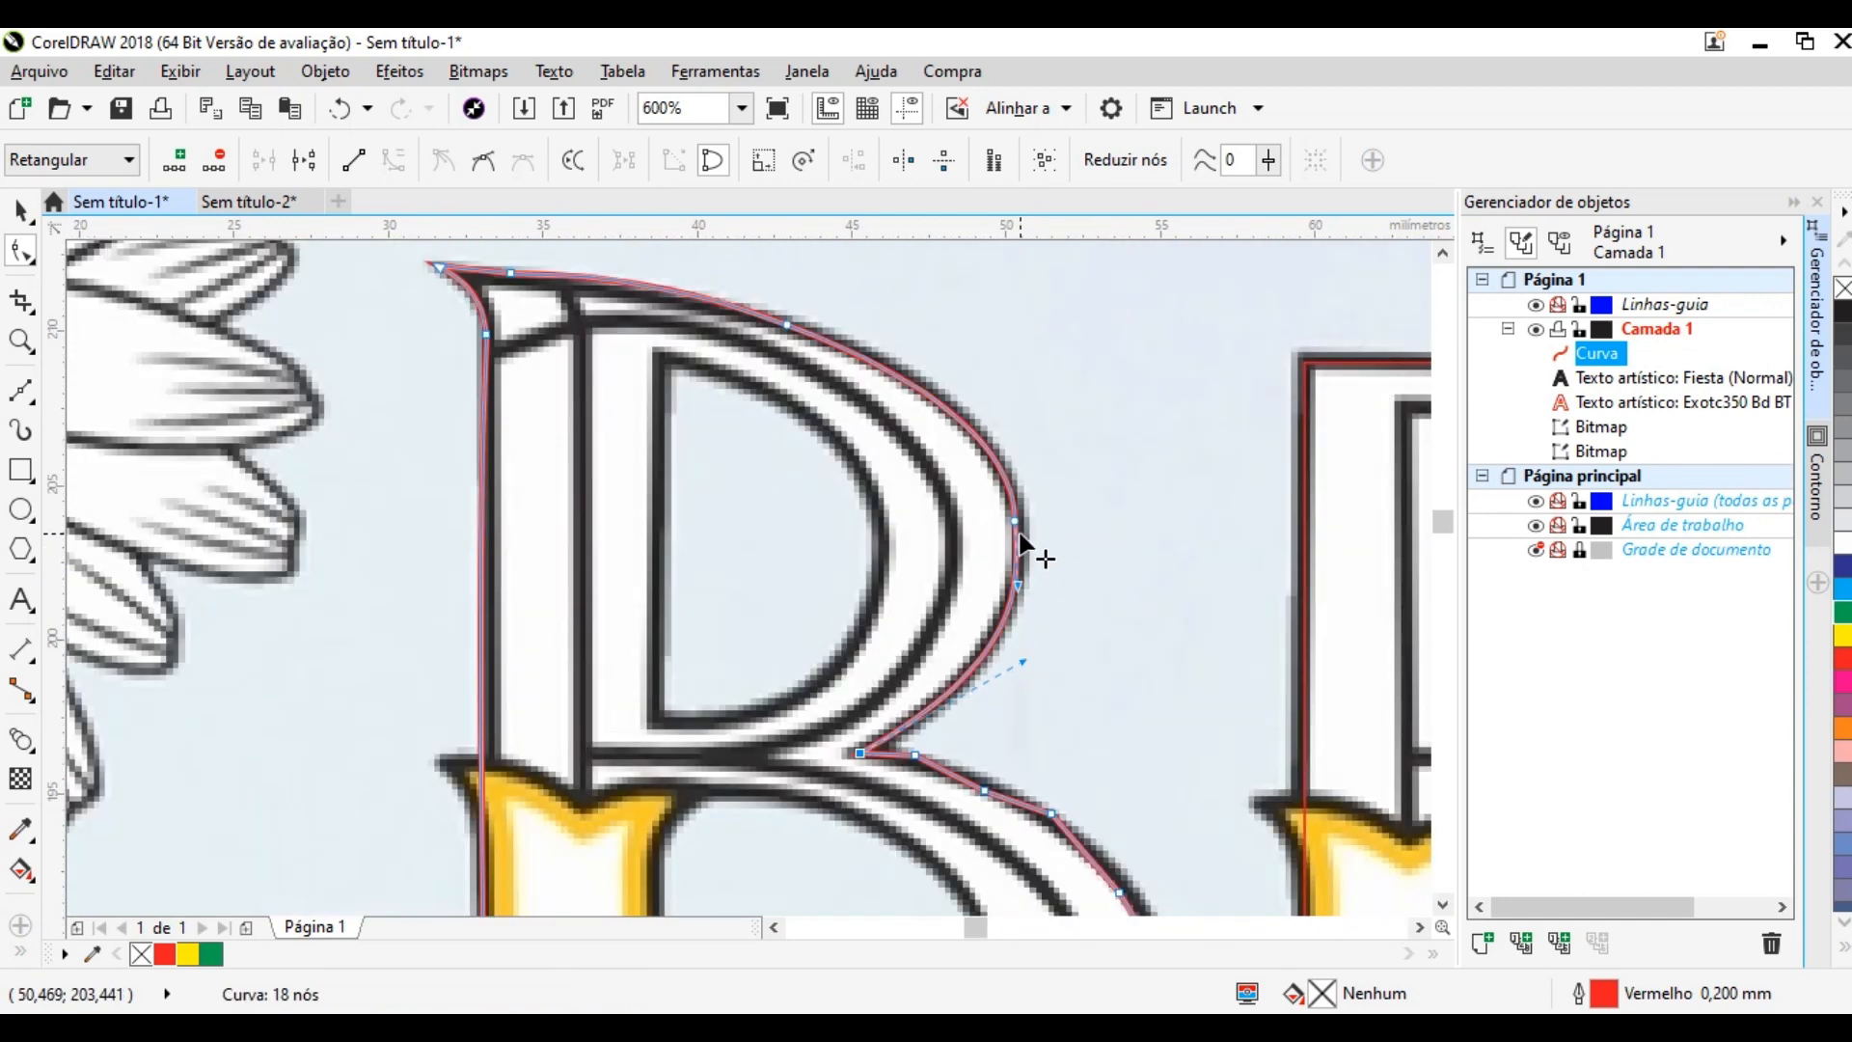
# Step: Replace the upper bowl's outermost node with one slightly lower, and delete the extra node beside the top serif
pyautogui.scroll(1, 1011, 577)
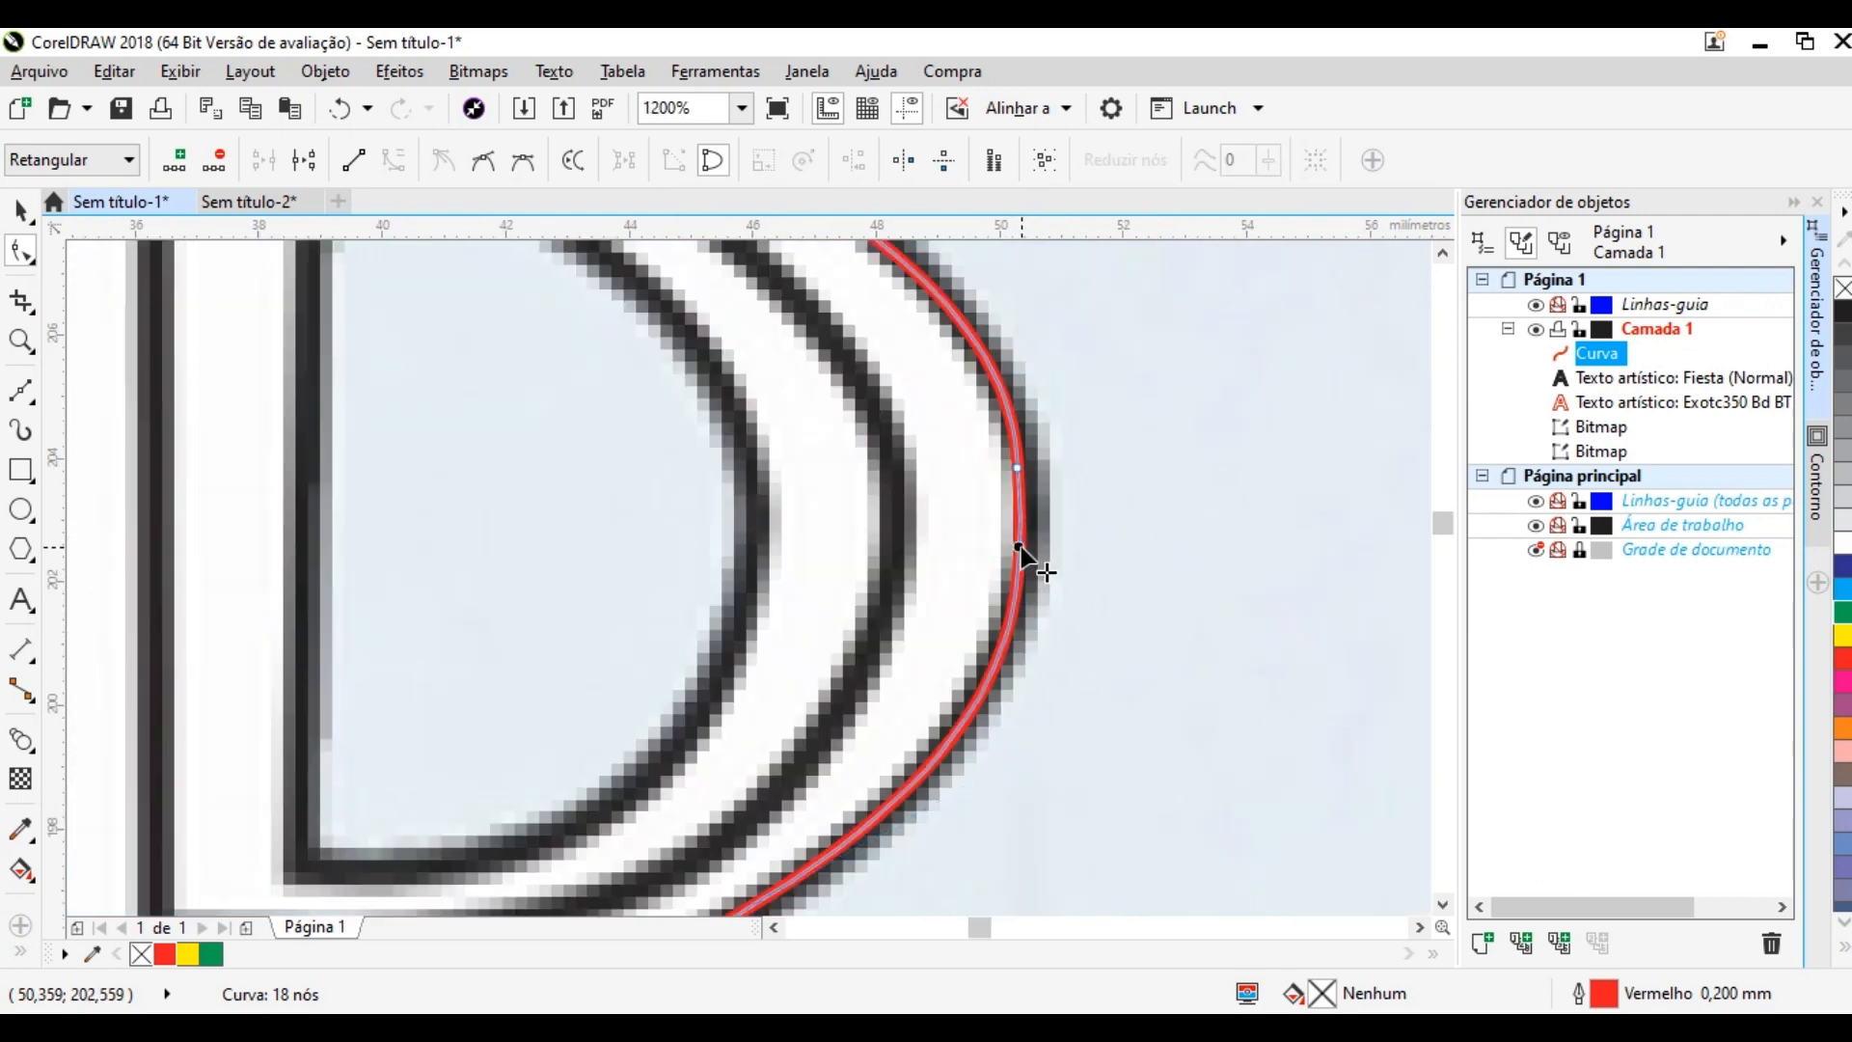
pyautogui.doubleClick(1011, 541)
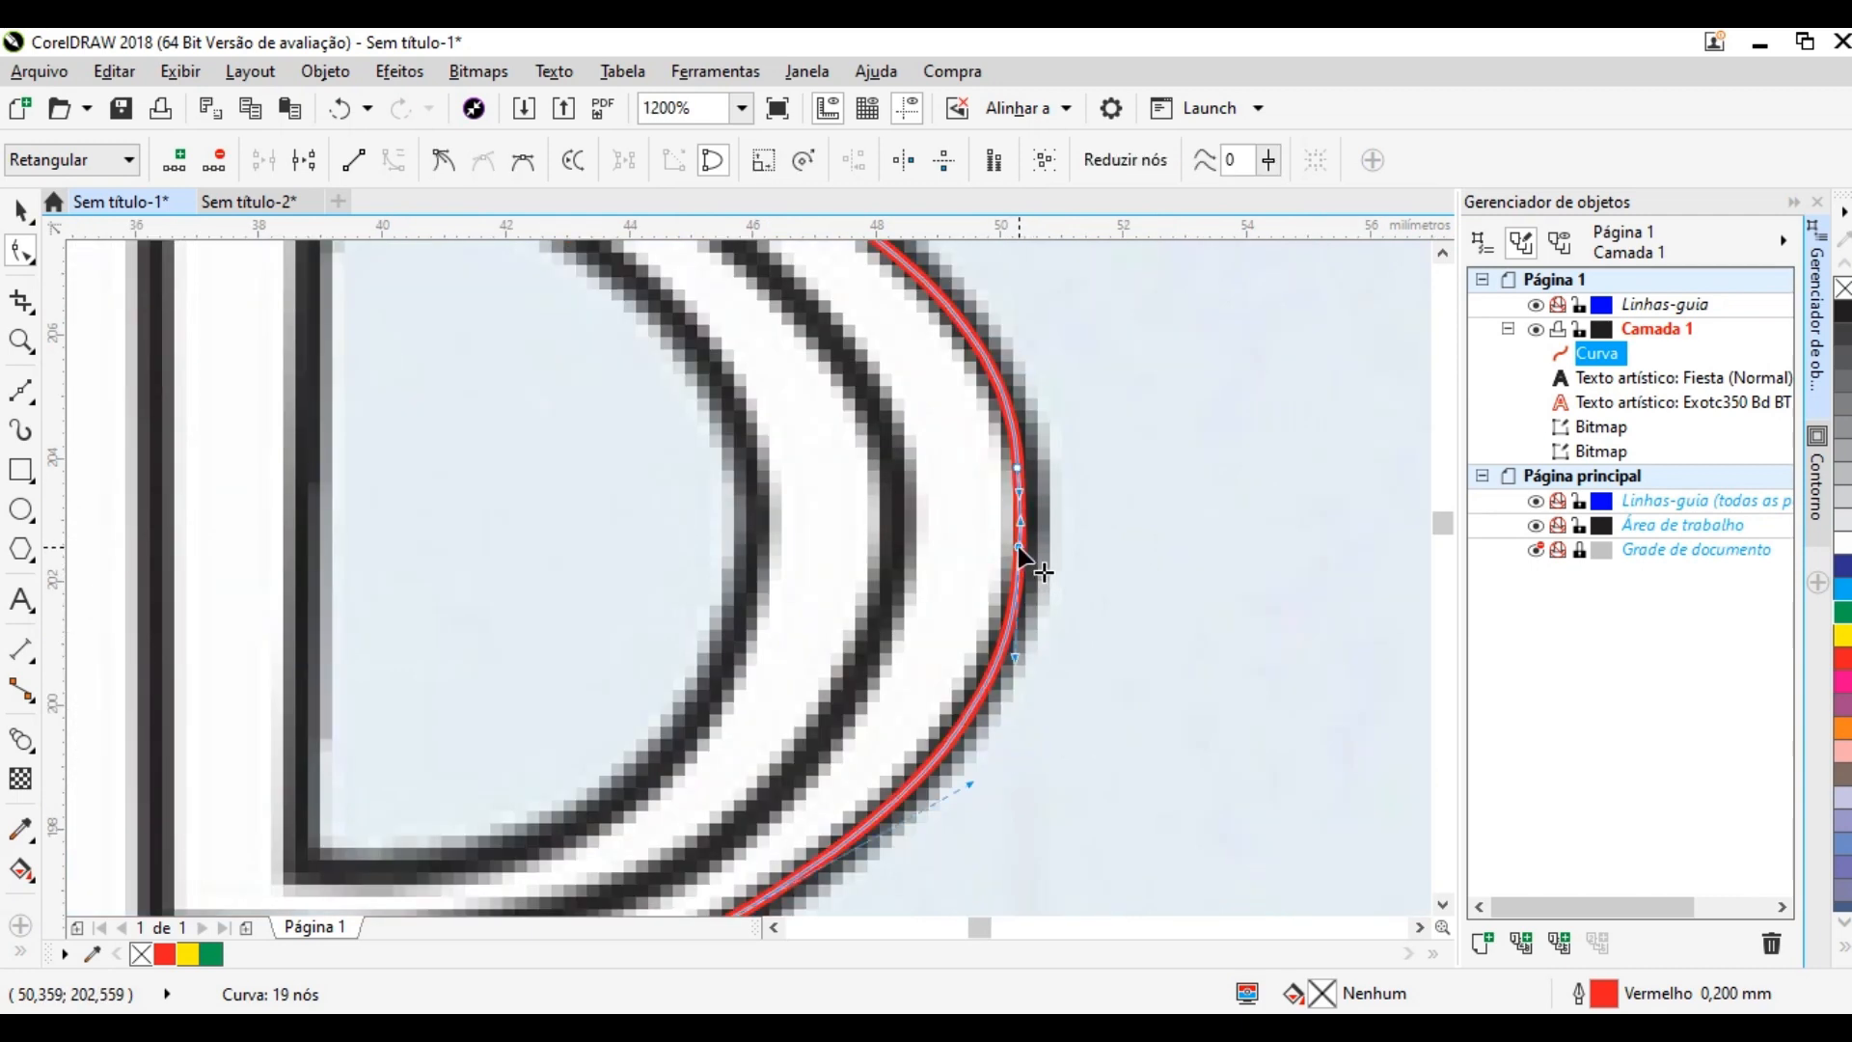
pyautogui.doubleClick(1018, 471)
pyautogui.scroll(-1, 1021, 479)
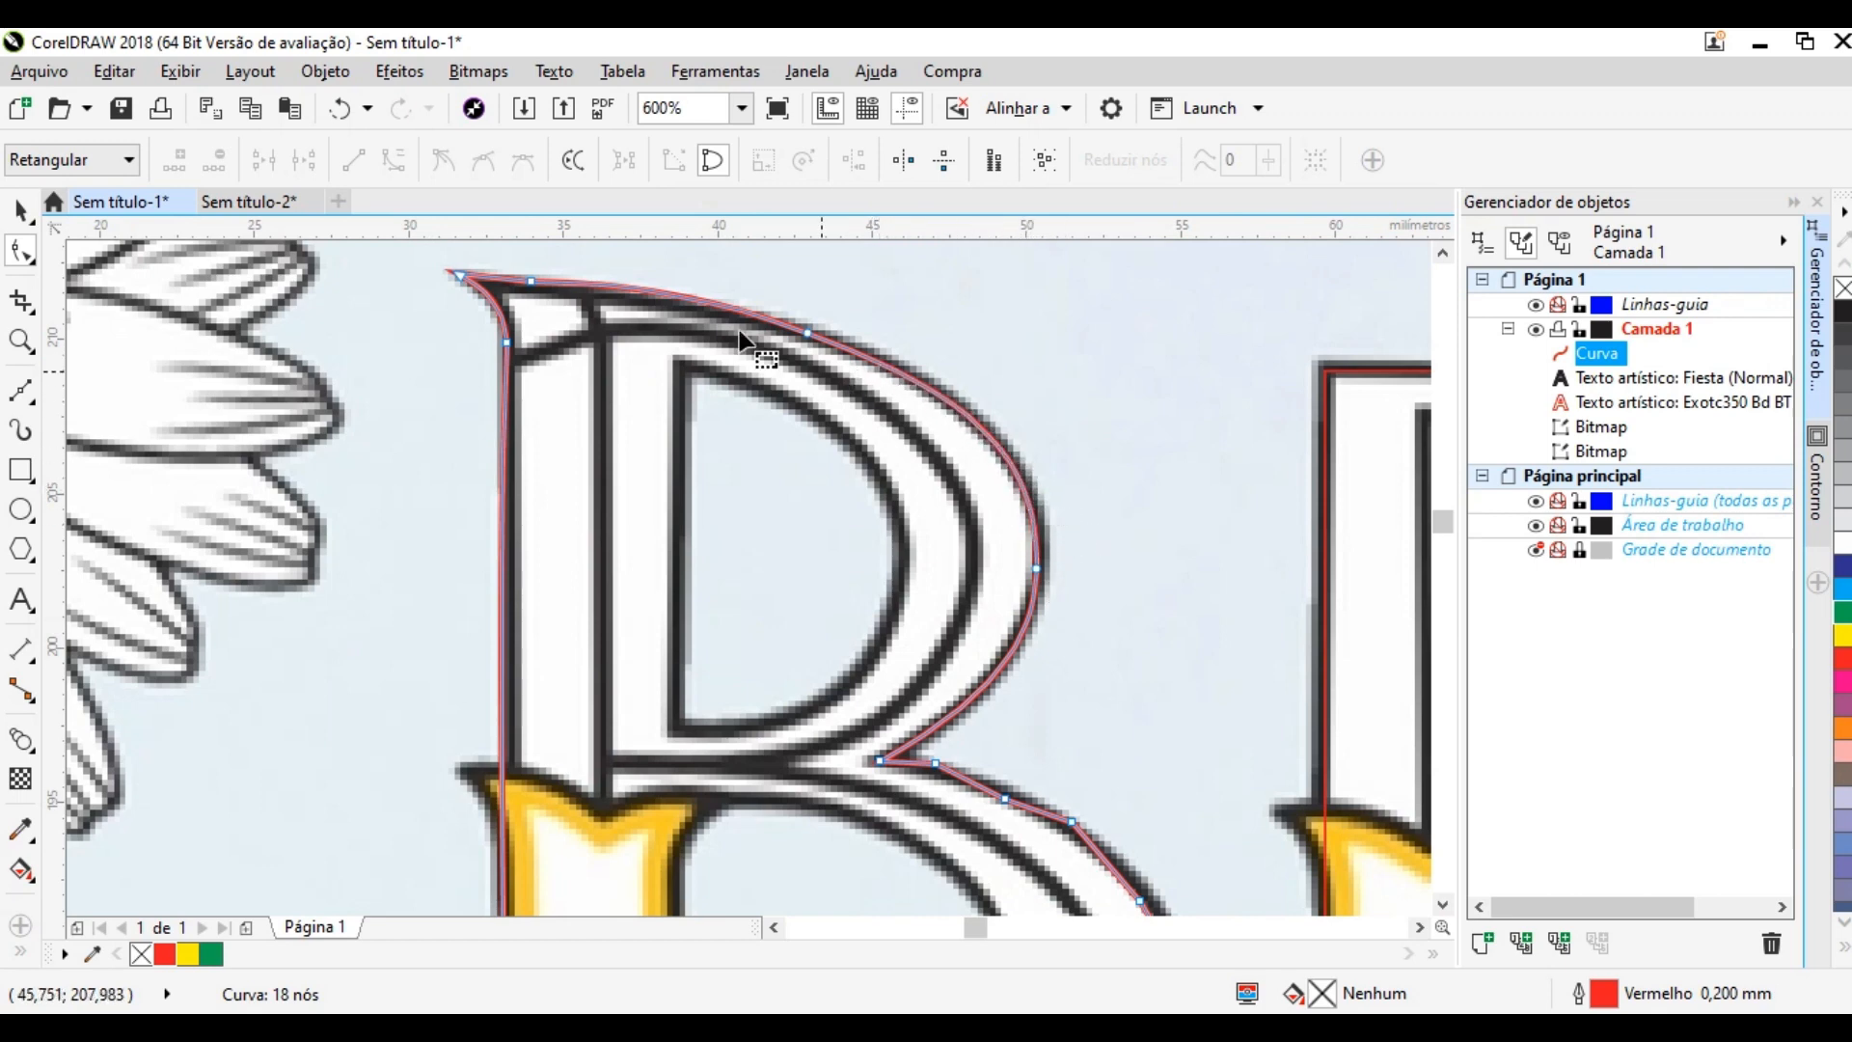
pyautogui.doubleClick(531, 281)
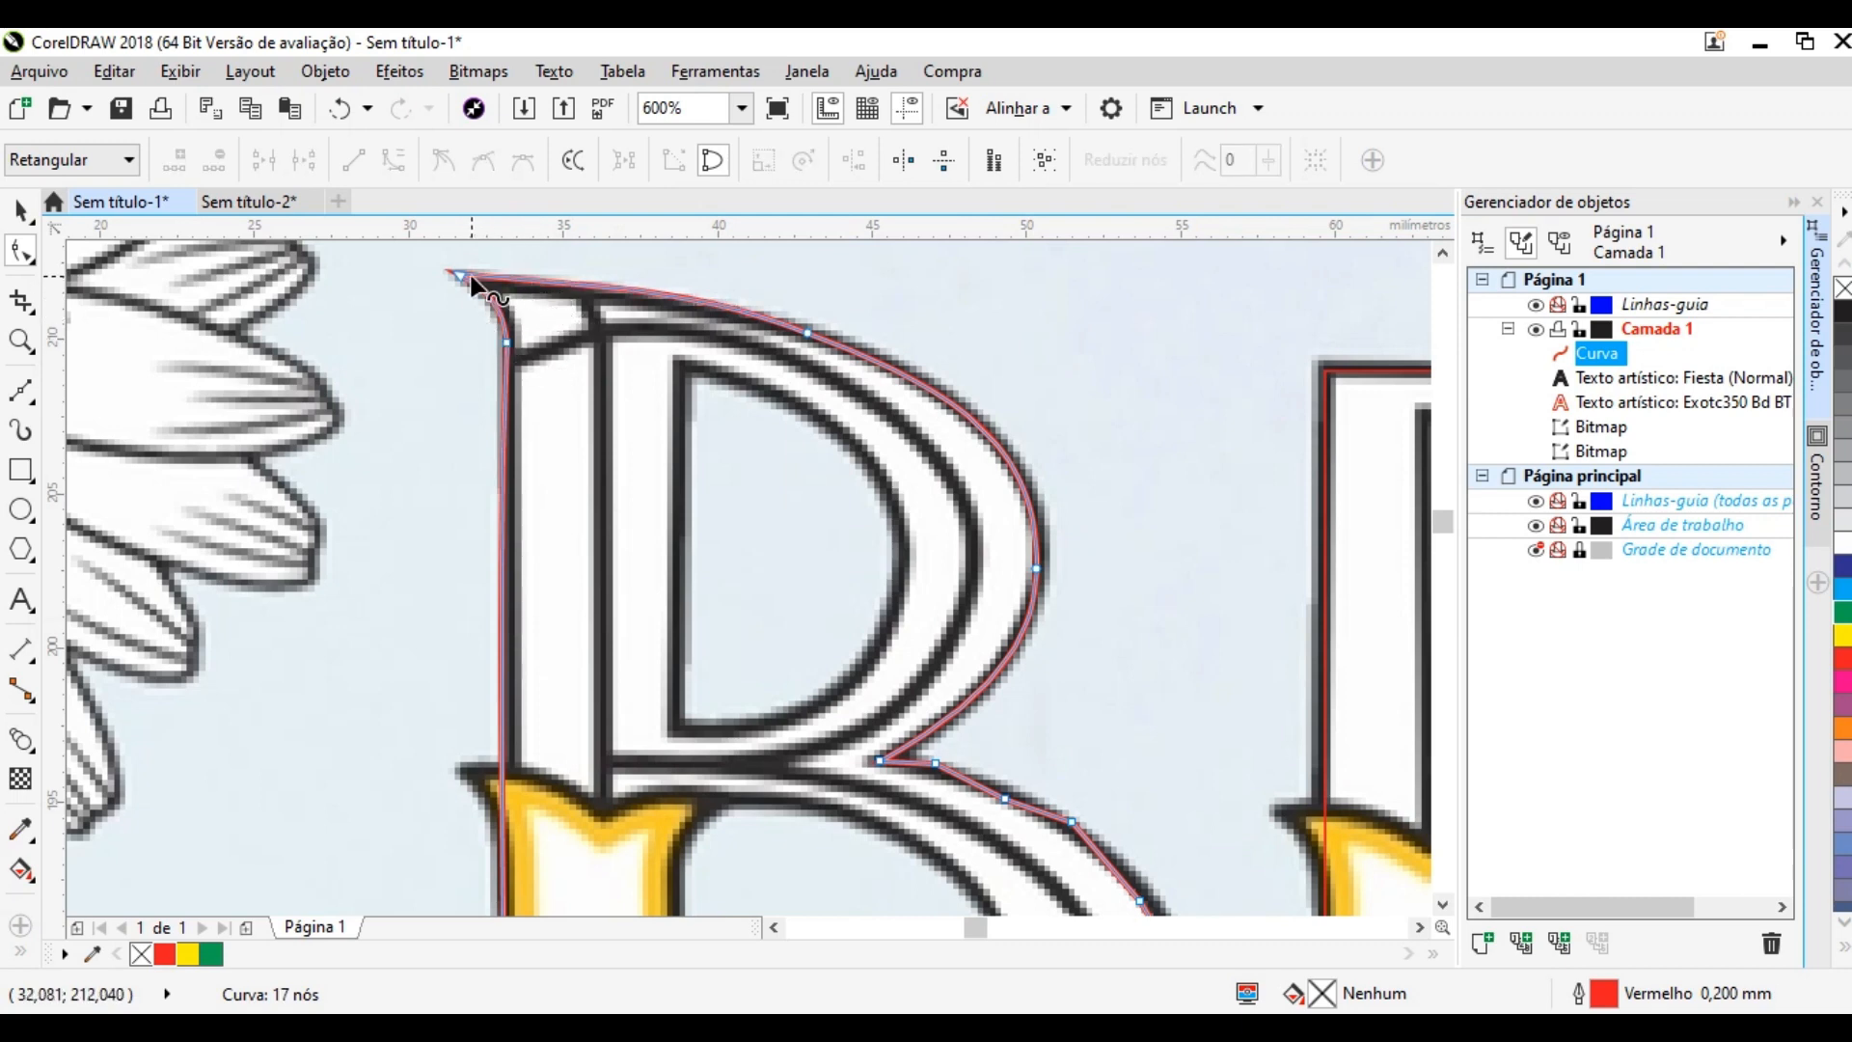
# Step: Delete the four red outline nodes along the upper part of the lower bowl, just after the waist node
pyautogui.scroll(-2, 473, 282)
pyautogui.scroll(2, 735, 694)
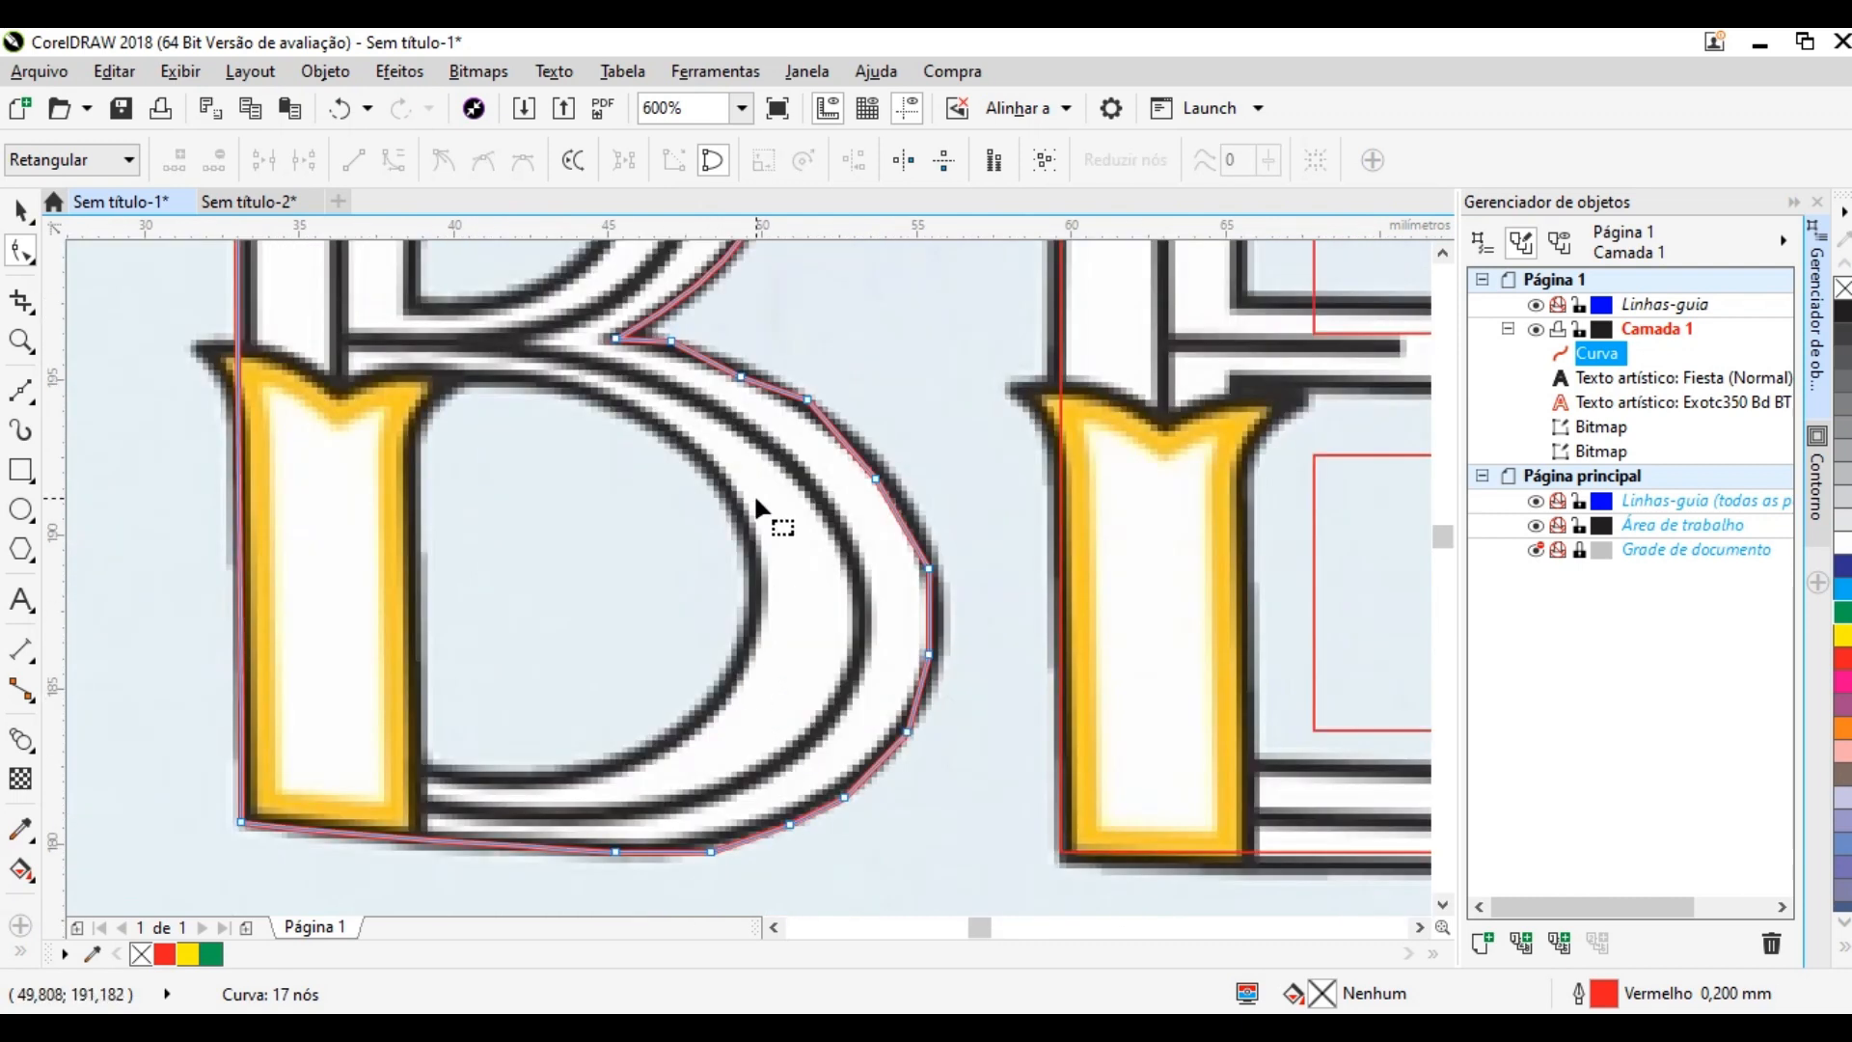
pyautogui.moveTo(654, 301); pyautogui.dragTo(924, 609)
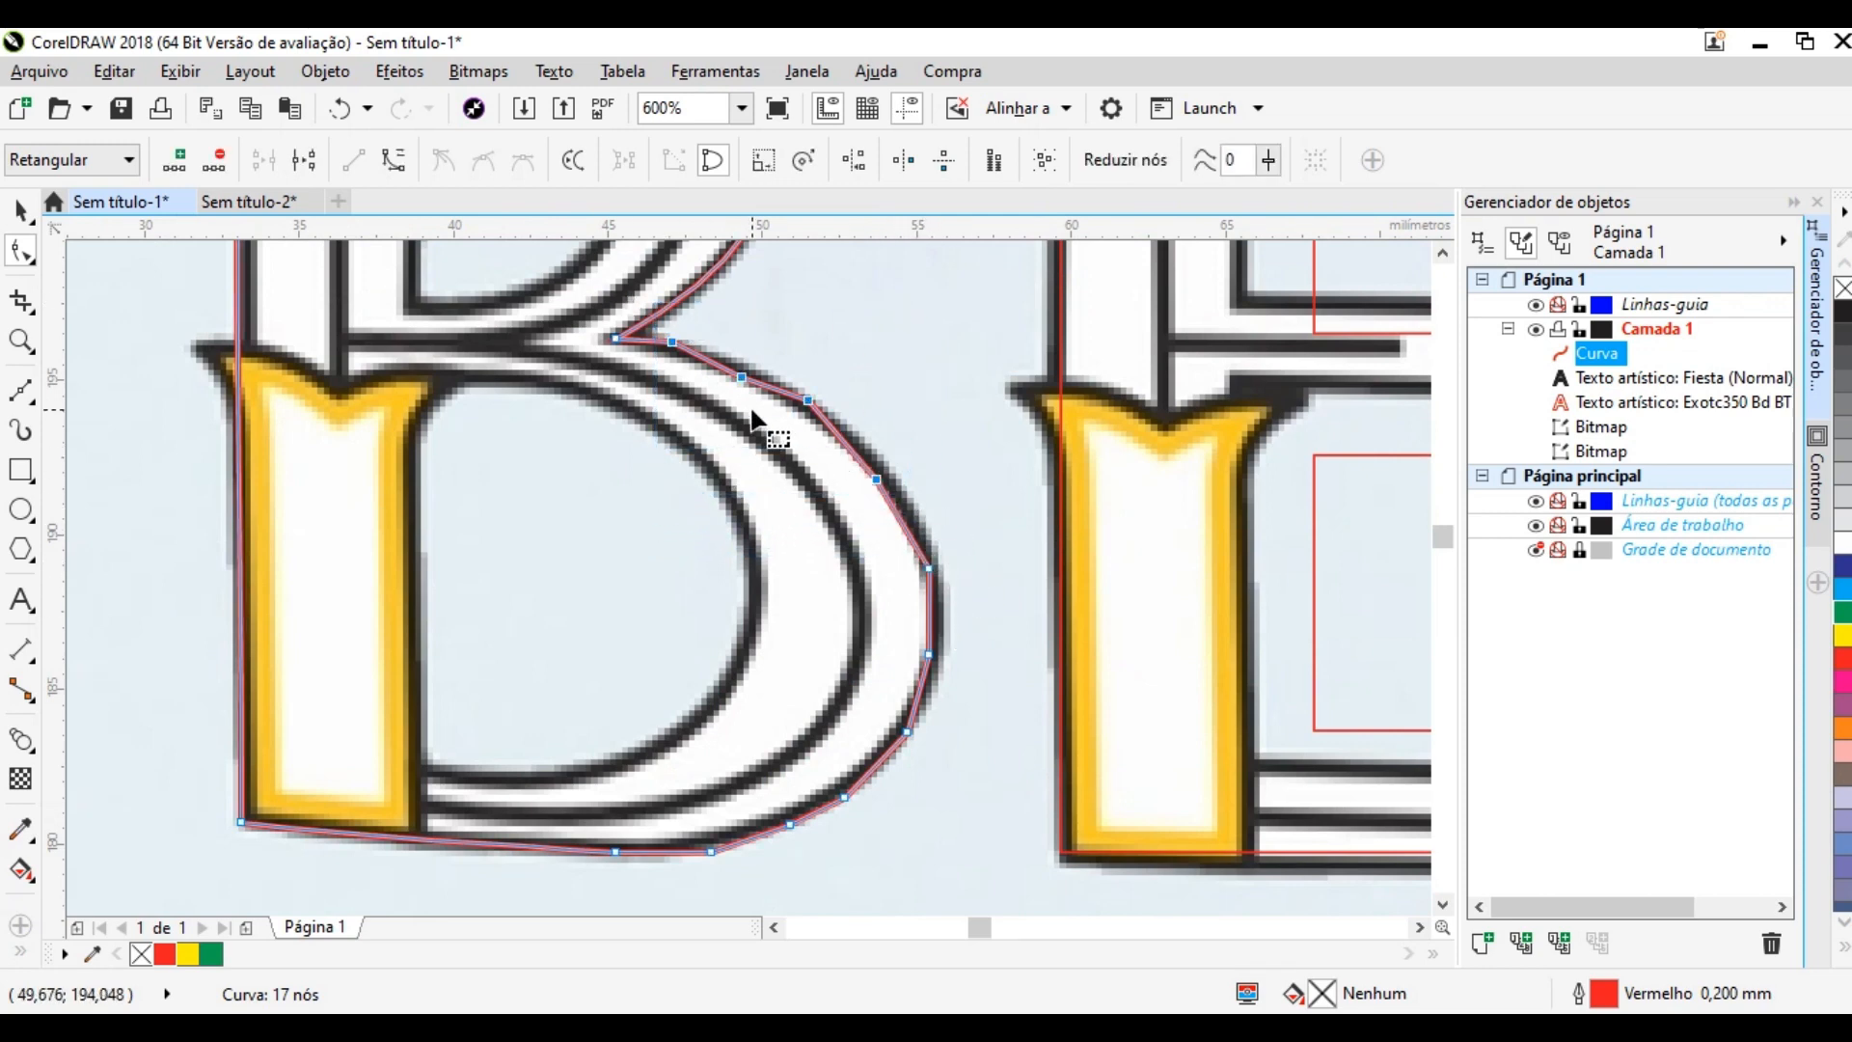
pyautogui.moveTo(662, 285); pyautogui.dragTo(908, 503)
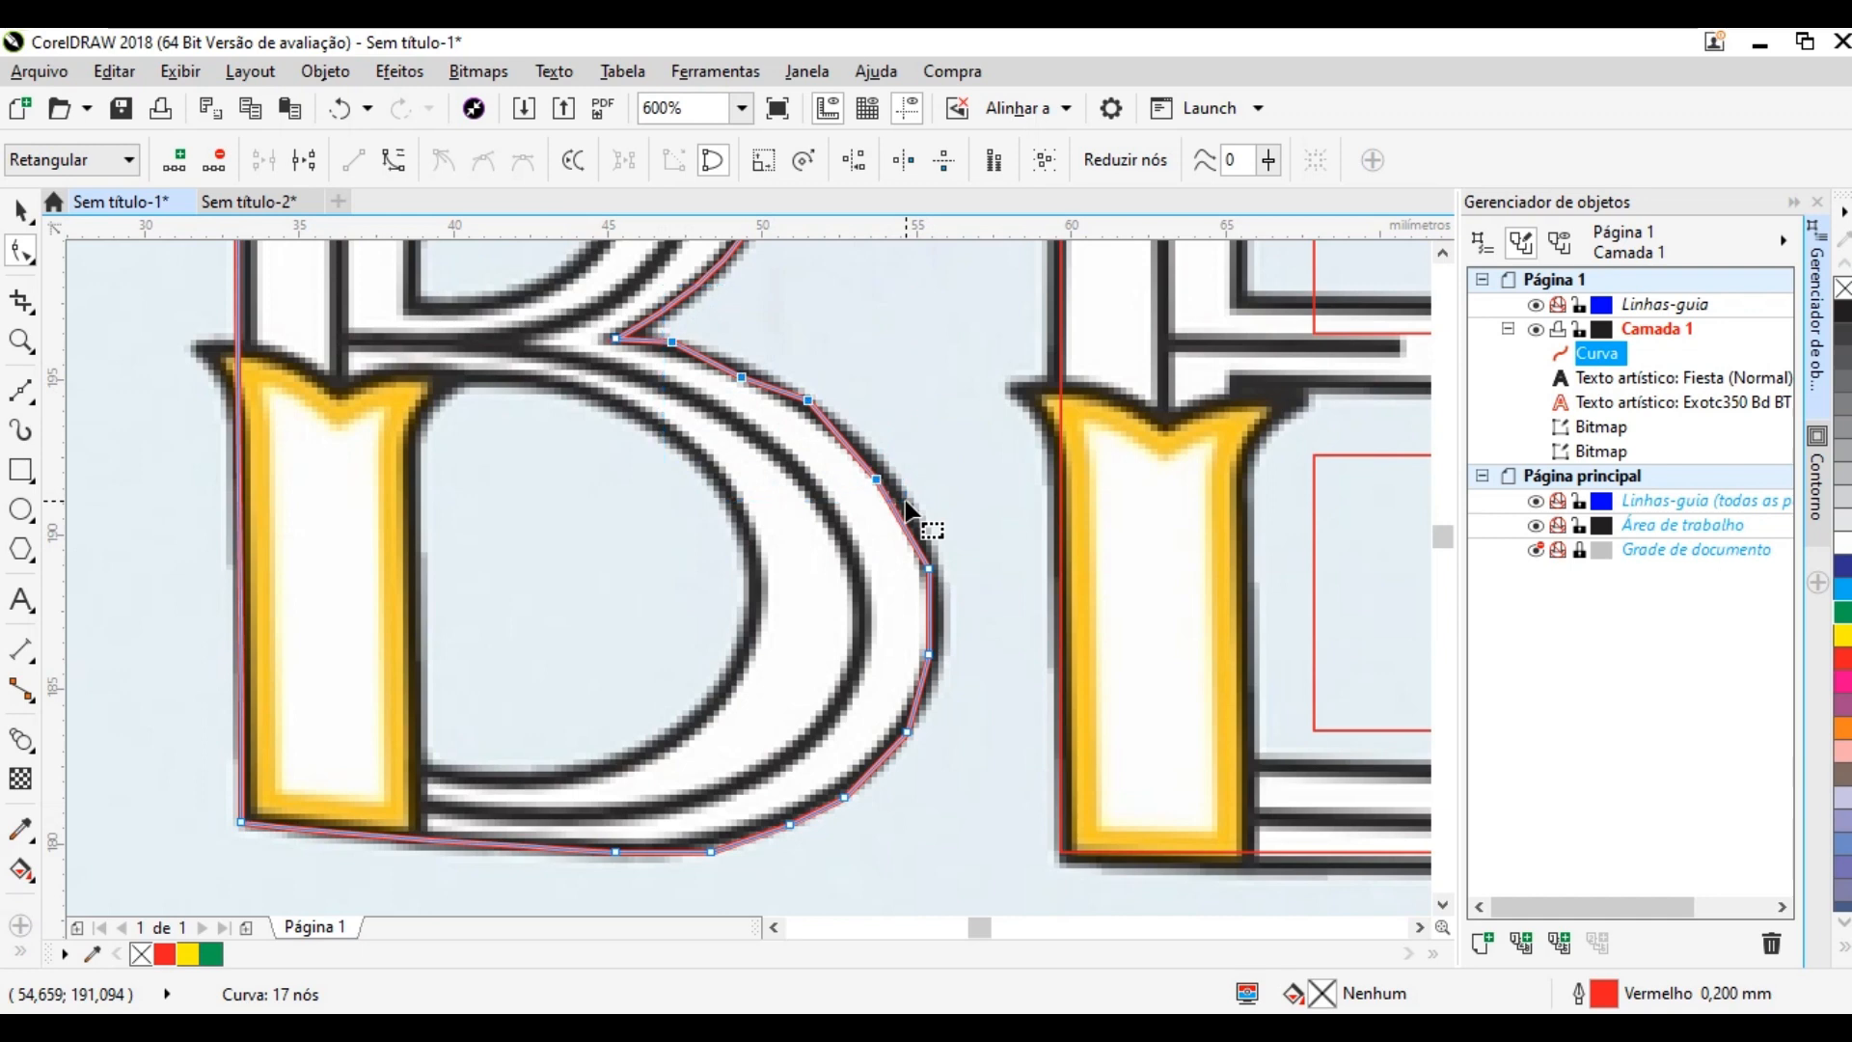
pyautogui.press('Delete')
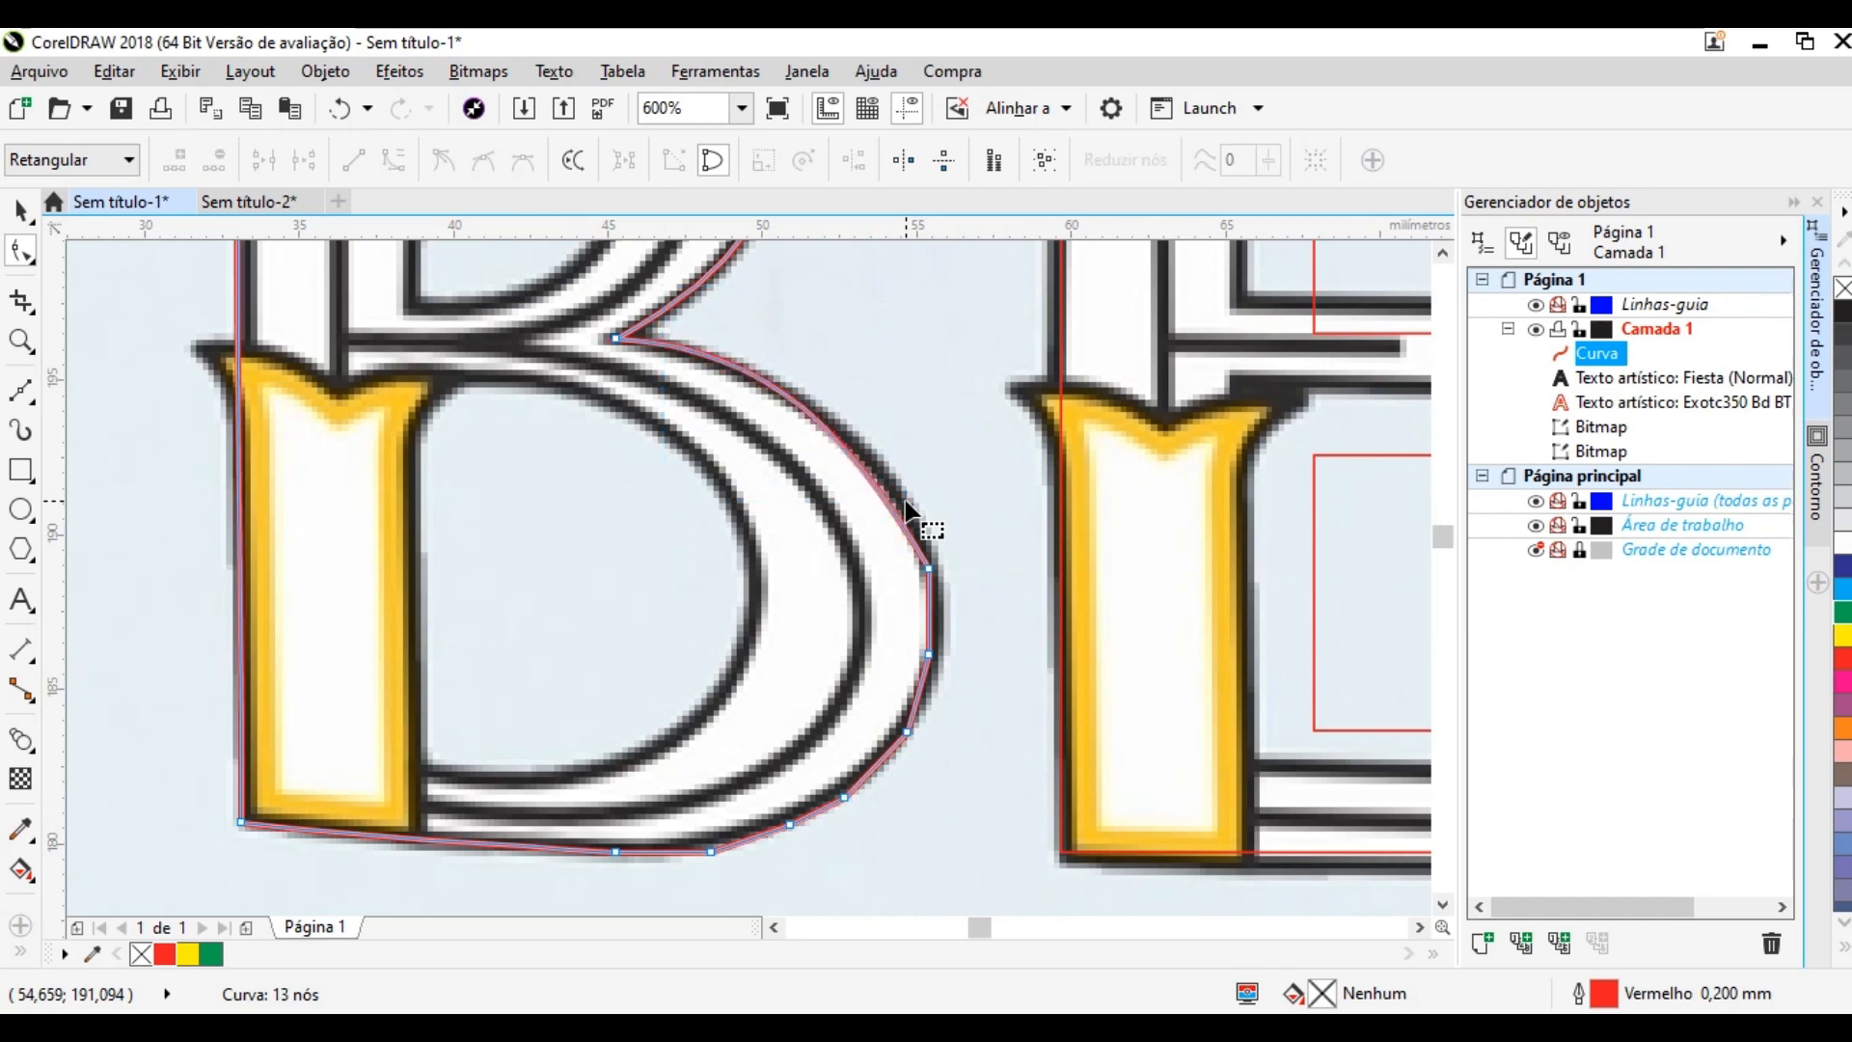
# Step: Bend the curve between the waist node and the lower bowl's outer node so it follows the mug's B
pyautogui.click(929, 569)
pyautogui.moveTo(853, 439); pyautogui.dragTo(918, 465)
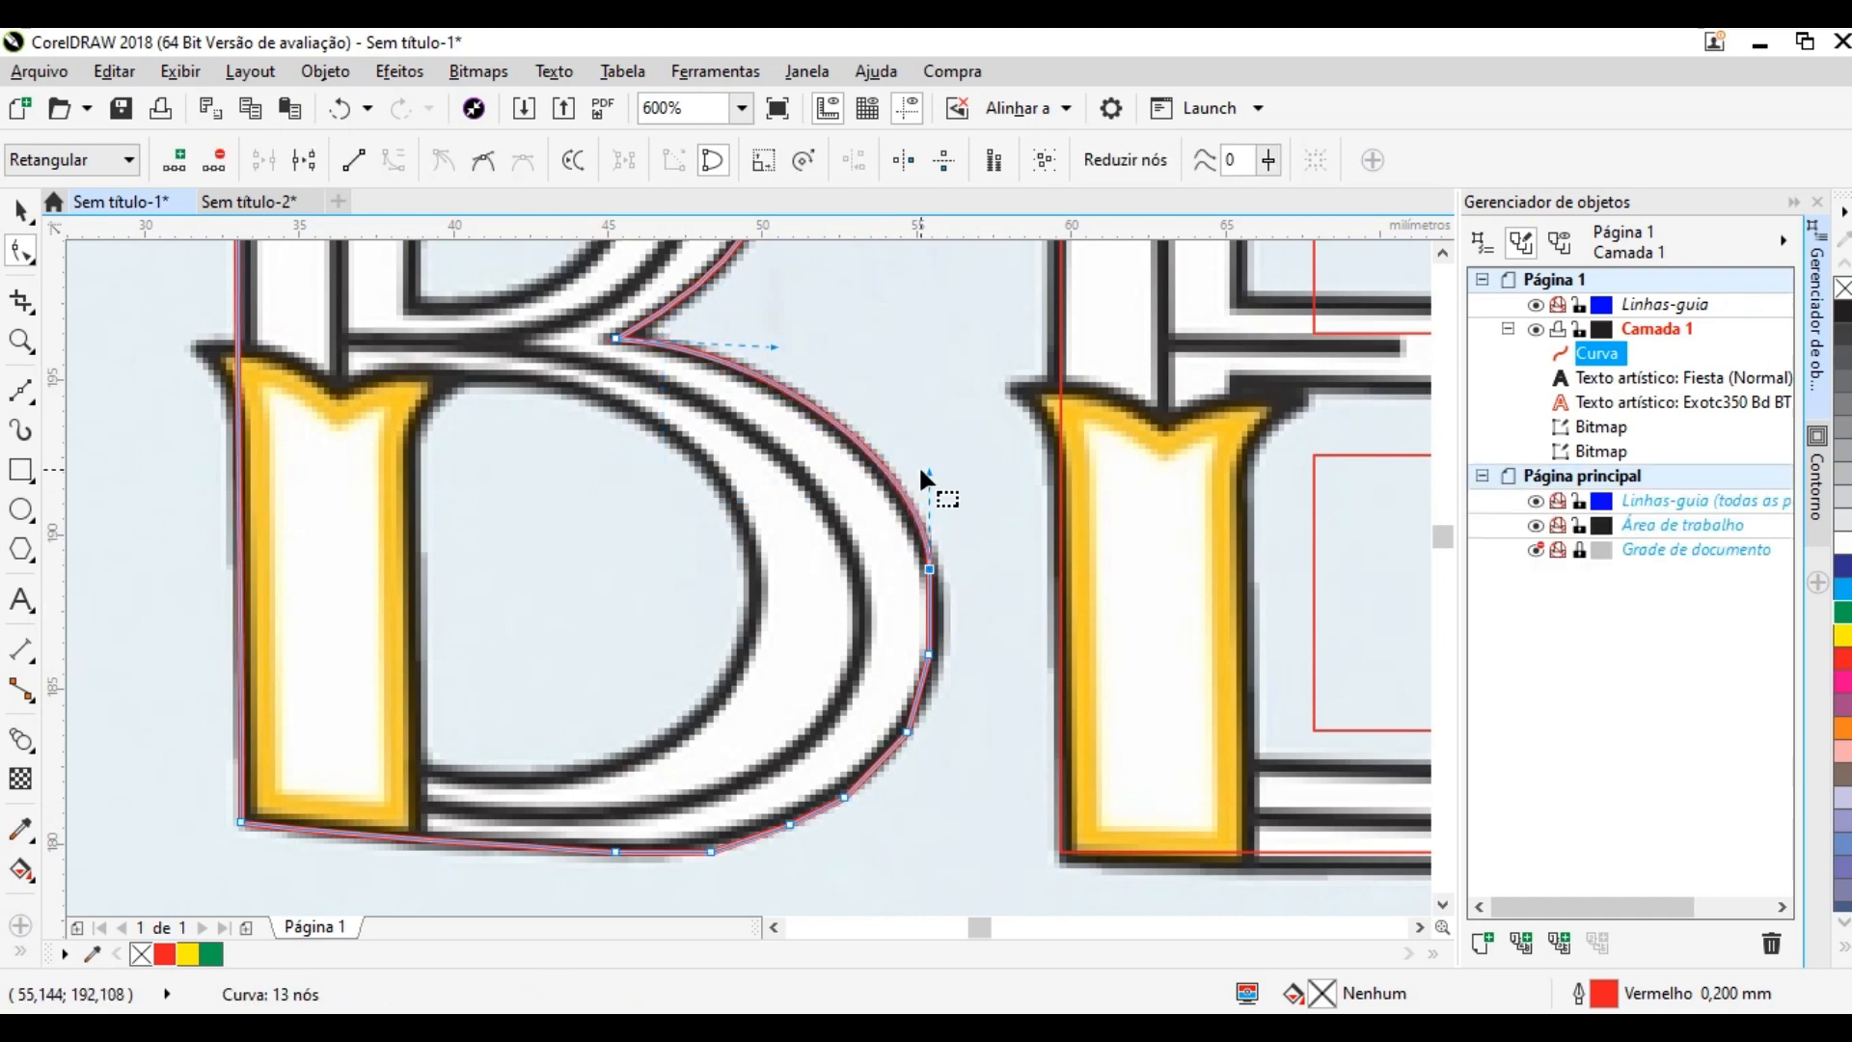
pyautogui.moveTo(771, 345); pyautogui.dragTo(760, 349)
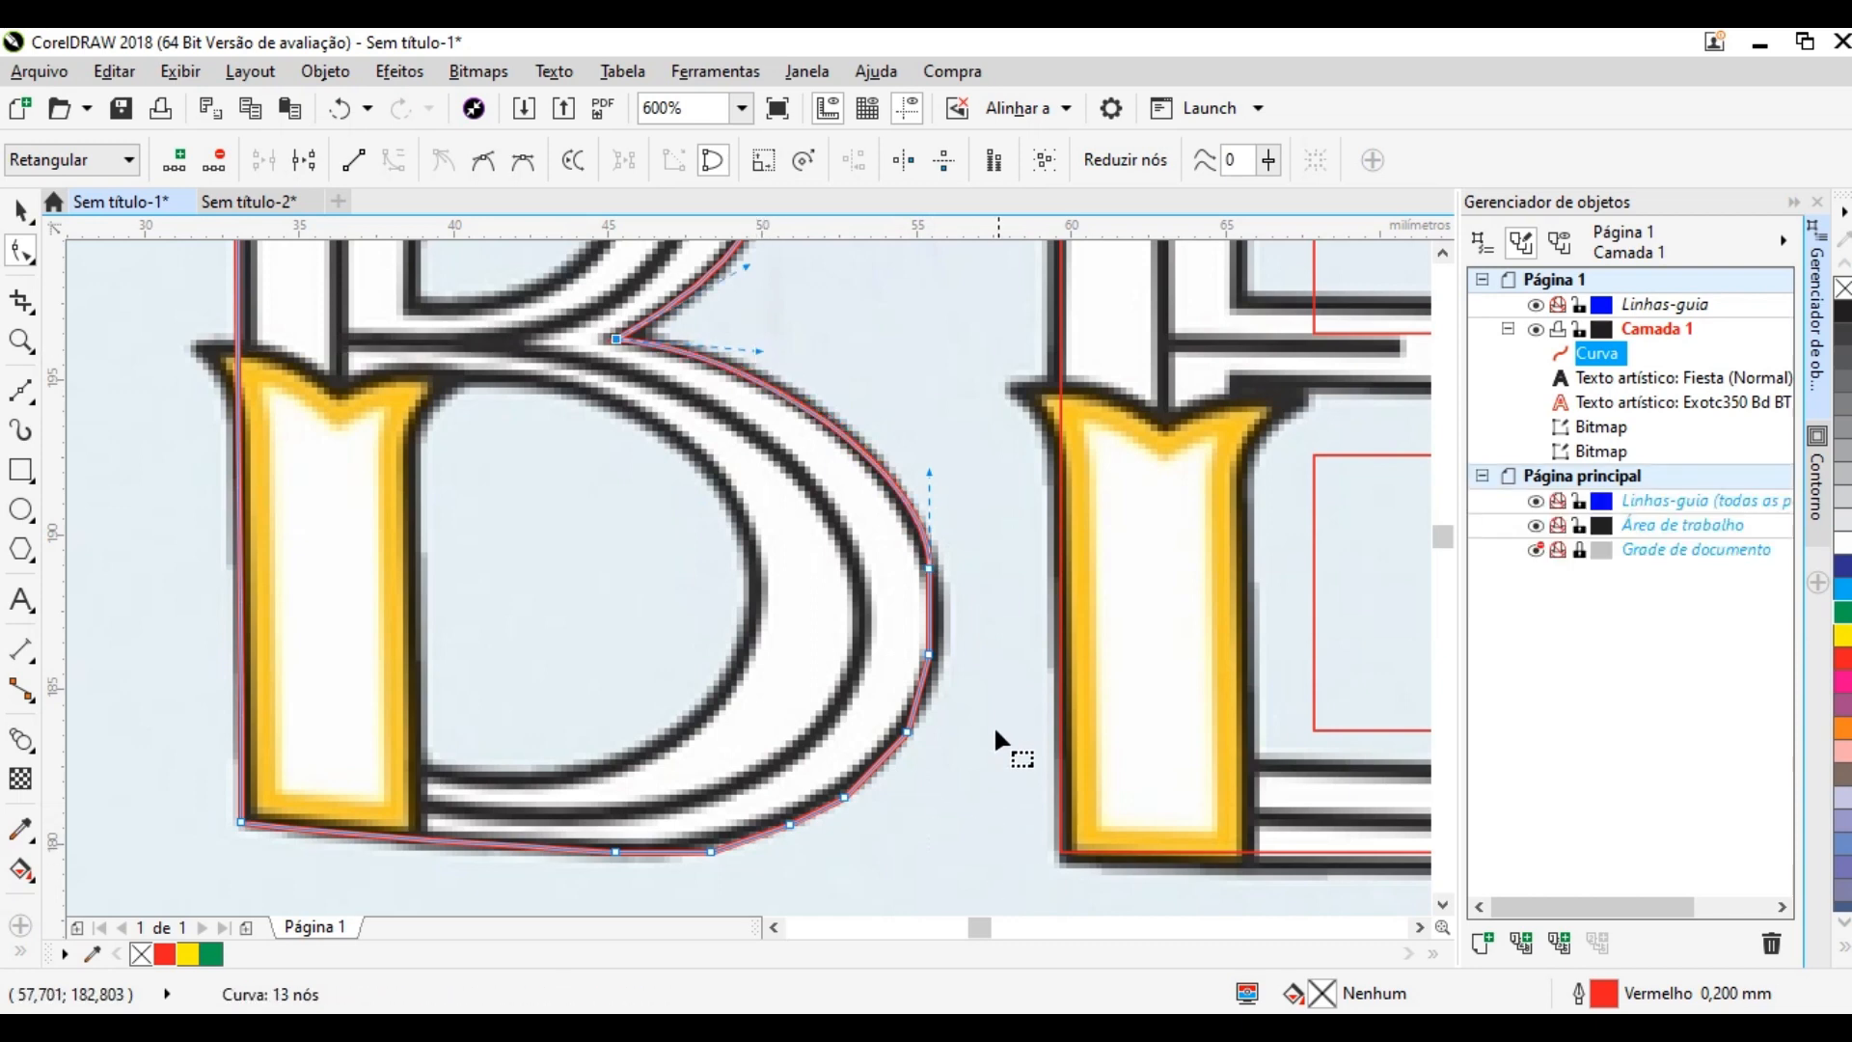
# Step: Delete the five nodes along the lower bowl's underside and replace its outermost node with one slightly lower on the letter's edge
pyautogui.moveTo(705, 864); pyautogui.dragTo(698, 863)
pyautogui.press('Delete')
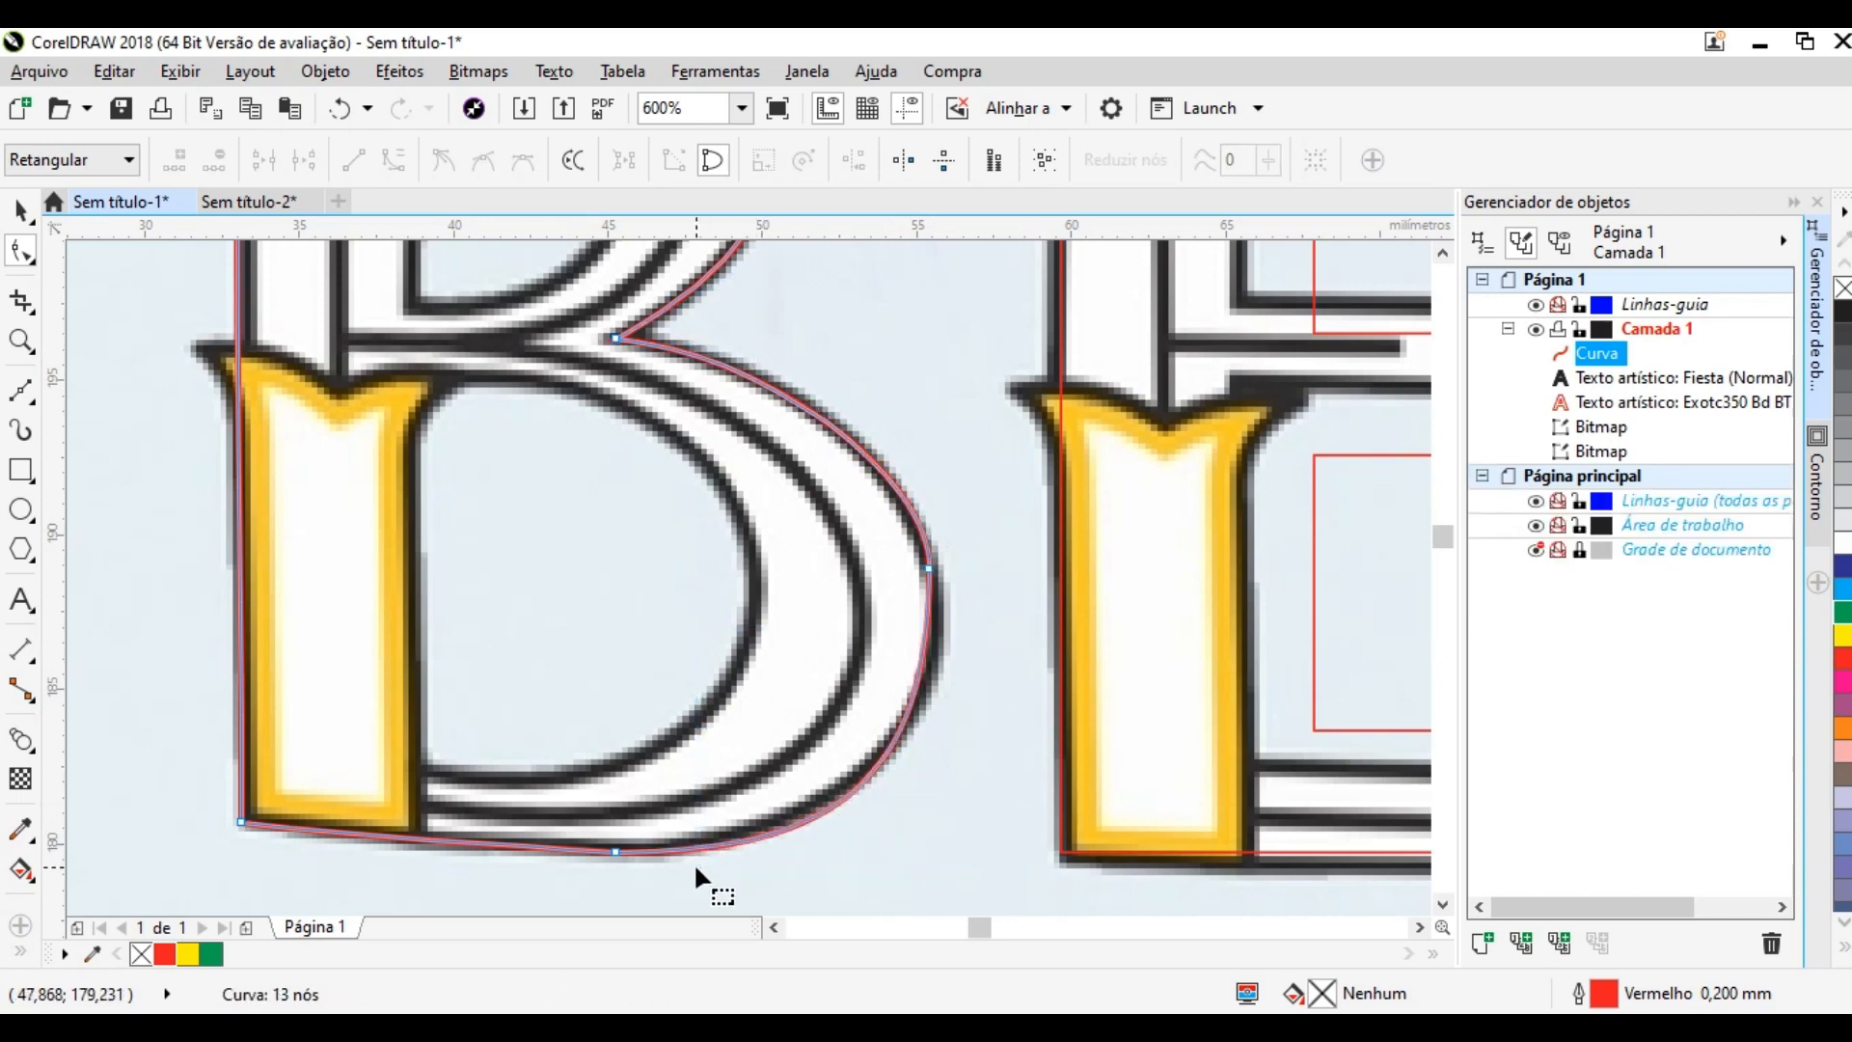
pyautogui.doubleClick(928, 628)
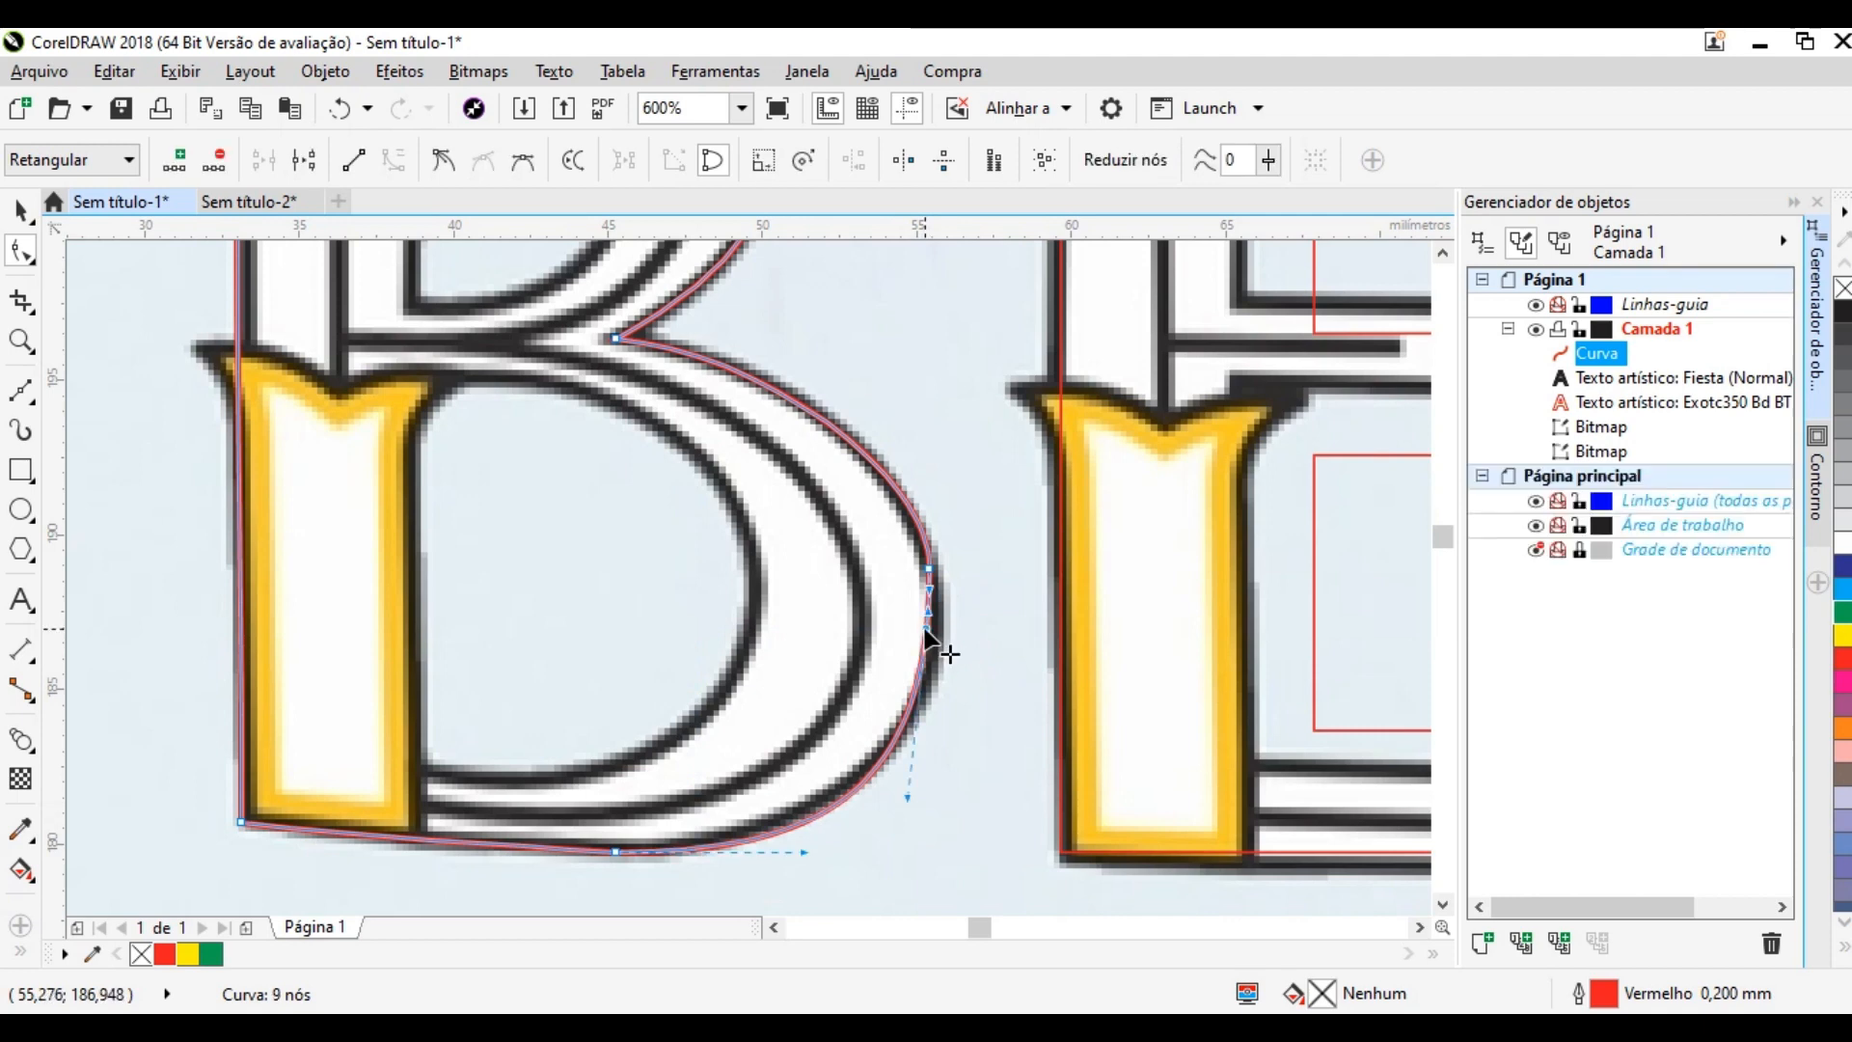
pyautogui.scroll(2, 933, 627)
pyautogui.moveTo(933, 624); pyautogui.dragTo(952, 623)
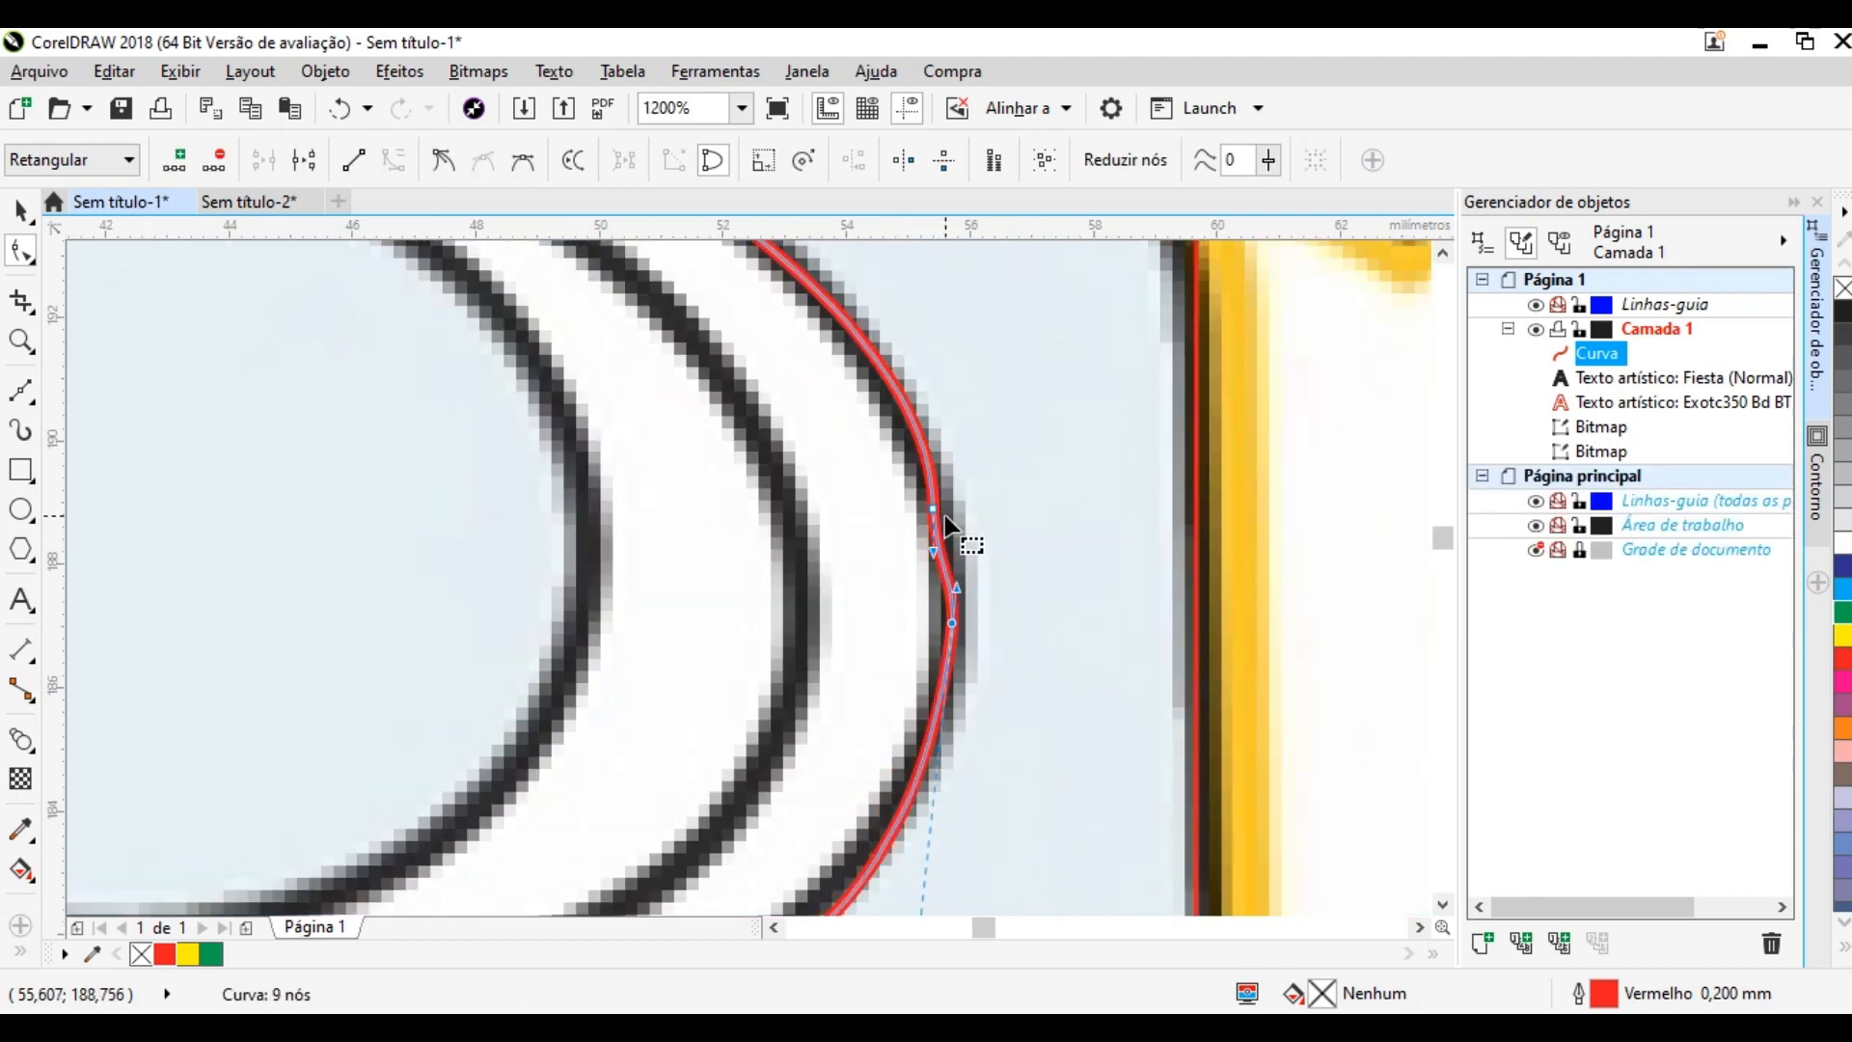
pyautogui.doubleClick(931, 512)
pyautogui.scroll(-2, 932, 521)
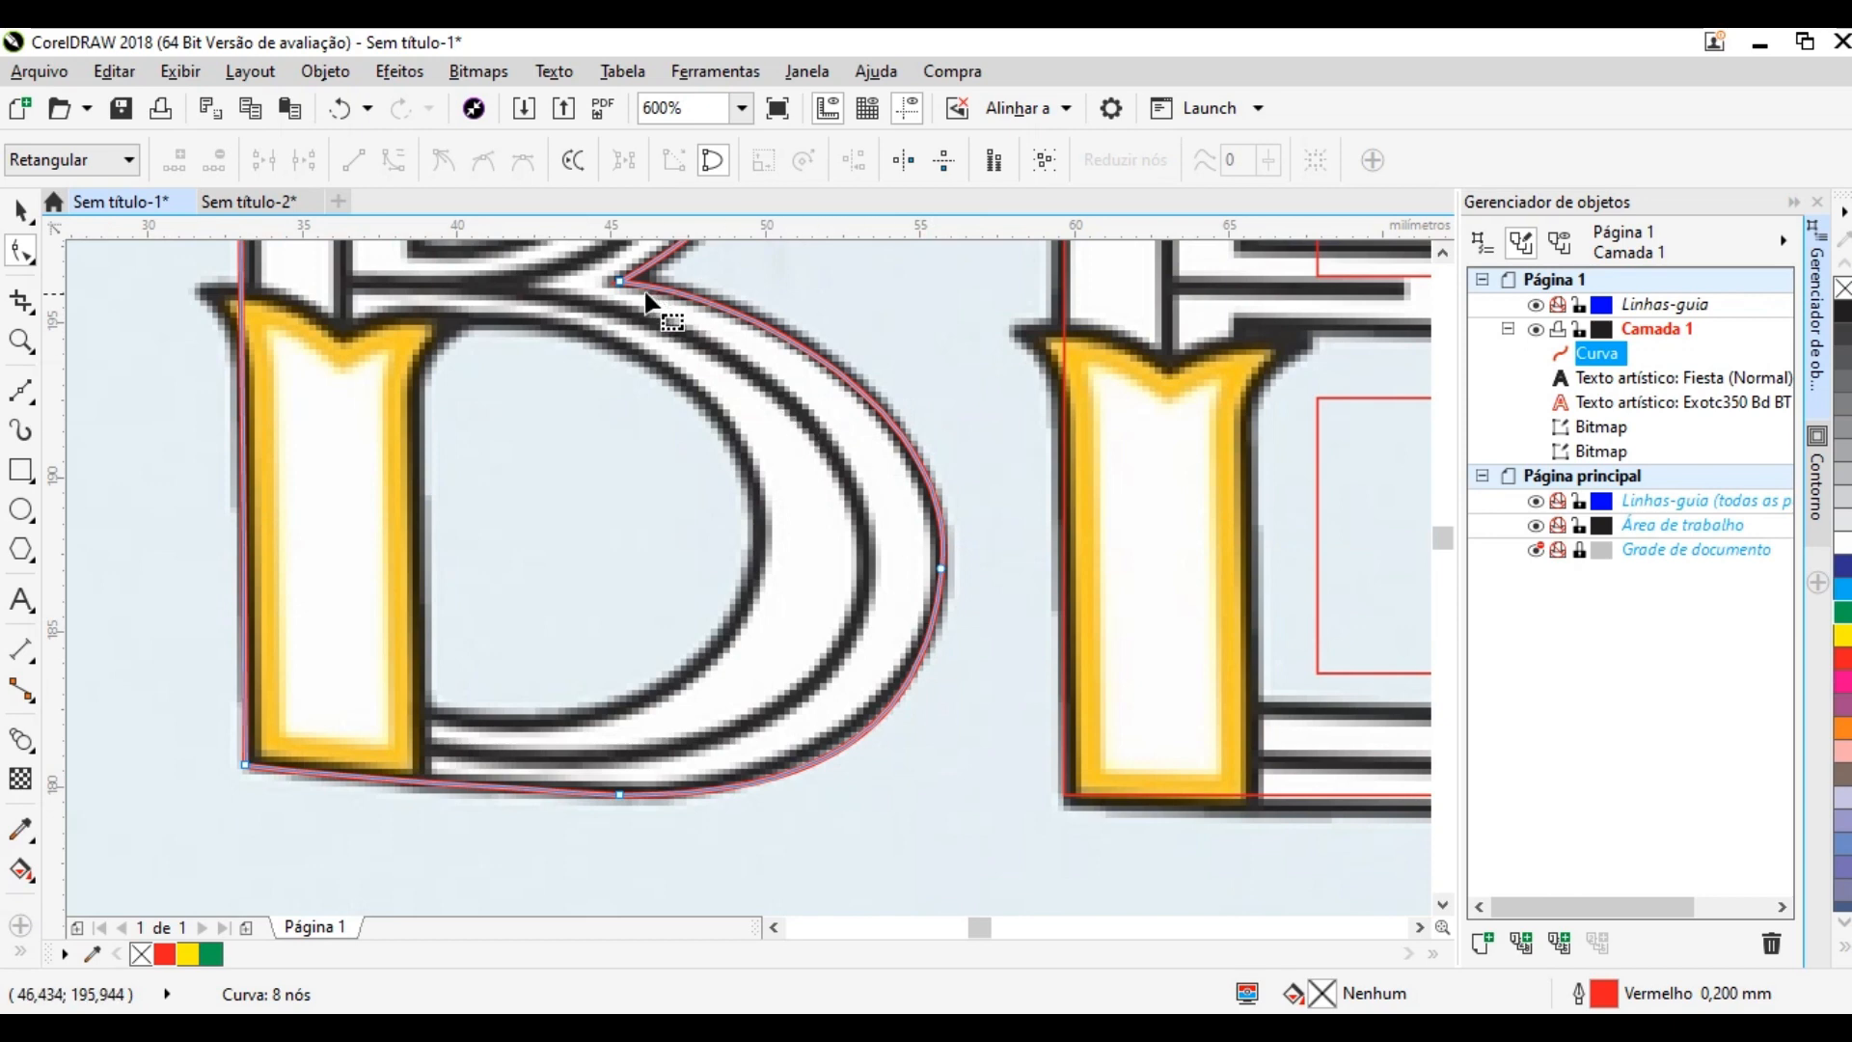
# Step: Shorten the curve handle of the lower bowl's base node and shift the node slightly towards the stem
pyautogui.click(620, 795)
pyautogui.moveTo(800, 793); pyautogui.dragTo(781, 795)
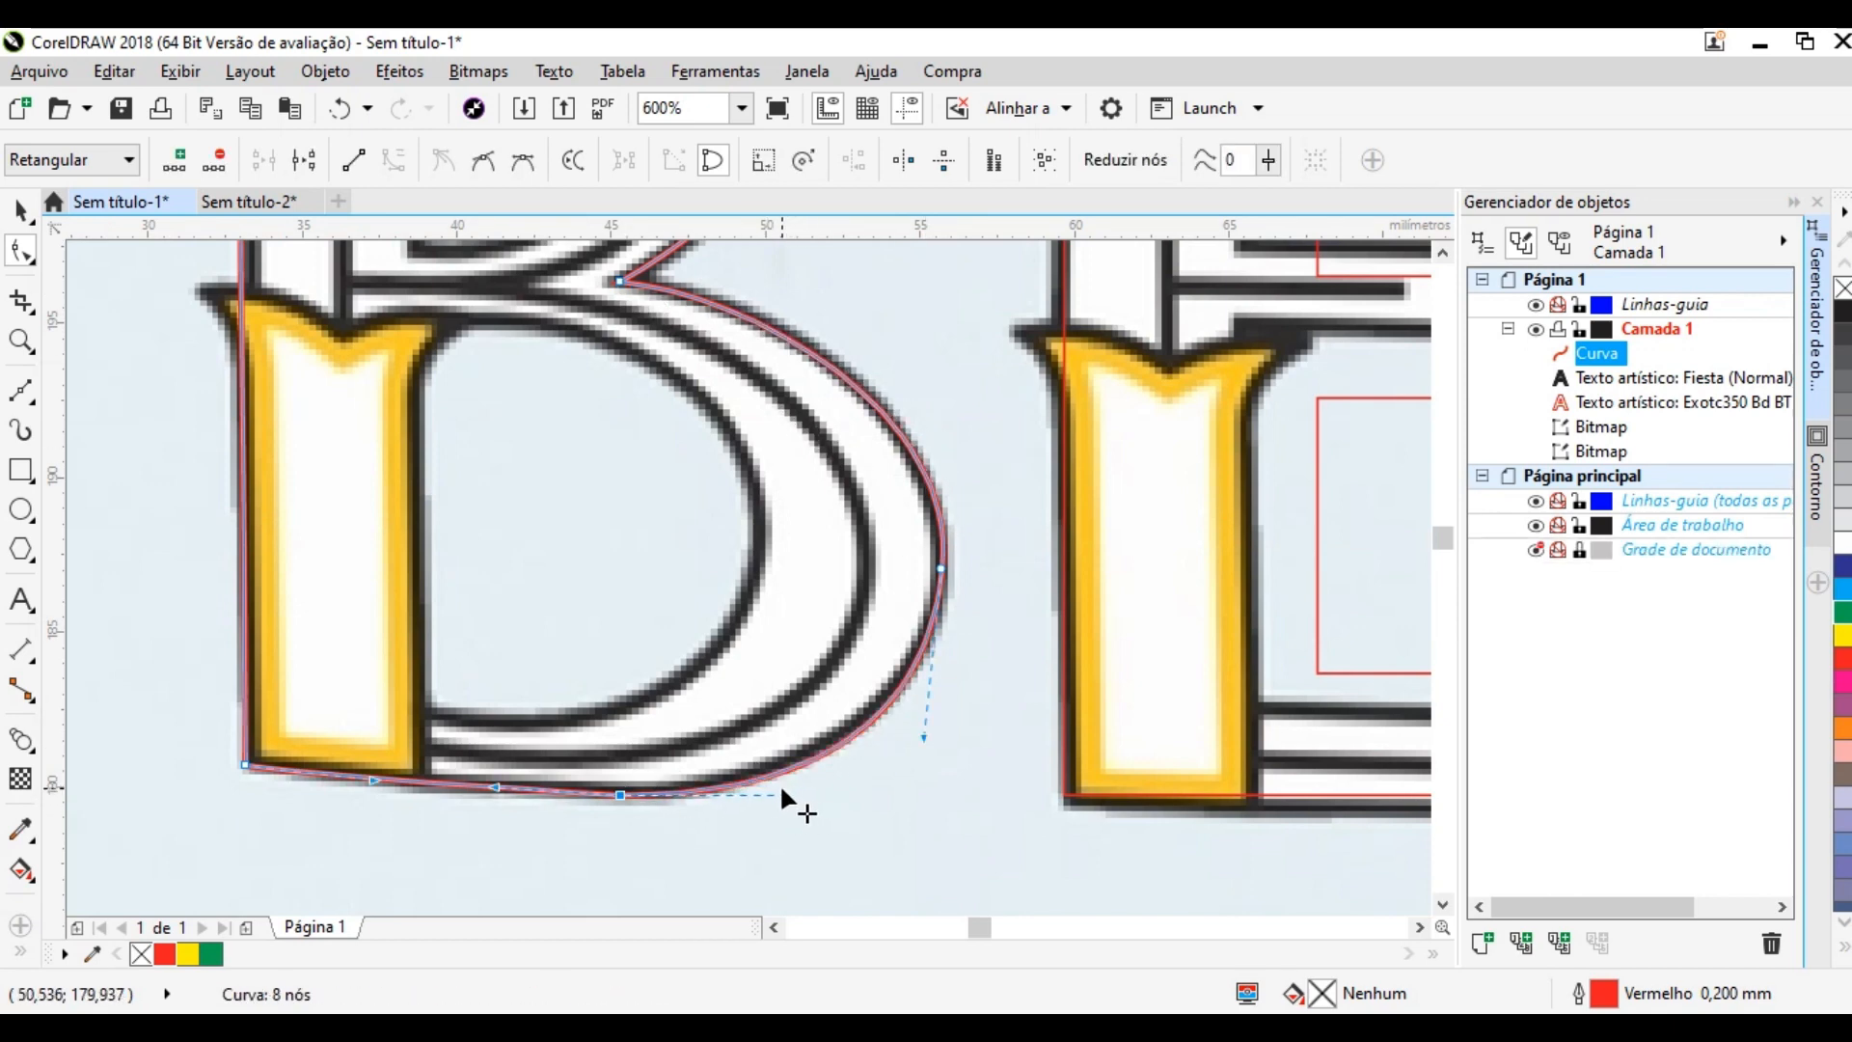
pyautogui.click(917, 717)
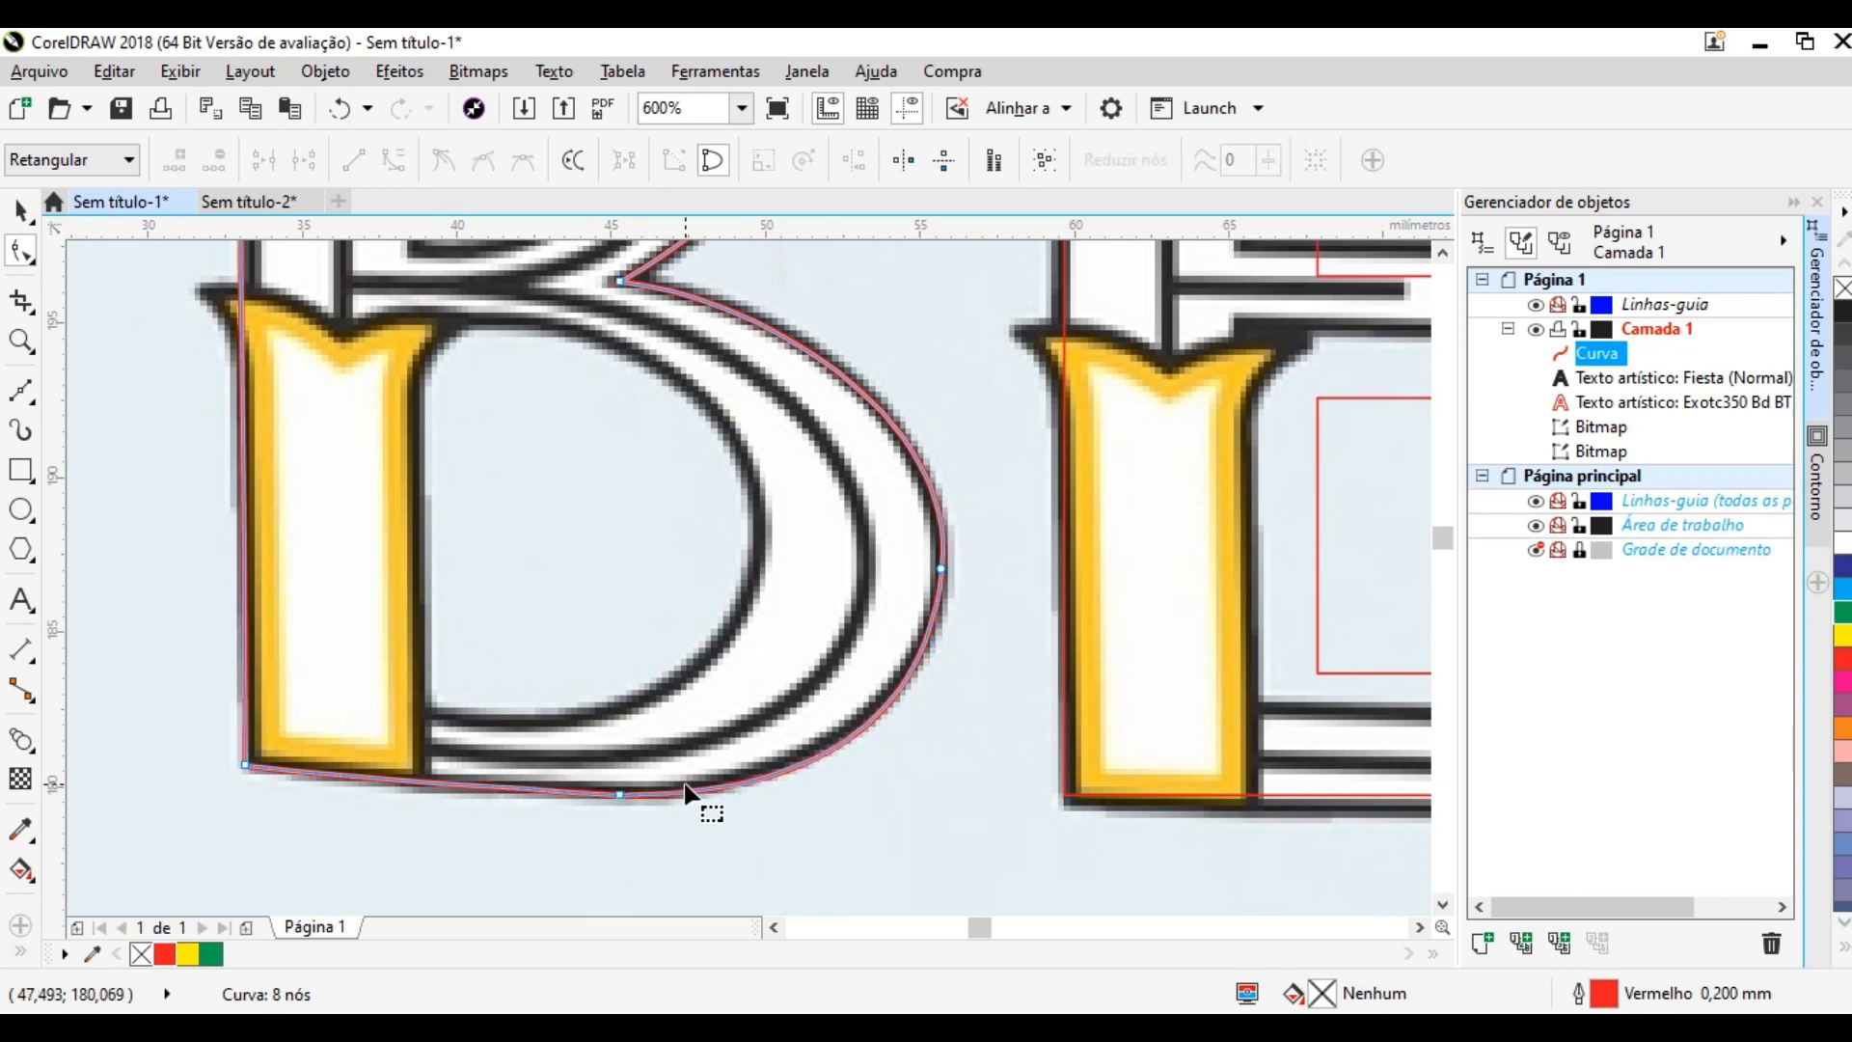
pyautogui.moveTo(618, 795); pyautogui.dragTo(584, 792)
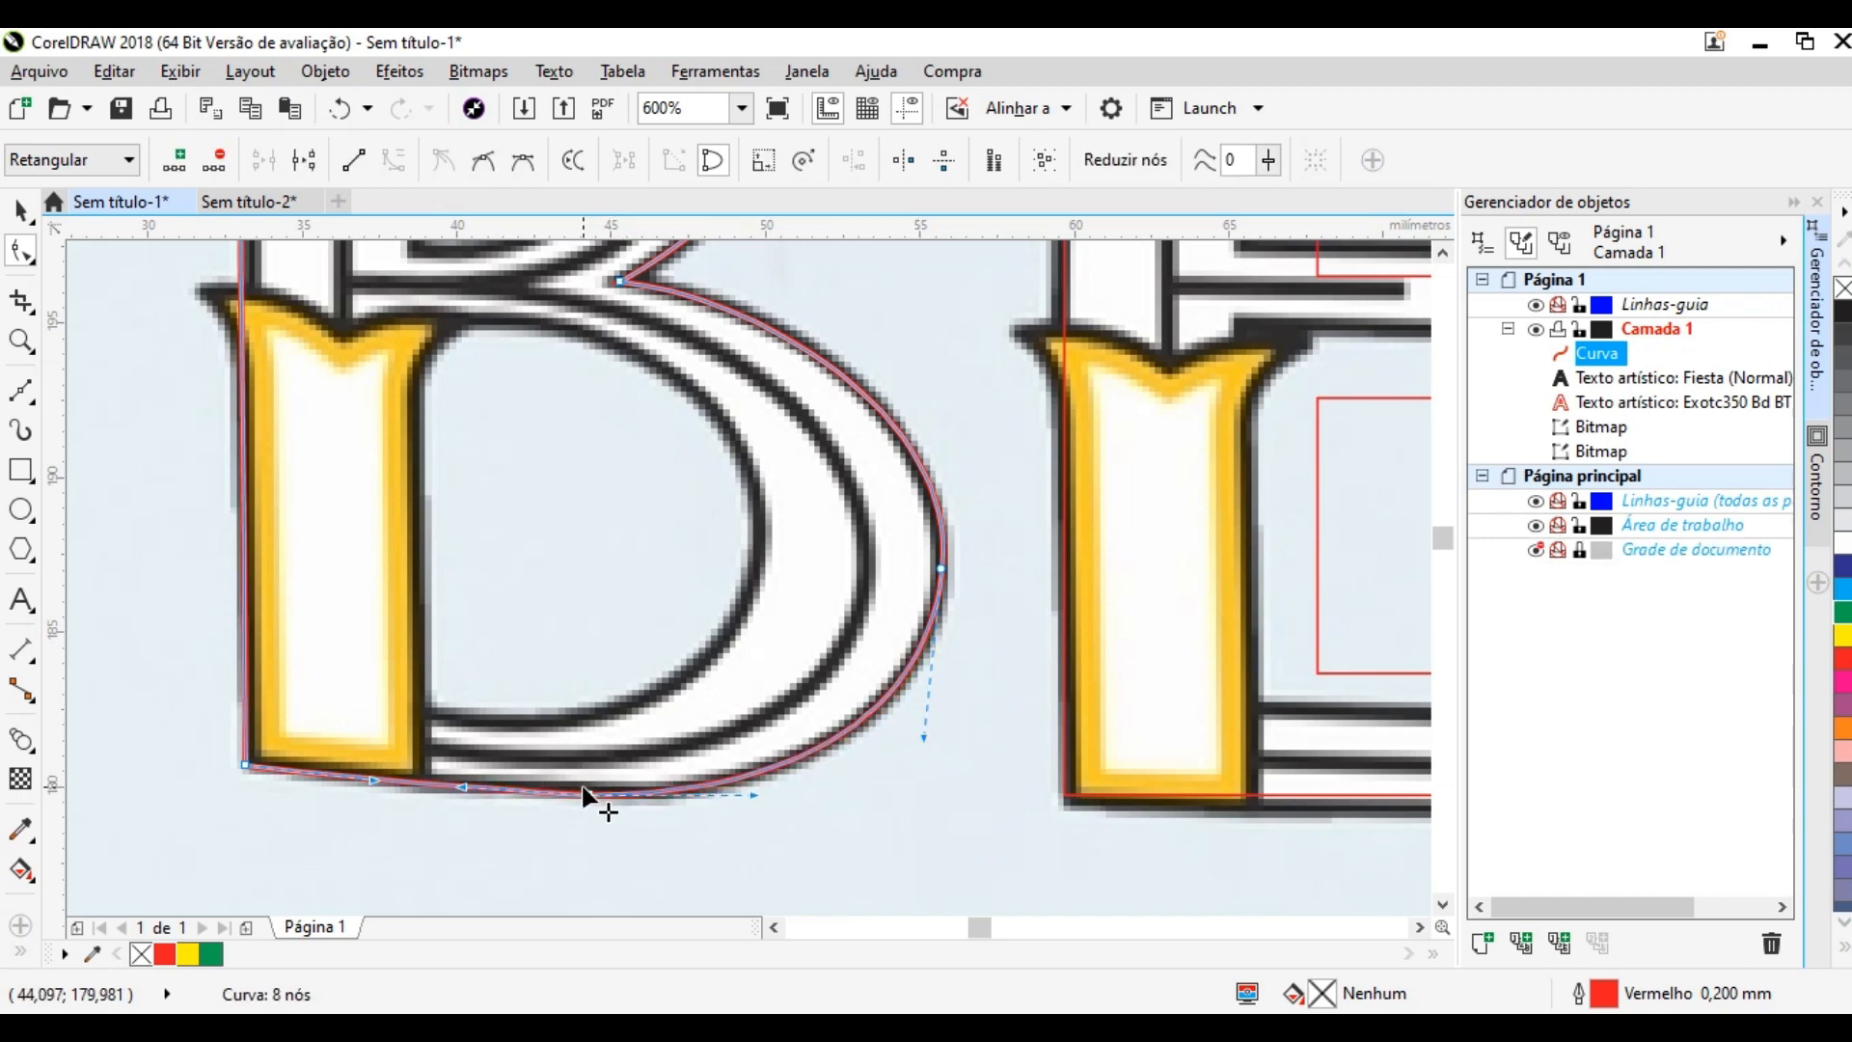
pyautogui.scroll(-4, 583, 793)
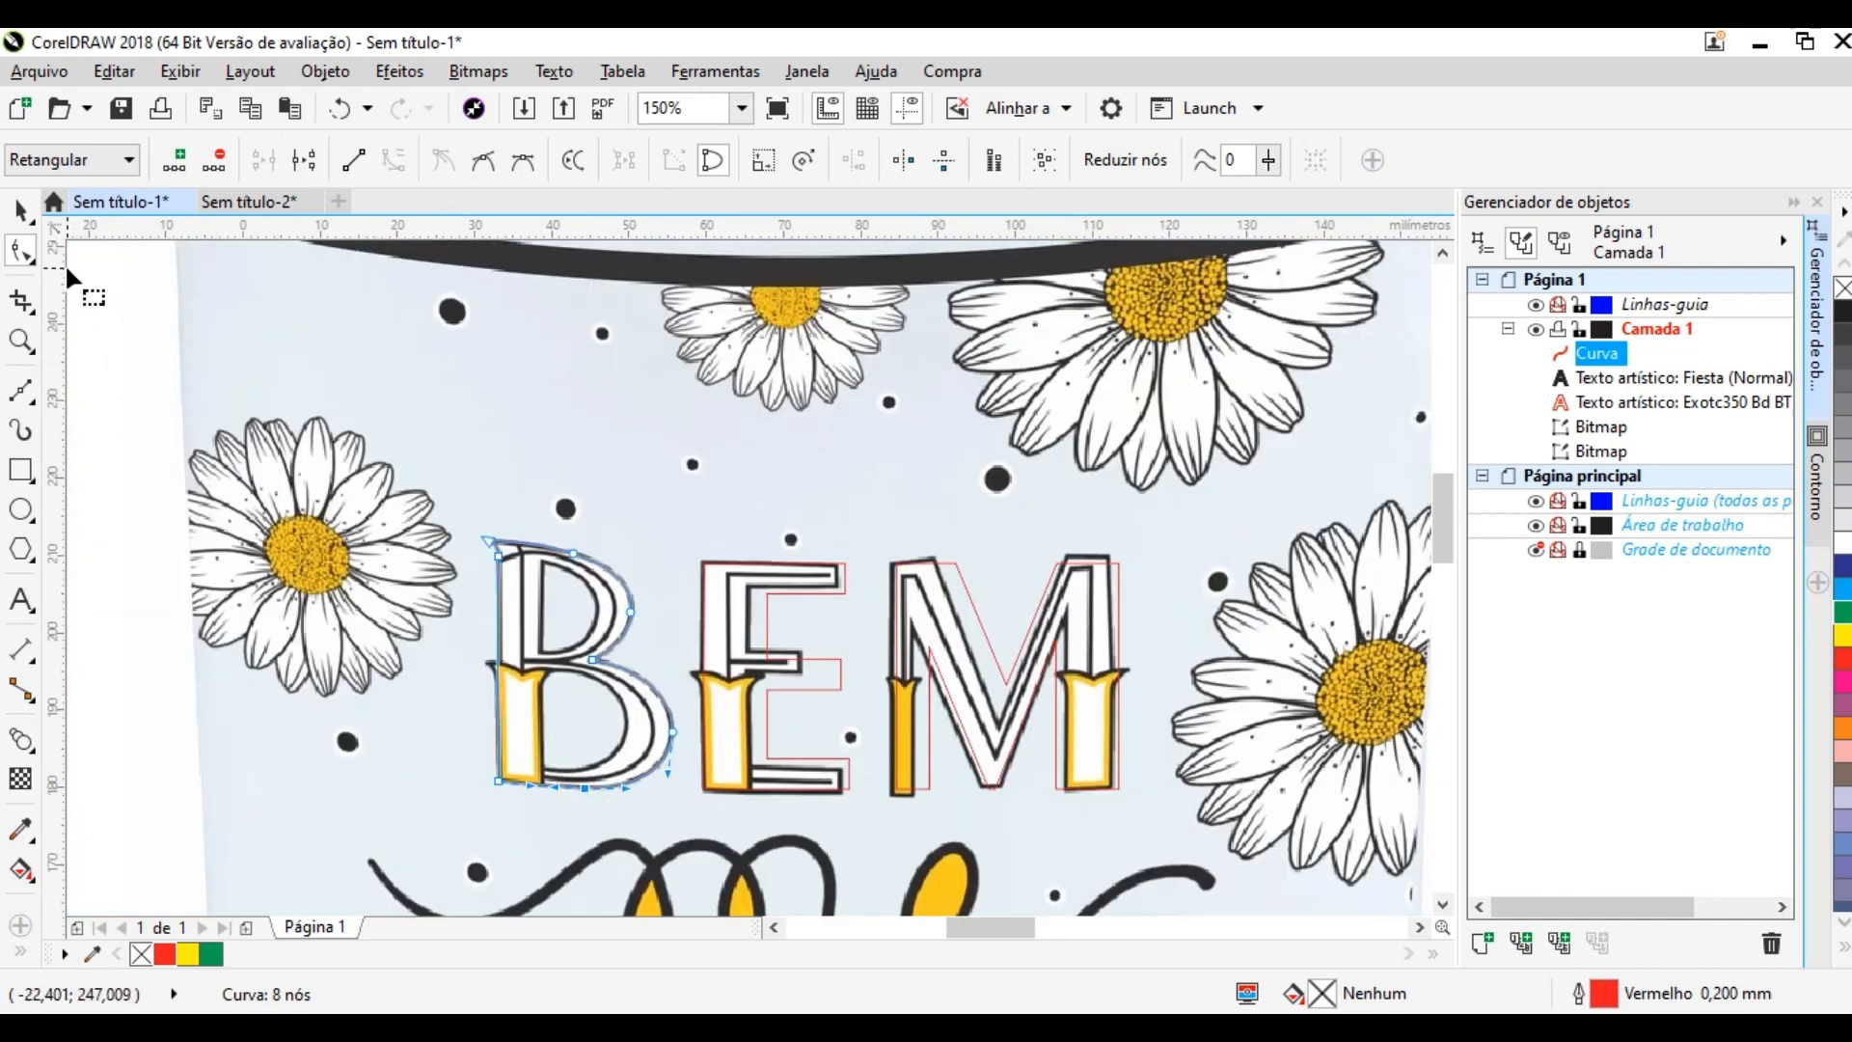
# Step: Draw a straight Bézier line down the stem side of the B's upper counter and colour its outline green
pyautogui.click(21, 209)
pyautogui.scroll(2, 521, 781)
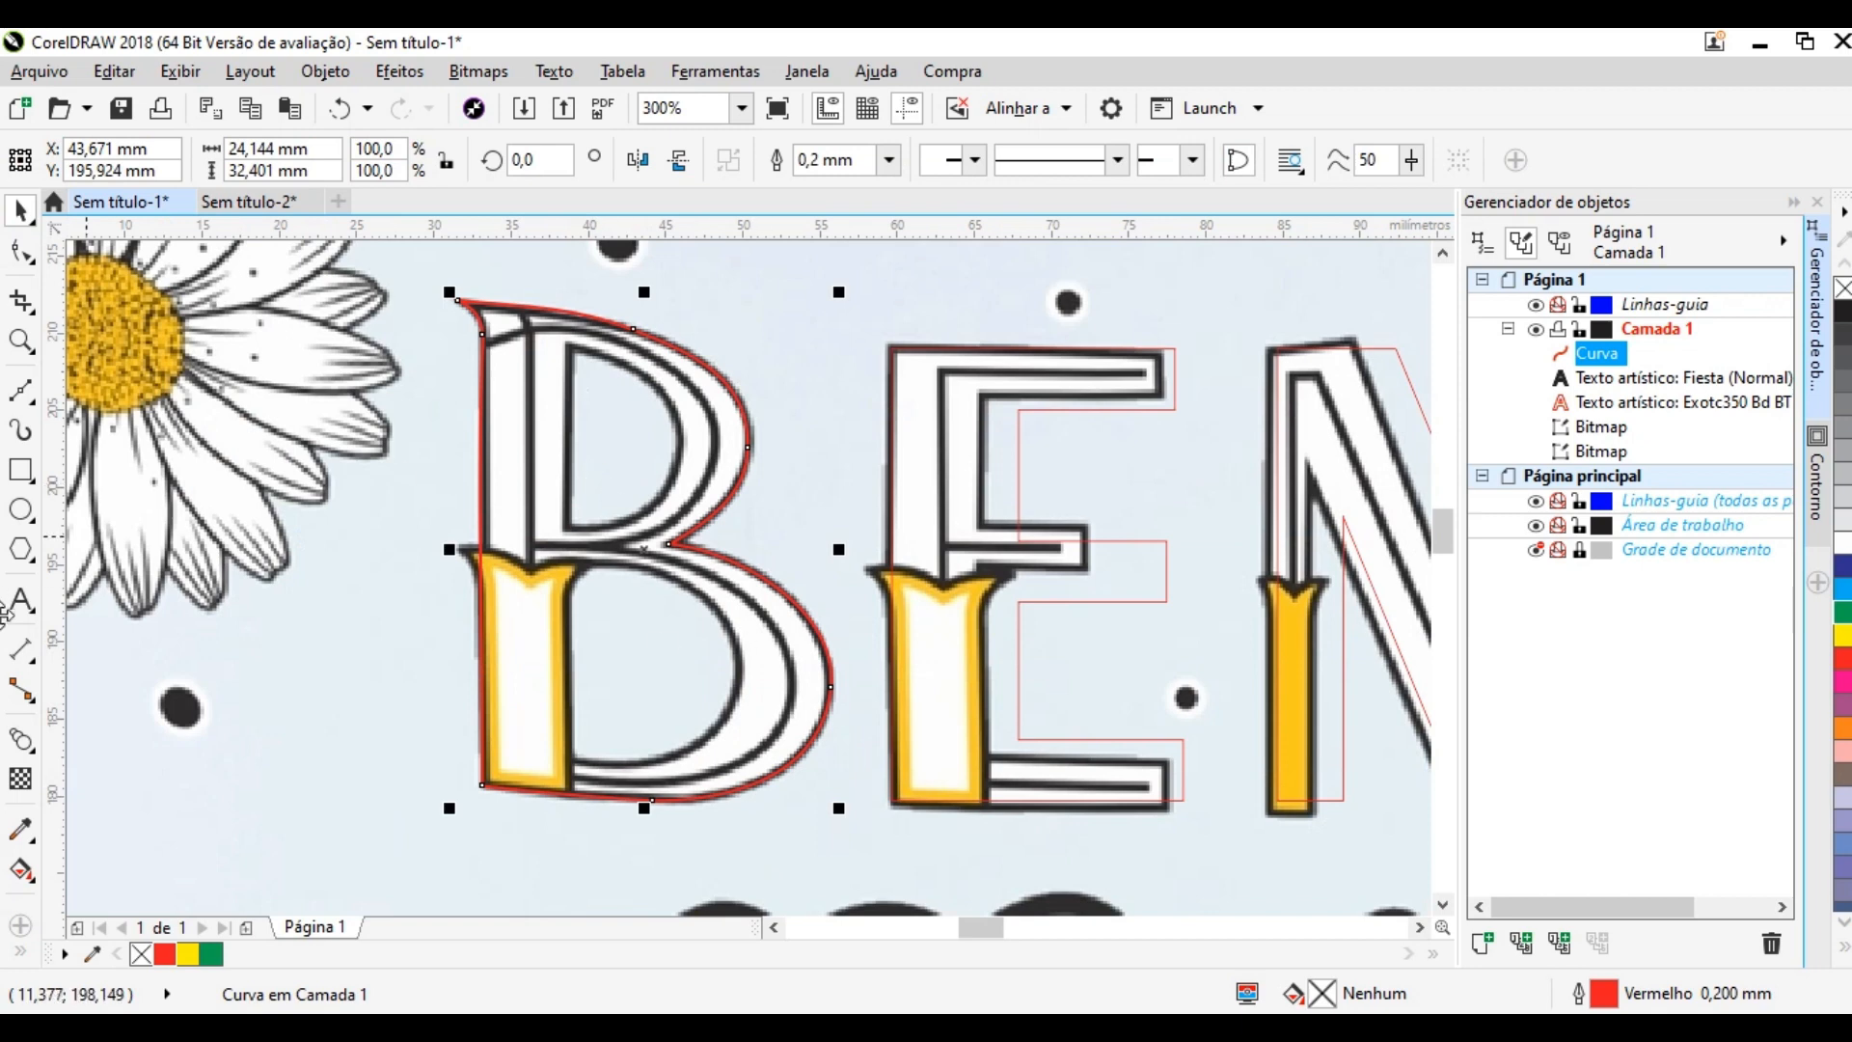
pyautogui.click(21, 390)
pyautogui.scroll(1, 591, 391)
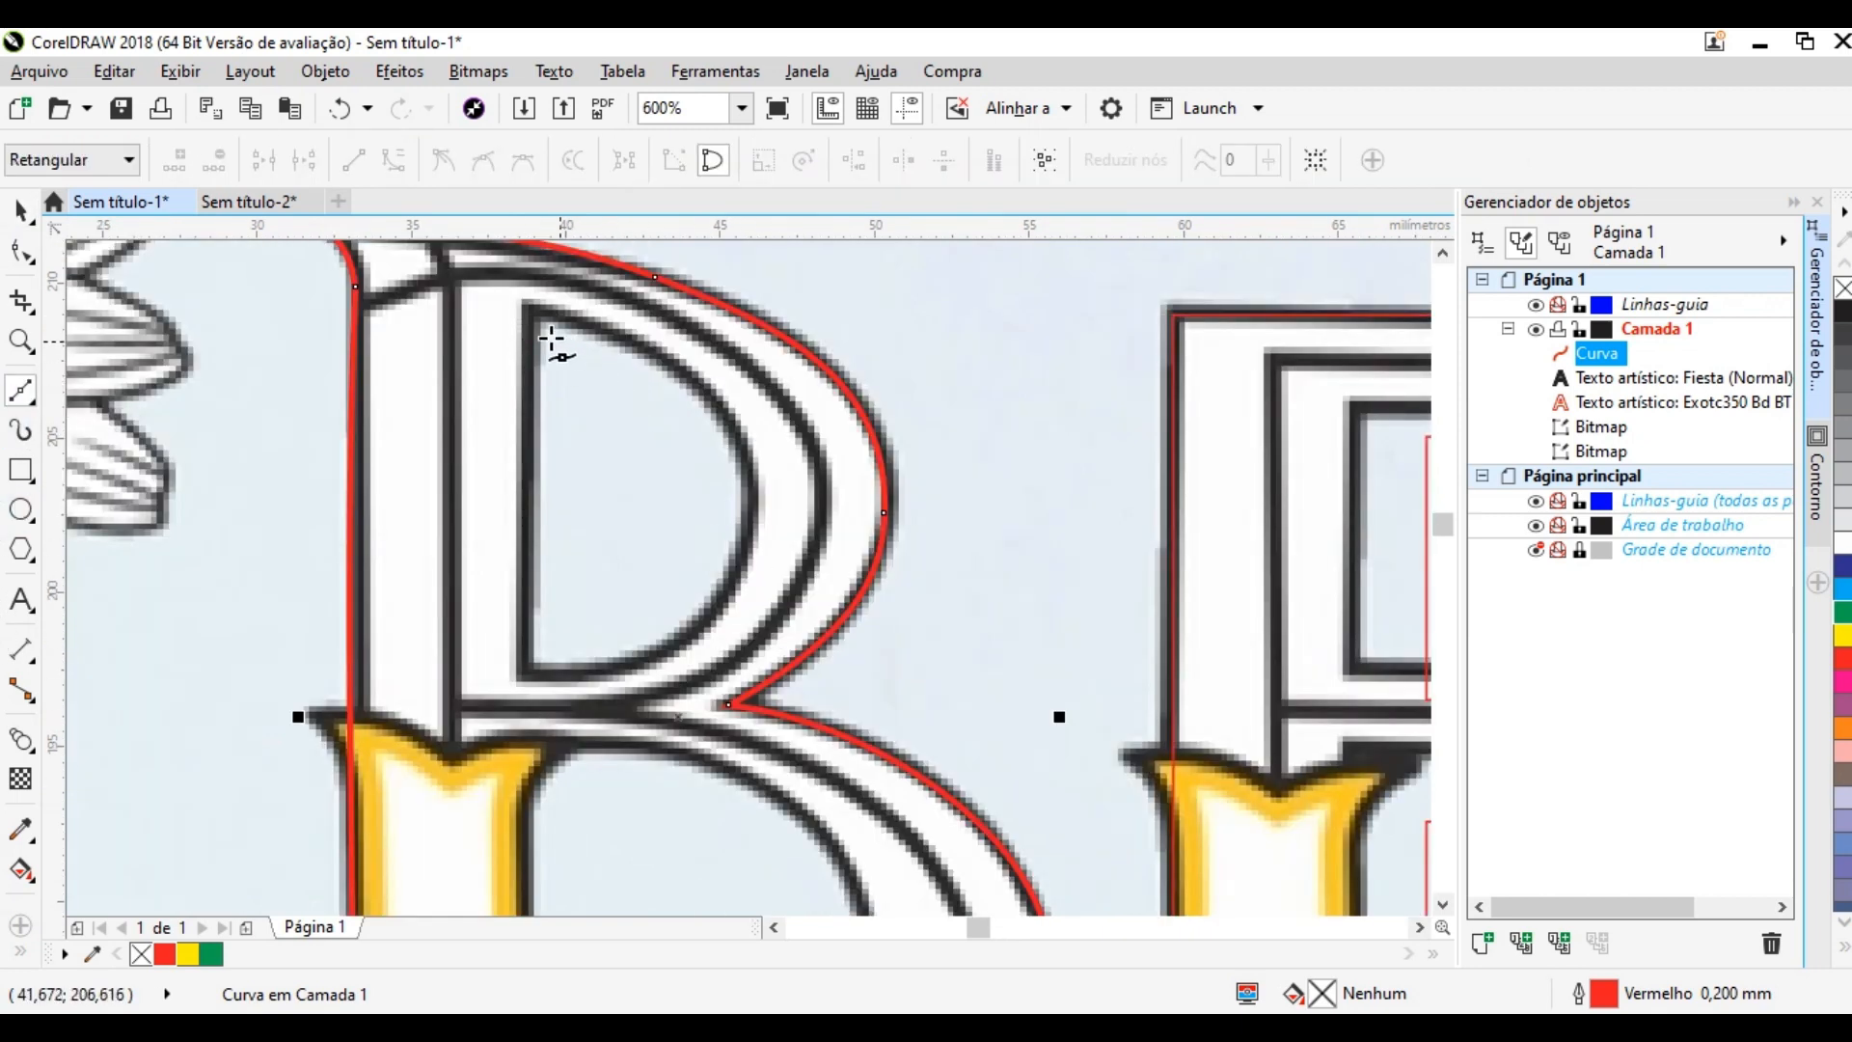
pyautogui.click(527, 305)
pyautogui.click(527, 675)
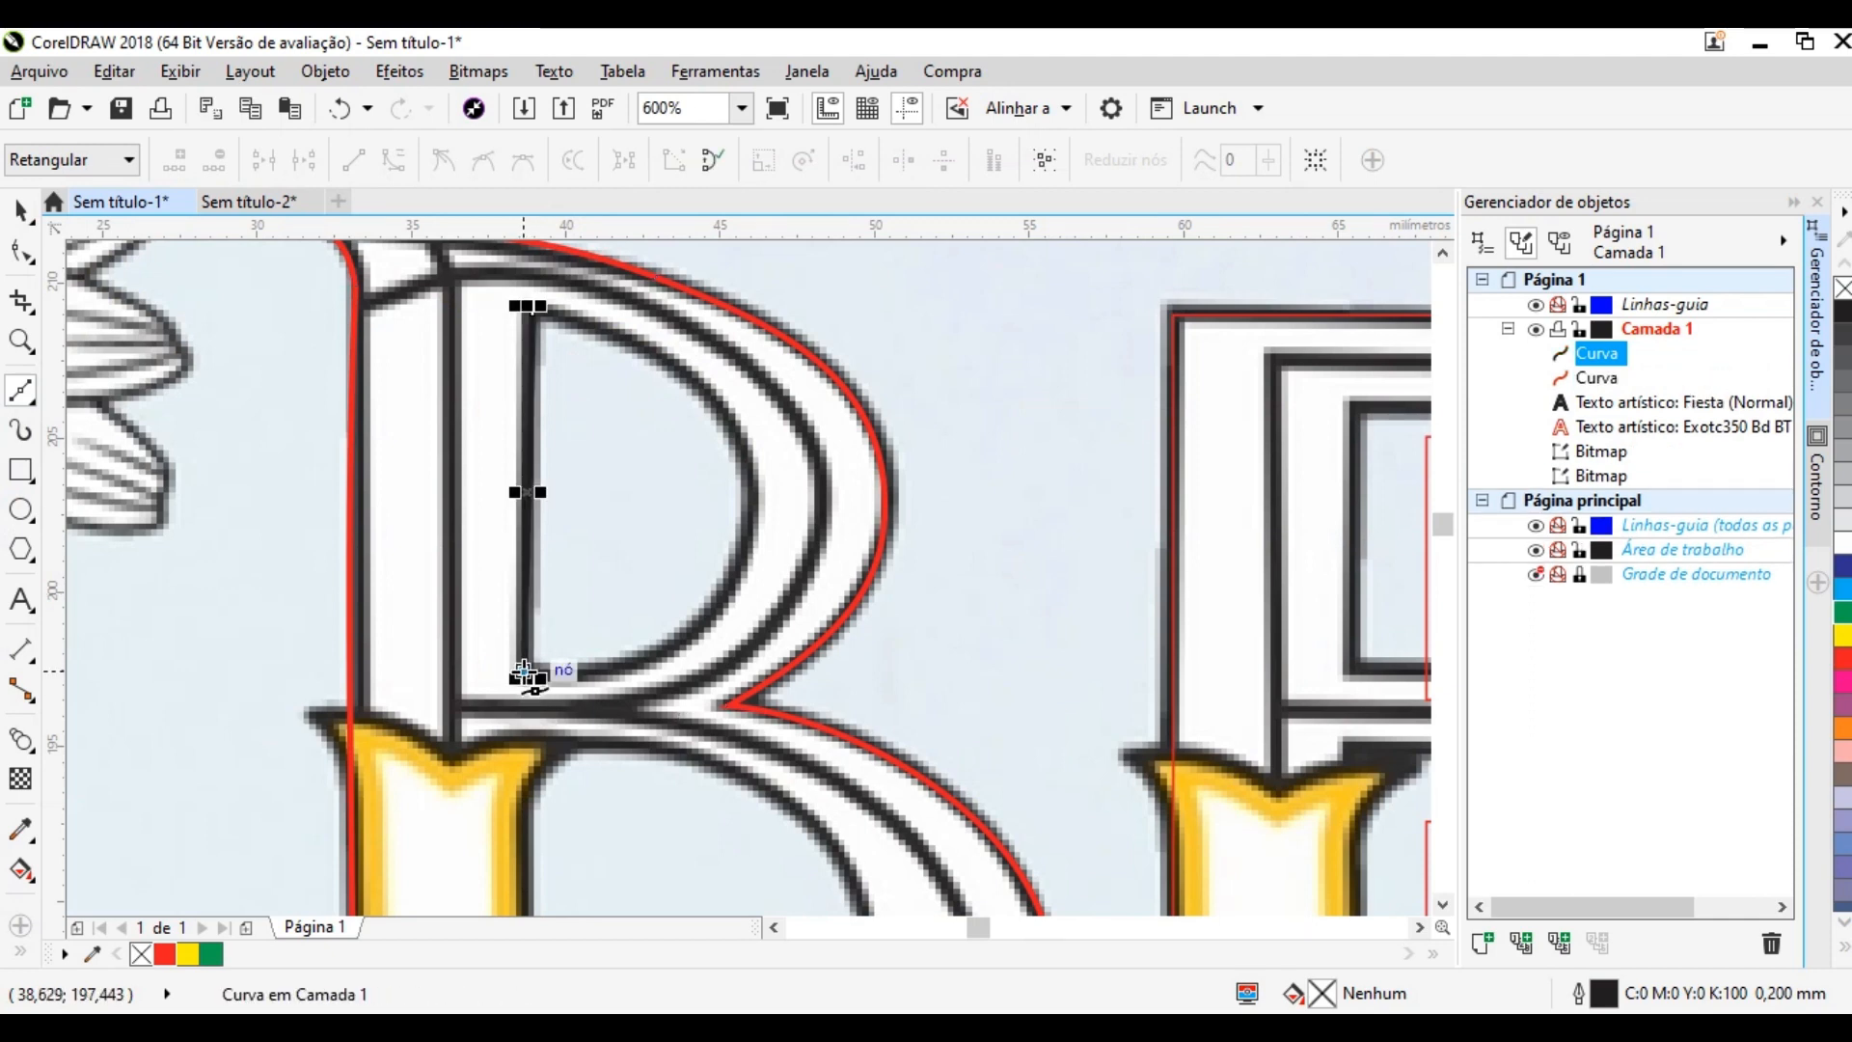
pyautogui.rightClick(214, 952)
pyautogui.scroll(1, 575, 322)
pyautogui.click(591, 324)
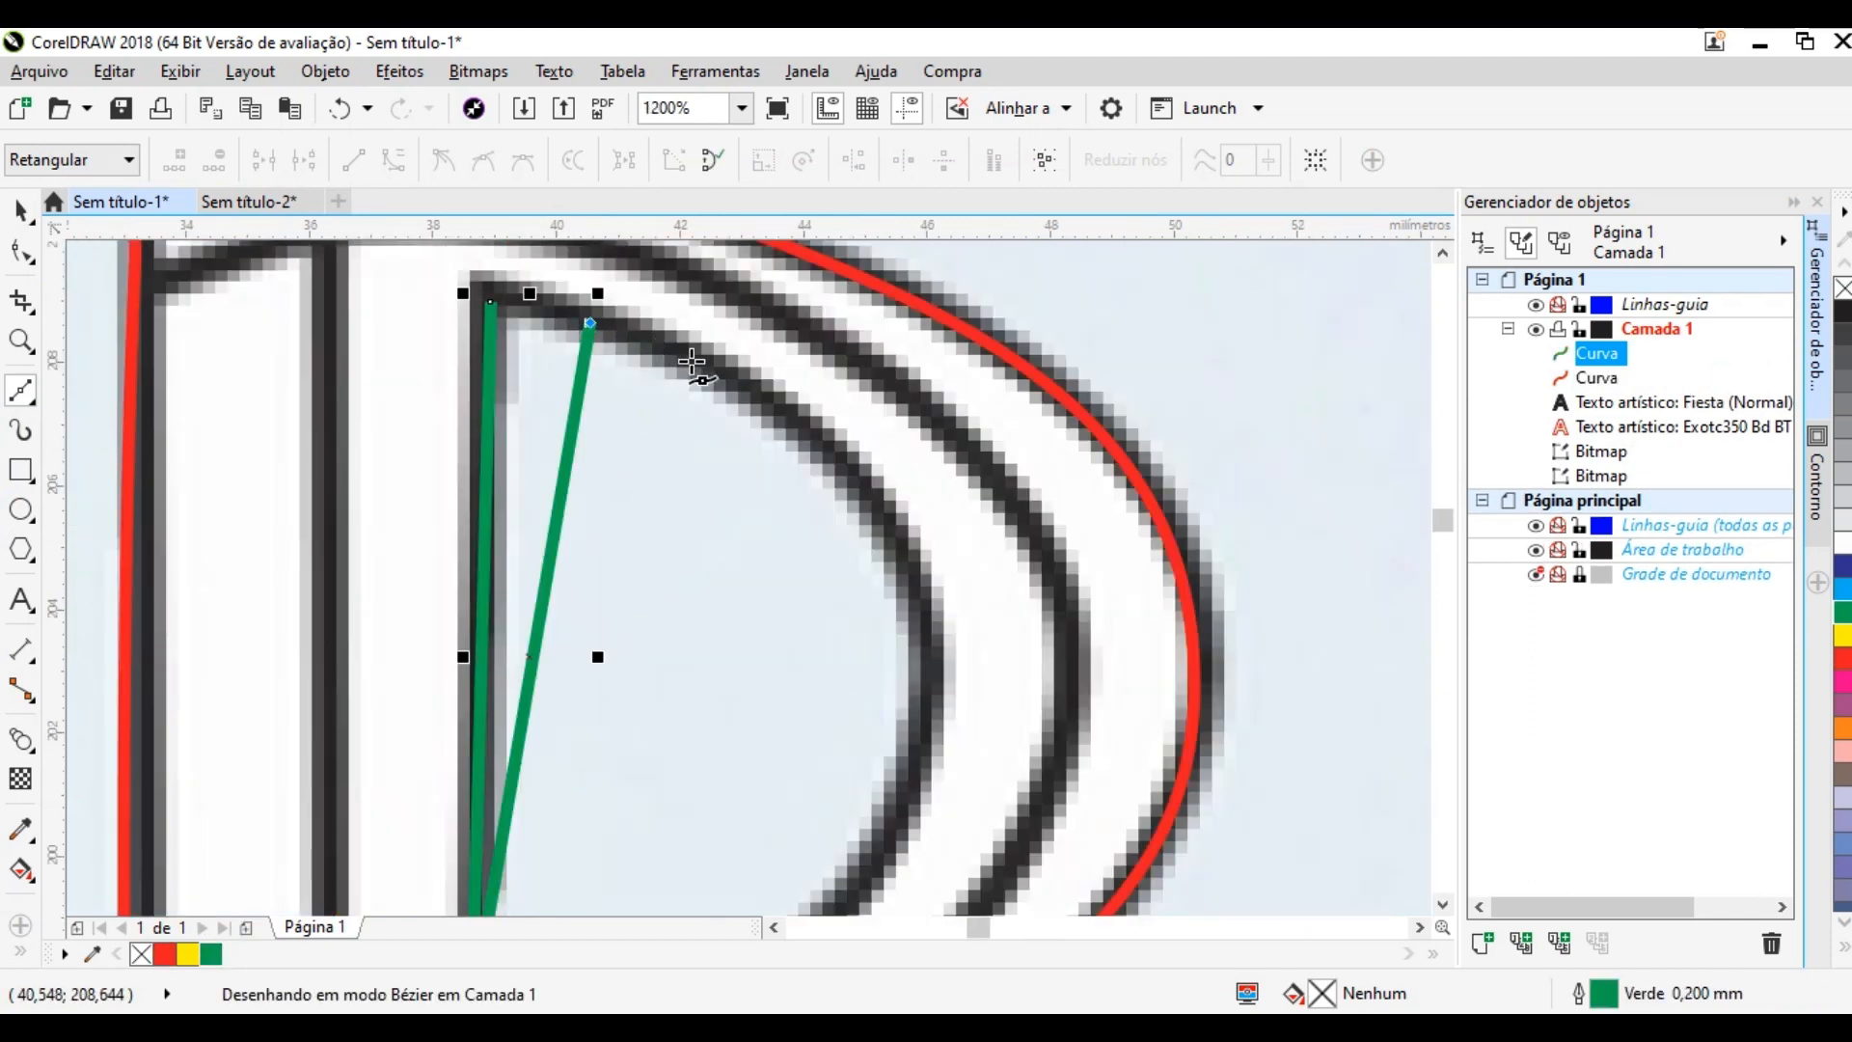
pyautogui.click(691, 360)
pyautogui.hotkey('ctrl', 'z')
pyautogui.scroll(-1, 703, 373)
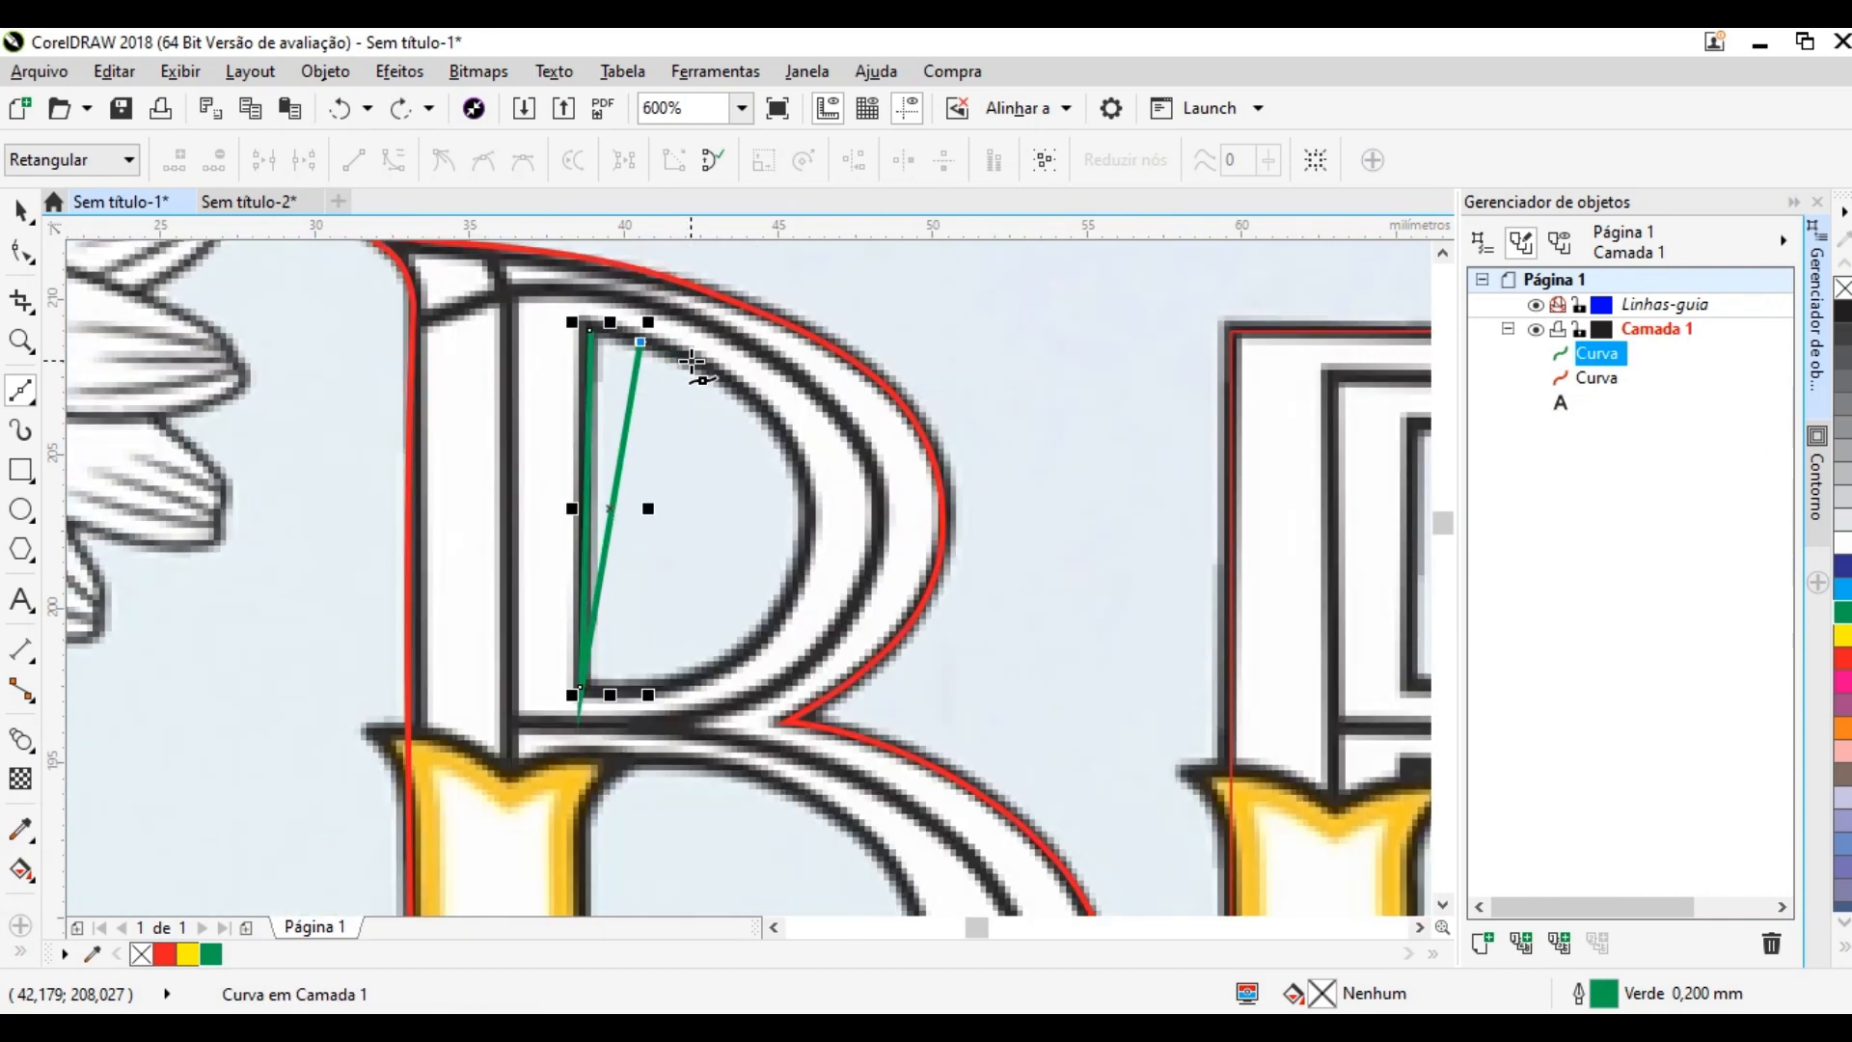
pyautogui.hotkey('ctrl', 'z')
# Step: Extend the green Bézier line with short segments along the upper counter's lower curve and up its outer side
pyautogui.scroll(2, 617, 675)
pyautogui.click(588, 614)
pyautogui.click(757, 585)
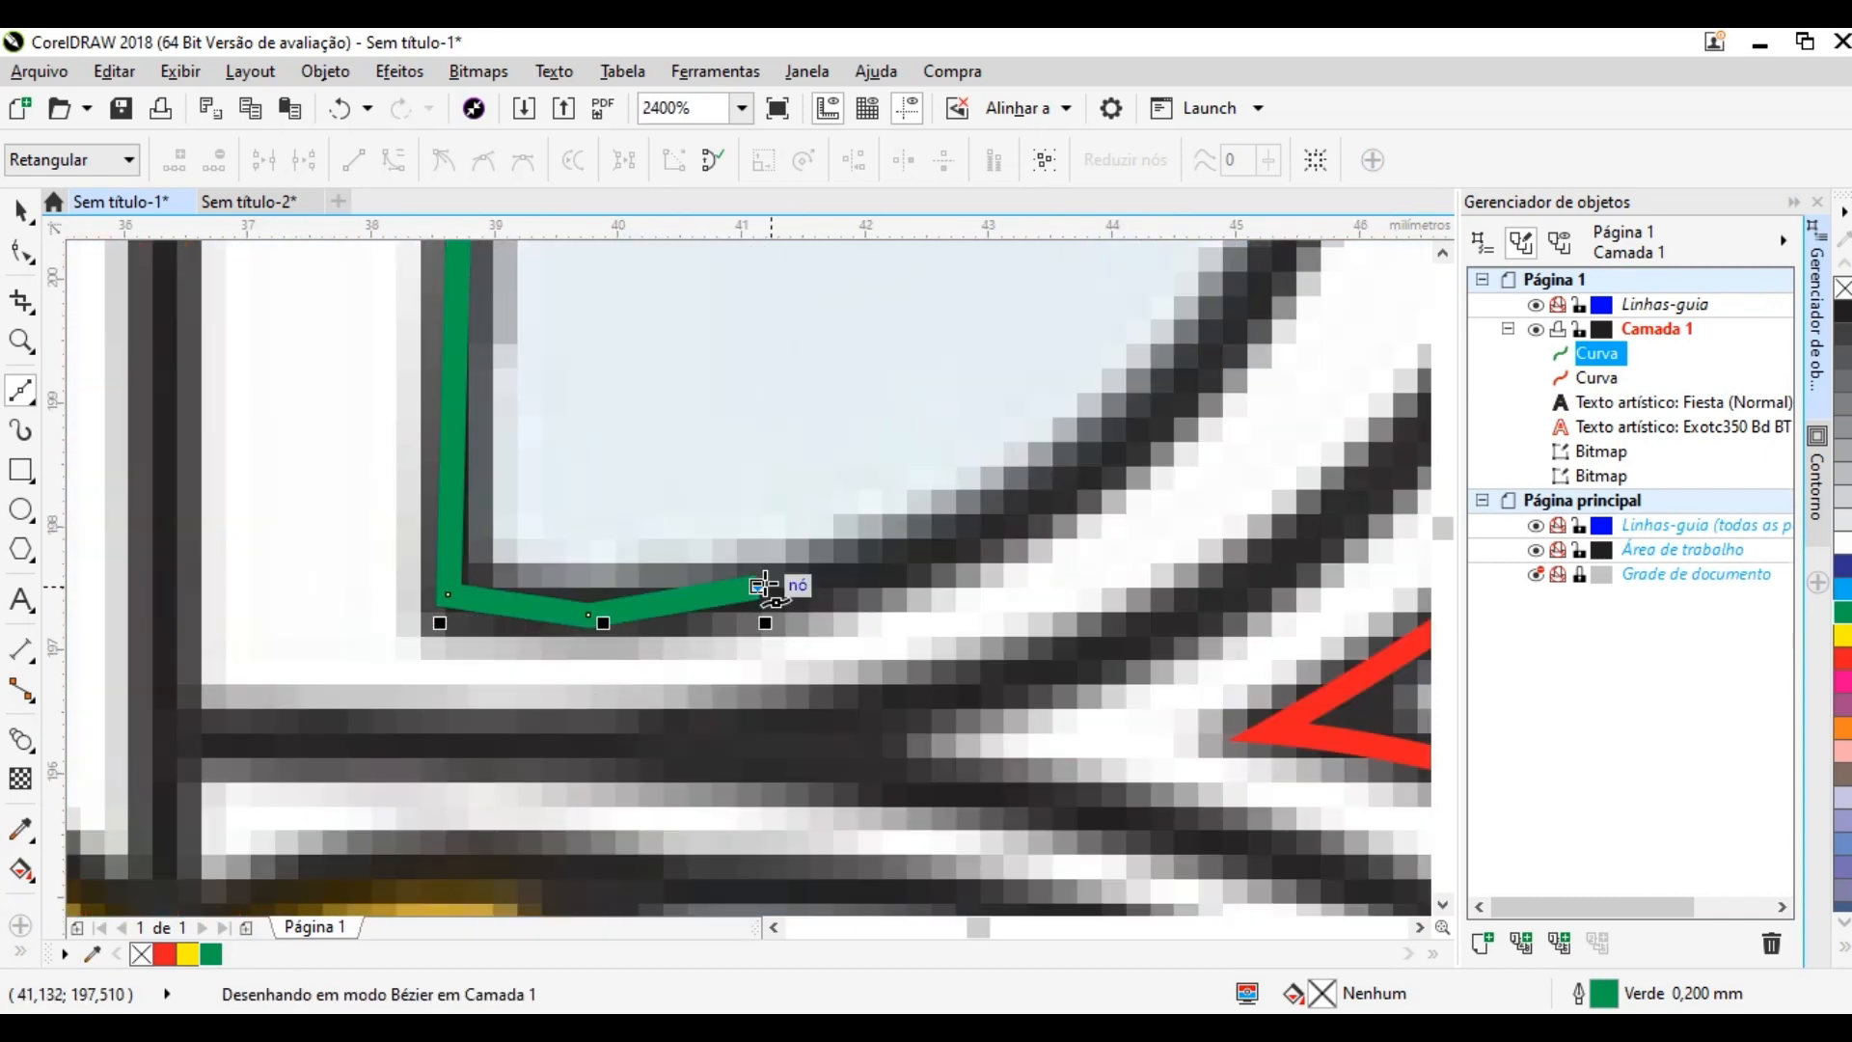
pyautogui.click(916, 512)
pyautogui.click(1054, 452)
pyautogui.scroll(-1, 625, 865)
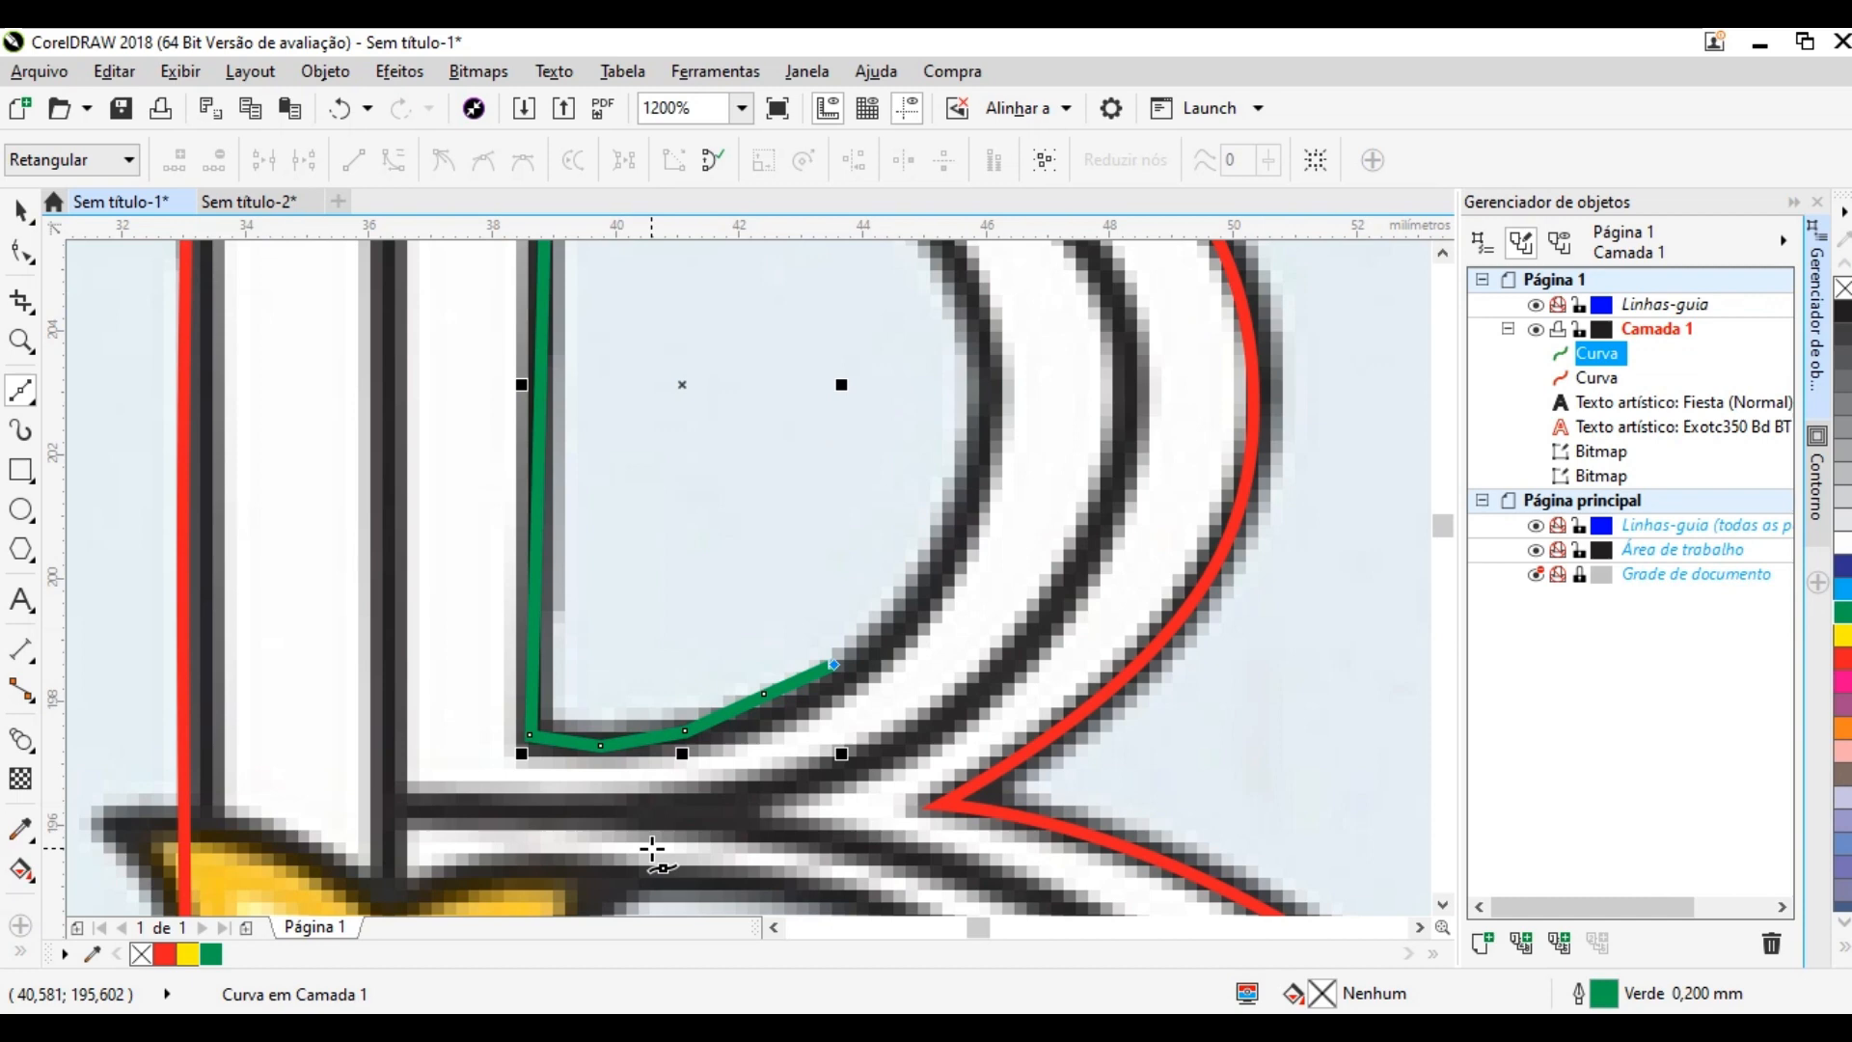
pyautogui.click(877, 632)
pyautogui.click(949, 556)
pyautogui.click(976, 450)
pyautogui.click(977, 332)
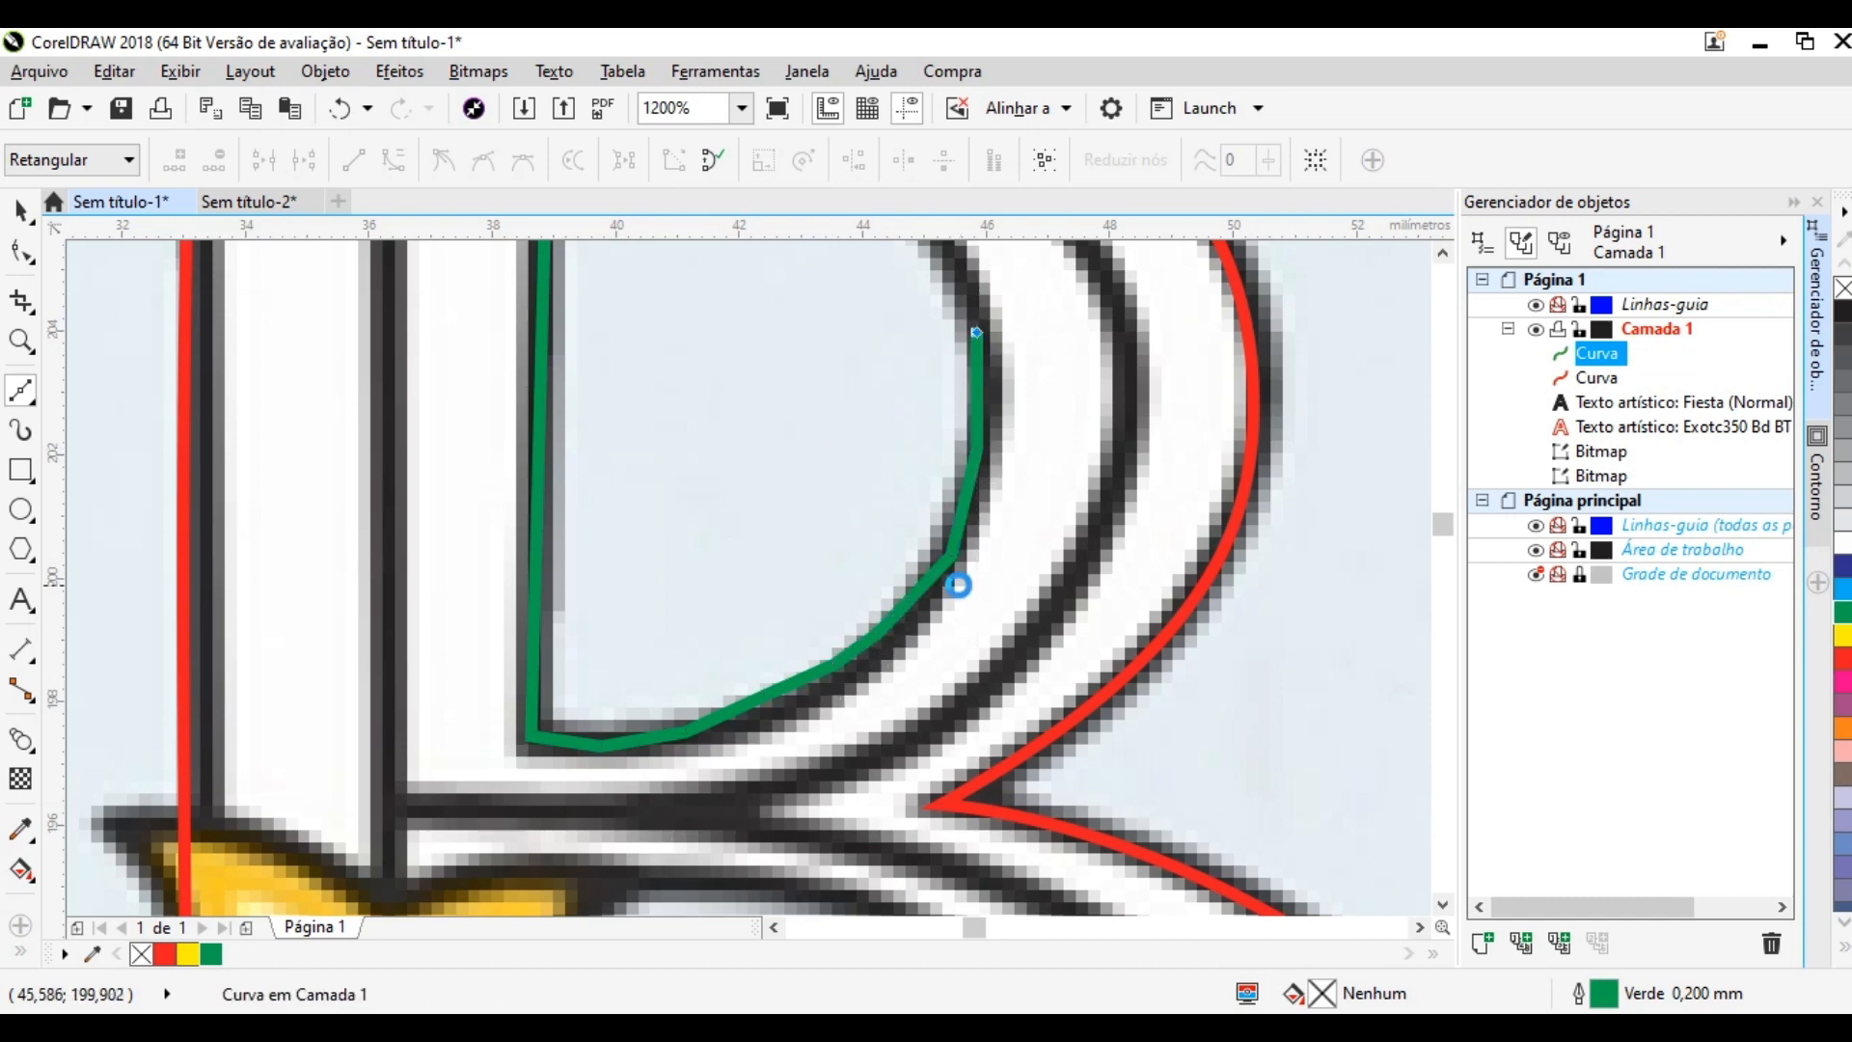
# Step: Trace the upper counter's top curve back to the starting corner, closing the green outline, and show its nodes for editing
pyautogui.scroll(-1, 954, 578)
pyautogui.scroll(1, 877, 330)
pyautogui.click(1007, 480)
pyautogui.click(941, 399)
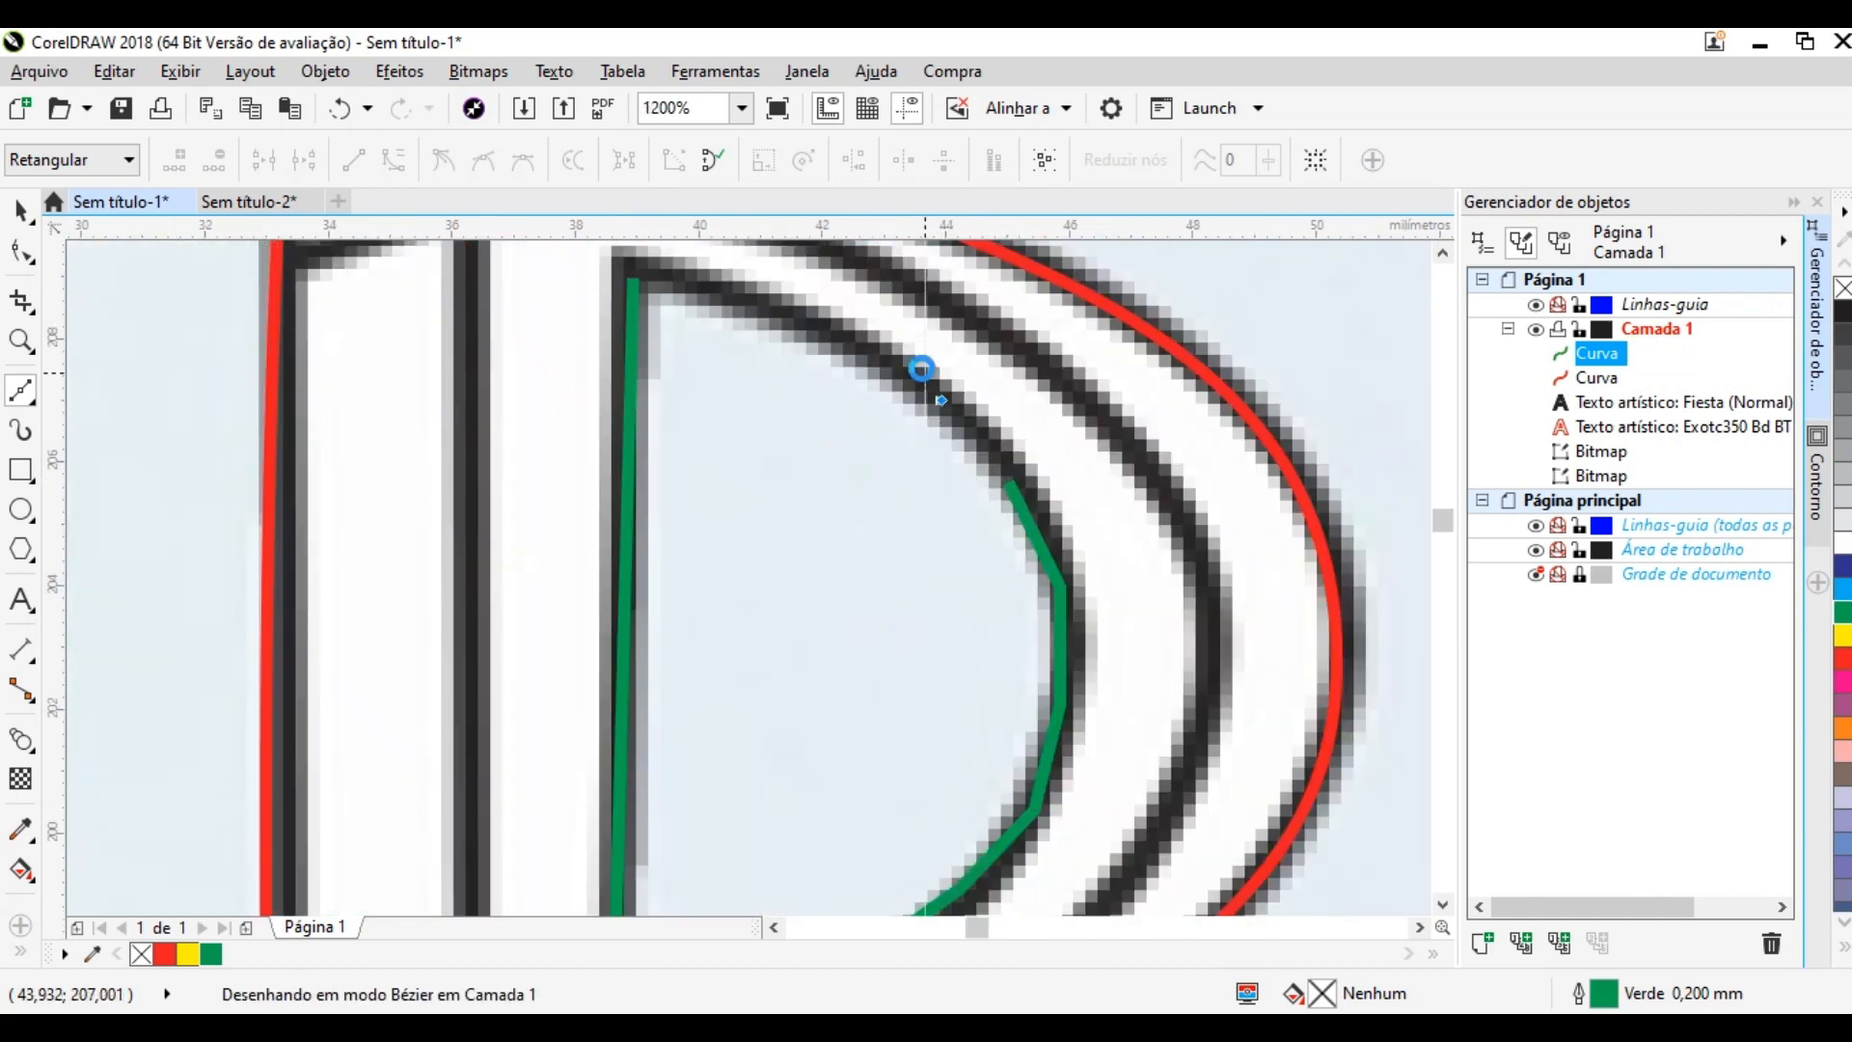
pyautogui.click(866, 341)
pyautogui.click(764, 298)
pyautogui.click(658, 261)
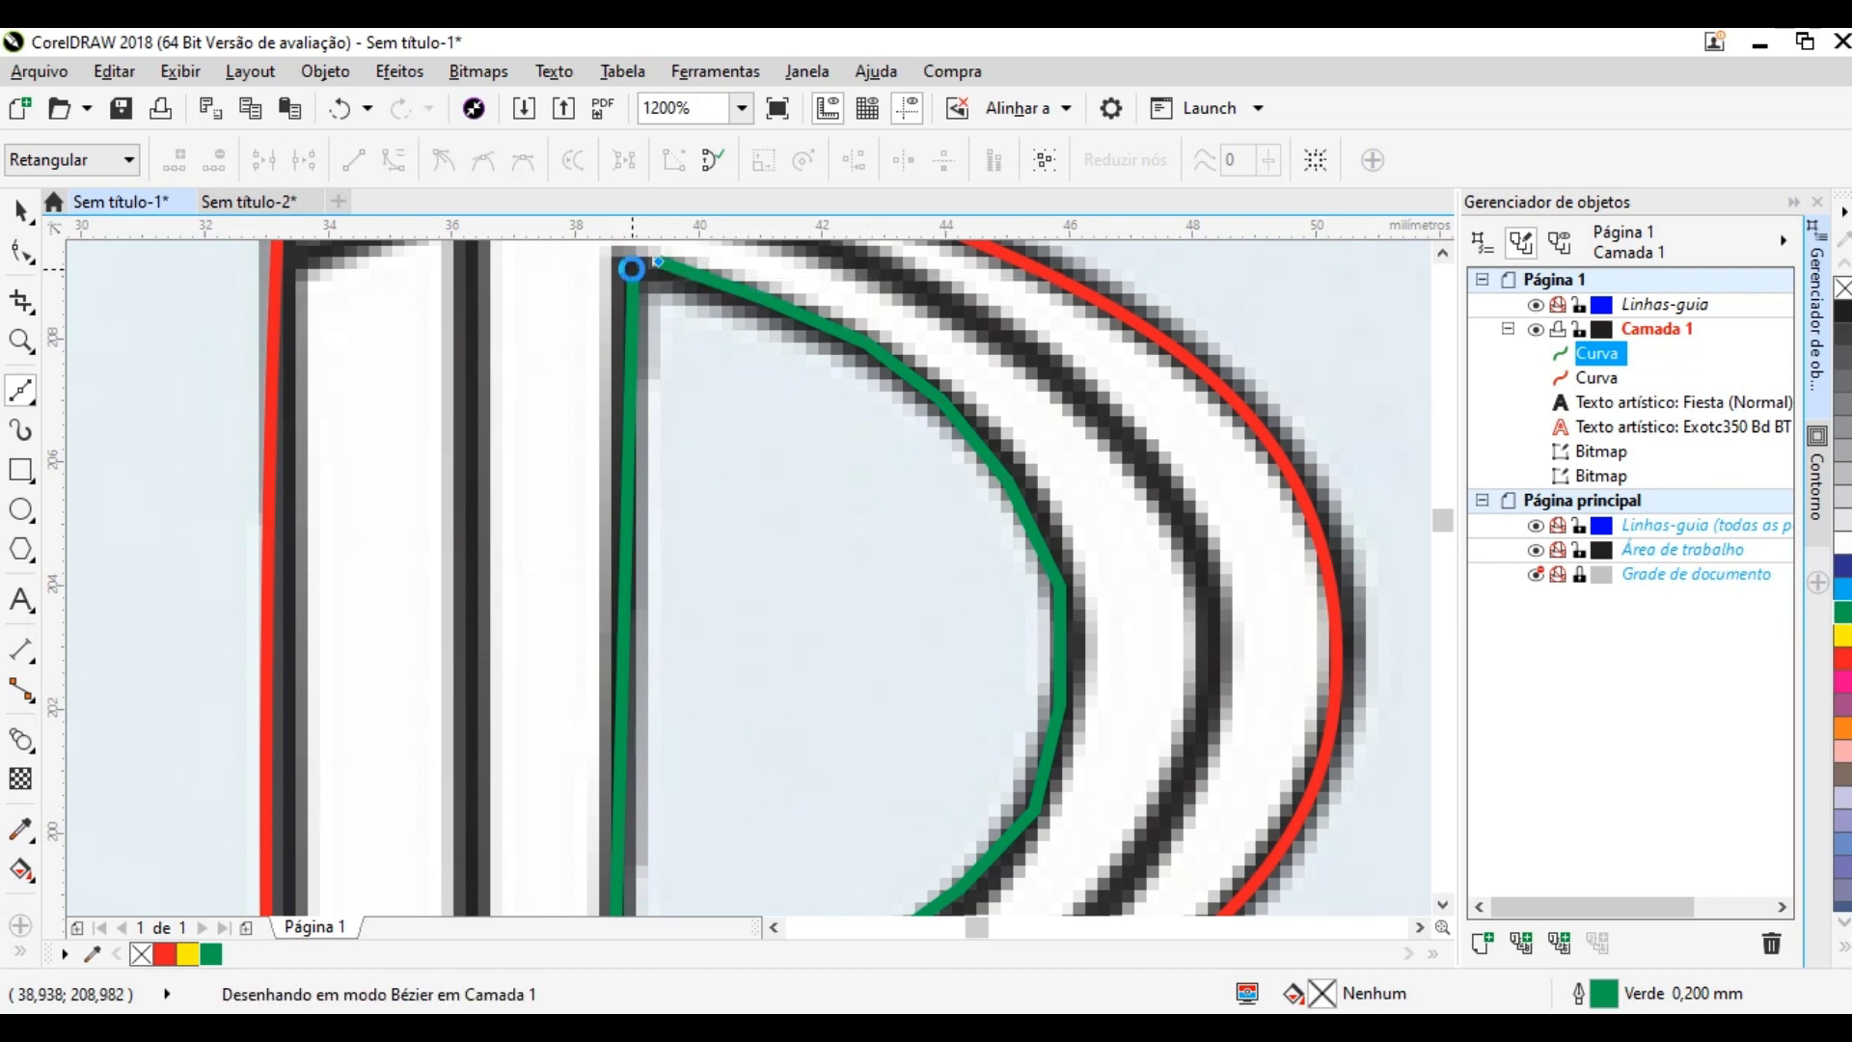
pyautogui.click(633, 276)
pyautogui.press('F10')
pyautogui.scroll(-1, 632, 290)
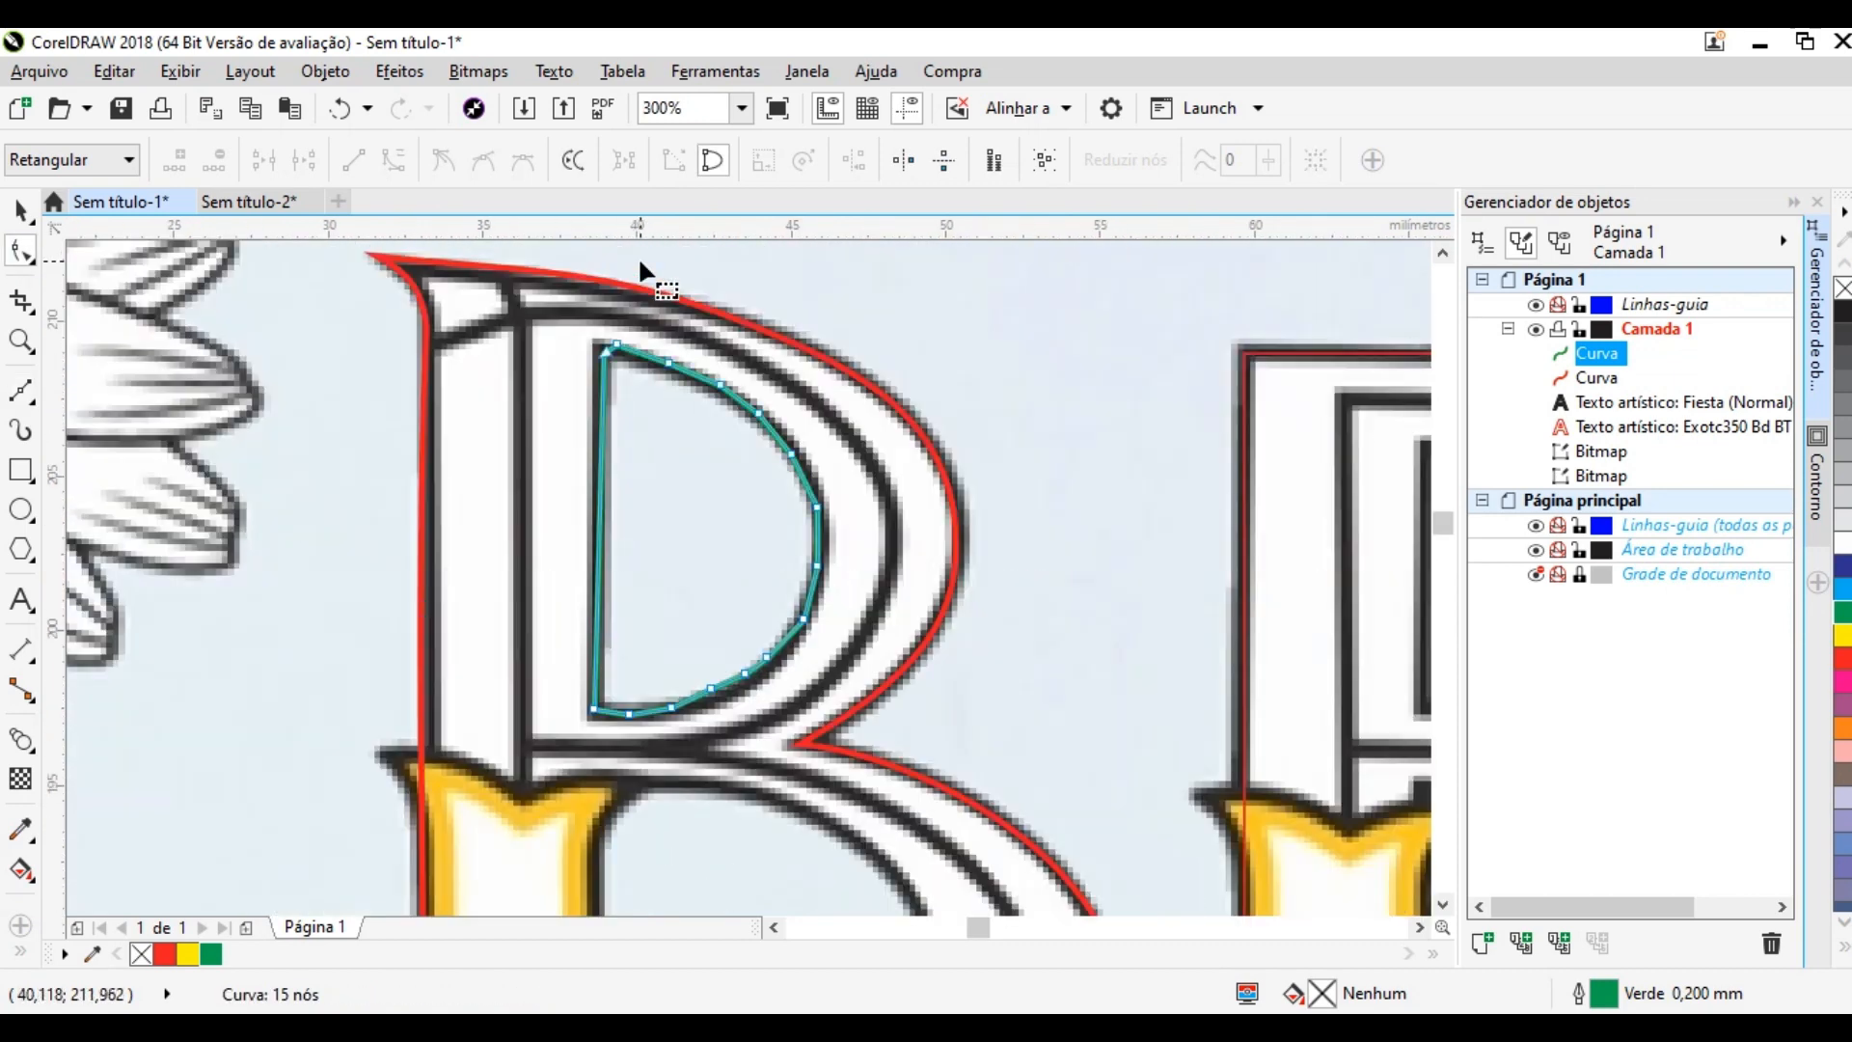
# Step: Move the green outline's top stem-side corner node outward onto the upper counter's corner
pyautogui.scroll(3, 579, 529)
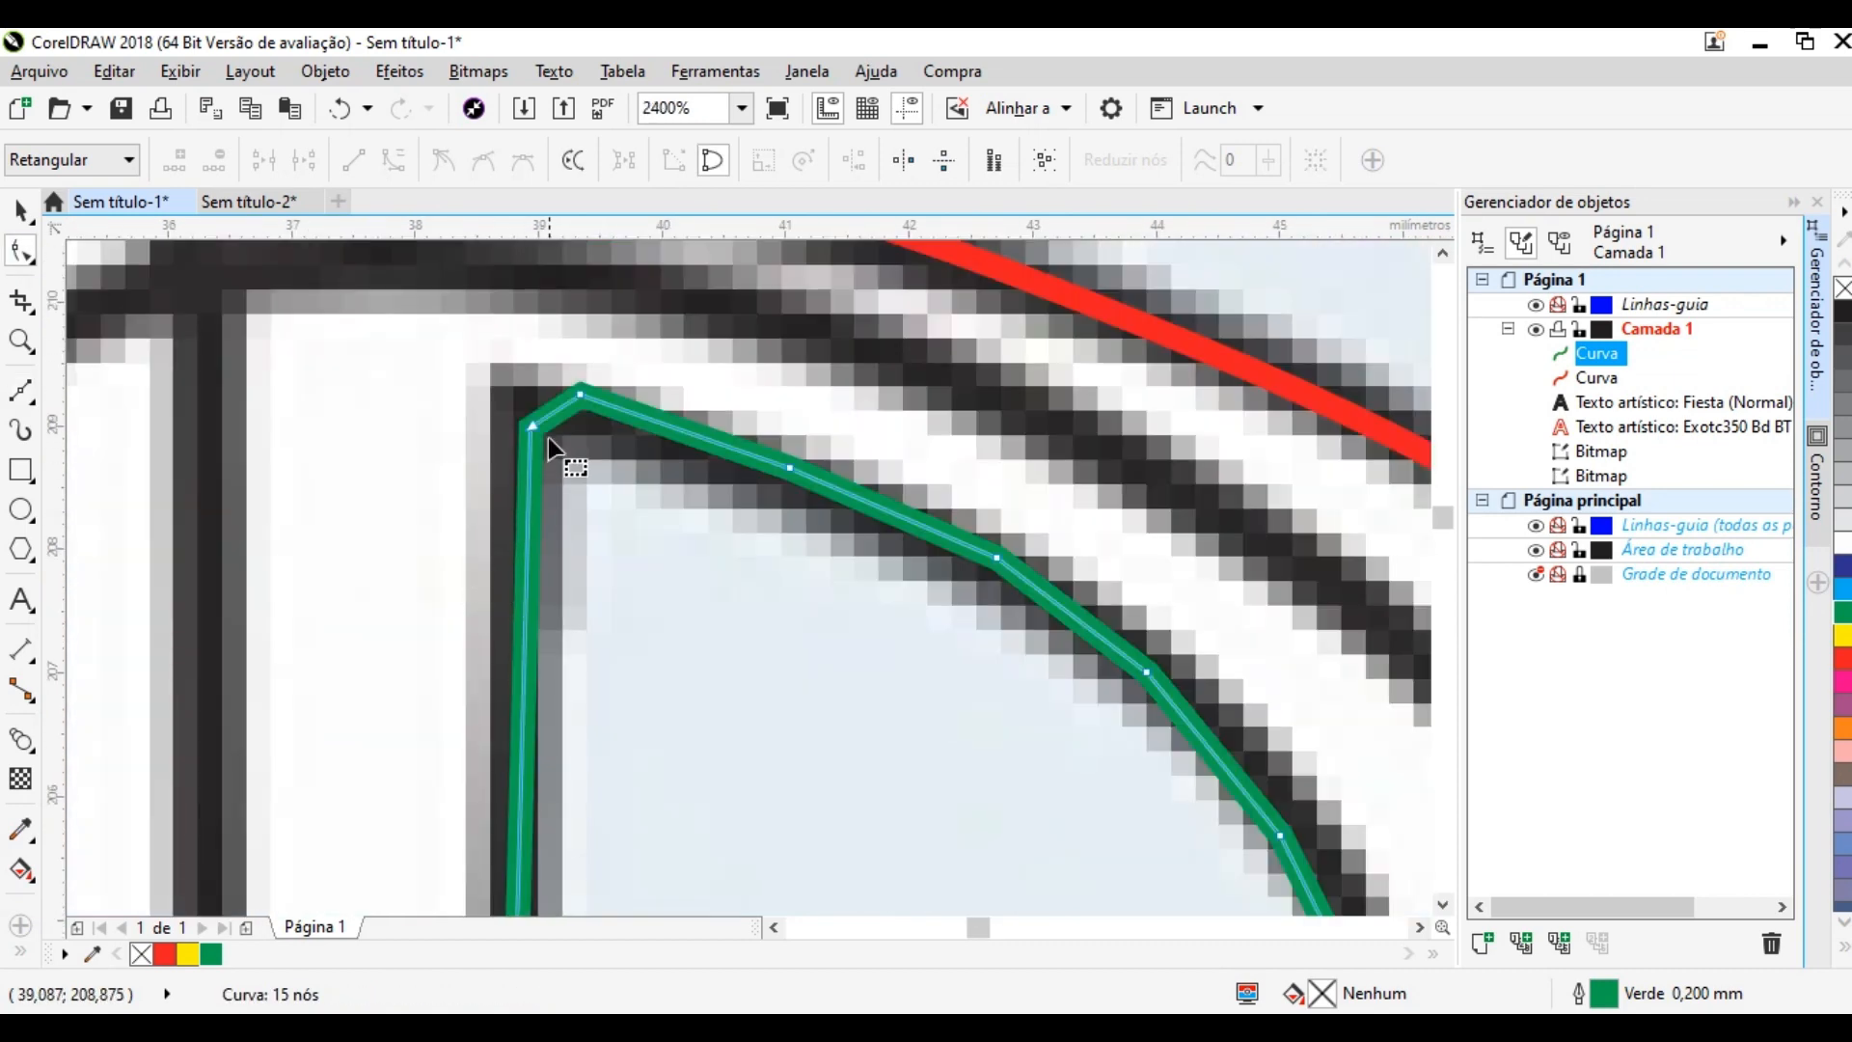
pyautogui.moveTo(531, 426); pyautogui.dragTo(527, 376)
pyautogui.scroll(-2, 528, 376)
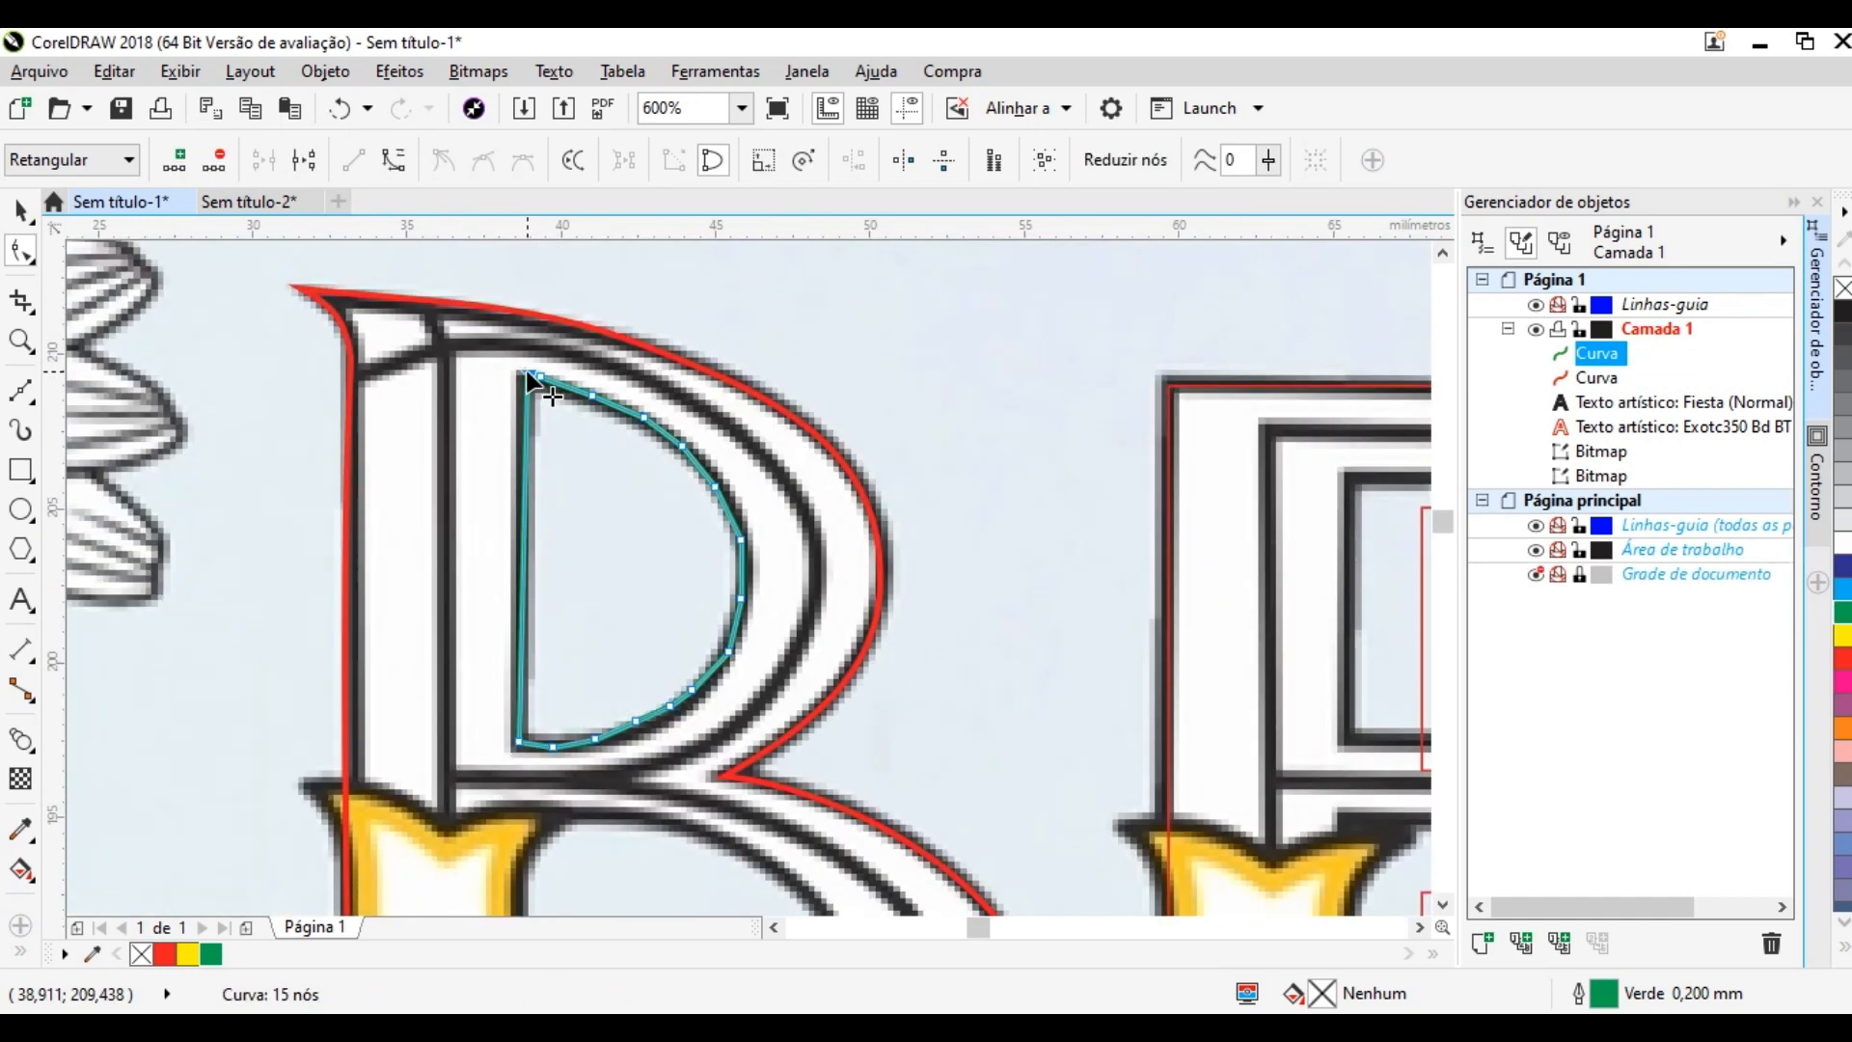
pyautogui.scroll(2, 547, 374)
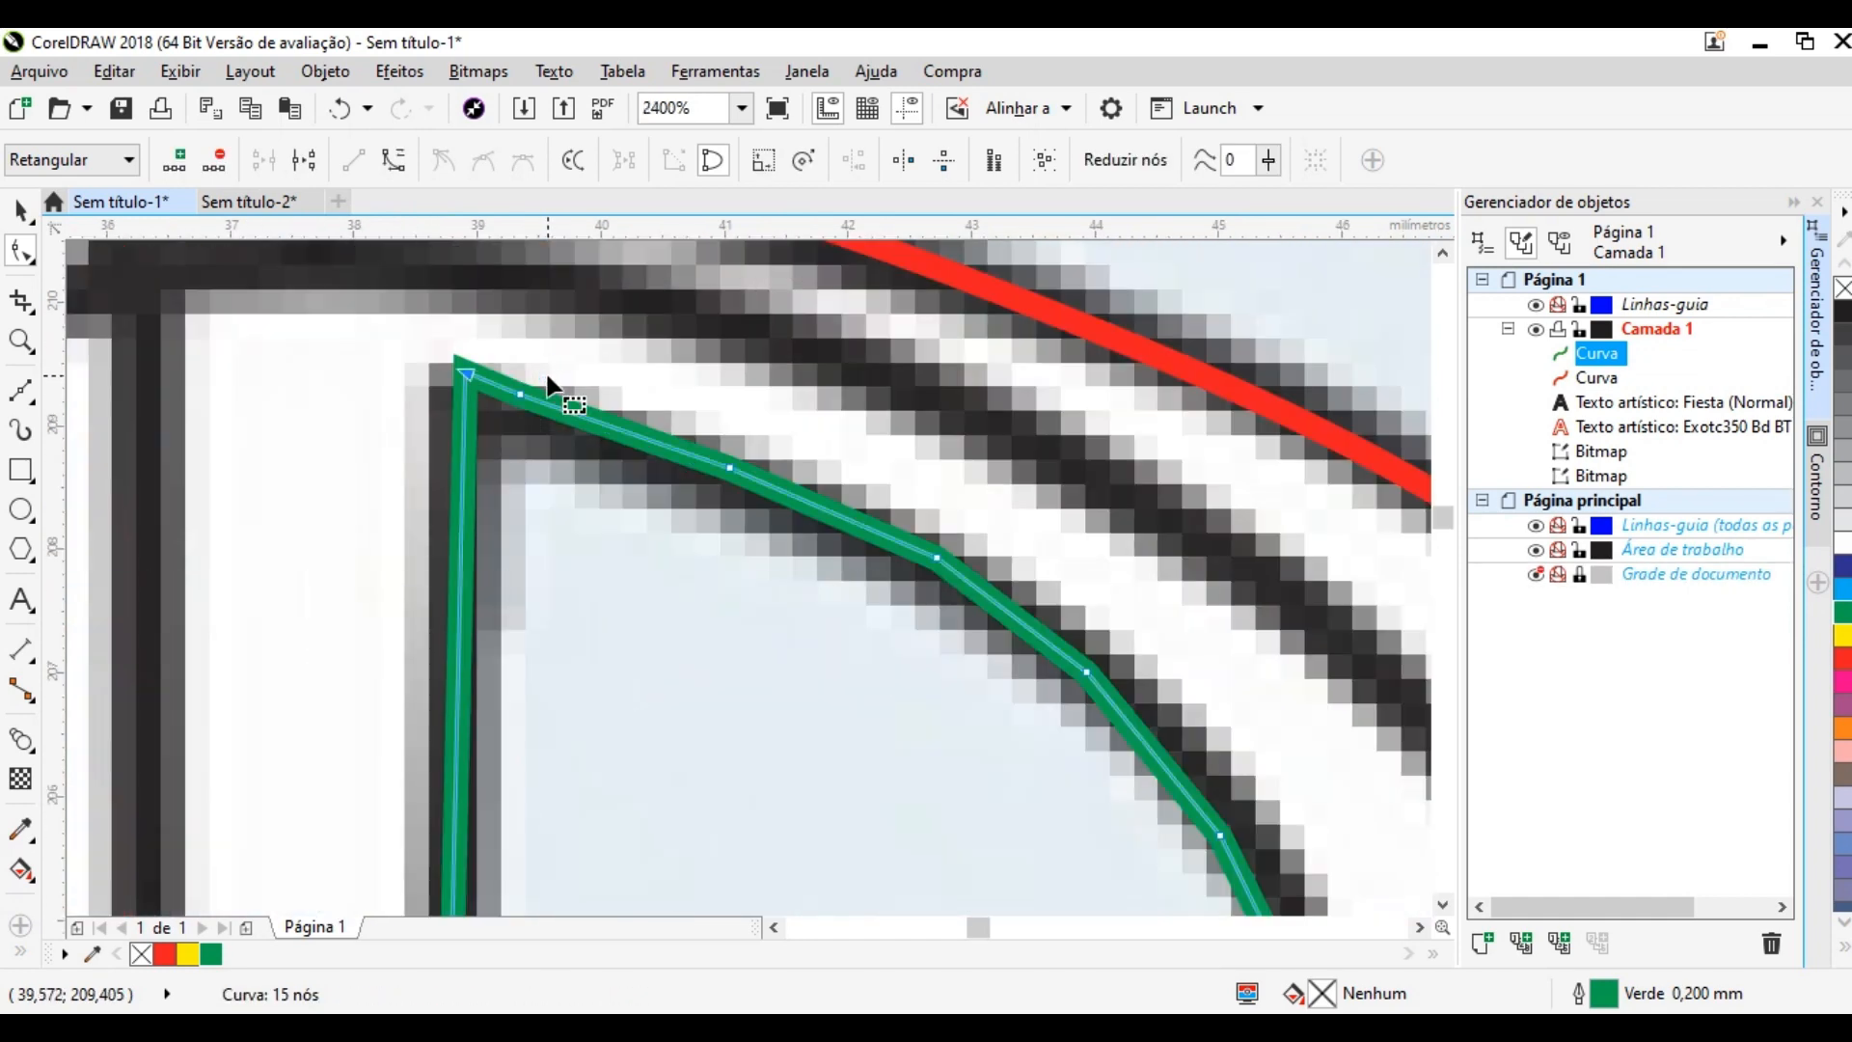
pyautogui.scroll(-1, 551, 374)
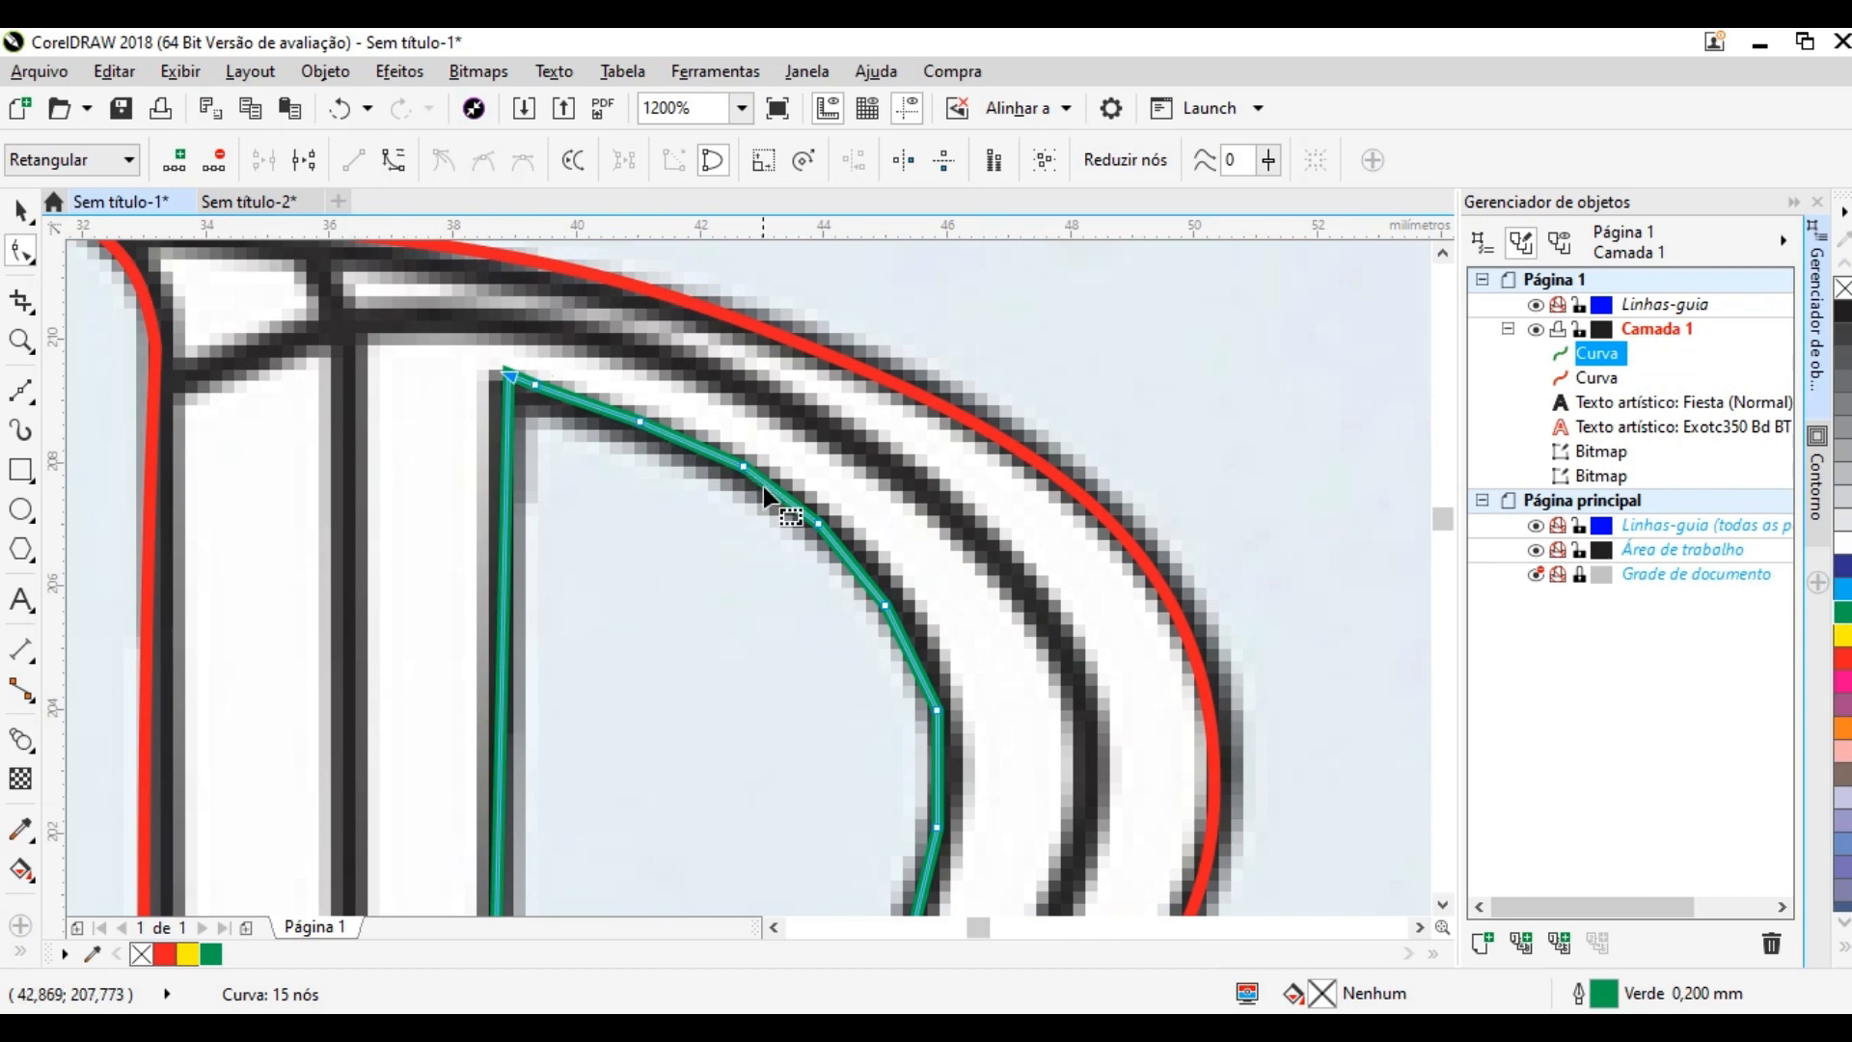
pyautogui.moveTo(529, 346)
pyautogui.mouseDown()
pyautogui.moveTo(928, 669)
pyautogui.moveTo(505, 350)
pyautogui.mouseUp()
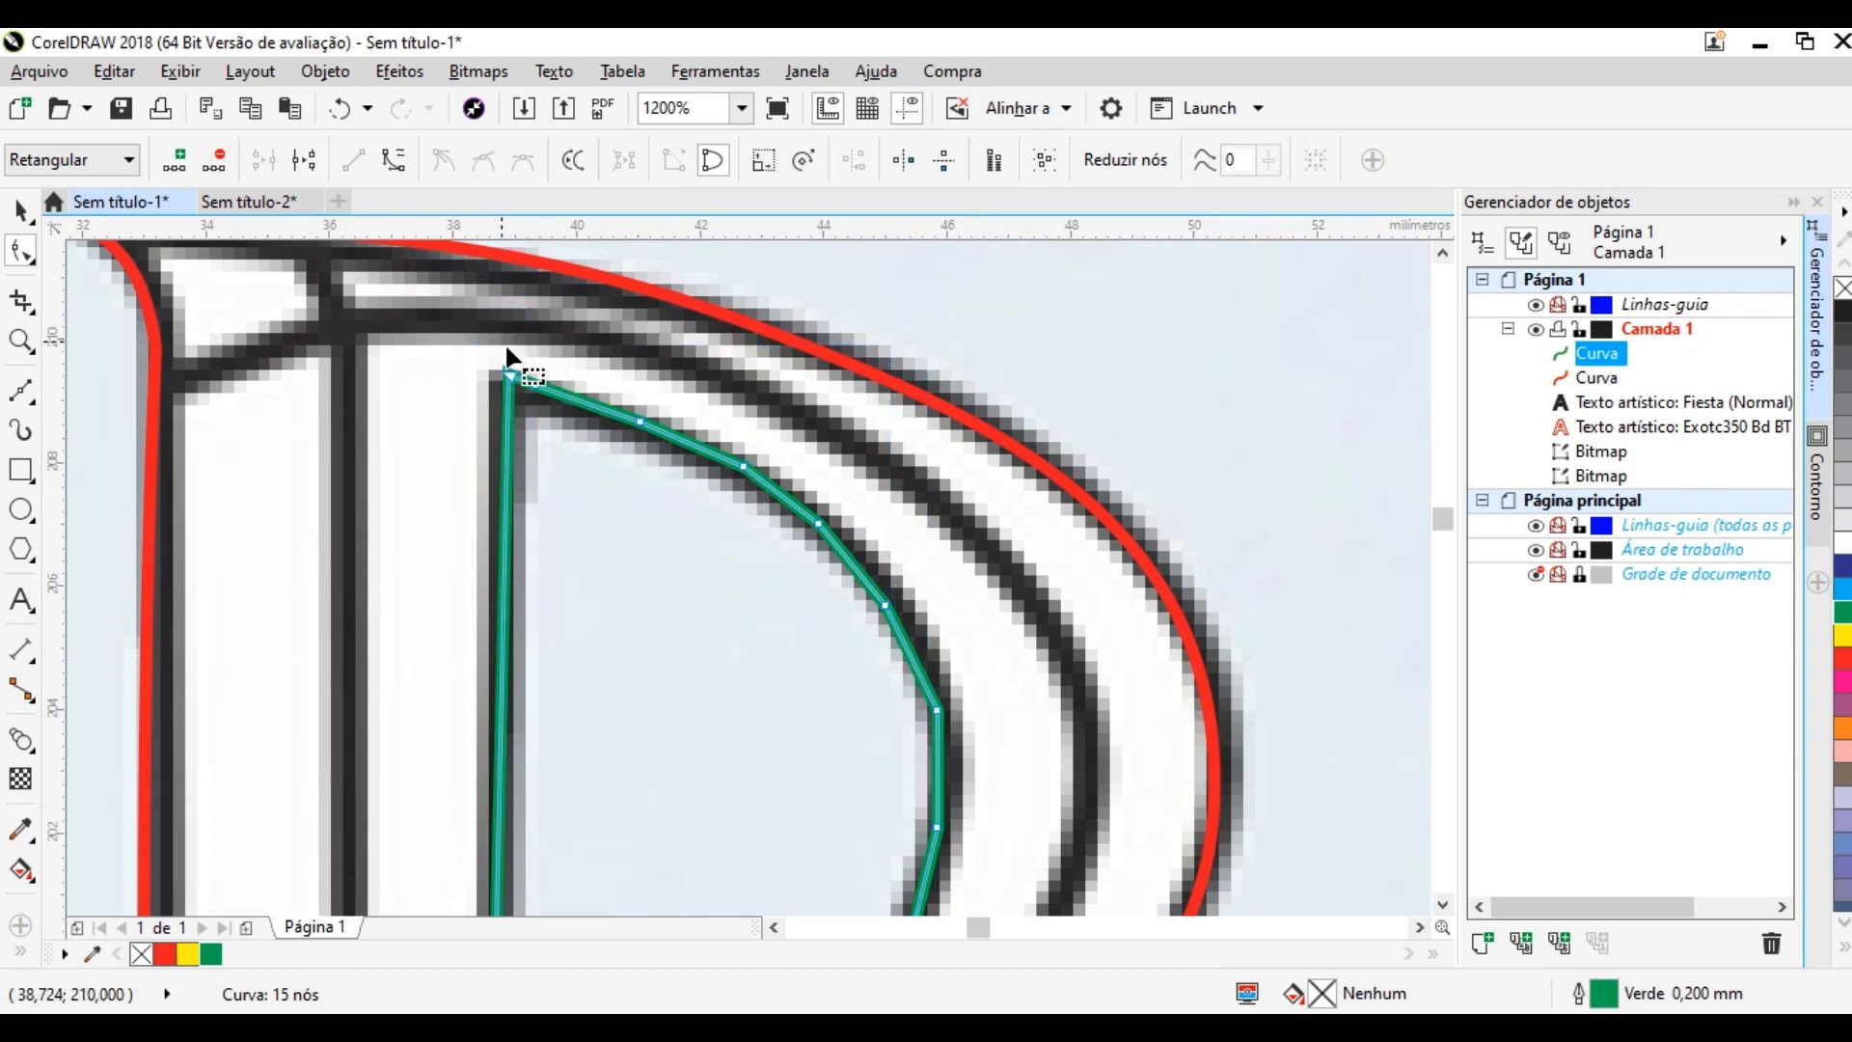
# Step: Delete the extra node beside the corner and the four nodes along the upper counter's top curve
pyautogui.doubleClick(535, 386)
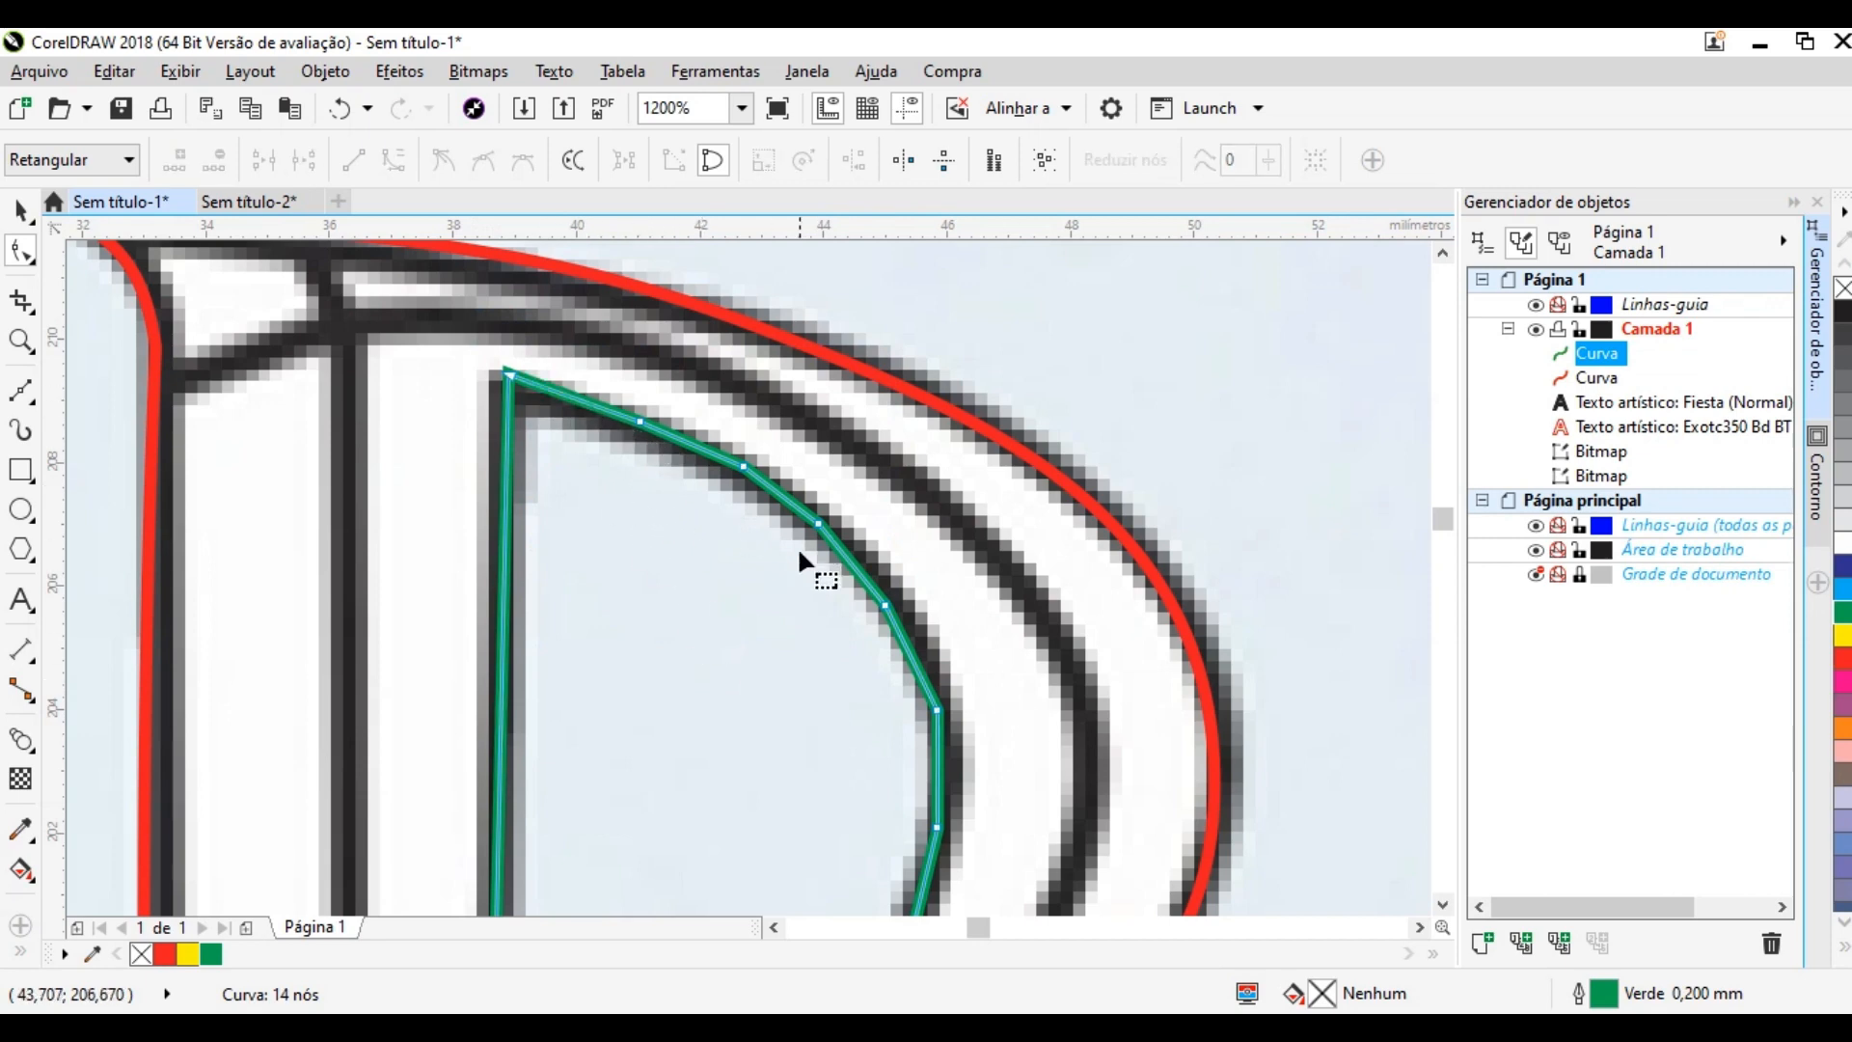
pyautogui.hotkey('ctrl', 'z')
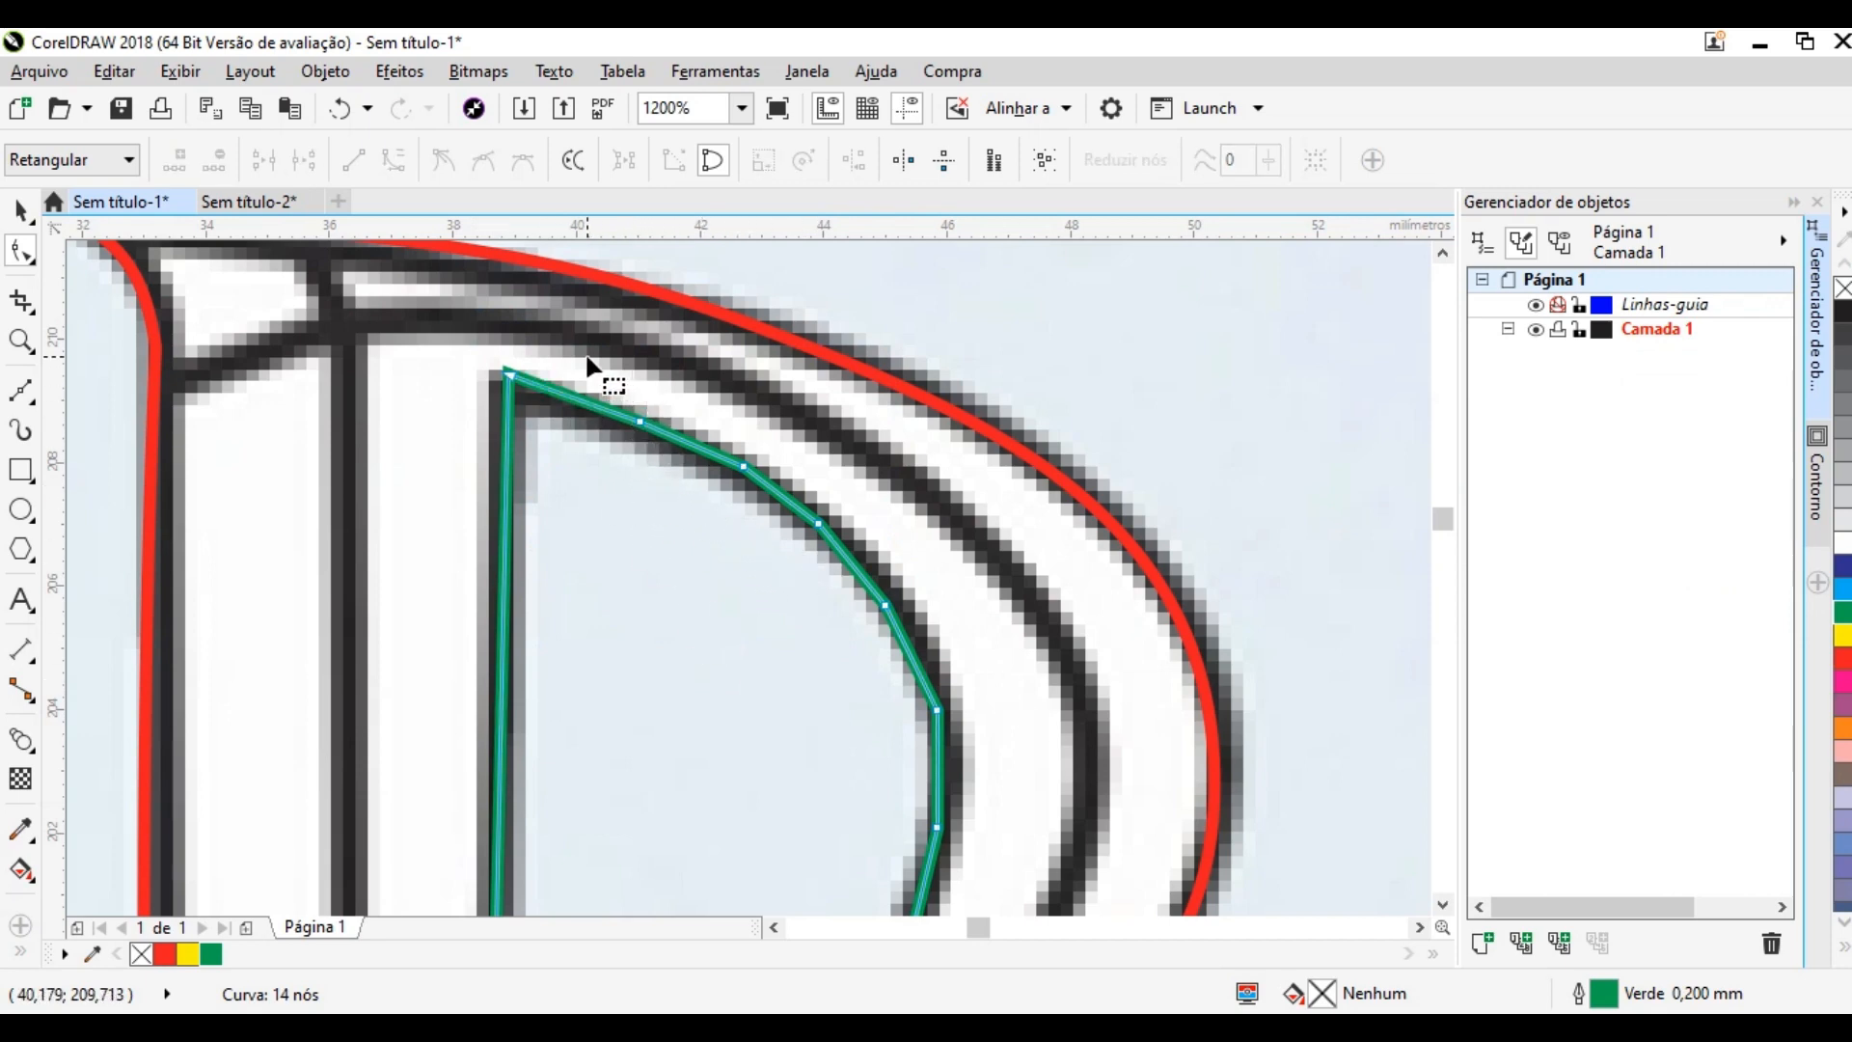
pyautogui.doubleClick(538, 382)
pyautogui.moveTo(612, 359); pyautogui.dragTo(849, 636)
pyautogui.press('Delete')
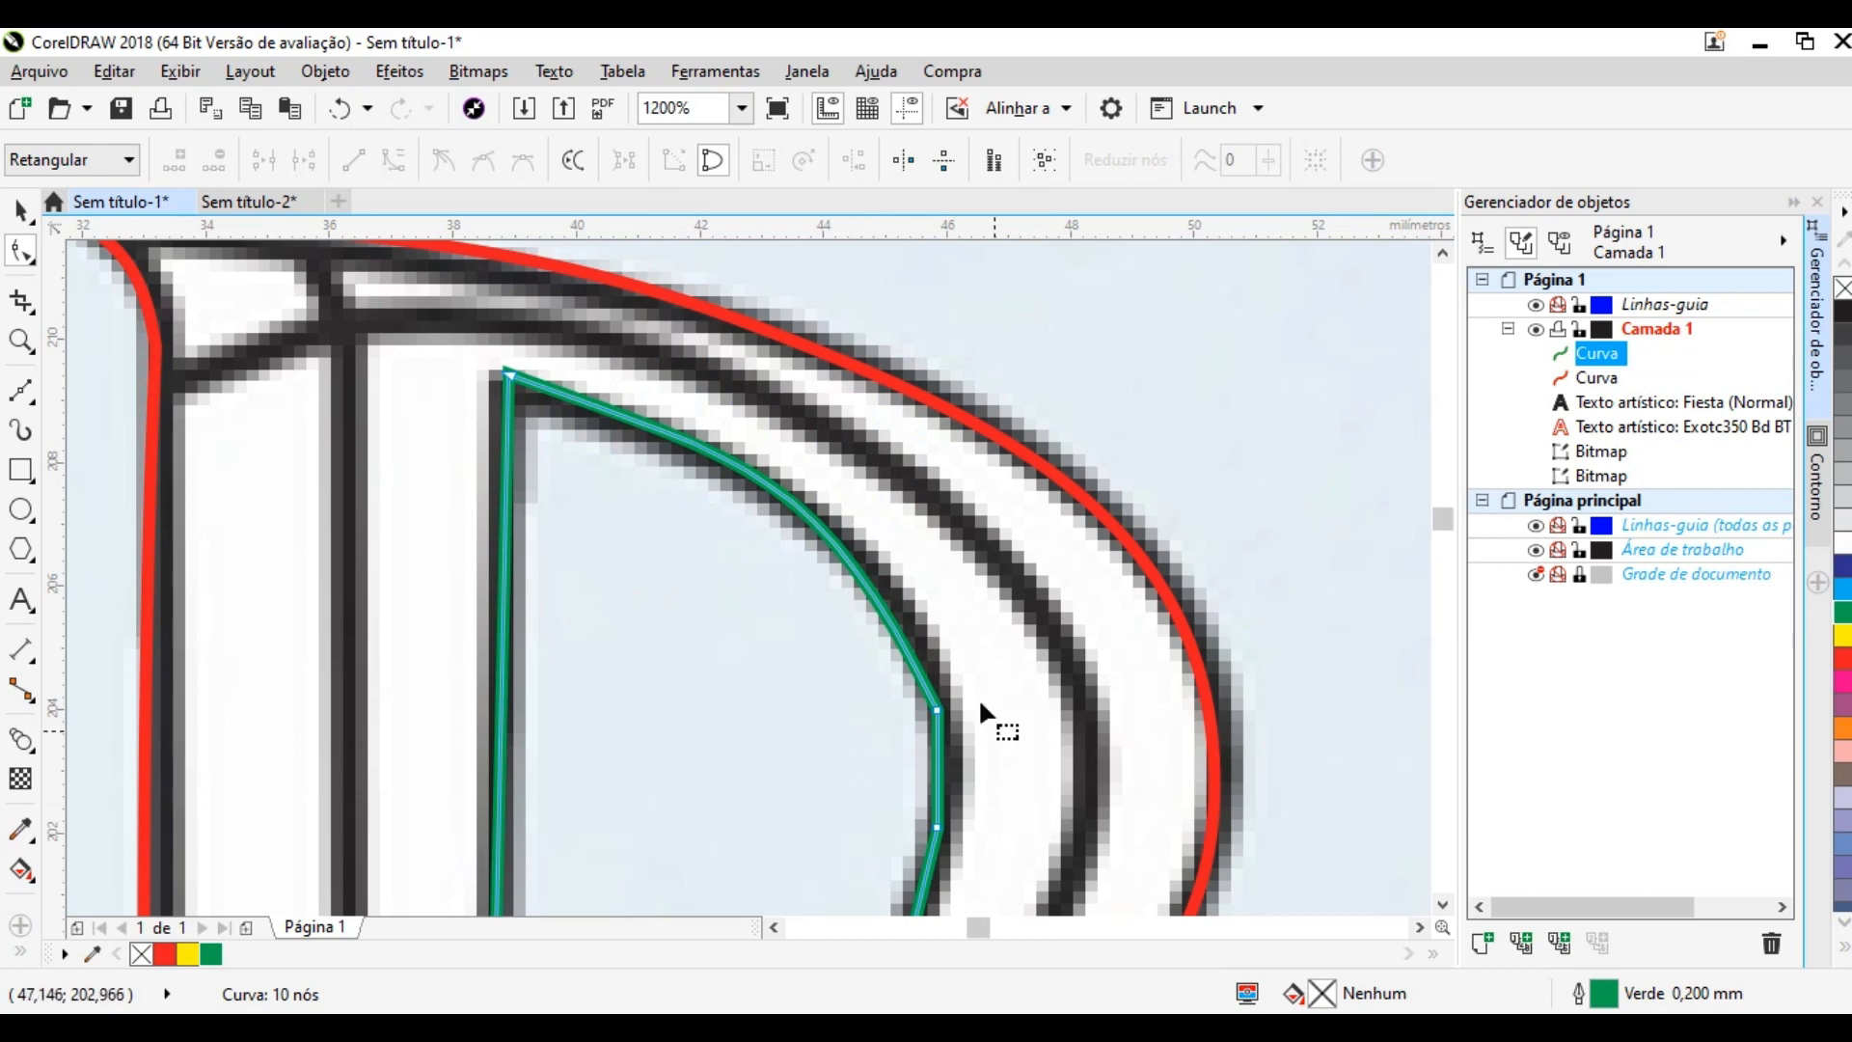
# Step: Shorten and angle outward the upper curve handle of the outer-side node so the top arc follows the counter
pyautogui.scroll(-5, 615, 417)
pyautogui.scroll(4, 634, 460)
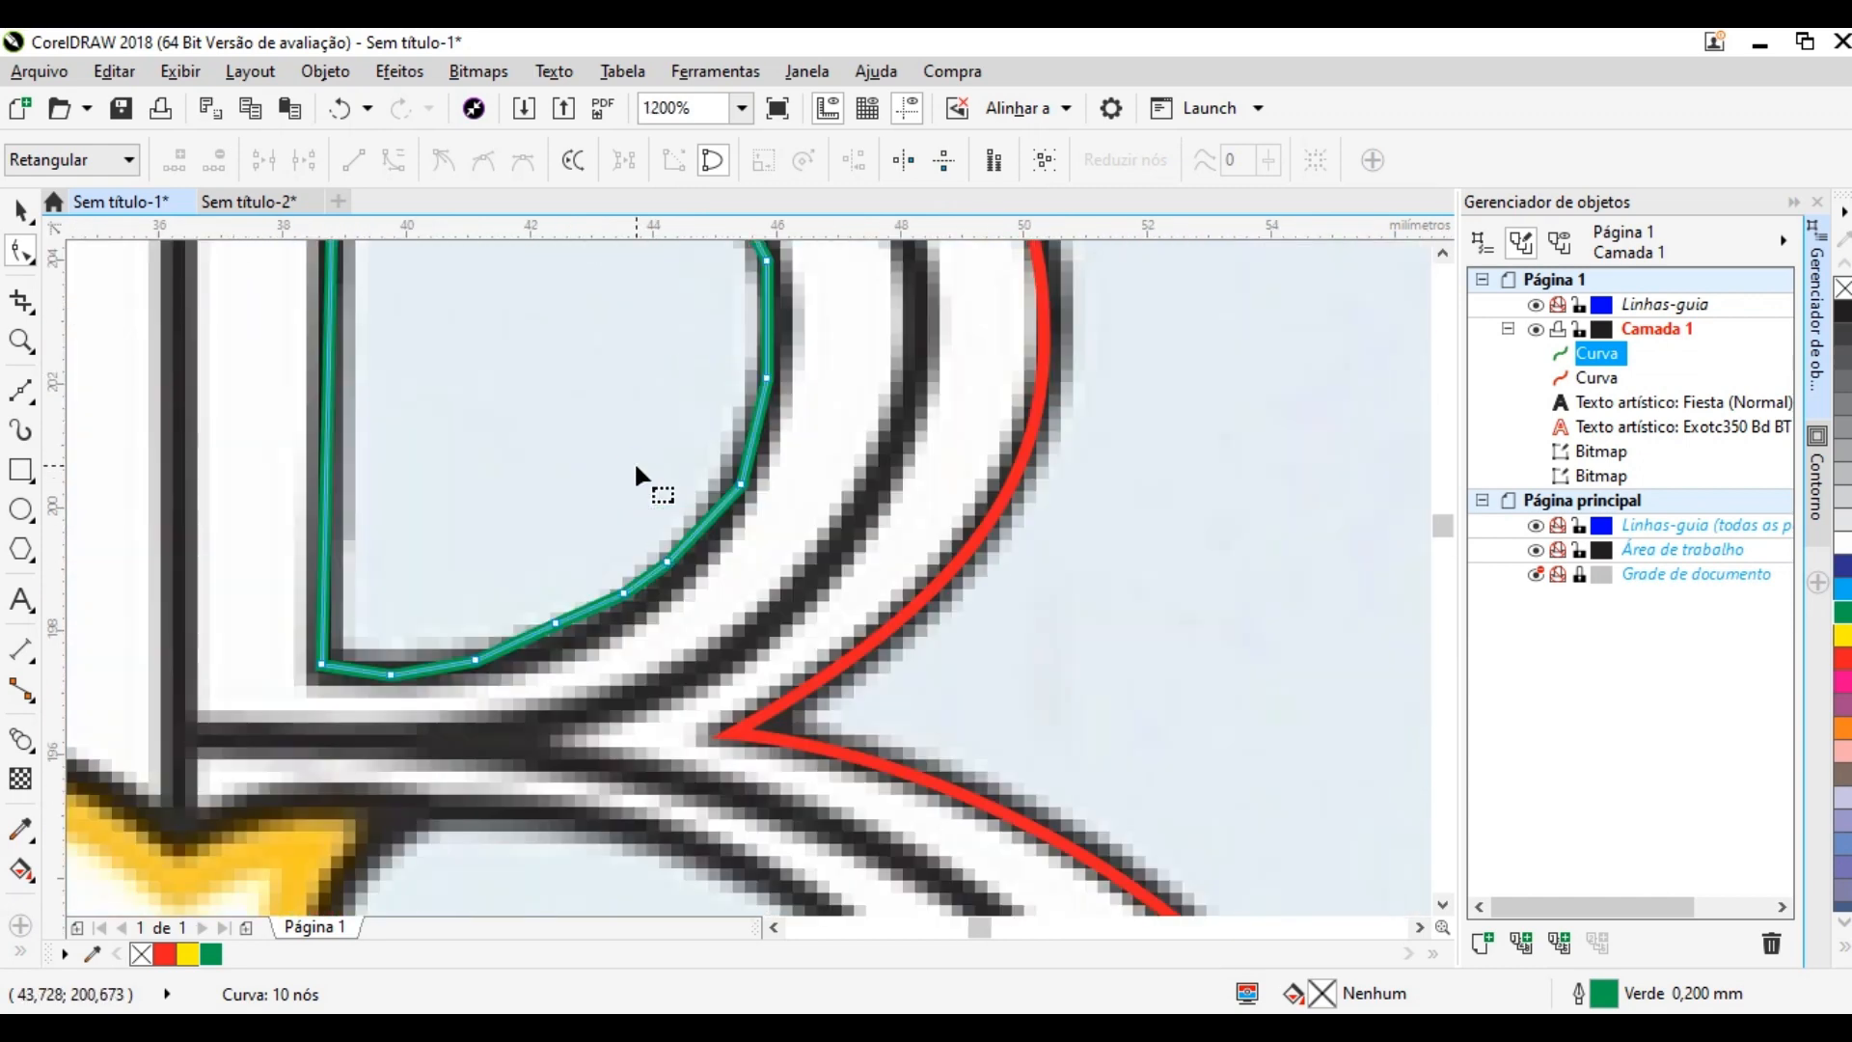
pyautogui.scroll(-1, 743, 530)
pyautogui.scroll(1, 713, 362)
pyautogui.click(779, 415)
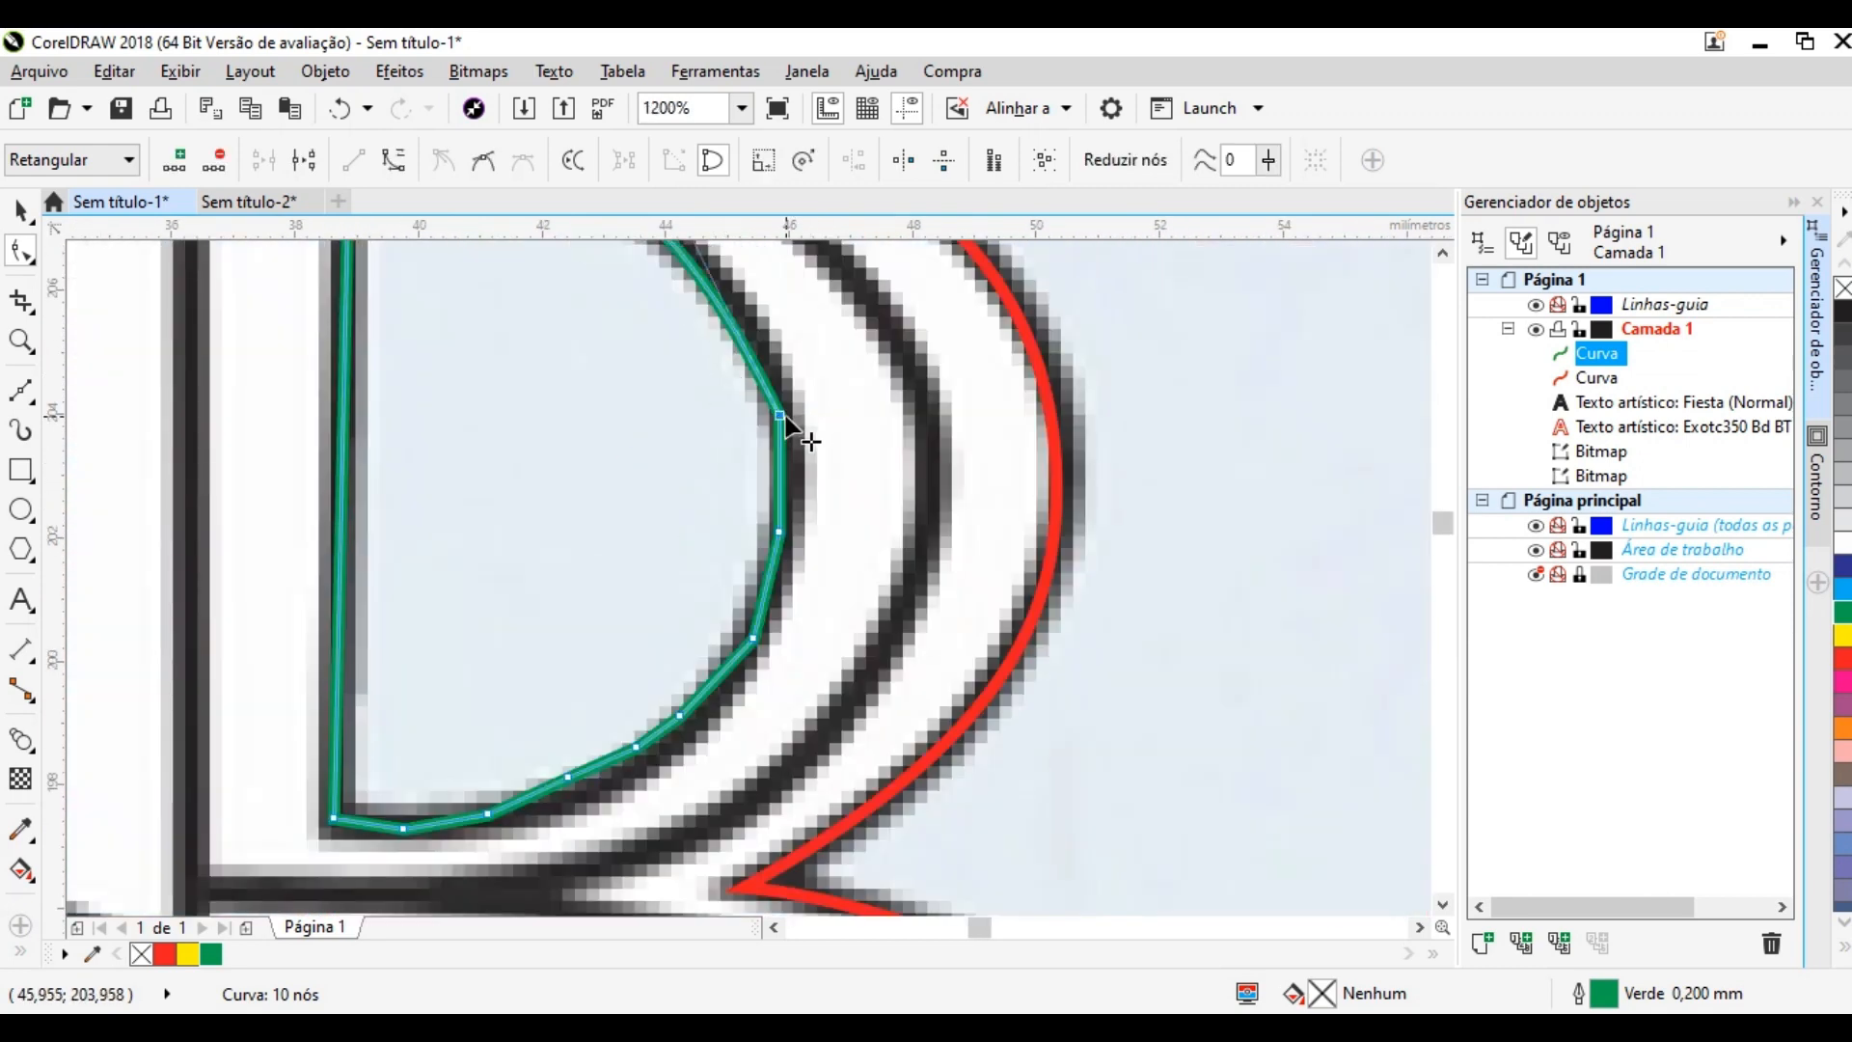
pyautogui.scroll(-1, 714, 373)
pyautogui.scroll(2, 685, 315)
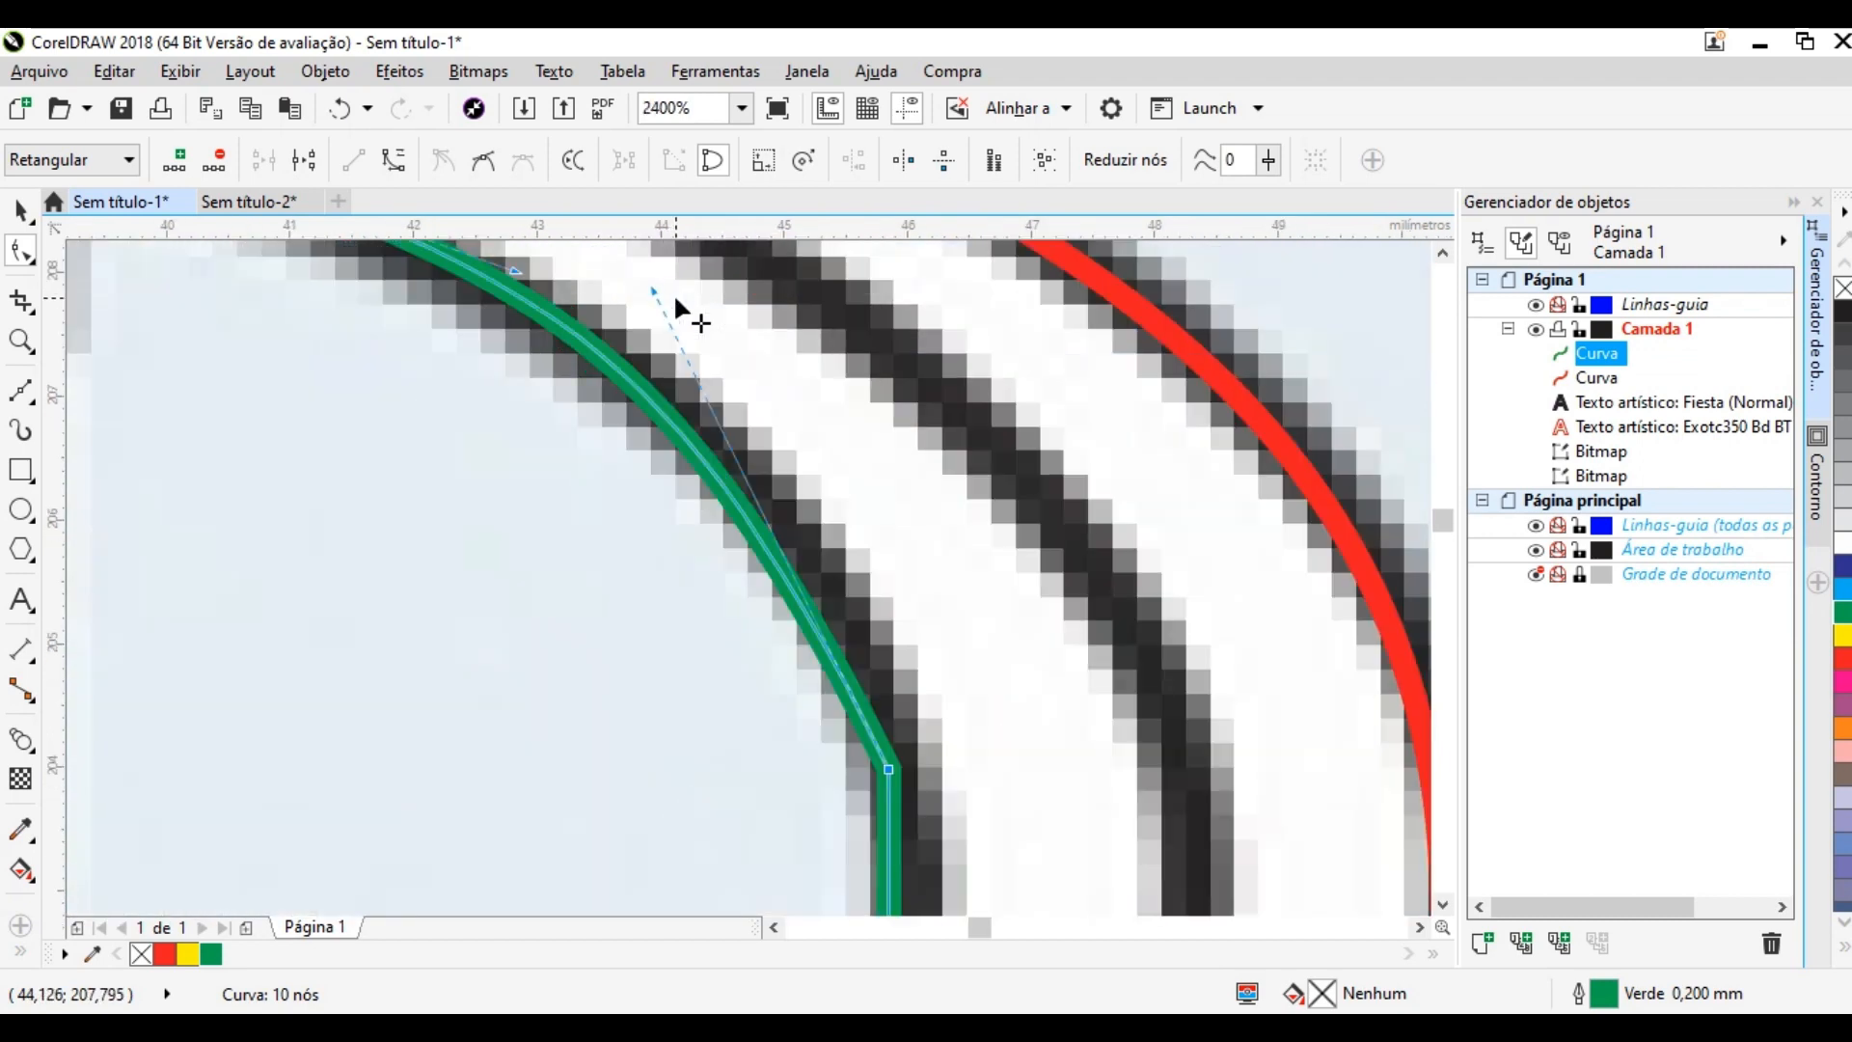
pyautogui.moveTo(650, 291); pyautogui.dragTo(805, 434)
pyautogui.scroll(-2, 798, 425)
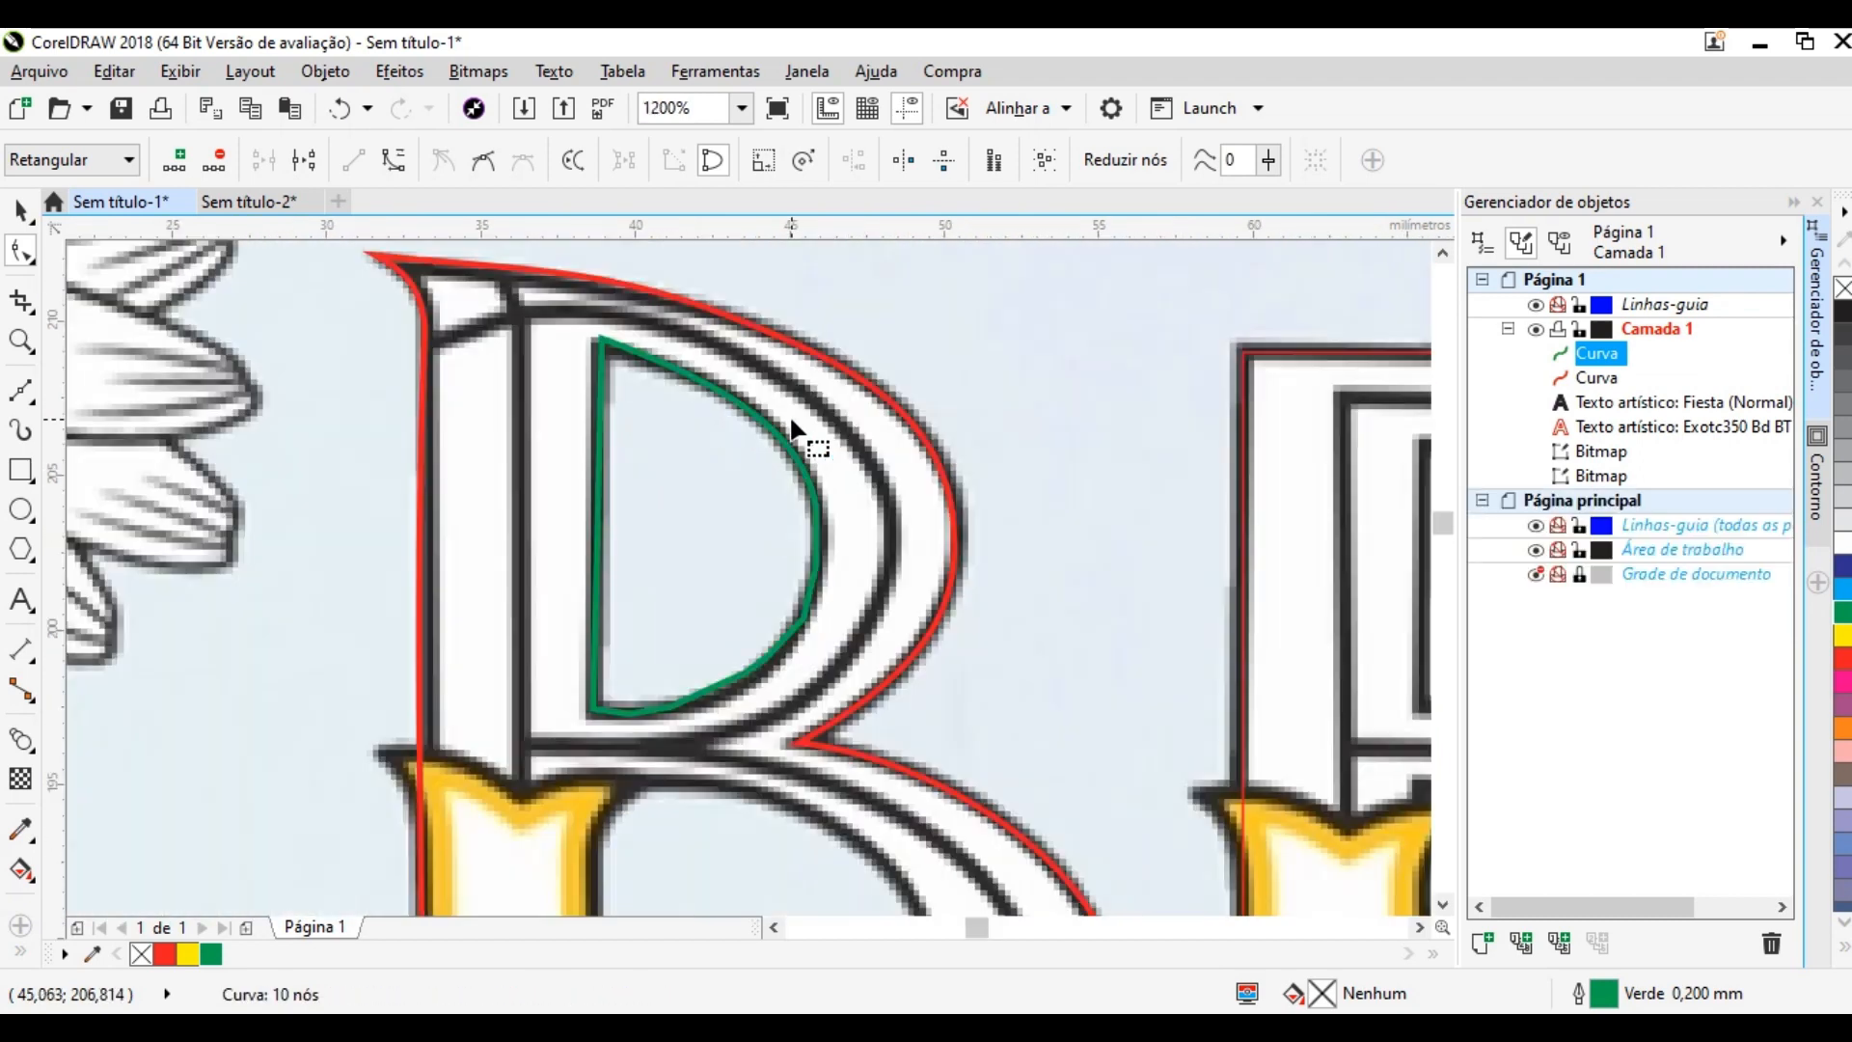
# Step: Delete the surplus nodes along the counter's lower curve and the lower of the two outer-side nodes
pyautogui.moveTo(913, 560); pyautogui.dragTo(502, 805)
pyautogui.press('Delete')
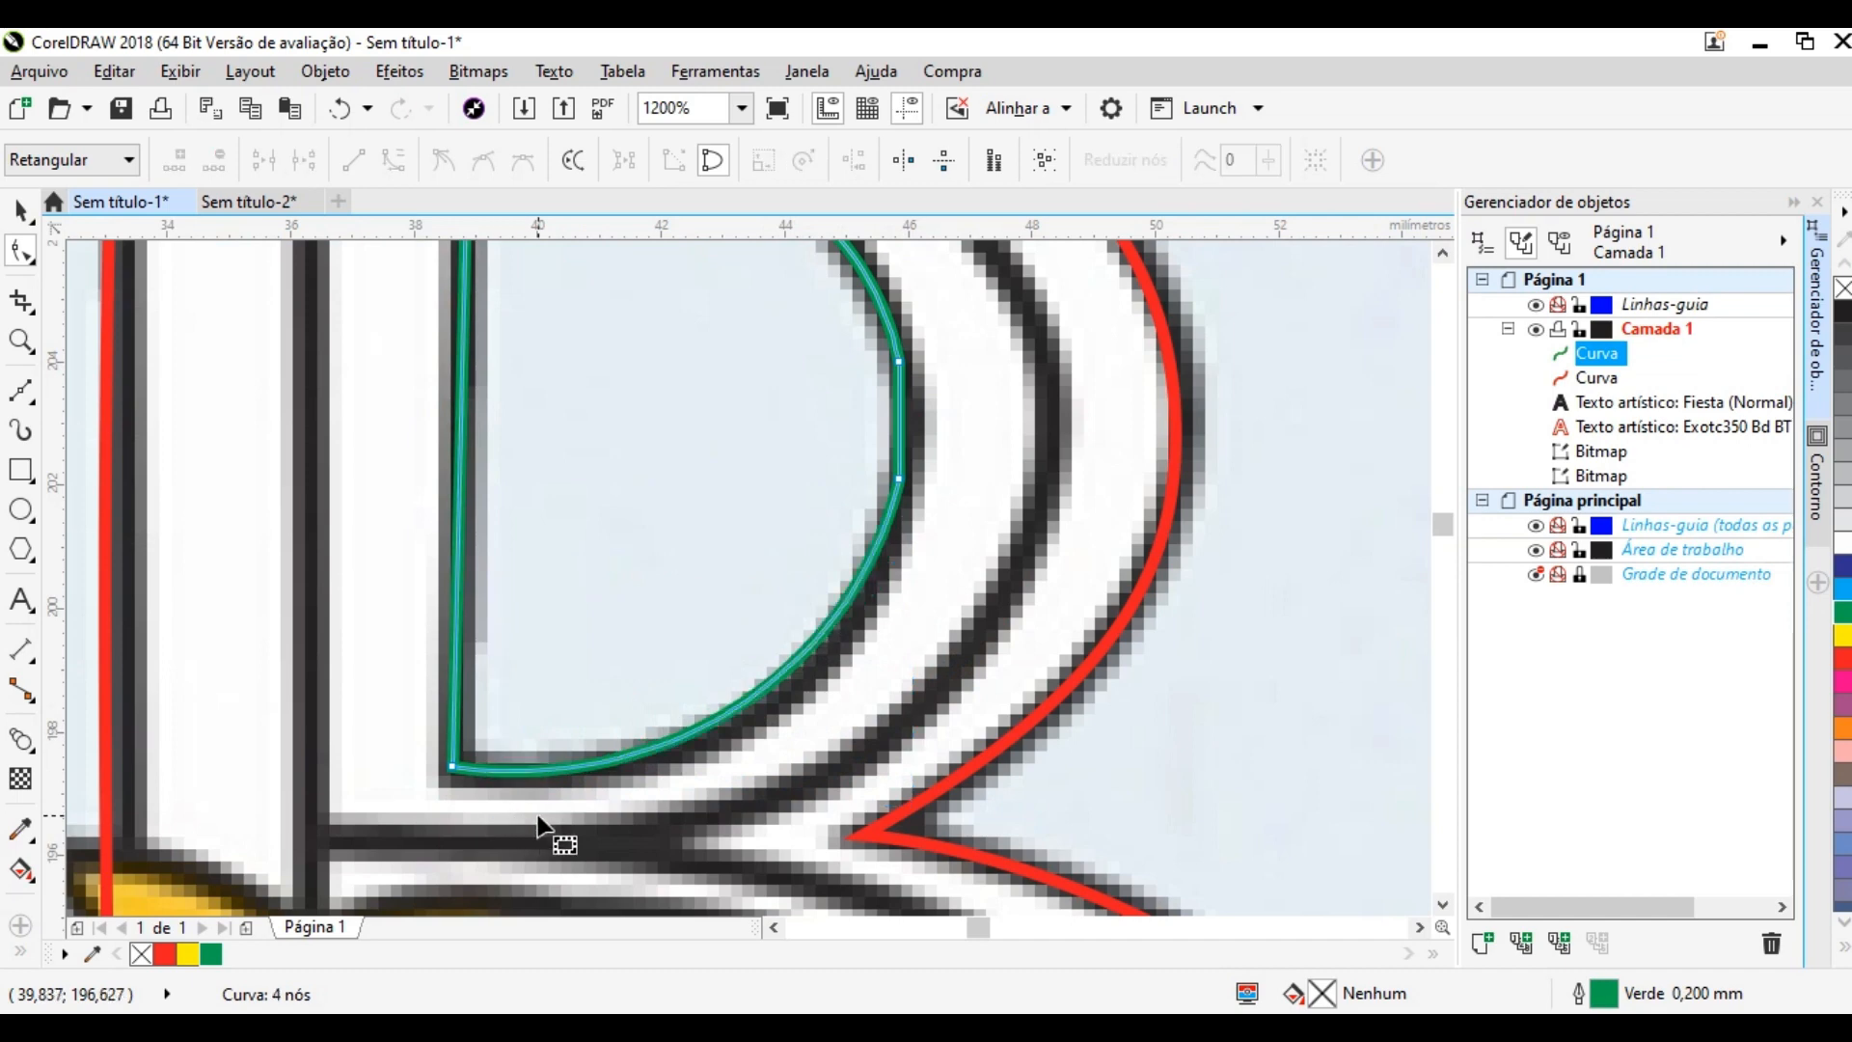
pyautogui.click(898, 479)
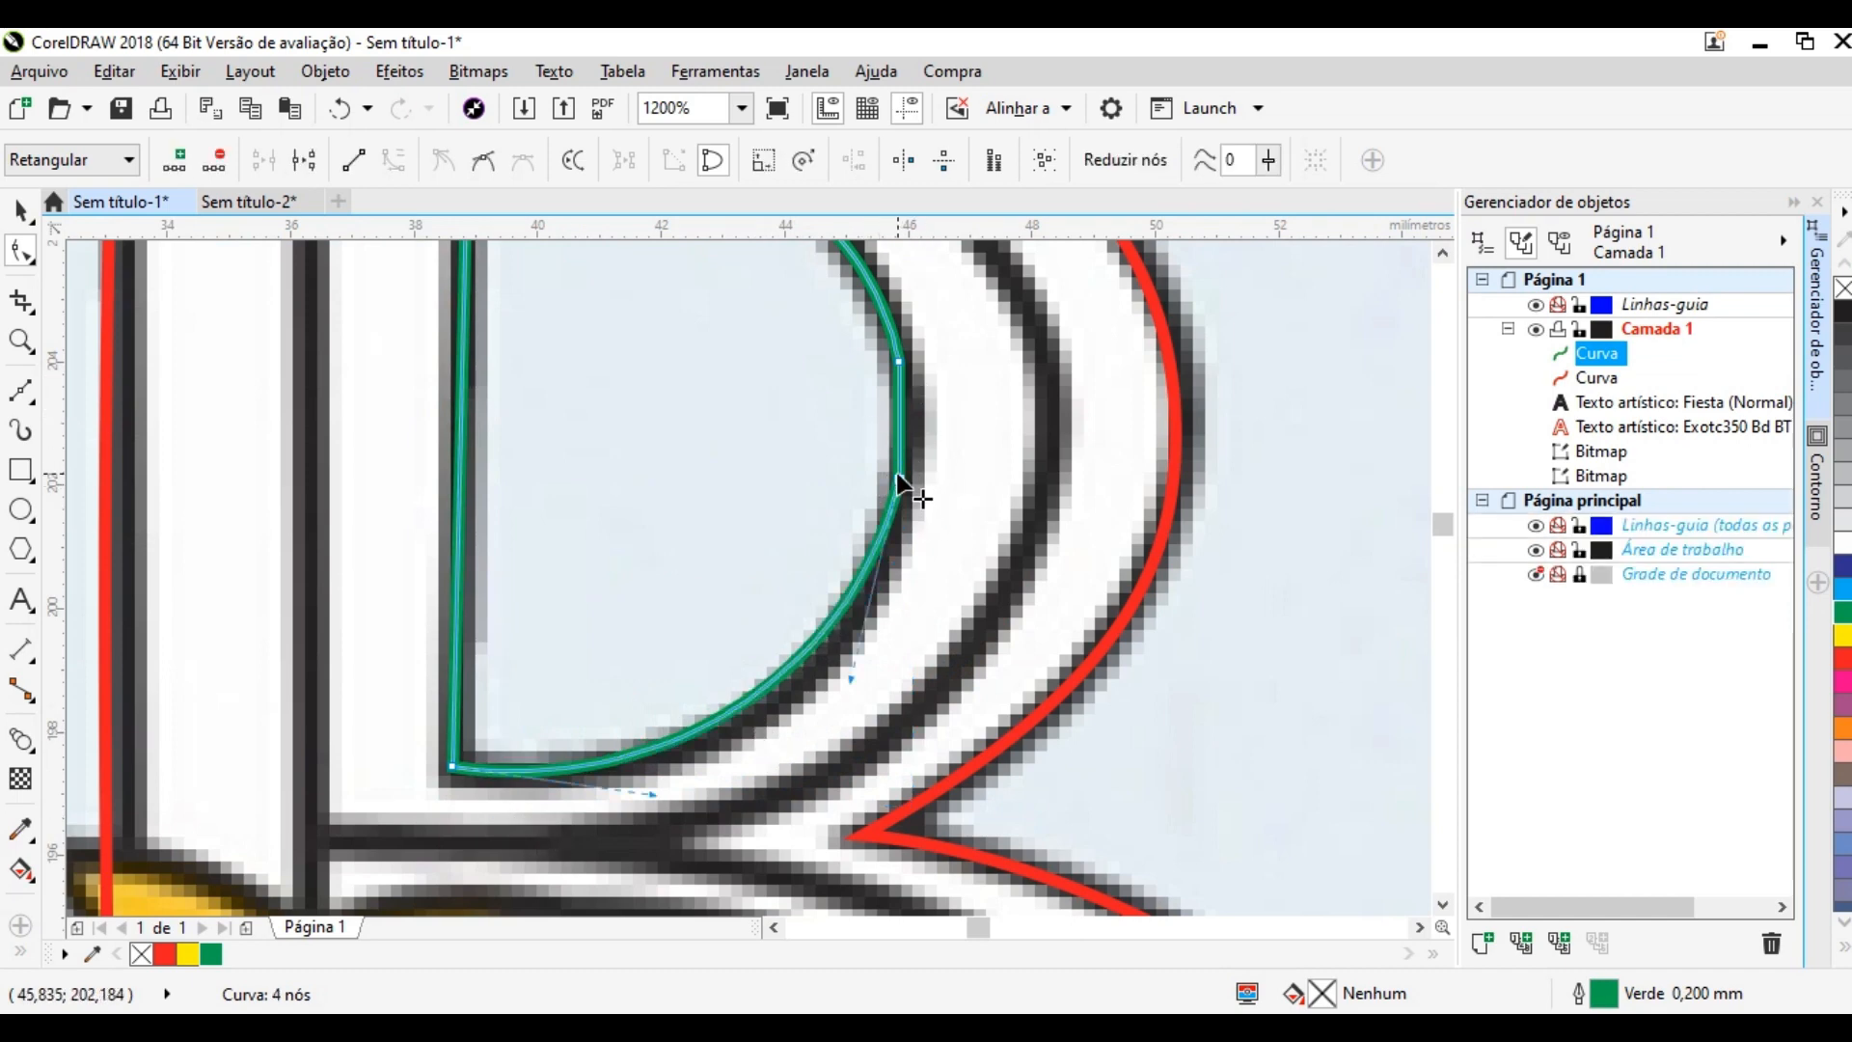
pyautogui.press('Delete')
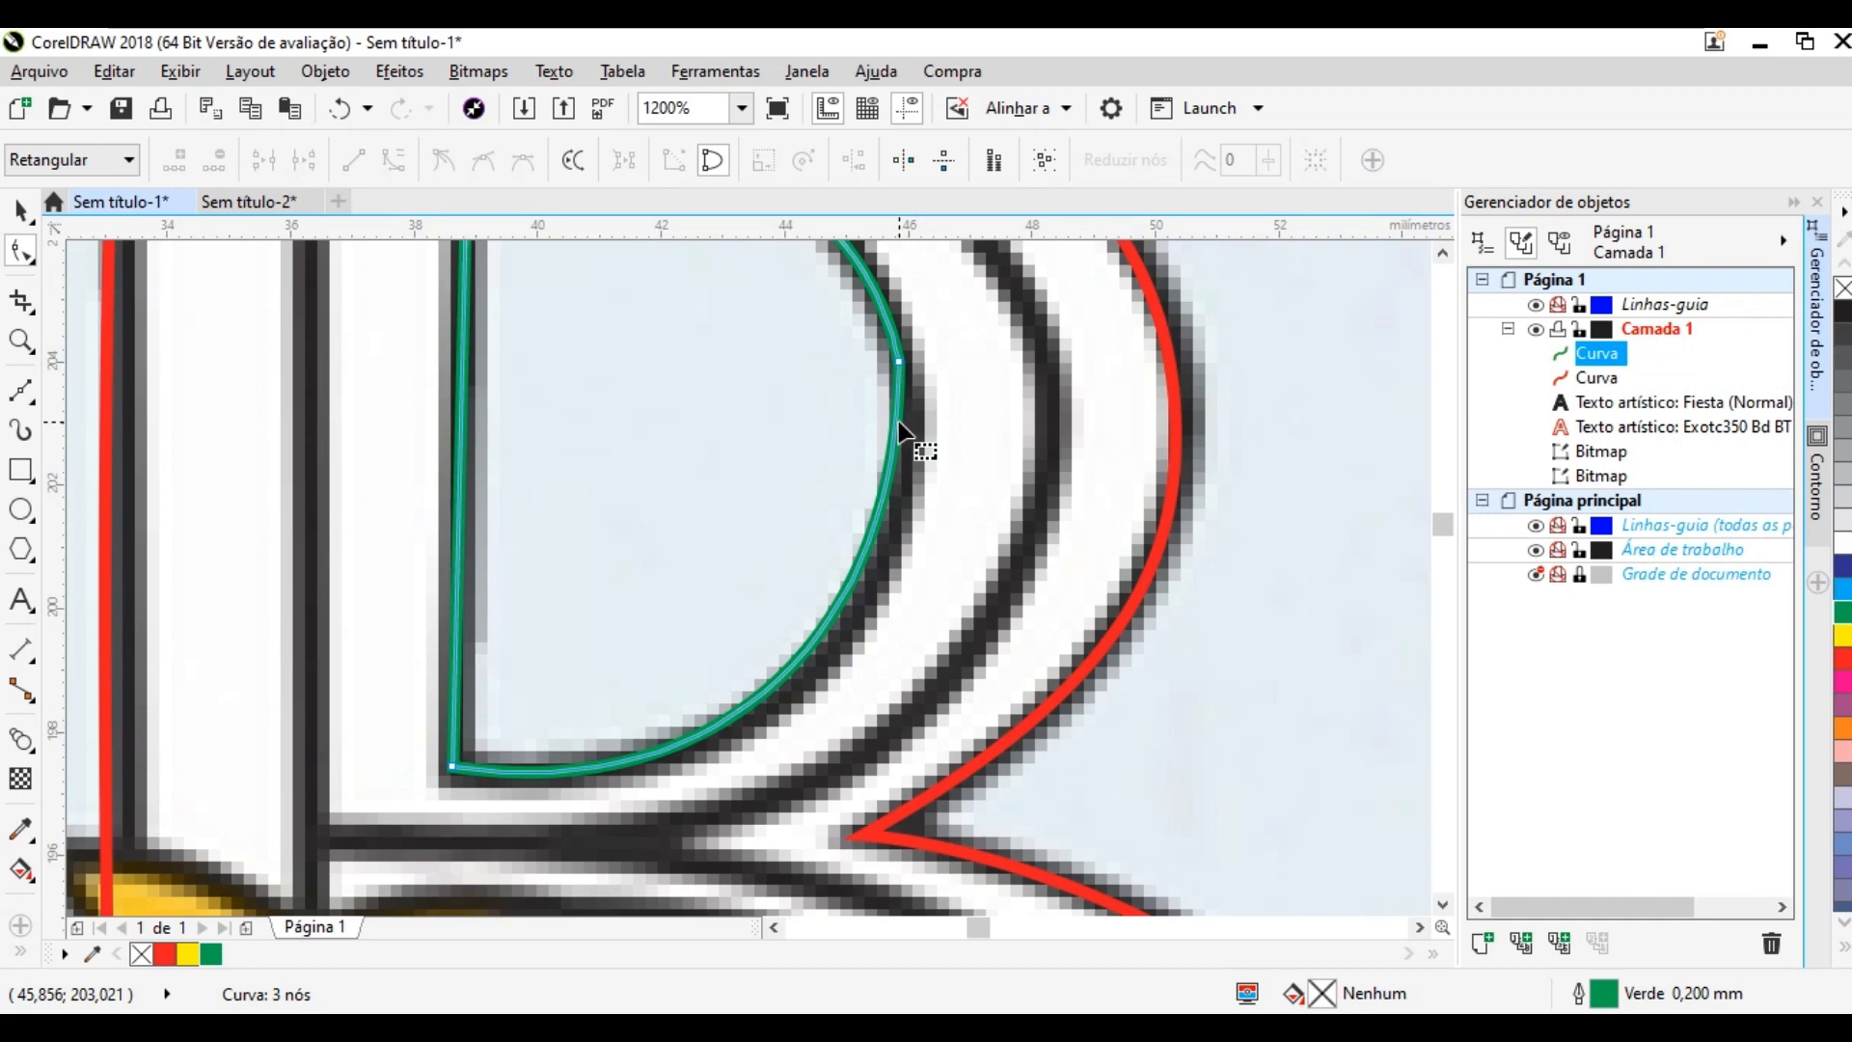
# Step: Add a node at the counter's outermost point, pull it outward onto the black line, and delete the old node above it
pyautogui.doubleClick(897, 420)
pyautogui.scroll(1, 898, 431)
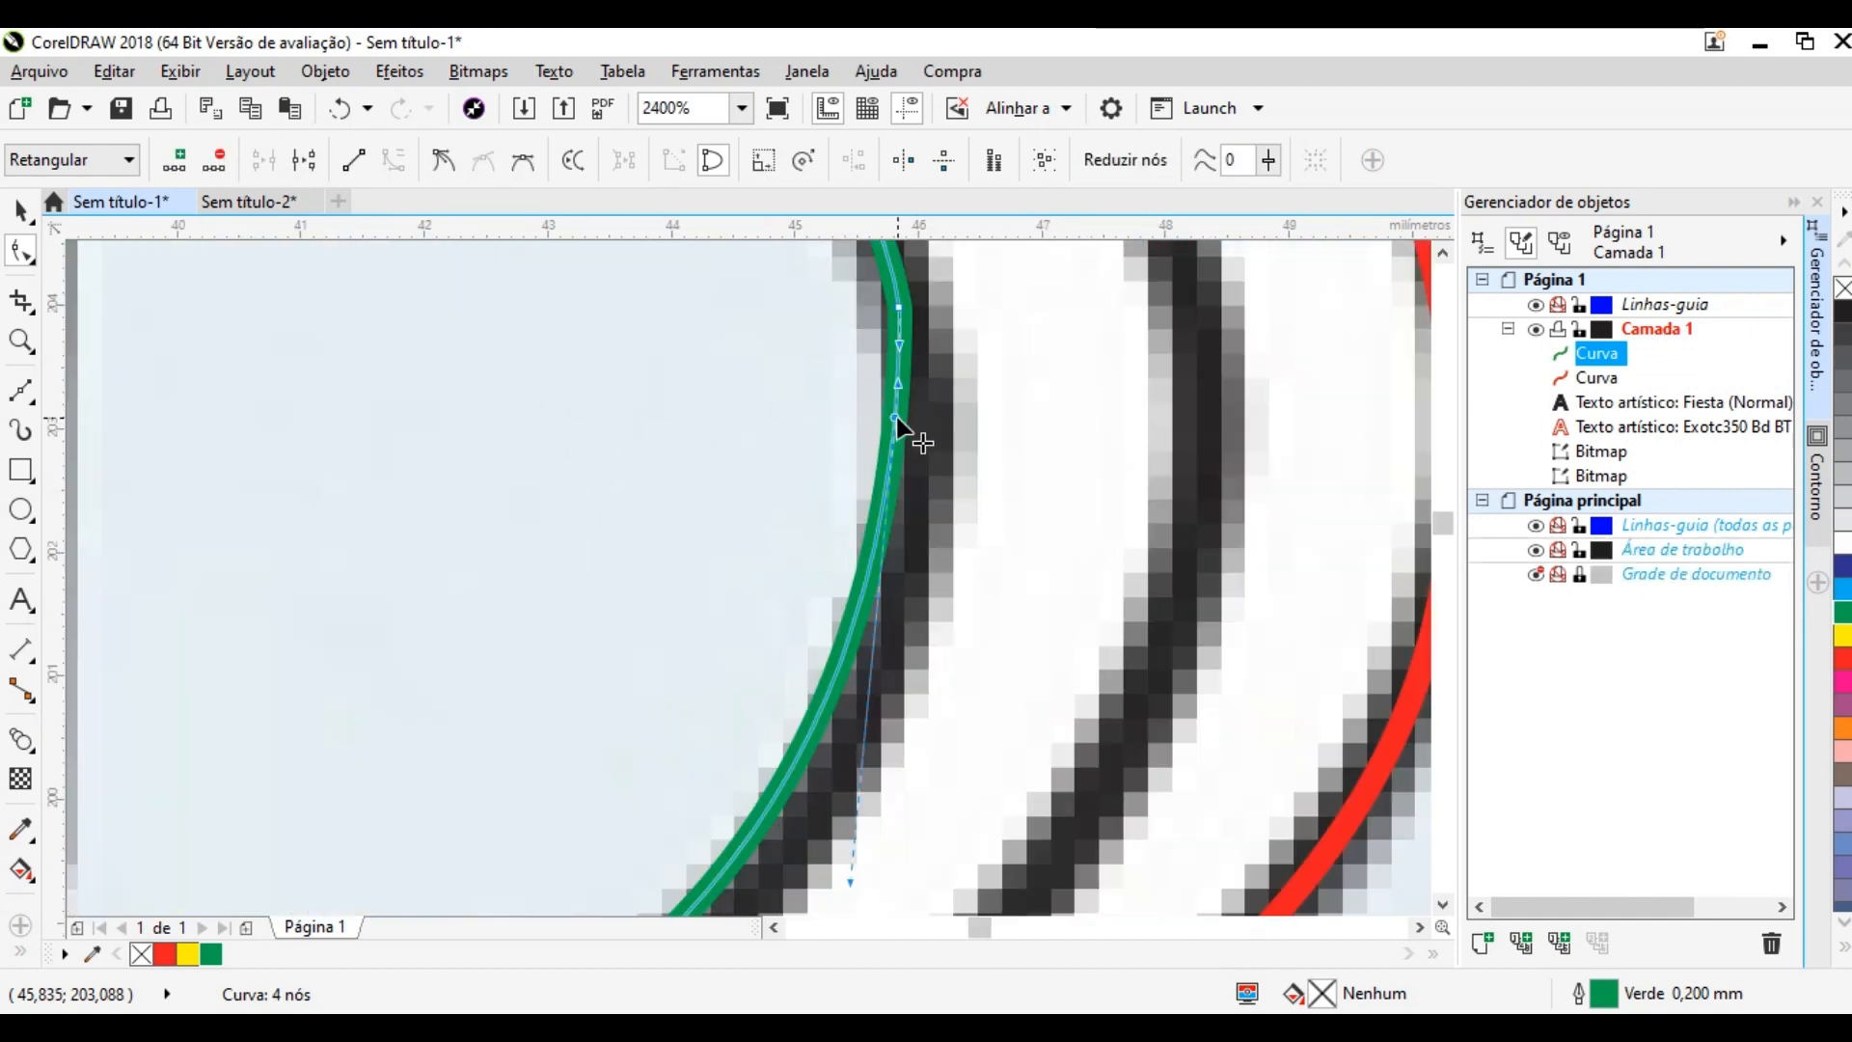
pyautogui.moveTo(897, 421)
pyautogui.mouseDown()
pyautogui.moveTo(926, 440)
pyautogui.moveTo(917, 426)
pyautogui.mouseUp()
pyautogui.scroll(-1, 916, 426)
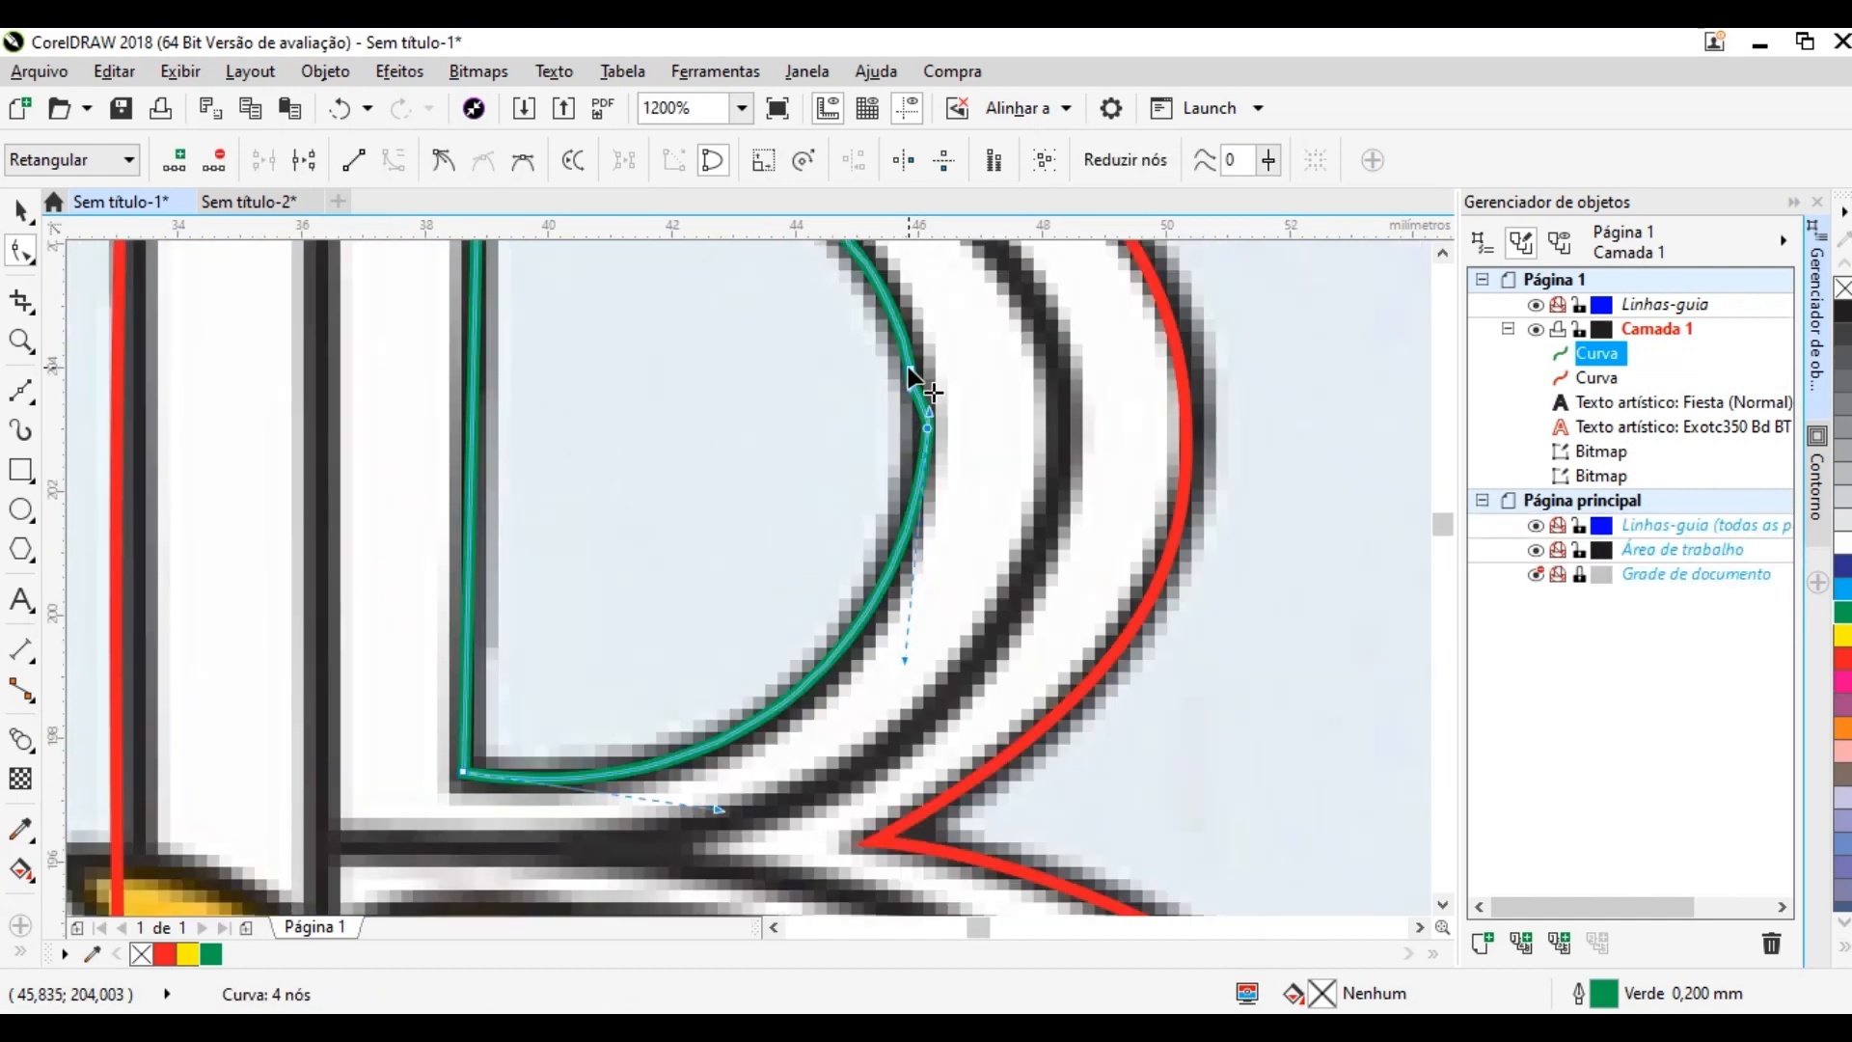
pyautogui.press('Delete')
pyautogui.scroll(-1, 796, 615)
pyautogui.scroll(1, 841, 442)
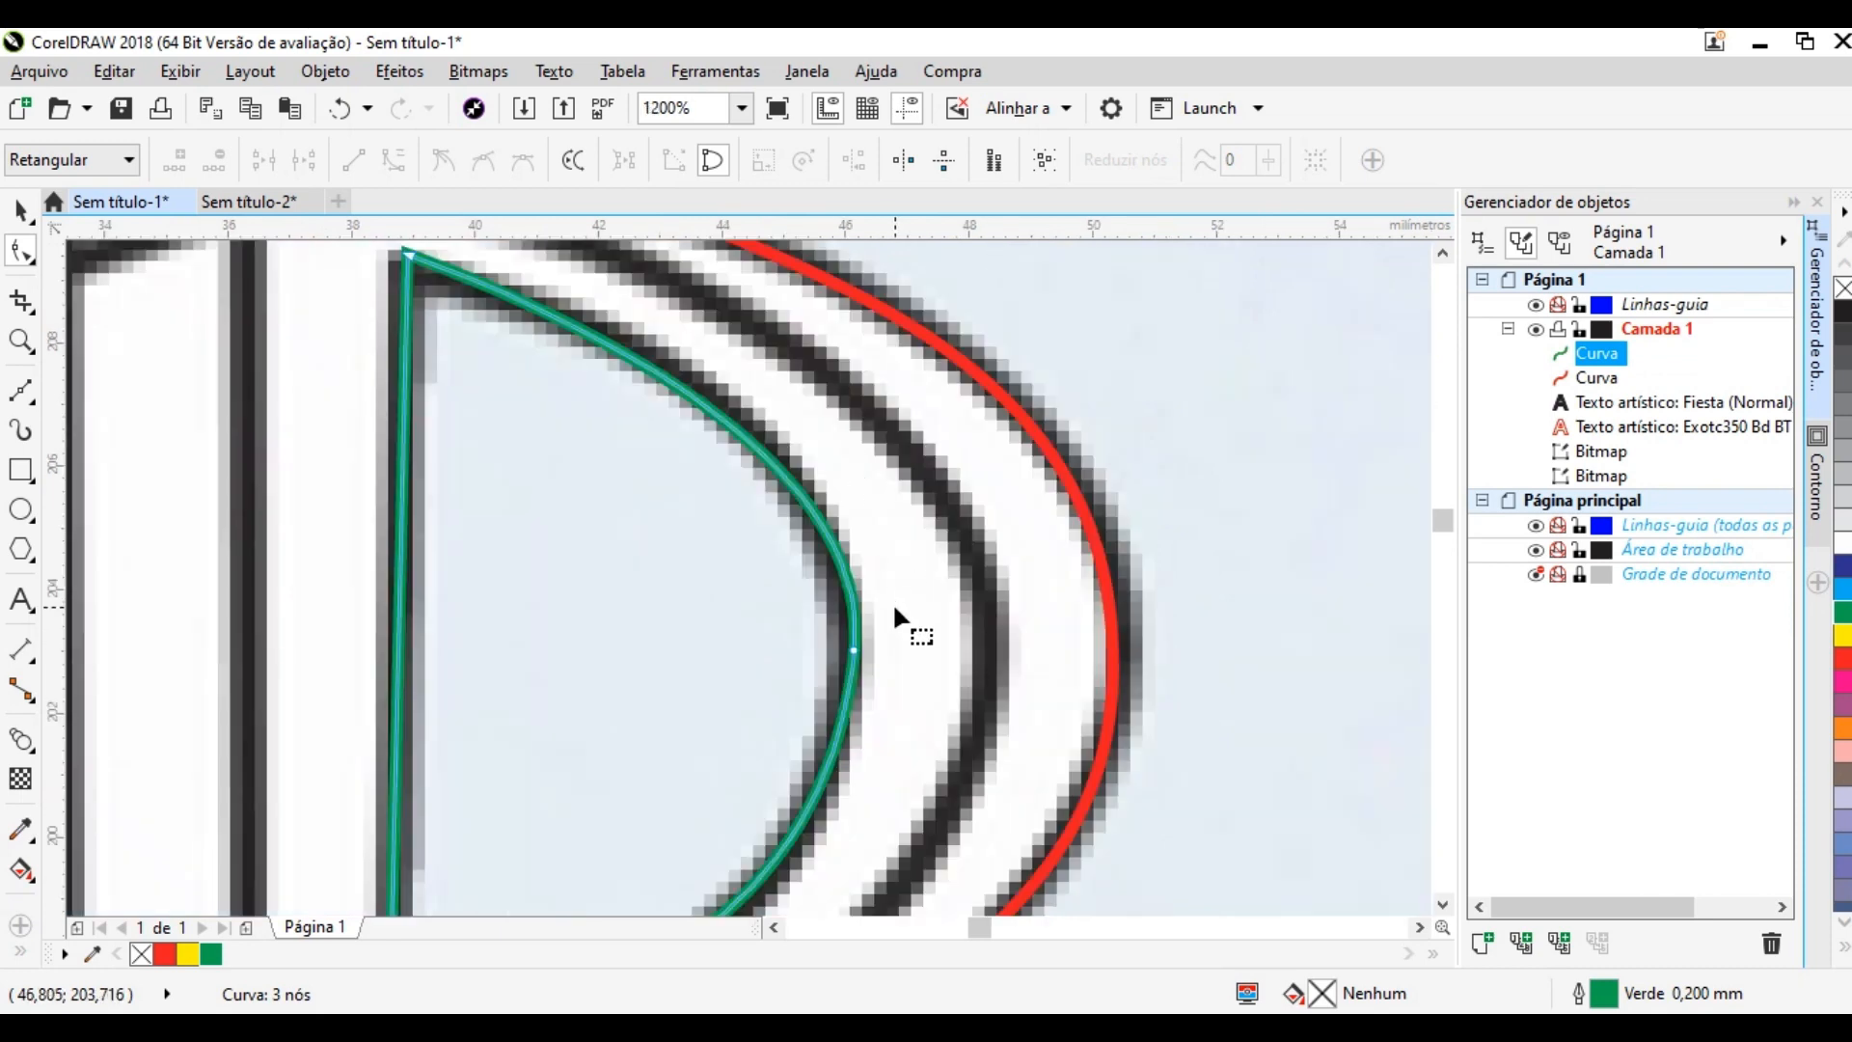
# Step: Align the outermost node's curve handles vertically and place the node on the counter's black outer edge
pyautogui.click(881, 455)
pyautogui.click(853, 650)
pyautogui.moveTo(854, 650); pyautogui.dragTo(842, 650)
pyautogui.moveTo(858, 442); pyautogui.dragTo(845, 424)
pyautogui.scroll(1, 839, 648)
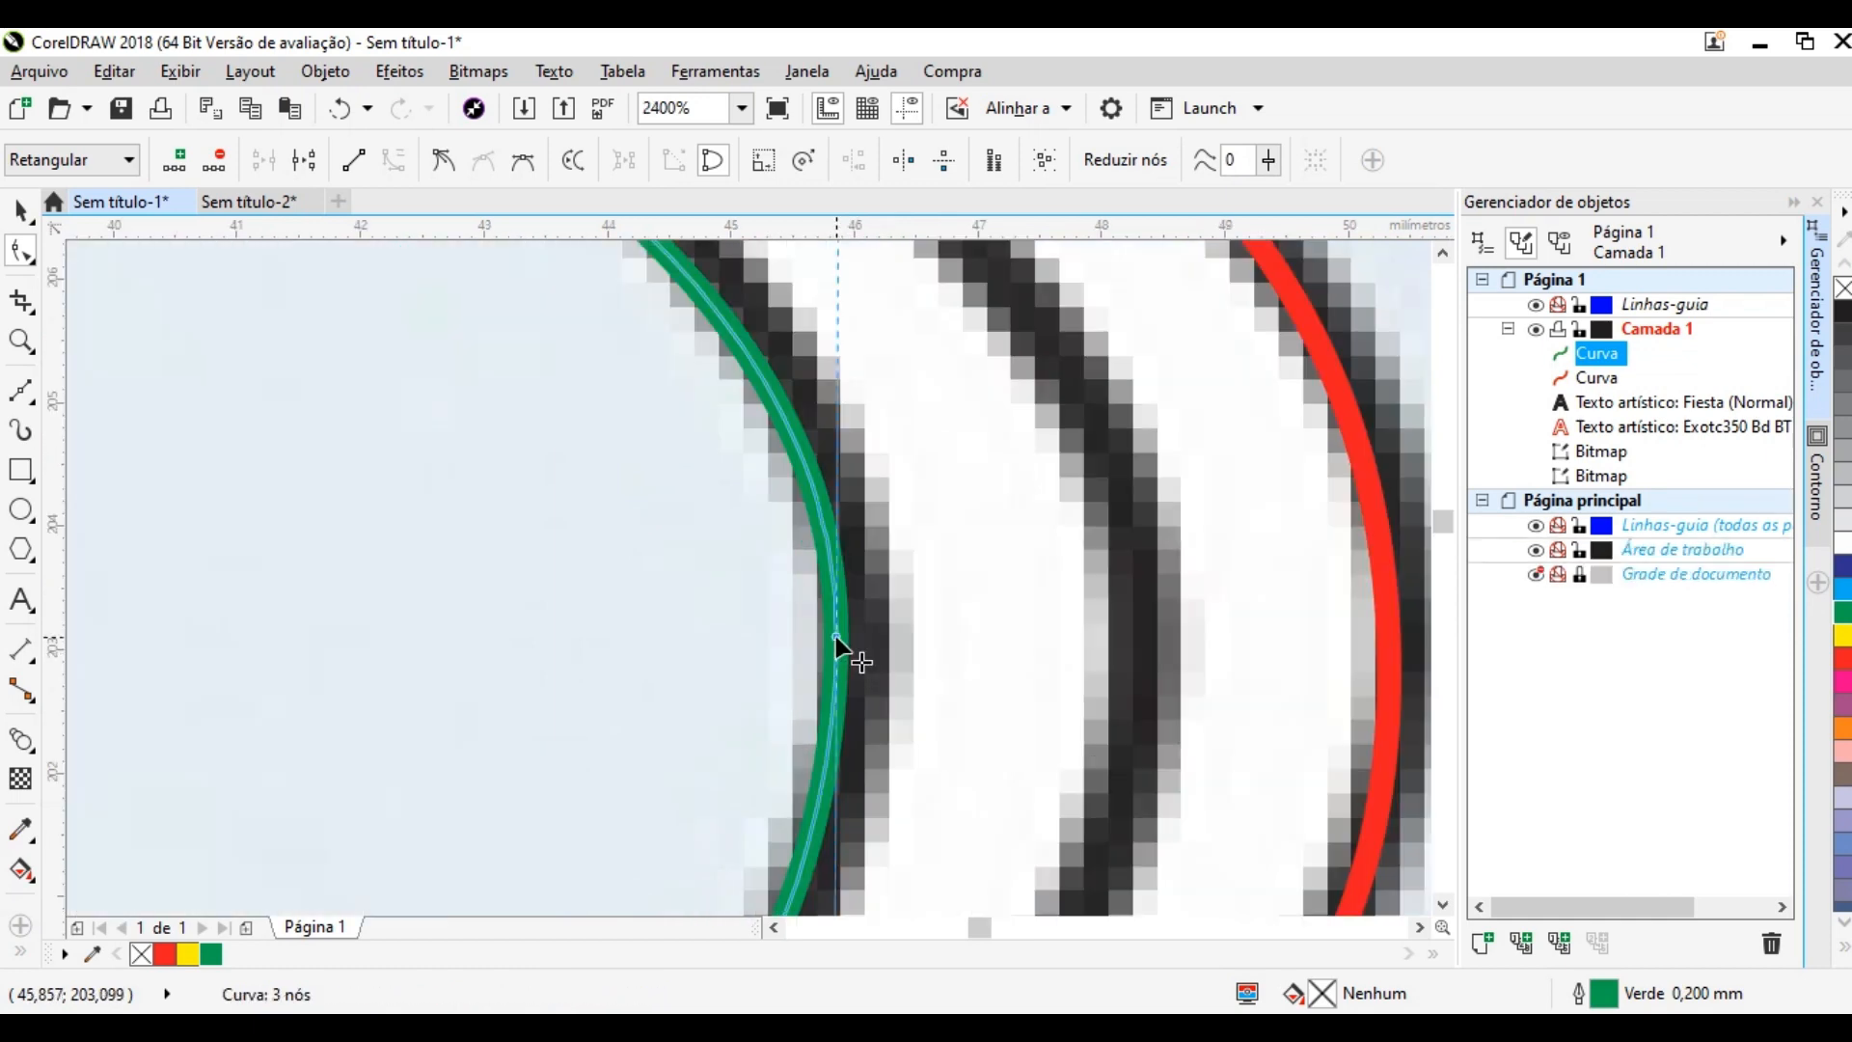
pyautogui.moveTo(839, 648); pyautogui.dragTo(872, 644)
pyautogui.scroll(-4, 845, 508)
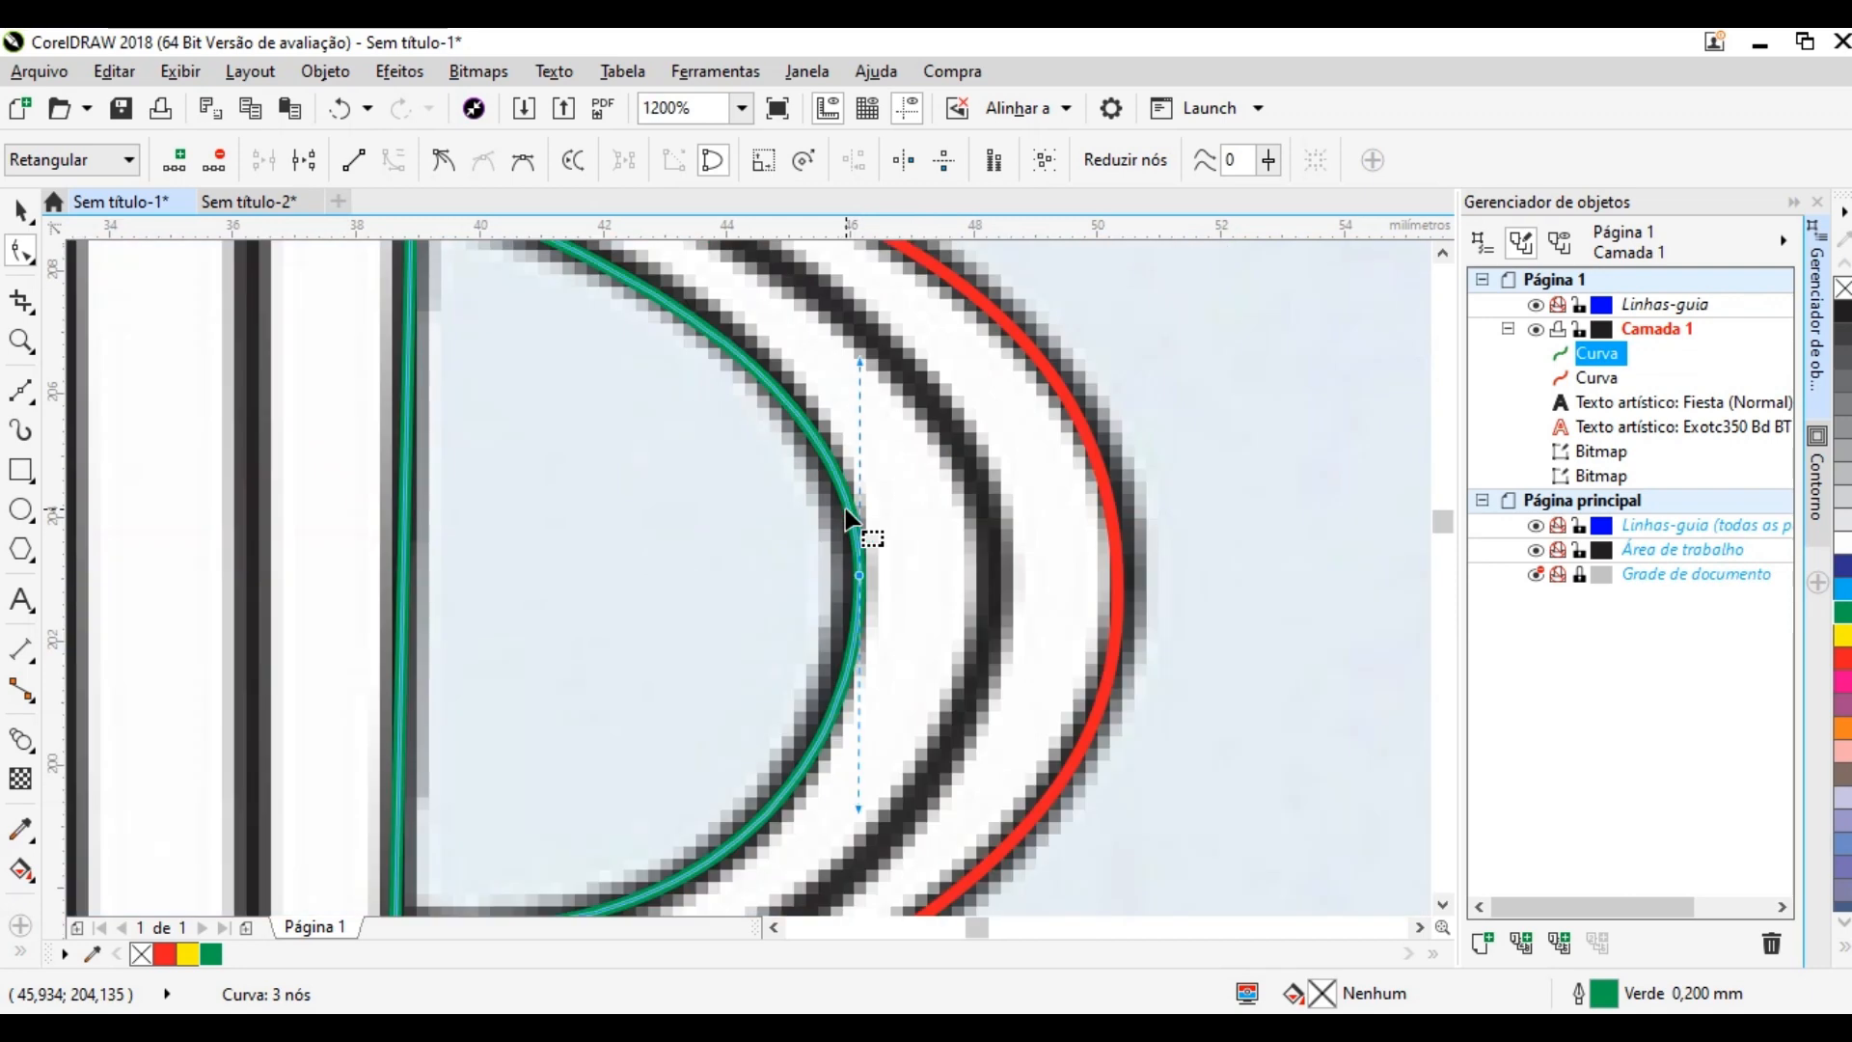
# Step: Bend the counter's top segment outward near the stem corner so it follows the black line
pyautogui.scroll(4, 646, 346)
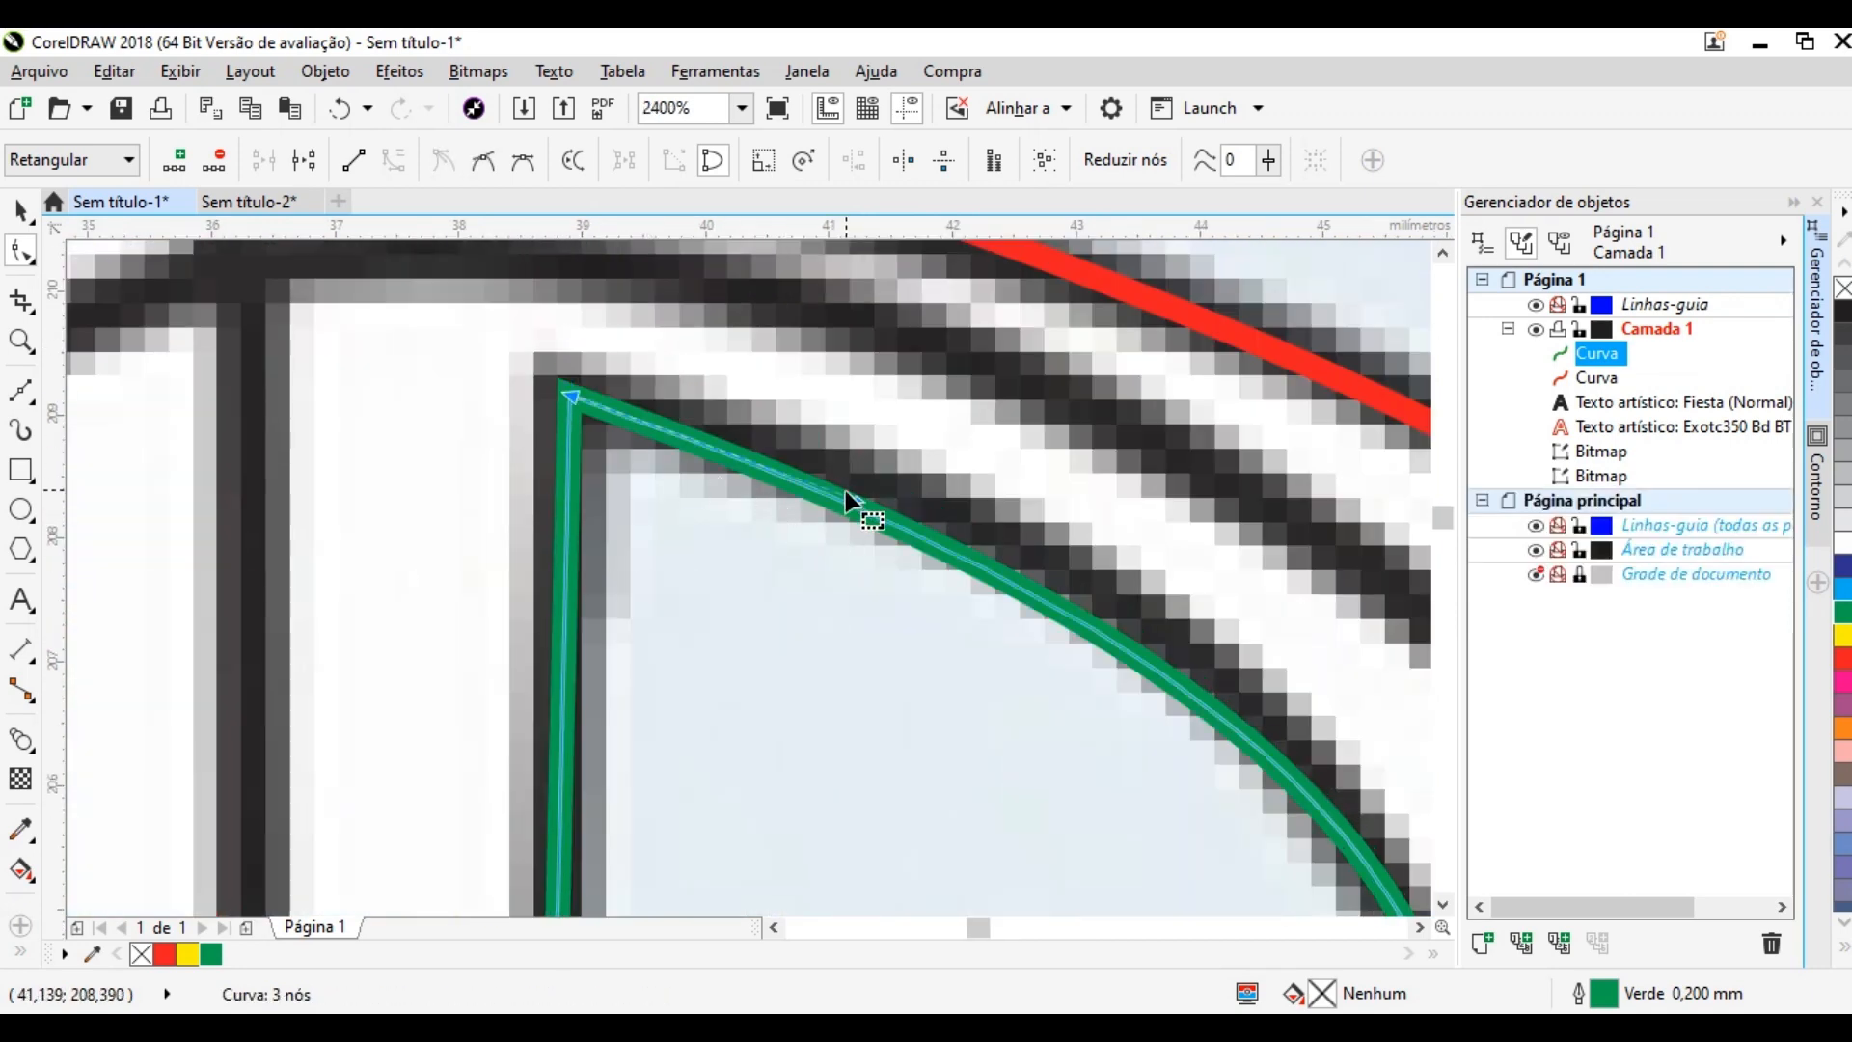
pyautogui.moveTo(845, 490); pyautogui.dragTo(866, 459)
pyautogui.scroll(-1, 547, 357)
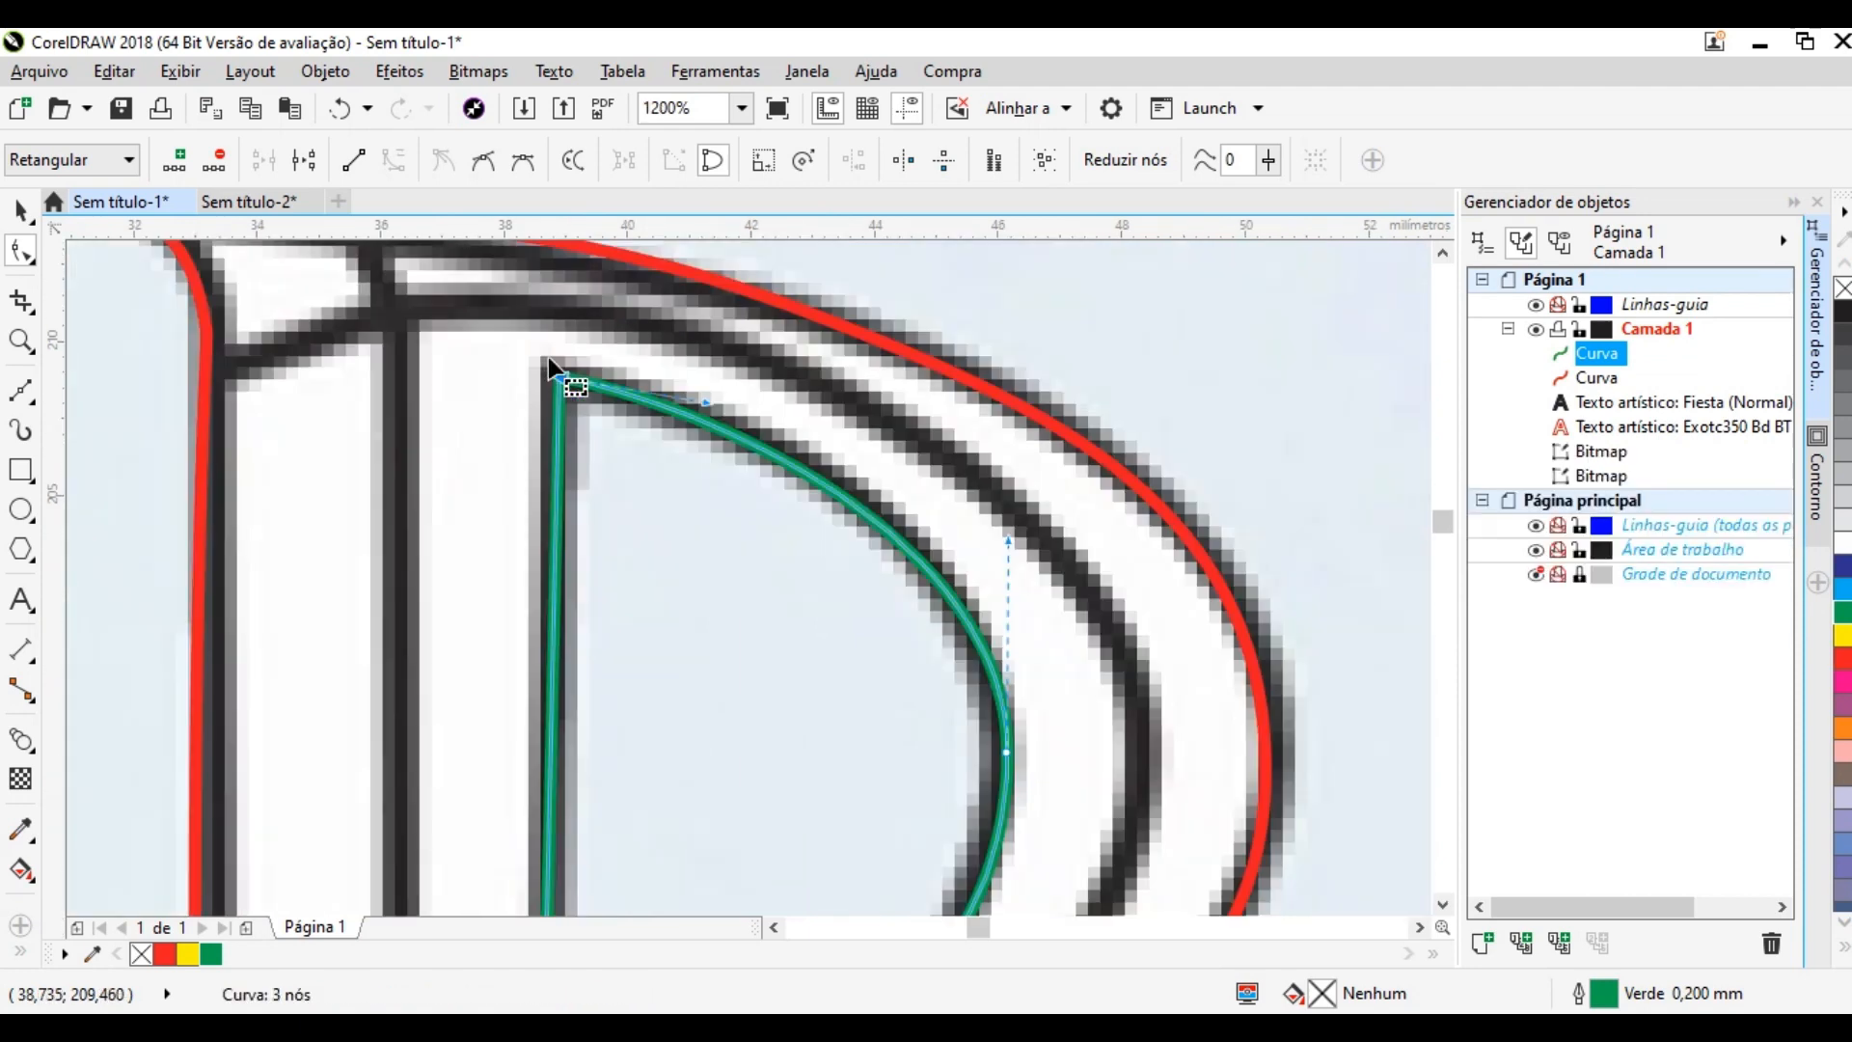
# Step: Lower the counter's bottom stem-side corner node slightly and adjust its curve handle to fit the lower arc
pyautogui.scroll(-3, 547, 357)
pyautogui.scroll(3, 566, 488)
pyautogui.click(530, 698)
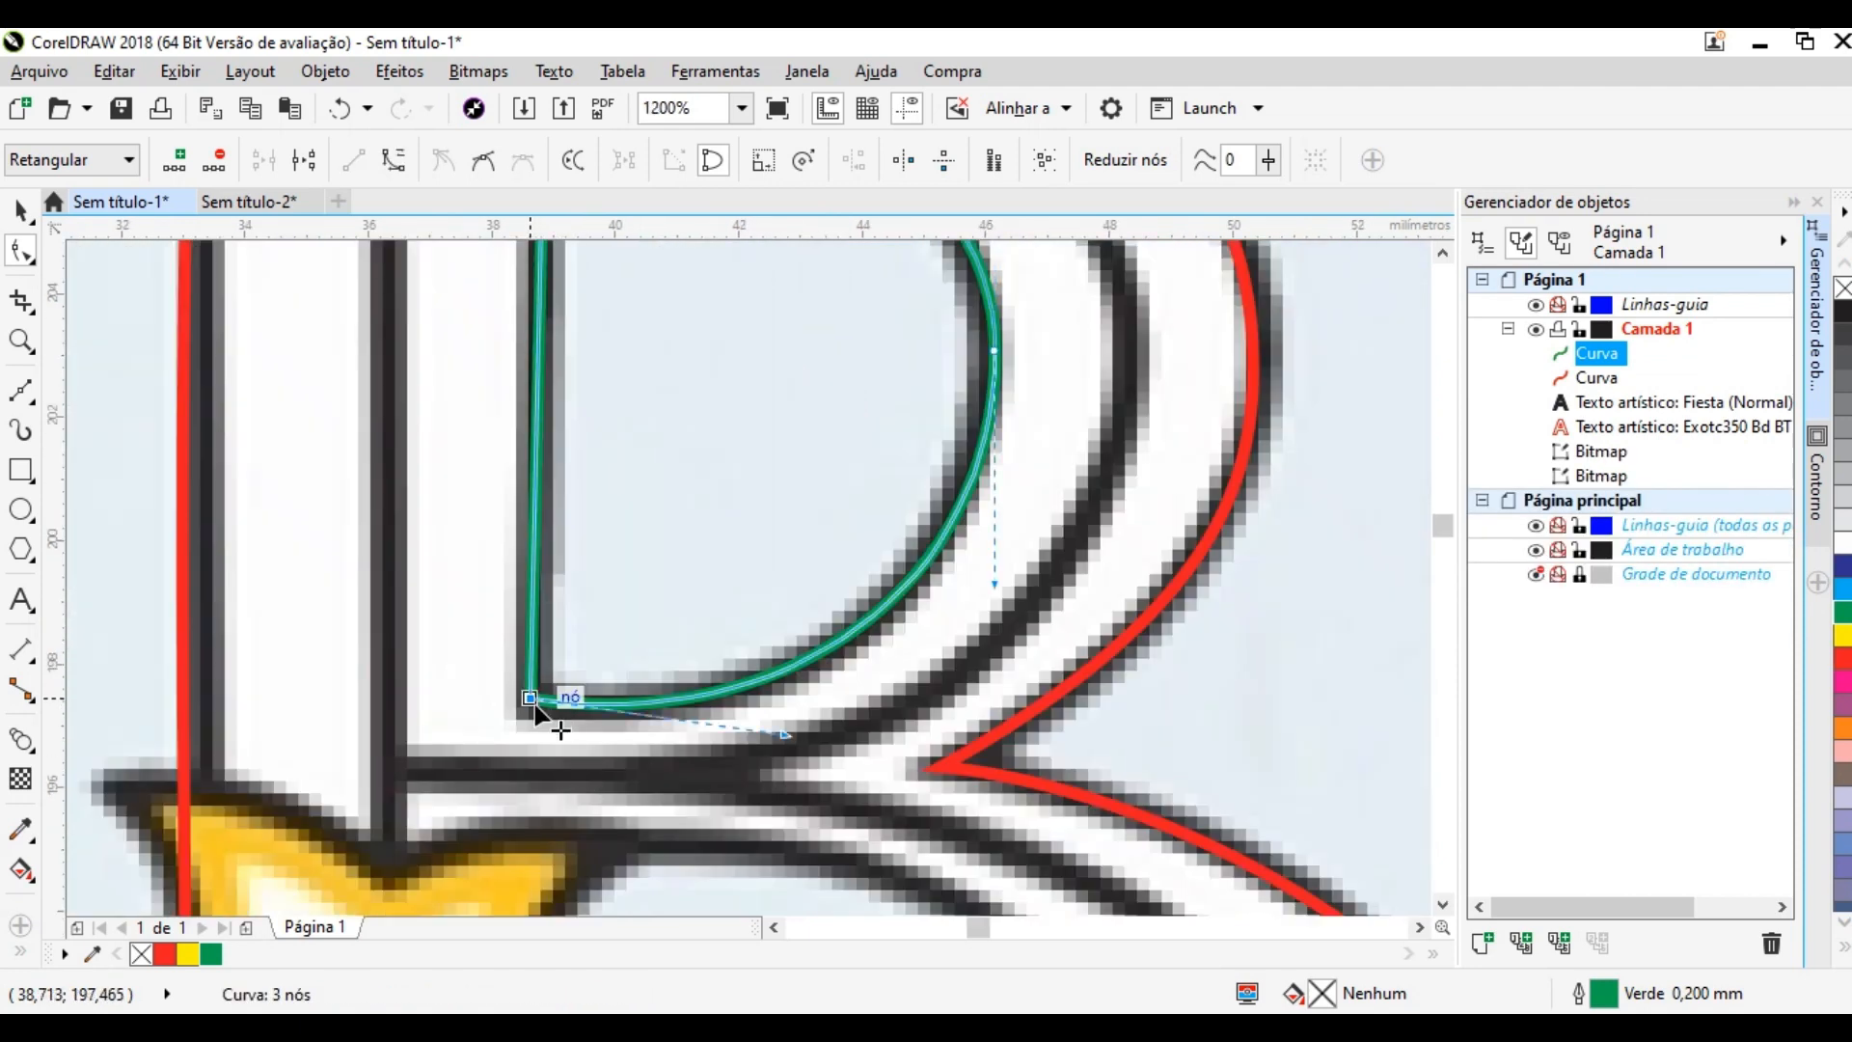
pyautogui.moveTo(535, 708); pyautogui.dragTo(532, 714)
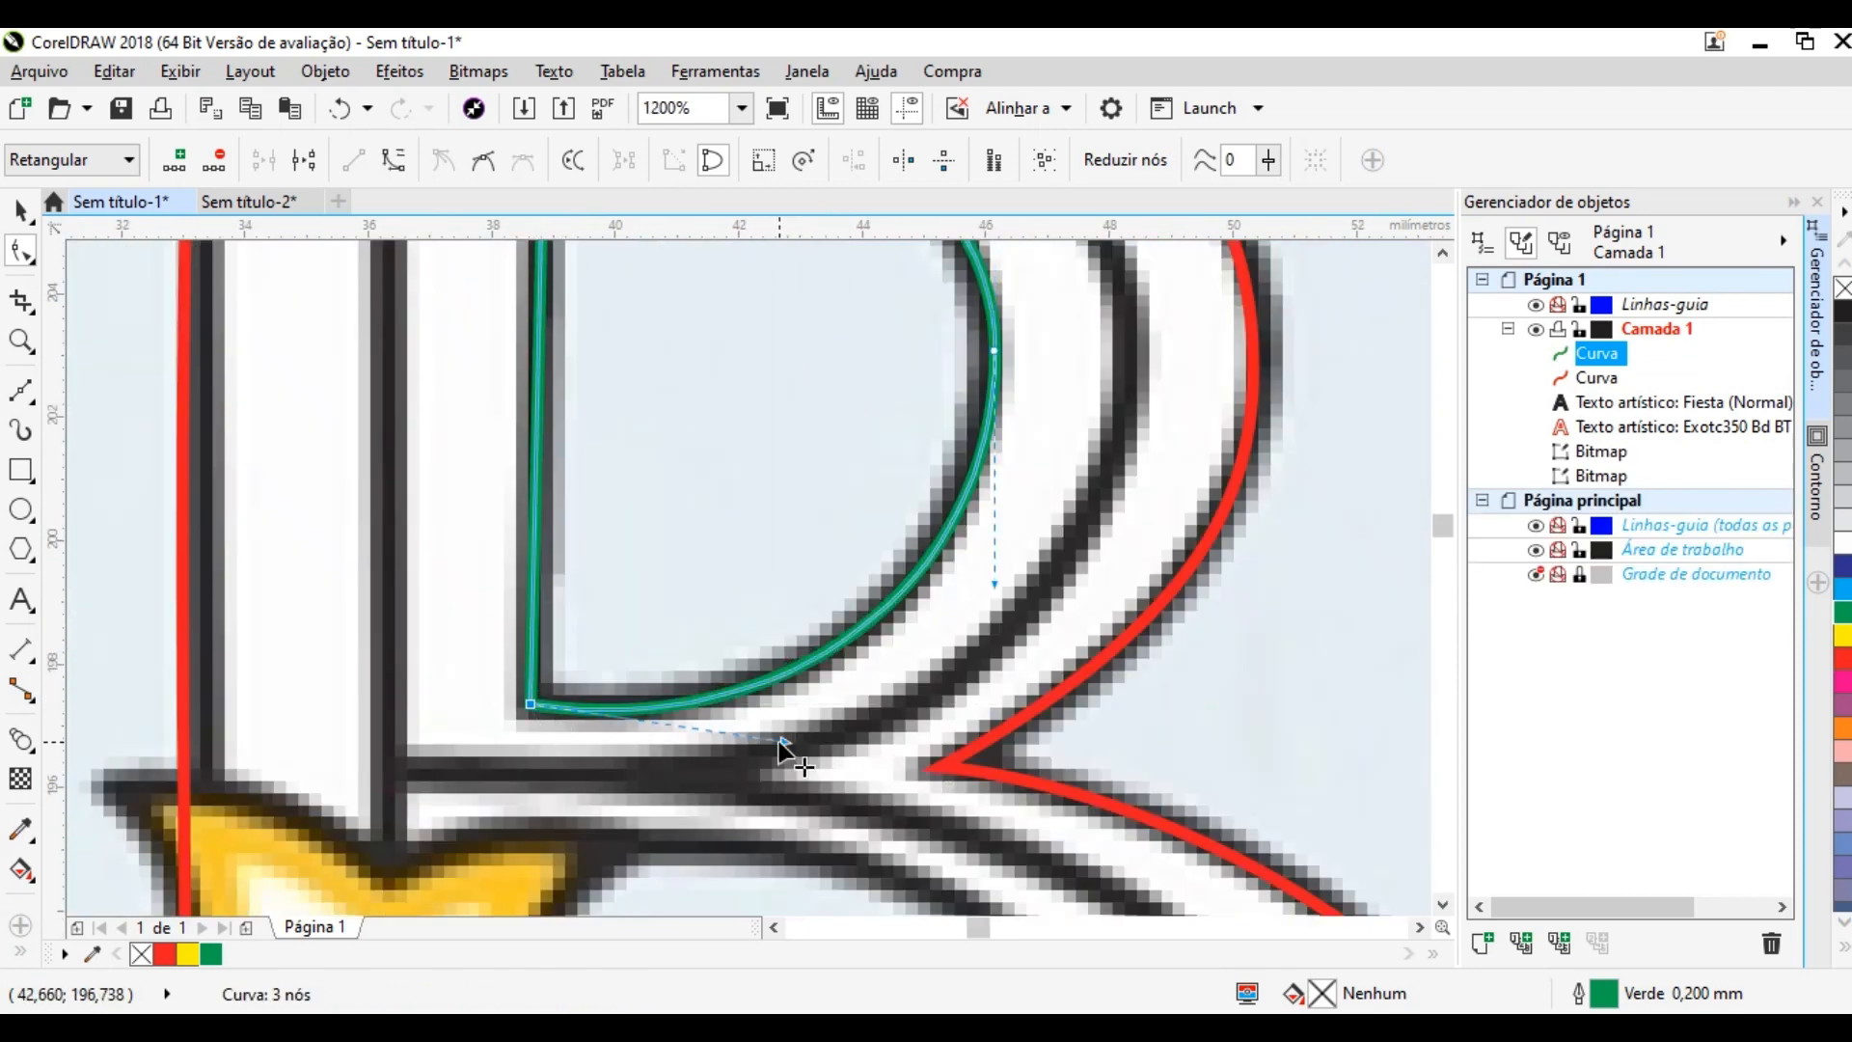
pyautogui.moveTo(780, 741); pyautogui.dragTo(807, 726)
pyautogui.scroll(-1, 807, 727)
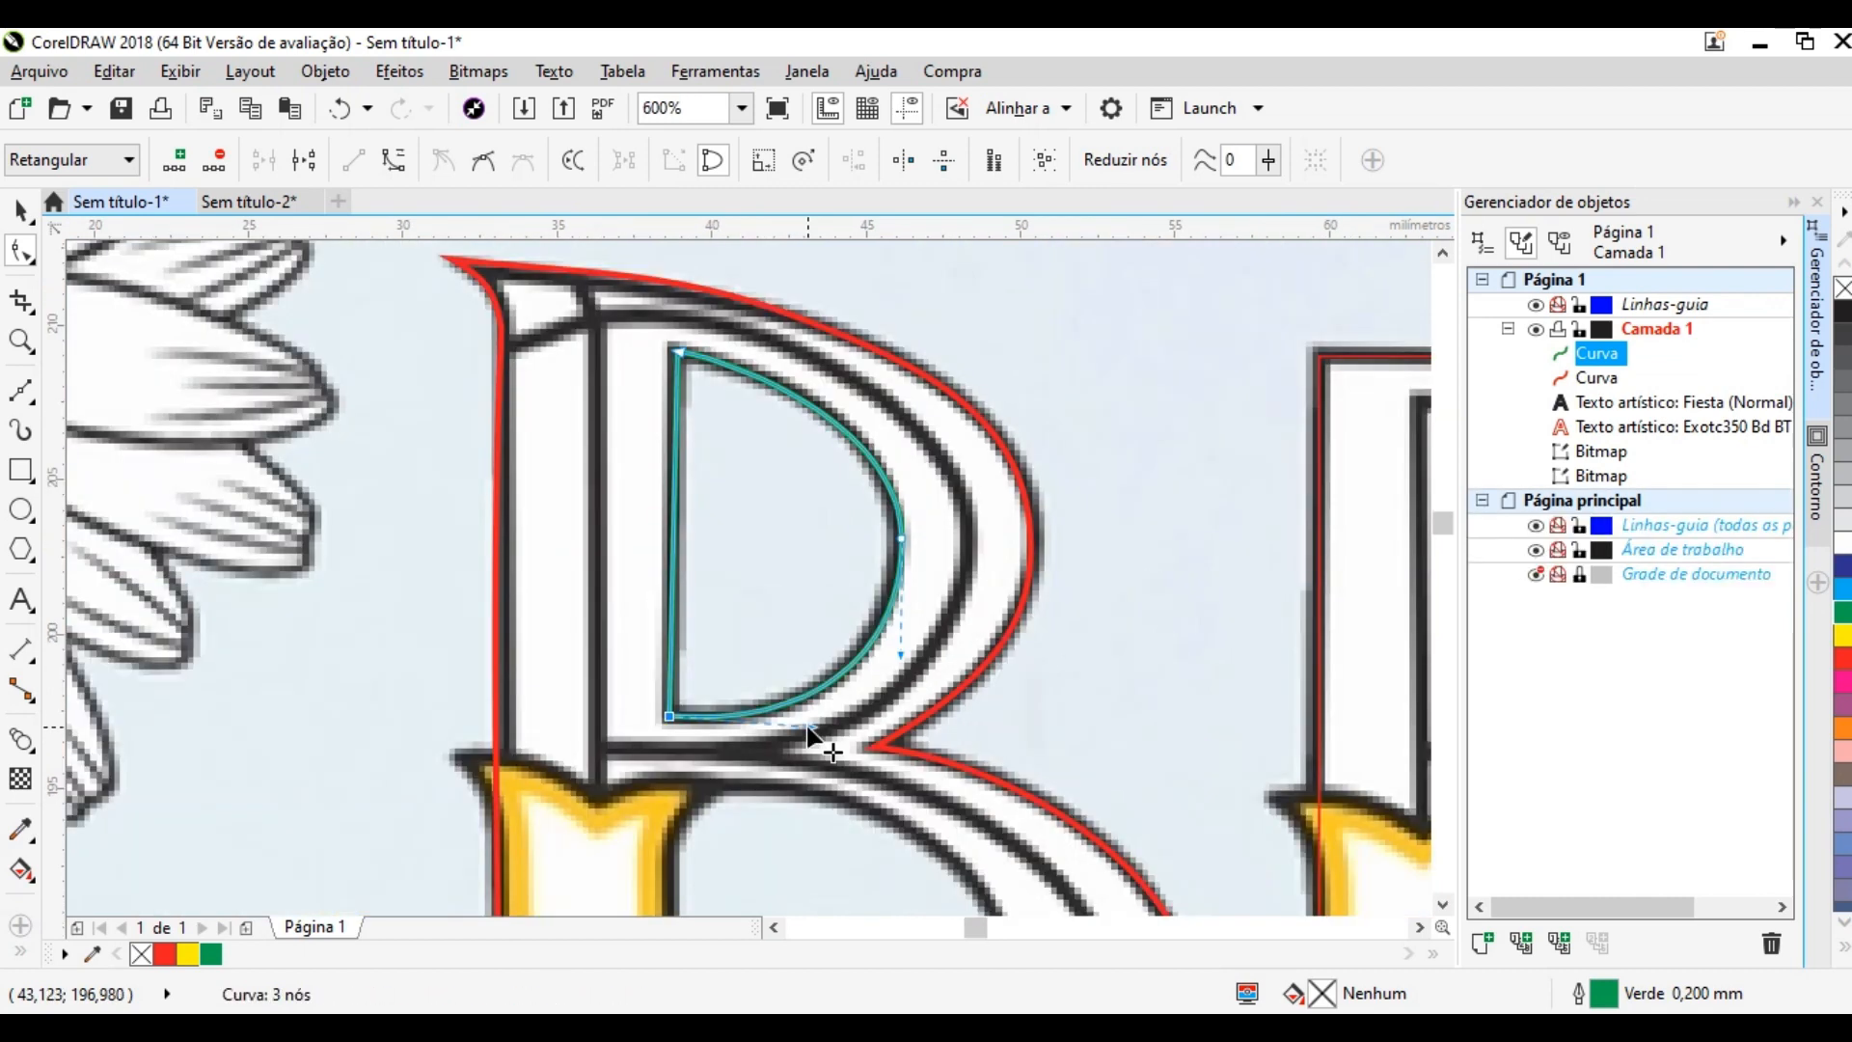
# Step: Duplicate the green upper-counter outline and place the copy over the B's lower counter
pyautogui.click(21, 211)
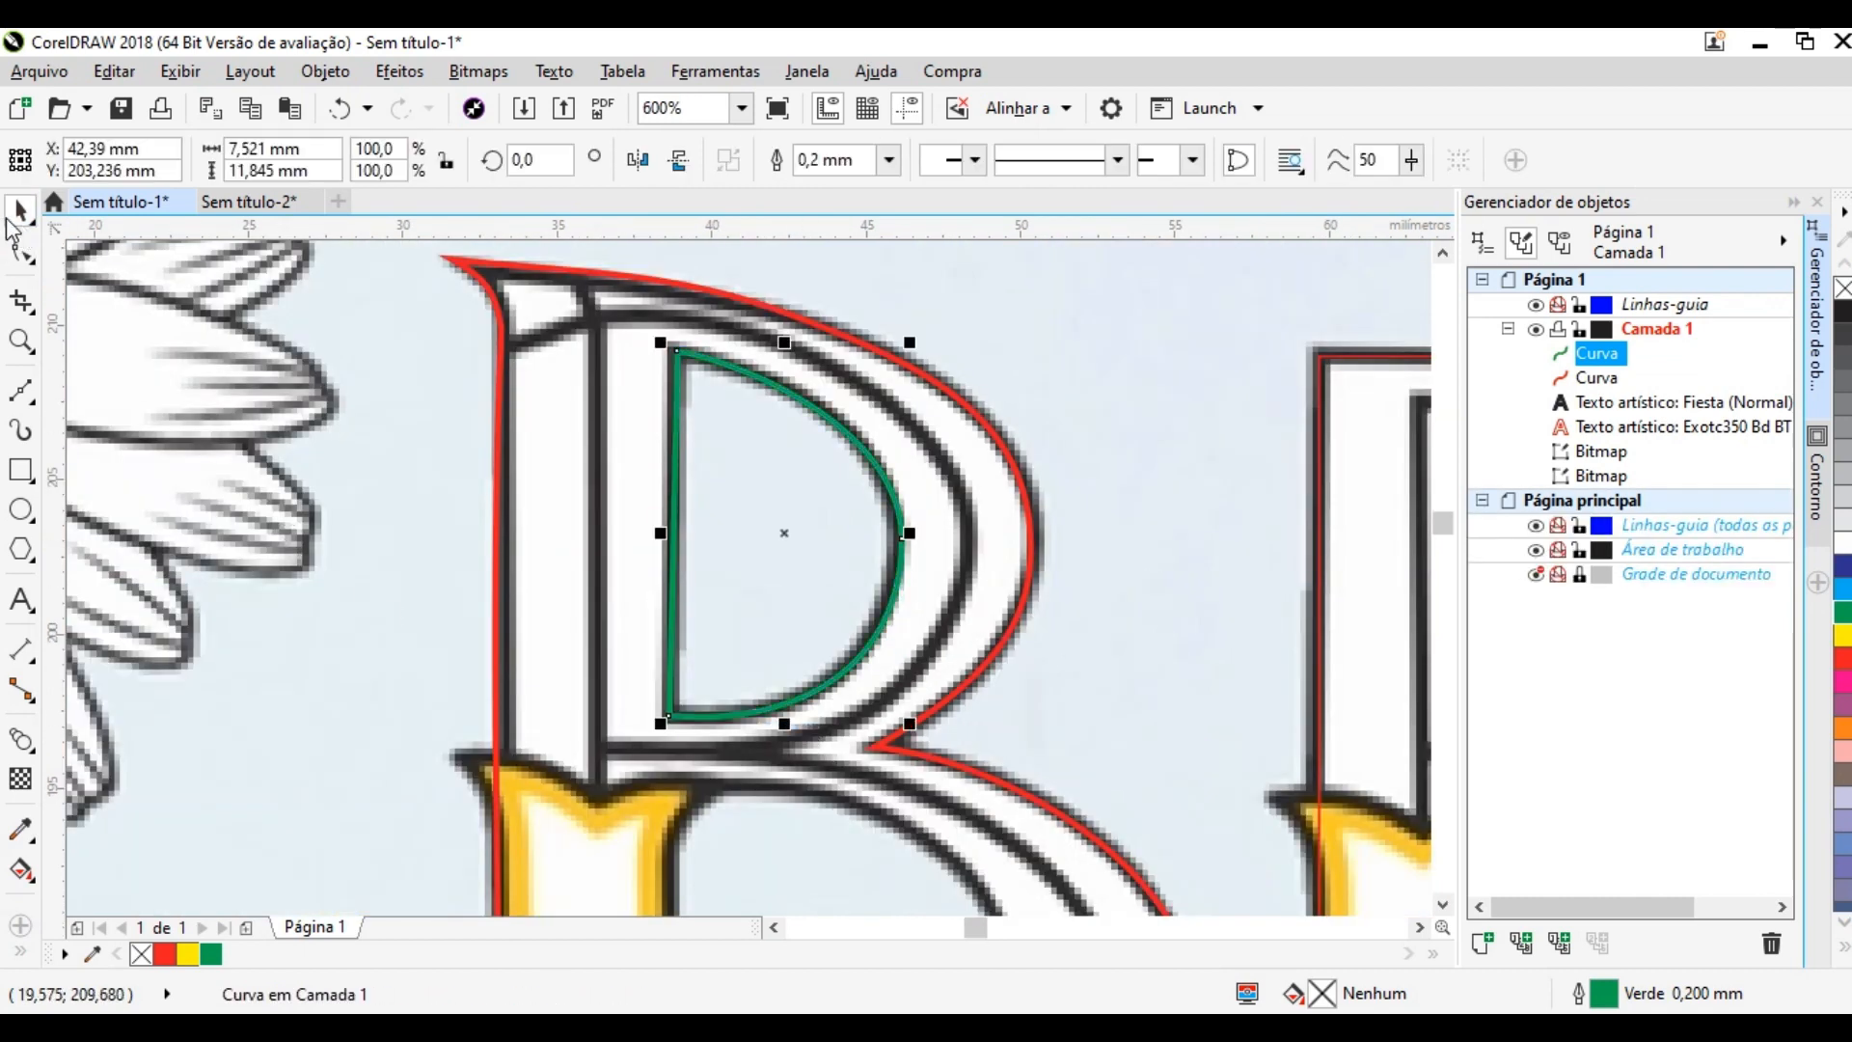
pyautogui.scroll(-7, 912, 575)
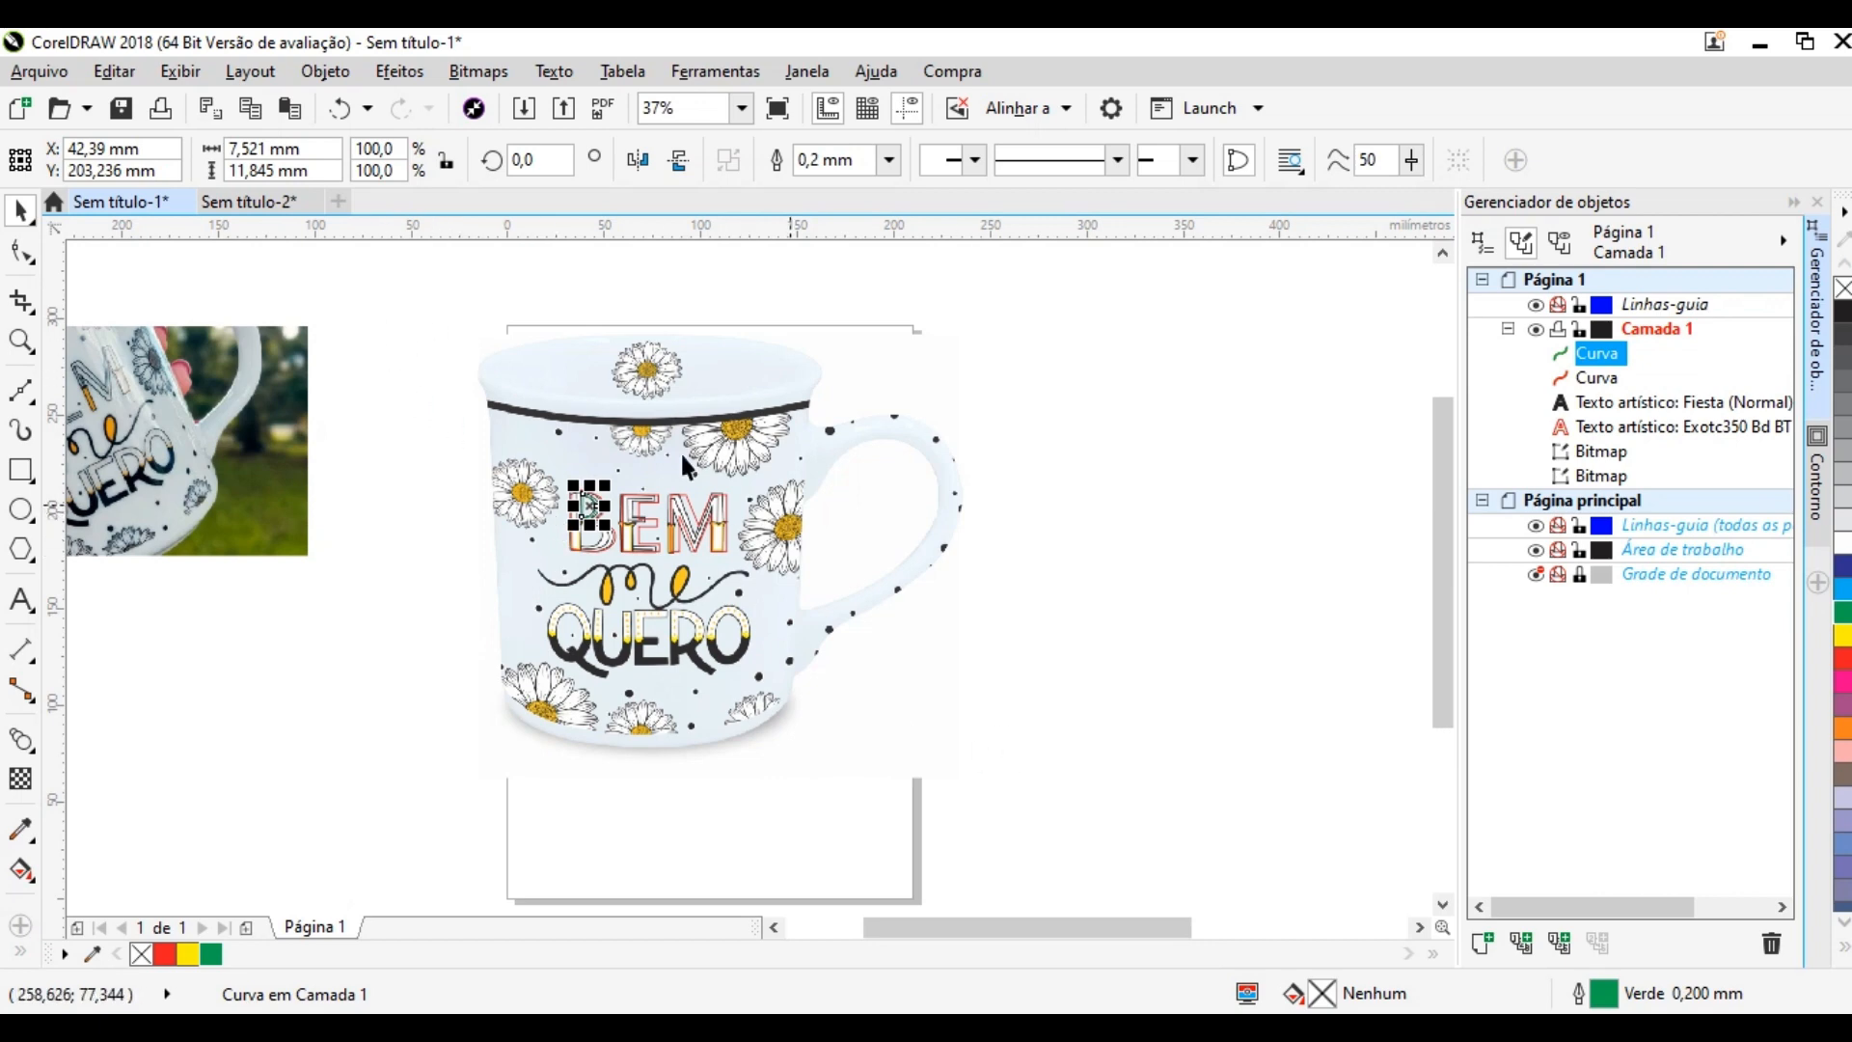
pyautogui.scroll(4, 557, 538)
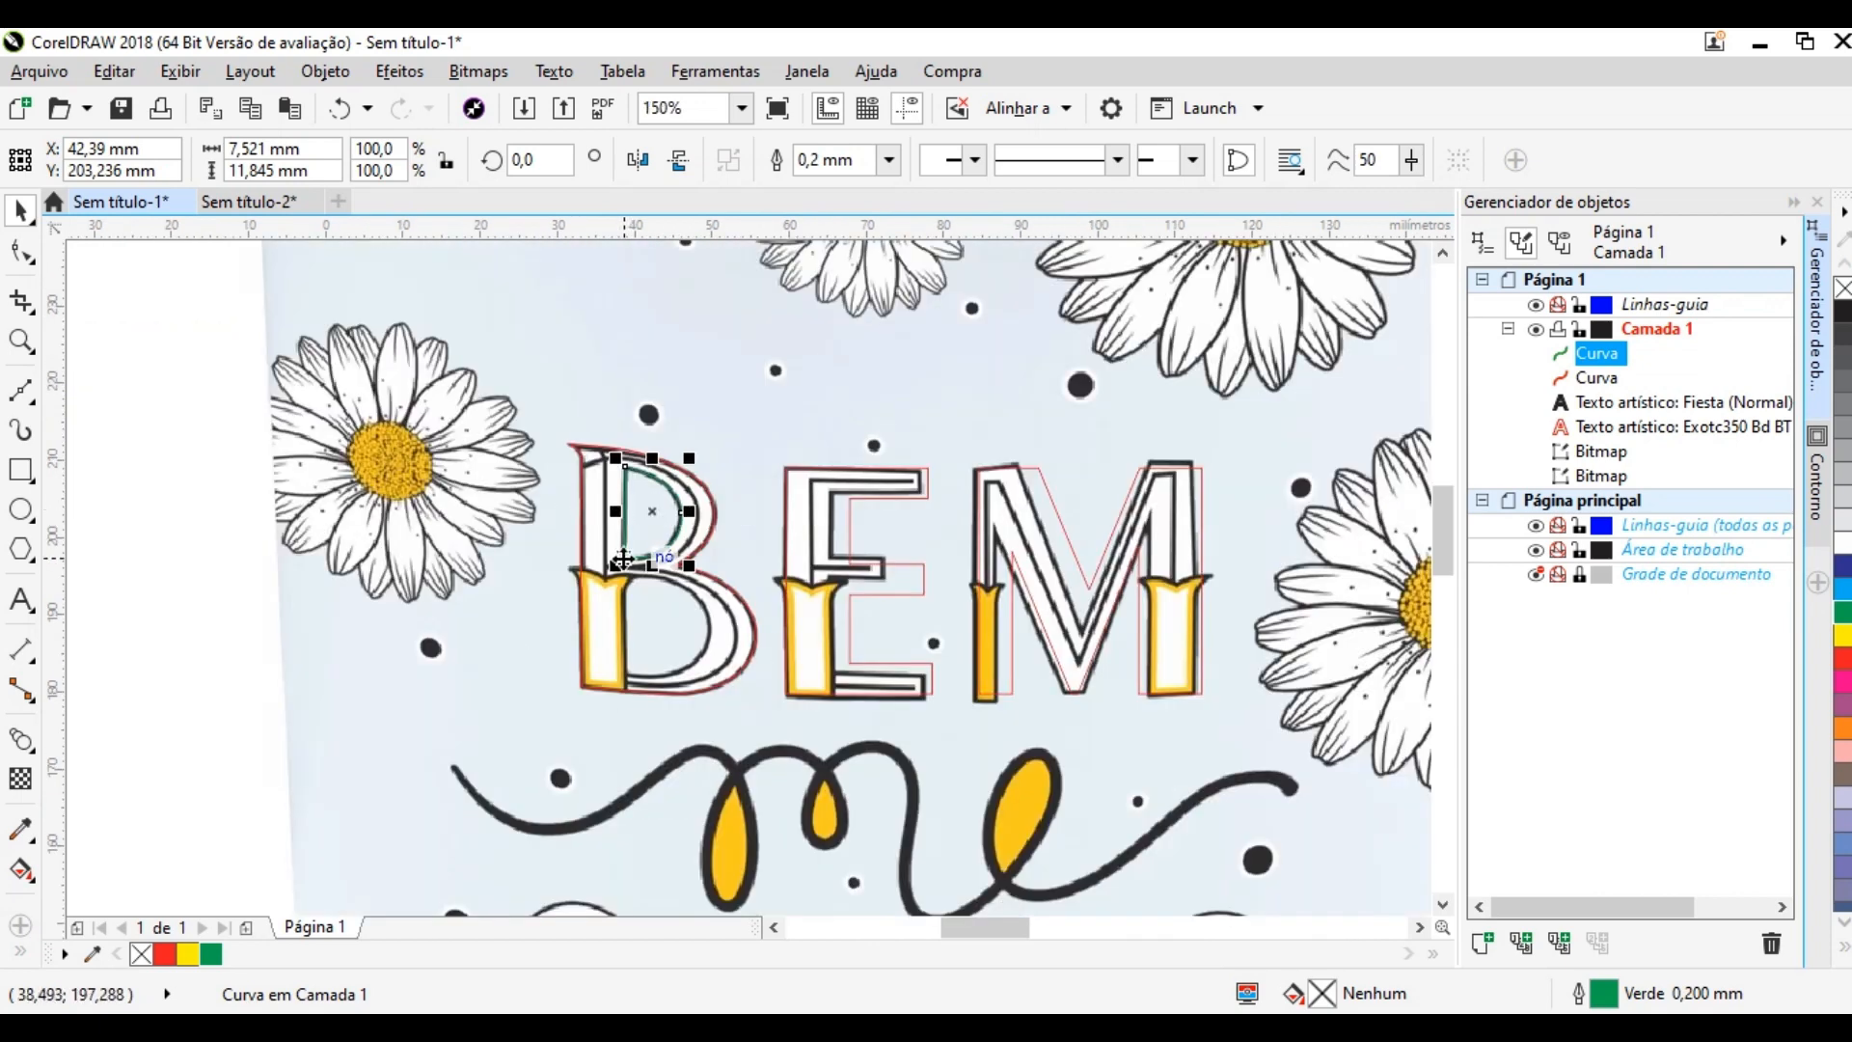
pyautogui.scroll(2, 622, 473)
pyautogui.click(544, 532)
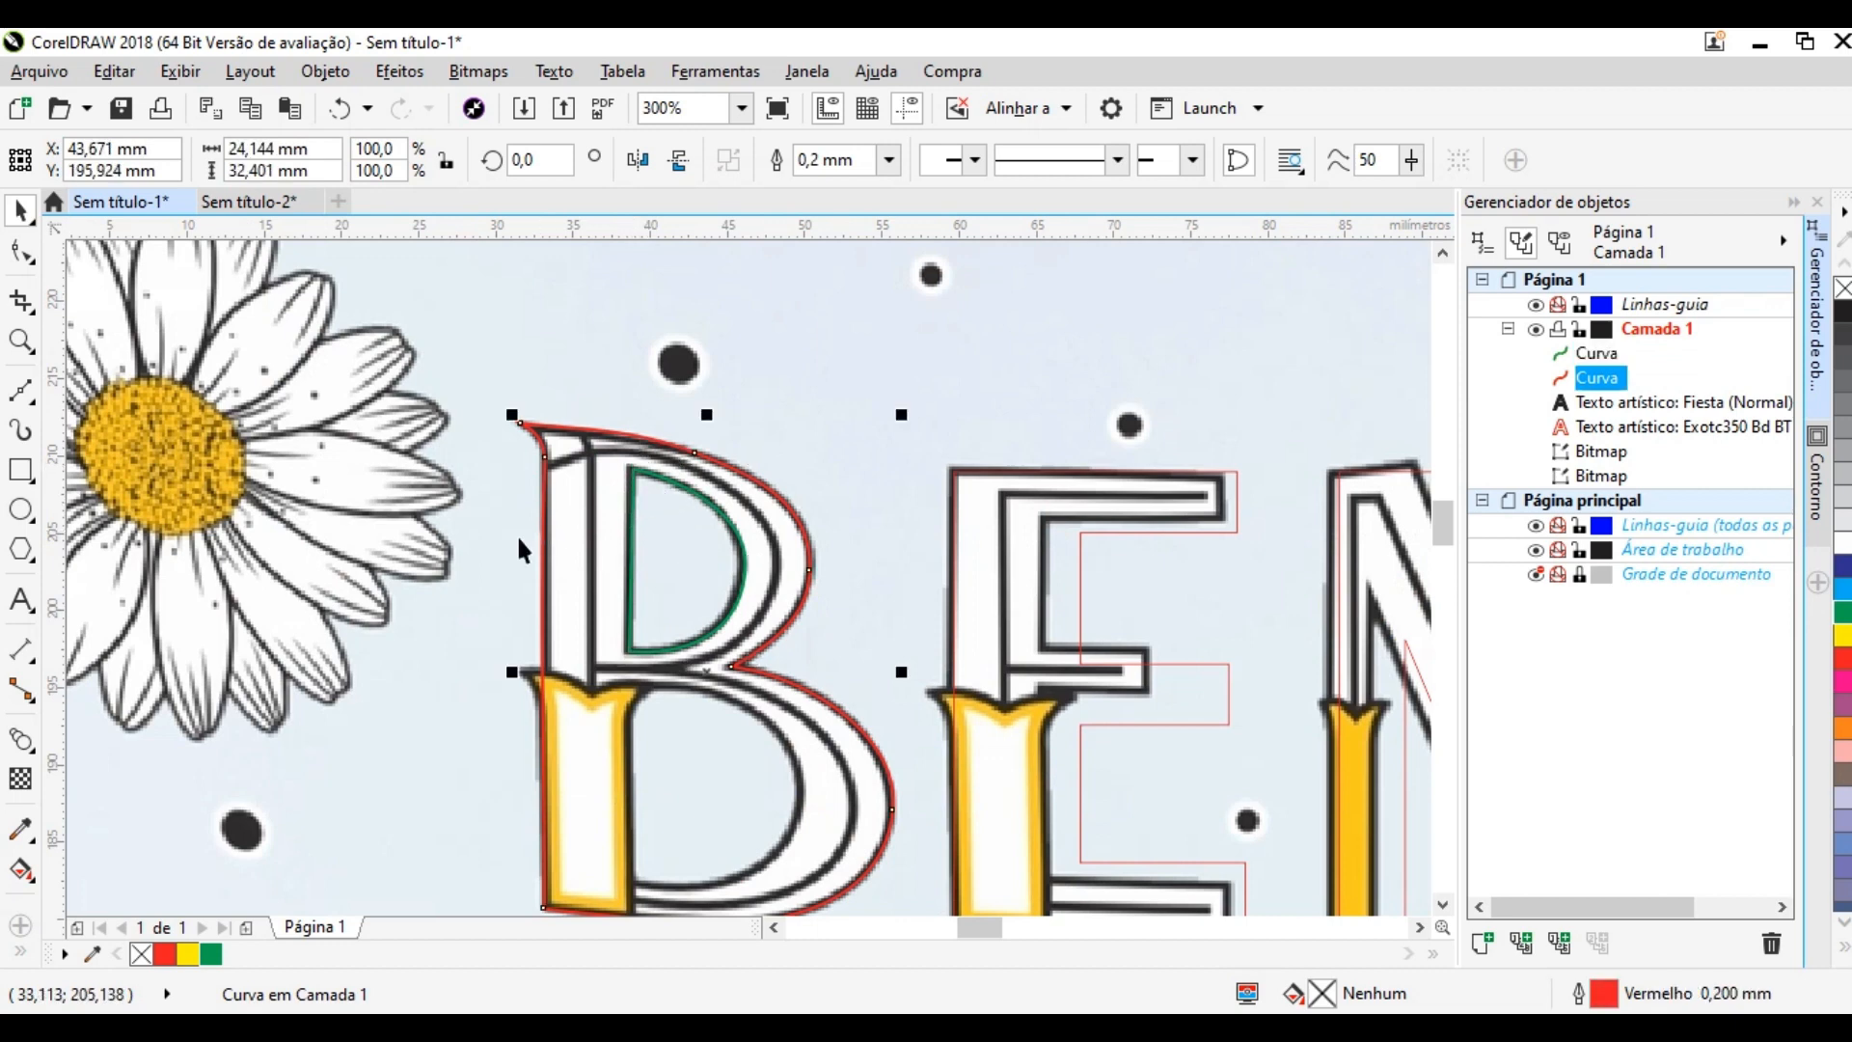
pyautogui.click(674, 542)
pyautogui.click(678, 534)
pyautogui.moveTo(678, 535); pyautogui.dragTo(806, 787)
# Step: Position the copy on the lower counter and stretch it to about 11.3 by 14.4 mm
pyautogui.scroll(3, 725, 745)
pyautogui.moveTo(685, 485); pyautogui.dragTo(648, 426)
pyautogui.scroll(-2, 647, 425)
pyautogui.scroll(1, 610, 627)
pyautogui.moveTo(705, 663); pyautogui.dragTo(706, 683)
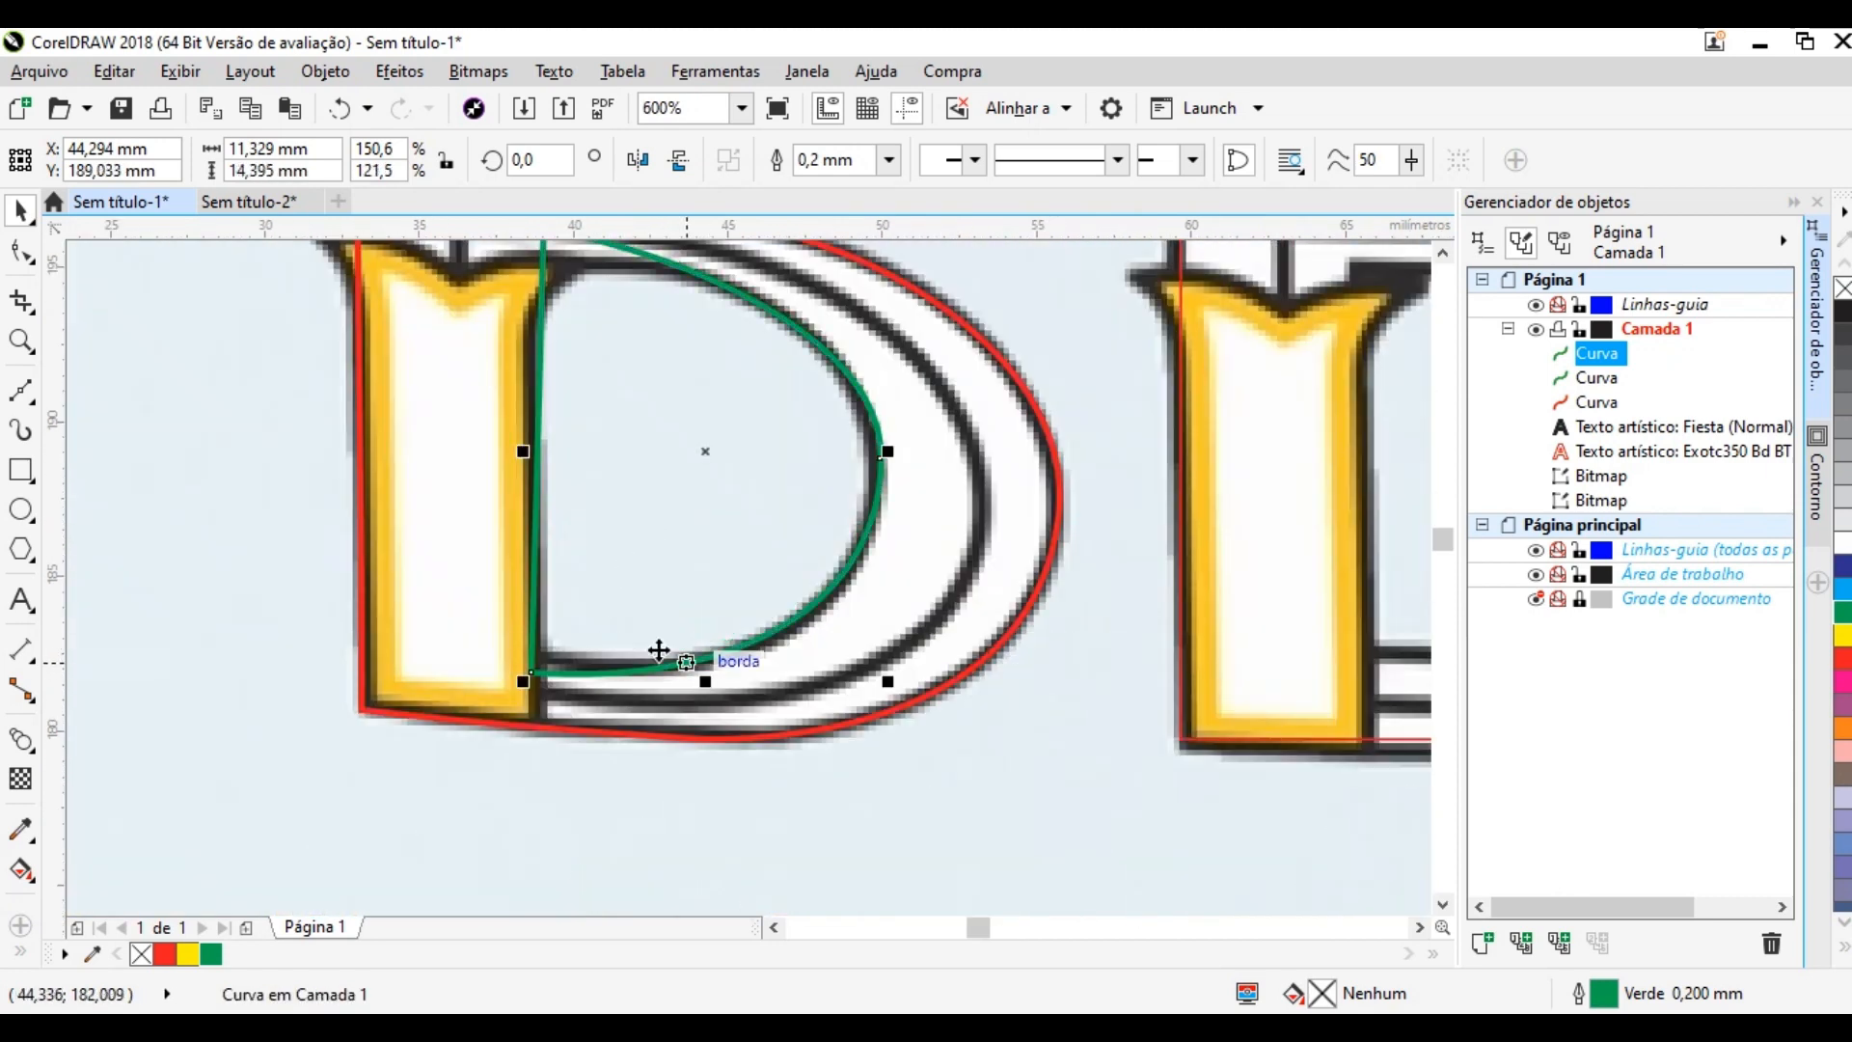
# Step: Raise the lower counter copy's bottom stem-side corner node and fit its curve handle to the lower arc
pyautogui.click(22, 252)
pyautogui.scroll(1, 536, 679)
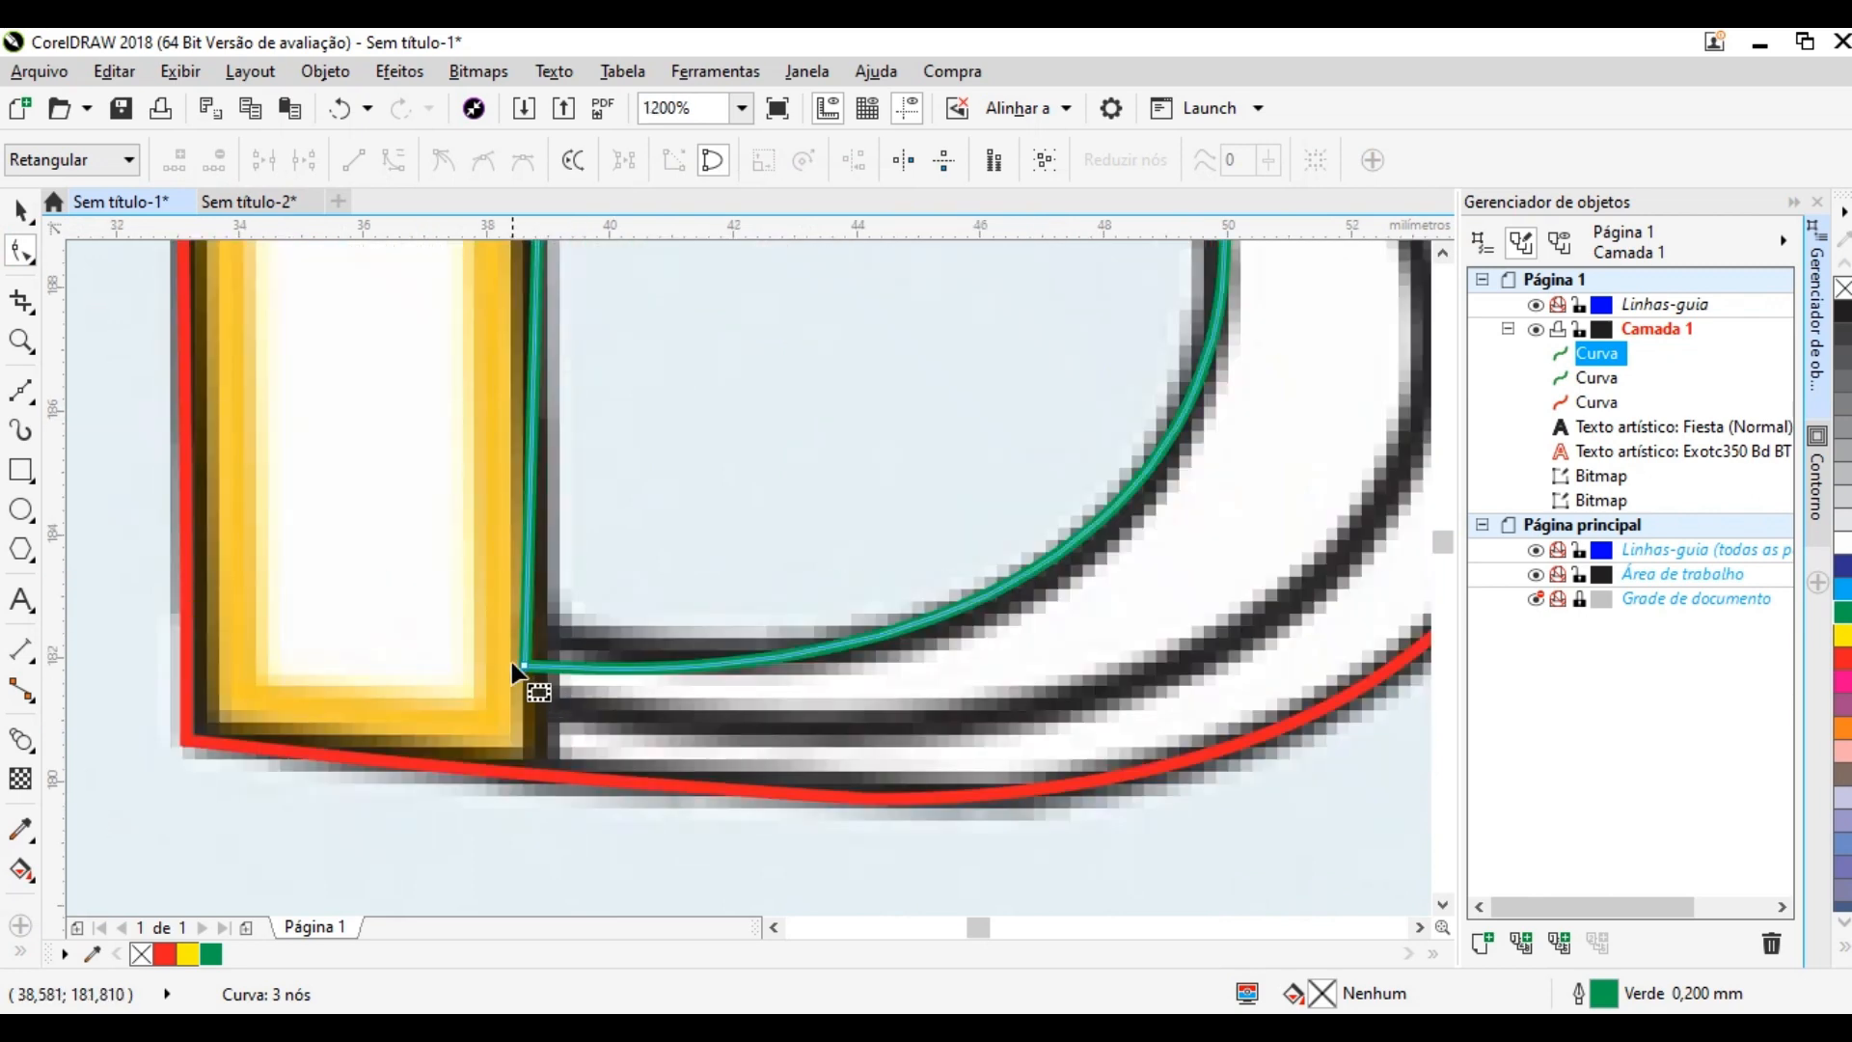
pyautogui.moveTo(527, 632); pyautogui.dragTo(998, 704)
pyautogui.scroll(-1, 984, 778)
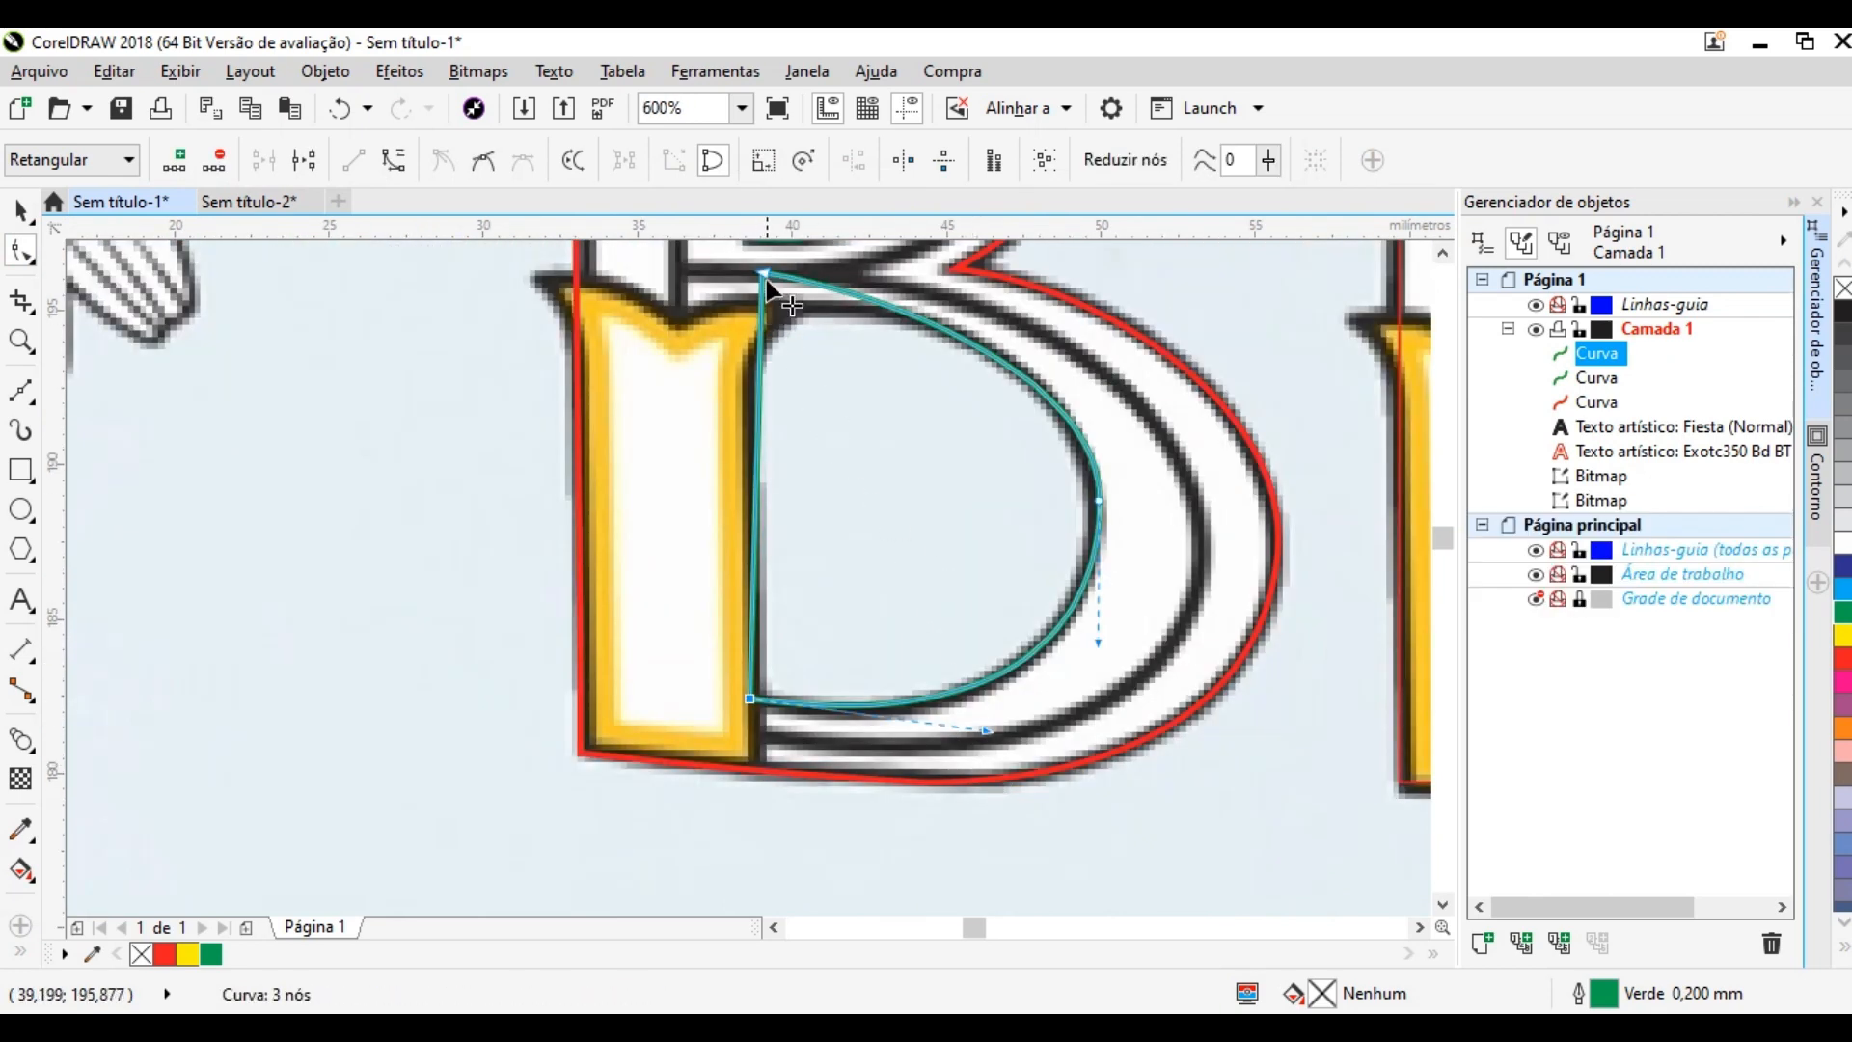
# Step: Lower the copy's top corner node and adjust the top segment's curve handles to match the lower counter's arc
pyautogui.moveTo(767, 279); pyautogui.dragTo(883, 291)
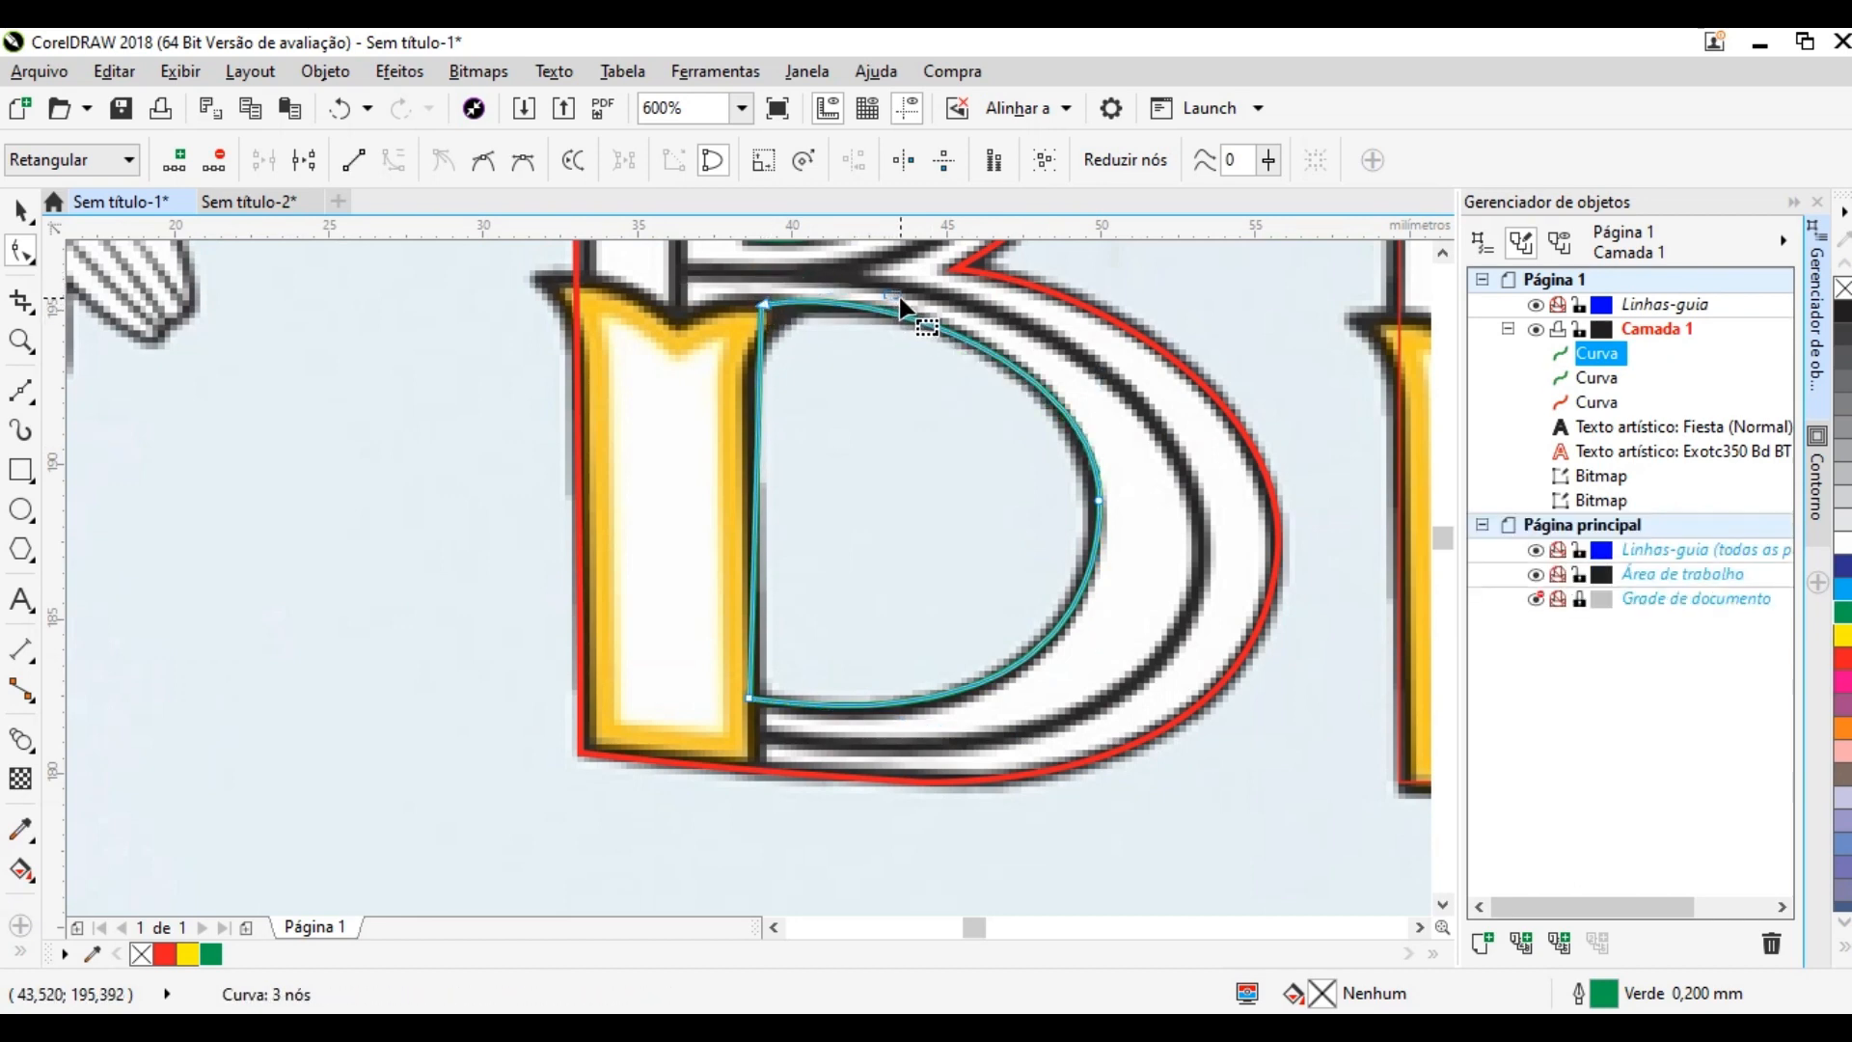
pyautogui.moveTo(889, 283); pyautogui.dragTo(942, 301)
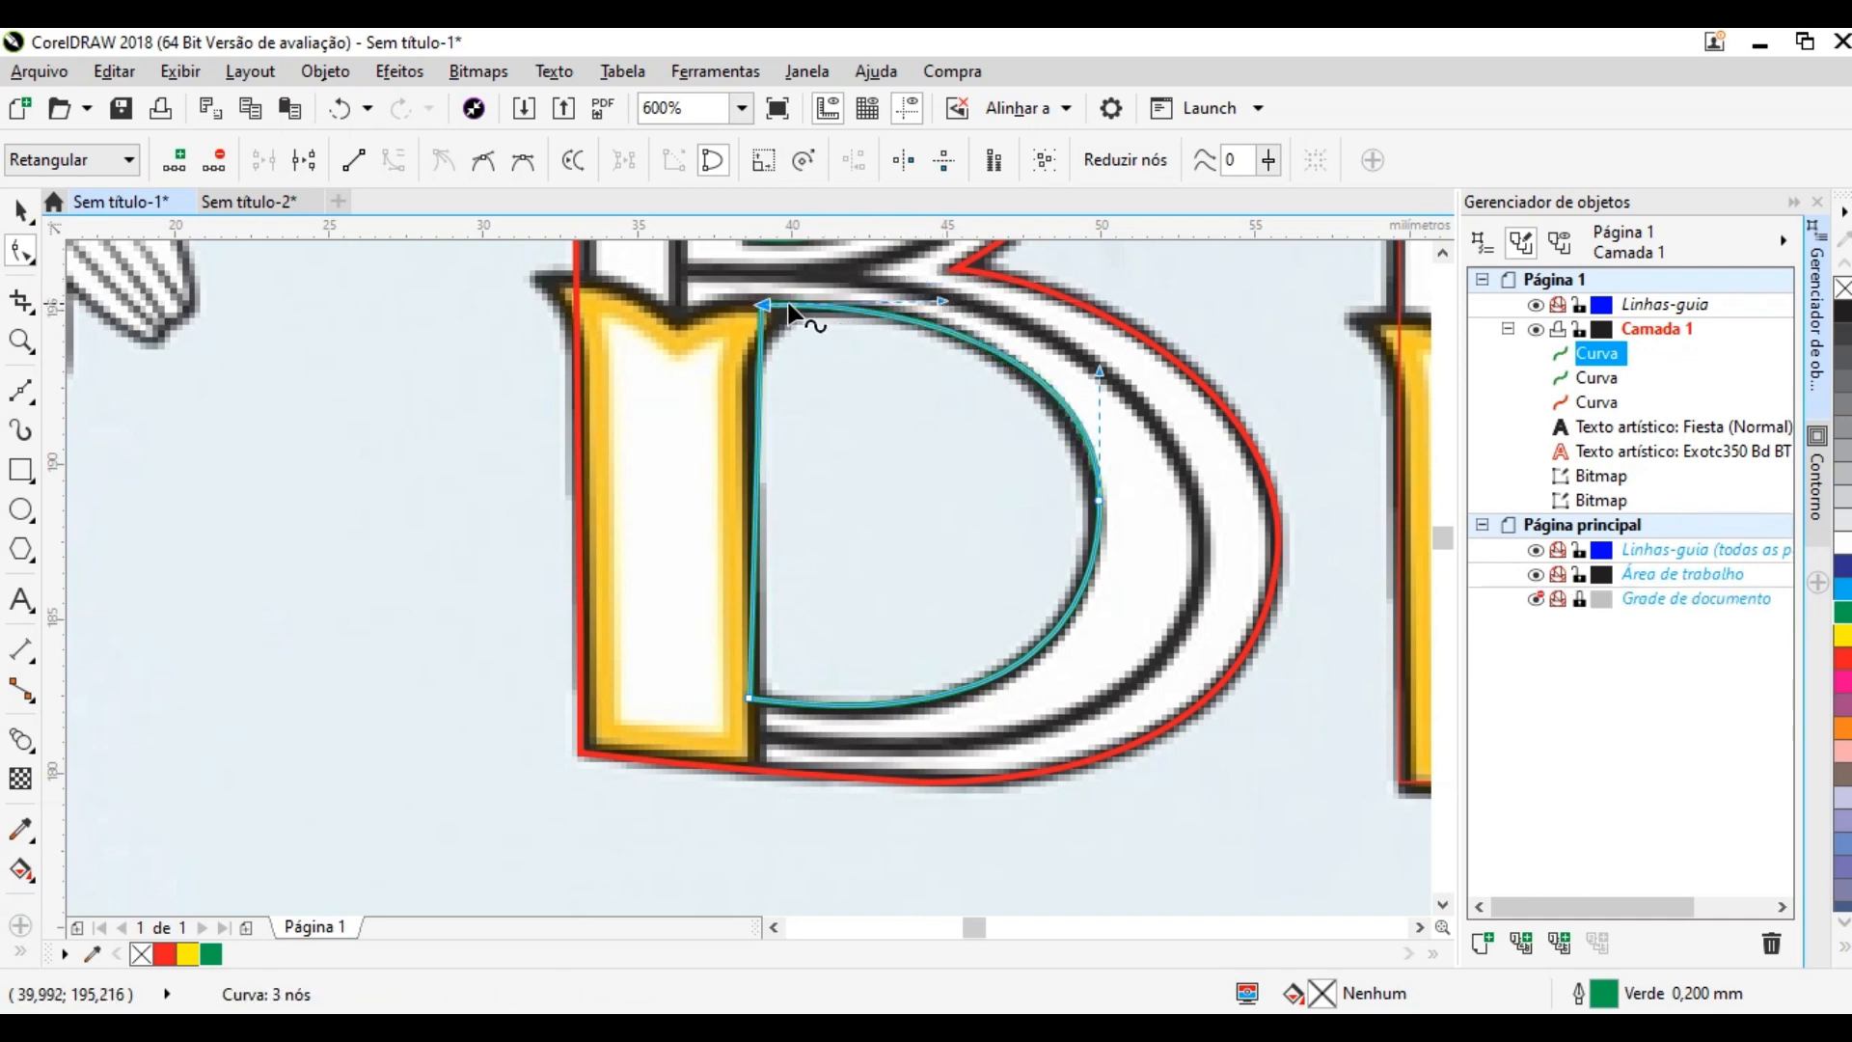
pyautogui.click(1091, 381)
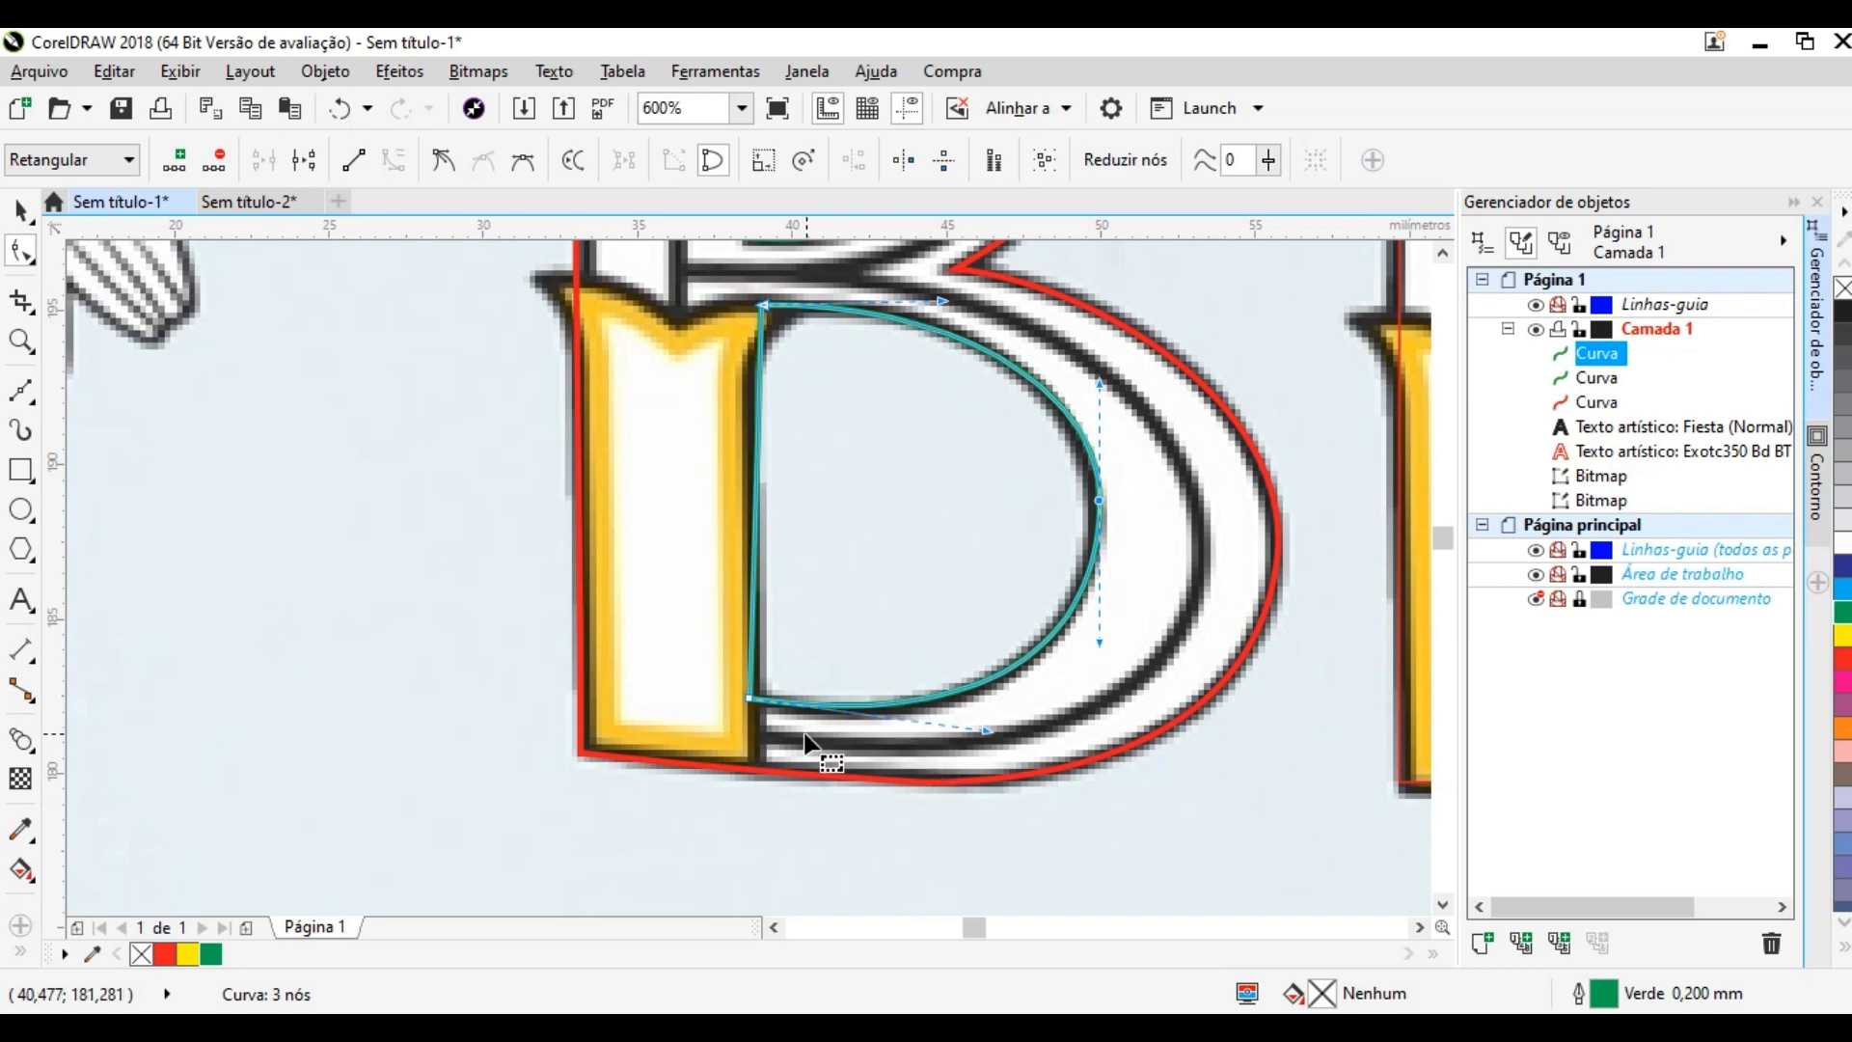
# Step: Shift the lower counter copy's top stem-side corner node slightly outward to straighten the stem edge
pyautogui.scroll(2, 773, 720)
pyautogui.scroll(-4, 773, 719)
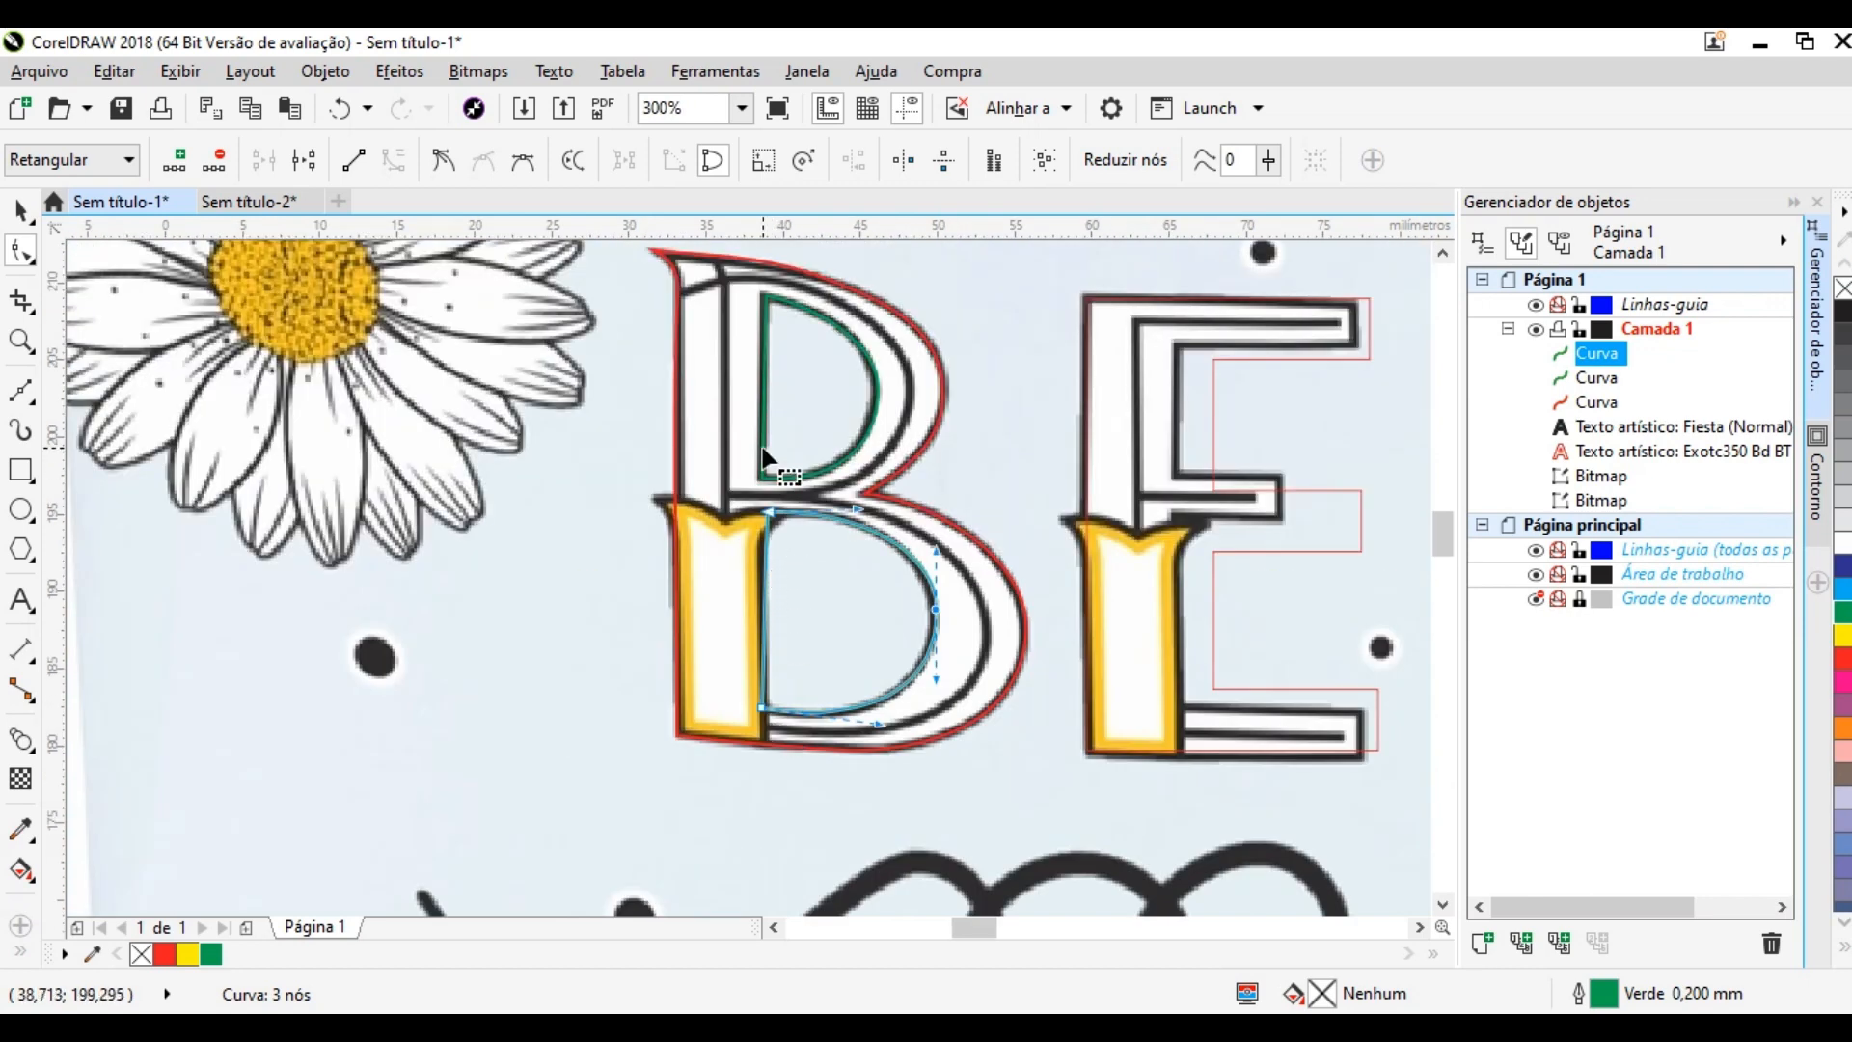
pyautogui.scroll(4, 764, 450)
pyautogui.scroll(2, 772, 628)
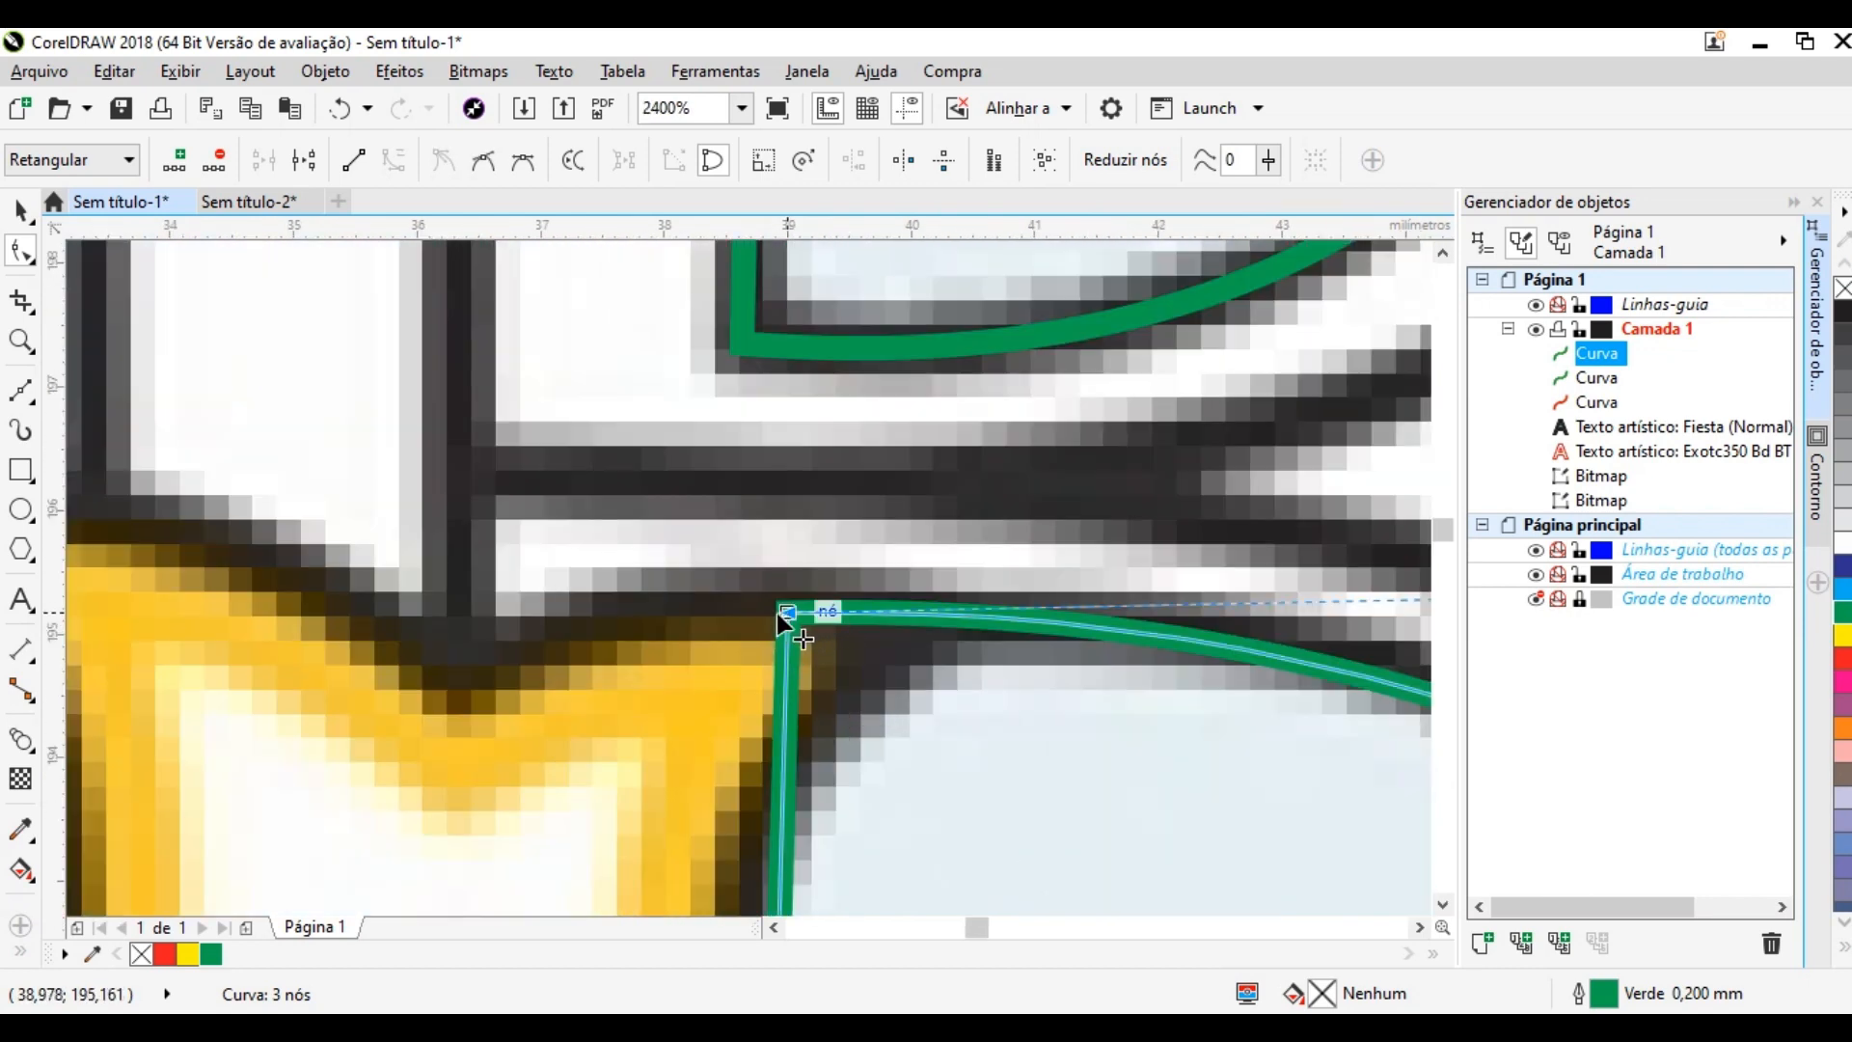
pyautogui.moveTo(777, 613); pyautogui.dragTo(748, 614)
pyautogui.scroll(-6, 680, 594)
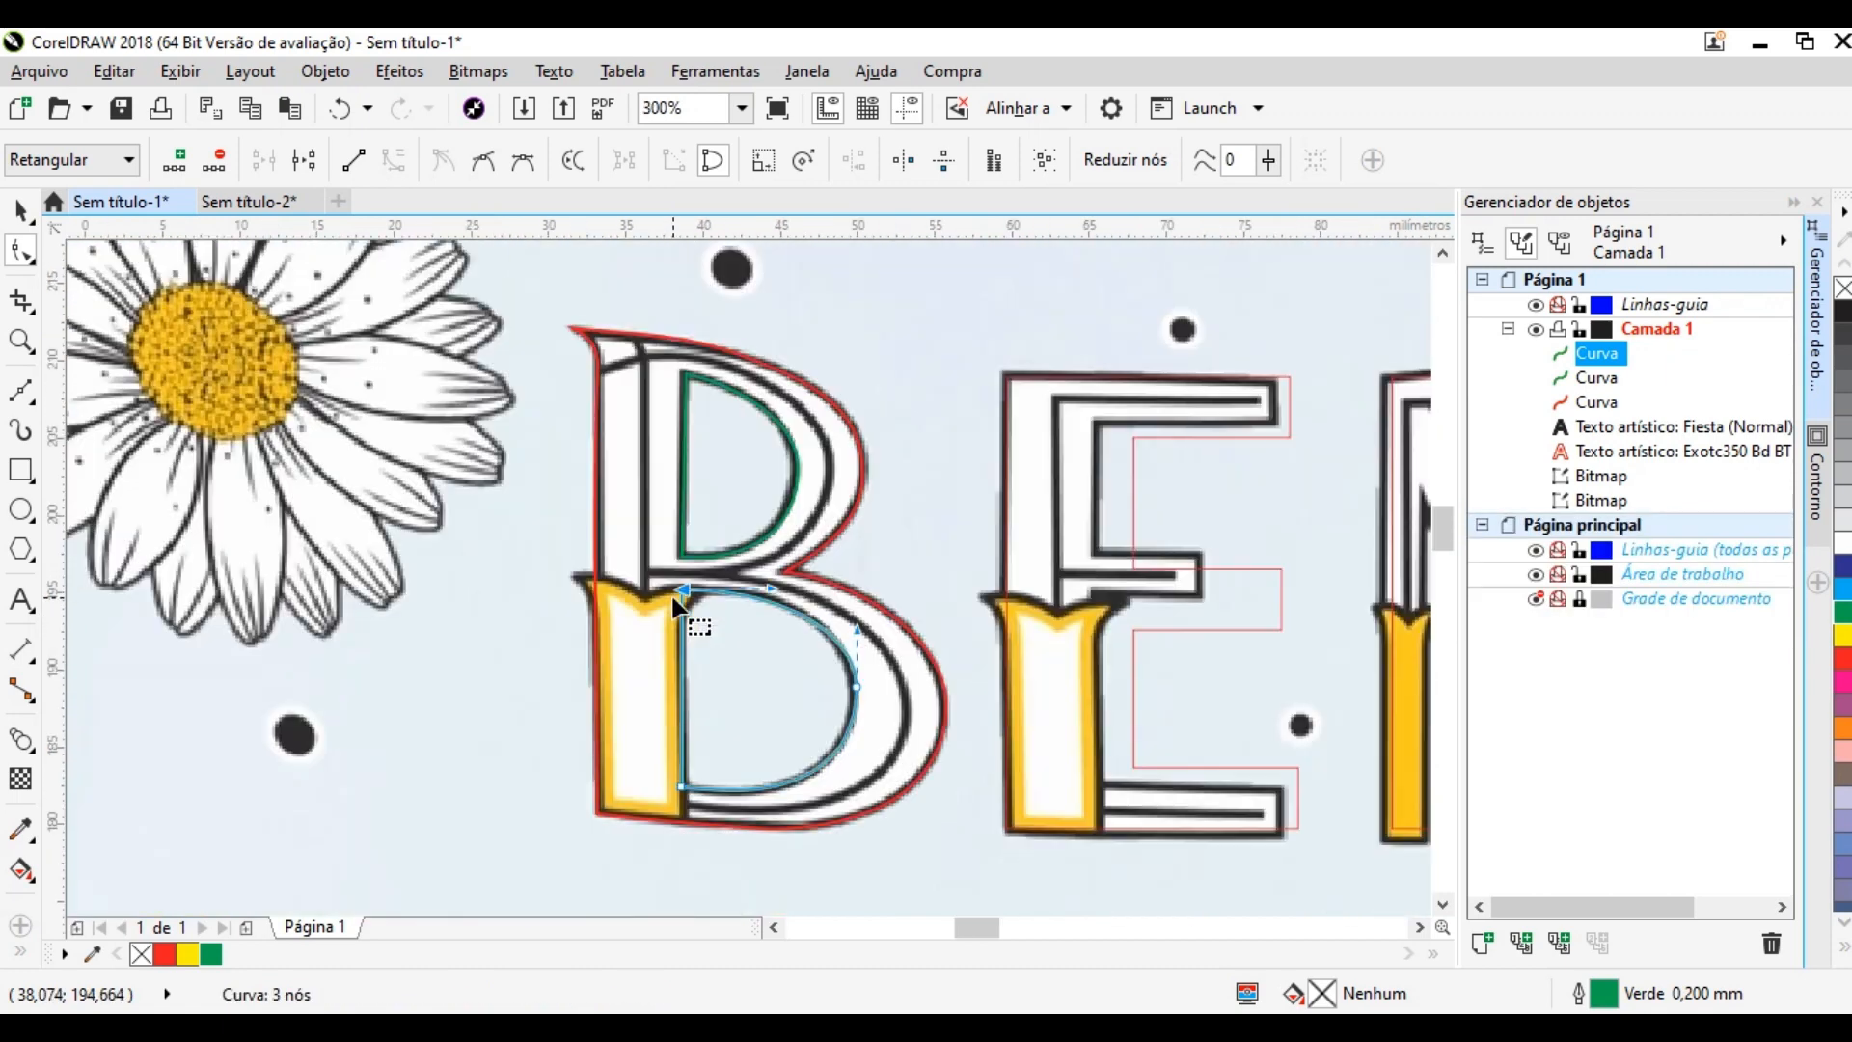
# Step: Add a node on the upper arc of the lower counter copy and fit it to the lettering's contour
pyautogui.scroll(2, 731, 621)
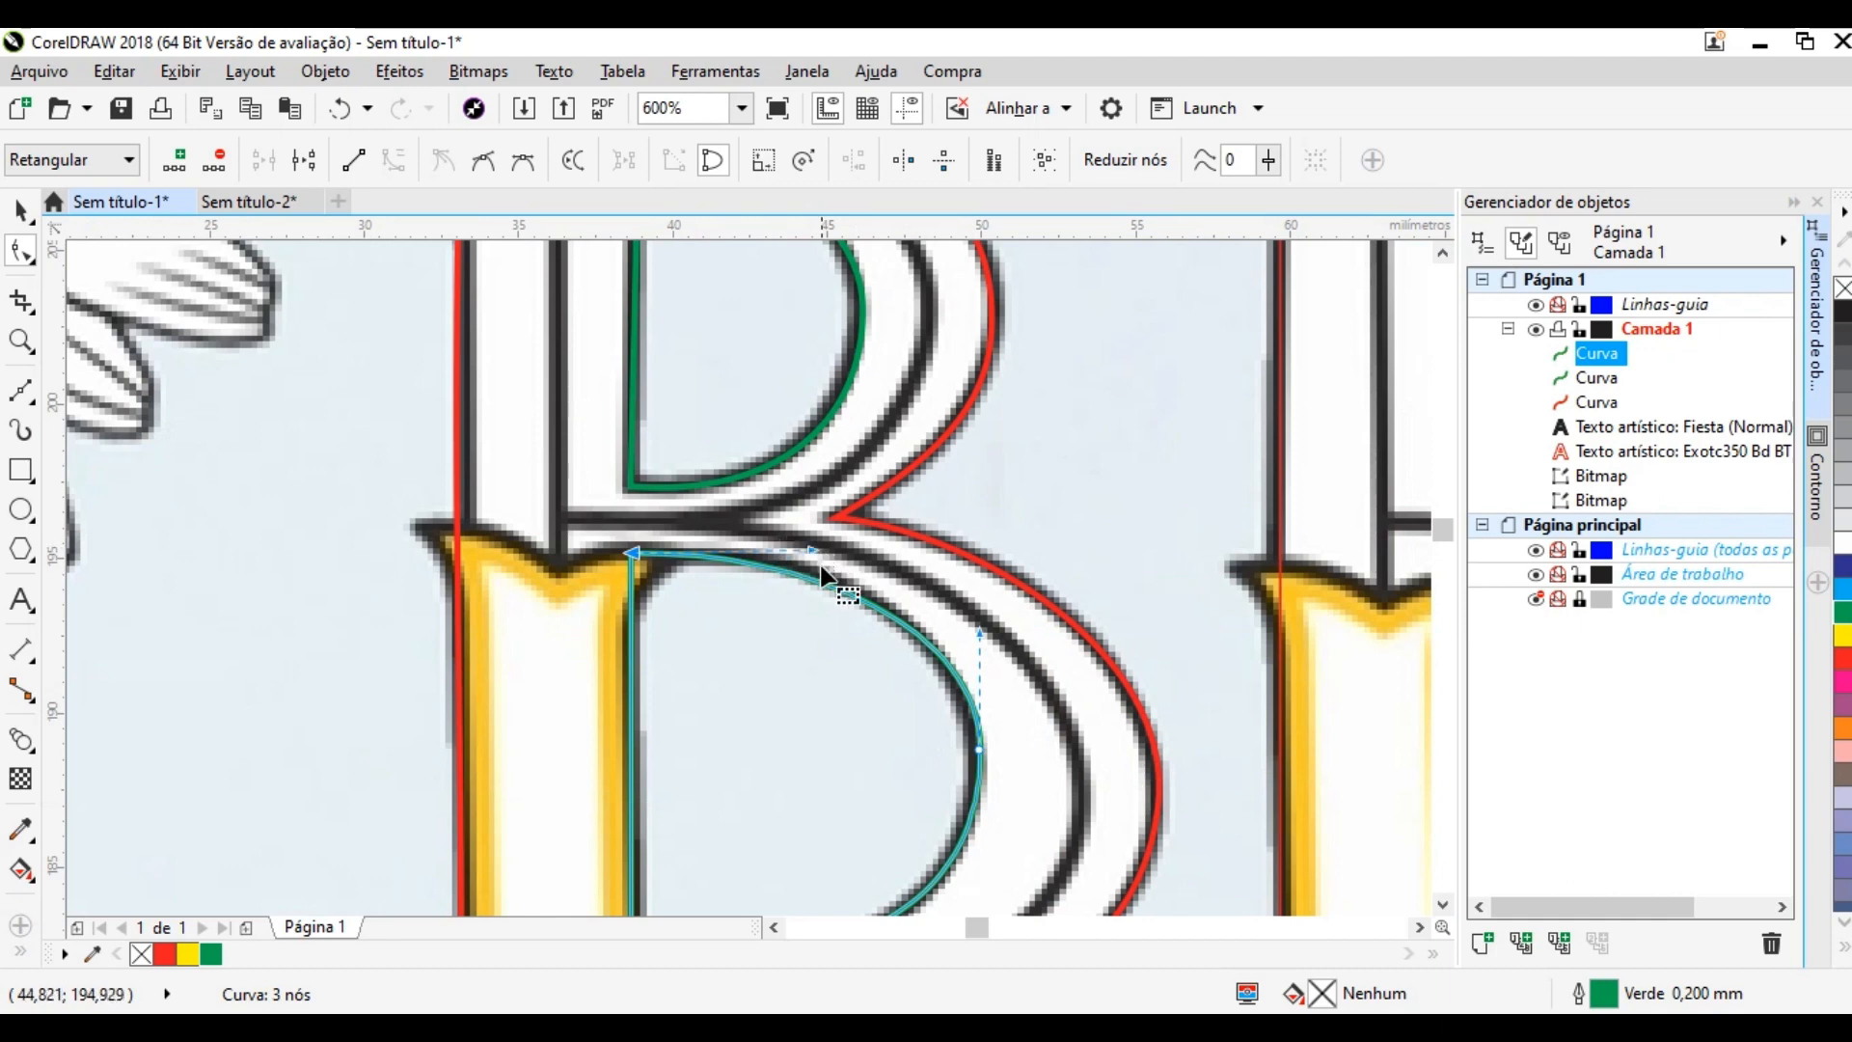
pyautogui.click(796, 567)
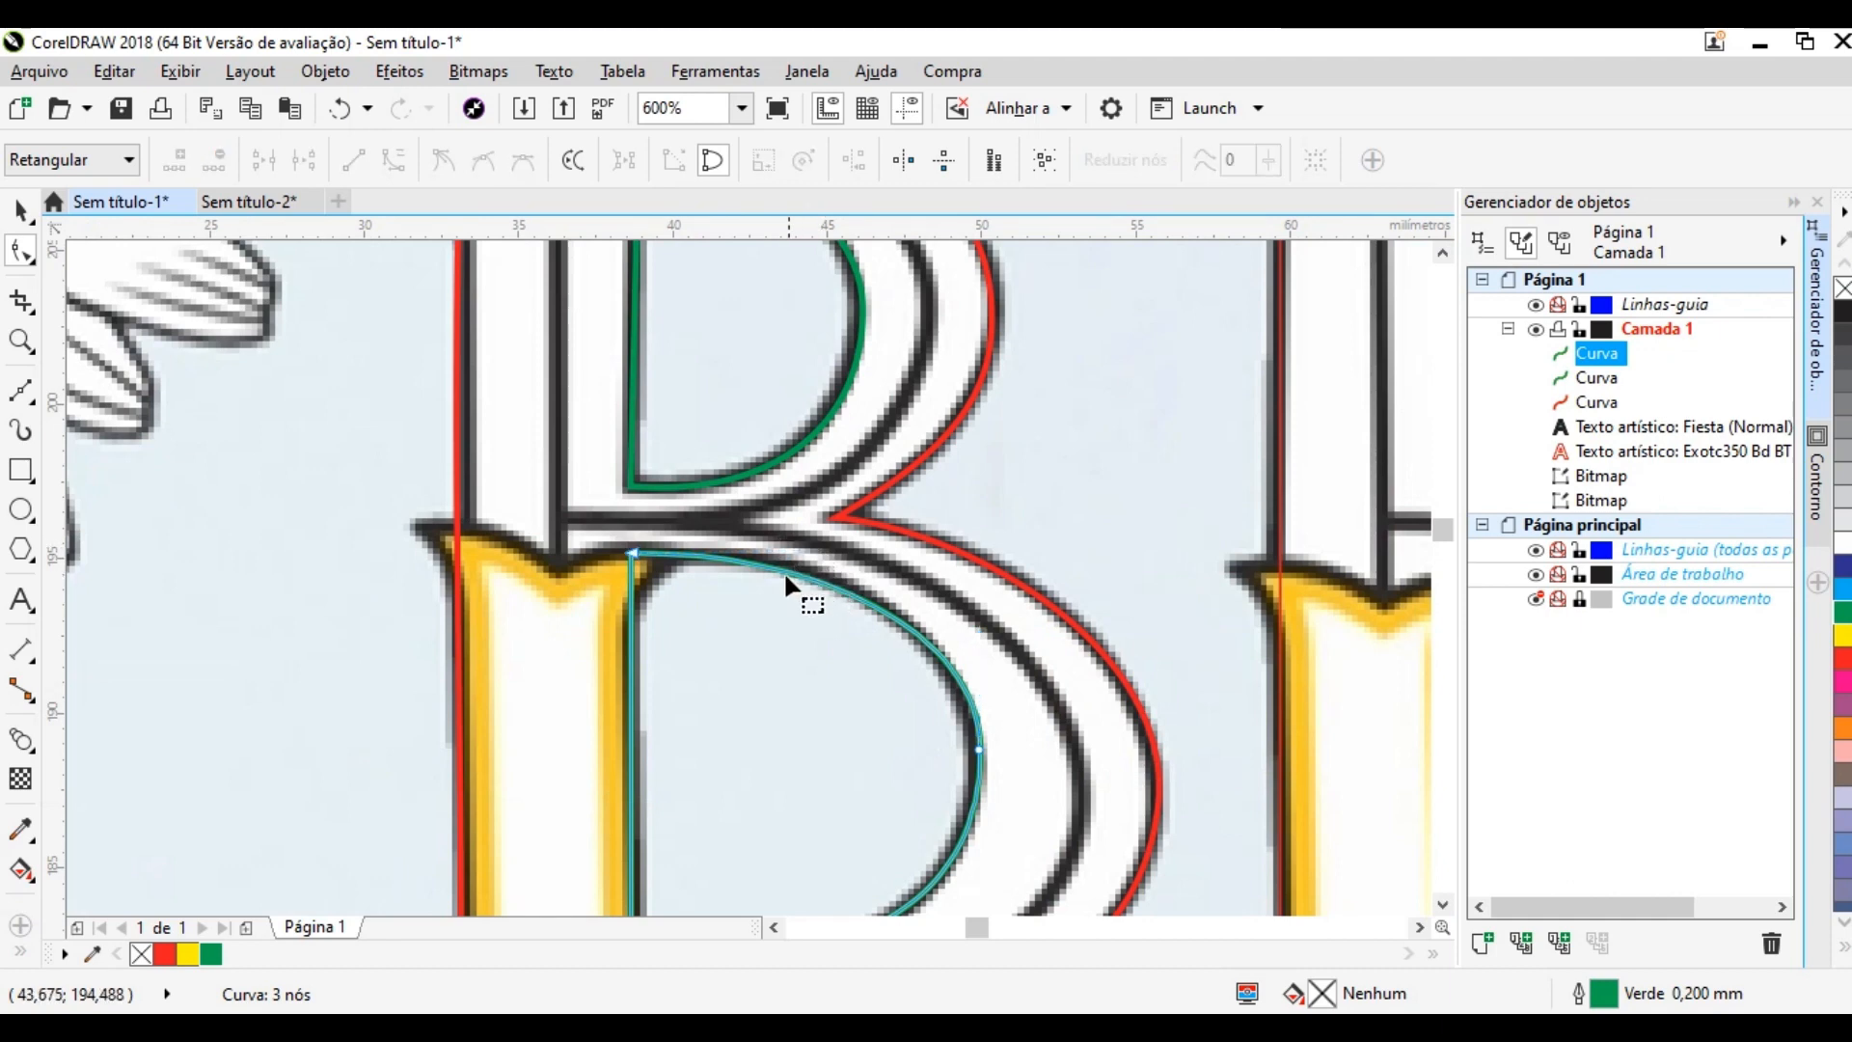
pyautogui.doubleClick(796, 577)
pyautogui.scroll(2, 799, 578)
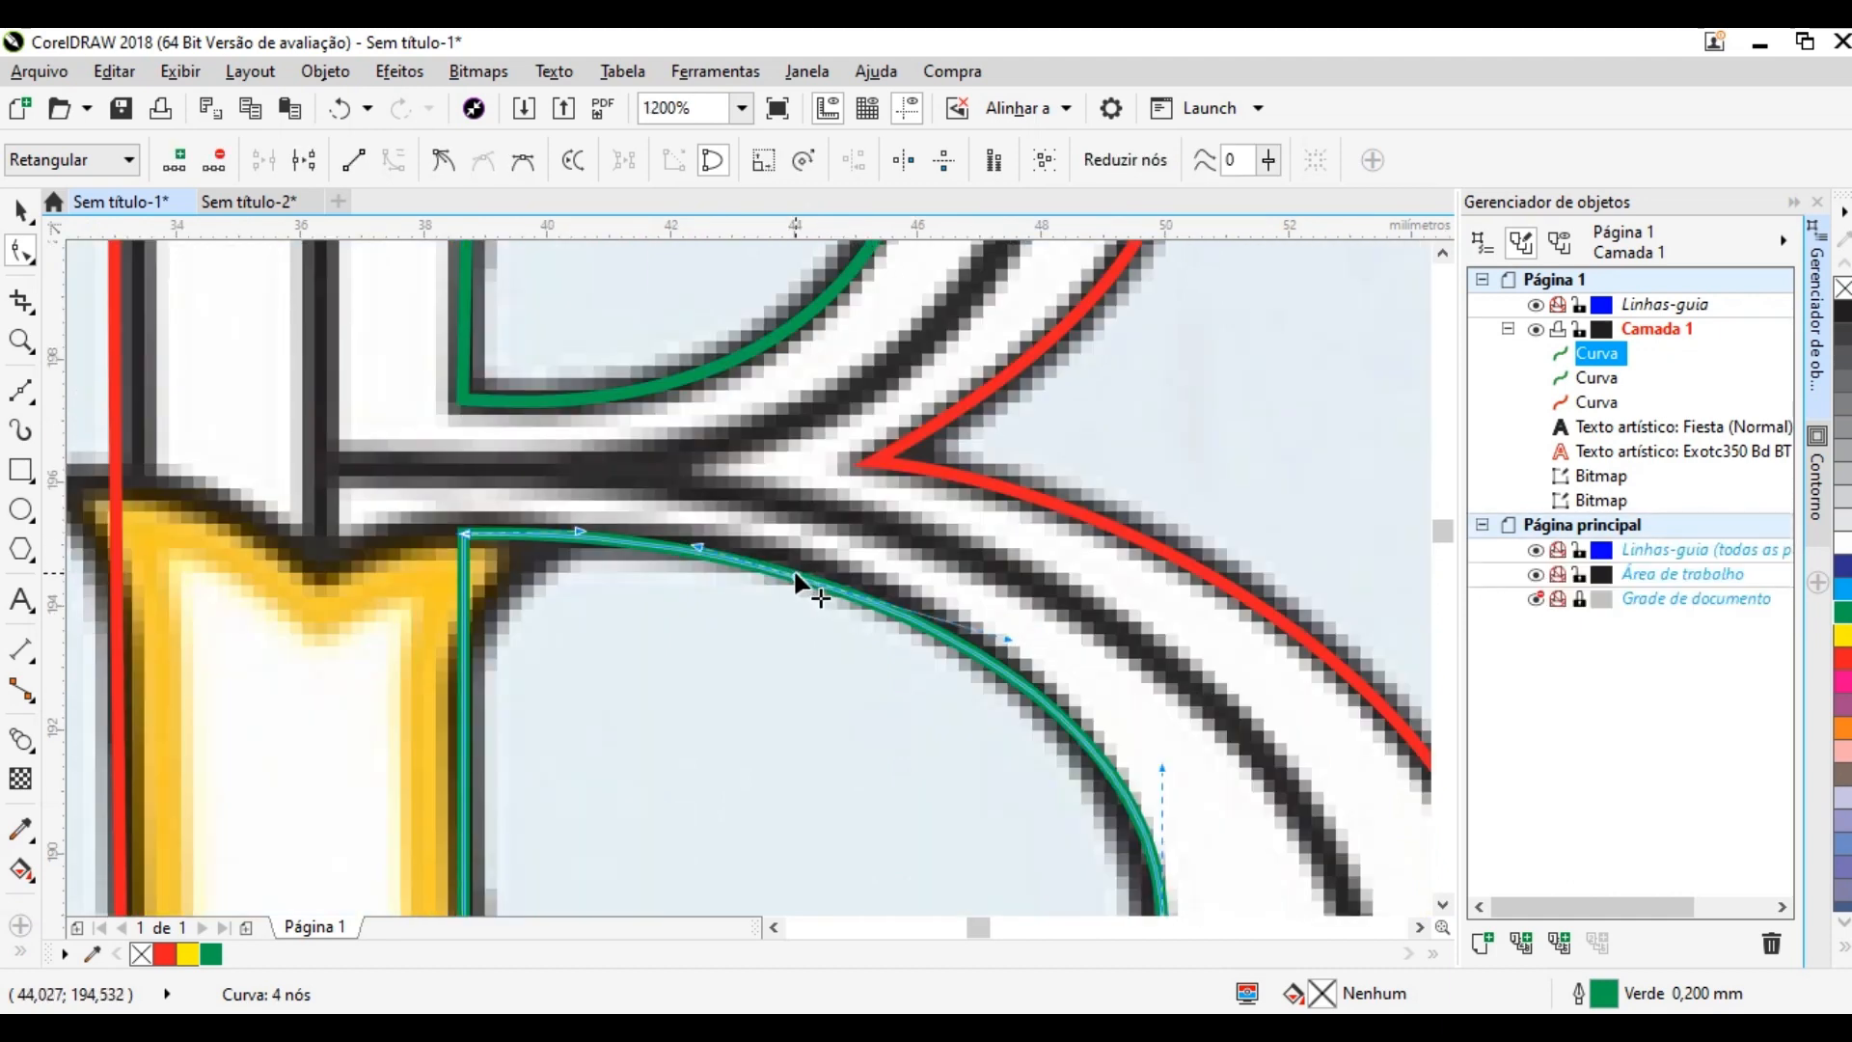
pyautogui.click(796, 579)
pyautogui.scroll(-2, 798, 569)
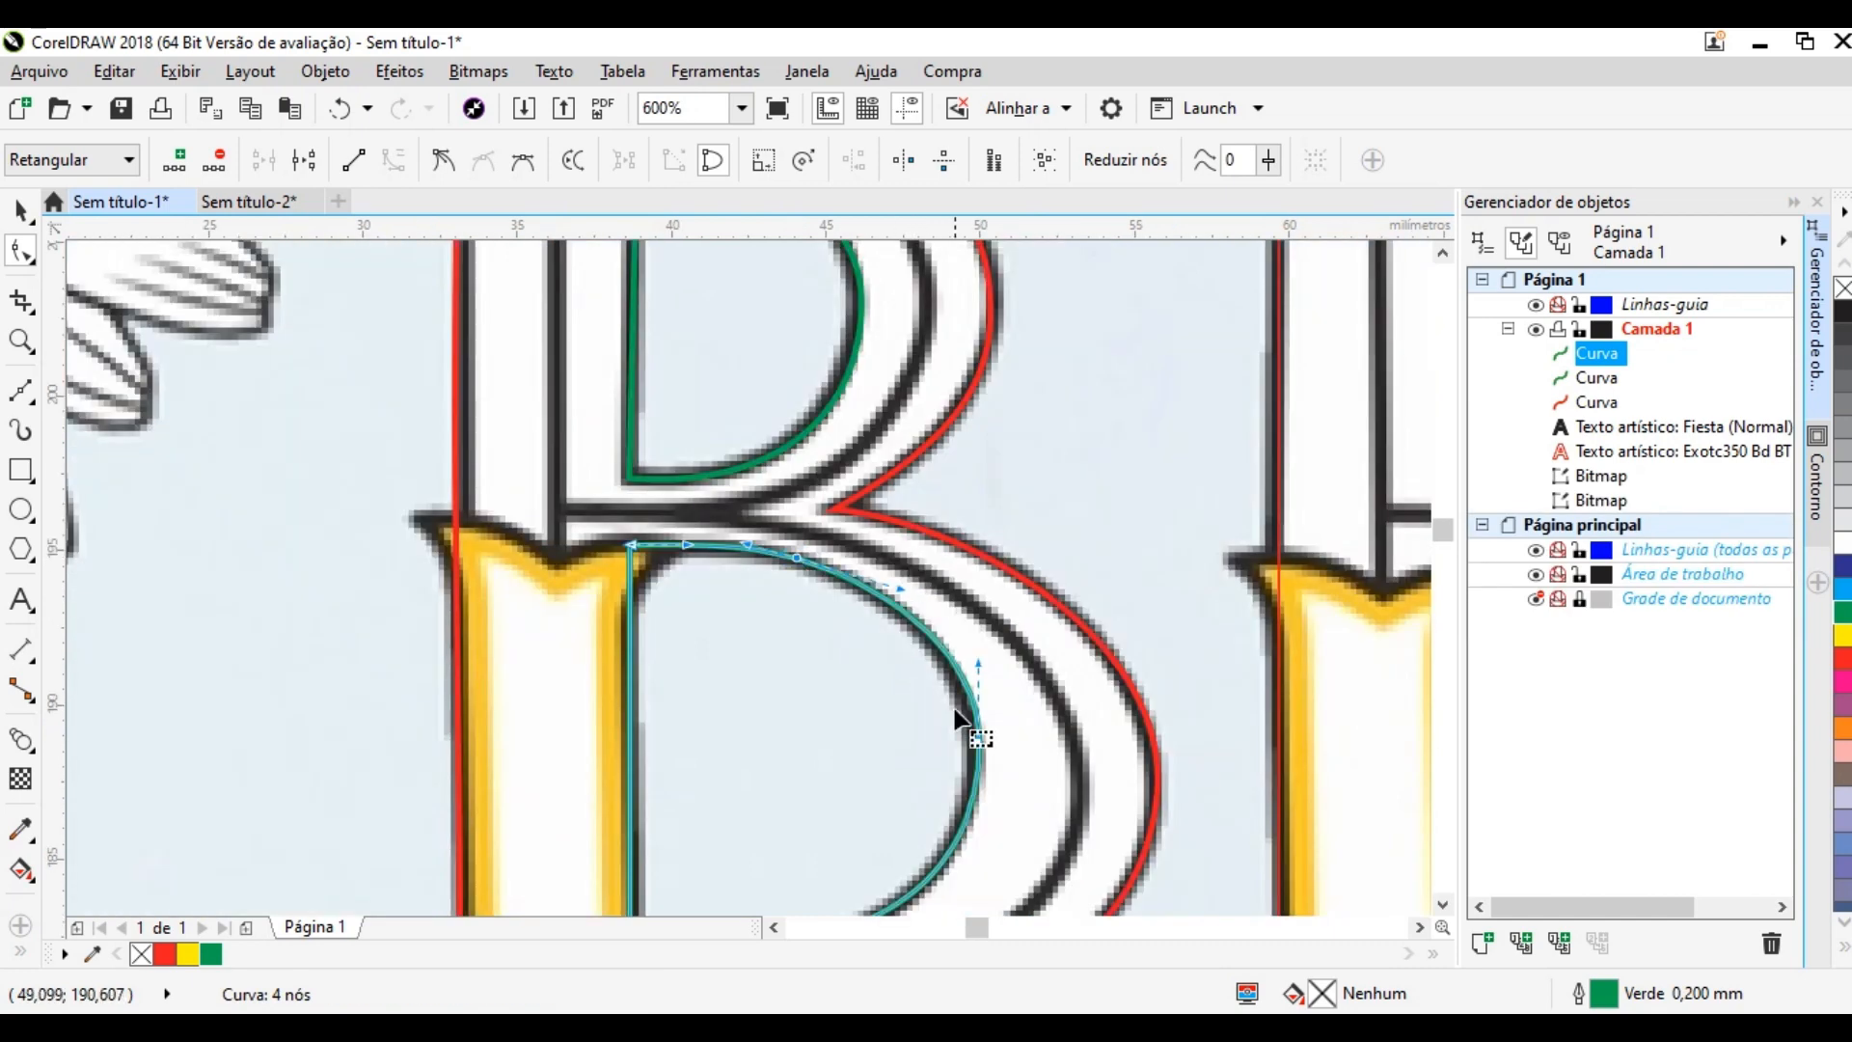
pyautogui.scroll(-2, 910, 589)
pyautogui.scroll(2, 851, 761)
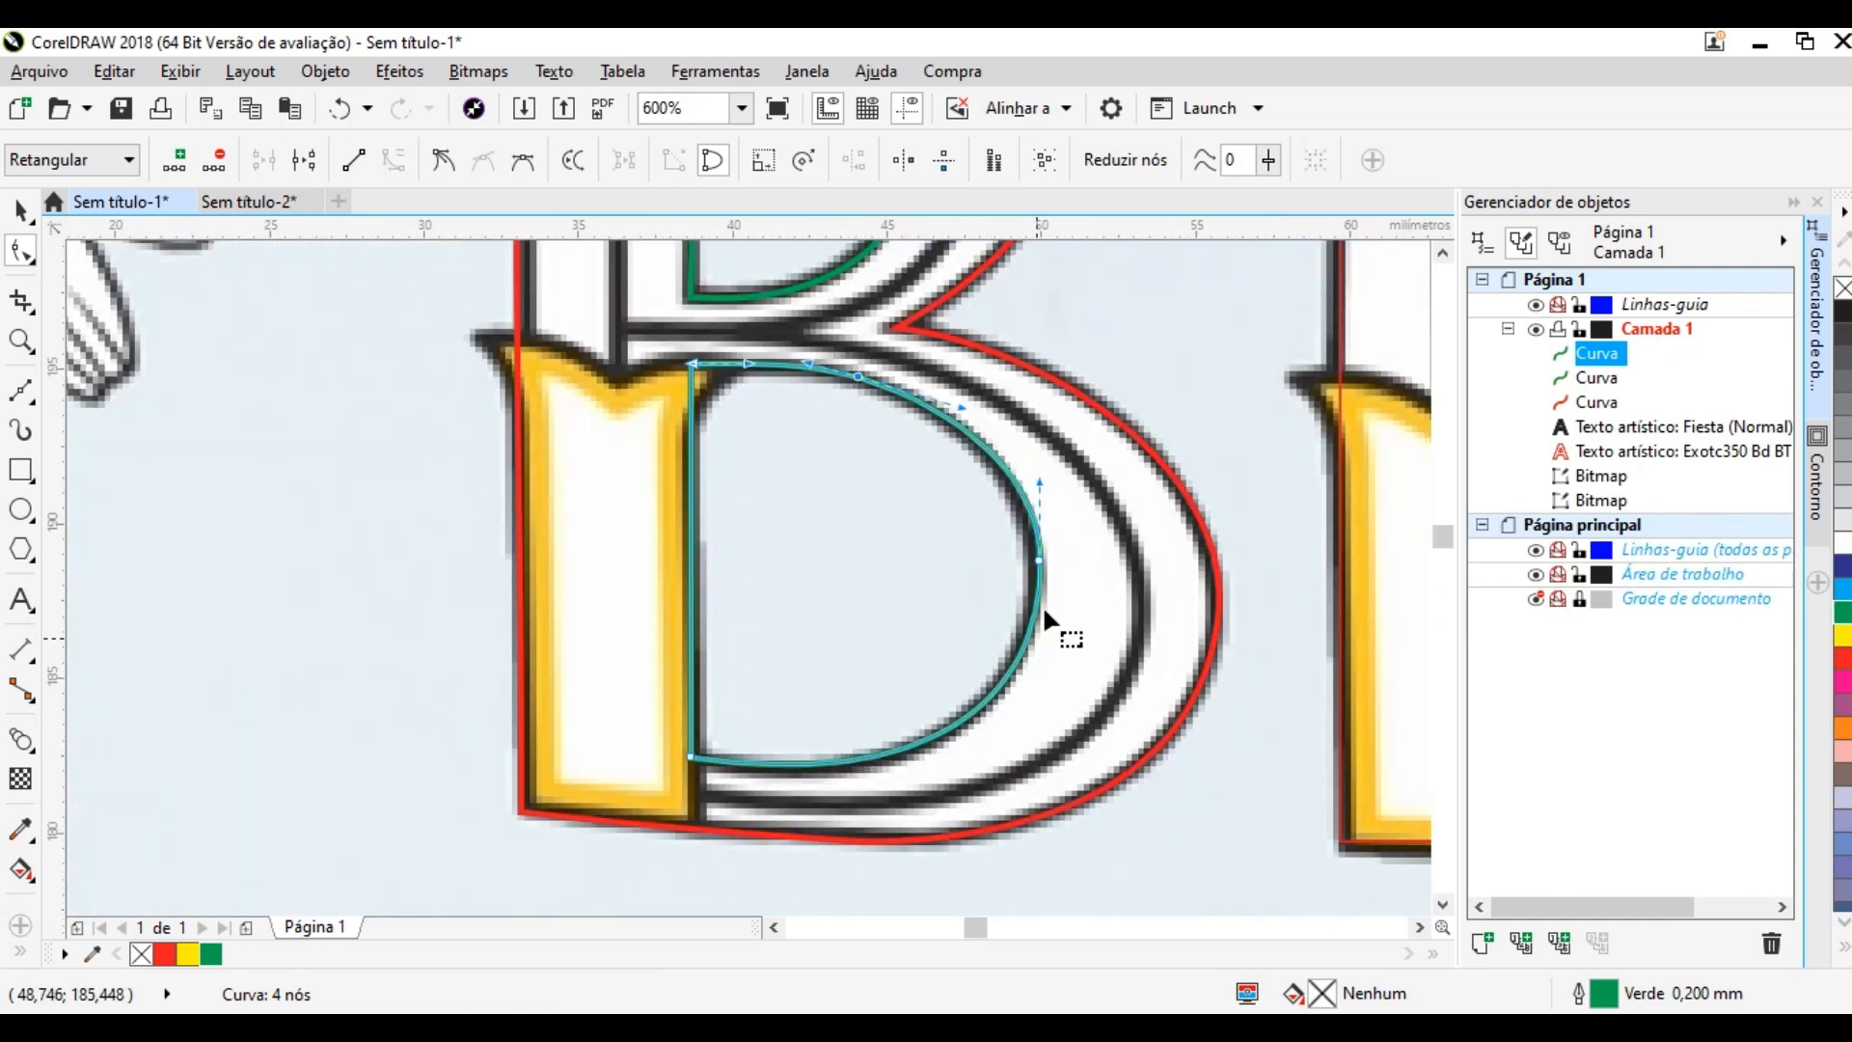
pyautogui.click(21, 214)
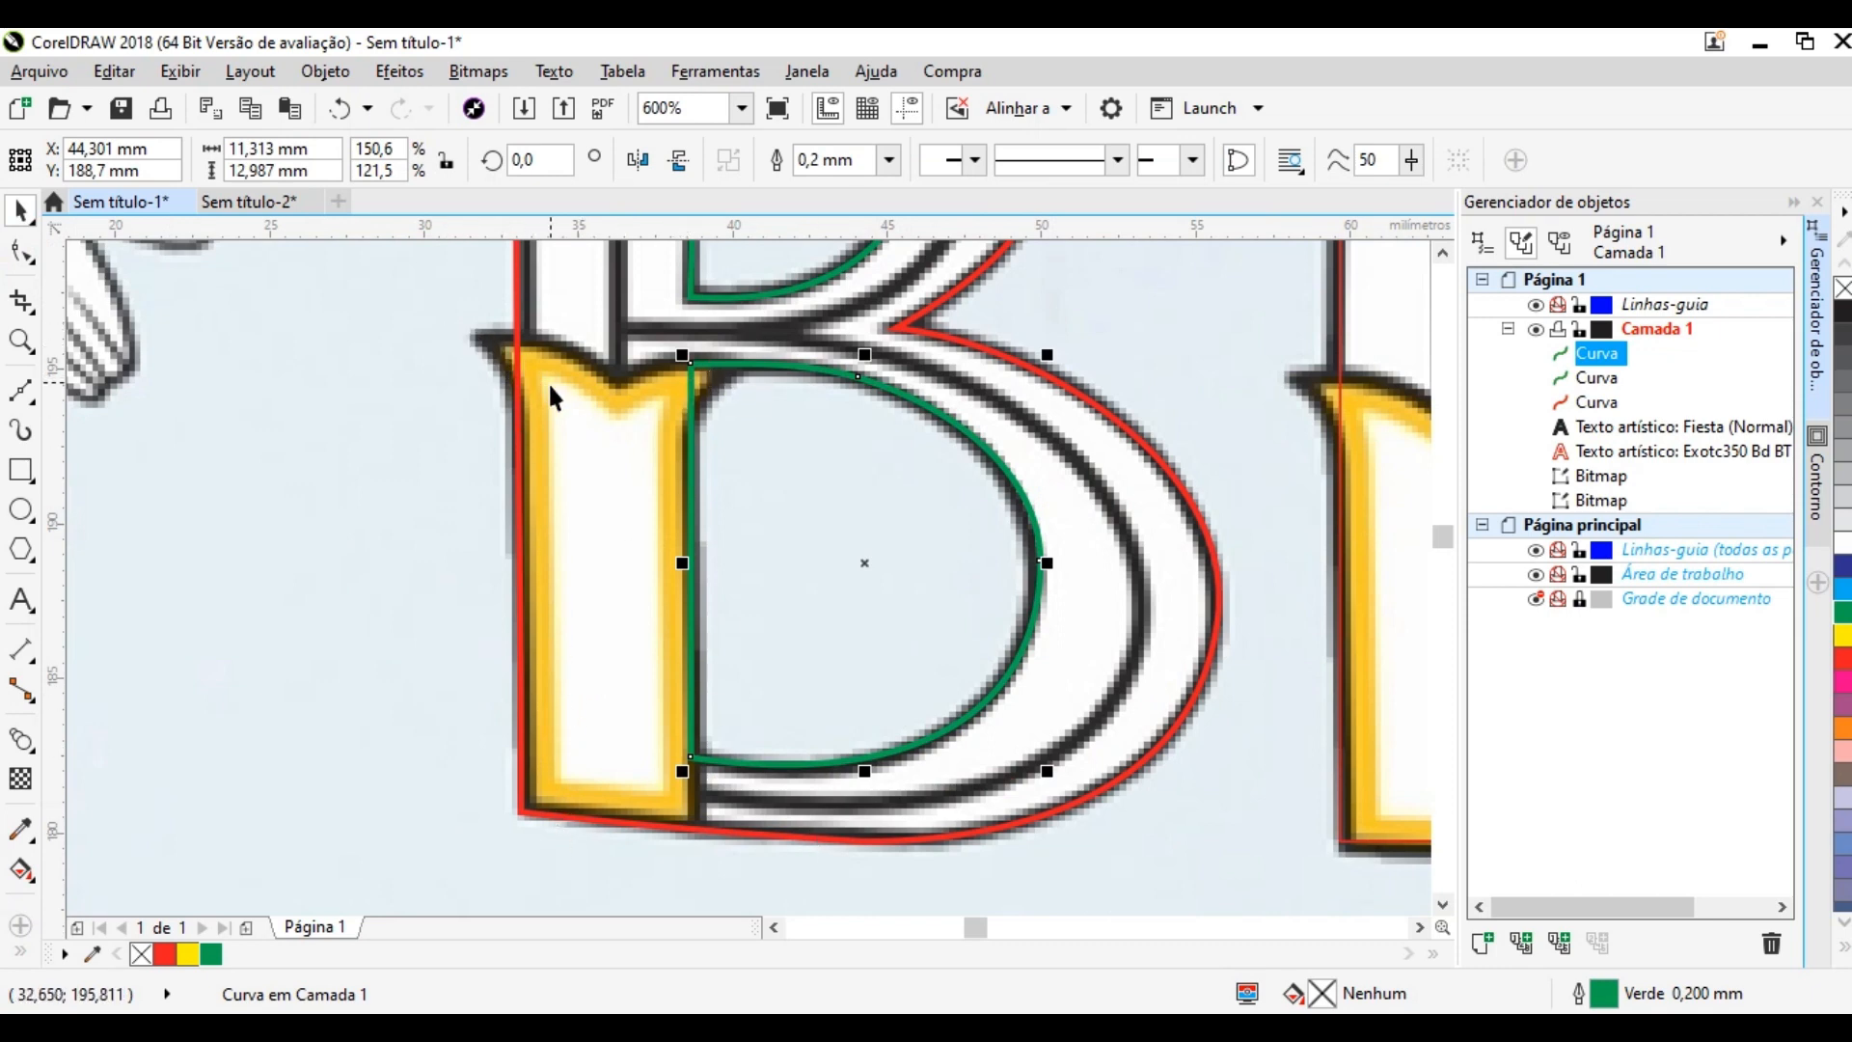
# Step: Draw a rectangle about 7.4 by 17.2 mm over the B's yellow lower stem and convert it to curves
pyautogui.click(25, 395)
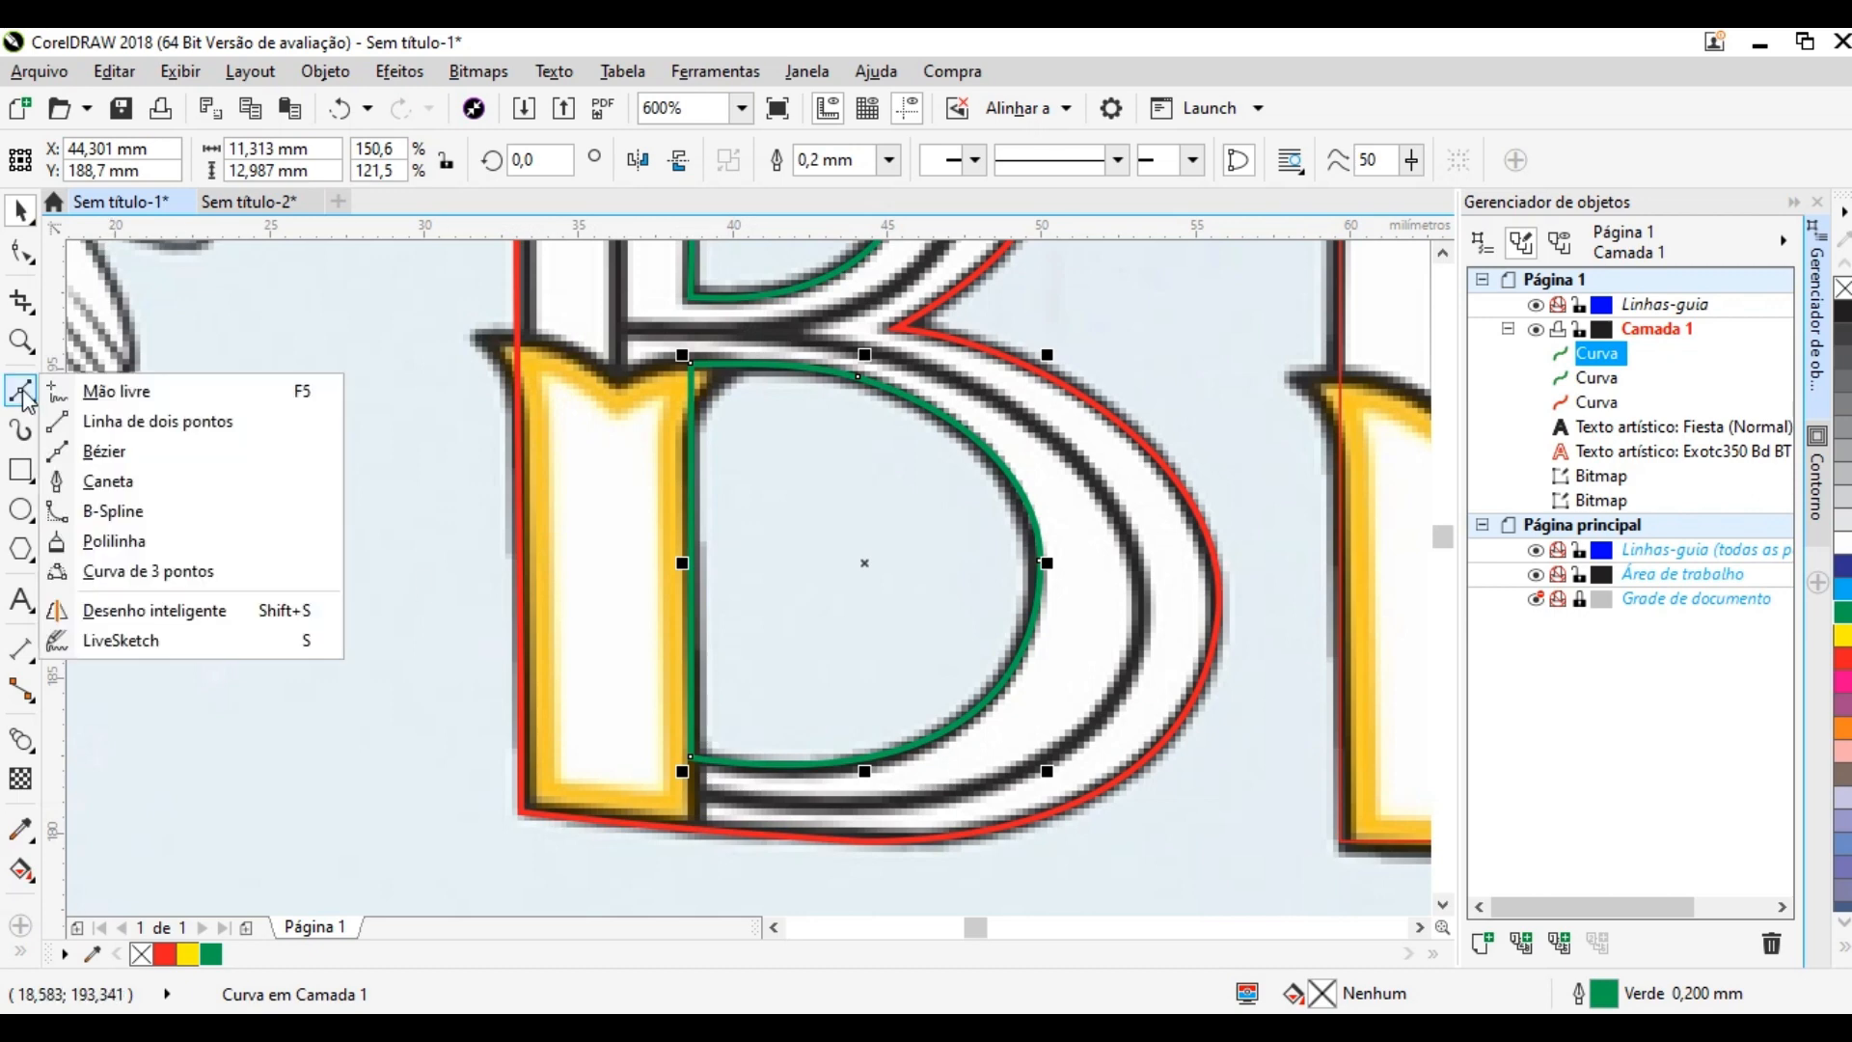
pyautogui.click(17, 471)
pyautogui.click(107, 469)
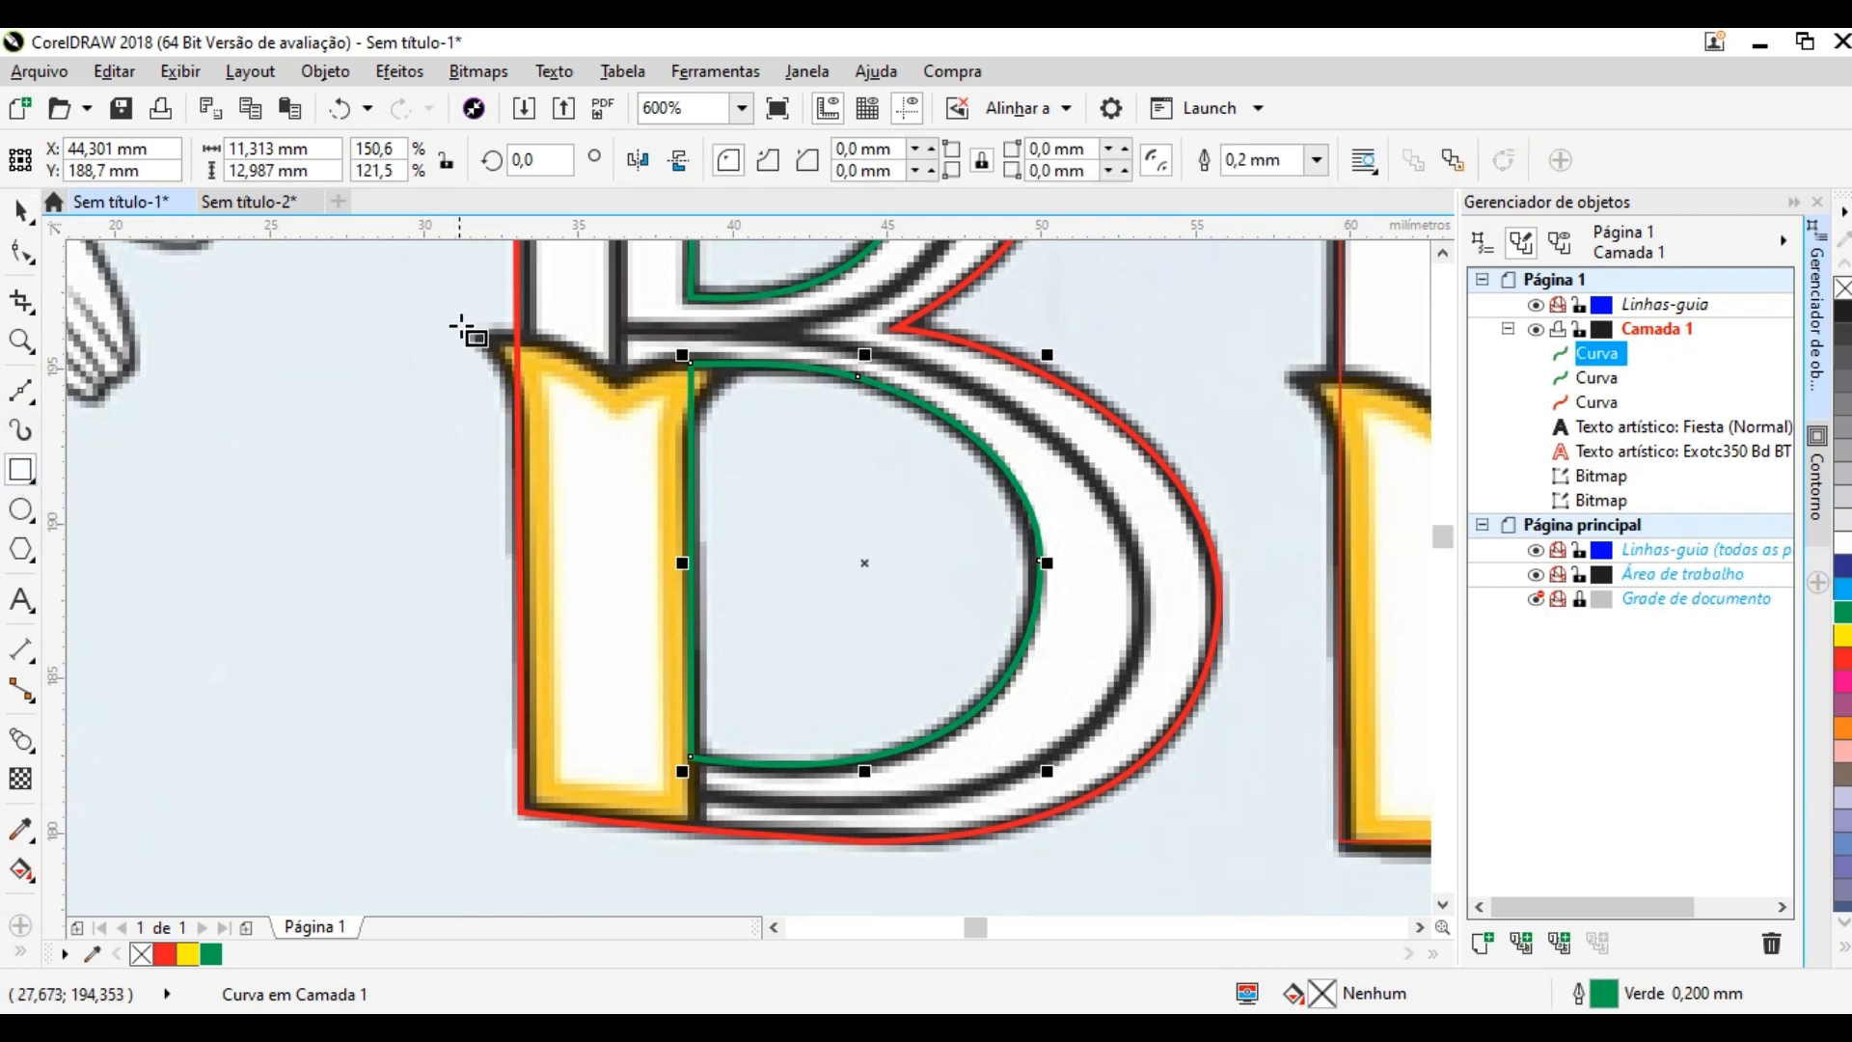
pyautogui.moveTo(472, 299); pyautogui.dragTo(711, 831)
pyautogui.click(21, 211)
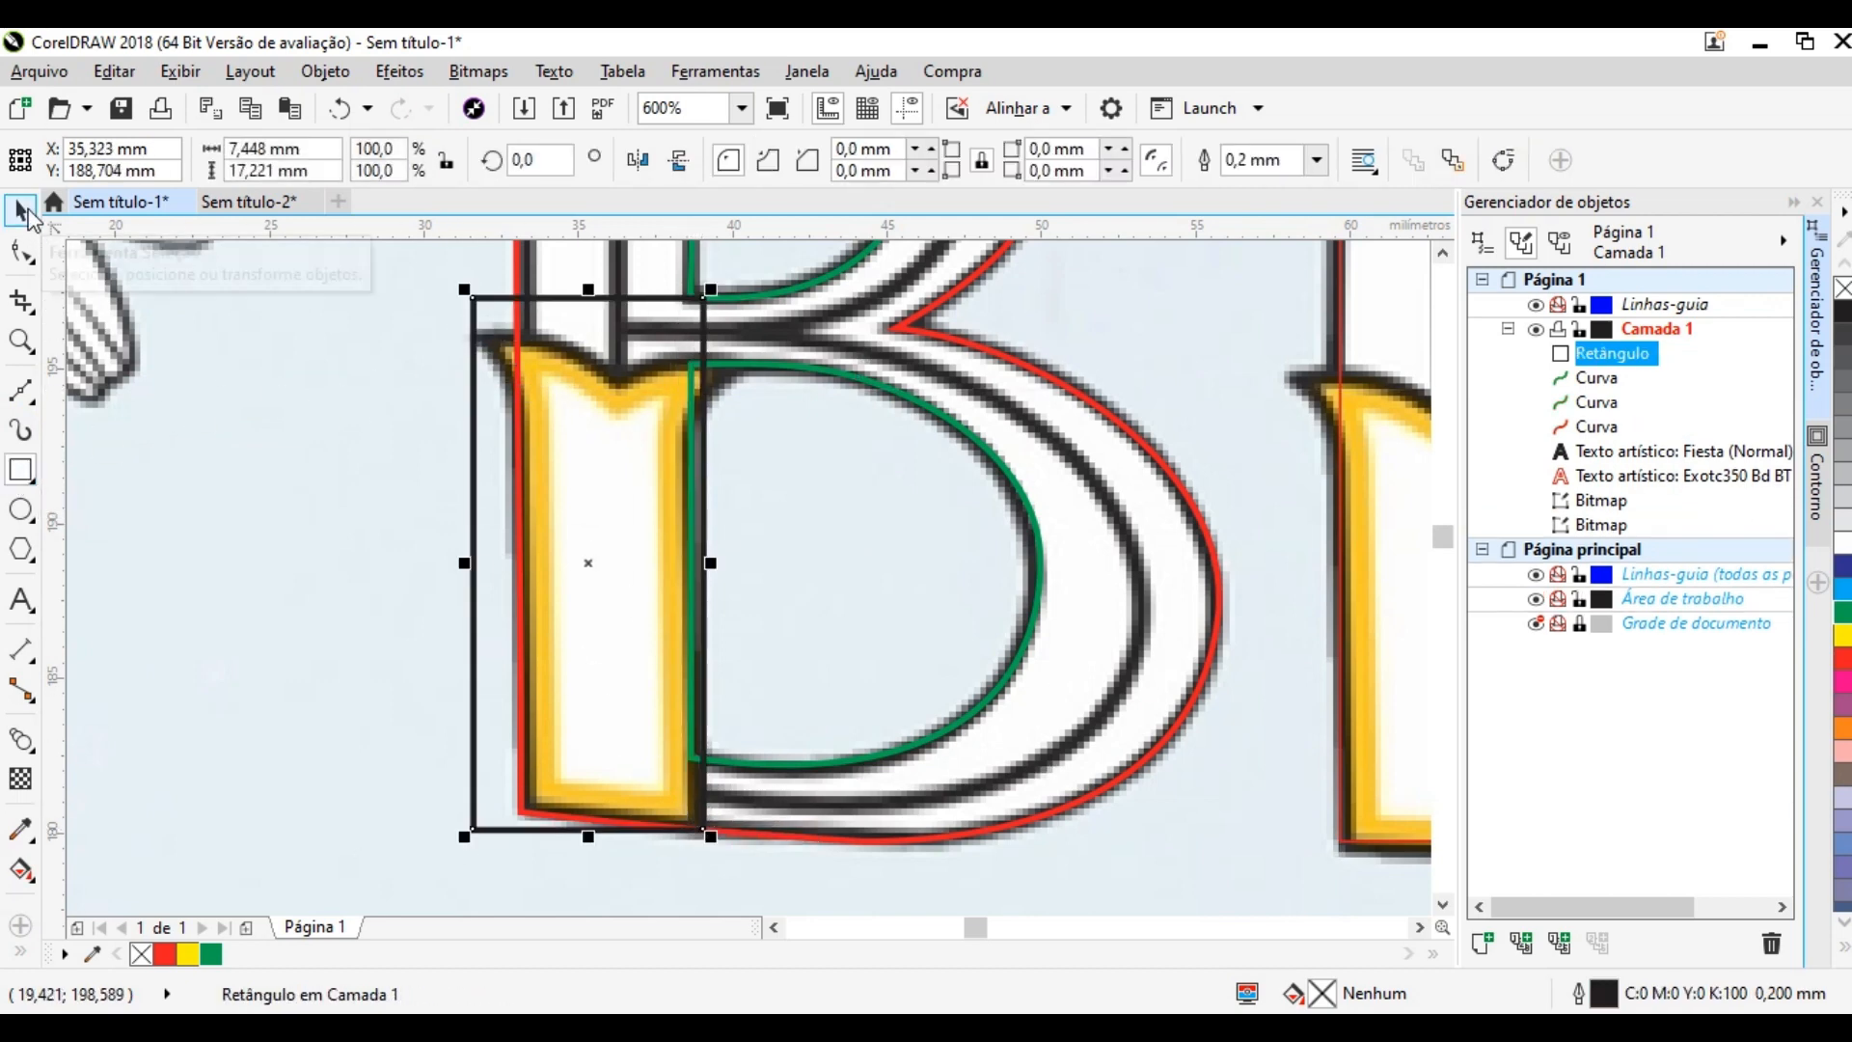
pyautogui.rightClick(590, 570)
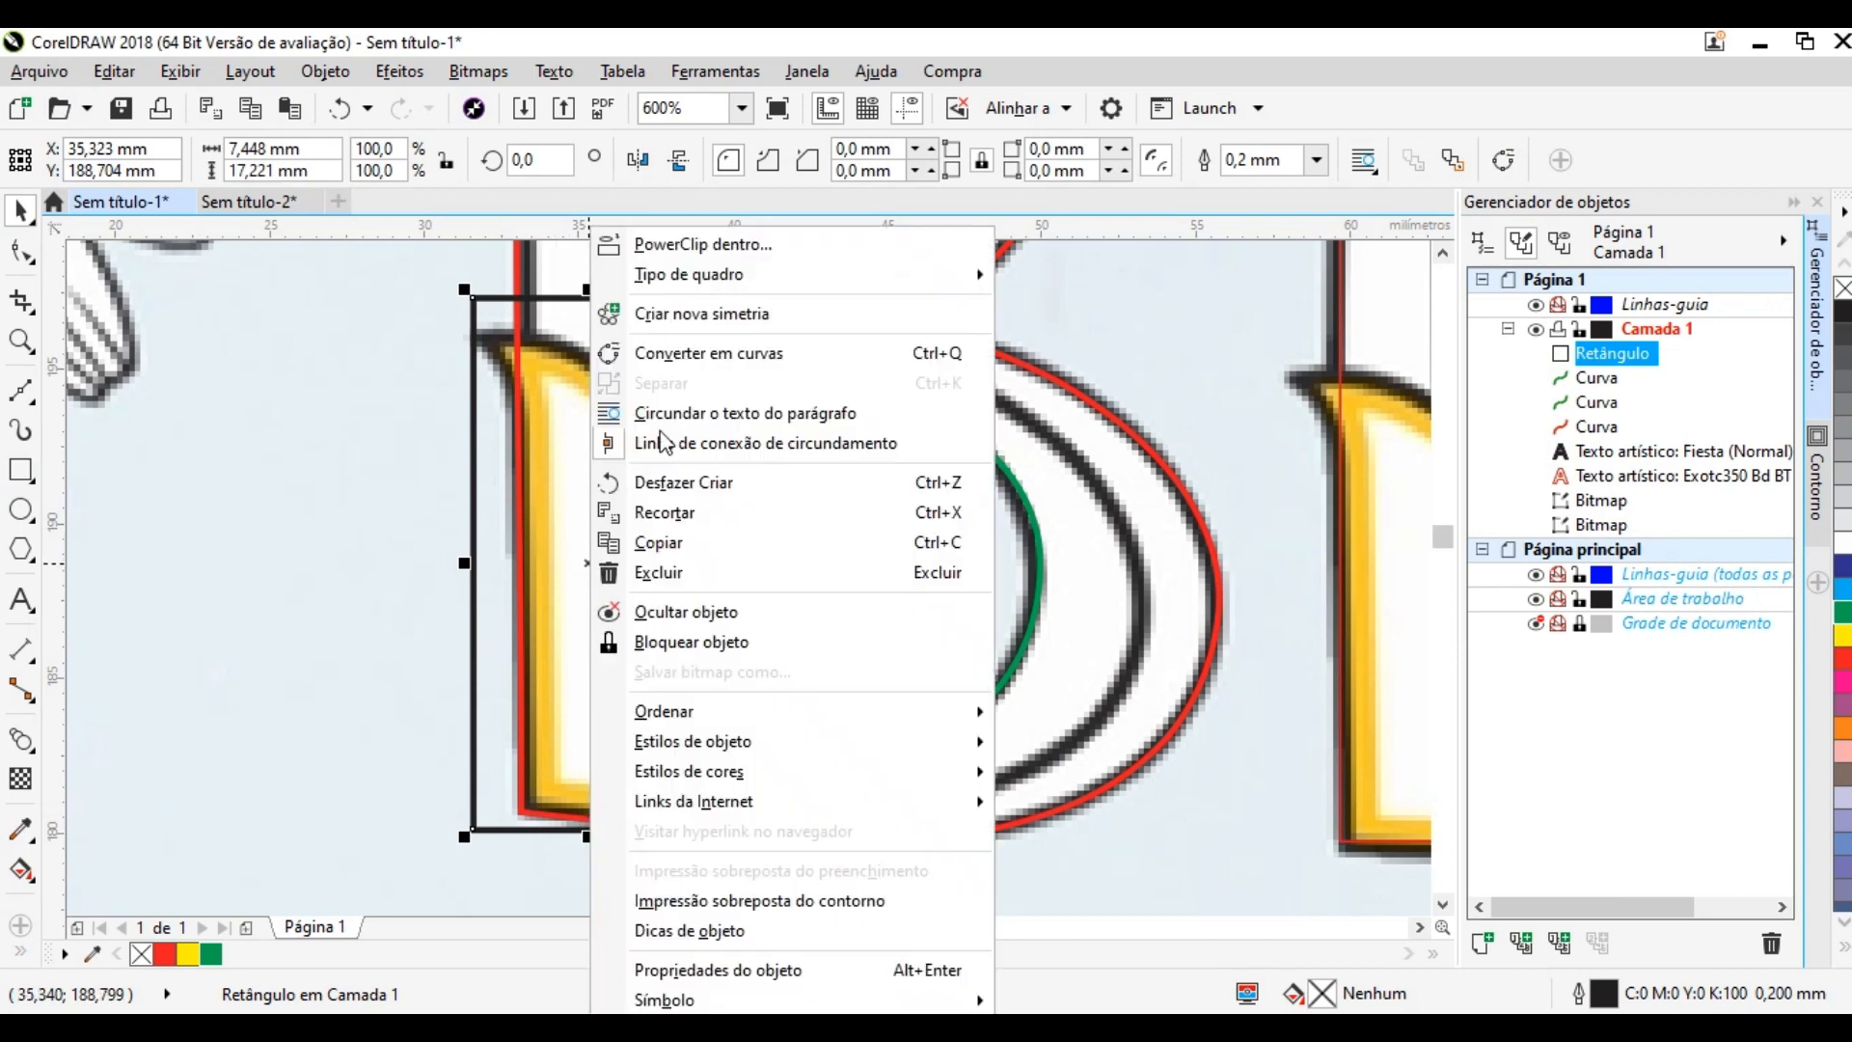
pyautogui.click(721, 354)
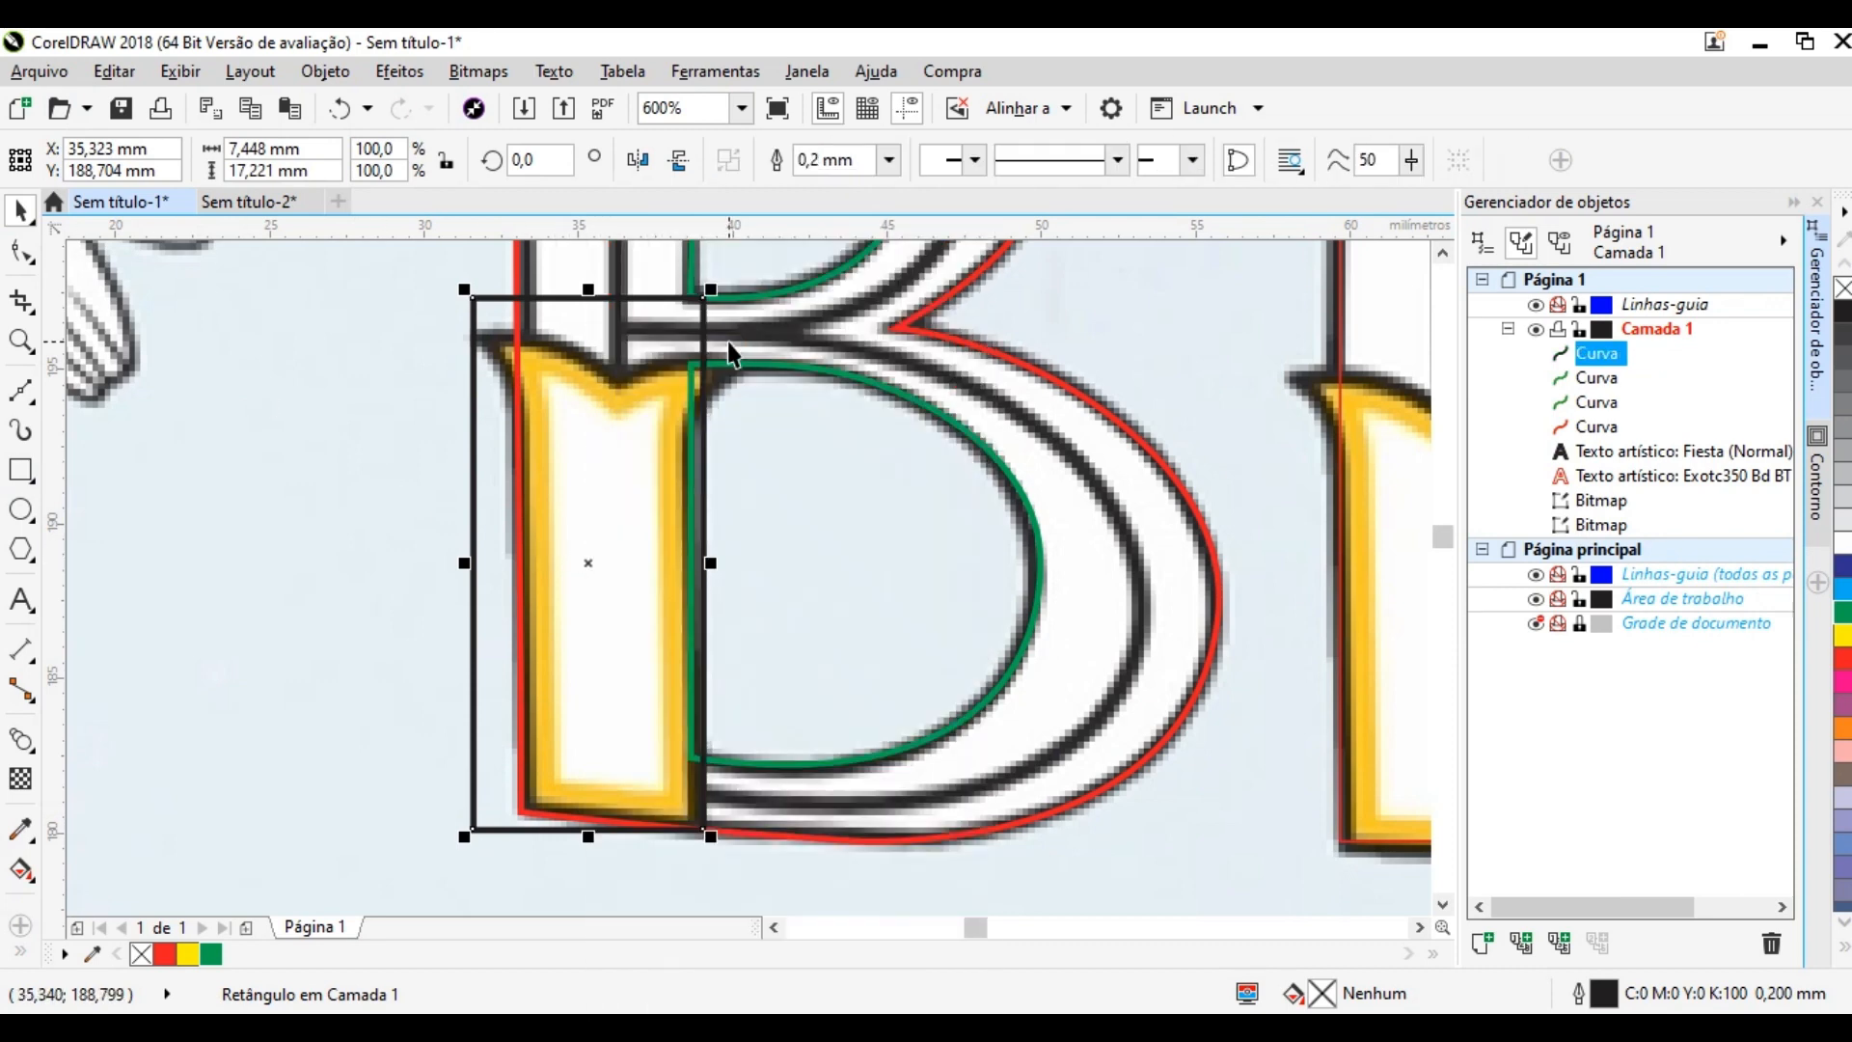
# Step: Pull the rectangle's top edge into the stem's central notch and fit its left side using an added node and the bottom-left corner
pyautogui.click(22, 252)
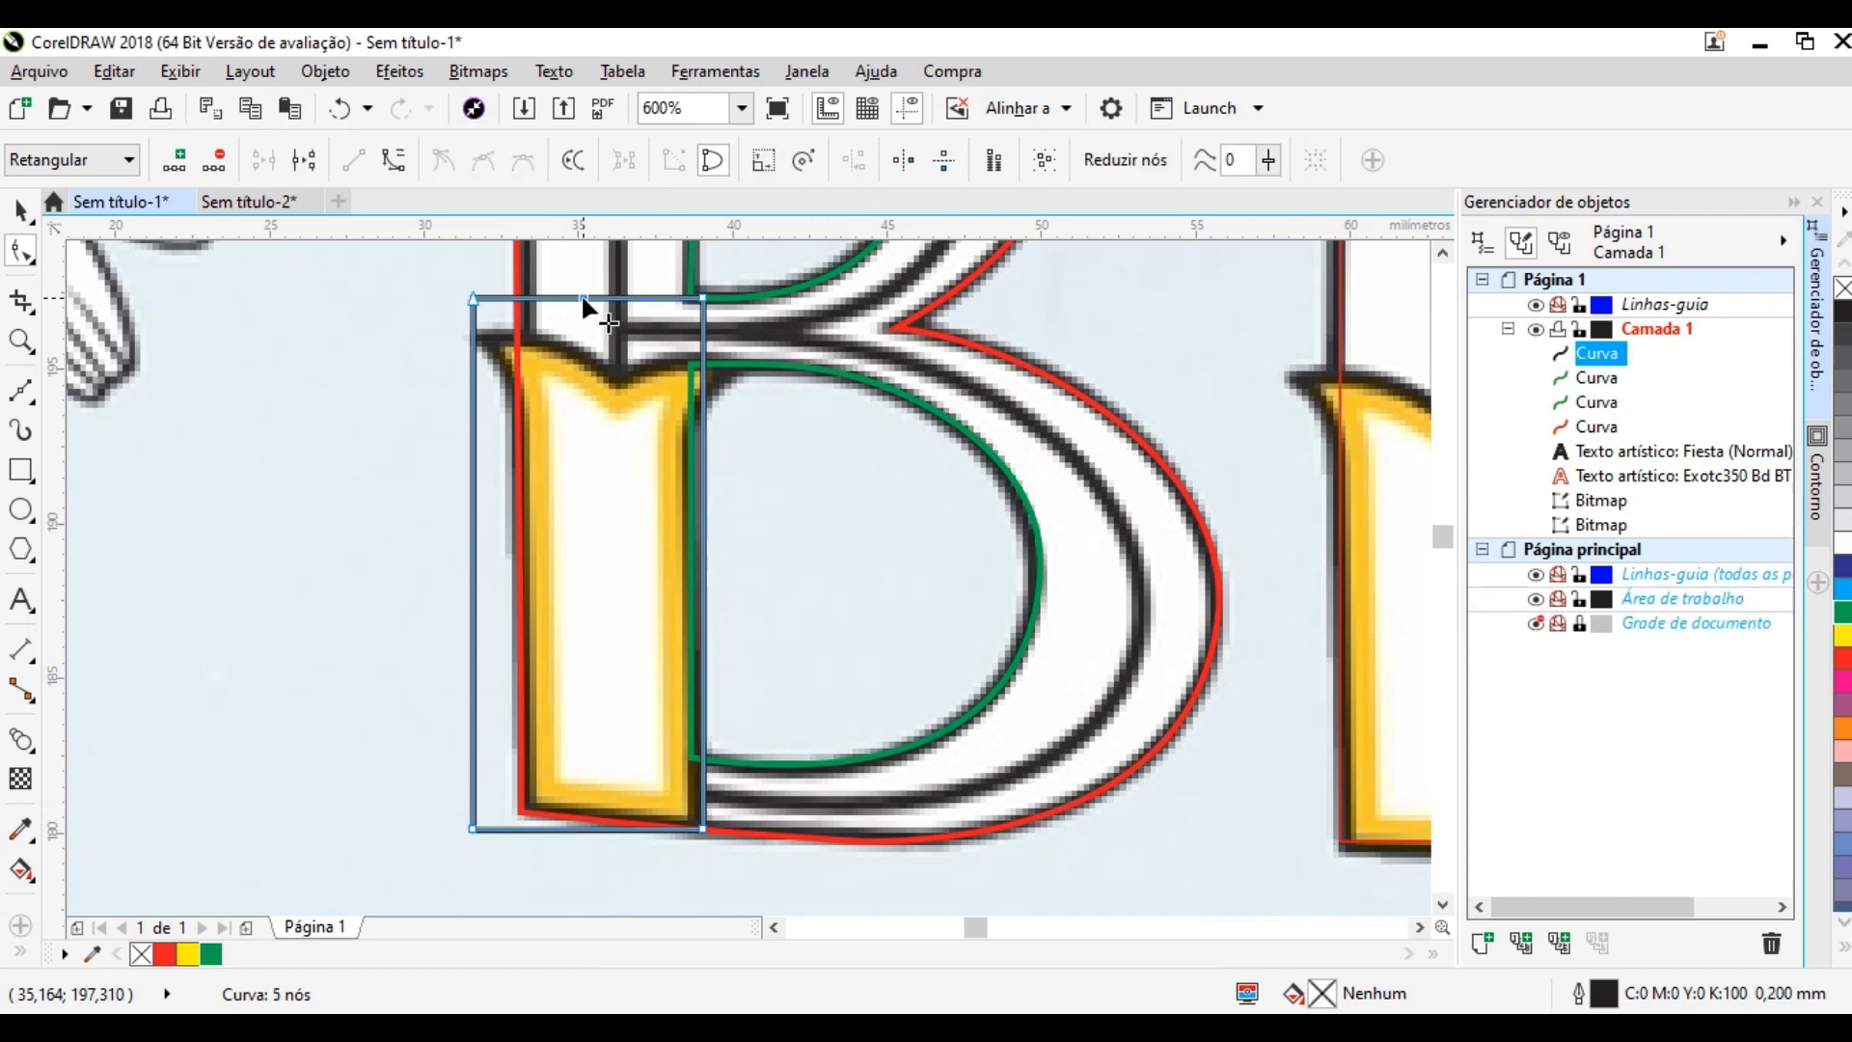
pyautogui.moveTo(580, 292); pyautogui.dragTo(621, 389)
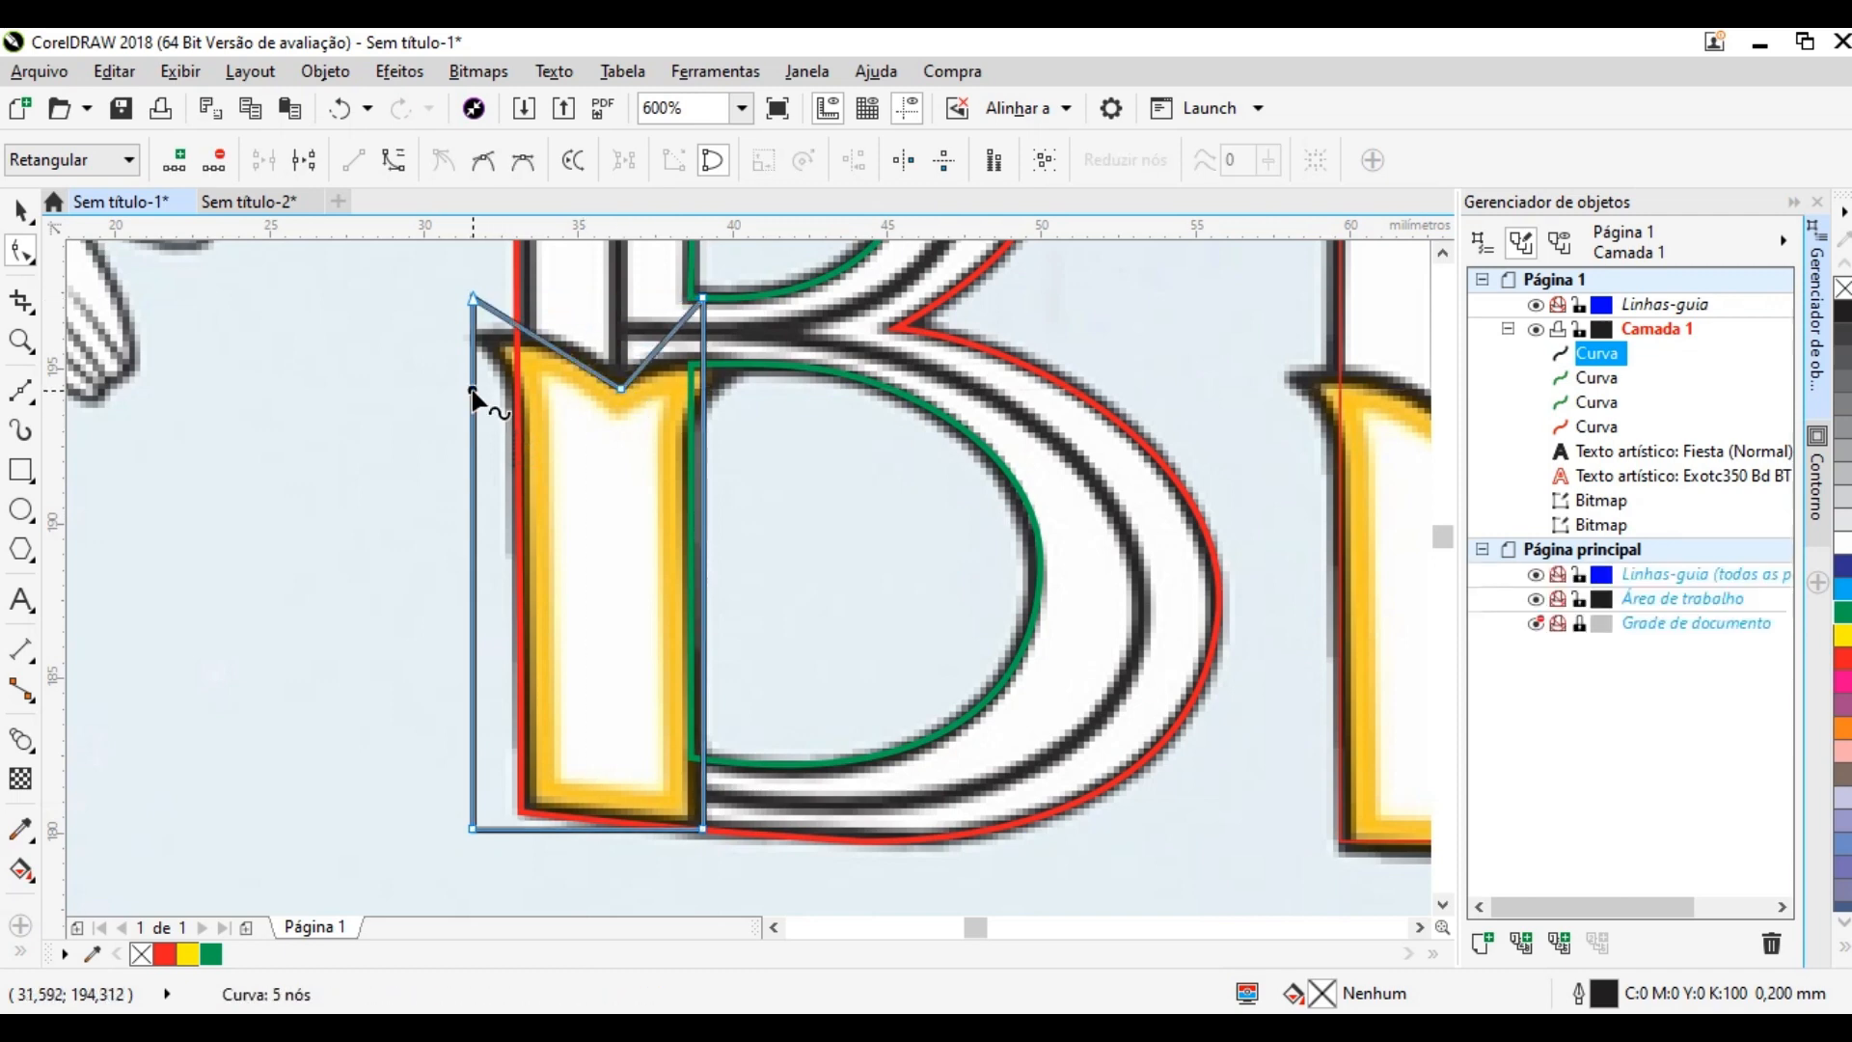
pyautogui.doubleClick(472, 391)
pyautogui.moveTo(473, 390); pyautogui.dragTo(518, 417)
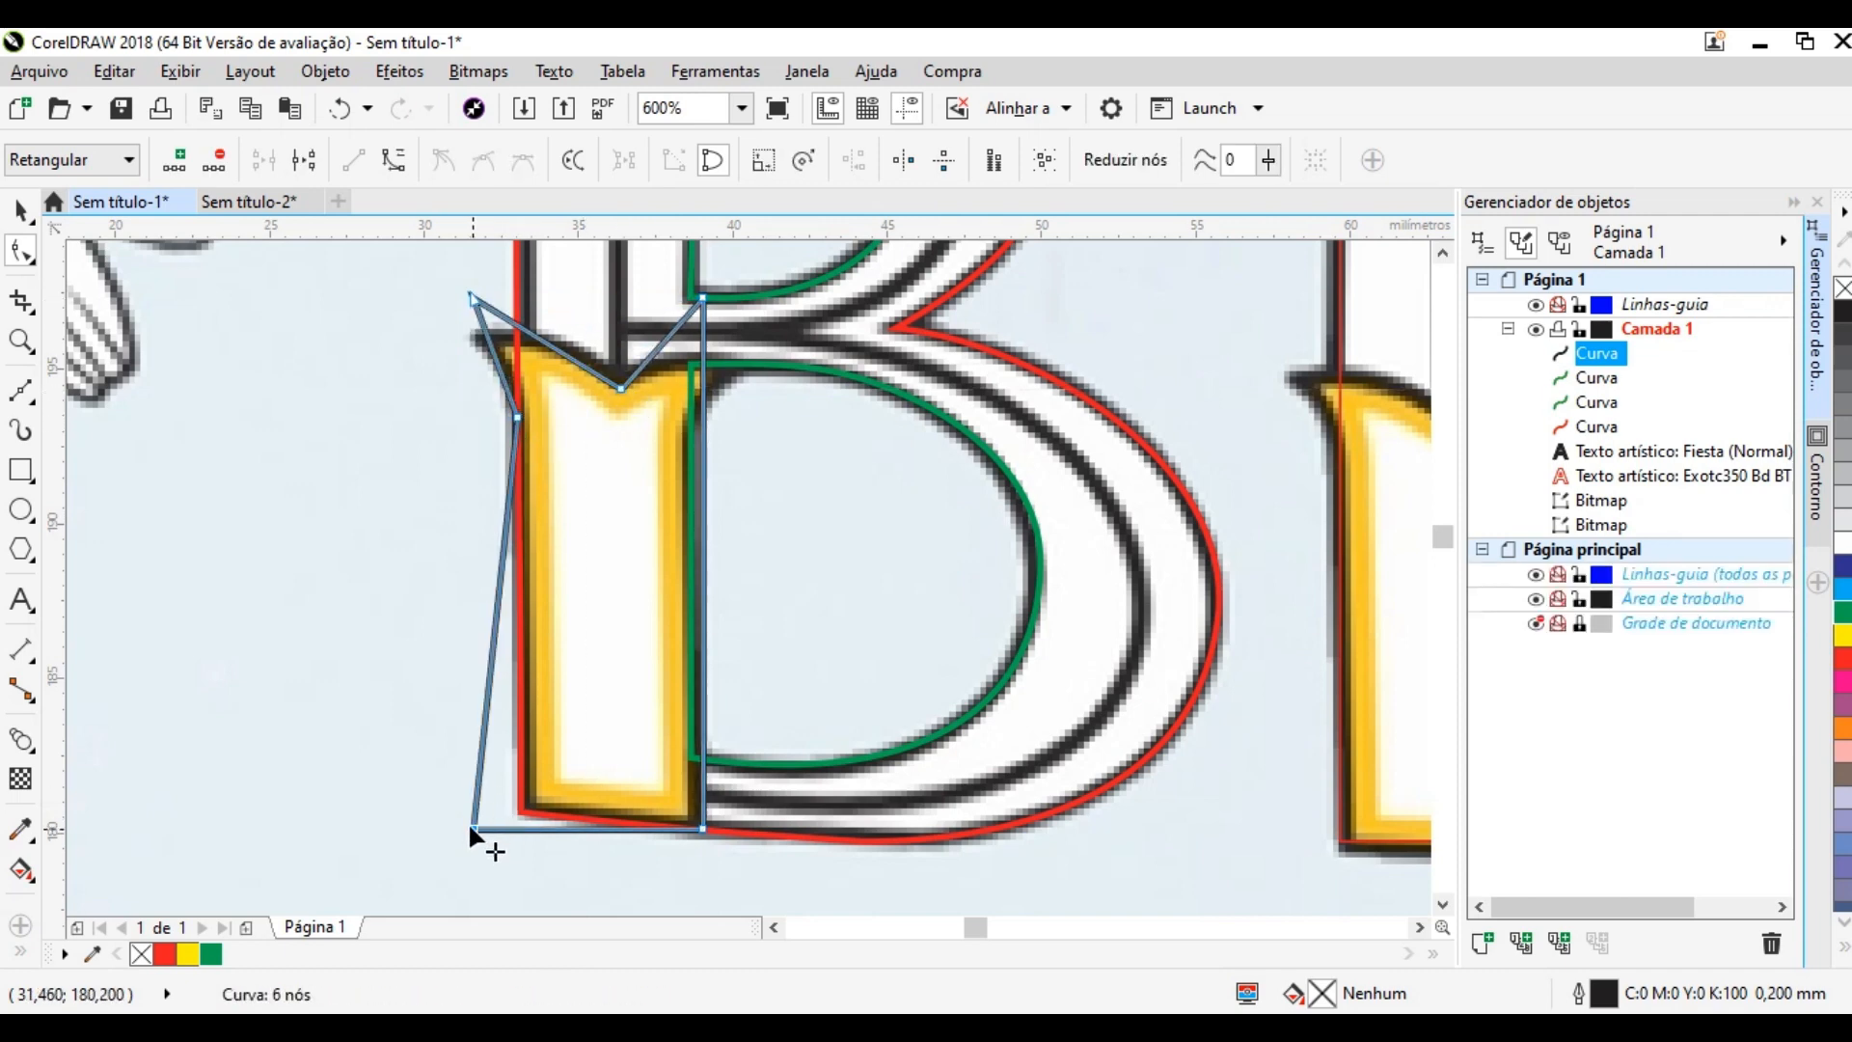
pyautogui.moveTo(472, 827); pyautogui.dragTo(520, 812)
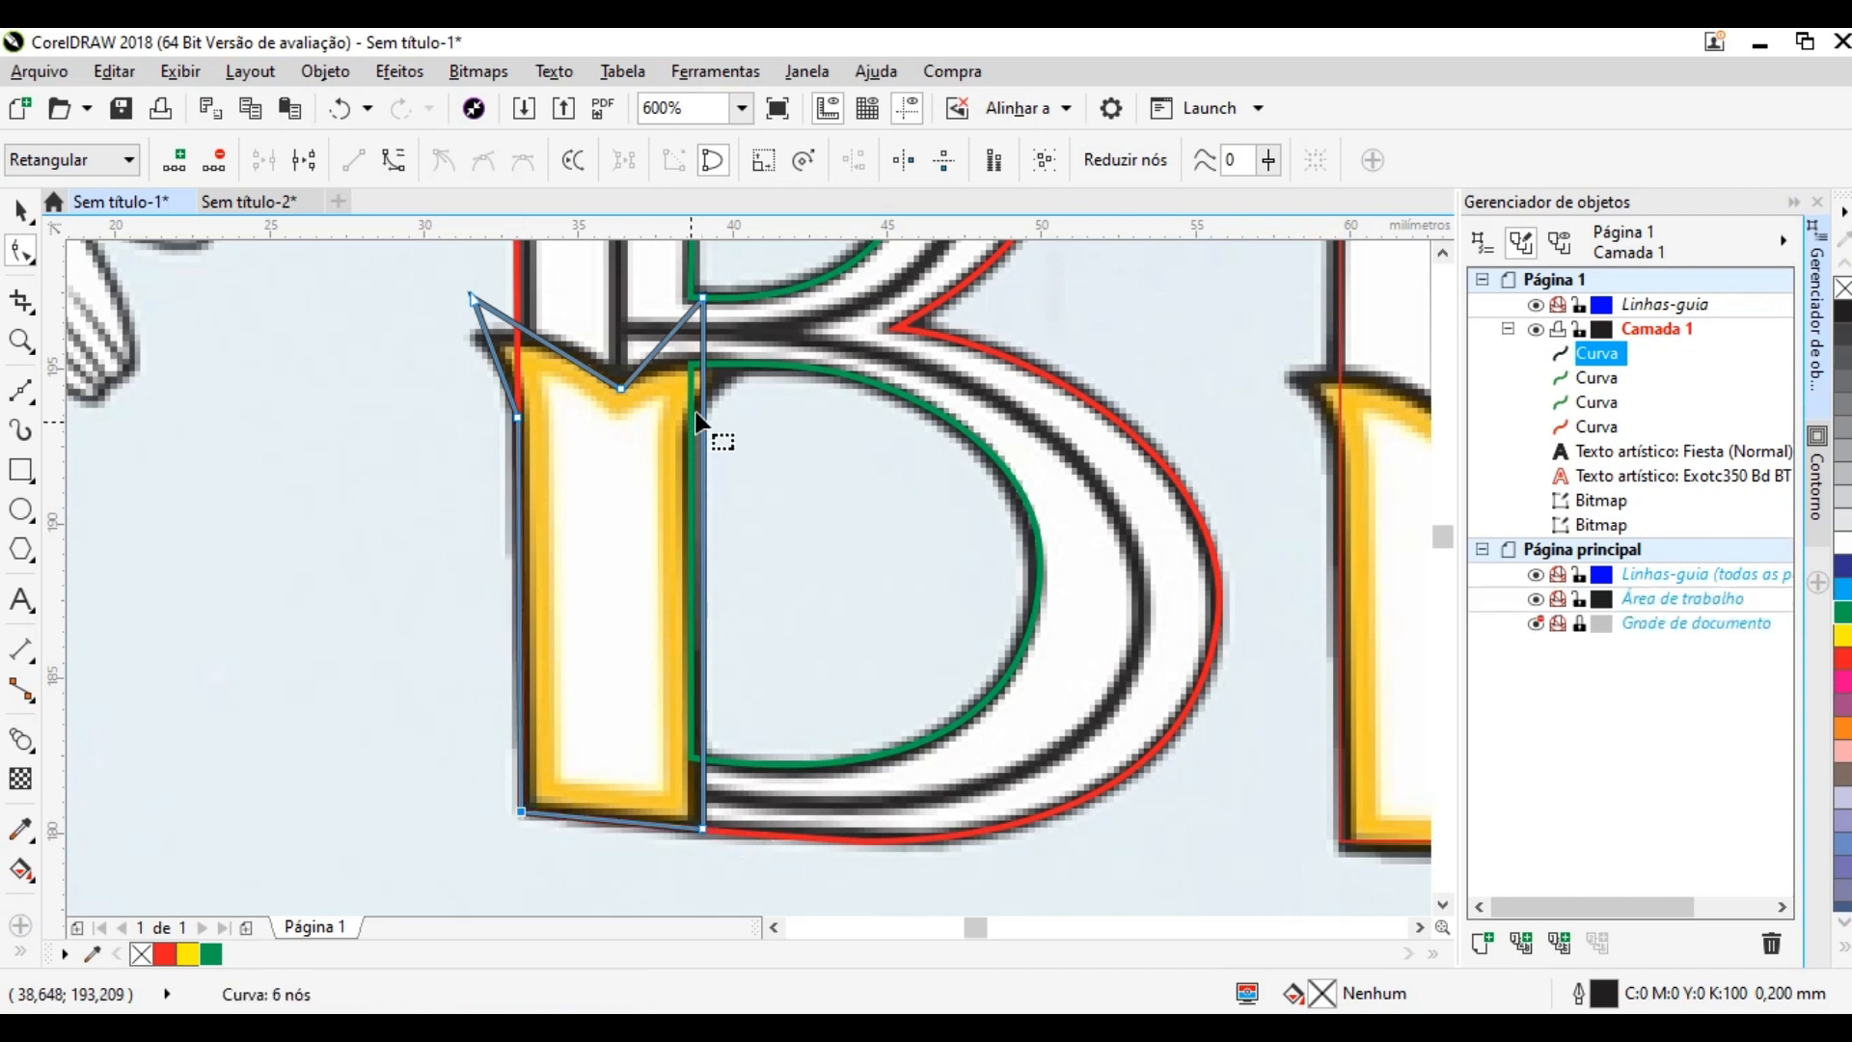
# Step: Move the stem shape's top-right corner to the right tip and add a node below it on the stem's edge
pyautogui.moveTo(702, 297); pyautogui.dragTo(748, 364)
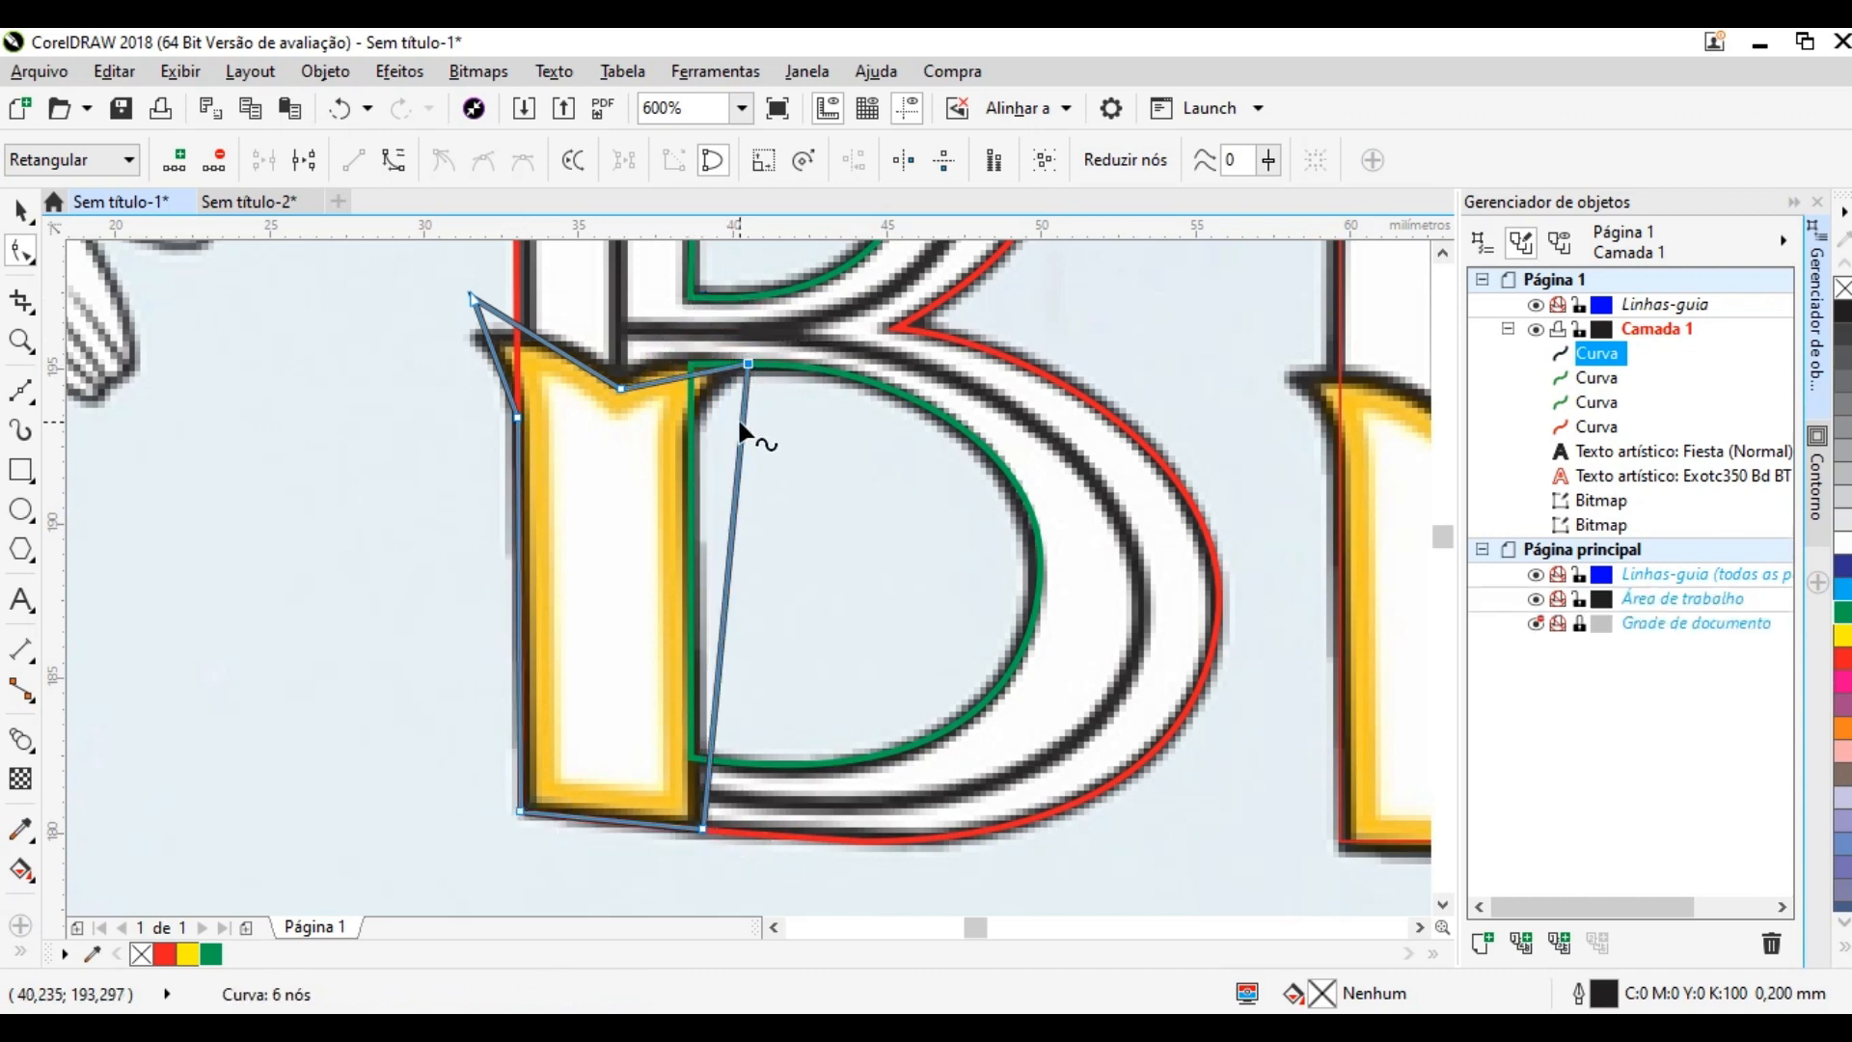
pyautogui.doubleClick(741, 440)
pyautogui.moveTo(741, 439); pyautogui.dragTo(690, 441)
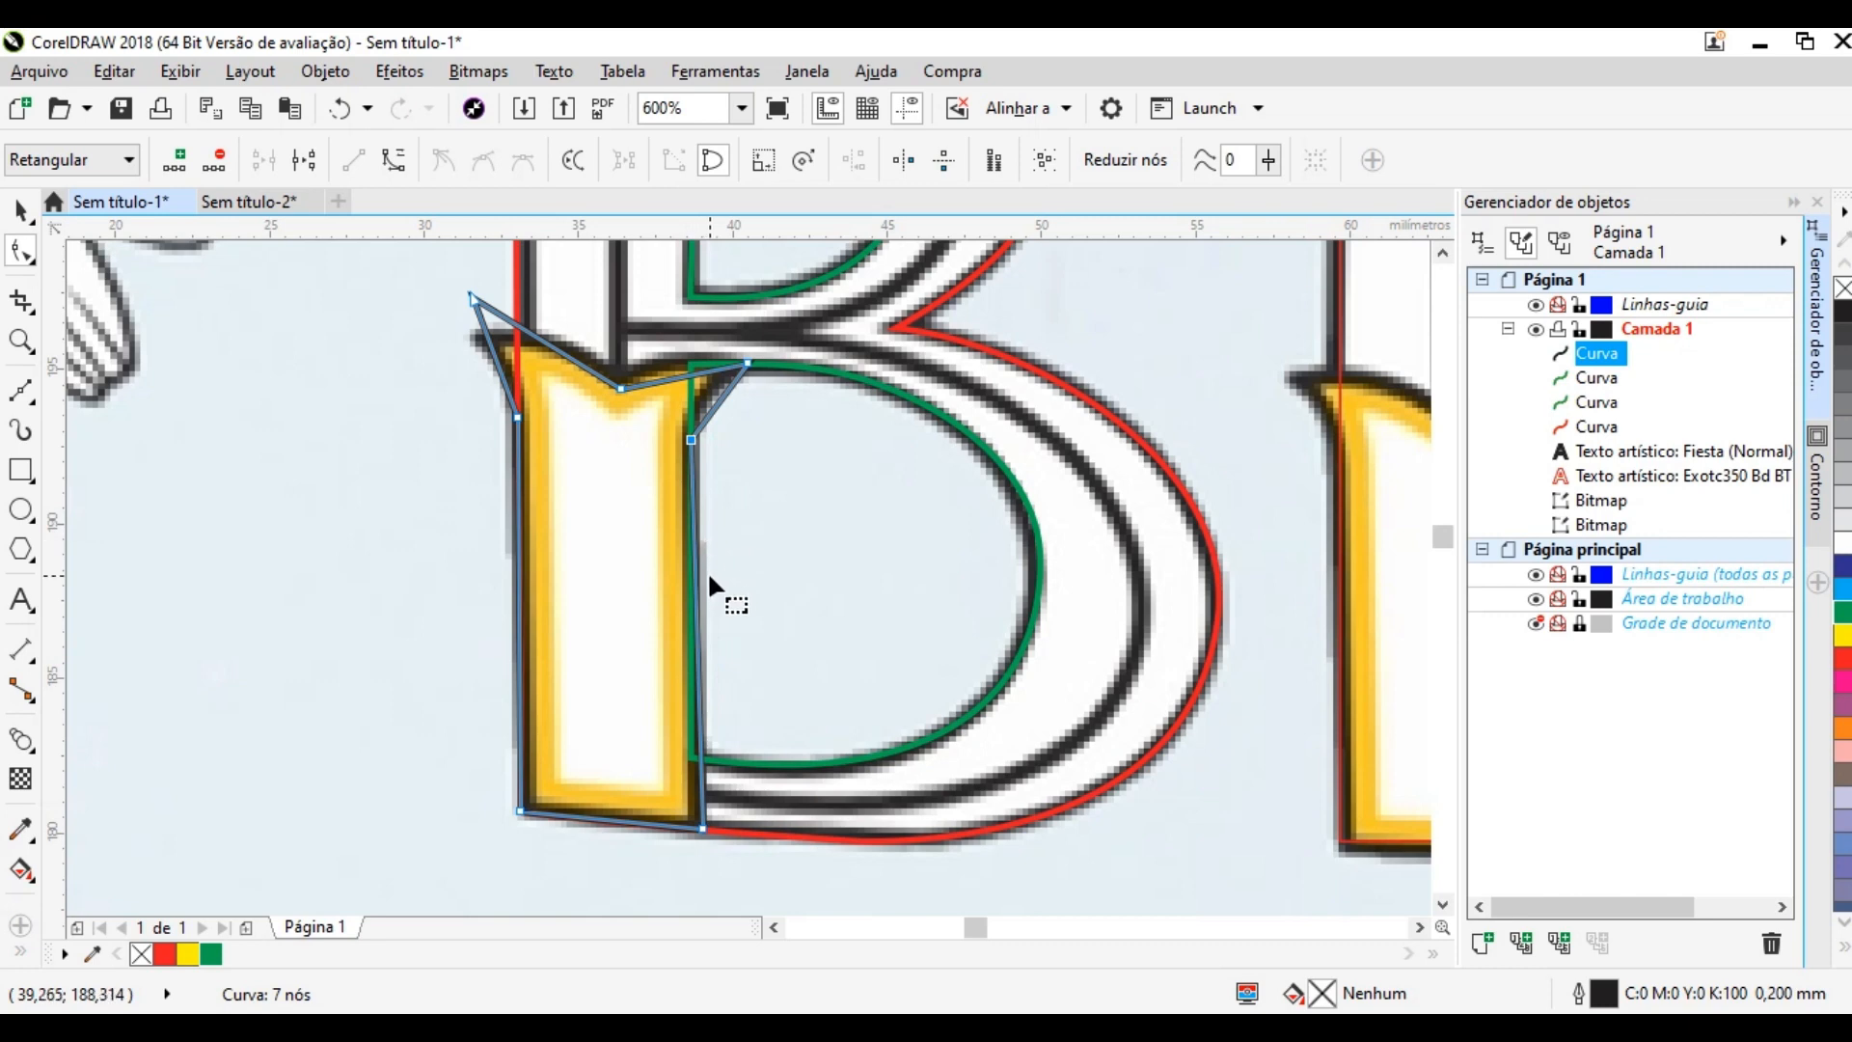
# Step: Lower the stem shape's left tip onto the artwork and curve the two segments meeting at it to follow the flared edges
pyautogui.scroll(-4, 707, 570)
pyautogui.scroll(6, 714, 520)
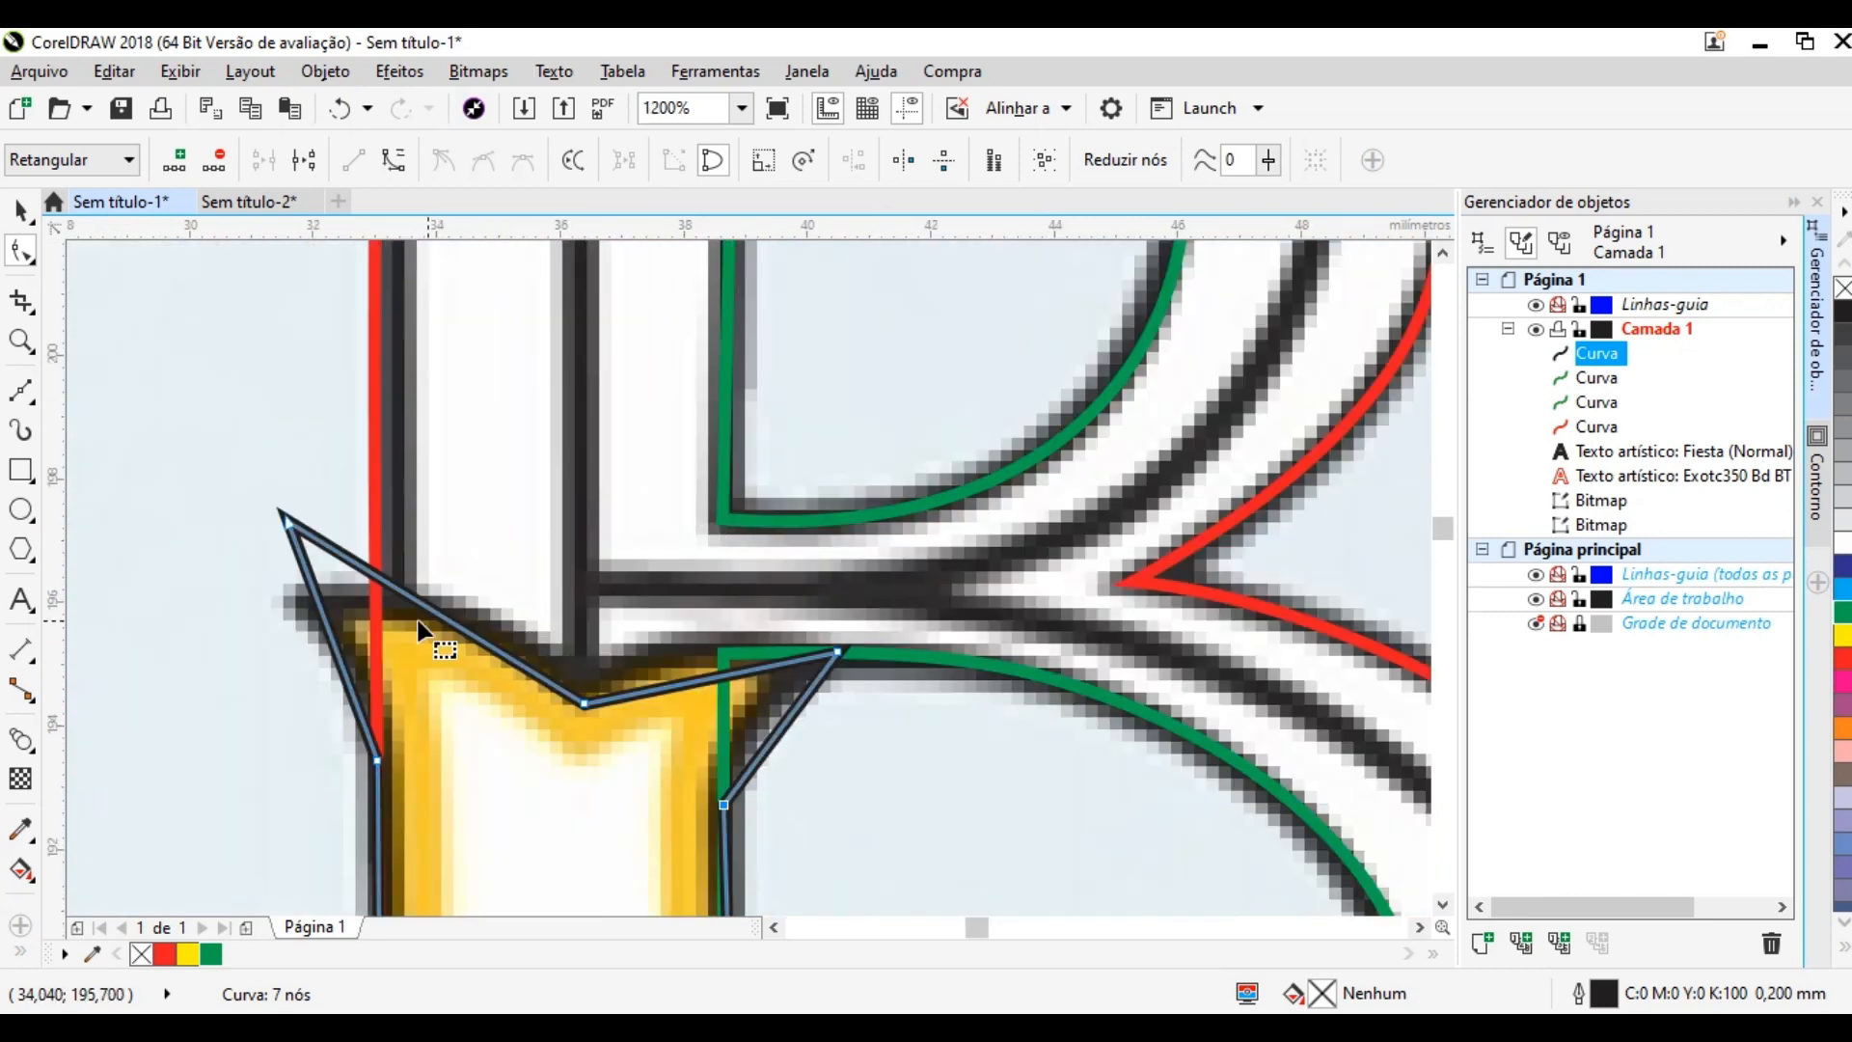
pyautogui.click(441, 617)
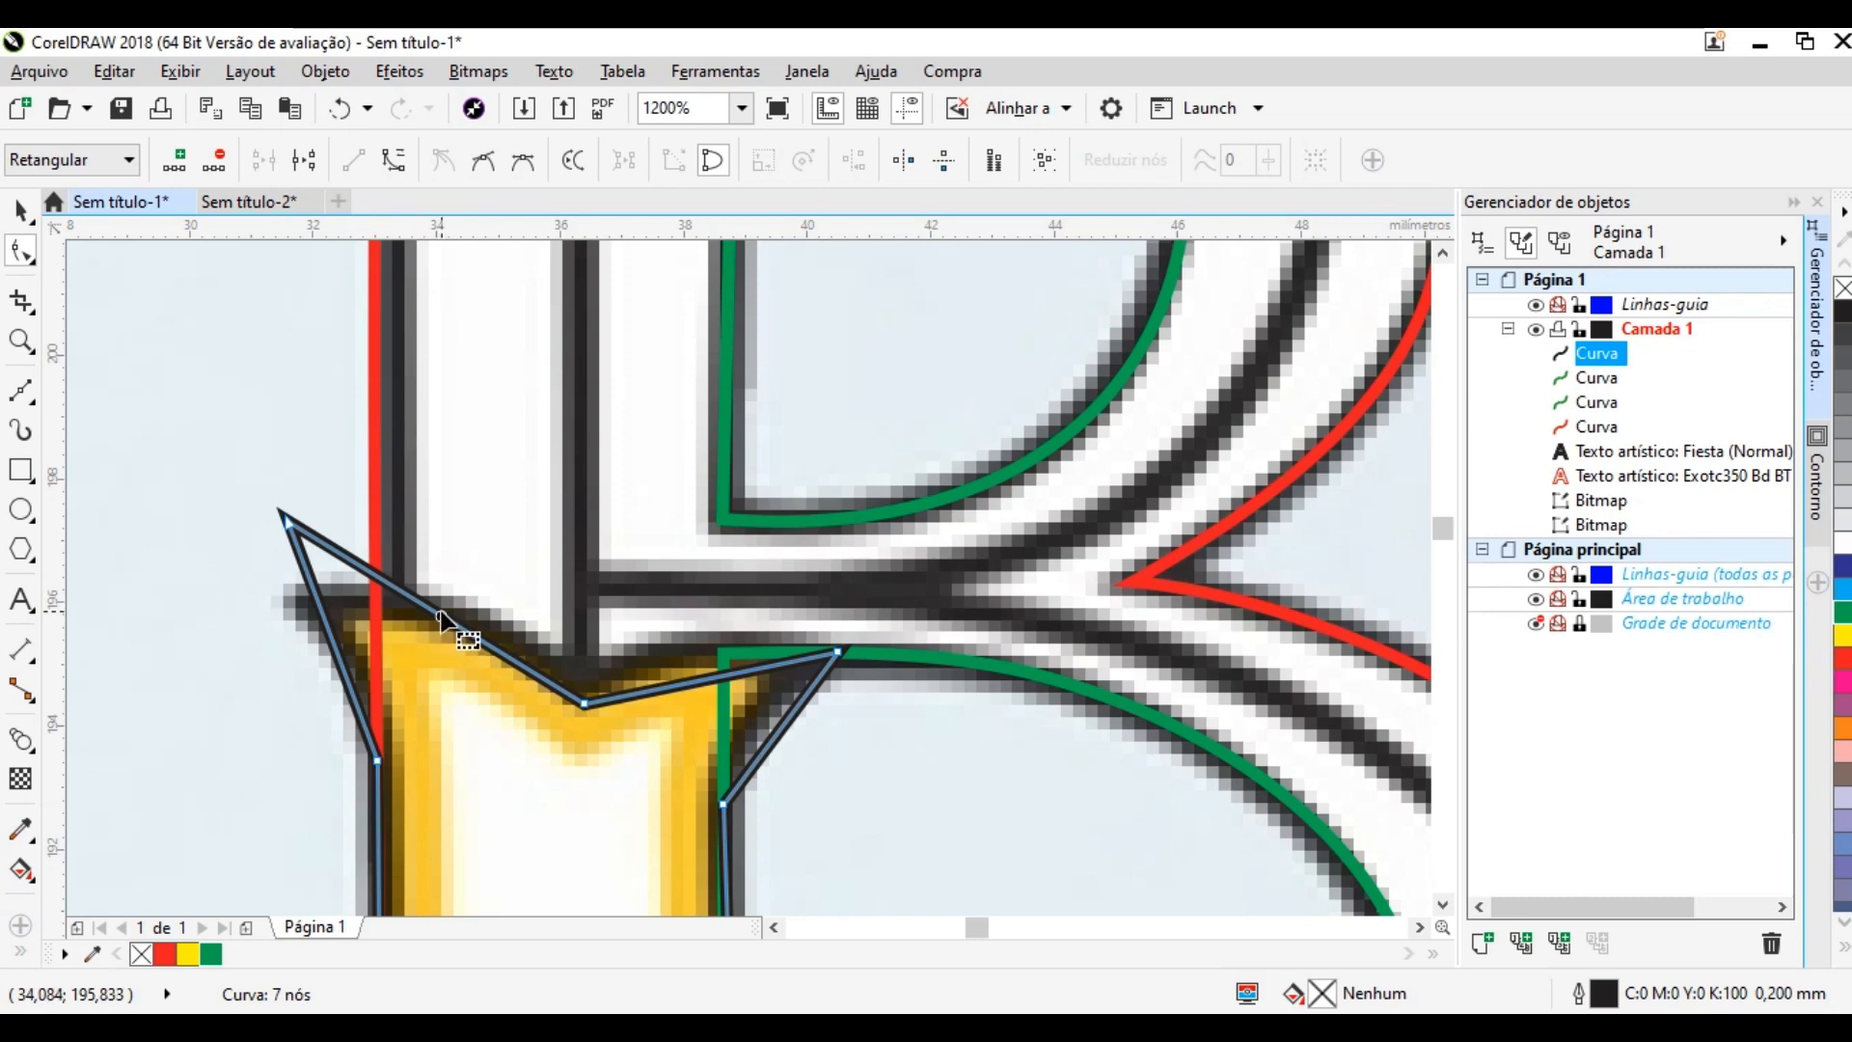
pyautogui.click(393, 164)
pyautogui.moveTo(287, 522); pyautogui.dragTo(287, 585)
pyautogui.moveTo(385, 645); pyautogui.dragTo(494, 614)
pyautogui.click(292, 598)
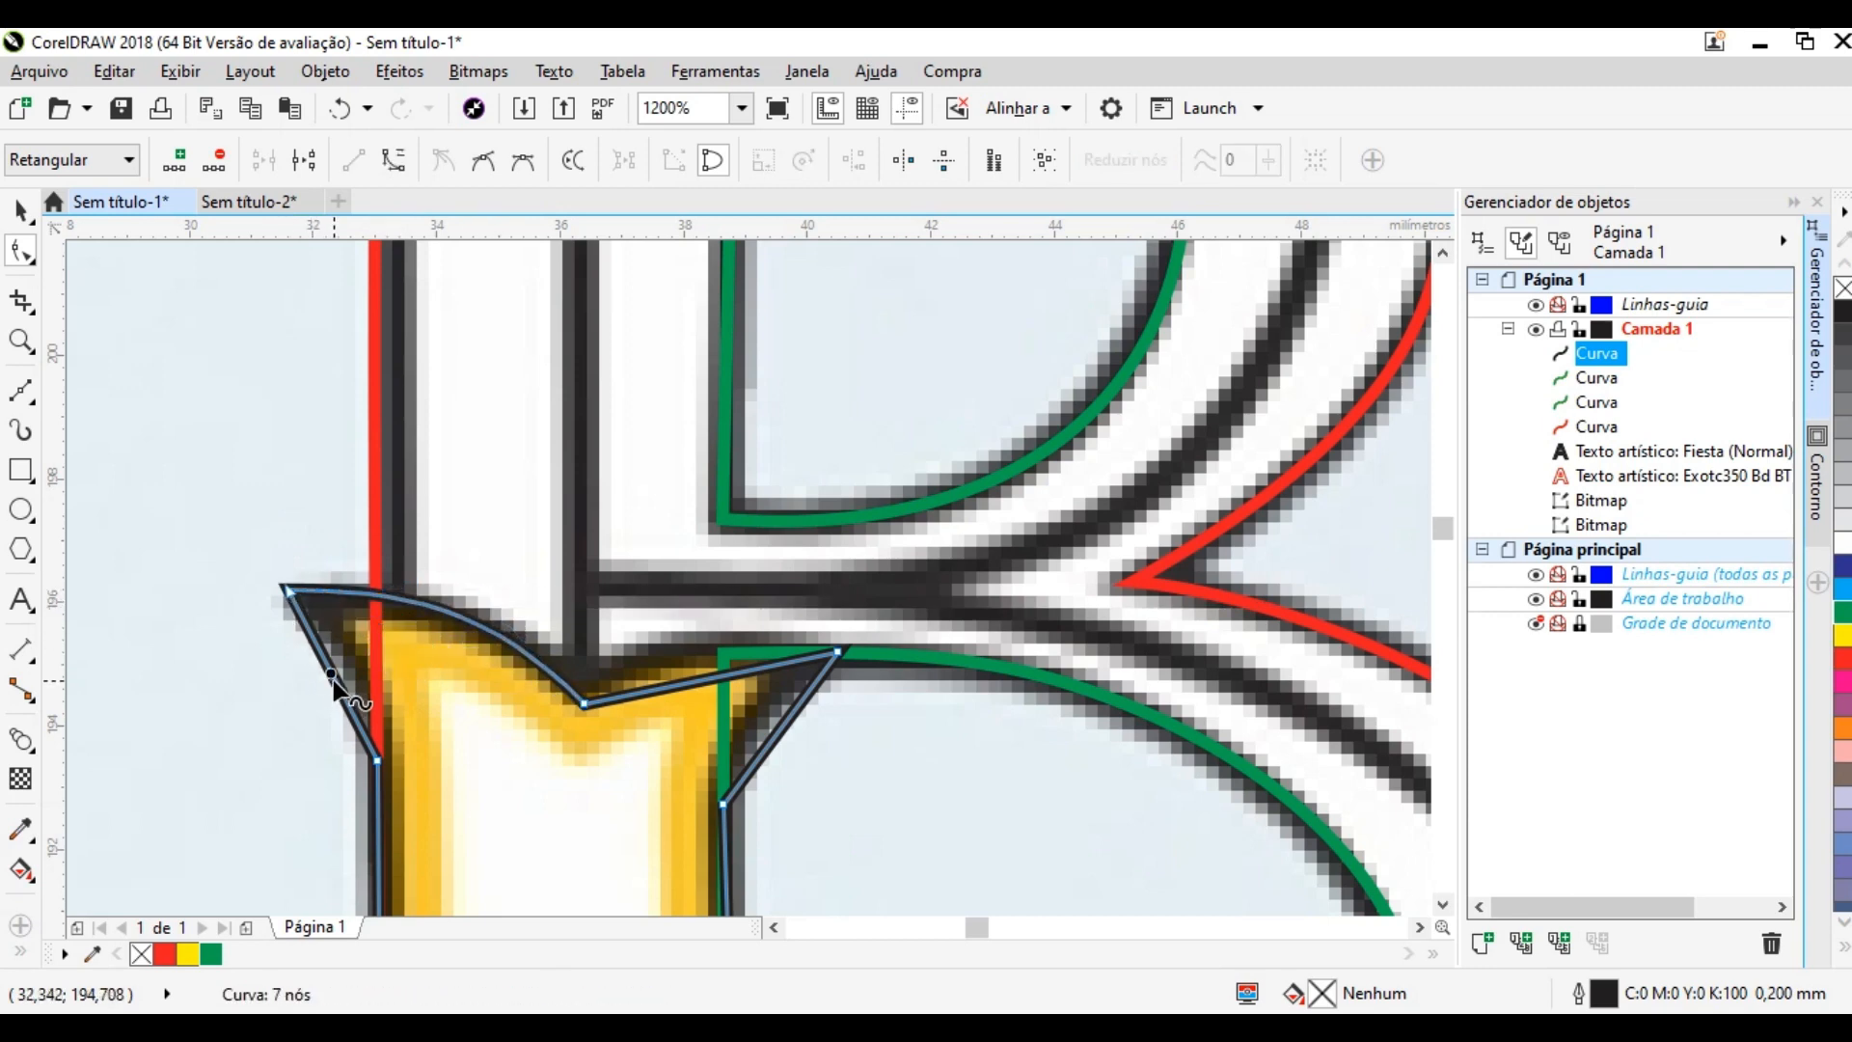
pyautogui.click(391, 164)
pyautogui.moveTo(320, 641); pyautogui.dragTo(366, 667)
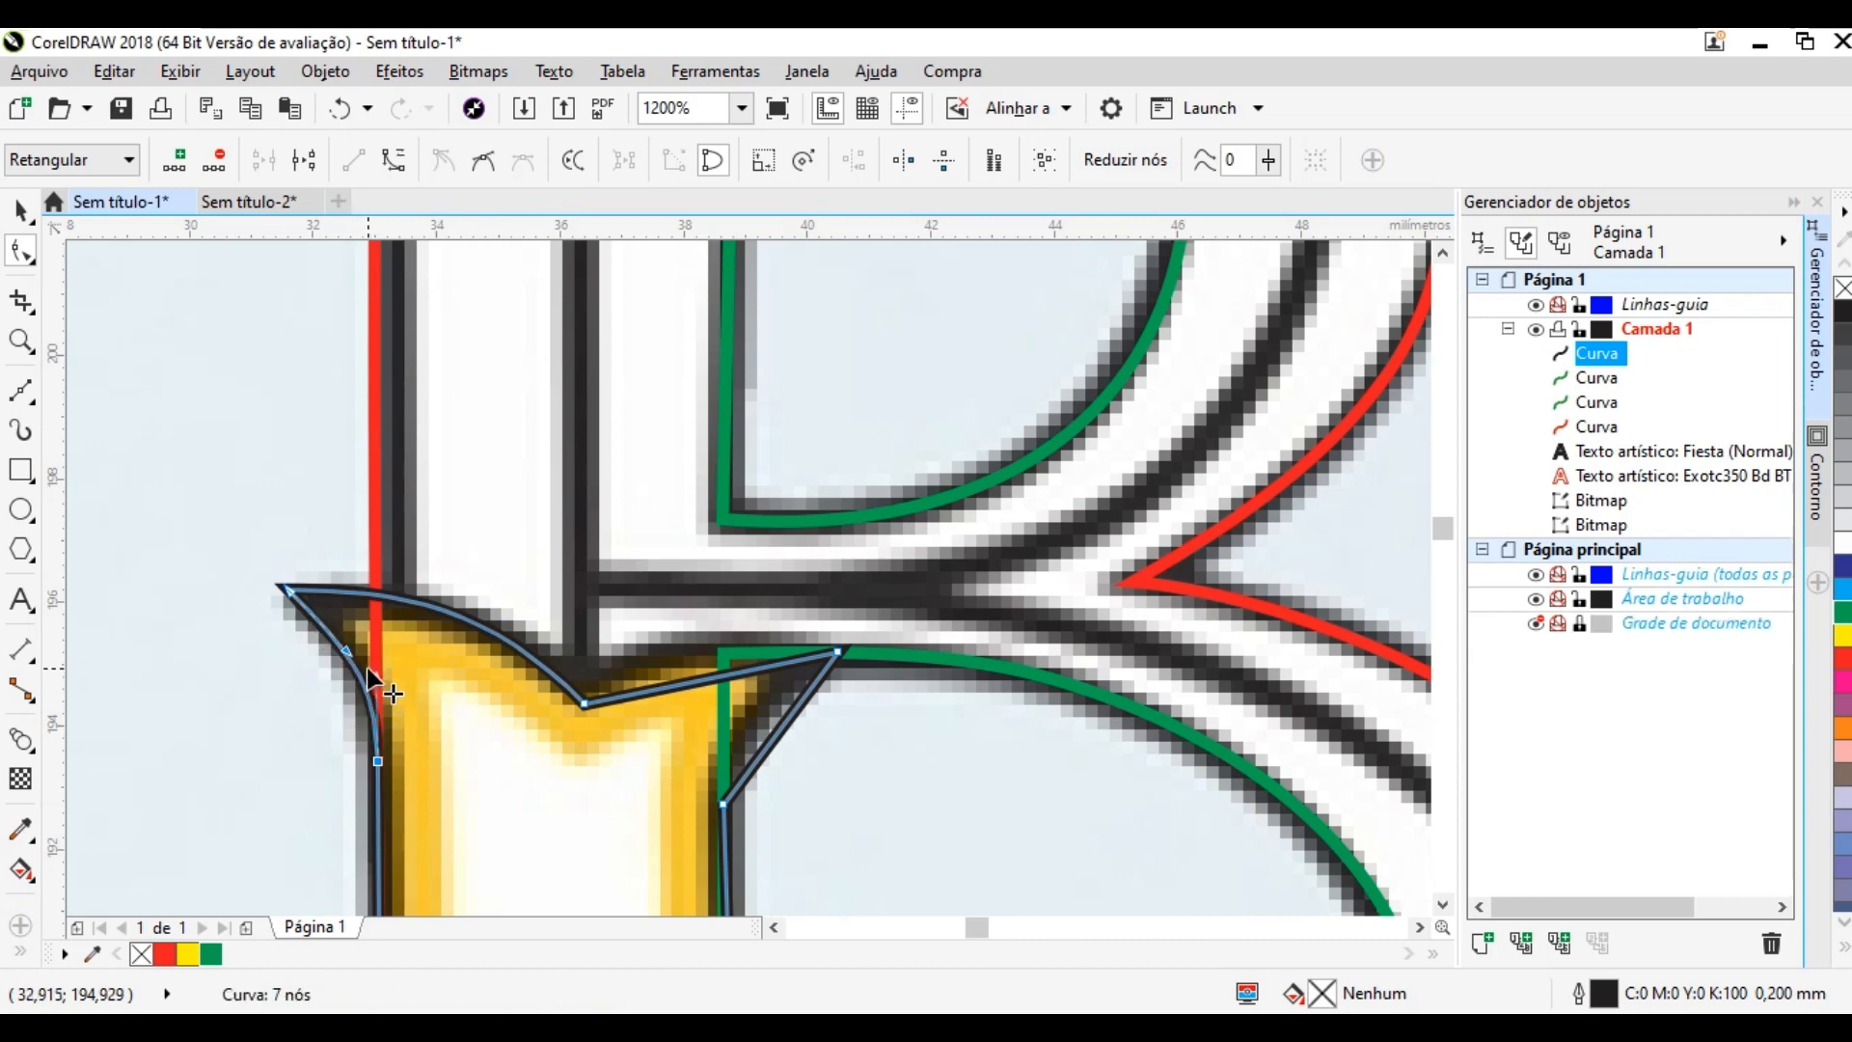
# Step: Curve the segment between the central notch and the right tip to follow the stem's flared top edge
pyautogui.click(723, 679)
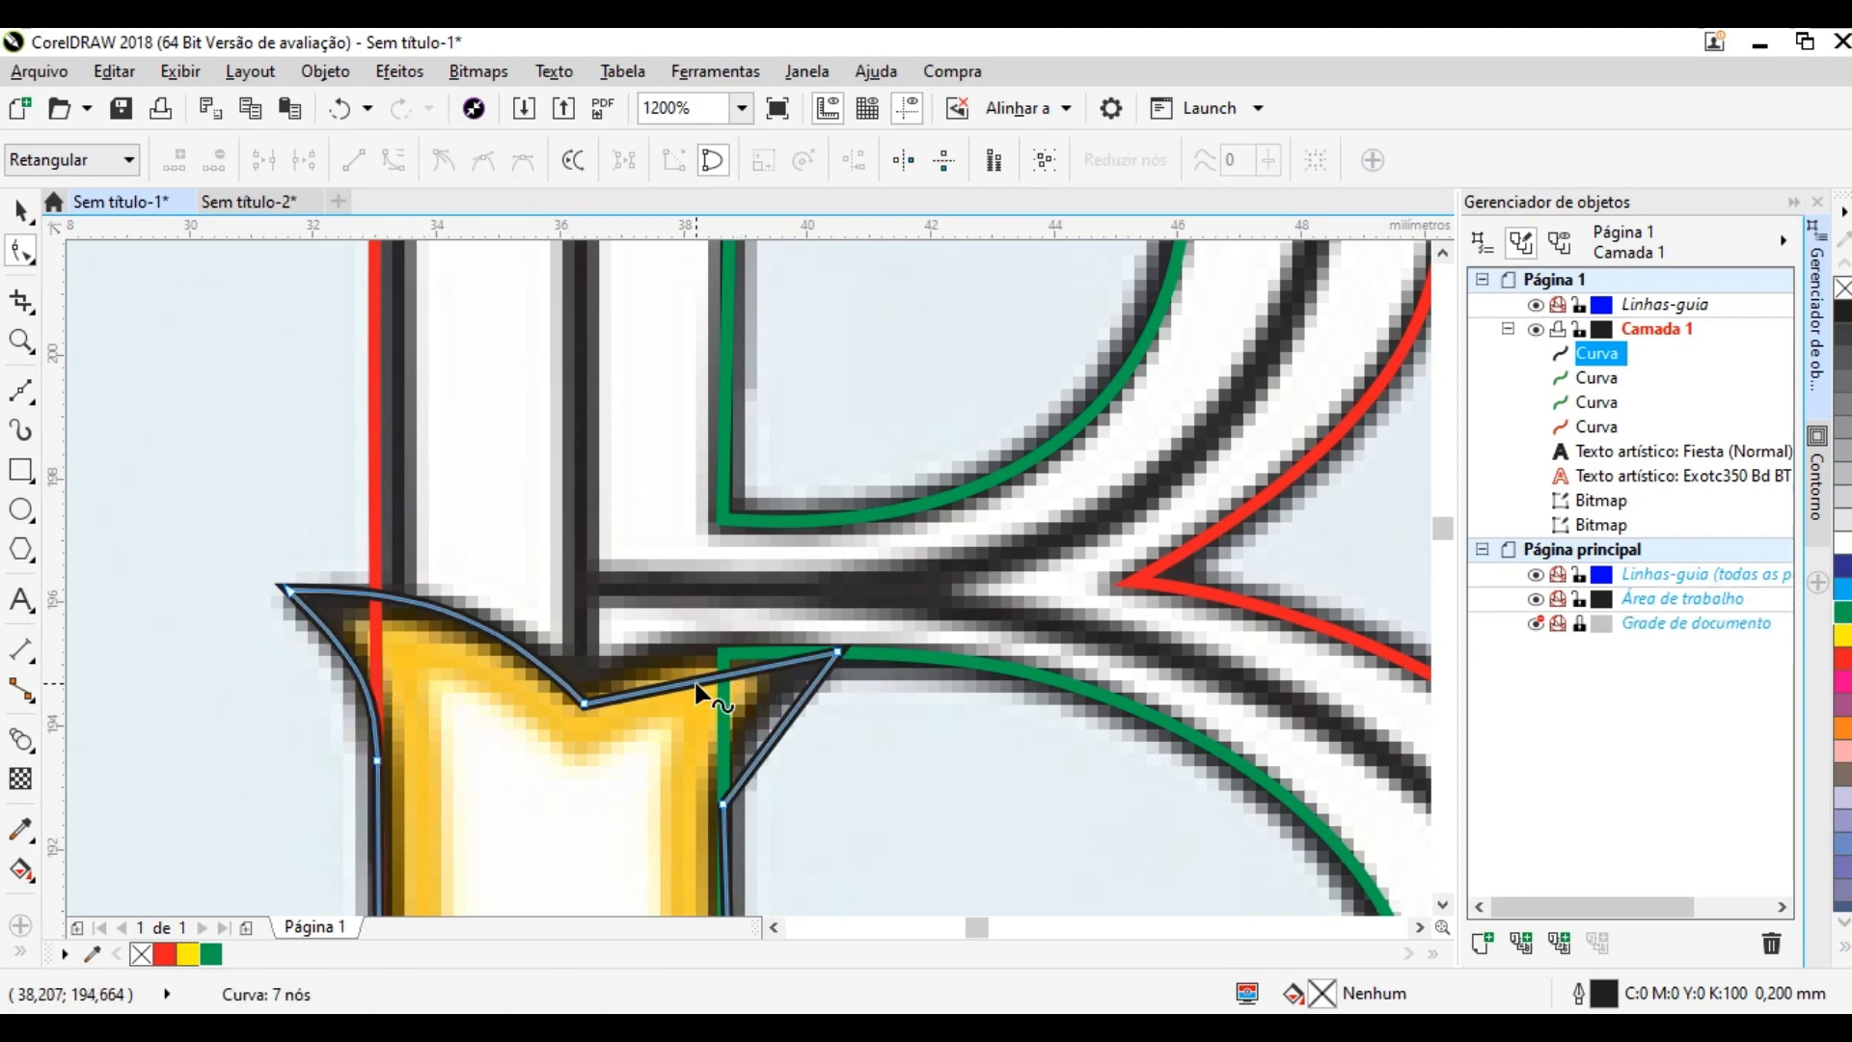
pyautogui.click(697, 683)
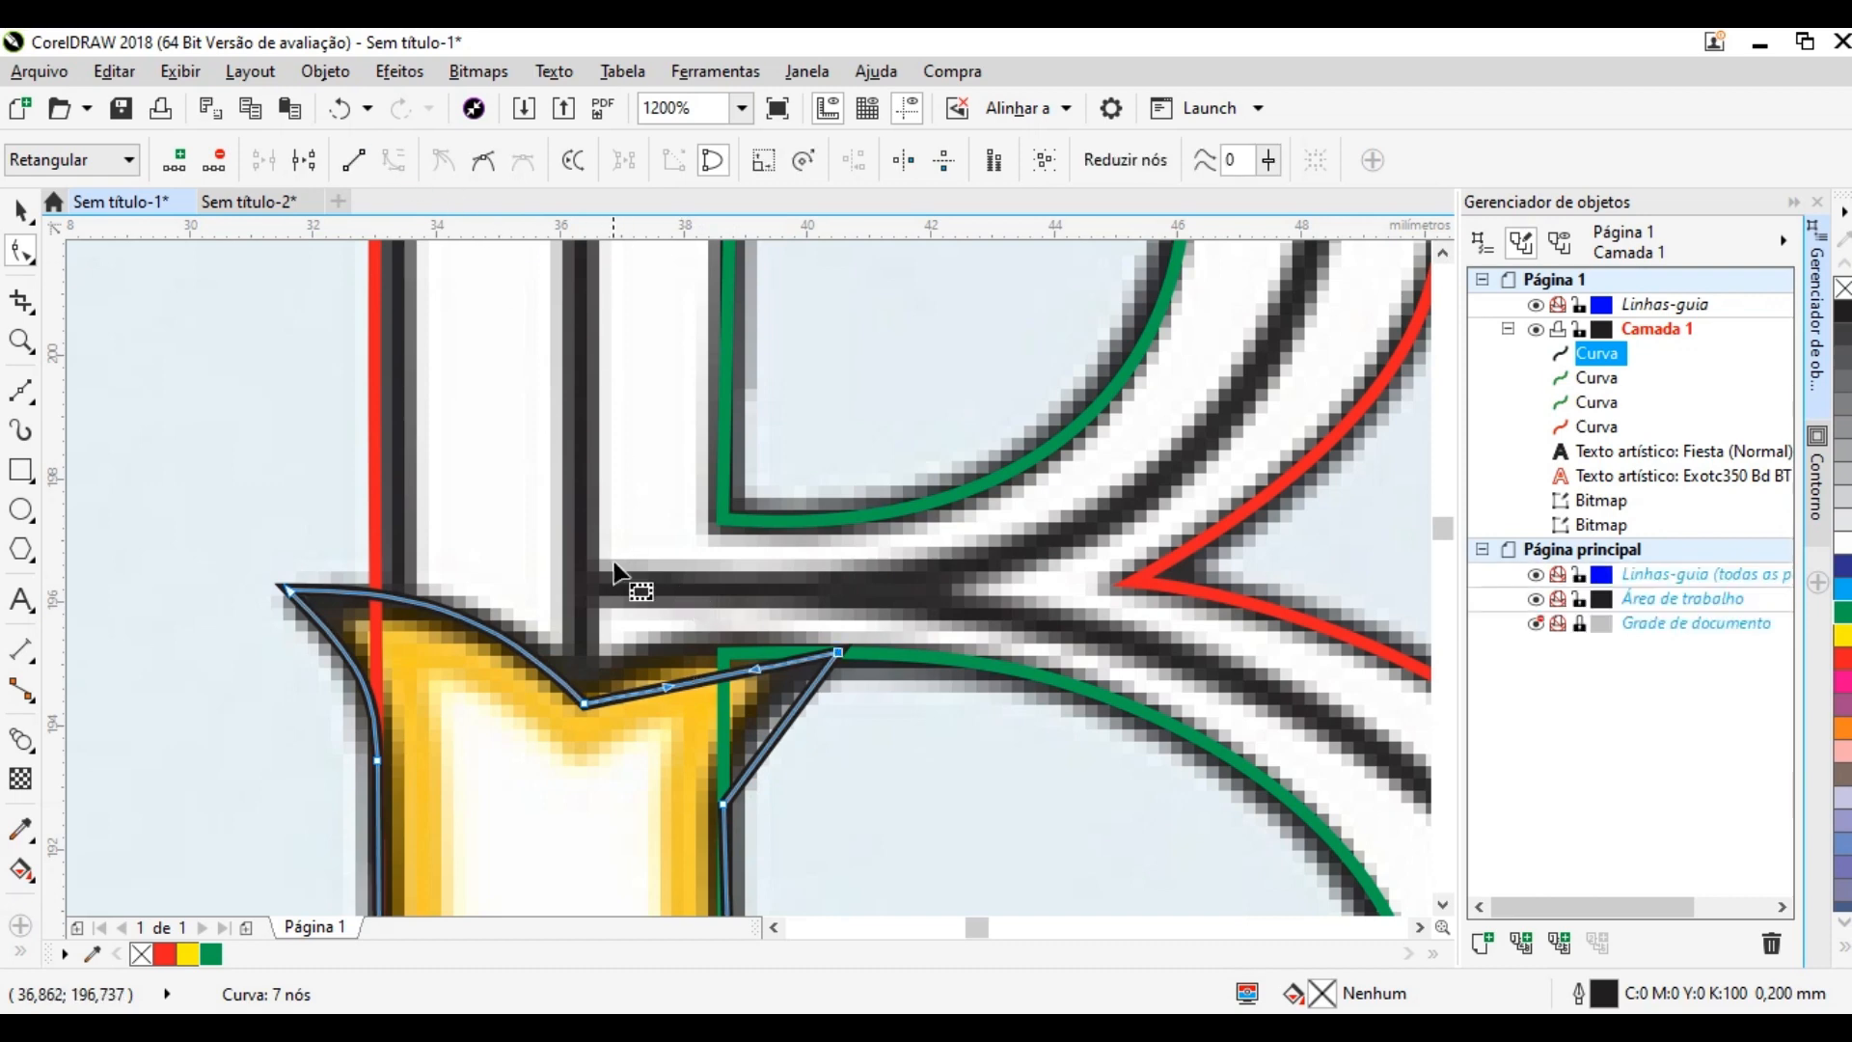
pyautogui.moveTo(664, 687); pyautogui.dragTo(720, 623)
pyautogui.scroll(-1, 720, 623)
pyautogui.scroll(1, 749, 756)
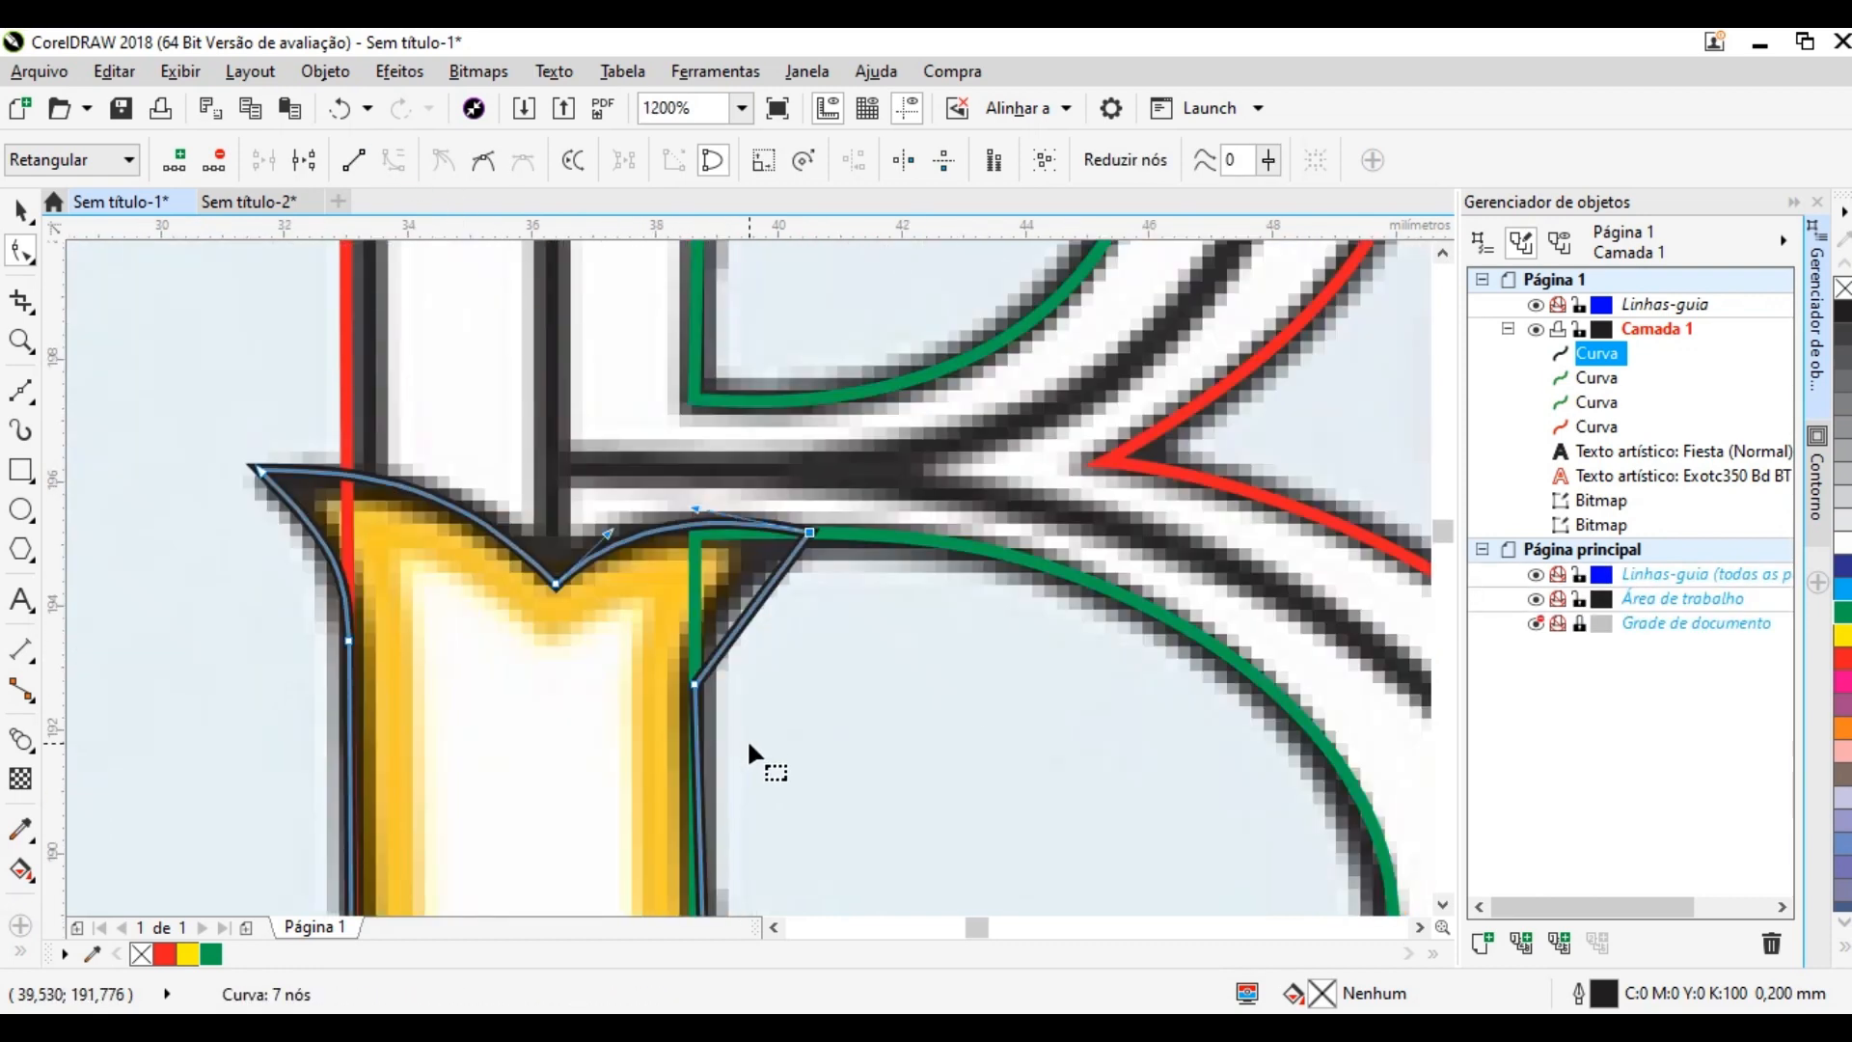
# Step: Bend the segment below the stem shape's right tip inward with its curve handles to match the flare's underside
pyautogui.click(739, 626)
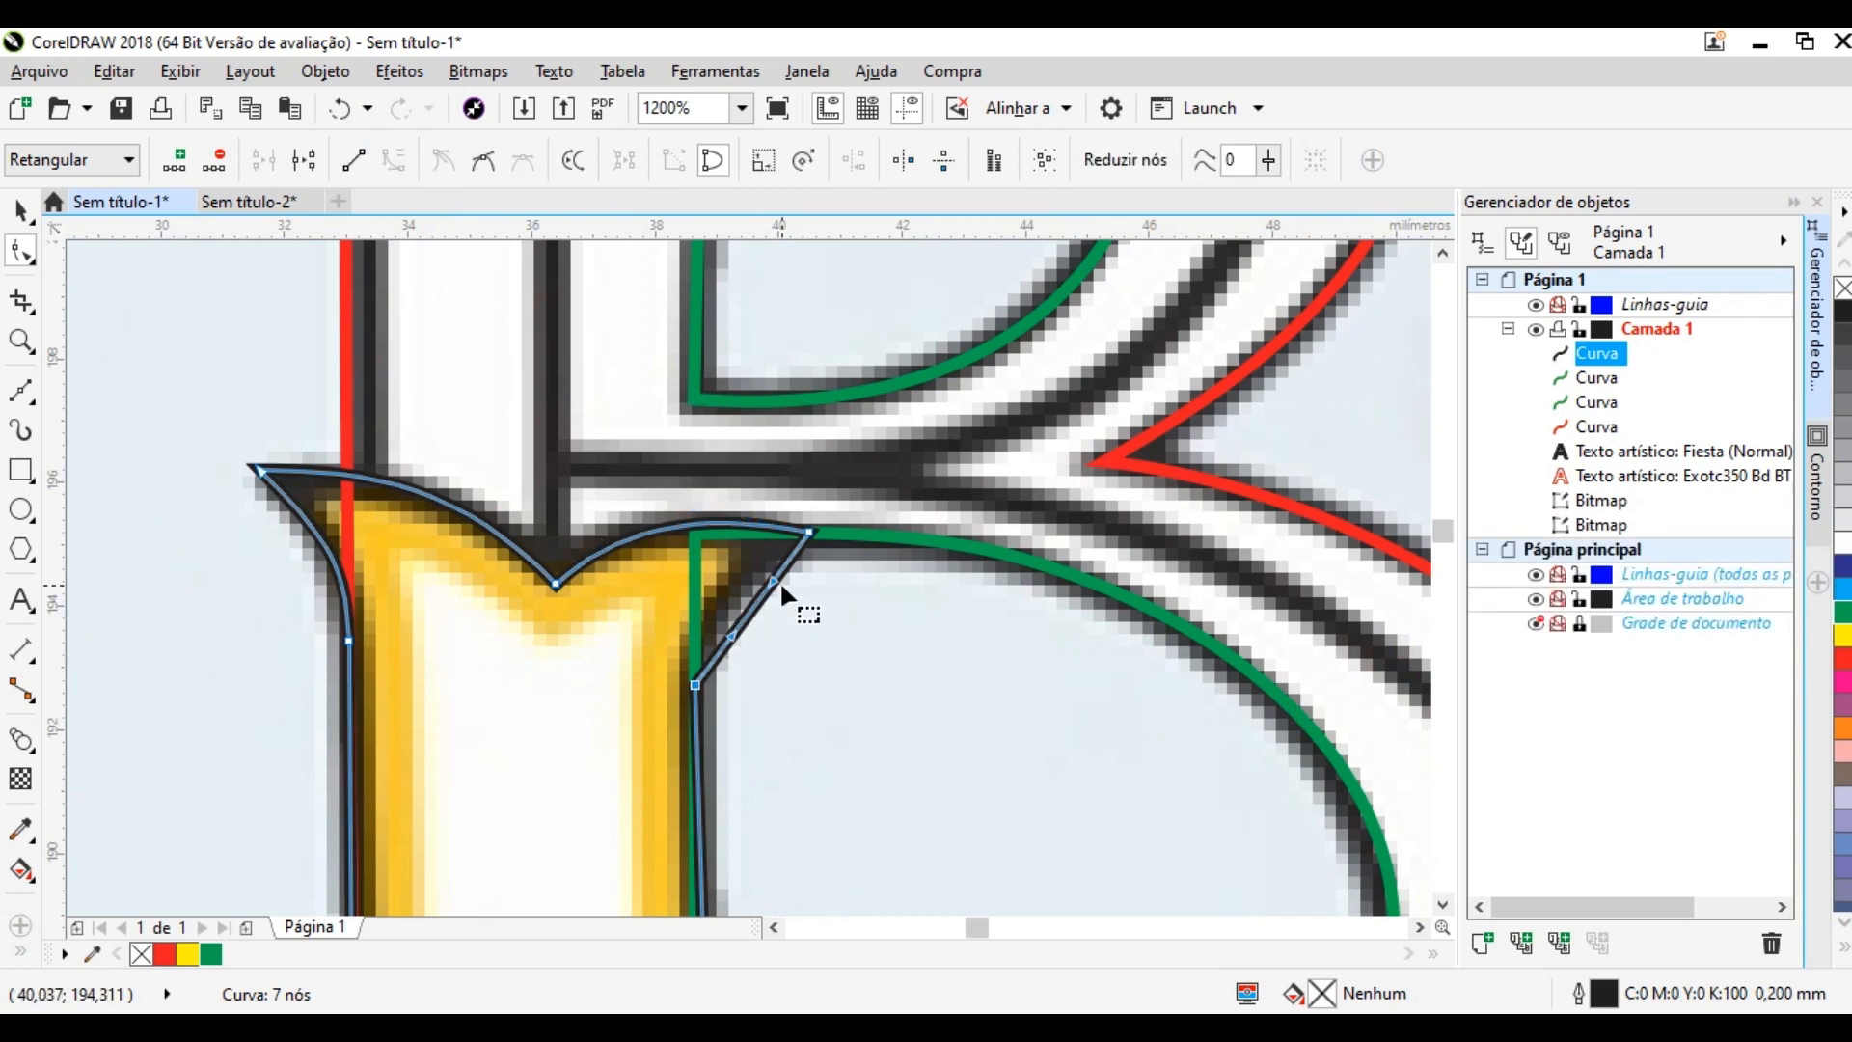
pyautogui.moveTo(772, 580); pyautogui.dragTo(733, 568)
pyautogui.moveTo(732, 632); pyautogui.dragTo(692, 617)
pyautogui.scroll(-1, 692, 616)
pyautogui.scroll(-1, 540, 564)
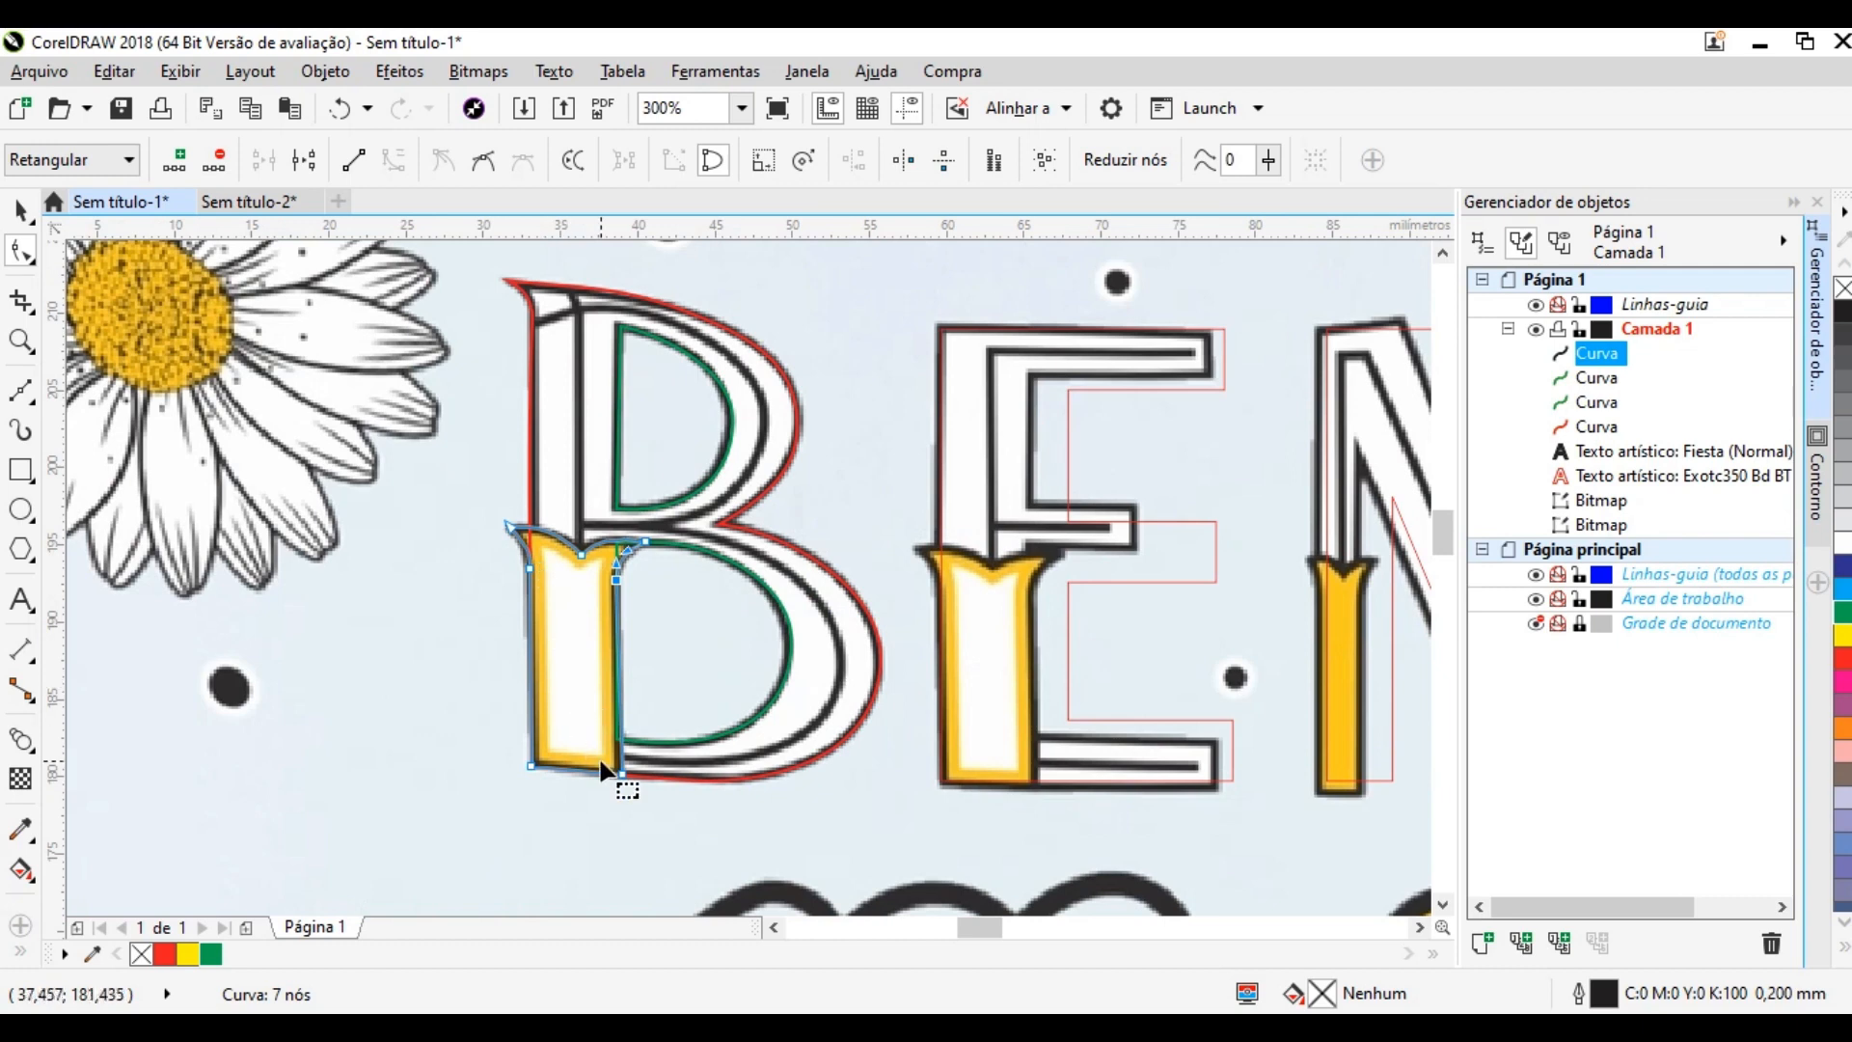
# Step: Fine-tune the position of the stem shape's central notch node and finish editing its nodes
pyautogui.scroll(1, 603, 762)
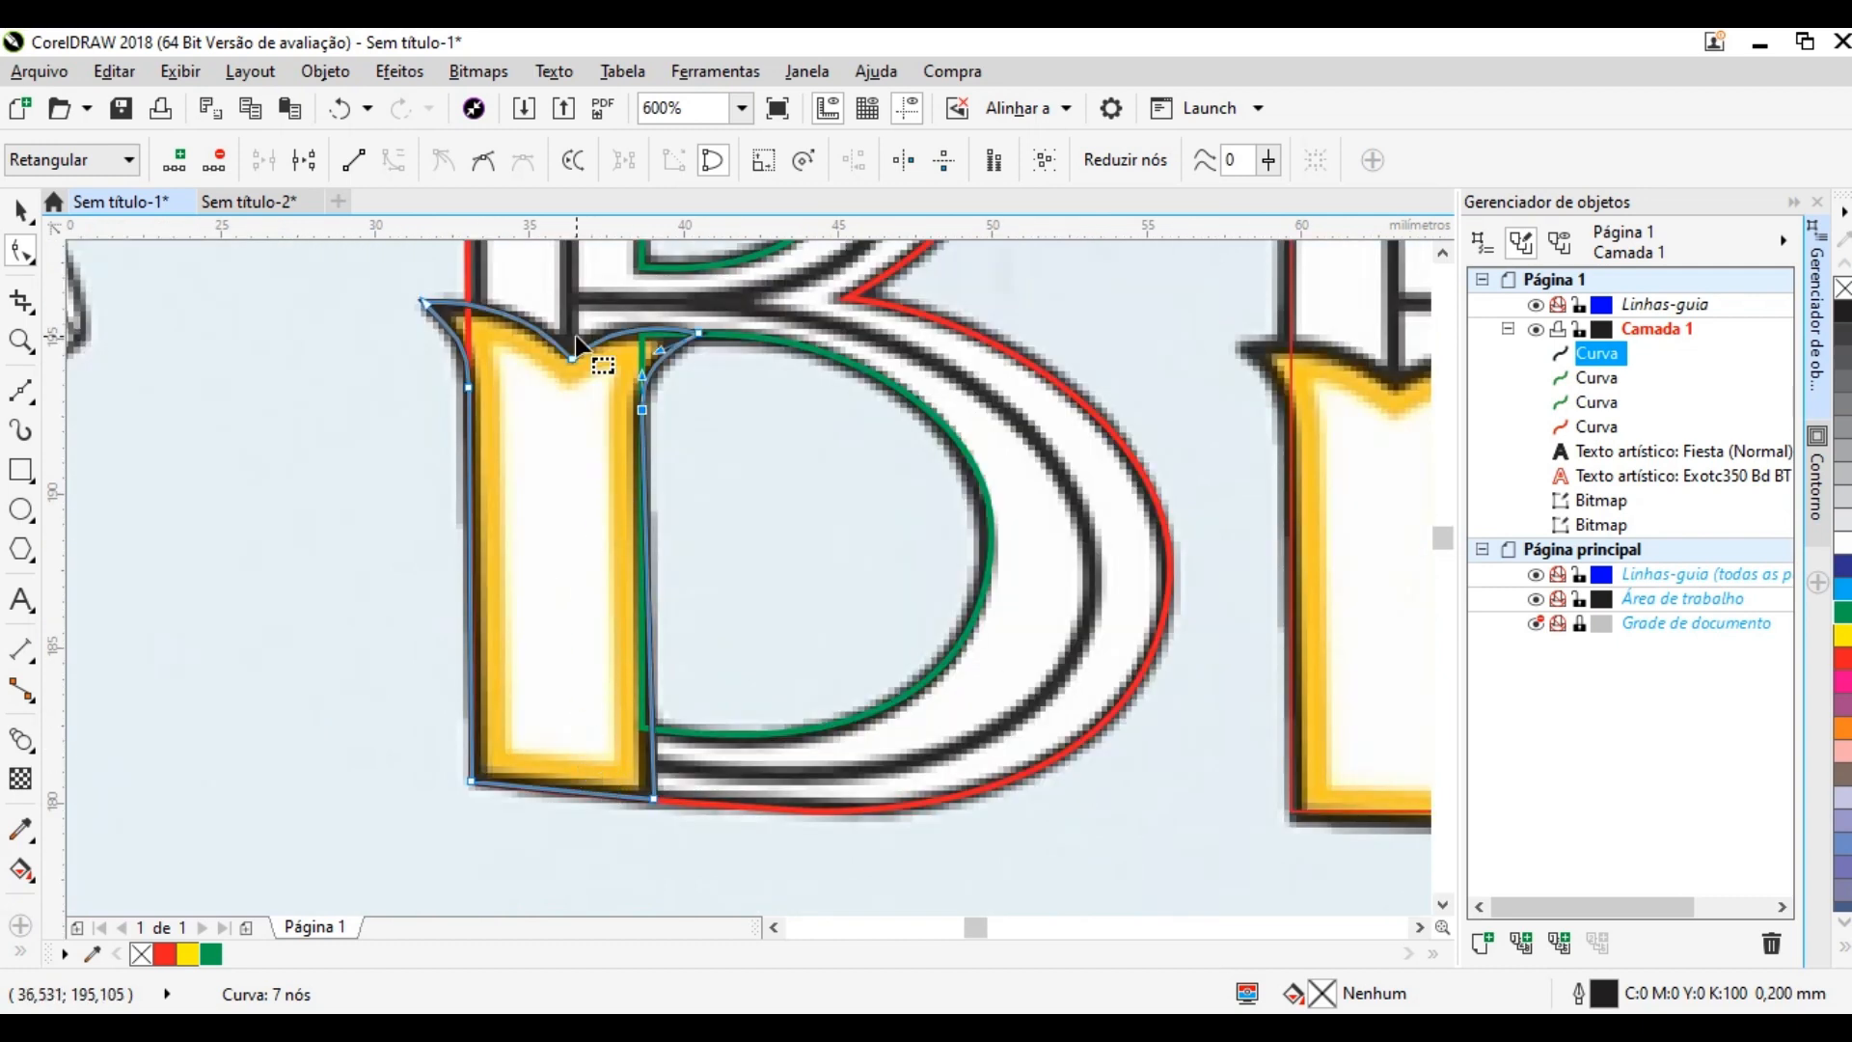
pyautogui.scroll(2, 575, 336)
pyautogui.moveTo(558, 478); pyautogui.dragTo(565, 467)
pyautogui.scroll(-2, 571, 414)
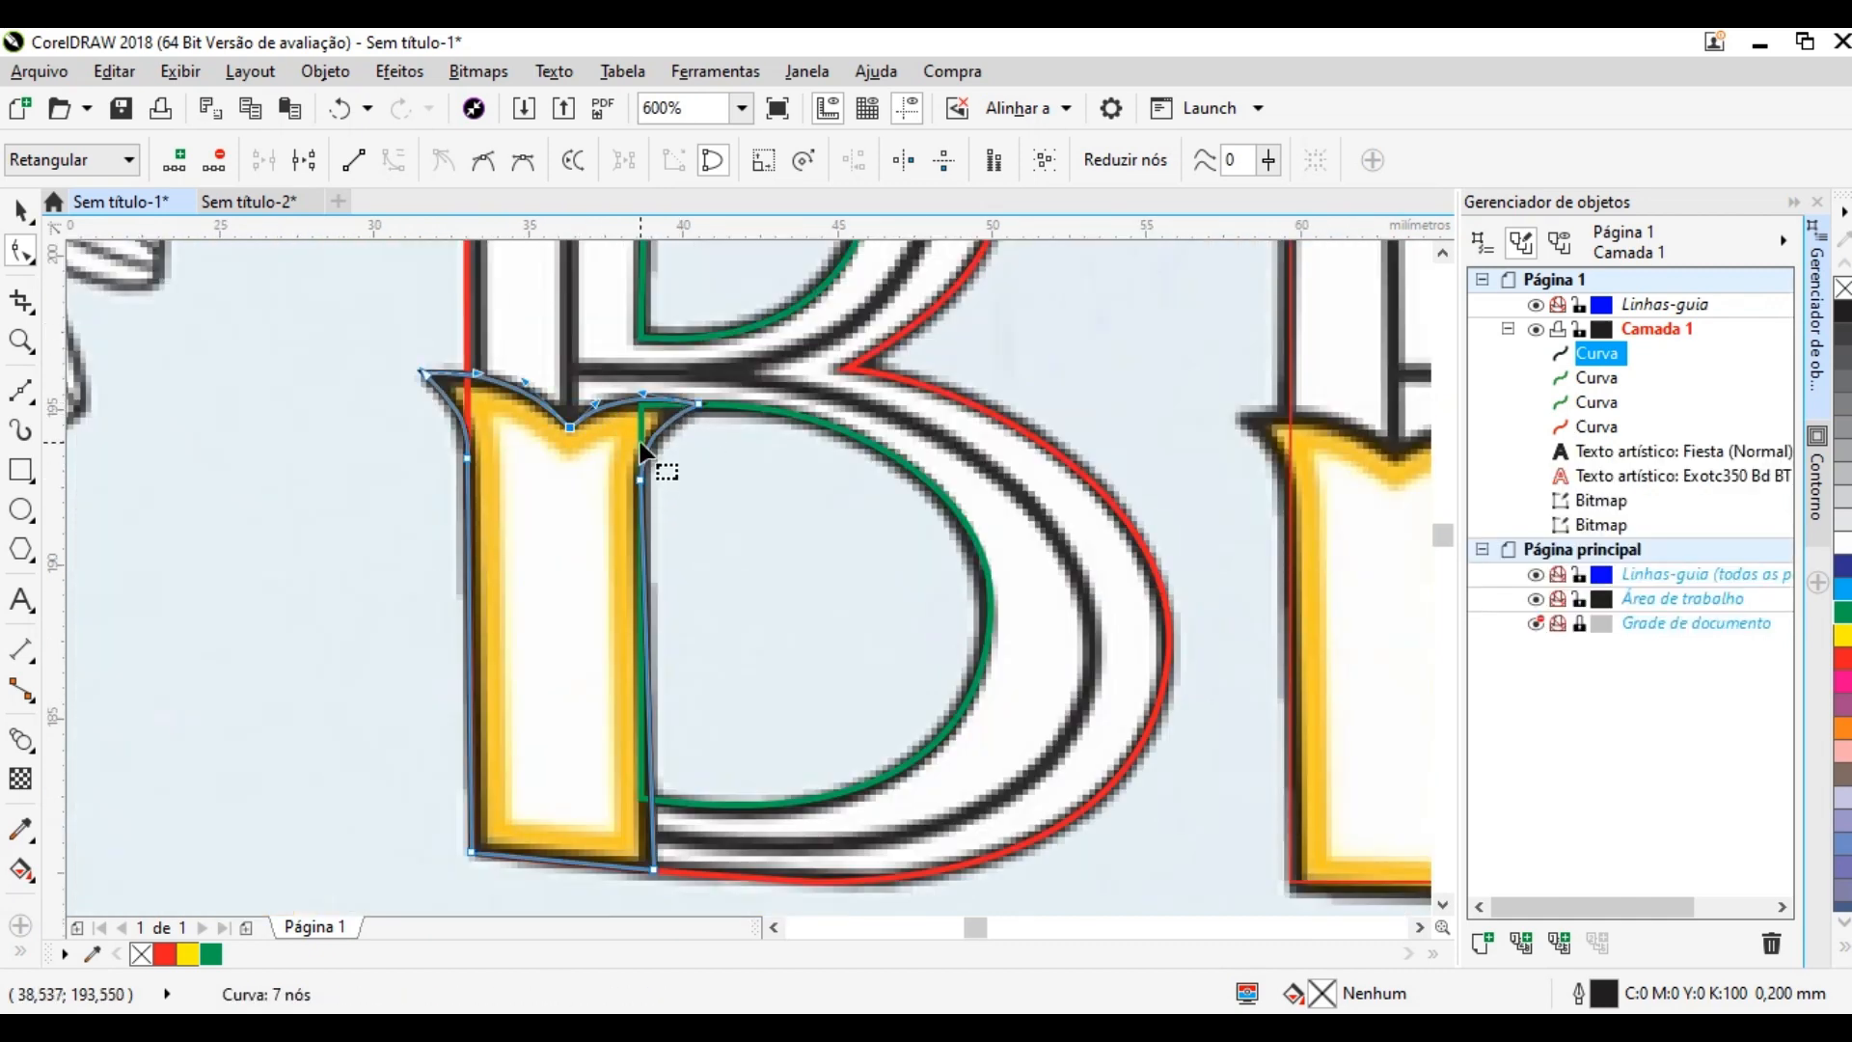
pyautogui.scroll(2, 670, 377)
pyautogui.moveTo(566, 446); pyautogui.dragTo(551, 461)
pyautogui.scroll(-3, 551, 461)
pyautogui.scroll(1, 625, 463)
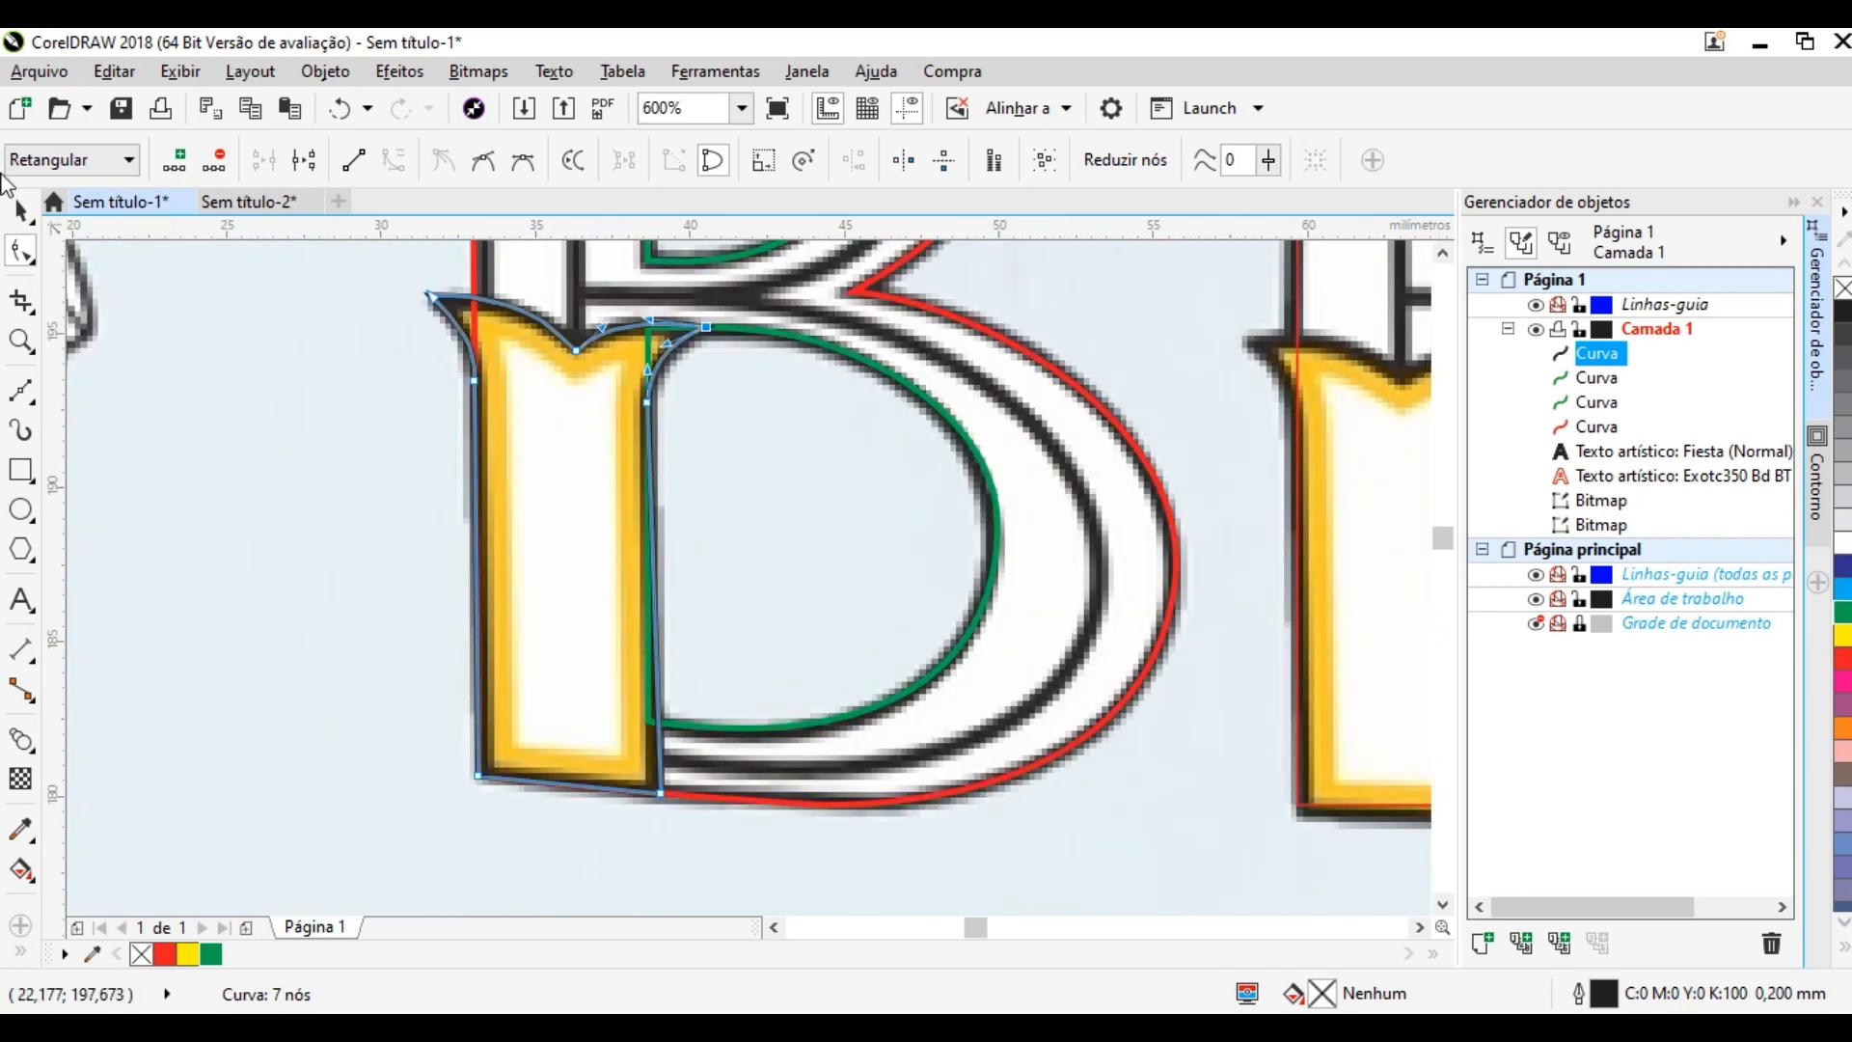
pyautogui.click(22, 208)
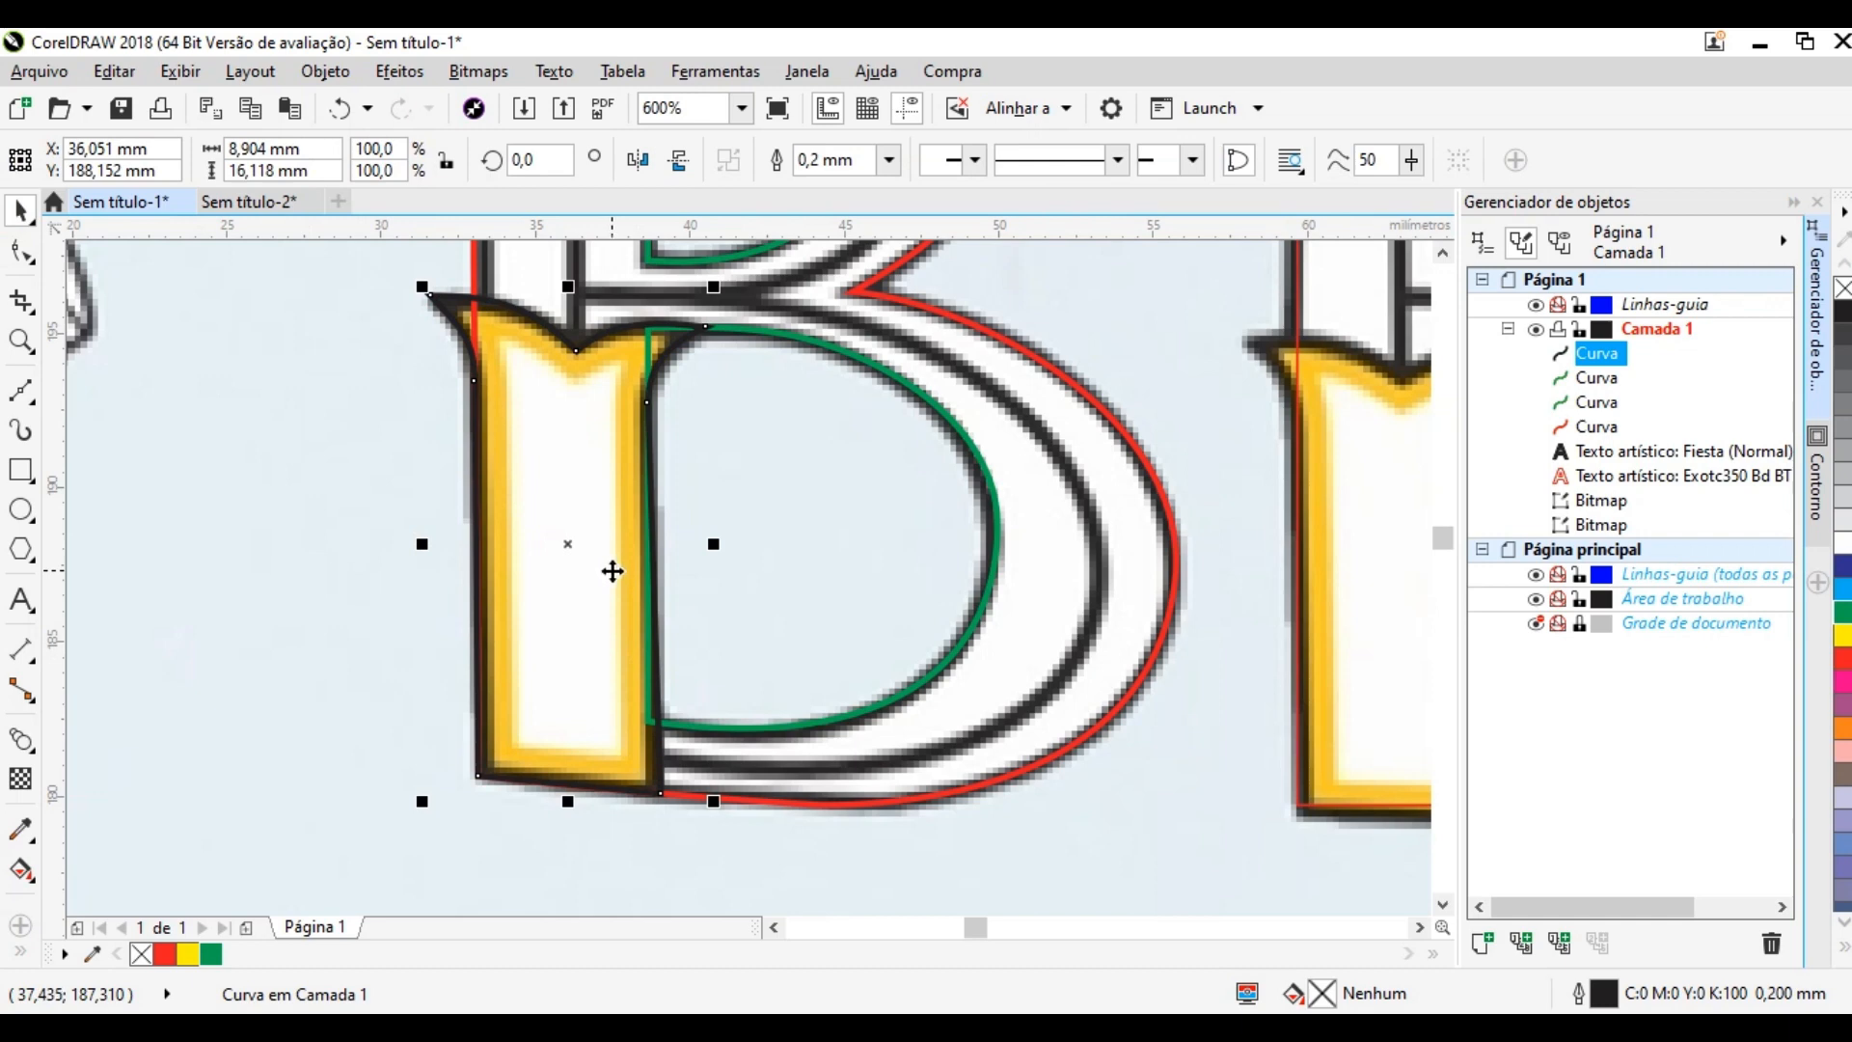
pyautogui.click(1818, 511)
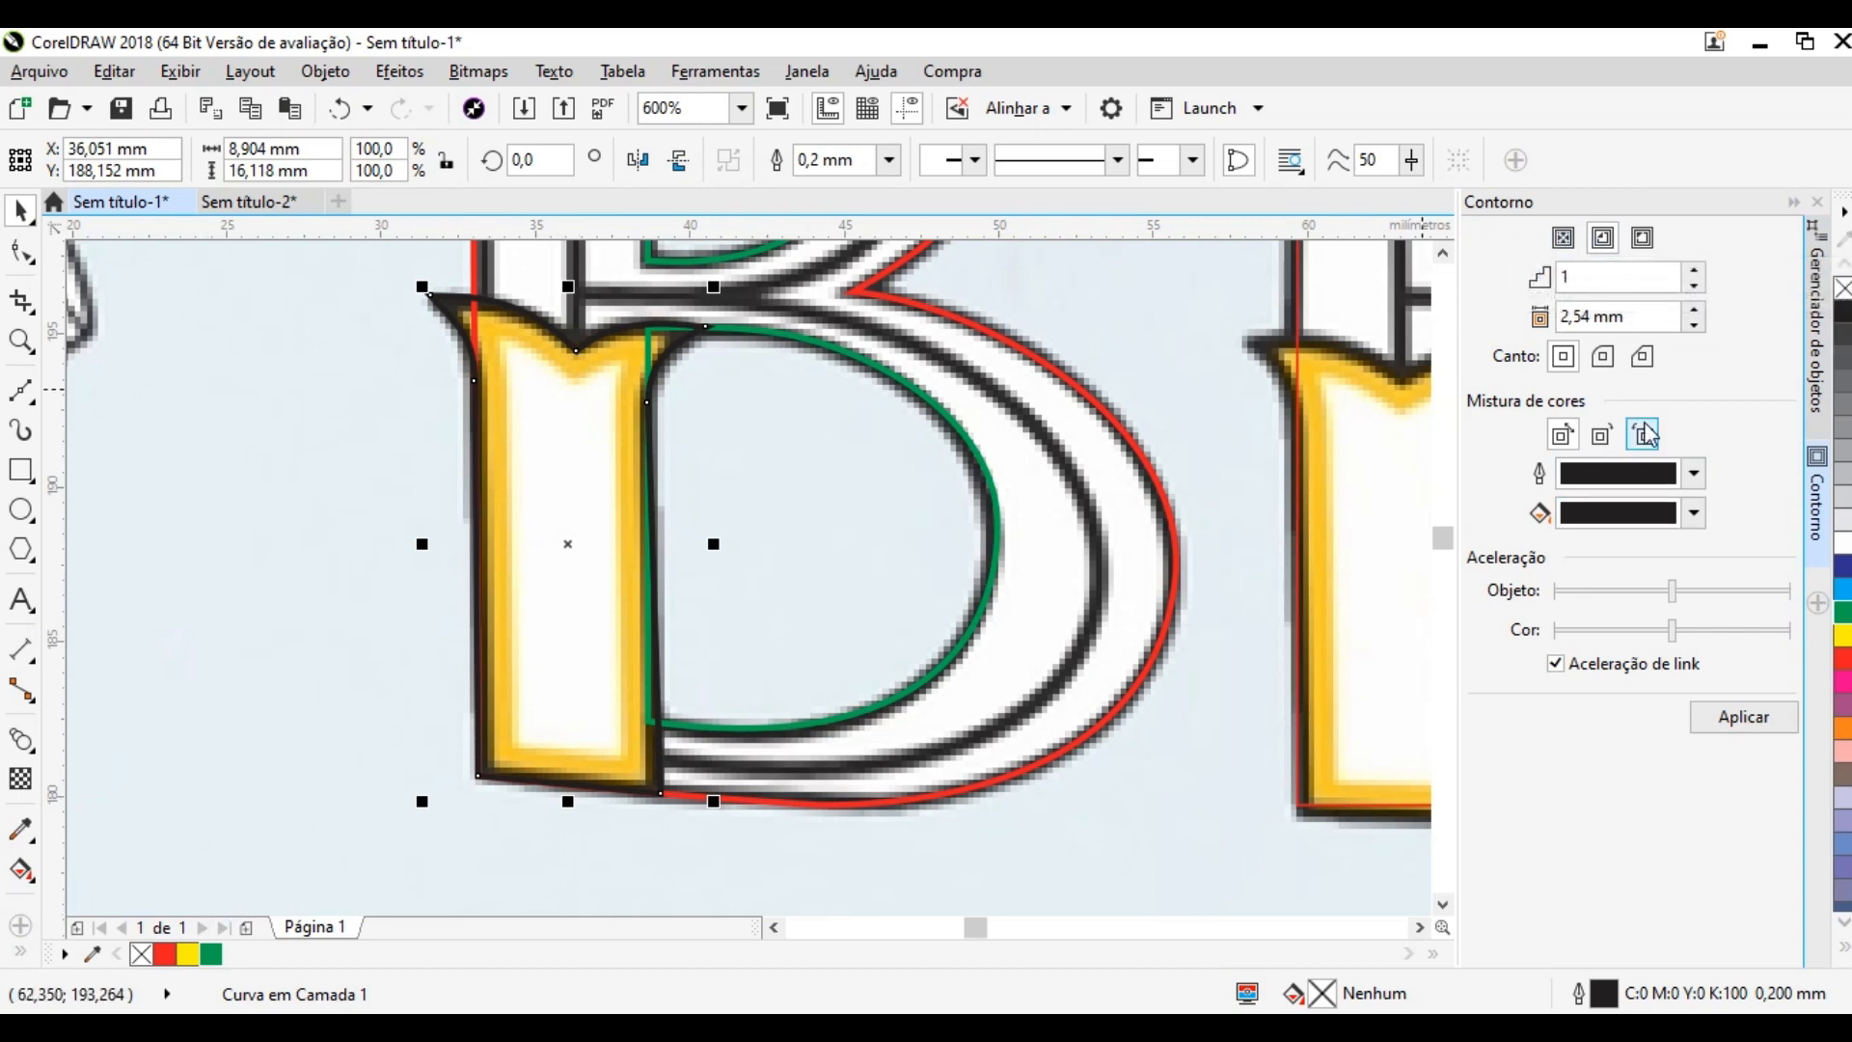
pyautogui.click(716, 69)
pyautogui.moveTo(817, 85)
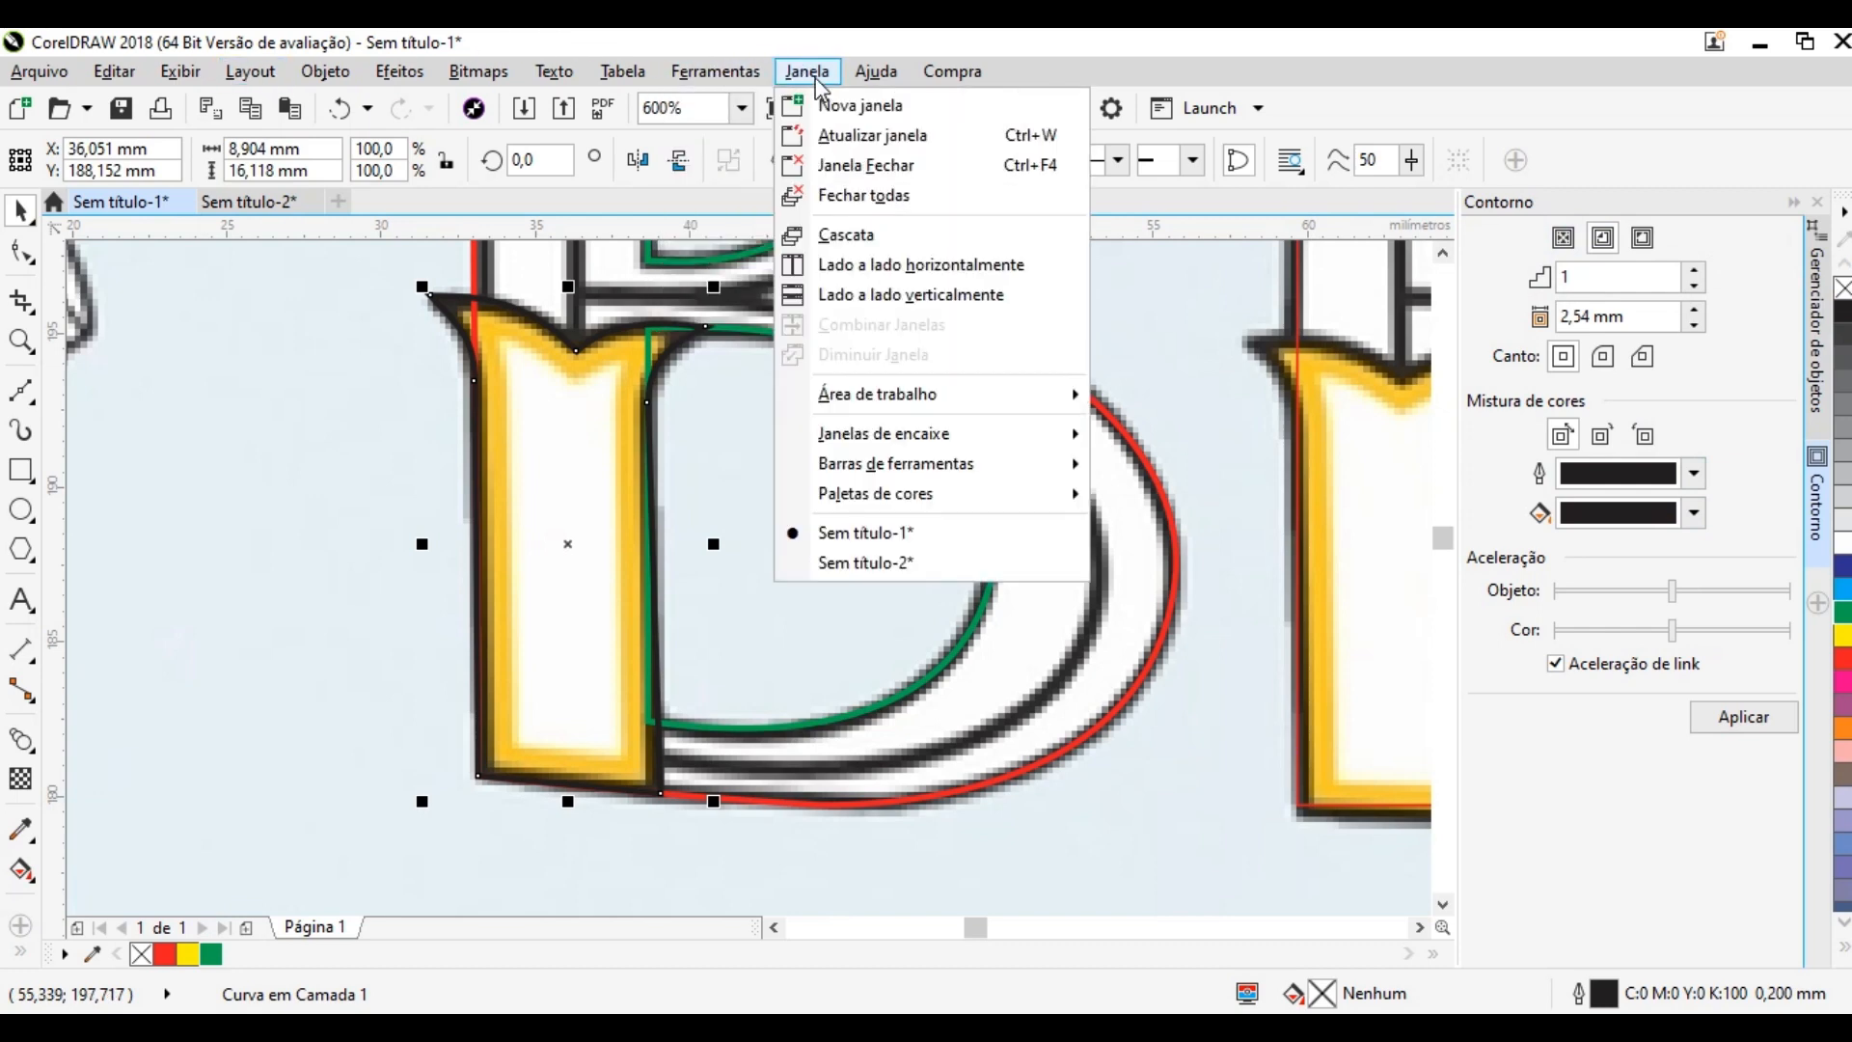
pyautogui.moveTo(1007, 476)
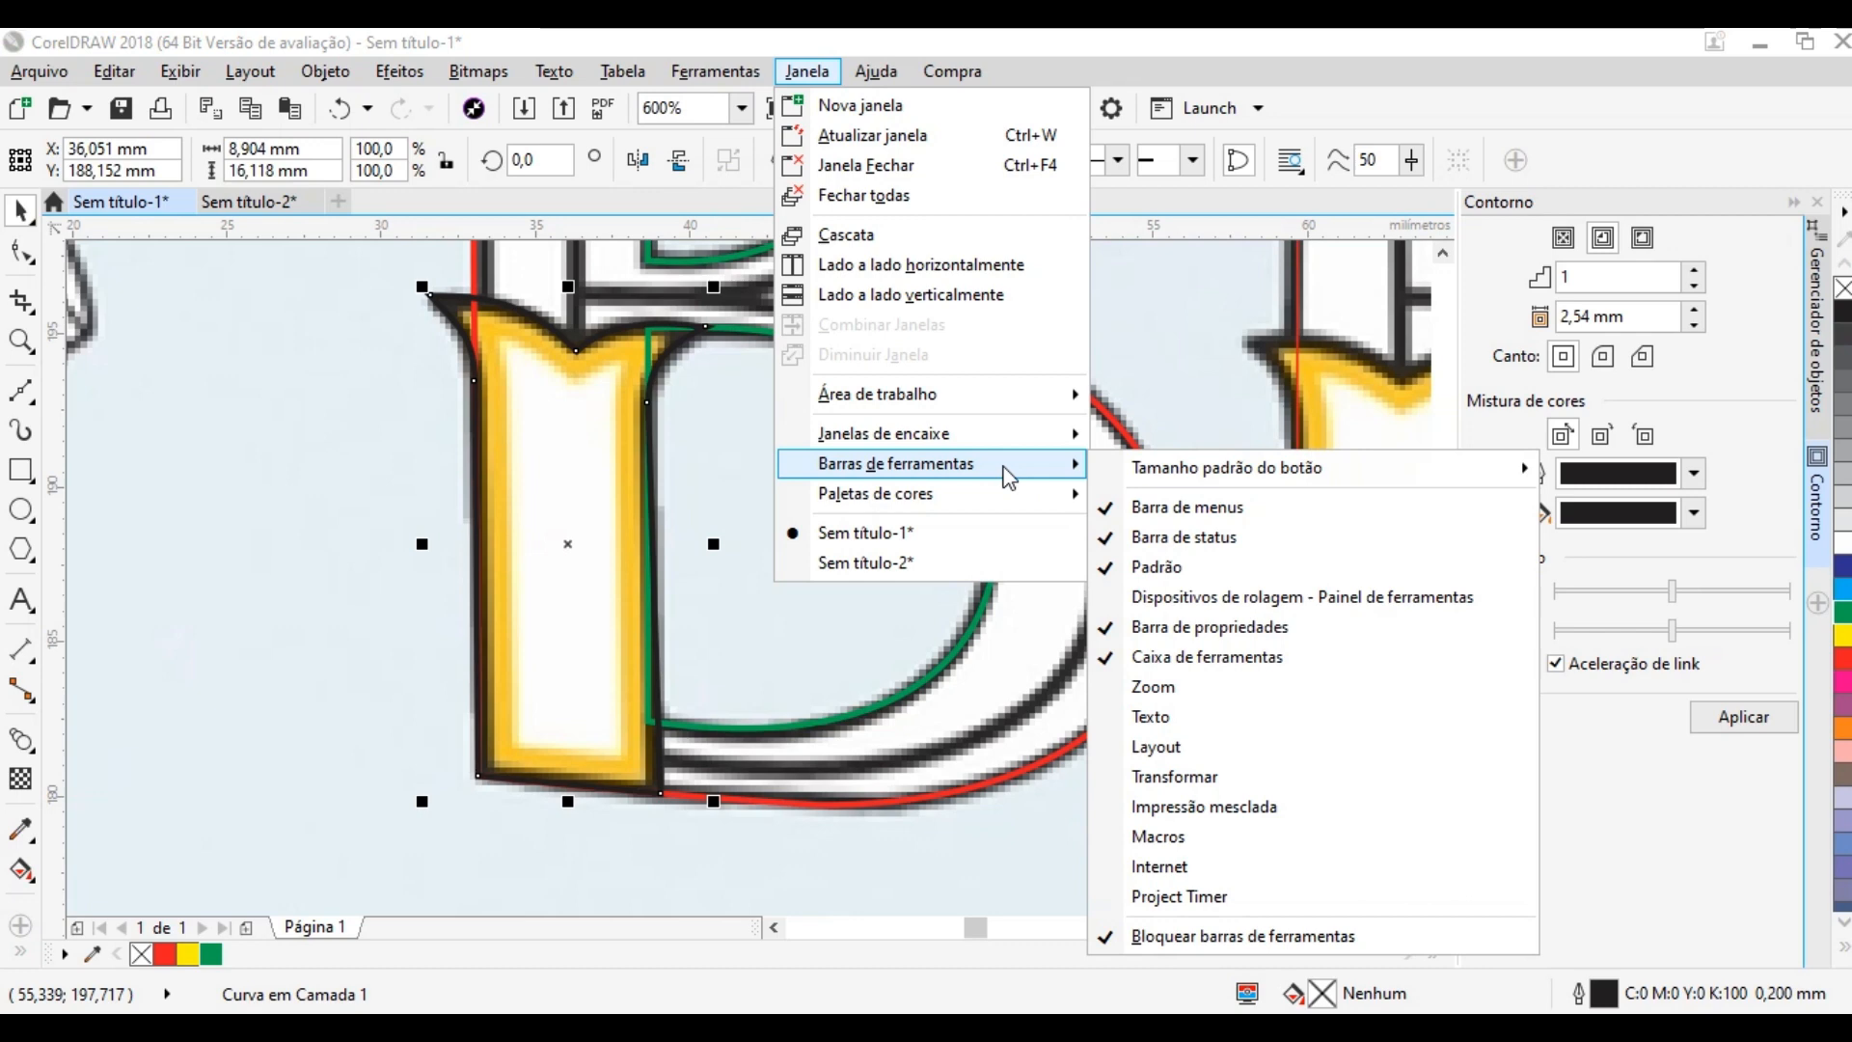
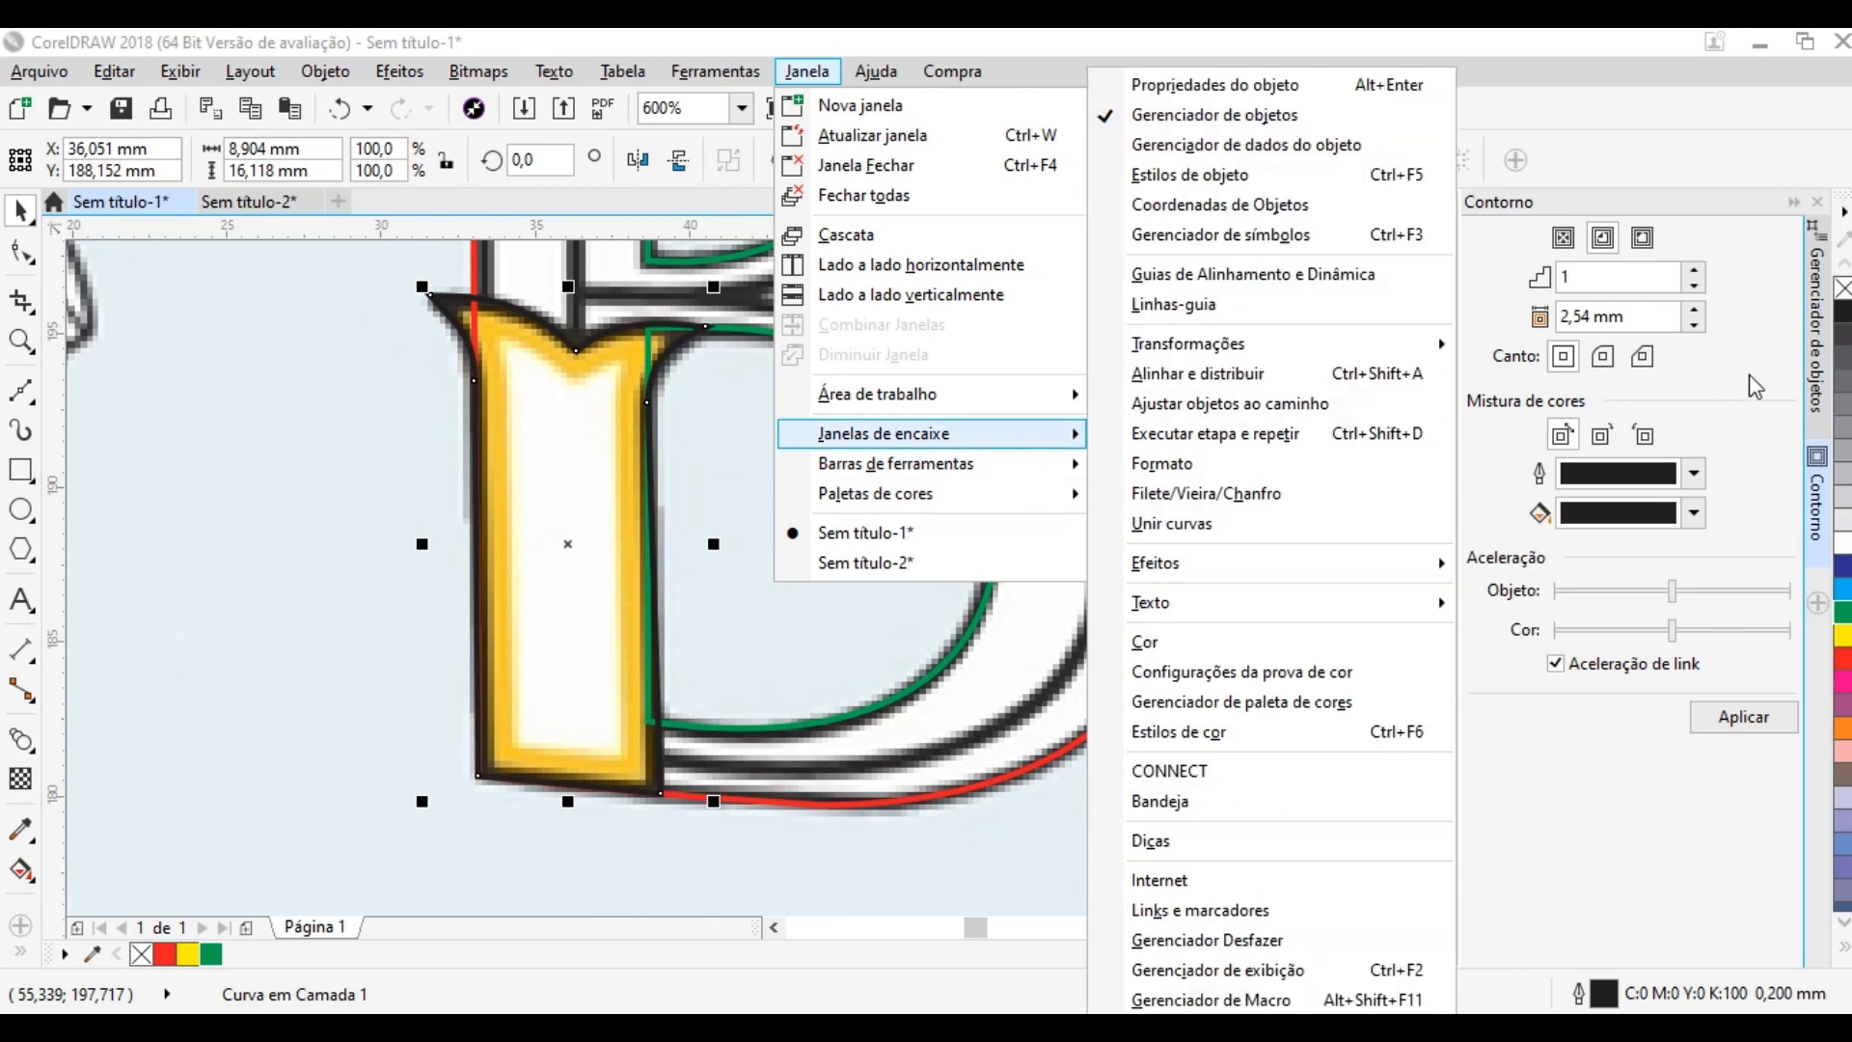
pyautogui.click(1819, 604)
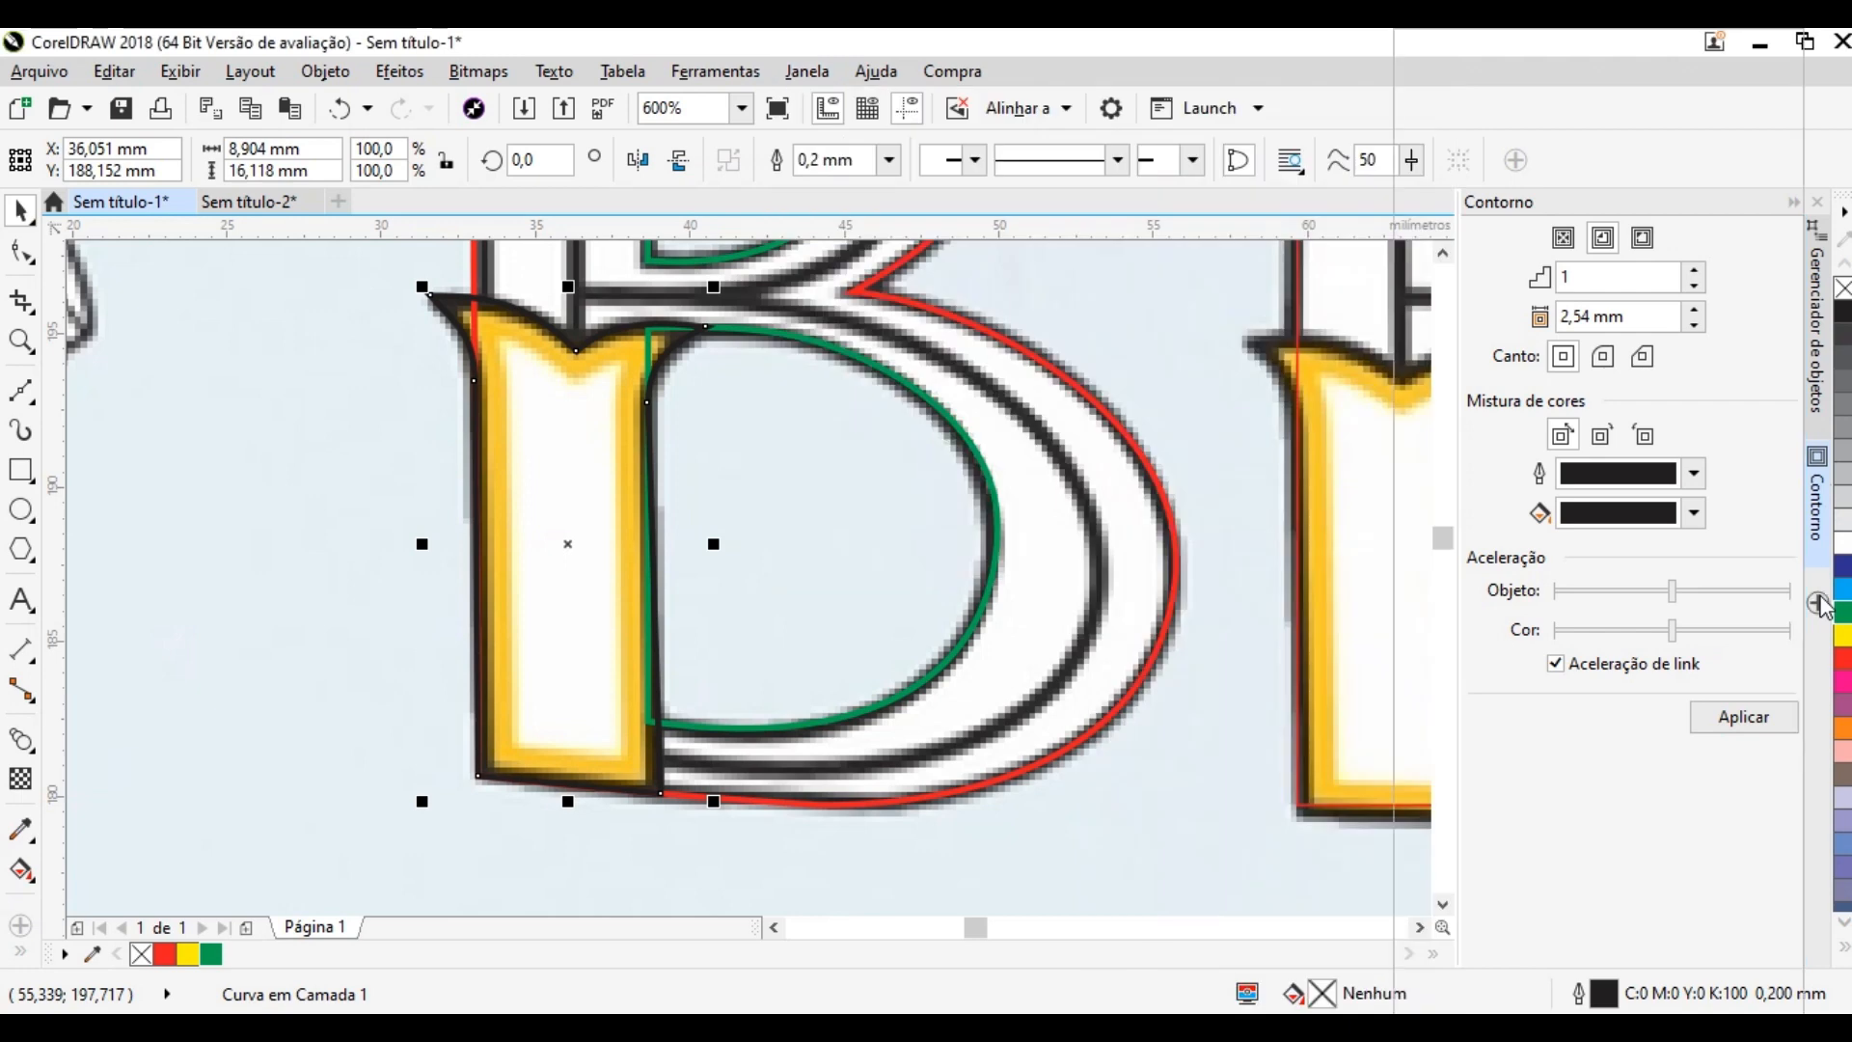
pyautogui.click(1819, 604)
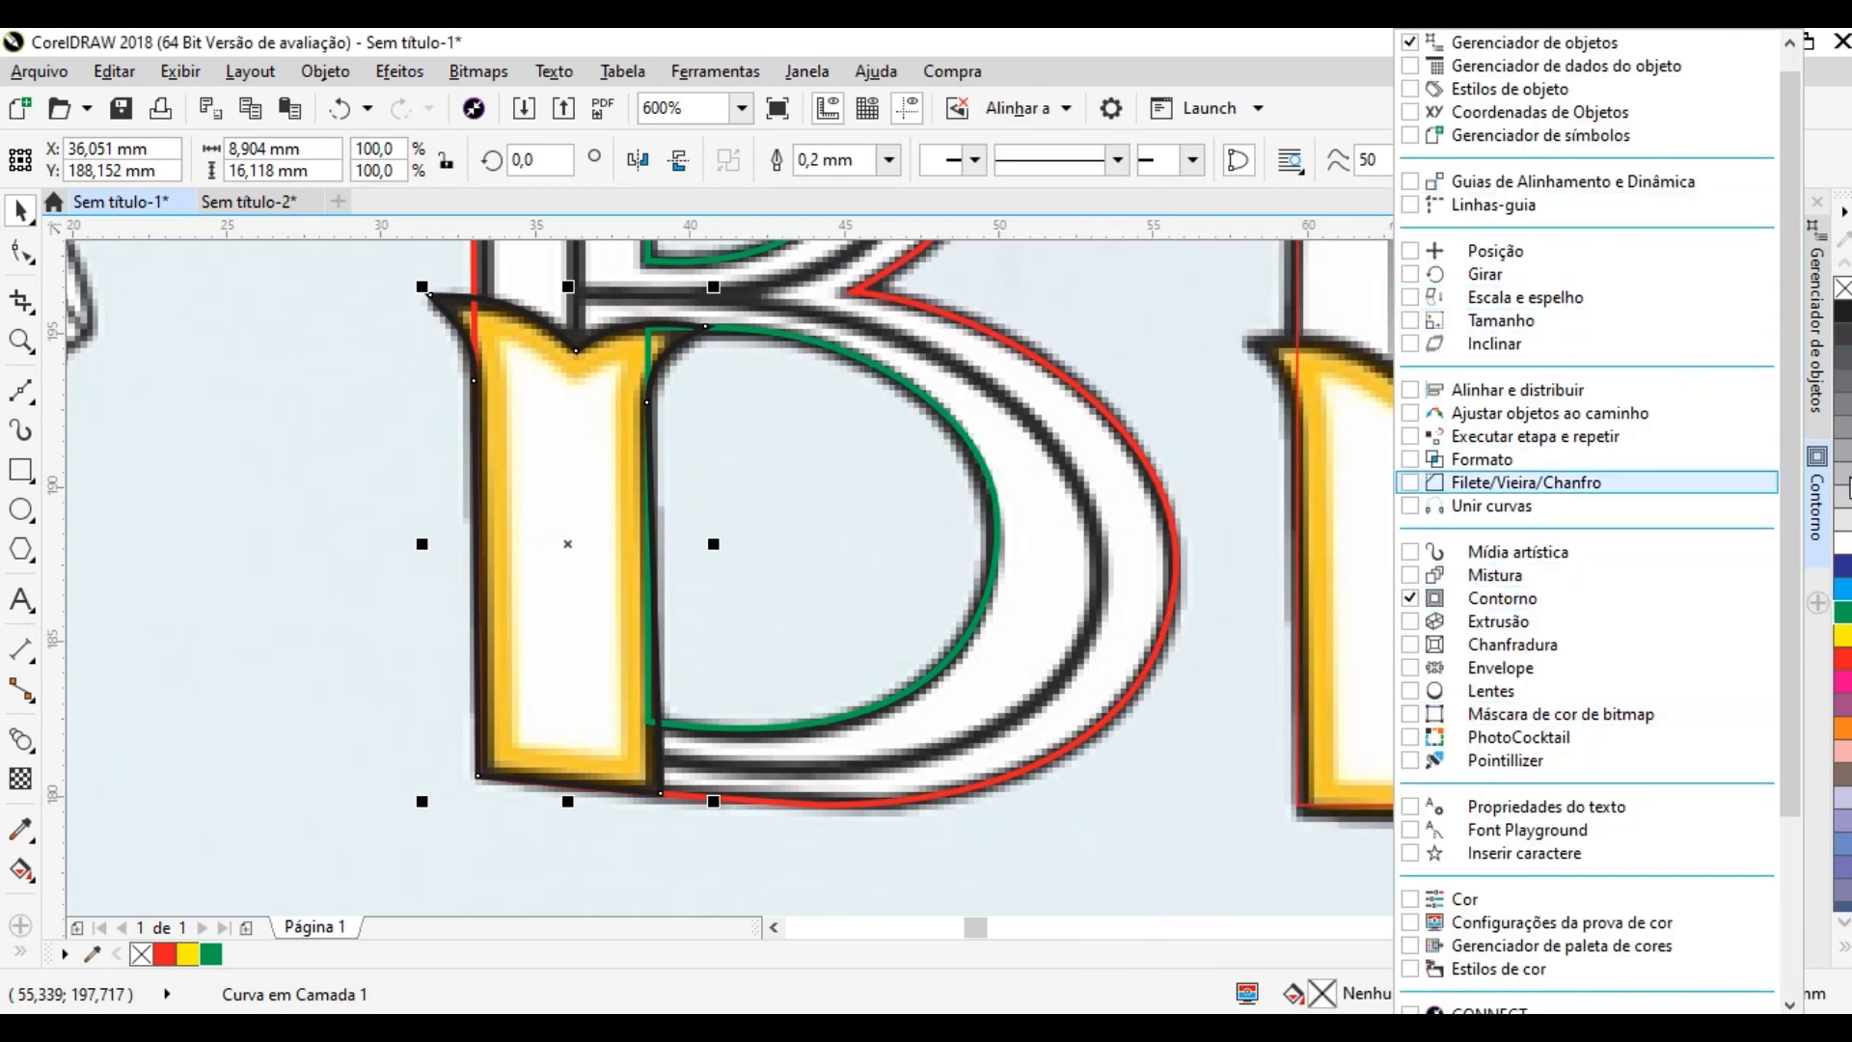
pyautogui.click(1817, 497)
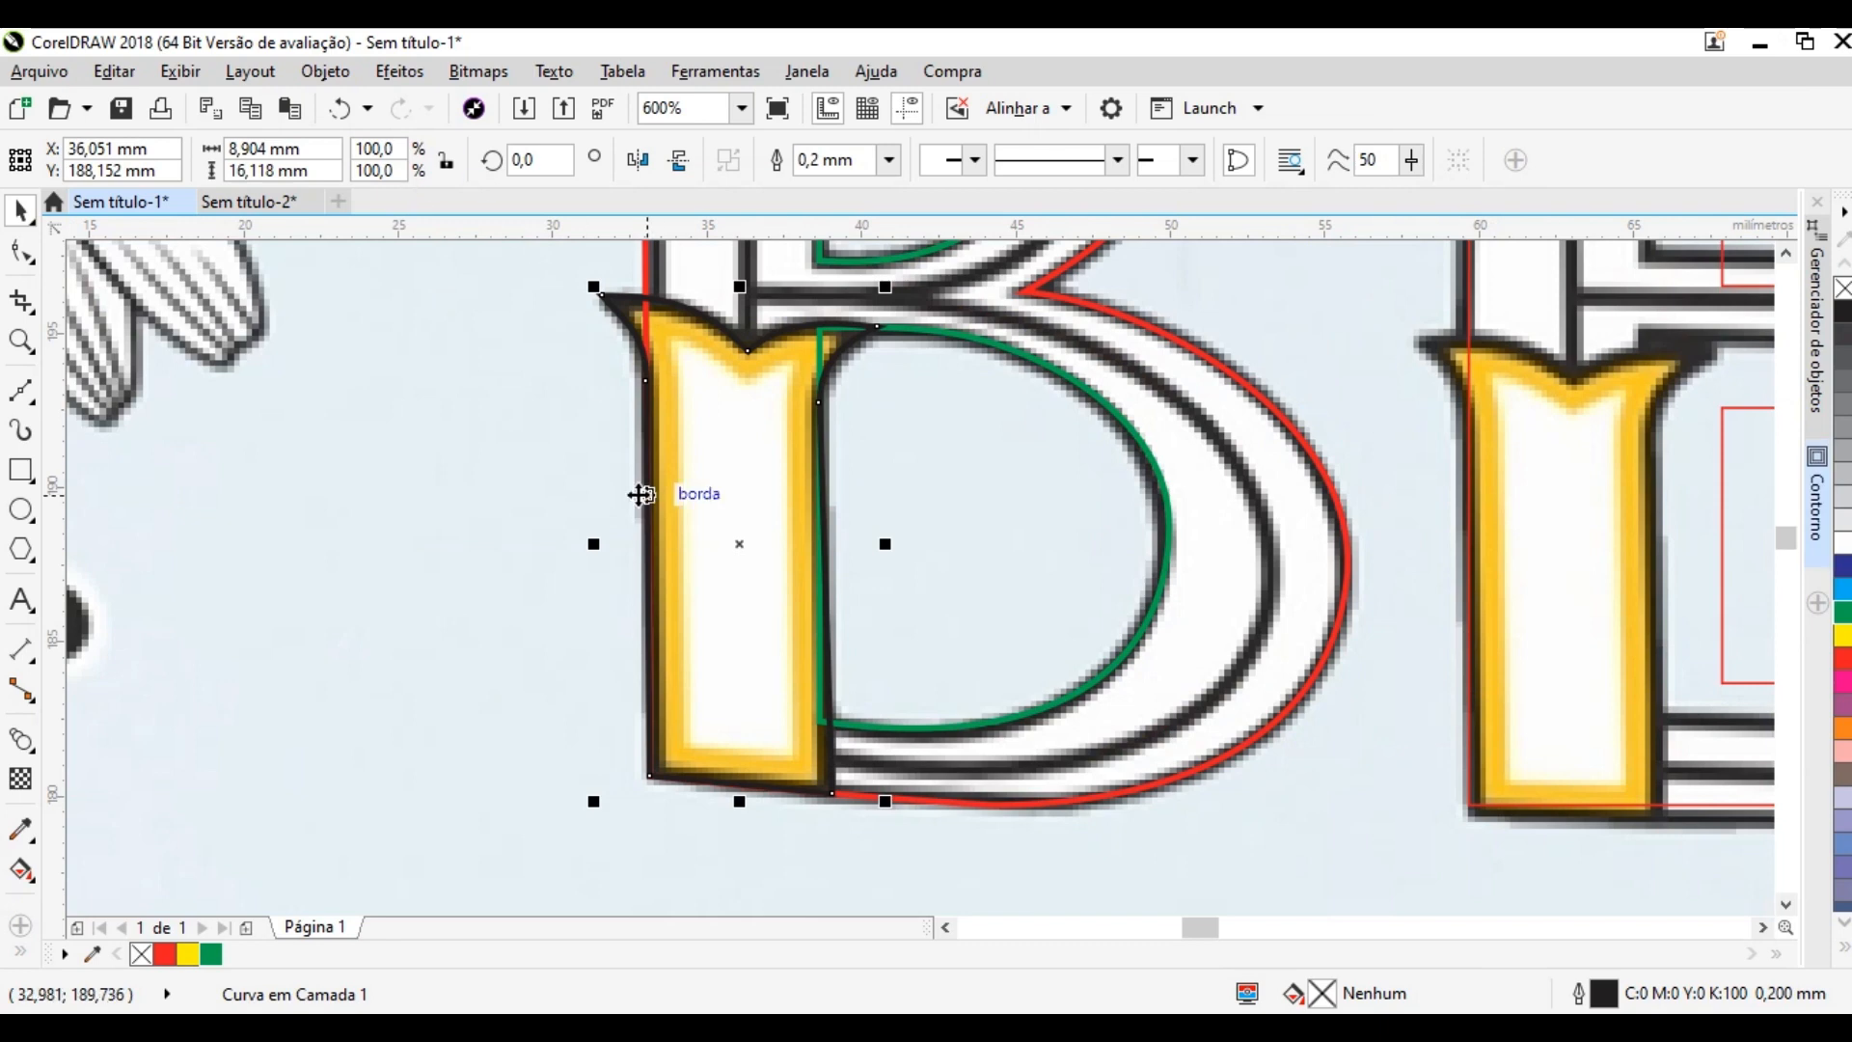
pyautogui.click(403, 78)
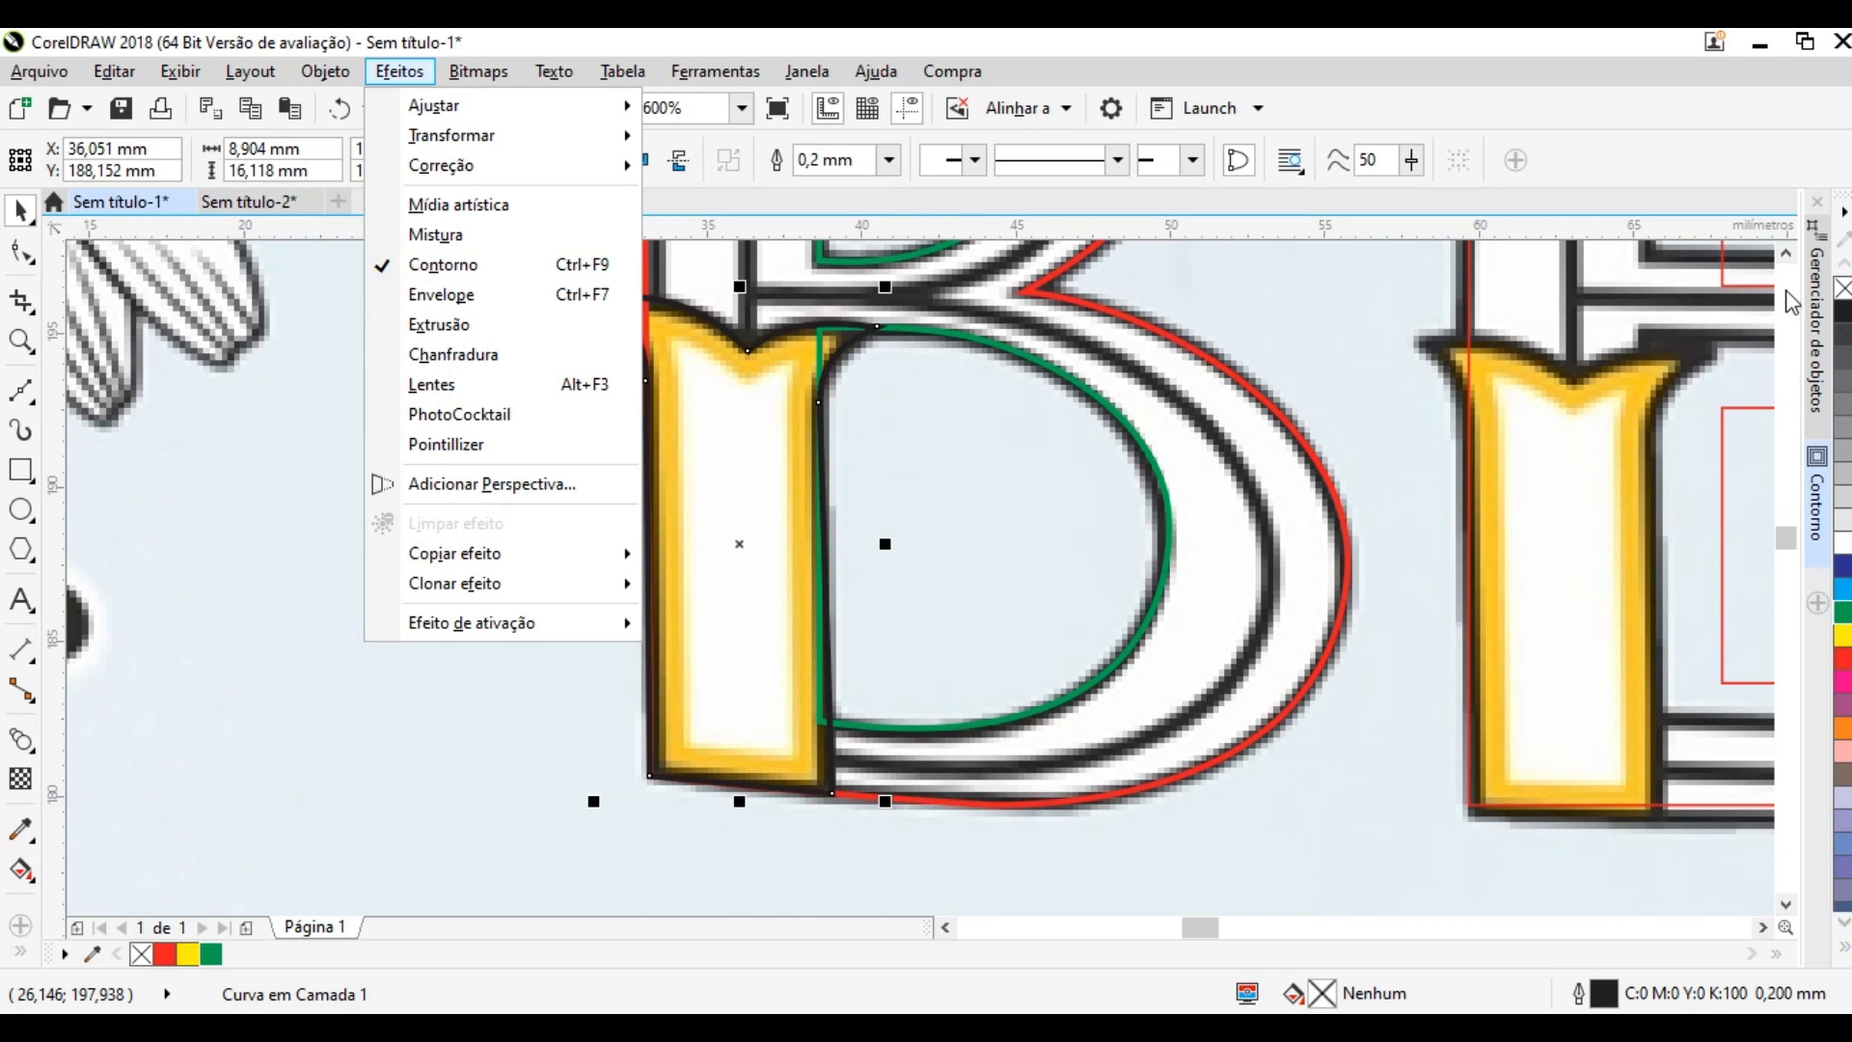
pyautogui.click(1819, 284)
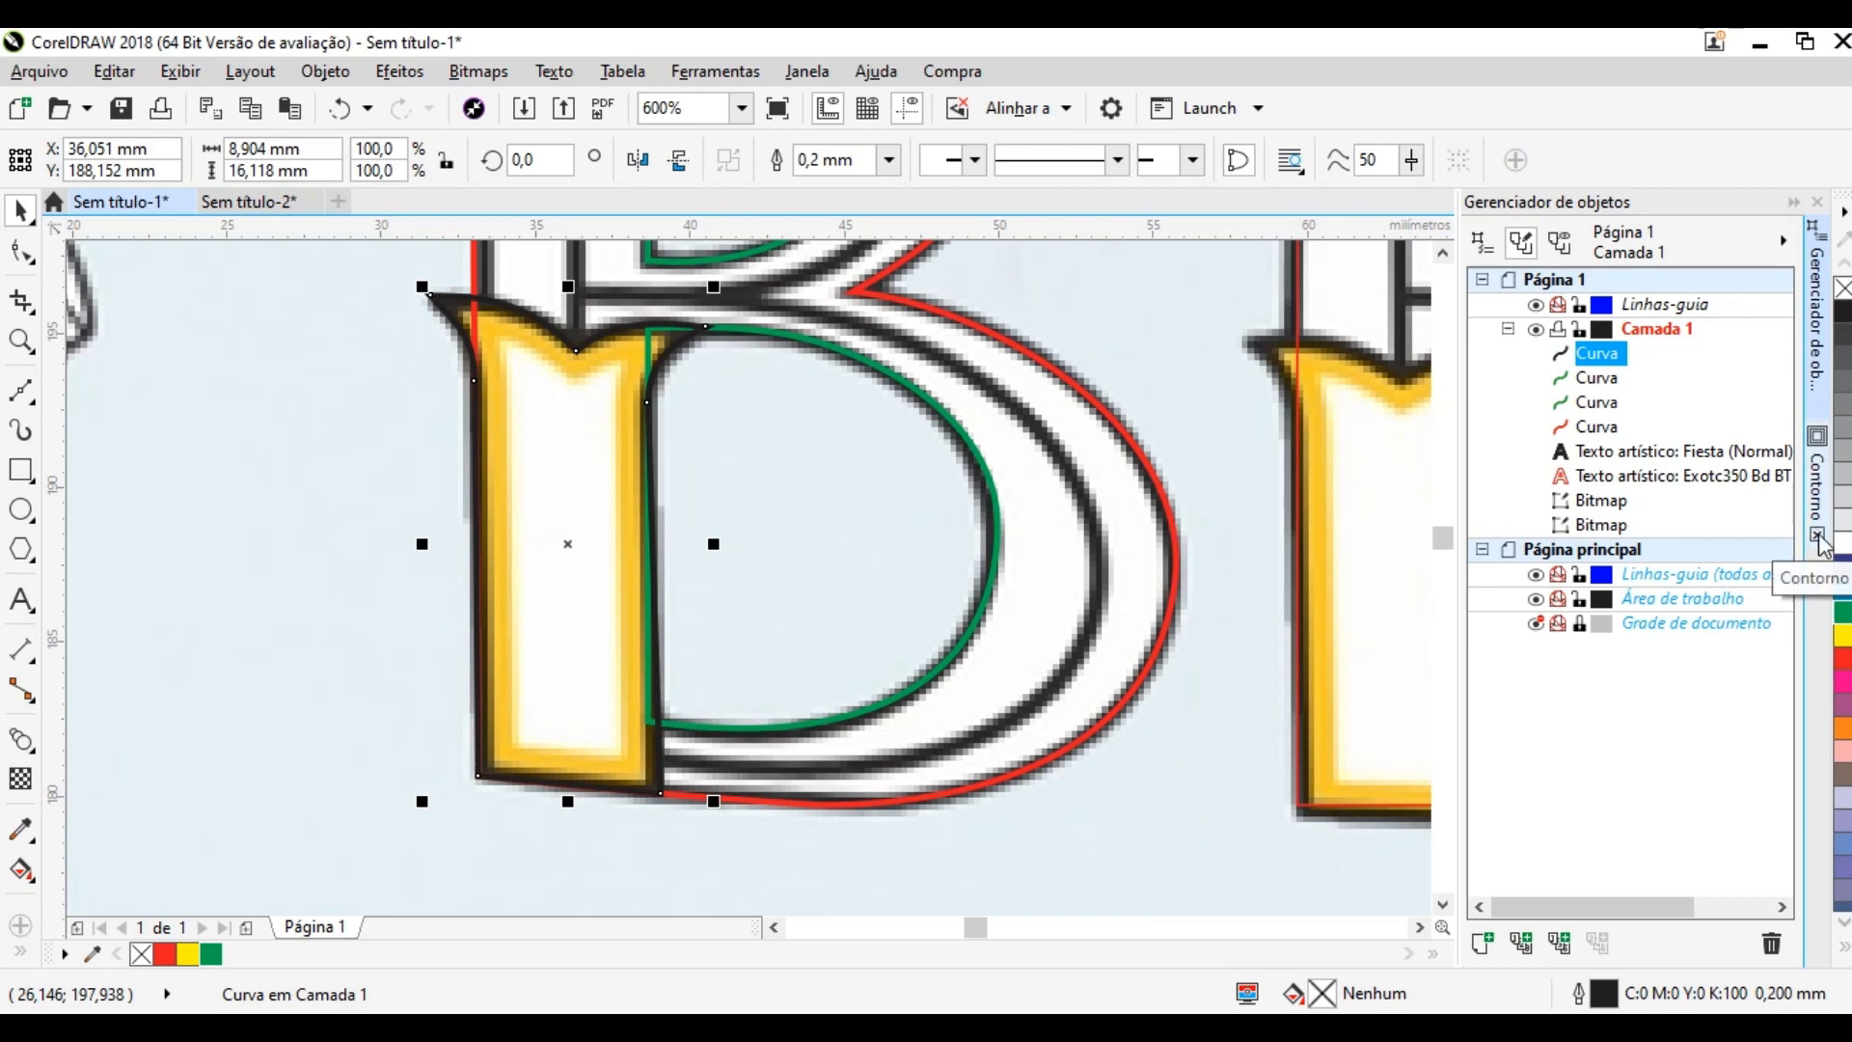
pyautogui.click(1818, 535)
# Step: Reopen the Contour docker and apply a one-step inside contour of 1.54 mm with rounded corners to the B's stem shape
pyautogui.click(1816, 456)
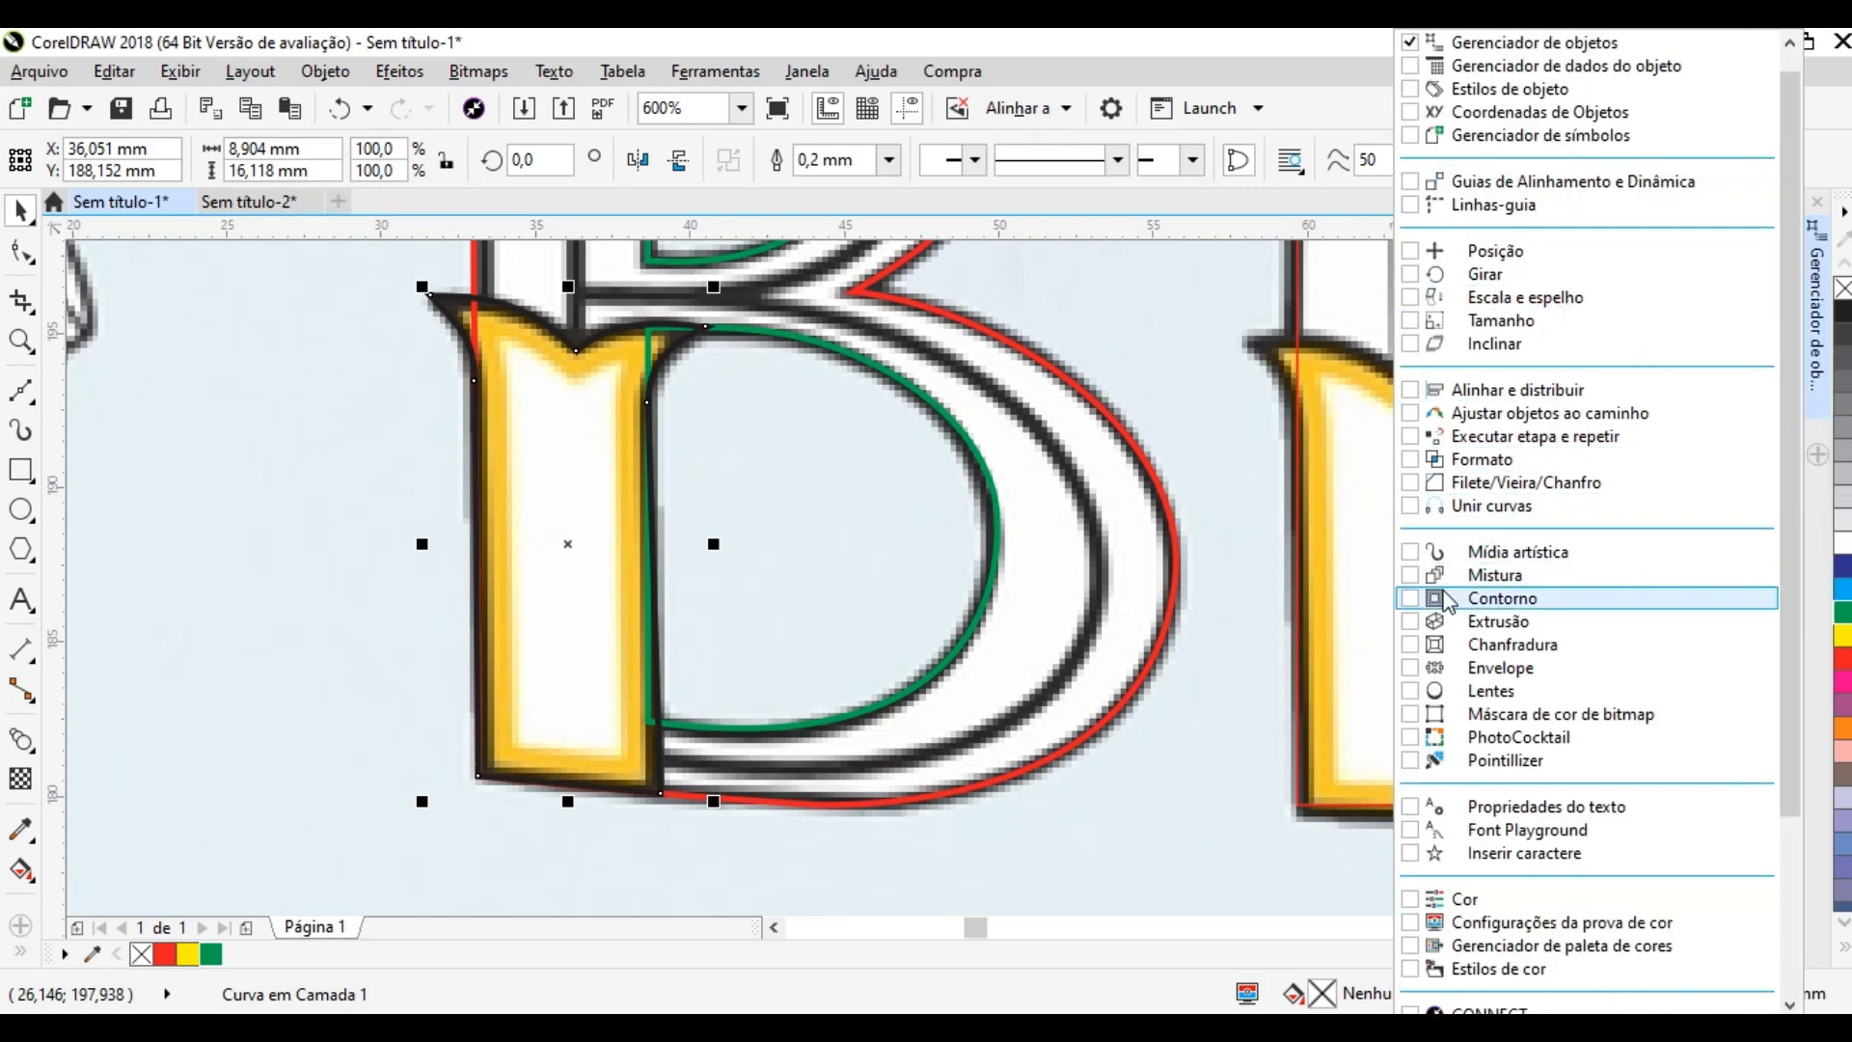
pyautogui.click(1504, 598)
pyautogui.click(1829, 504)
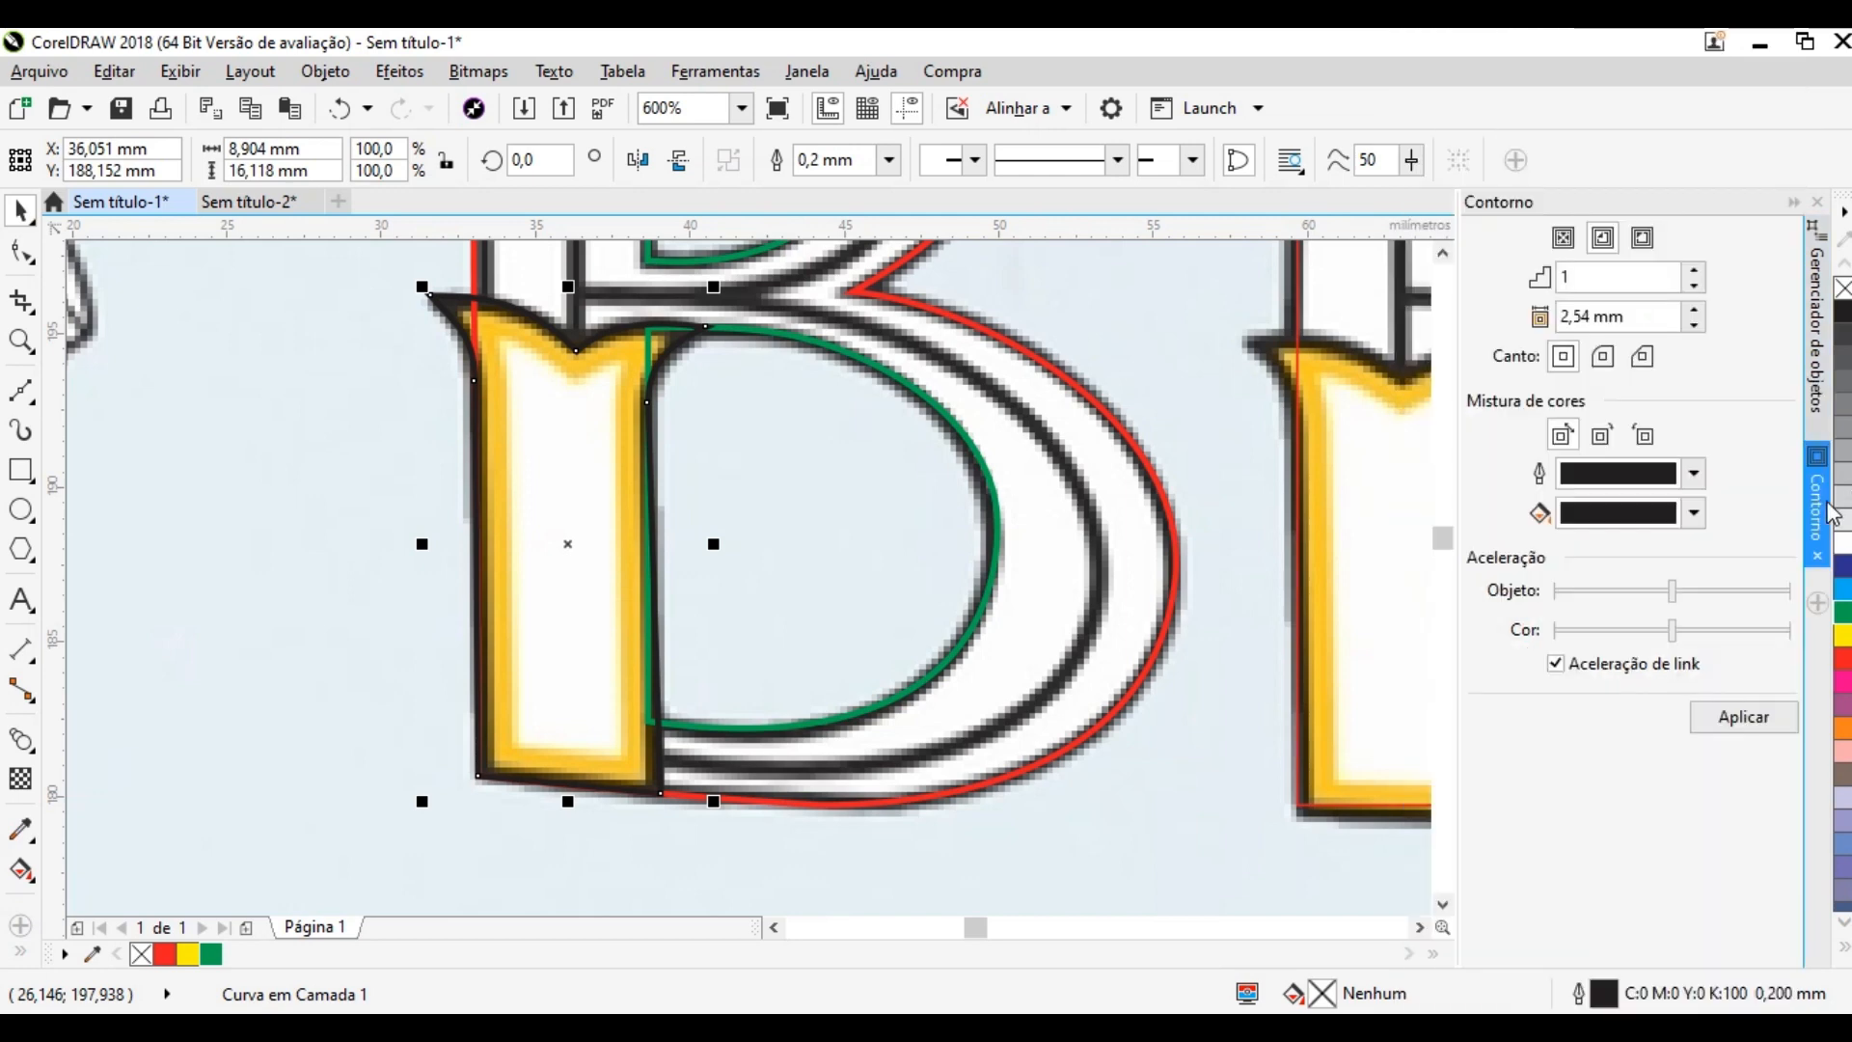
pyautogui.click(1603, 239)
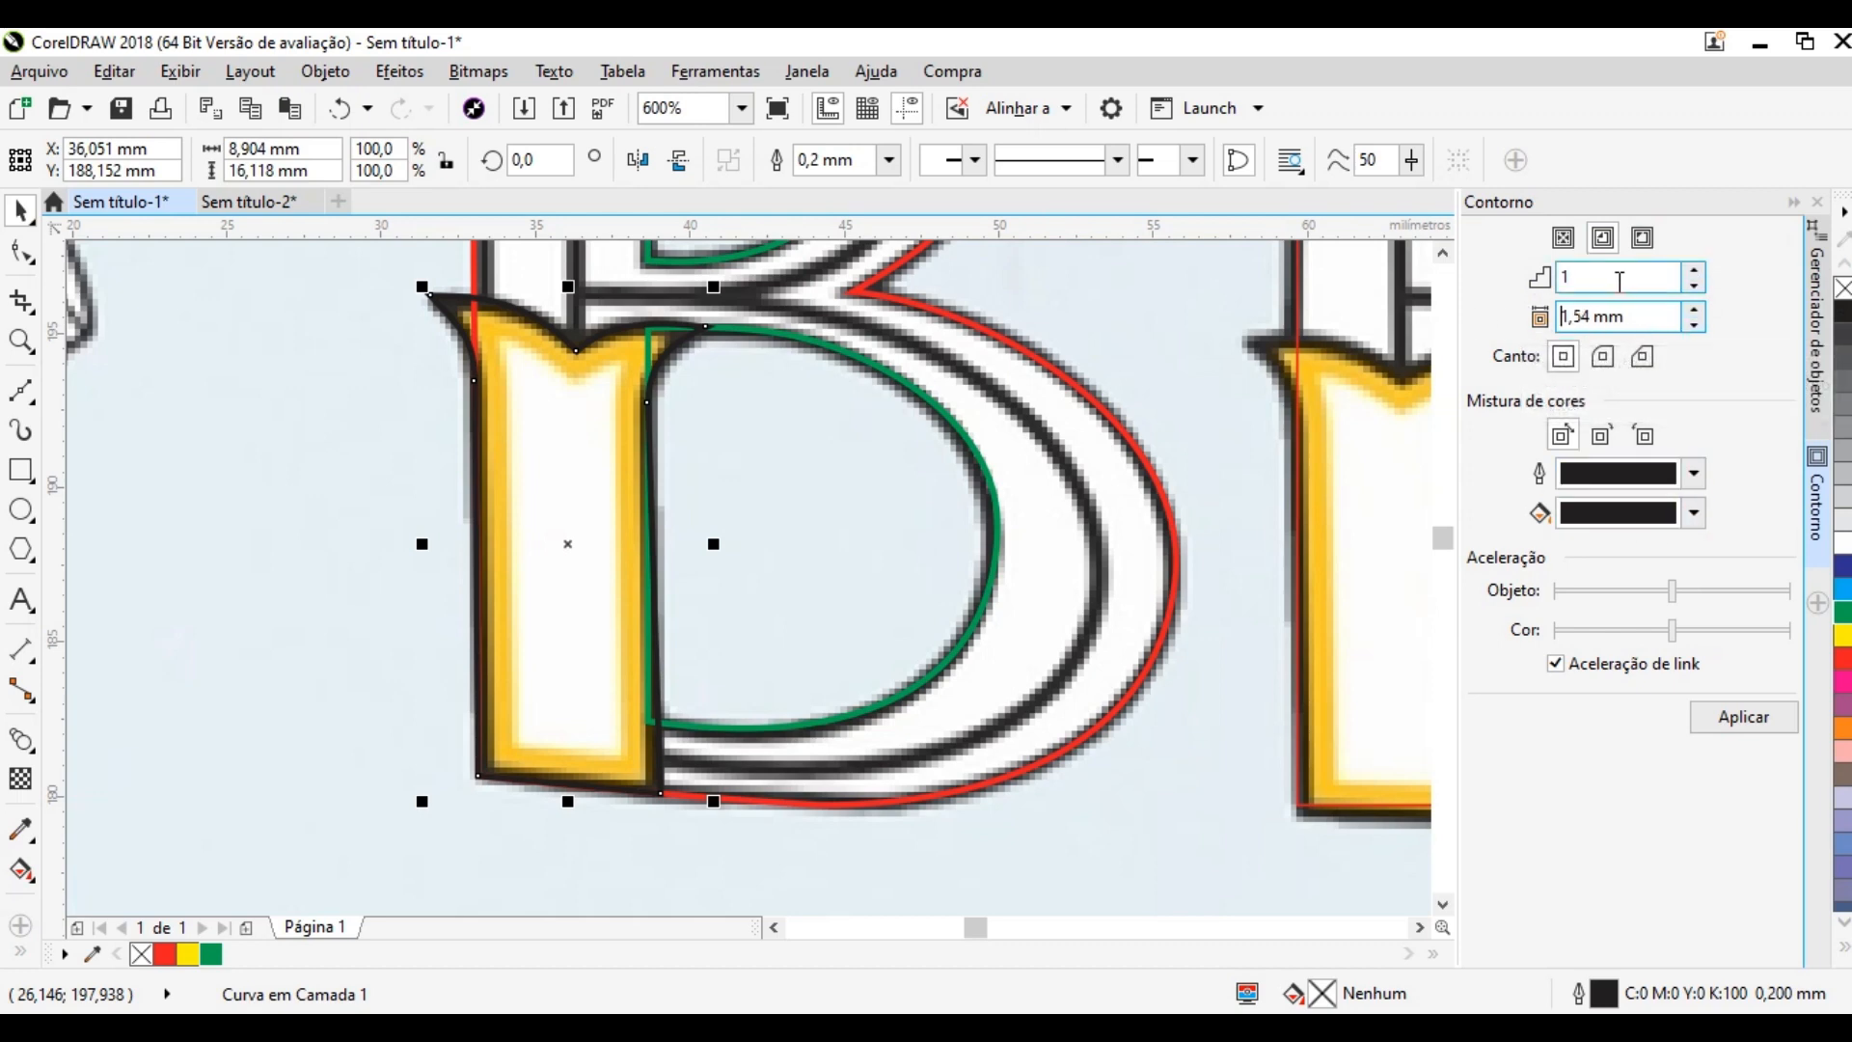
pyautogui.click(1604, 358)
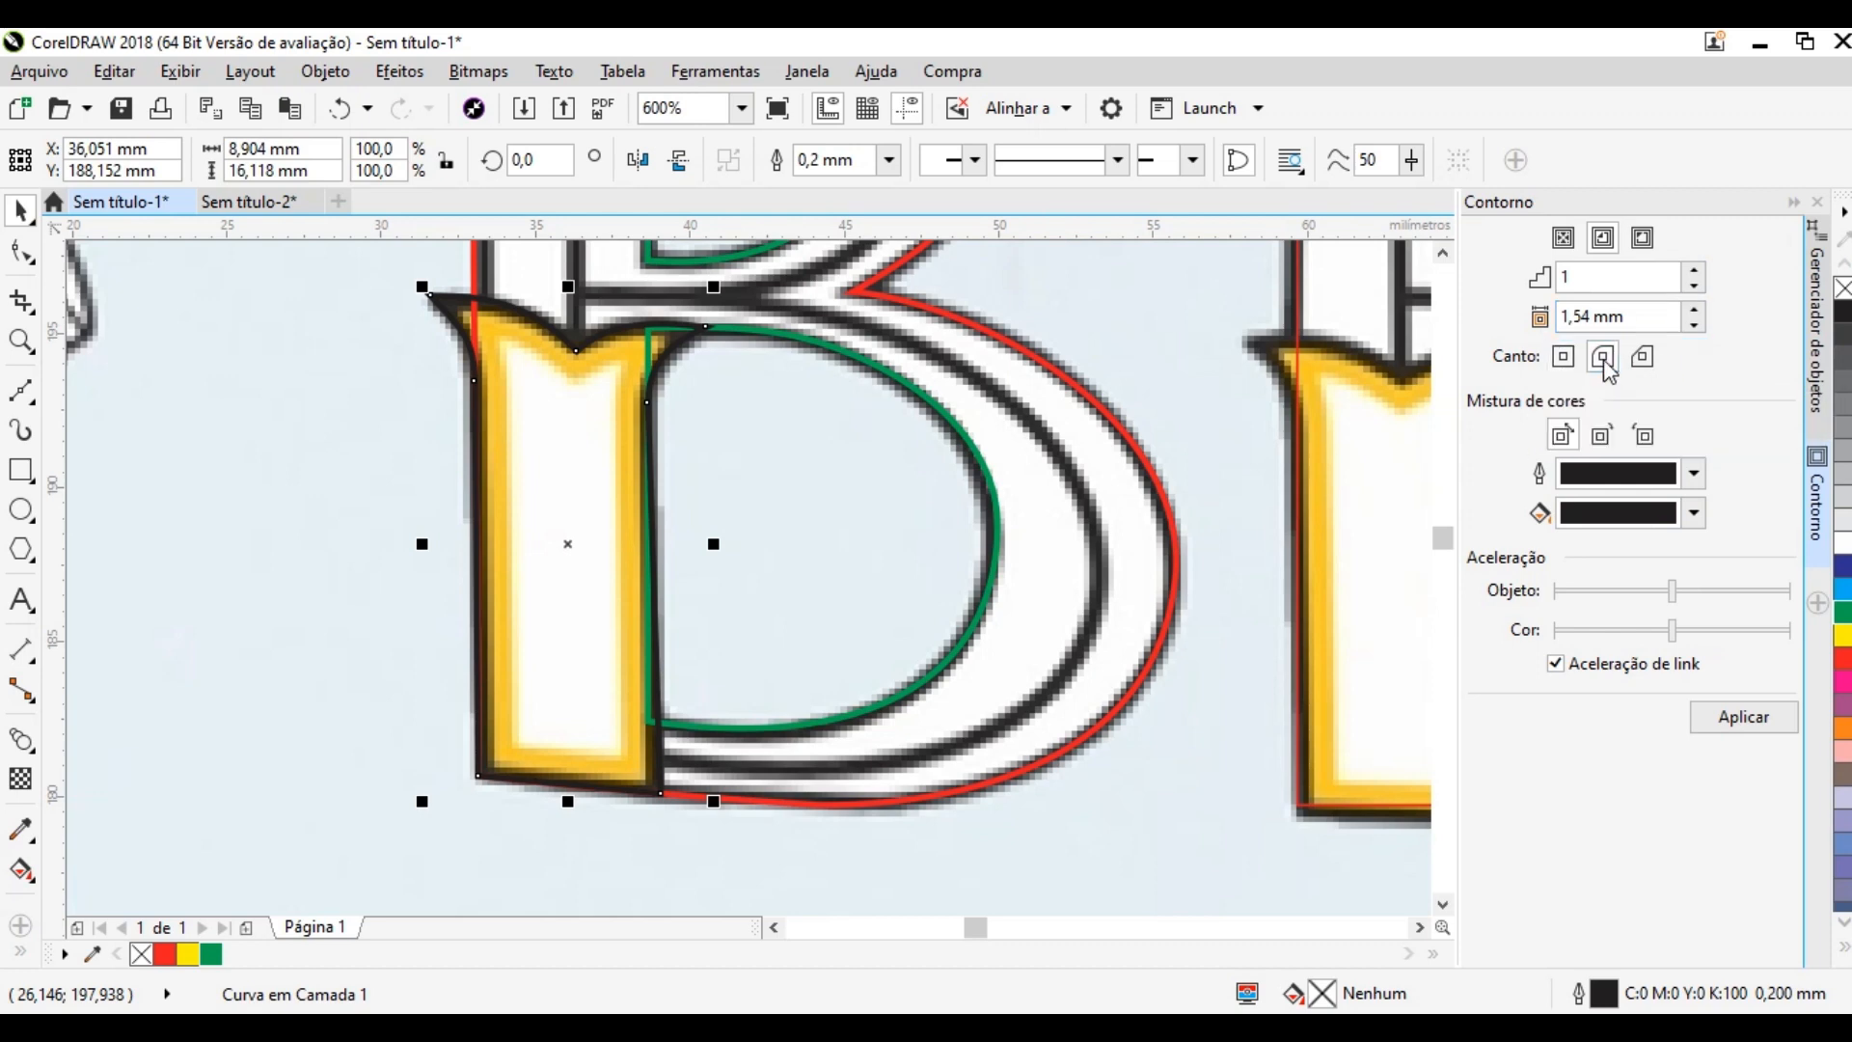
pyautogui.click(1753, 730)
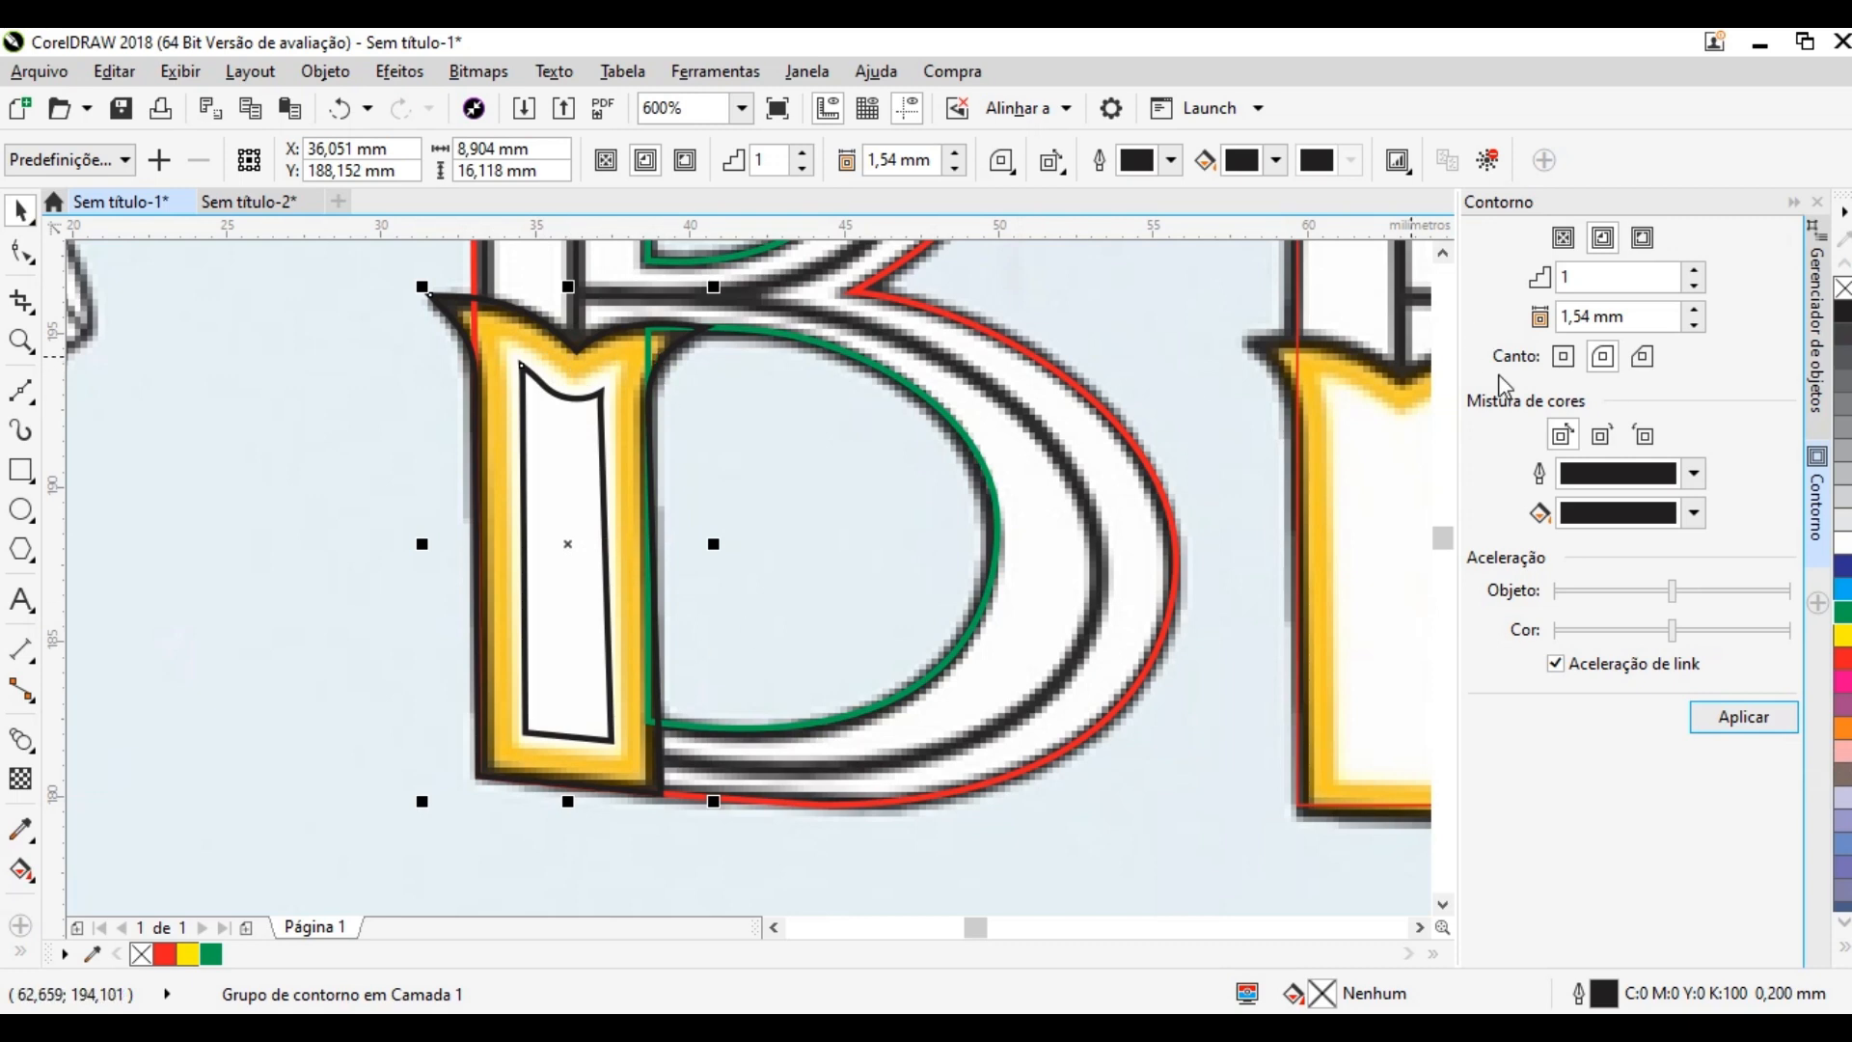
# Step: Try a 2.04 mm offset for the stem shape's inside contour
pyautogui.click(1682, 318)
pyautogui.click(1693, 312)
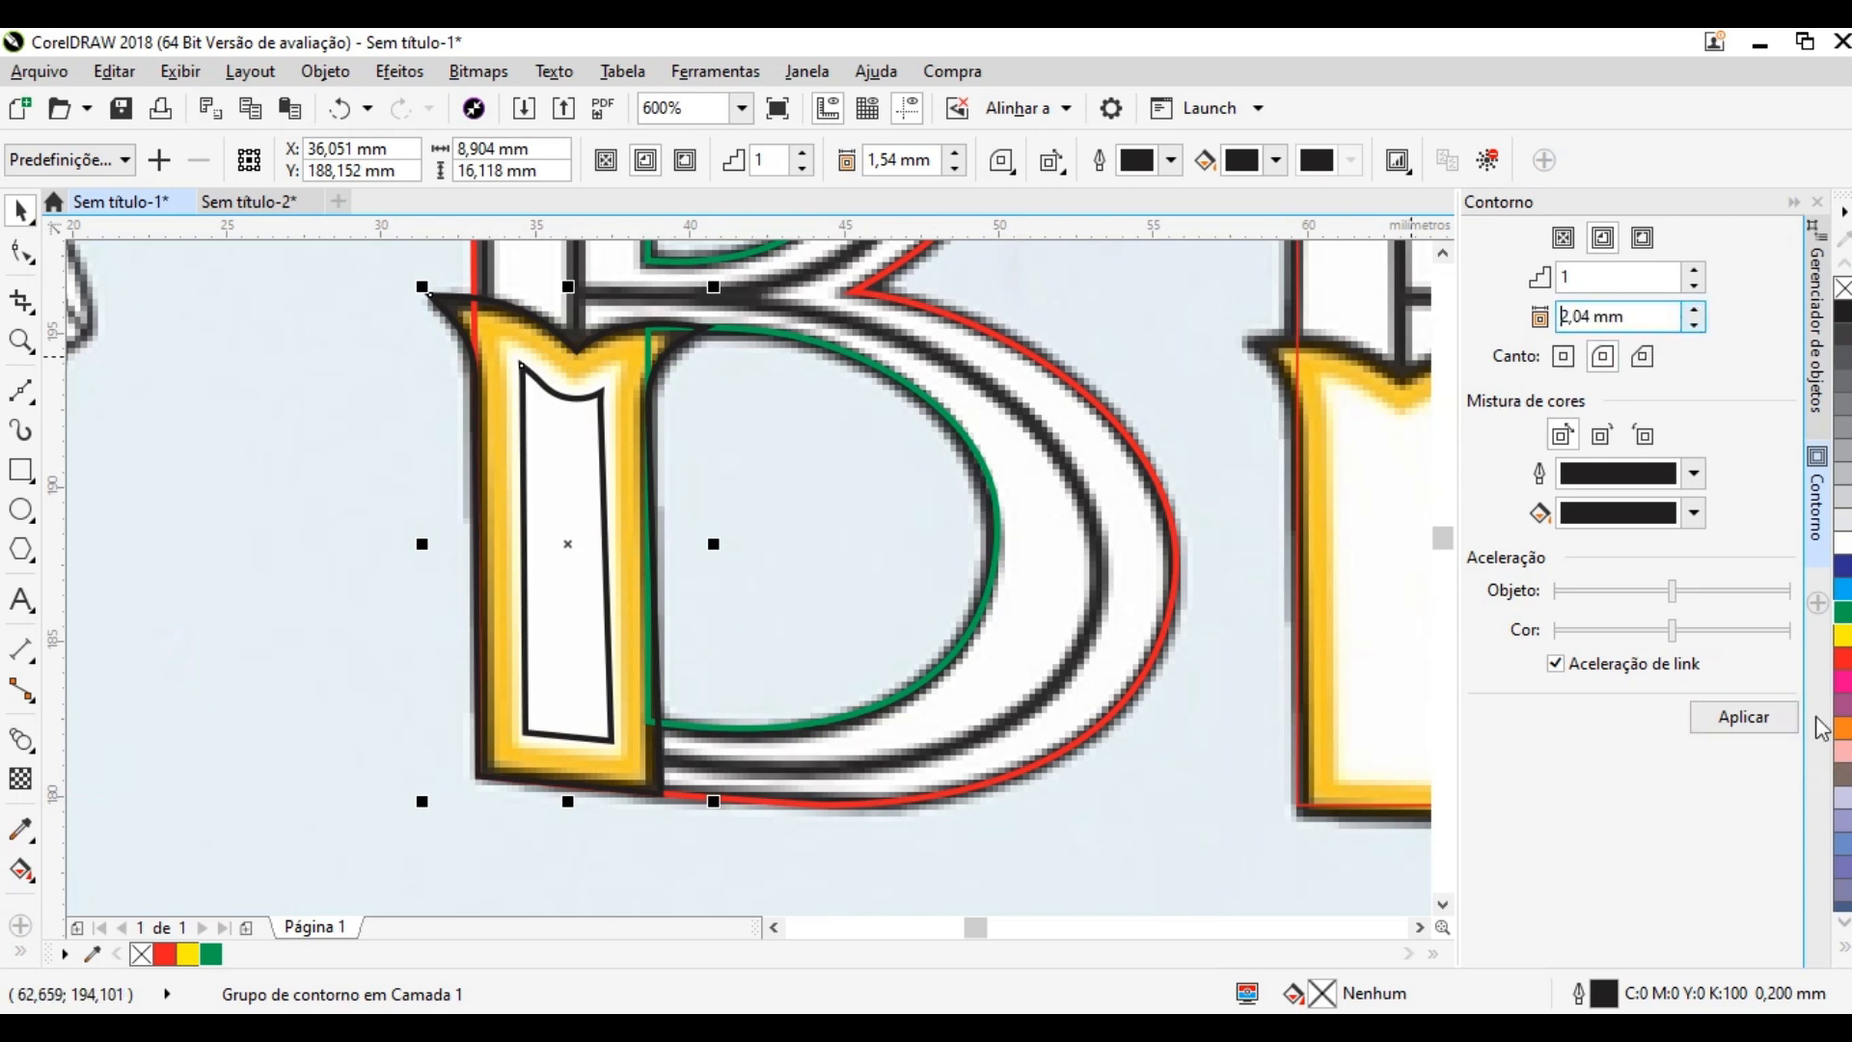
pyautogui.click(1736, 716)
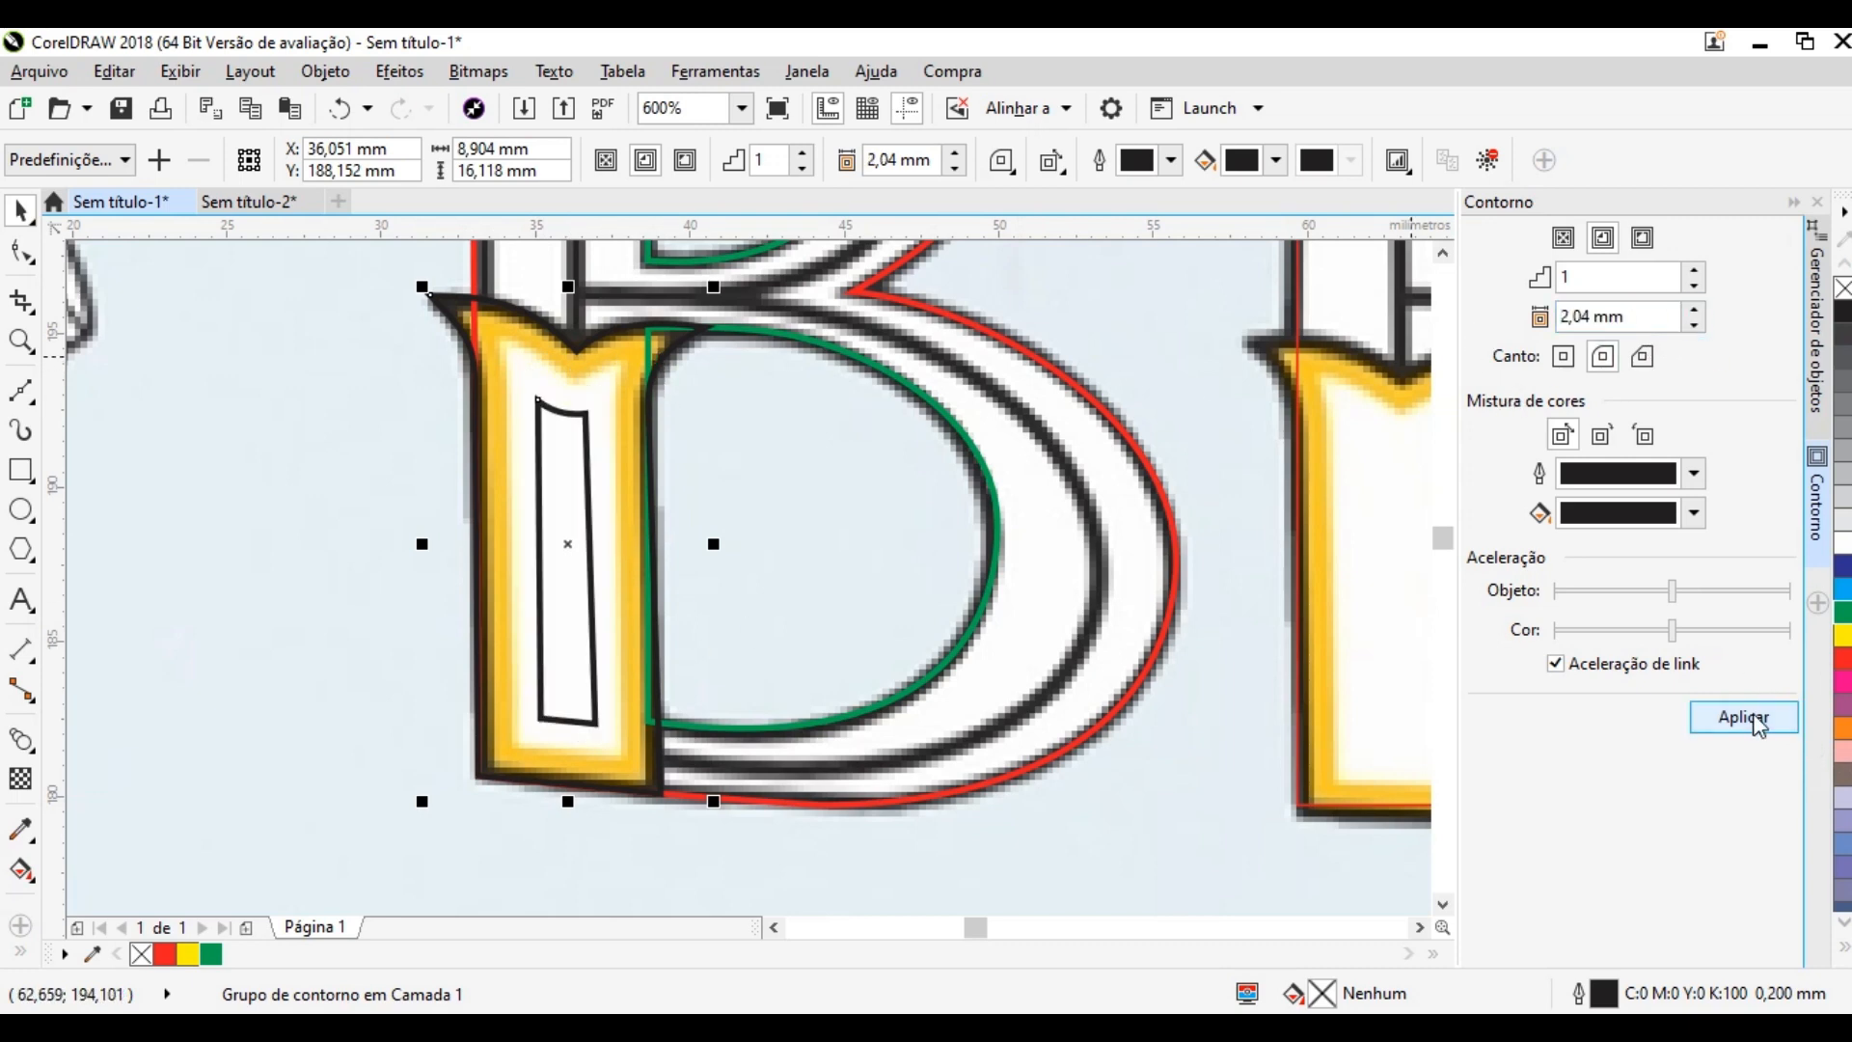
# Step: Set the stem shape's inside contour offset to 1.04 mm, reapply it and check the fit against the mug artwork
pyautogui.click(1694, 325)
pyautogui.click(1715, 722)
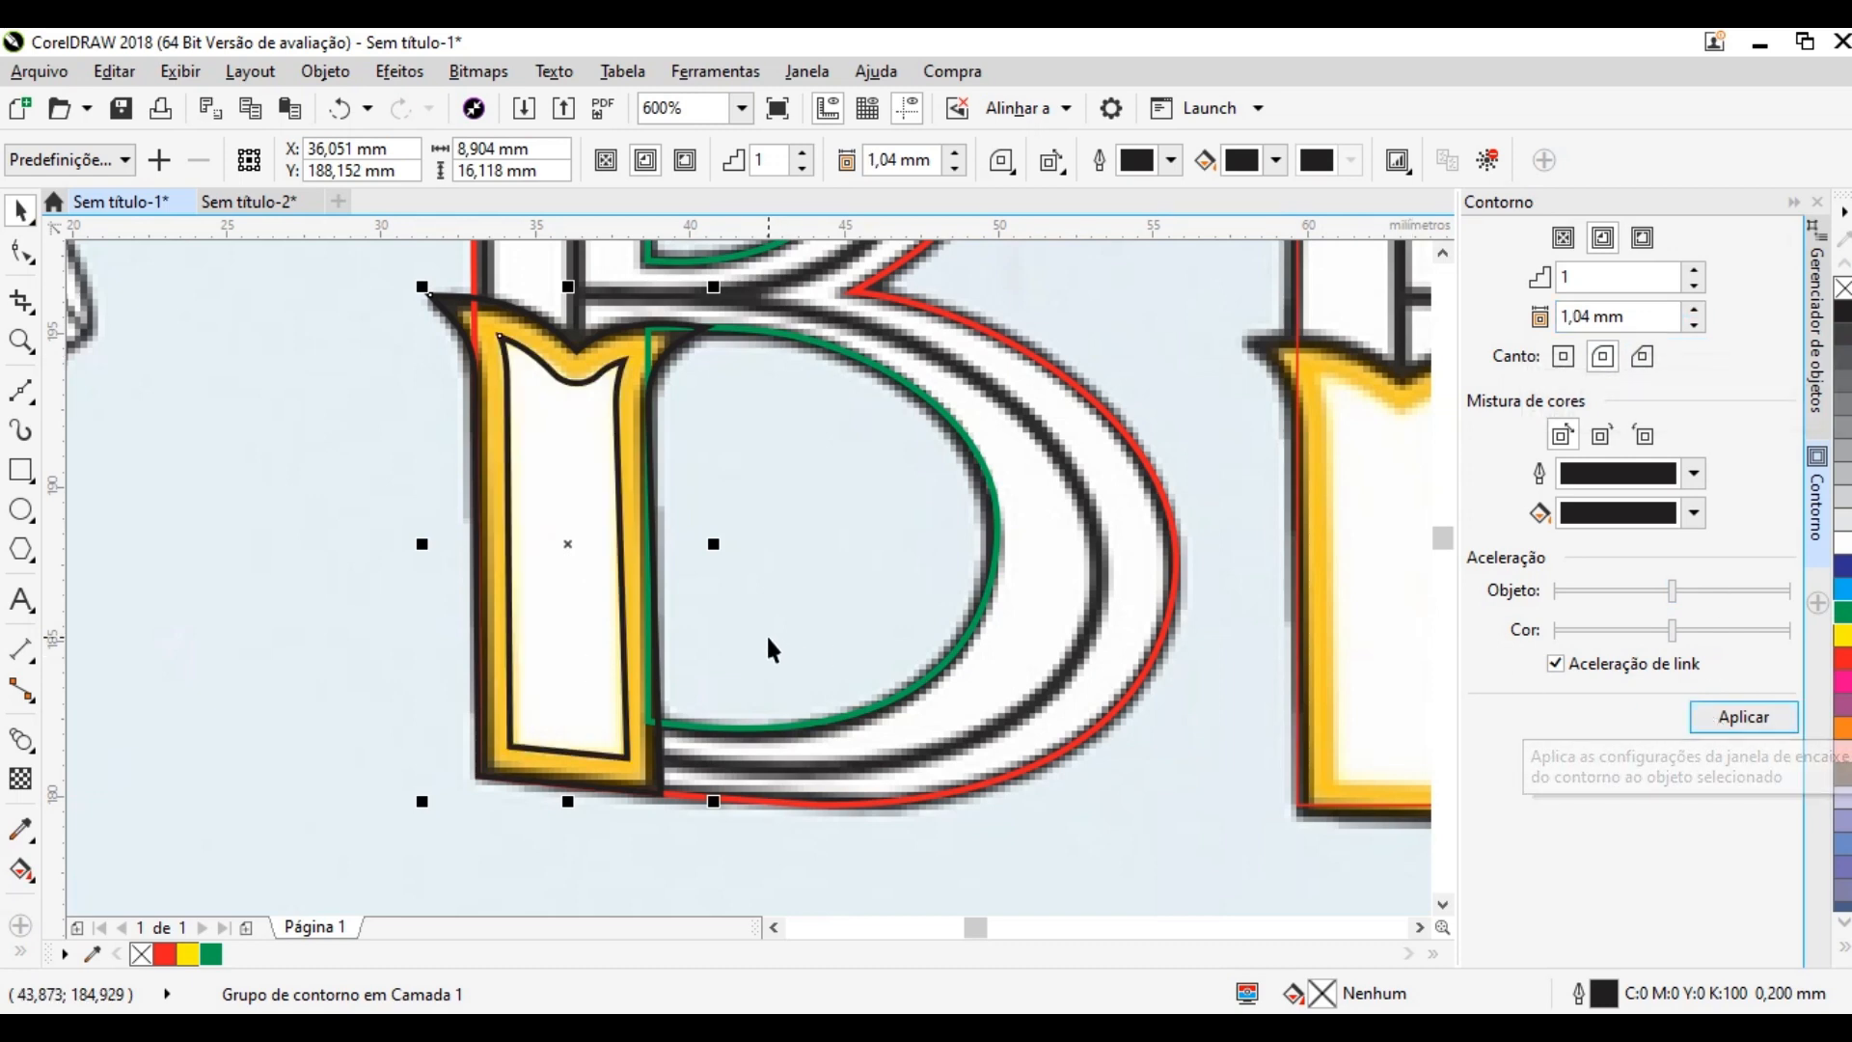
pyautogui.scroll(-3, 766, 637)
pyautogui.scroll(2, 854, 723)
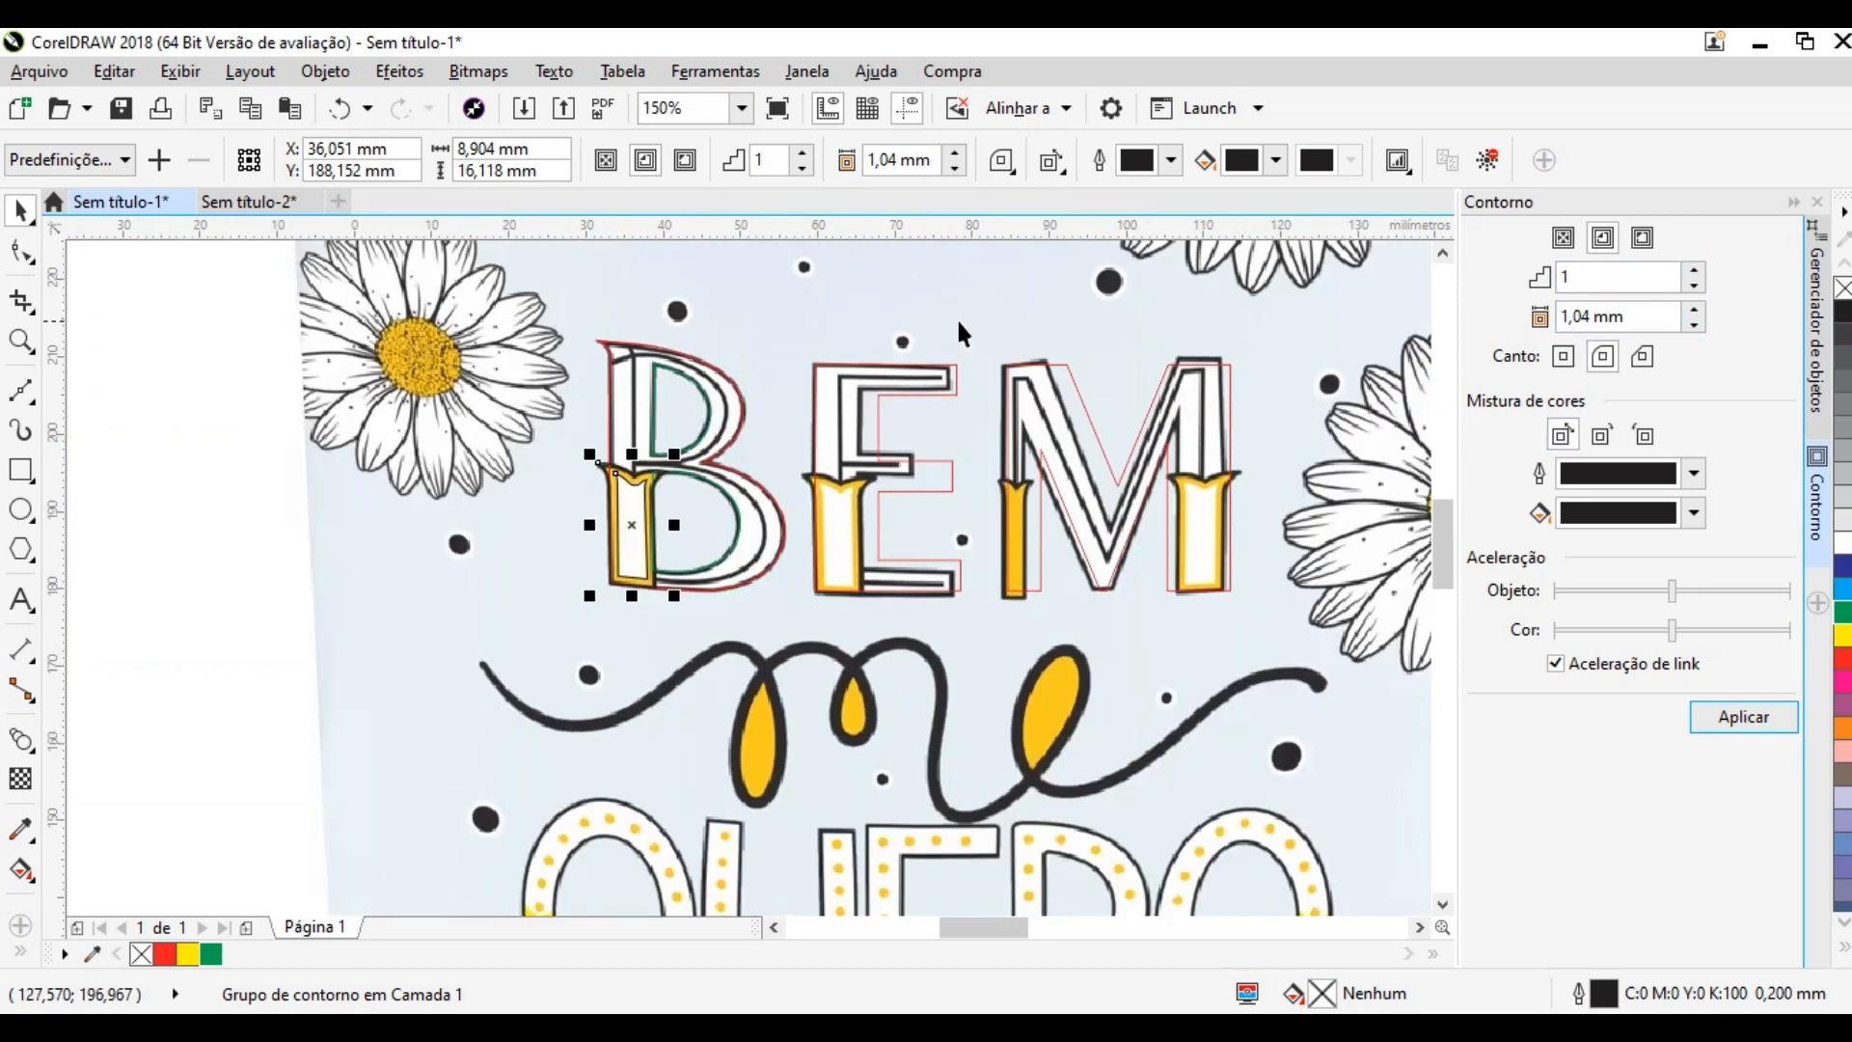
pyautogui.scroll(2, 645, 494)
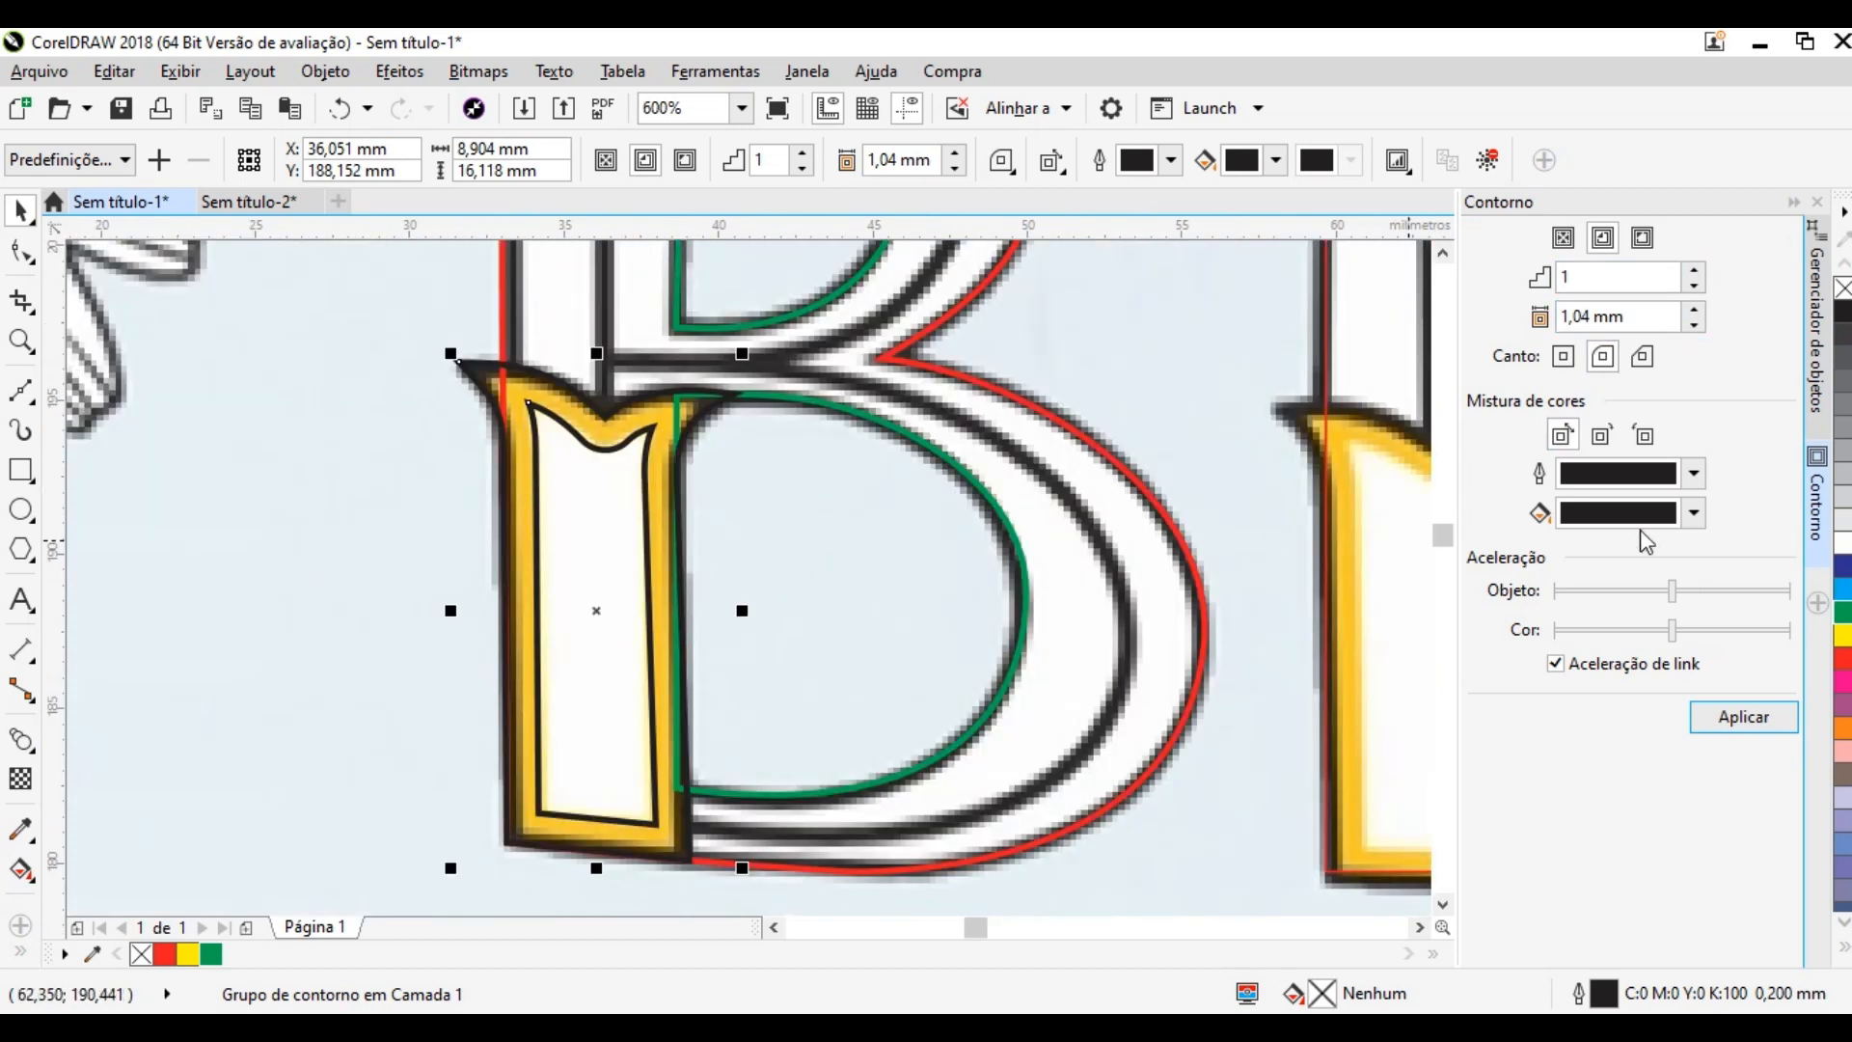
pyautogui.scroll(-4, 665, 576)
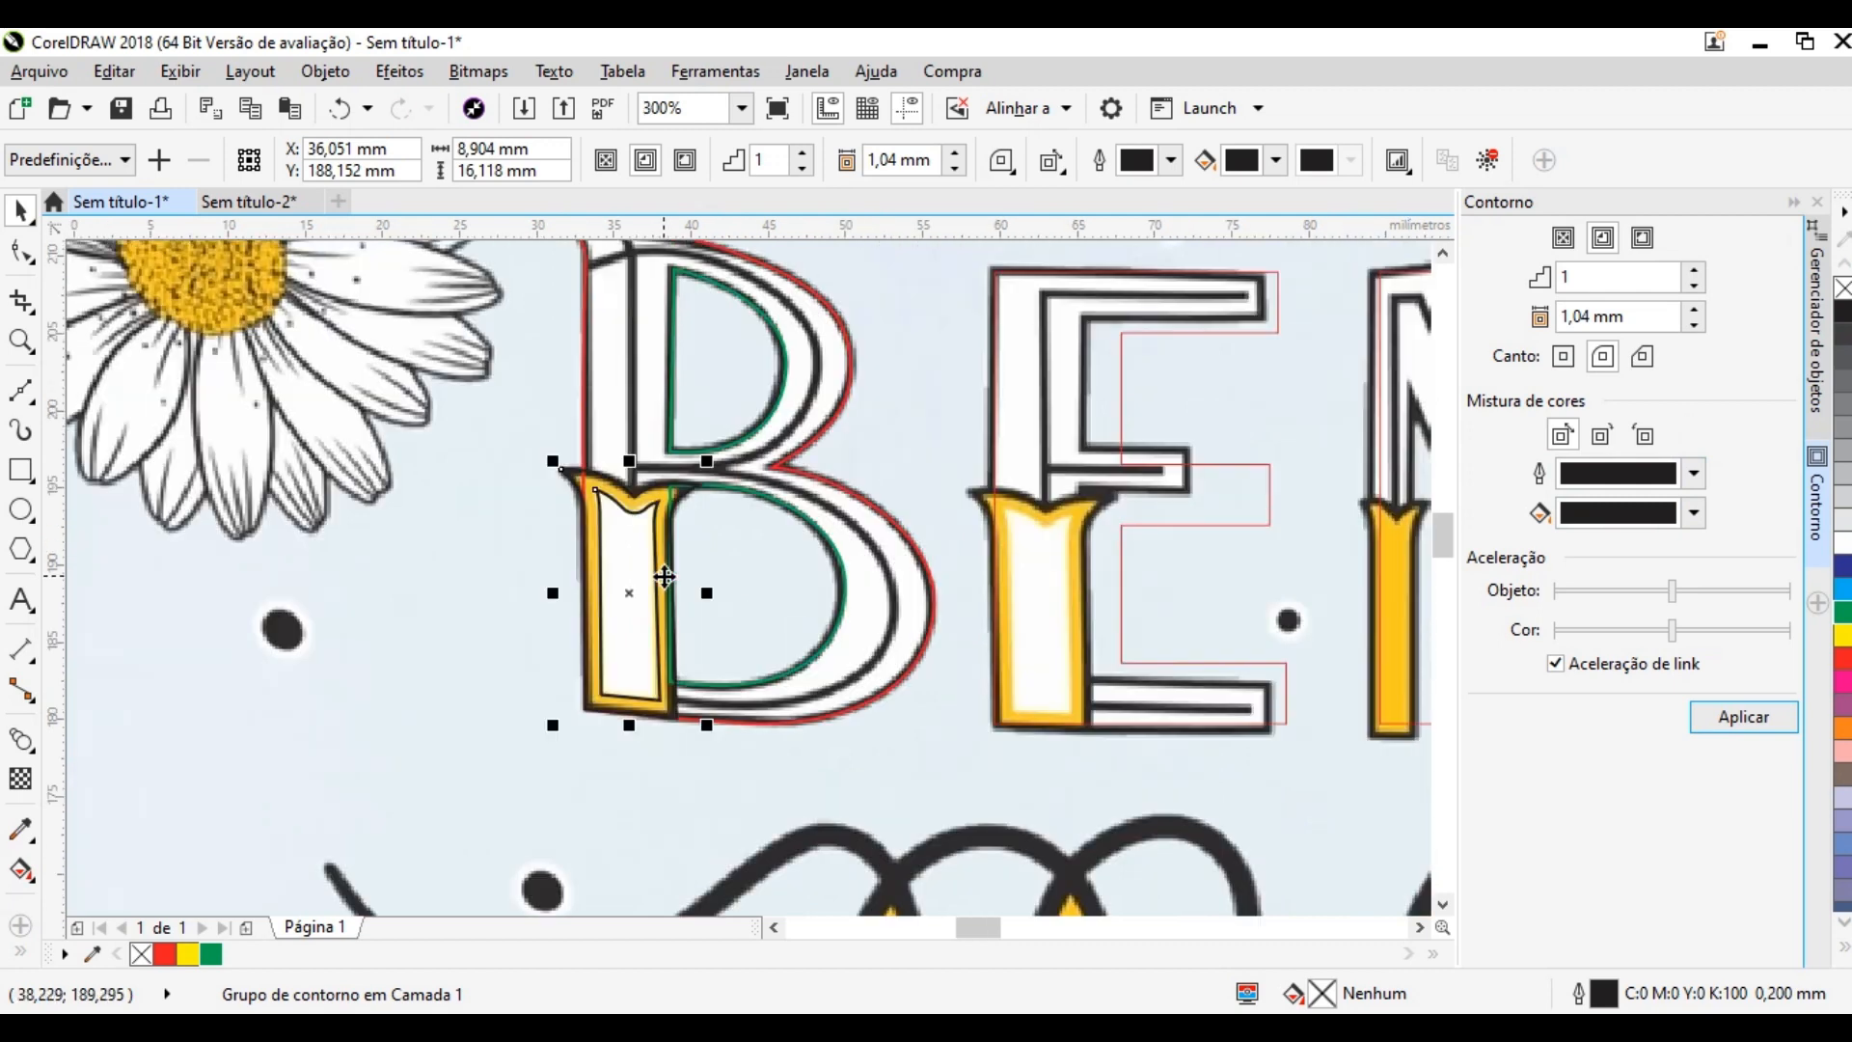
pyautogui.scroll(-1, 665, 576)
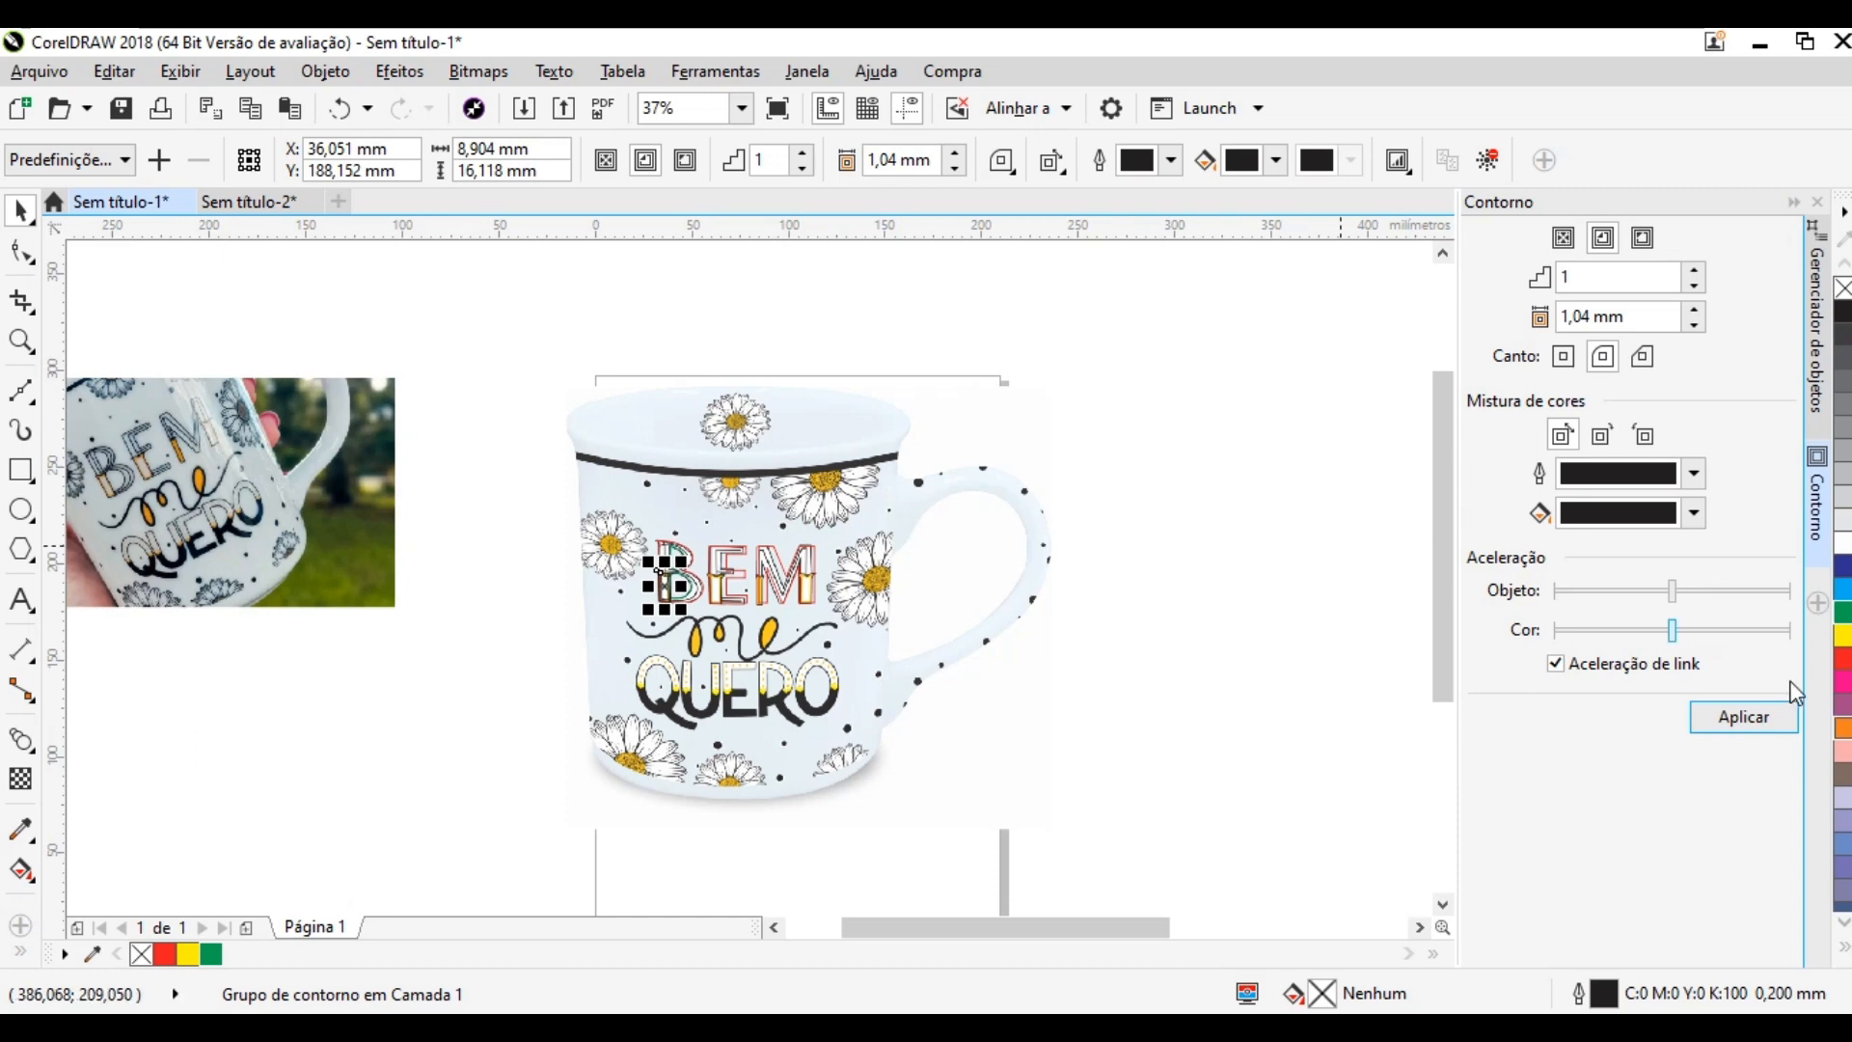
pyautogui.scroll(1, 692, 583)
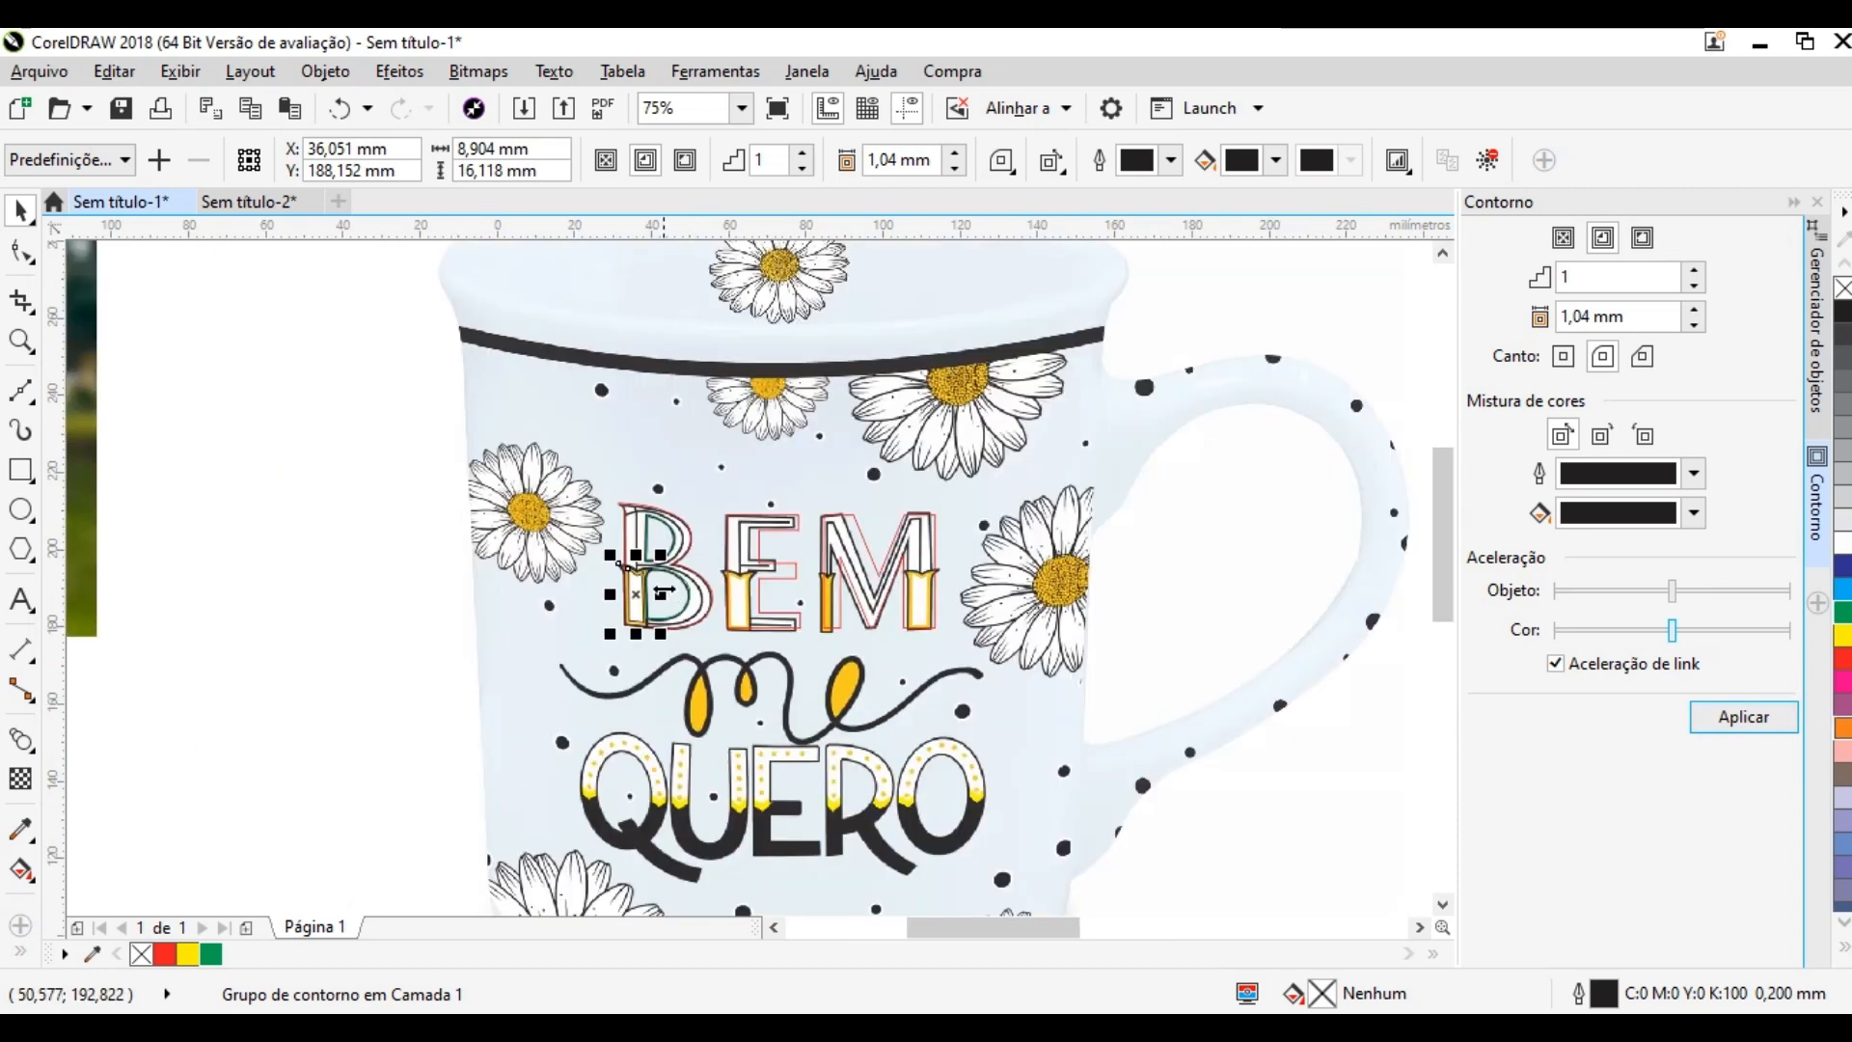
# Step: Break the contour group on the B's lower stem apart and select only the inner contour curve
pyautogui.scroll(2, 664, 592)
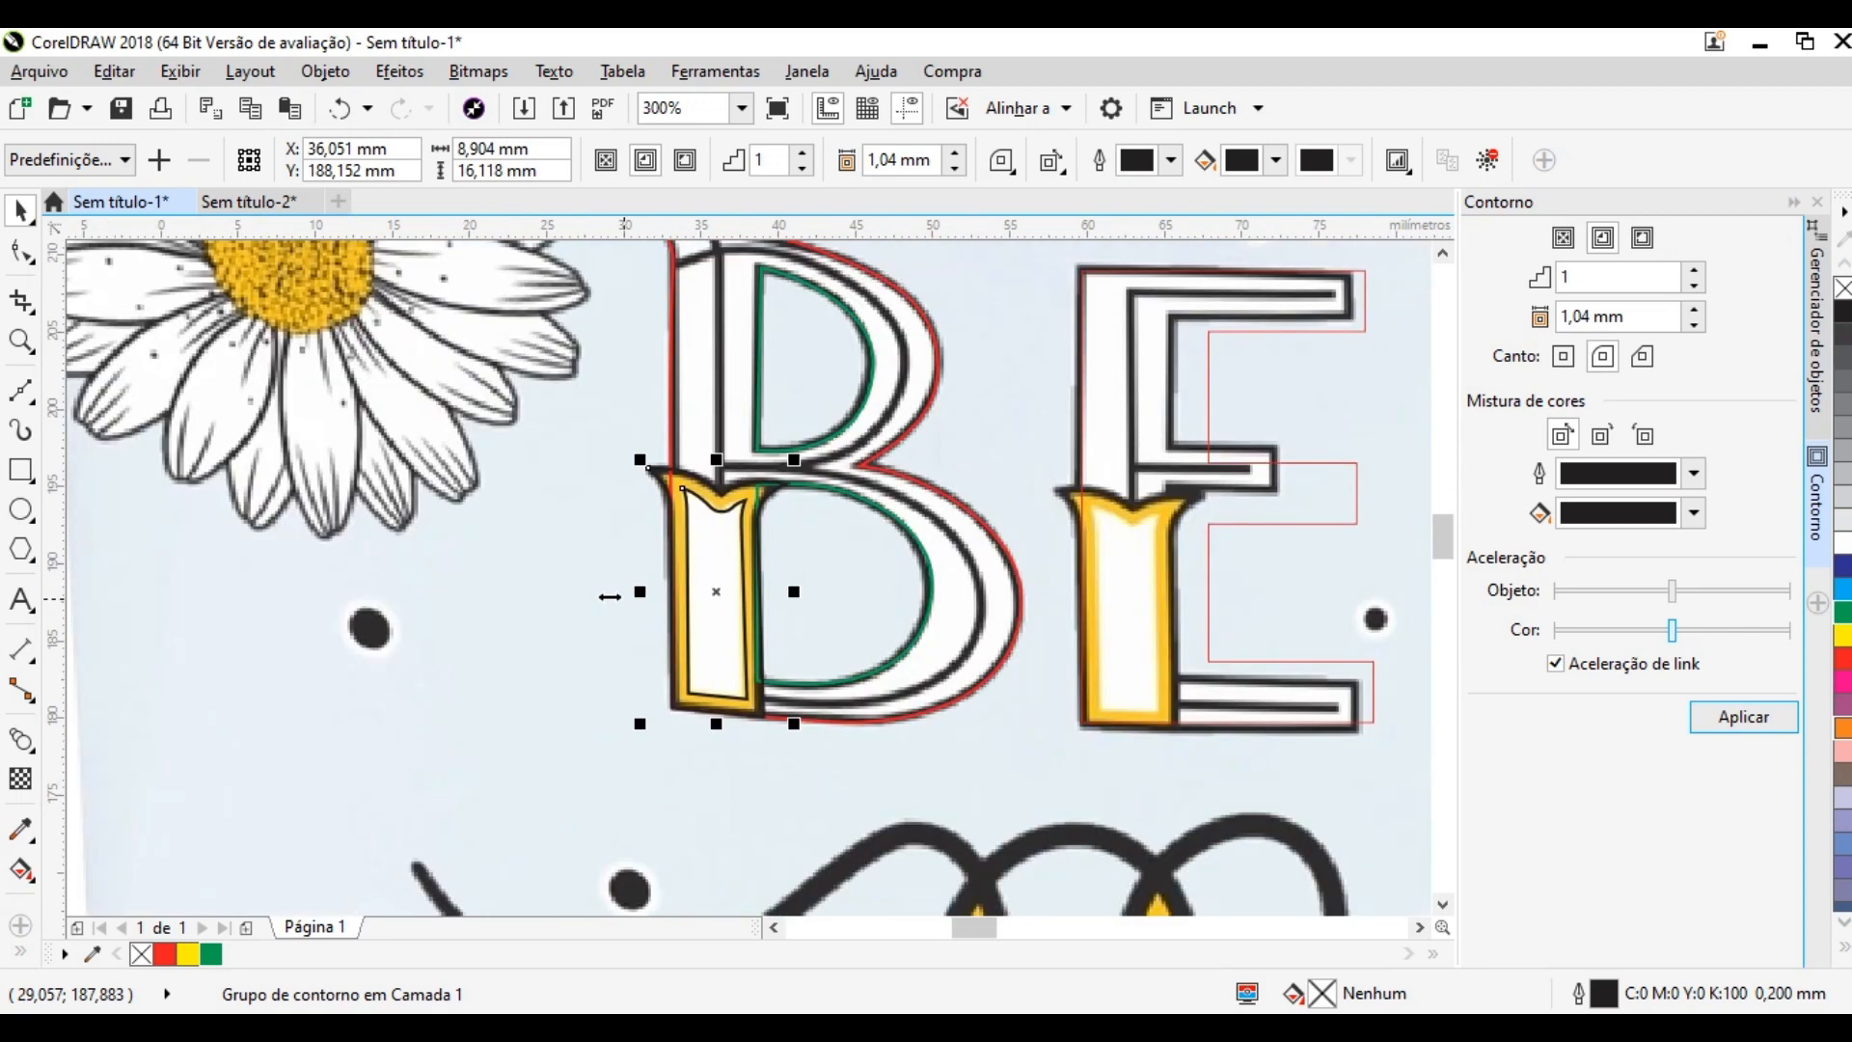
pyautogui.click(1816, 371)
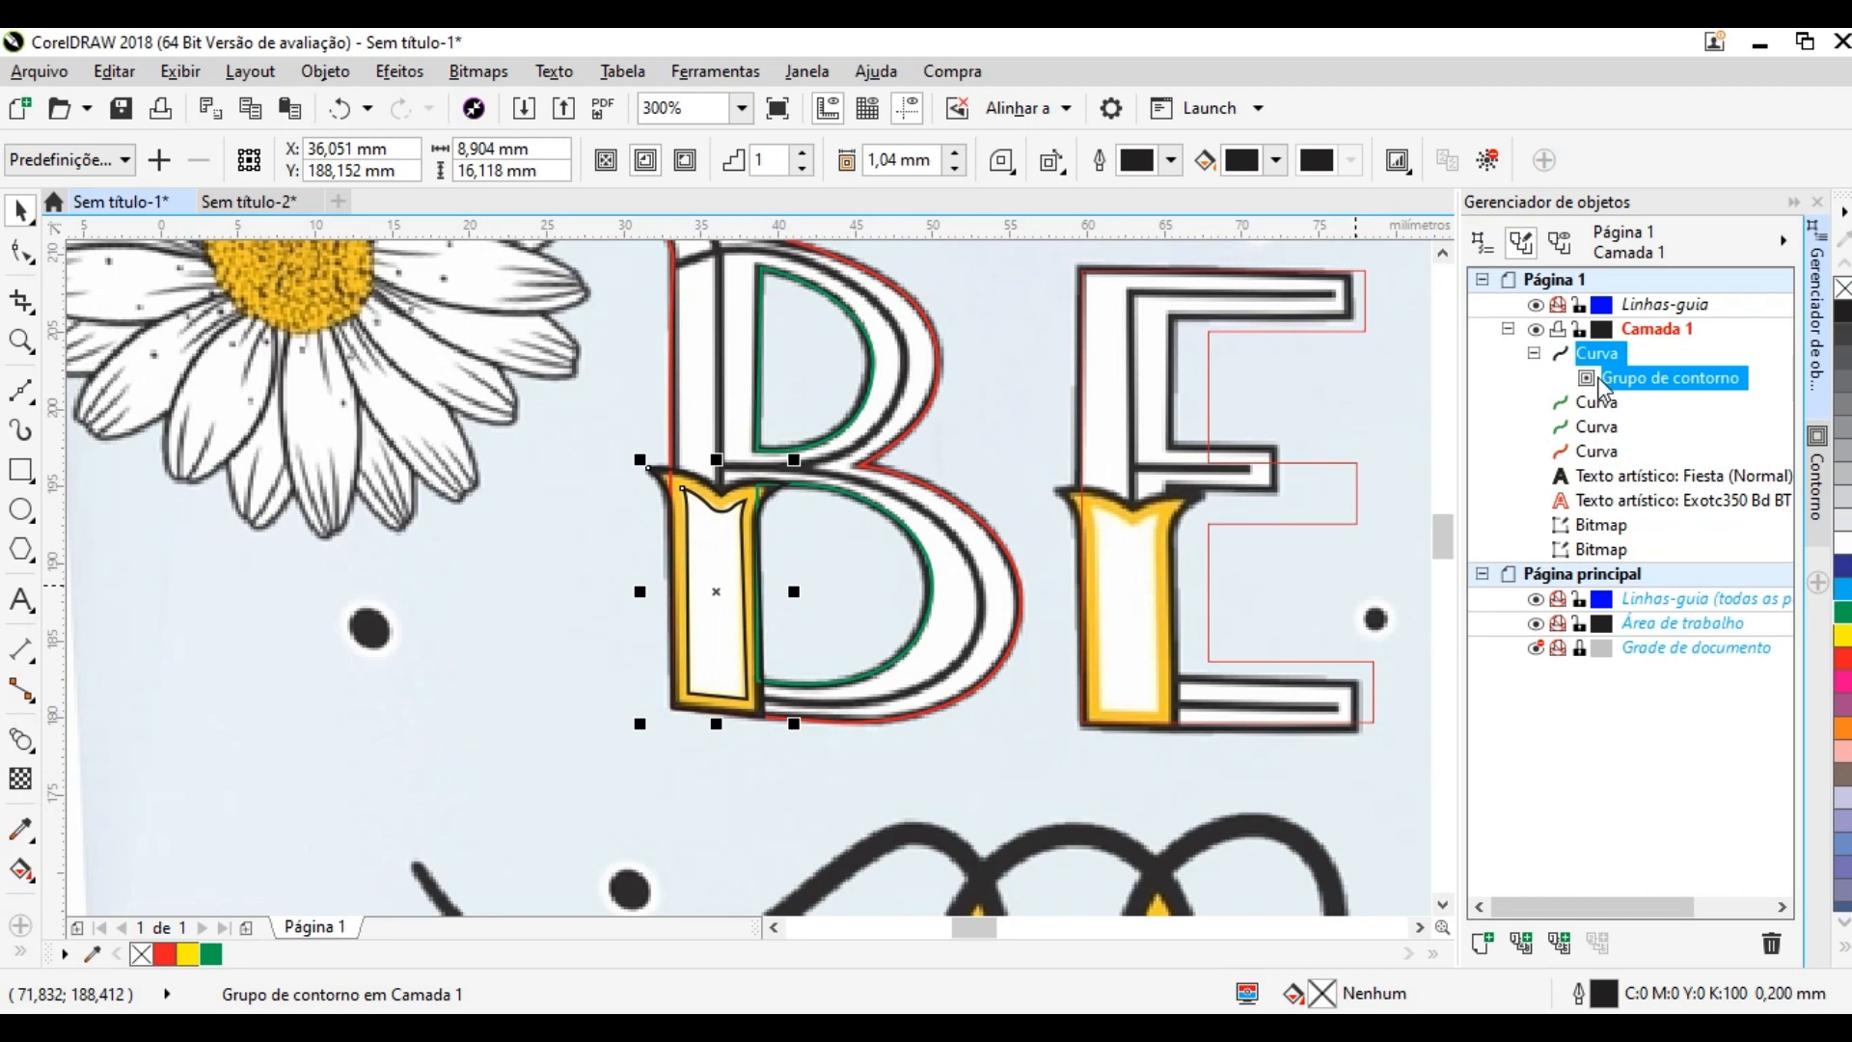
pyautogui.hotkey('ctrl', 'k')
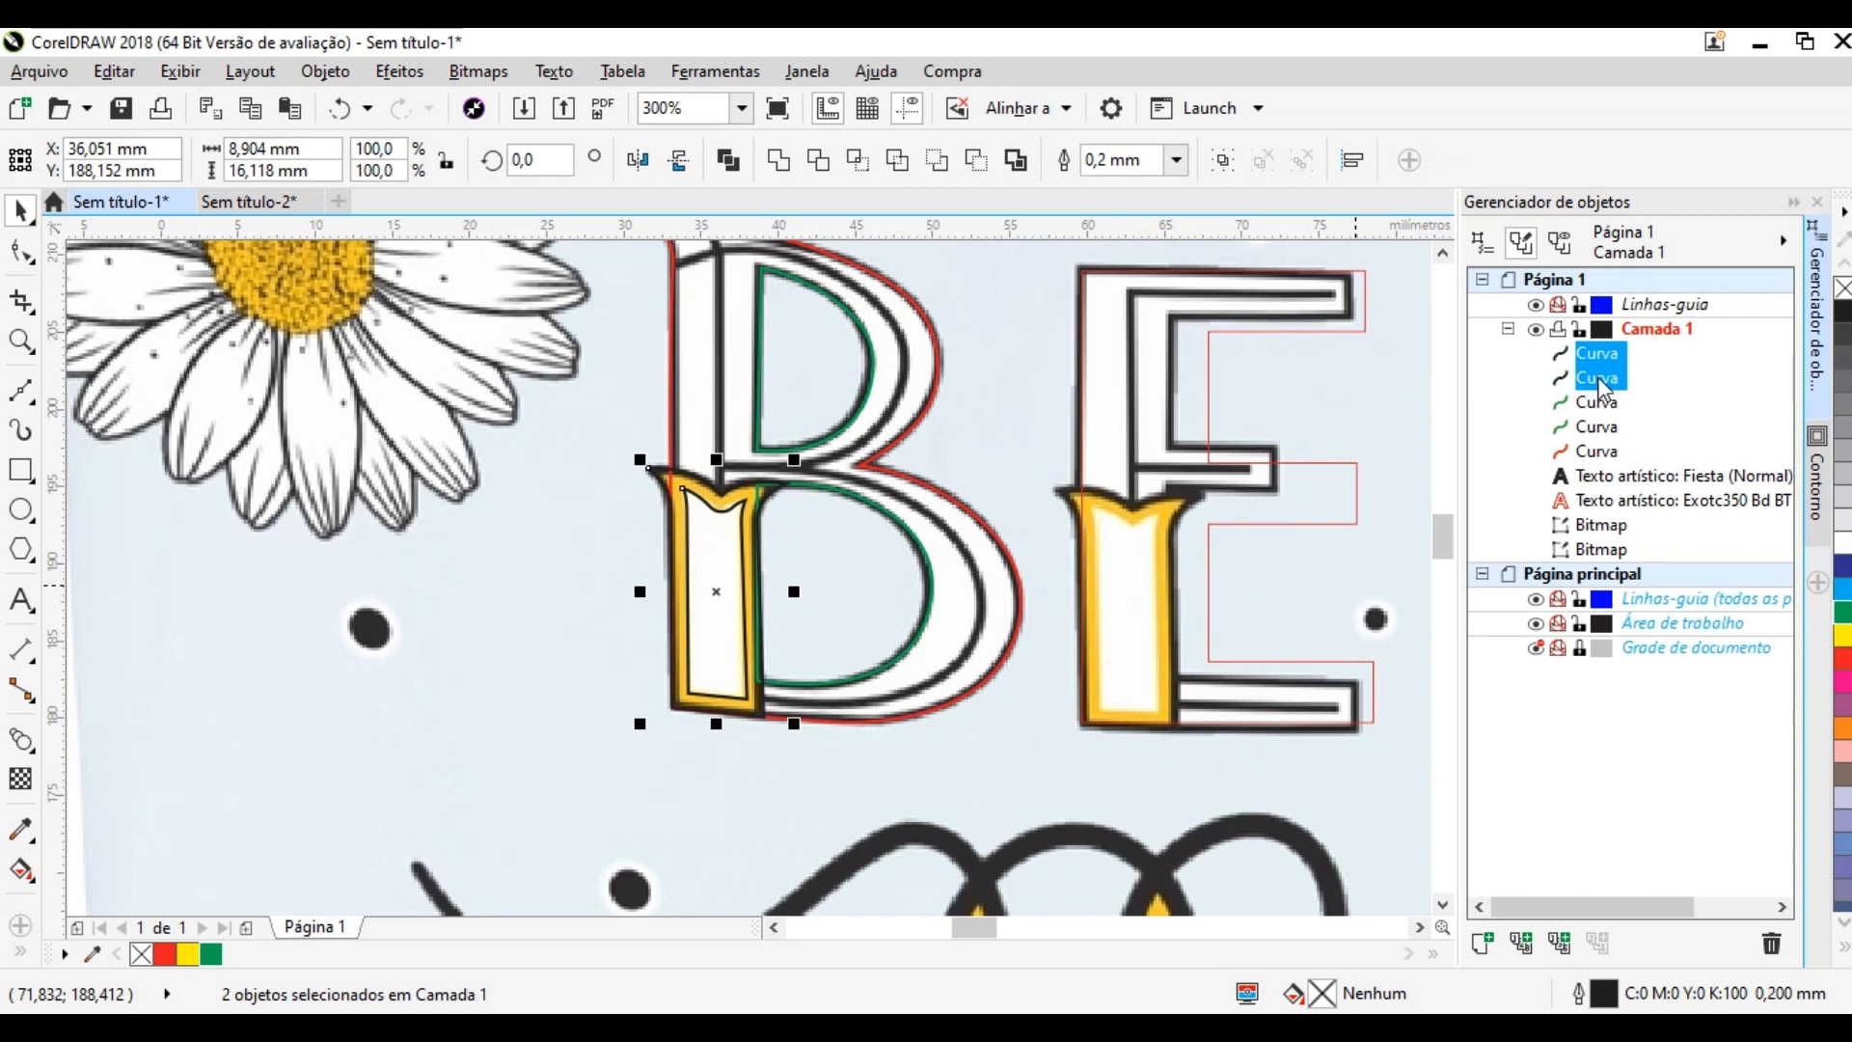
pyautogui.click(1598, 379)
pyautogui.click(1596, 354)
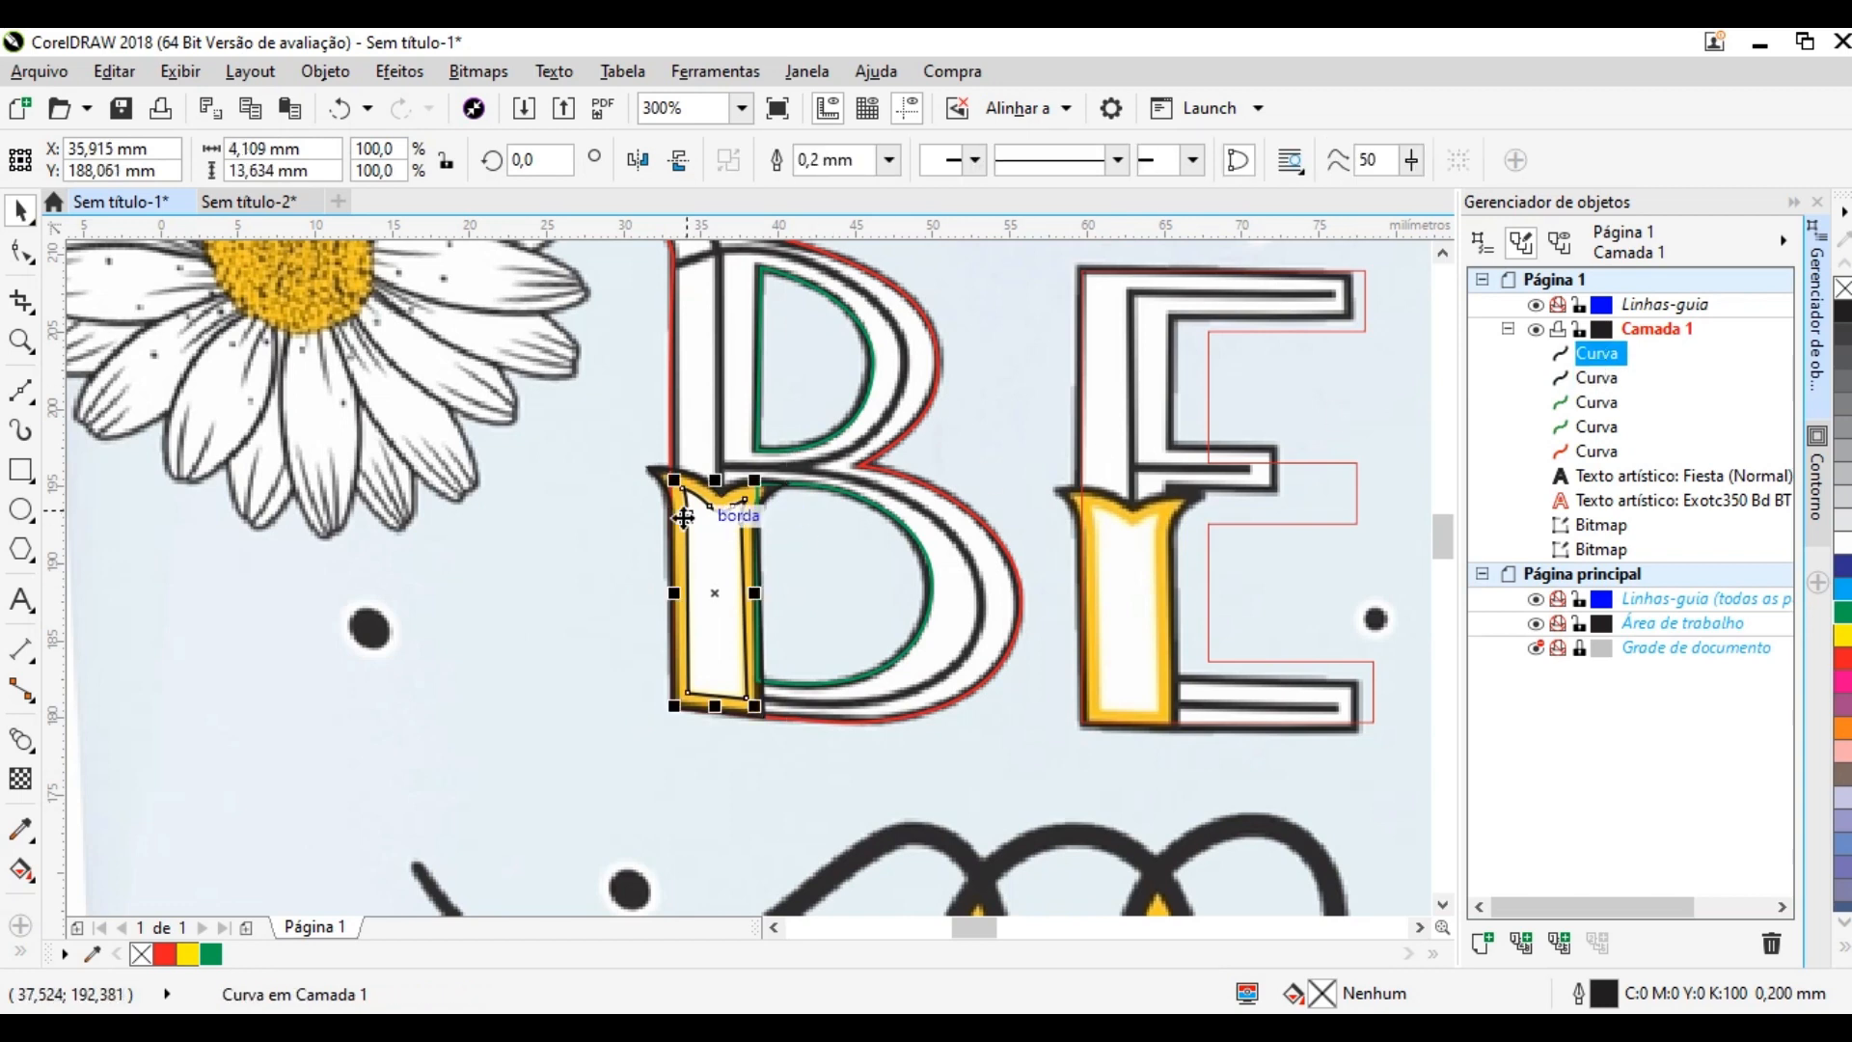
pyautogui.scroll(4, 695, 514)
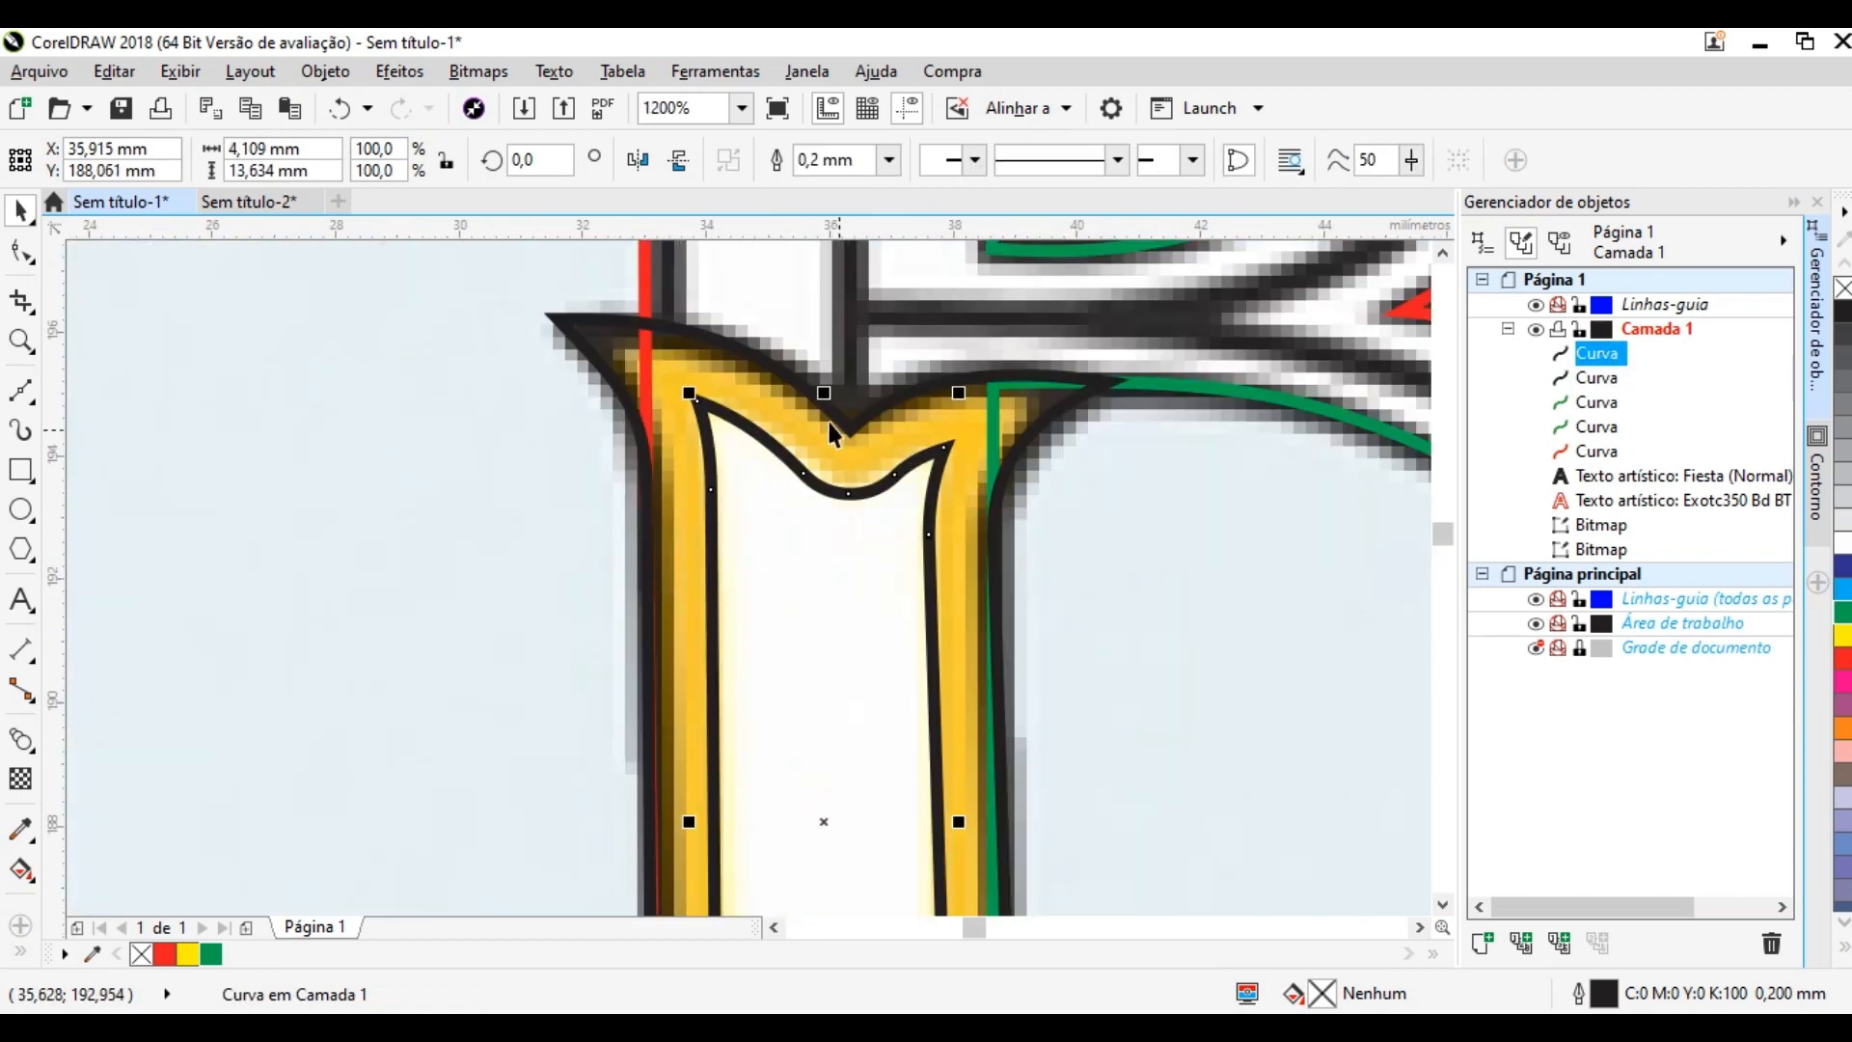
pyautogui.moveTo(797, 500); pyautogui.dragTo(708, 490)
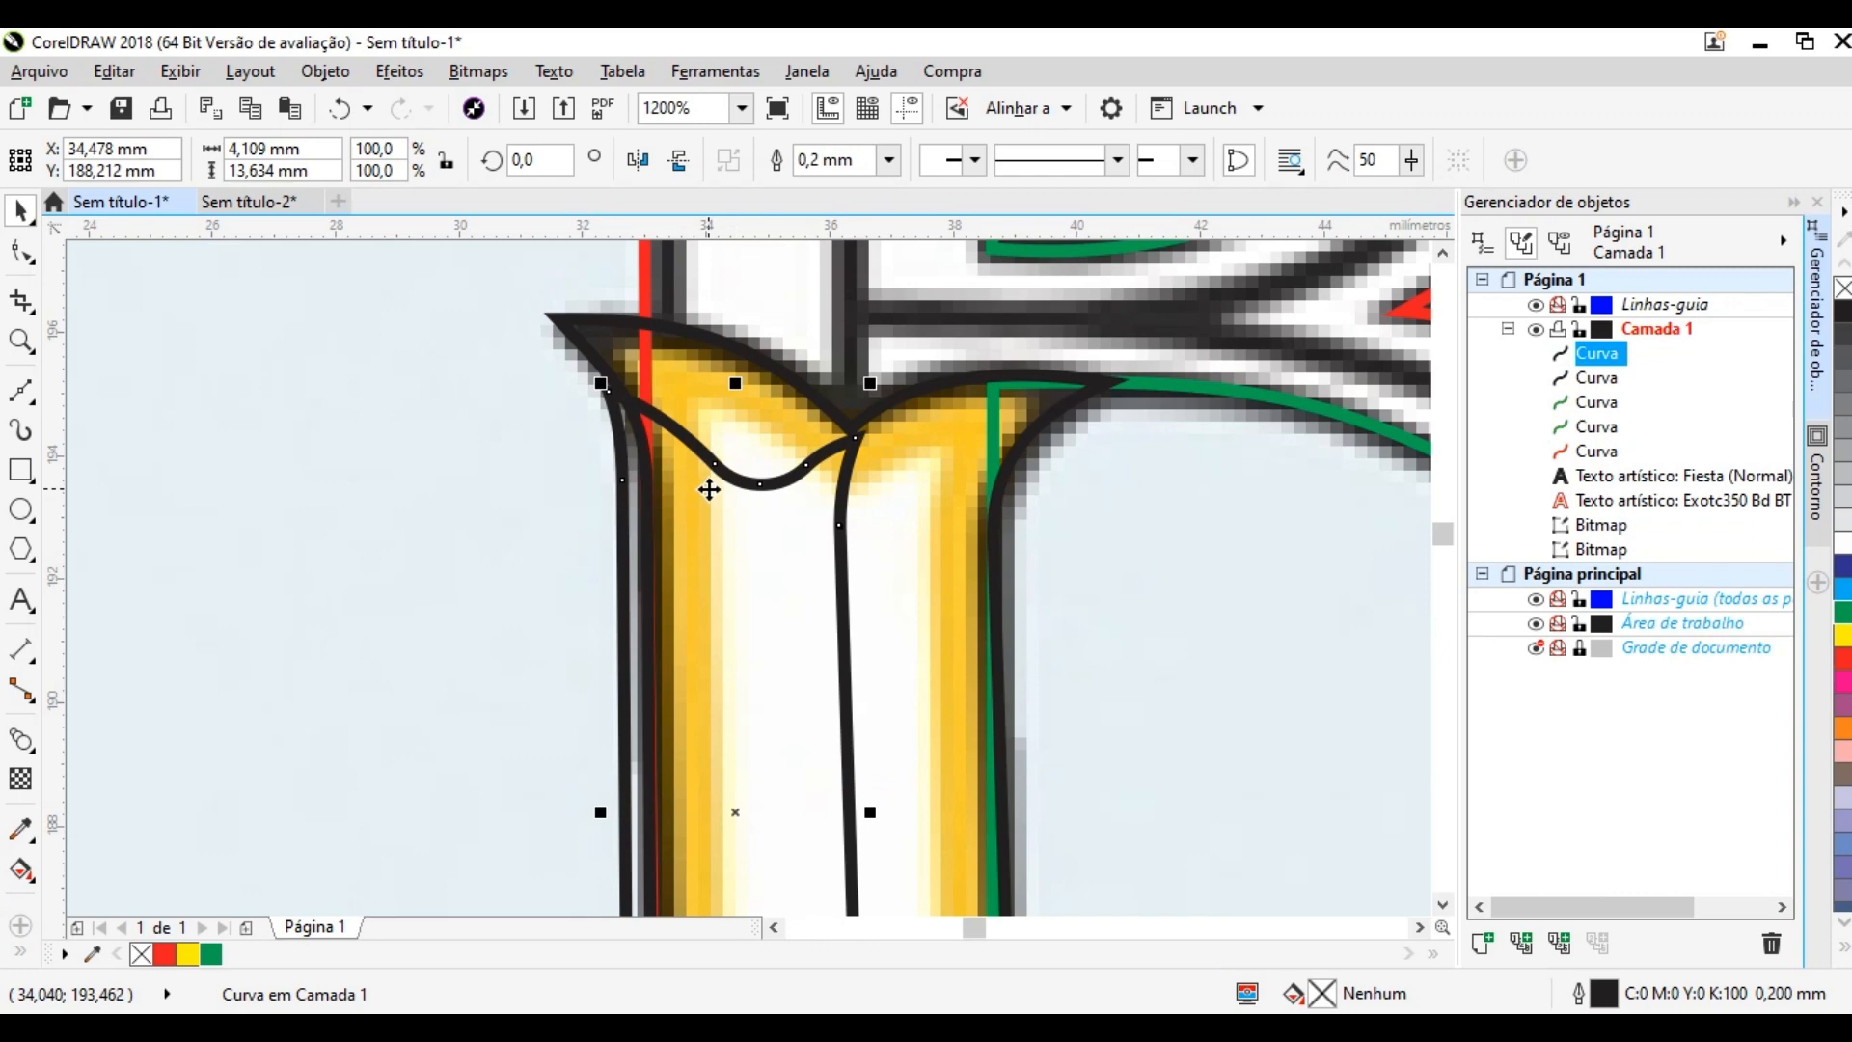
pyautogui.hotkey('ctrl', 'z')
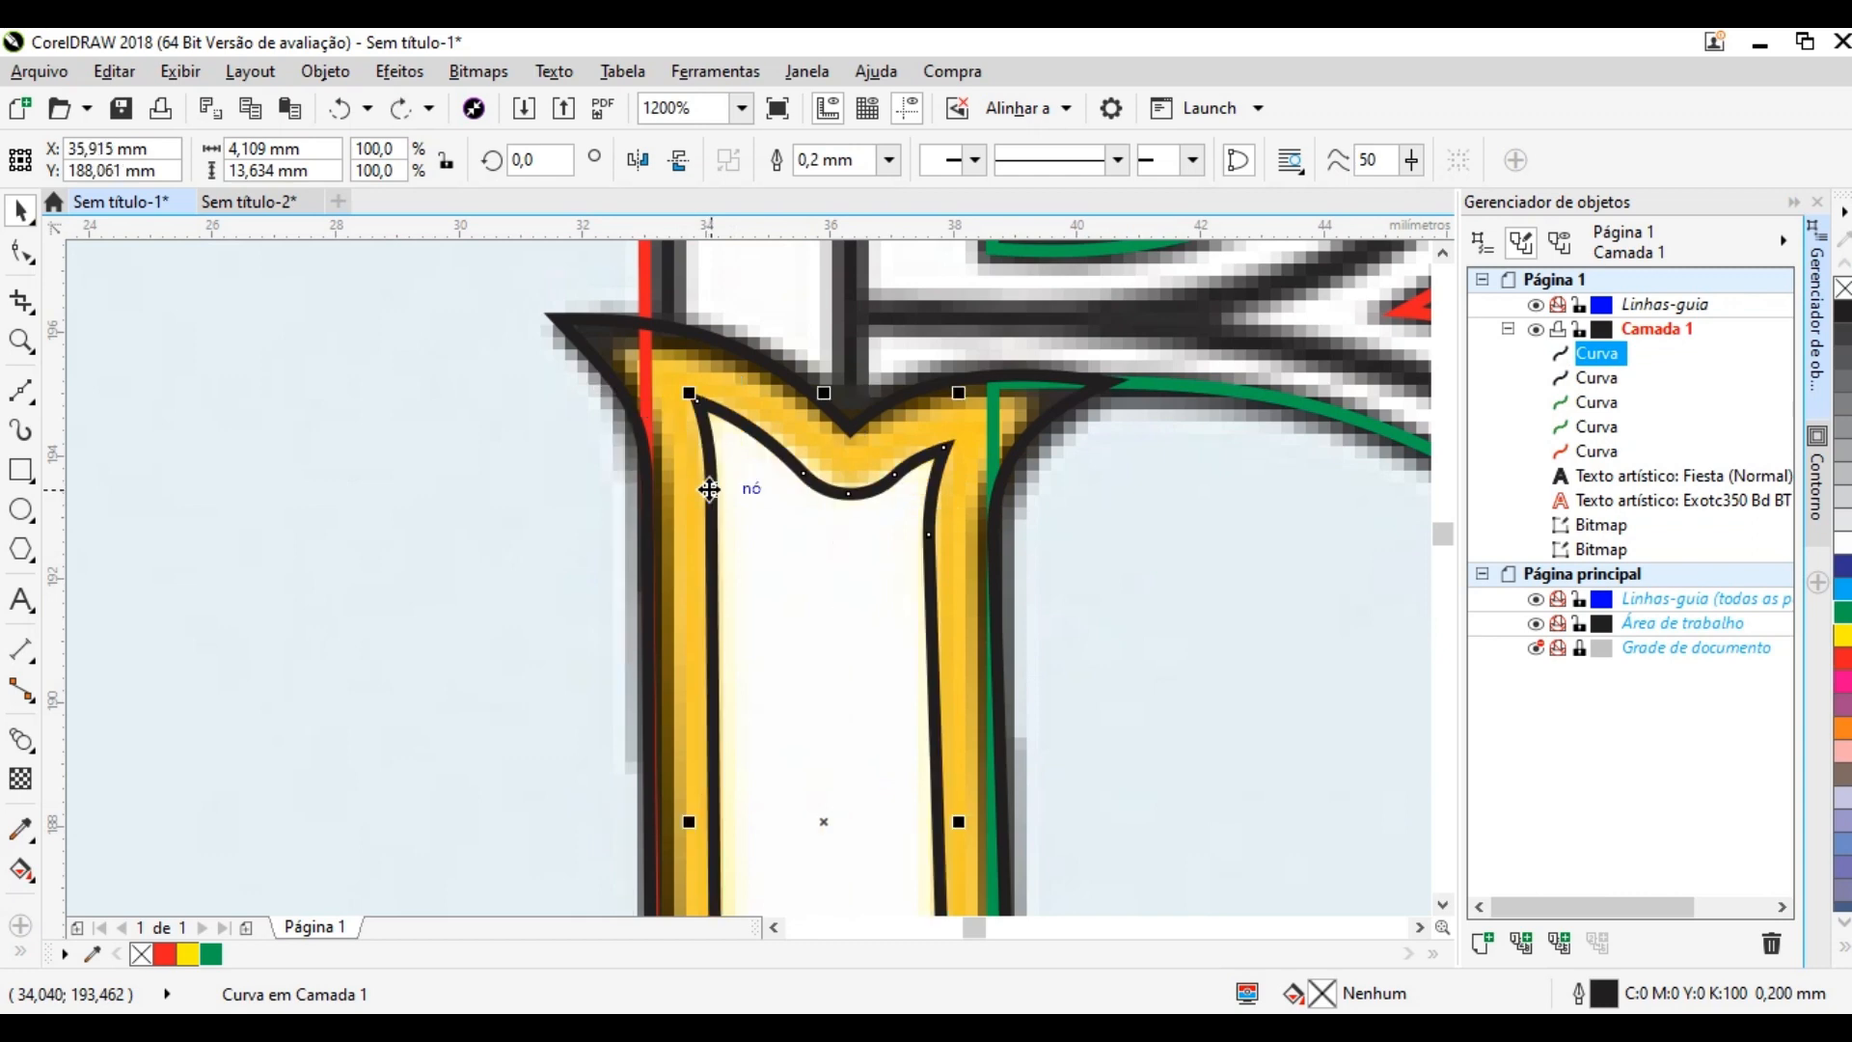
# Step: Shift the inner curve's central notch node slightly and delete the two extra nodes beside it
pyautogui.click(29, 255)
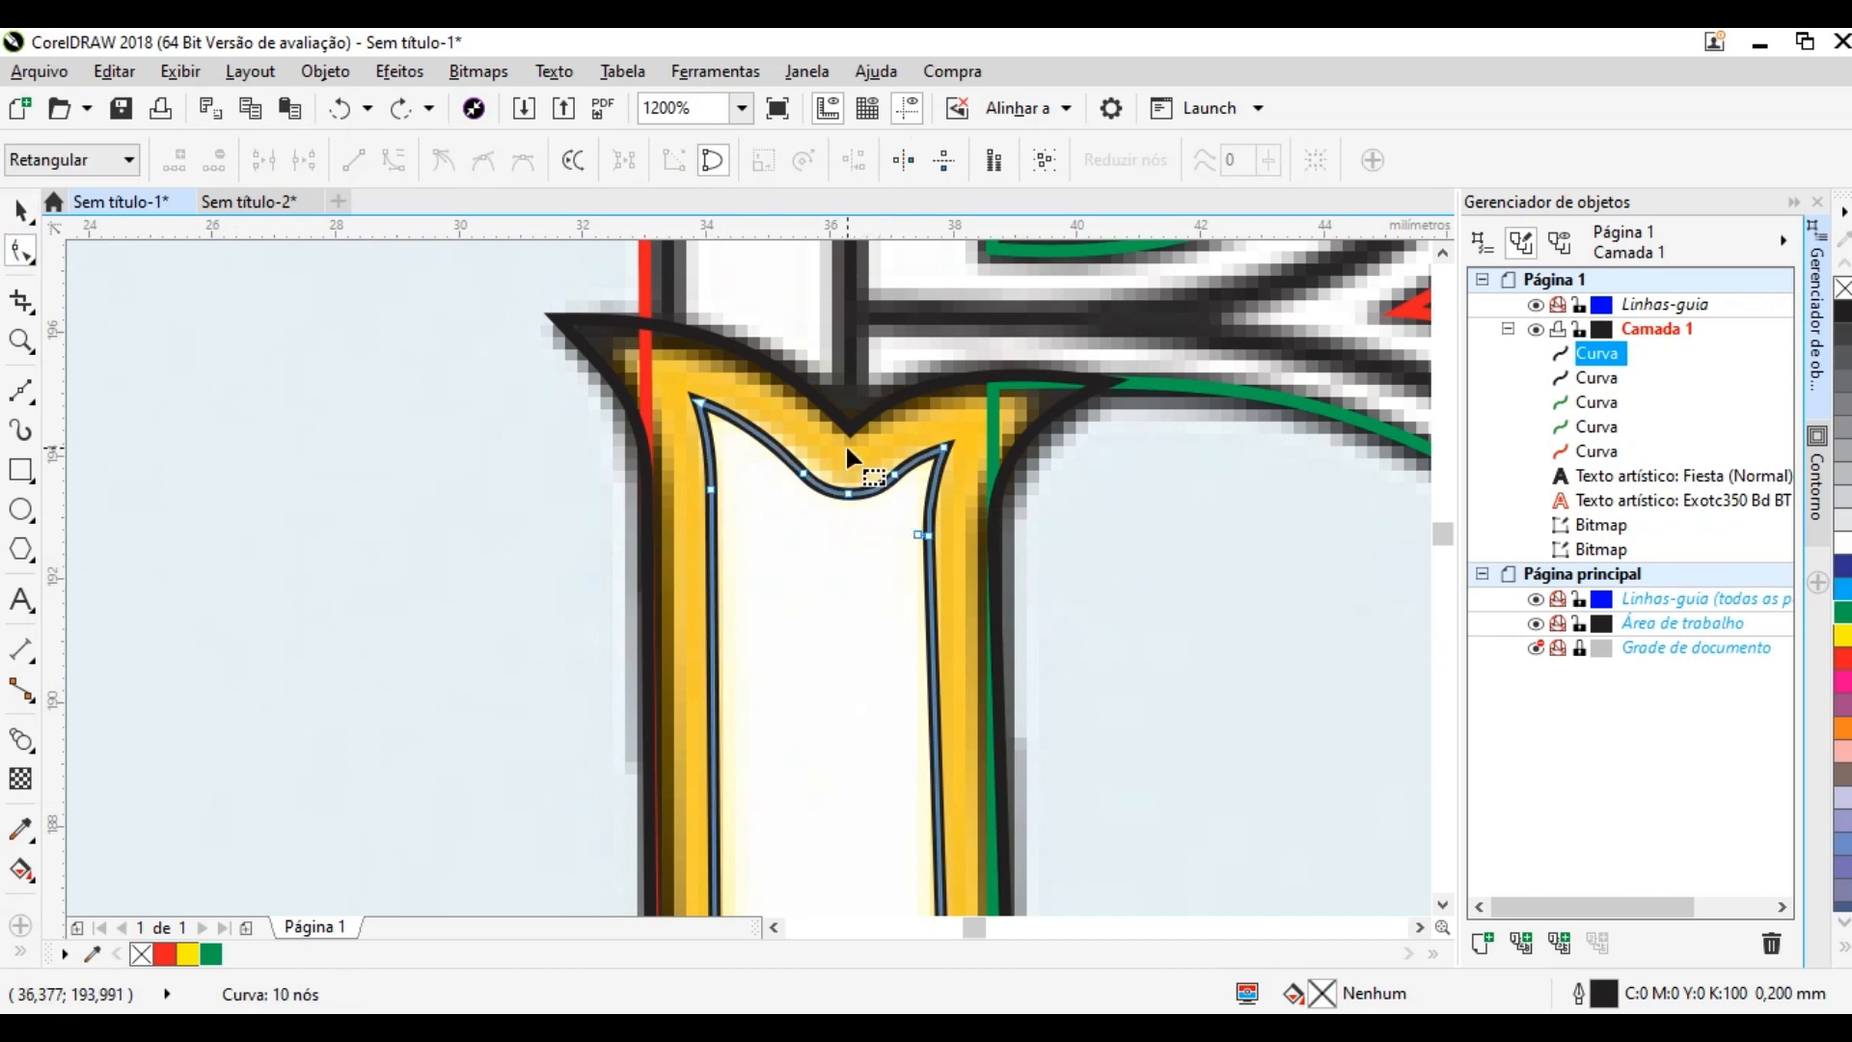
pyautogui.scroll(3, 845, 442)
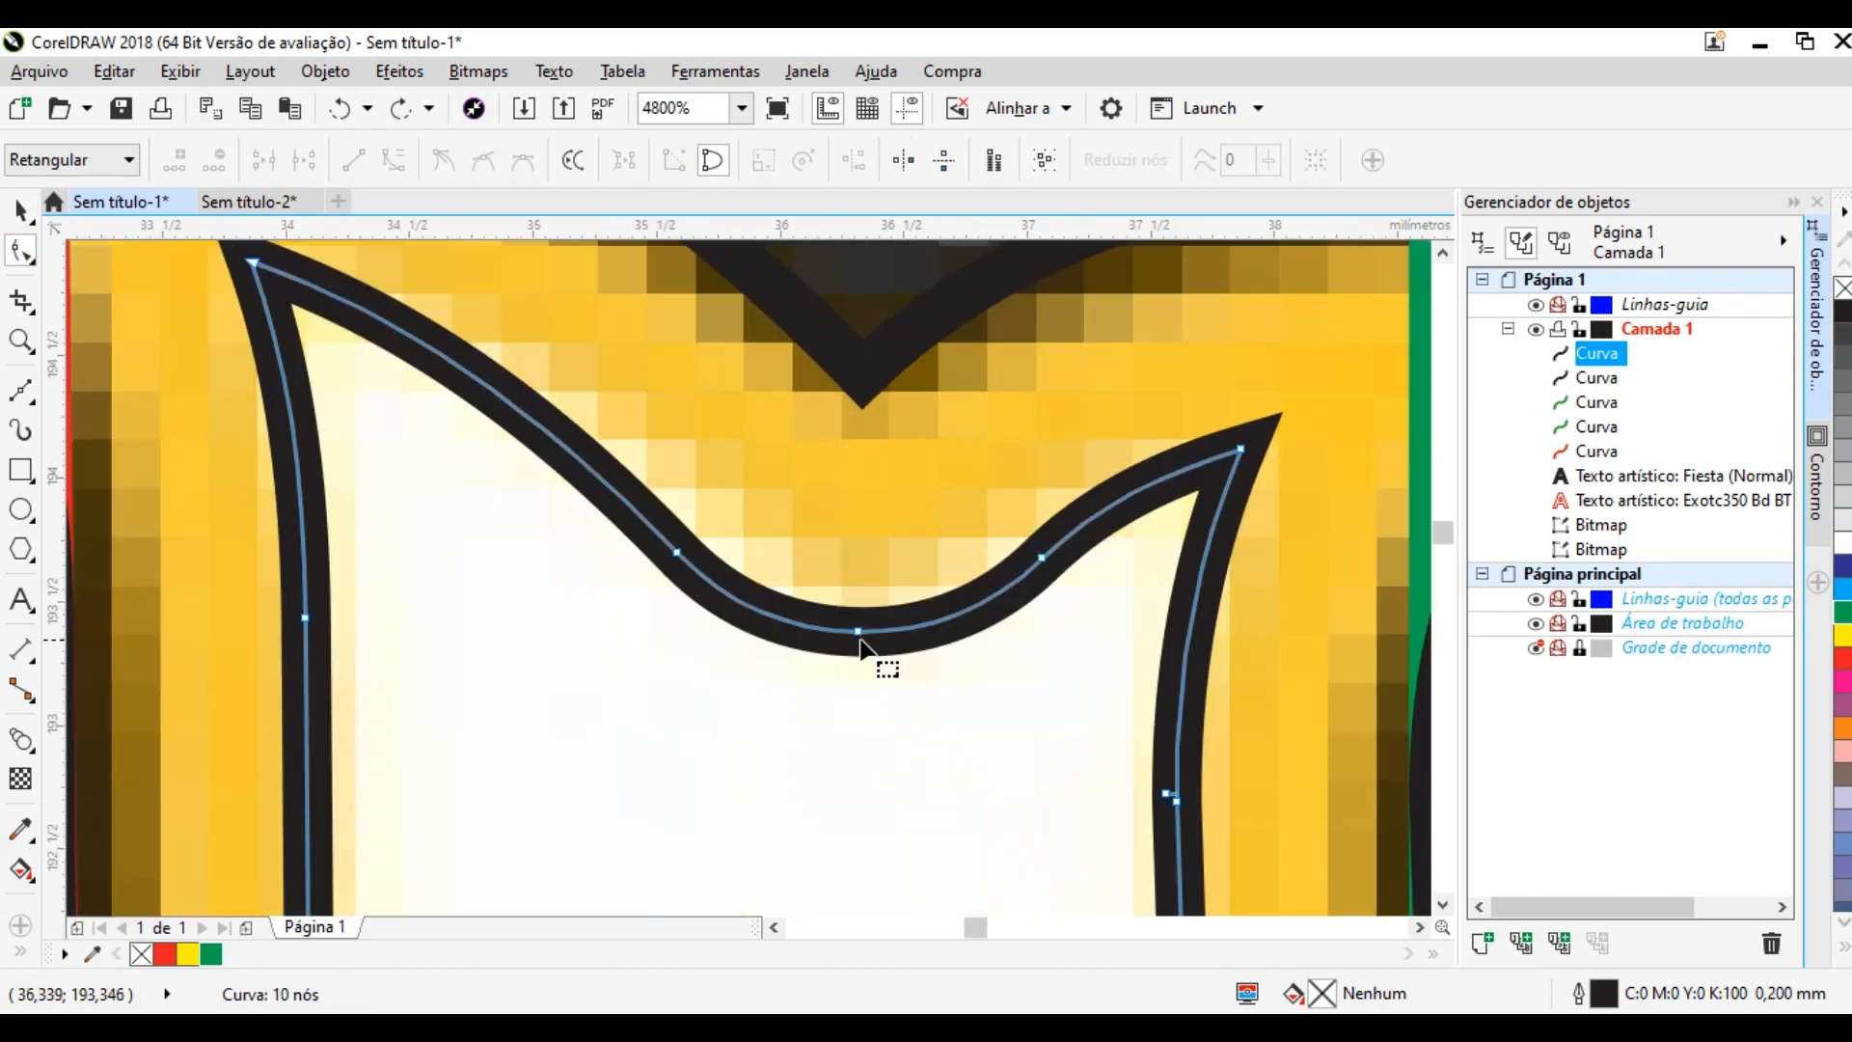
pyautogui.moveTo(858, 637); pyautogui.dragTo(838, 635)
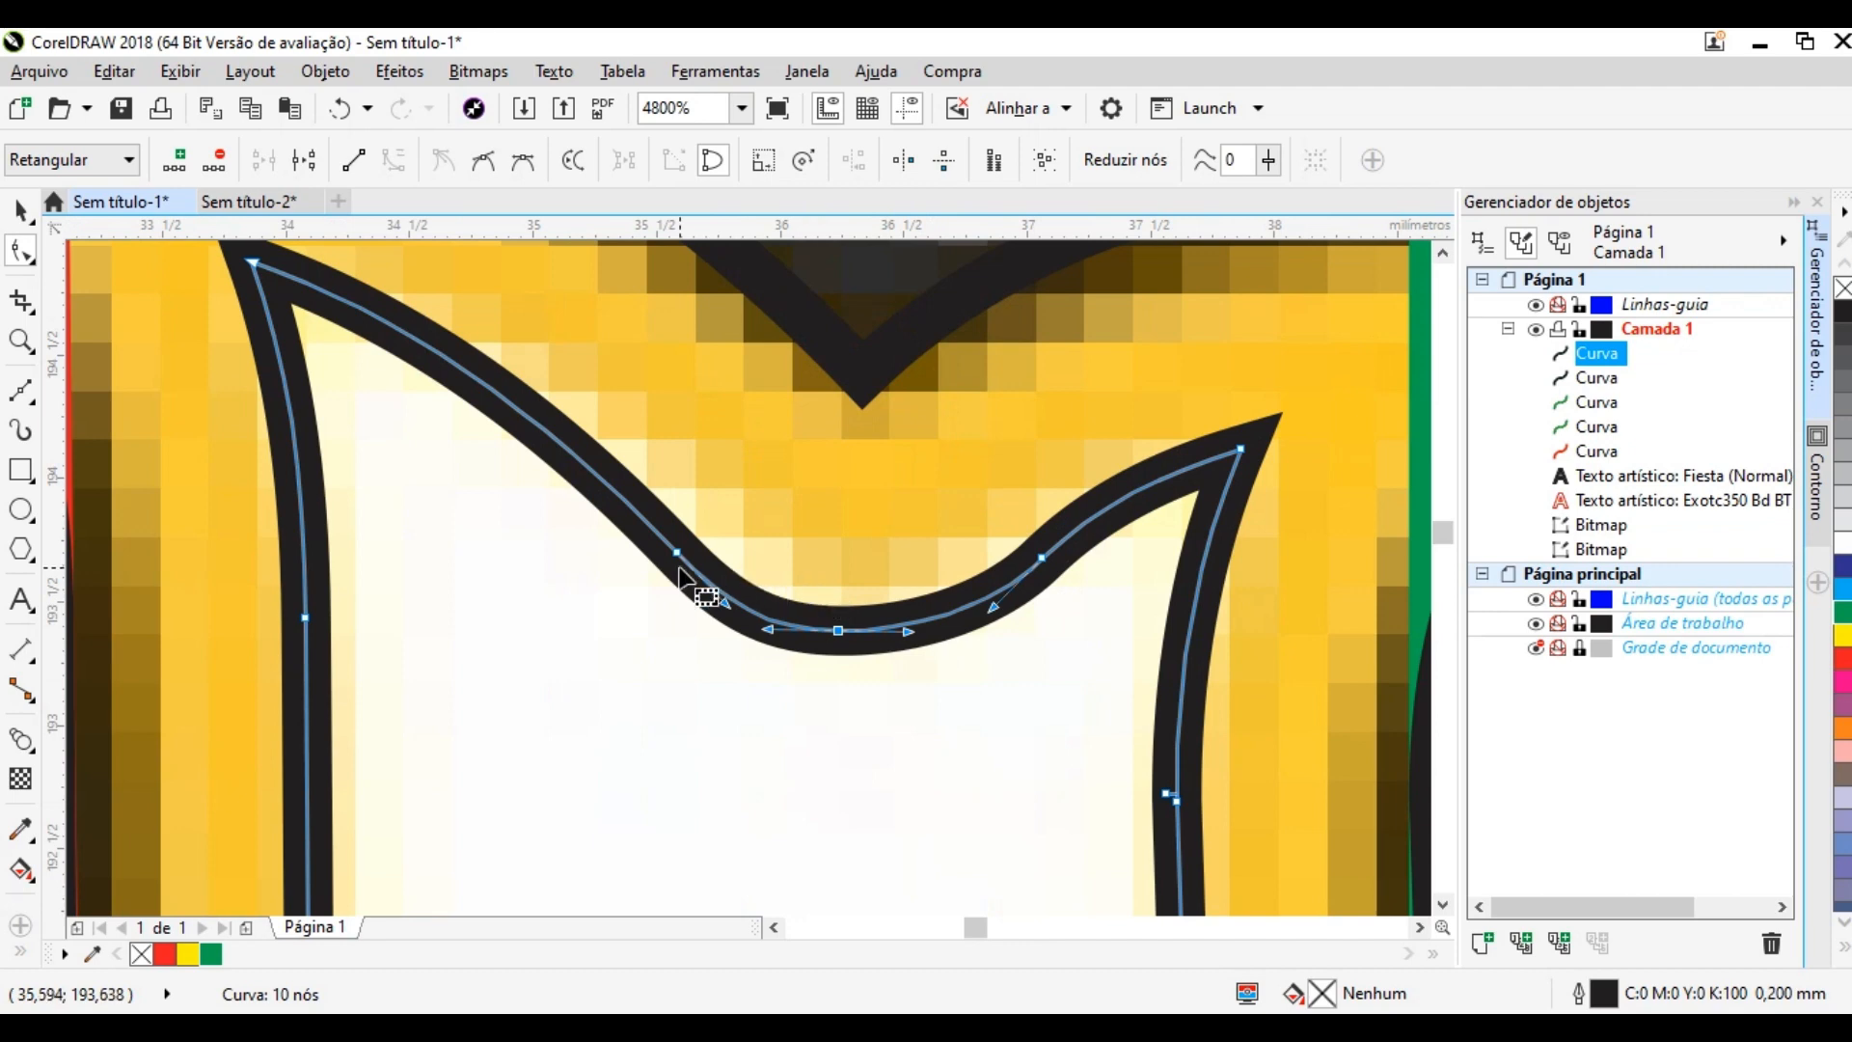
pyautogui.moveTo(993, 608); pyautogui.dragTo(970, 593)
pyautogui.click(838, 632)
pyautogui.doubleClick(677, 553)
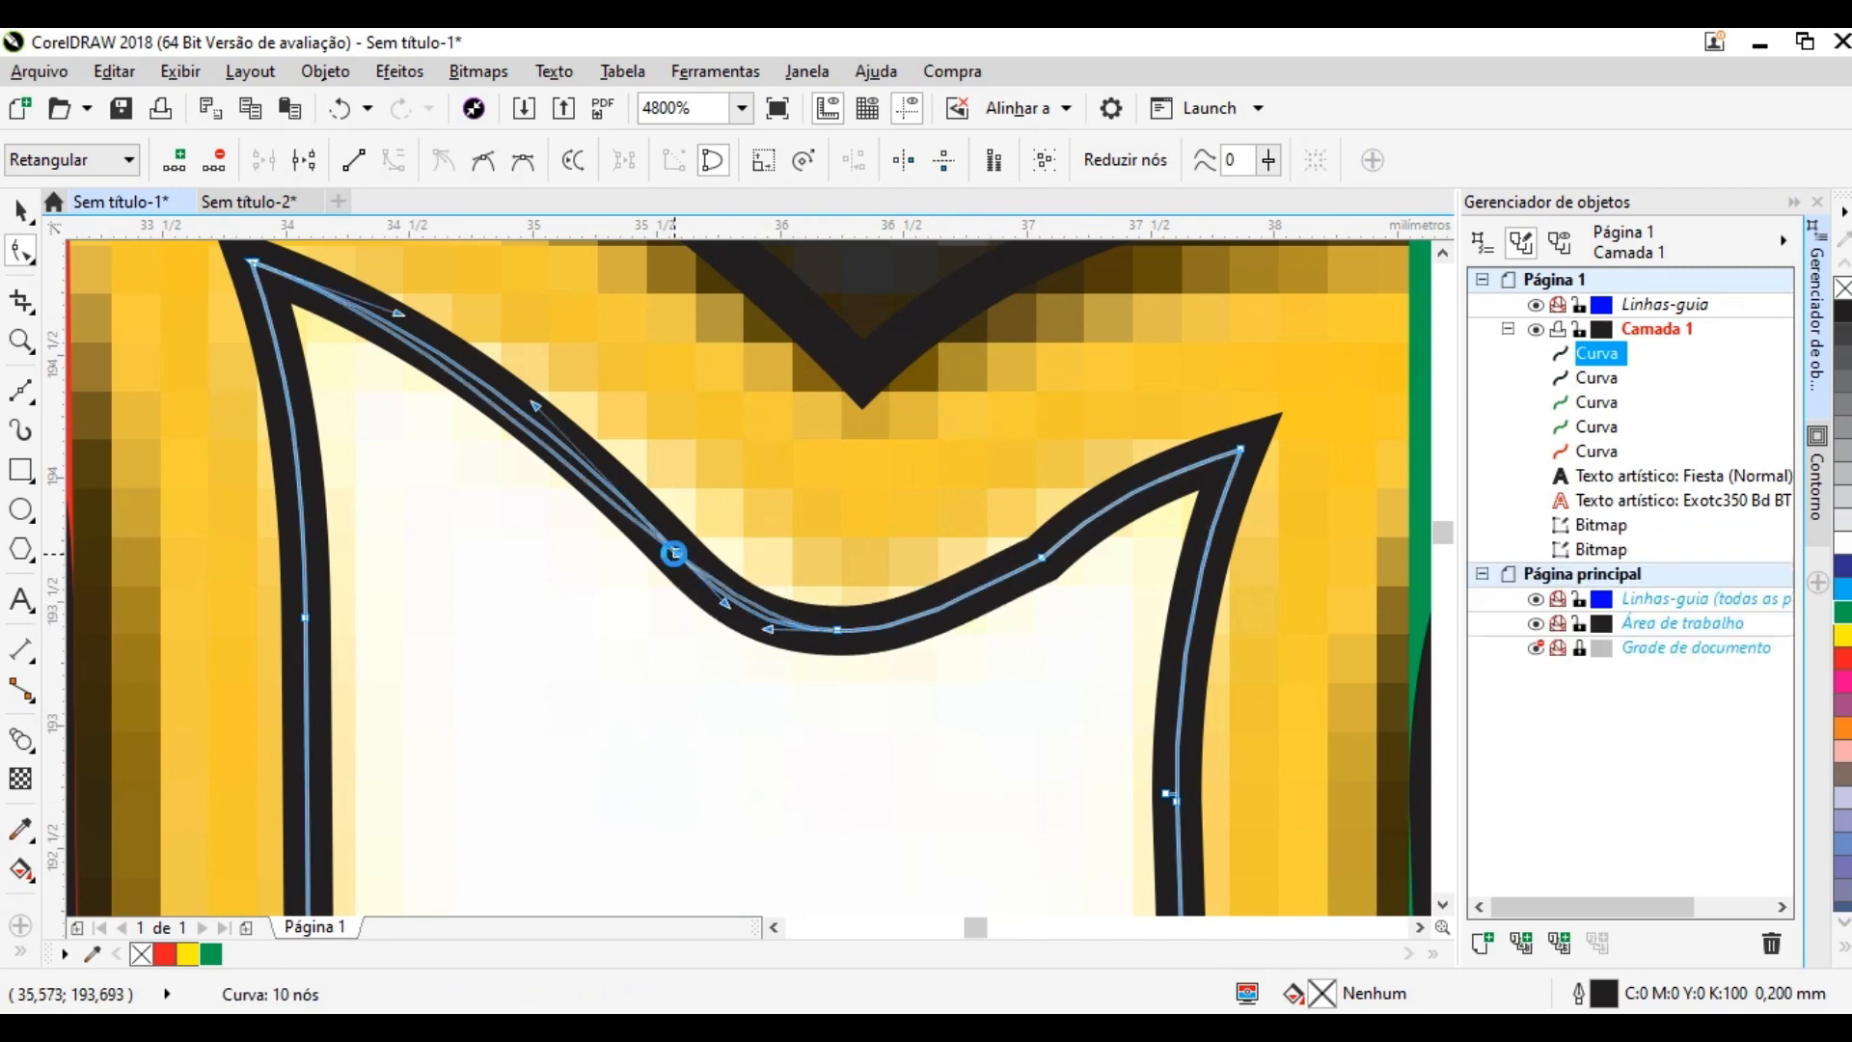
pyautogui.click(836, 632)
pyautogui.click(1042, 557)
pyautogui.doubleClick(1041, 557)
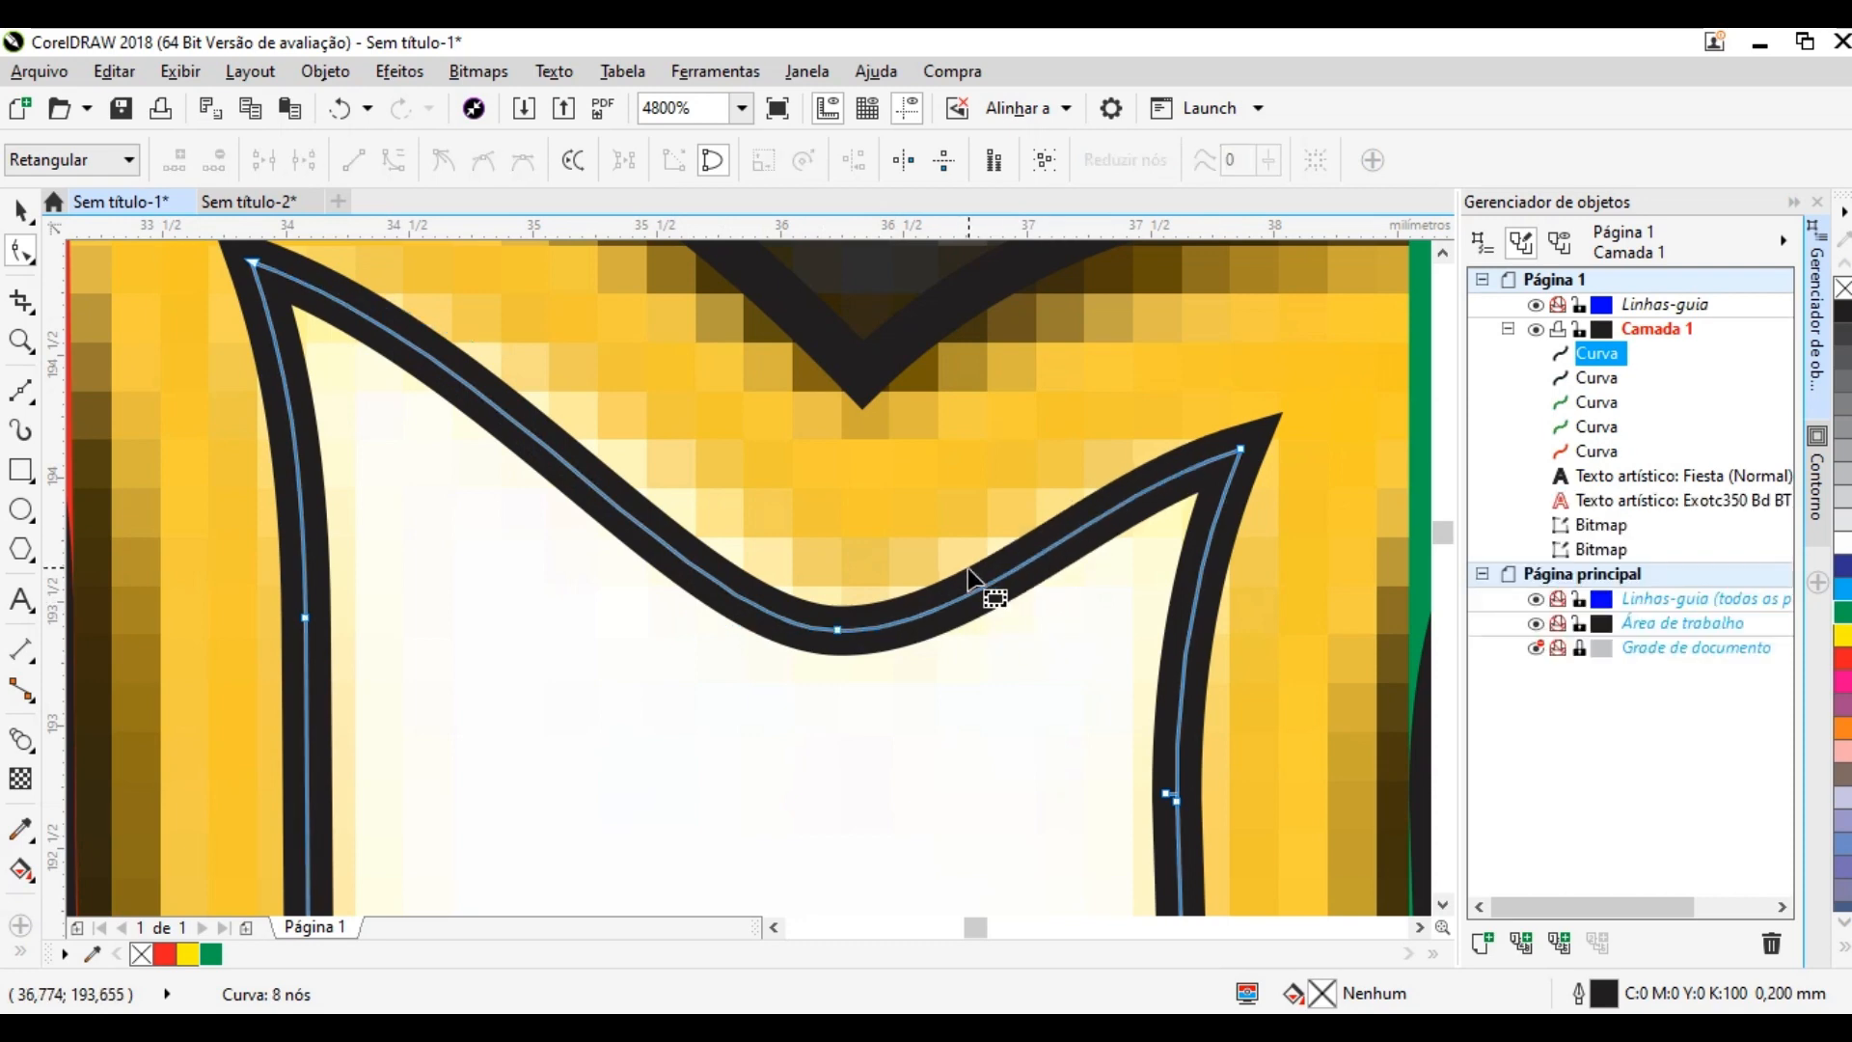
# Step: Reposition the inner curve's notch node and adjust its handles to form a sharp V matching the mug artwork
pyautogui.moveTo(837, 630); pyautogui.dragTo(803, 625)
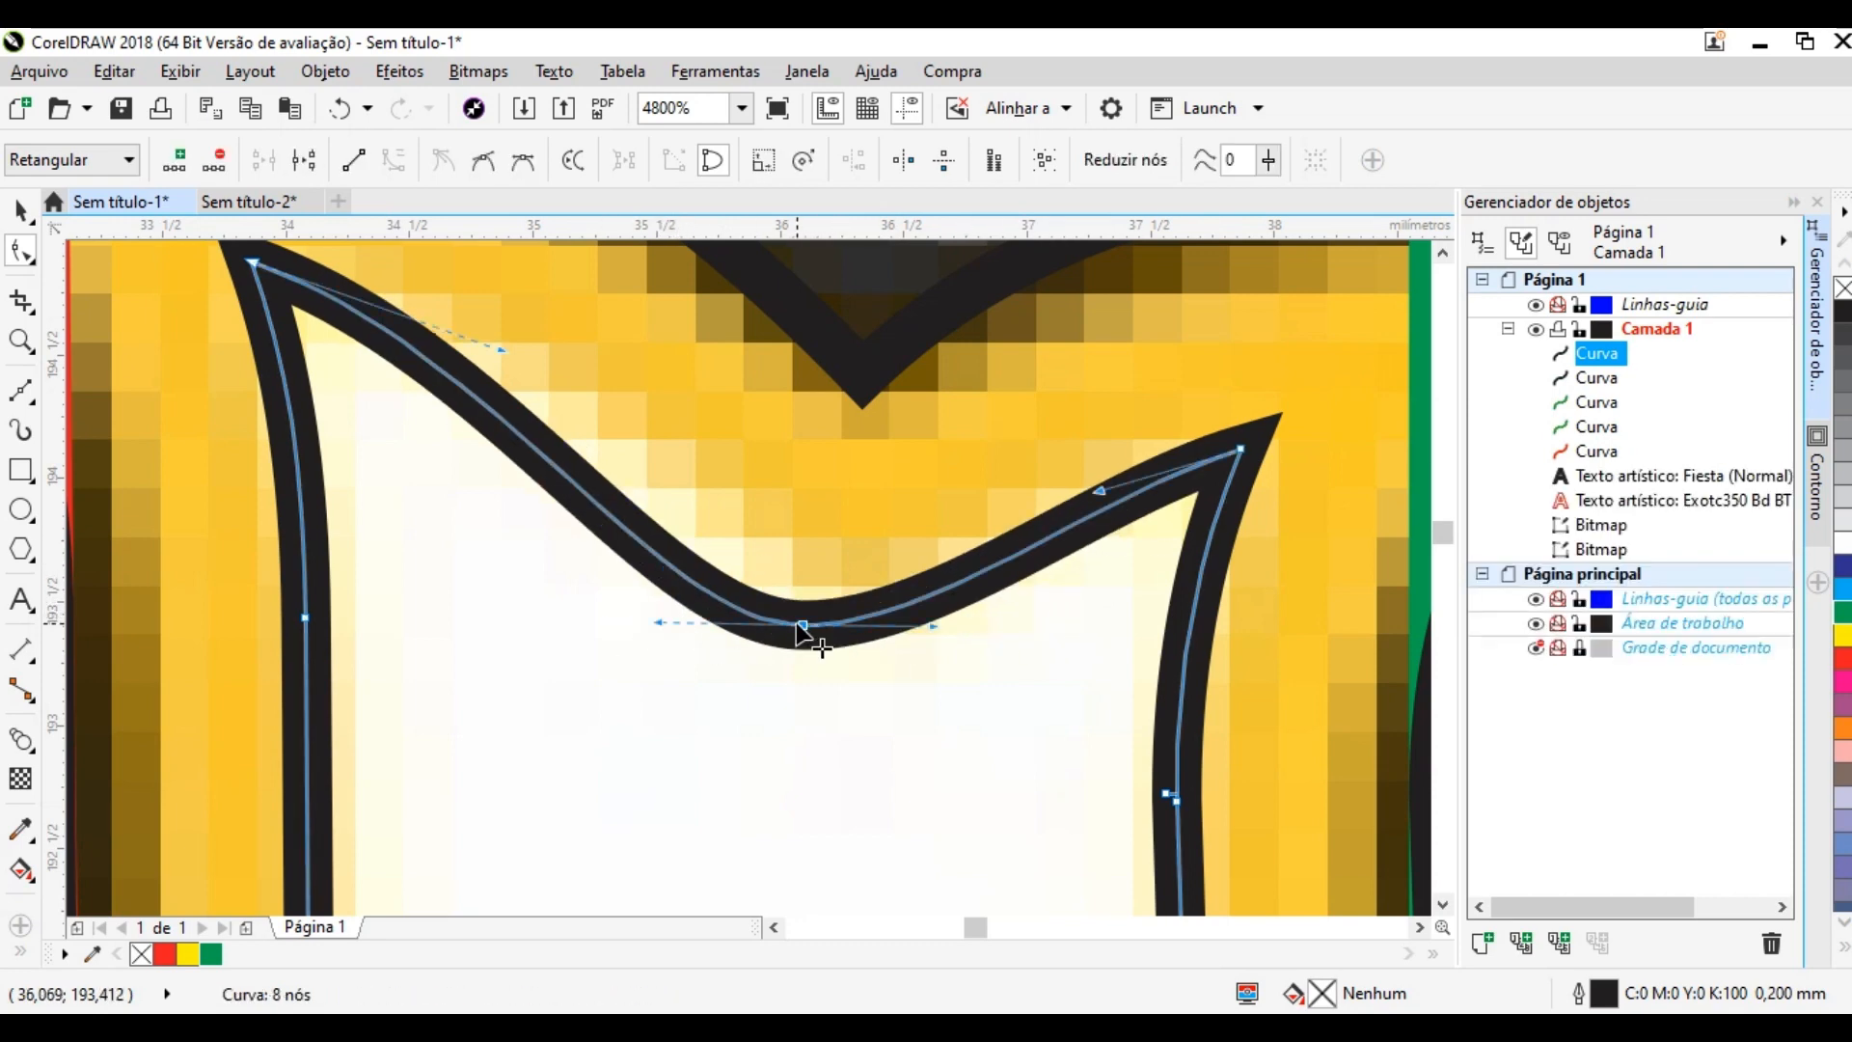
pyautogui.moveTo(658, 622); pyautogui.dragTo(695, 530)
pyautogui.moveTo(935, 625); pyautogui.dragTo(935, 585)
pyautogui.scroll(-3, 936, 586)
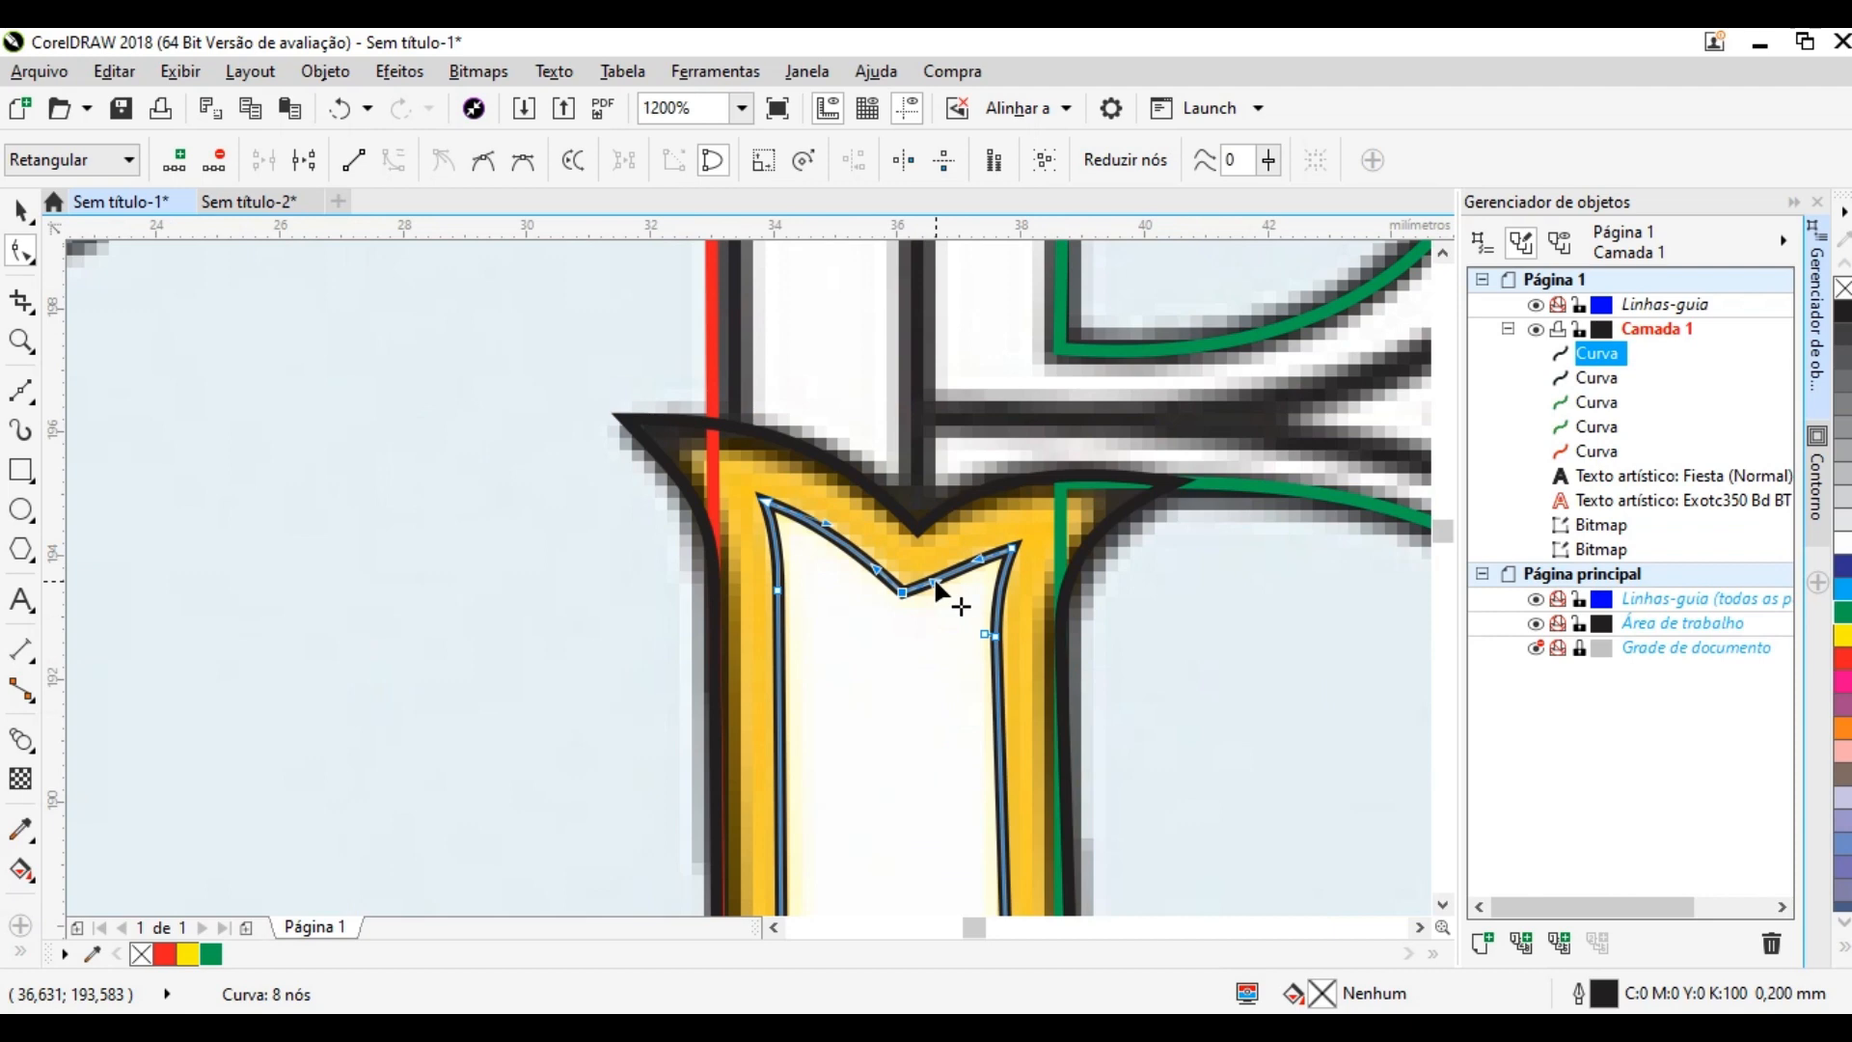
# Step: Delete the duplicate node on the upper right side of the inner stem curve
pyautogui.scroll(5, 993, 636)
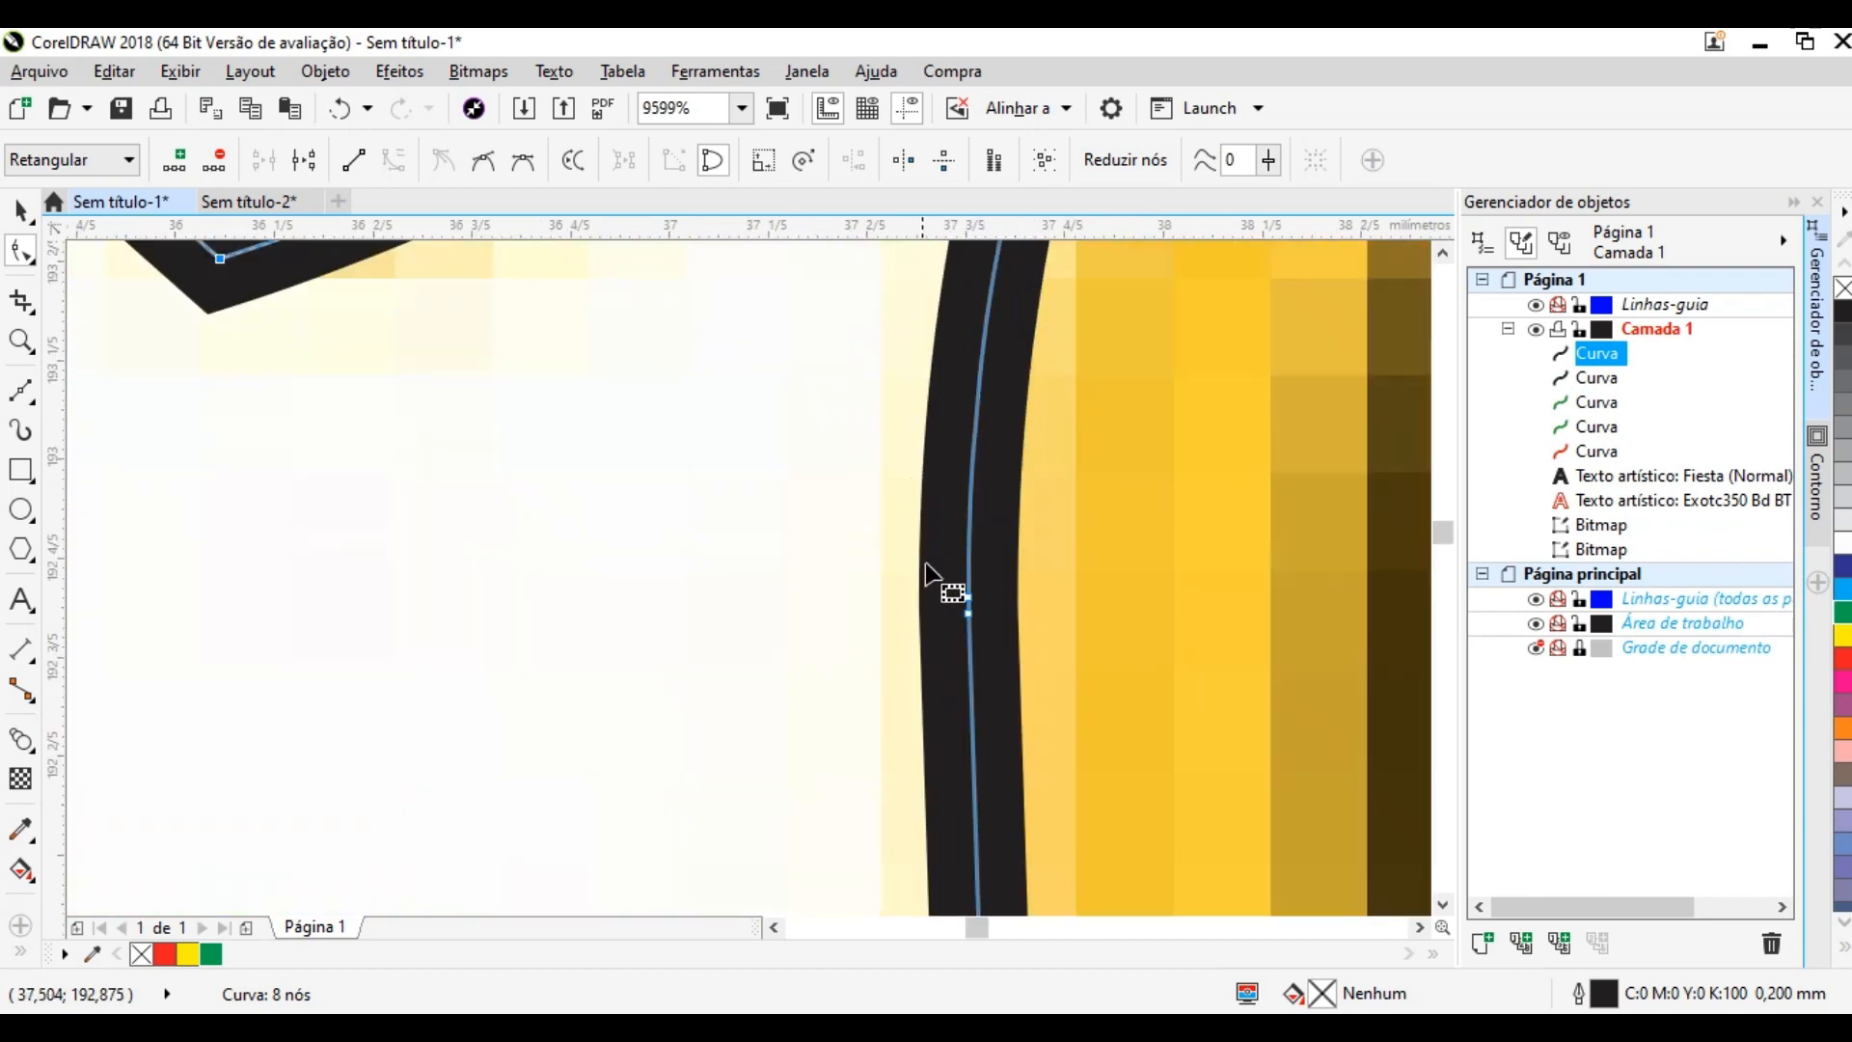
pyautogui.scroll(1, 944, 593)
pyautogui.doubleClick(992, 603)
pyautogui.scroll(-1, 897, 521)
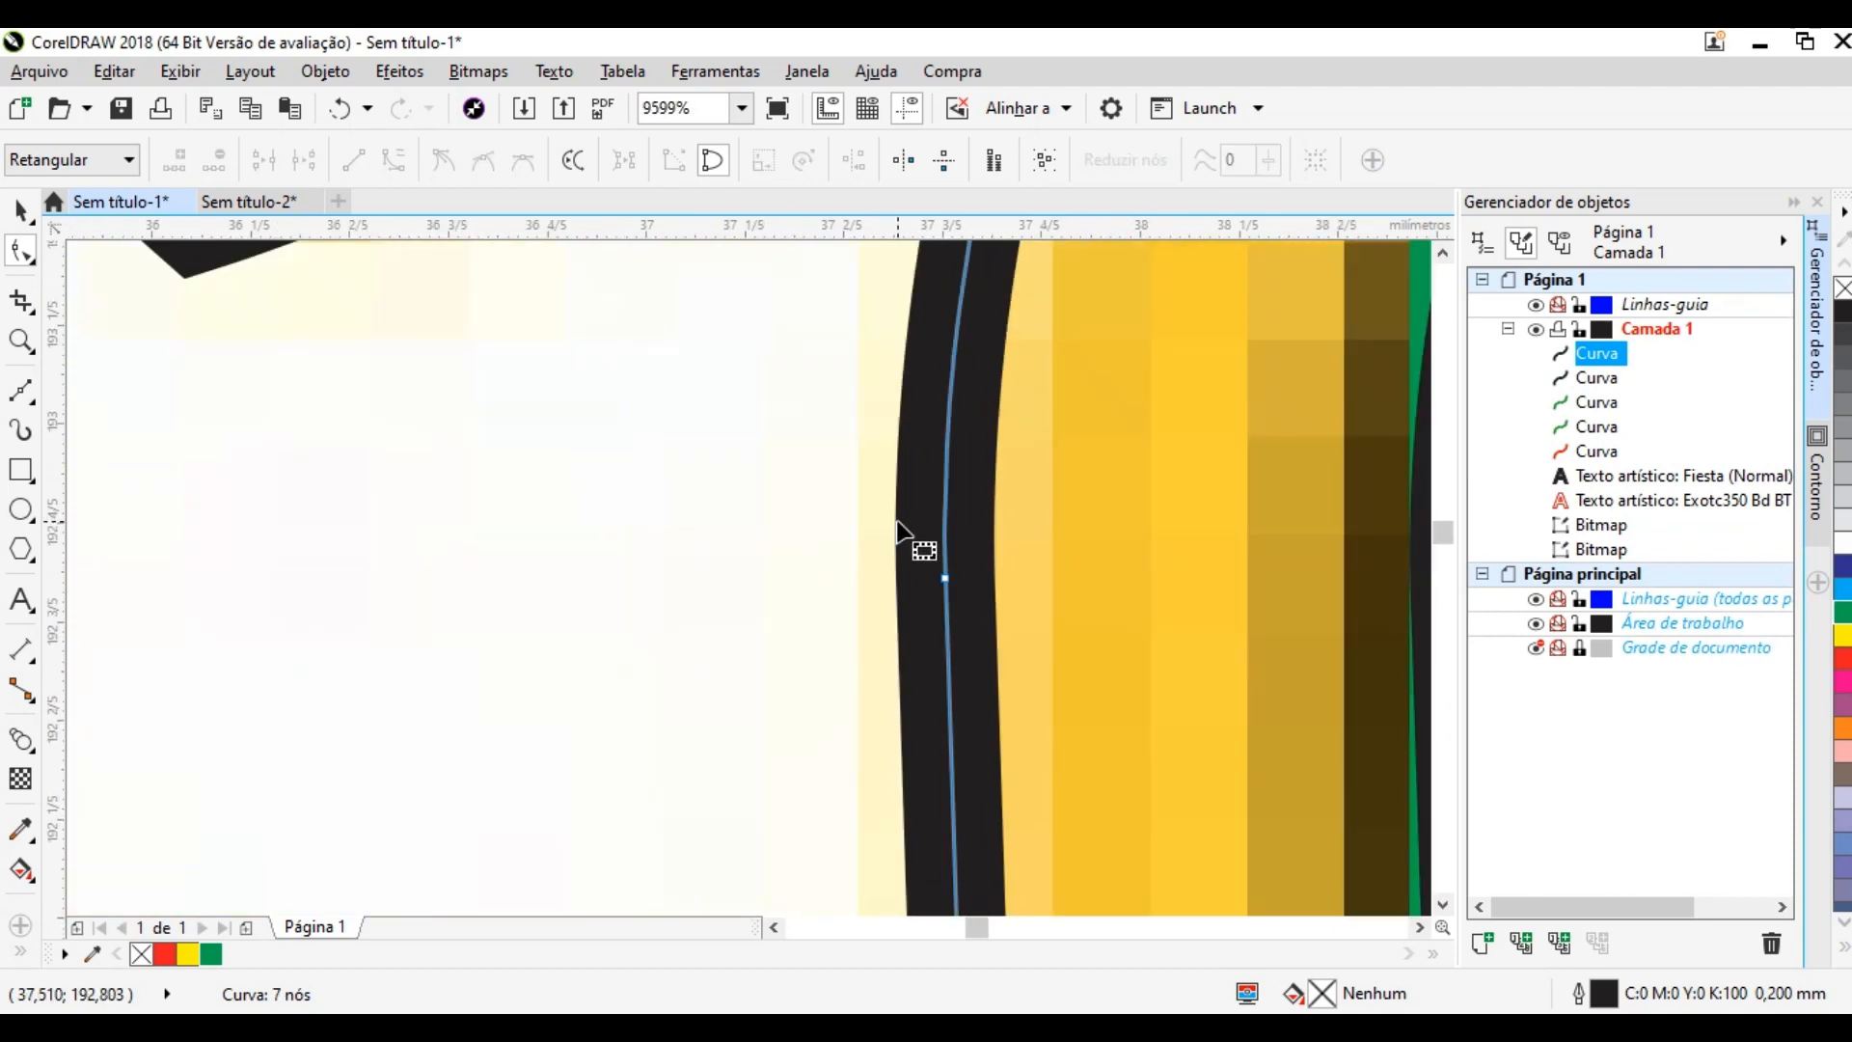
pyautogui.scroll(-6, 897, 524)
pyautogui.scroll(3, 859, 496)
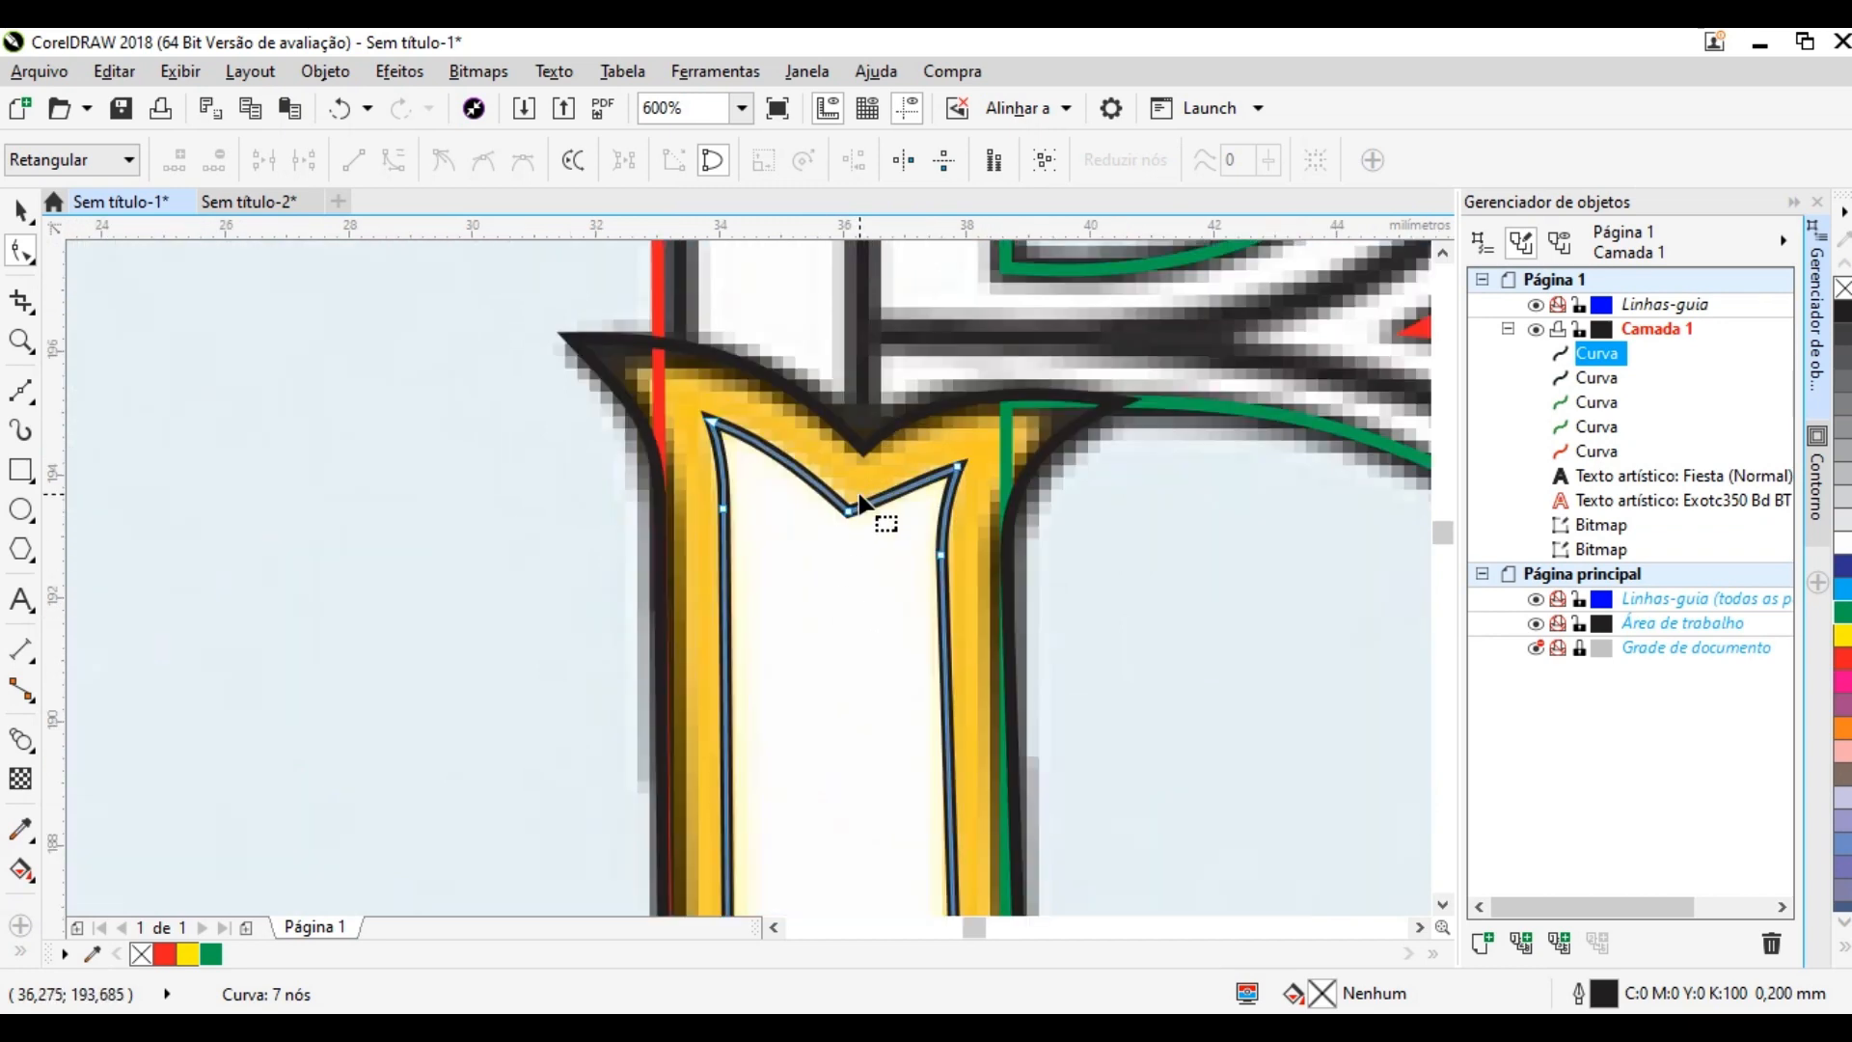
# Step: Fill the inner stem curve with white and remove its outline
pyautogui.click(20, 207)
pyautogui.scroll(-3, 703, 566)
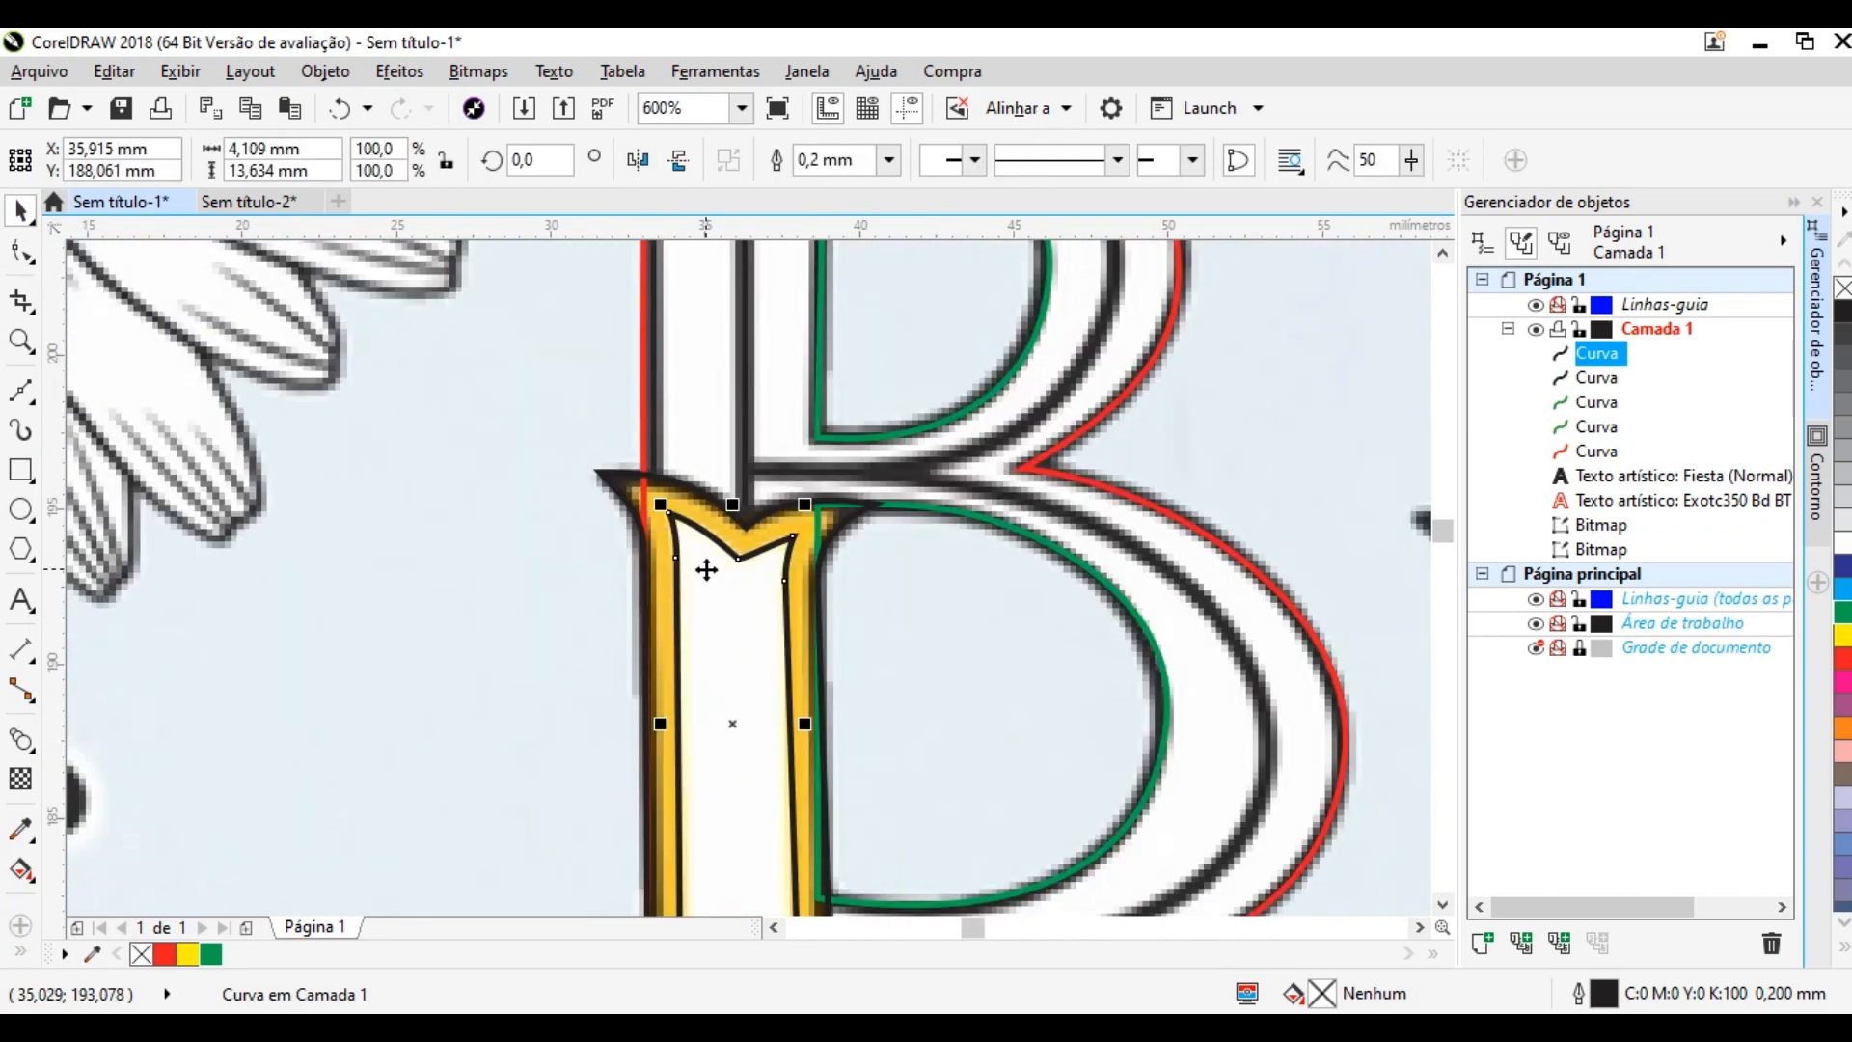
pyautogui.scroll(-1, 706, 570)
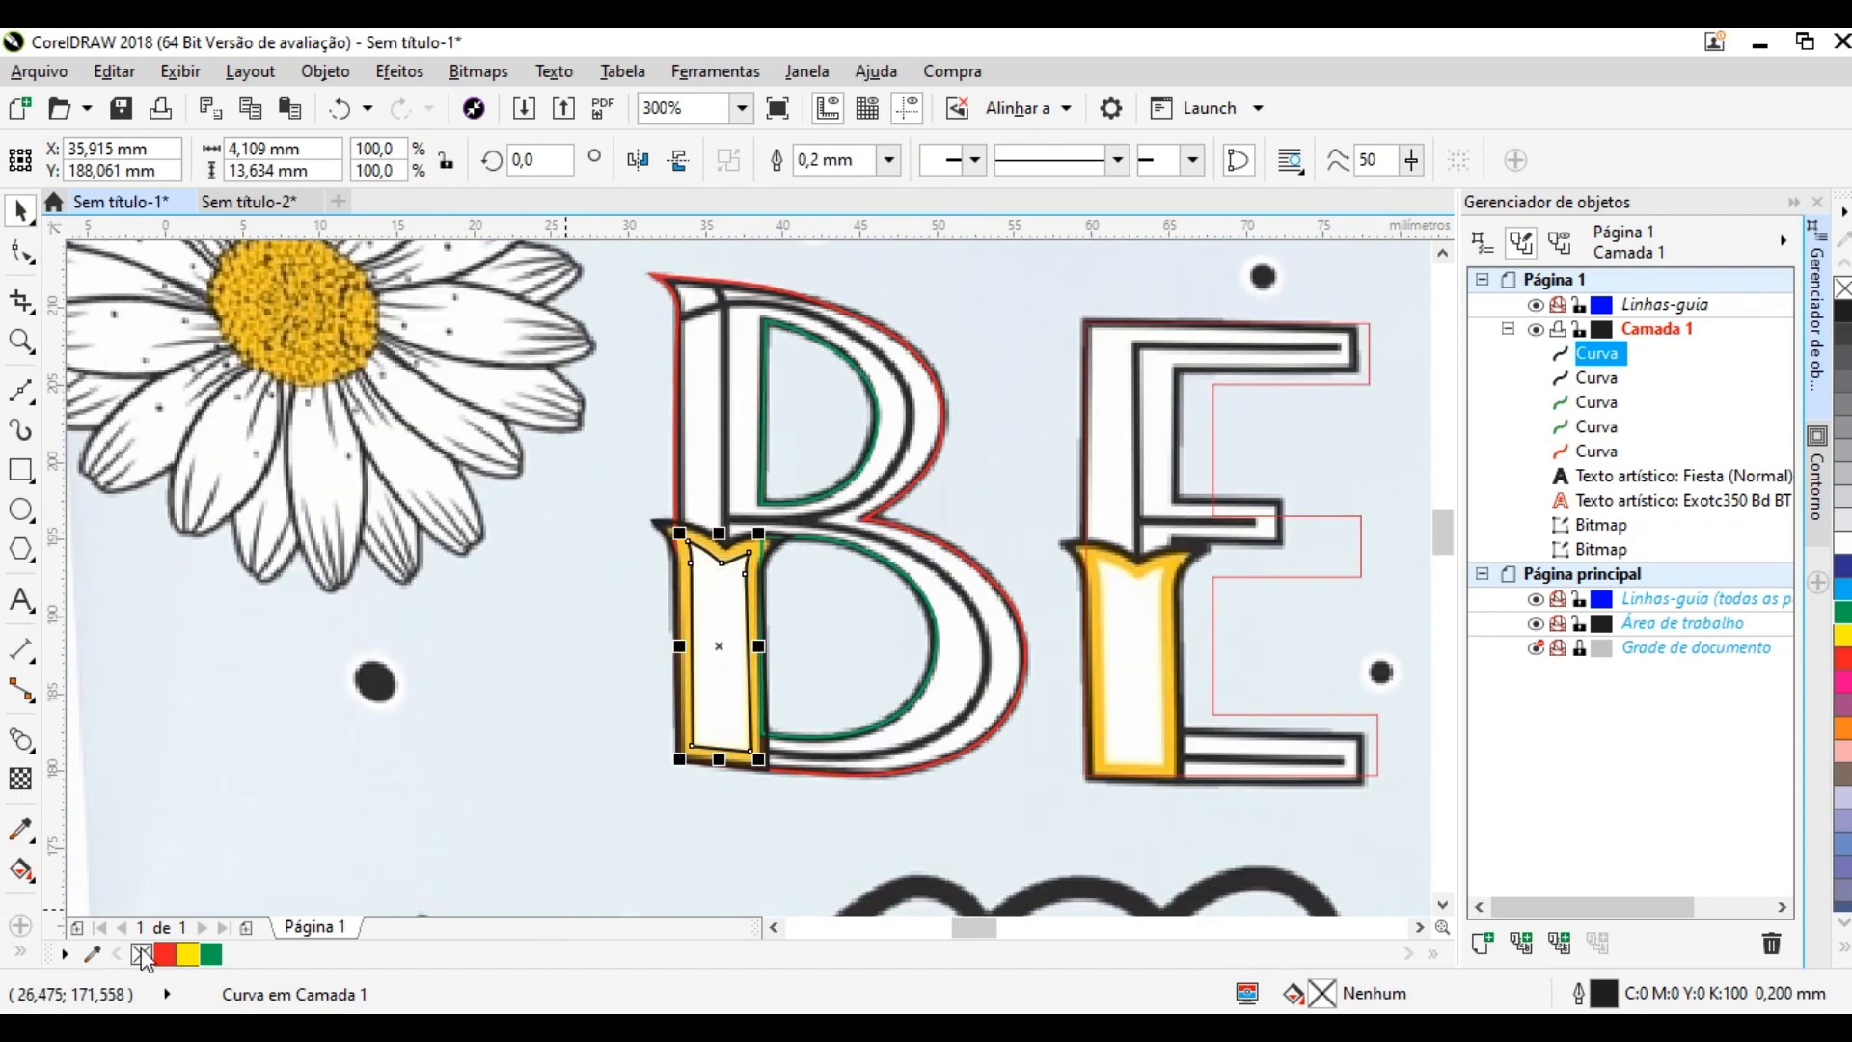
pyautogui.click(1842, 542)
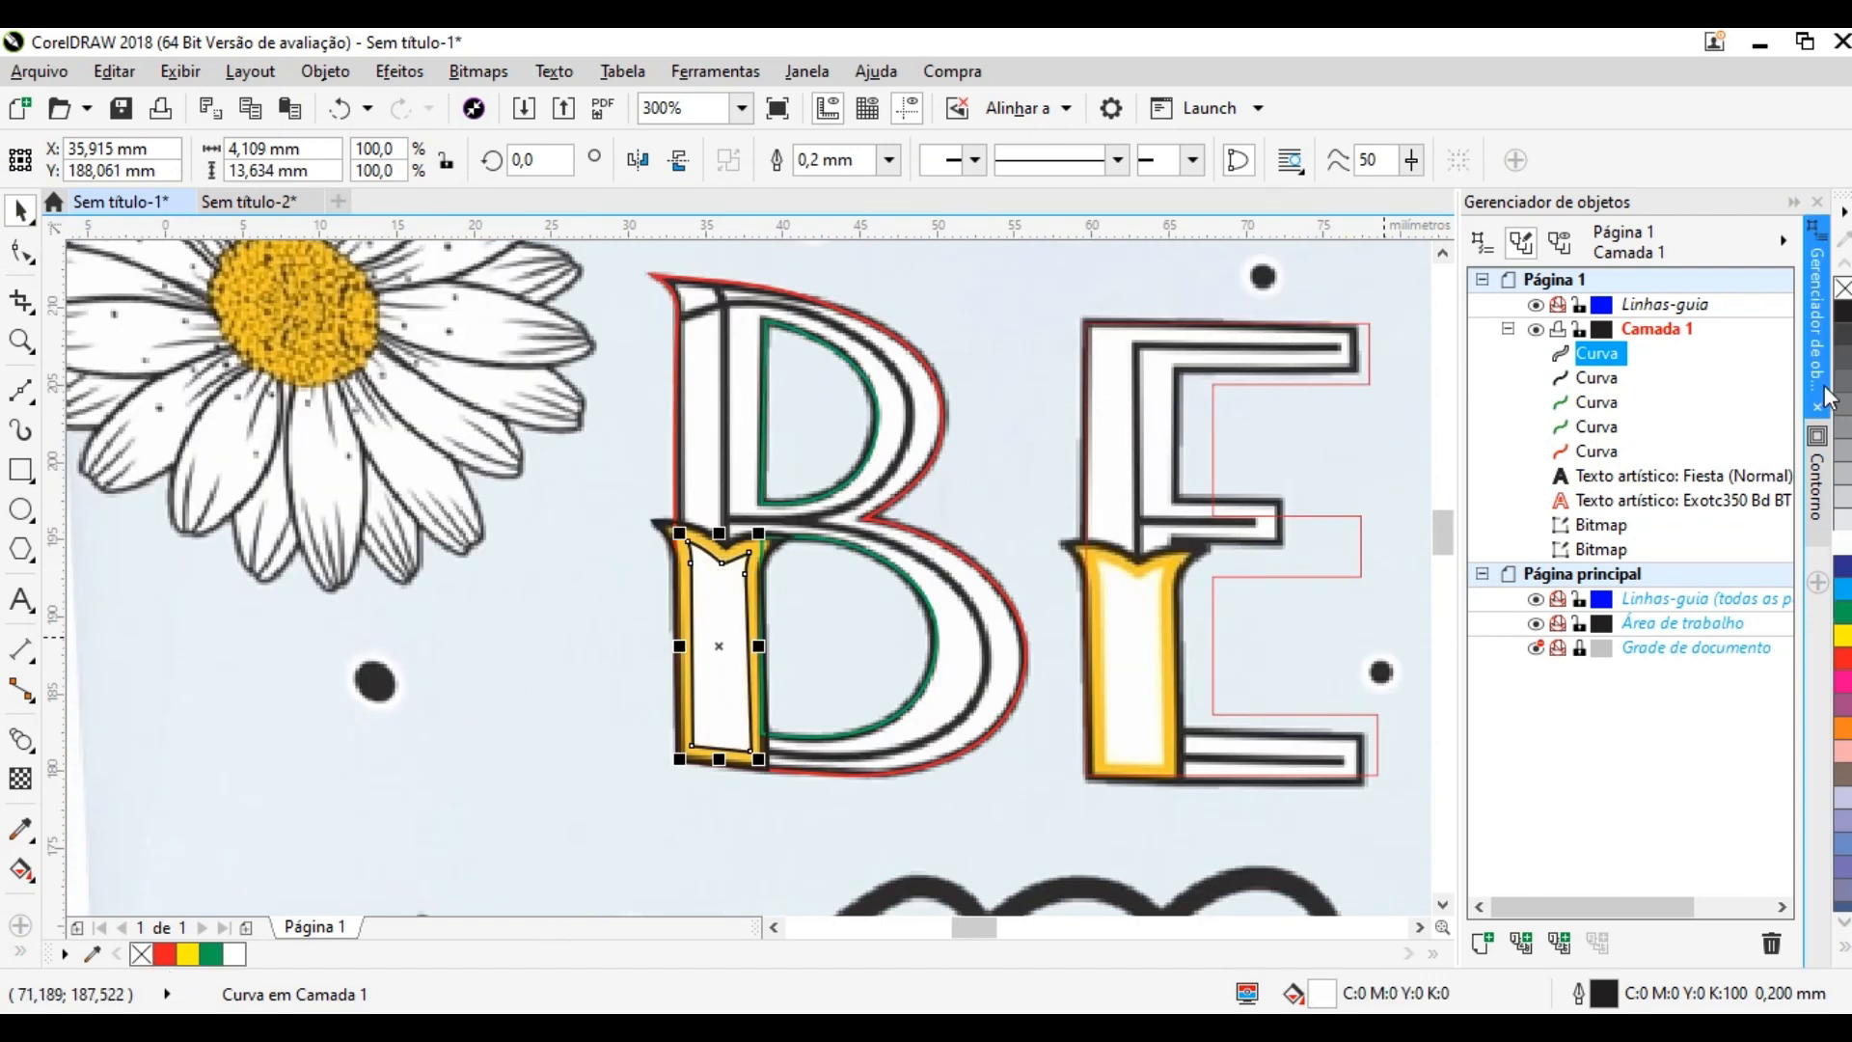
pyautogui.rightClick(1842, 289)
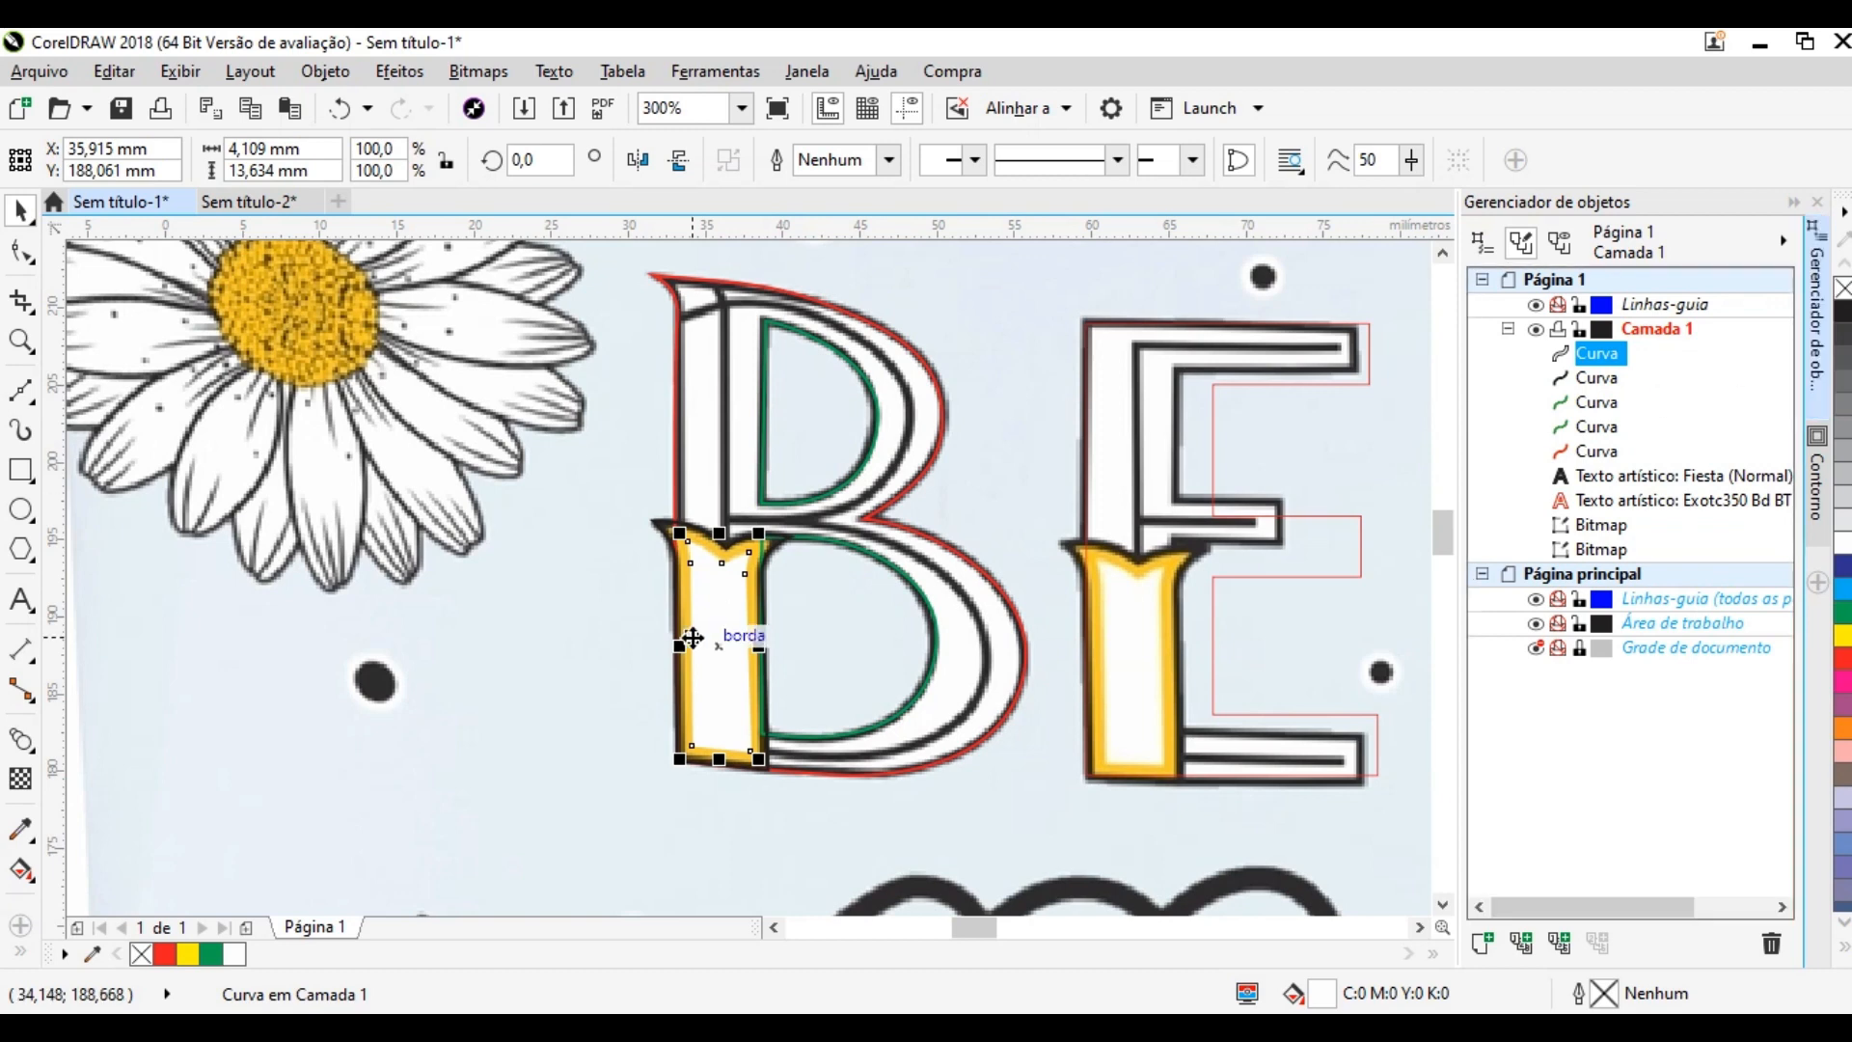
pyautogui.moveTo(704, 614); pyautogui.dragTo(760, 682)
pyautogui.hotkey('ctrl', 'z')
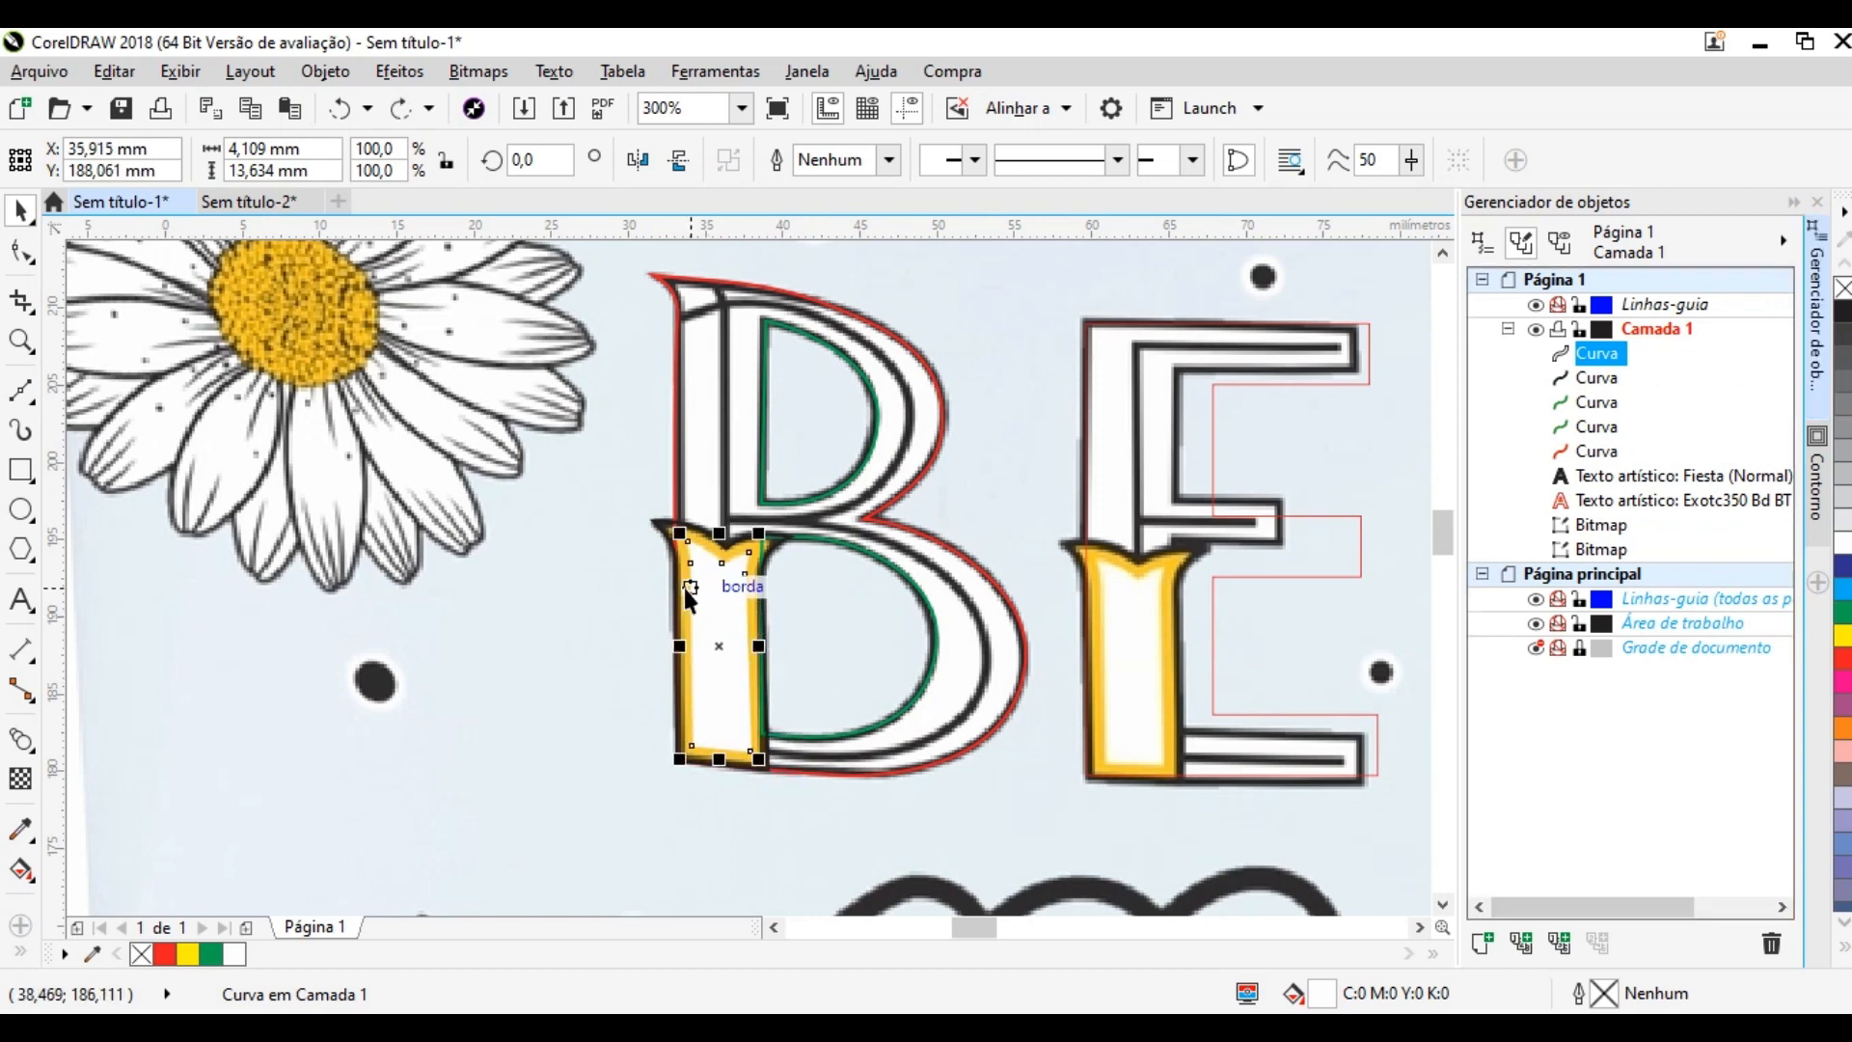
# Step: Fill the outer stem curve of the B with golden yellow C:0 M:20 Y:100 K:0
pyautogui.scroll(2, 684, 589)
pyautogui.click(658, 463)
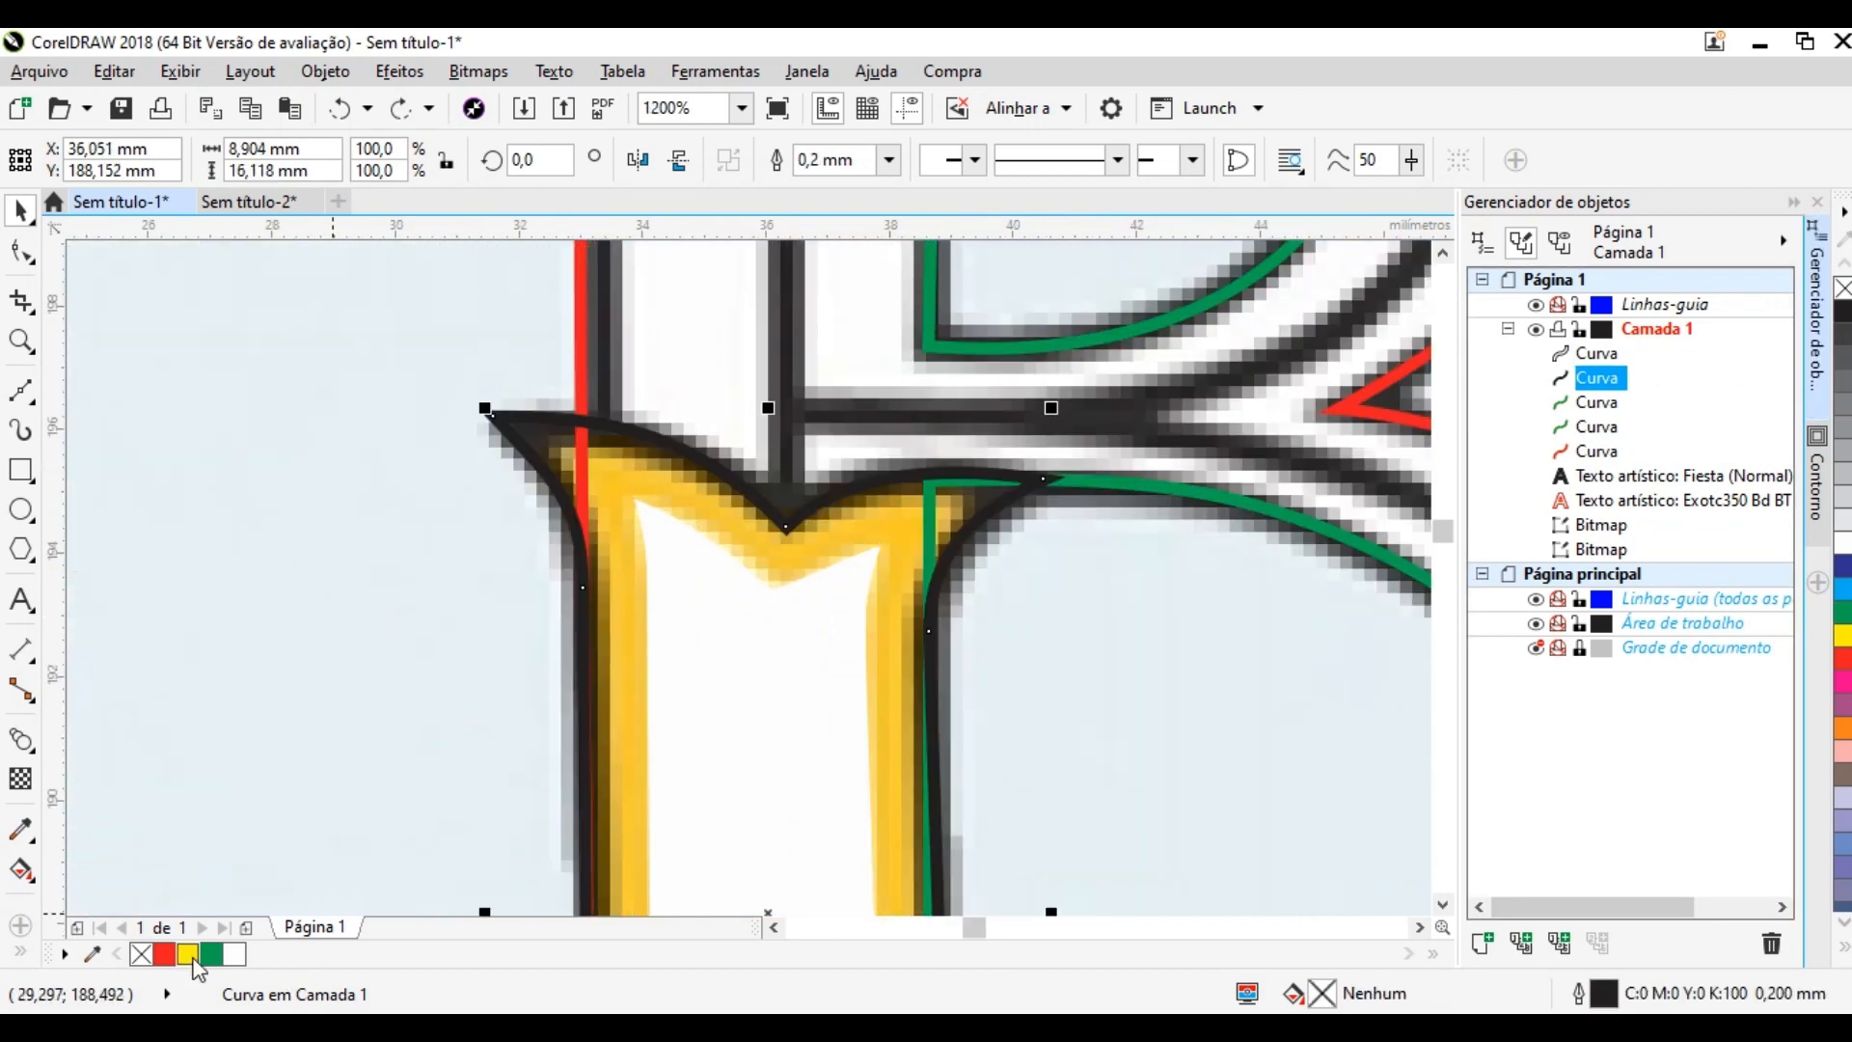
pyautogui.click(1842, 927)
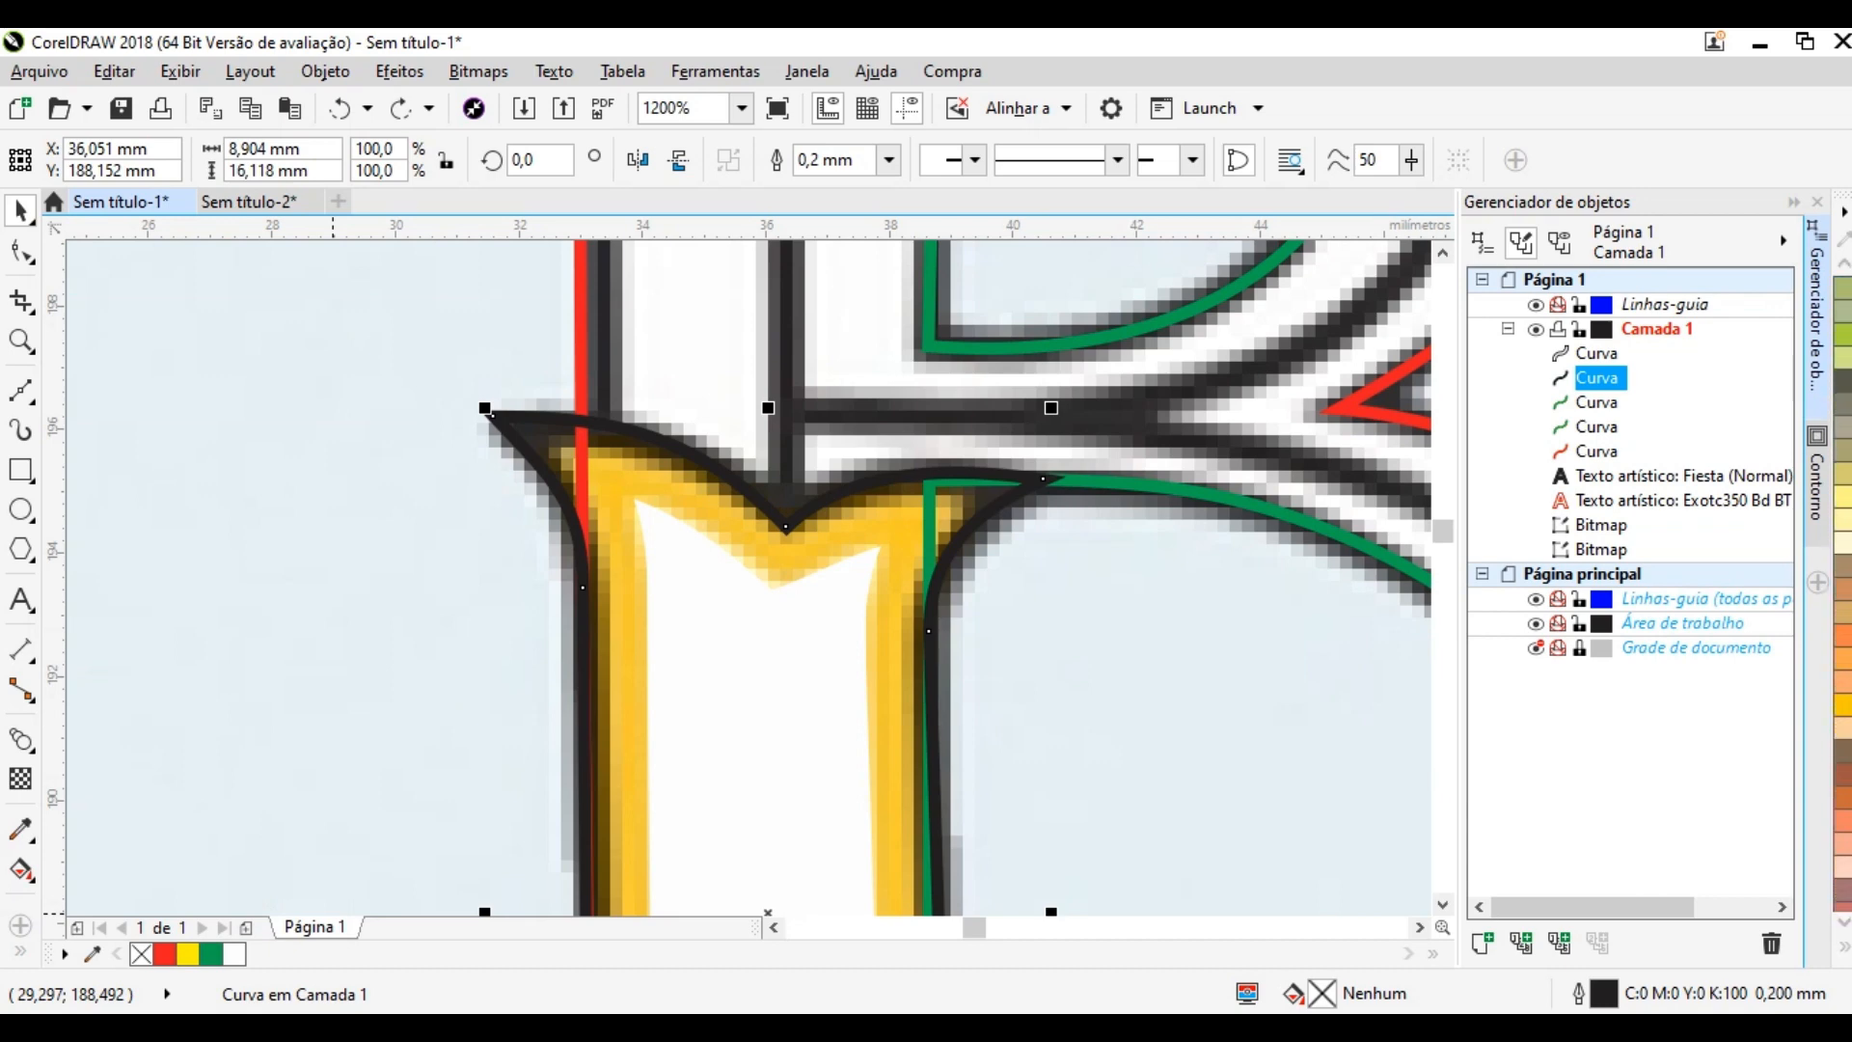
pyautogui.click(1842, 711)
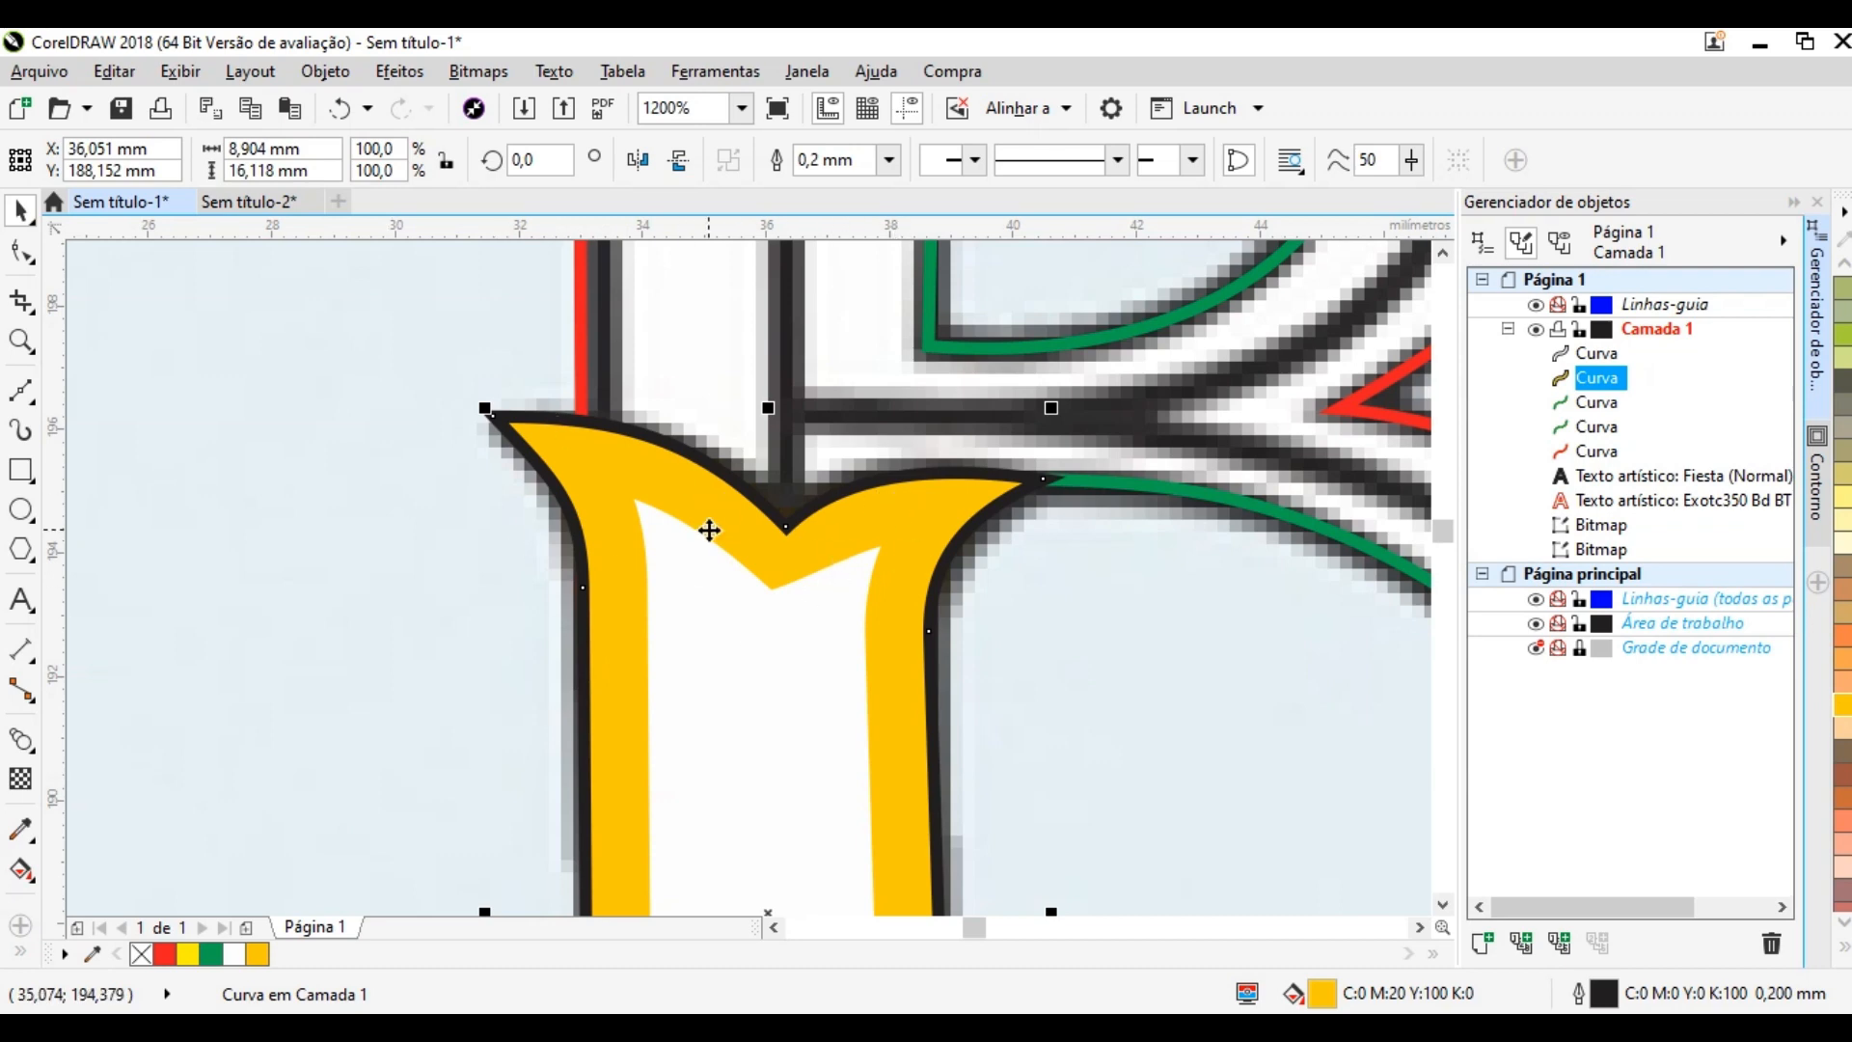
pyautogui.scroll(-1, 725, 589)
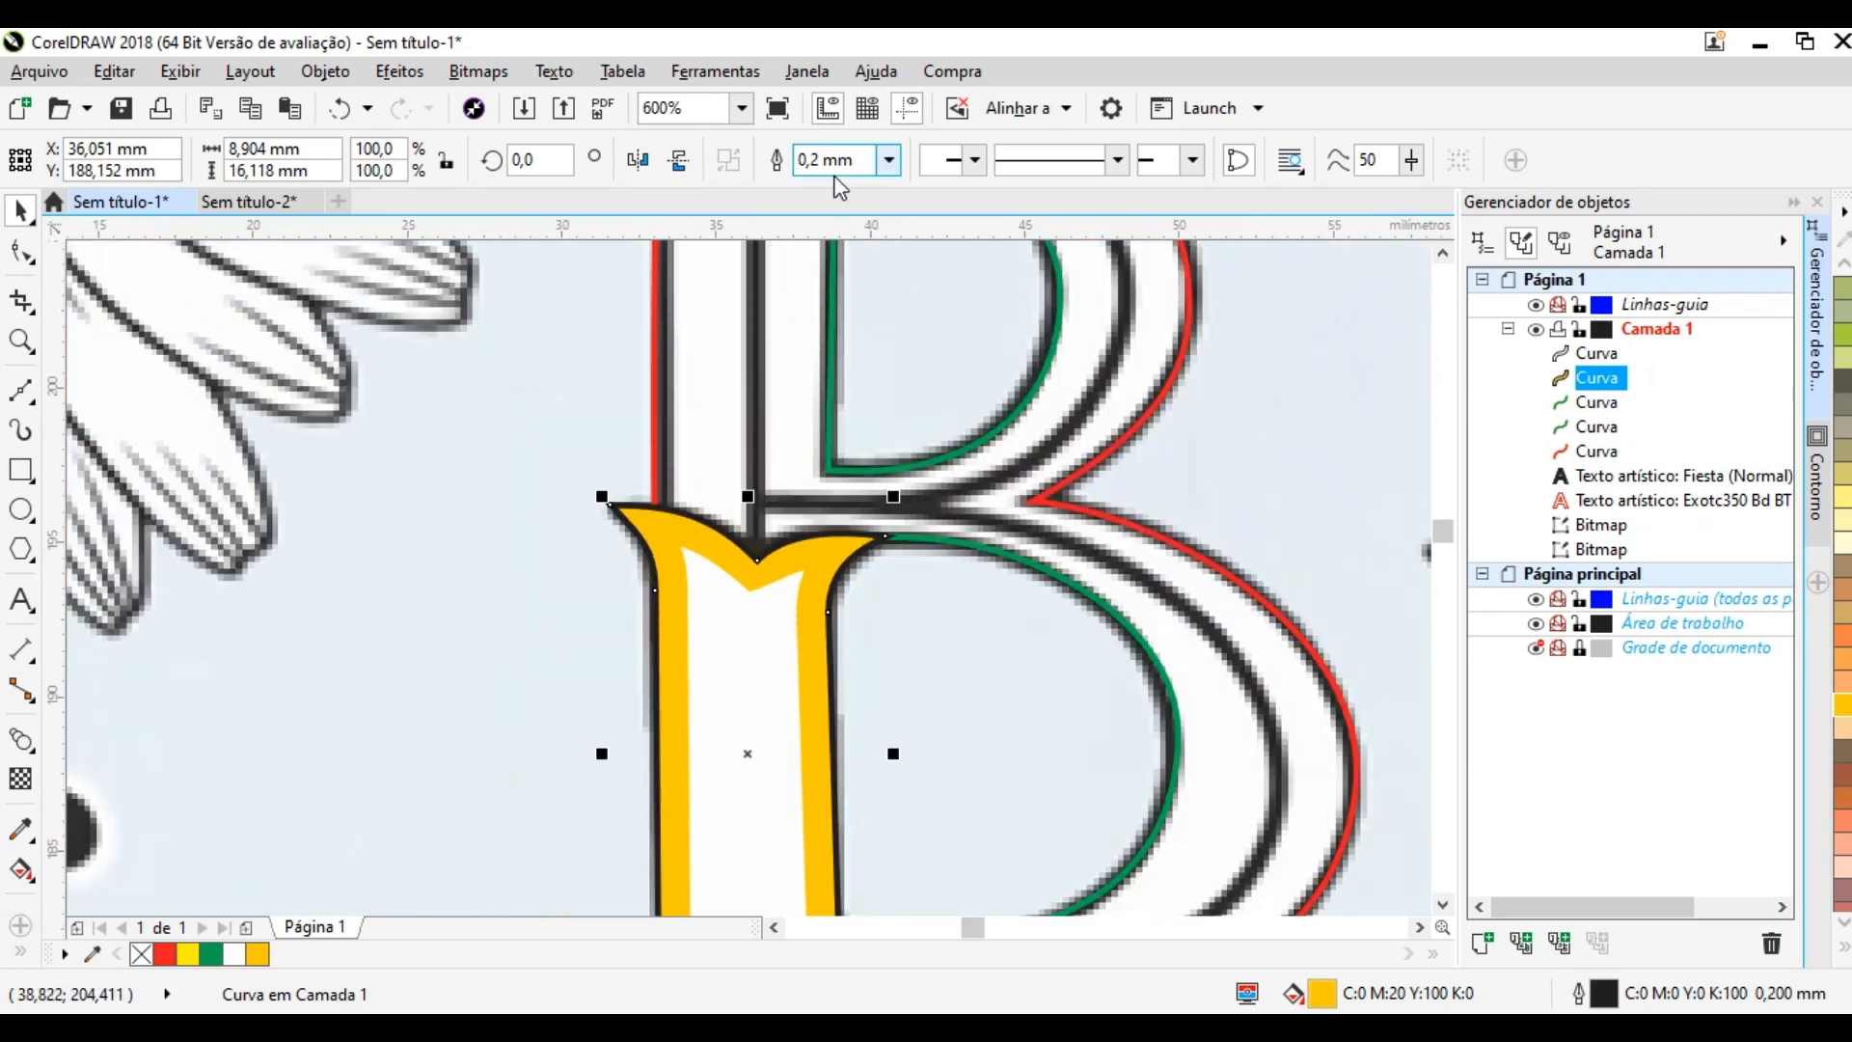
pyautogui.scroll(-1, 755, 526)
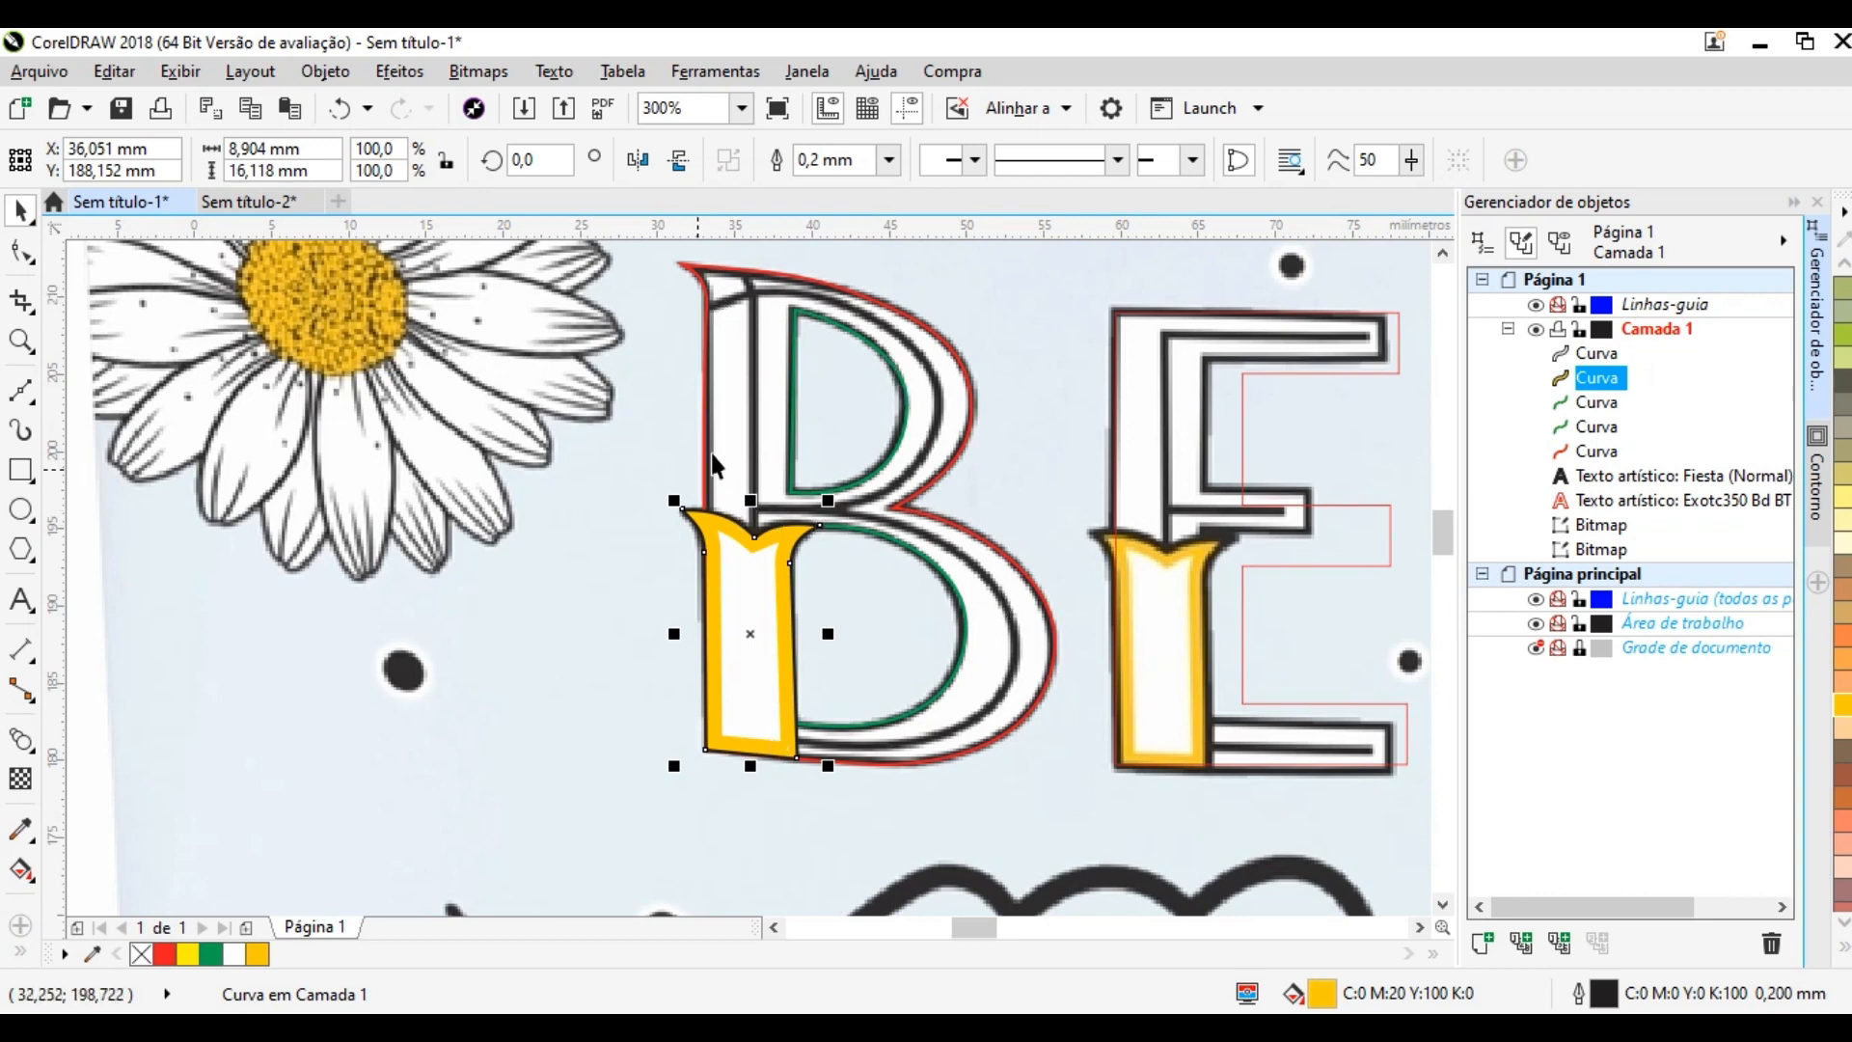
# Step: Draw an open curve about 14.7 by 14.5 mm along the inner line of the B's upper bowl and outline it in Amarelo-escuro
pyautogui.click(126, 537)
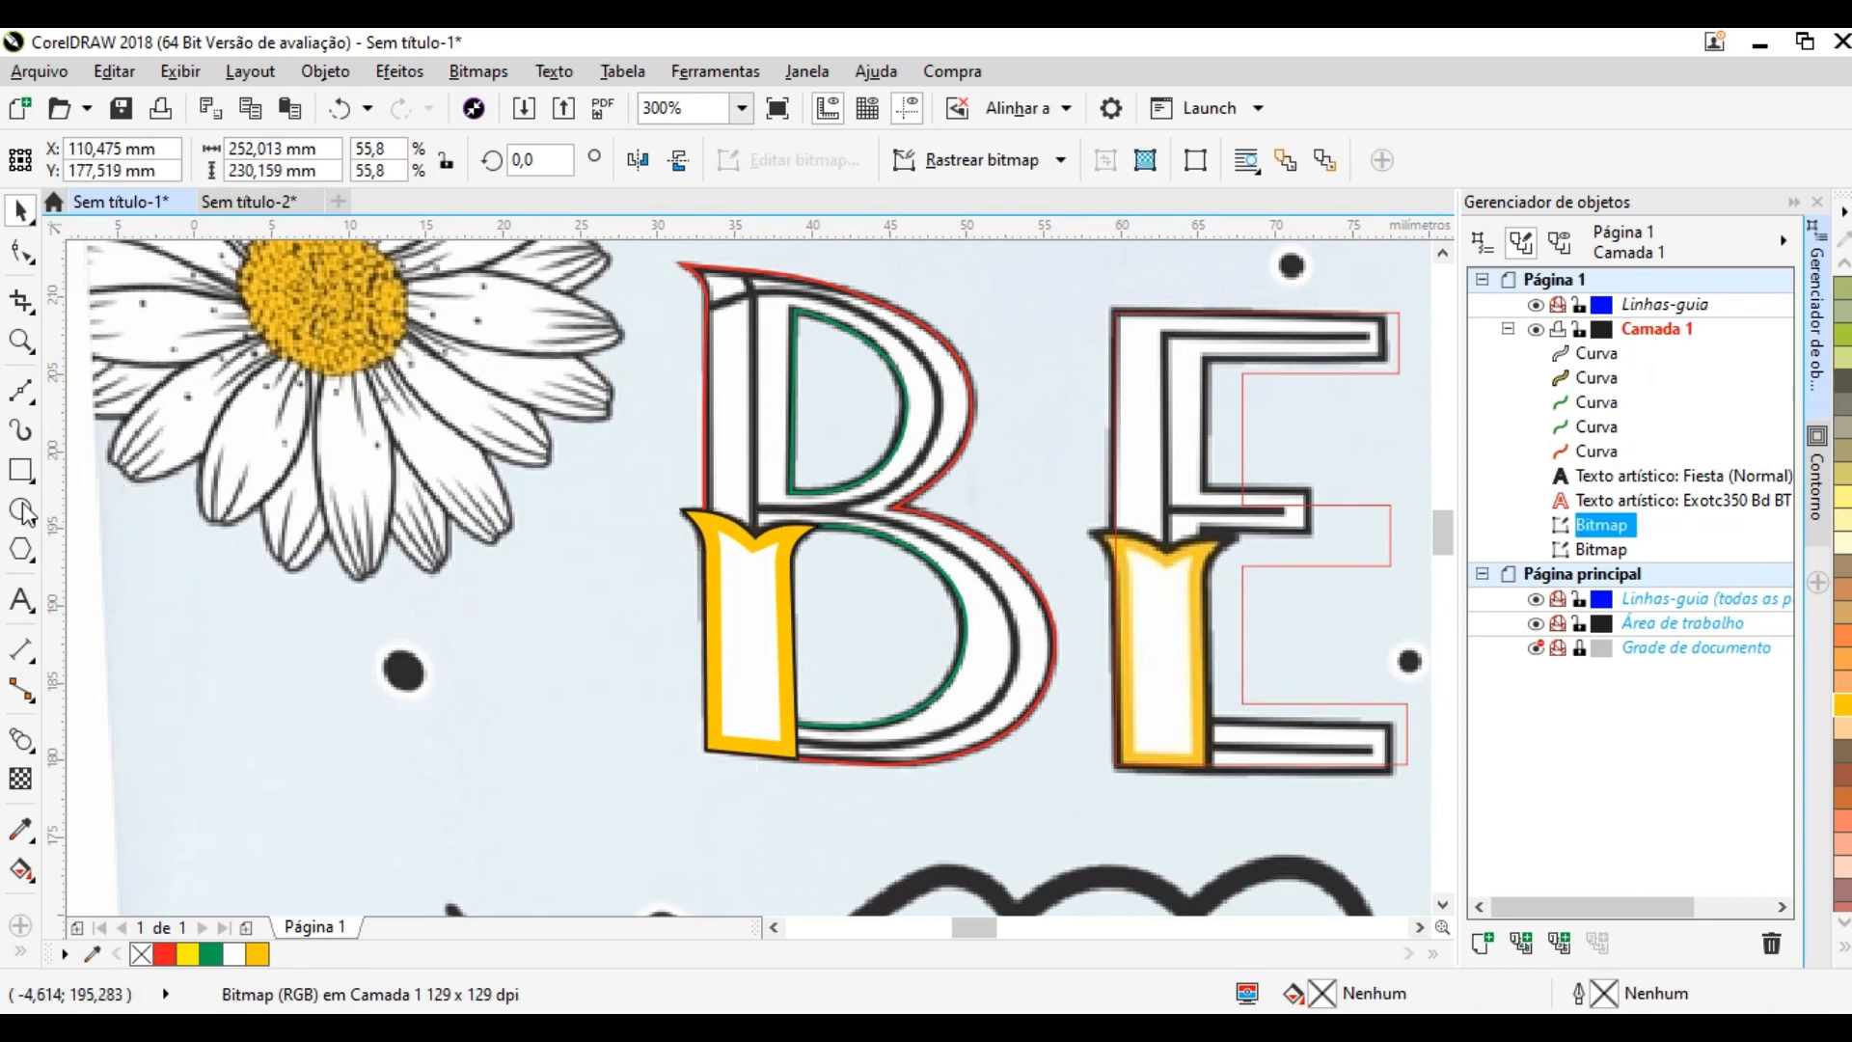
pyautogui.click(21, 393)
pyautogui.click(69, 393)
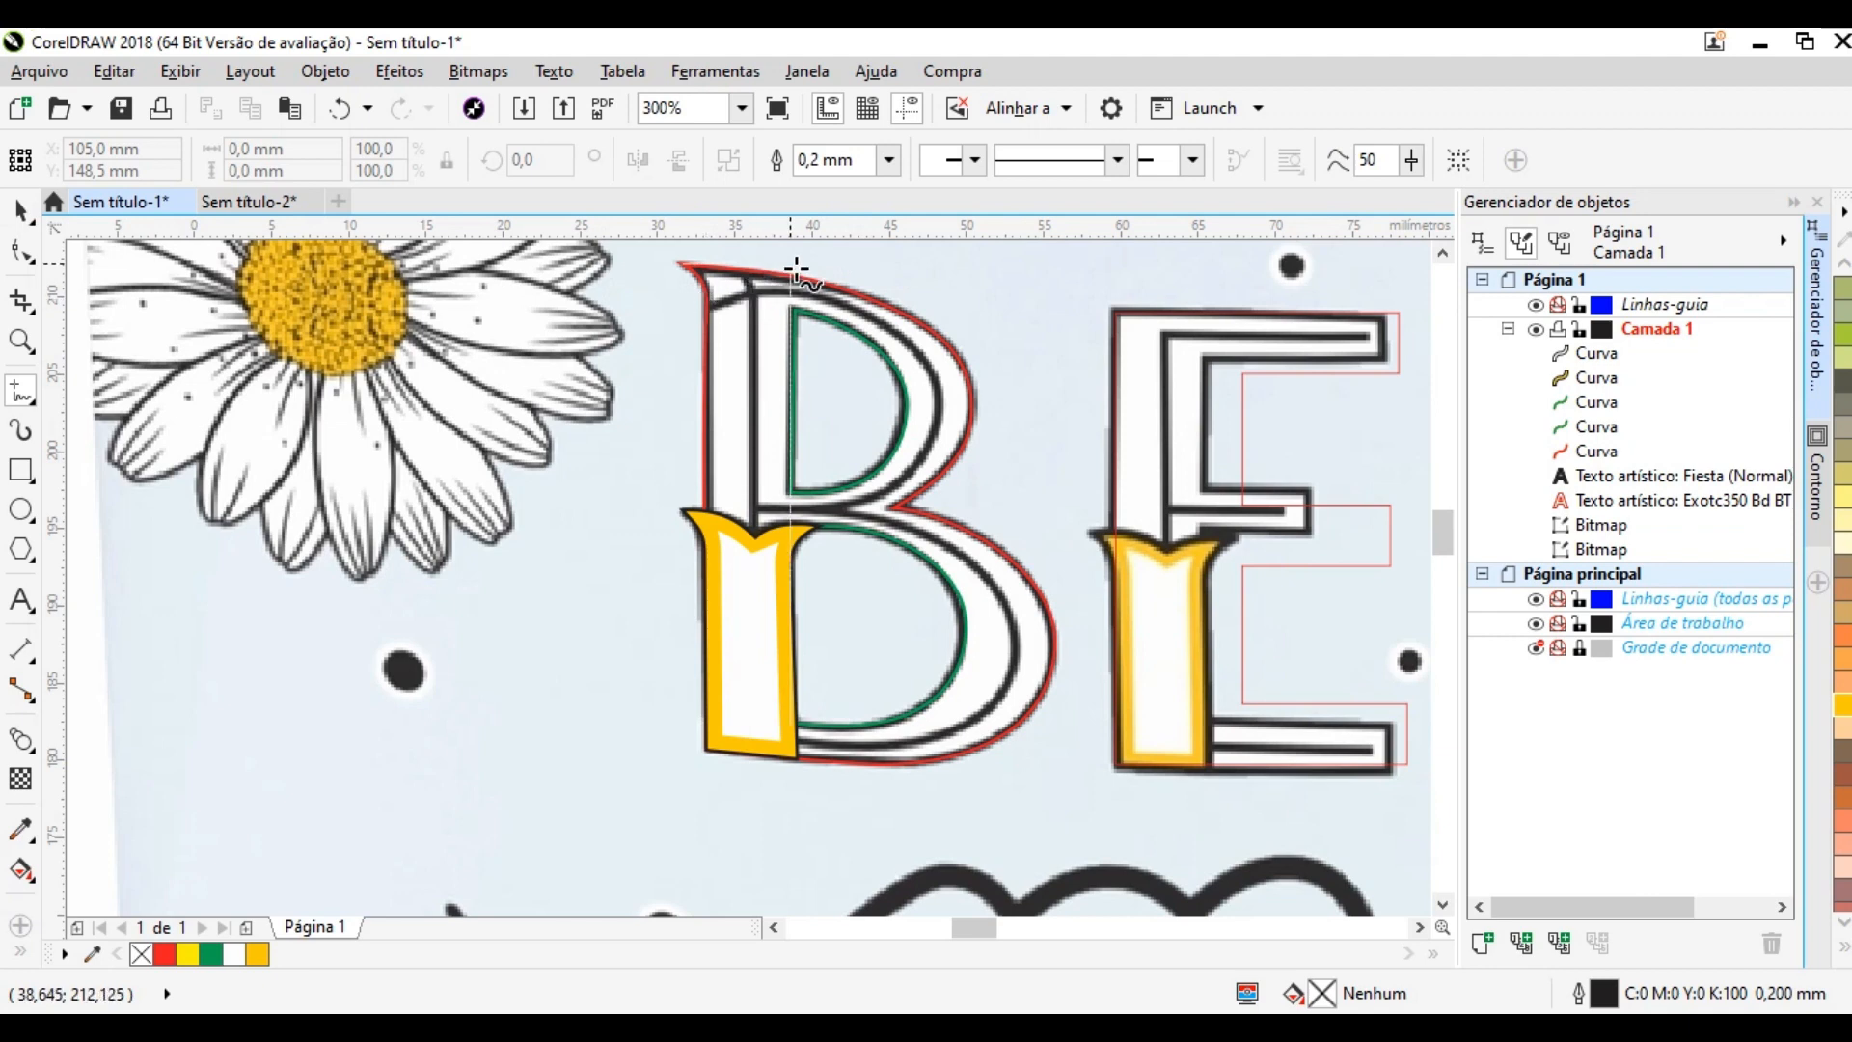
pyautogui.scroll(2, 740, 294)
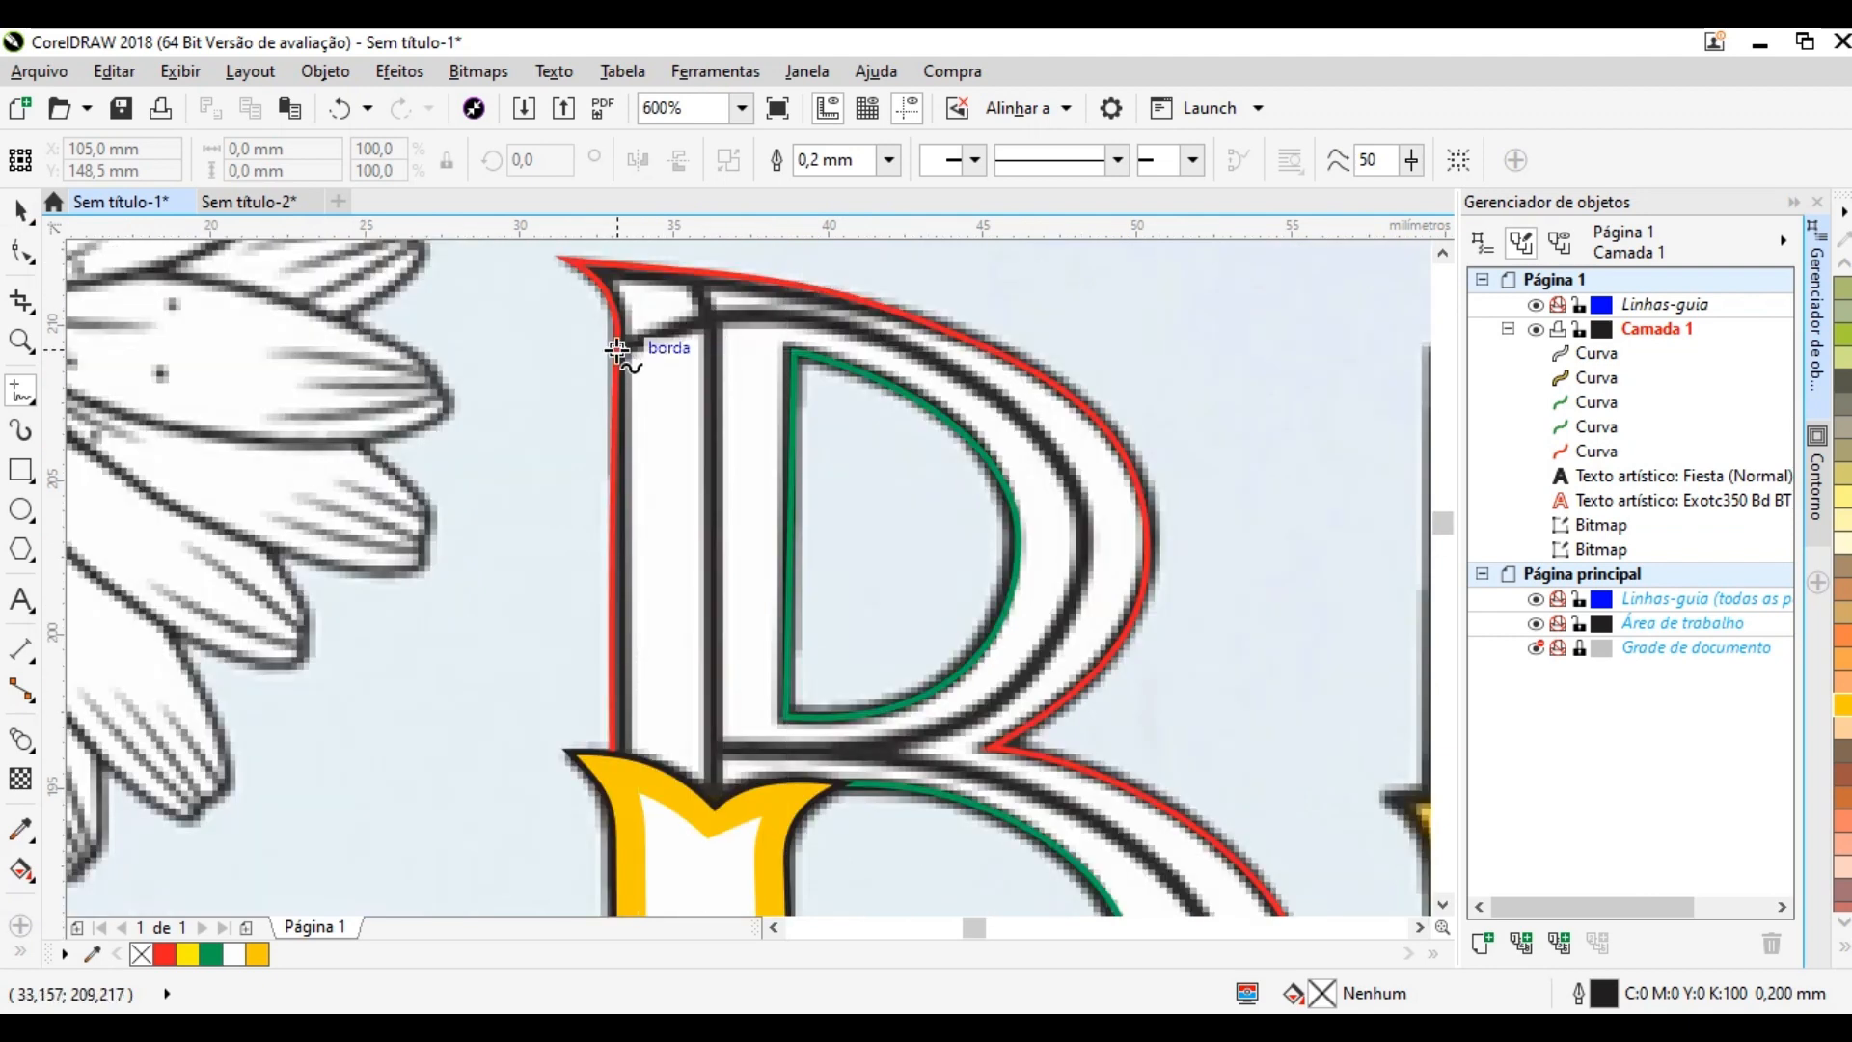
pyautogui.moveTo(617, 350)
pyautogui.mouseDown()
pyautogui.moveTo(711, 310)
pyautogui.moveTo(791, 306)
pyautogui.moveTo(914, 349)
pyautogui.moveTo(985, 393)
pyautogui.moveTo(1066, 526)
pyautogui.moveTo(1061, 652)
pyautogui.moveTo(942, 743)
pyautogui.moveTo(743, 769)
pyautogui.moveTo(724, 751)
pyautogui.mouseUp()
pyautogui.click(21, 210)
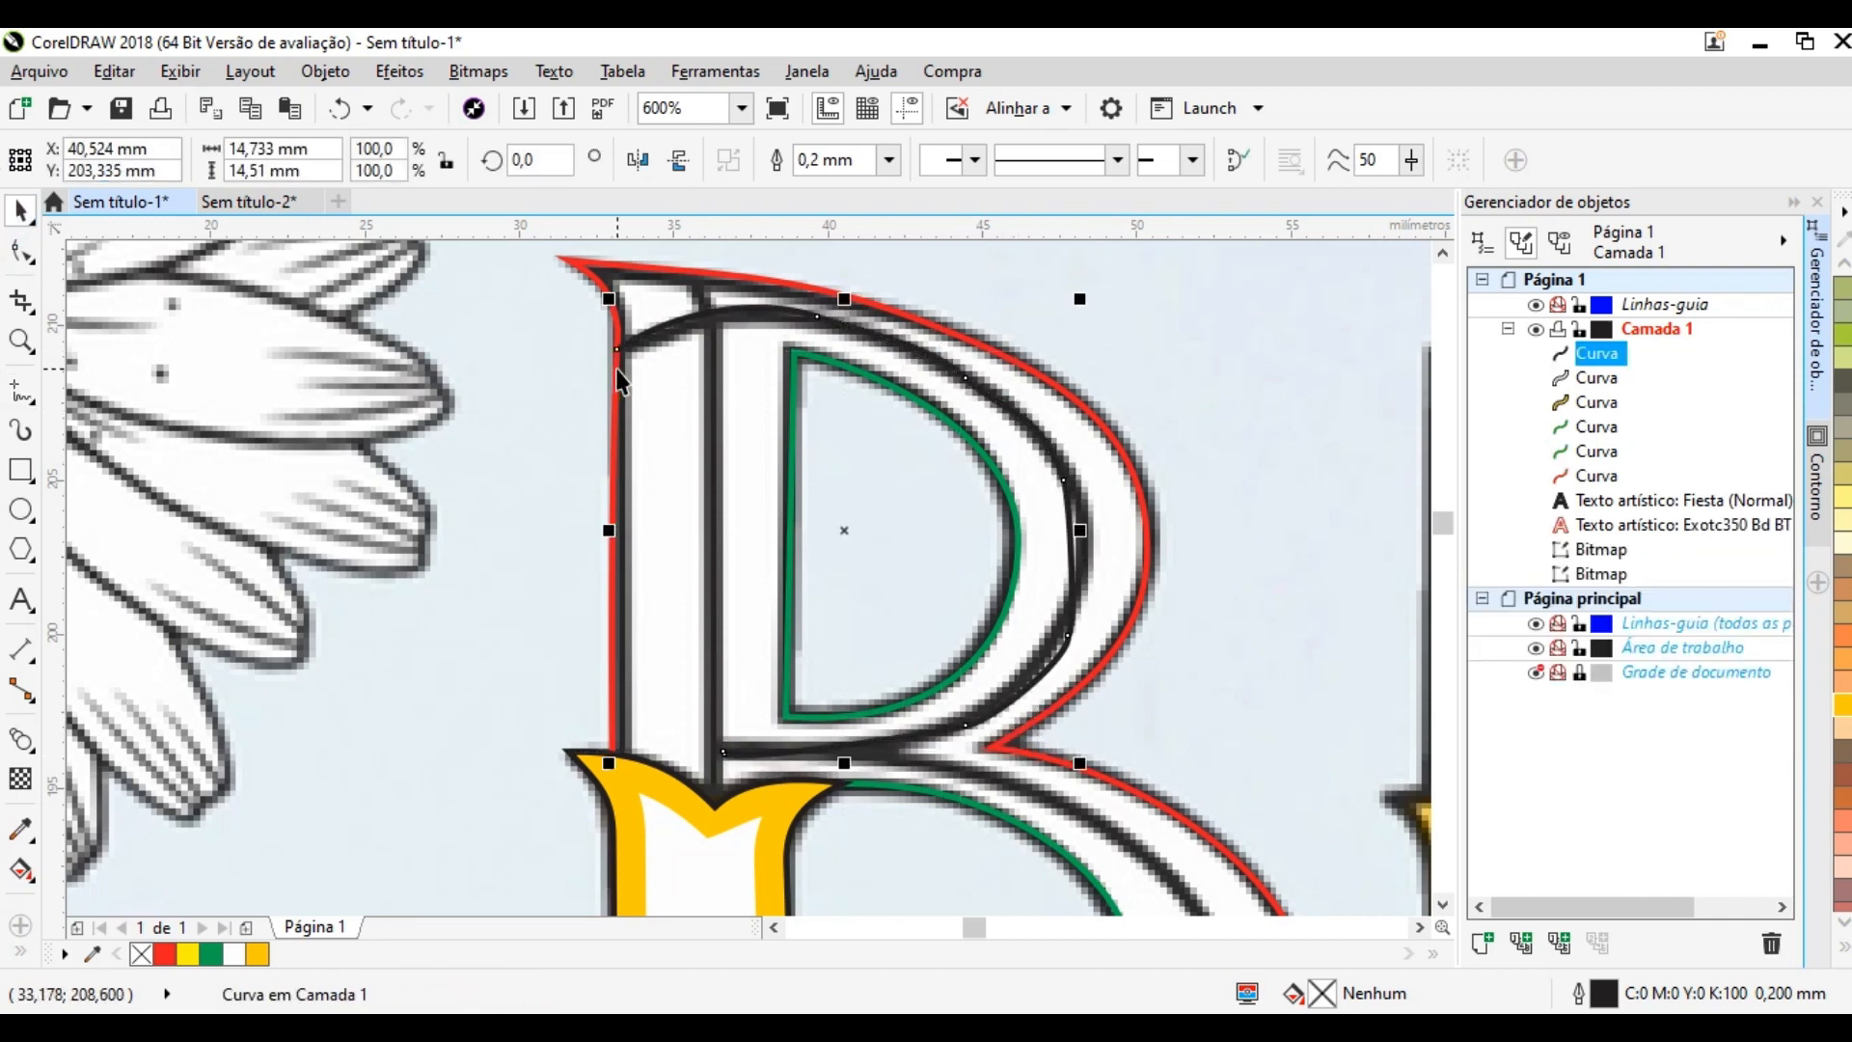
pyautogui.rightClick(256, 954)
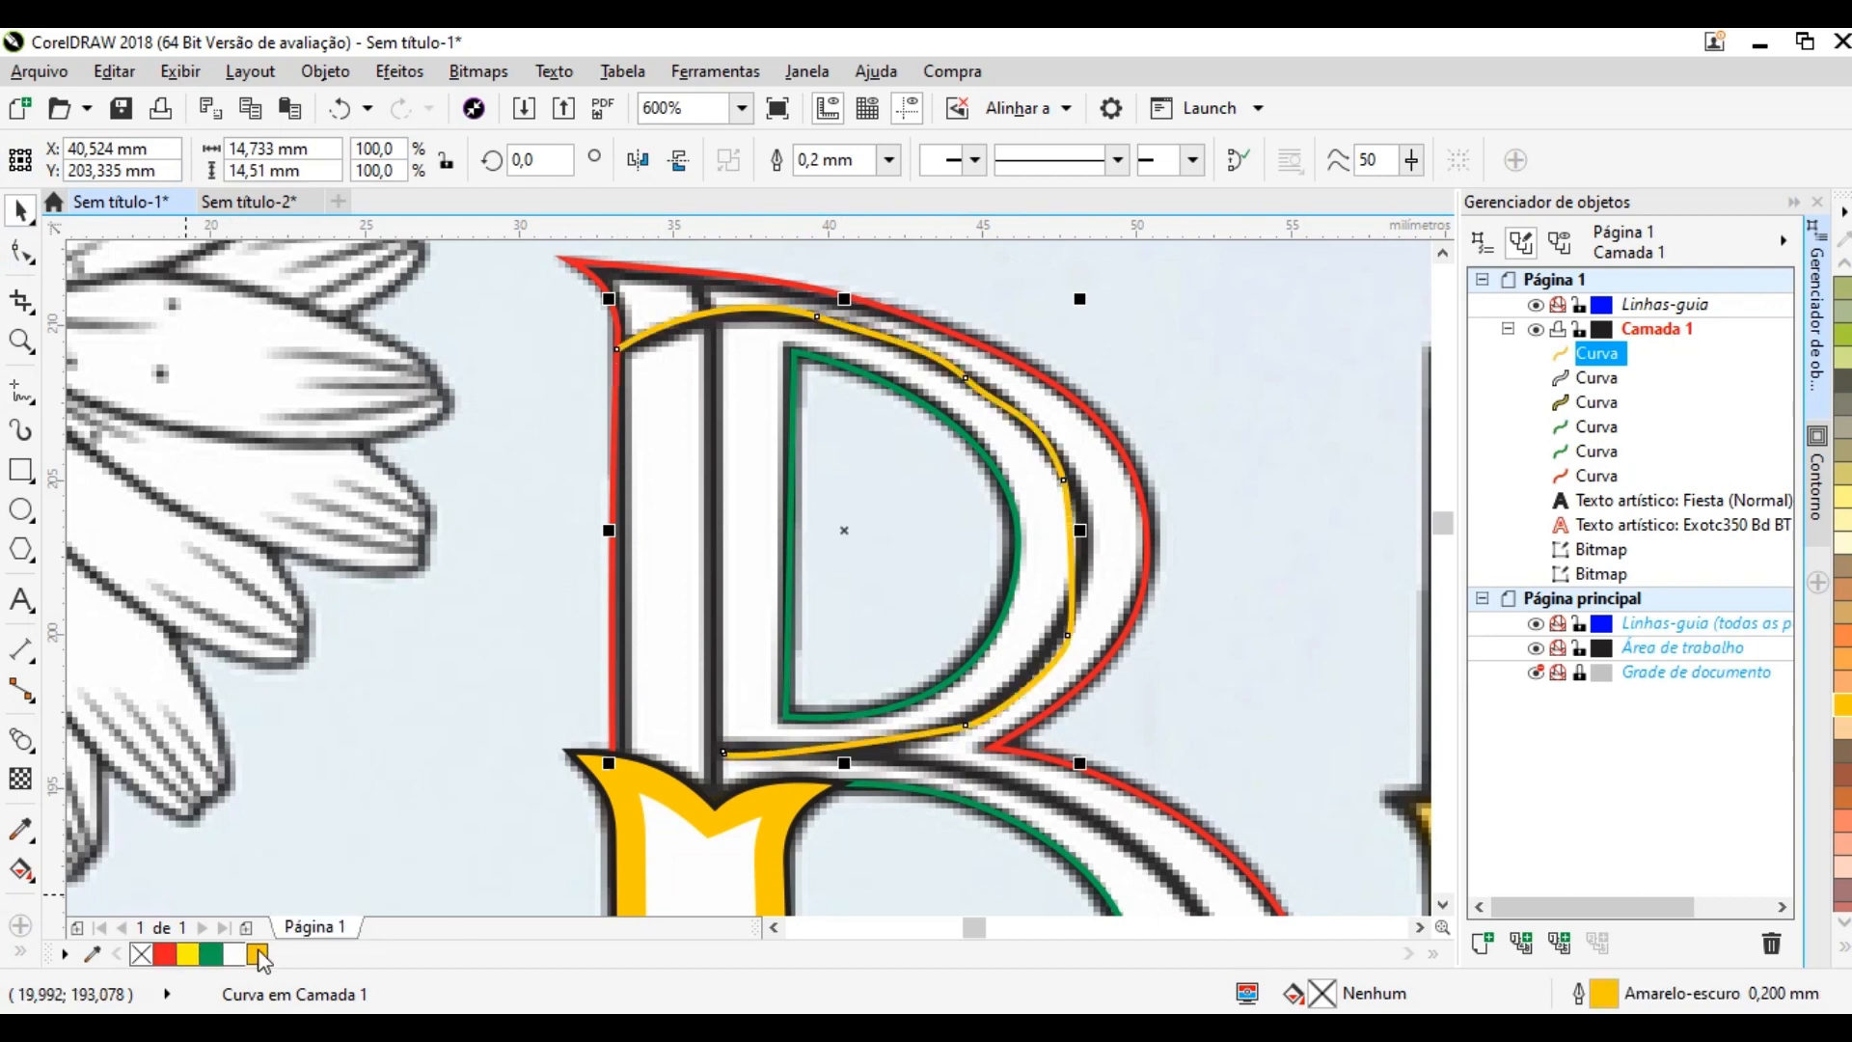
# Step: Add a node at the right side of the yellow upper-bowl curve, move it onto the traced line, and delete the nodes above and below it
pyautogui.click(19, 248)
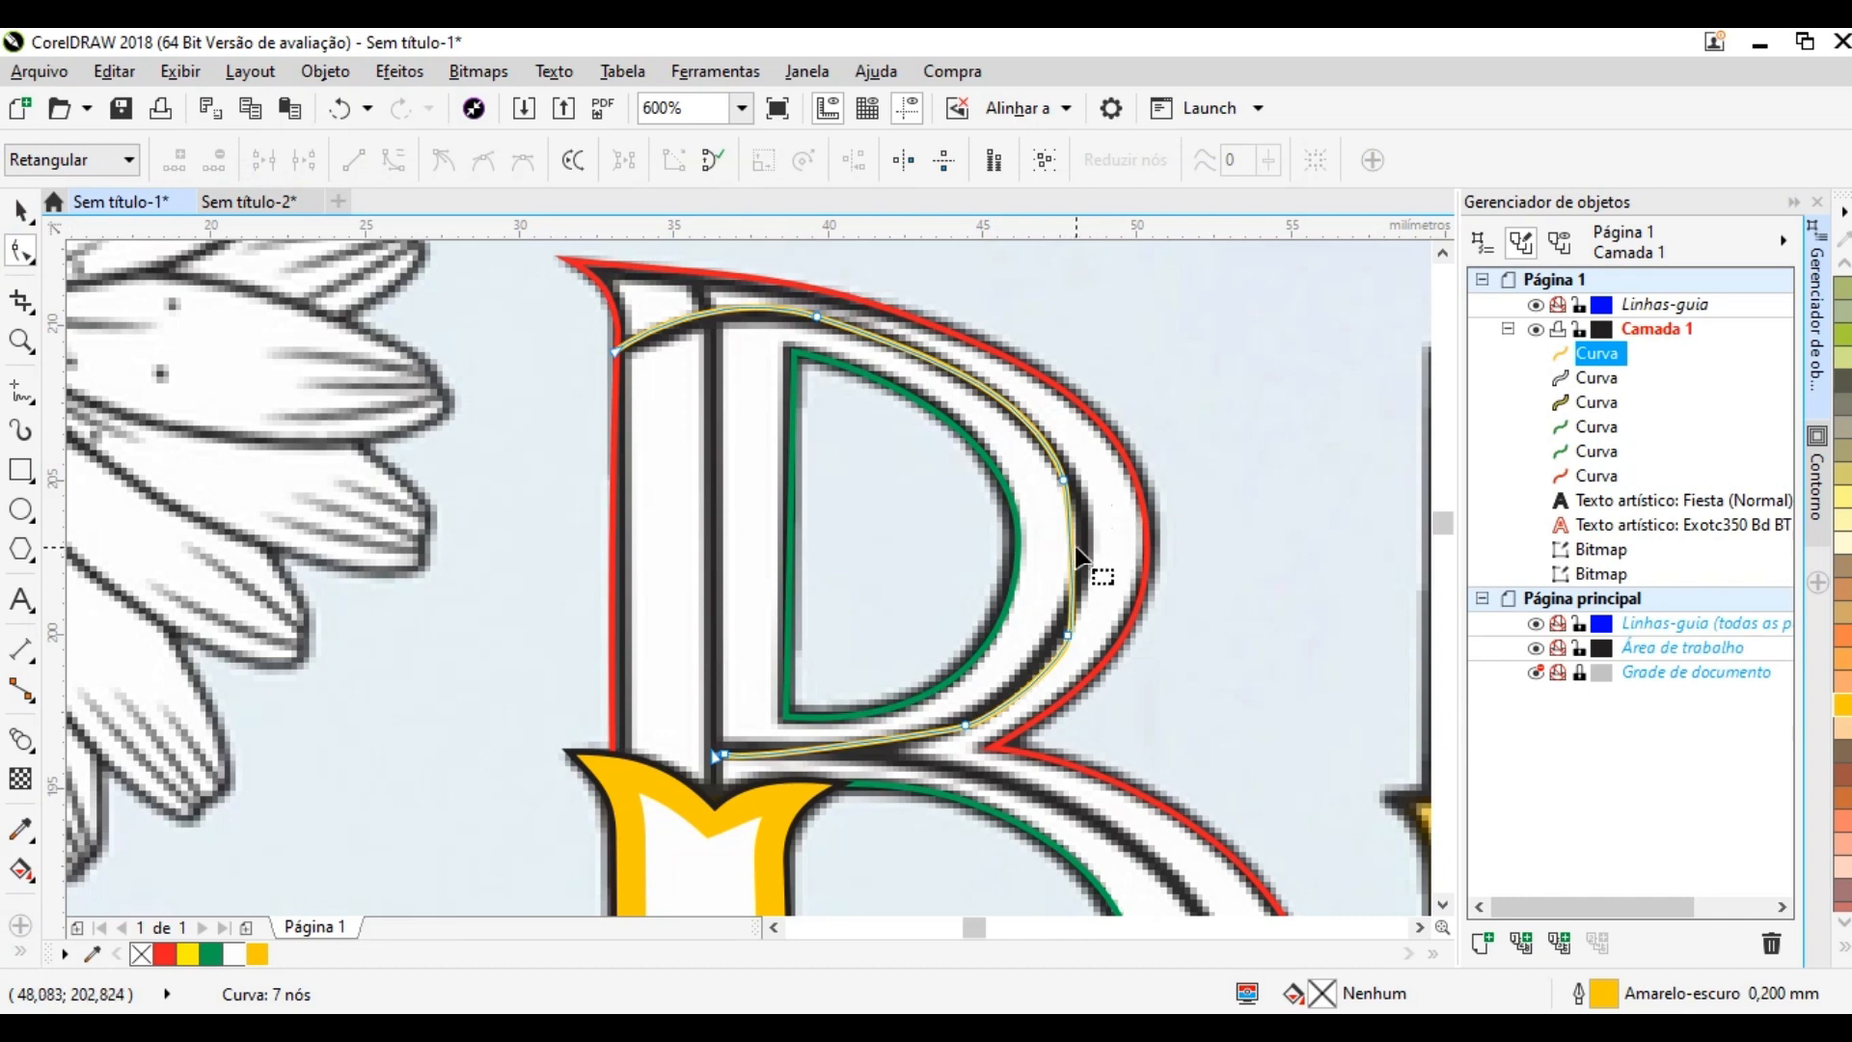
pyautogui.moveTo(1072, 552); pyautogui.dragTo(1085, 534)
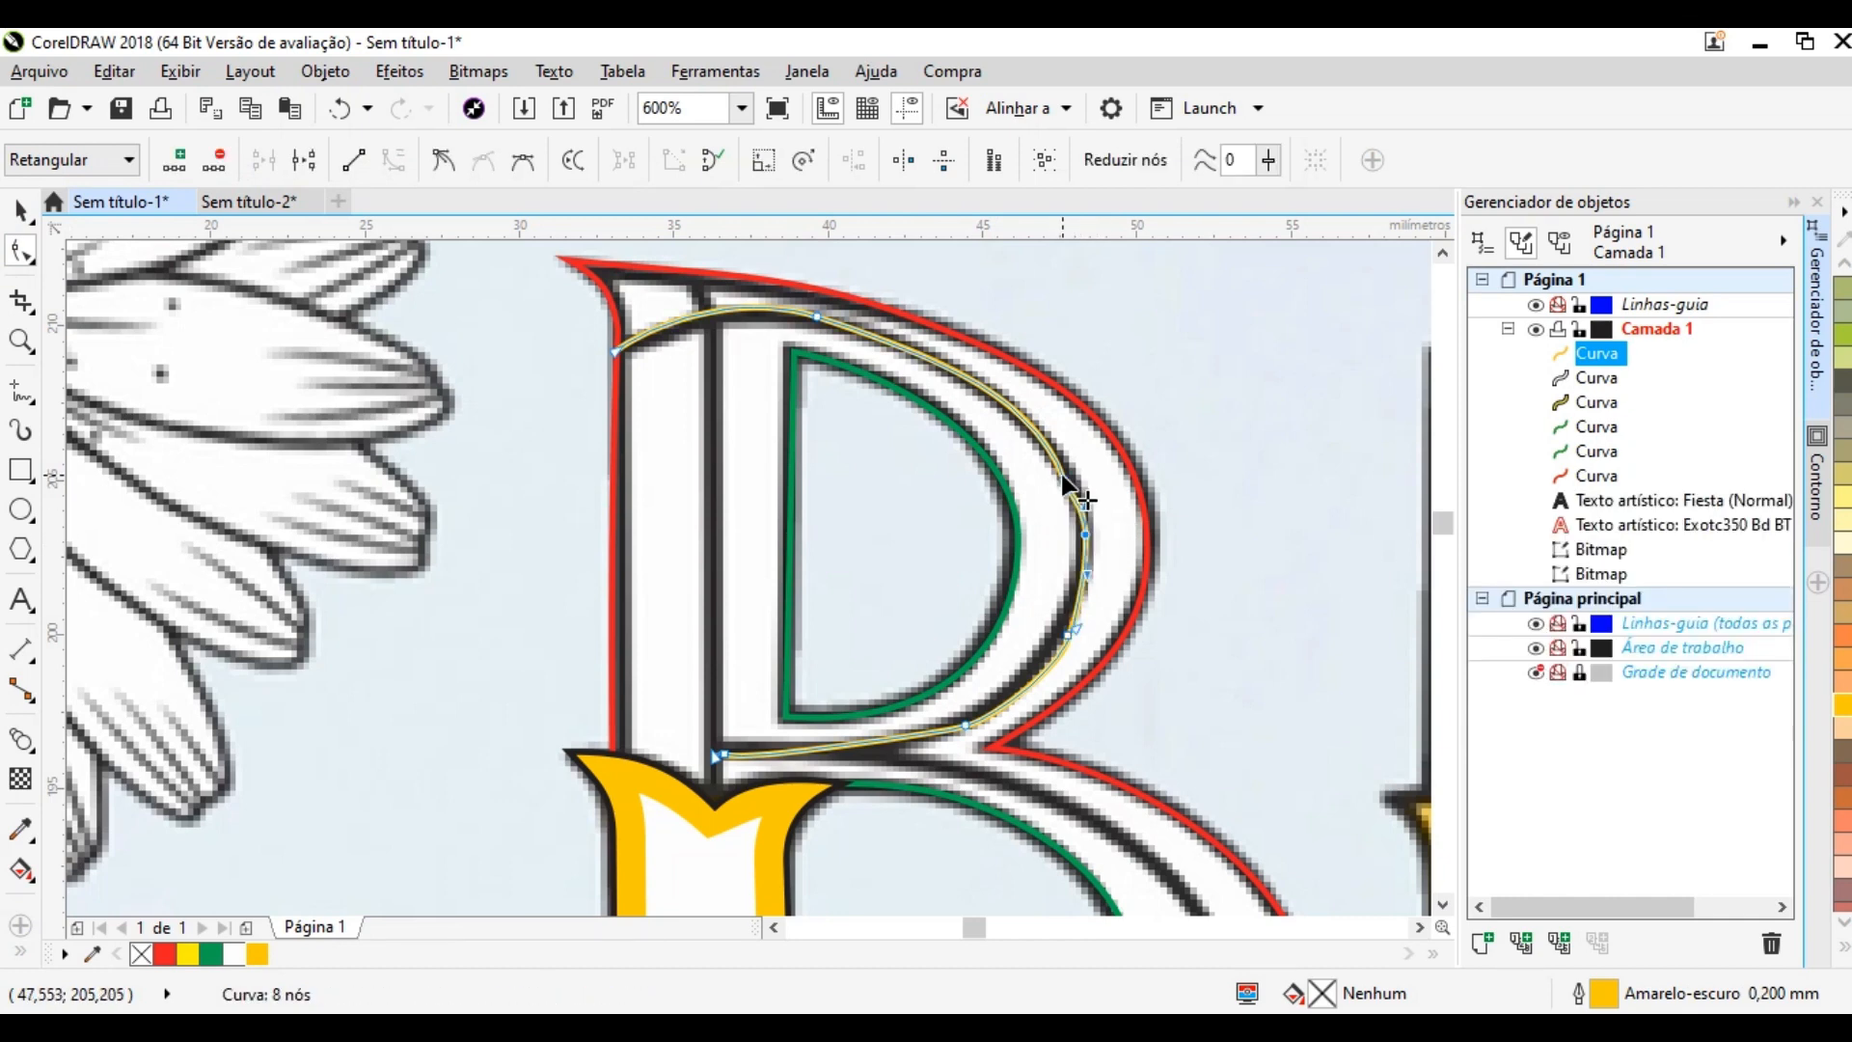
pyautogui.doubleClick(1065, 480)
pyautogui.doubleClick(1068, 632)
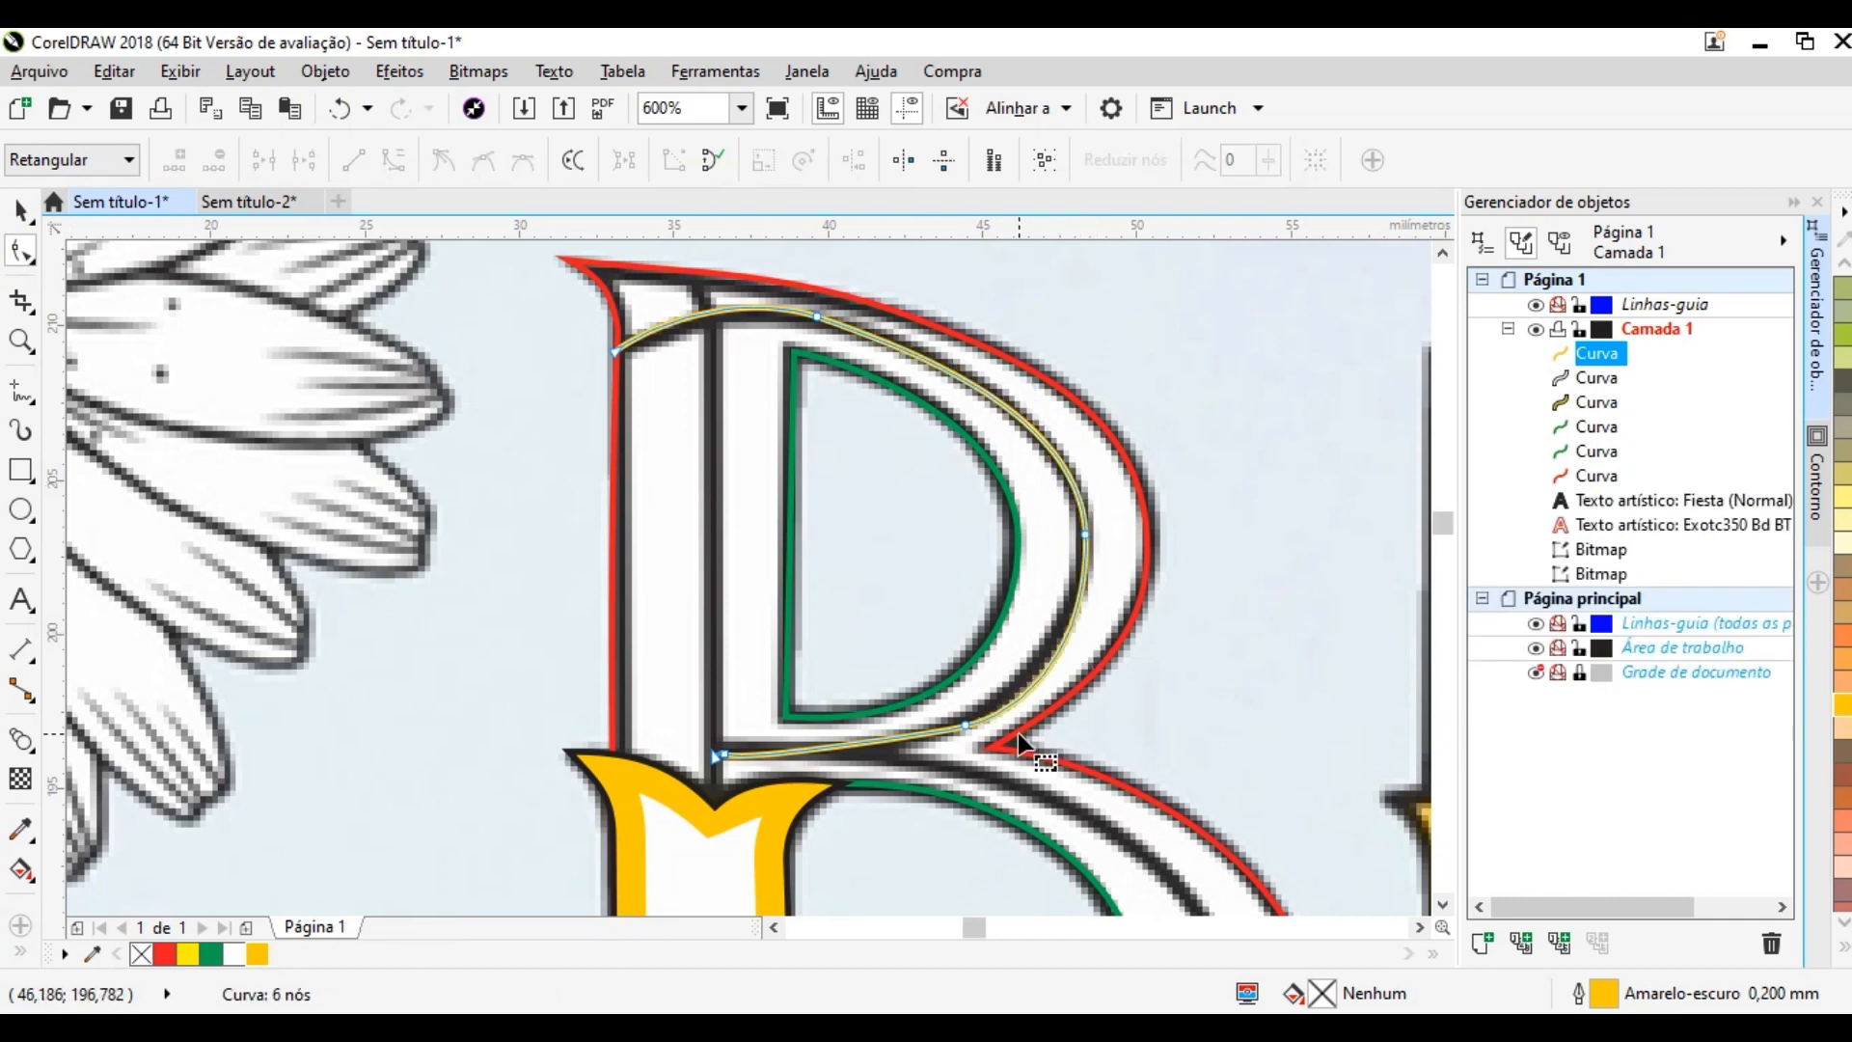
# Step: Delete the extra node at the yellow curve's lower-left end and move the end node onto the B's inner stem line
pyautogui.scroll(2, 703, 773)
pyautogui.doubleClick(787, 687)
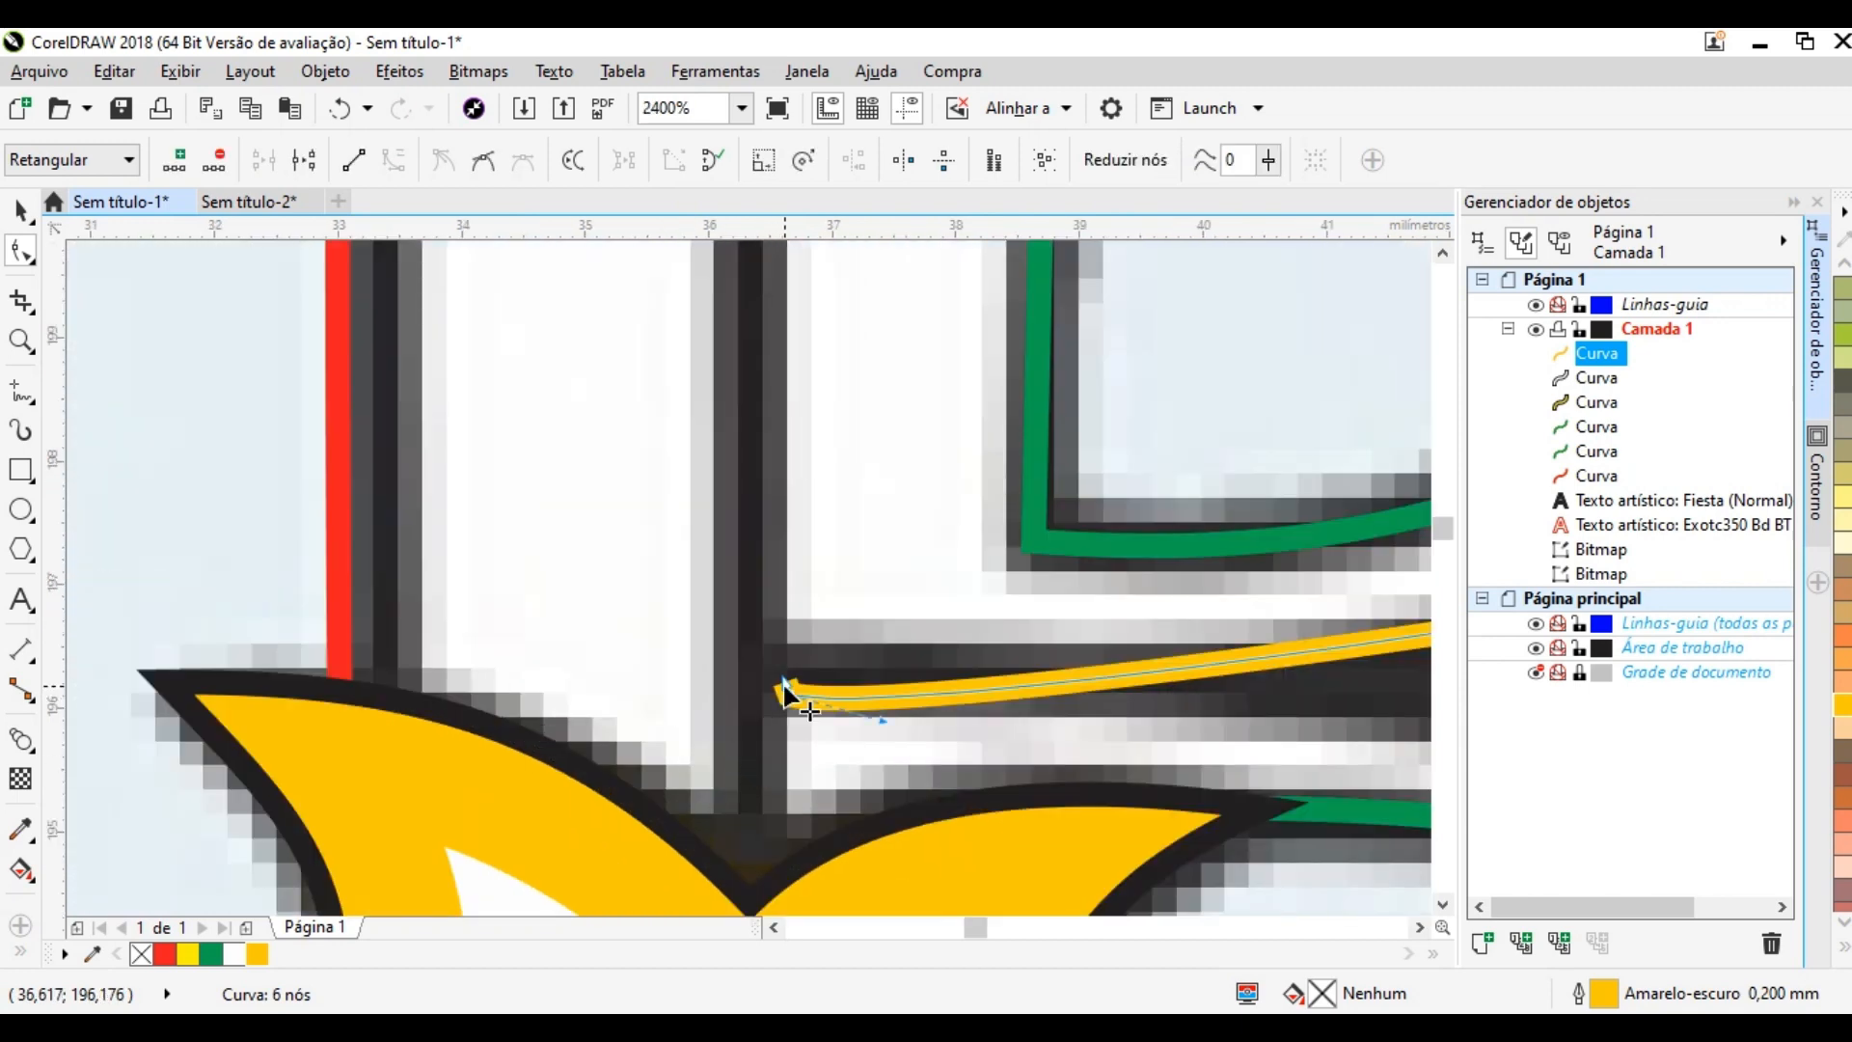
pyautogui.moveTo(785, 689); pyautogui.dragTo(710, 698)
pyautogui.scroll(-2, 713, 704)
pyautogui.scroll(1, 968, 657)
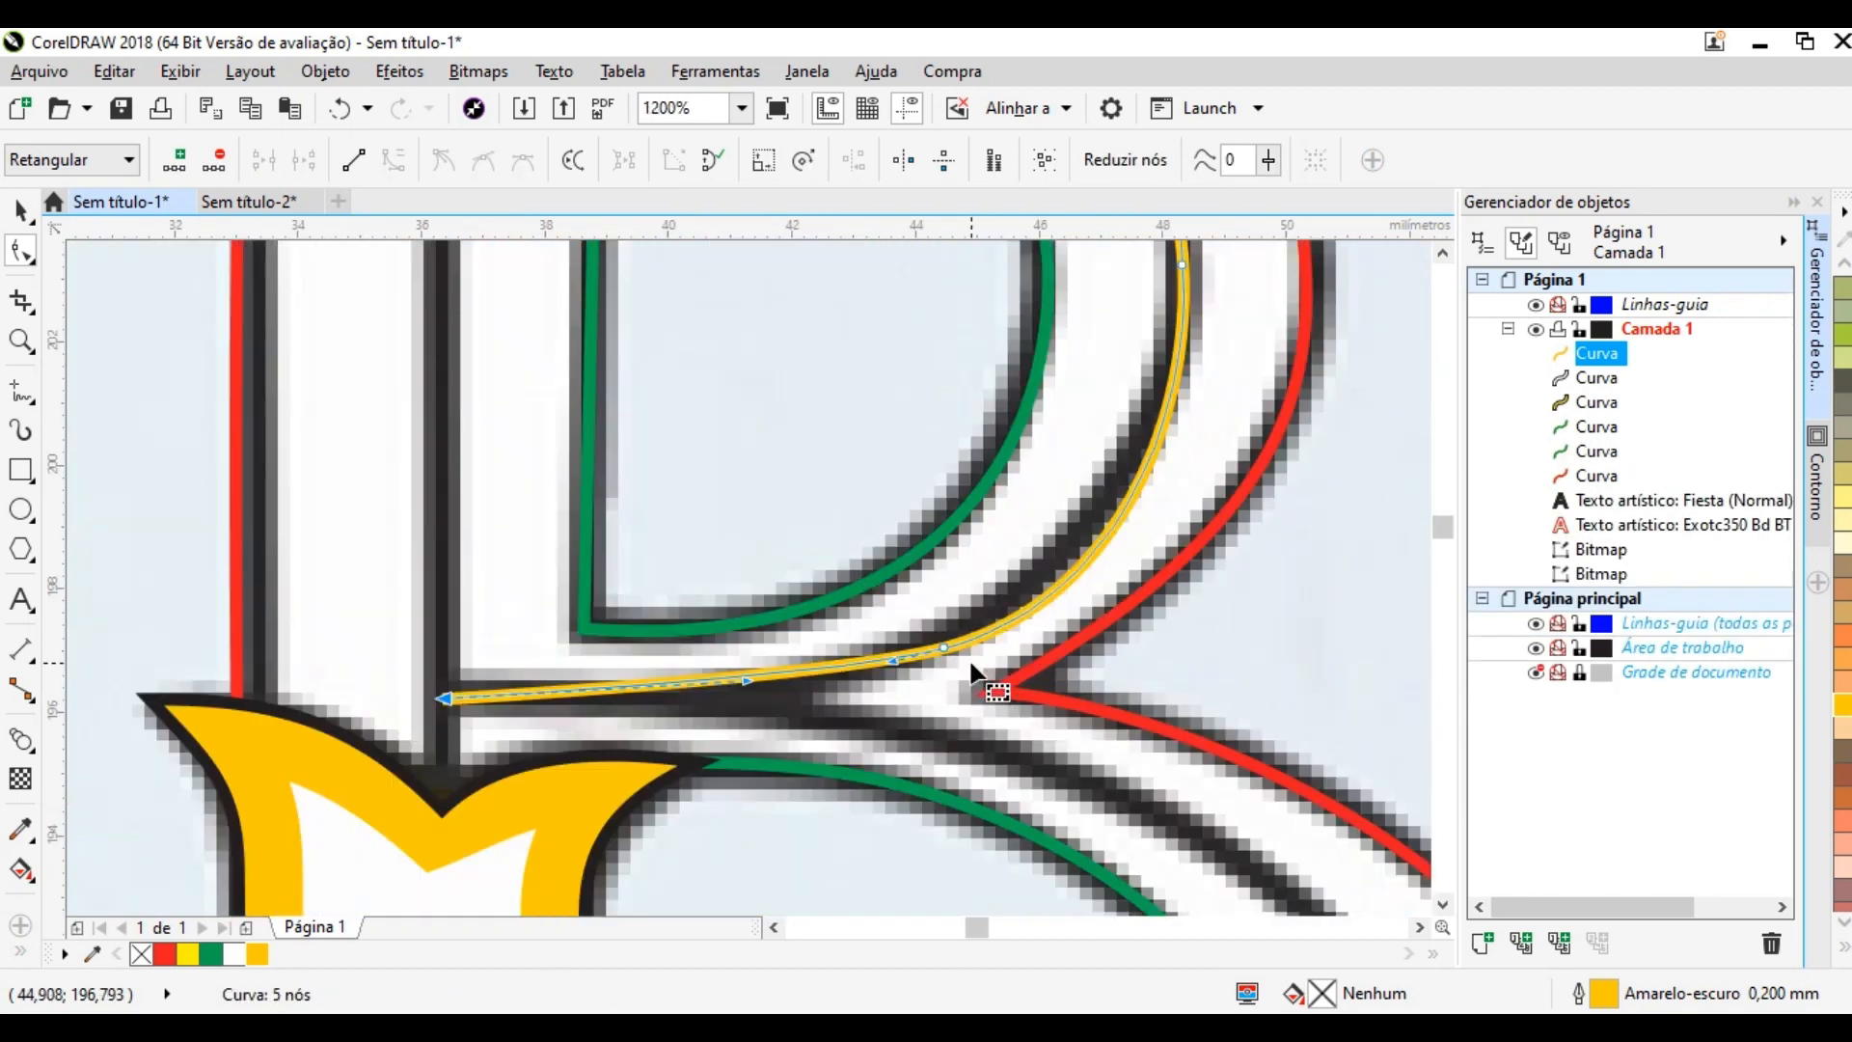
# Step: Reshape the lower part of the yellow upper-bowl curve with its nodes and handles so it follows the bitmap's dark line
pyautogui.moveTo(943, 648)
pyautogui.mouseDown()
pyautogui.moveTo(847, 672)
pyautogui.moveTo(911, 651)
pyautogui.mouseUp()
pyautogui.moveTo(744, 690); pyautogui.dragTo(765, 698)
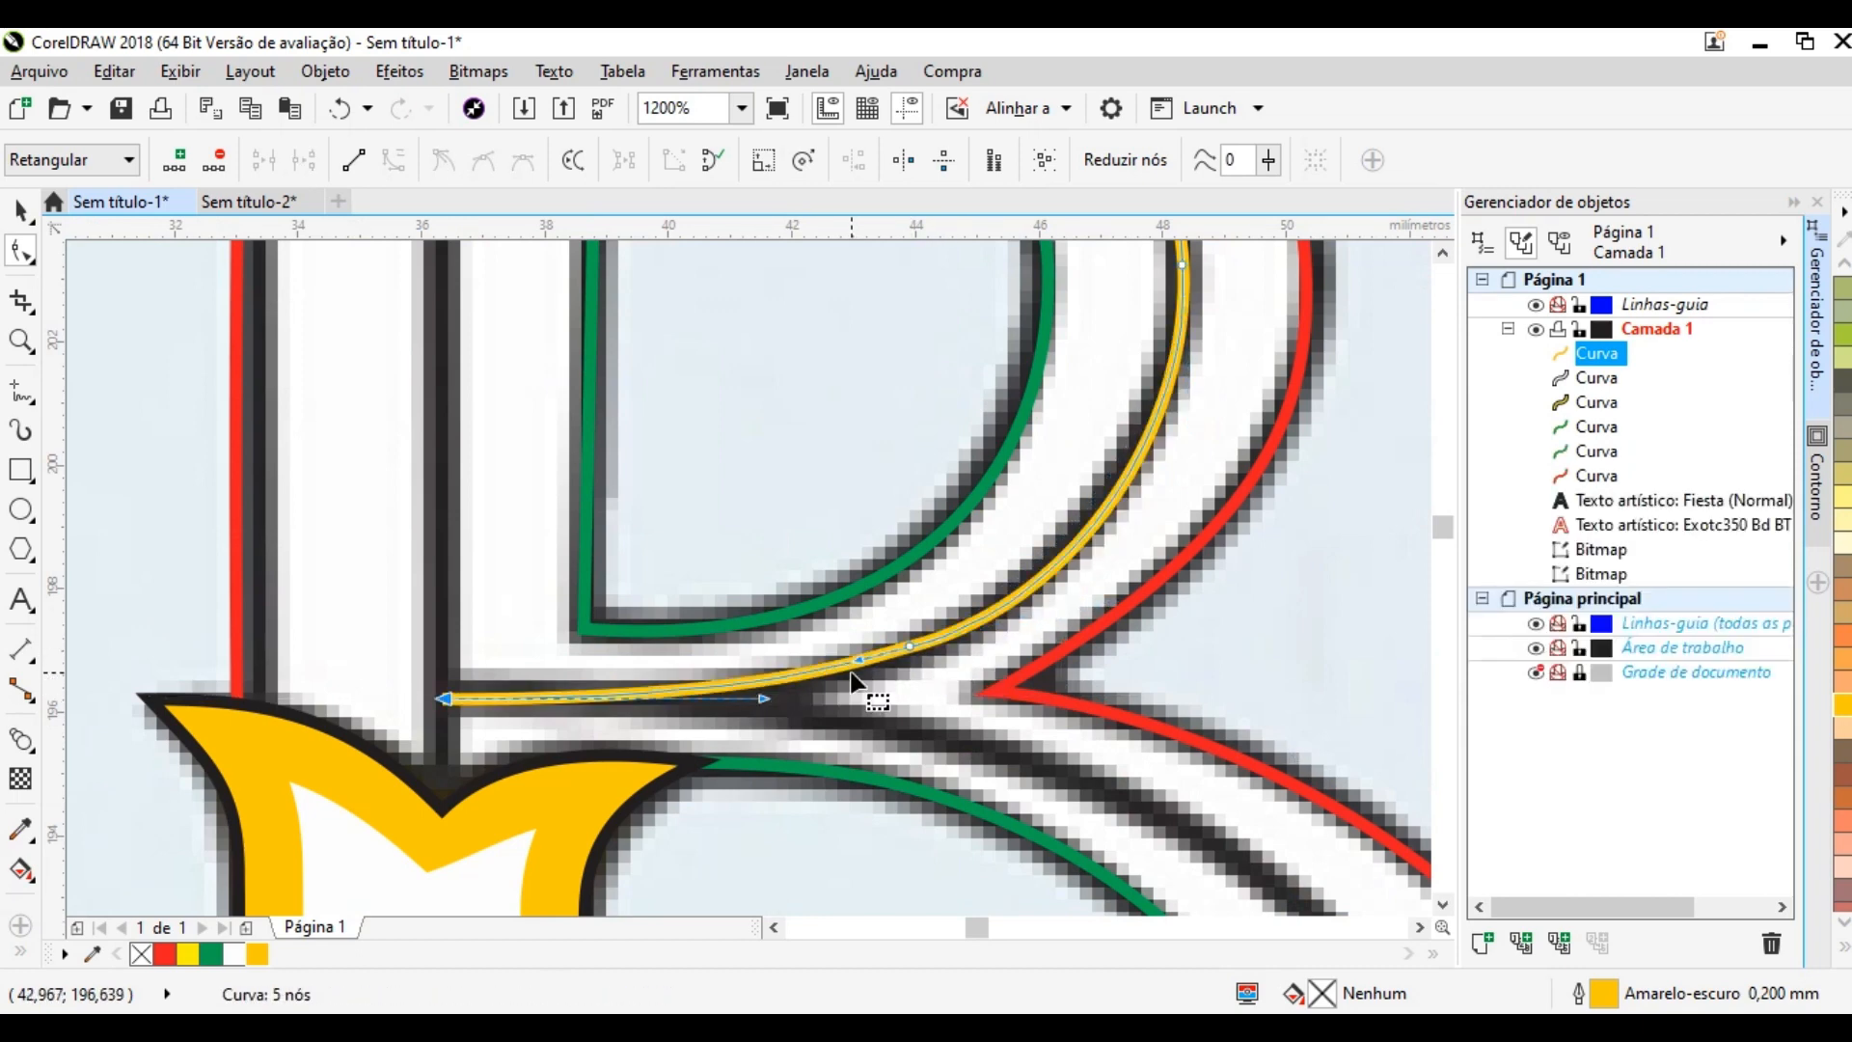
pyautogui.moveTo(858, 659); pyautogui.dragTo(870, 666)
pyautogui.moveTo(912, 656); pyautogui.dragTo(1084, 565)
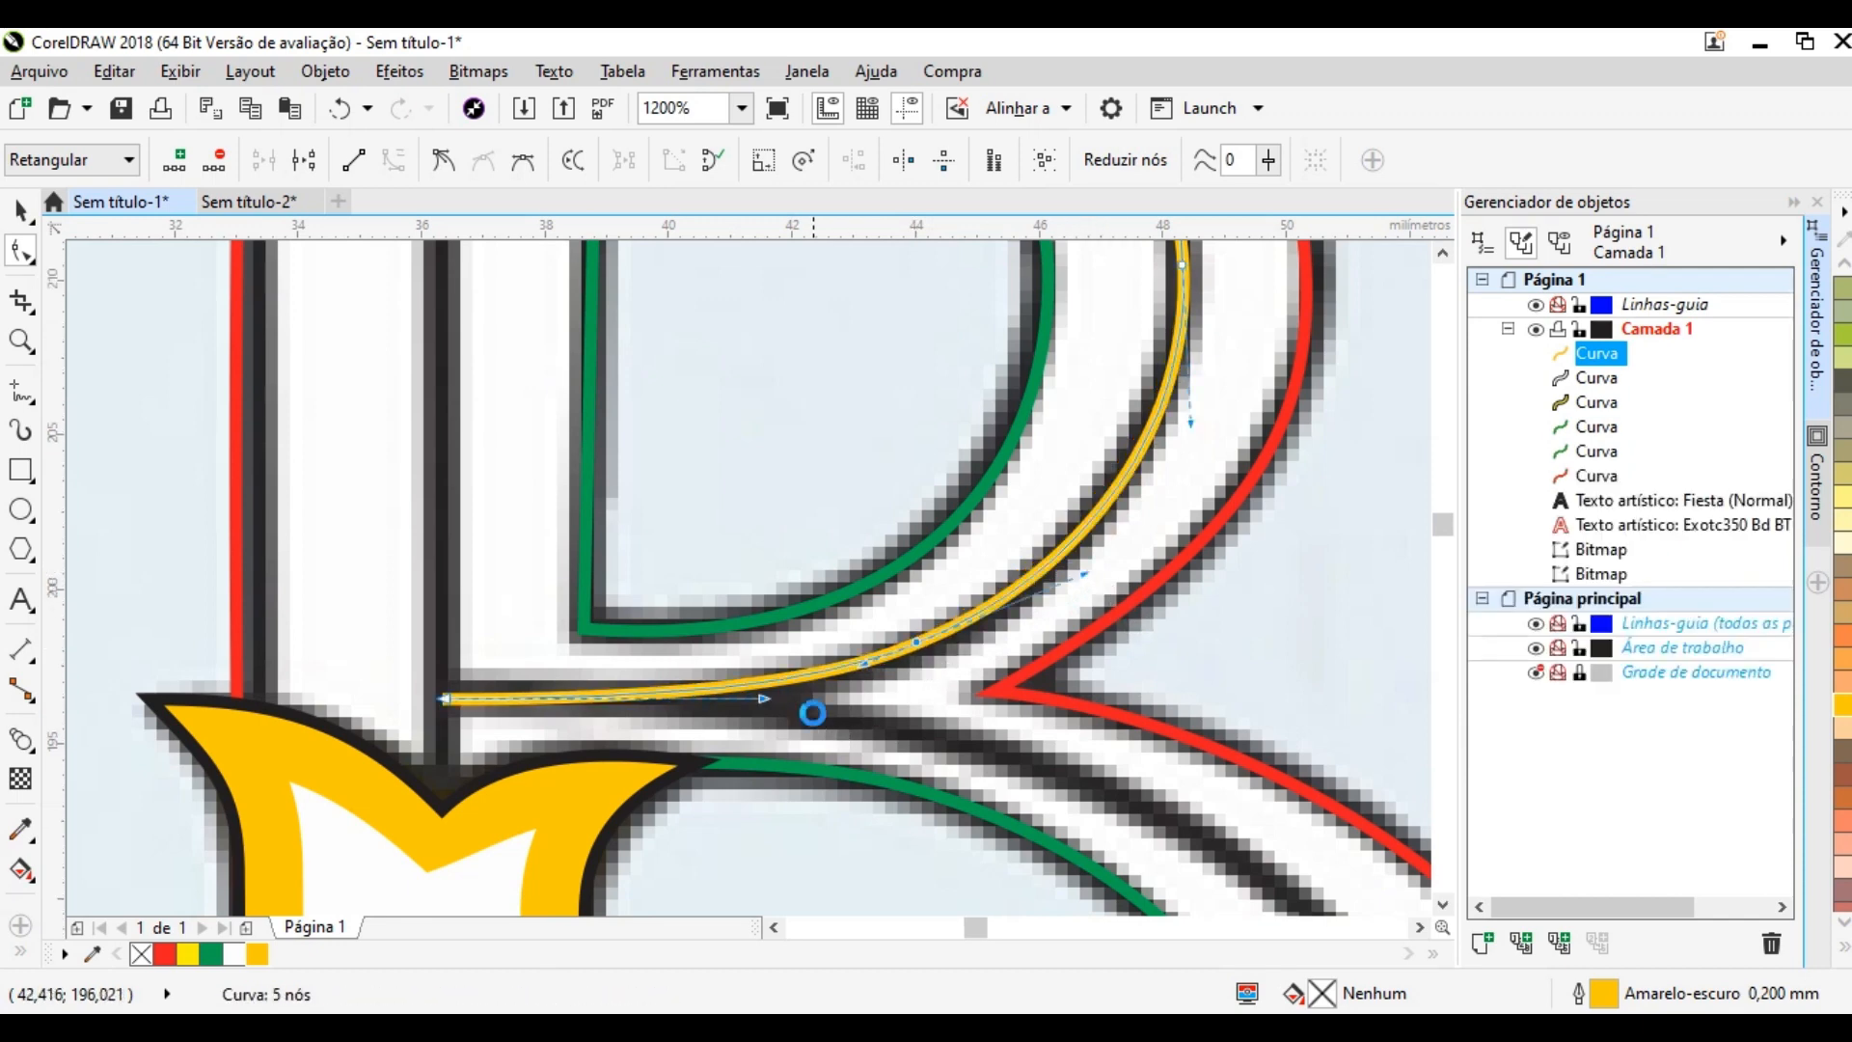
# Step: Adjust the handles of the yellow curve's upper-left segment to fit the arc across the top of the stem
pyautogui.scroll(-2, 810, 711)
pyautogui.scroll(-2, 638, 326)
pyautogui.scroll(4, 642, 333)
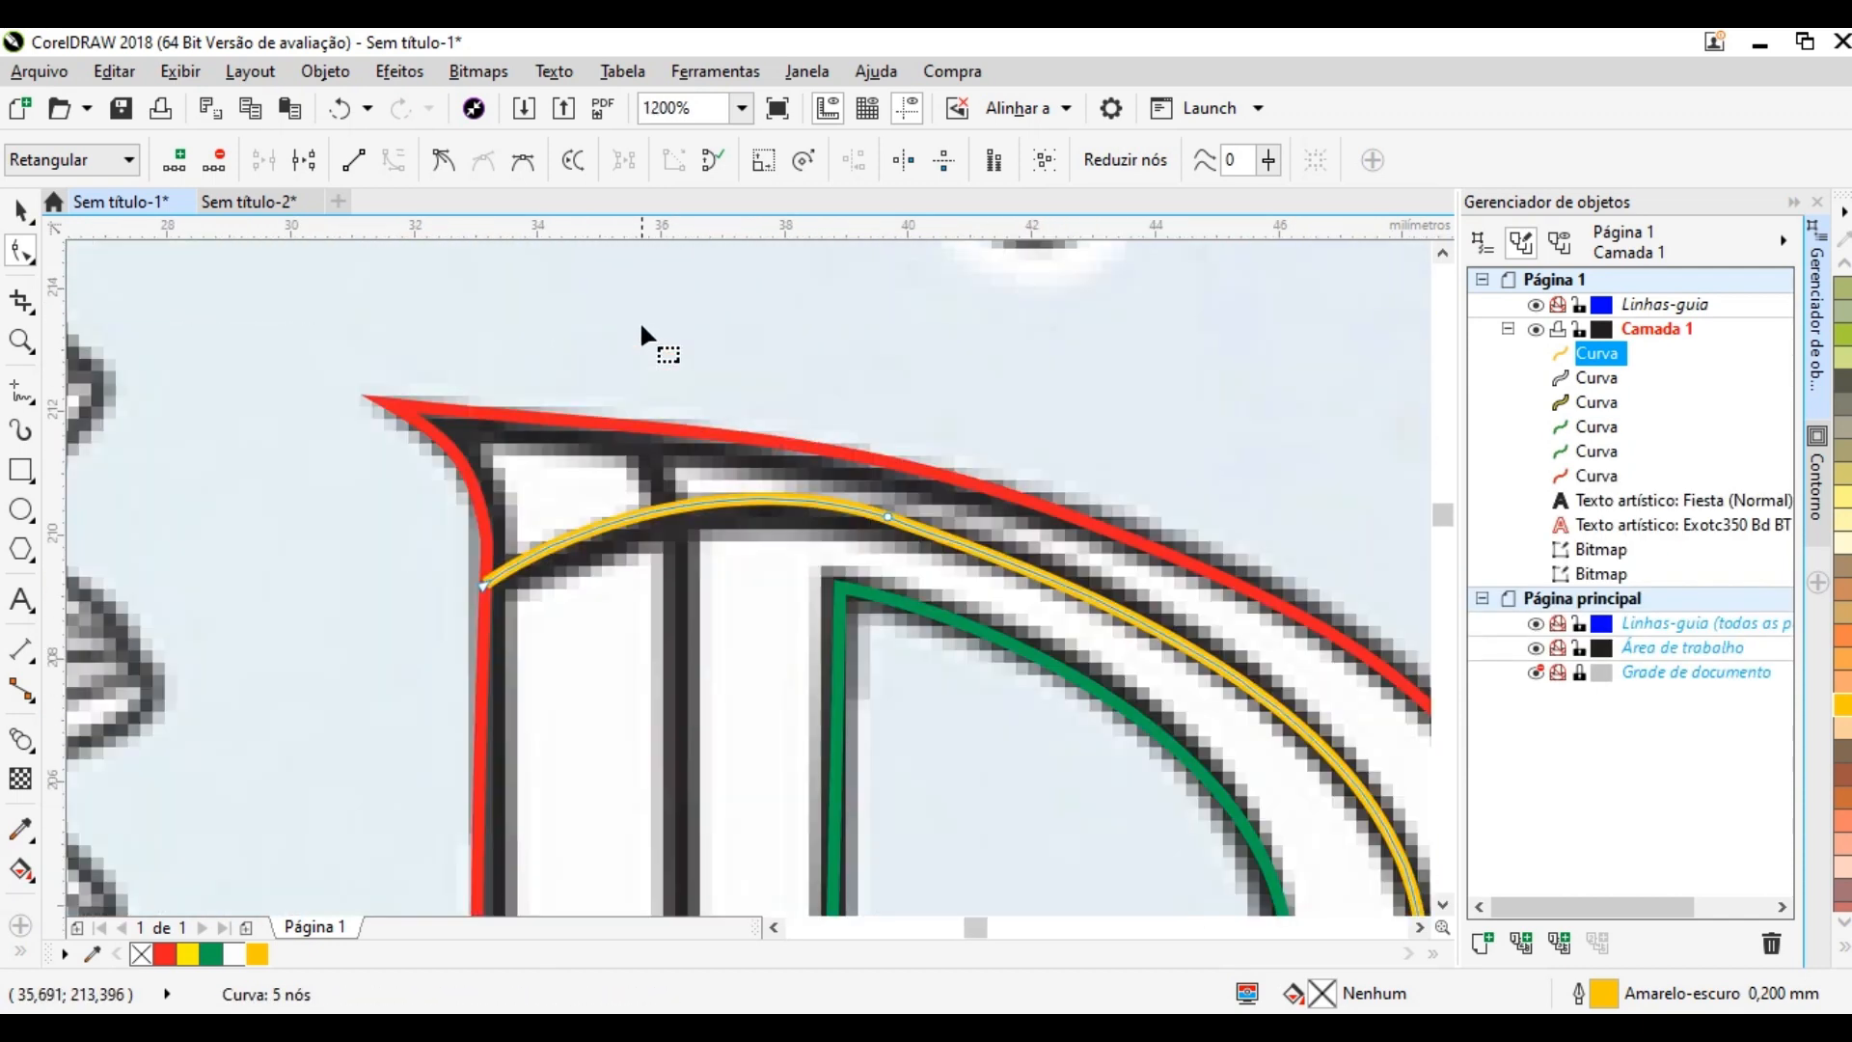
pyautogui.click(886, 518)
pyautogui.moveTo(763, 472); pyautogui.dragTo(670, 480)
pyautogui.scroll(-2, 909, 518)
pyautogui.scroll(2, 744, 557)
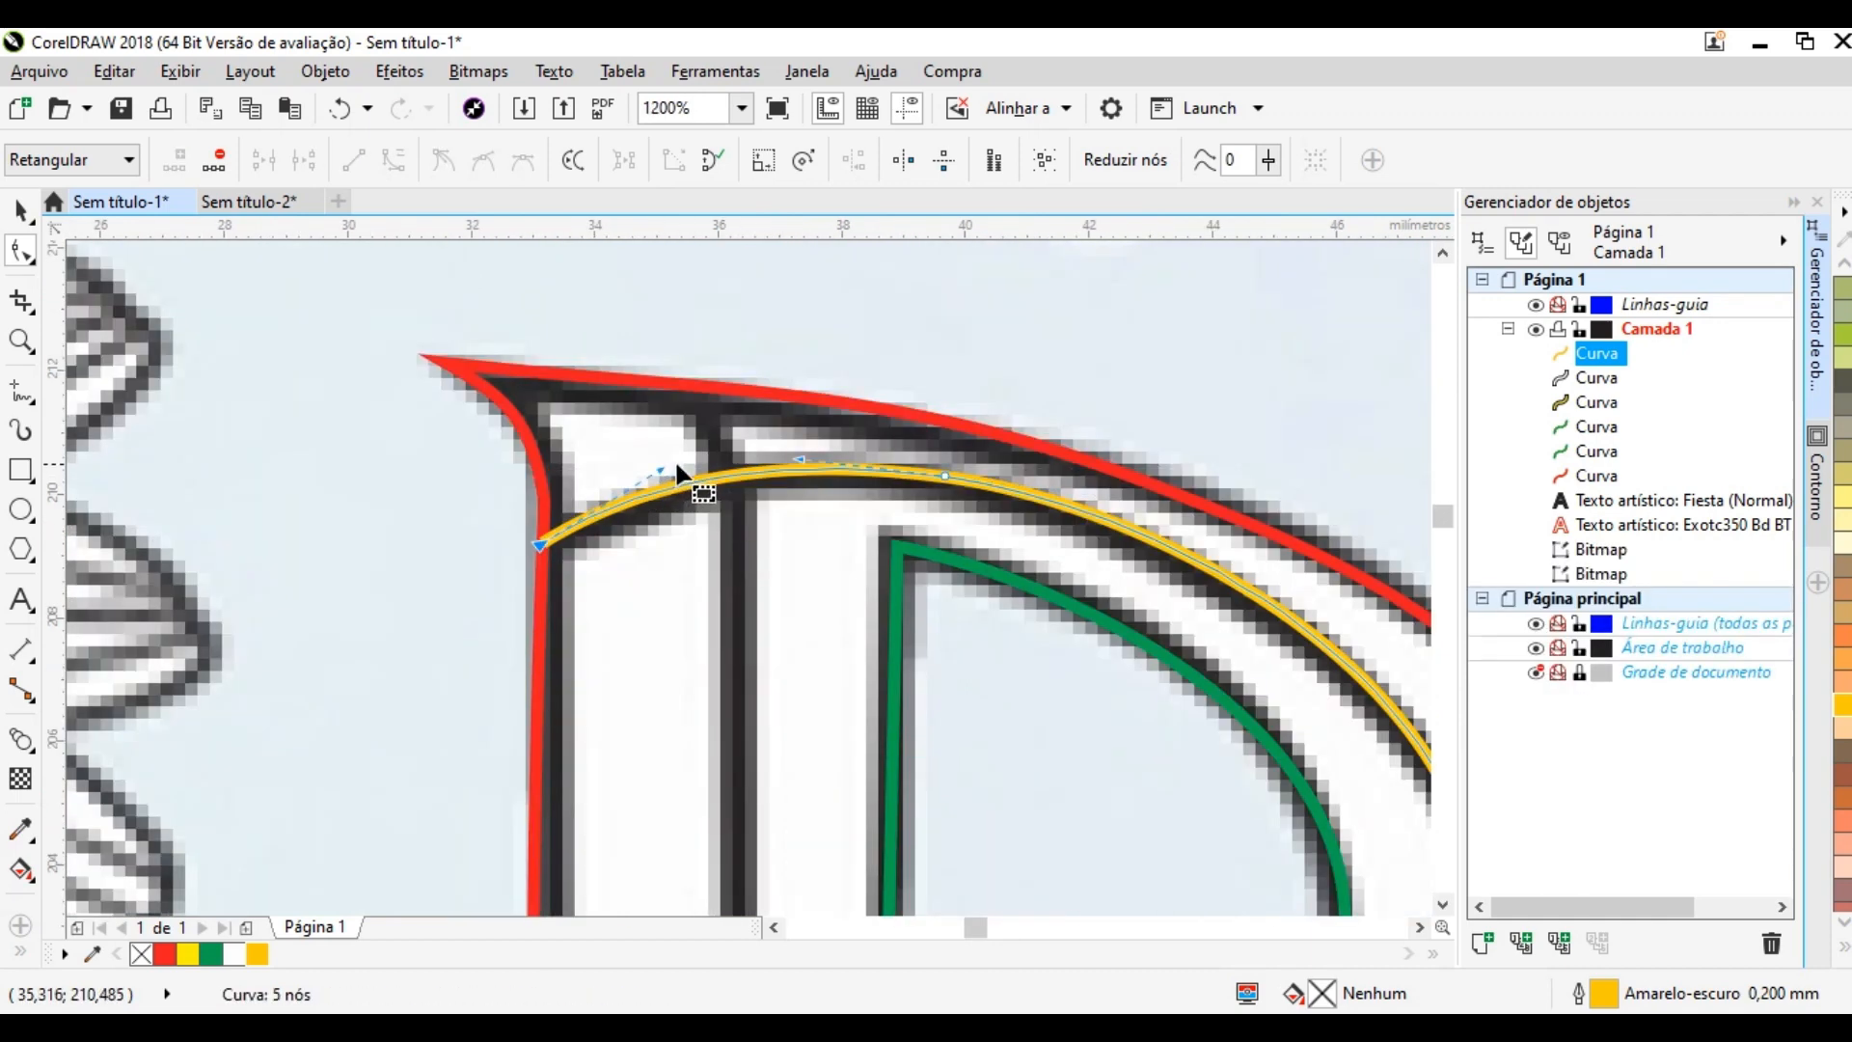
pyautogui.scroll(-2, 641, 473)
pyautogui.scroll(-2, 684, 473)
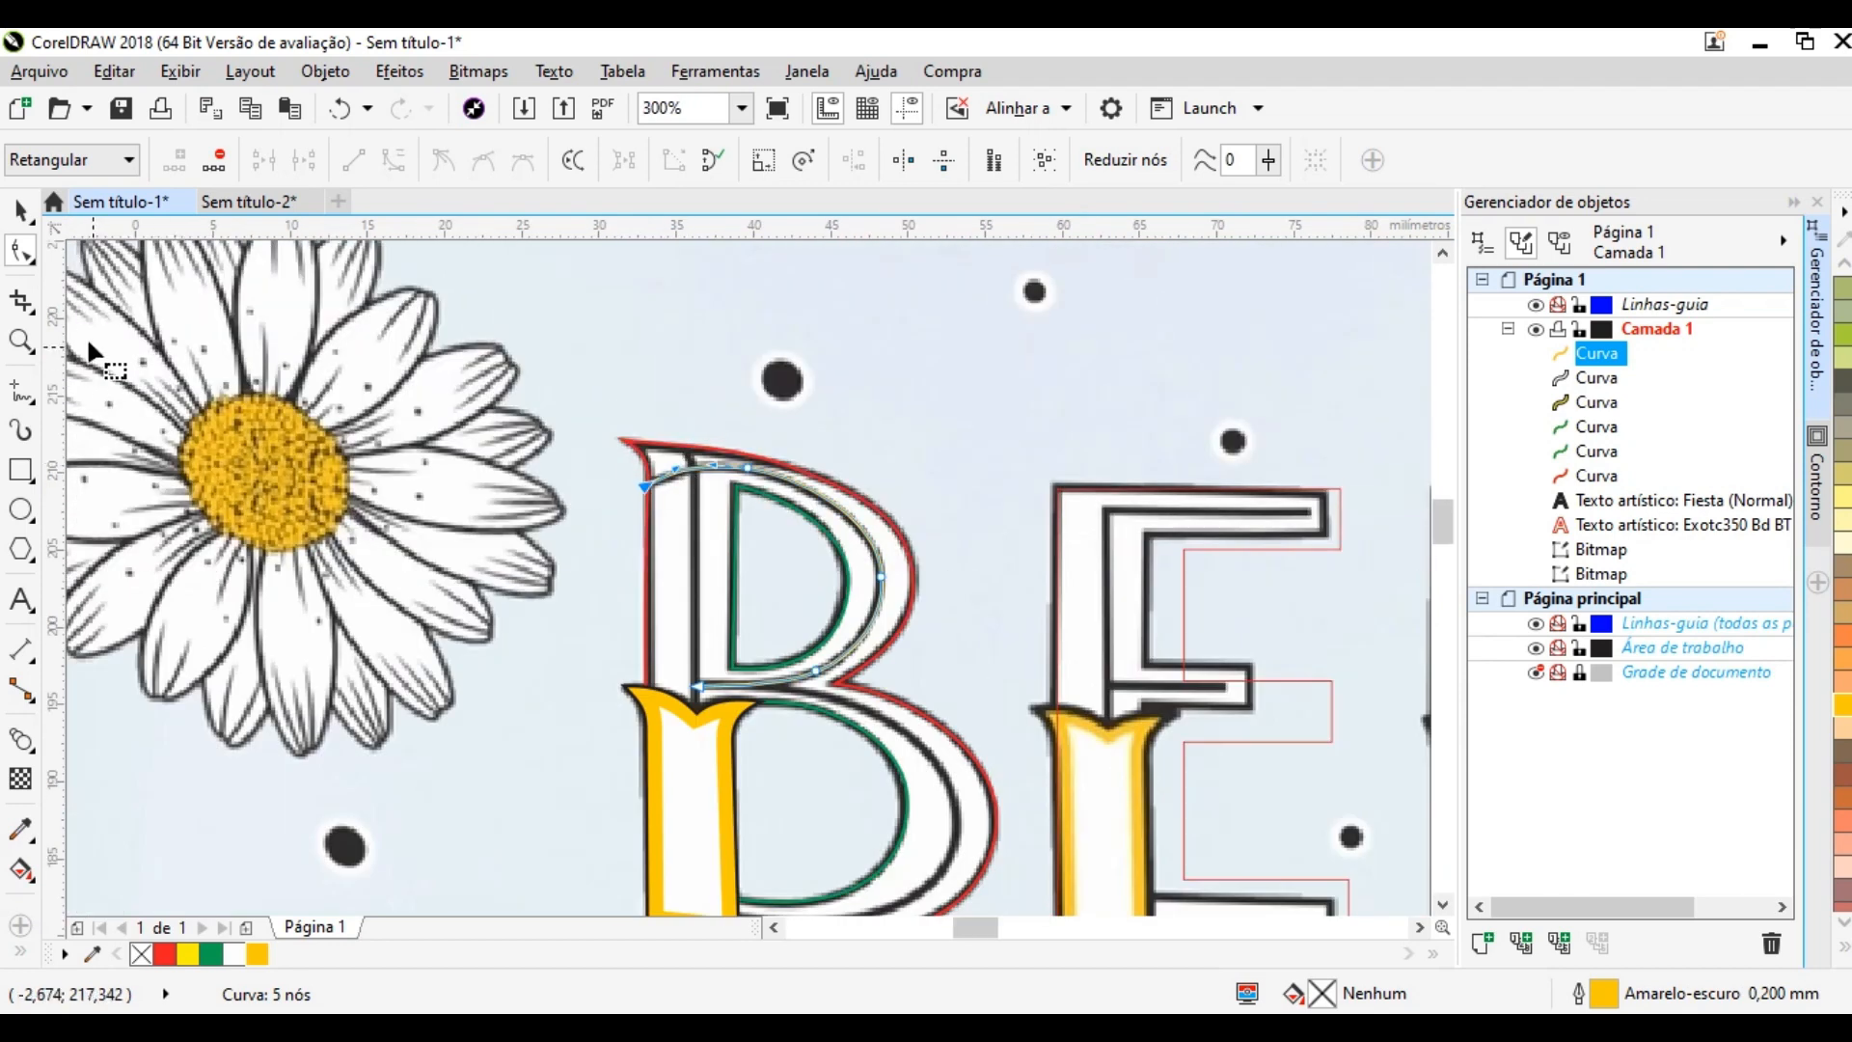
# Step: Extend the yellow curve from its lower end around the lower bowl's inner line to the stem base, about 19.7 by 29.2 mm overall
pyautogui.click(21, 386)
pyautogui.scroll(-2, 617, 708)
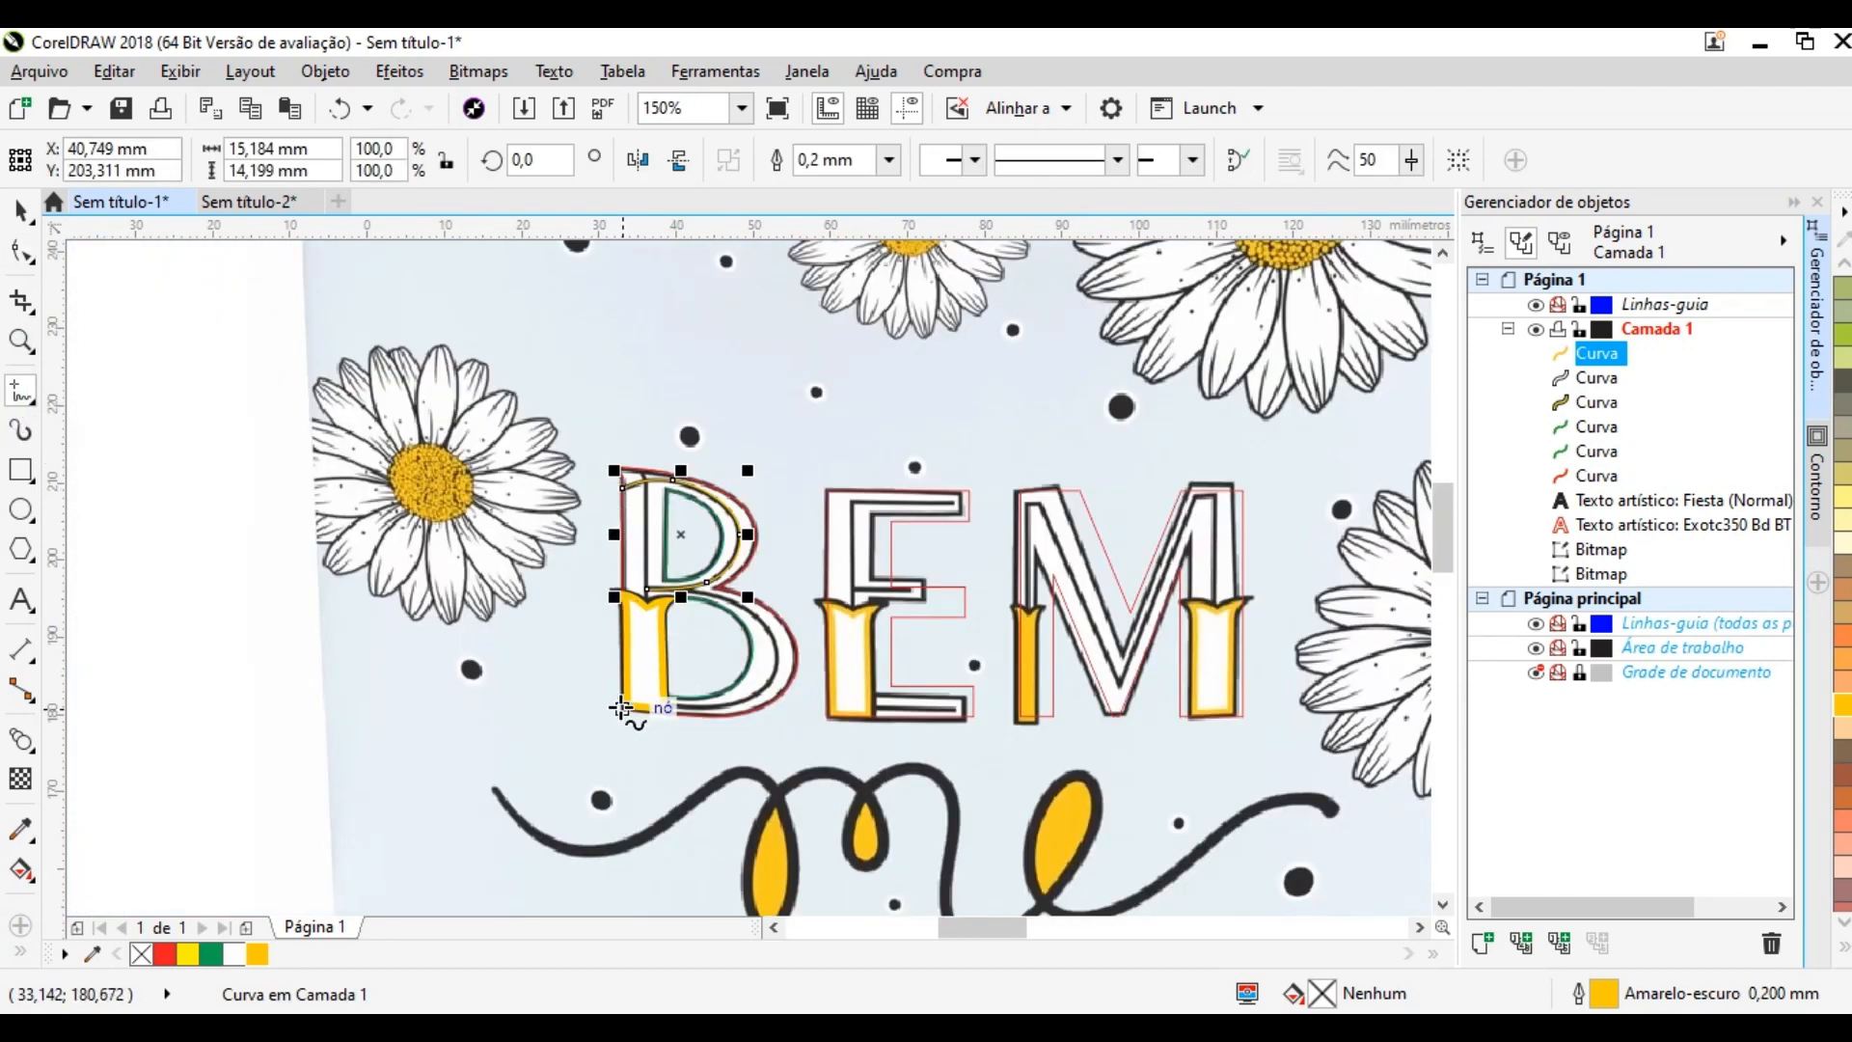
pyautogui.scroll(2, 620, 711)
pyautogui.scroll(2, 801, 598)
pyautogui.click(552, 343)
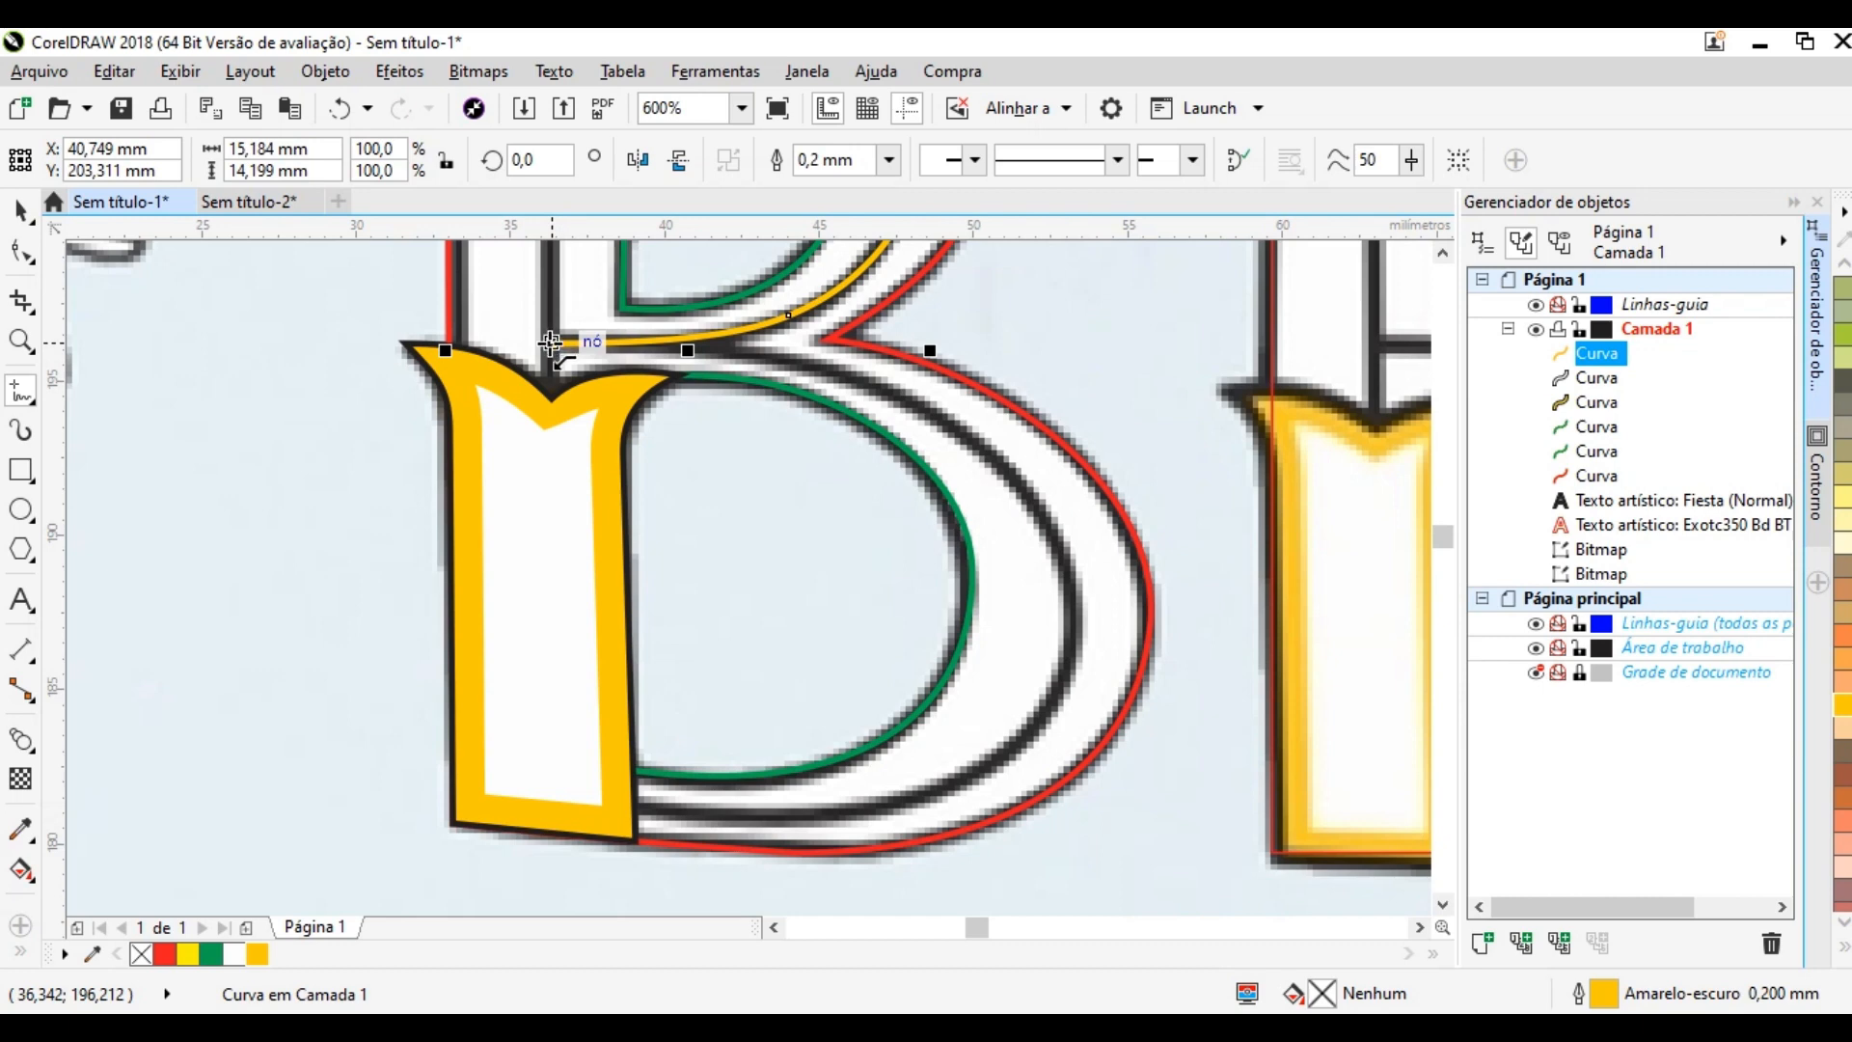
pyautogui.moveTo(688, 350)
pyautogui.mouseDown()
pyautogui.moveTo(940, 426)
pyautogui.moveTo(1032, 530)
pyautogui.moveTo(1055, 612)
pyautogui.moveTo(1036, 712)
pyautogui.moveTo(981, 765)
pyautogui.moveTo(909, 793)
pyautogui.moveTo(625, 803)
pyautogui.mouseUp()
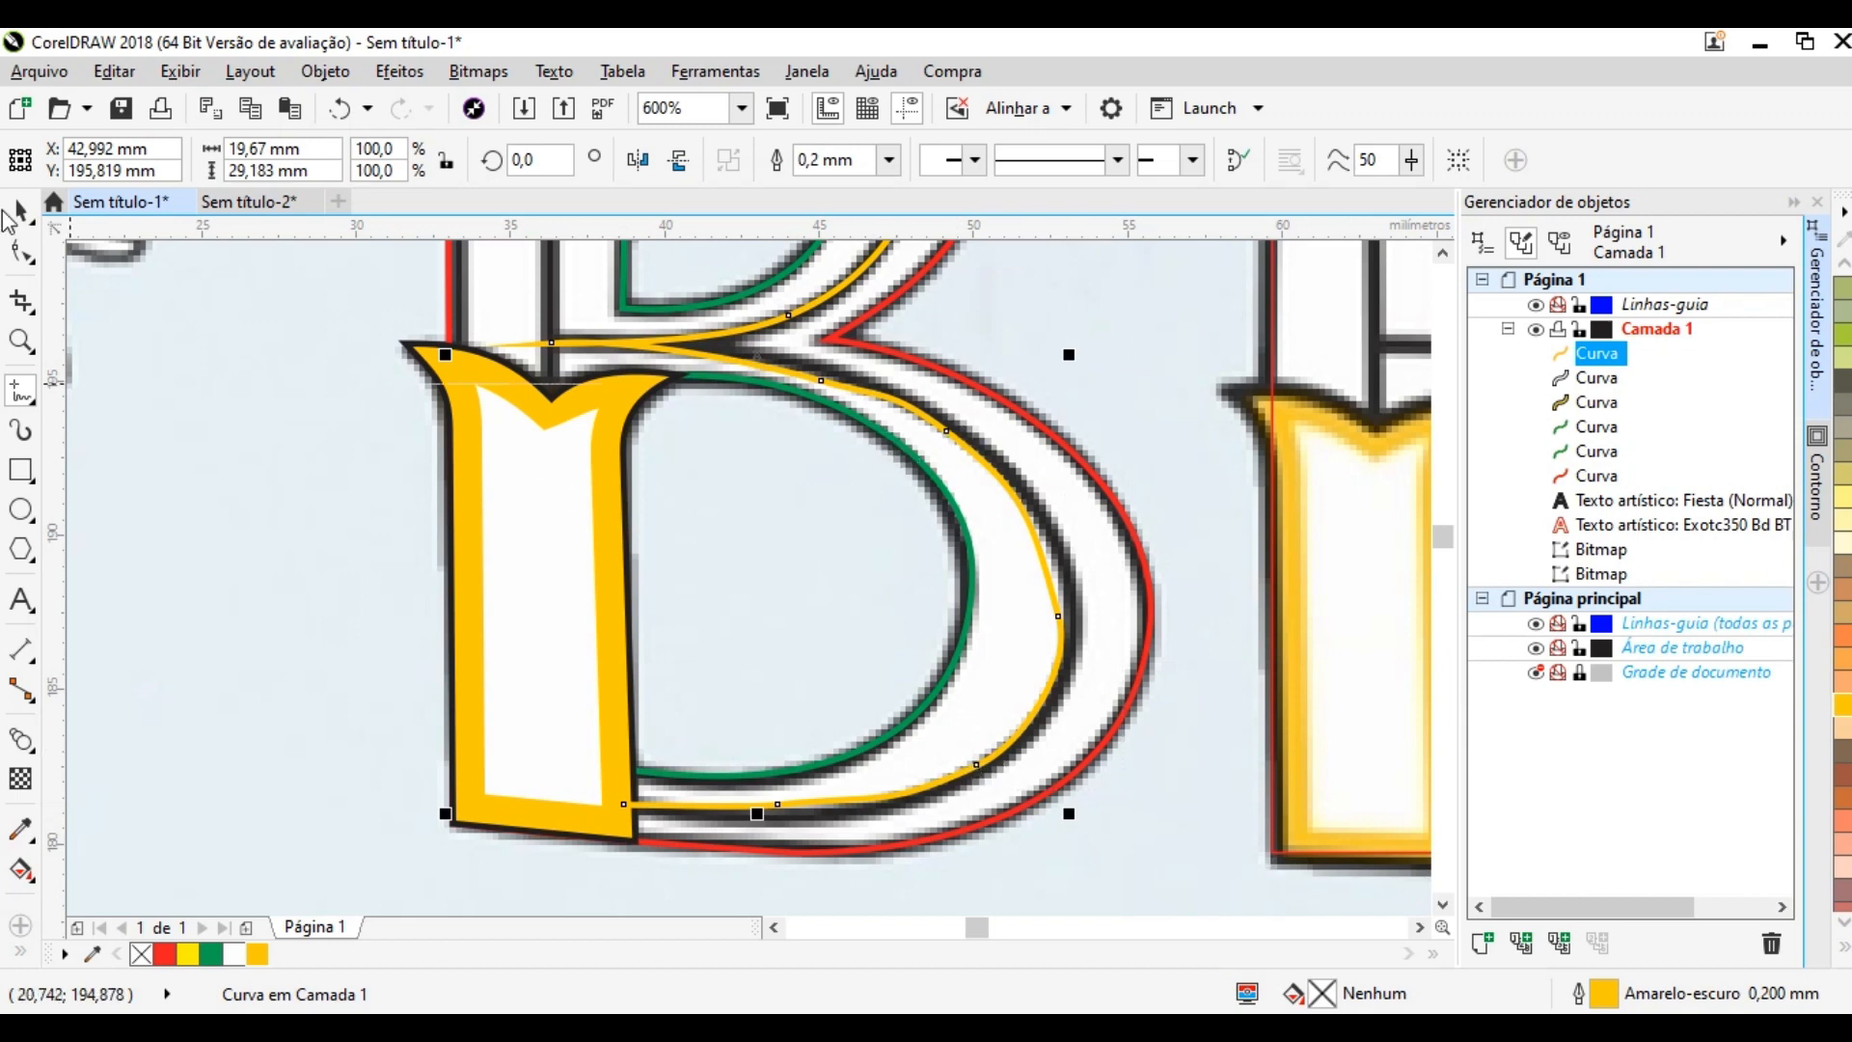
# Step: Move the lower bowl's right node outward onto the traced line and delete the extra node on the bowl's upper right
pyautogui.click(34, 266)
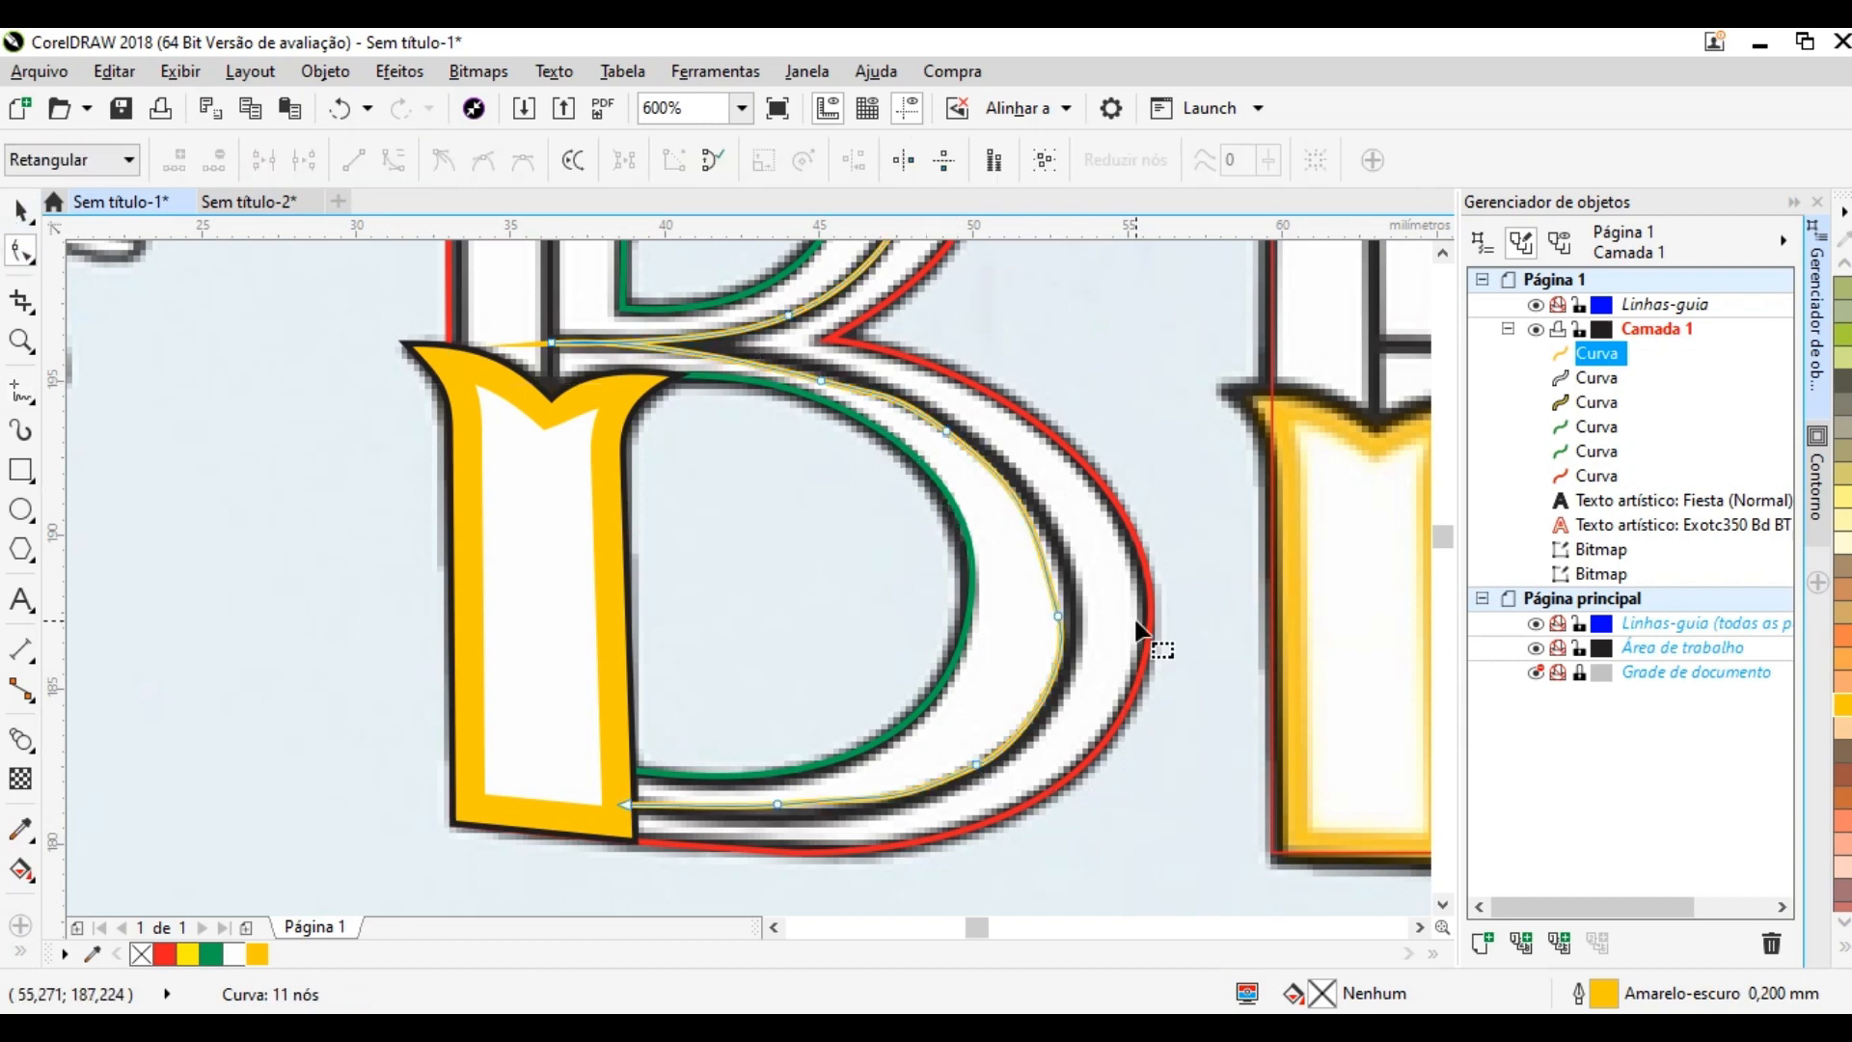
pyautogui.scroll(1, 1053, 627)
pyautogui.moveTo(1065, 605); pyautogui.dragTo(1097, 593)
pyautogui.scroll(-1, 1102, 585)
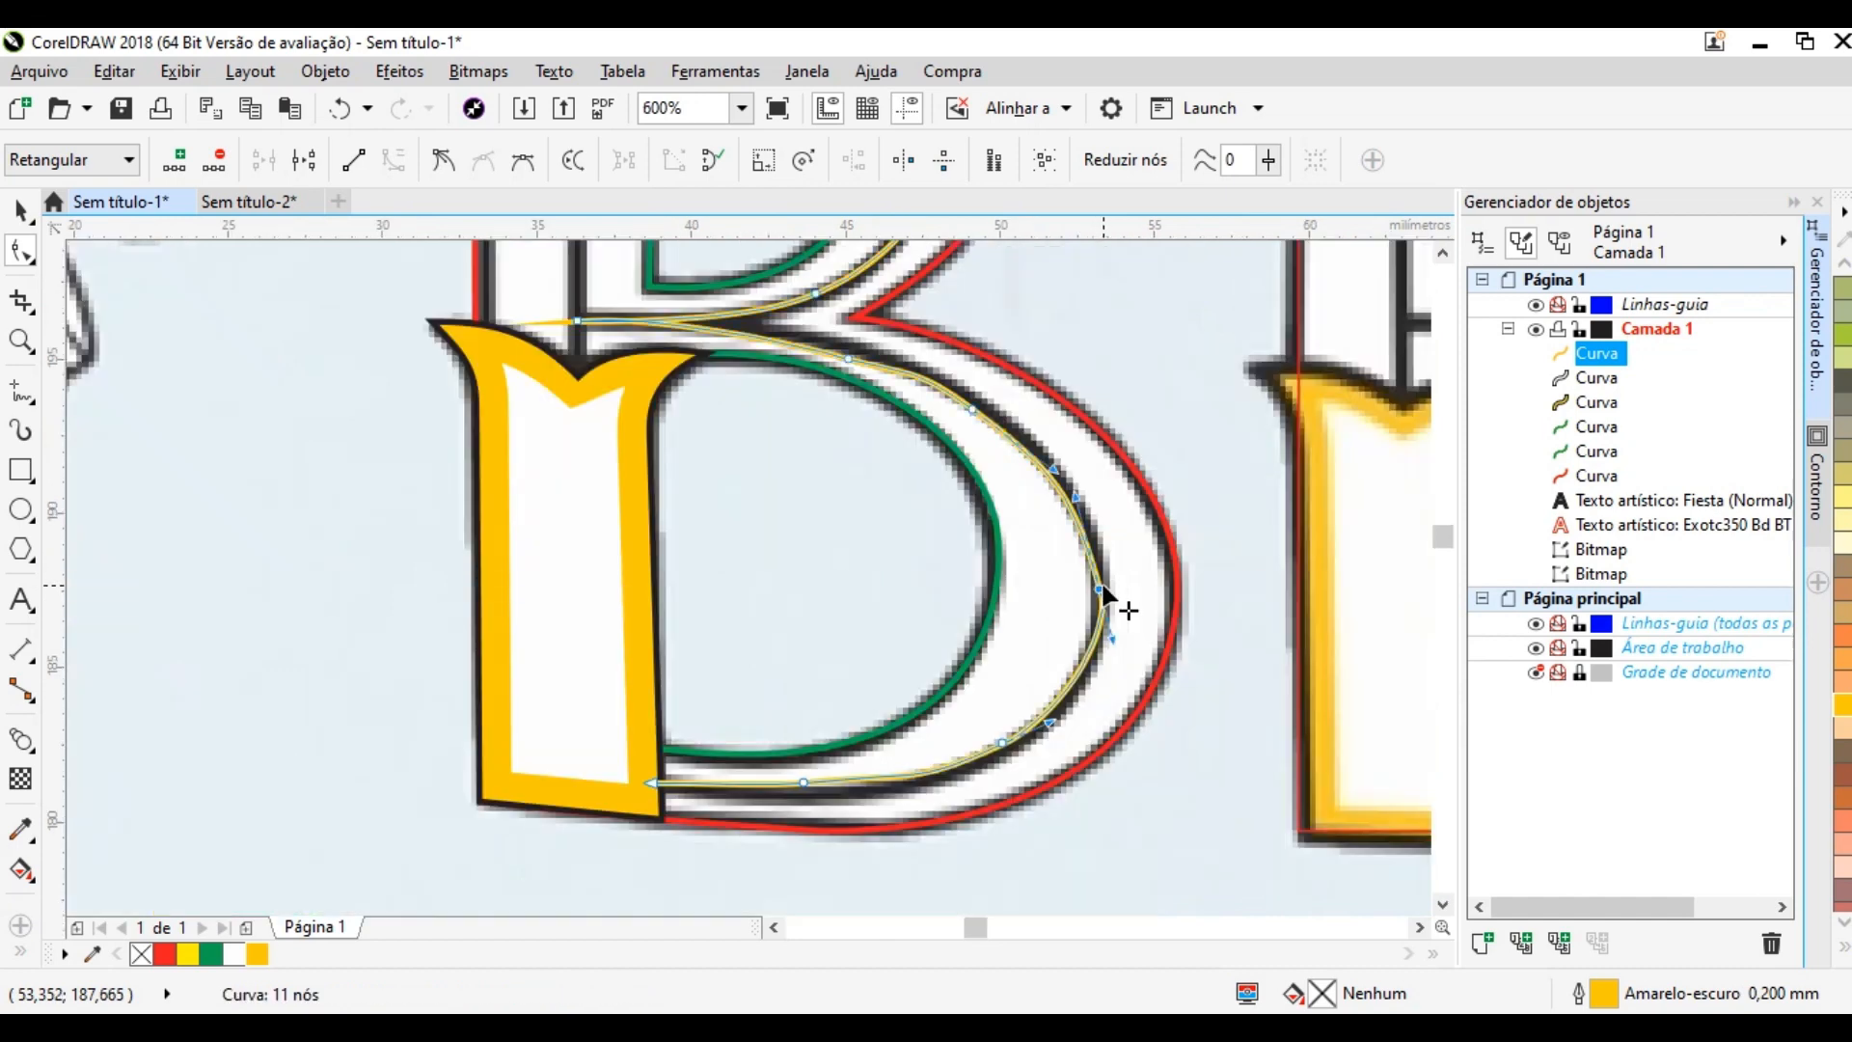
pyautogui.doubleClick(972, 408)
# Step: Raise the yellow curve's node at the start of the lower bowl and adjust the handle where the two bowls meet
pyautogui.moveTo(847, 360); pyautogui.dragTo(849, 337)
pyautogui.scroll(1, 849, 362)
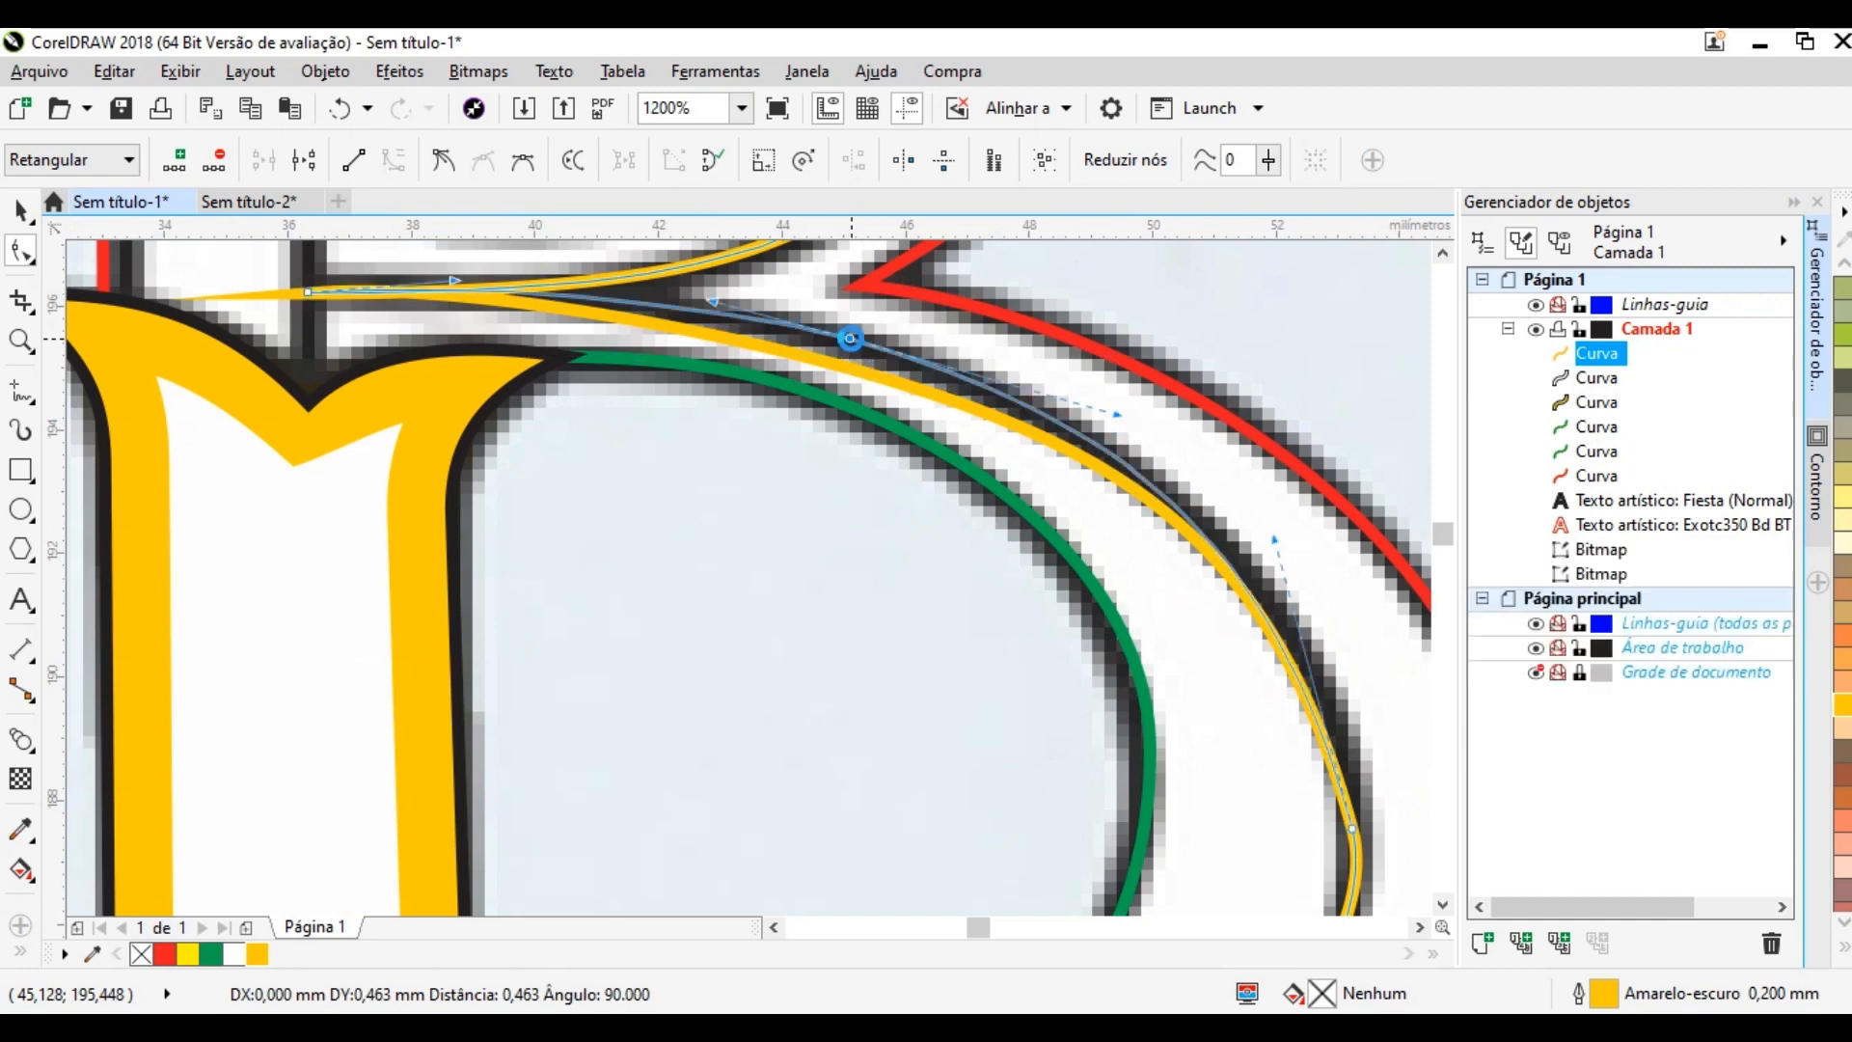
pyautogui.moveTo(461, 288); pyautogui.dragTo(465, 299)
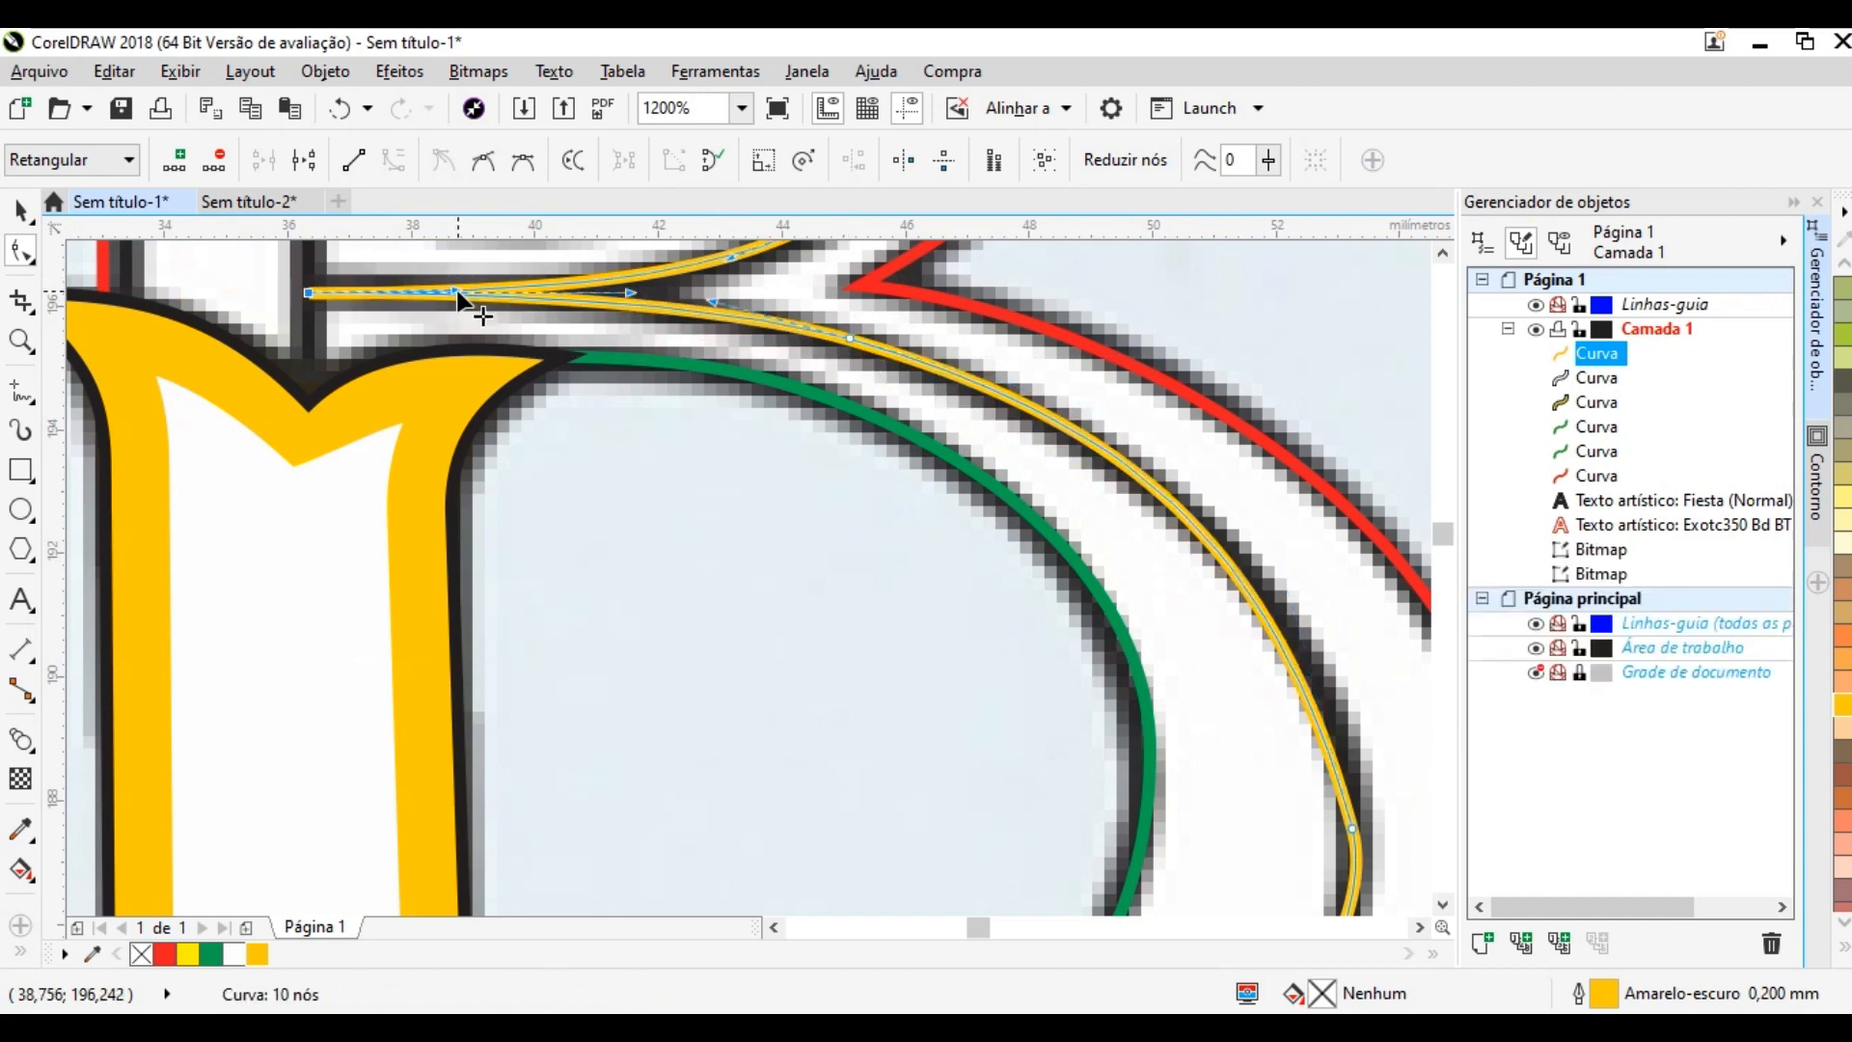
pyautogui.scroll(-1, 468, 302)
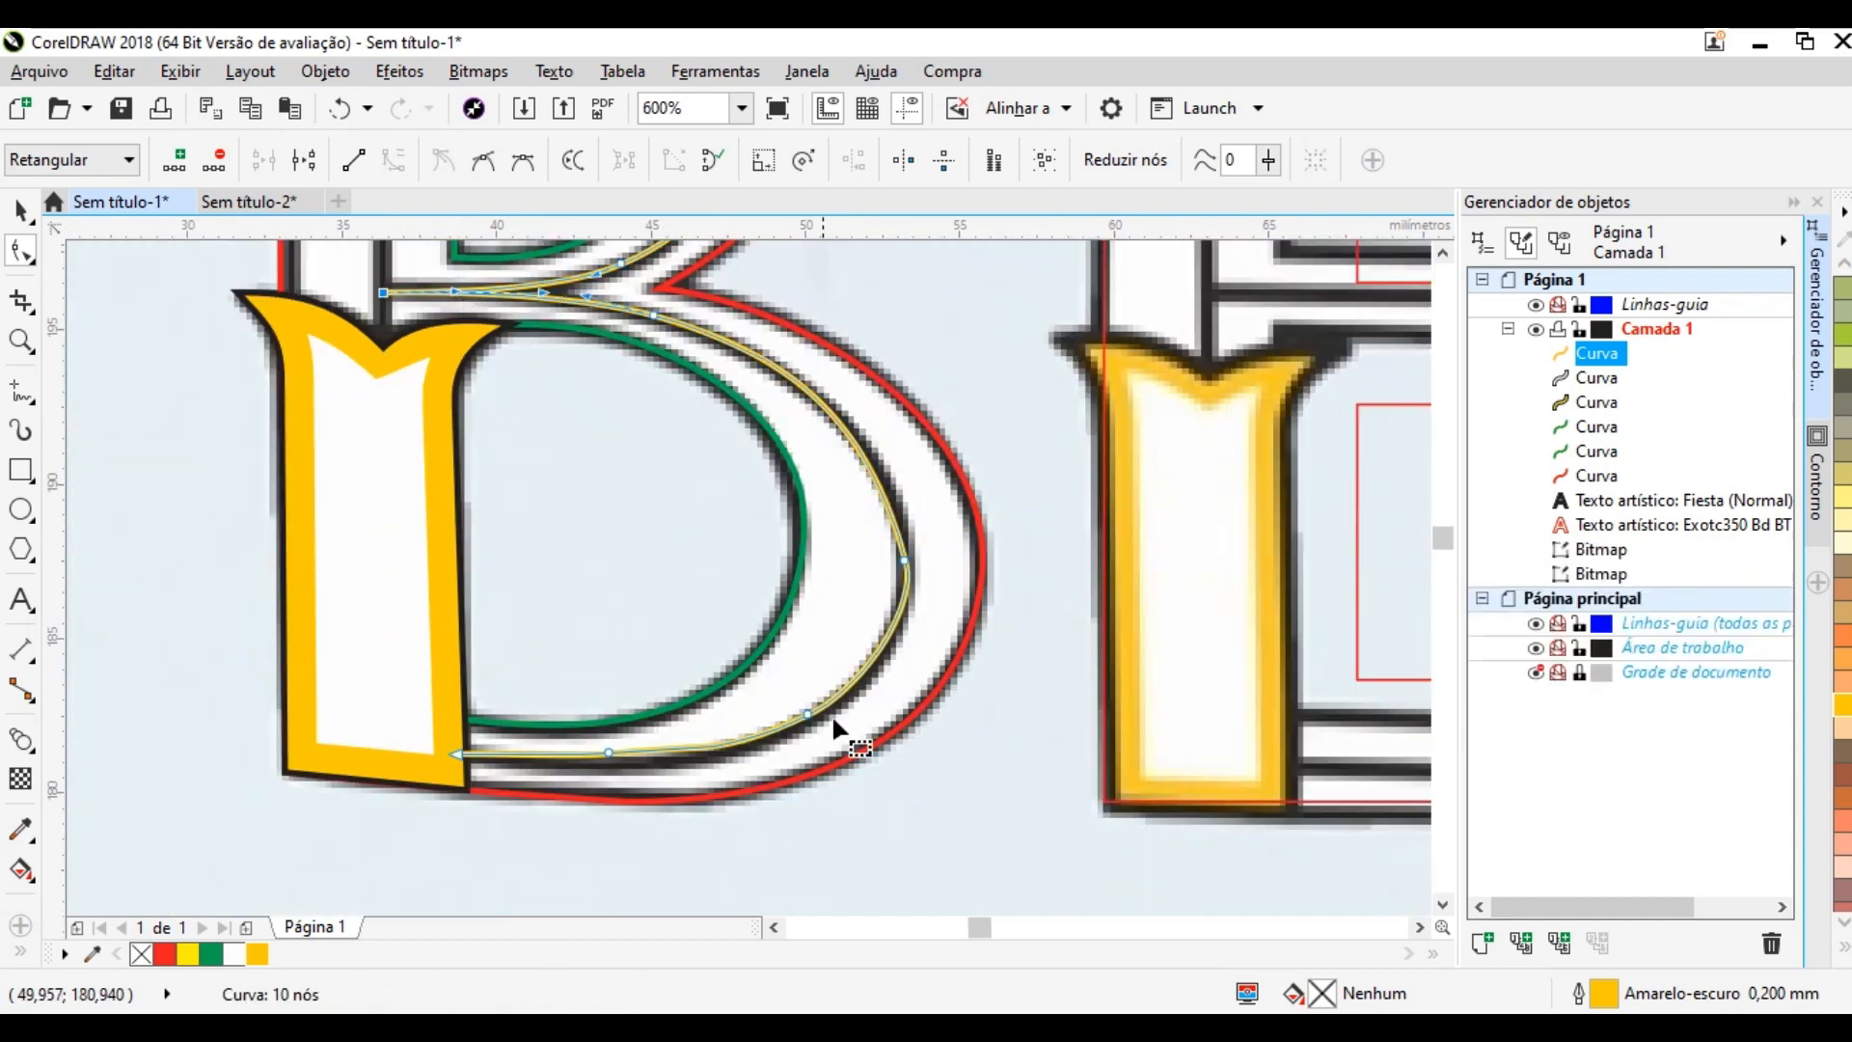
# Step: Delete the extra node along the lower bowl's bottom segment and reshape that segment and its lower-right node to the traced line
pyautogui.doubleClick(609, 756)
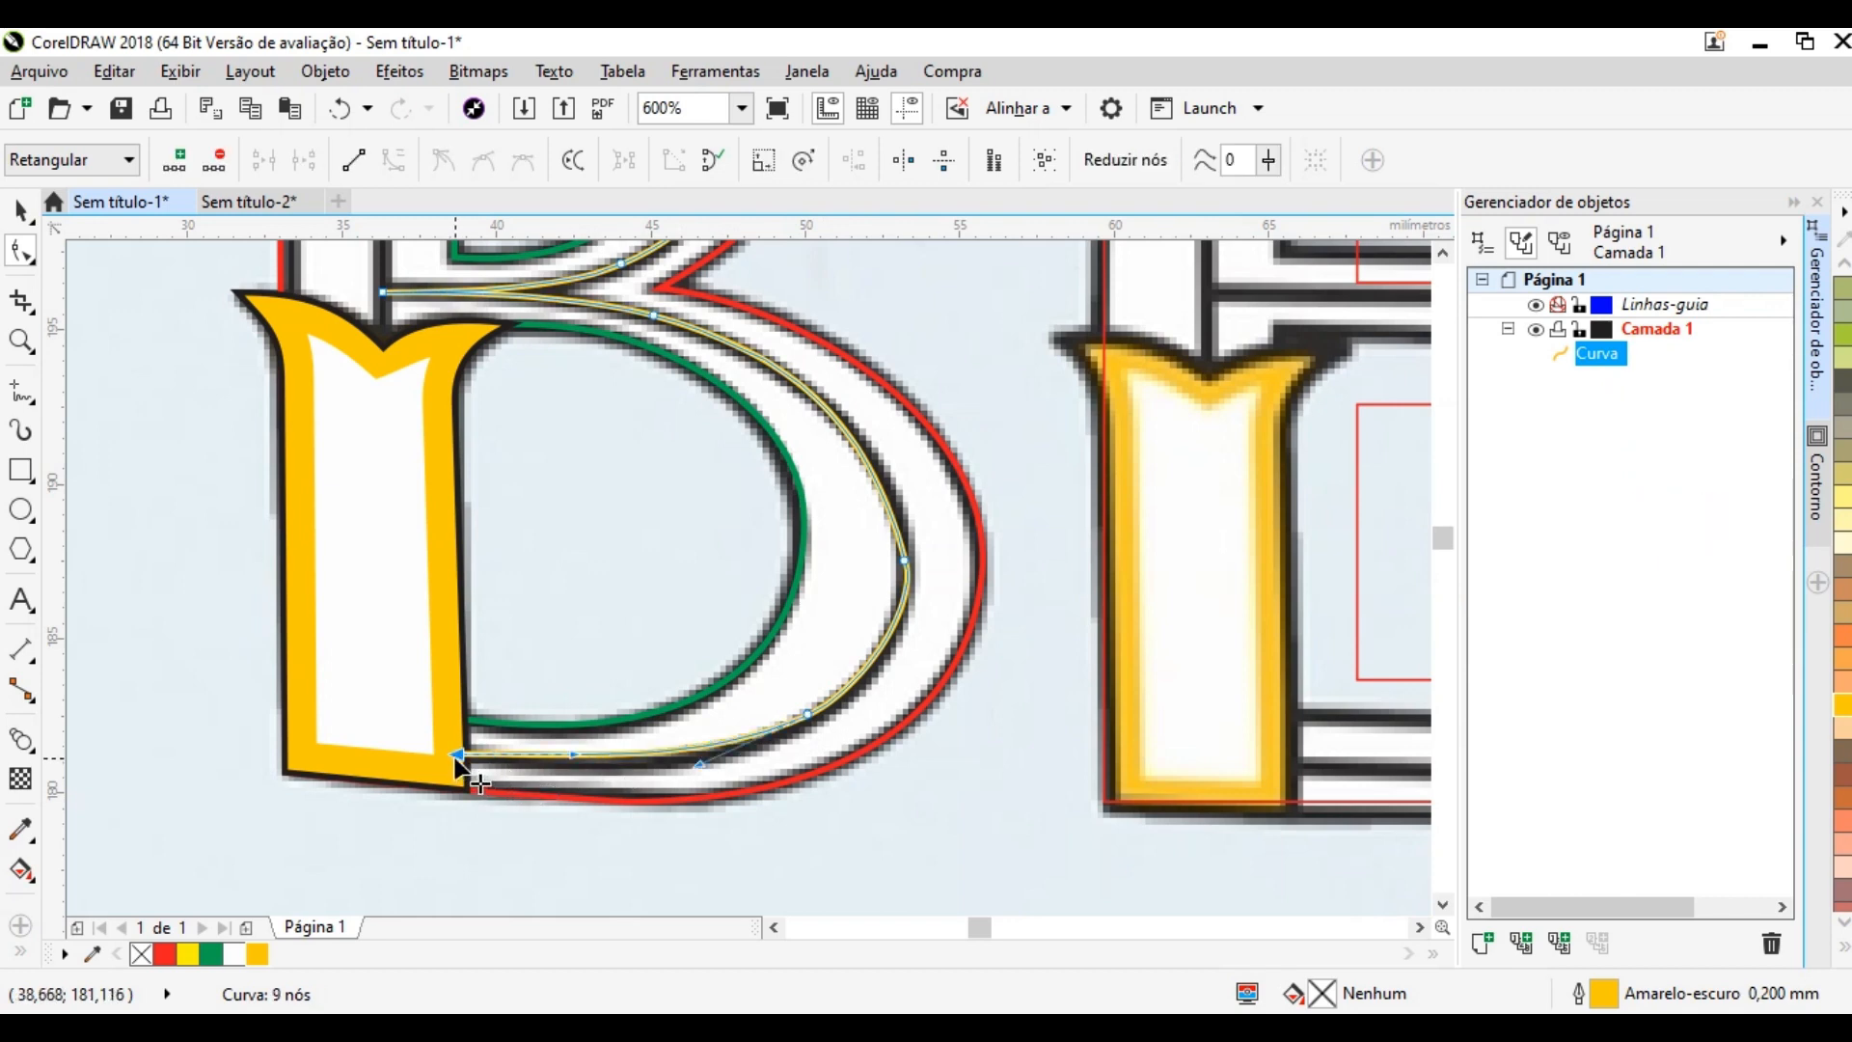
pyautogui.moveTo(573, 763); pyautogui.dragTo(606, 779)
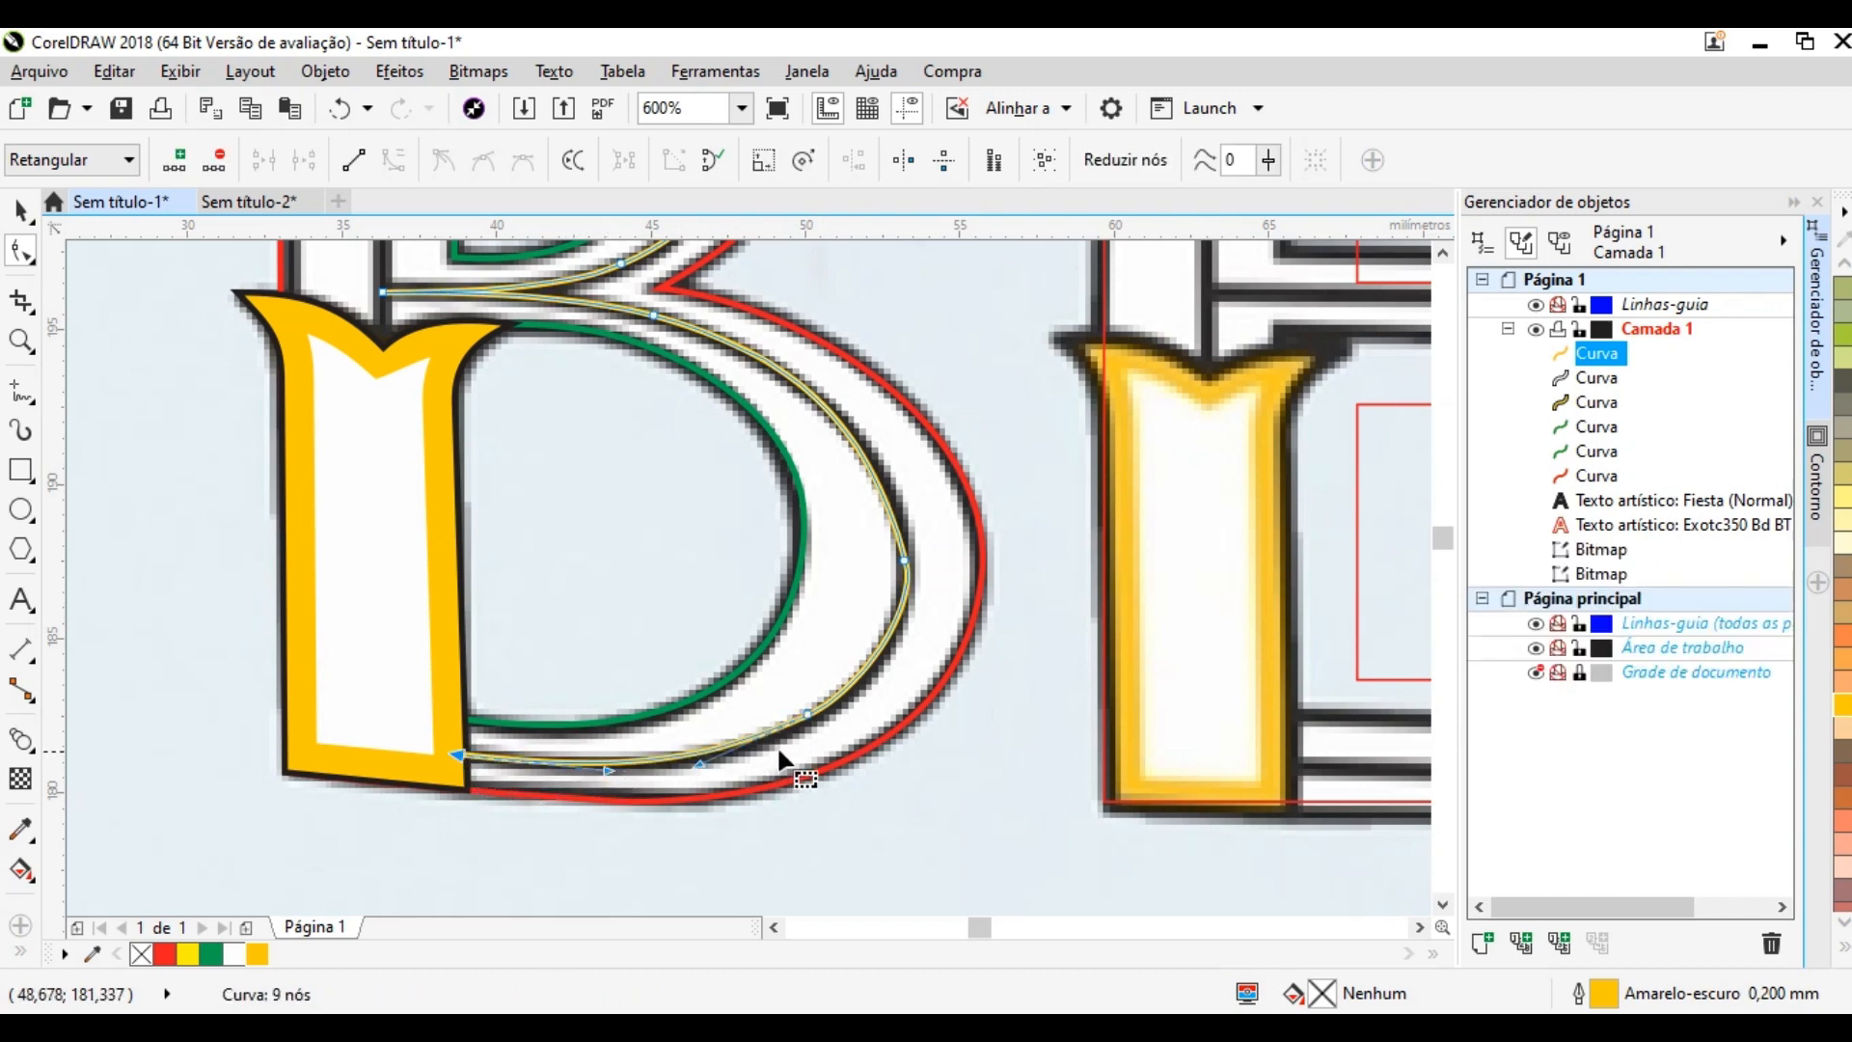
pyautogui.scroll(1, 793, 739)
pyautogui.click(819, 686)
pyautogui.moveTo(817, 692); pyautogui.dragTo(827, 696)
pyautogui.scroll(-1, 827, 696)
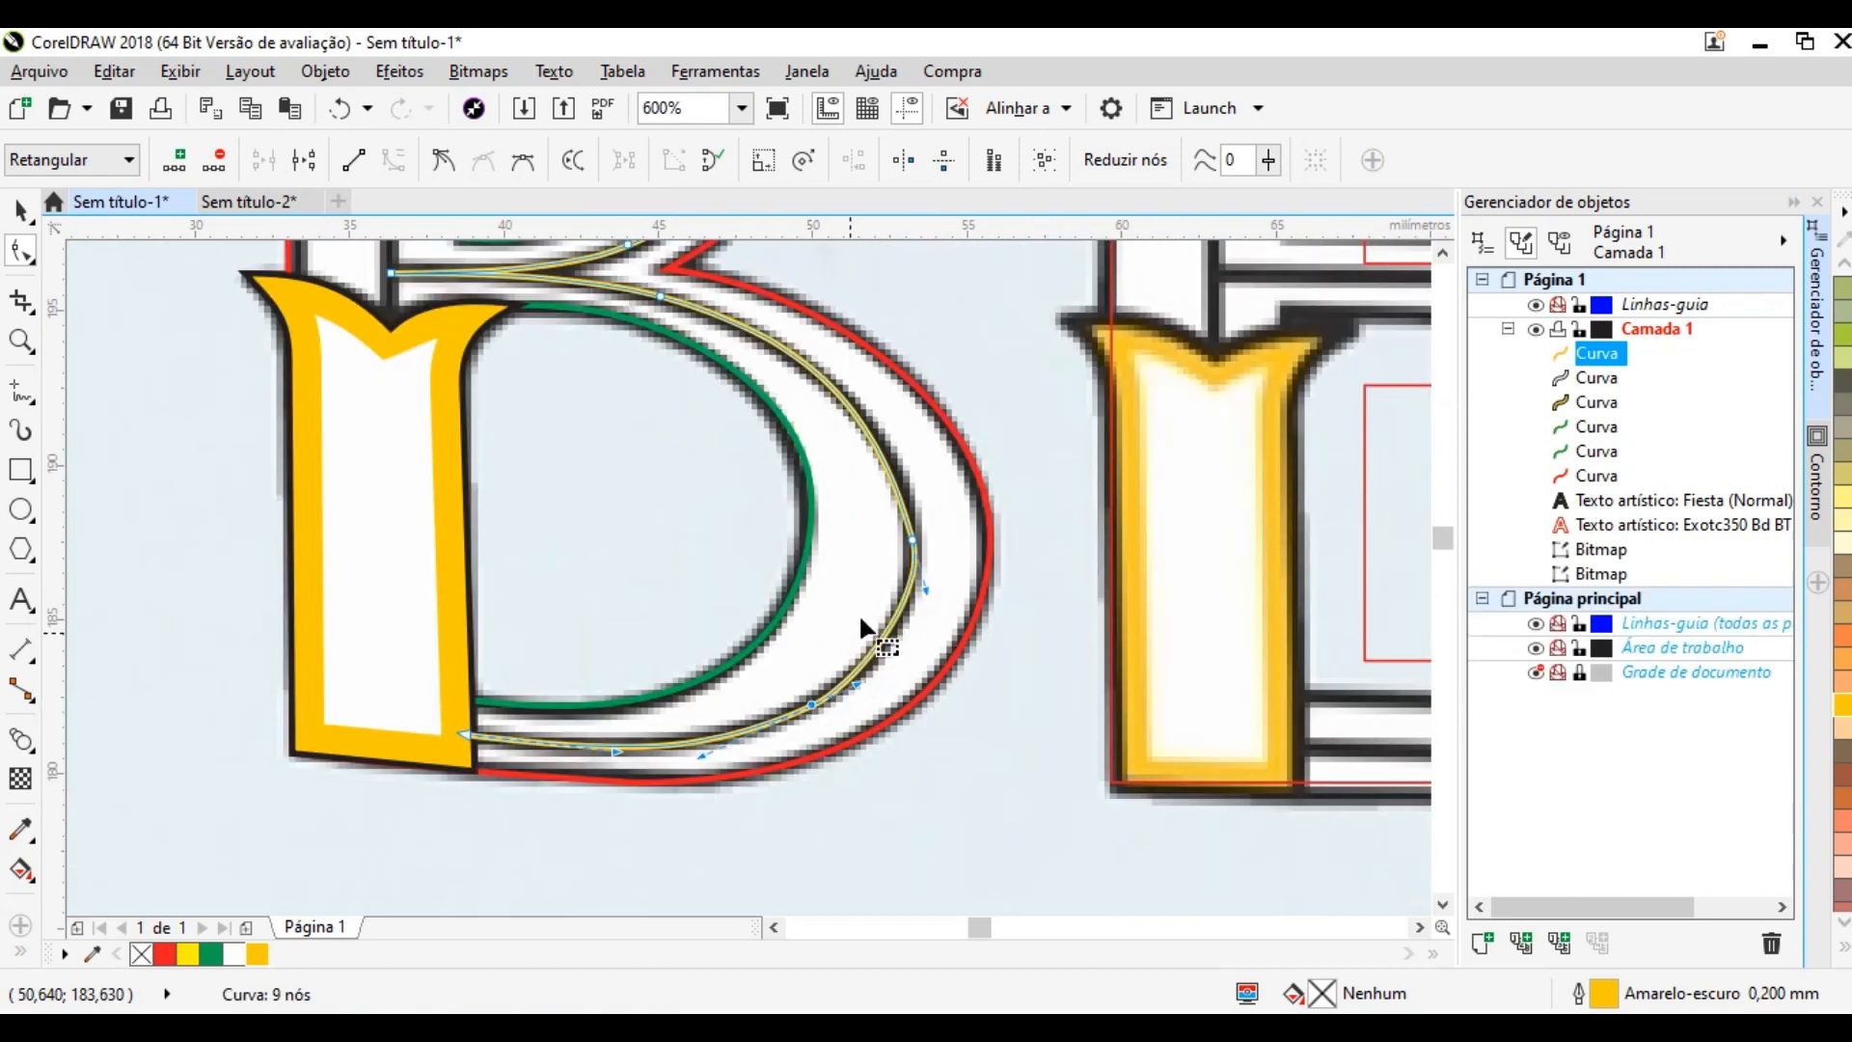
# Step: Replace the lower bowl's right node with one on its upper right, and fit the node and handles to the traced line
pyautogui.doubleClick(855, 413)
pyautogui.doubleClick(912, 541)
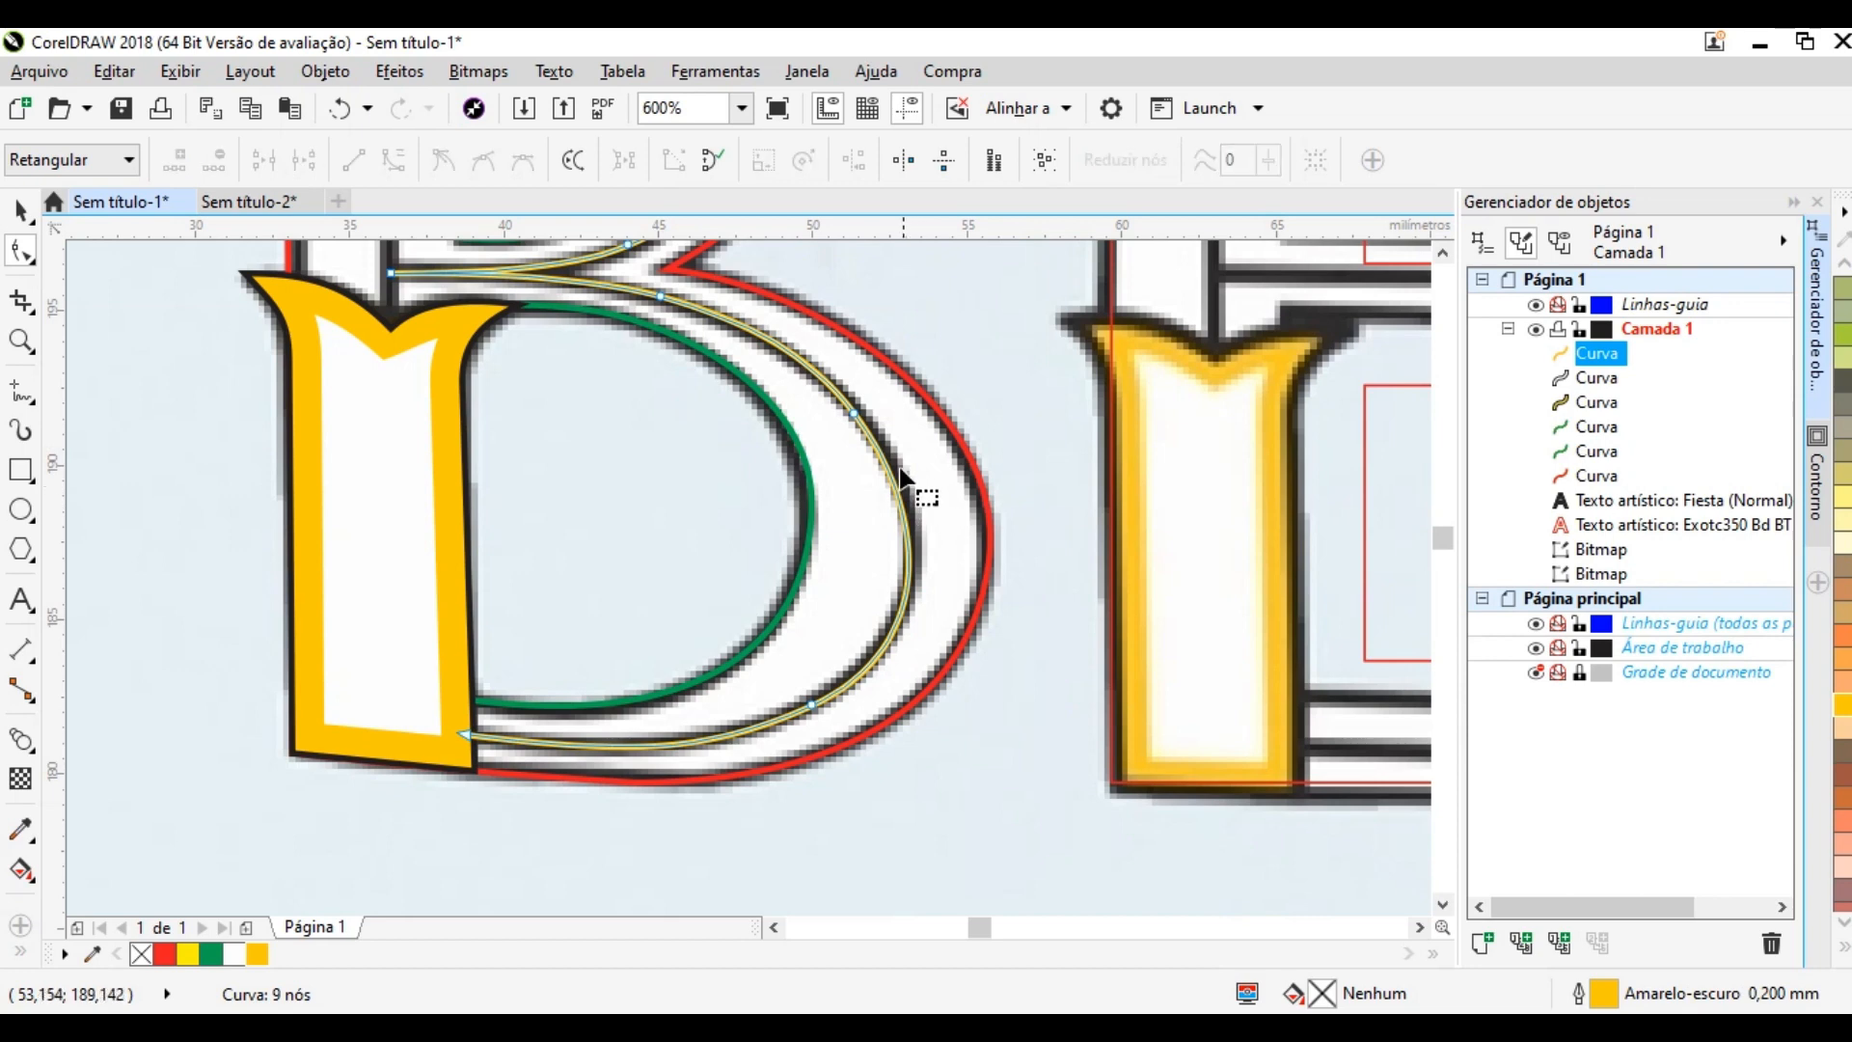
pyautogui.scroll(1, 855, 414)
pyautogui.moveTo(854, 414); pyautogui.dragTo(889, 443)
pyautogui.scroll(-1, 907, 569)
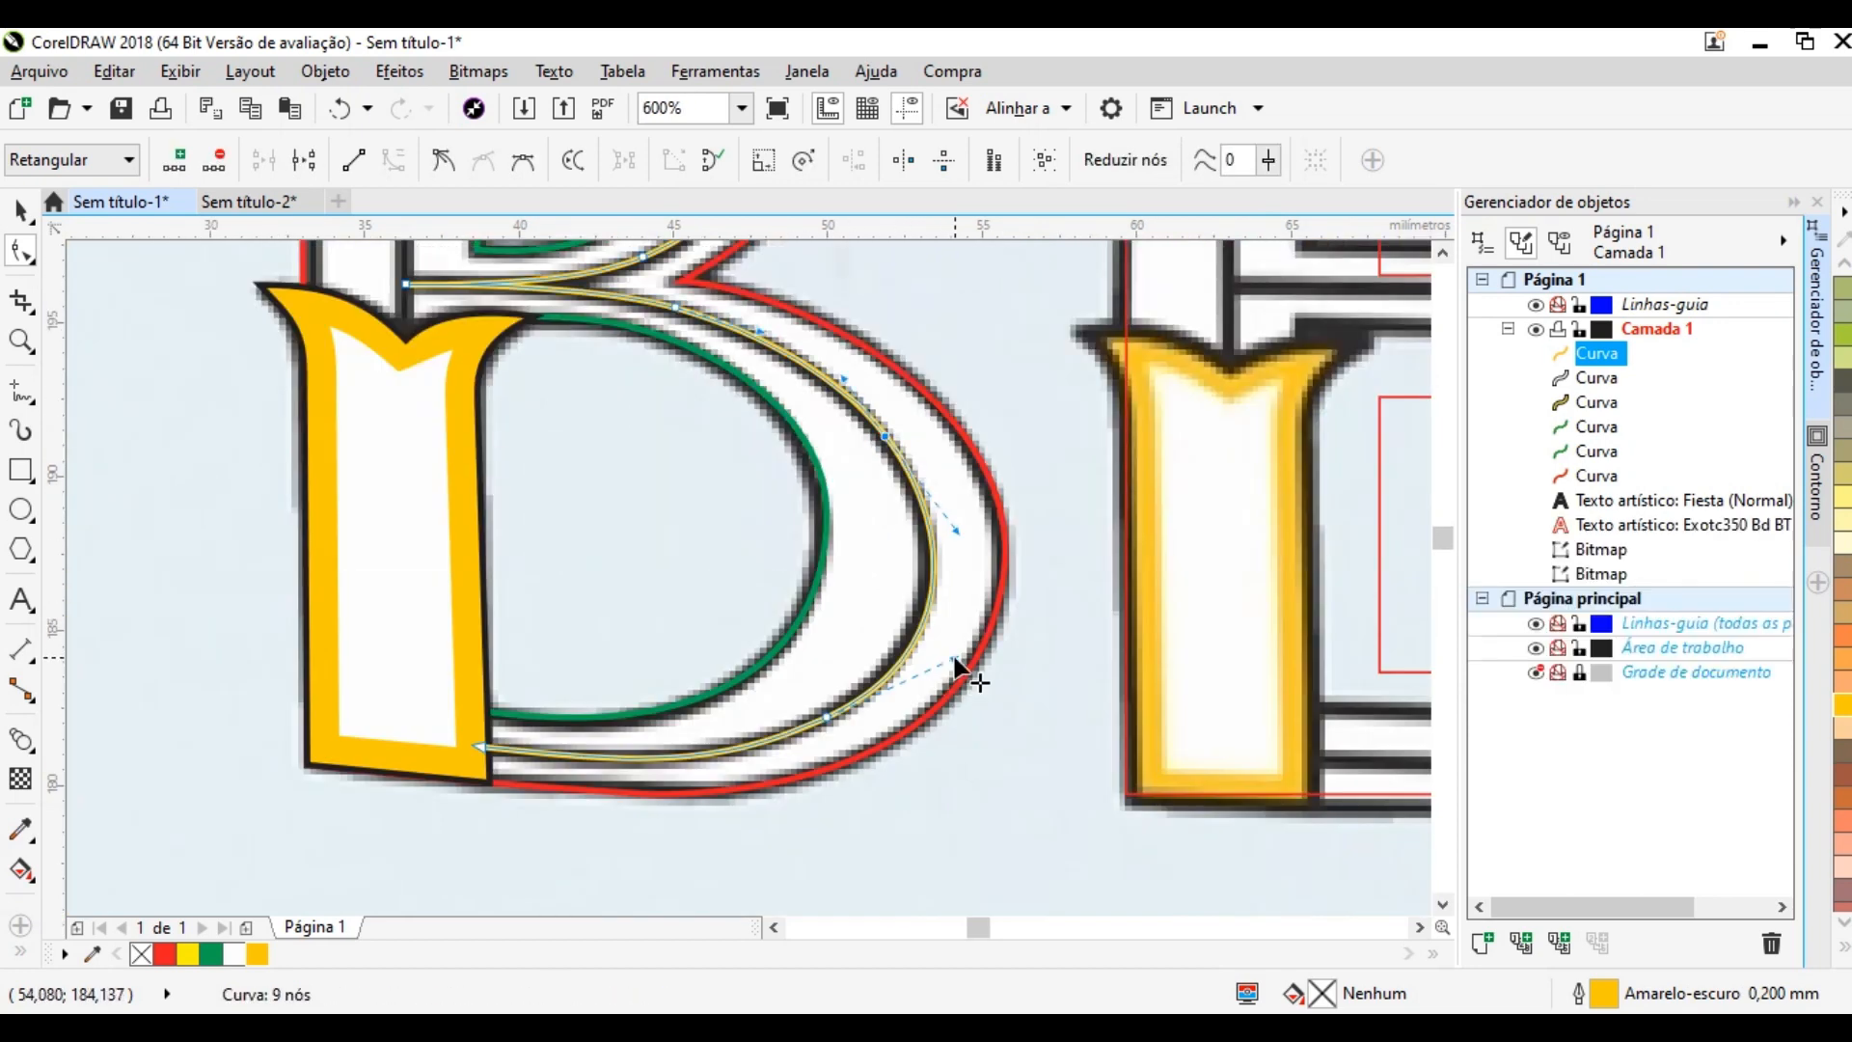
pyautogui.moveTo(953, 662); pyautogui.dragTo(945, 662)
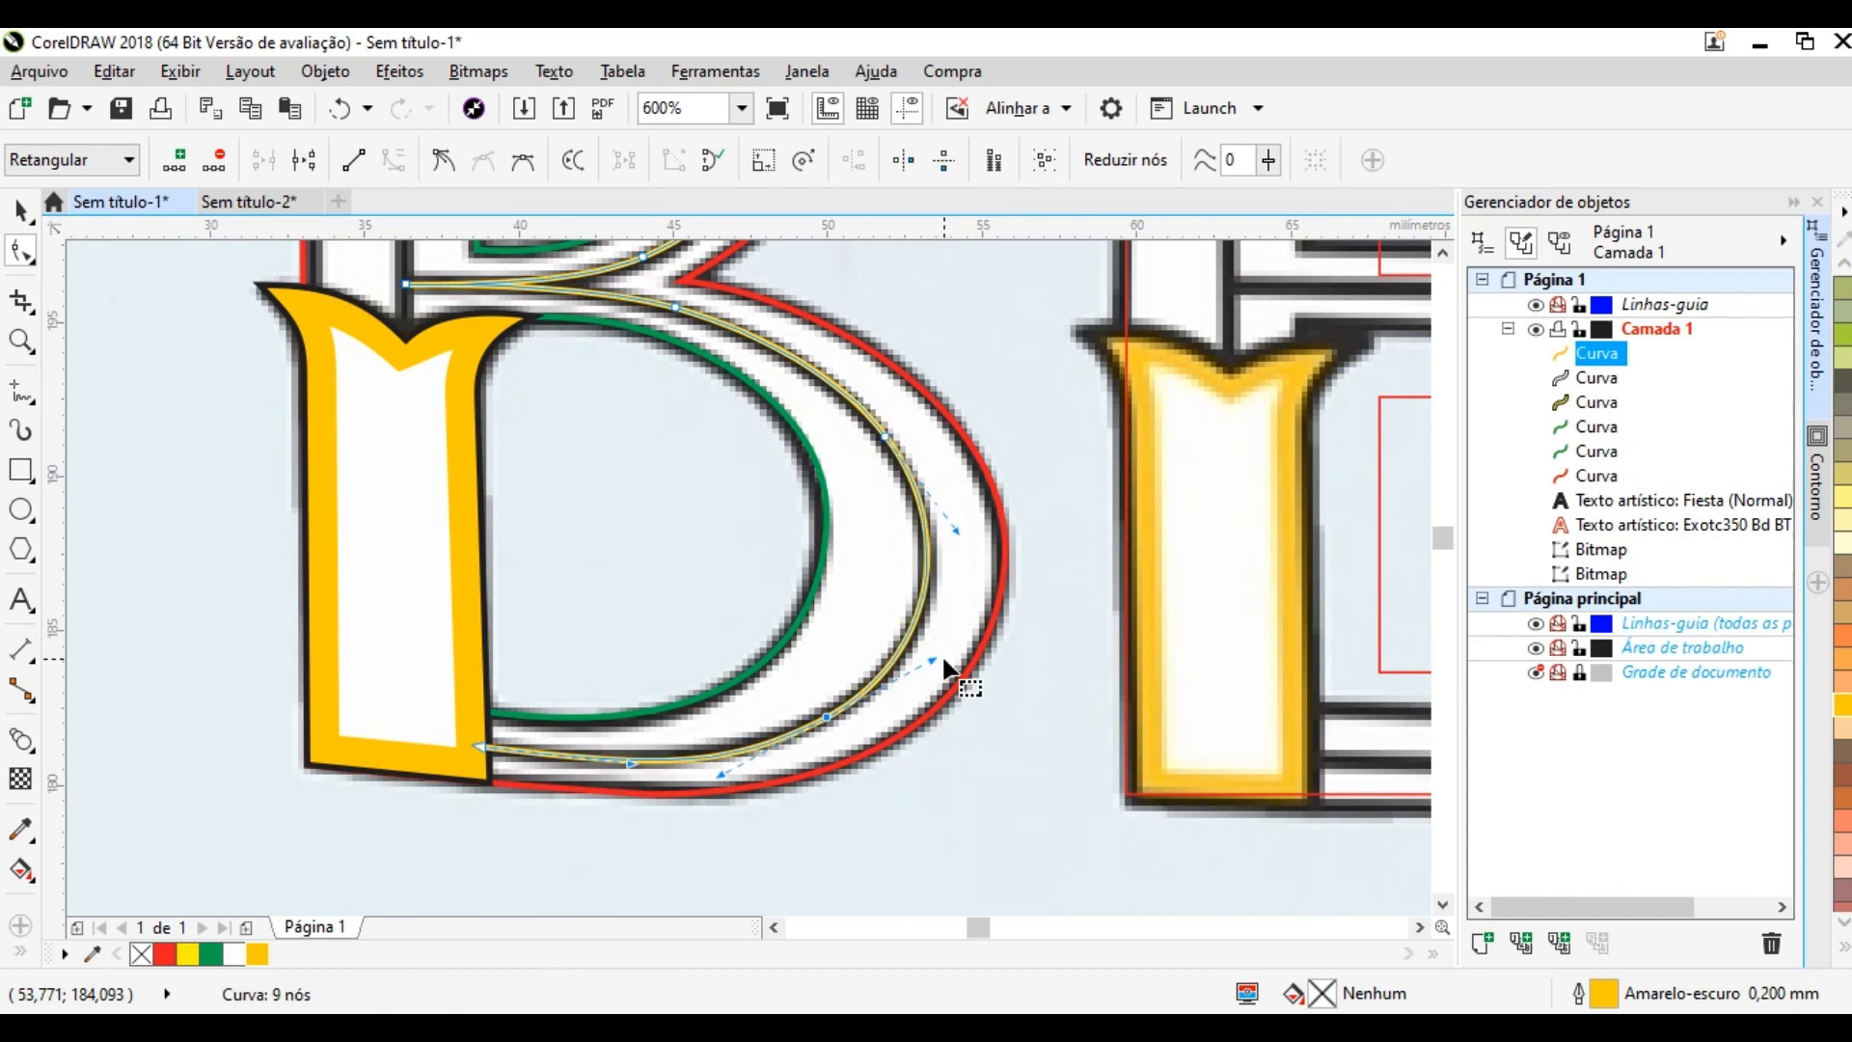
pyautogui.scroll(-1, 758, 626)
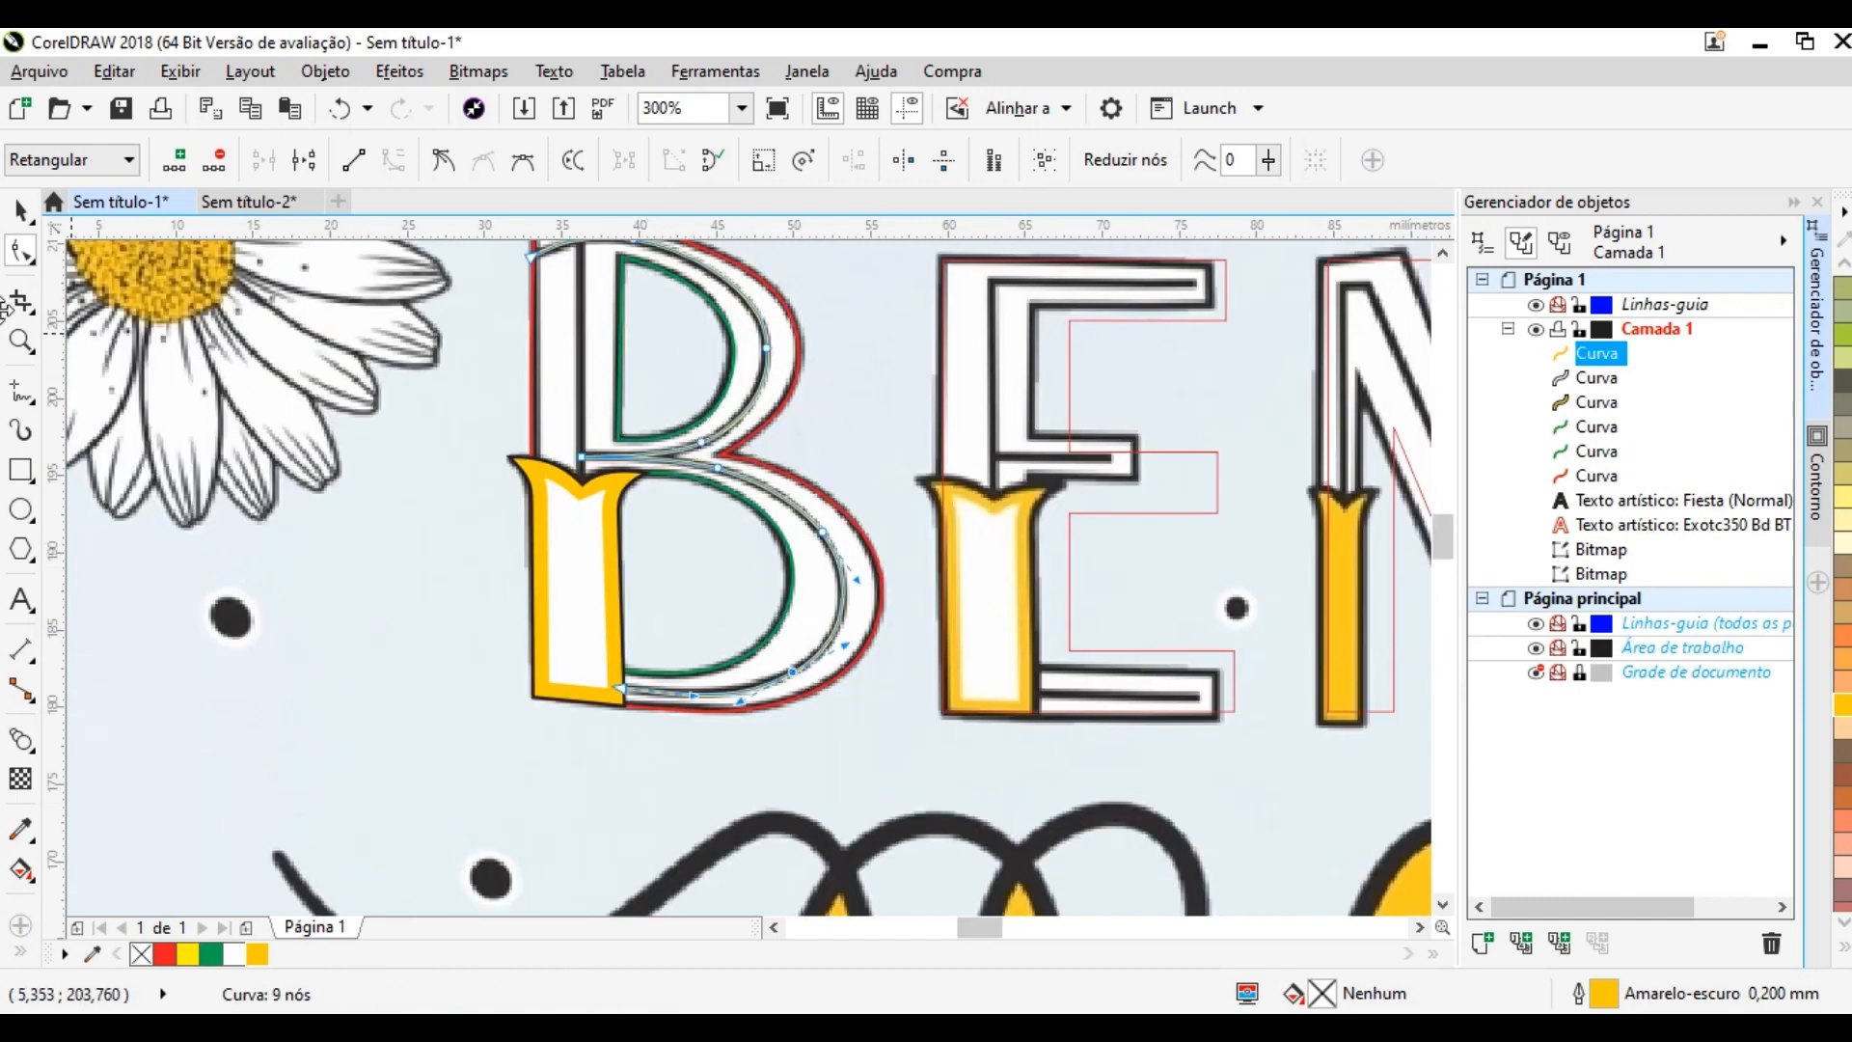
# Step: Draw an open vertical curve along the B's inner stem line from the top edge down to the stem's base
pyautogui.click(19, 210)
pyautogui.scroll(-1, 277, 479)
pyautogui.scroll(1, 277, 480)
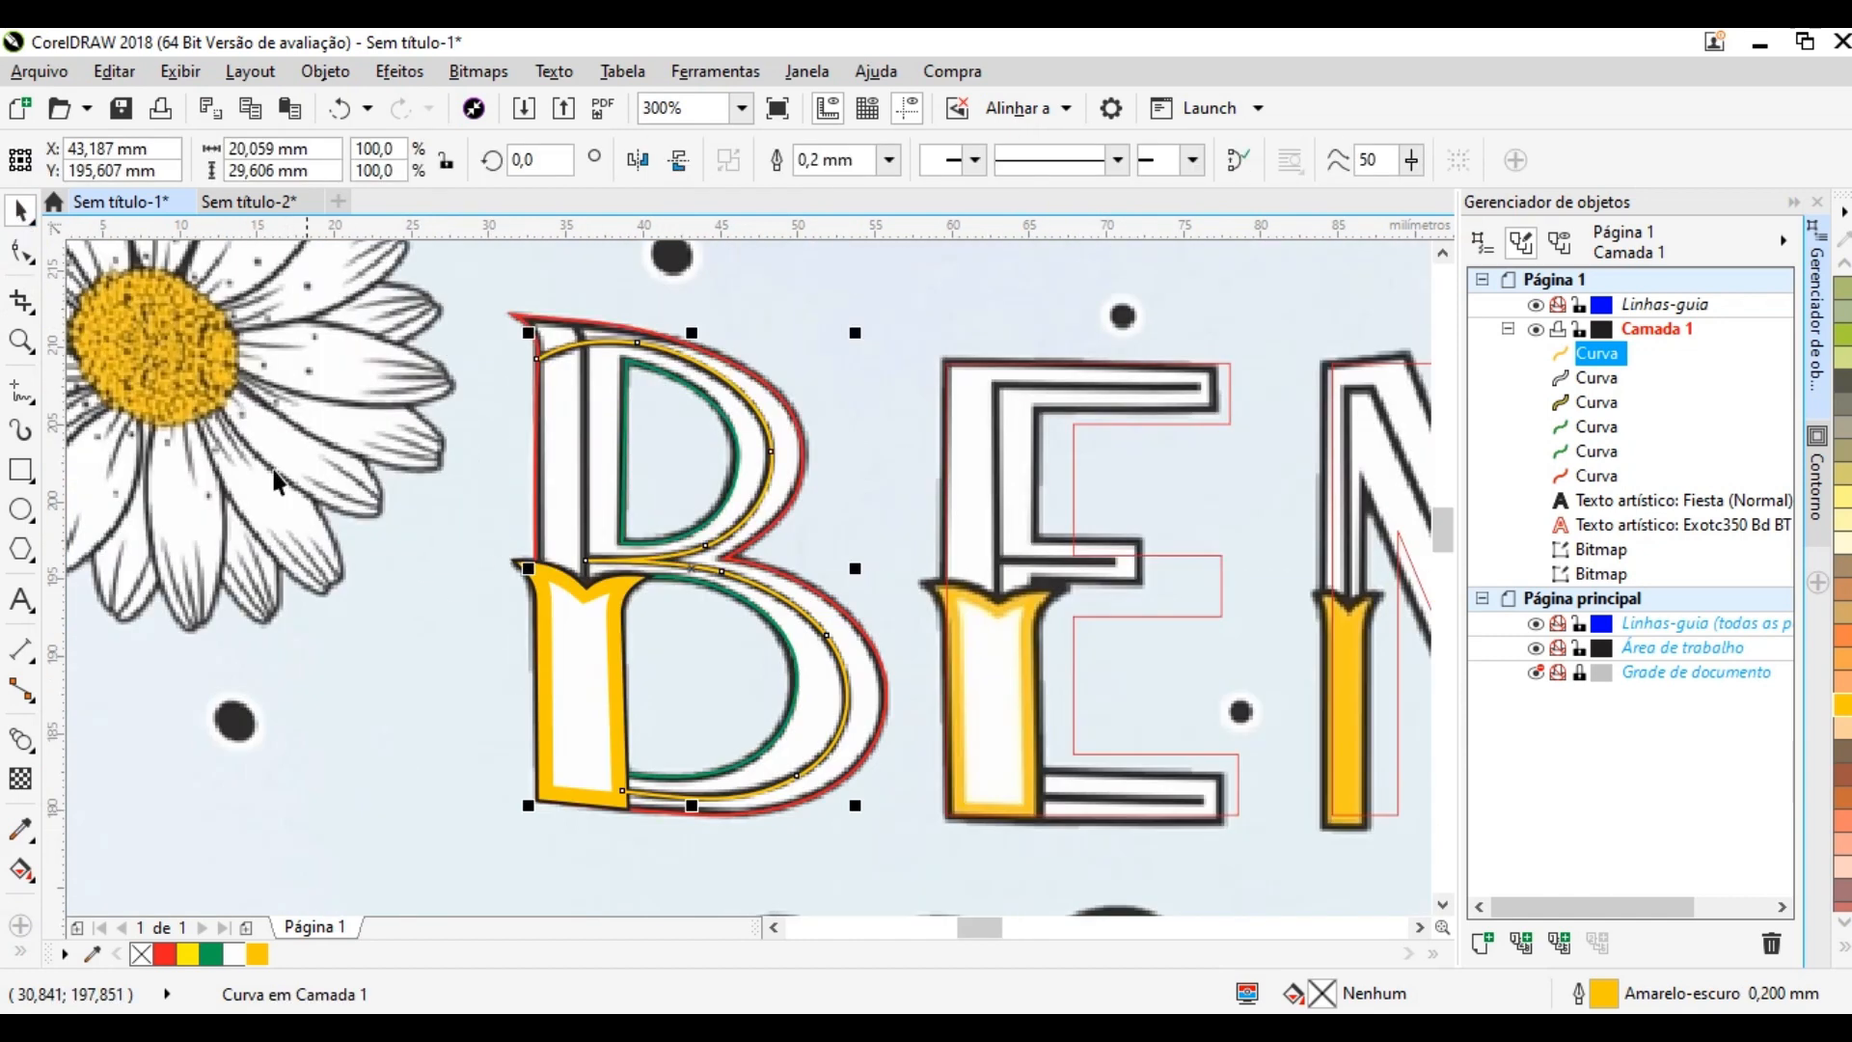
pyautogui.click(19, 392)
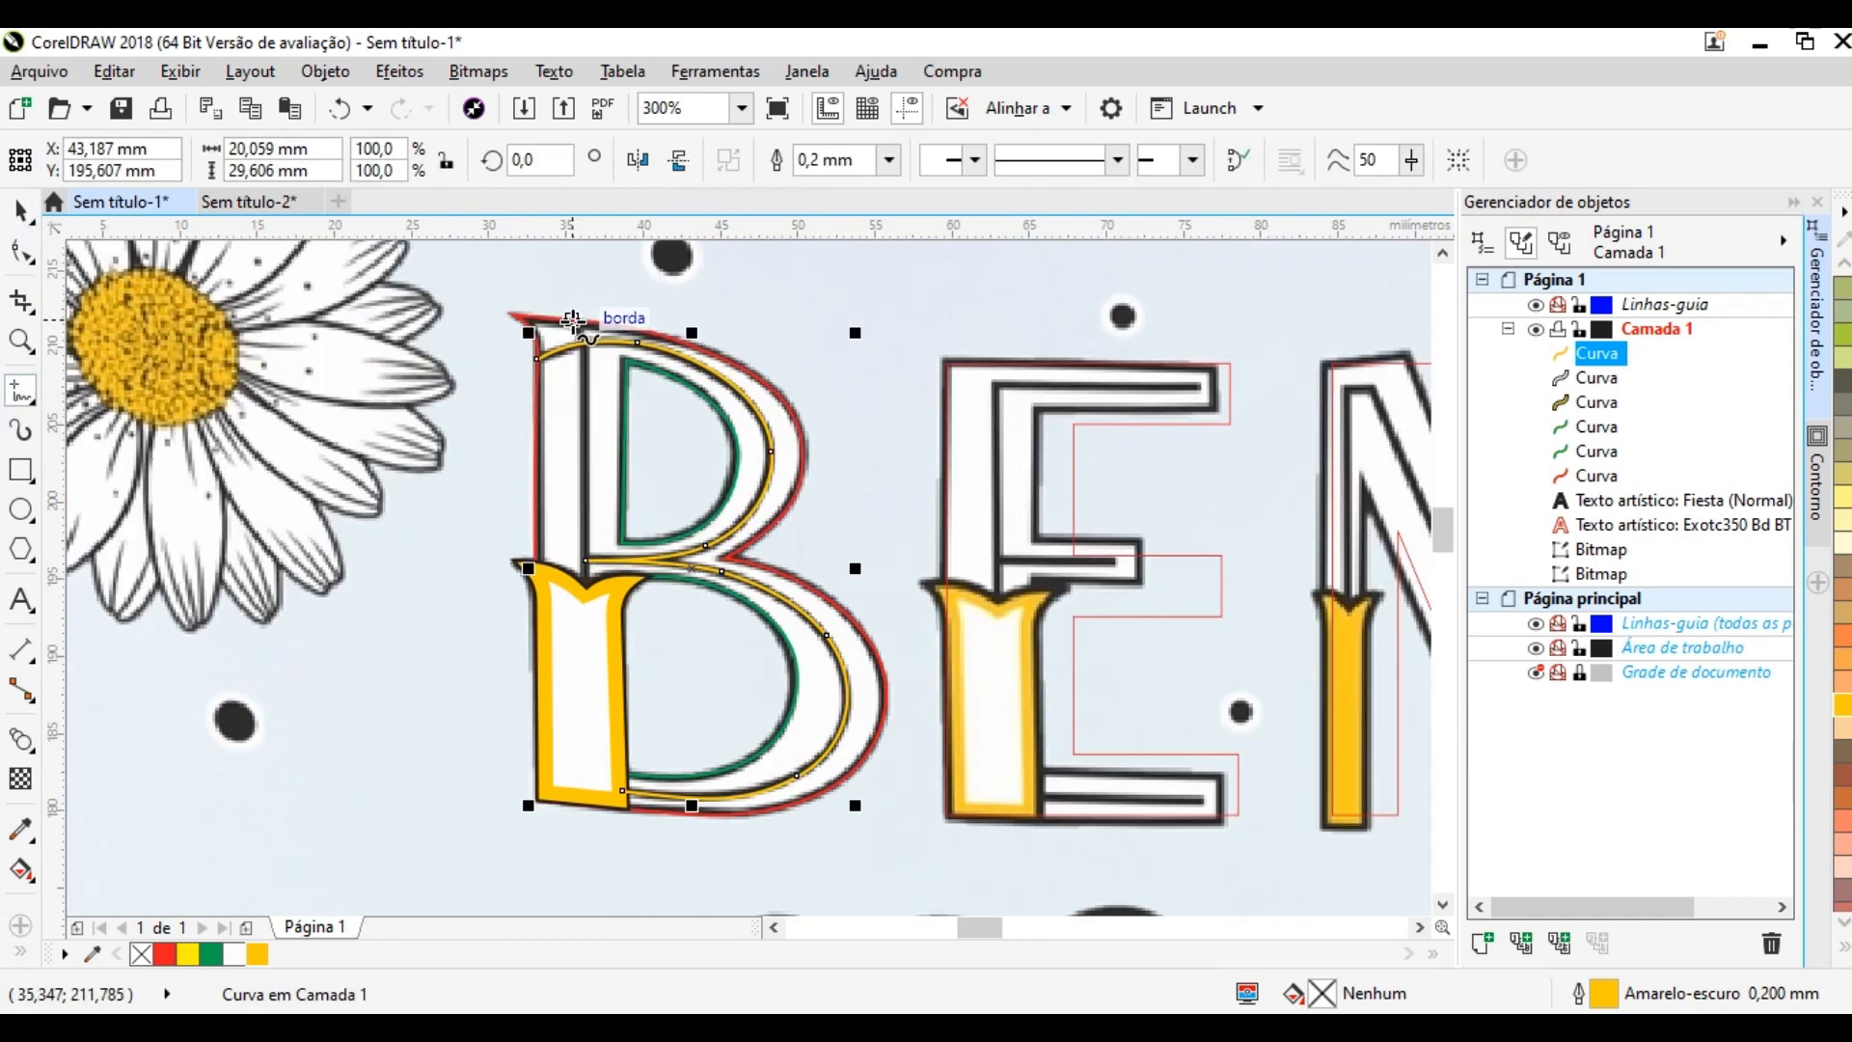
pyautogui.moveTo(565, 319); pyautogui.dragTo(577, 806)
# Step: Add a cusp node where the black stem curve crosses the yellow arc, move it onto the stem line, and reshape the segment above it
pyautogui.click(21, 250)
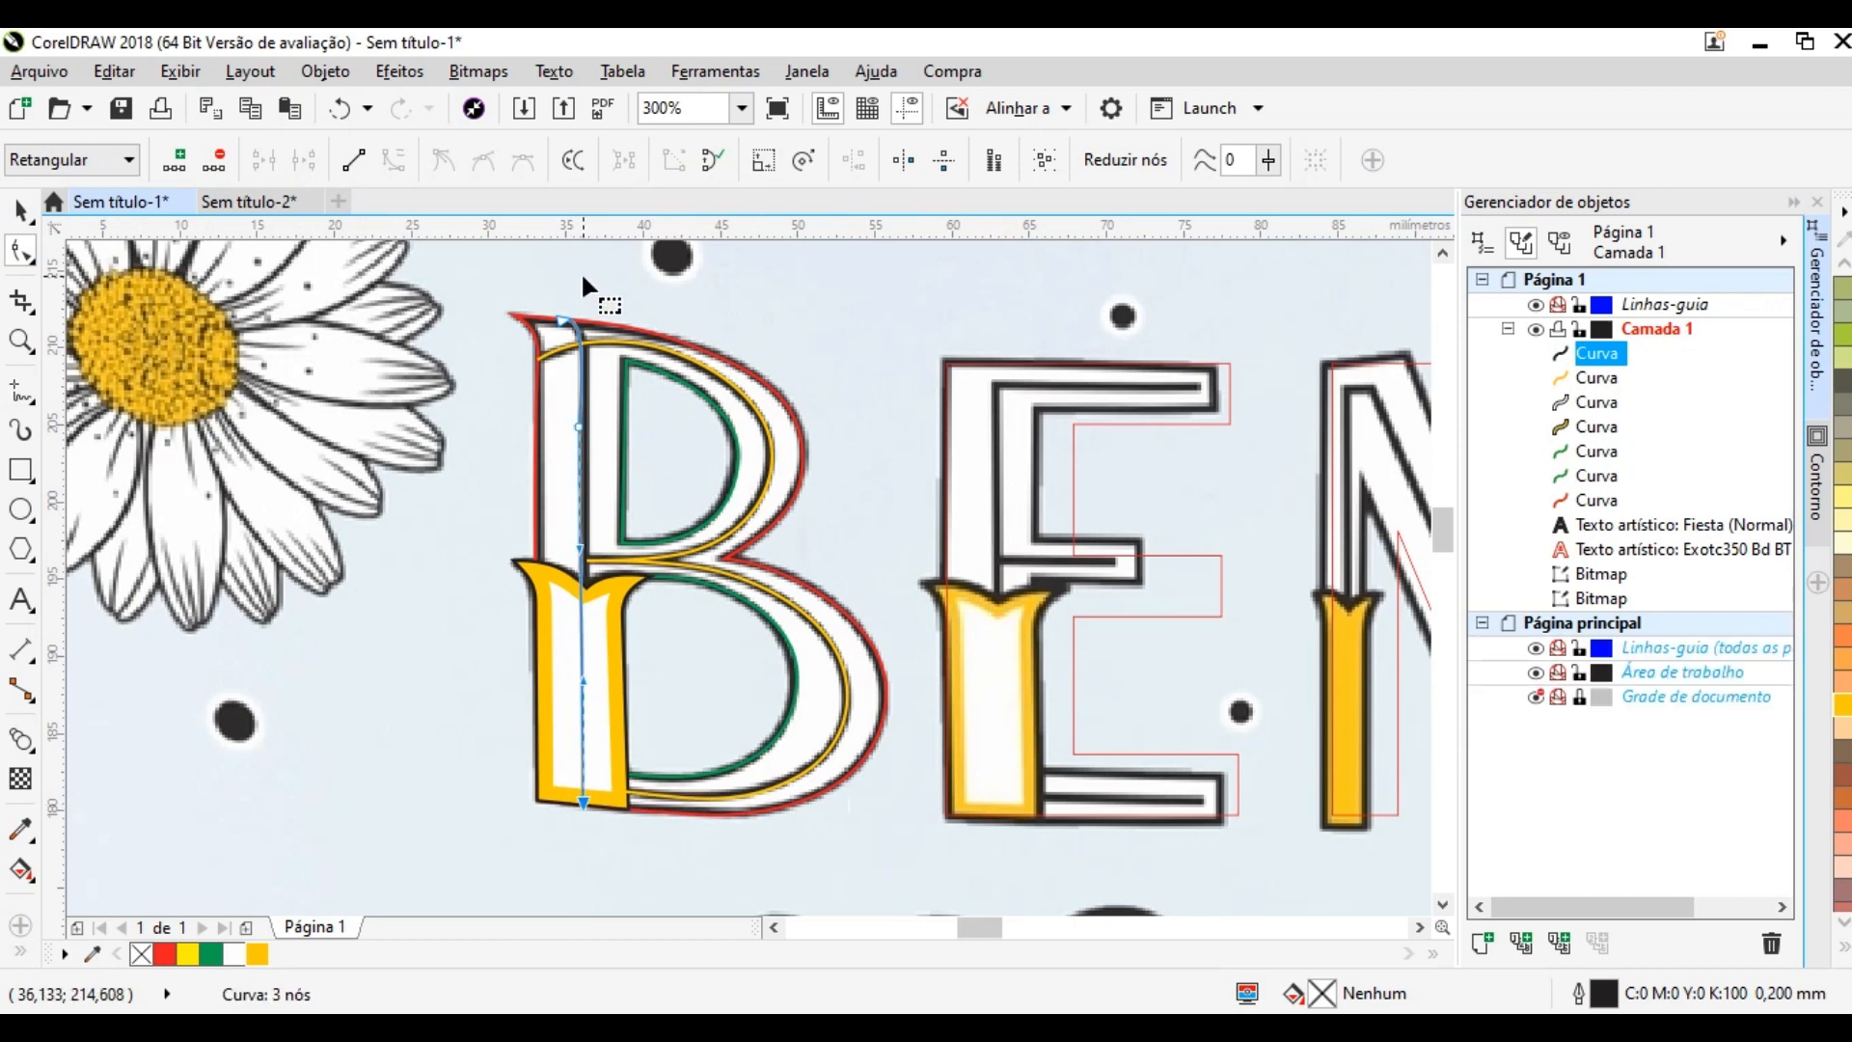
pyautogui.scroll(4, 582, 274)
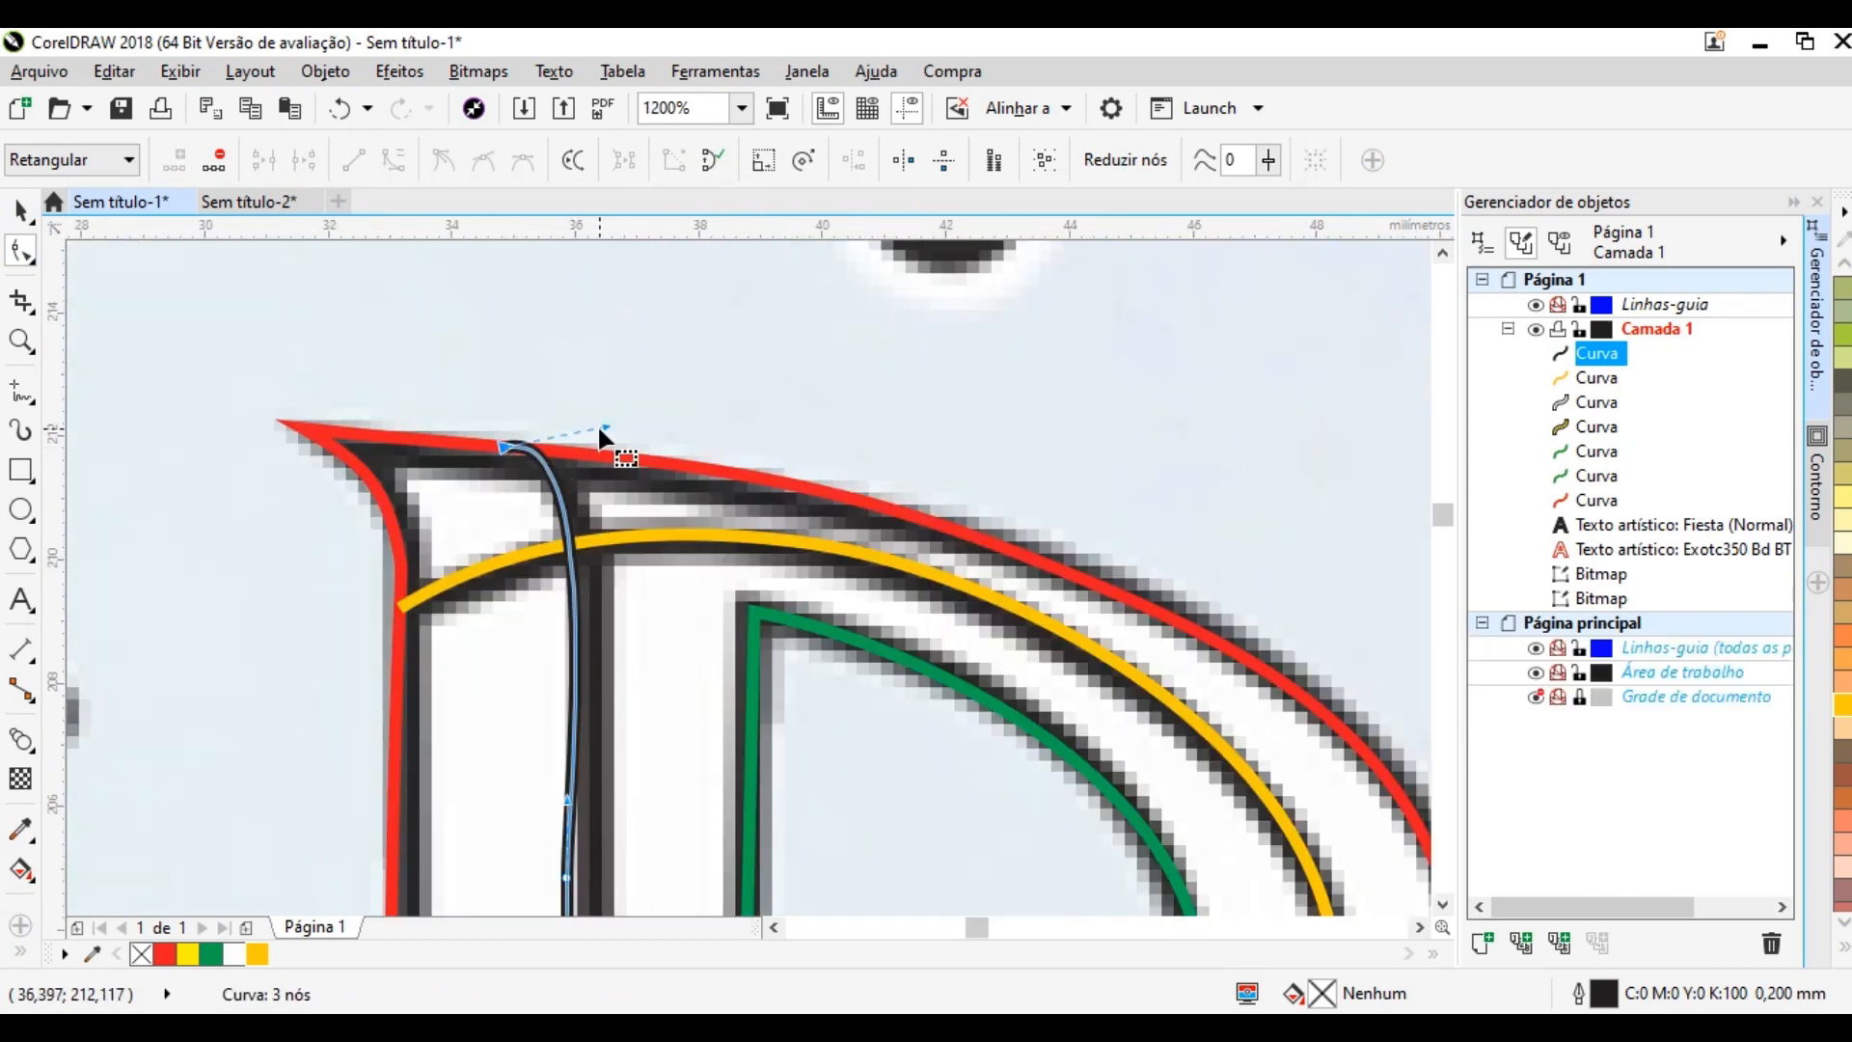
pyautogui.click(569, 547)
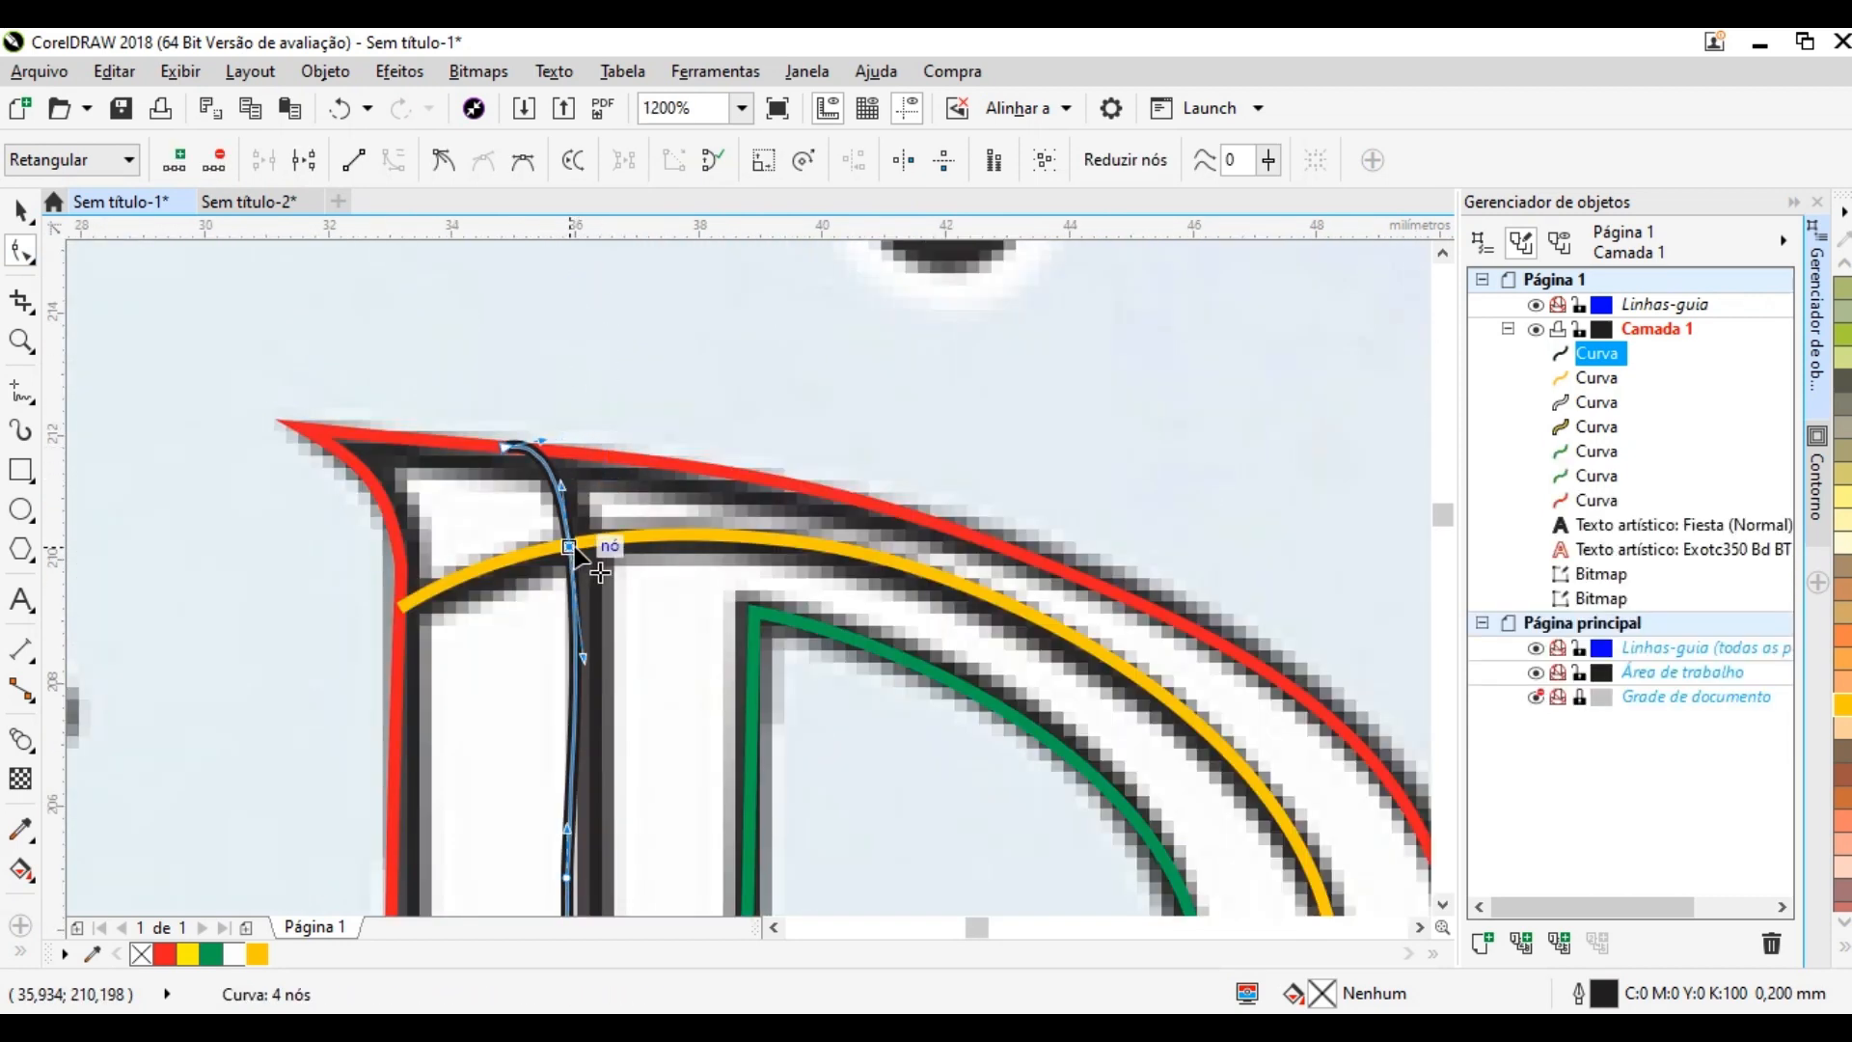
pyautogui.moveTo(569, 548); pyautogui.dragTo(593, 540)
pyautogui.click(439, 162)
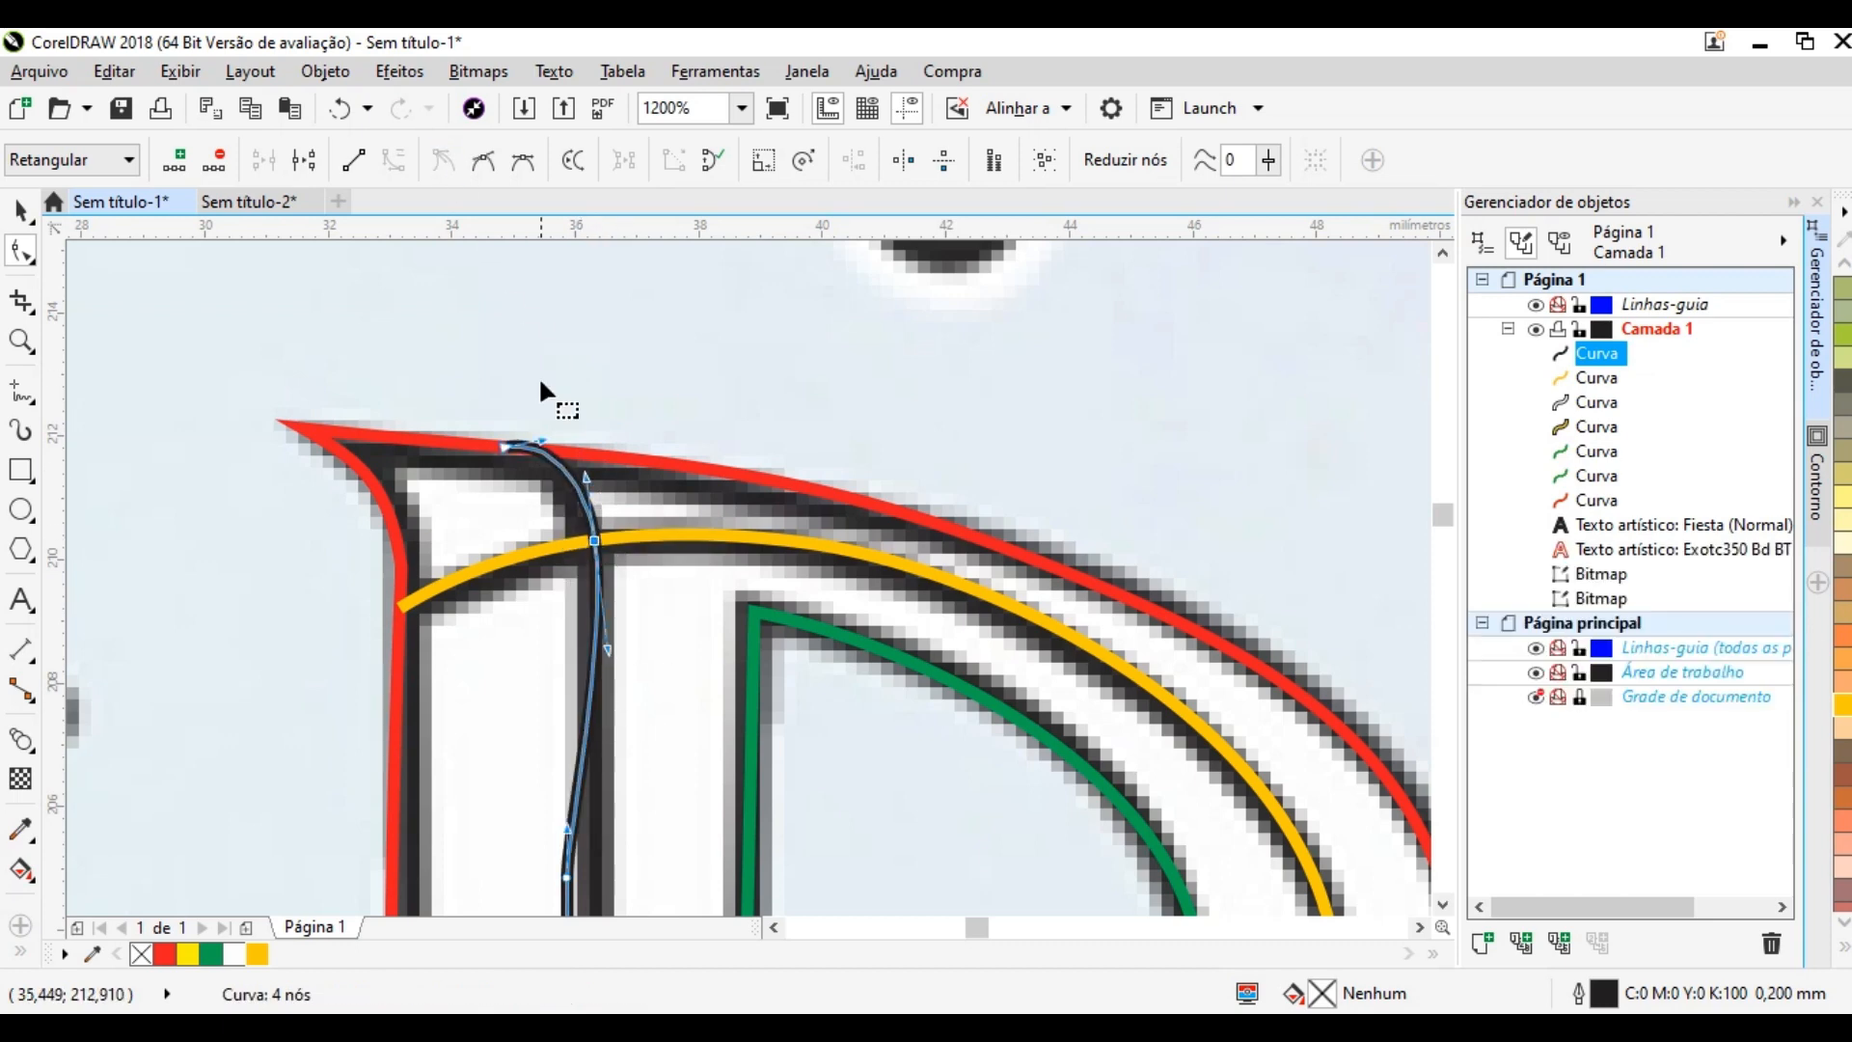
pyautogui.moveTo(535, 447); pyautogui.dragTo(594, 493)
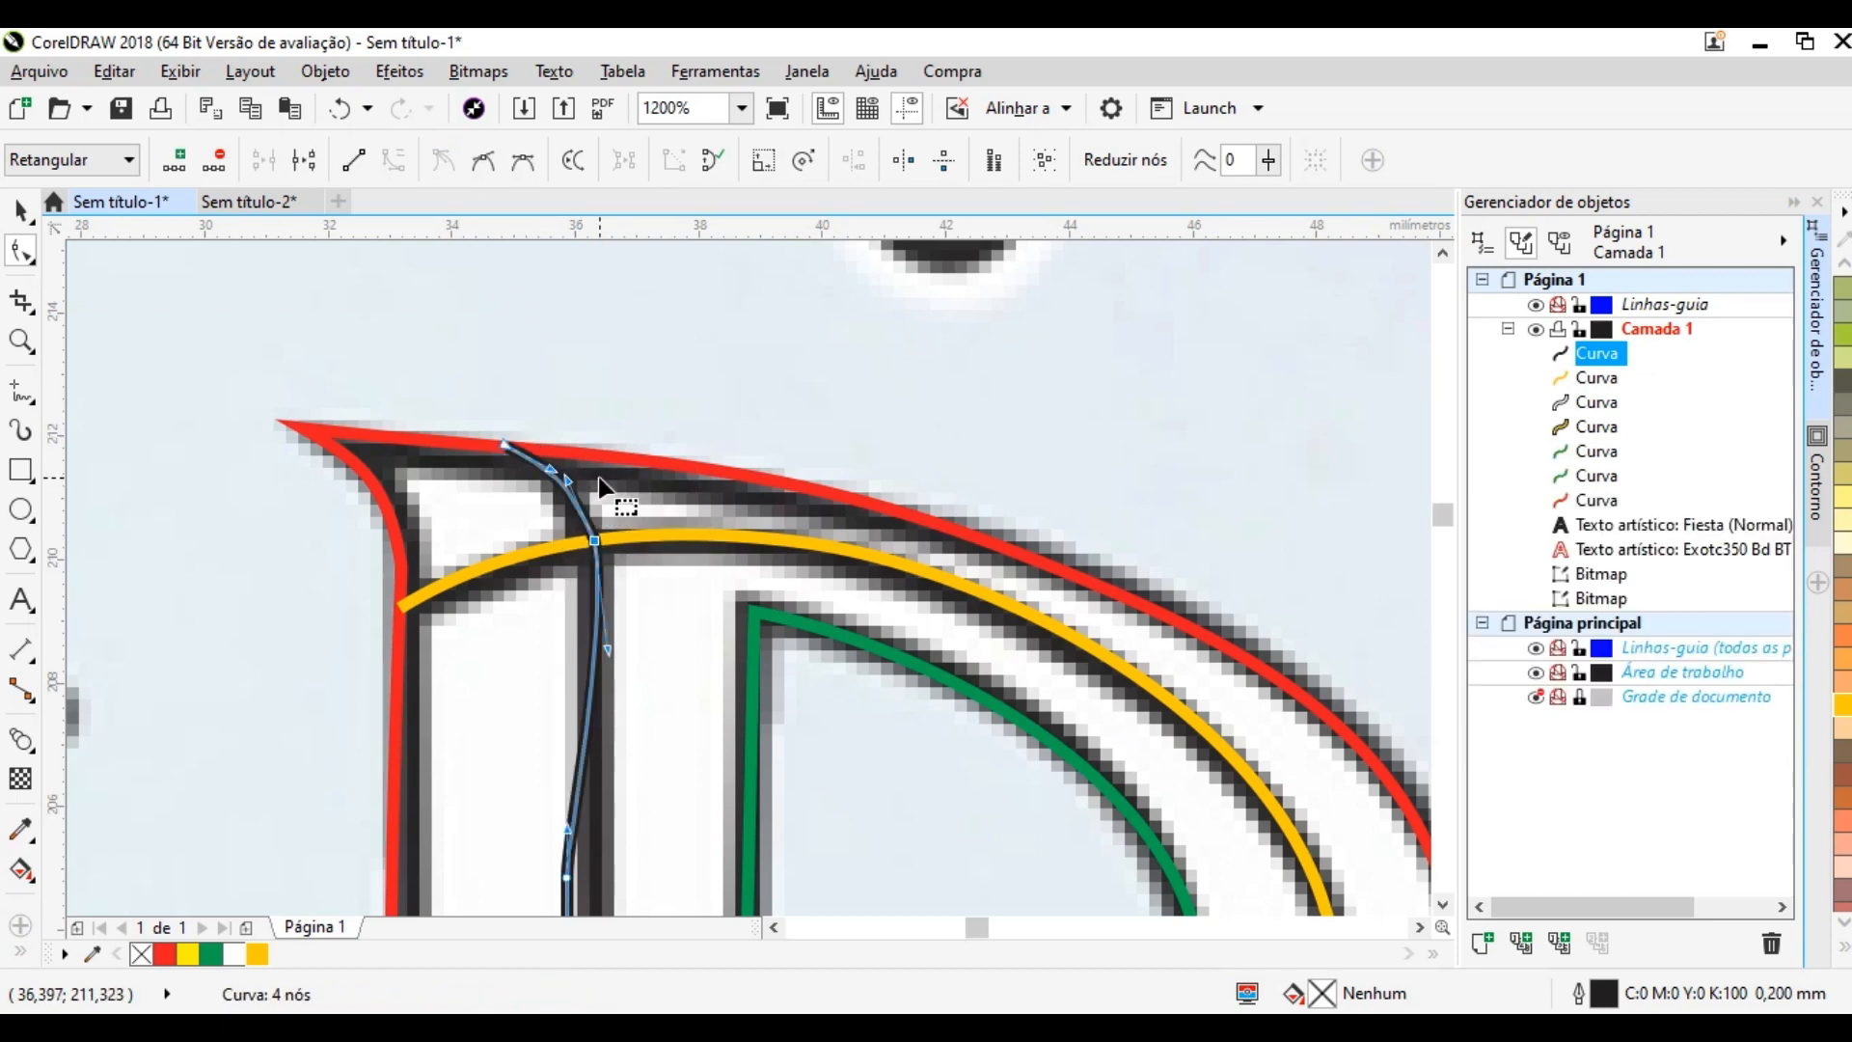
# Step: Delete the extra node partway down the black stem curve and select the yellow bowl curve for node editing
pyautogui.scroll(-1, 583, 454)
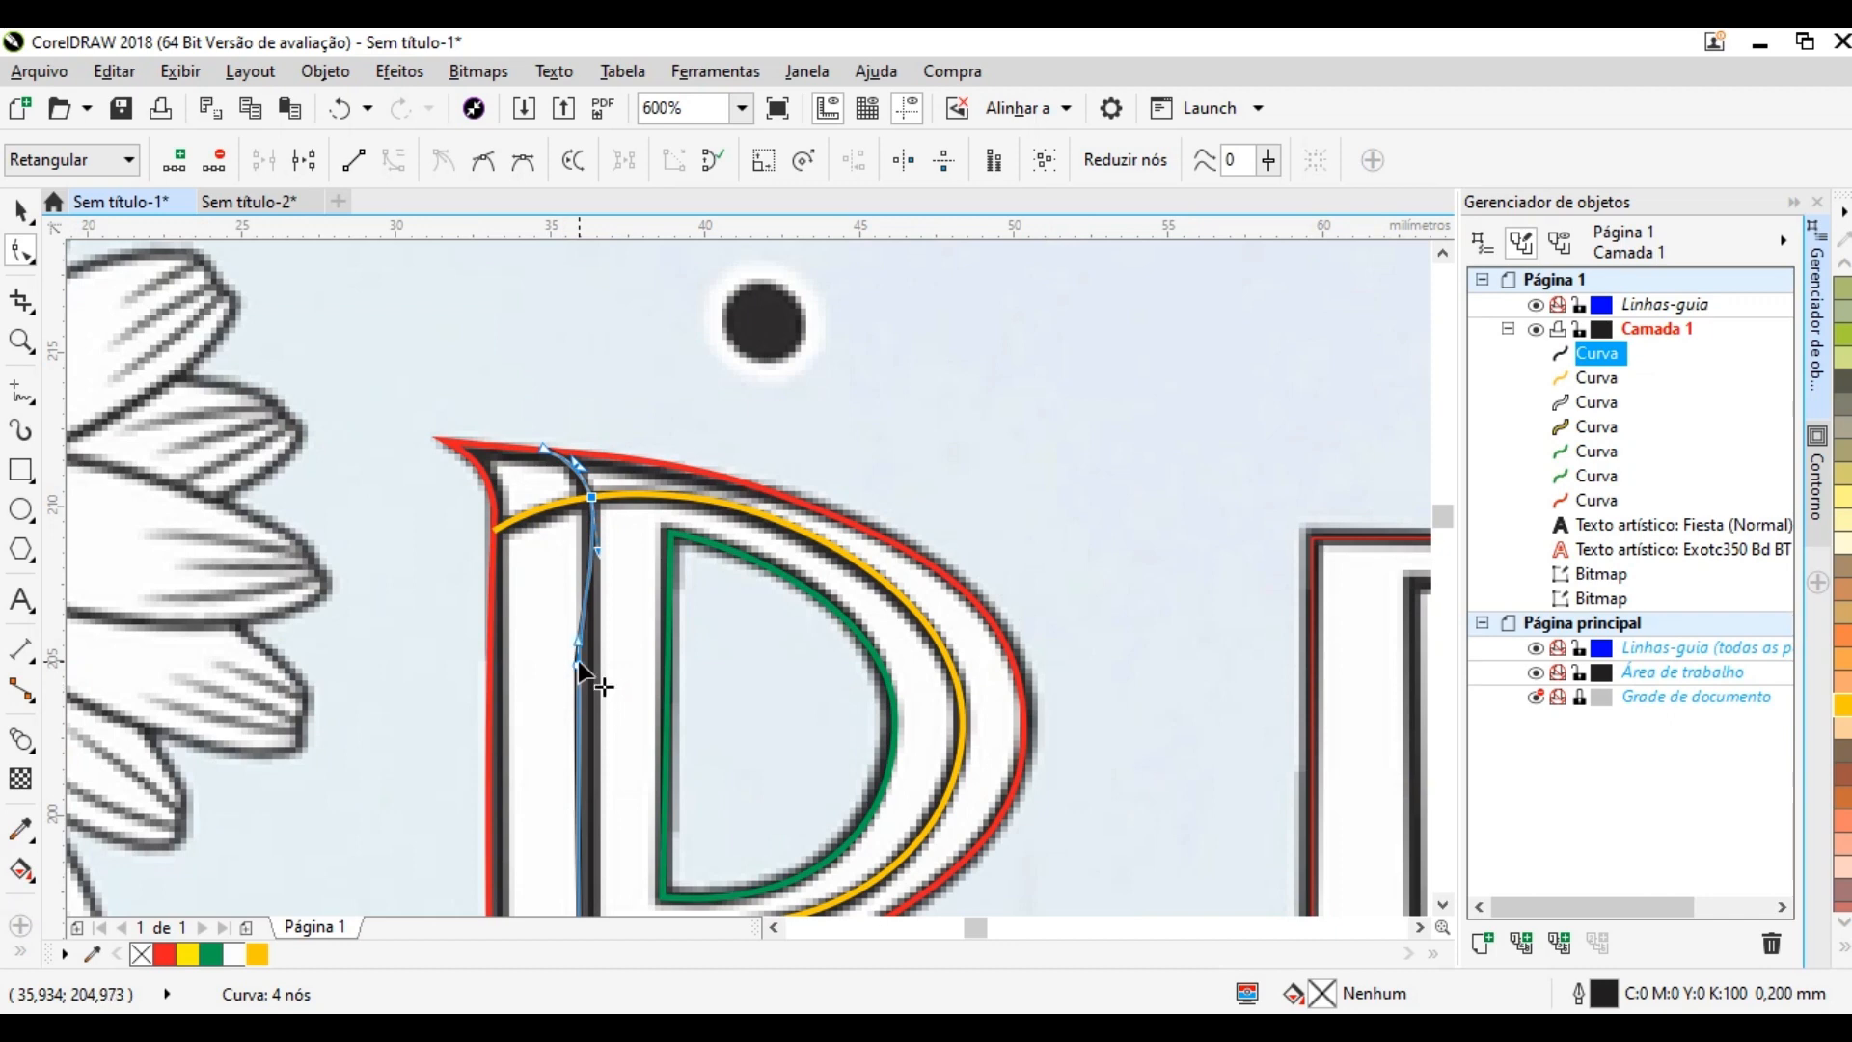
pyautogui.doubleClick(578, 666)
pyautogui.scroll(1, 595, 522)
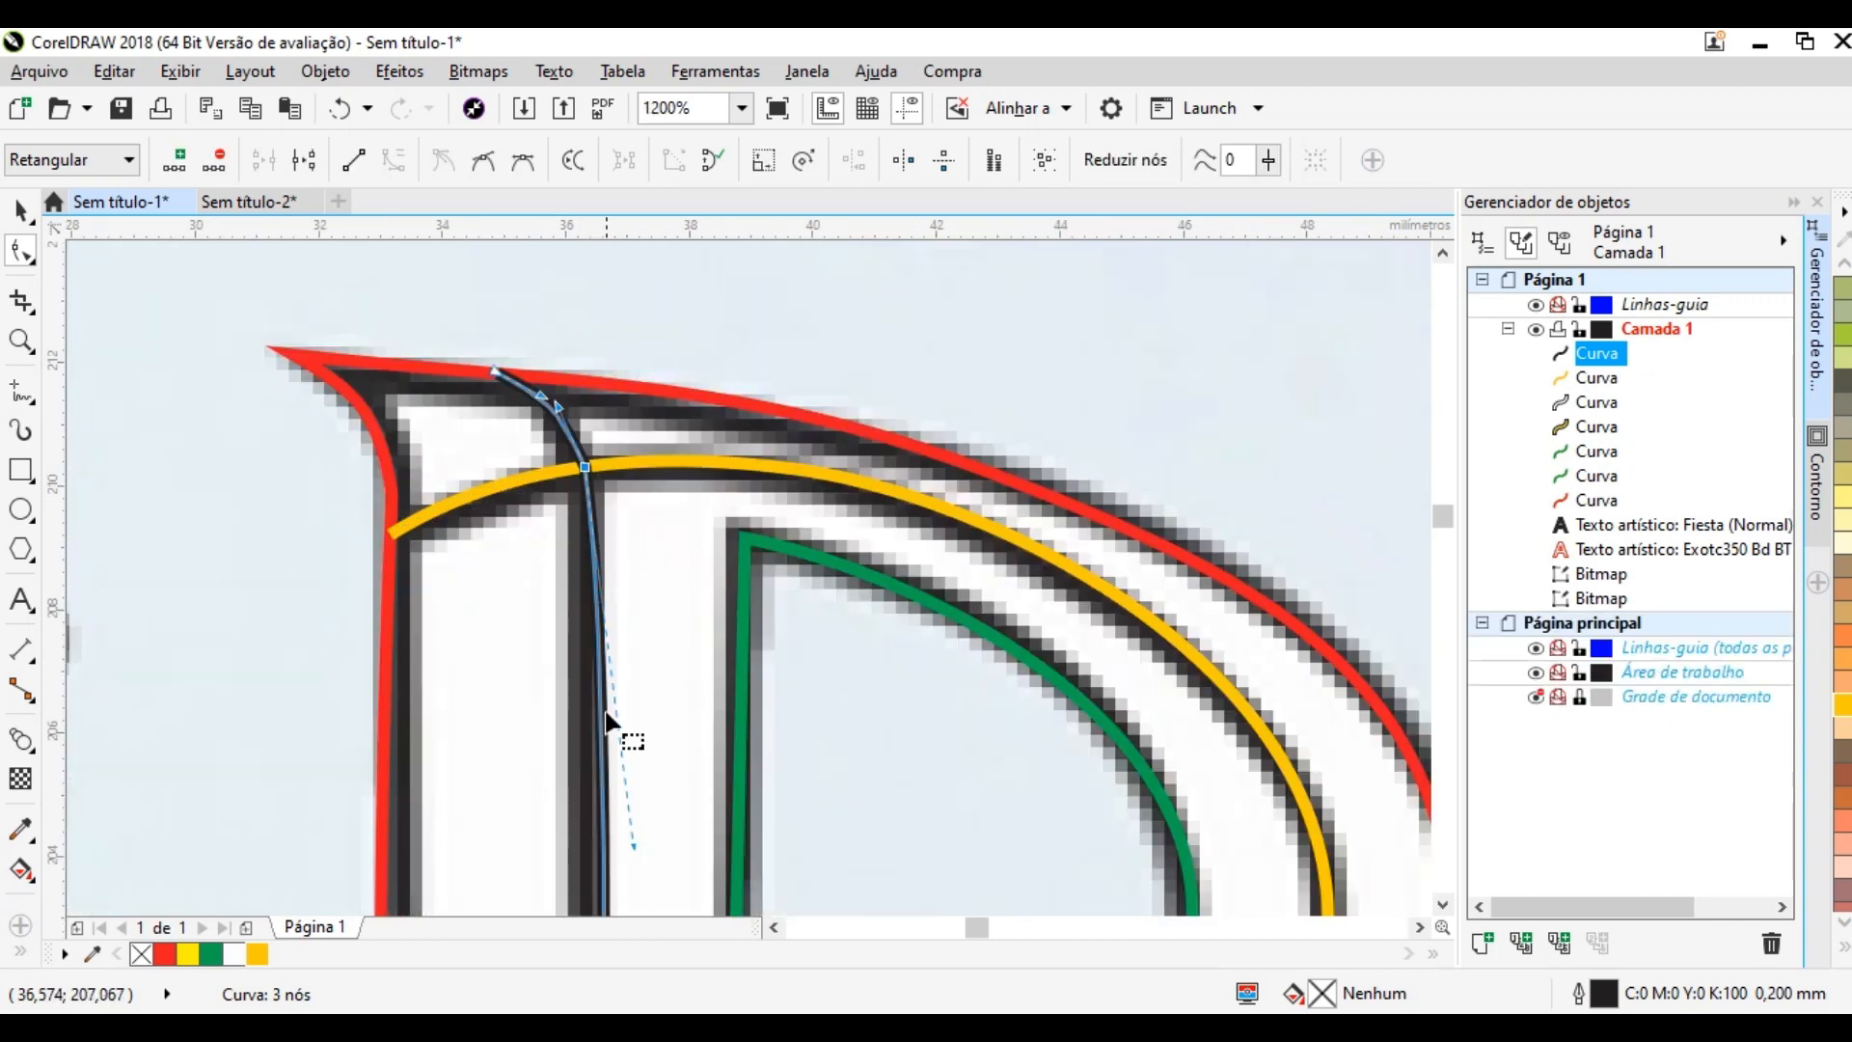
pyautogui.press('Tab')
pyautogui.scroll(-2, 569, 381)
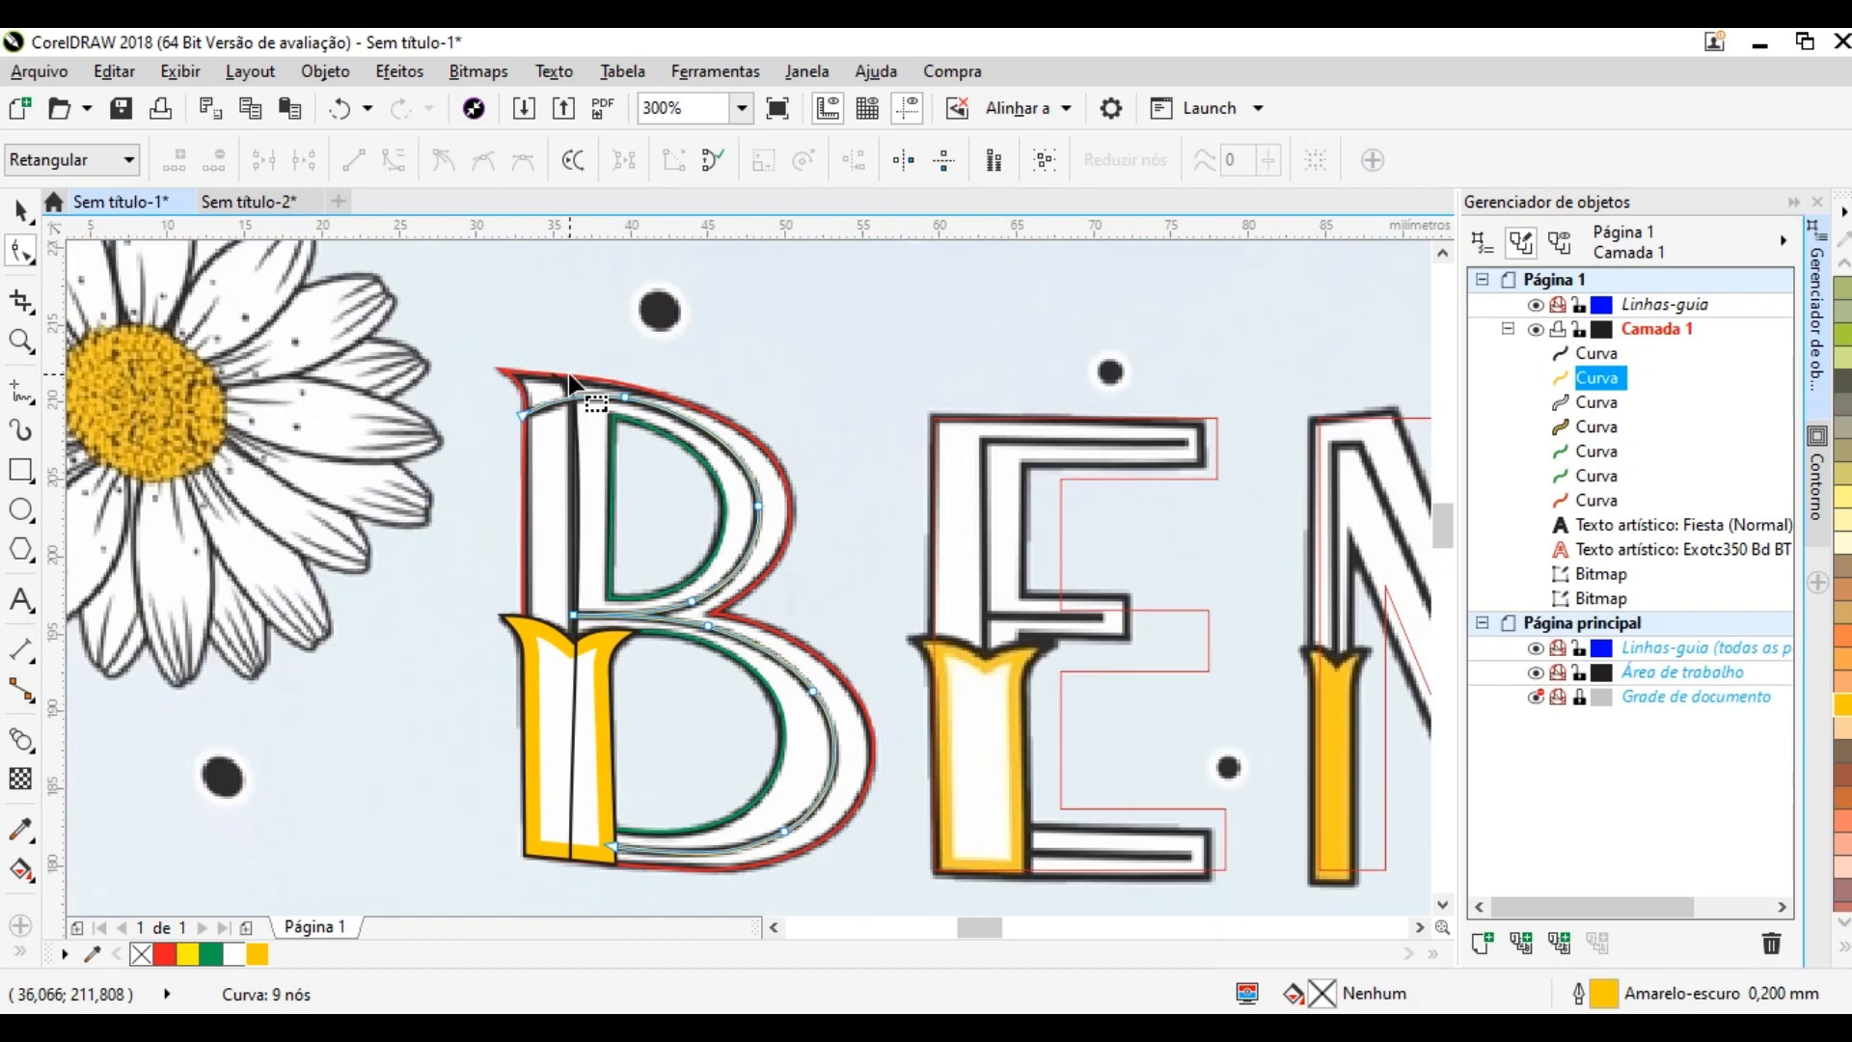
# Step: Colour the B's black stem curve outline green and convert its long lower segment to a straight line
pyautogui.click(21, 212)
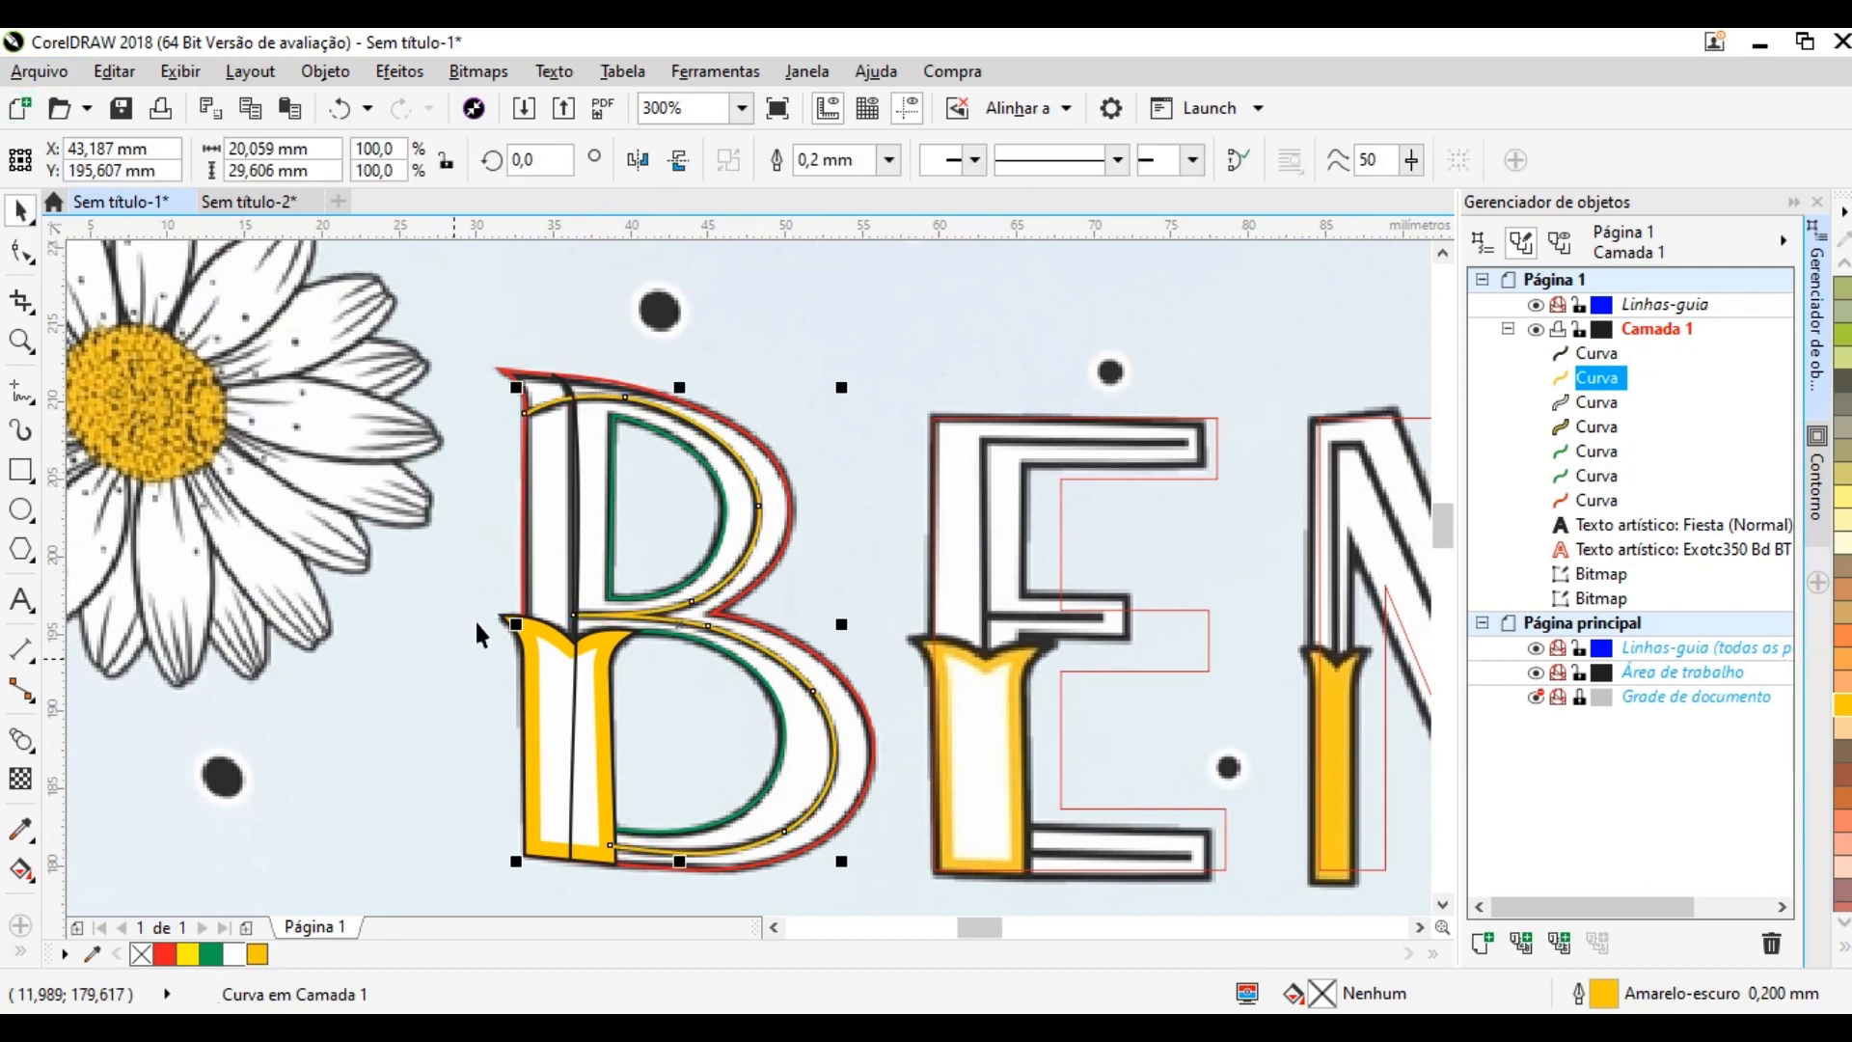
pyautogui.click(576, 415)
pyautogui.rightClick(204, 955)
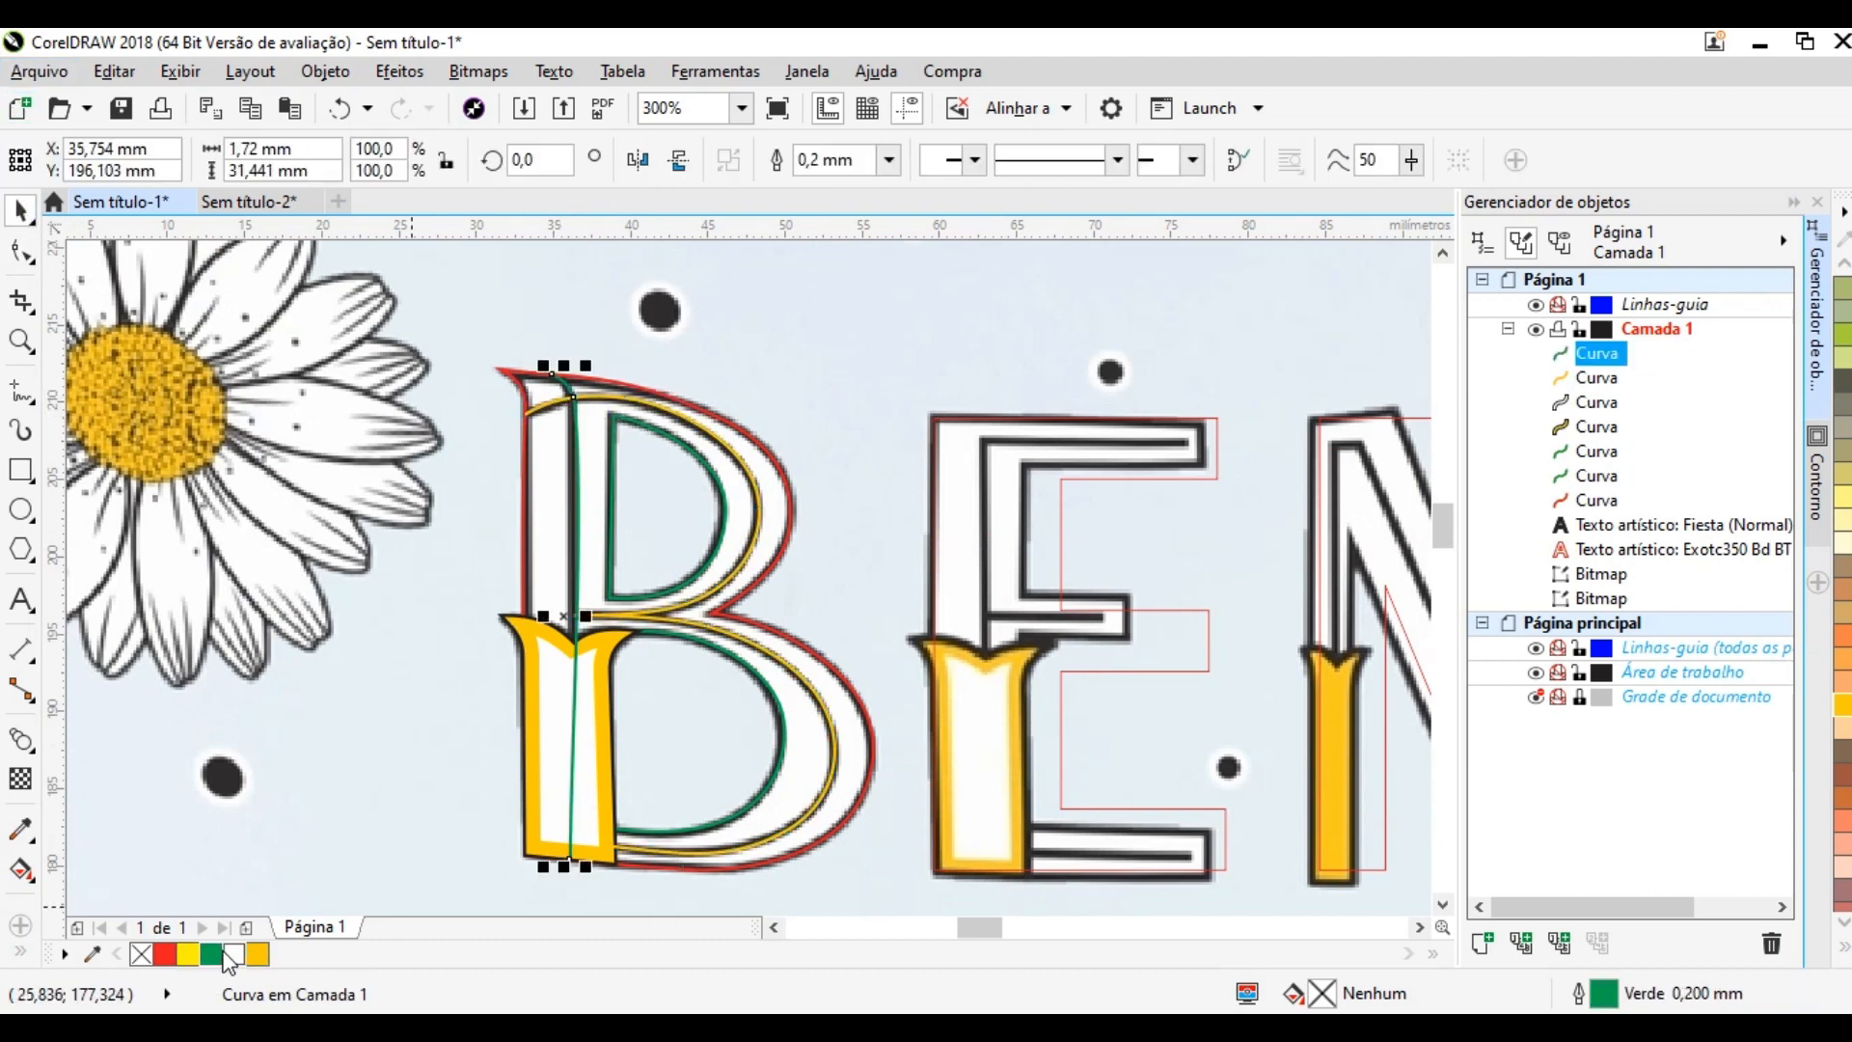
pyautogui.click(21, 250)
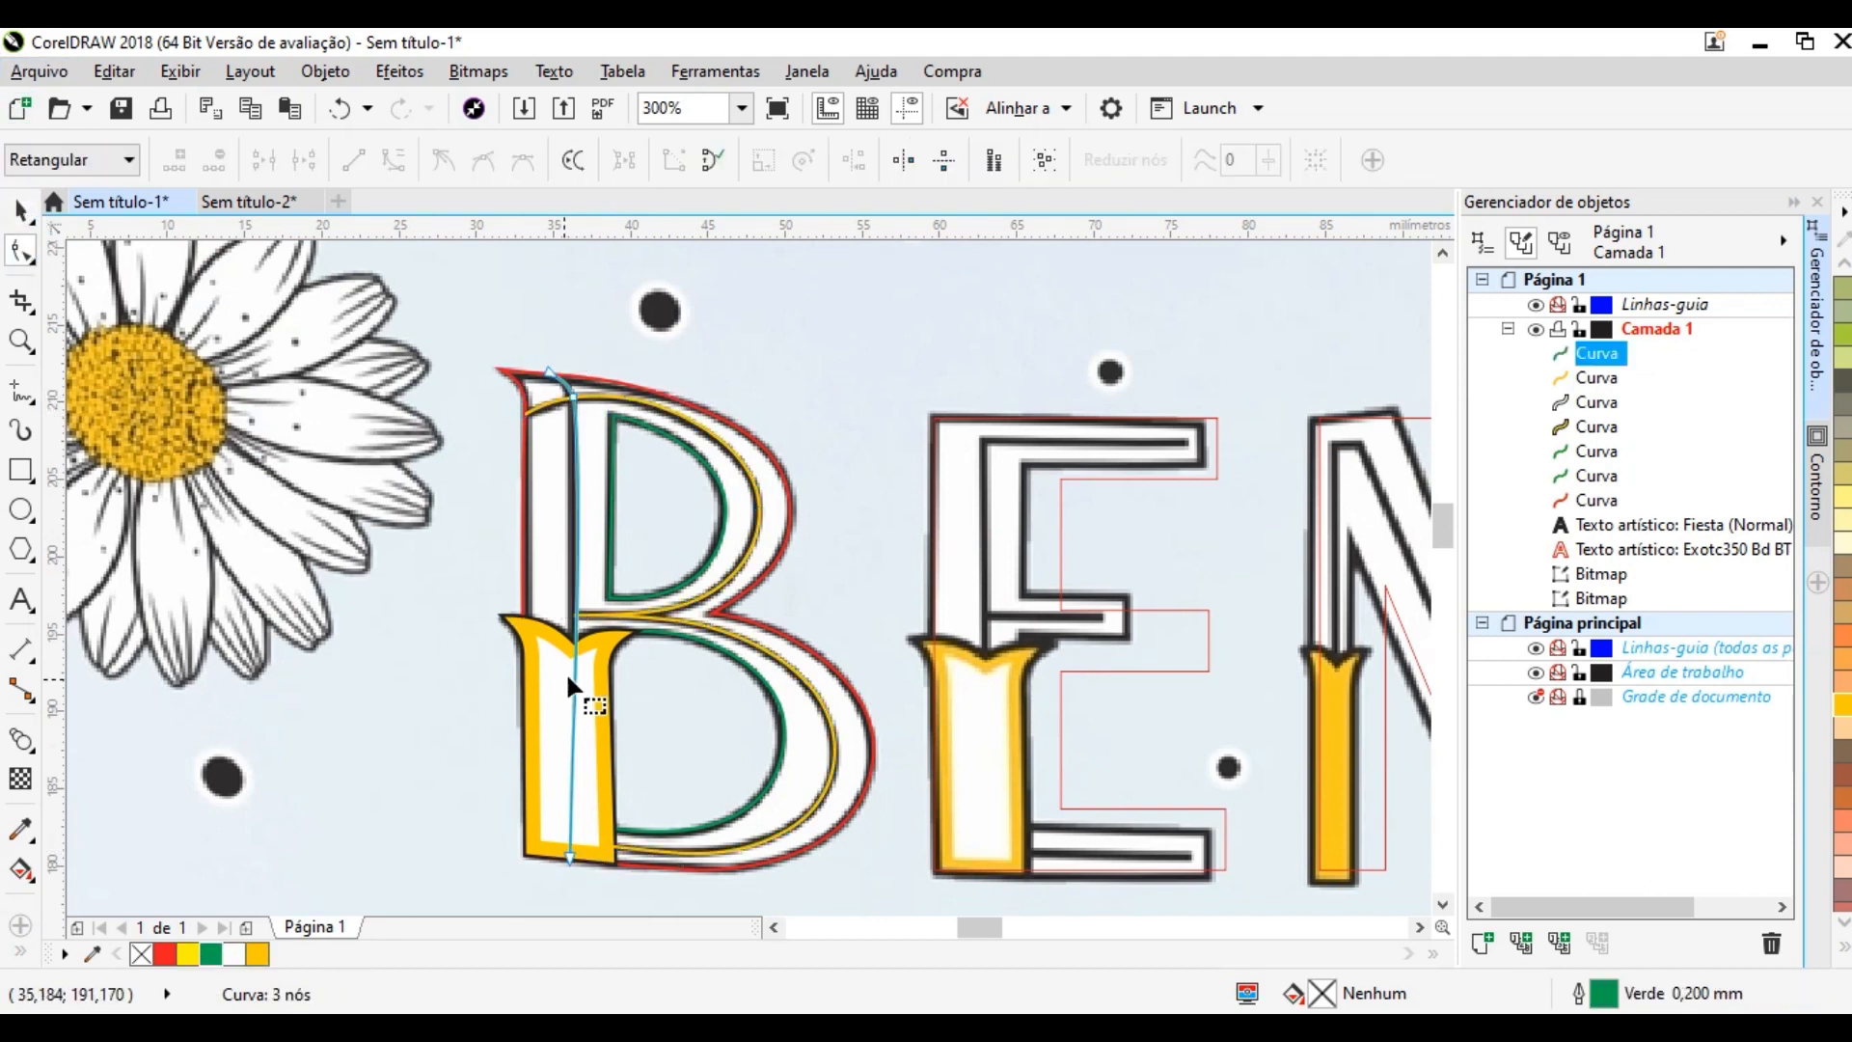
pyautogui.click(565, 860)
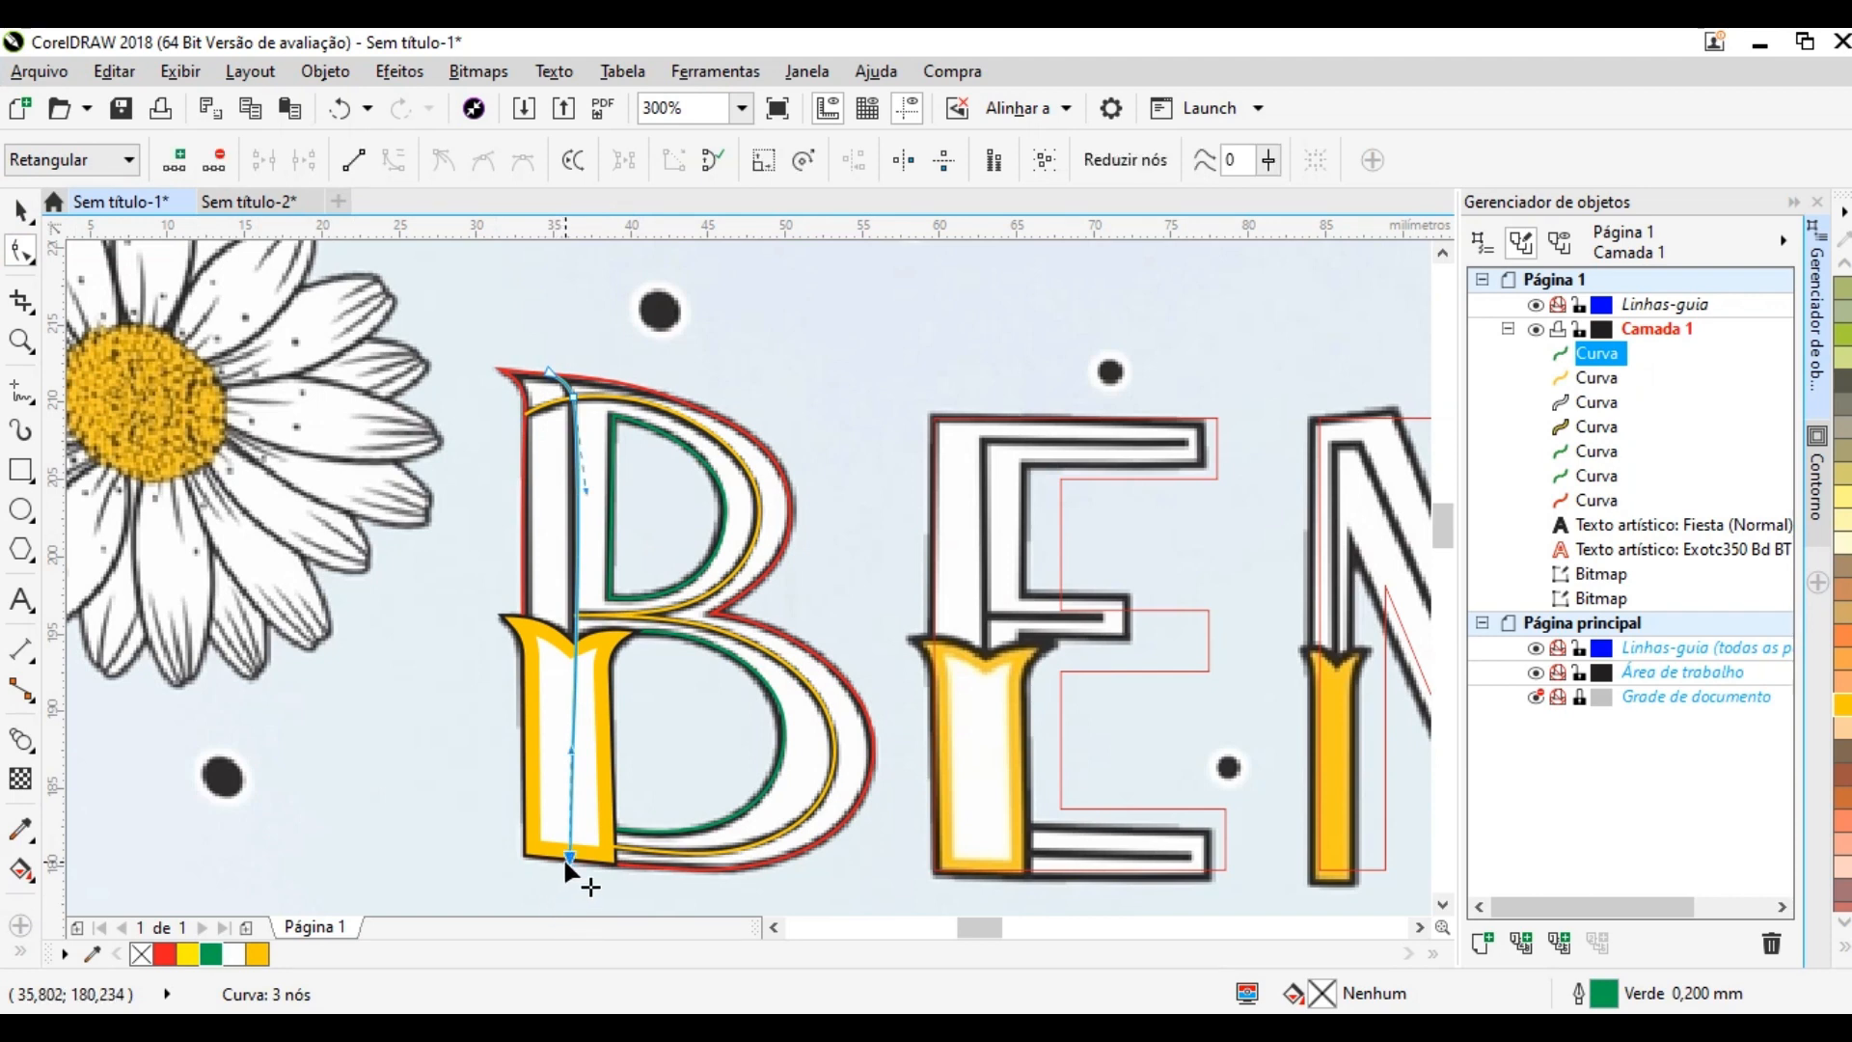
pyautogui.click(354, 159)
# Step: Align the green stem with the traced line and replace the node at the yellow arc with one just below it, rounding the upper bend
pyautogui.scroll(3, 560, 338)
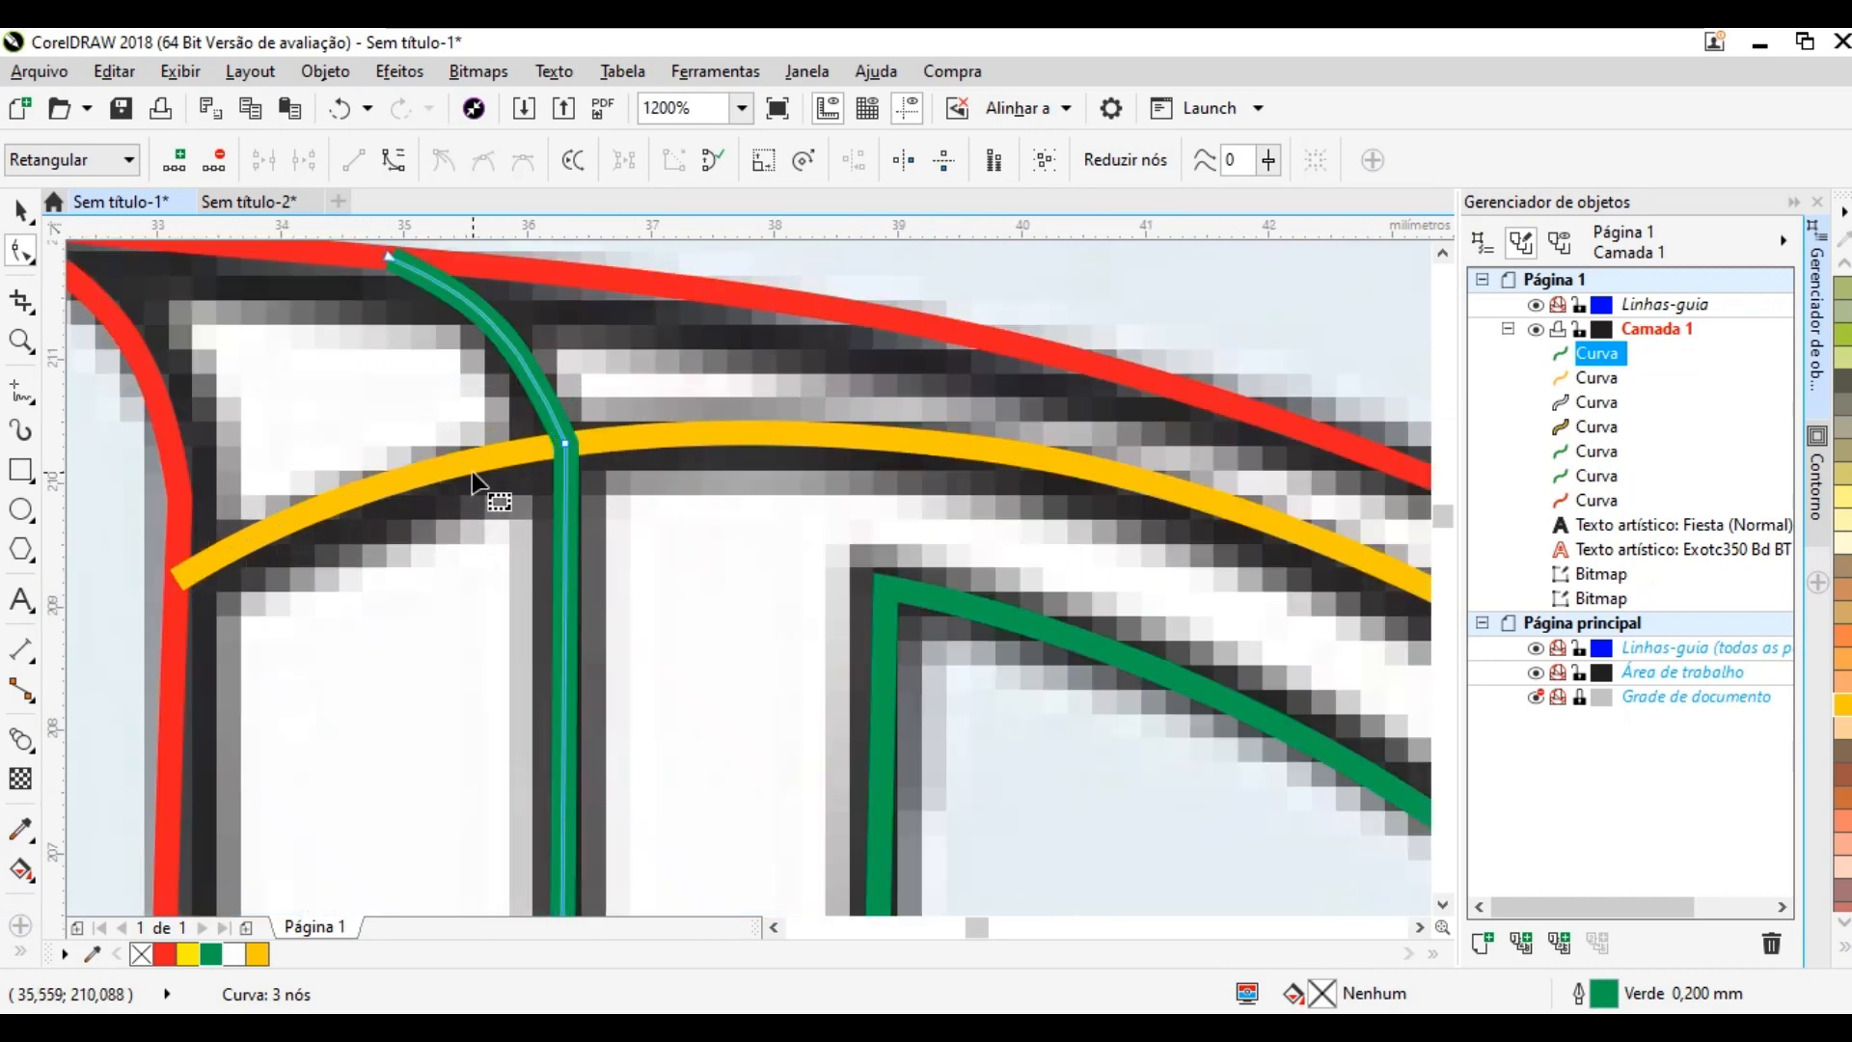
pyautogui.moveTo(569, 444); pyautogui.dragTo(558, 444)
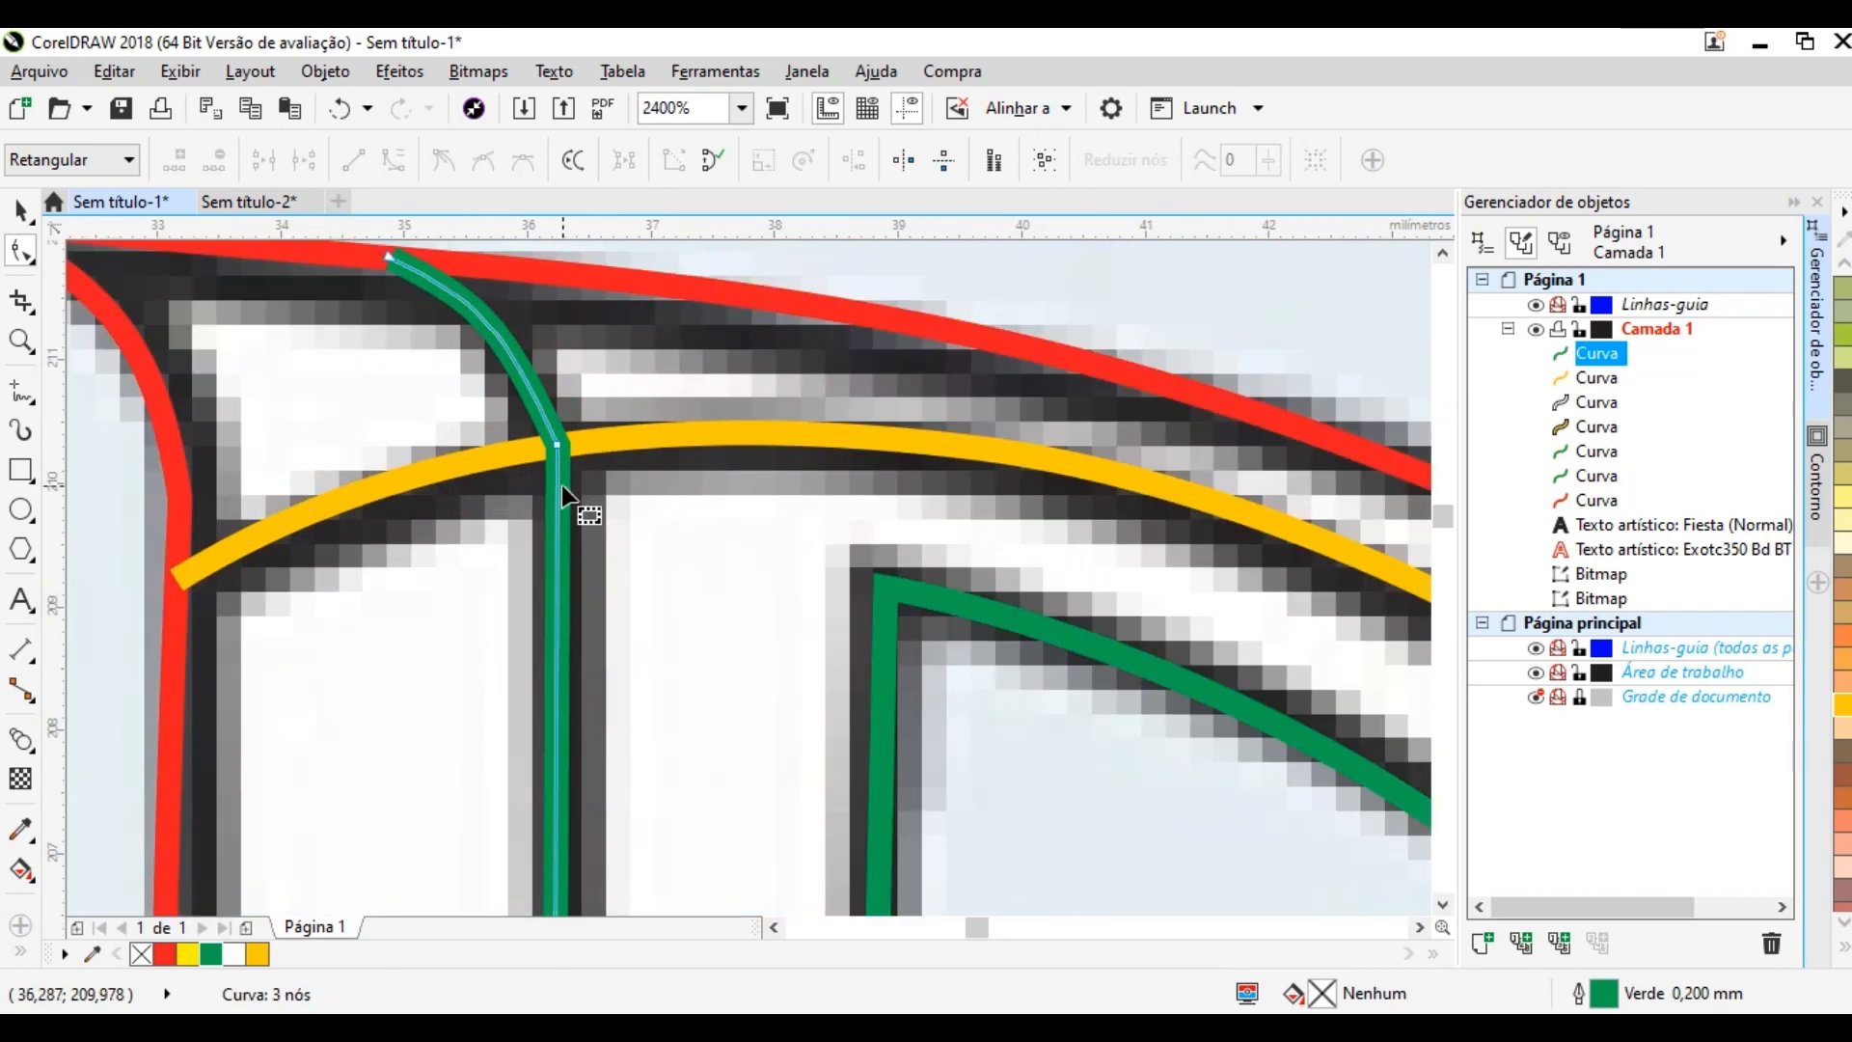
pyautogui.doubleClick(556, 484)
pyautogui.scroll(2, 556, 482)
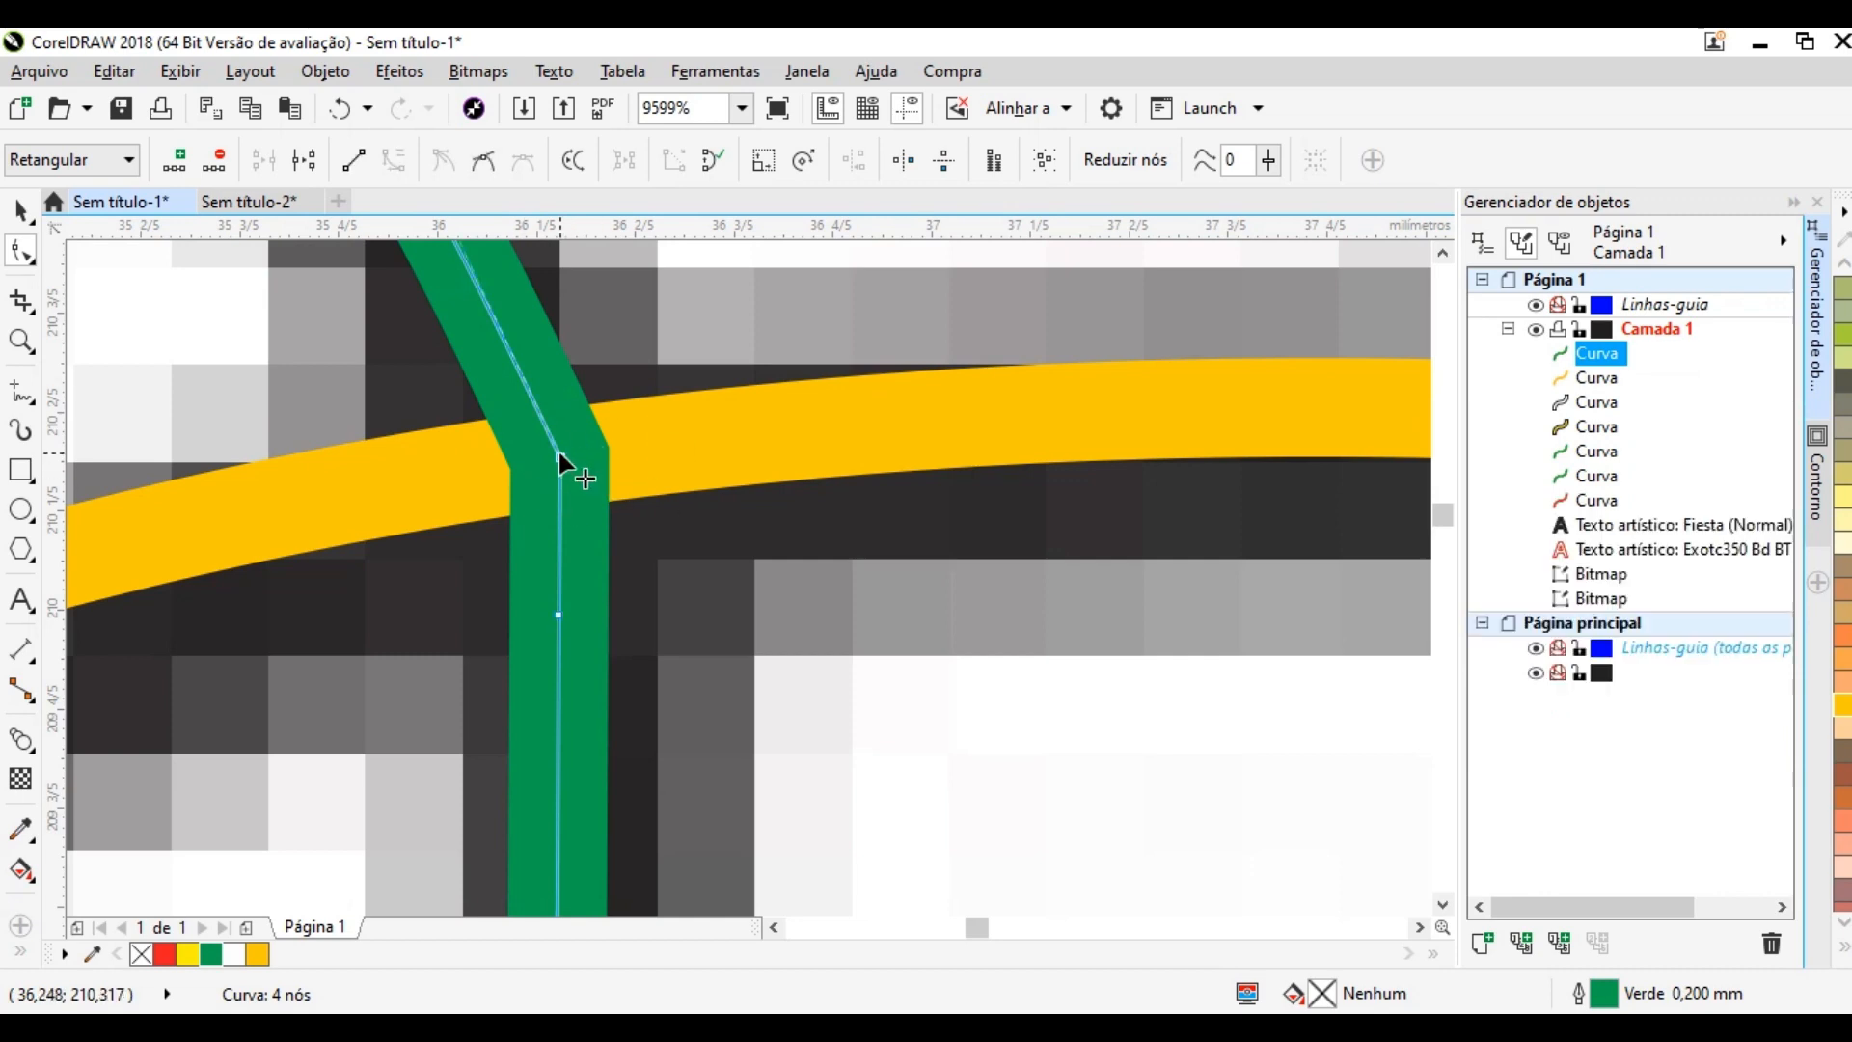
pyautogui.click(558, 455)
pyautogui.press('Delete')
pyautogui.scroll(-2, 620, 579)
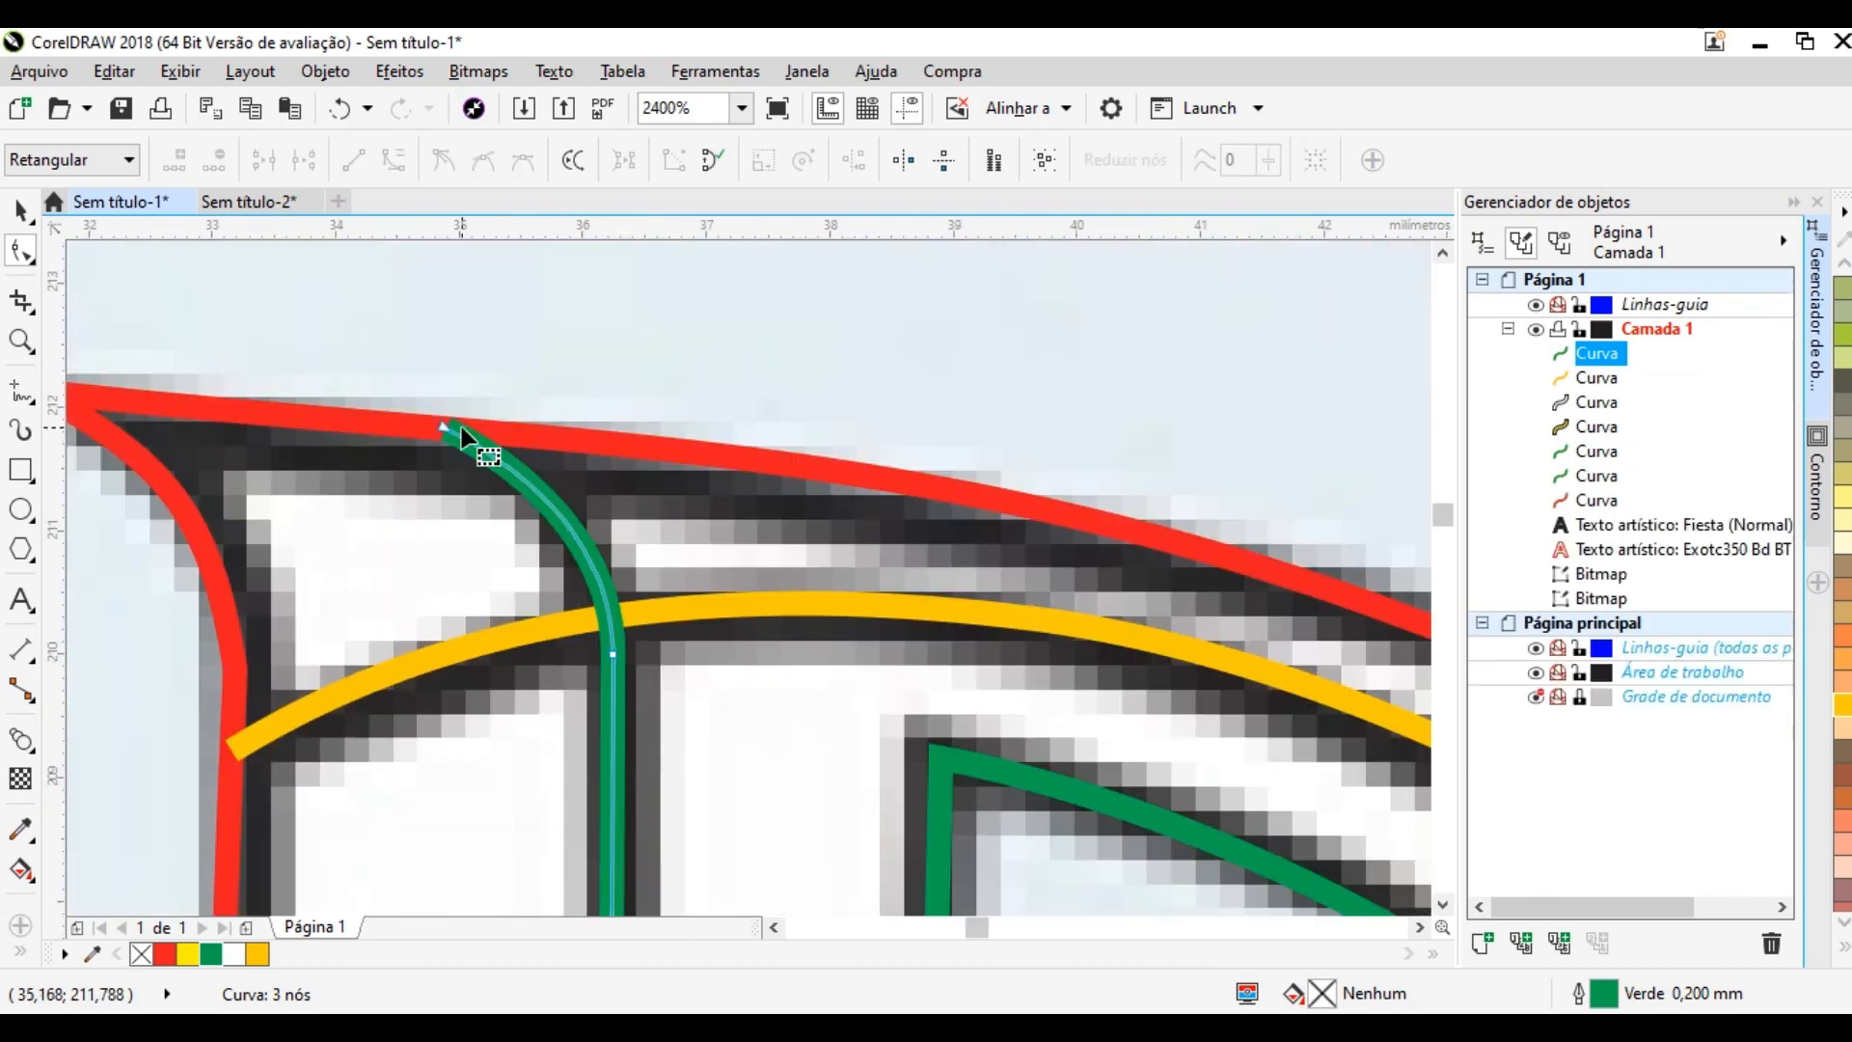
pyautogui.scroll(-1, 461, 426)
# Step: Send the green stem curve back three levels so it sits behind the B's yellow stem ornament
pyautogui.click(21, 209)
pyautogui.scroll(-2, 645, 396)
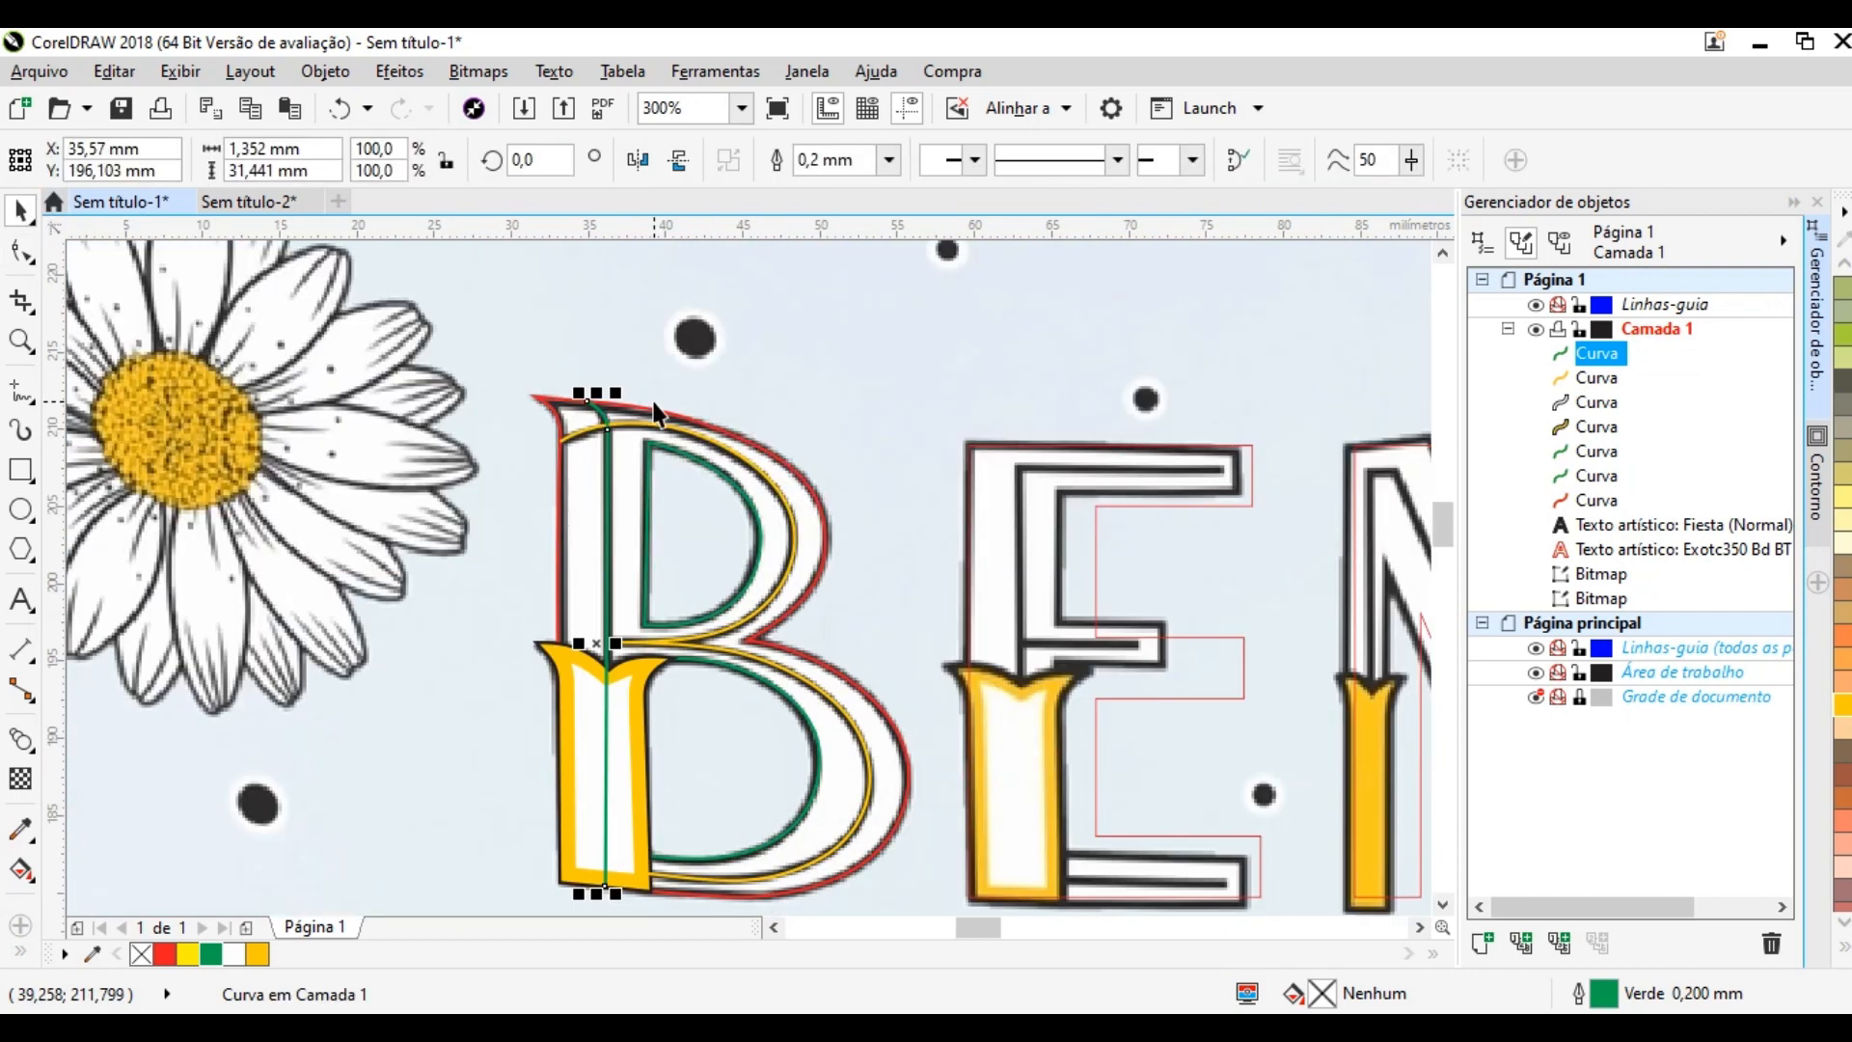
pyautogui.scroll(-1, 655, 413)
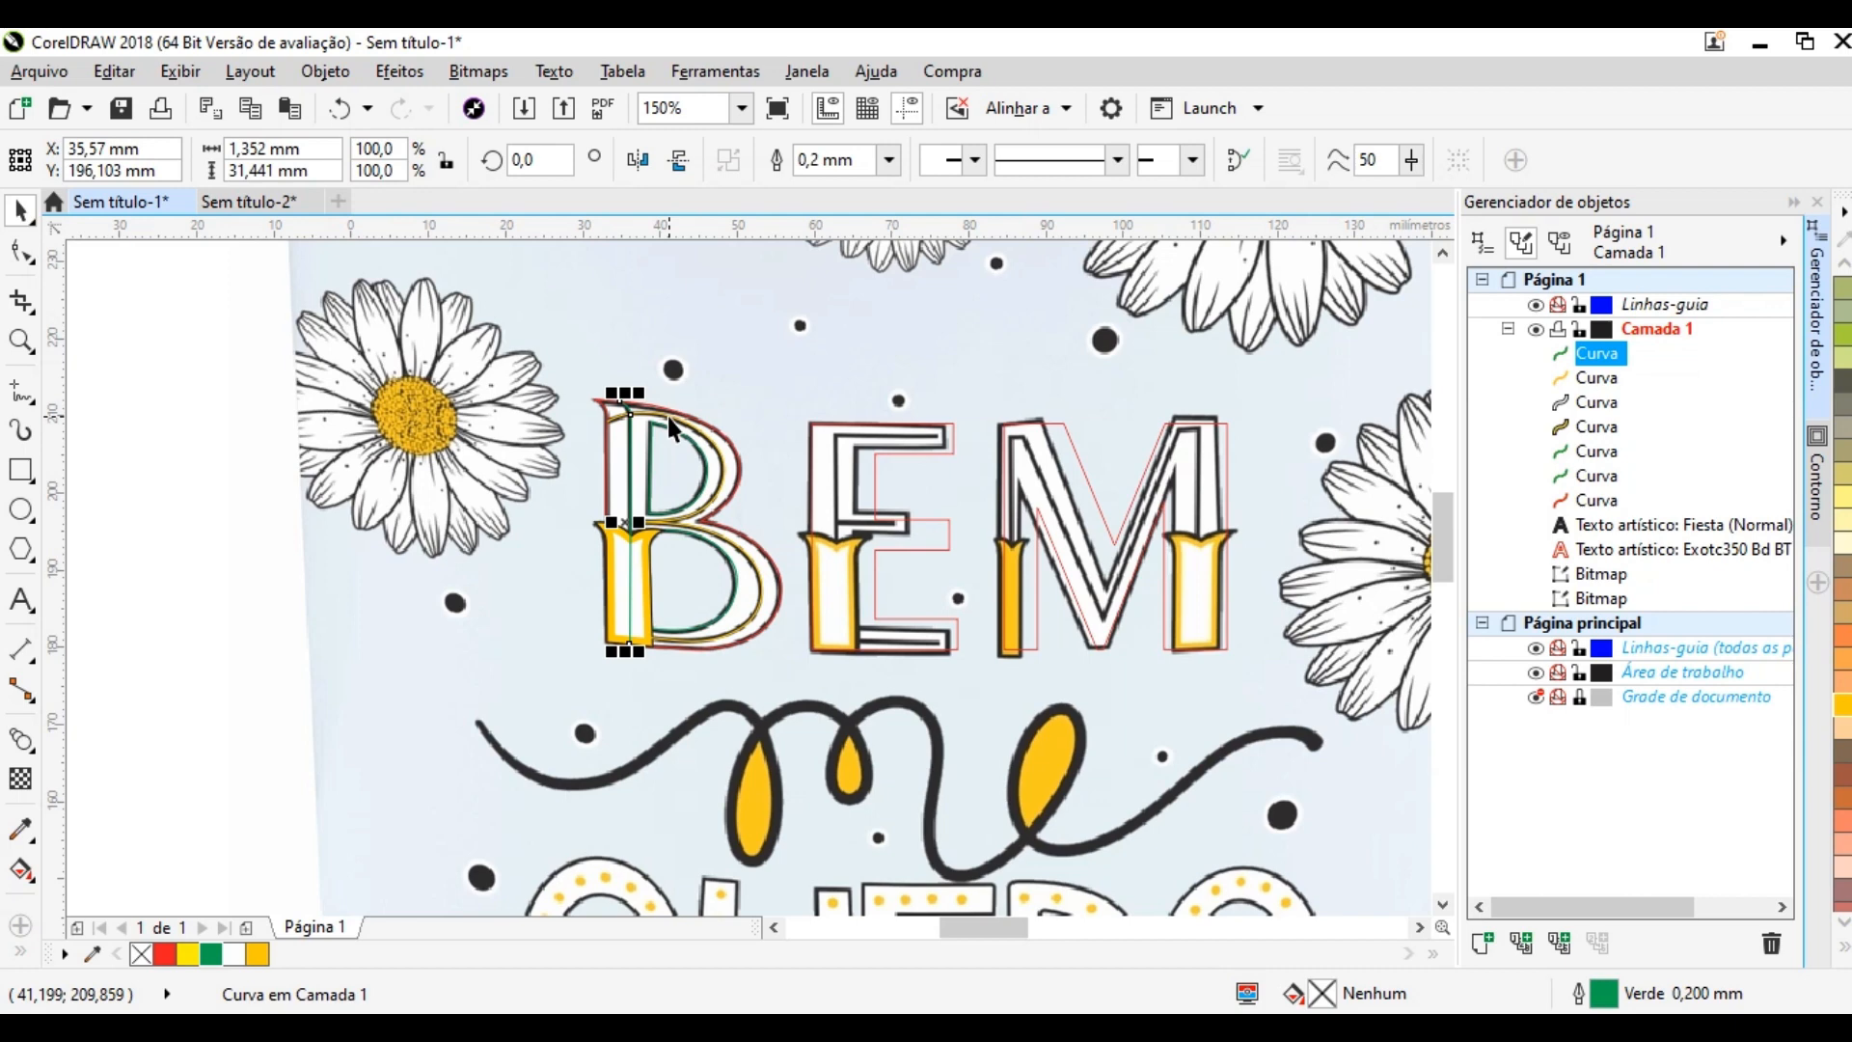
pyautogui.hotkey('ctrl', 'pagedown')
pyautogui.hotkey('ctrl', 'pagedown')
pyautogui.hotkey('ctrl', 'pagedown')
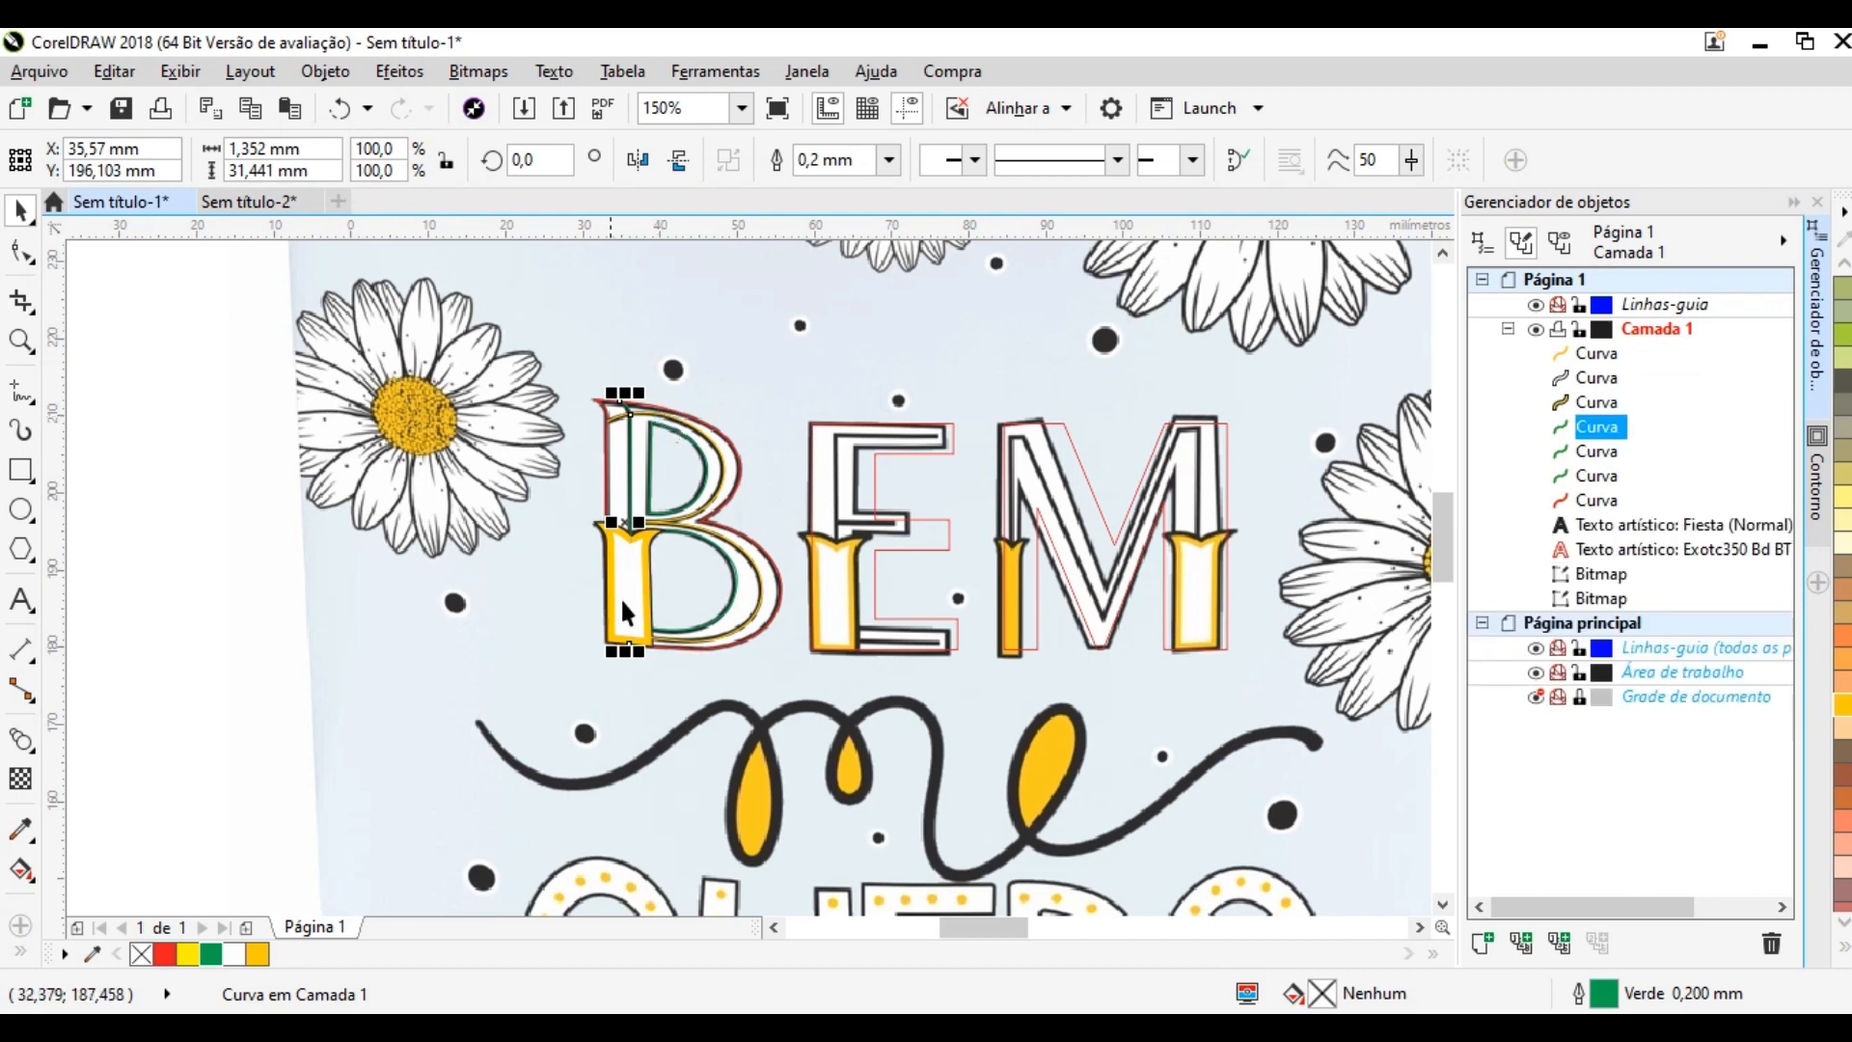
pyautogui.scroll(2, 634, 513)
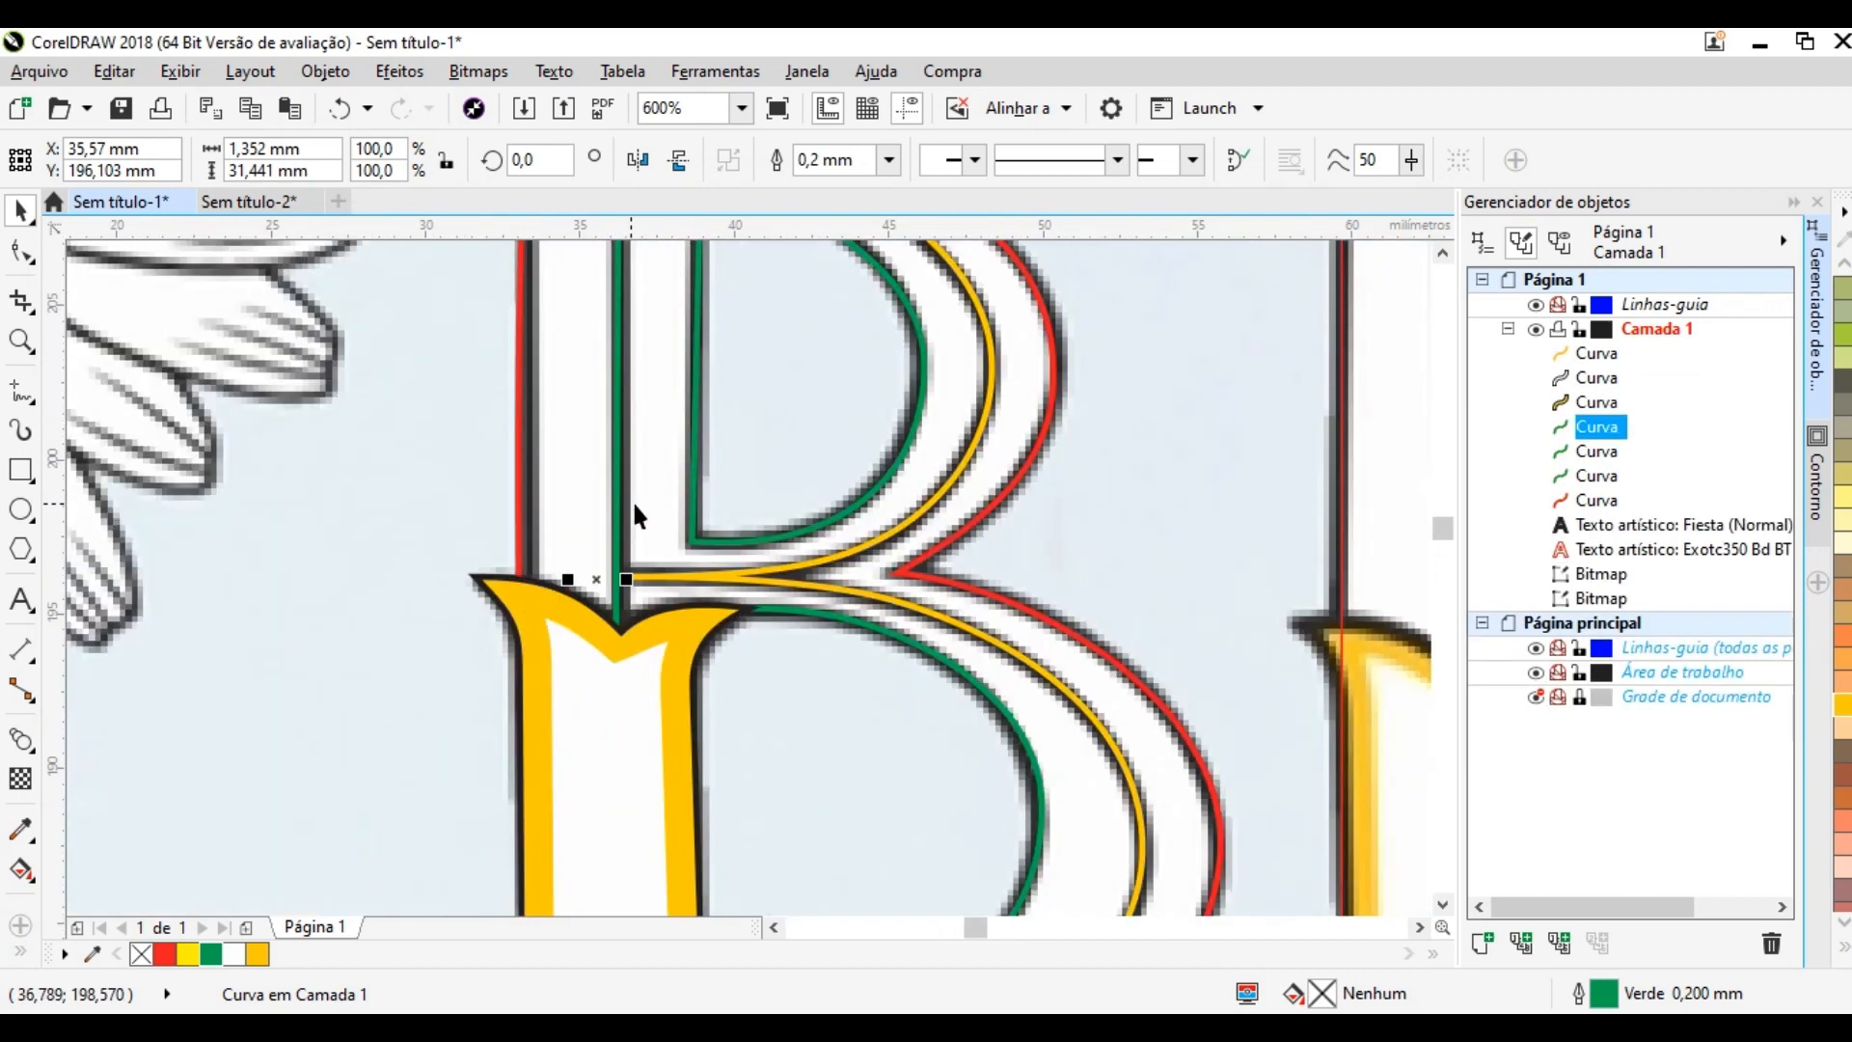
pyautogui.scroll(-1, 625, 557)
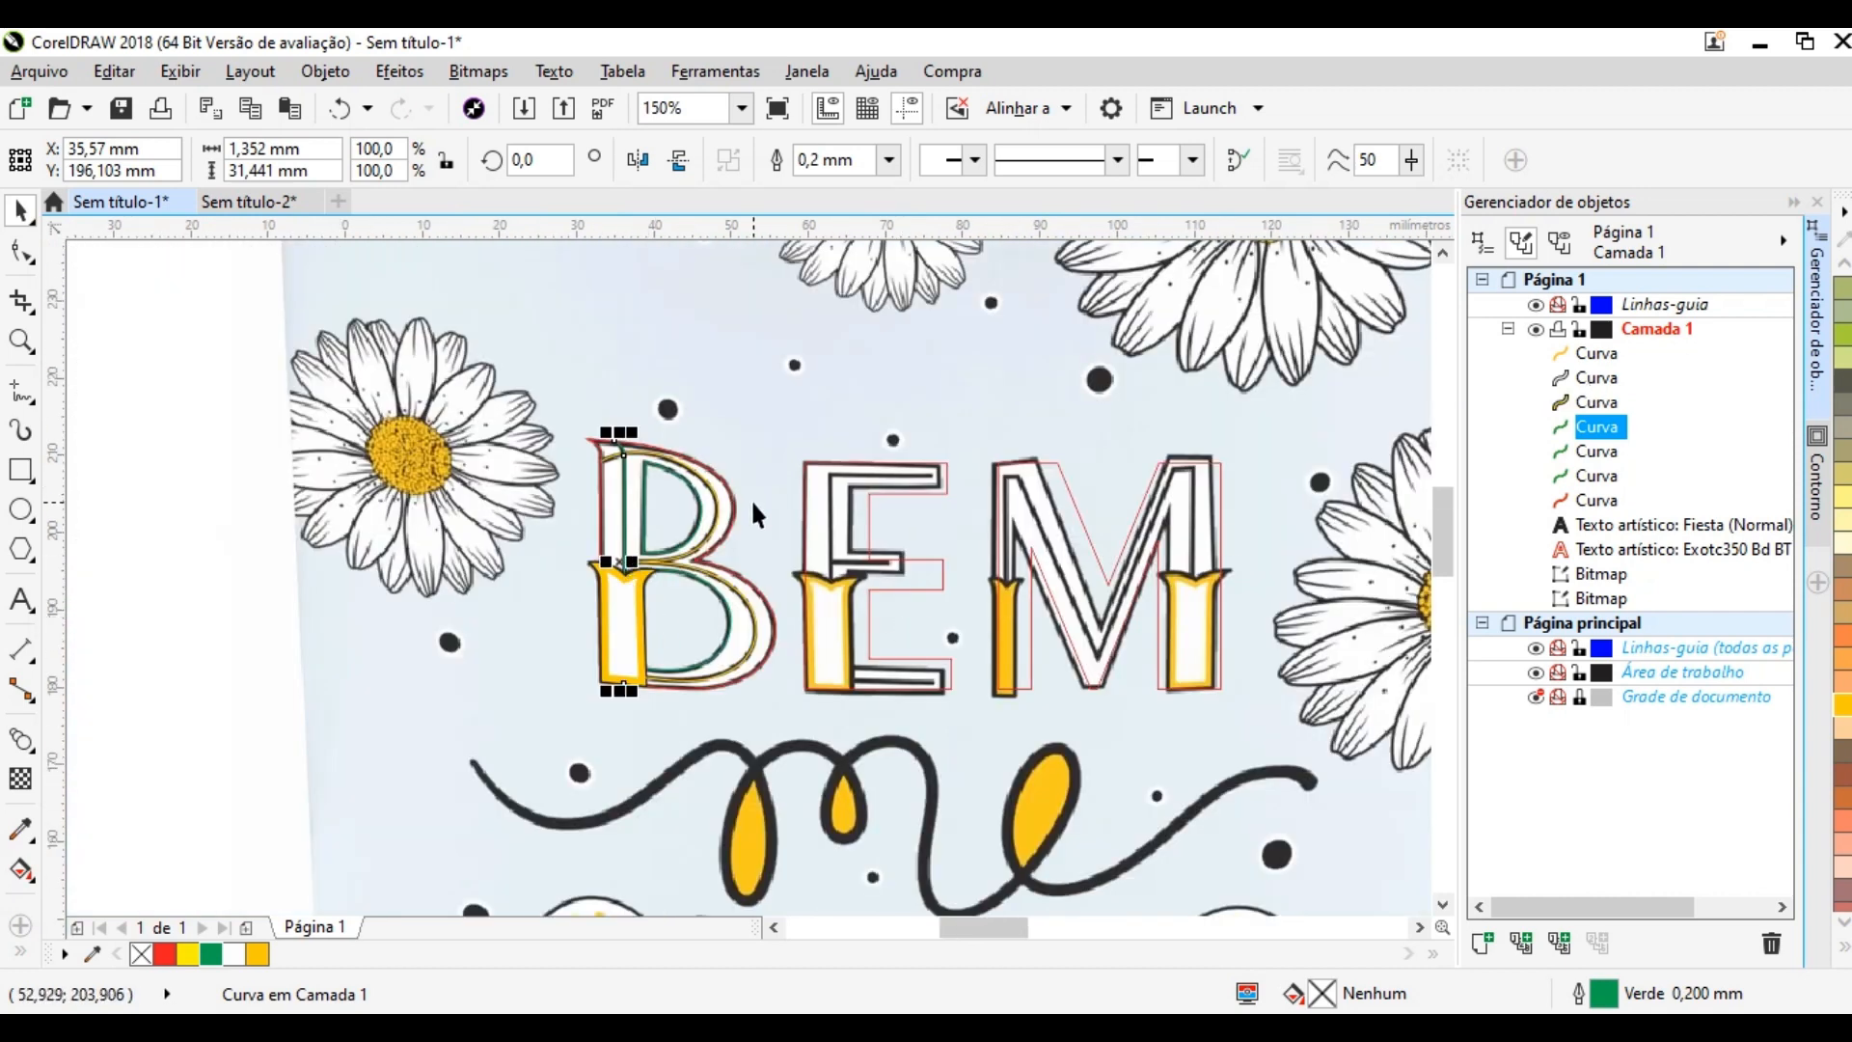
# Step: Select the red "EM" outline text and break it apart into separate letters
pyautogui.click(806, 519)
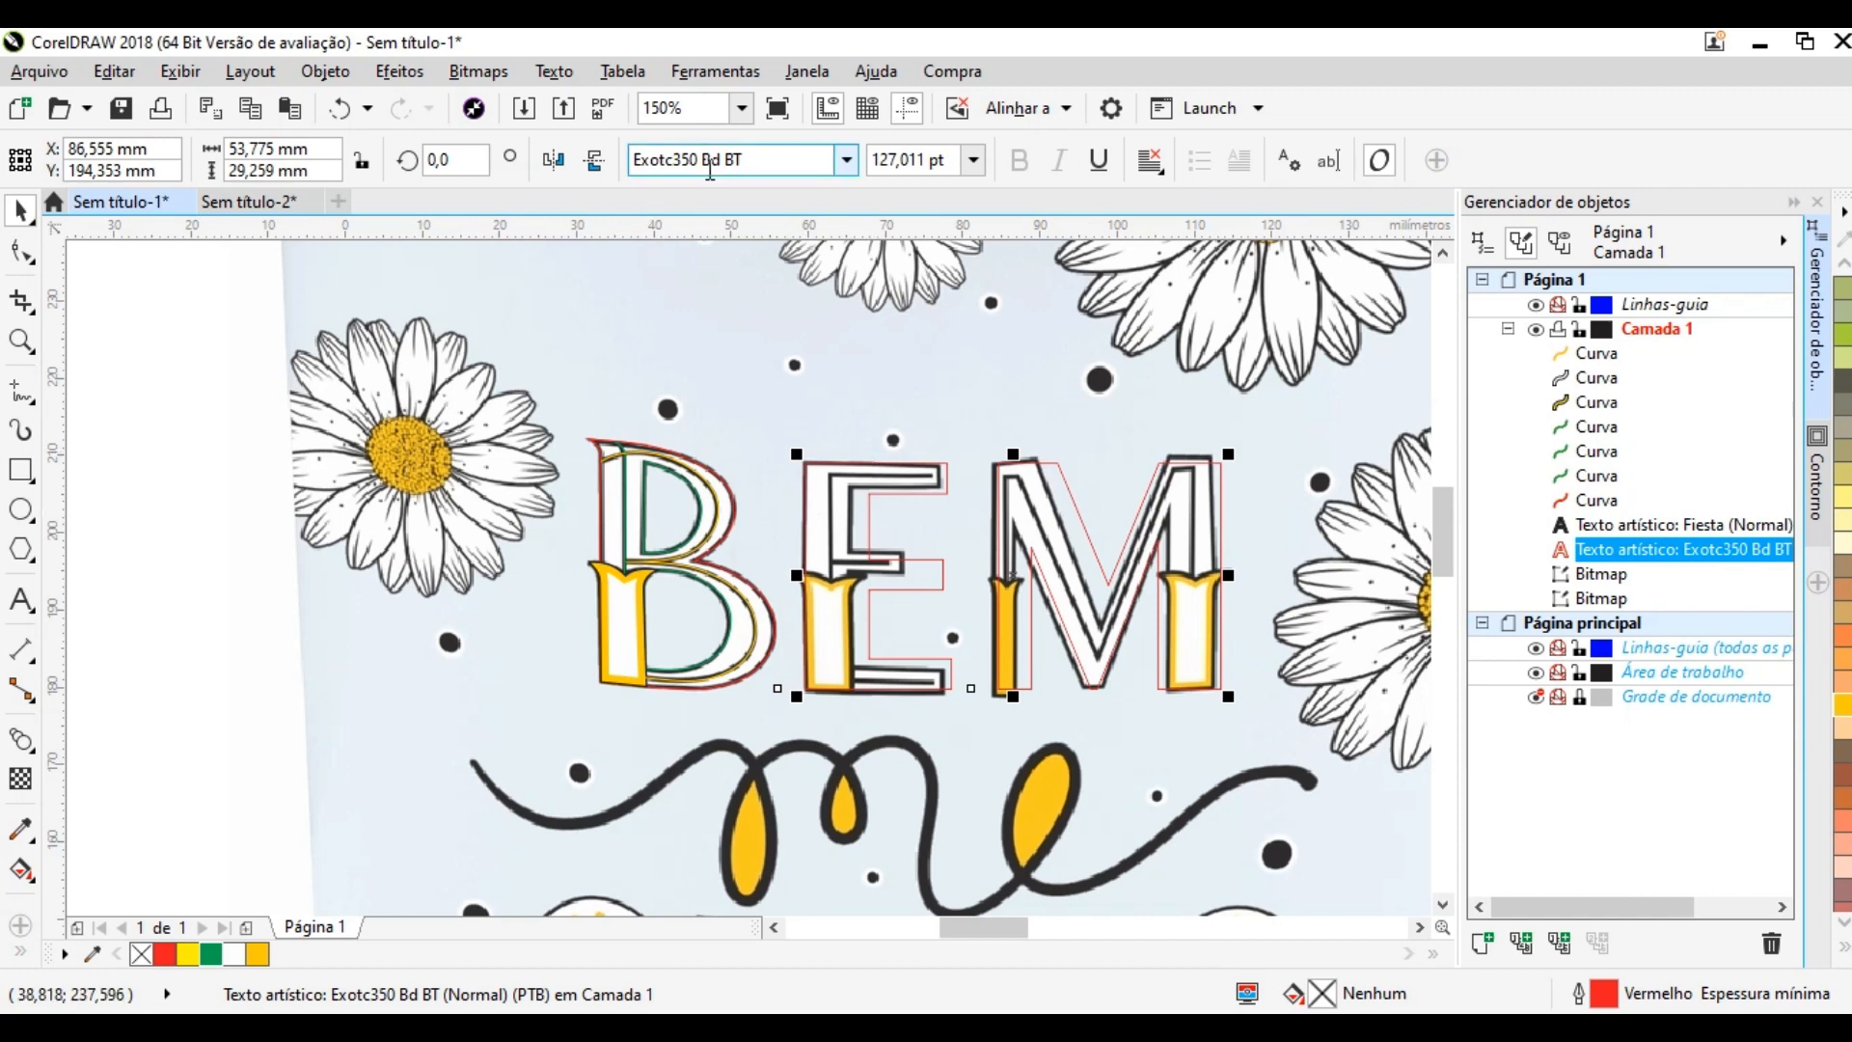
pyautogui.scroll(-3, 653, 543)
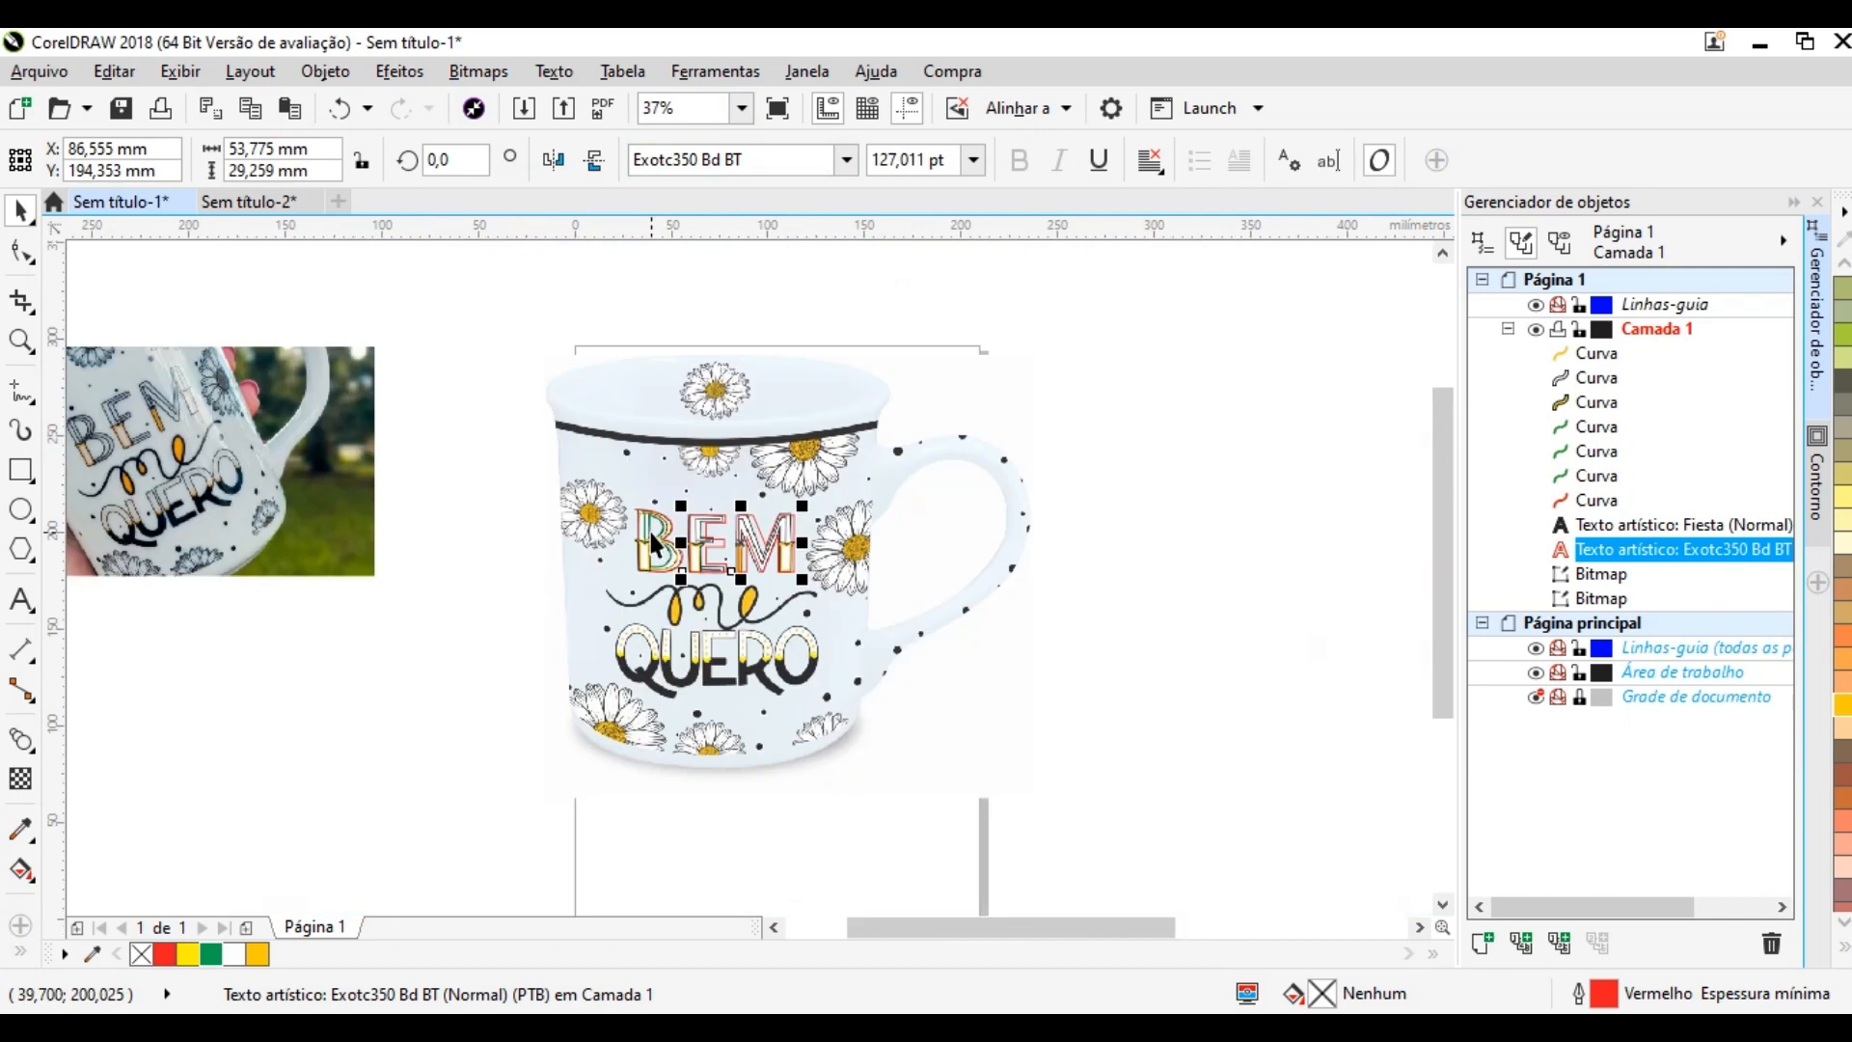
pyautogui.scroll(2, 654, 543)
pyautogui.scroll(1, 654, 543)
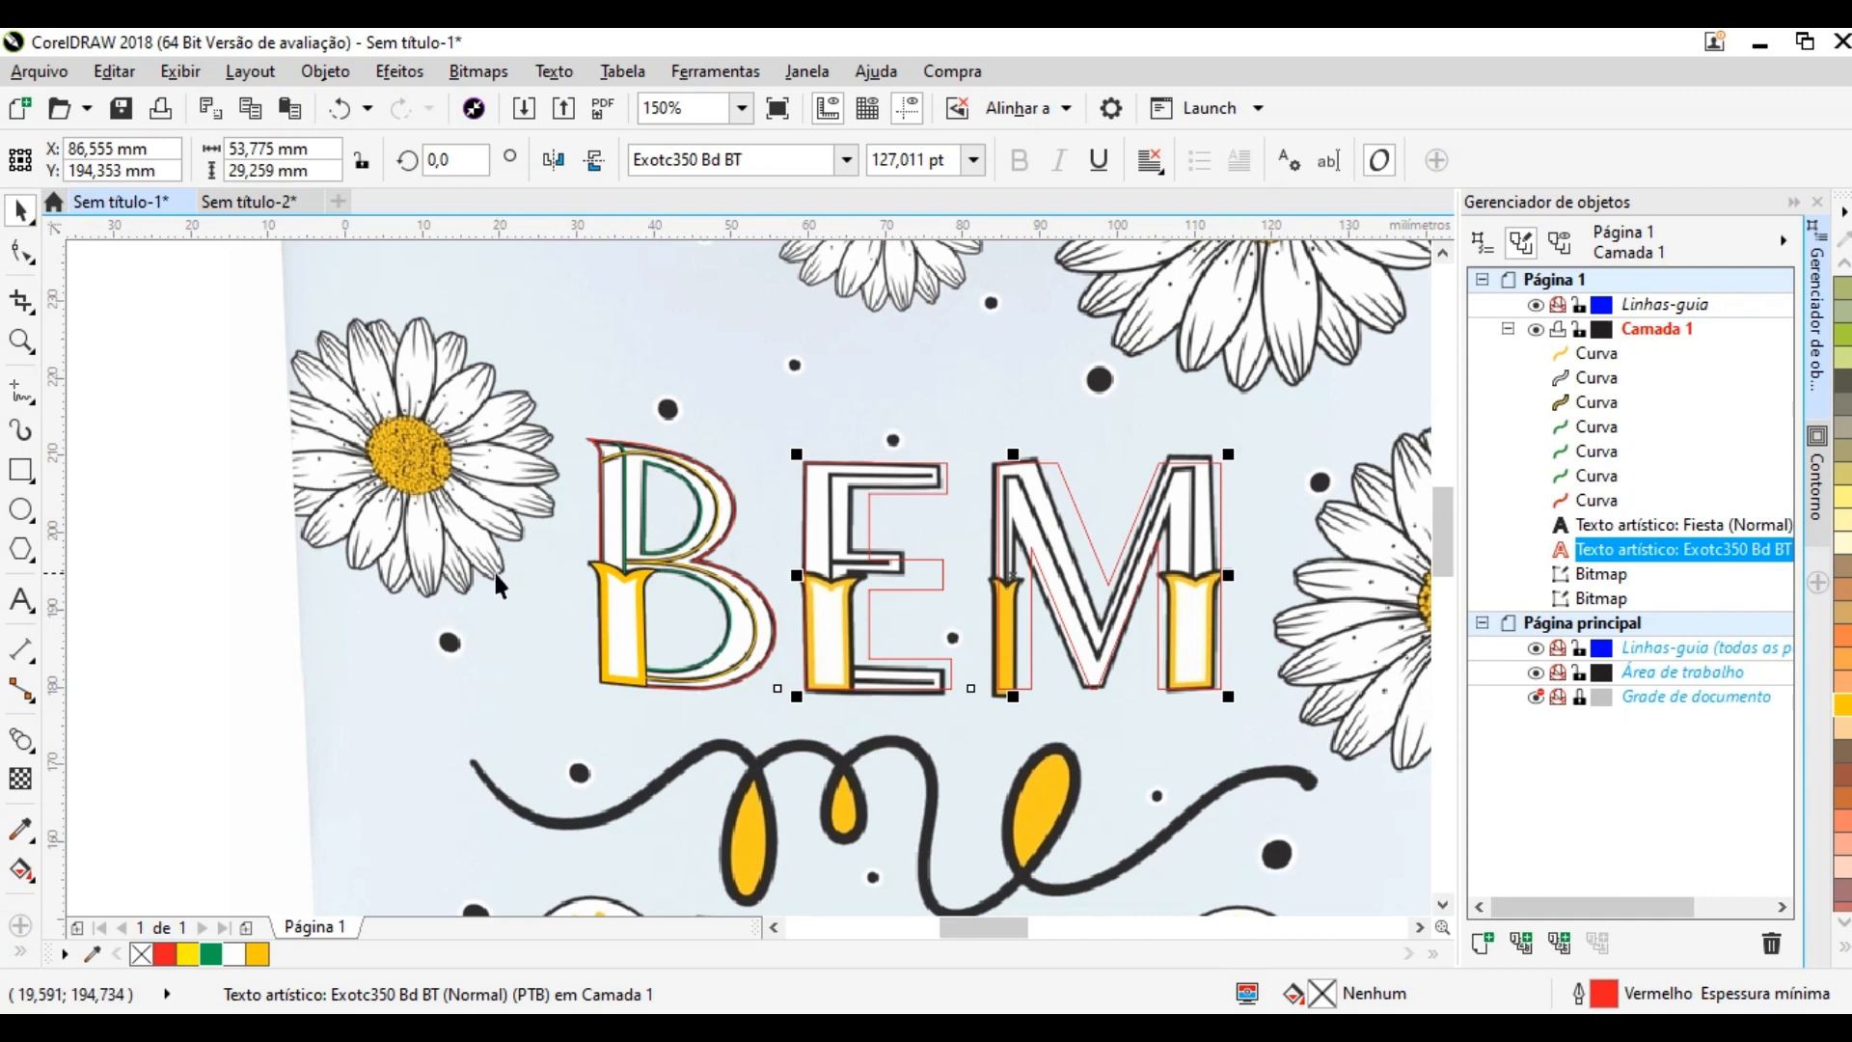
pyautogui.click(871, 561)
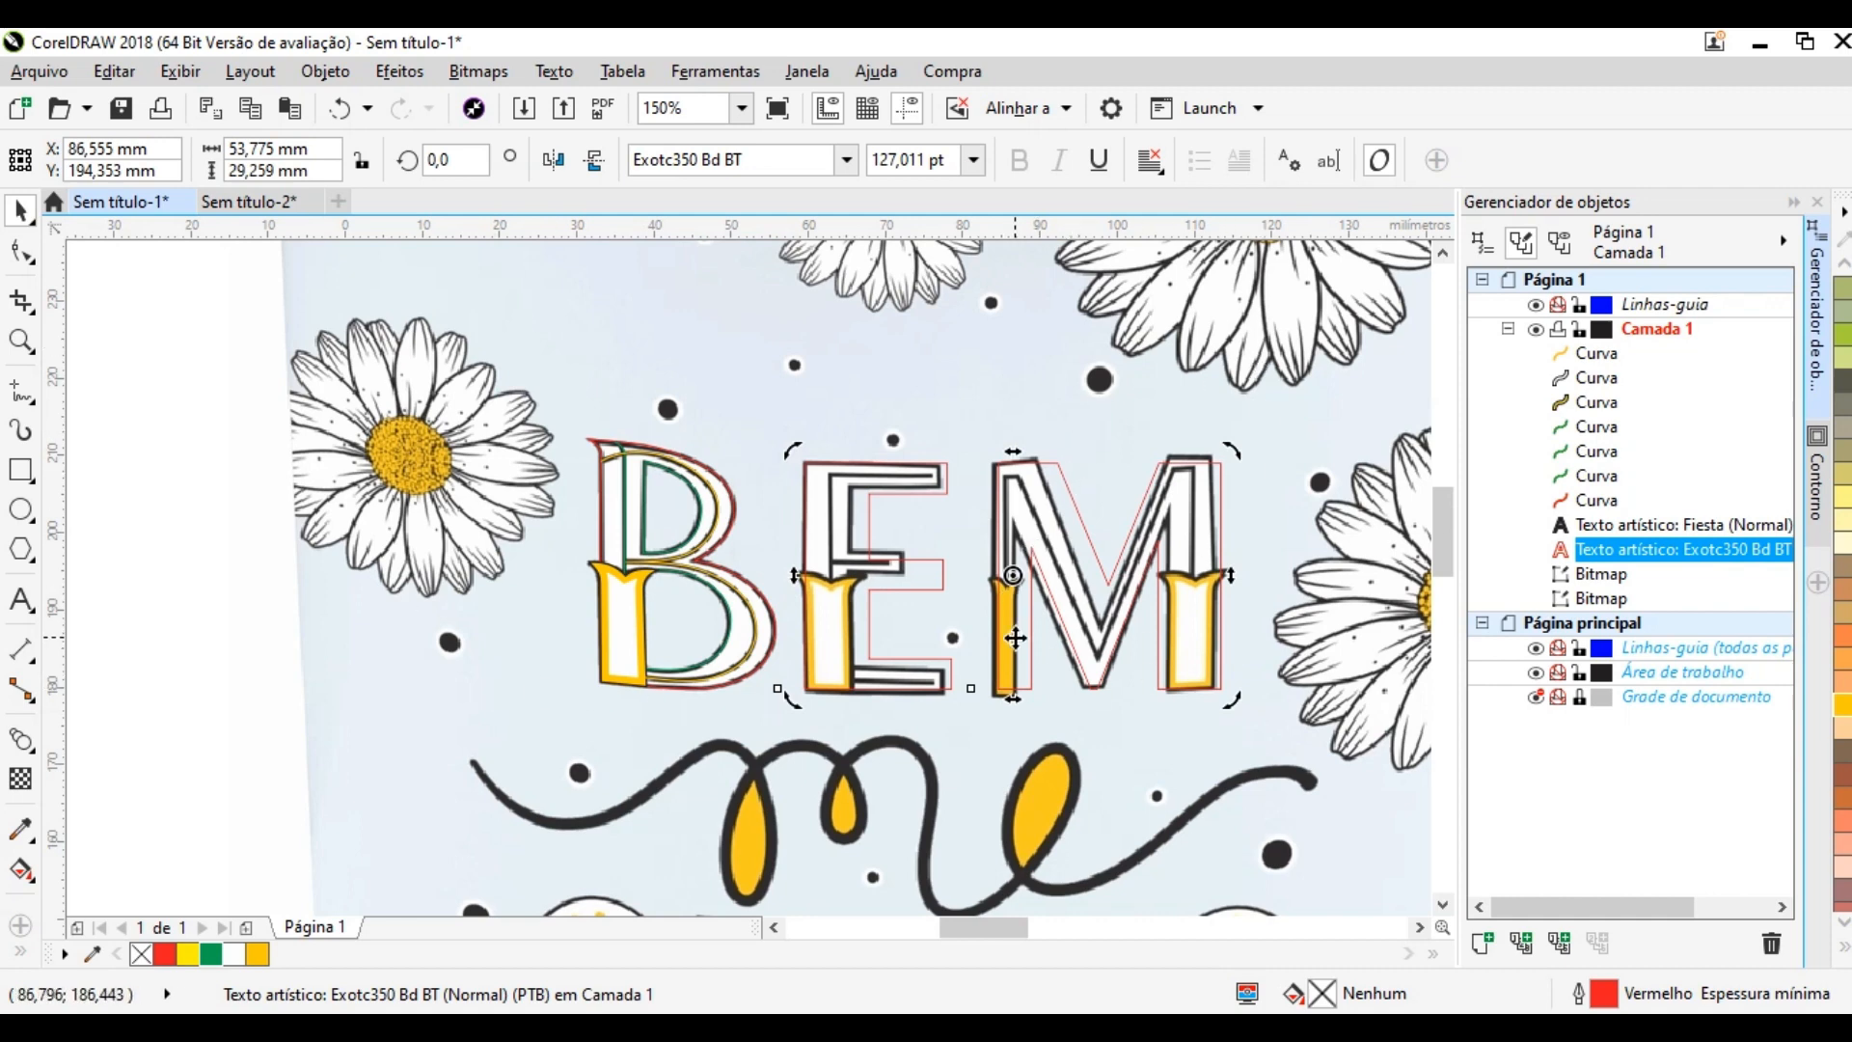
pyautogui.hotkey('ctrl', 'k')
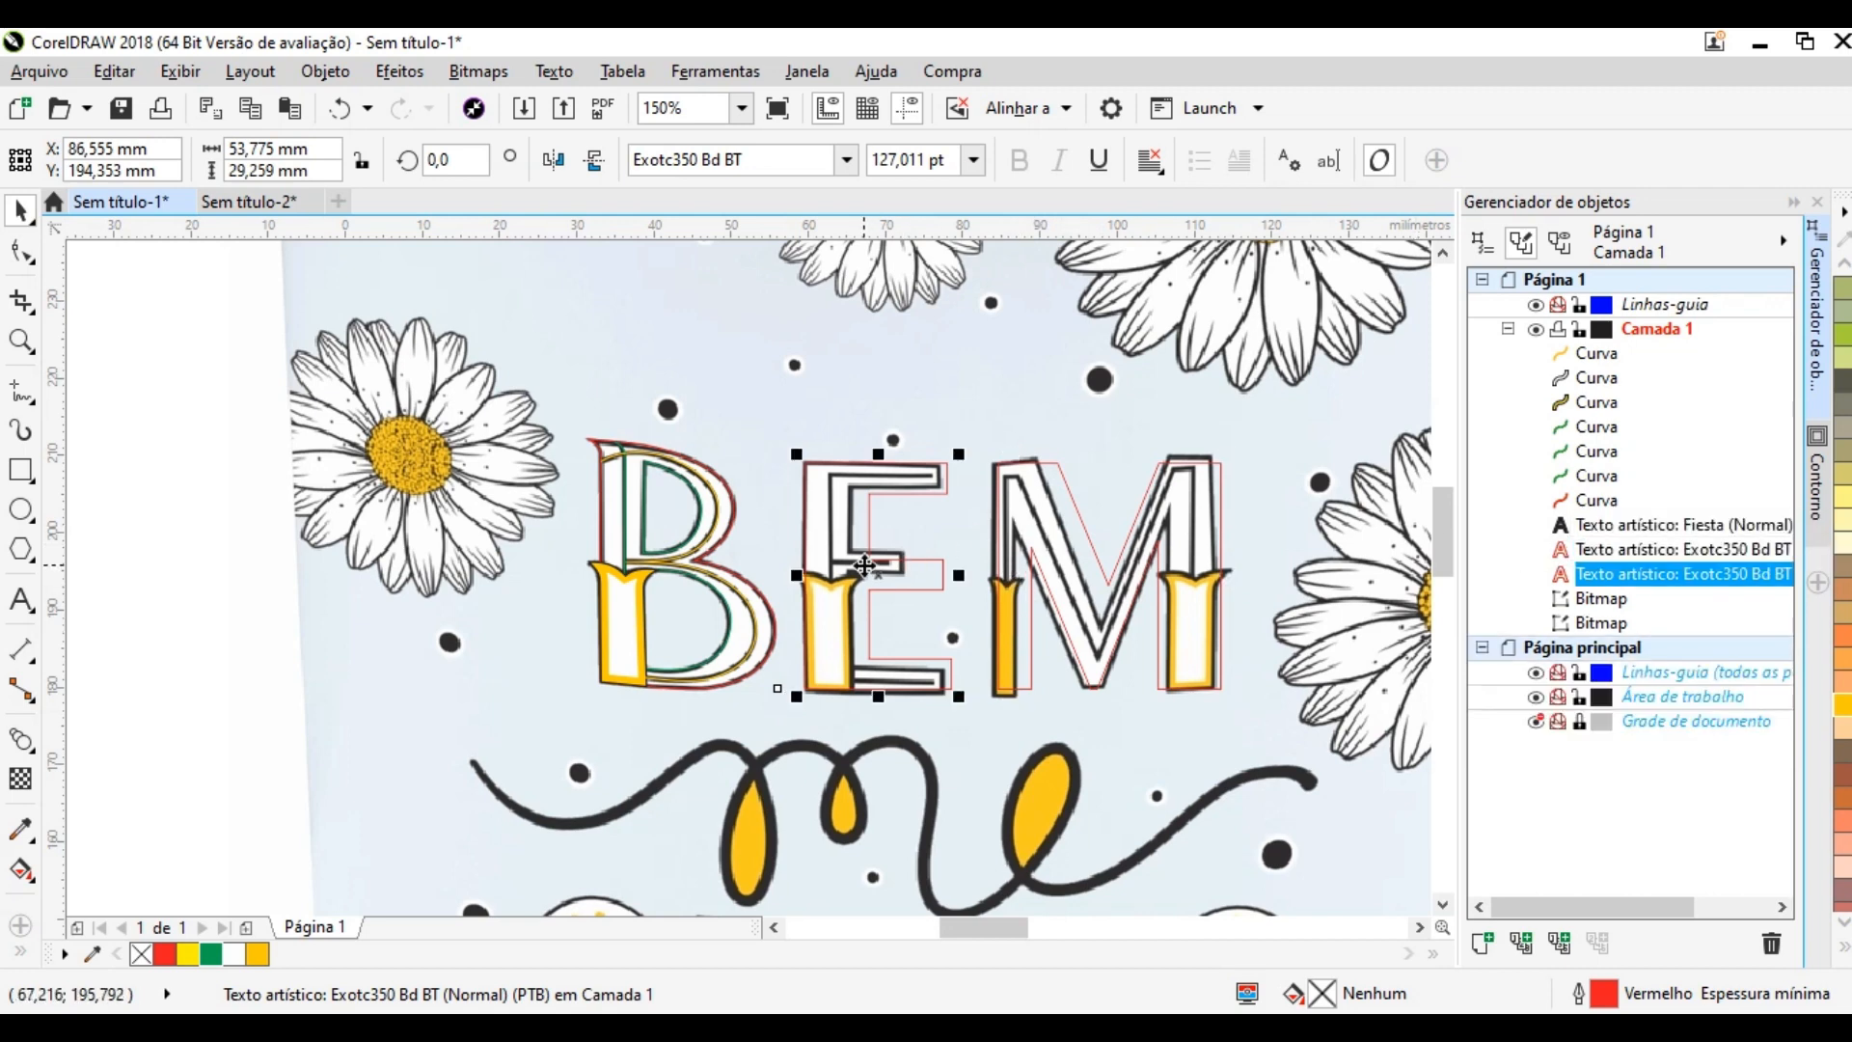
# Step: Try moving the separated E and M away from the traced lettering, and undo both moves
pyautogui.moveTo(874, 556); pyautogui.dragTo(771, 376)
pyautogui.moveTo(1049, 524); pyautogui.dragTo(1080, 426)
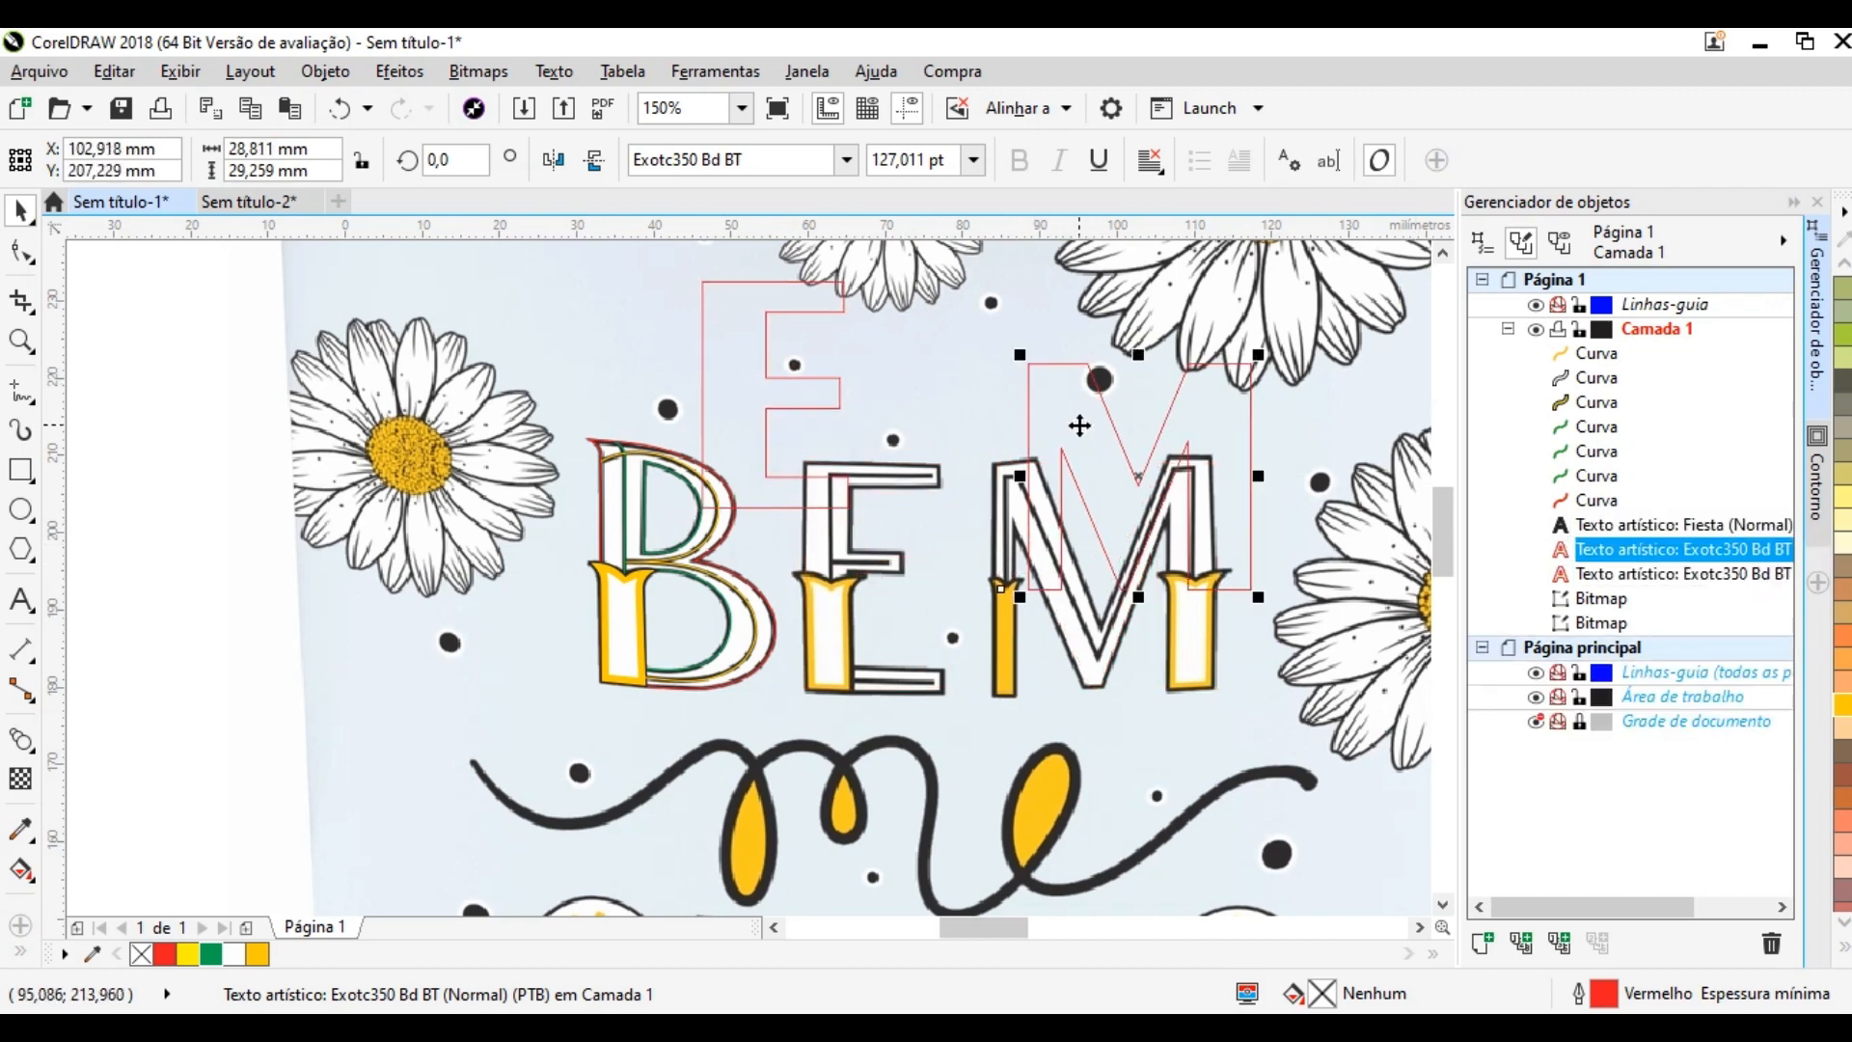
pyautogui.hotkey('ctrl', 'z')
pyautogui.hotkey('ctrl', 'z')
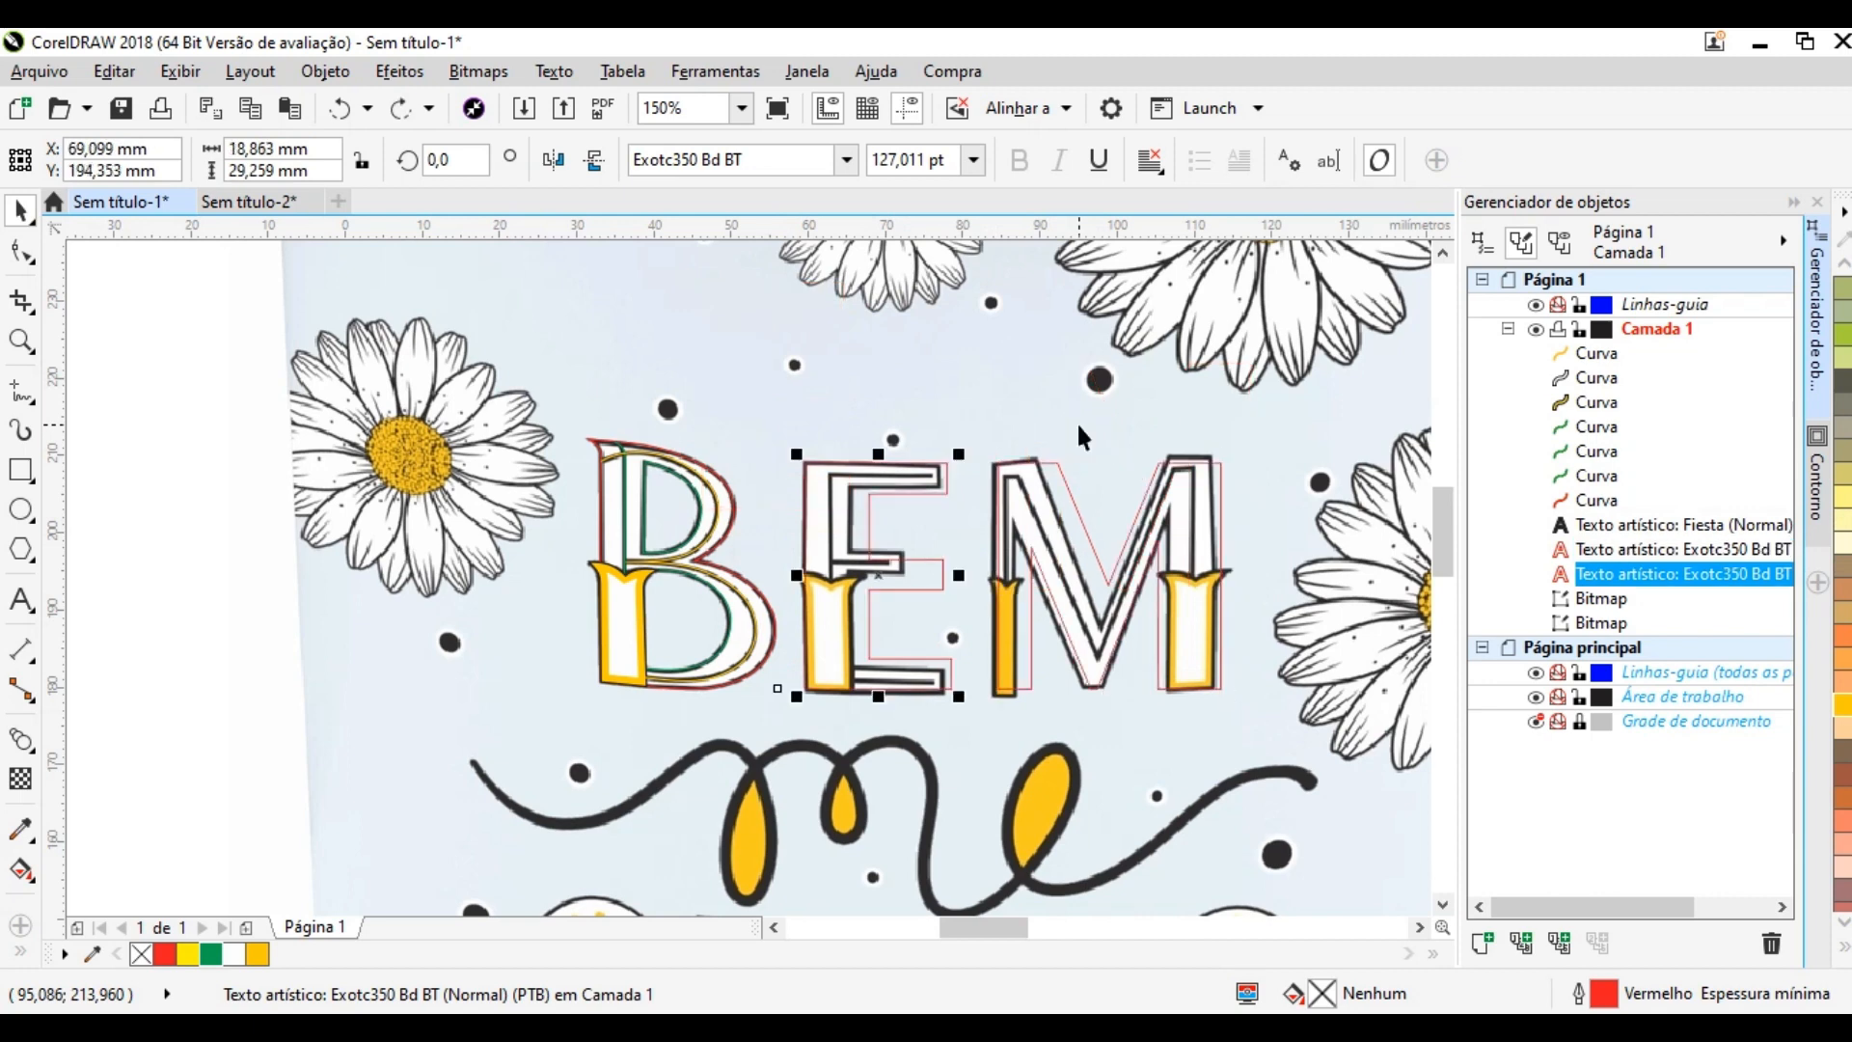
# Step: Convert the separated E and M text letters to curves
pyautogui.hotkey('ctrl', 'q')
pyautogui.click(1025, 531)
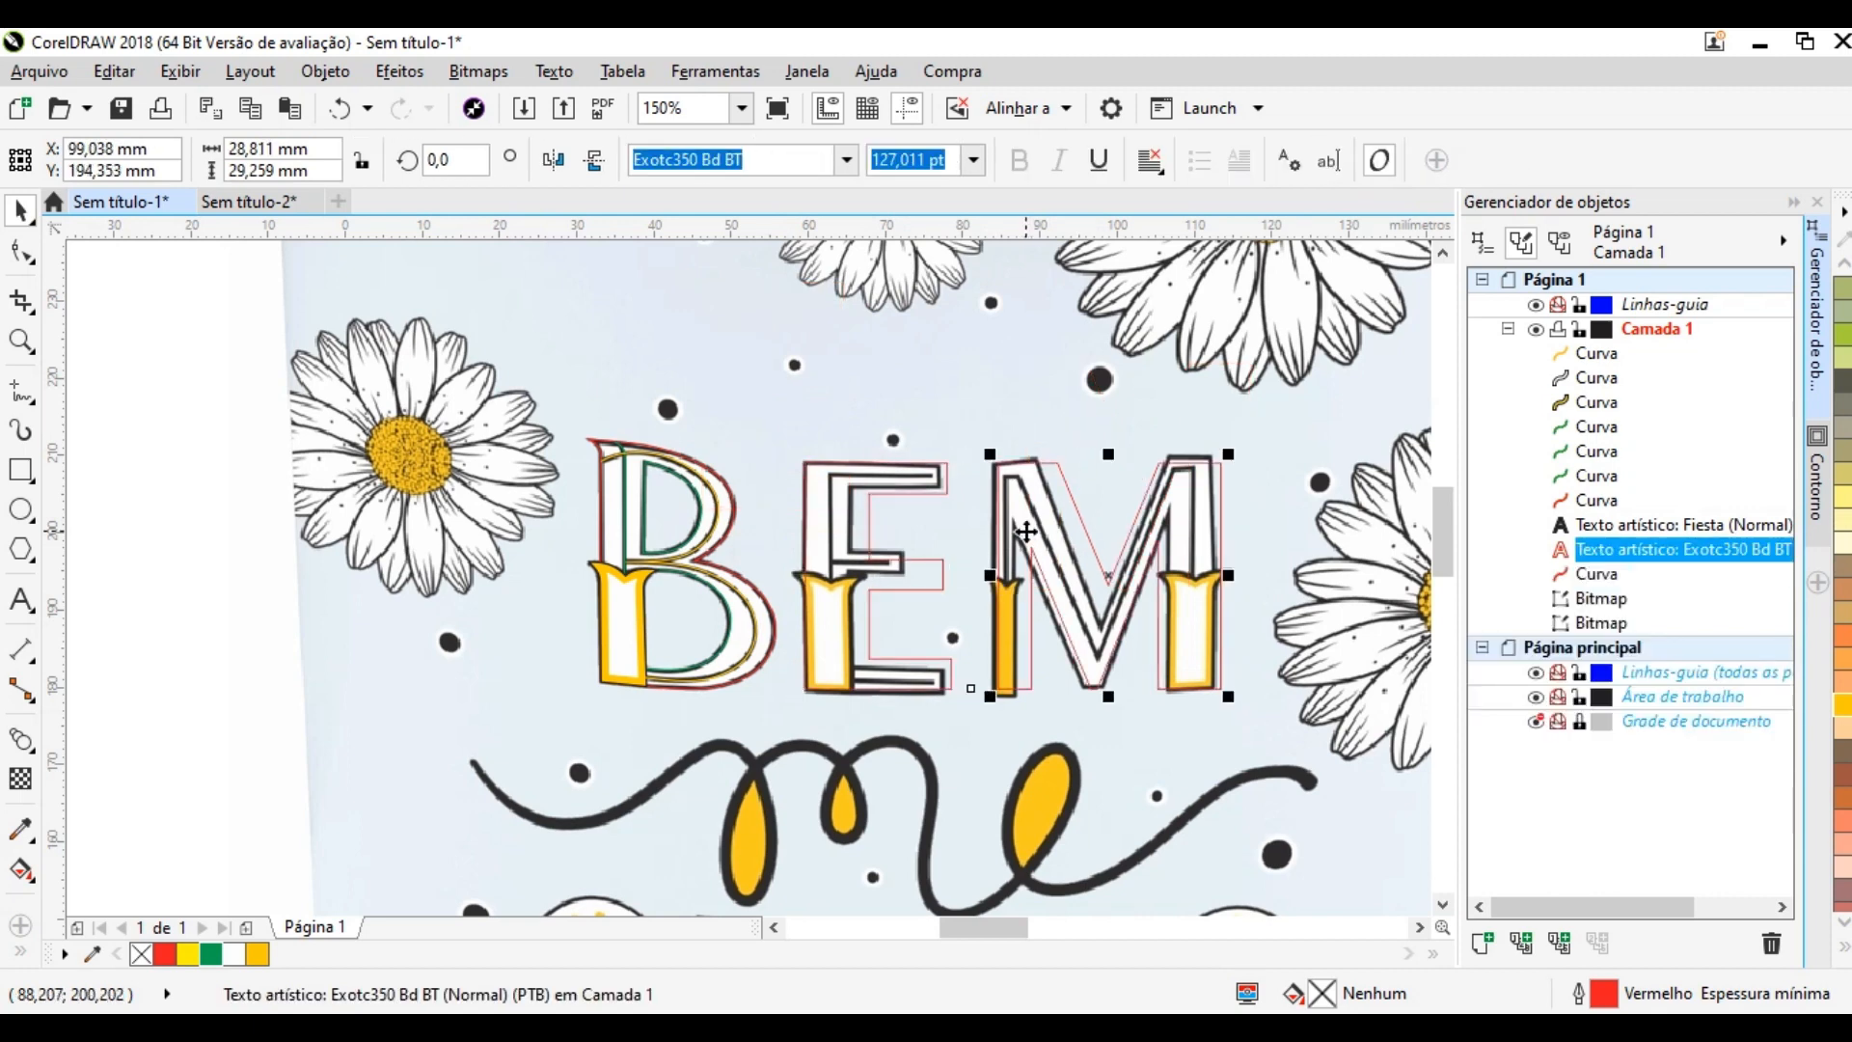
pyautogui.hotkey('ctrl', 'q')
# Step: Shift all the E curve's nodes except its outer stem edge left until the inner stem edge meets the traced inner line
pyautogui.click(902, 536)
pyautogui.scroll(1, 867, 540)
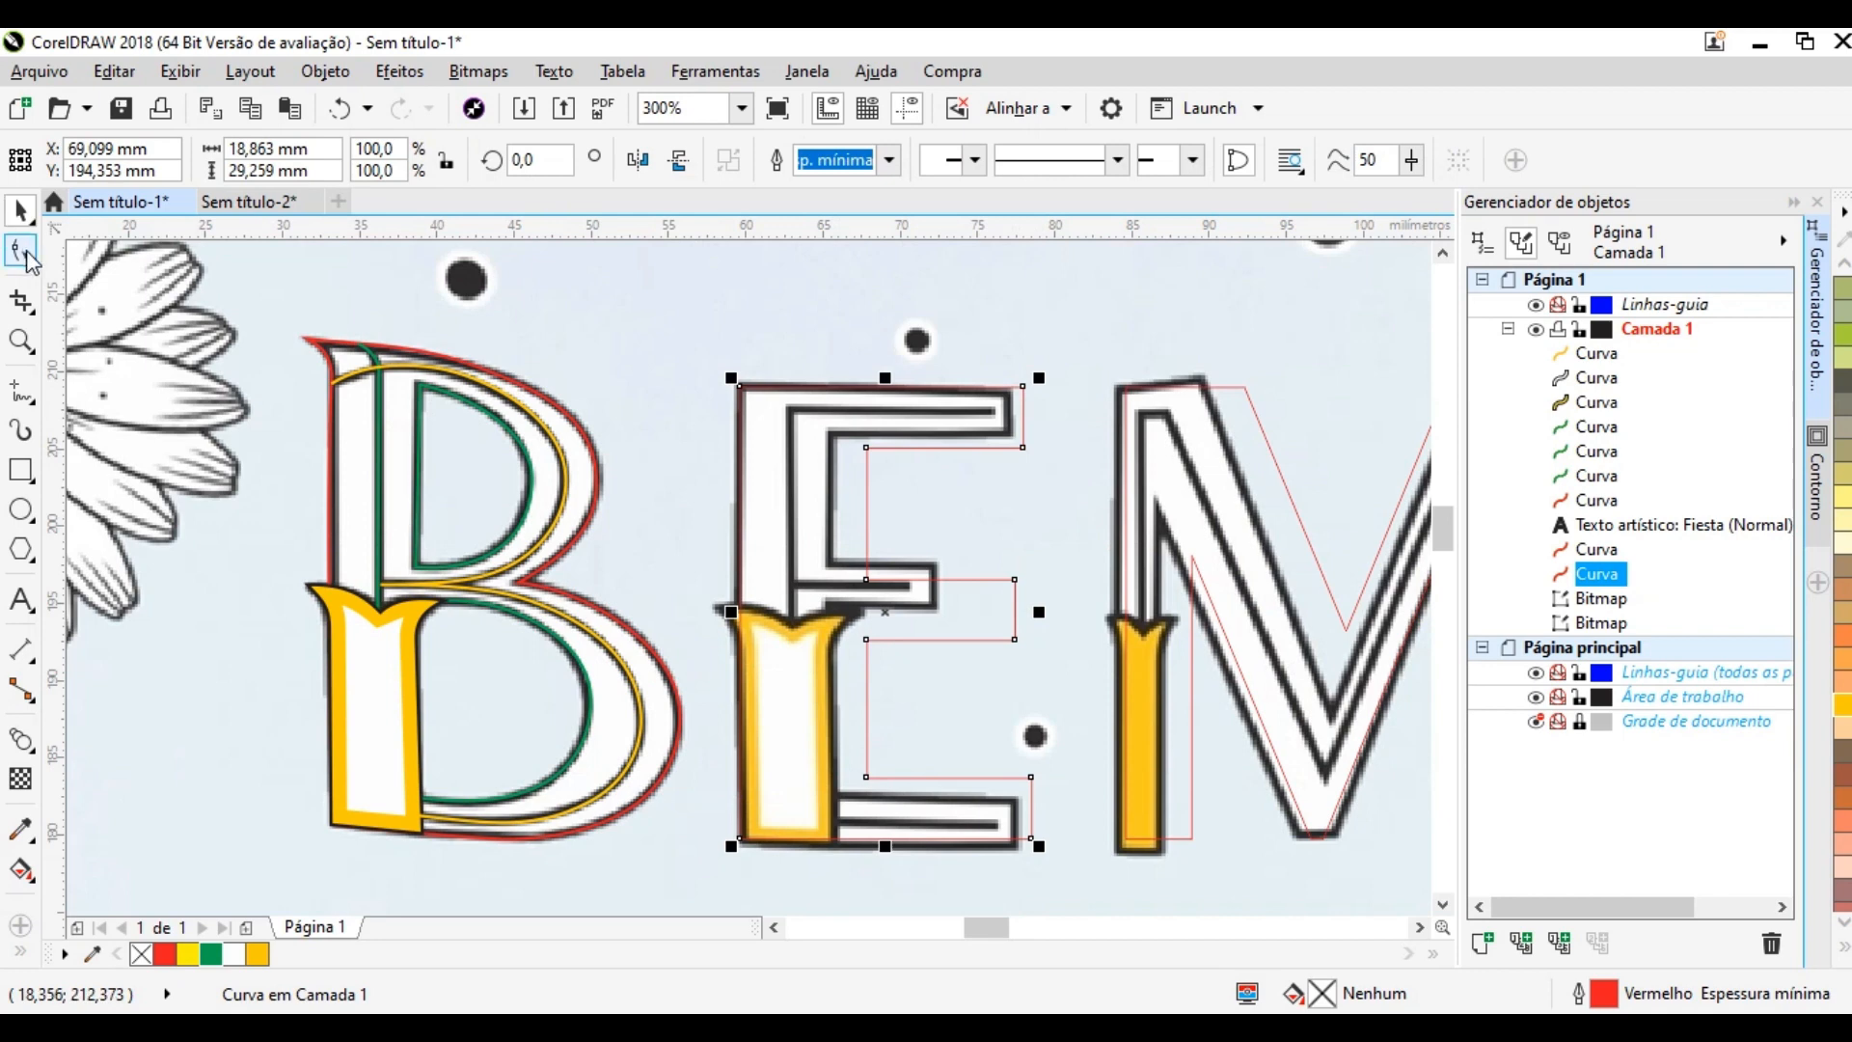
pyautogui.click(20, 255)
pyautogui.moveTo(826, 315); pyautogui.dragTo(1093, 894)
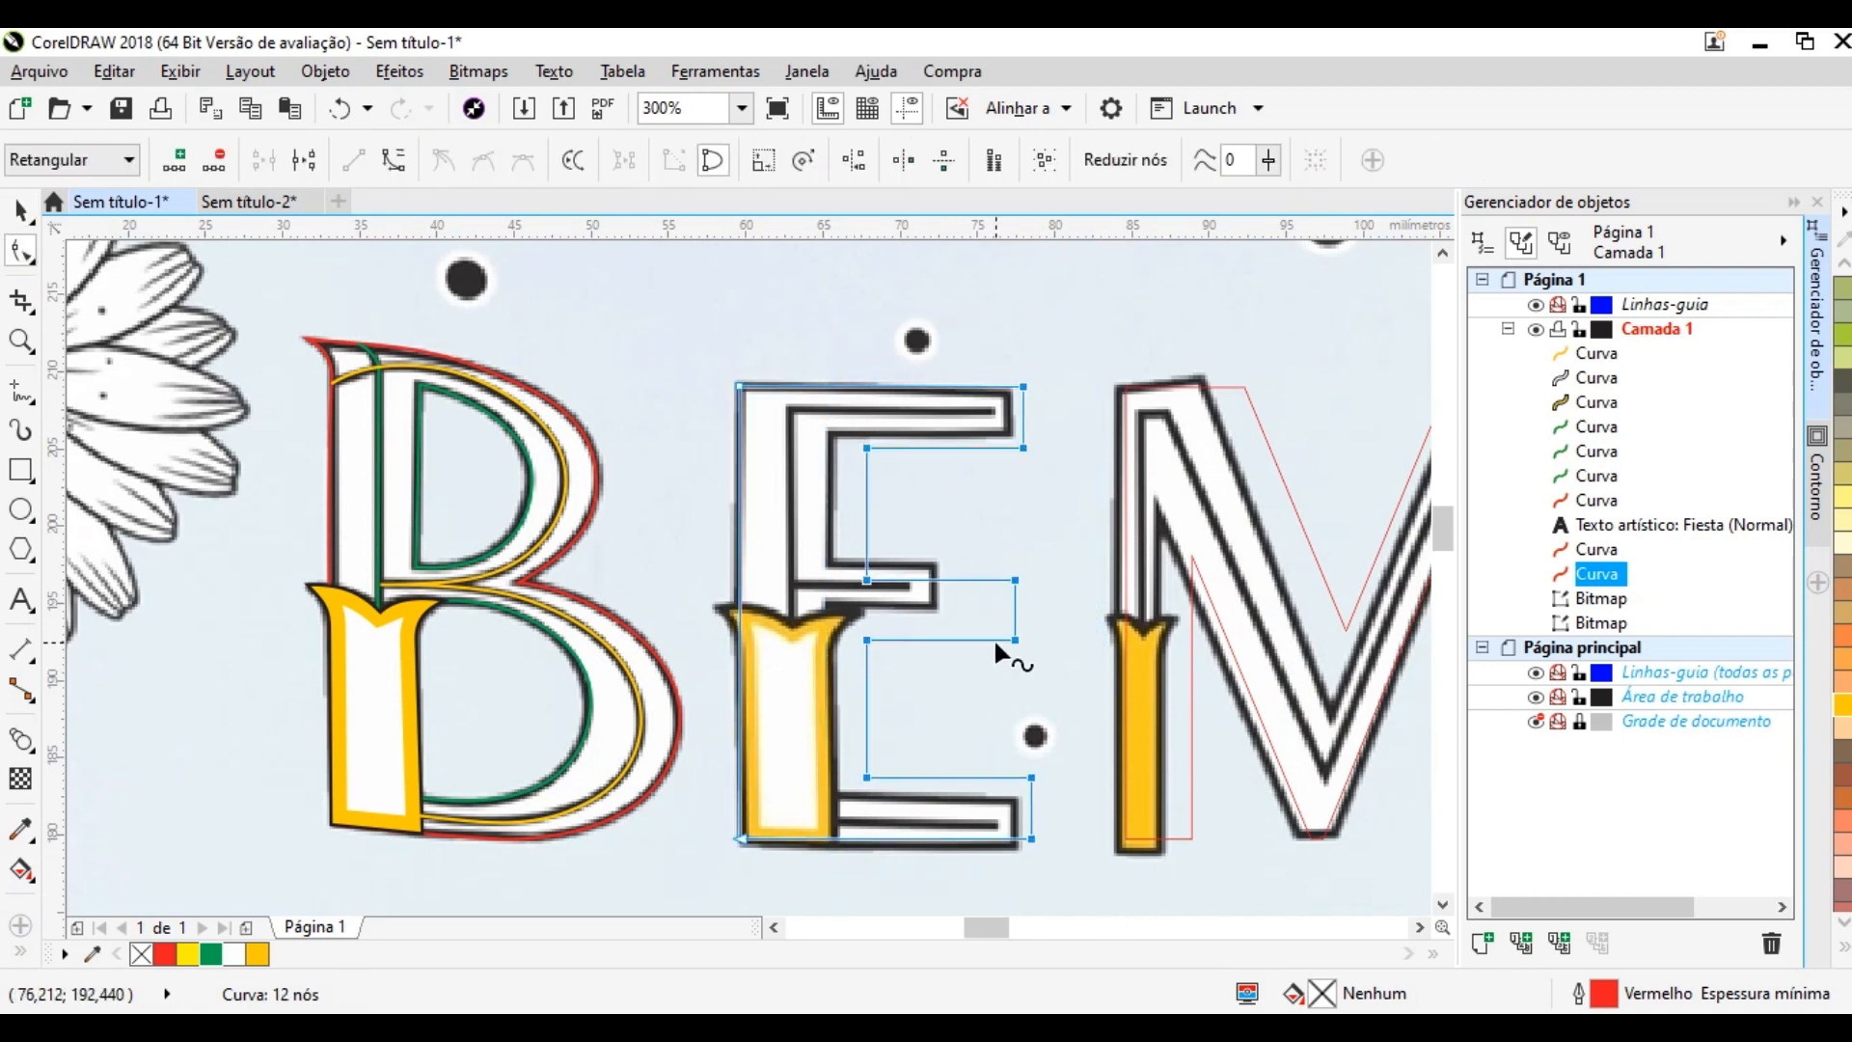
pyautogui.moveTo(1010, 638); pyautogui.dragTo(939, 644)
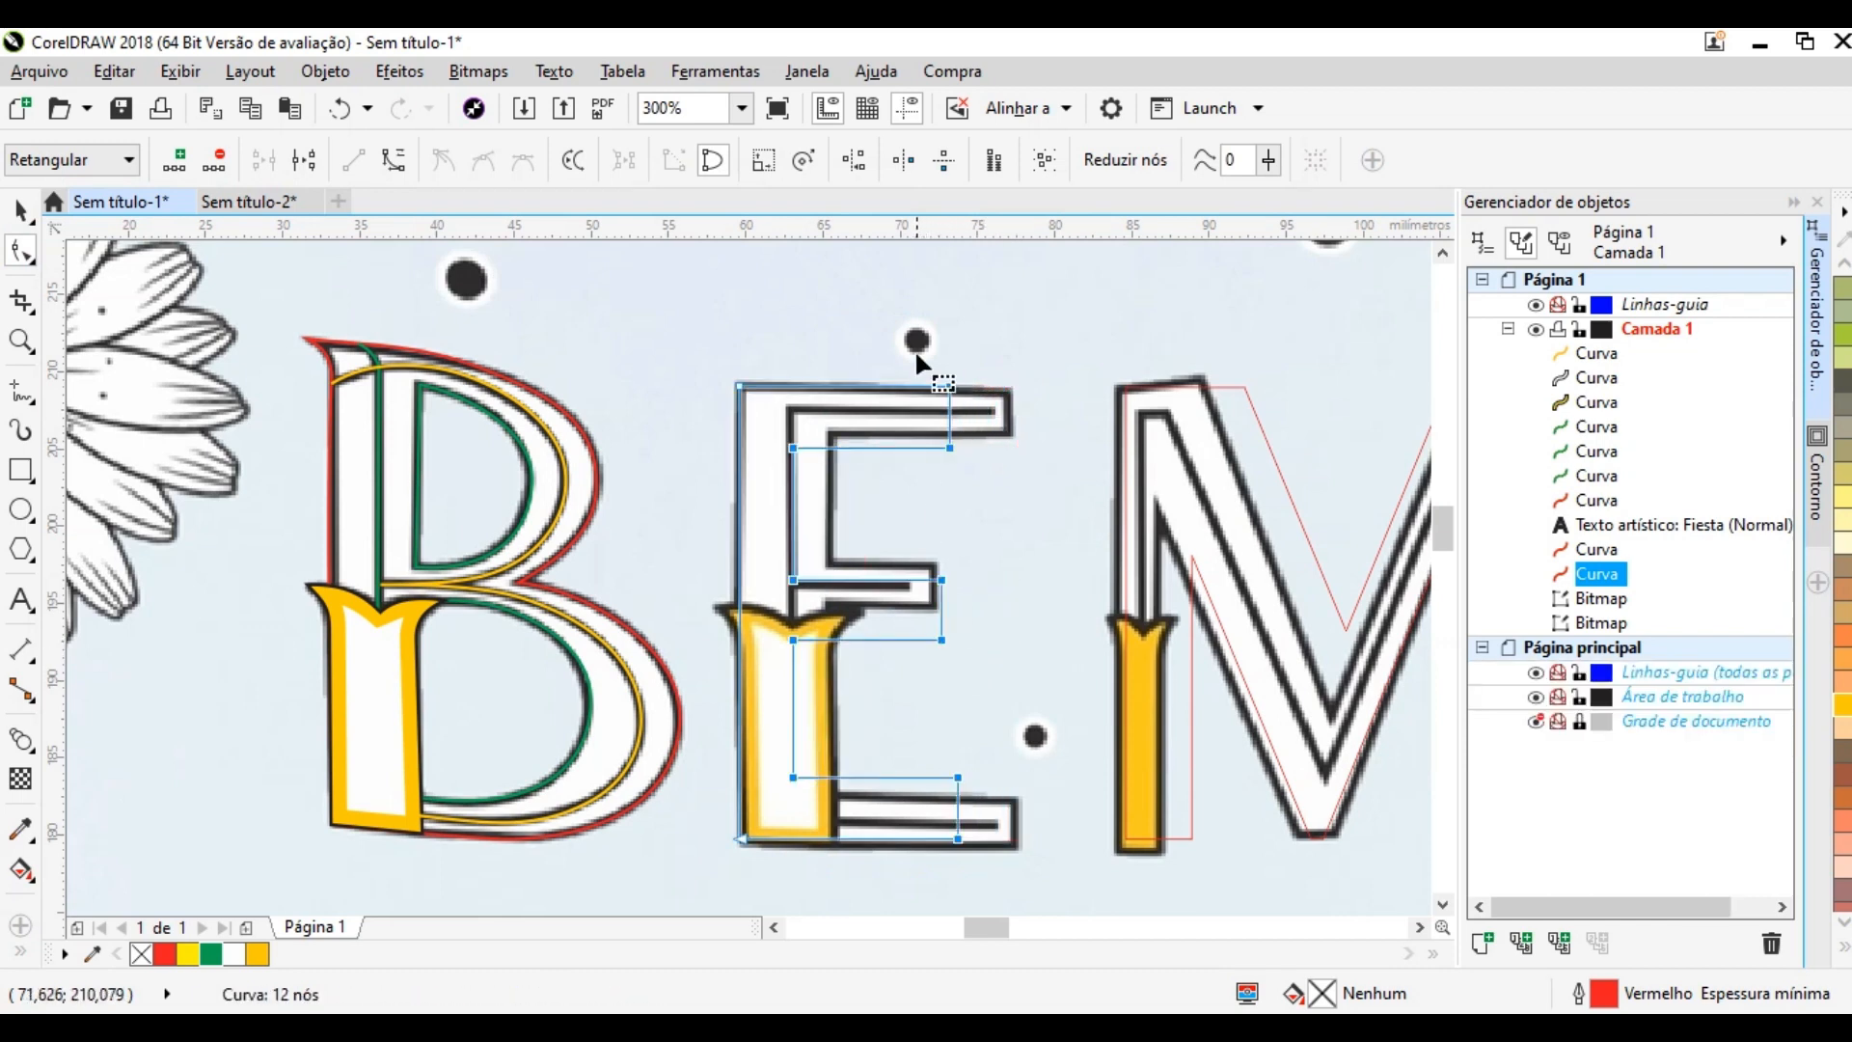
# Step: Extend the right-end nodes of the E's arms outward to match the ends of the traced top and bottom arms
pyautogui.click(1057, 480)
pyautogui.click(878, 443)
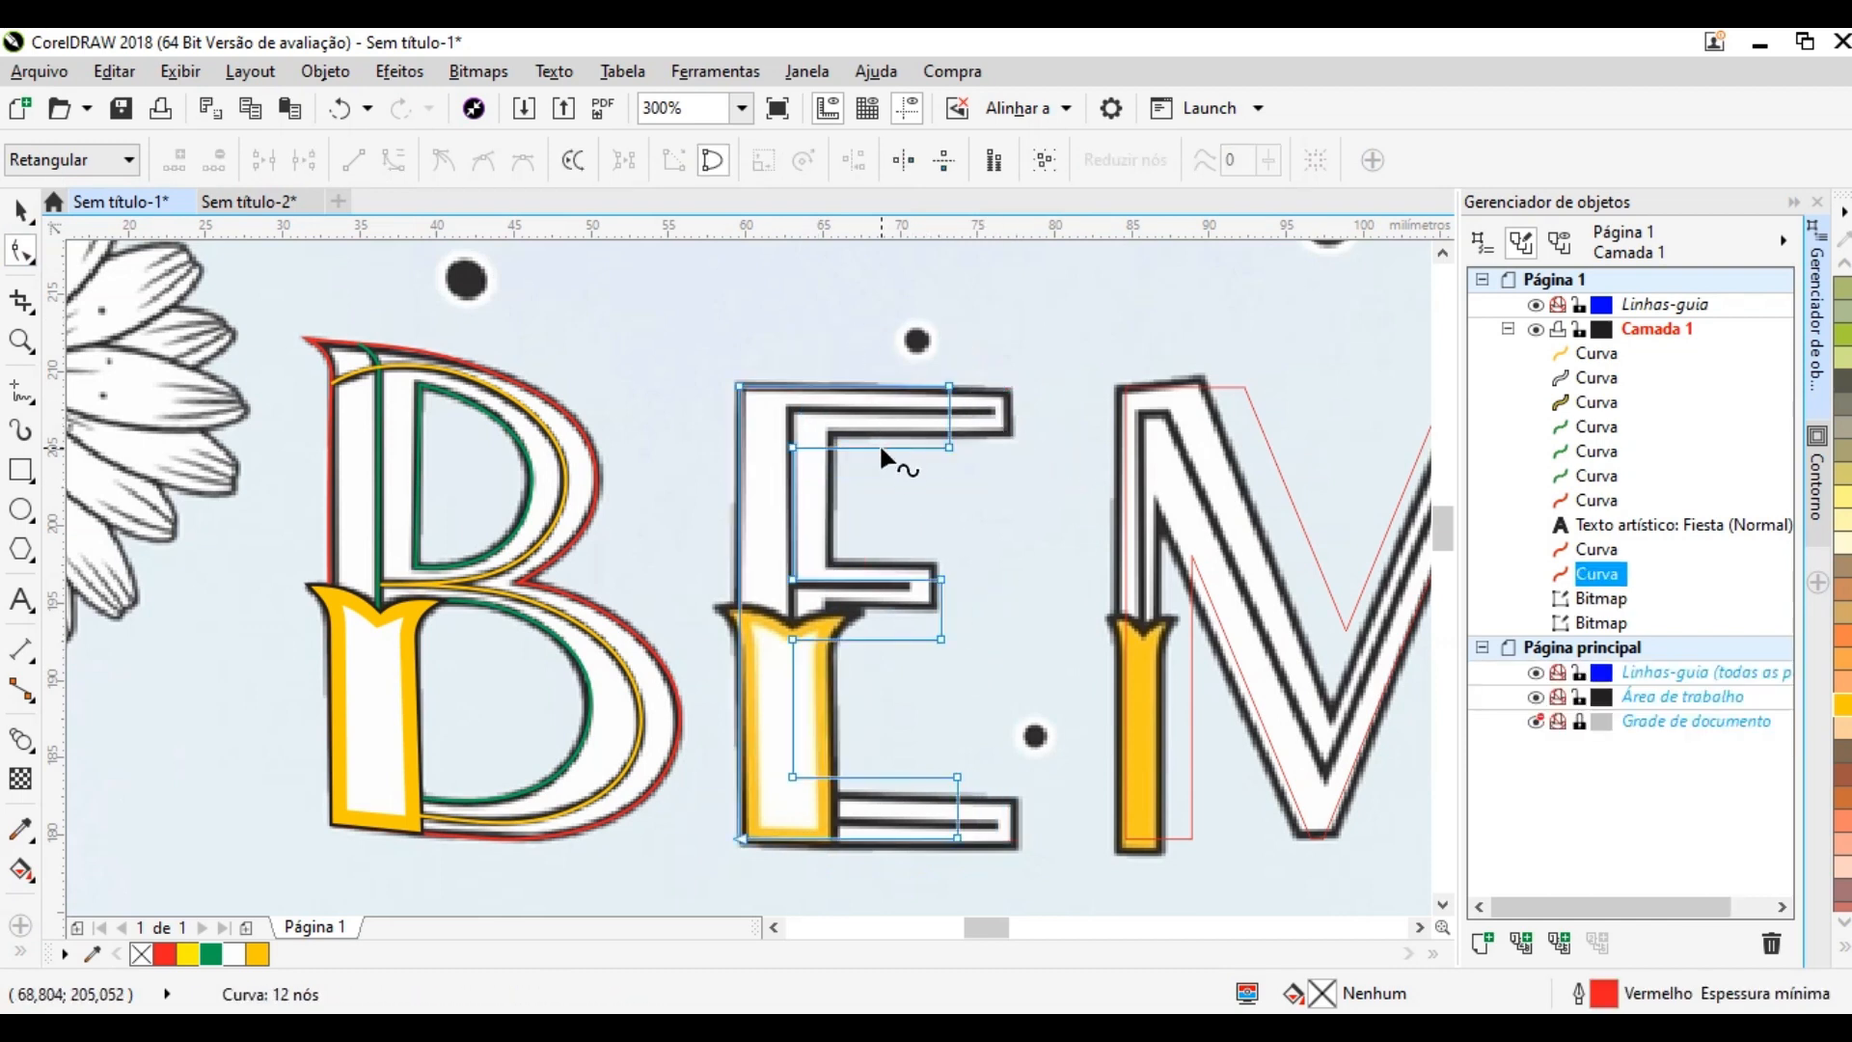
pyautogui.scroll(-1, 957, 813)
pyautogui.moveTo(957, 773); pyautogui.dragTo(1016, 777)
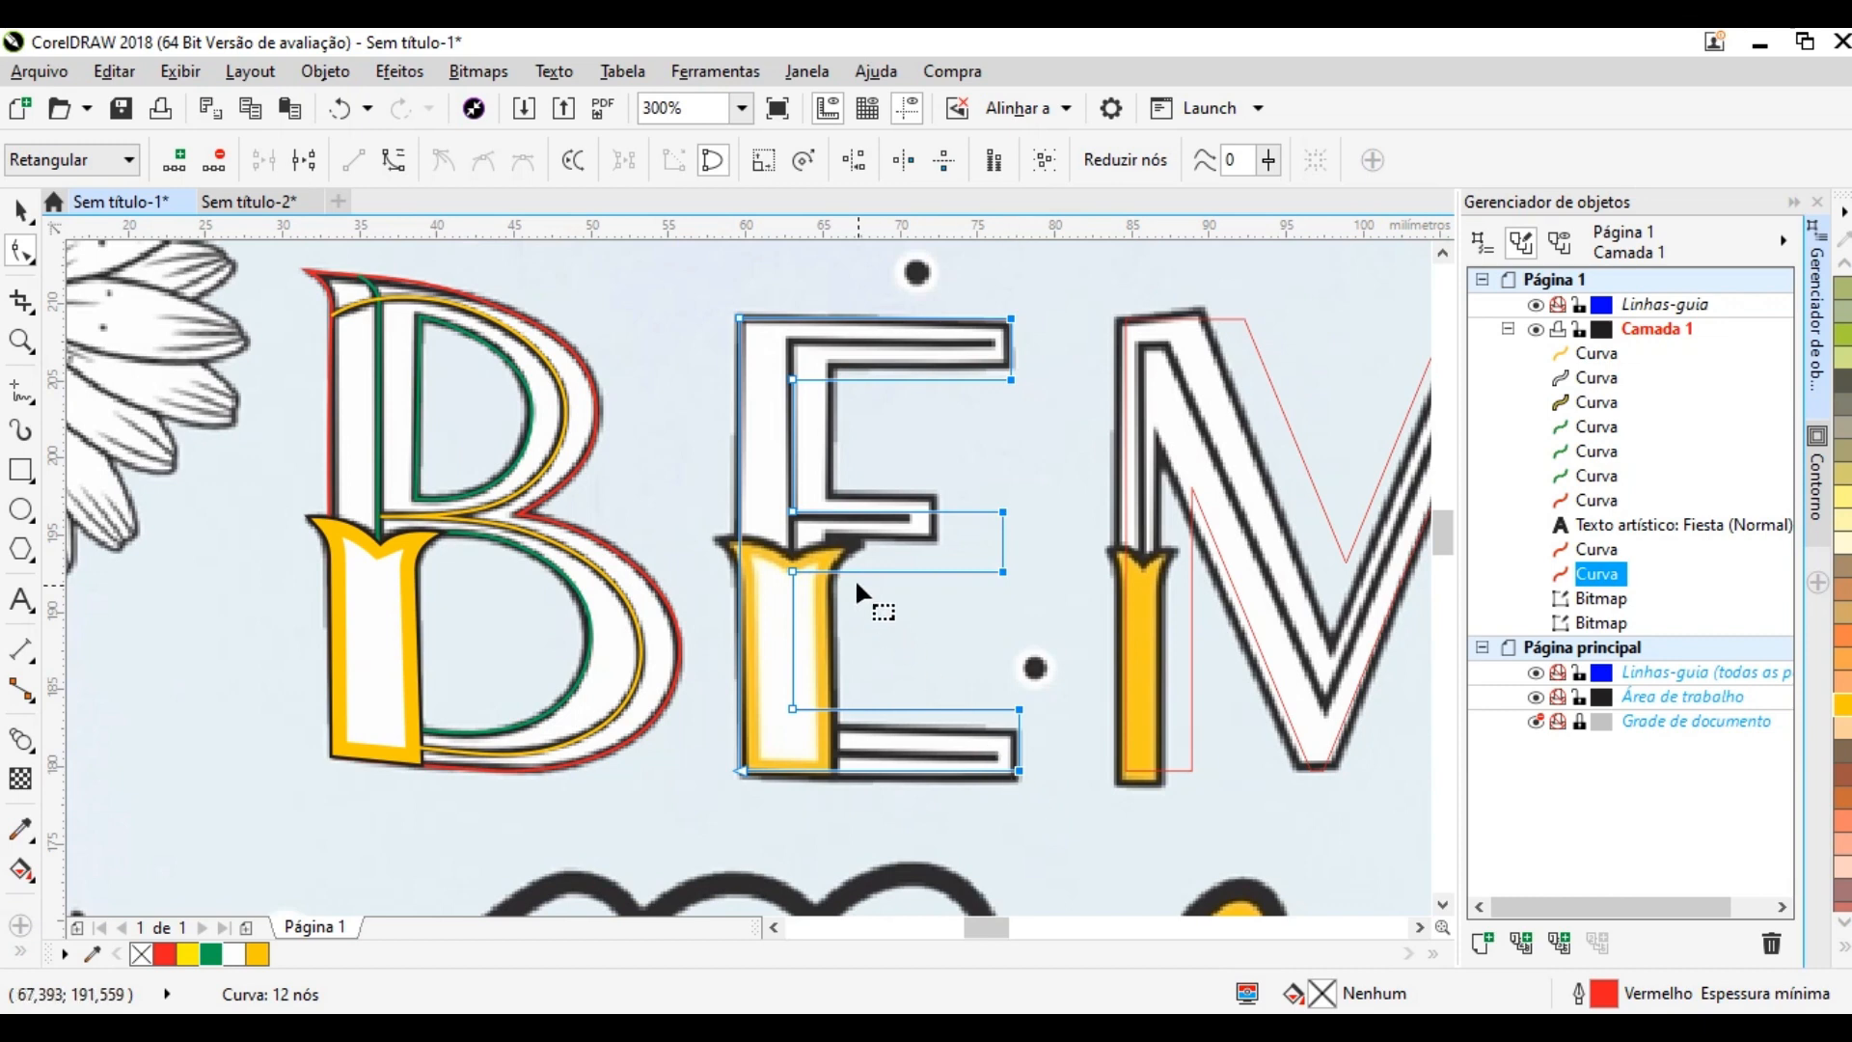
# Step: Raise the lower edge of the E's top arm onto the traced line and move the middle arm's nodes up
pyautogui.click(796, 460)
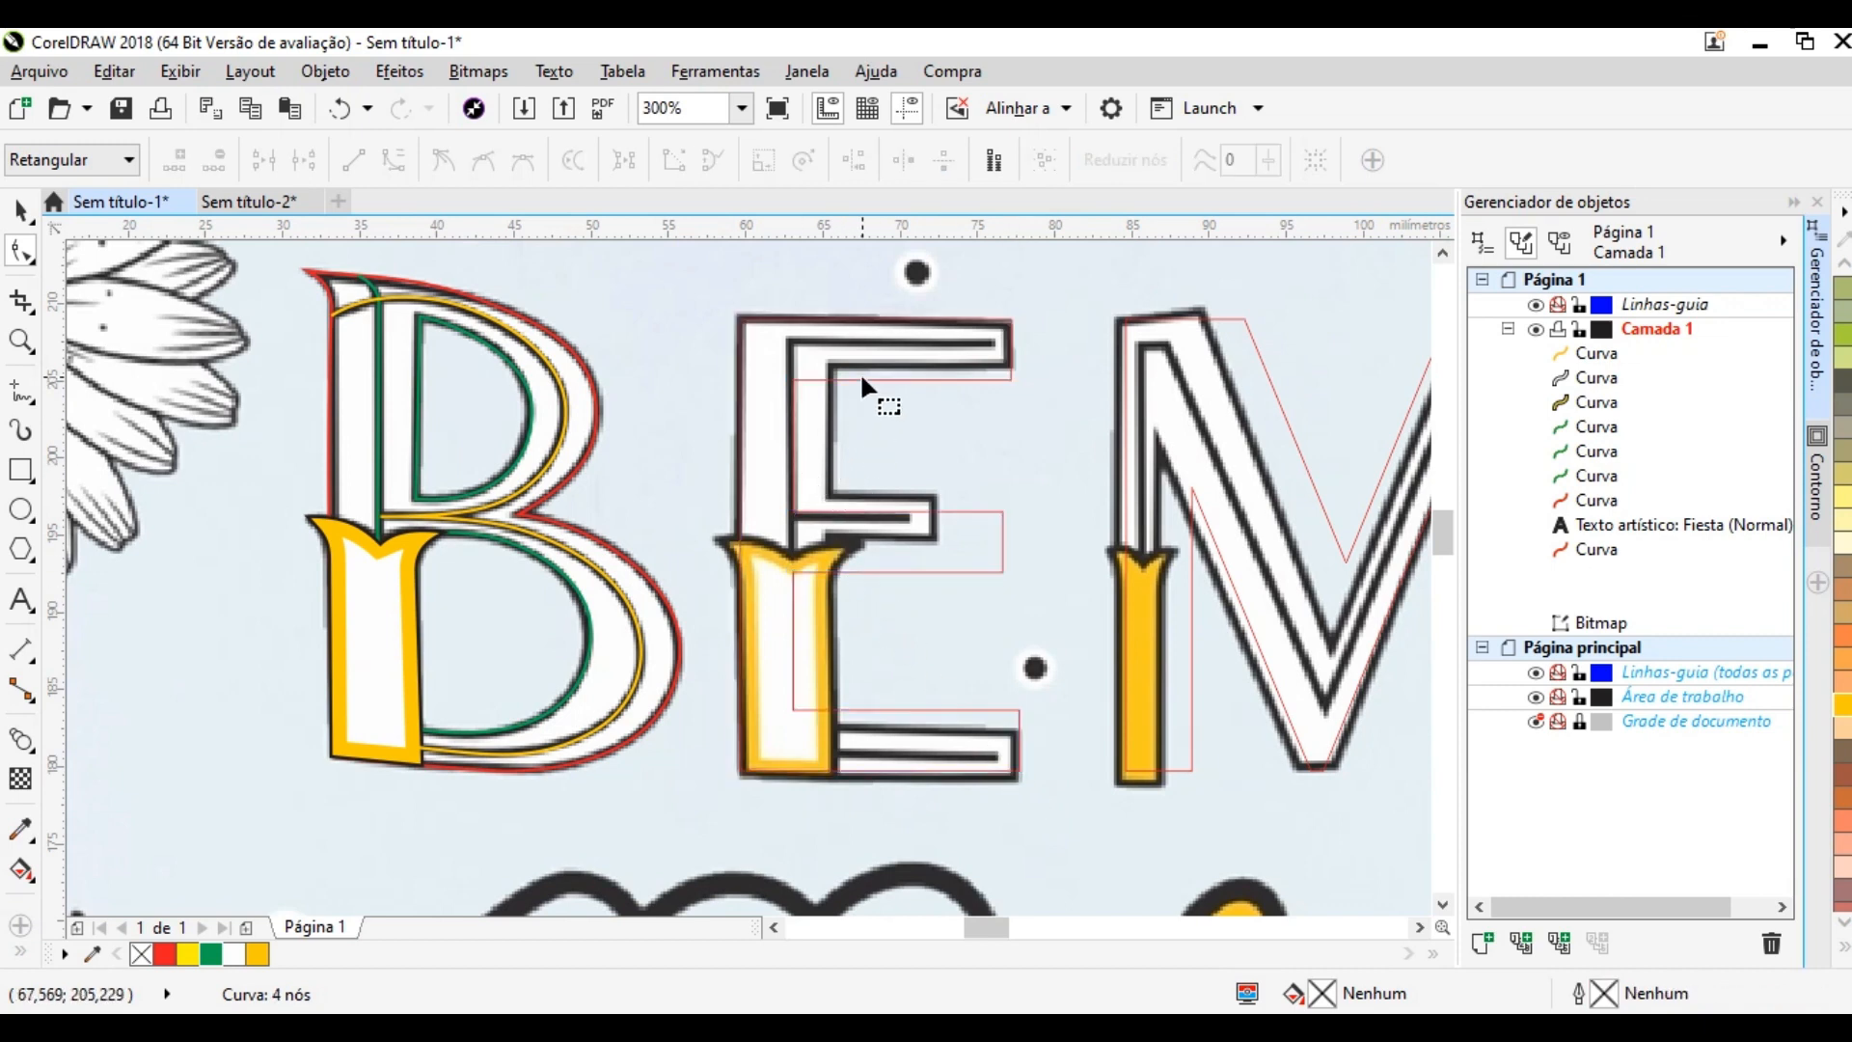
pyautogui.click(766, 350)
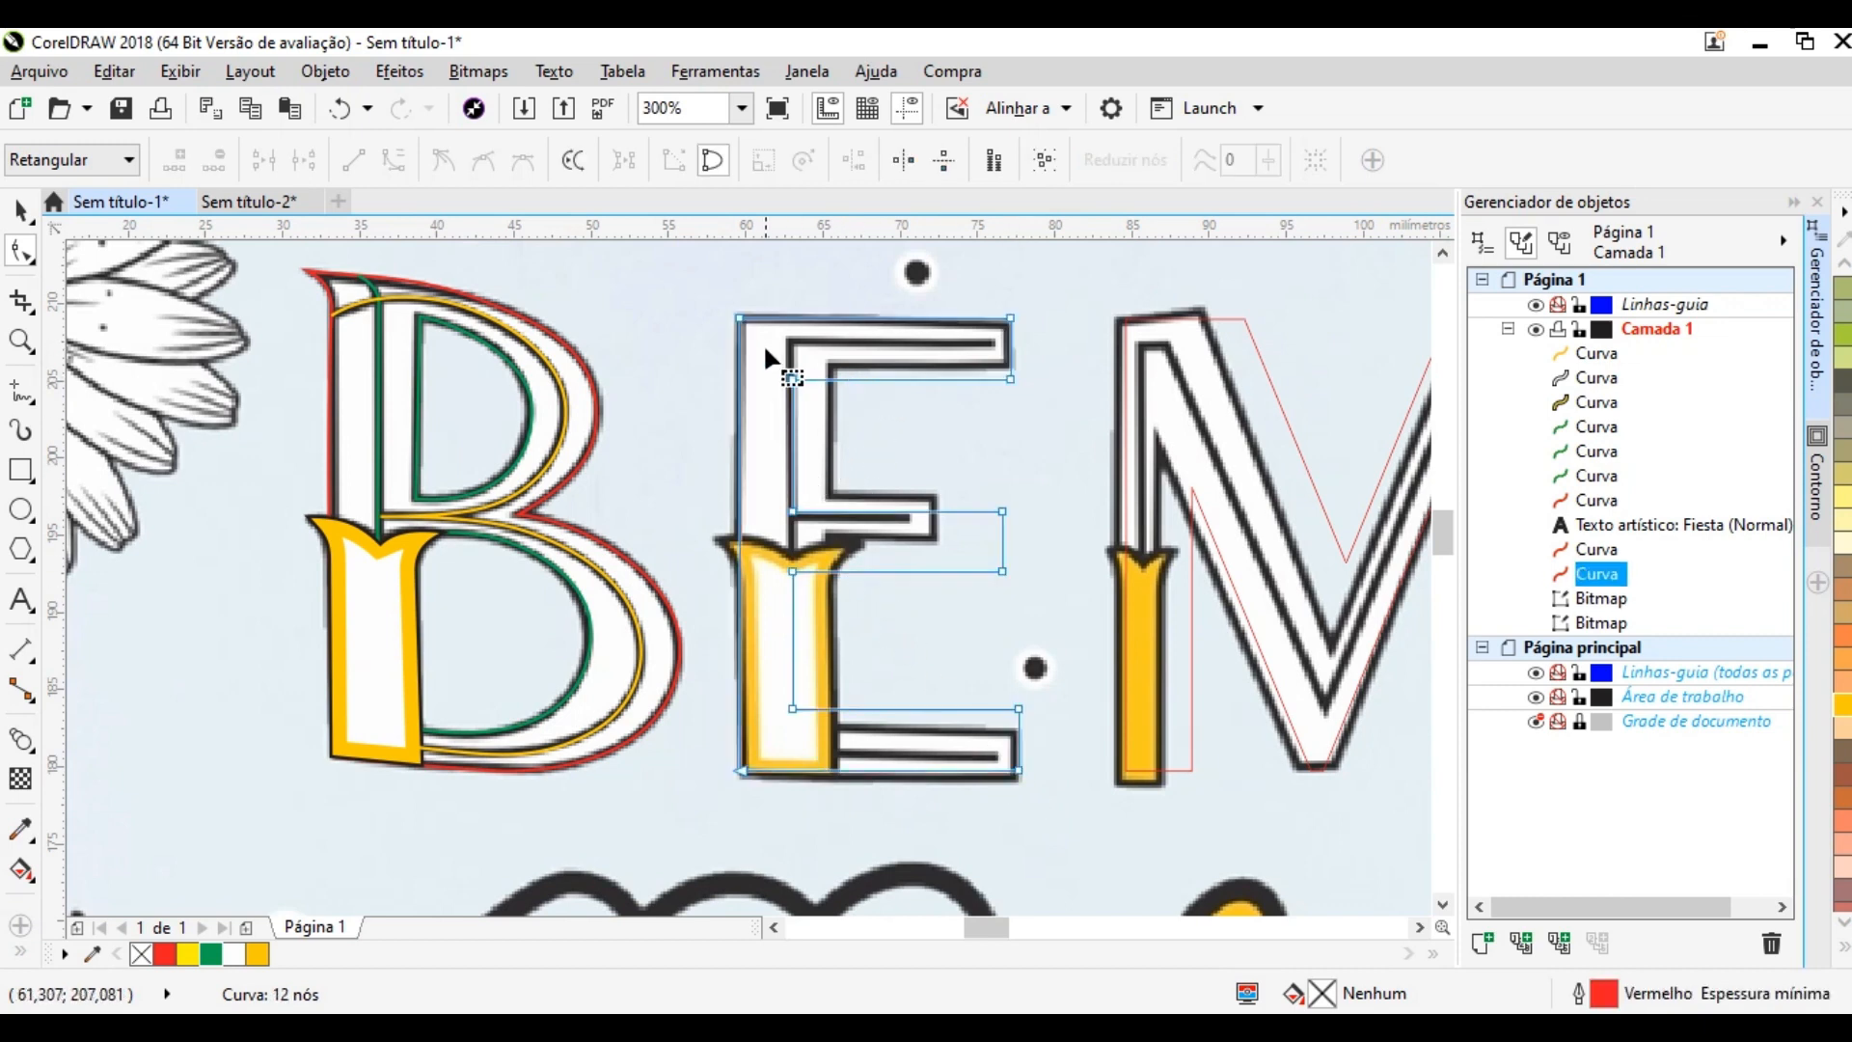
pyautogui.moveTo(765, 357); pyautogui.dragTo(999, 547)
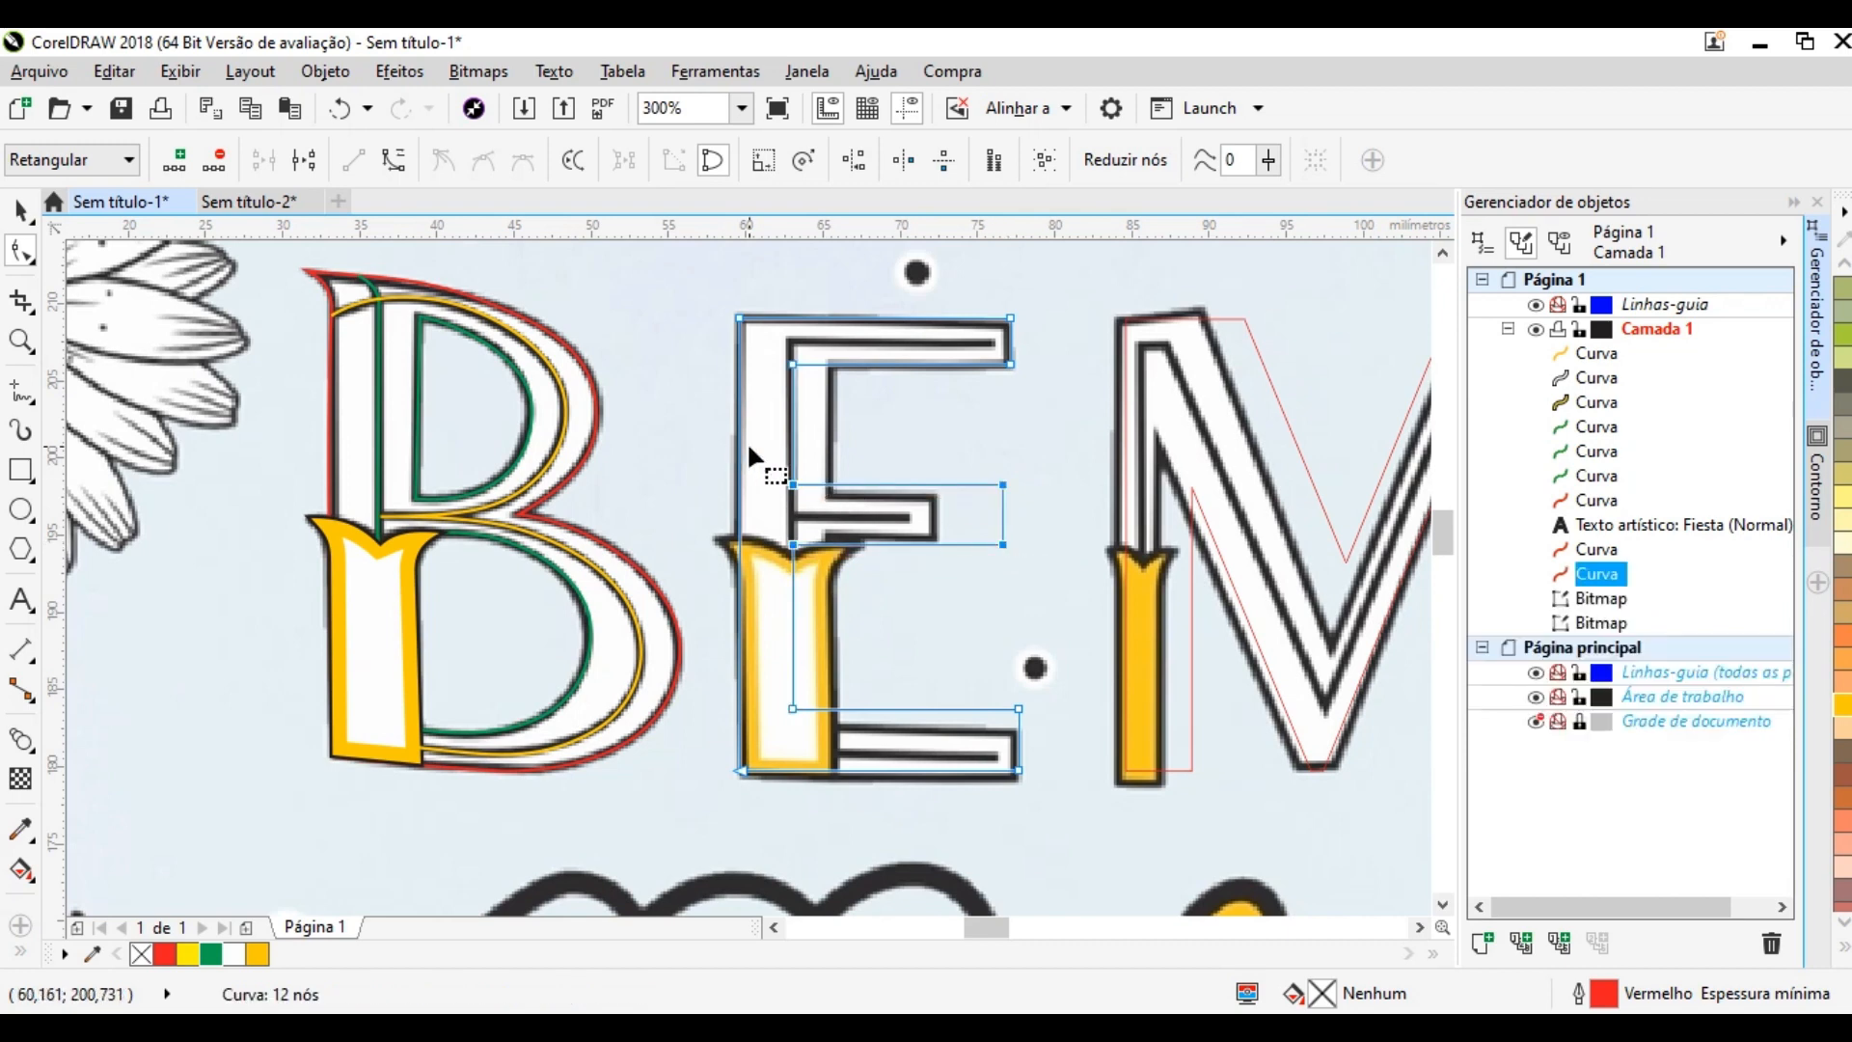
# Step: Lower the top edge of the E's middle arm and shorten the arm to fit the traced outline
pyautogui.scroll(2, 1000, 521)
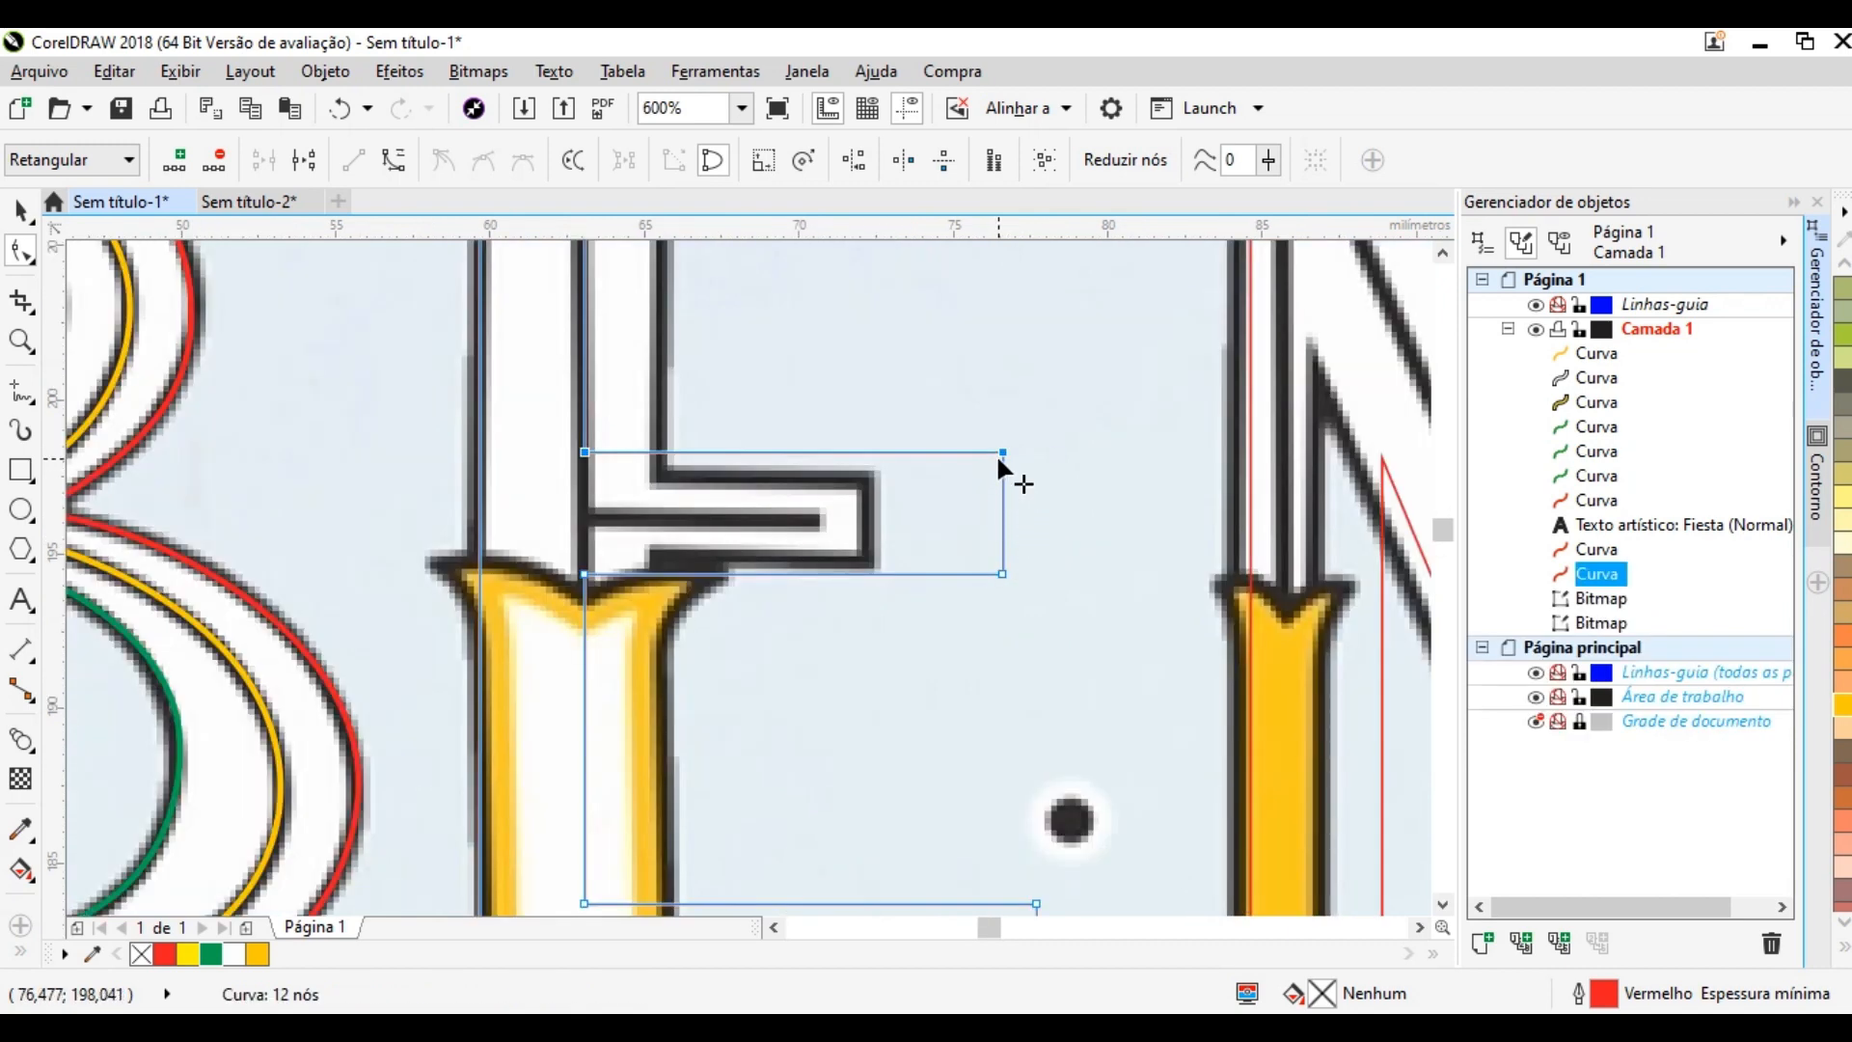
pyautogui.moveTo(998, 459); pyautogui.dragTo(999, 477)
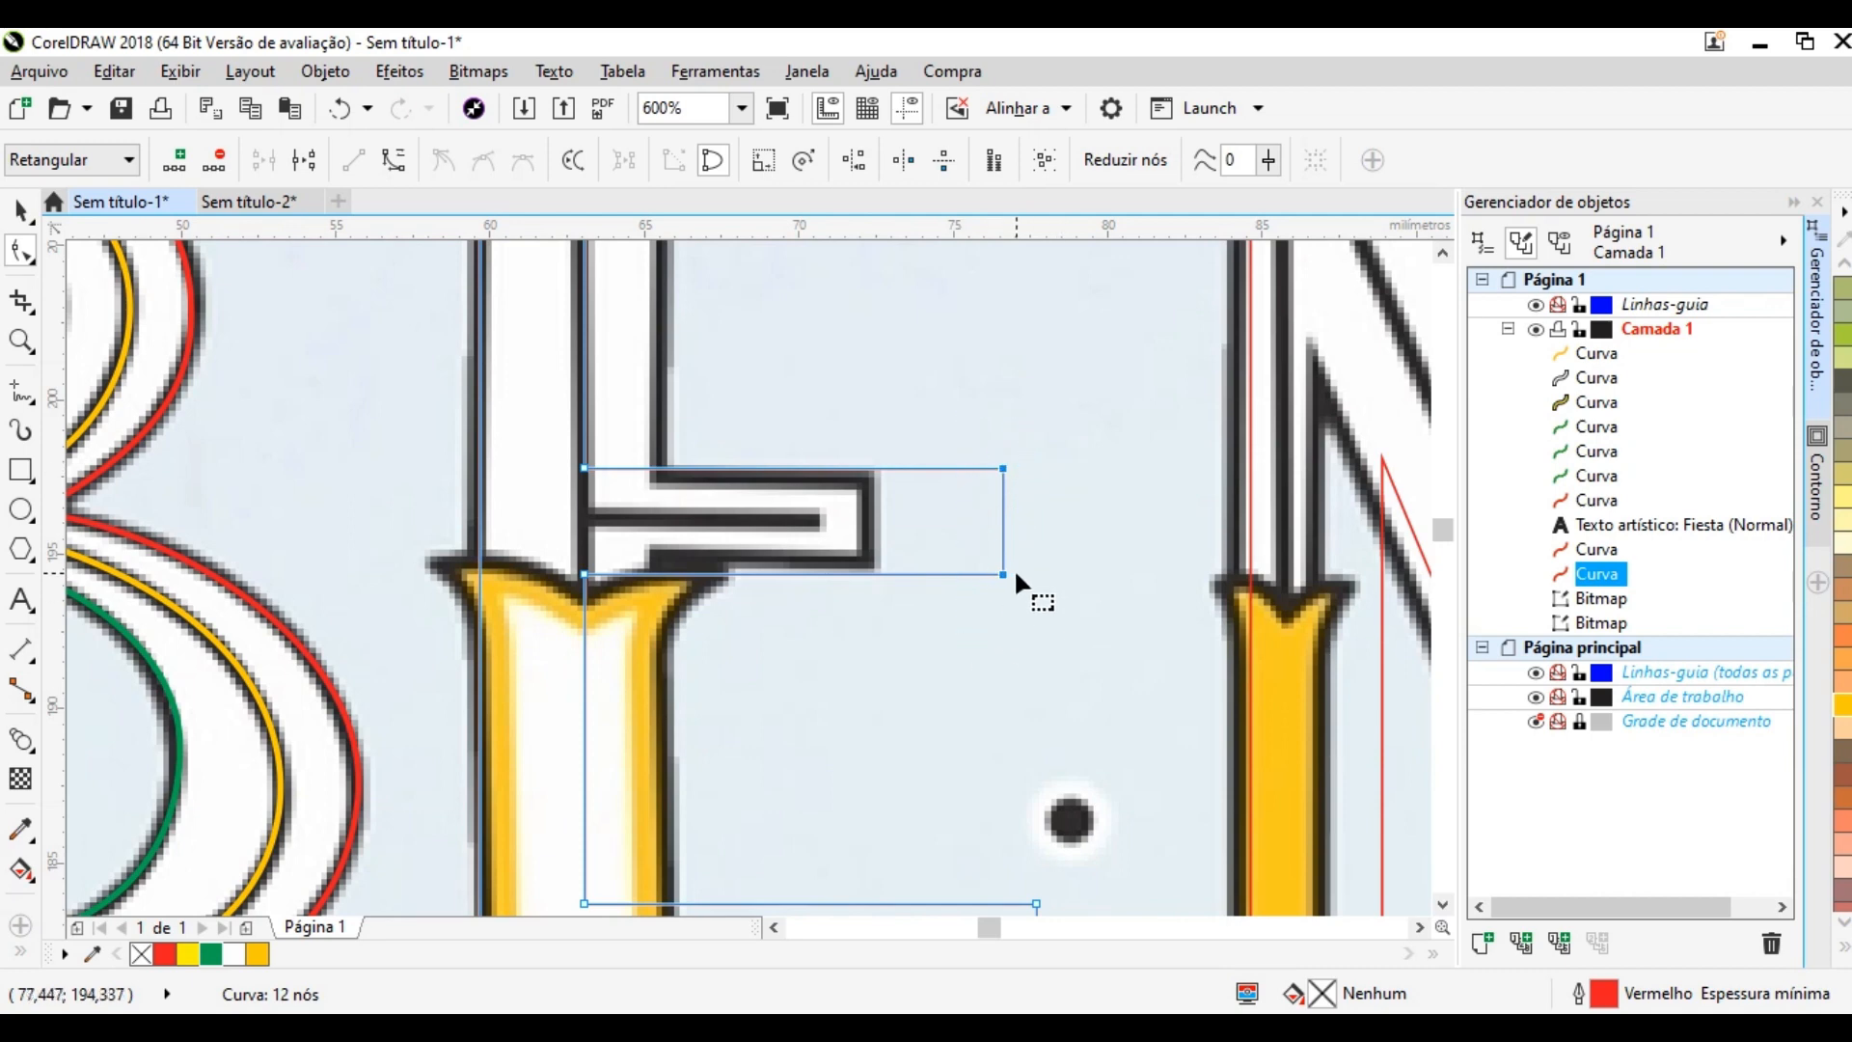
pyautogui.moveTo(1003, 574); pyautogui.dragTo(872, 575)
pyautogui.moveTo(535, 518); pyautogui.dragTo(871, 563)
pyautogui.scroll(-1, 833, 594)
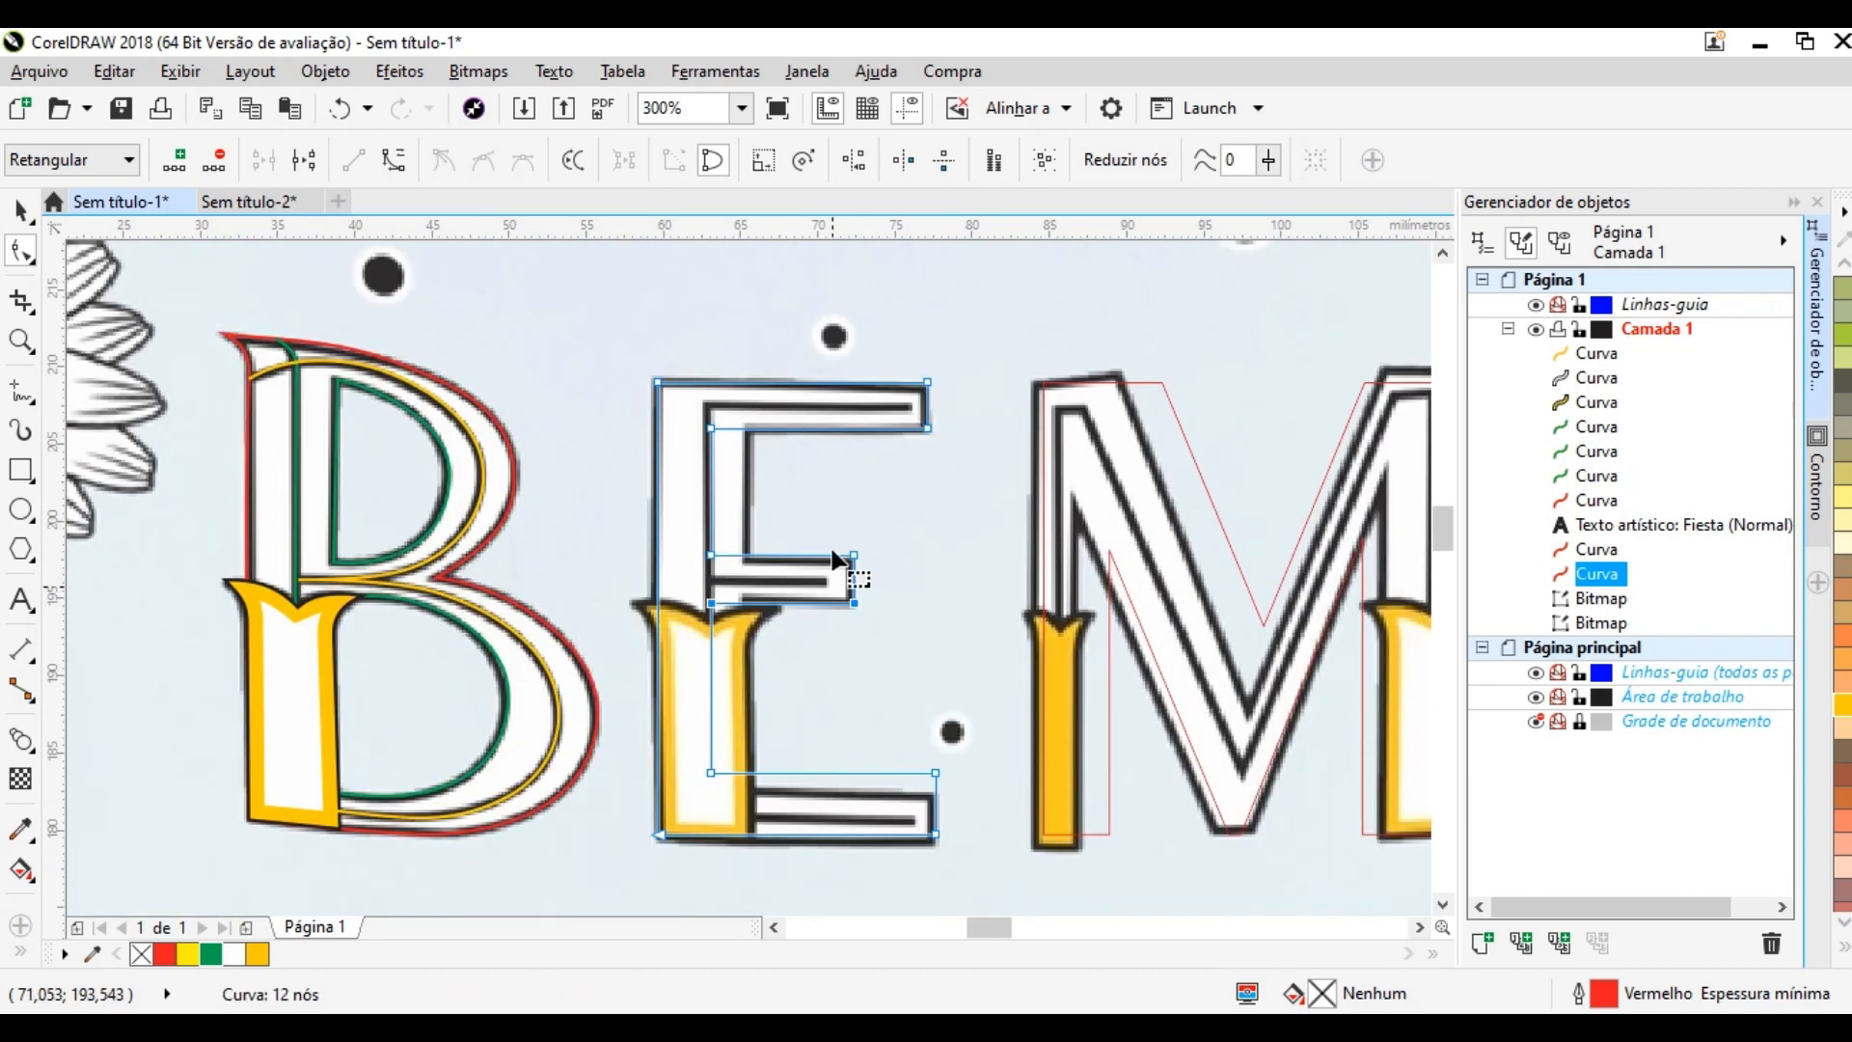
# Step: Lower the top edge of the E's bottom arm and its bottom-right corner node onto the traced outline
pyautogui.scroll(1, 815, 415)
pyautogui.scroll(2, 741, 579)
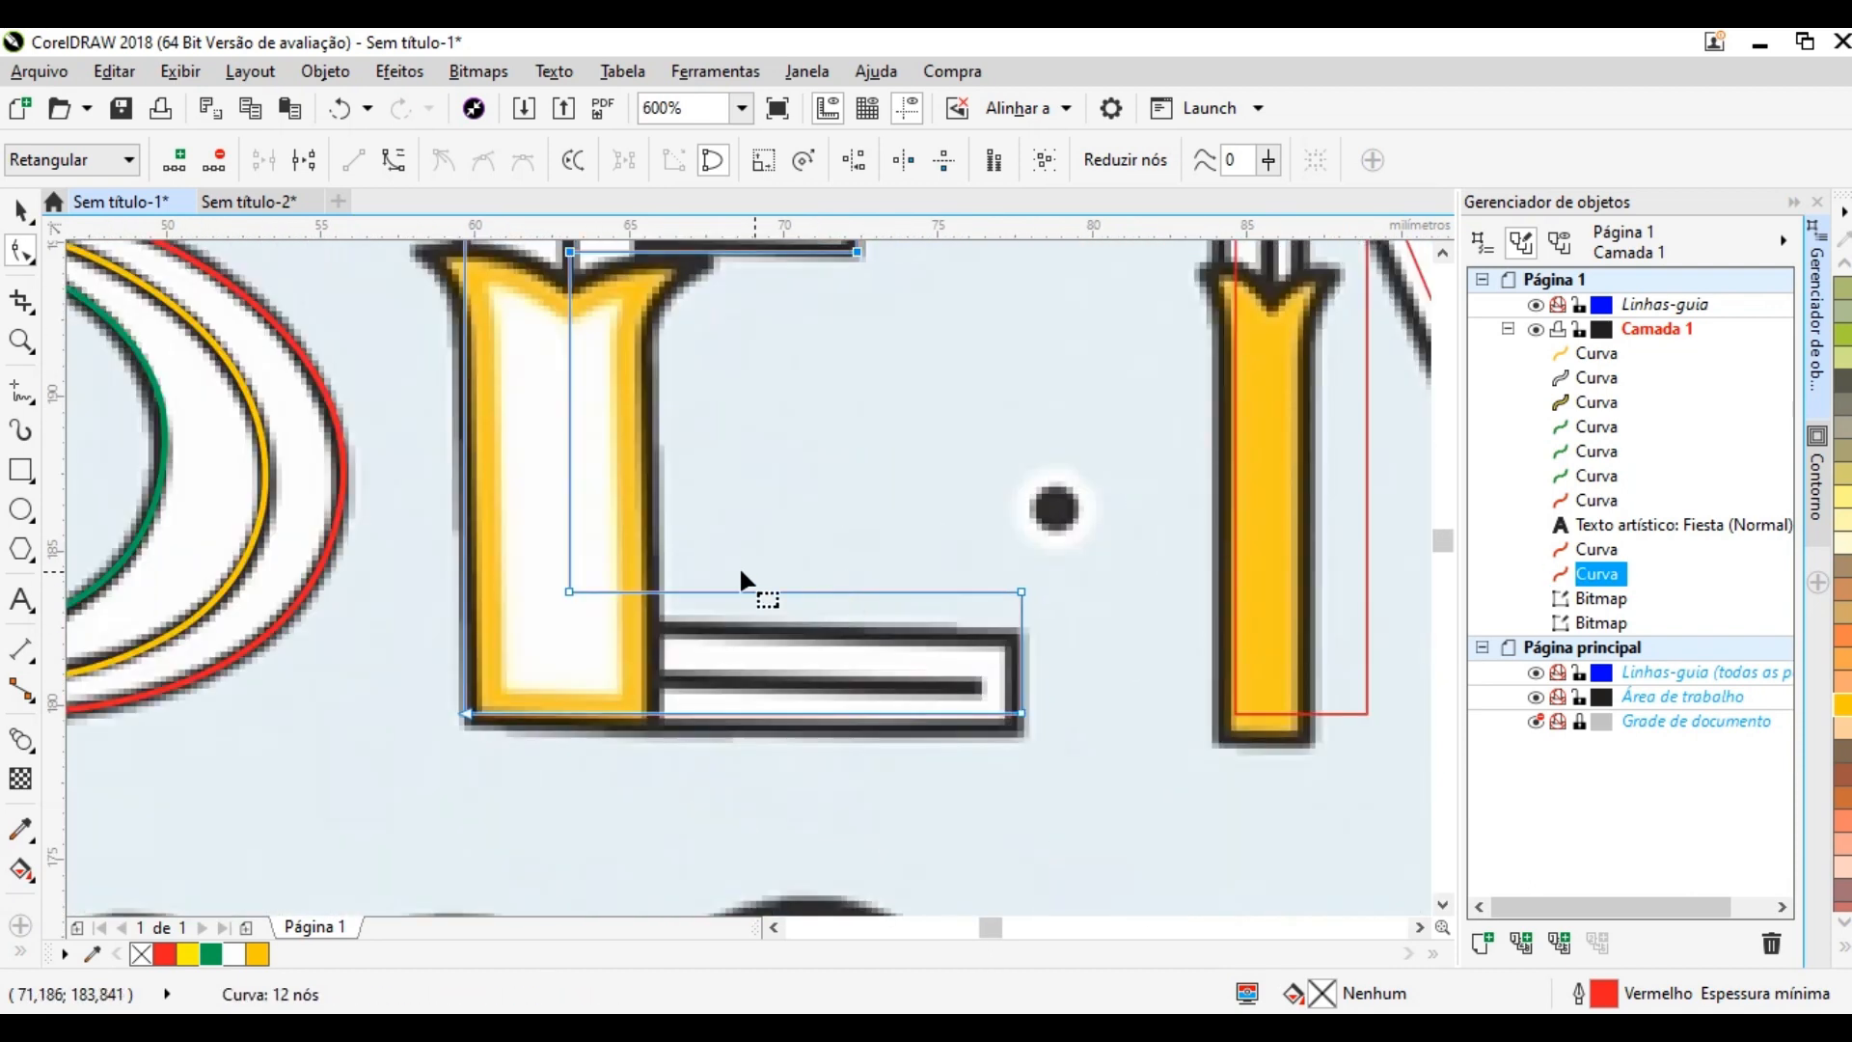
pyautogui.moveTo(614, 571); pyautogui.dragTo(1023, 630)
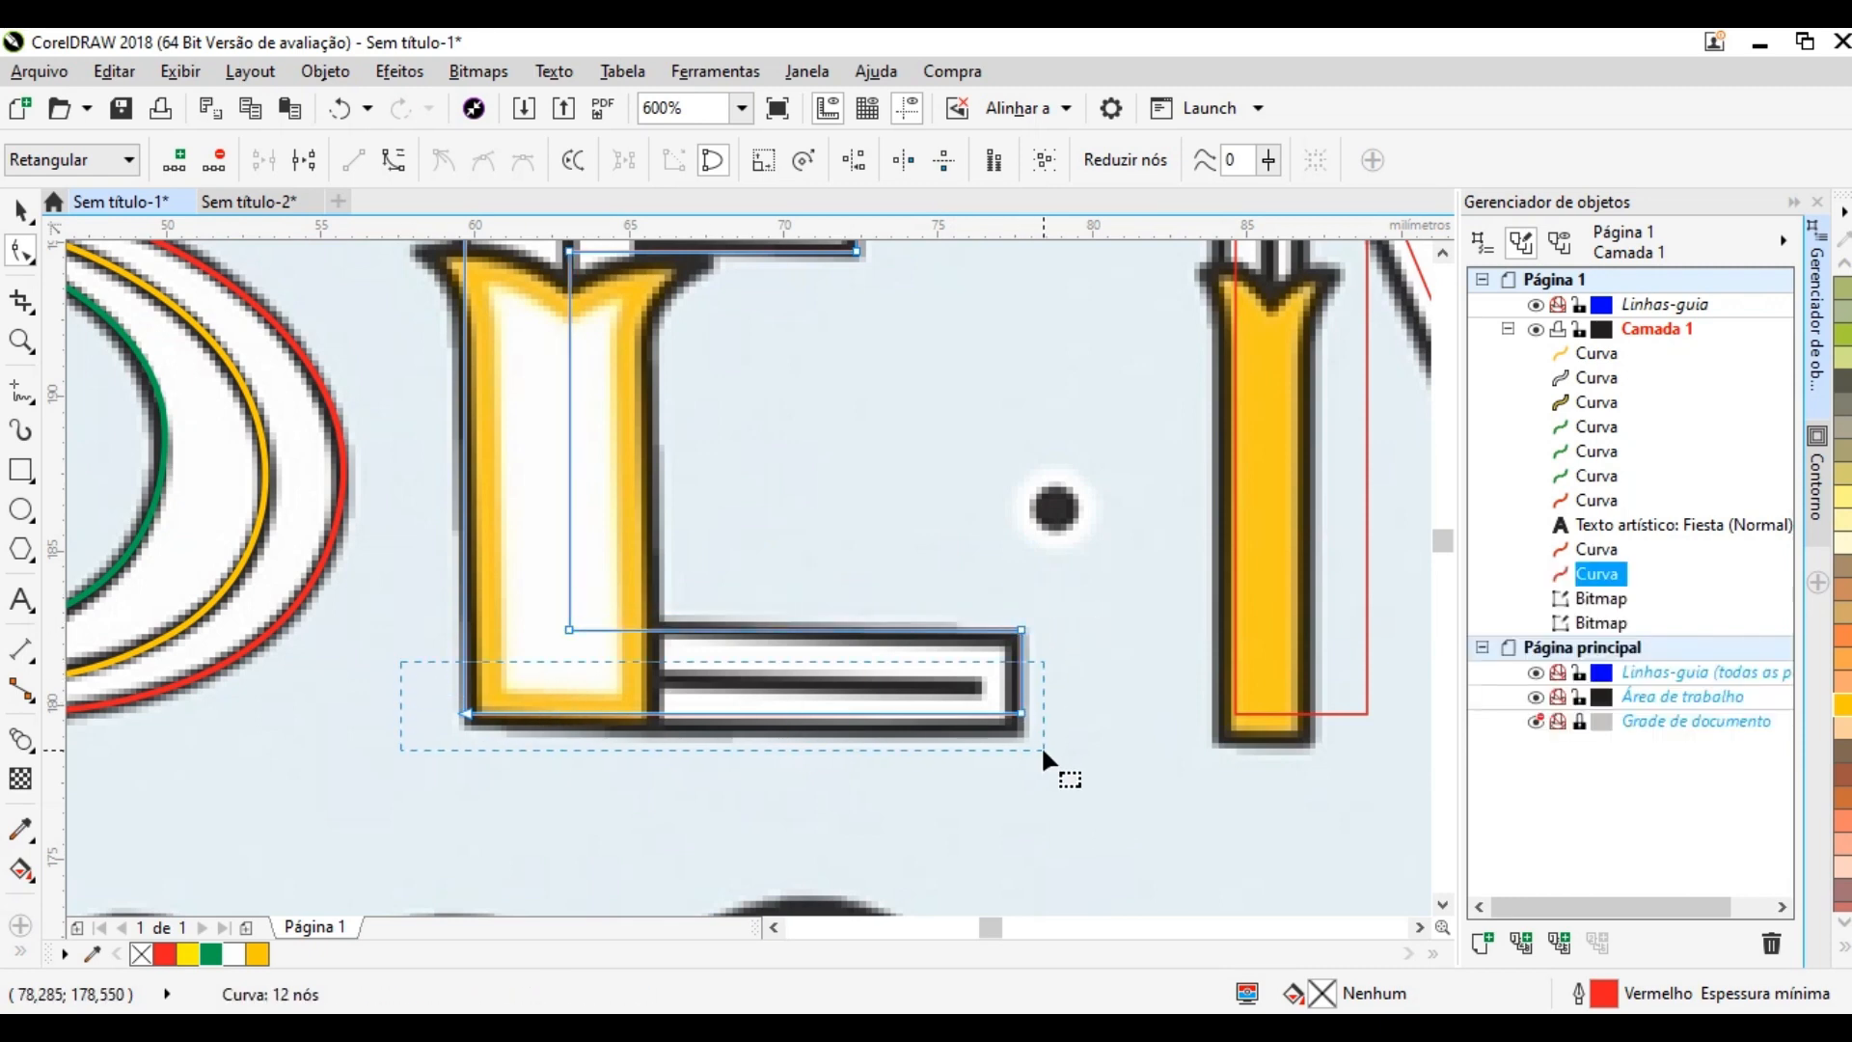
pyautogui.scroll(1, 1020, 730)
pyautogui.moveTo(1024, 701); pyautogui.dragTo(1022, 725)
pyautogui.click(1044, 707)
pyautogui.click(1020, 718)
pyautogui.scroll(-1, 1137, 831)
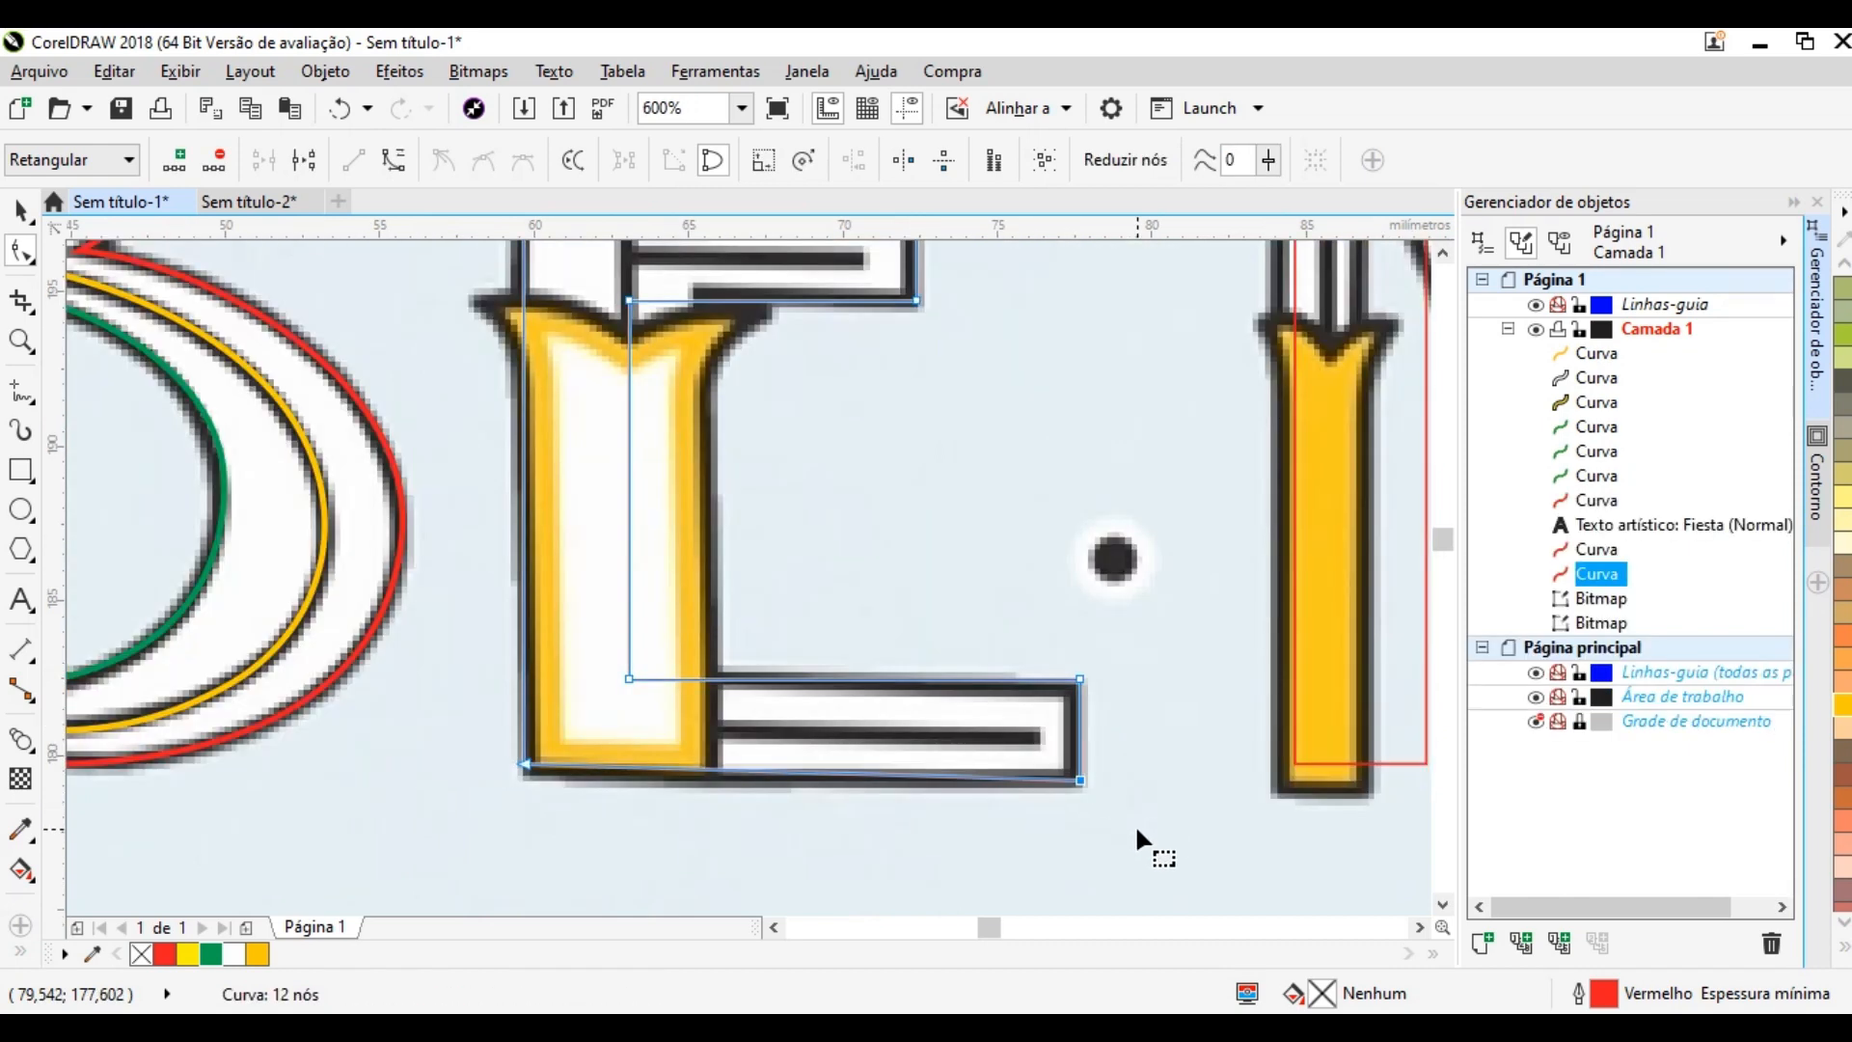
# Step: Nudge the E's top-left corner node upward to fit the traced outline
pyautogui.scroll(-1, 609, 839)
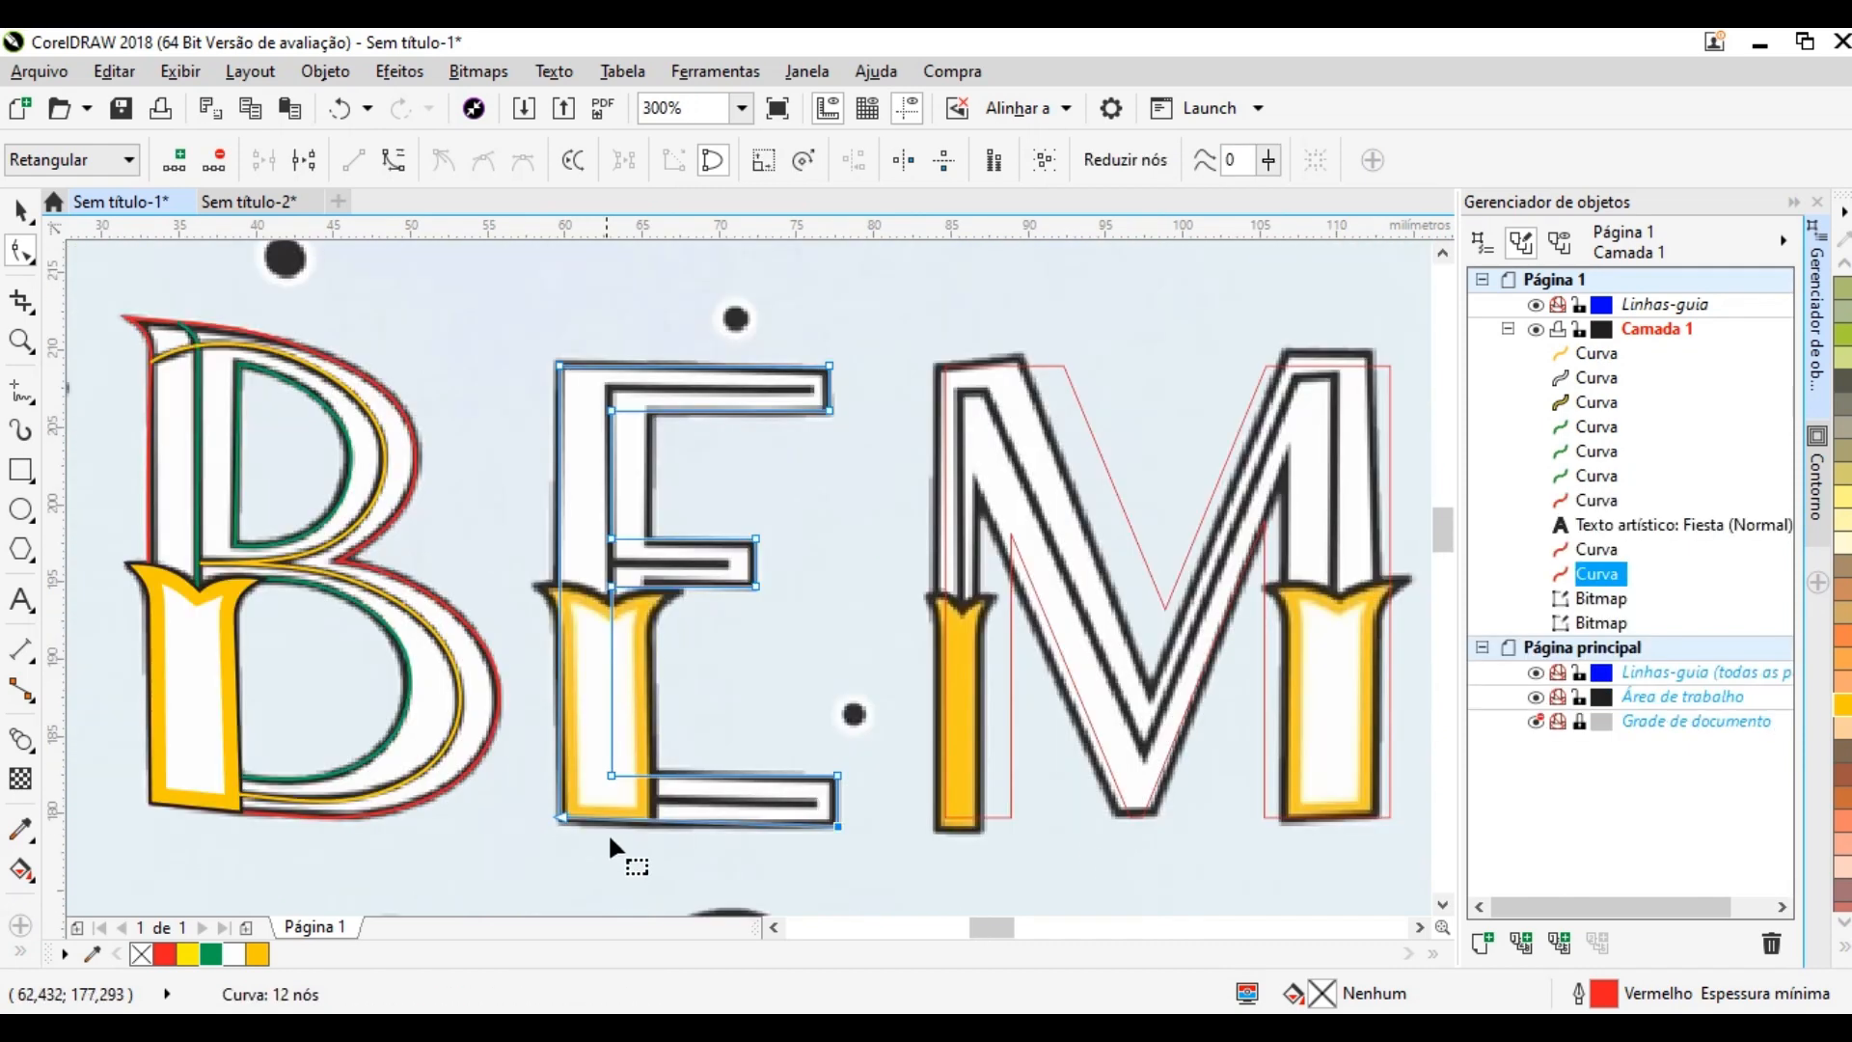
pyautogui.click(560, 365)
pyautogui.press('Up')
pyautogui.press('Up')
pyautogui.scroll(-2, 635, 479)
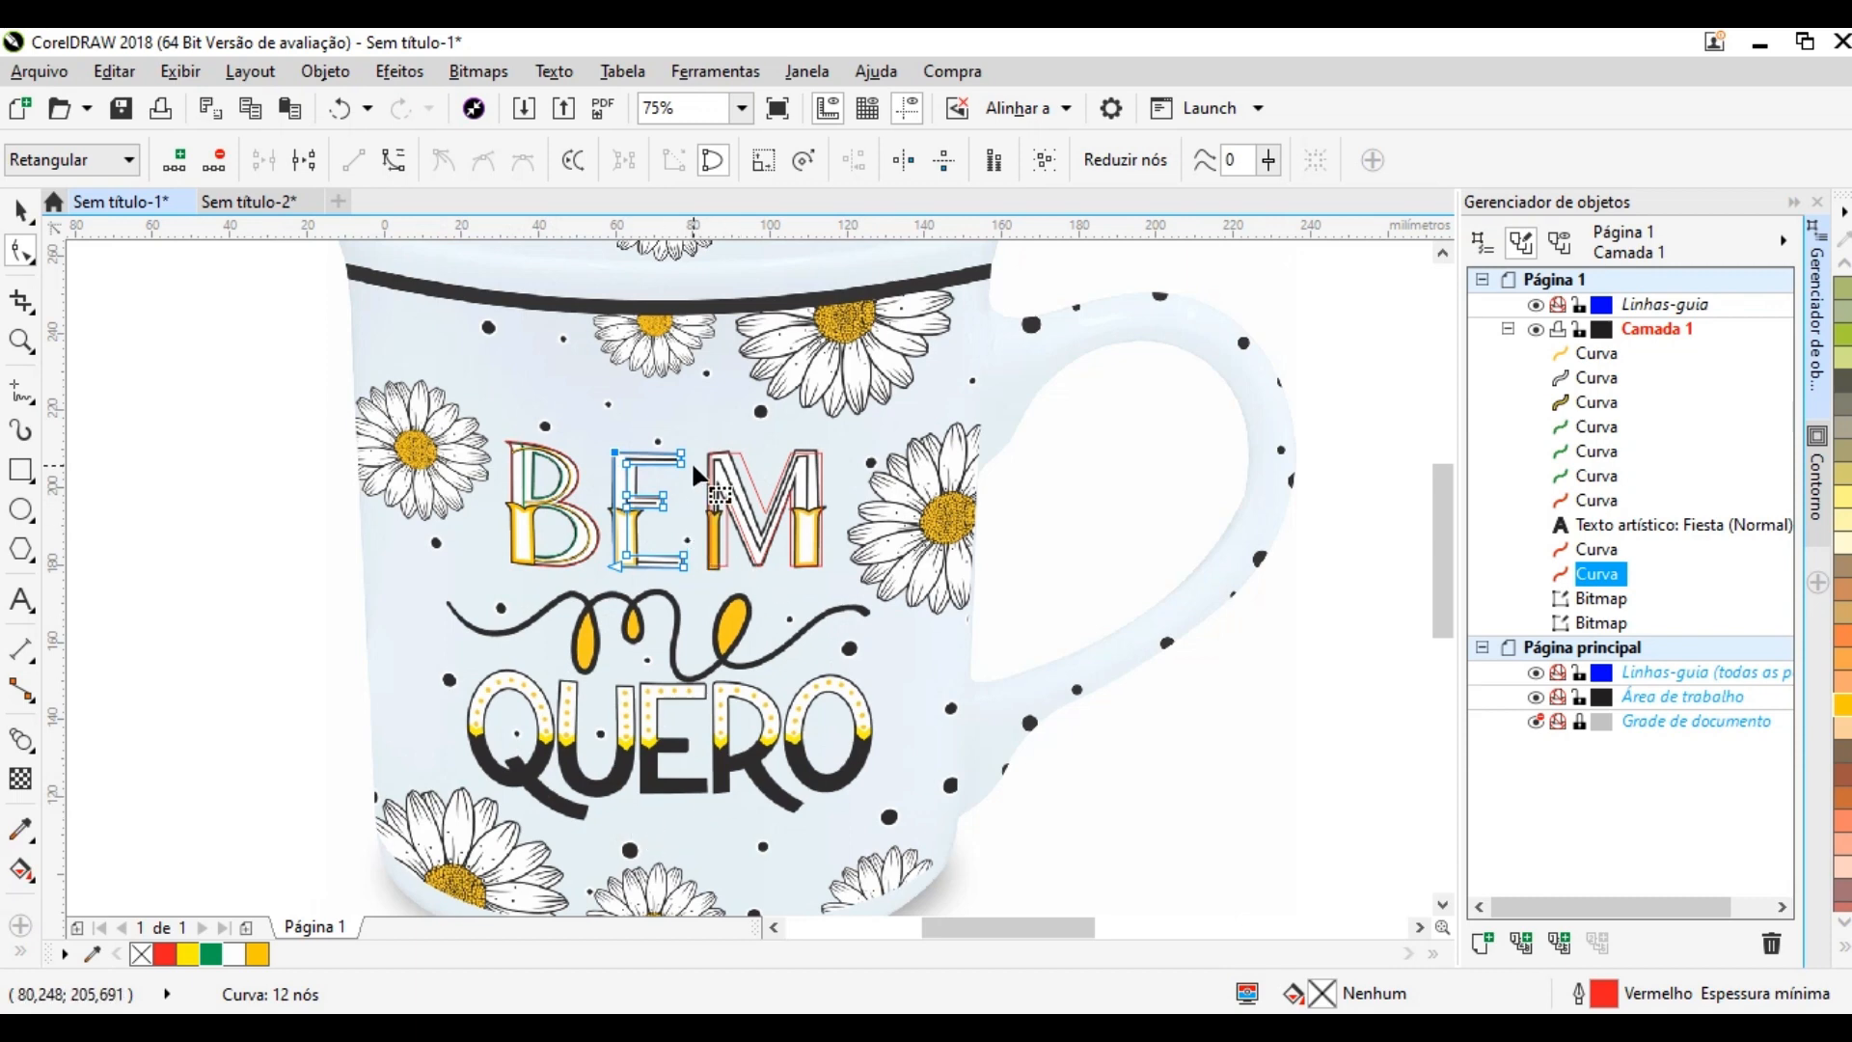
pyautogui.click(20, 210)
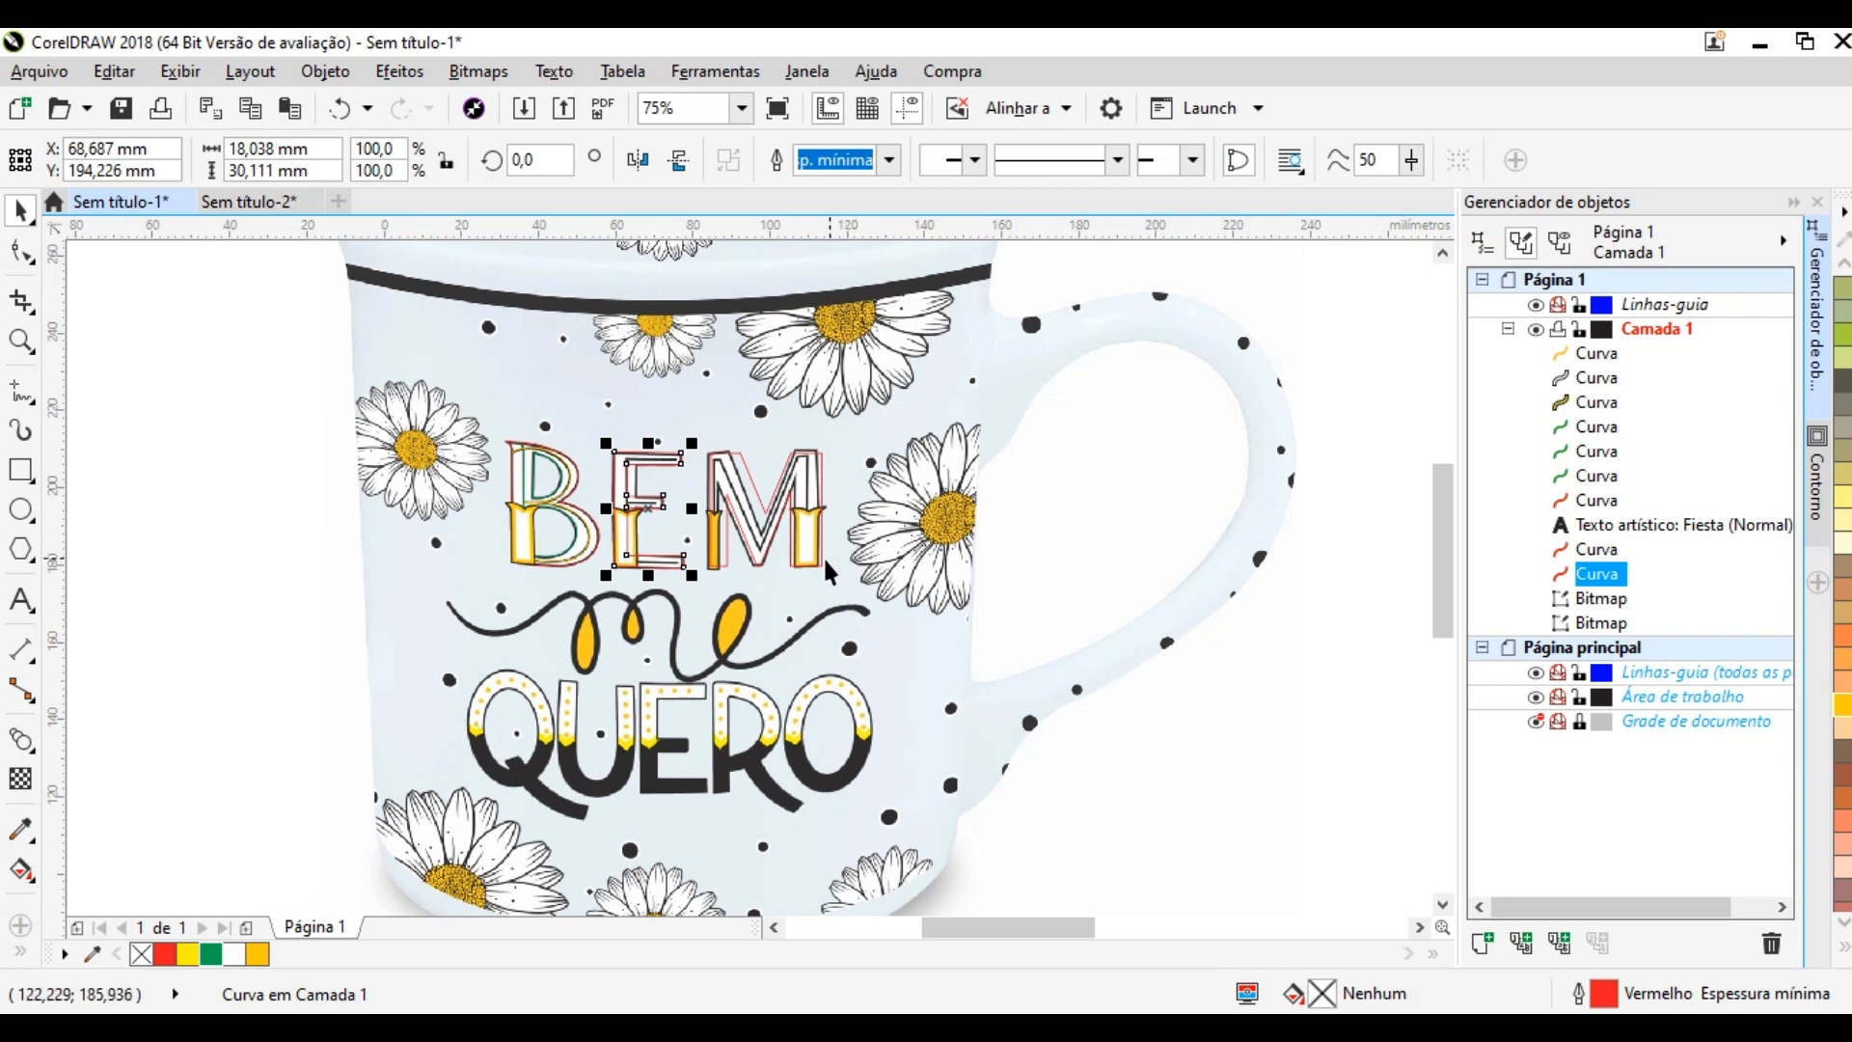
pyautogui.scroll(2, 641, 503)
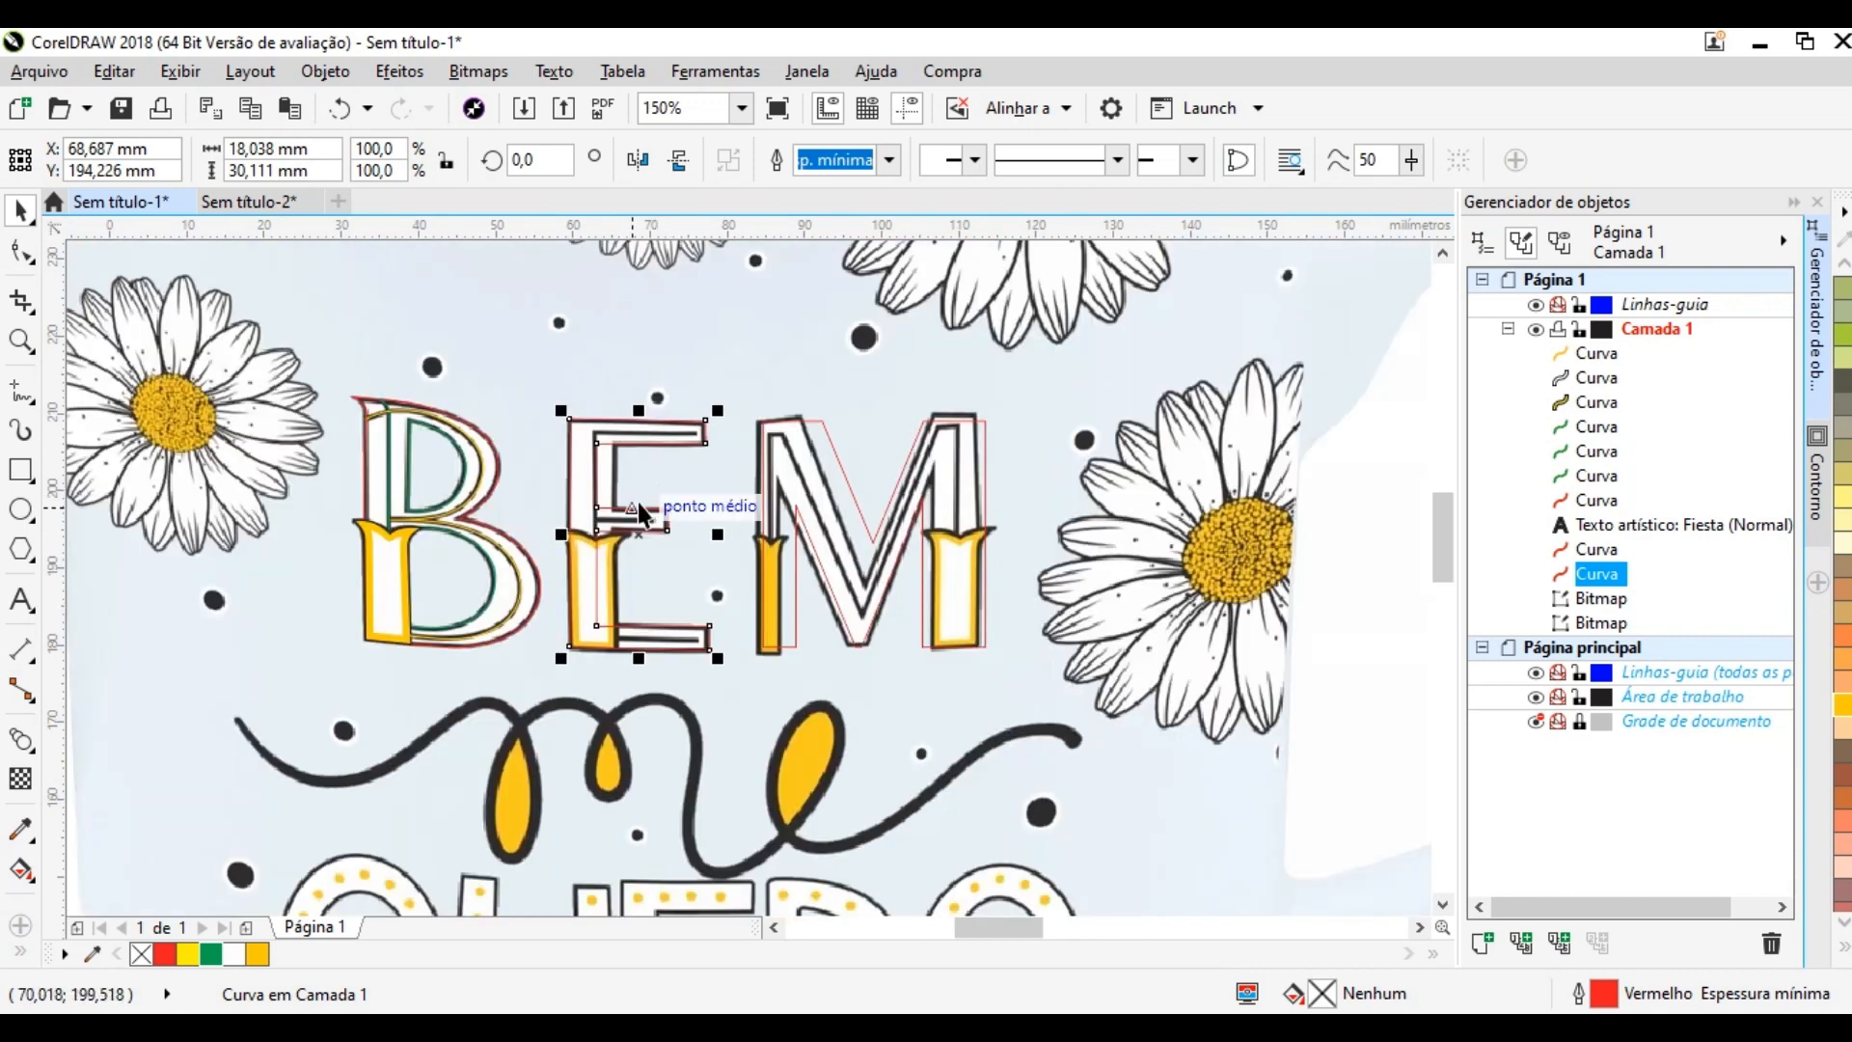
pyautogui.scroll(2, 638, 501)
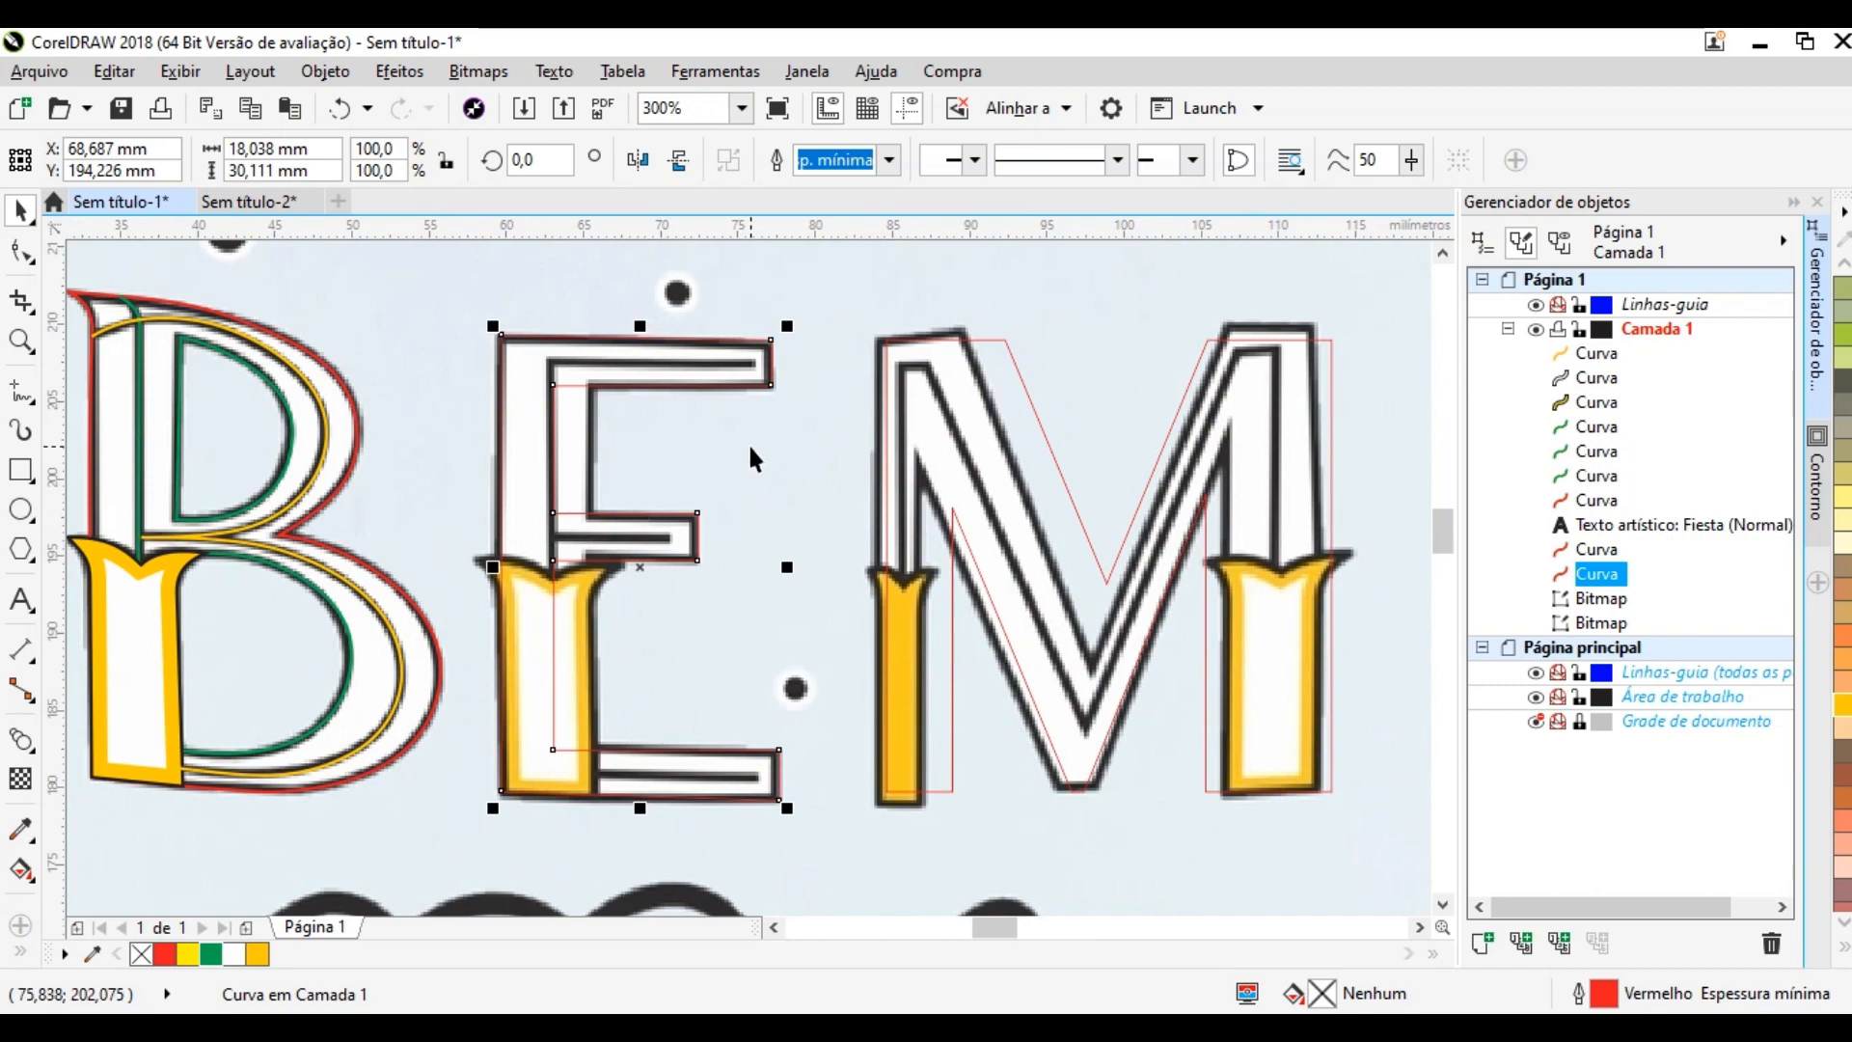
# Step: Check the base of the BEM lettering with a temporary horizontal guideline at Y 179,171 mm and remove it
pyautogui.moveTo(830, 241); pyautogui.dragTo(875, 557)
pyautogui.scroll(-4, 797, 328)
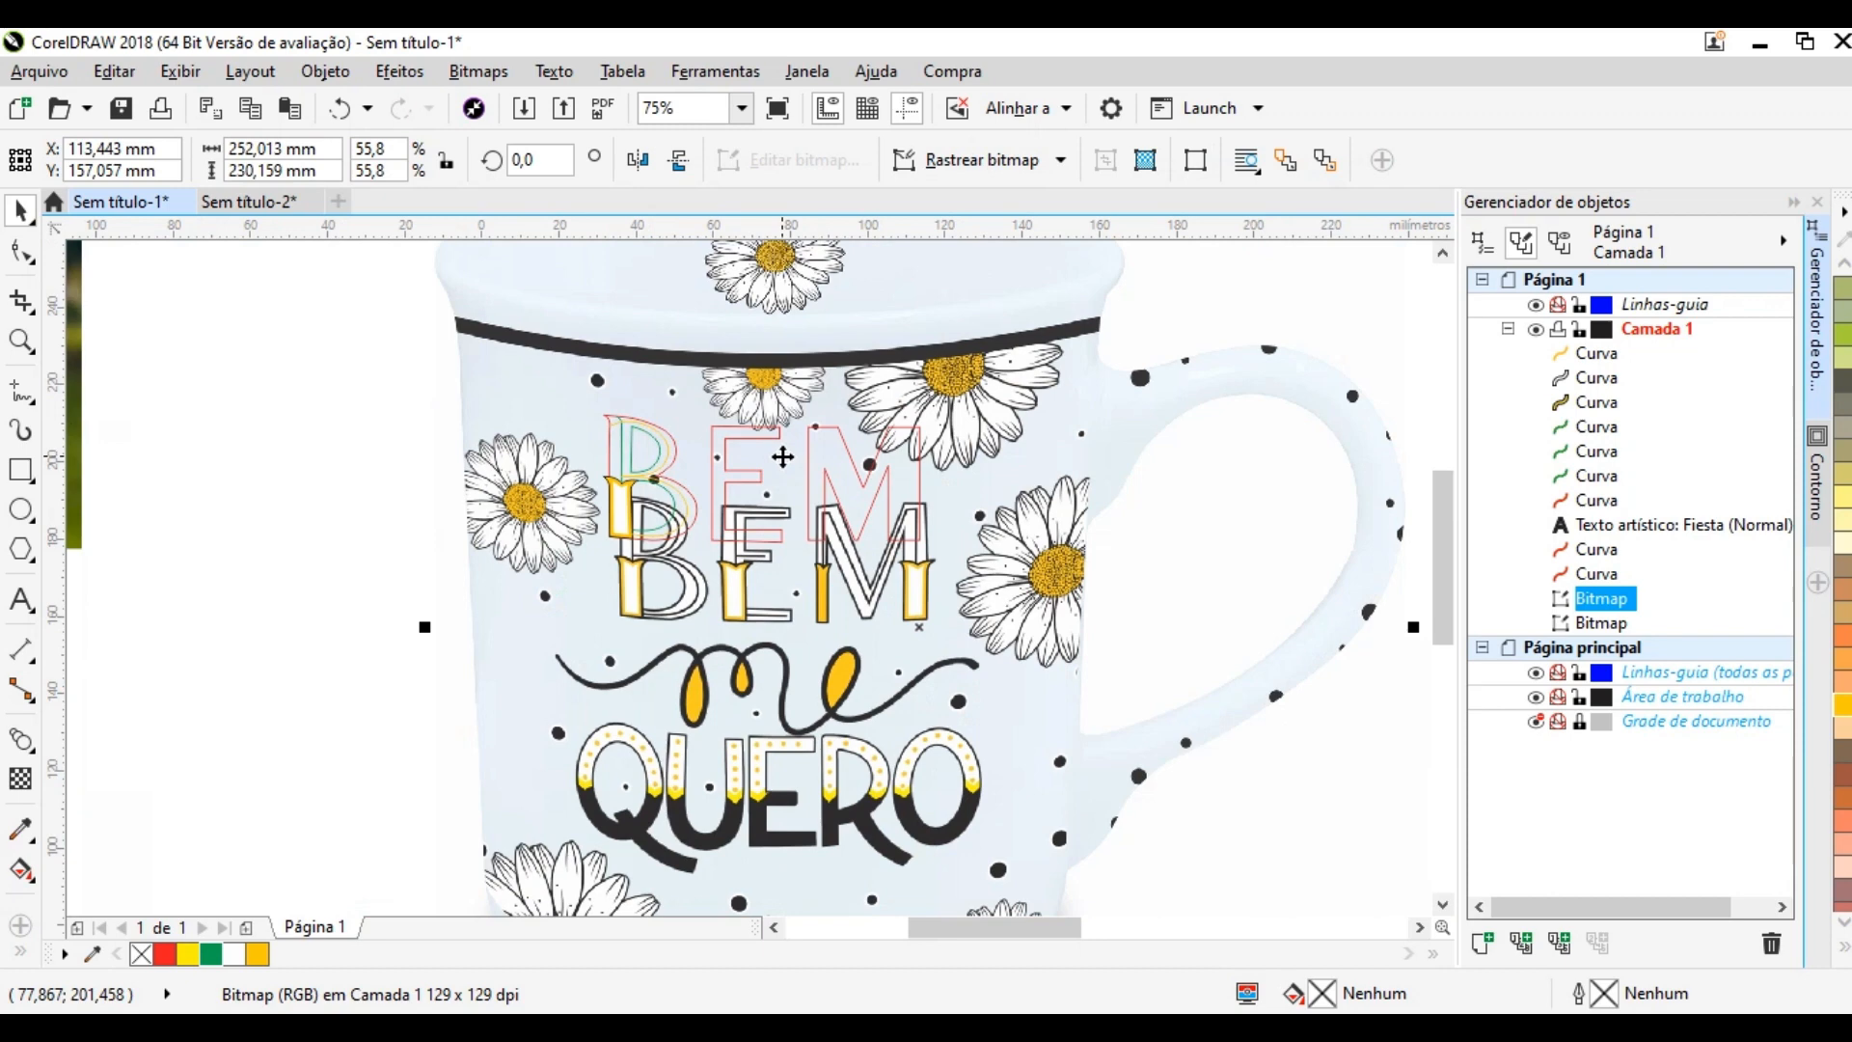
pyautogui.hotkey('ctrl', 'z')
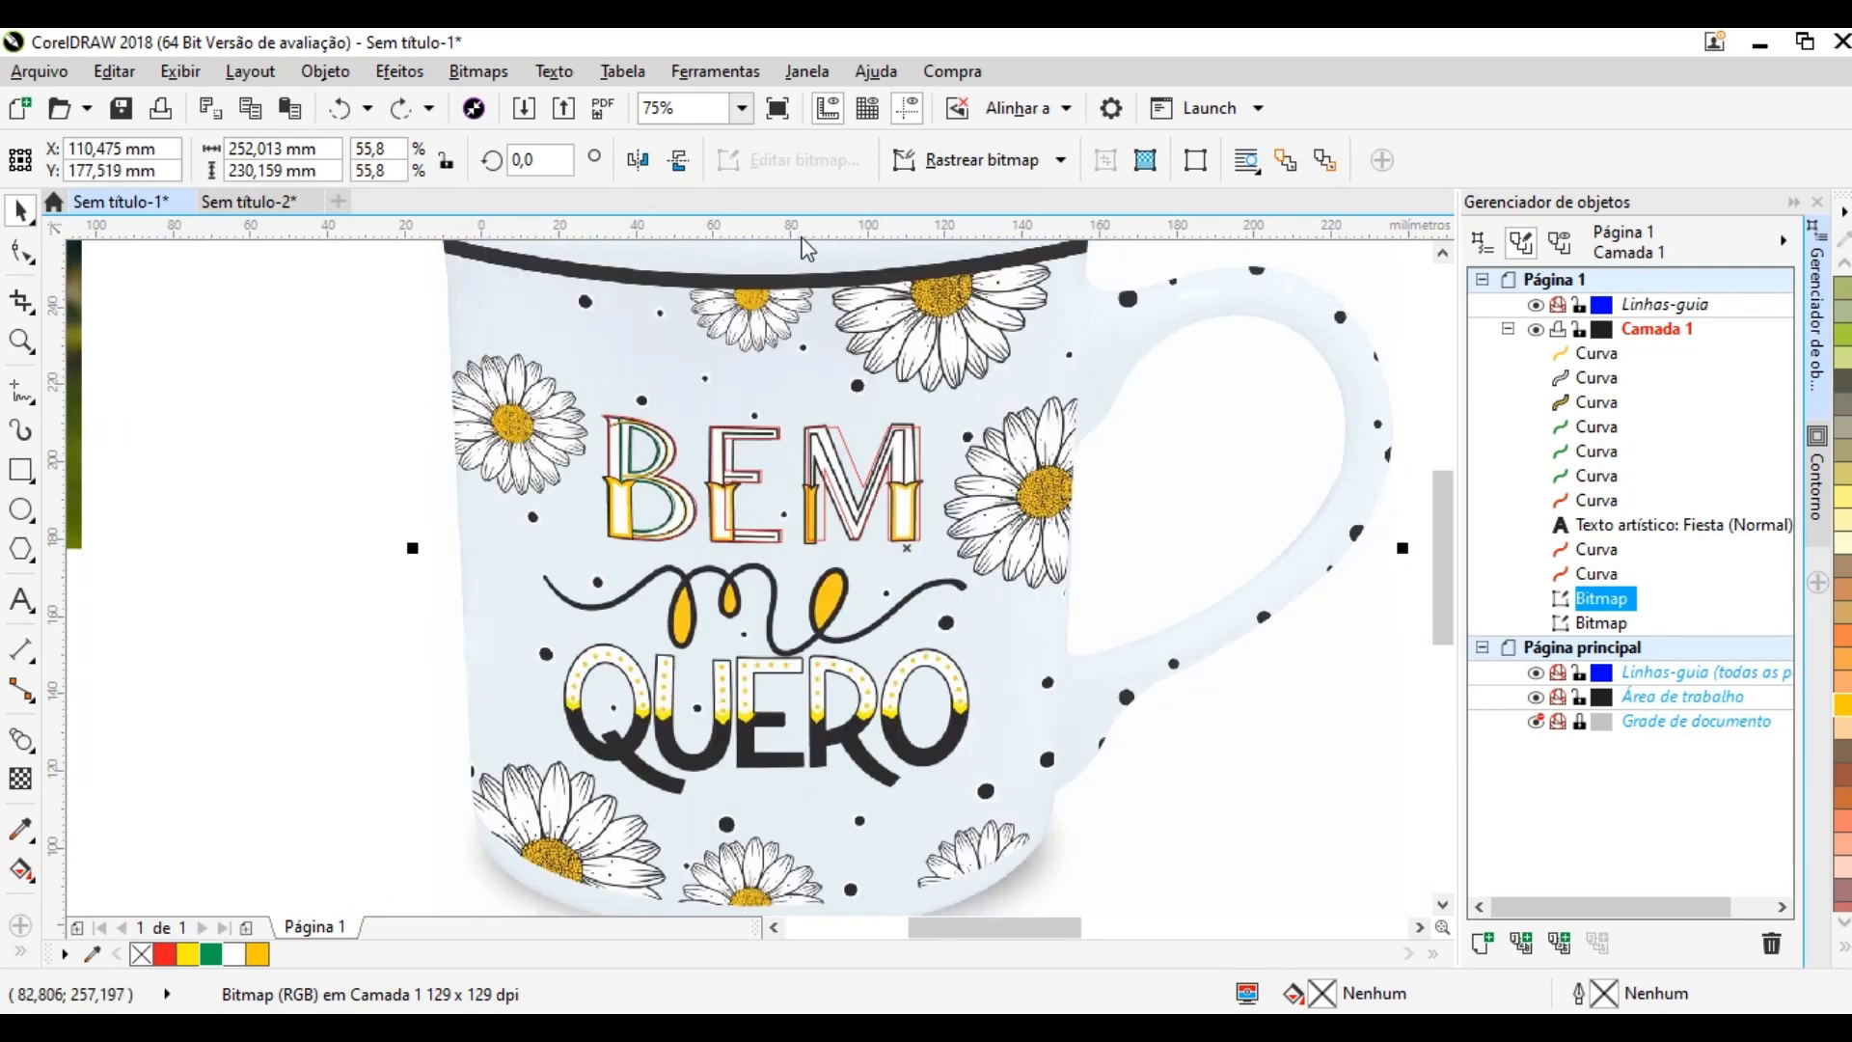
pyautogui.moveTo(783, 547); pyautogui.dragTo(779, 548)
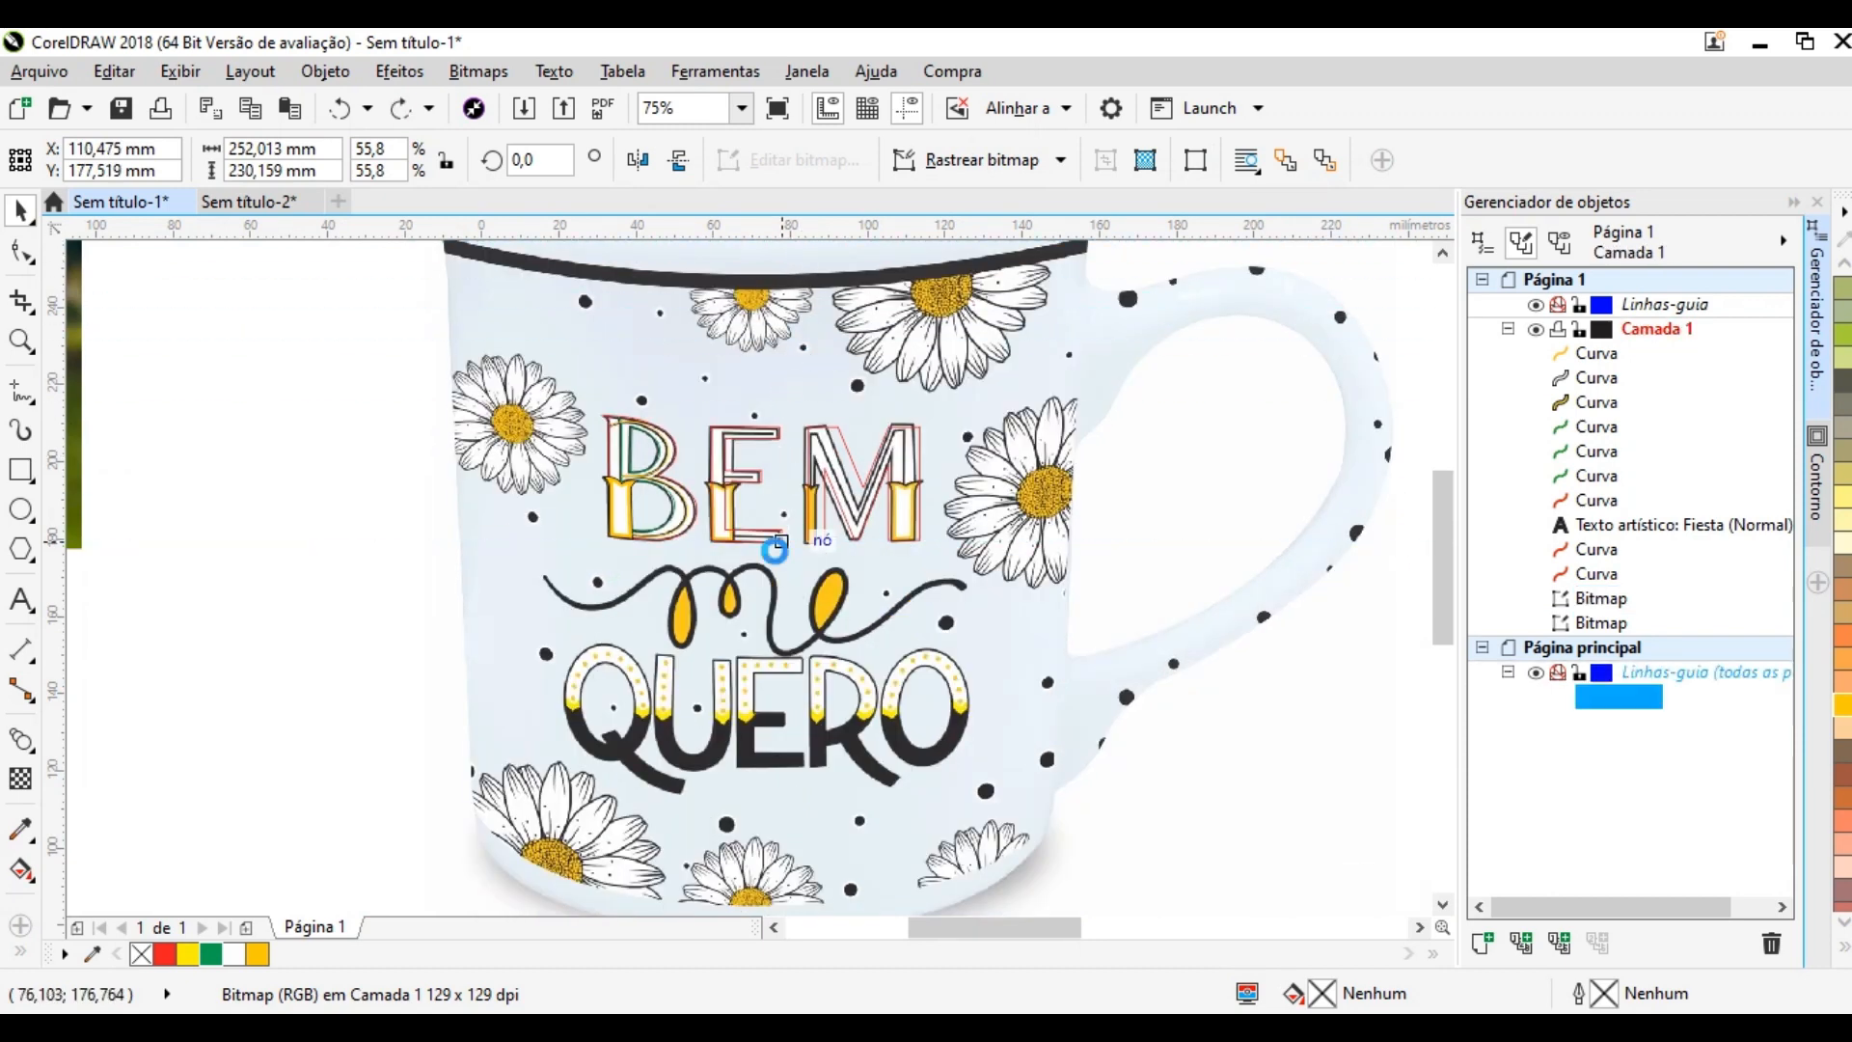
pyautogui.scroll(2, 777, 554)
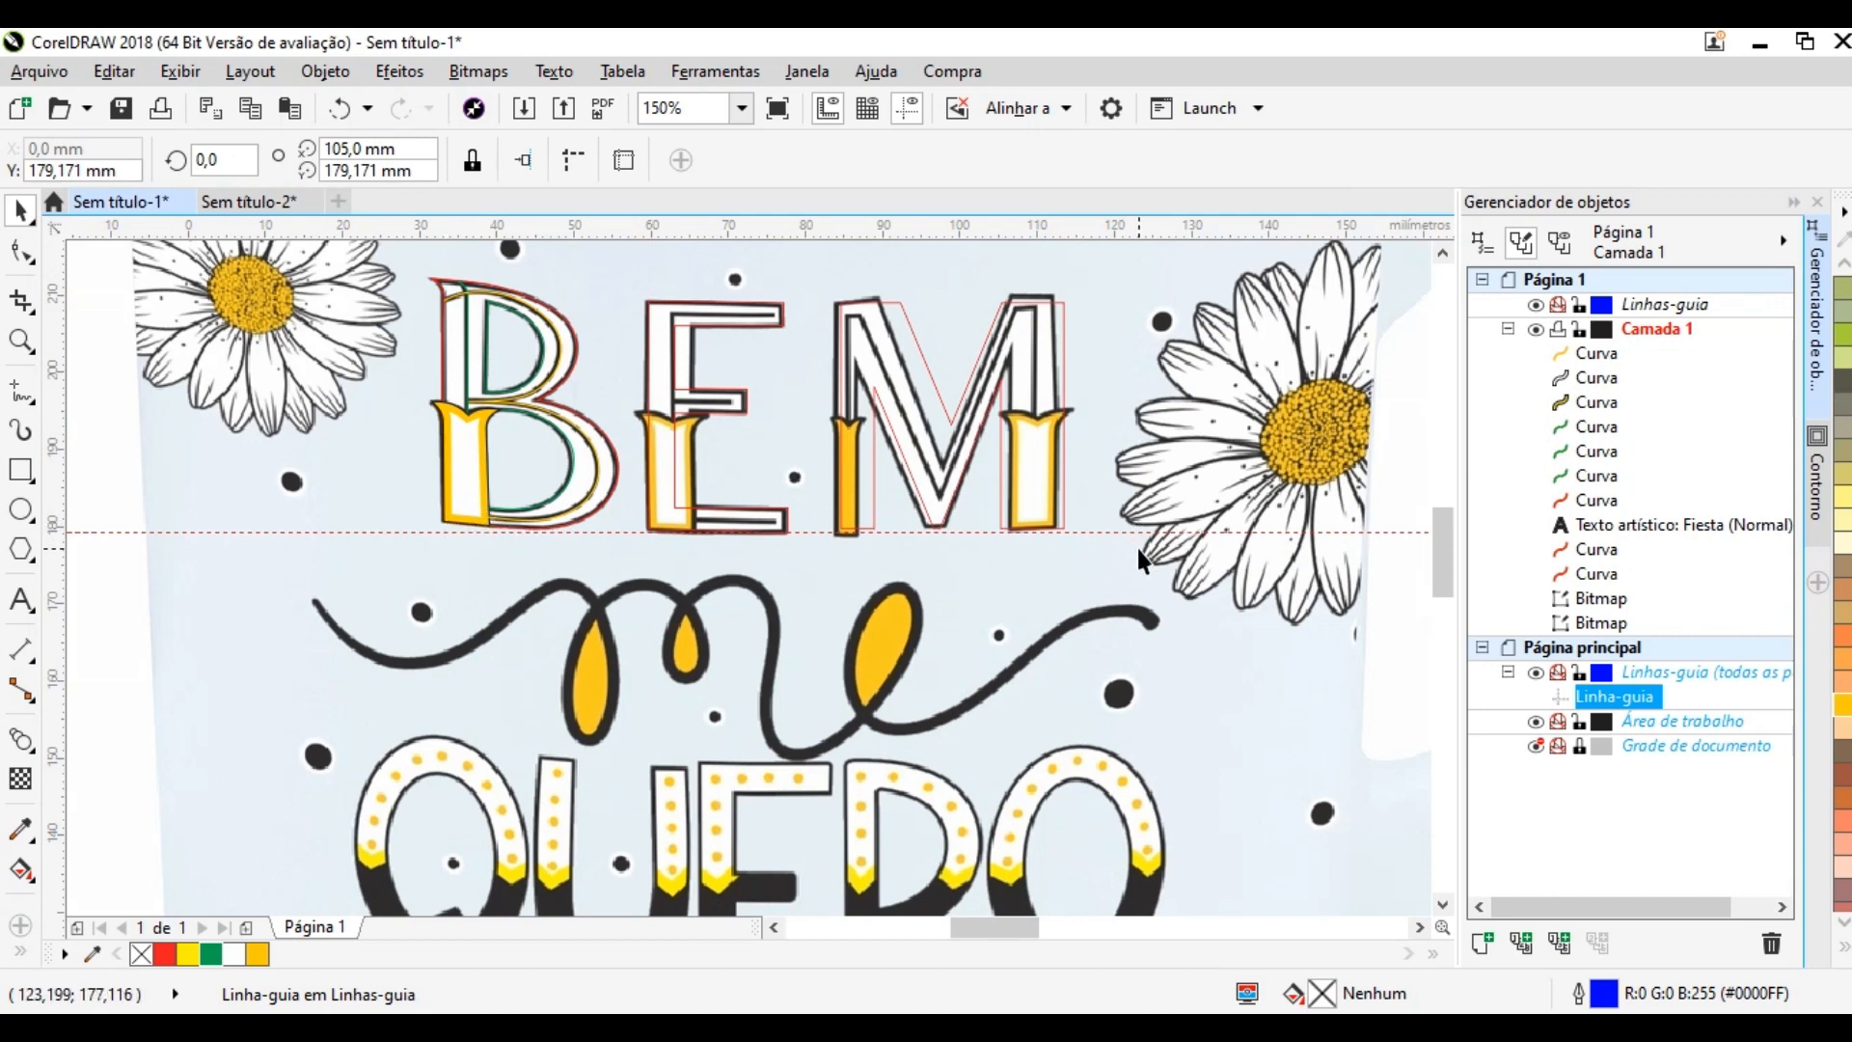
pyautogui.press('Delete')
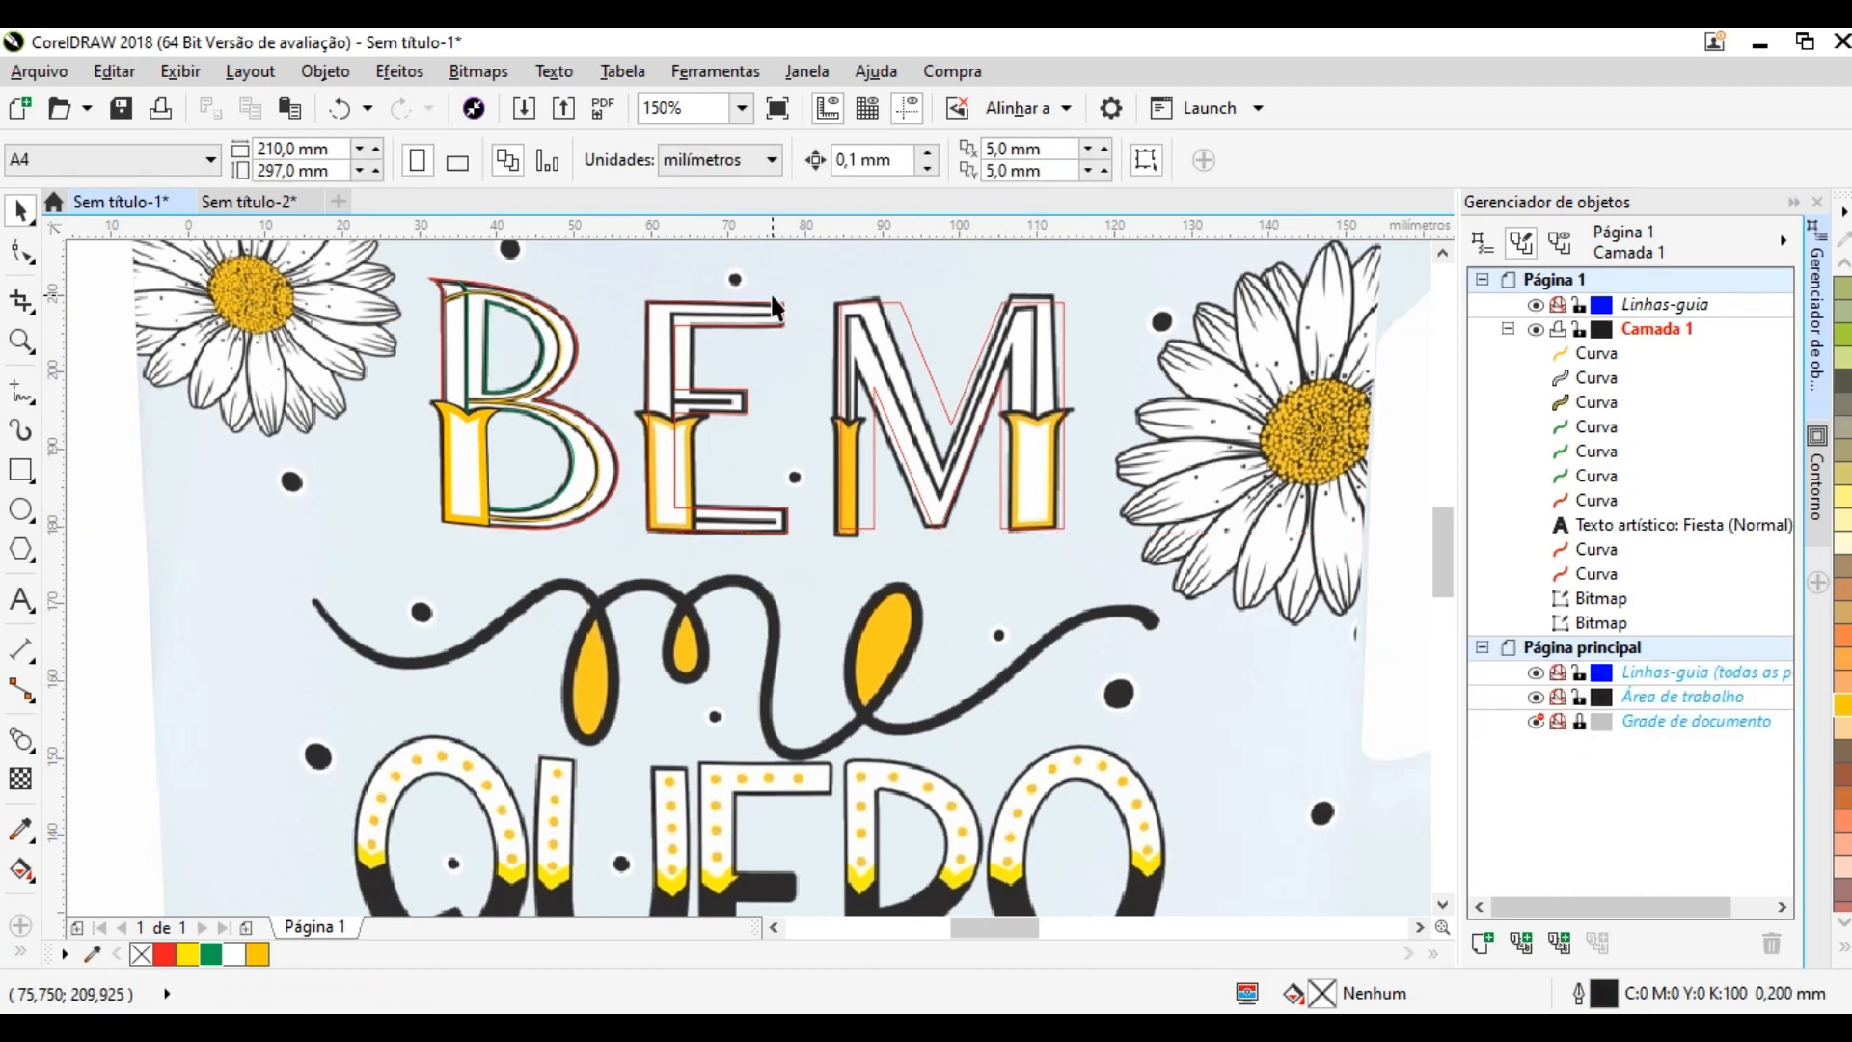
# Step: Set the E curve's outline to 0.25 mm wide and colour it green
pyautogui.scroll(2, 771, 299)
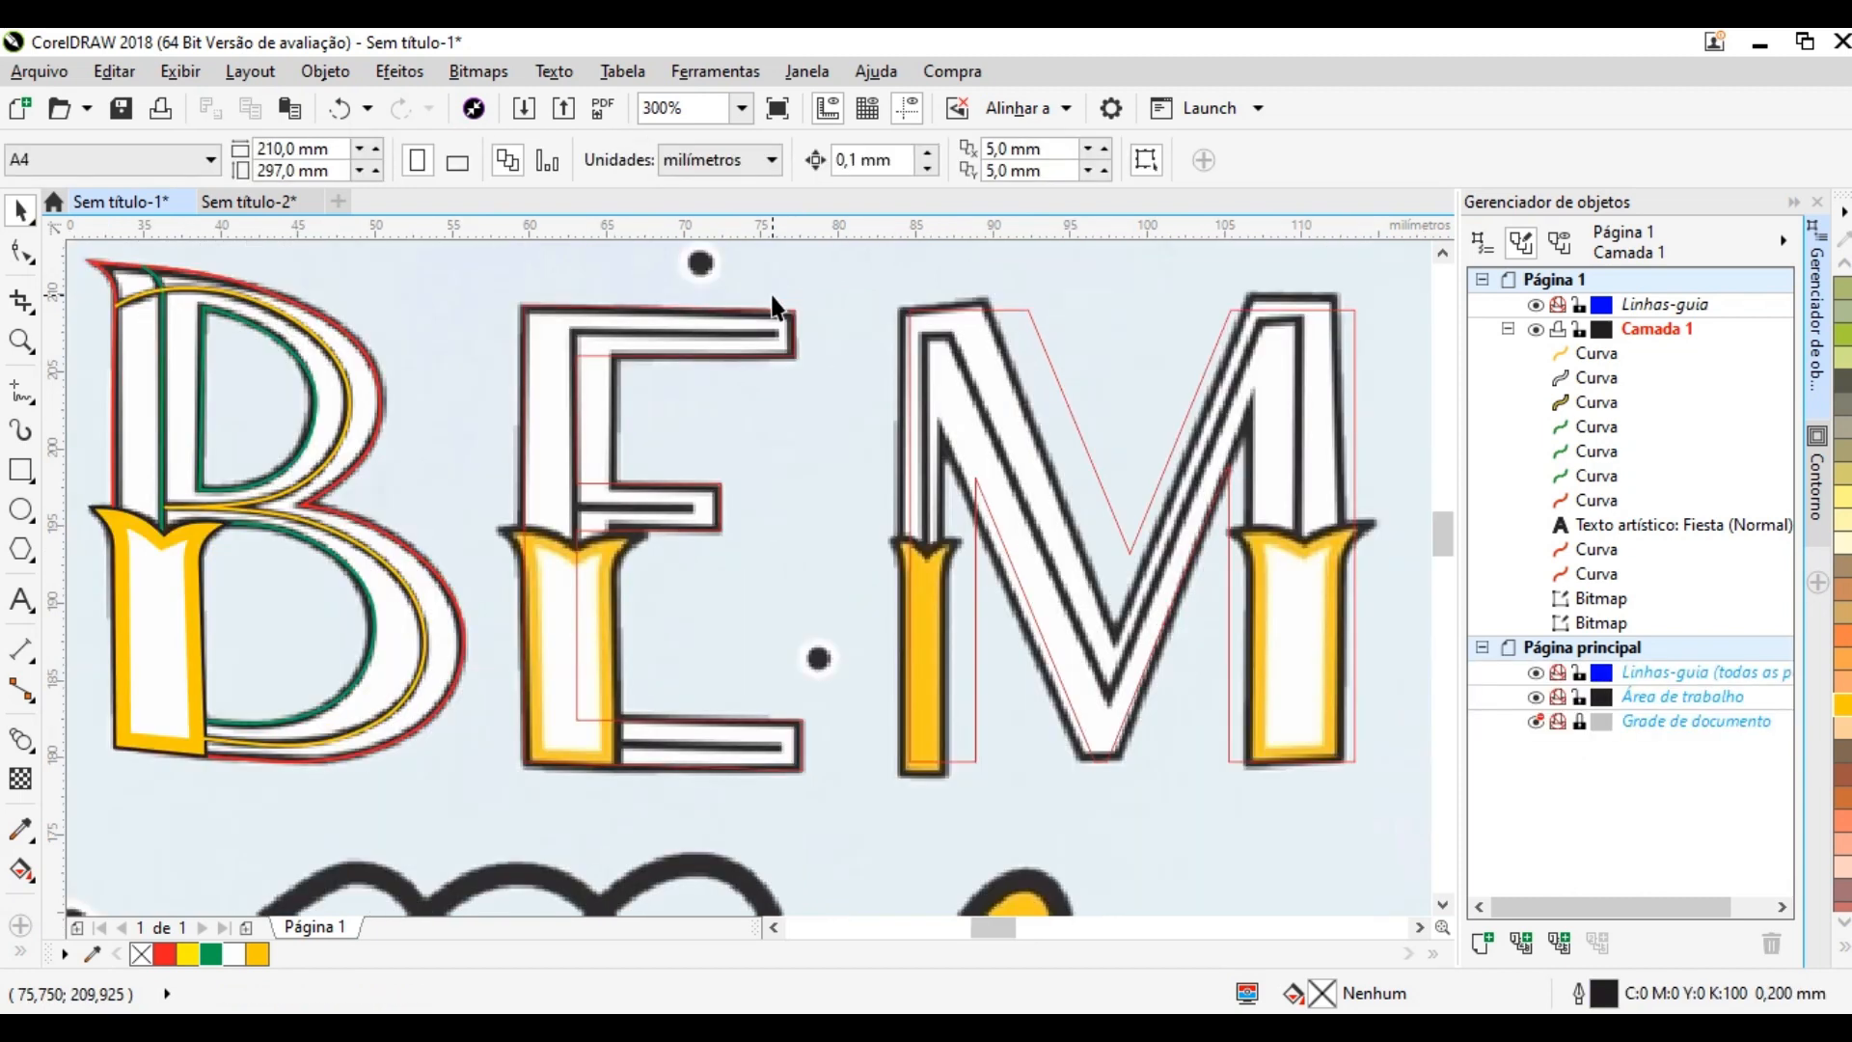
pyautogui.click(743, 363)
pyautogui.click(726, 342)
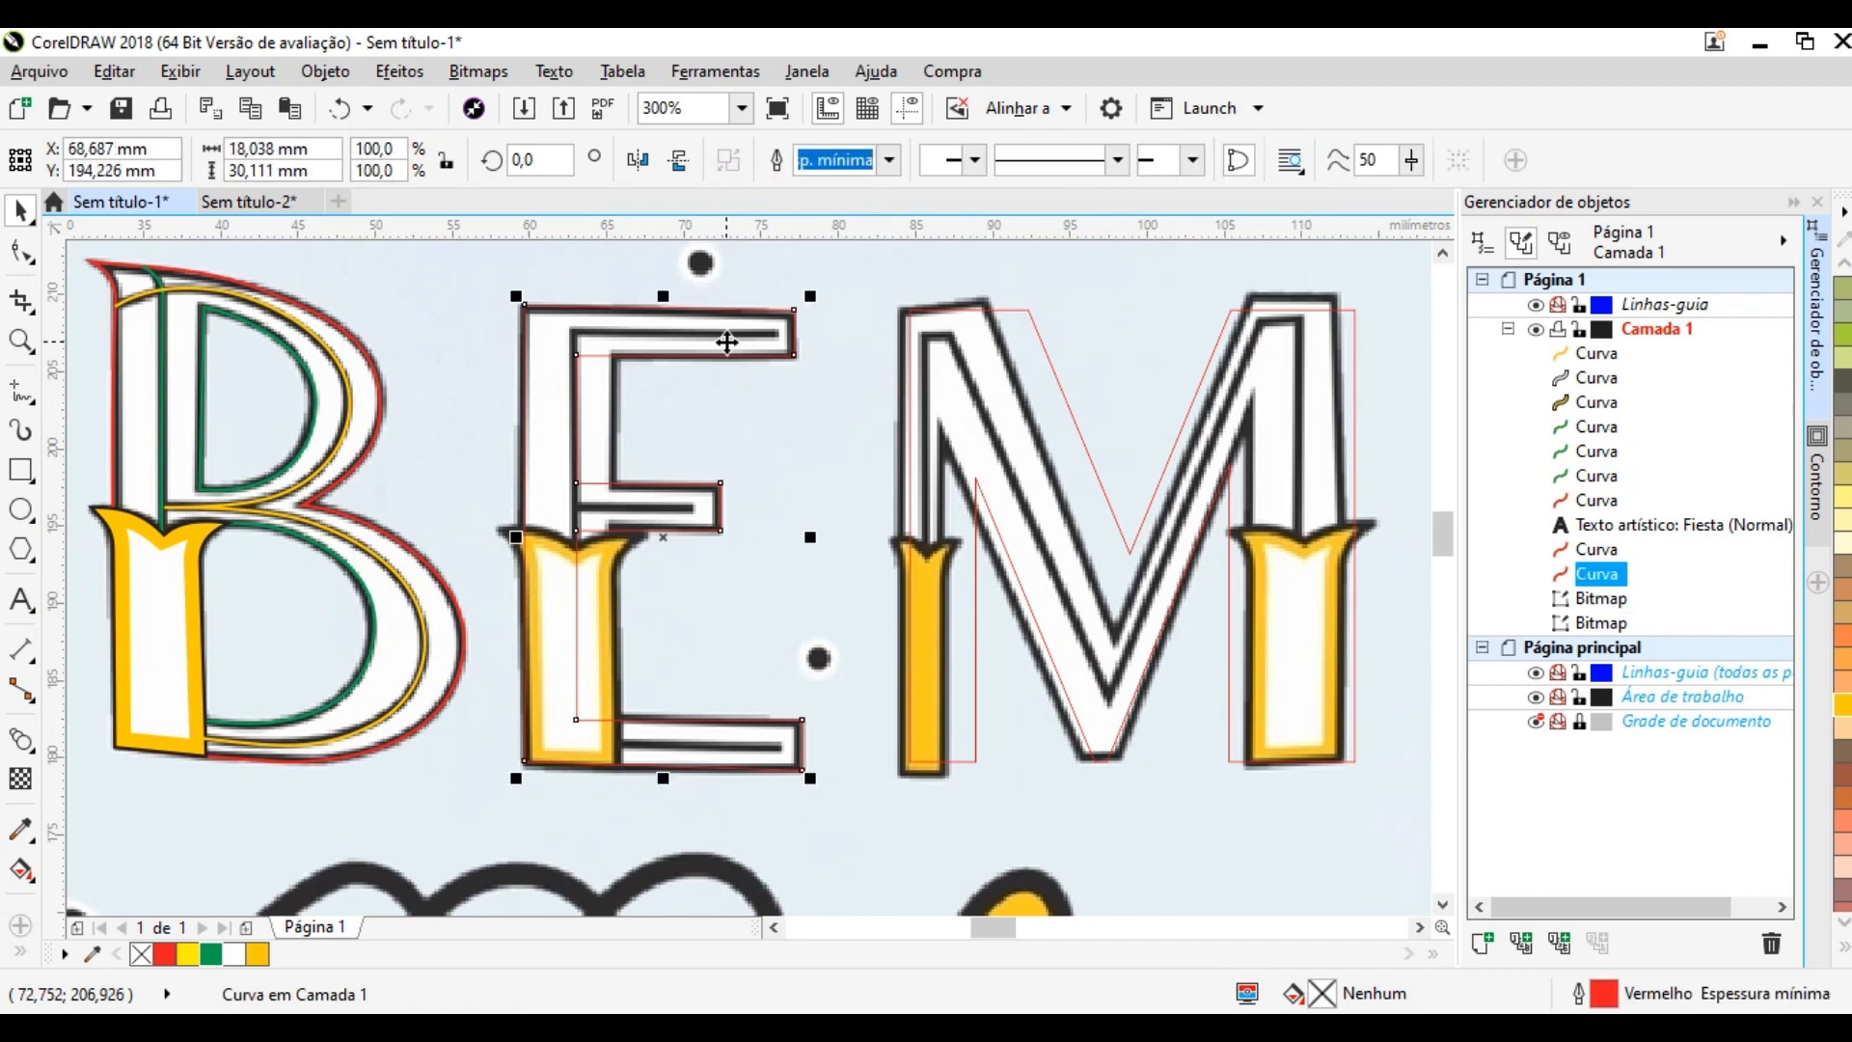
pyautogui.click(888, 160)
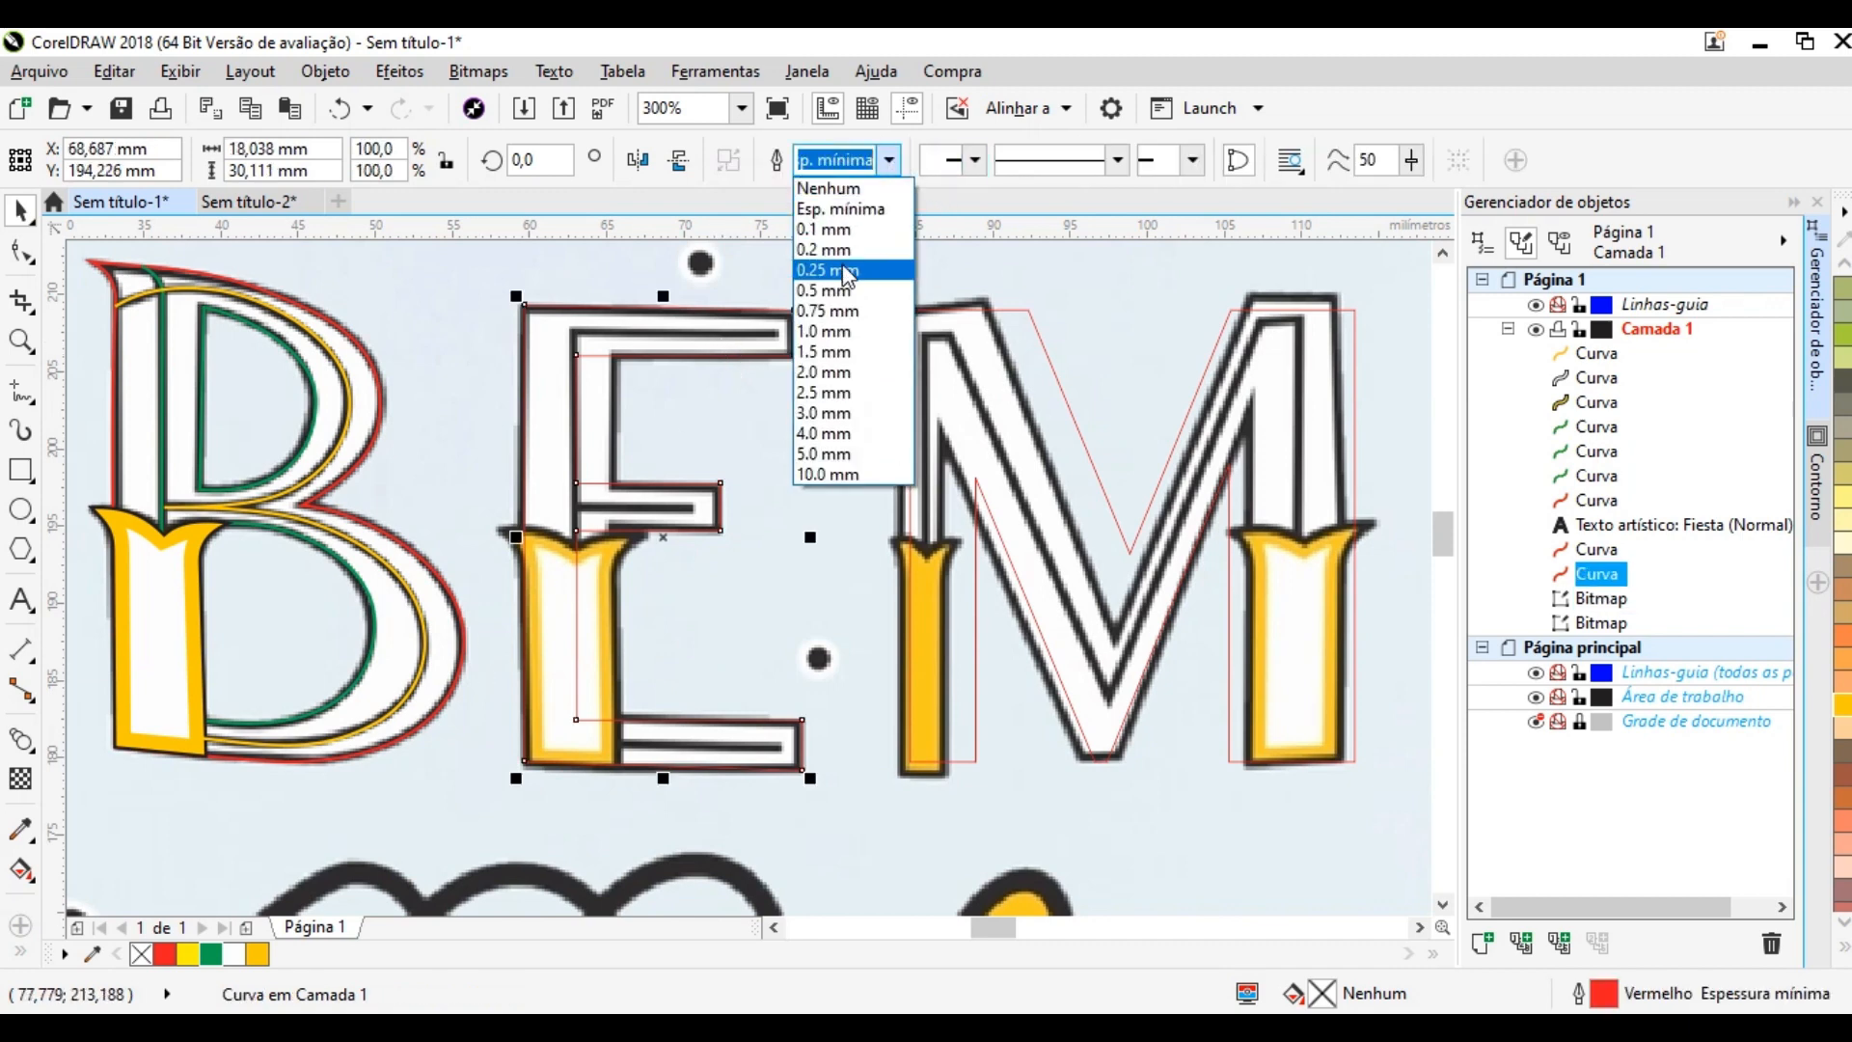
pyautogui.click(846, 270)
pyautogui.rightClick(207, 957)
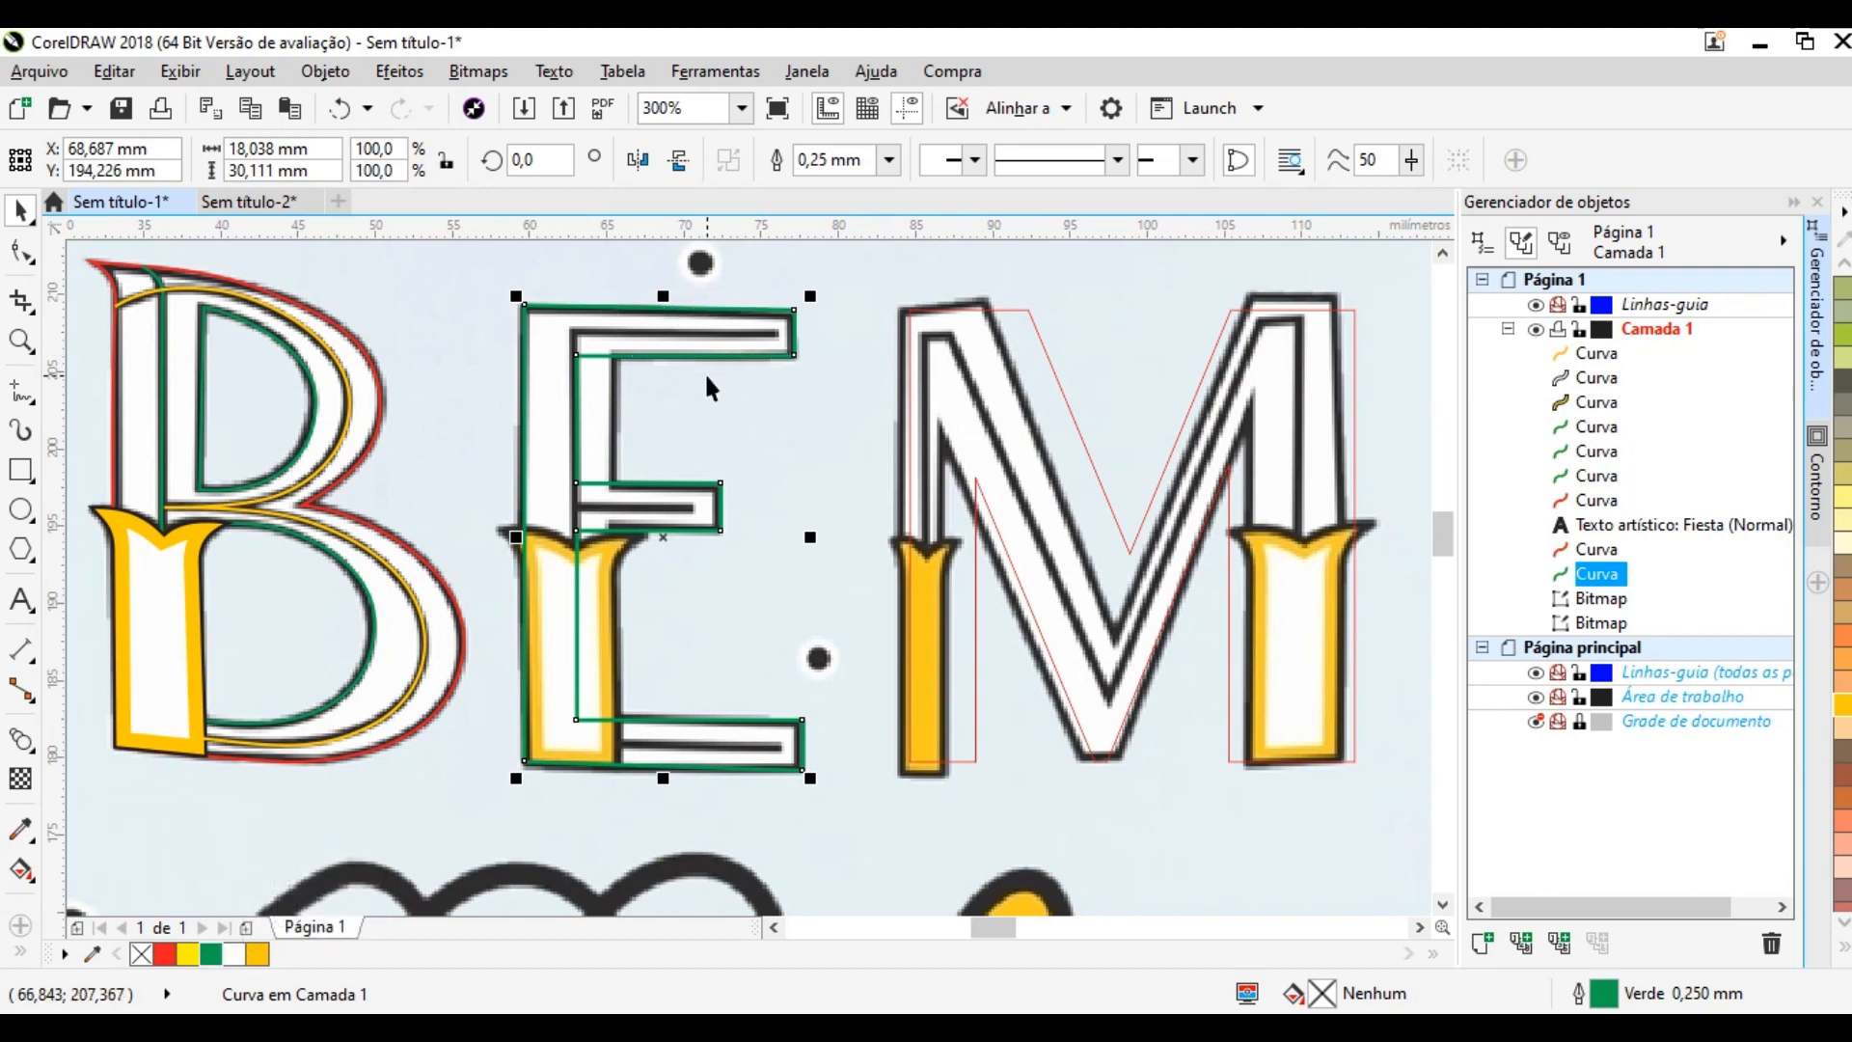
# Step: Shift the four inner stem nodes of the E outward to match the right edge of the traced stem
pyautogui.click(22, 251)
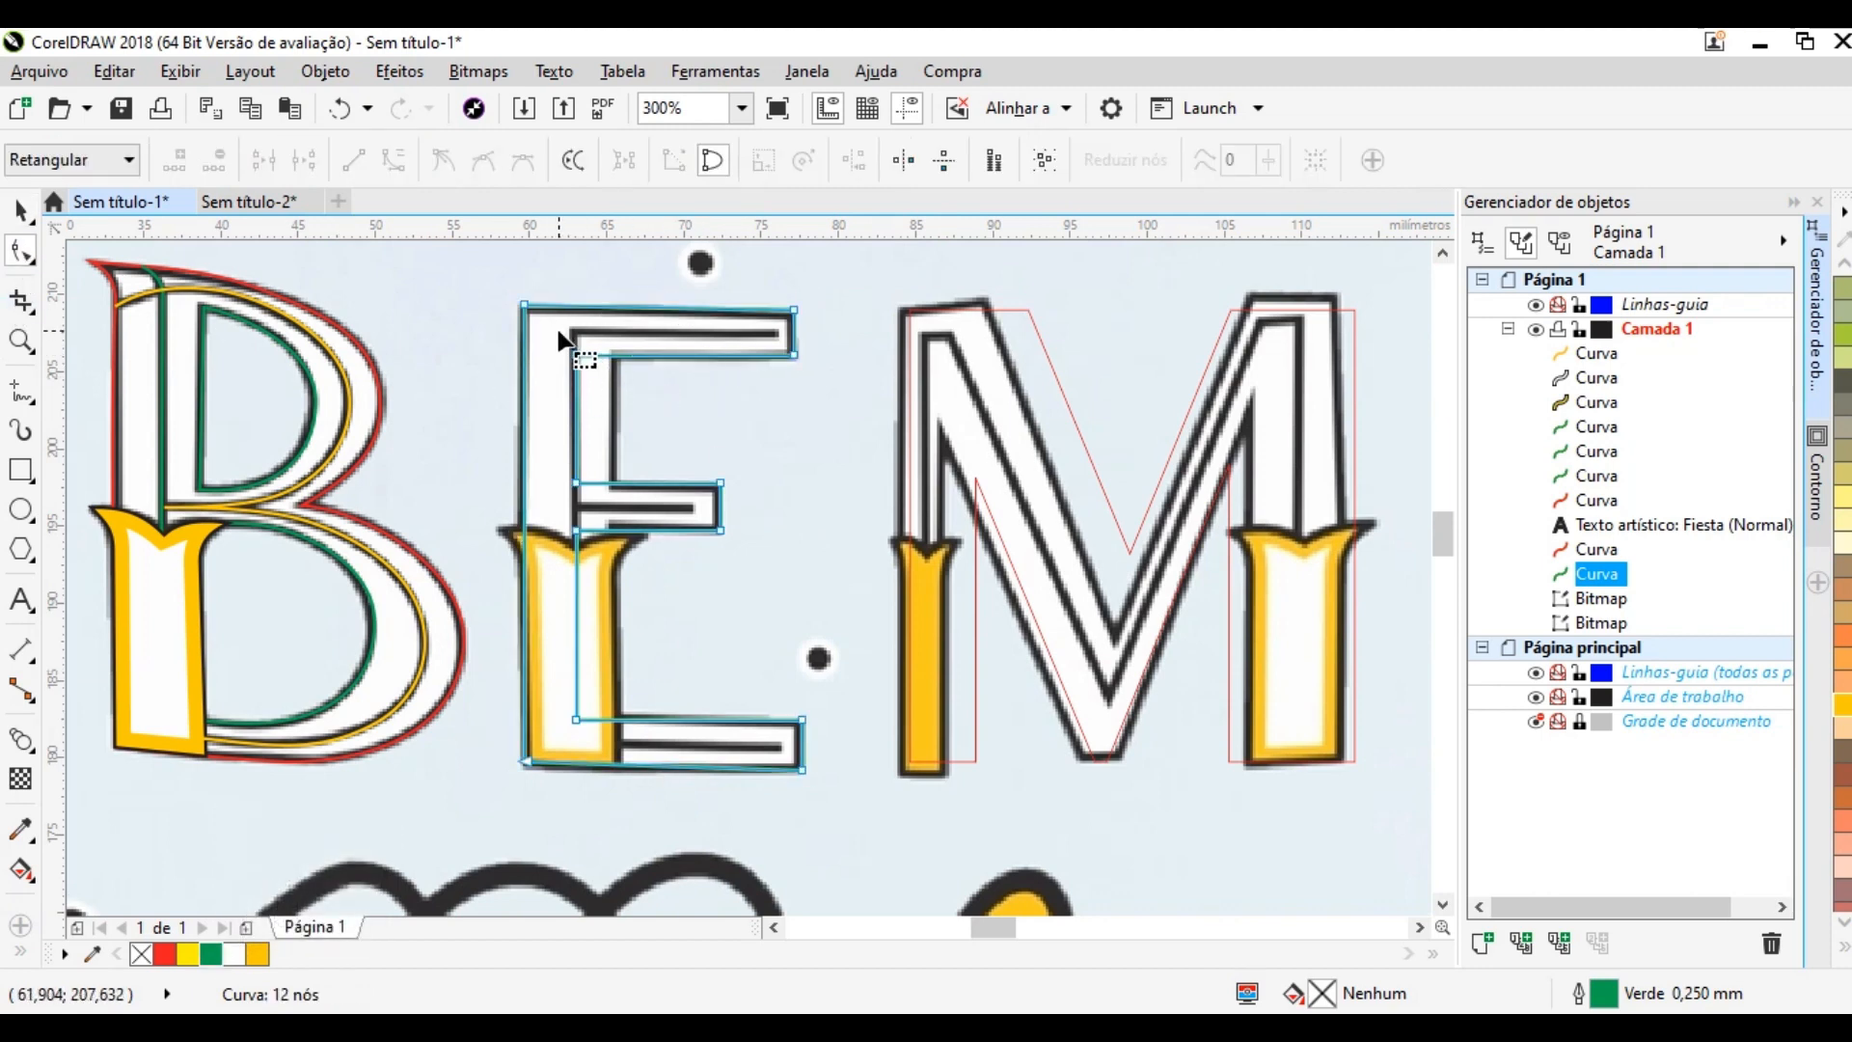
pyautogui.moveTo(561, 335); pyautogui.dragTo(615, 718)
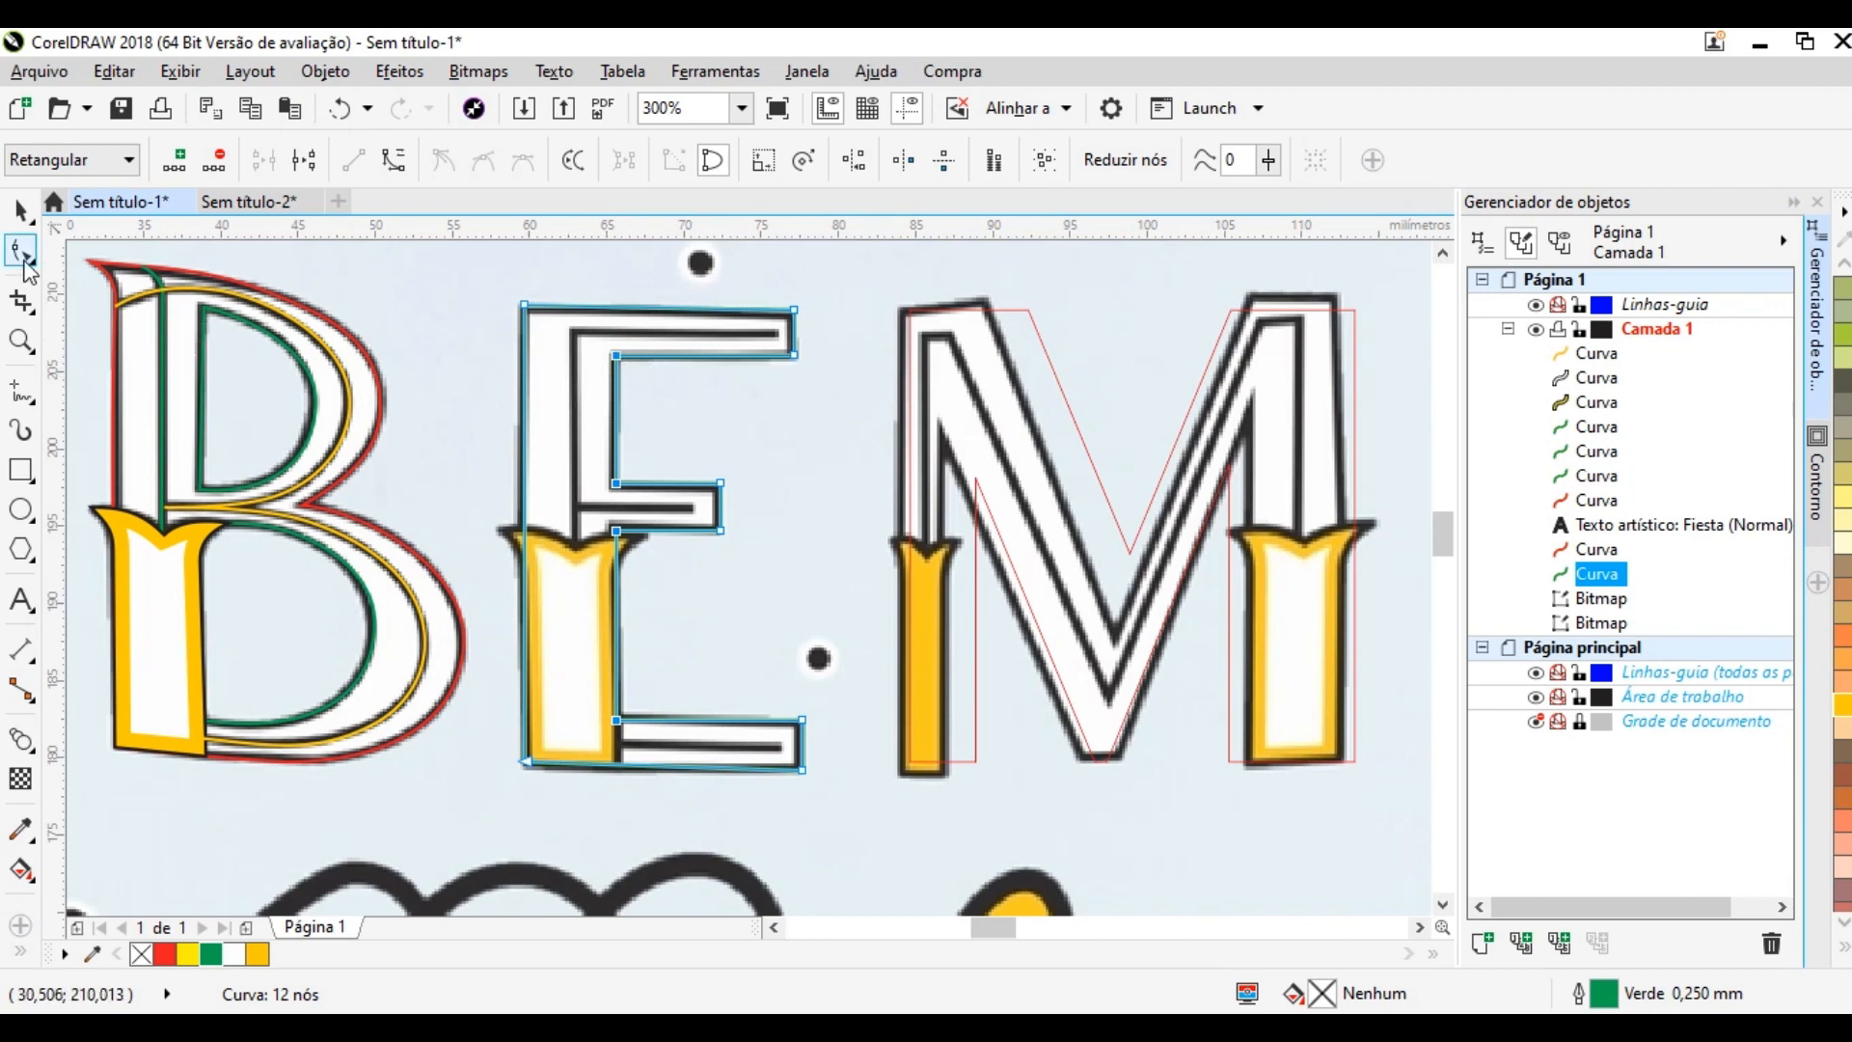
pyautogui.click(27, 218)
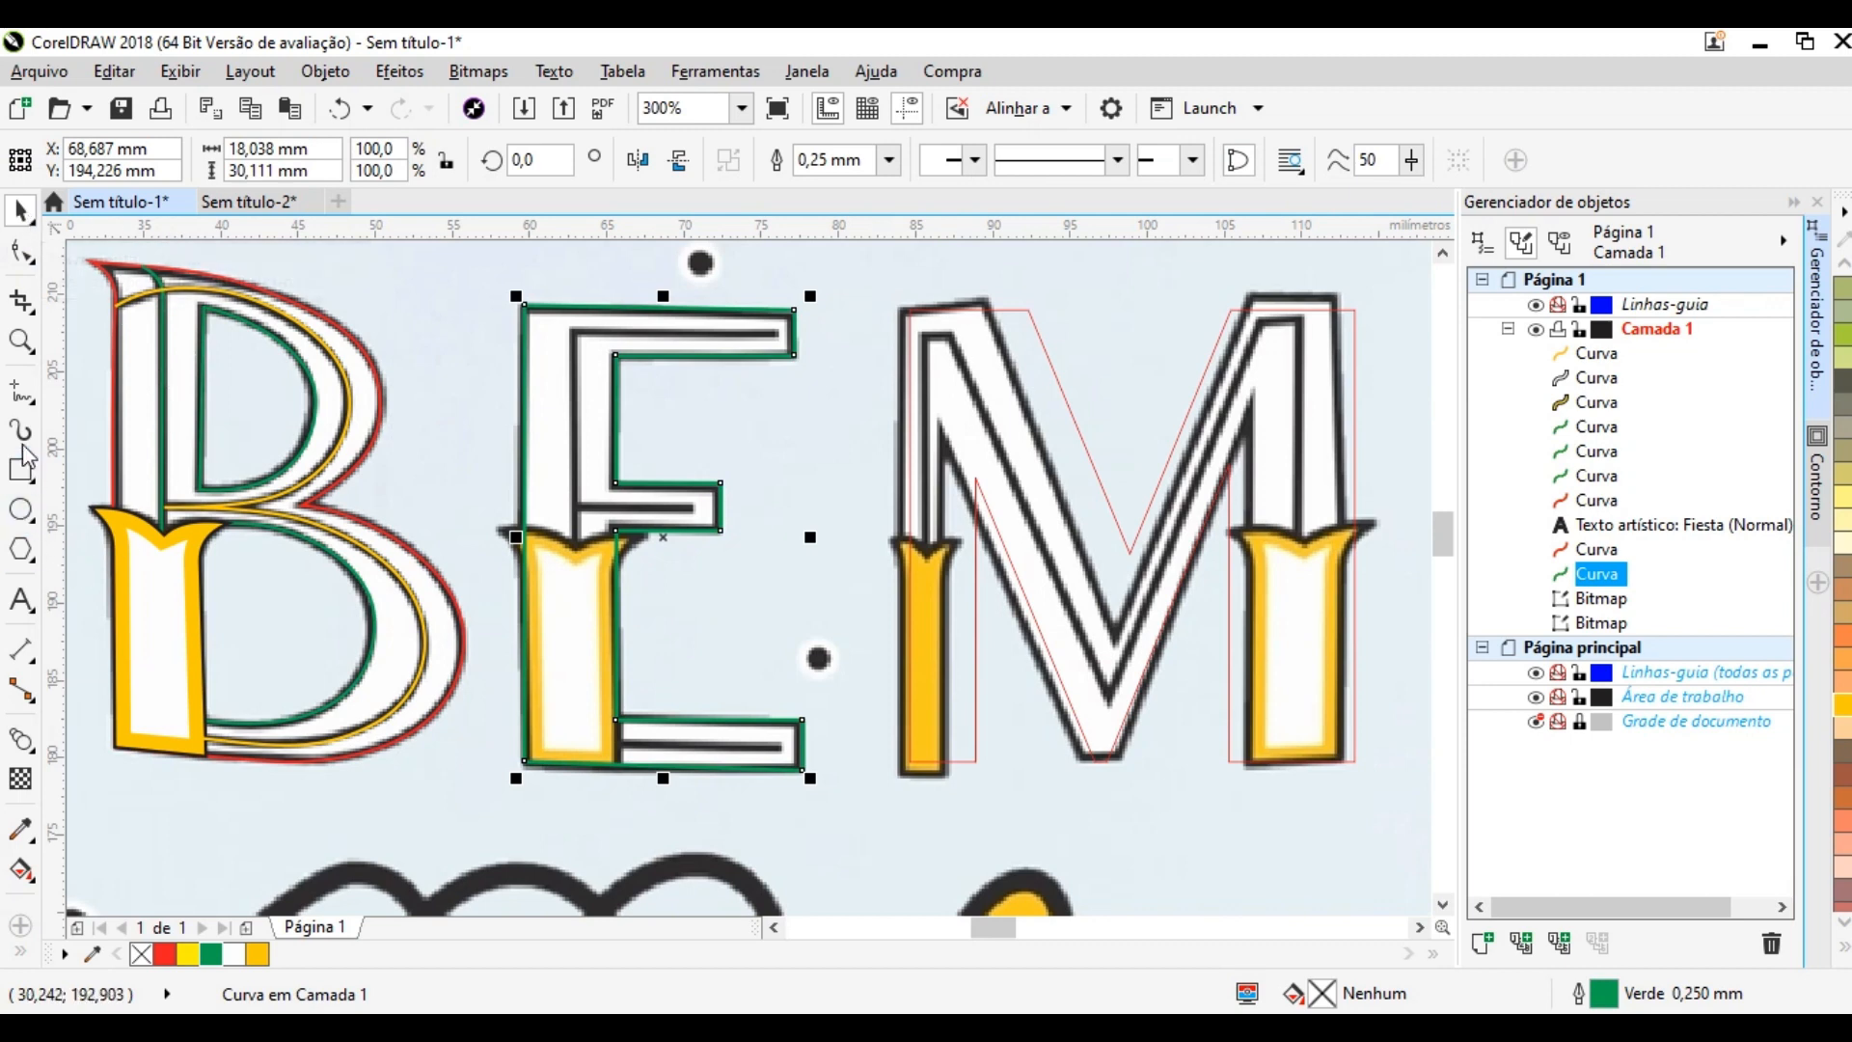
# Step: Draw the E's inner line with the Bézier tool, from the top arm's end down the stem to the bottom arm's end
pyautogui.click(21, 403)
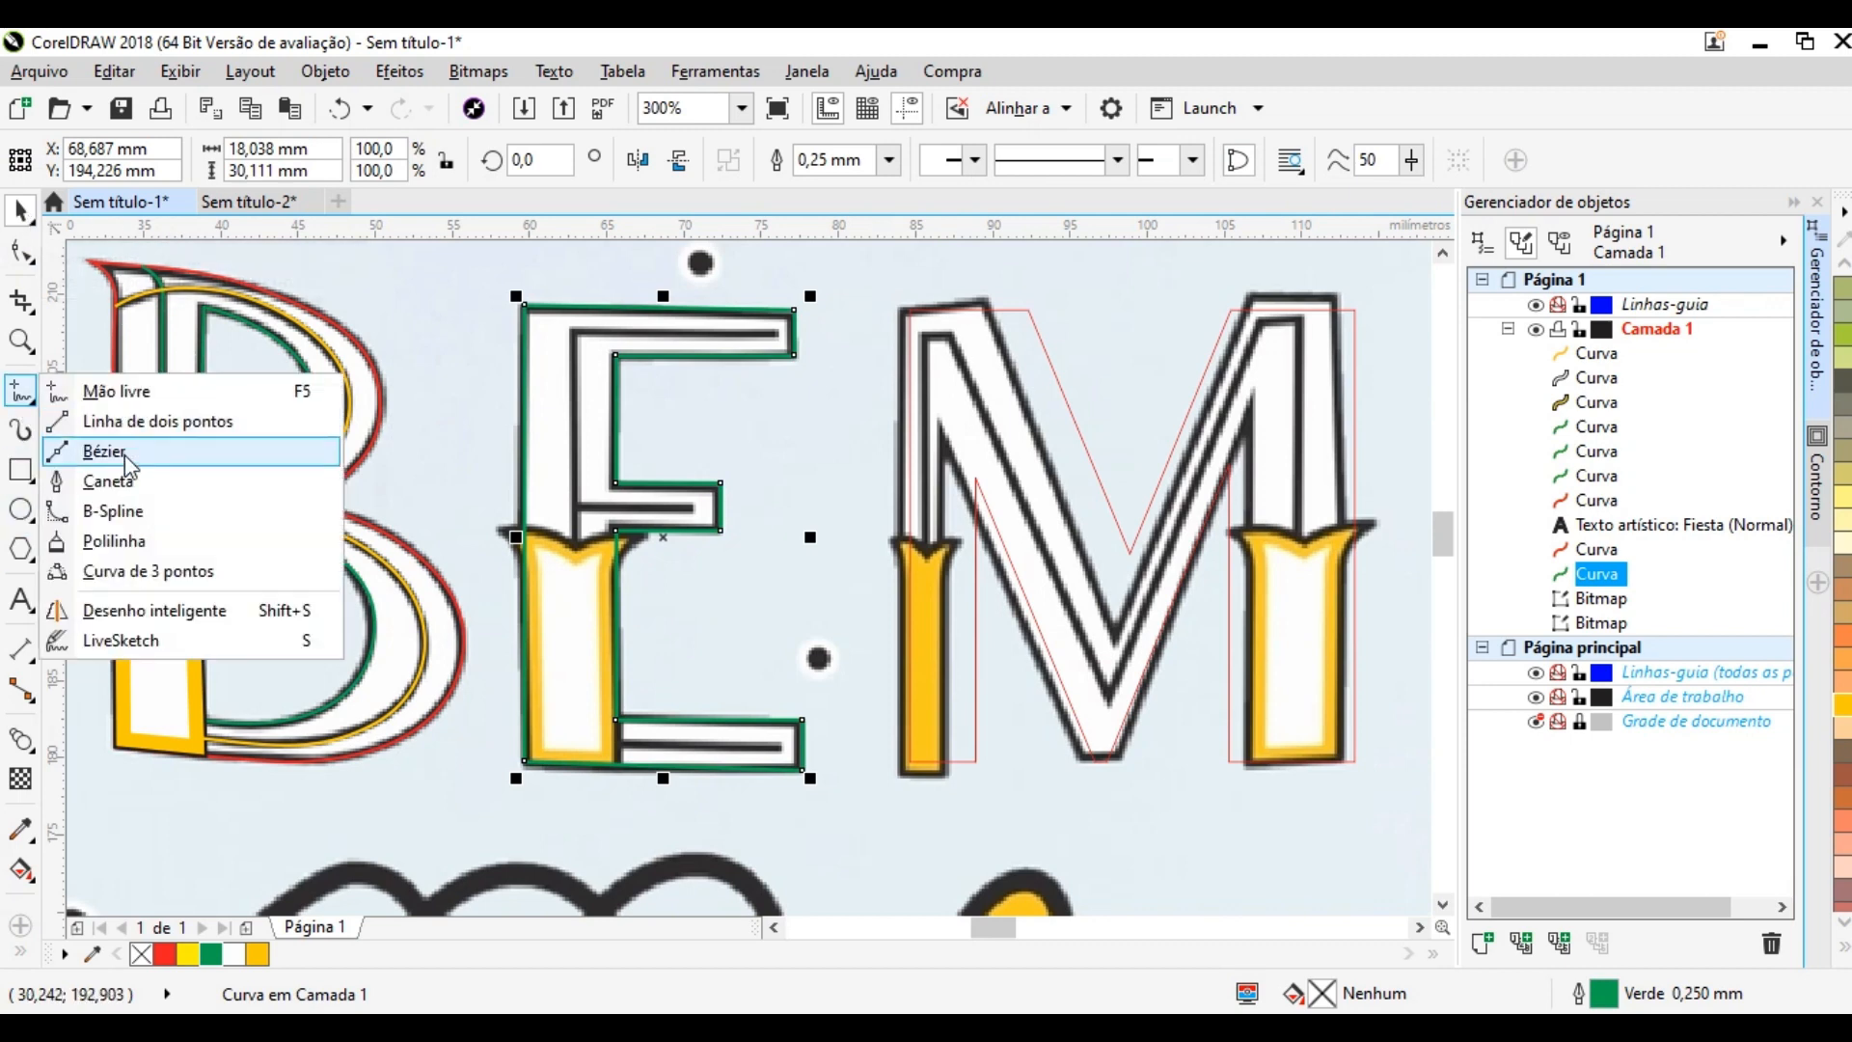
pyautogui.click(125, 453)
pyautogui.scroll(2, 694, 328)
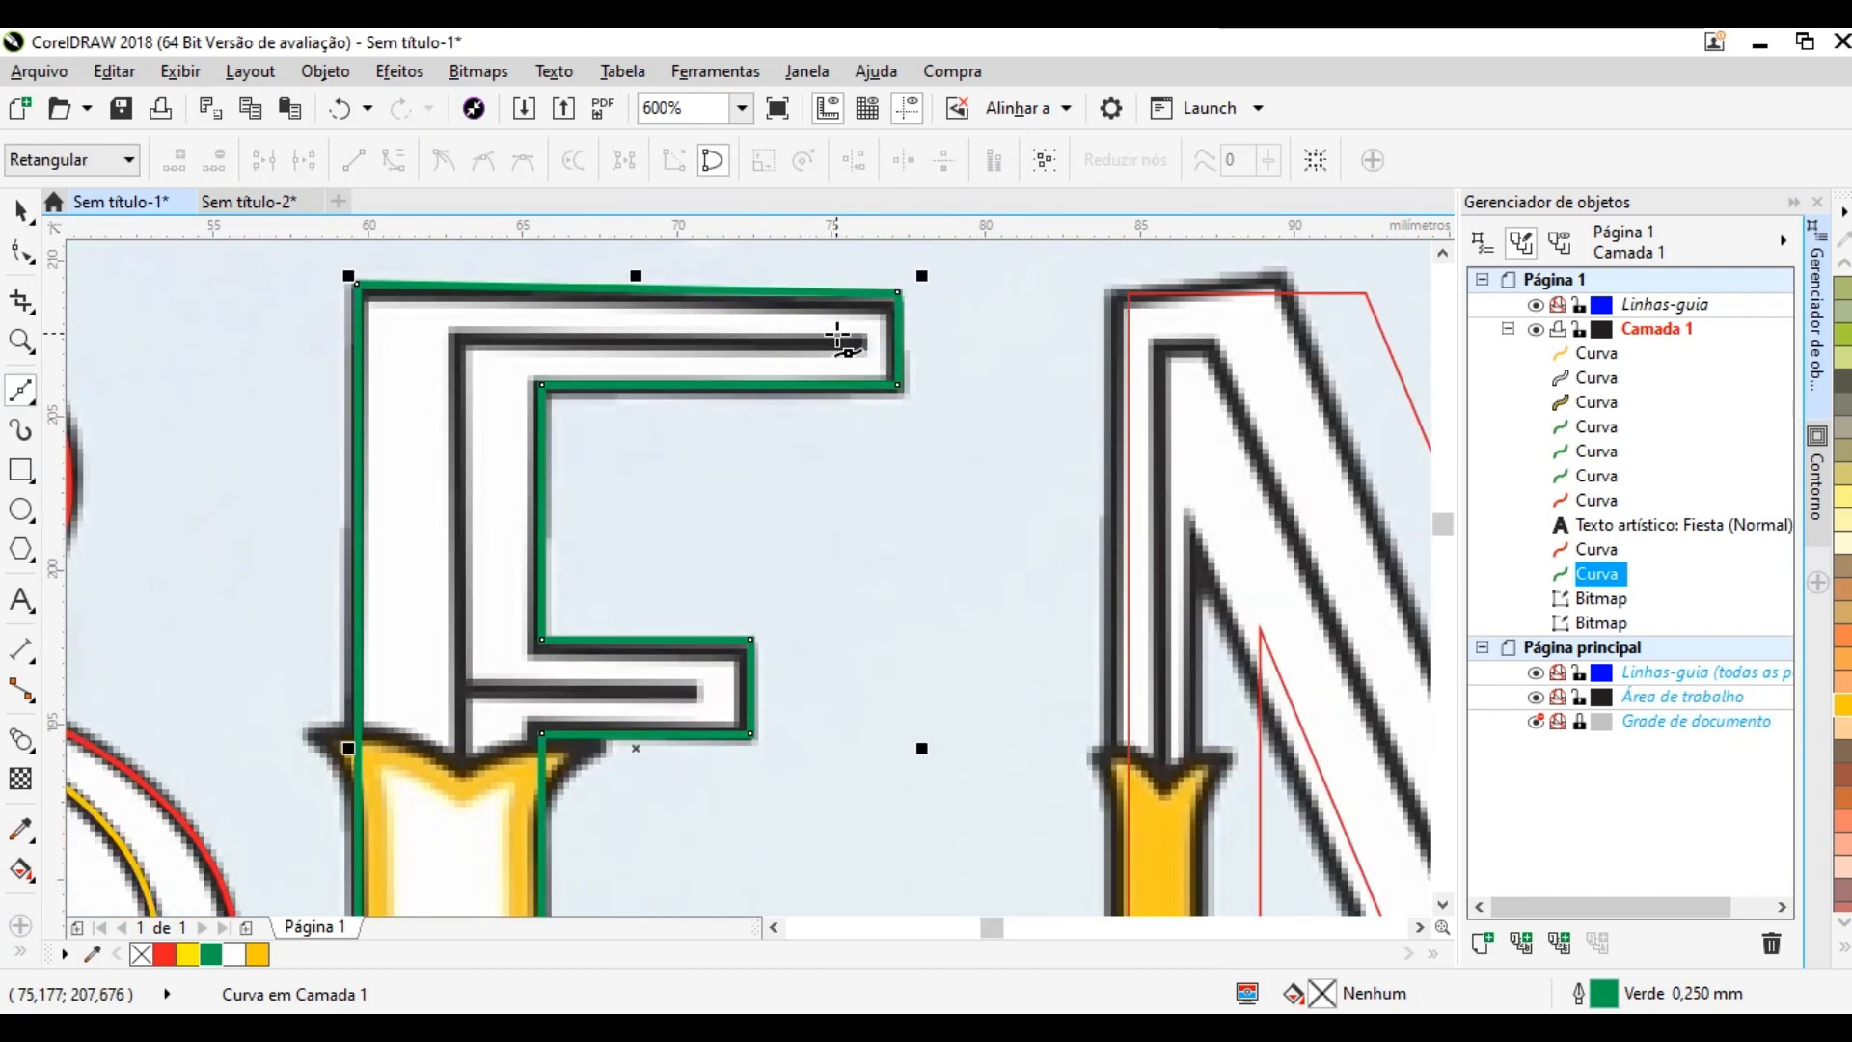
pyautogui.click(866, 339)
pyautogui.click(468, 335)
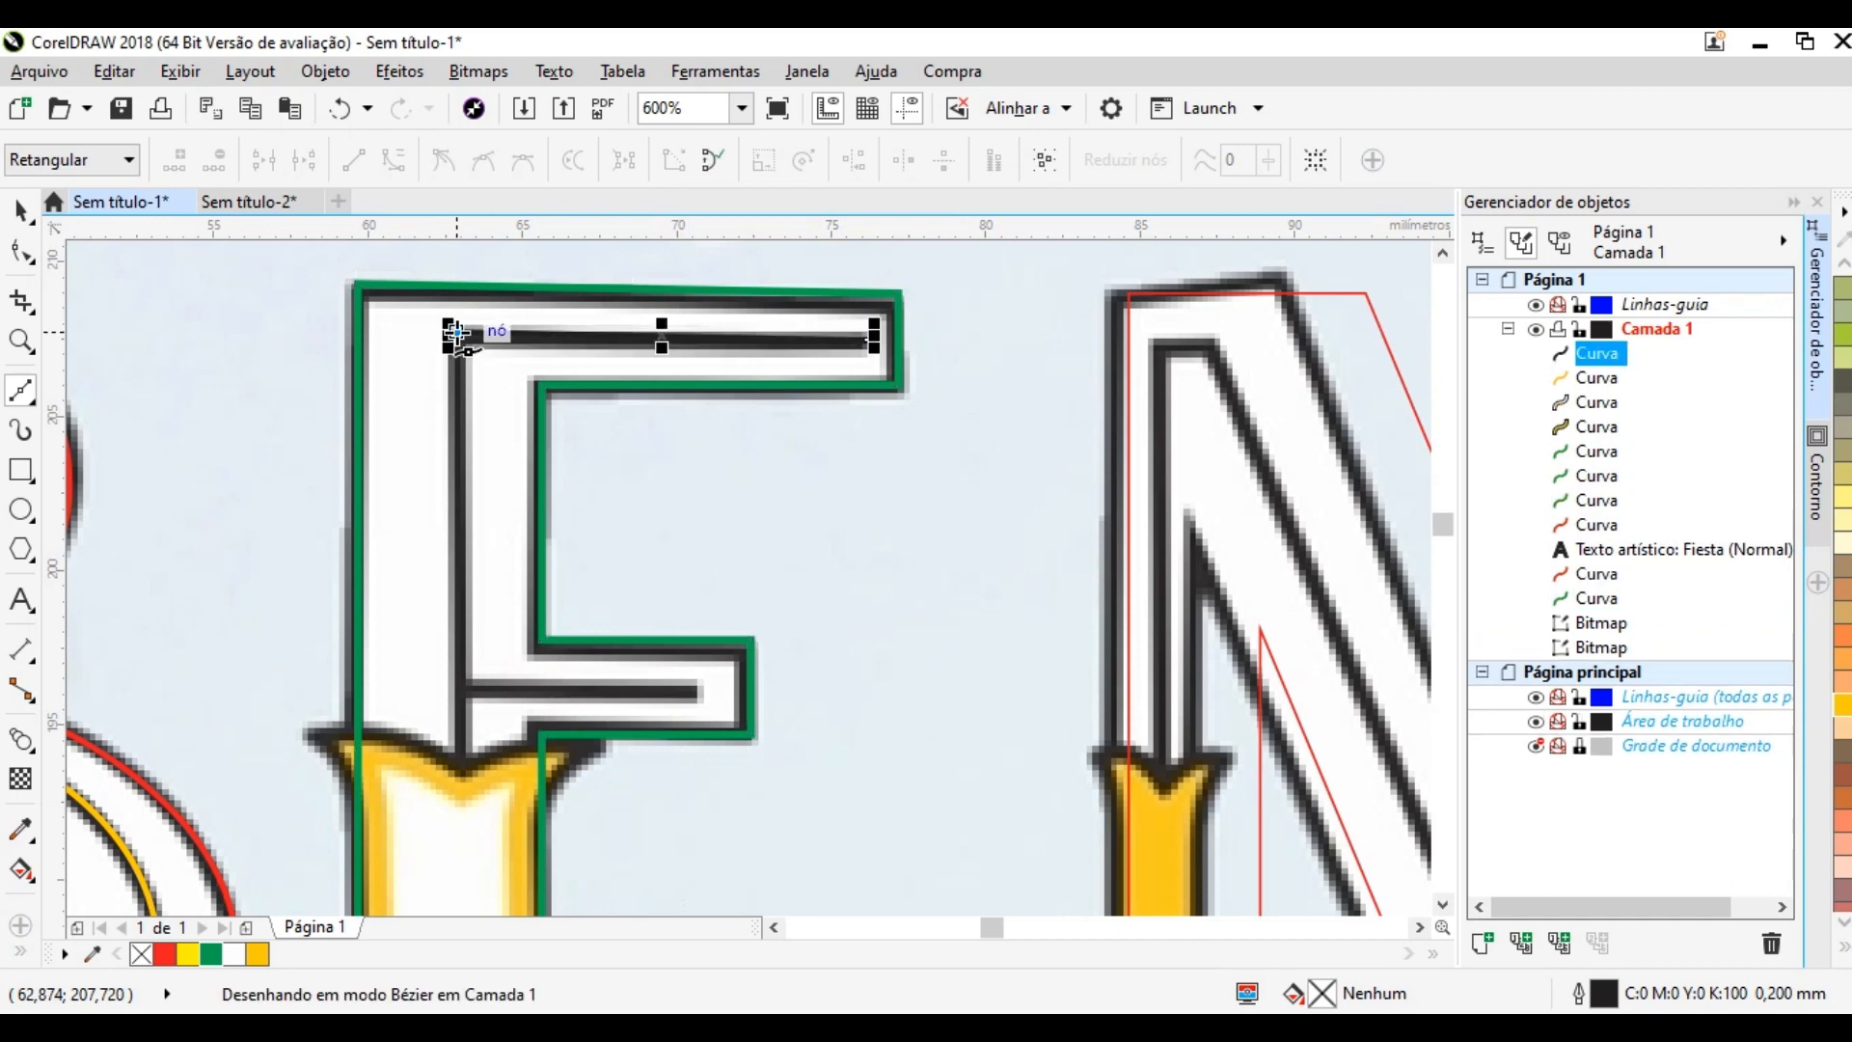
pyautogui.scroll(-2, 463, 338)
pyautogui.scroll(2, 456, 781)
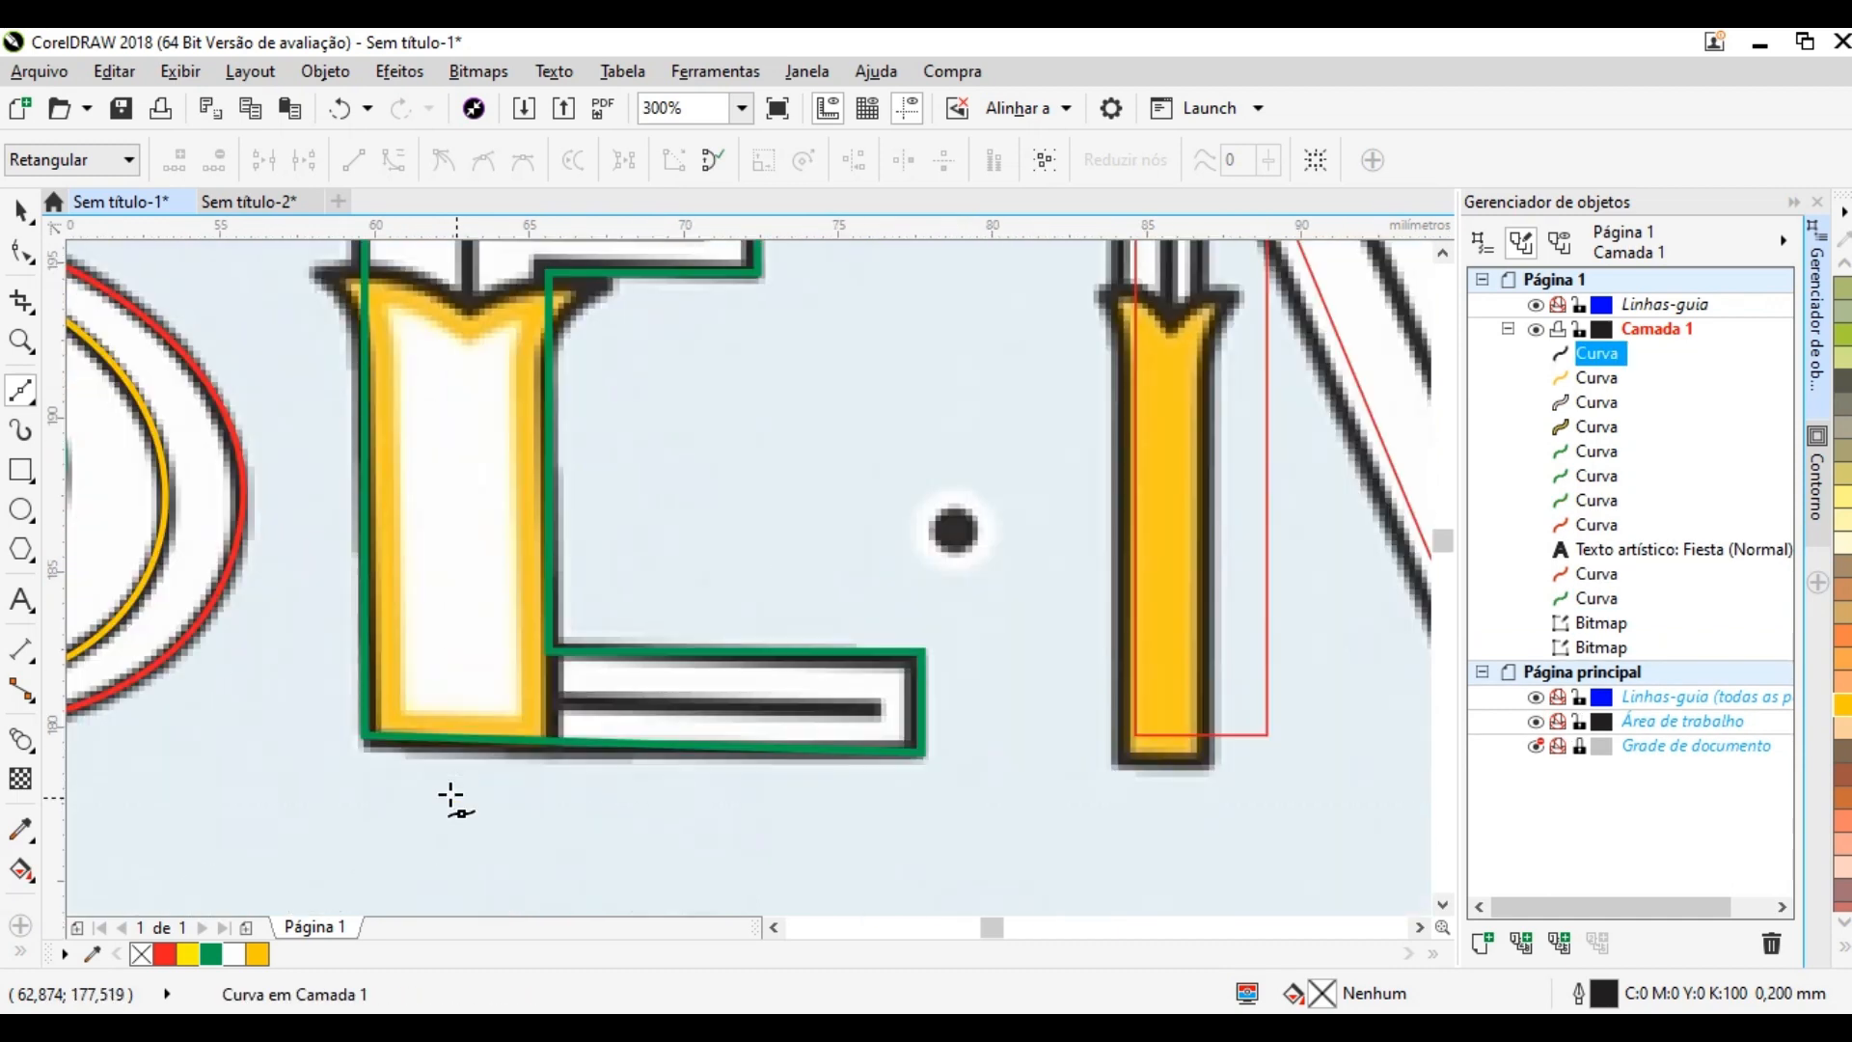
pyautogui.click(459, 700)
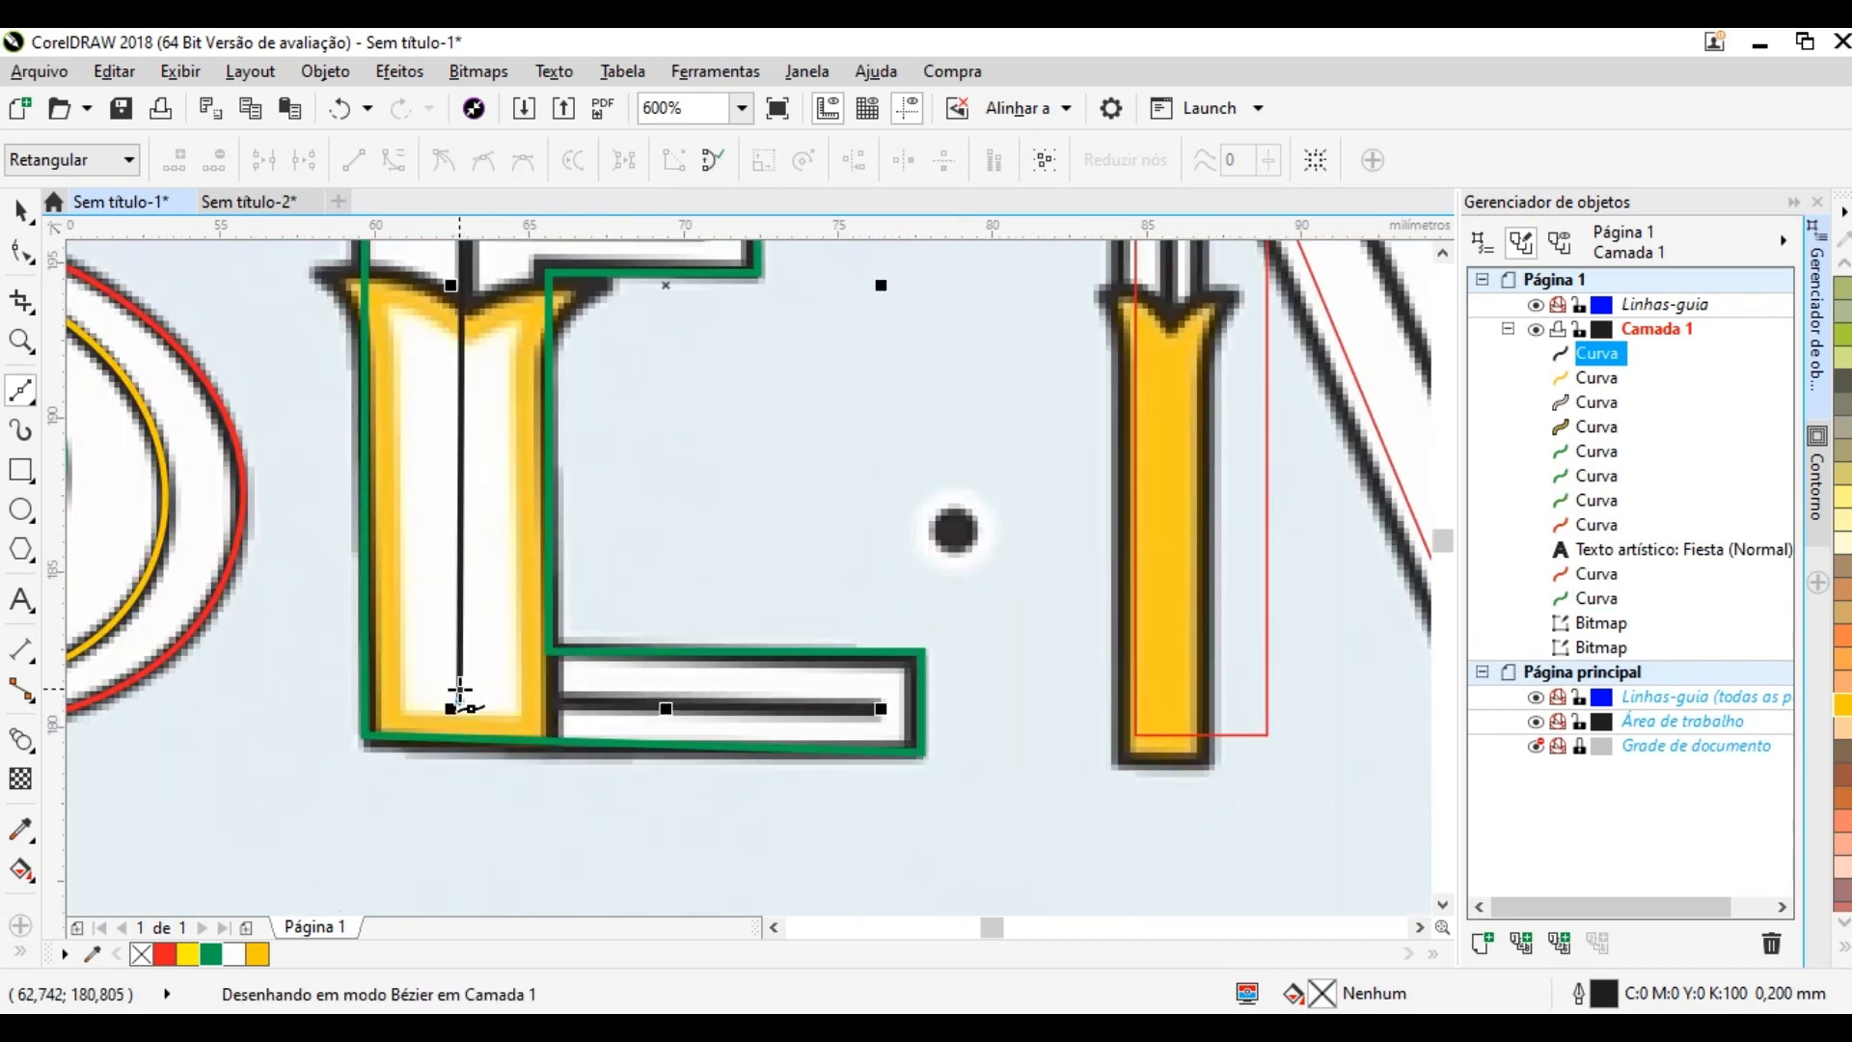
pyautogui.scroll(5, 868, 713)
pyautogui.click(871, 710)
pyautogui.scroll(-7, 871, 710)
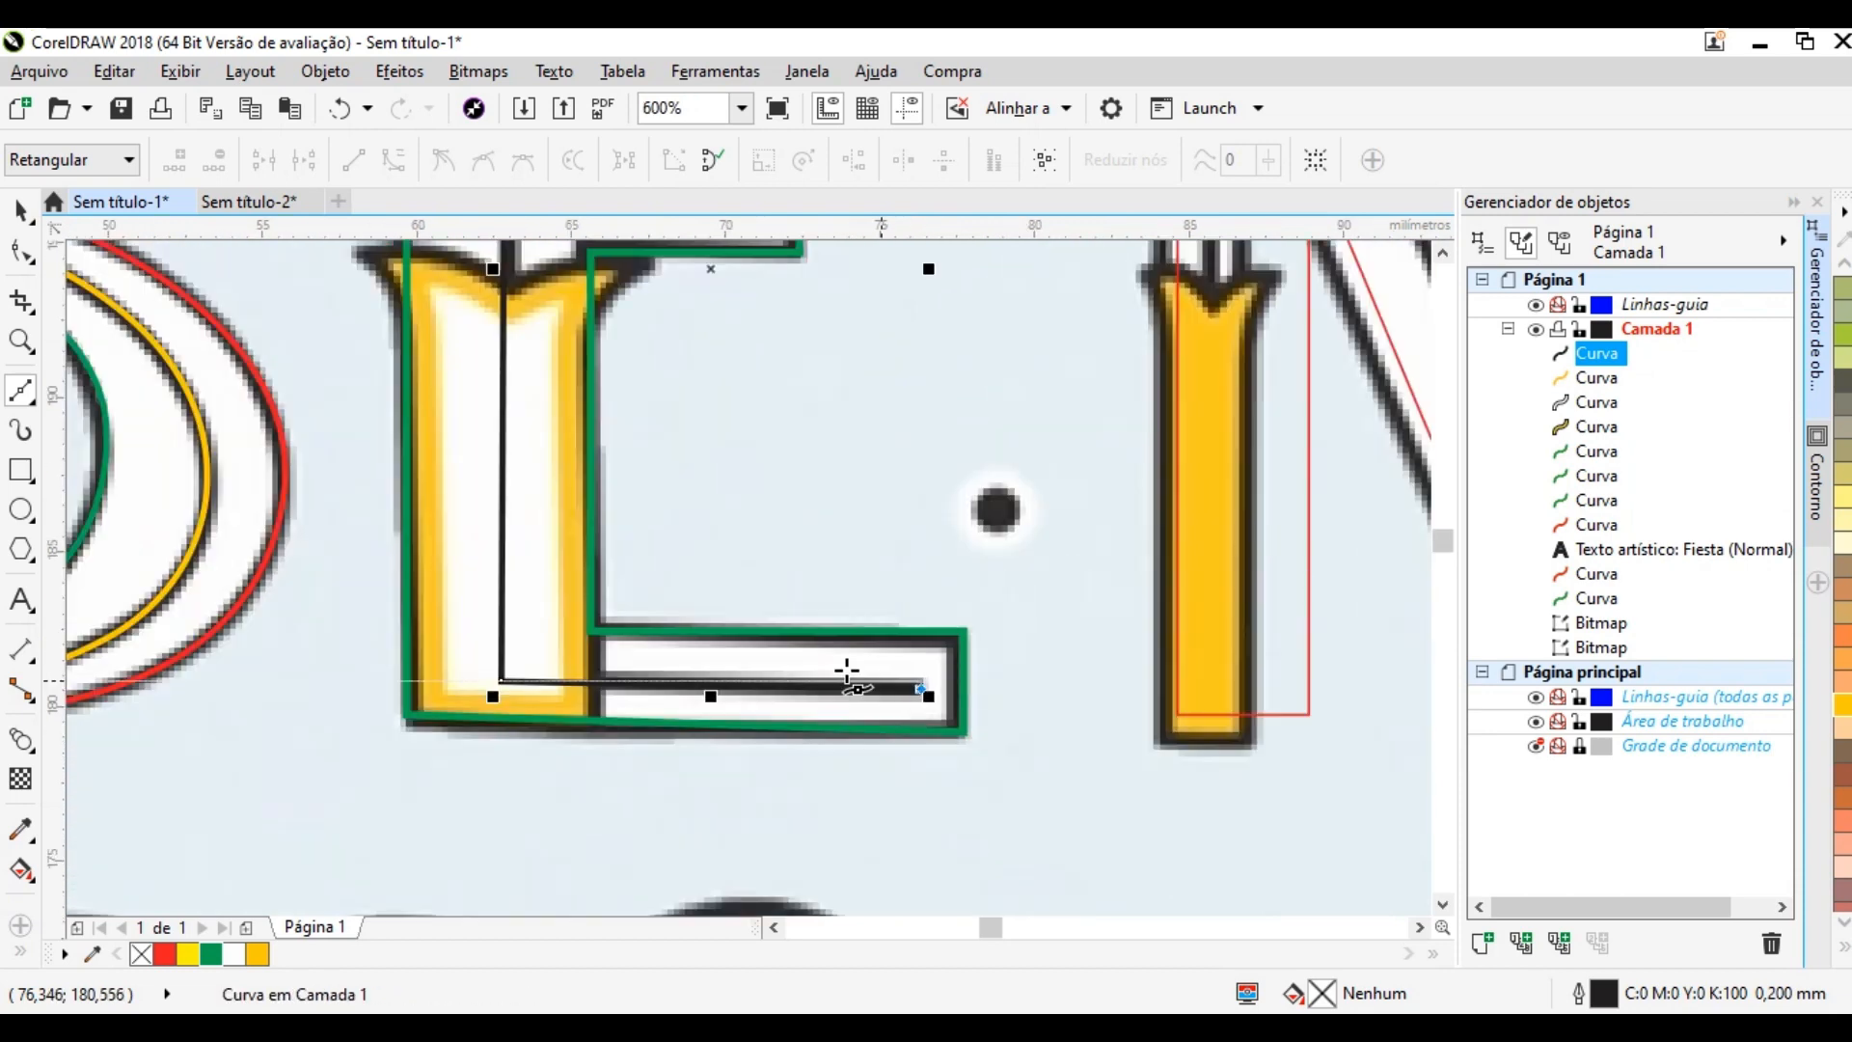
pyautogui.scroll(-2, 536, 625)
# Step: Colour the E's inner Bézier line green and check its corner nodes against the bitmap
pyautogui.click(21, 251)
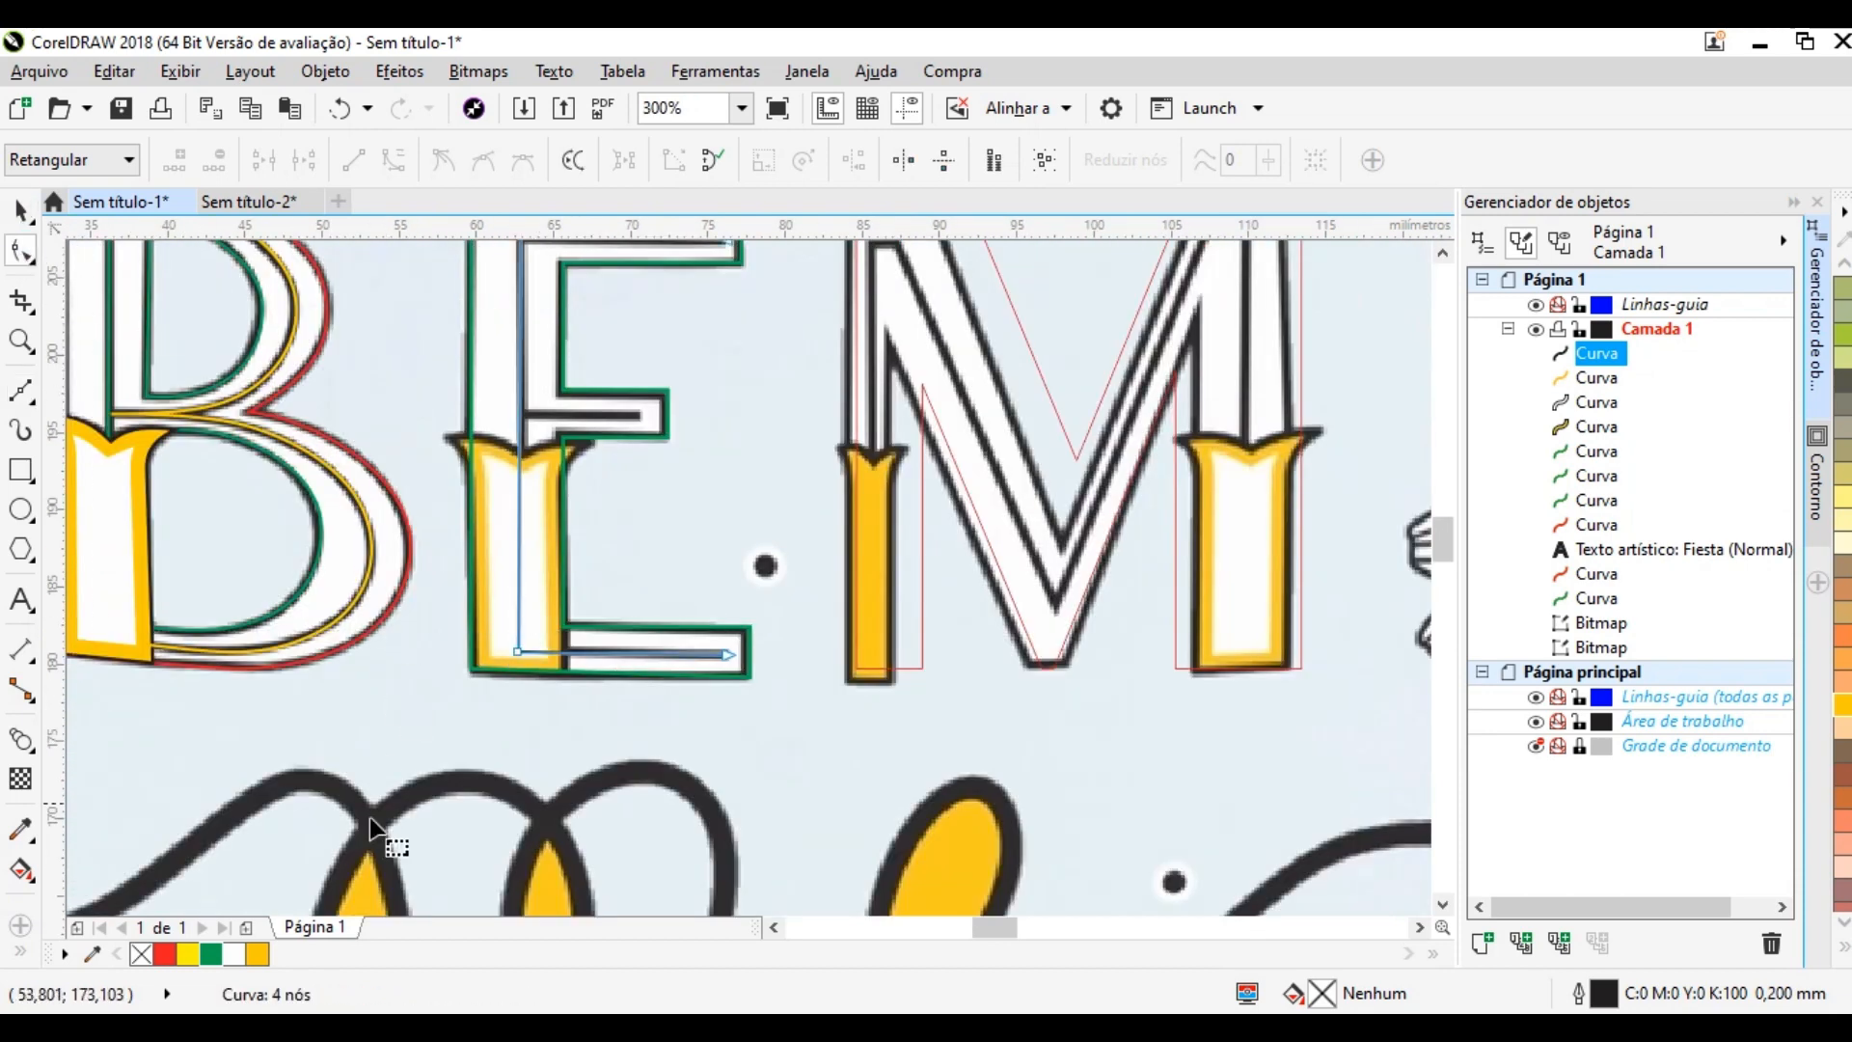
pyautogui.rightClick(212, 955)
pyautogui.scroll(4, 560, 675)
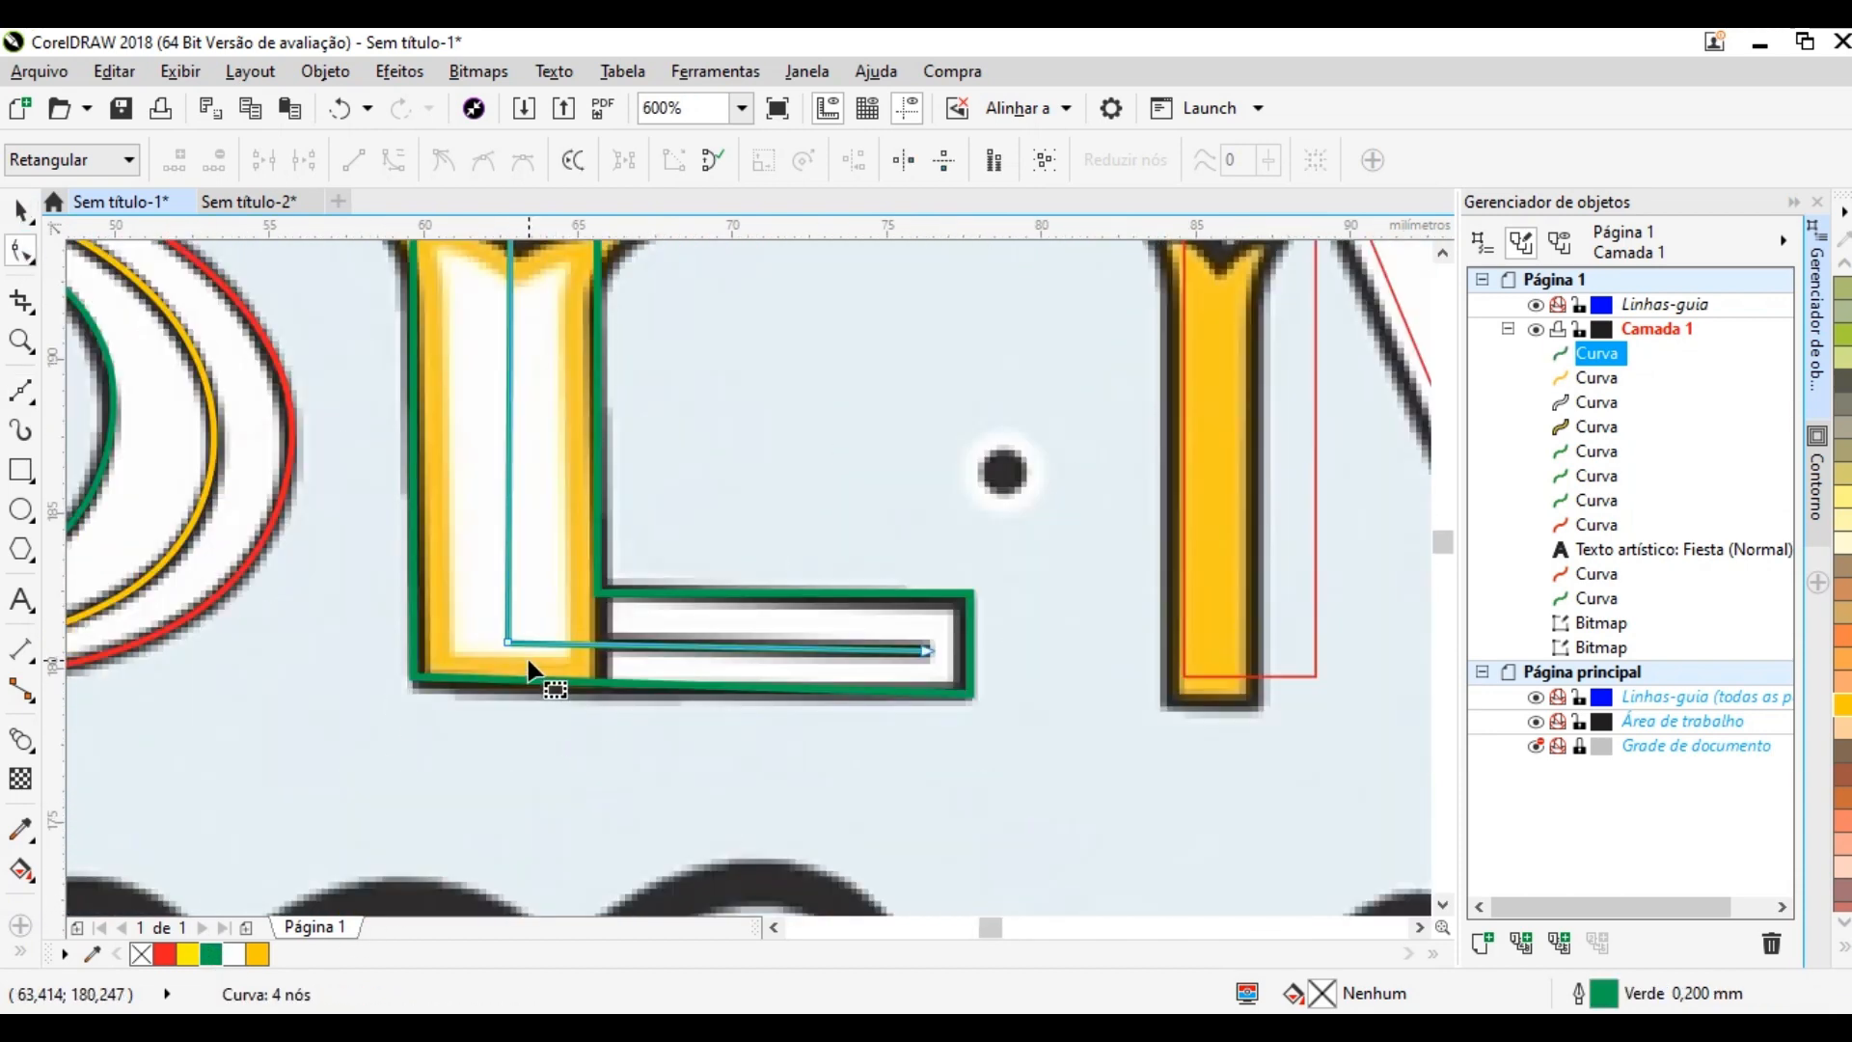
pyautogui.scroll(-4, 579, 742)
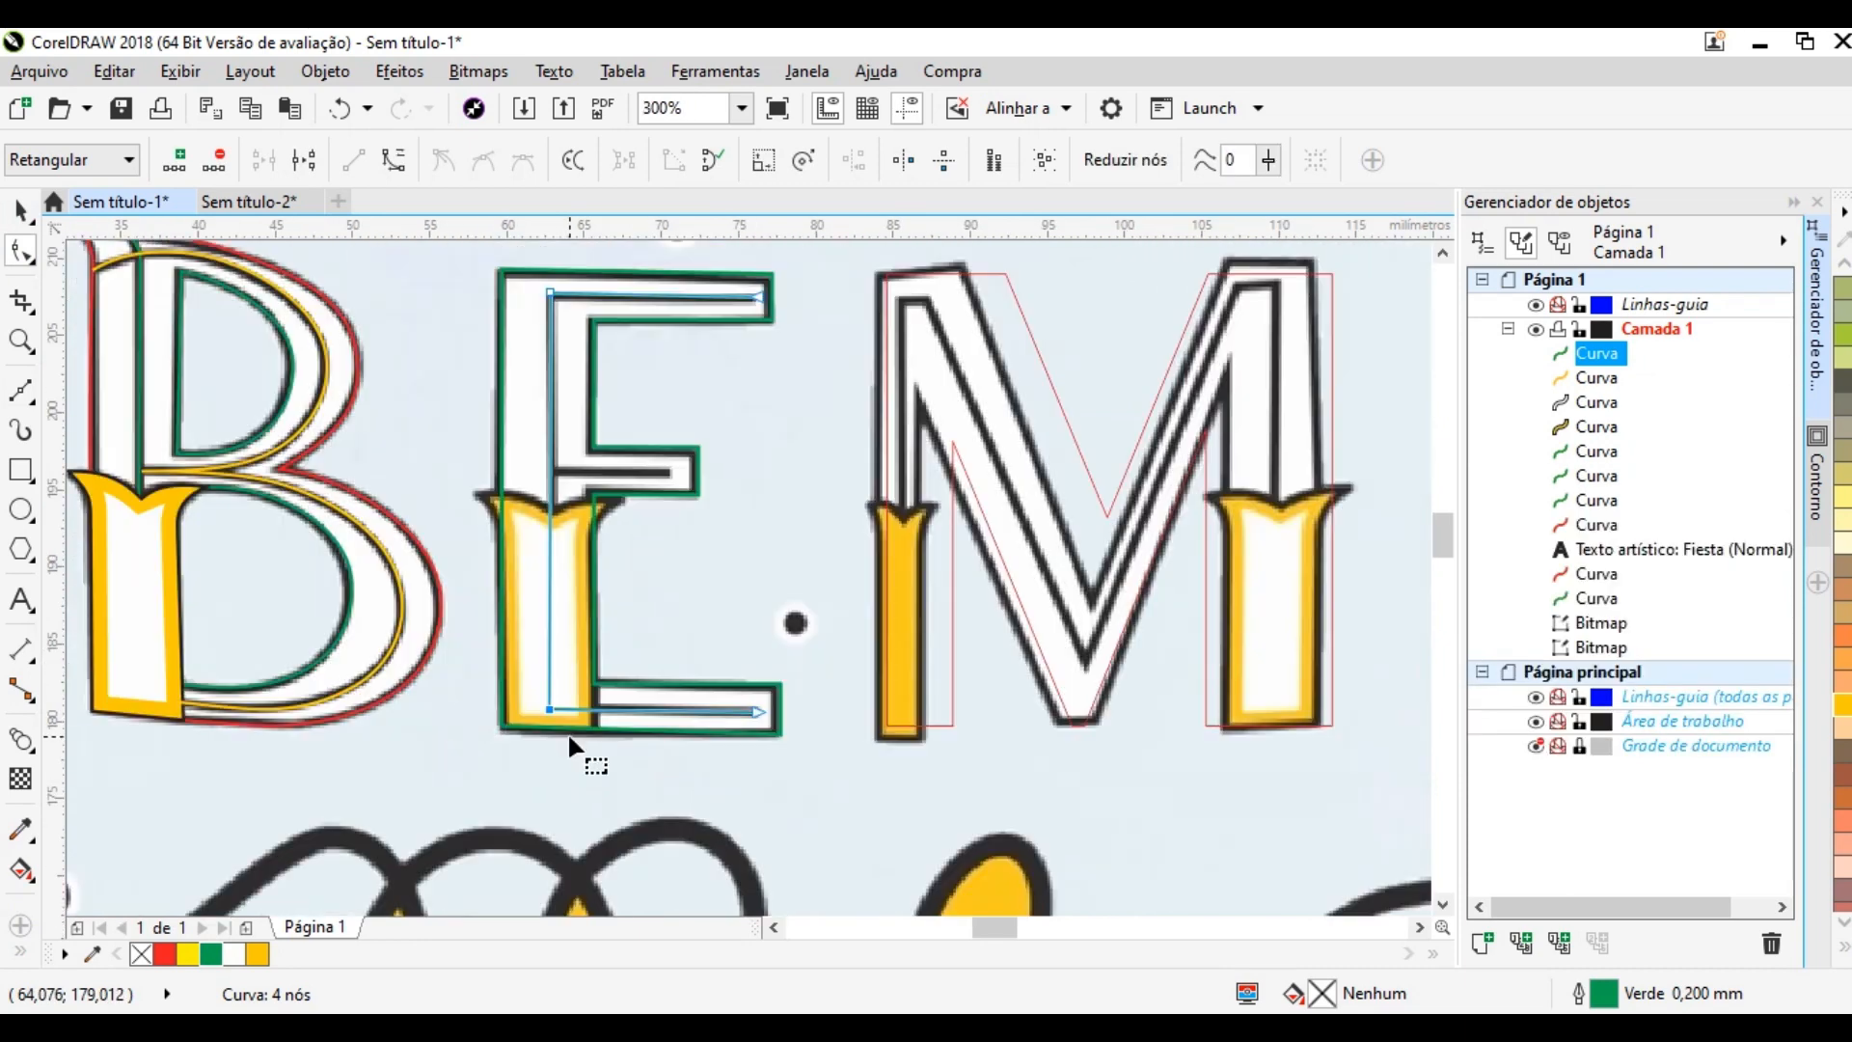
pyautogui.scroll(2, 564, 386)
pyautogui.scroll(-2, 490, 352)
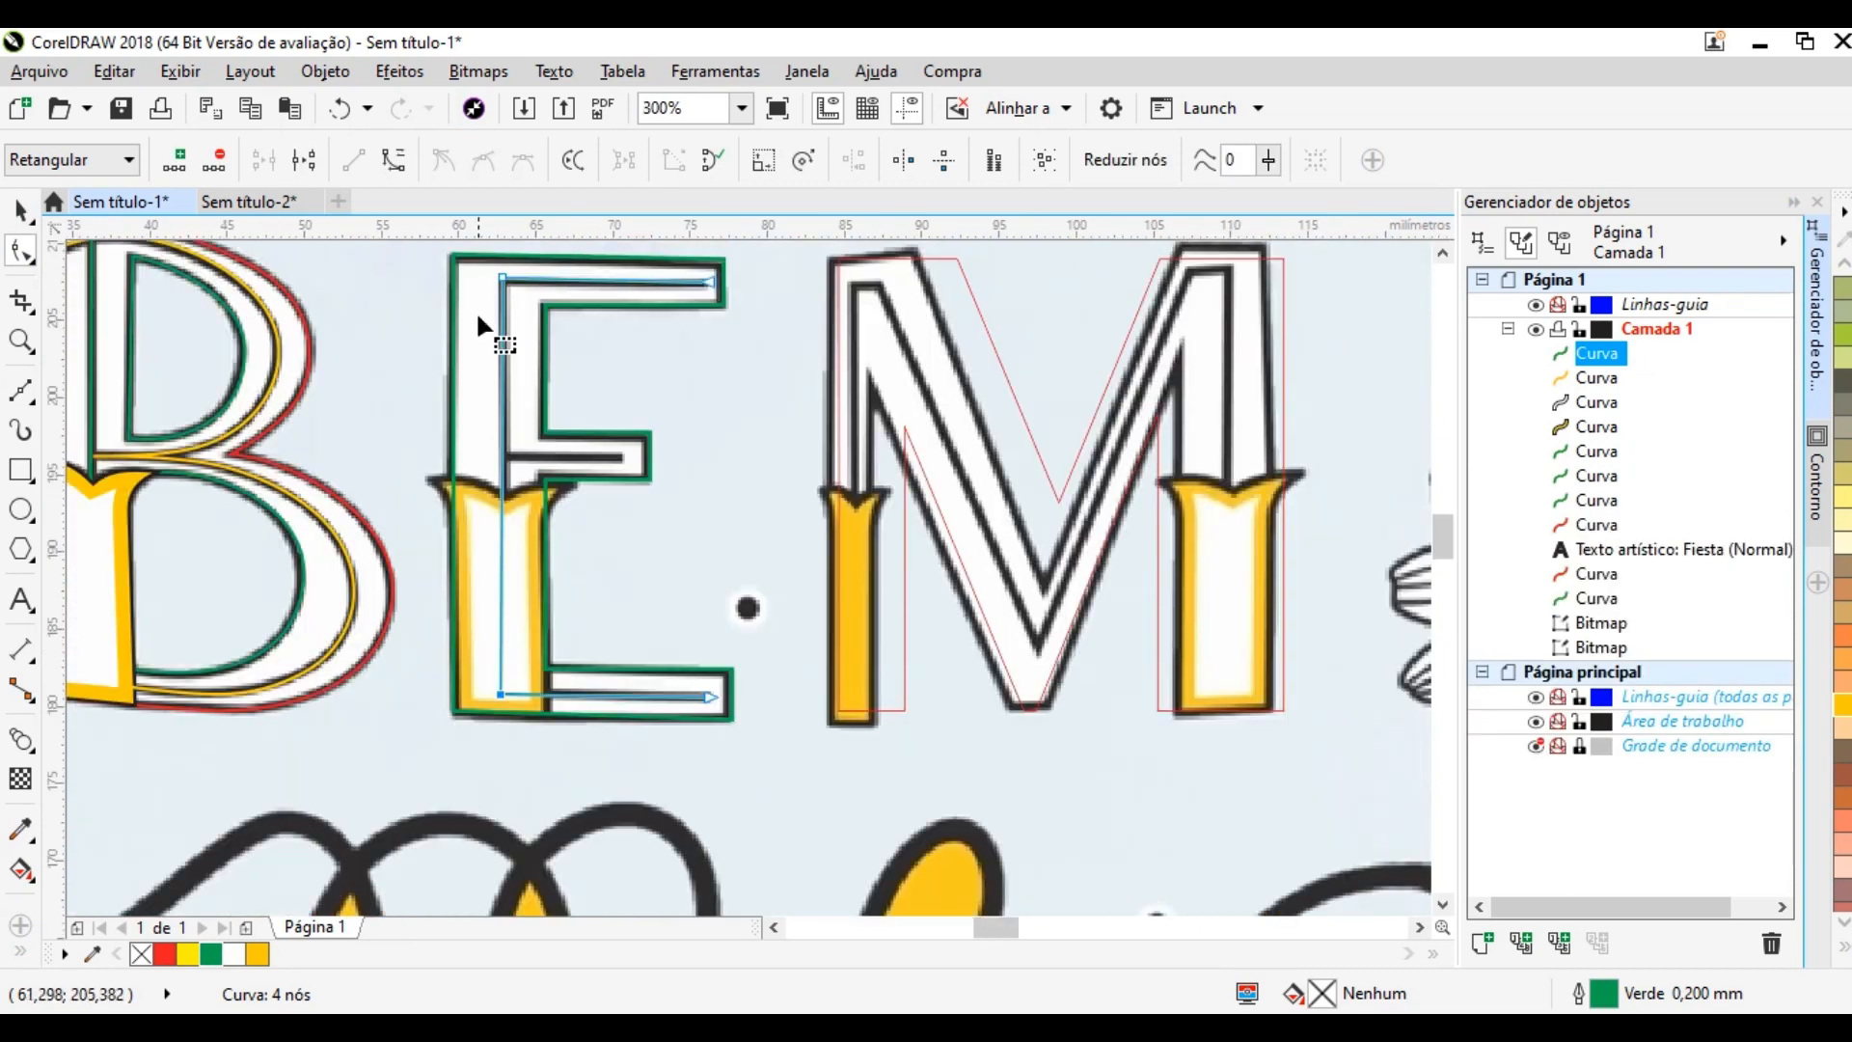
pyautogui.scroll(2, 476, 265)
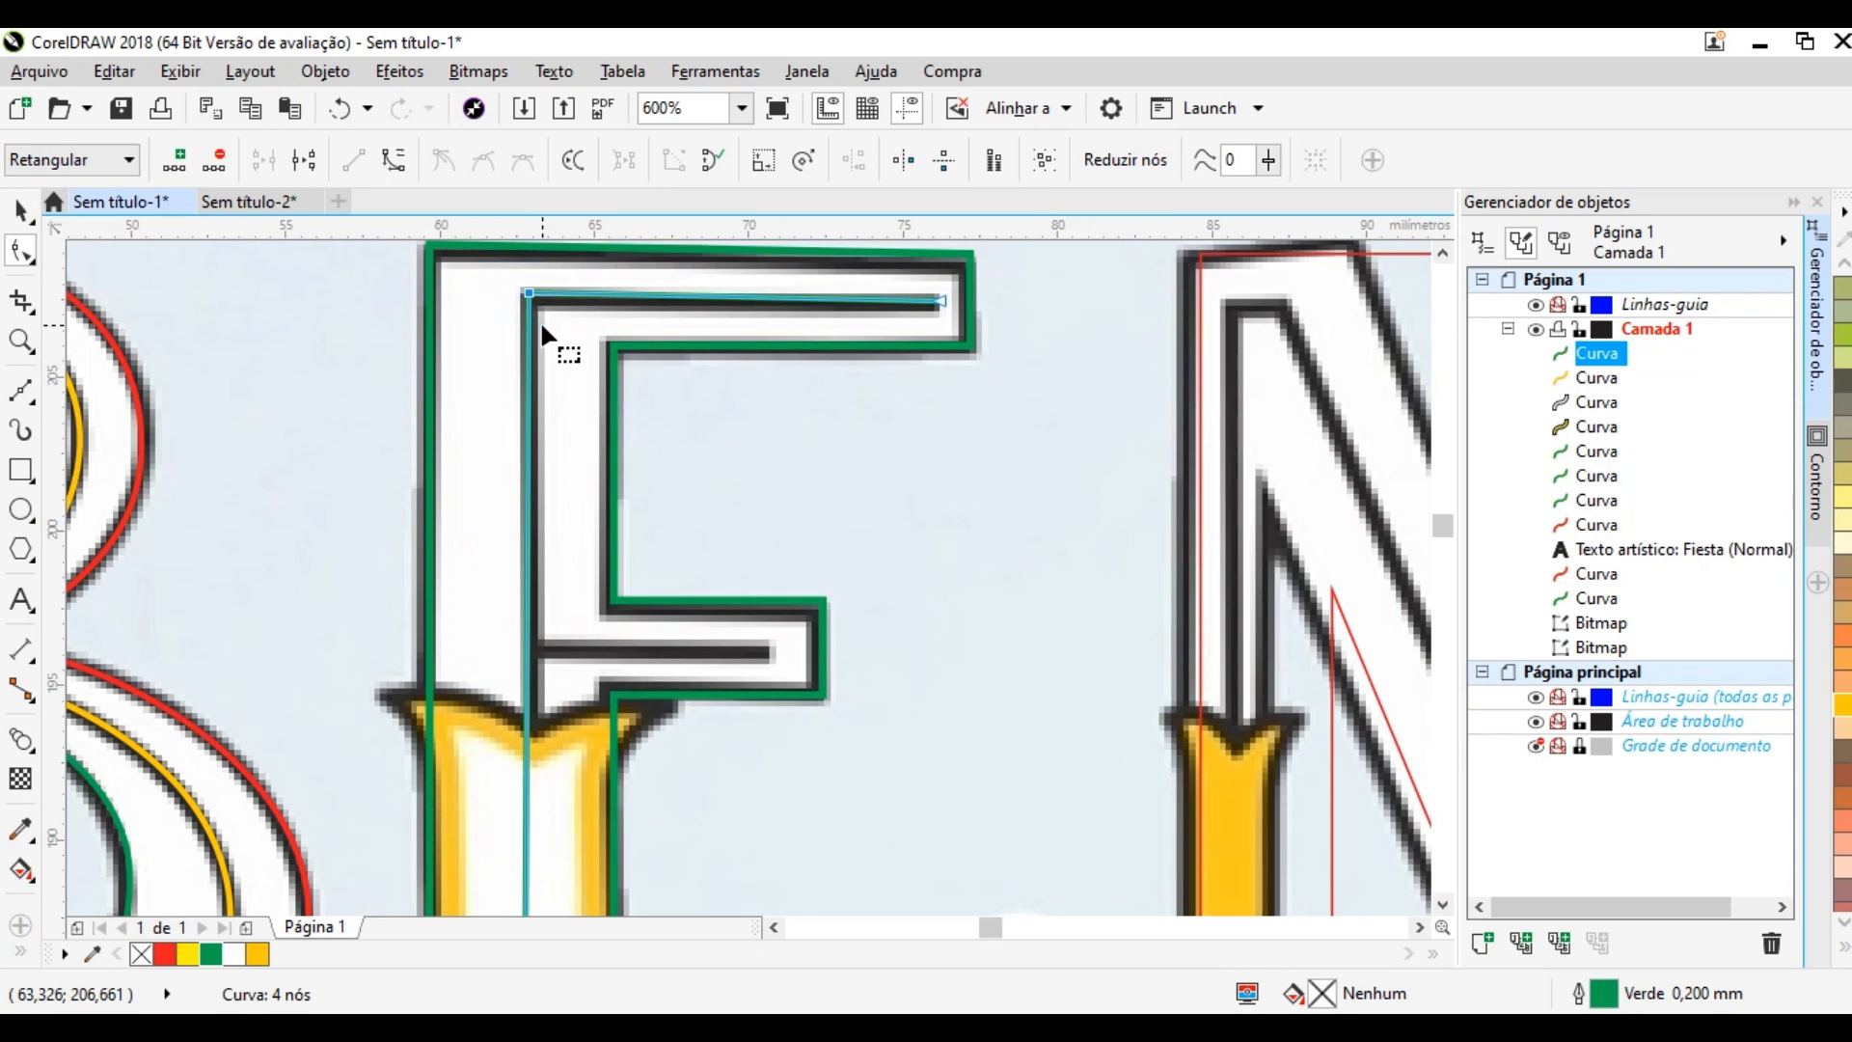
# Step: Draw a straight Bézier line along the centre of the E's middle arm, starting at the inner stem line, and colour it green
pyautogui.click(21, 208)
pyautogui.click(22, 390)
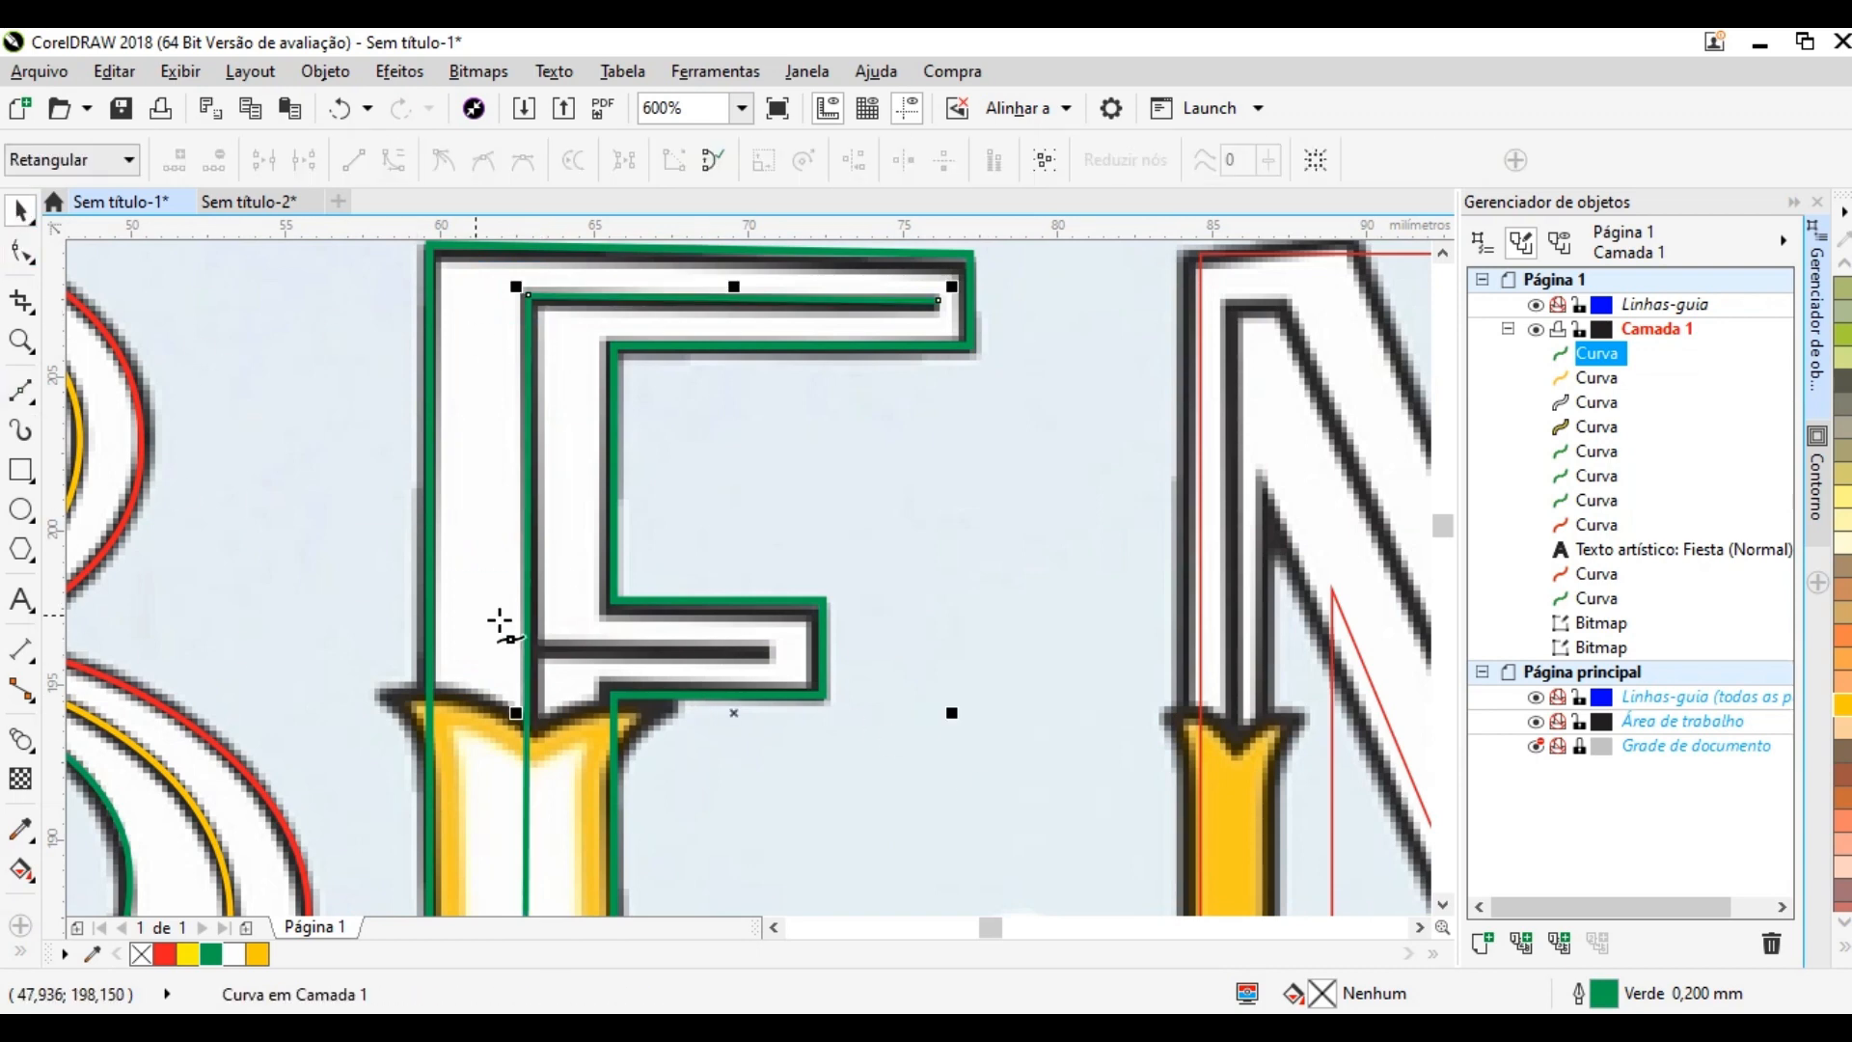
pyautogui.click(526, 653)
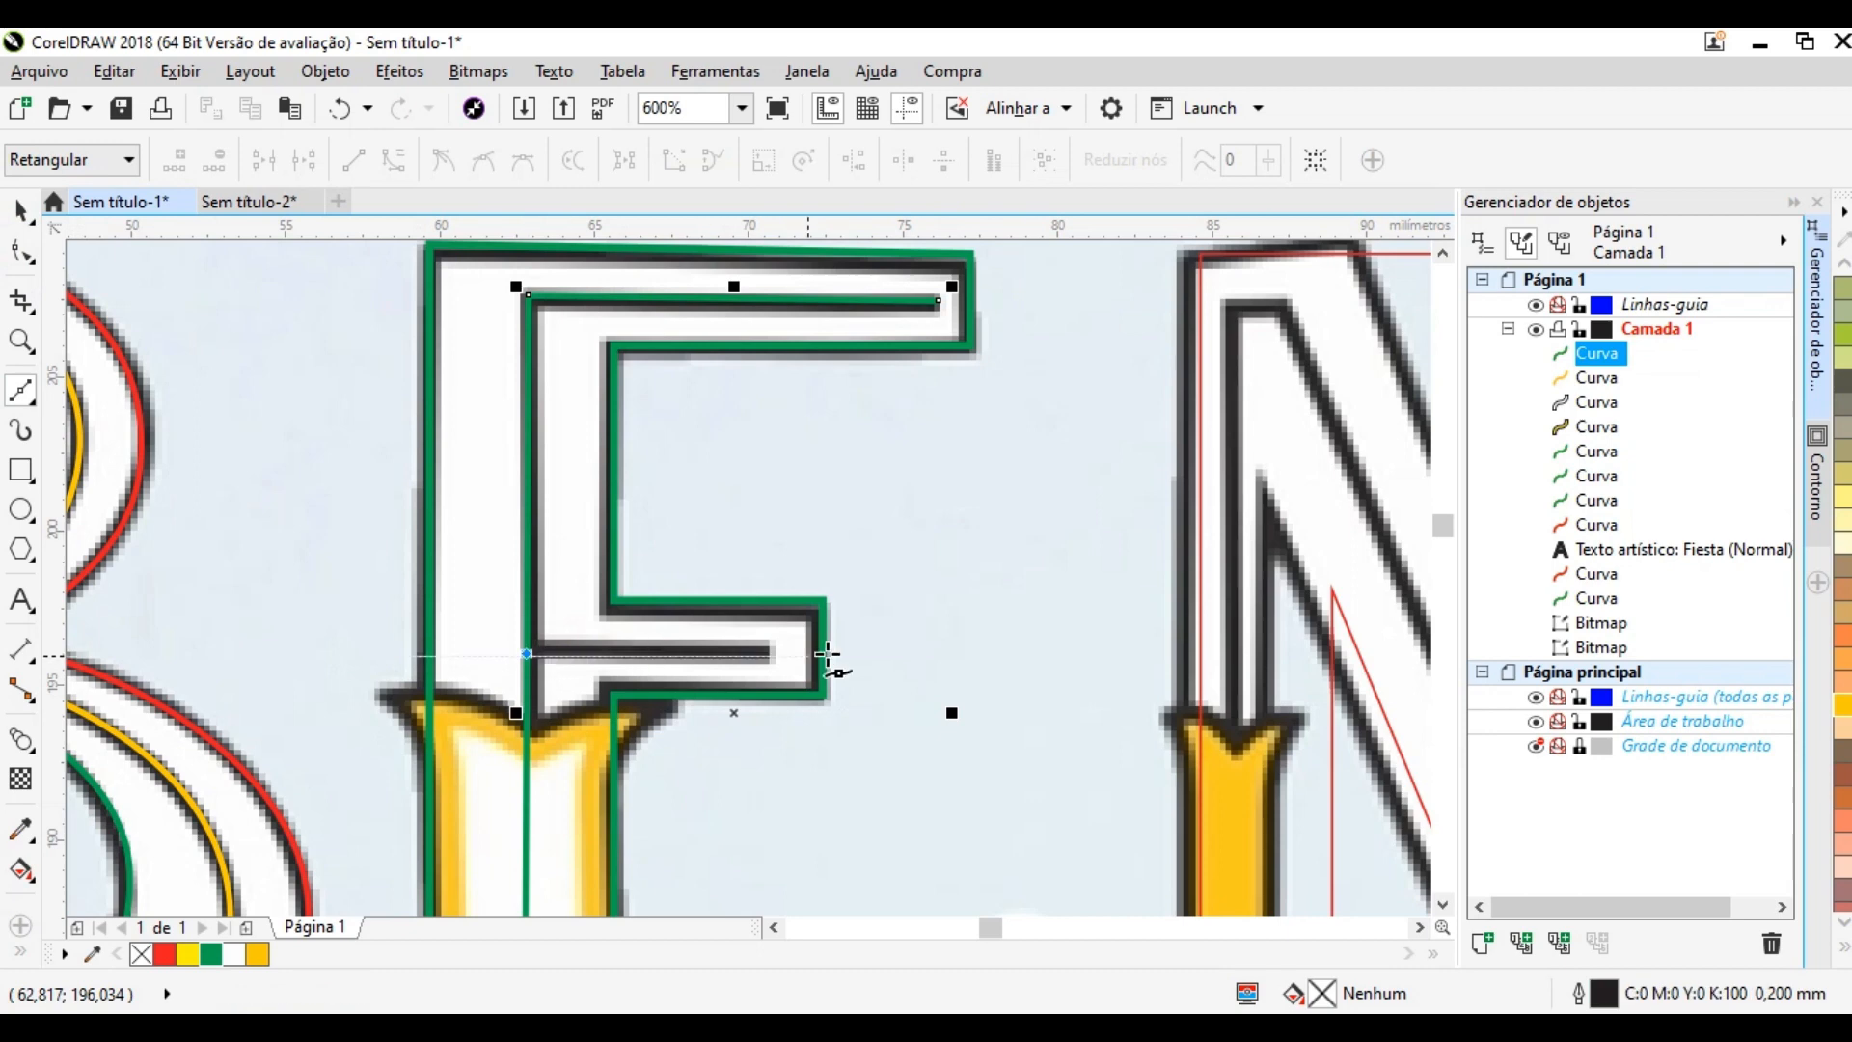
pyautogui.click(774, 653)
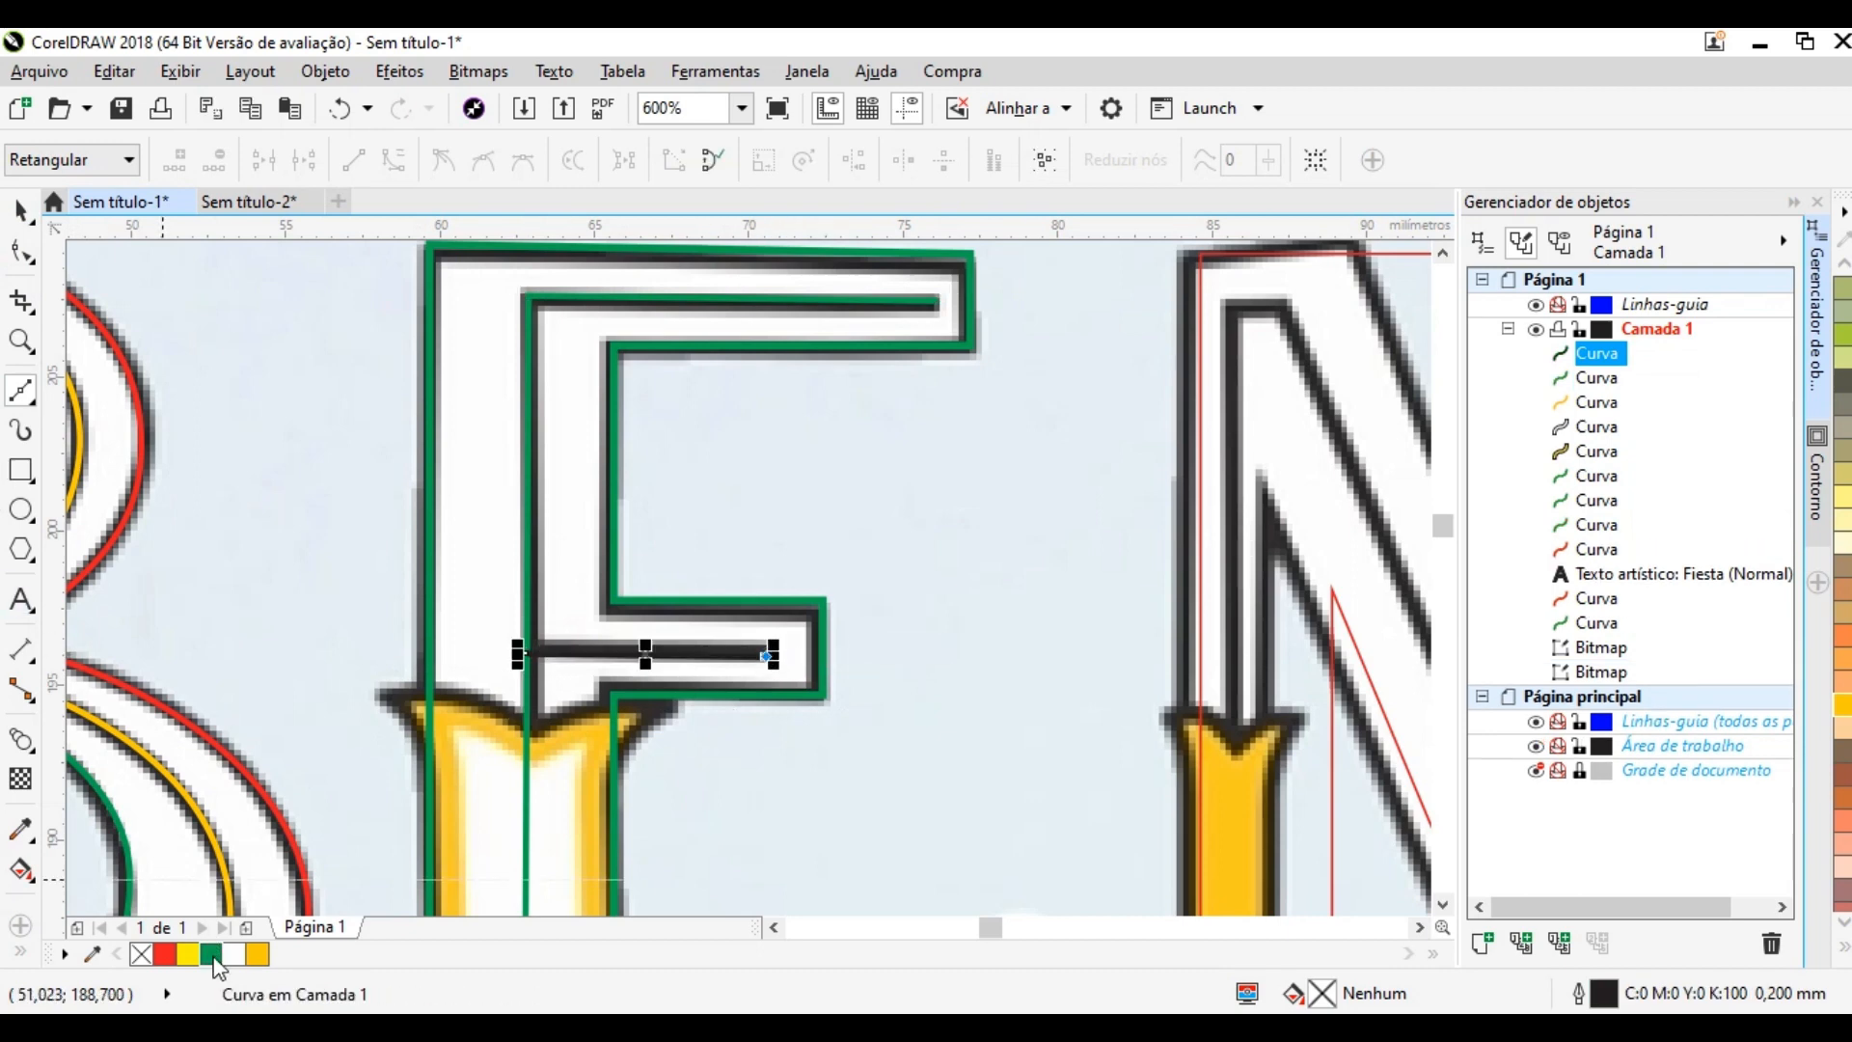
pyautogui.rightClick(211, 954)
# Step: Nudge the outer end node of the middle arm's inner line up to make the line level
pyautogui.click(21, 209)
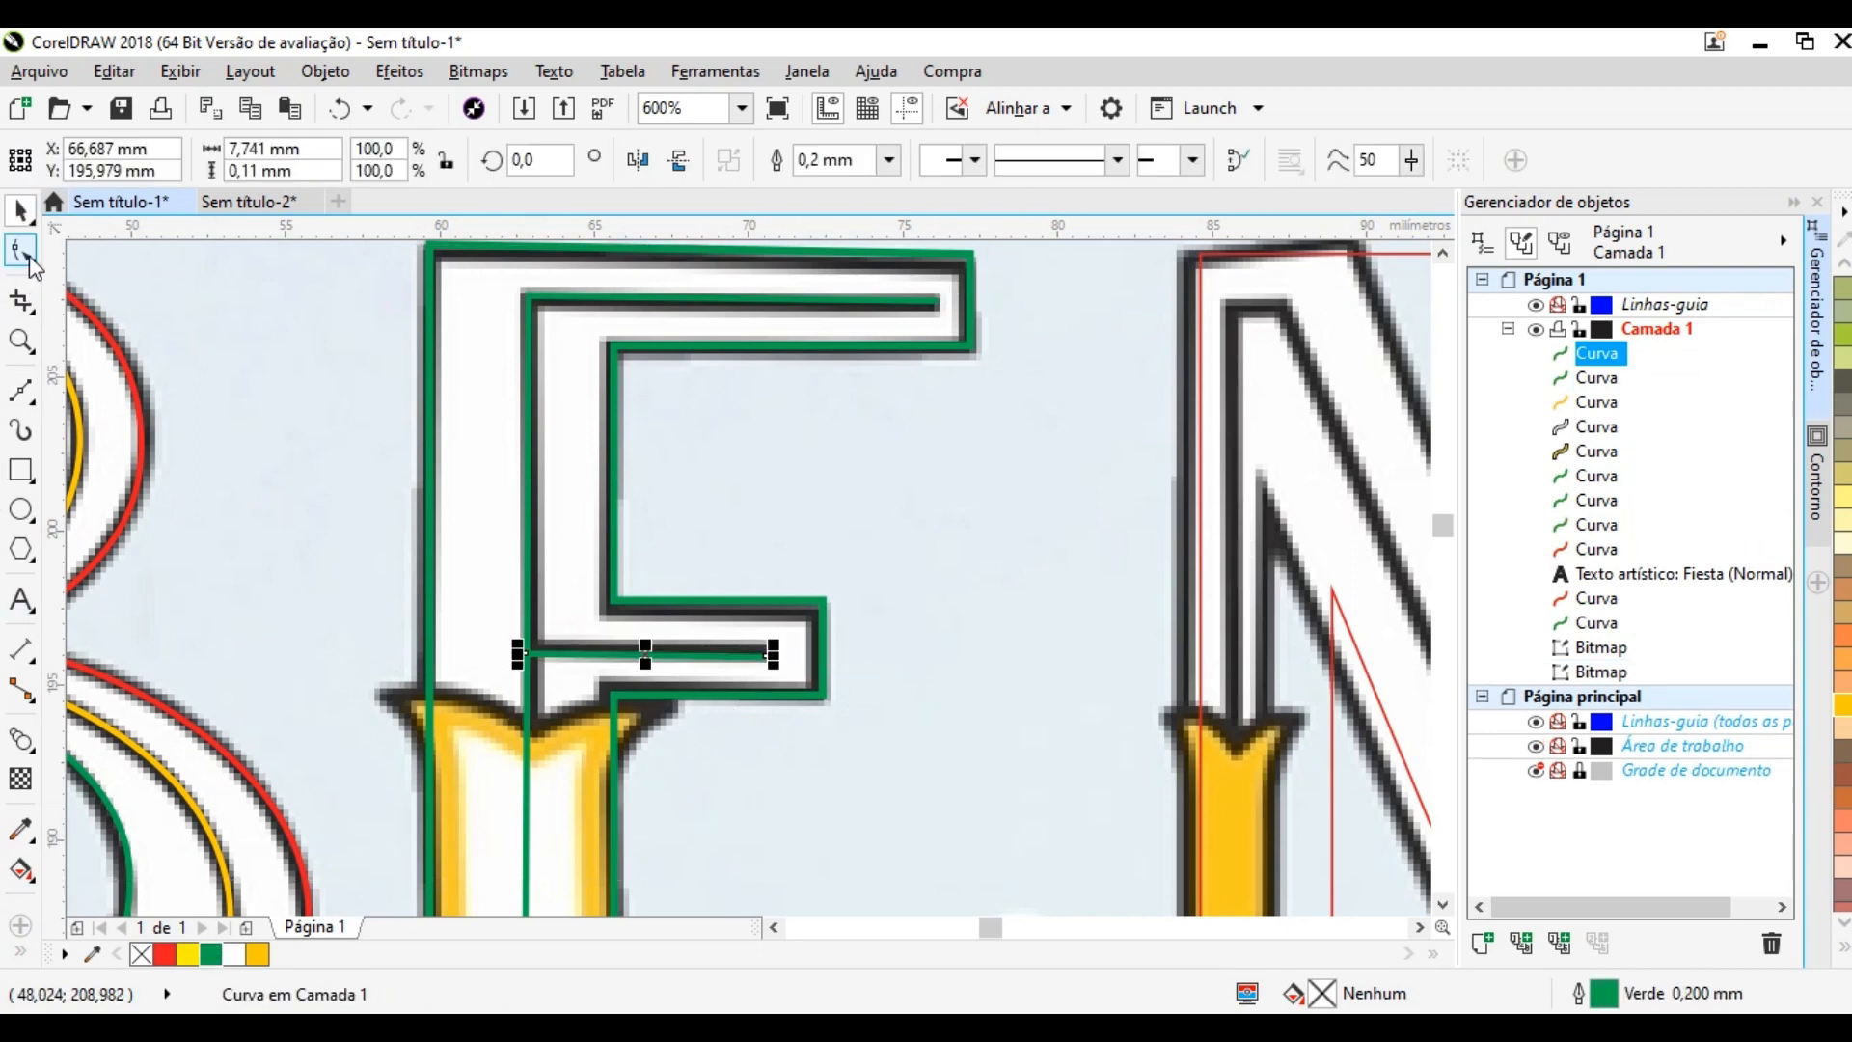
pyautogui.click(27, 254)
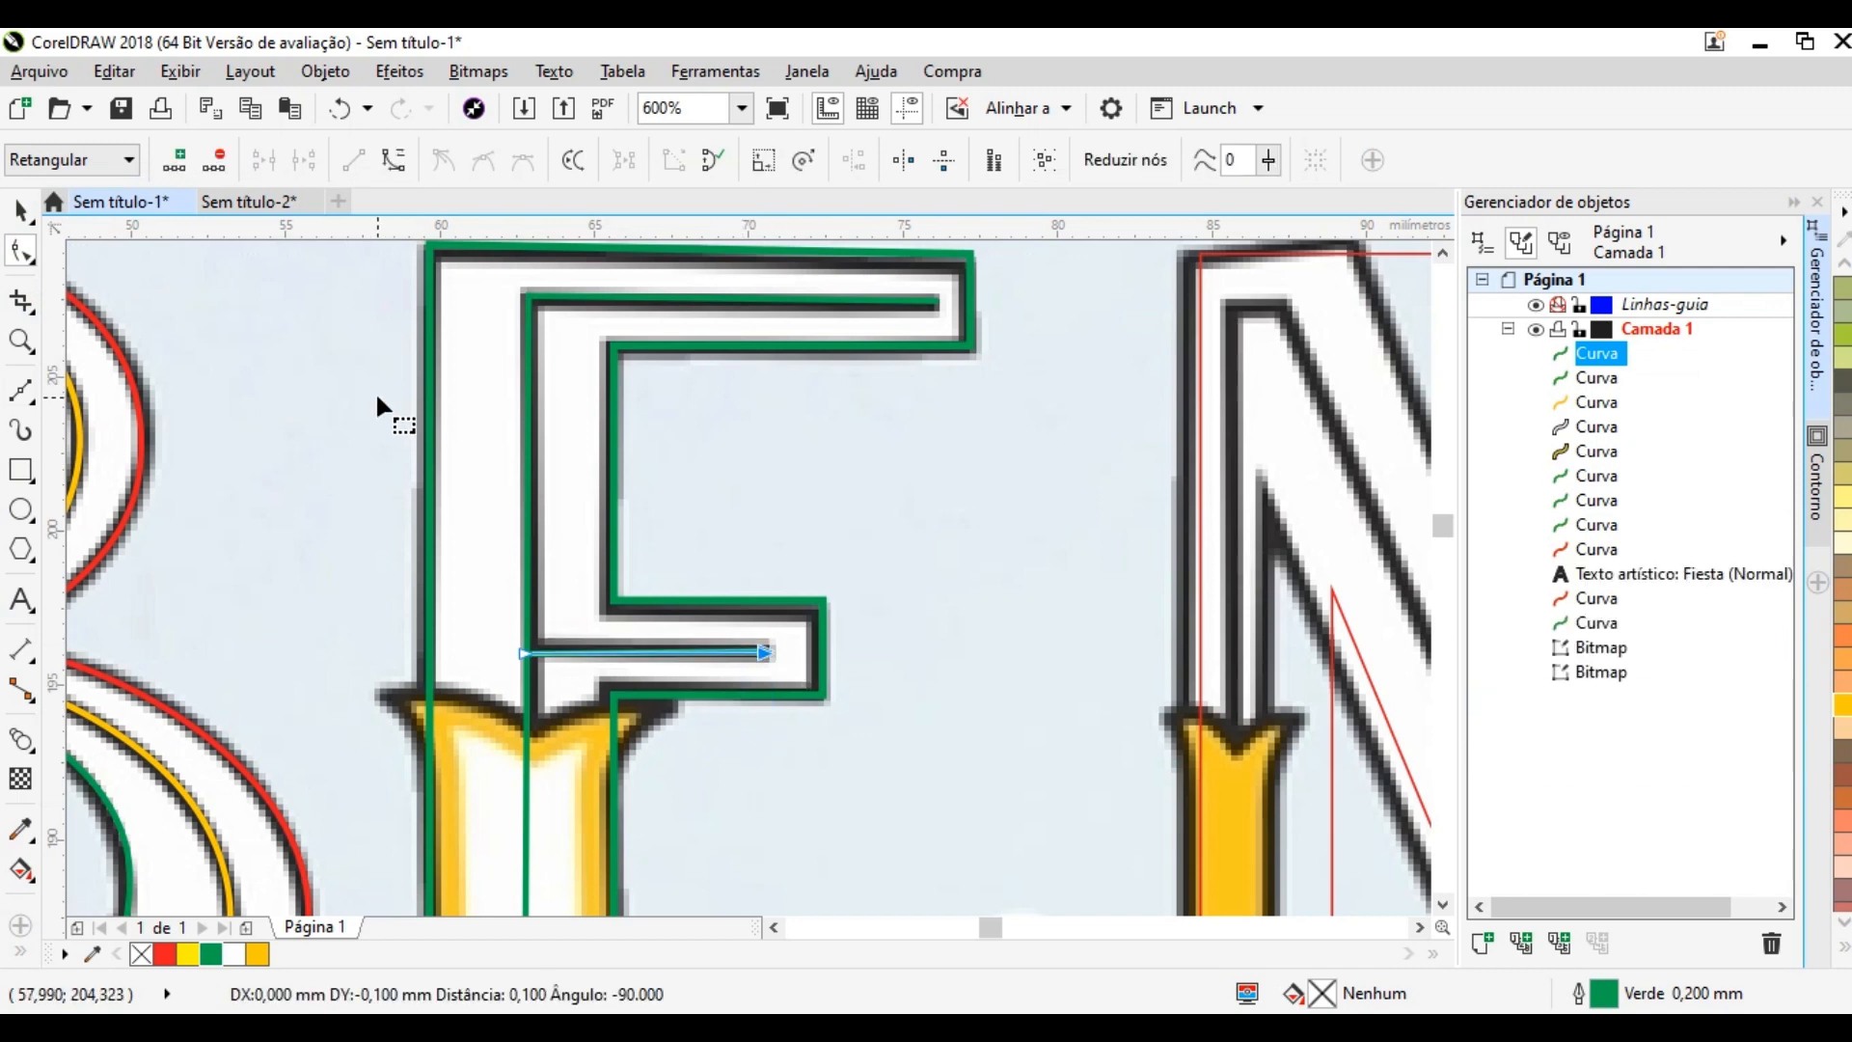
pyautogui.click(17, 213)
# Step: Move the mug bitmap down and to the right, clear of the traced BEM outlines
pyautogui.scroll(-2, 661, 414)
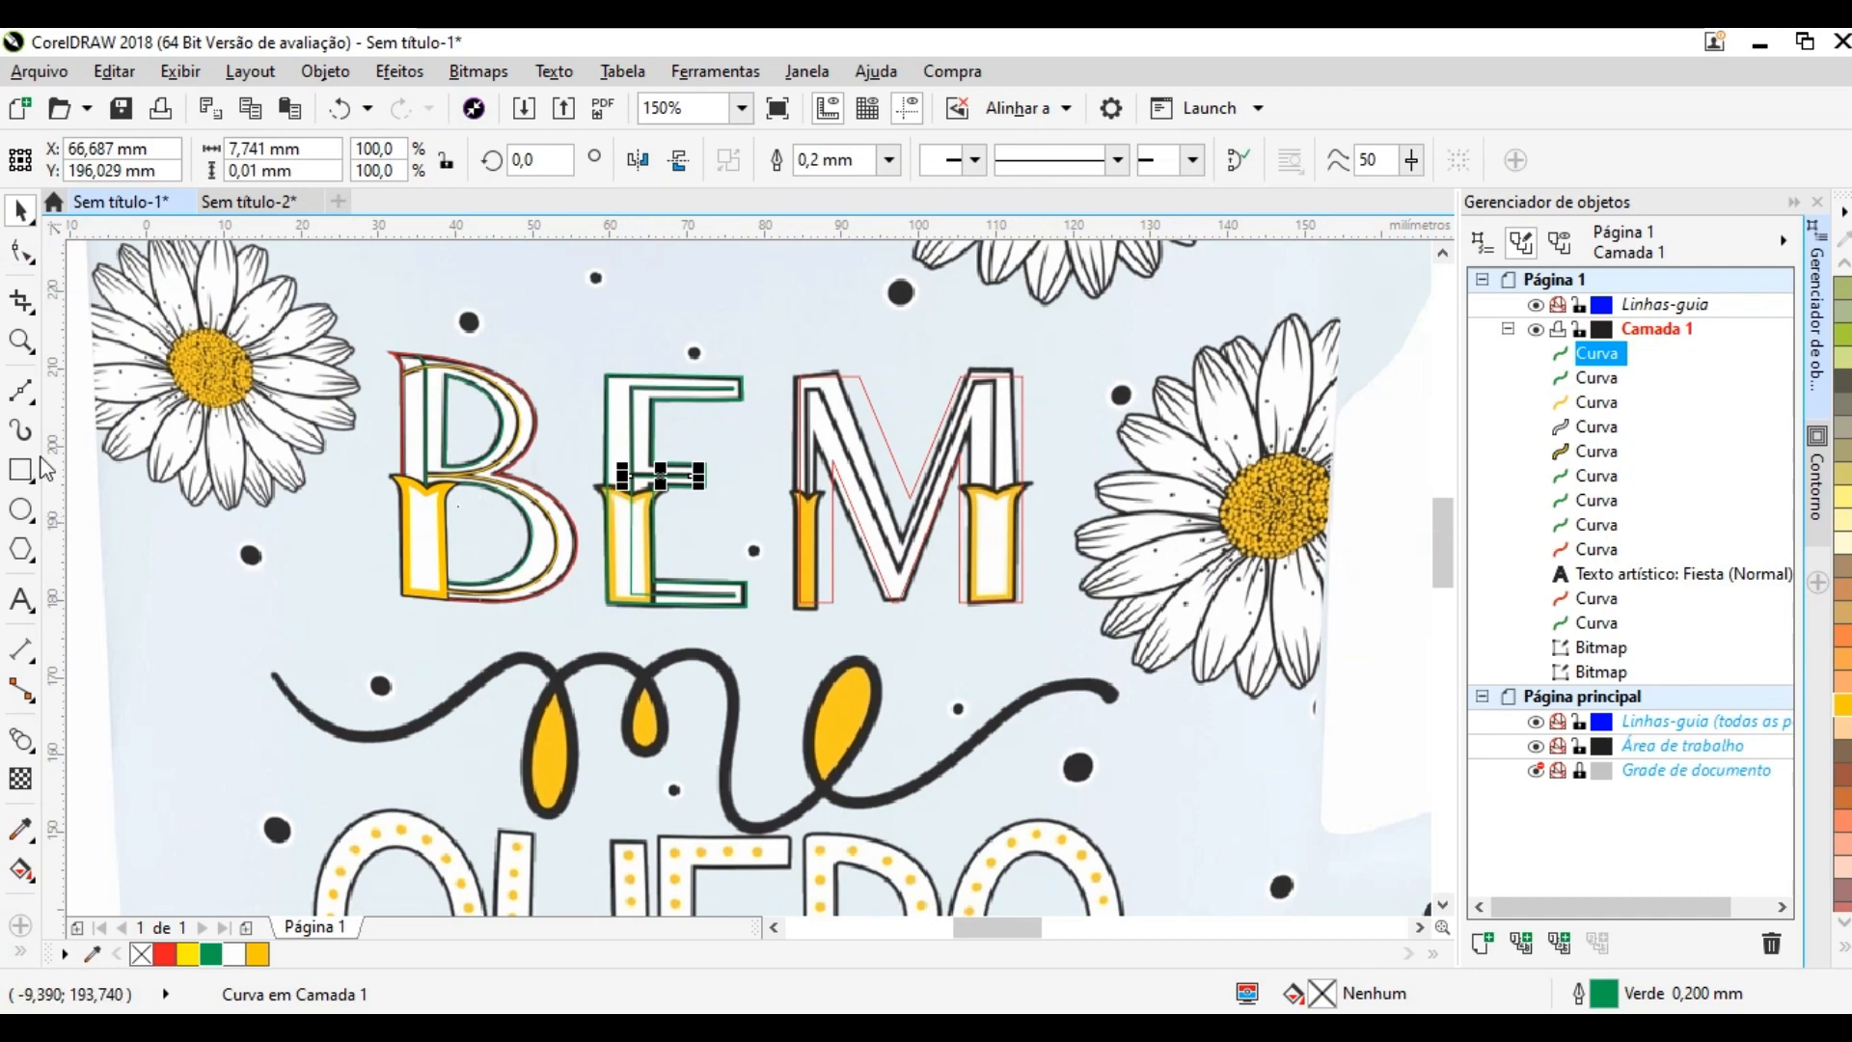
pyautogui.click(177, 598)
pyautogui.moveTo(171, 587); pyautogui.dragTo(253, 609)
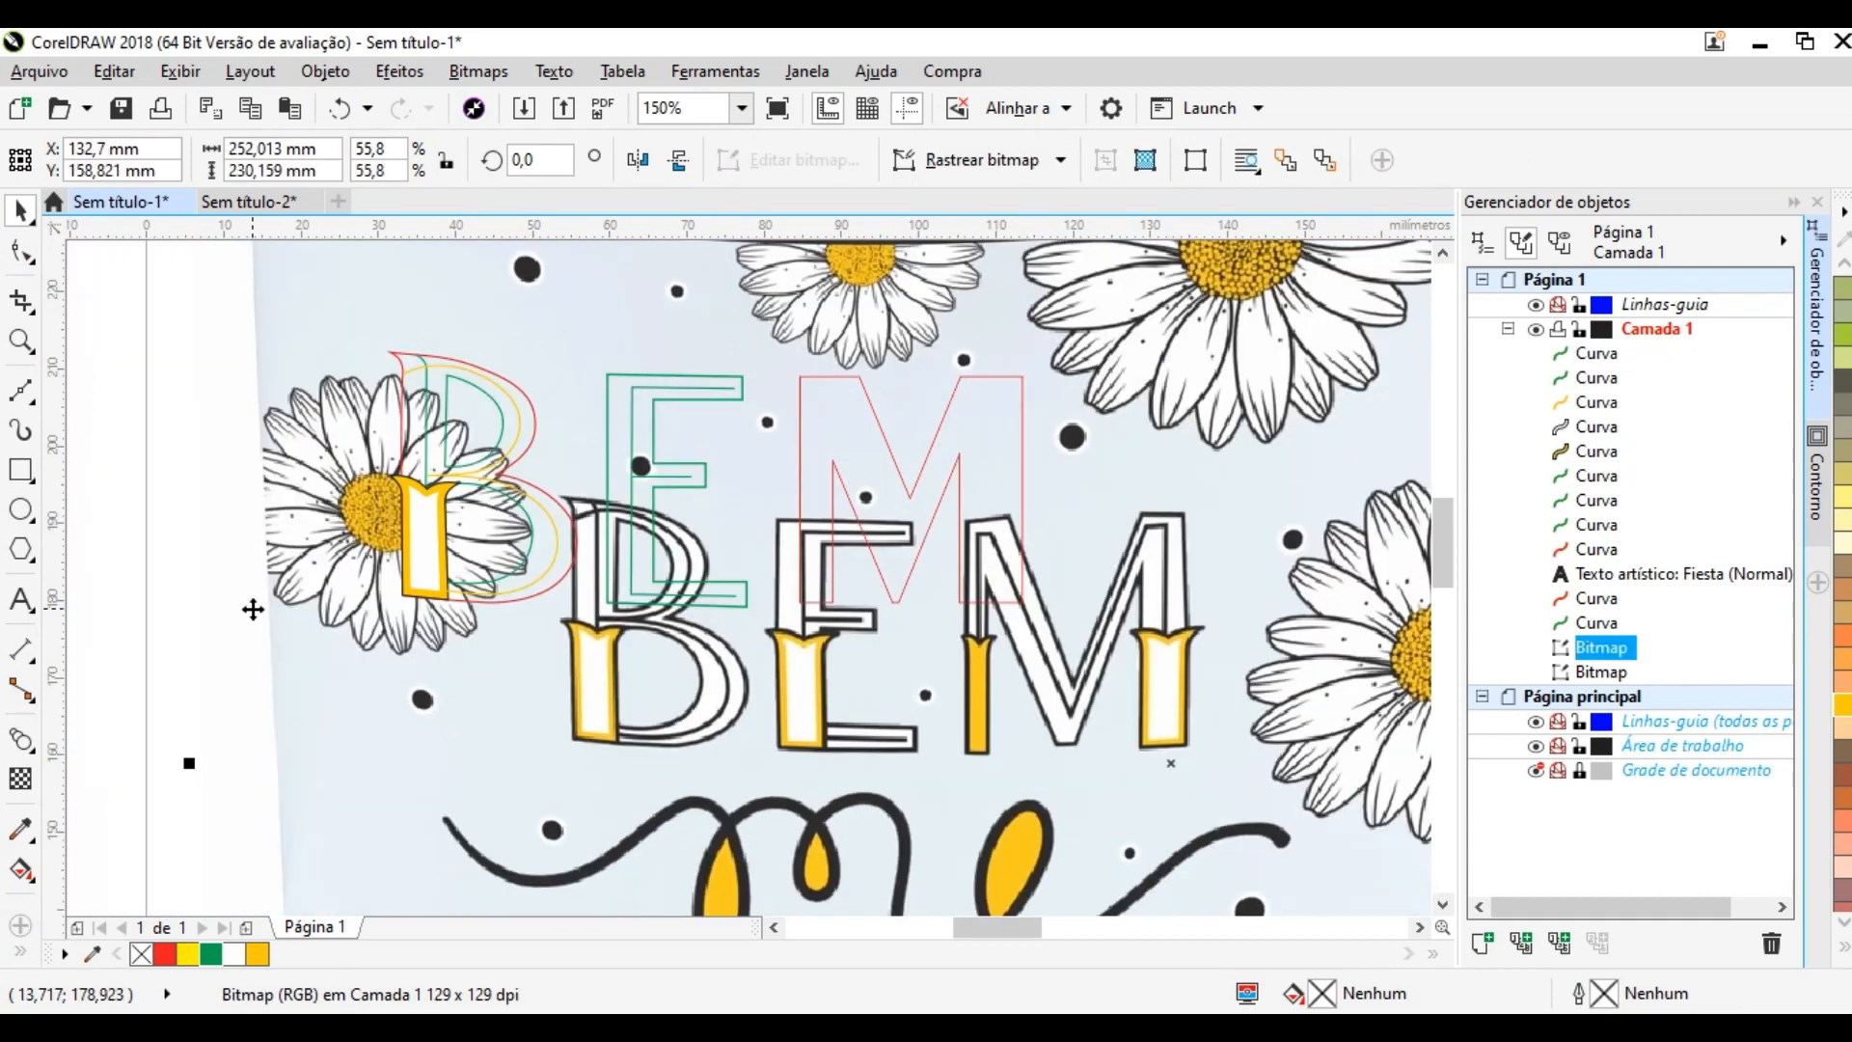
# Step: Undo the mug bitmap's move and lock the bitmap in place beneath the traced lettering
pyautogui.scroll(-1, 253, 610)
pyautogui.scroll(-2, 643, 665)
pyautogui.rightClick(689, 529)
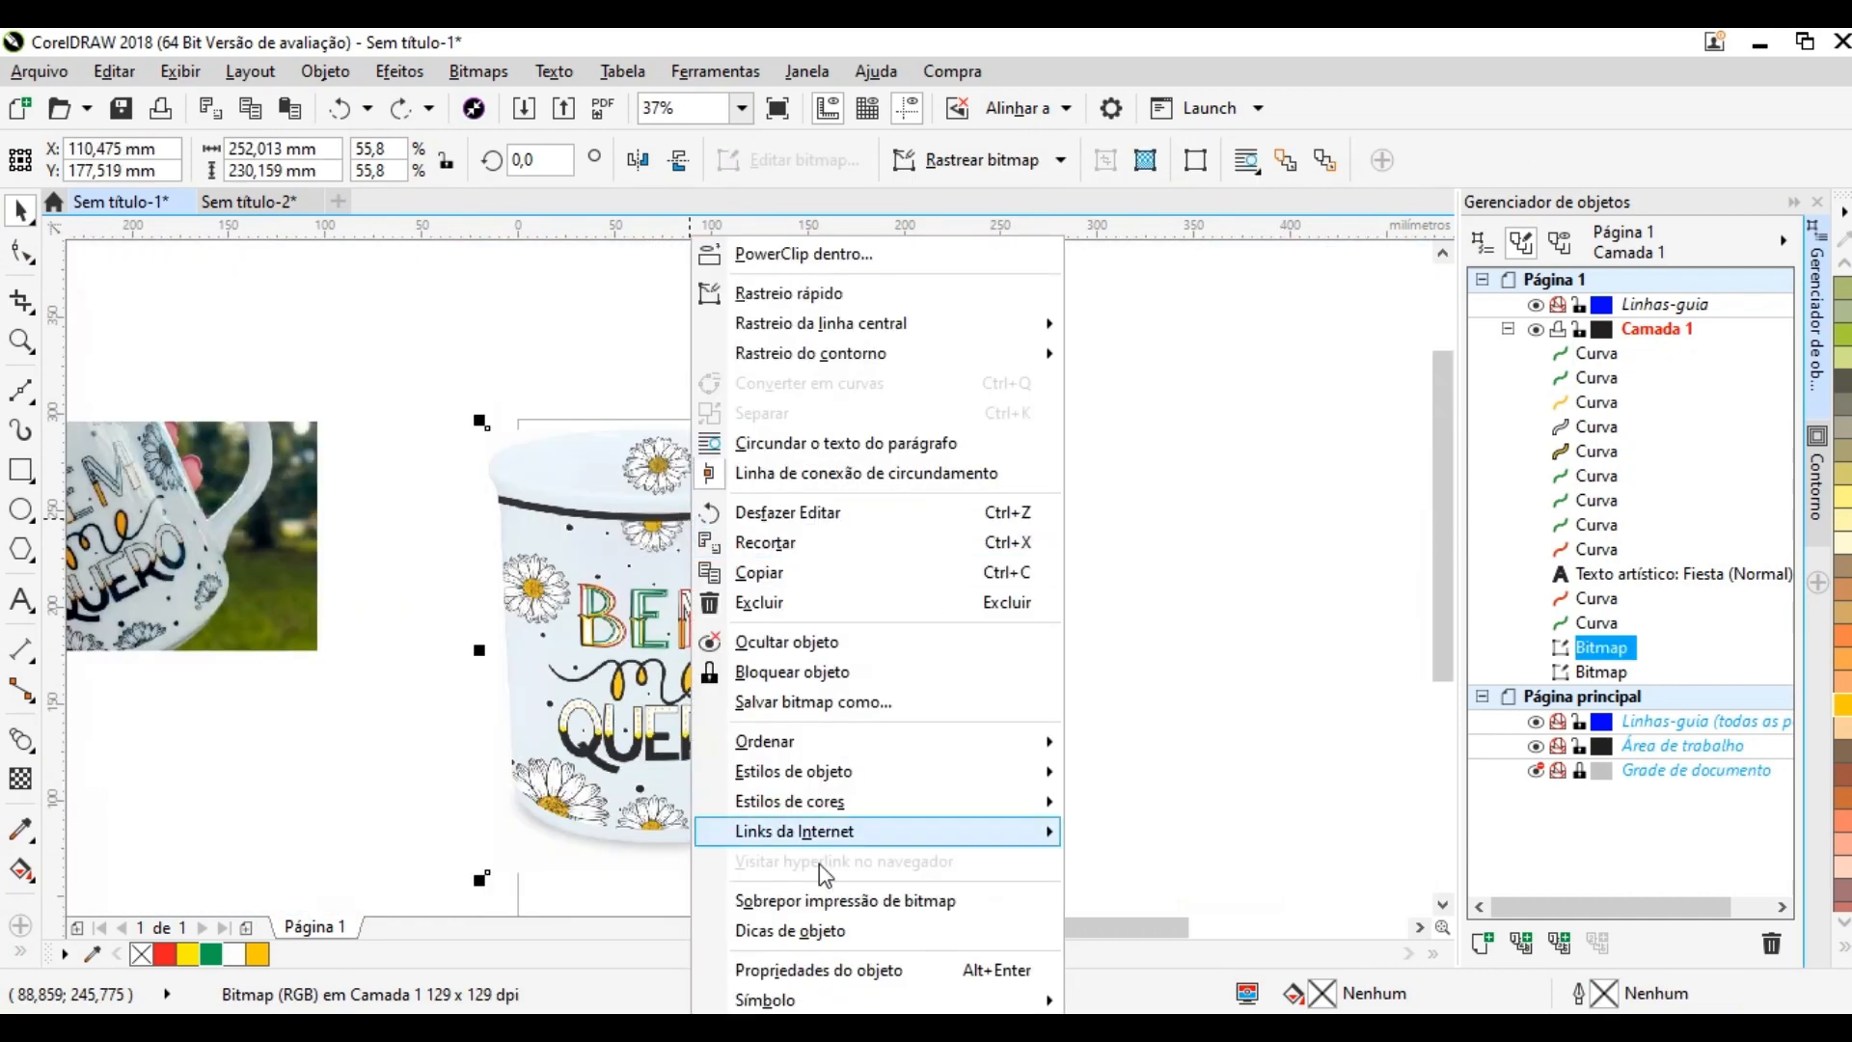
pyautogui.click(783, 672)
pyautogui.scroll(1, 671, 633)
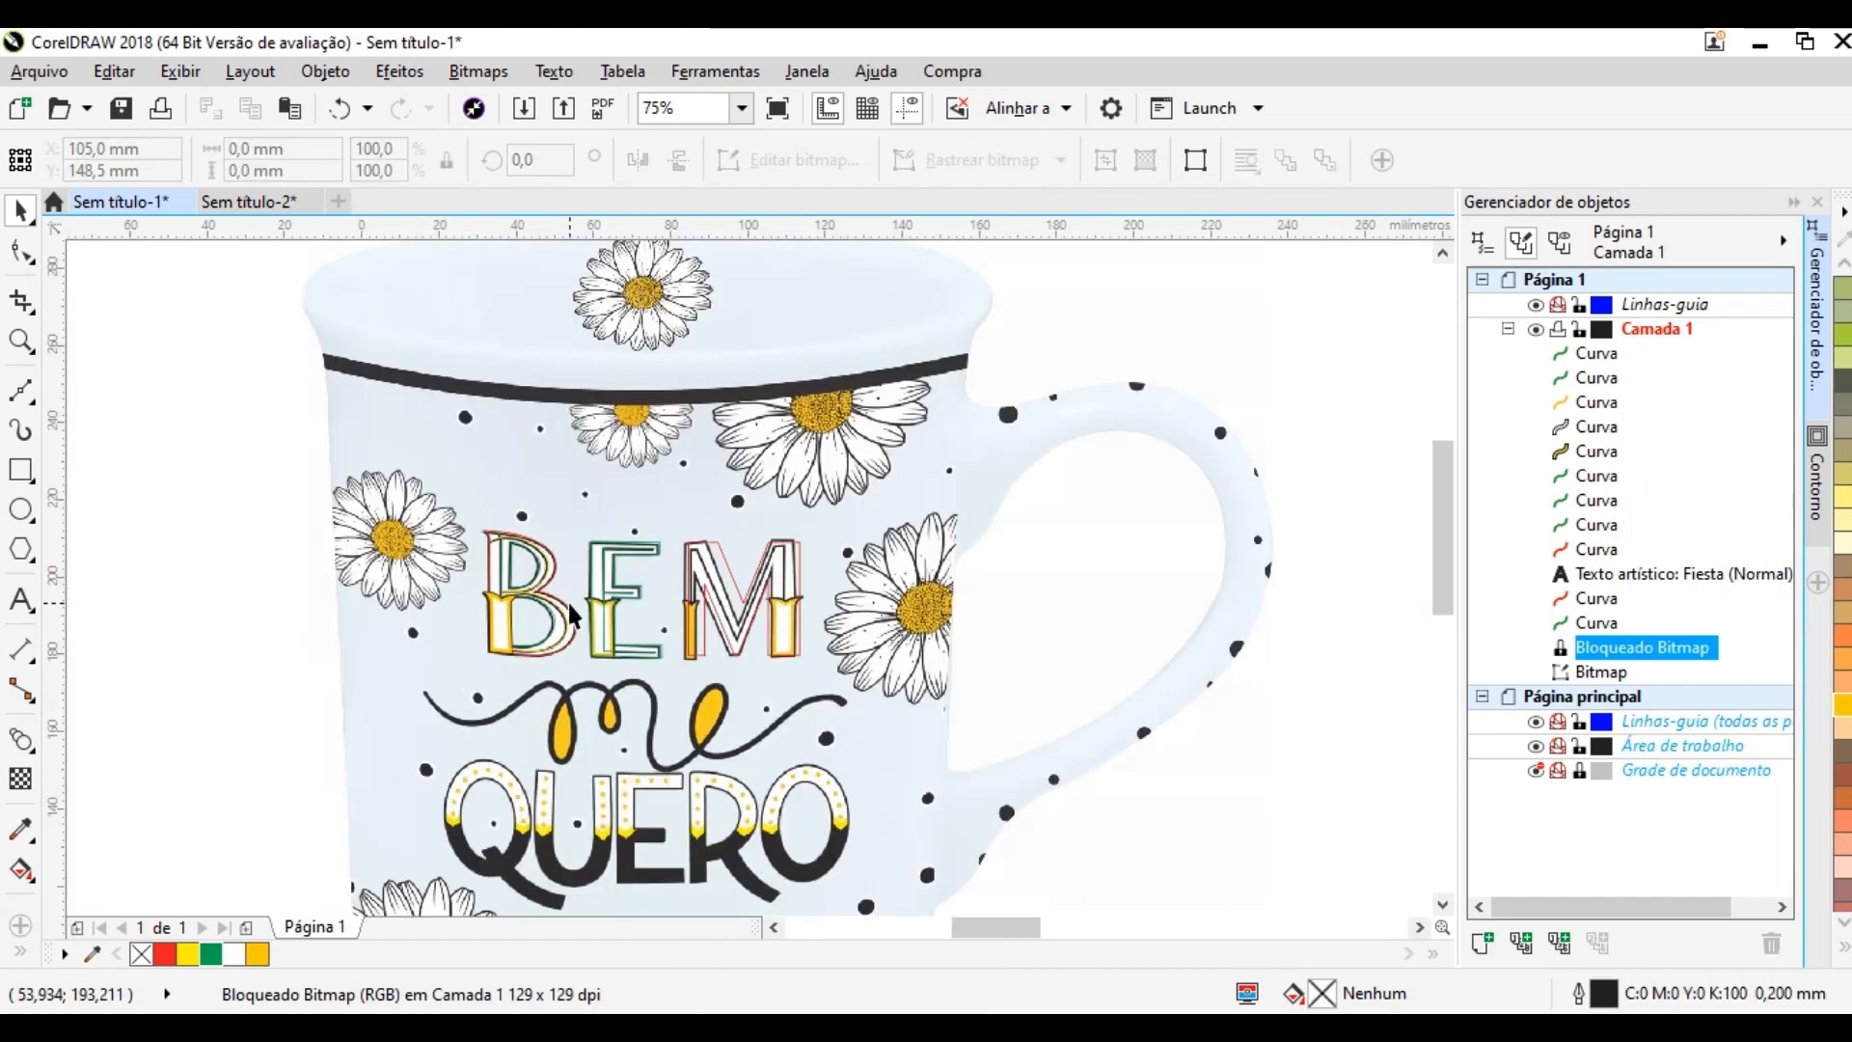
pyautogui.scroll(1, 567, 599)
pyautogui.scroll(1, 310, 585)
pyautogui.click(191, 605)
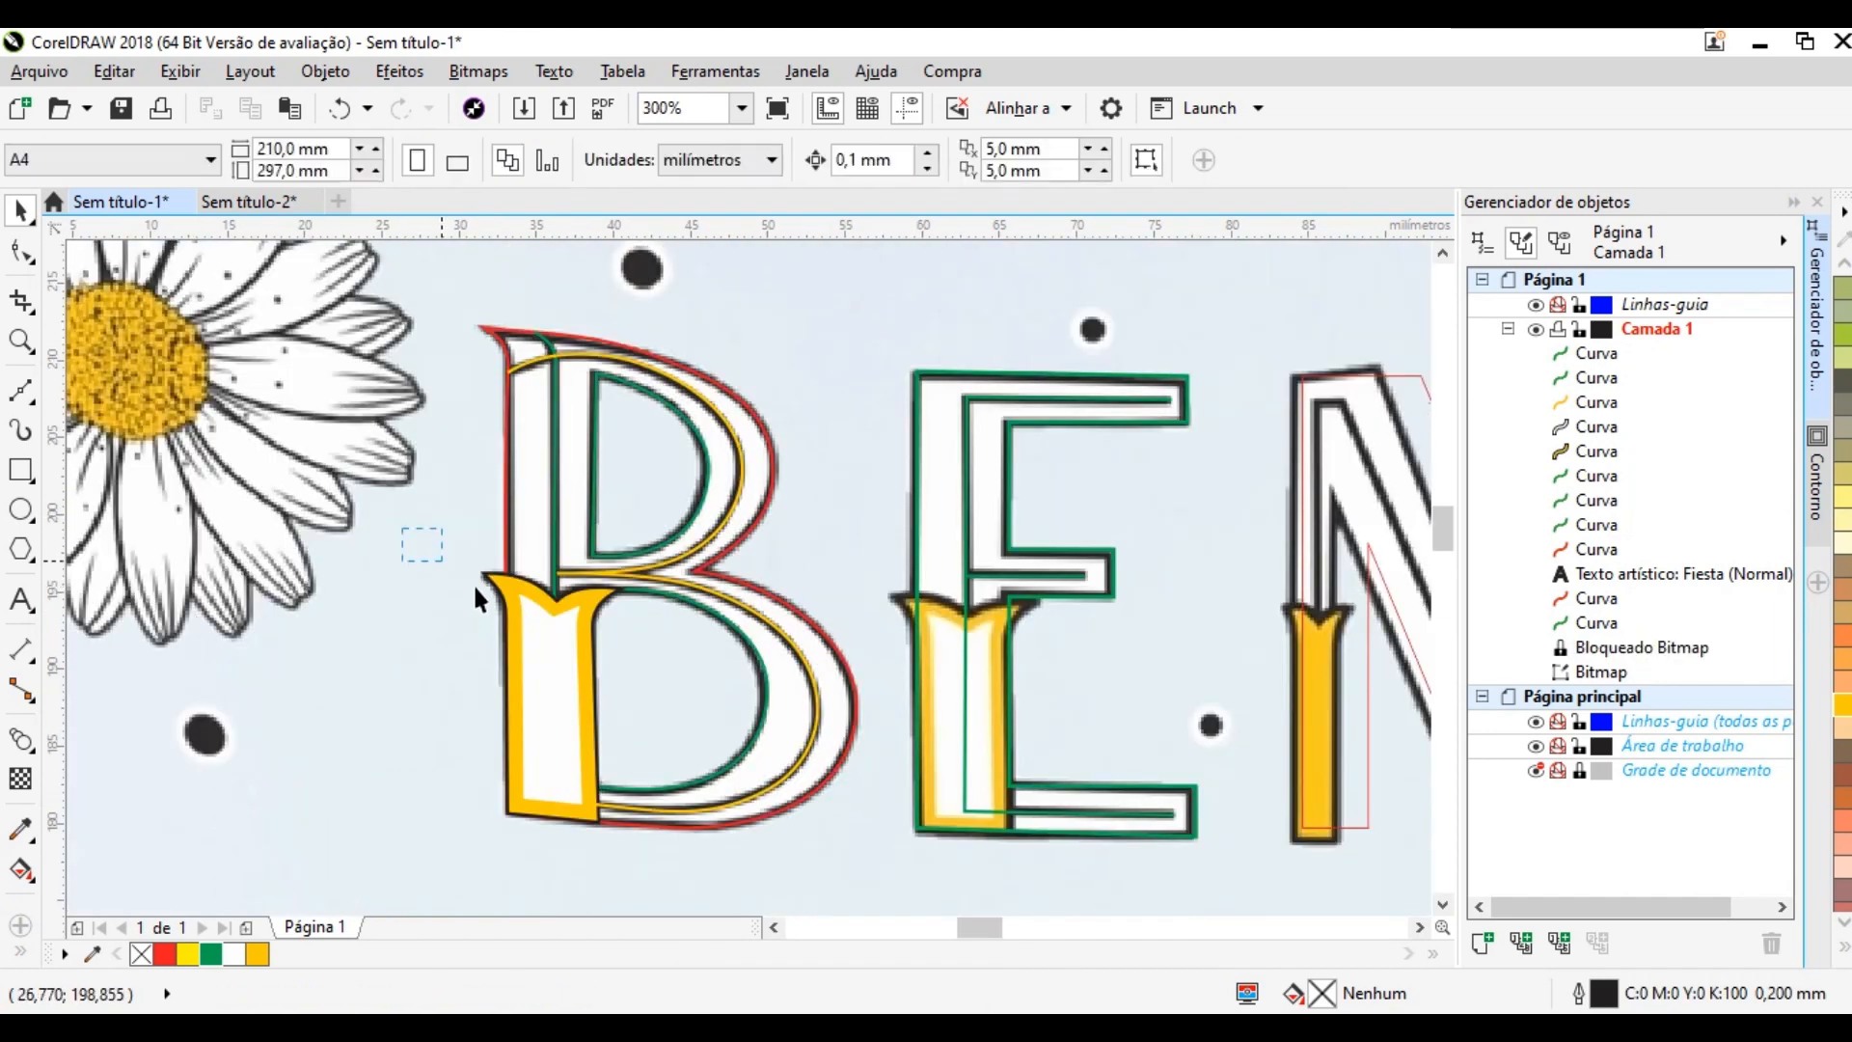
# Step: Place a copy of the B's yellow and white stem ornament over the matching ornament on the E's stem
pyautogui.moveTo(475, 598); pyautogui.dragTo(685, 871)
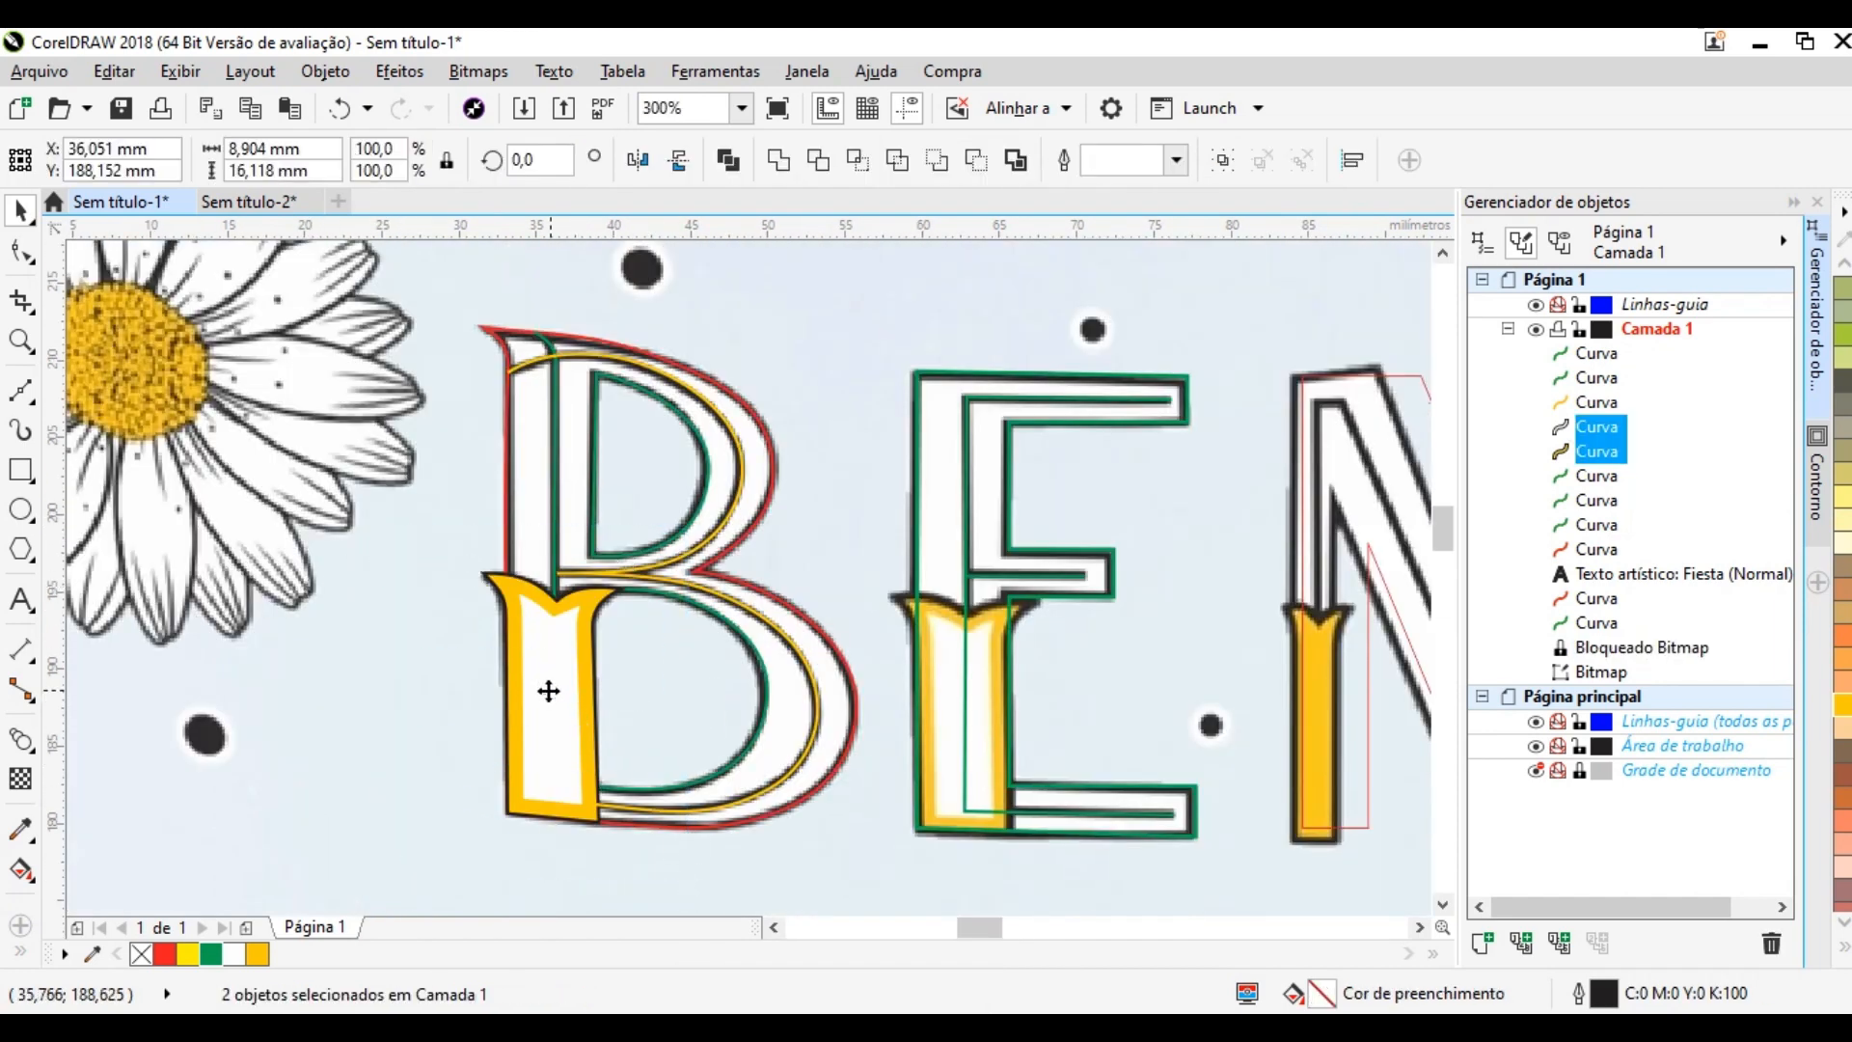
pyautogui.moveTo(548, 691); pyautogui.dragTo(974, 758)
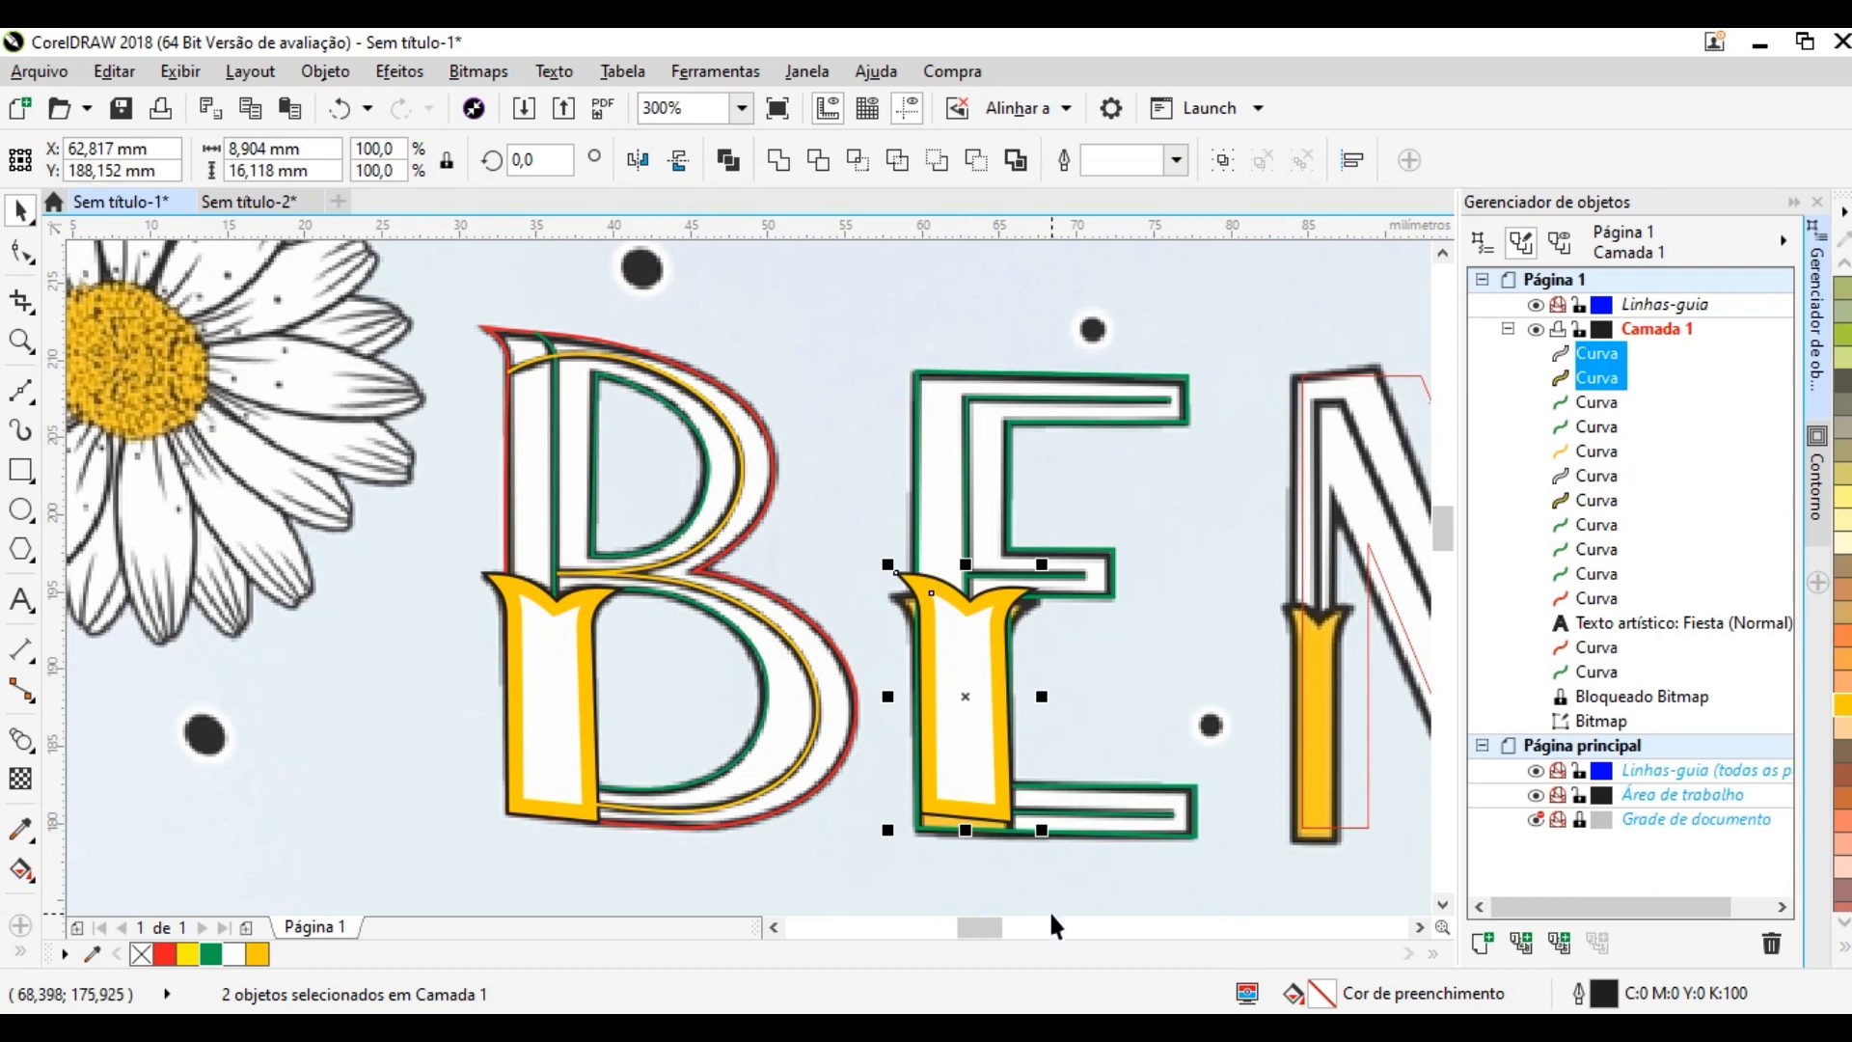
pyautogui.scroll(3, 1049, 910)
pyautogui.moveTo(835, 492); pyautogui.dragTo(841, 518)
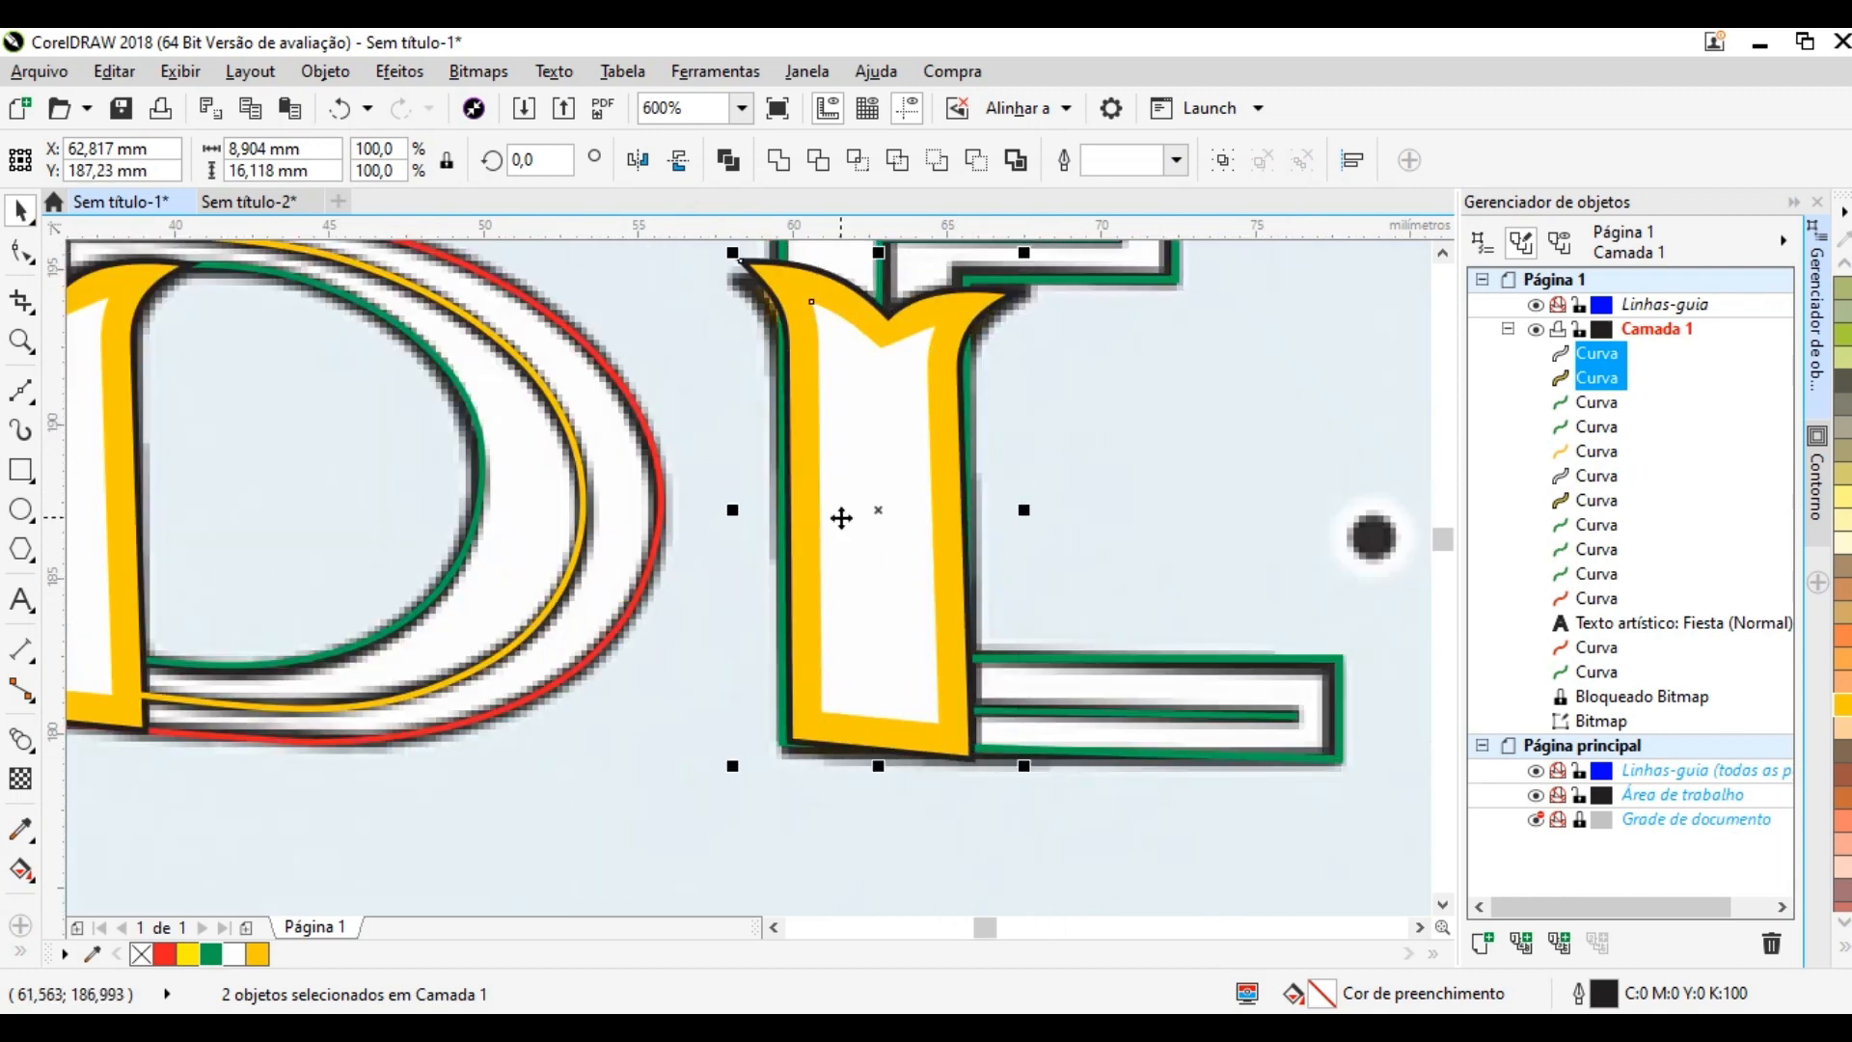
pyautogui.scroll(-3, 841, 518)
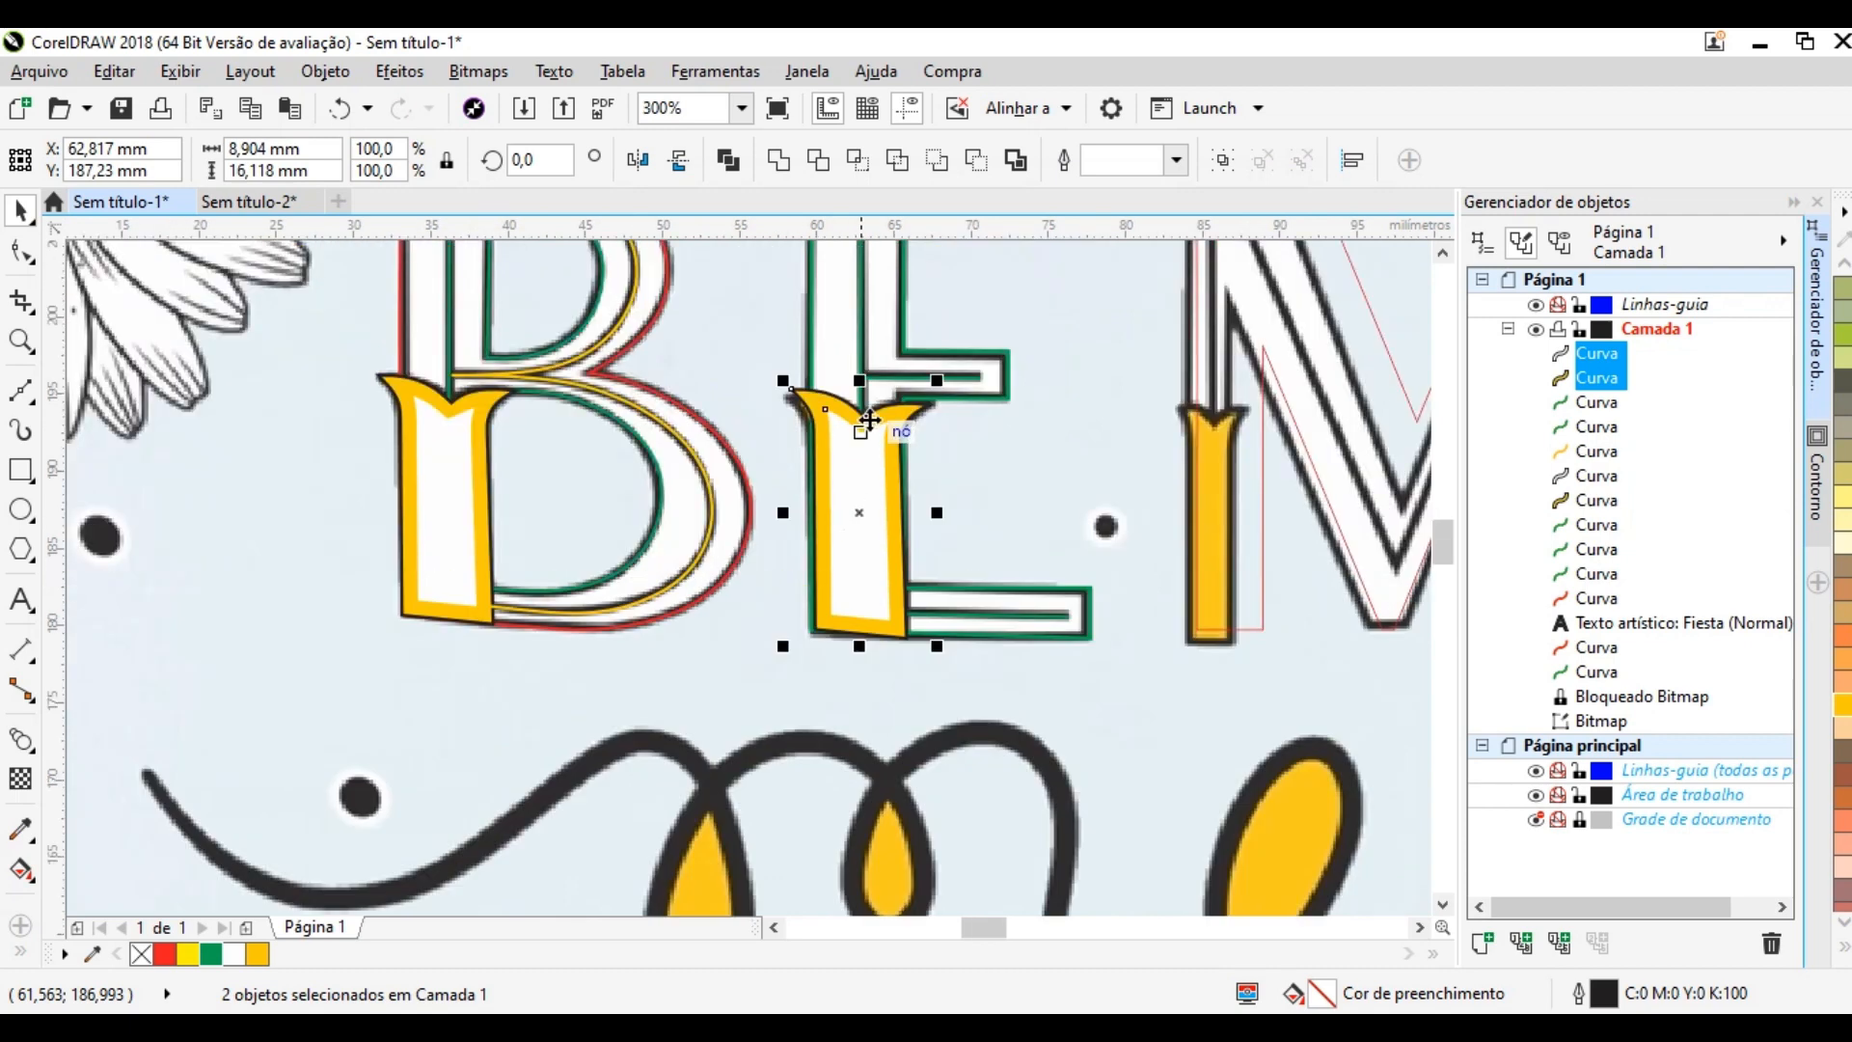
pyautogui.scroll(3, 873, 424)
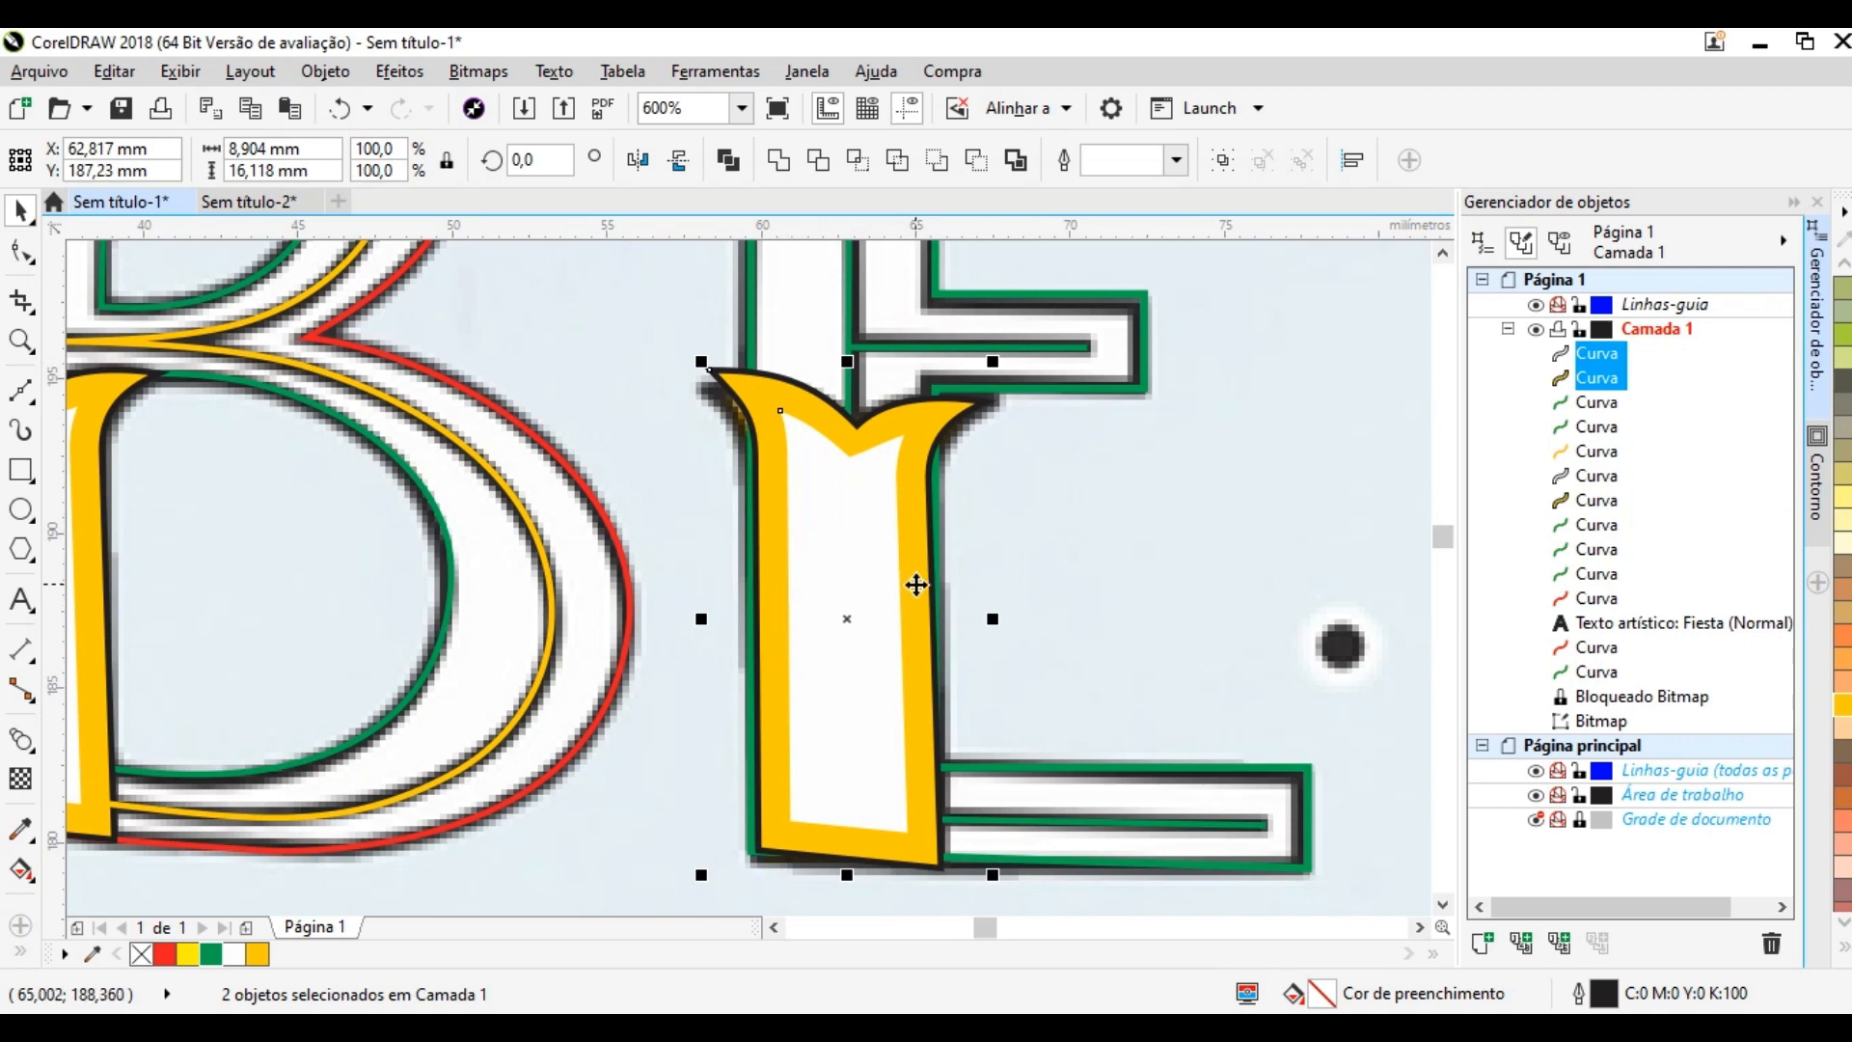
# Step: Remove the fill from the copied ornament's two curves and fit the outer curve's upper tips and left shoulder node to the bitmap
pyautogui.click(143, 953)
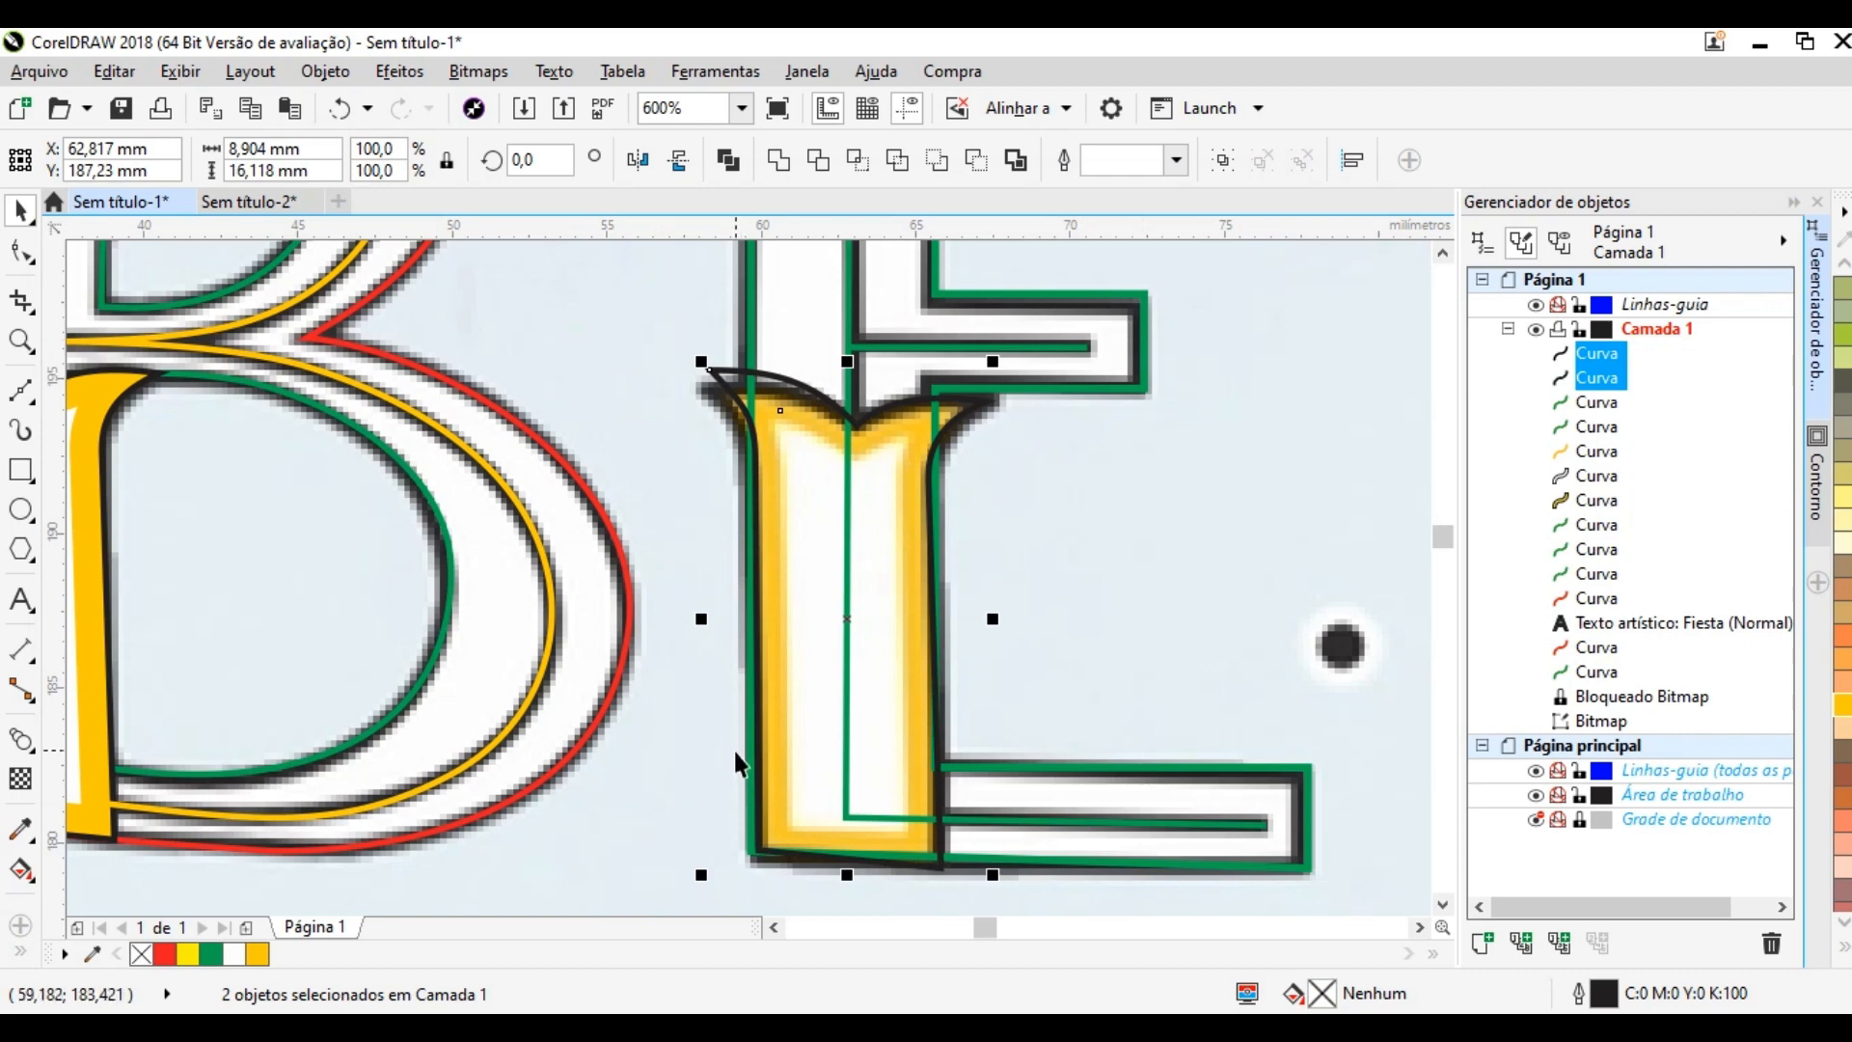
pyautogui.click(1071, 818)
pyautogui.scroll(1, 735, 330)
pyautogui.click(781, 447)
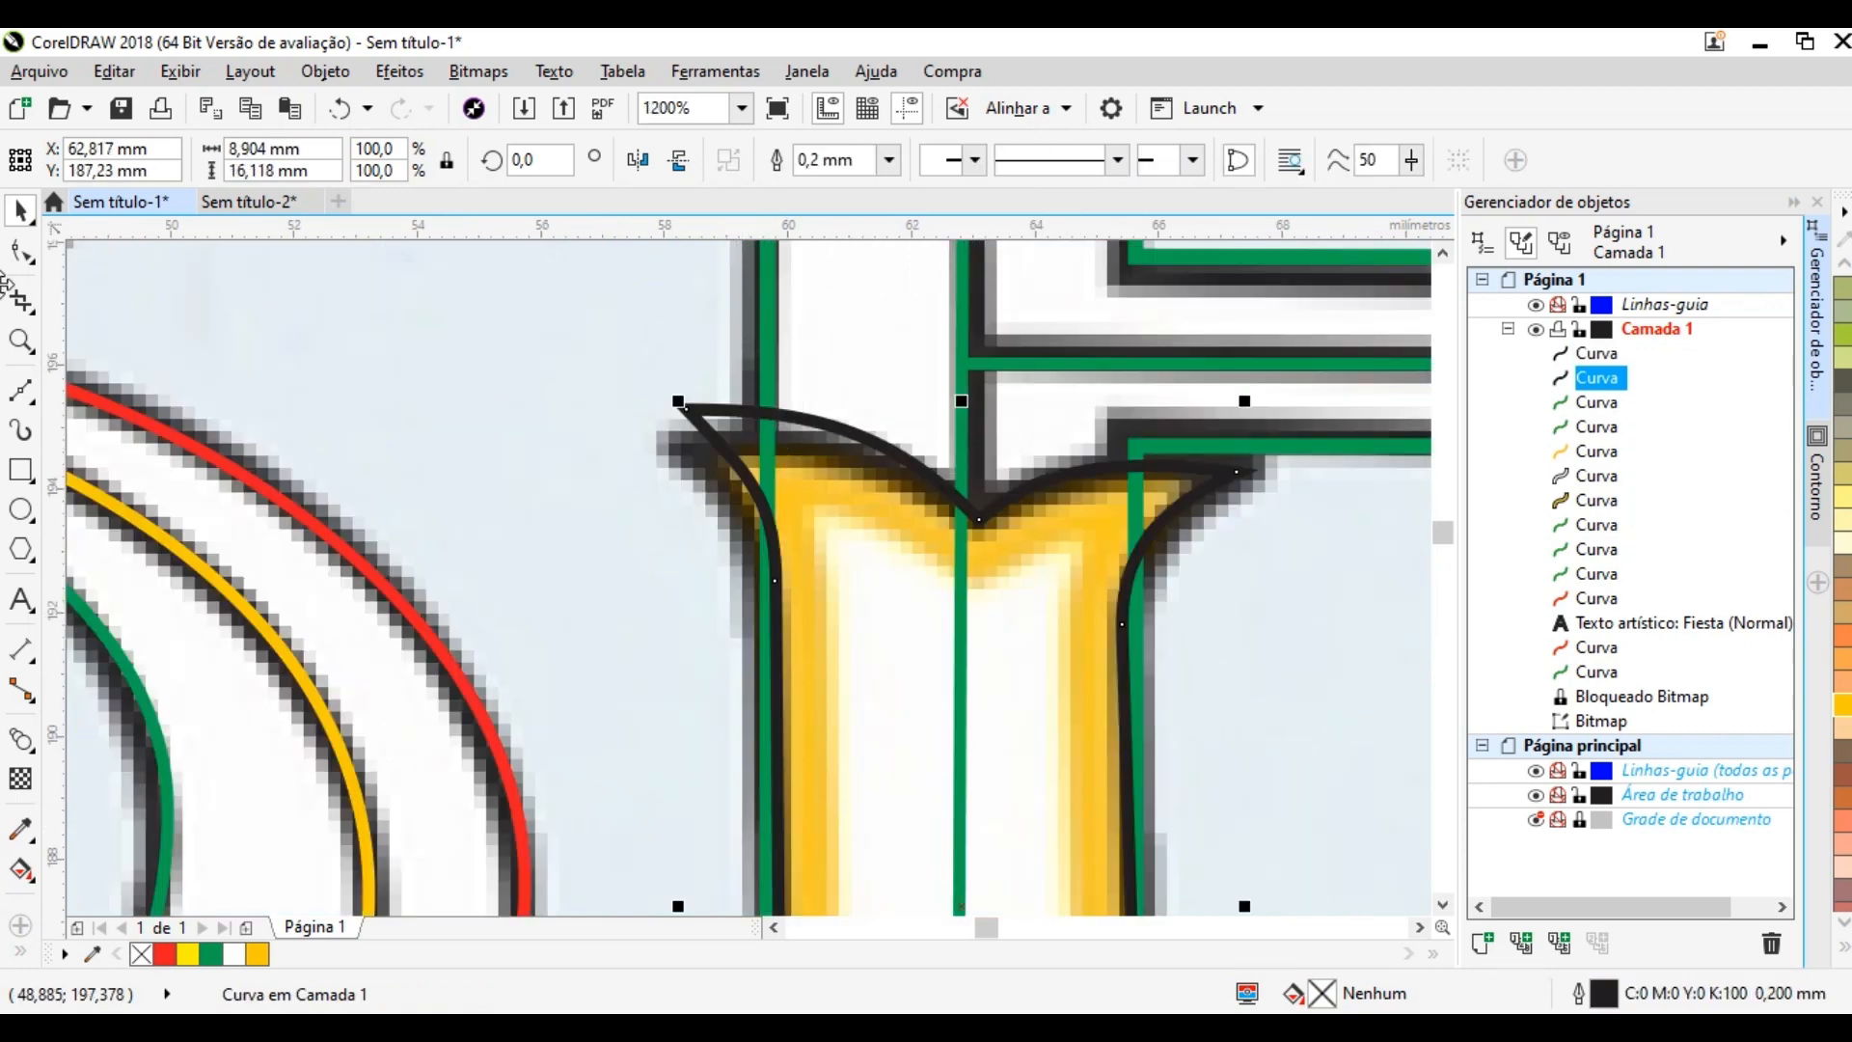
pyautogui.click(21, 251)
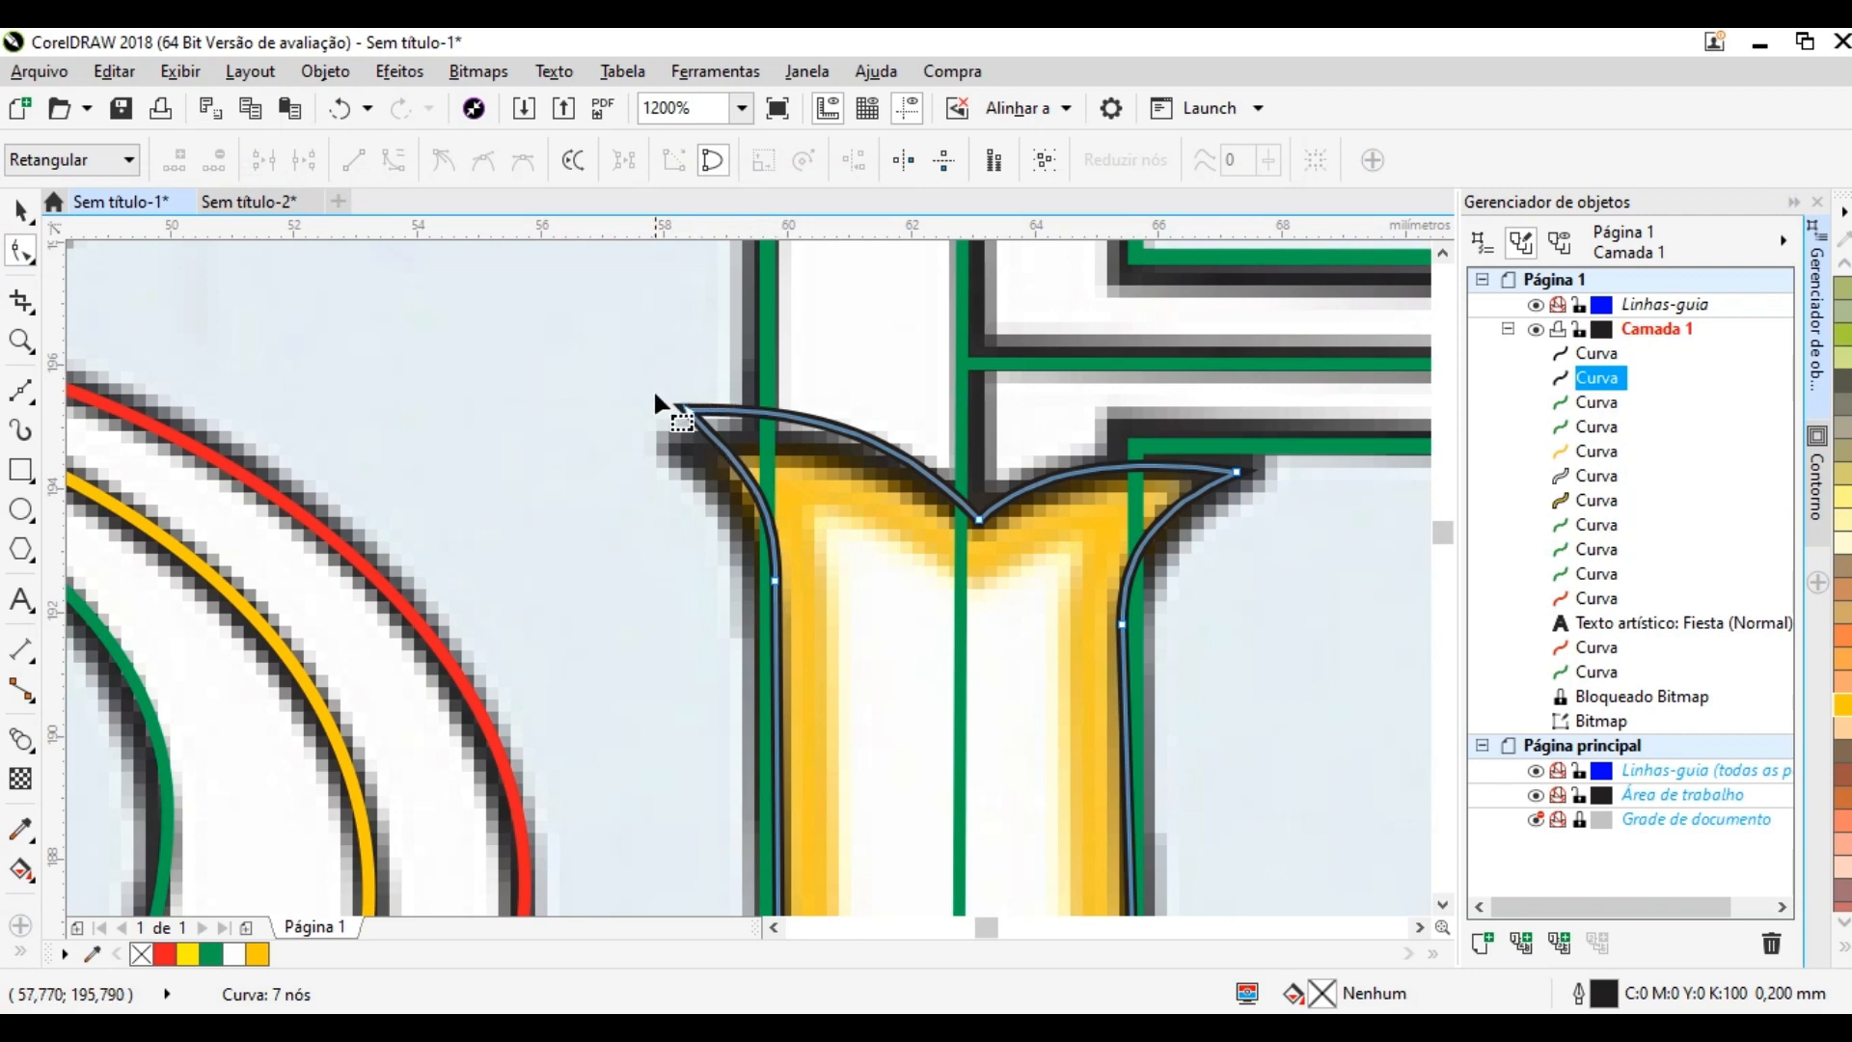
pyautogui.moveTo(688, 412); pyautogui.dragTo(664, 436)
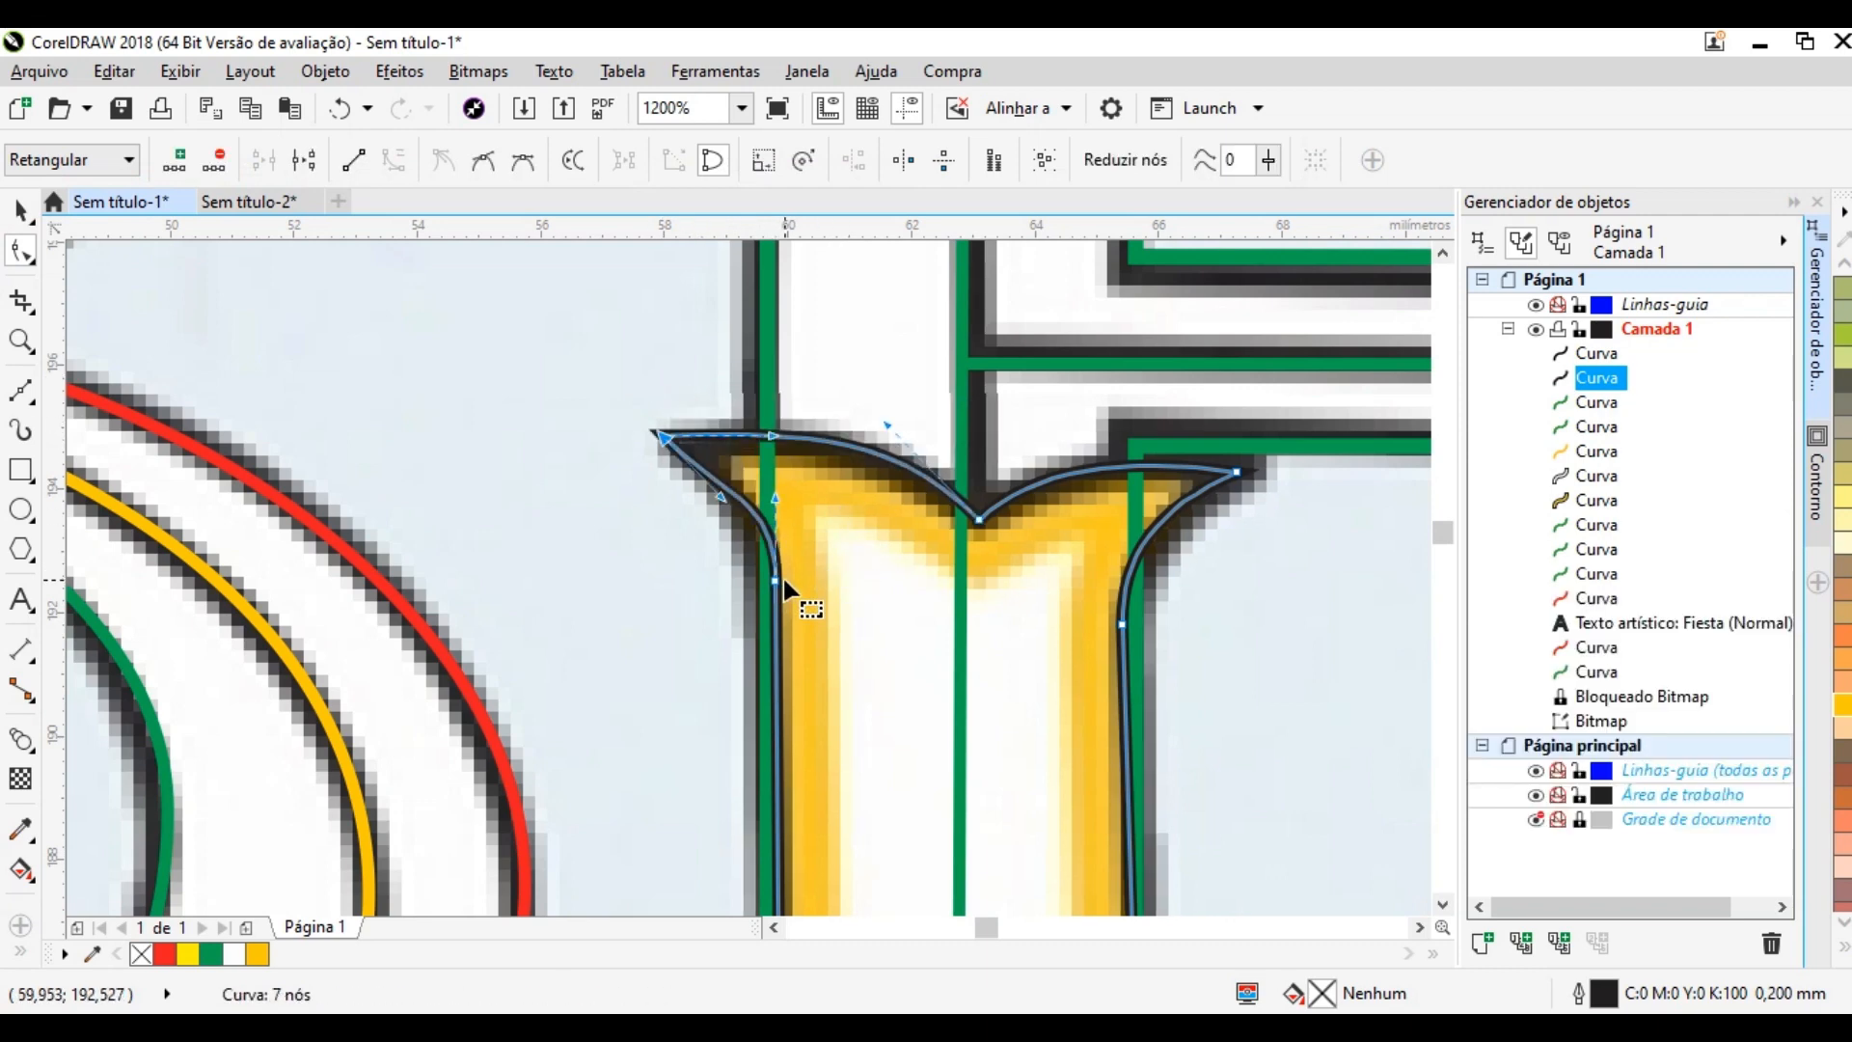
pyautogui.moveTo(777, 580); pyautogui.dragTo(767, 624)
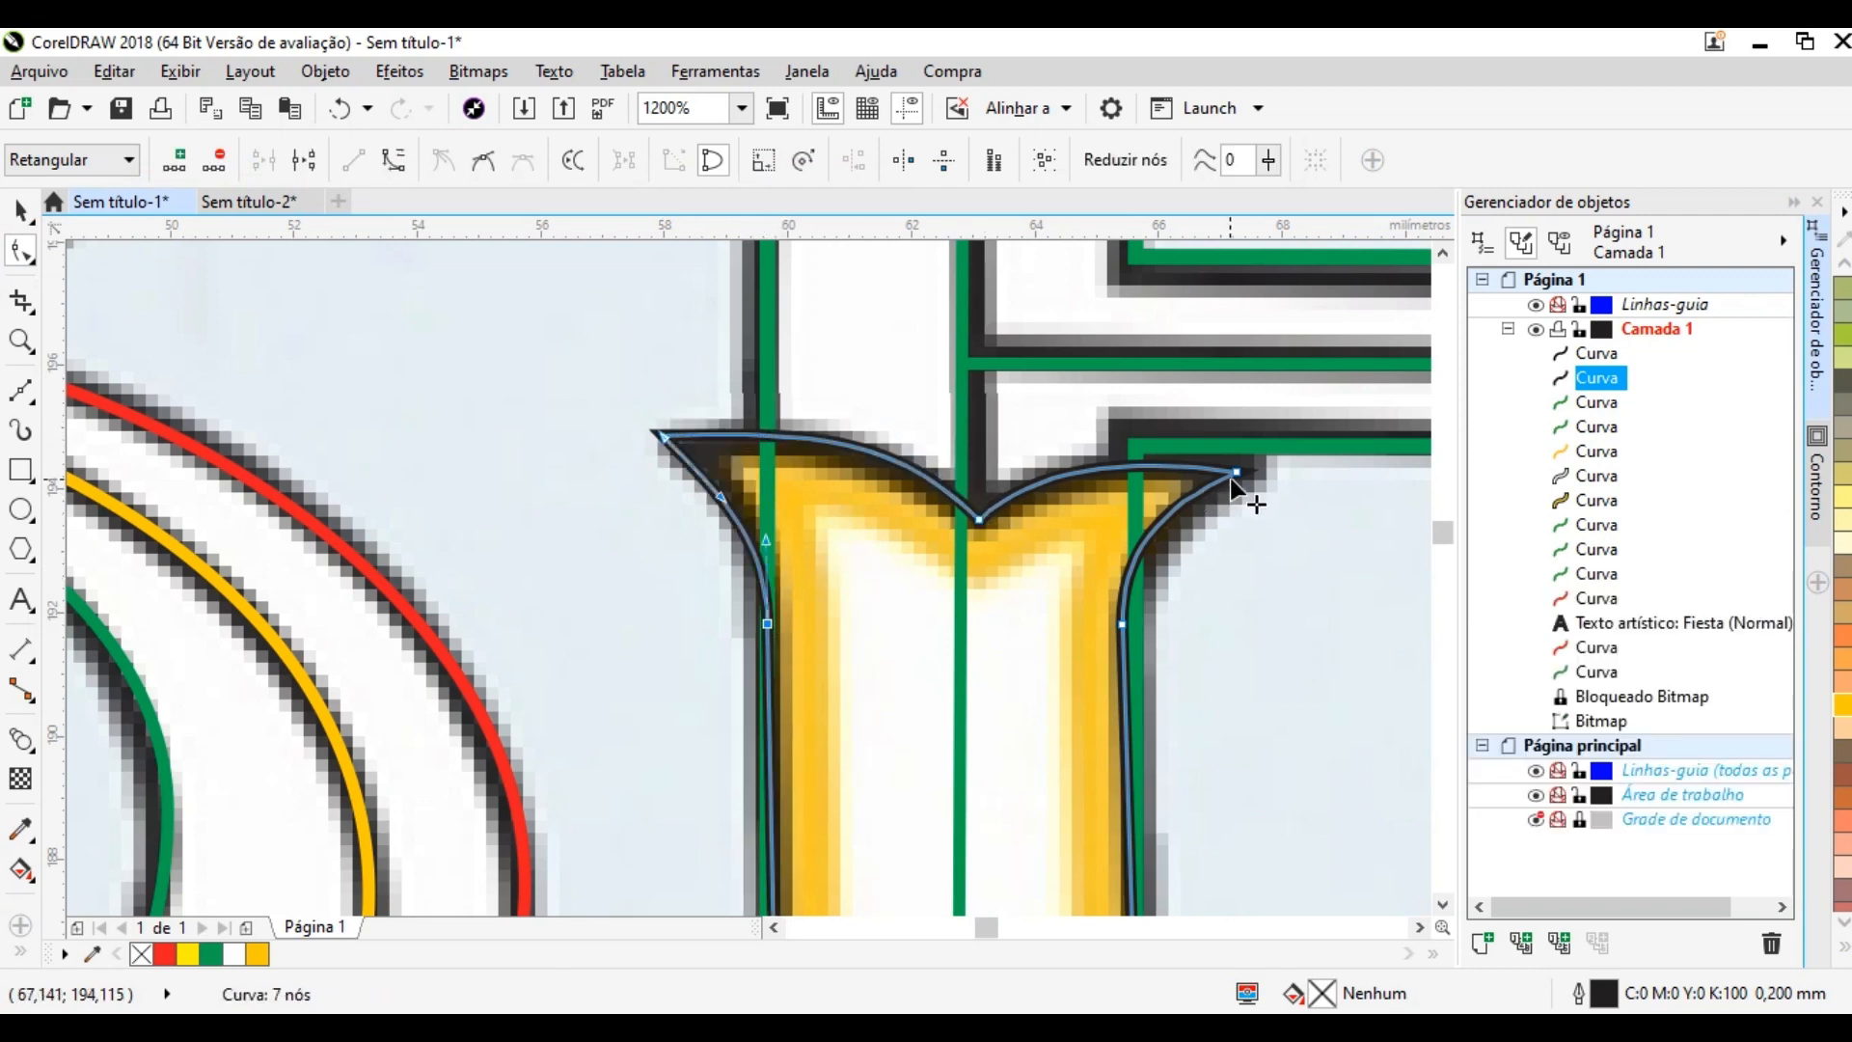
pyautogui.moveTo(1245, 472); pyautogui.dragTo(1265, 460)
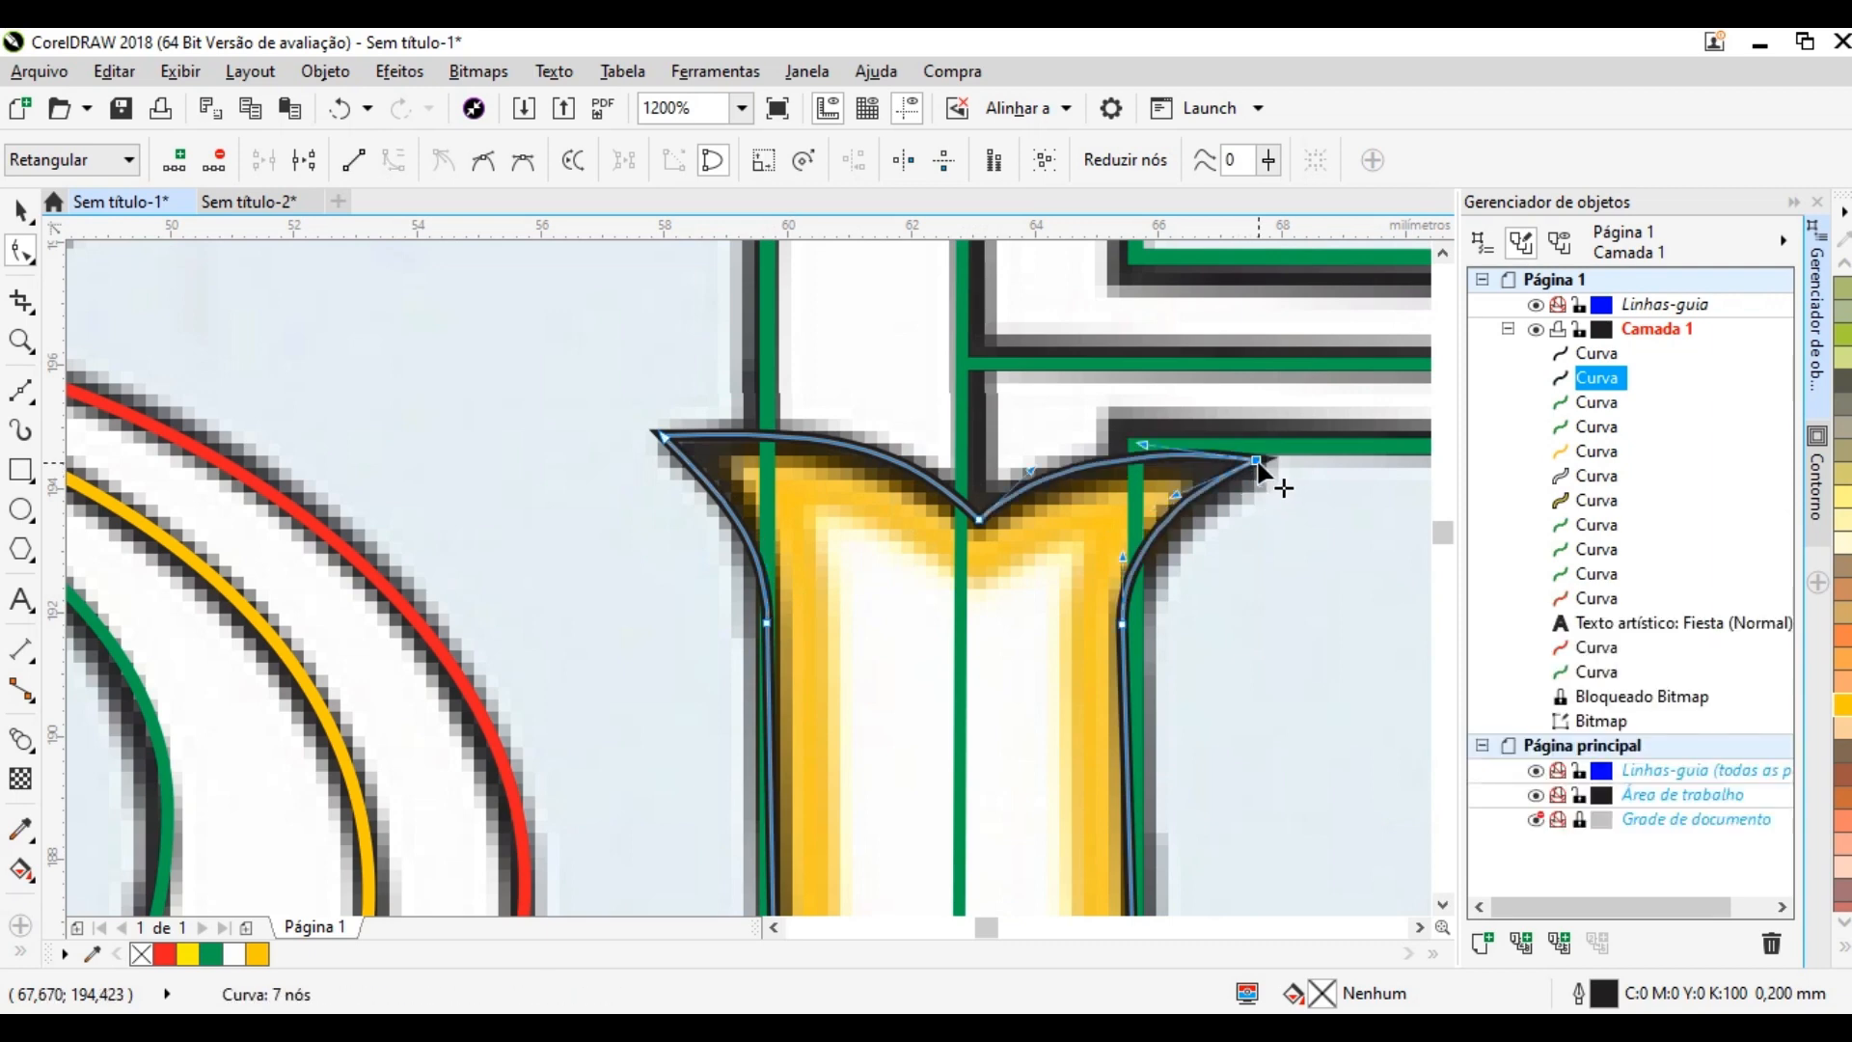
# Step: Align the outer ornament curve's lower right corner and right shoulder node with the E's black outline in the bitmap
pyautogui.scroll(-2, 1153, 503)
pyautogui.scroll(2, 955, 641)
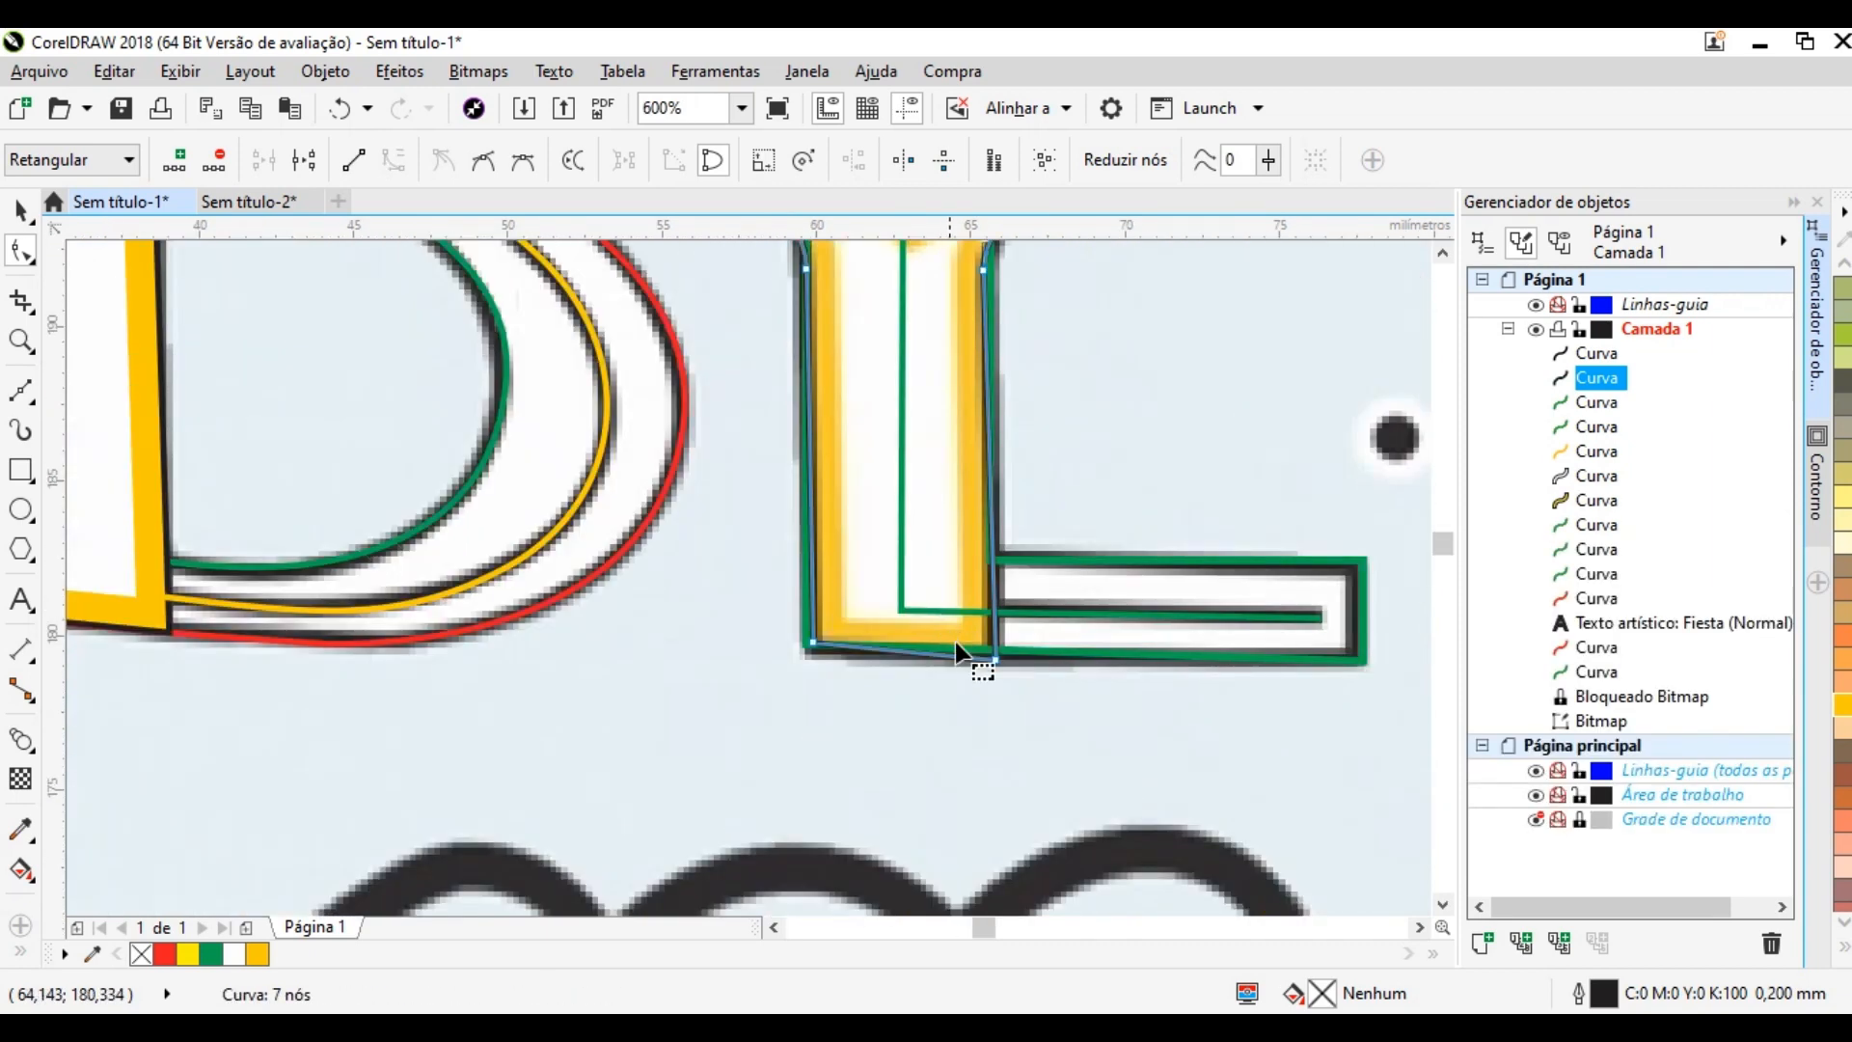
pyautogui.moveTo(1022, 664); pyautogui.dragTo(1028, 653)
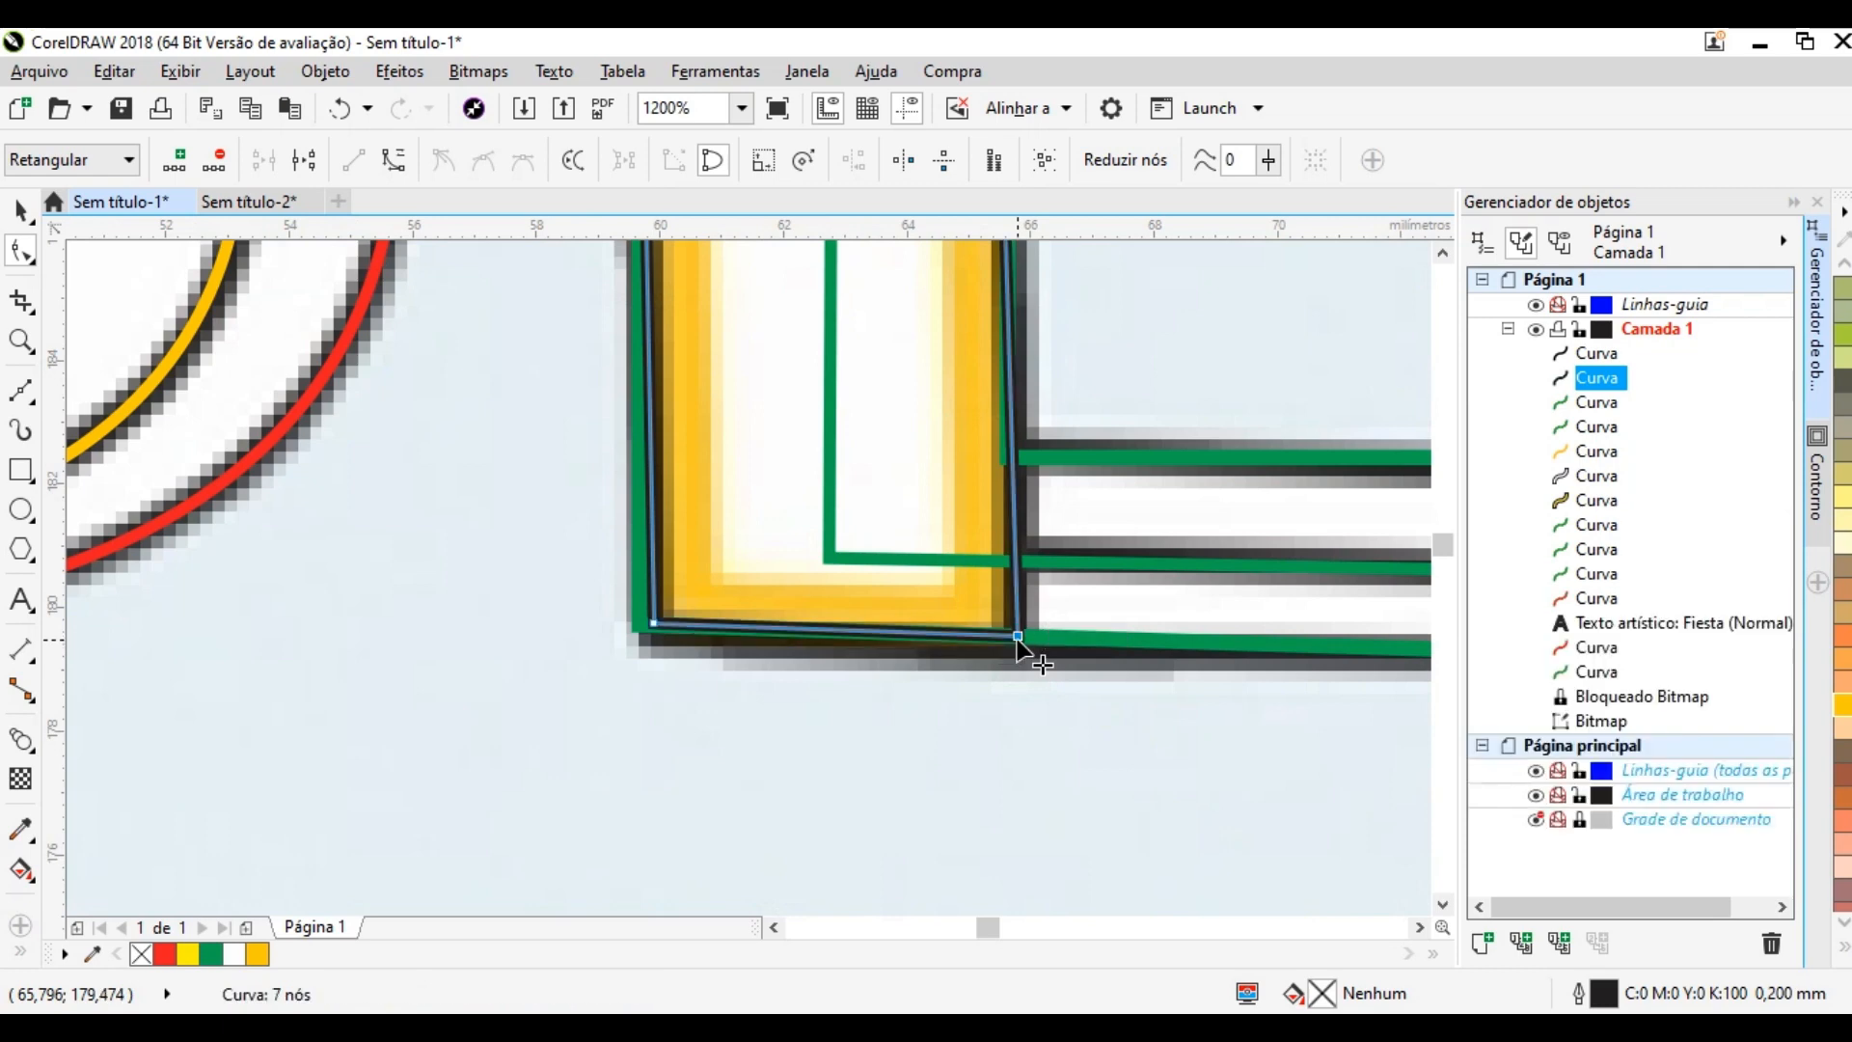
pyautogui.scroll(-1, 965, 672)
pyautogui.scroll(-1, 941, 548)
pyautogui.scroll(2, 959, 424)
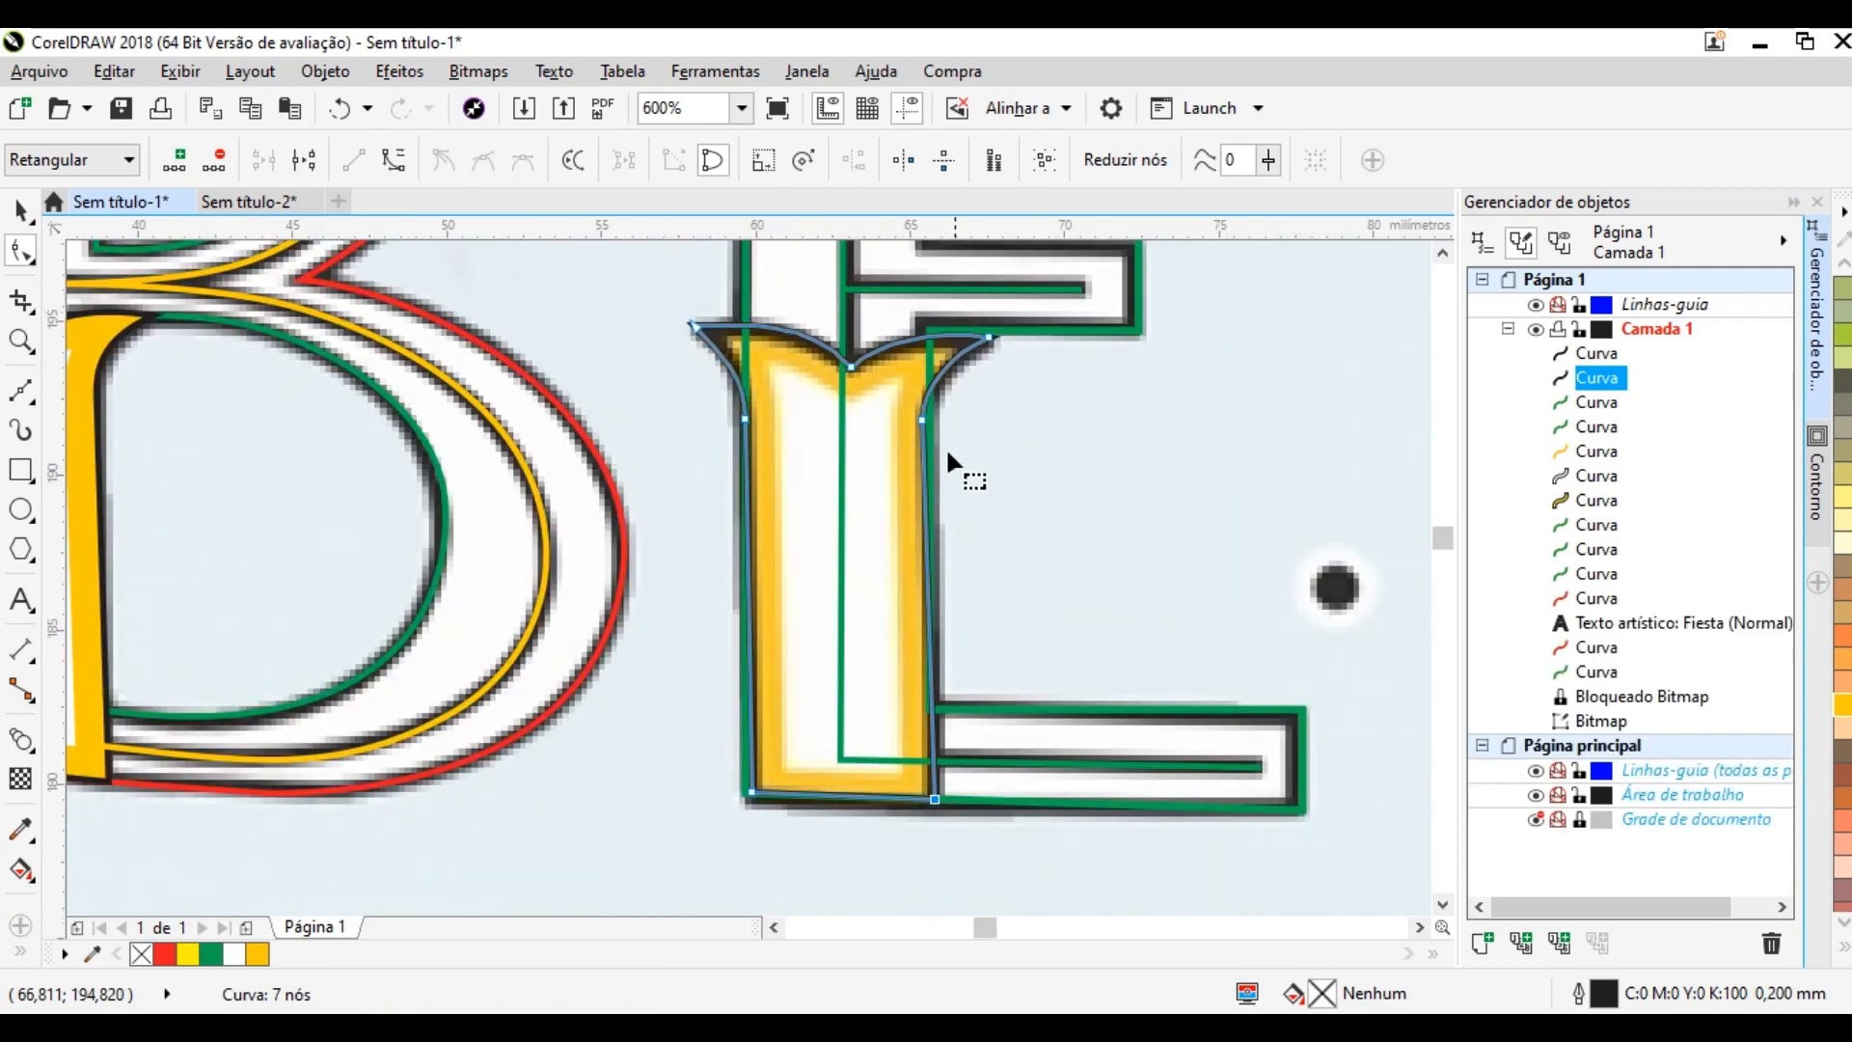
pyautogui.moveTo(933, 476); pyautogui.dragTo(946, 489)
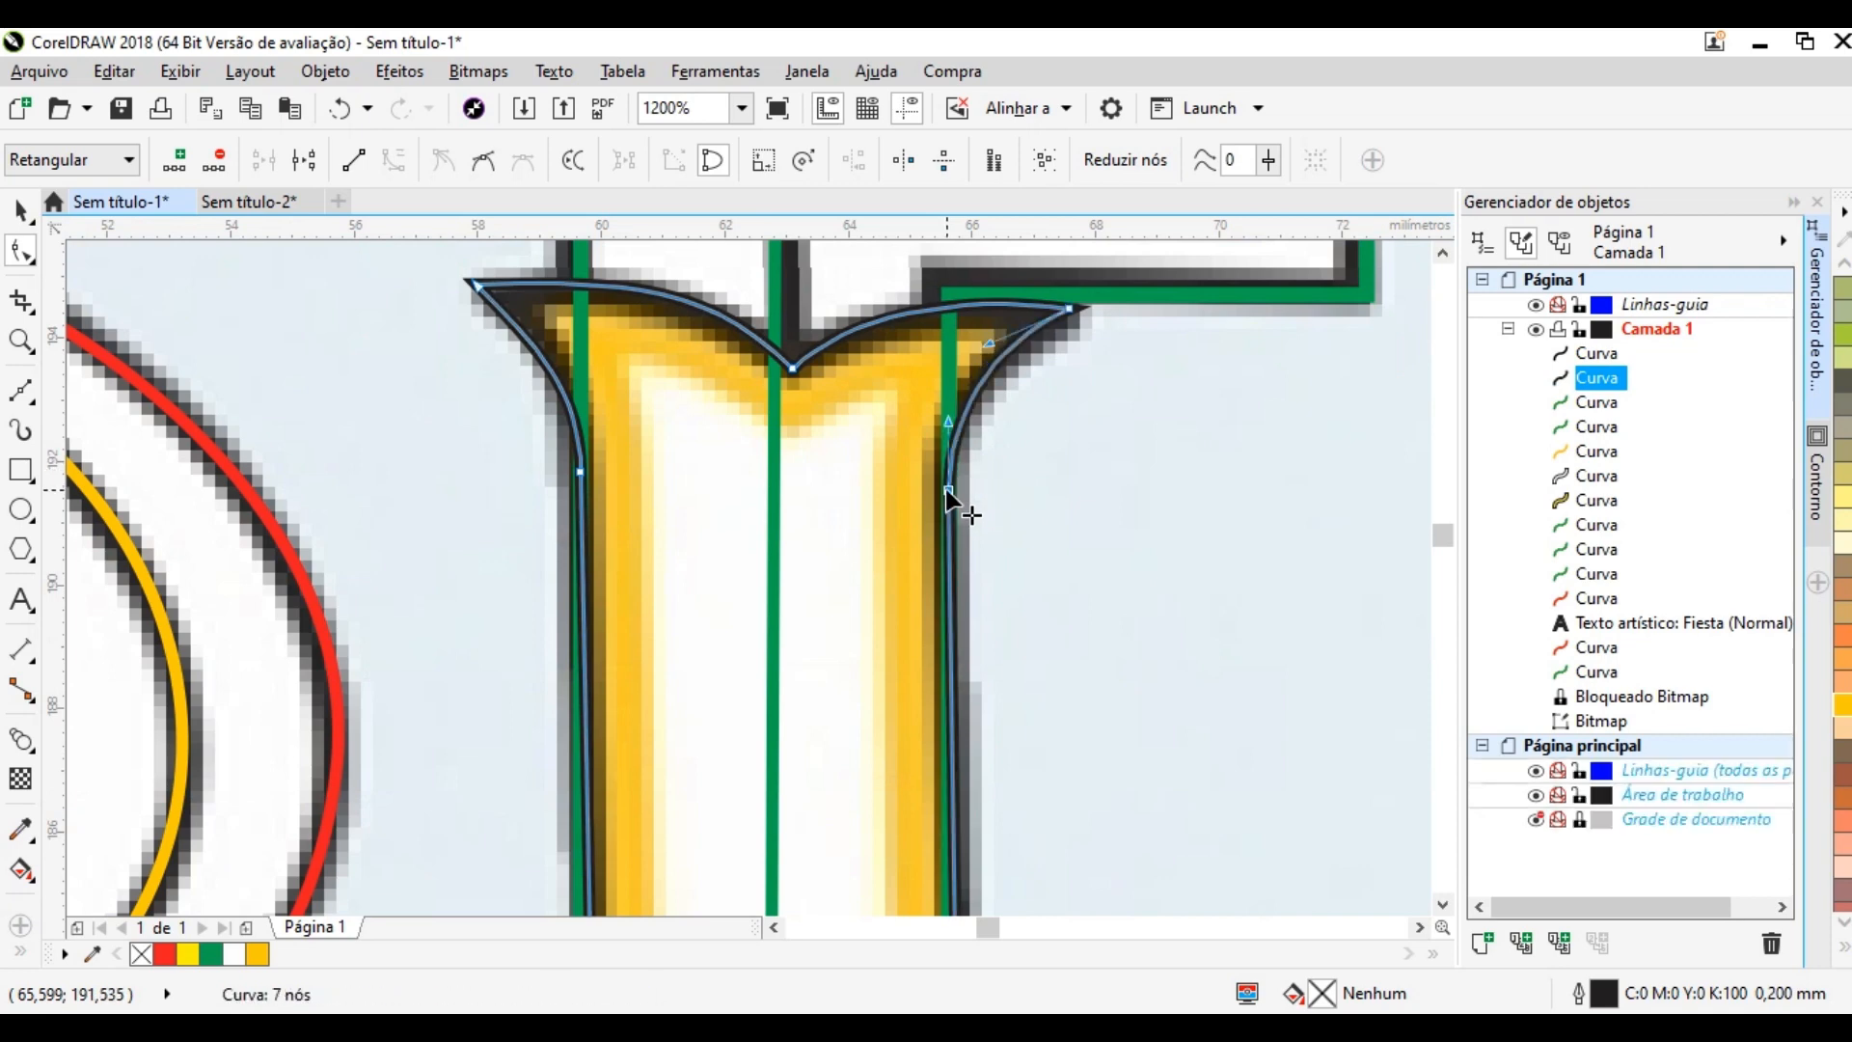
pyautogui.click(645, 408)
pyautogui.scroll(-1, 665, 413)
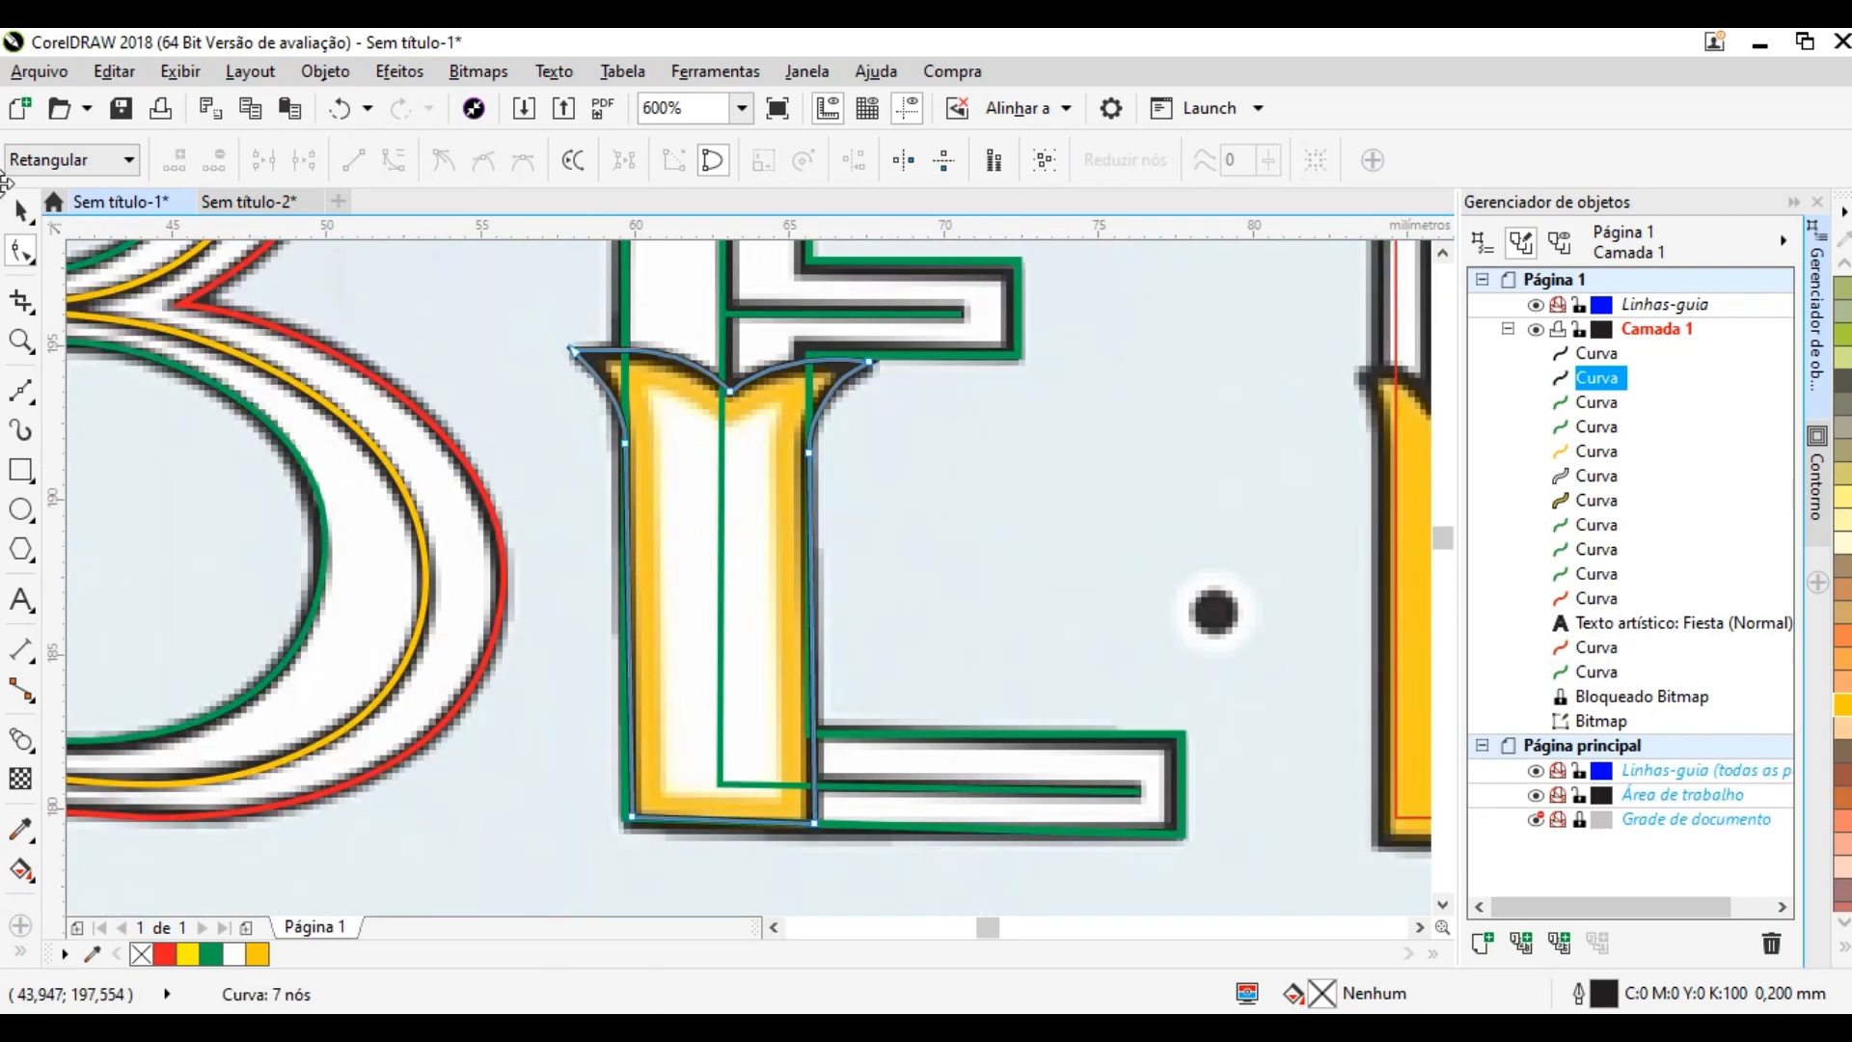
pyautogui.press('space')
# Step: Outline the ornament's inner curve in red and fit its upper left nodes and central notch to the white area in the bitmap
pyautogui.click(1597, 354)
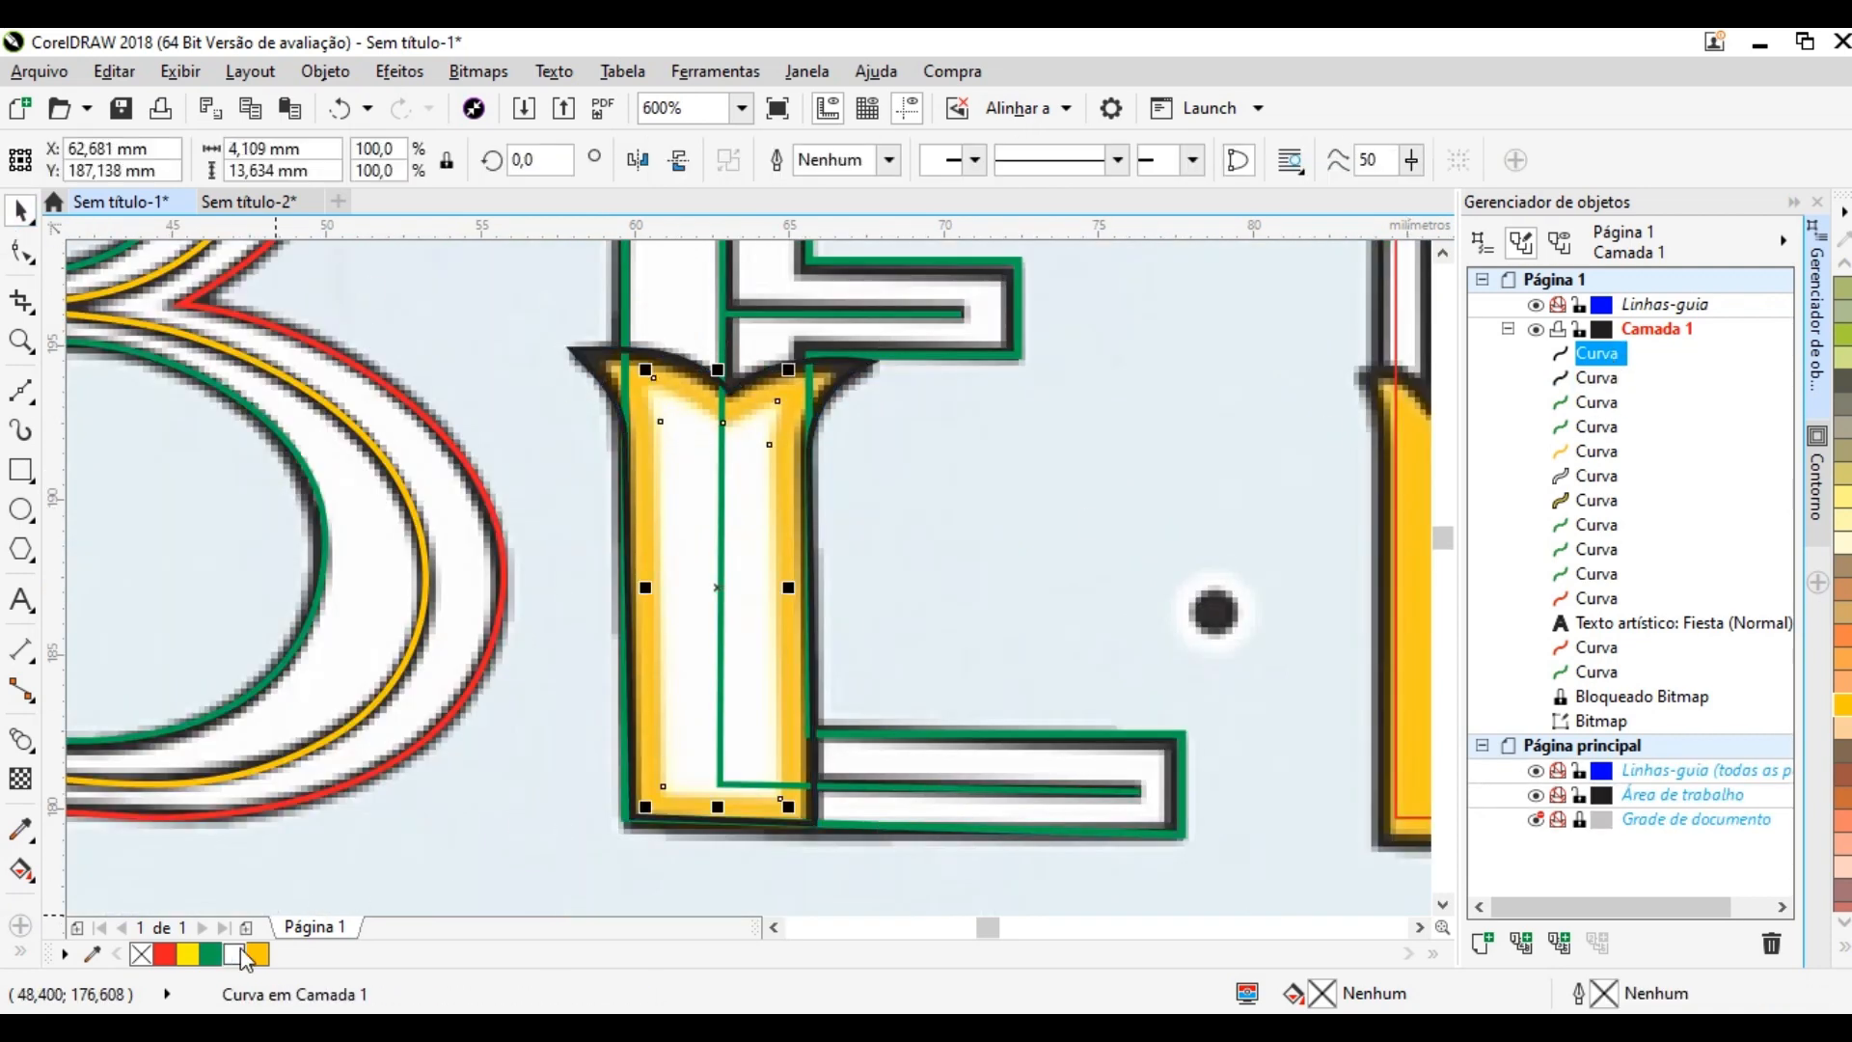
pyautogui.doubleClick(167, 954)
pyautogui.click(1061, 880)
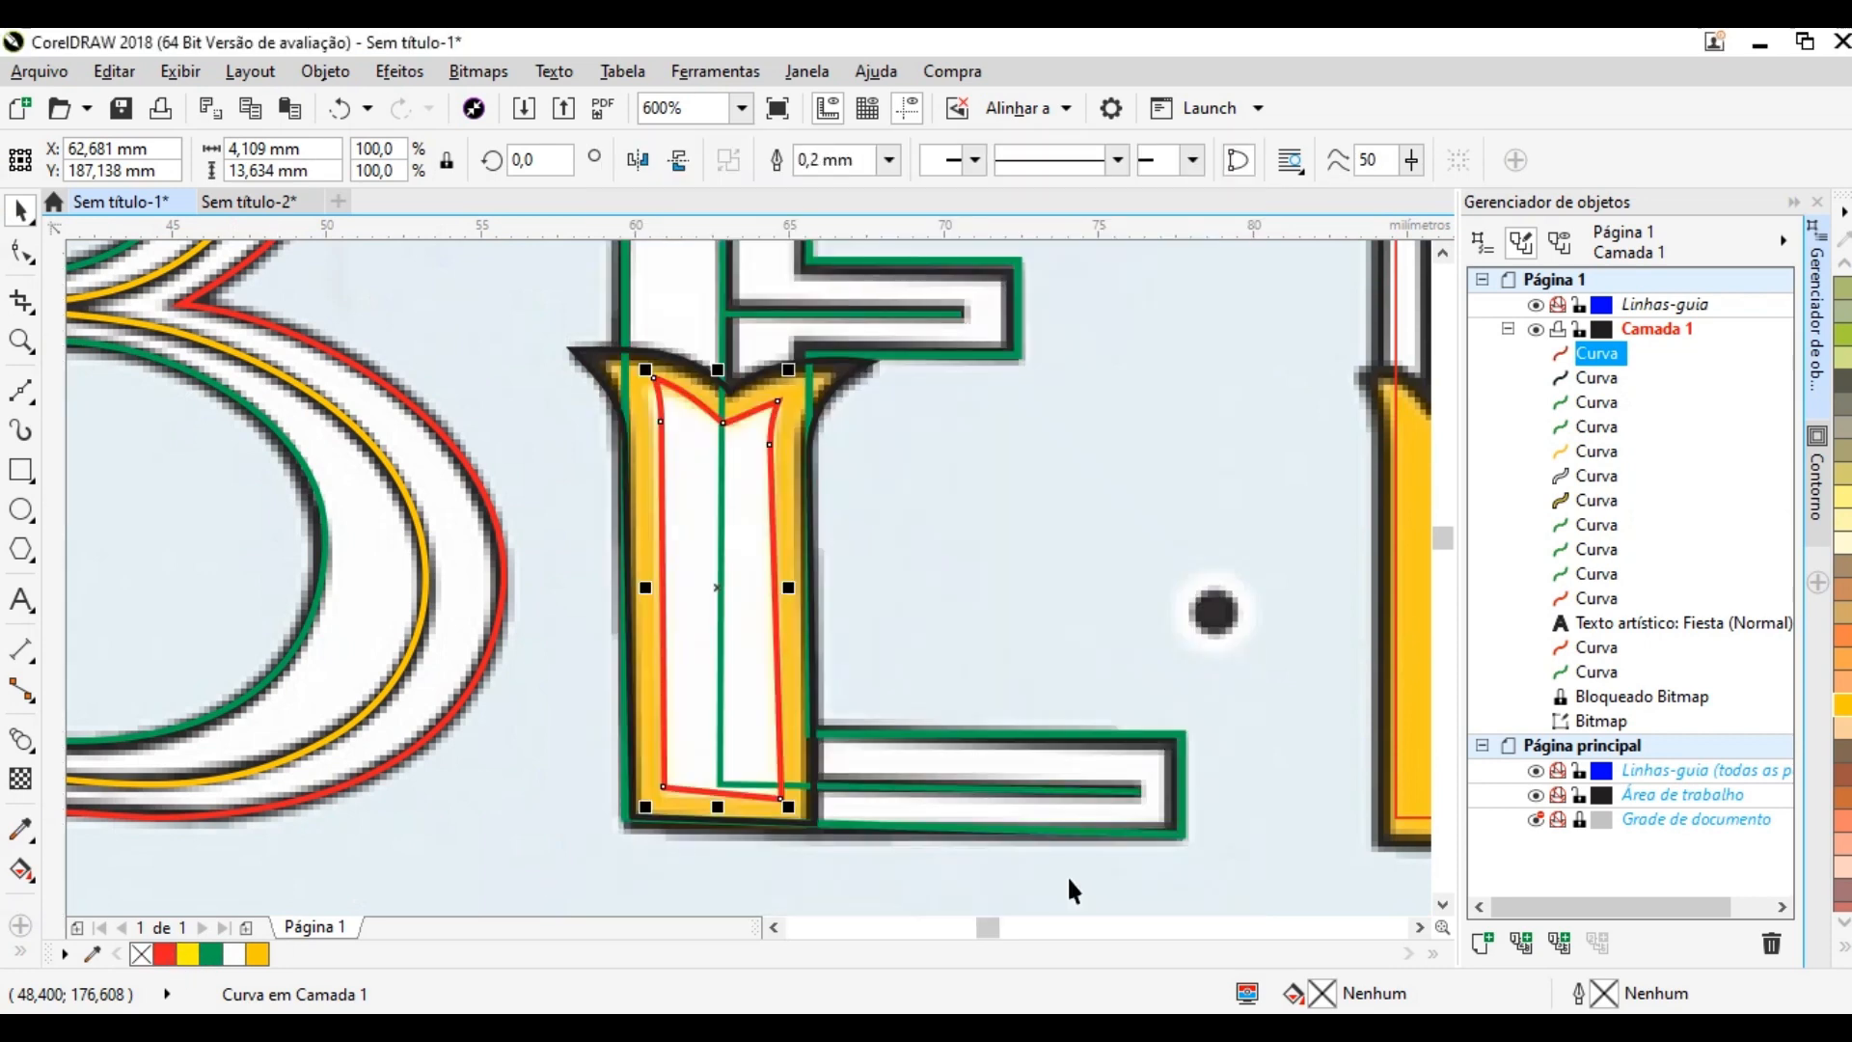
pyautogui.click(19, 252)
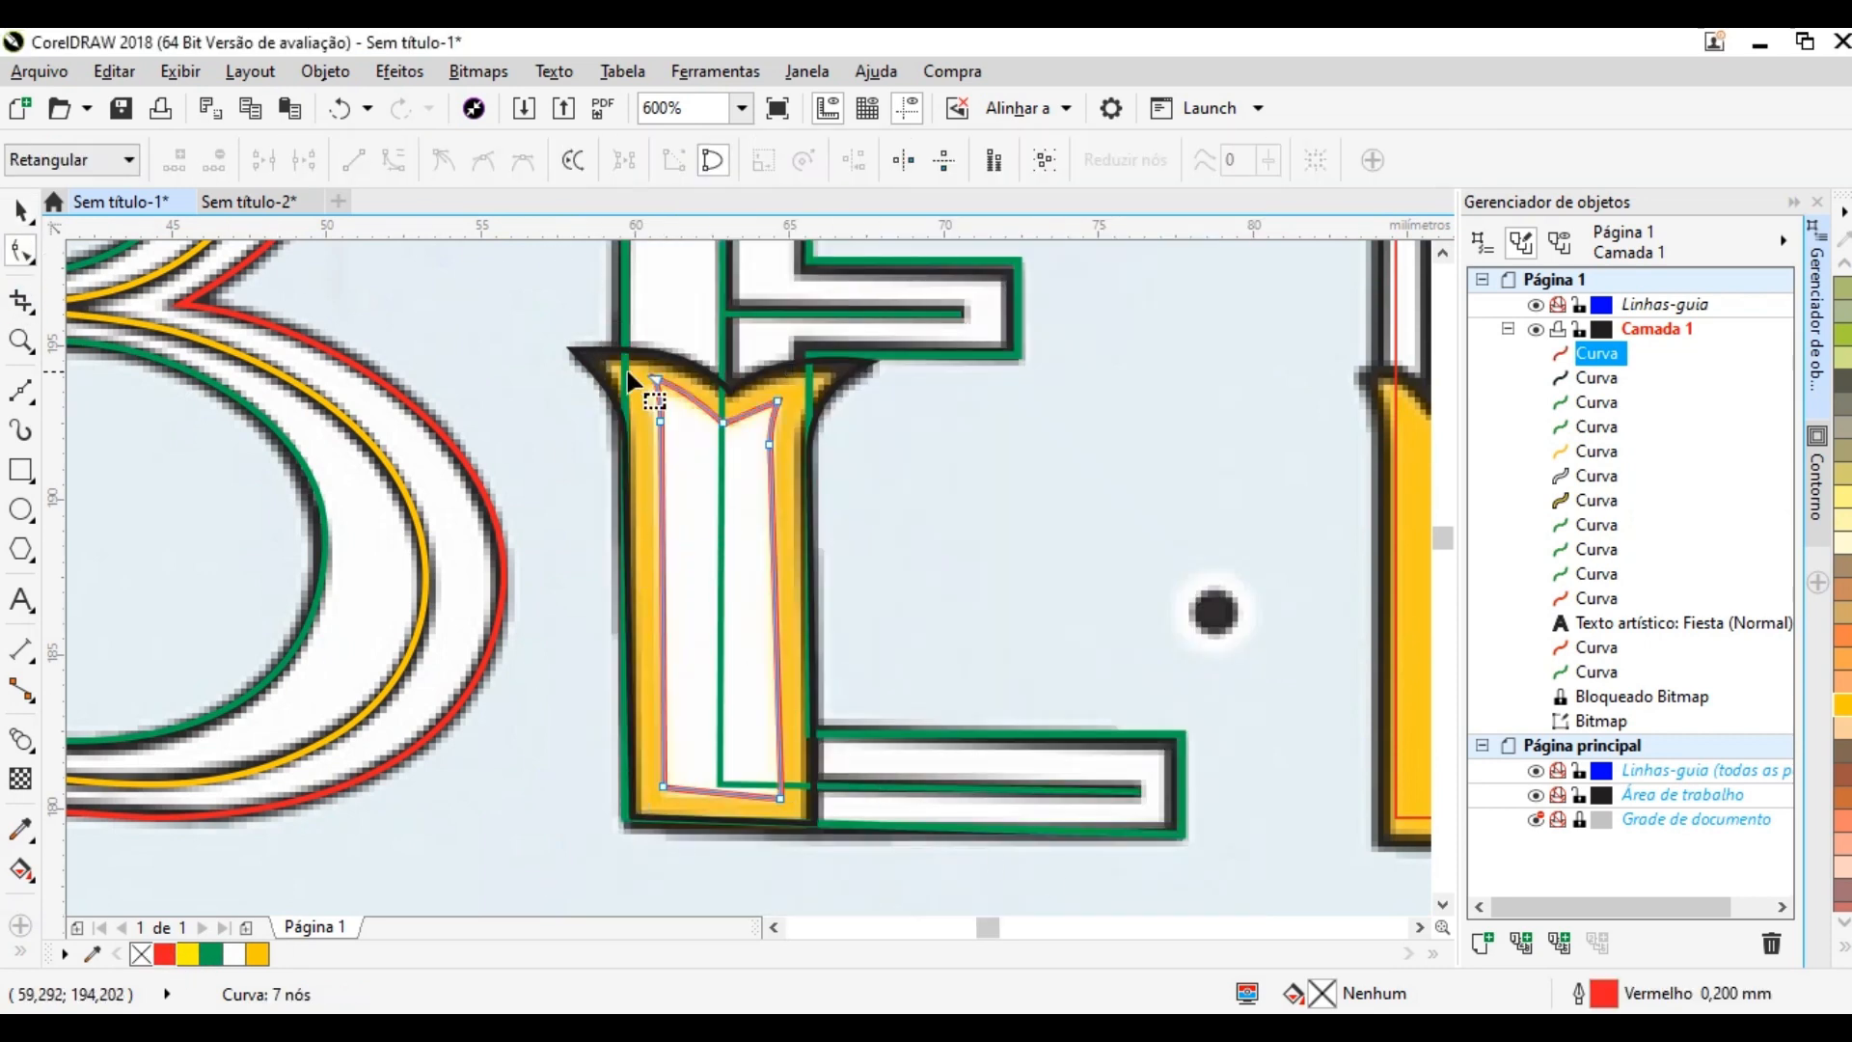
pyautogui.scroll(2, 666, 403)
pyautogui.moveTo(653, 333); pyautogui.dragTo(770, 643)
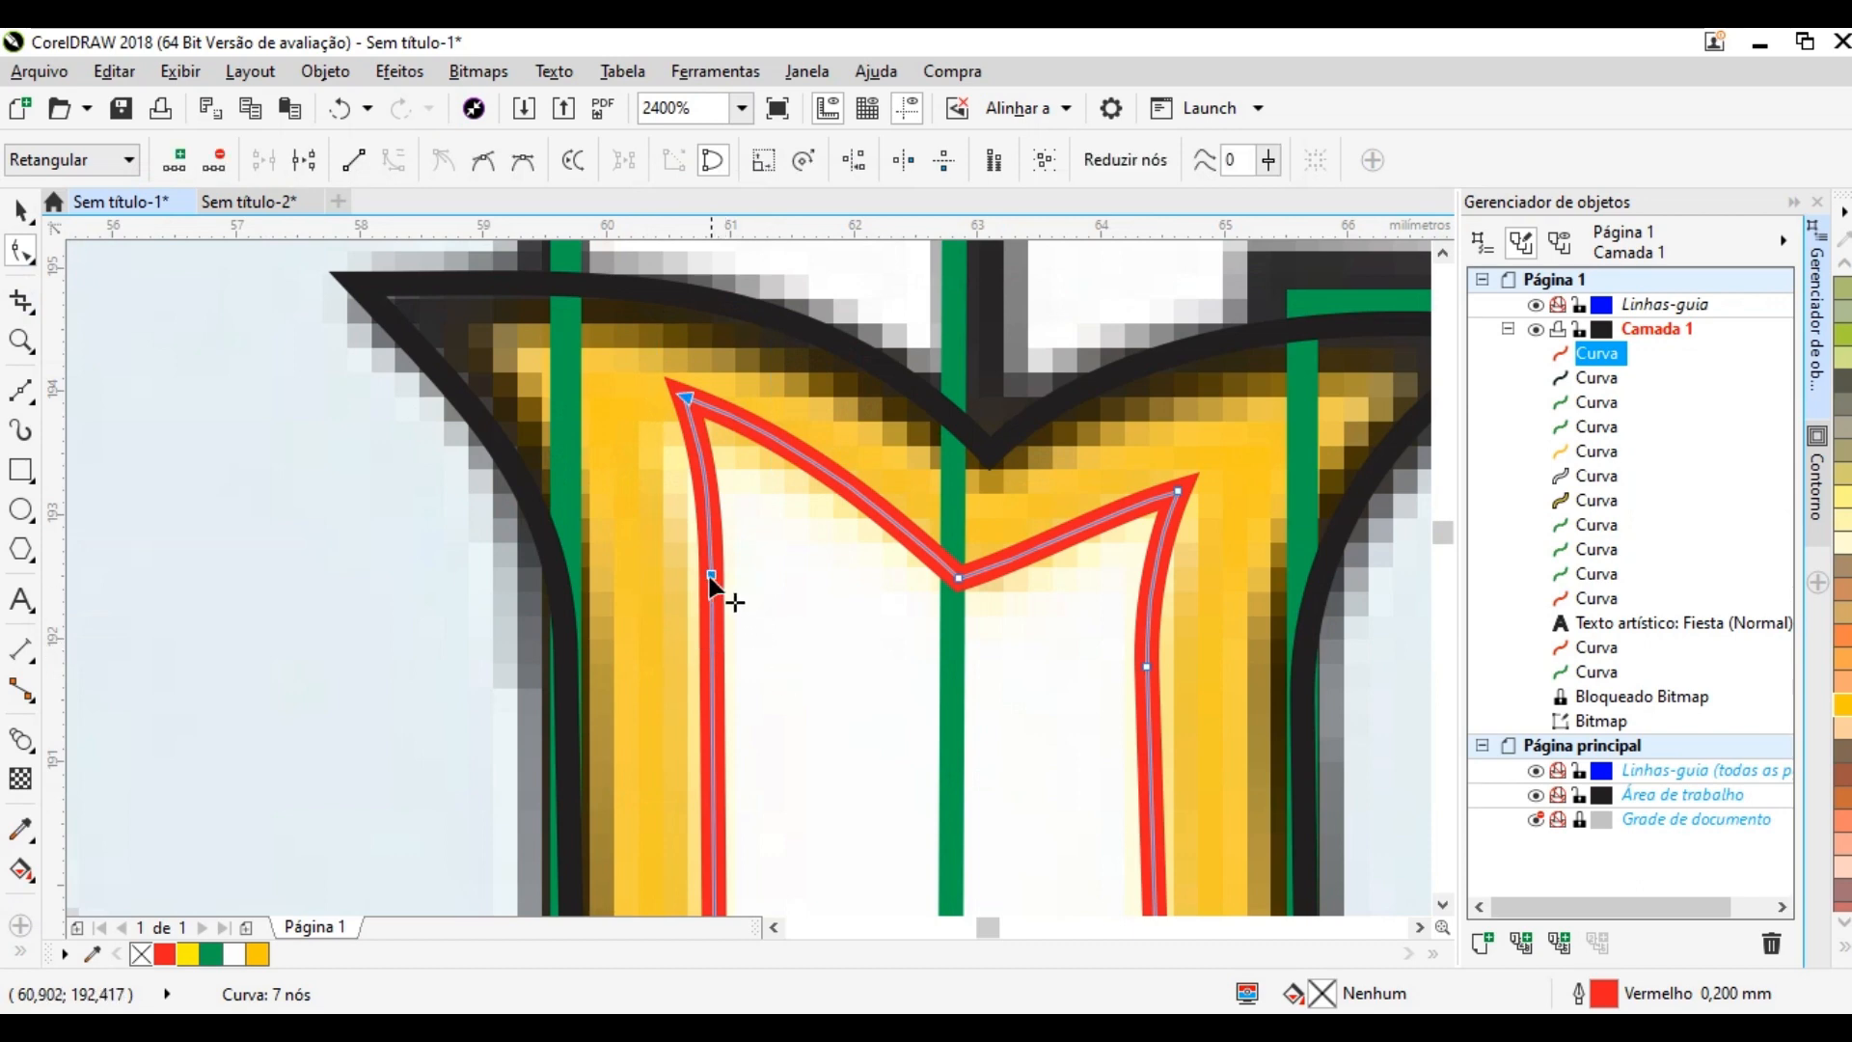
pyautogui.moveTo(711, 573); pyautogui.dragTo(711, 609)
pyautogui.moveTo(967, 581); pyautogui.dragTo(964, 594)
pyautogui.scroll(-2, 882, 480)
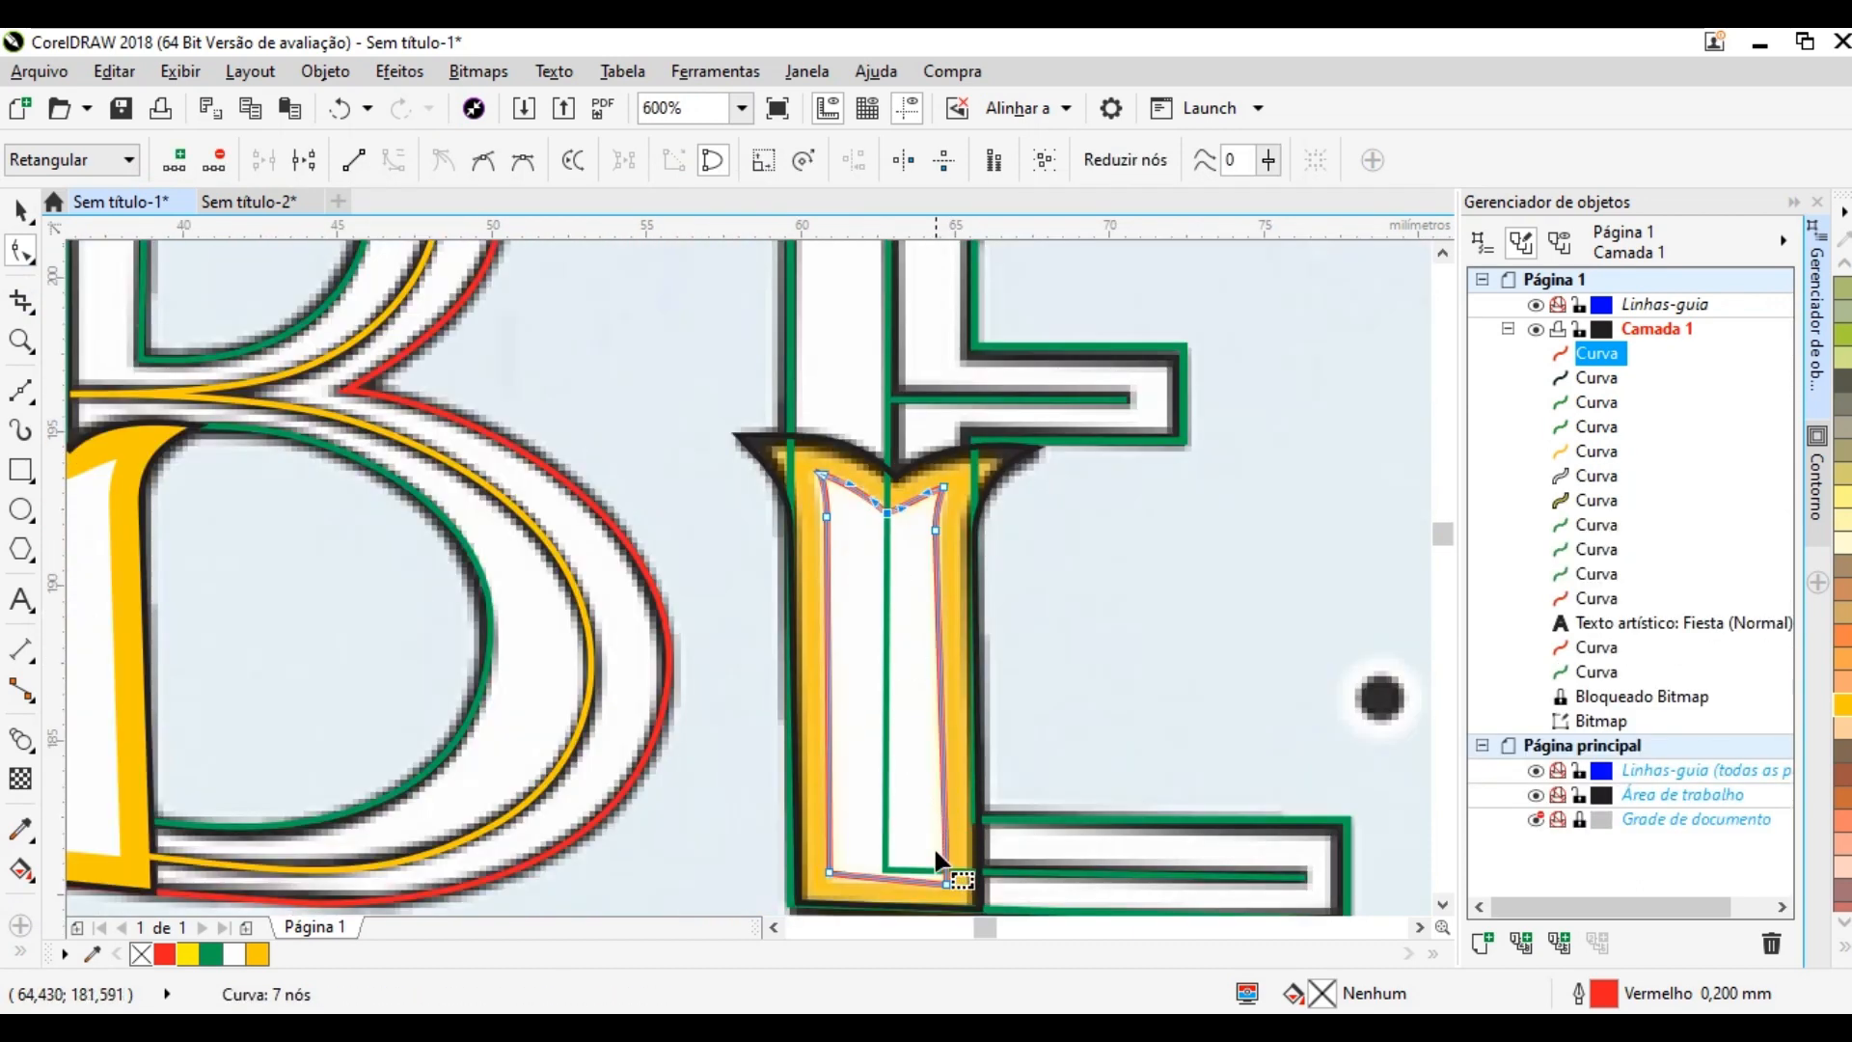
# Step: Move the two lower corner nodes of the red inner curve to the bottom corners of the white area
pyautogui.scroll(2, 924, 889)
pyautogui.moveTo(1010, 858); pyautogui.dragTo(1003, 847)
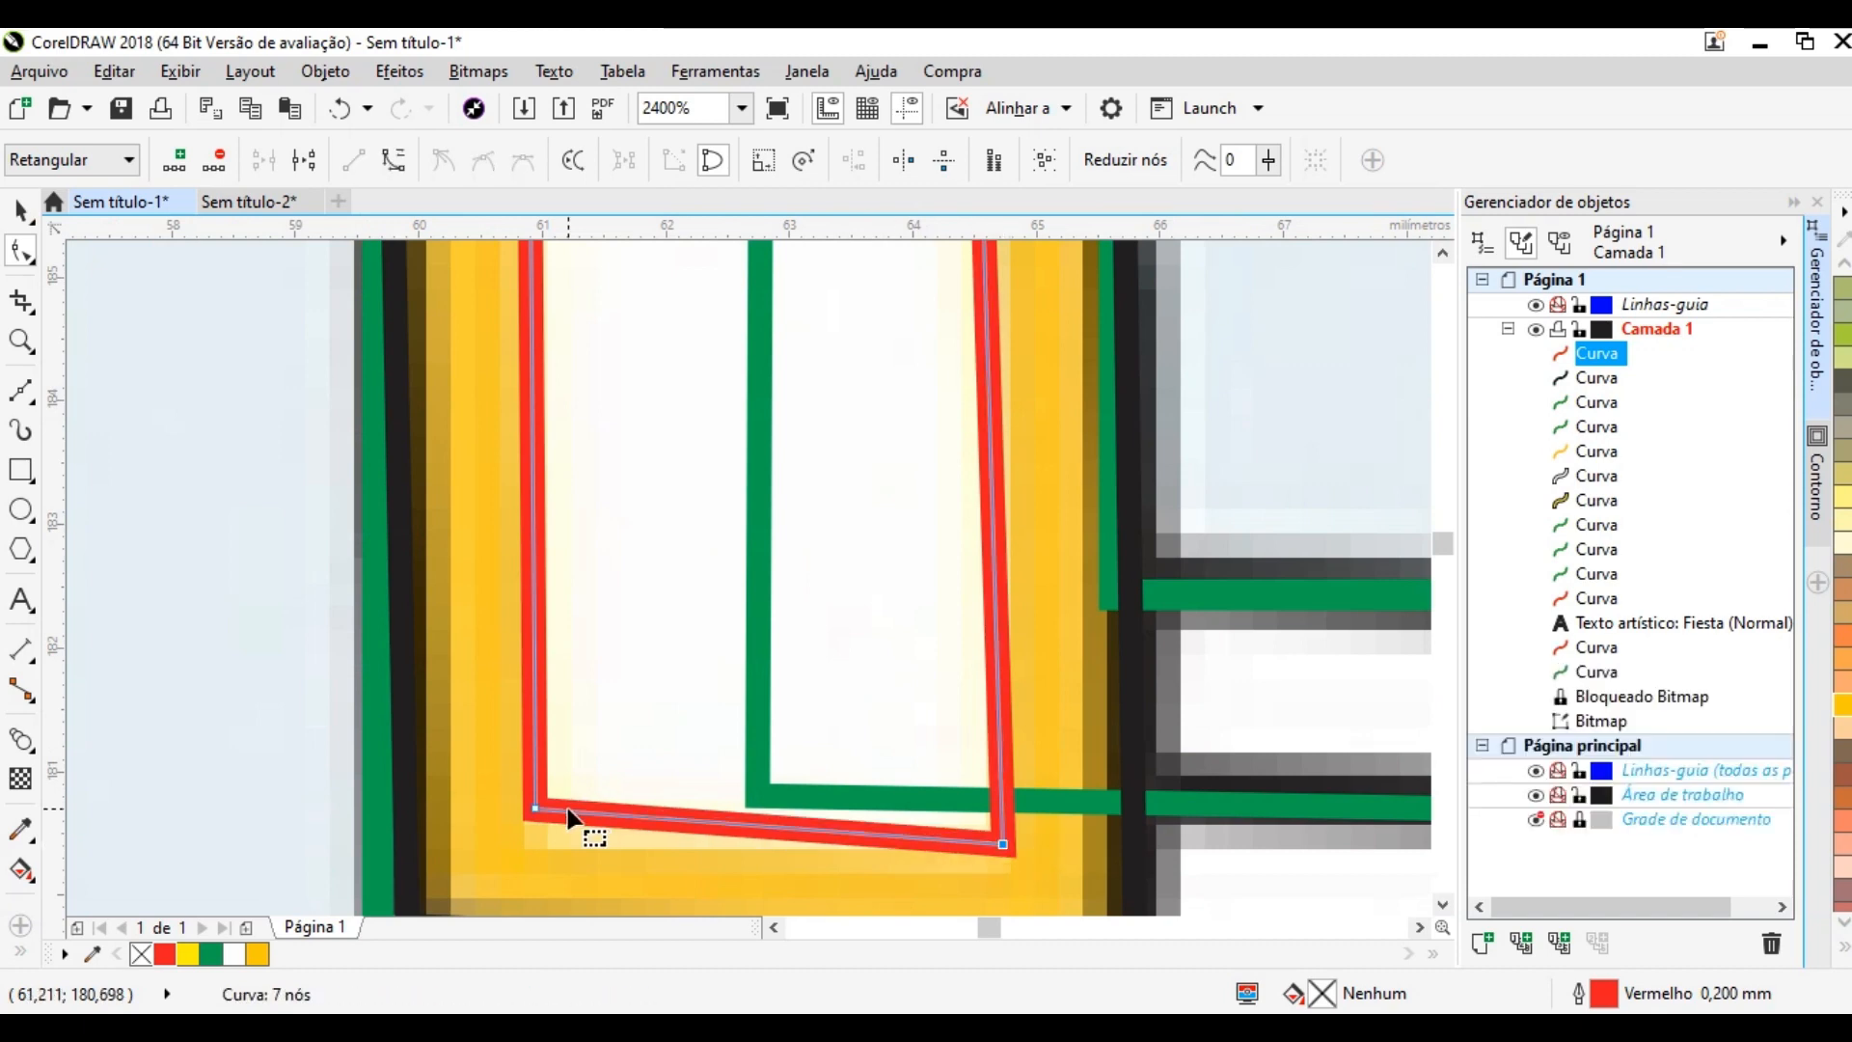
pyautogui.moveTo(536, 813); pyautogui.dragTo(527, 824)
pyautogui.scroll(-2, 598, 853)
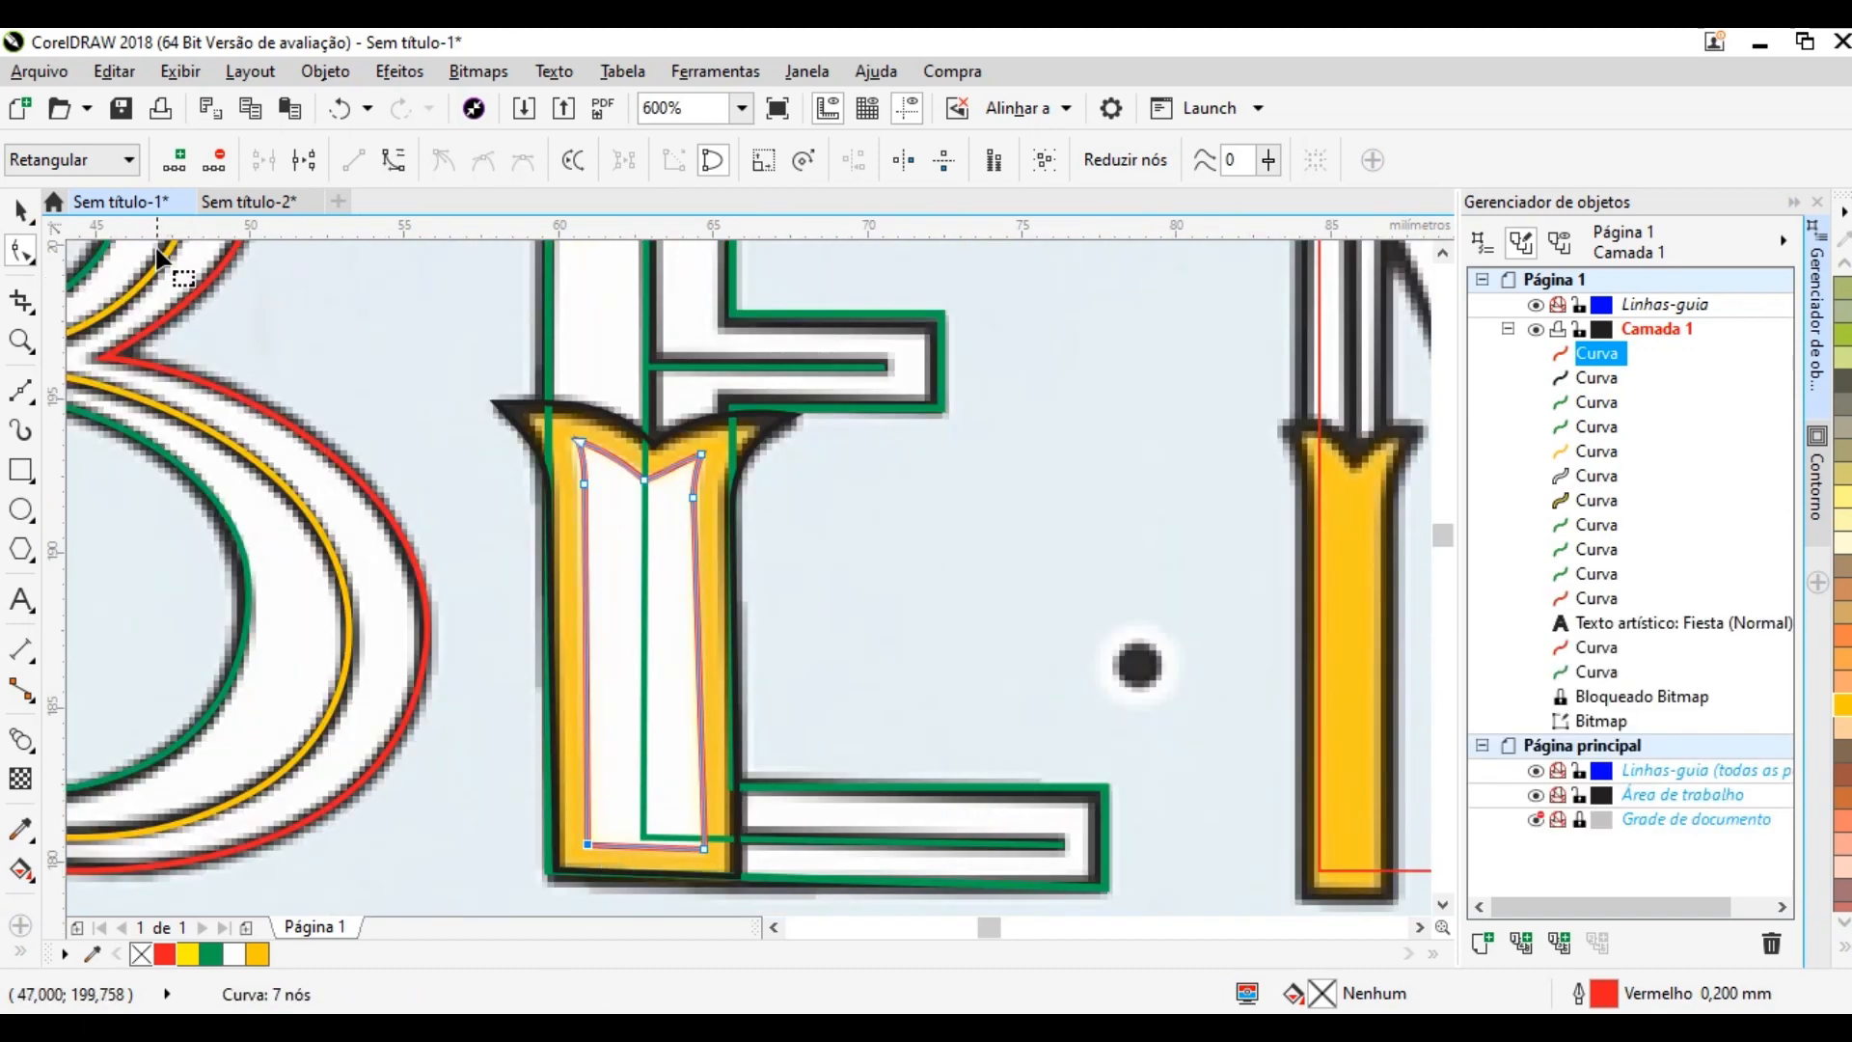
# Step: Remove the inner curve's outline and fill the E's ornament dark yellow on the outer curve and white on the inner one
pyautogui.click(20, 209)
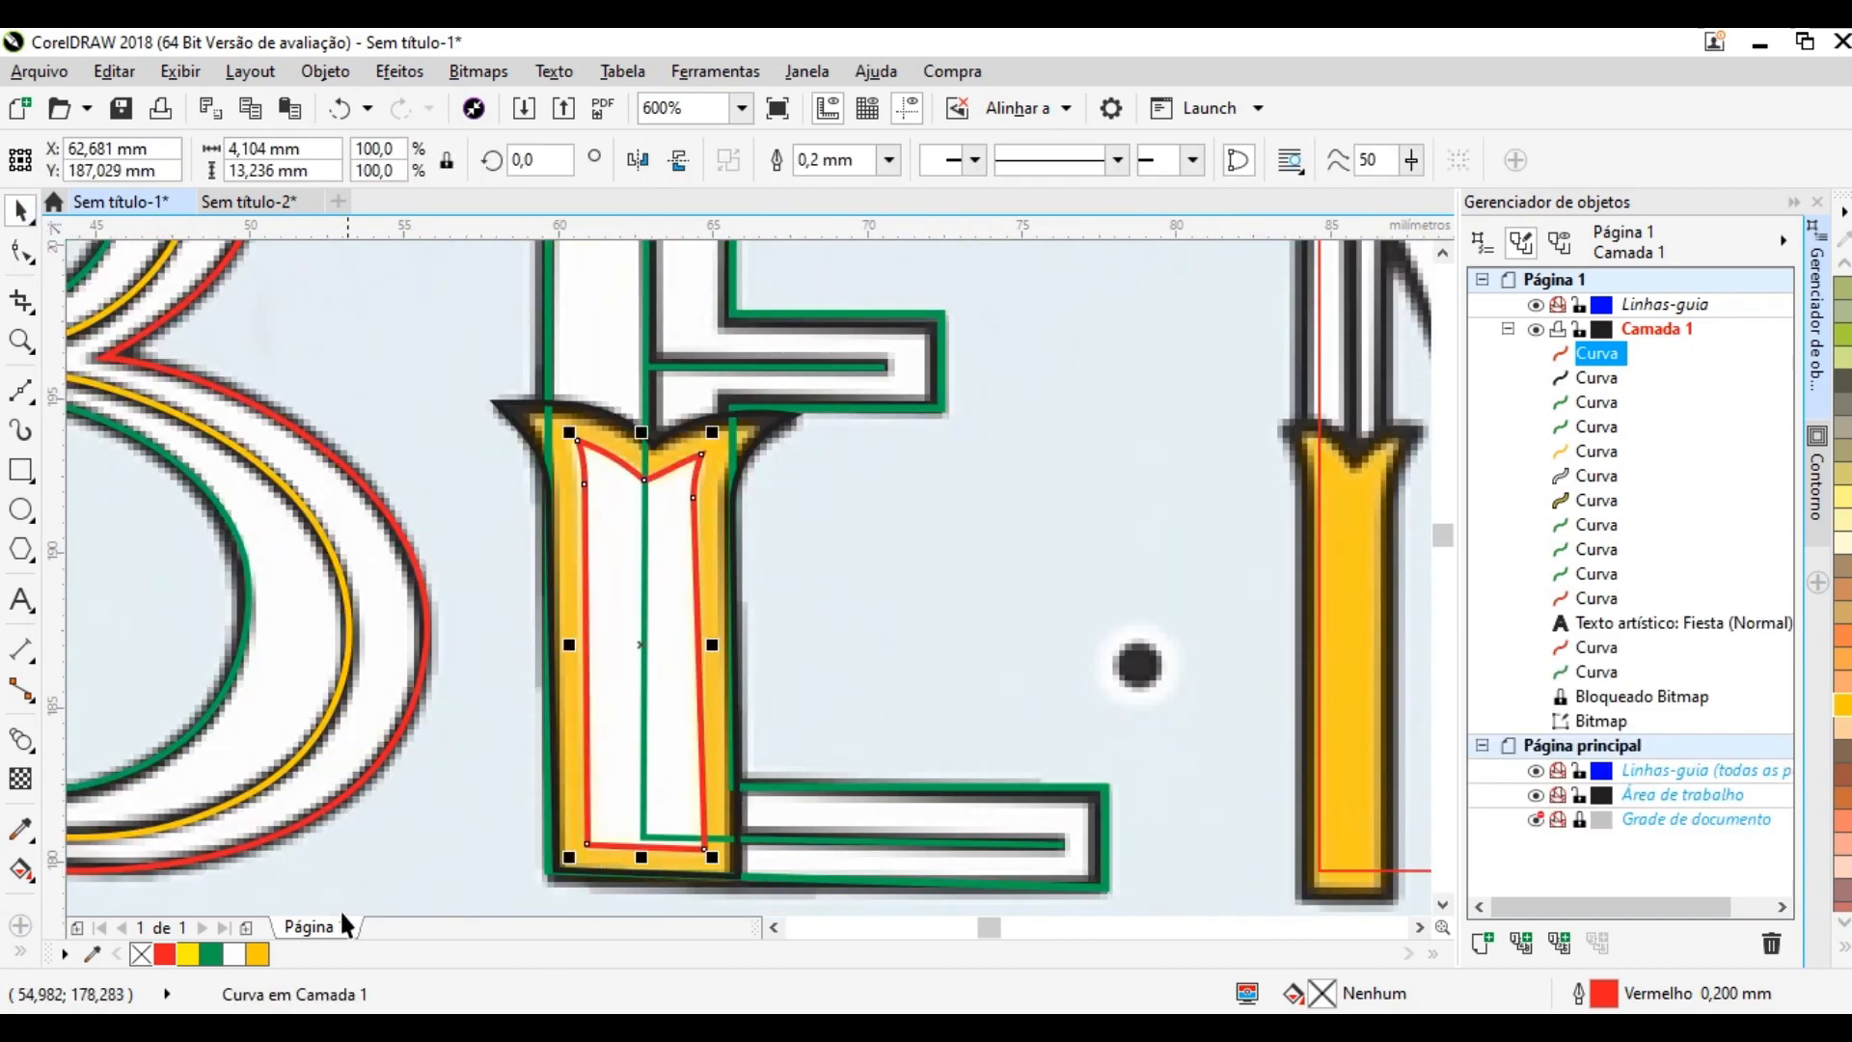
pyautogui.rightClick(142, 955)
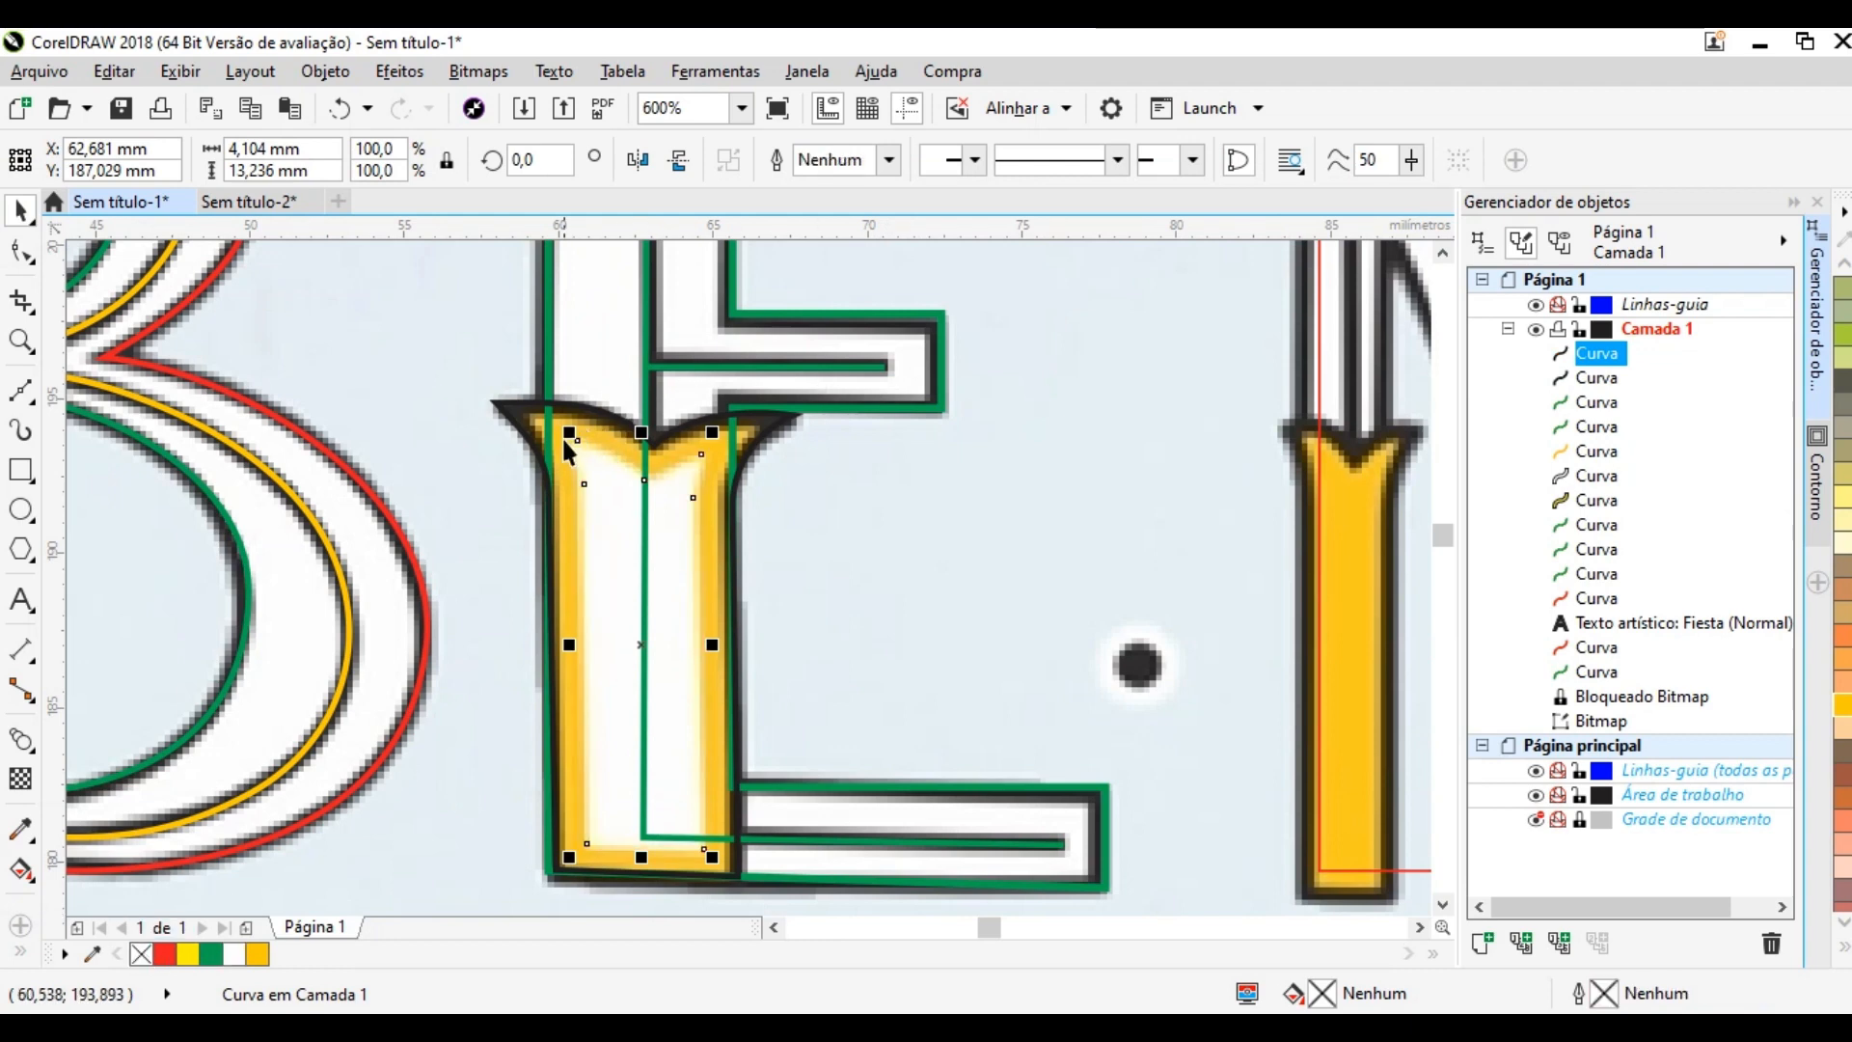
pyautogui.click(561, 424)
pyautogui.click(257, 955)
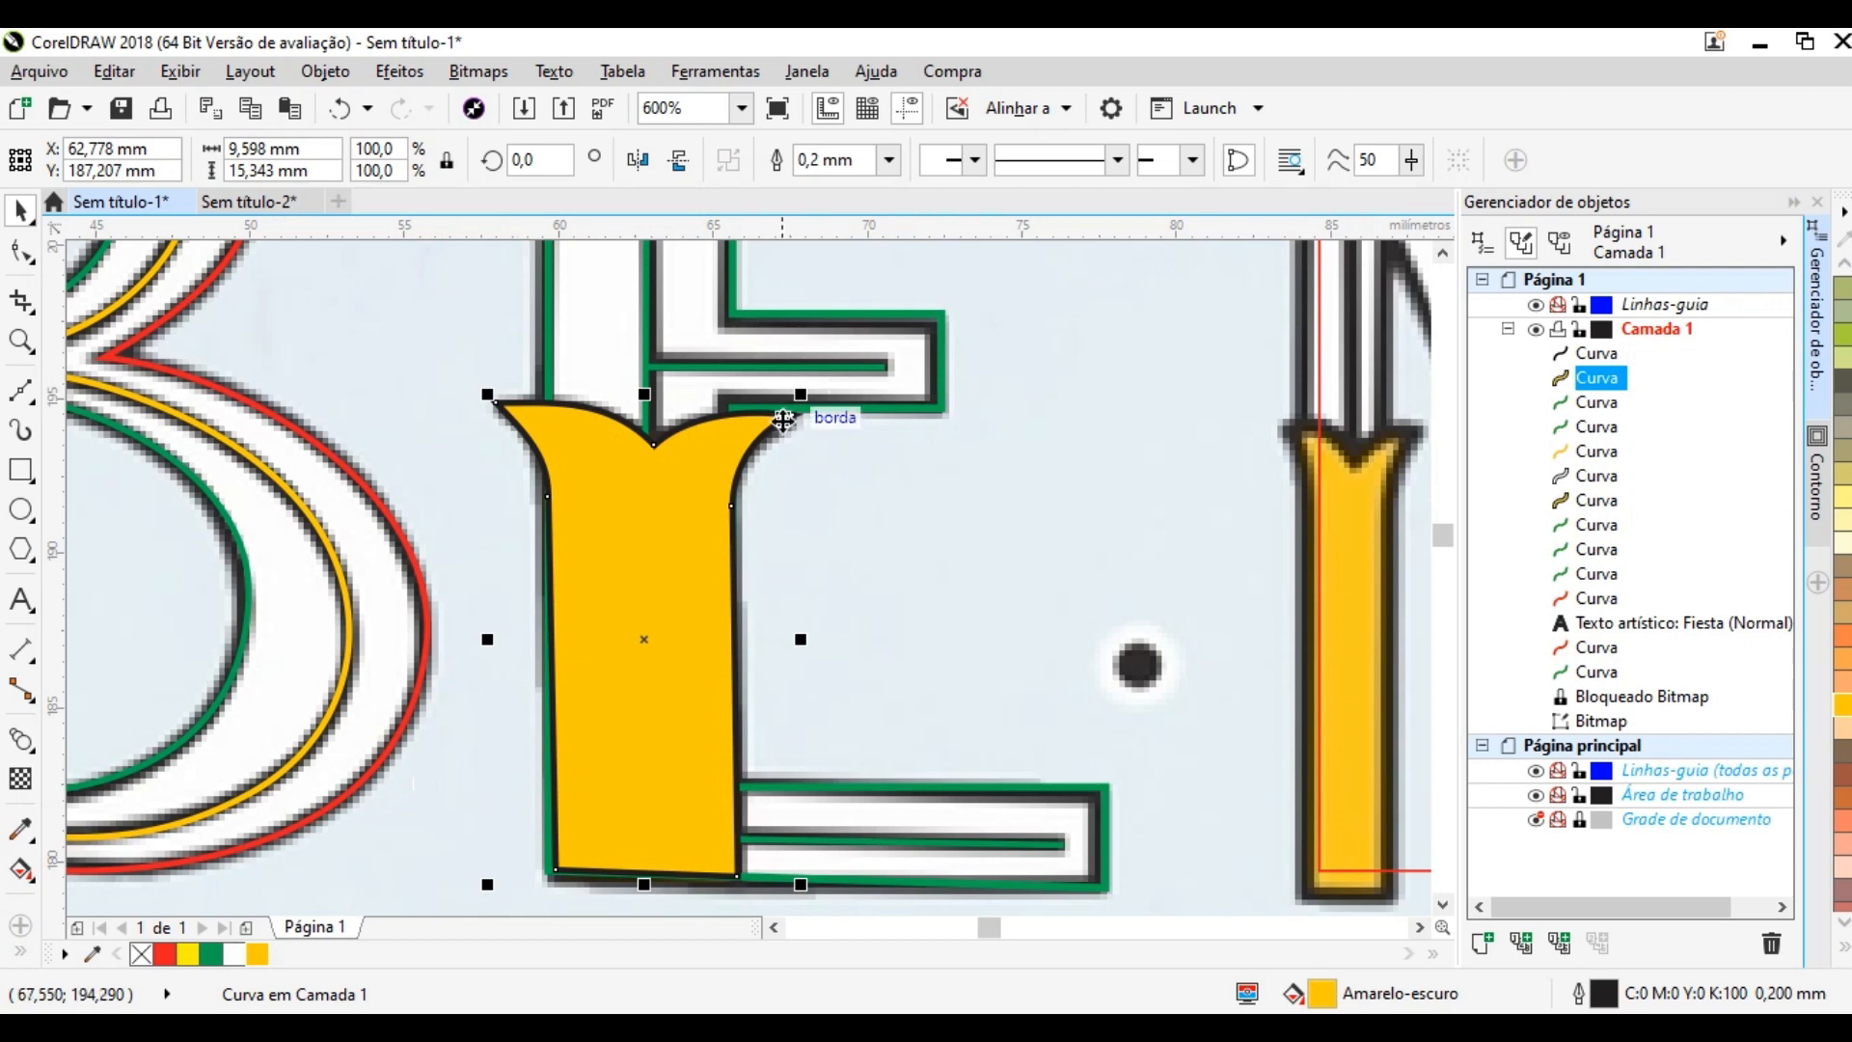
pyautogui.click(605, 554)
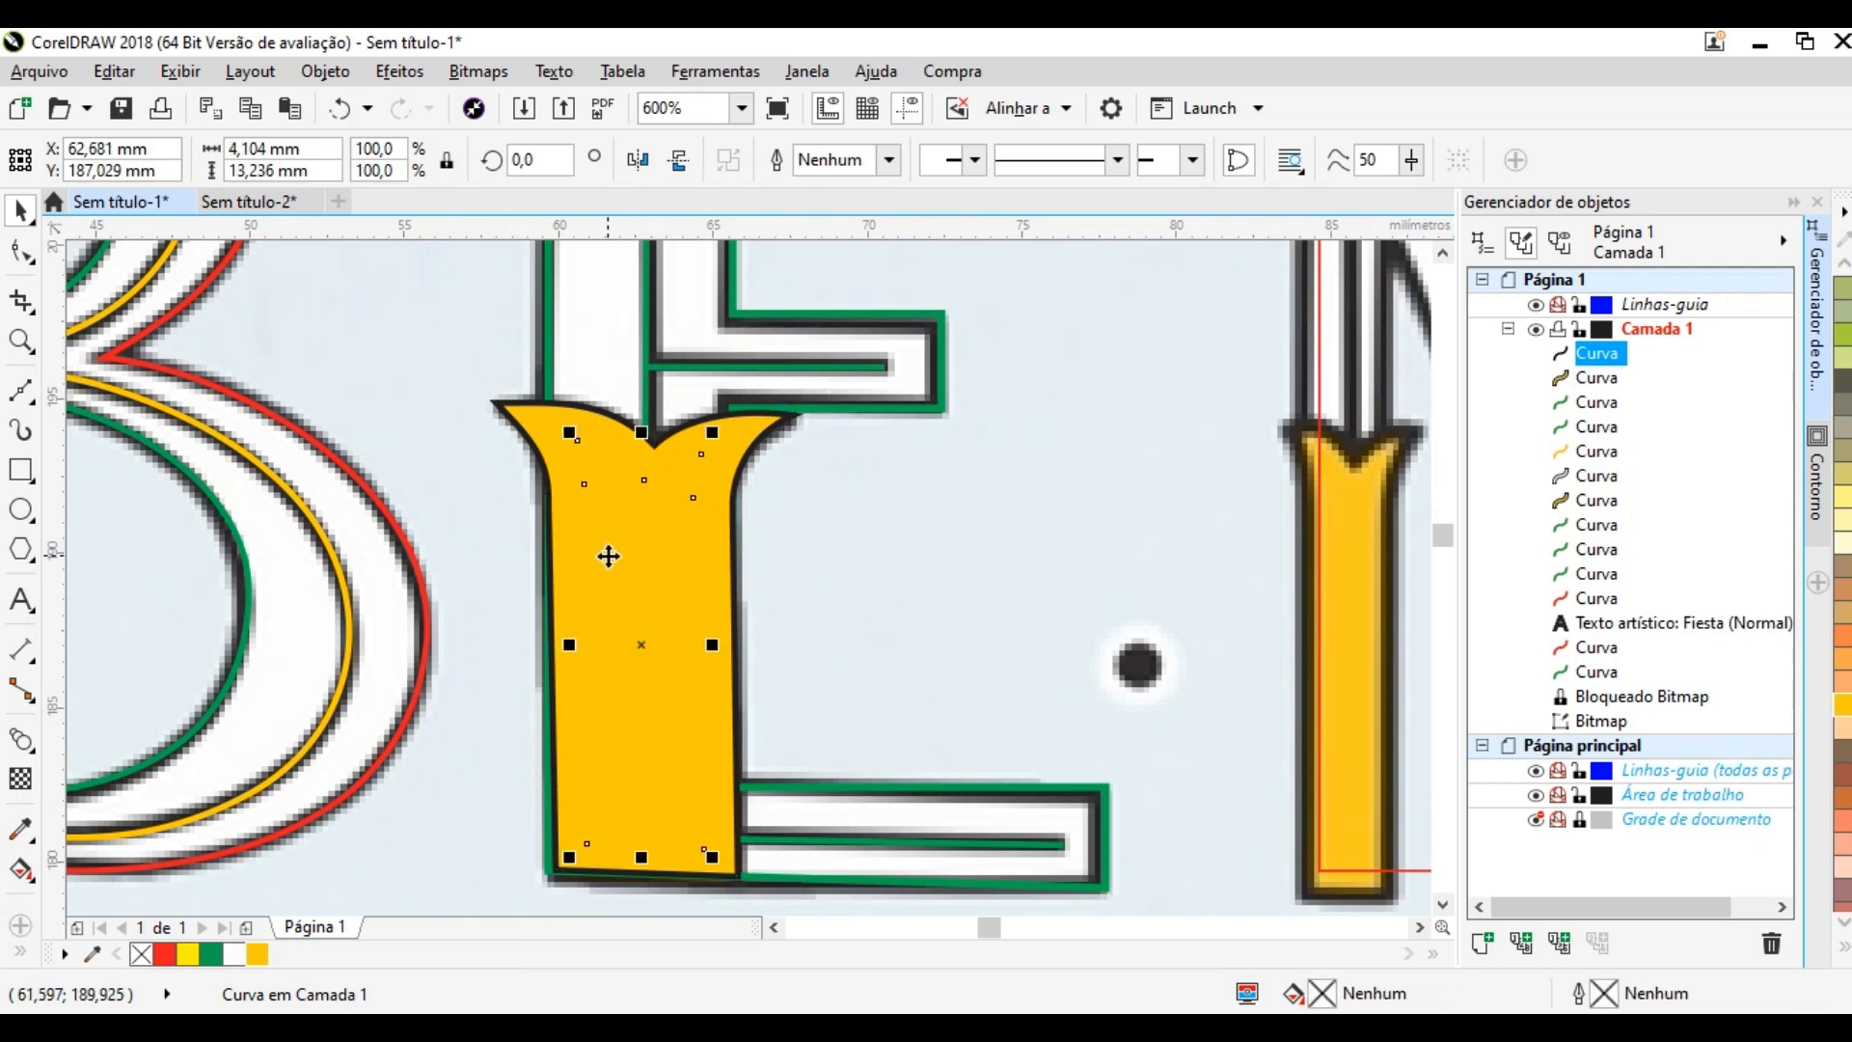
pyautogui.click(236, 953)
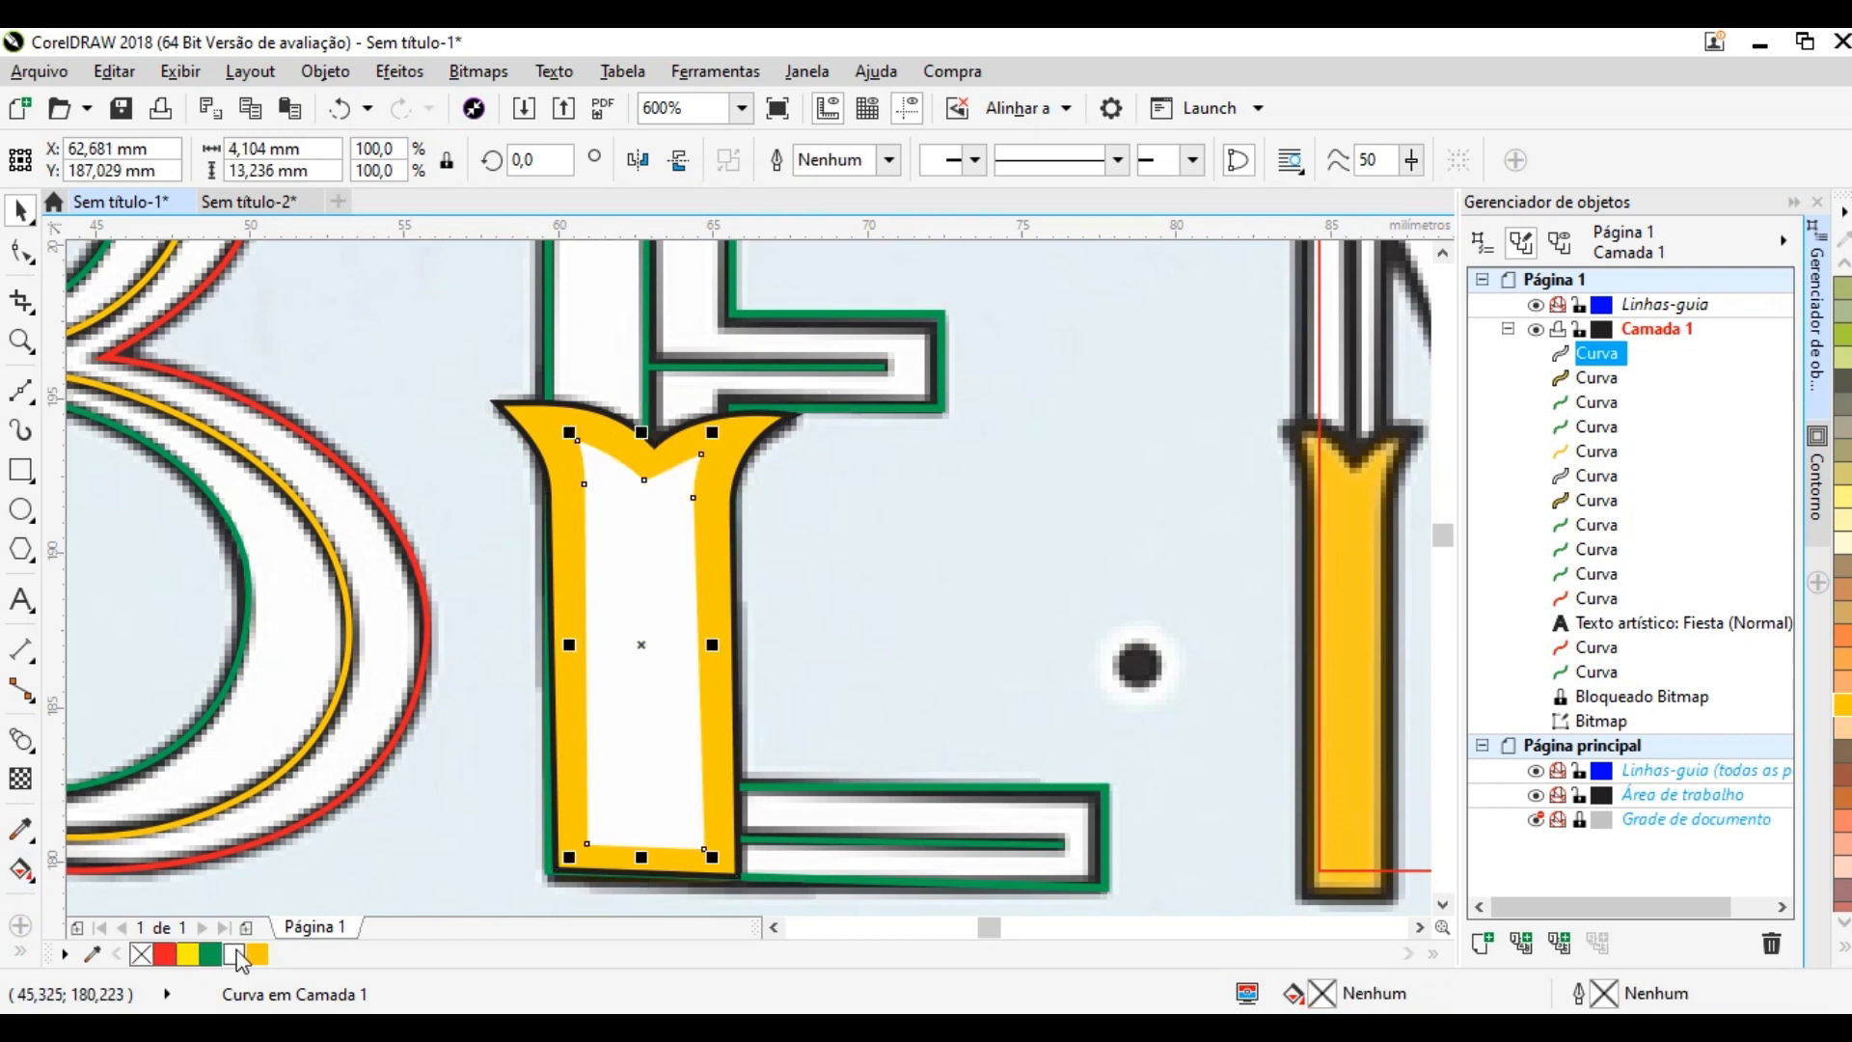
# Step: Fill the green outer outline of the E with white
pyautogui.click(859, 407)
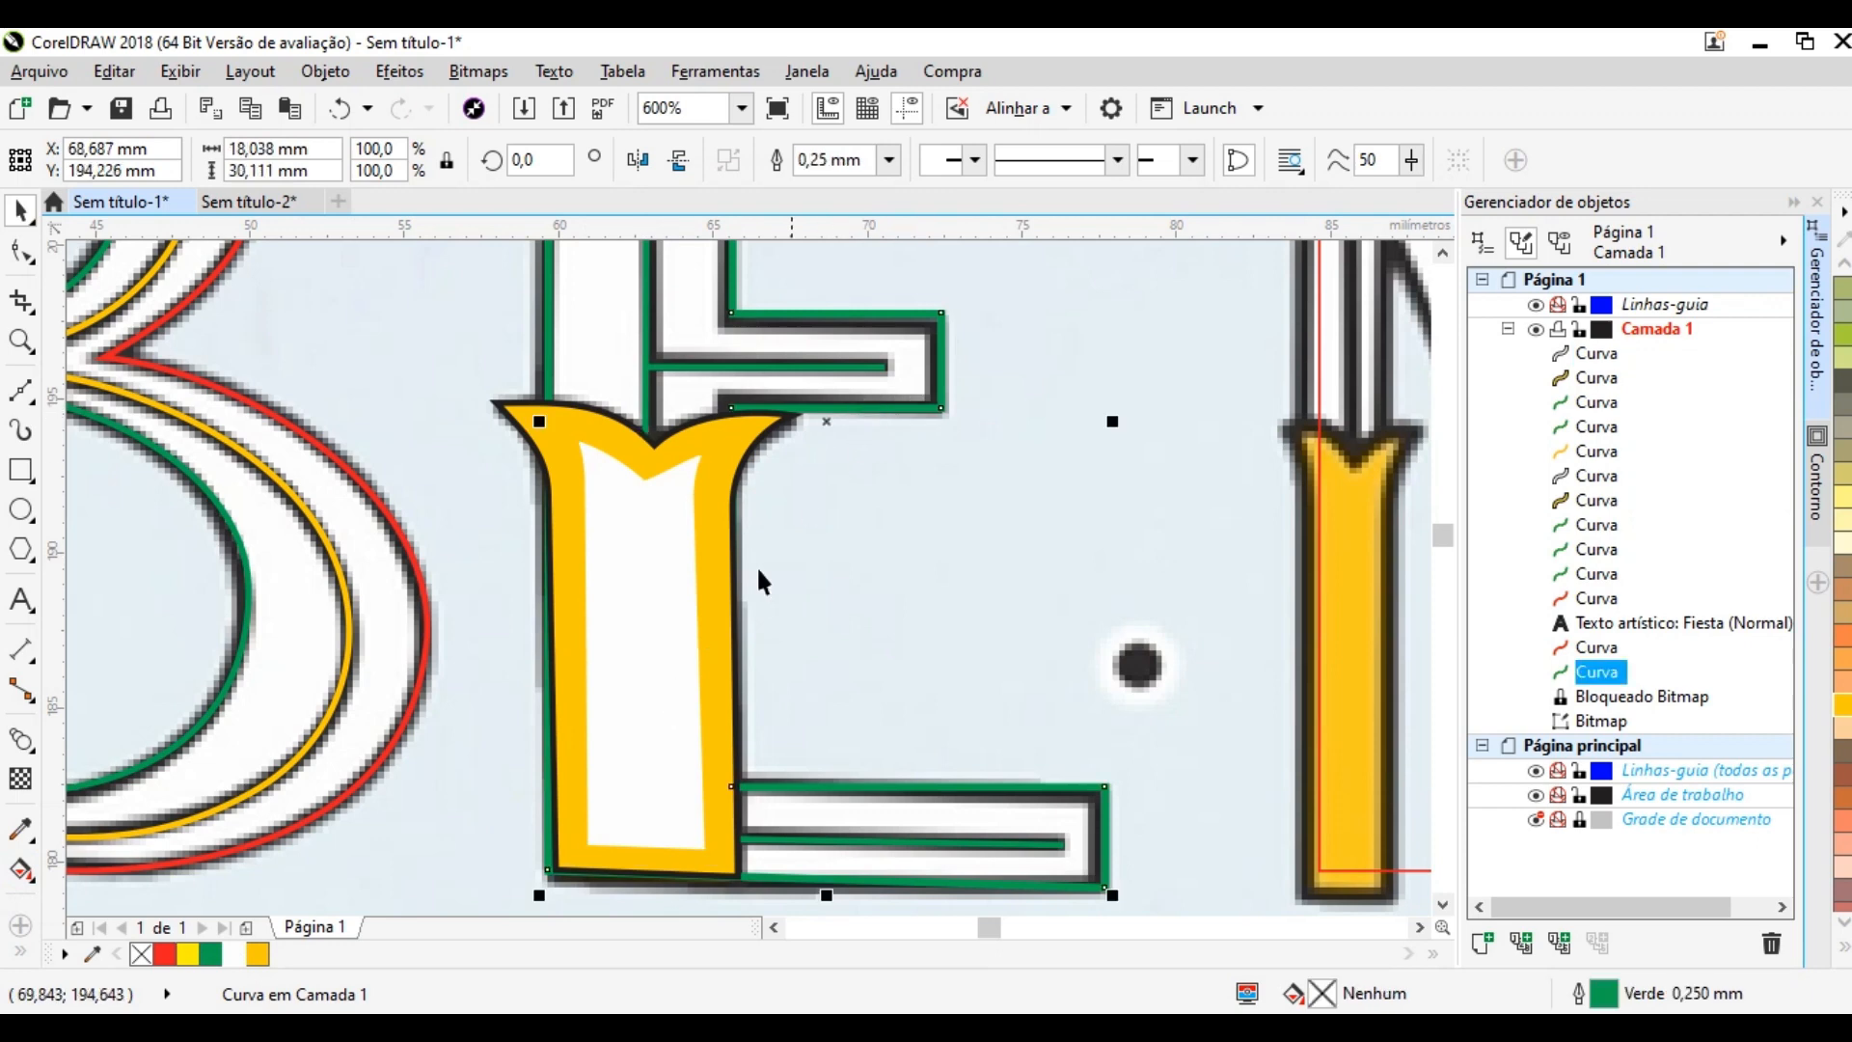
pyautogui.click(236, 953)
pyautogui.scroll(-2, 508, 723)
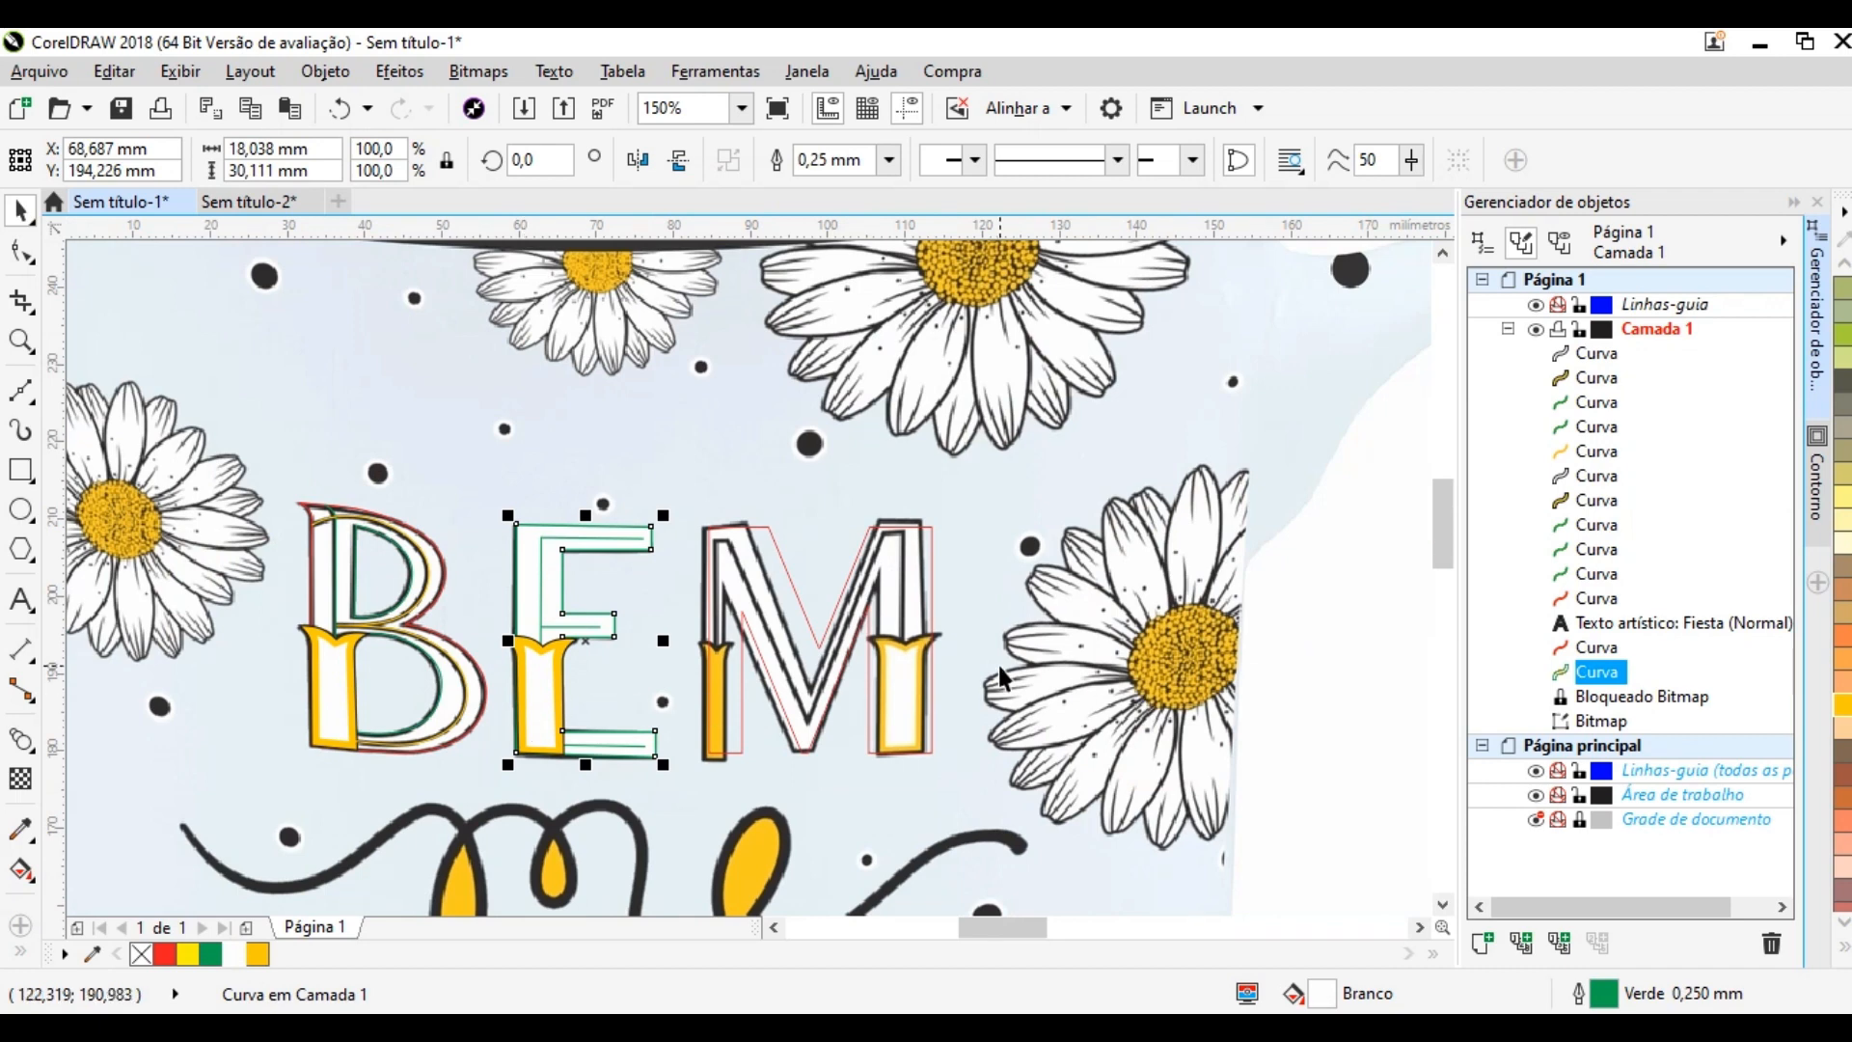
# Step: Fit the M's red outline to the bitmap at the left diagonal's top corner, the central V notch and the right stem's top corners
pyautogui.scroll(1, 796, 558)
pyautogui.click(689, 618)
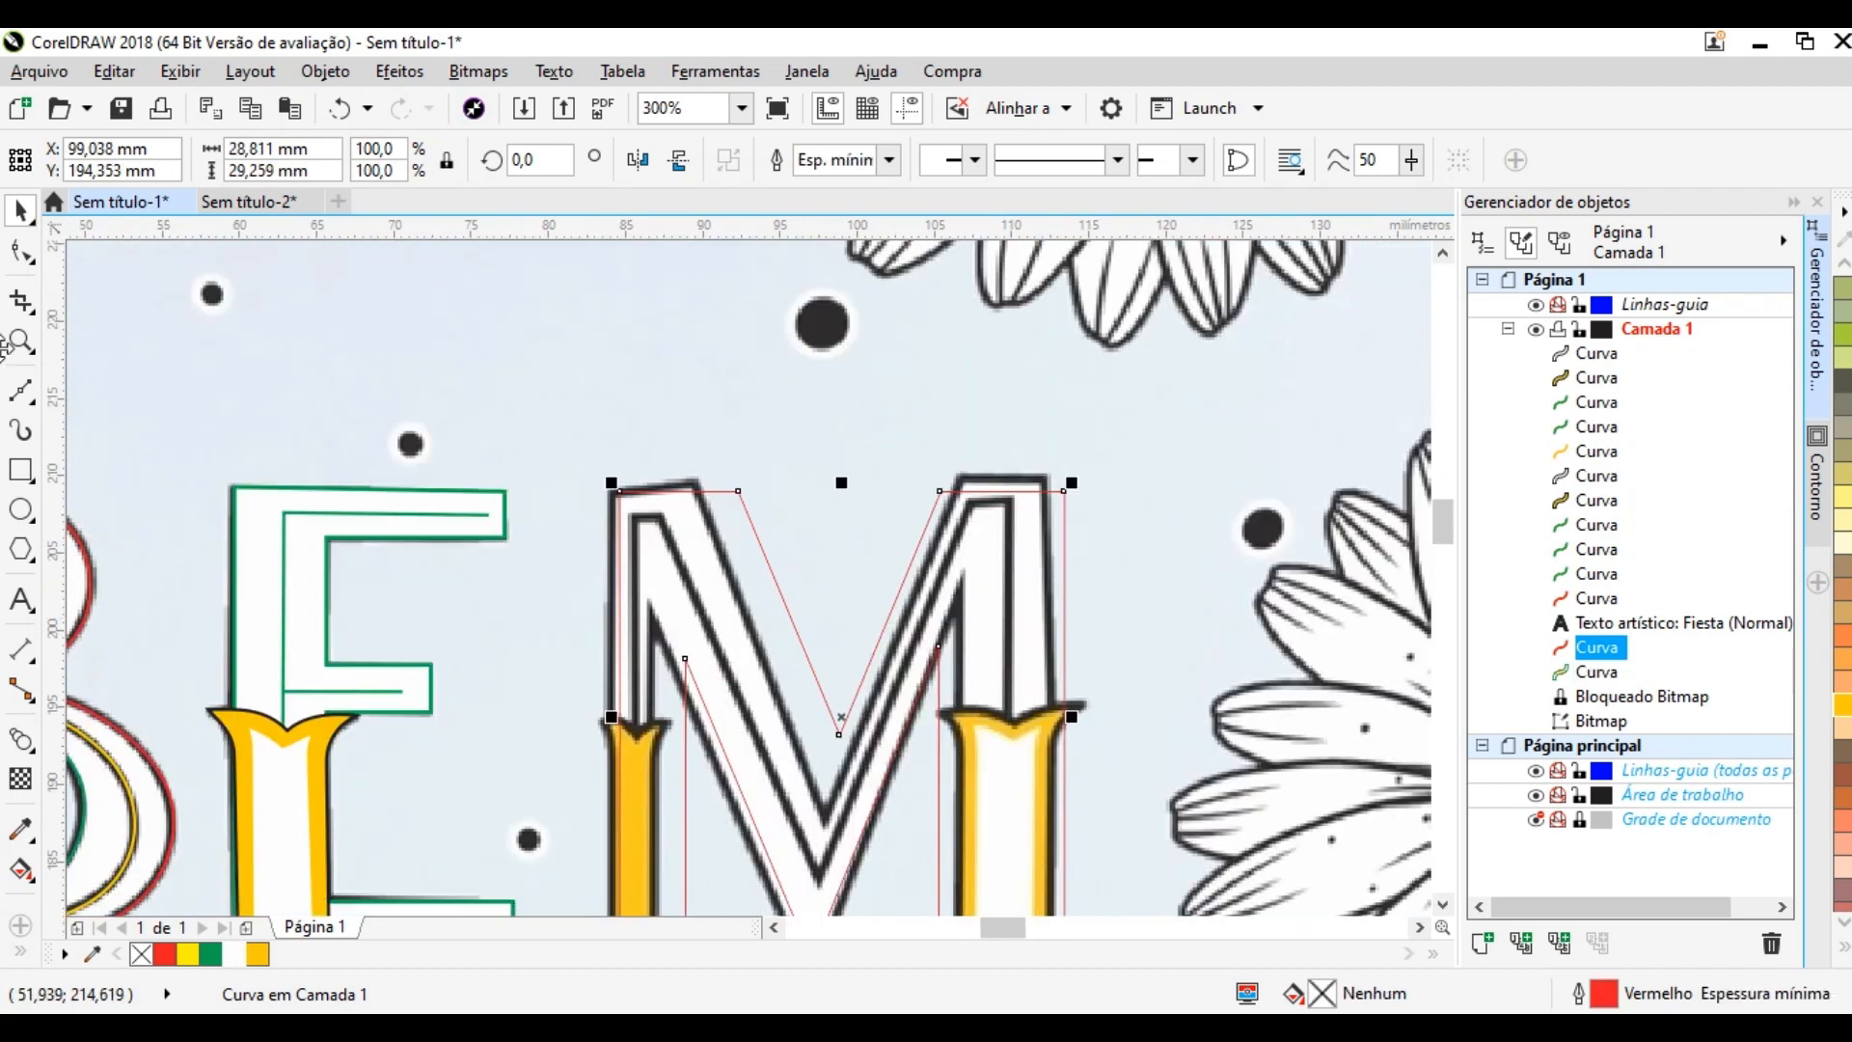
pyautogui.click(17, 255)
pyautogui.moveTo(738, 491); pyautogui.dragTo(694, 483)
pyautogui.moveTo(838, 734); pyautogui.dragTo(831, 818)
pyautogui.moveTo(940, 491); pyautogui.dragTo(1038, 474)
pyautogui.scroll(4, 1008, 475)
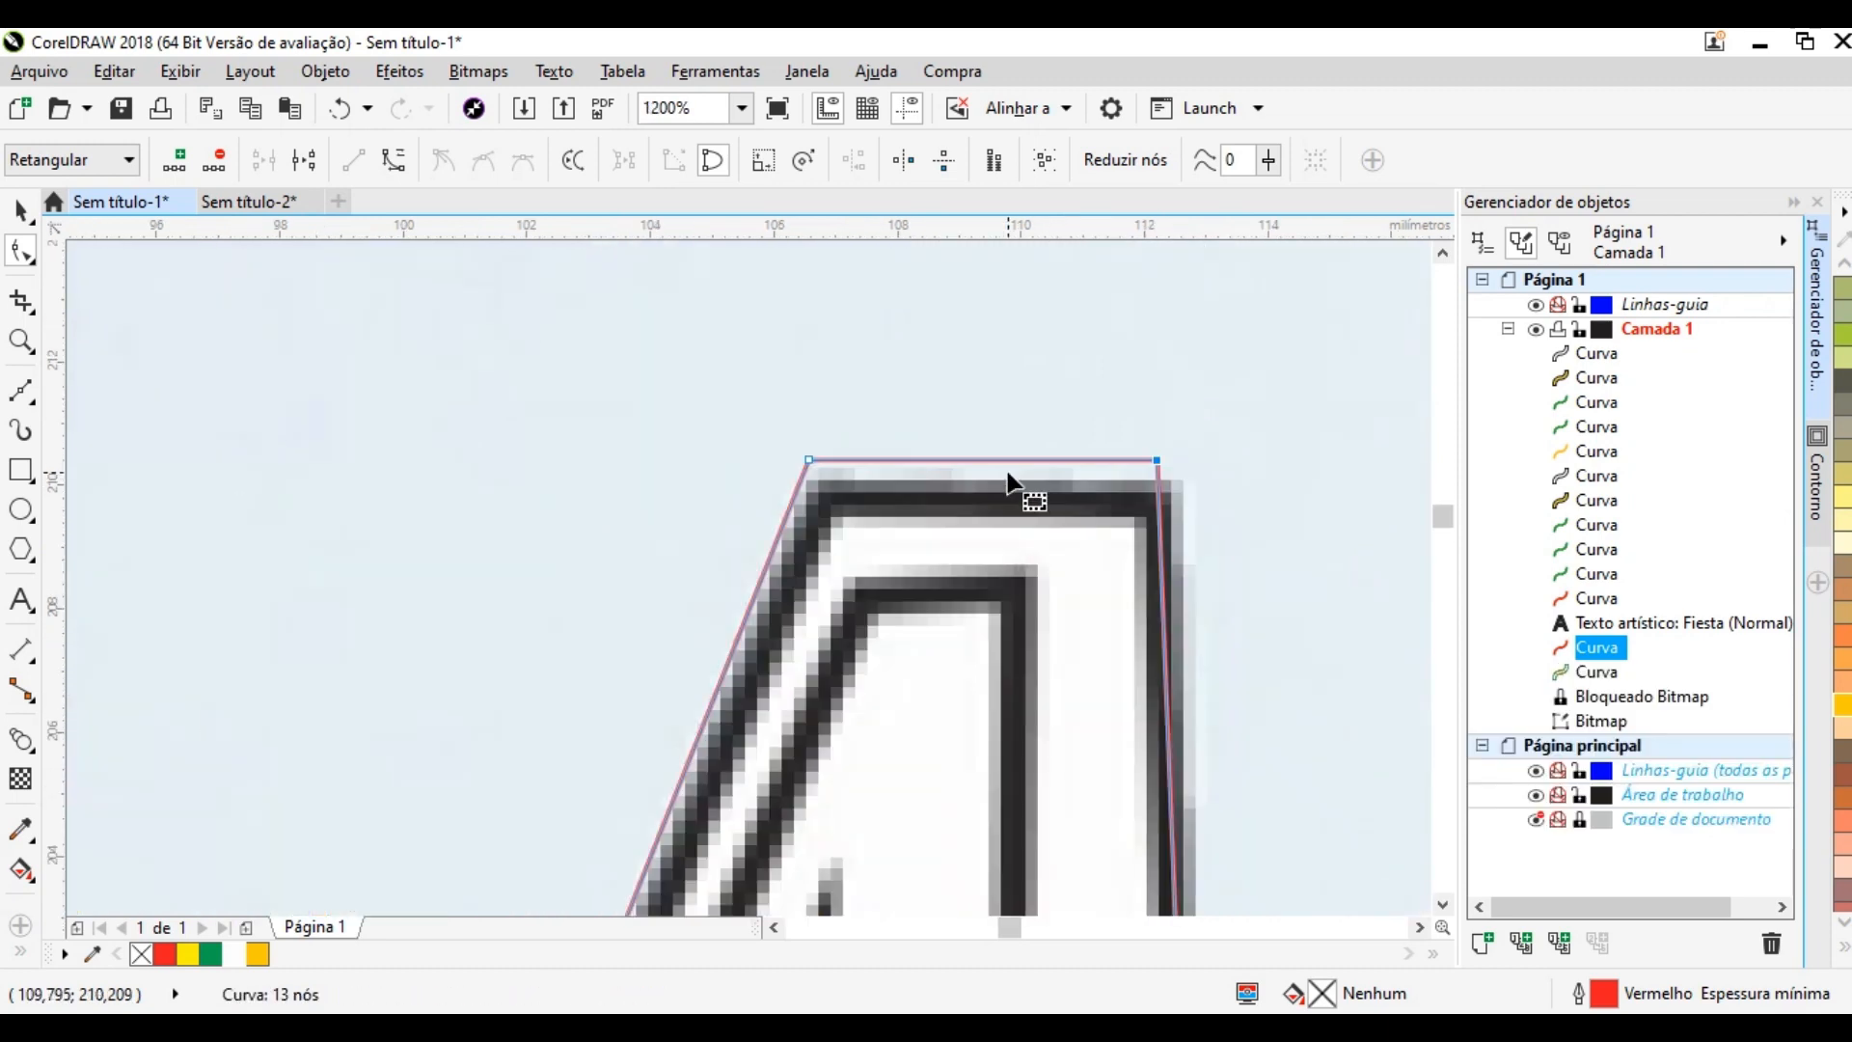
pyautogui.click(1262, 468)
pyautogui.moveTo(1168, 473); pyautogui.dragTo(1164, 503)
pyautogui.scroll(-6, 820, 424)
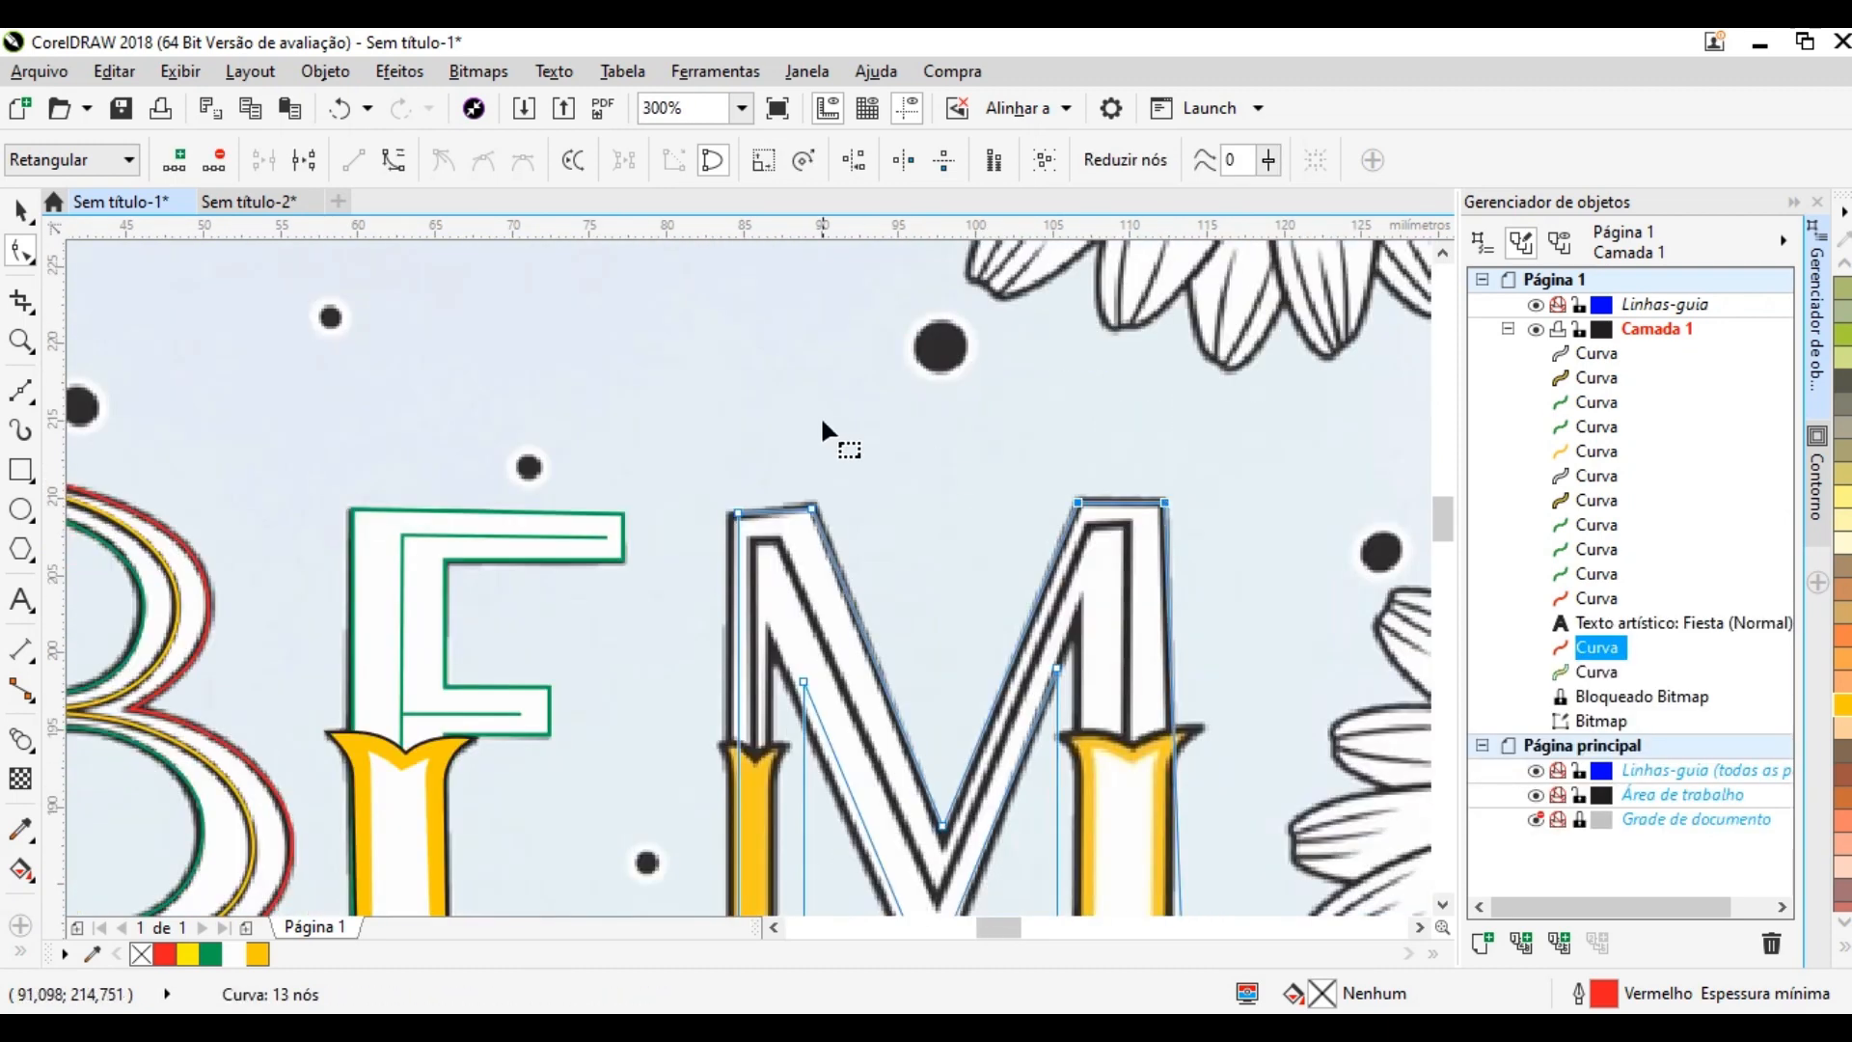
# Step: Move the bottom nodes of the M's left stem to the stem's bottom corners in the bitmap
pyautogui.scroll(4, 891, 666)
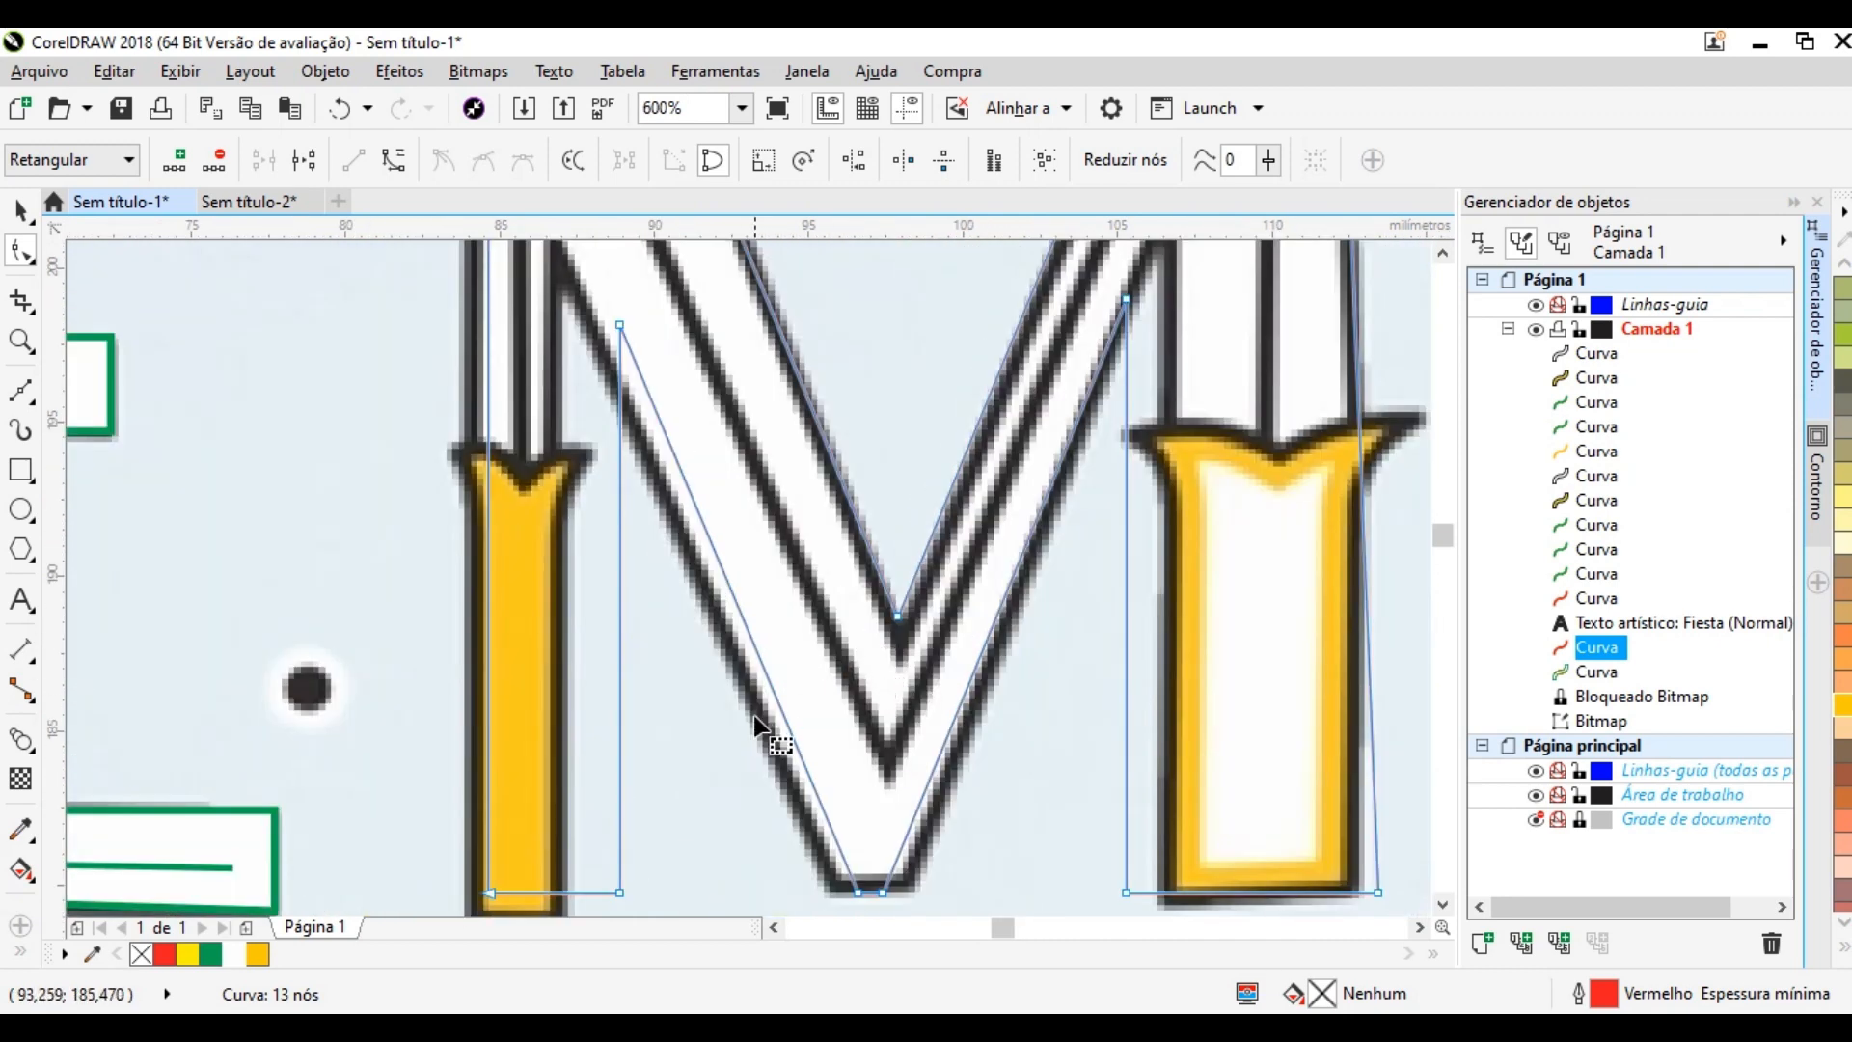
pyautogui.scroll(-3, 592, 793)
pyautogui.scroll(3, 607, 820)
pyautogui.moveTo(640, 787); pyautogui.dragTo(617, 825)
pyautogui.moveTo(766, 790); pyautogui.dragTo(711, 841)
pyautogui.scroll(2, 644, 833)
pyautogui.moveTo(445, 747); pyautogui.dragTo(988, 871)
pyautogui.moveTo(912, 818); pyautogui.dragTo(911, 783)
pyautogui.scroll(-4, 777, 862)
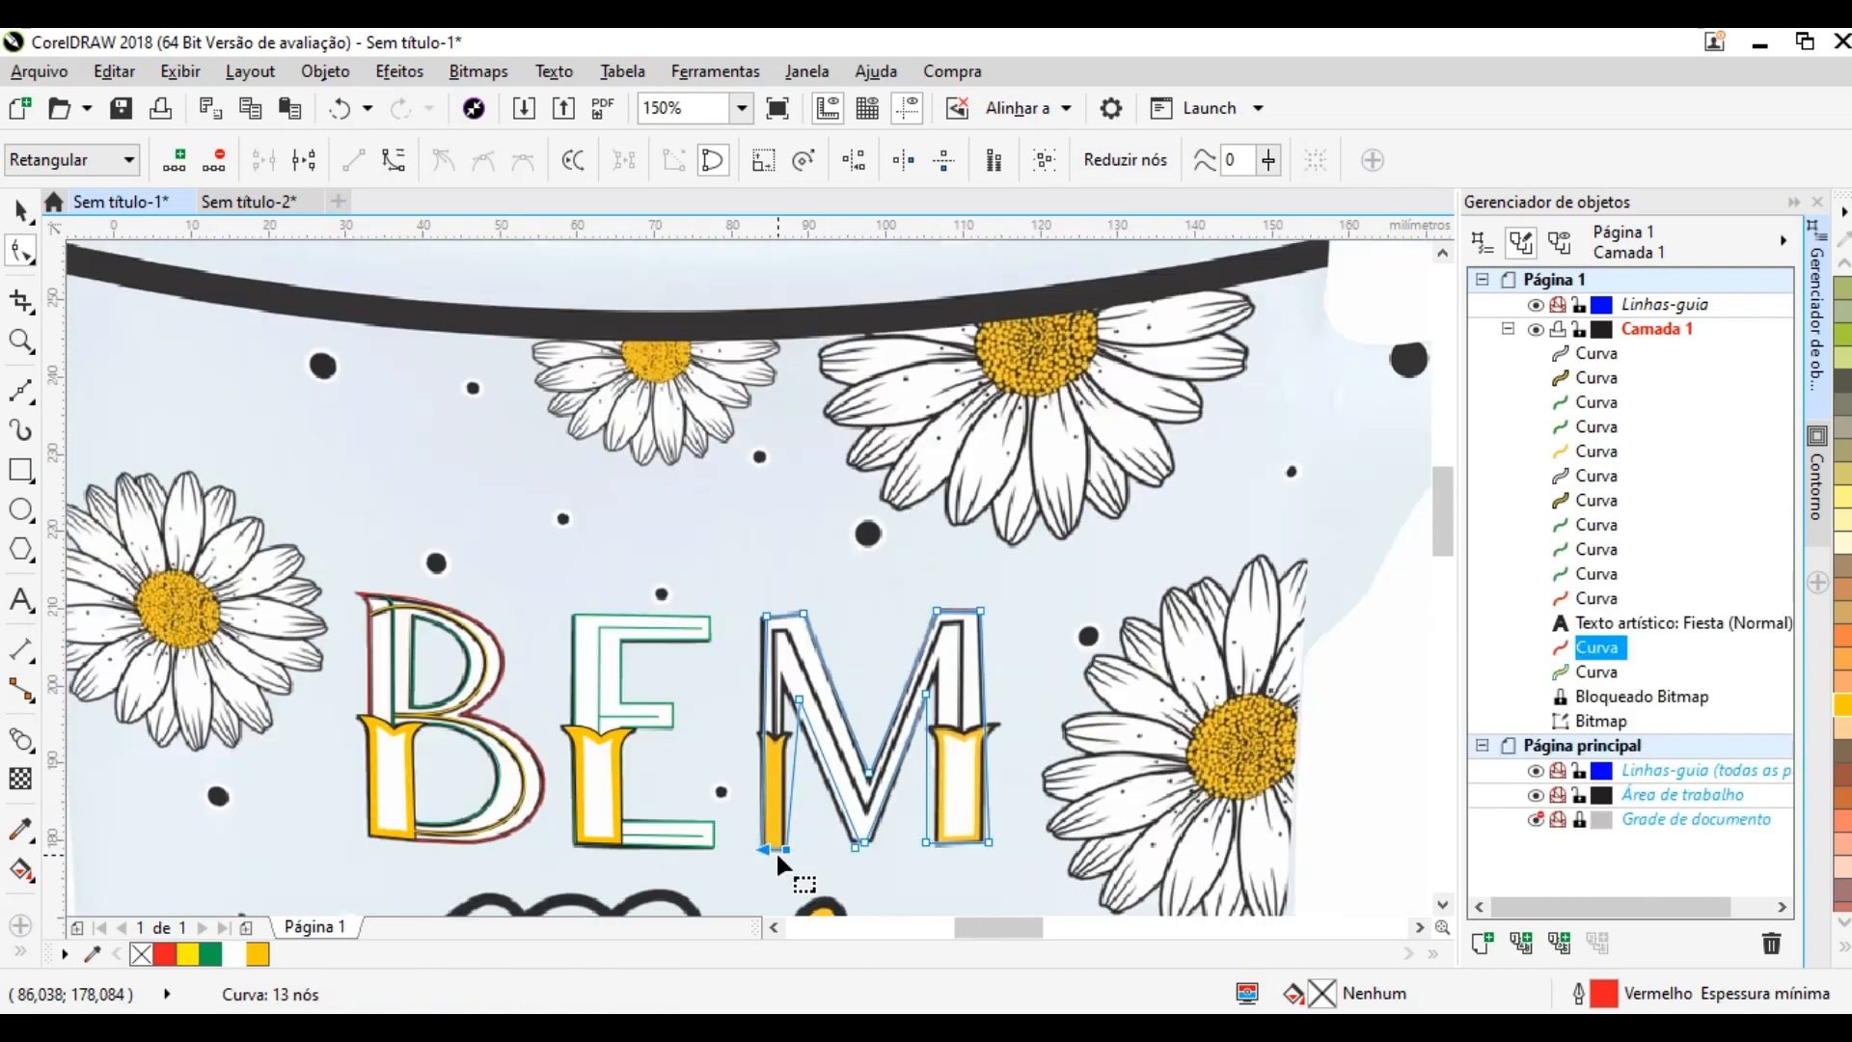
# Step: Align the M outline's two upper left corners with the bitmap and move the left inner junction node into its corner
pyautogui.scroll(3, 807, 696)
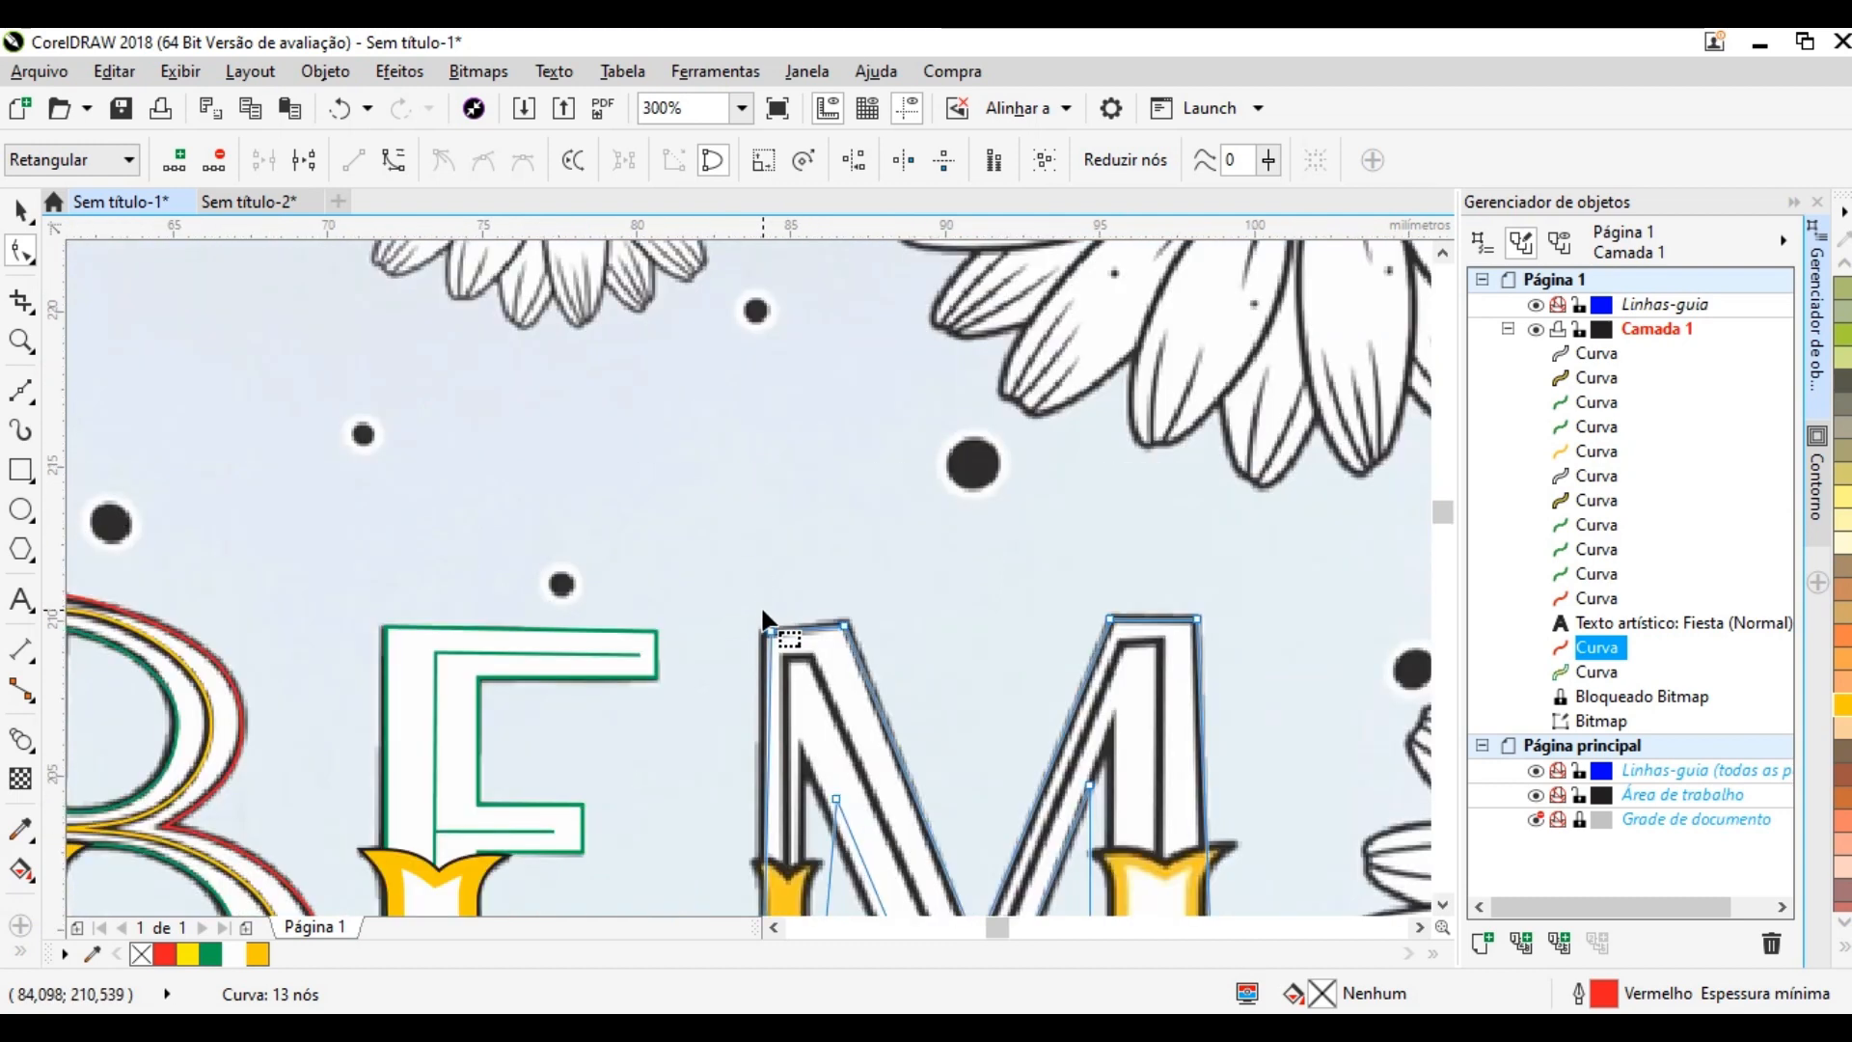
pyautogui.moveTo(780, 698); pyautogui.dragTo(771, 703)
pyautogui.scroll(-1, 806, 521)
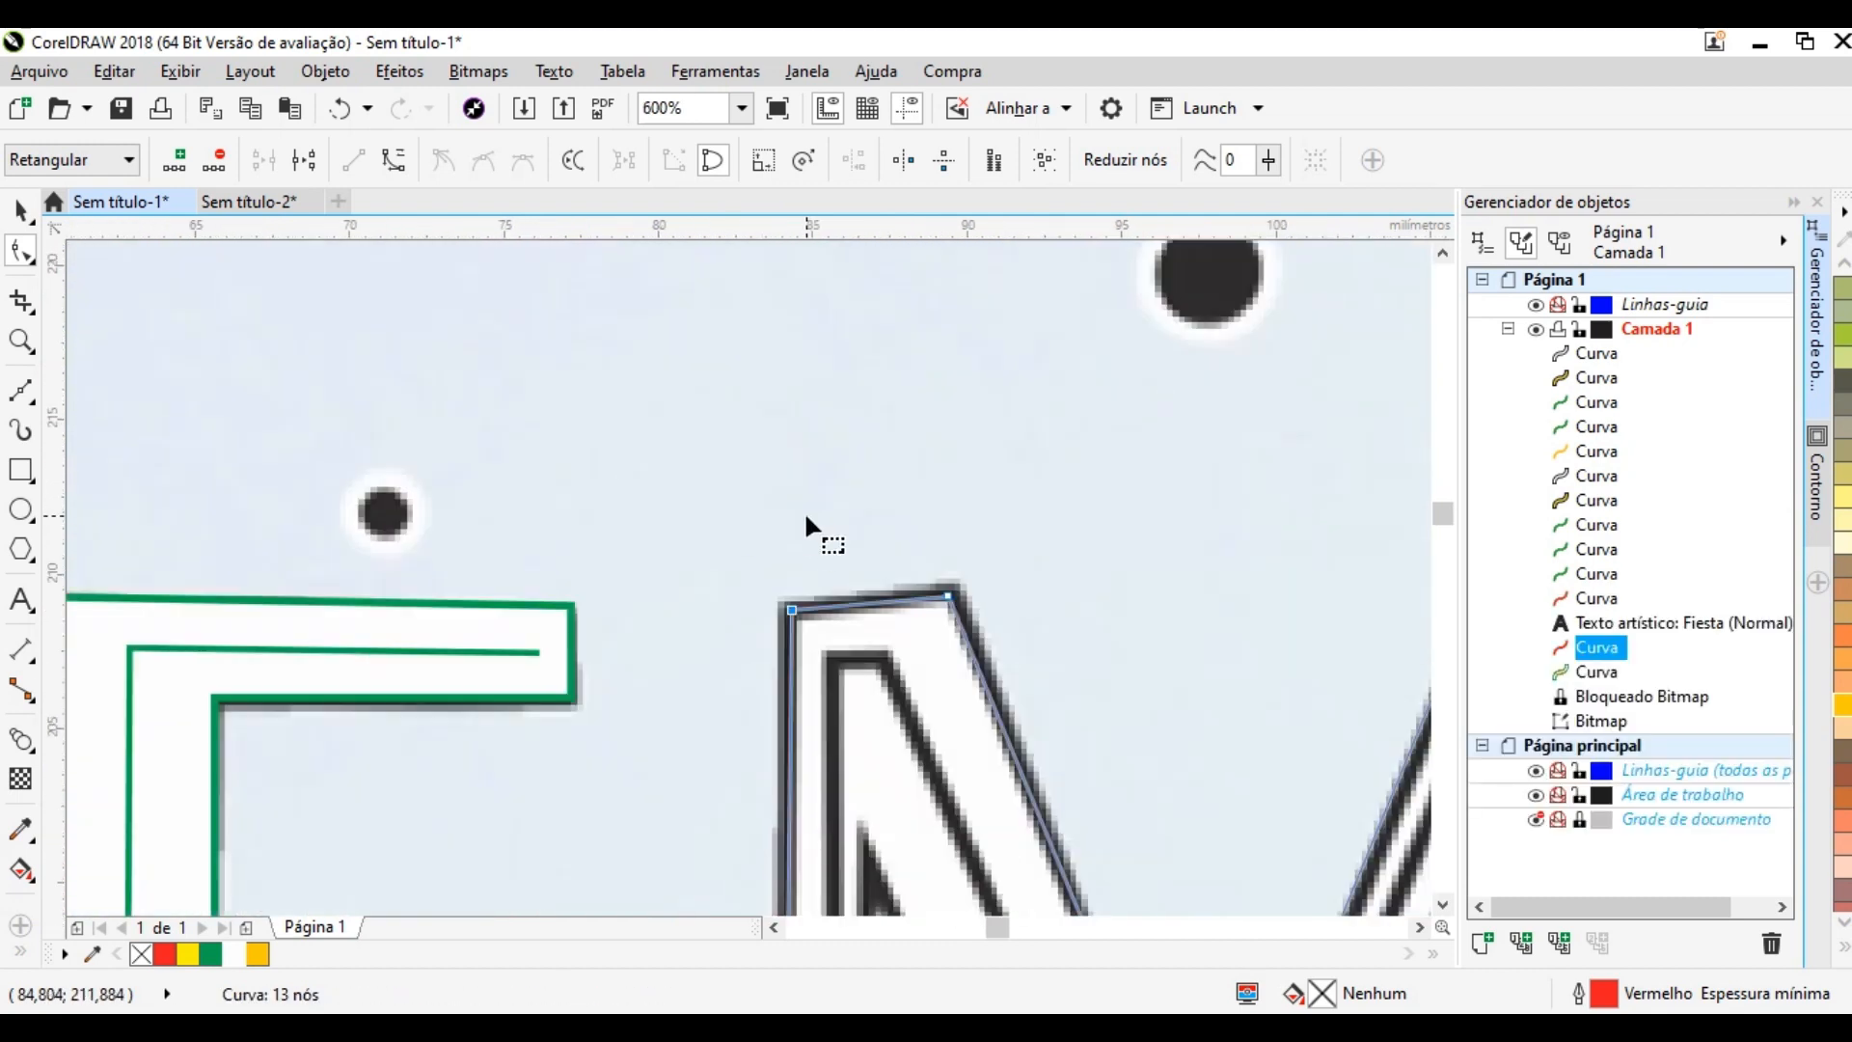
pyautogui.scroll(1, 938, 610)
pyautogui.moveTo(957, 578); pyautogui.dragTo(964, 576)
pyautogui.scroll(1, 964, 564)
pyautogui.scroll(-3, 594, 403)
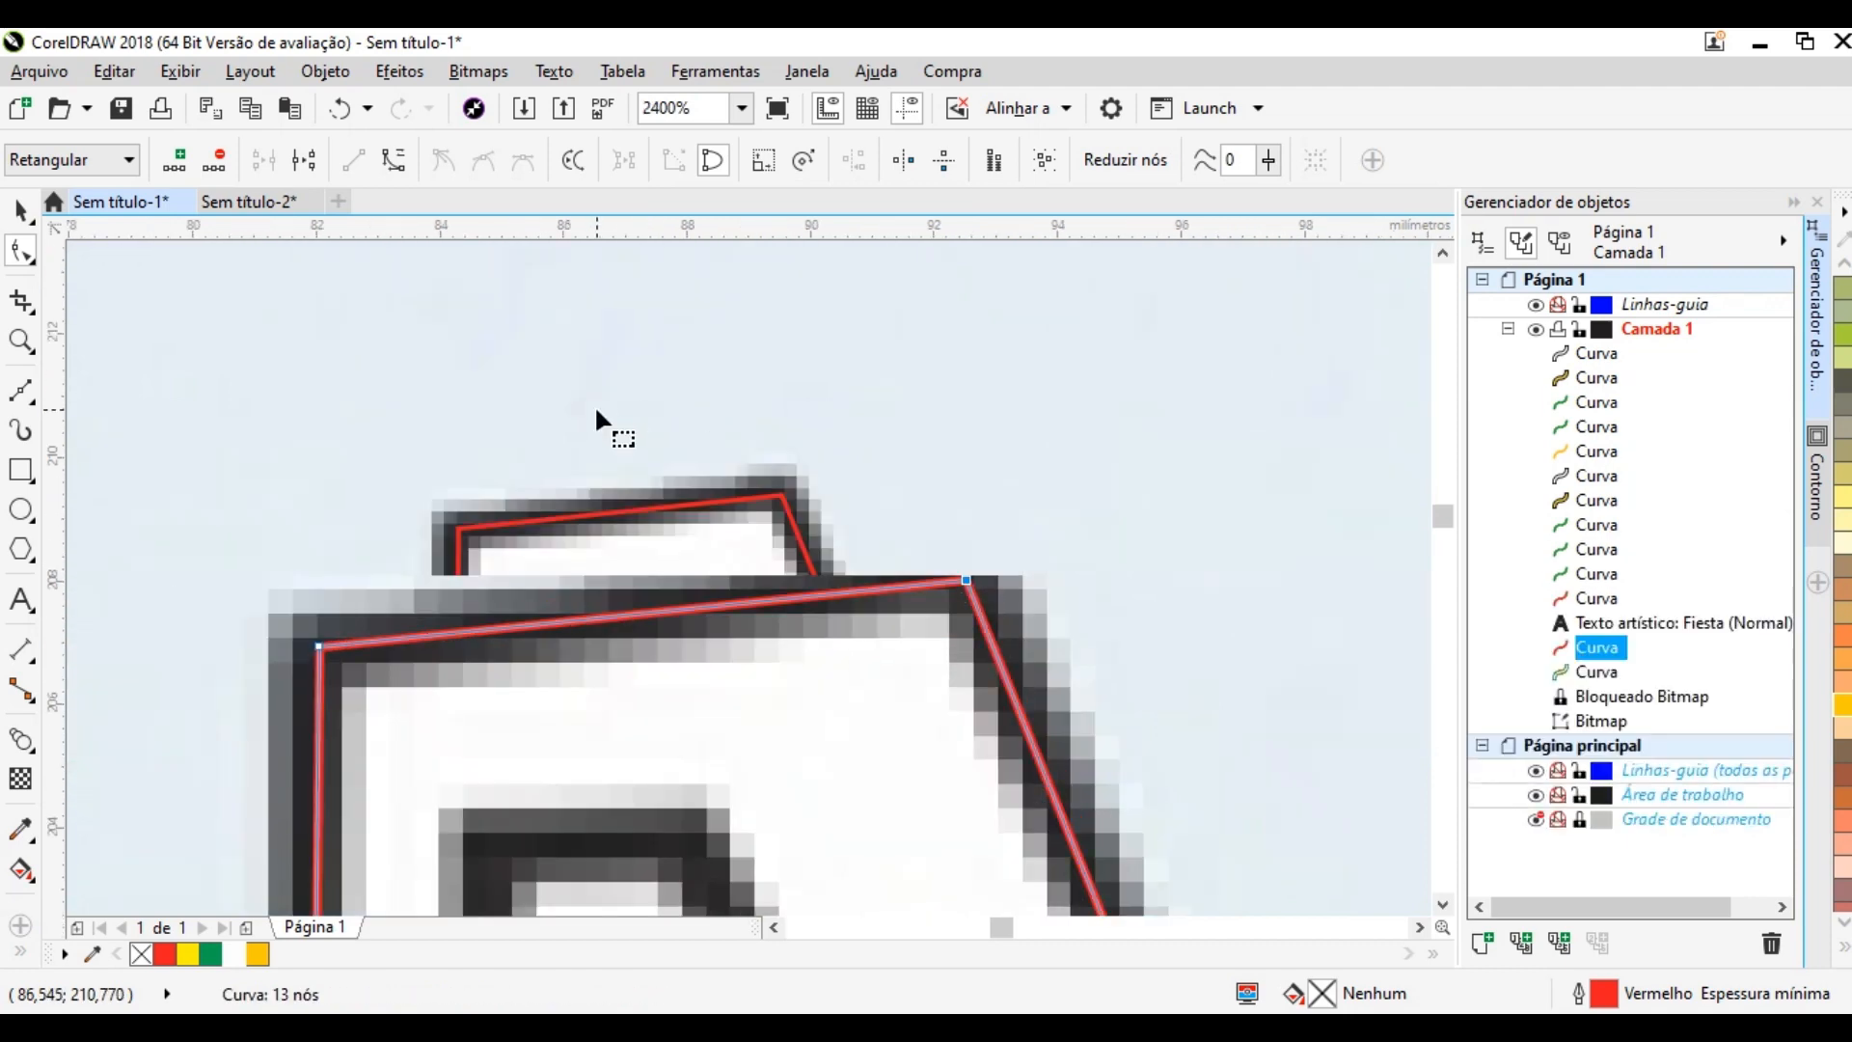
pyautogui.scroll(1, 666, 611)
pyautogui.moveTo(608, 612); pyautogui.dragTo(541, 512)
pyautogui.scroll(-1, 541, 512)
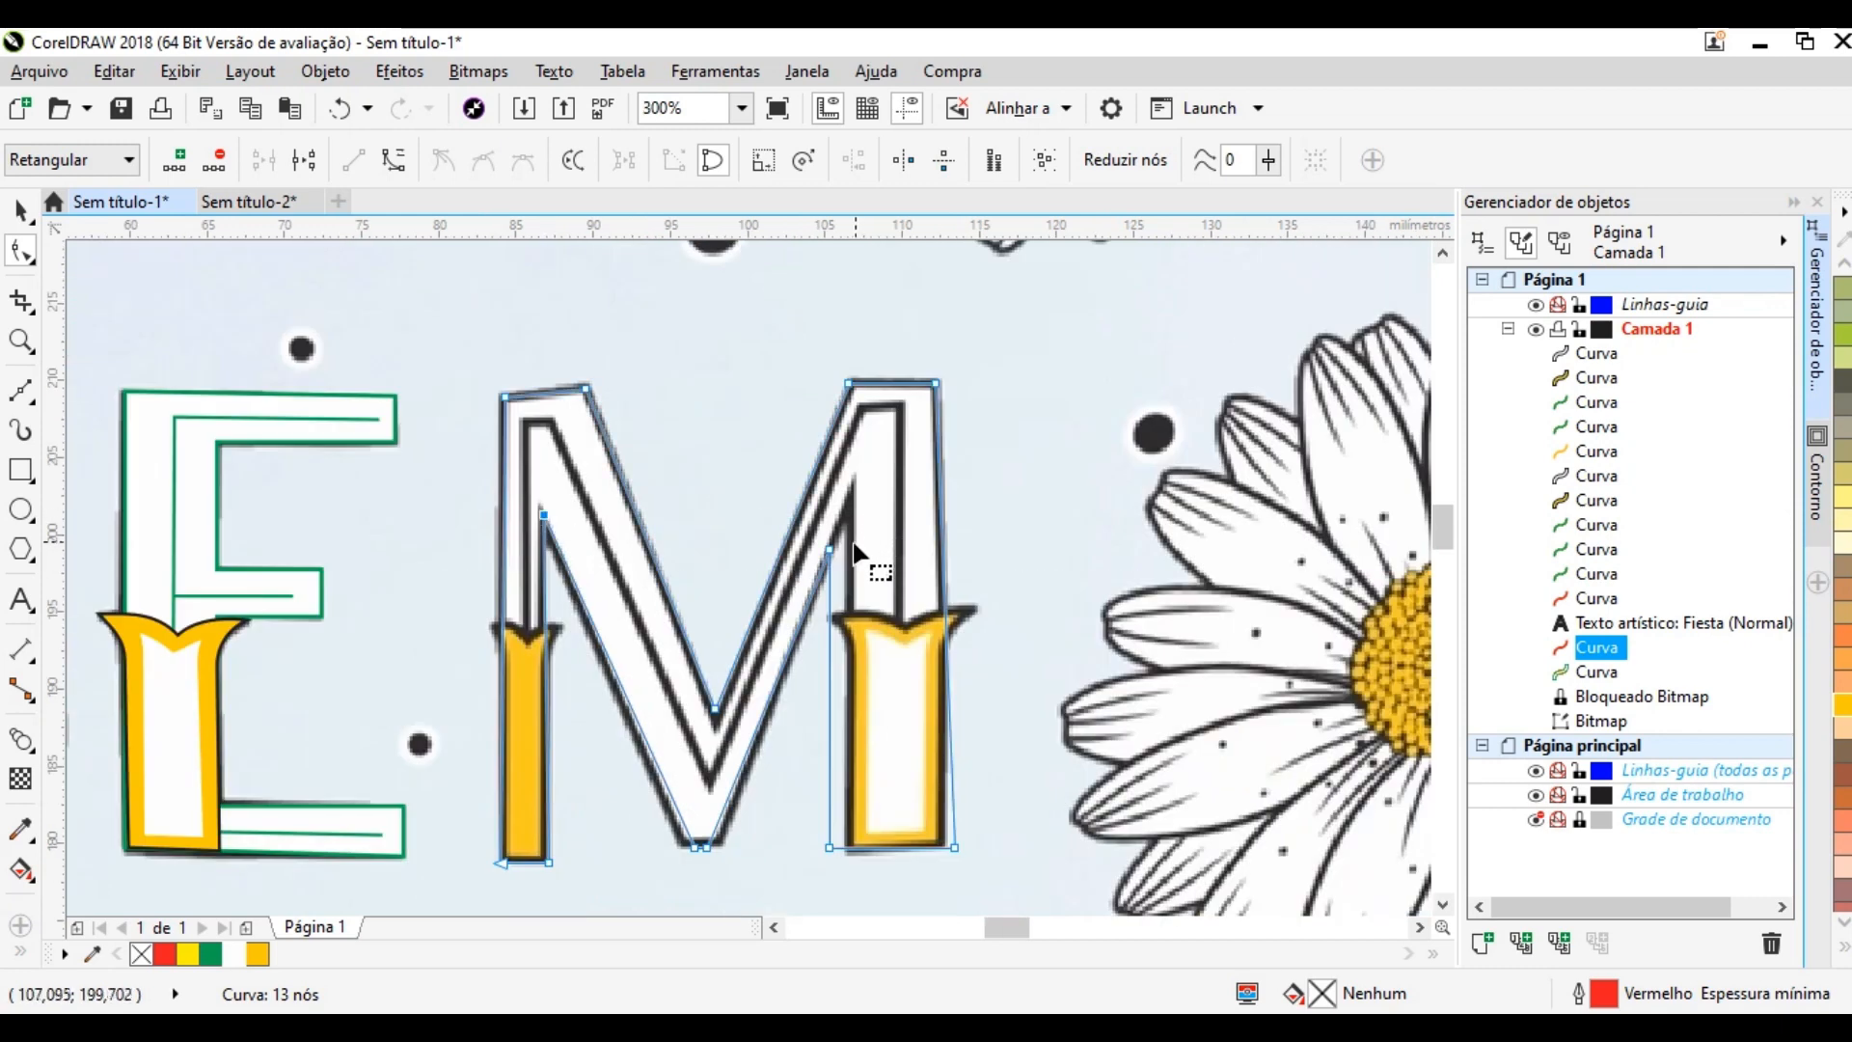
# Step: Fit the M outline's right inner junction, the right stem's bottom corners and the V's flat base to the bitmap
pyautogui.scroll(1, 858, 562)
pyautogui.moveTo(803, 559); pyautogui.dragTo(859, 437)
pyautogui.scroll(-1, 876, 638)
pyautogui.scroll(1, 842, 789)
pyautogui.moveTo(816, 792); pyautogui.dragTo(852, 806)
pyautogui.moveTo(1066, 795); pyautogui.dragTo(1039, 784)
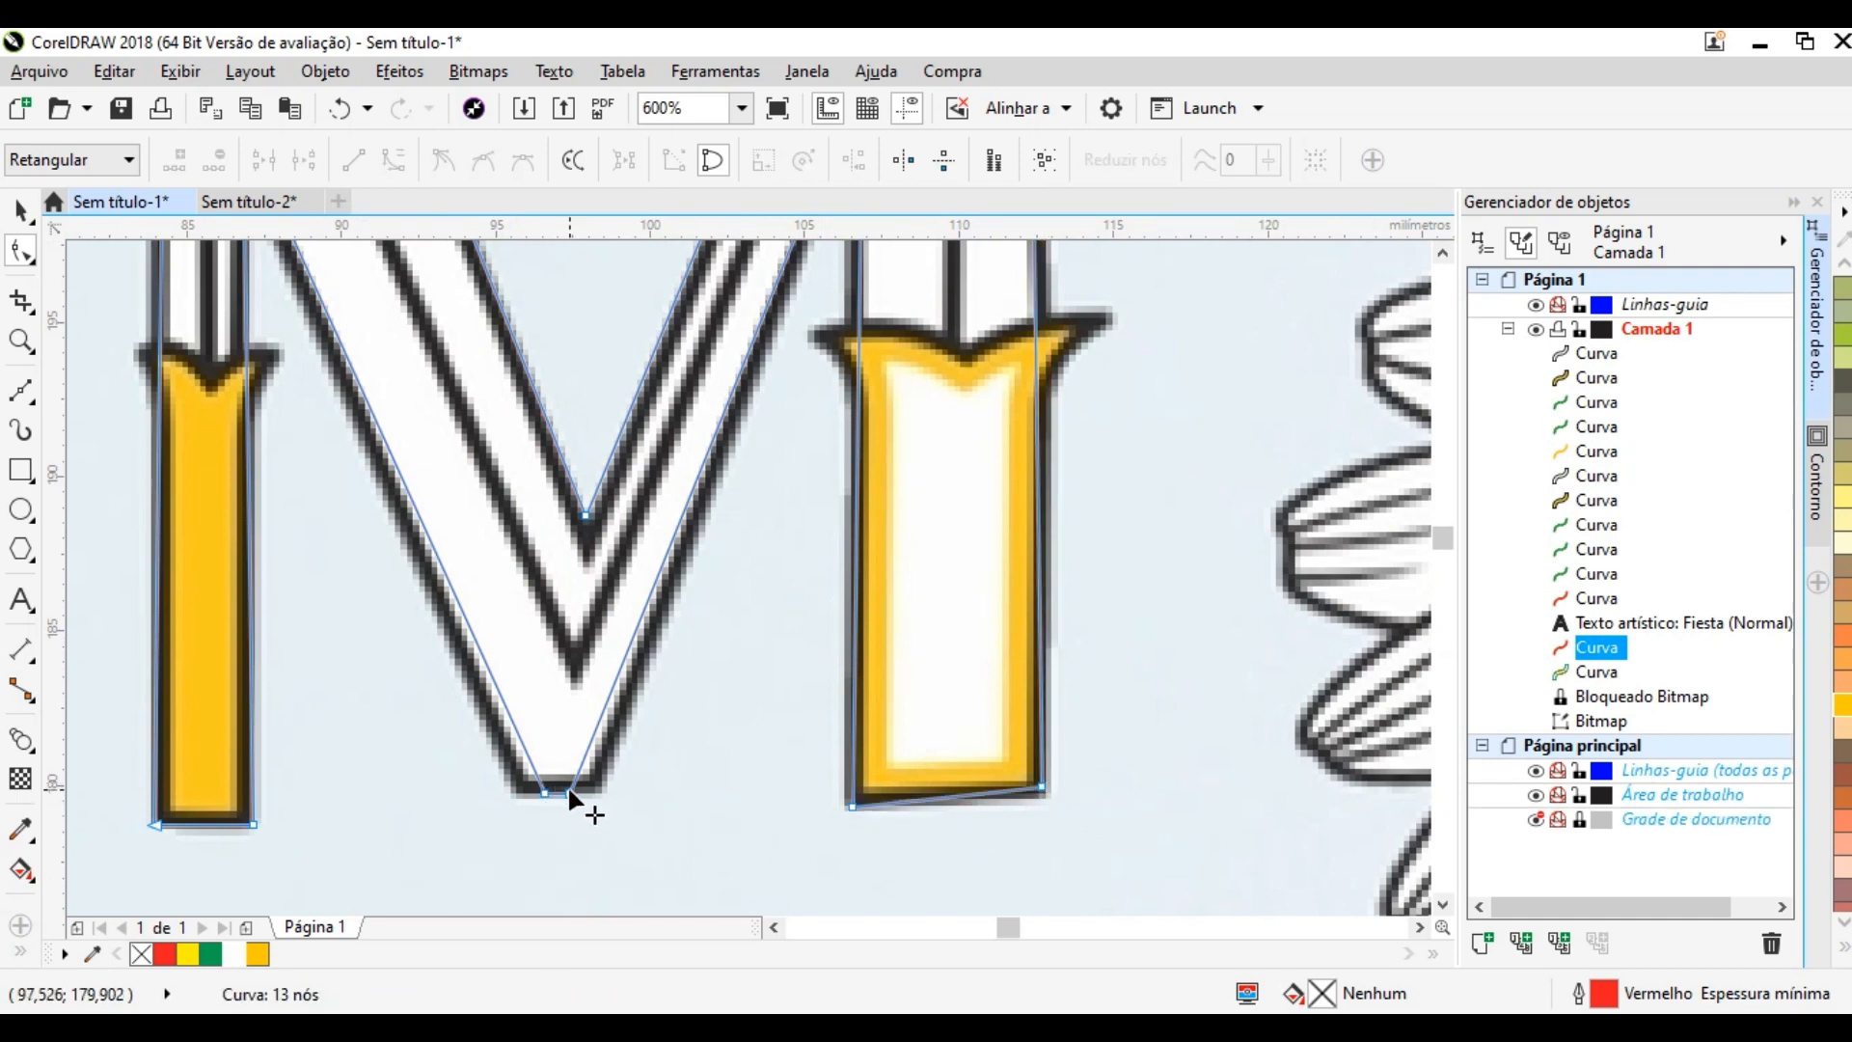
pyautogui.moveTo(573, 794)
pyautogui.mouseDown()
pyautogui.moveTo(598, 792)
pyautogui.moveTo(527, 788)
pyautogui.moveTo(598, 785)
pyautogui.mouseUp()
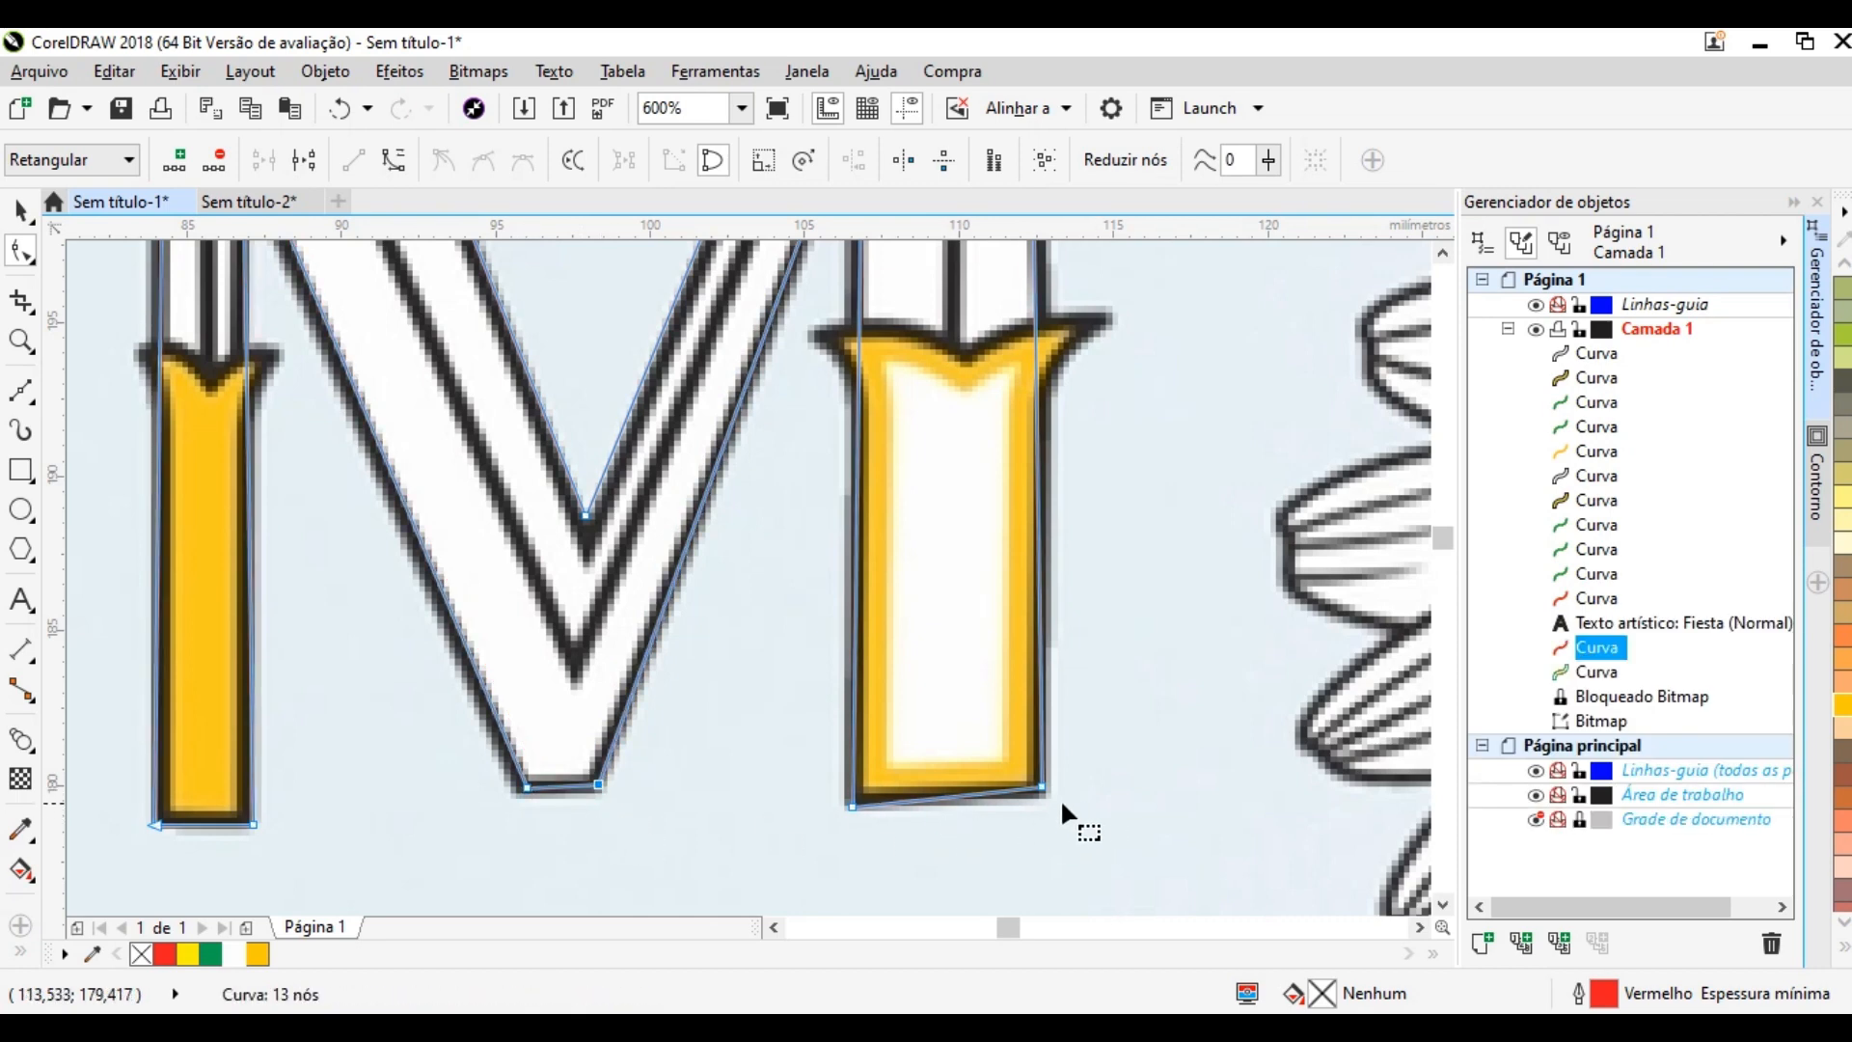
pyautogui.moveTo(854, 808); pyautogui.dragTo(850, 799)
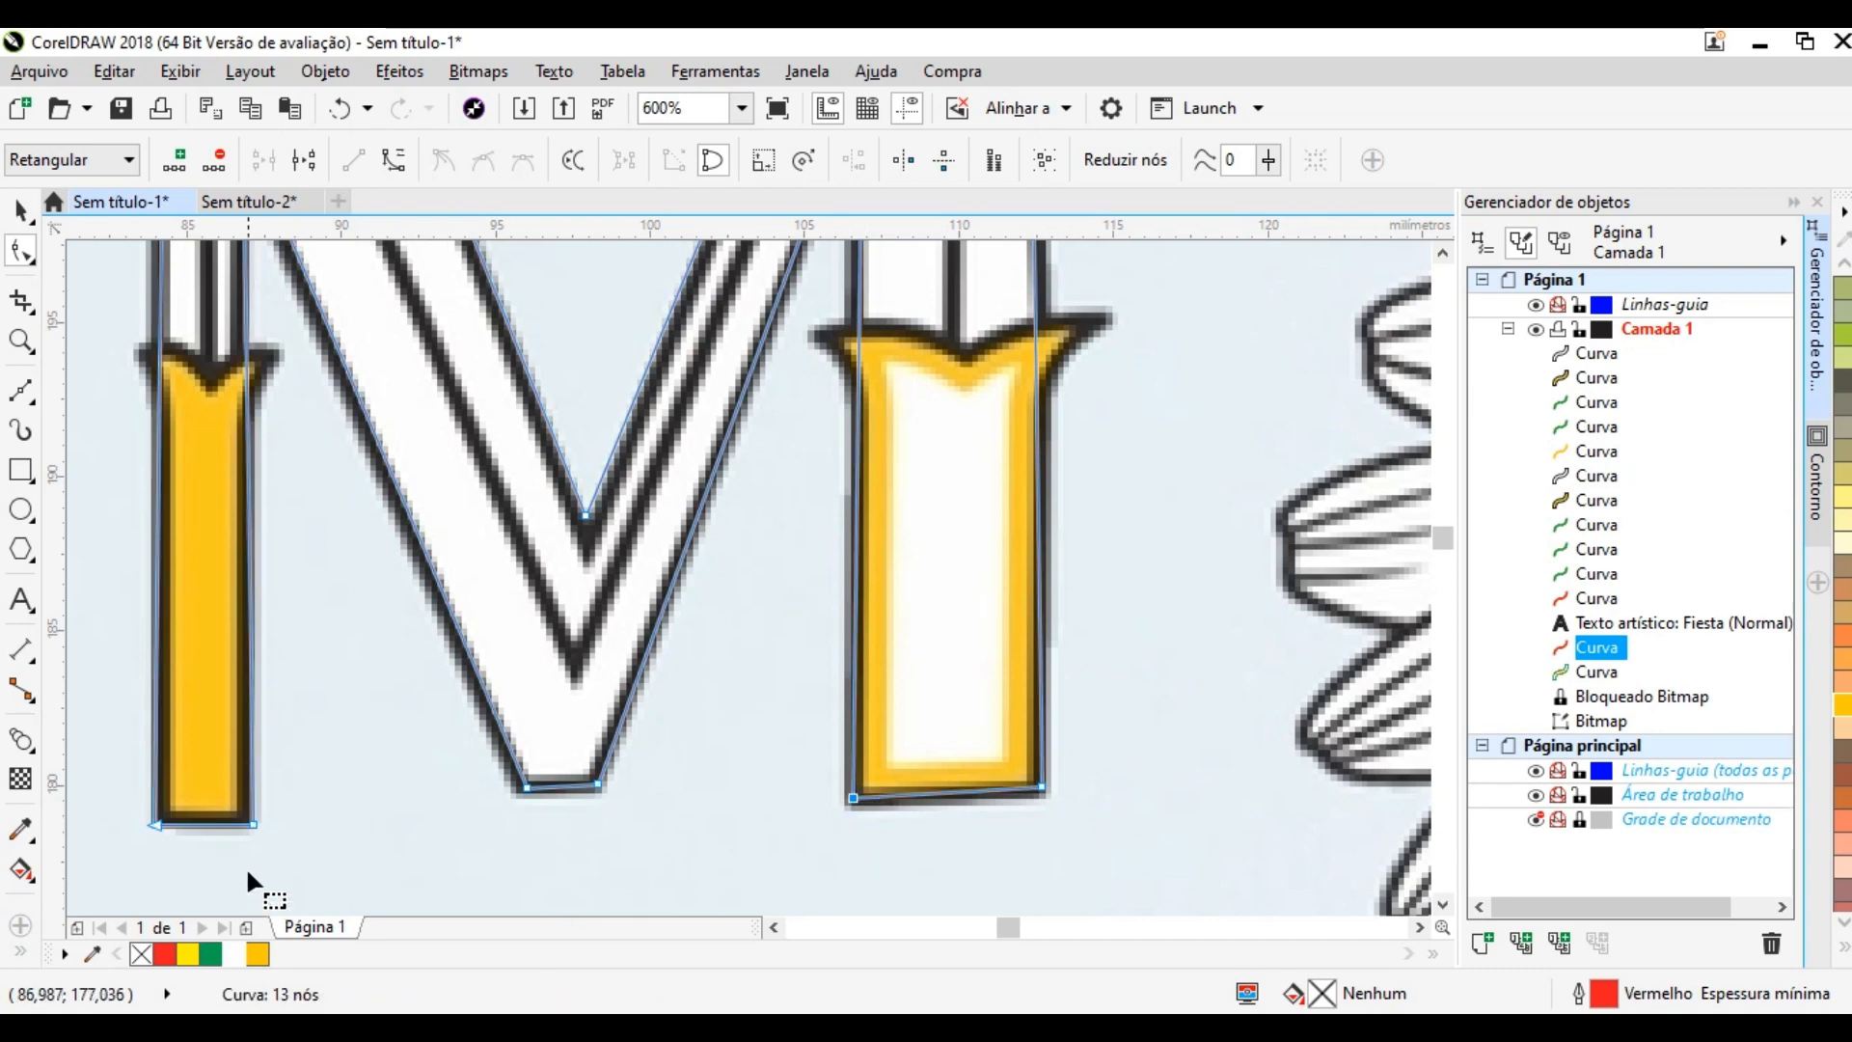
# Step: Shift the left stem's right edge nodes slightly inward and lower the M outline's central notch node
pyautogui.scroll(-2, 358, 813)
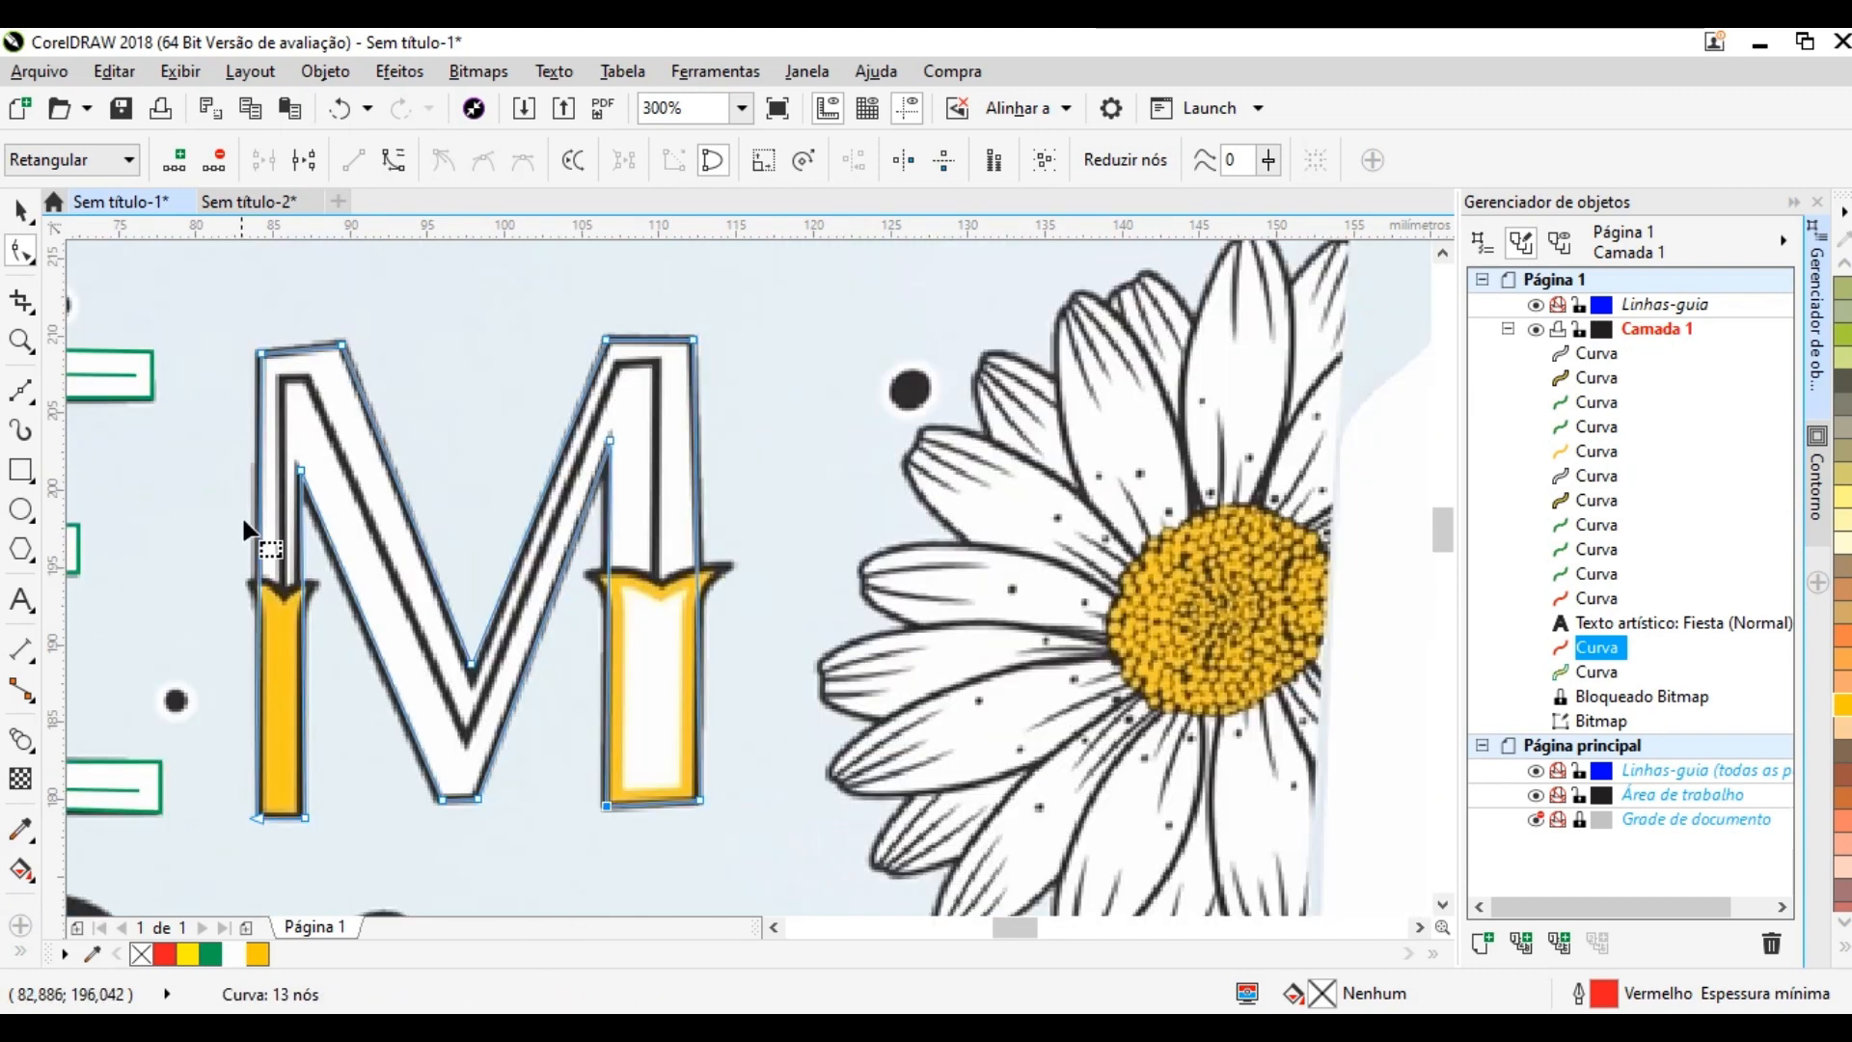
pyautogui.moveTo(339, 836); pyautogui.dragTo(338, 851)
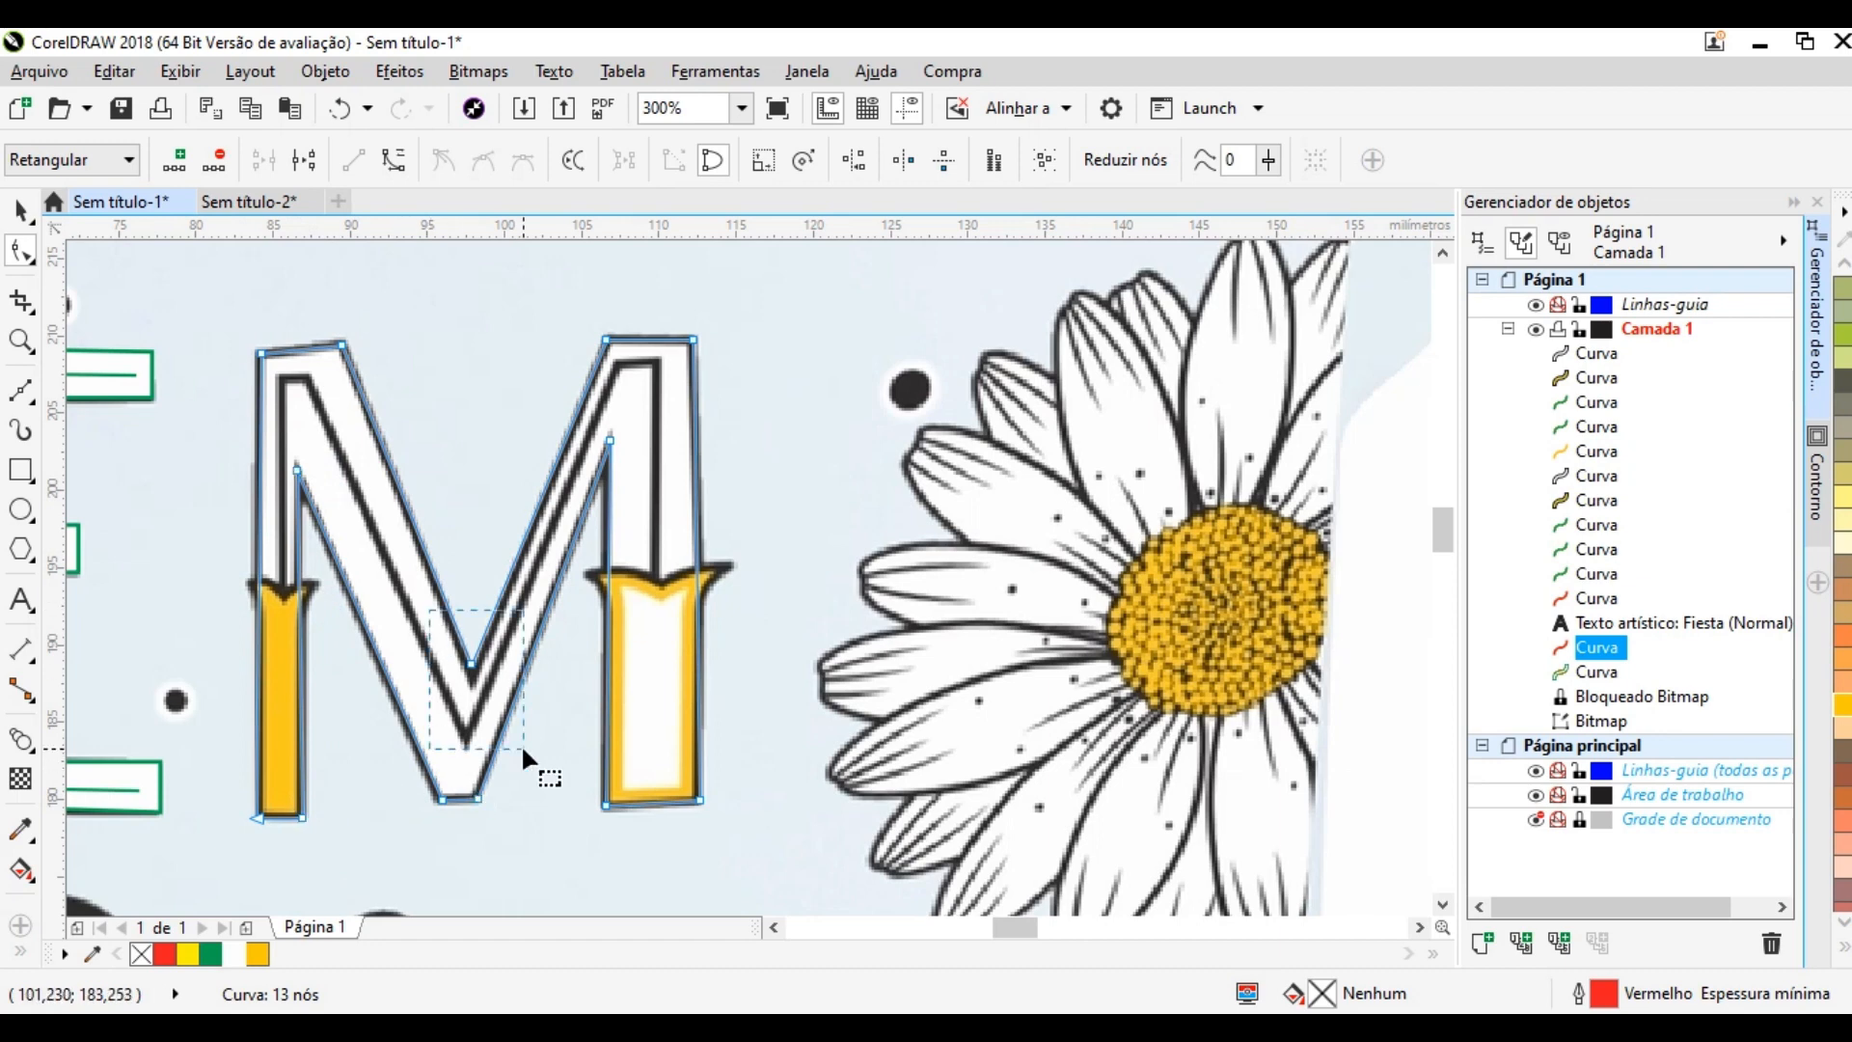
pyautogui.press('Down')
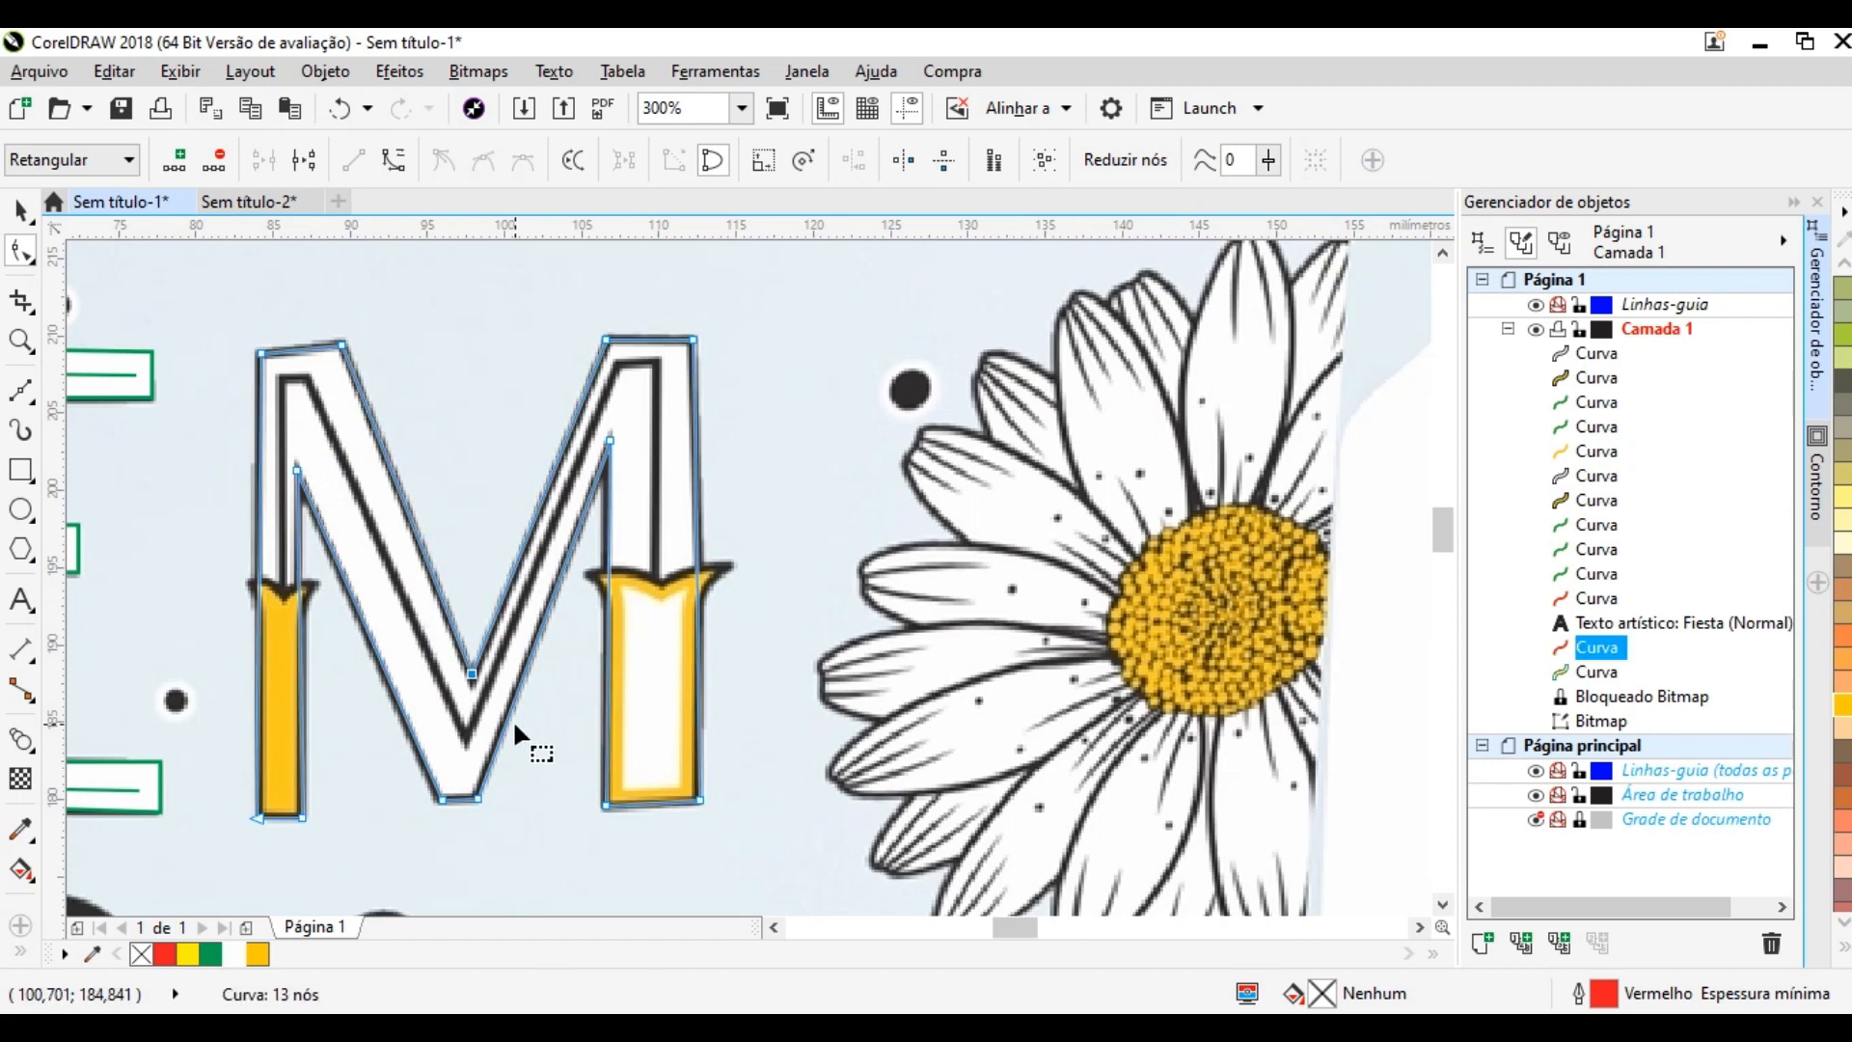
# Step: Draw the M's inner line from the left stem's base up across its top and down to the V's point
pyautogui.click(15, 216)
pyautogui.click(22, 393)
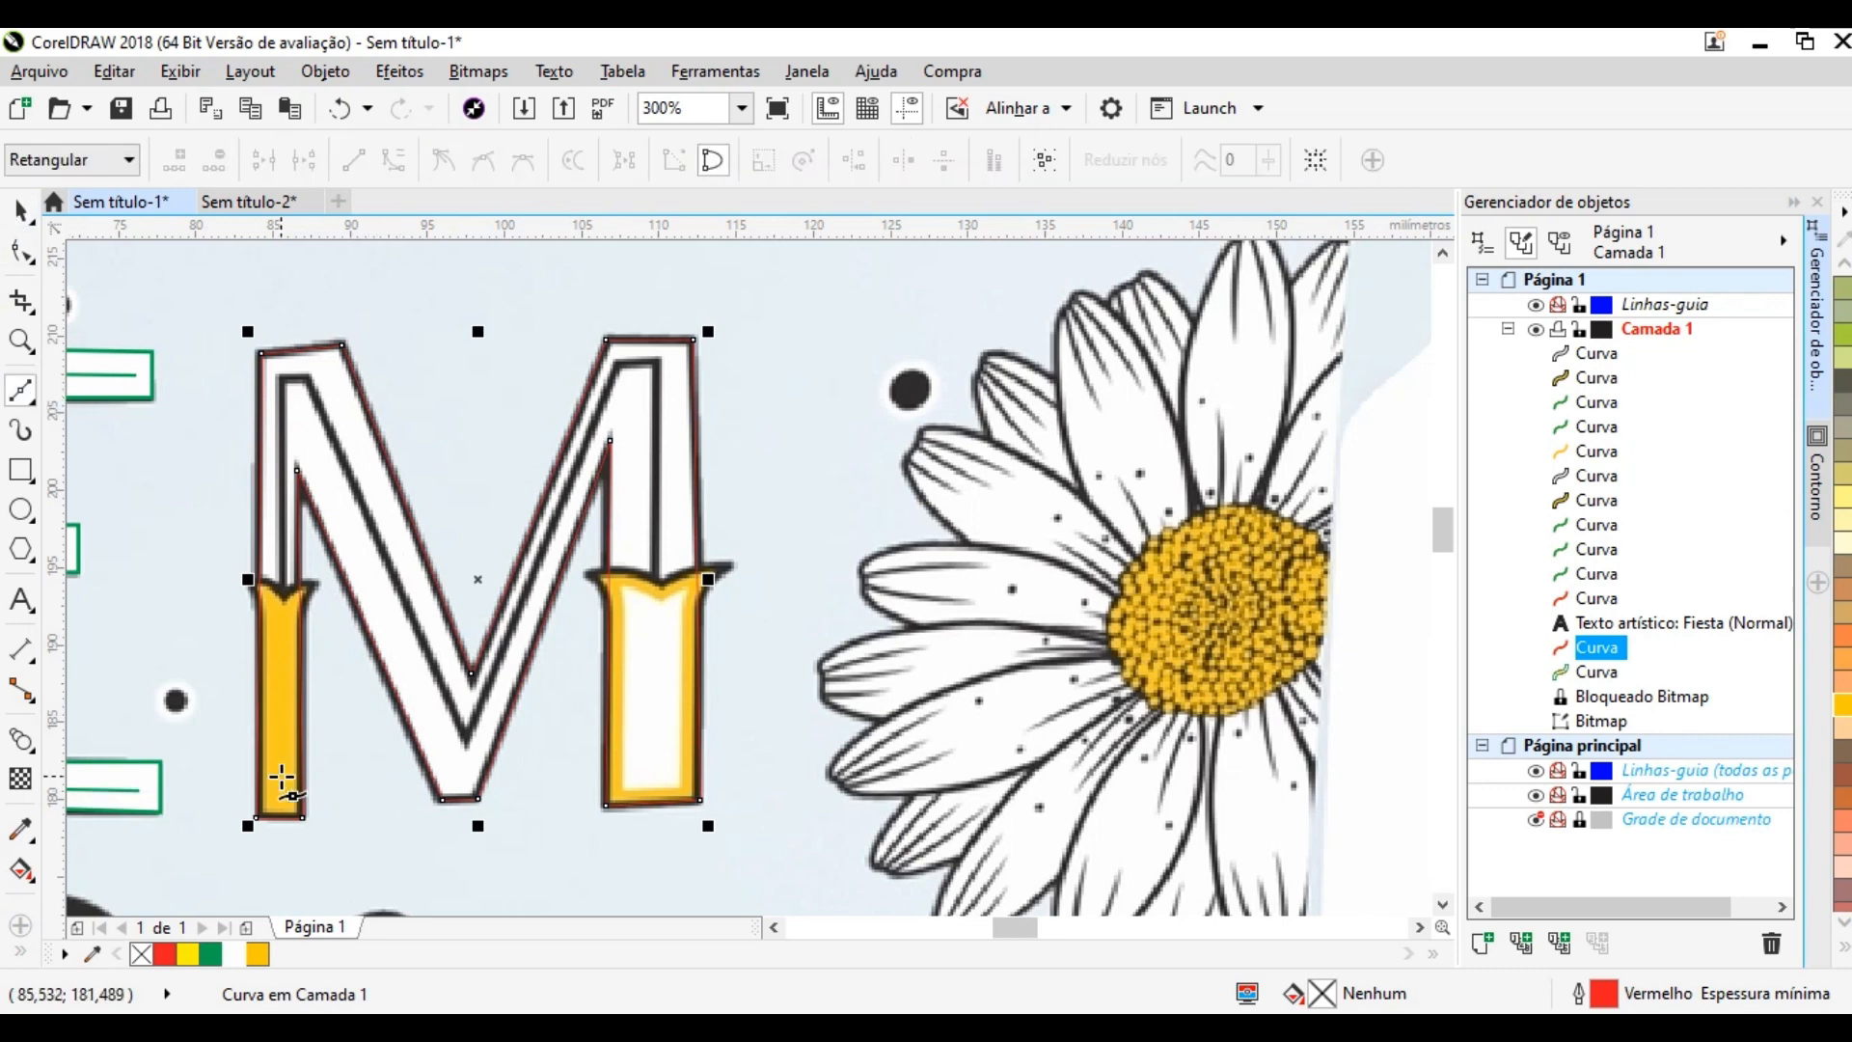
pyautogui.click(280, 818)
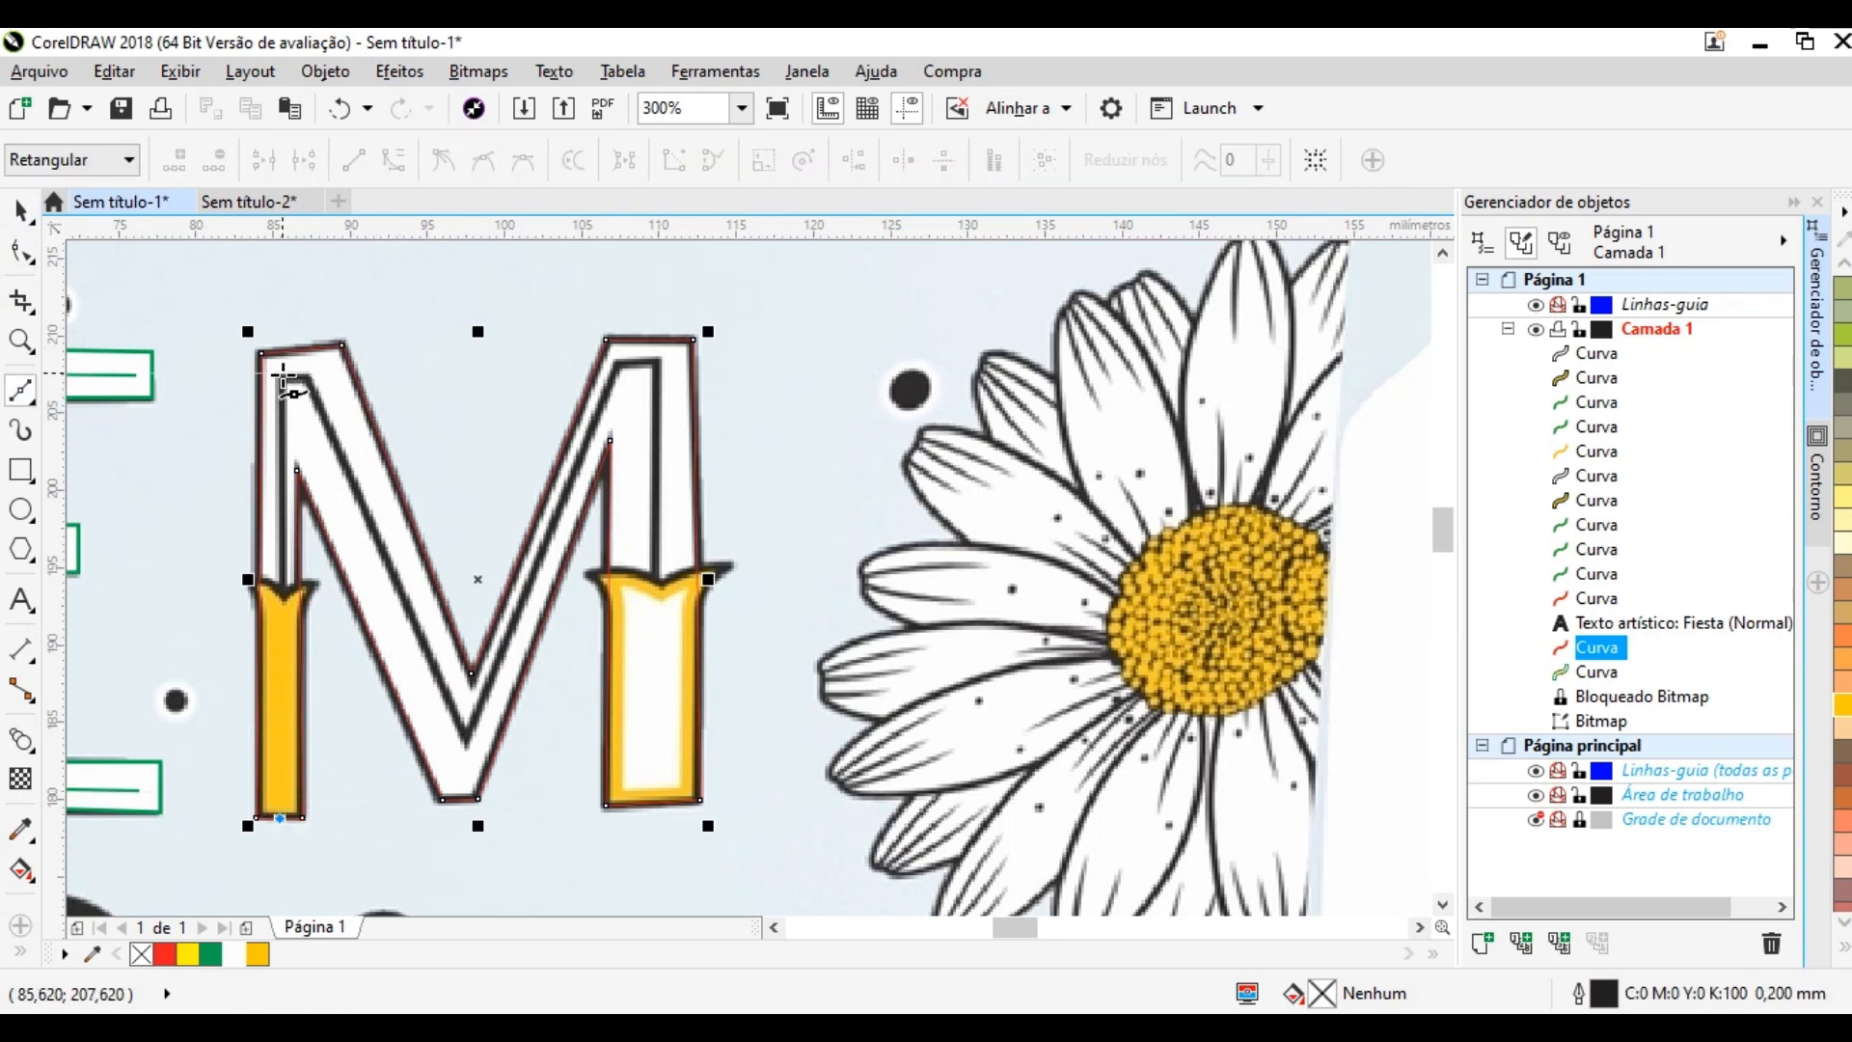
pyautogui.click(282, 381)
pyautogui.scroll(2, 283, 381)
pyautogui.click(309, 382)
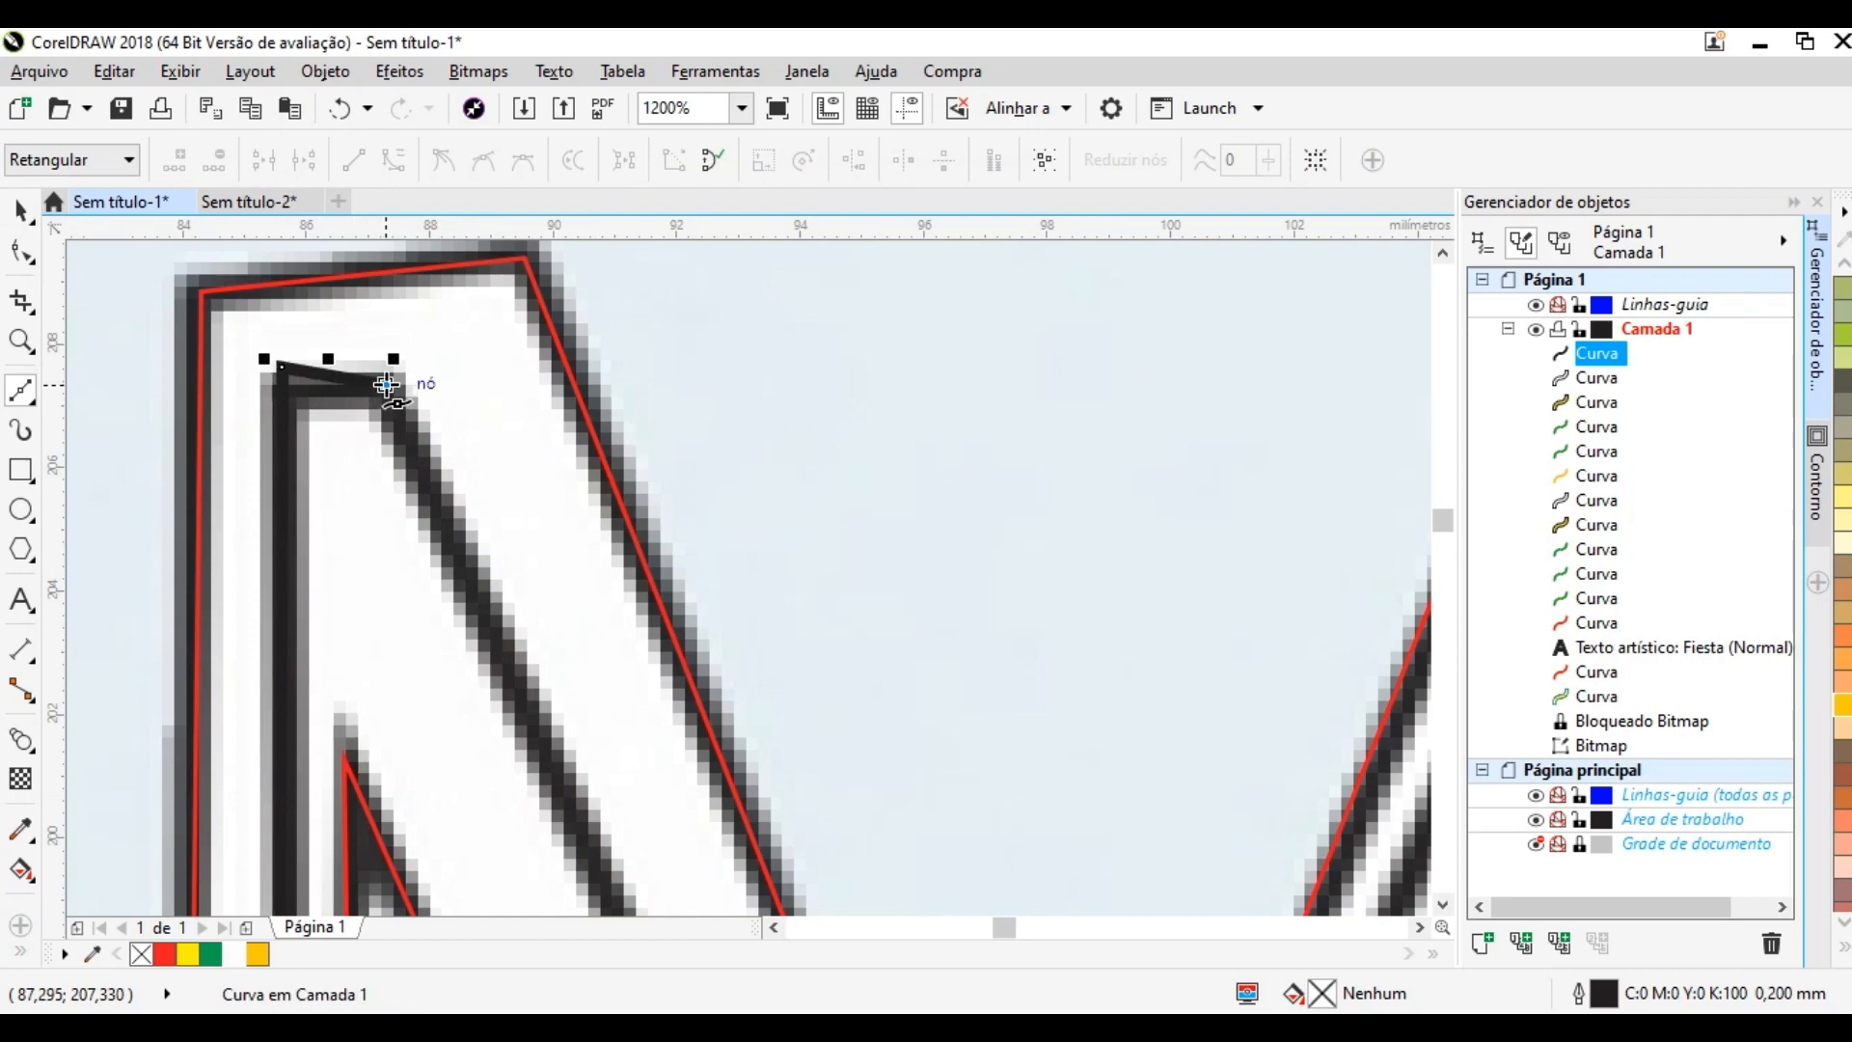
pyautogui.scroll(-3, 386, 384)
pyautogui.scroll(2, 468, 557)
pyautogui.click(469, 556)
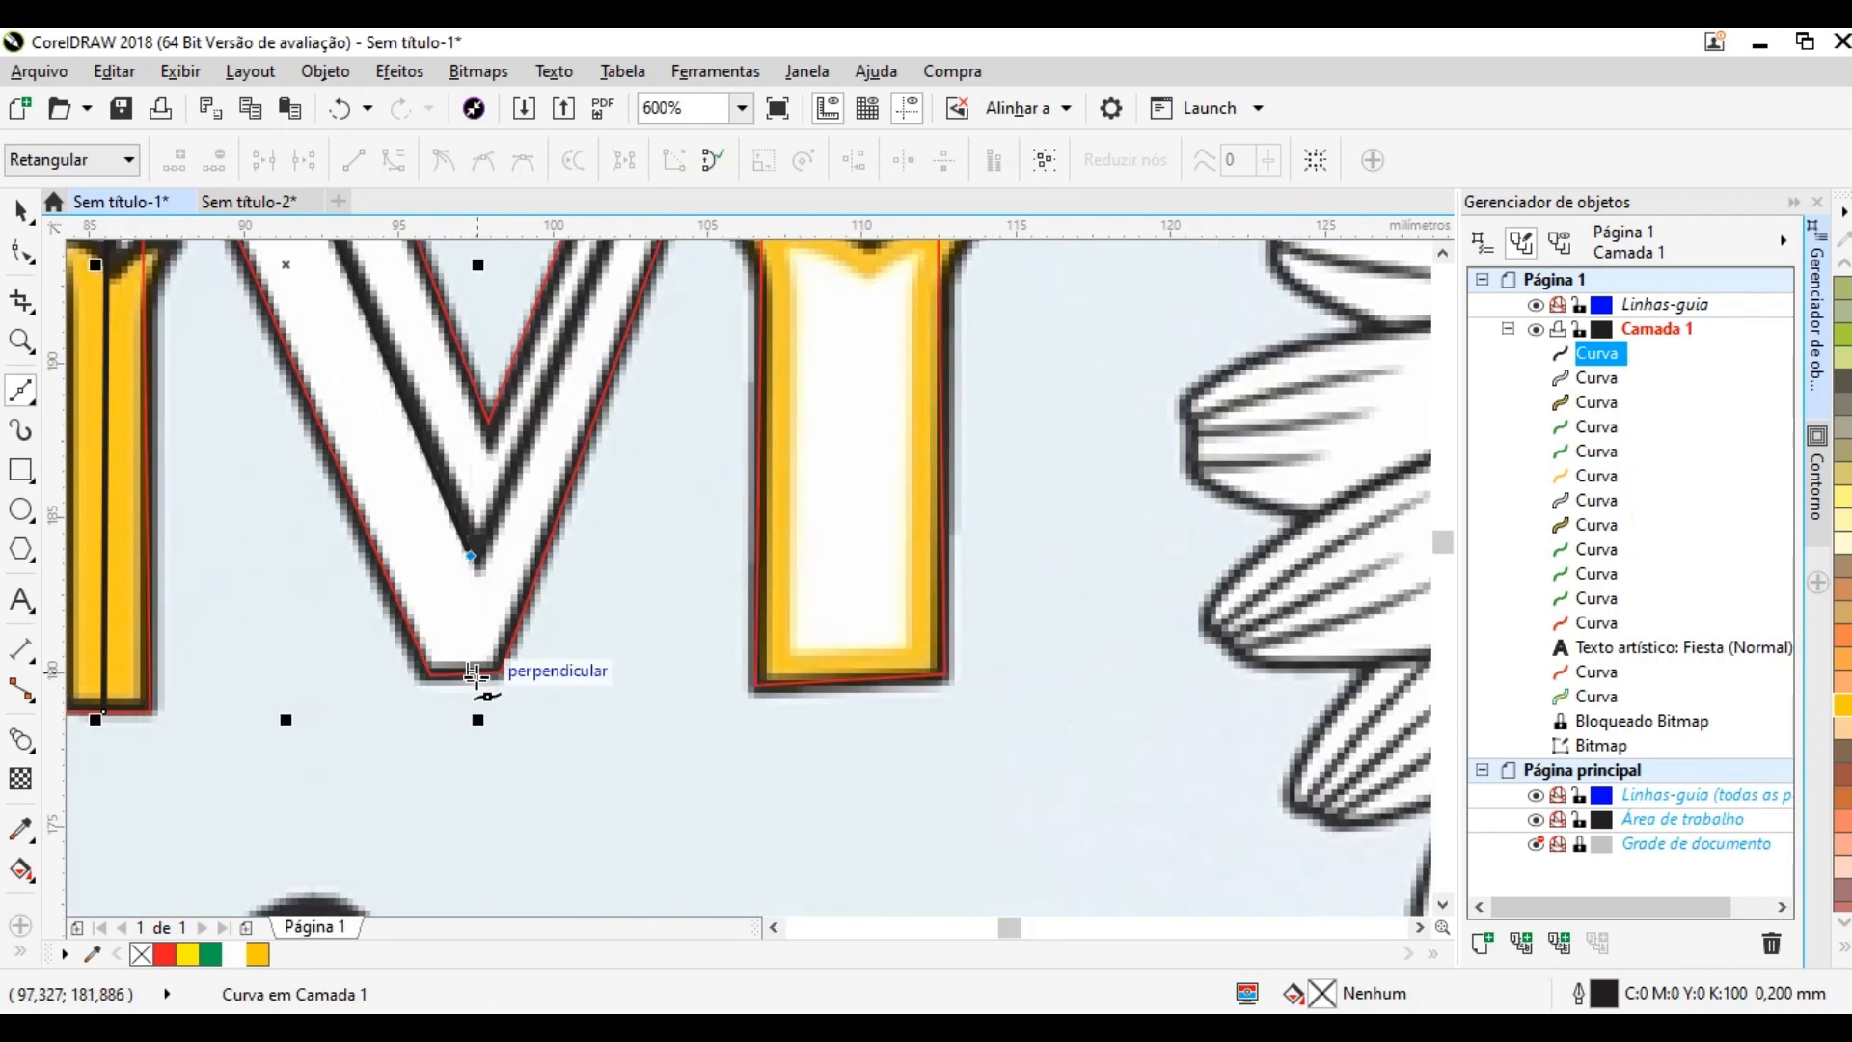
# Step: Continue the M's inner line up to the right stem's top and down to the notch of the right ornament
pyautogui.scroll(-2, 476, 675)
pyautogui.scroll(2, 512, 504)
pyautogui.click(490, 493)
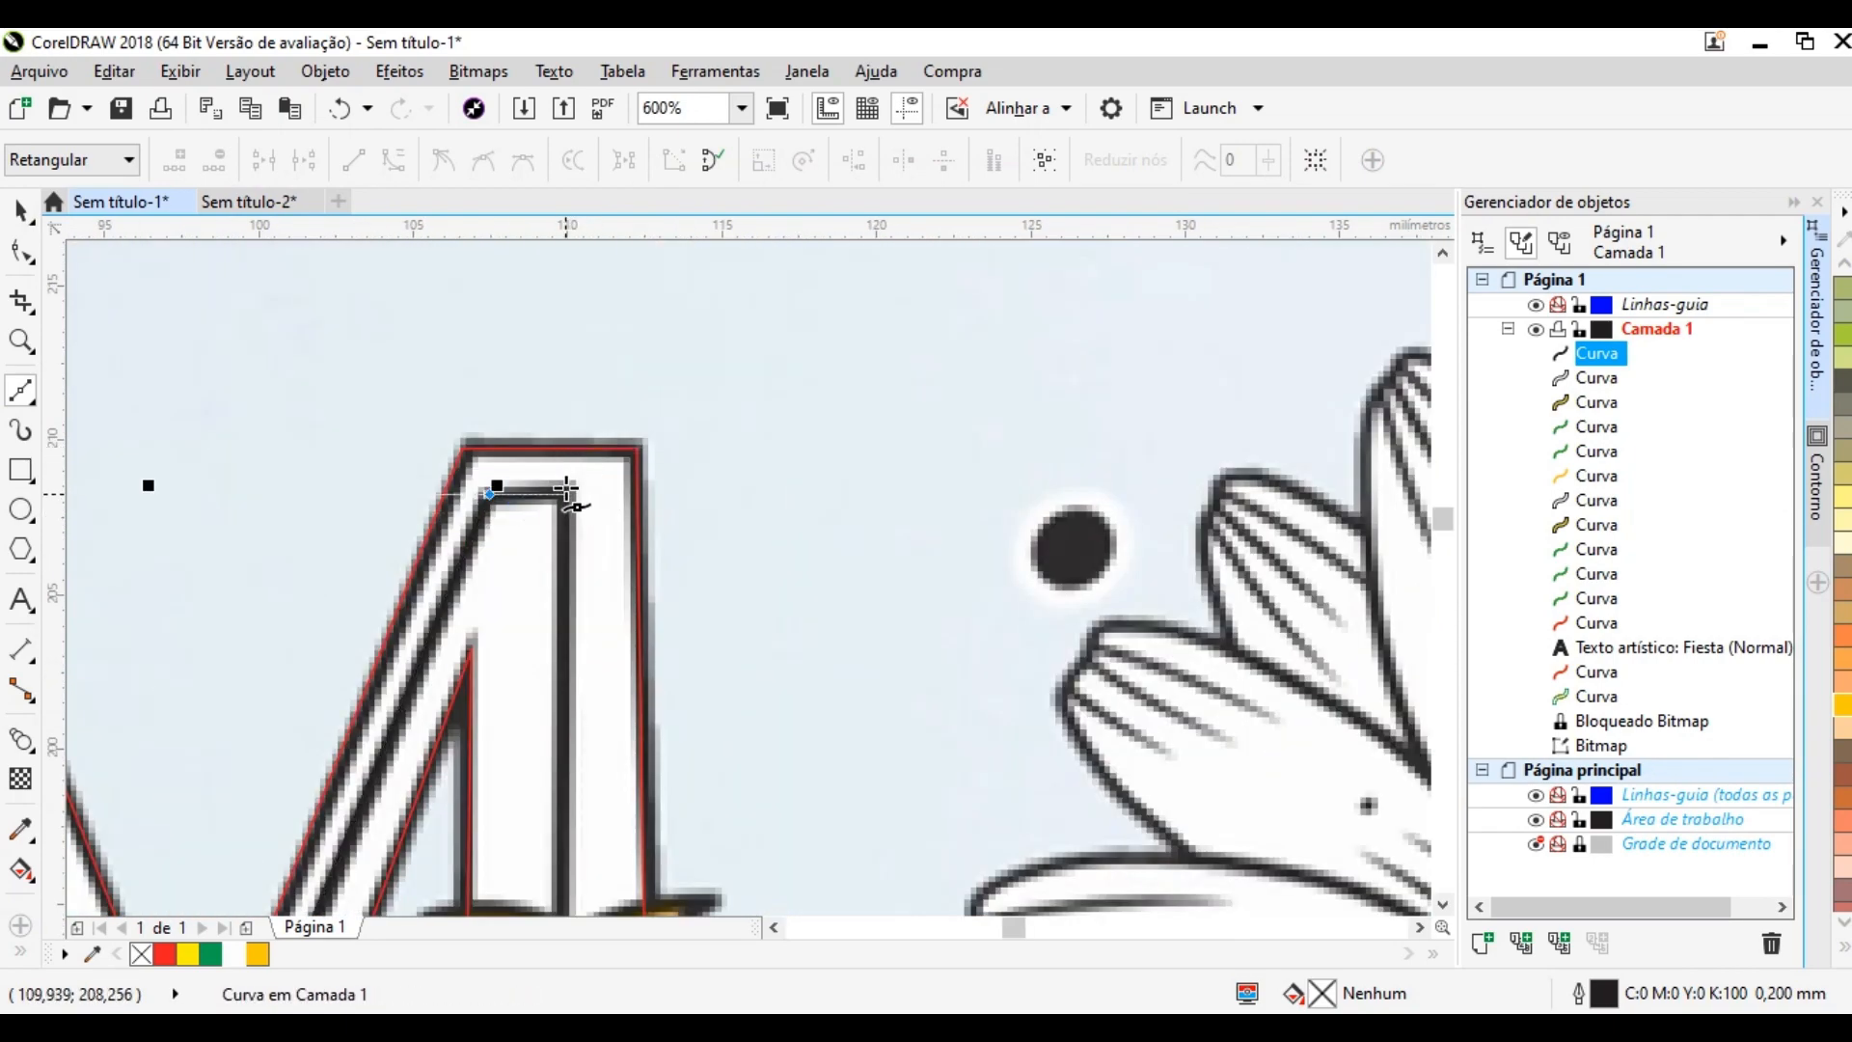
pyautogui.click(567, 492)
pyautogui.scroll(-2, 567, 492)
pyautogui.scroll(3, 591, 826)
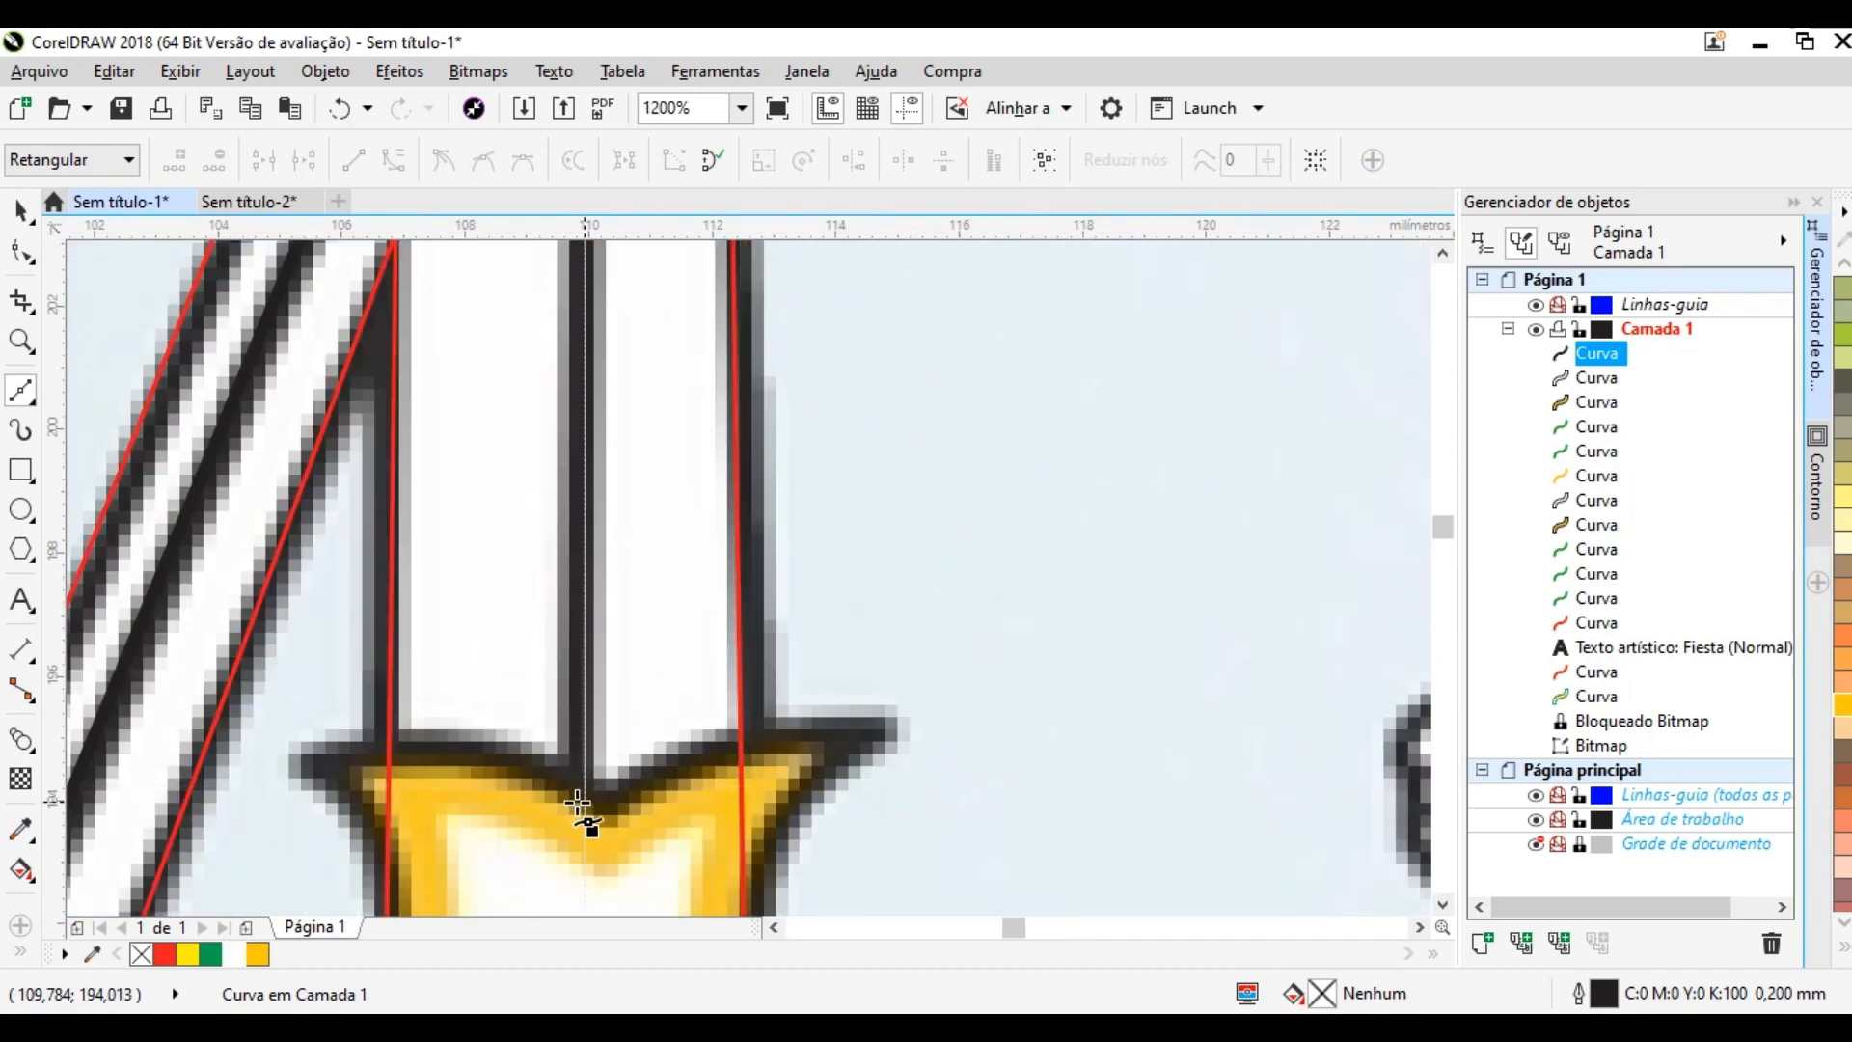
pyautogui.click(577, 802)
pyautogui.scroll(-3, 584, 810)
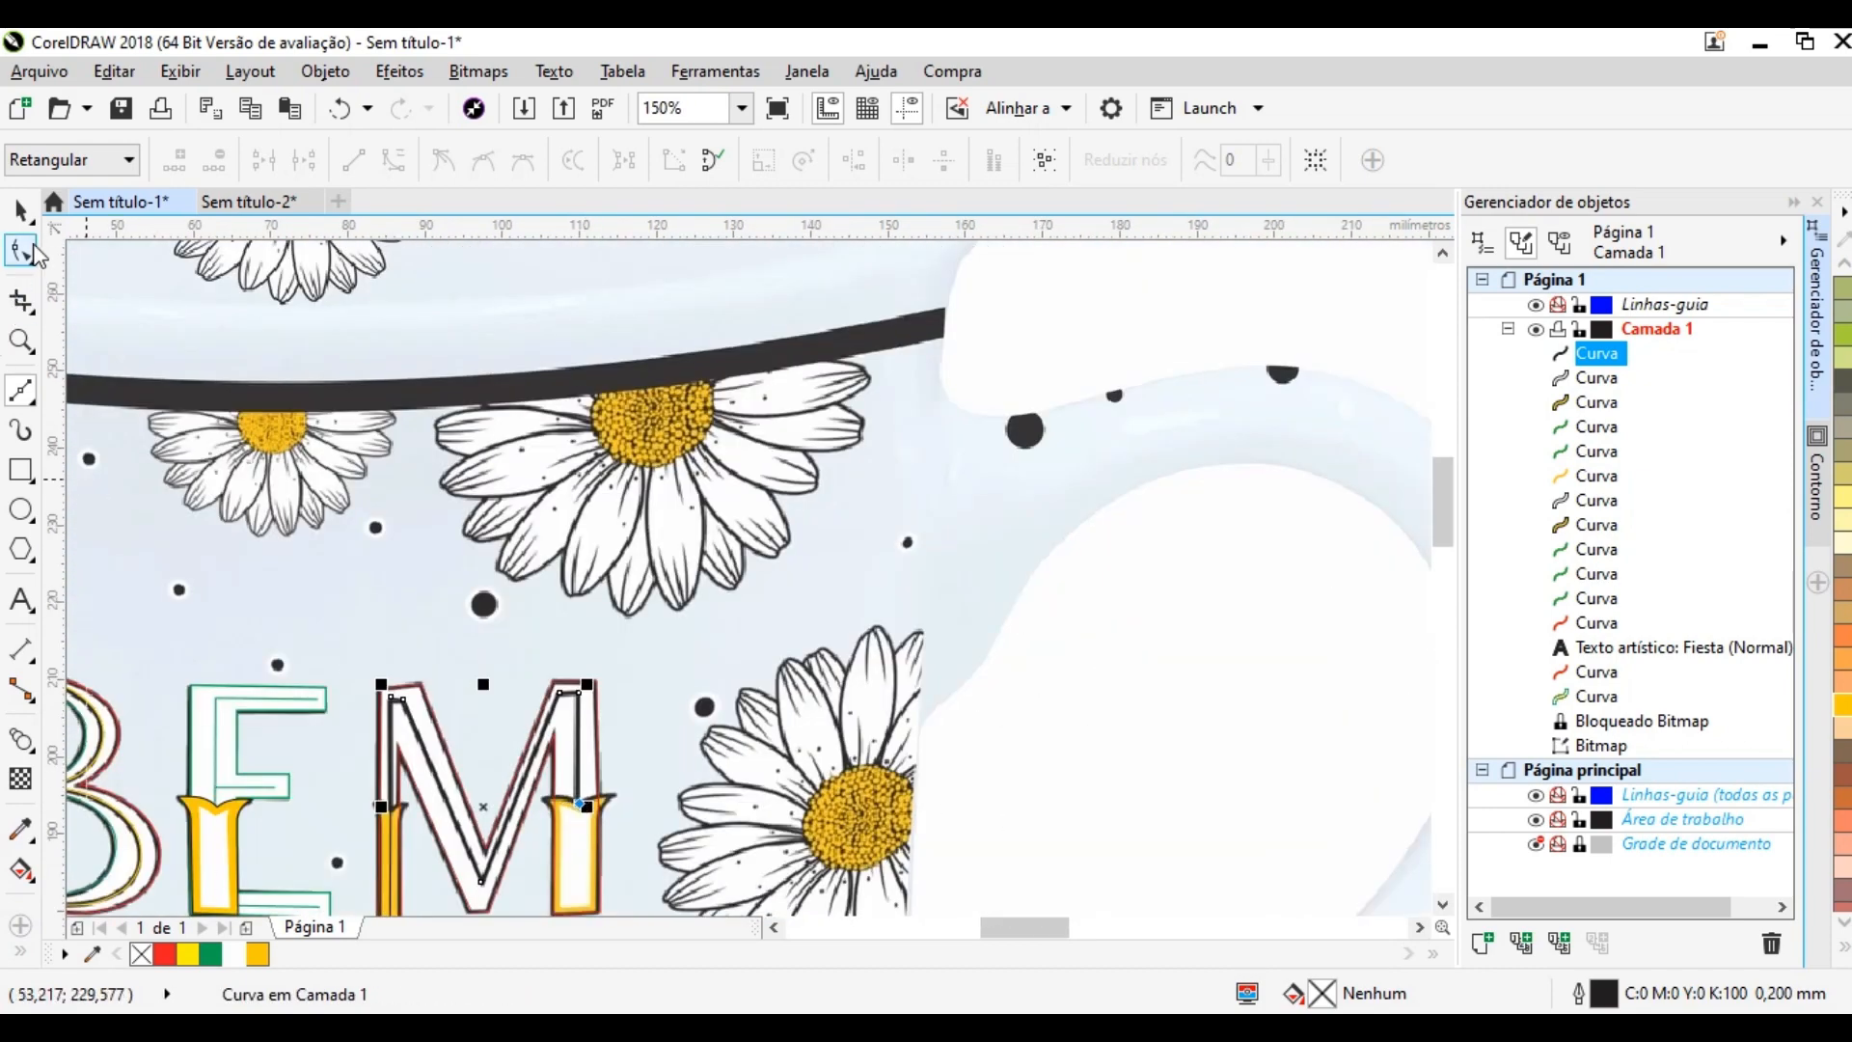
# Step: Colour the M's inner line green and level its upper left node with the dark stroke in the bitmap
pyautogui.click(35, 254)
pyautogui.rightClick(212, 955)
pyautogui.scroll(2, 321, 806)
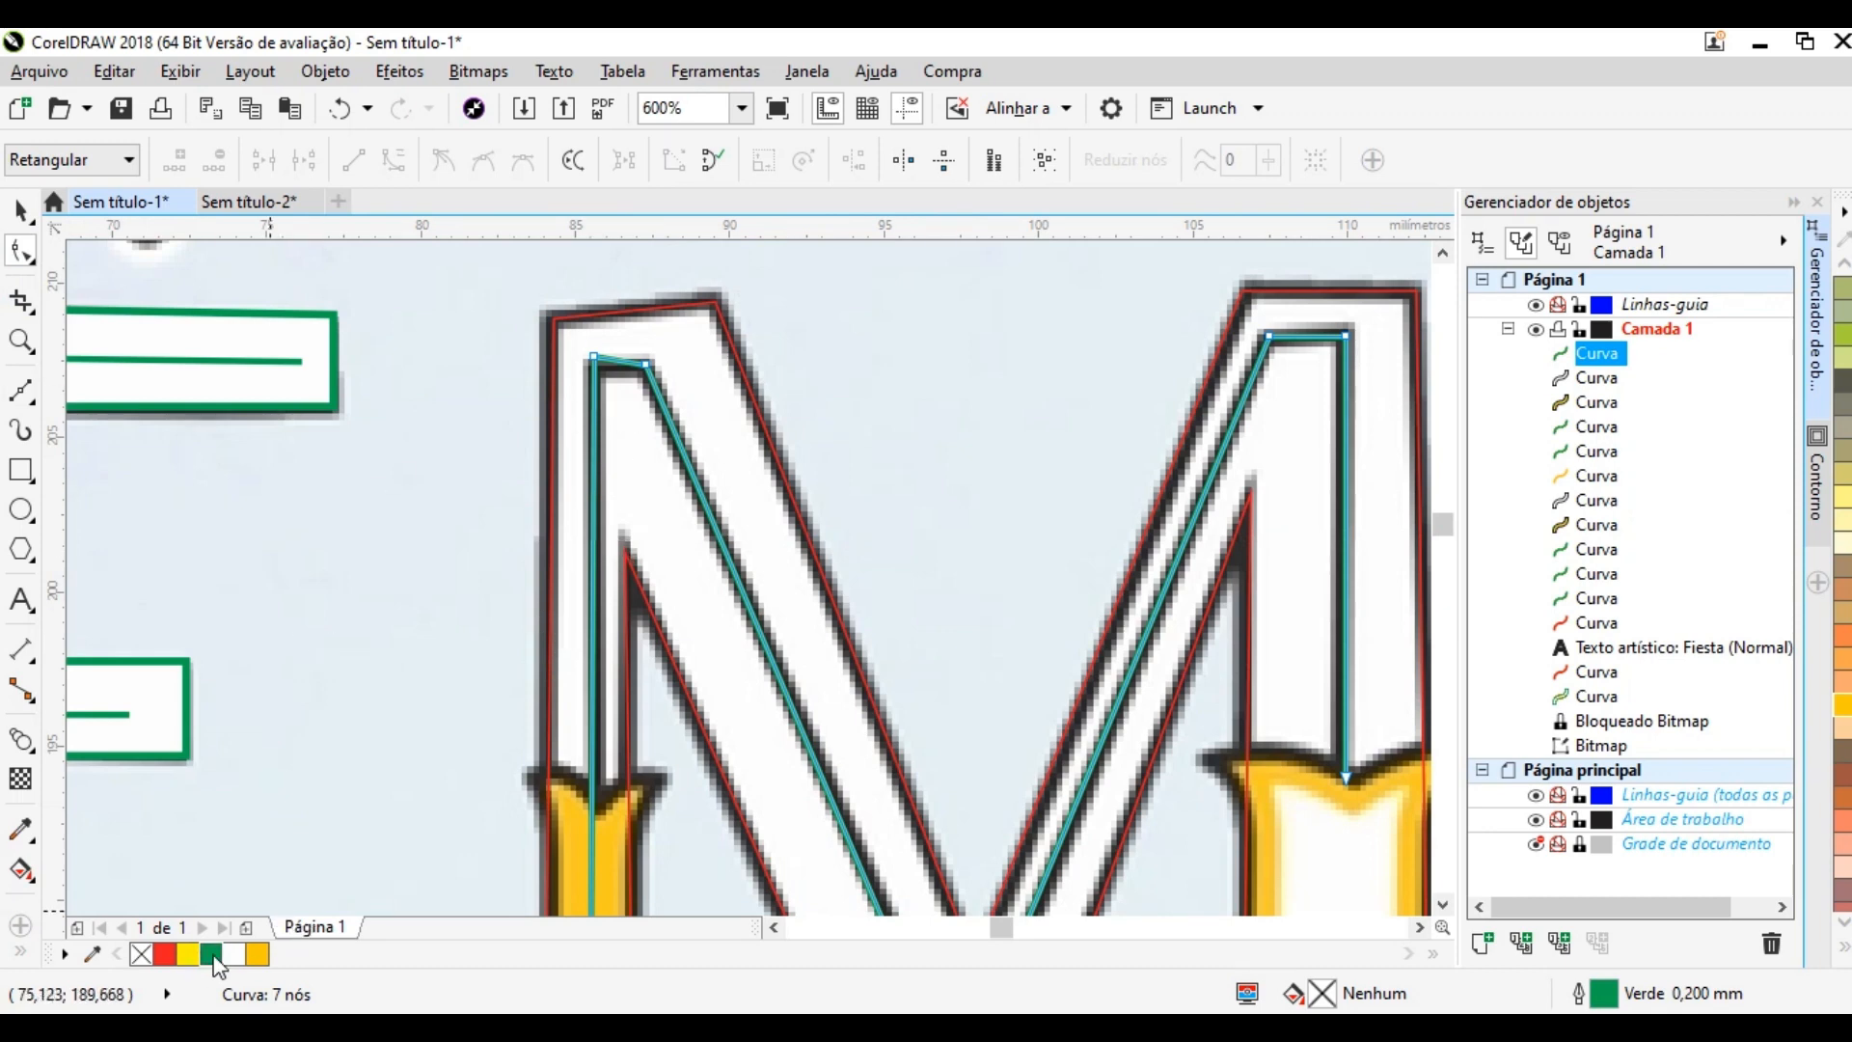
pyautogui.scroll(1, 613, 391)
pyautogui.moveTo(573, 321); pyautogui.dragTo(573, 338)
pyautogui.scroll(-3, 599, 363)
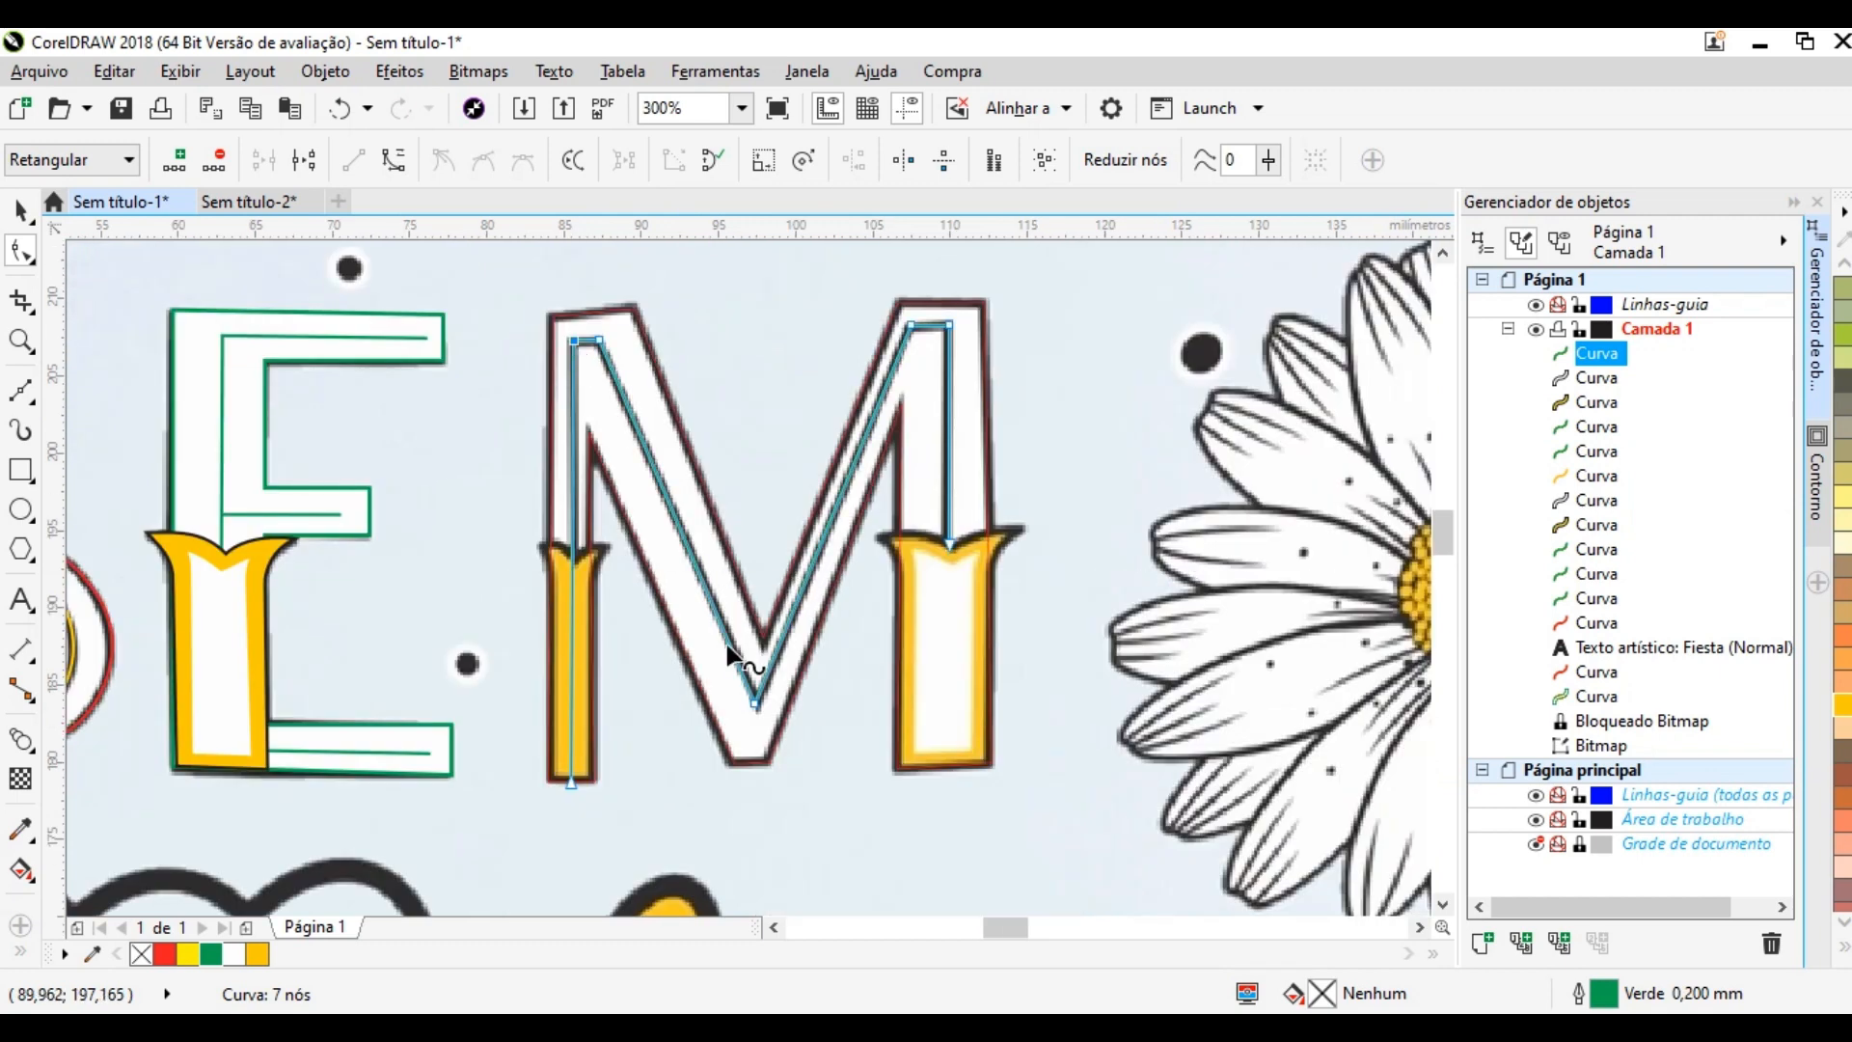
# Step: Adjust the green inner line's V point and upper right corner, and extend its right end down to the stem's base
pyautogui.scroll(3, 733, 675)
pyautogui.moveTo(815, 707); pyautogui.dragTo(831, 706)
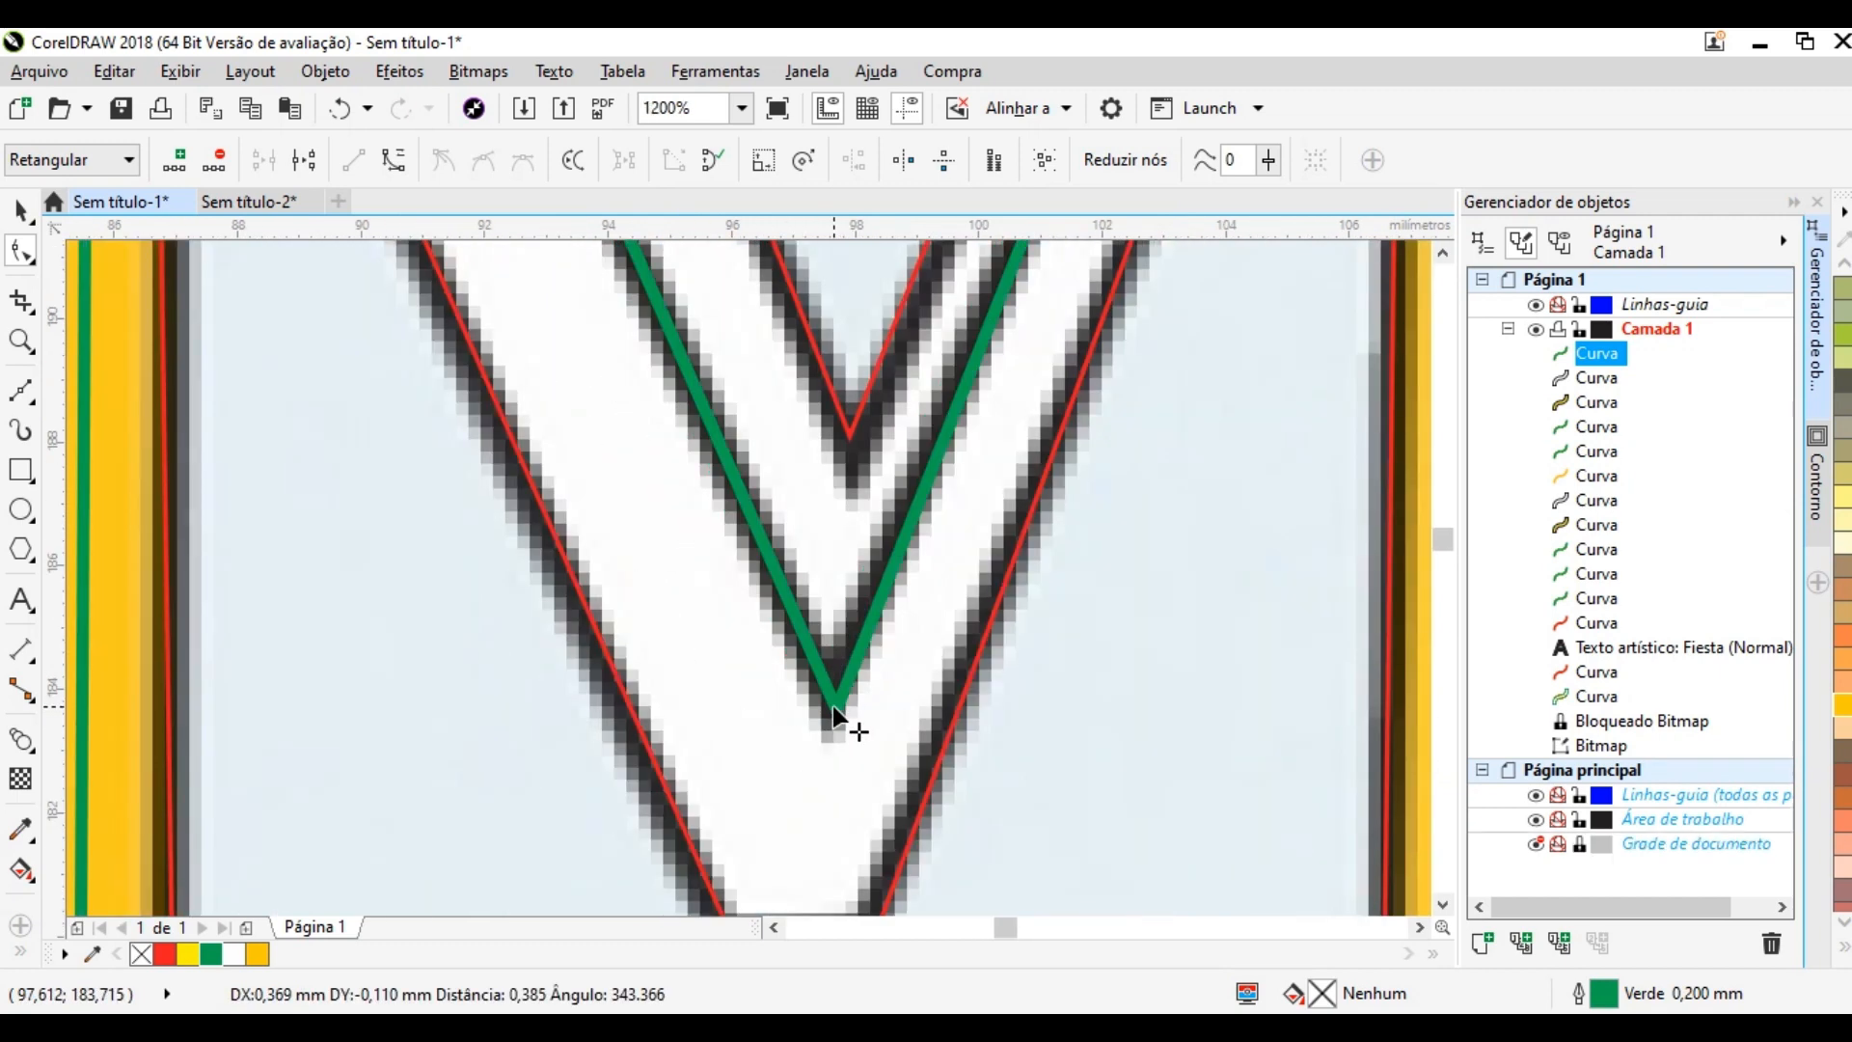
pyautogui.scroll(-1, 831, 706)
pyautogui.scroll(-1, 628, 795)
pyautogui.scroll(1, 923, 393)
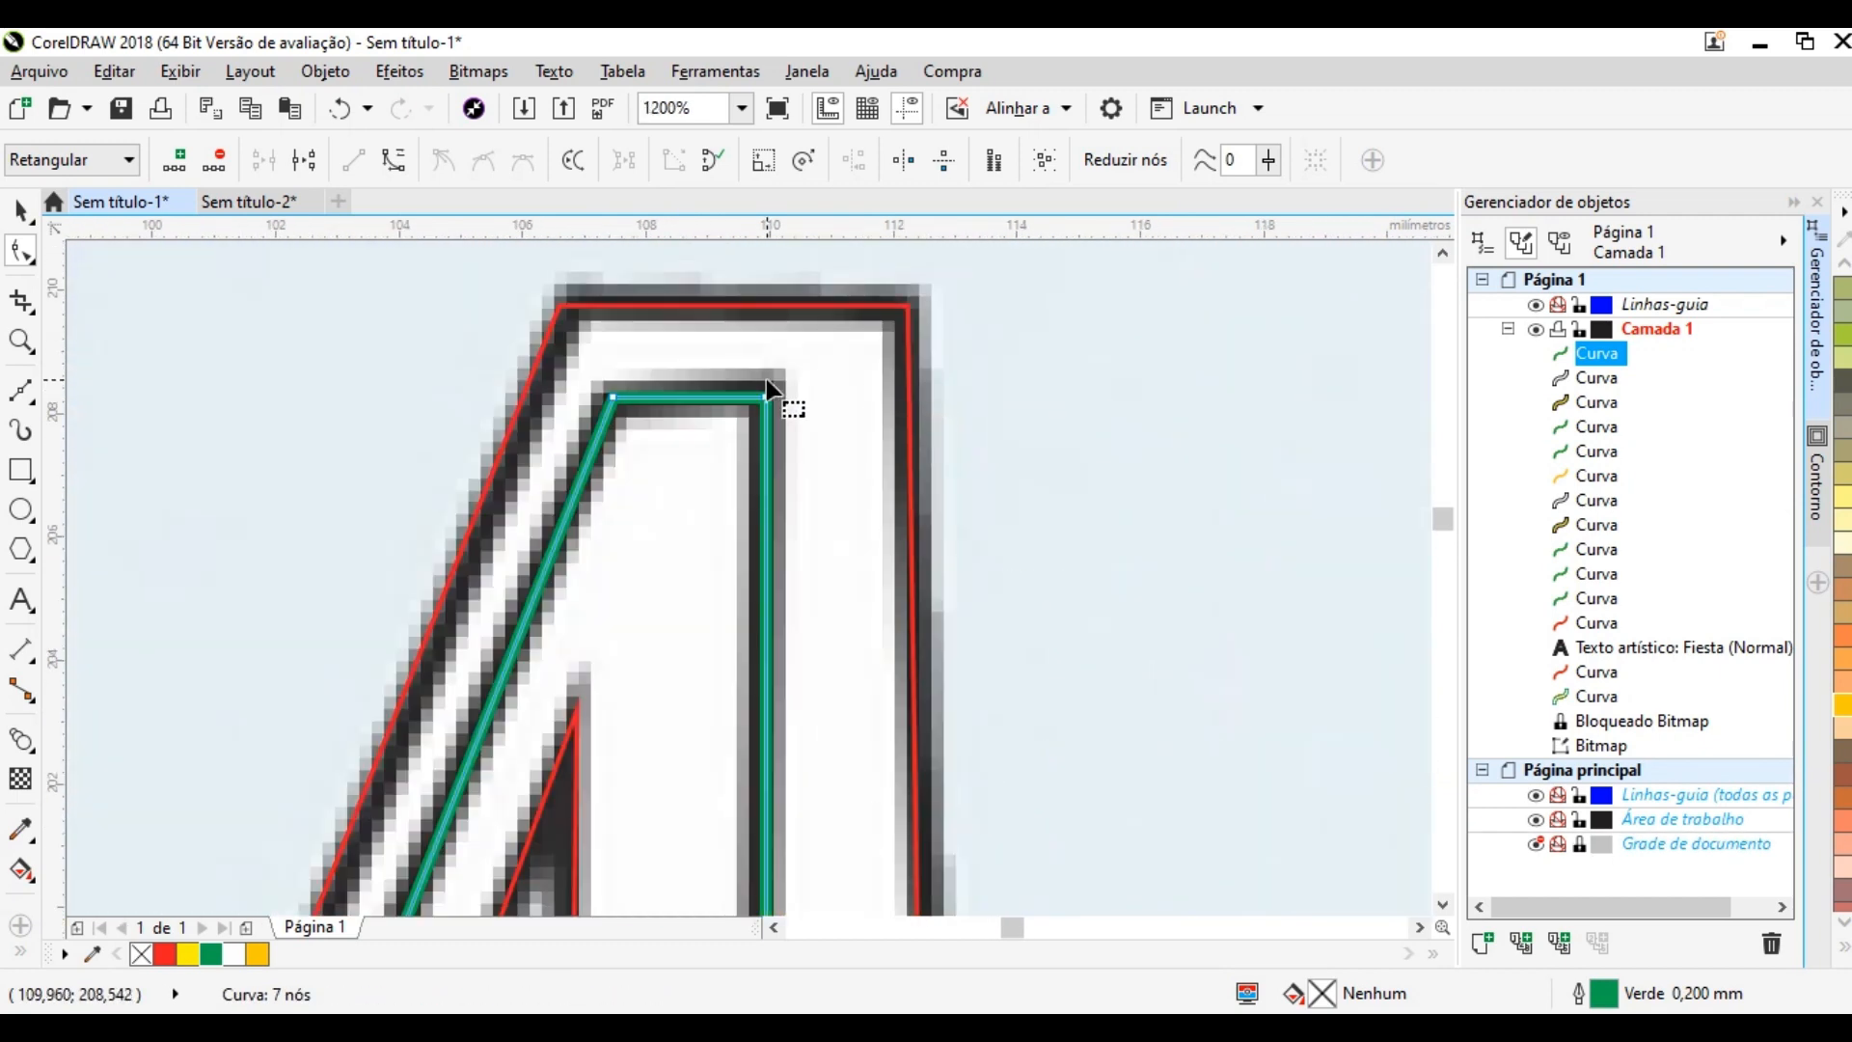
pyautogui.scroll(1, 766, 390)
pyautogui.moveTo(763, 403); pyautogui.dragTo(762, 382)
pyautogui.scroll(-2, 762, 381)
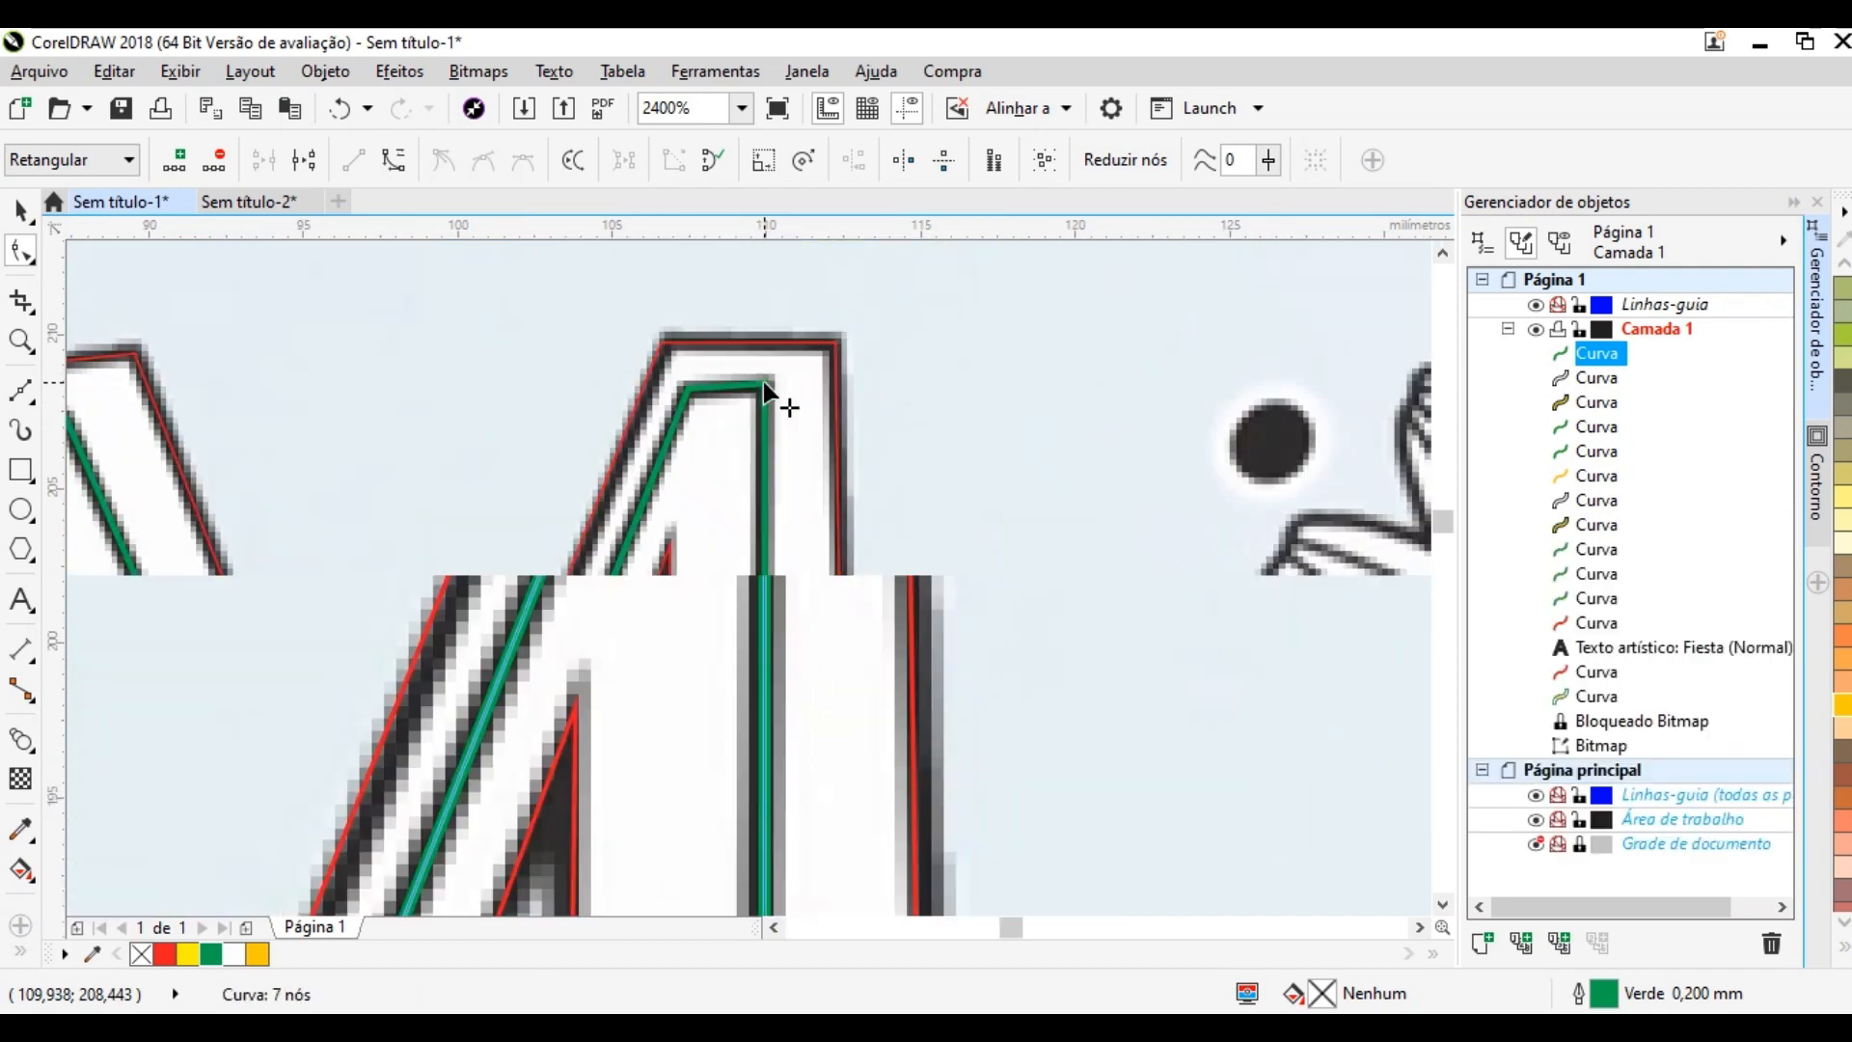
pyautogui.scroll(-1, 762, 382)
pyautogui.moveTo(762, 599); pyautogui.dragTo(769, 829)
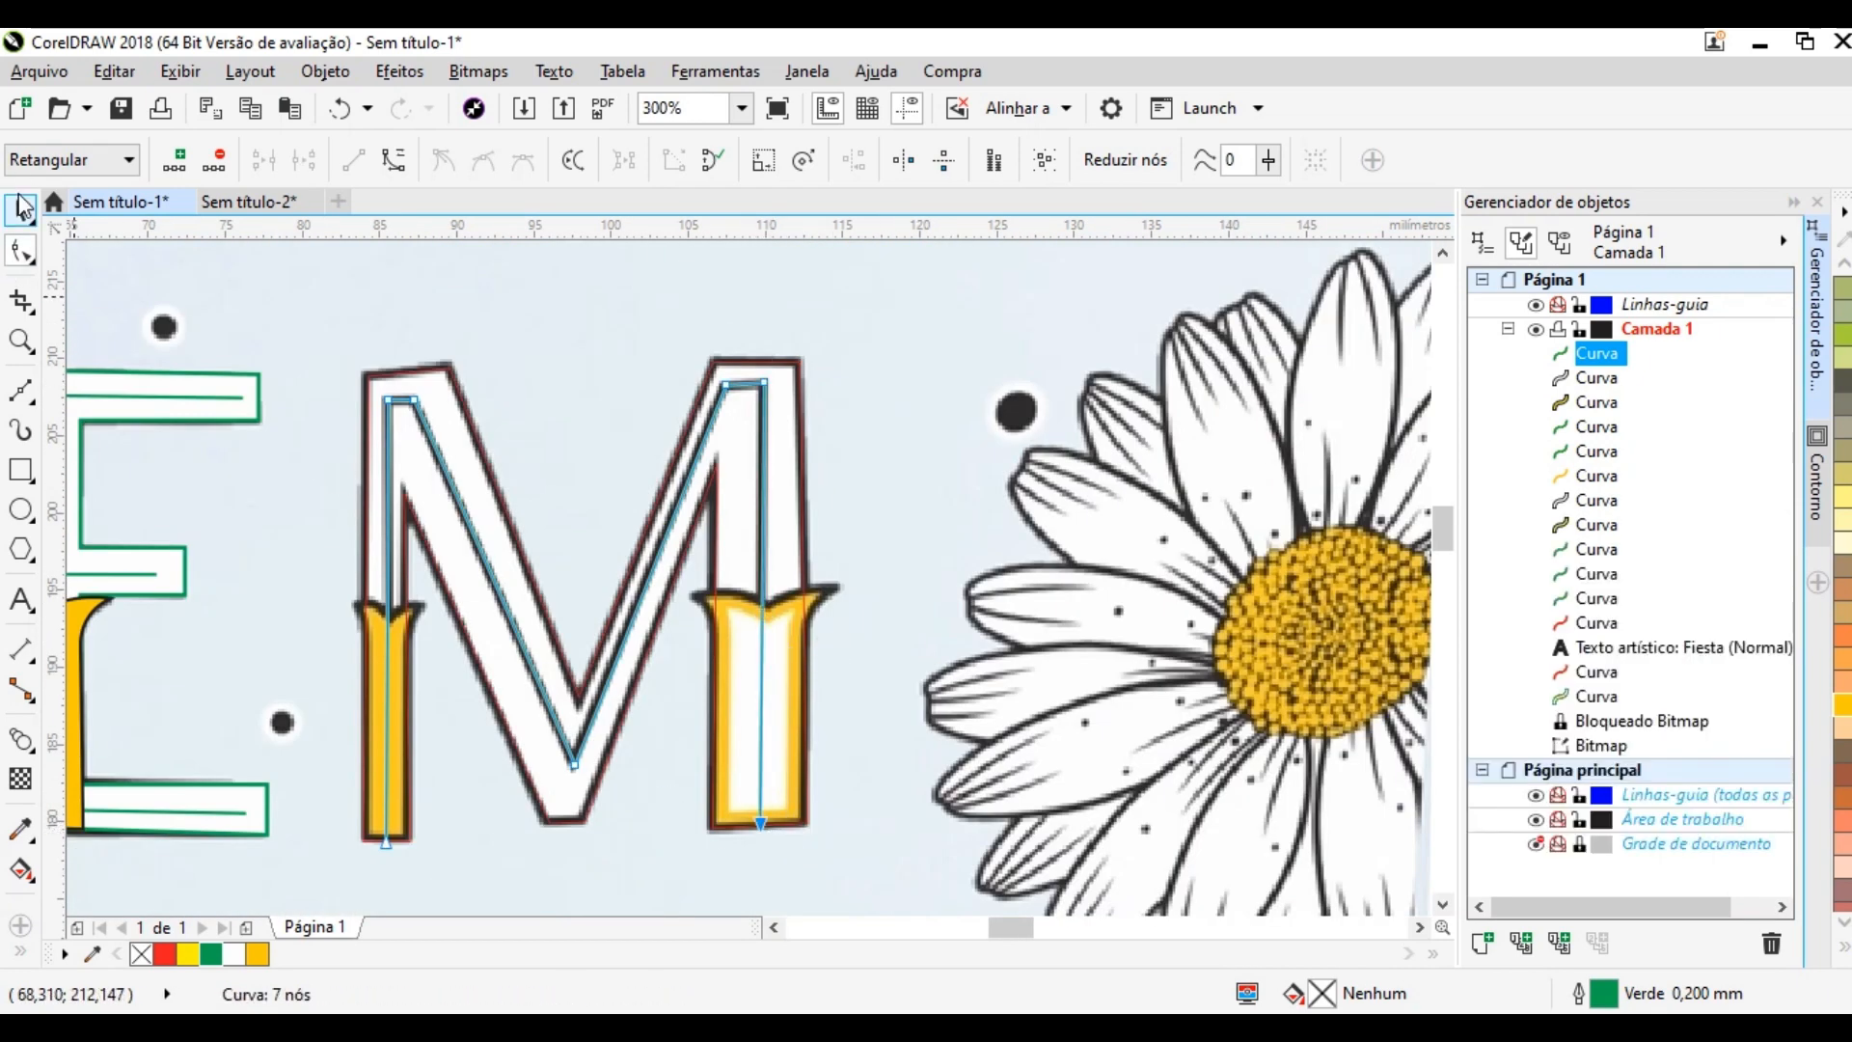
pyautogui.press('space')
pyautogui.click(899, 745)
pyautogui.scroll(-1, 901, 739)
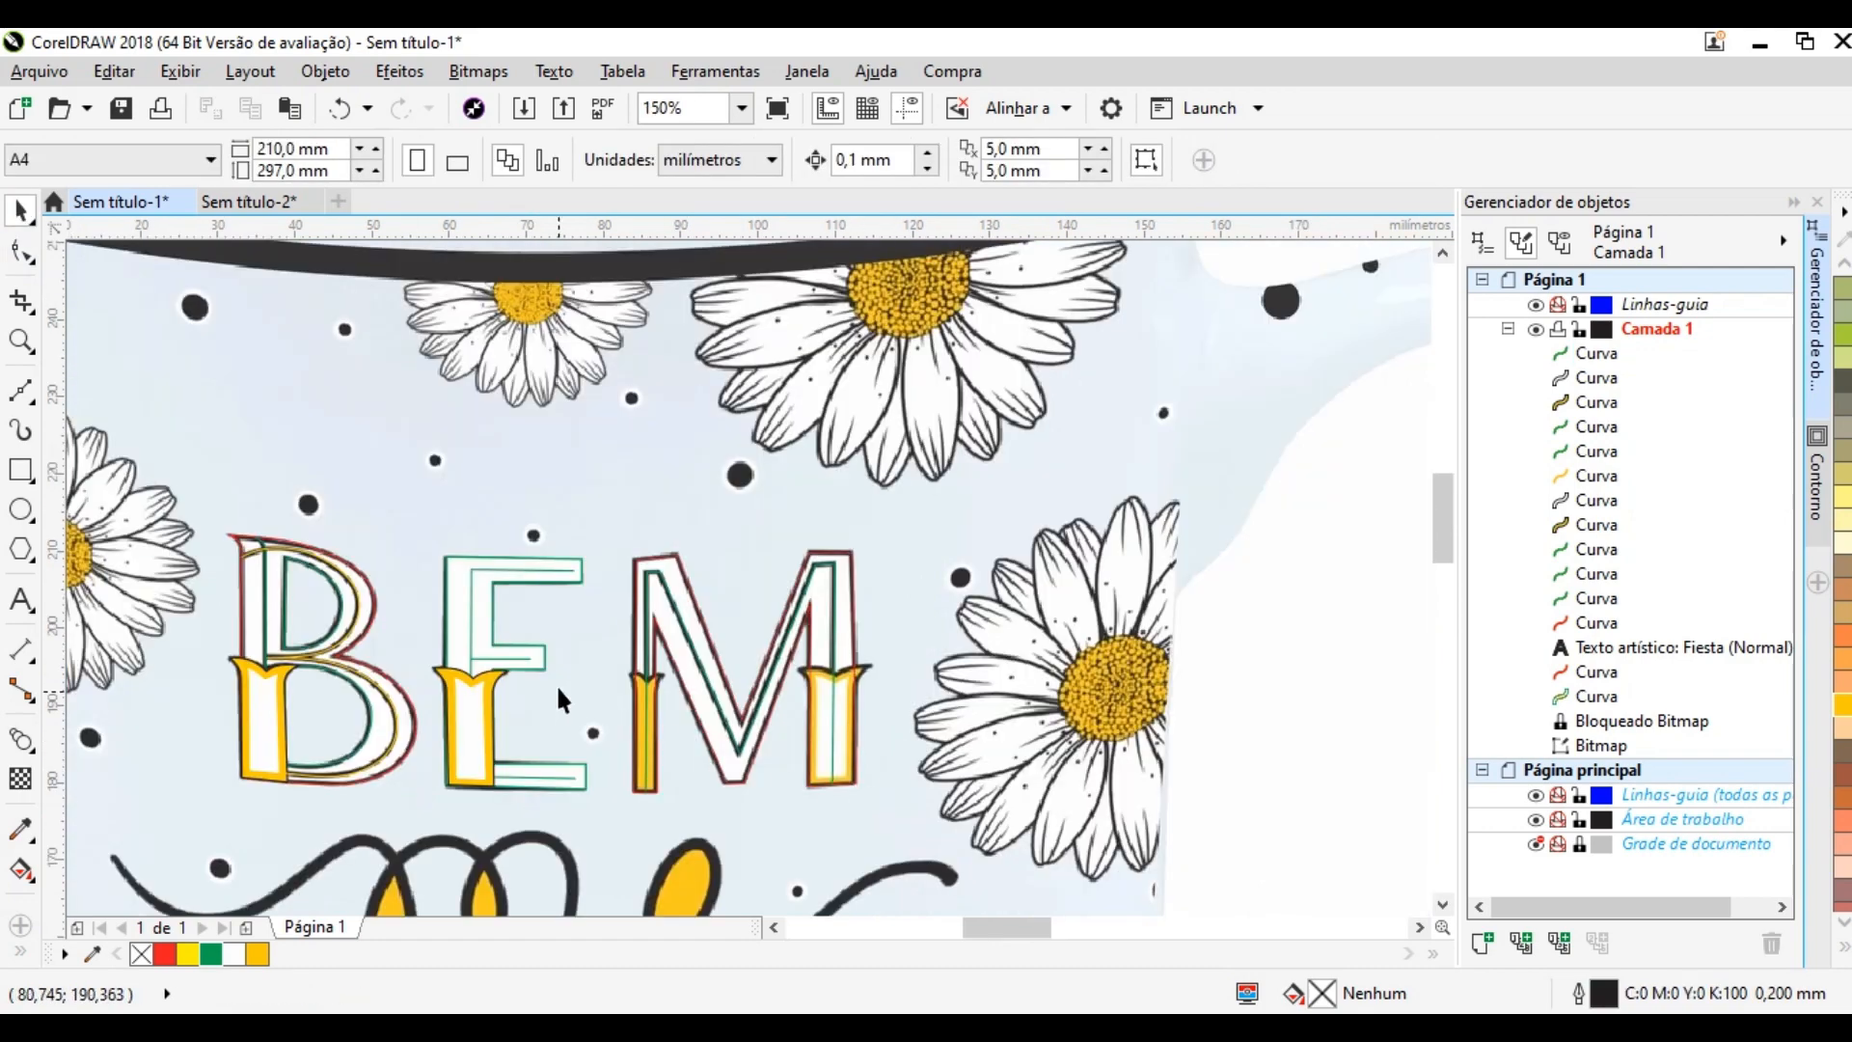
pyautogui.scroll(-1, 813, 682)
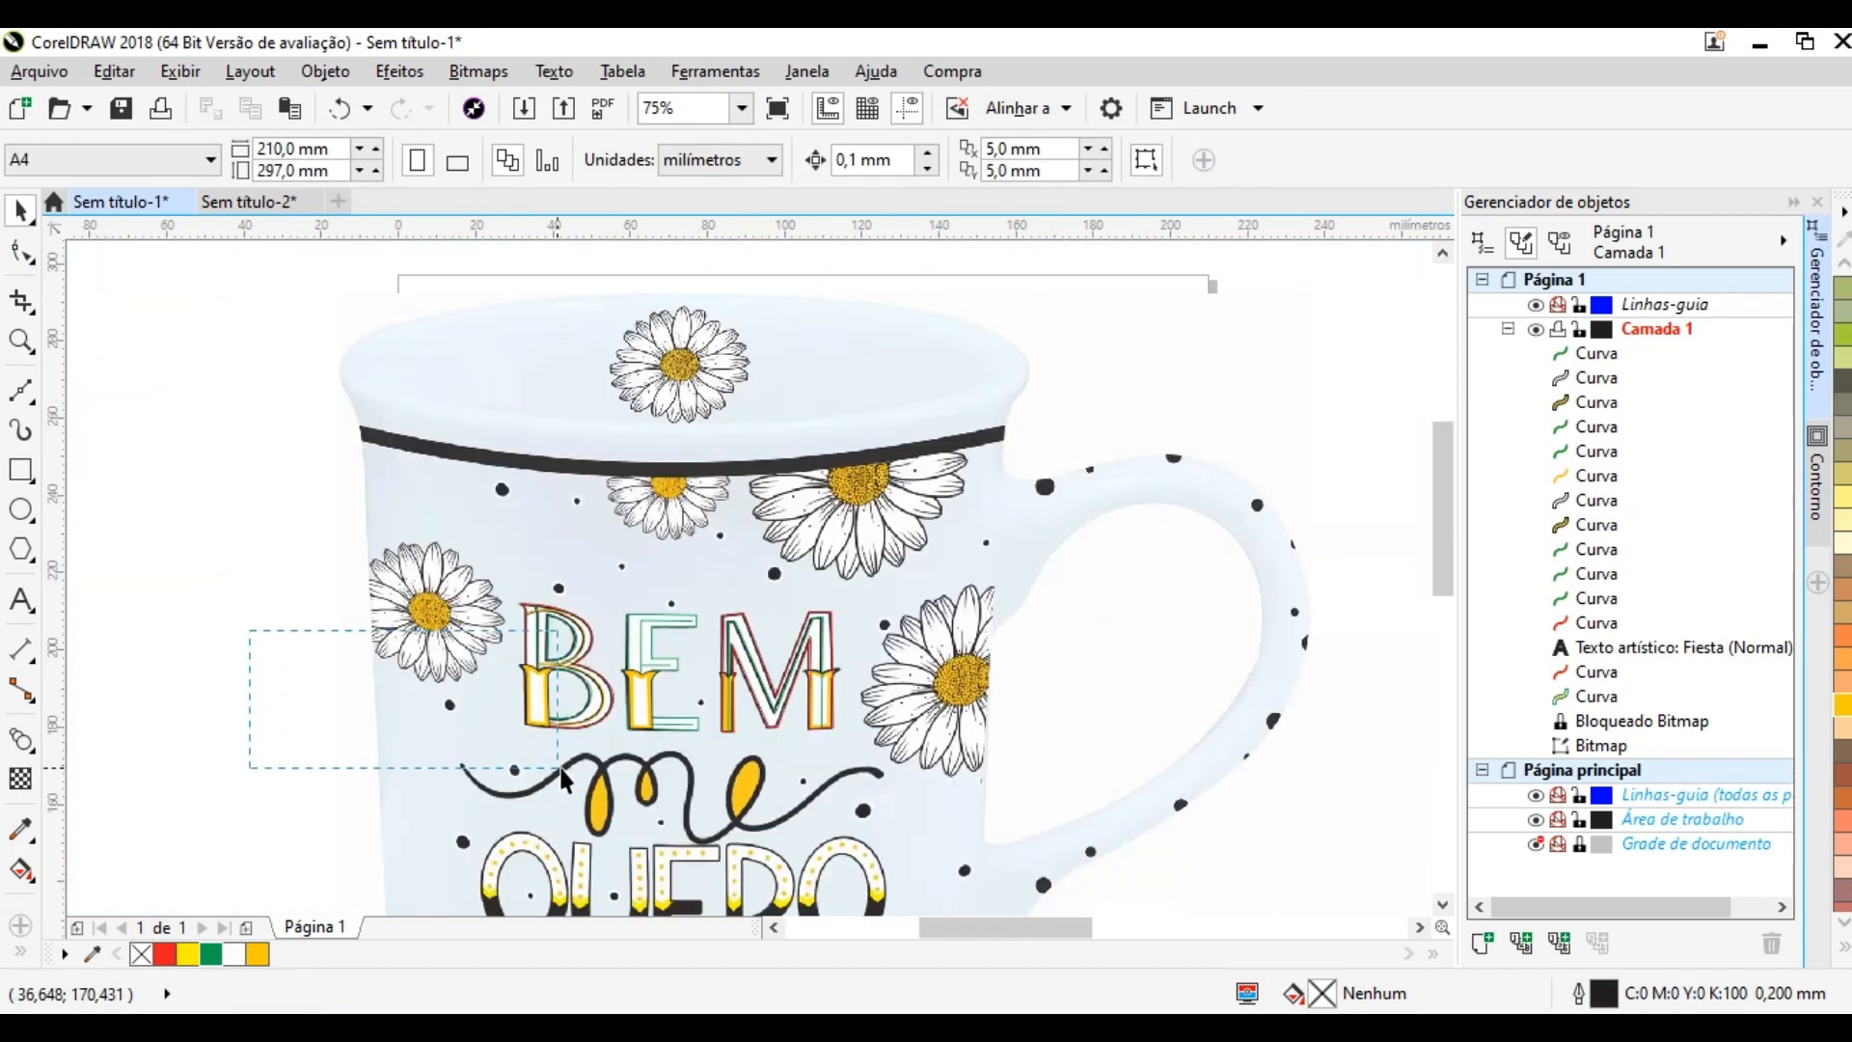
pyautogui.moveTo(558, 764); pyautogui.dragTo(563, 767)
pyautogui.scroll(1, 563, 767)
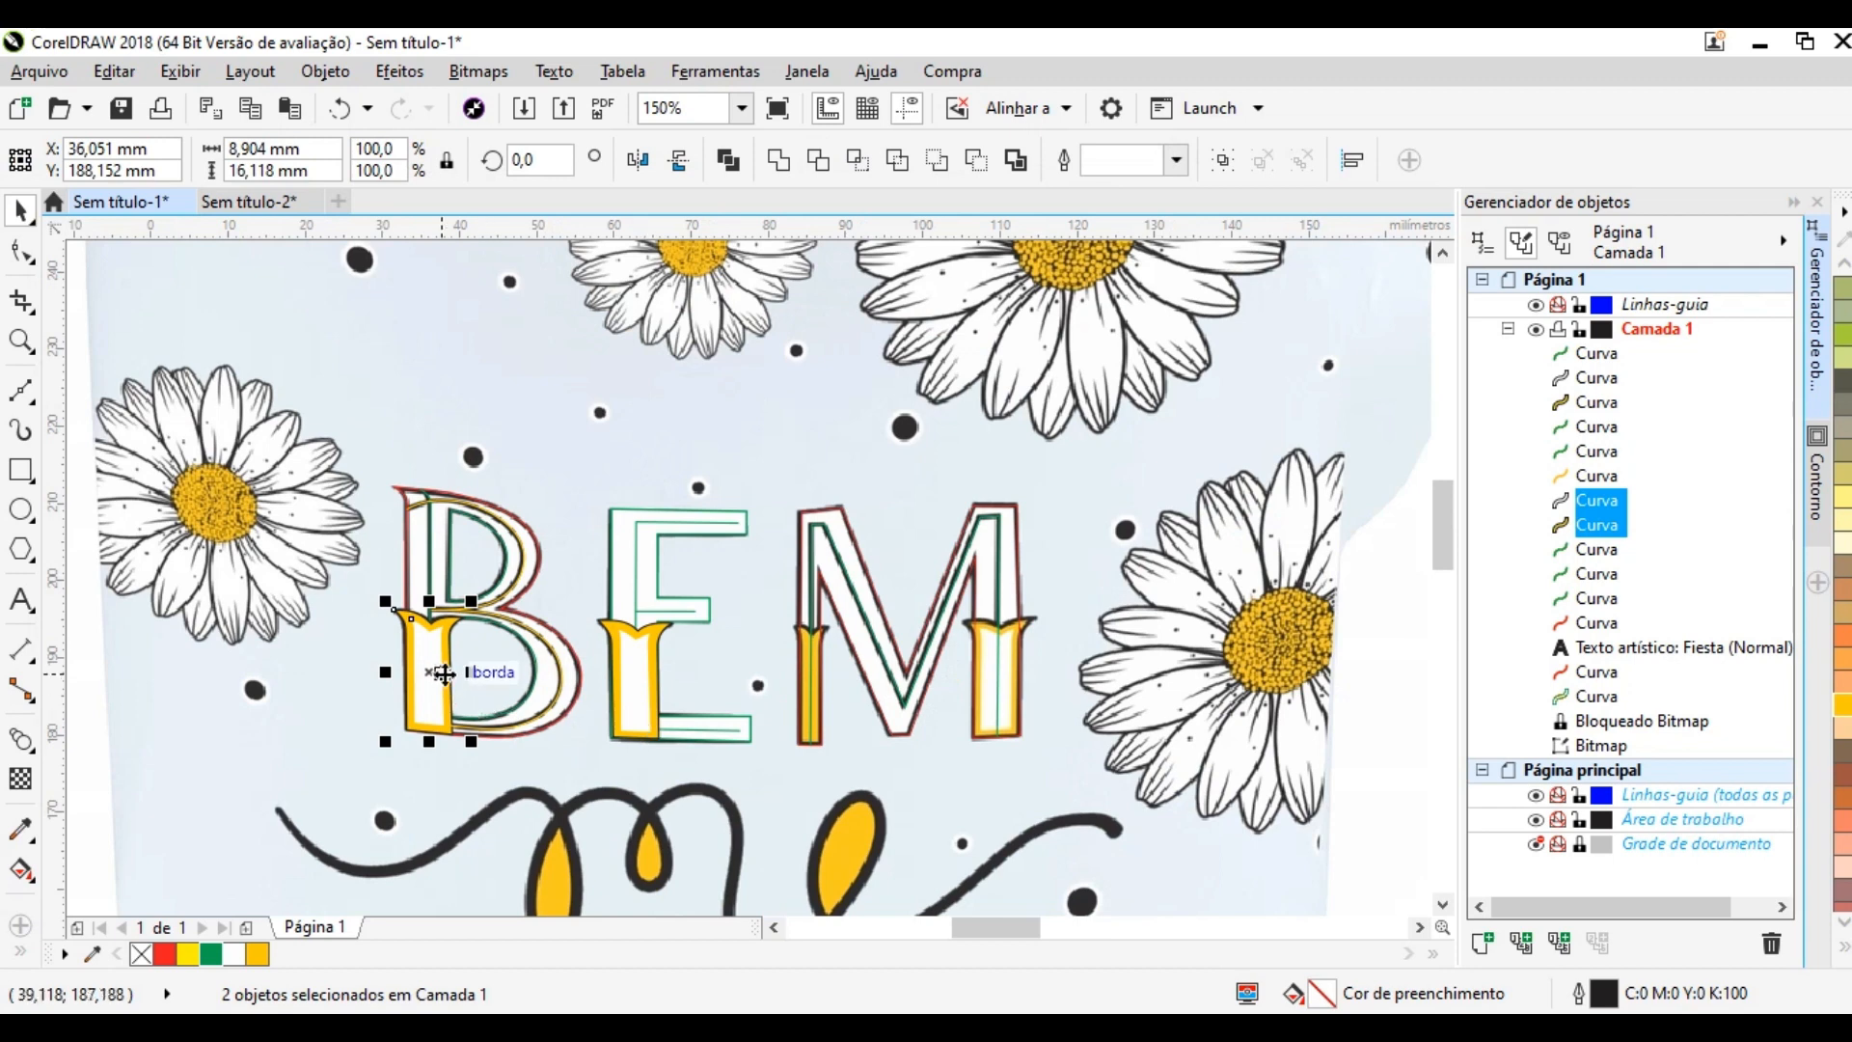
pyautogui.moveTo(443, 672); pyautogui.dragTo(995, 687)
pyautogui.hotkey('ctrl', 'z')
# Step: Duplicate both curves of the E's ornament and place the copy over the ornament on the M's right stem
pyautogui.scroll(3, 547, 646)
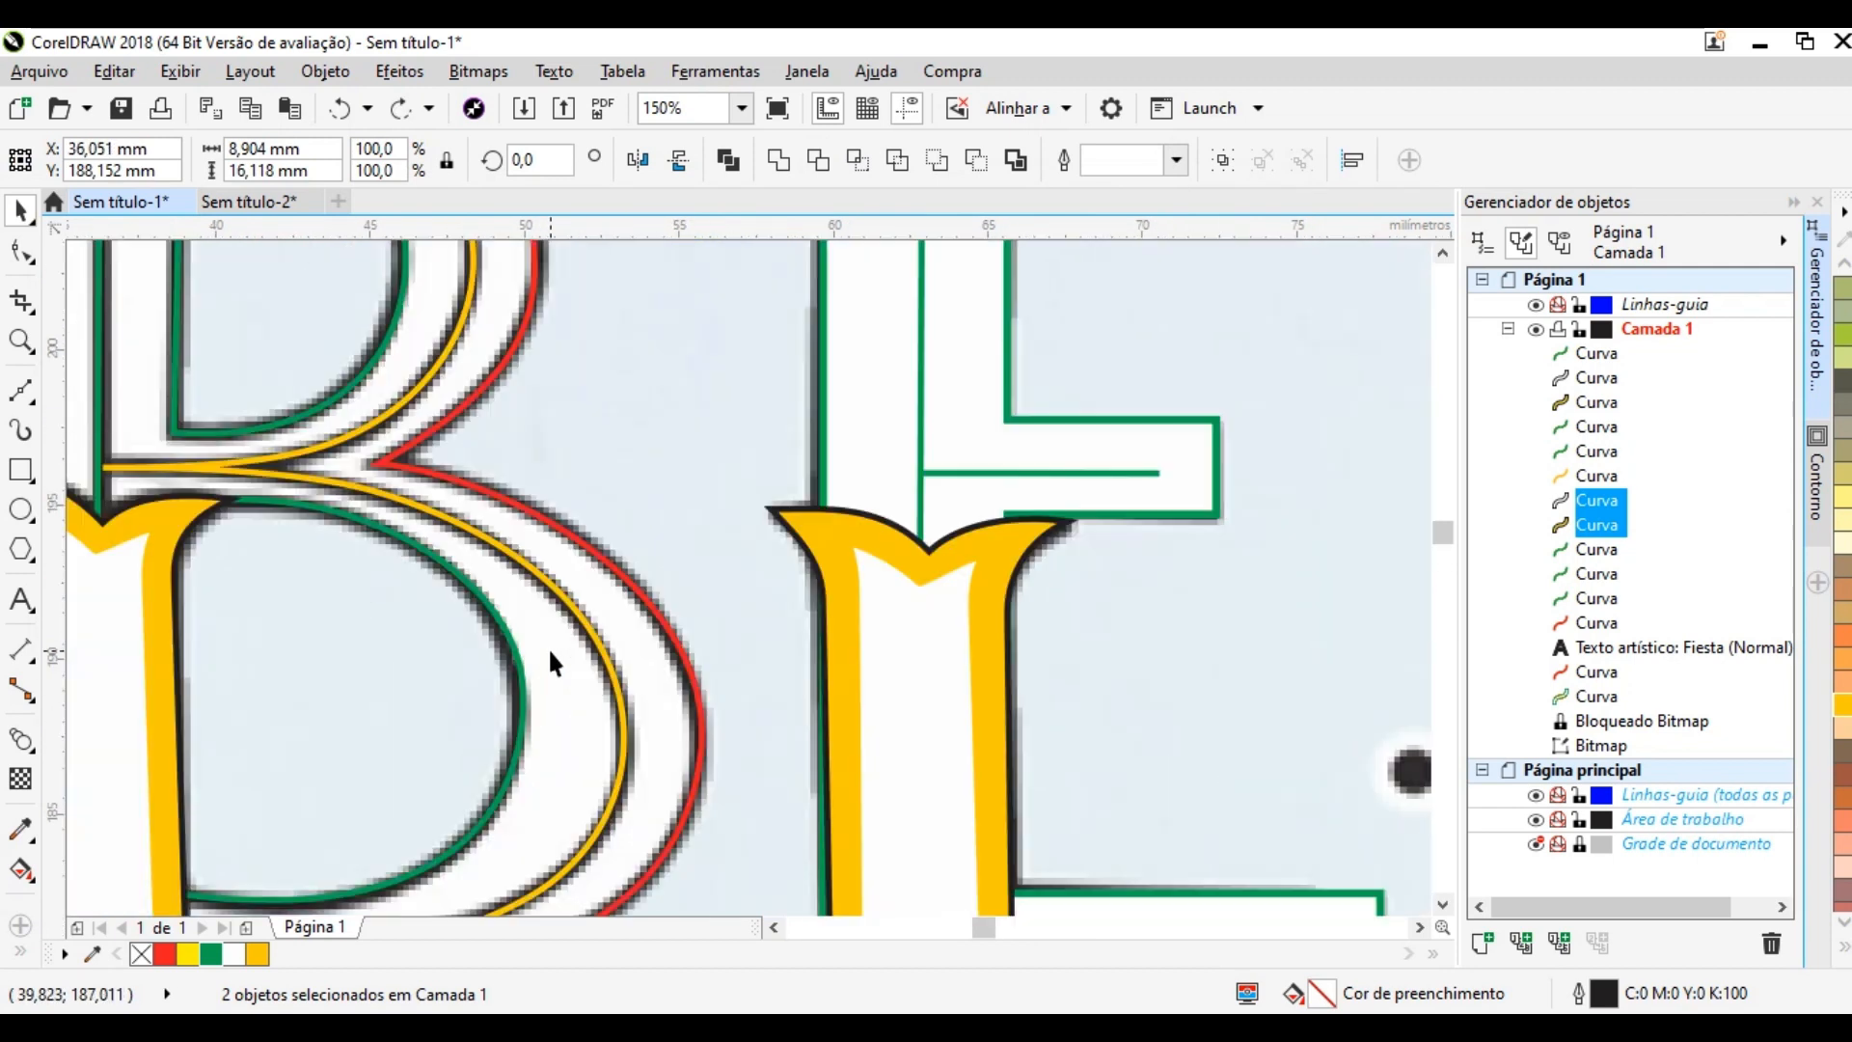
pyautogui.click(1183, 542)
pyautogui.keyDown('shift'); pyautogui.click(1120, 449); pyautogui.keyUp('shift')
pyautogui.scroll(-5, 1121, 449)
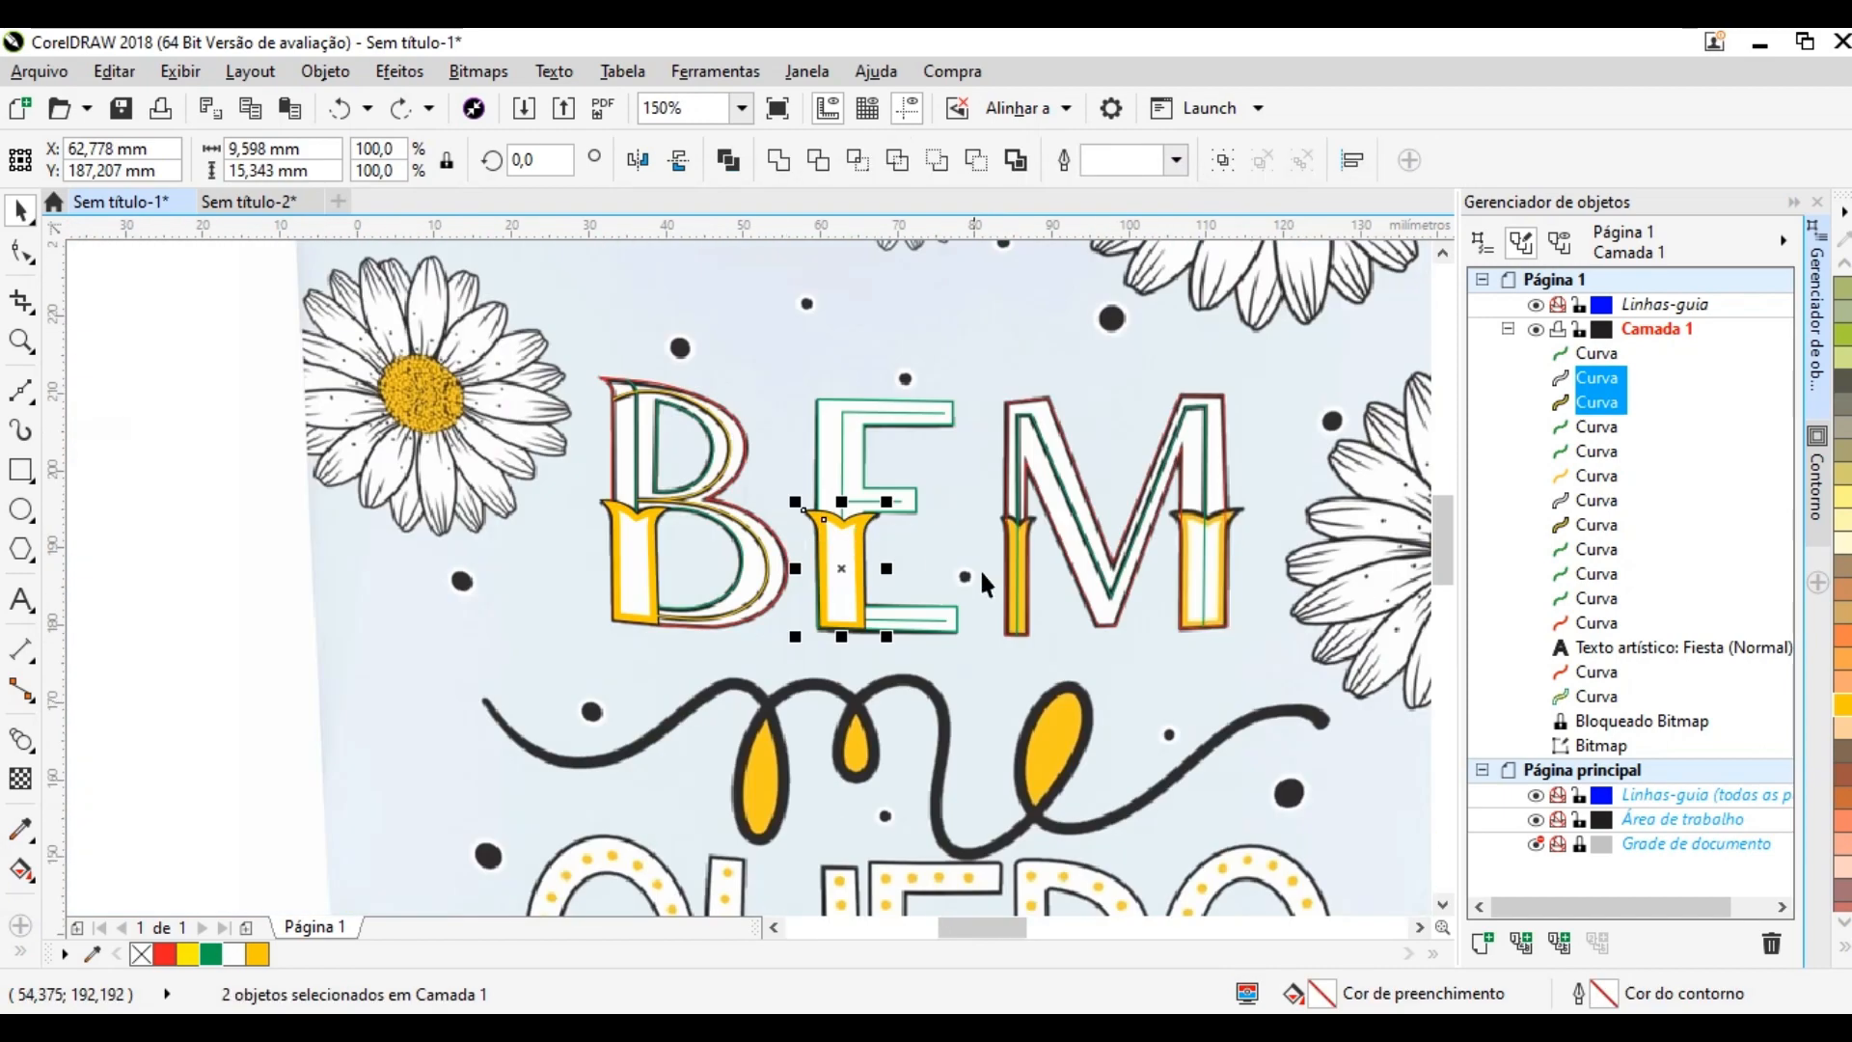
pyautogui.moveTo(1160, 572); pyautogui.dragTo(1250, 567)
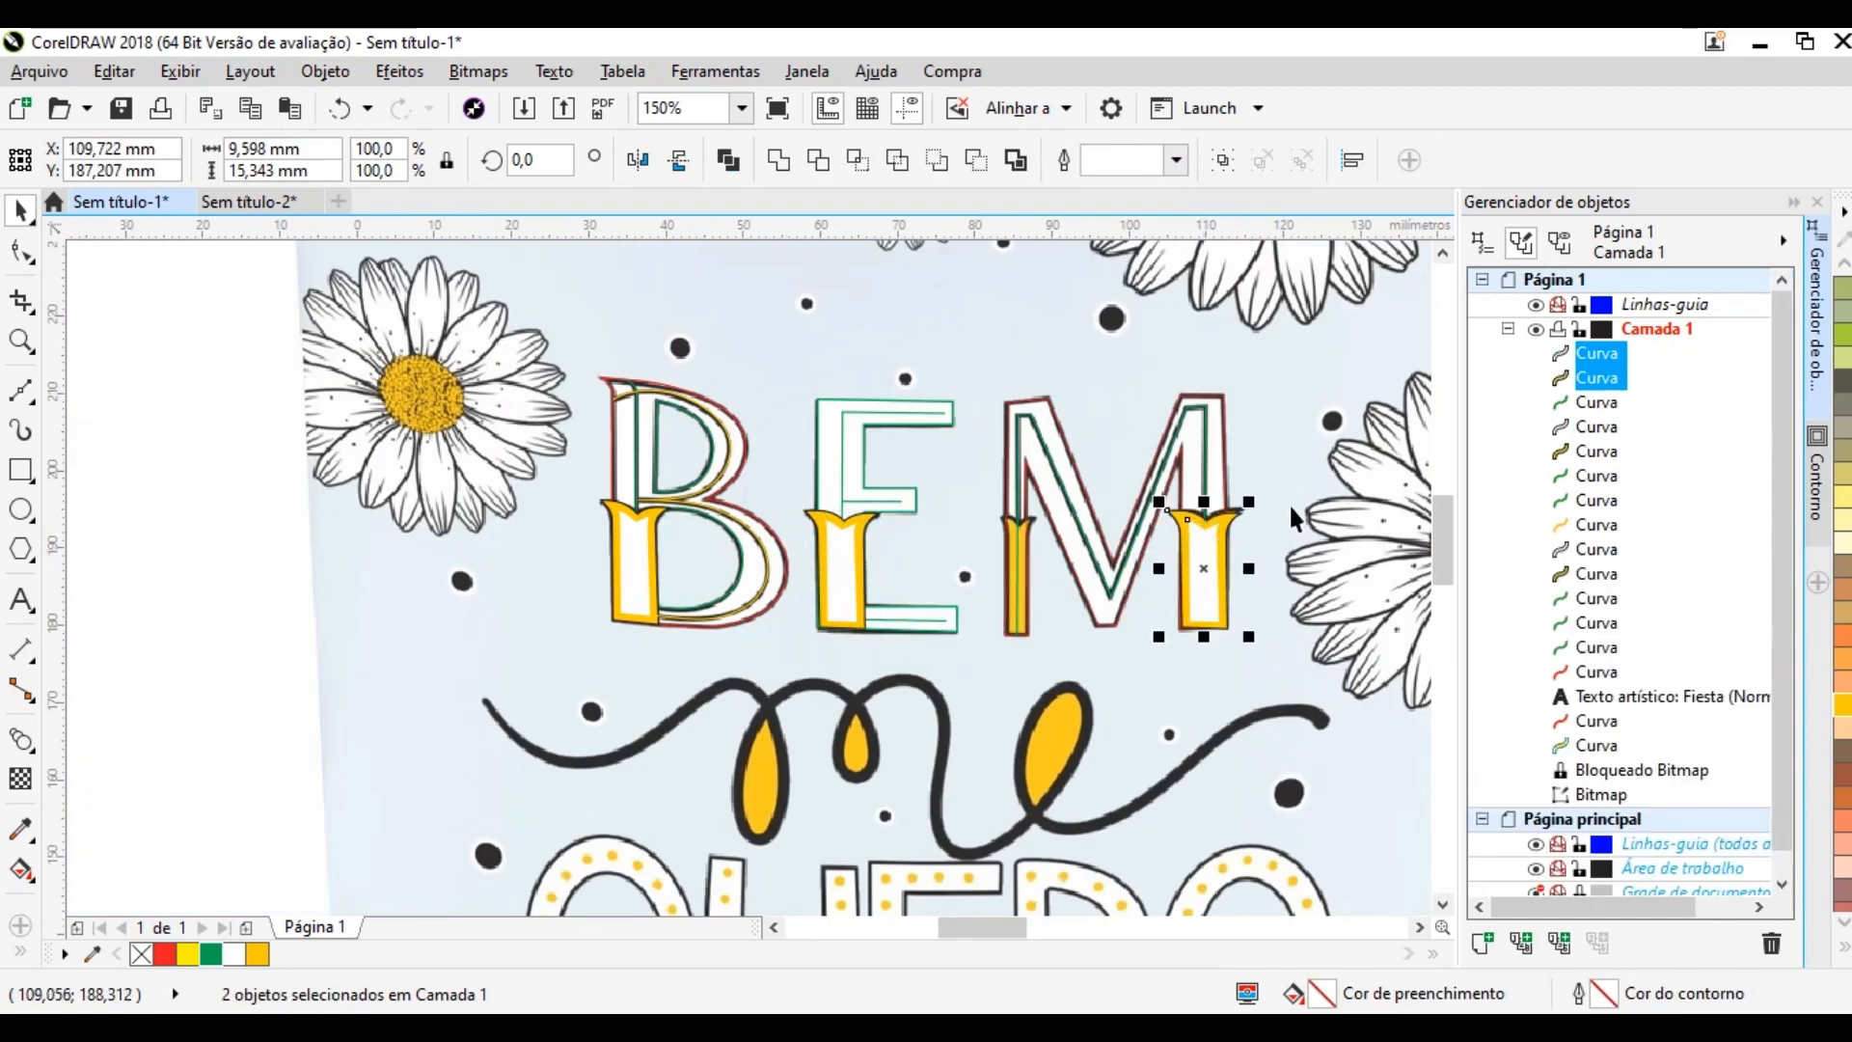
pyautogui.scroll(2, 1288, 502)
pyautogui.scroll(2, 771, 511)
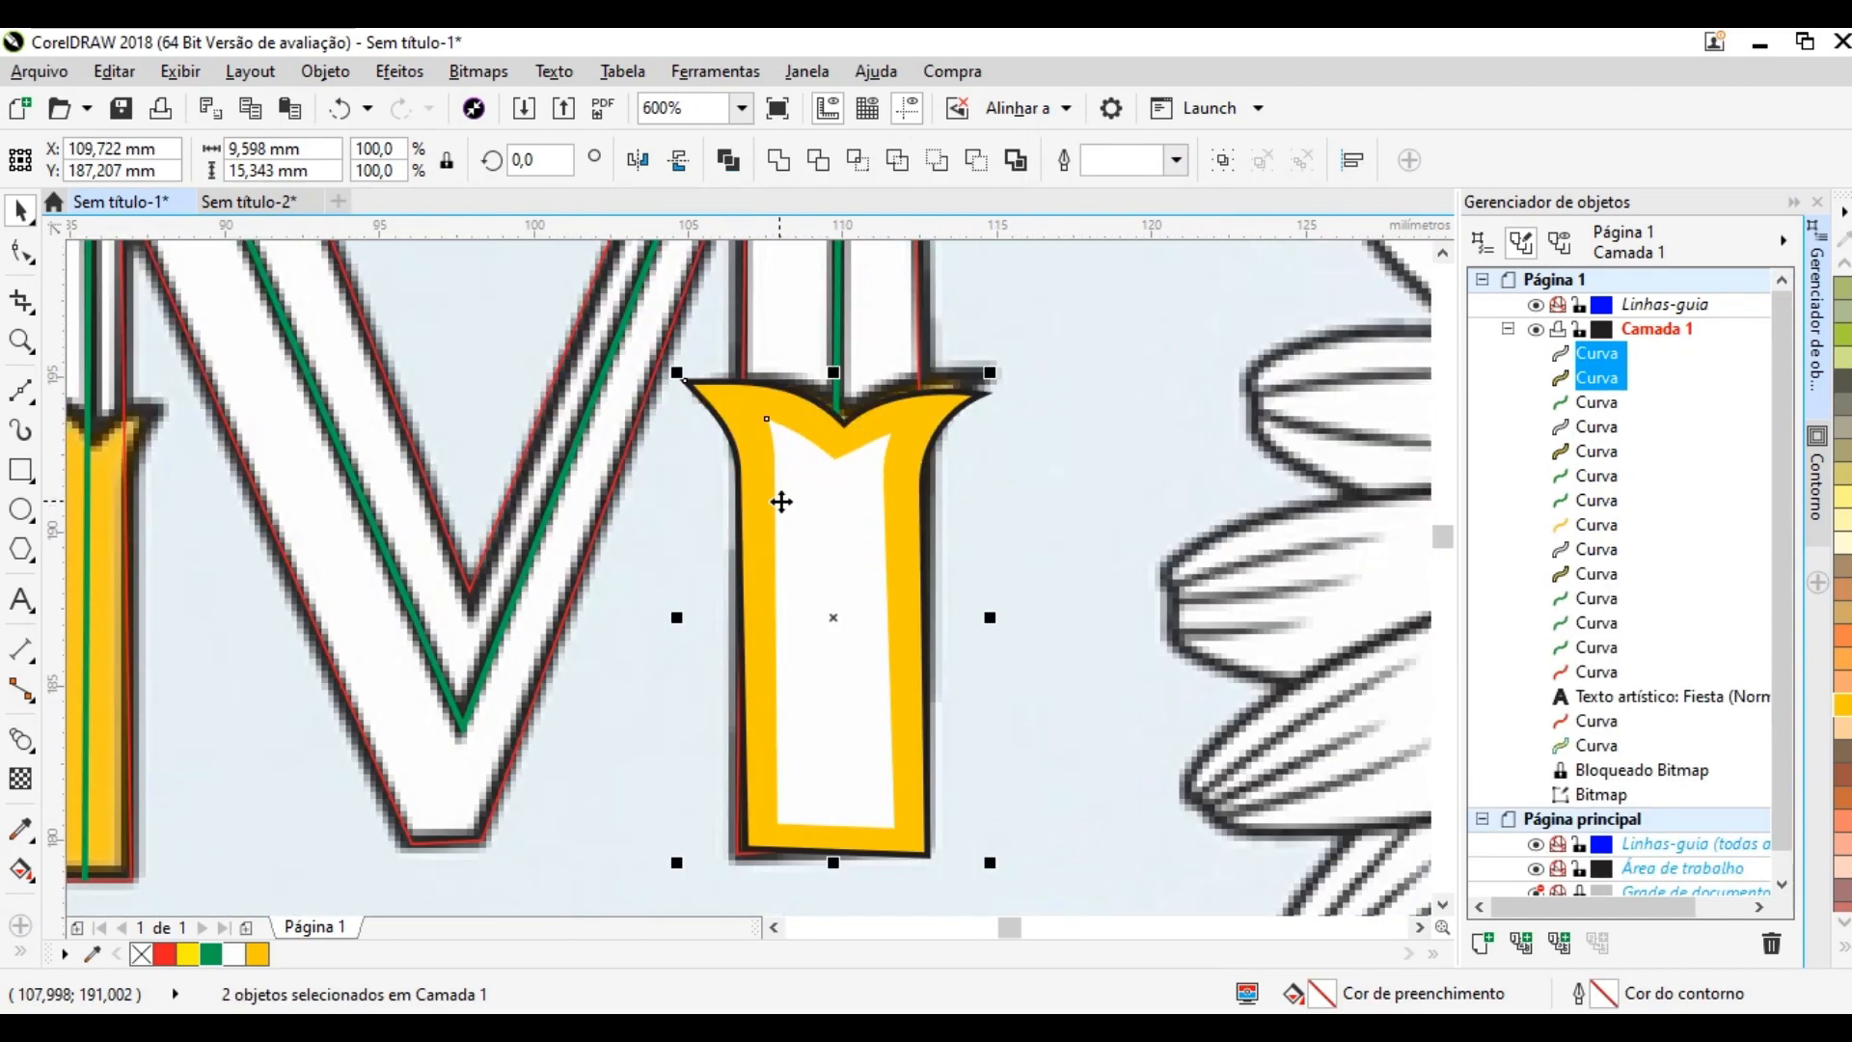
# Step: Remove the fill from both curves of the right stem's ornament copy and give them red outlines
pyautogui.click(141, 953)
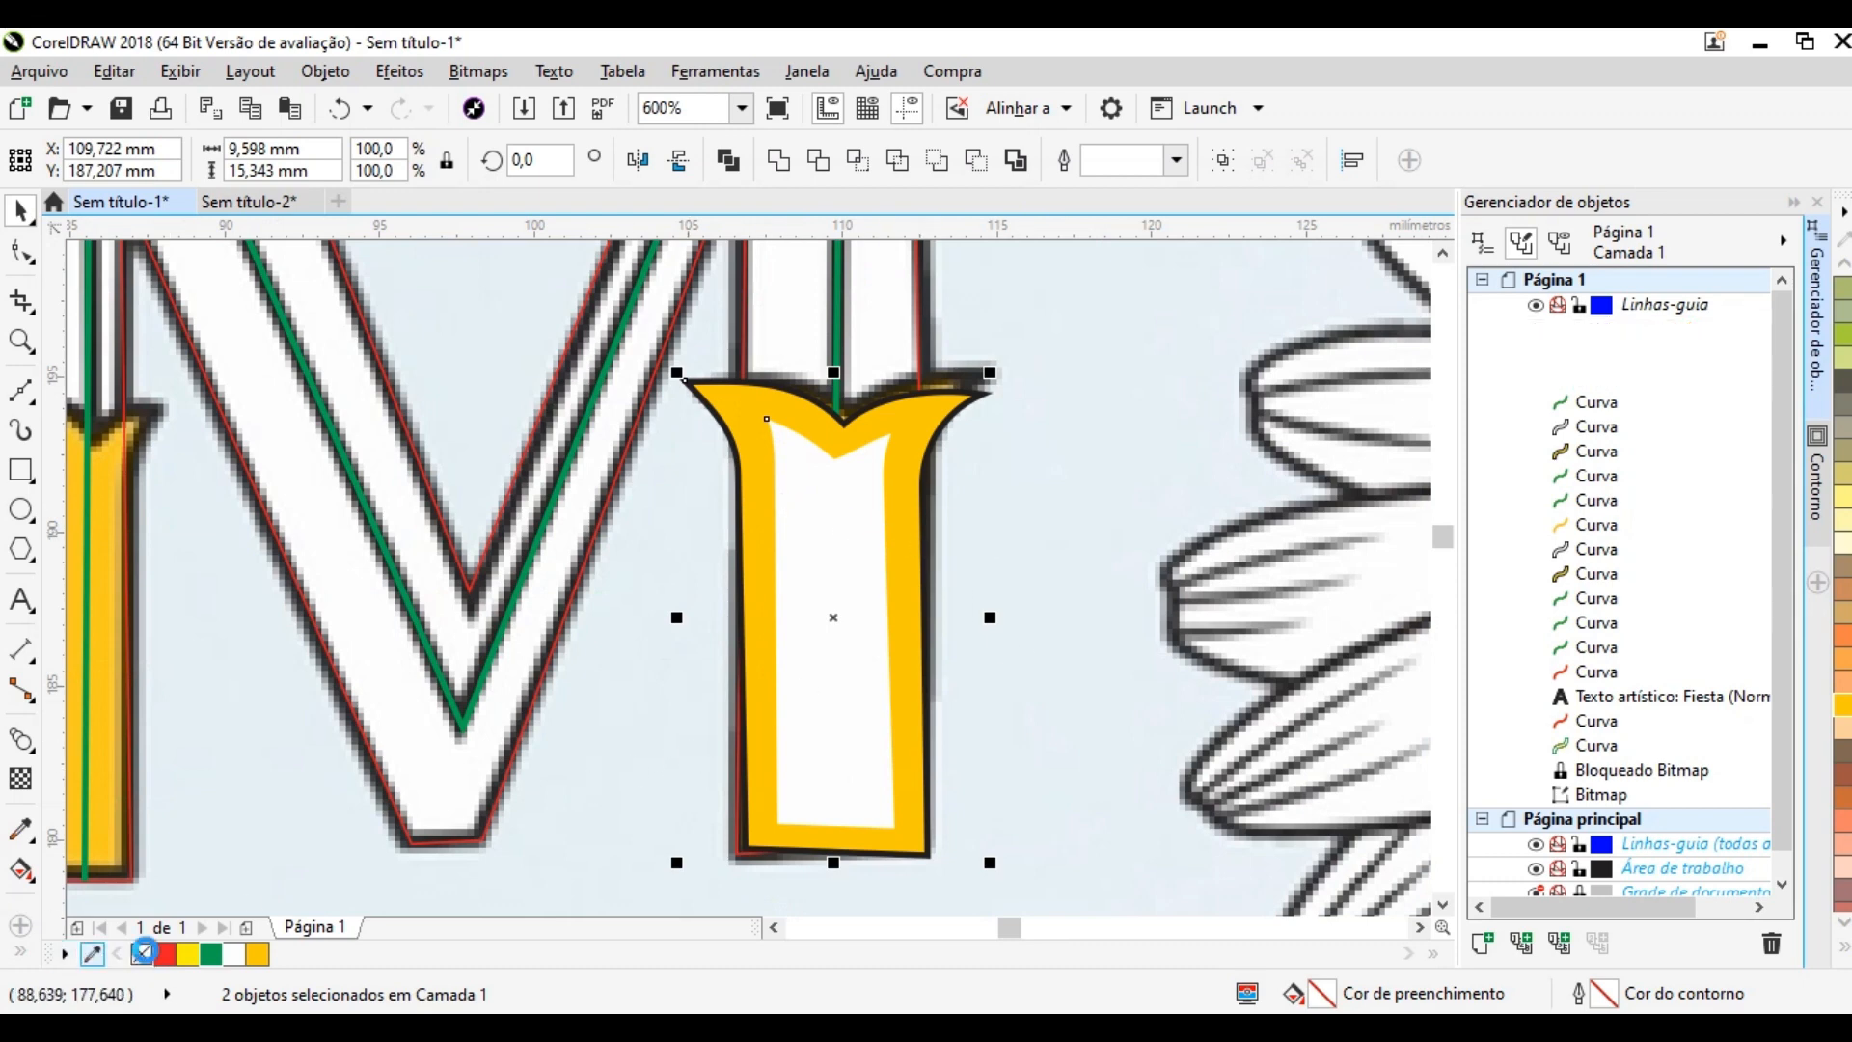
pyautogui.rightClick(166, 953)
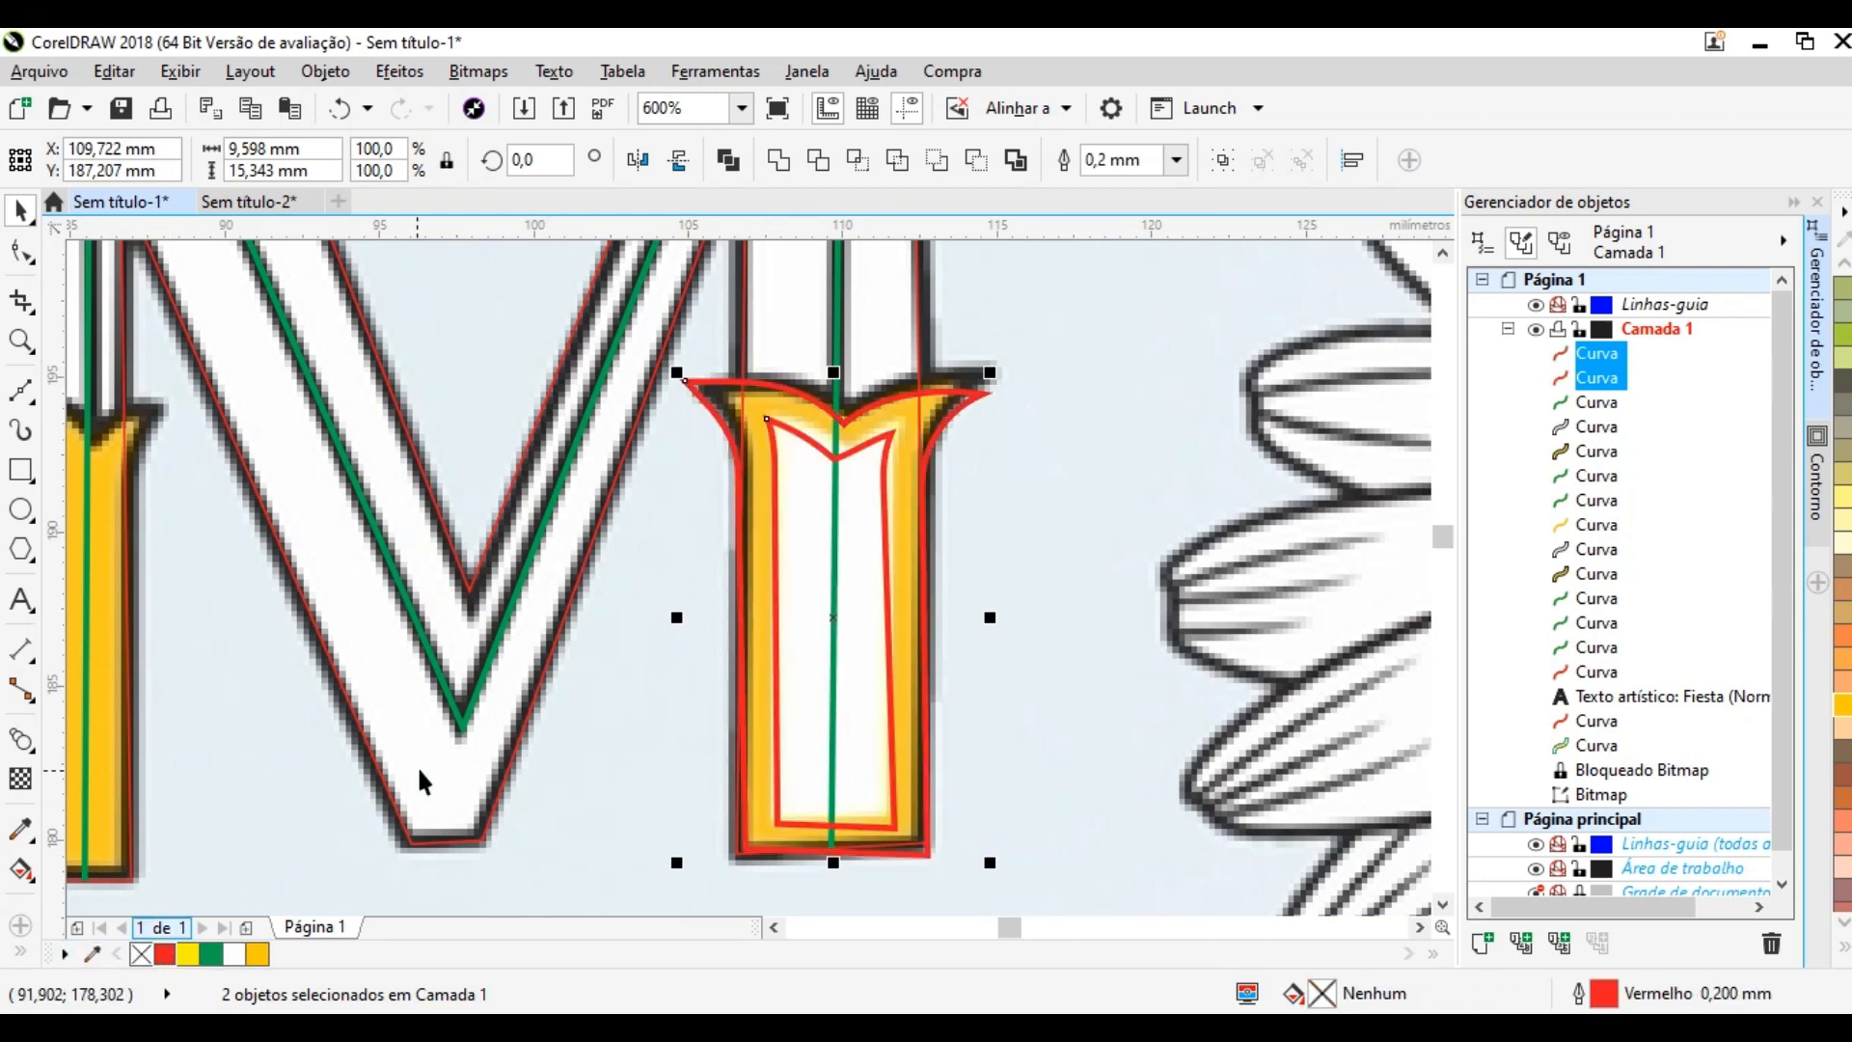
pyautogui.click(416, 765)
# Step: Raise the upper right tip of the ornament's outer curve and shift its centre notch towards the bitmap's dark stroke
pyautogui.click(21, 251)
pyautogui.scroll(2, 984, 386)
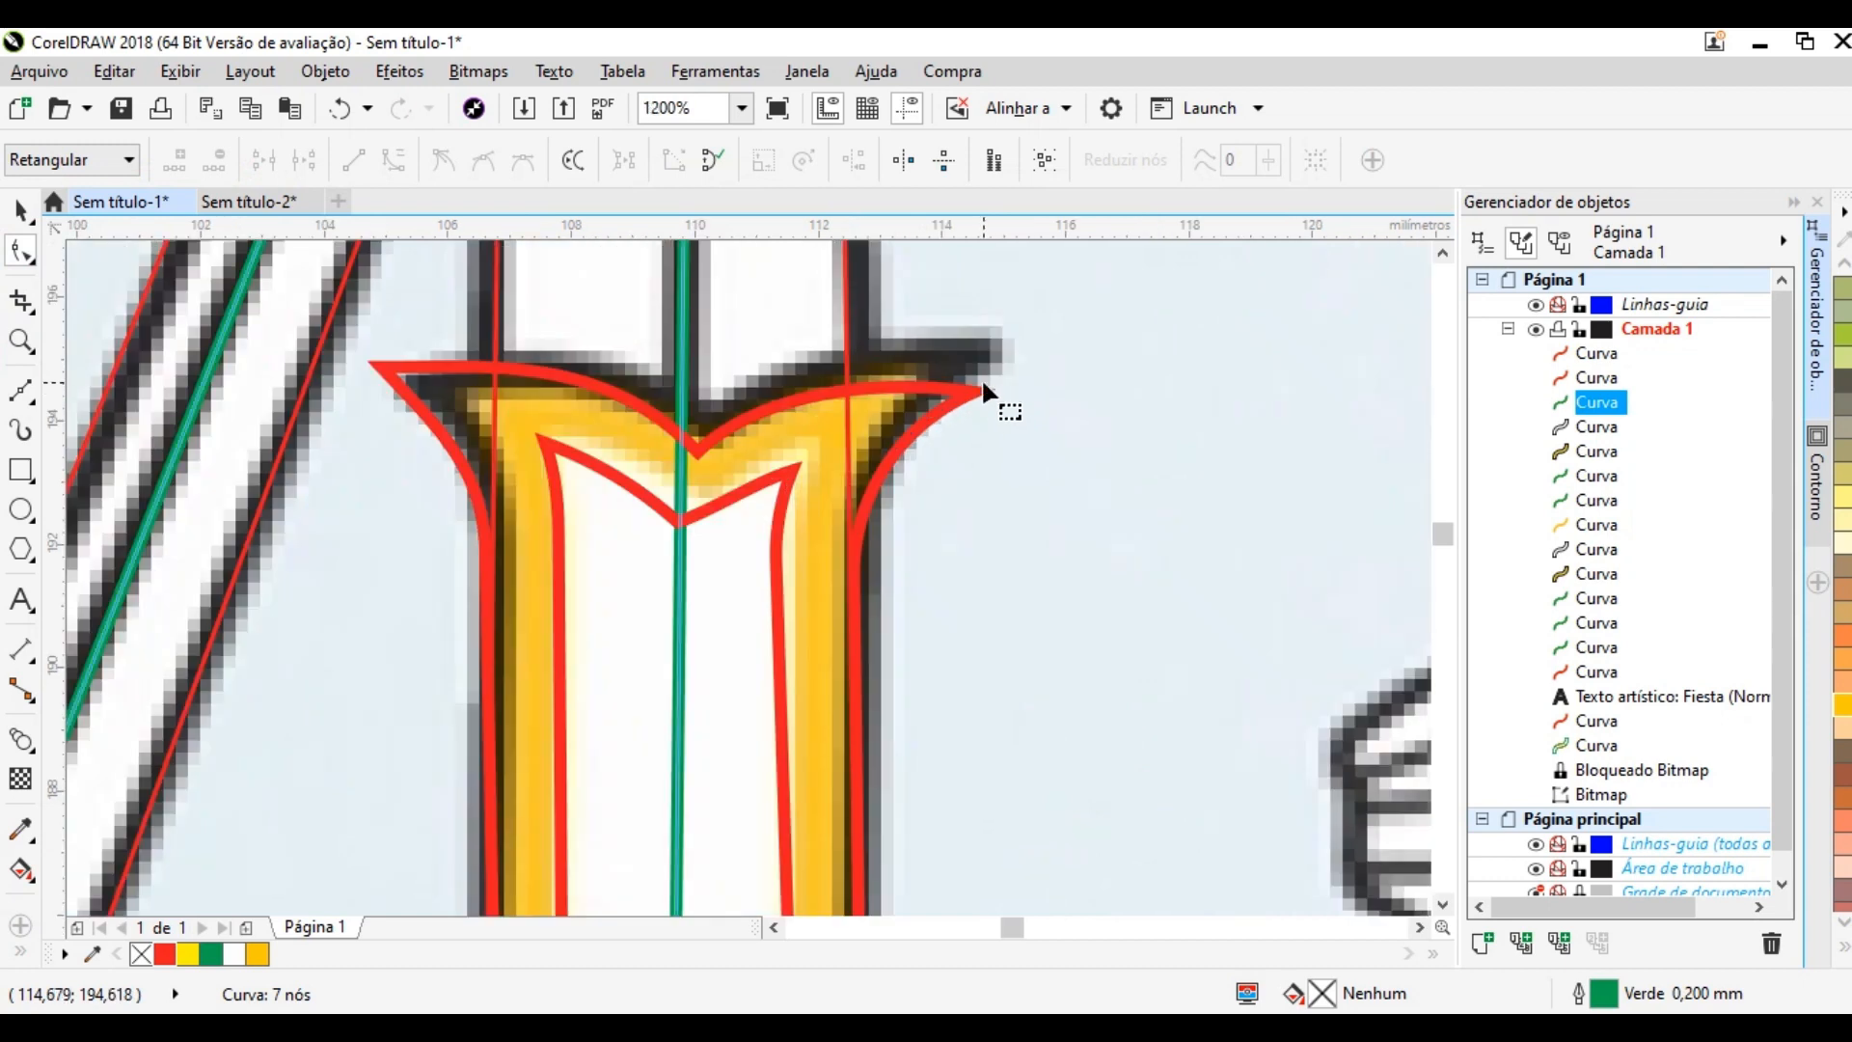
pyautogui.click(974, 387)
pyautogui.moveTo(972, 390); pyautogui.dragTo(974, 365)
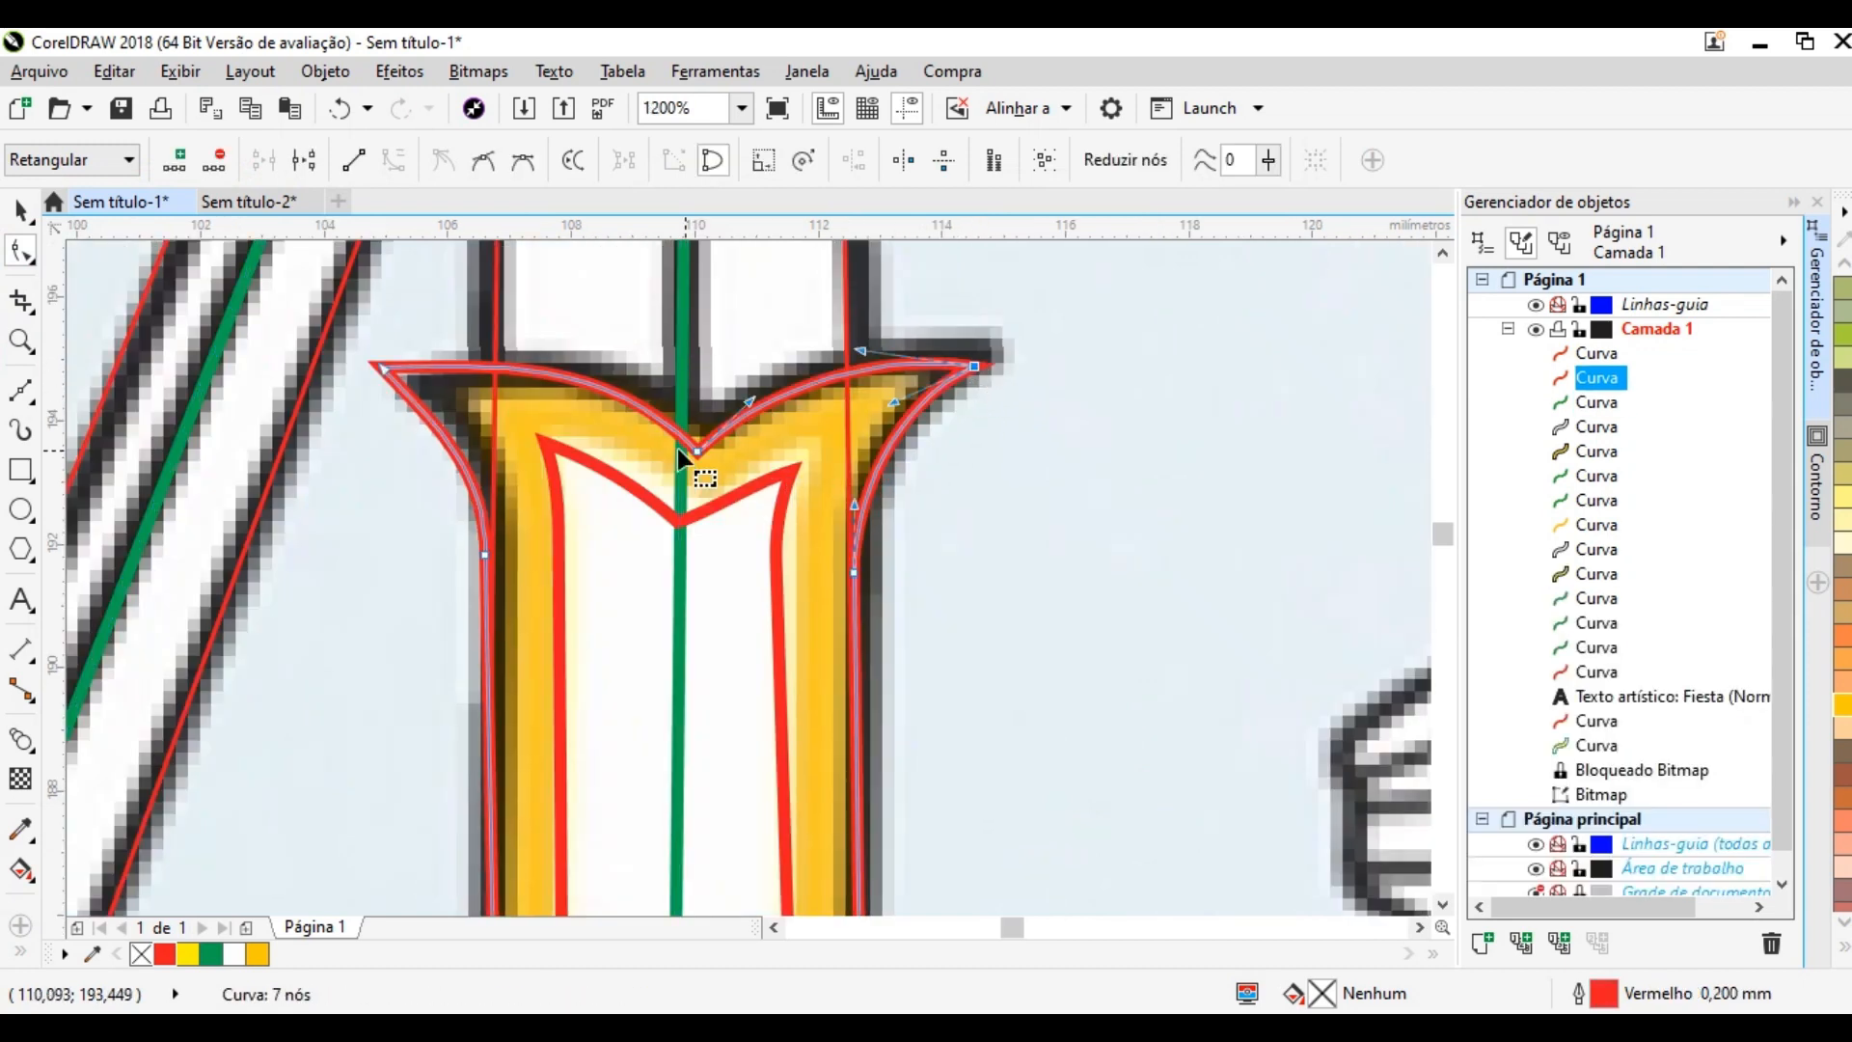
pyautogui.click(696, 449)
pyautogui.moveTo(696, 450); pyautogui.dragTo(701, 445)
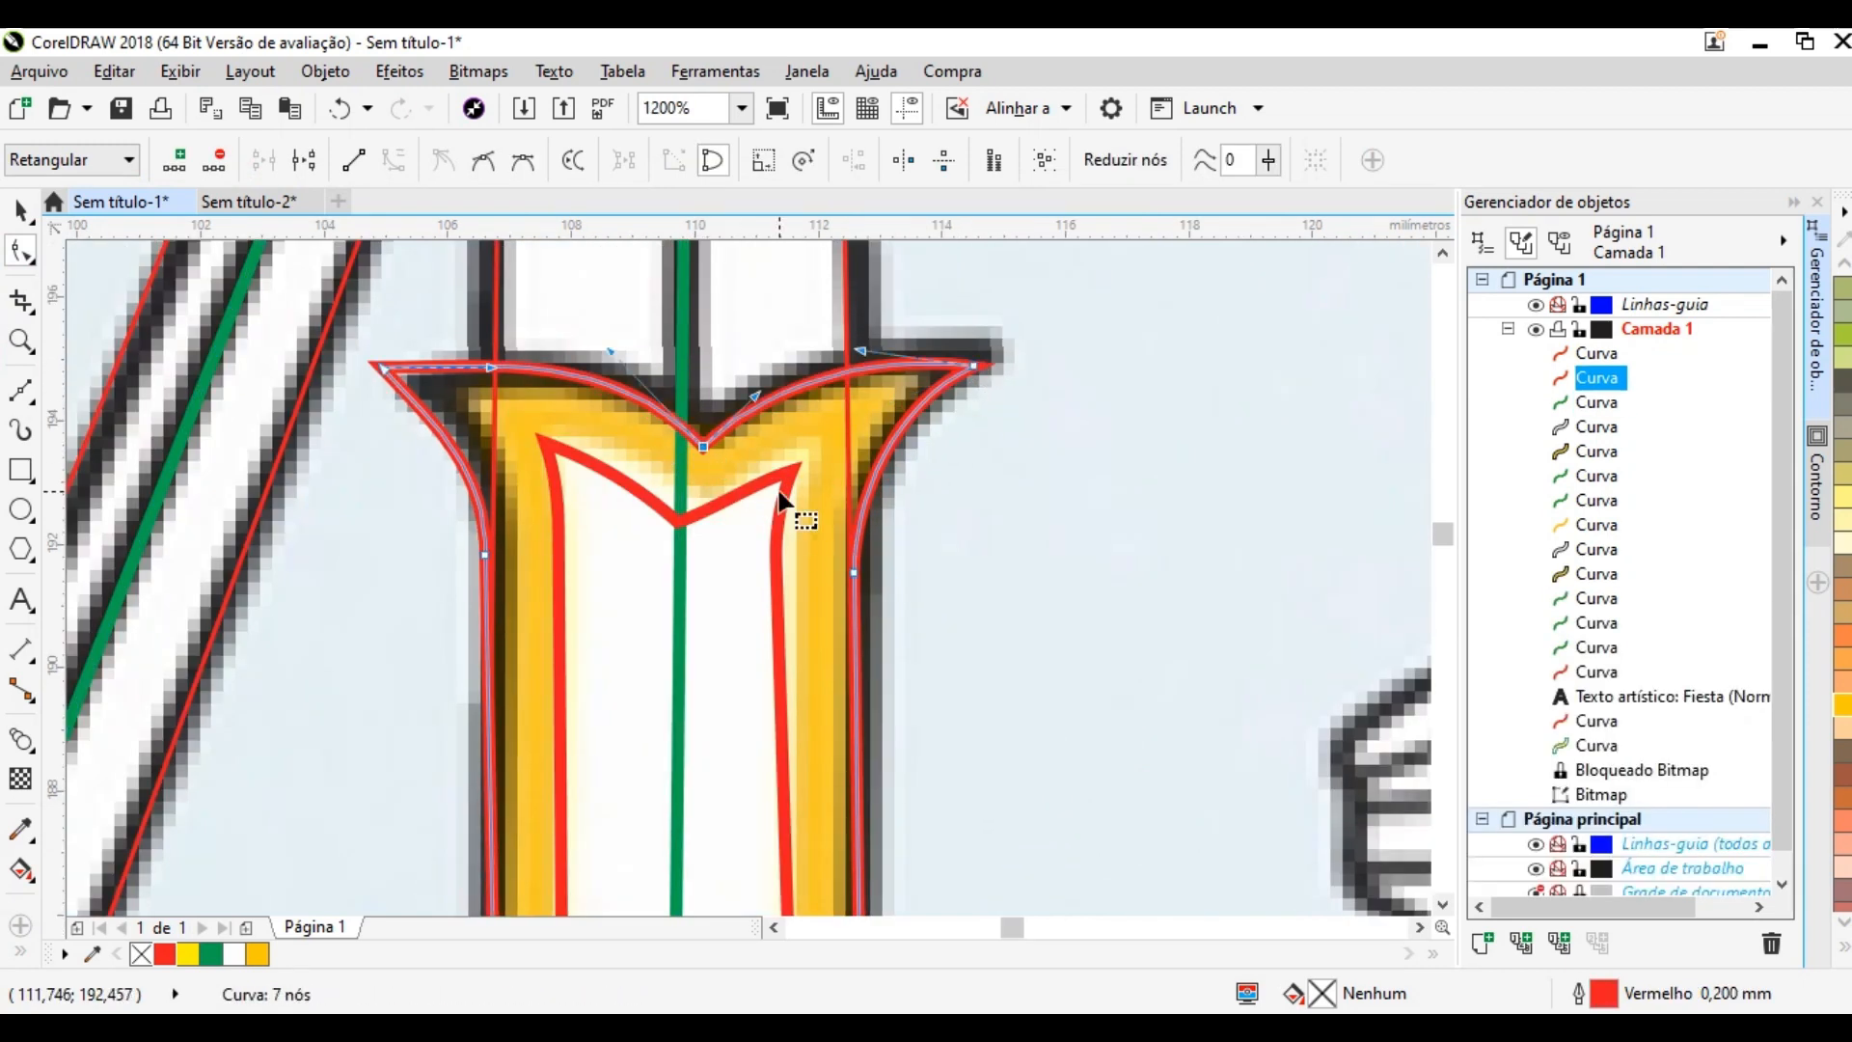
# Step: Align both base corners of the ornament's outer curve with the corners of the M's right stem
pyautogui.scroll(-1, 738, 450)
pyautogui.scroll(1, 612, 912)
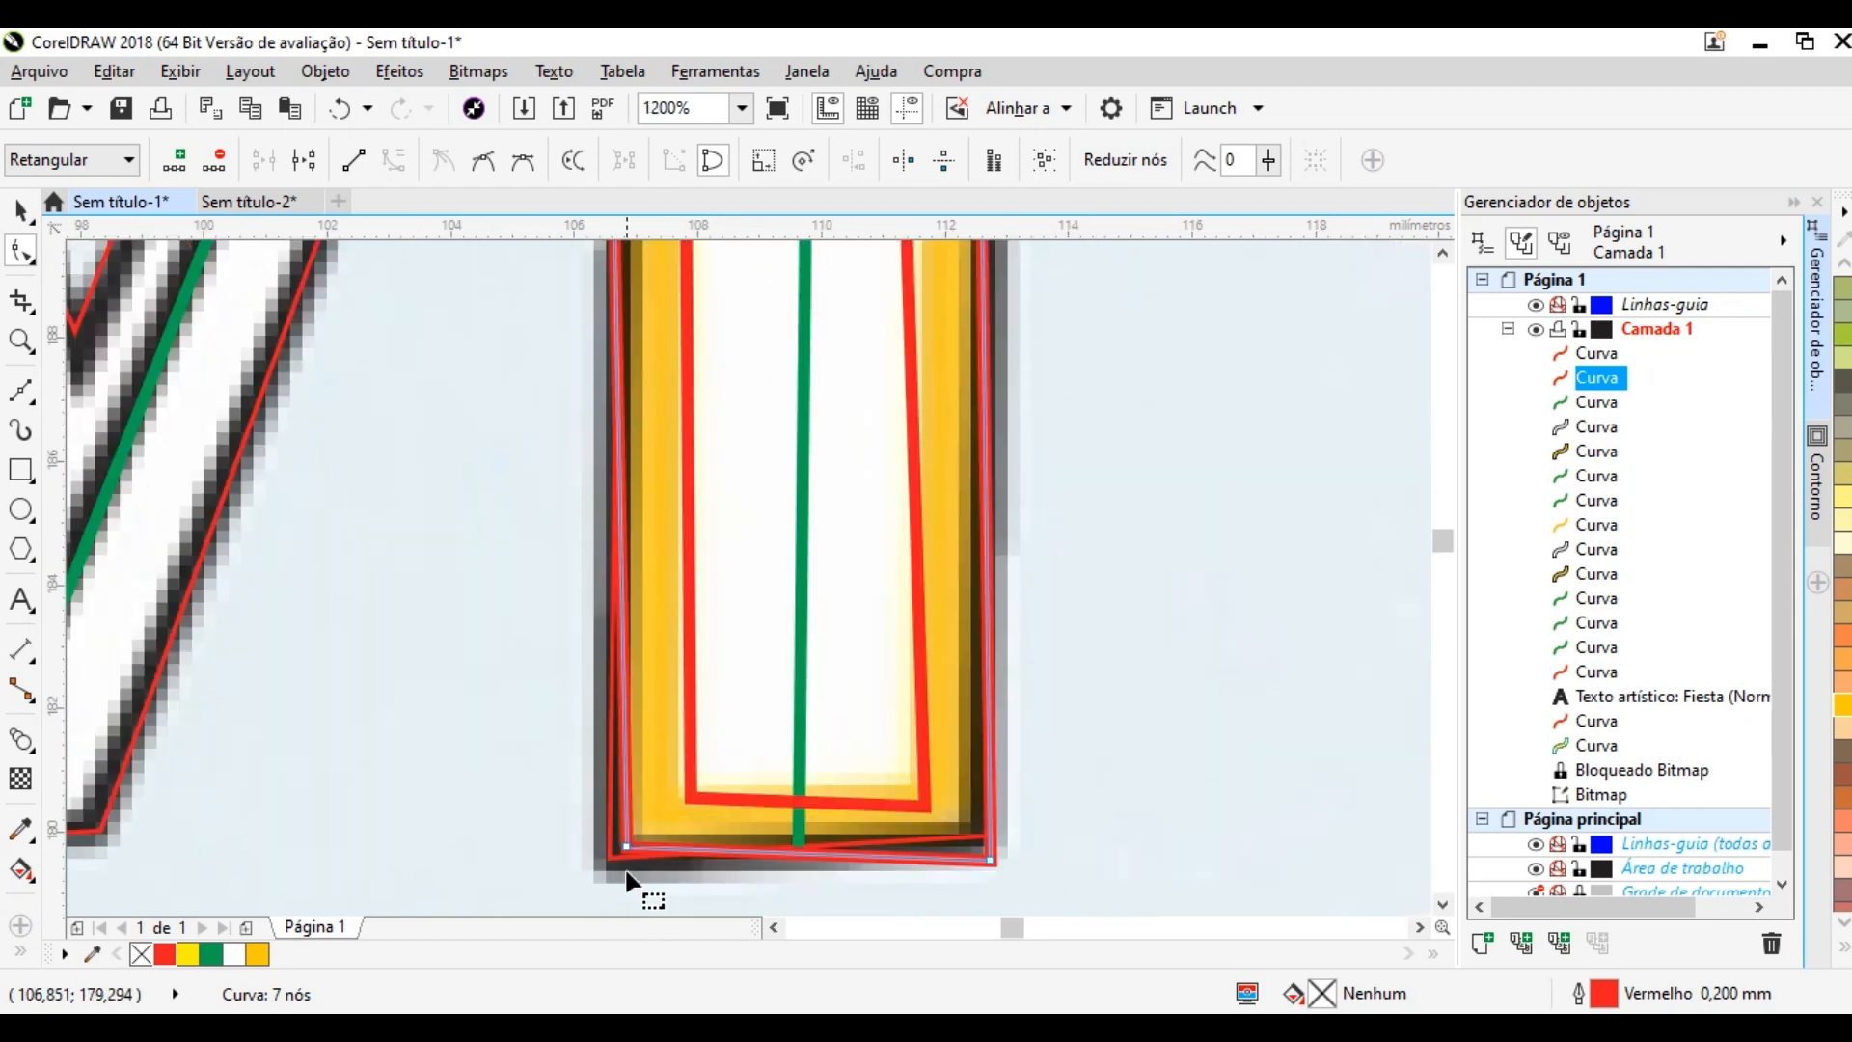
pyautogui.moveTo(617, 877); pyautogui.dragTo(612, 879)
pyautogui.moveTo(992, 857); pyautogui.dragTo(911, 793)
pyautogui.click(919, 806)
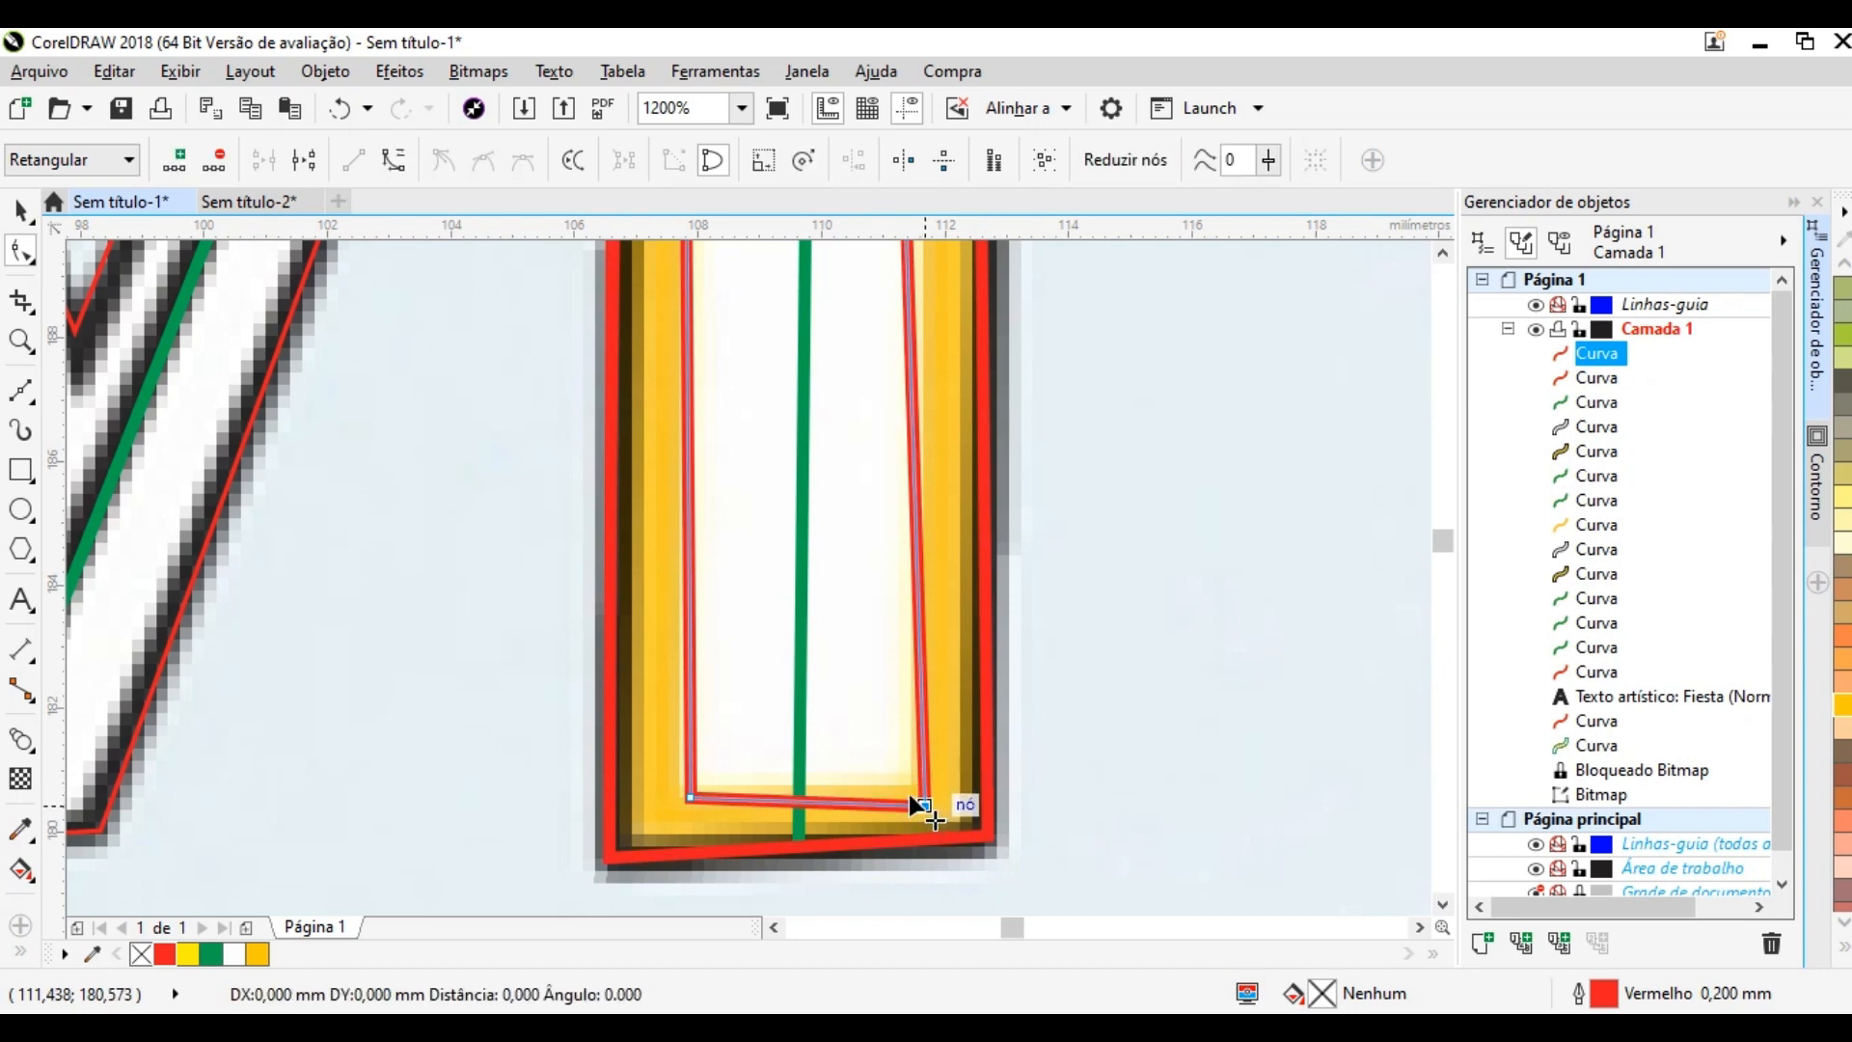
pyautogui.scroll(-2, 912, 794)
pyautogui.scroll(1, 875, 588)
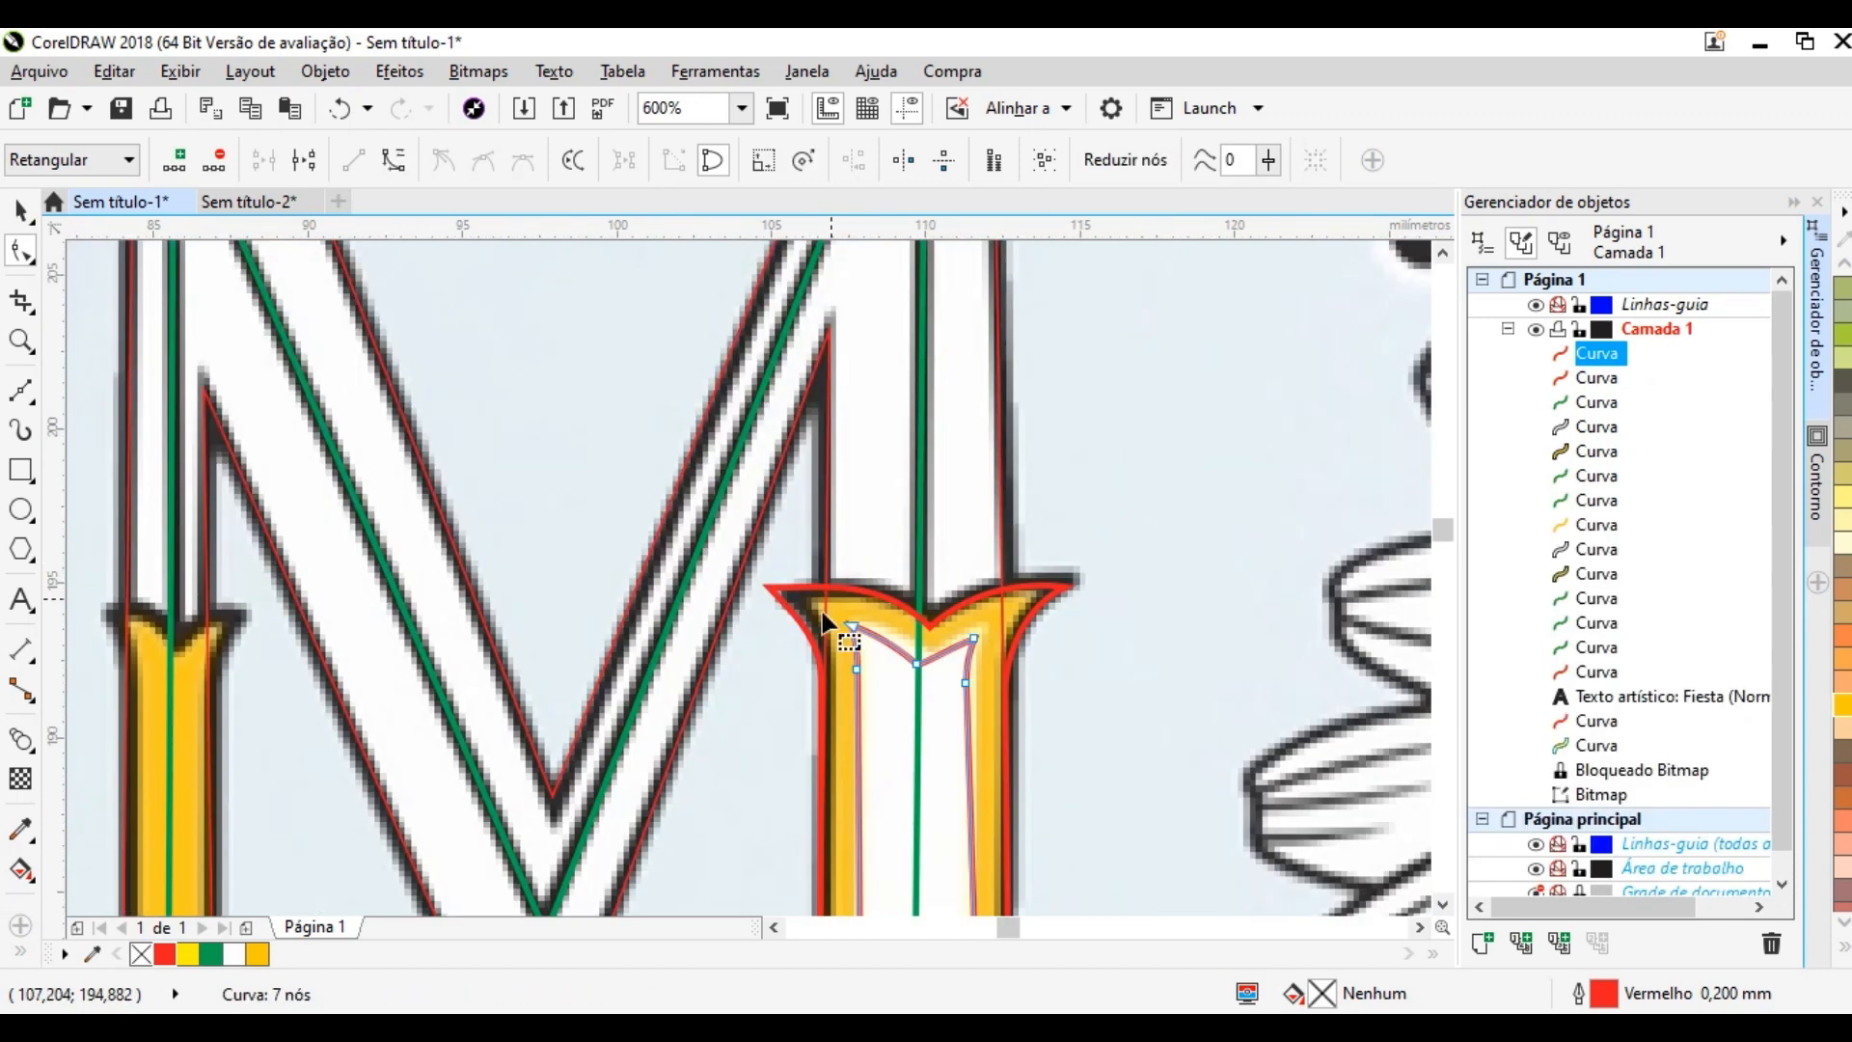
# Step: Refine the outer curve's left flare, centre notch and upper right arc so they follow the bitmap ornament
pyautogui.click(777, 600)
pyautogui.scroll(1, 845, 663)
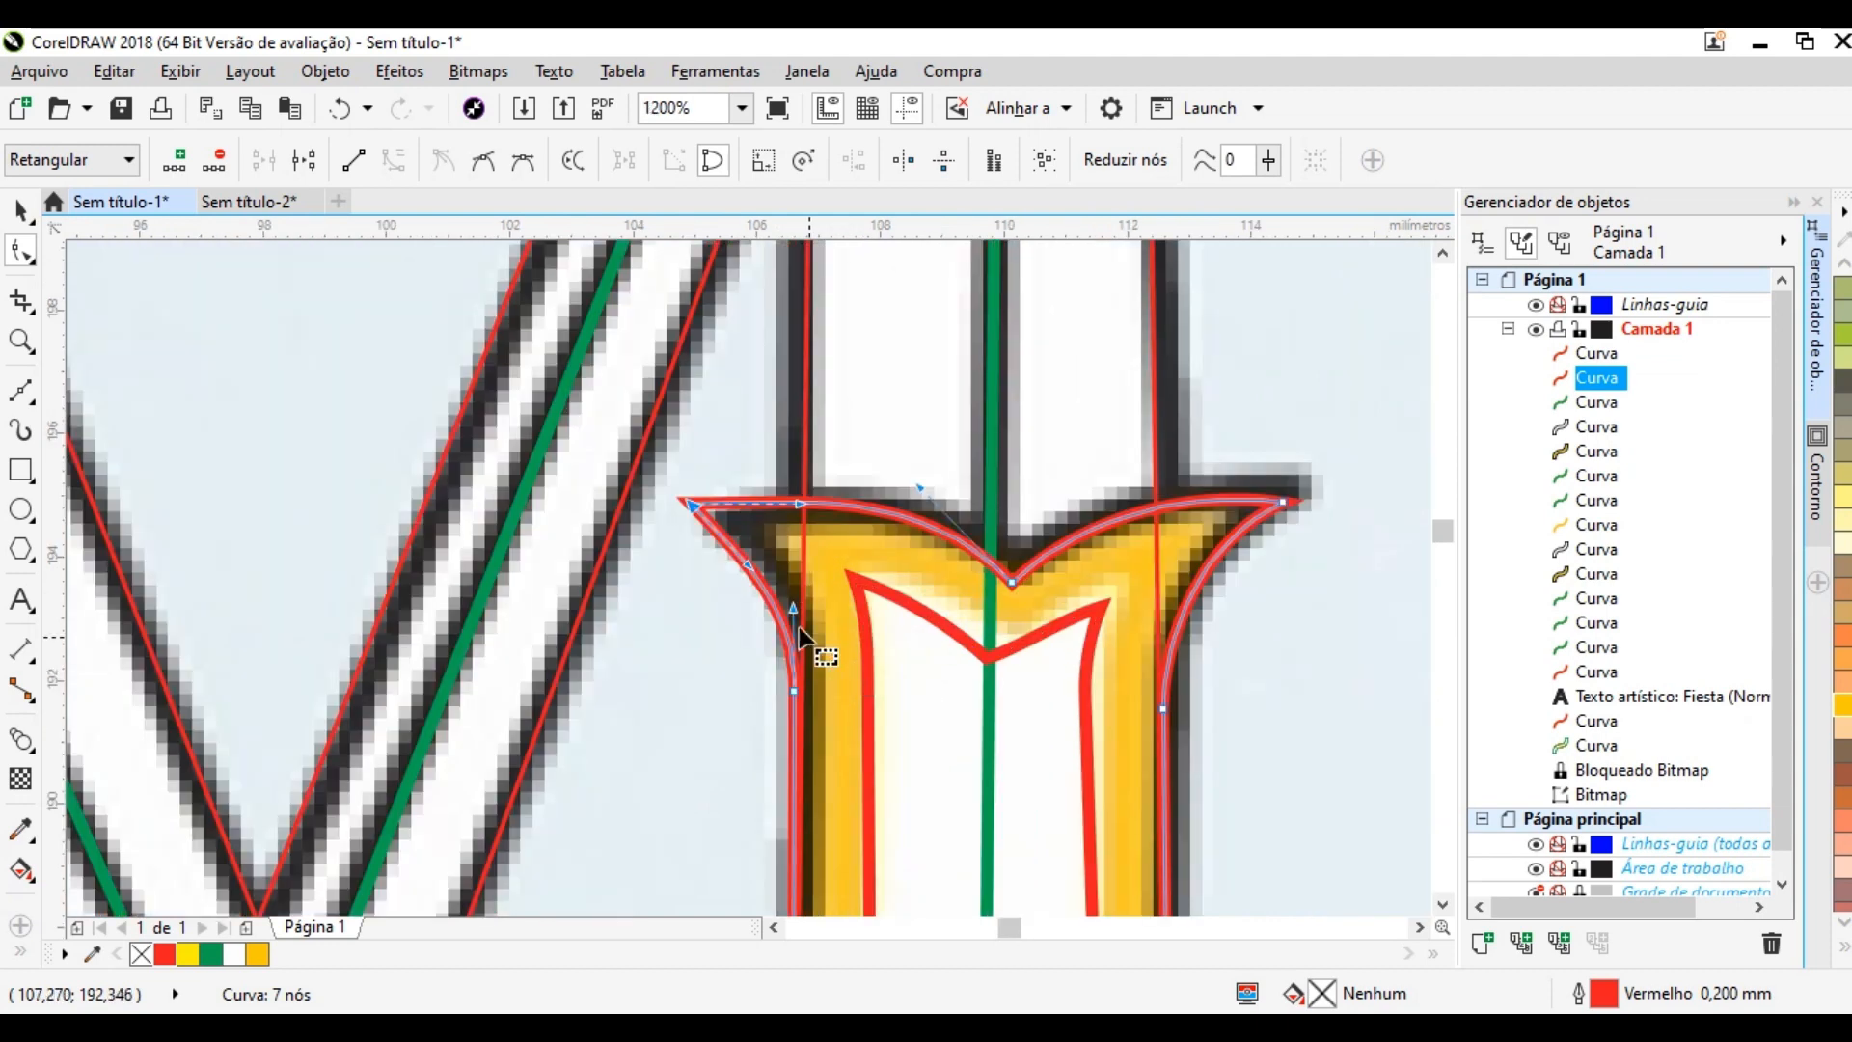
pyautogui.moveTo(751, 566); pyautogui.dragTo(766, 577)
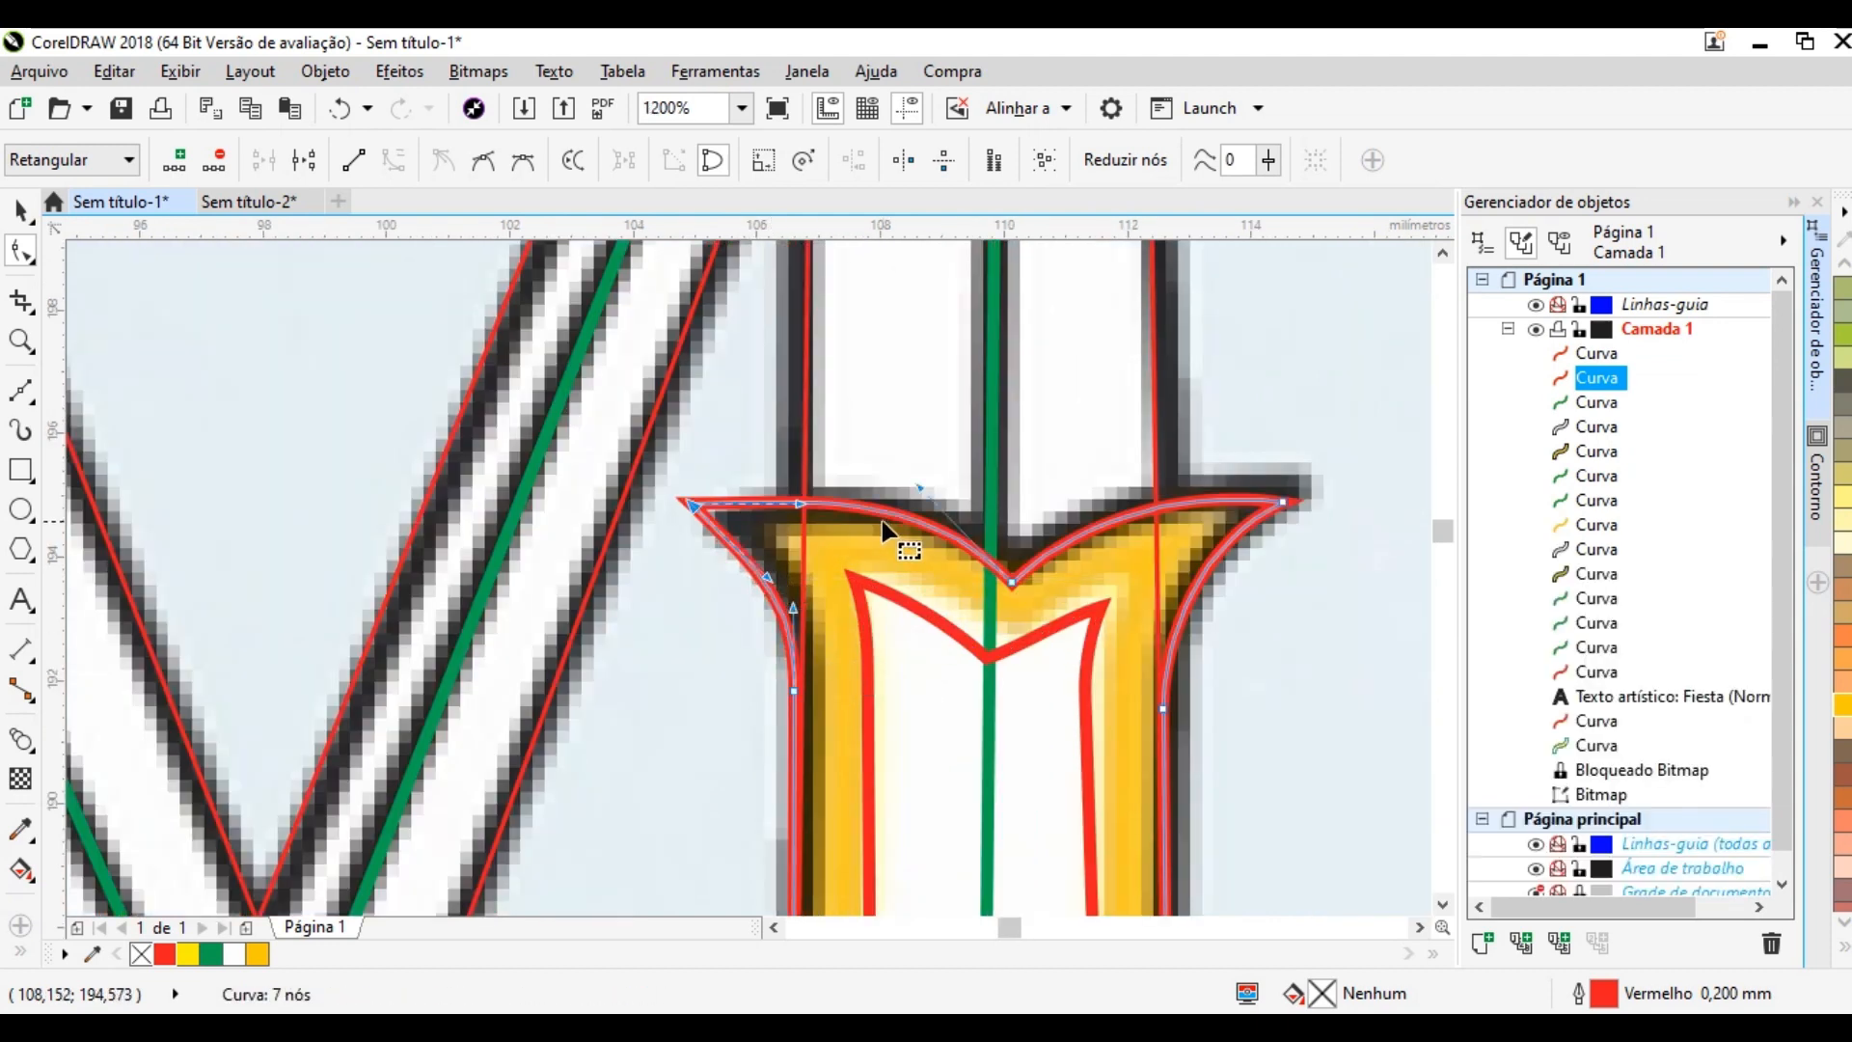
pyautogui.scroll(1, 1020, 584)
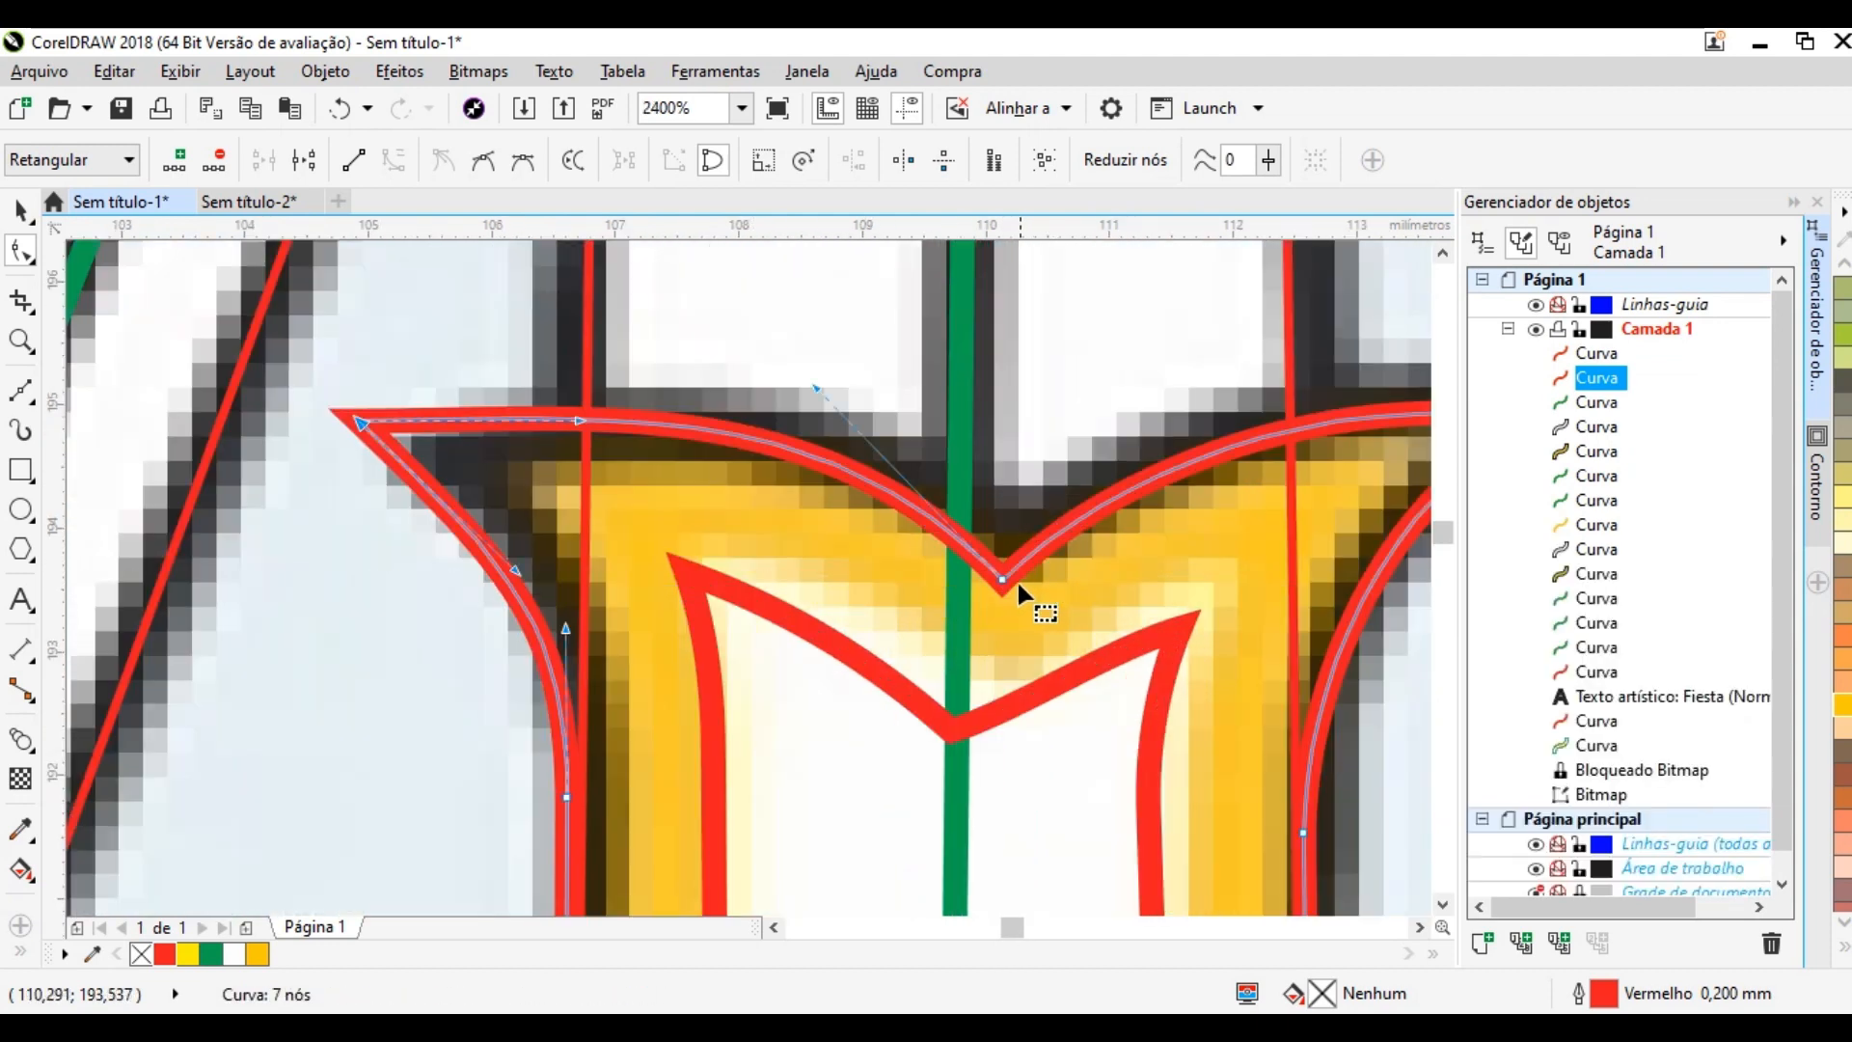
pyautogui.moveTo(1002, 578); pyautogui.dragTo(1009, 569)
pyautogui.scroll(-1, 914, 449)
pyautogui.scroll(1, 1109, 399)
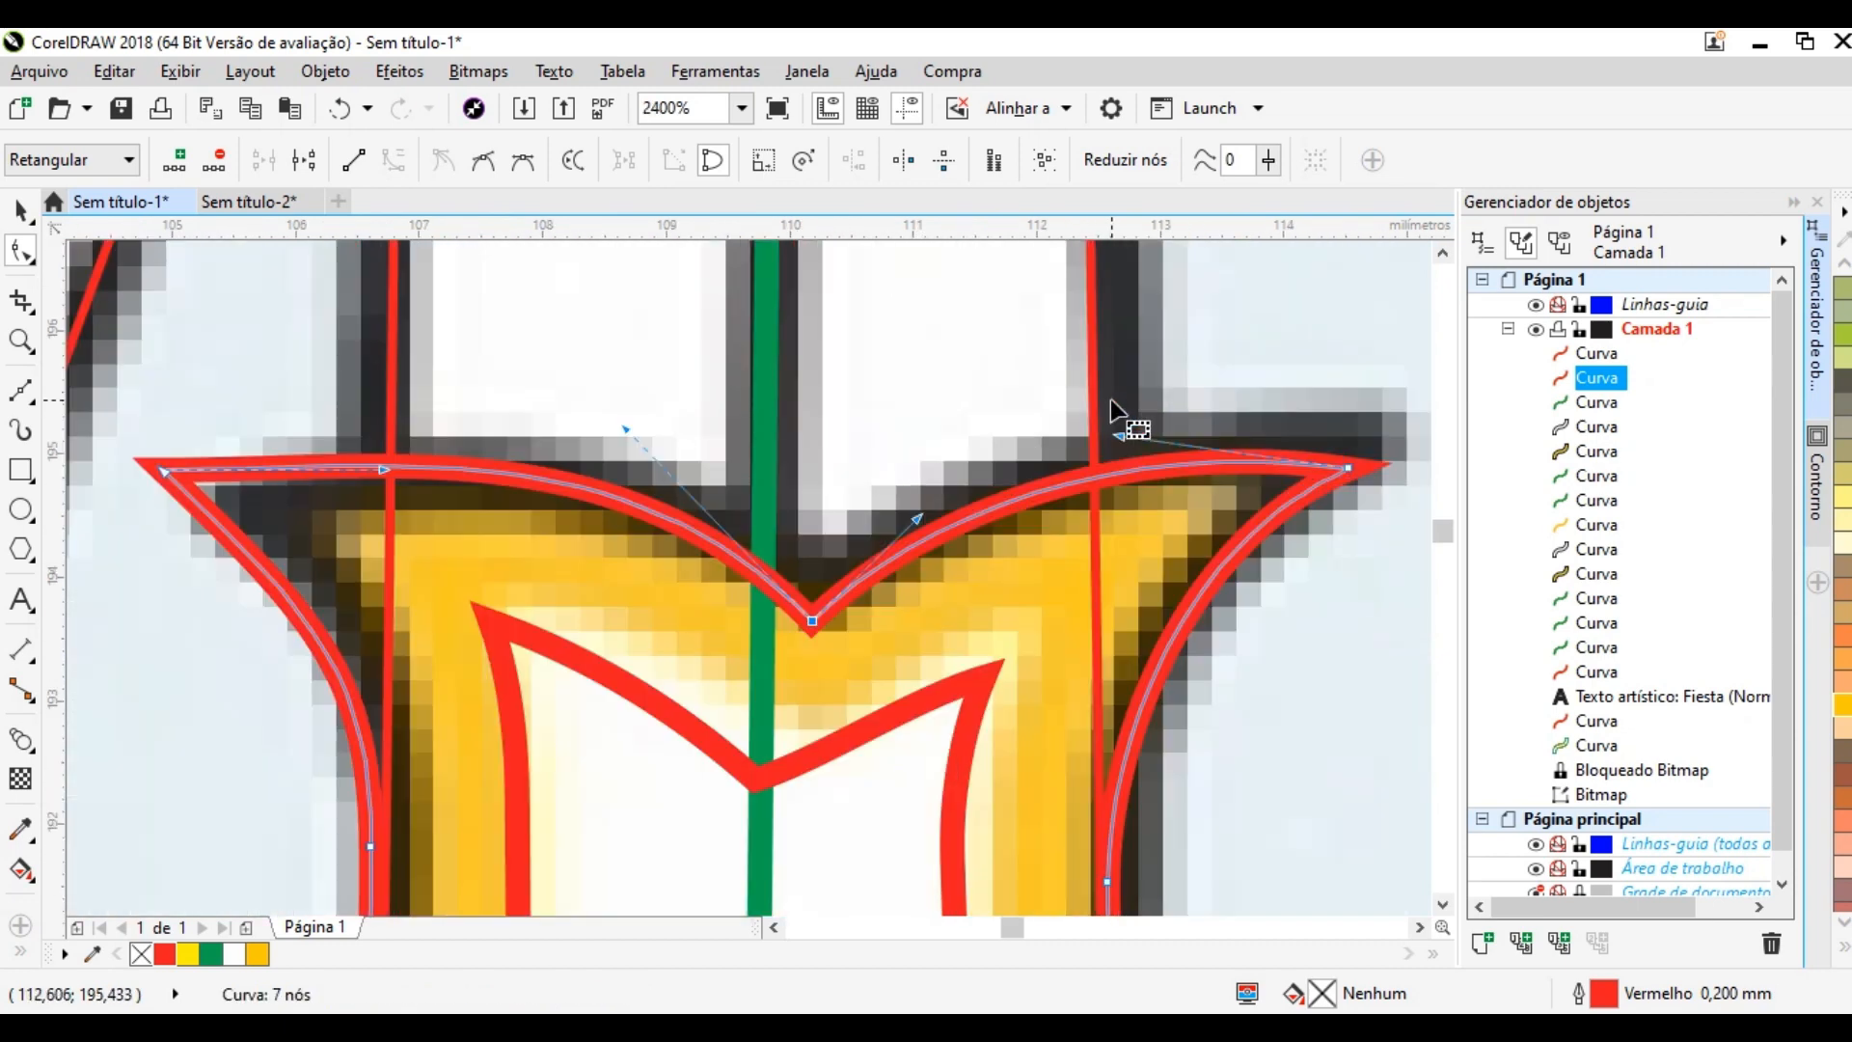
pyautogui.moveTo(1117, 432); pyautogui.dragTo(1138, 427)
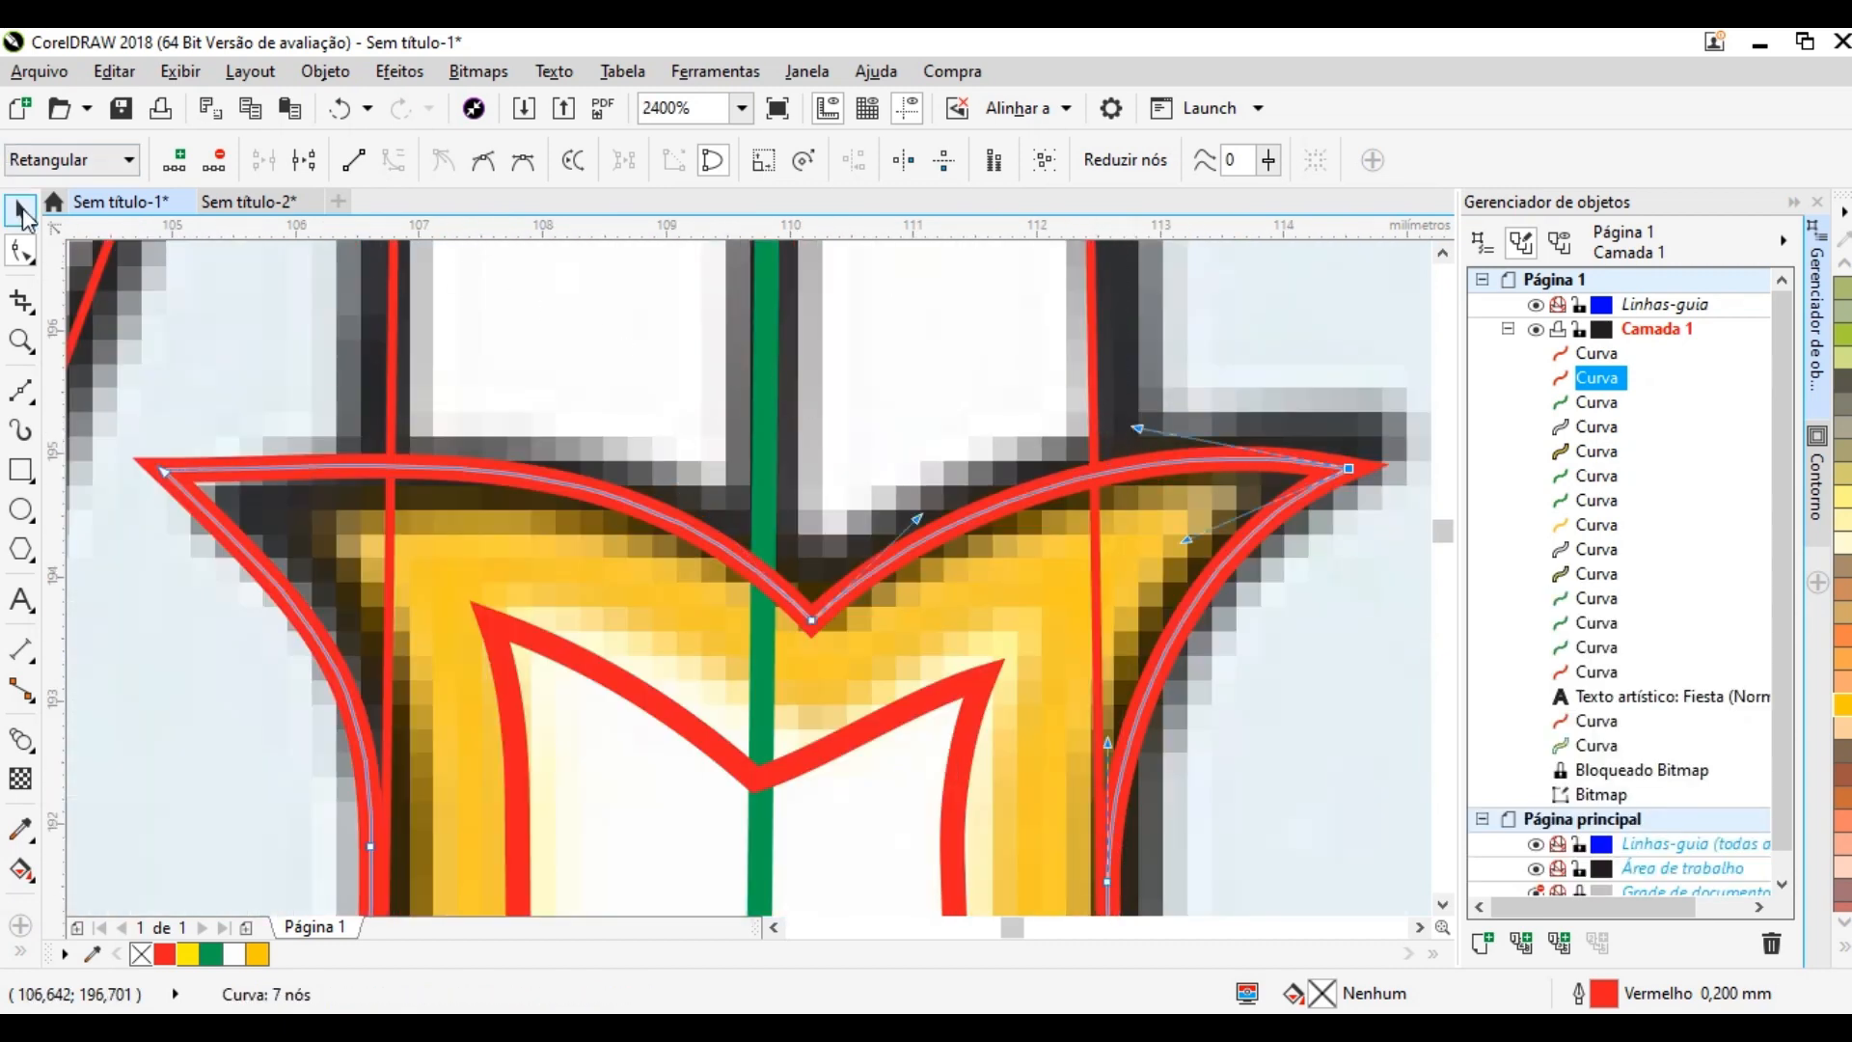
# Step: Fill the outer curve of the right stem's ornament with dark yellow (Amarelo-escuro)
pyautogui.click(22, 210)
pyautogui.doubleClick(257, 954)
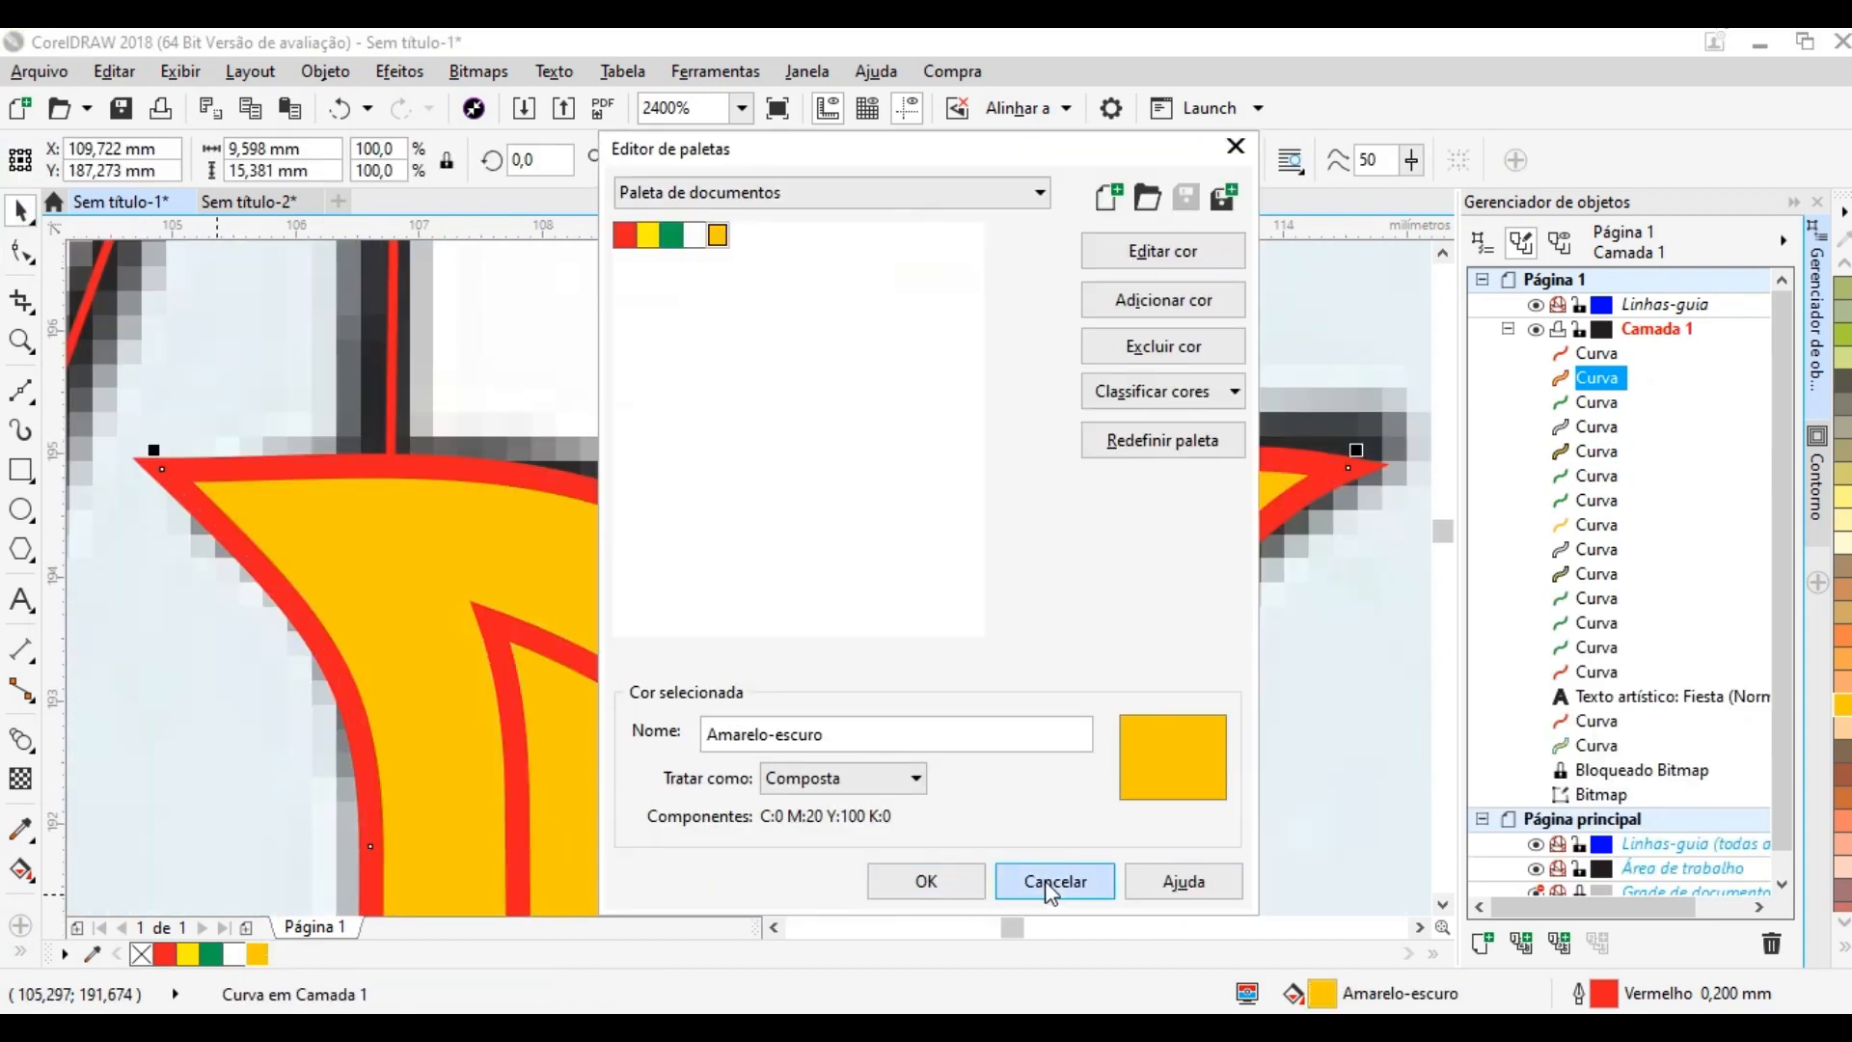
pyautogui.click(1053, 881)
# Step: Fill the ornament's inner curve with white and remove its outline
pyautogui.click(794, 868)
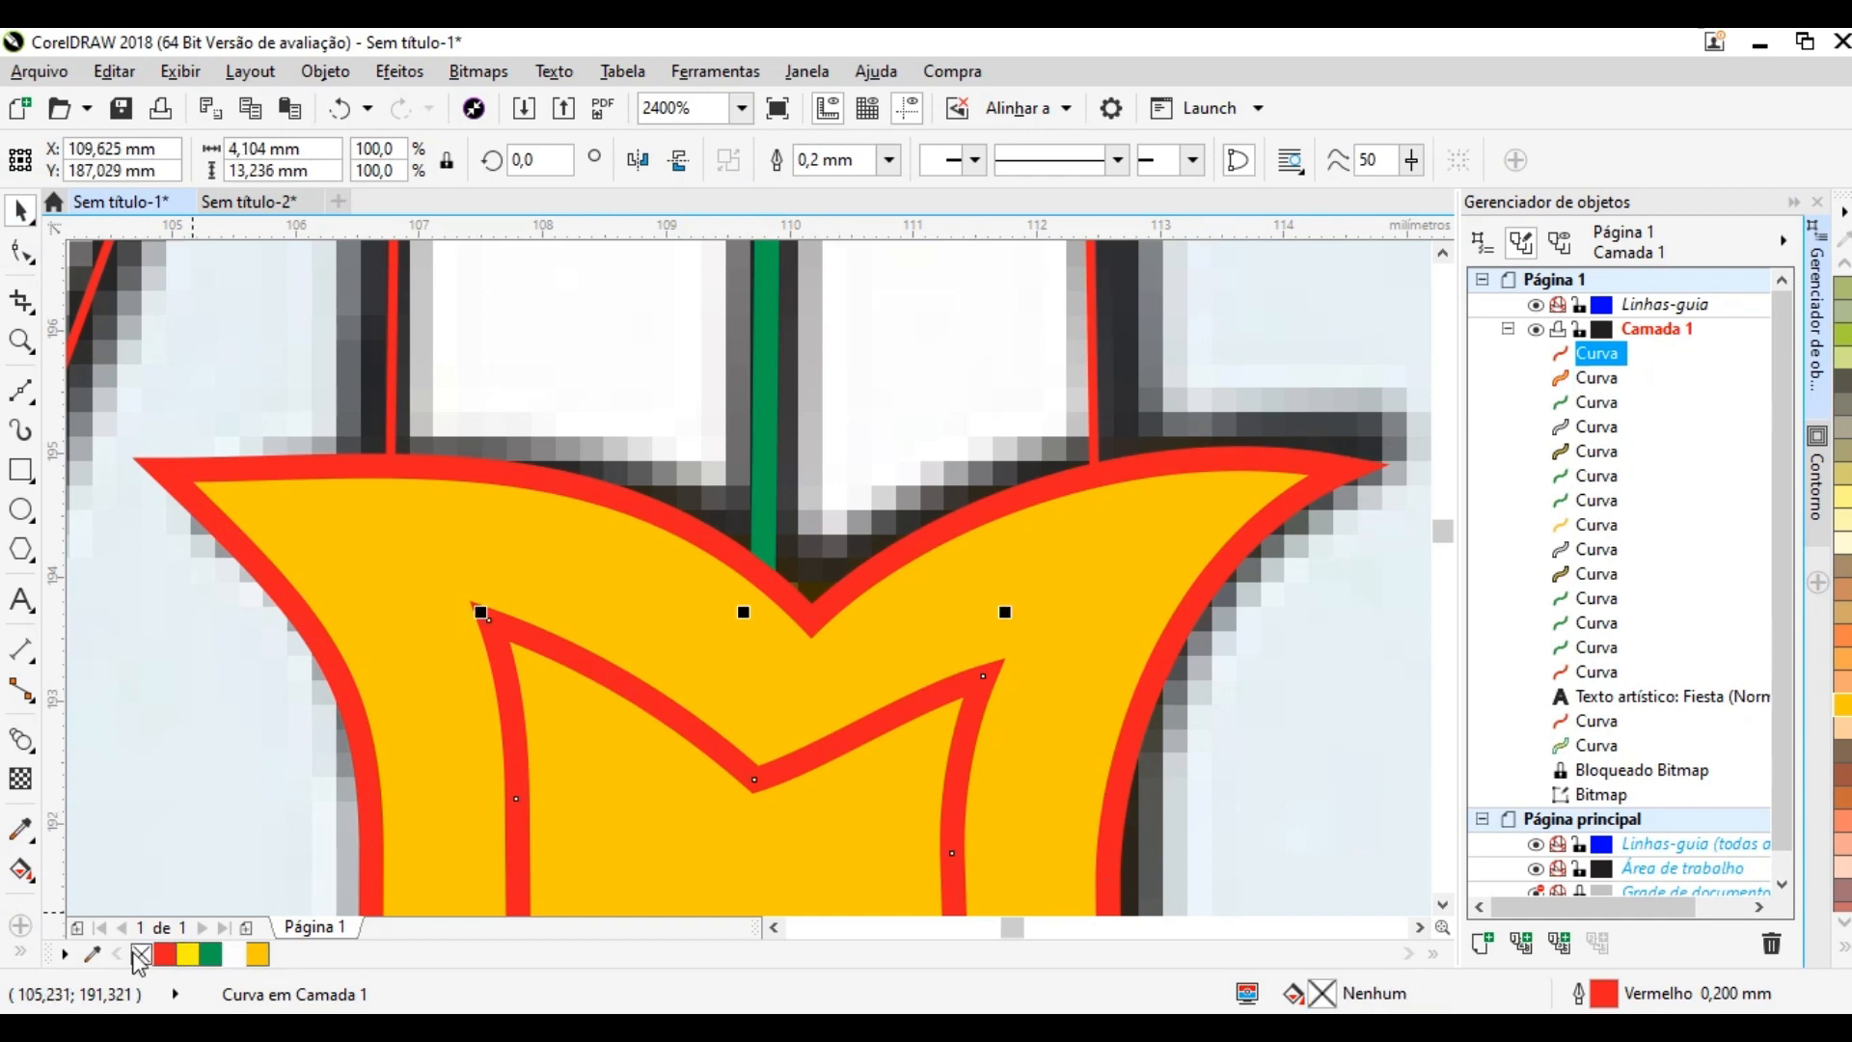
pyautogui.click(235, 954)
pyautogui.rightClick(142, 954)
pyautogui.rightClick(143, 955)
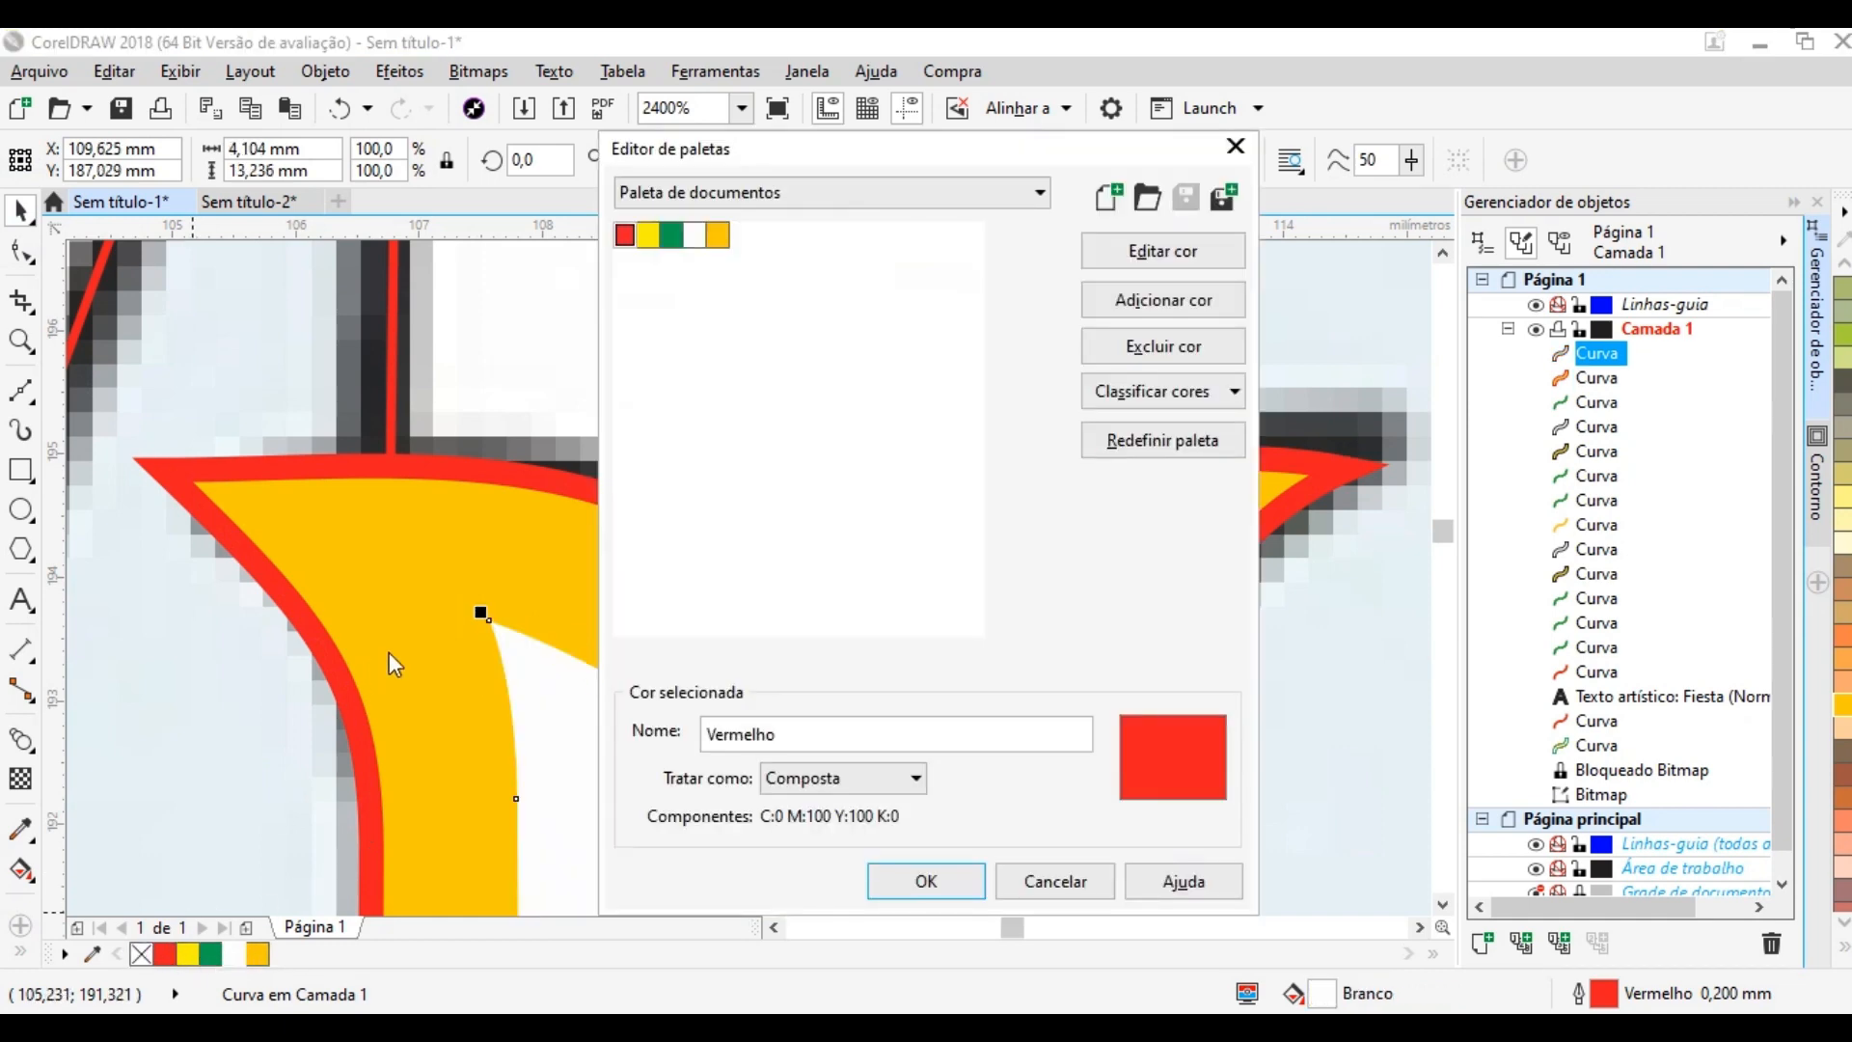
pyautogui.click(1039, 883)
# Step: Colour the outline of the ornament's outer curve black (C:0 M:0 Y:0 K:100)
pyautogui.click(552, 635)
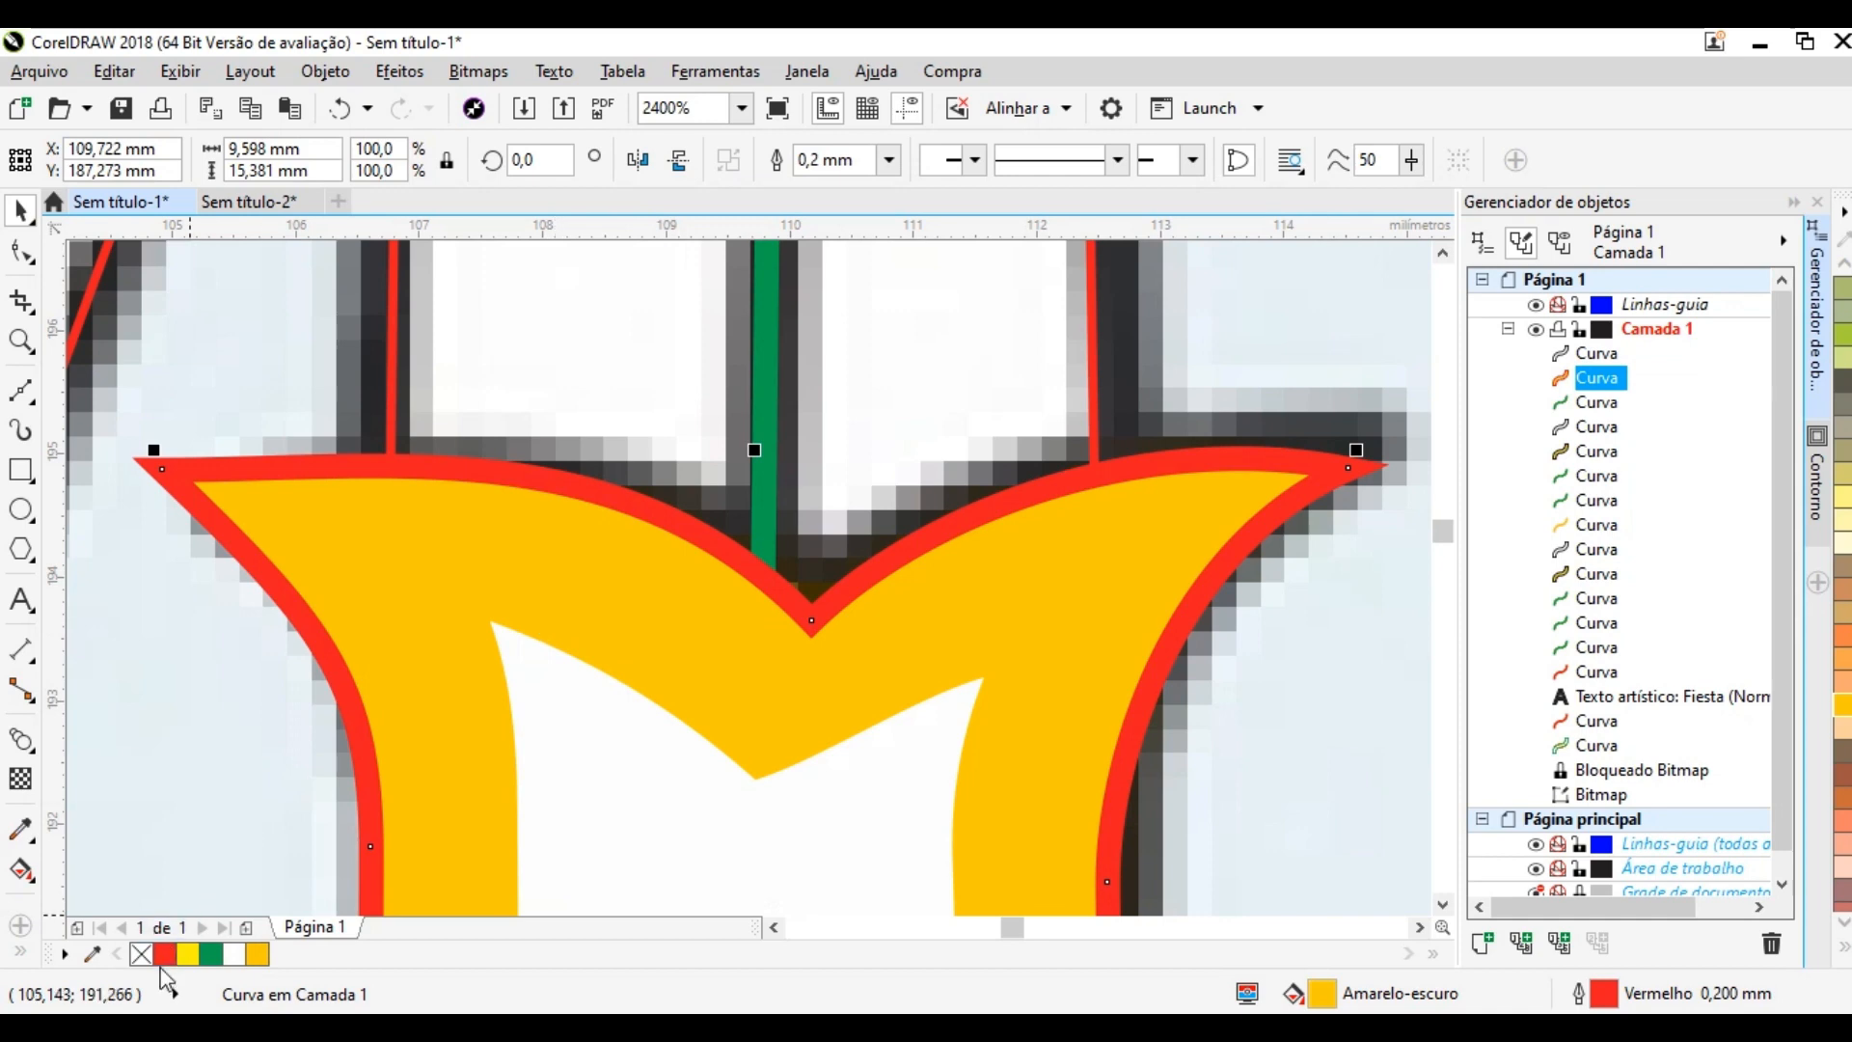
pyautogui.click(1844, 263)
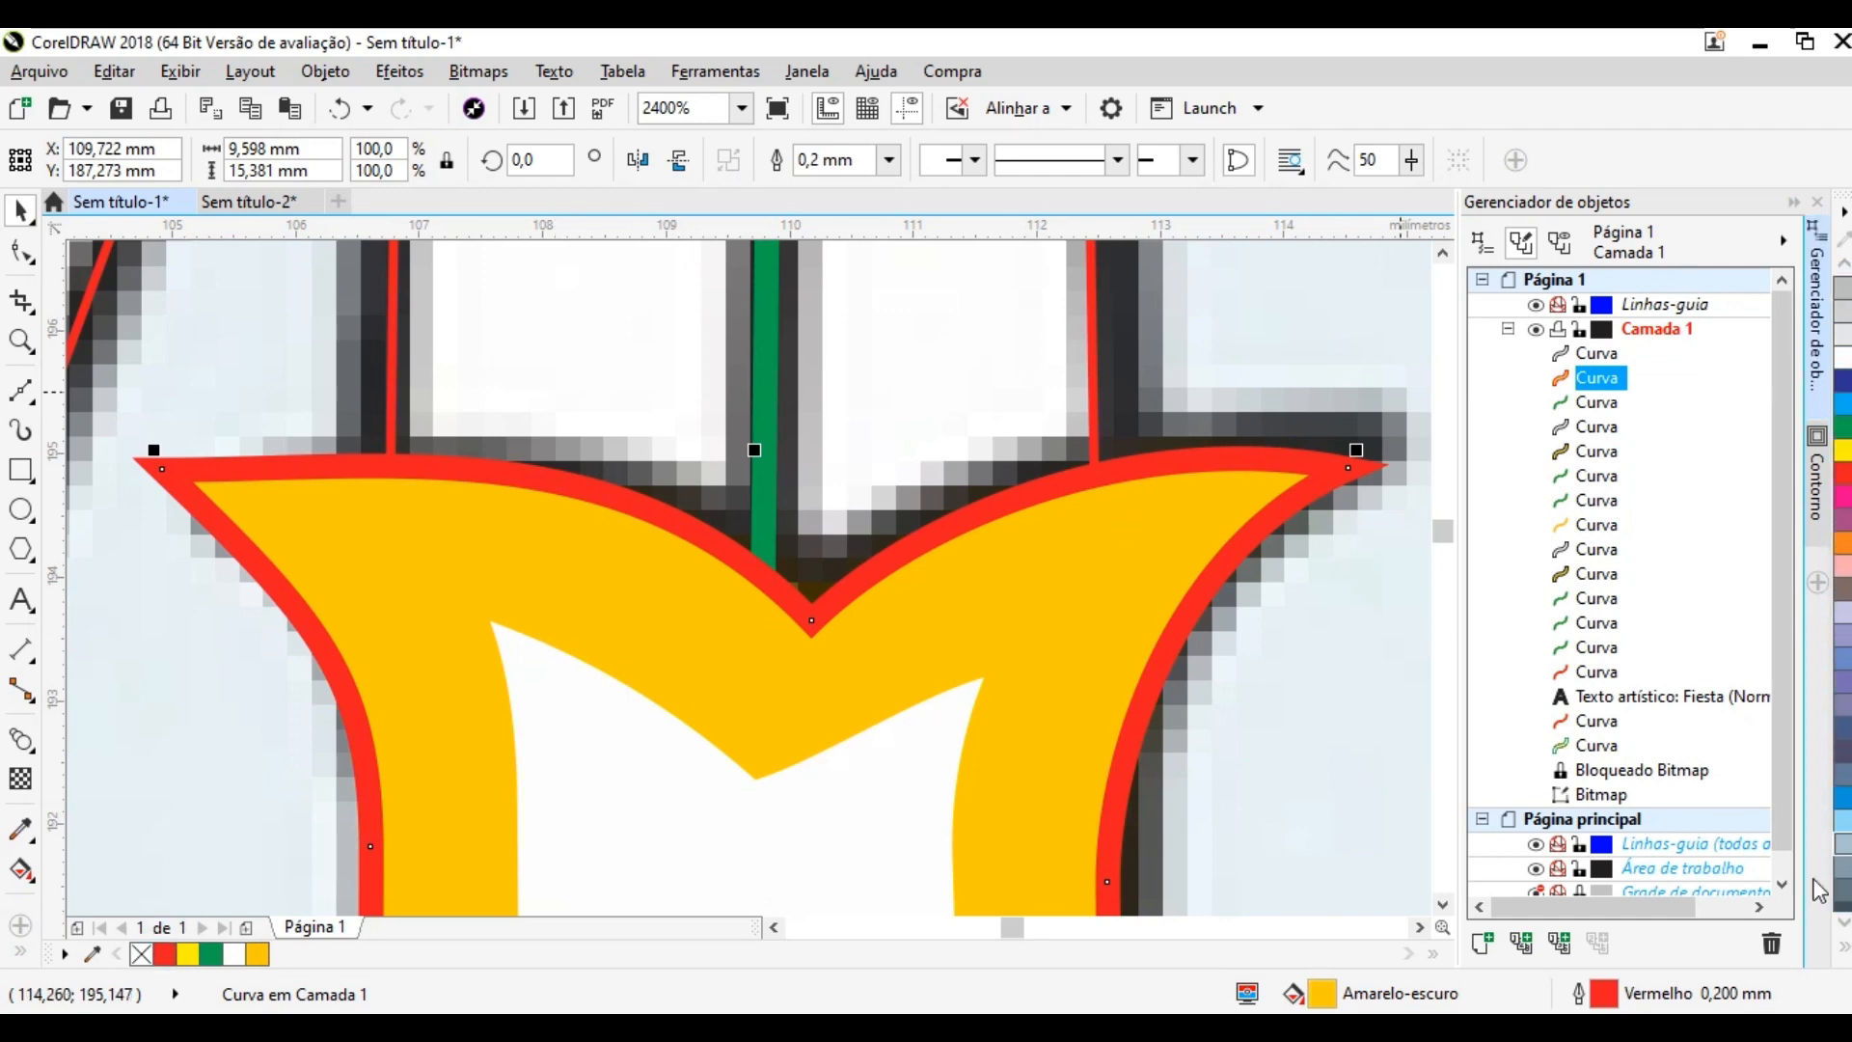
pyautogui.click(1841, 951)
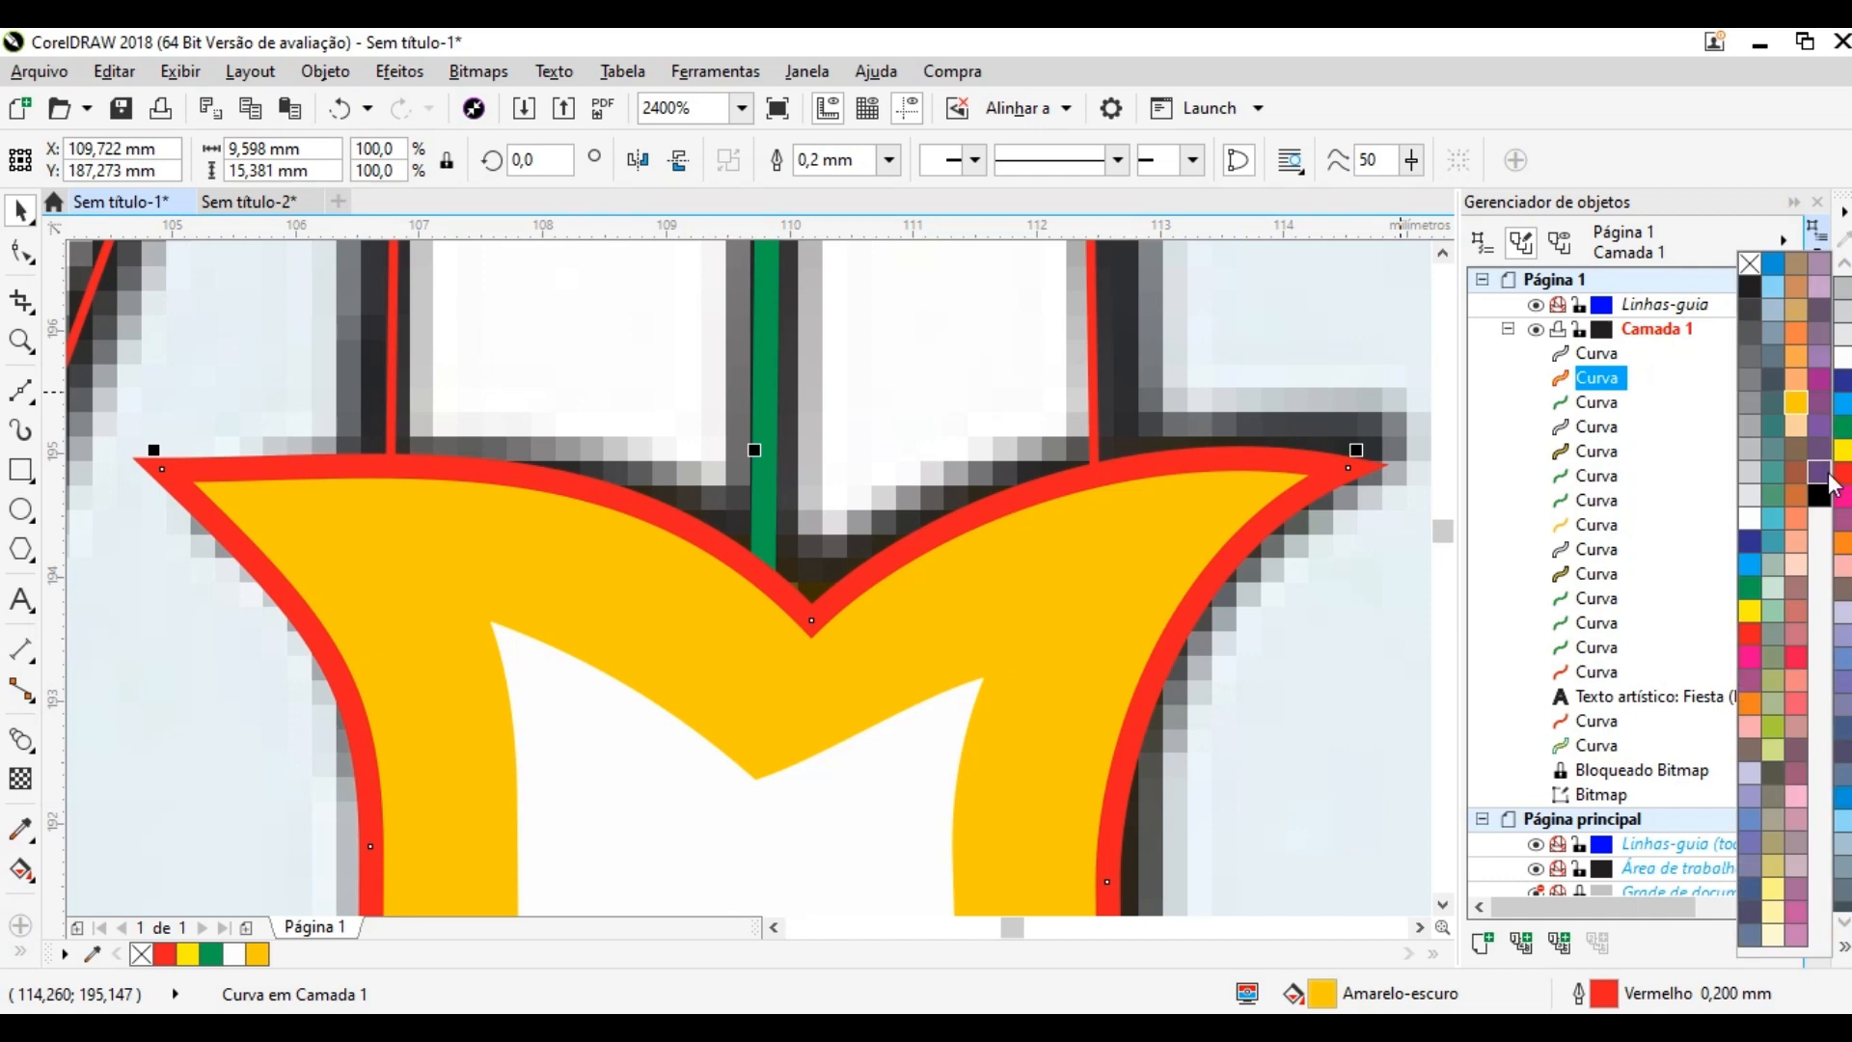
pyautogui.rightClick(1759, 287)
pyautogui.scroll(-5, 806, 621)
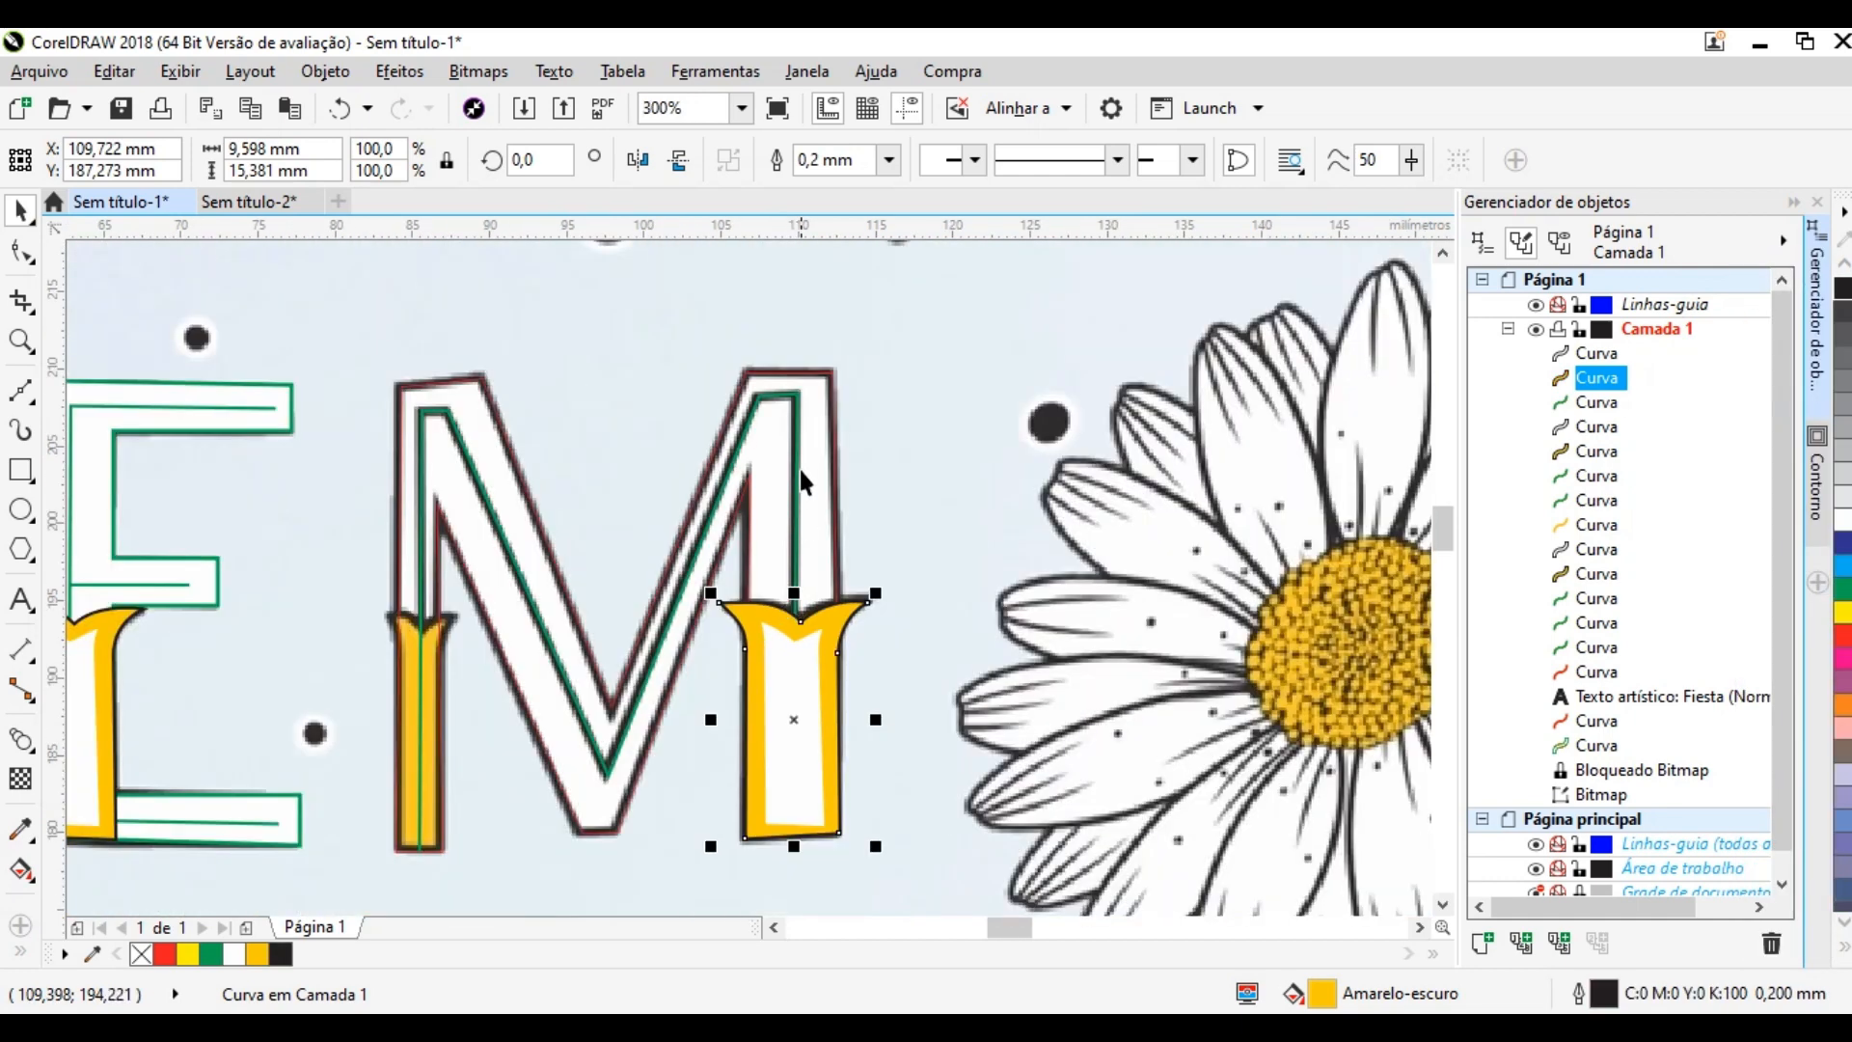
pyautogui.click(809, 445)
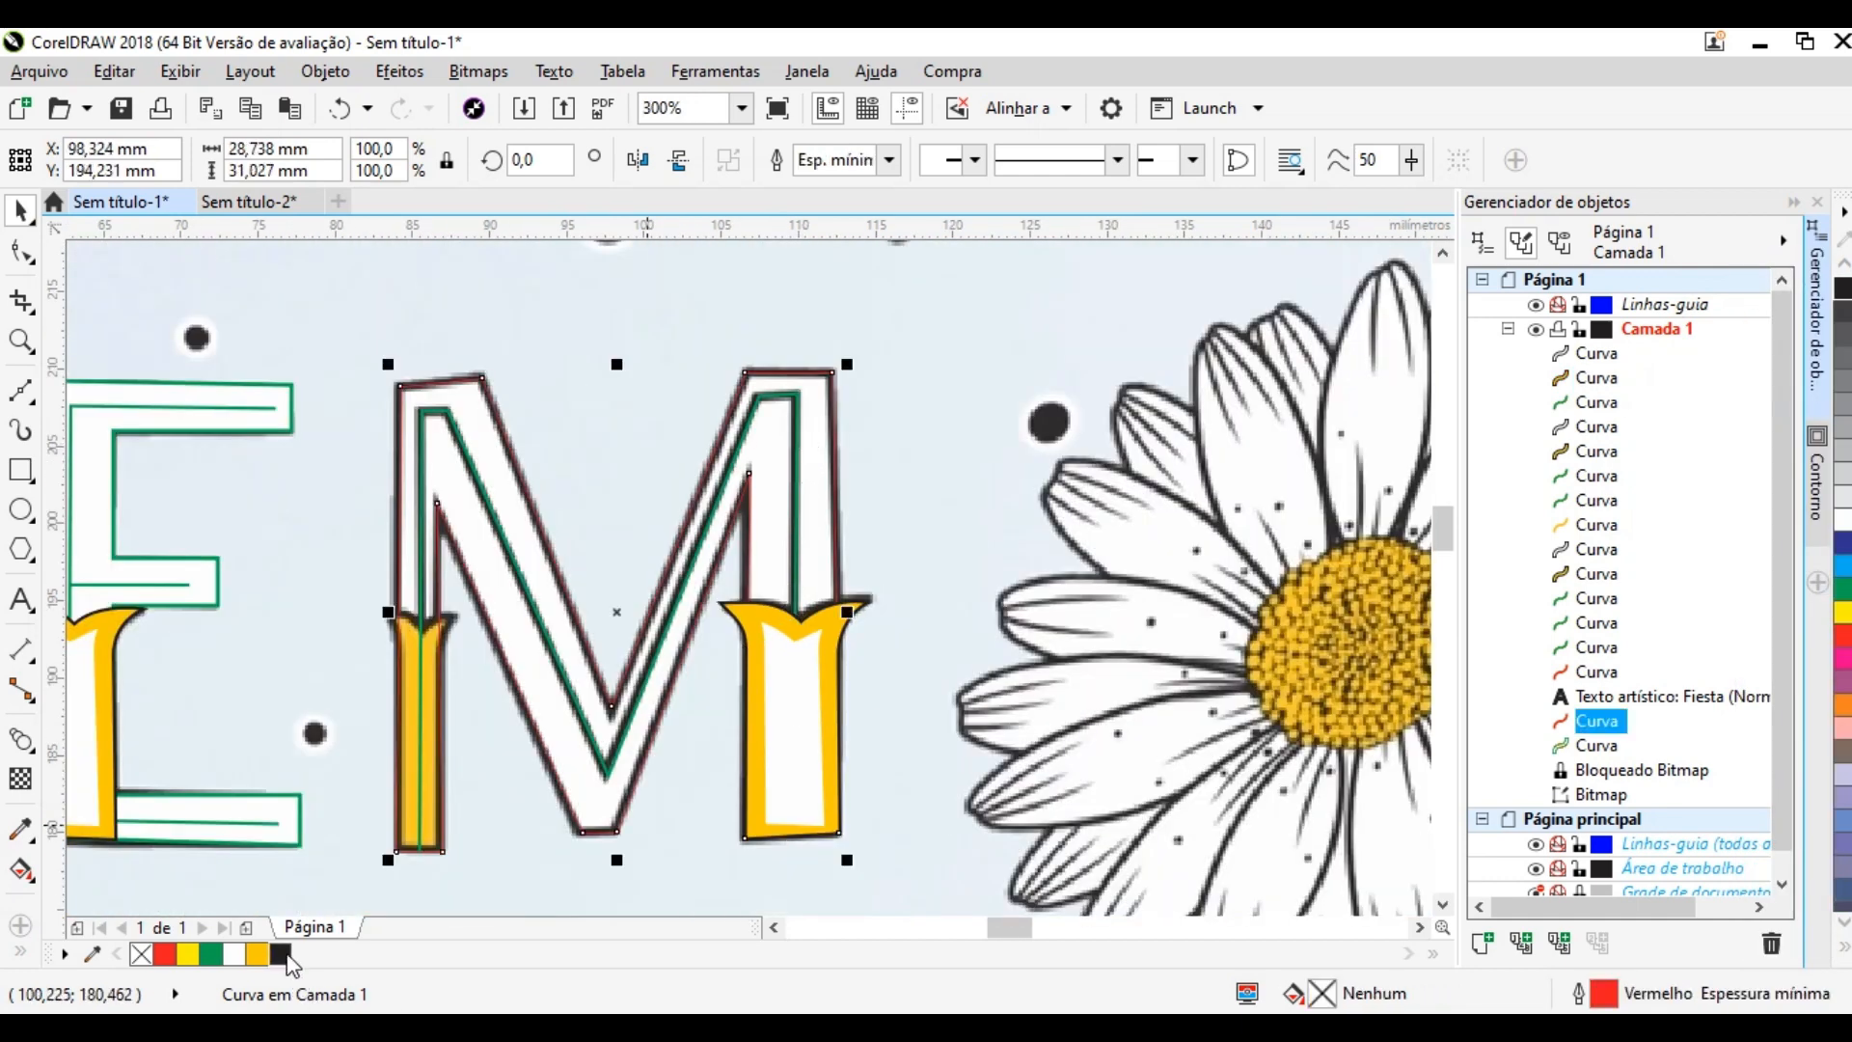
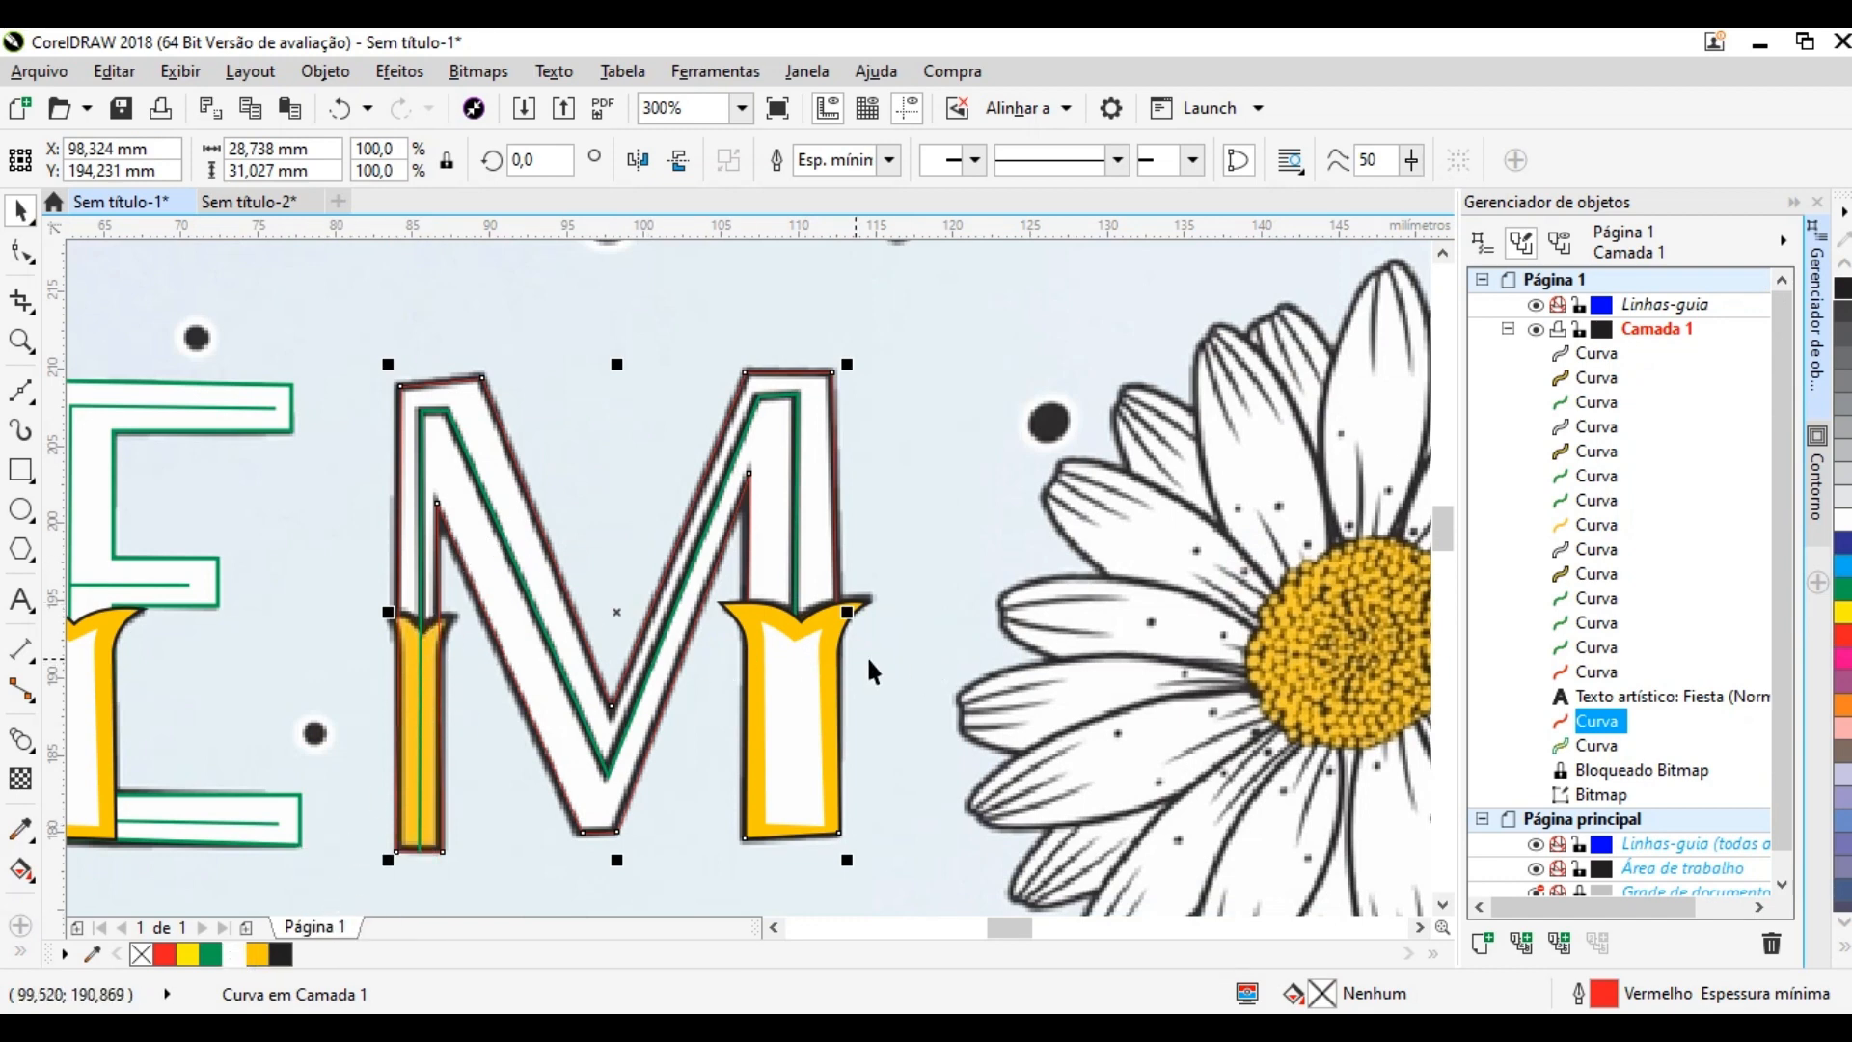
# Step: Duplicate the outer curve of the E's ornament and place the copy over the ornament on the M's left stem
pyautogui.scroll(-2, 866, 656)
pyautogui.scroll(2, 403, 660)
pyautogui.click(196, 588)
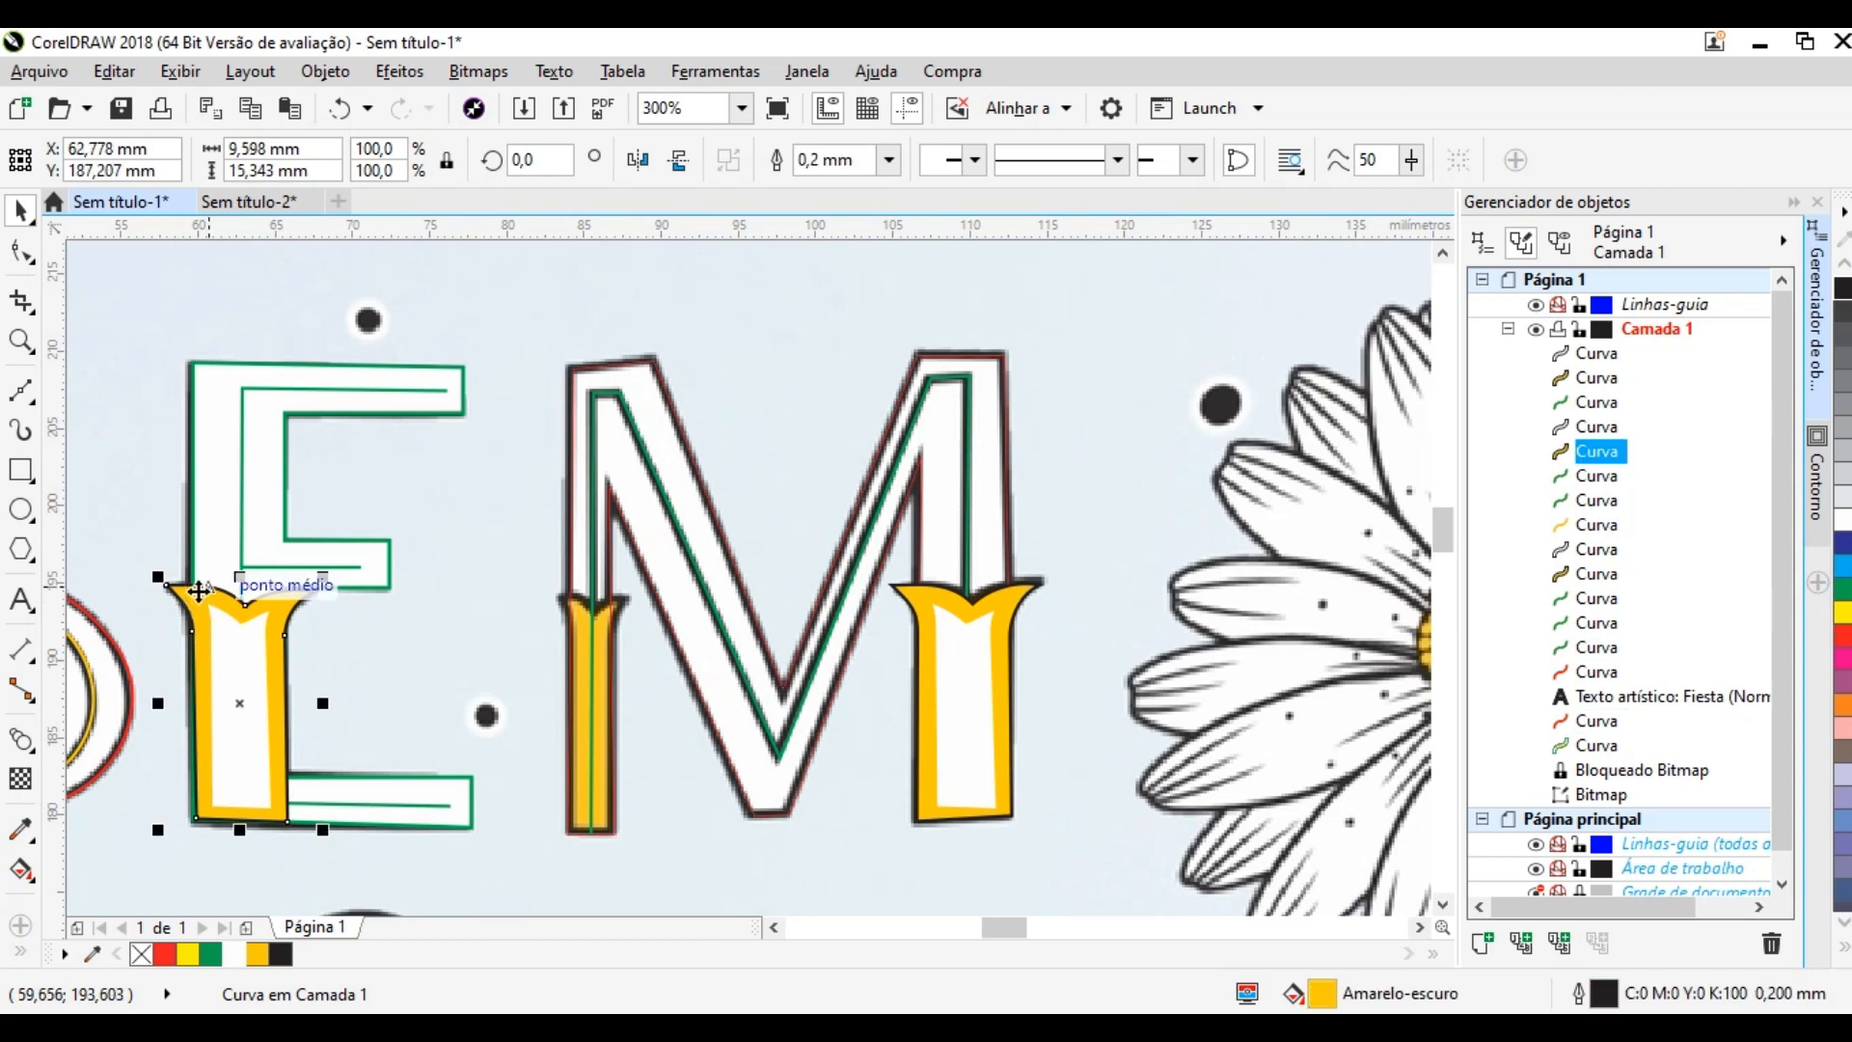
pyautogui.moveTo(197, 590); pyautogui.dragTo(571, 599)
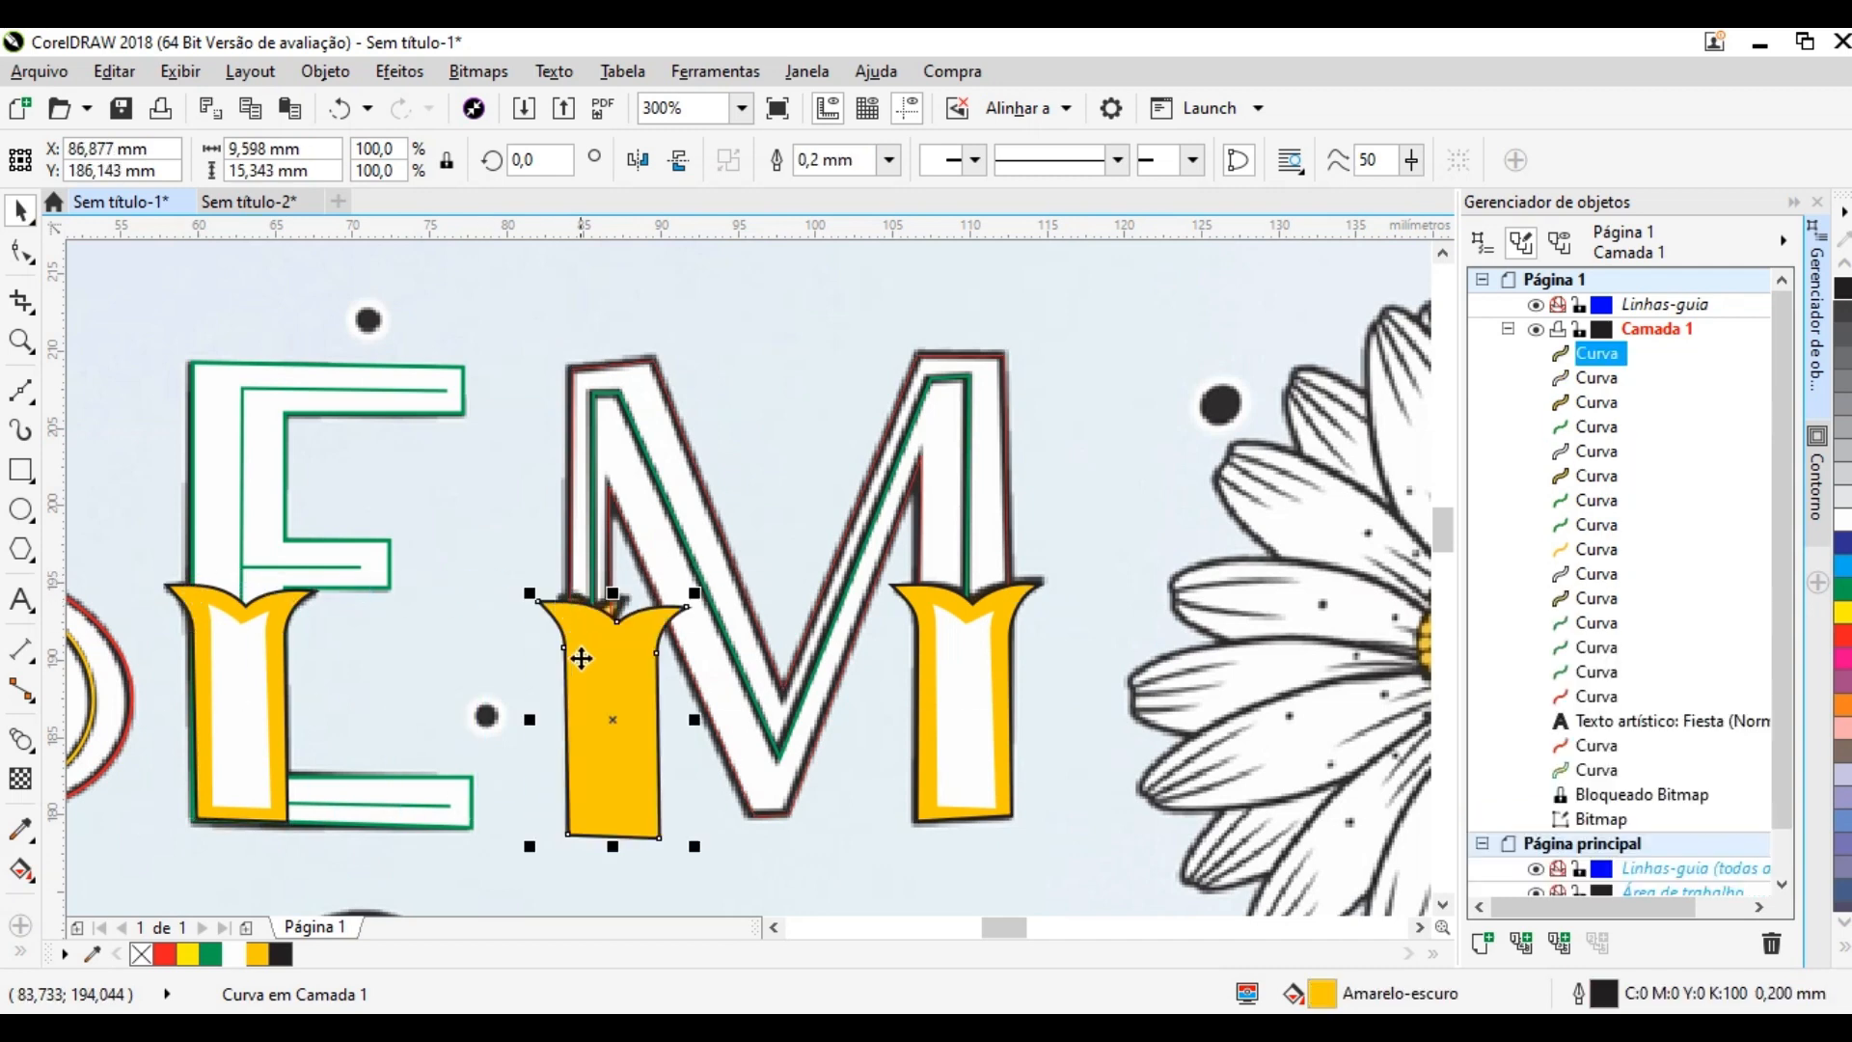
# Step: Remove the fill from the left stem's ornament copy and colour its outline green
pyautogui.scroll(2, 555, 721)
pyautogui.click(143, 954)
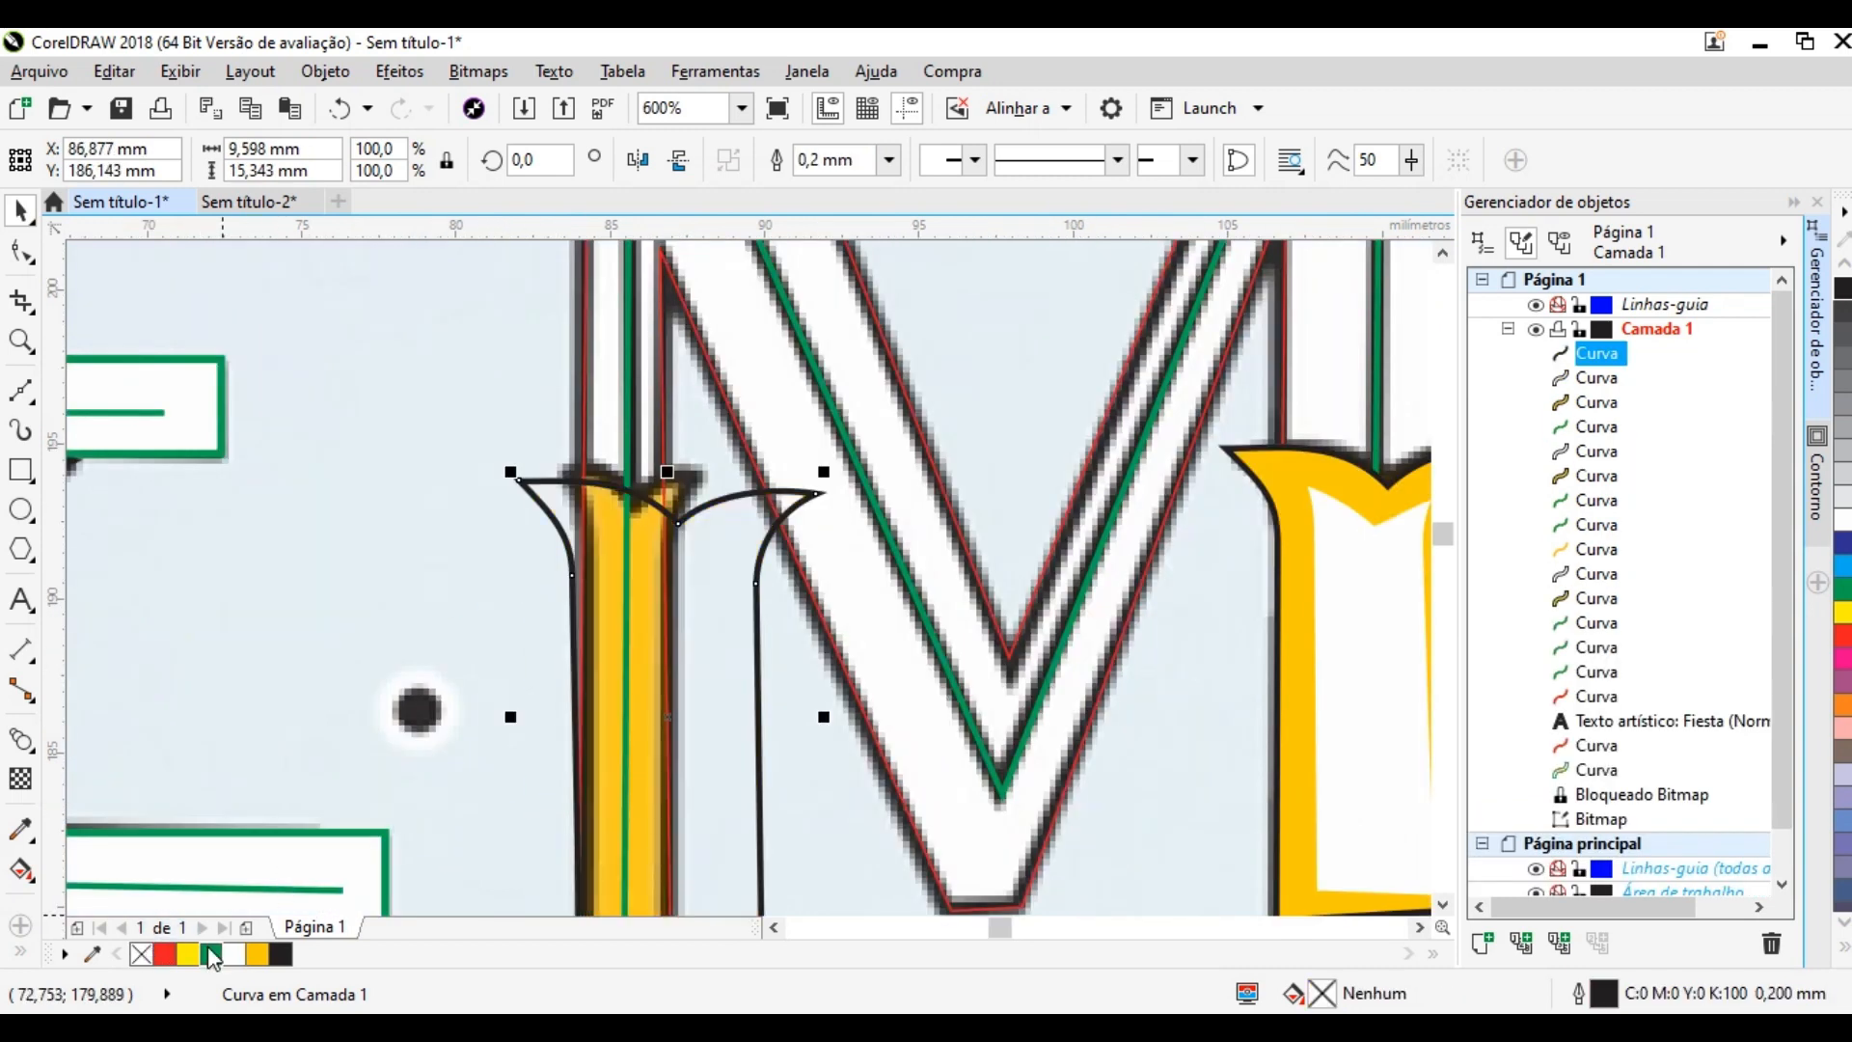
pyautogui.rightClick(210, 954)
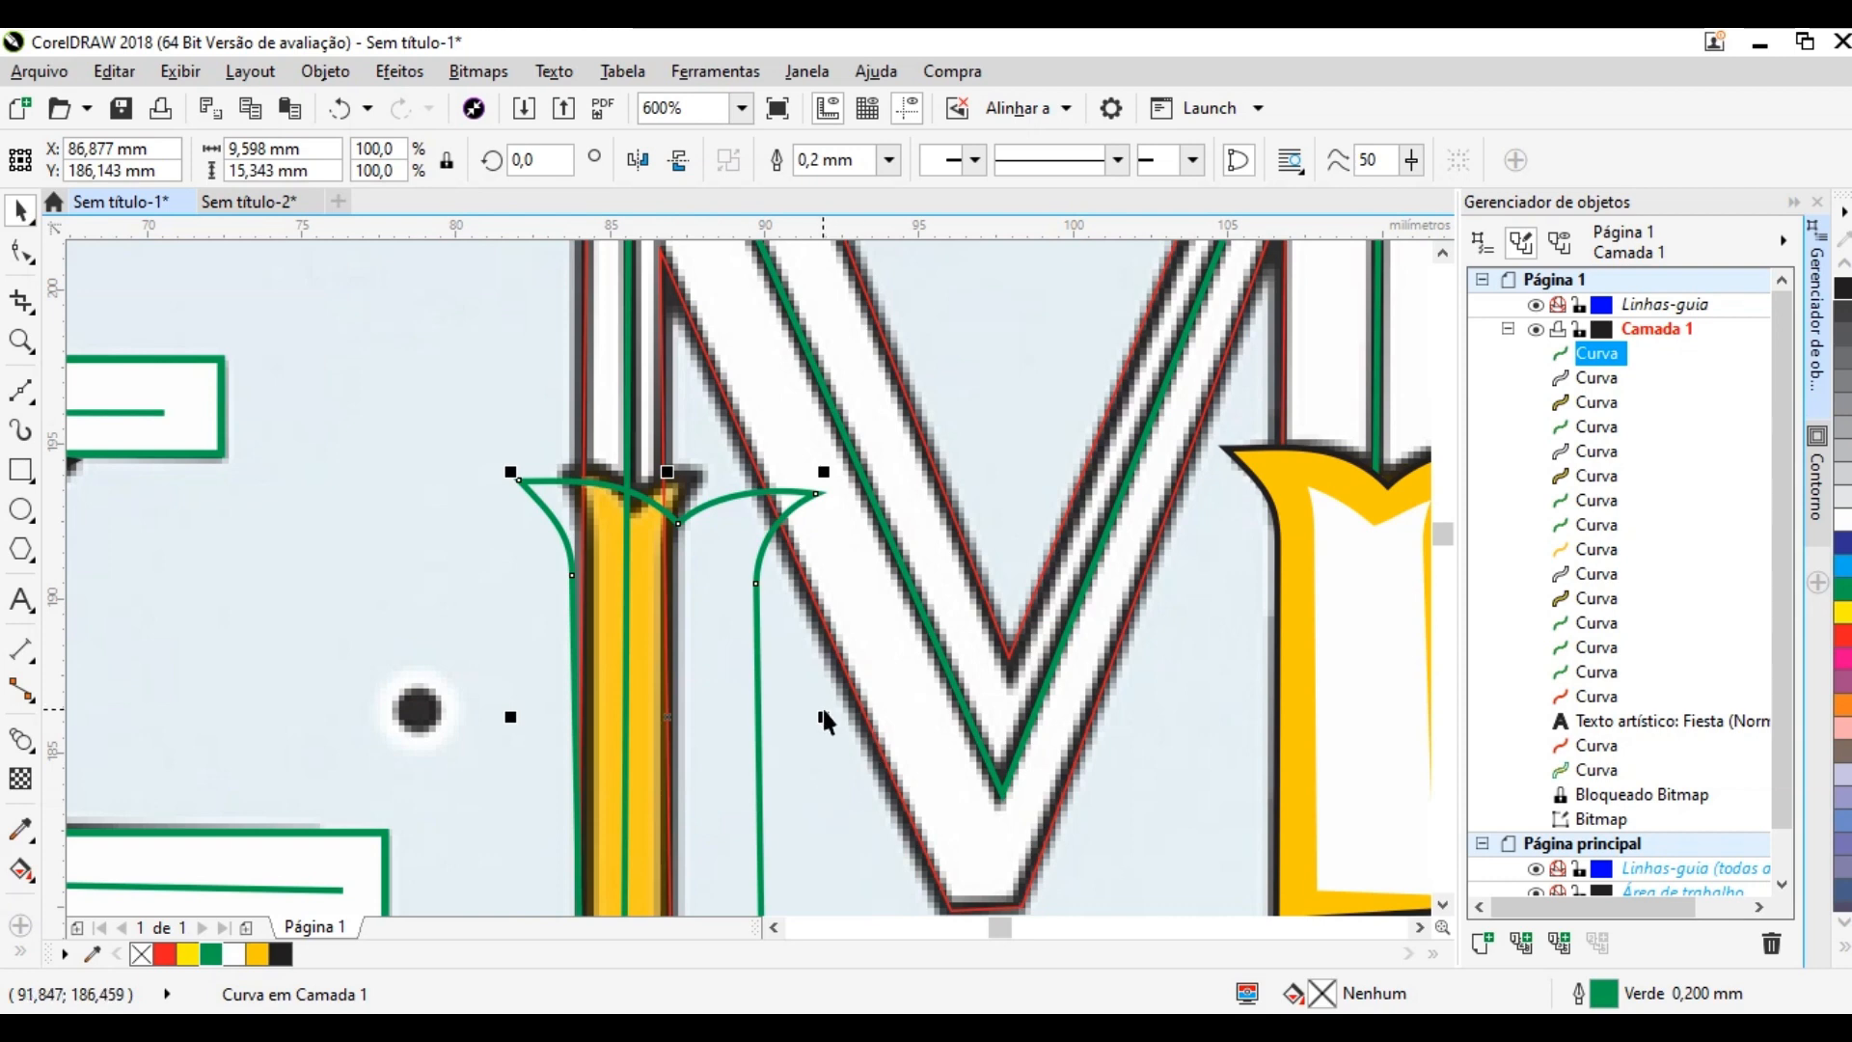
# Step: Narrow the green ornament copy to about 5.2 mm and move it to line up with the left stem's ornament
pyautogui.moveTo(824, 710); pyautogui.dragTo(724, 714)
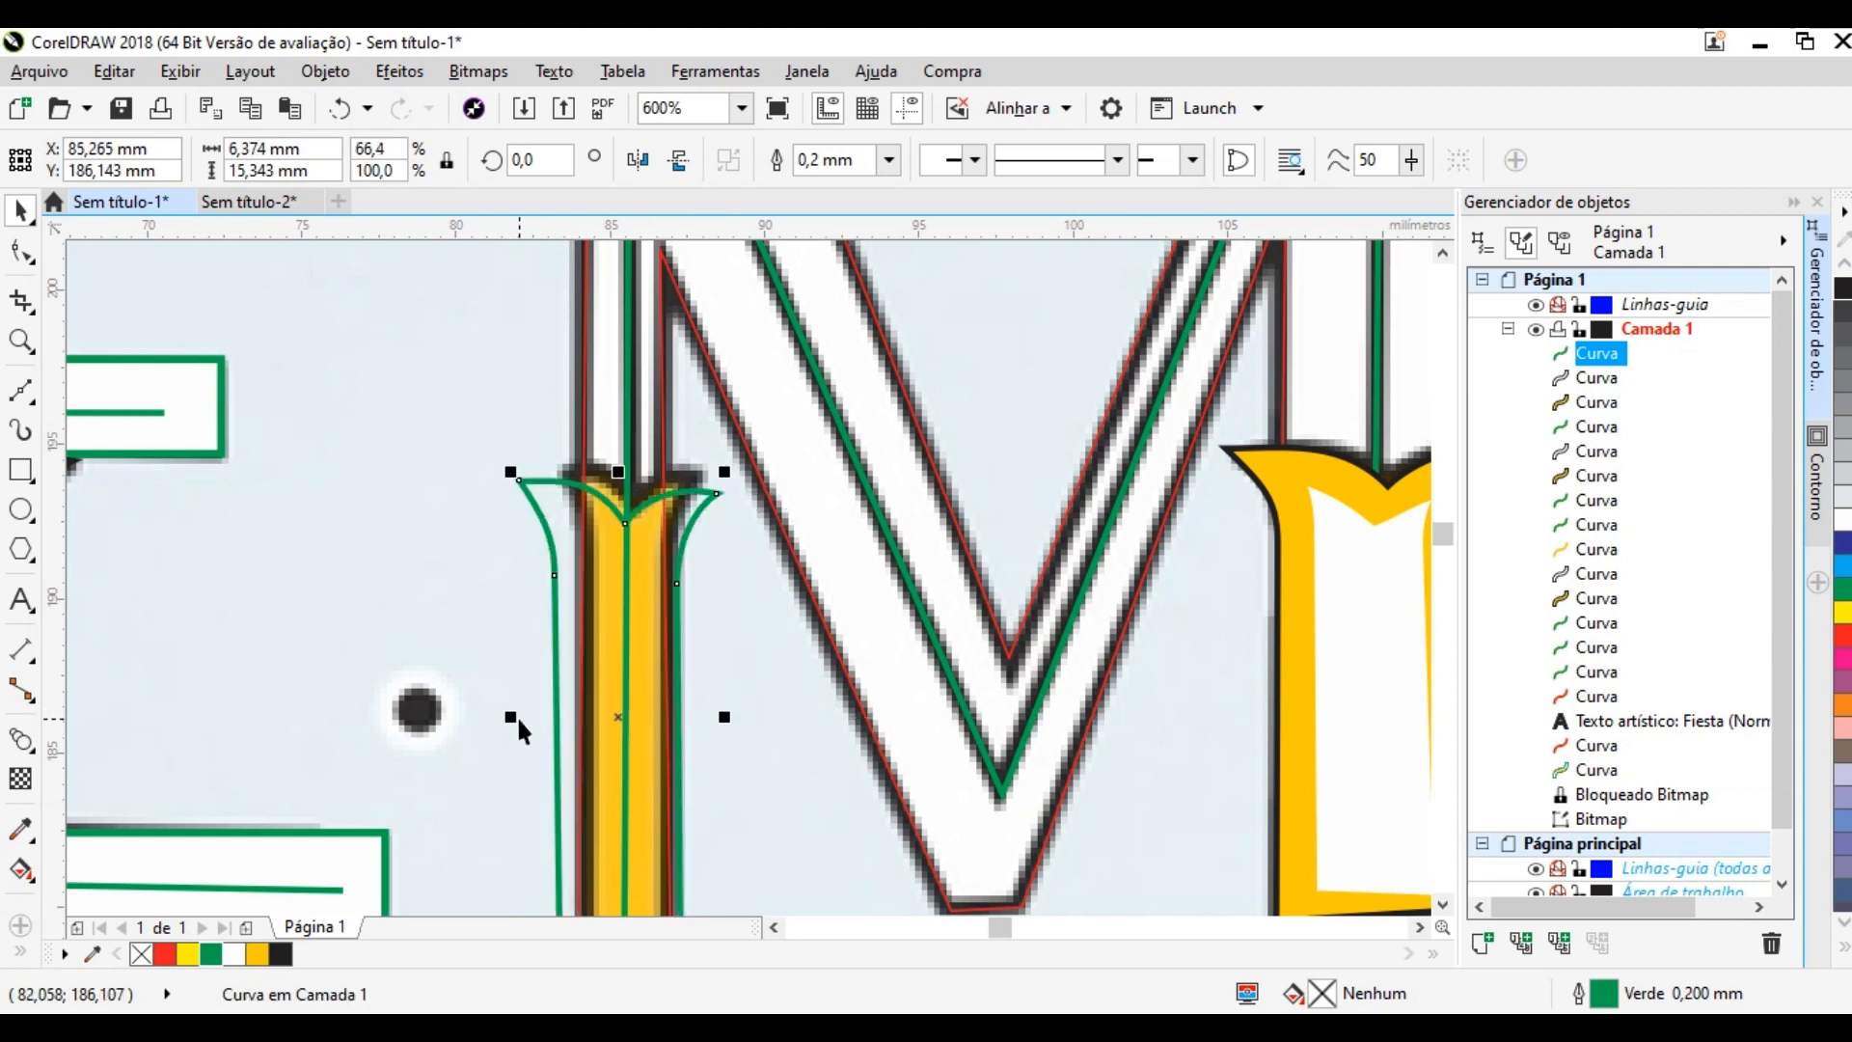
pyautogui.moveTo(512, 717); pyautogui.dragTo(546, 717)
pyautogui.scroll(2, 625, 540)
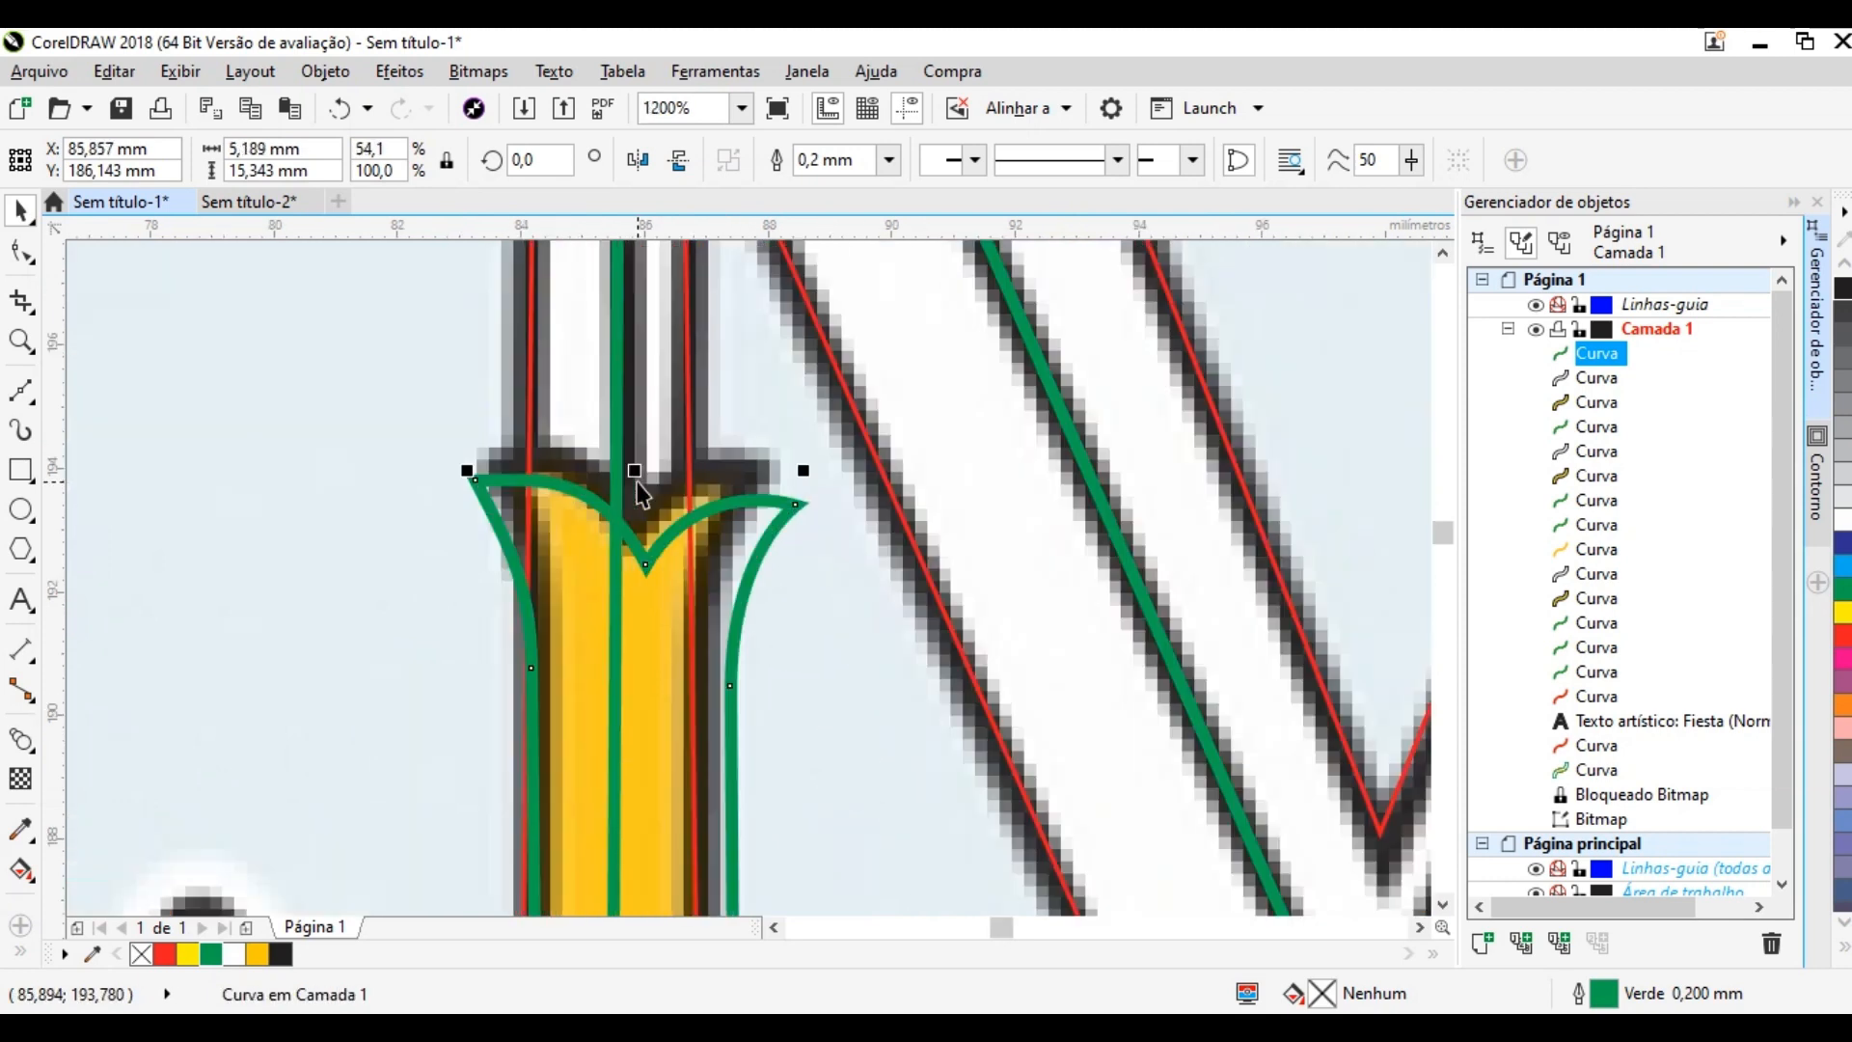
pyautogui.moveTo(722, 558); pyautogui.dragTo(708, 529)
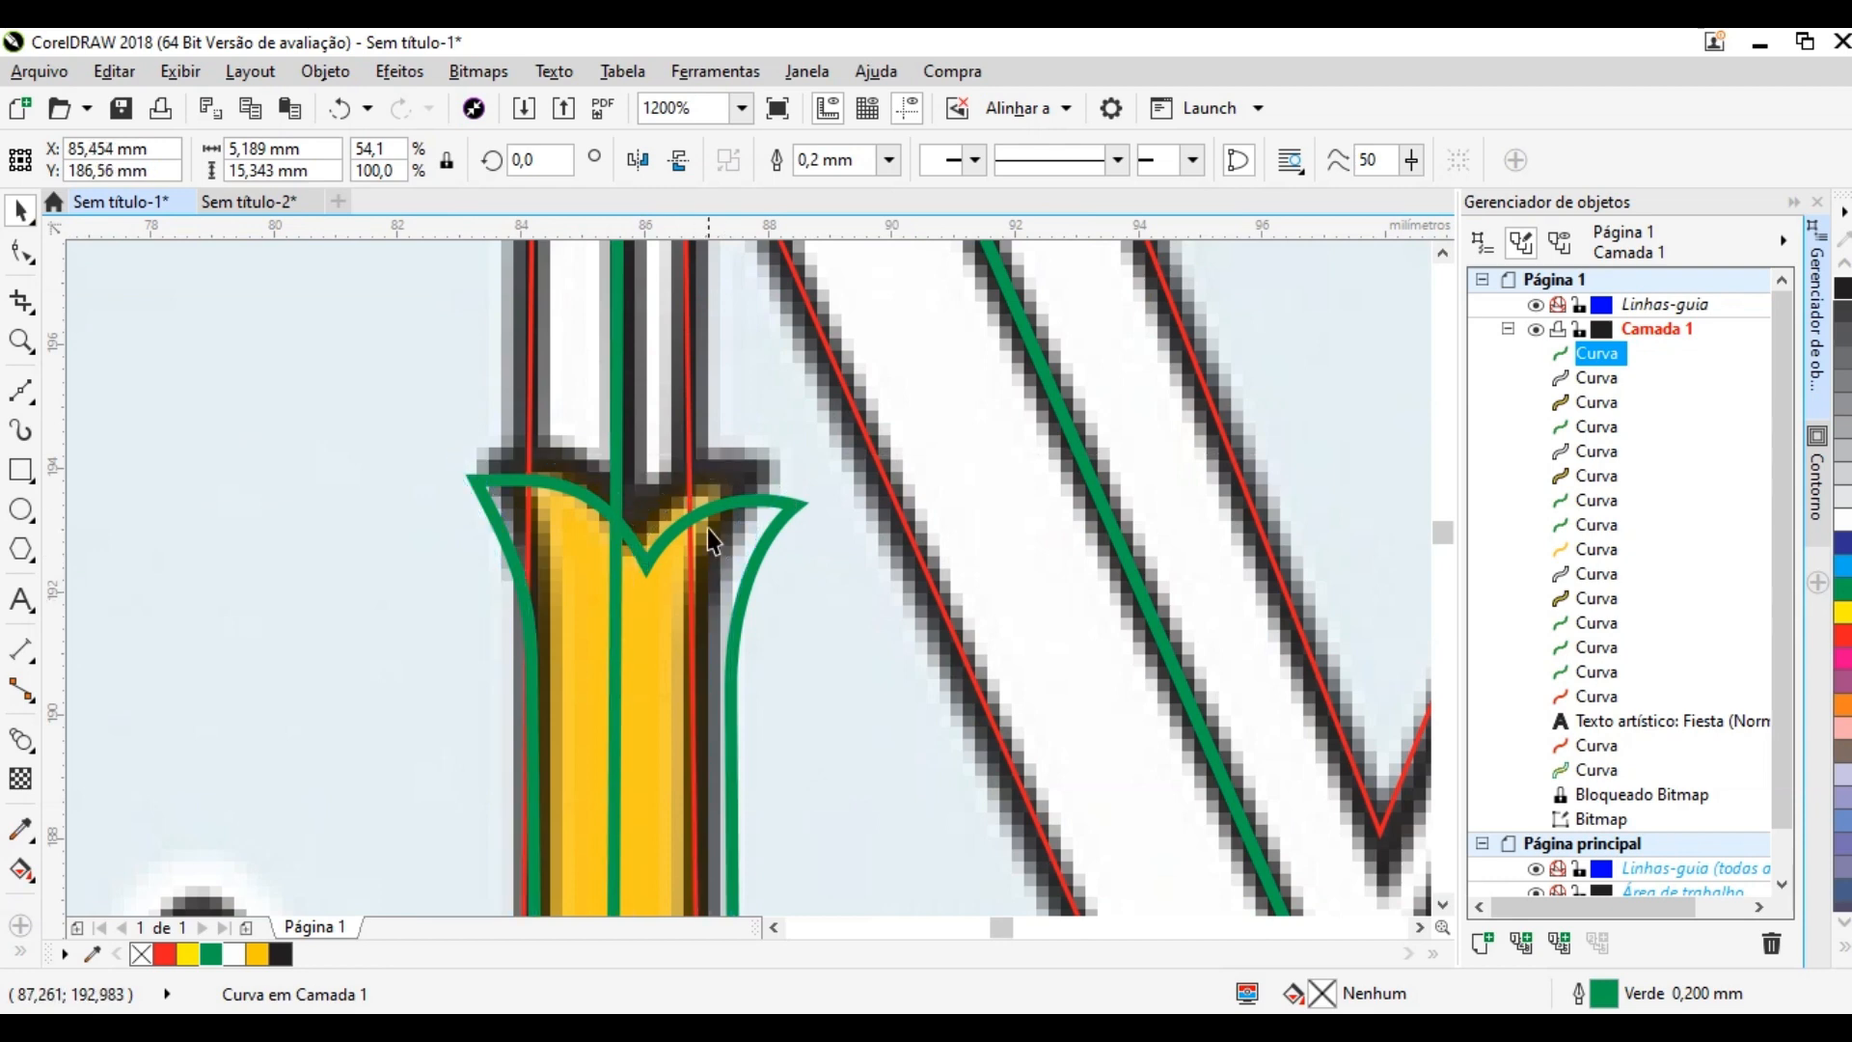
# Step: Move the green curve's upper left tip about 0.42 mm inward, reshape its left arc and shift the centre notch right
pyautogui.click(19, 253)
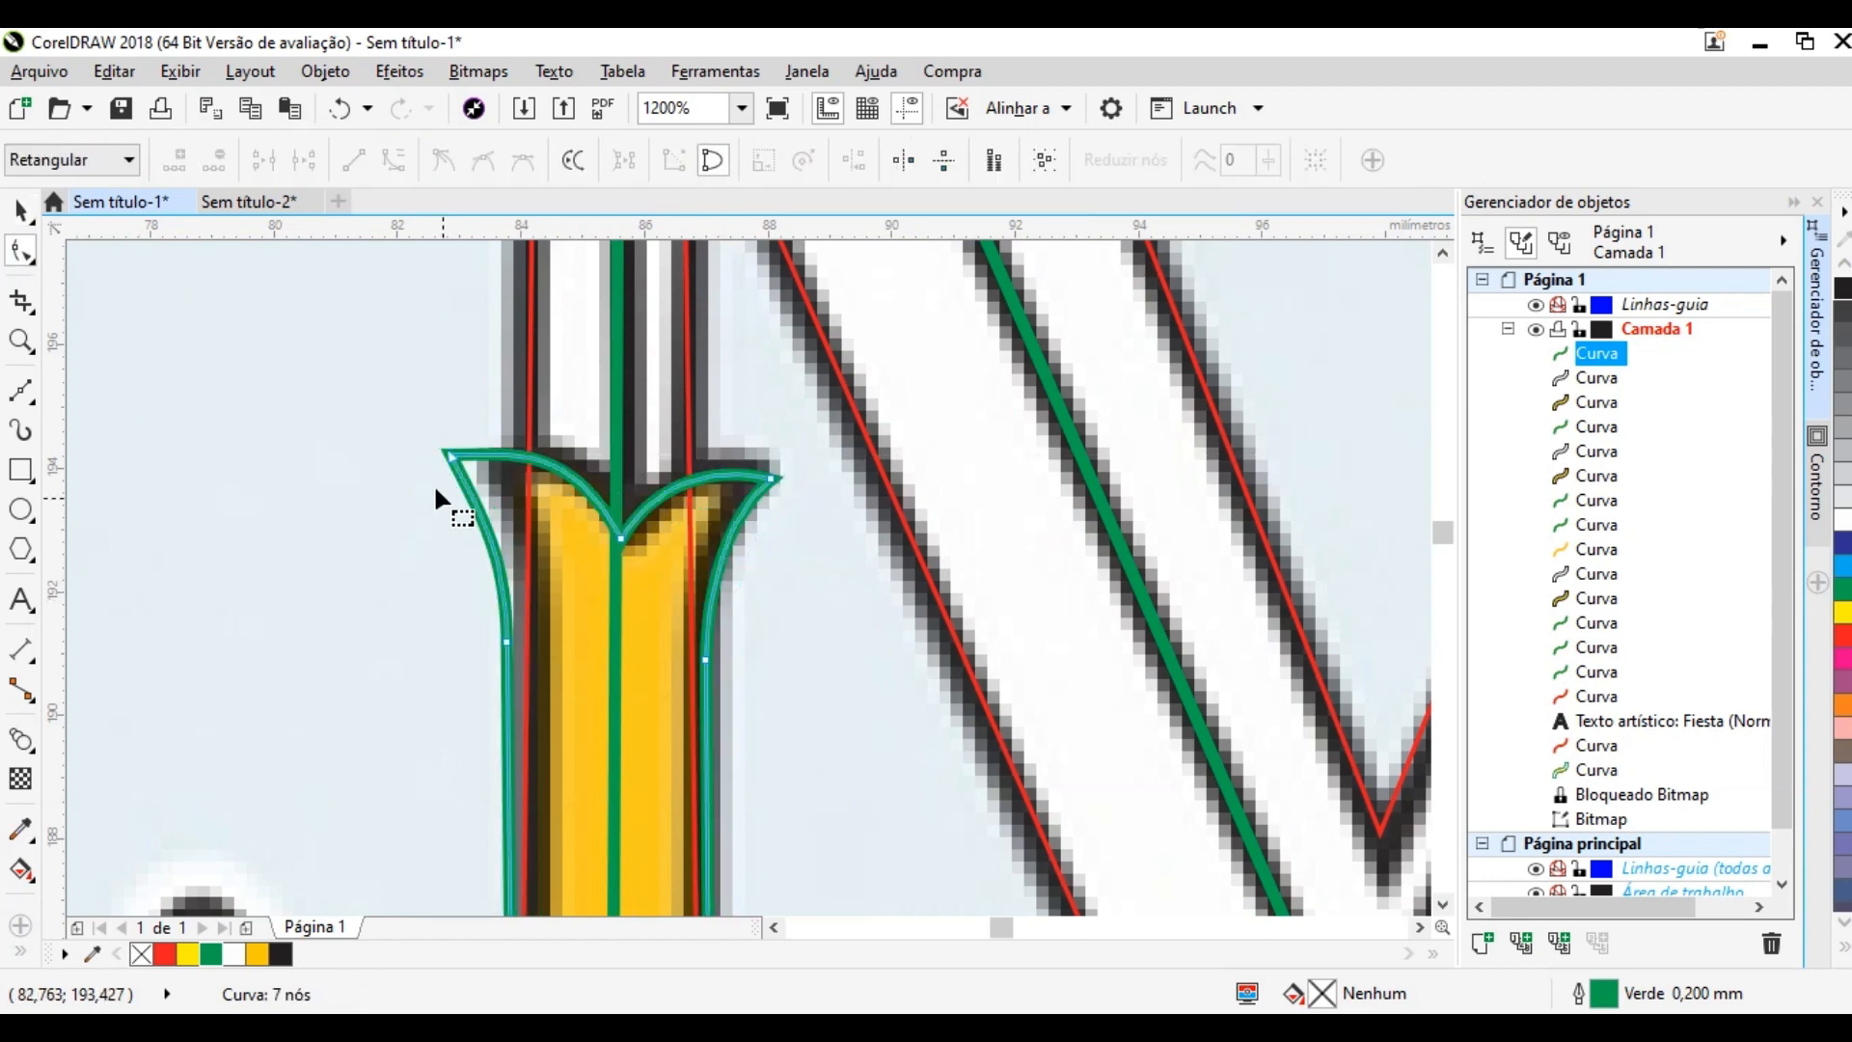
pyautogui.scroll(1, 477, 485)
pyautogui.moveTo(420, 427); pyautogui.dragTo(477, 428)
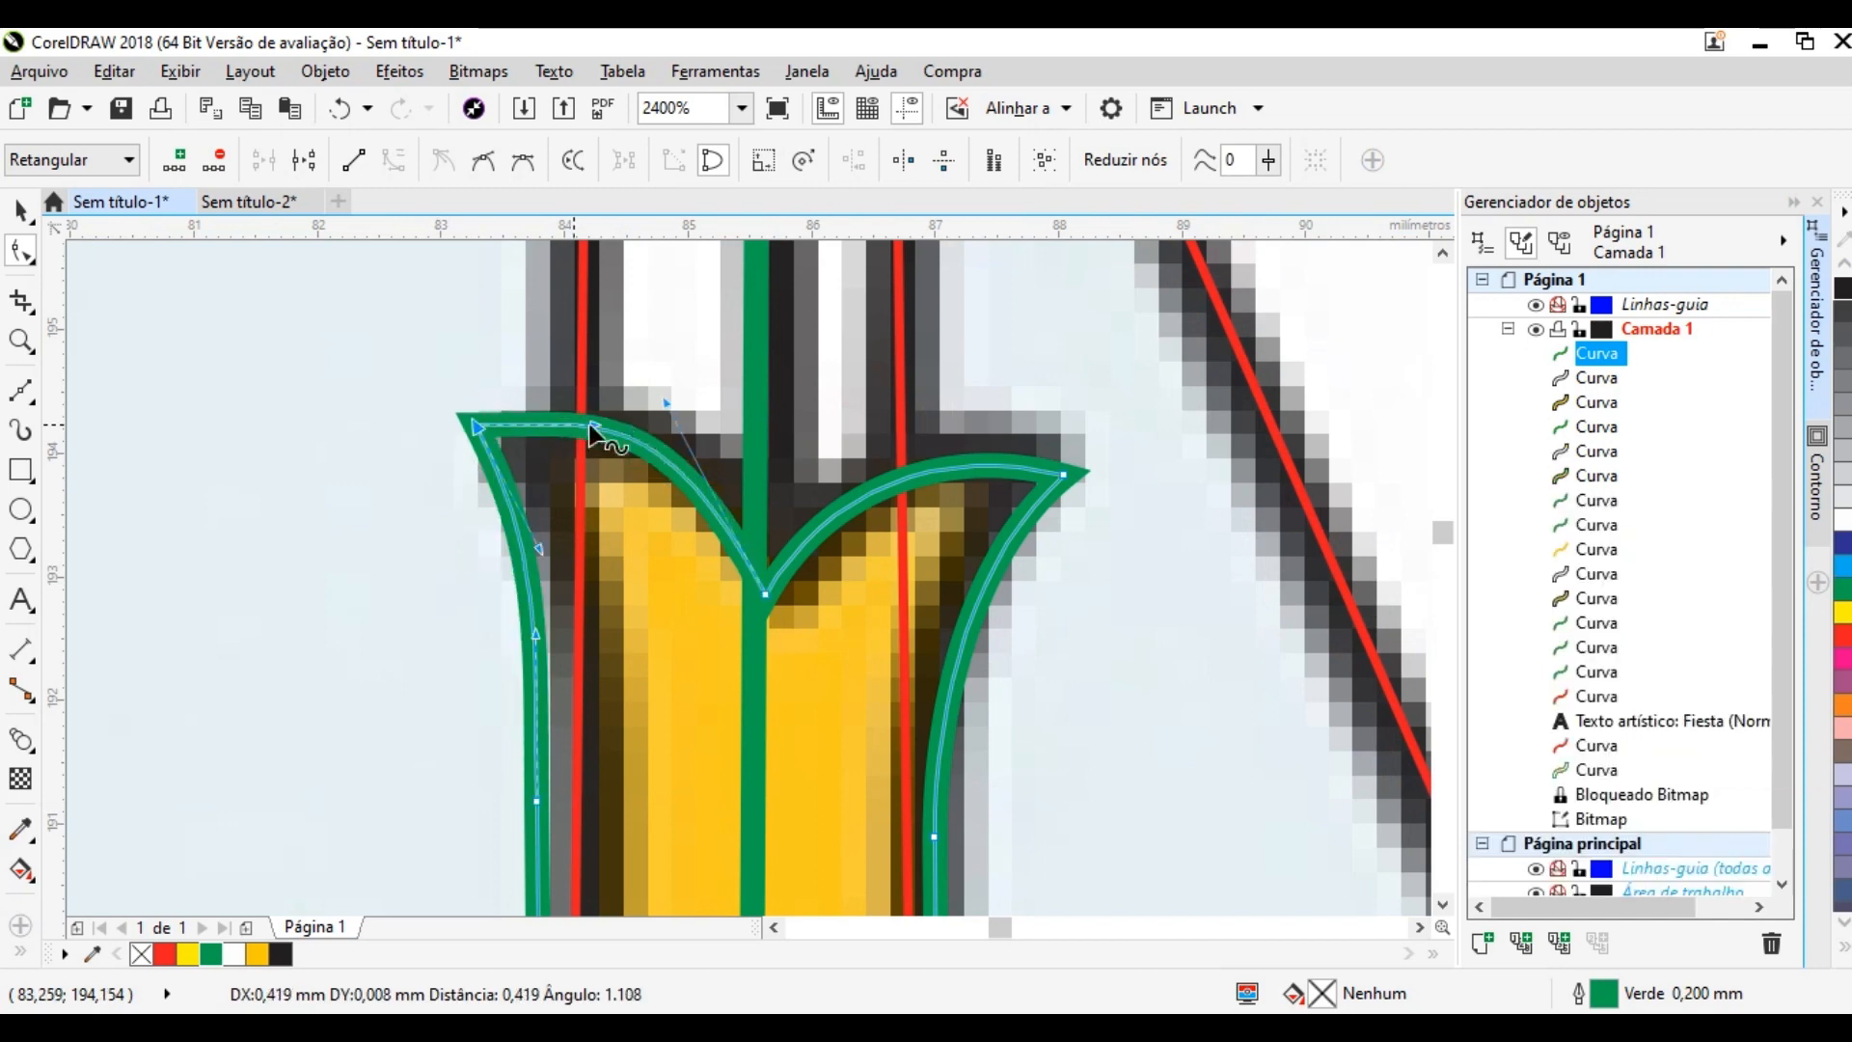
pyautogui.moveTo(669, 411); pyautogui.dragTo(687, 452)
pyautogui.moveTo(768, 590); pyautogui.dragTo(800, 590)
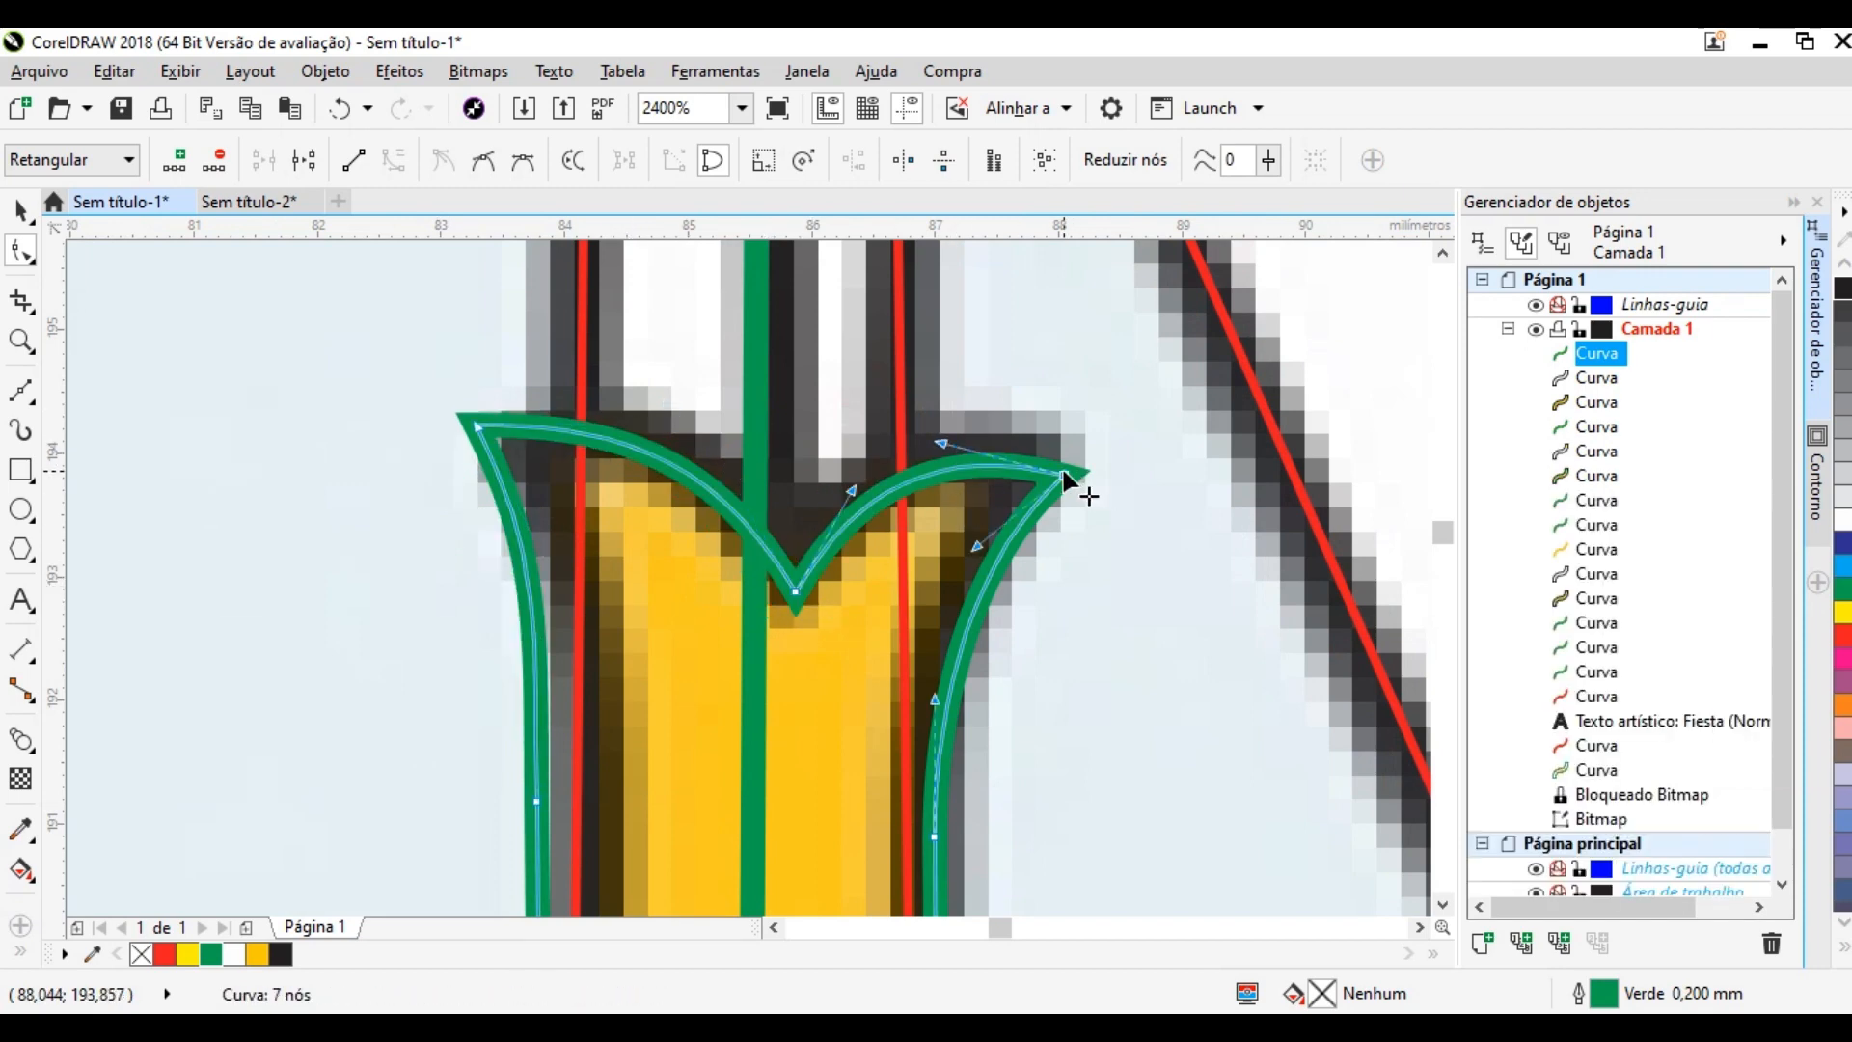
# Step: Raise the green curve's upper right tip and centre notch, and lift the right arc about 0.15 mm at its handle
pyautogui.moveTo(1064, 474); pyautogui.dragTo(1063, 454)
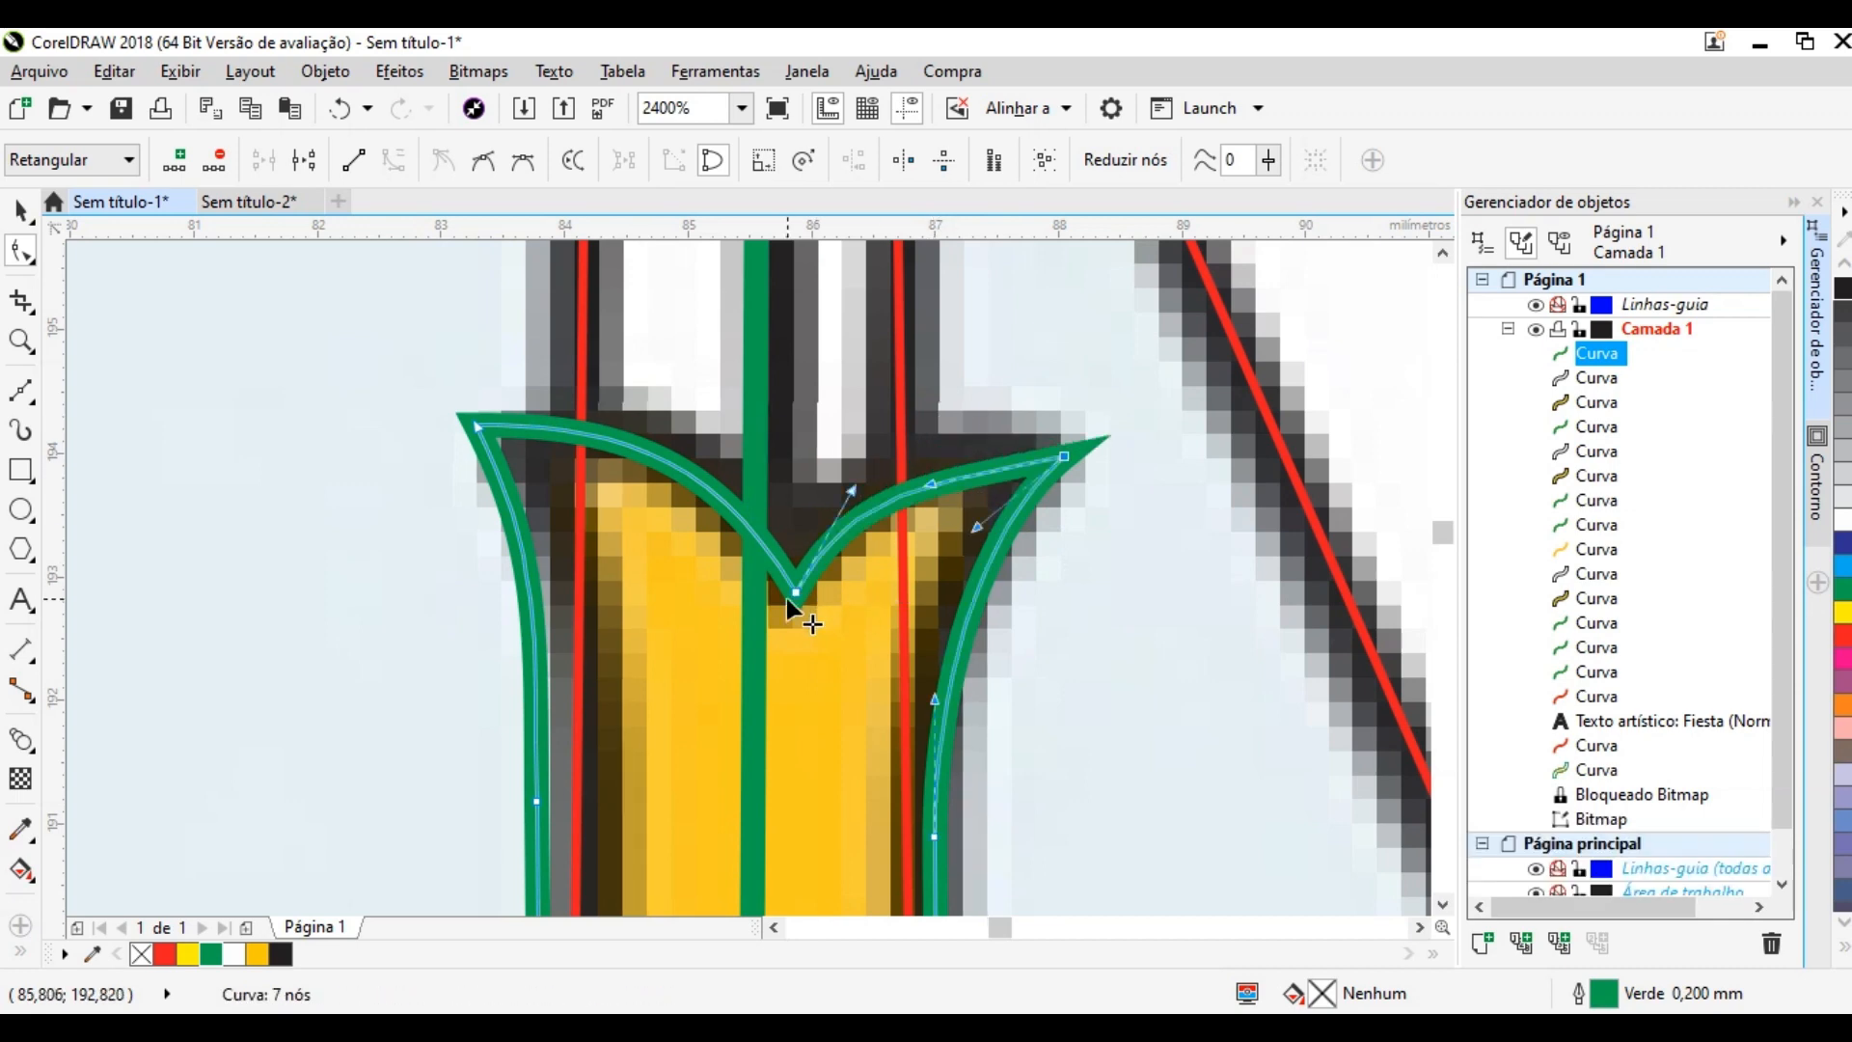
pyautogui.moveTo(786, 599); pyautogui.dragTo(788, 576)
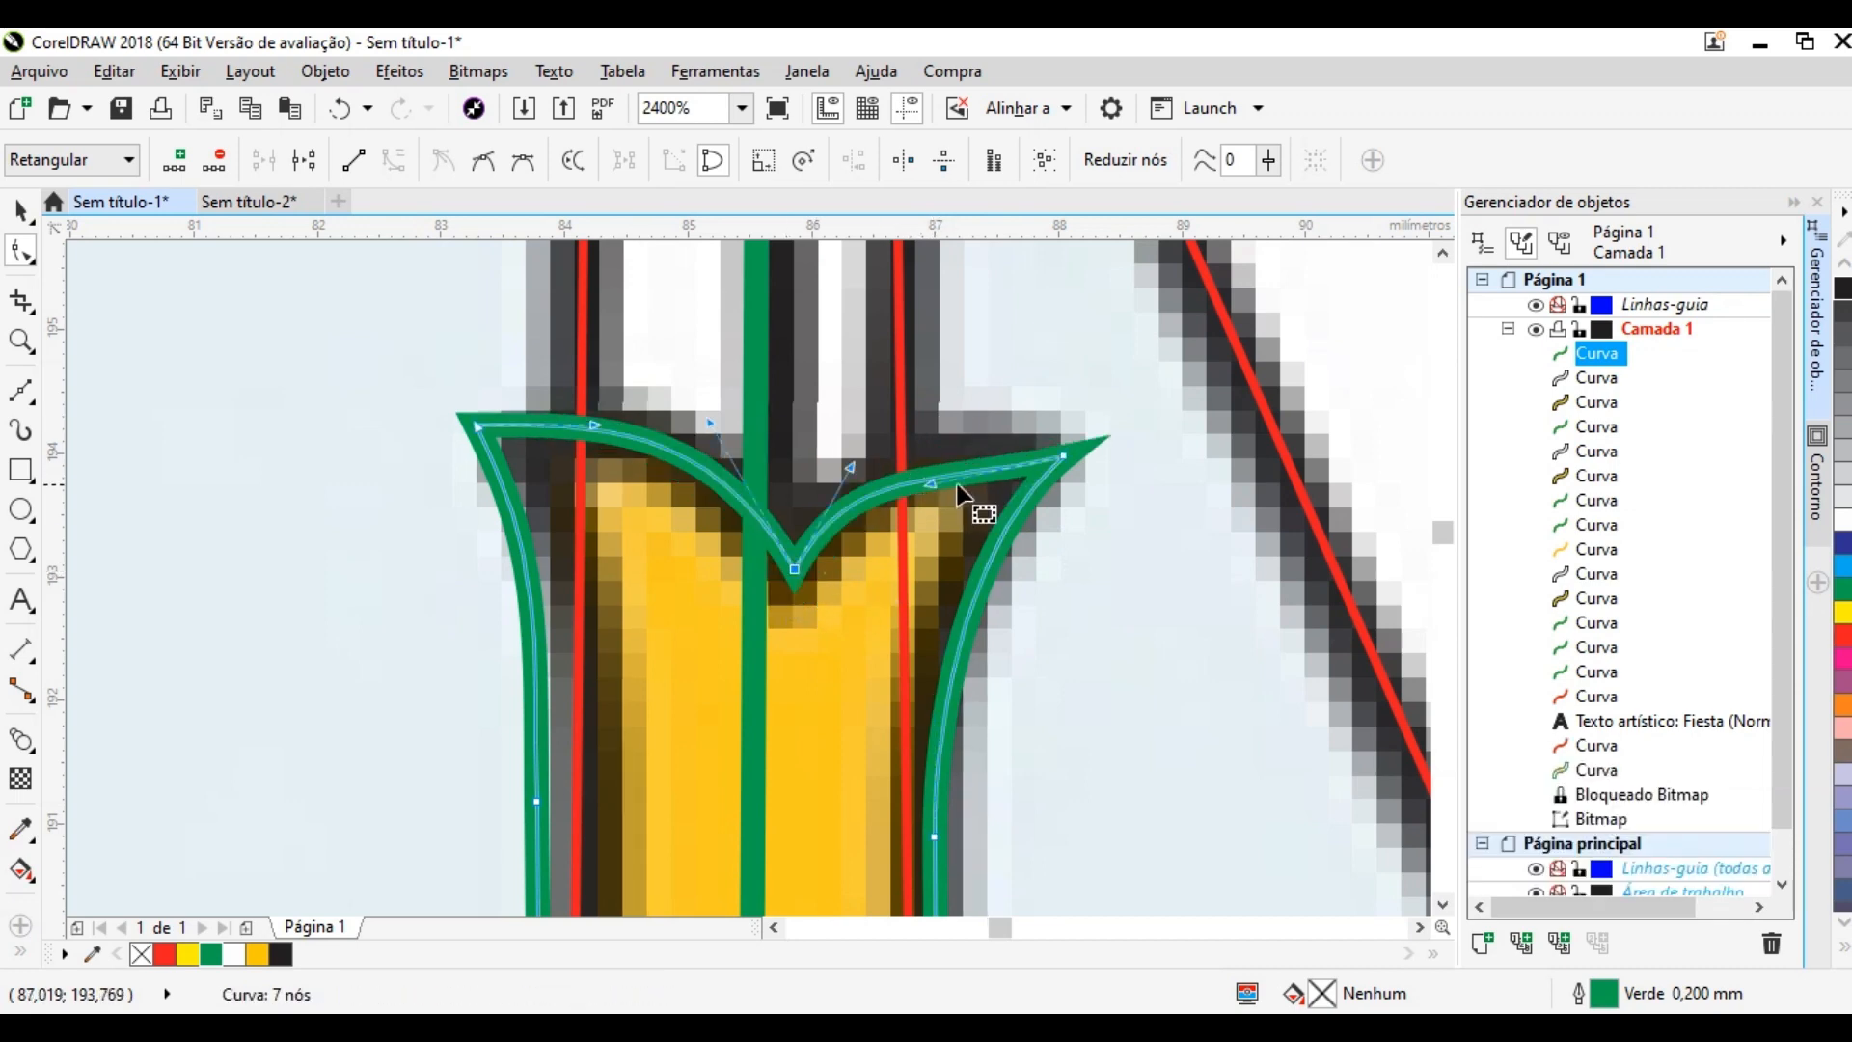
pyautogui.moveTo(929, 478); pyautogui.dragTo(929, 459)
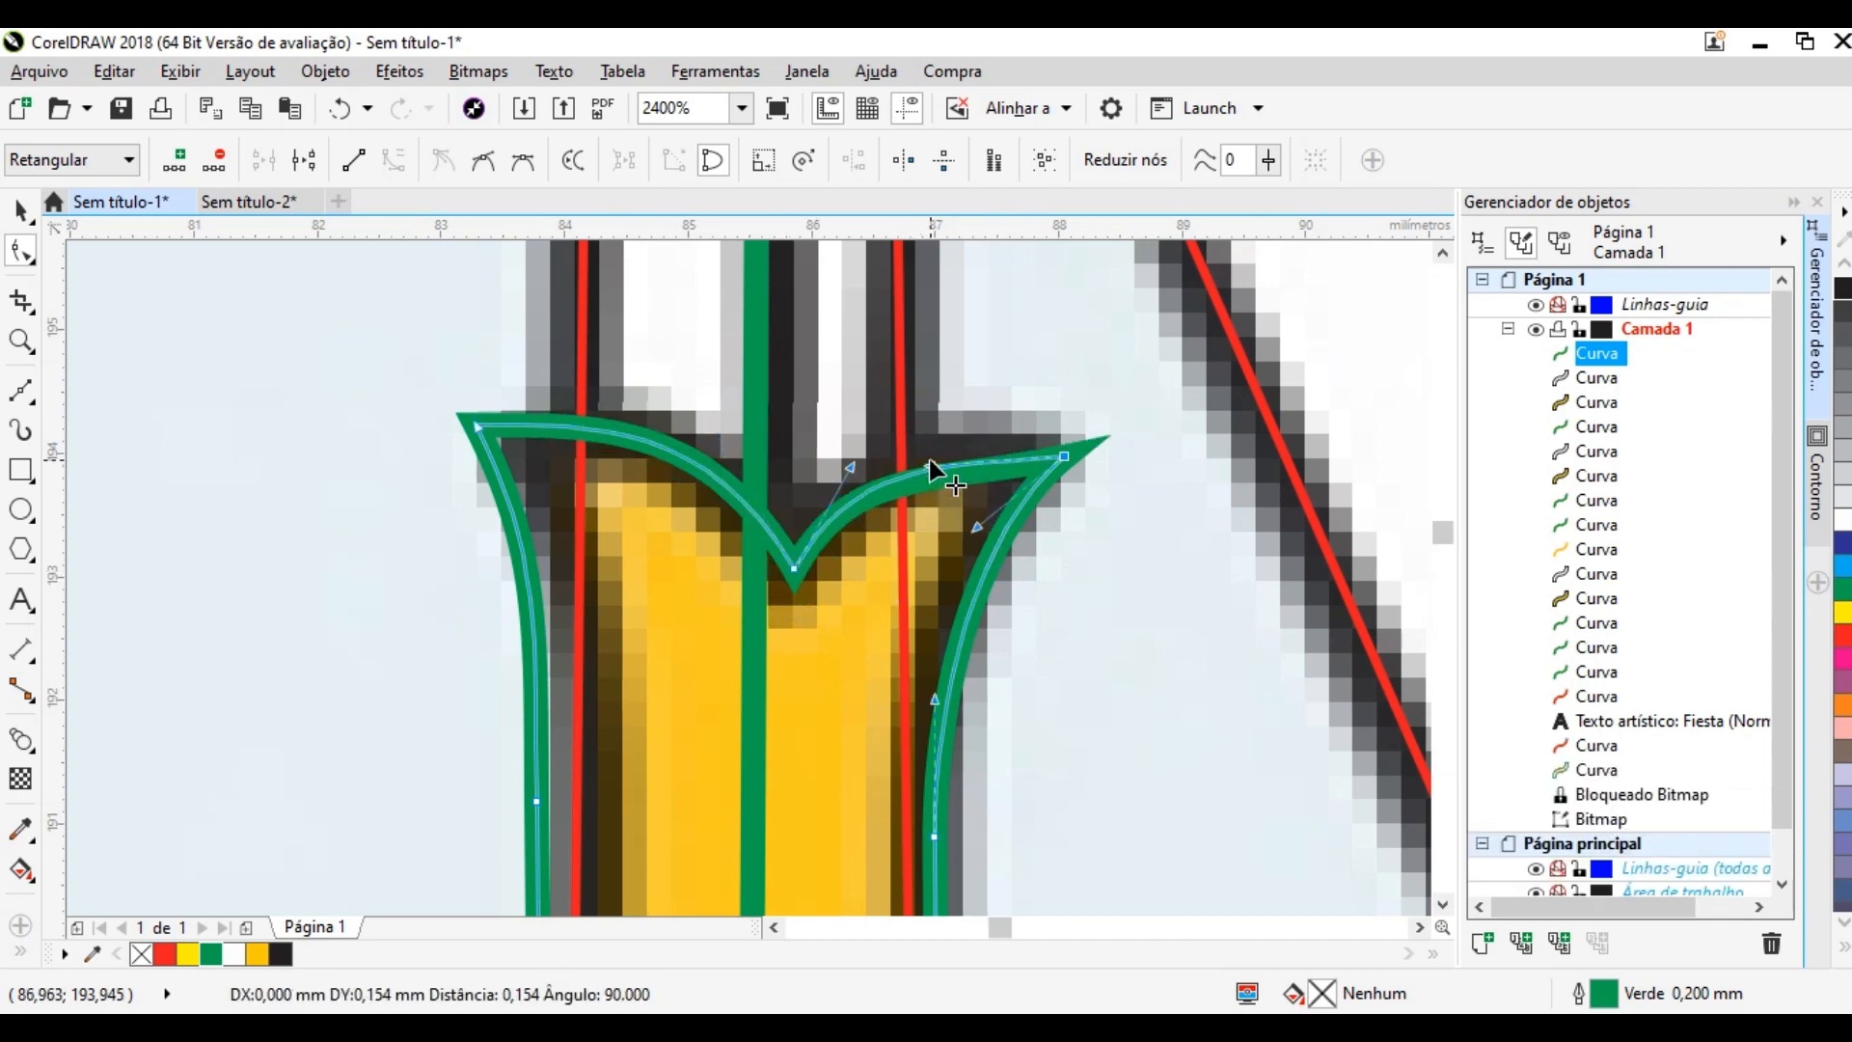
# Step: Move the green curve's left side node inward and reshape its left edge and upper left arc to follow the bitmap
pyautogui.click(483, 426)
pyautogui.moveTo(537, 806); pyautogui.dragTo(559, 806)
pyautogui.click(569, 549)
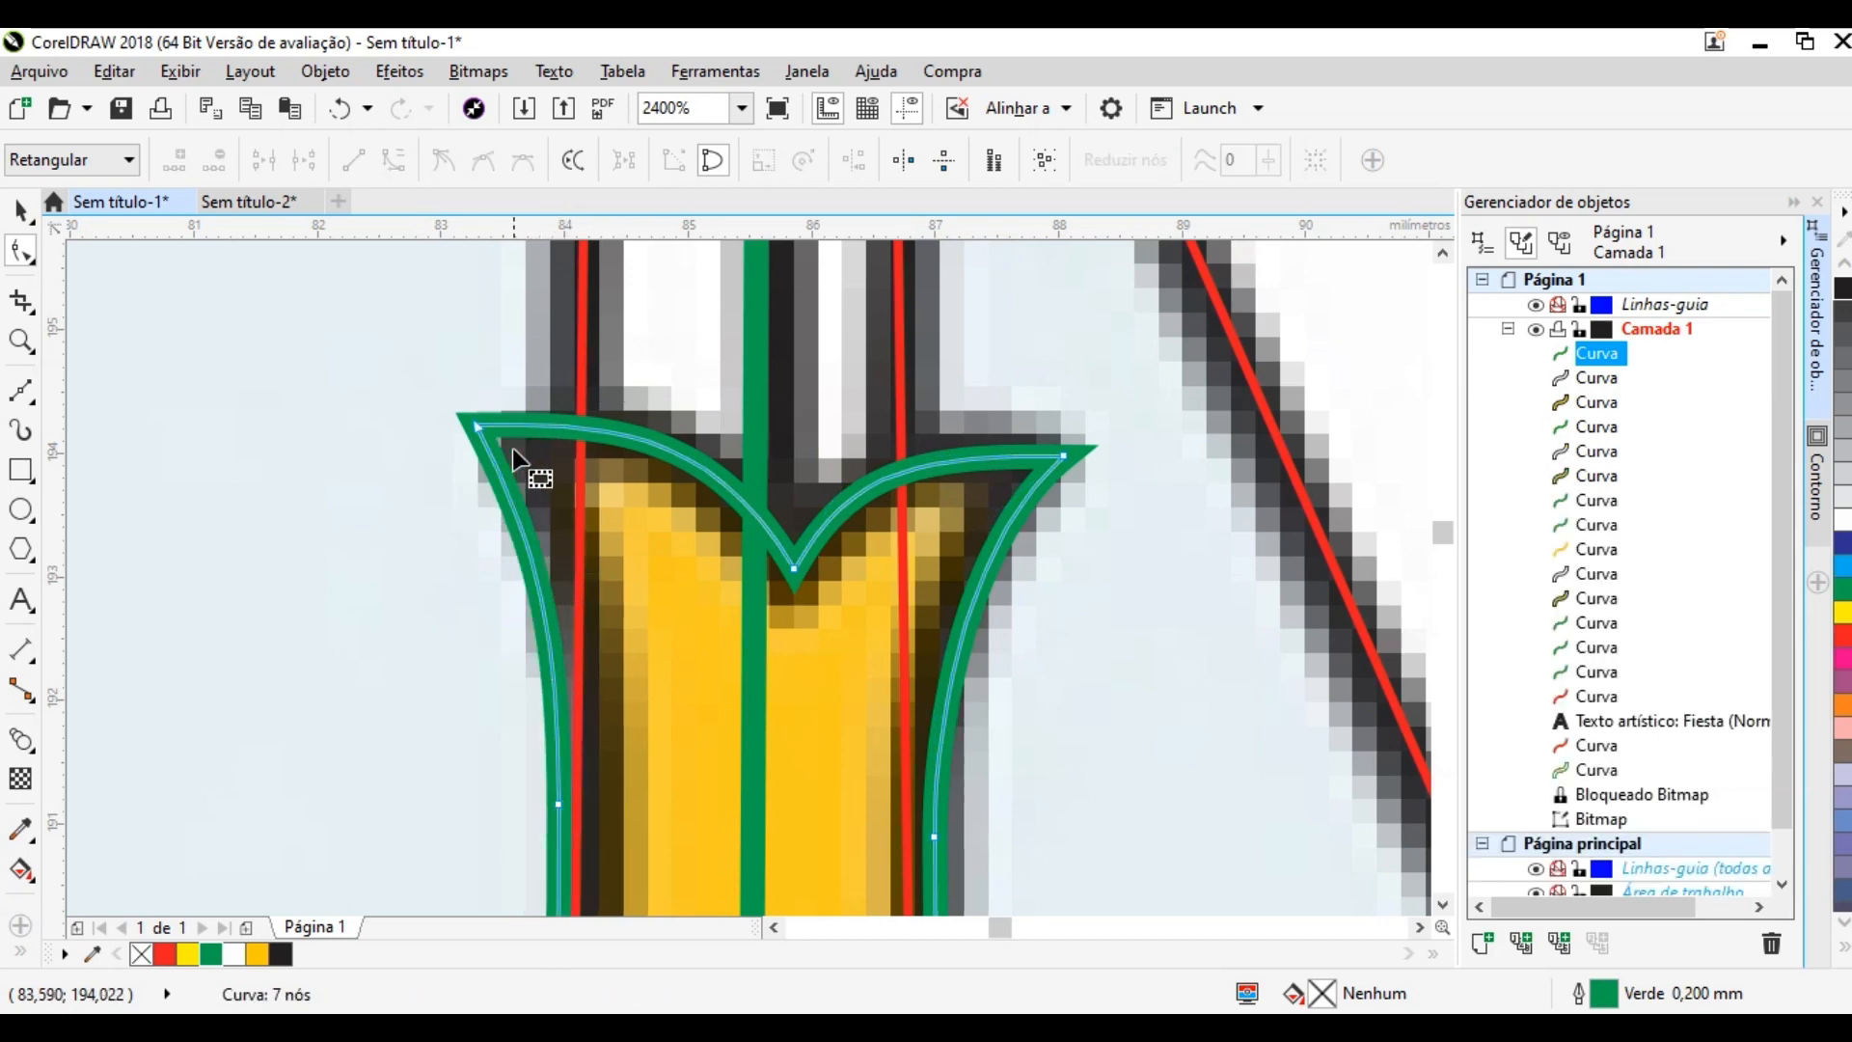
pyautogui.click(478, 422)
pyautogui.moveTo(541, 548); pyautogui.dragTo(559, 557)
pyautogui.moveTo(710, 422); pyautogui.dragTo(682, 425)
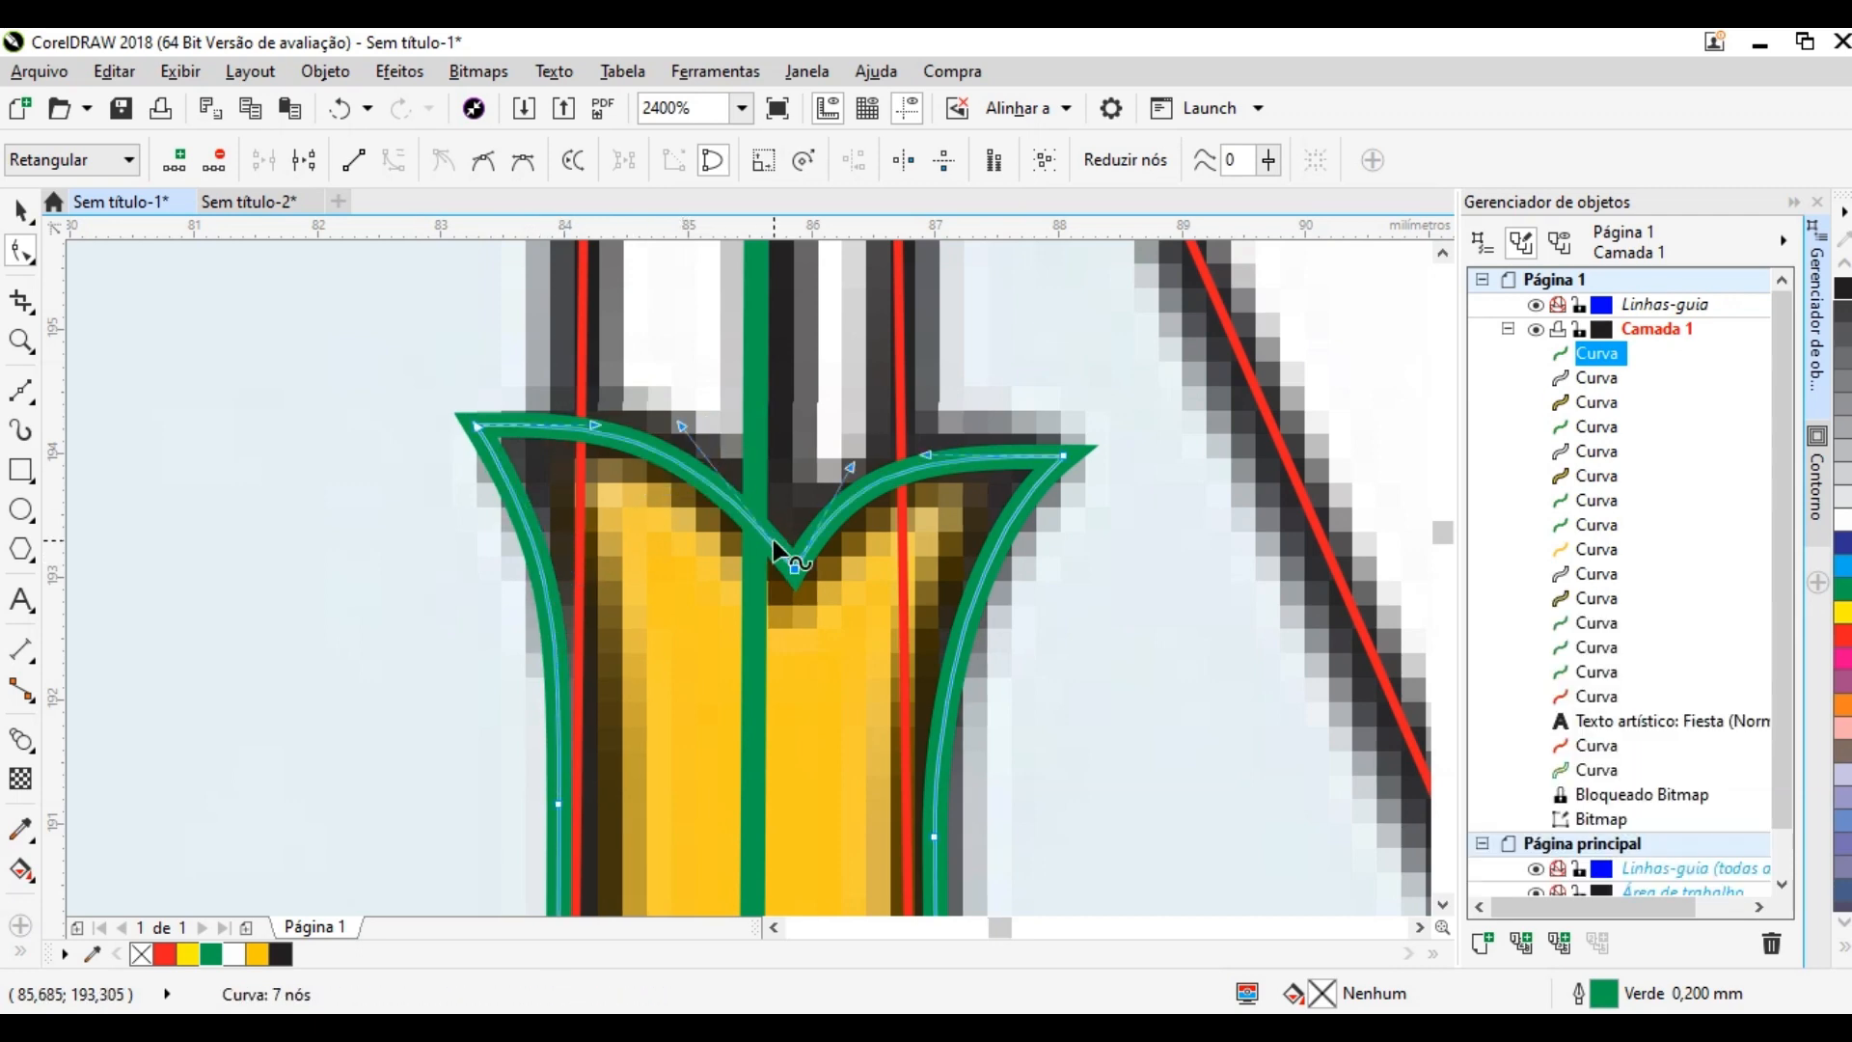
# Step: Move both bottom corners of the green ornament curve onto the corners of the M's red left stem outline
pyautogui.scroll(-2, 730, 409)
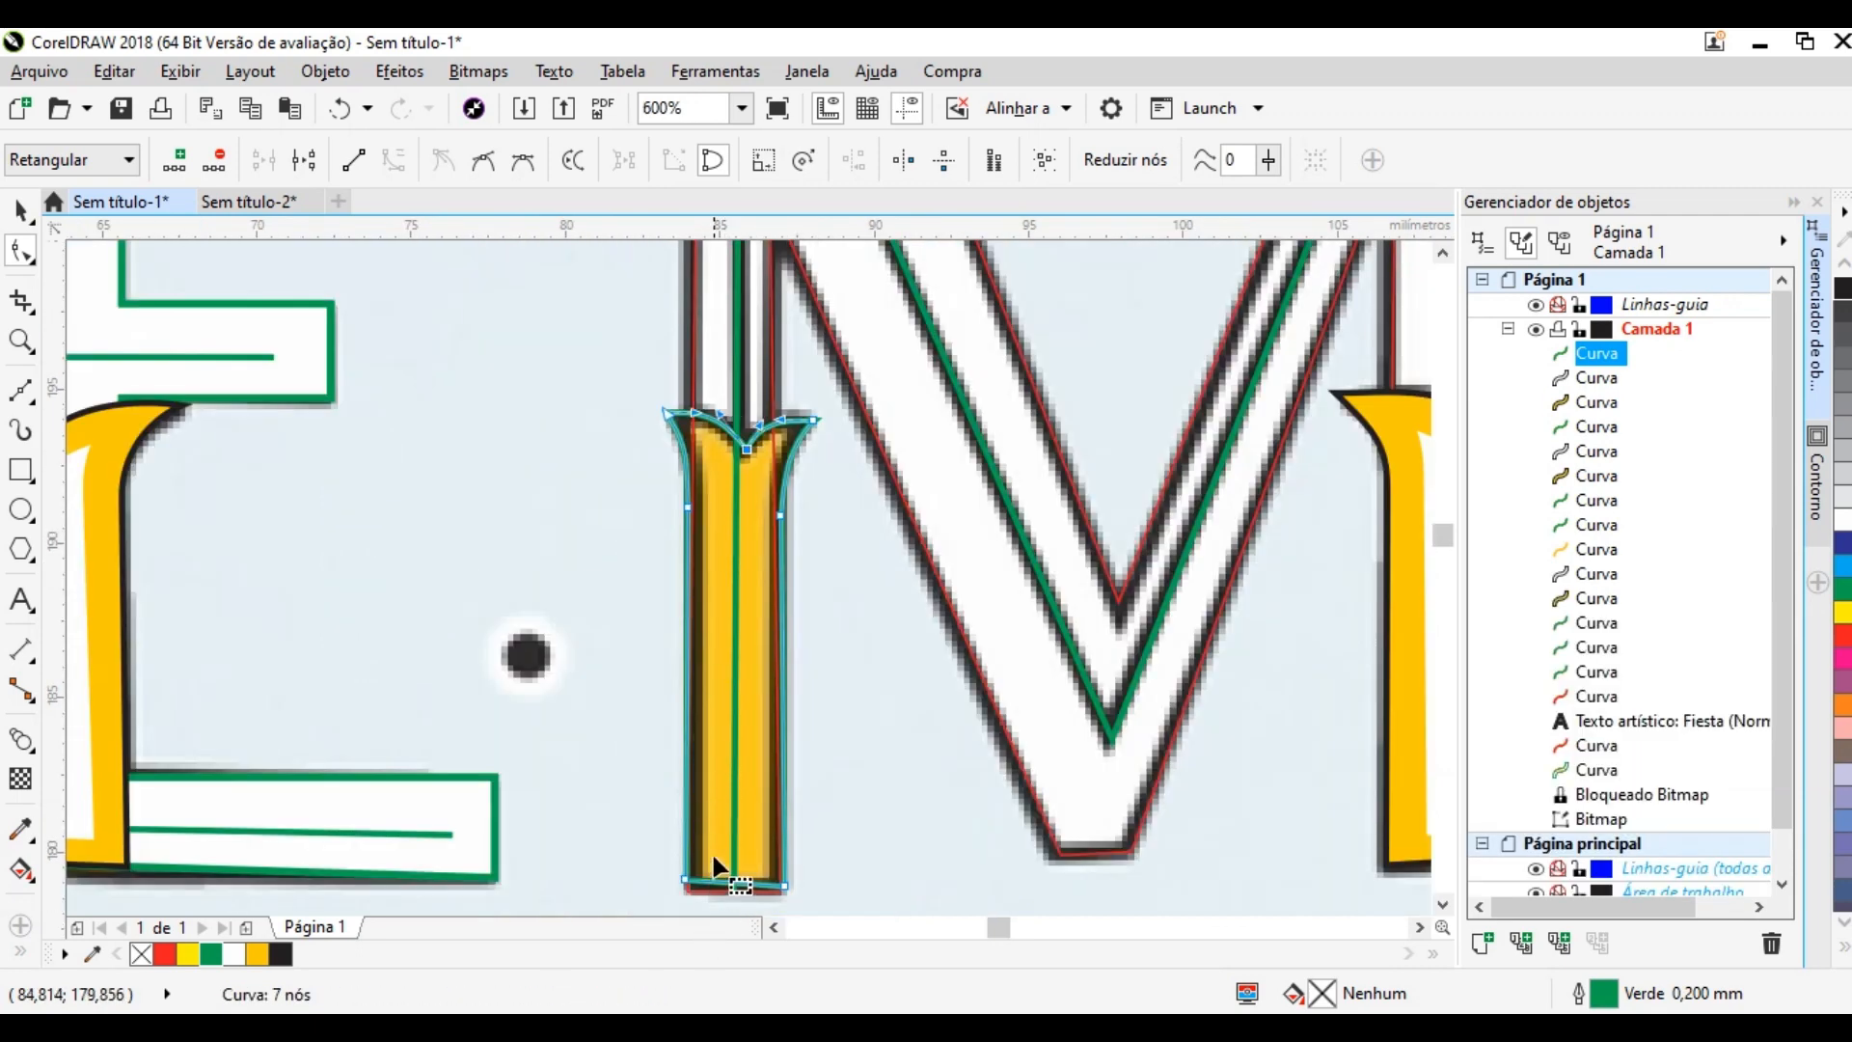
pyautogui.scroll(2, 714, 855)
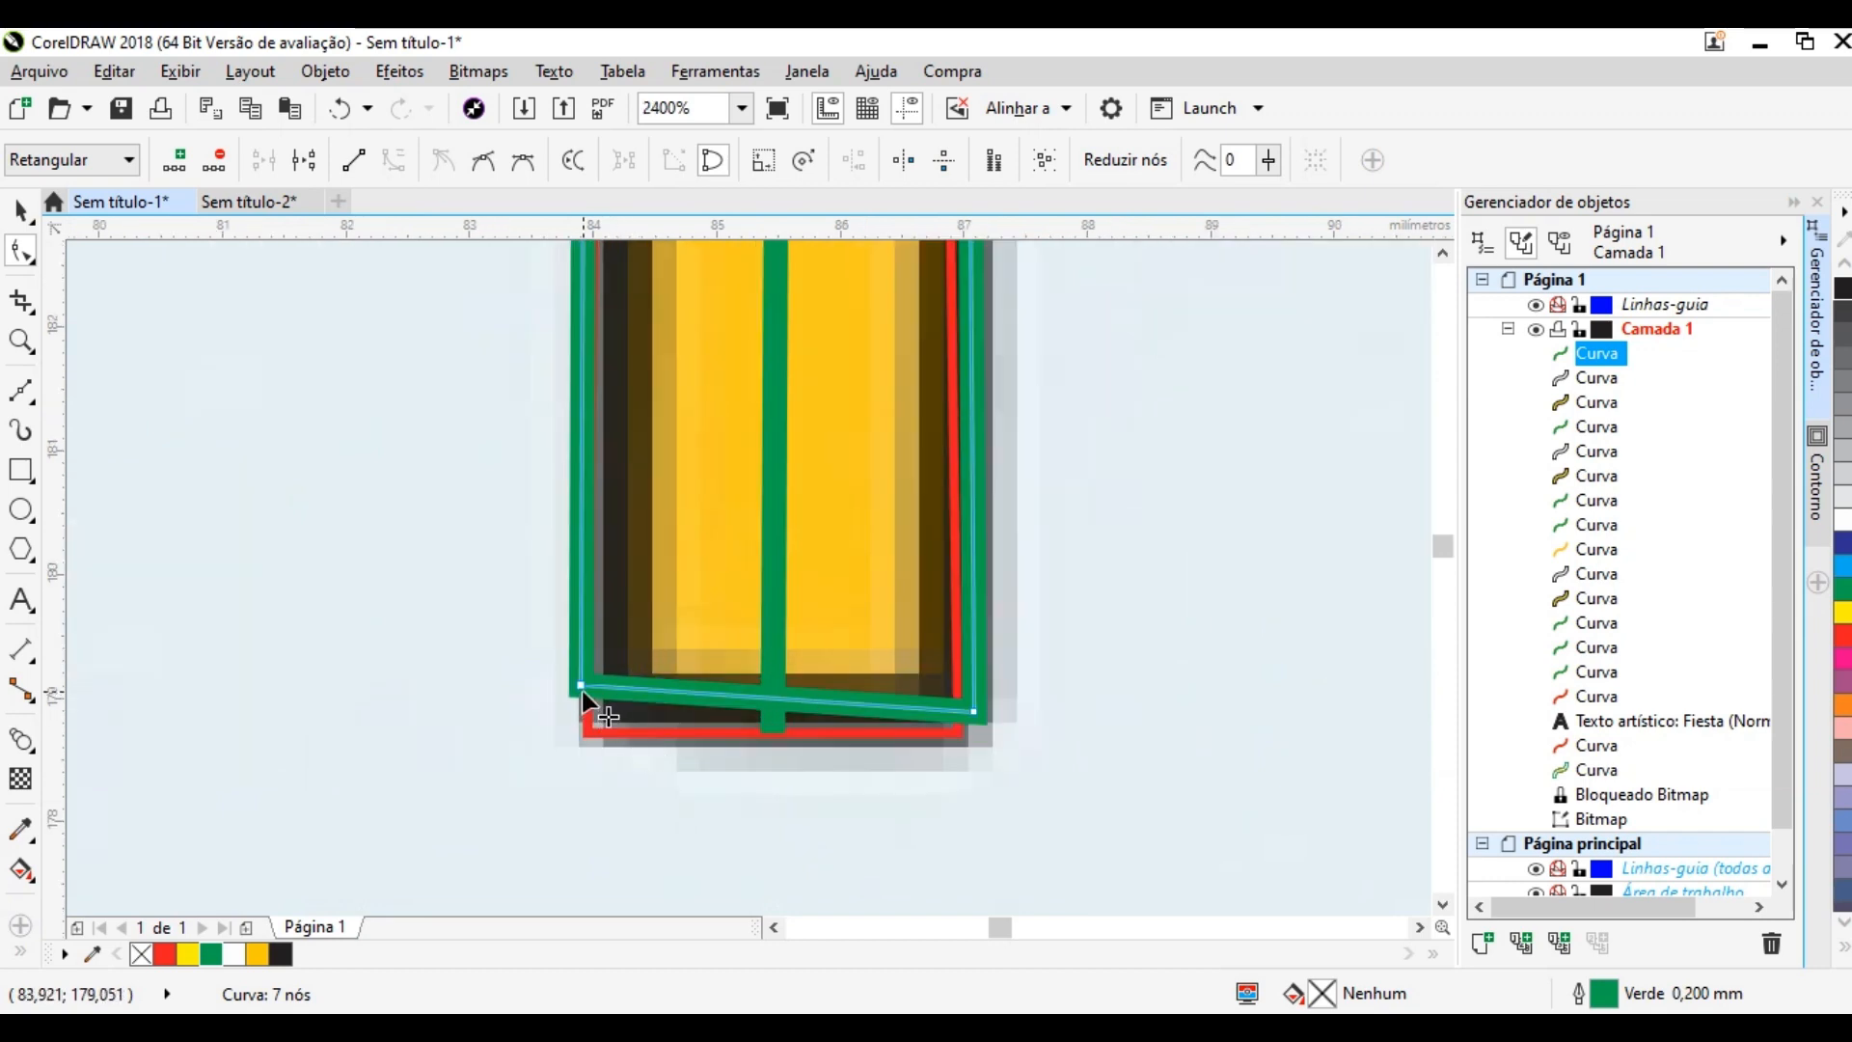
pyautogui.moveTo(582, 690); pyautogui.dragTo(589, 738)
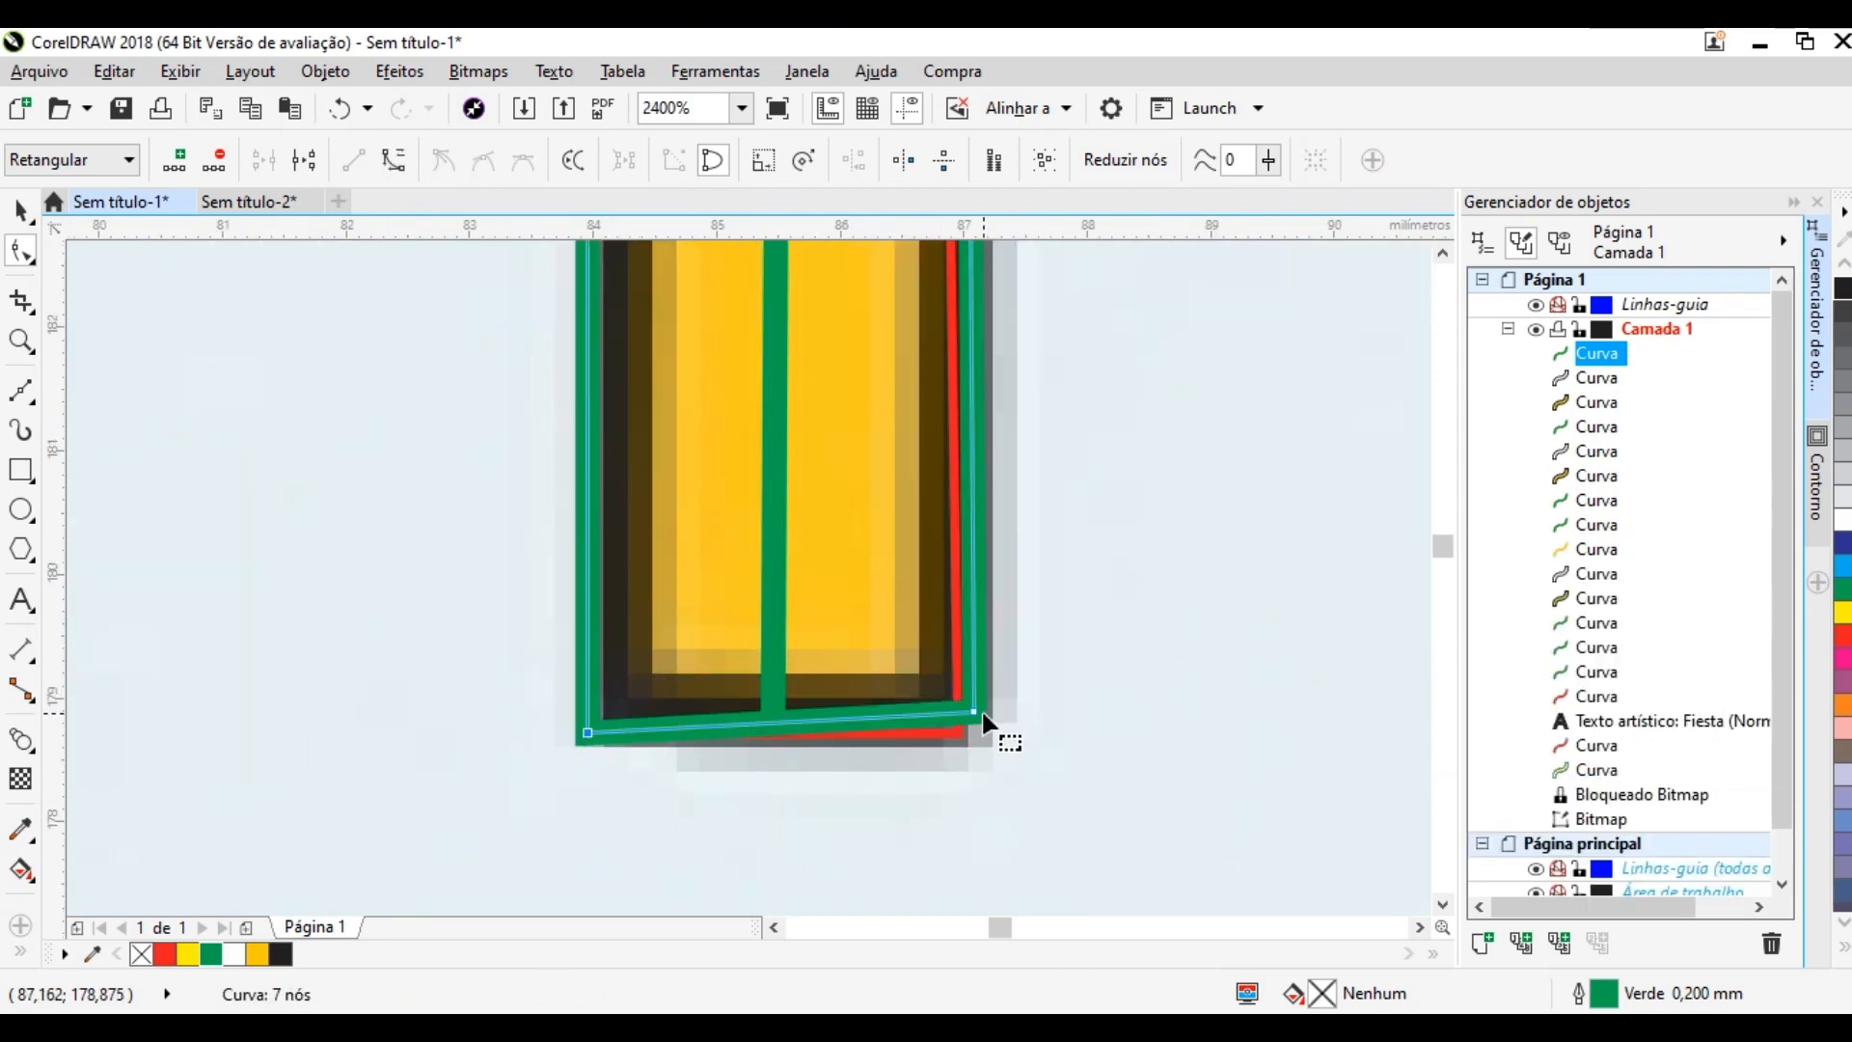
pyautogui.moveTo(976, 714); pyautogui.dragTo(965, 731)
pyautogui.scroll(-2, 951, 744)
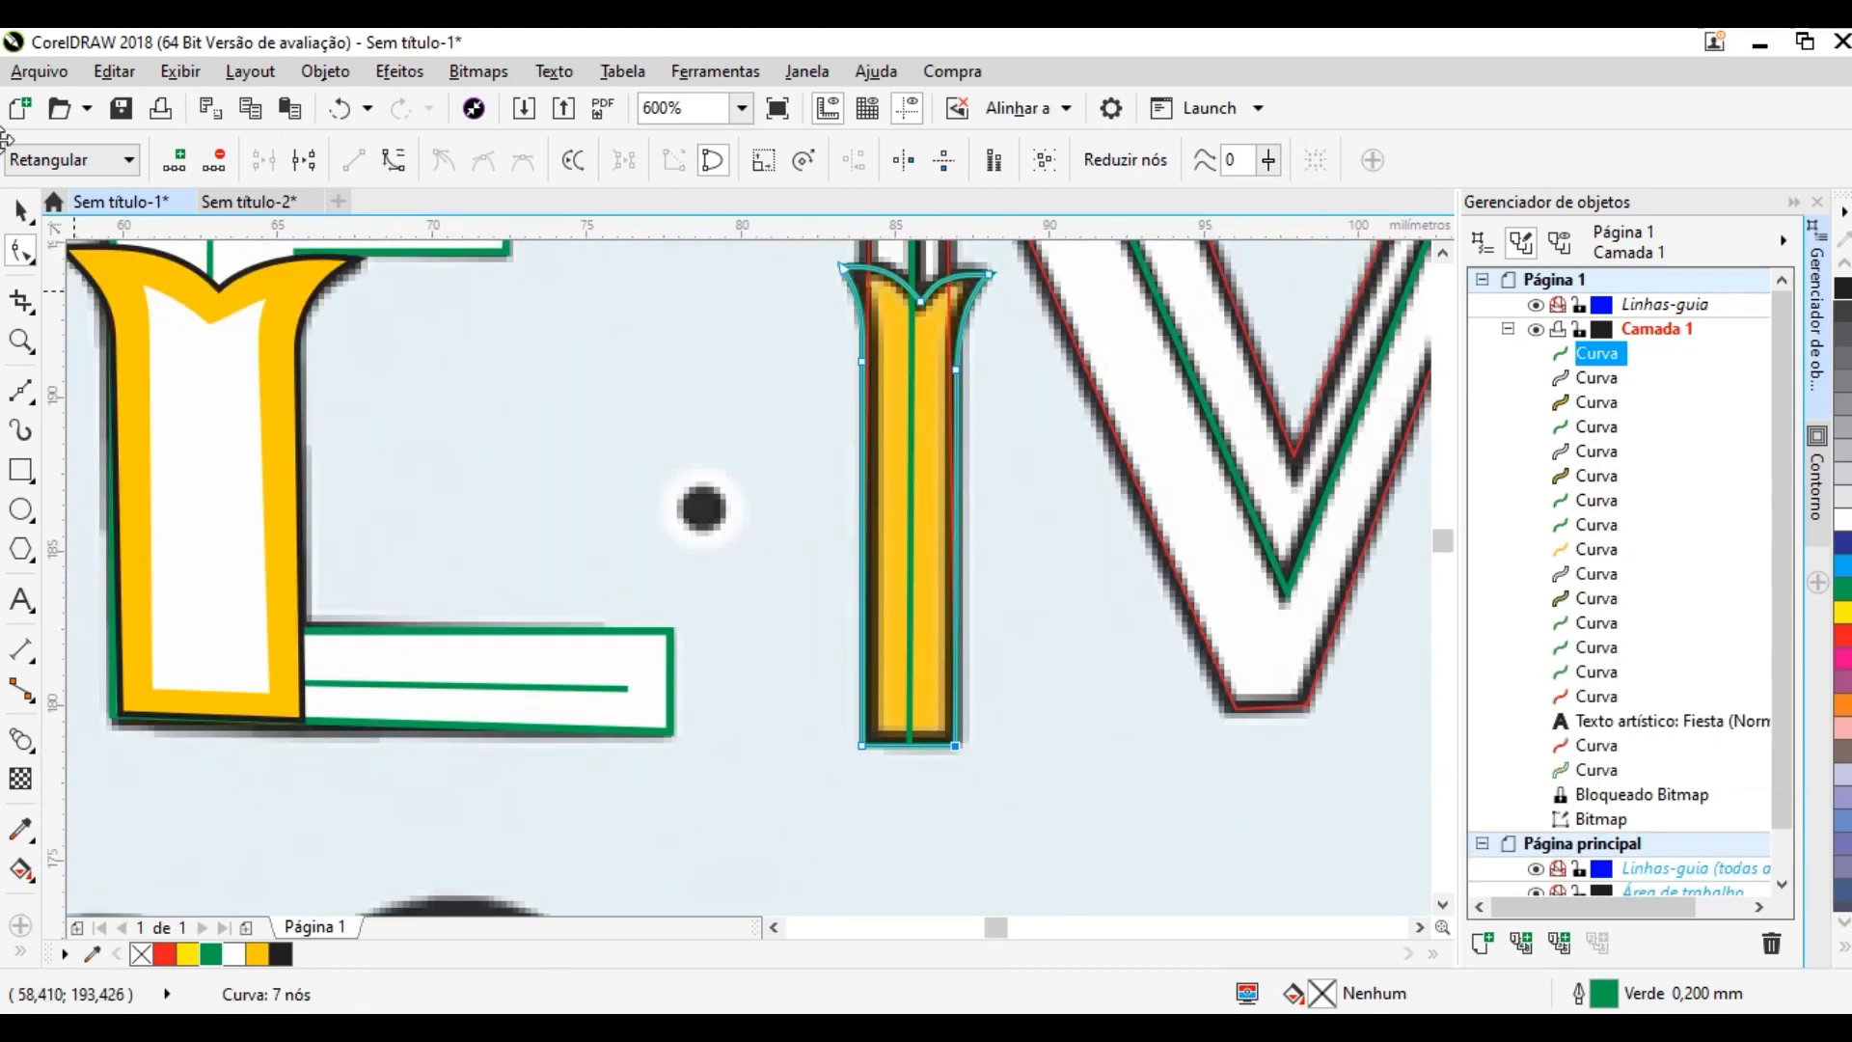
# Step: Fill the left stem's ornament with dark yellow (Amarelo-escuro) and colour its outline black
pyautogui.click(21, 209)
pyautogui.click(257, 953)
pyautogui.scroll(-2, 424, 801)
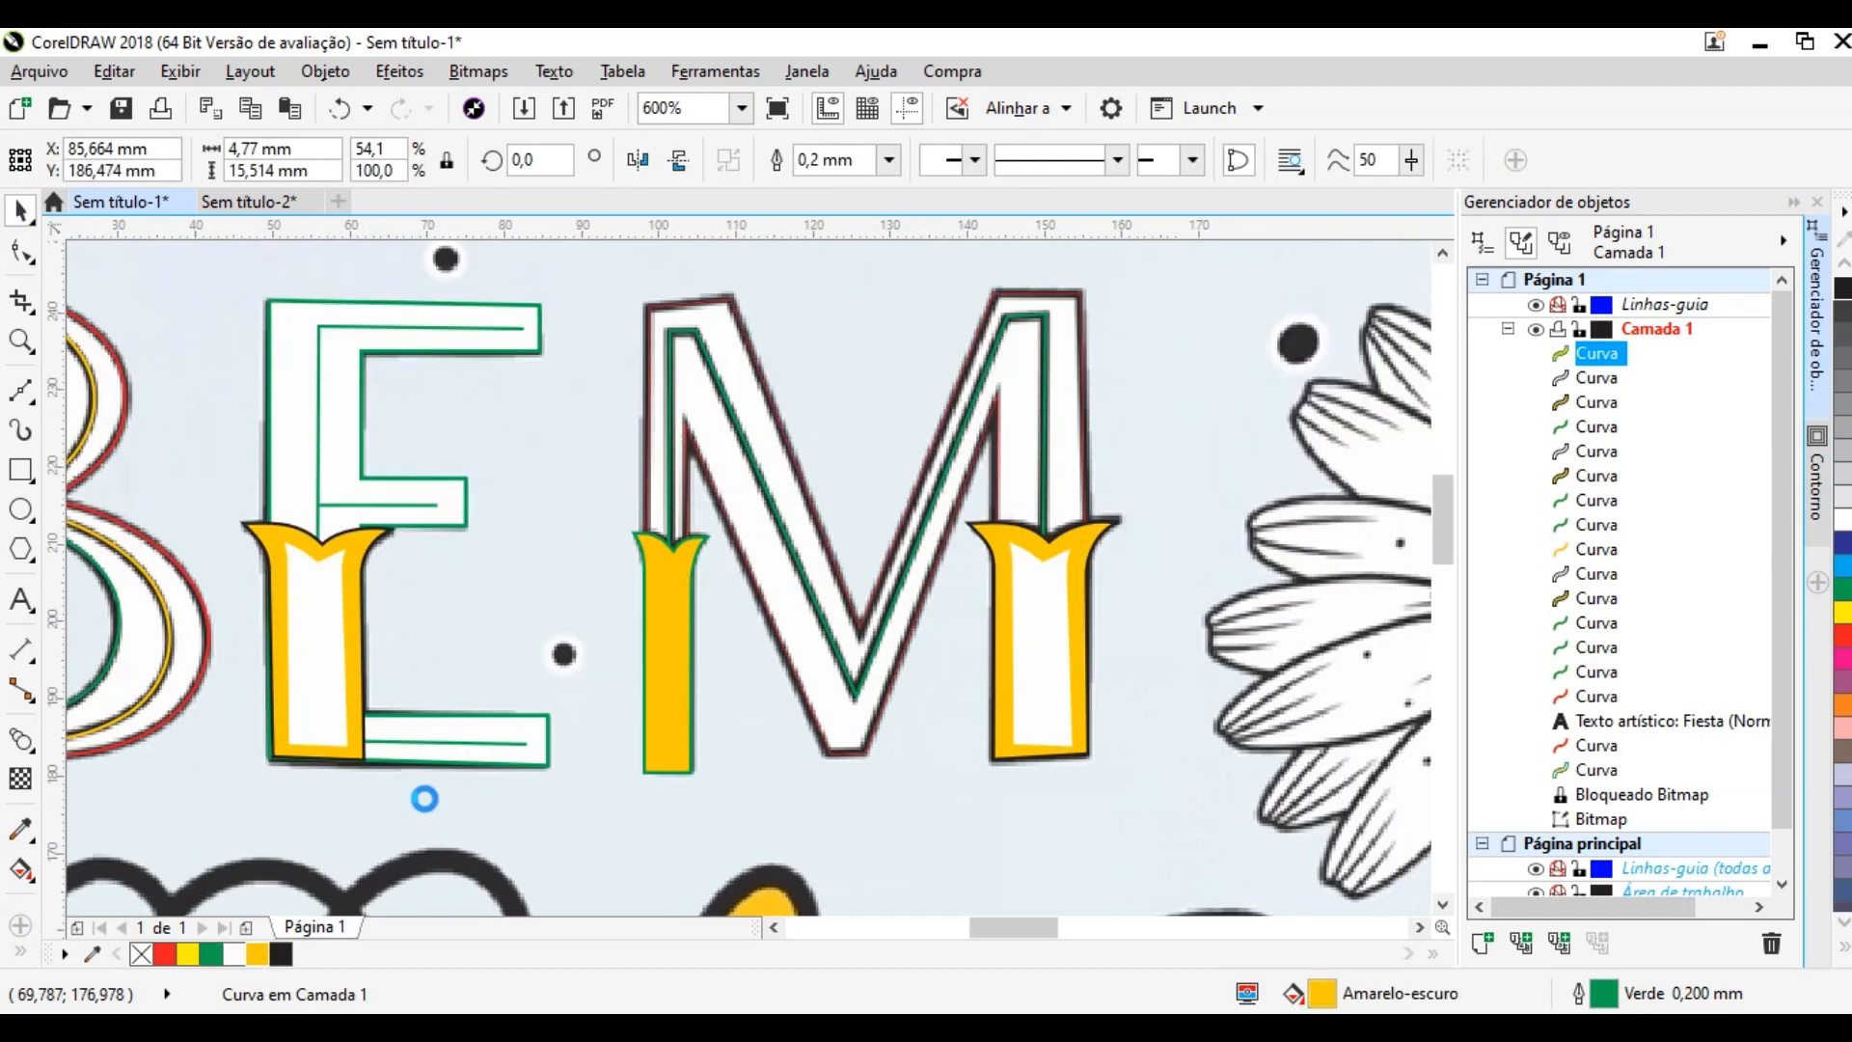
pyautogui.rightClick(279, 961)
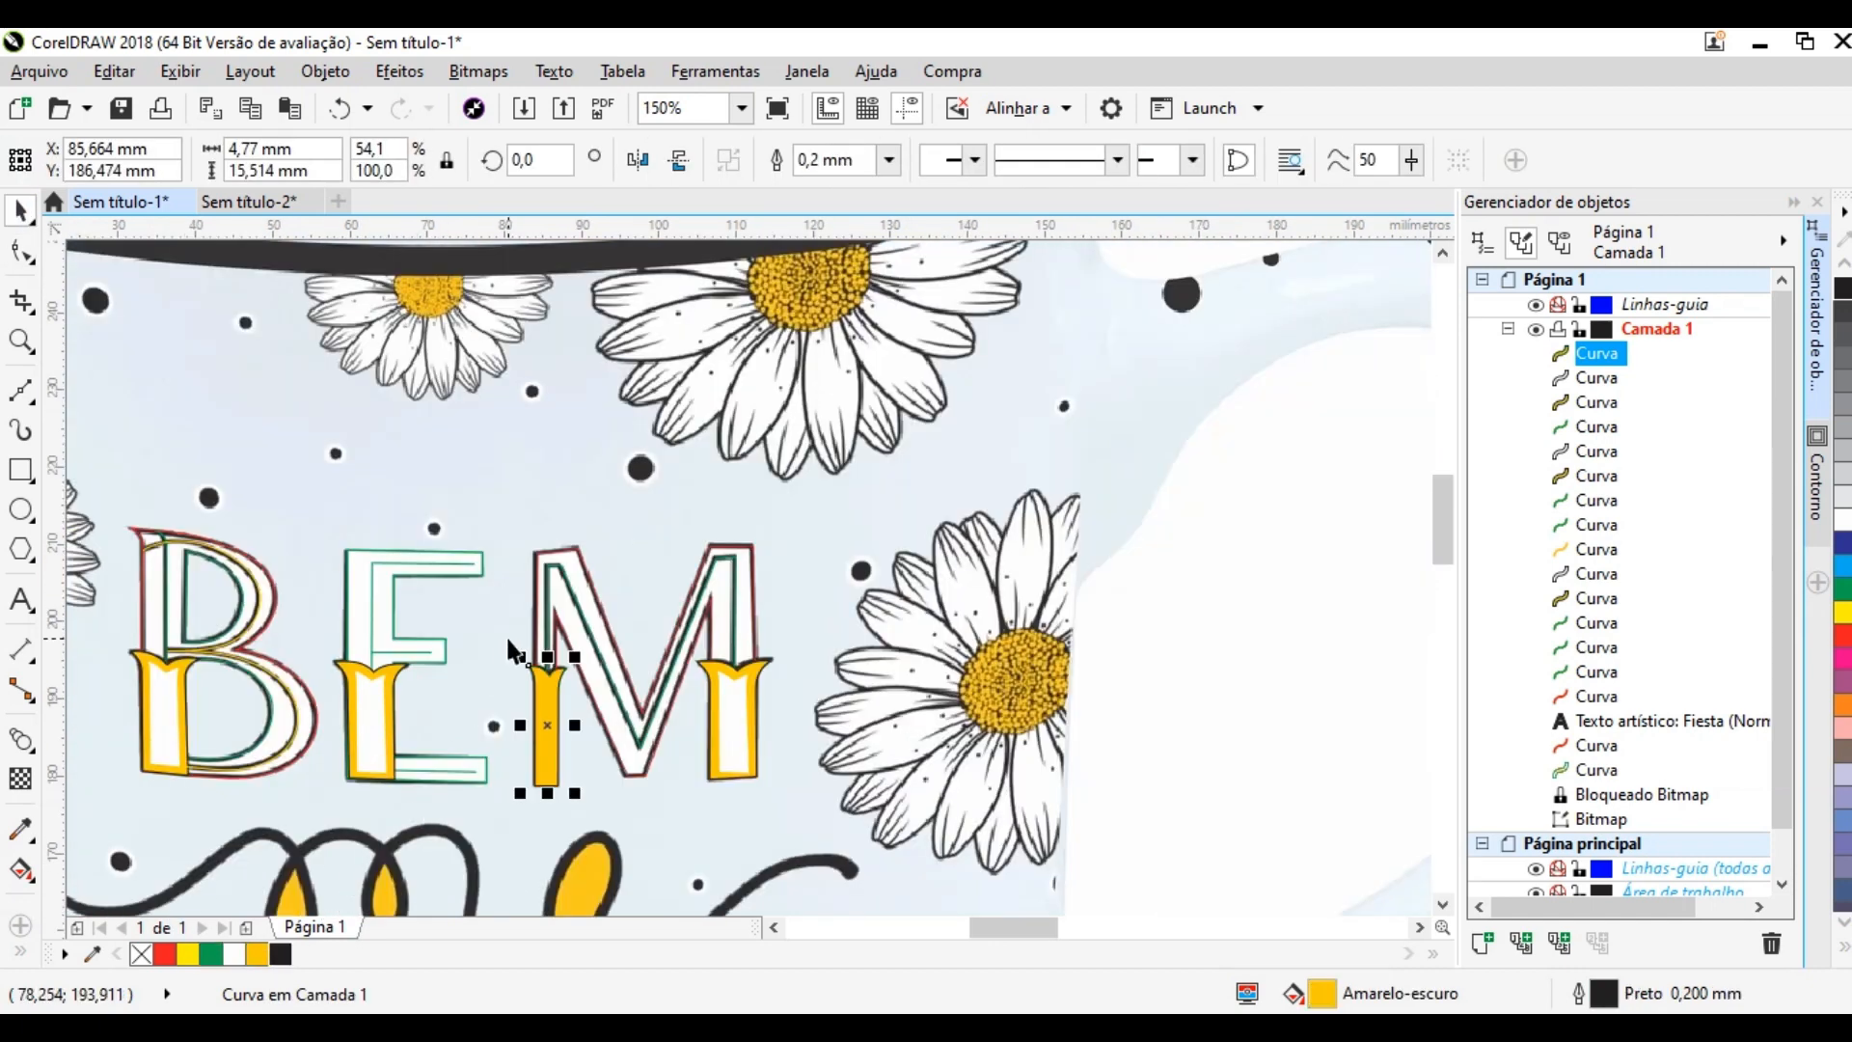
# Step: Fill the red outer contours of the M and the B with white
pyautogui.click(572, 543)
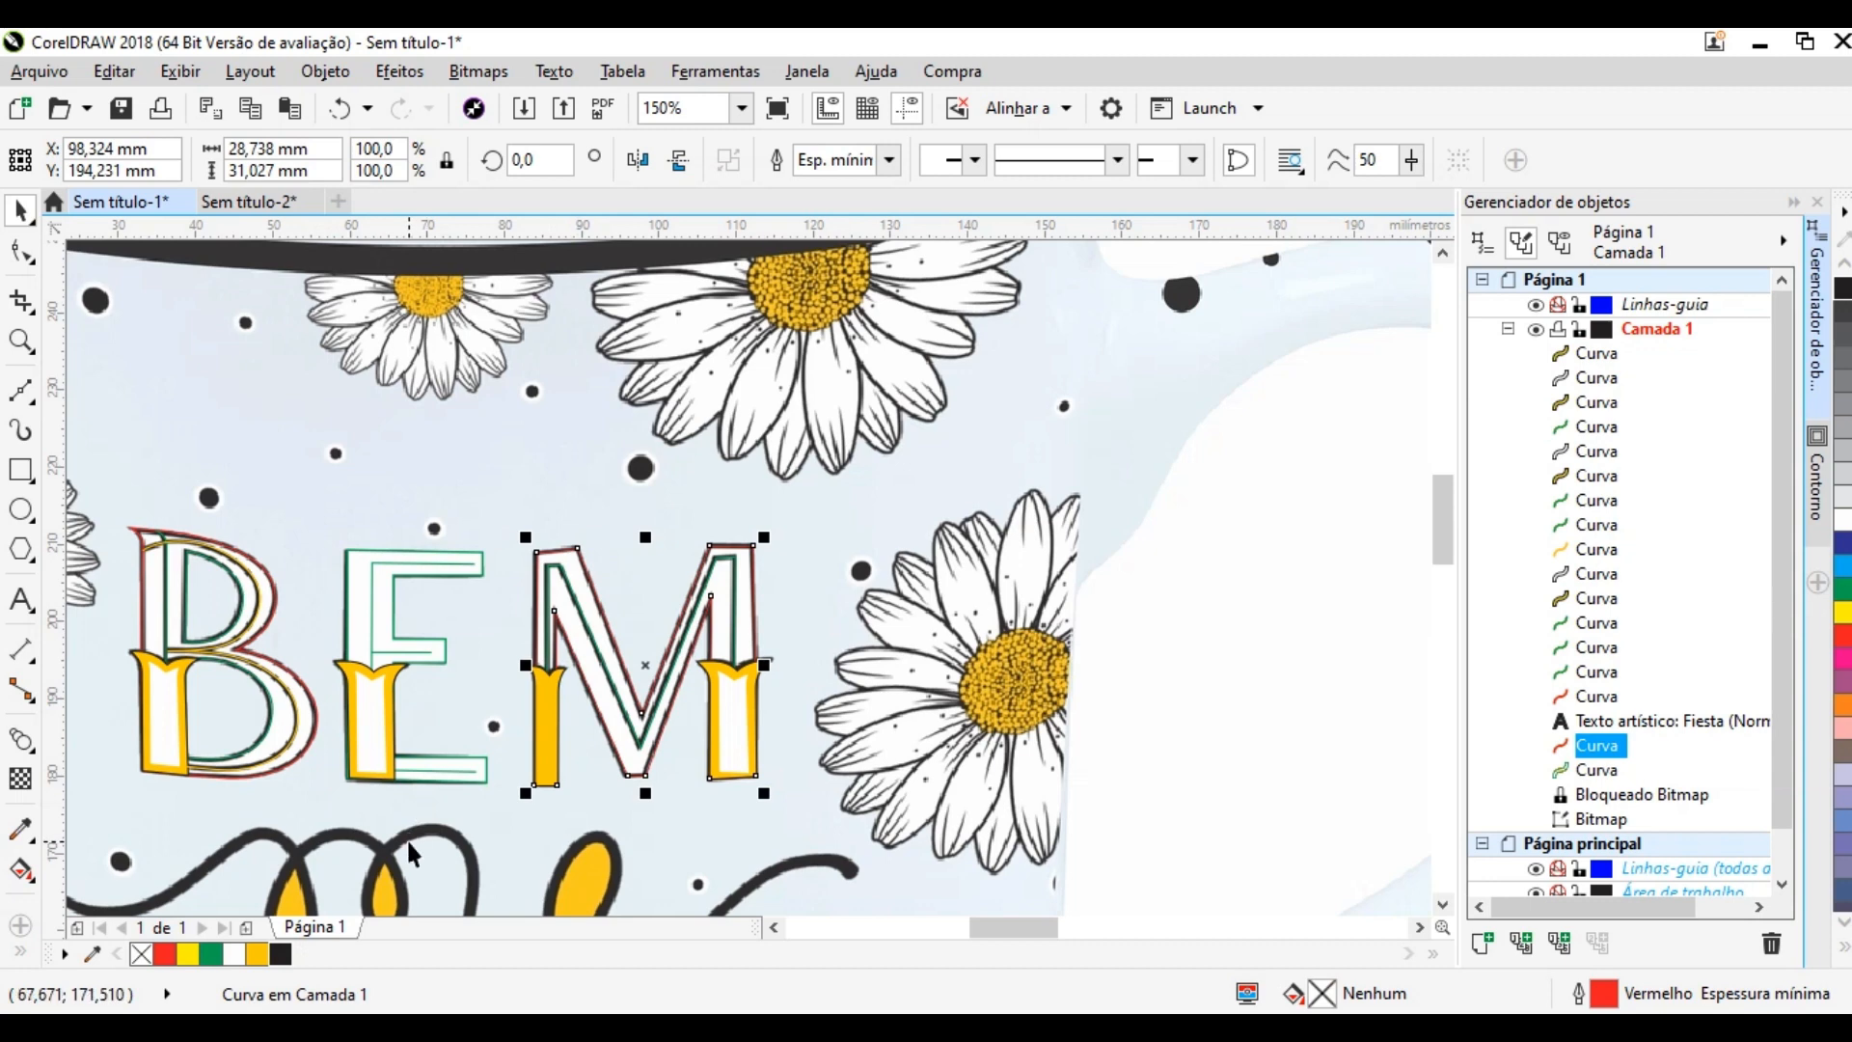
pyautogui.click(234, 954)
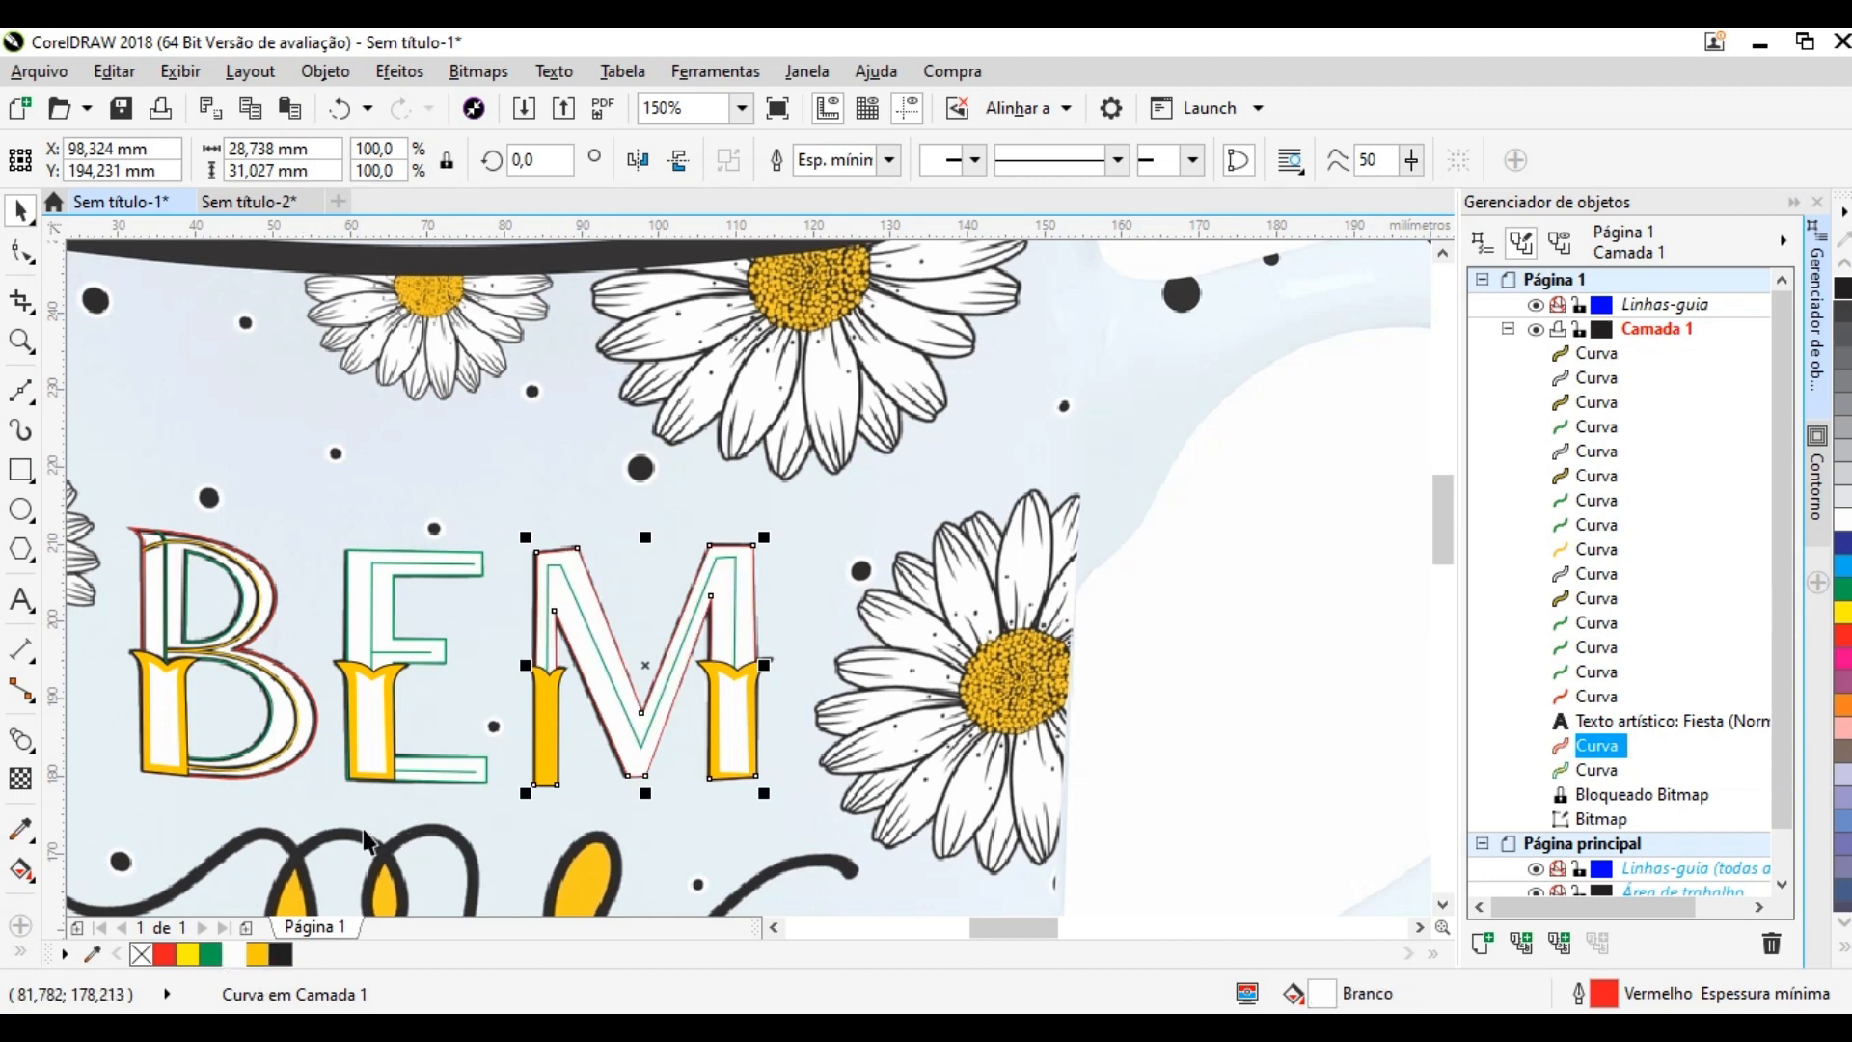
pyautogui.click(258, 559)
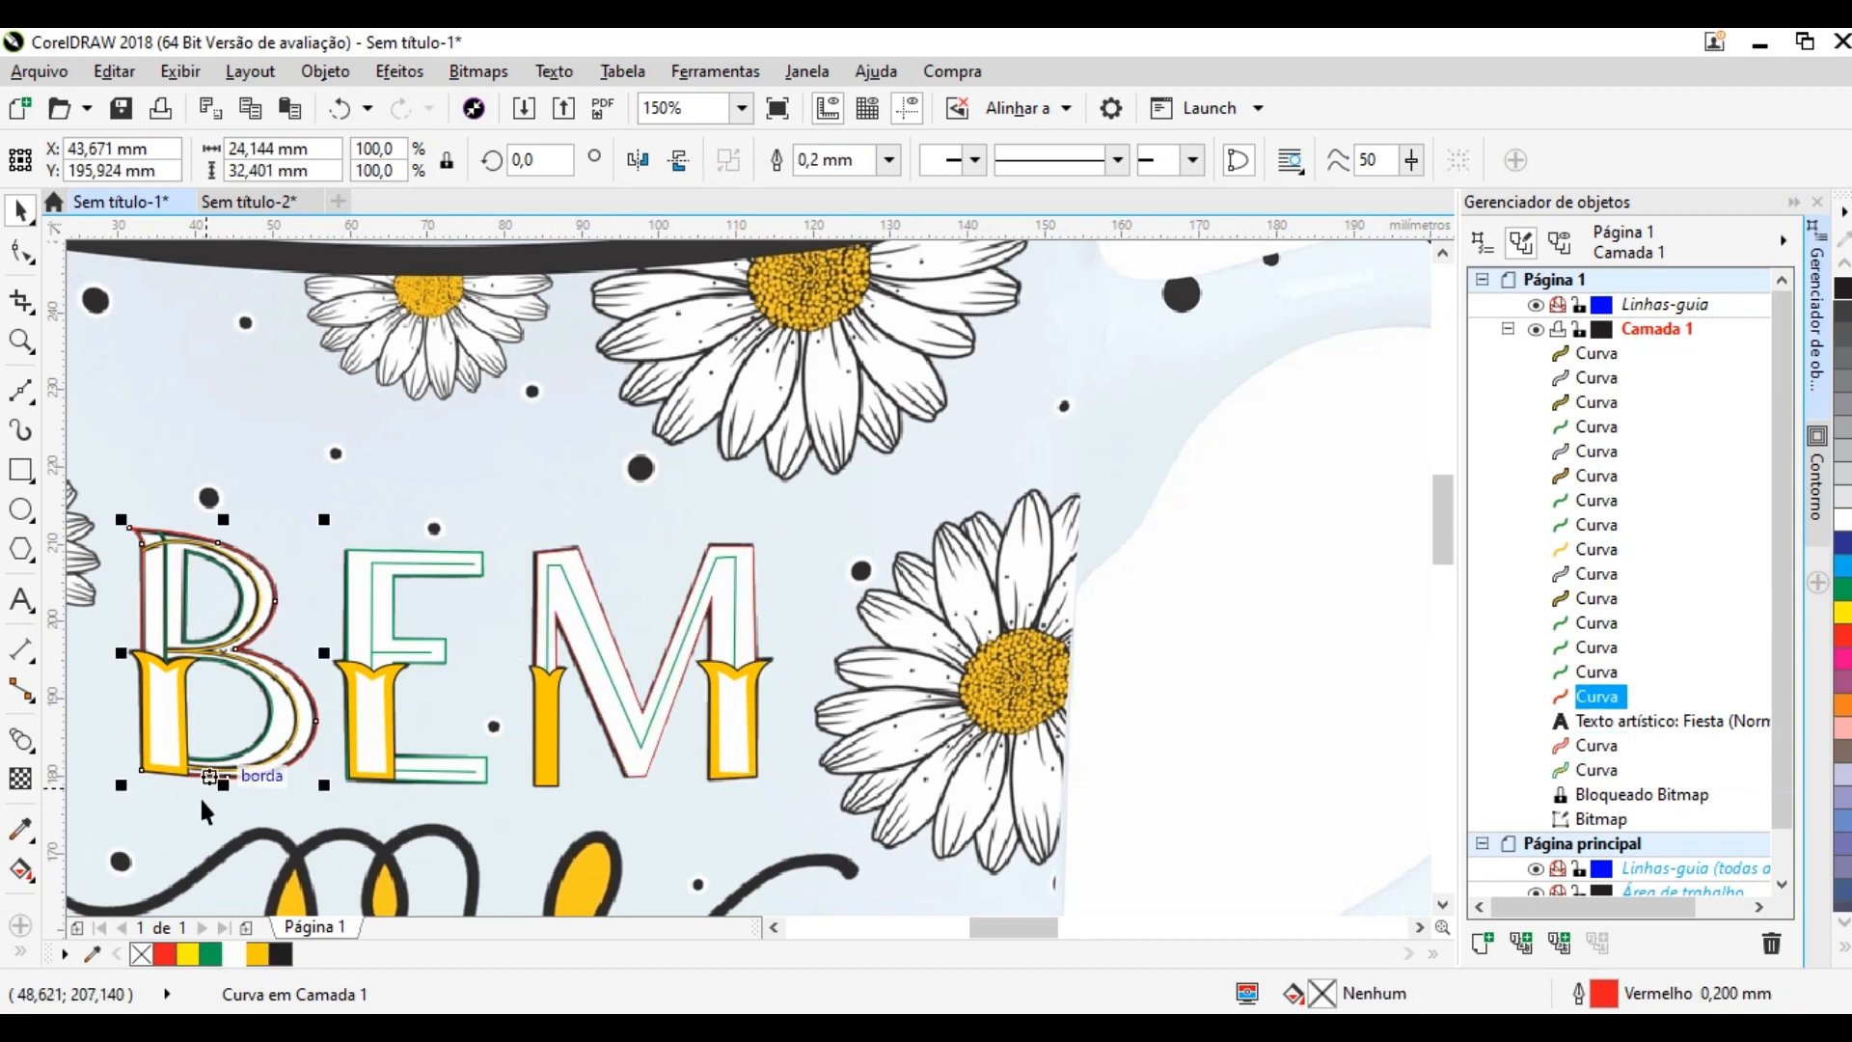
pyautogui.click(237, 953)
pyautogui.scroll(-2, 824, 519)
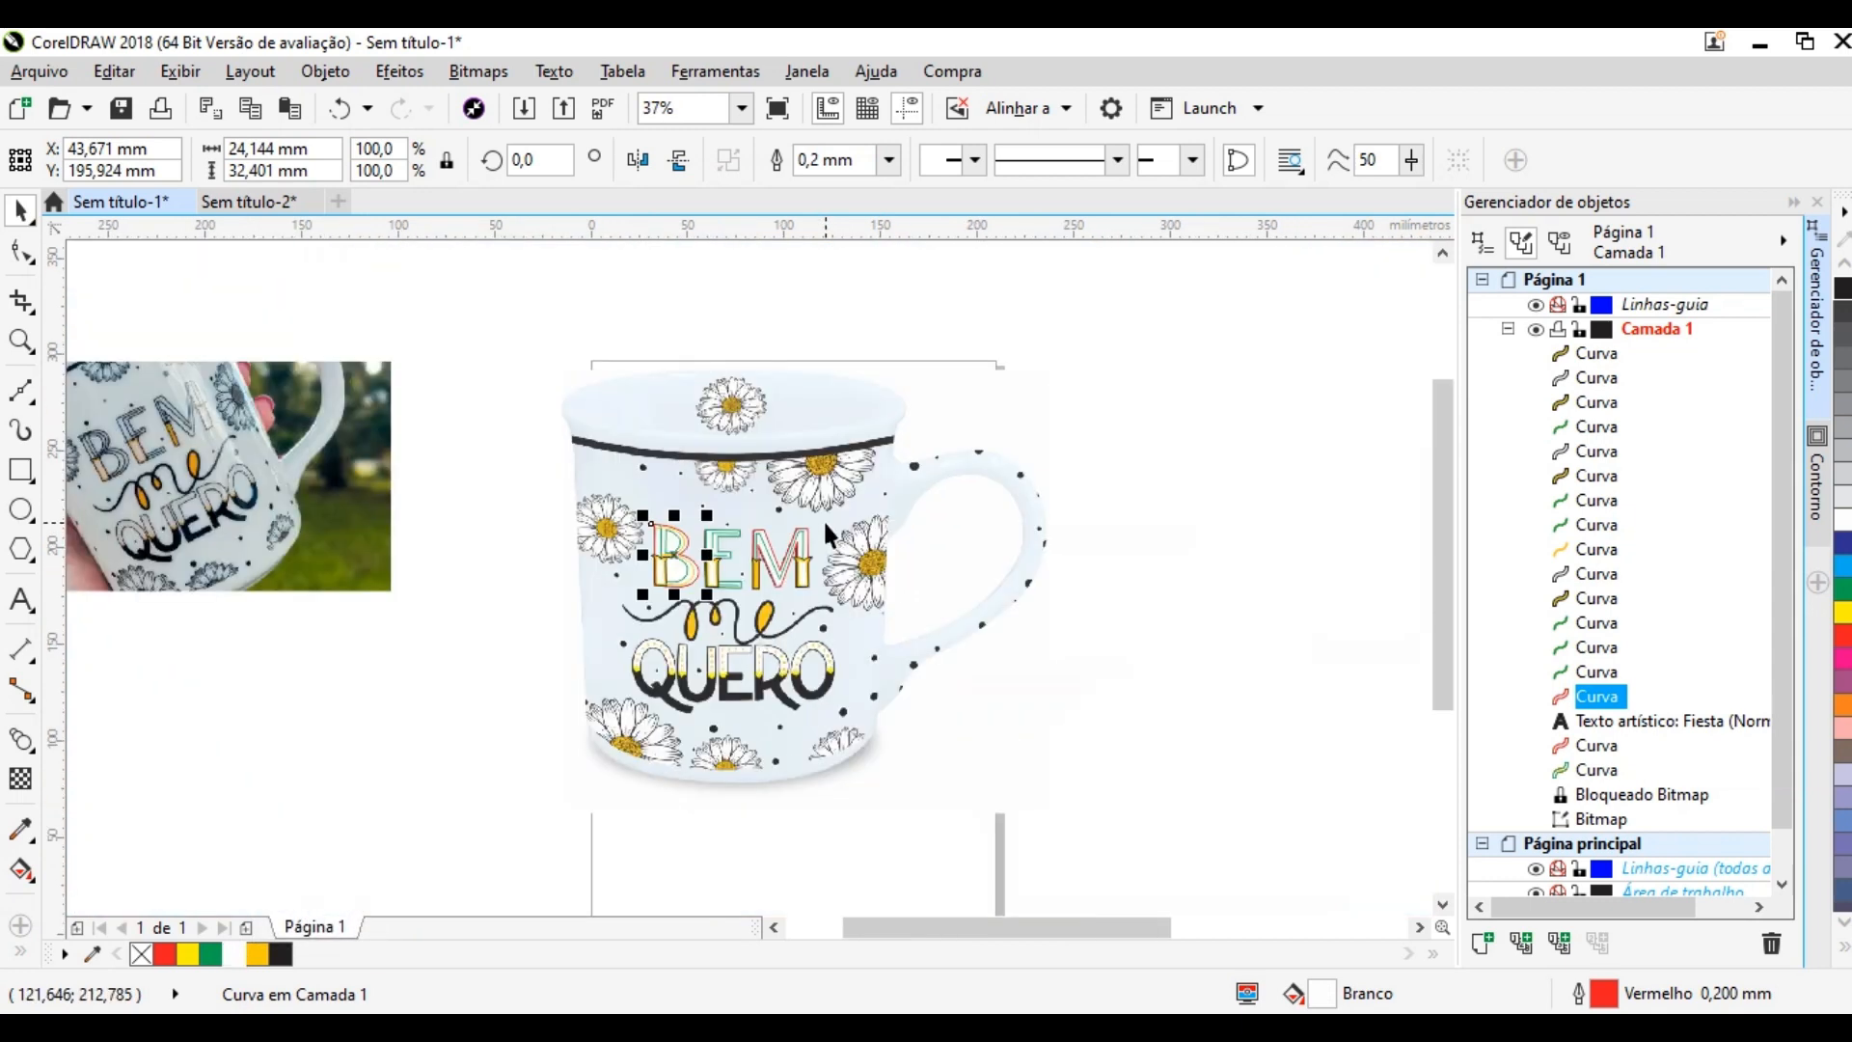
pyautogui.scroll(2, 793, 542)
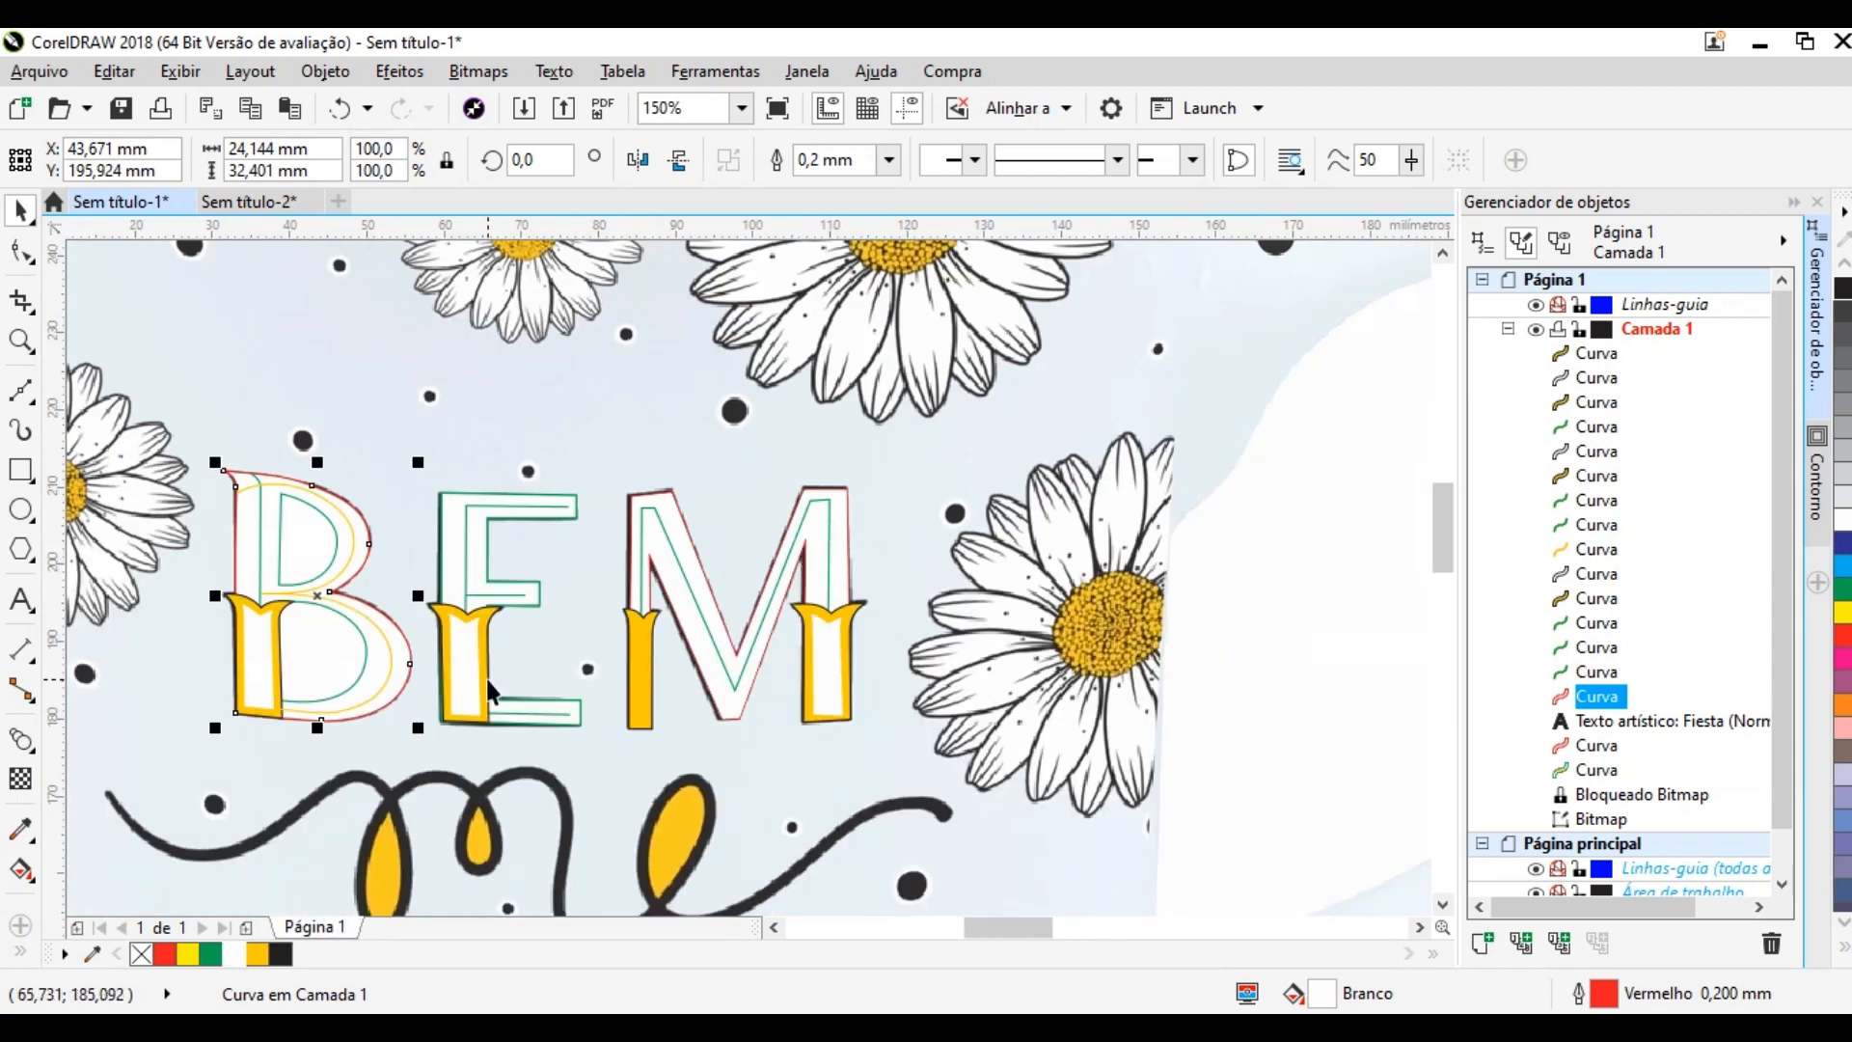
# Step: Colour the outlines of the B's and E's inner curves and the B's red outer contour black (K:100)
pyautogui.click(471, 664)
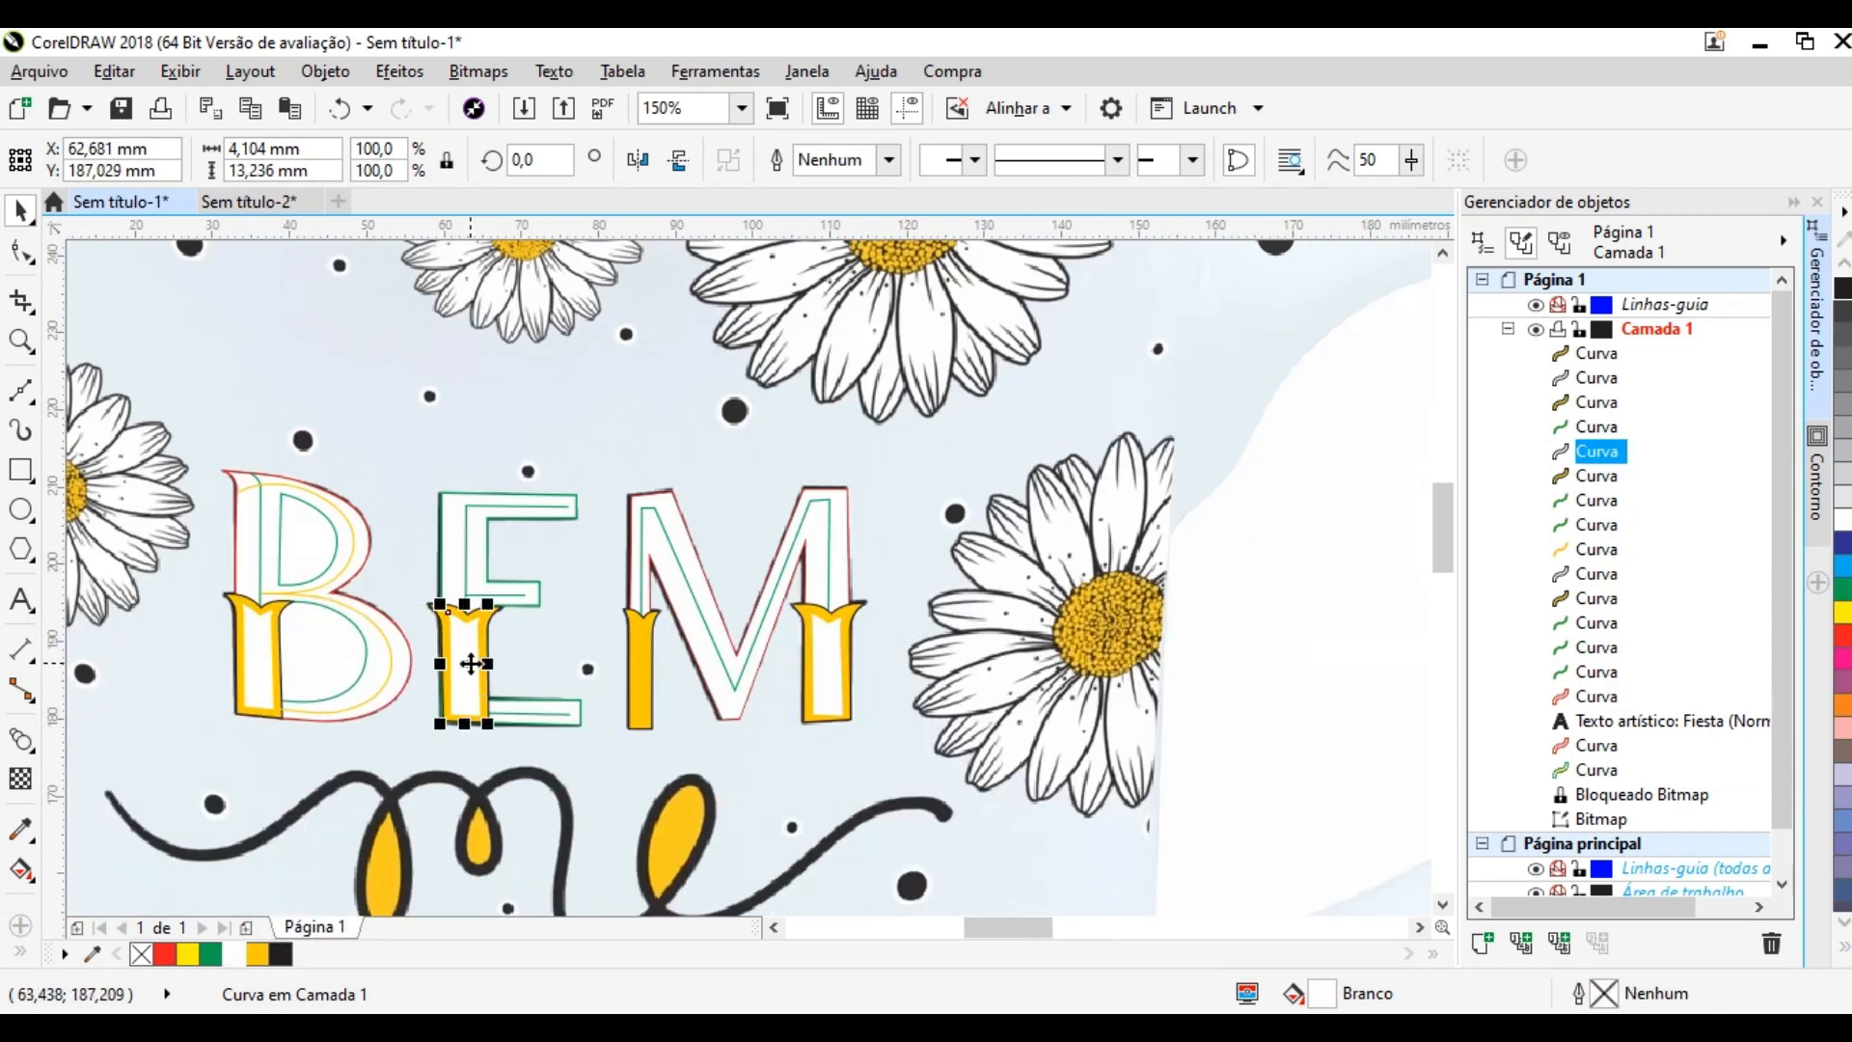
pyautogui.click(1601, 501)
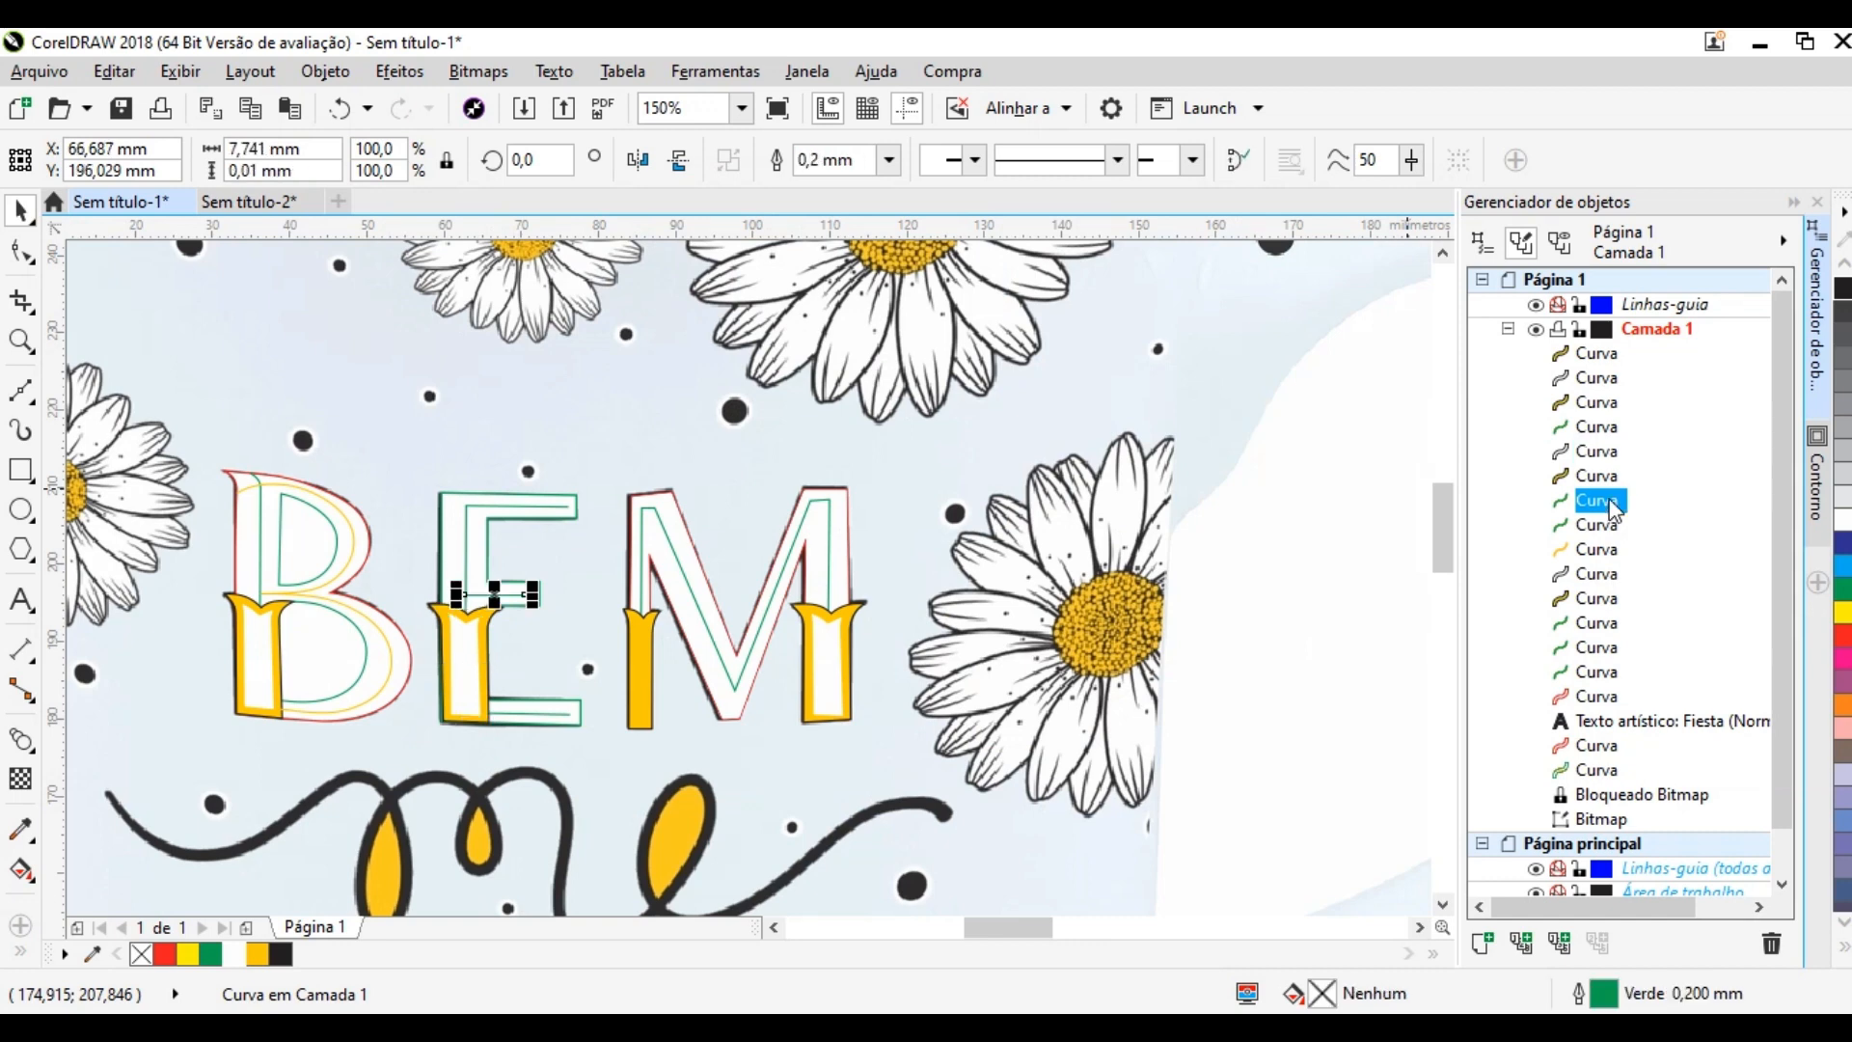
pyautogui.click(1596, 550)
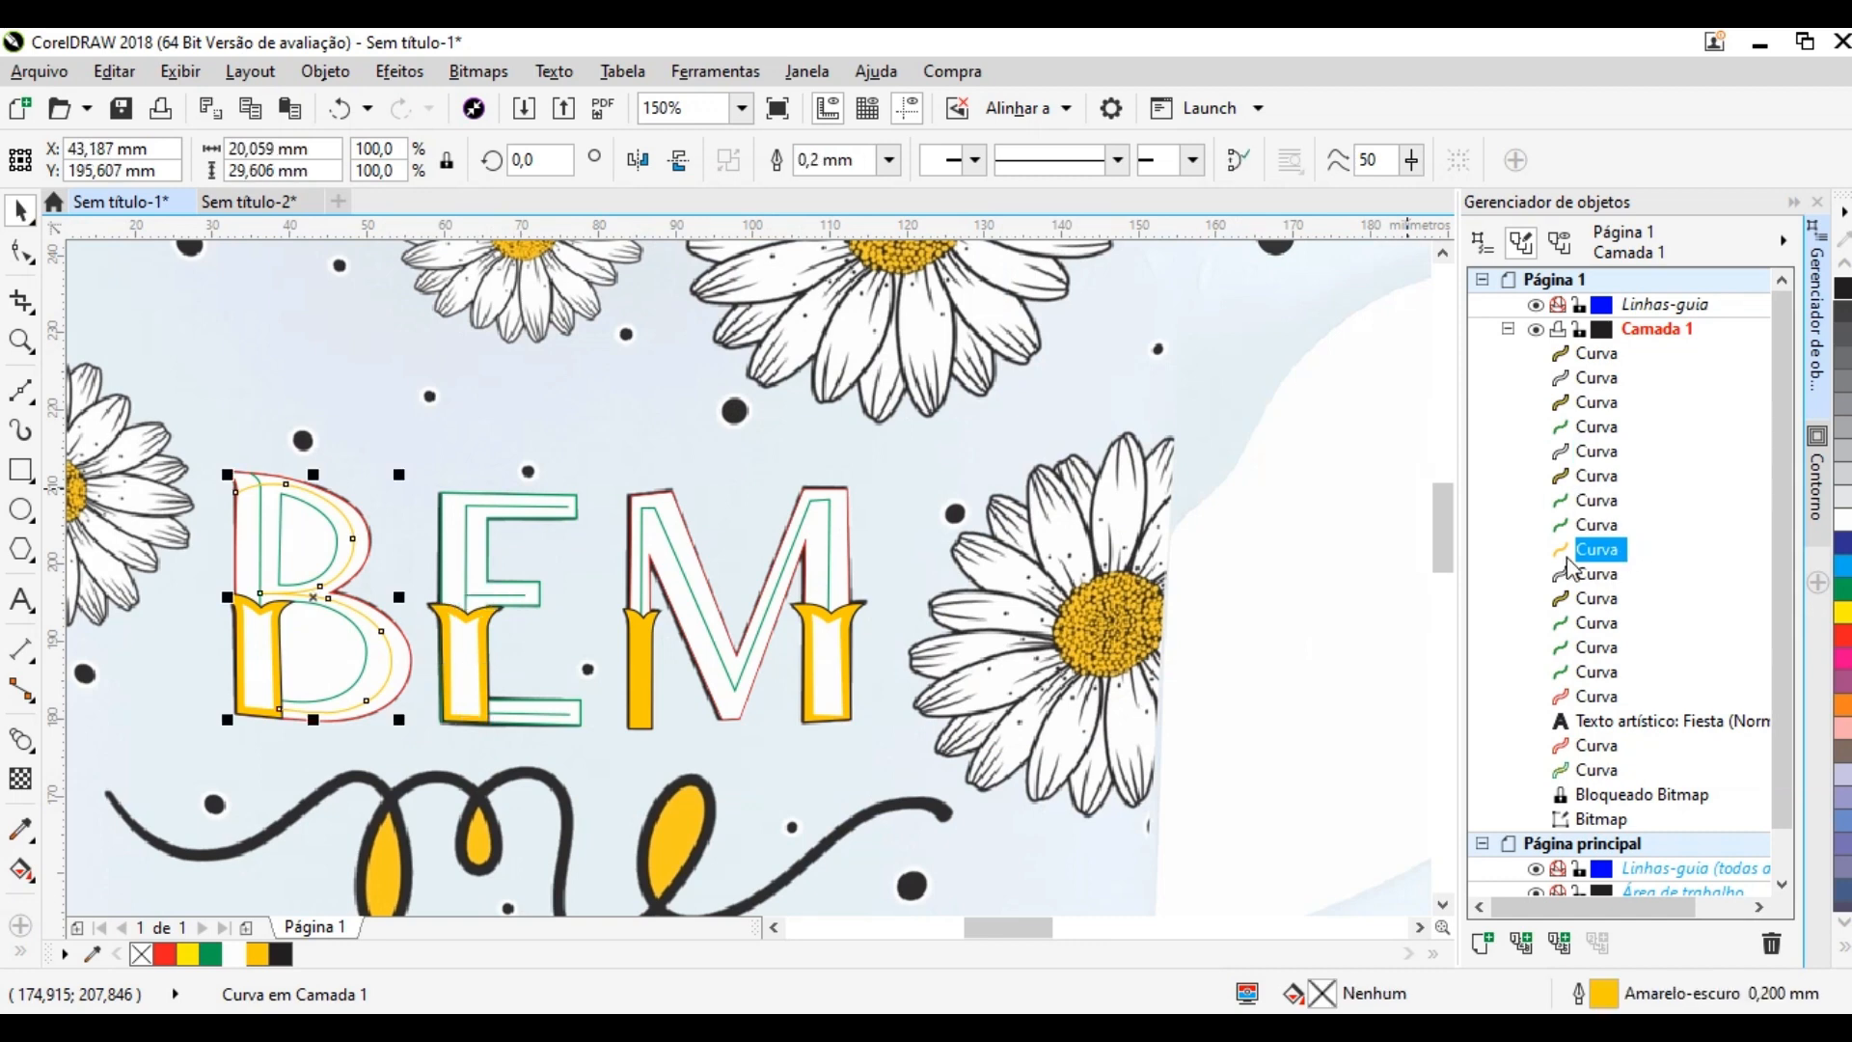
pyautogui.click(1596, 499)
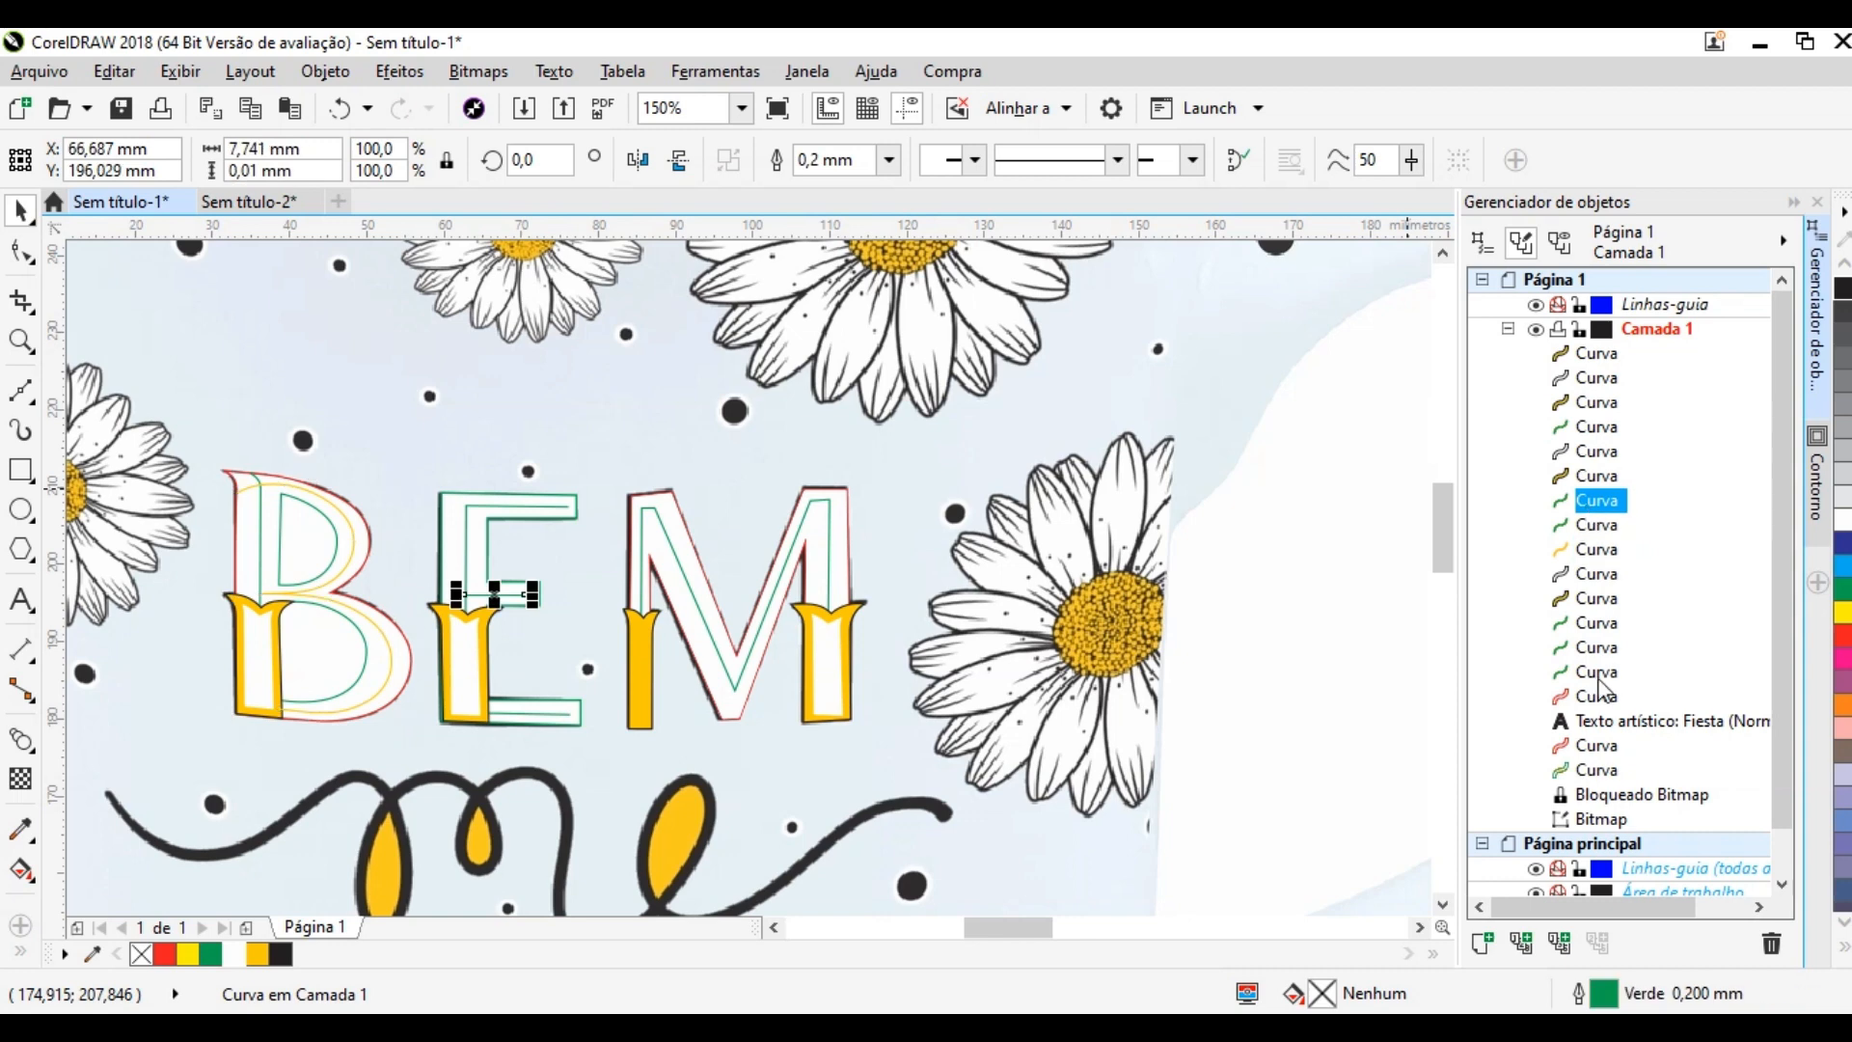
pyautogui.keyDown('shift'); pyautogui.click(1596, 675); pyautogui.keyUp('shift')
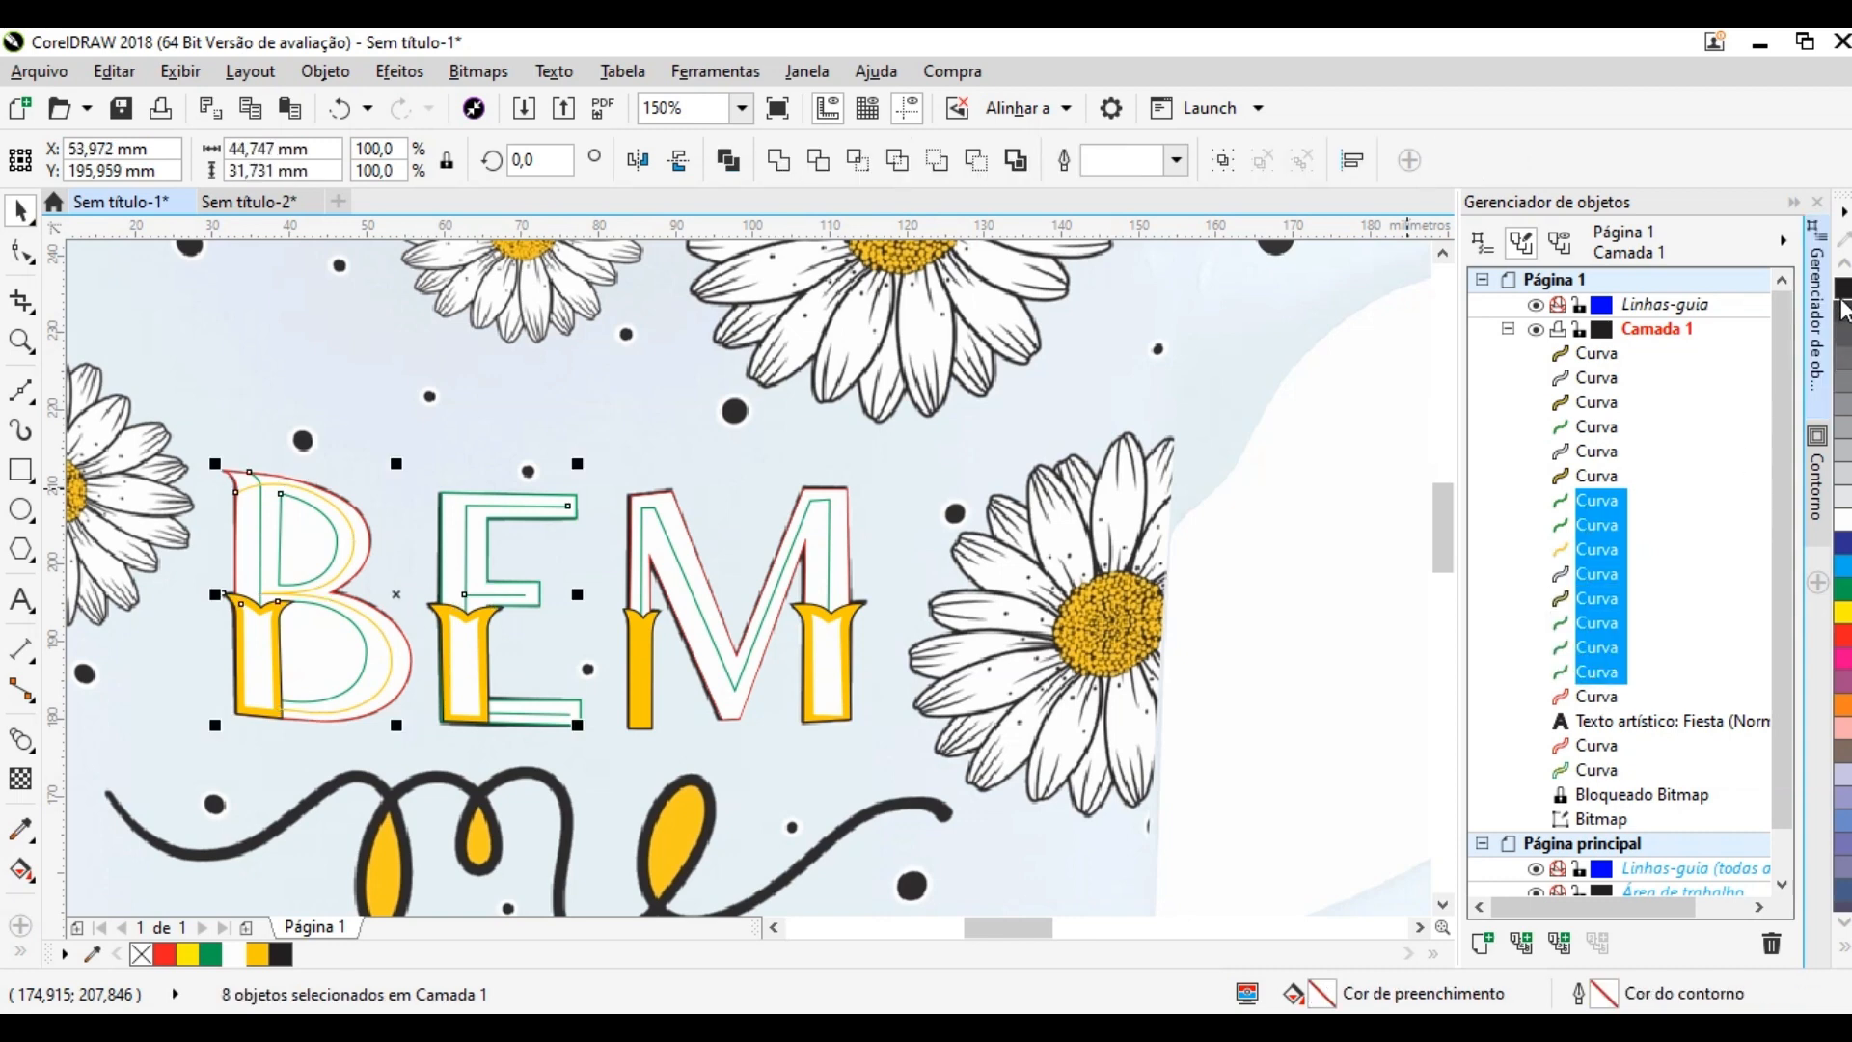
pyautogui.click(1596, 695)
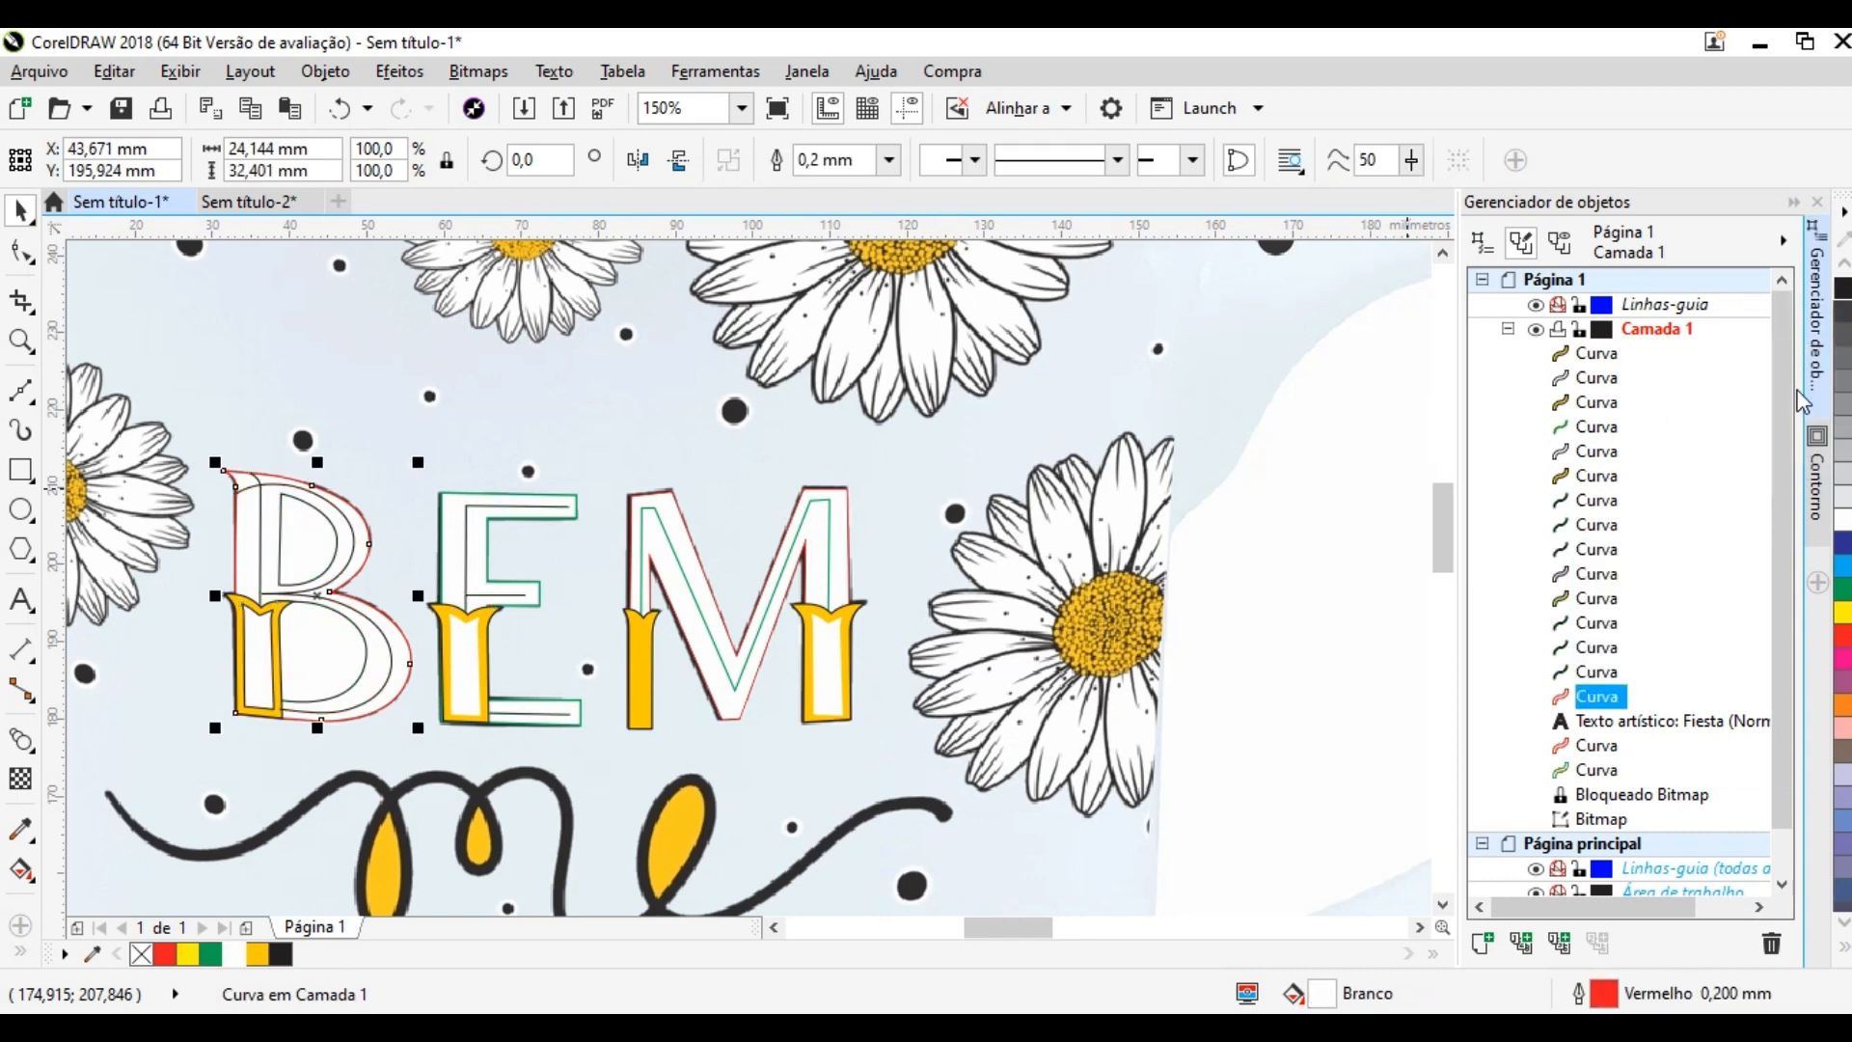
pyautogui.rightClick(1842, 289)
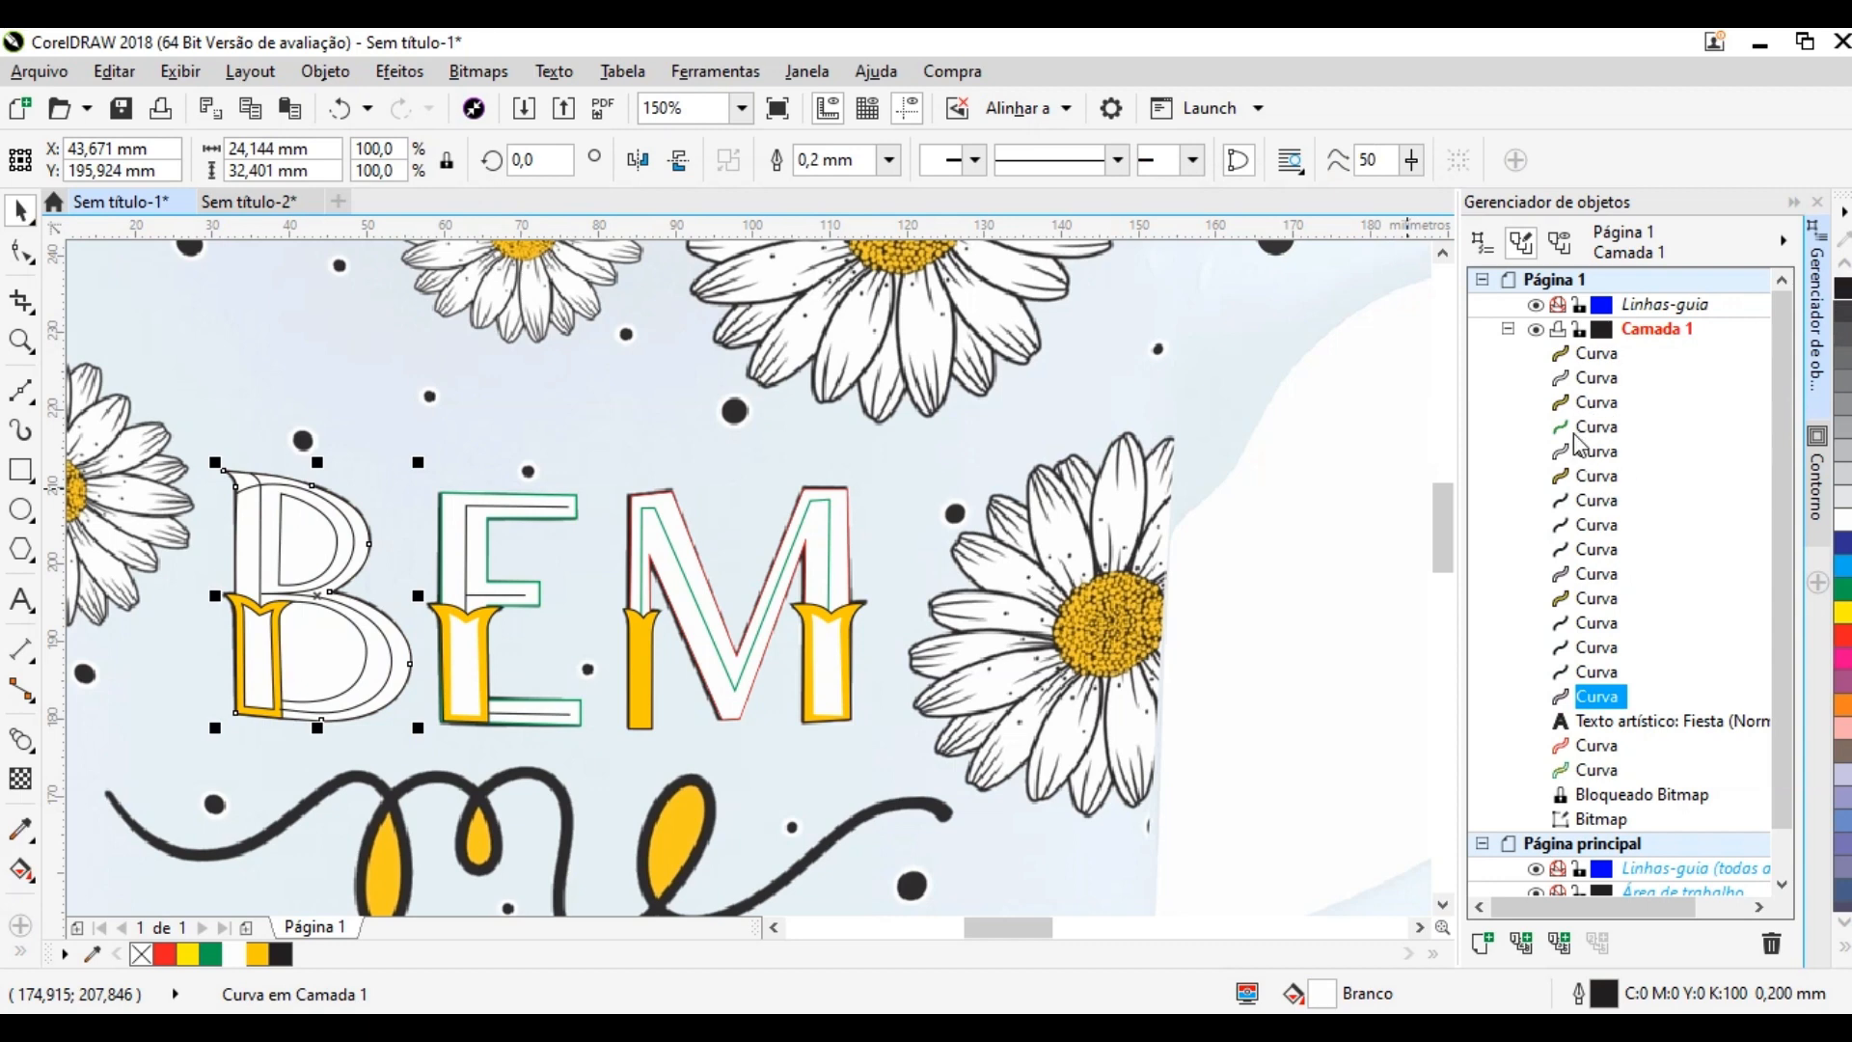
# Step: Colour the M's green inner line and the outer contours of the E and the M black (K:100)
pyautogui.click(1596, 426)
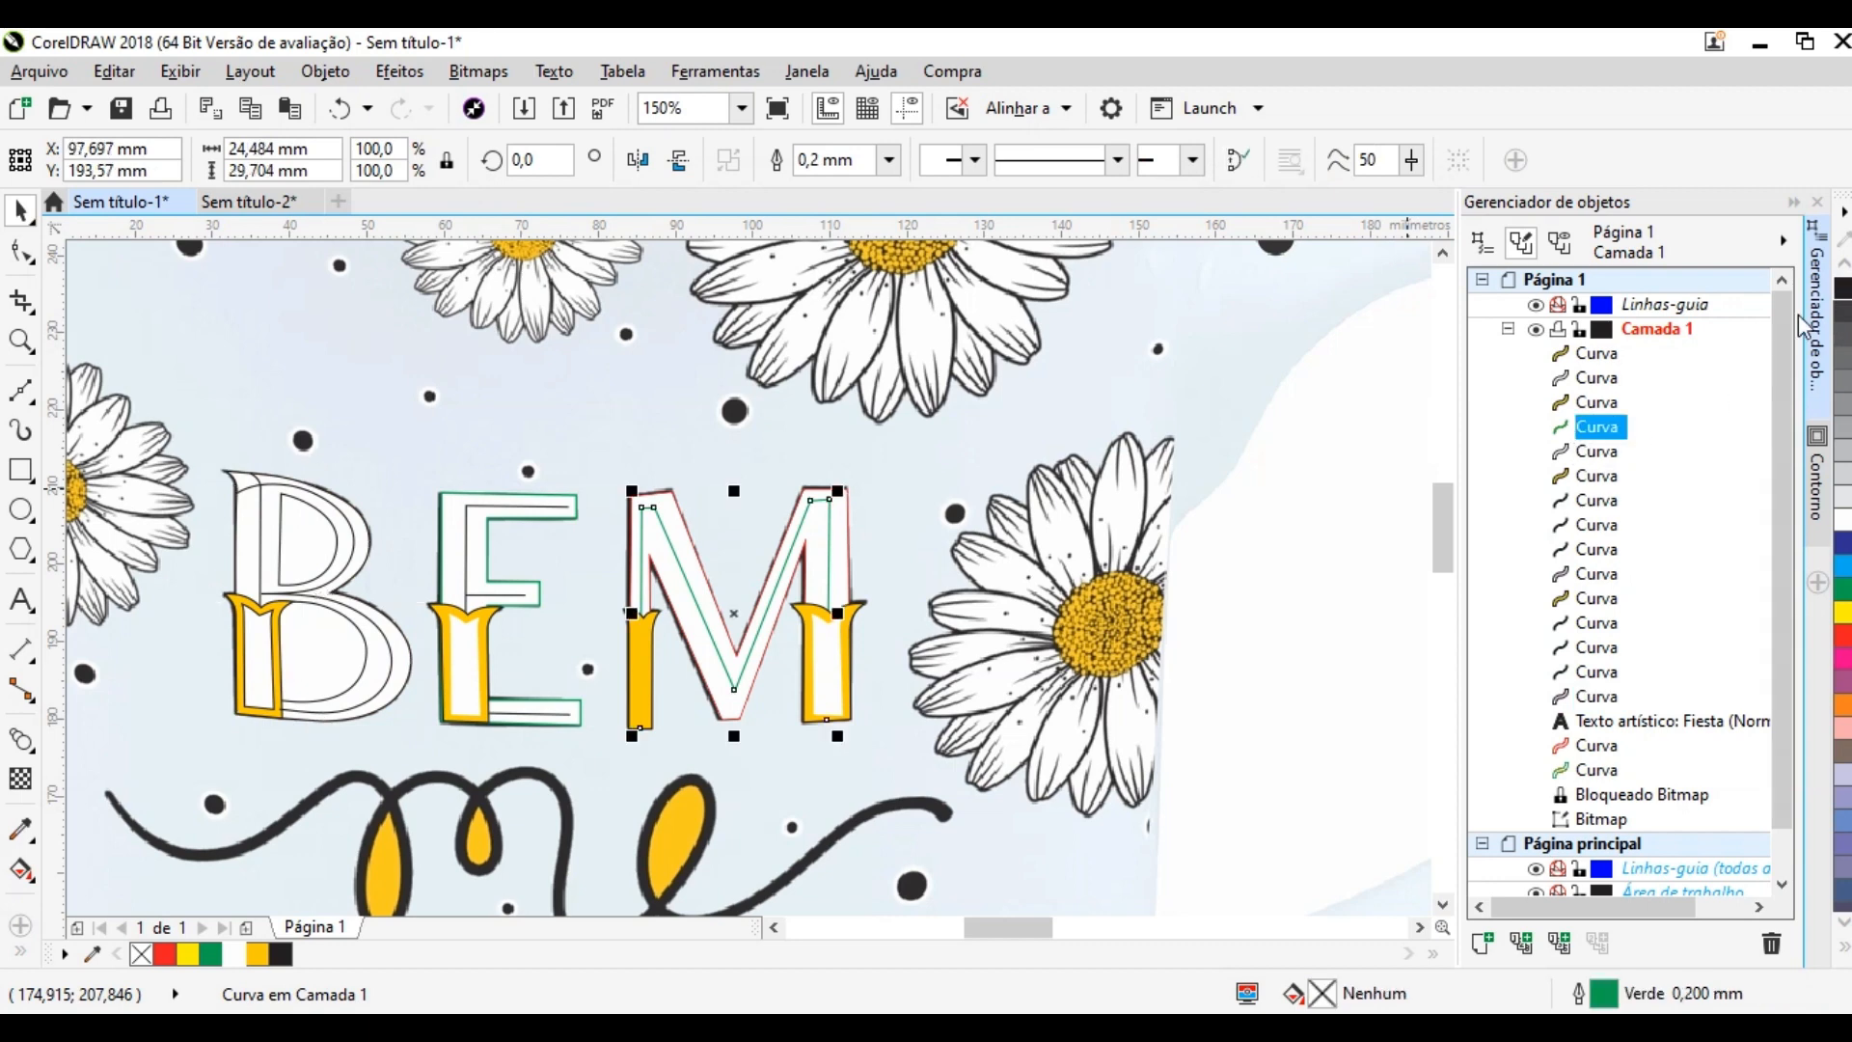
pyautogui.rightClick(1842, 294)
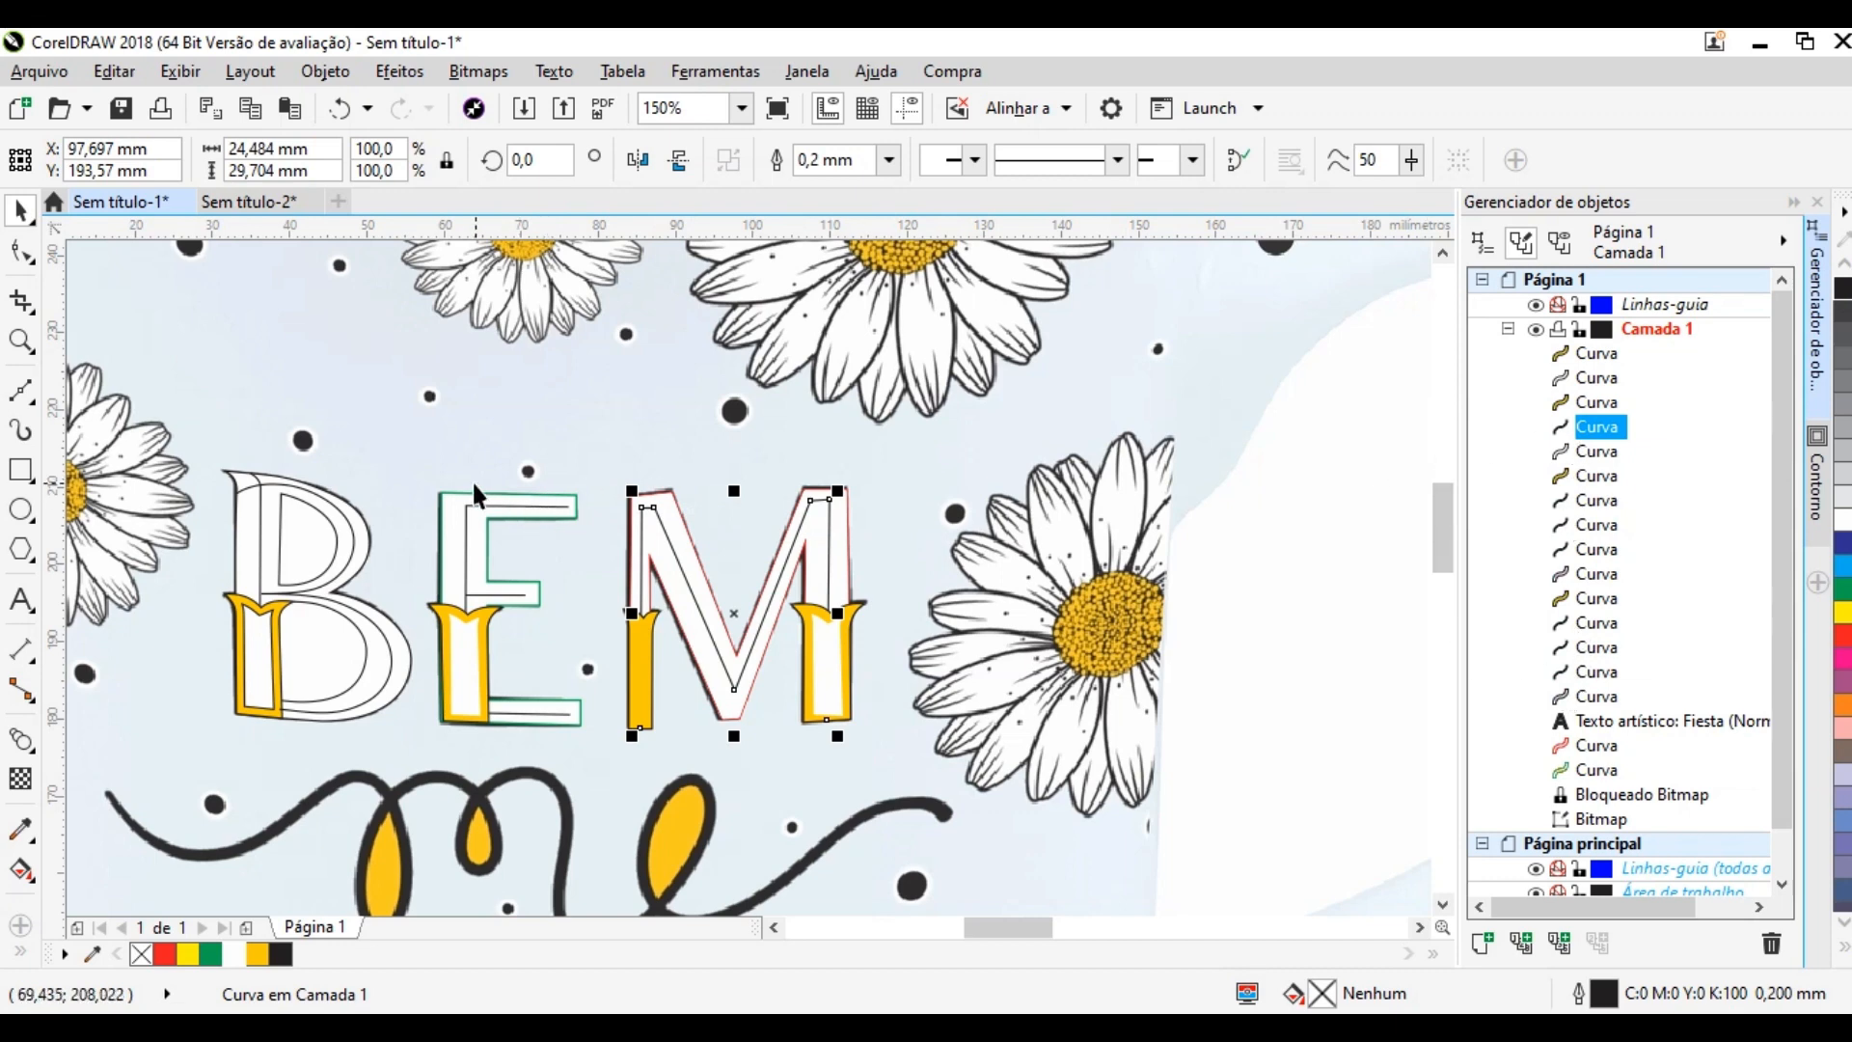
pyautogui.click(452, 496)
pyautogui.keyDown('shift'); pyautogui.click(1604, 748); pyautogui.keyUp('shift')
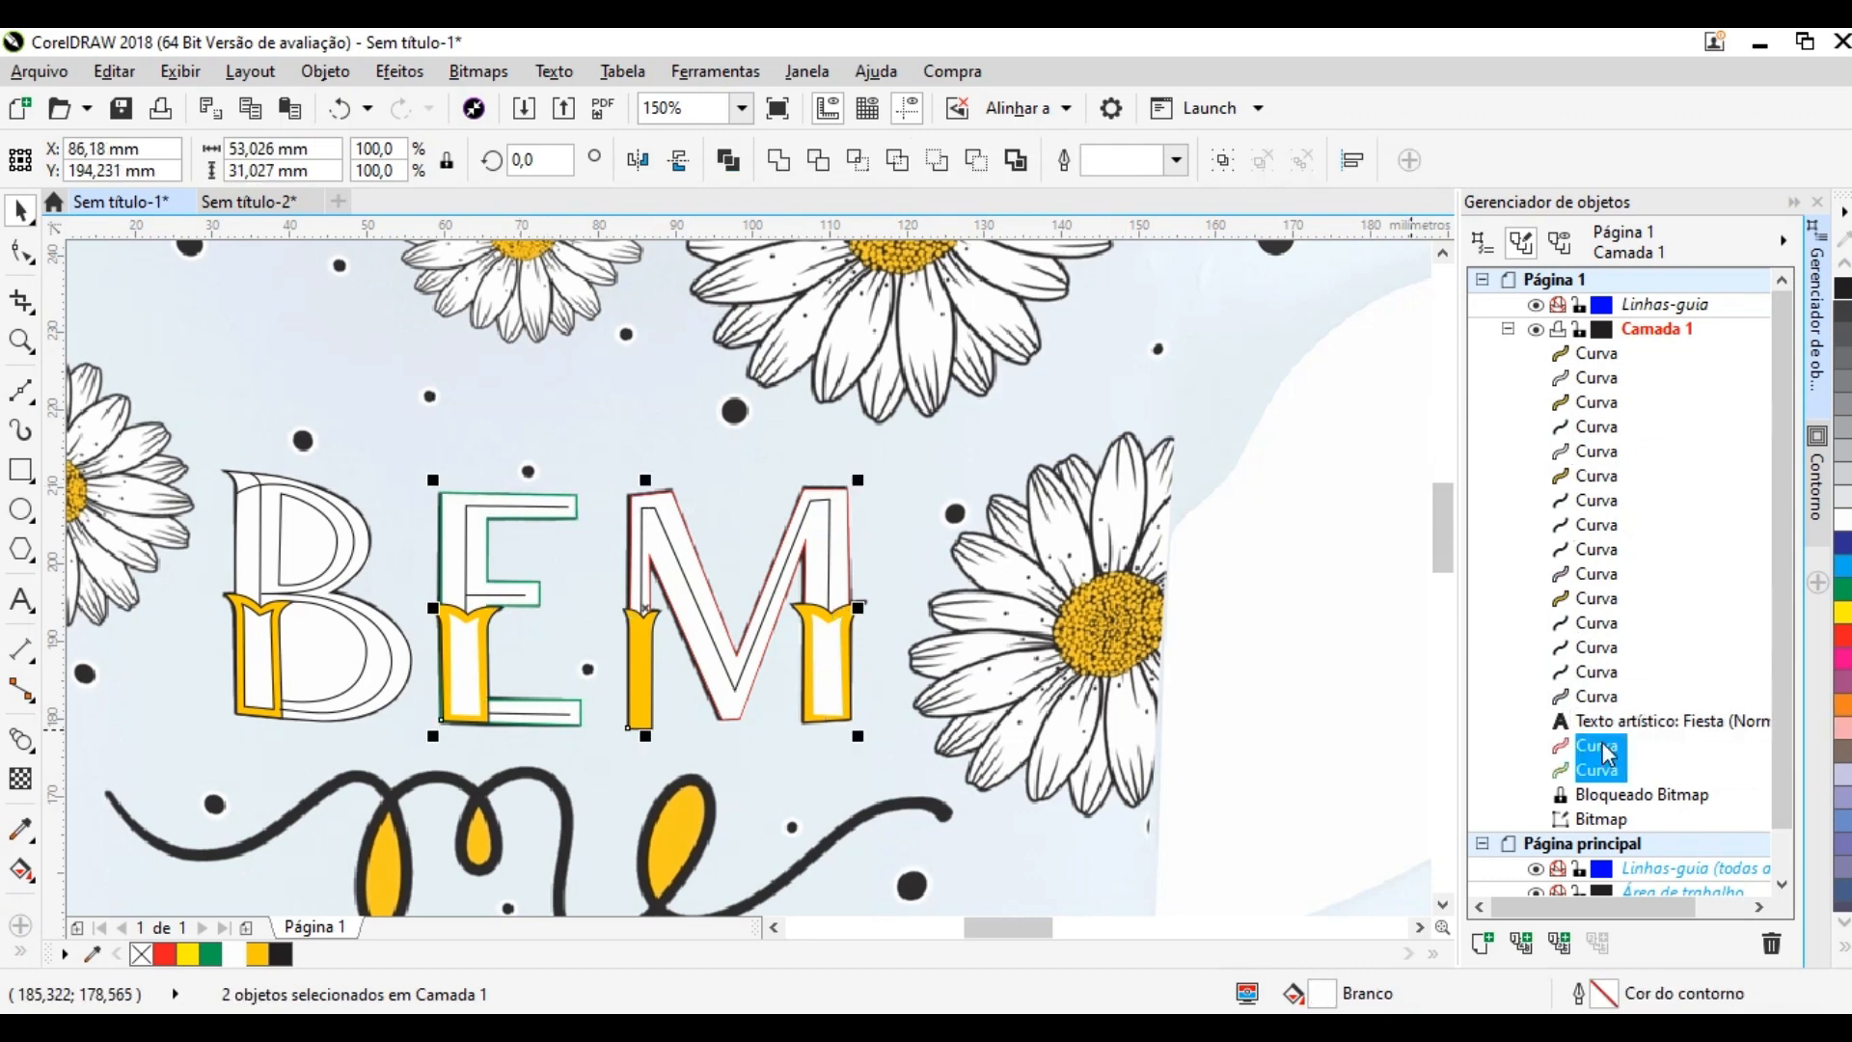
pyautogui.rightClick(1842, 289)
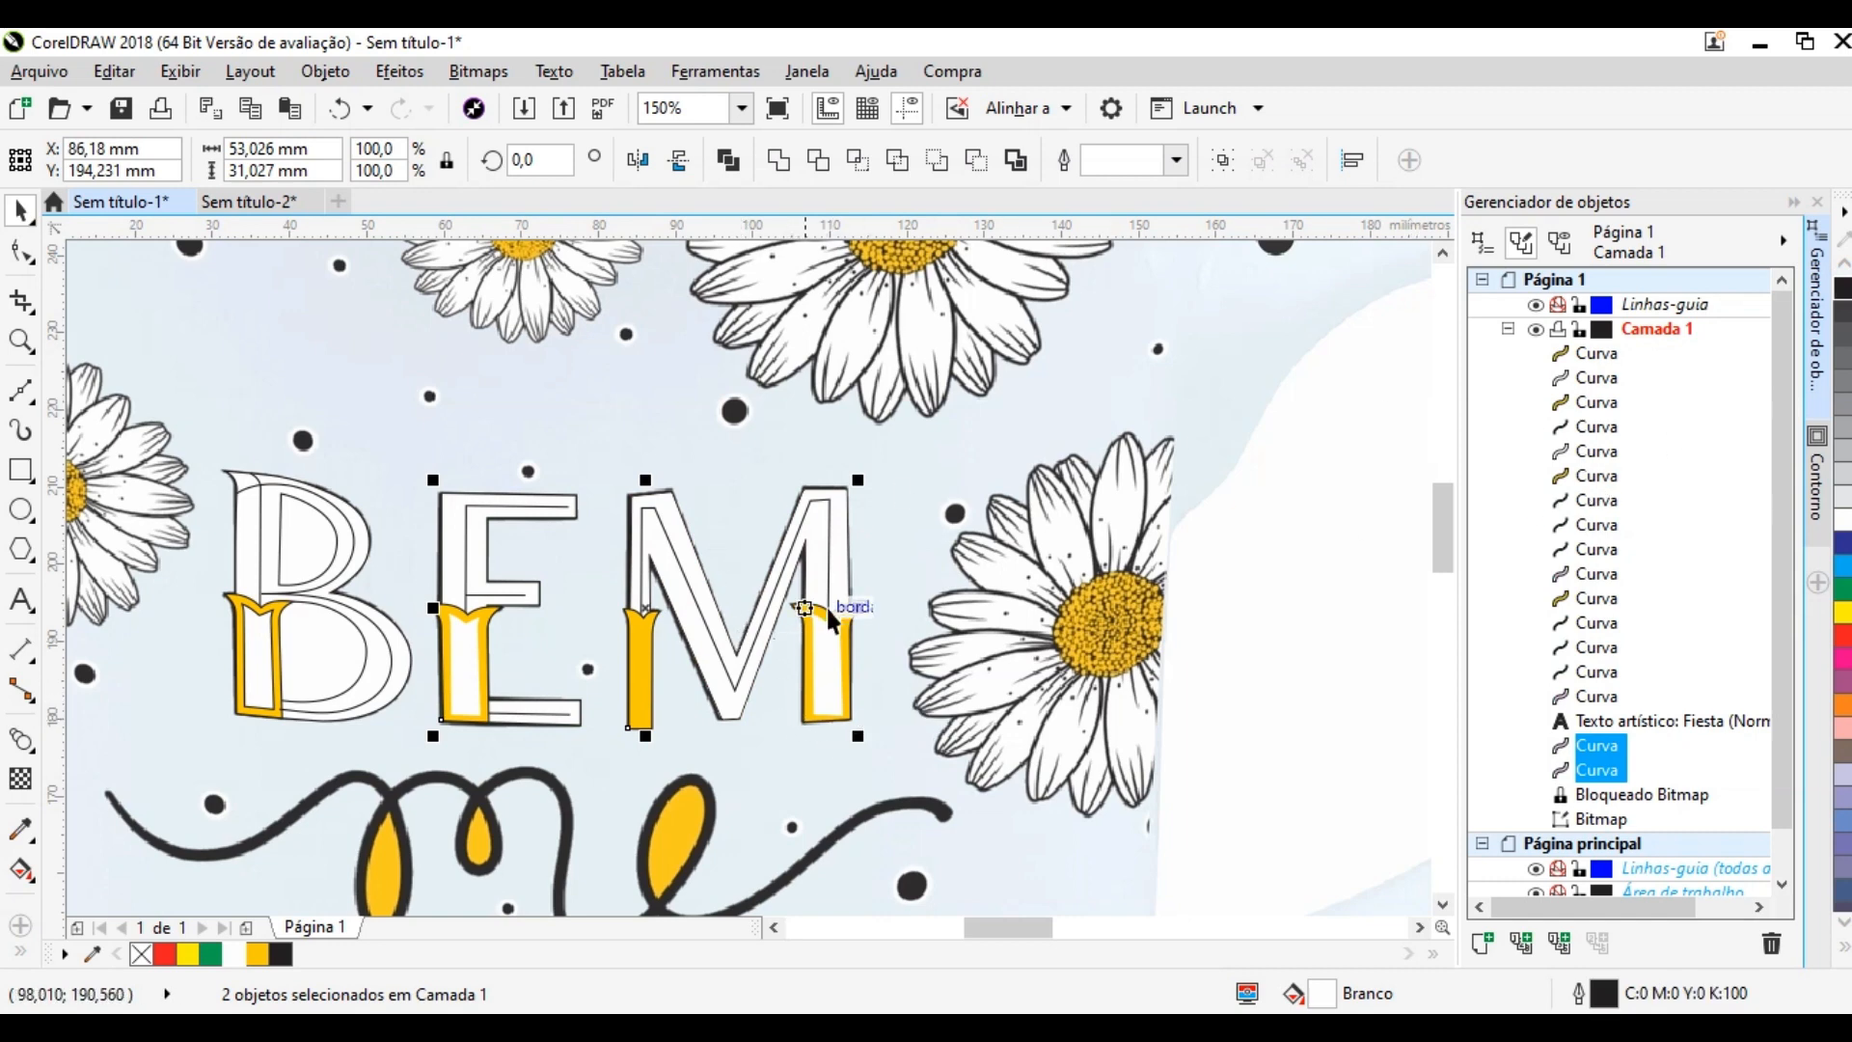
# Step: Move the E and M contours above the artistic text in the stacking order and set the six lowest letter curves' outline width to 0.5 mm
pyautogui.moveTo(1608, 740); pyautogui.dragTo(1615, 712)
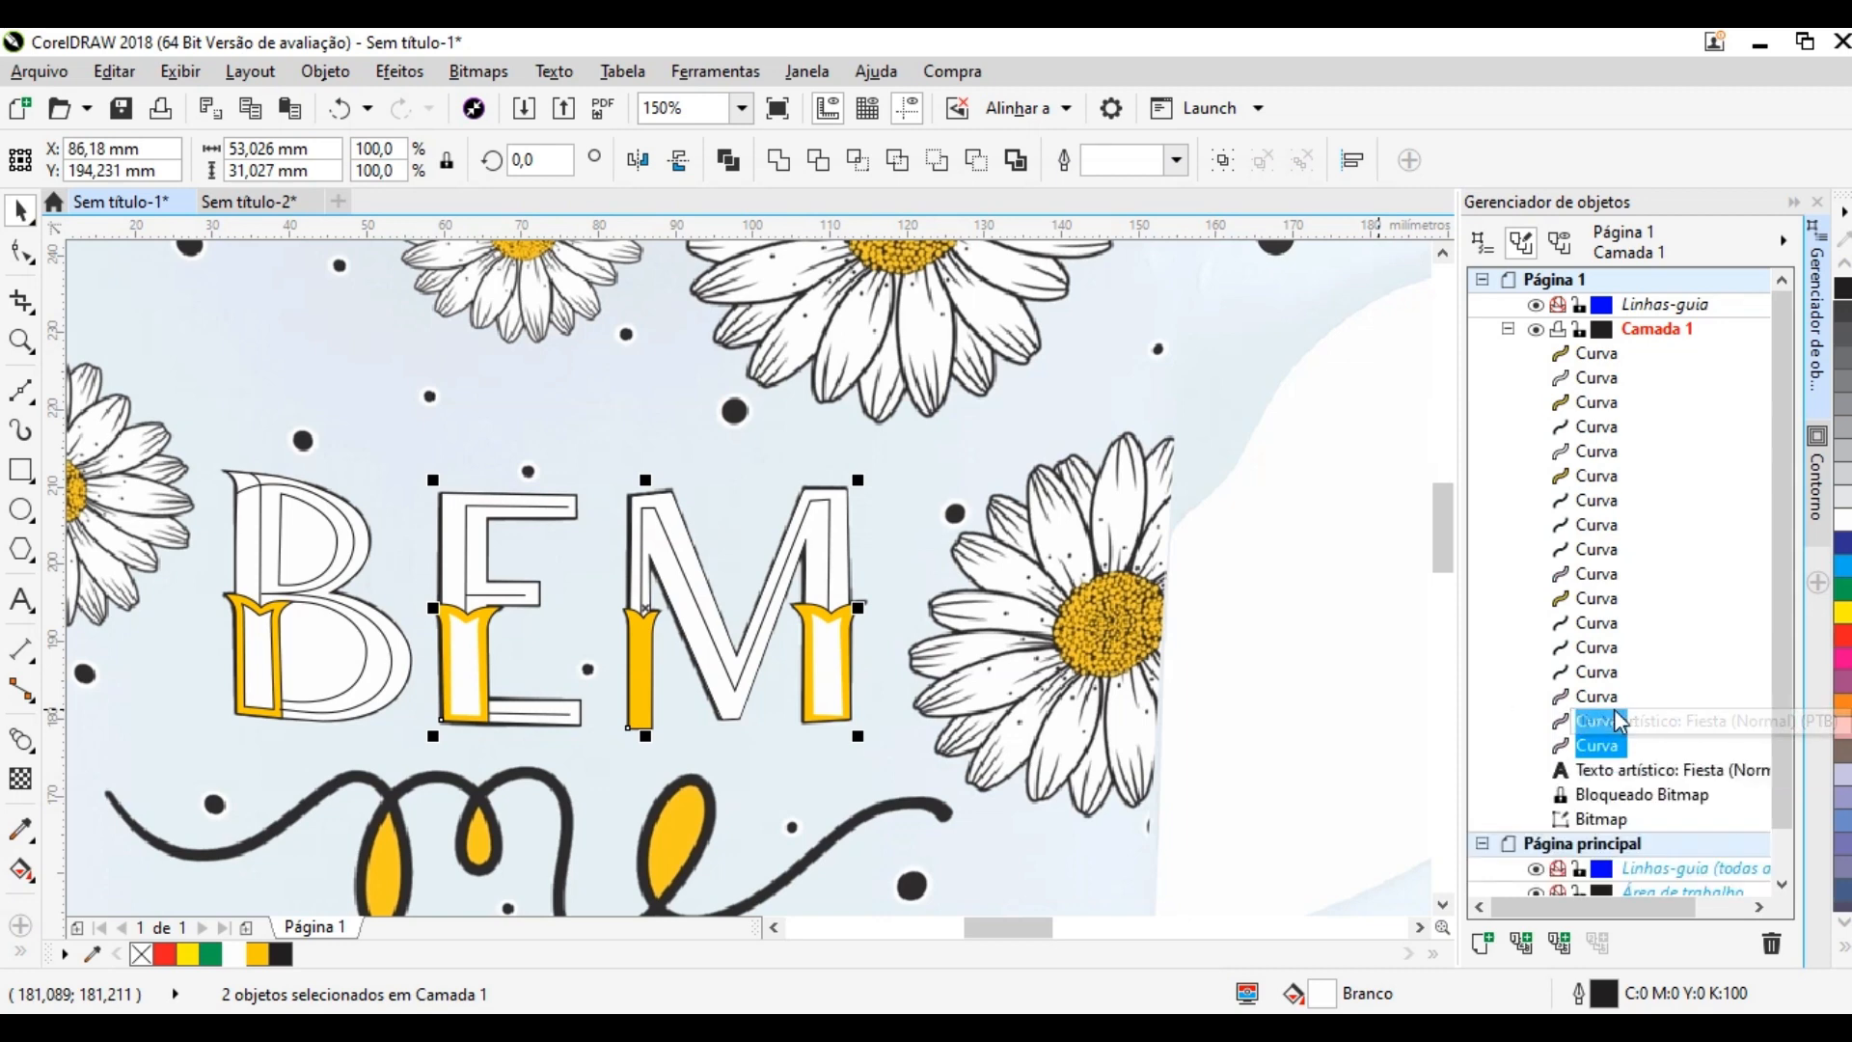
pyautogui.click(1601, 673)
pyautogui.click(1596, 622)
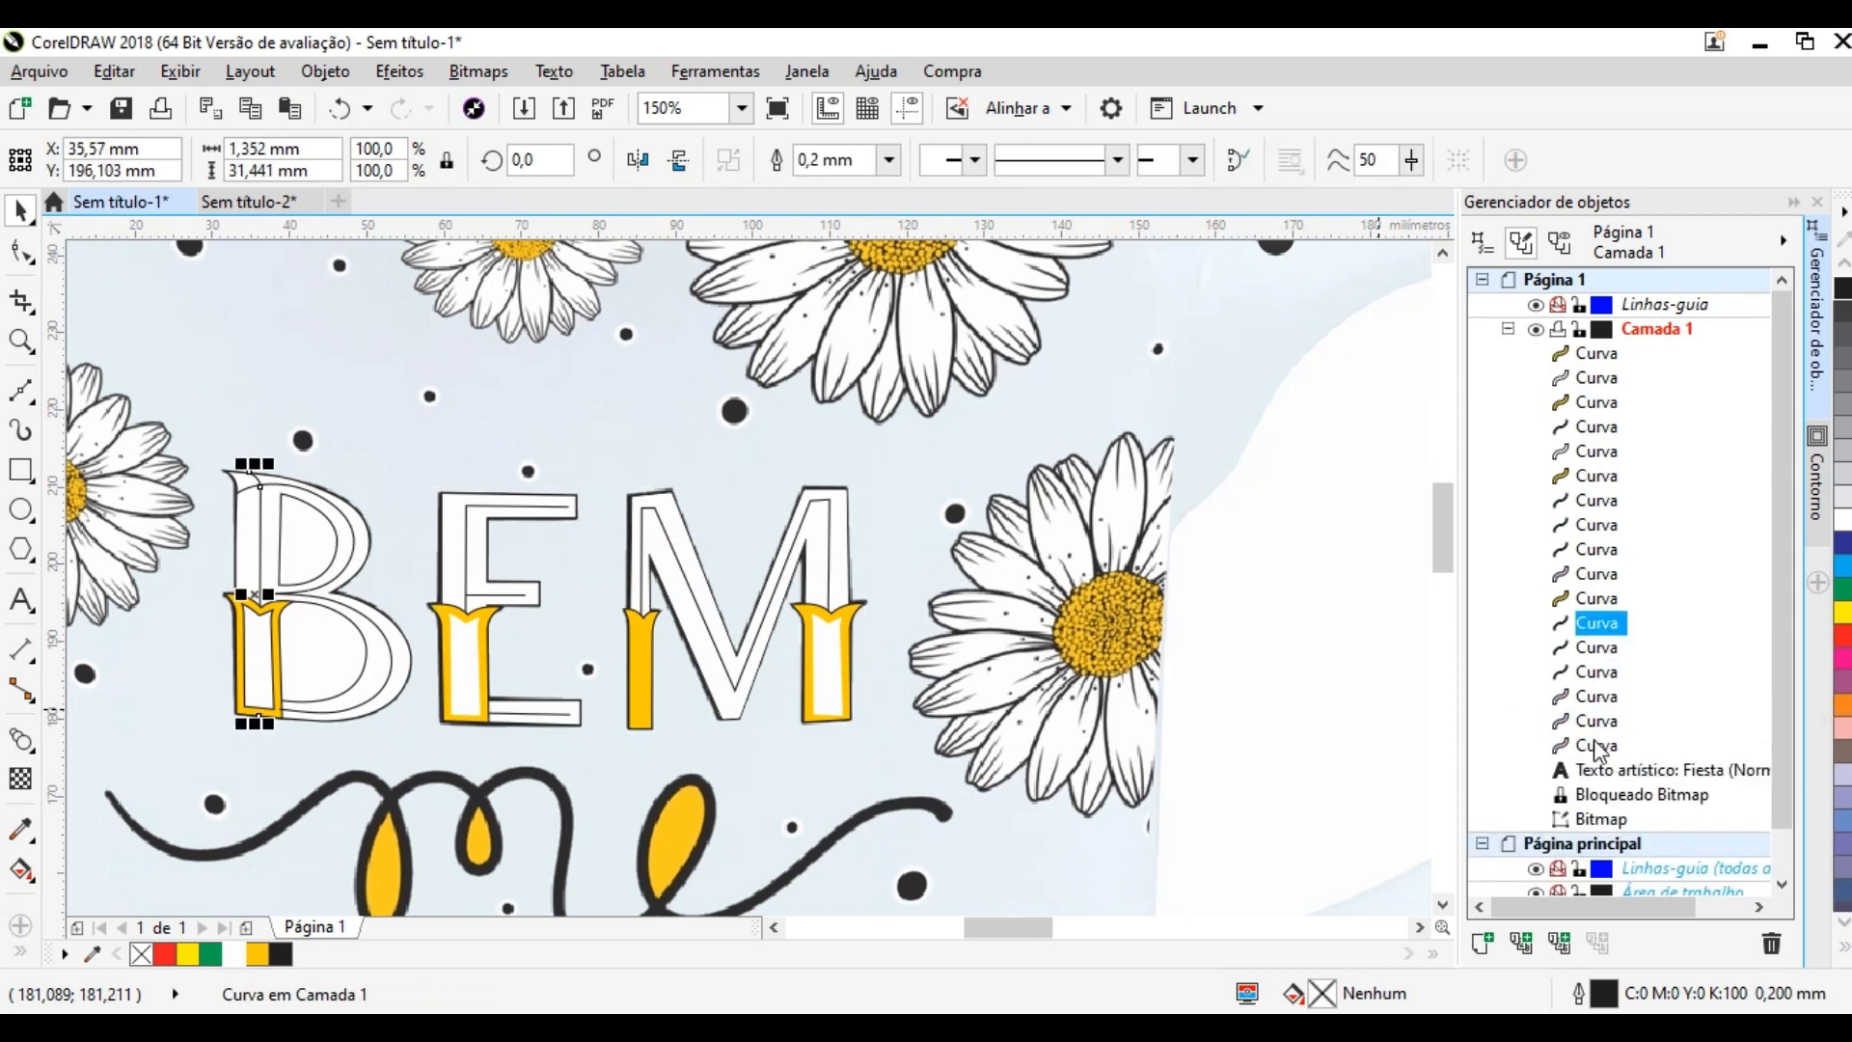
pyautogui.keyDown('shift'); pyautogui.click(1596, 745); pyautogui.keyUp('shift')
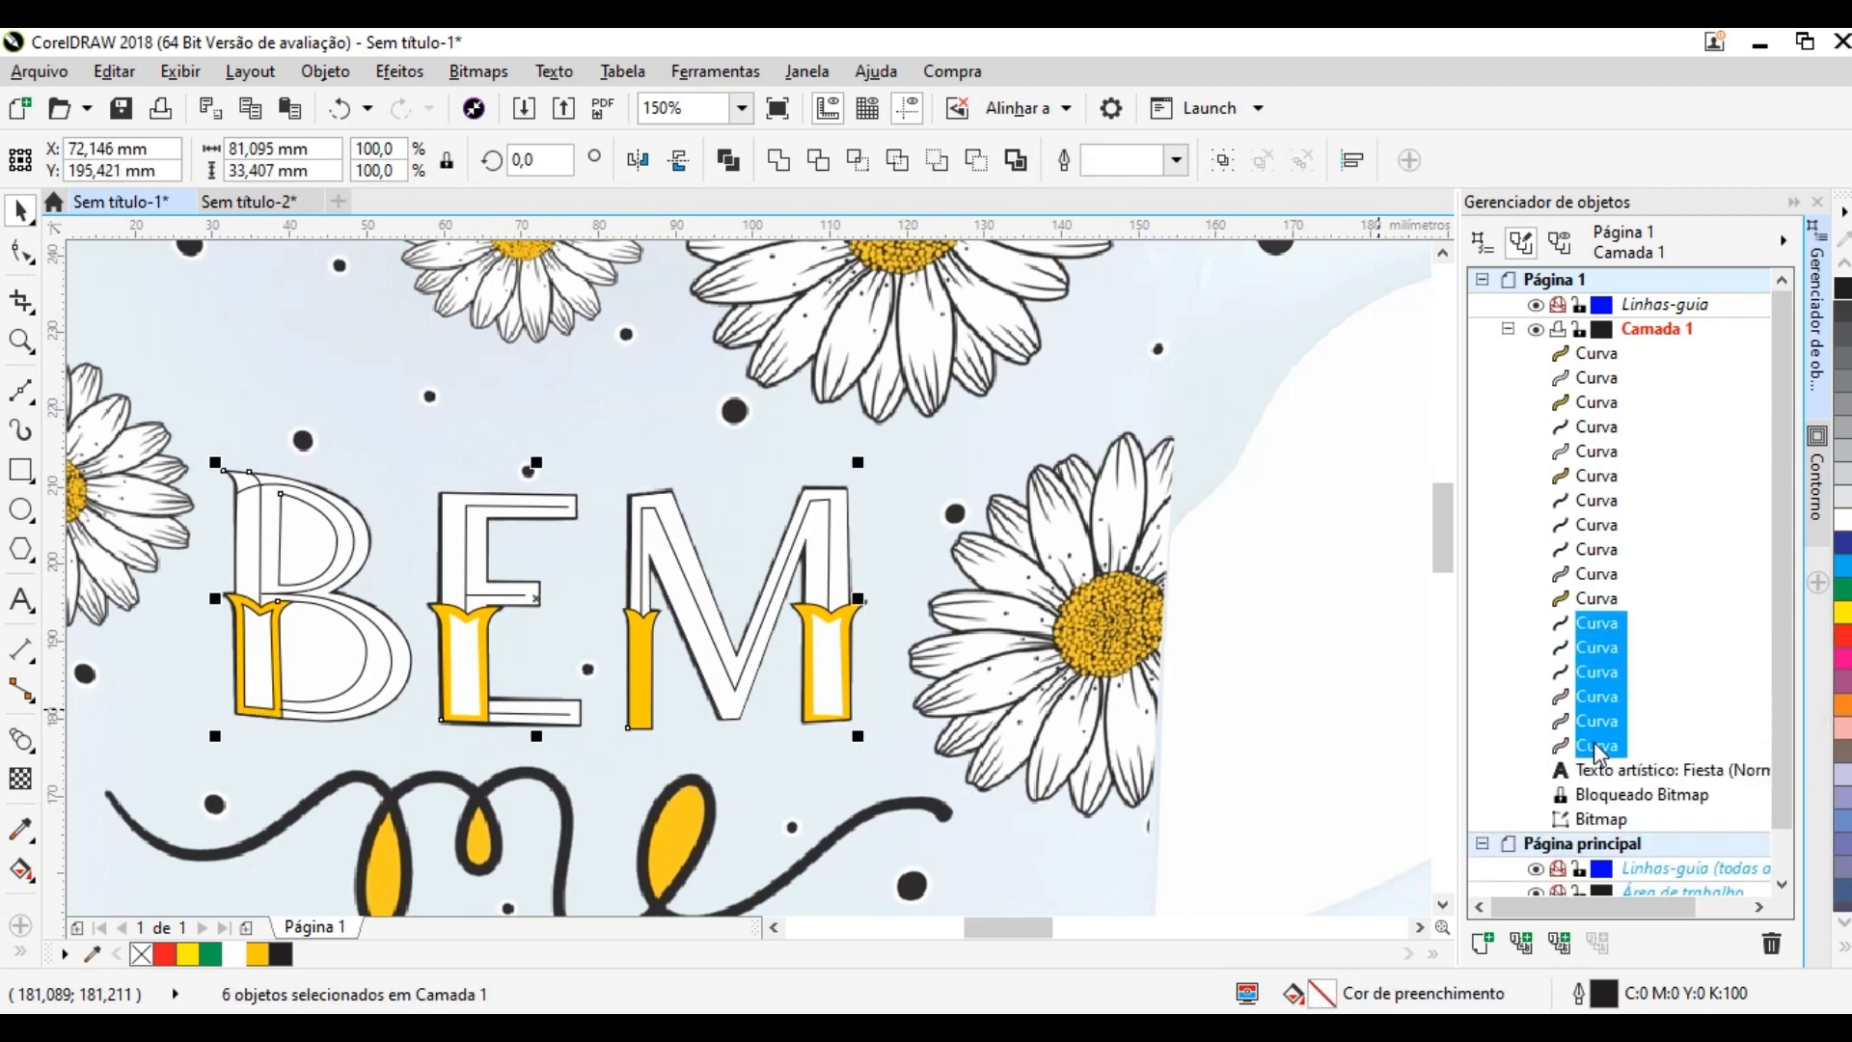
pyautogui.click(1175, 160)
pyautogui.click(1107, 299)
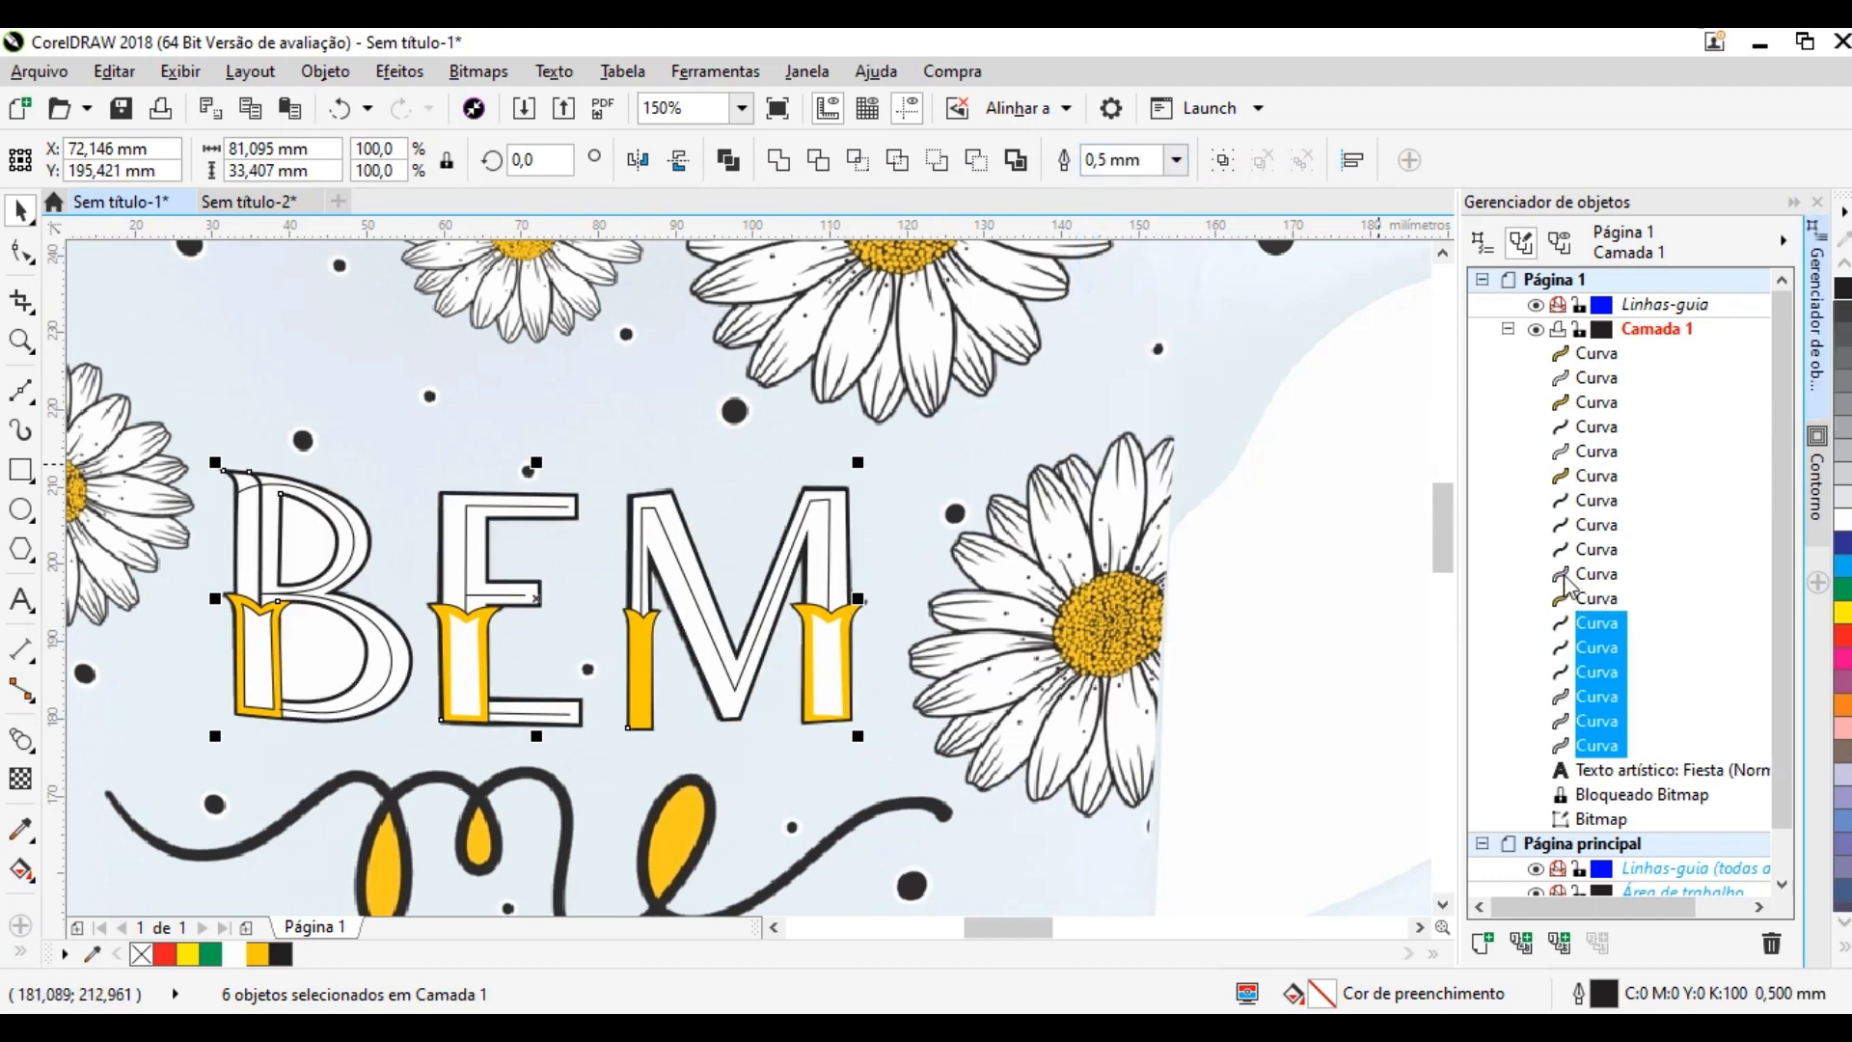
# Step: Remove the outline from the white inner shape of the B's ornament and select the matching shape on the M's right stem
pyautogui.click(1596, 573)
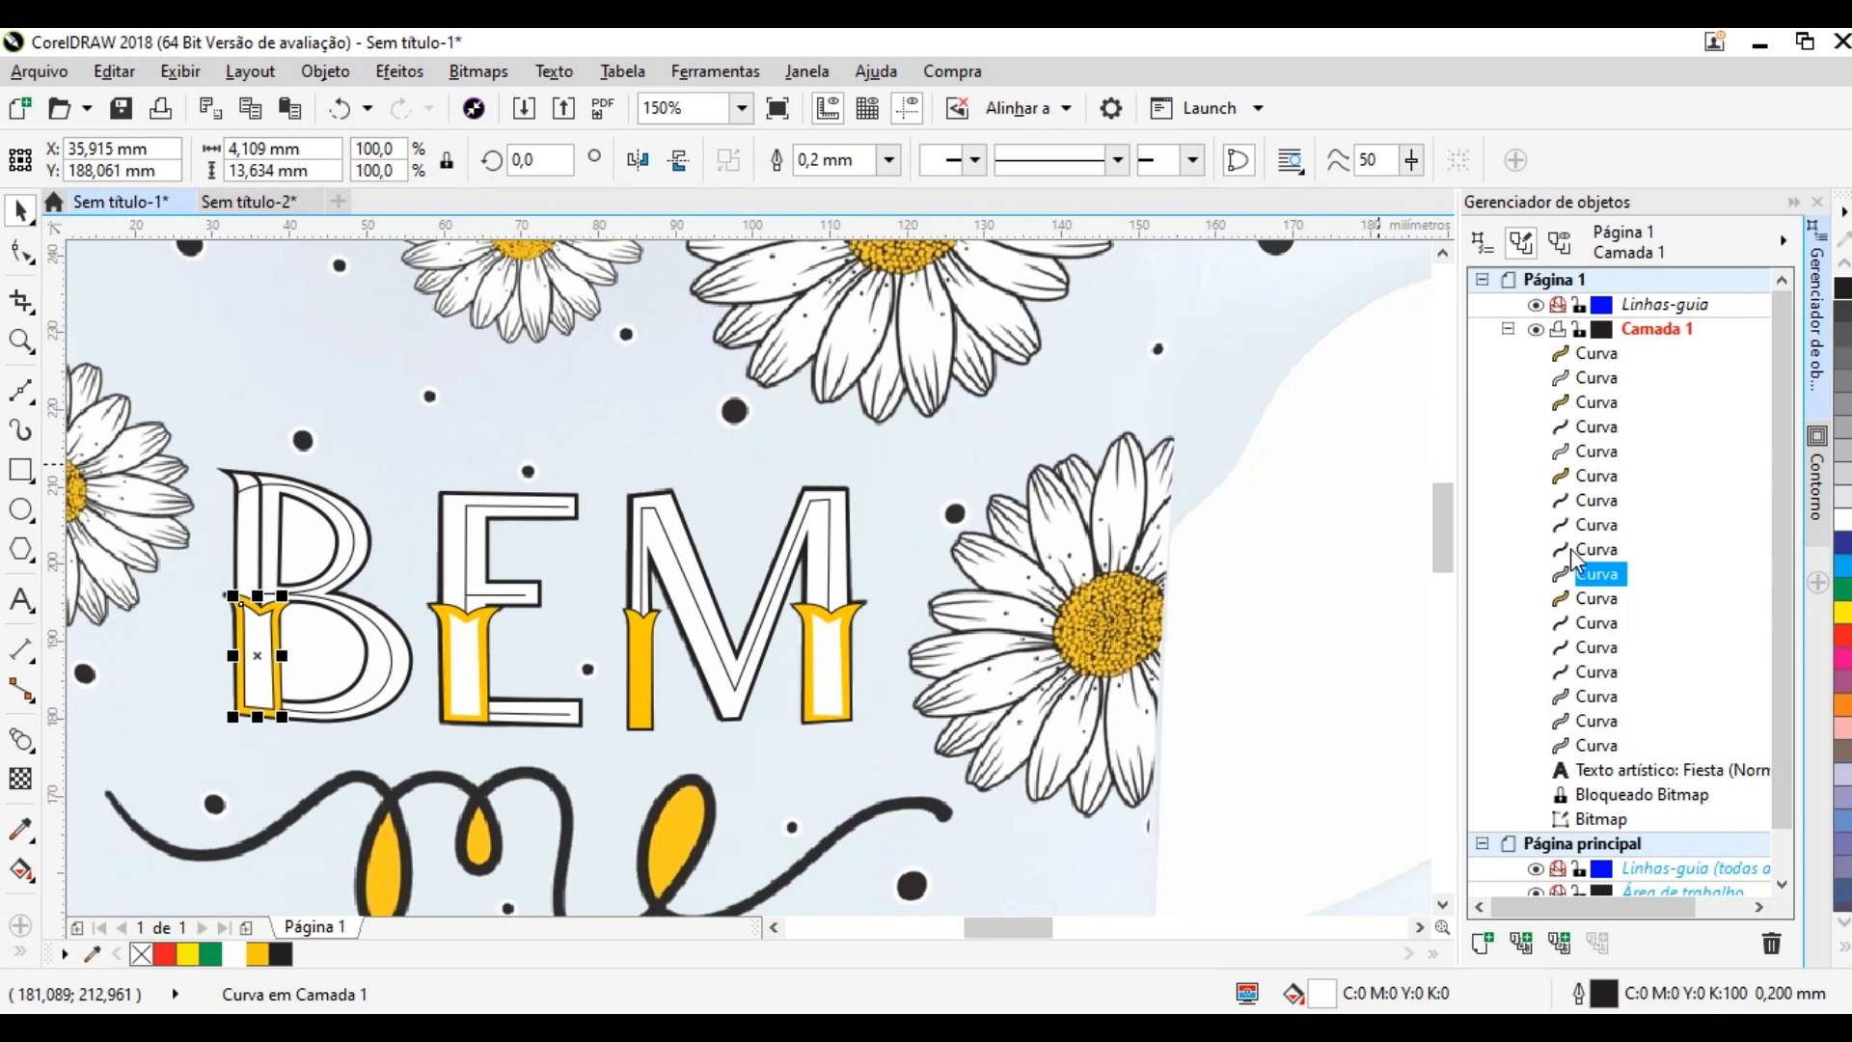
pyautogui.rightClick(140, 954)
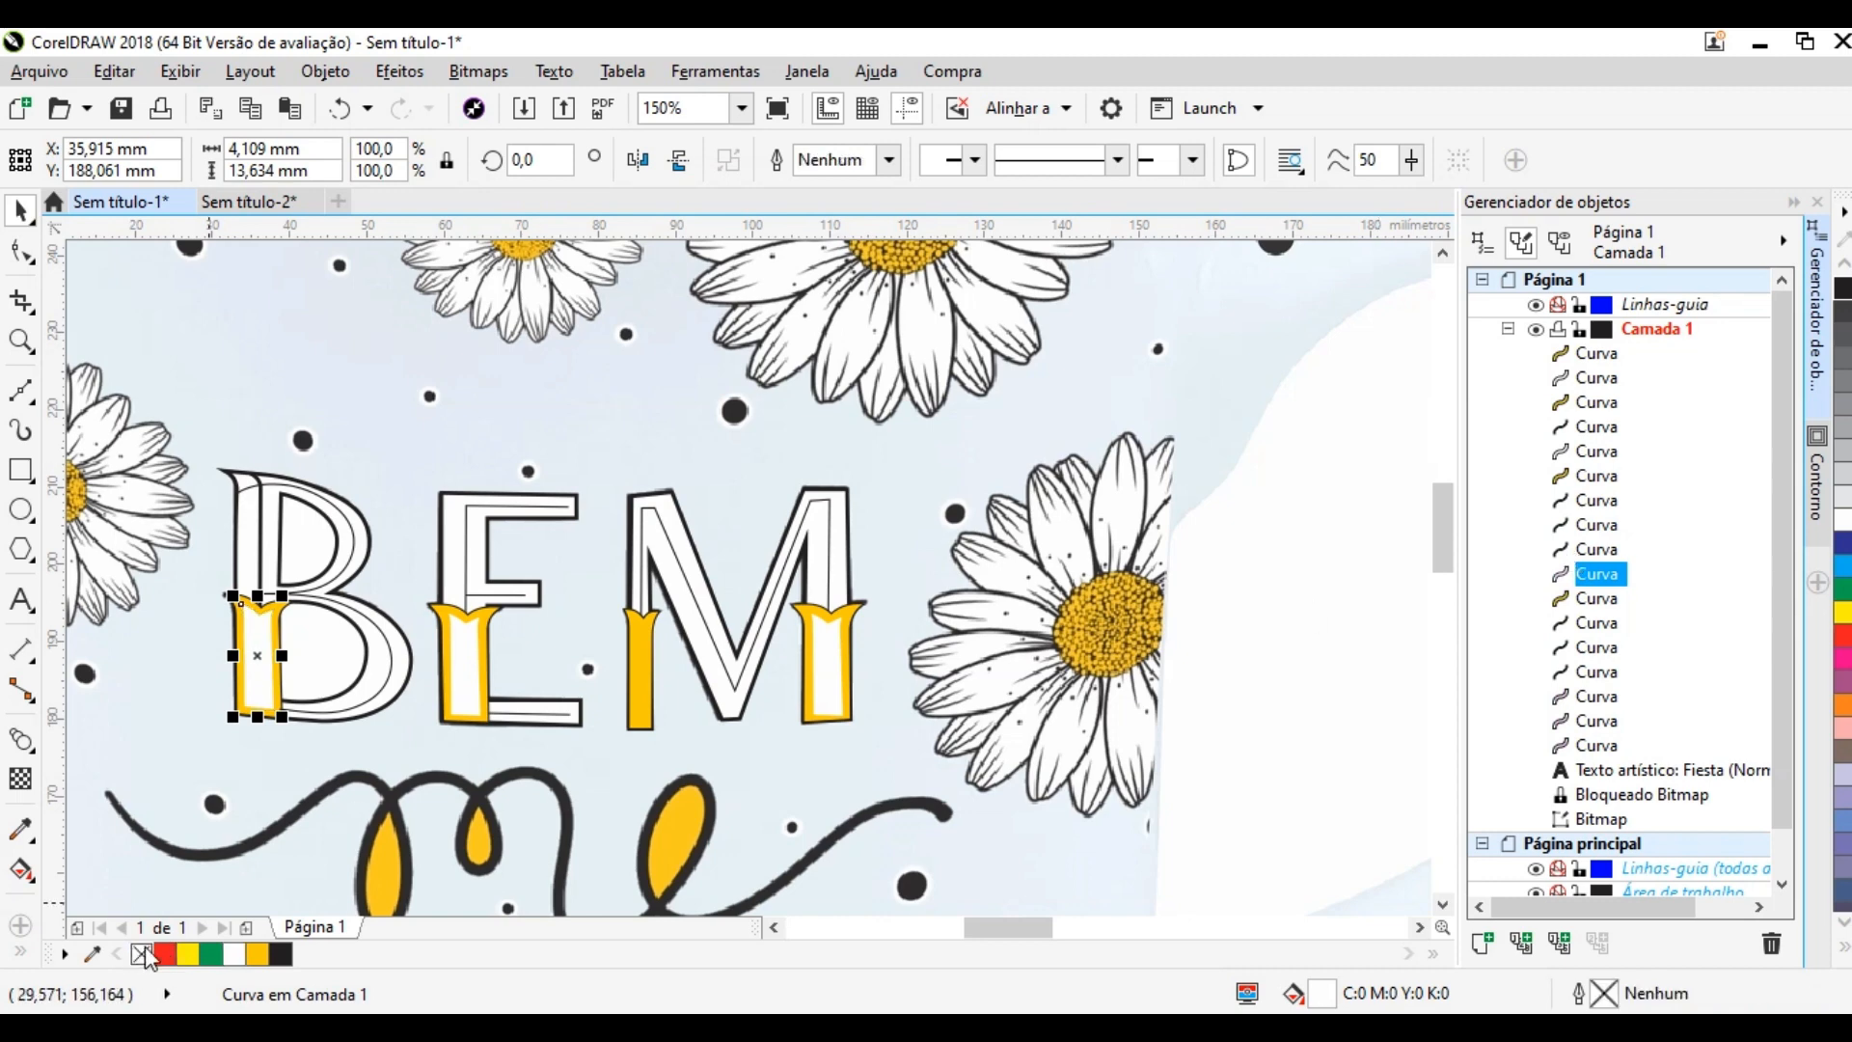
pyautogui.click(1582, 379)
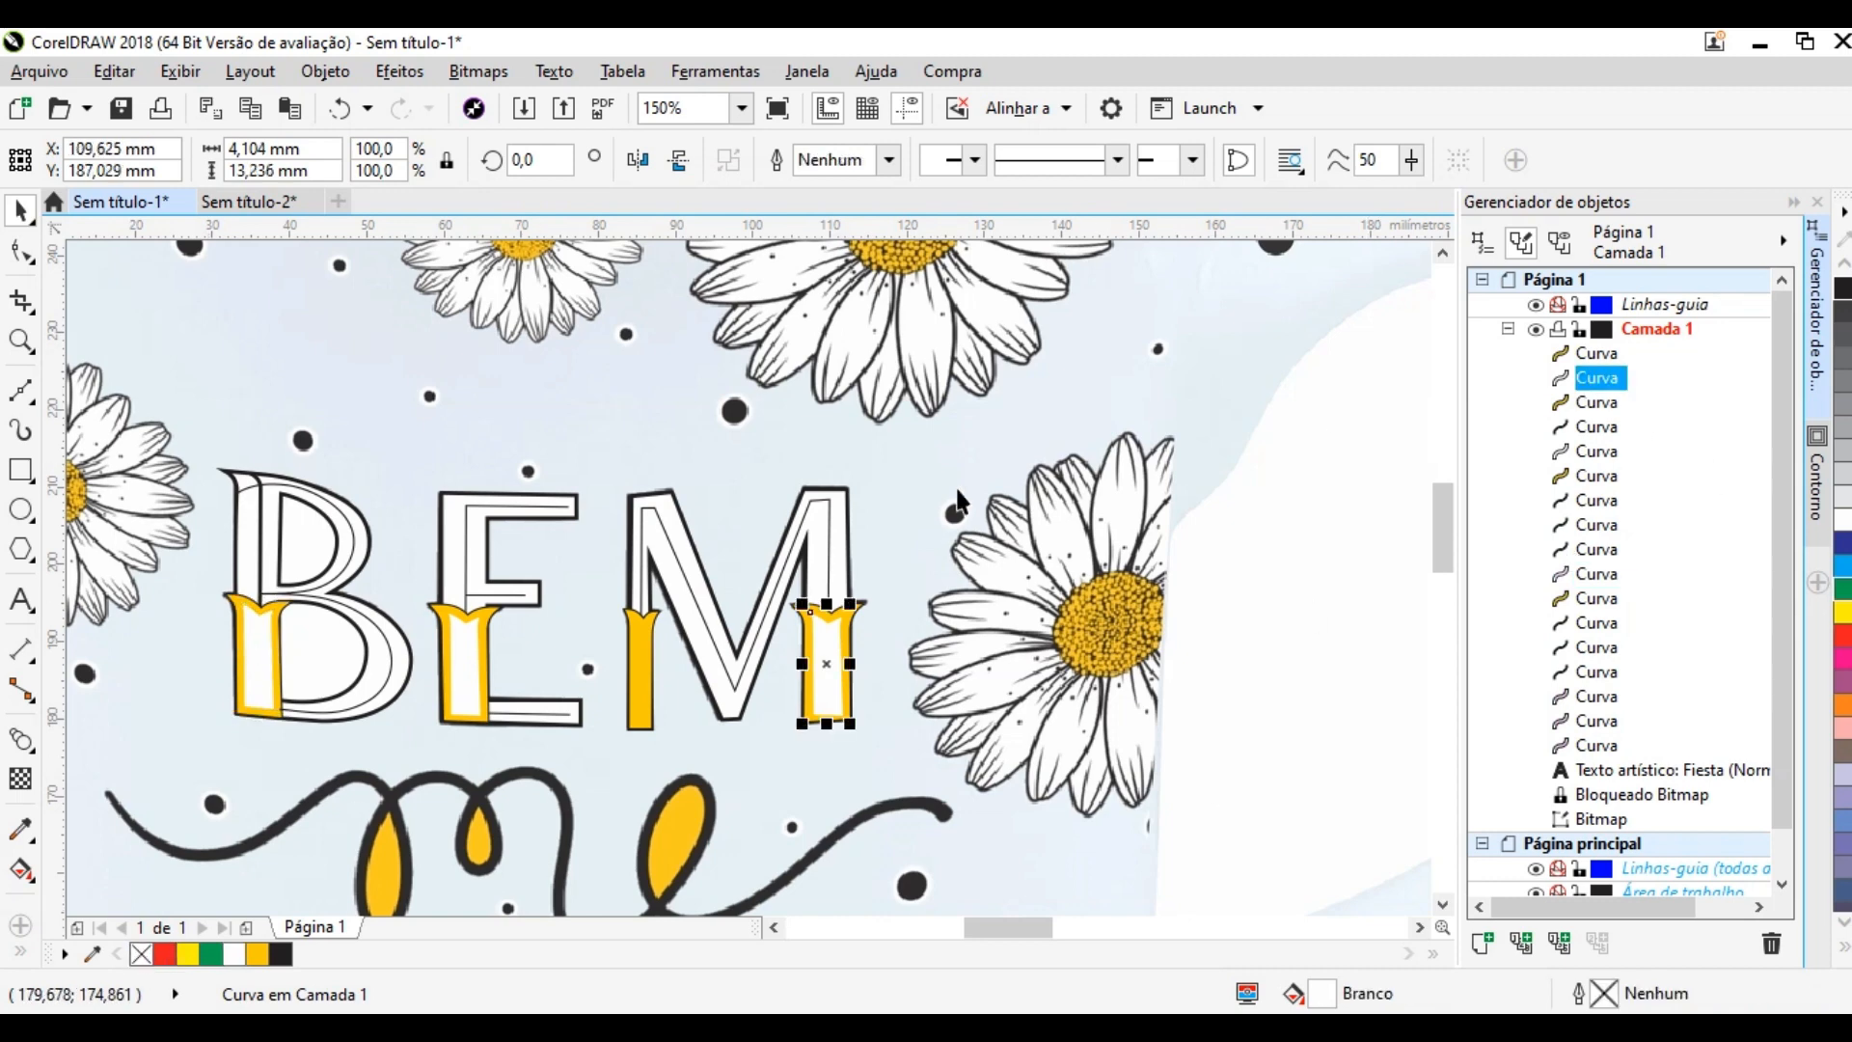
# Step: Set the outline width of the inner lines of the M and the E to 0.5 mm
pyautogui.click(825, 509)
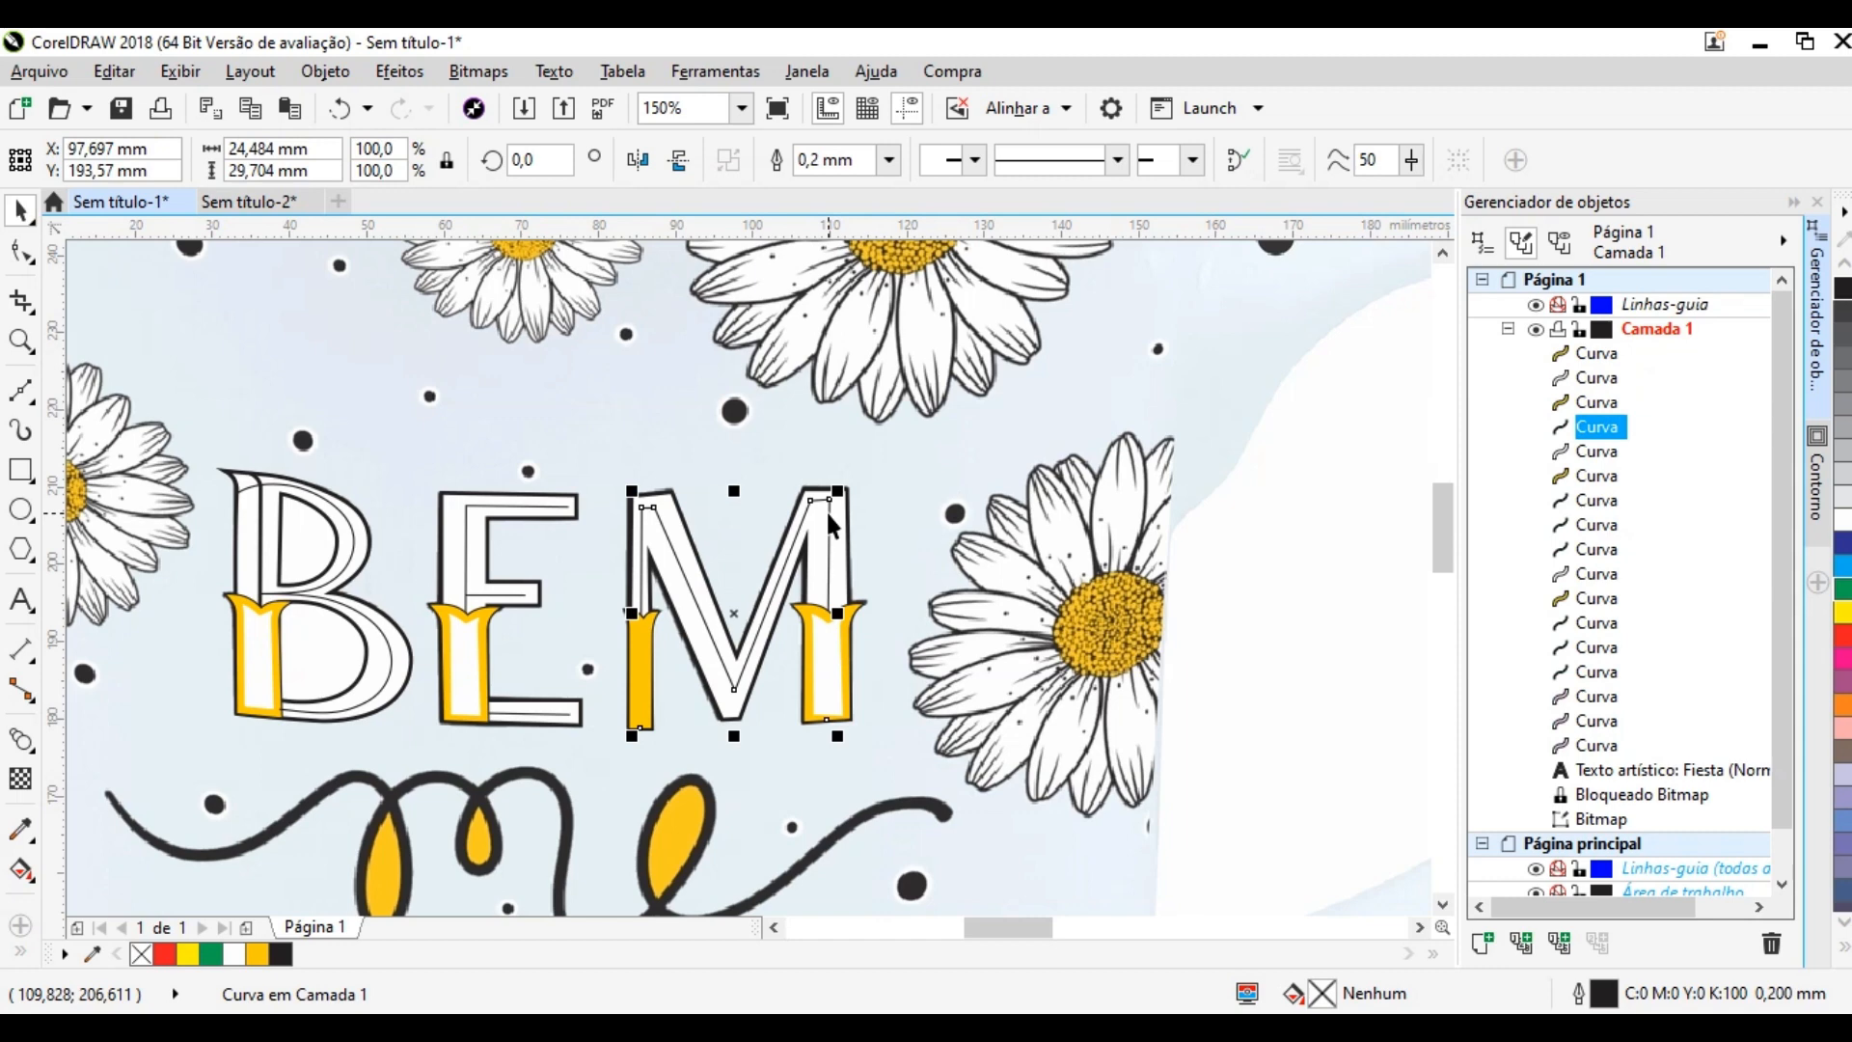
pyautogui.keyDown('shift'); pyautogui.click(530, 511); pyautogui.keyUp('shift')
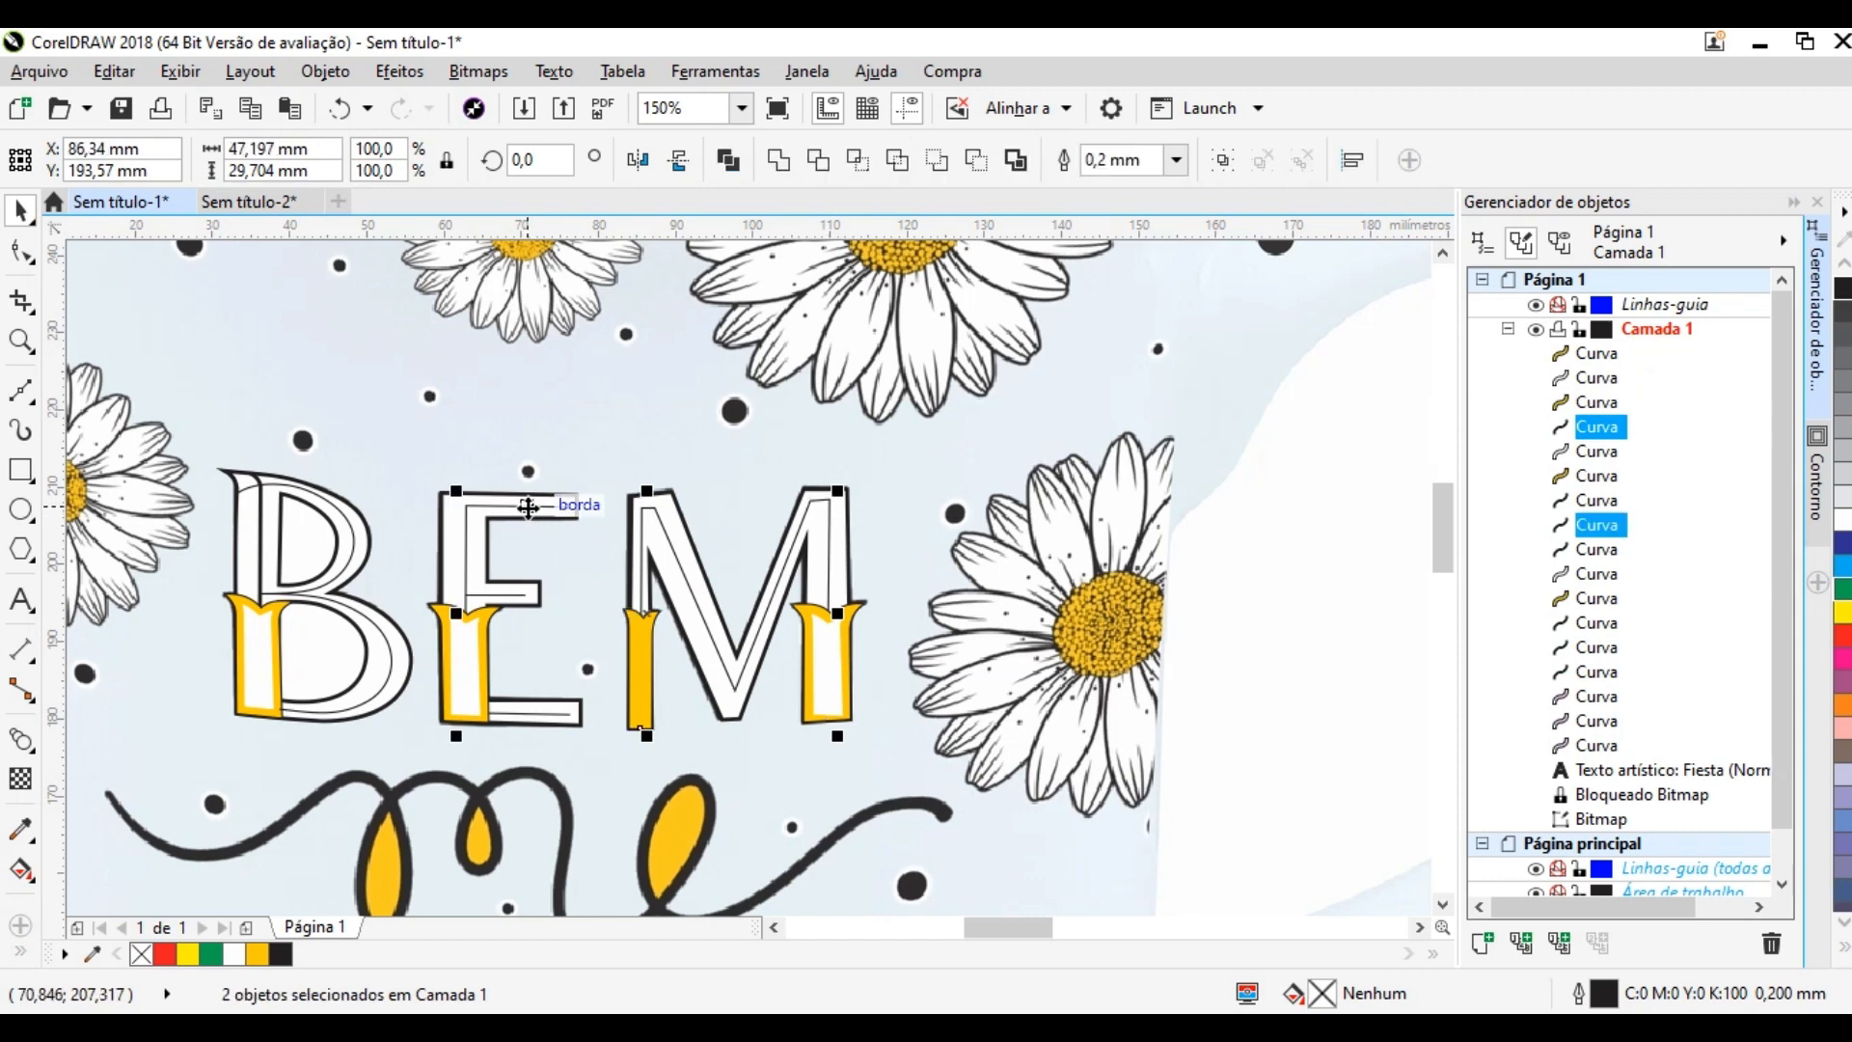
pyautogui.click(1178, 169)
pyautogui.click(1128, 301)
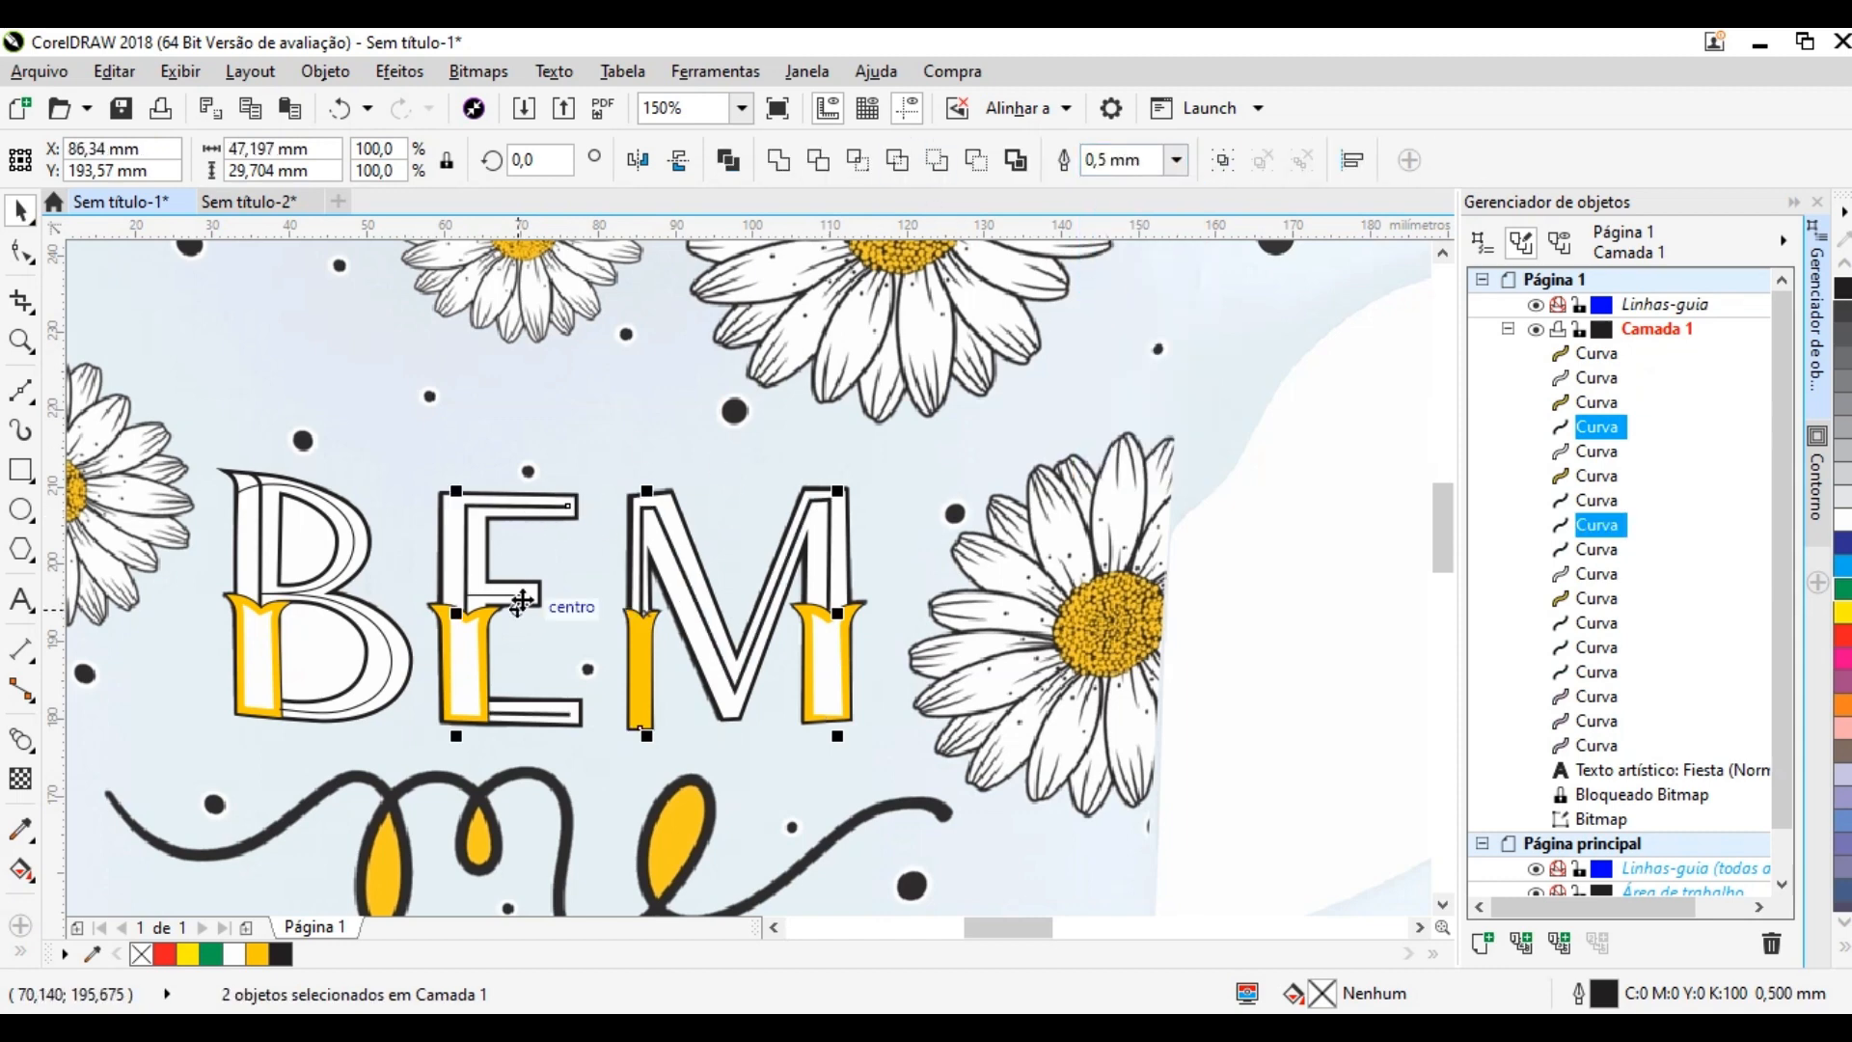
# Step: Set the outline width of the E's middle-bar line and the B's inner line to 0.5 mm and clear the selection
pyautogui.click(522, 602)
pyautogui.scroll(2, 301, 603)
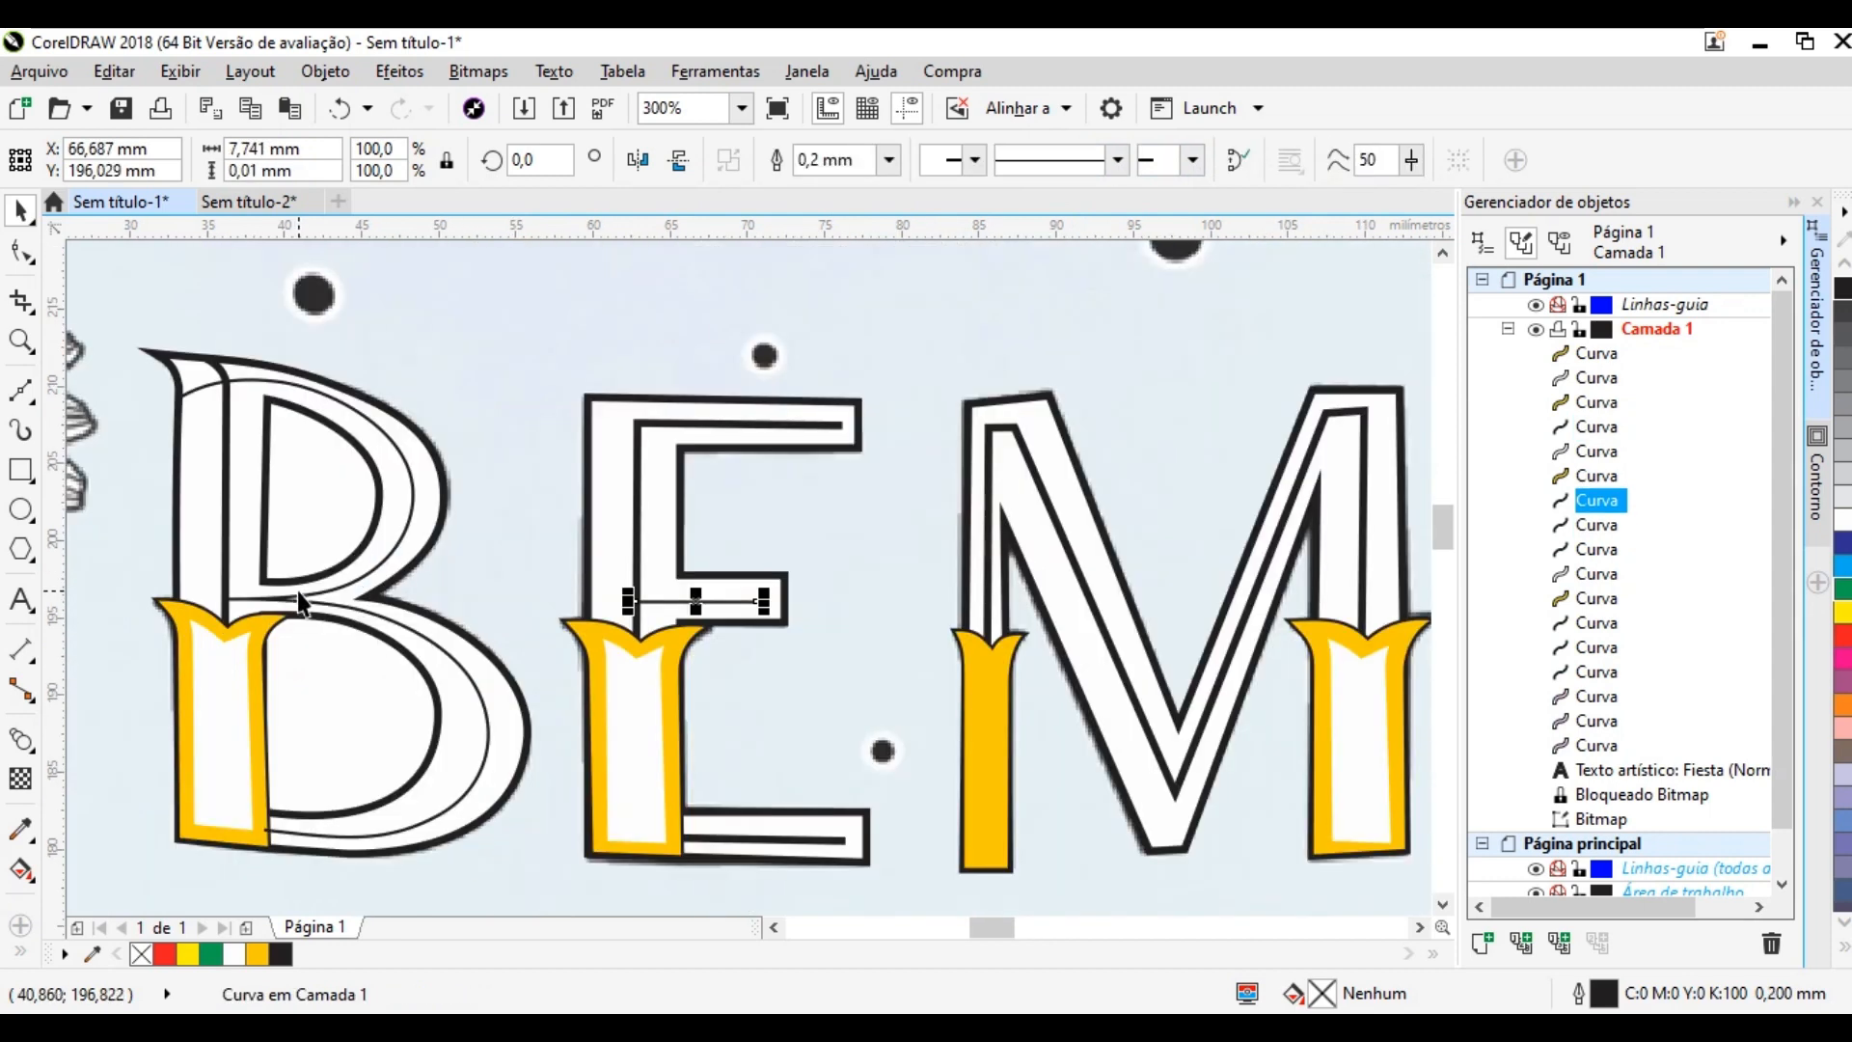
pyautogui.keyDown('shift'); pyautogui.click(279, 607); pyautogui.keyUp('shift')
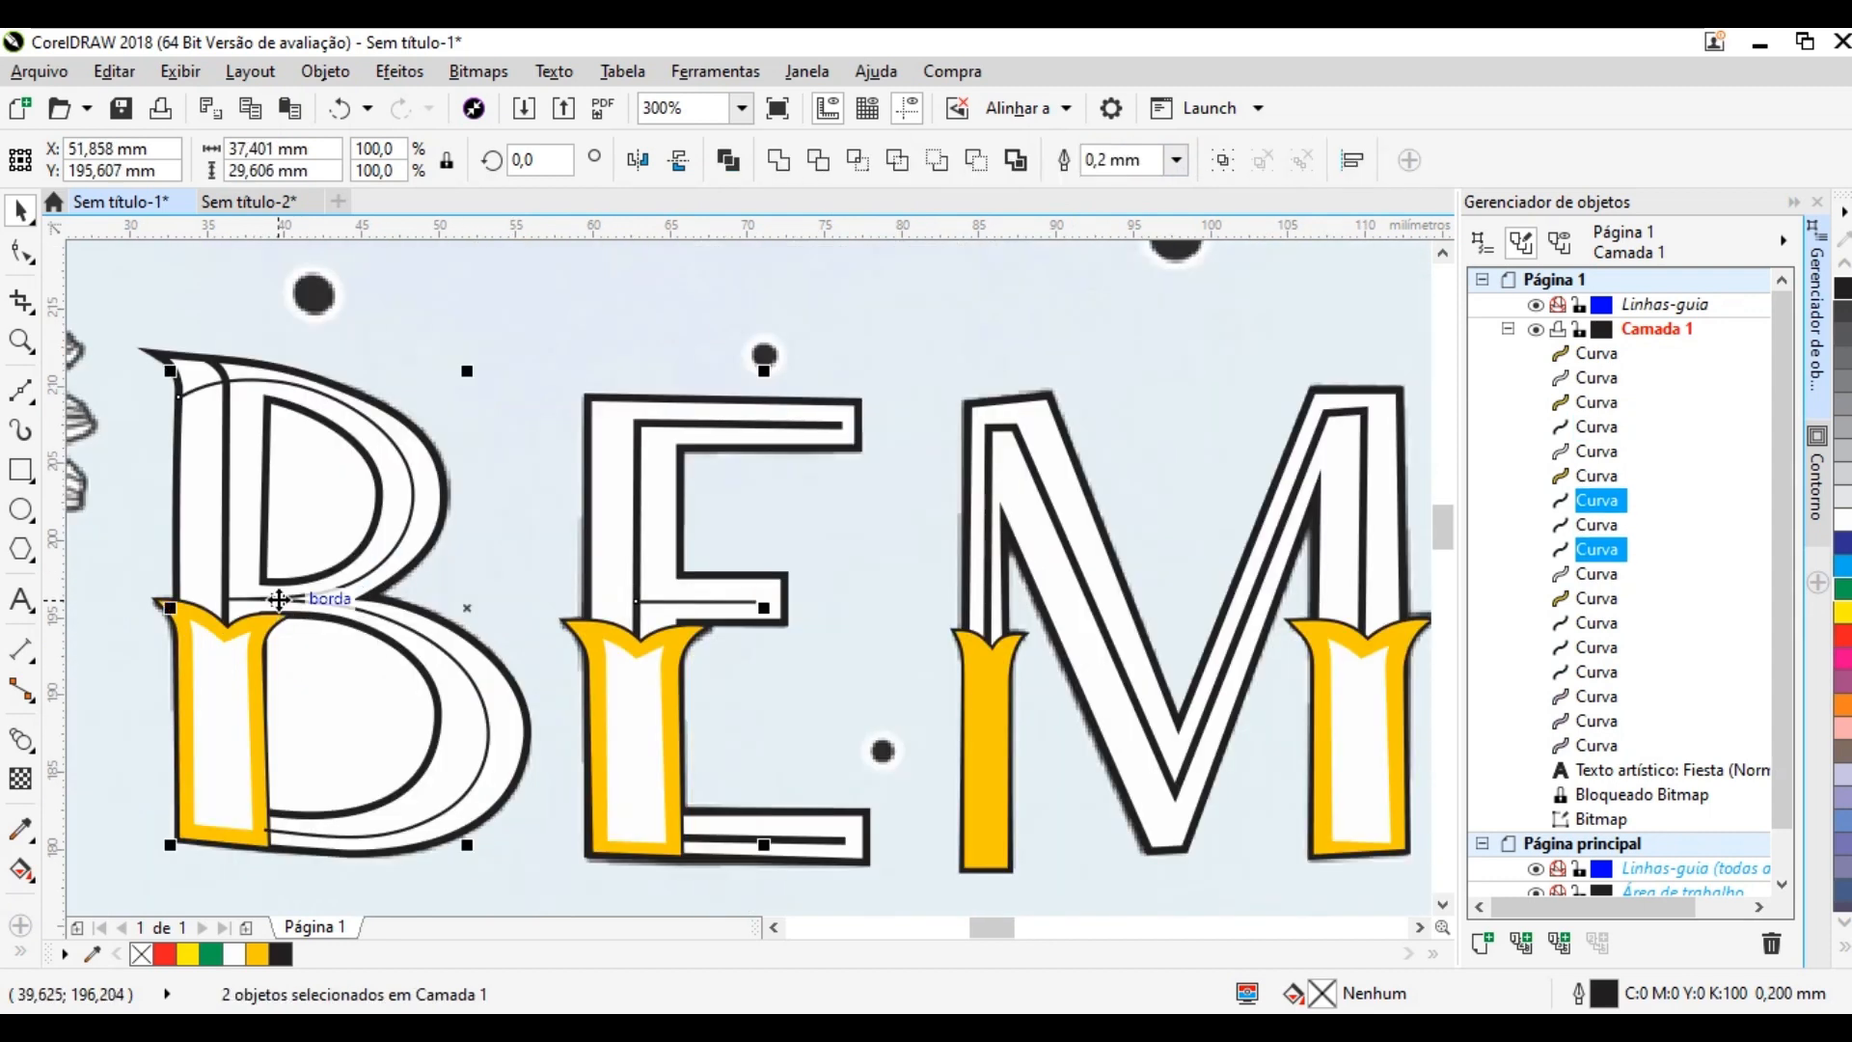
pyautogui.click(1176, 160)
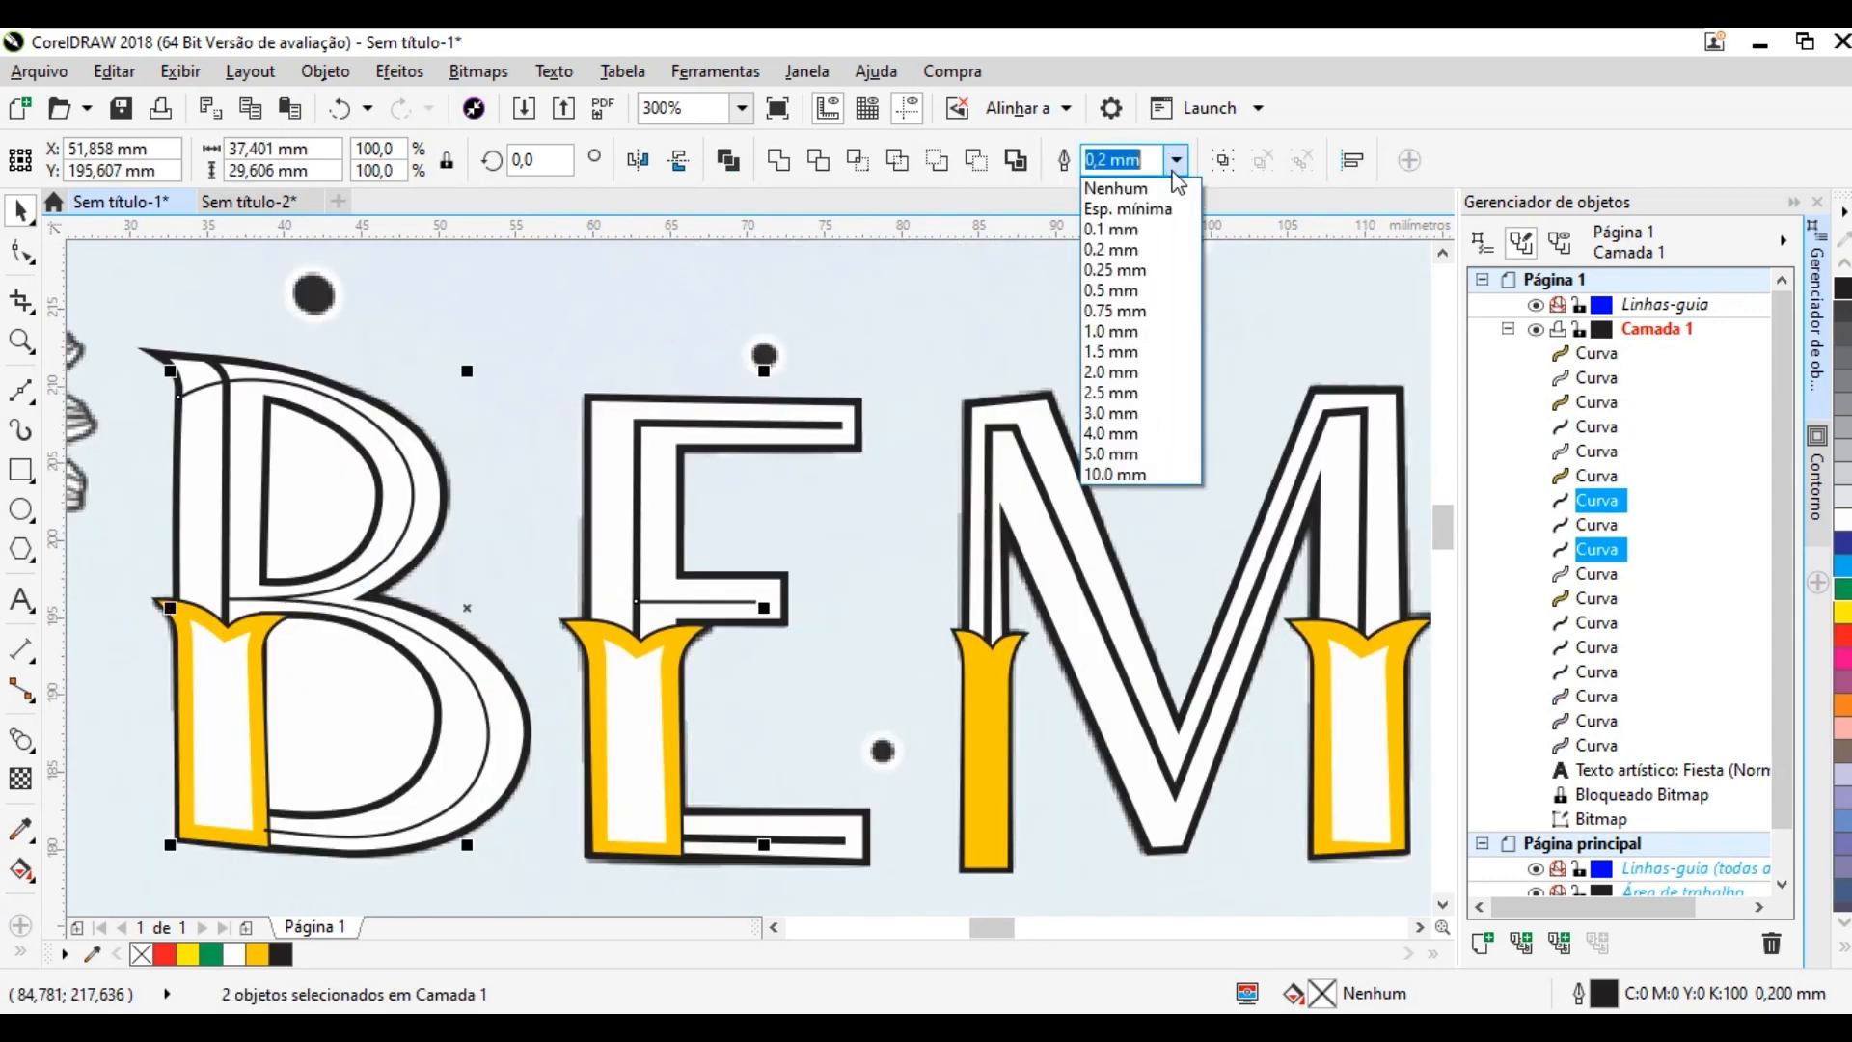
pyautogui.click(1109, 291)
pyautogui.scroll(-2, 815, 417)
pyautogui.scroll(-2, 816, 417)
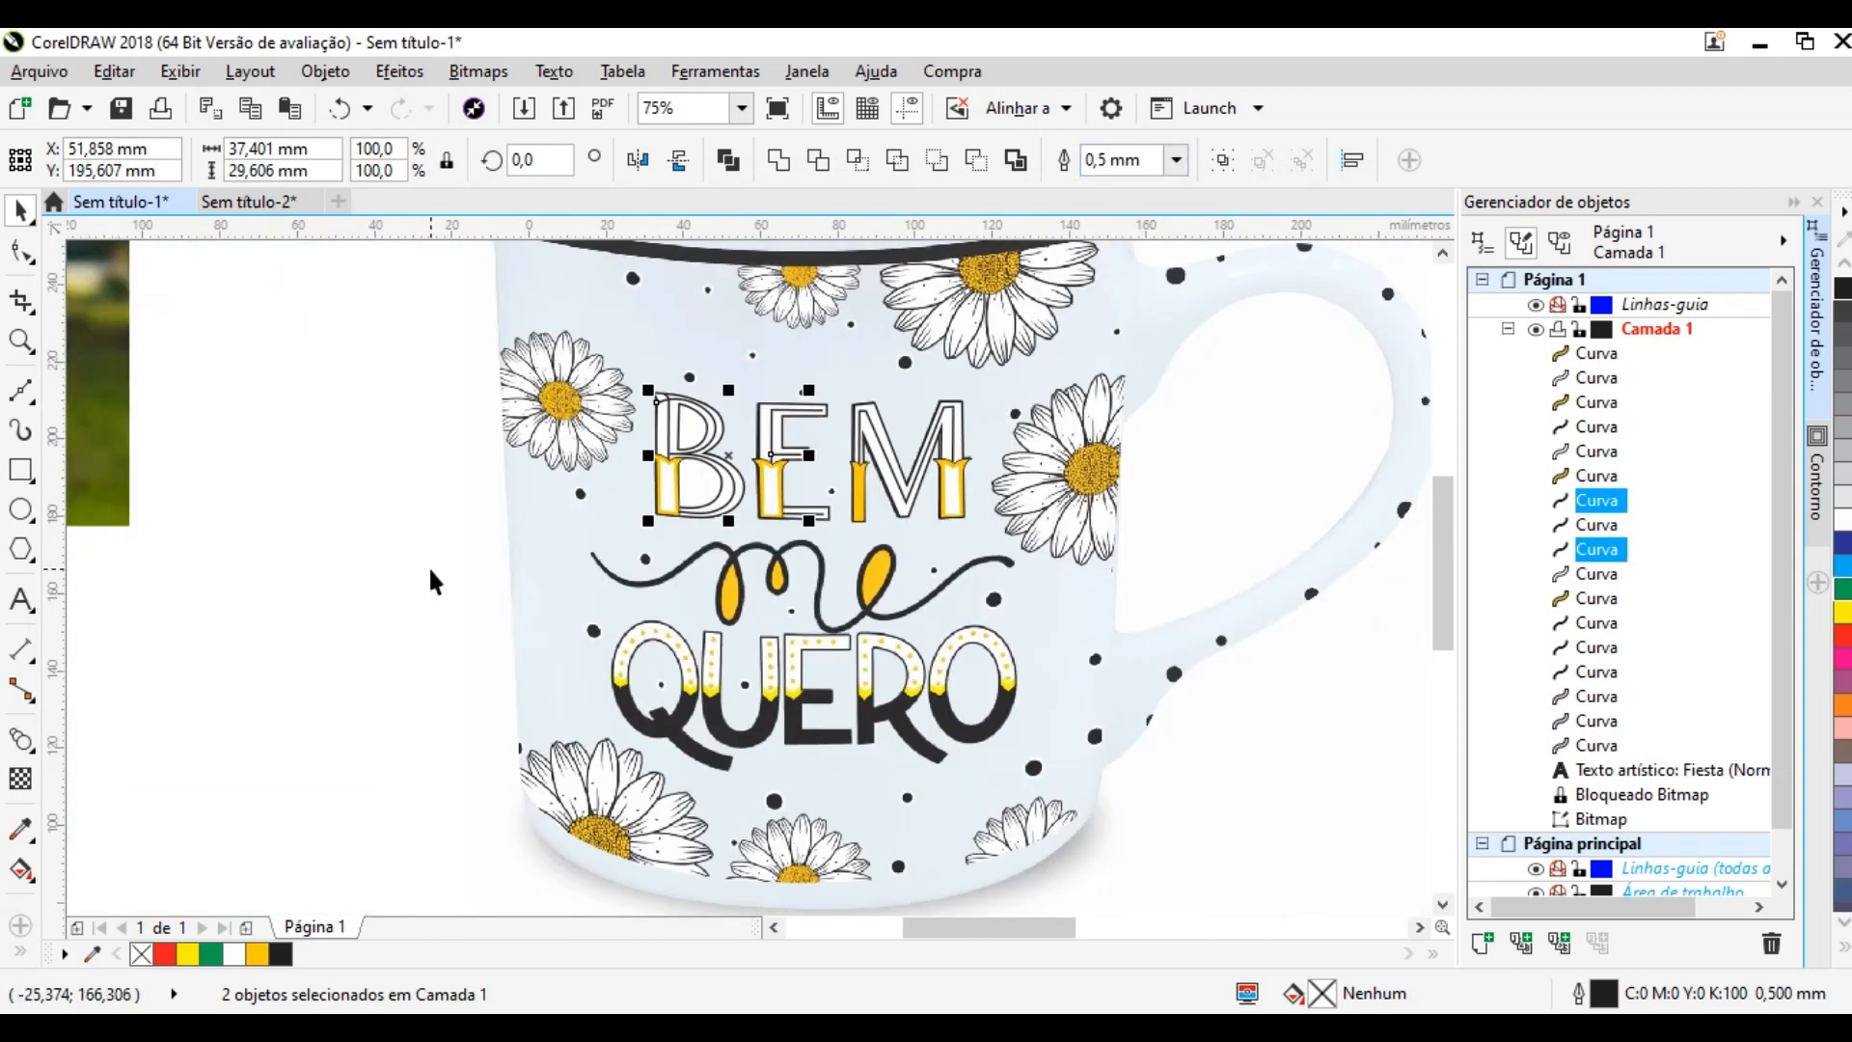
pyautogui.click(450, 558)
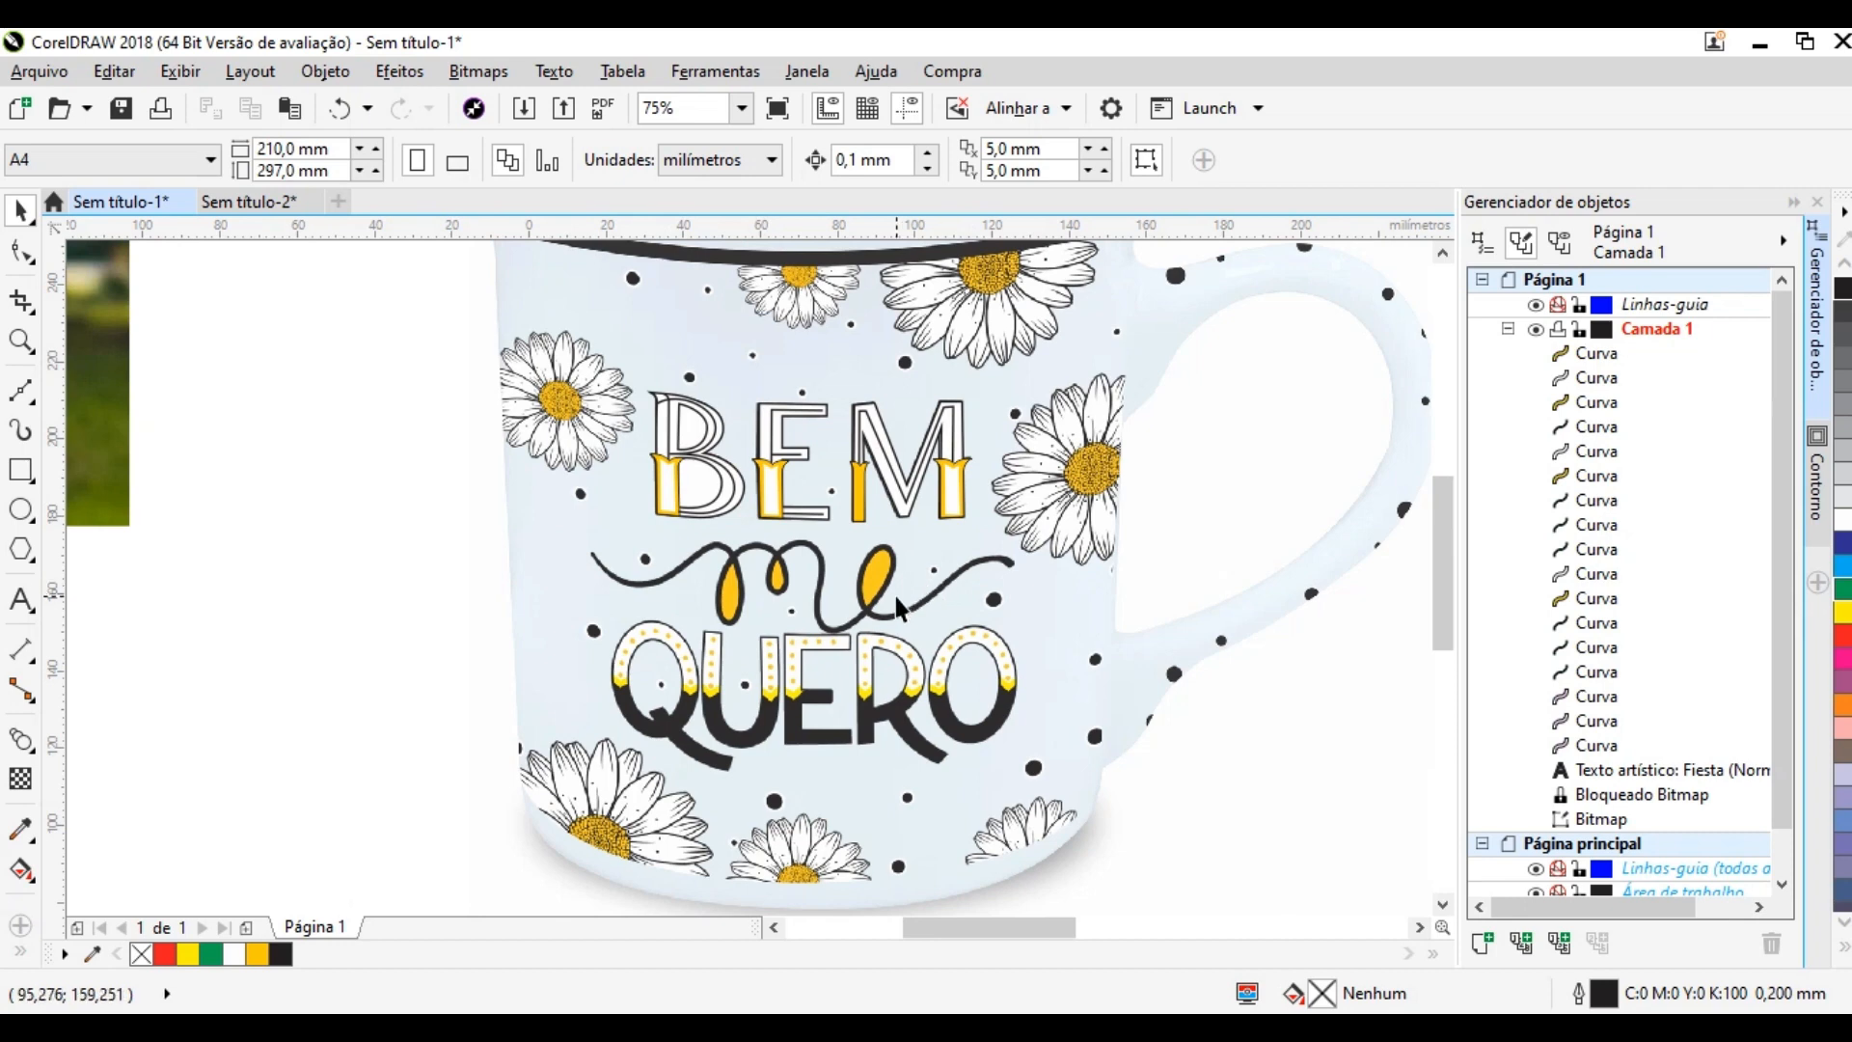
# Step: Unlock the mug bitmap and vectorize it automatically with Quick Trace
pyautogui.scroll(-1, 526, 635)
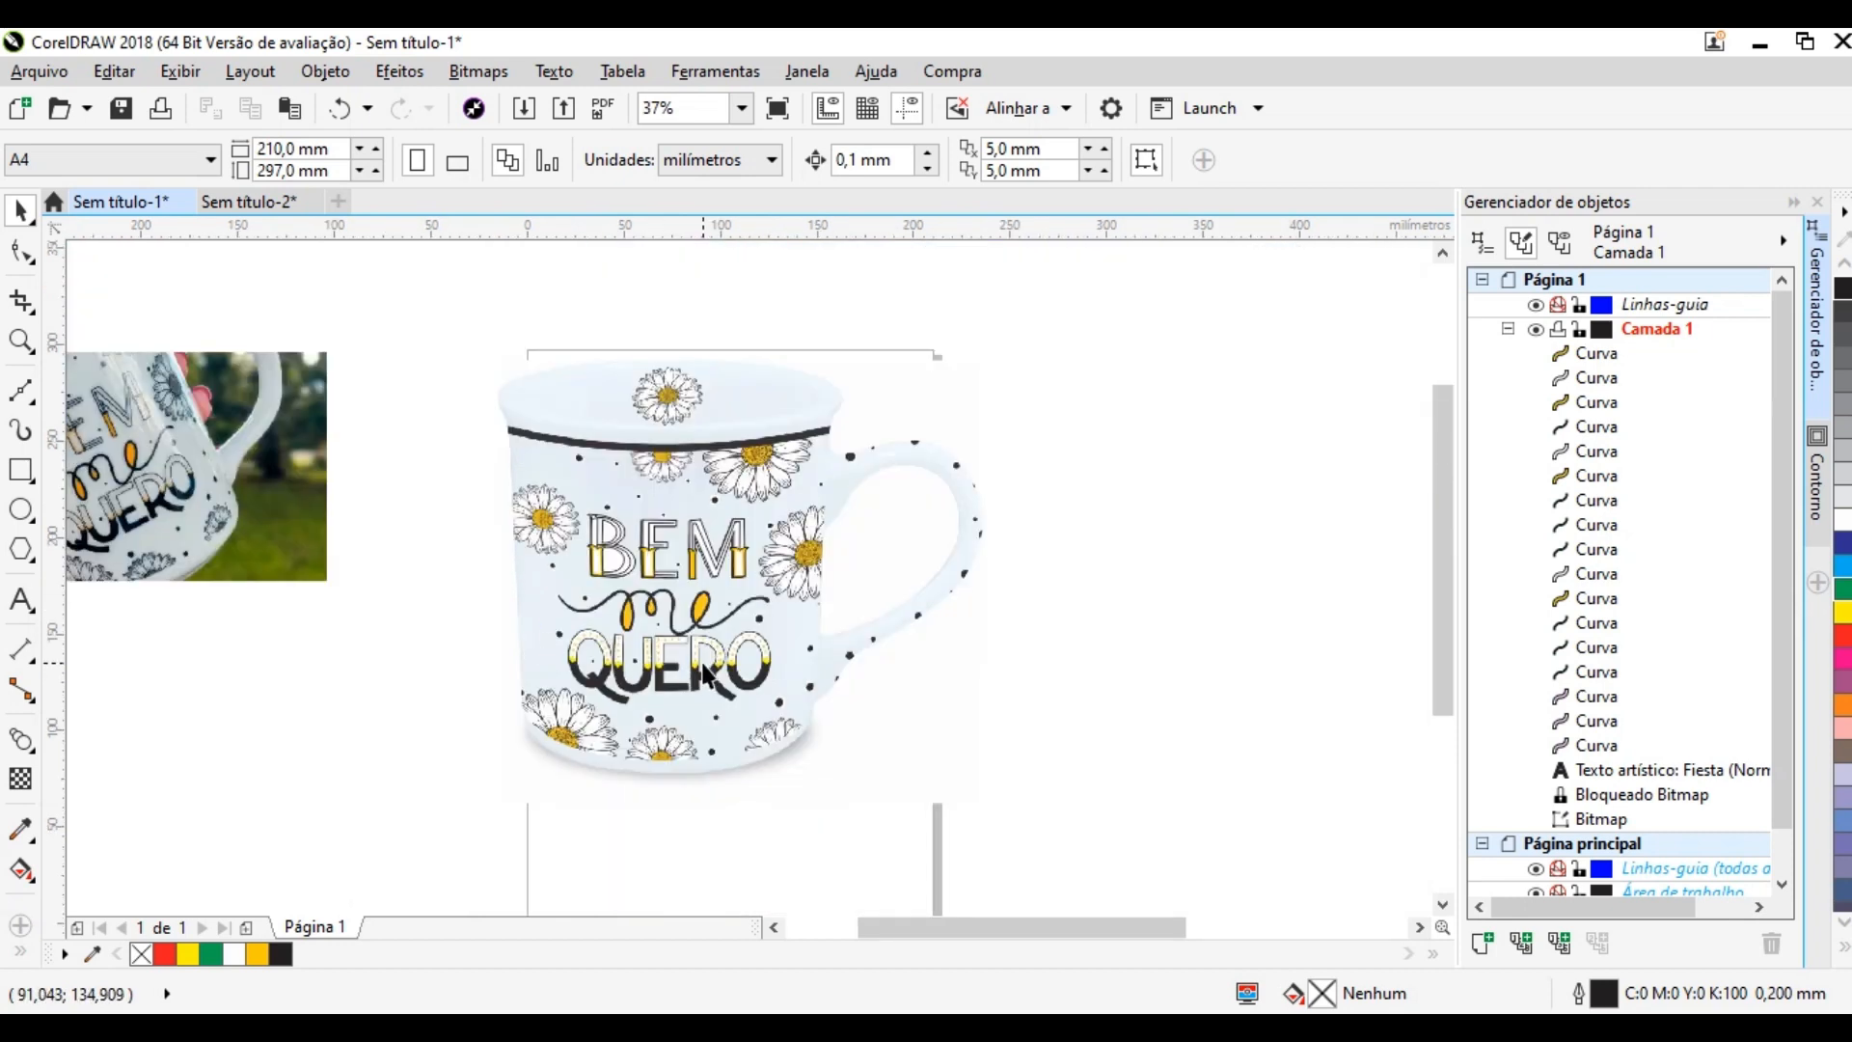
pyautogui.scroll(1, 707, 672)
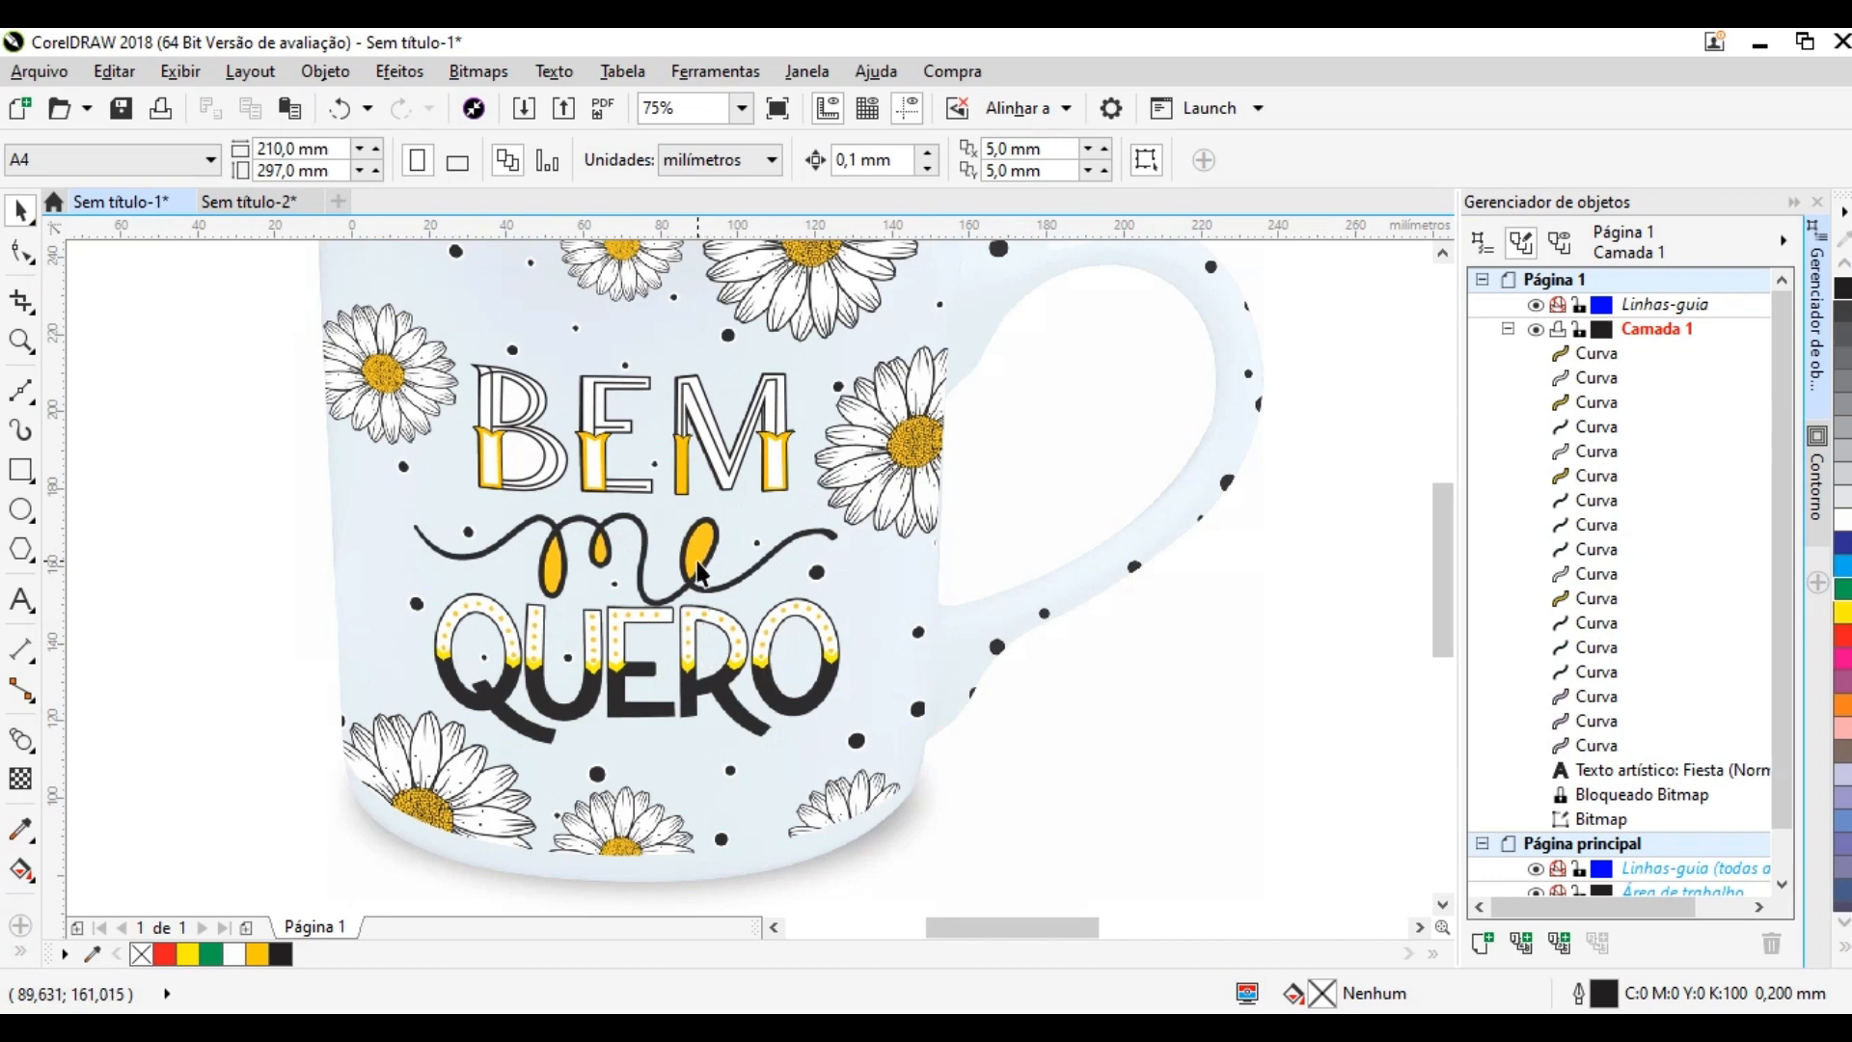
pyautogui.scroll(-1, 701, 571)
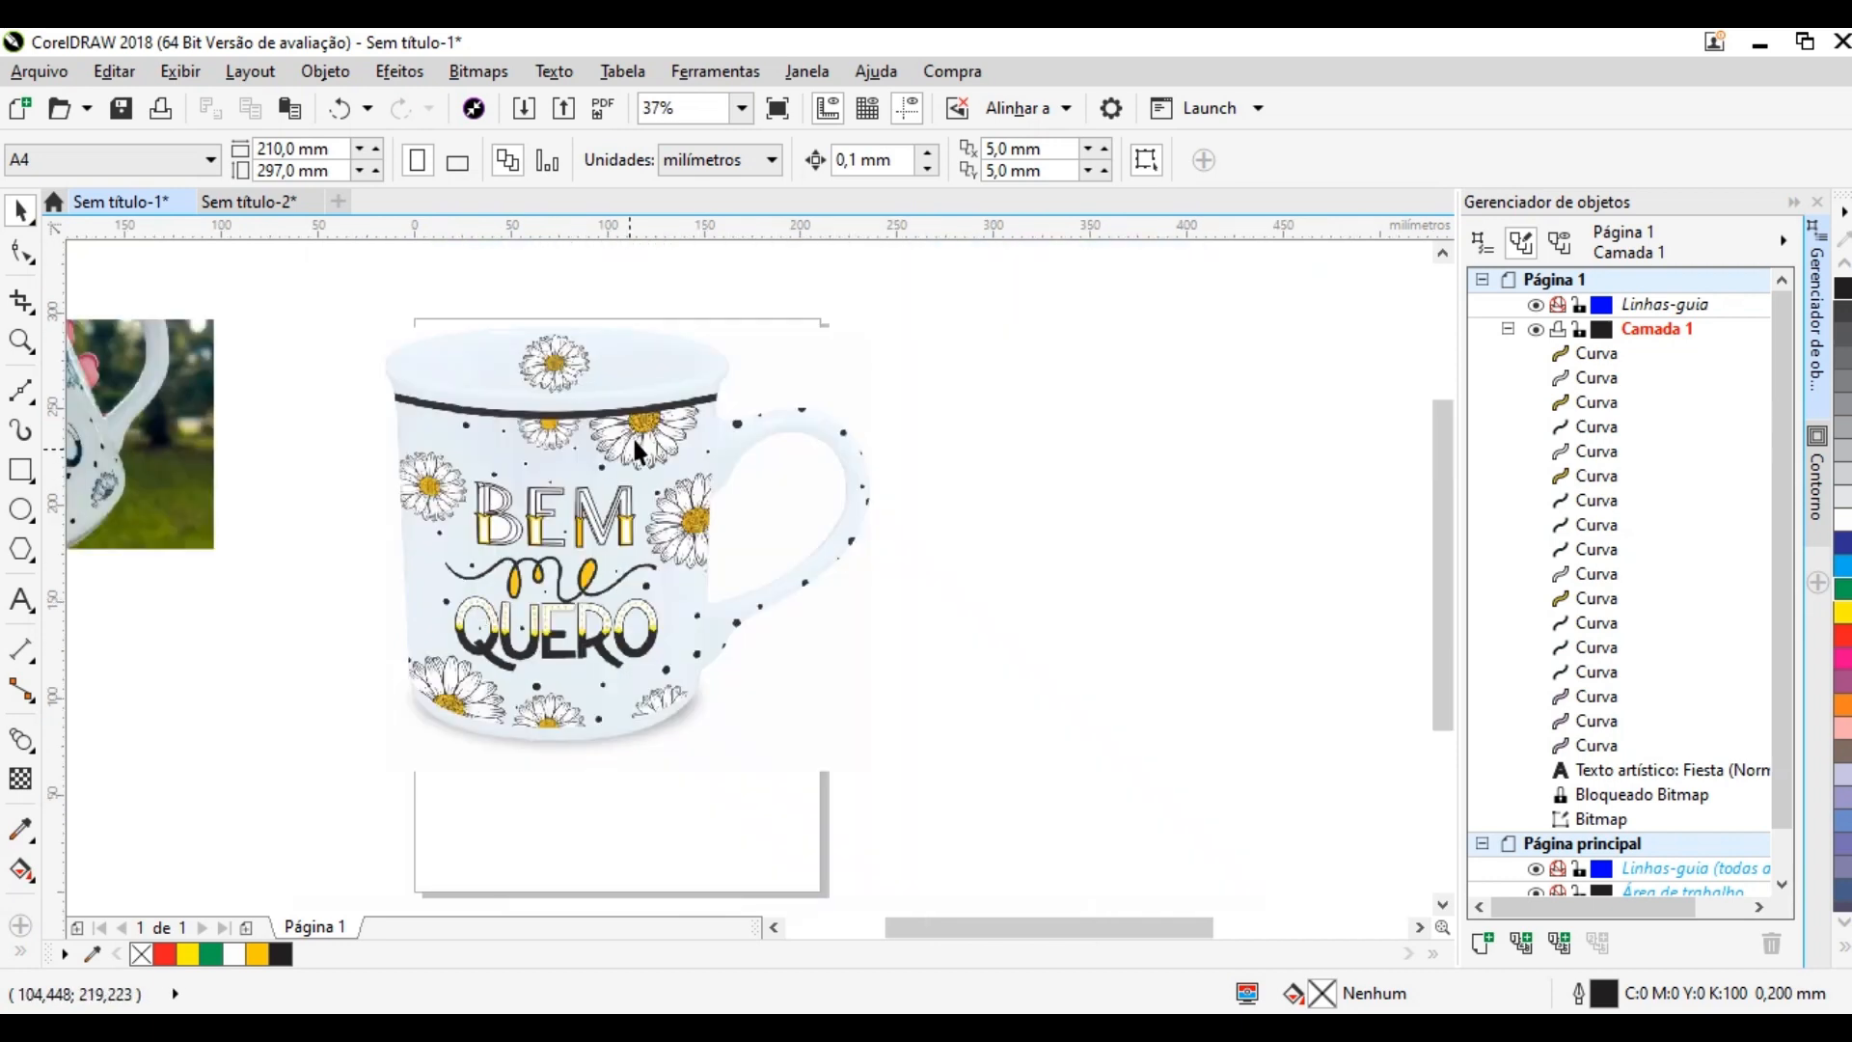
pyautogui.rightClick(580, 395)
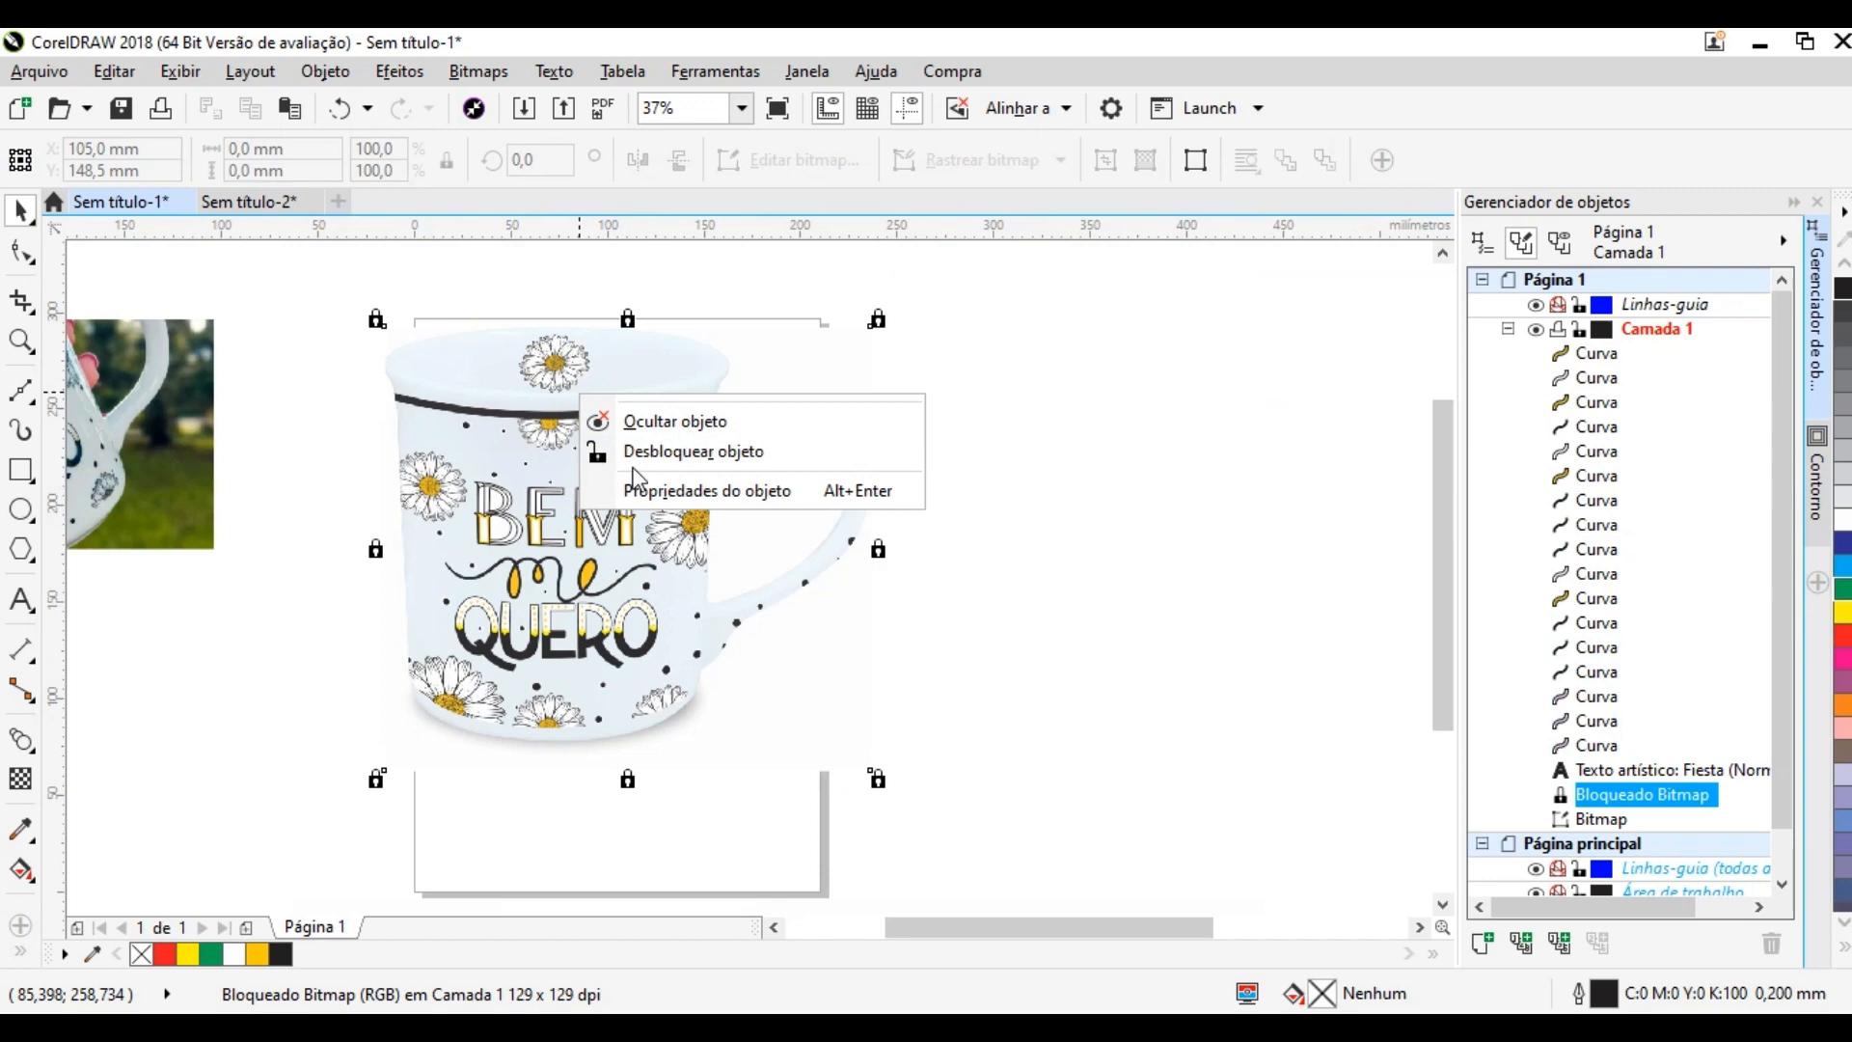
pyautogui.click(666, 451)
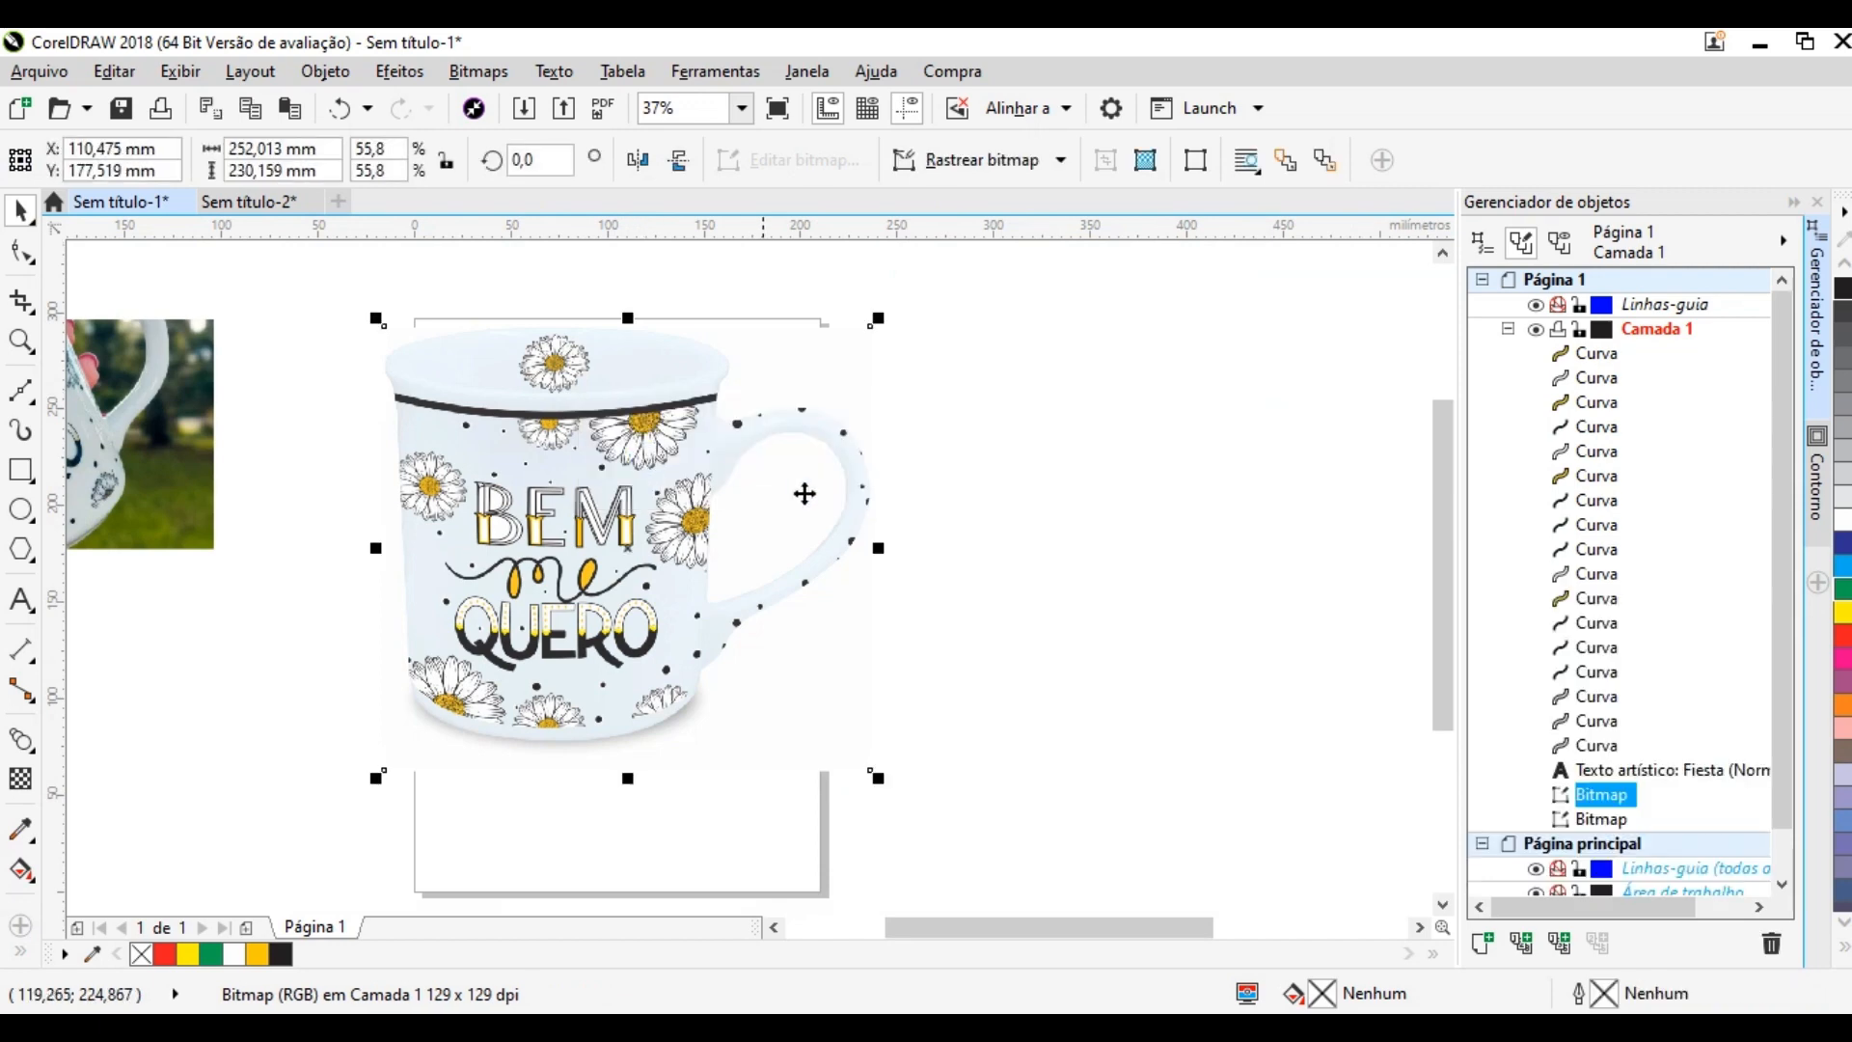
pyautogui.click(492, 416)
pyautogui.rightClick(495, 419)
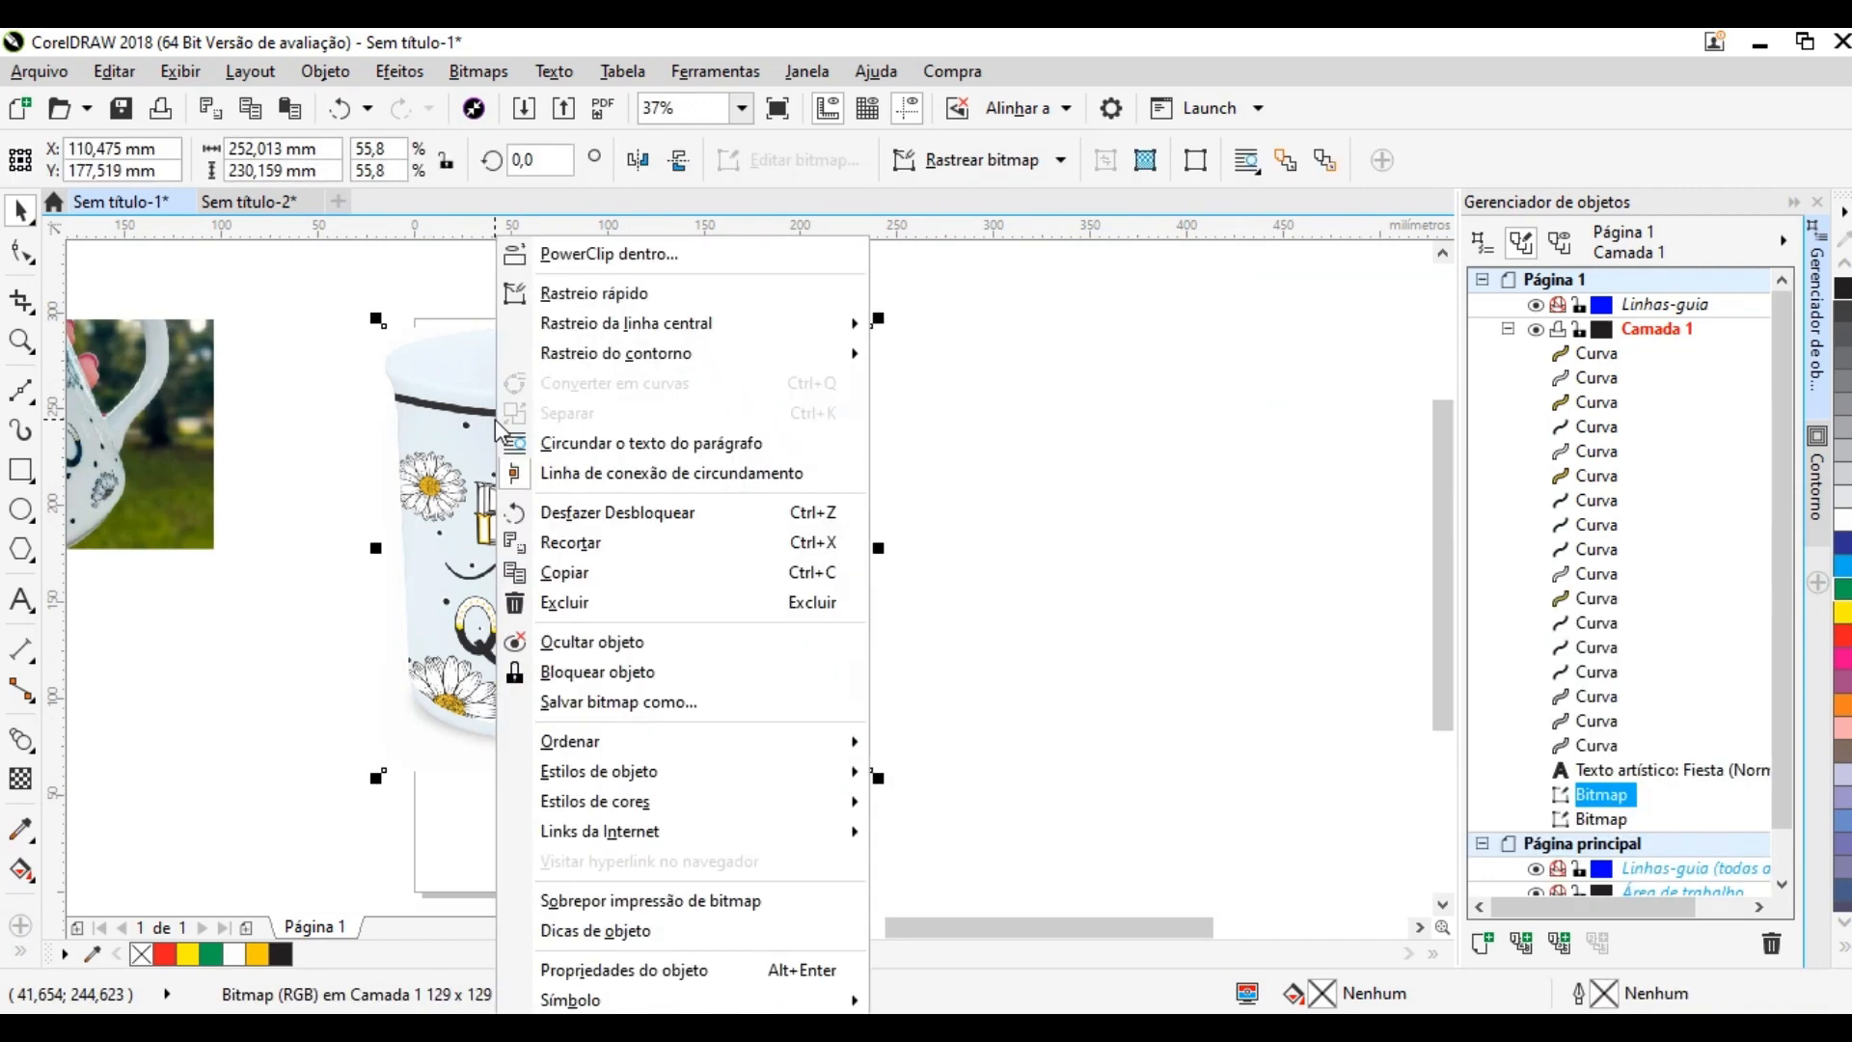
pyautogui.click(620, 299)
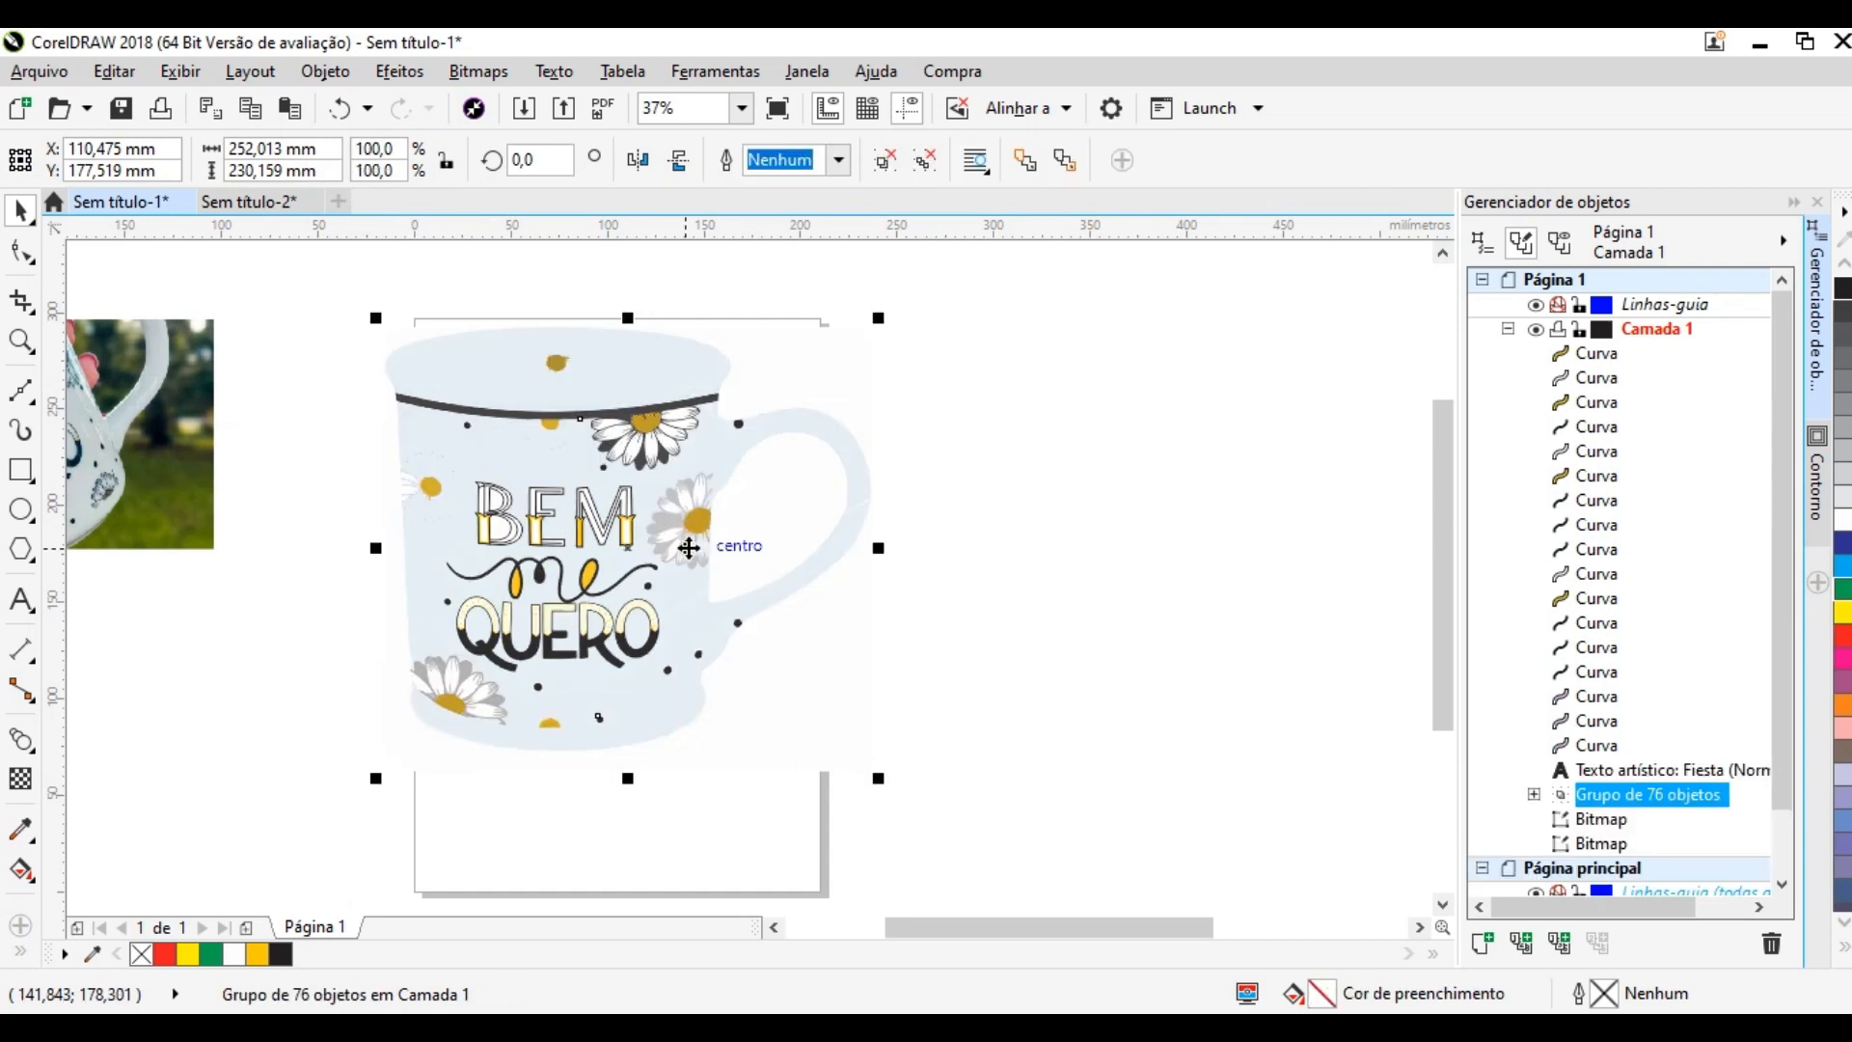
# Step: Move the traced mug group about 151 mm horizontally so it sits beside the original bitmap
pyautogui.scroll(2, 534, 506)
pyautogui.scroll(2, 501, 549)
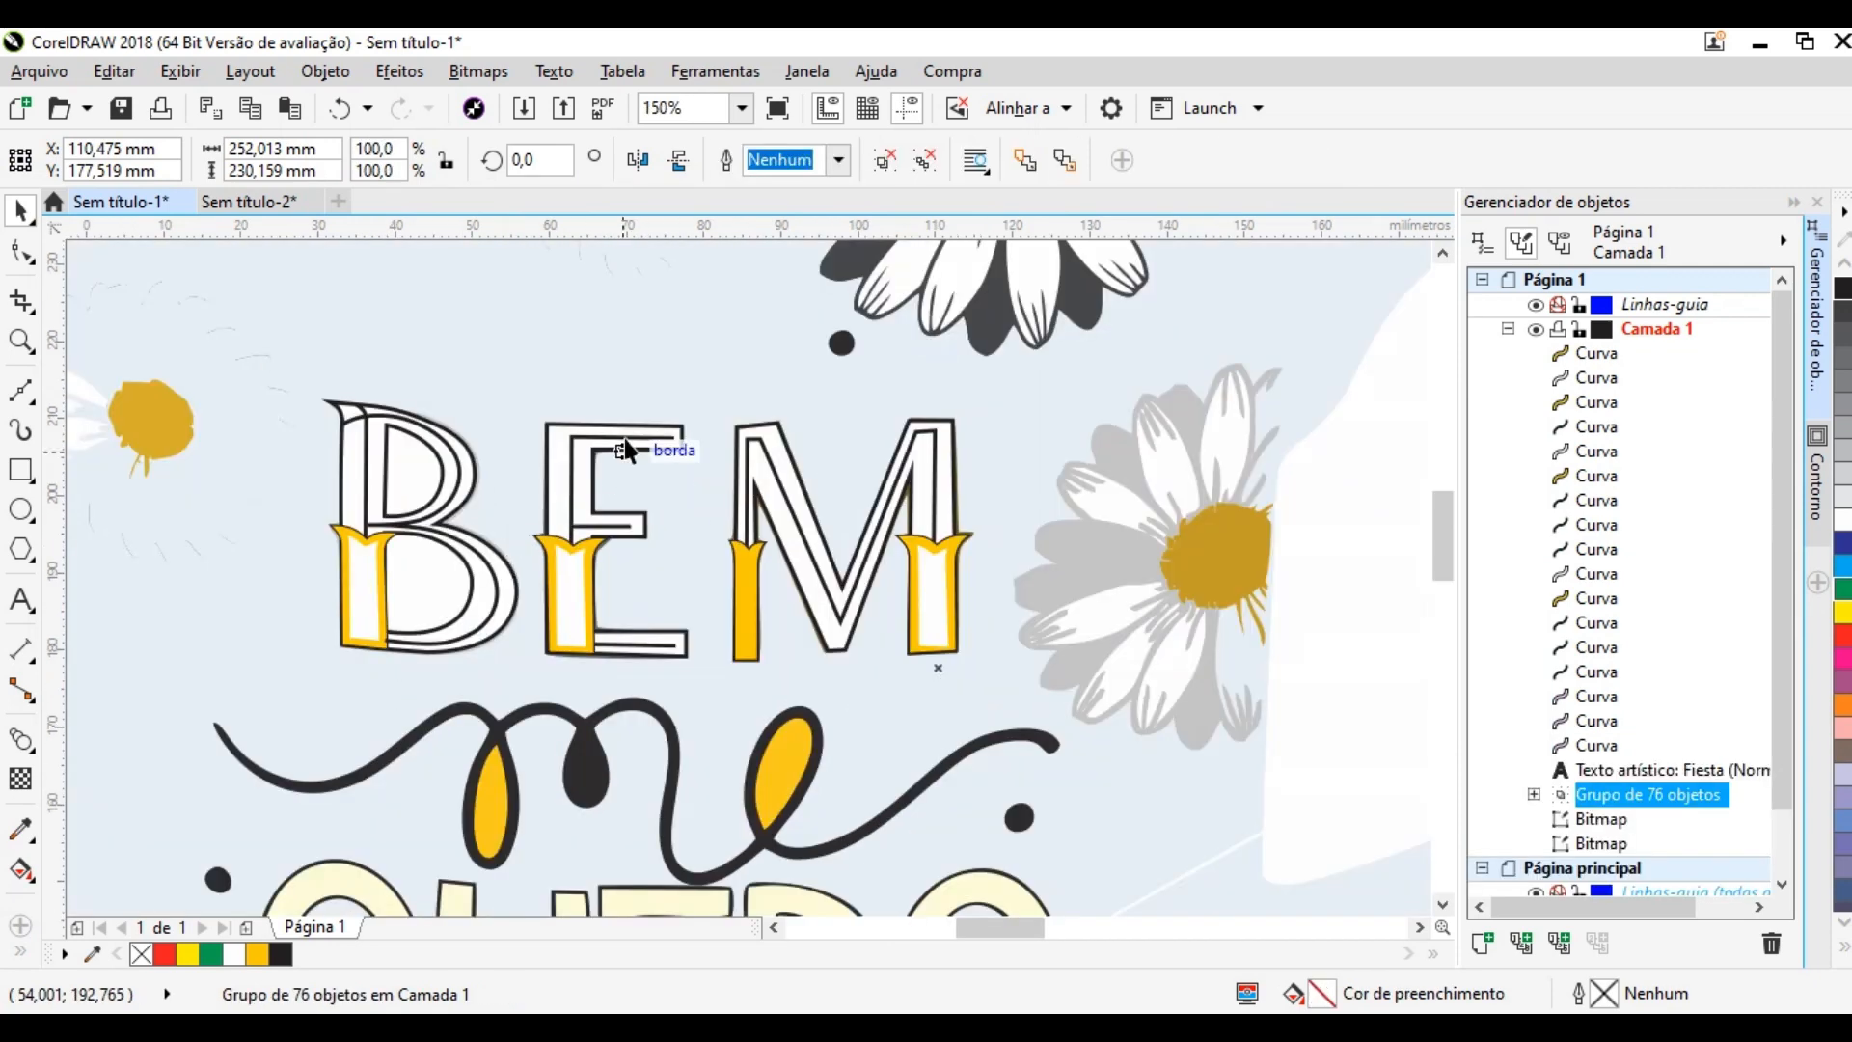
pyautogui.scroll(-2, 387, 529)
pyautogui.moveTo(425, 413); pyautogui.dragTo(983, 412)
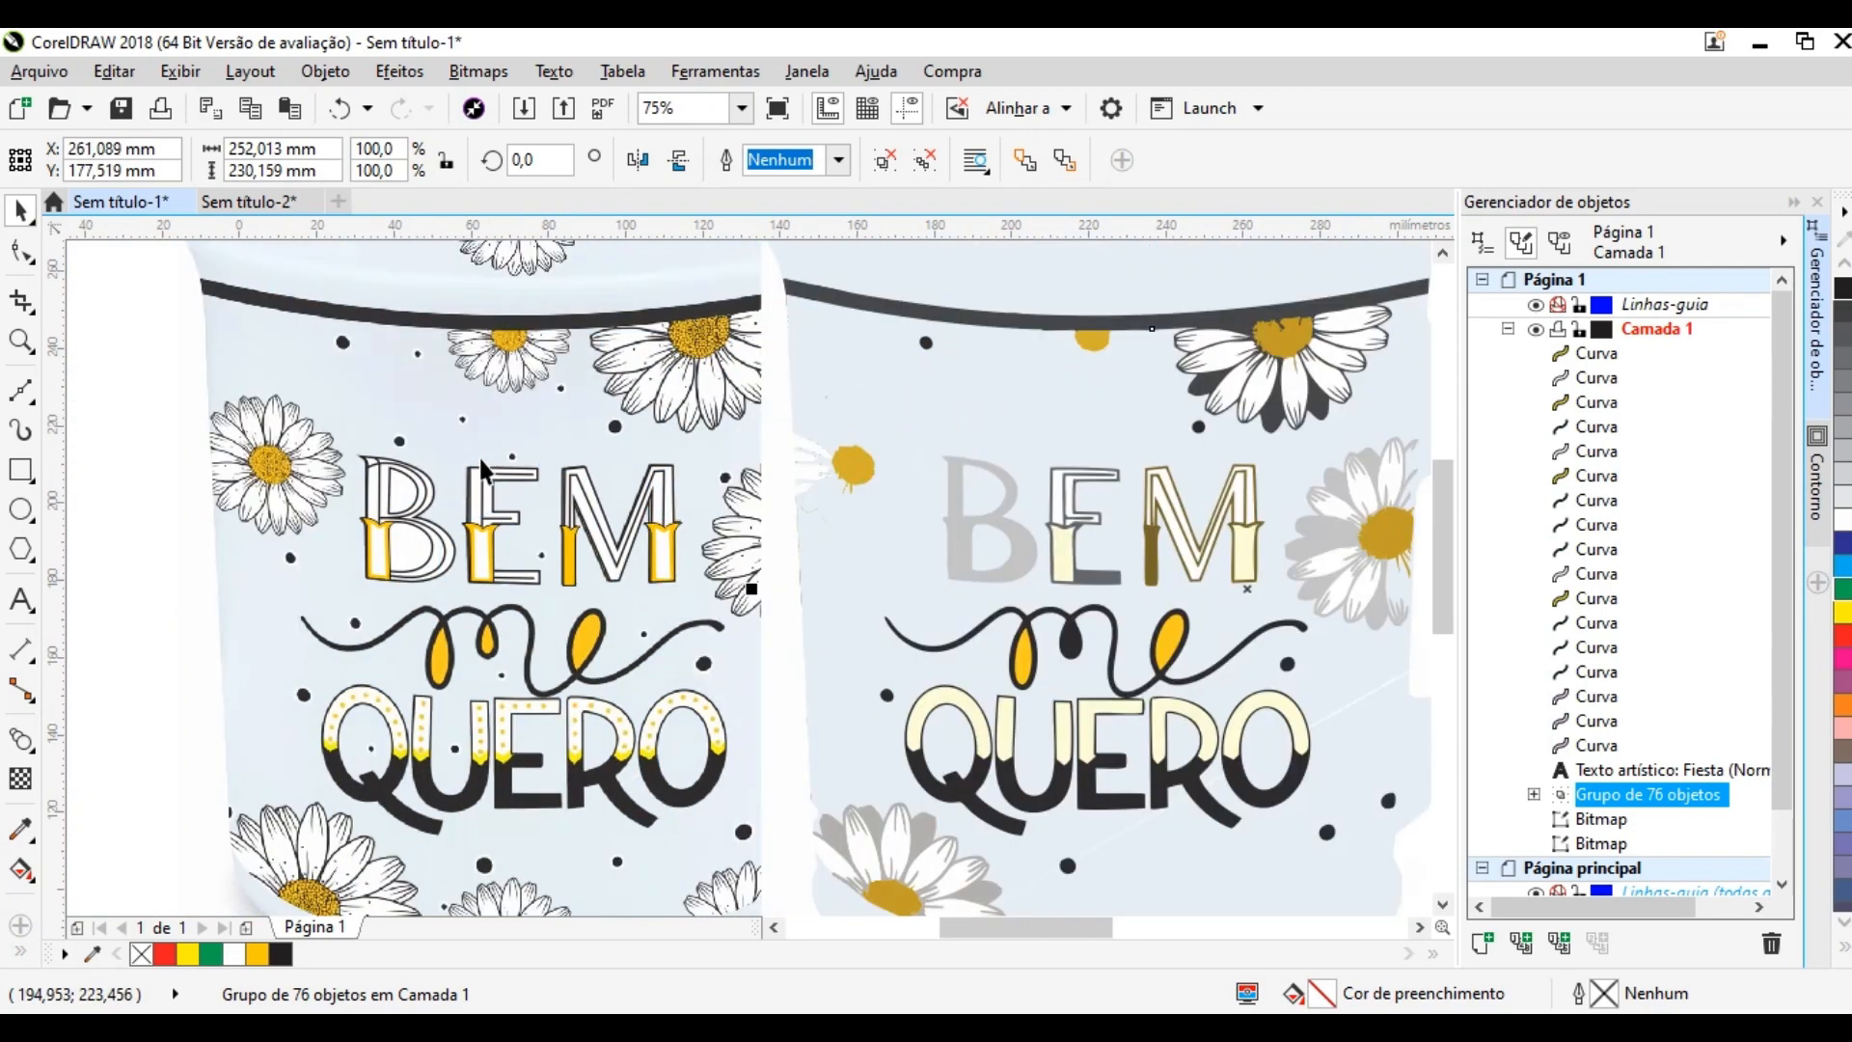
# Step: Examine the traced BEM and QUERO lettering, dots and daisies up close and compare them with the original mug
pyautogui.scroll(-2, 984, 415)
pyautogui.scroll(2, 827, 534)
pyautogui.scroll(2, 827, 424)
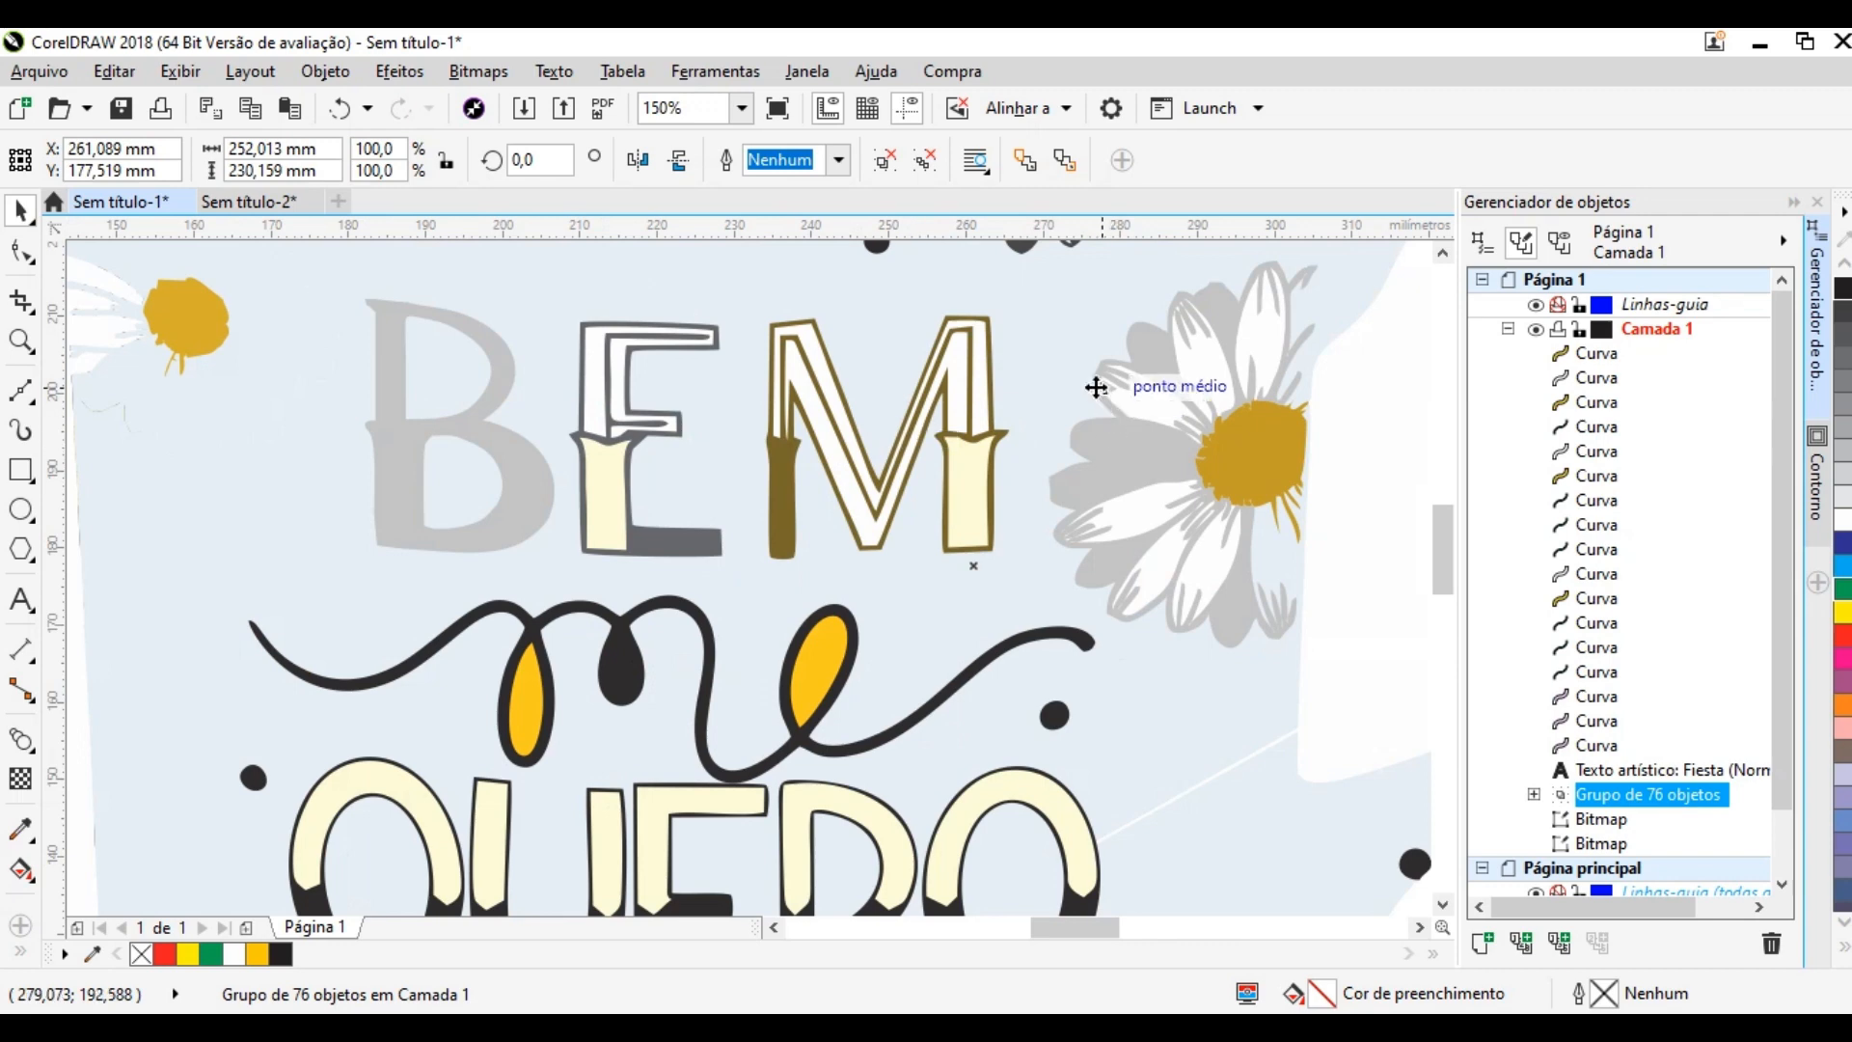
pyautogui.scroll(6, 978, 318)
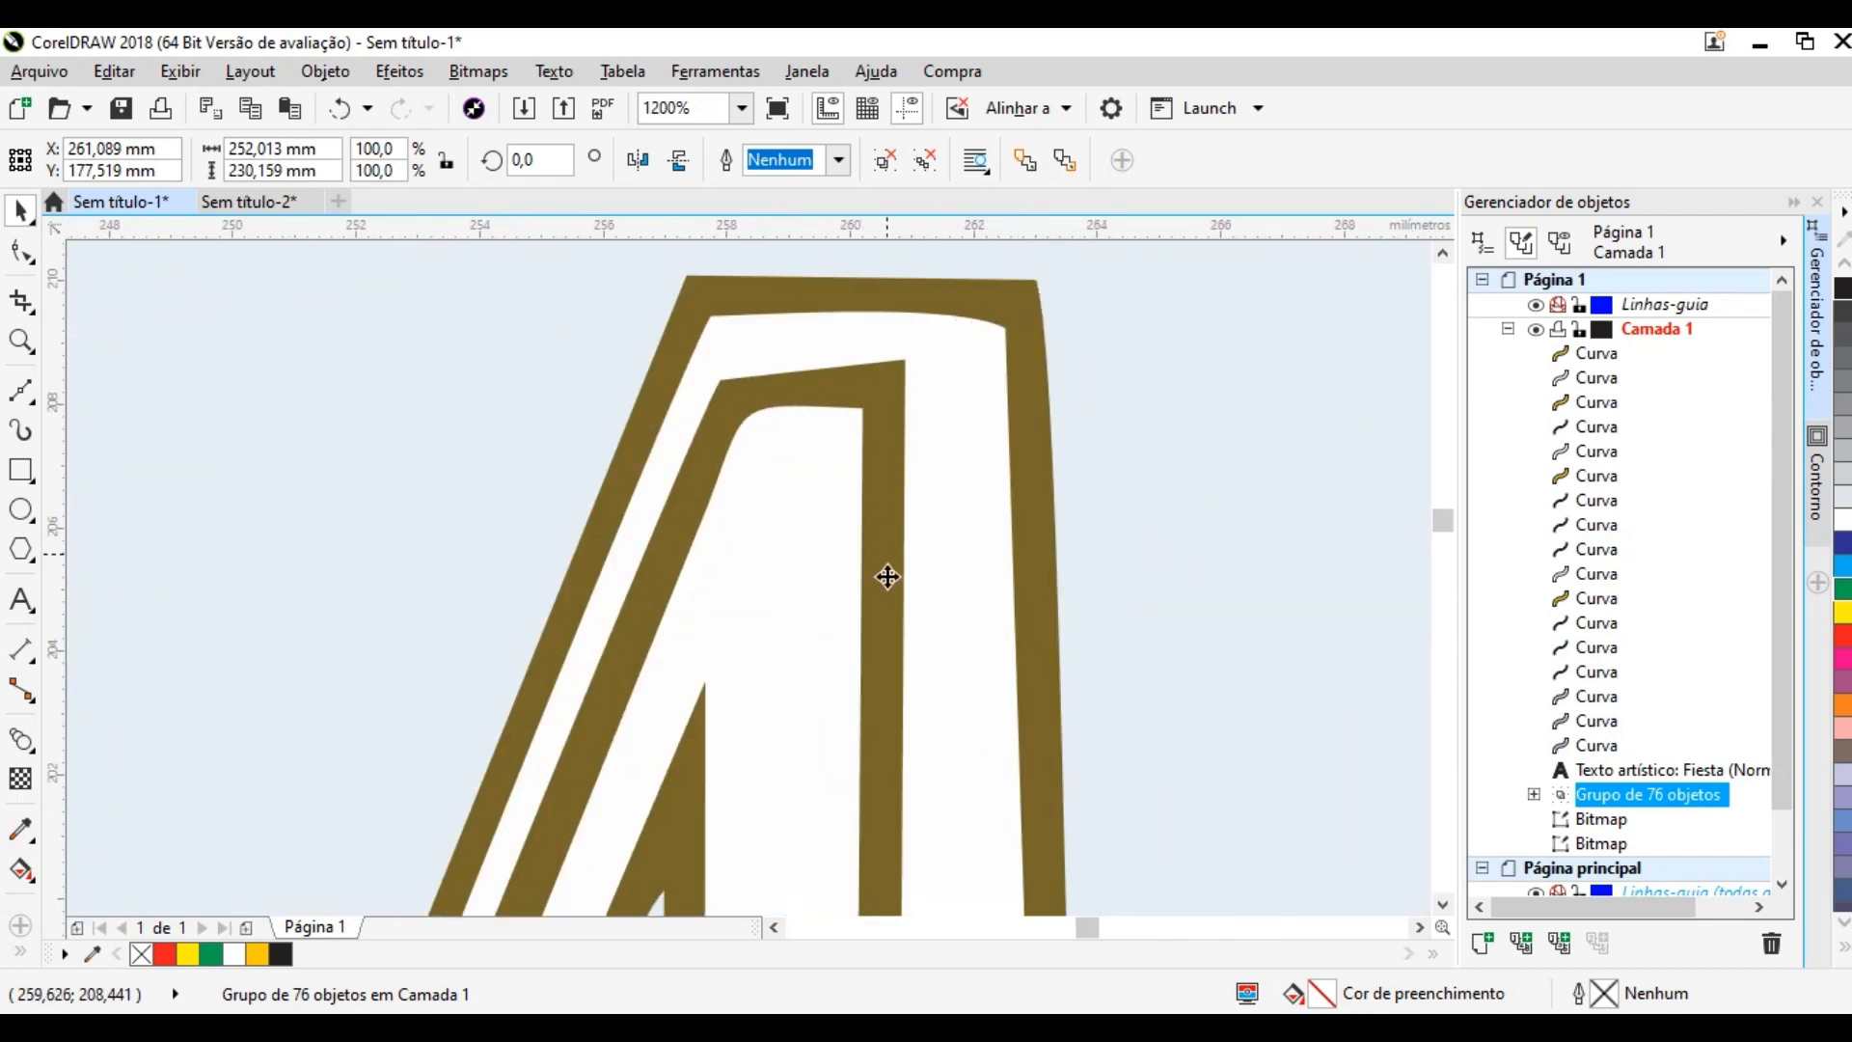
pyautogui.scroll(-2, 844, 388)
pyautogui.scroll(-2, 843, 389)
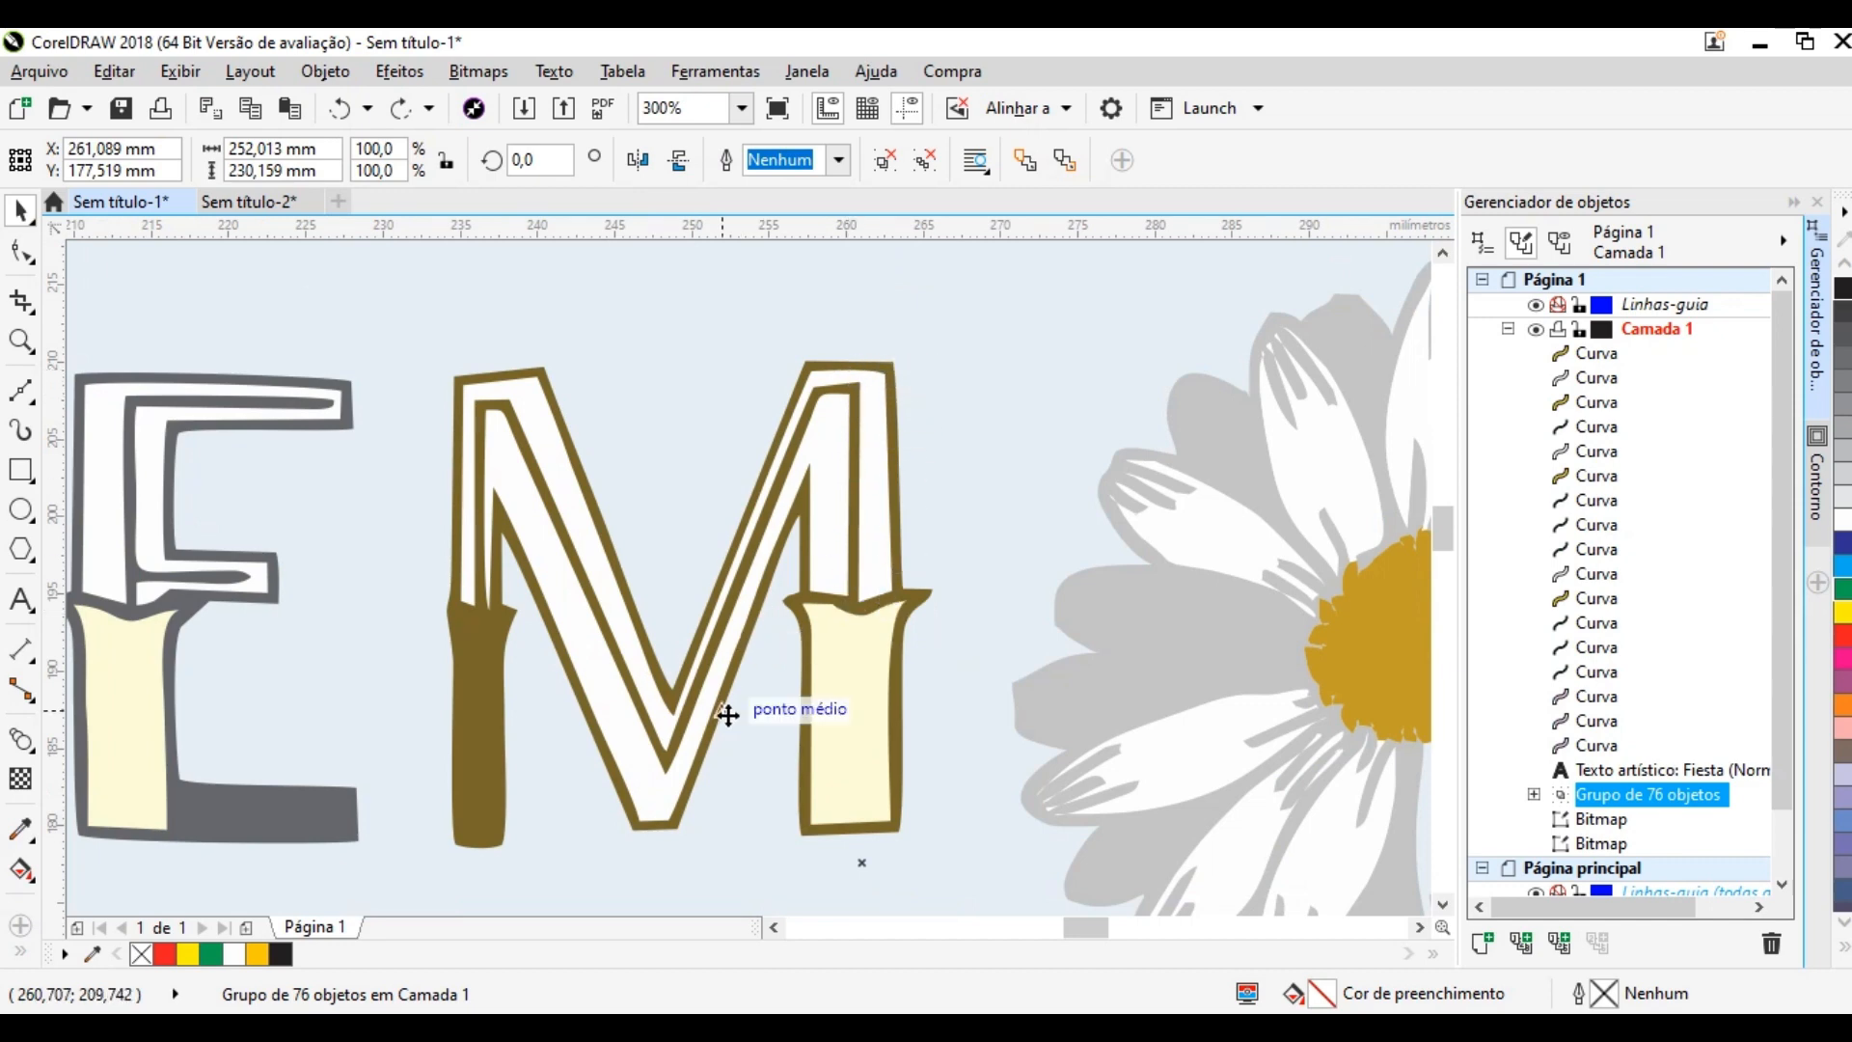
pyautogui.scroll(-4, 785, 347)
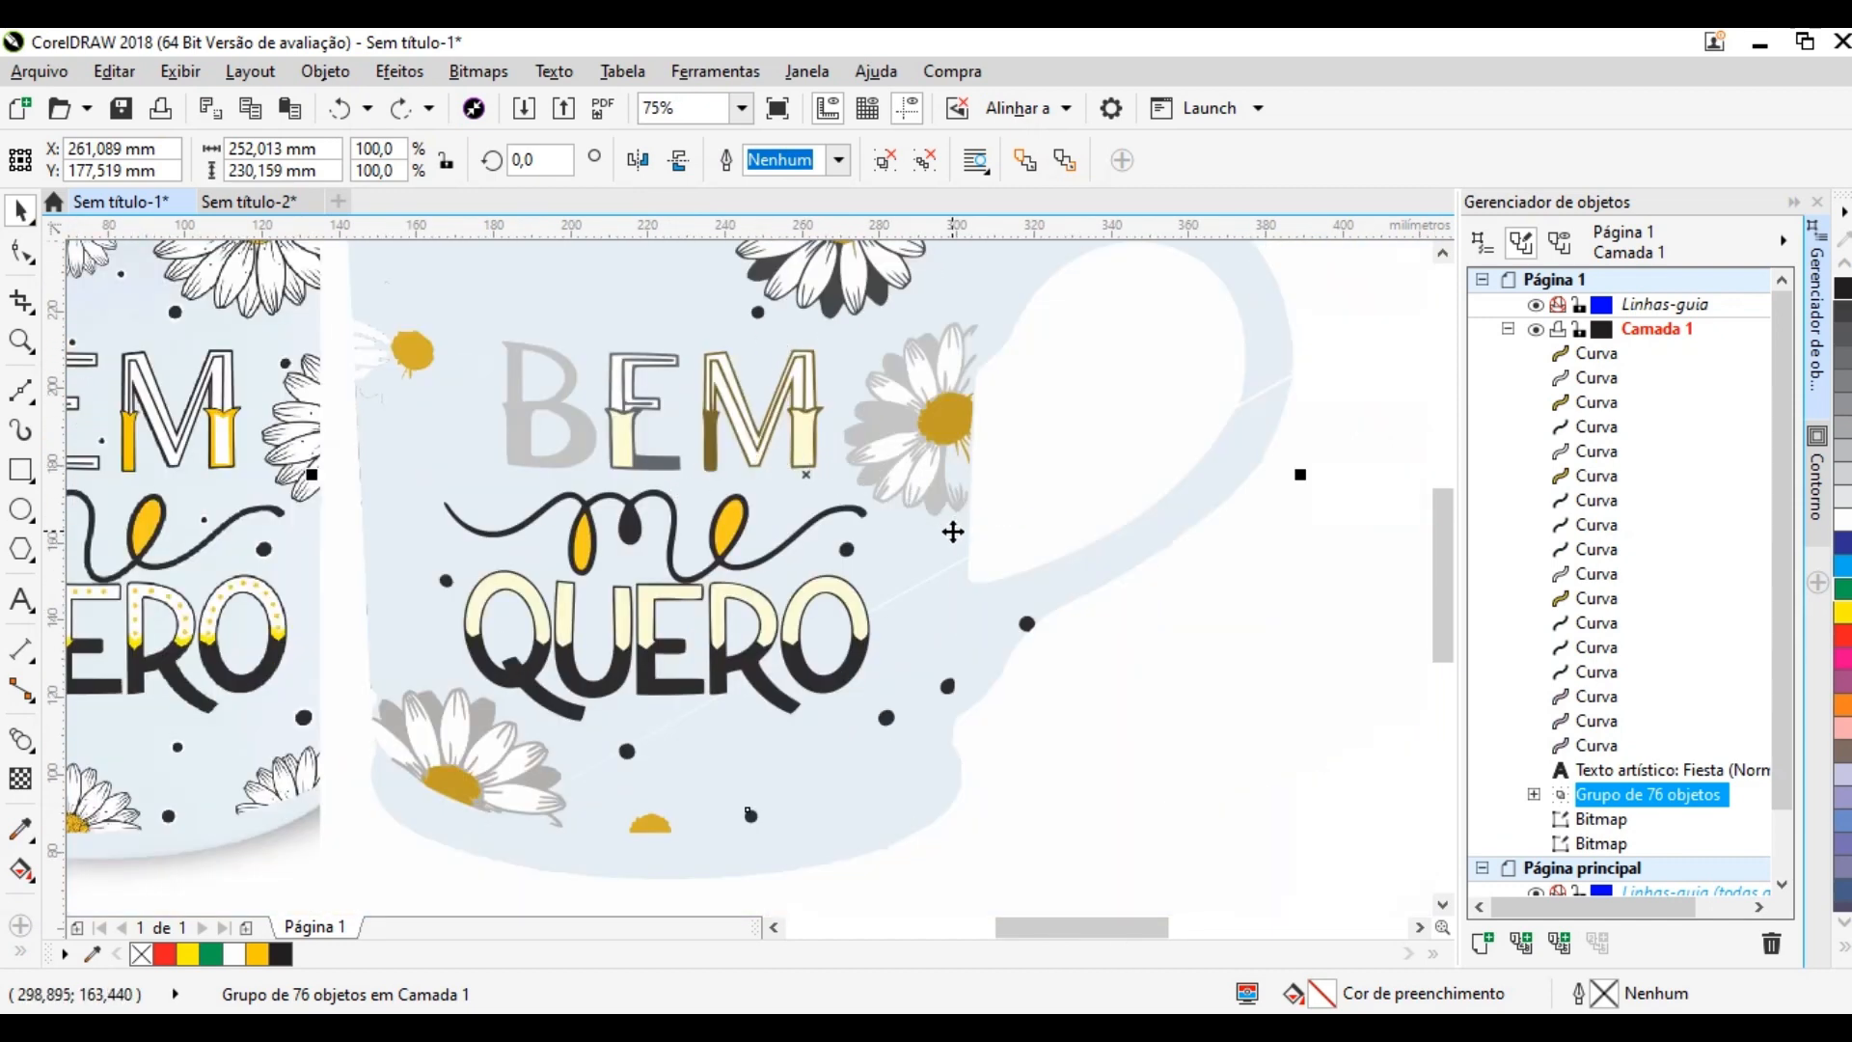
pyautogui.scroll(-2, 952, 532)
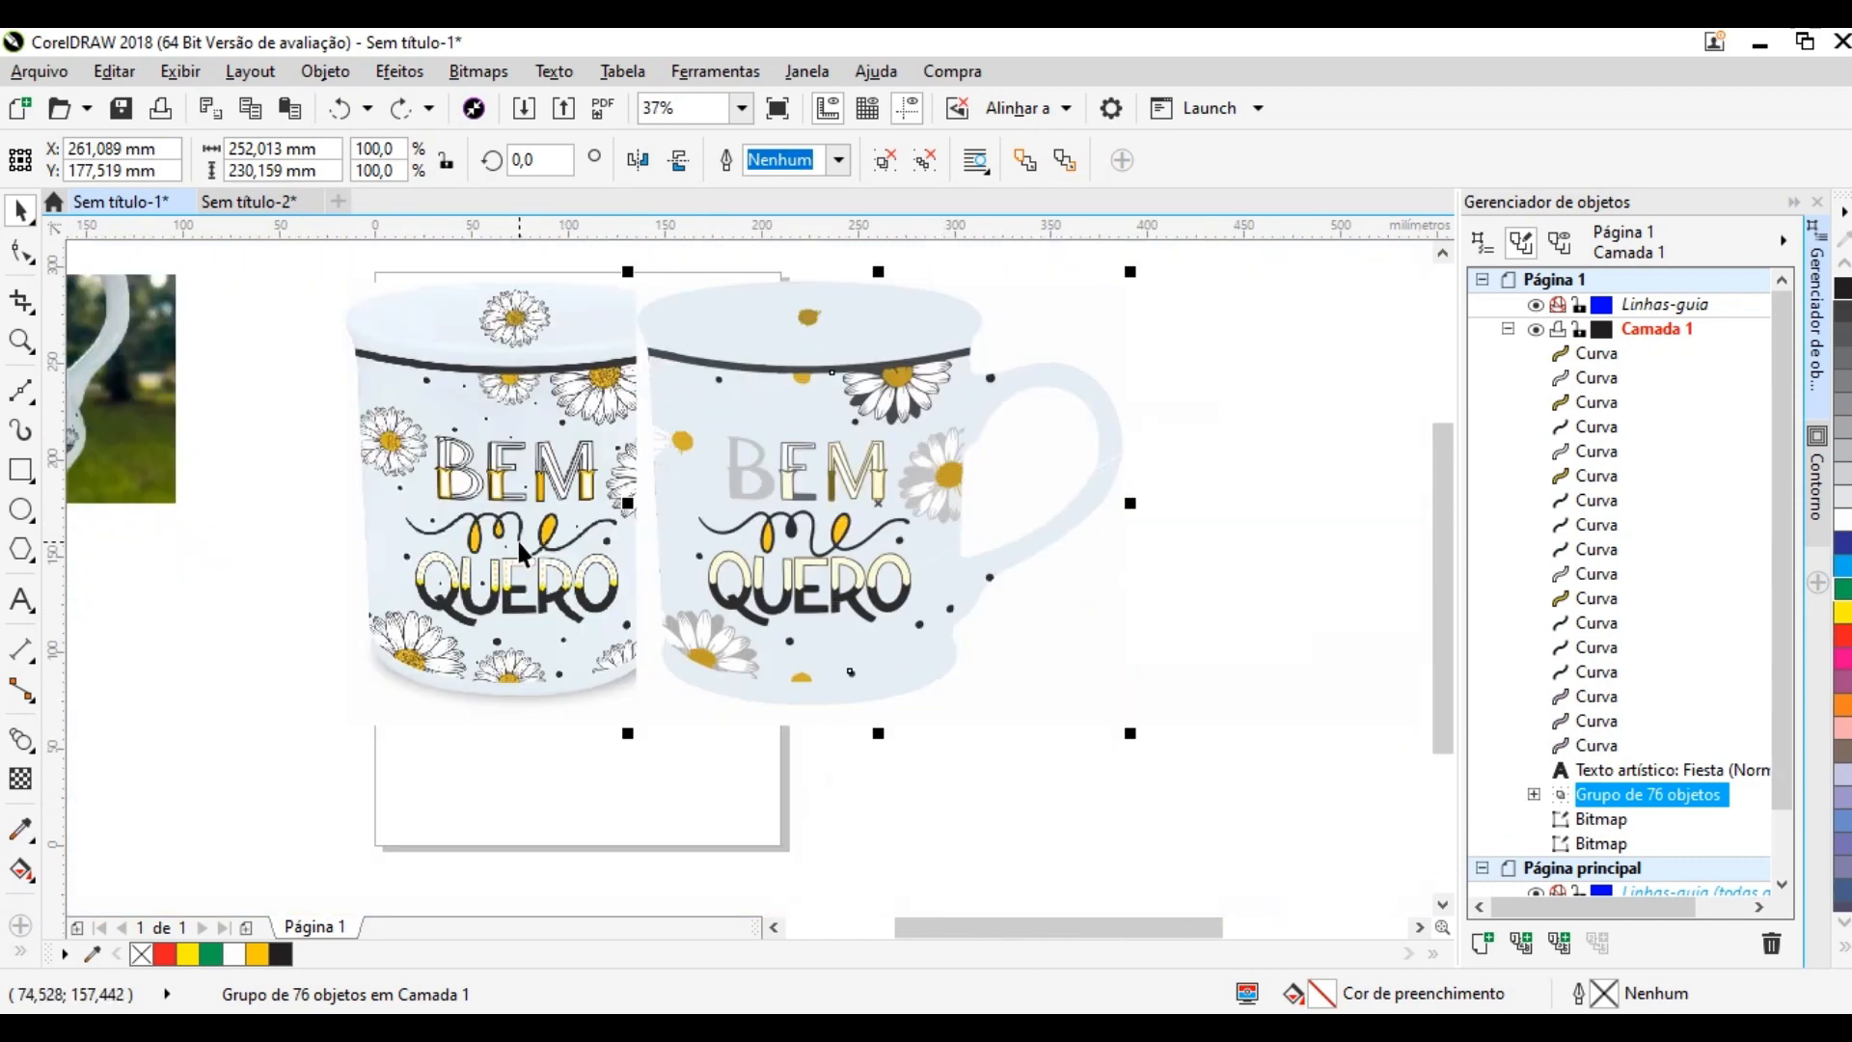
pyautogui.scroll(2, 849, 593)
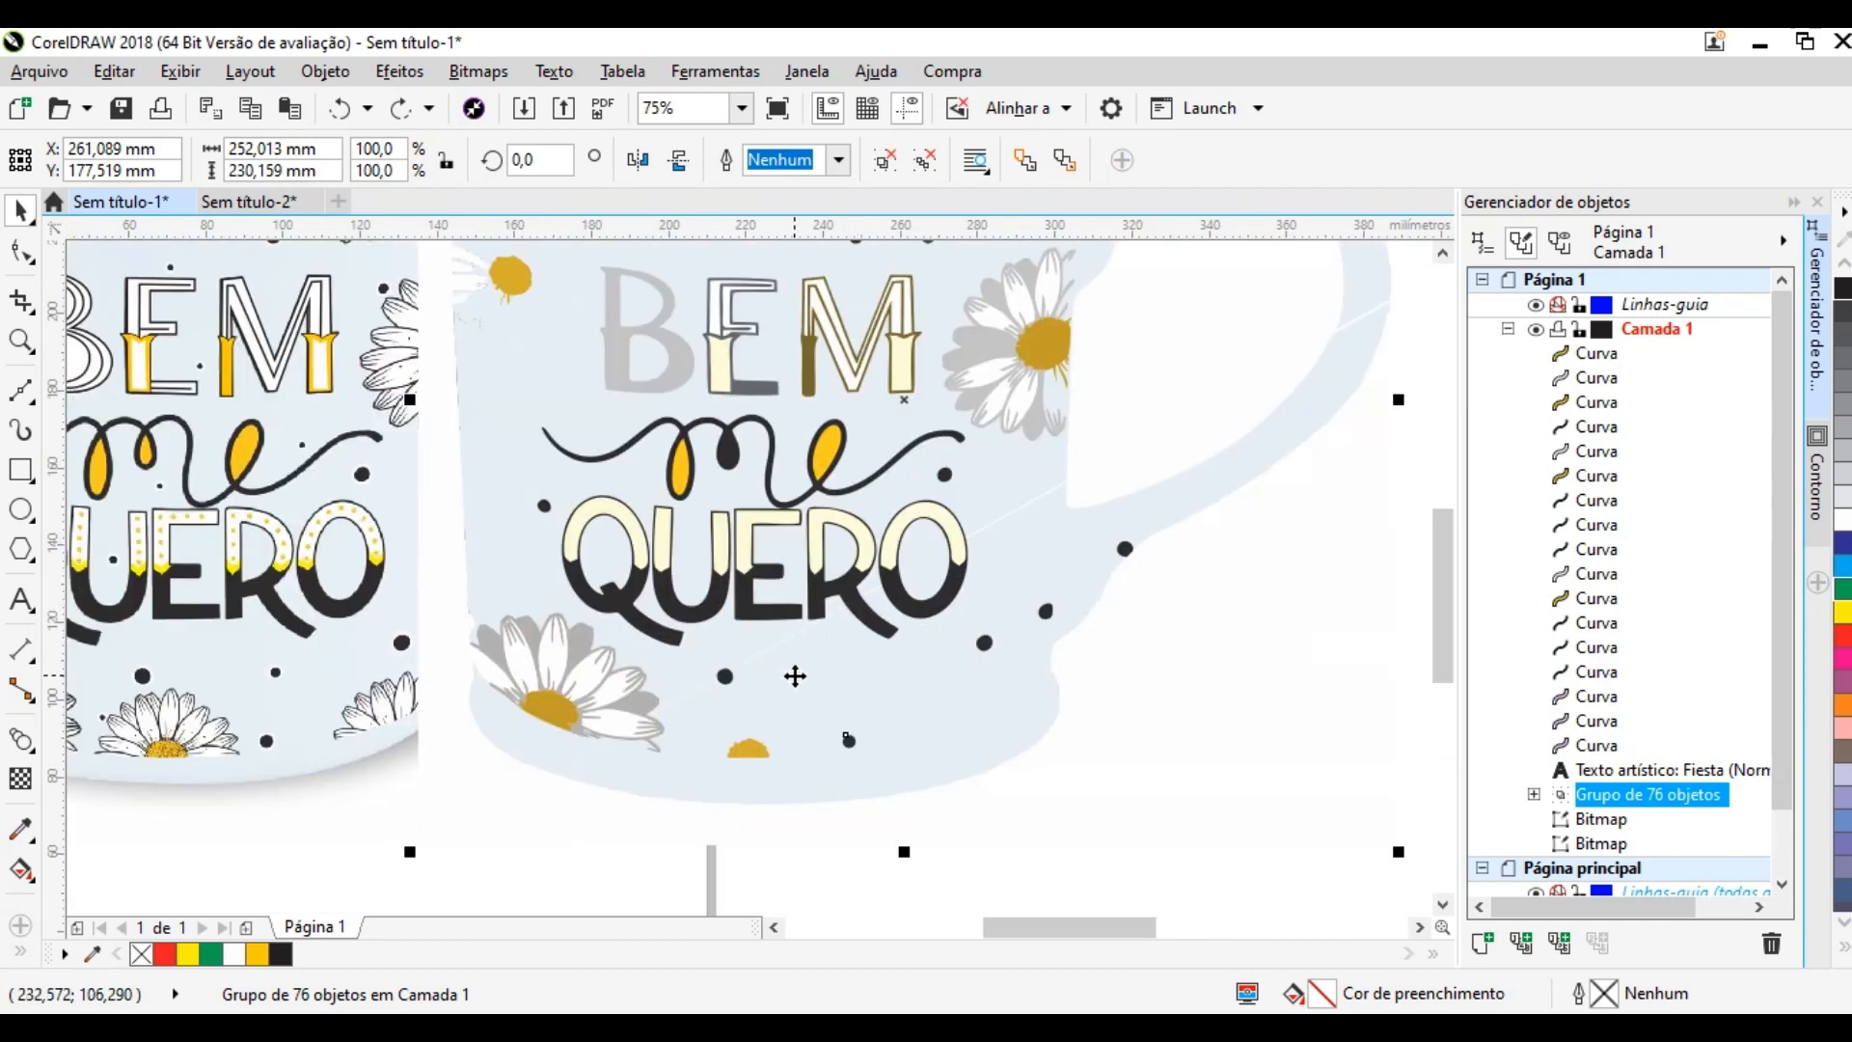
pyautogui.scroll(2, 791, 679)
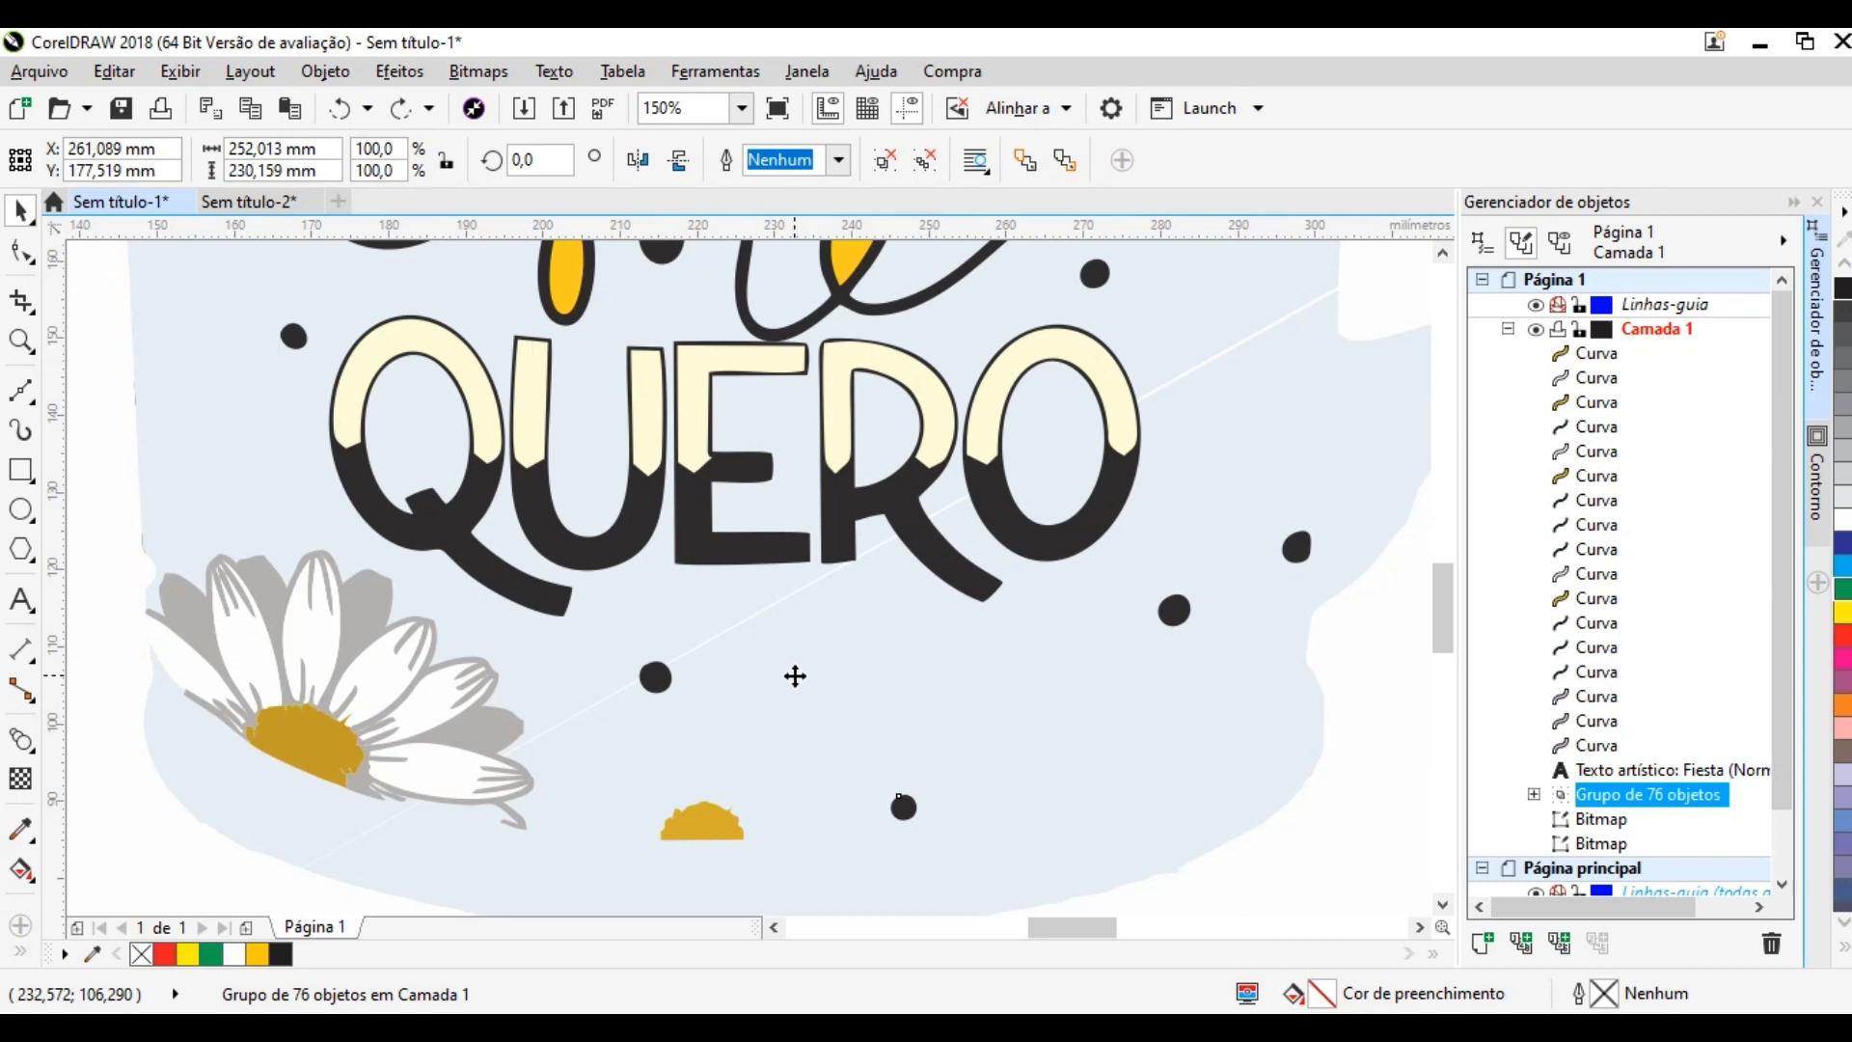
pyautogui.scroll(-2, 795, 676)
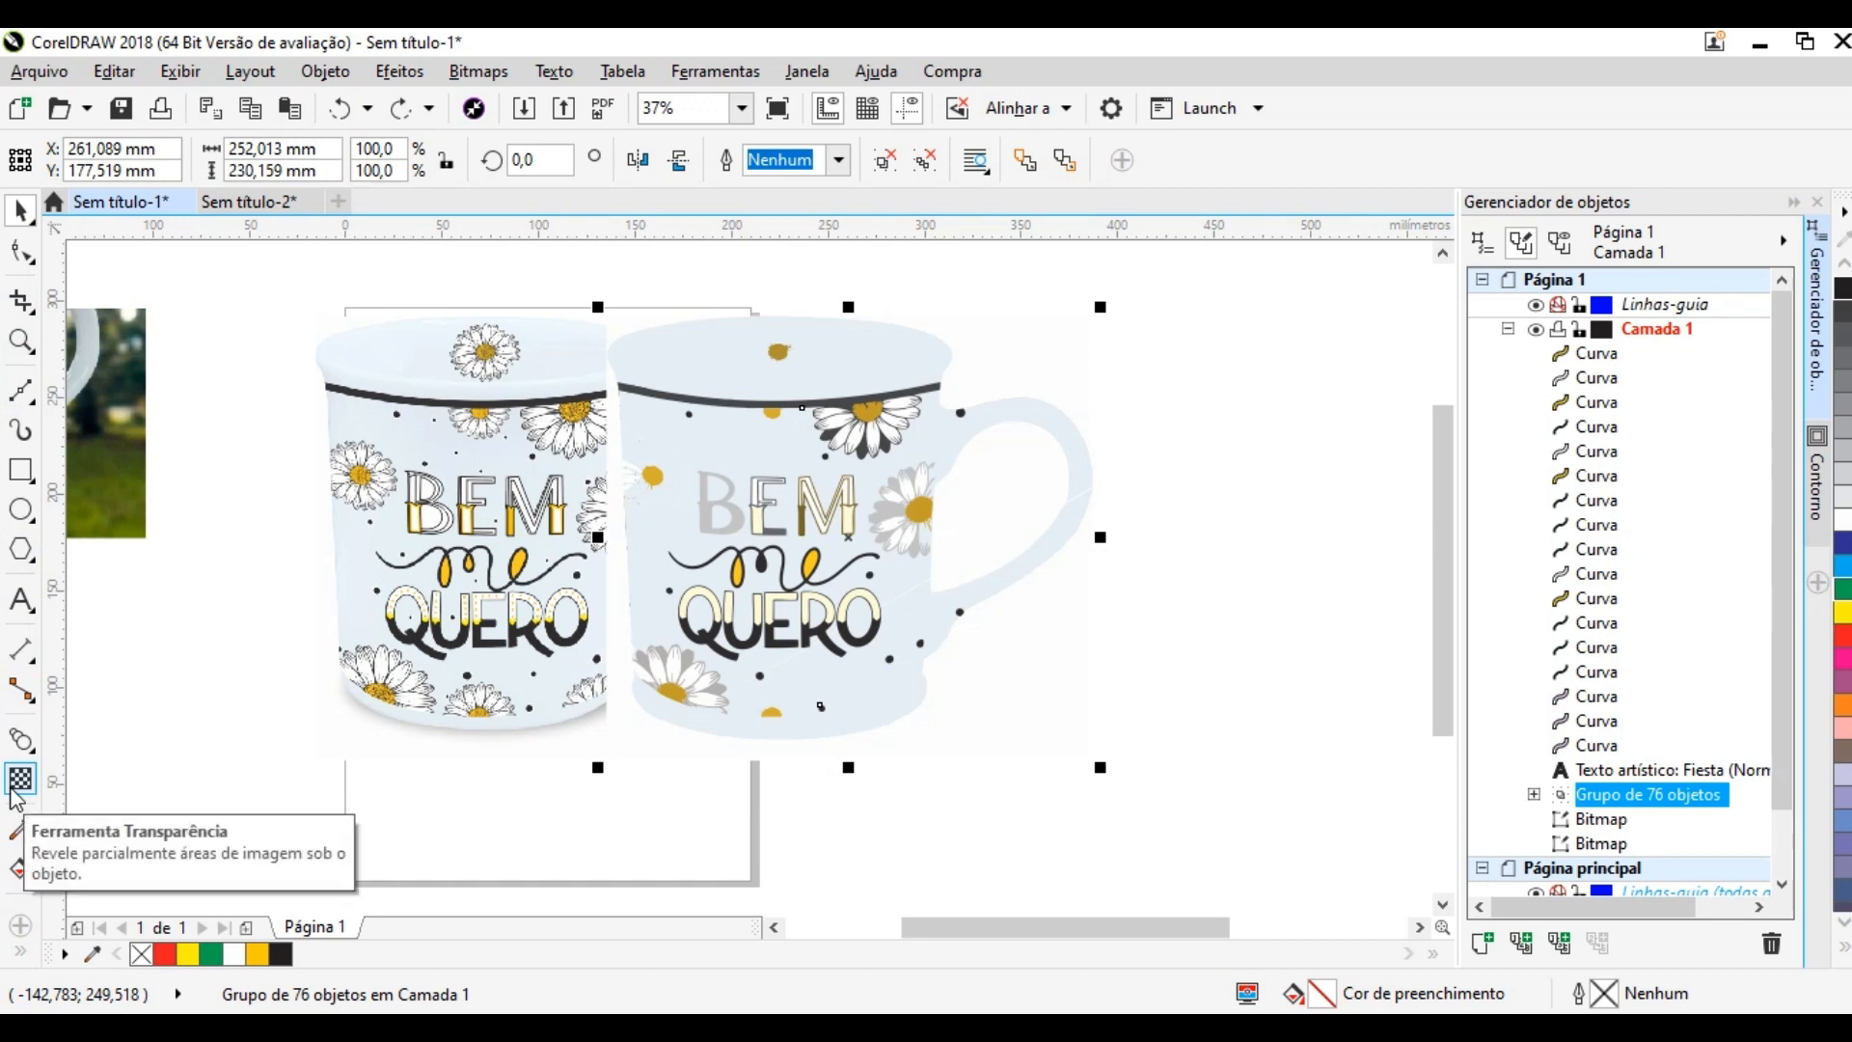
# Step: Switch to the Artistic Media tool and set its stroke width to 1.5 mm with the traced group selected
pyautogui.moveTo(712, 682); pyautogui.dragTo(726, 686)
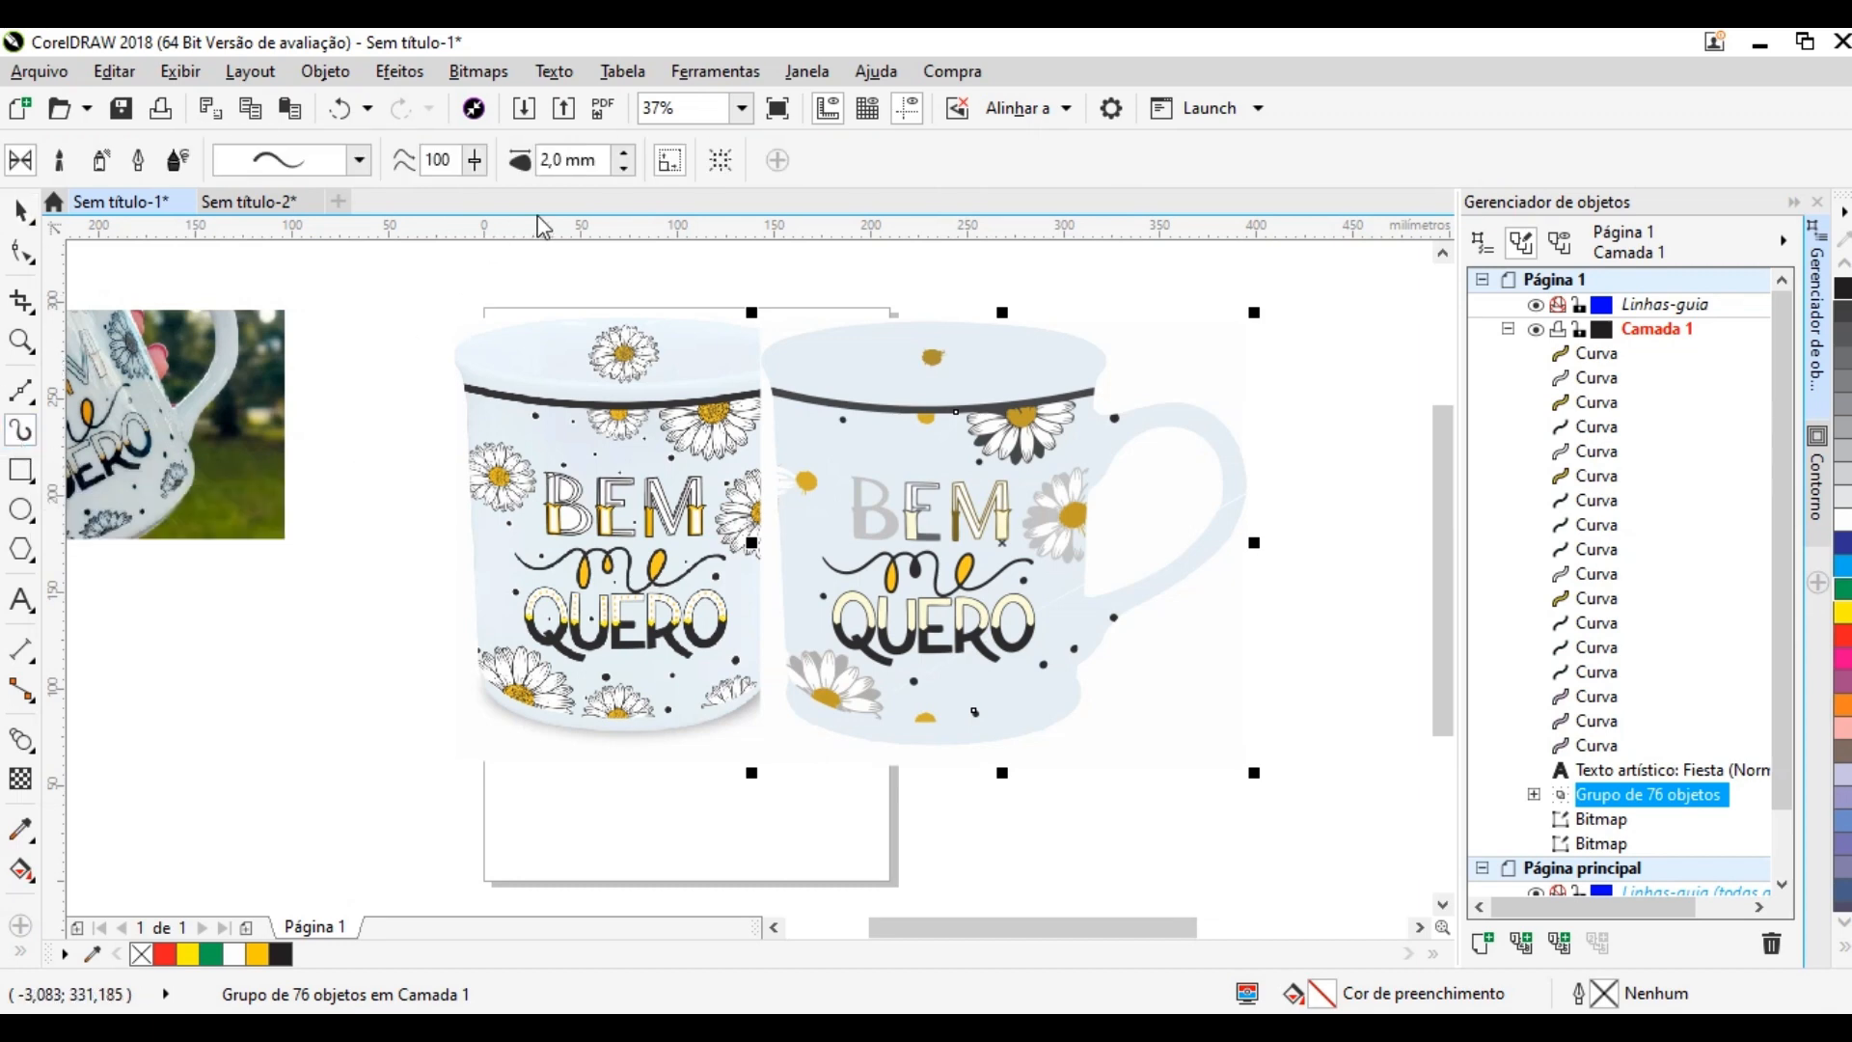
pyautogui.click(623, 169)
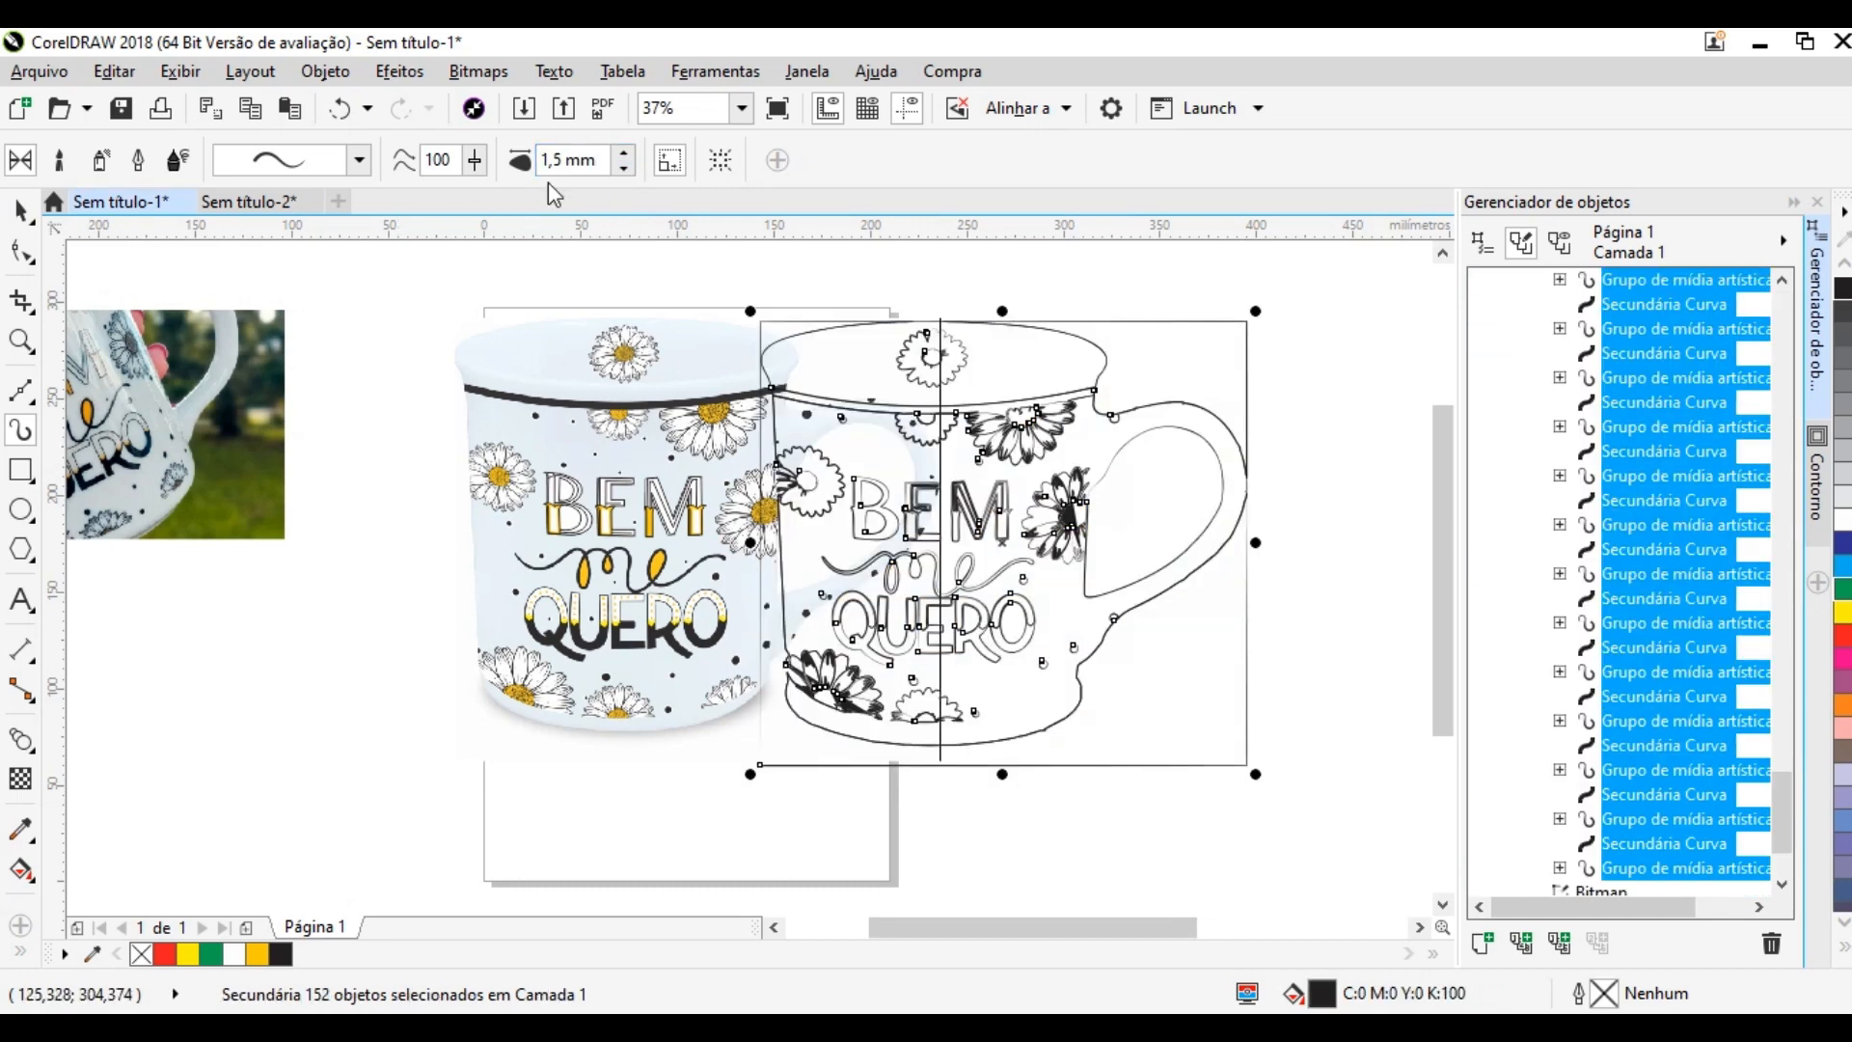
# Step: Undo the artistic media stroke applied to the traced mug artwork and group its selected curves into one object
pyautogui.click(339, 108)
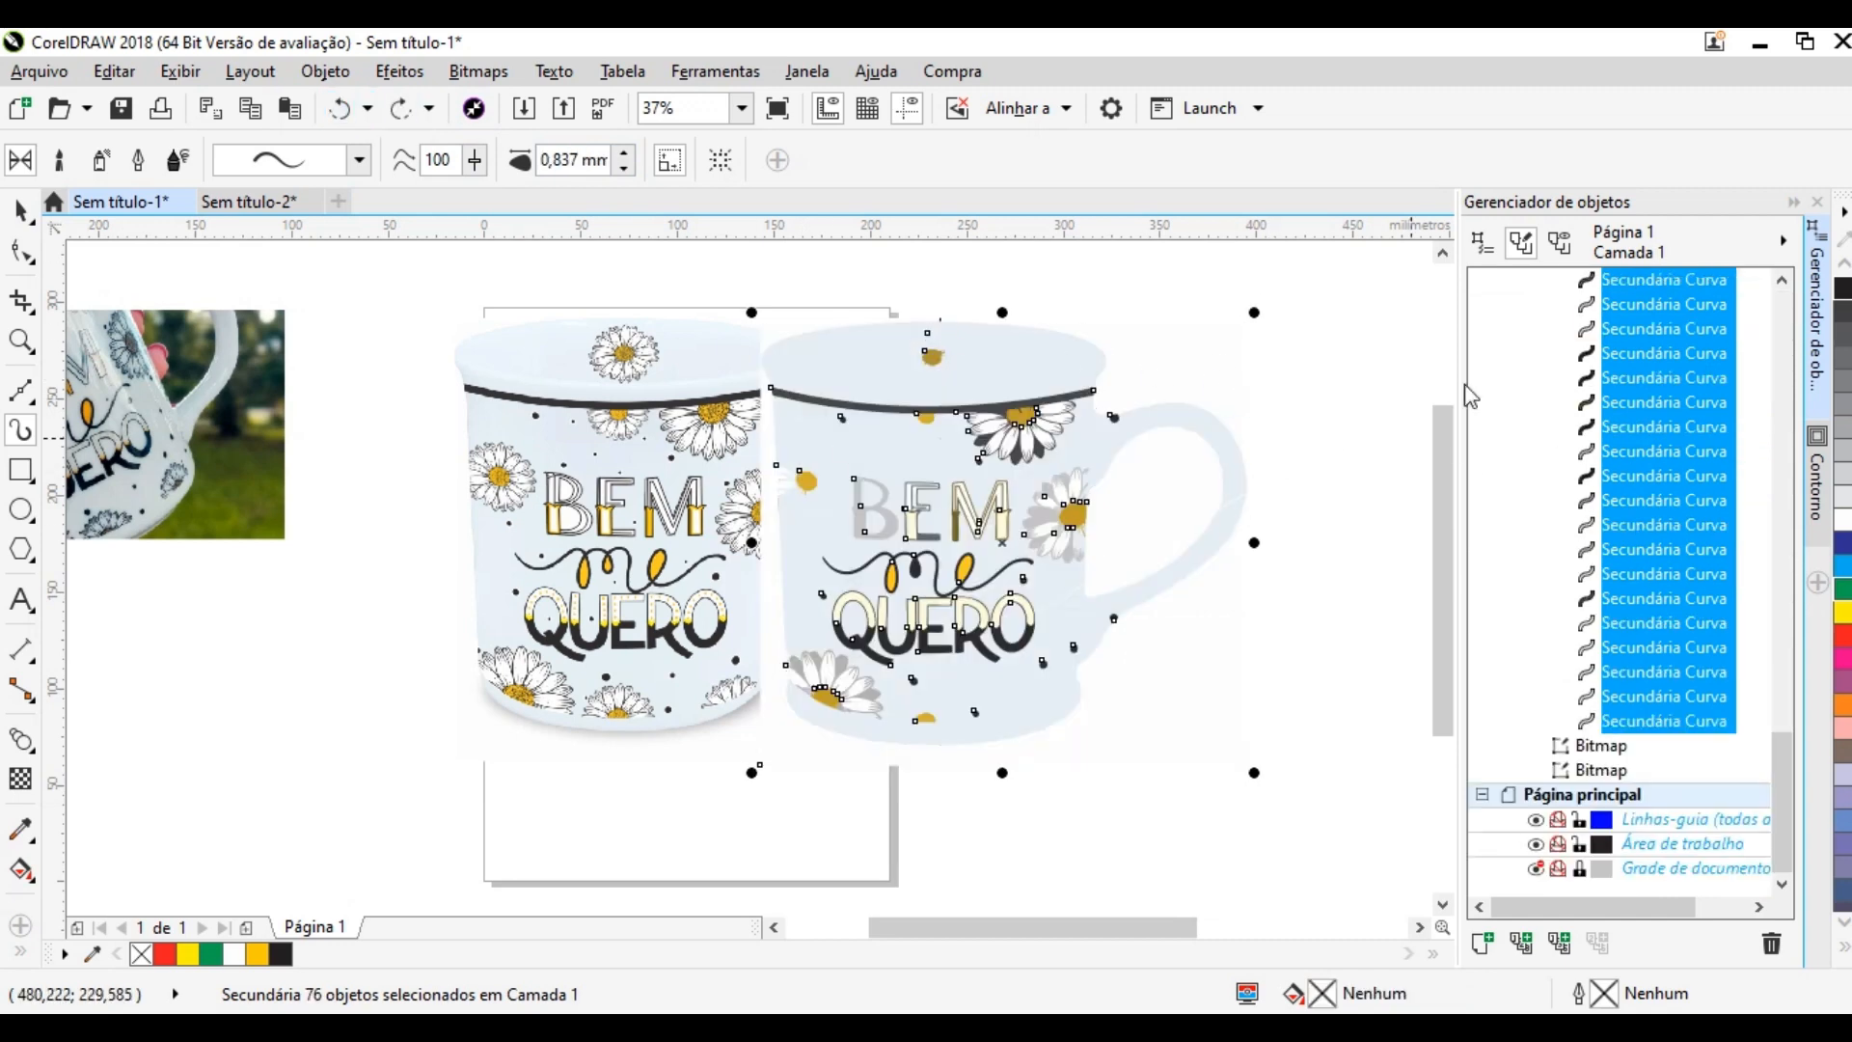
pyautogui.press('space')
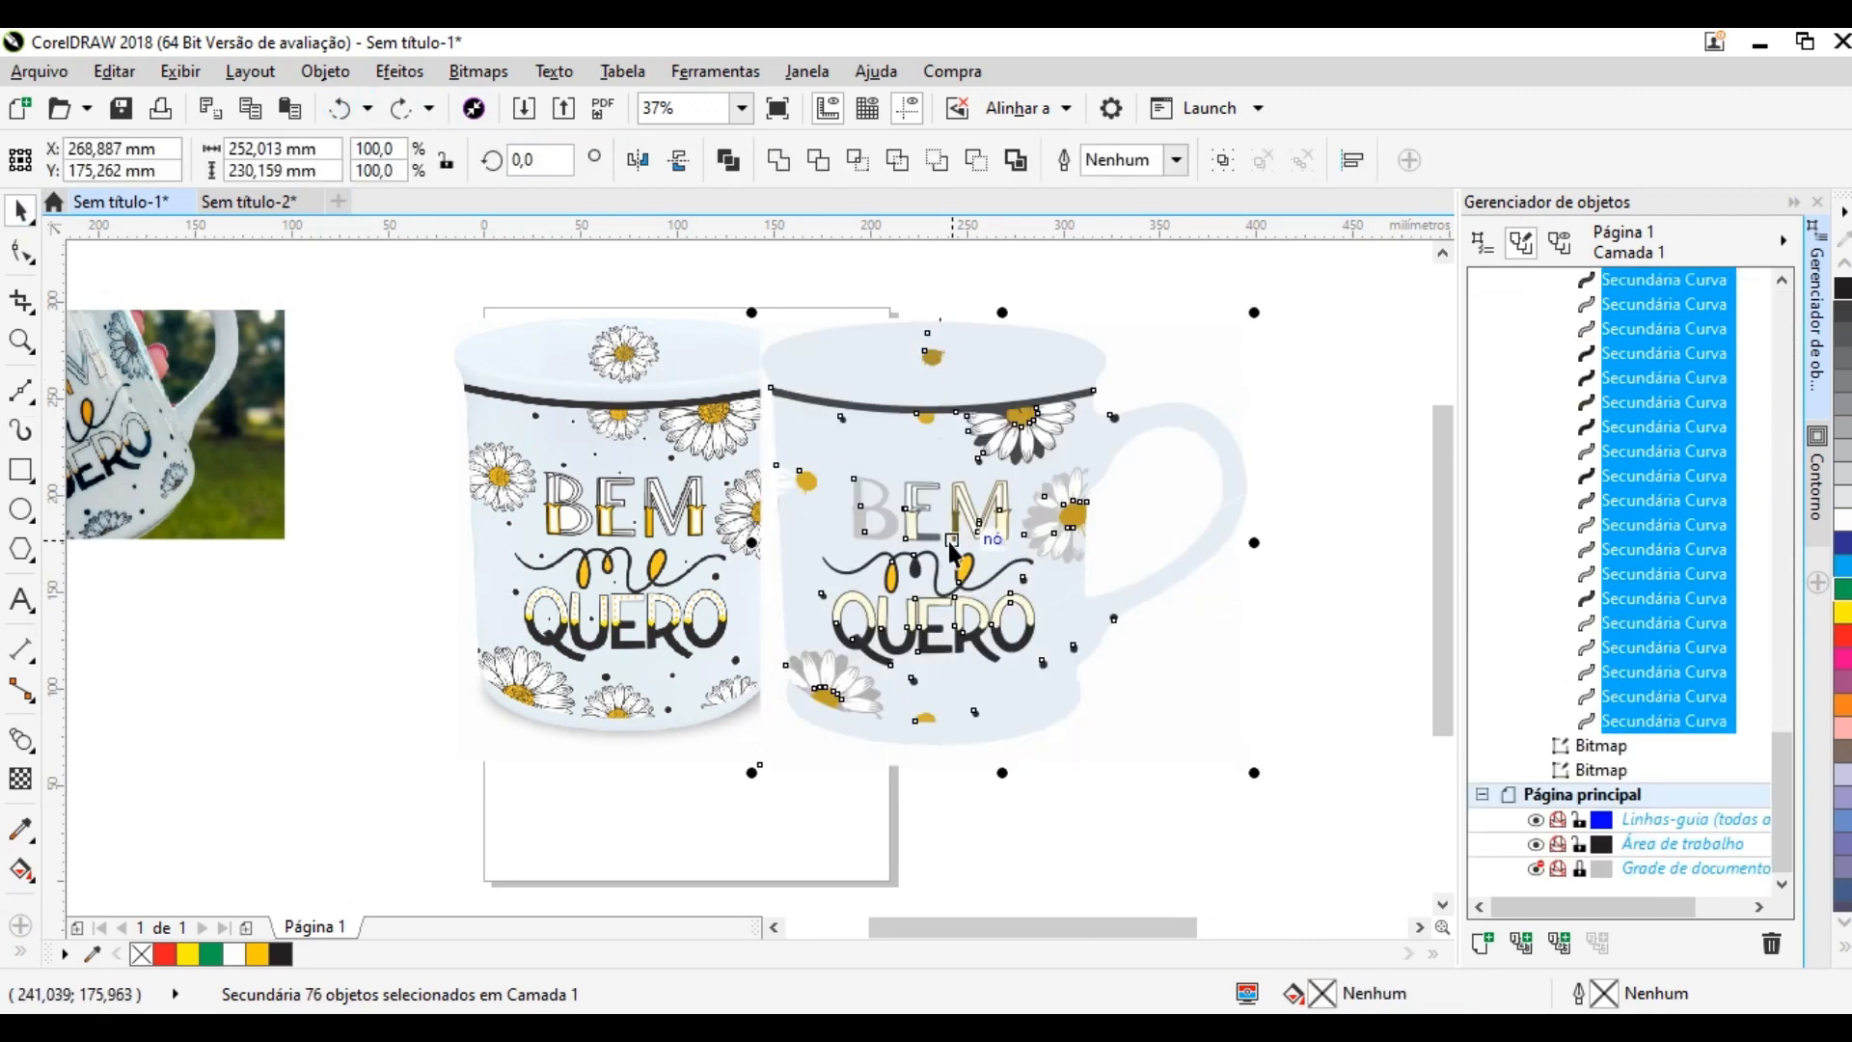
pyautogui.hotkey('ctrl', 'g')
pyautogui.click(1298, 519)
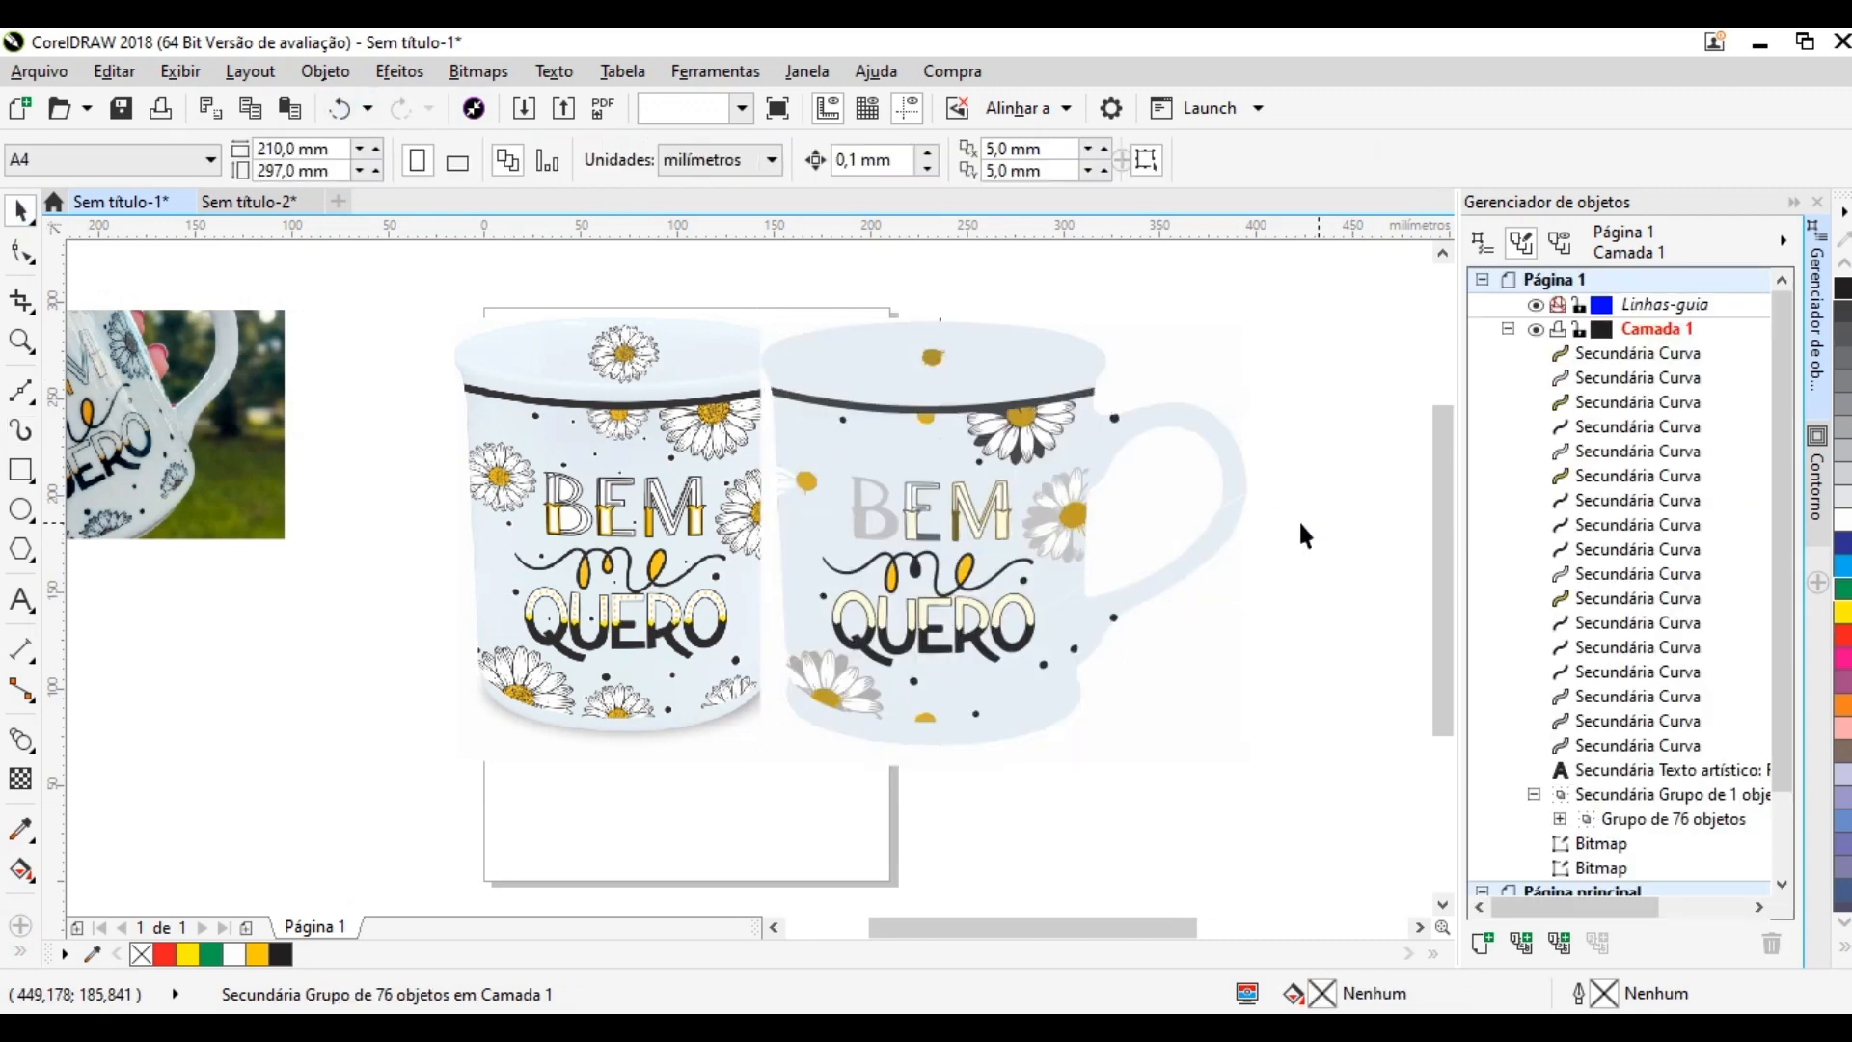
pyautogui.click(961, 343)
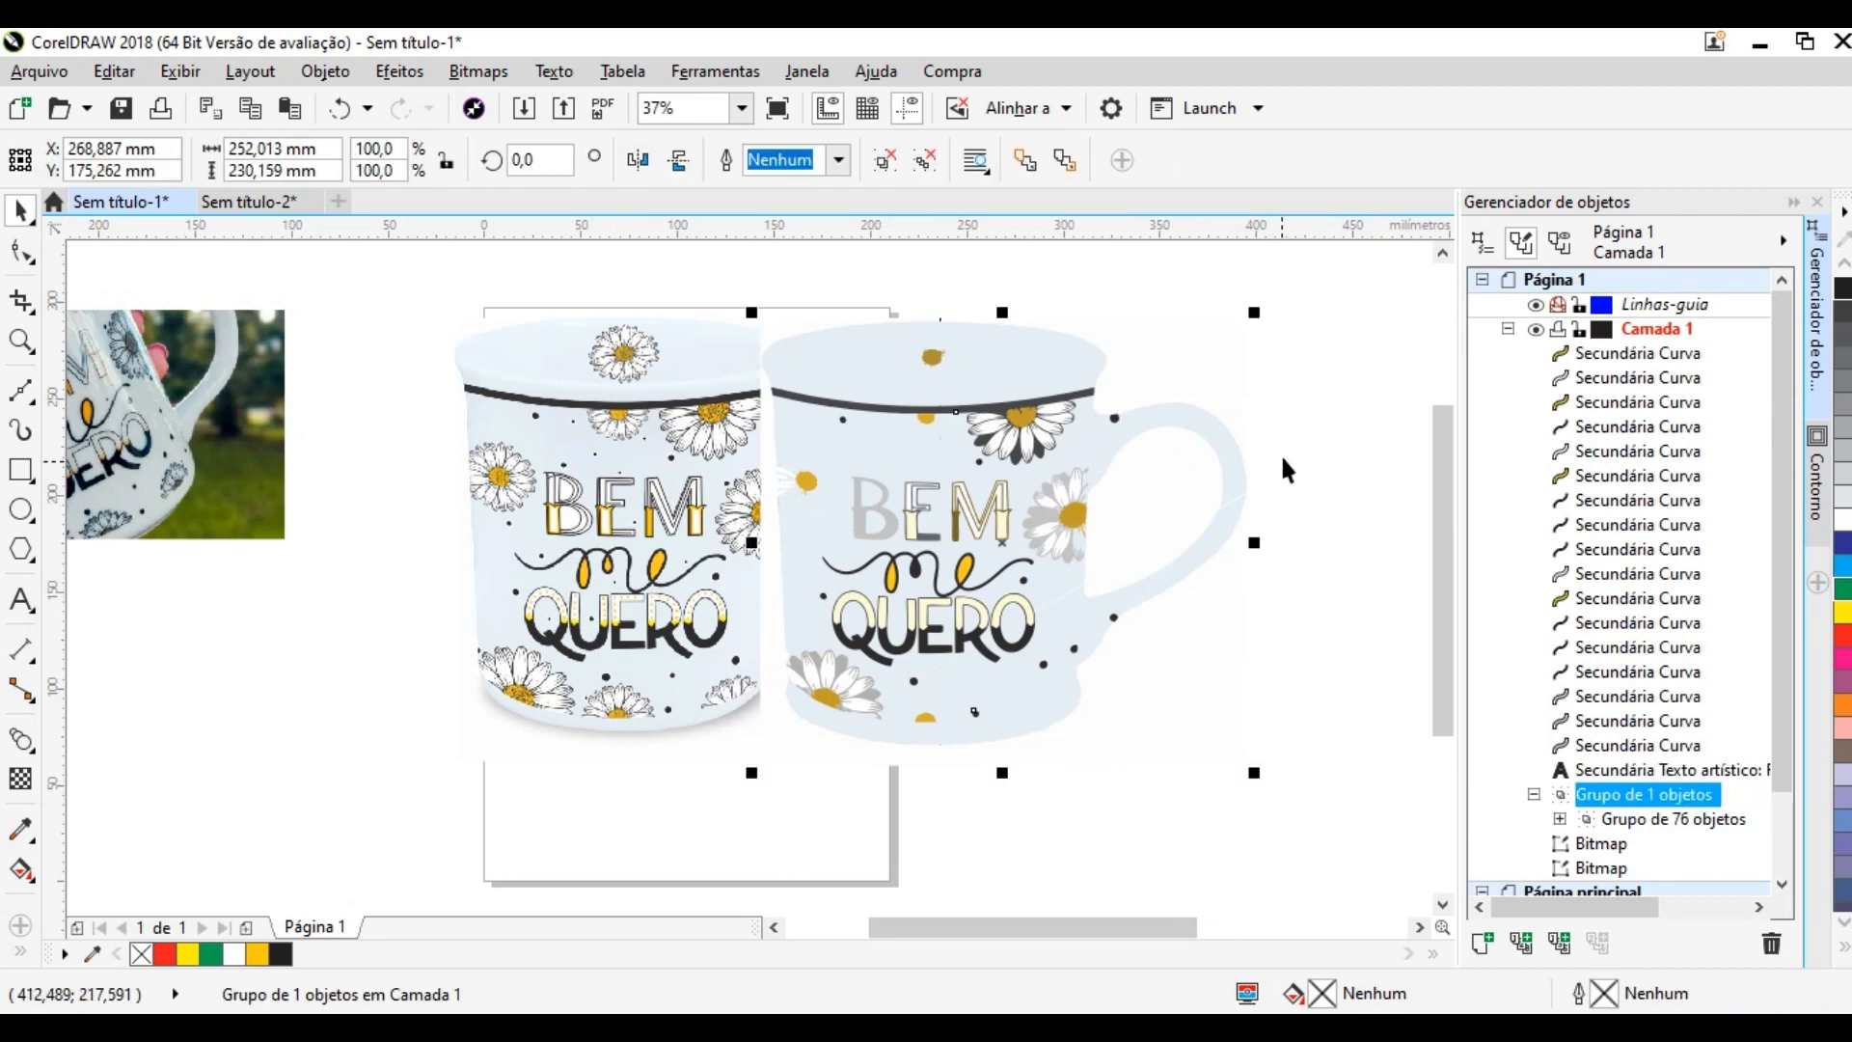
pyautogui.click(248, 592)
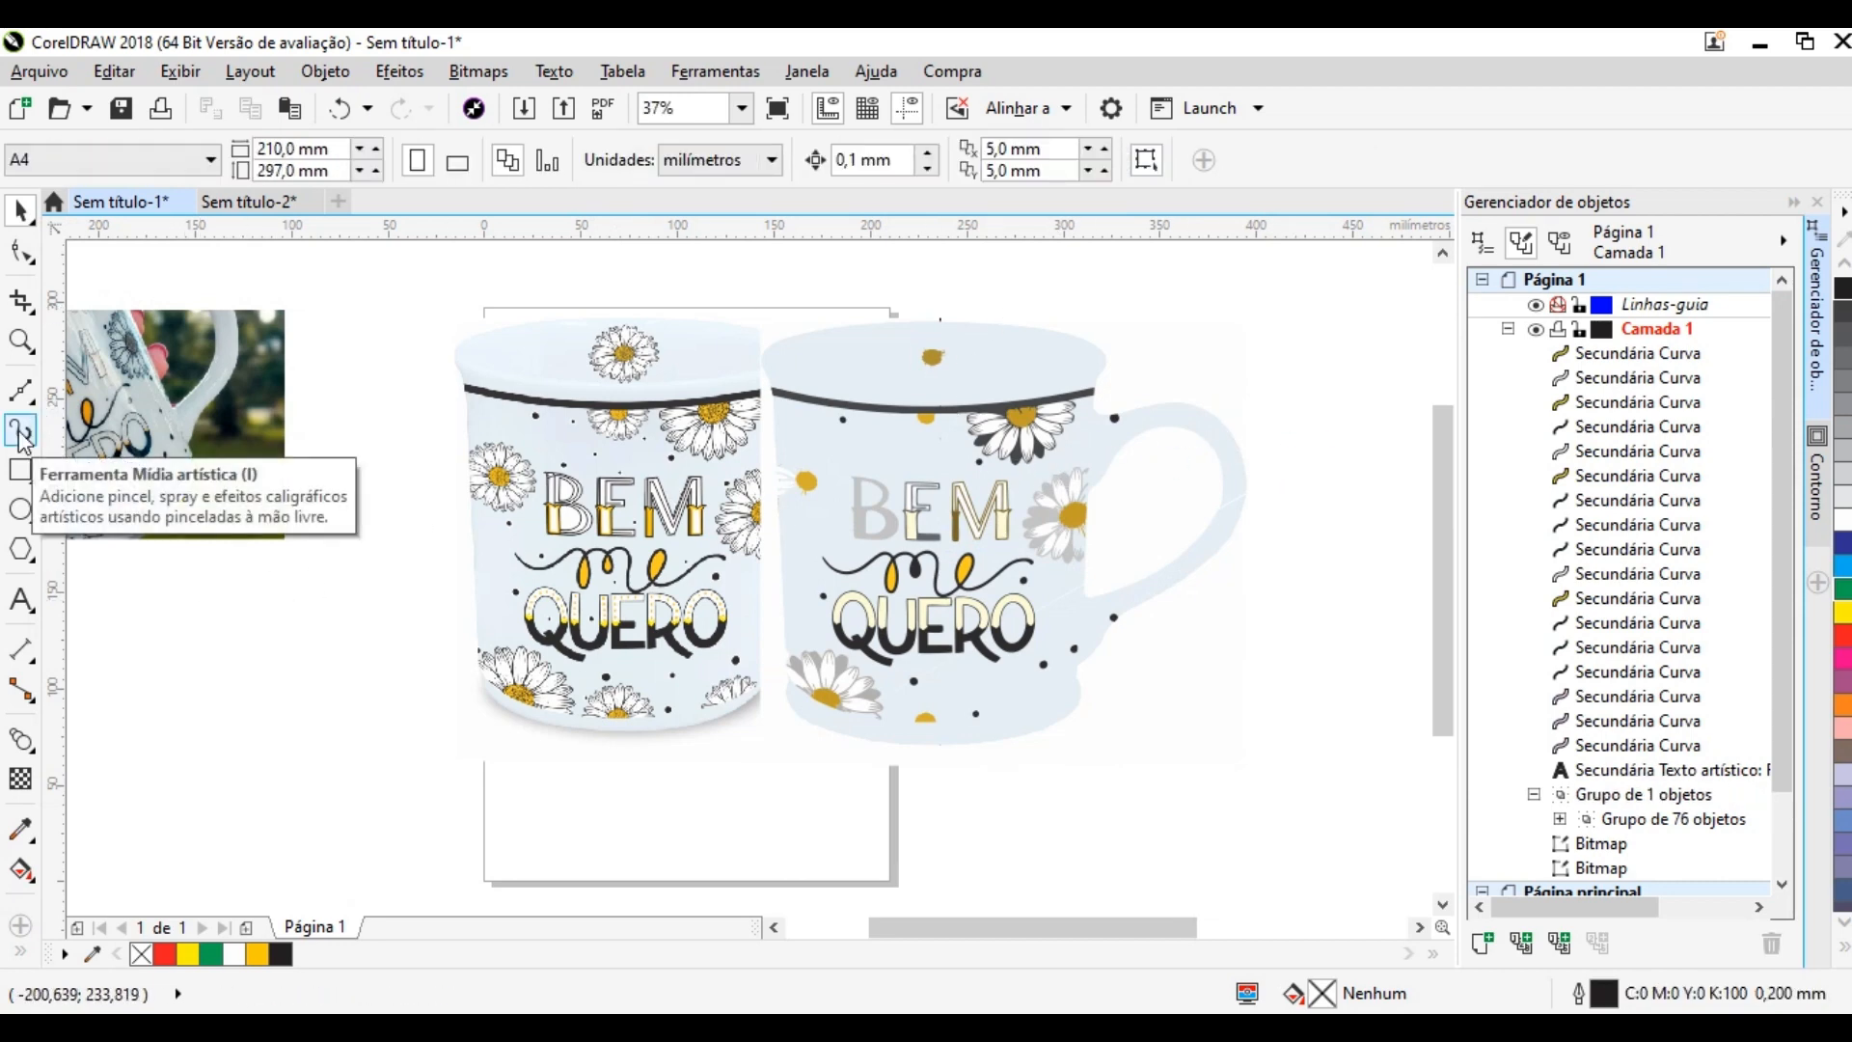
# Step: Draw a freehand 1.5 mm Artistic Media test stroke in the empty area beside the mugs and delete it
pyautogui.click(21, 433)
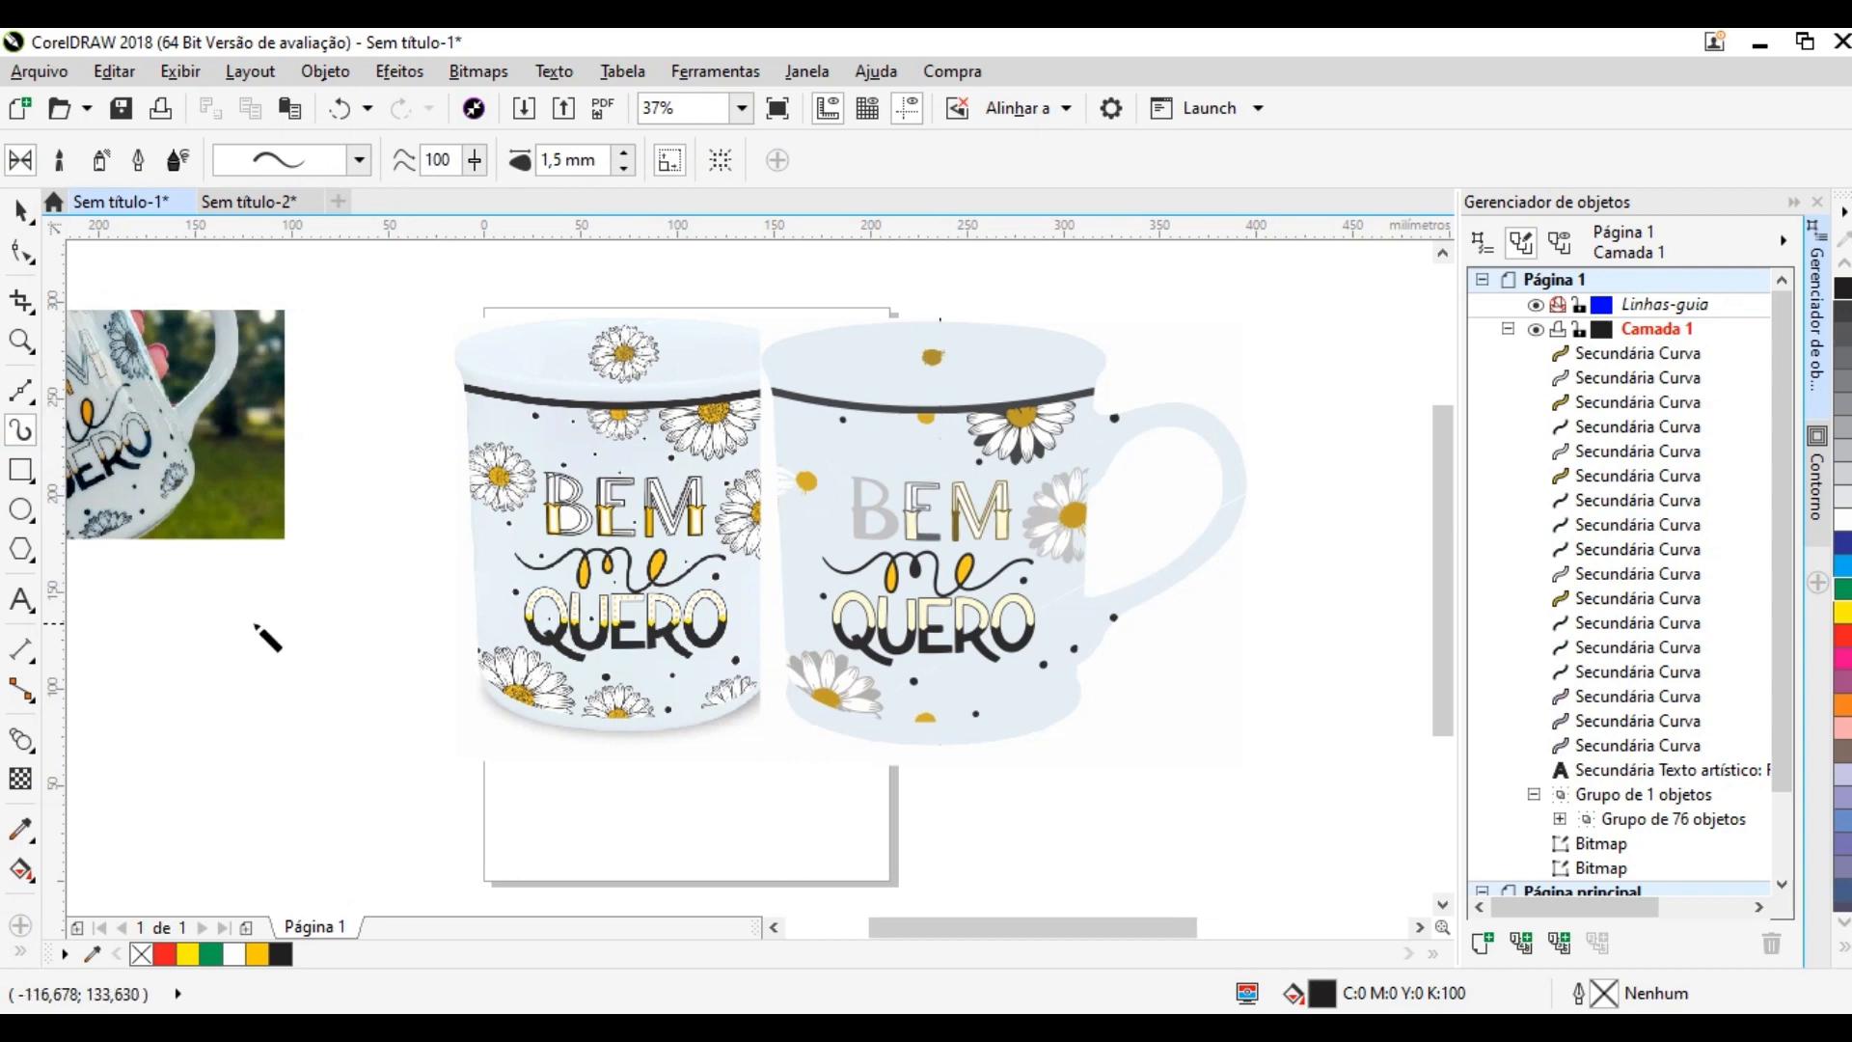
pyautogui.moveTo(233, 612)
pyautogui.mouseDown()
pyautogui.moveTo(285, 607)
pyautogui.moveTo(314, 664)
pyautogui.moveTo(345, 614)
pyautogui.moveTo(386, 668)
pyautogui.mouseUp()
pyautogui.scroll(3, 308, 638)
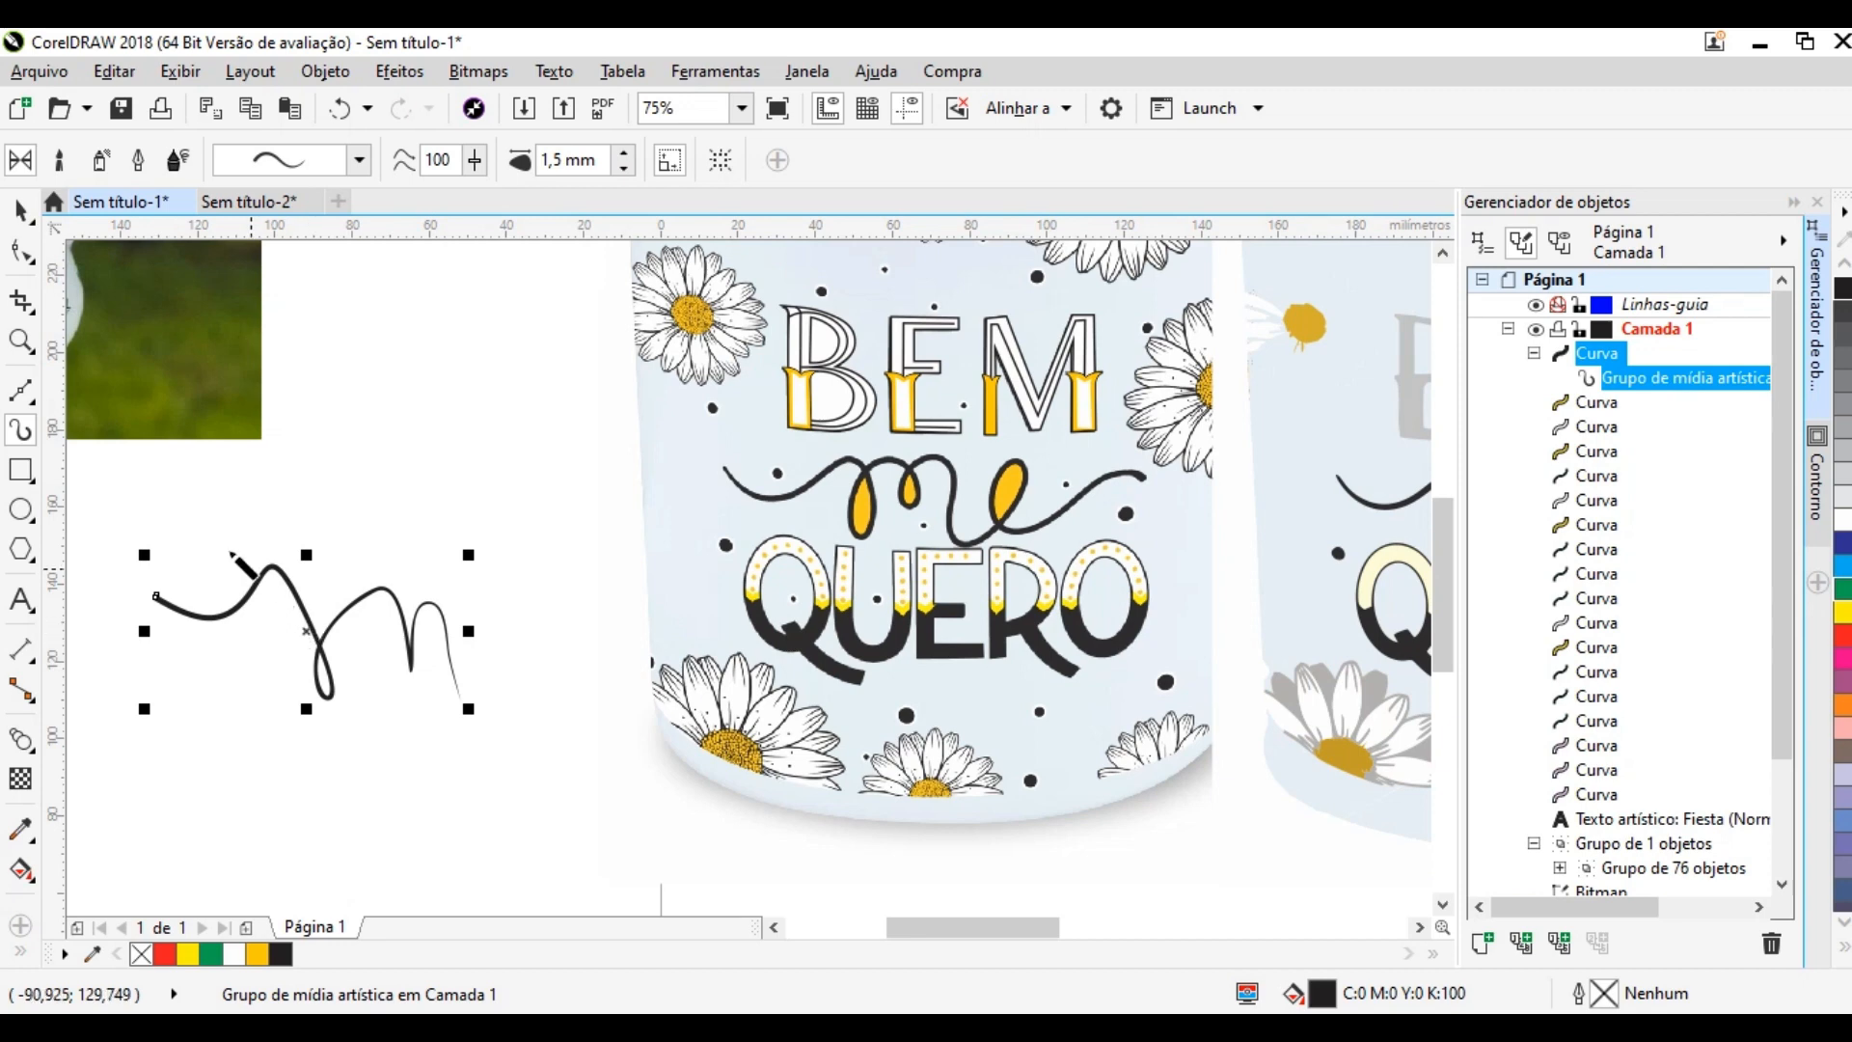
pyautogui.click(20, 209)
pyautogui.press('Delete')
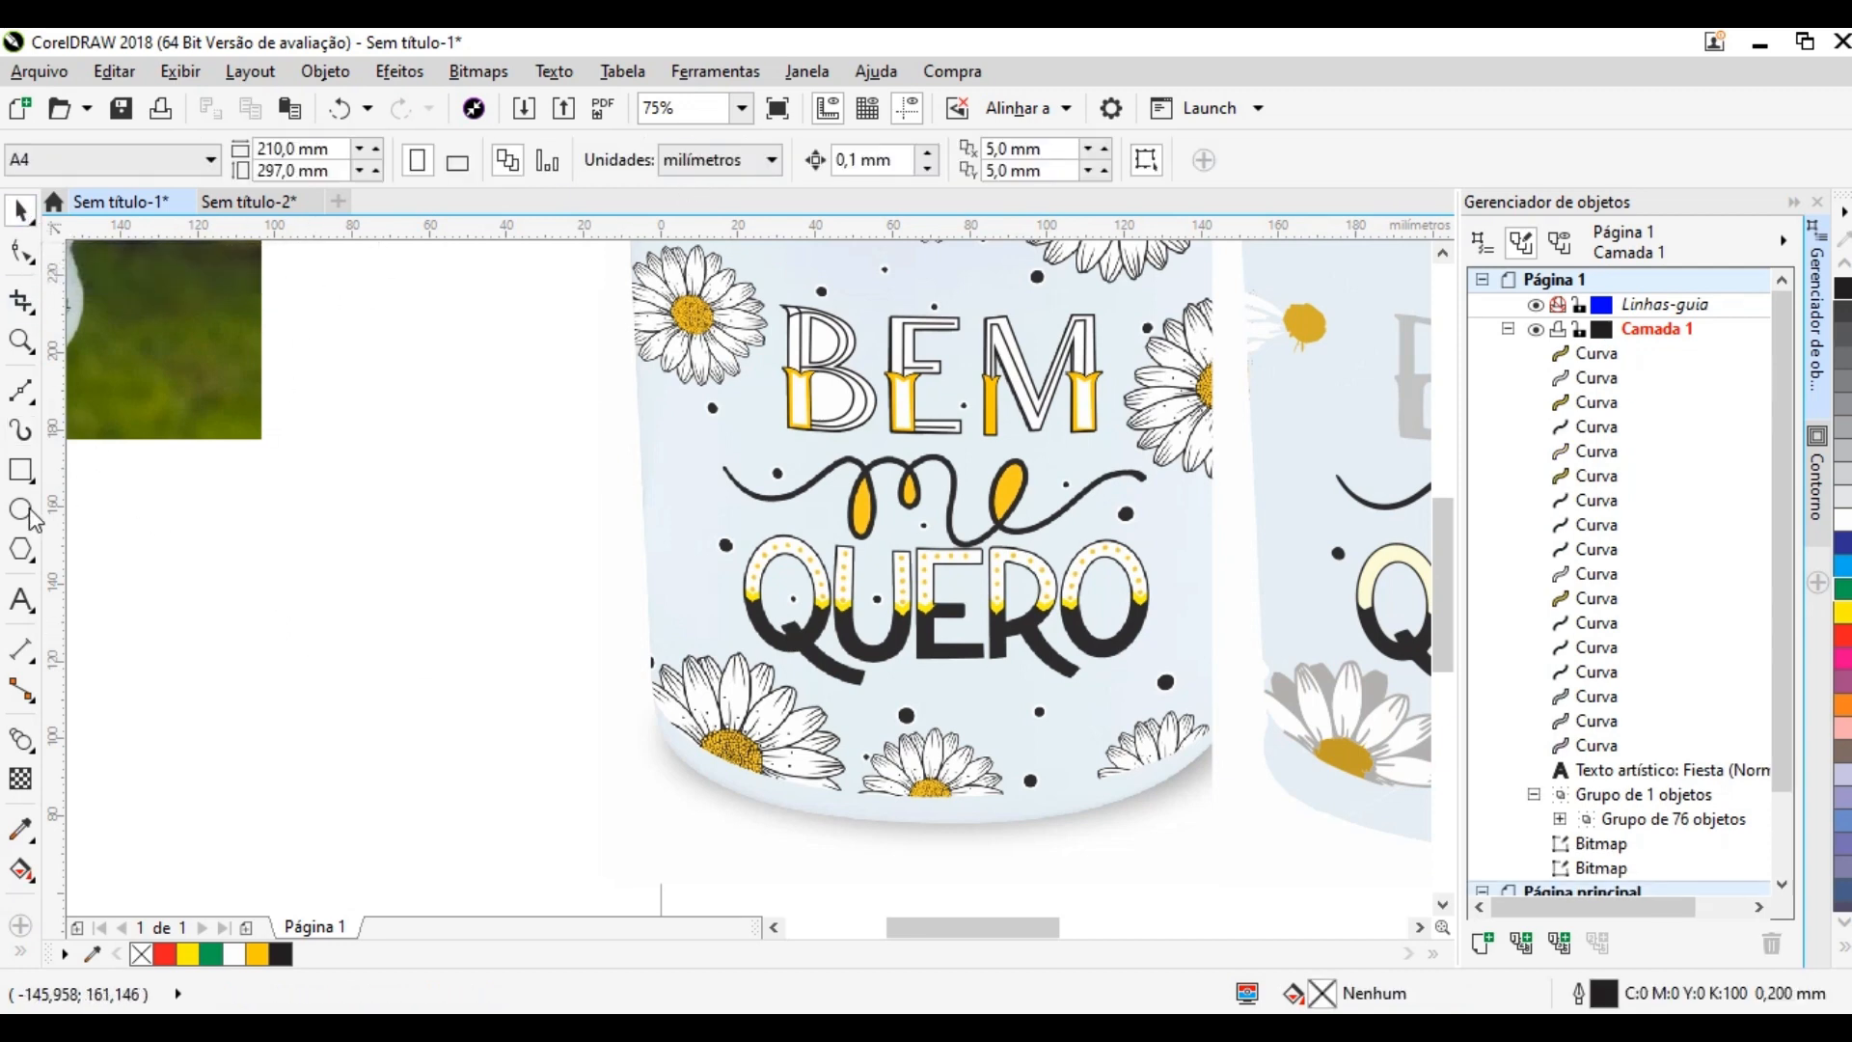
# Step: Set the Artistic Media stroke width to 2.0 mm for tracing the "me" lettering on the reference mug
pyautogui.click(20, 429)
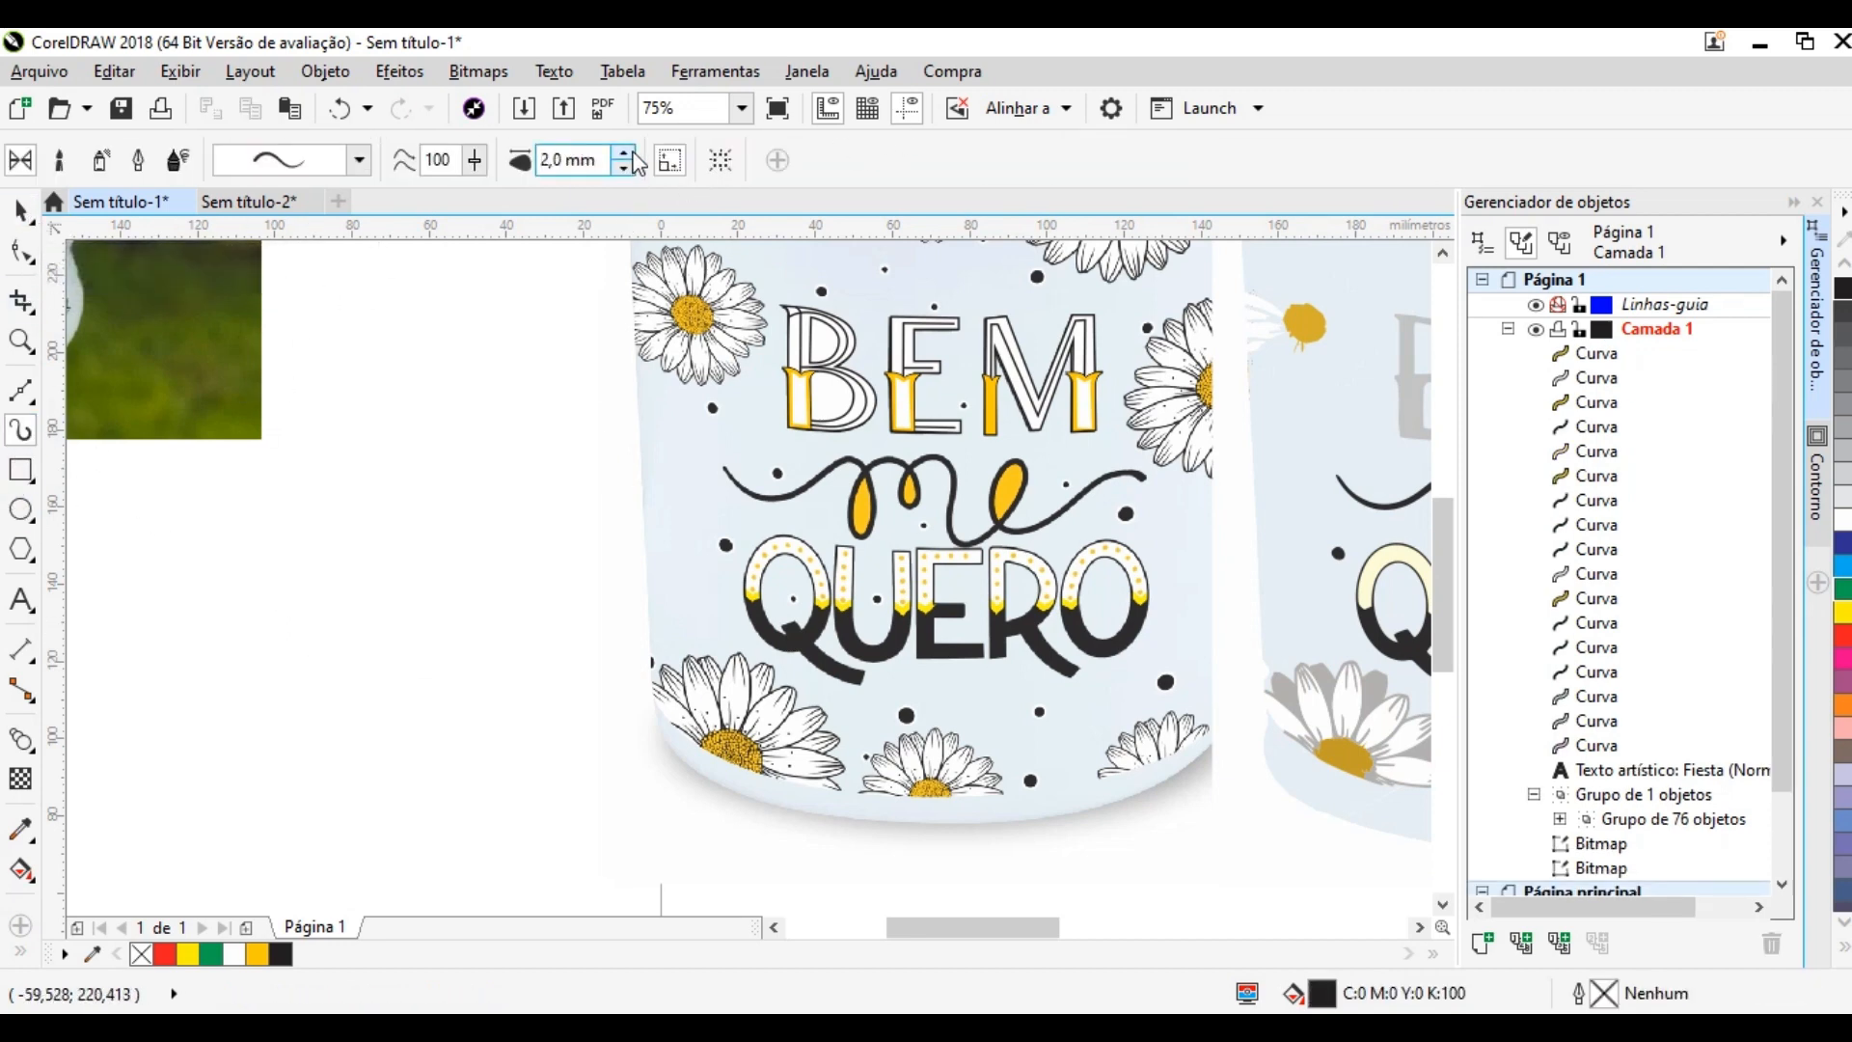
pyautogui.scroll(3, 1124, 477)
pyautogui.scroll(-6, 776, 521)
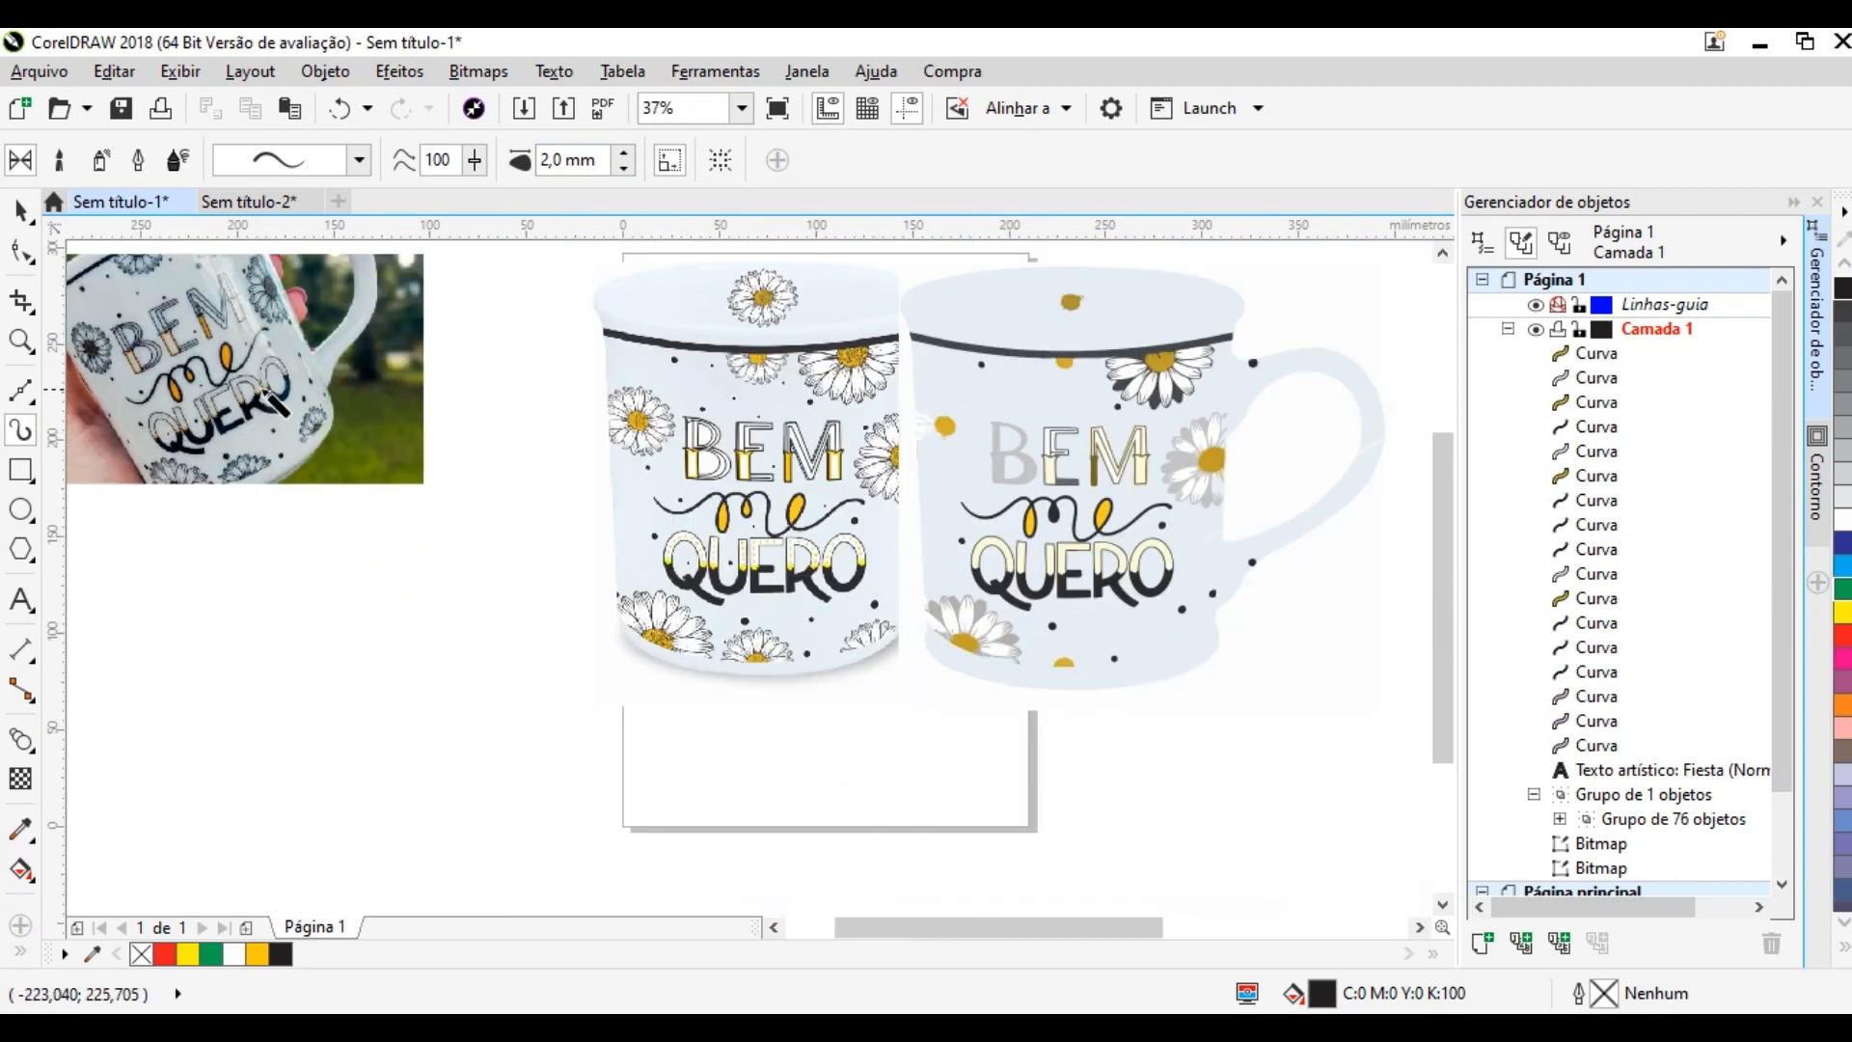
pyautogui.scroll(6, 781, 526)
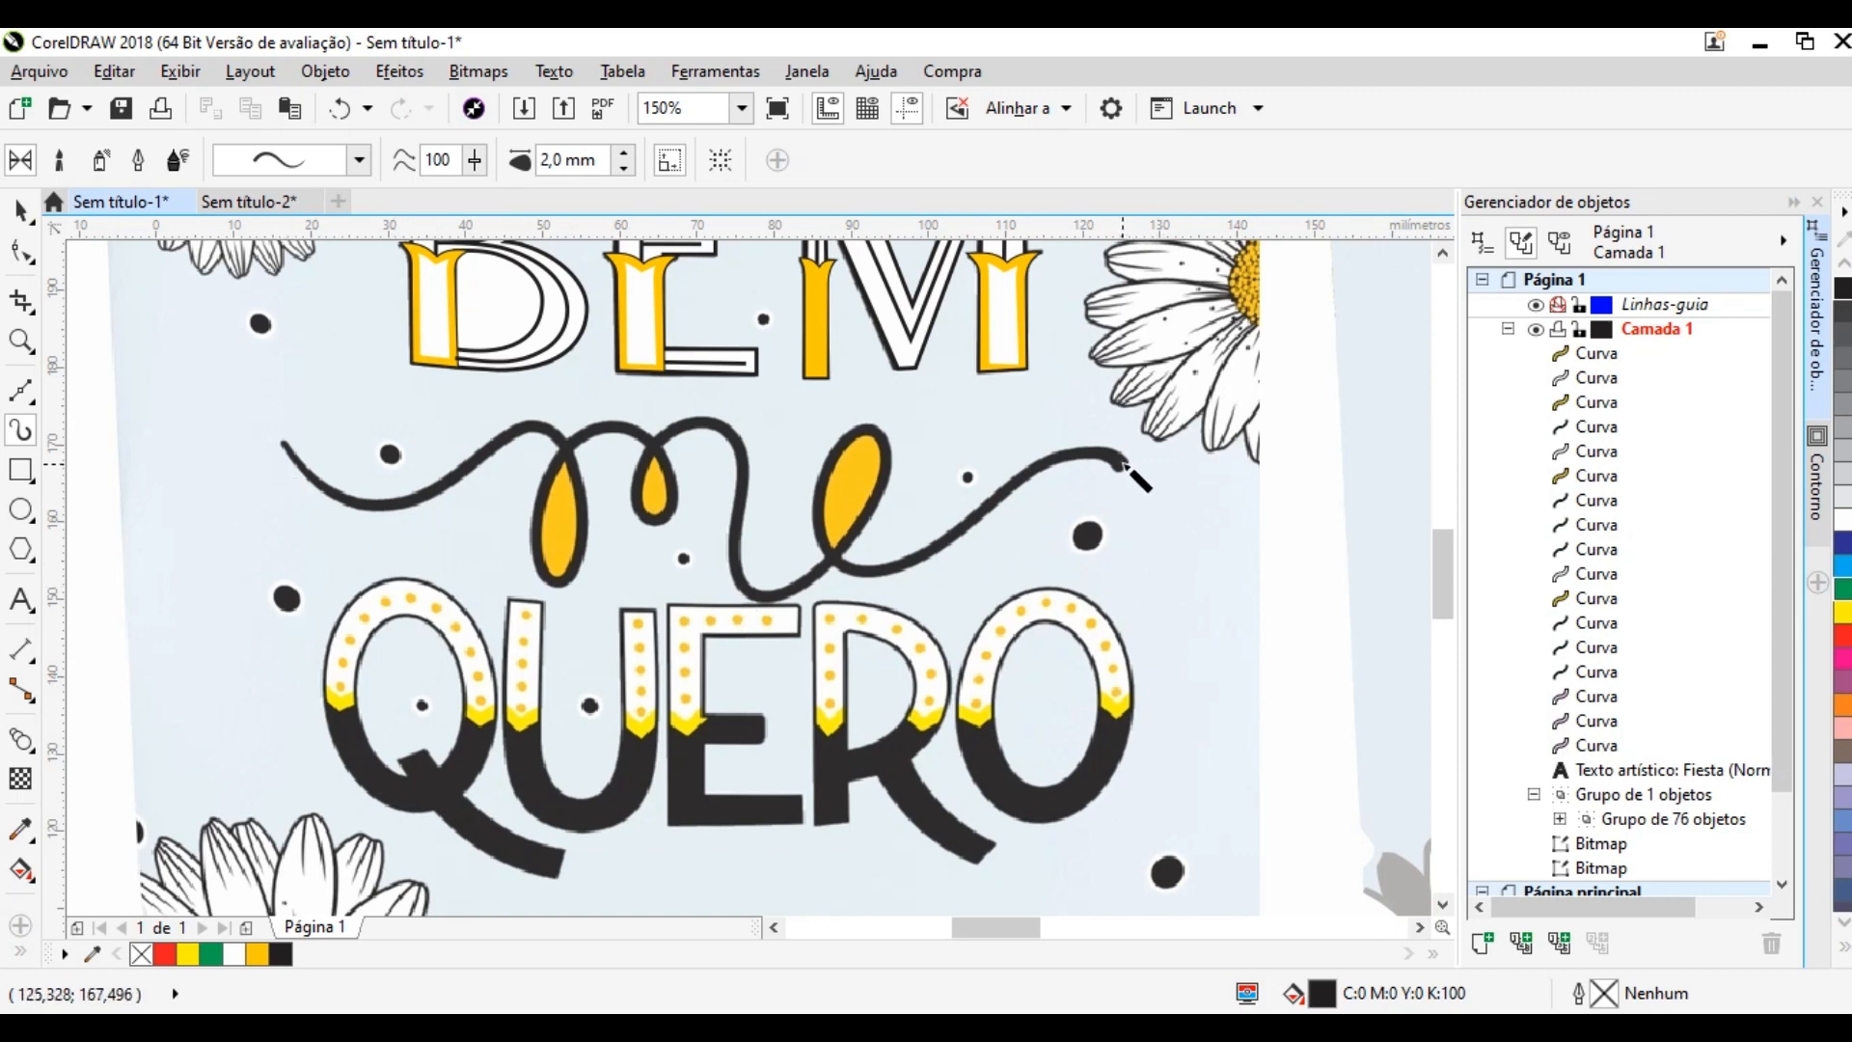
# Step: Try to trace the "me" lettering in one freehand Artistic Media stroke from its end to its start, and undo the stroke
pyautogui.moveTo(1068, 460); pyautogui.dragTo(881, 571)
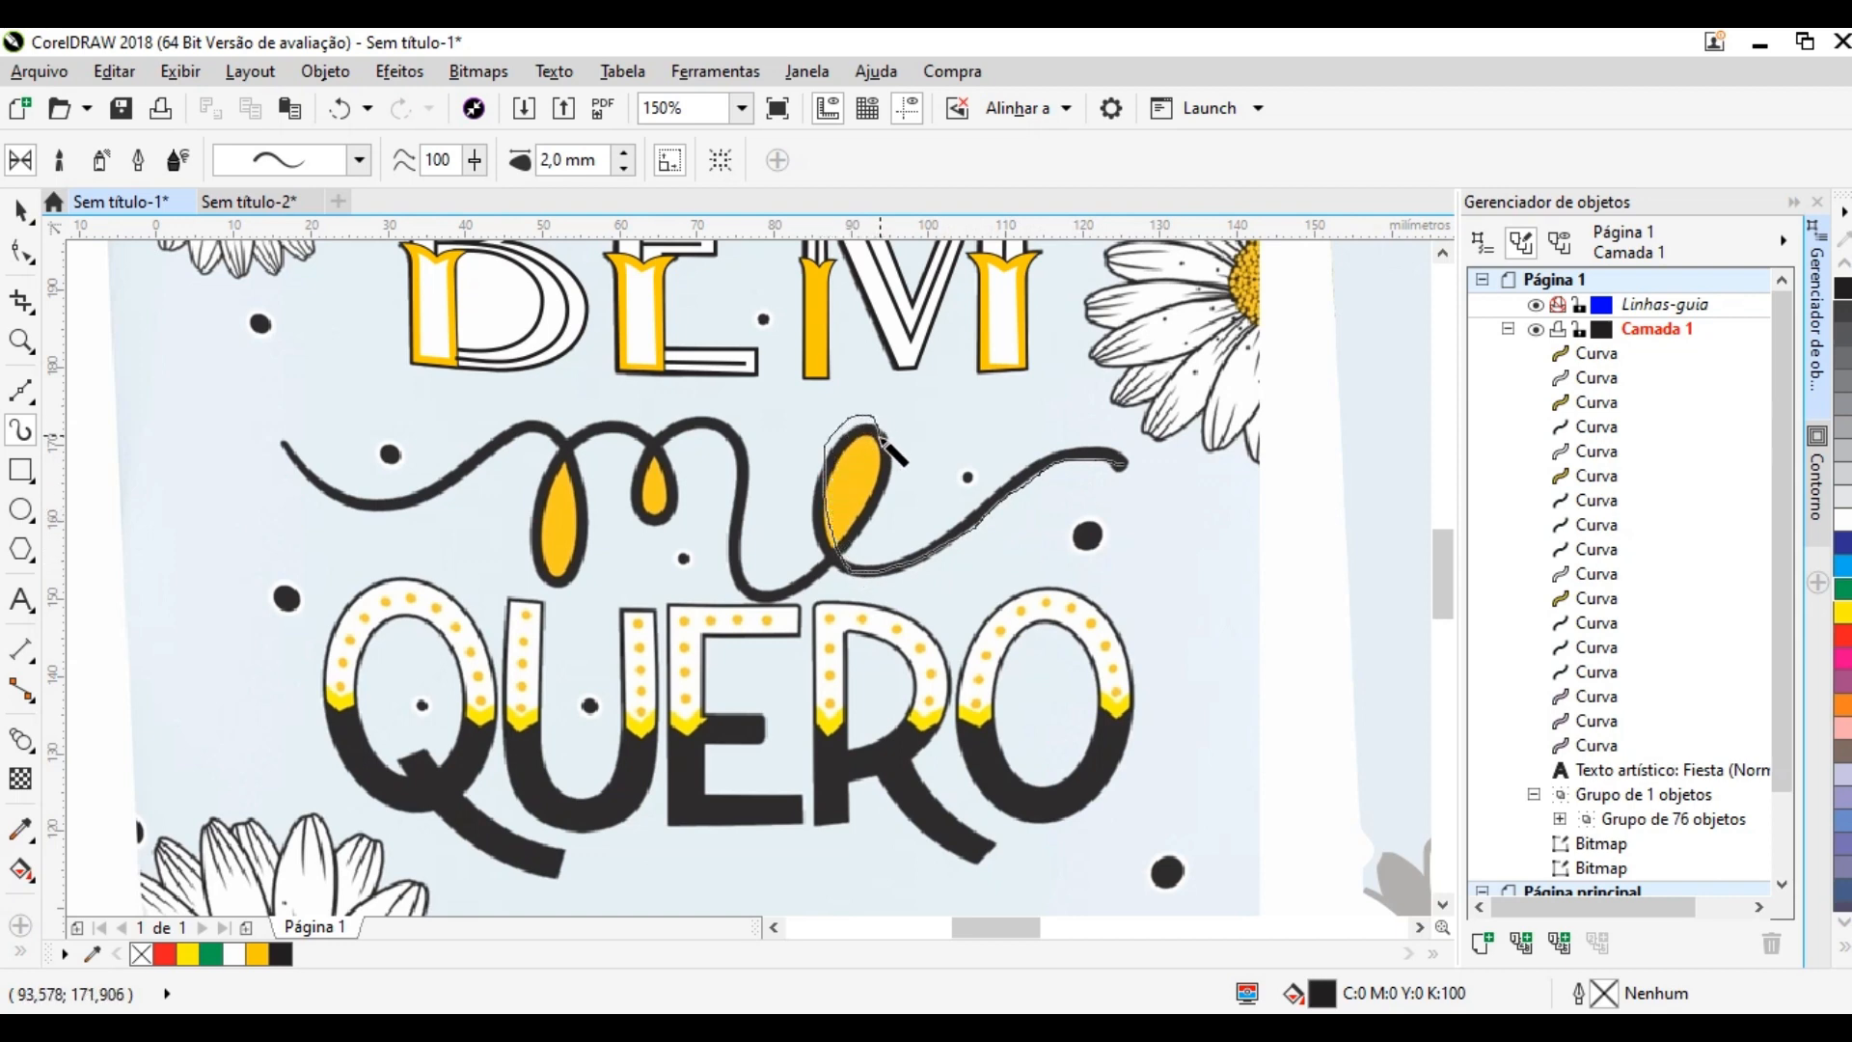
pyautogui.moveTo(880, 436)
pyautogui.mouseDown()
pyautogui.moveTo(853, 564)
pyautogui.moveTo(817, 587)
pyautogui.moveTo(773, 590)
pyautogui.moveTo(738, 521)
pyautogui.mouseUp()
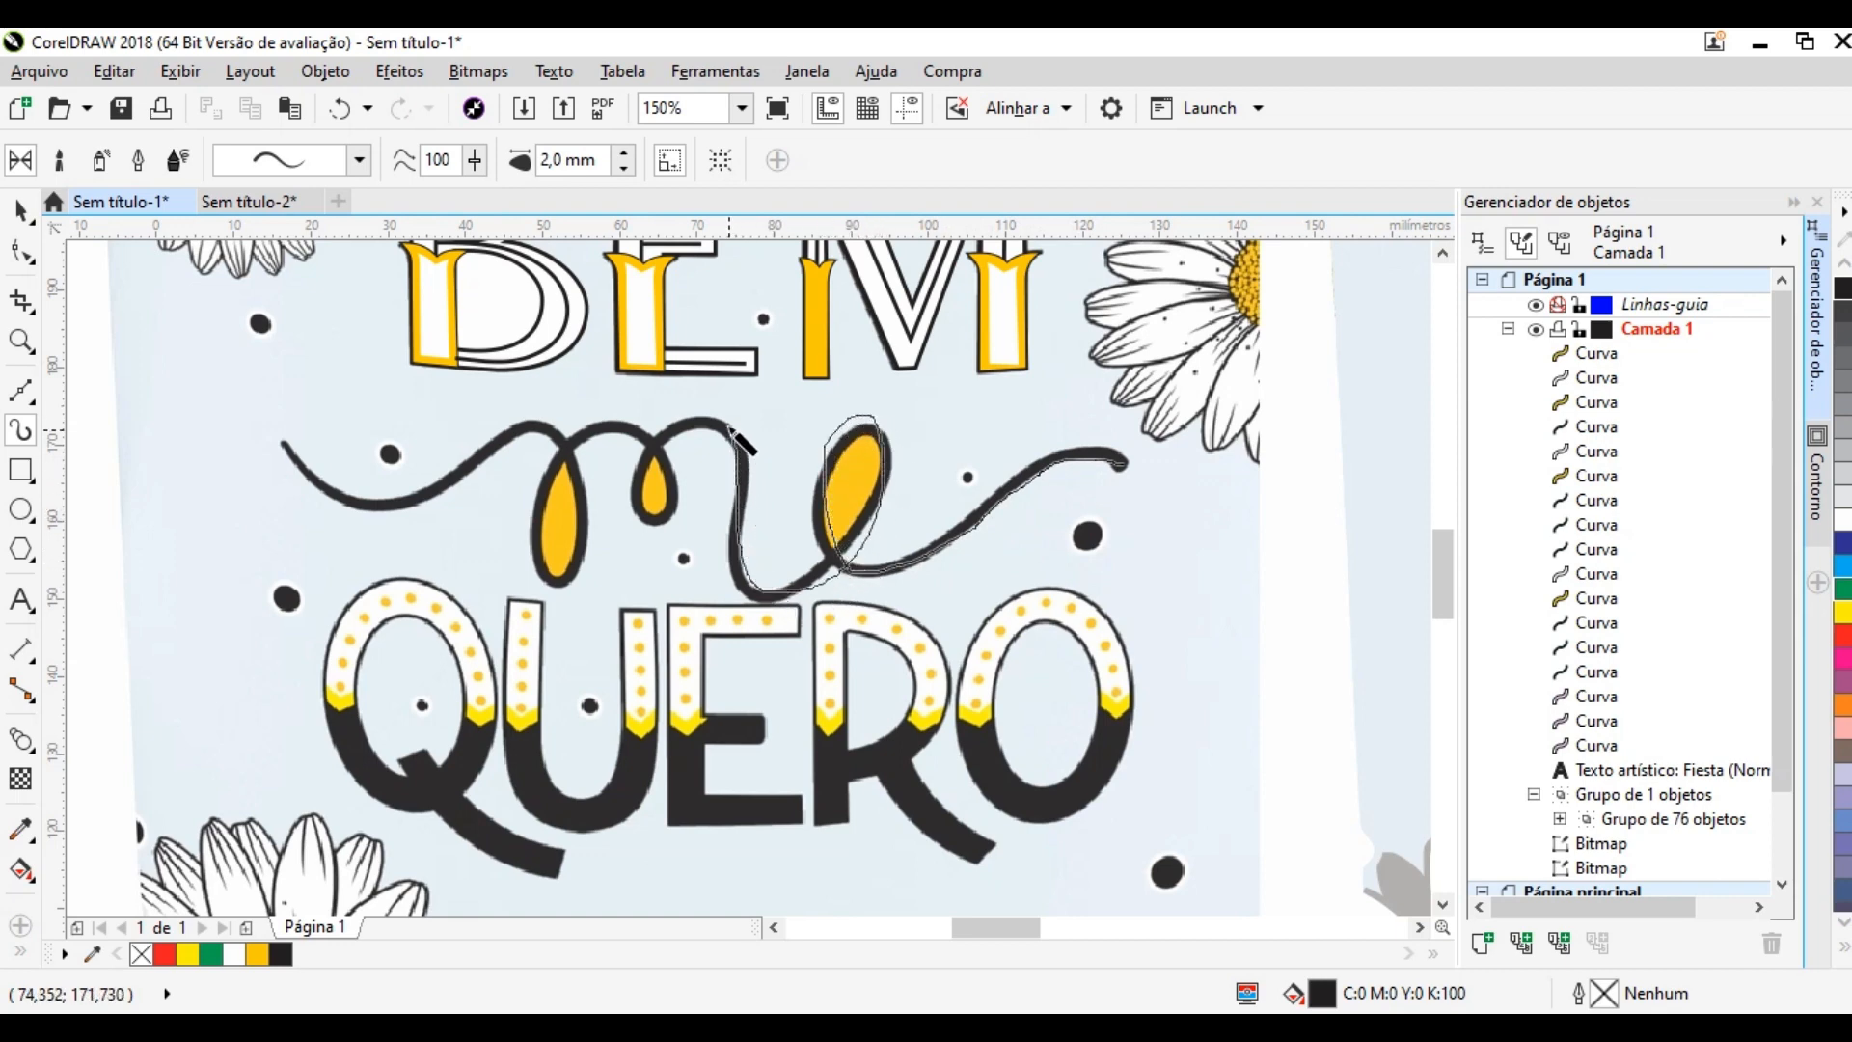
pyautogui.moveTo(702, 431)
pyautogui.mouseDown()
pyautogui.moveTo(660, 445)
pyautogui.moveTo(634, 514)
pyautogui.moveTo(659, 456)
pyautogui.mouseUp()
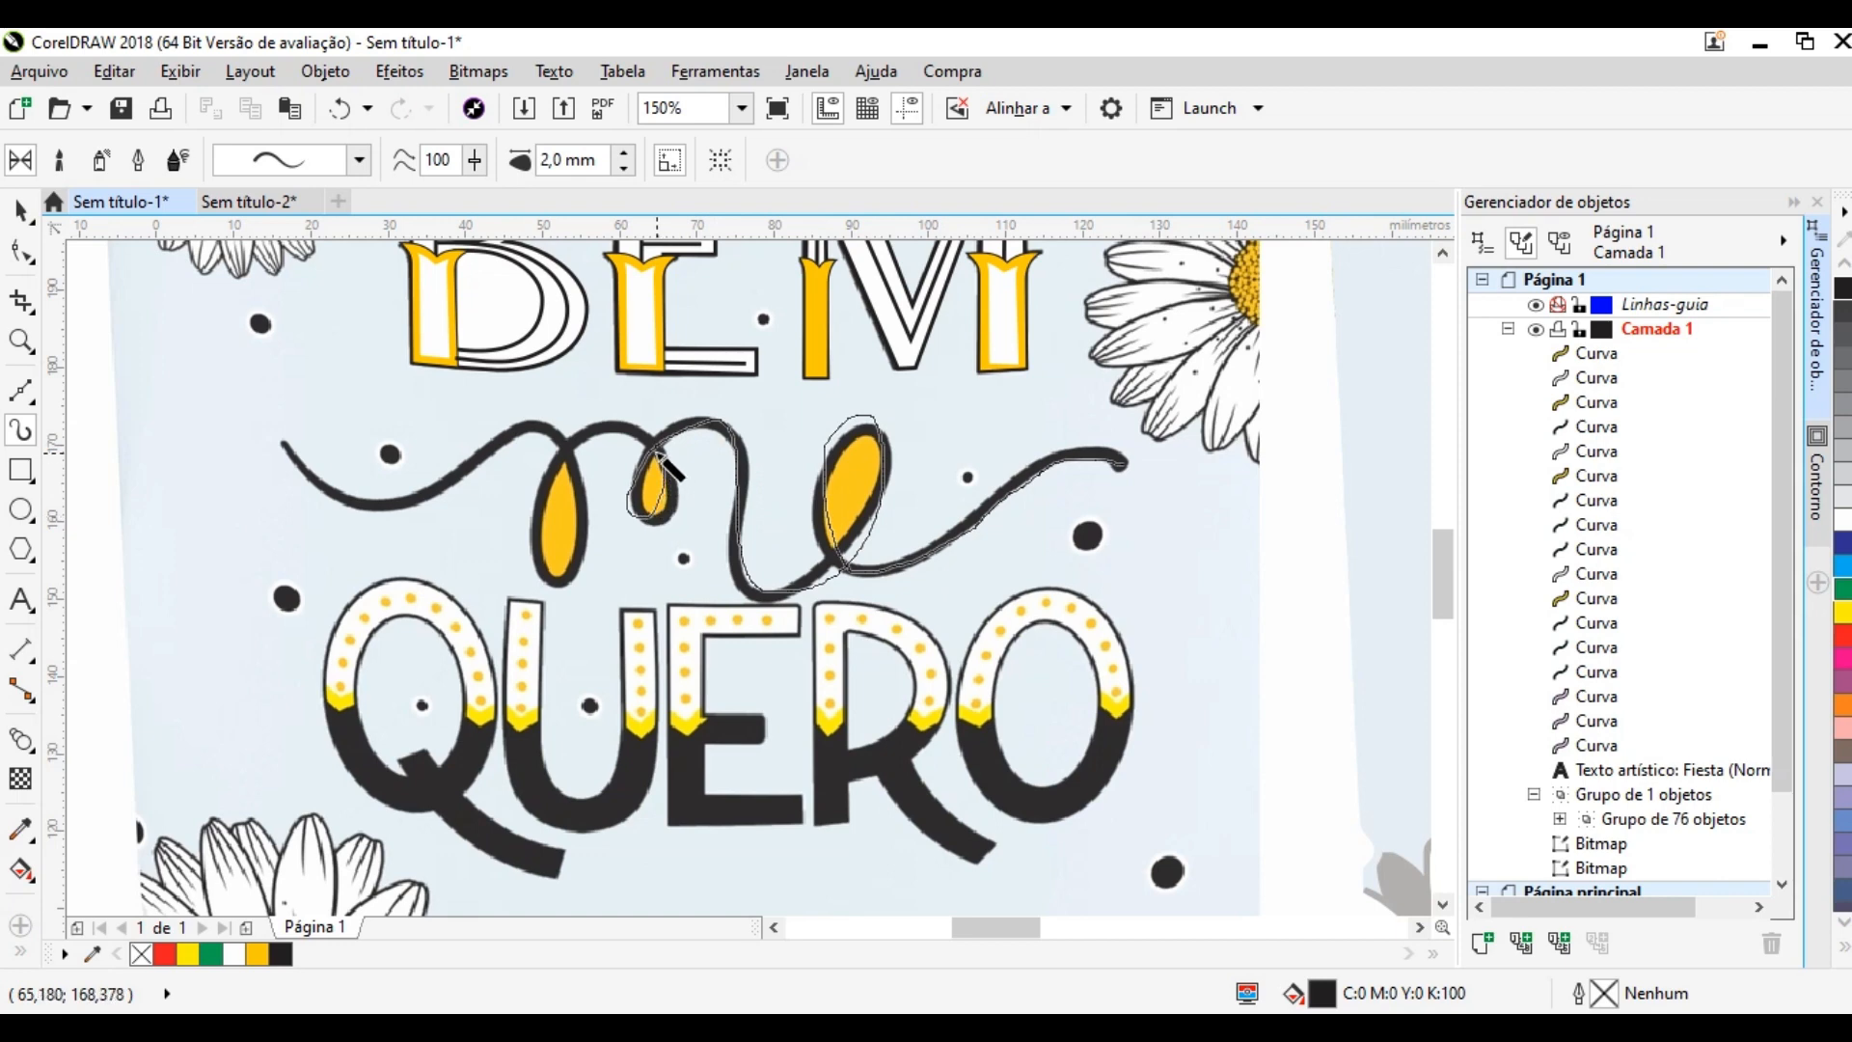
pyautogui.moveTo(579, 545)
pyautogui.mouseDown()
pyautogui.moveTo(575, 461)
pyautogui.moveTo(549, 424)
pyautogui.moveTo(406, 490)
pyautogui.mouseUp()
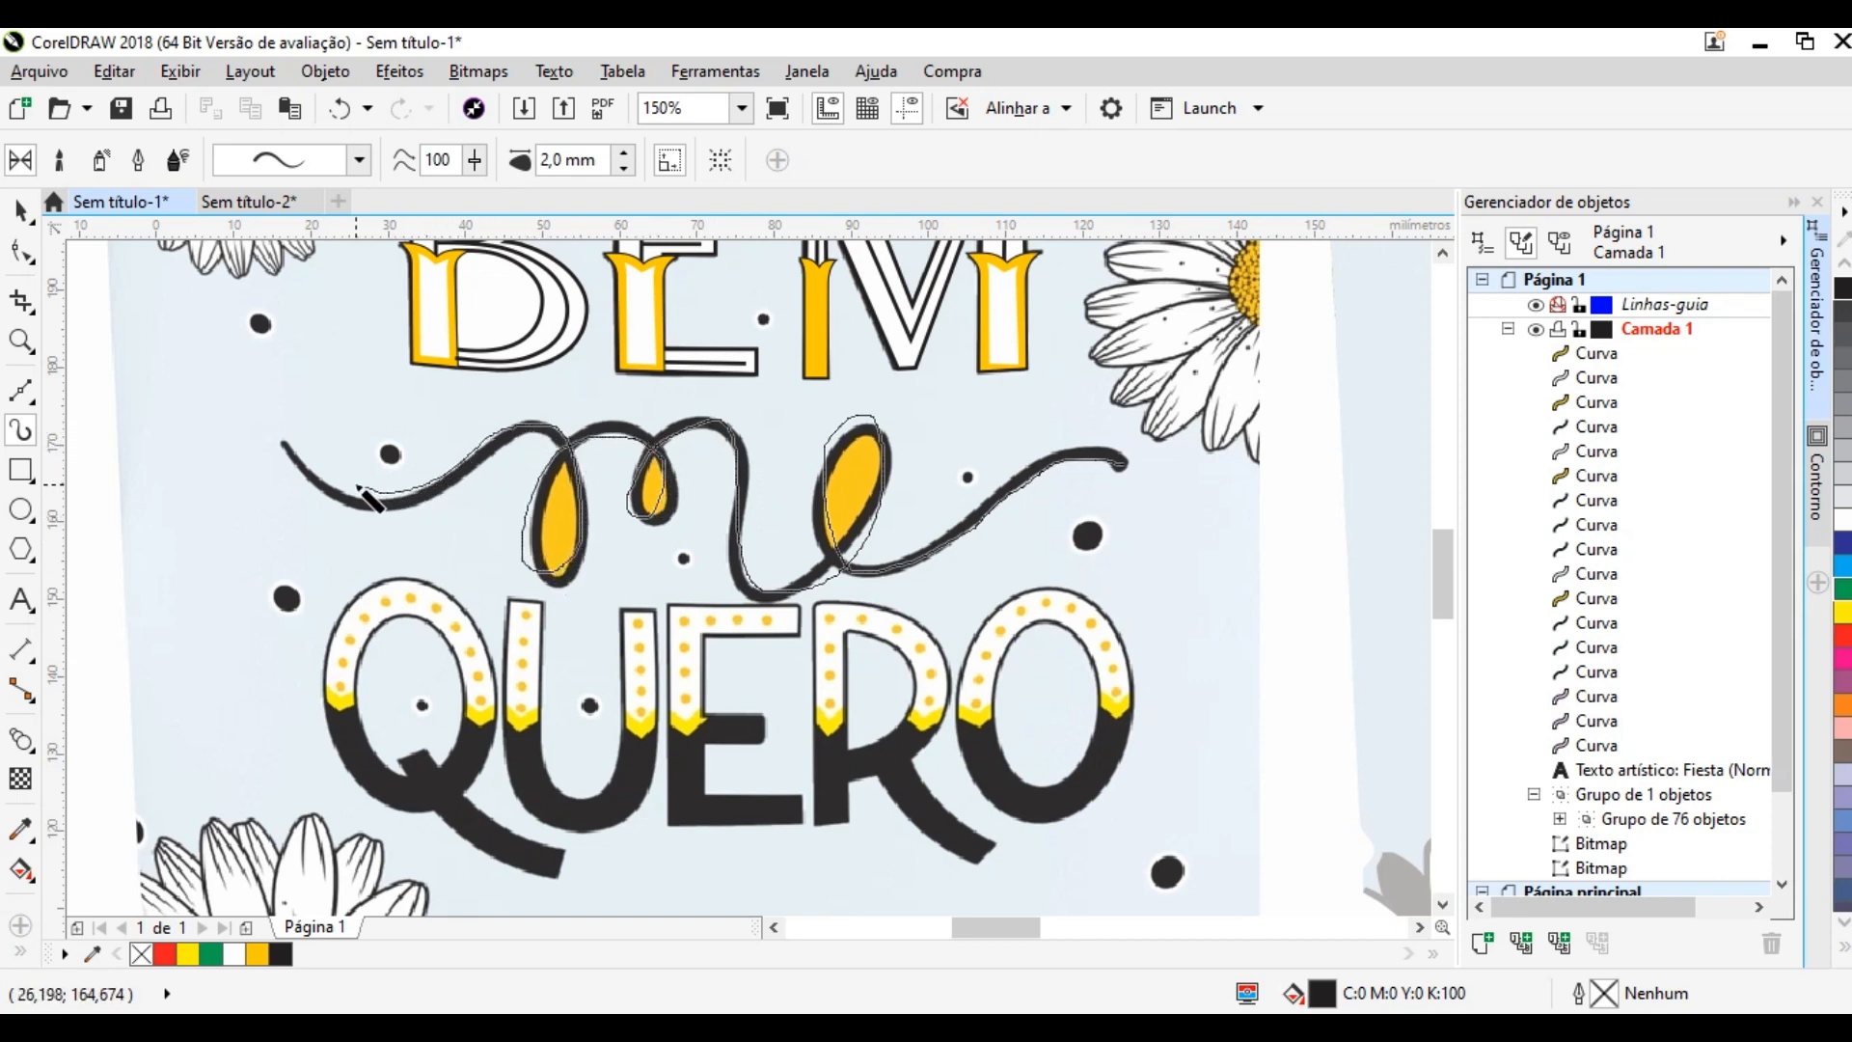
pyautogui.moveTo(278, 459); pyautogui.dragTo(273, 450)
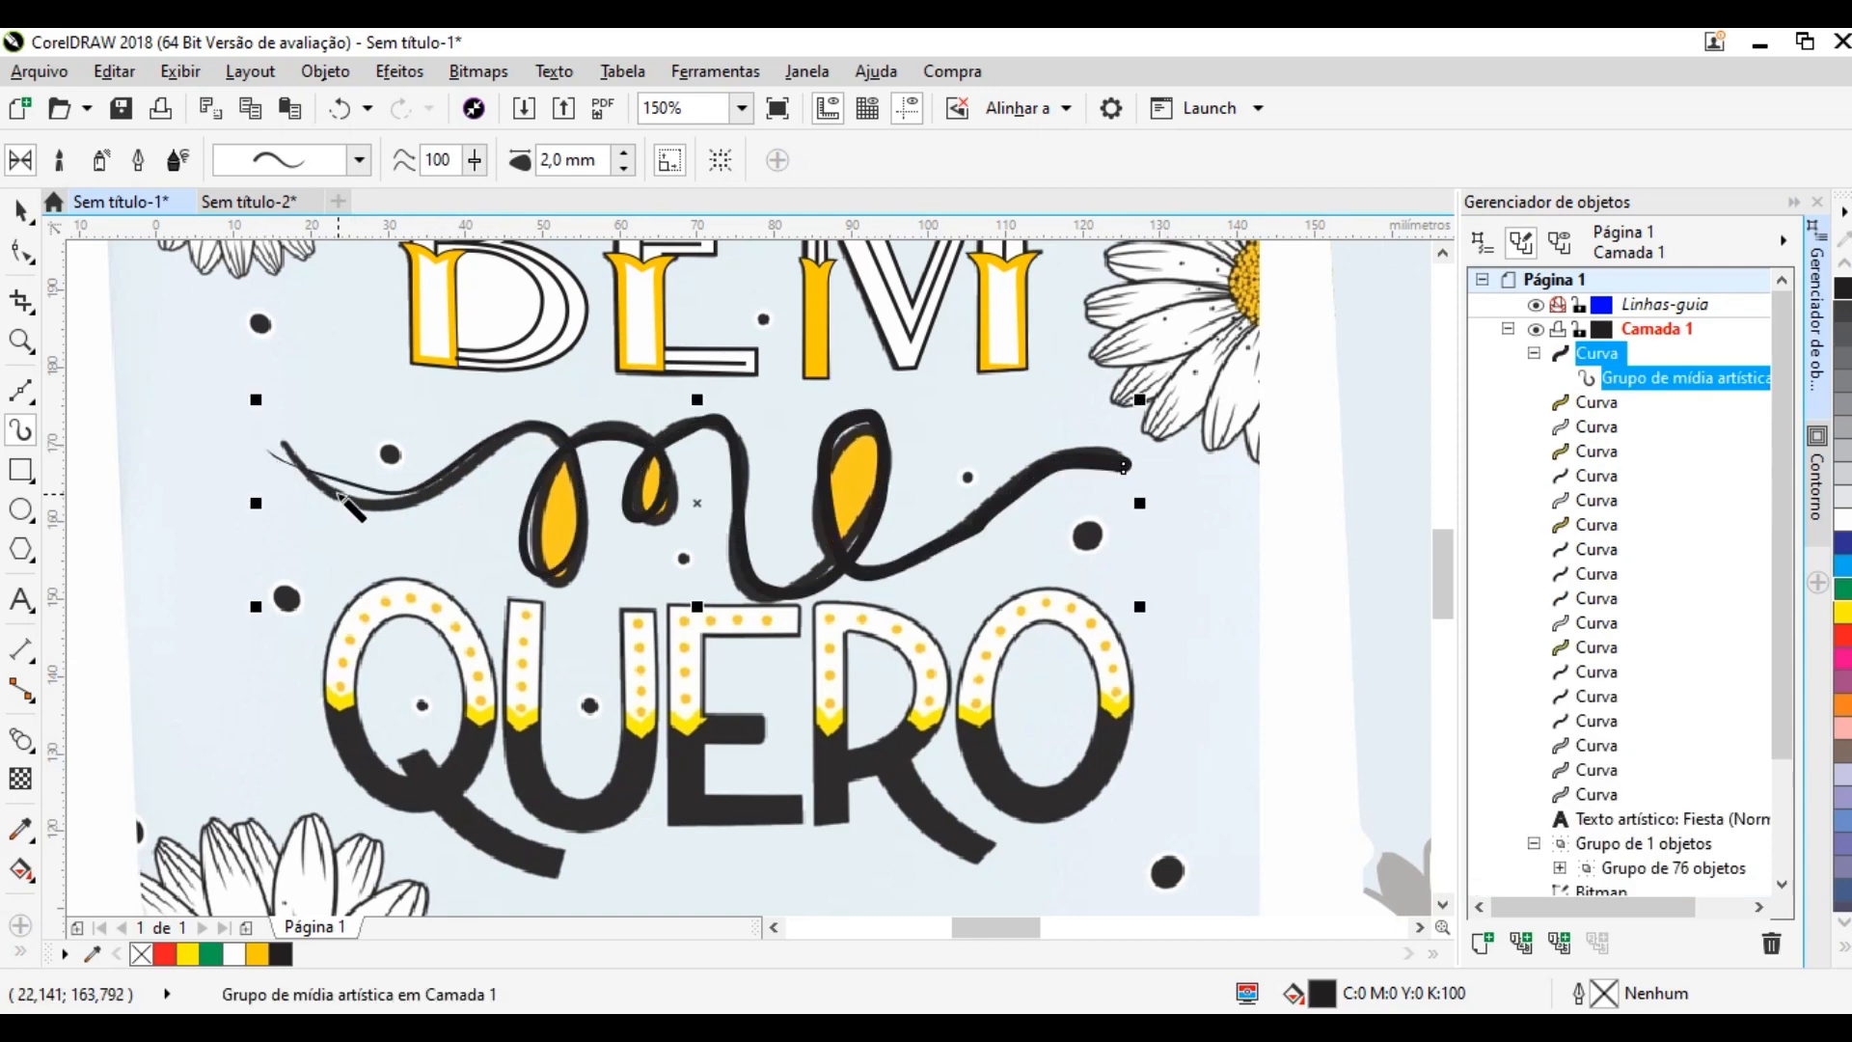
pyautogui.hotkey('ctrl', 'z')
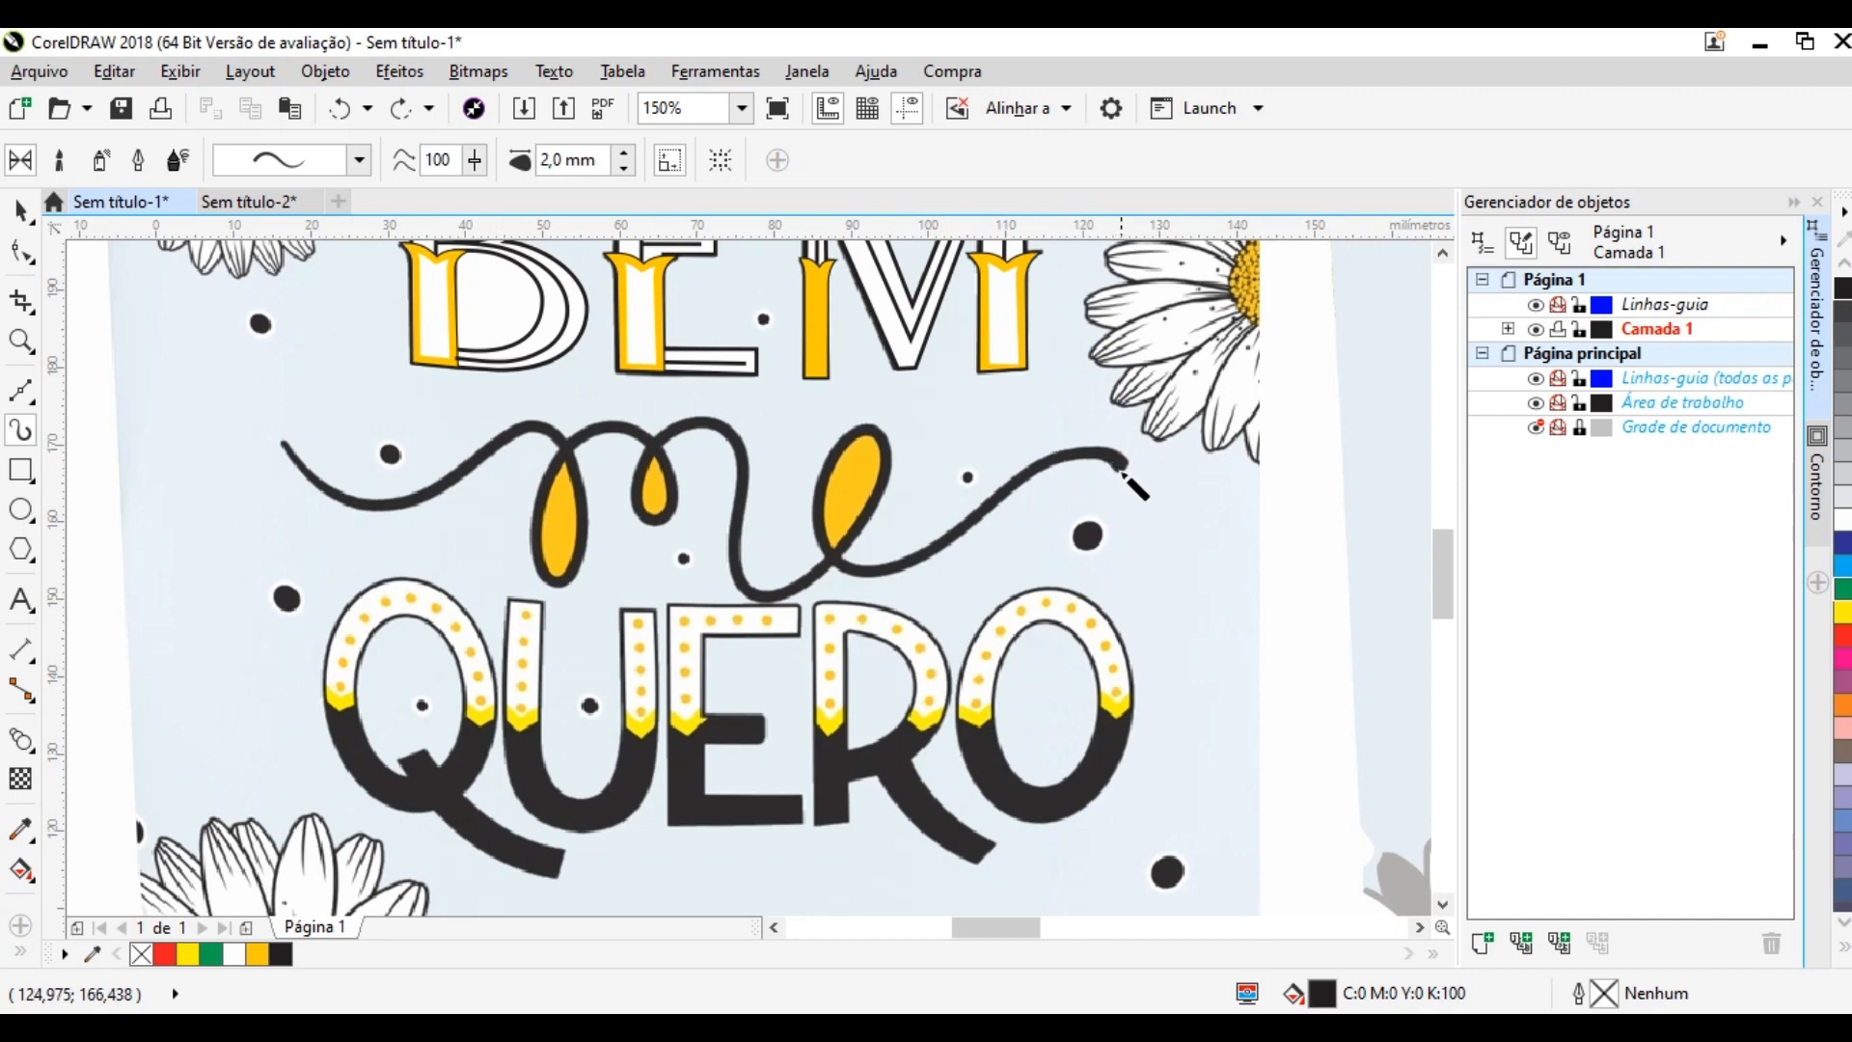
# Step: Trace the whole "me" lettering on the reference mug in one freehand 2.0 mm Artistic Media stroke, starting from the end of the "e"
pyautogui.moveTo(1080, 454)
pyautogui.mouseDown()
pyautogui.moveTo(915, 544)
pyautogui.moveTo(825, 551)
pyautogui.moveTo(810, 457)
pyautogui.moveTo(861, 442)
pyautogui.mouseUp()
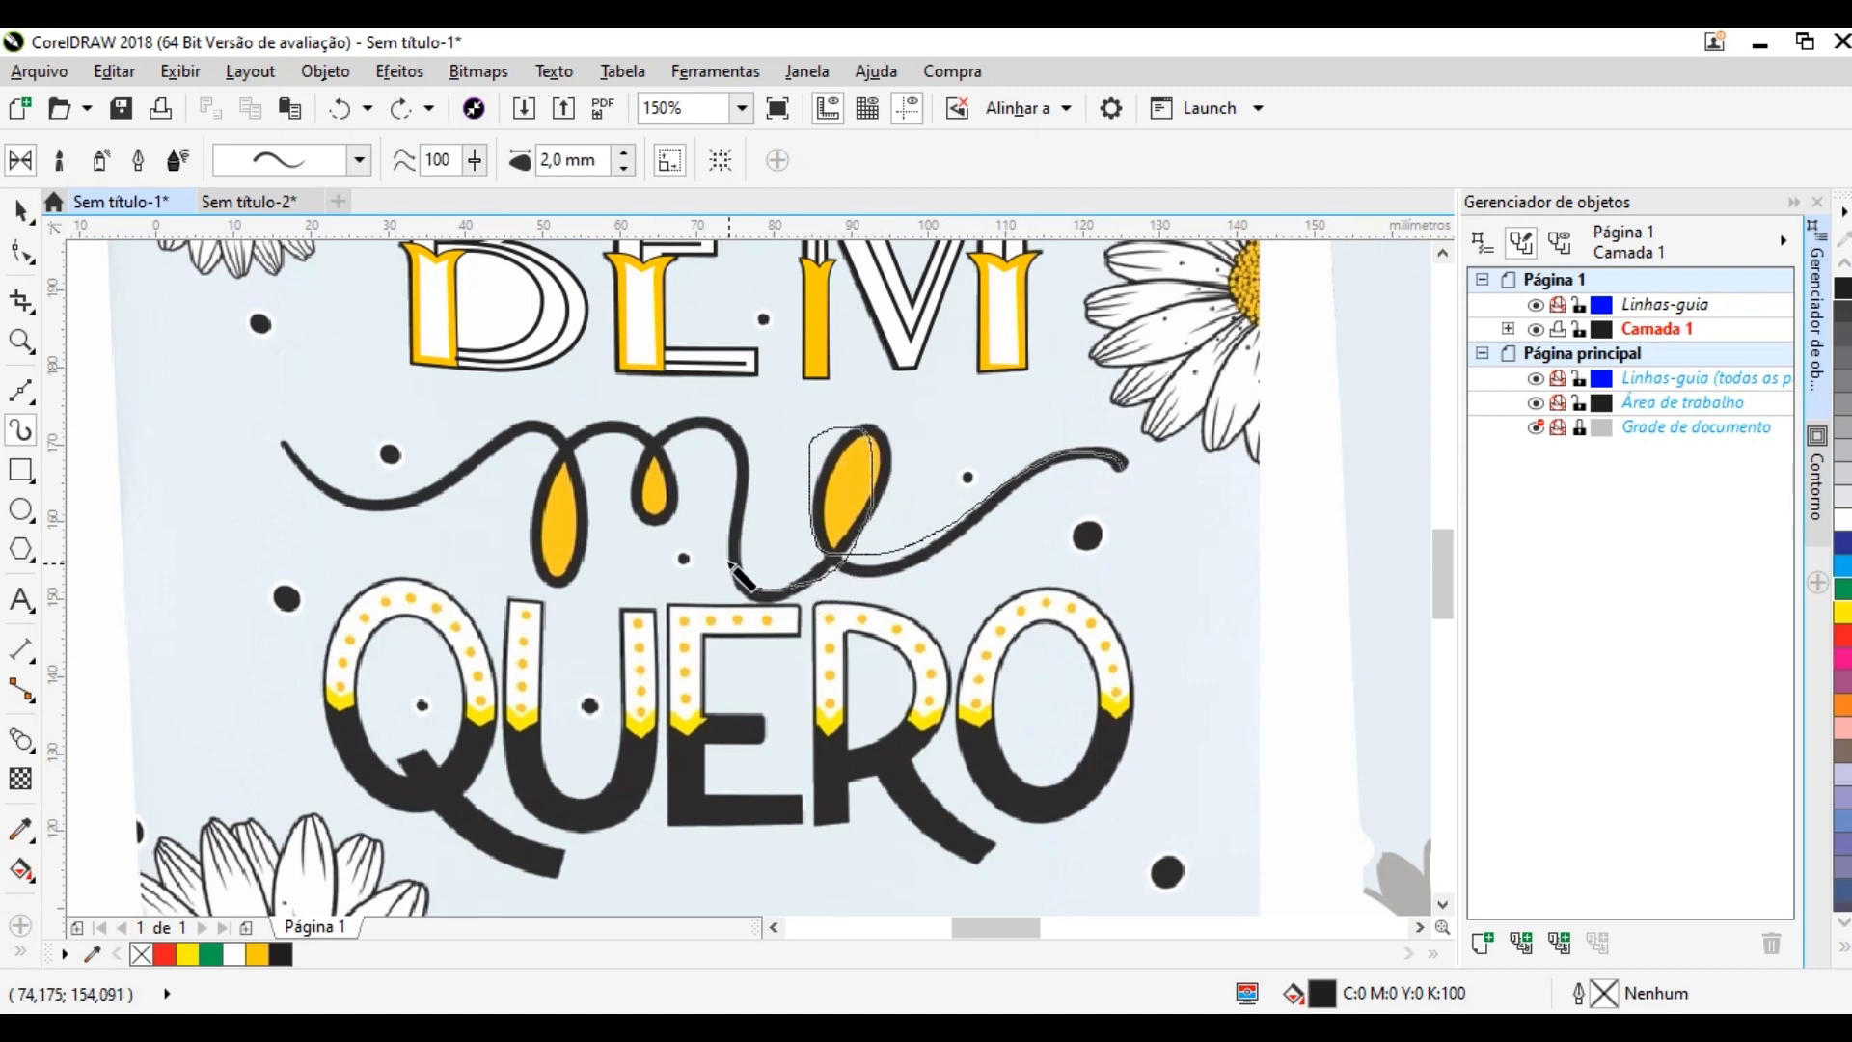
pyautogui.moveTo(729, 561)
pyautogui.mouseDown()
pyautogui.moveTo(740, 432)
pyautogui.moveTo(678, 429)
pyautogui.mouseUp()
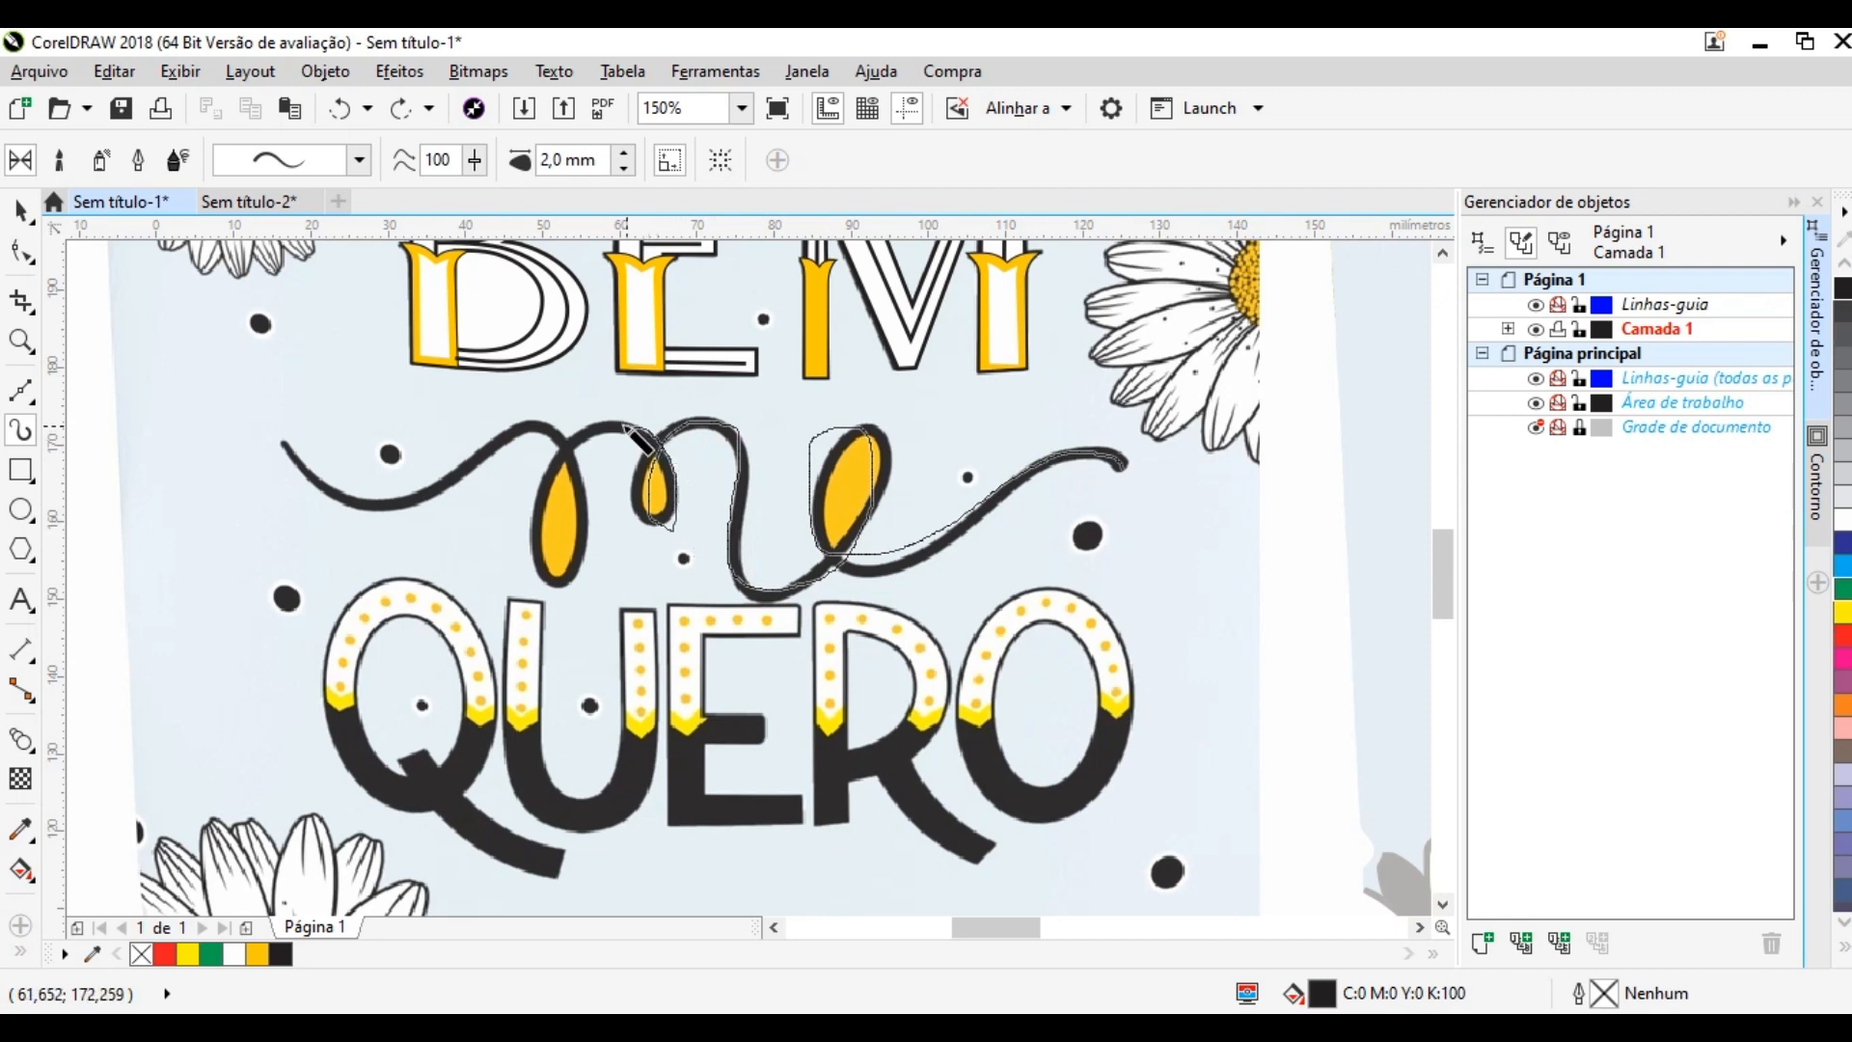
pyautogui.moveTo(634, 429)
pyautogui.mouseDown()
pyautogui.moveTo(586, 432)
pyautogui.moveTo(553, 474)
pyautogui.moveTo(538, 567)
pyautogui.moveTo(557, 591)
pyautogui.moveTo(584, 543)
pyautogui.moveTo(570, 445)
pyautogui.moveTo(530, 425)
pyautogui.moveTo(488, 459)
pyautogui.mouseUp()
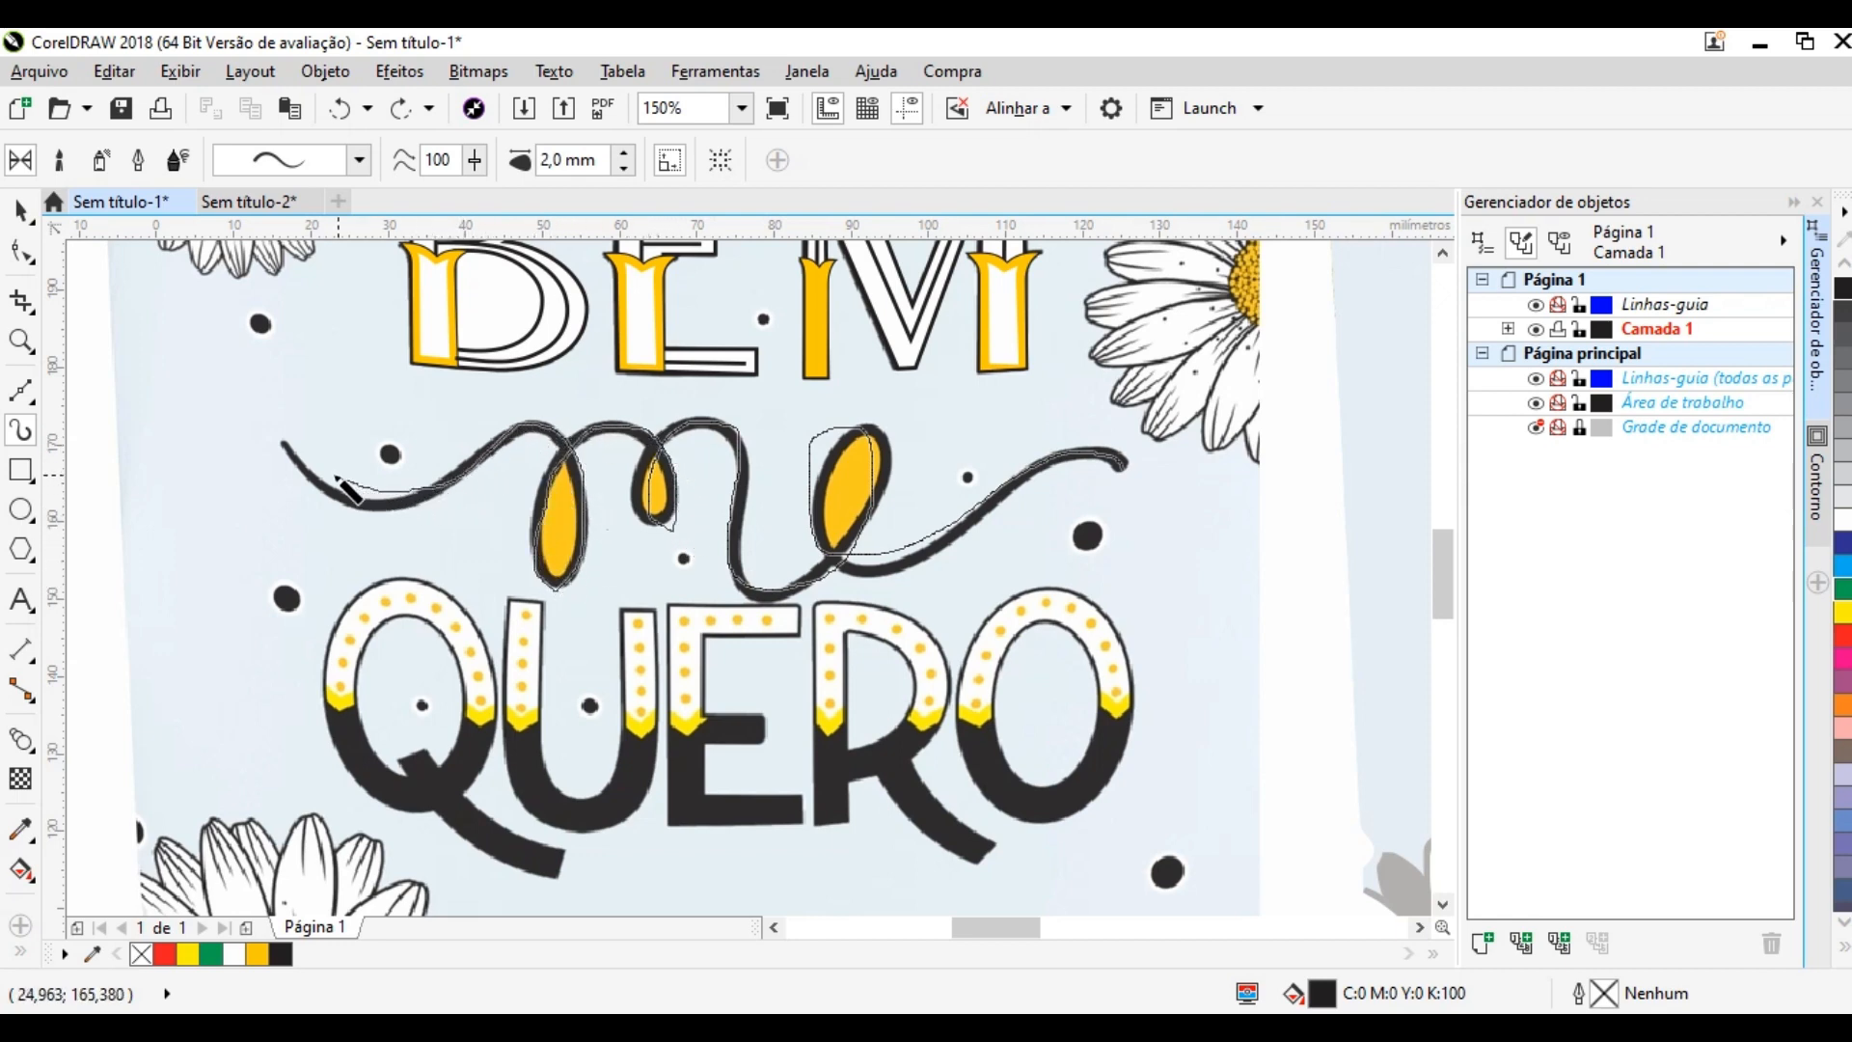
pyautogui.moveTo(336, 477); pyautogui.dragTo(282, 445)
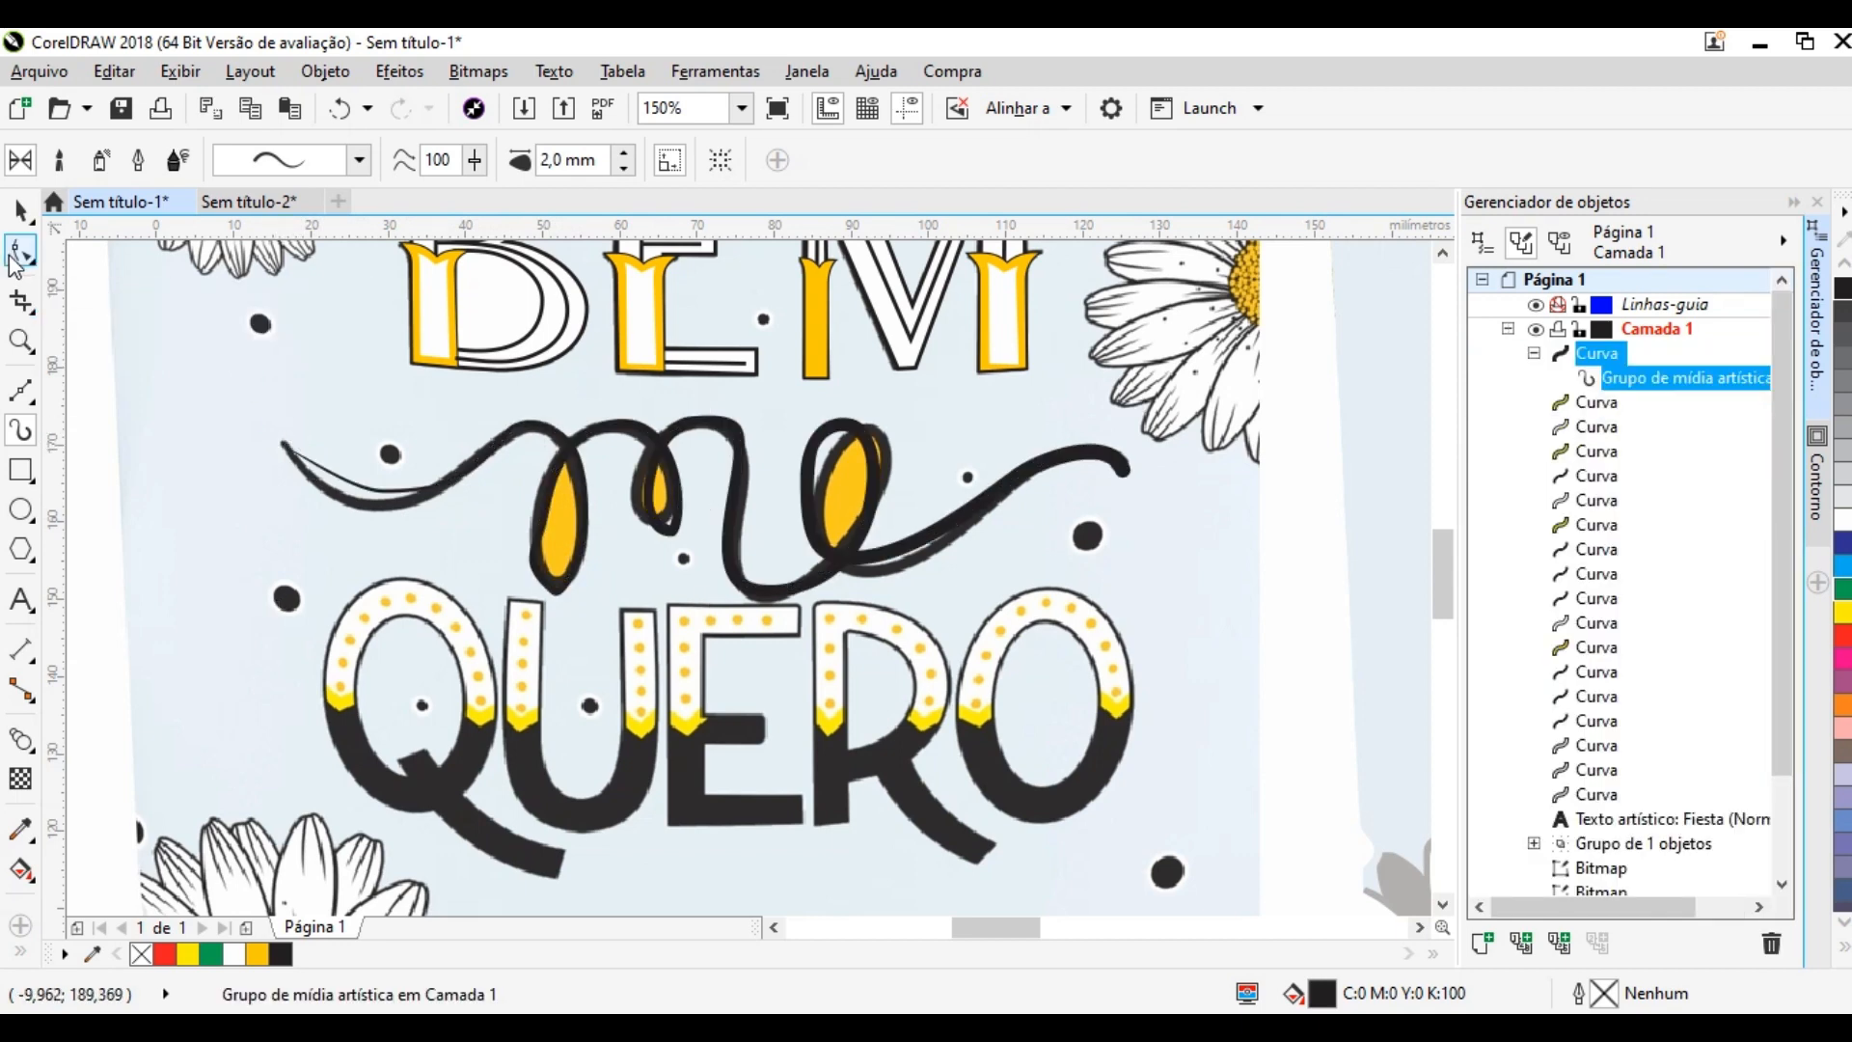
# Step: Reshape the traced stroke's nodes and handles around the "e" so its loop and lower curve follow the reference lettering
pyautogui.click(19, 255)
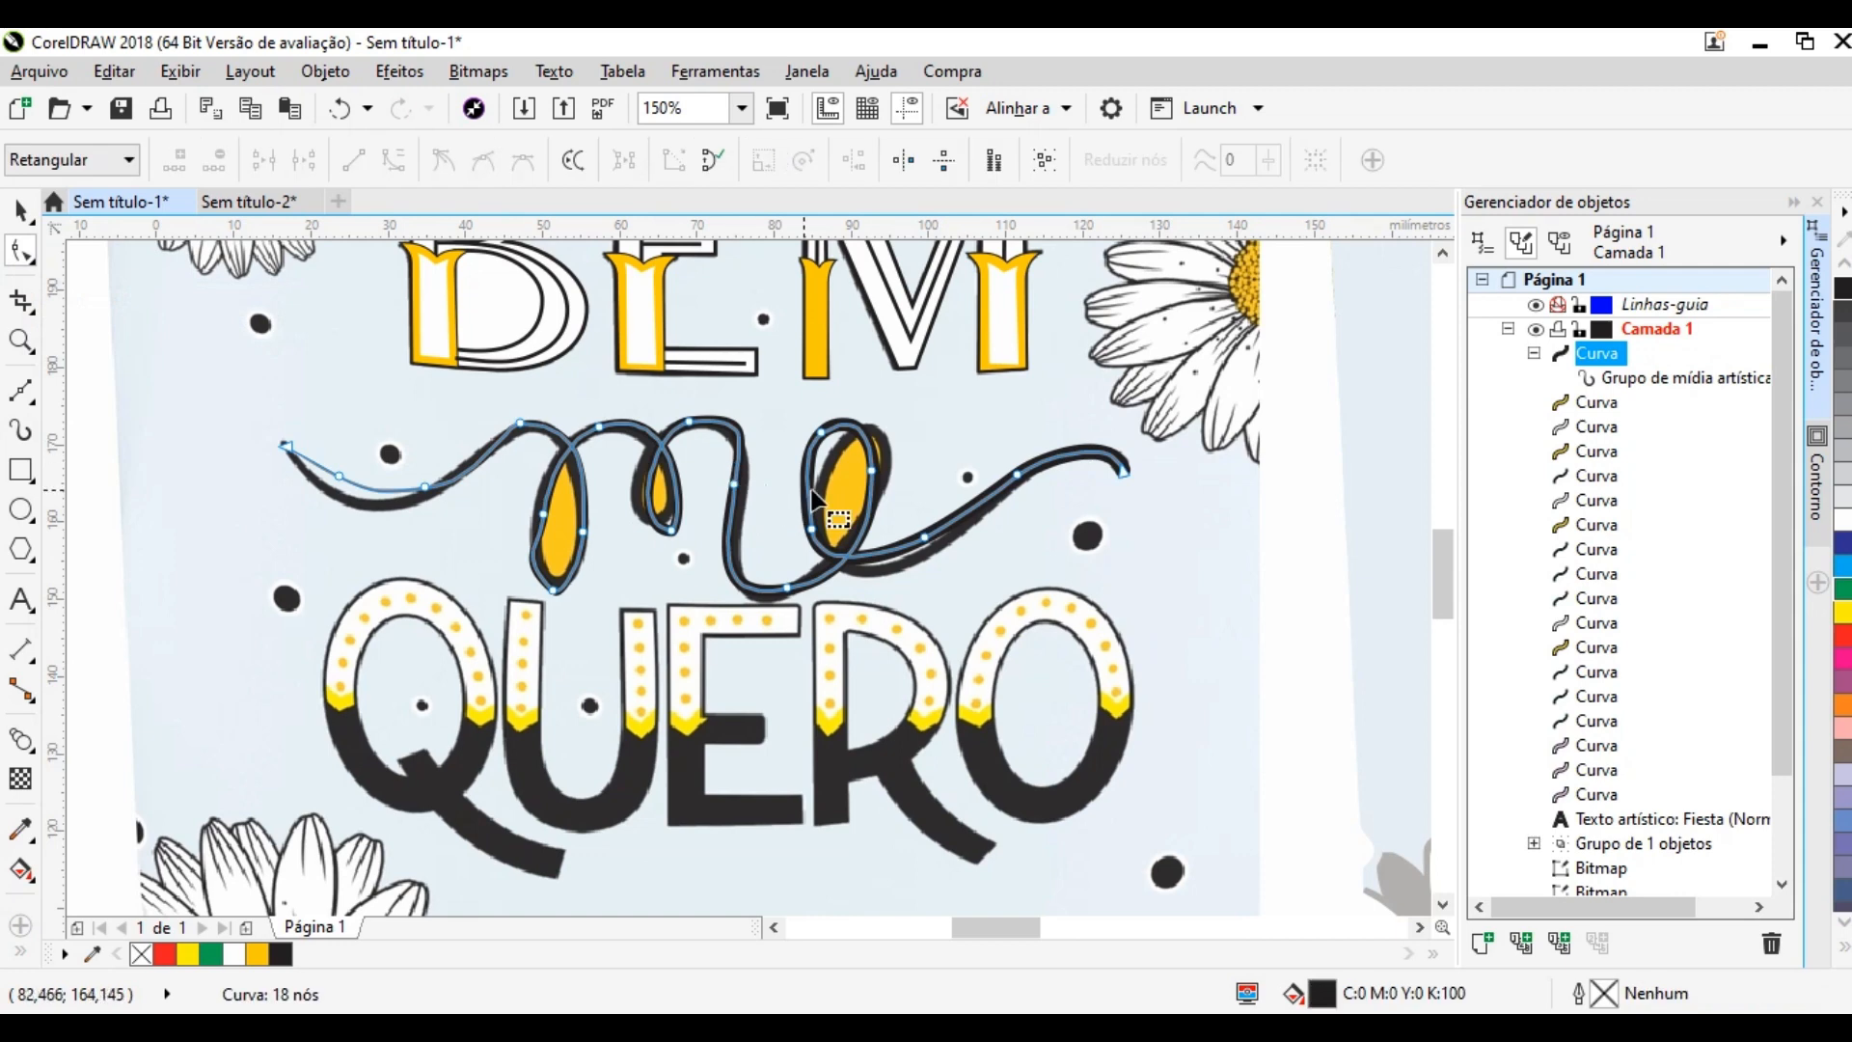
pyautogui.scroll(2, 1171, 501)
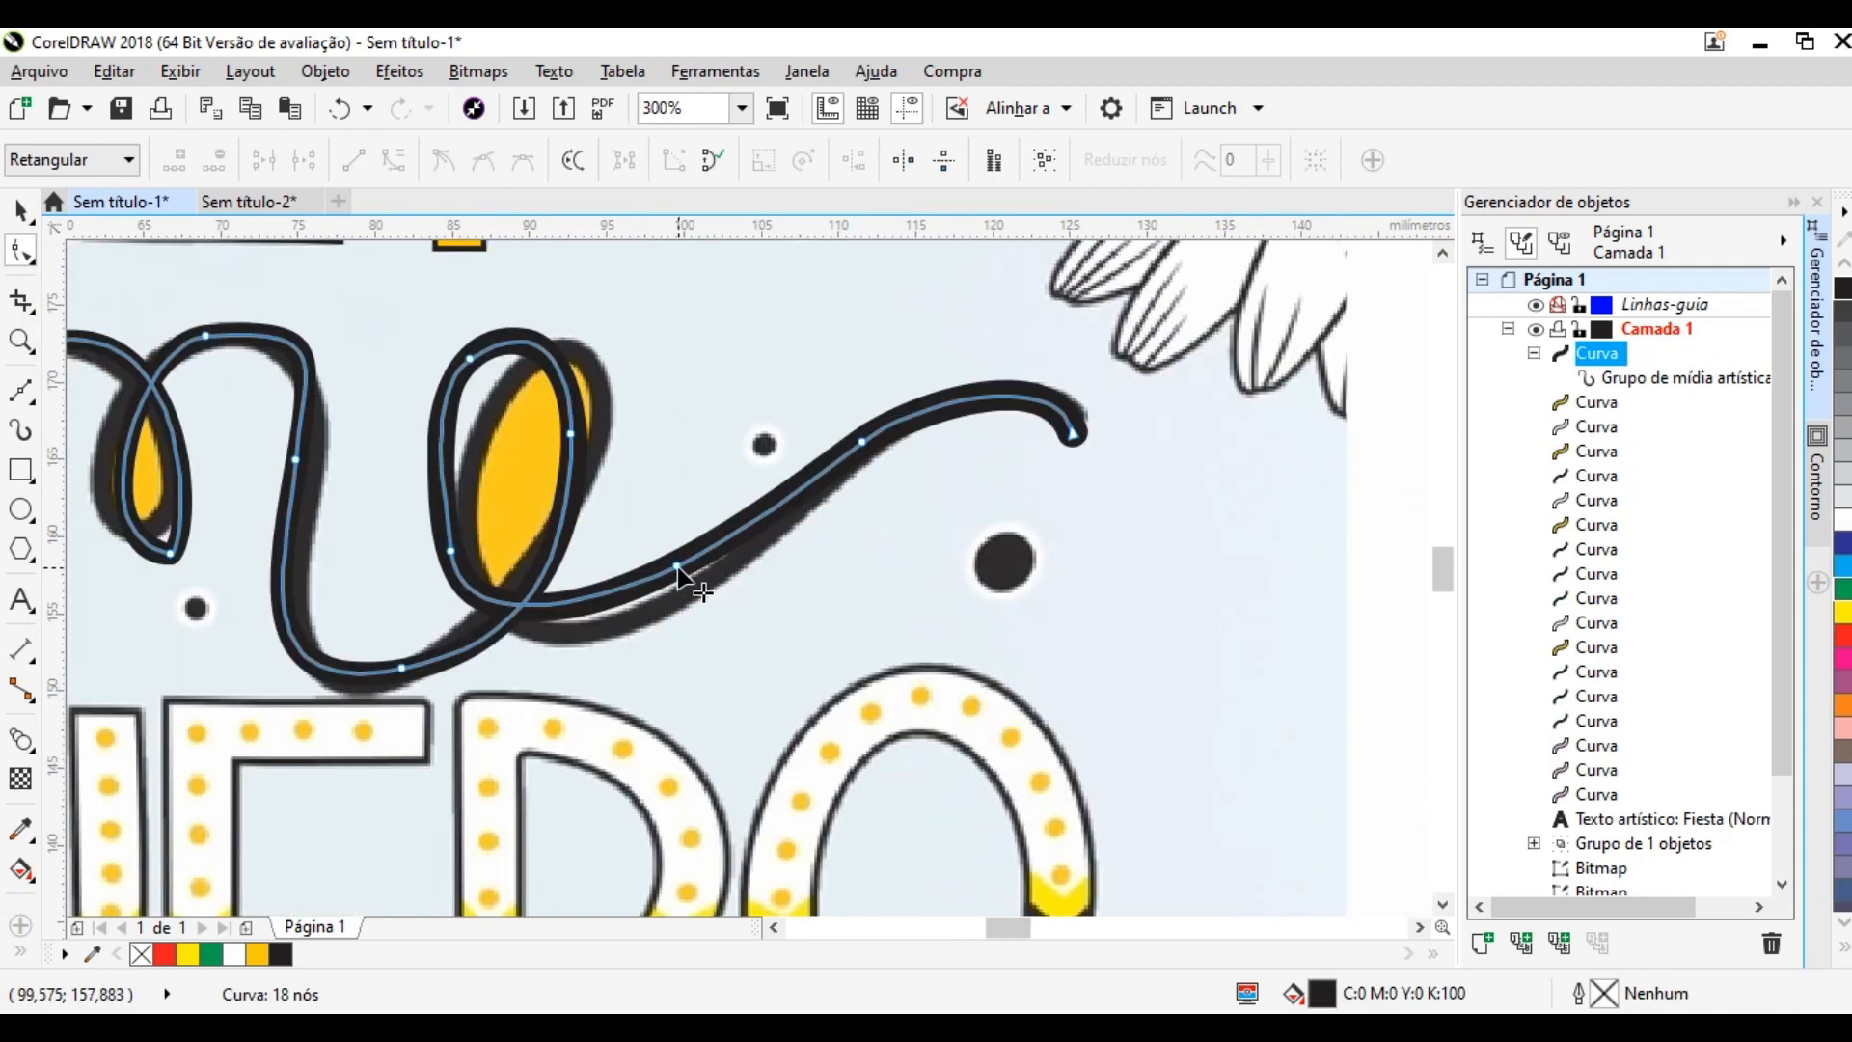
pyautogui.moveTo(677, 567); pyautogui.dragTo(675, 597)
pyautogui.moveTo(451, 552); pyautogui.dragTo(468, 513)
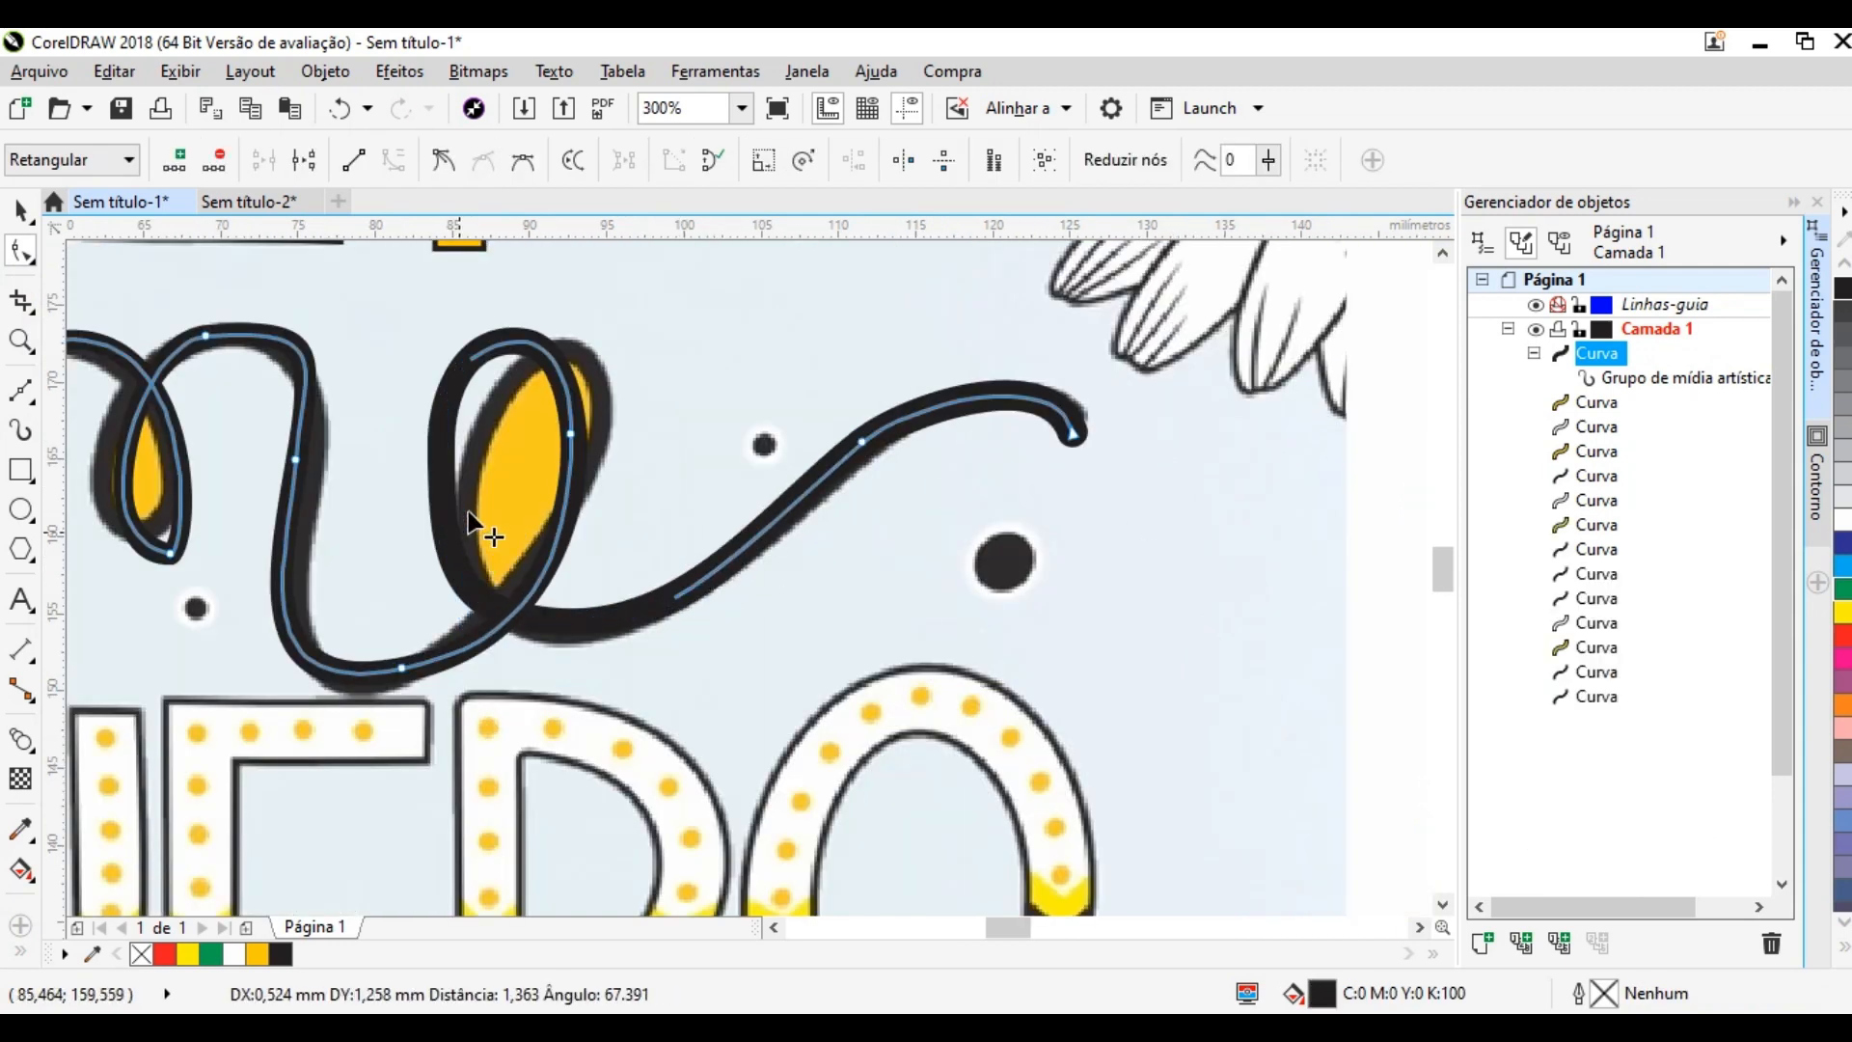
pyautogui.moveTo(472, 359); pyautogui.dragTo(549, 353)
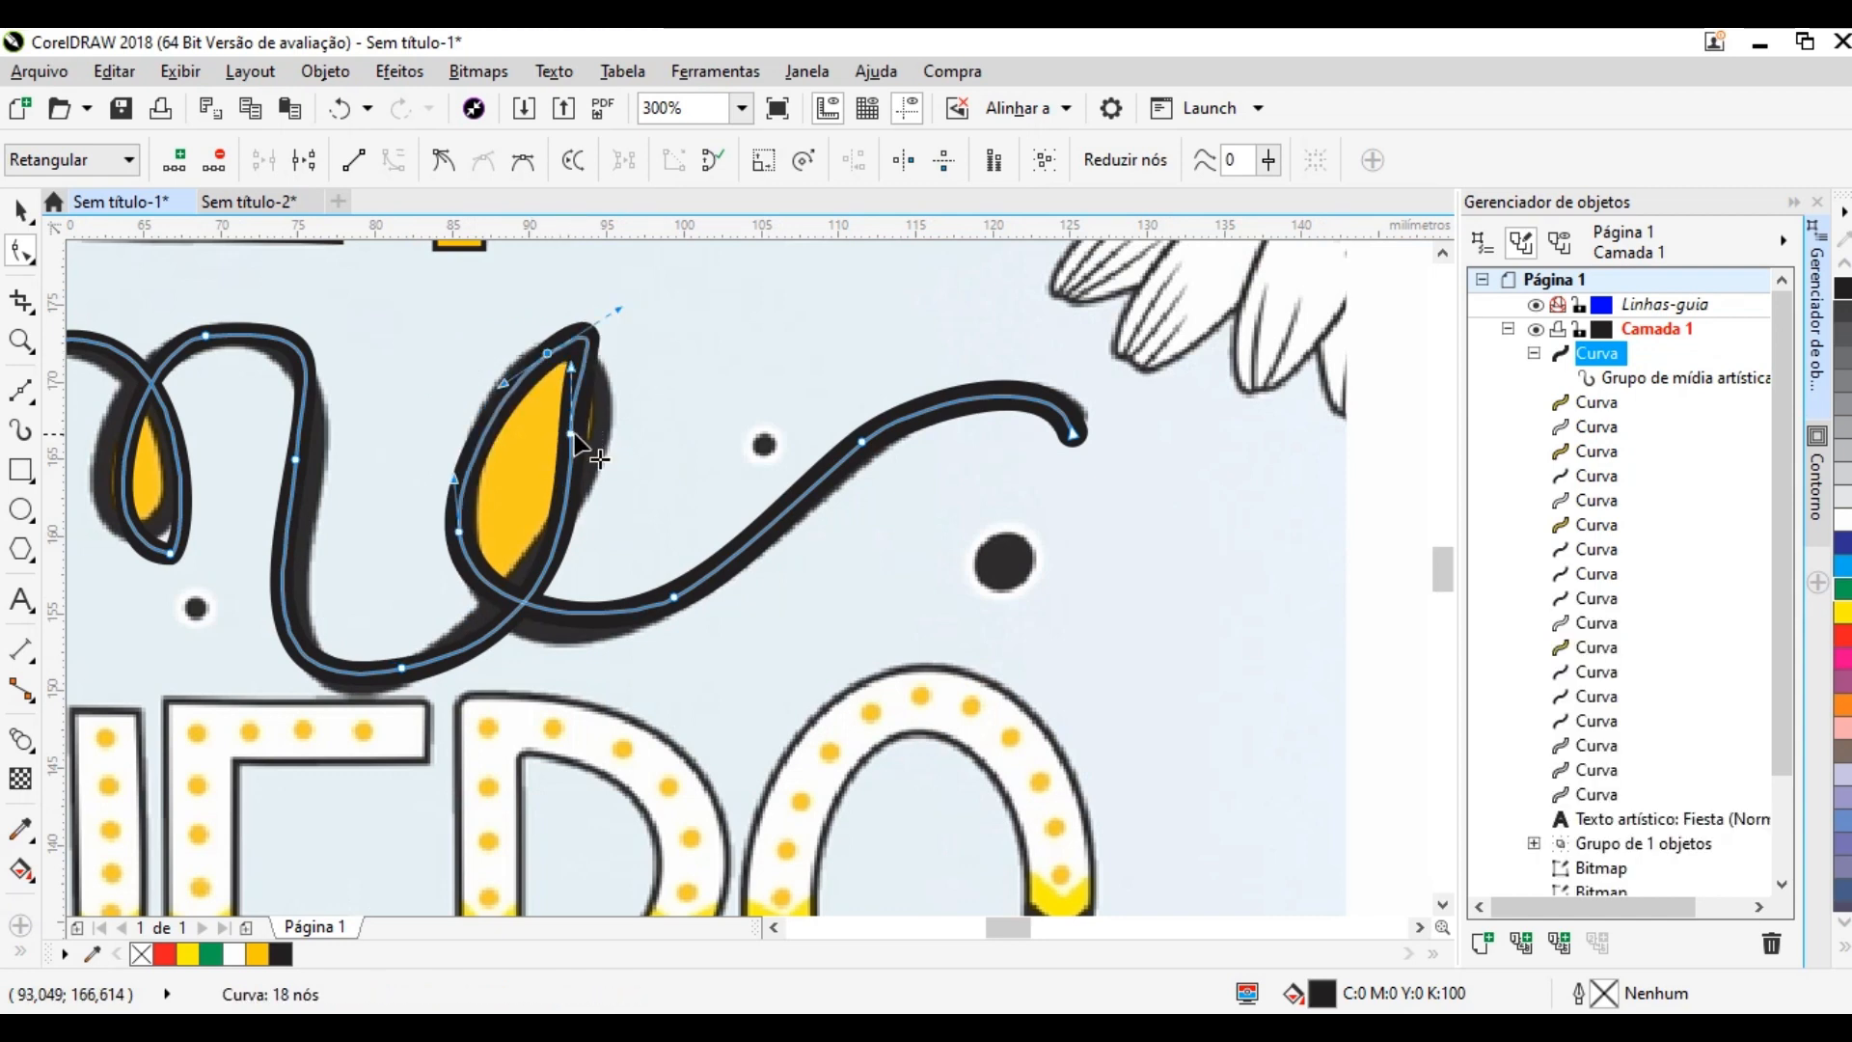
pyautogui.moveTo(572, 434); pyautogui.dragTo(588, 431)
pyautogui.moveTo(588, 558); pyautogui.dragTo(547, 555)
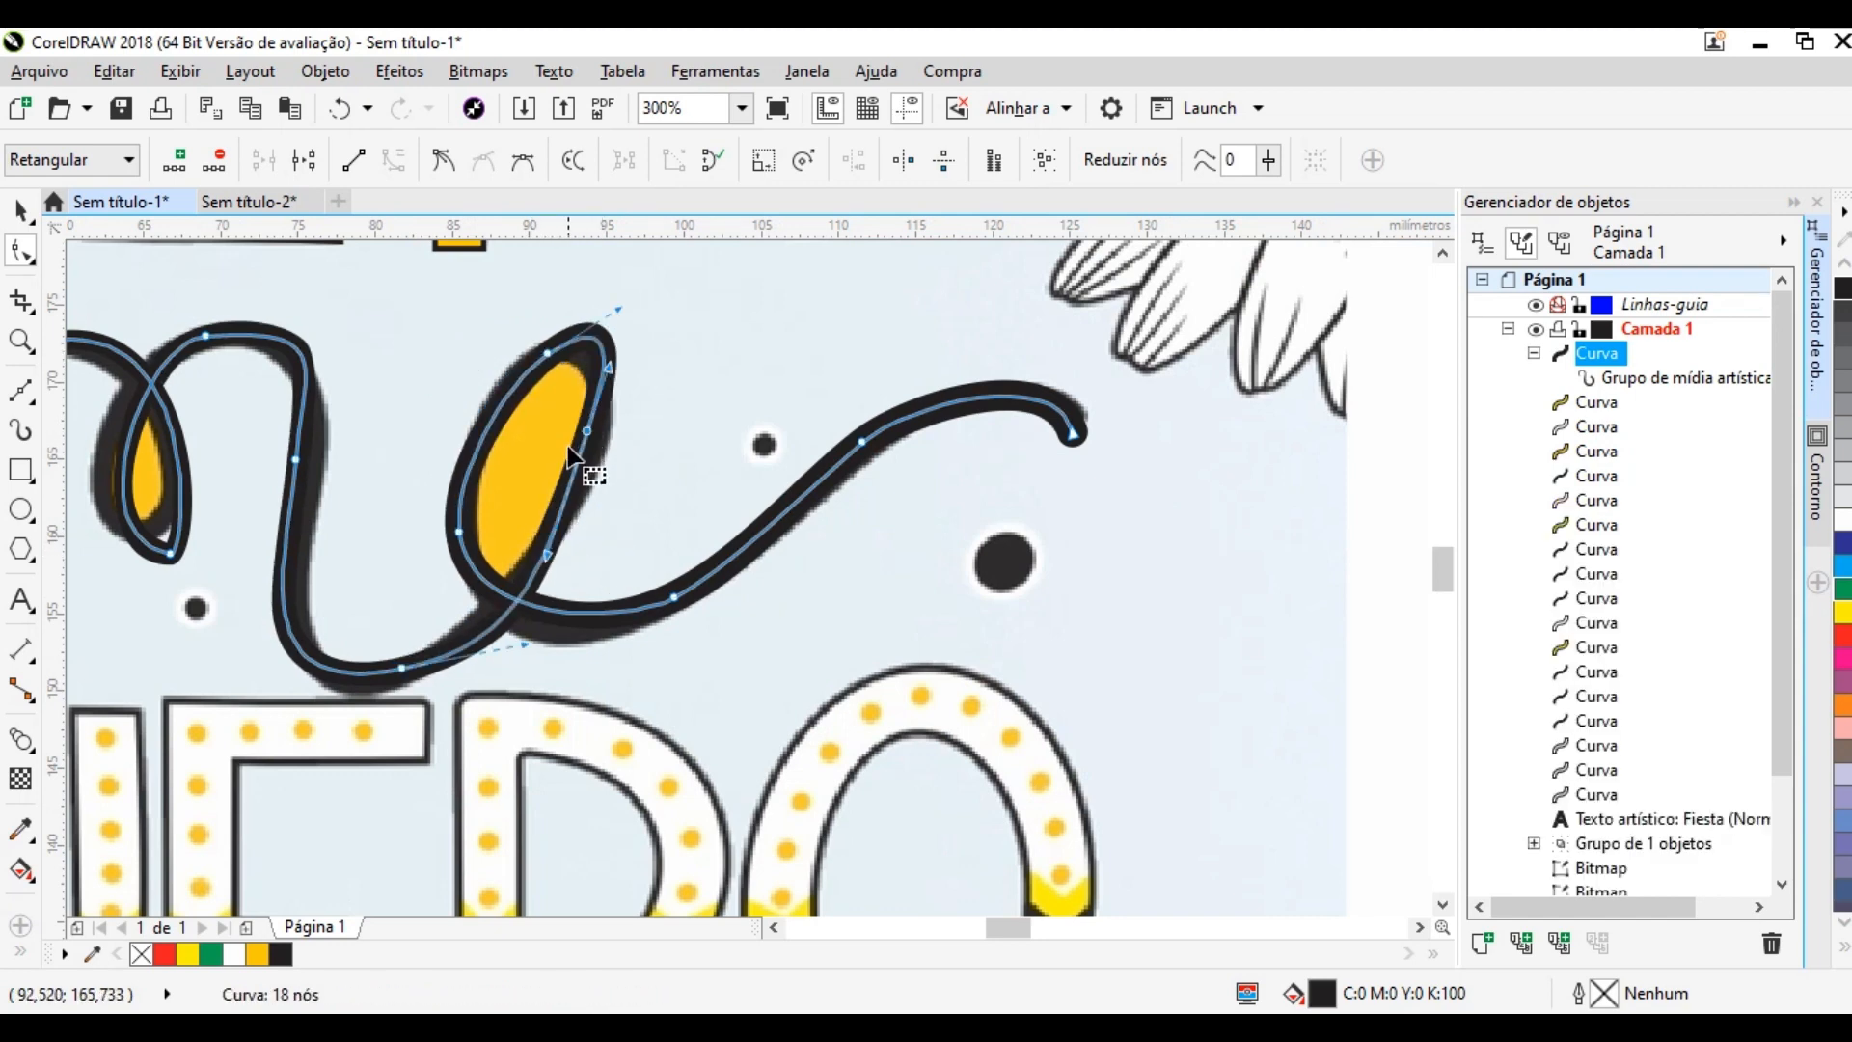
pyautogui.moveTo(589, 432); pyautogui.dragTo(589, 472)
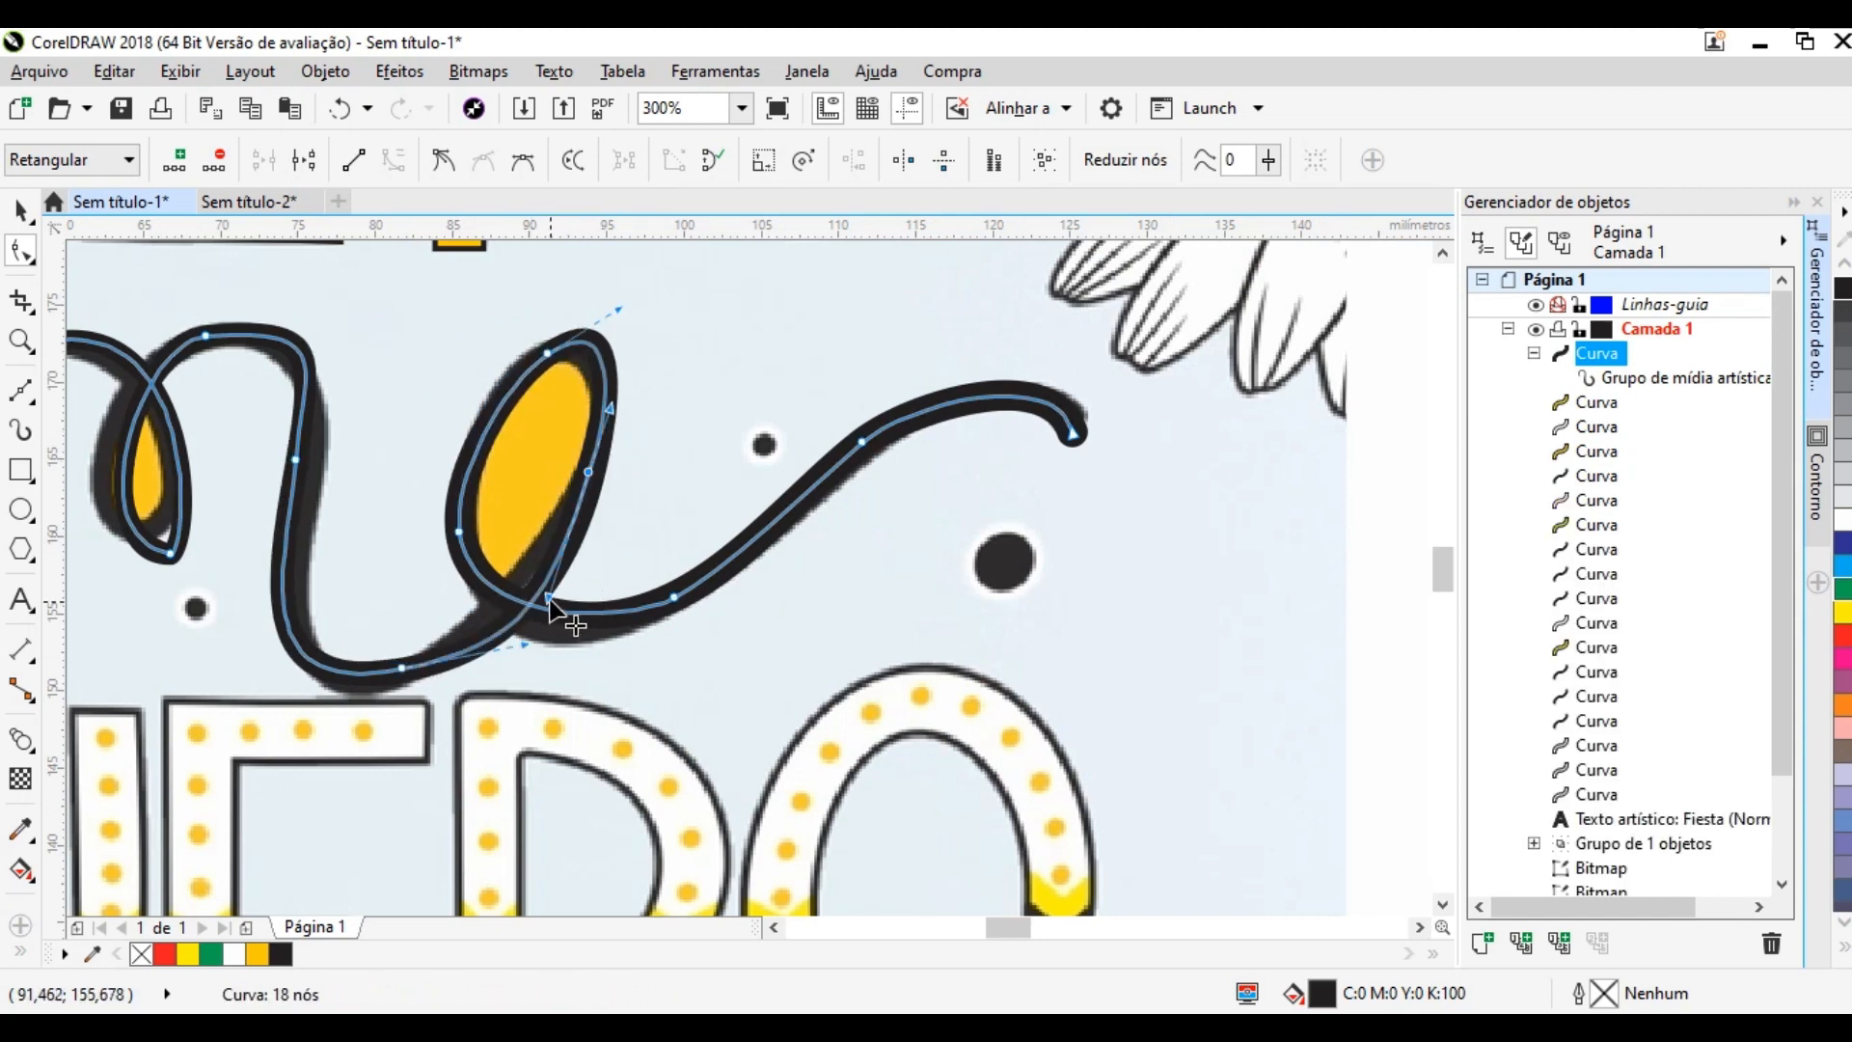
pyautogui.moveTo(550, 600); pyautogui.dragTo(506, 627)
pyautogui.click(533, 352)
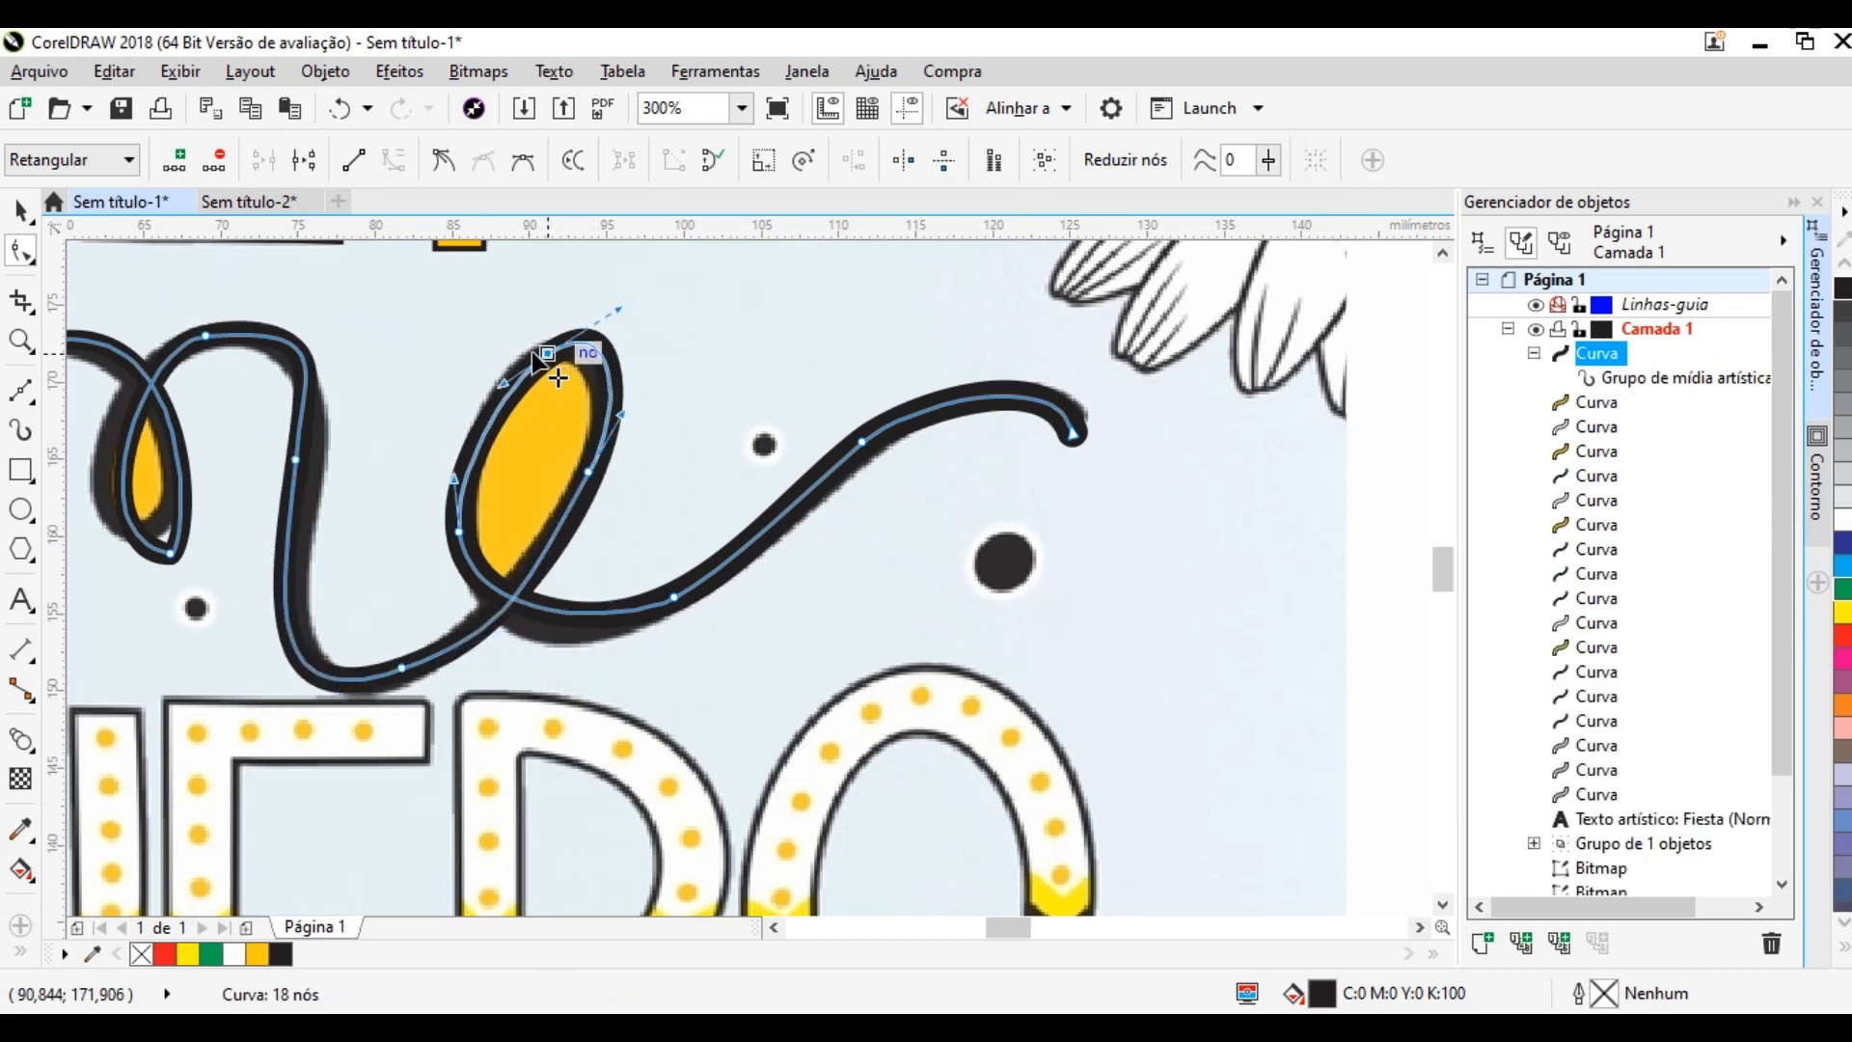
pyautogui.moveTo(533, 355); pyautogui.dragTo(513, 356)
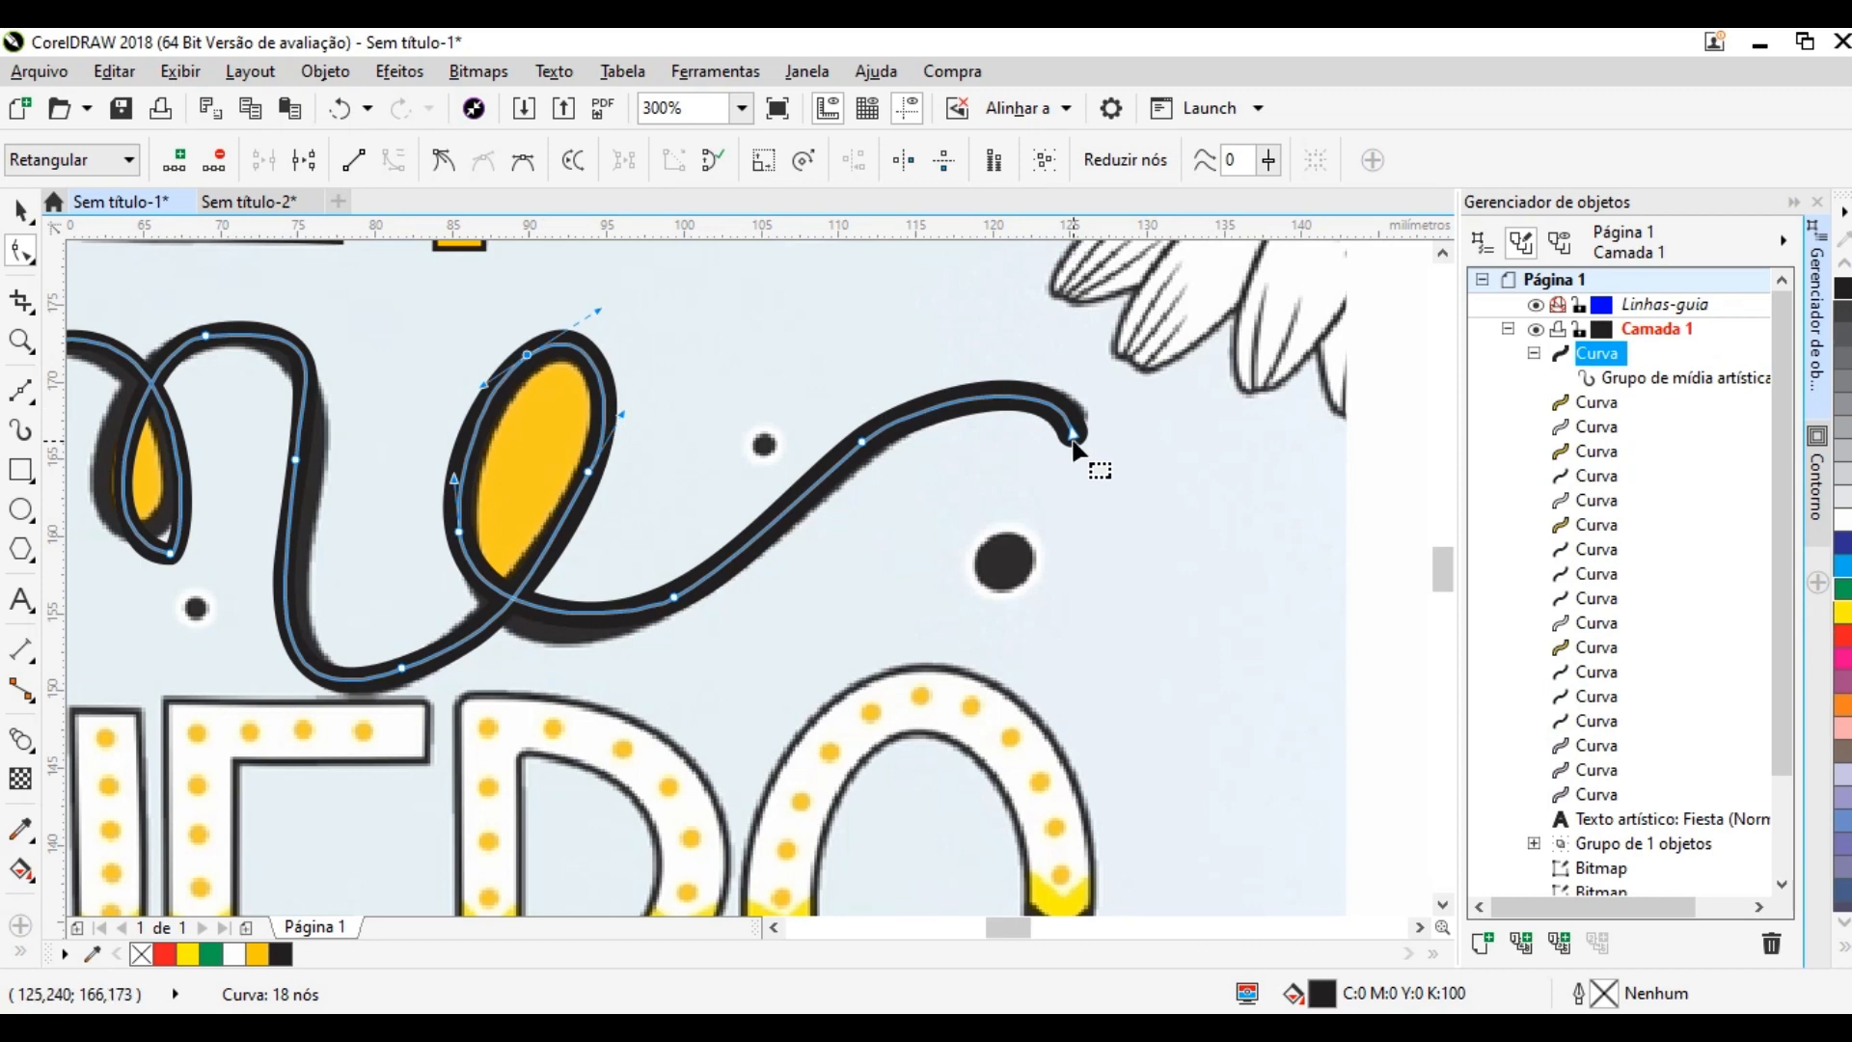
# Step: Adjust the end node and curve handles of the "e" tail so the stroke follows the reference's rounded tip
pyautogui.scroll(2, 1073, 441)
pyautogui.click(1071, 417)
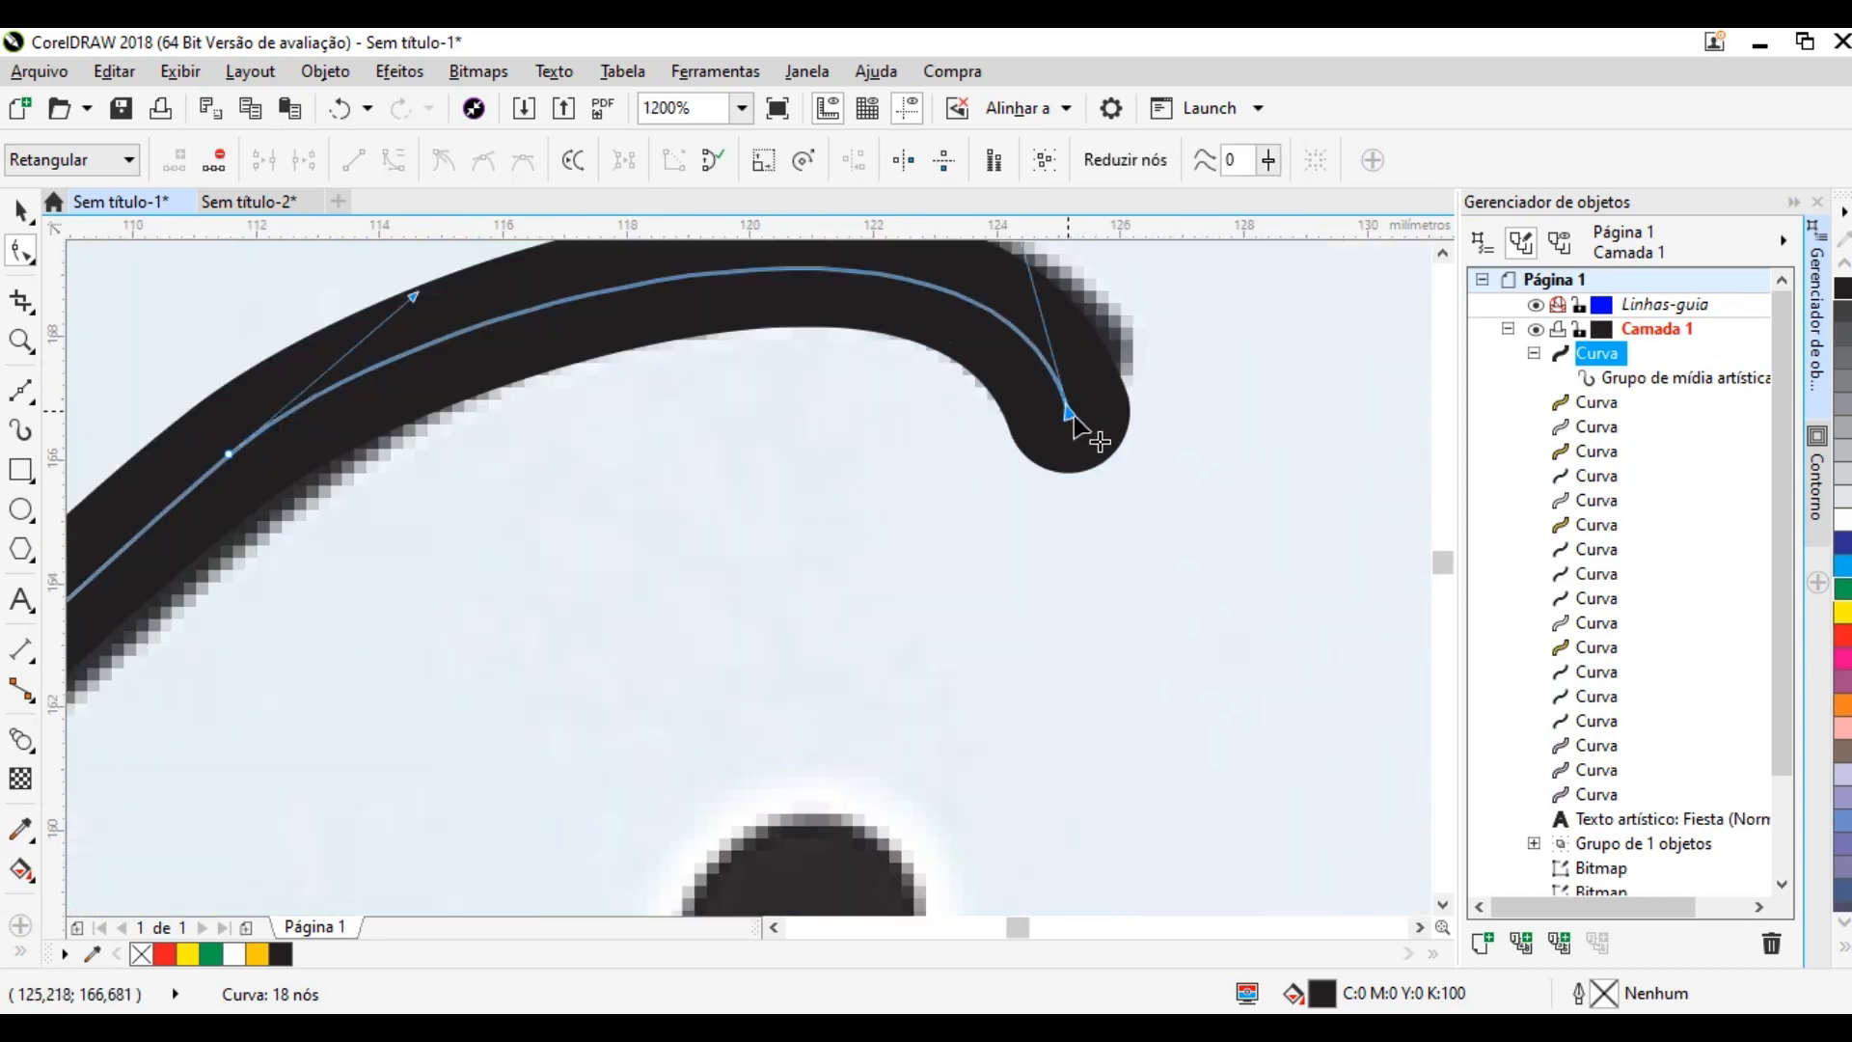
pyautogui.scroll(-1, 1073, 424)
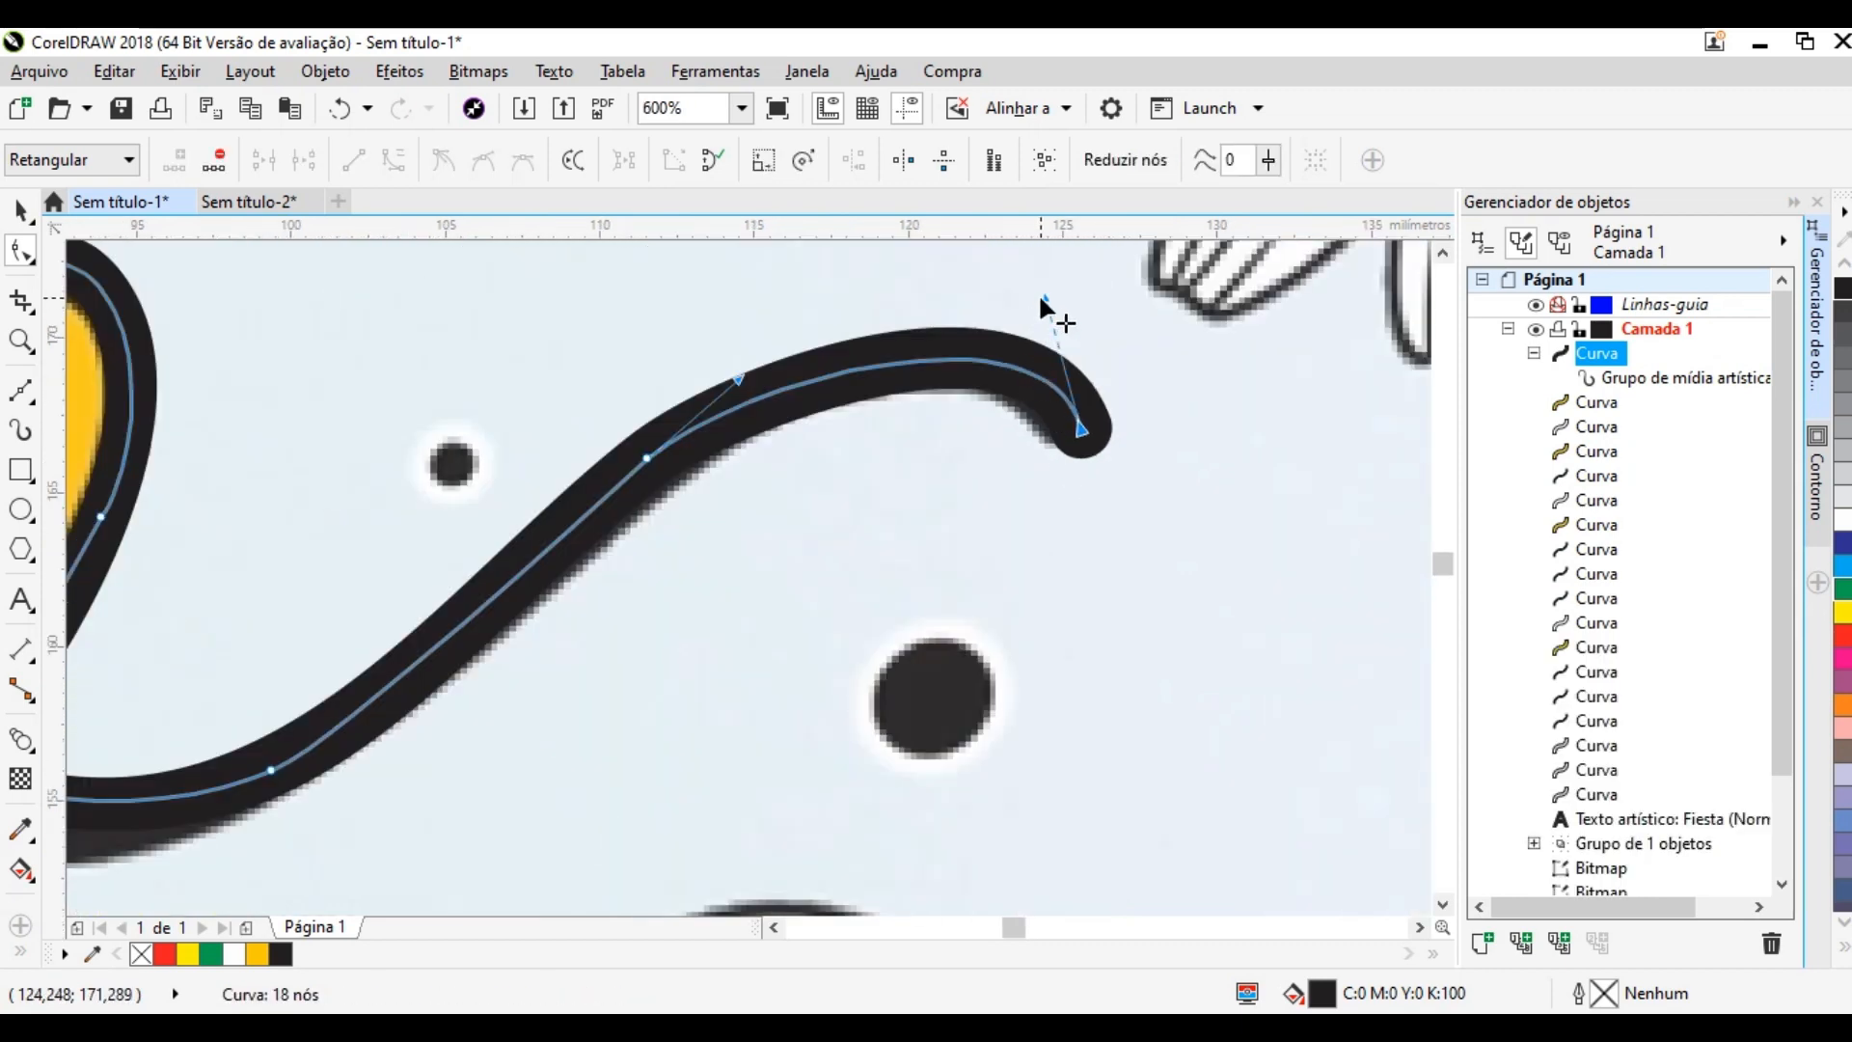
pyautogui.moveTo(1041, 298); pyautogui.dragTo(985, 314)
pyautogui.moveTo(741, 380); pyautogui.dragTo(762, 387)
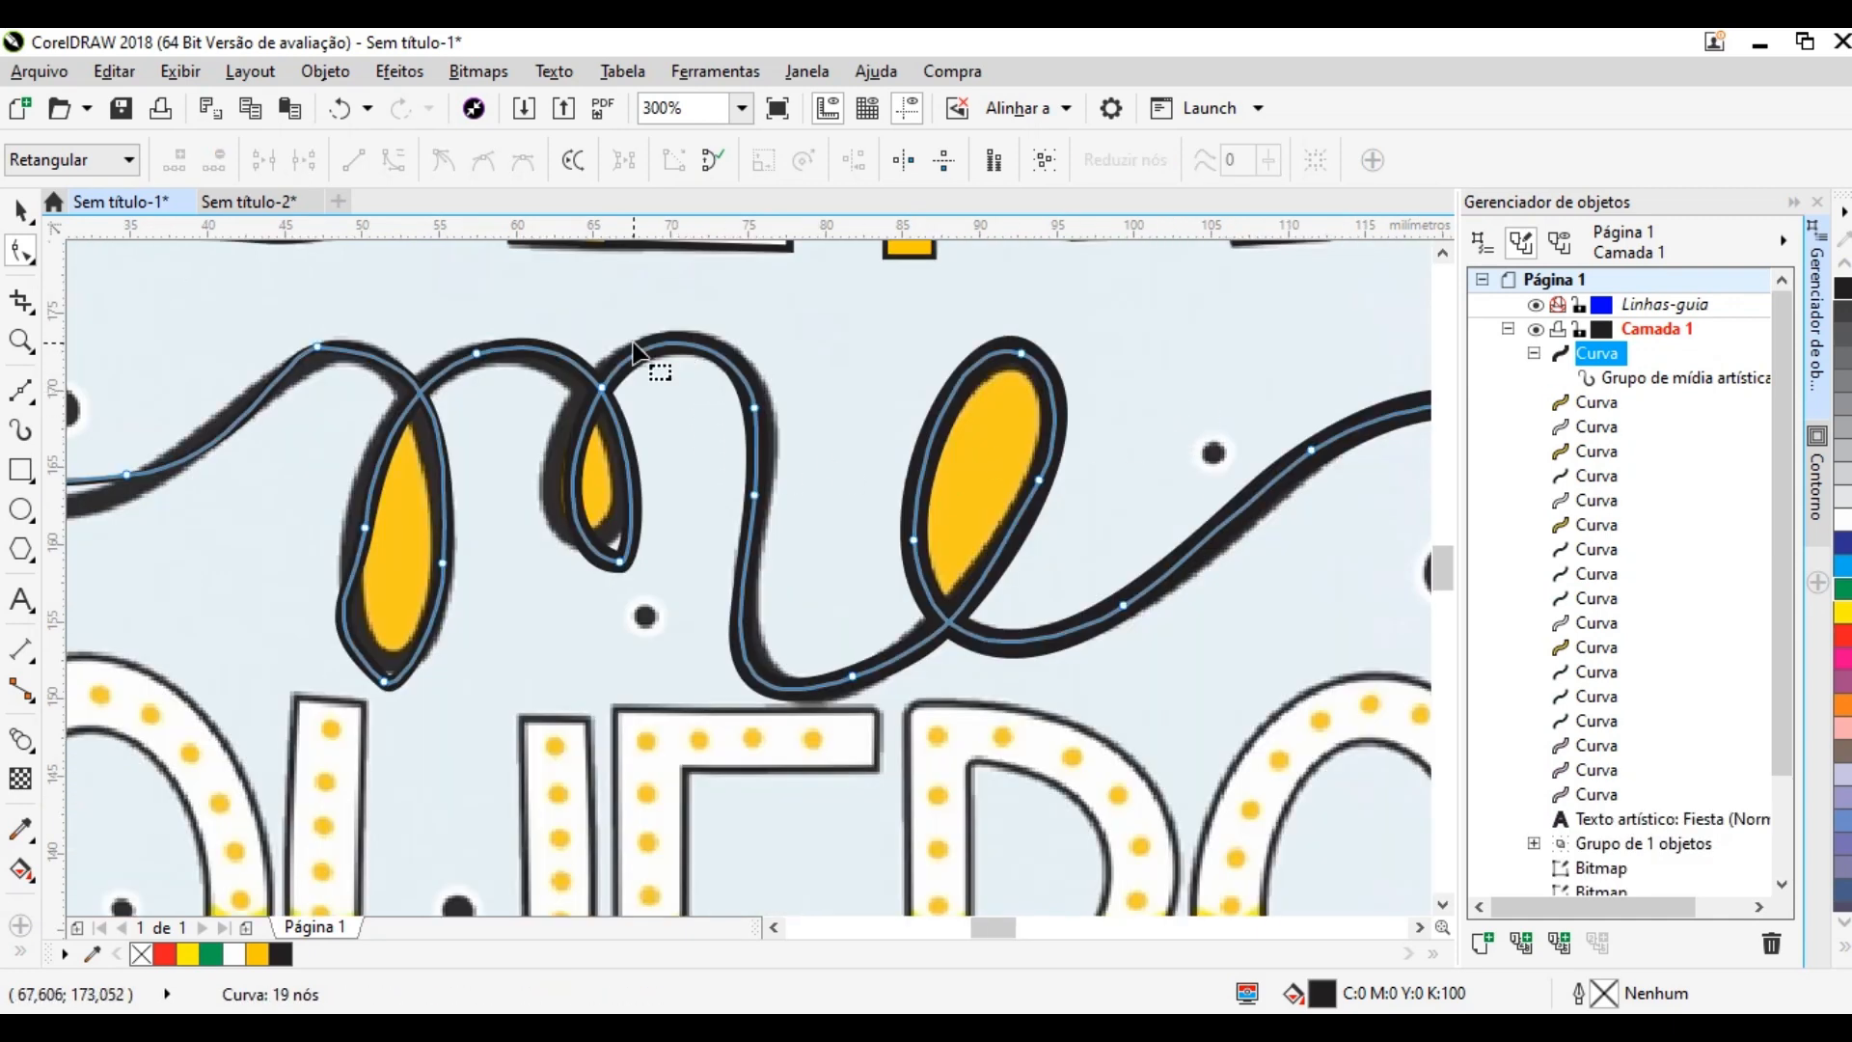
# Step: Reshape the small inner loop of the "m" by moving its lowest node and adding a node on its outer side to fit the reference
pyautogui.scroll(1, 555, 437)
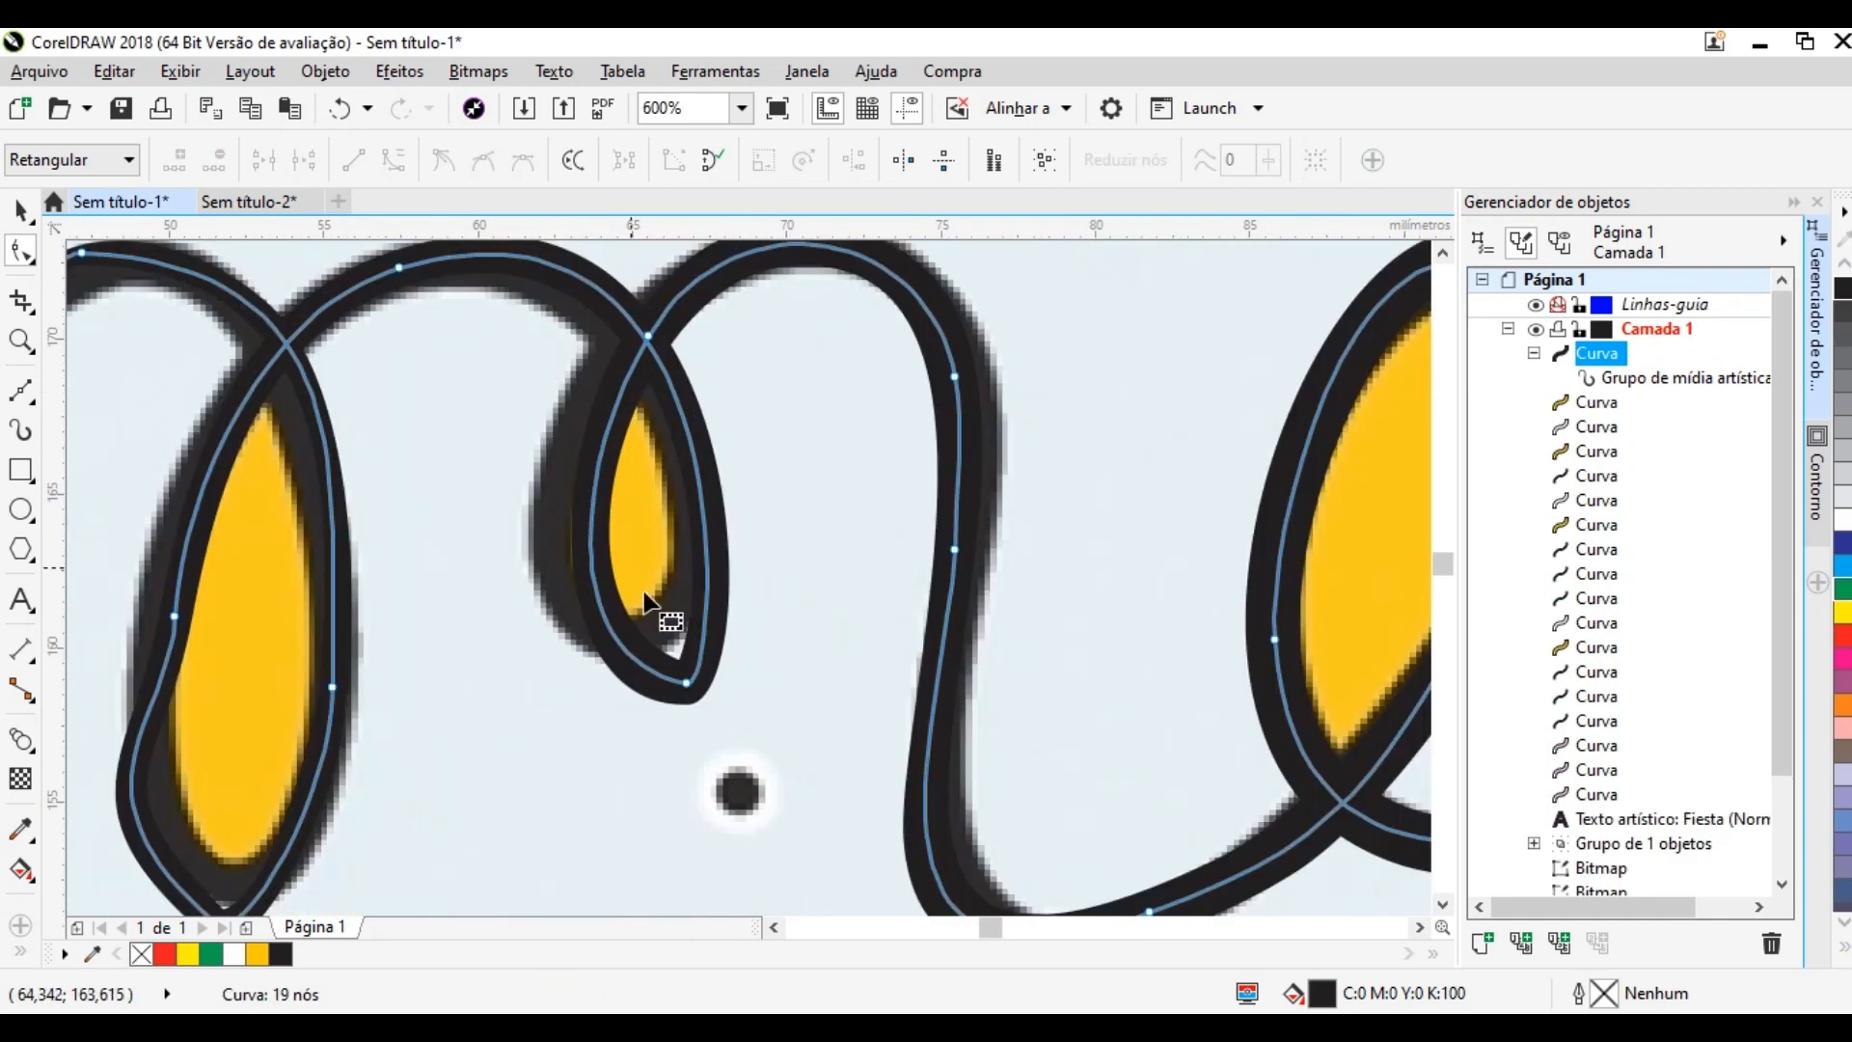
pyautogui.moveTo(687, 682); pyautogui.dragTo(627, 639)
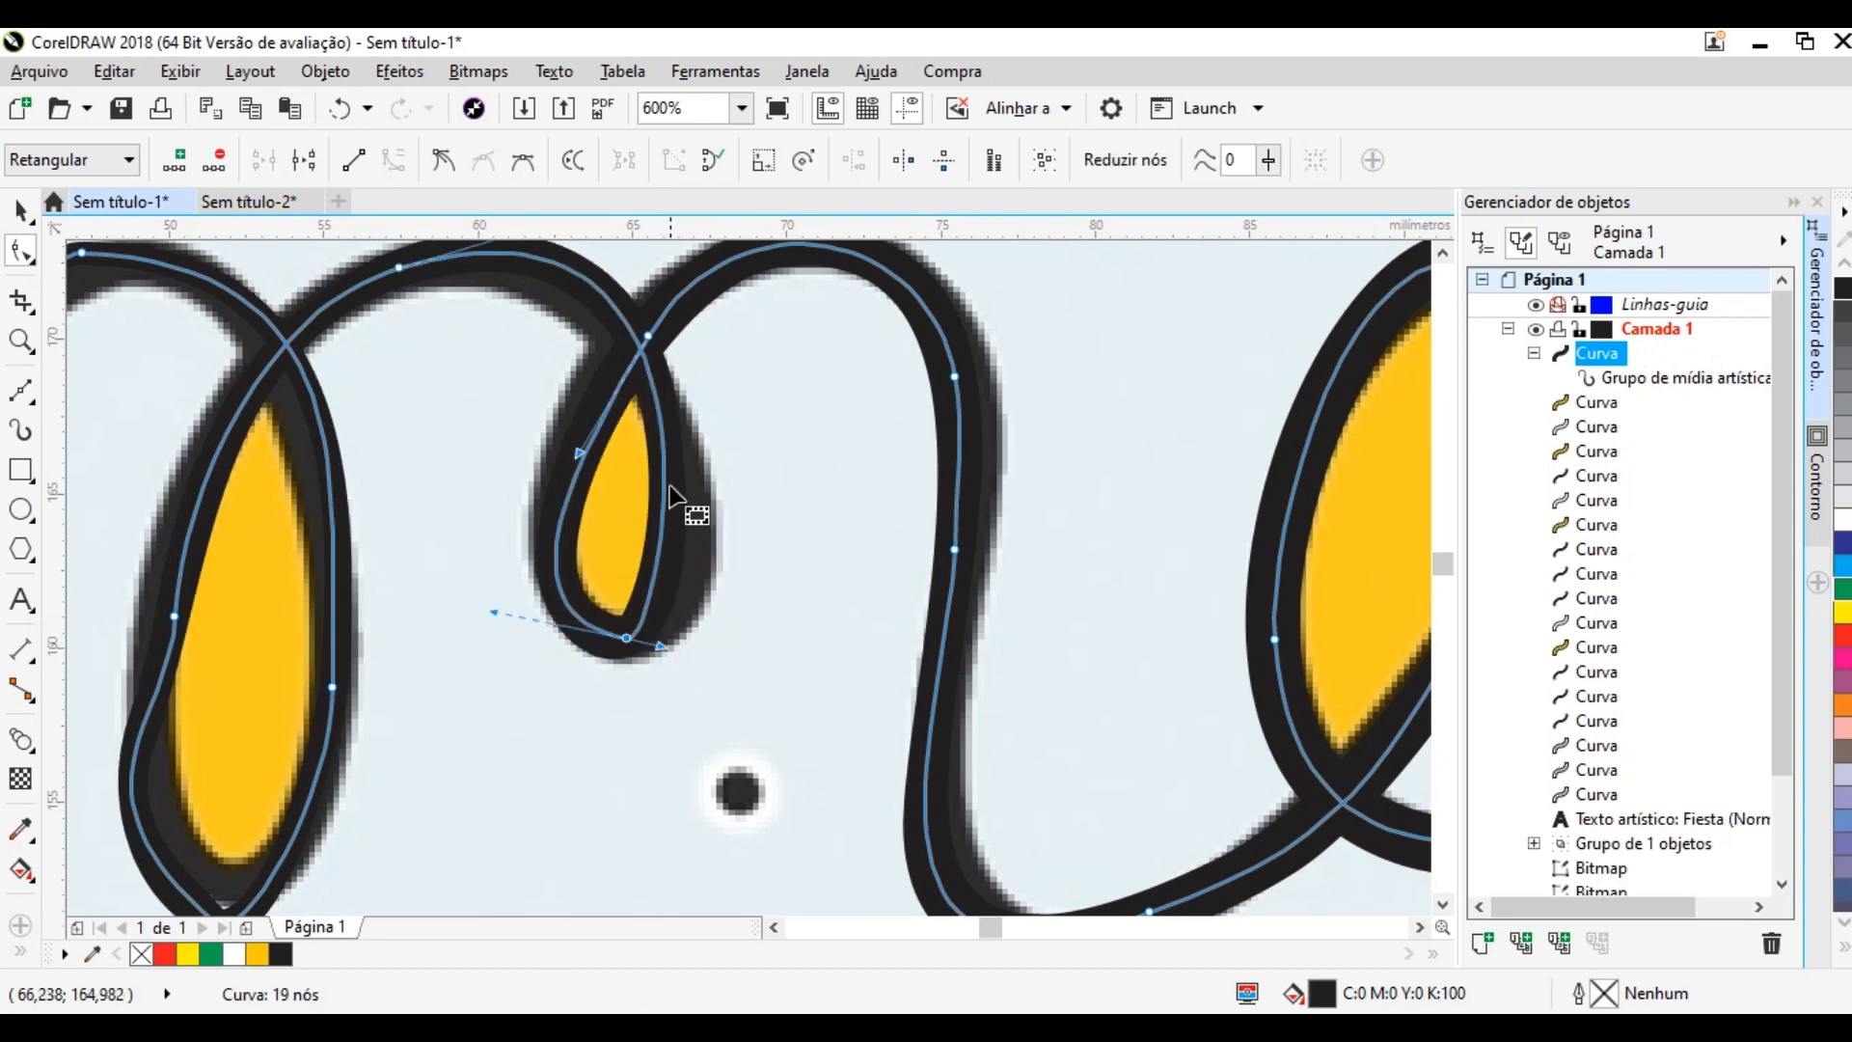
pyautogui.click(664, 473)
pyautogui.moveTo(663, 472); pyautogui.dragTo(699, 498)
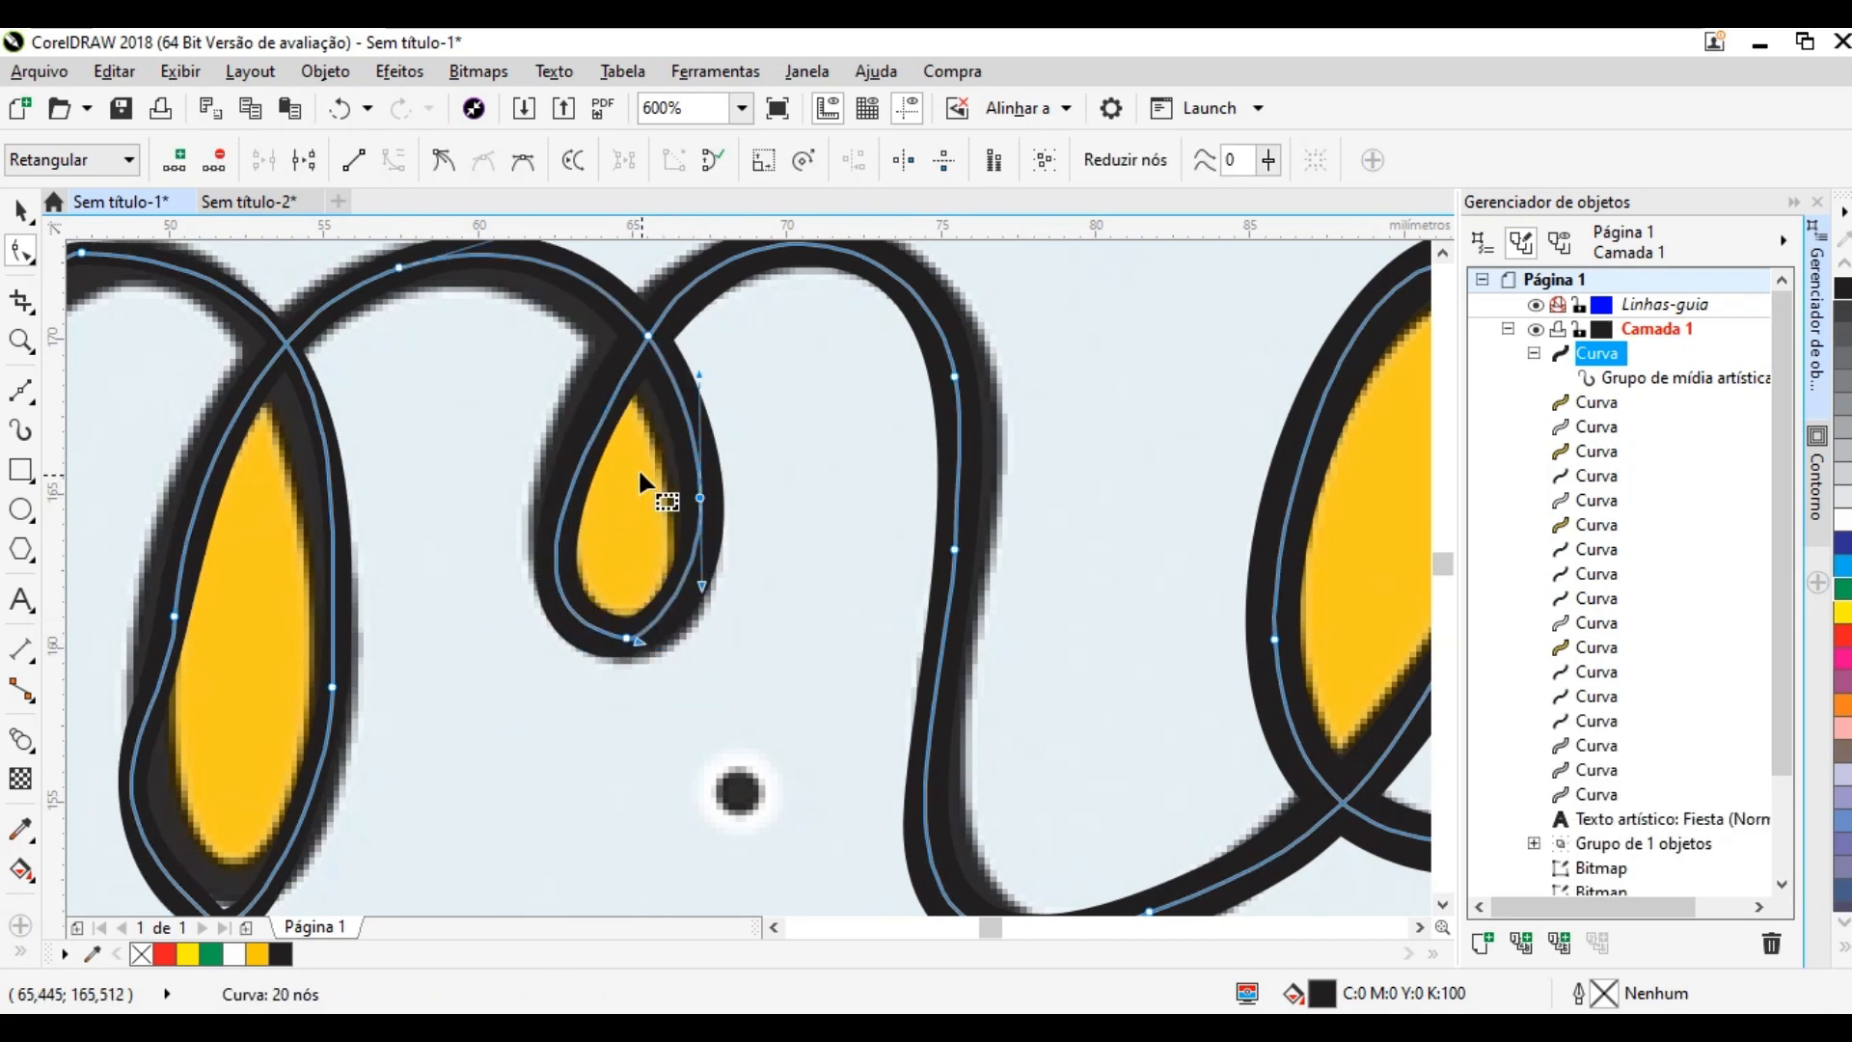
# Step: Add a node on the left side of the "m"'s small inner loop, shift it outward, and adjust the node at the loop's crossing
pyautogui.doubleClick(579, 464)
pyautogui.moveTo(580, 464); pyautogui.dragTo(559, 452)
pyautogui.click(648, 335)
pyautogui.moveTo(656, 332); pyautogui.dragTo(643, 319)
pyautogui.scroll(-1, 619, 441)
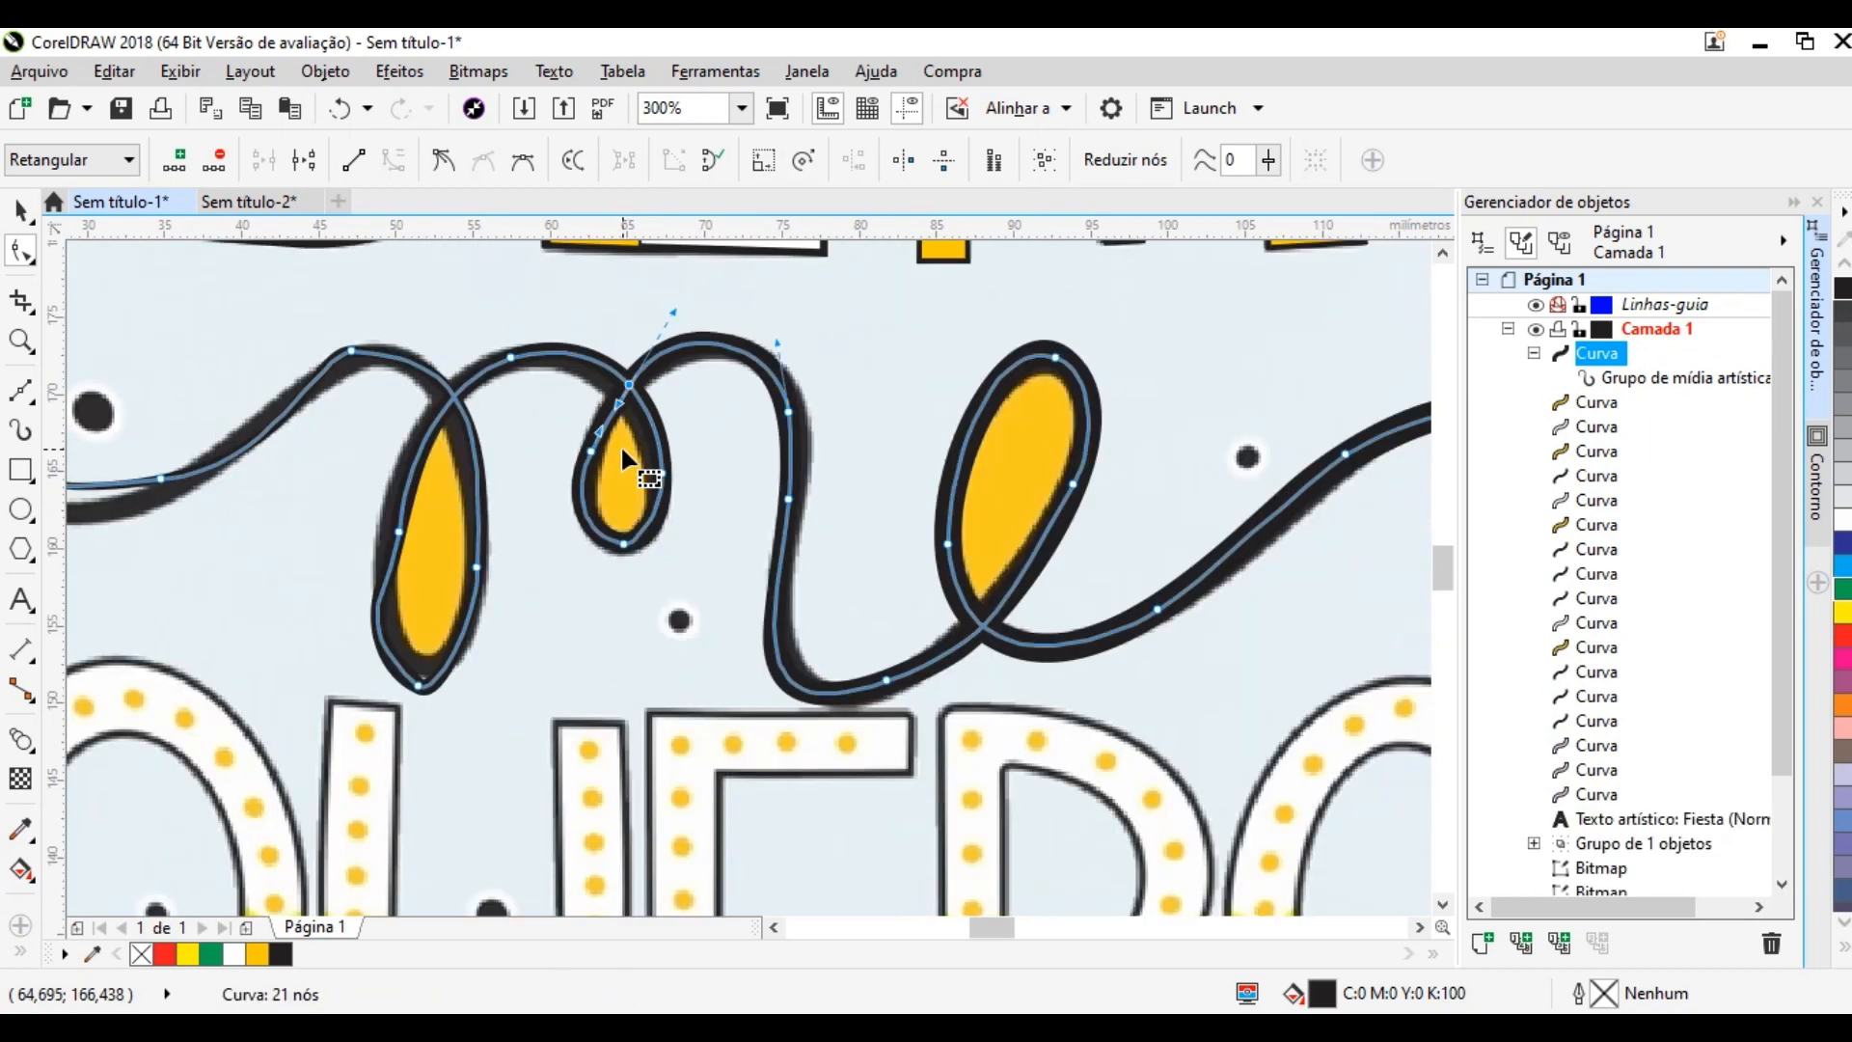
pyautogui.scroll(1, 650, 301)
pyautogui.click(348, 108)
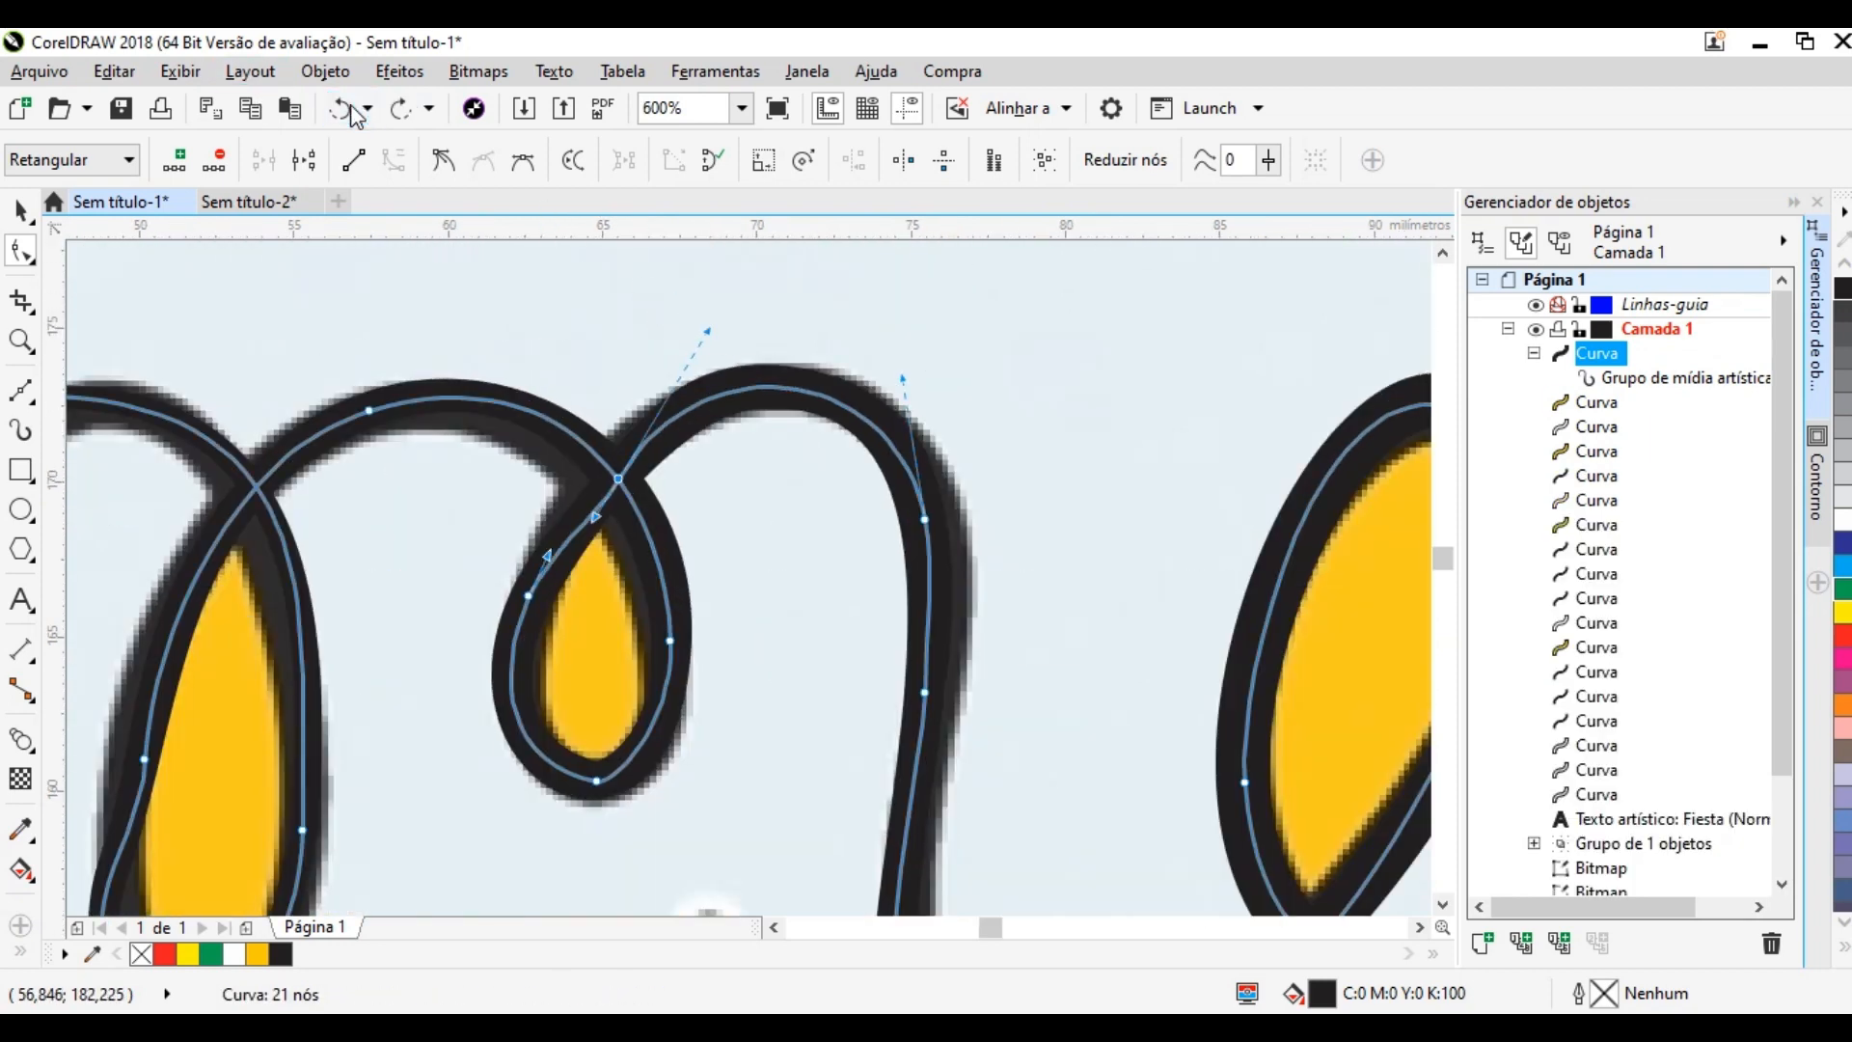
# Step: Remove the small loop's lowest and crossing nodes, and add a node higher on the following arch to match the reference
pyautogui.doubleClick(596, 779)
pyautogui.moveTo(550, 605); pyautogui.dragTo(528, 599)
pyautogui.doubleClick(666, 424)
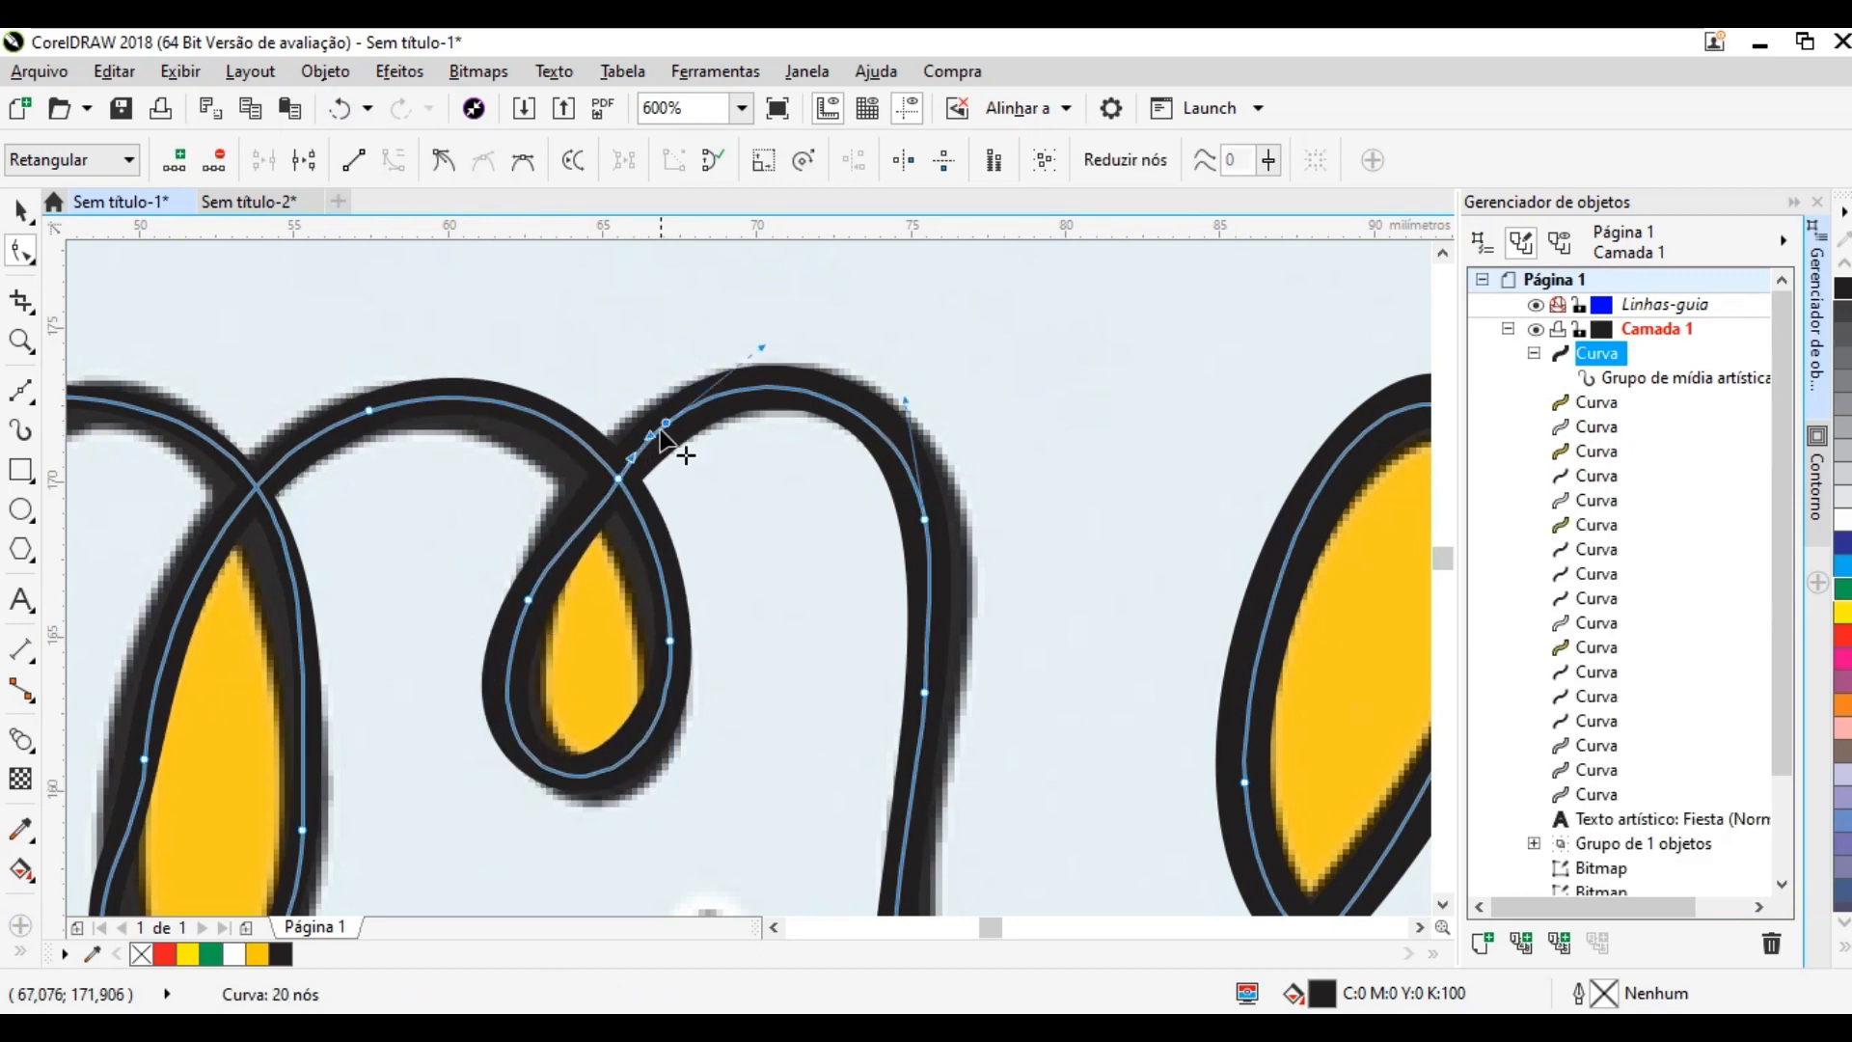
pyautogui.scroll(2, 660, 434)
pyautogui.moveTo(578, 523); pyautogui.dragTo(549, 506)
pyautogui.doubleClick(549, 506)
pyautogui.moveTo(676, 412); pyautogui.dragTo(710, 384)
pyautogui.scroll(-2, 718, 382)
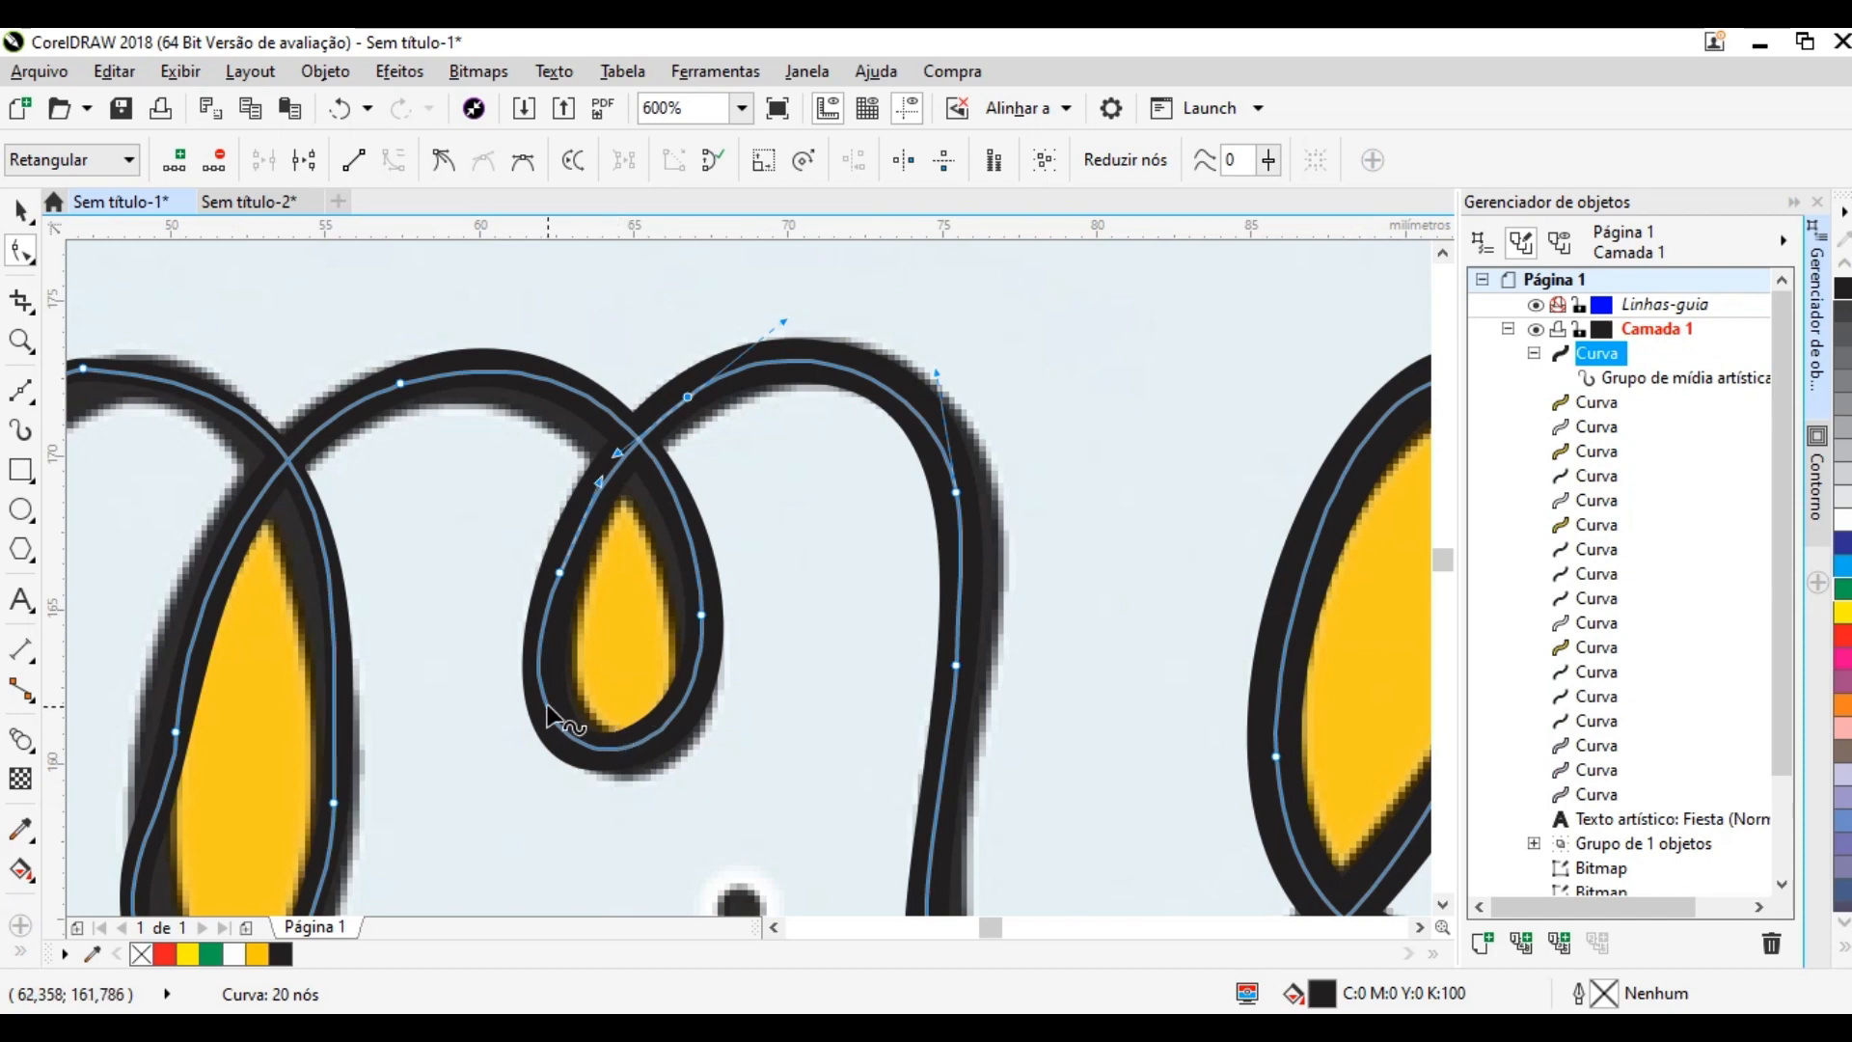
pyautogui.scroll(-2, 711, 409)
pyautogui.scroll(2, 711, 415)
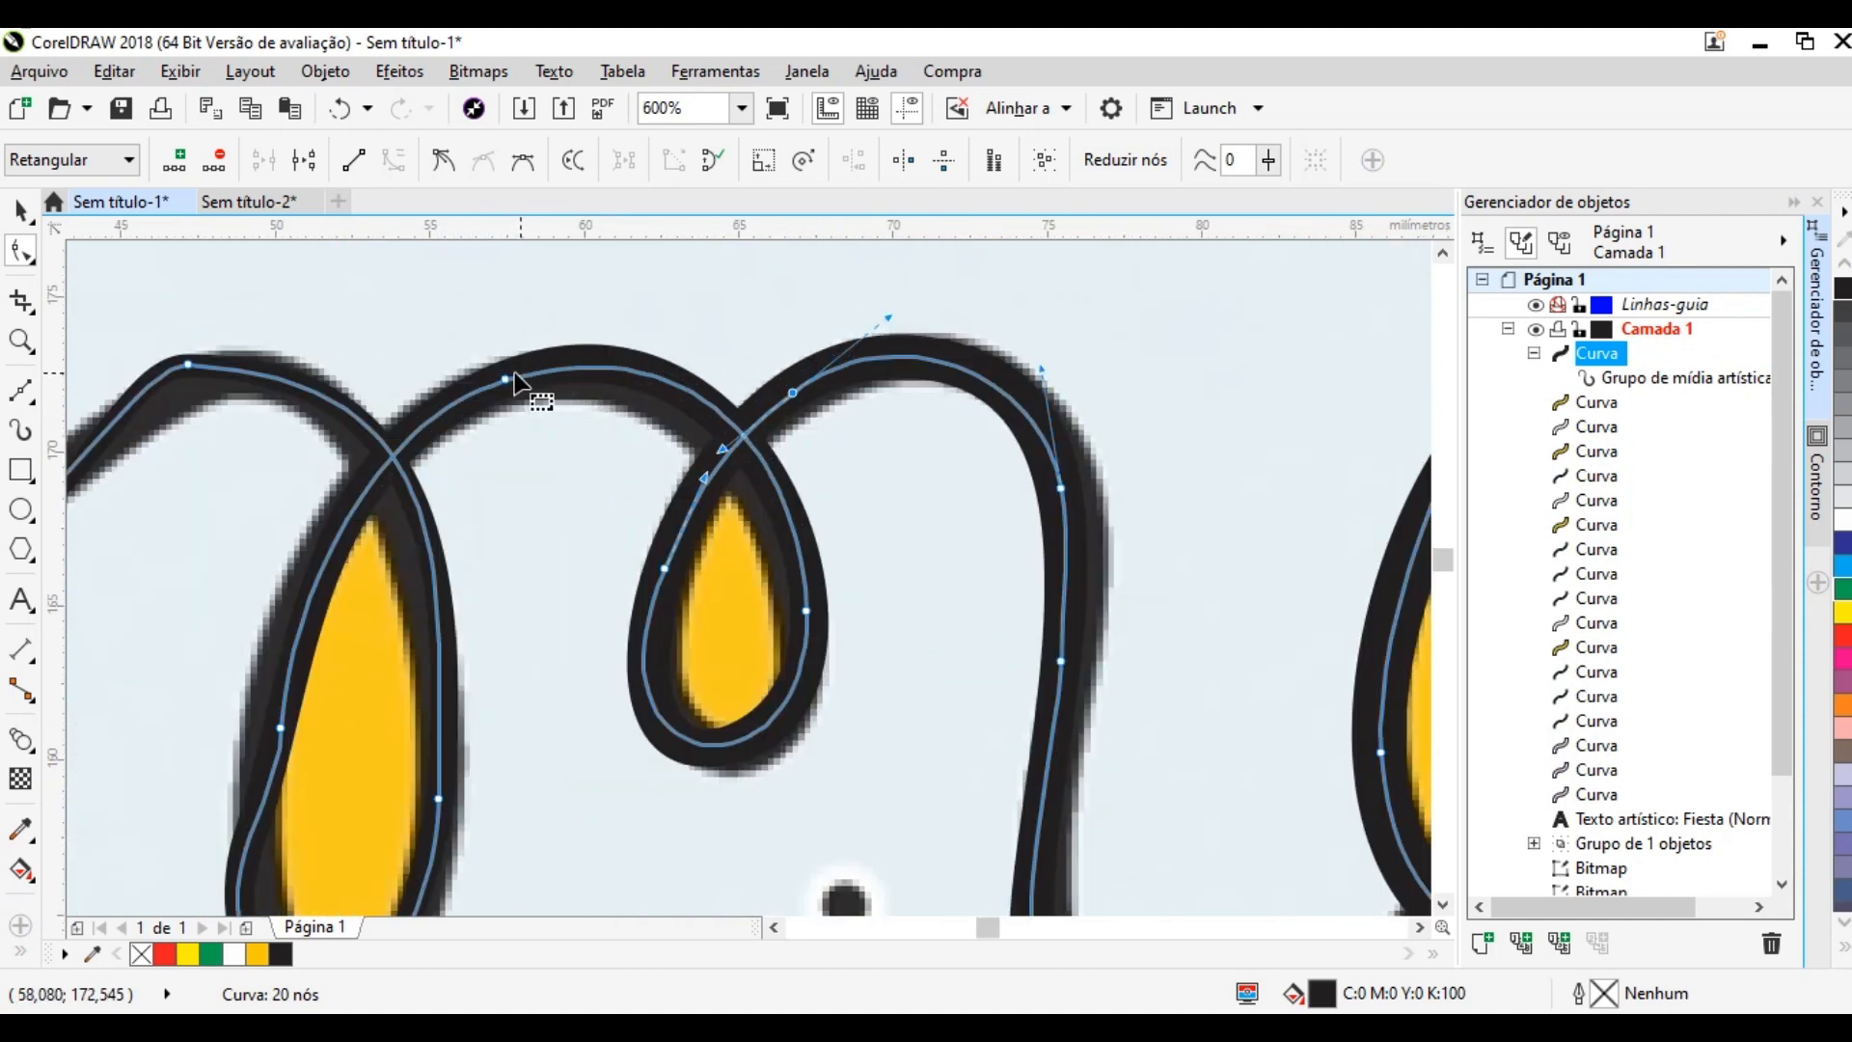
# Step: Move the node on the "m"'s middle arch toward the large loop and shorten its handle to follow the reference
pyautogui.moveTo(507, 380); pyautogui.dragTo(487, 387)
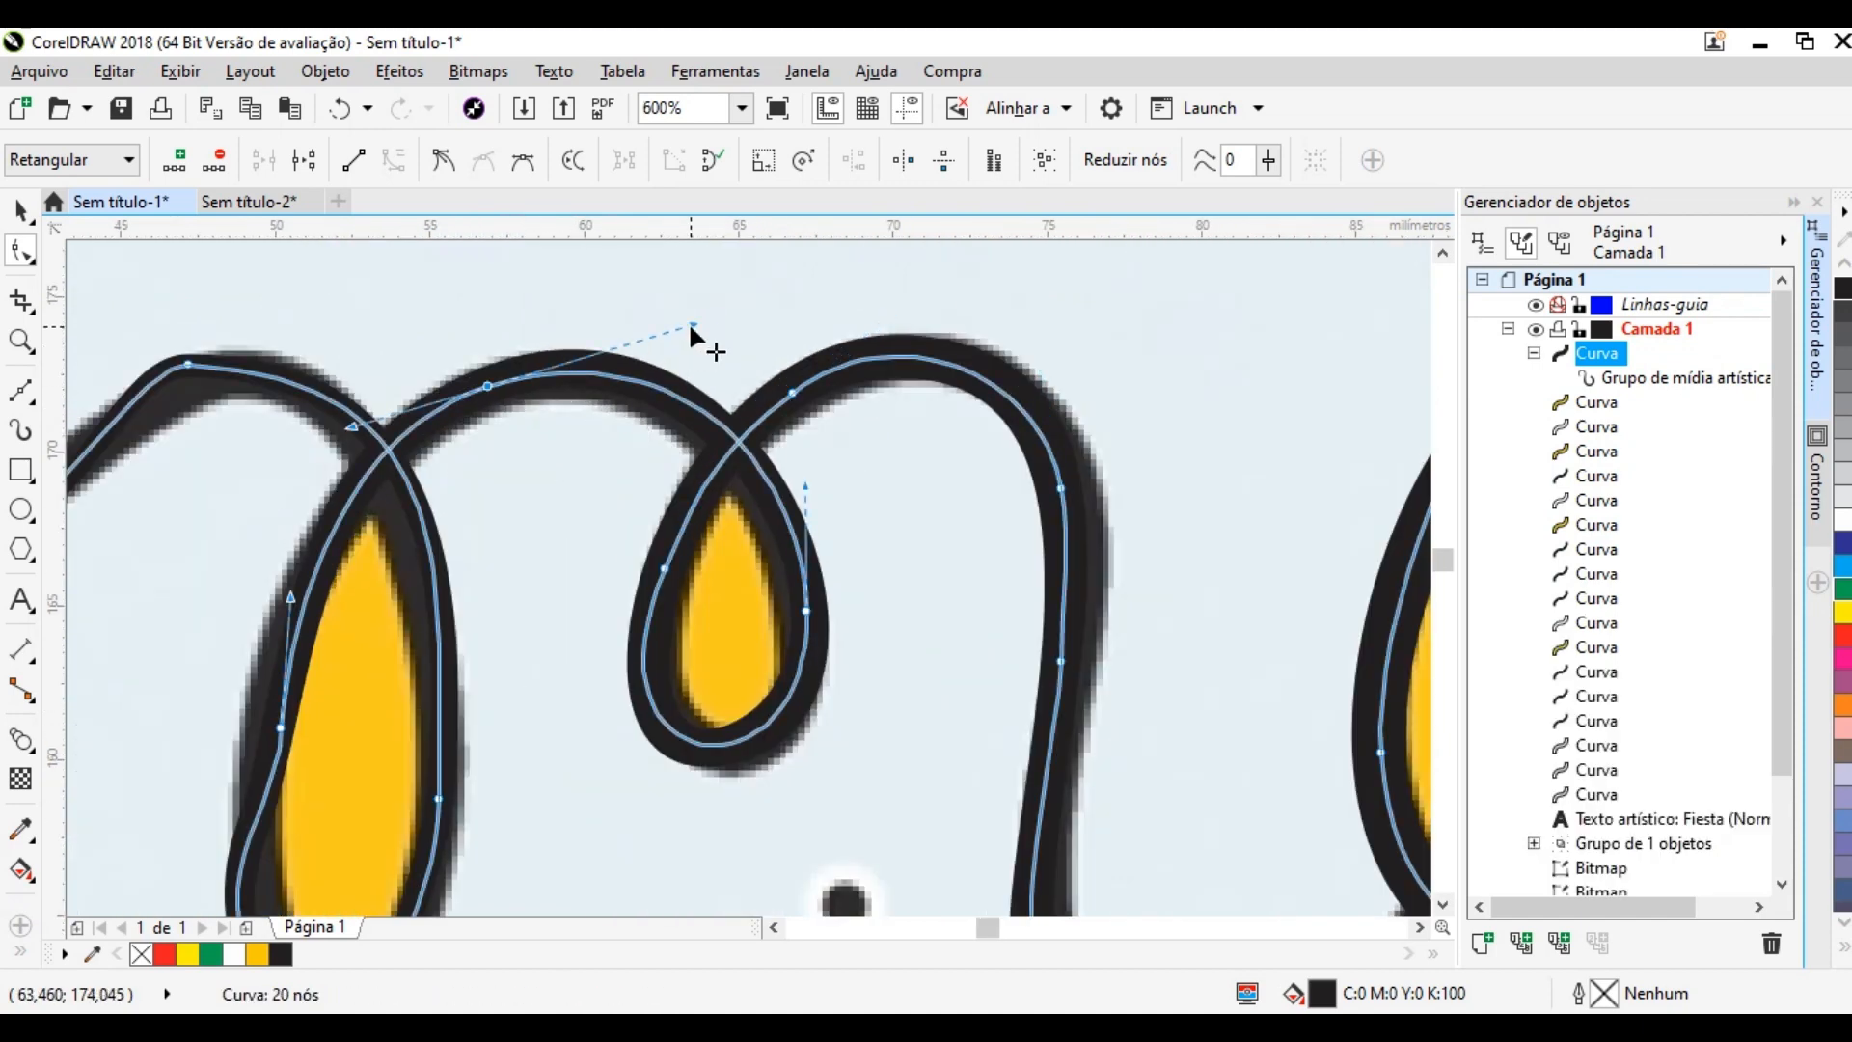
pyautogui.moveTo(690, 326); pyautogui.dragTo(674, 336)
pyautogui.scroll(-1, 685, 350)
pyautogui.scroll(1, 481, 637)
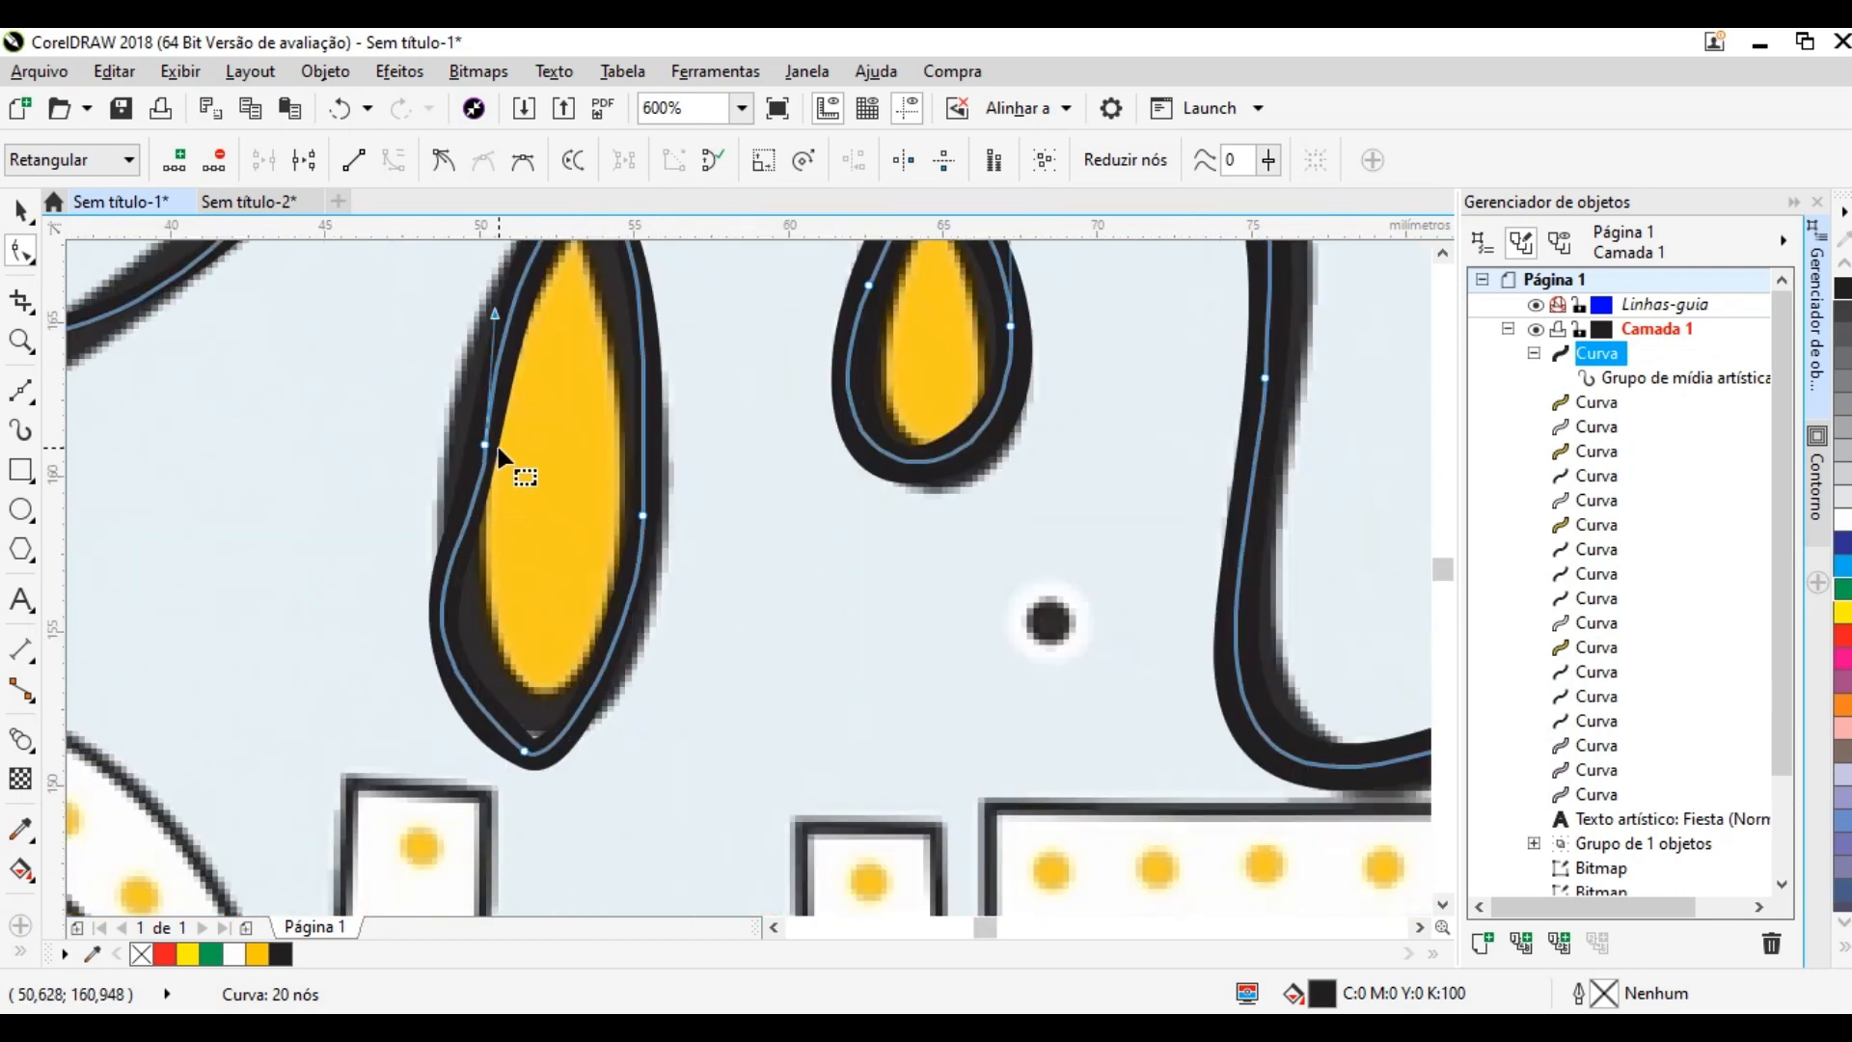
# Step: Move the two side nodes of the "m"'s large first loop outward onto the reference stroke
pyautogui.moveTo(485, 445); pyautogui.dragTo(467, 435)
pyautogui.moveTo(643, 517); pyautogui.dragTo(667, 548)
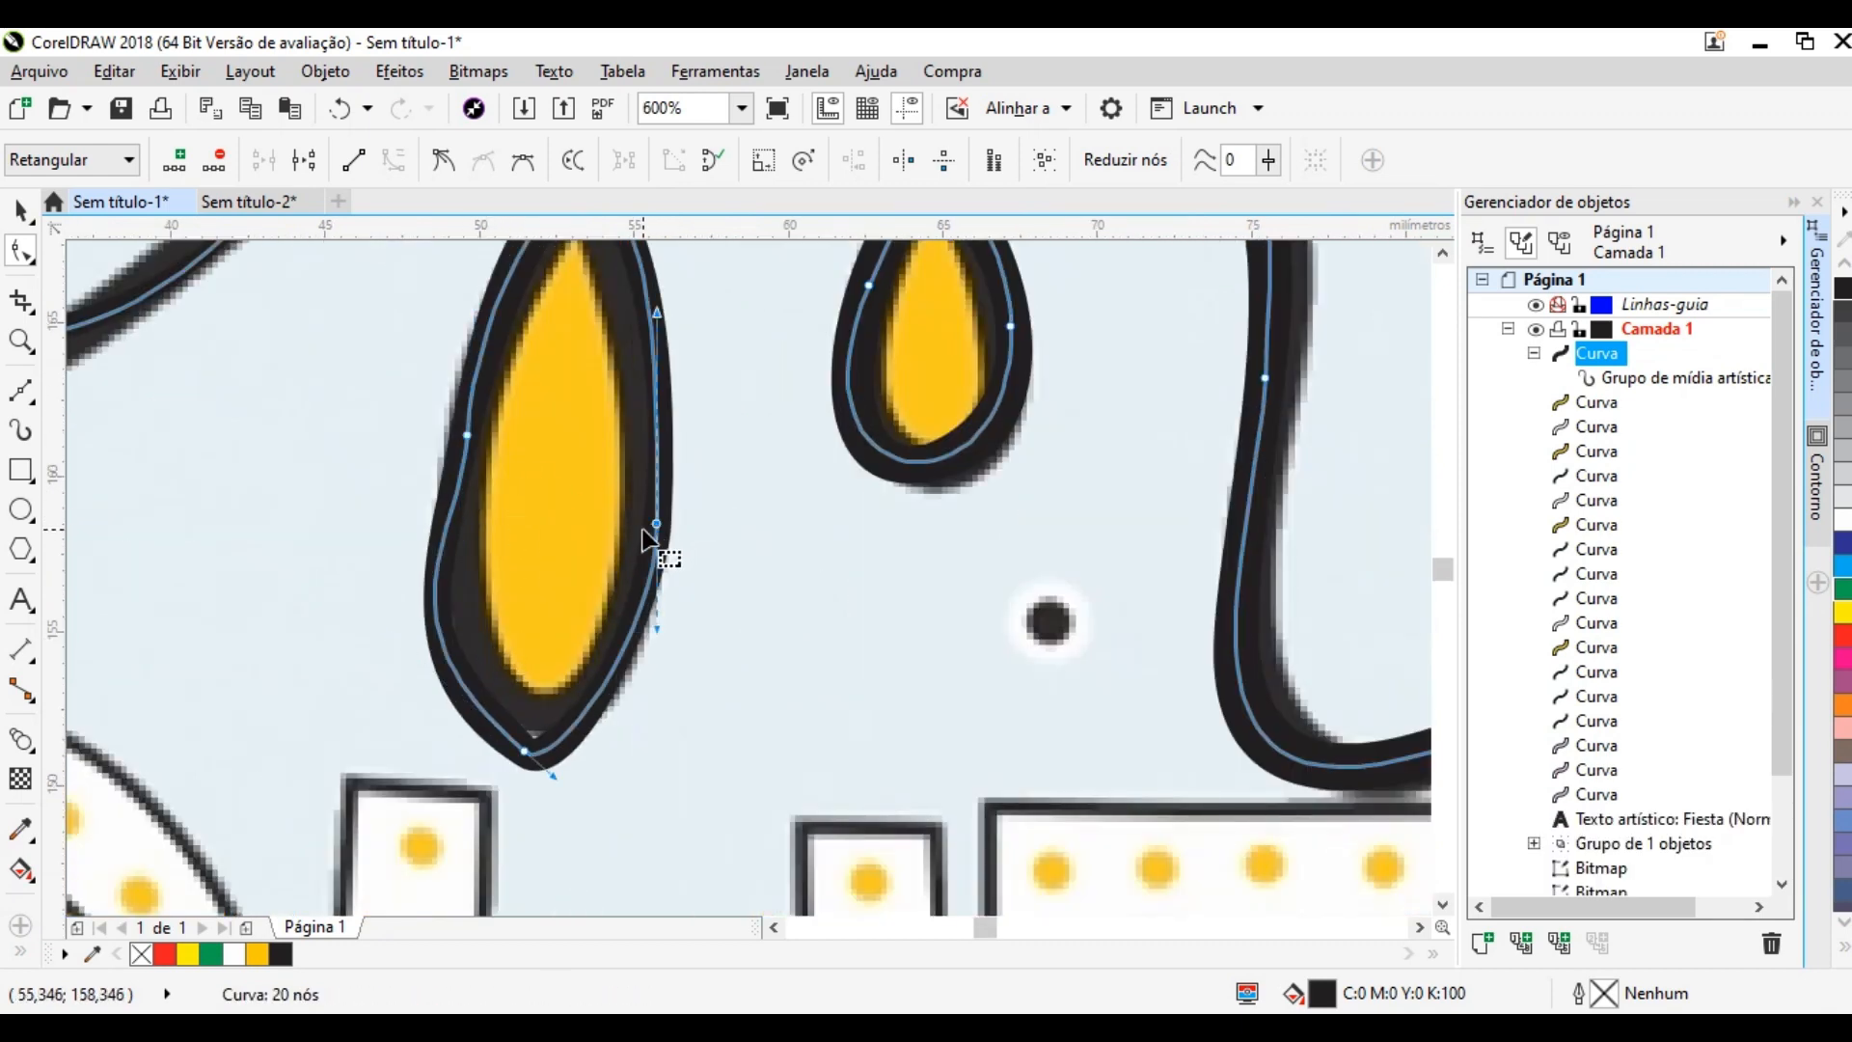
pyautogui.scroll(-2, 668, 570)
pyautogui.scroll(2, 626, 686)
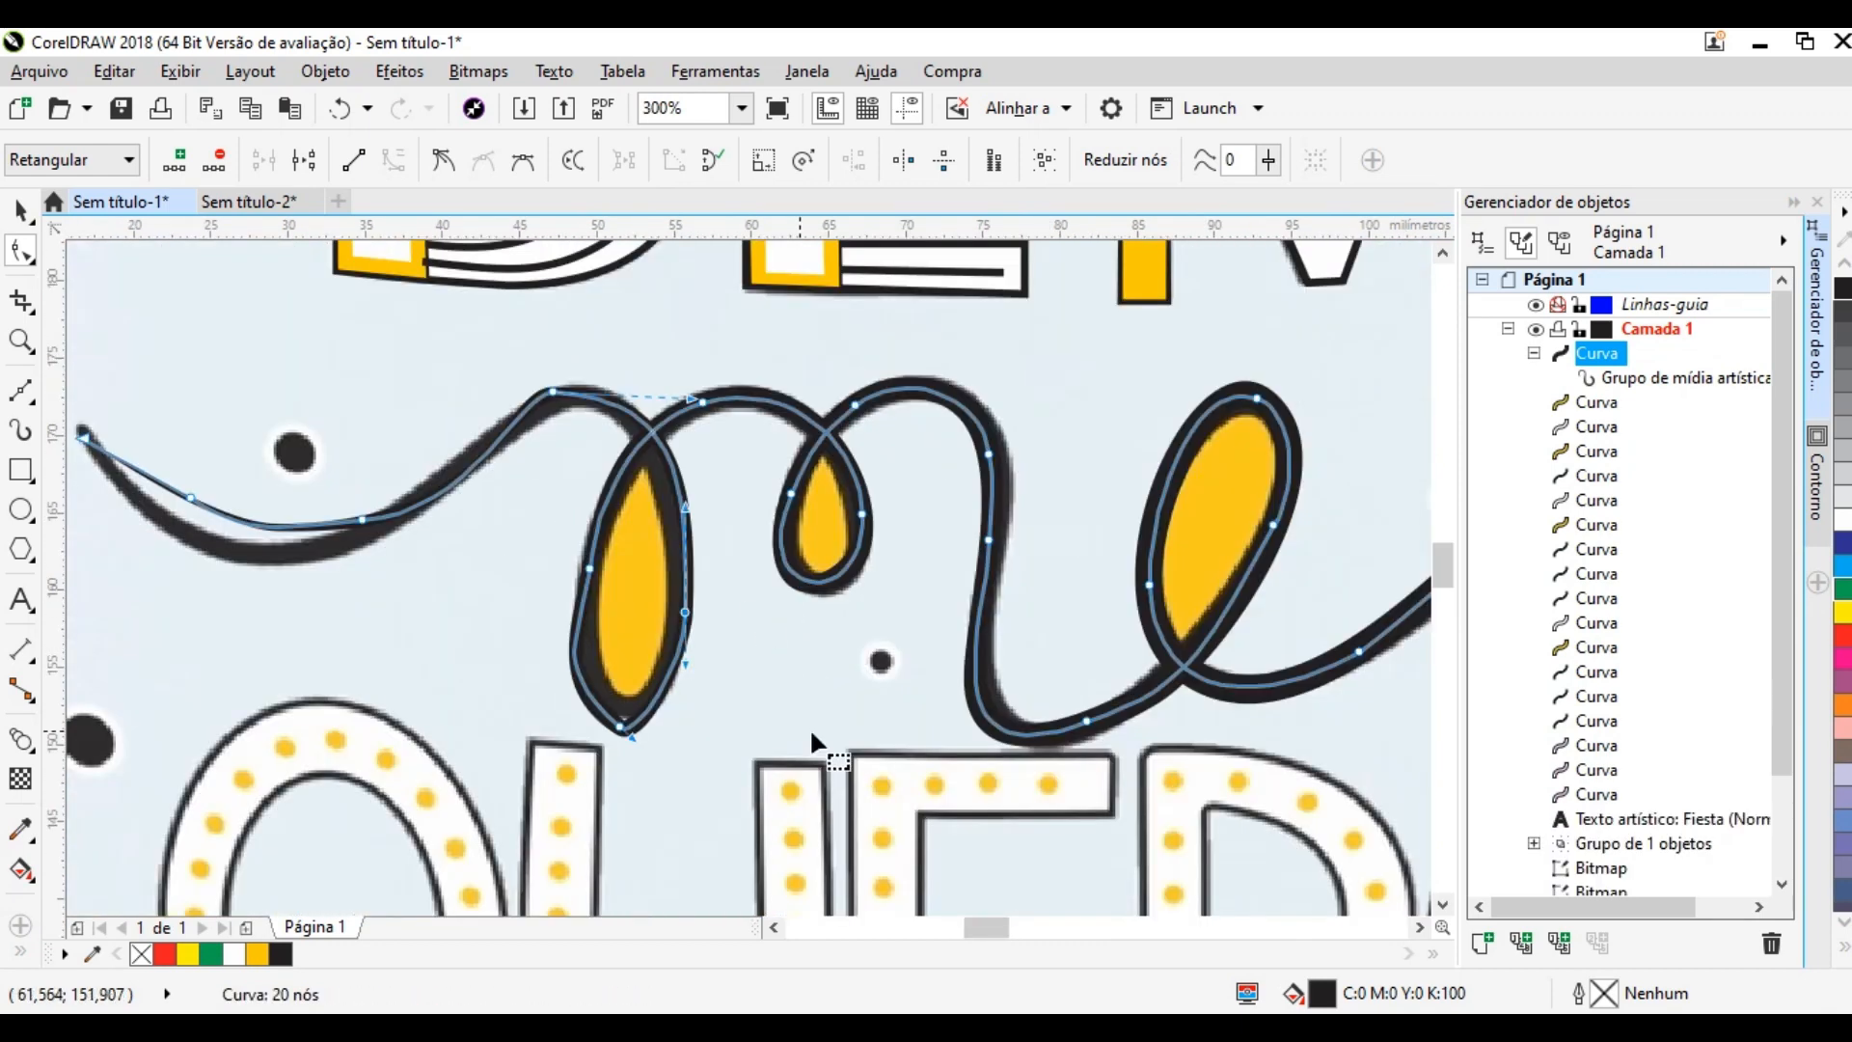
# Step: Replace the large loop's pointed lowest node with a new one that rounds its base, and reposition the loop's left side node
pyautogui.doubleClick(633, 756)
pyautogui.doubleClick(626, 742)
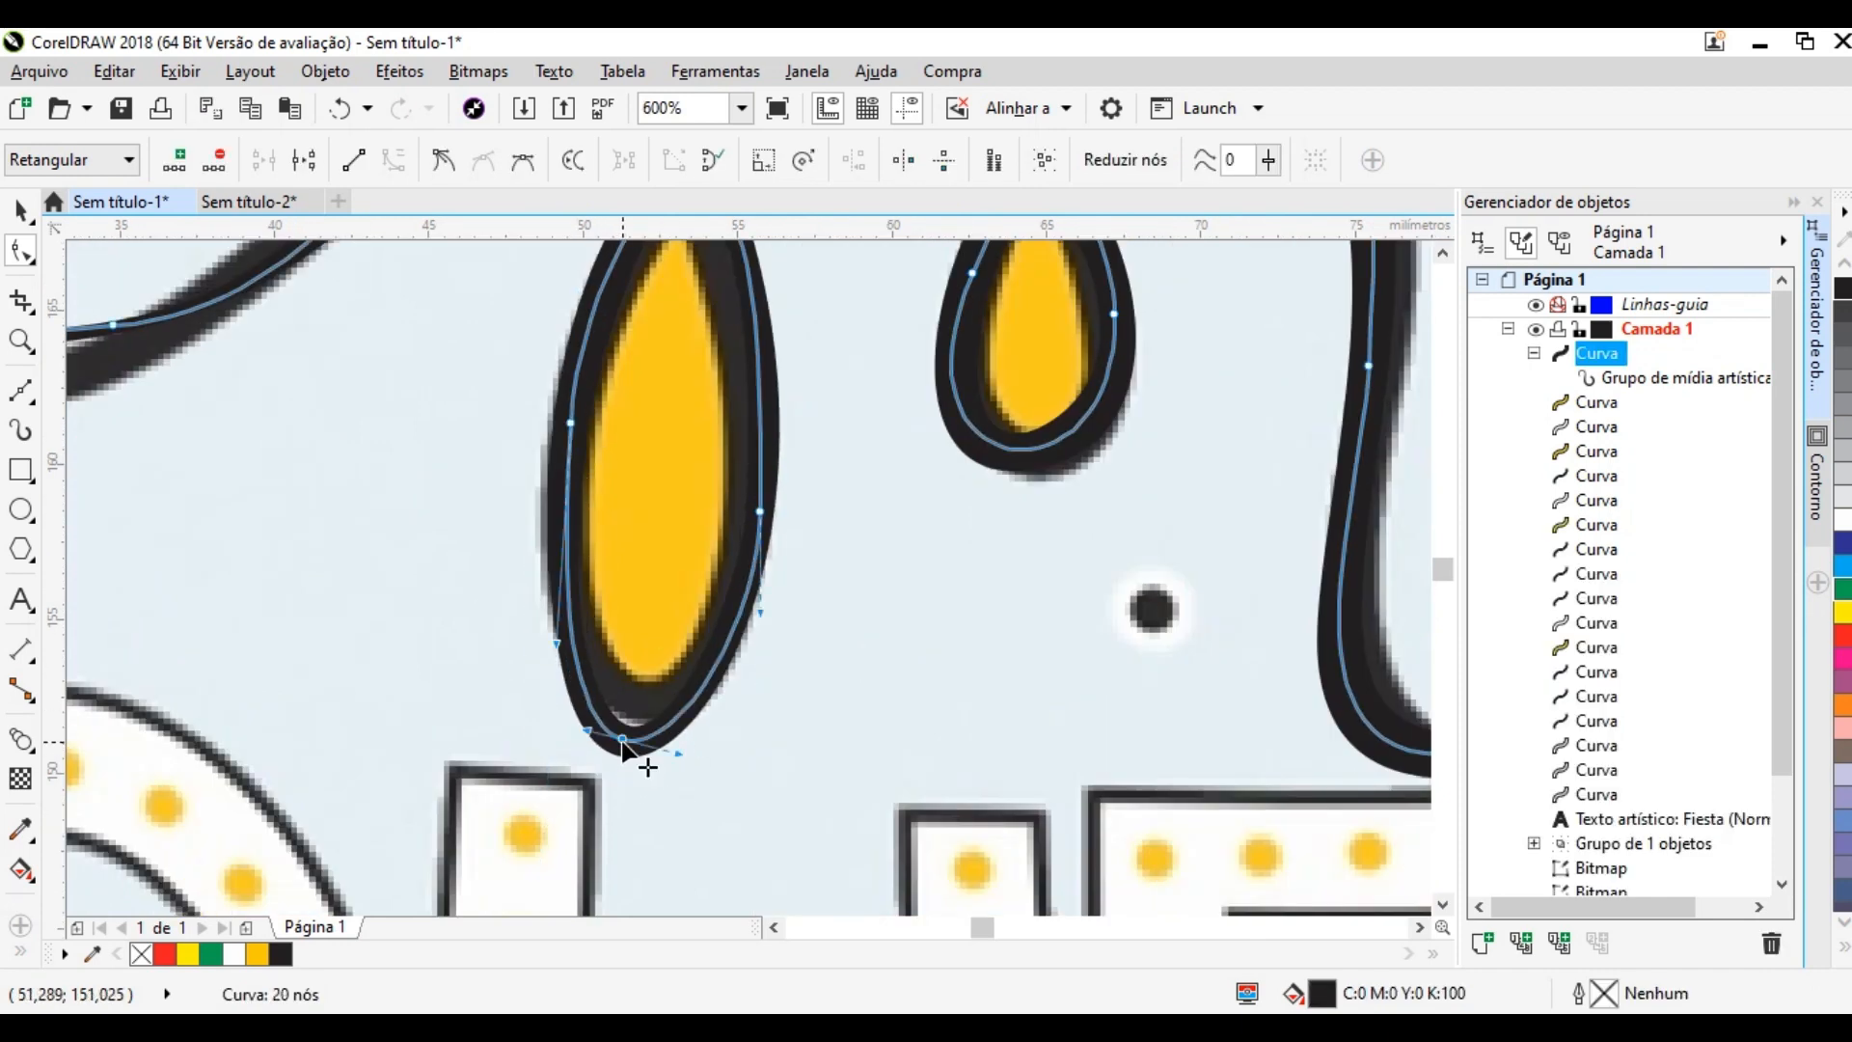
pyautogui.moveTo(625, 741); pyautogui.dragTo(642, 700)
pyautogui.scroll(-1, 729, 548)
pyautogui.scroll(1, 733, 381)
pyautogui.click(561, 595)
pyautogui.moveTo(564, 593); pyautogui.dragTo(562, 610)
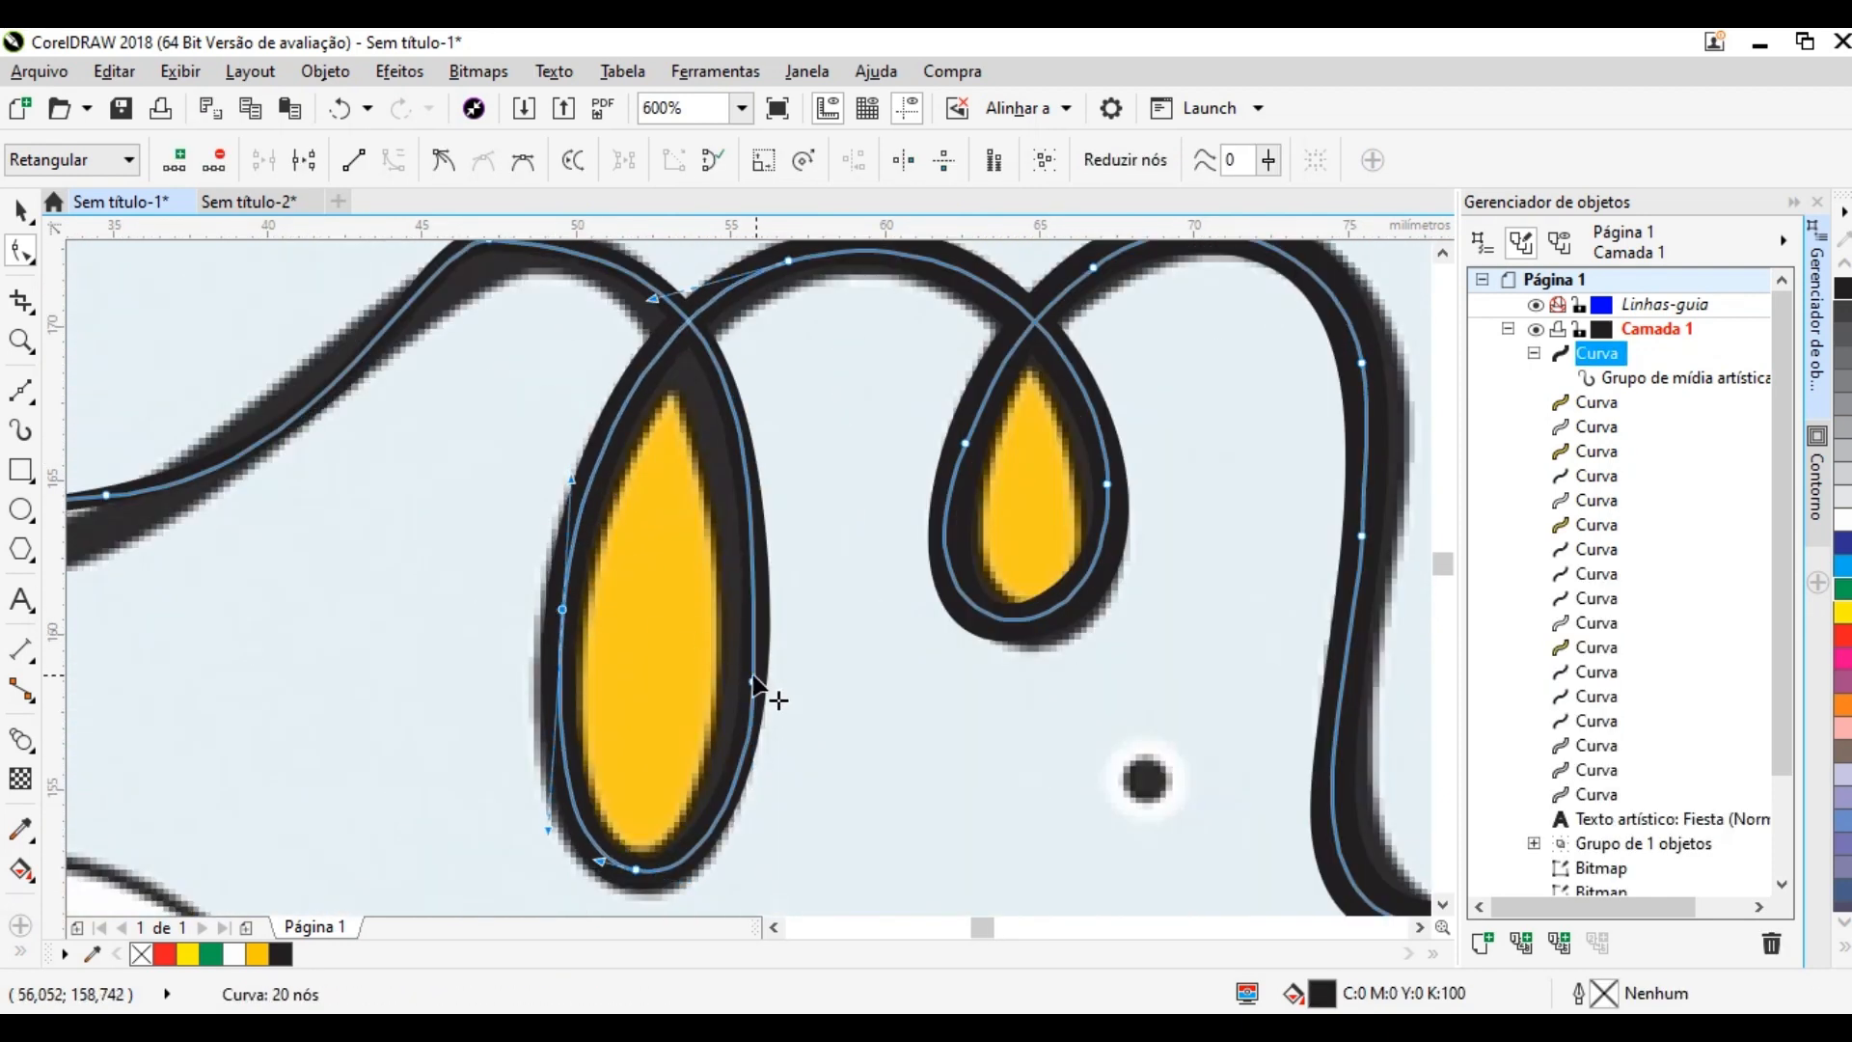
# Step: Reshape the large loop's right side by moving its side node and adding a node just below the crossing
pyautogui.moveTo(753, 681); pyautogui.dragTo(738, 674)
pyautogui.moveTo(738, 460); pyautogui.dragTo(721, 454)
pyautogui.doubleClick(701, 353)
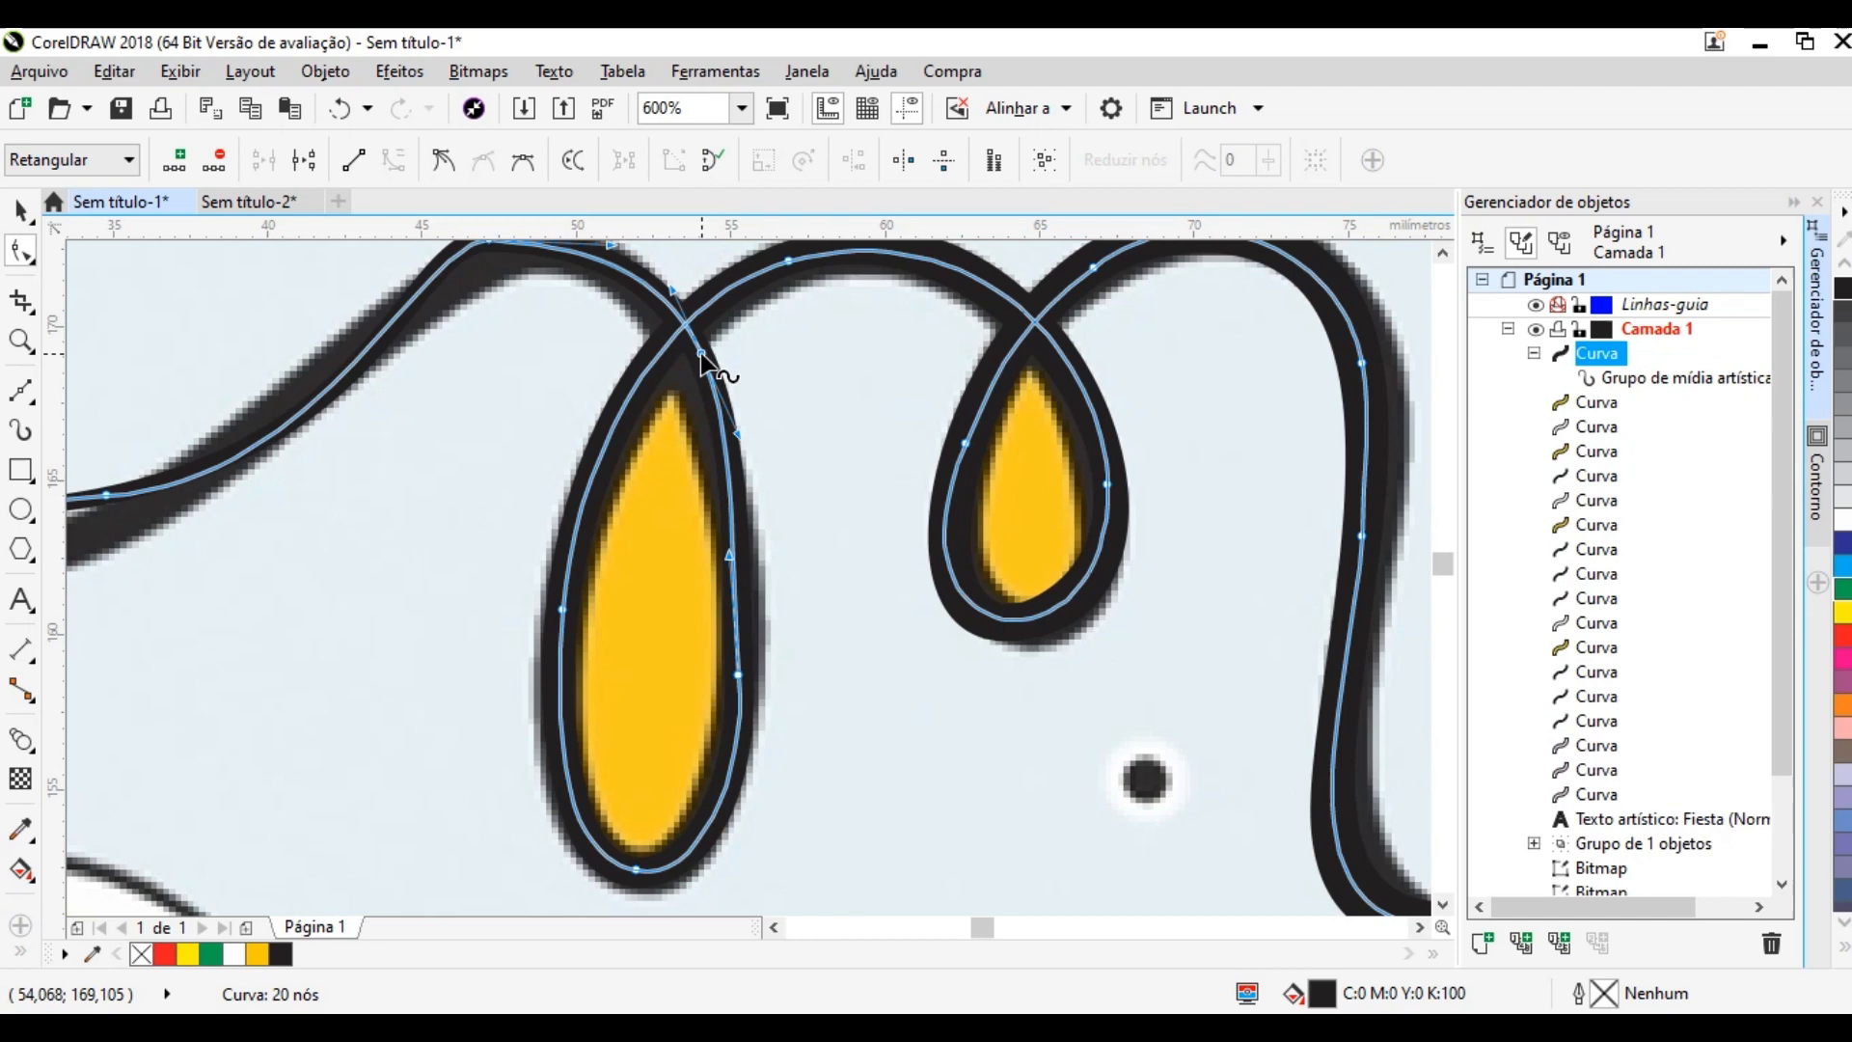
pyautogui.doubleClick(739, 676)
pyautogui.doubleClick(737, 623)
pyautogui.moveTo(737, 623); pyautogui.dragTo(745, 624)
pyautogui.scroll(-1, 829, 696)
pyautogui.scroll(1, 799, 673)
pyautogui.scroll(1, 658, 486)
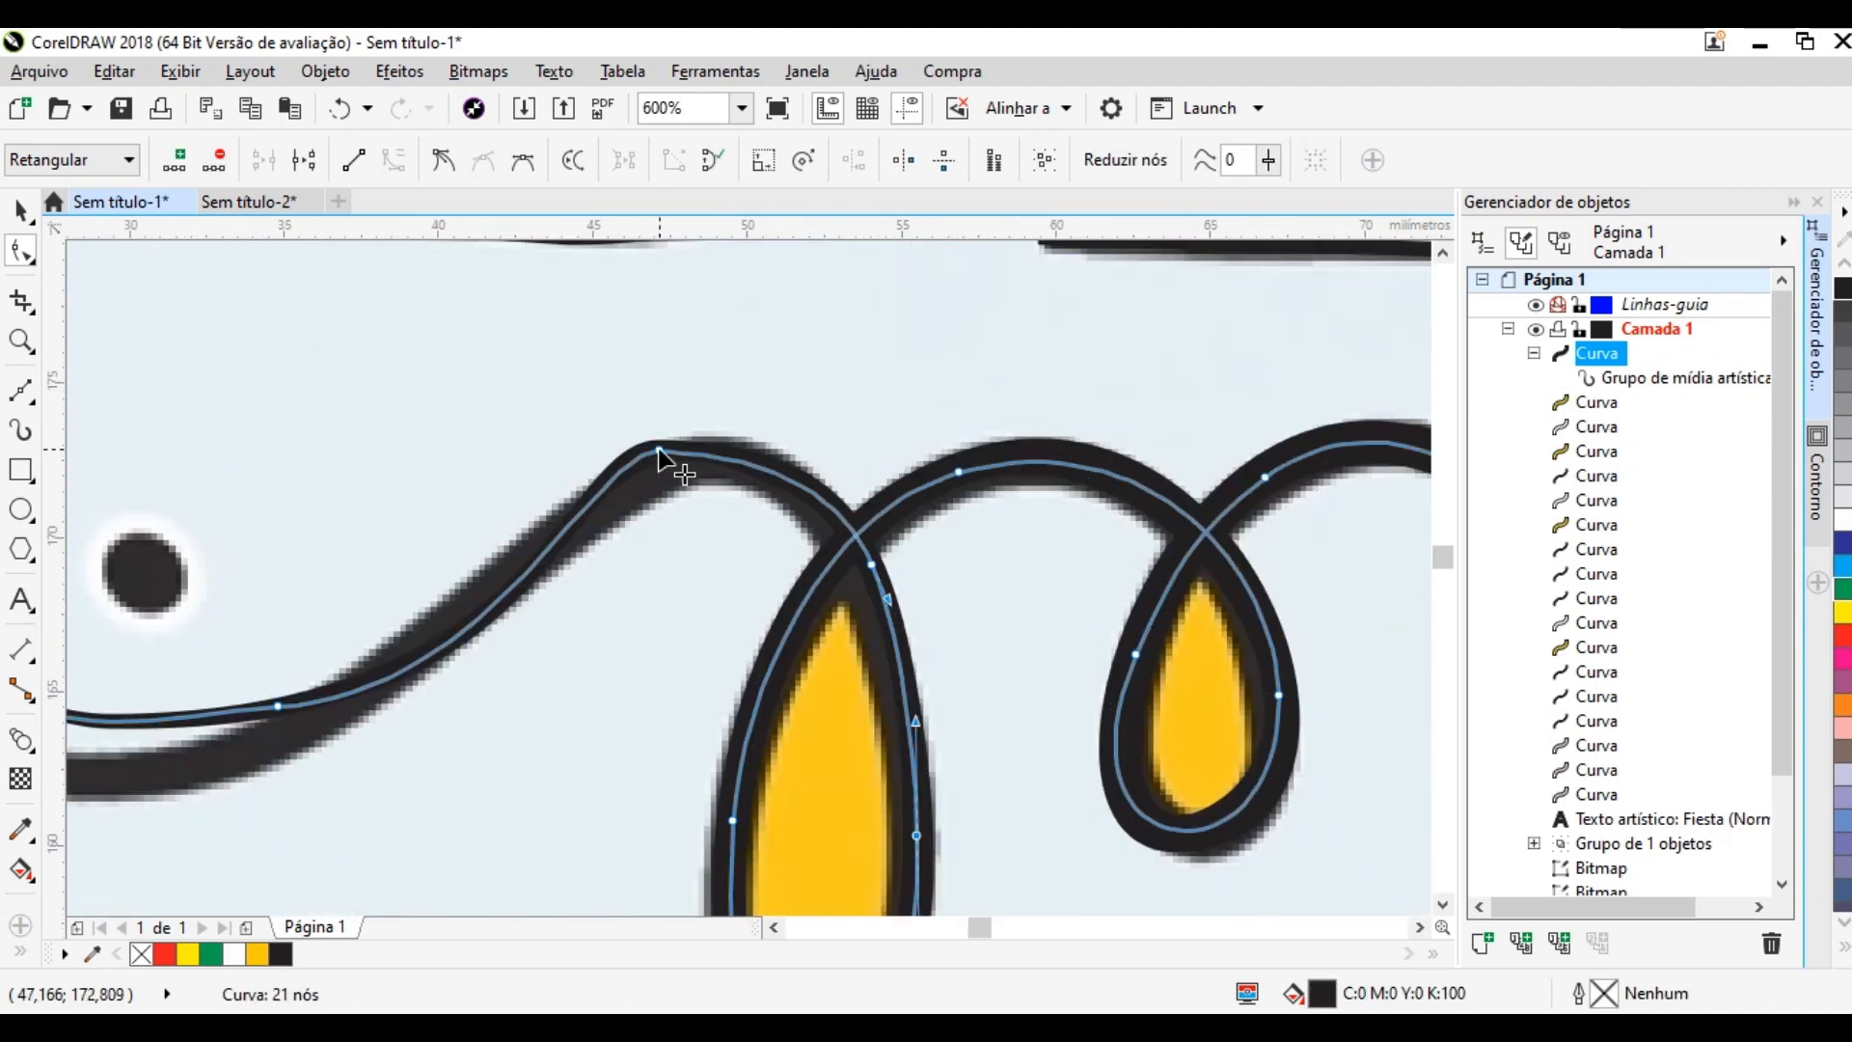
# Step: Reposition the low and crest nodes of the "m"'s lead-in curve and add a node midway up its slope to fit the reference
pyautogui.click(660, 451)
pyautogui.click(497, 689)
pyautogui.moveTo(278, 703); pyautogui.dragTo(221, 747)
pyautogui.moveTo(434, 735); pyautogui.dragTo(390, 702)
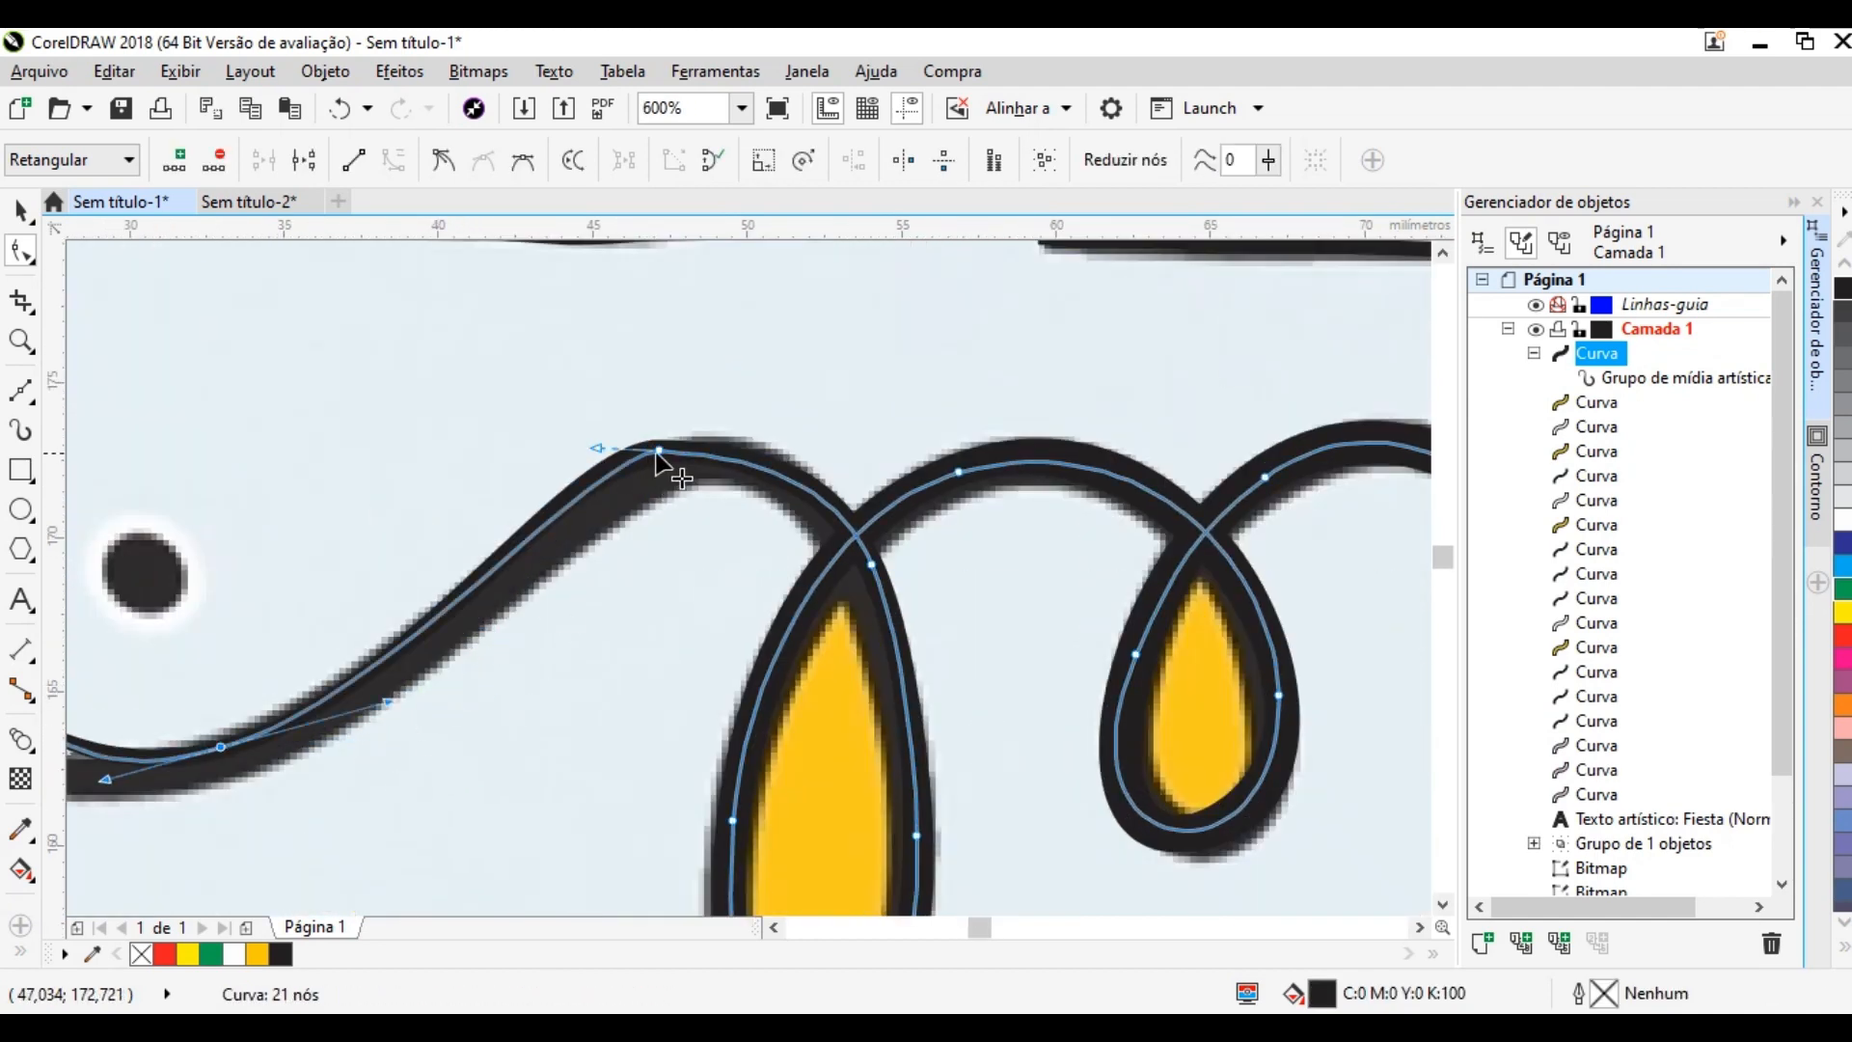
pyautogui.moveTo(661, 451); pyautogui.dragTo(605, 456)
pyautogui.click(680, 463)
pyautogui.scroll(1, 793, 474)
pyautogui.moveTo(850, 457); pyautogui.dragTo(773, 463)
pyautogui.scroll(-1, 773, 463)
pyautogui.doubleClick(482, 564)
pyautogui.moveTo(482, 564); pyautogui.dragTo(502, 577)
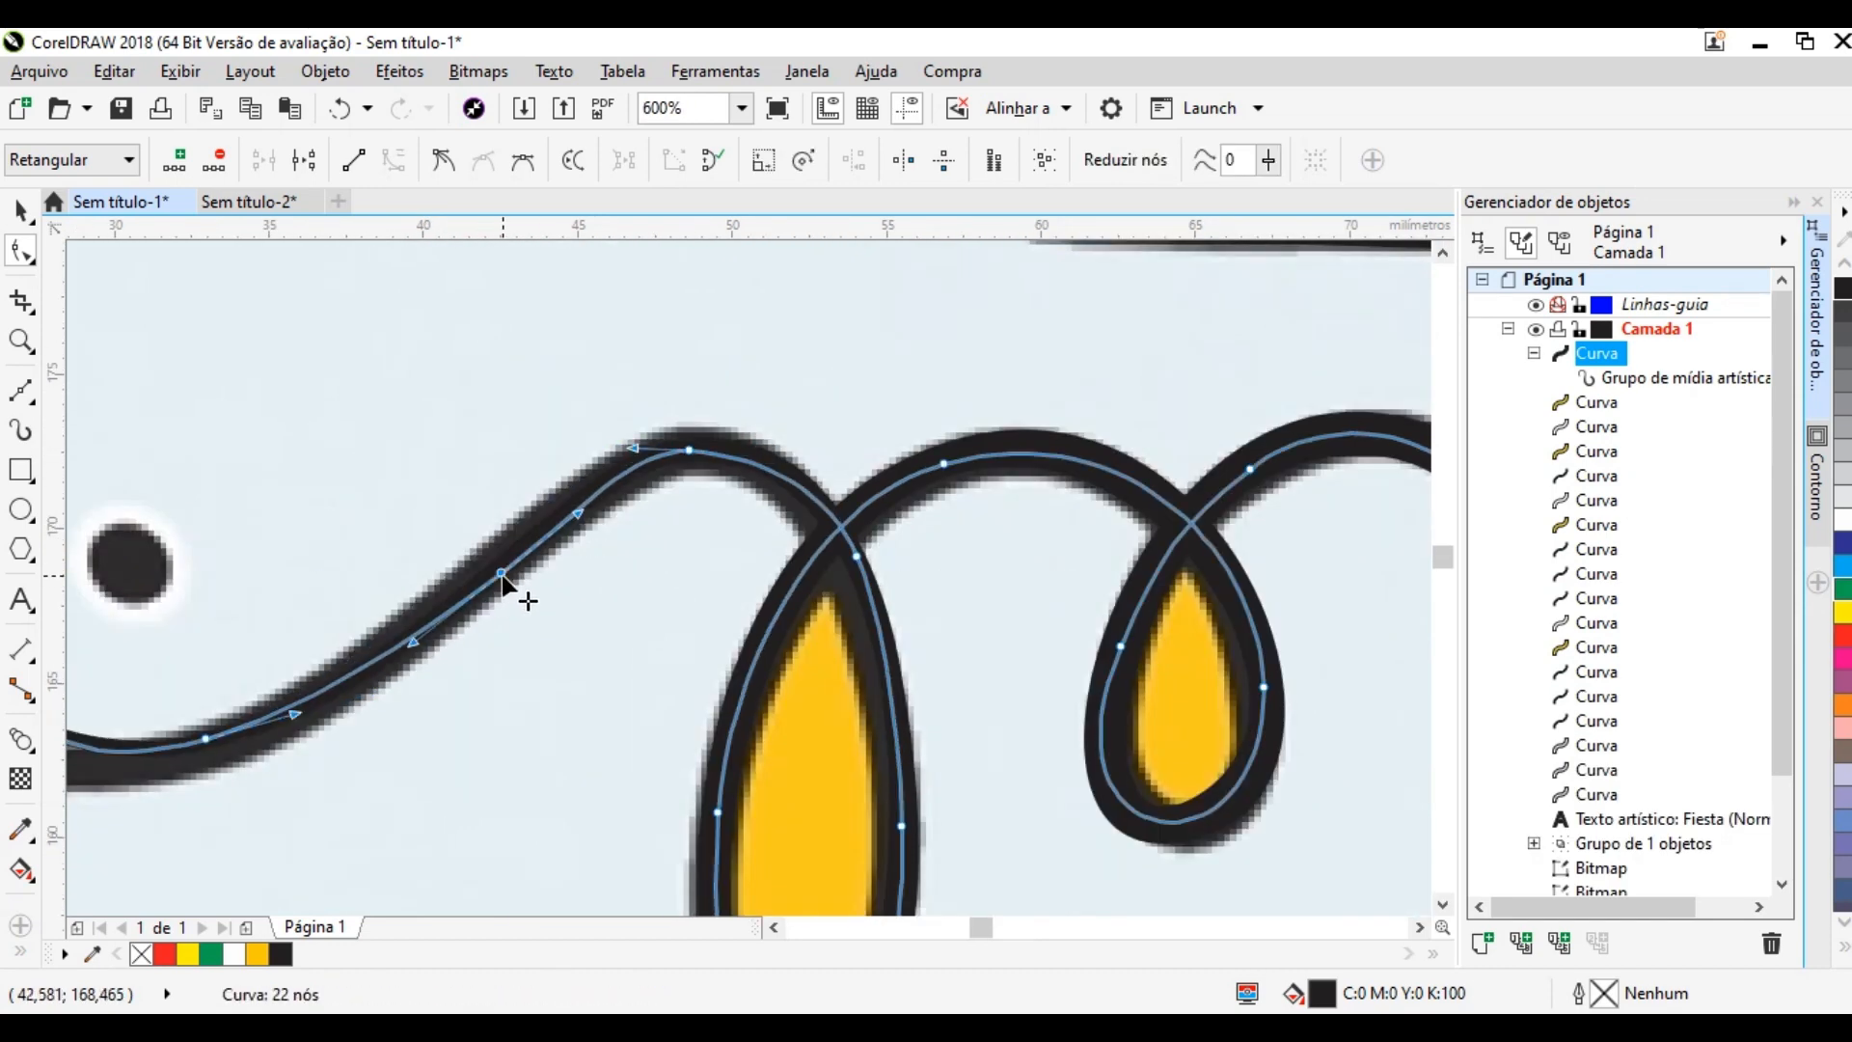
# Step: Place the lead-in's start node on the reference tip, delete the extra node beside it, and shape the lower curve
pyautogui.scroll(-2, 502, 577)
pyautogui.scroll(1, 338, 584)
pyautogui.moveTo(392, 605); pyautogui.dragTo(350, 618)
pyautogui.scroll(1, 299, 546)
pyautogui.moveTo(252, 548)
pyautogui.mouseDown()
pyautogui.moveTo(277, 578)
pyautogui.moveTo(240, 531)
pyautogui.mouseUp()
pyautogui.scroll(1, 259, 544)
pyautogui.scroll(-1, 242, 529)
pyautogui.click(387, 693)
pyautogui.press('Delete')
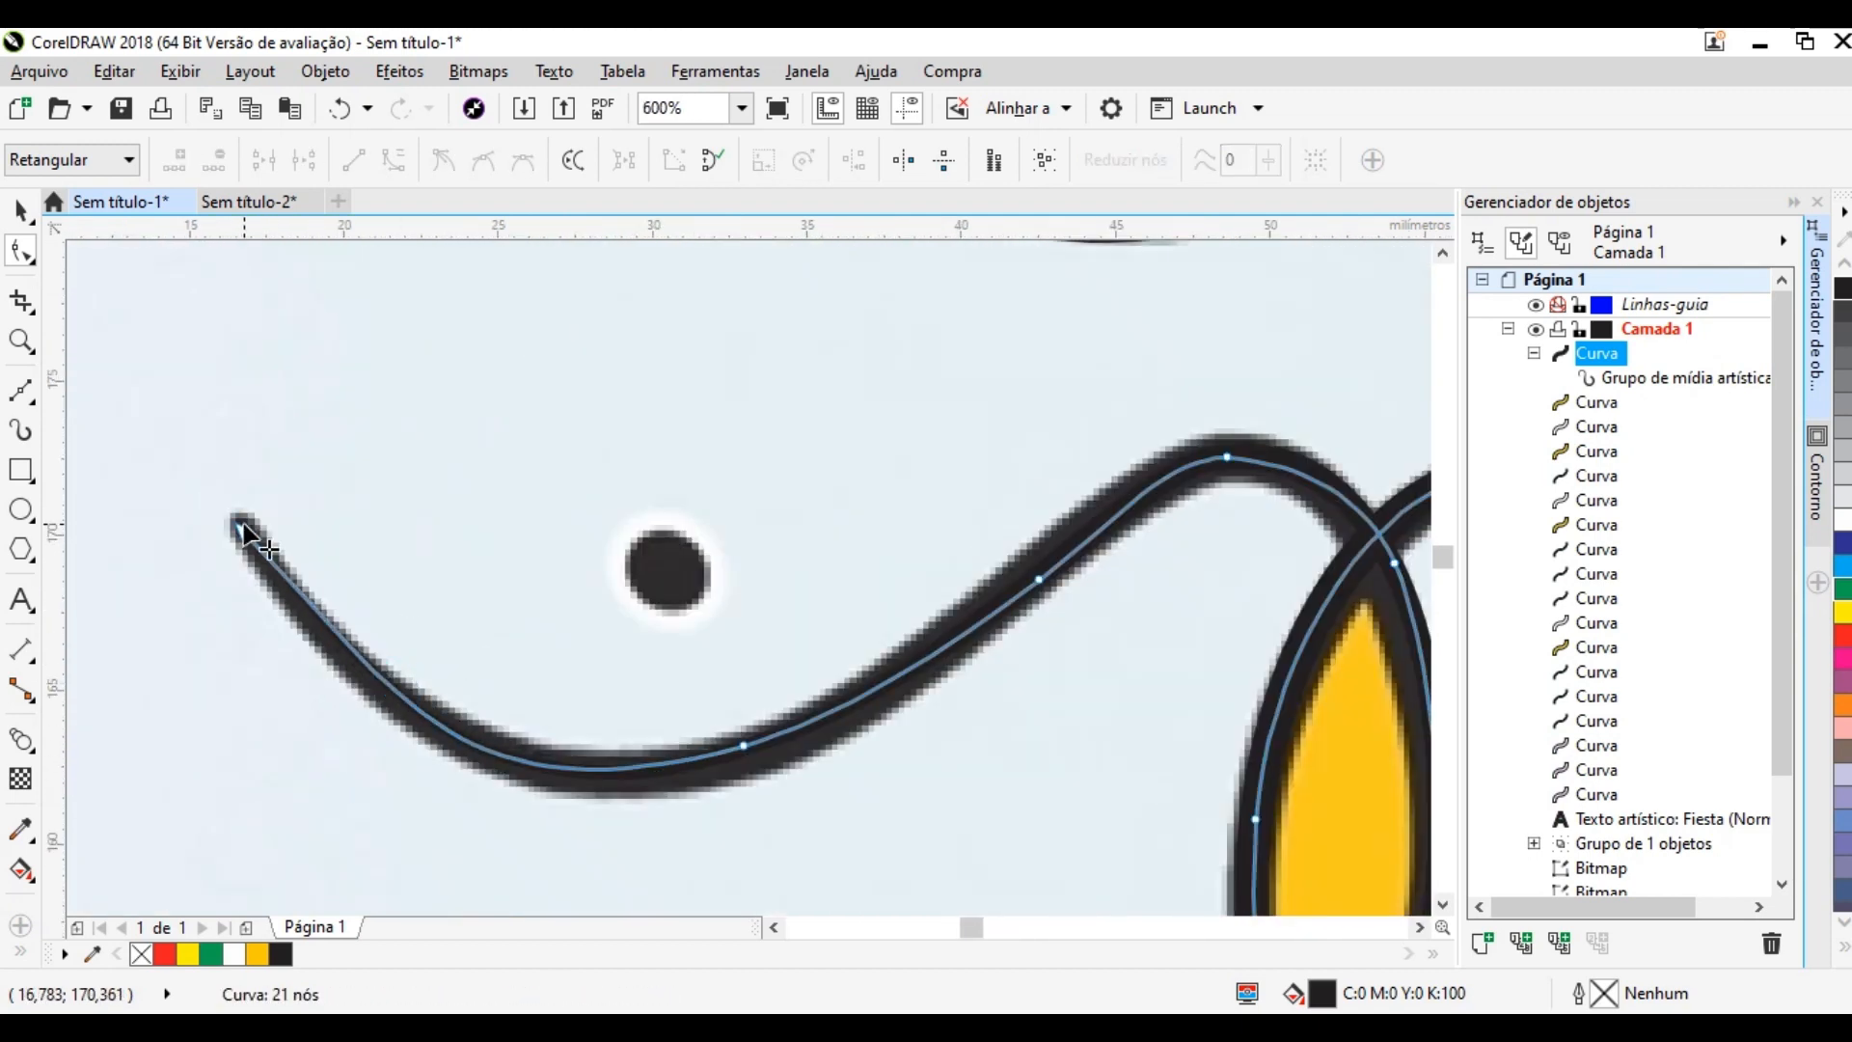
pyautogui.click(745, 745)
pyautogui.scroll(1, 762, 757)
pyautogui.scroll(-1, 723, 762)
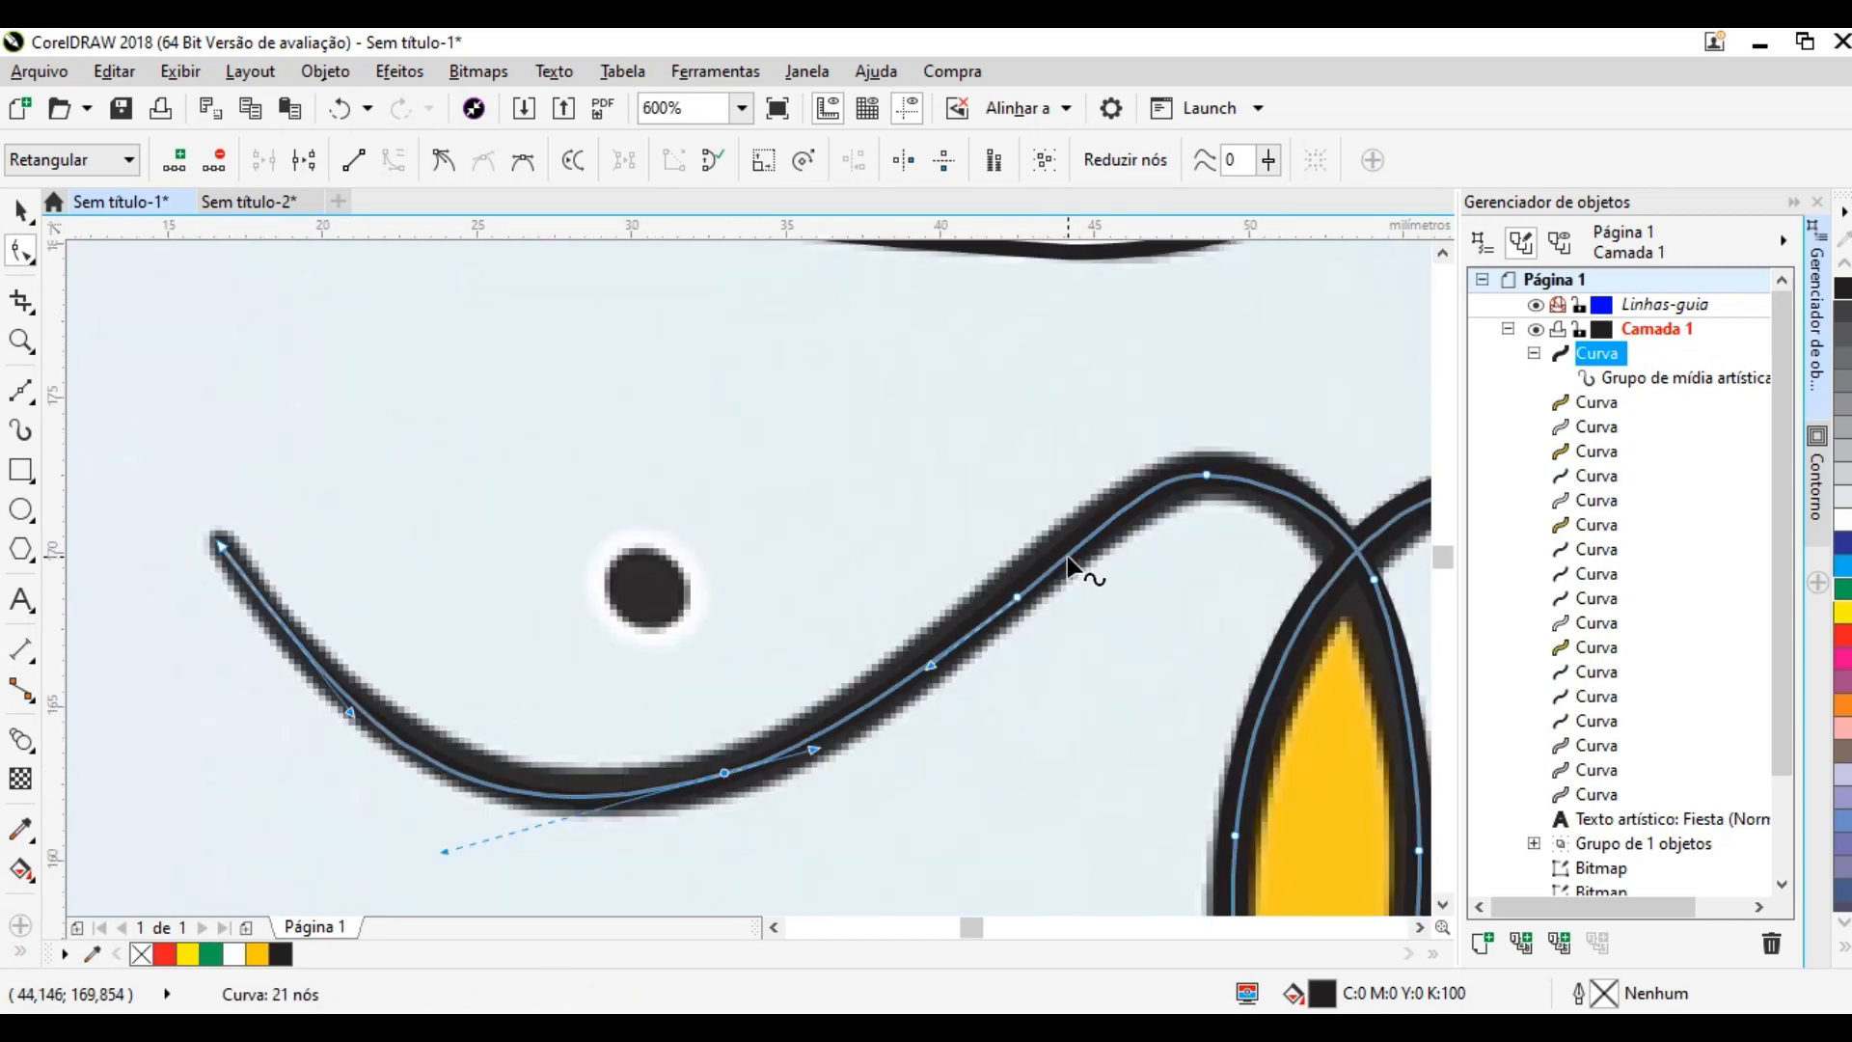
# Step: Refine the lead-in's crest by adding a node between the crest and the large loop's crossing
pyautogui.scroll(1, 1065, 561)
pyautogui.click(970, 622)
pyautogui.scroll(-1, 787, 618)
pyautogui.scroll(1, 1182, 547)
pyautogui.click(1092, 487)
pyautogui.click(1061, 490)
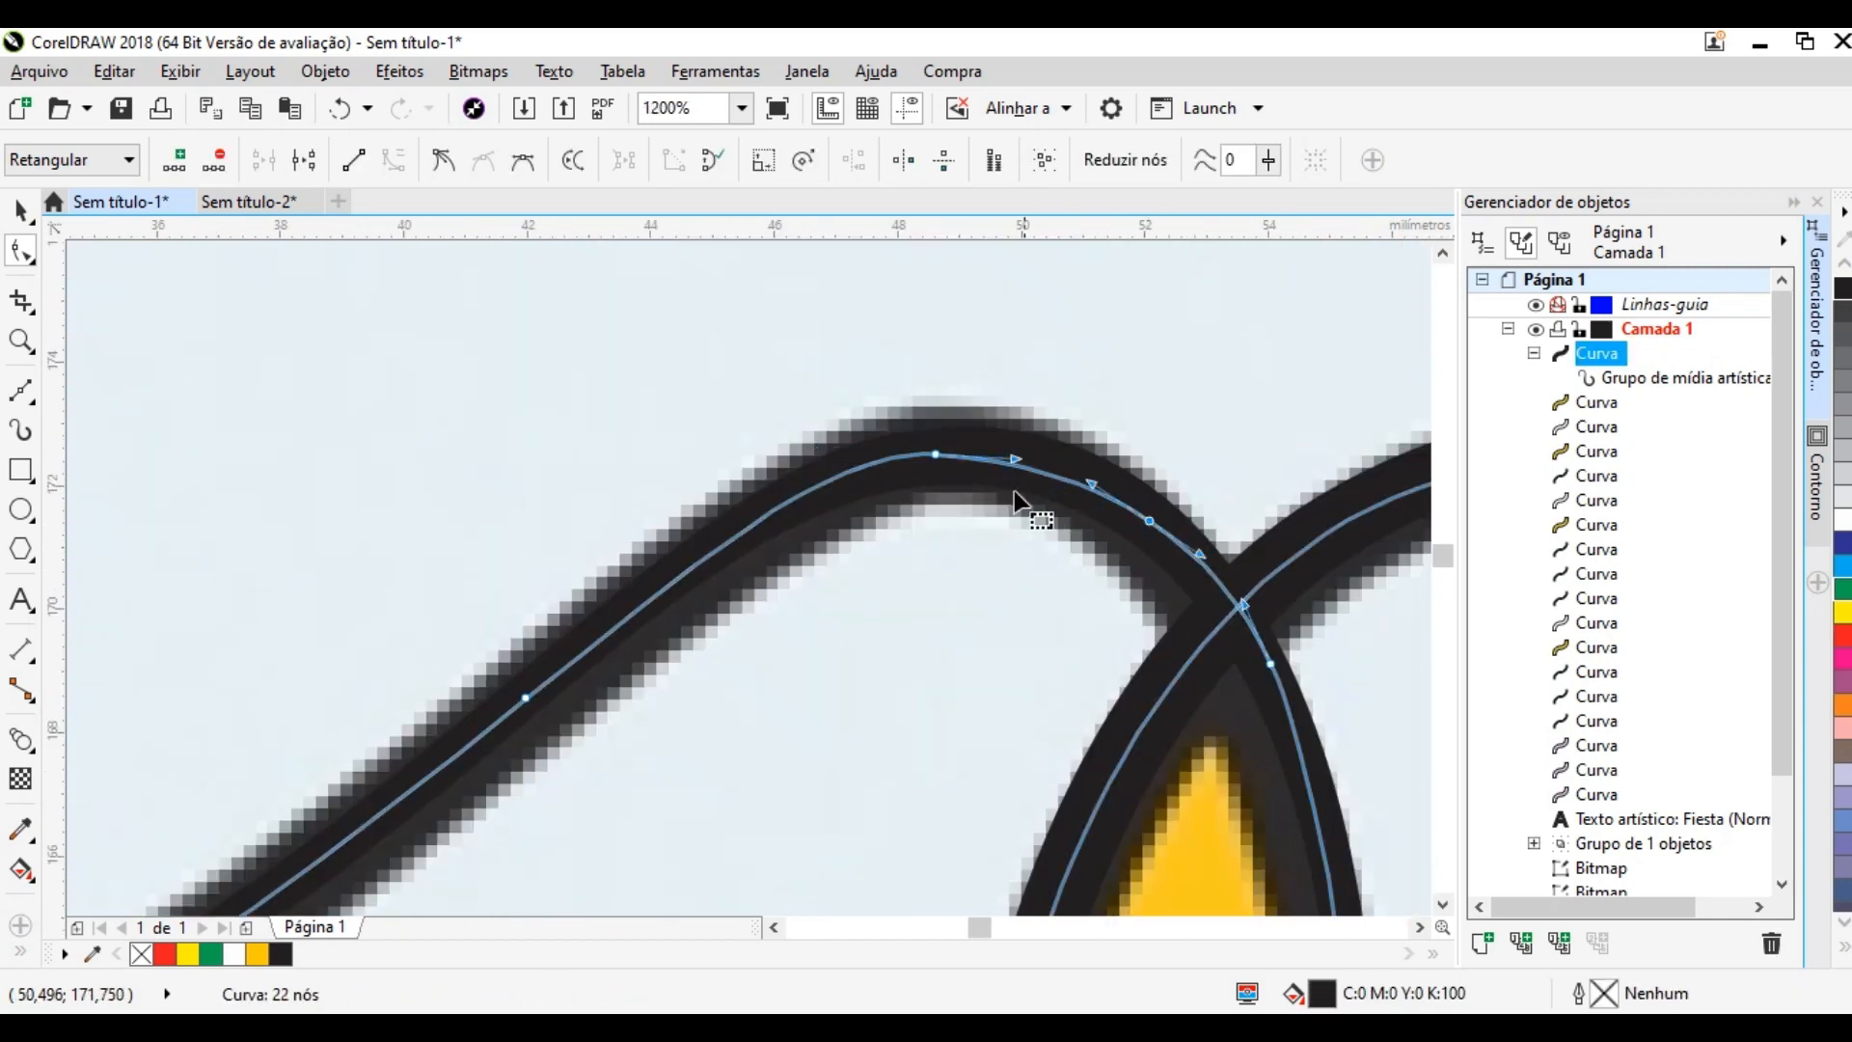
pyautogui.scroll(-3, 798, 548)
# Step: Delete the surplus node on the rising part of the "e" tail to smooth the stroke
pyautogui.press('space')
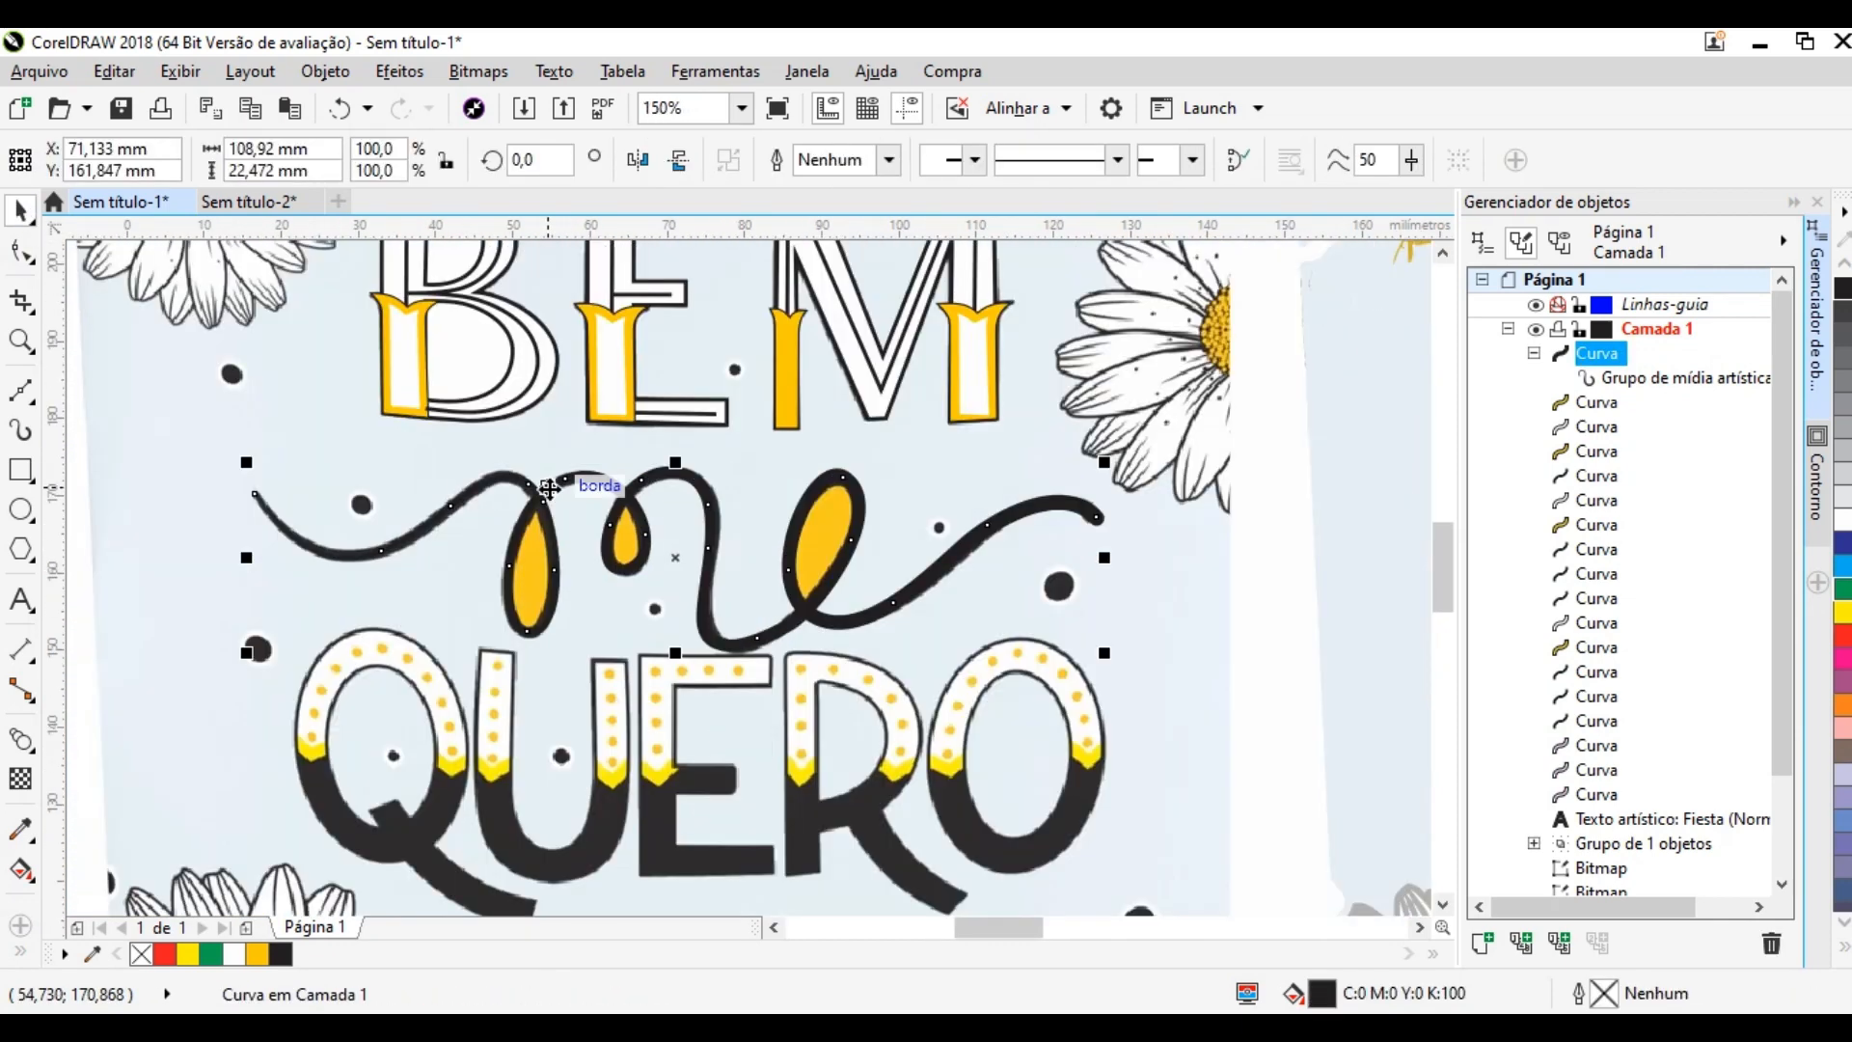
pyautogui.press('F10')
pyautogui.scroll(2, 1095, 524)
pyautogui.scroll(1, 716, 584)
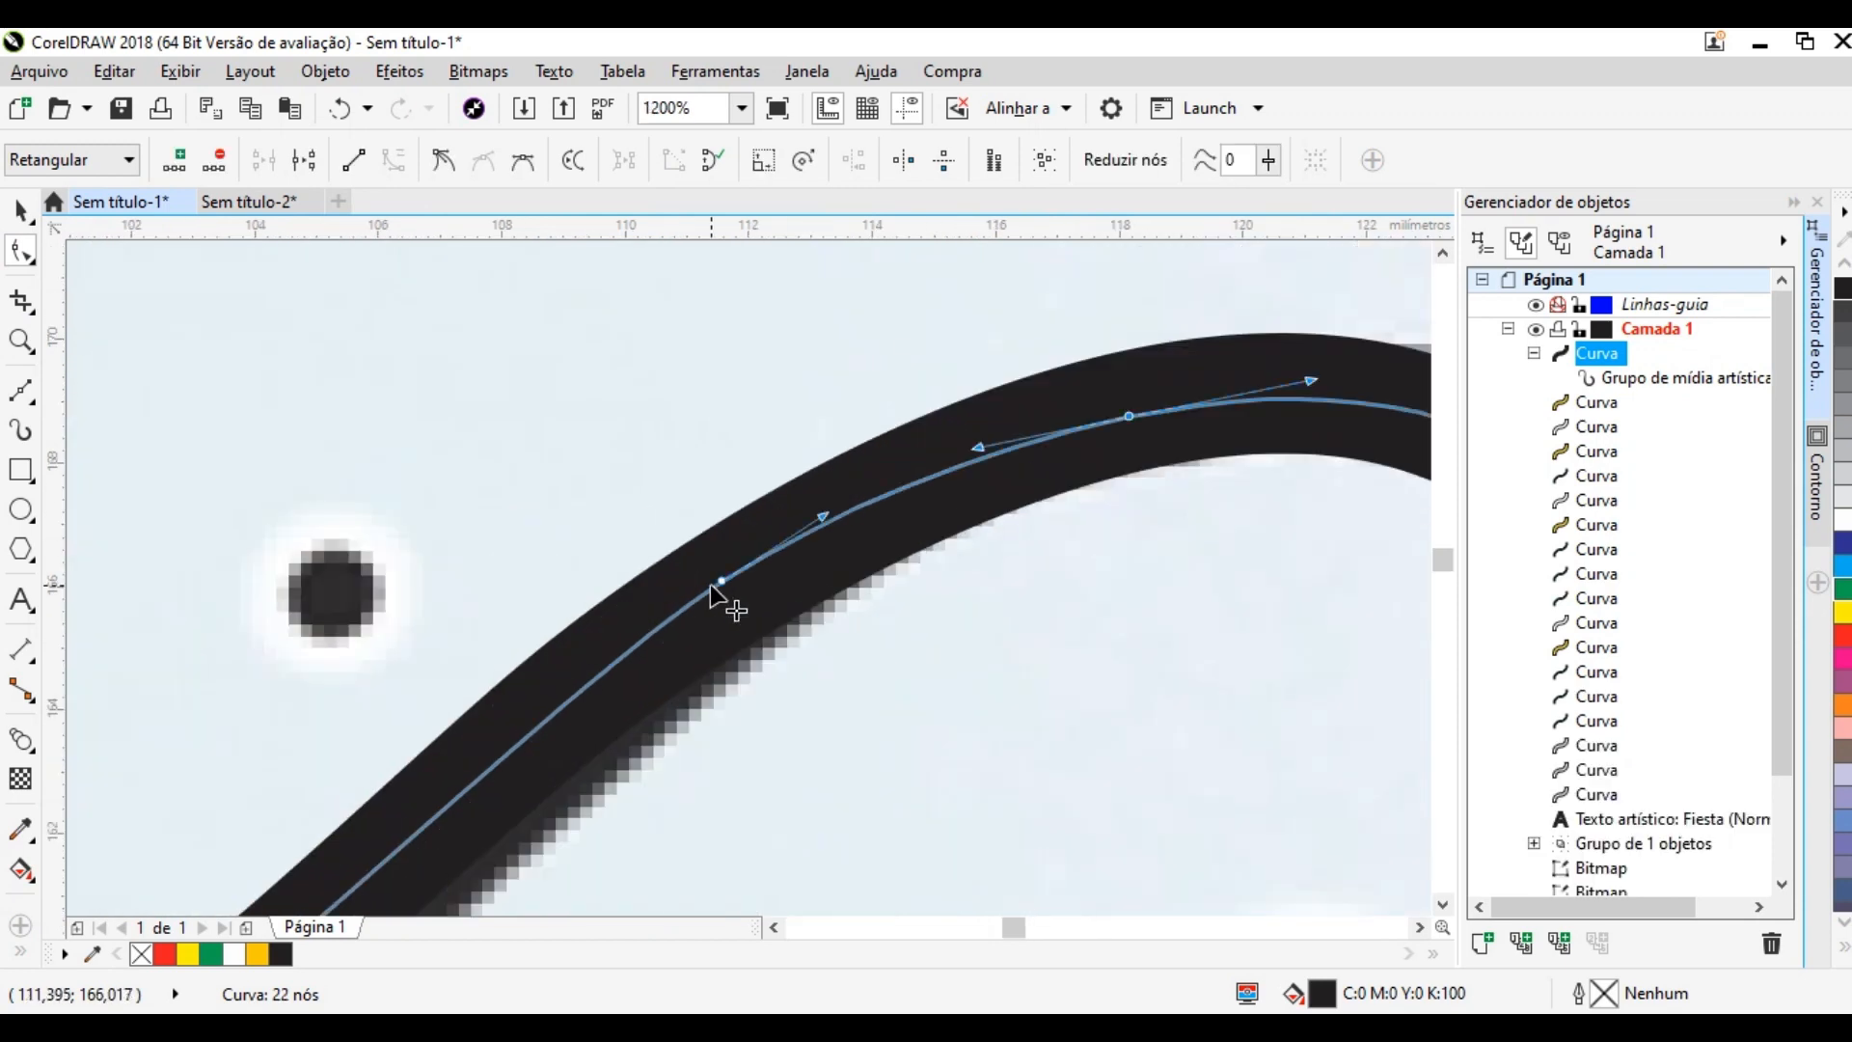
pyautogui.doubleClick(719, 584)
pyautogui.scroll(-3, 751, 603)
pyautogui.scroll(2, 704, 587)
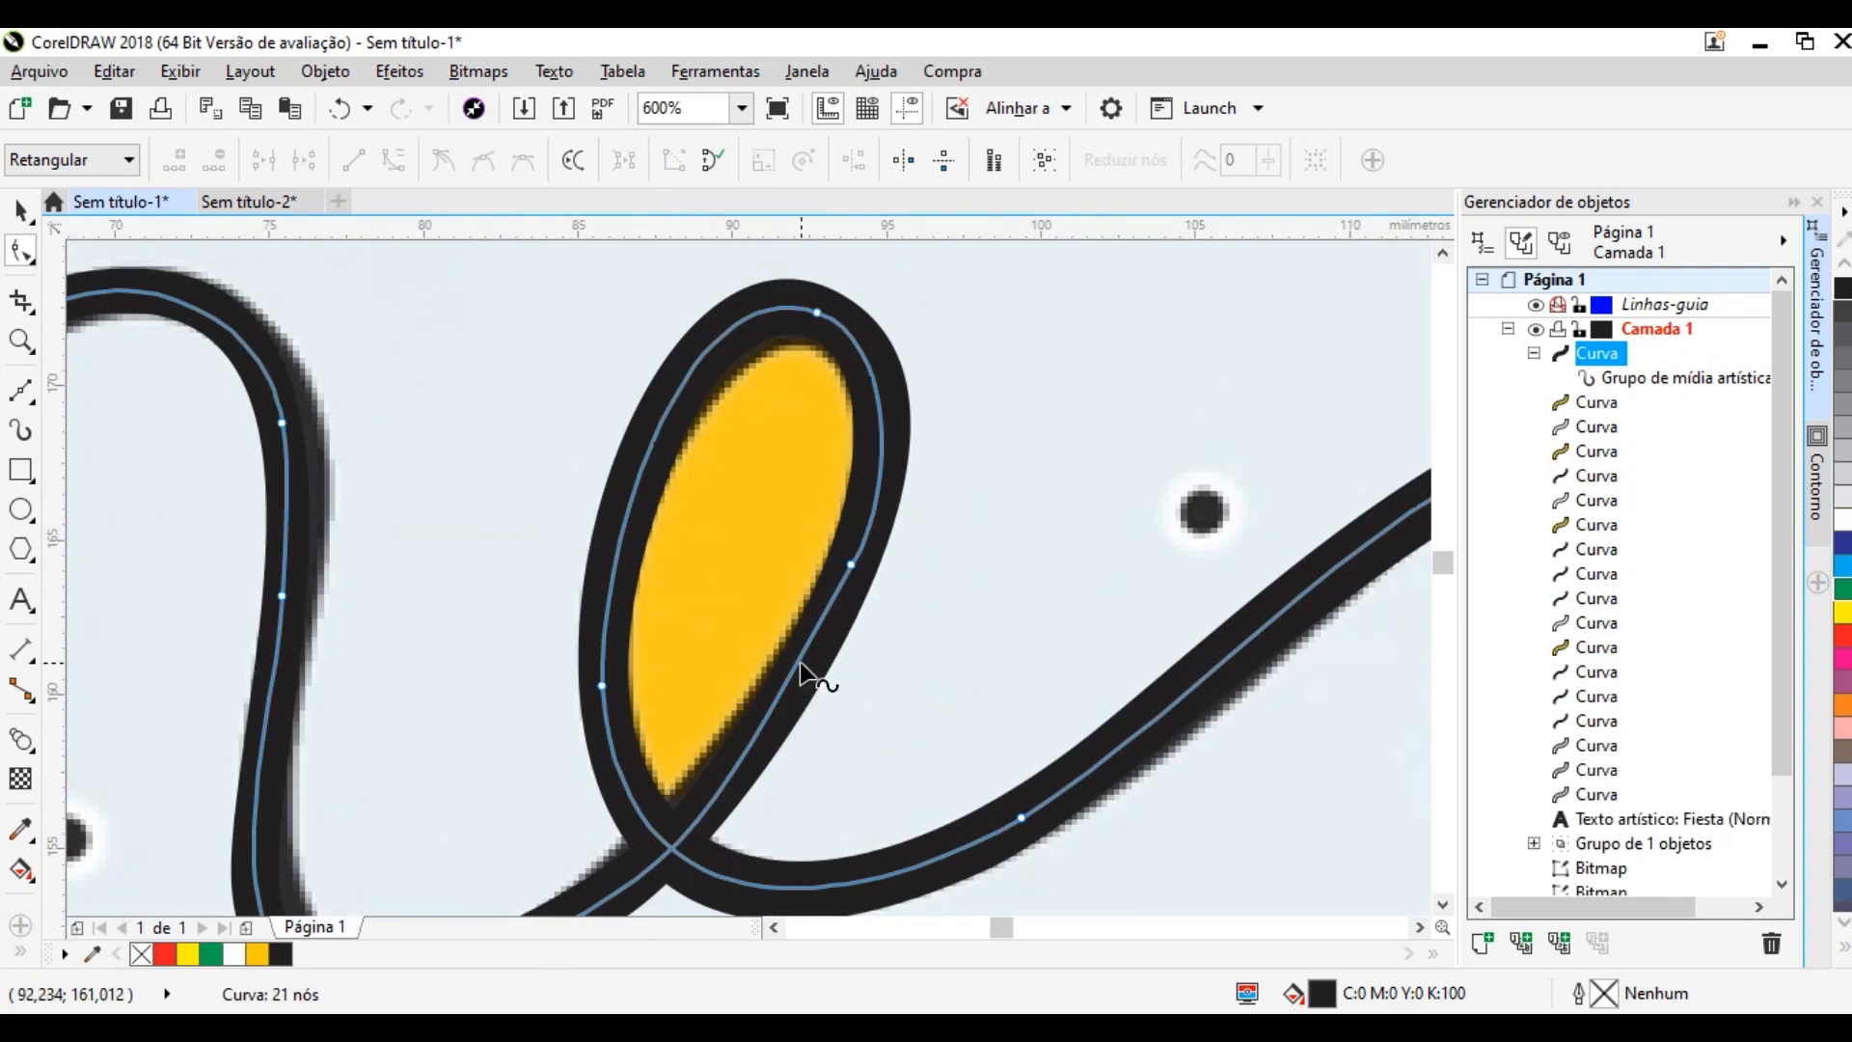
# Step: Replace the right side node of the "e" loop with a lower one, adjust the top node's handle, and deselect the stroke
pyautogui.doubleClick(788, 677)
pyautogui.doubleClick(850, 564)
pyautogui.click(817, 313)
pyautogui.moveTo(964, 362); pyautogui.dragTo(935, 364)
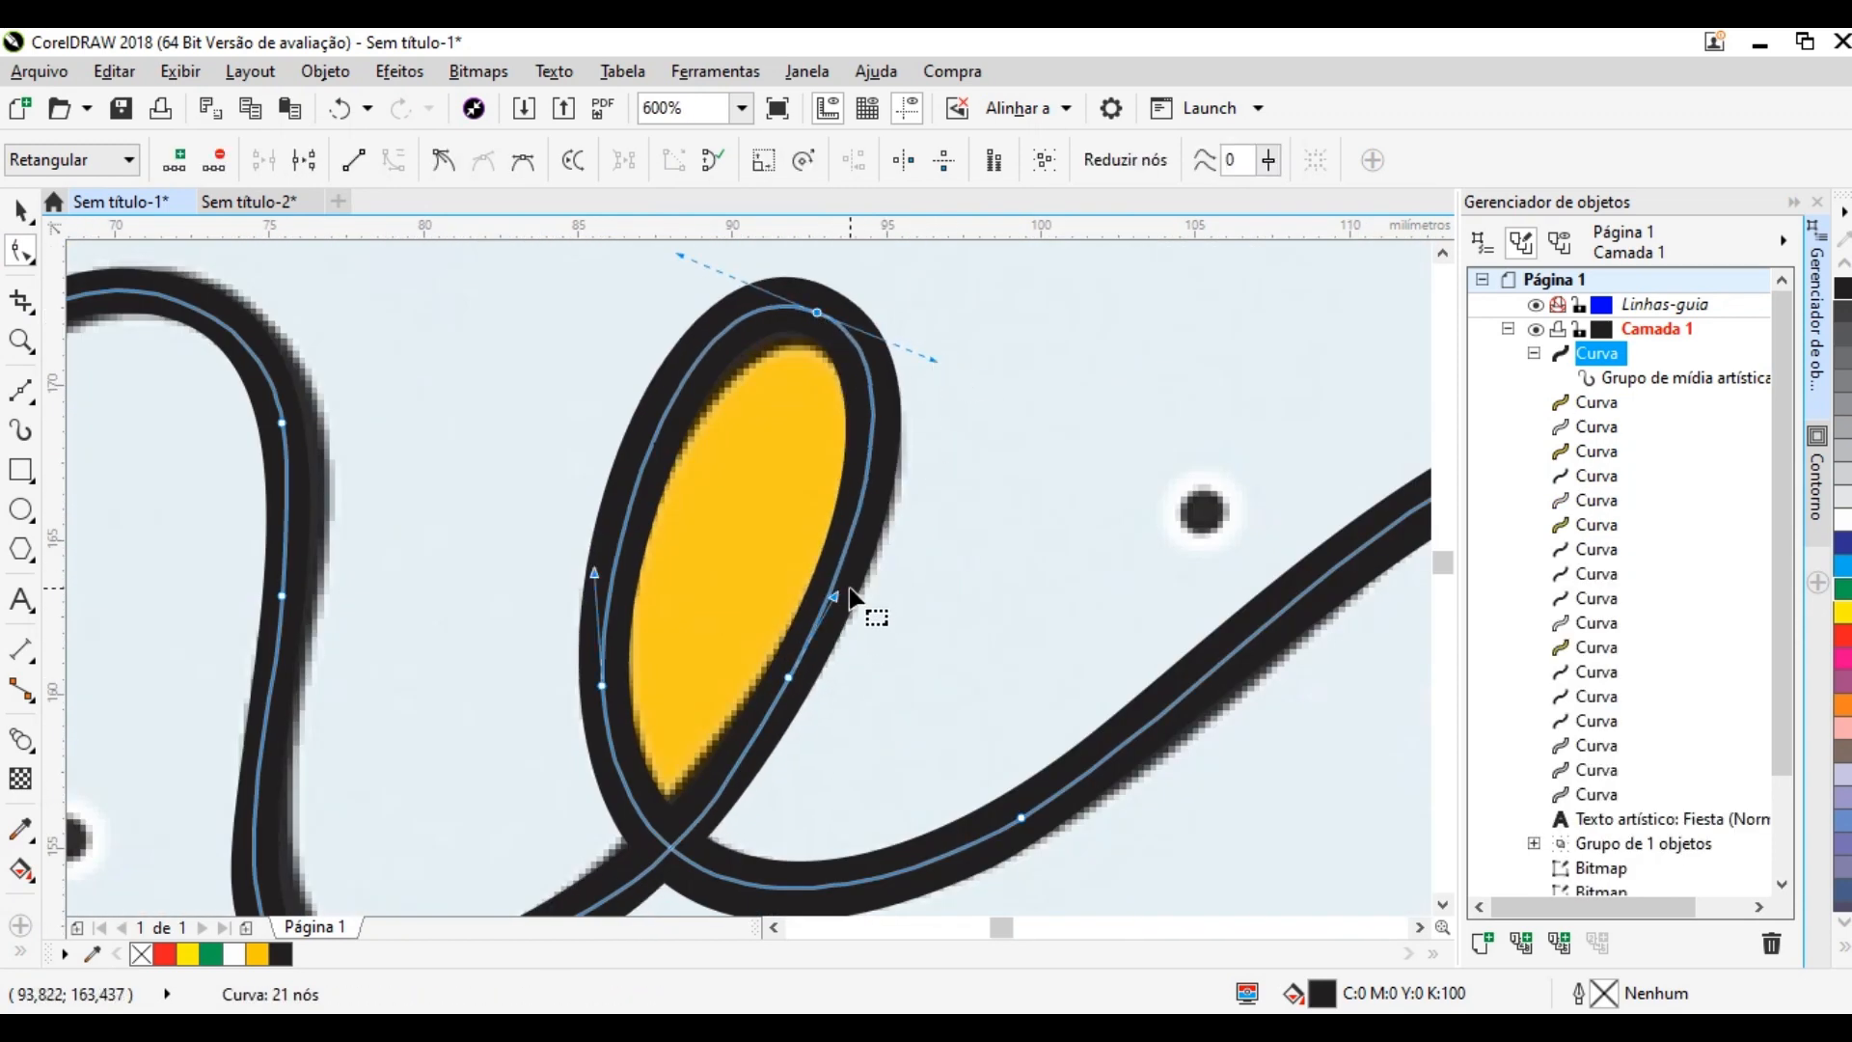
pyautogui.doubleClick(855, 525)
pyautogui.press('space')
pyautogui.scroll(-3, 1023, 560)
pyautogui.scroll(1, 1165, 625)
pyautogui.click(1167, 627)
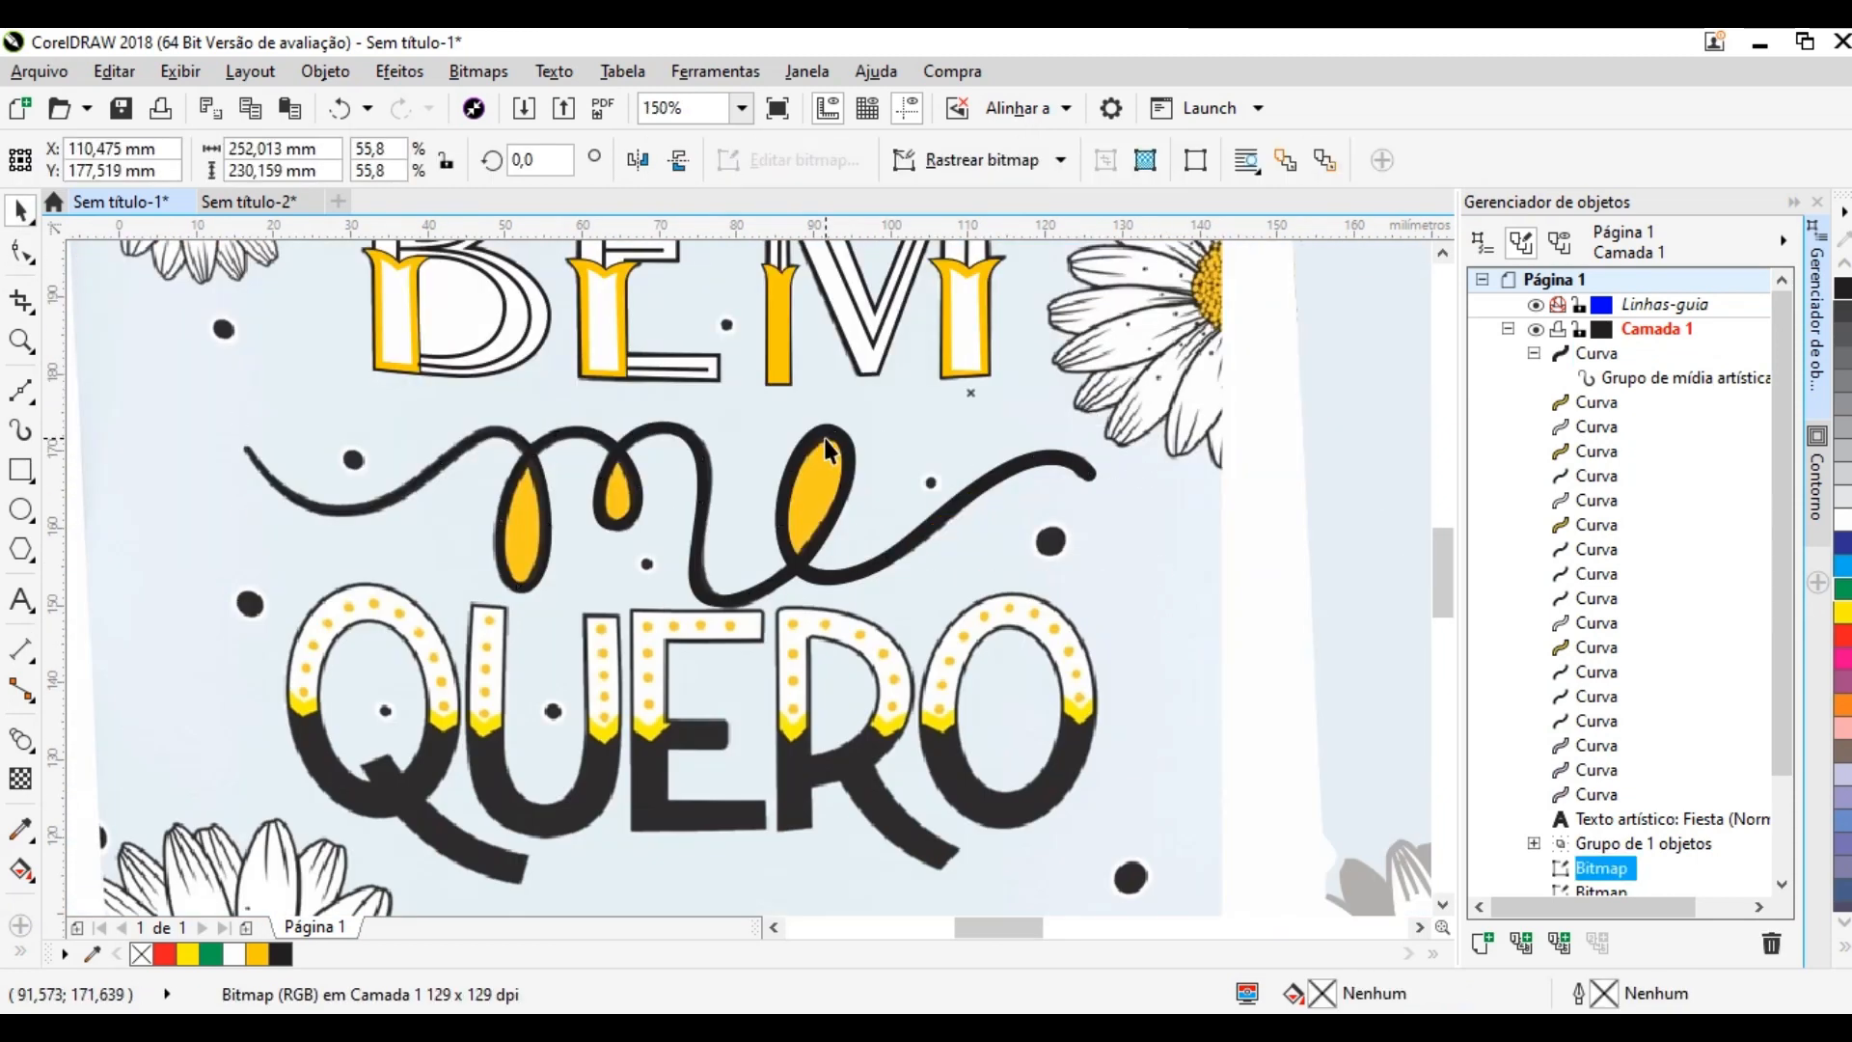
# Step: Try moving the traced "me" stroke off the reference, and undo the move
pyautogui.moveTo(822, 438); pyautogui.dragTo(677, 395)
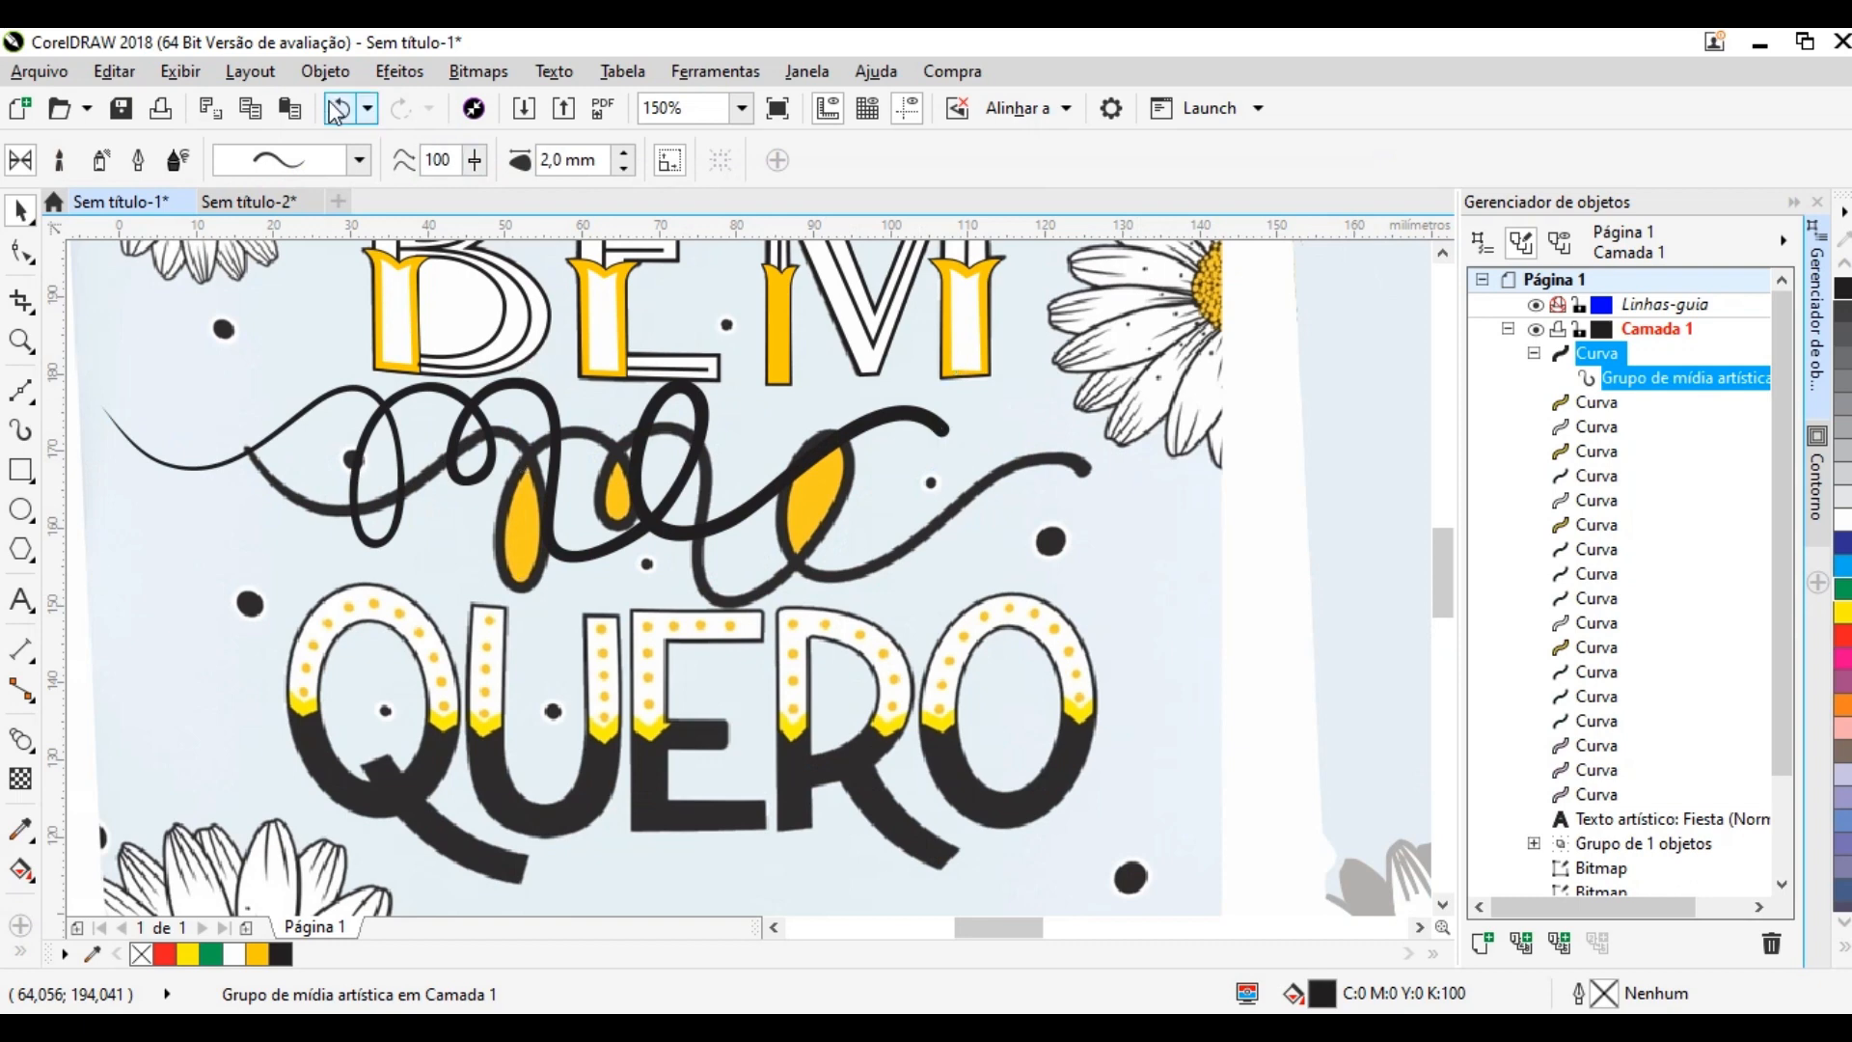
pyautogui.hotkey('ctrl', 'z')
# Step: Fill the "me" stroke with red and break its Artistic Media group apart into separate curves
pyautogui.click(165, 955)
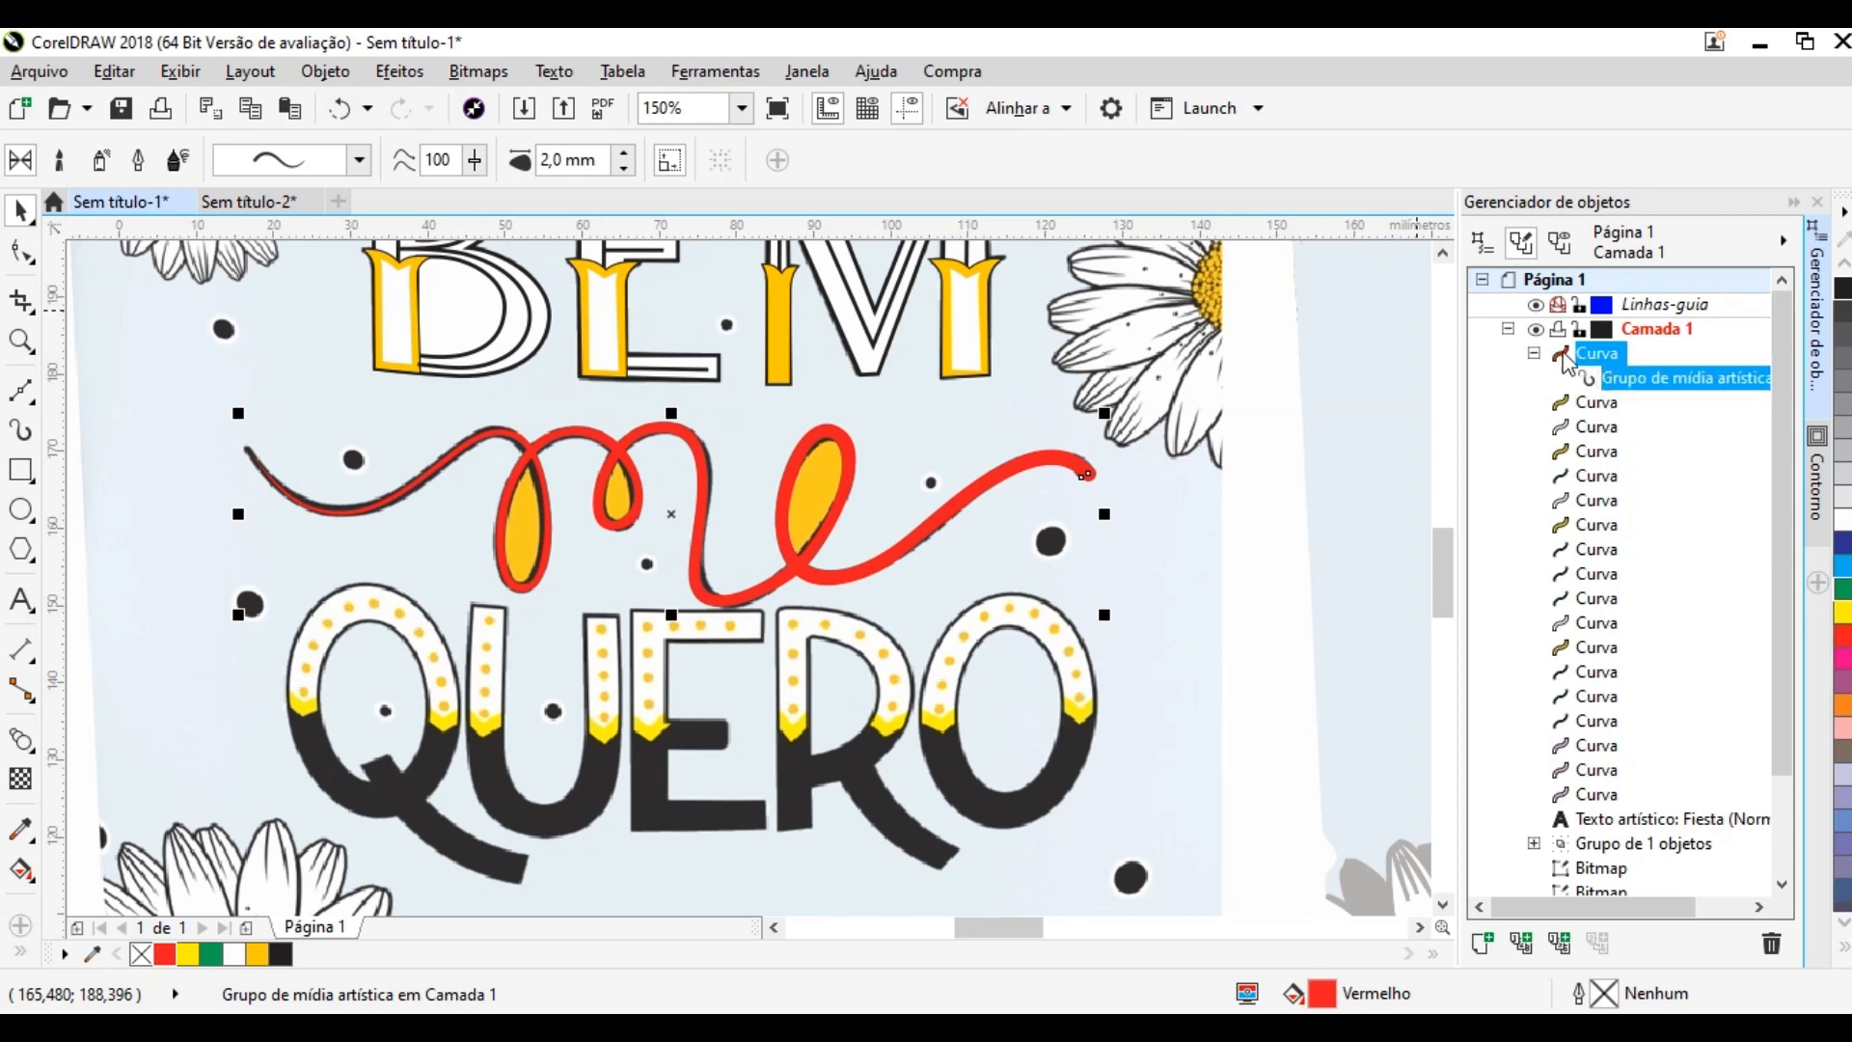
pyautogui.click(1655, 384)
pyautogui.hotkey('ctrl', 'k')
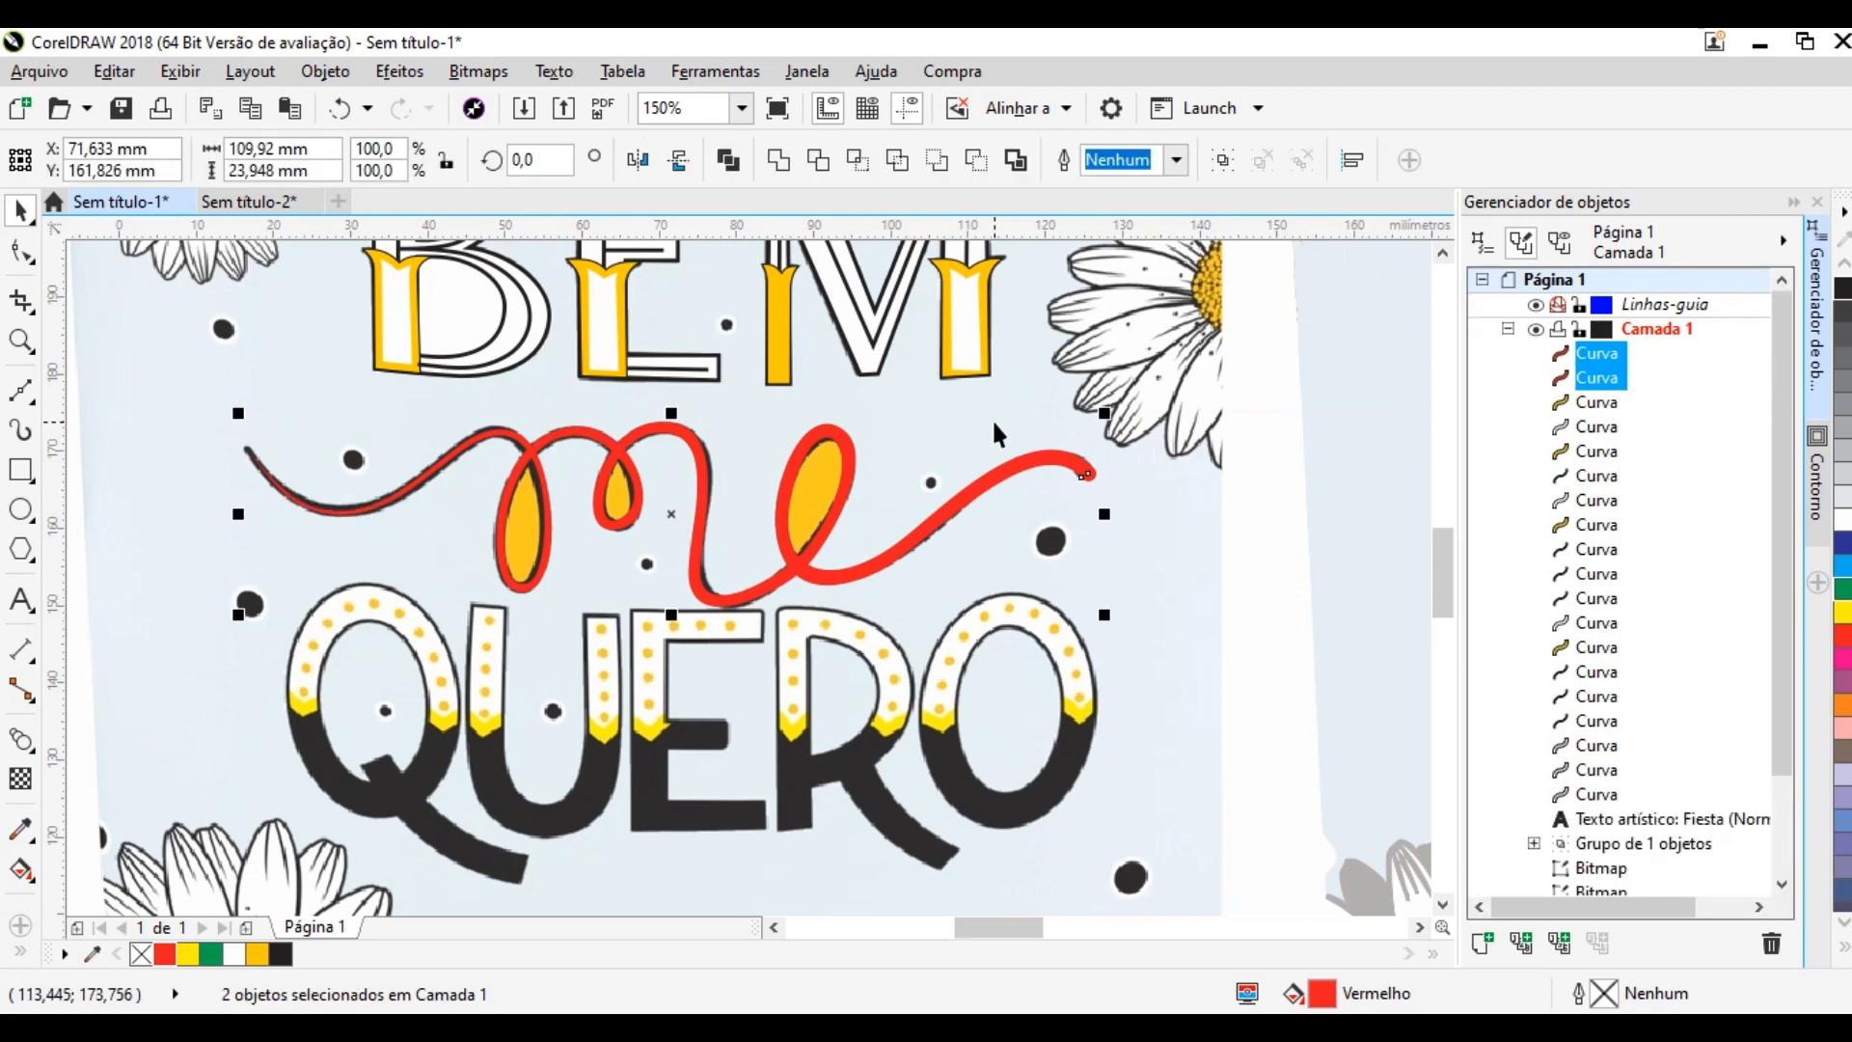
# Step: Move the leftover centre path away from the red "me" lettering and delete it
pyautogui.click(1607, 354)
pyautogui.moveTo(668, 514); pyautogui.dragTo(405, 473)
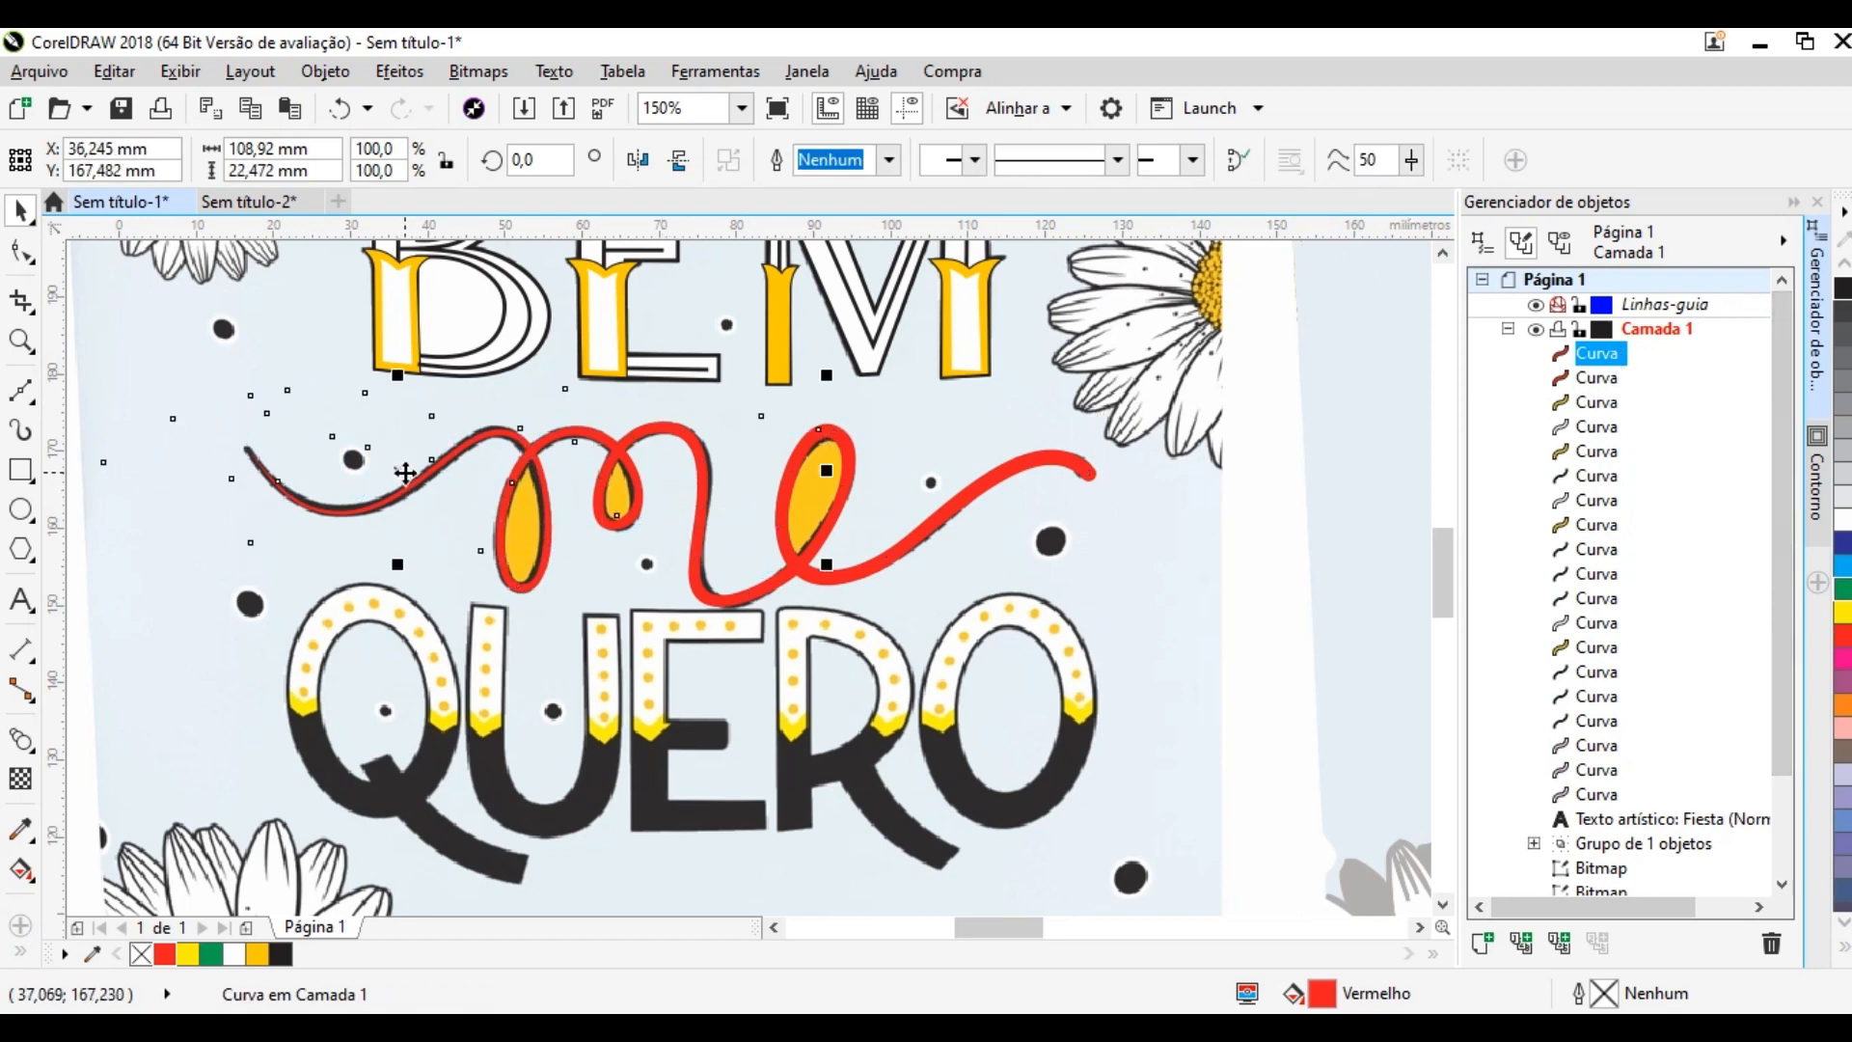
pyautogui.press('Delete')
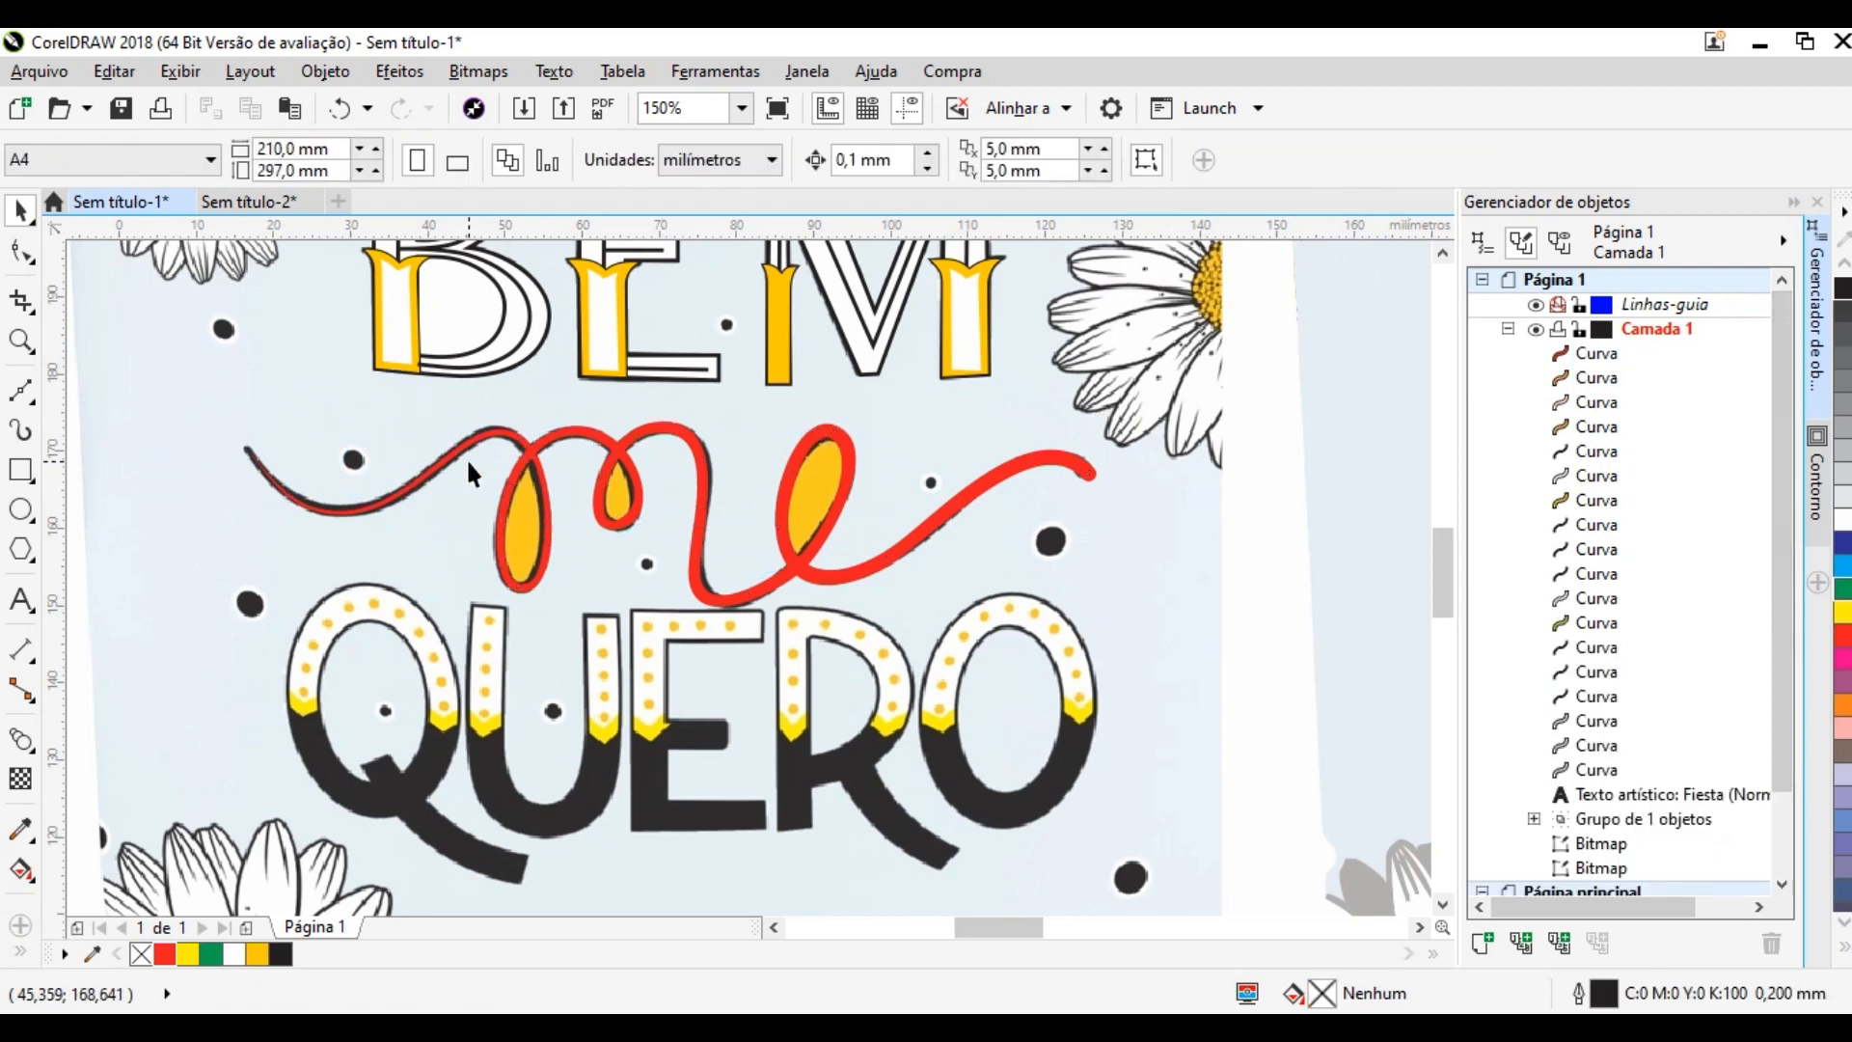
# Step: Edit the red "me" outline's nodes, moving the upper-edge node near the start of the lead-in outward to thicken the stroke
pyautogui.click(536, 456)
pyautogui.scroll(2, 536, 453)
pyautogui.scroll(-2, 536, 454)
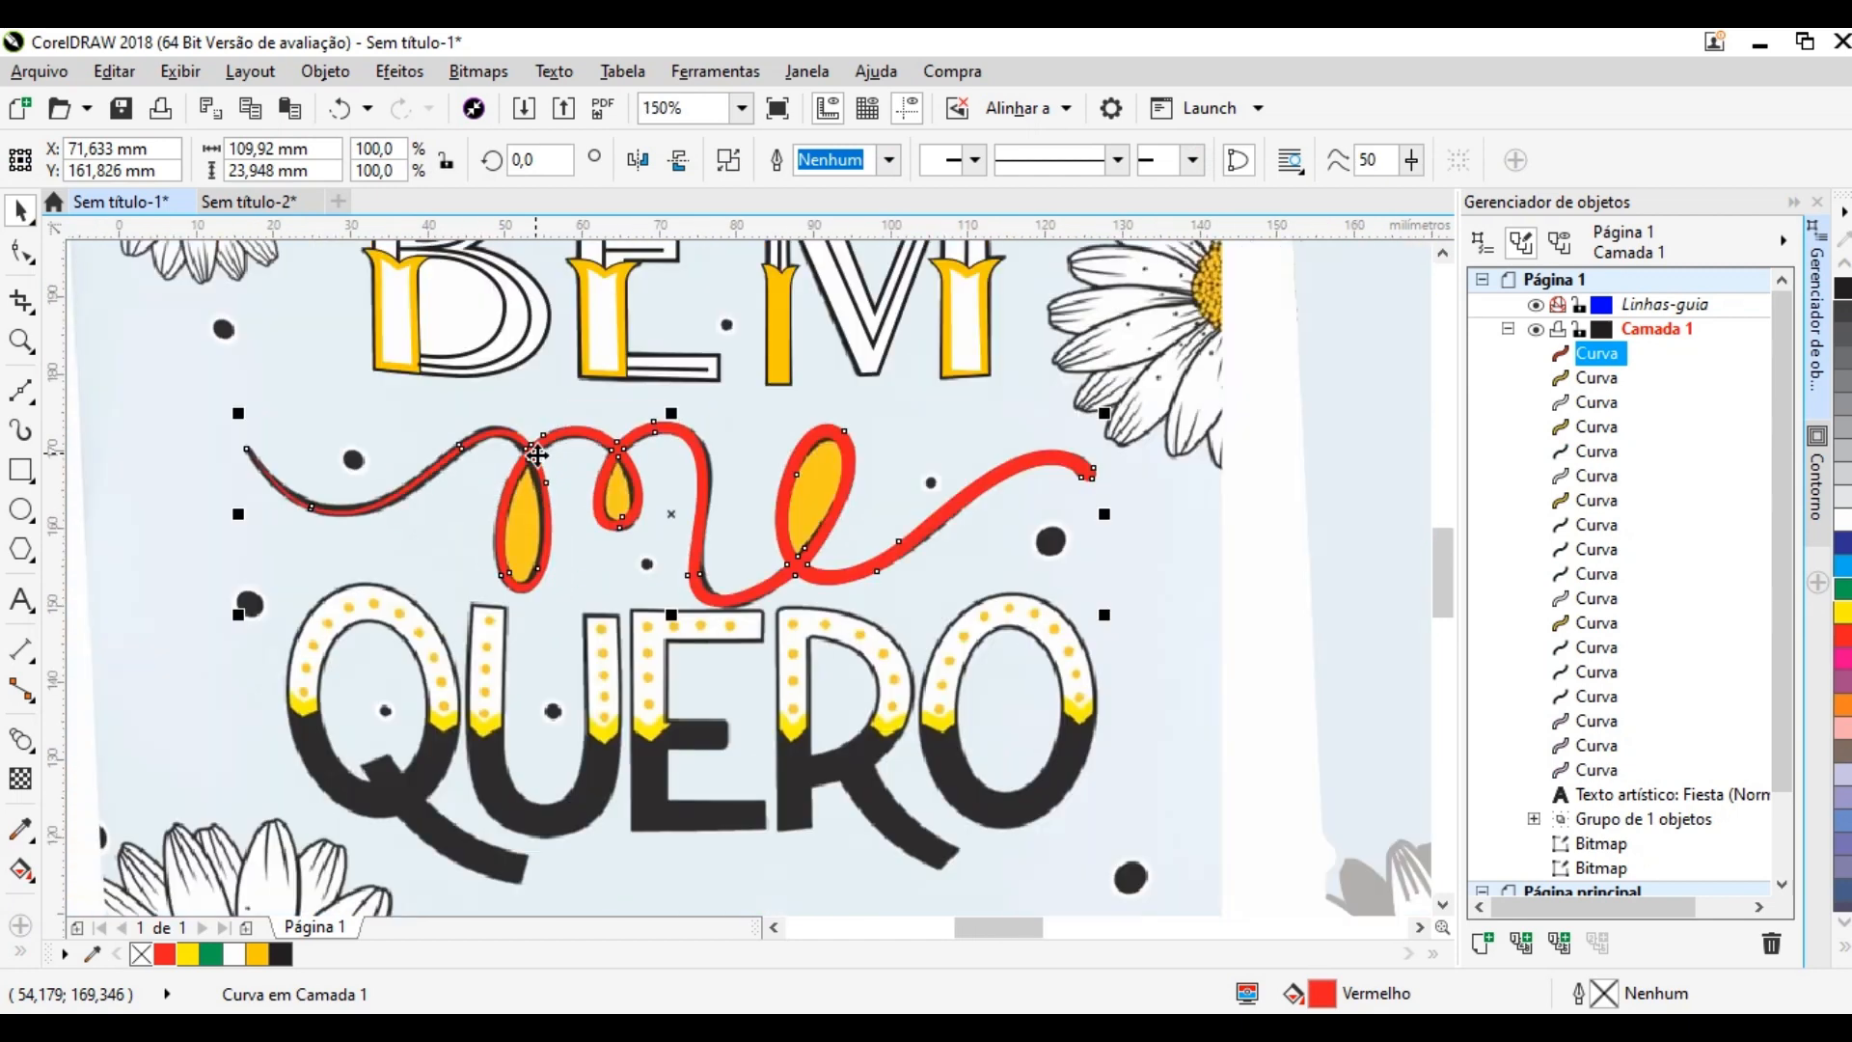
pyautogui.scroll(1, 347, 473)
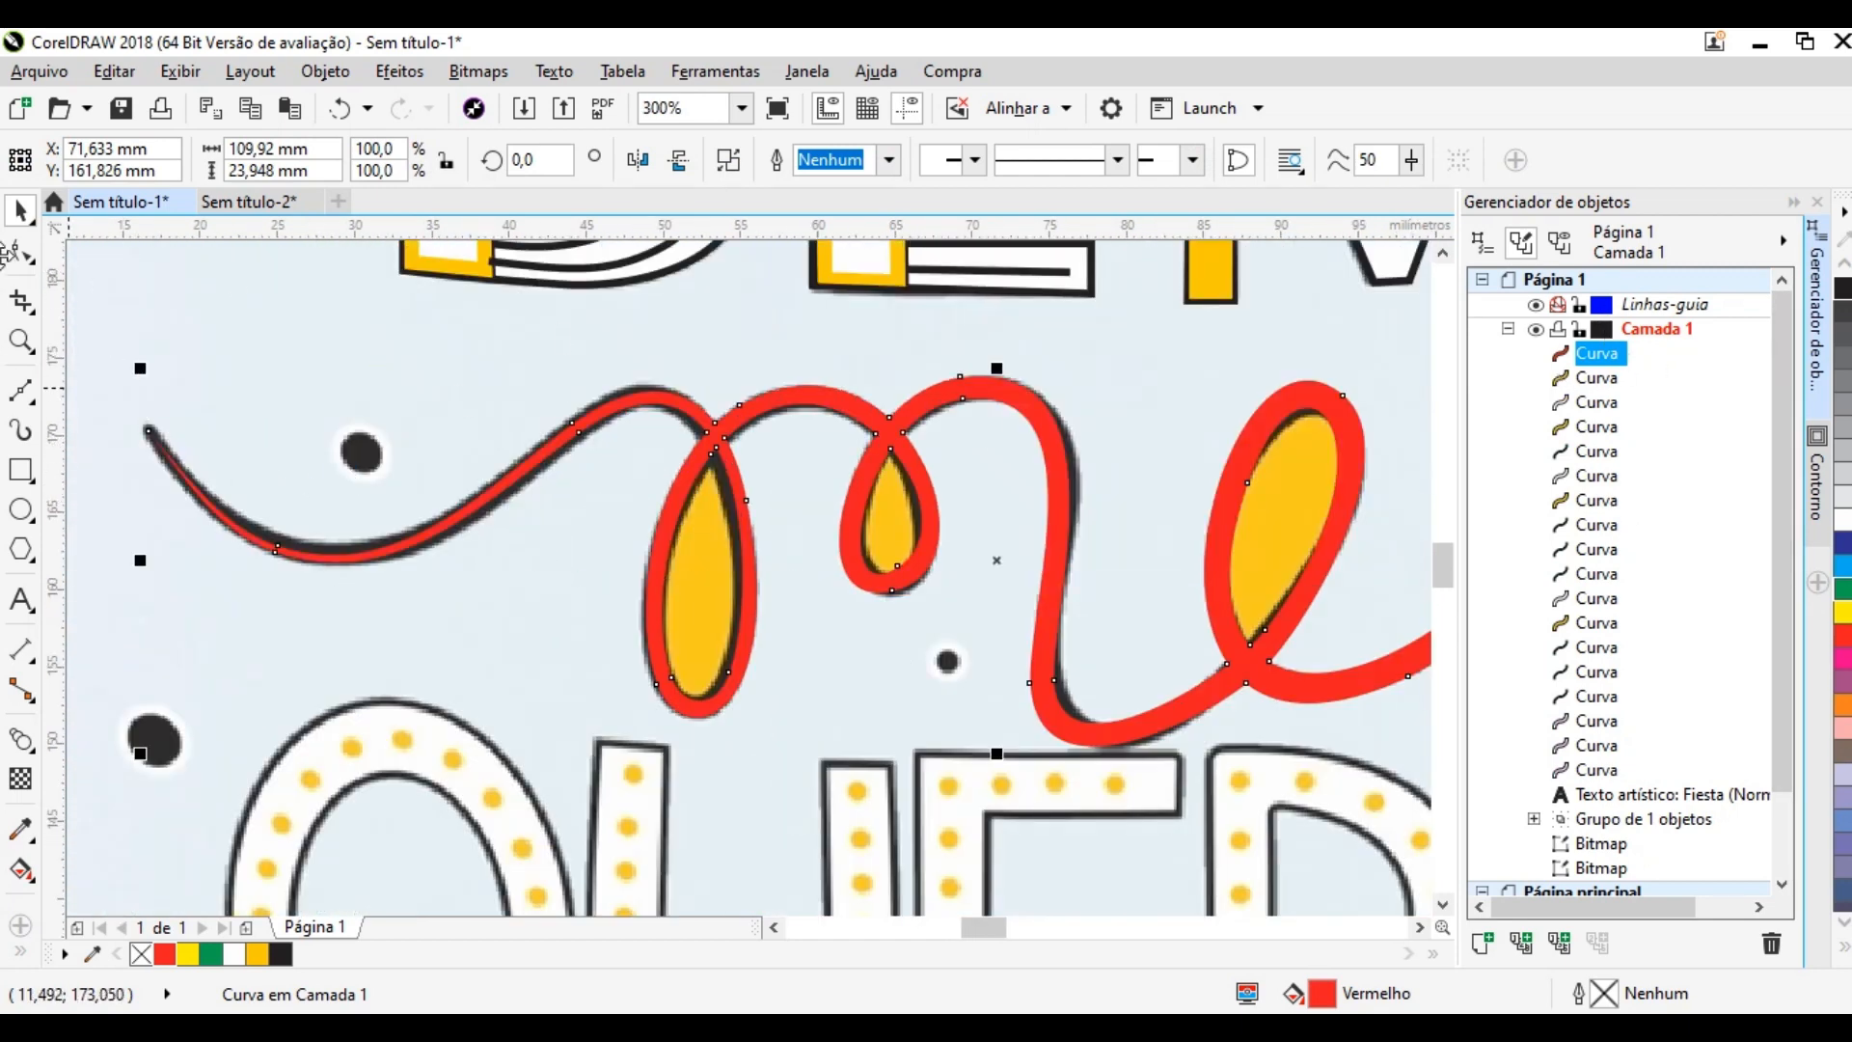
pyautogui.click(21, 253)
pyautogui.scroll(1, 92, 502)
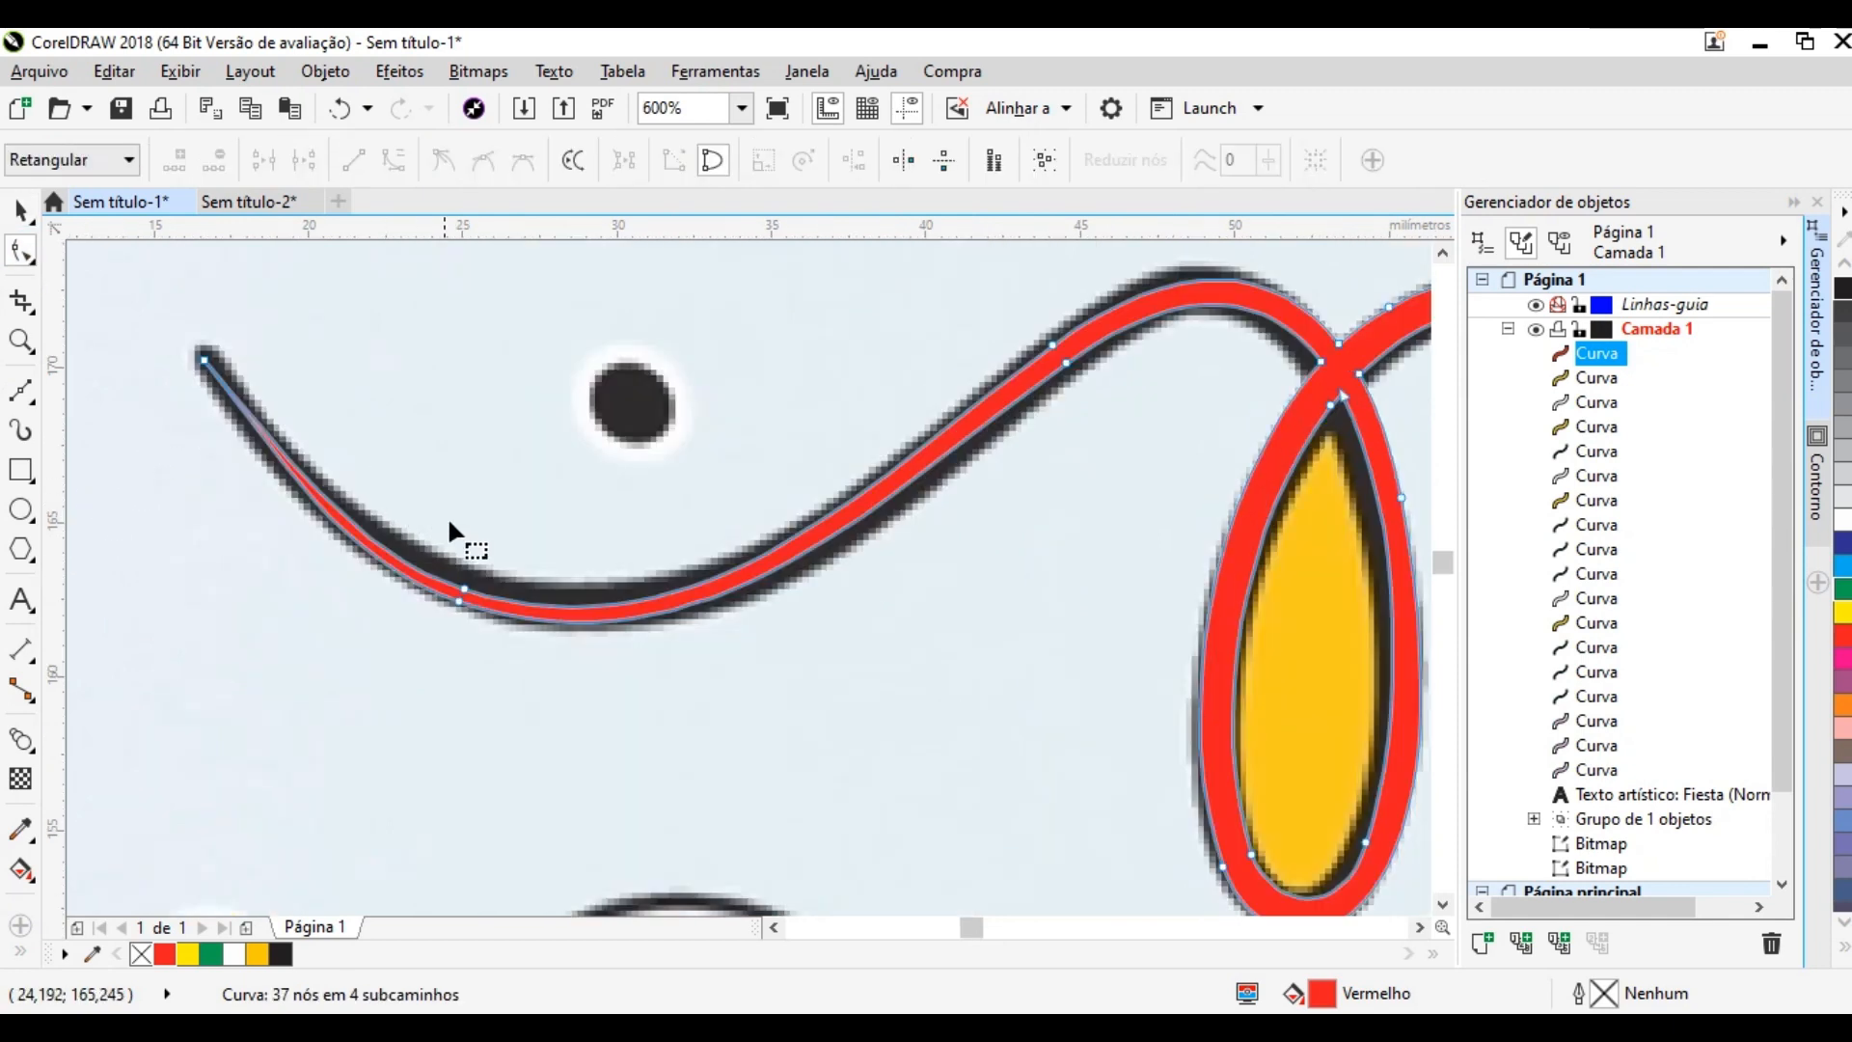
pyautogui.scroll(1, 450, 529)
pyautogui.moveTo(432, 606); pyautogui.dragTo(455, 587)
pyautogui.scroll(-1, 456, 587)
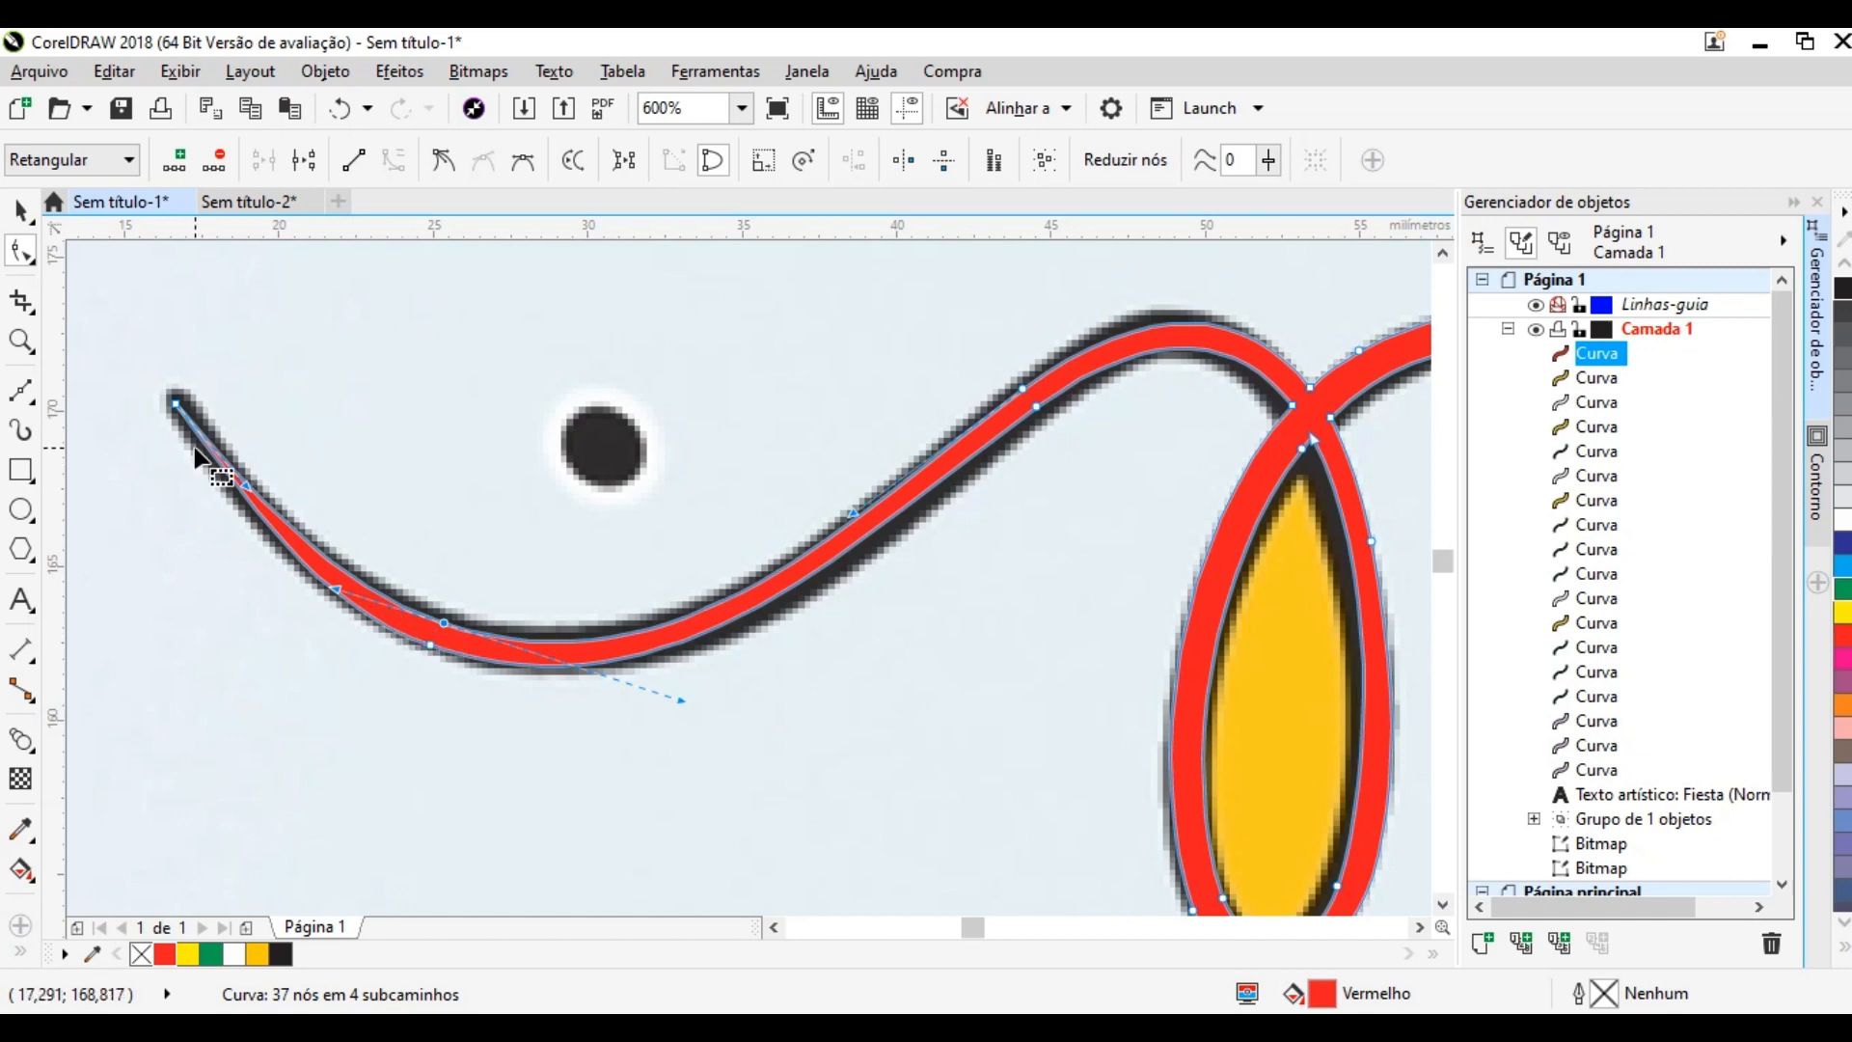
# Step: Adjust the upper edge's curve handle near the lead-in's pointed start to follow the reference stroke
pyautogui.scroll(1, 196, 453)
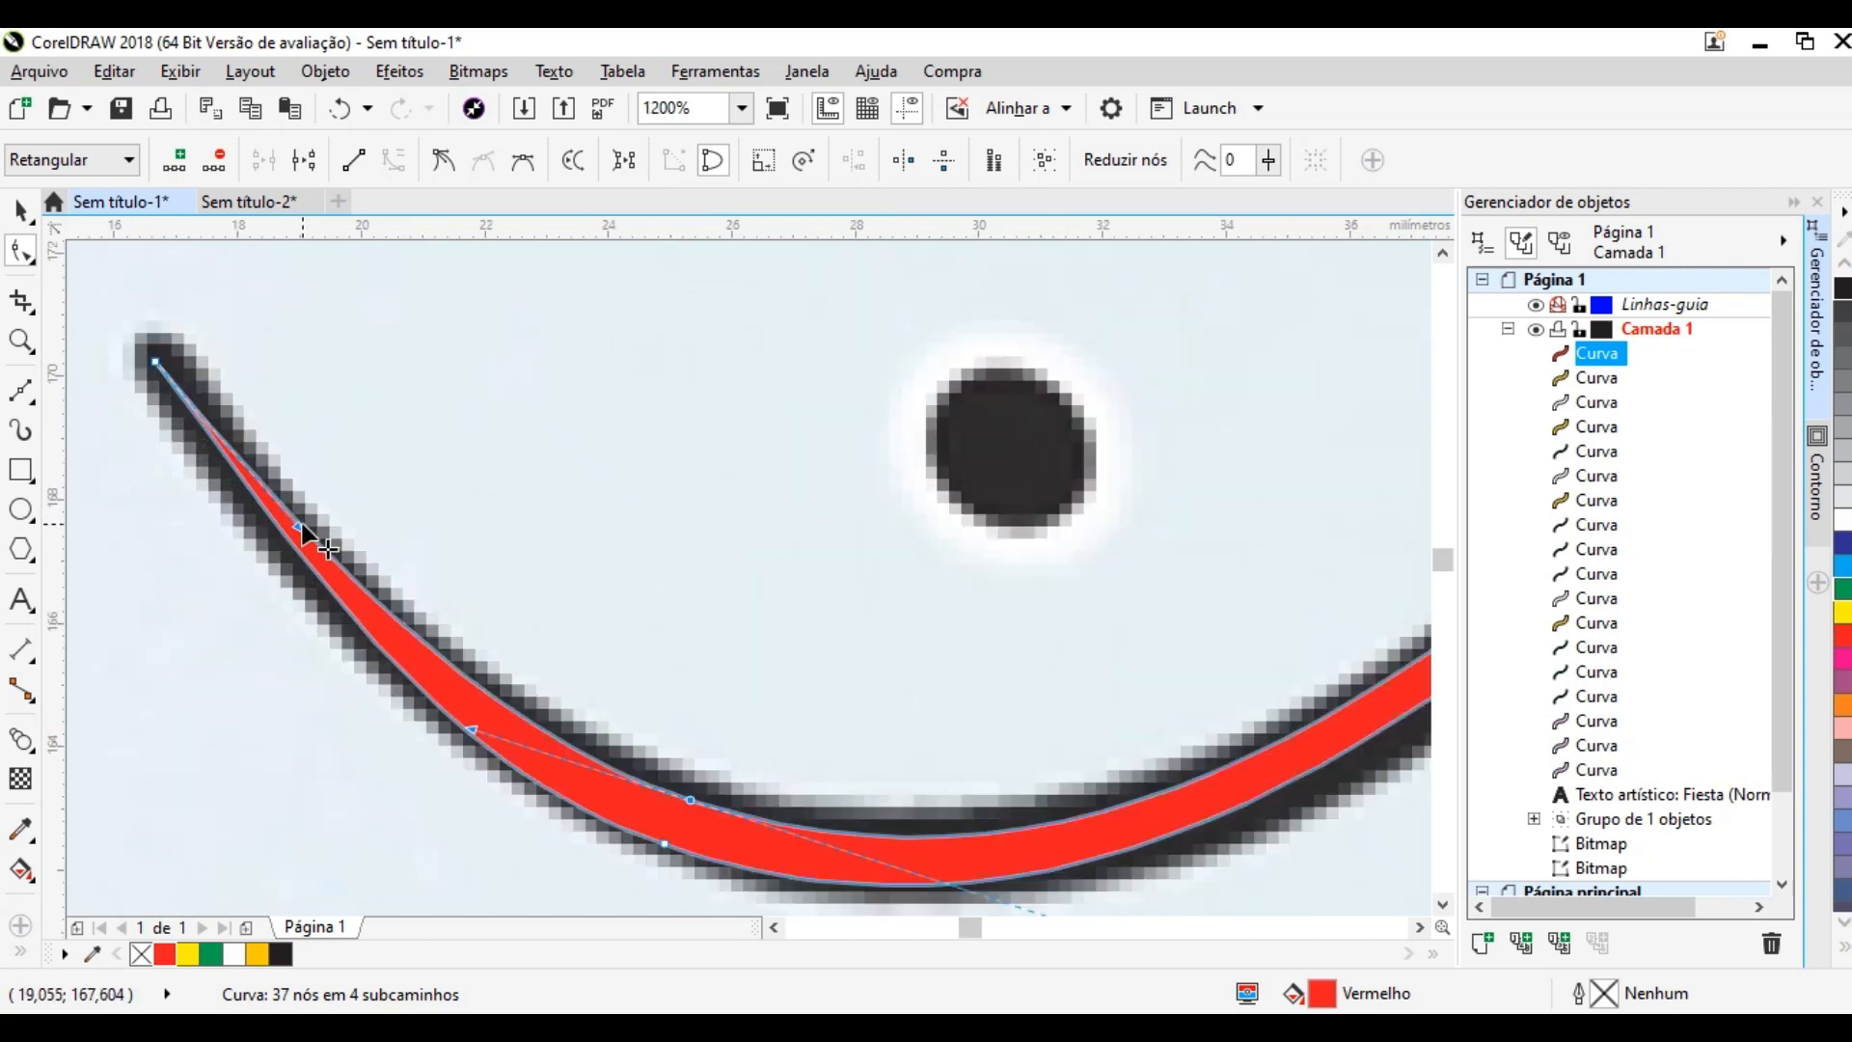
pyautogui.moveTo(302, 523); pyautogui.dragTo(256, 556)
pyautogui.scroll(-1, 256, 555)
pyautogui.scroll(1, 1065, 496)
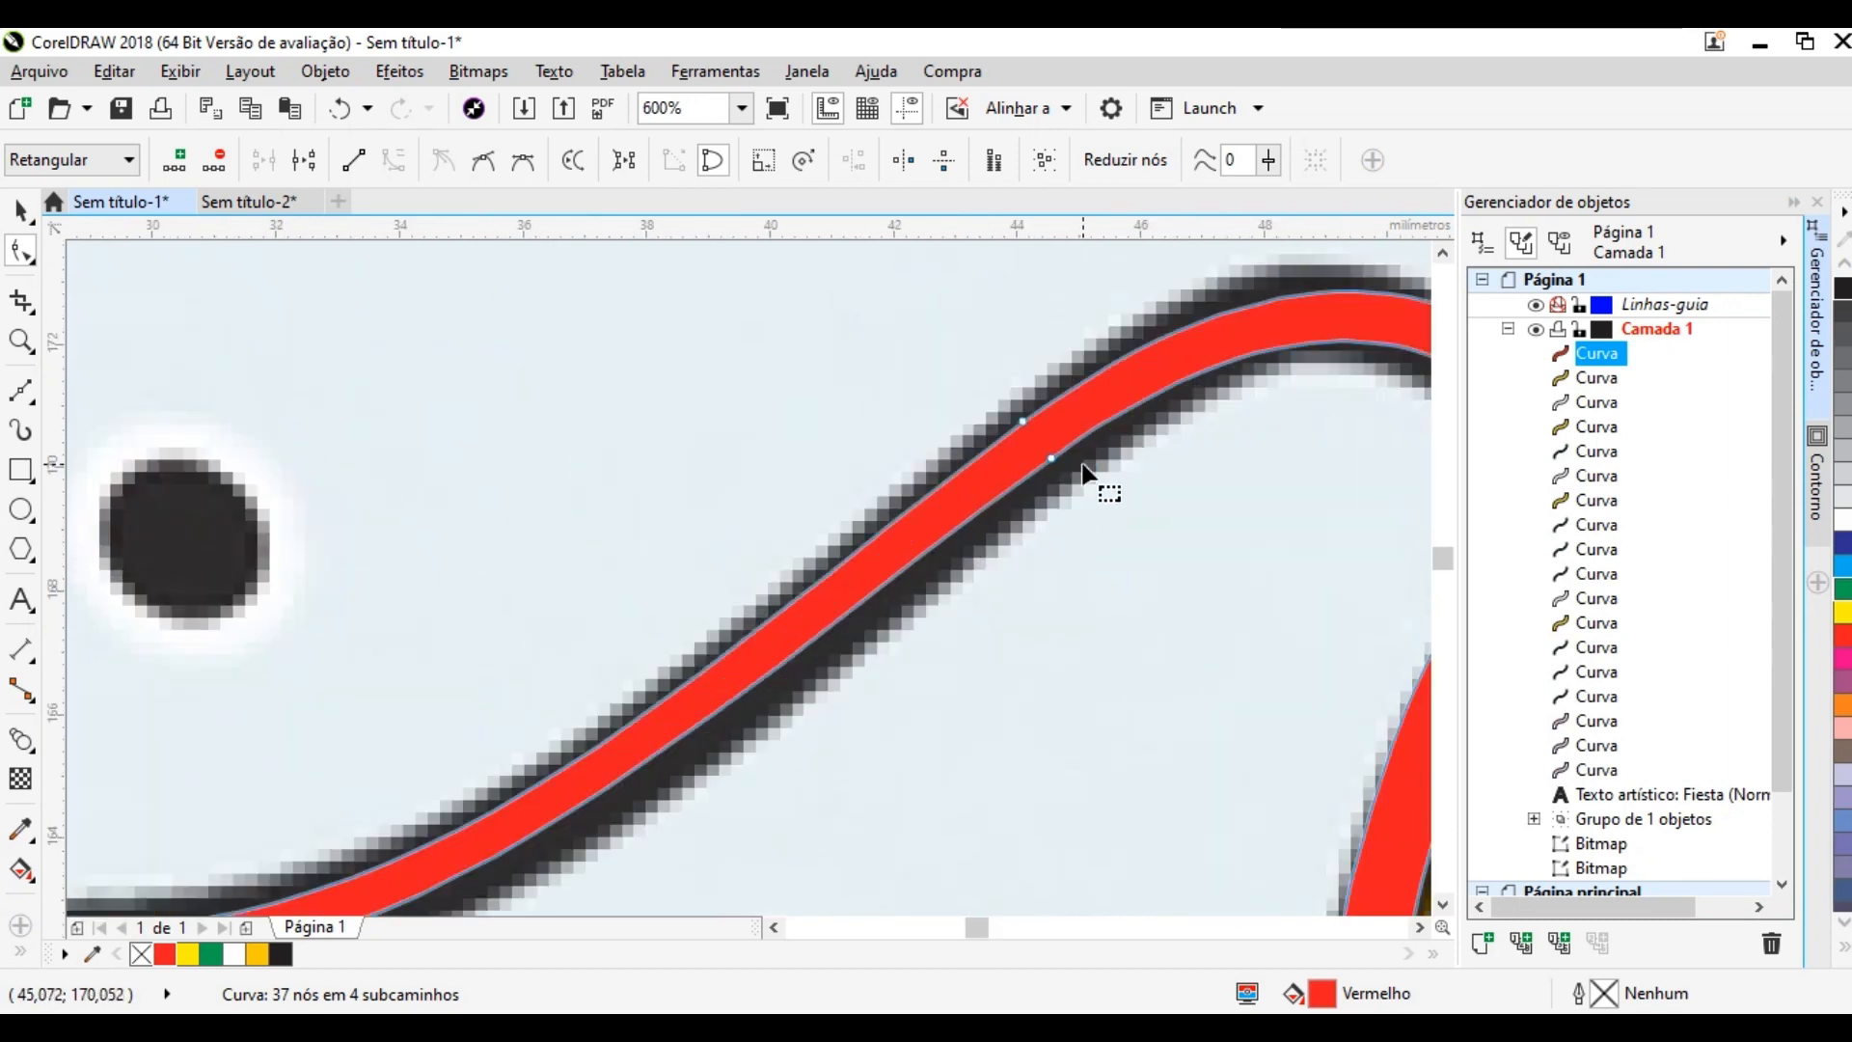
pyautogui.scroll(-2, 1055, 459)
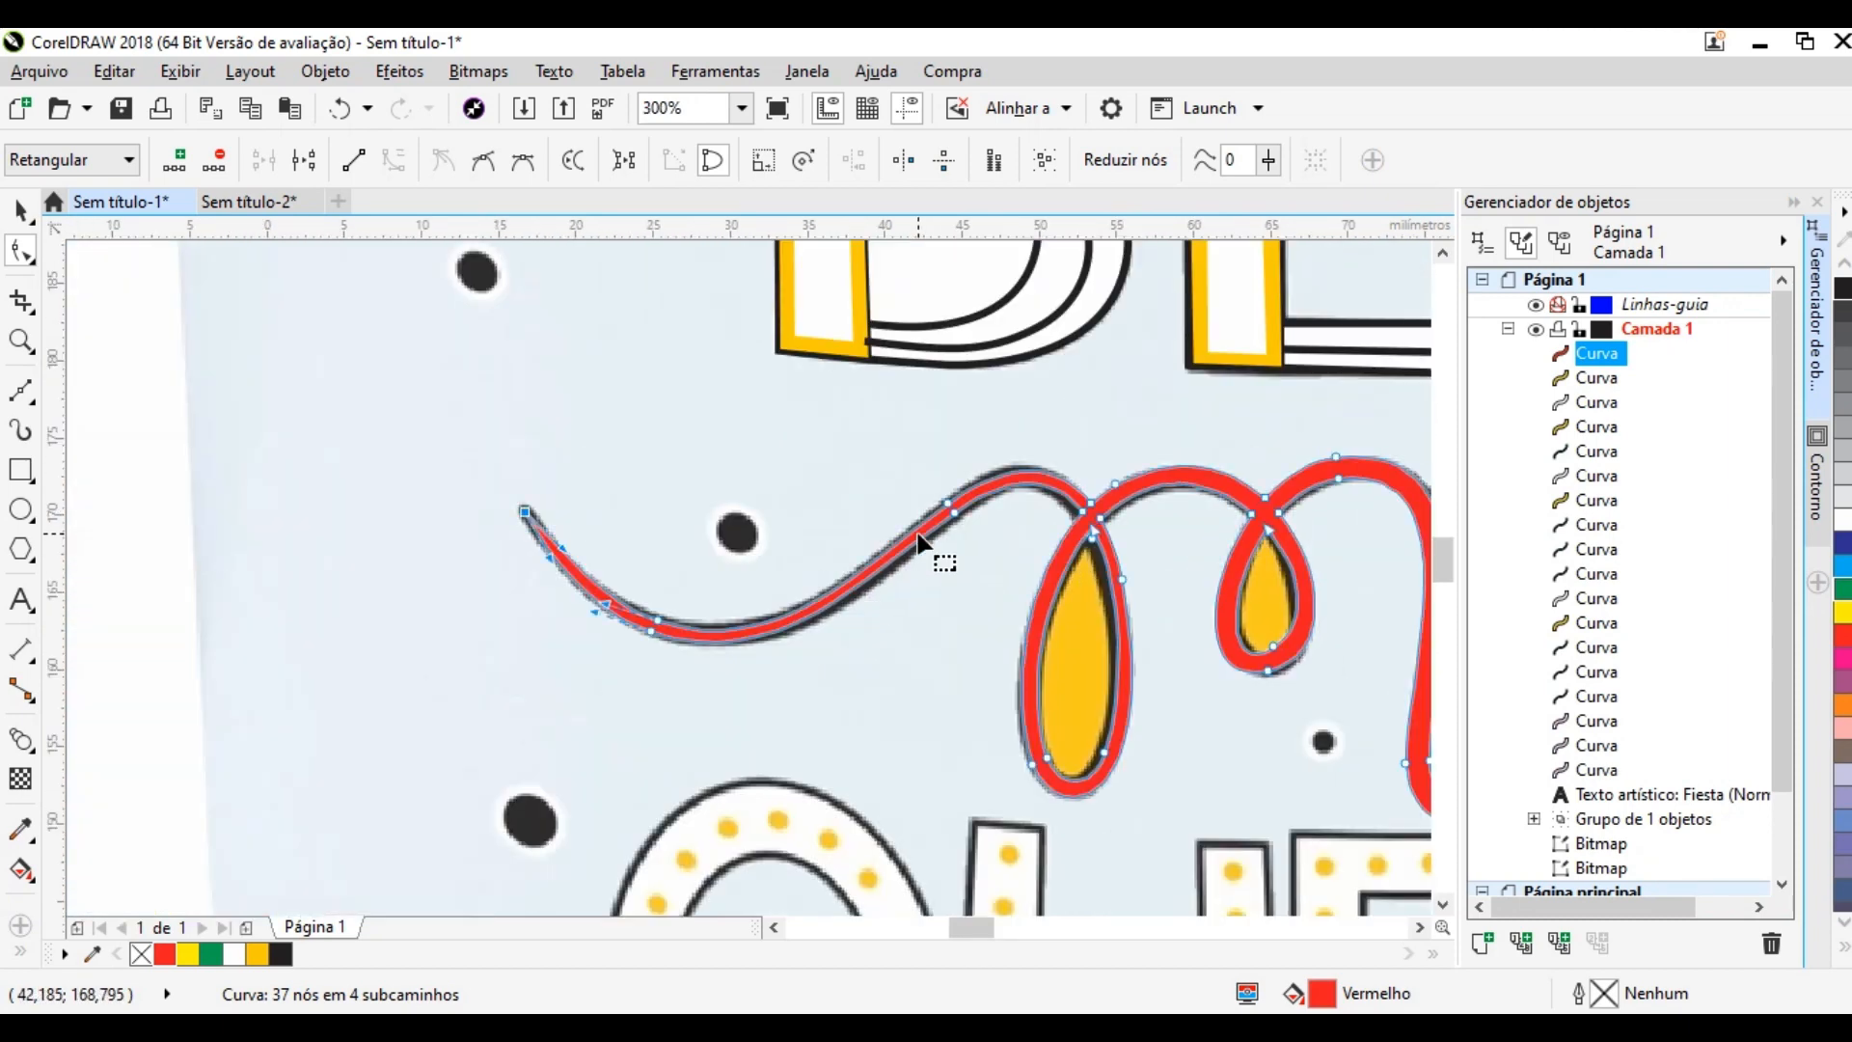
# Step: Undo the last curve-handle adjustments on the "me" lead-in and redo them to compare the stroke
pyautogui.hotkey('ctrl', 'z')
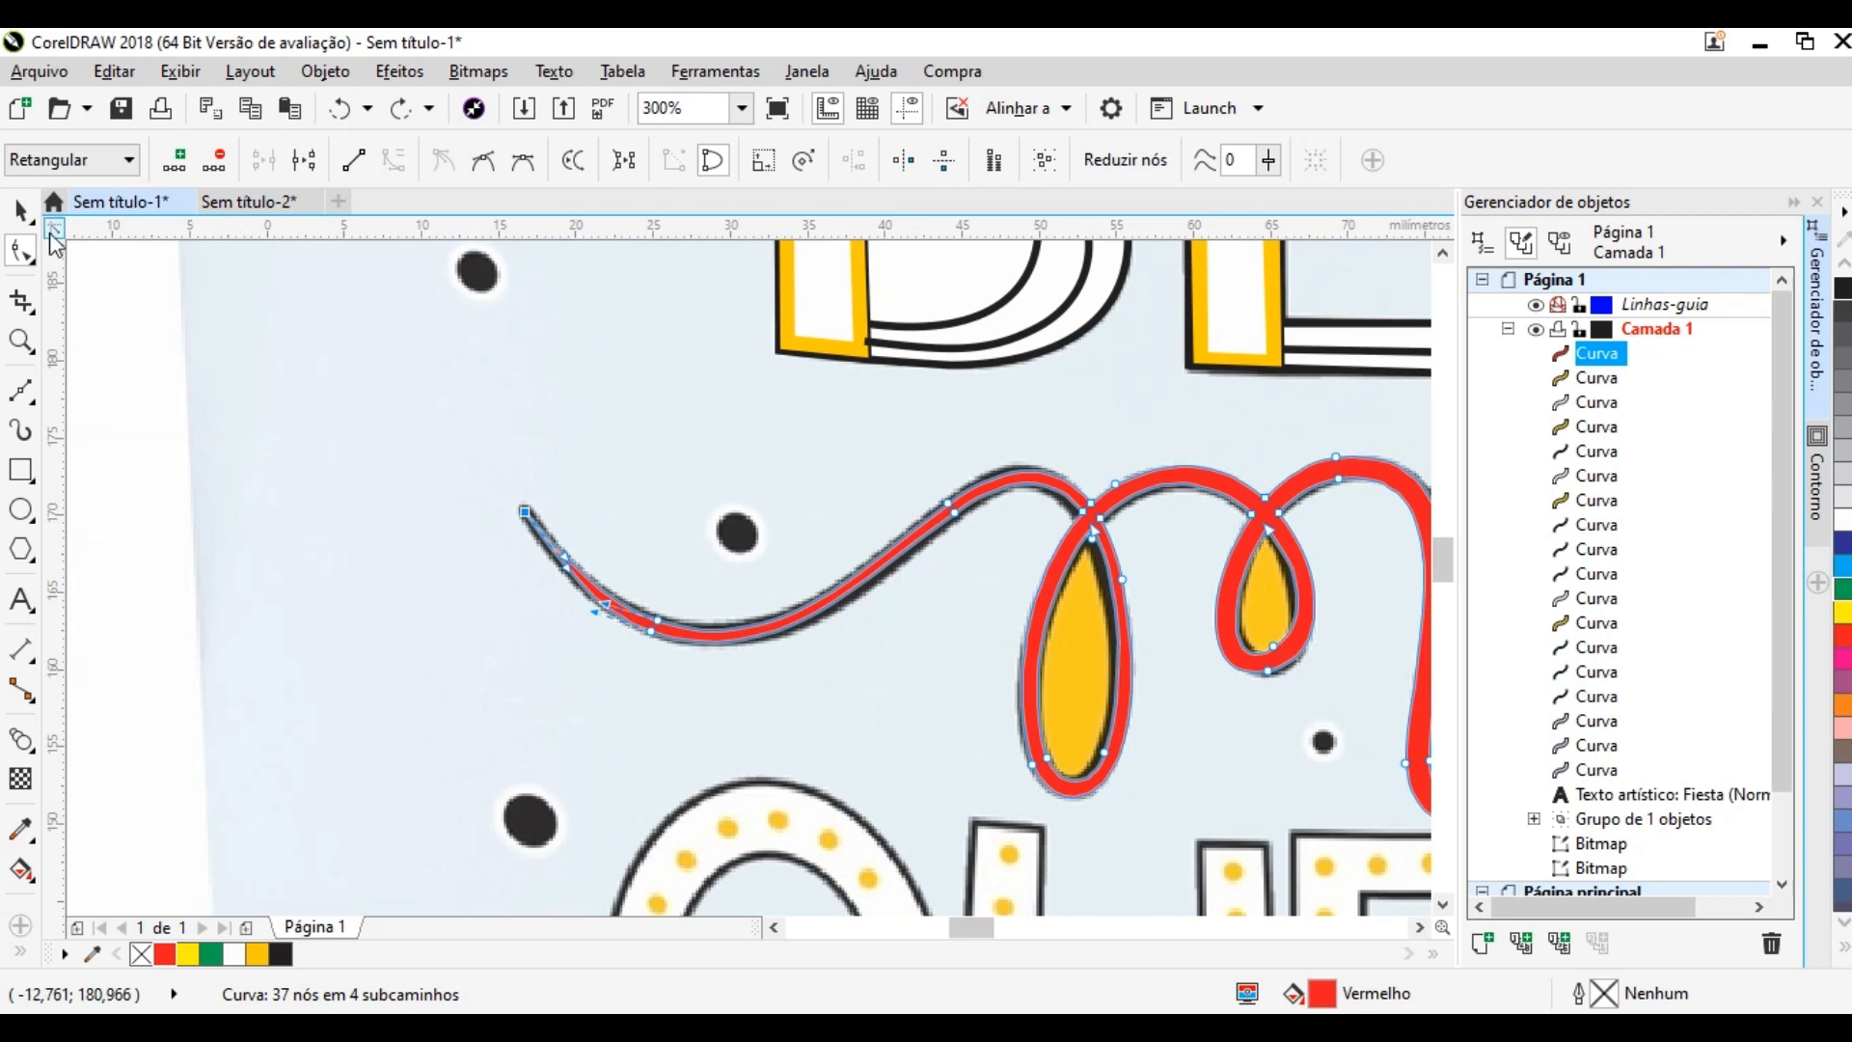
pyautogui.click(400, 111)
pyautogui.click(400, 111)
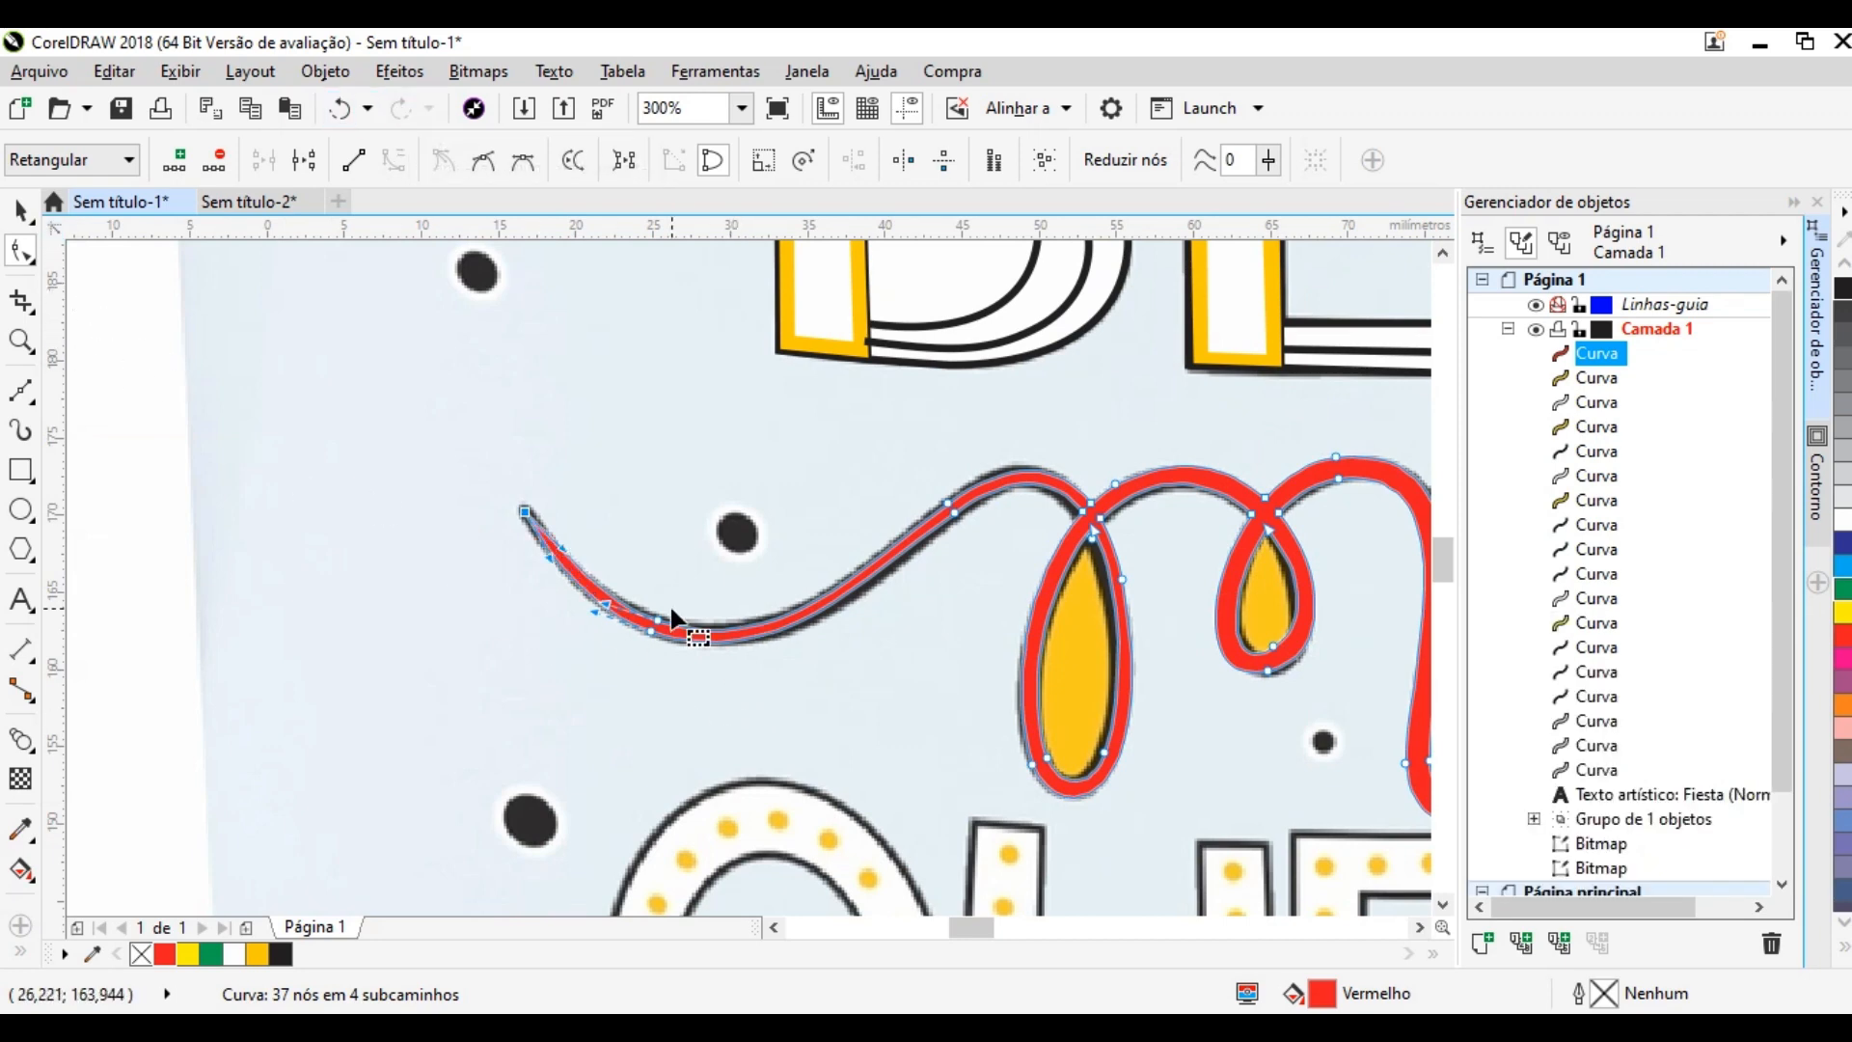
pyautogui.scroll(2, 669, 607)
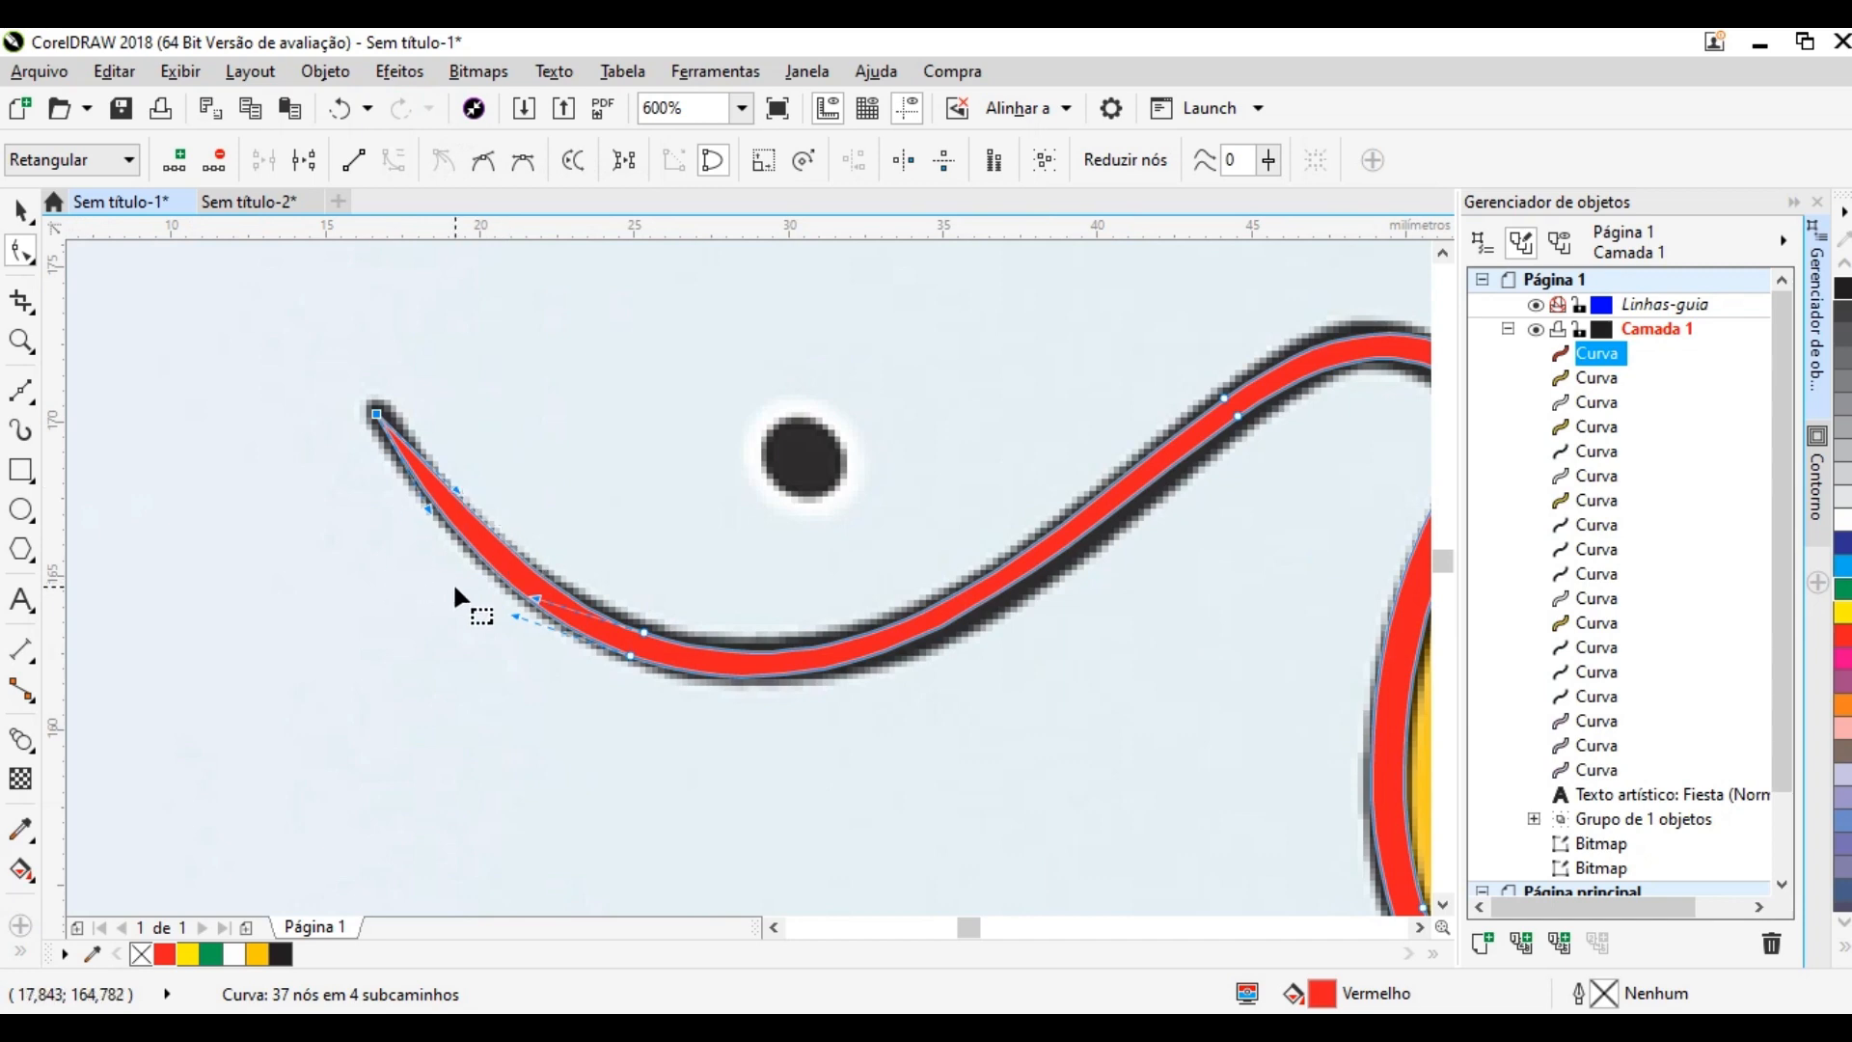
pyautogui.scroll(-2, 677, 482)
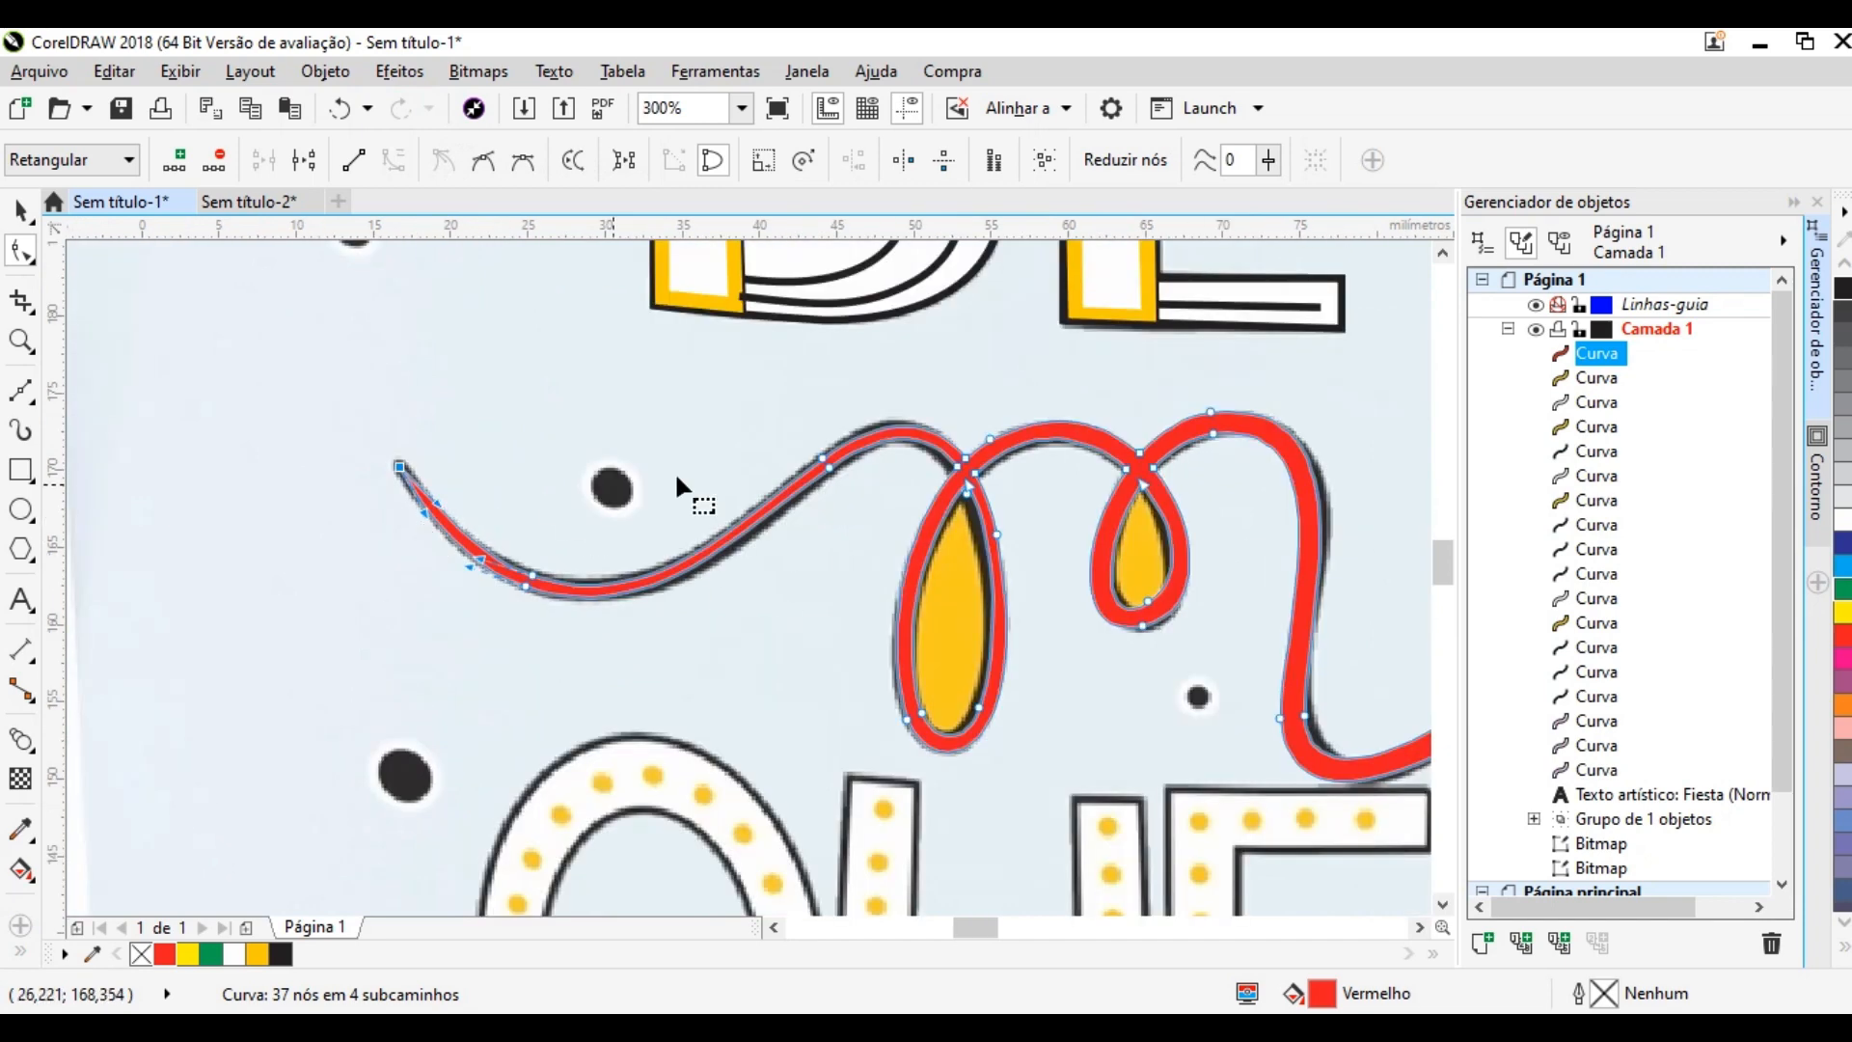
# Step: Break the red "me" curve apart into its outer outline and three loop shapes
pyautogui.click(20, 210)
pyautogui.scroll(-2, 593, 528)
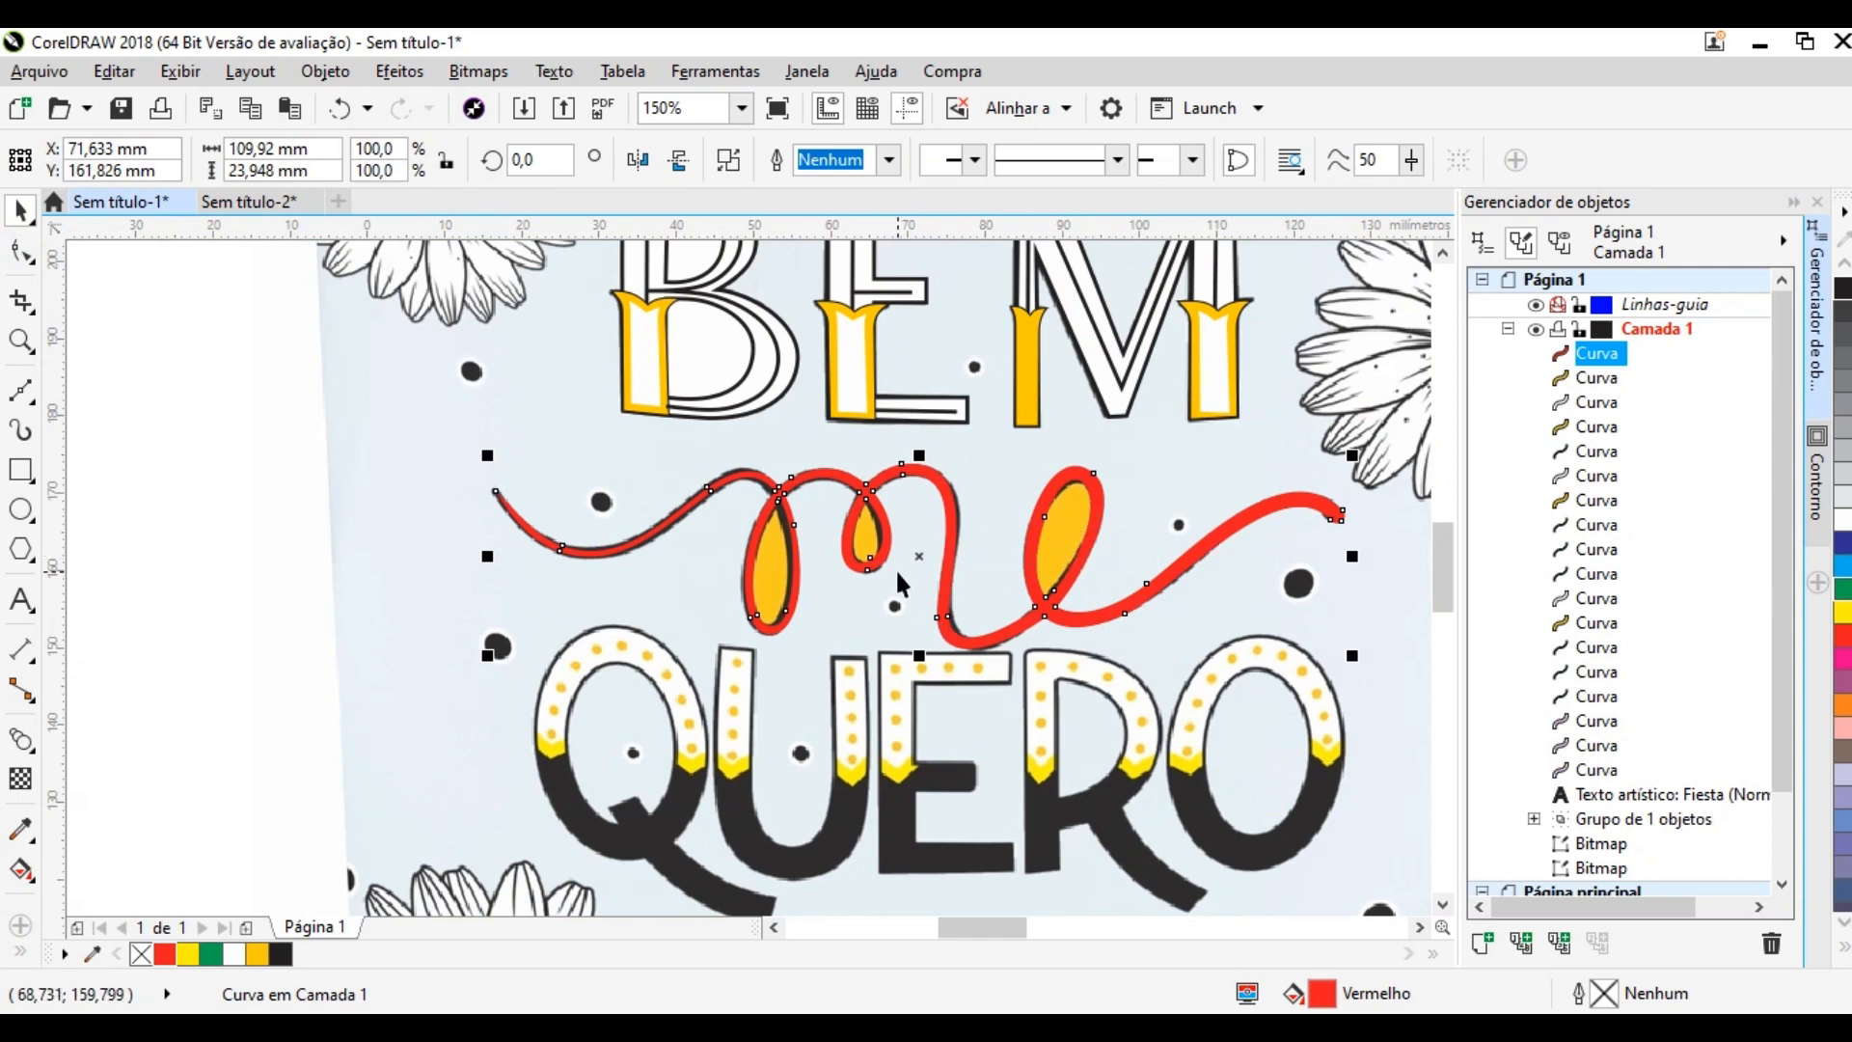
pyautogui.click(728, 164)
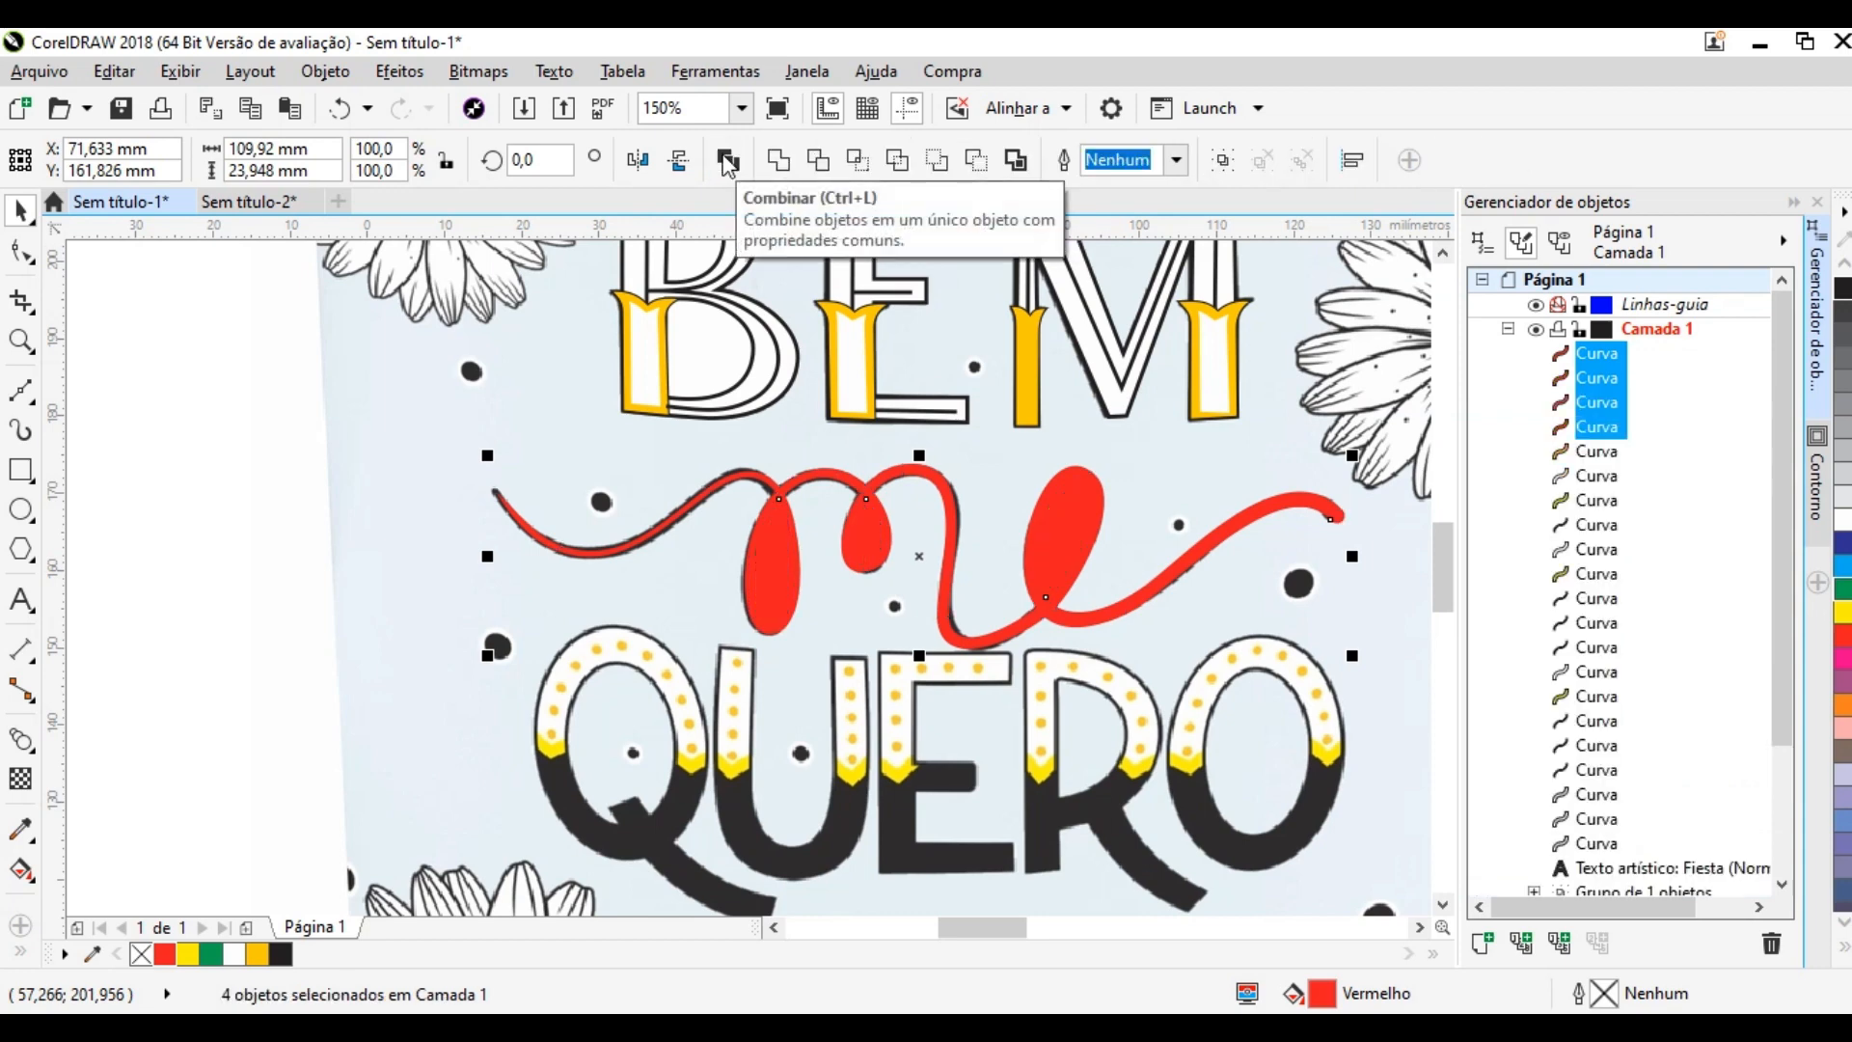
# Step: Move the red "me" outline up away from its loop shapes, and undo the move
pyautogui.click(532, 572)
pyautogui.click(674, 521)
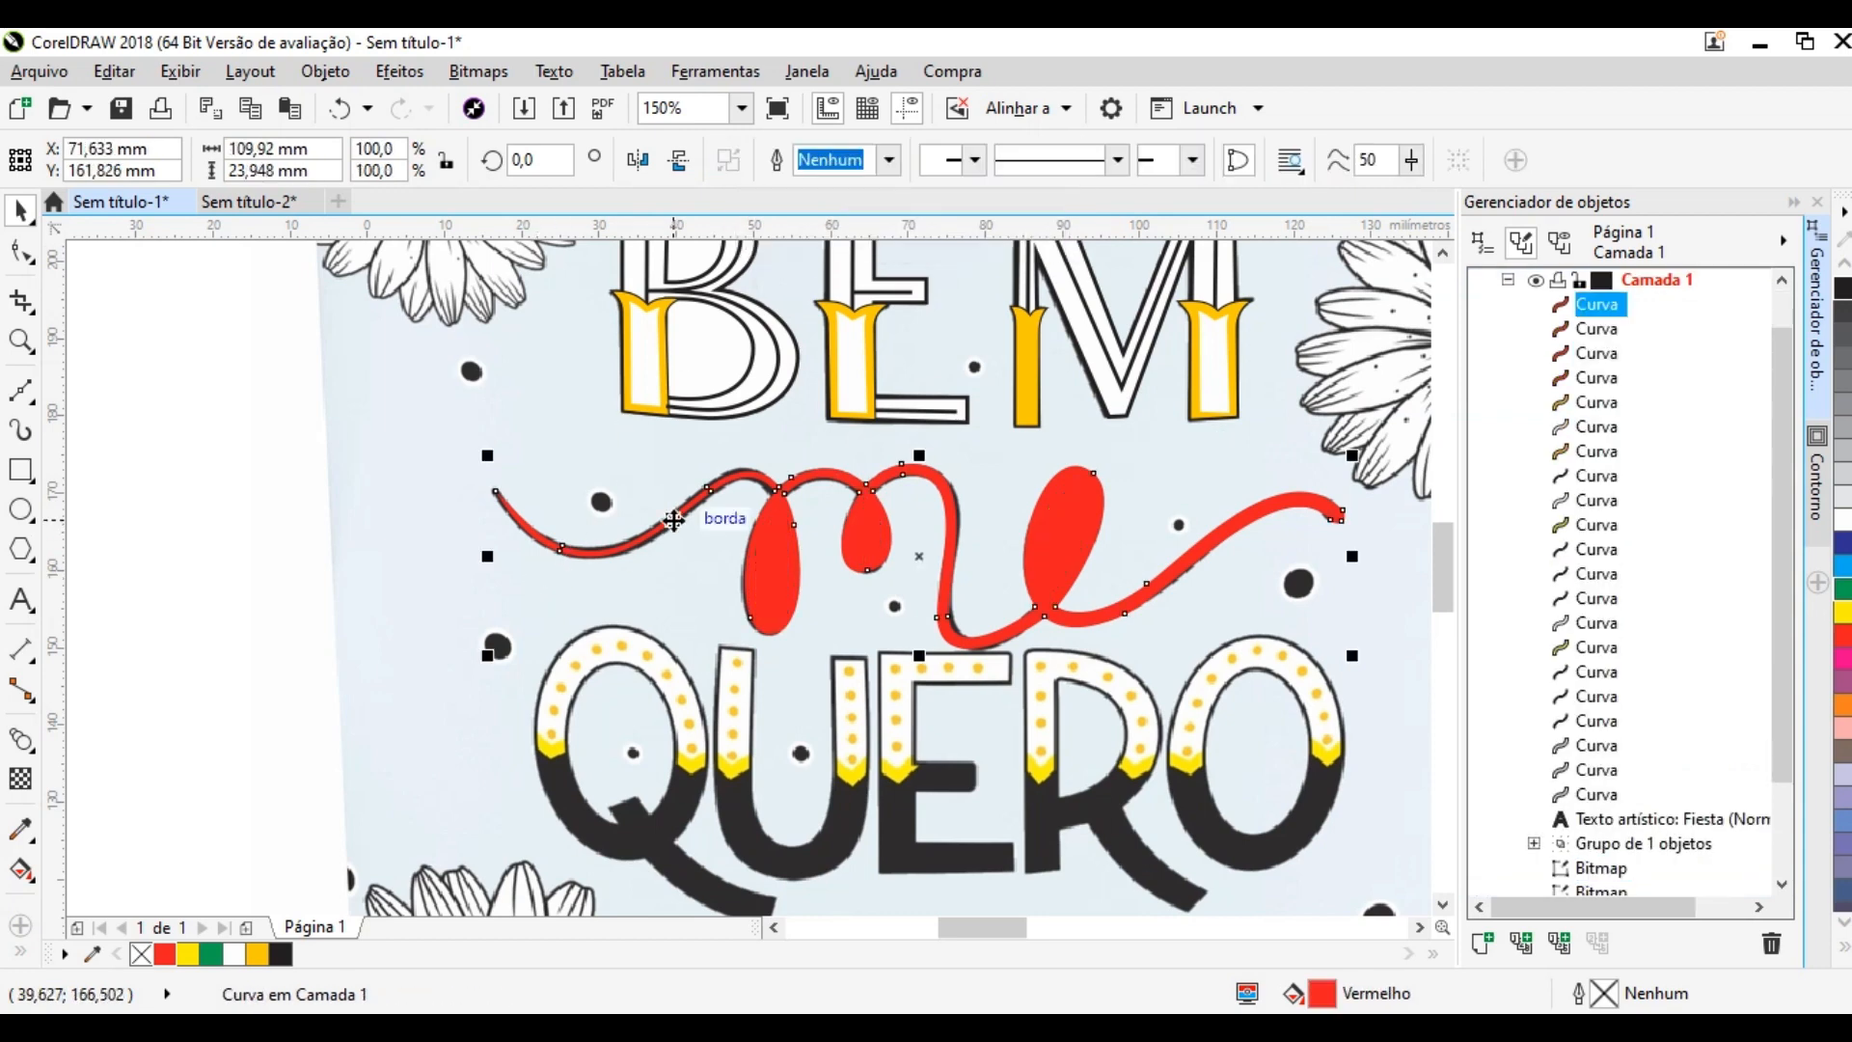
pyautogui.moveTo(672, 519); pyautogui.dragTo(672, 378)
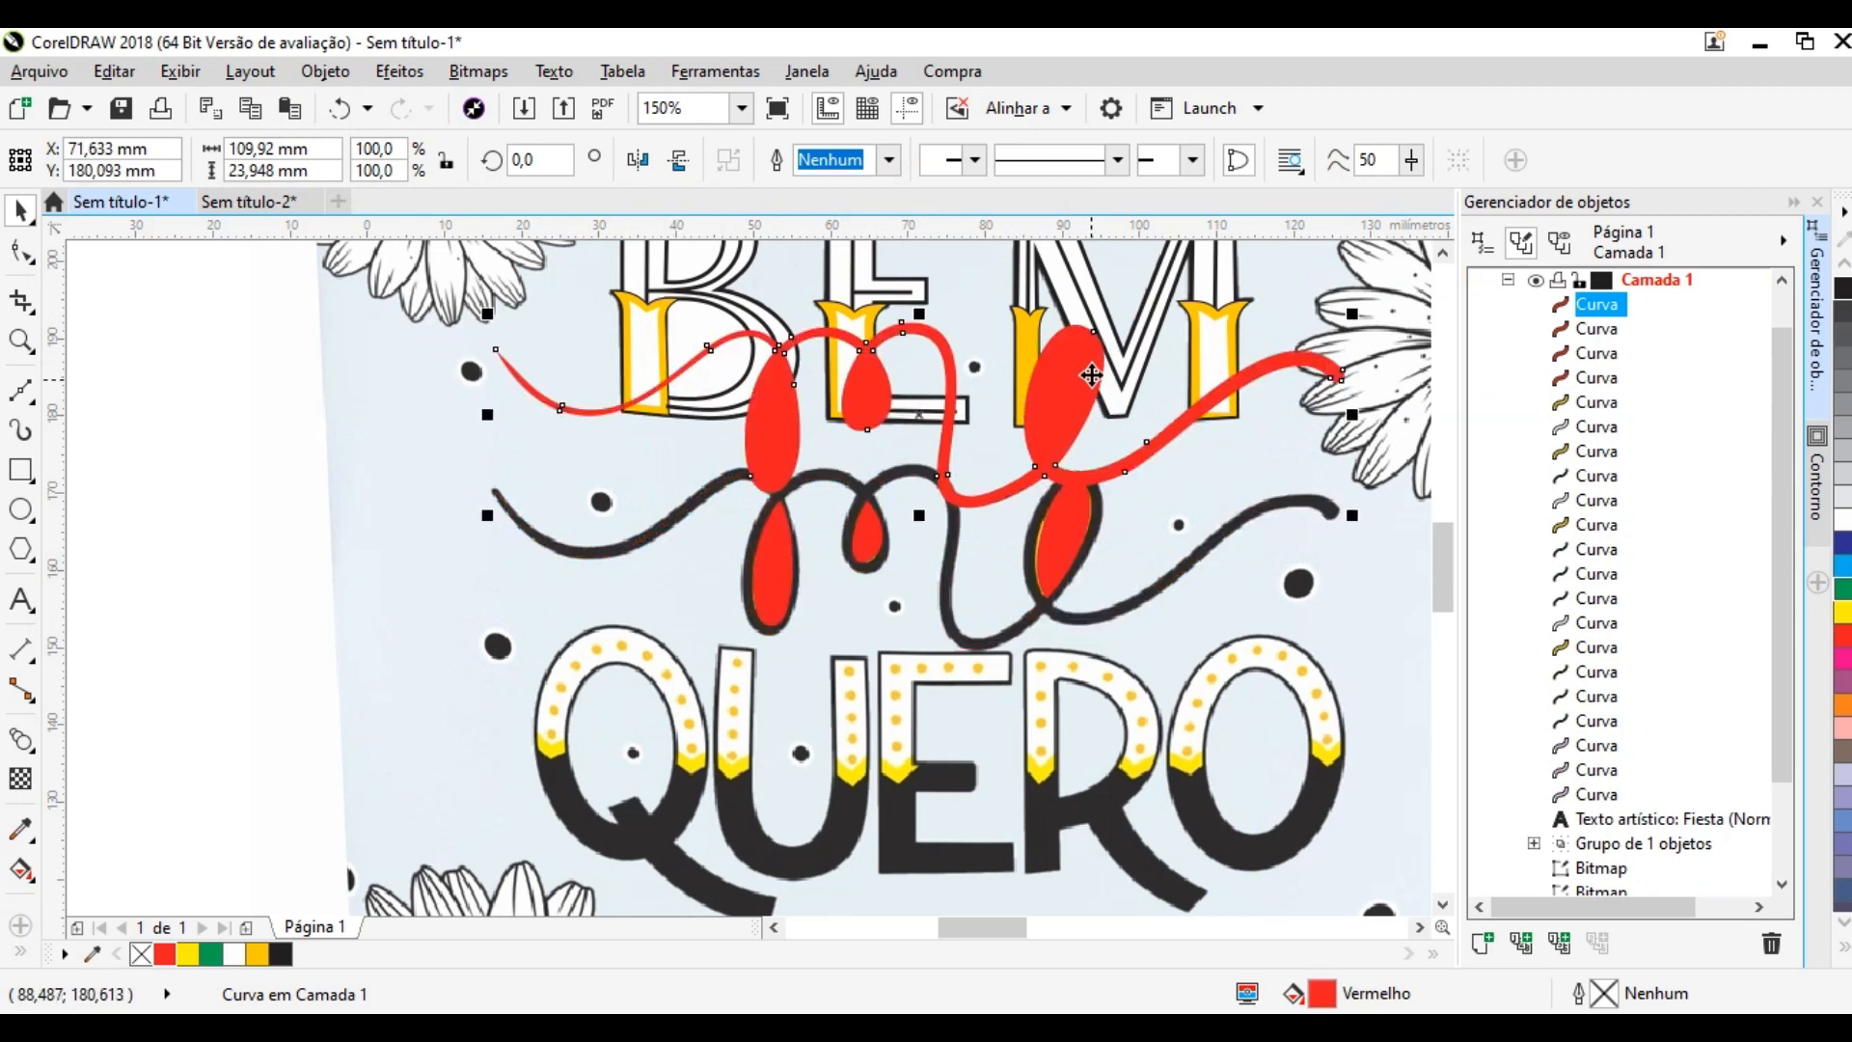
pyautogui.hotkey('ctrl', 'z')
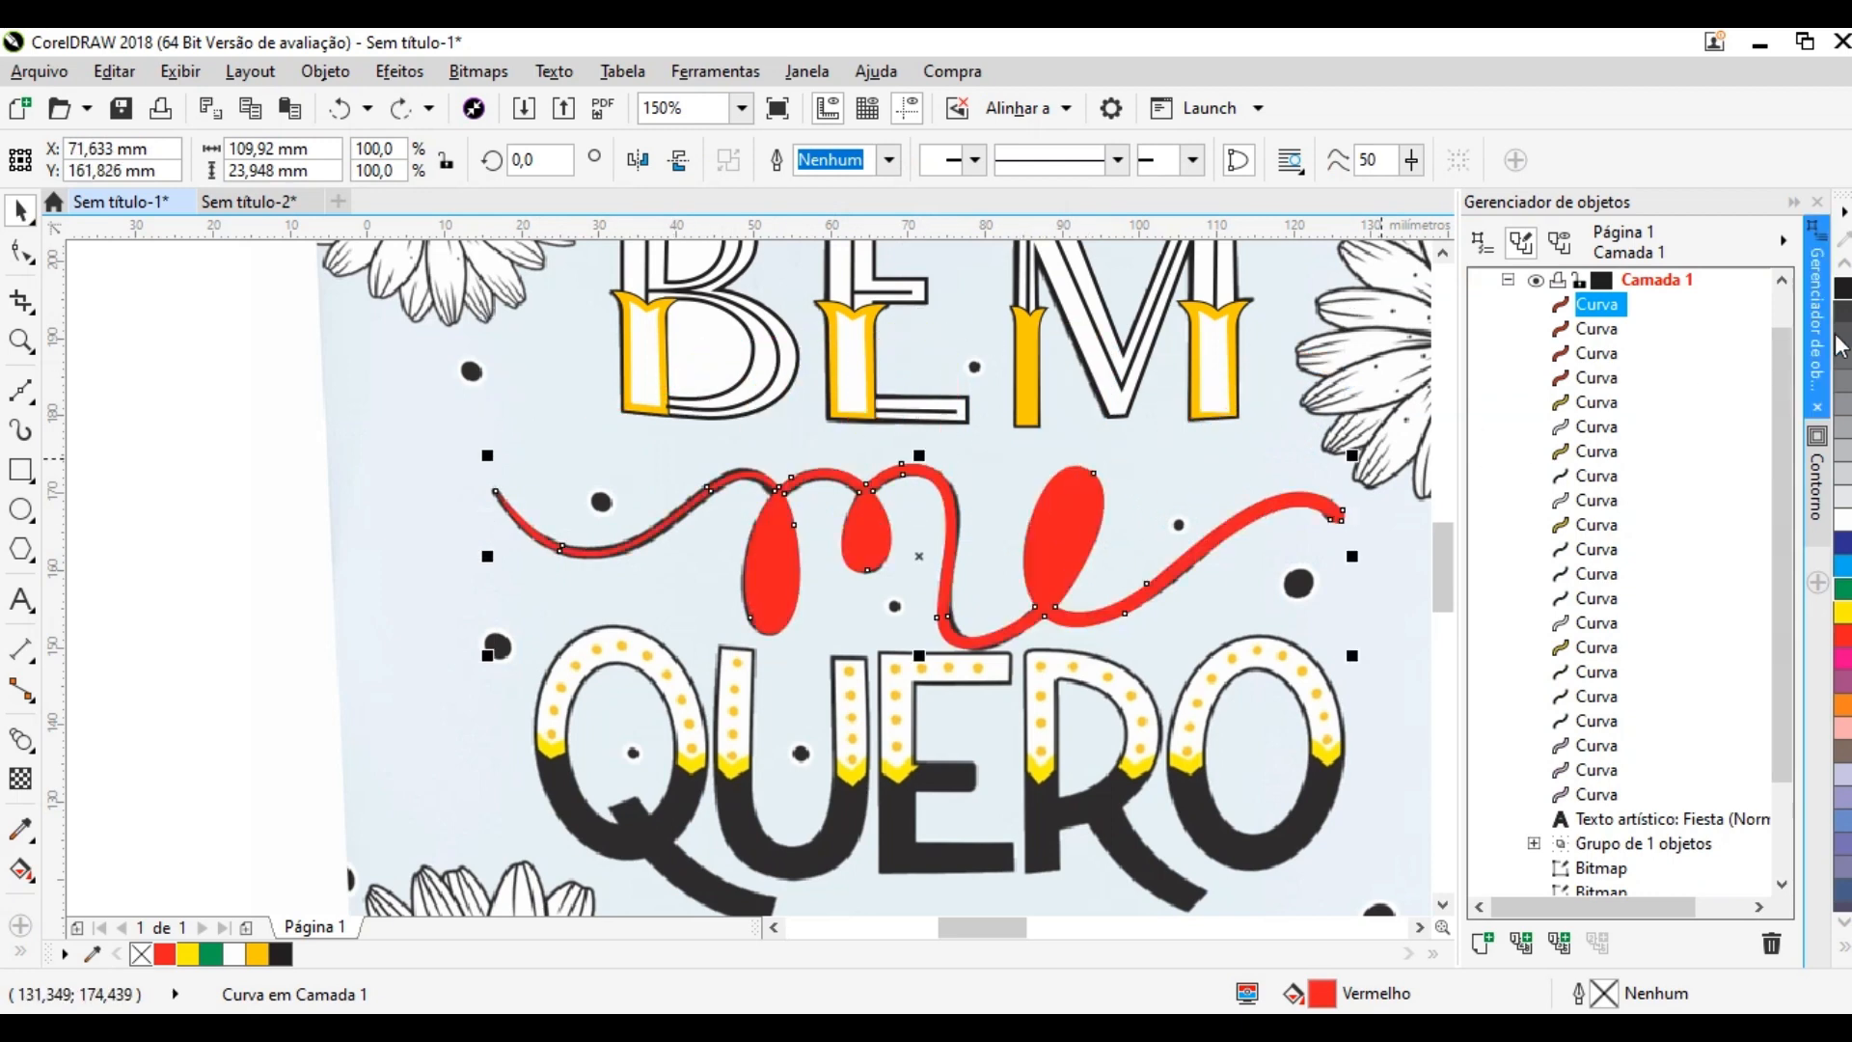
# Step: Bring the three "me" loop shapes in front of the outline and fill them with dark yellow (Amarelo-escuro)
pyautogui.click(1581, 329)
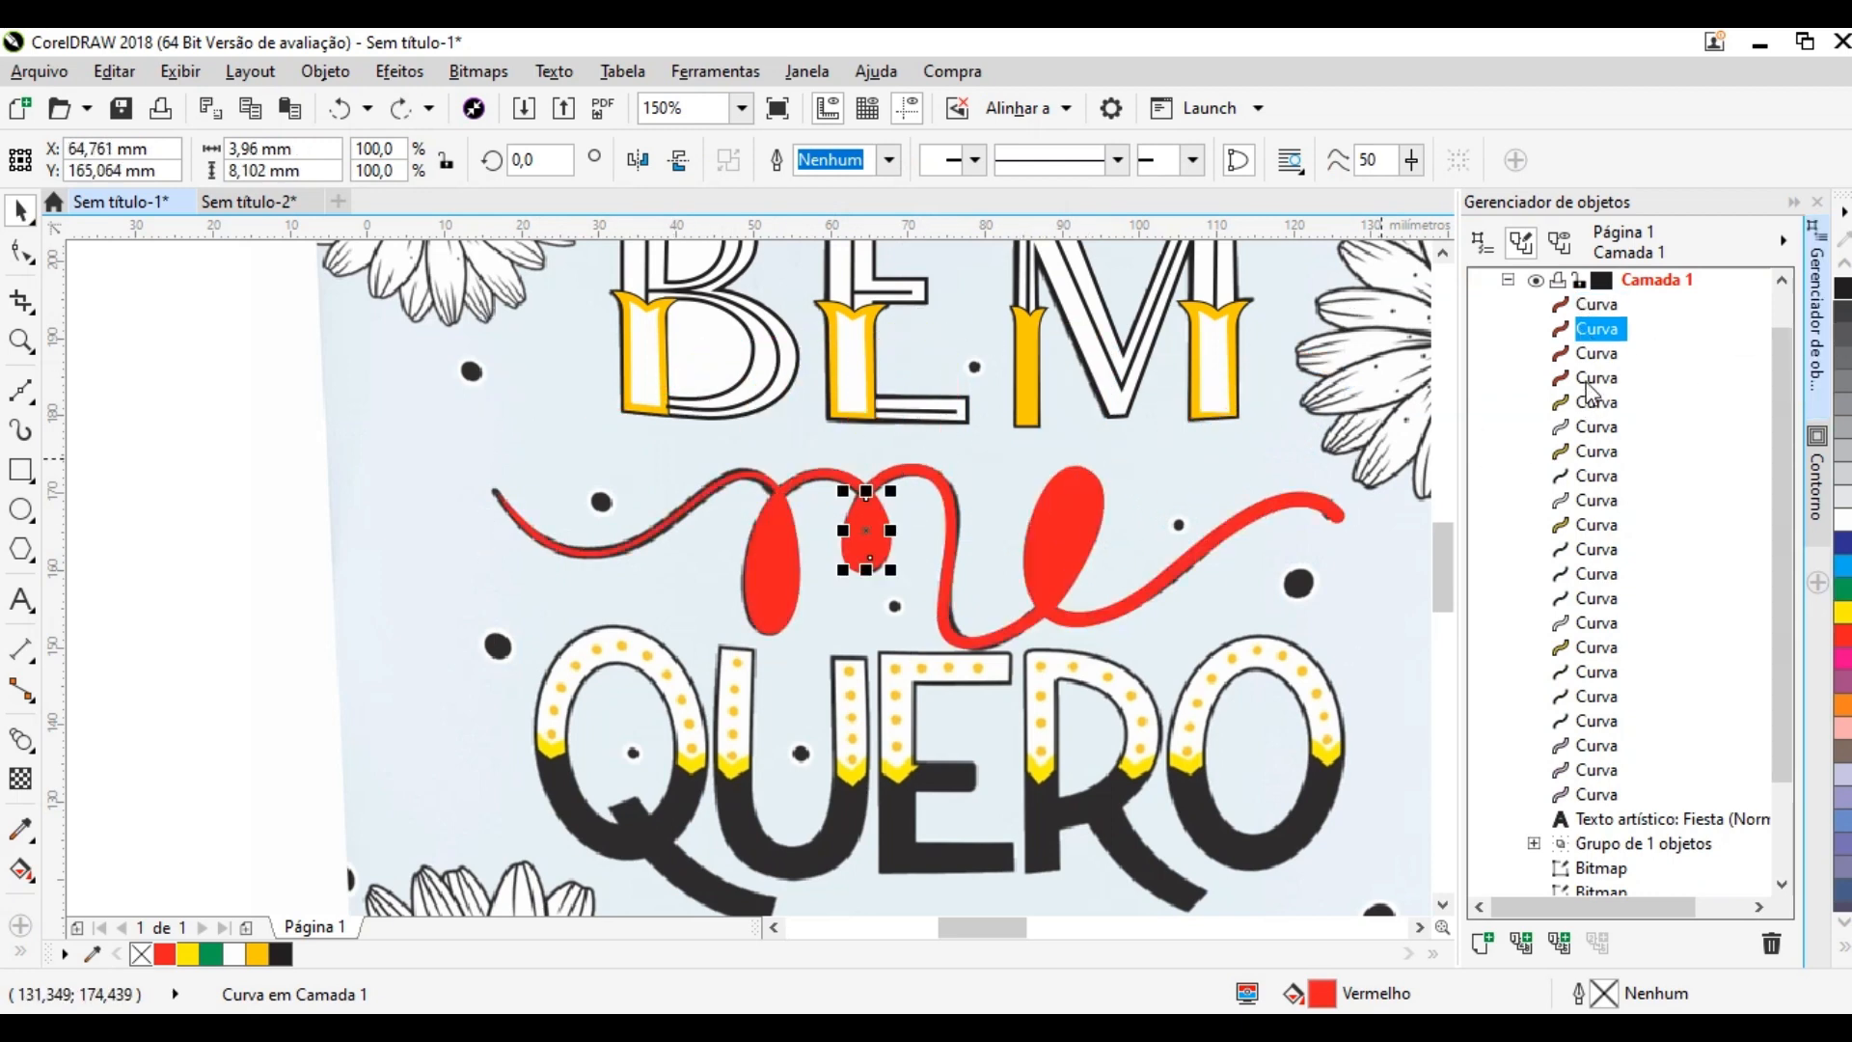
pyautogui.click(1591, 378)
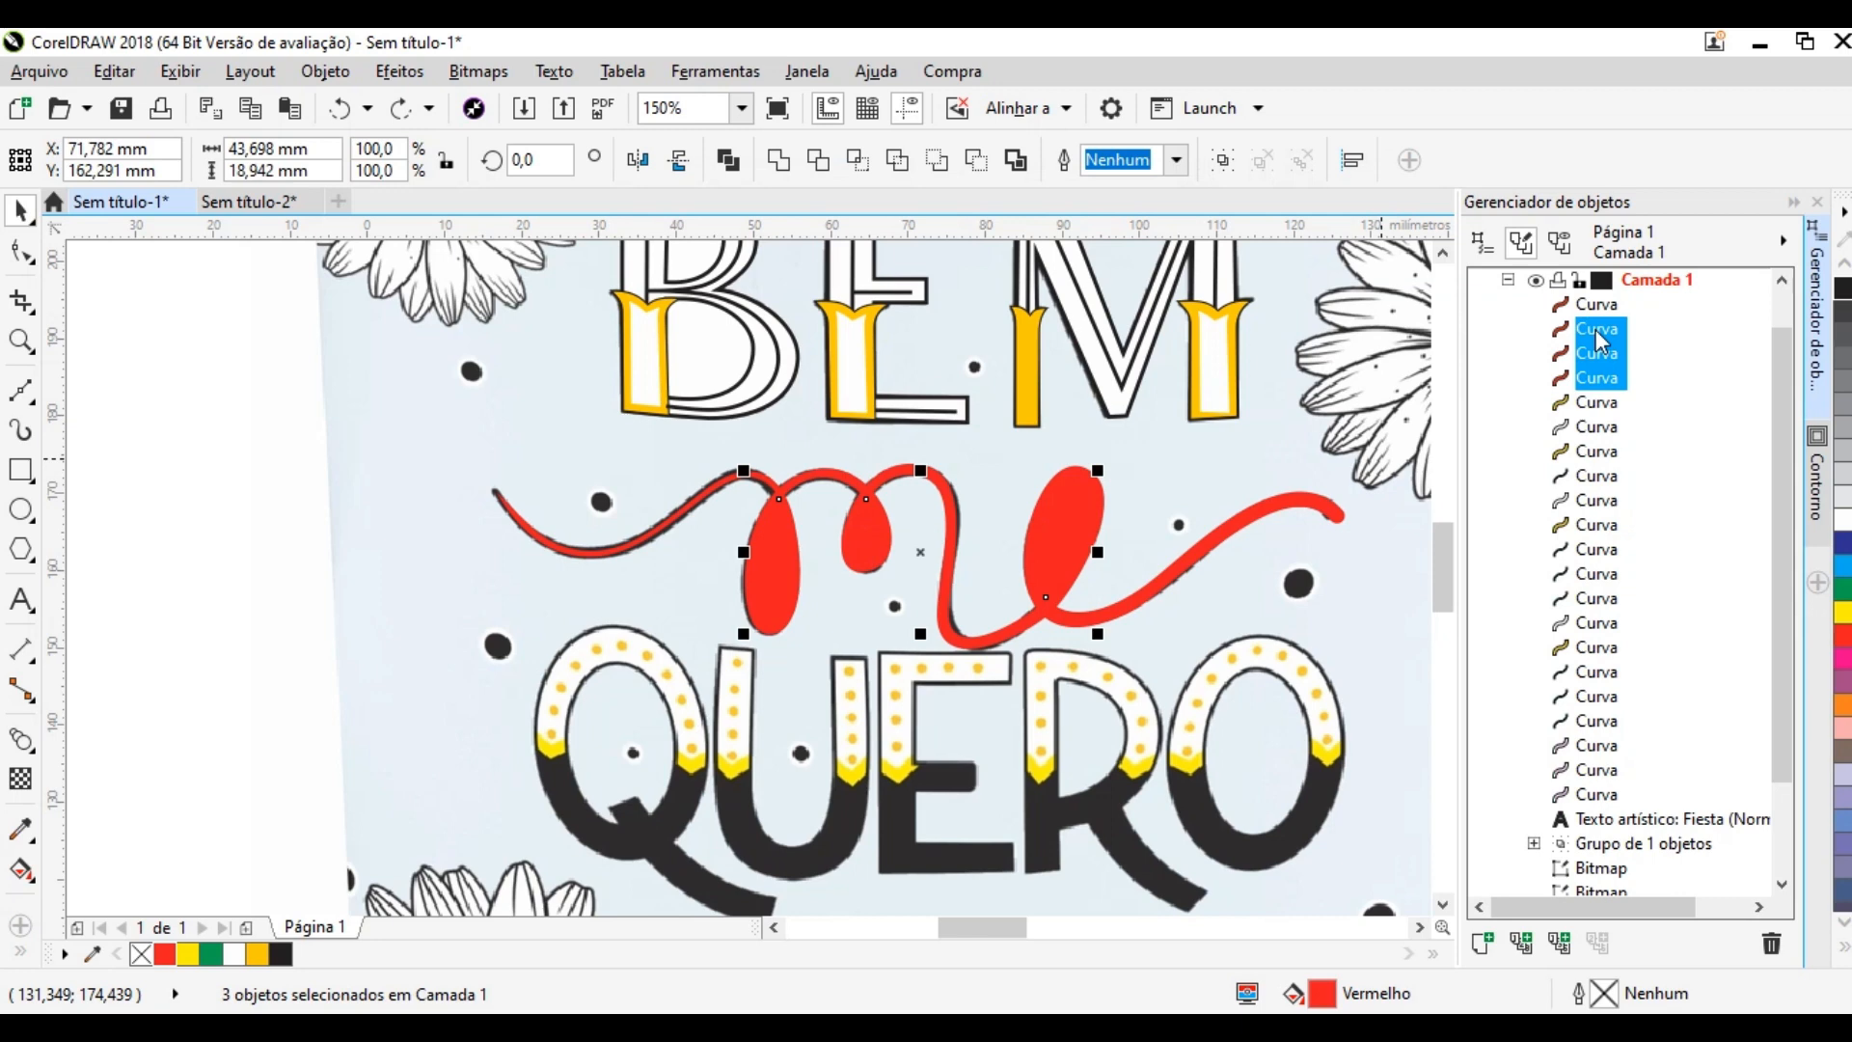
pyautogui.hotkey('ctrl', 'pageup')
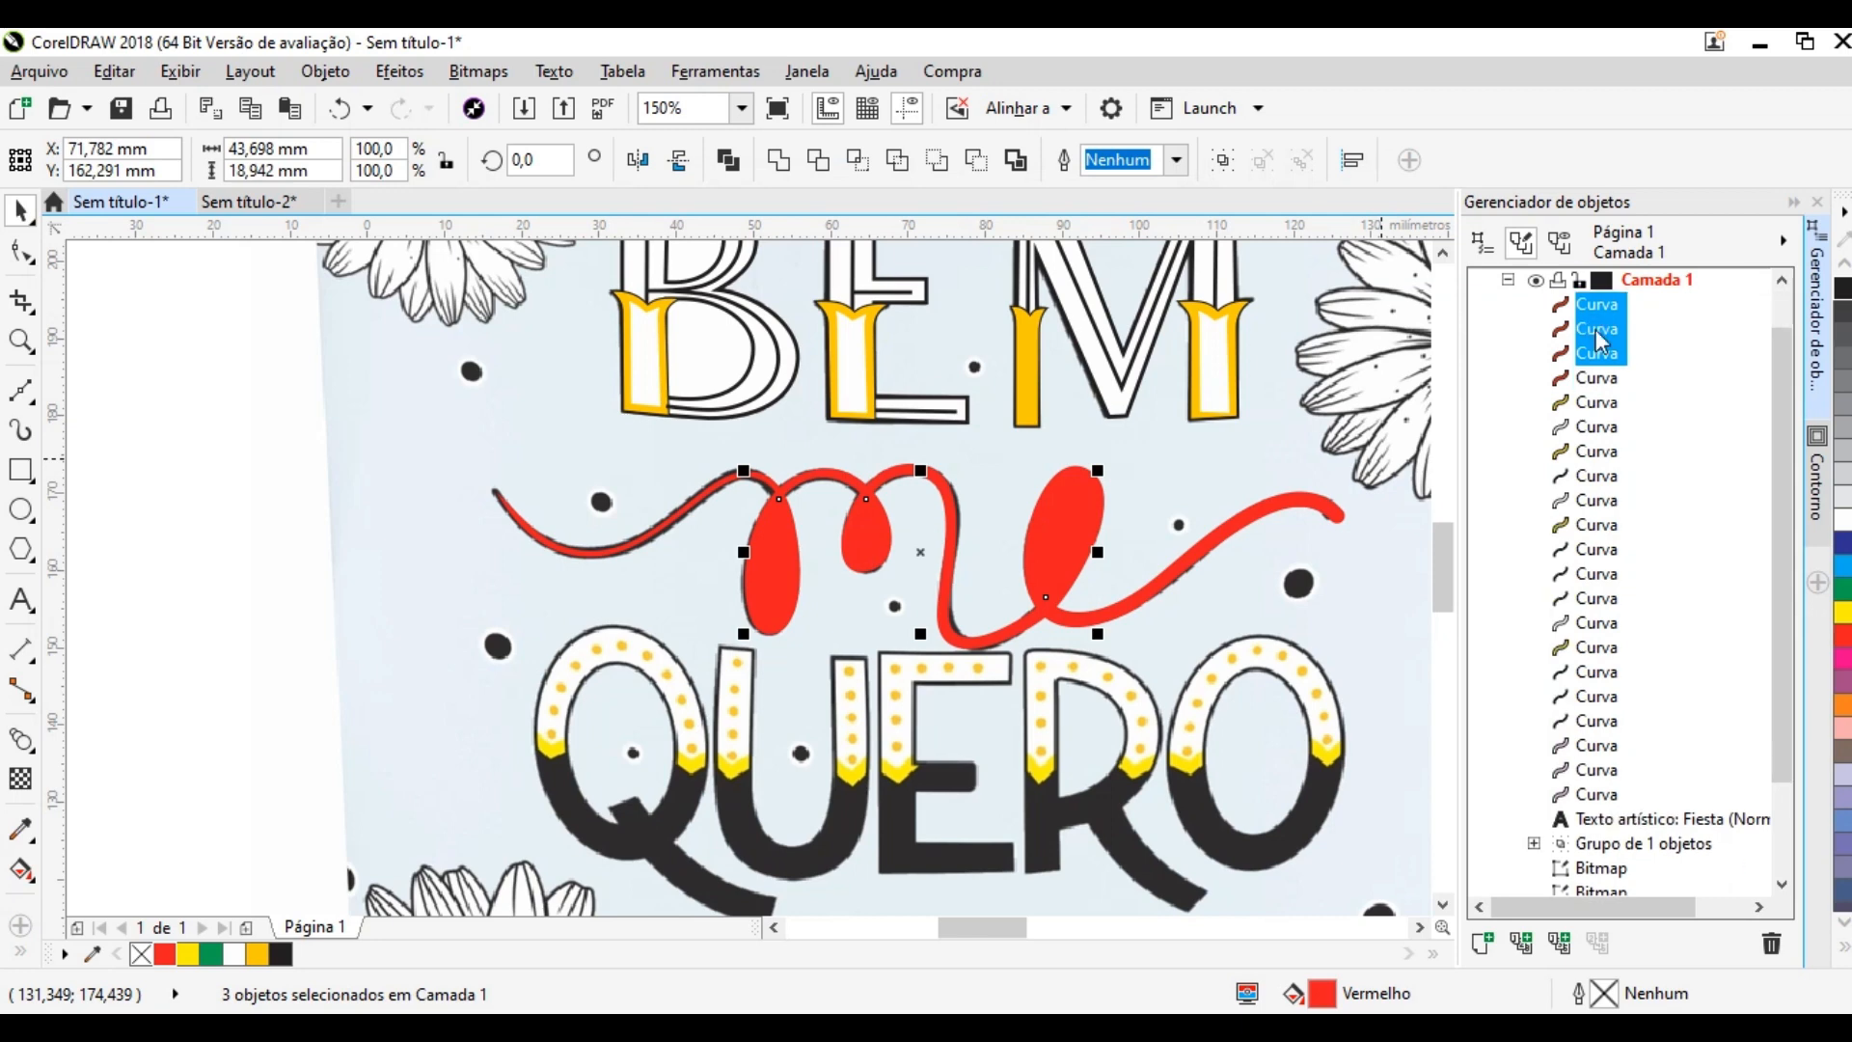
pyautogui.click(257, 954)
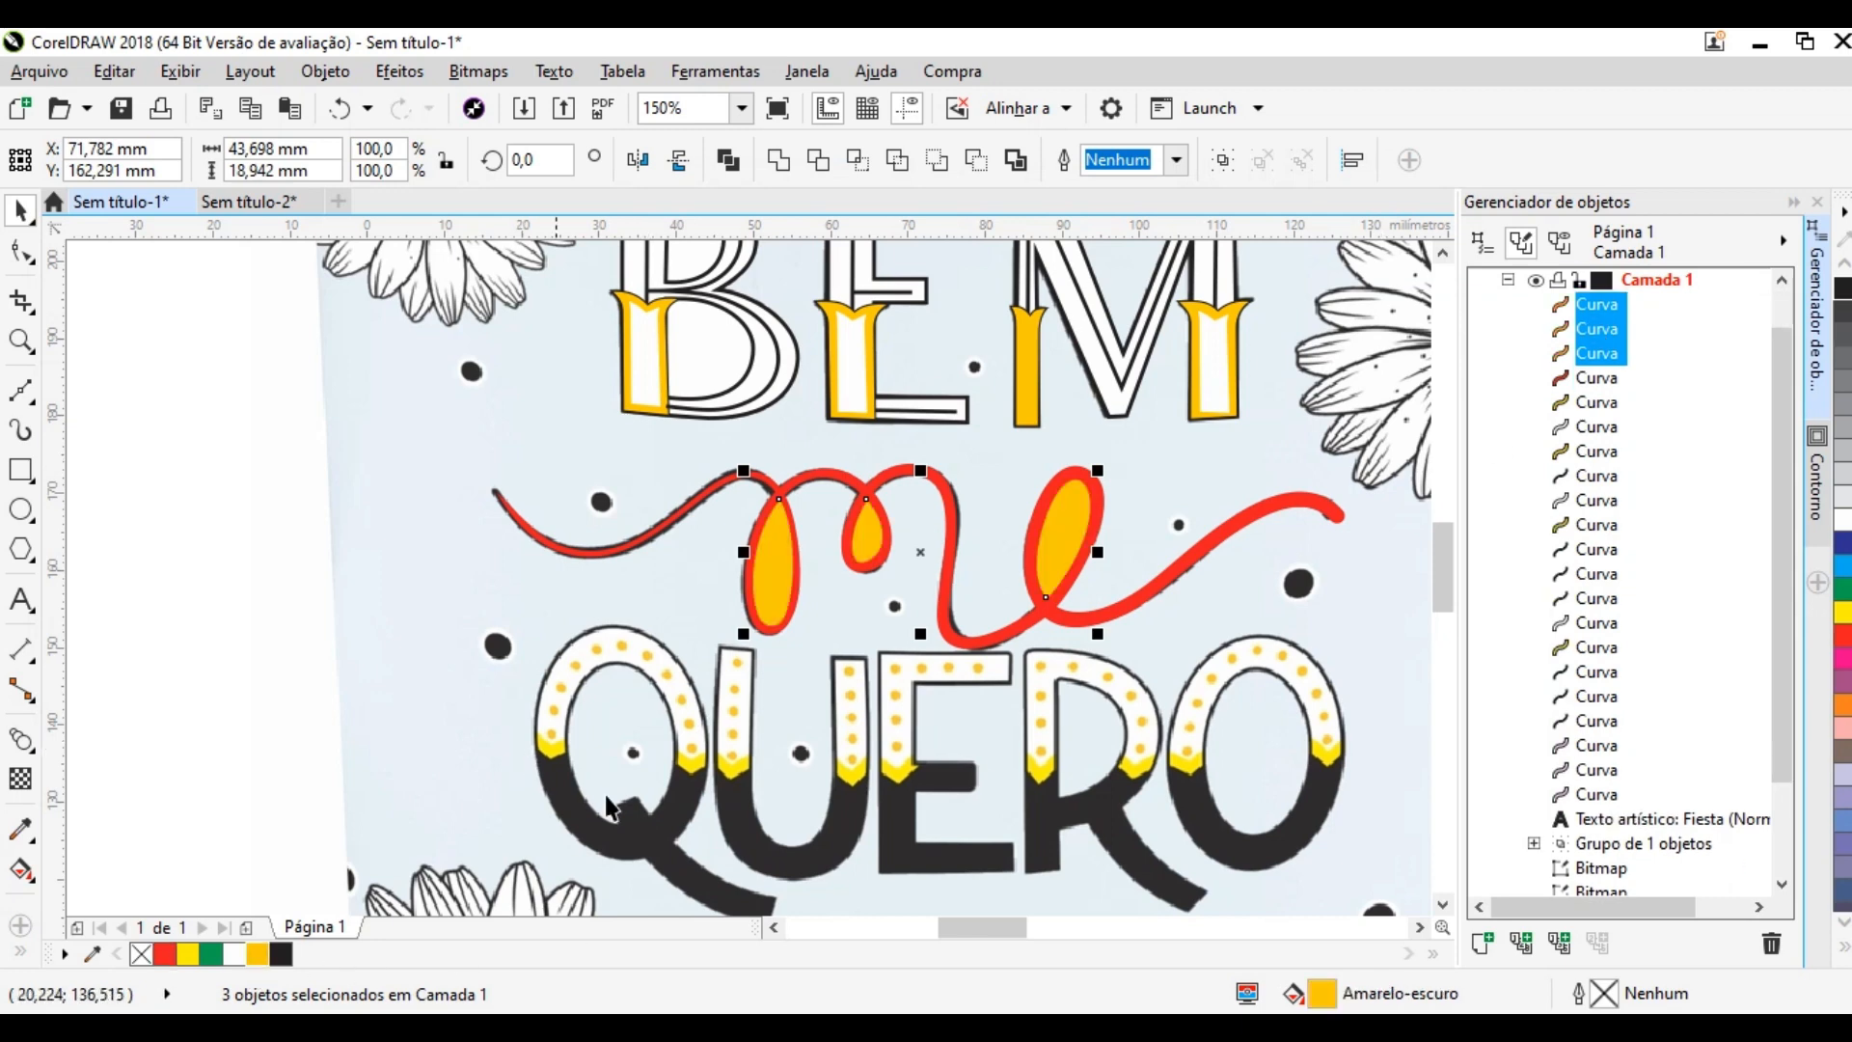
# Step: Fill the "me" outline with black (Preto)
pyautogui.click(701, 492)
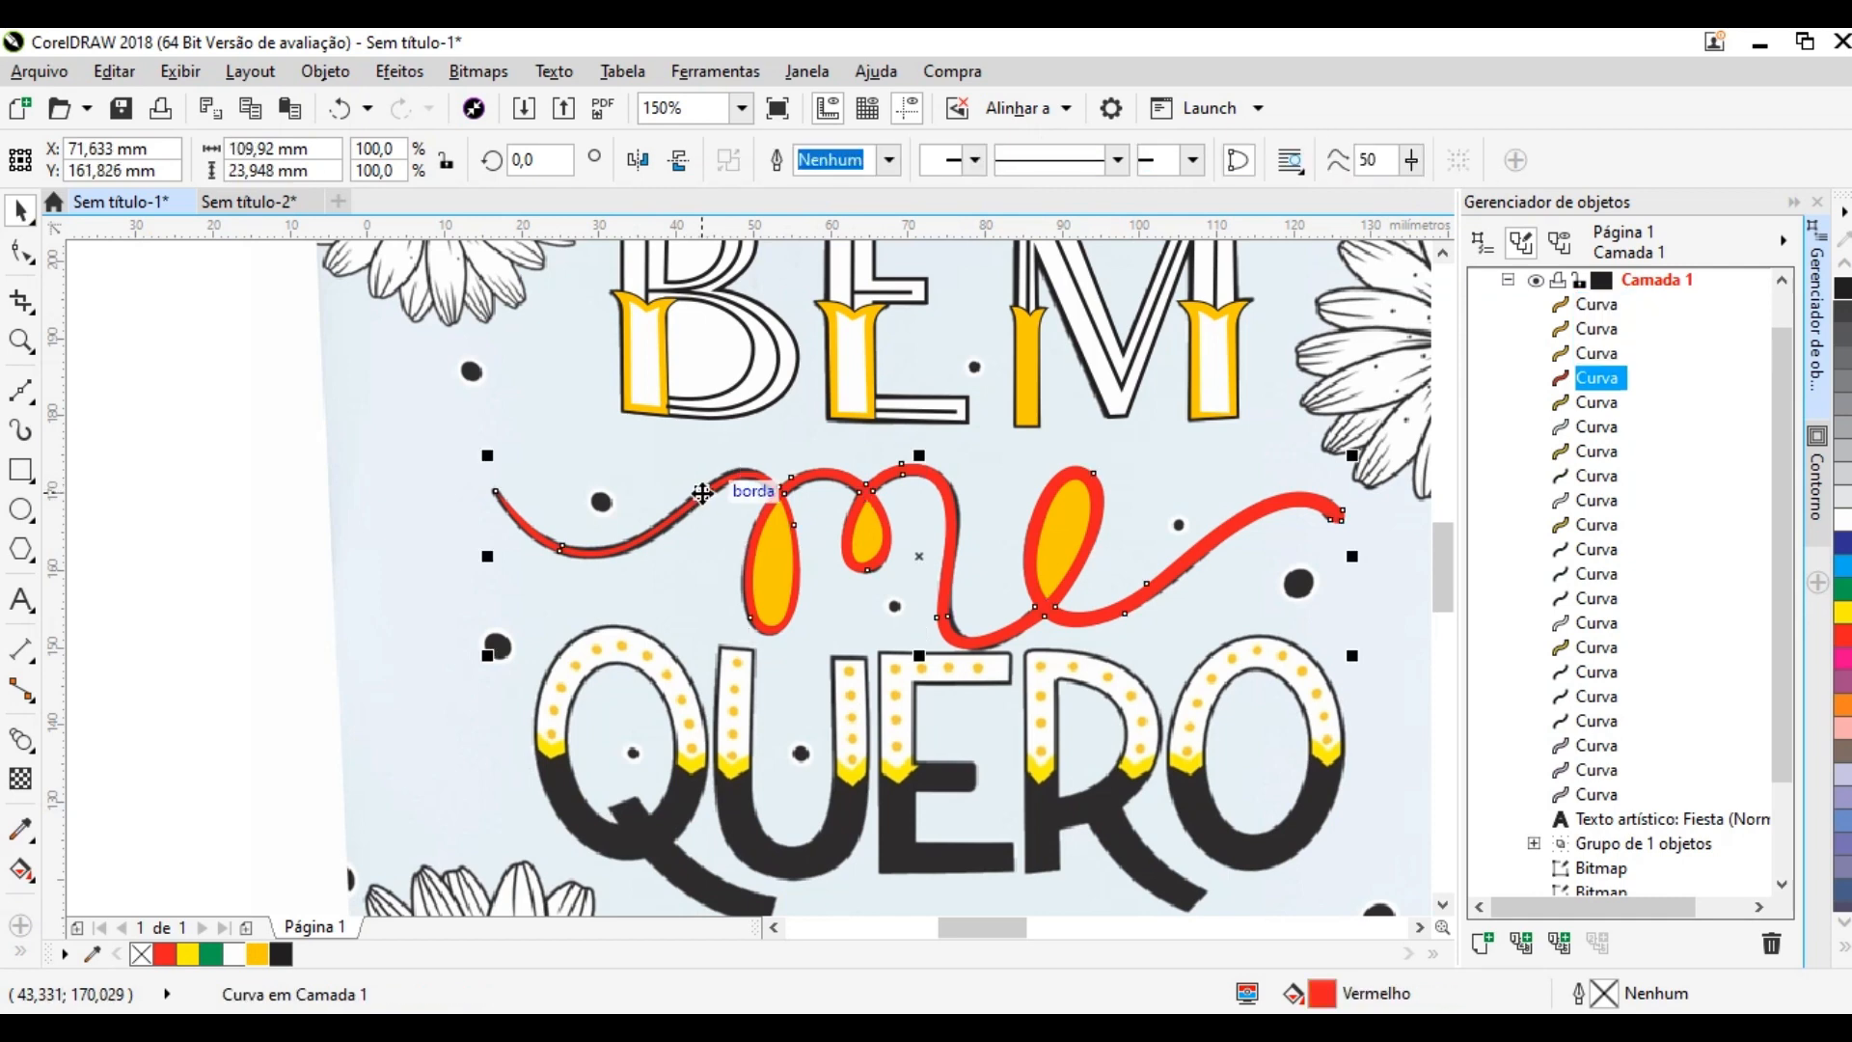
pyautogui.click(282, 956)
pyautogui.scroll(-1, 397, 610)
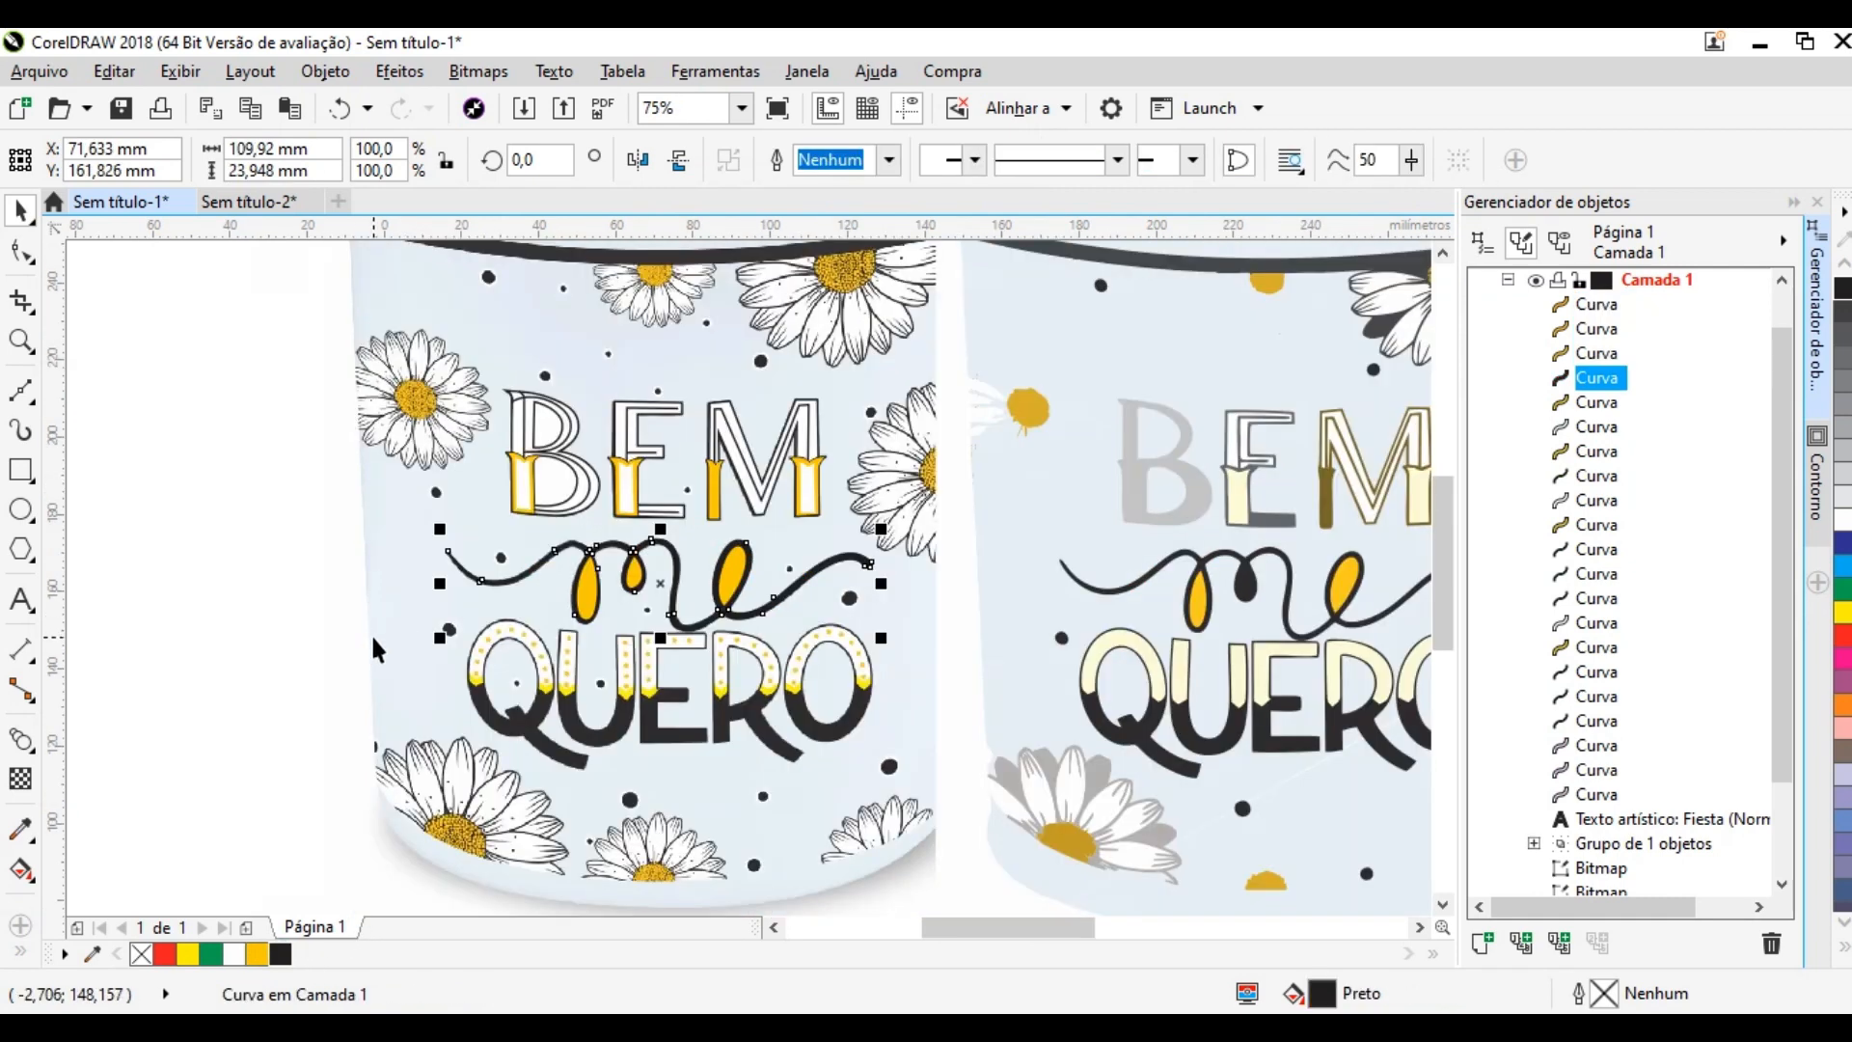
# Step: Compare the "me" lettering with the traced mug's version, moving the mug photo aside and undoing that move
pyautogui.scroll(-1, 370, 633)
pyautogui.scroll(2, 813, 622)
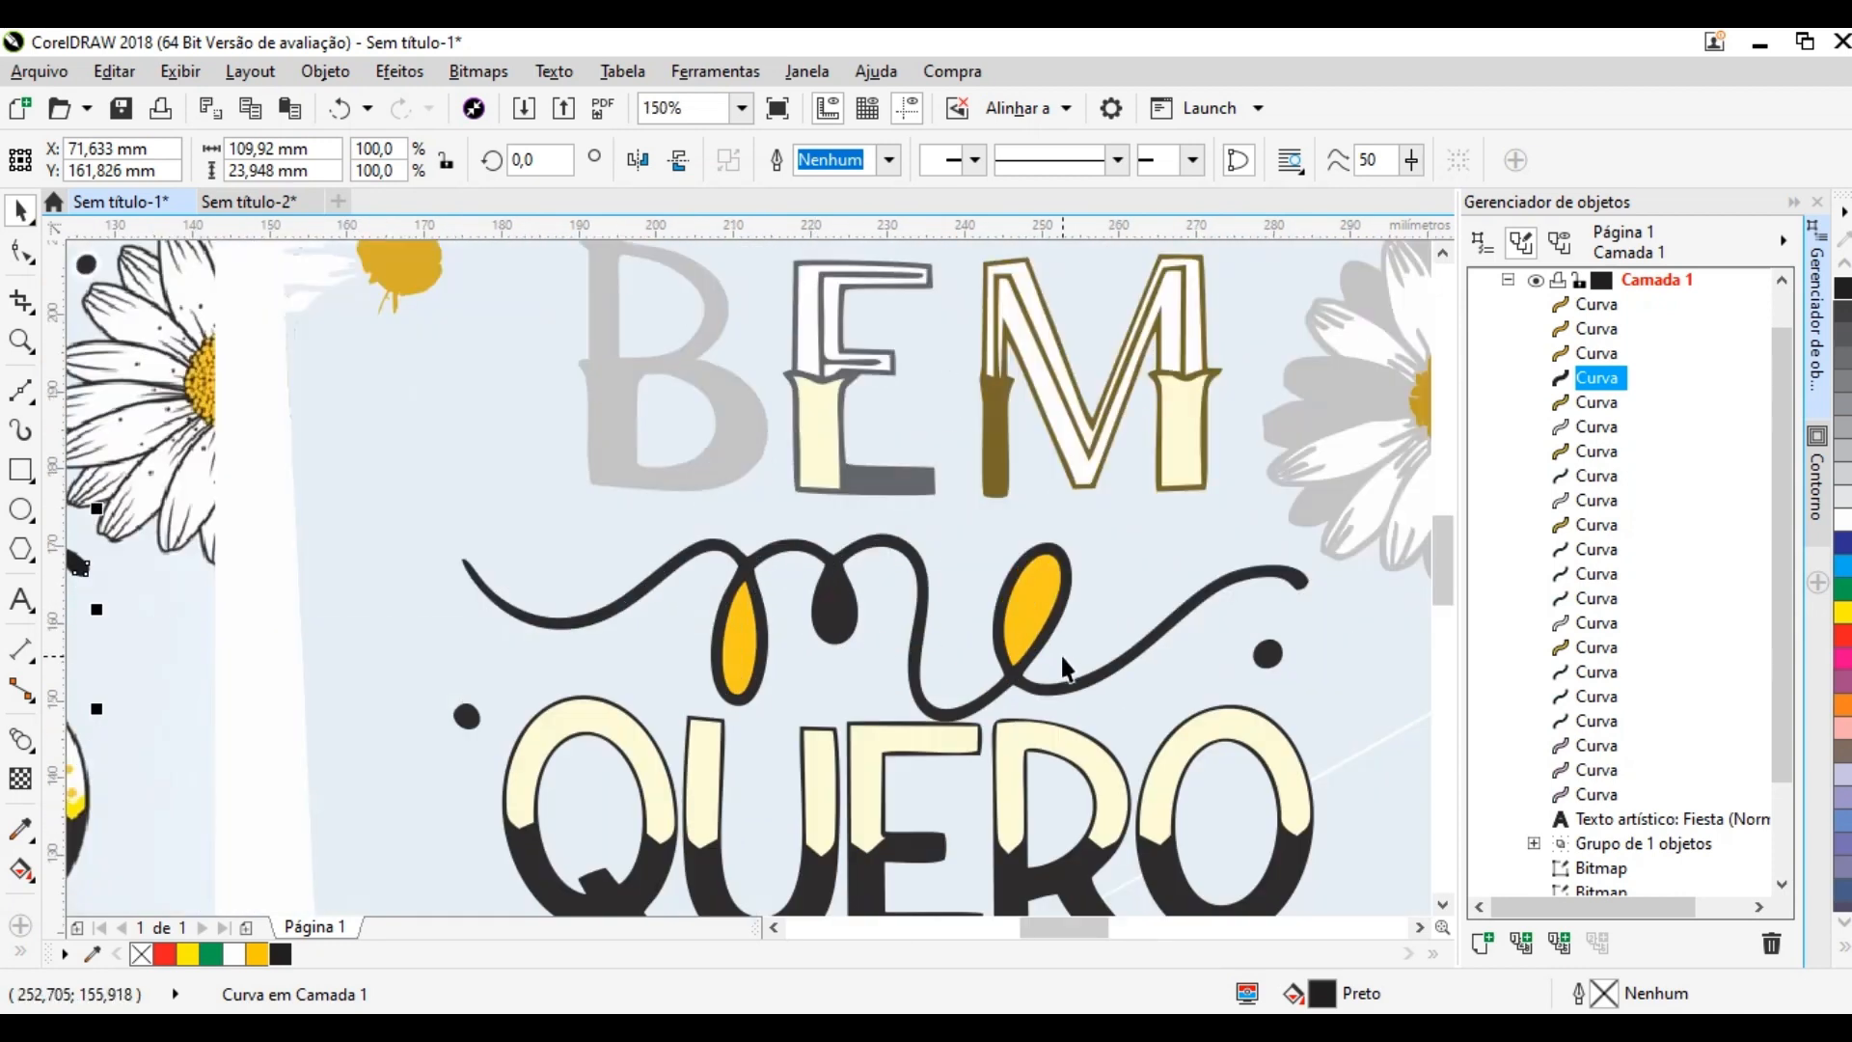
pyautogui.scroll(1, 1278, 603)
pyautogui.scroll(-1, 1278, 603)
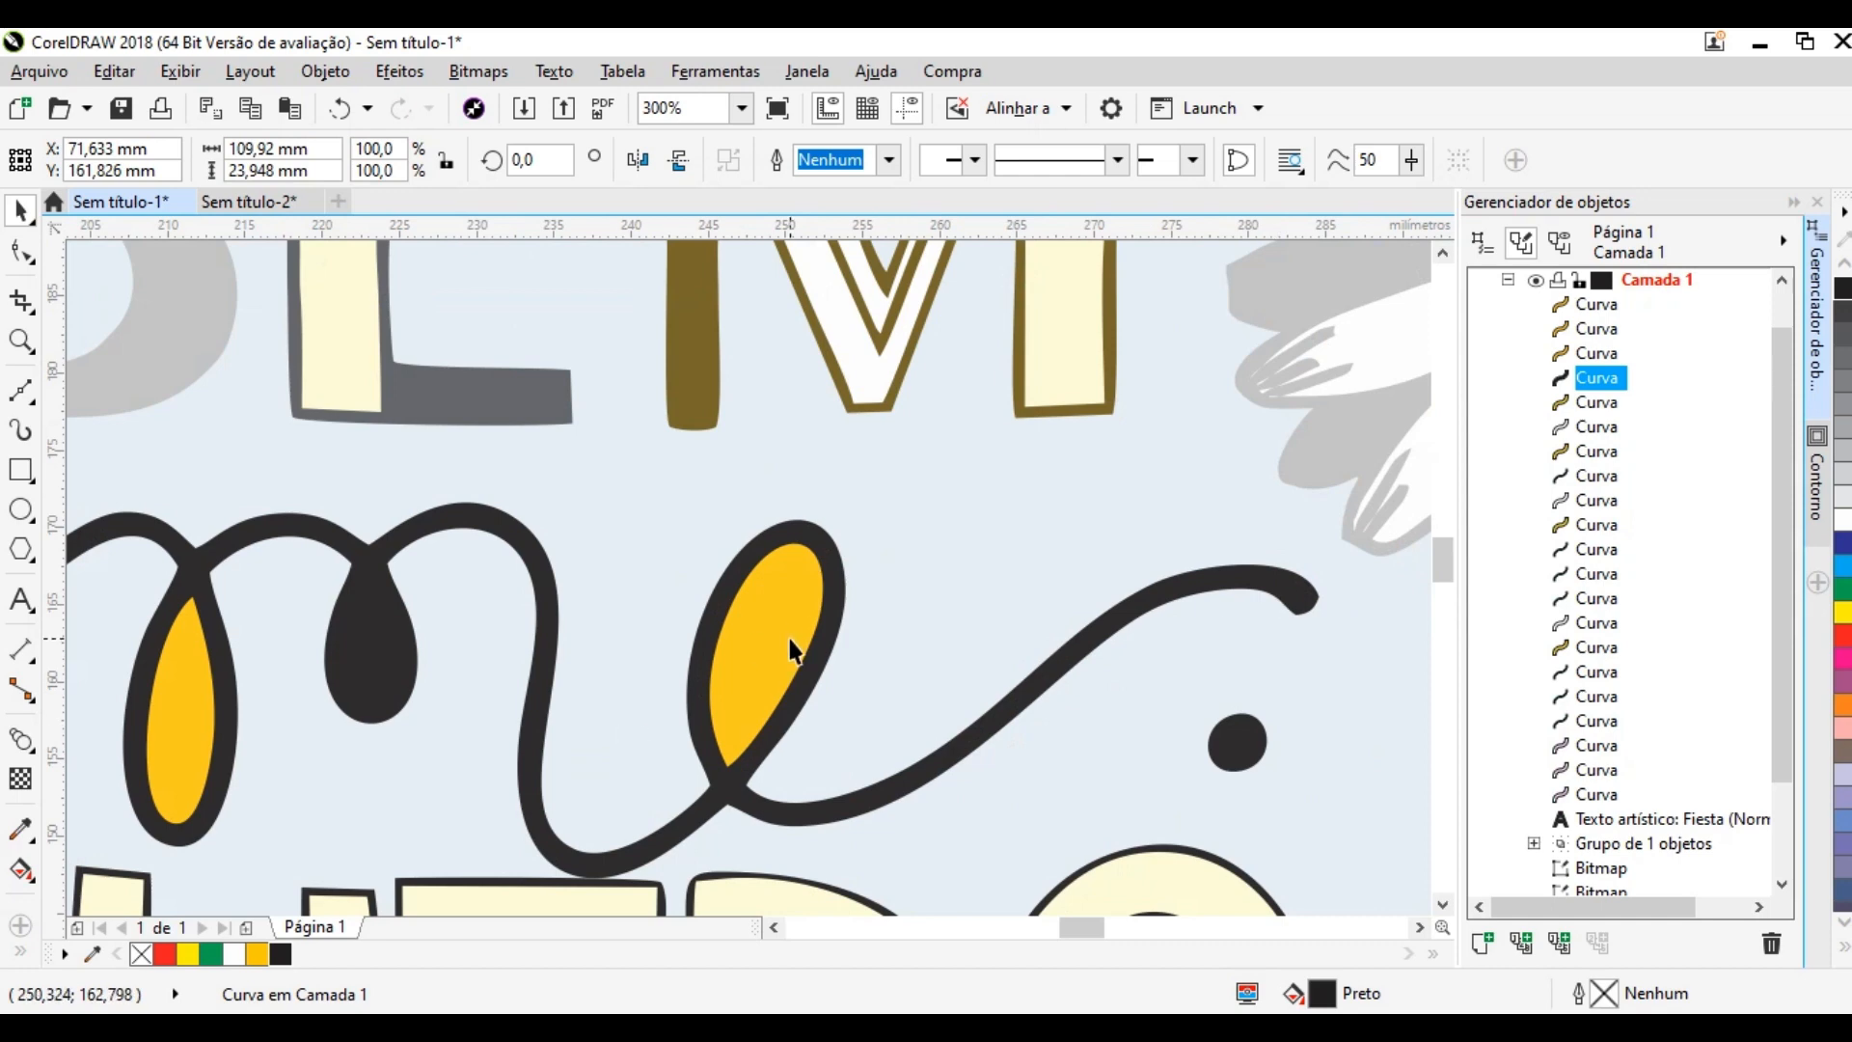
pyautogui.scroll(-2, 884, 575)
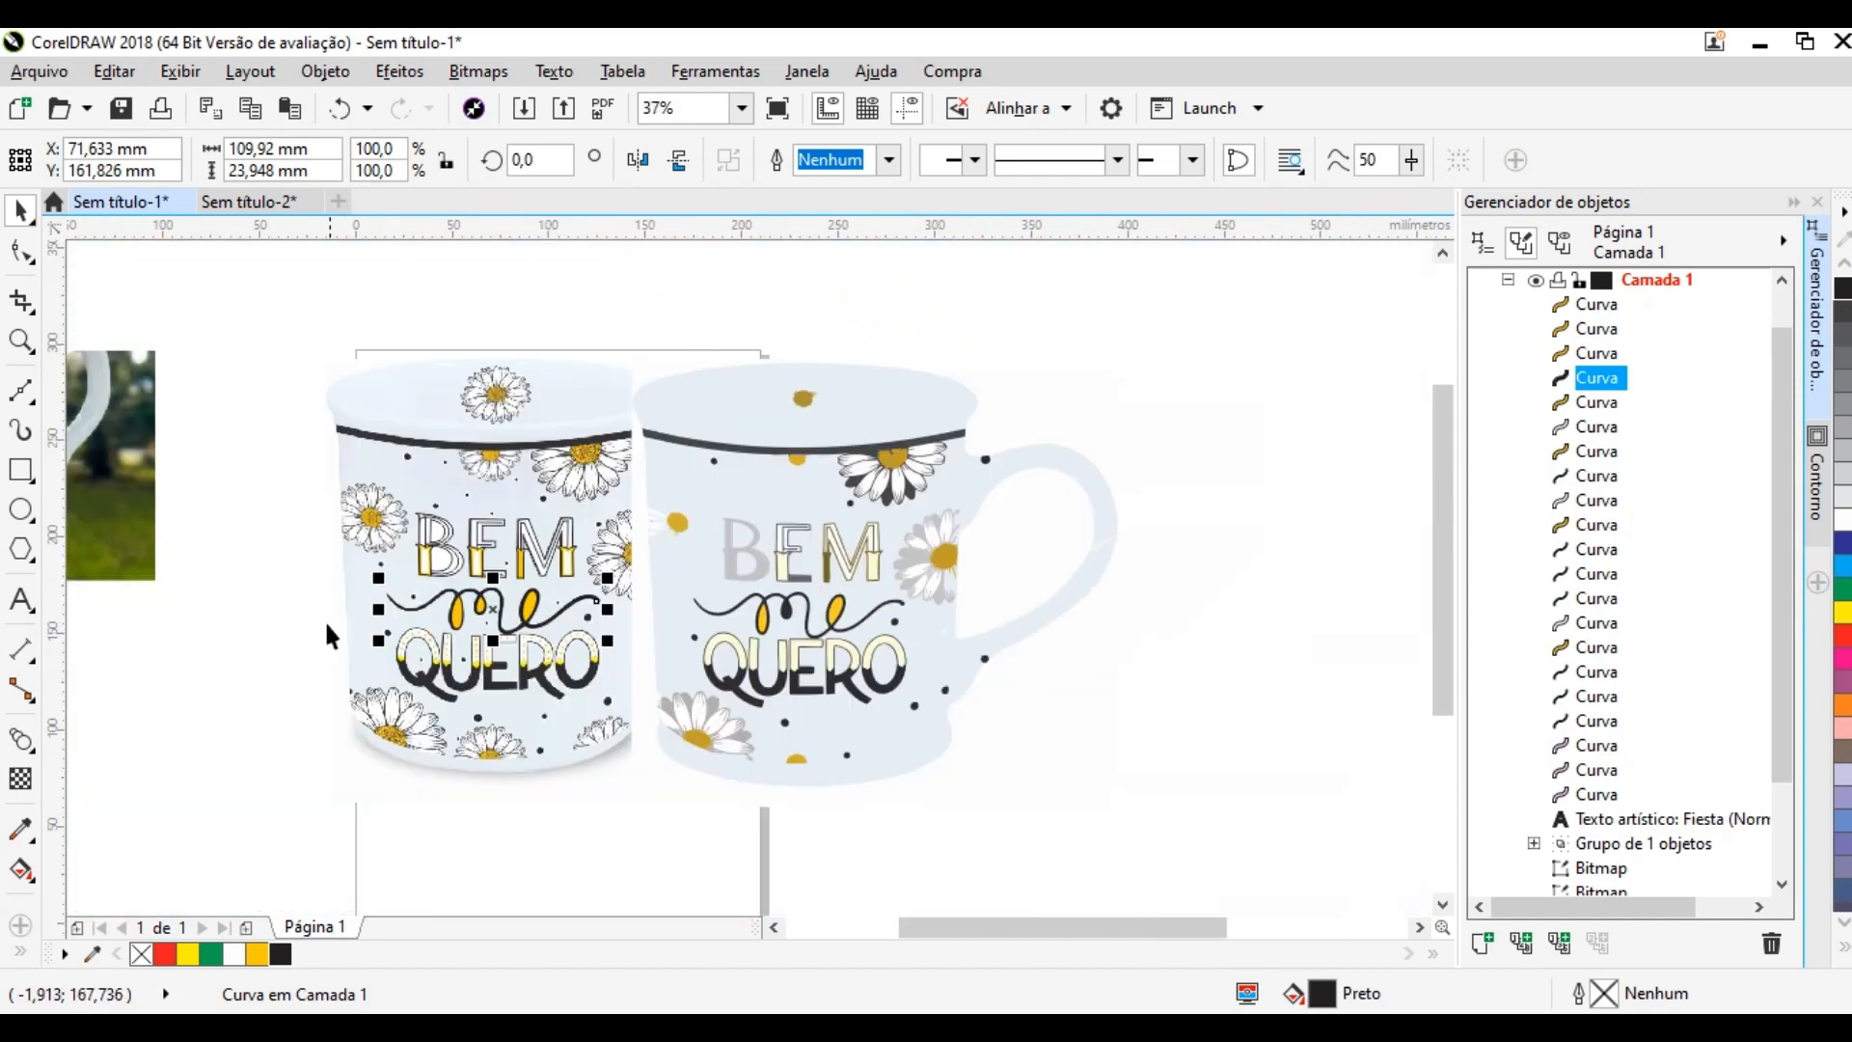
pyautogui.scroll(1, 338, 660)
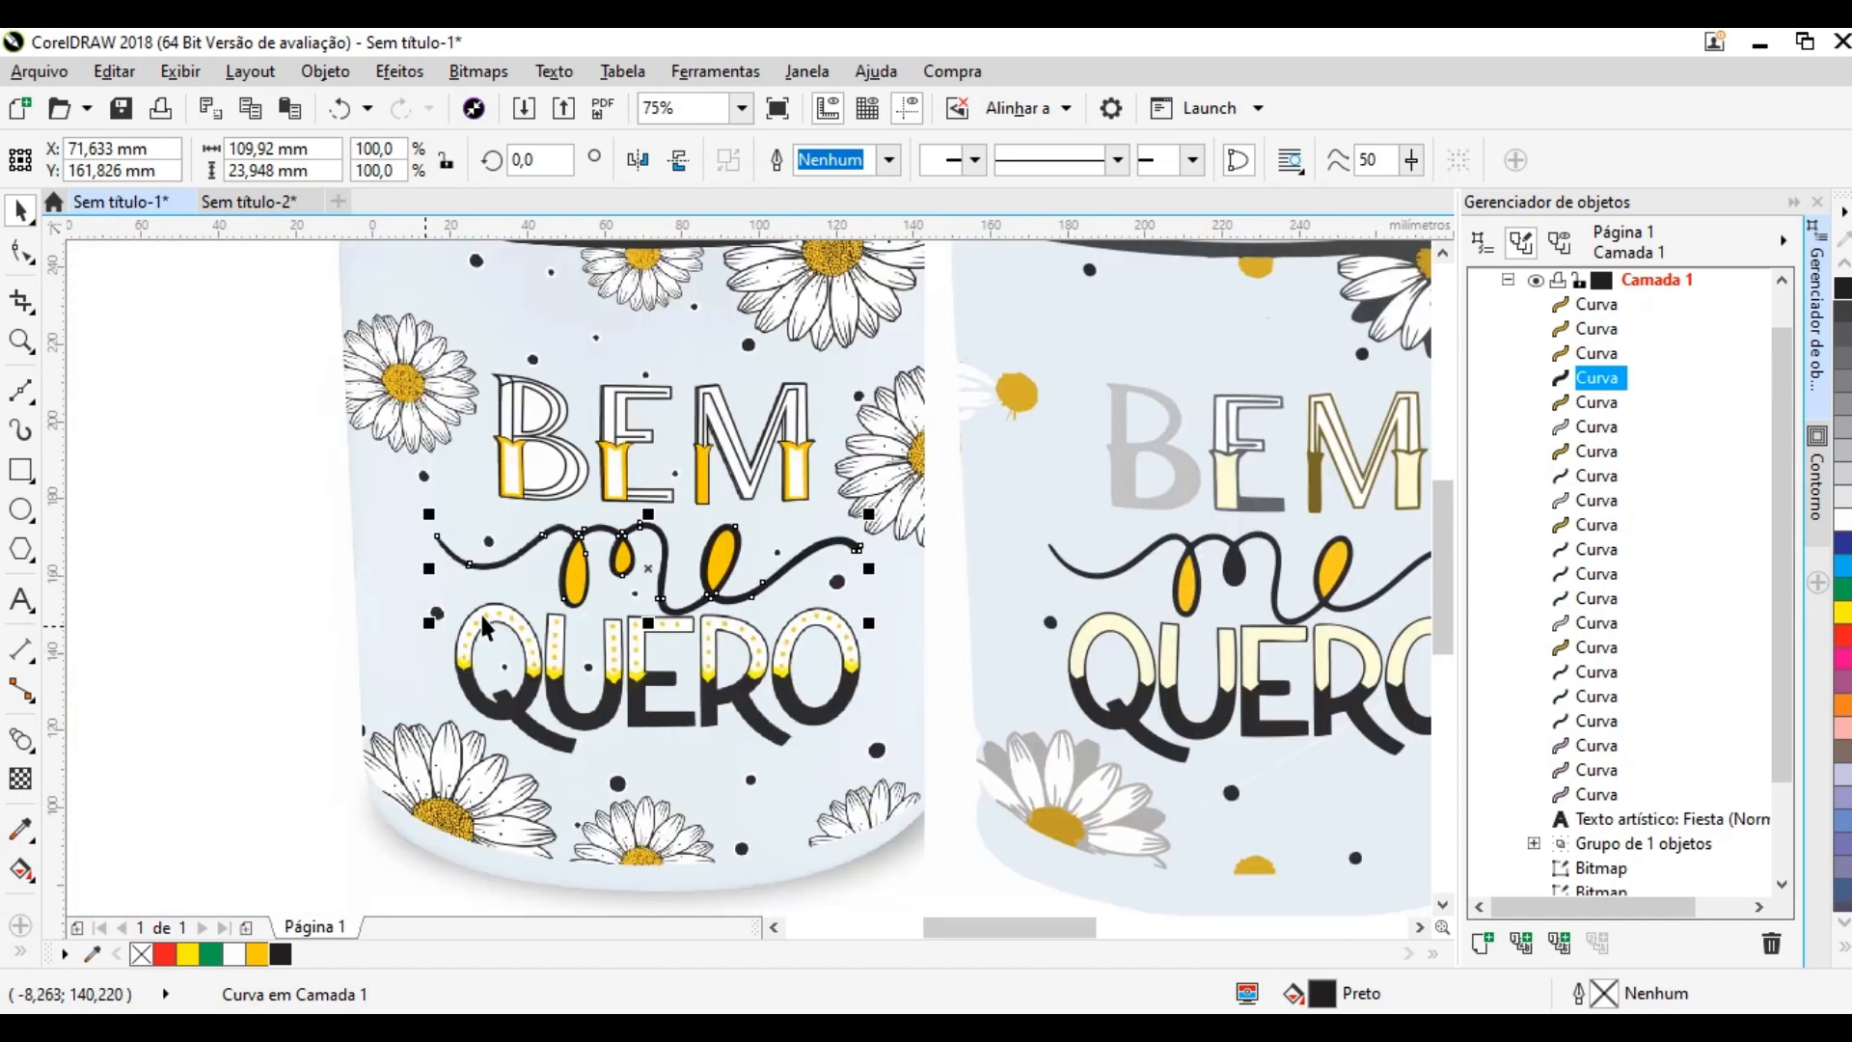
pyautogui.moveTo(370, 434); pyautogui.dragTo(959, 440)
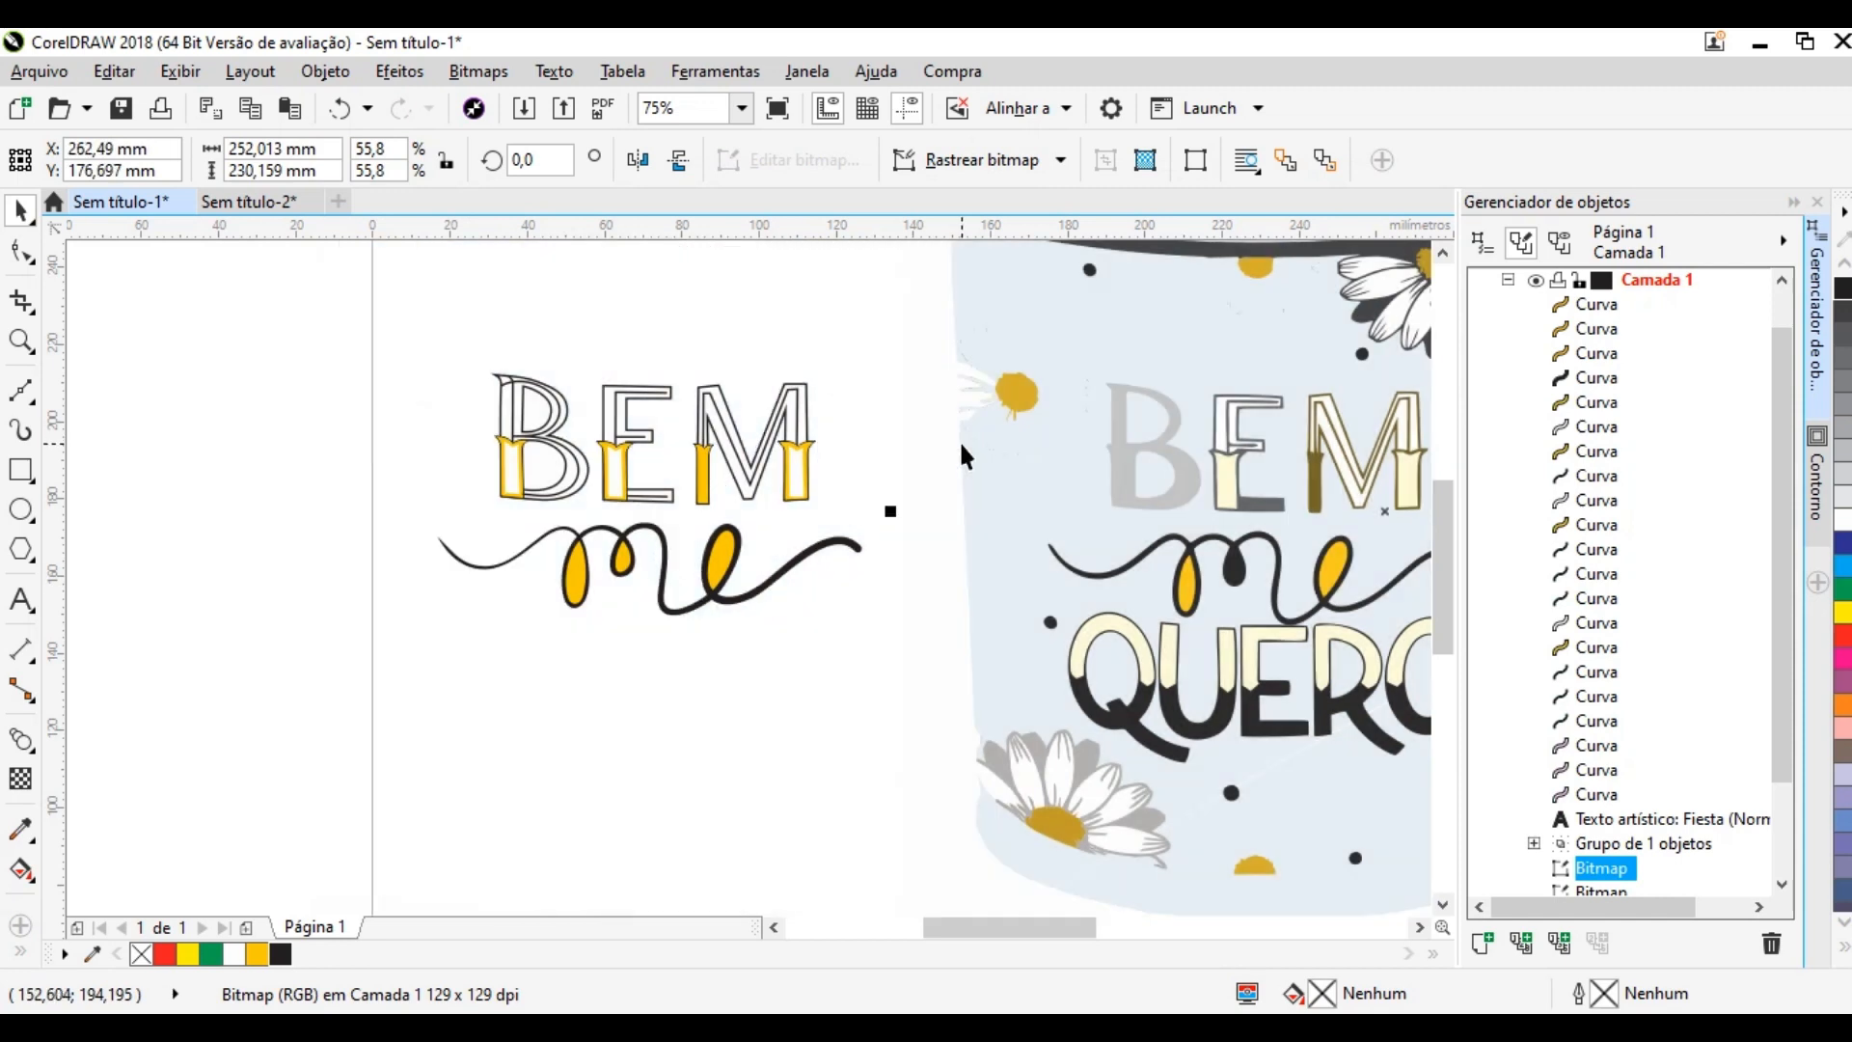
pyautogui.hotkey('ctrl', 'z')
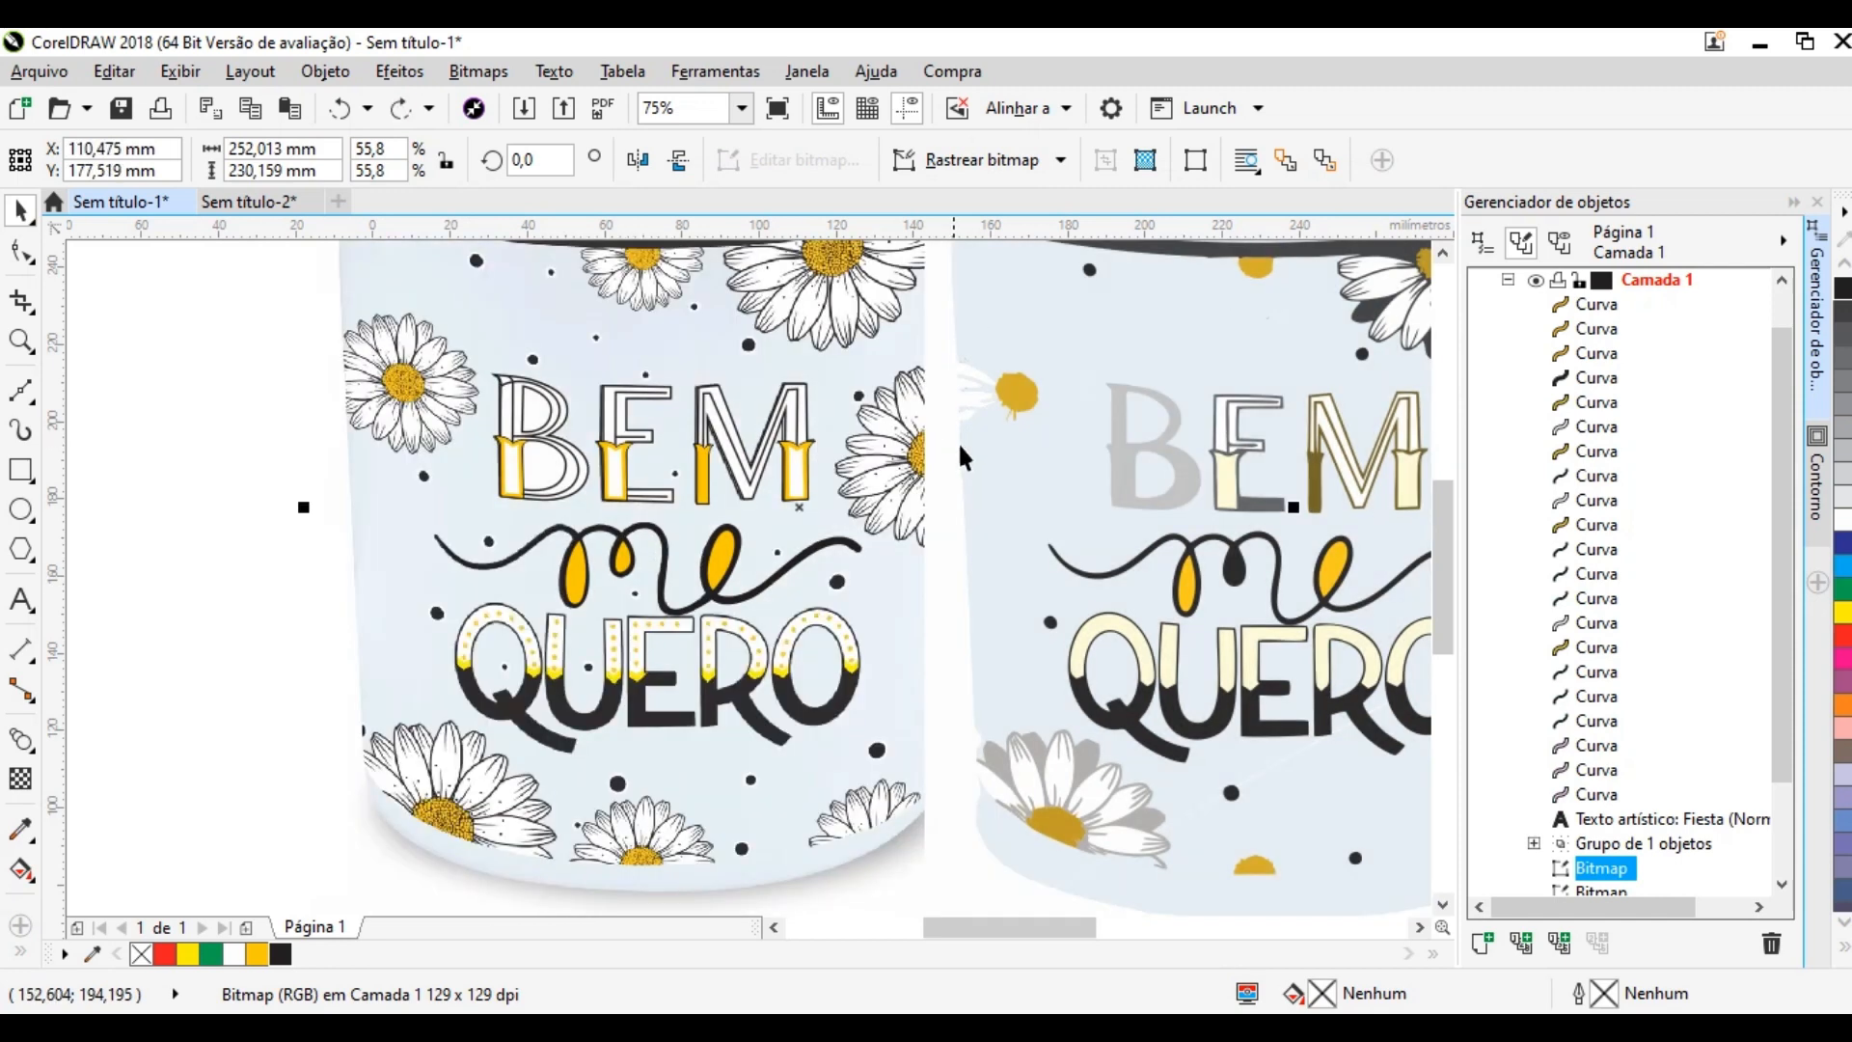
# Step: Edit the black "me" outline's nodes, moving the upper-edge node on the rise before the first loop outward to the reference edge
pyautogui.scroll(2, 465, 572)
pyautogui.click(466, 572)
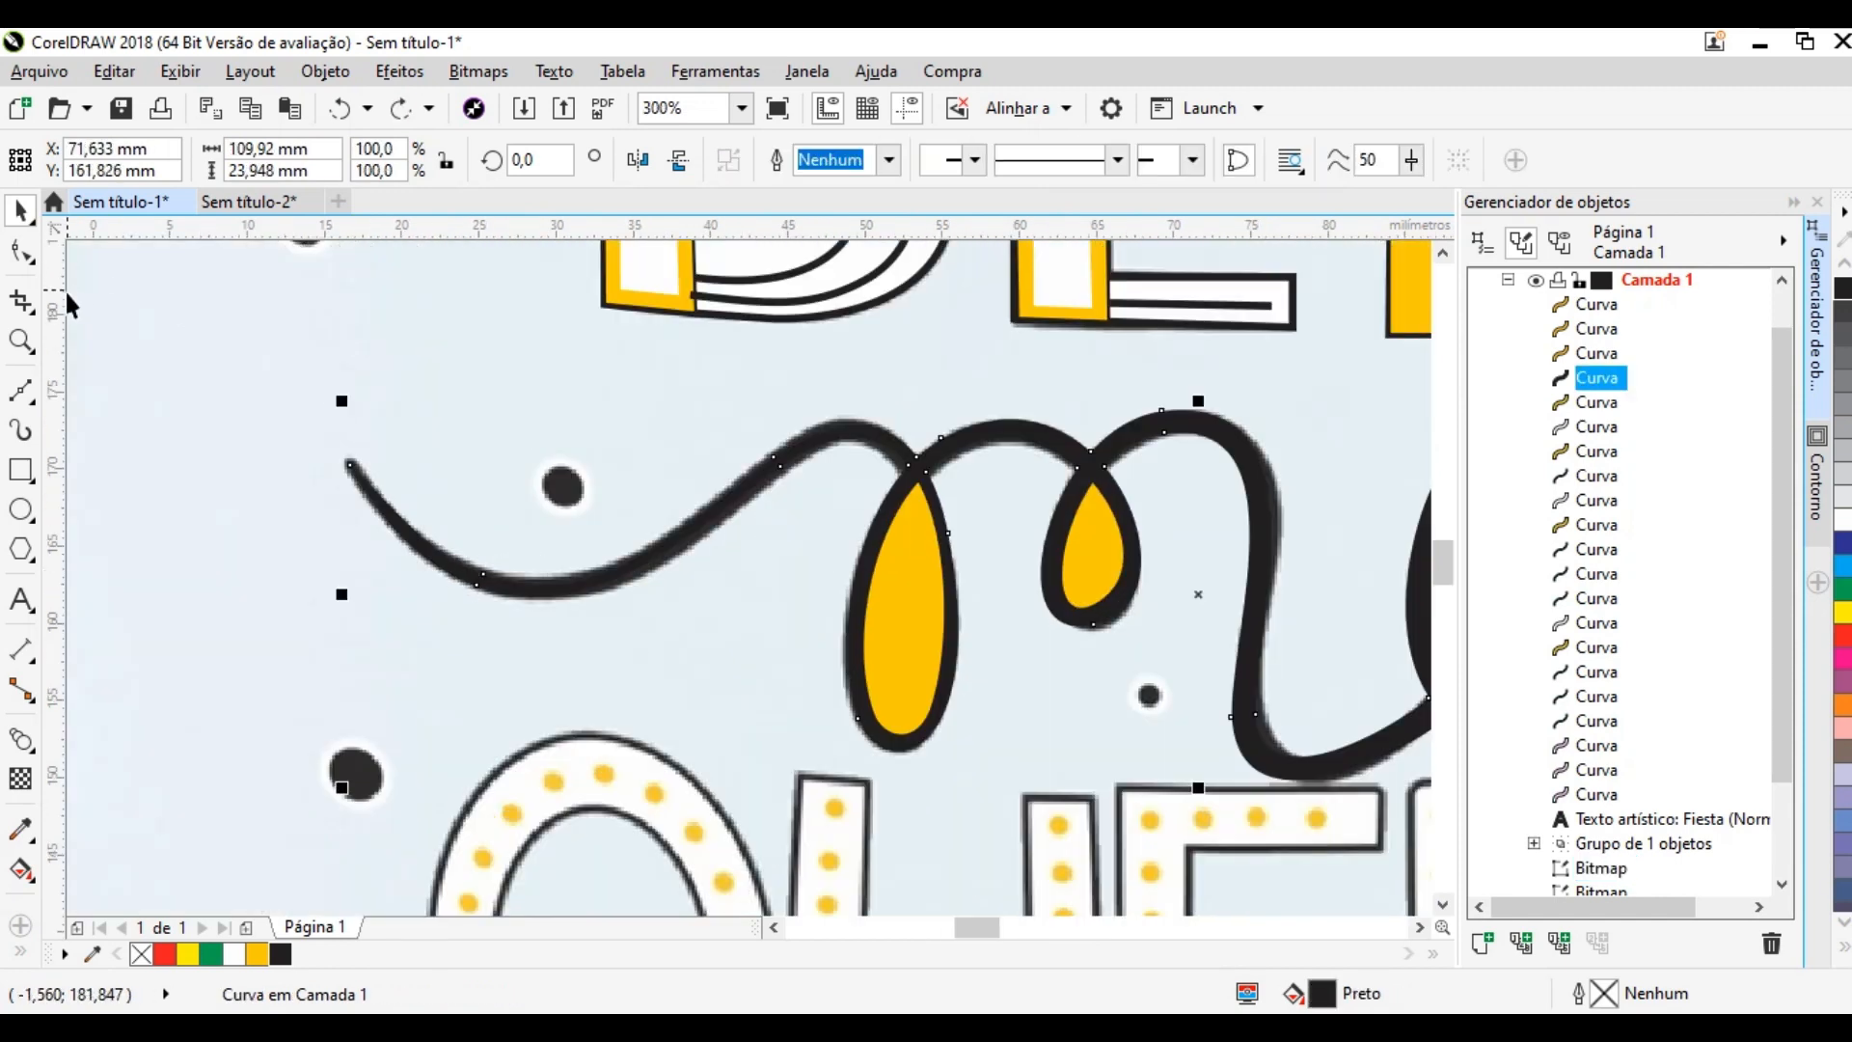
pyautogui.click(20, 250)
pyautogui.scroll(2, 762, 473)
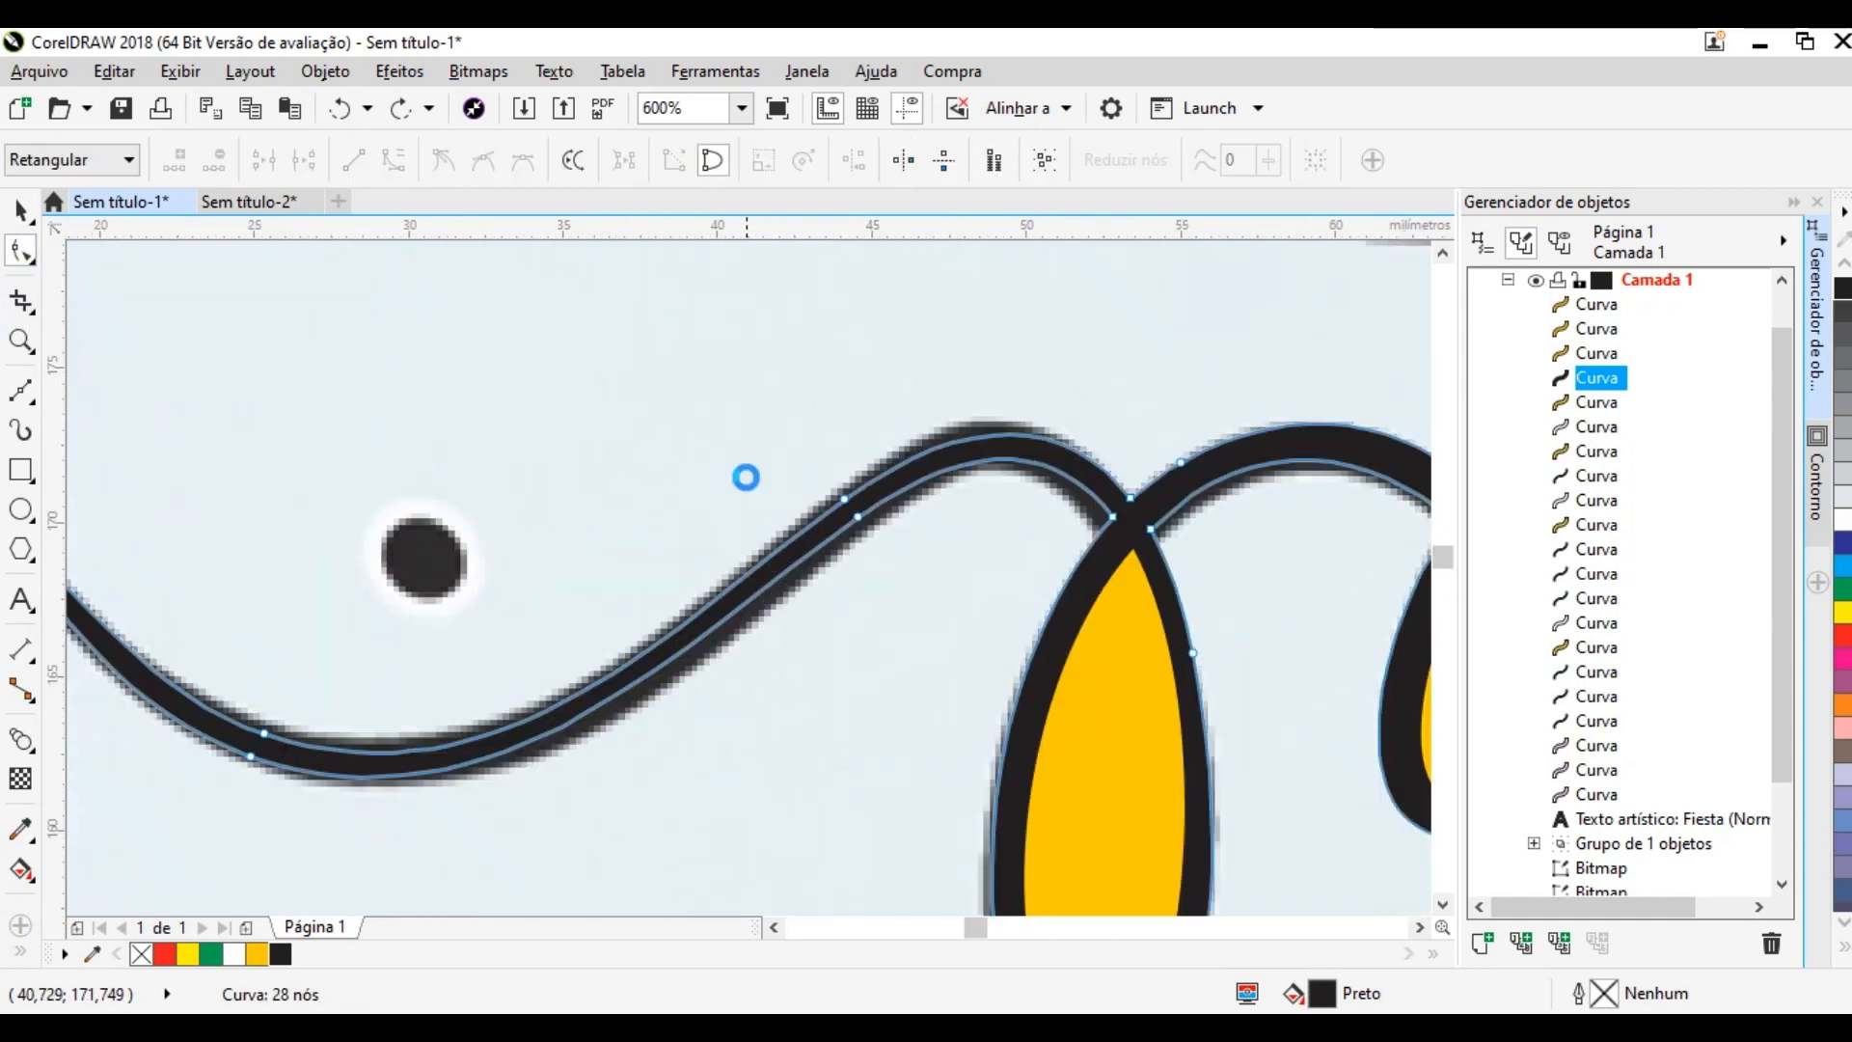
pyautogui.moveTo(969, 557)
pyautogui.mouseDown()
pyautogui.moveTo(979, 571)
pyautogui.moveTo(940, 536)
pyautogui.mouseUp()
pyautogui.click(940, 522)
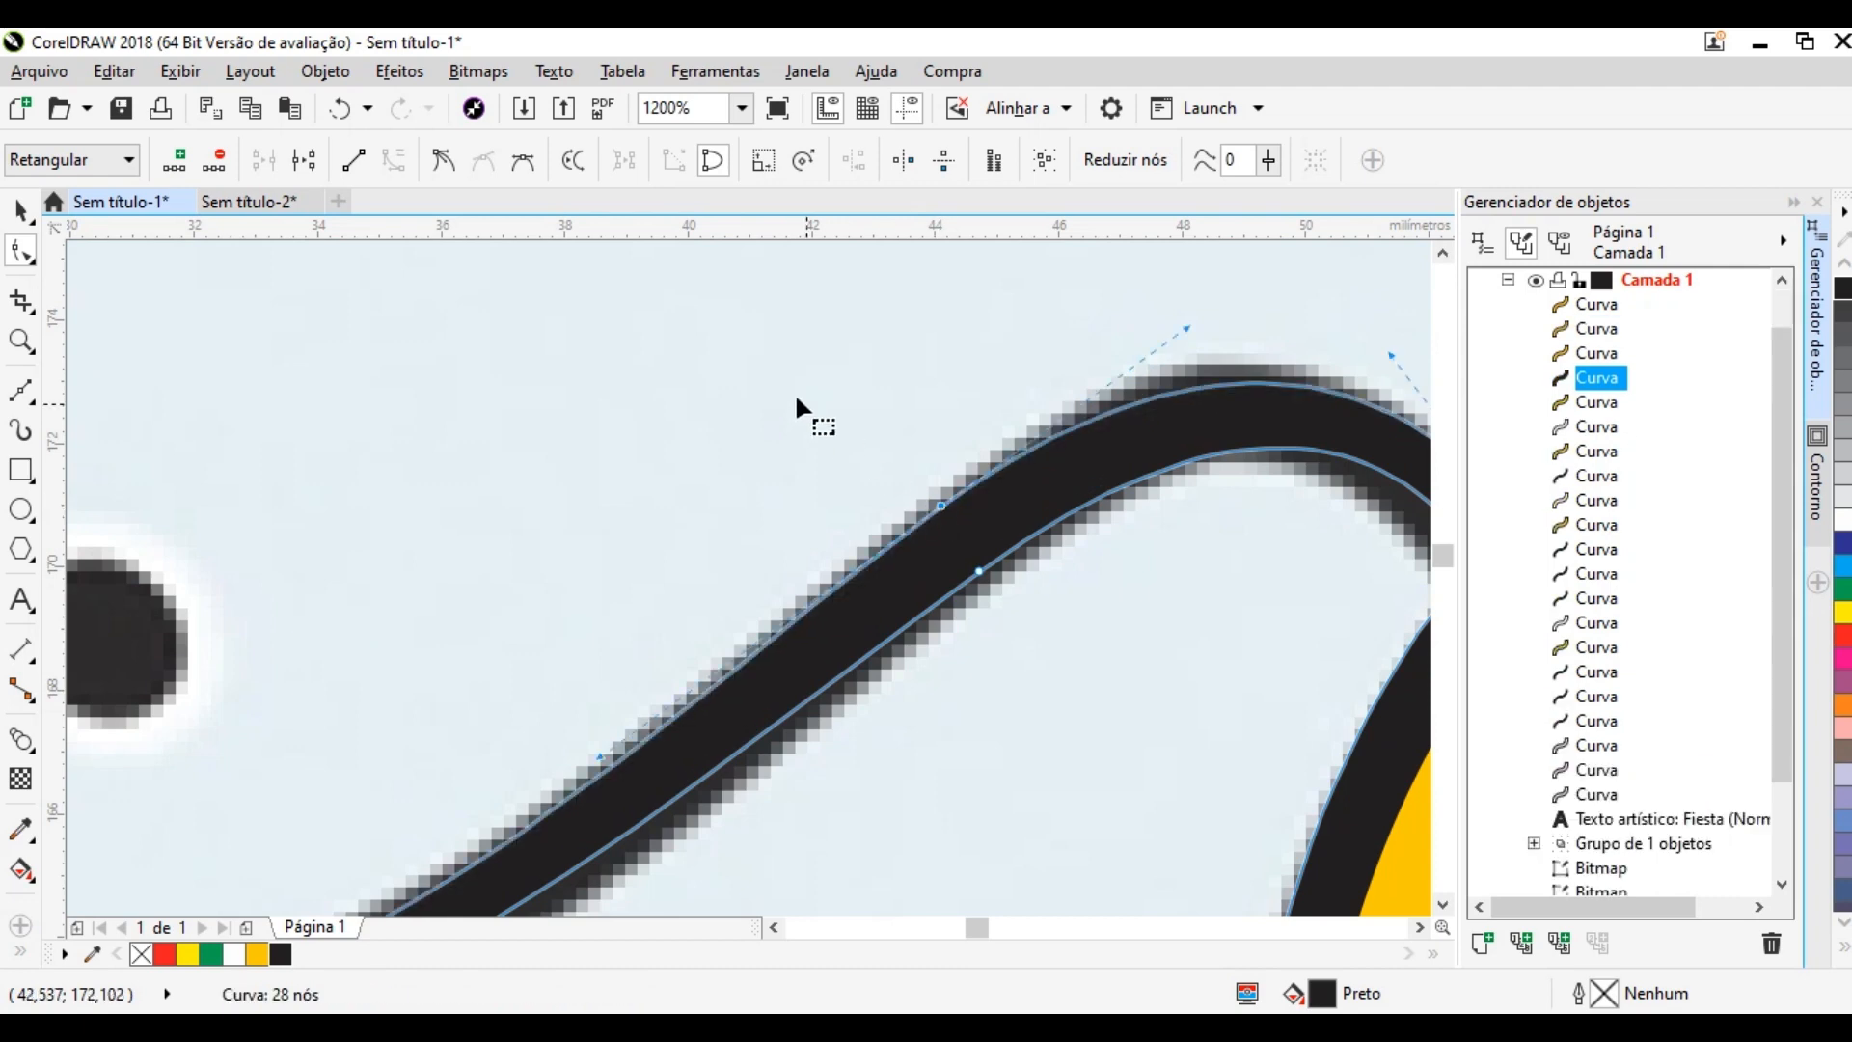
pyautogui.scroll(-1, 800, 386)
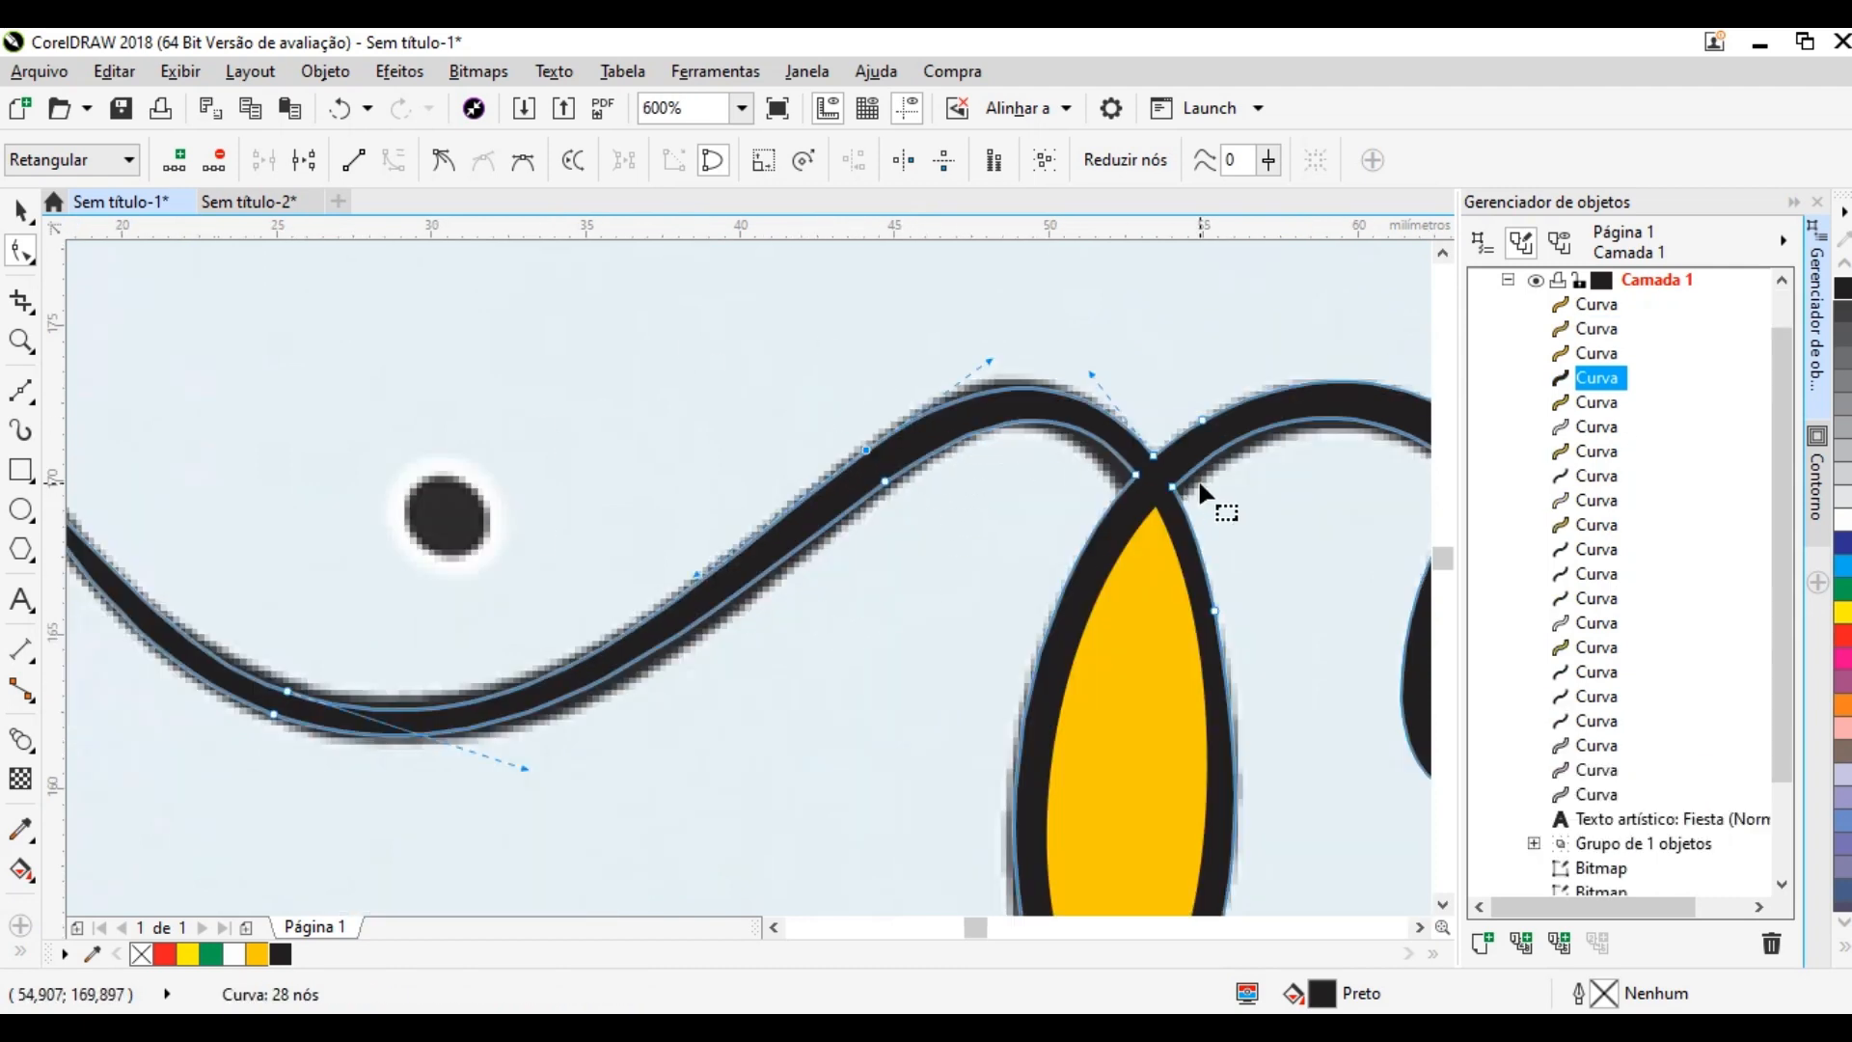
# Step: Move the lower-edge node at the first loop's crossing outward and adjust its curve handle to follow the reference stroke
pyautogui.scroll(1, 1186, 478)
pyautogui.click(1118, 503)
pyautogui.moveTo(1118, 502); pyautogui.dragTo(1104, 519)
pyautogui.moveTo(1001, 383); pyautogui.dragTo(969, 405)
pyautogui.scroll(-2, 1004, 430)
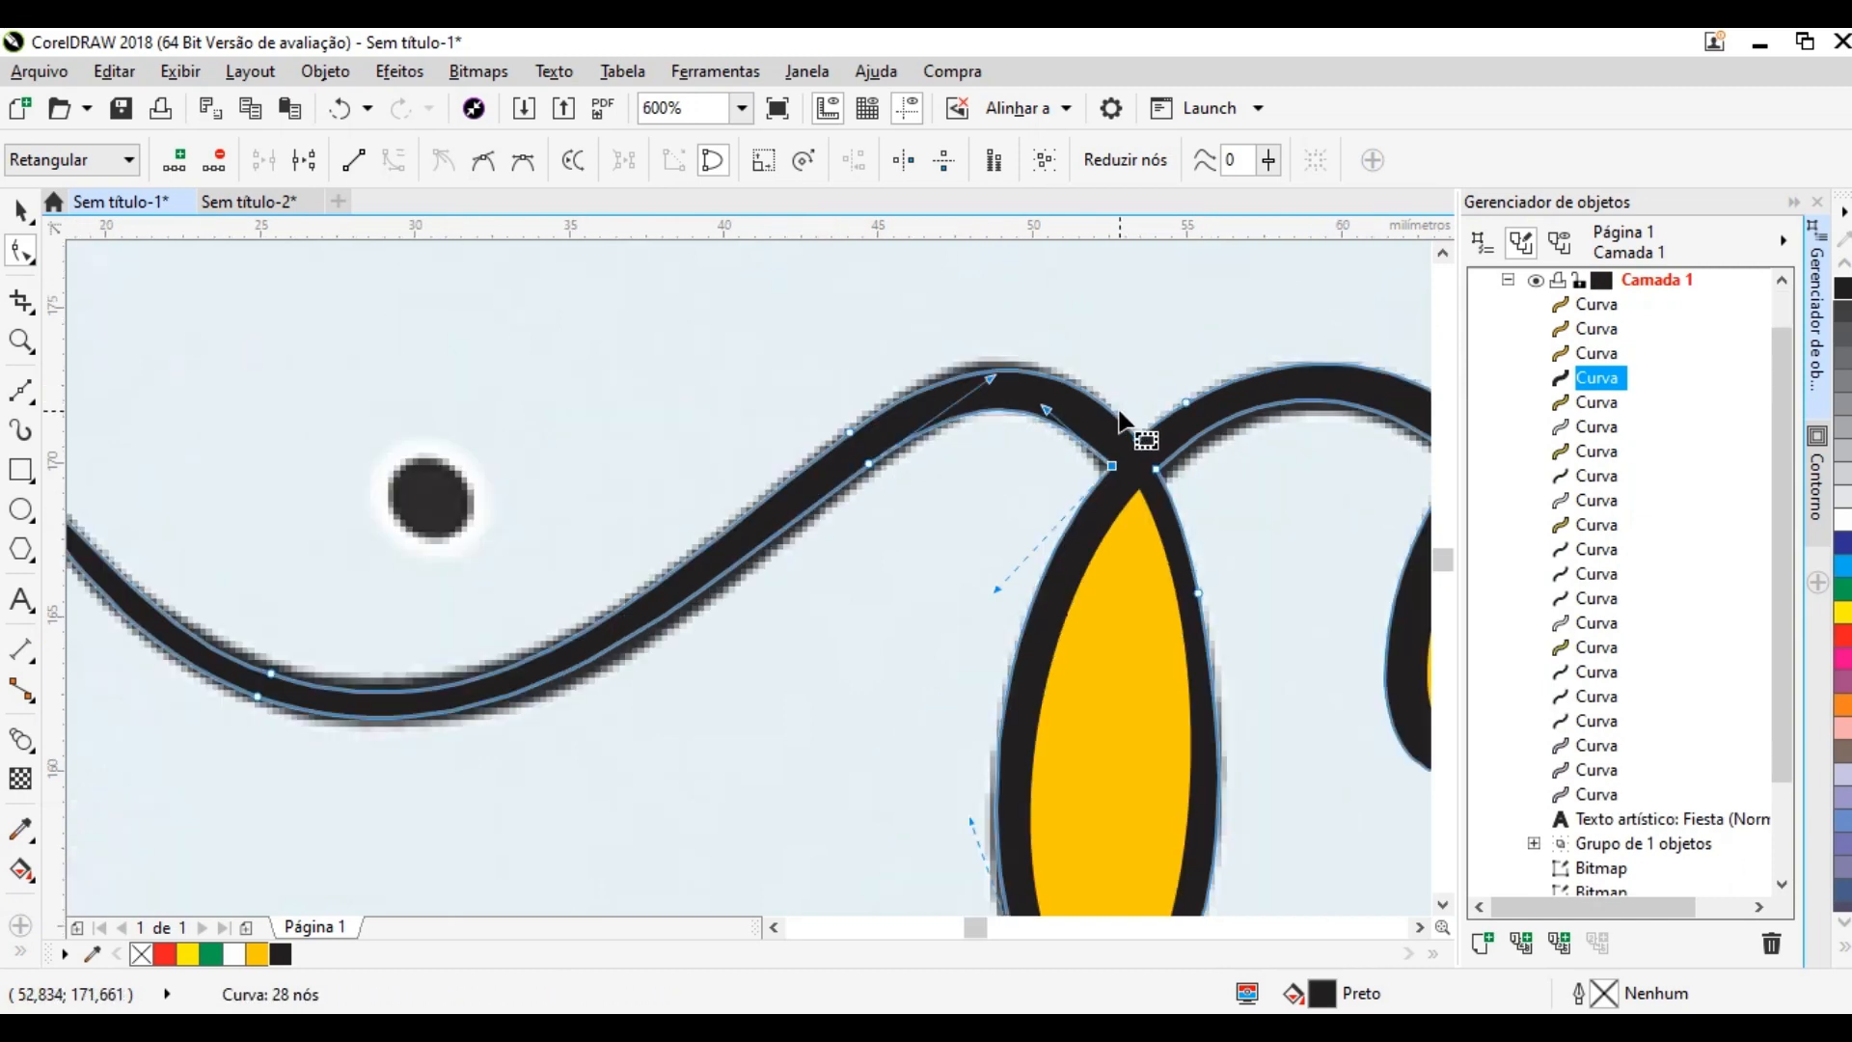
# Step: Move the upper-edge node near the lowest part of the lead-in outward to thicken the stroke
pyautogui.scroll(2, 733, 546)
pyautogui.click(733, 548)
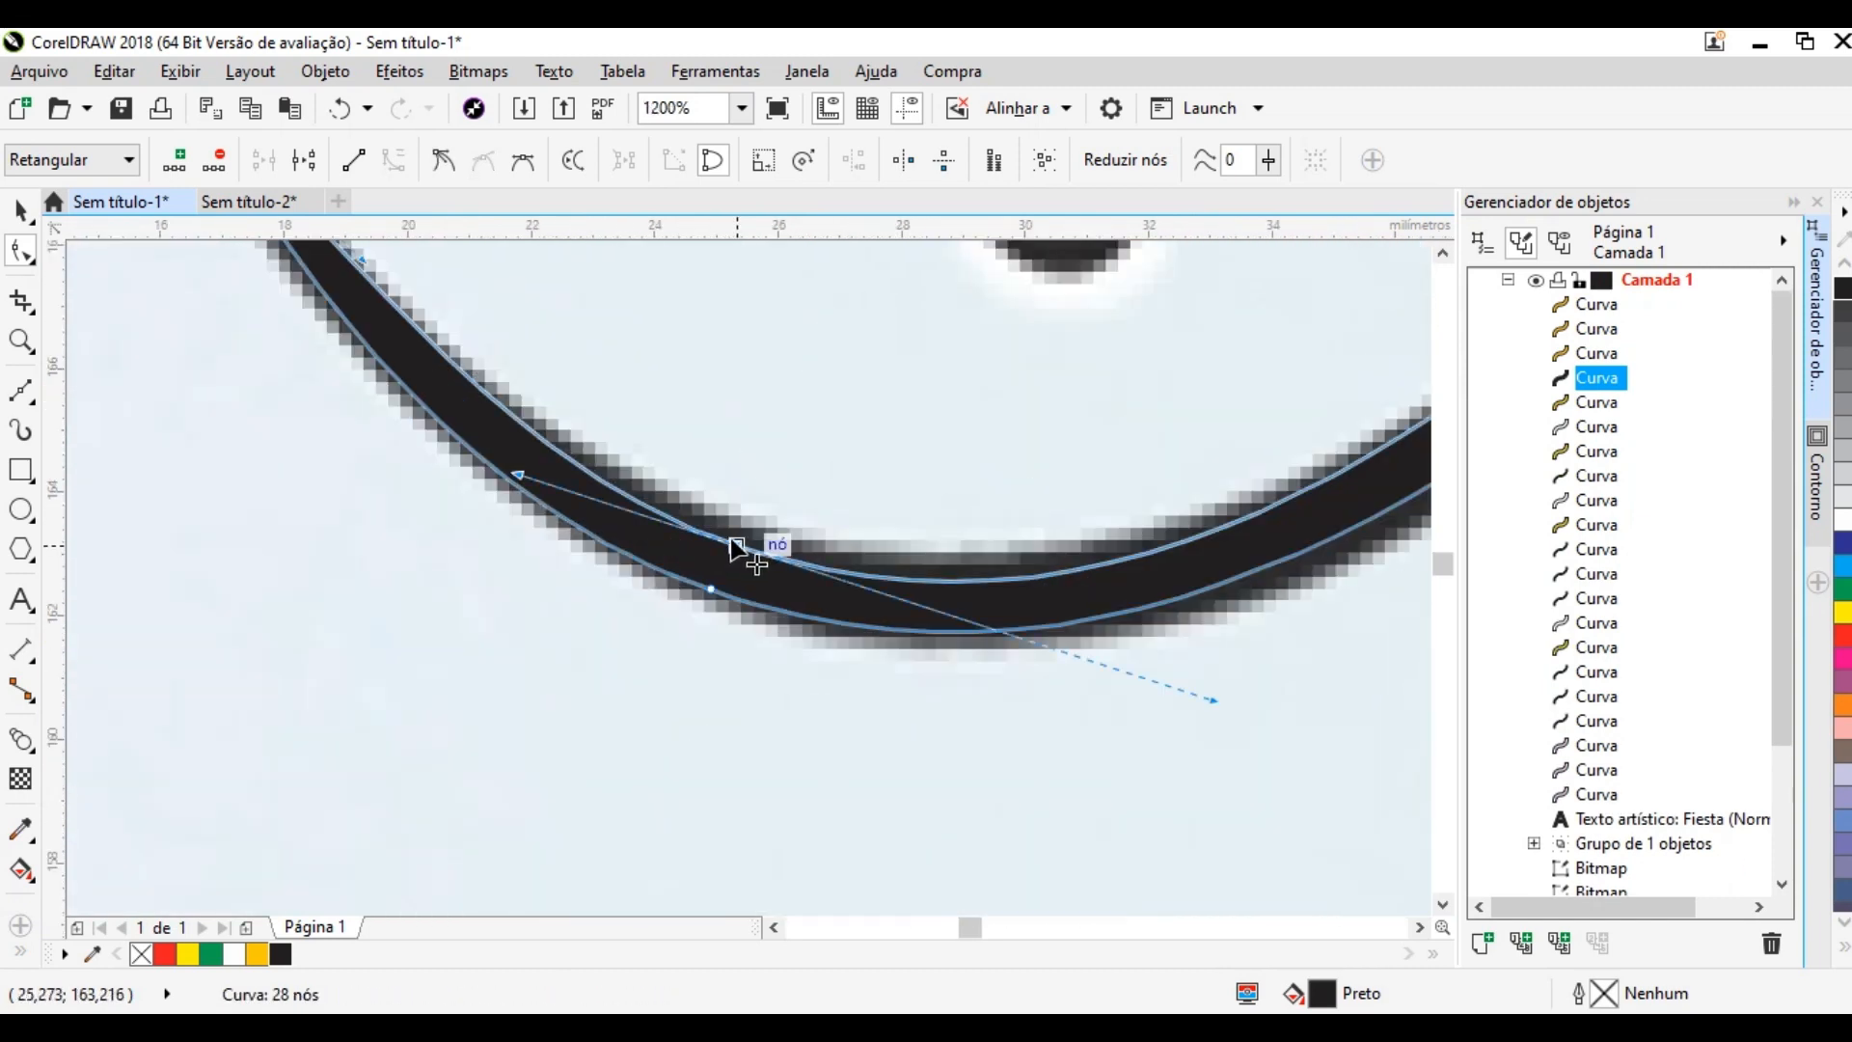
pyautogui.moveTo(741, 540); pyautogui.dragTo(711, 607)
pyautogui.scroll(-1, 707, 598)
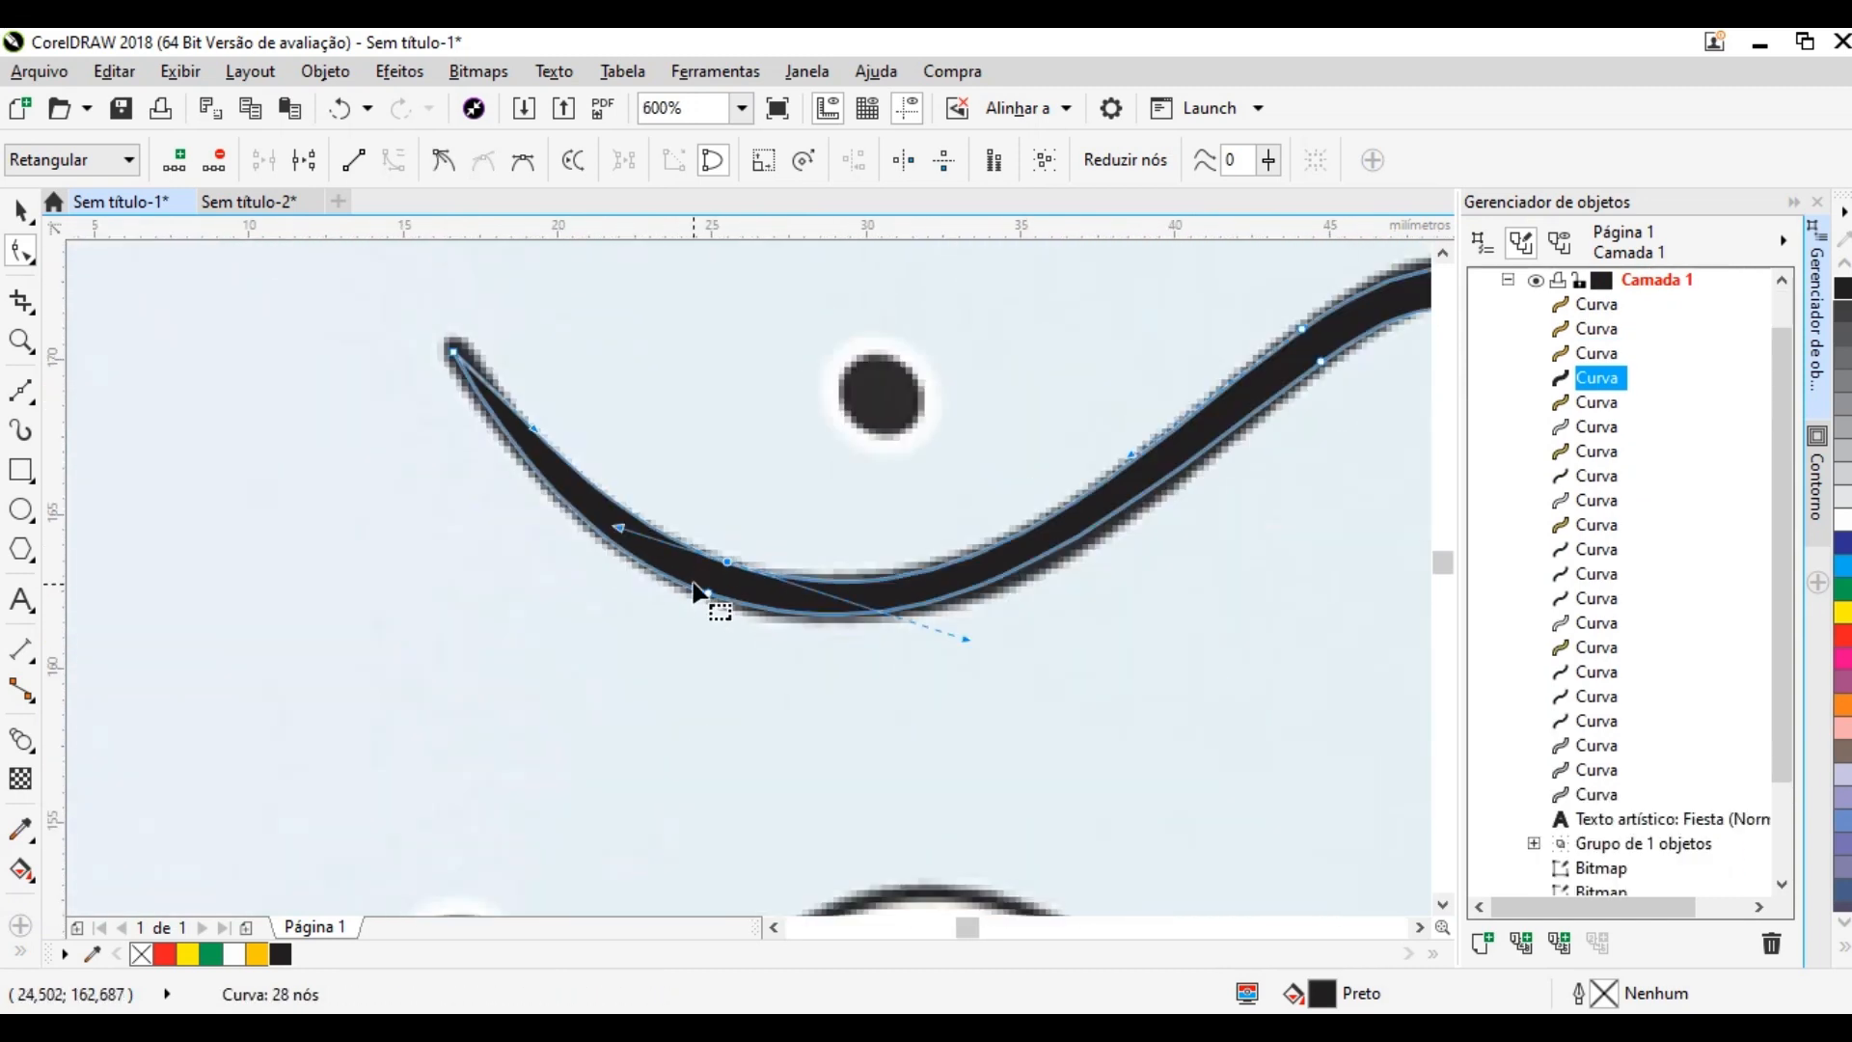
# Step: Lengthen the lower edge's curve handle near the lowest part of the lead-in to match the reference, and finish node editing
pyautogui.scroll(-1, 704, 592)
pyautogui.scroll(1, 783, 598)
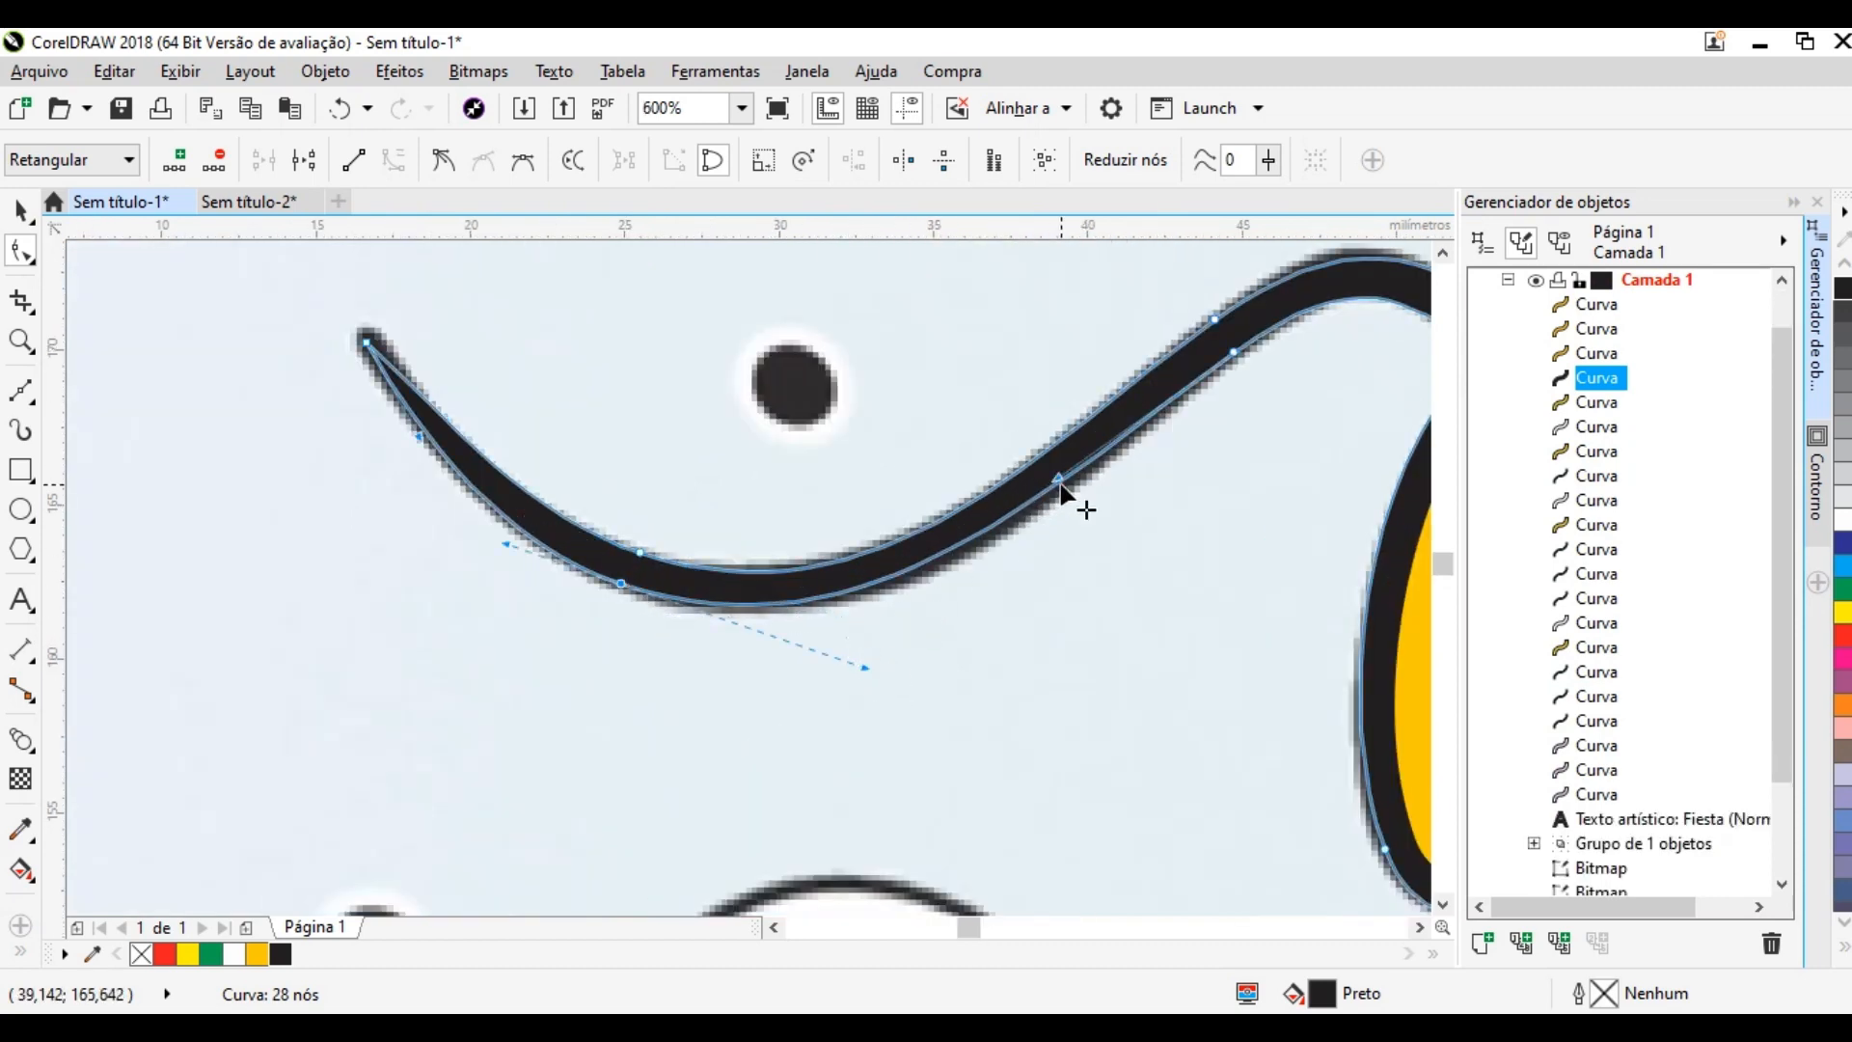
pyautogui.moveTo(866, 668); pyautogui.dragTo(904, 672)
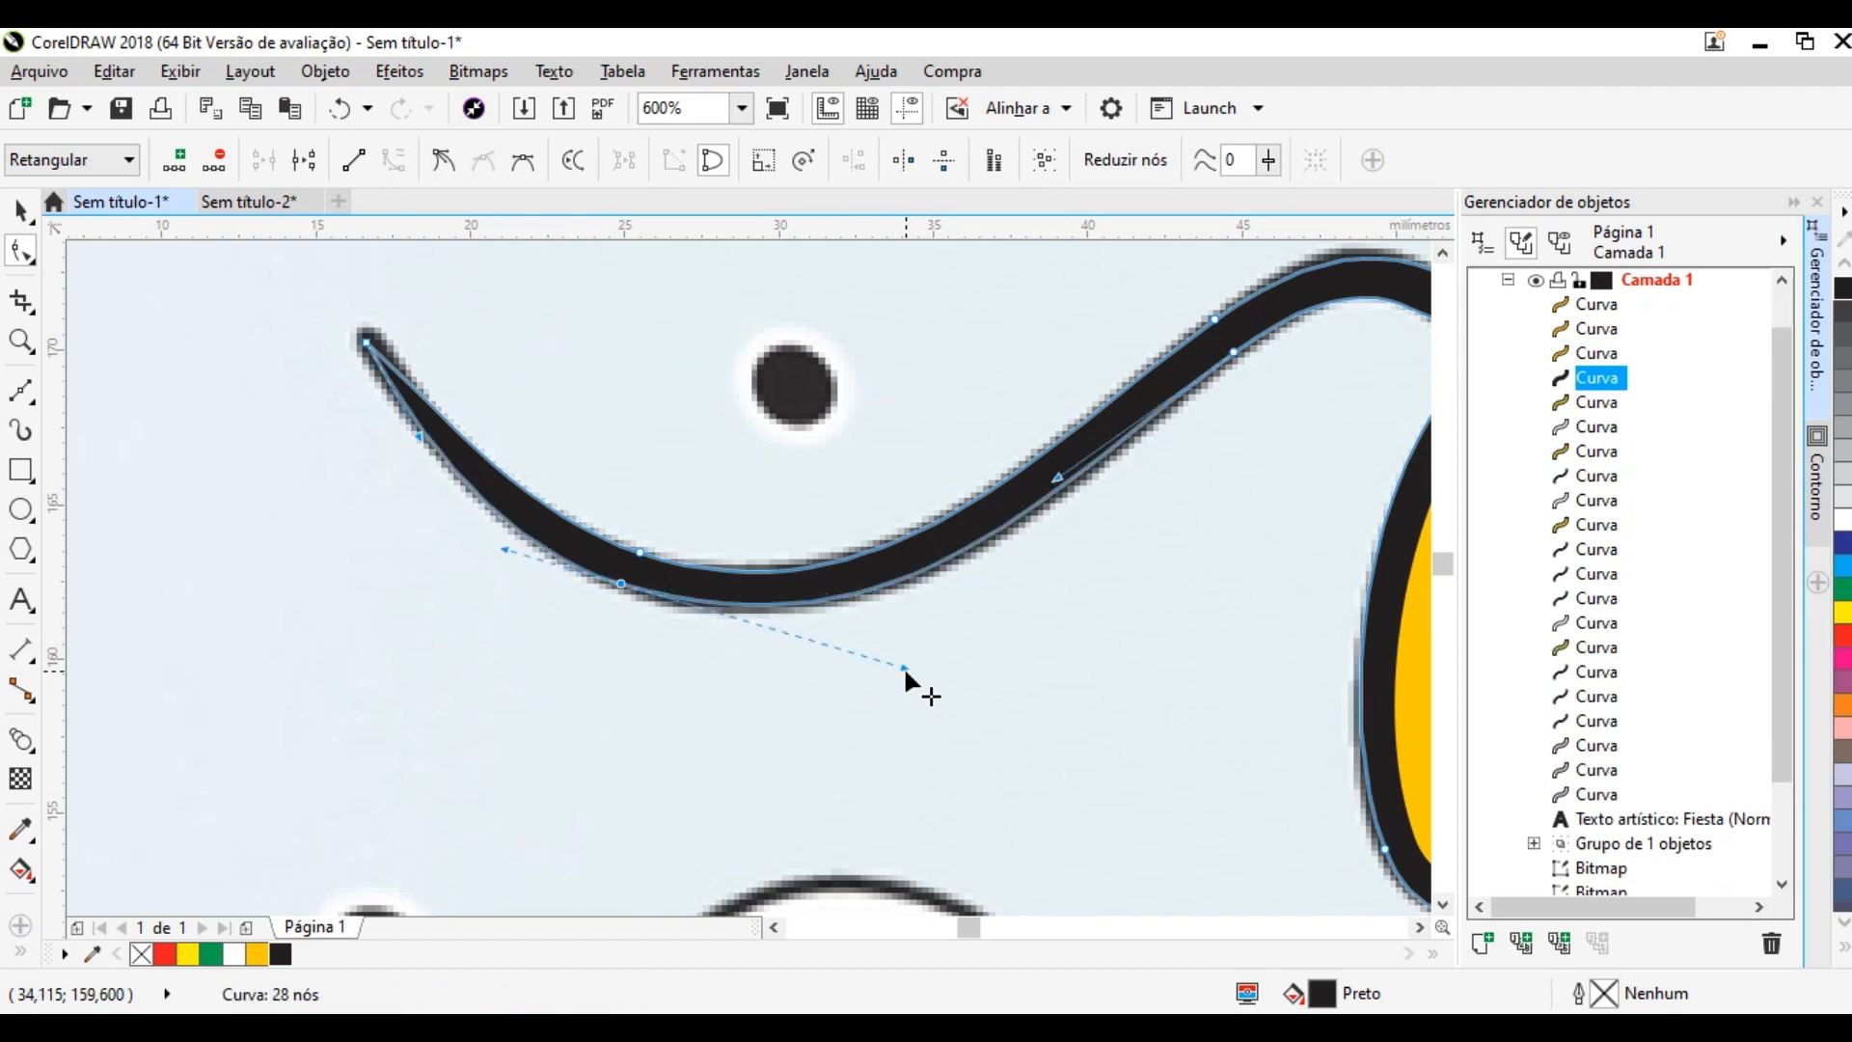
pyautogui.click(21, 208)
# Step: Examine the traced mug's "QUERO" lettering and undo the shift made to its group
pyautogui.scroll(-3, 401, 407)
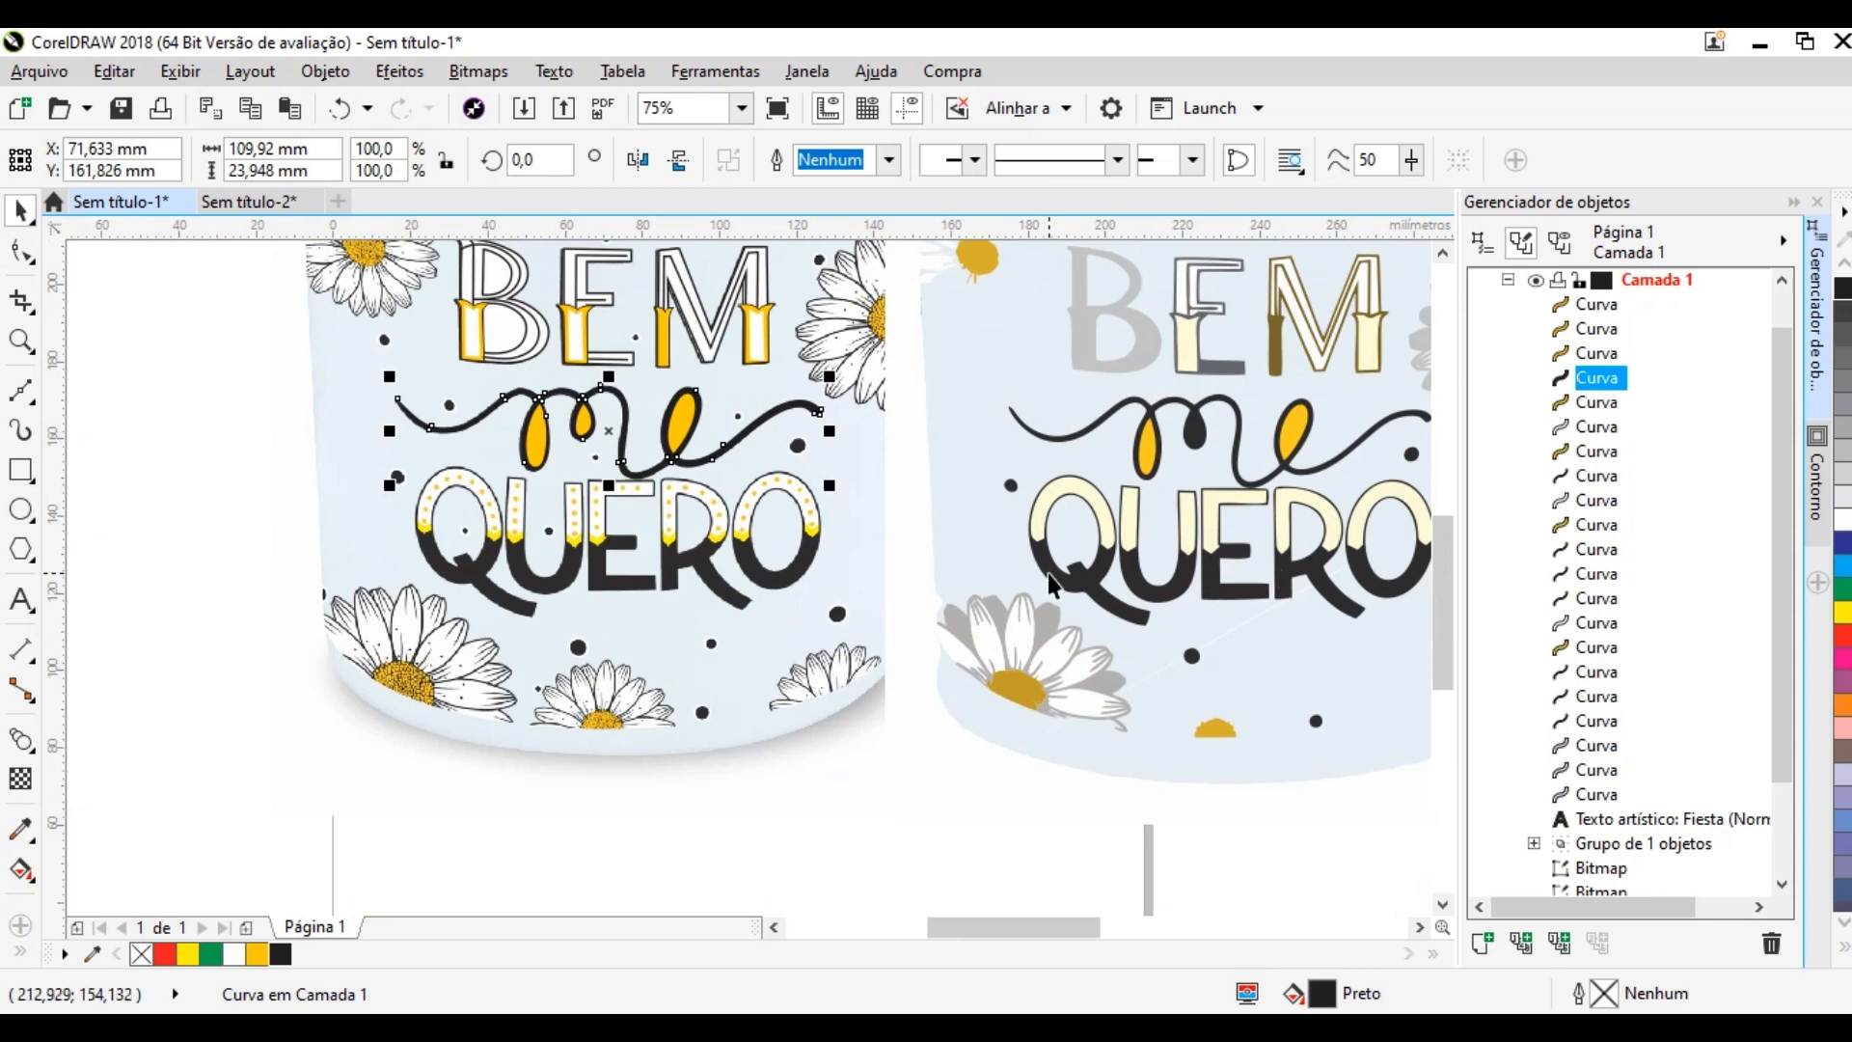
pyautogui.scroll(-1, 921, 569)
pyautogui.scroll(3, 1052, 564)
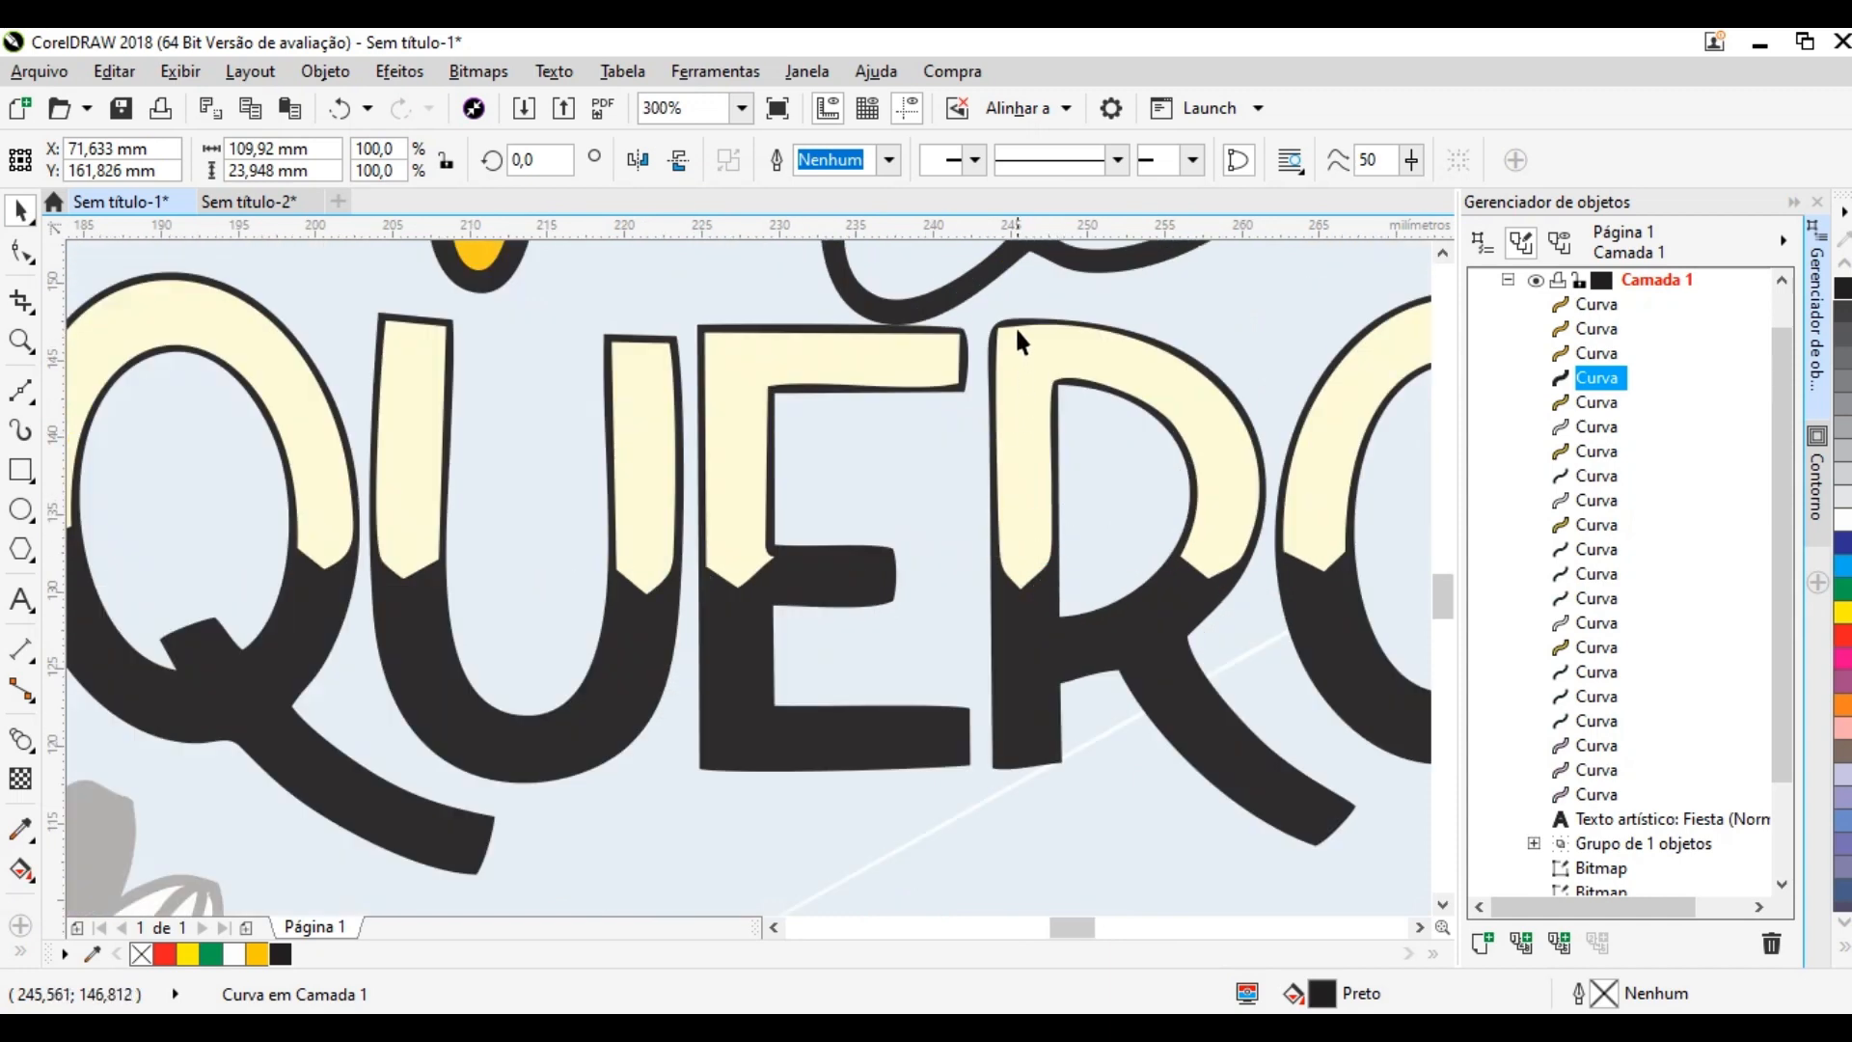
pyautogui.moveTo(1017, 338); pyautogui.dragTo(1053, 337)
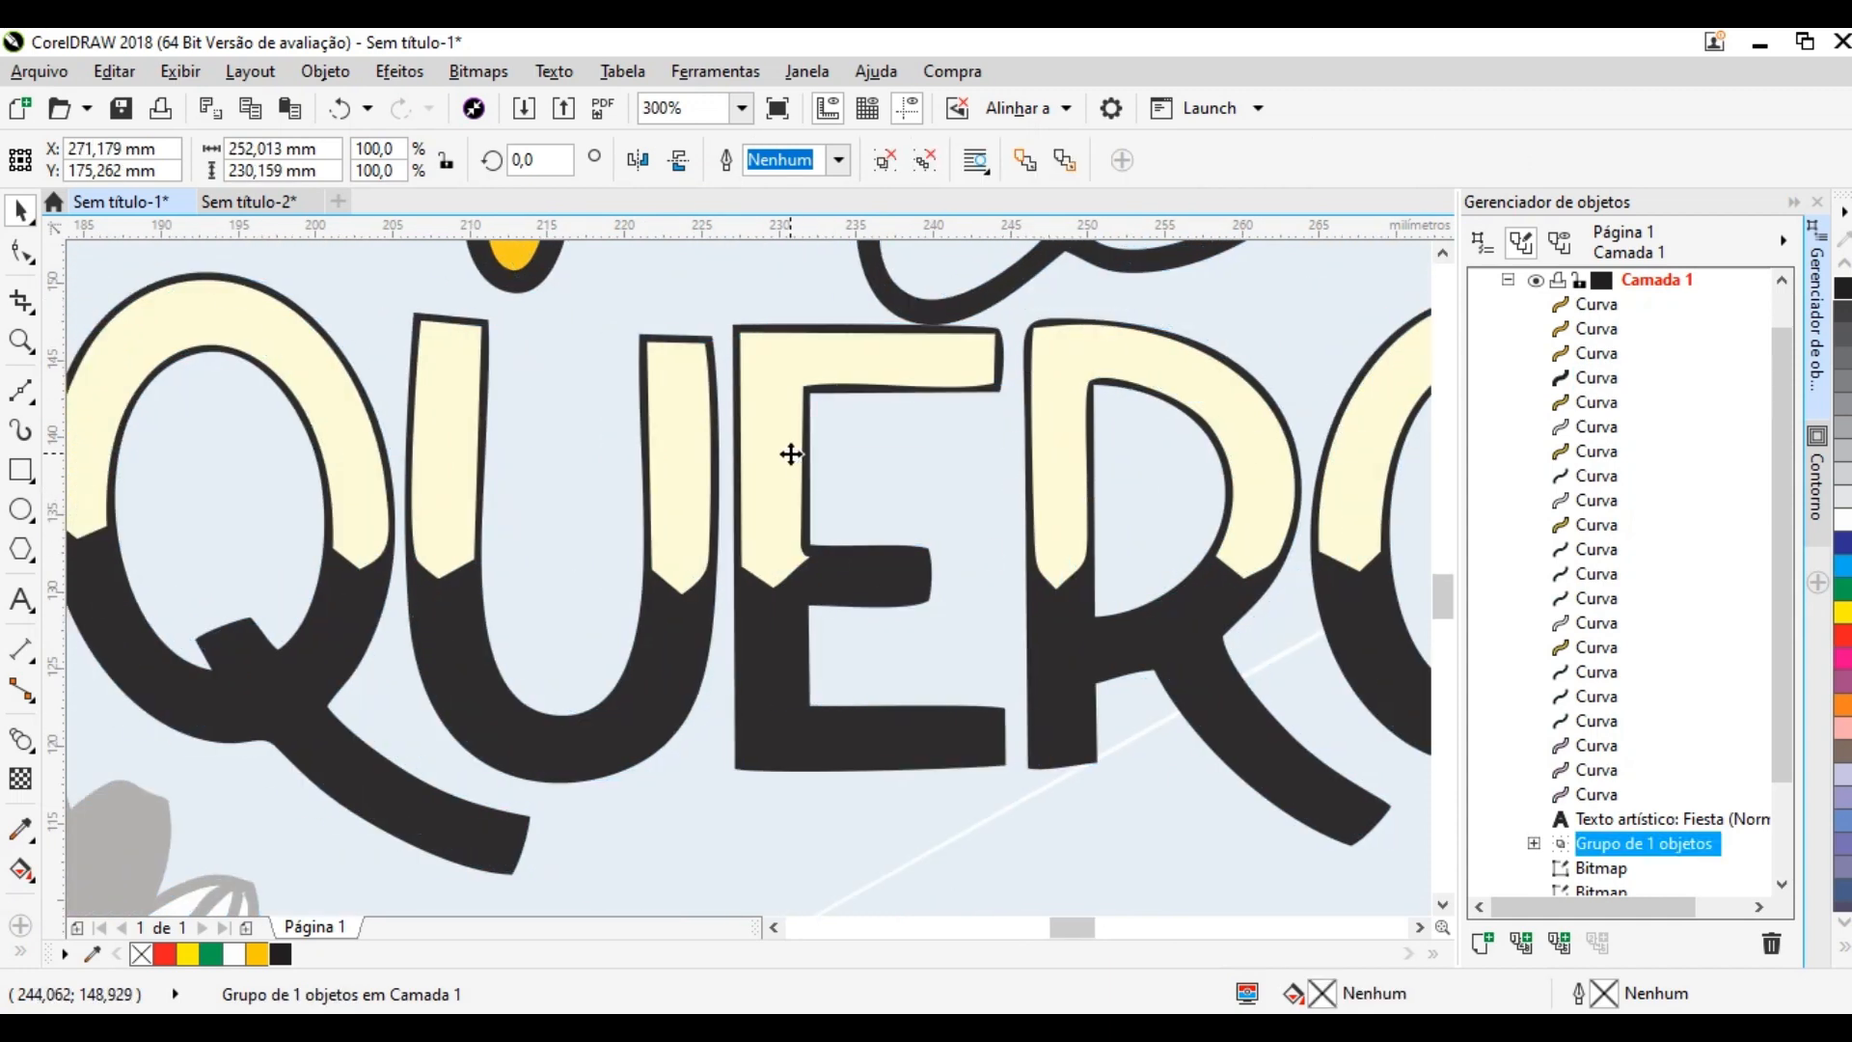
pyautogui.click(339, 108)
pyautogui.scroll(-4, 1061, 569)
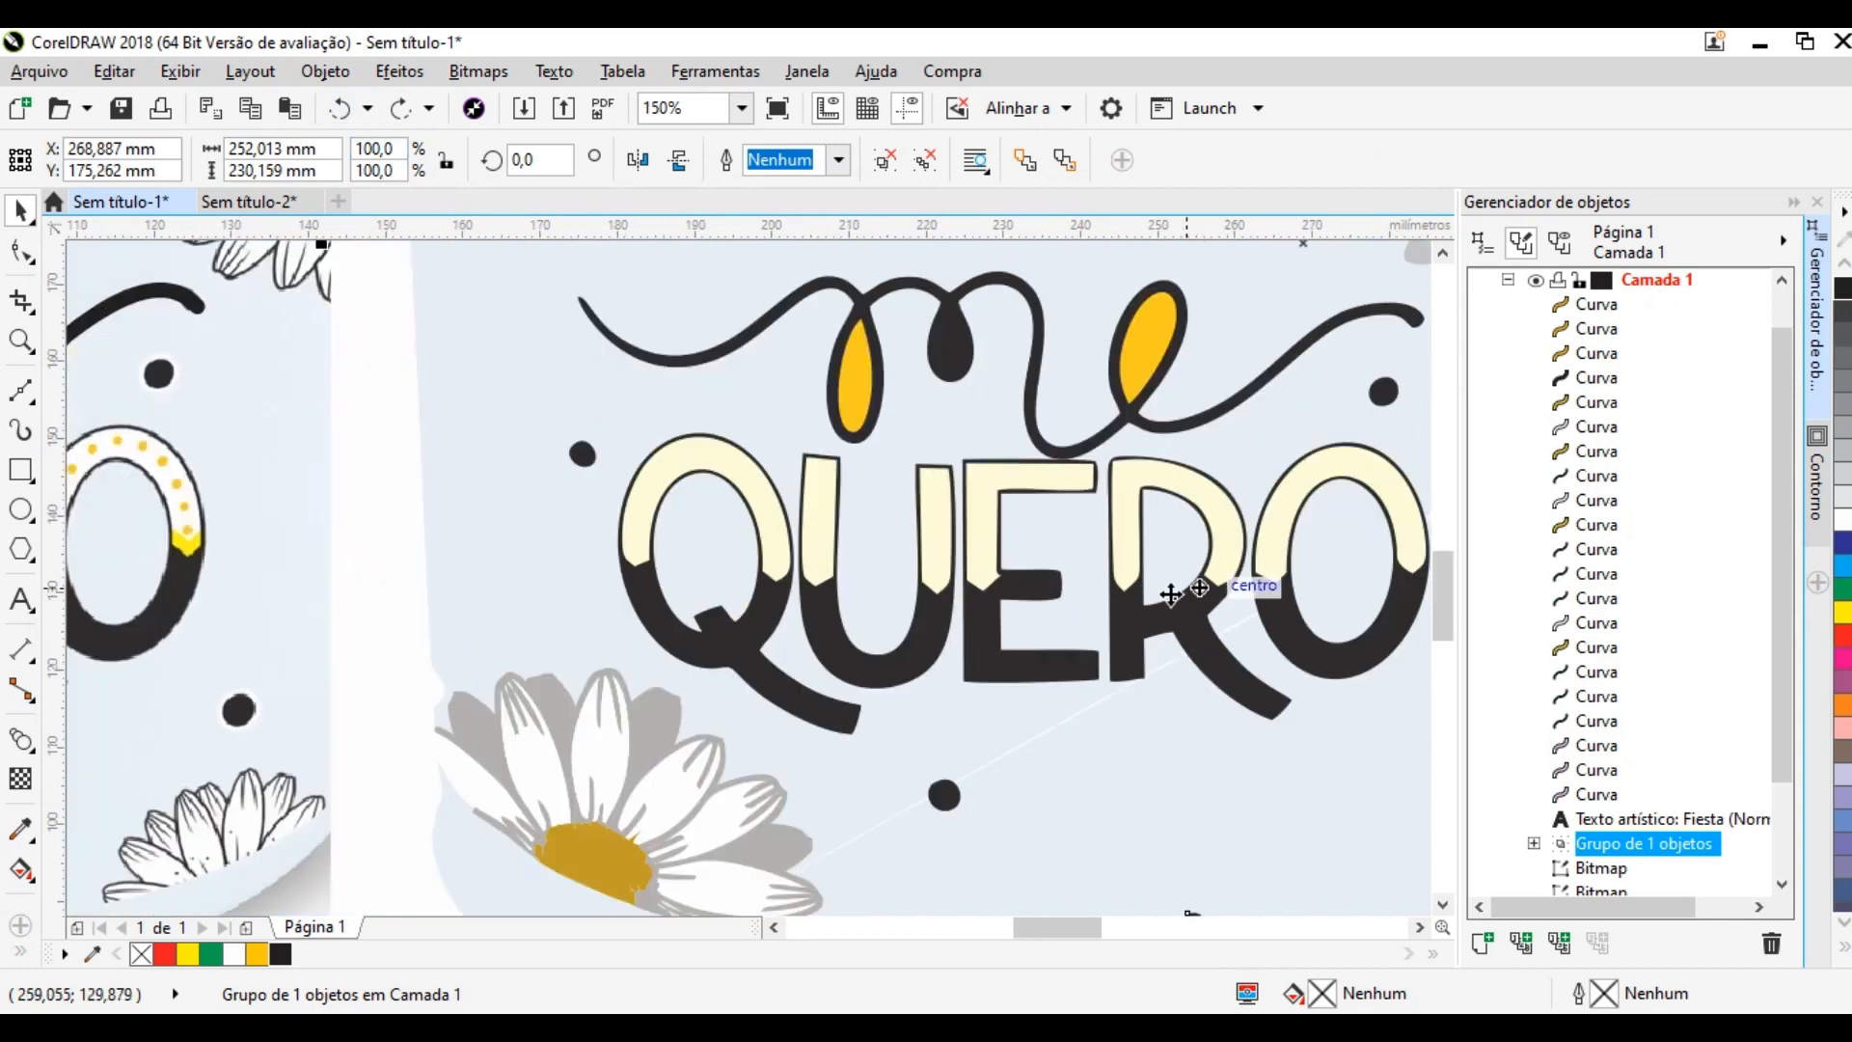
pyautogui.scroll(-1, 617, 454)
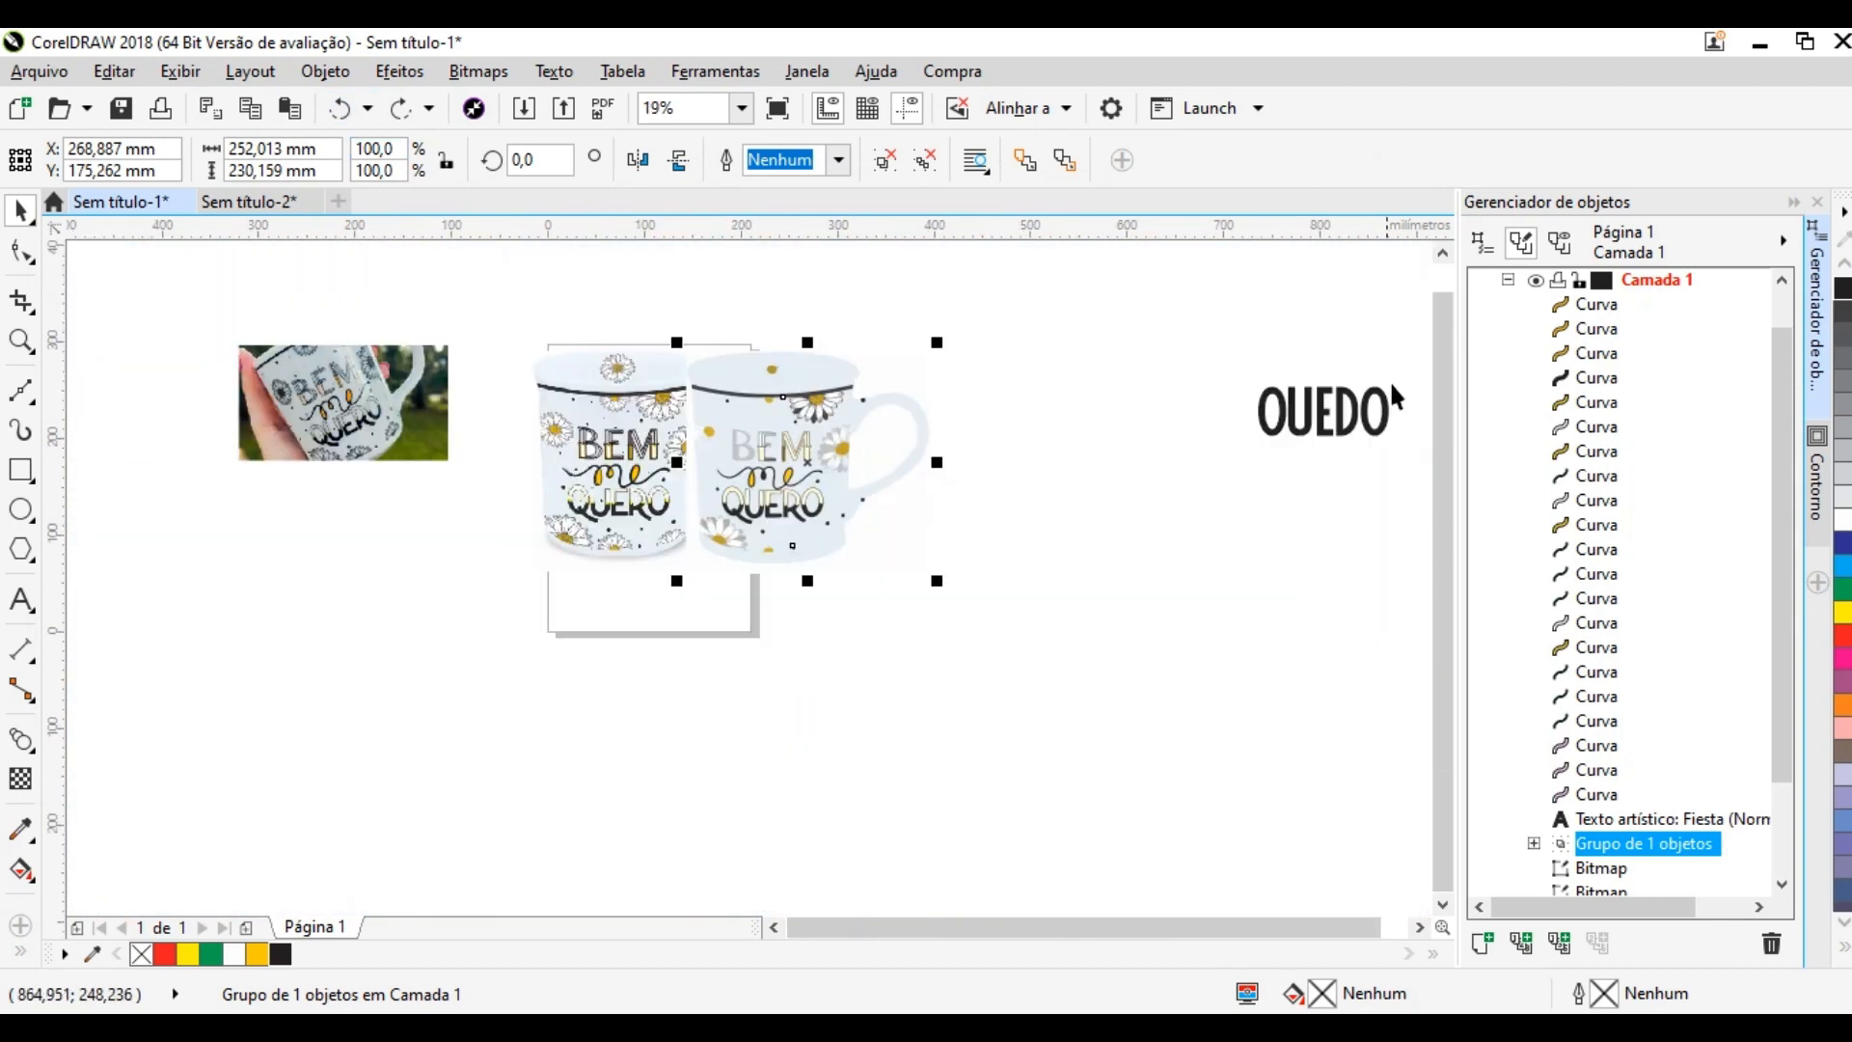
# Step: Move the "OUEDO" text from beside the page onto the first mug, scale it to about 120 mm wide and place it over the "QUERO" lettering
pyautogui.click(1355, 405)
pyautogui.moveTo(1355, 405); pyautogui.dragTo(617, 521)
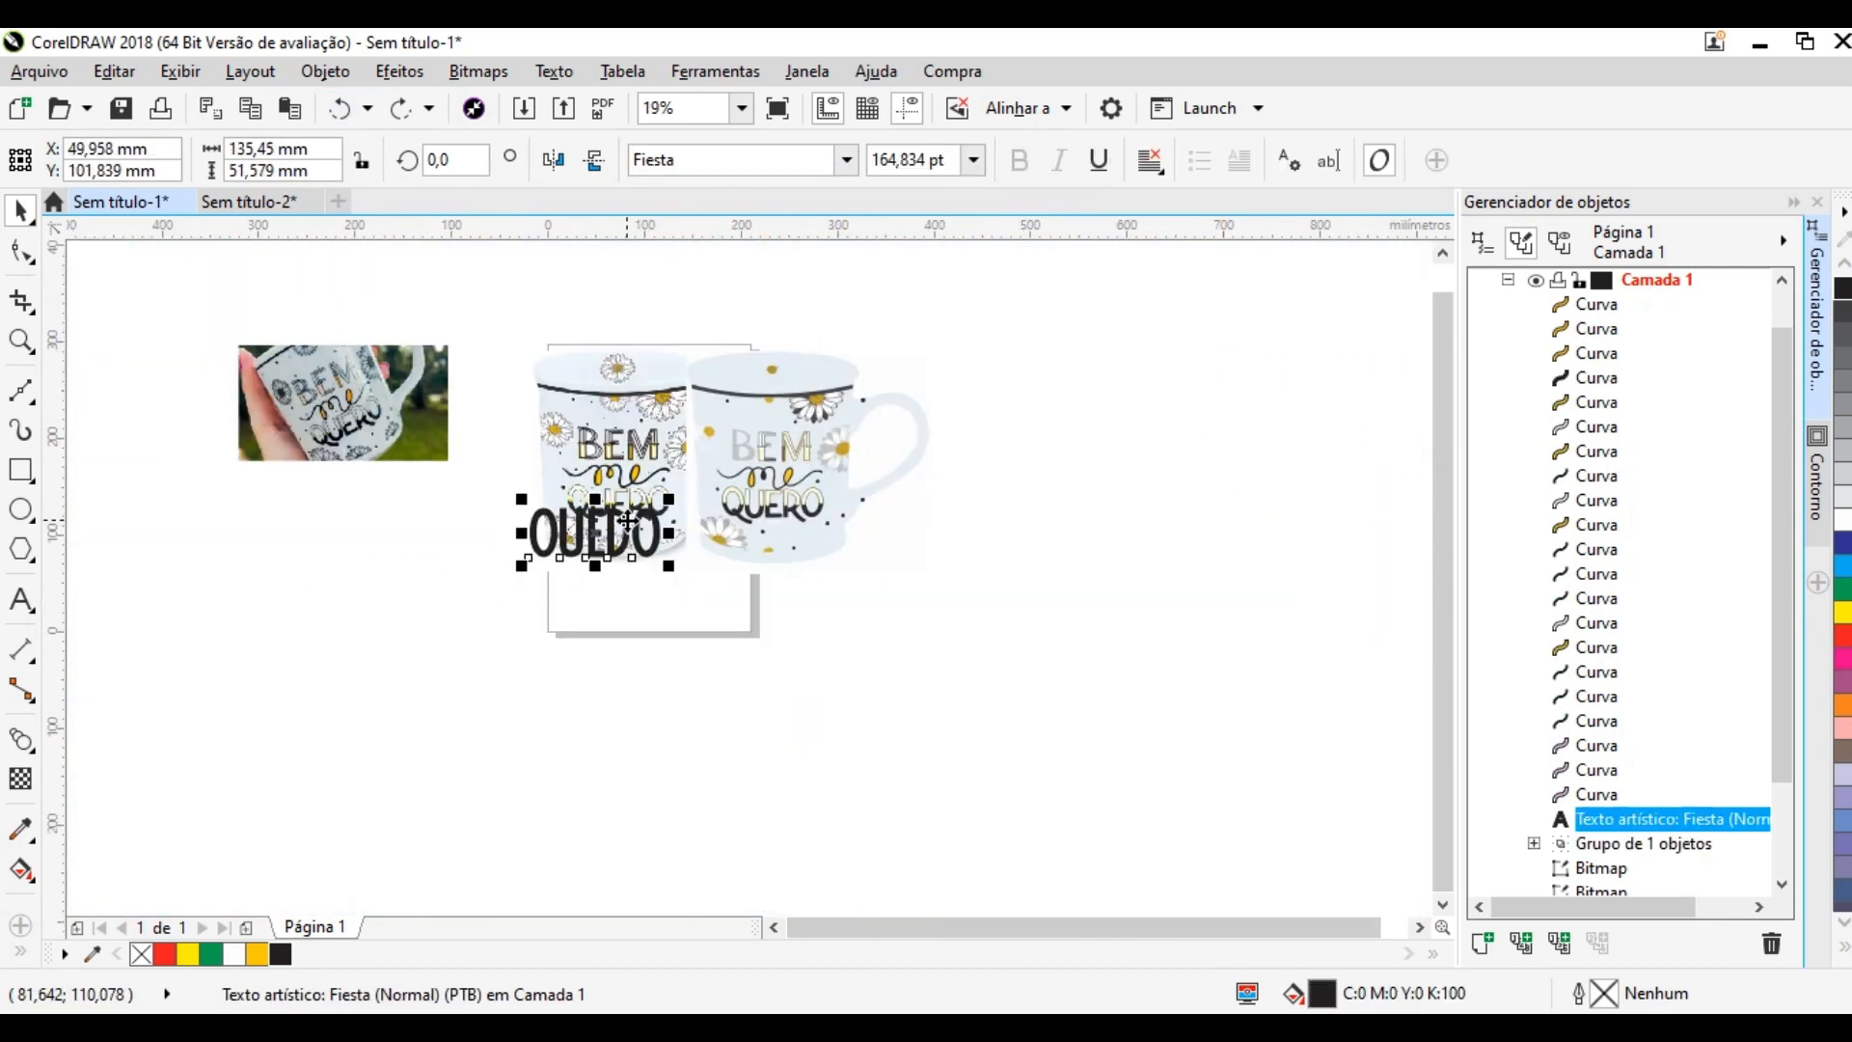
pyautogui.scroll(2, 617, 521)
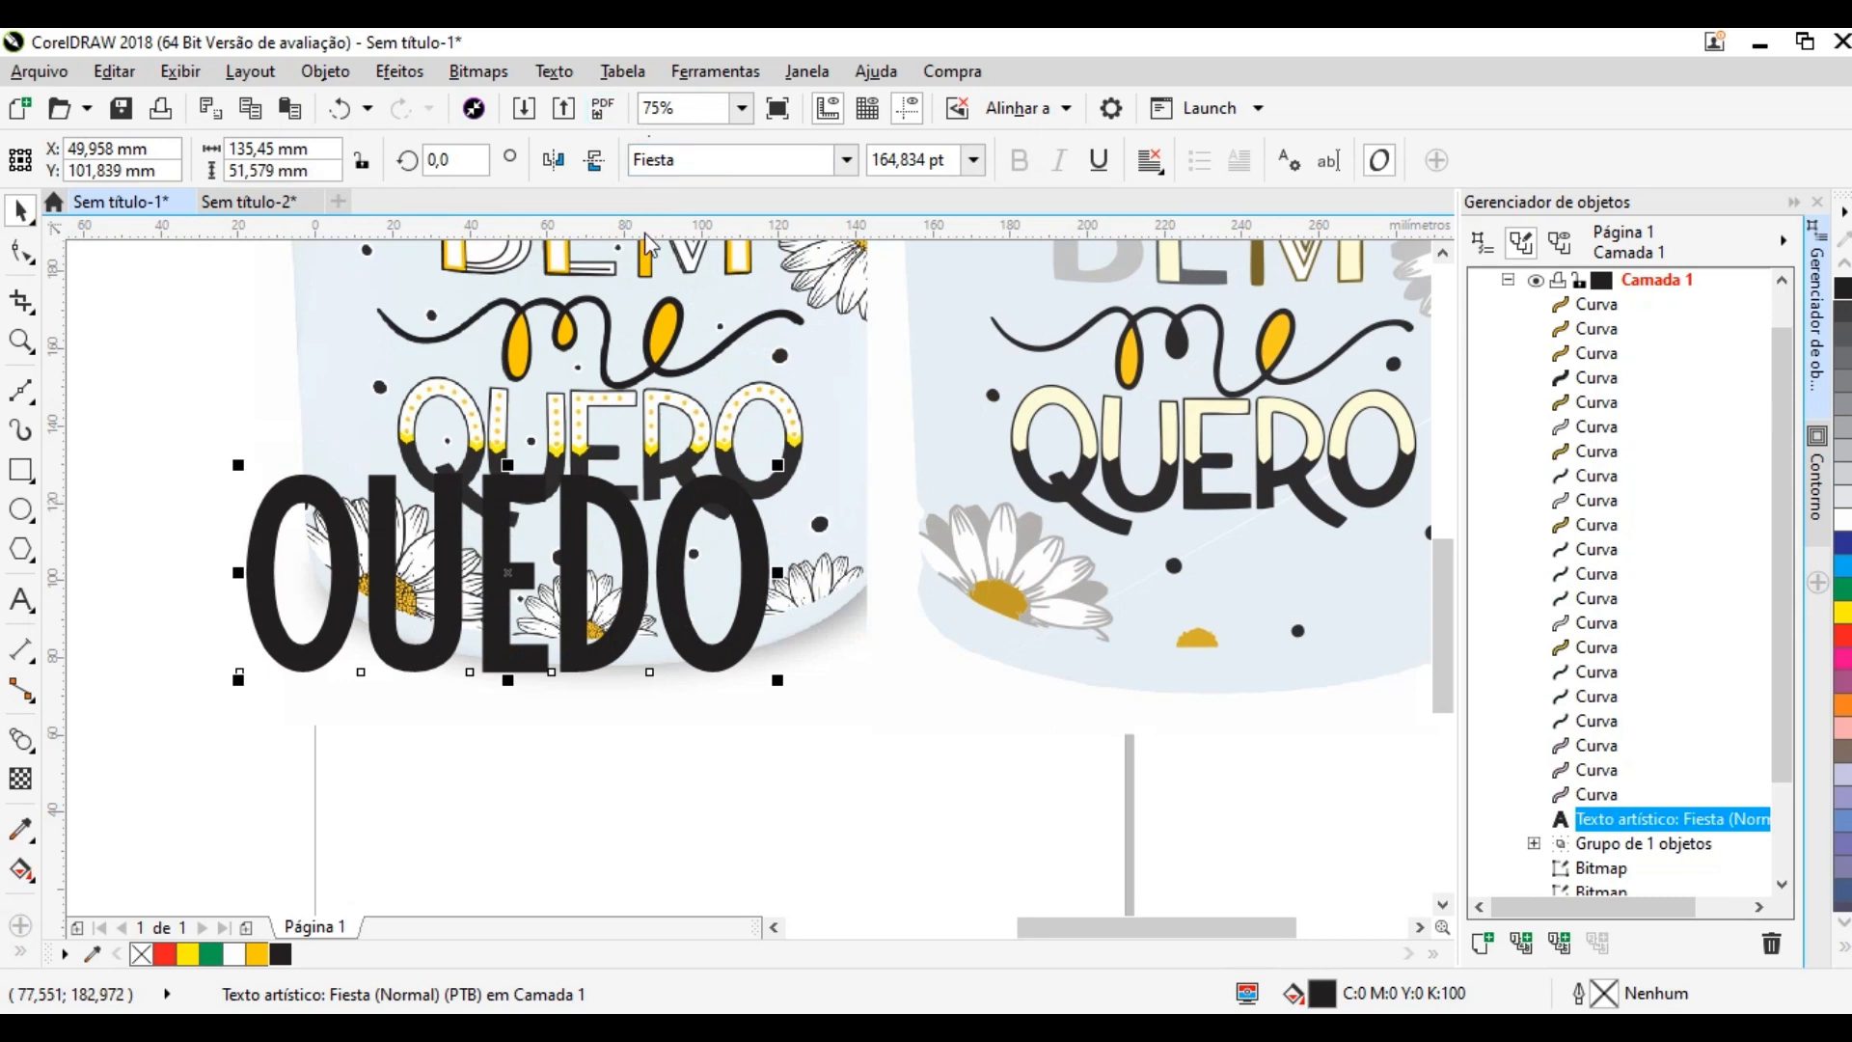
pyautogui.moveTo(508, 514); pyautogui.dragTo(581, 566)
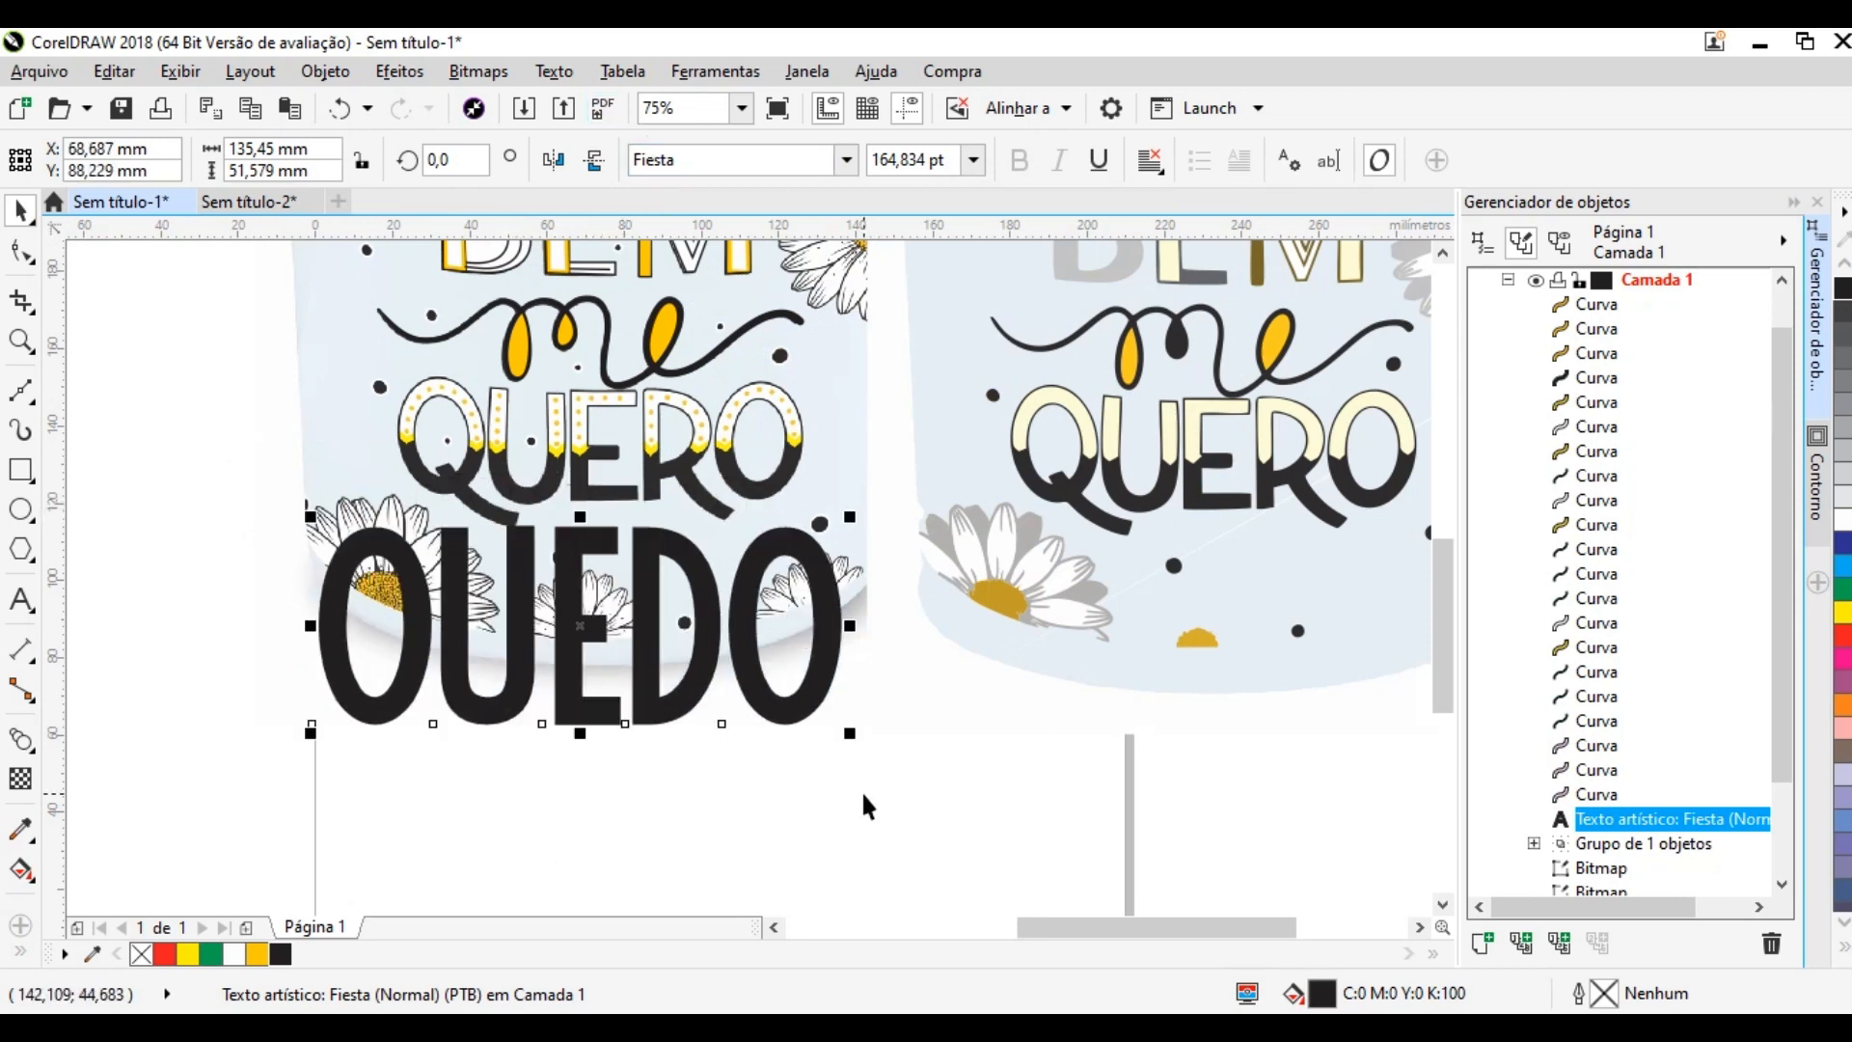
pyautogui.moveTo(852, 734); pyautogui.dragTo(791, 709)
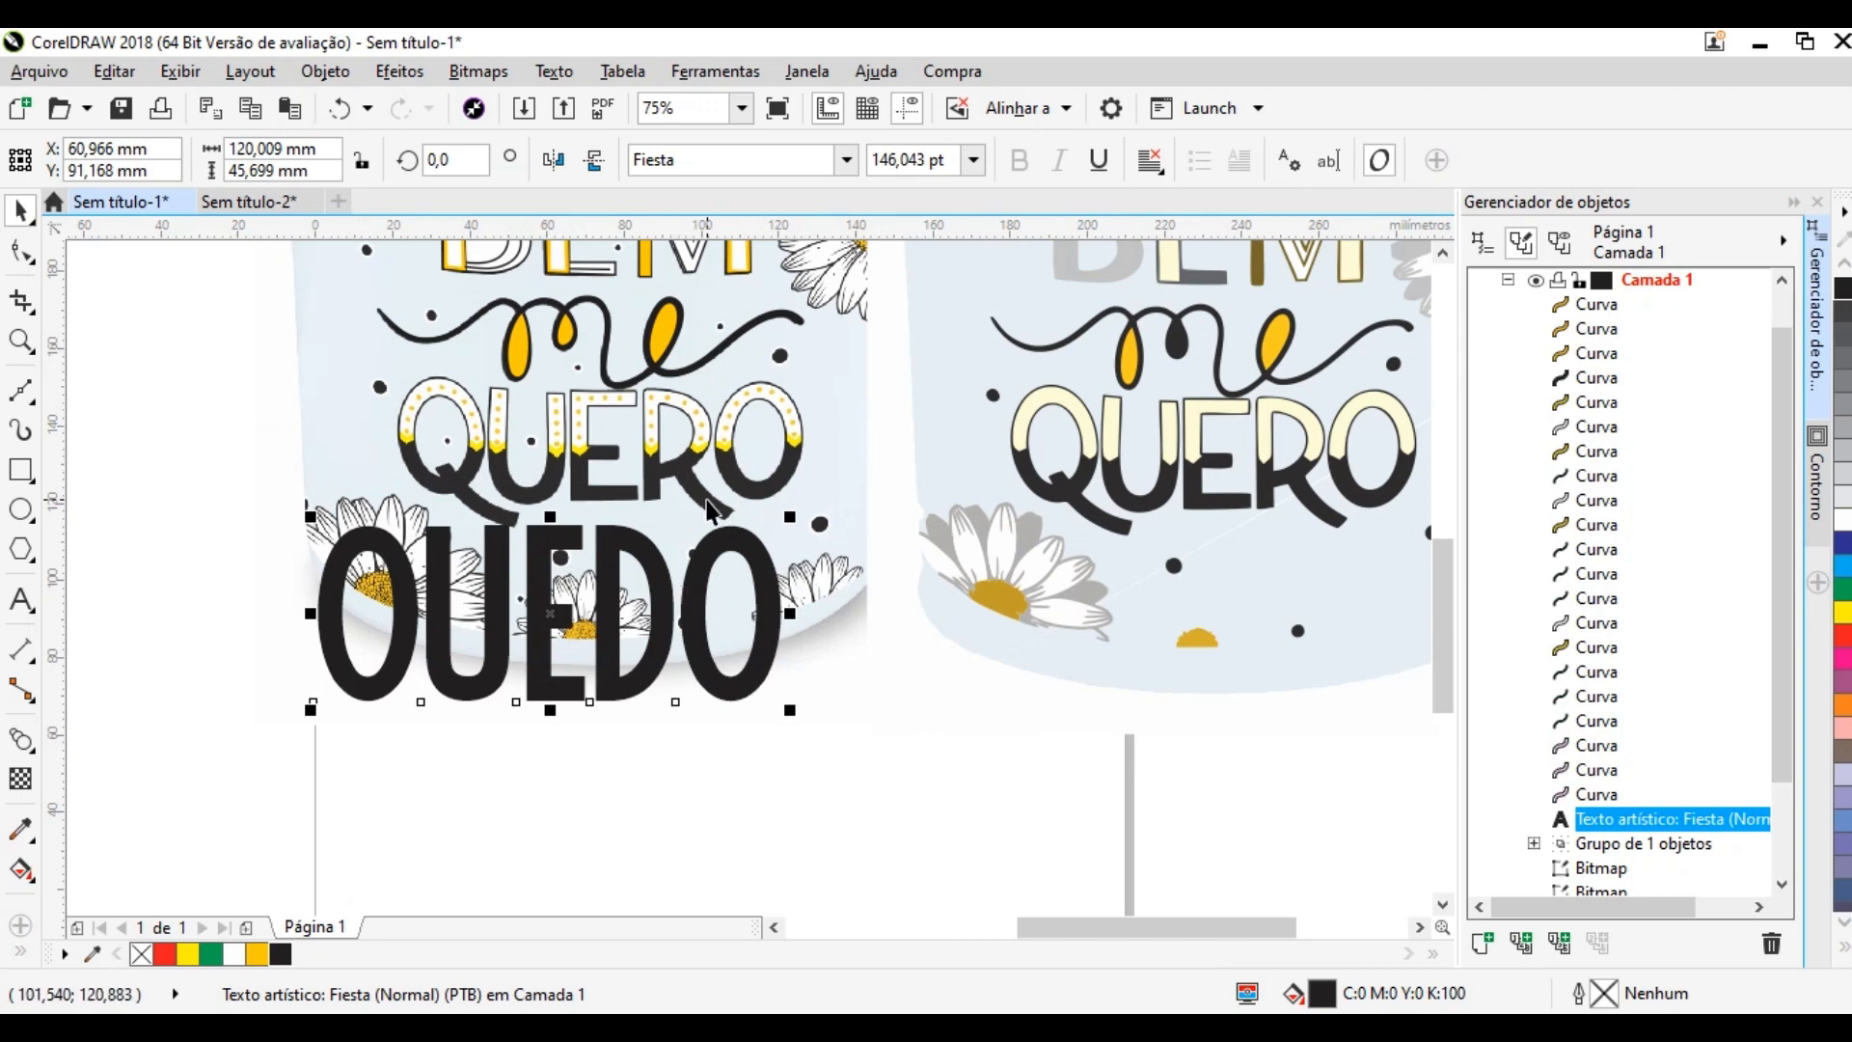
pyautogui.moveTo(532, 670); pyautogui.dragTo(621, 507)
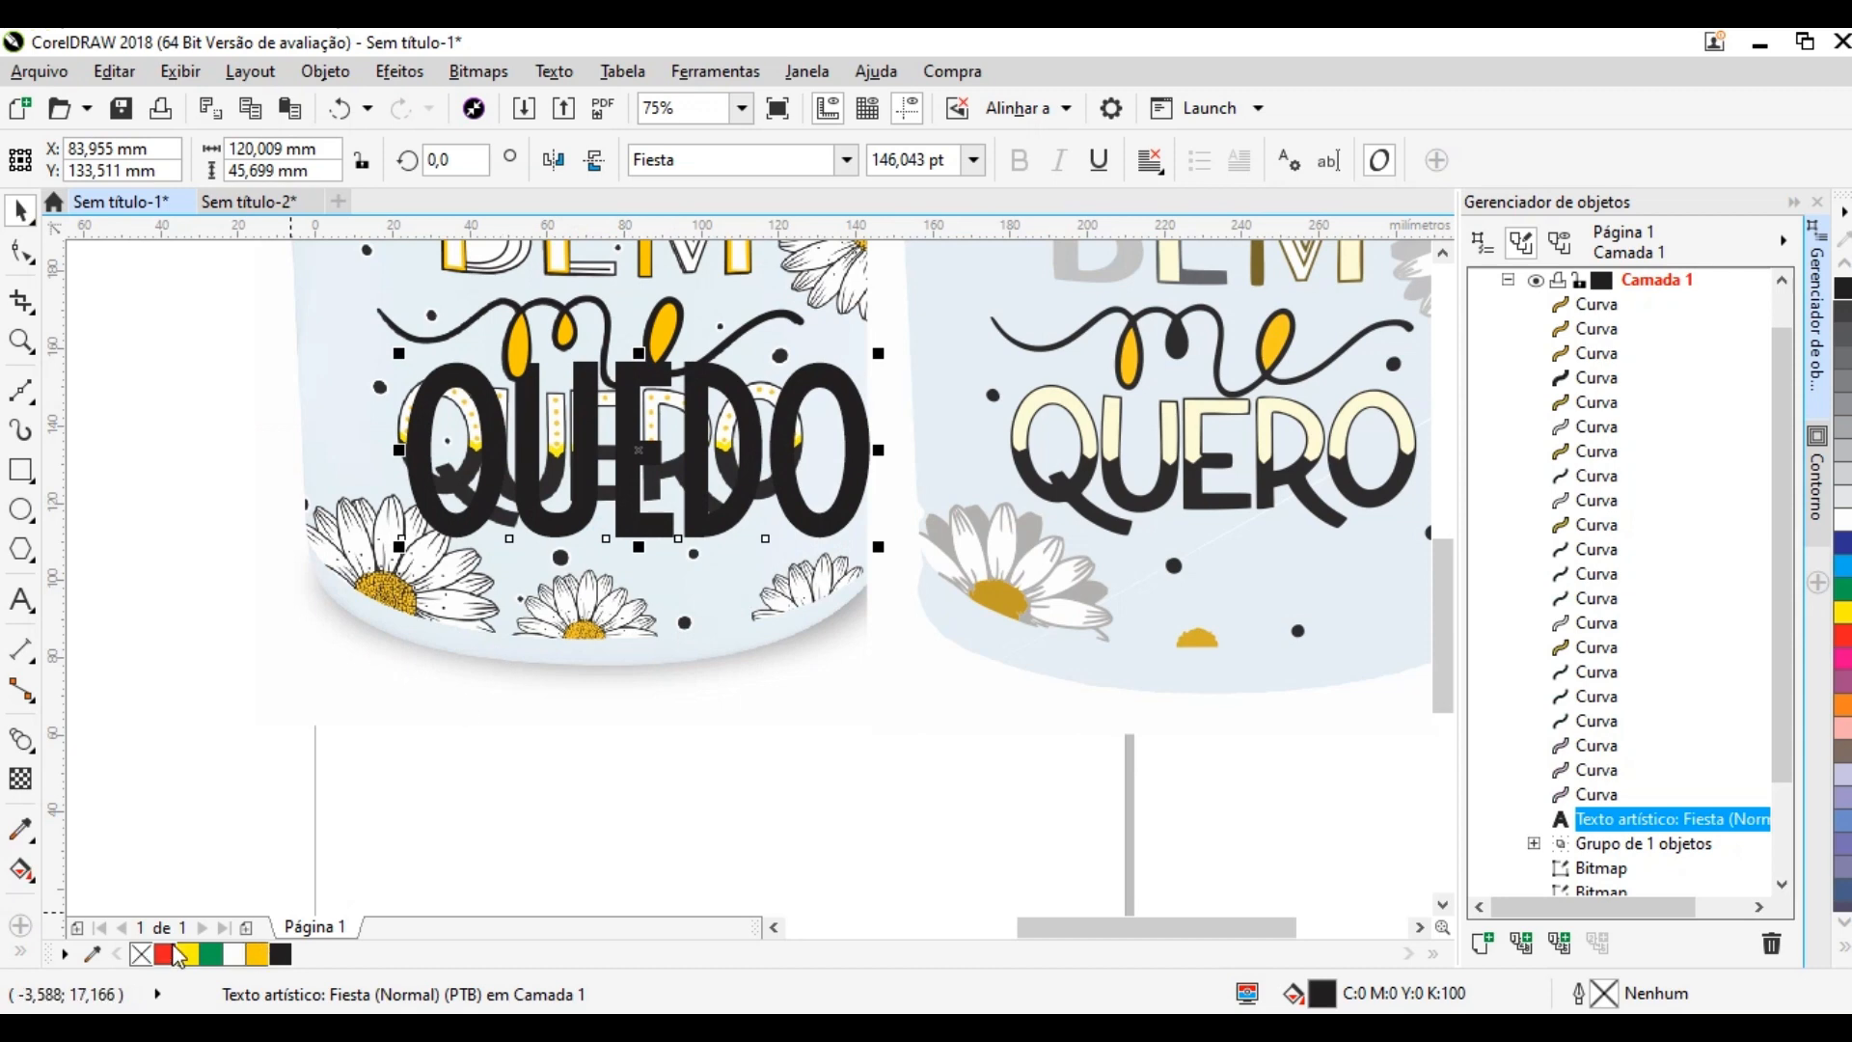
# Step: Give the "OUEDO" text a green outline with no fill and resize it to about 106.4 x 28.7 mm over the "QUERO" lettering
pyautogui.rightClick(210, 955)
pyautogui.click(141, 955)
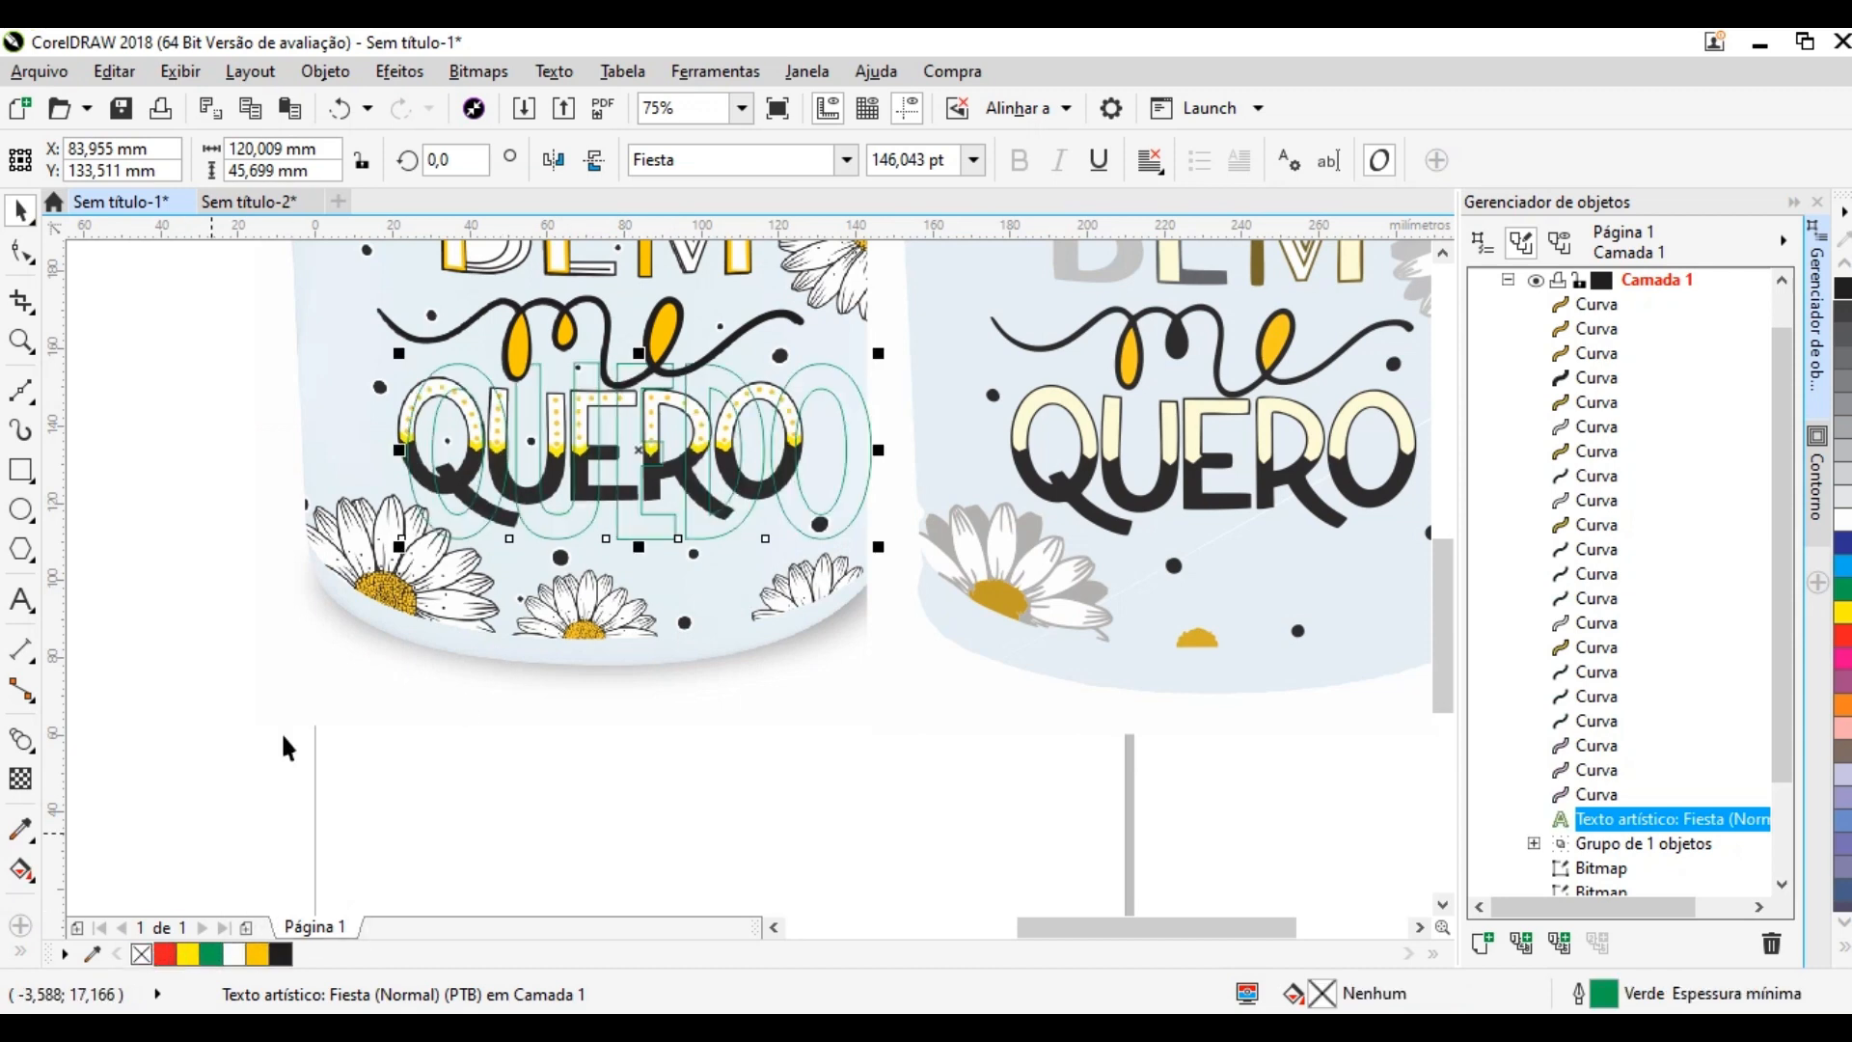
pyautogui.scroll(2, 564, 361)
pyautogui.moveTo(713, 344); pyautogui.dragTo(712, 475)
pyautogui.moveTo(718, 575); pyautogui.dragTo(661, 495)
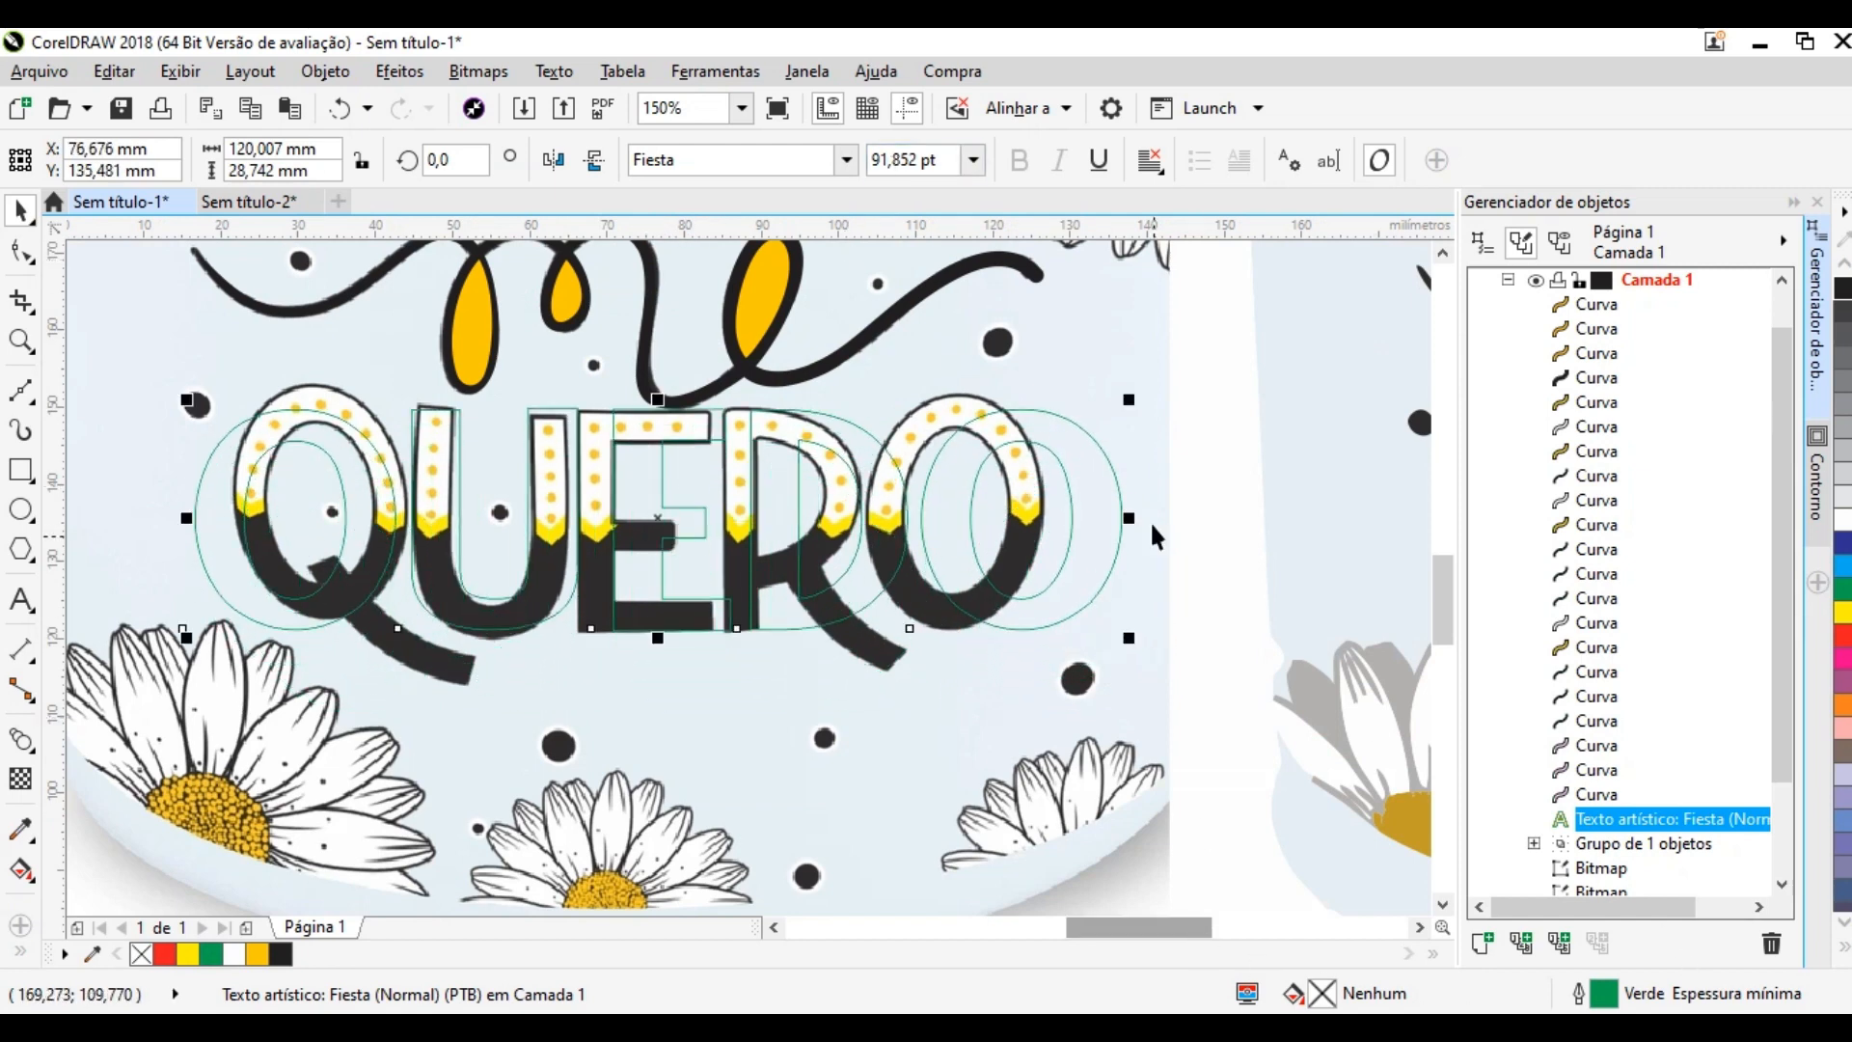
pyautogui.moveTo(961, 519)
pyautogui.mouseDown()
pyautogui.moveTo(951, 504)
pyautogui.moveTo(987, 495)
pyautogui.mouseUp()
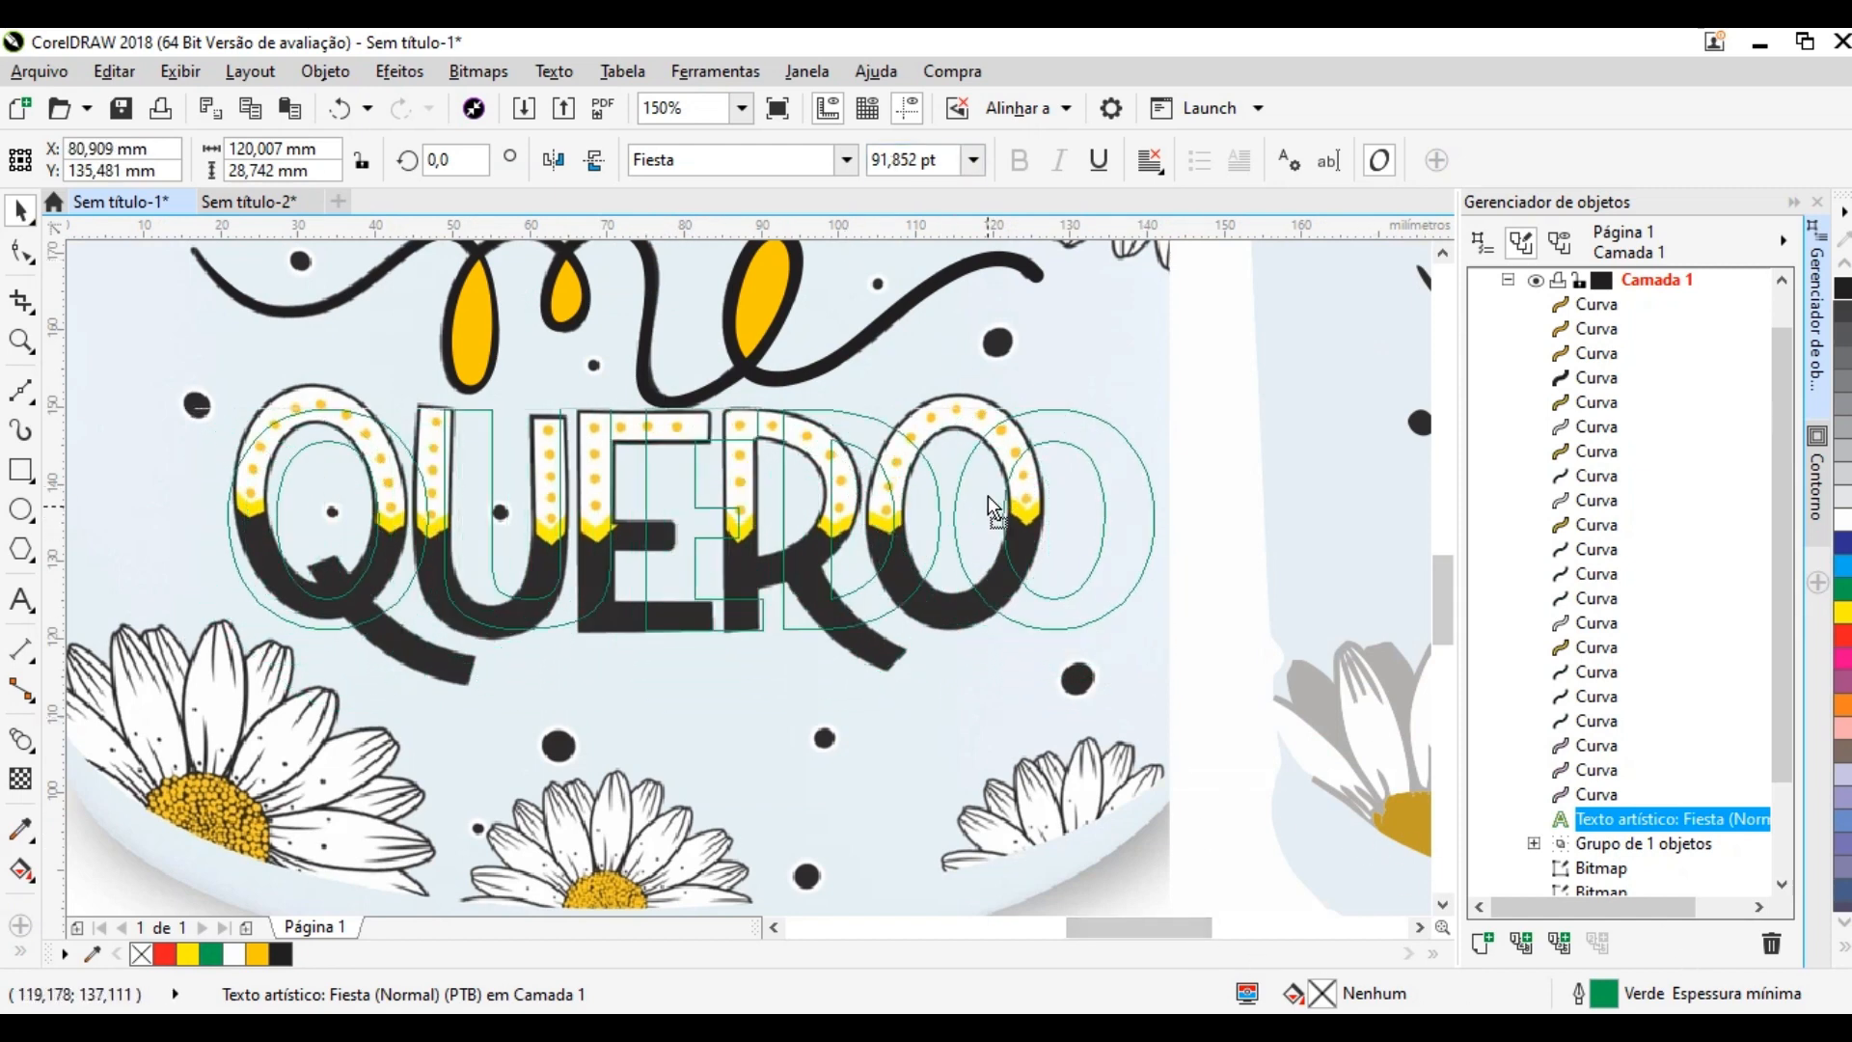
pyautogui.moveTo(1156, 495); pyautogui.dragTo(1051, 510)
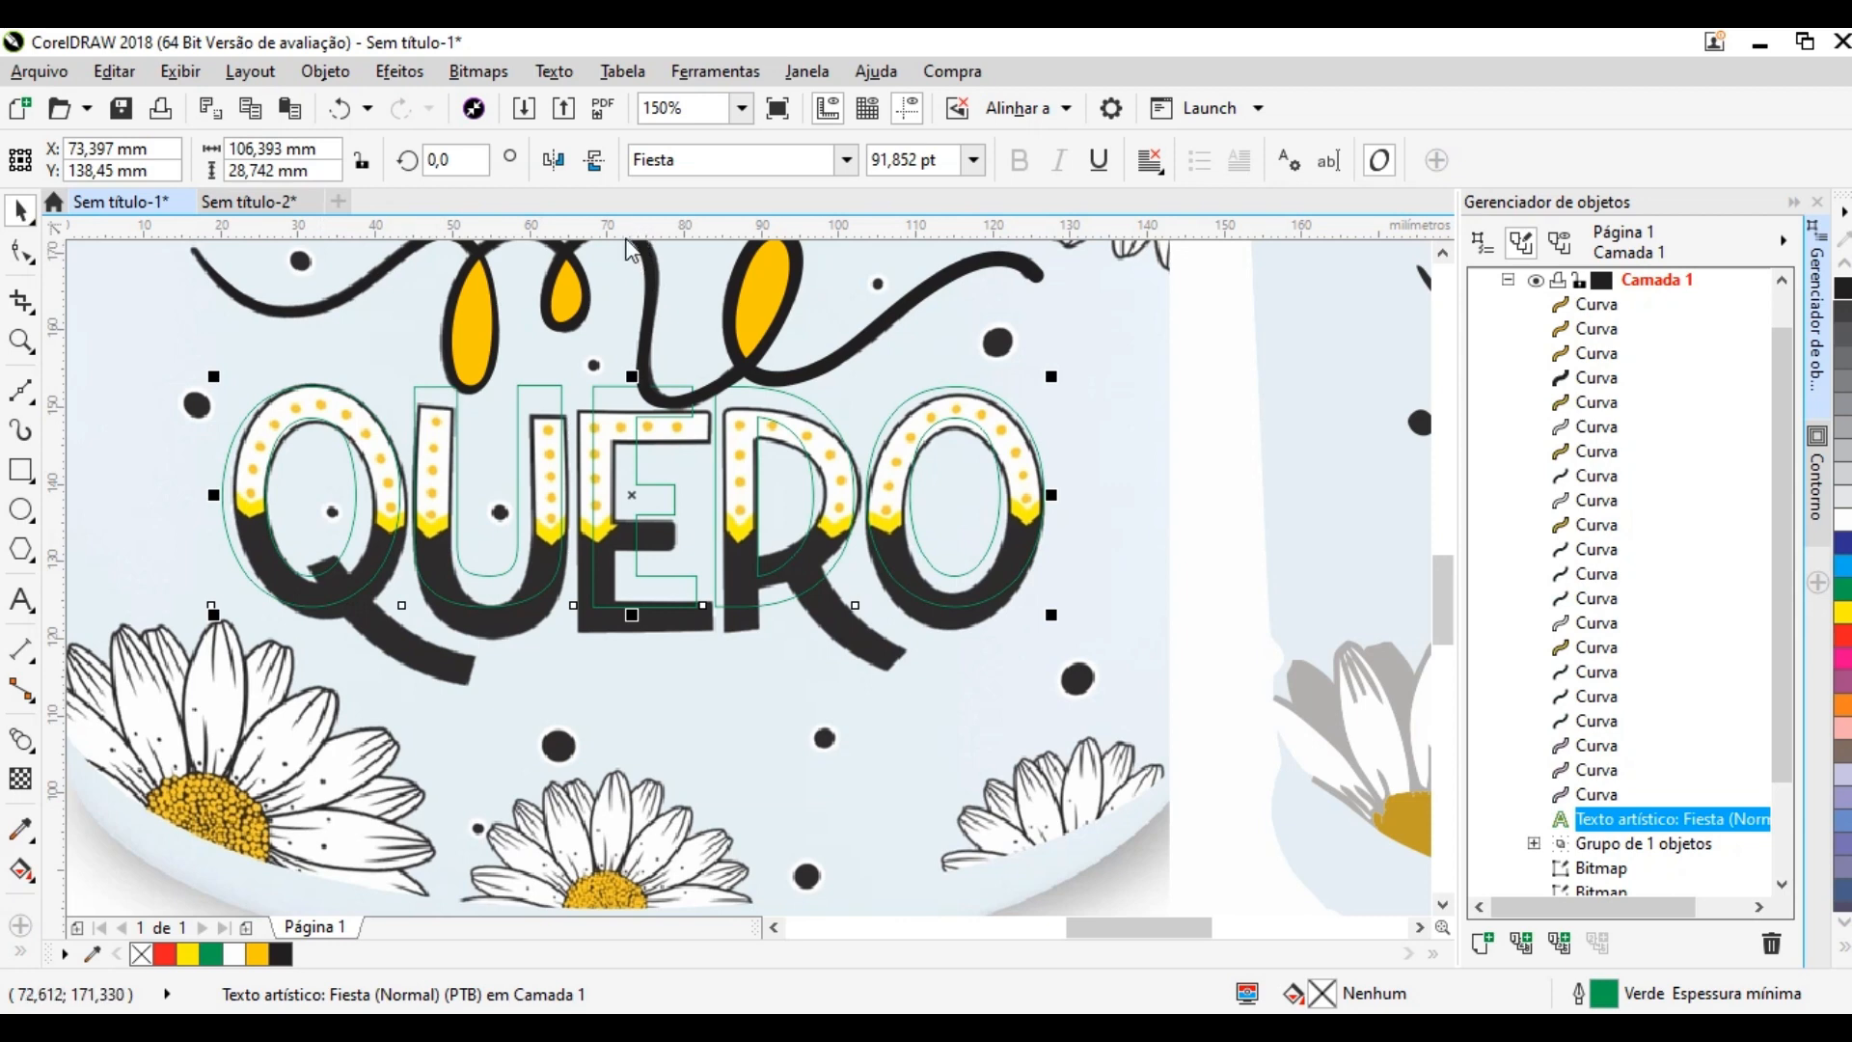
# Step: Place a horizontal guideline along the base of the "QUERO" lettering and nudge the outlined text down to sit on it
pyautogui.moveTo(627, 233); pyautogui.dragTo(633, 633)
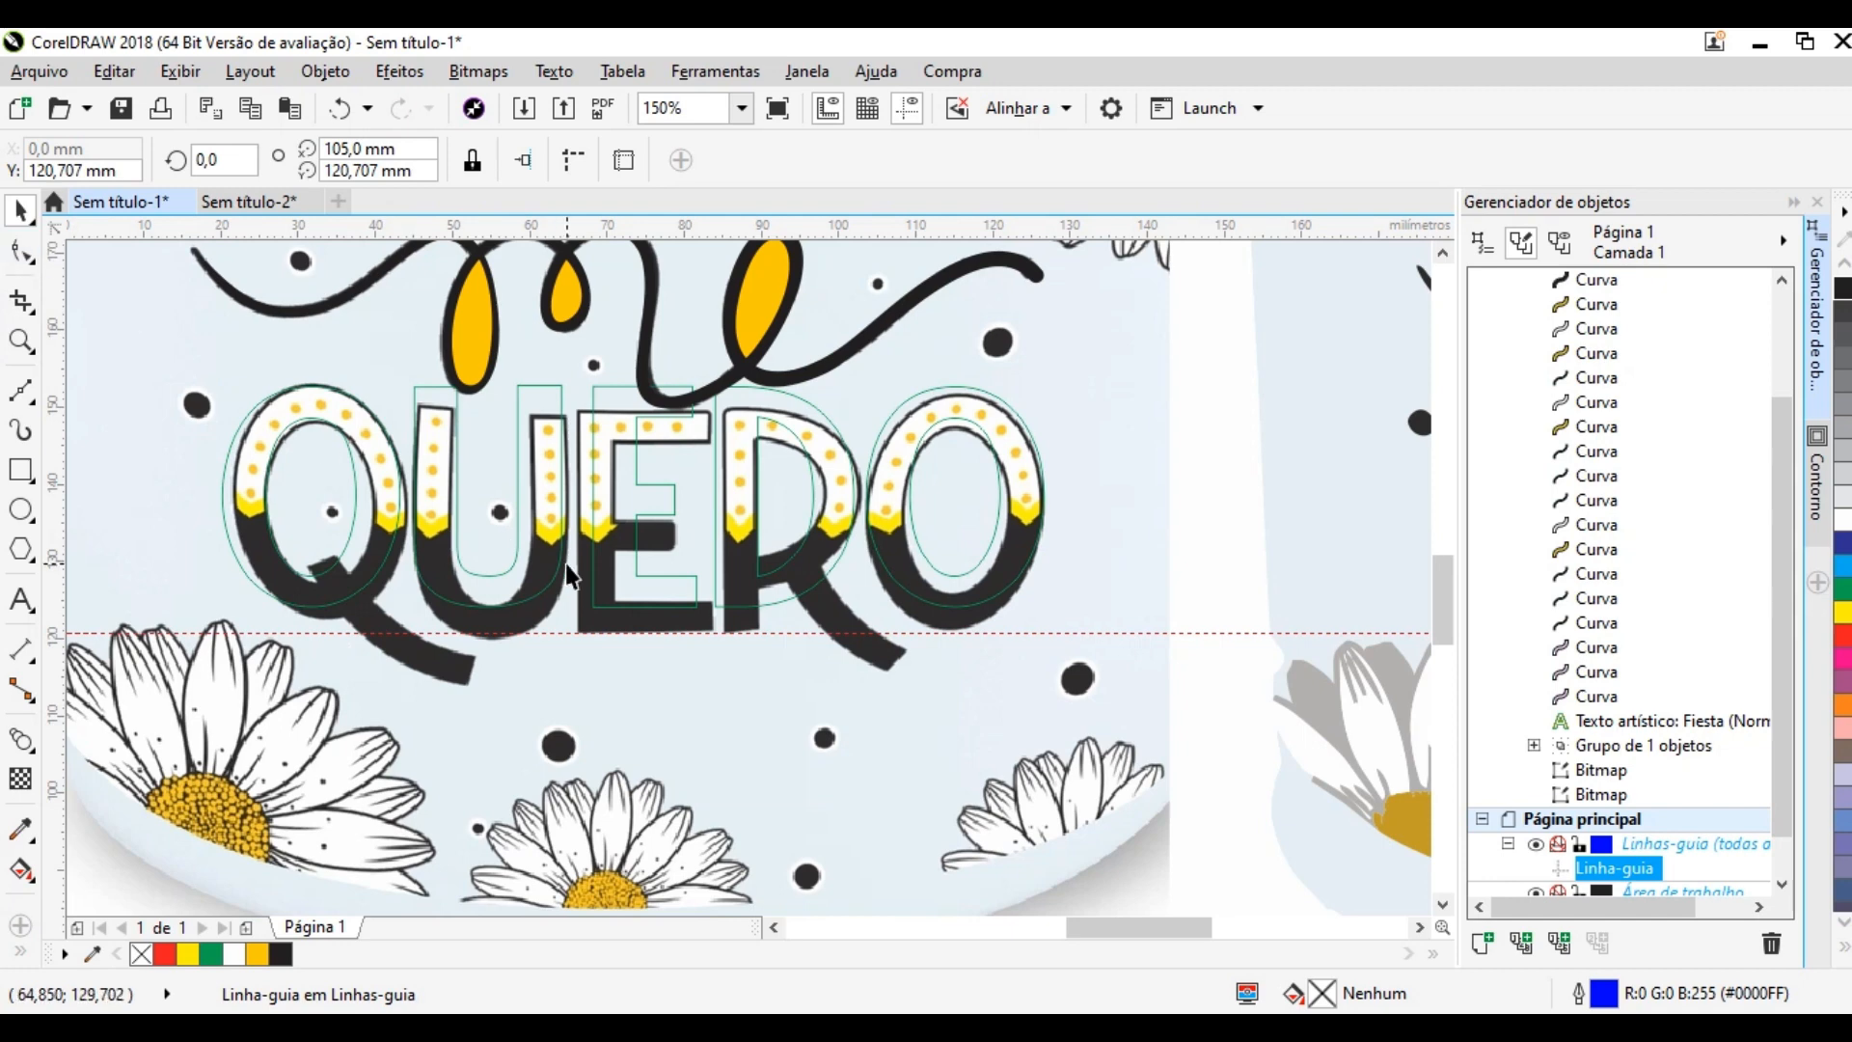
pyautogui.click(555, 540)
pyautogui.moveTo(551, 532); pyautogui.dragTo(561, 557)
pyautogui.press('Down')
pyautogui.press('Down')
pyautogui.press('Down')
pyautogui.press('Down')
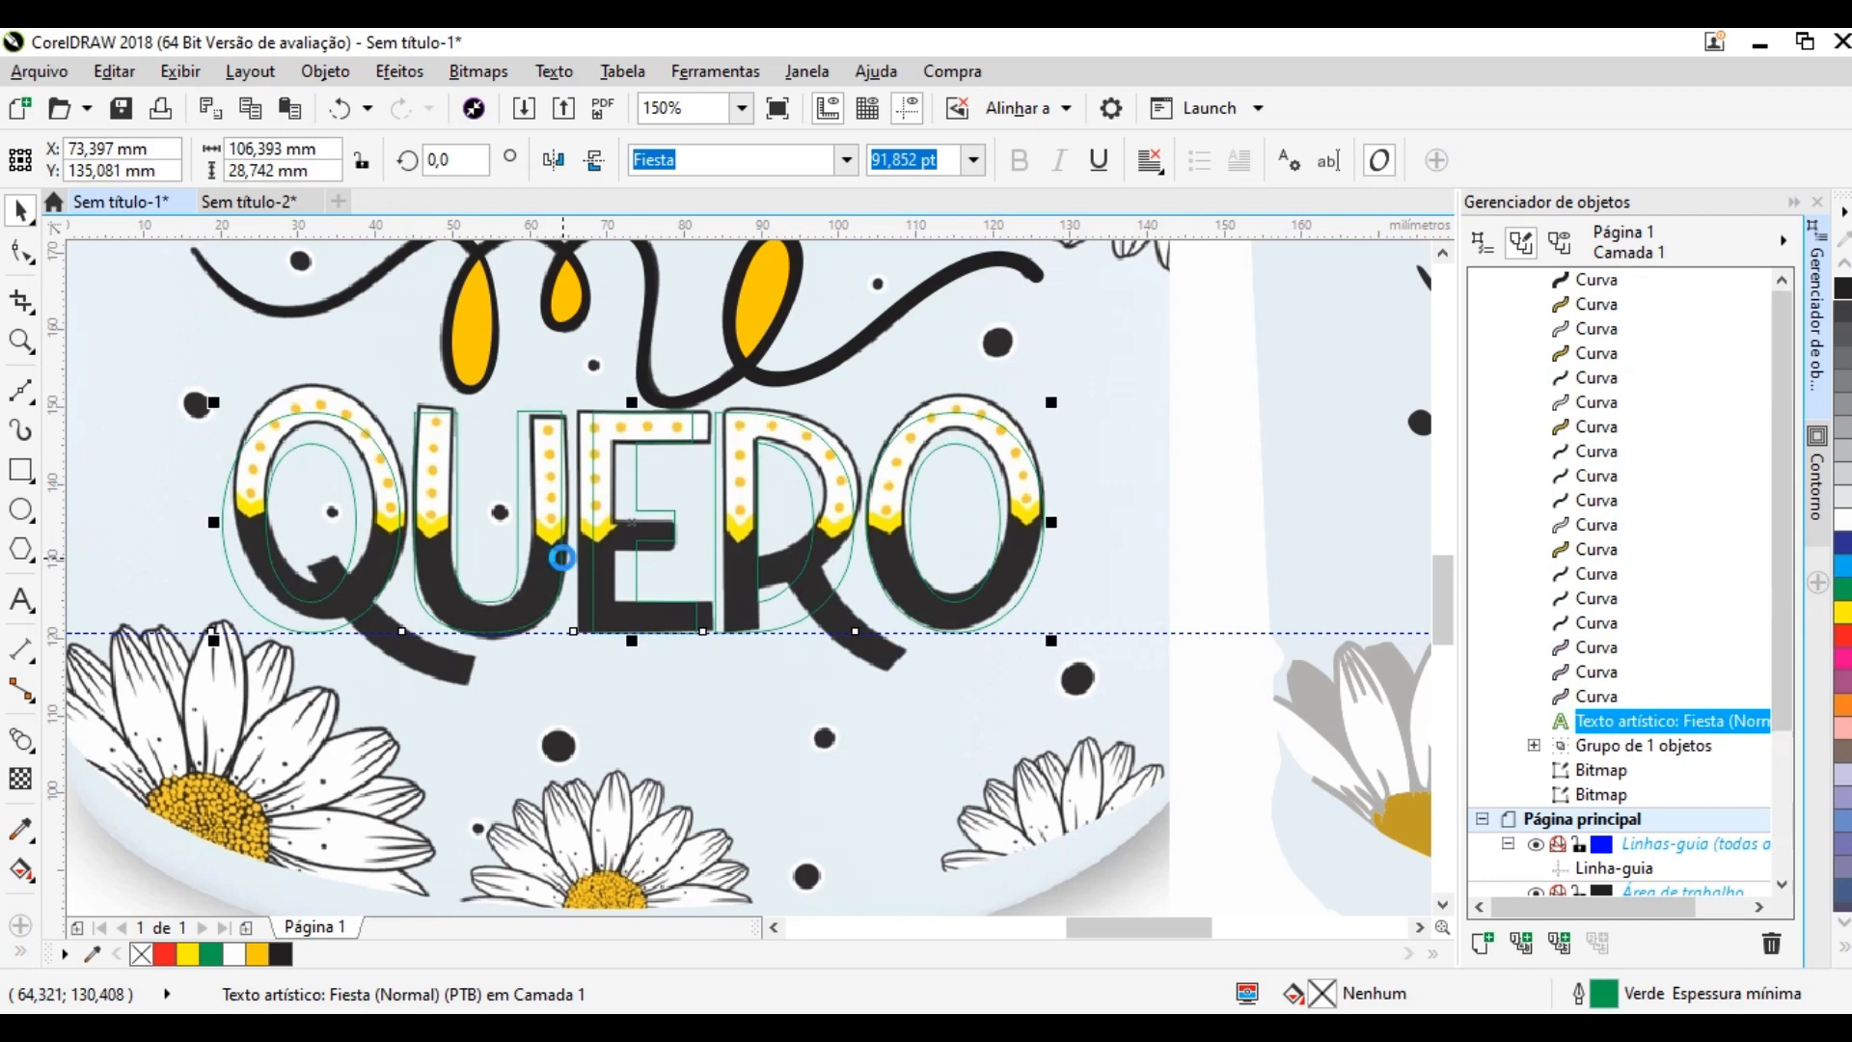
# Step: Break the outlined text apart into individual letters, then test-move the first O and undo that move
pyautogui.hotkey('ctrl', 'k')
pyautogui.click(561, 557)
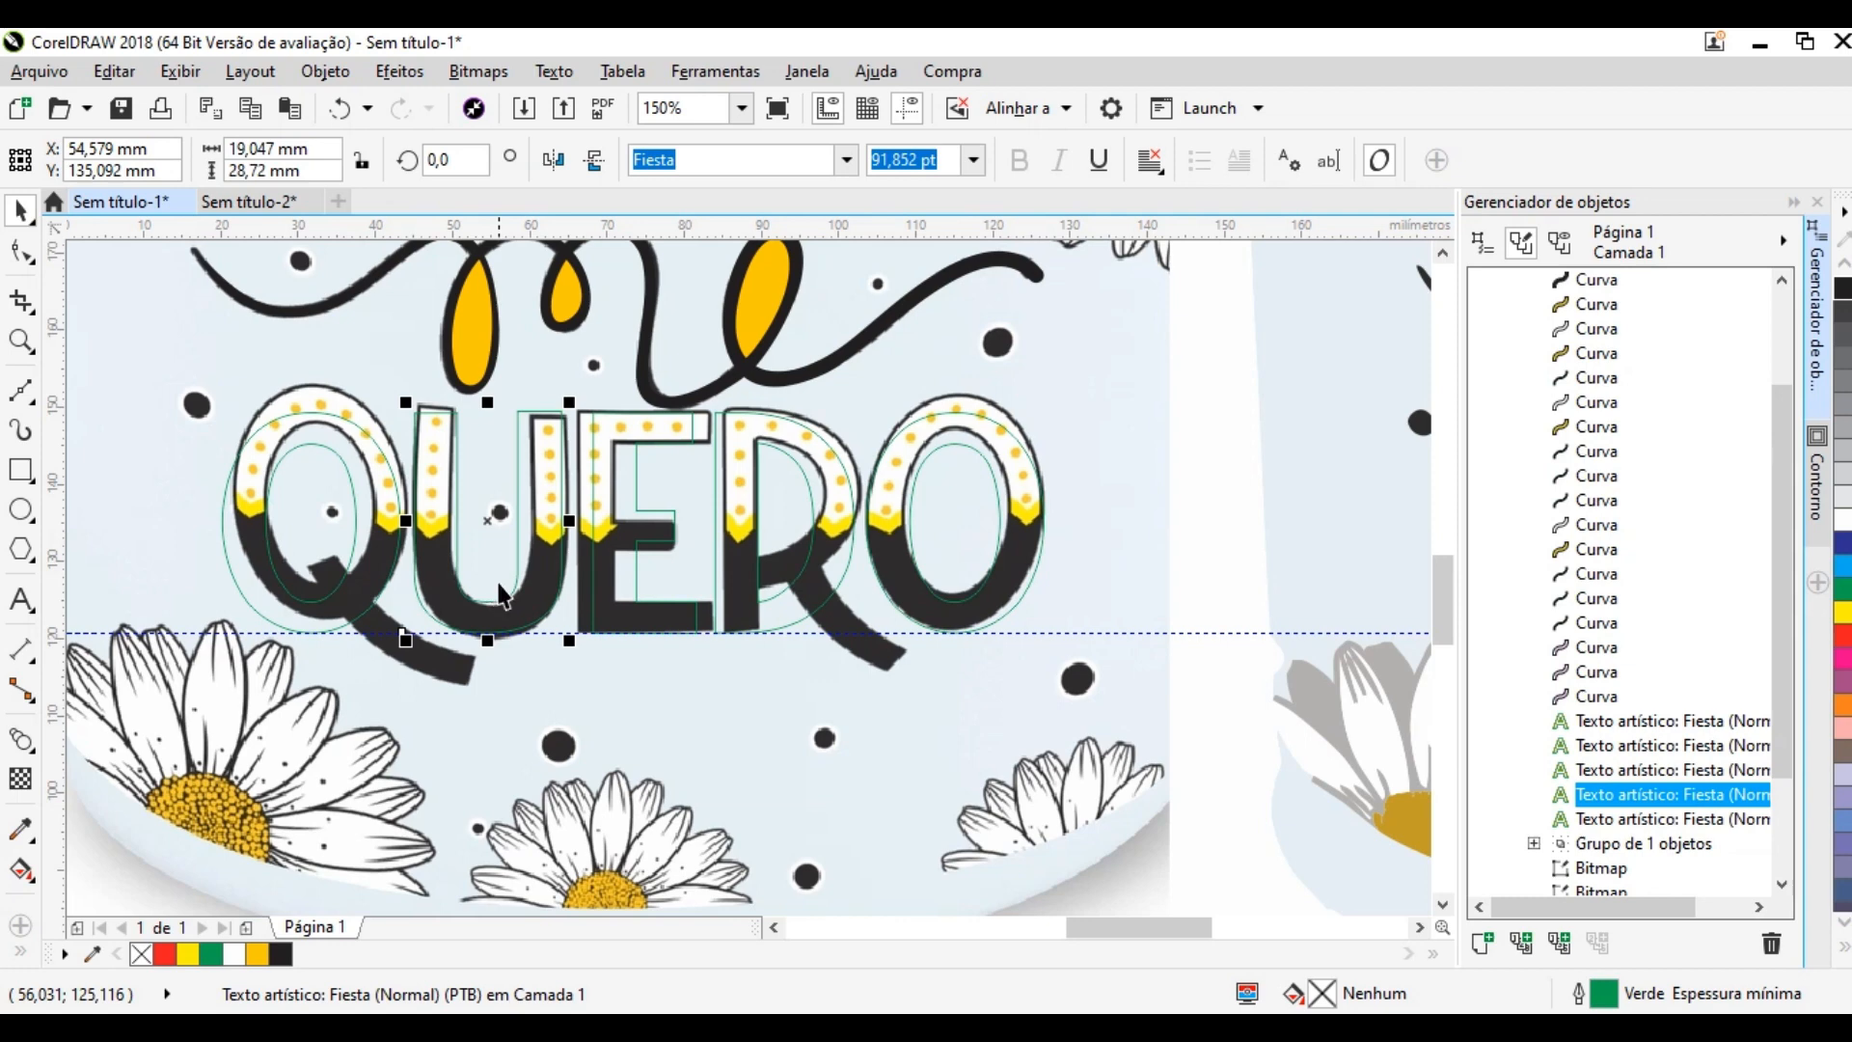
pyautogui.moveTo(381, 497); pyautogui.dragTo(239, 480)
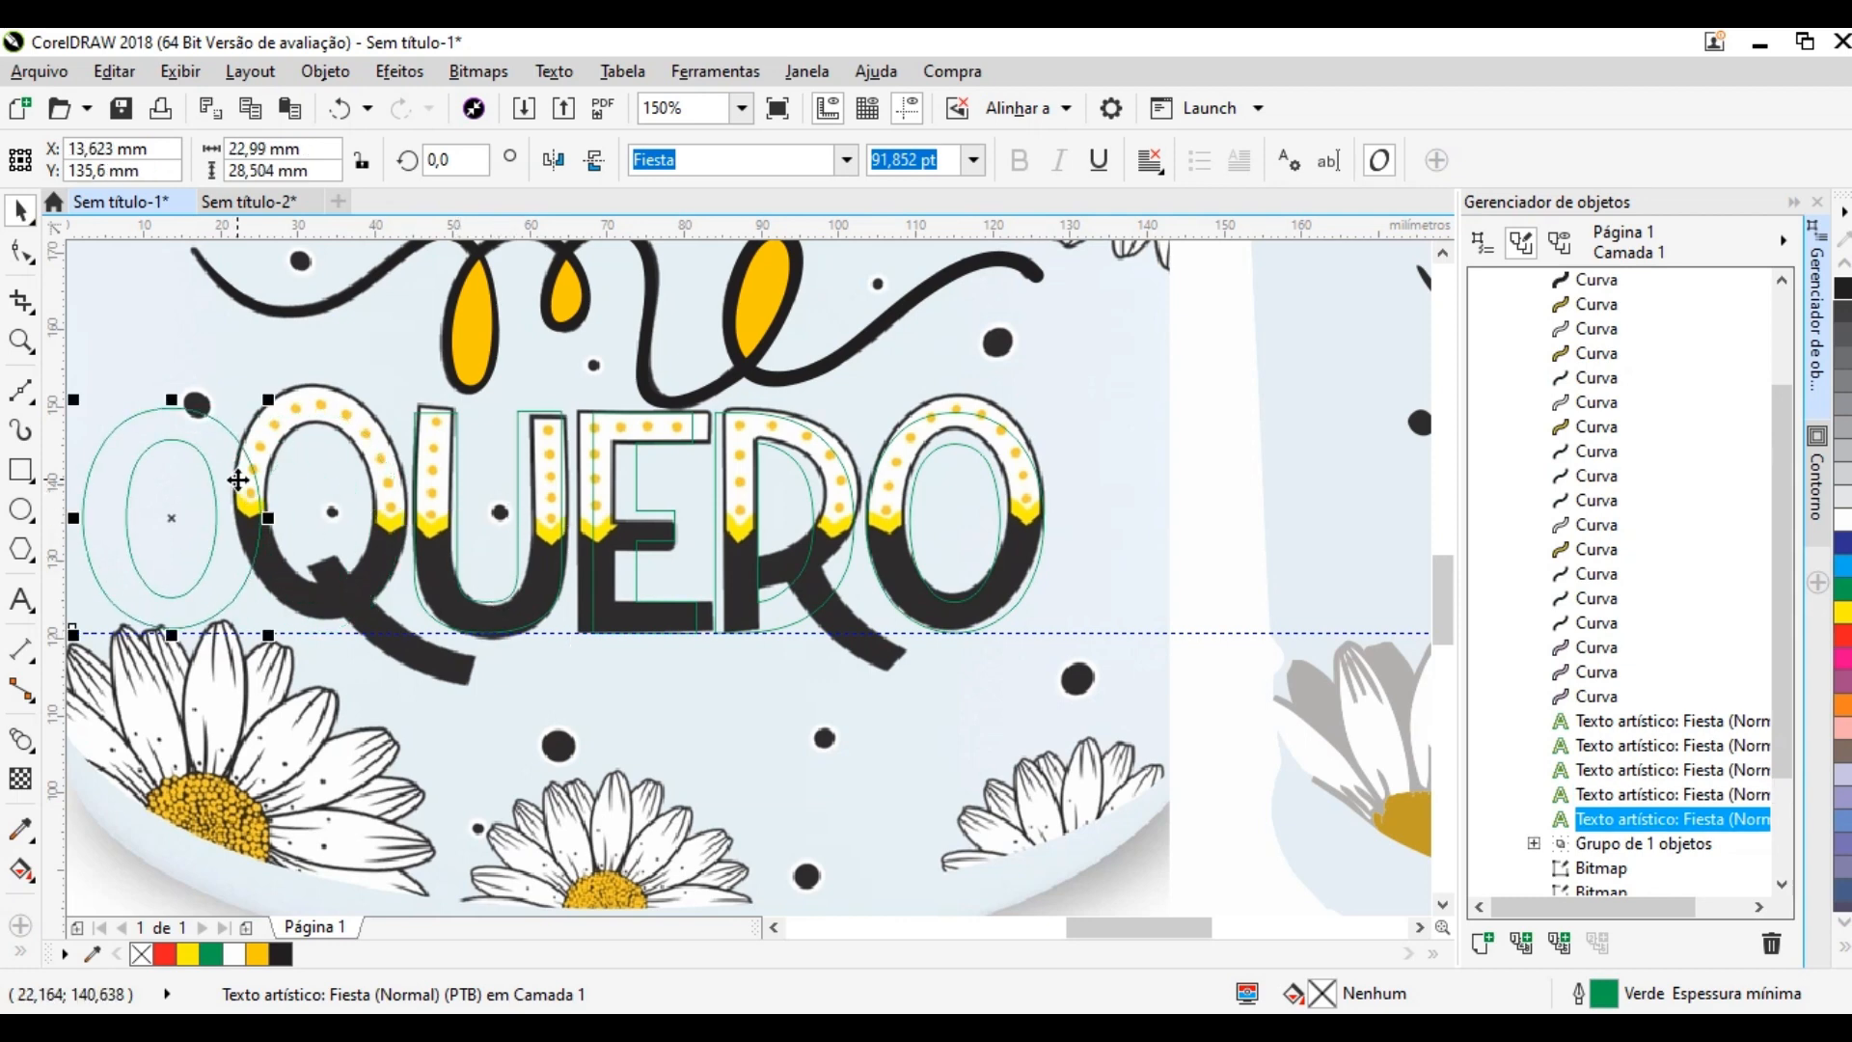
pyautogui.hotkey('ctrl', 'z')
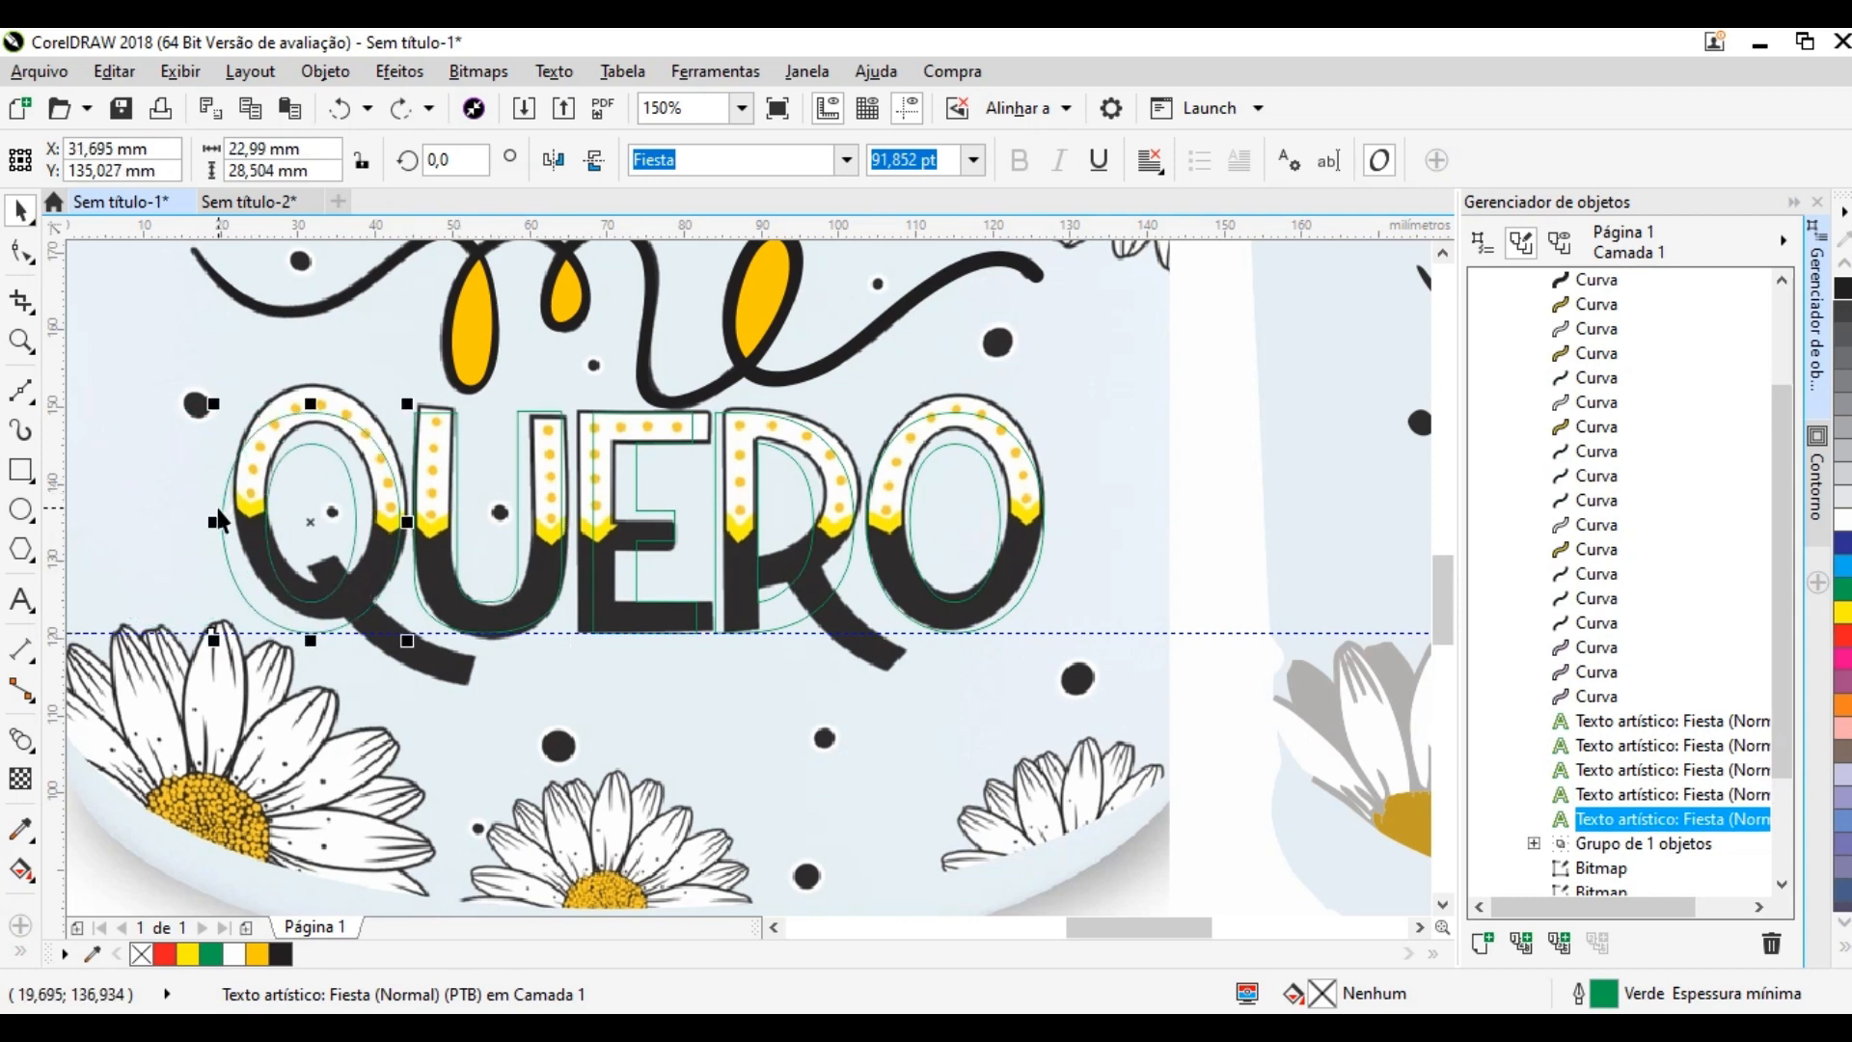
# Step: Convert all five separated "OUEDO" letters to curves
pyautogui.hotkey('ctrl', 'q')
pyautogui.keyDown('shift'); pyautogui.click(434, 535); pyautogui.keyUp('shift')
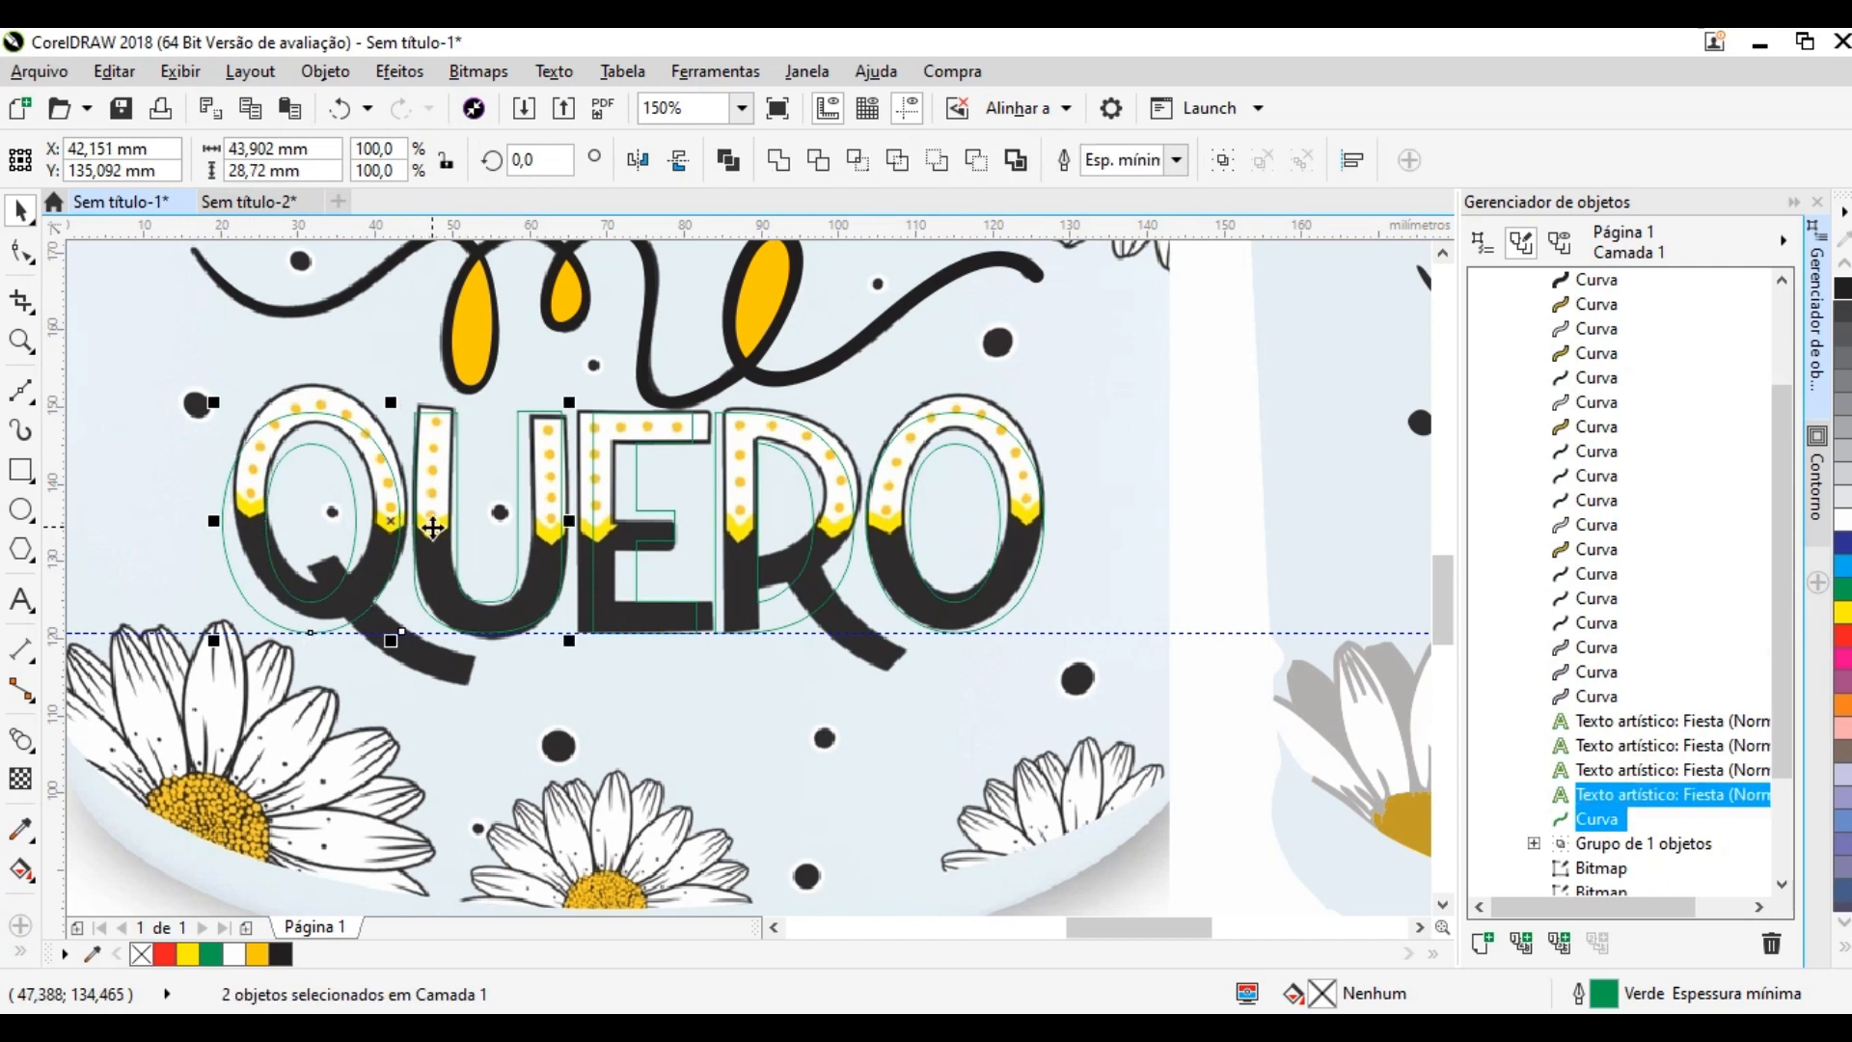
pyautogui.keyDown('shift'); pyautogui.click(637, 540); pyautogui.keyUp('shift')
pyautogui.keyDown('shift'); pyautogui.click(733, 498); pyautogui.keyUp('shift')
pyautogui.keyDown('shift'); pyautogui.click(990, 443); pyautogui.keyUp('shift')
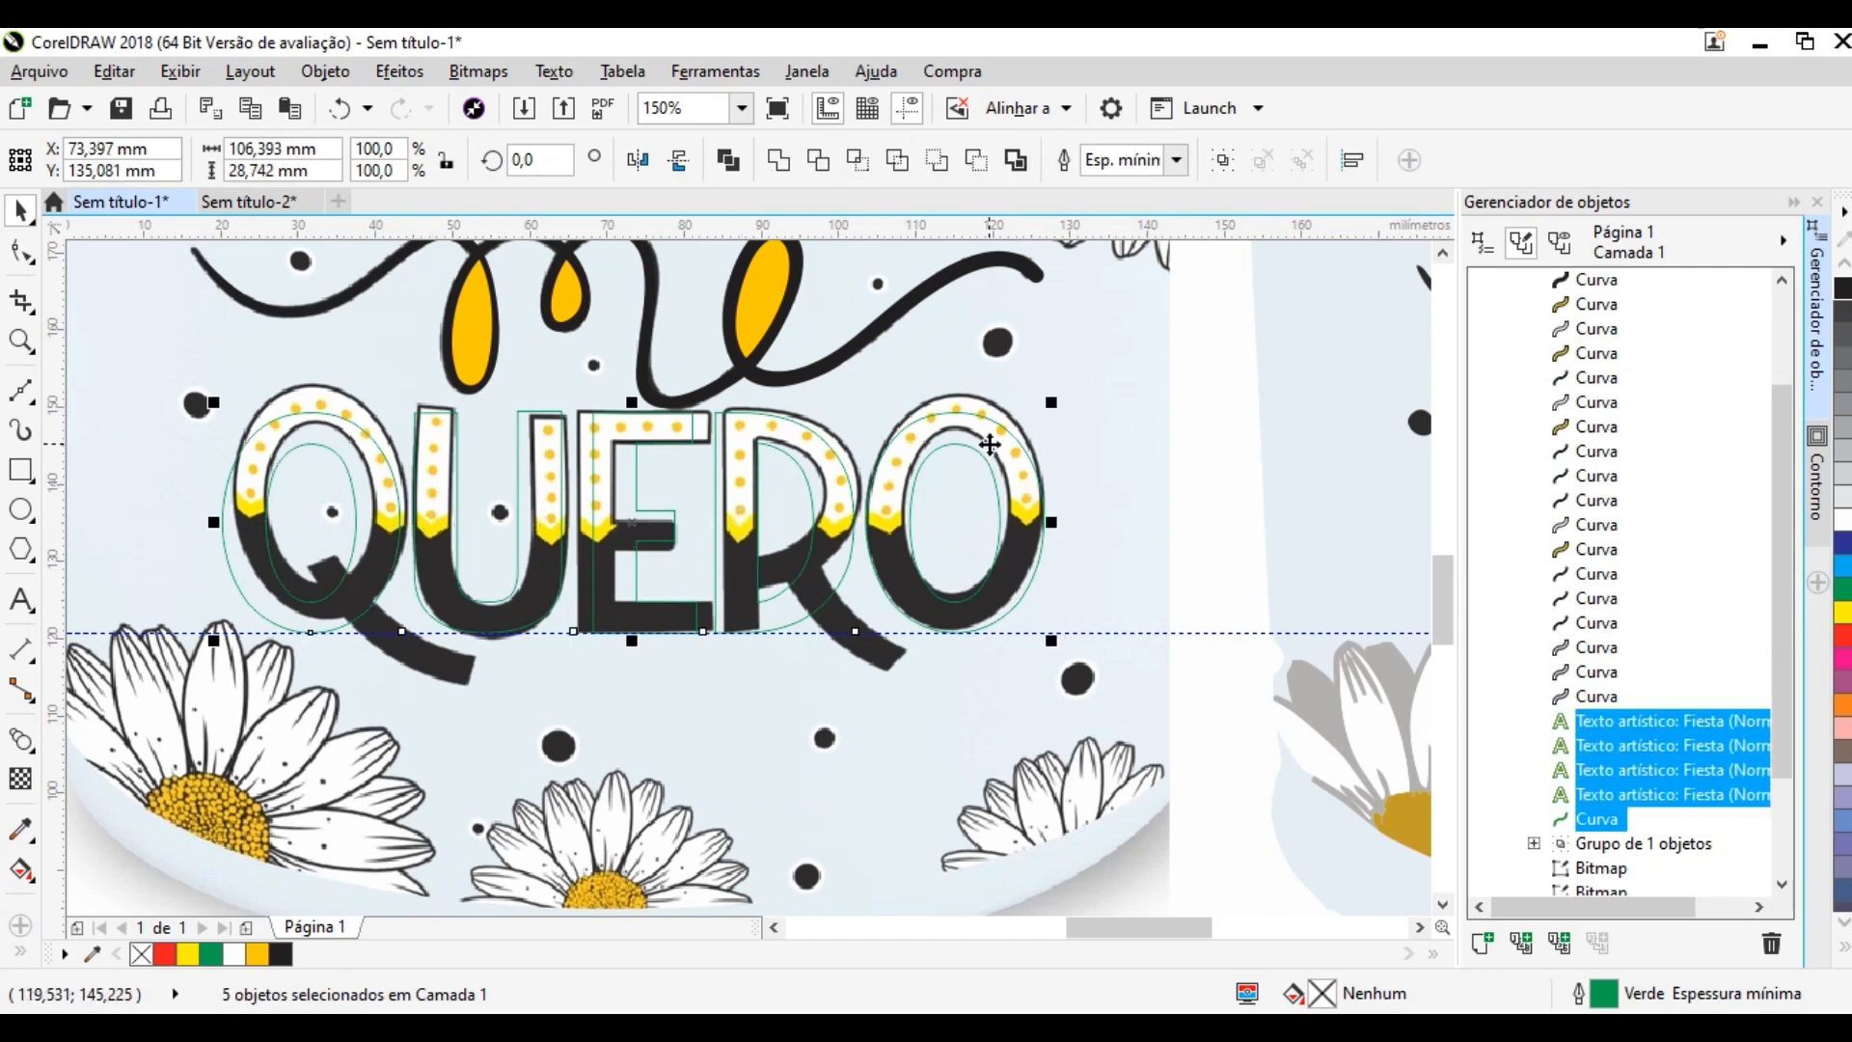
pyautogui.hotkey('ctrl', 'q')
pyautogui.click(1061, 396)
# Step: Stretch the first O curve to about 22.4 mm wide and 32 mm high to match the reference Q's body
pyautogui.scroll(3, 235, 451)
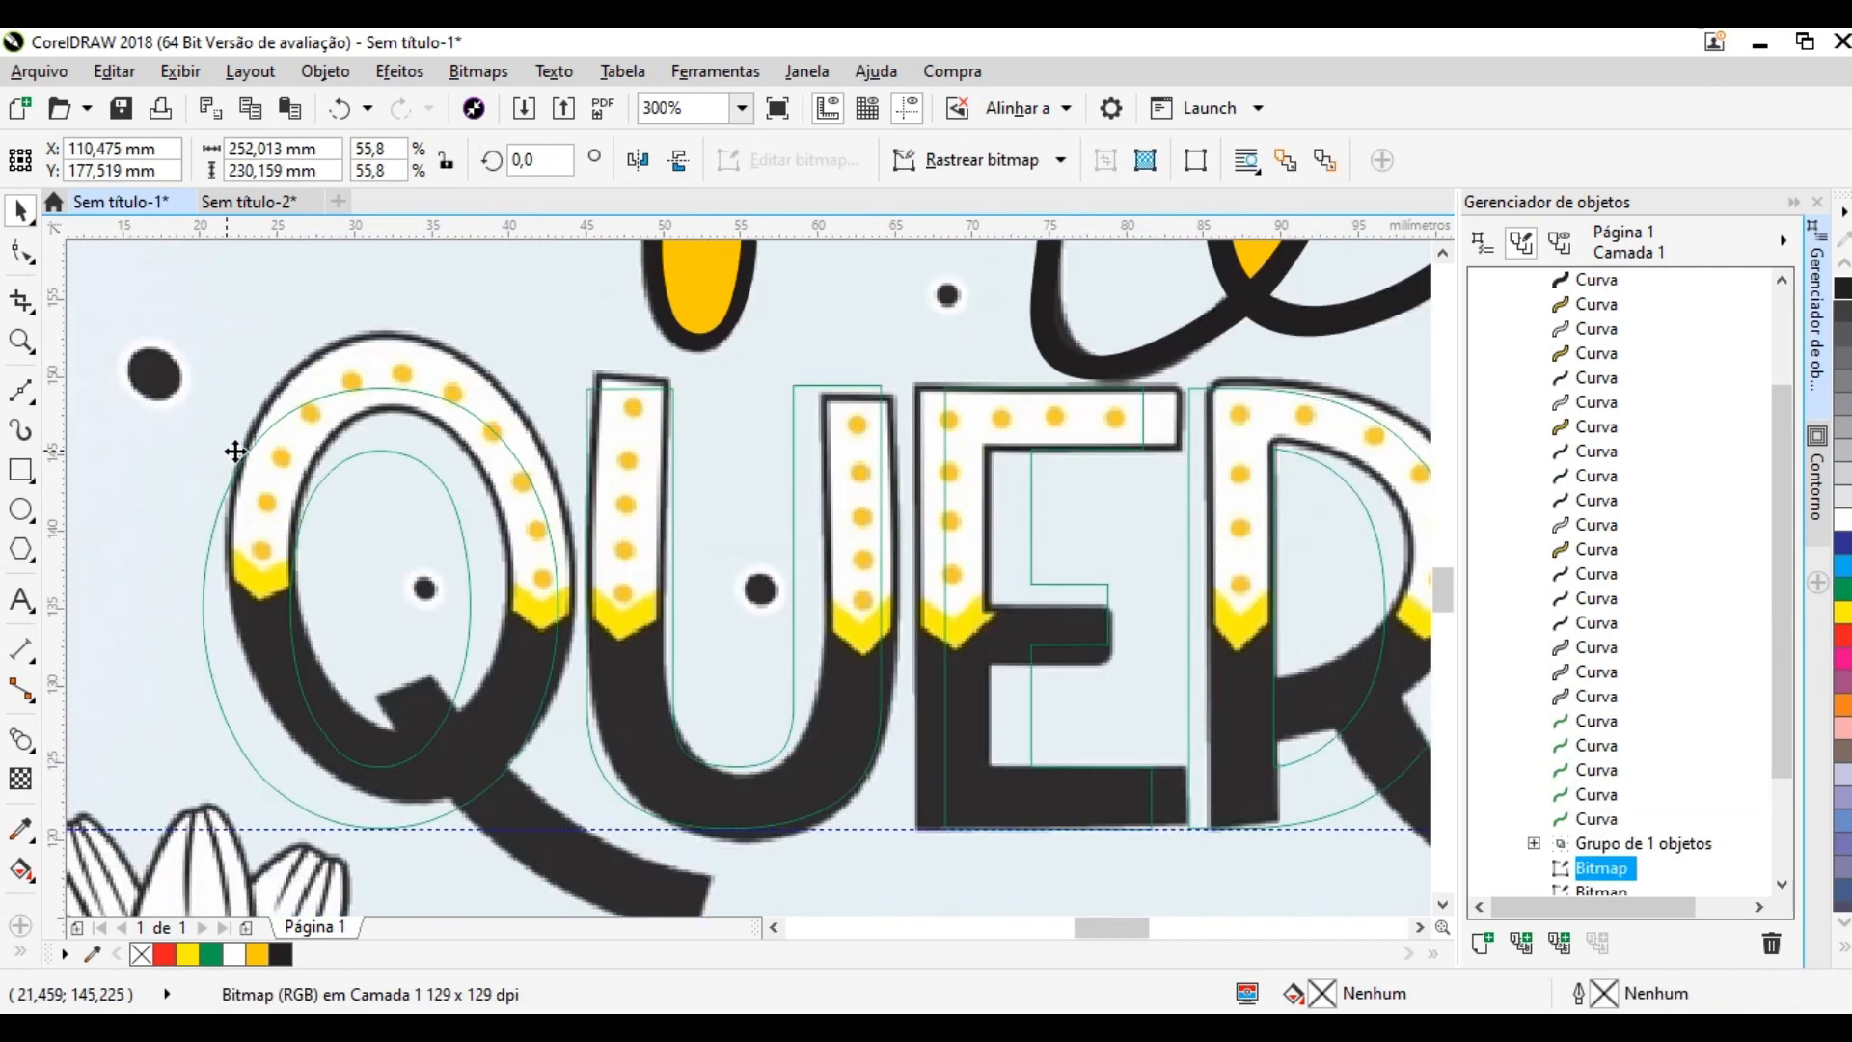
pyautogui.click(247, 450)
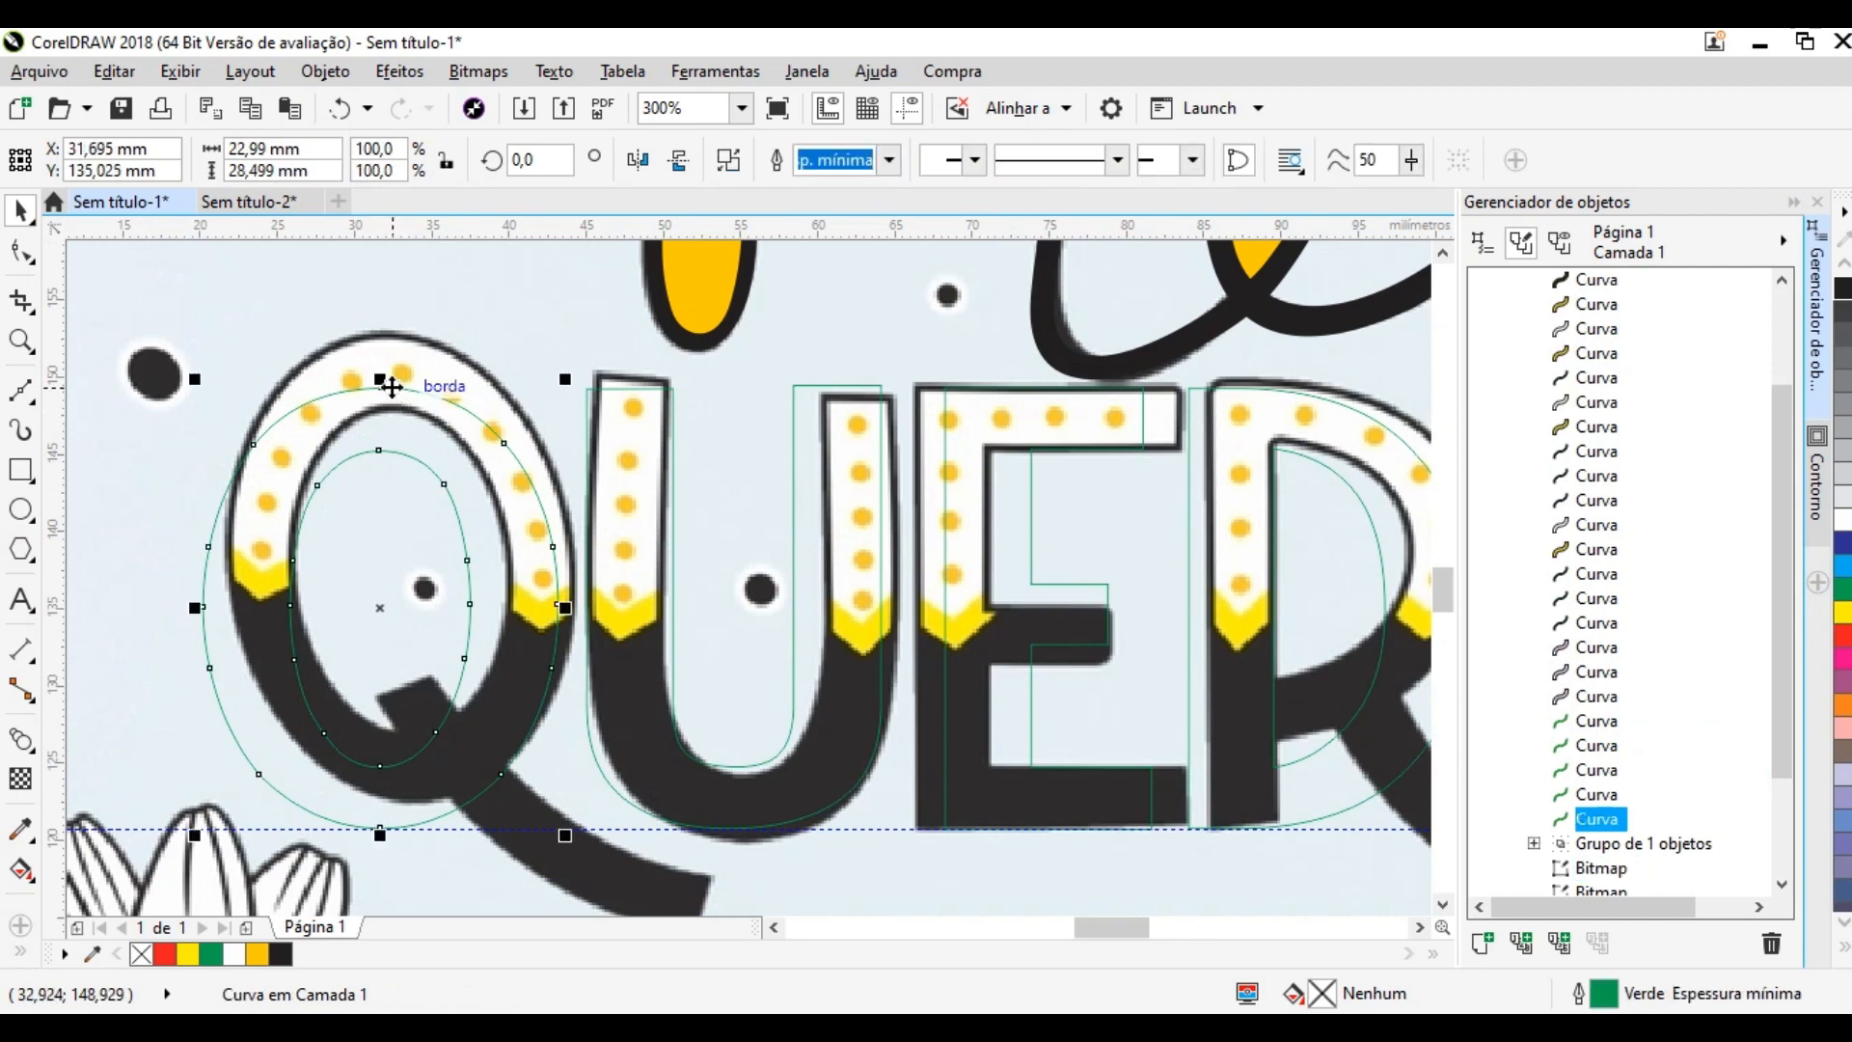
pyautogui.moveTo(390, 386); pyautogui.dragTo(391, 332)
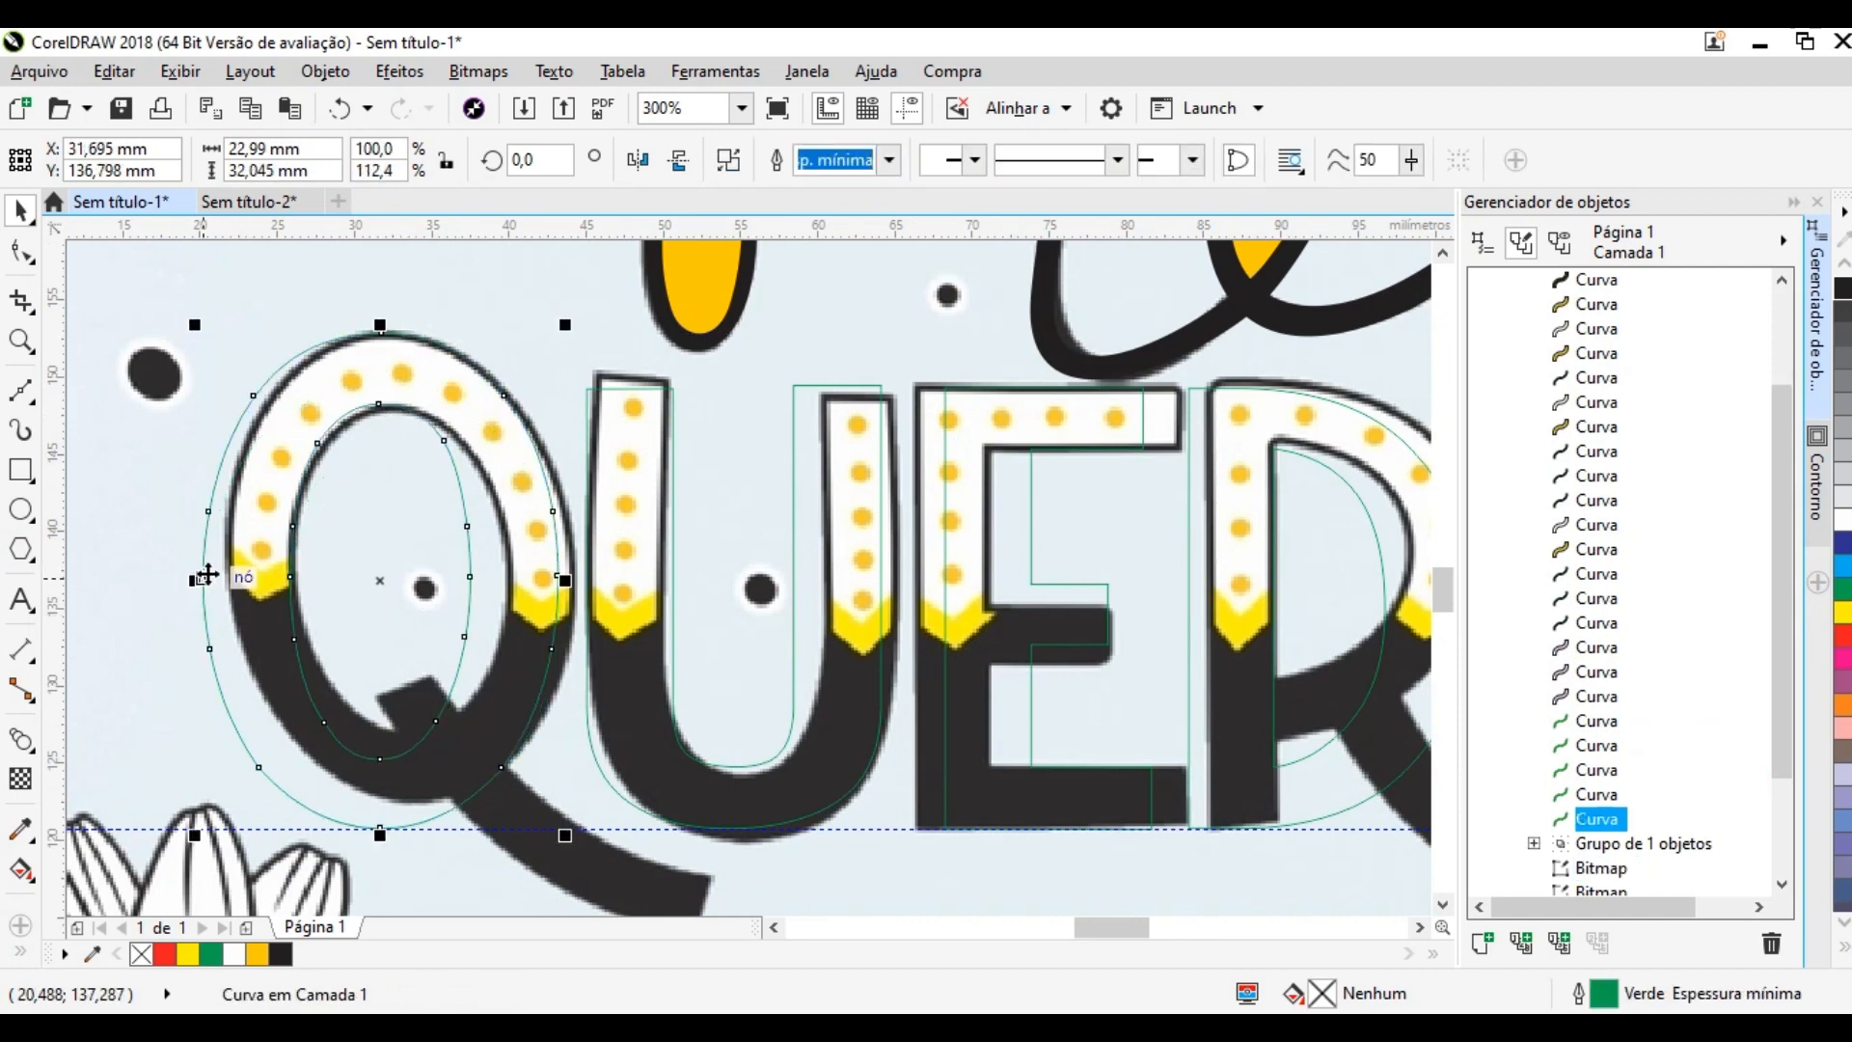
pyautogui.moveTo(207, 576); pyautogui.dragTo(232, 580)
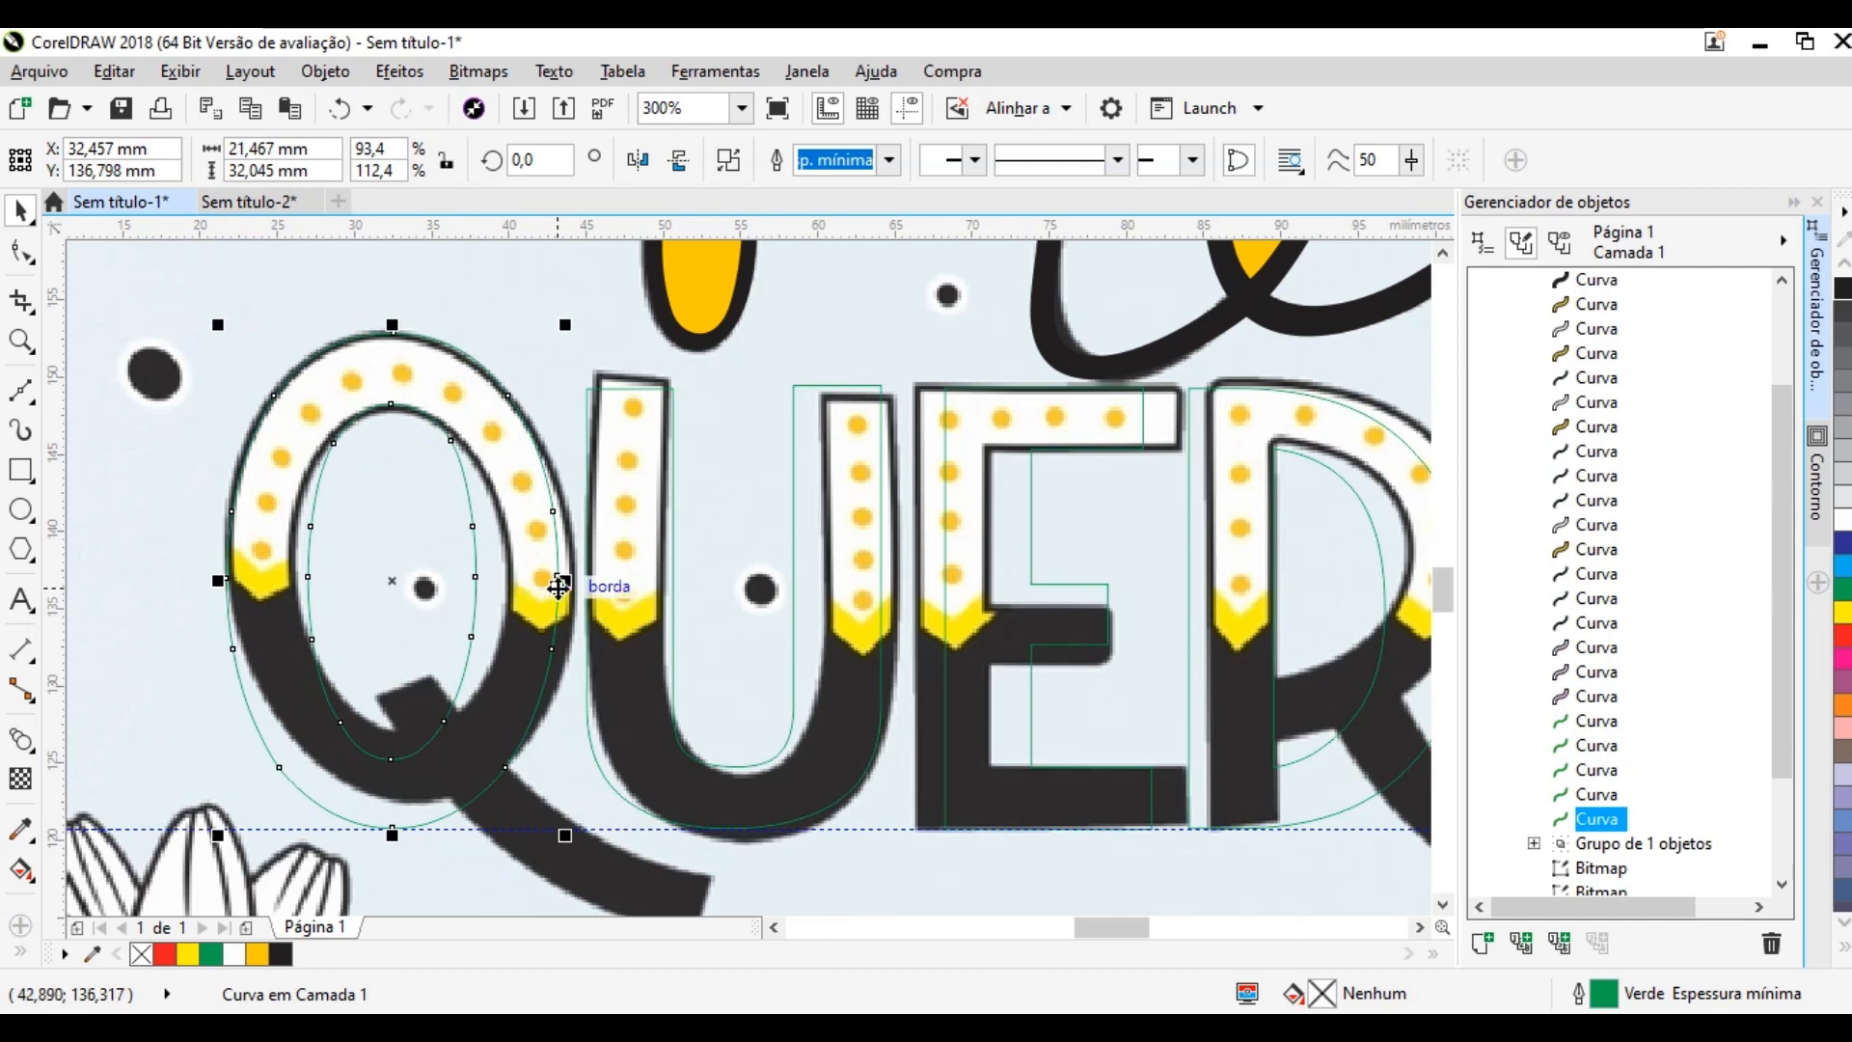
pyautogui.moveTo(559, 585)
pyautogui.mouseDown()
pyautogui.moveTo(583, 593)
pyautogui.moveTo(557, 584)
pyautogui.moveTo(567, 567)
pyautogui.mouseUp()
pyautogui.scroll(2, 550, 582)
pyautogui.scroll(-2, 569, 574)
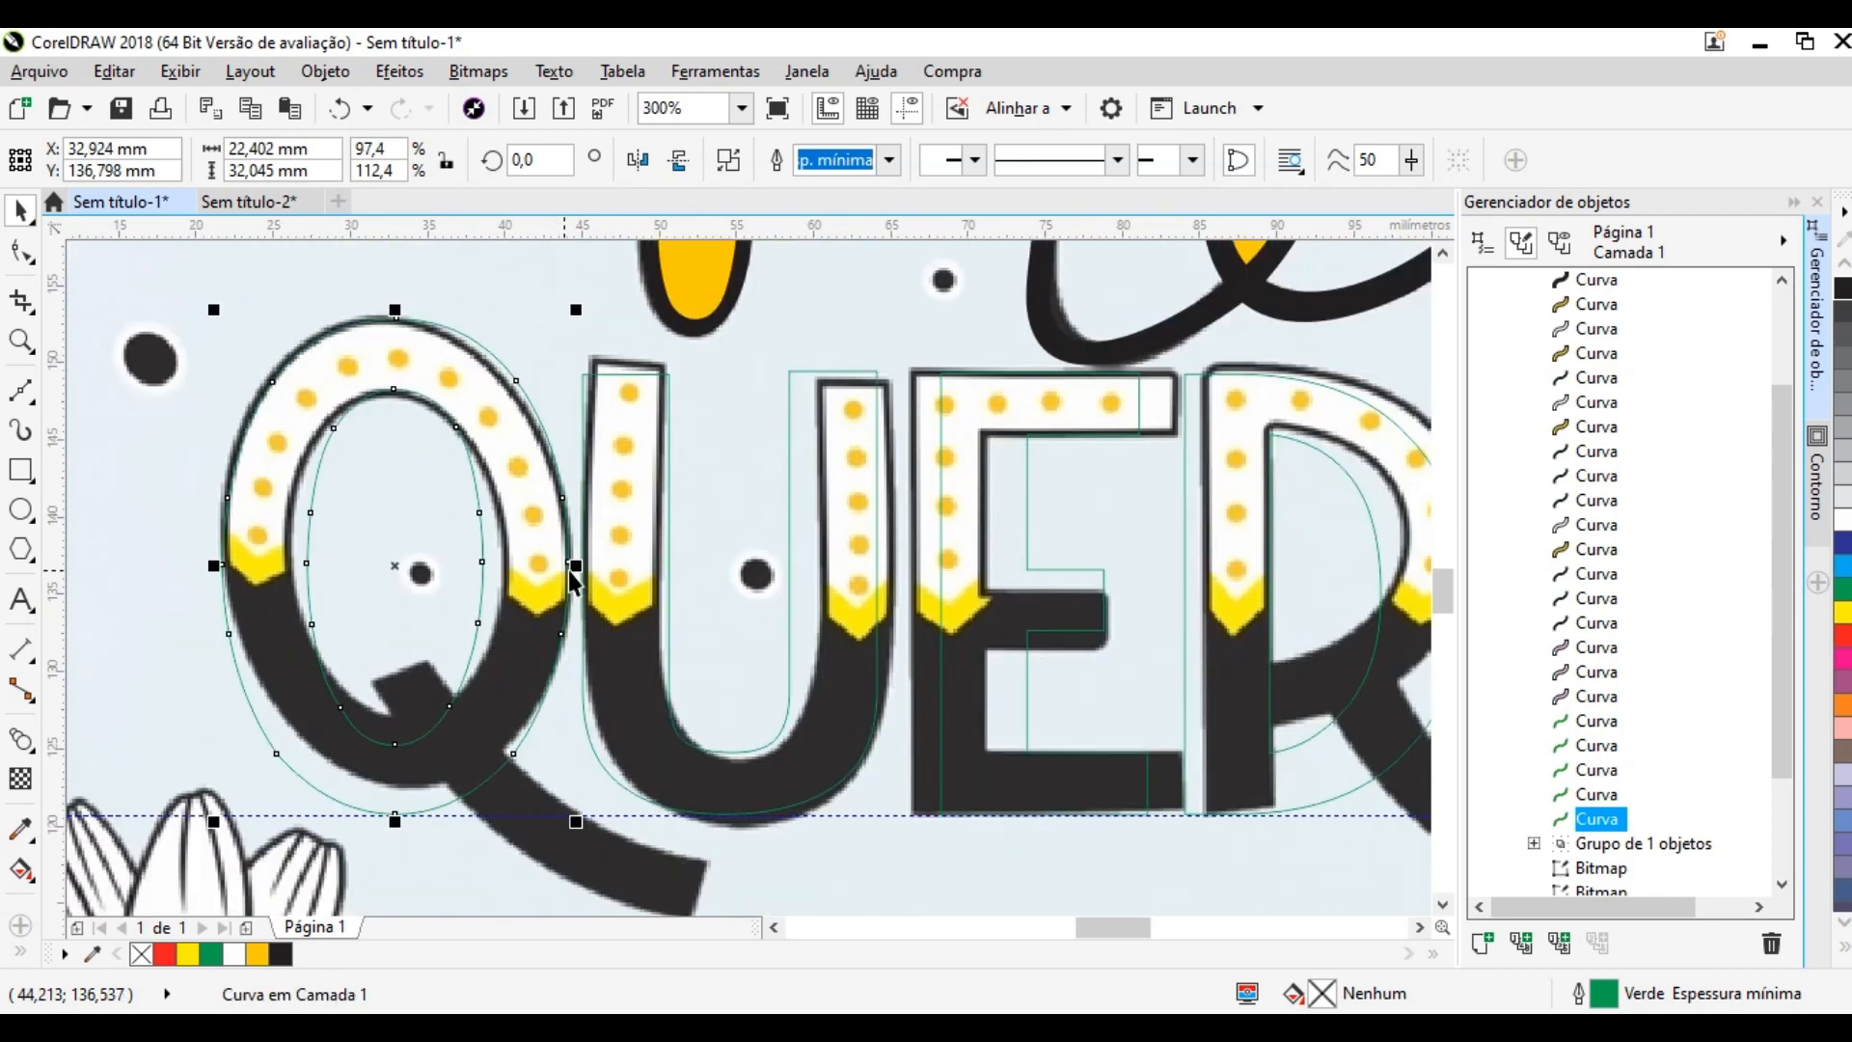
pyautogui.scroll(1, 396, 815)
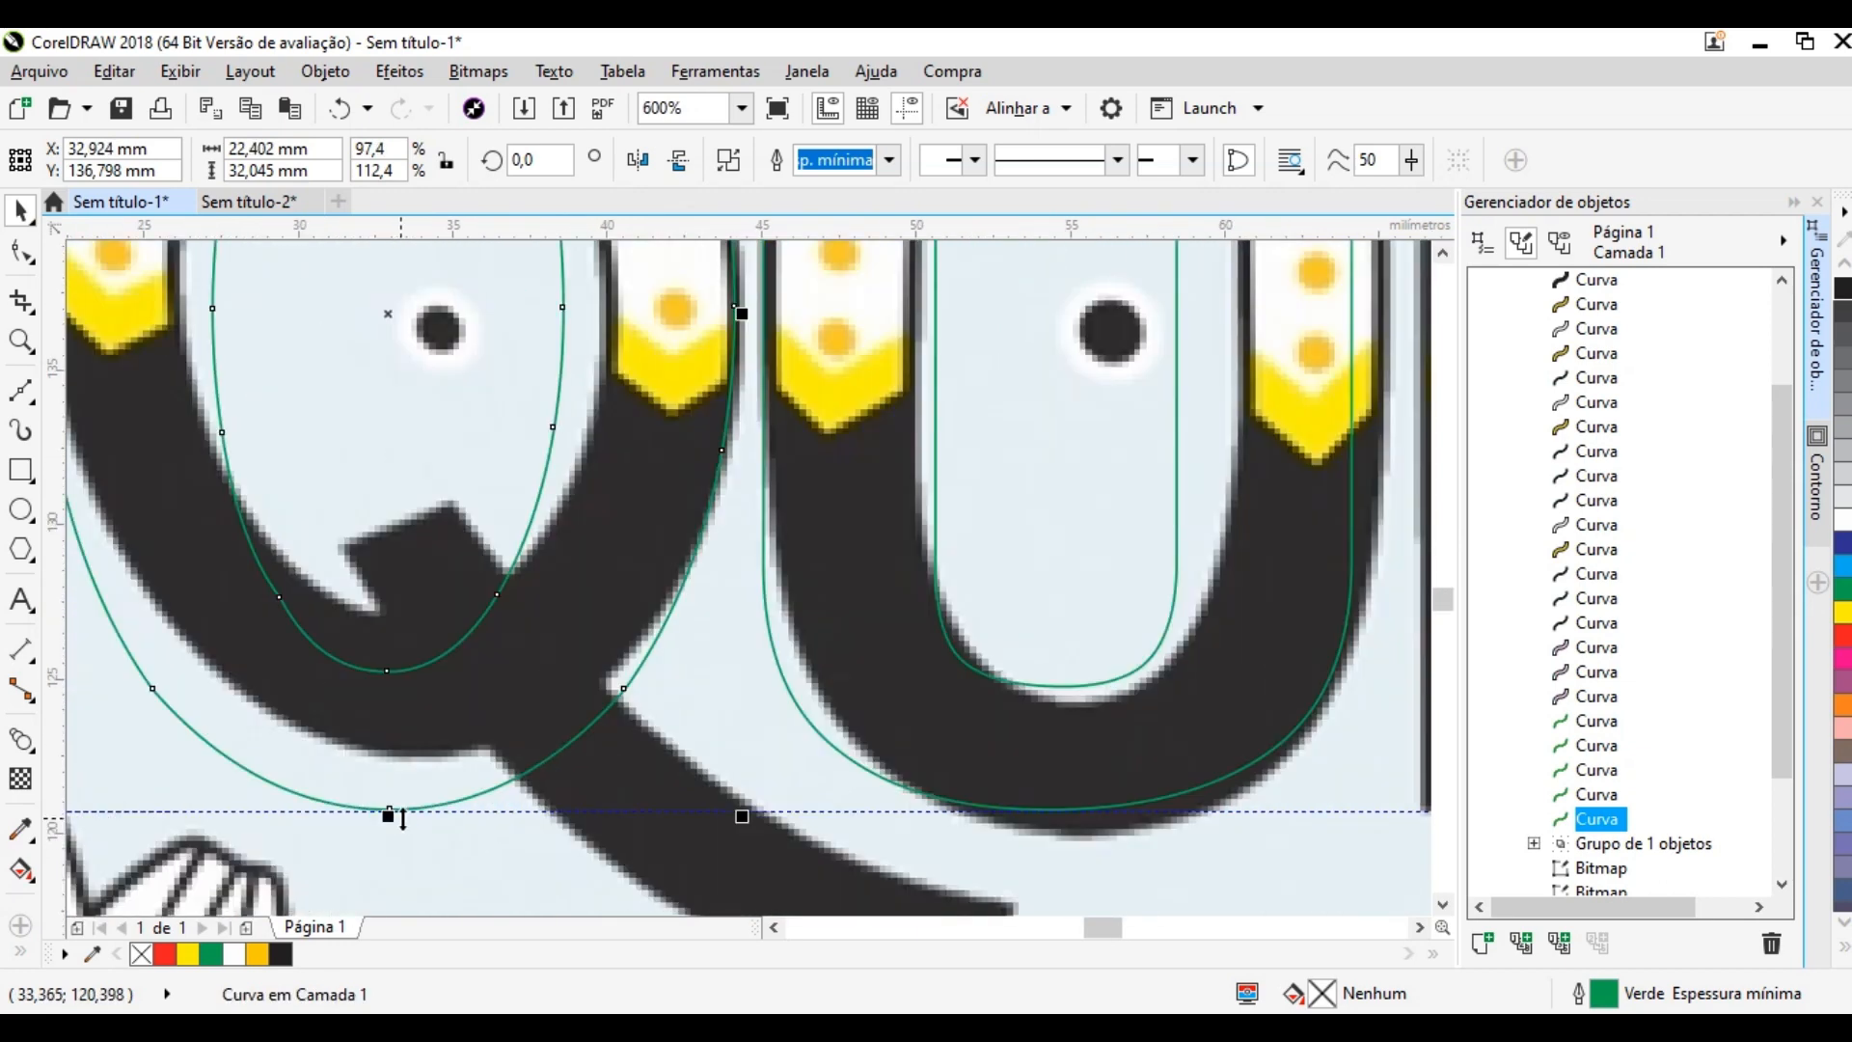
pyautogui.moveTo(402, 818); pyautogui.dragTo(385, 818)
pyautogui.scroll(-1, 386, 817)
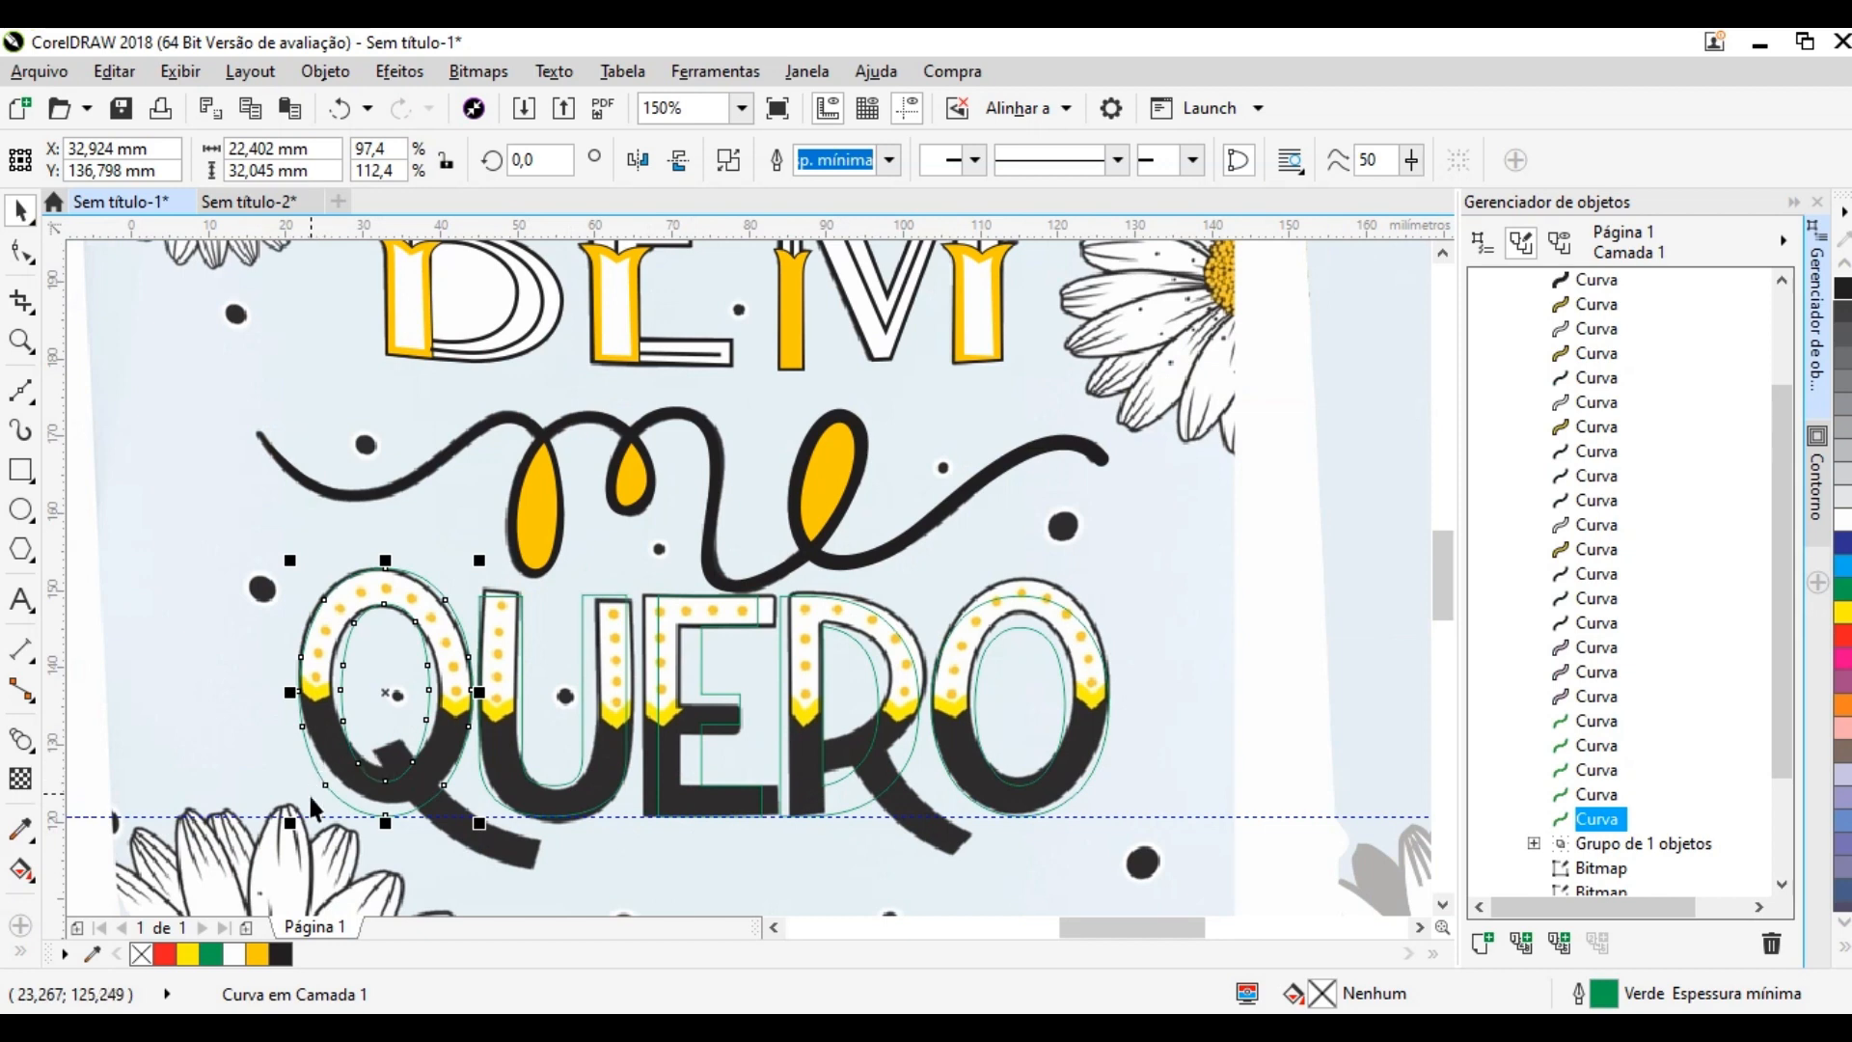
pyautogui.scroll(1, 309, 796)
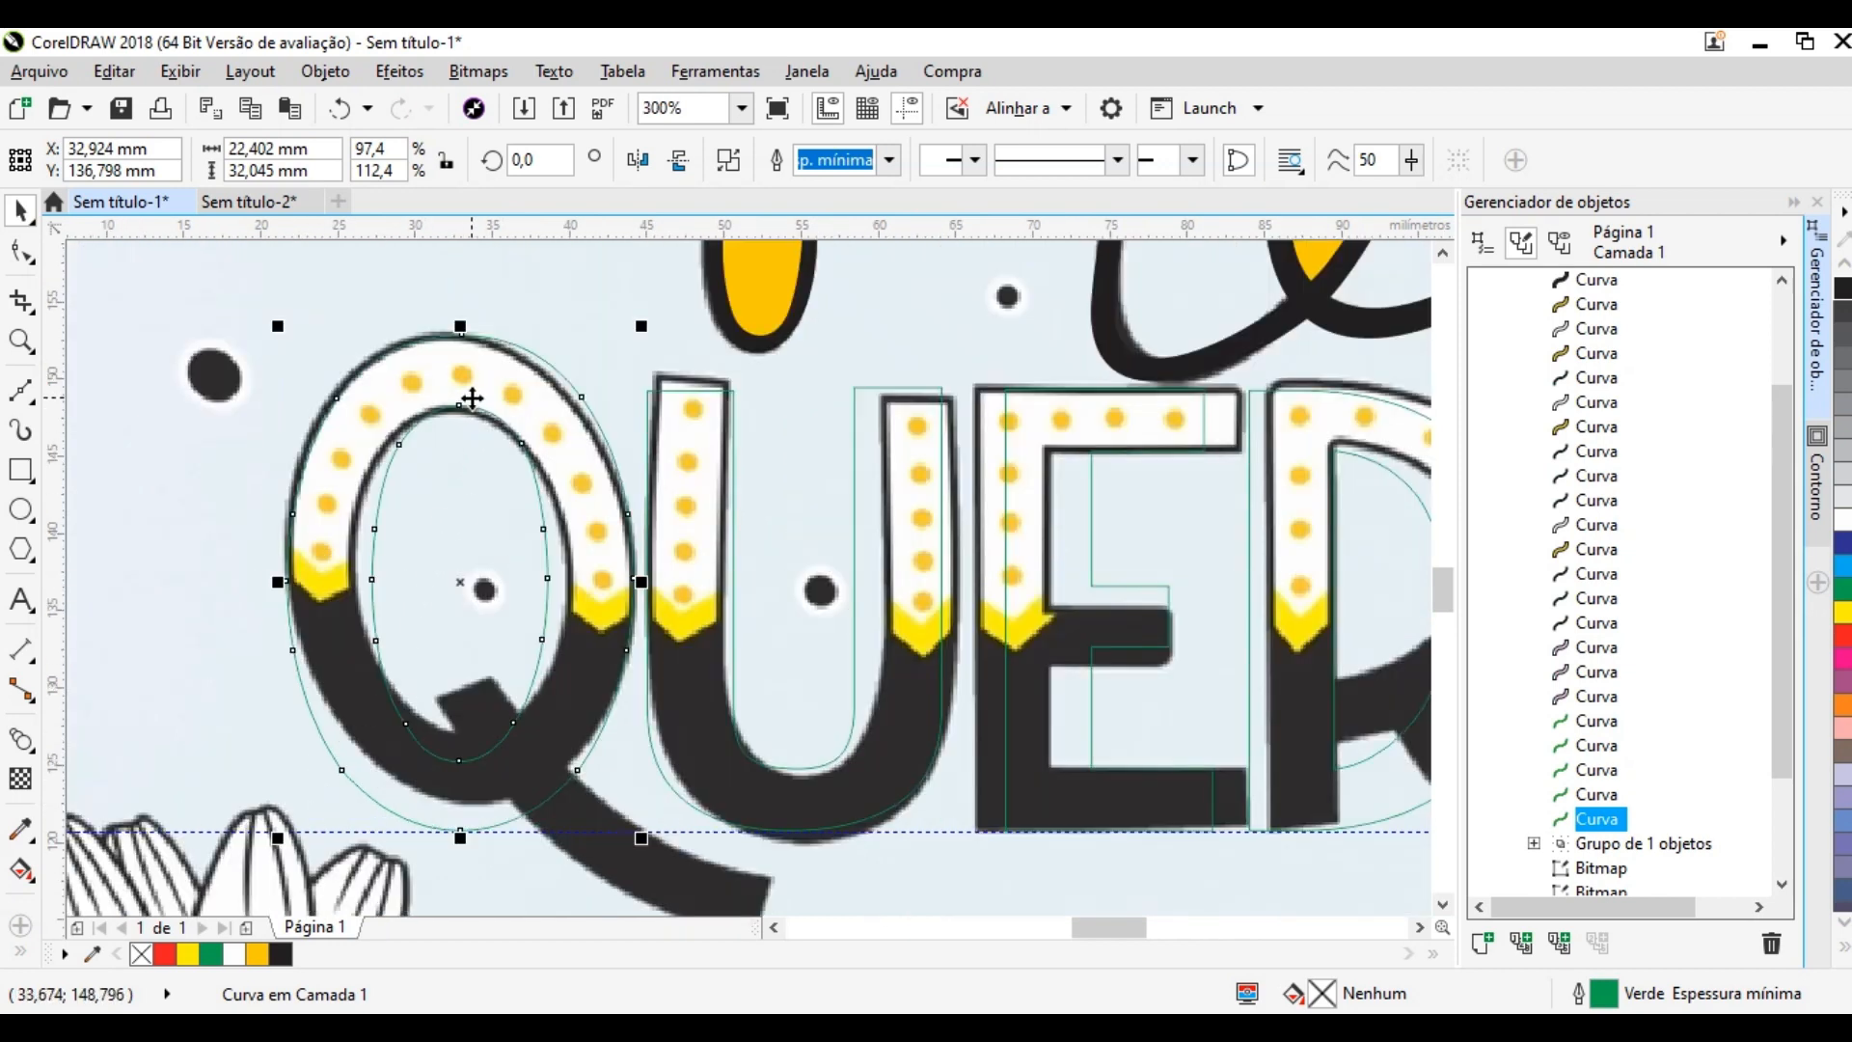
# Step: Break the first O curve apart into separate outer and inner ovals and select the outer one
pyautogui.click(730, 159)
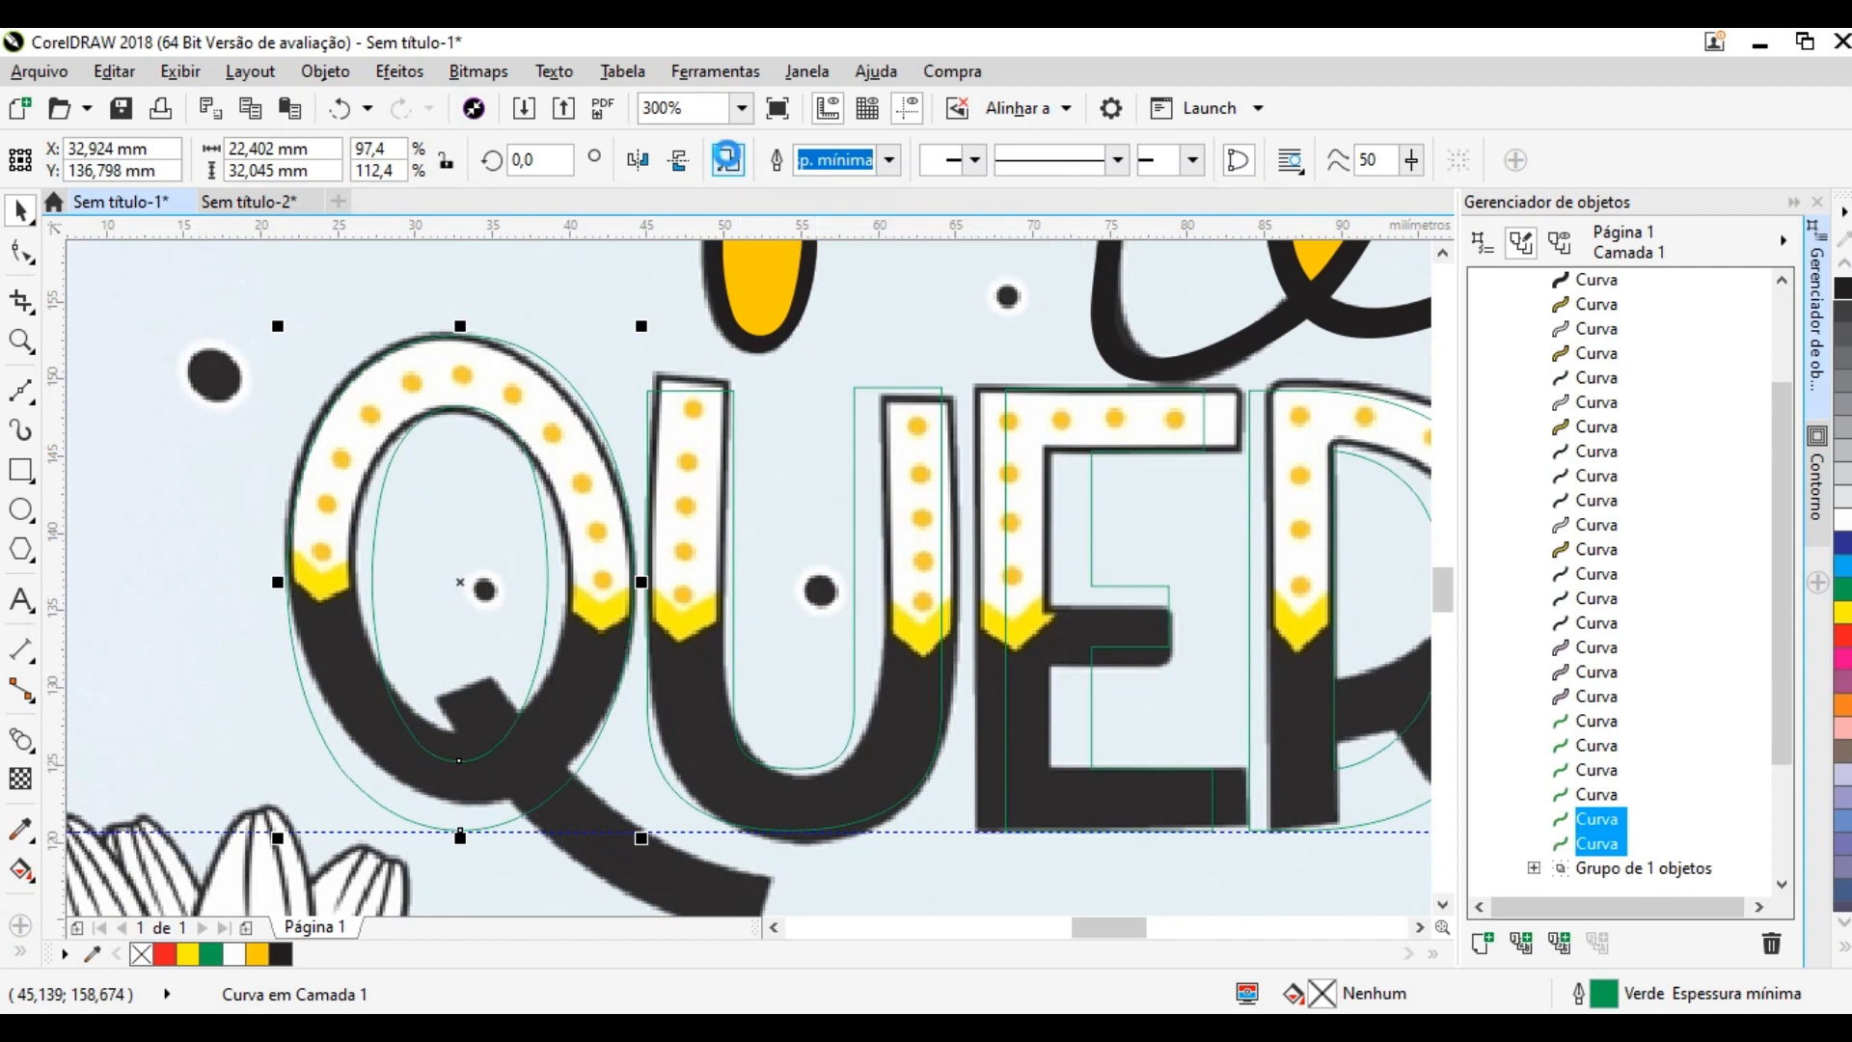
pyautogui.click(442, 464)
pyautogui.click(659, 442)
pyautogui.click(460, 465)
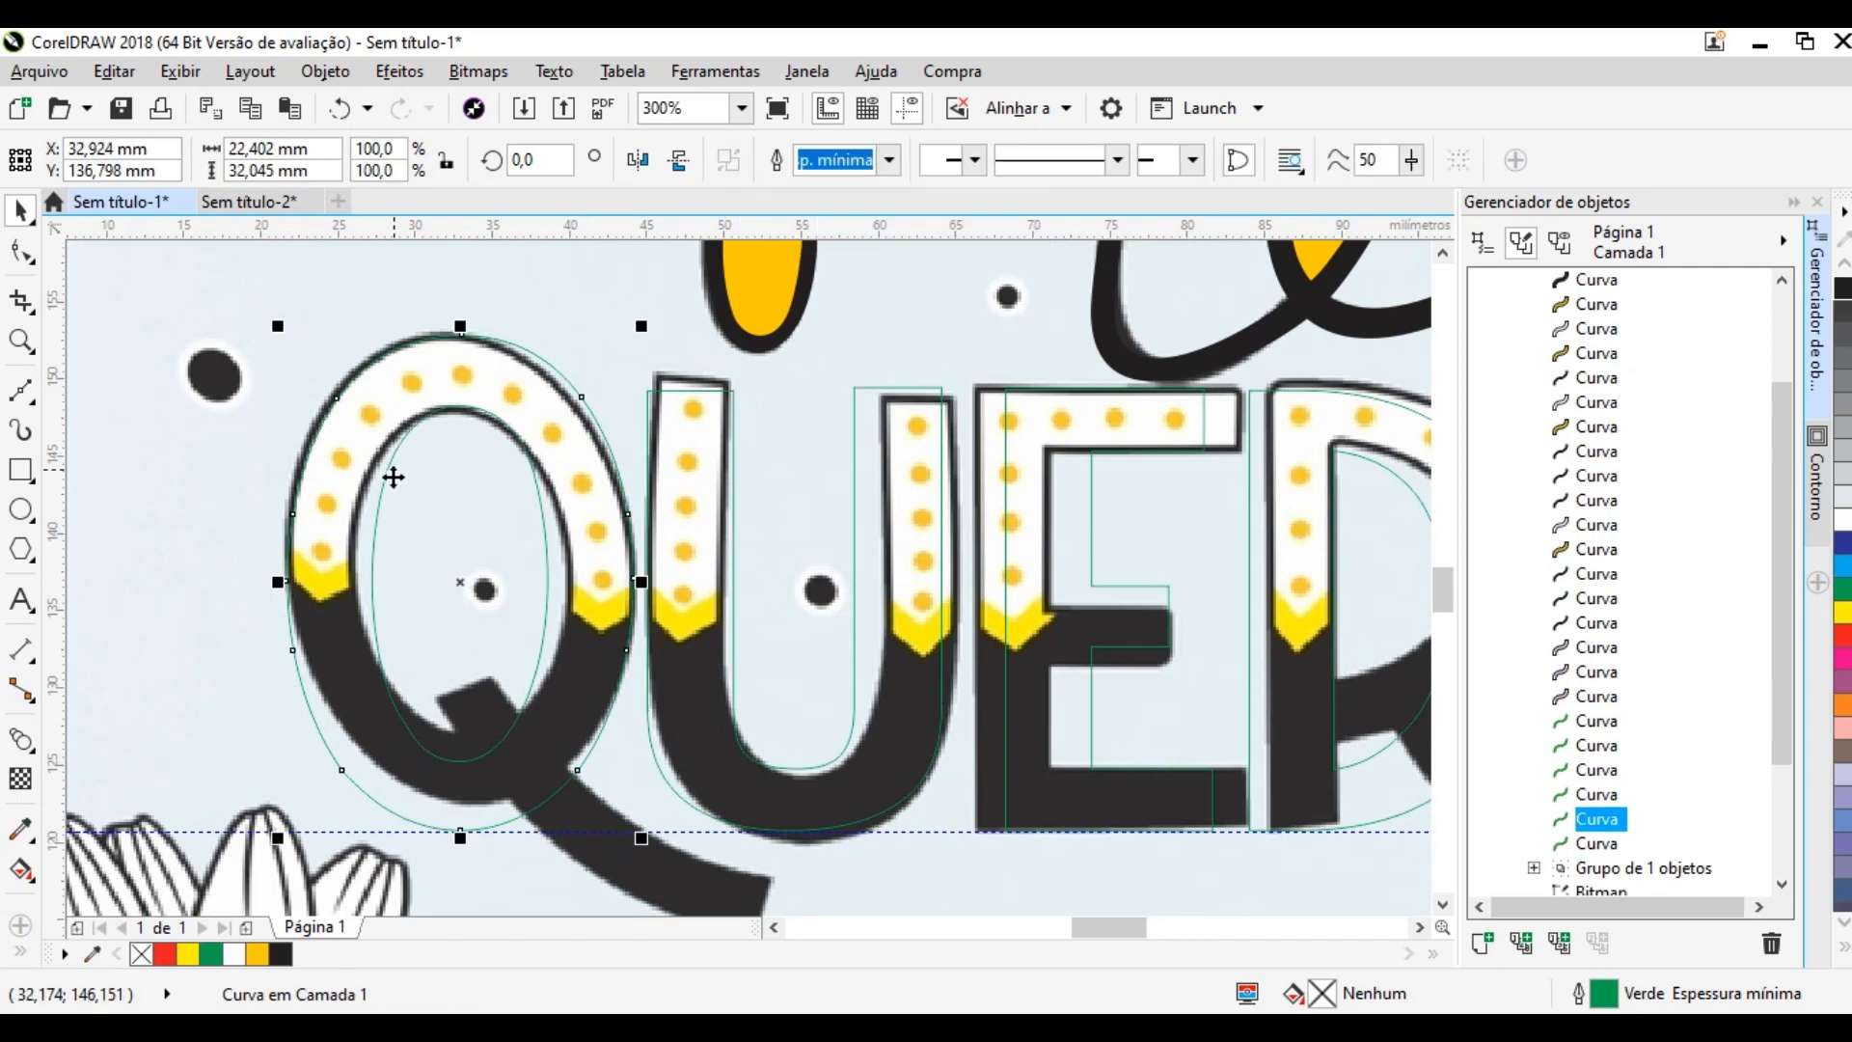
pyautogui.click(410, 424)
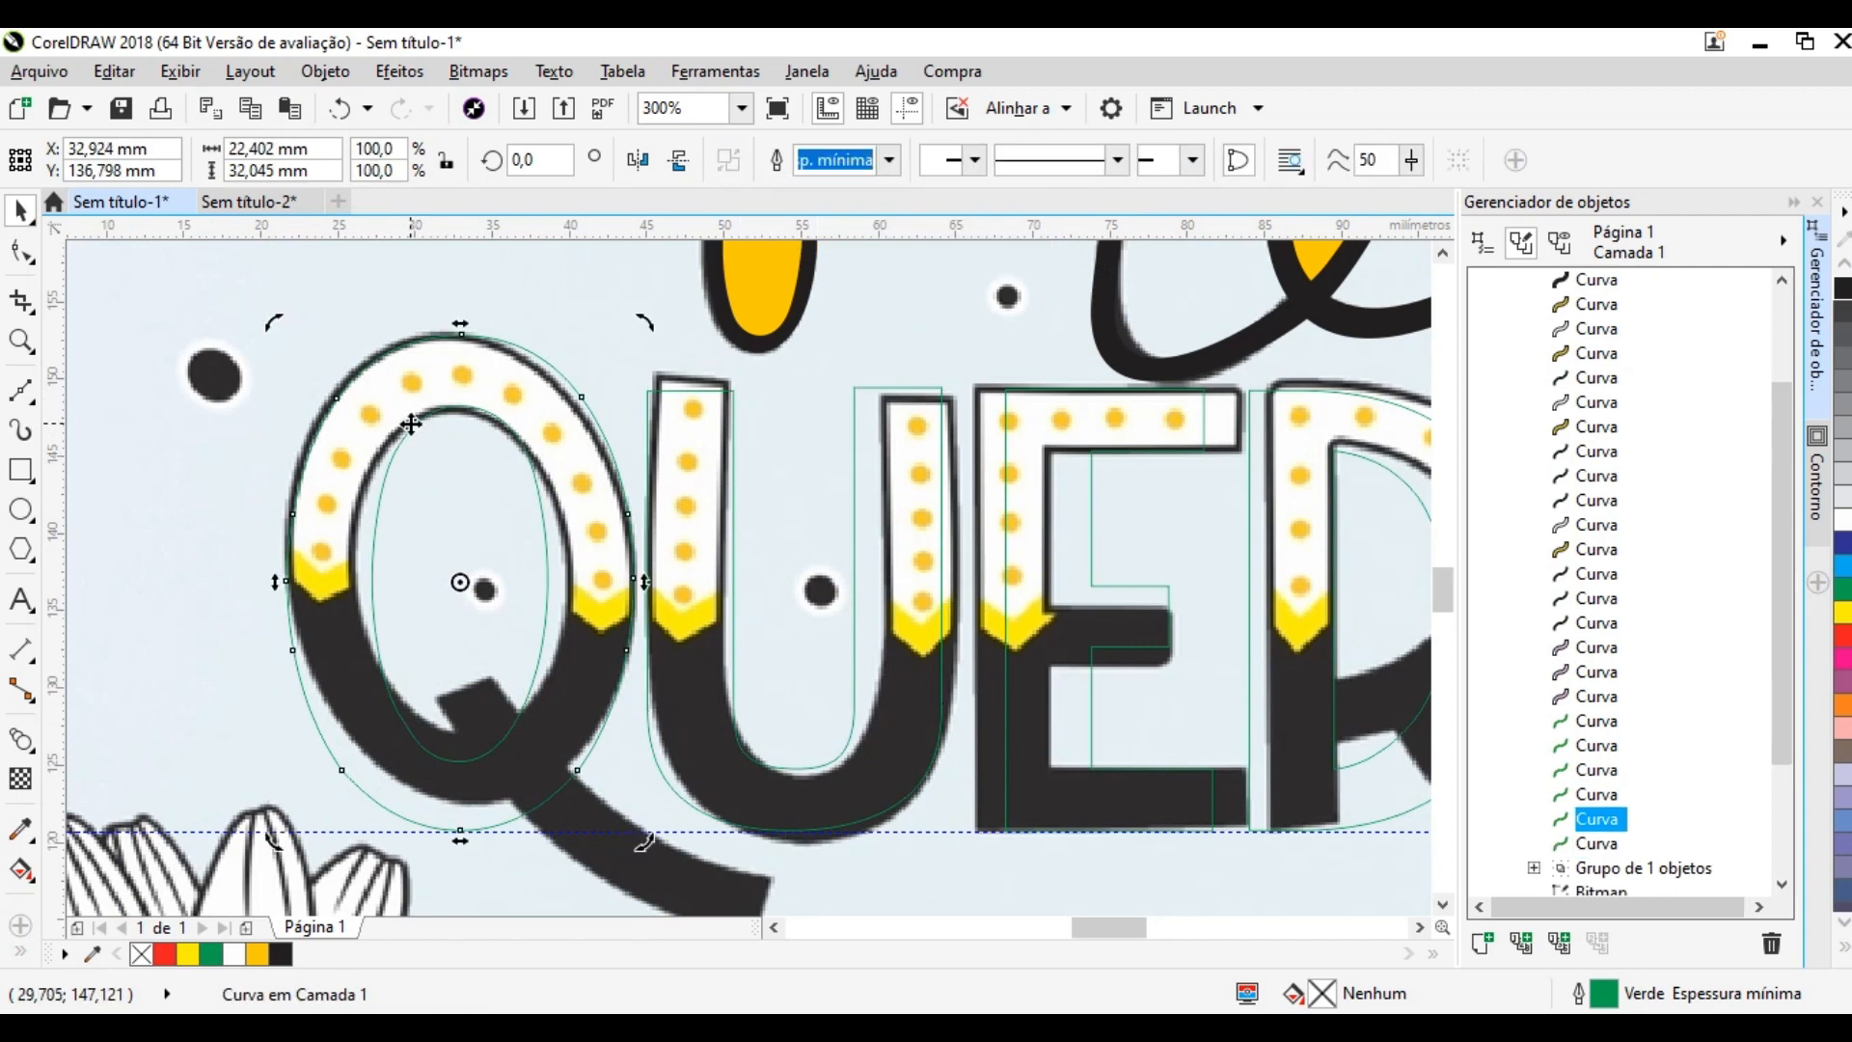
pyautogui.hotkey('ctrl', 'pagedown')
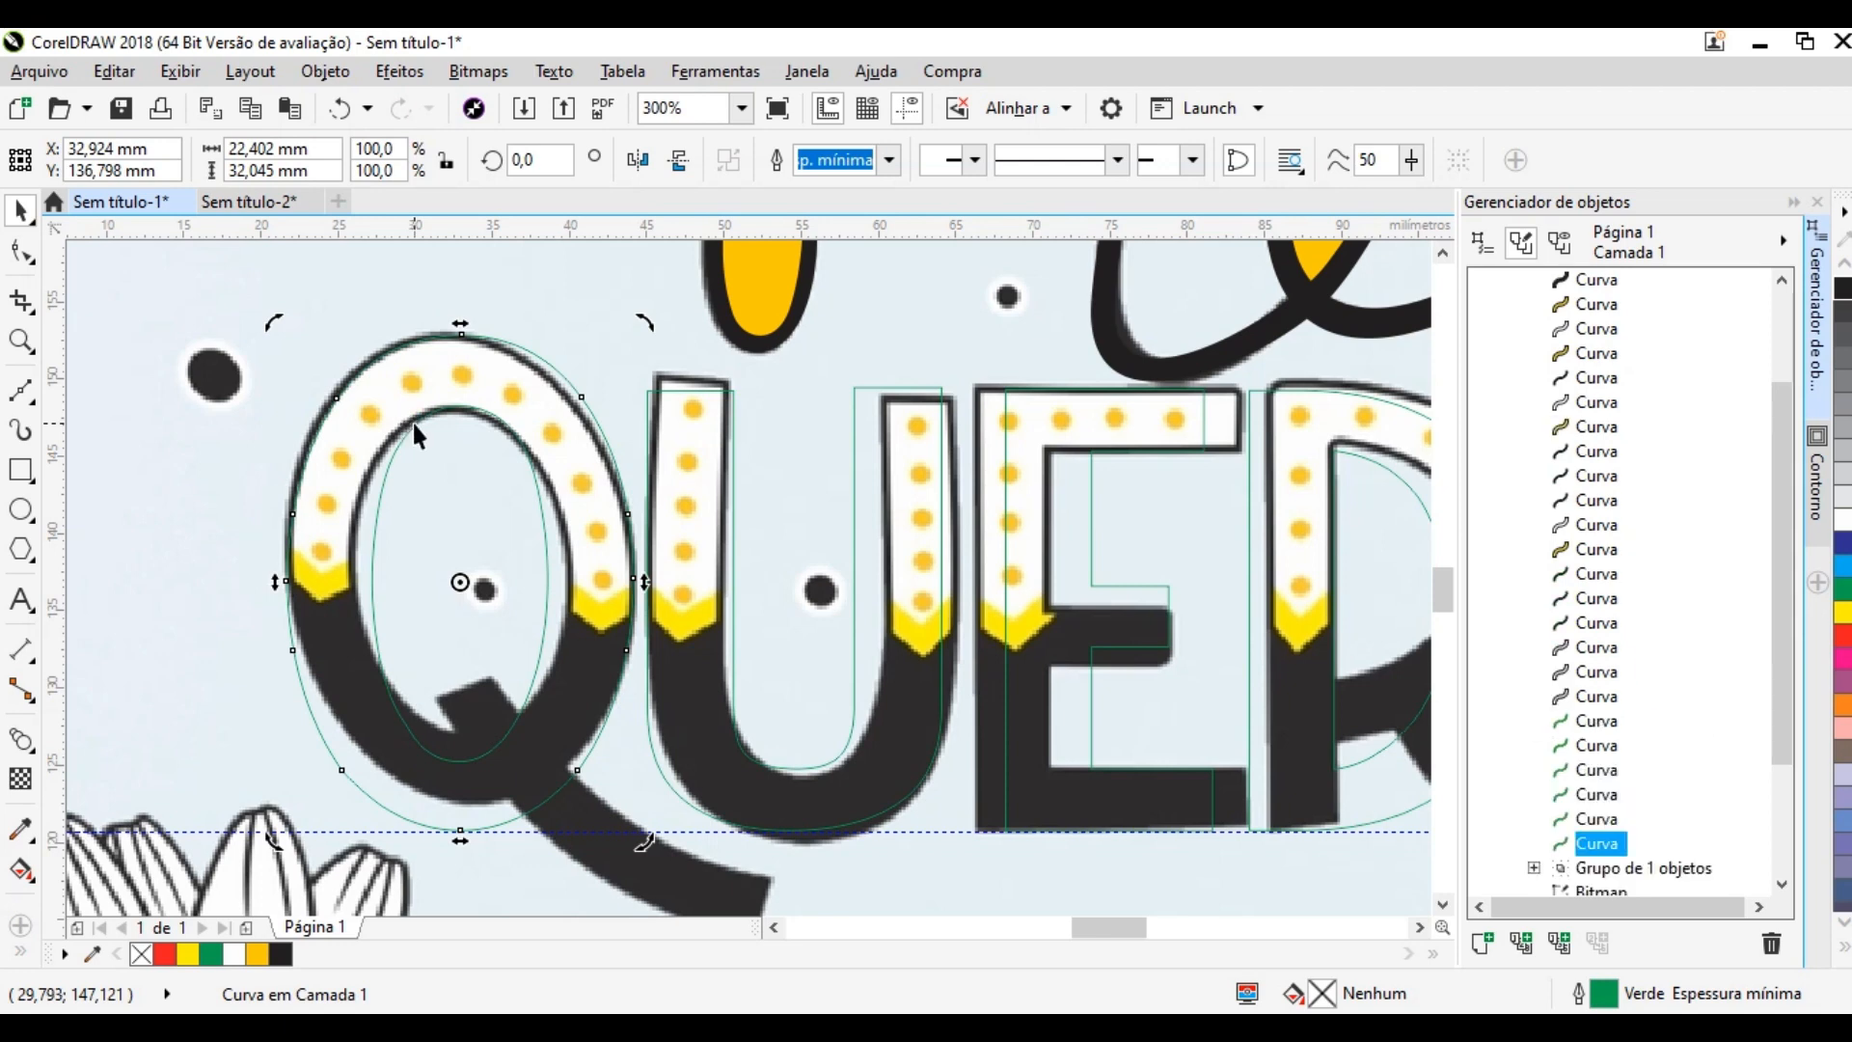
pyautogui.hotkey('ctrl', 'z')
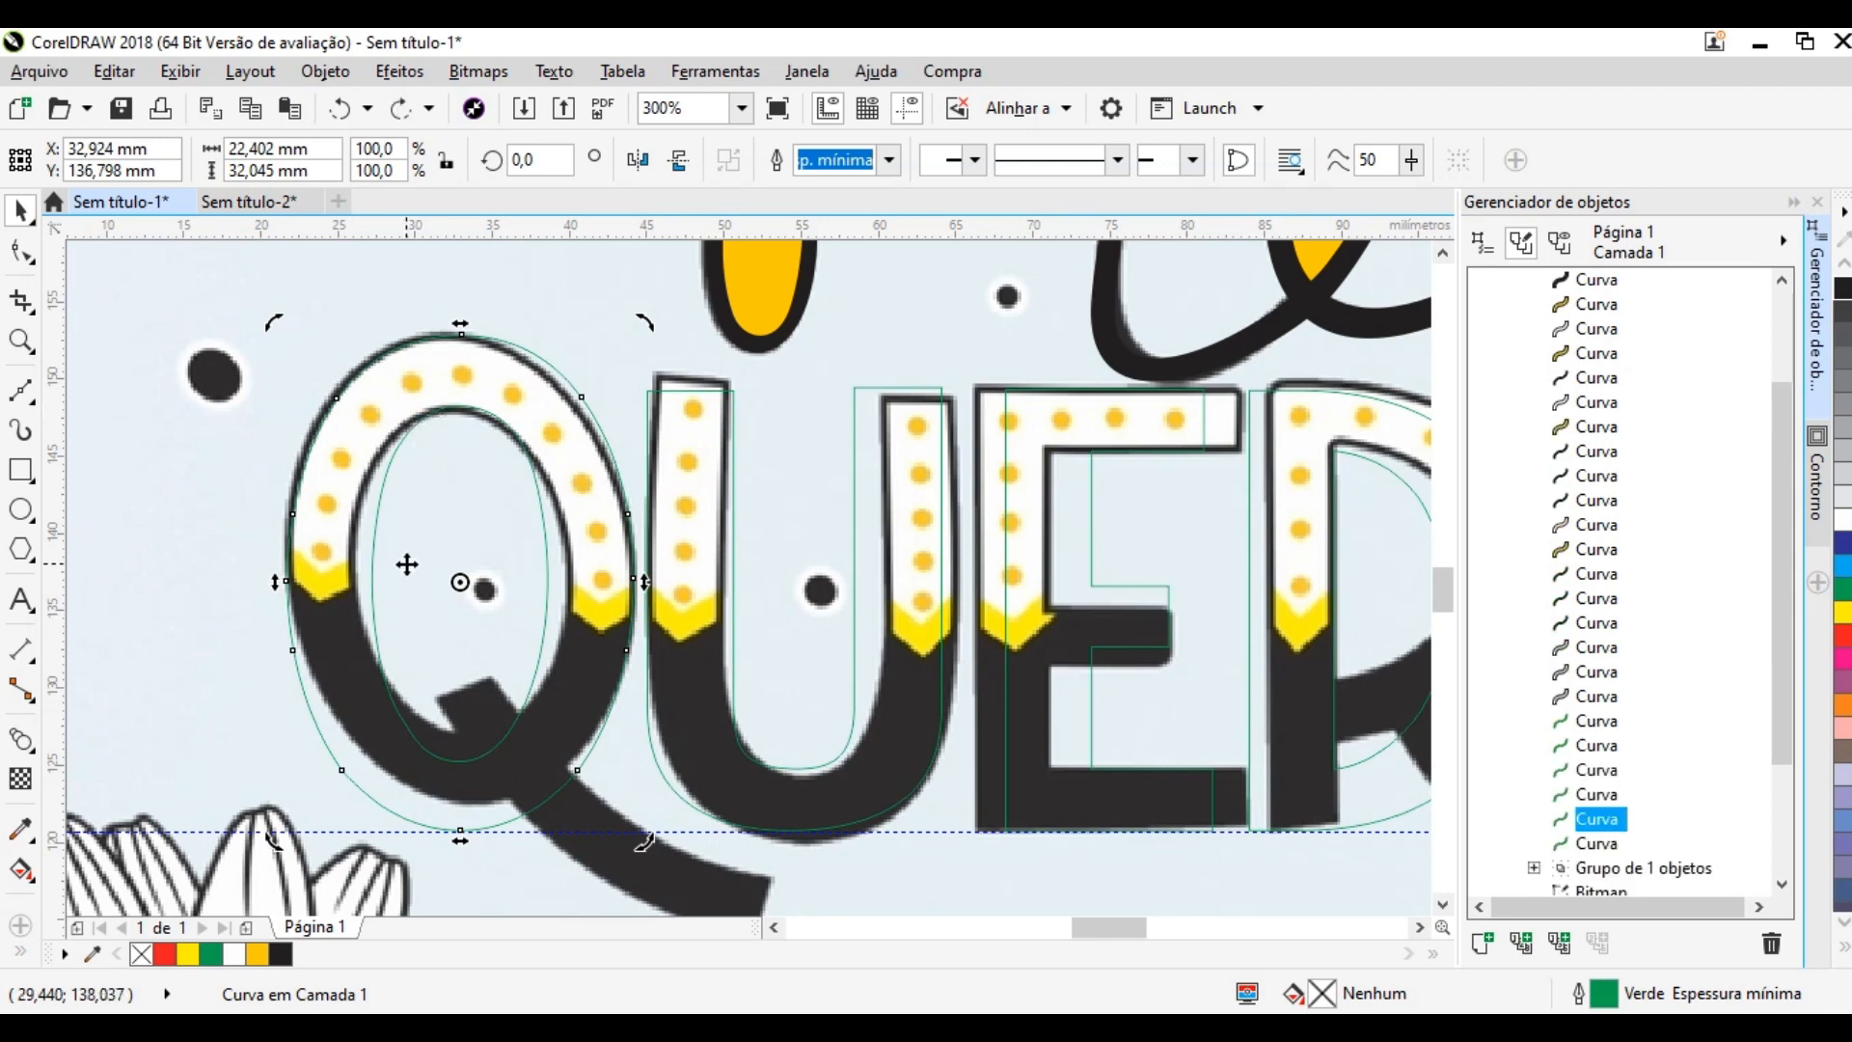
pyautogui.scroll(-2, 405, 560)
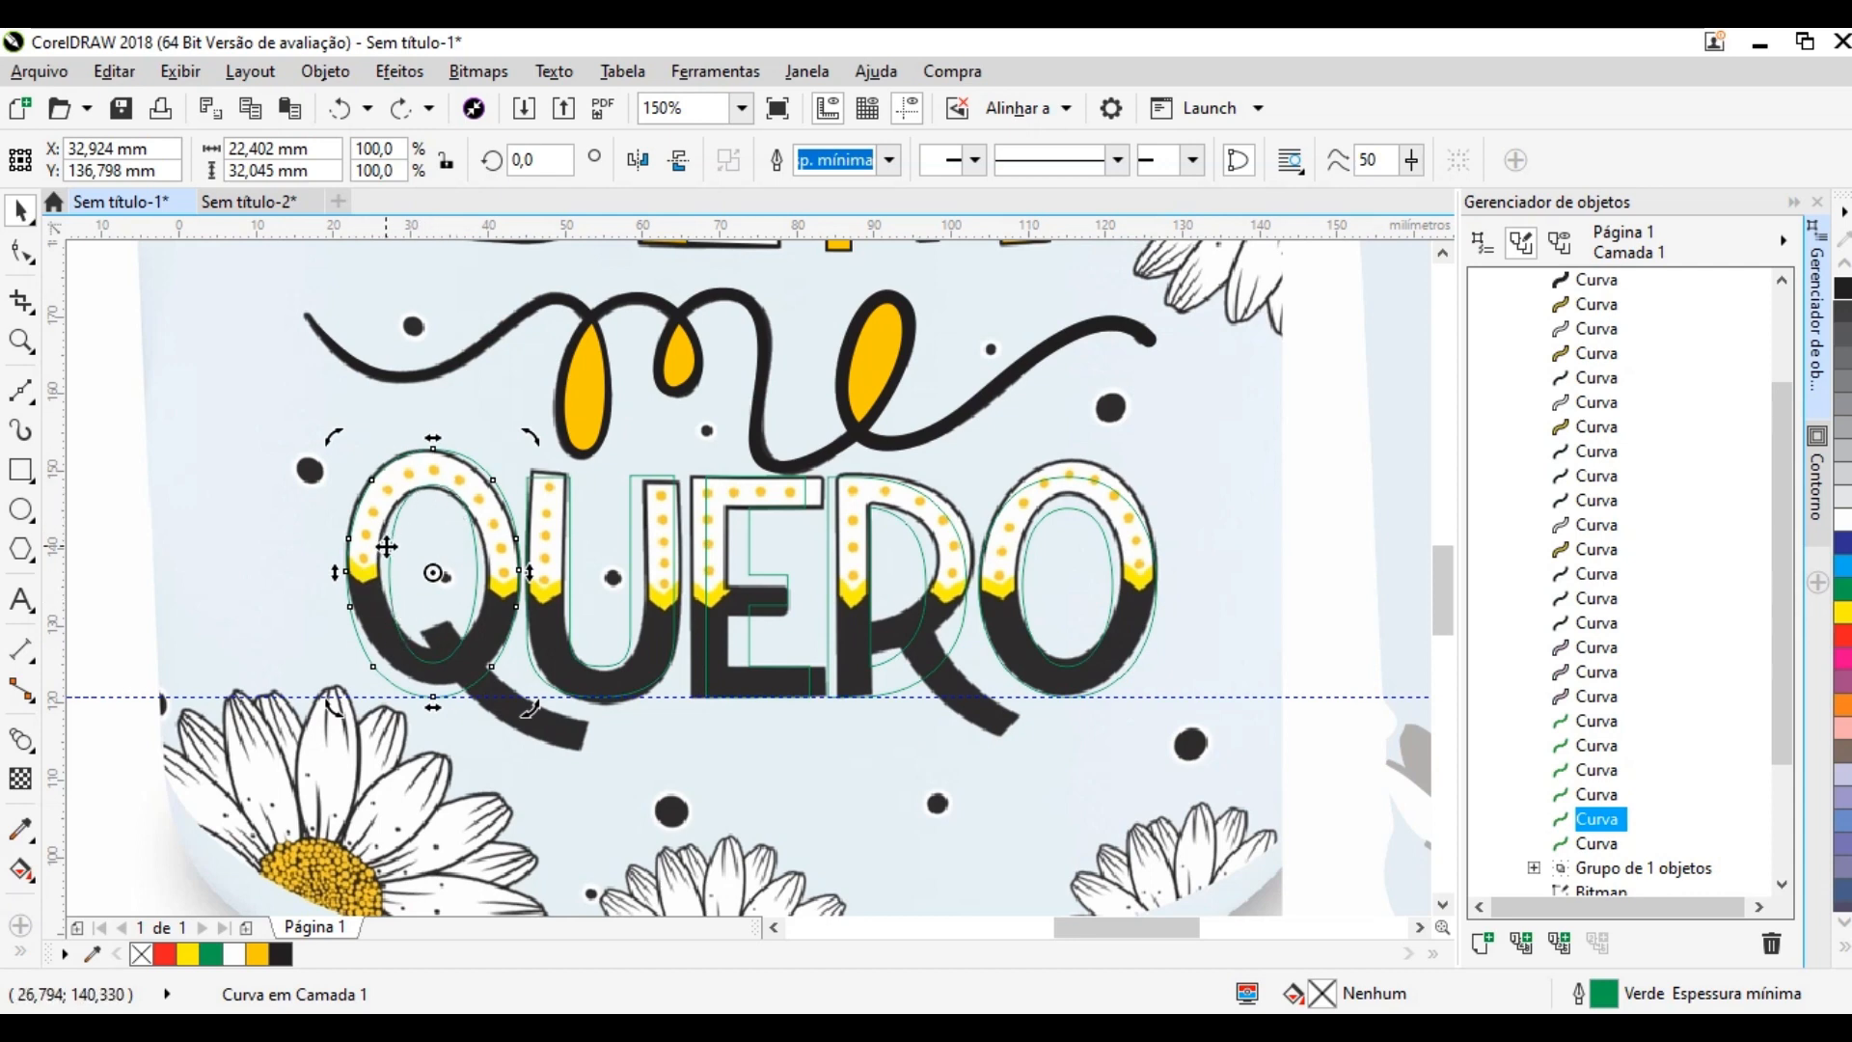
pyautogui.scroll(2, 386, 546)
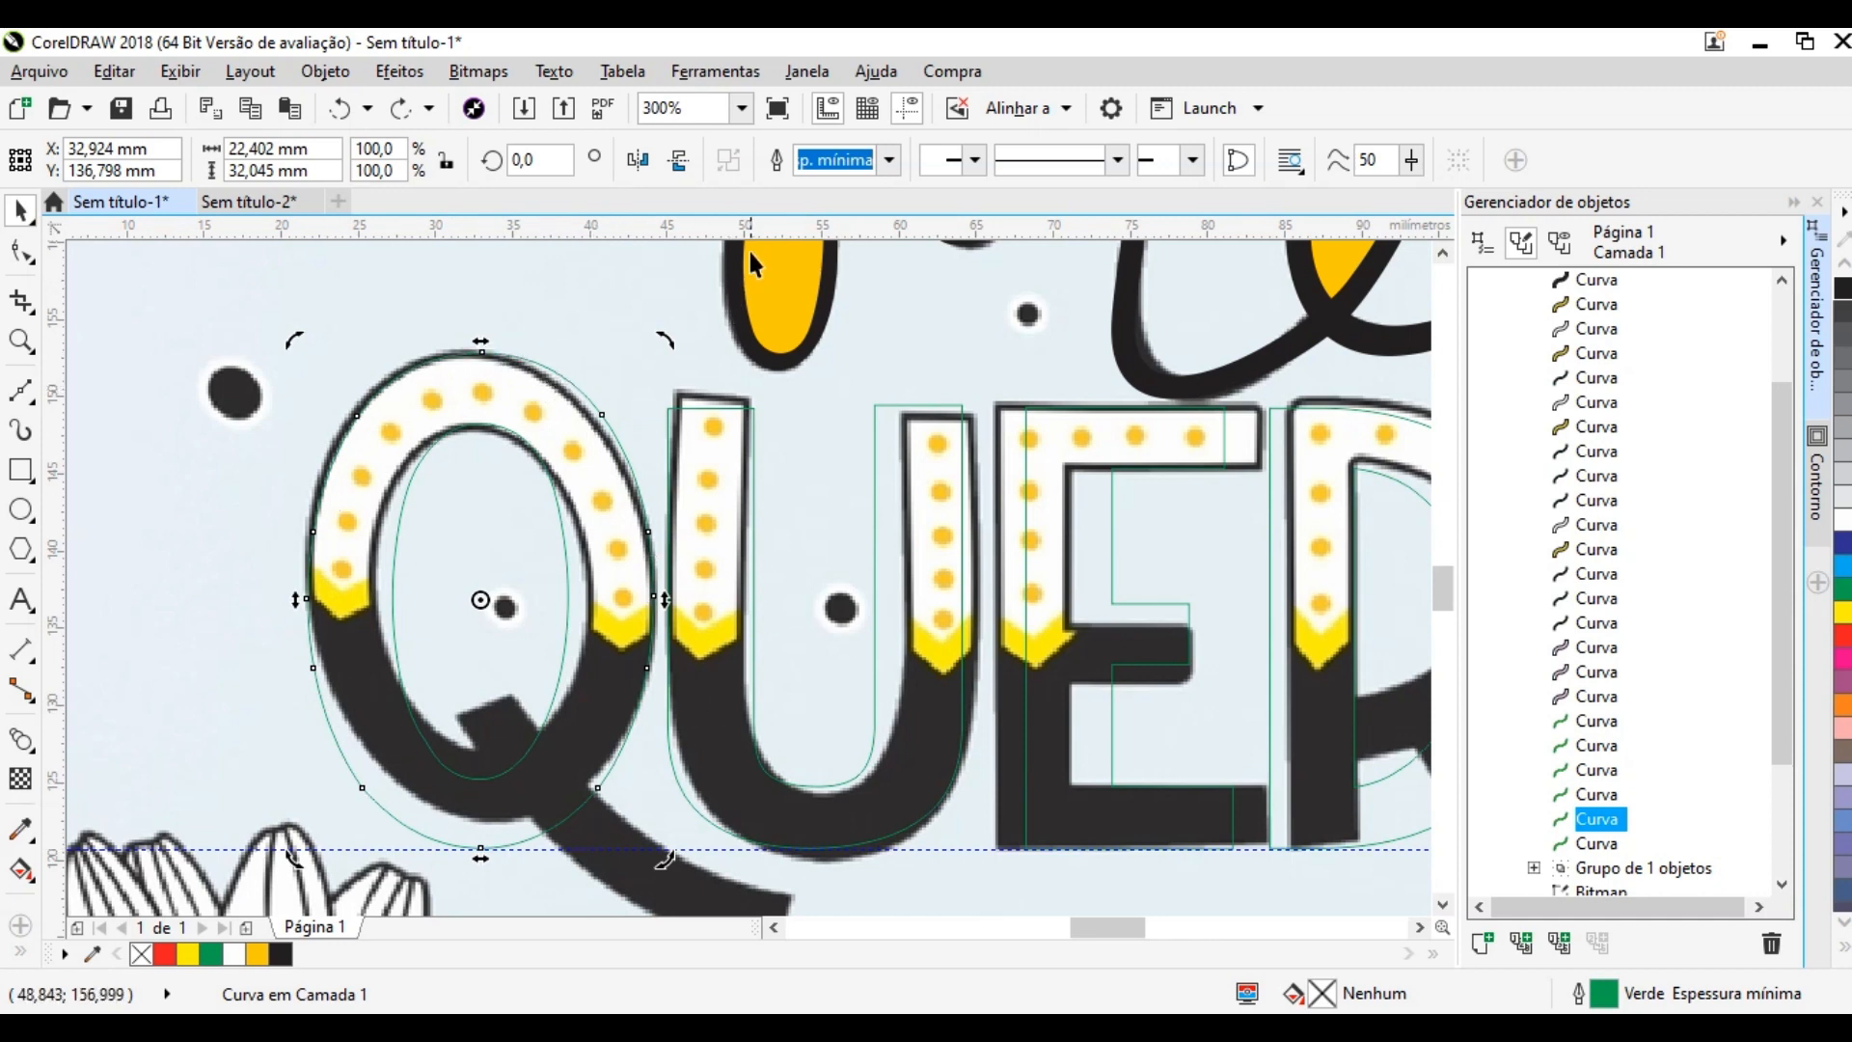
# Step: Send the first O's outer oval back one level, behind the inner oval
pyautogui.click(667, 579)
pyautogui.click(566, 526)
pyautogui.click(553, 535)
pyautogui.hotkey('ctrl', 'pagedown')
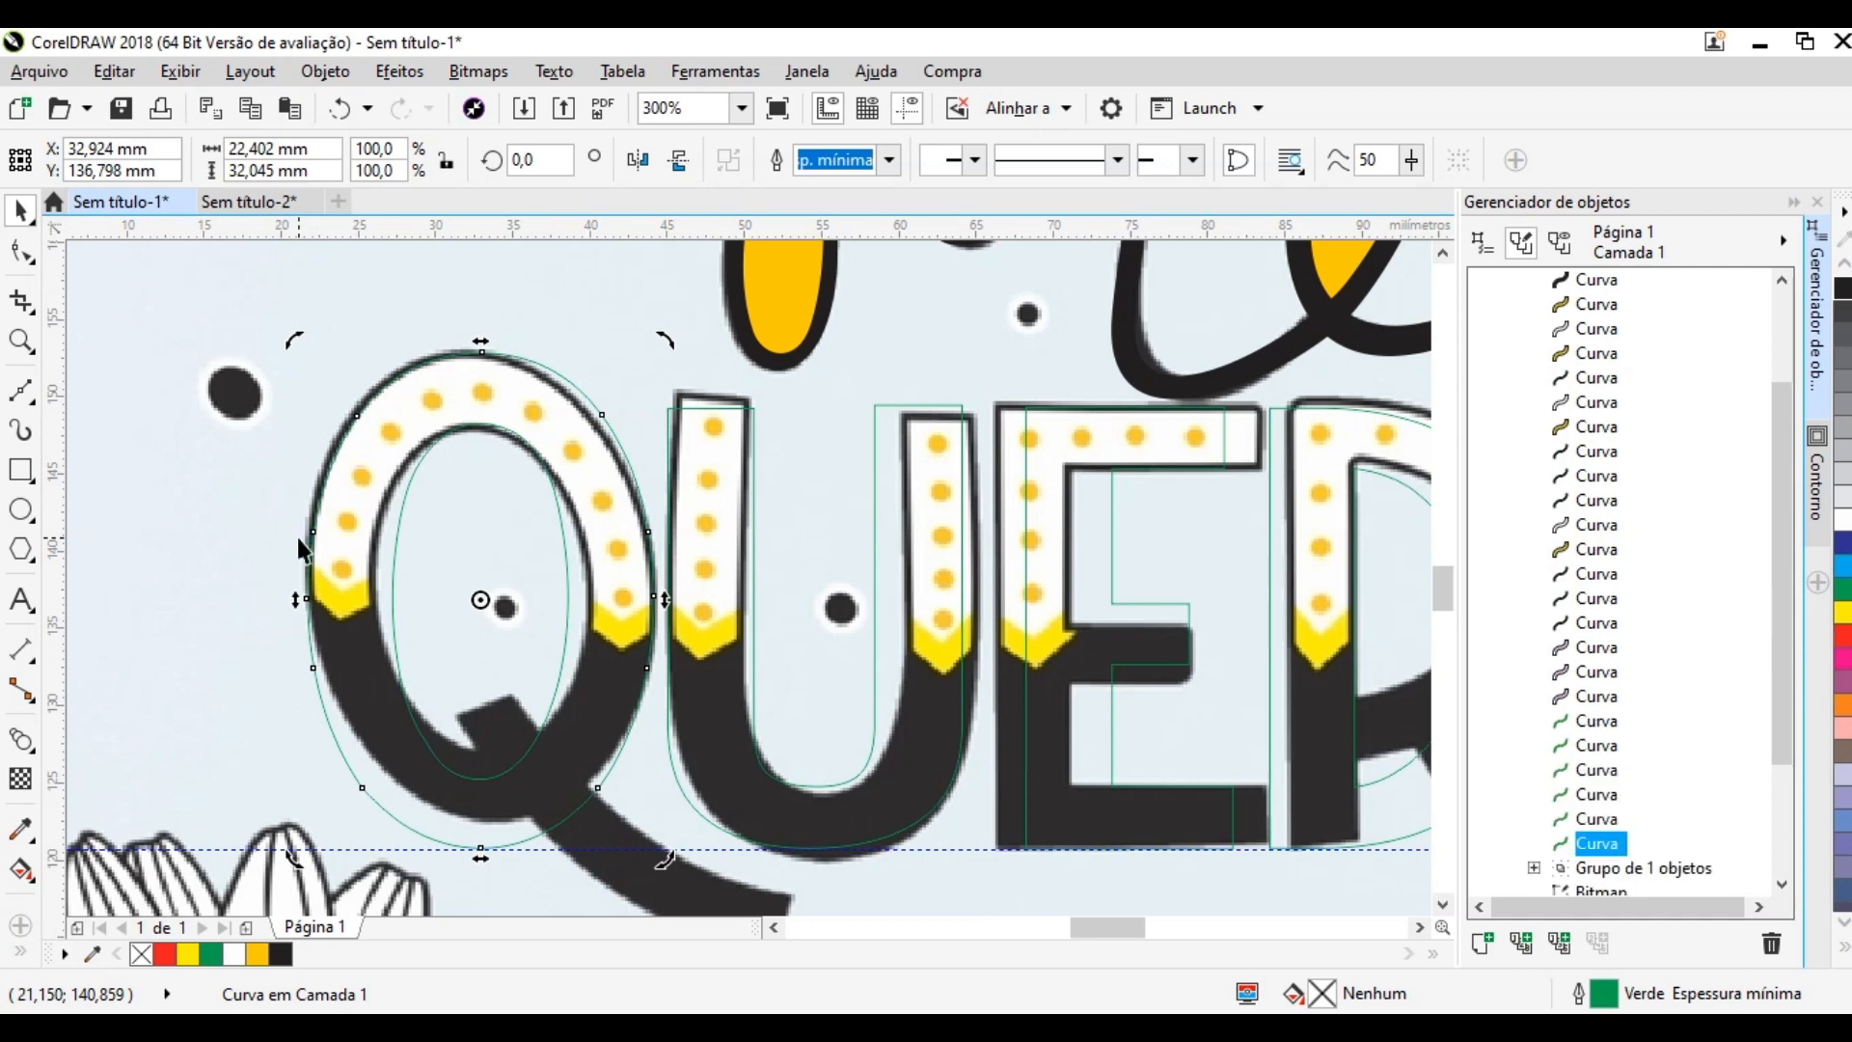
# Step: Select the first O's inner oval, try a dark yellow fill on it and undo the fill
pyautogui.click(402, 507)
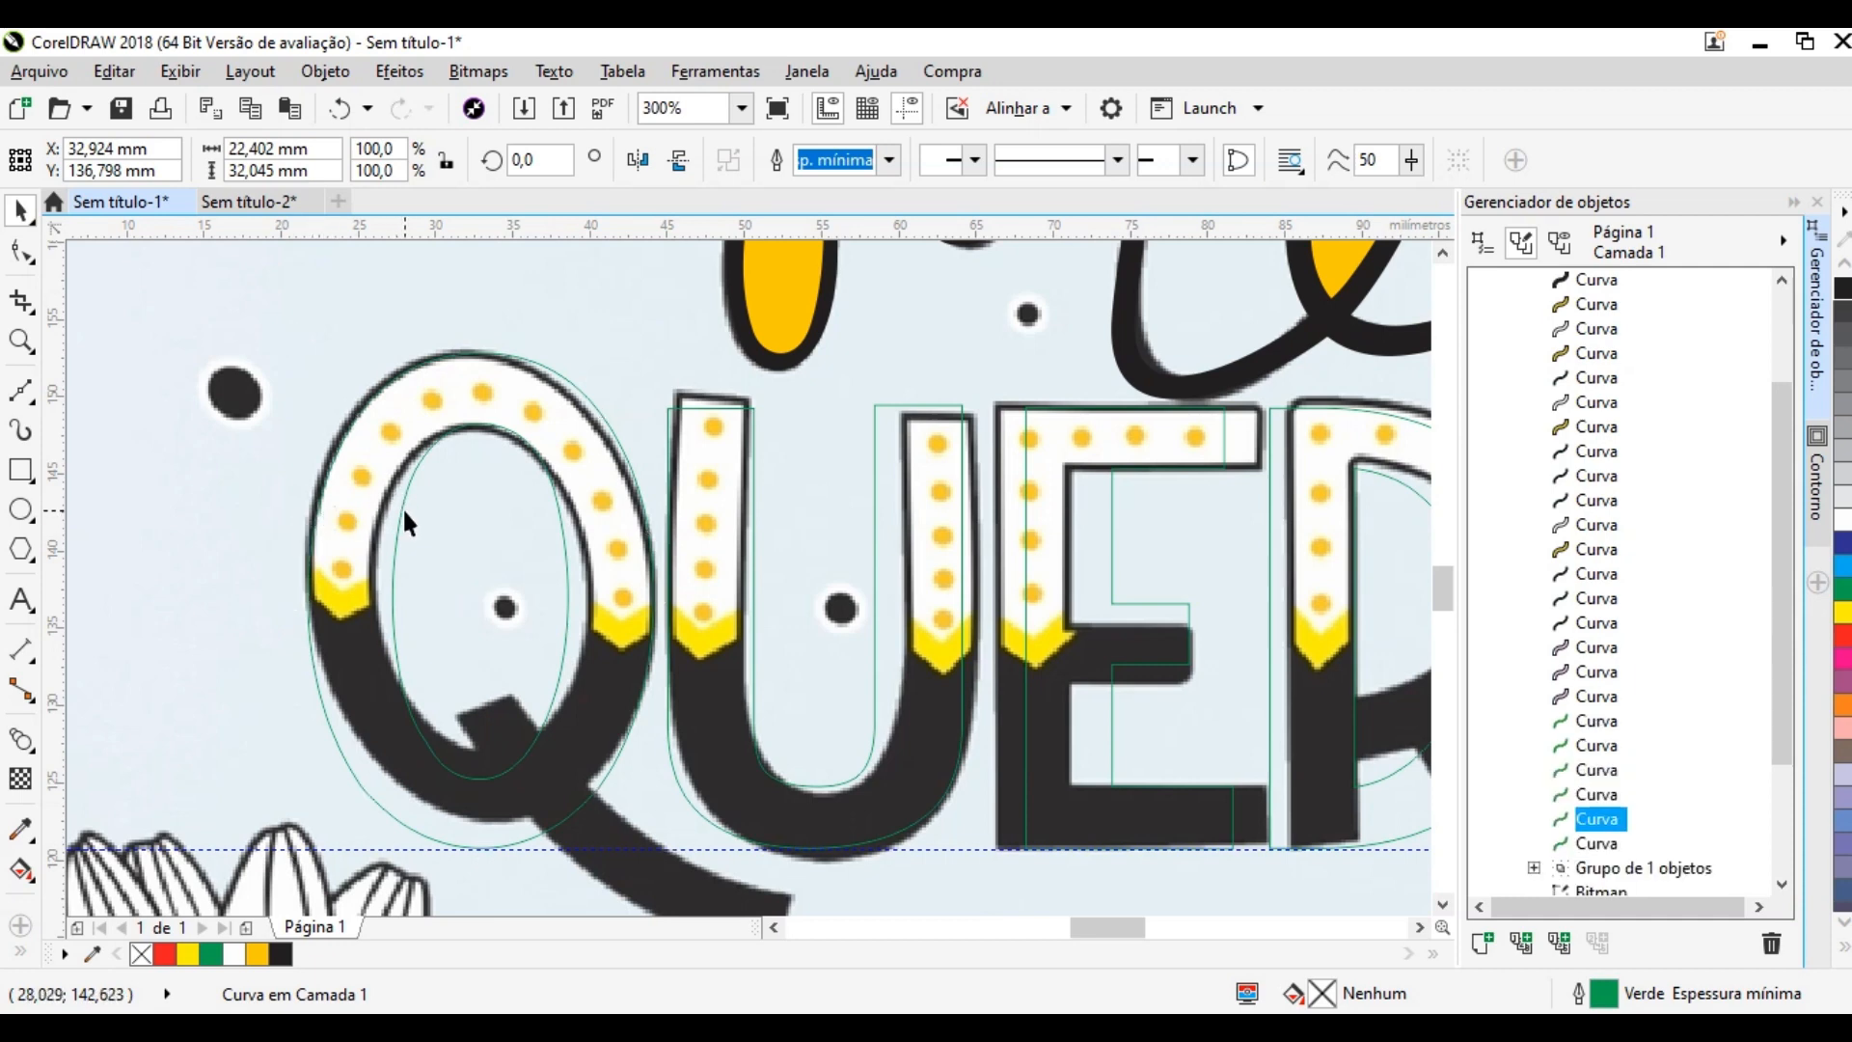
pyautogui.click(257, 955)
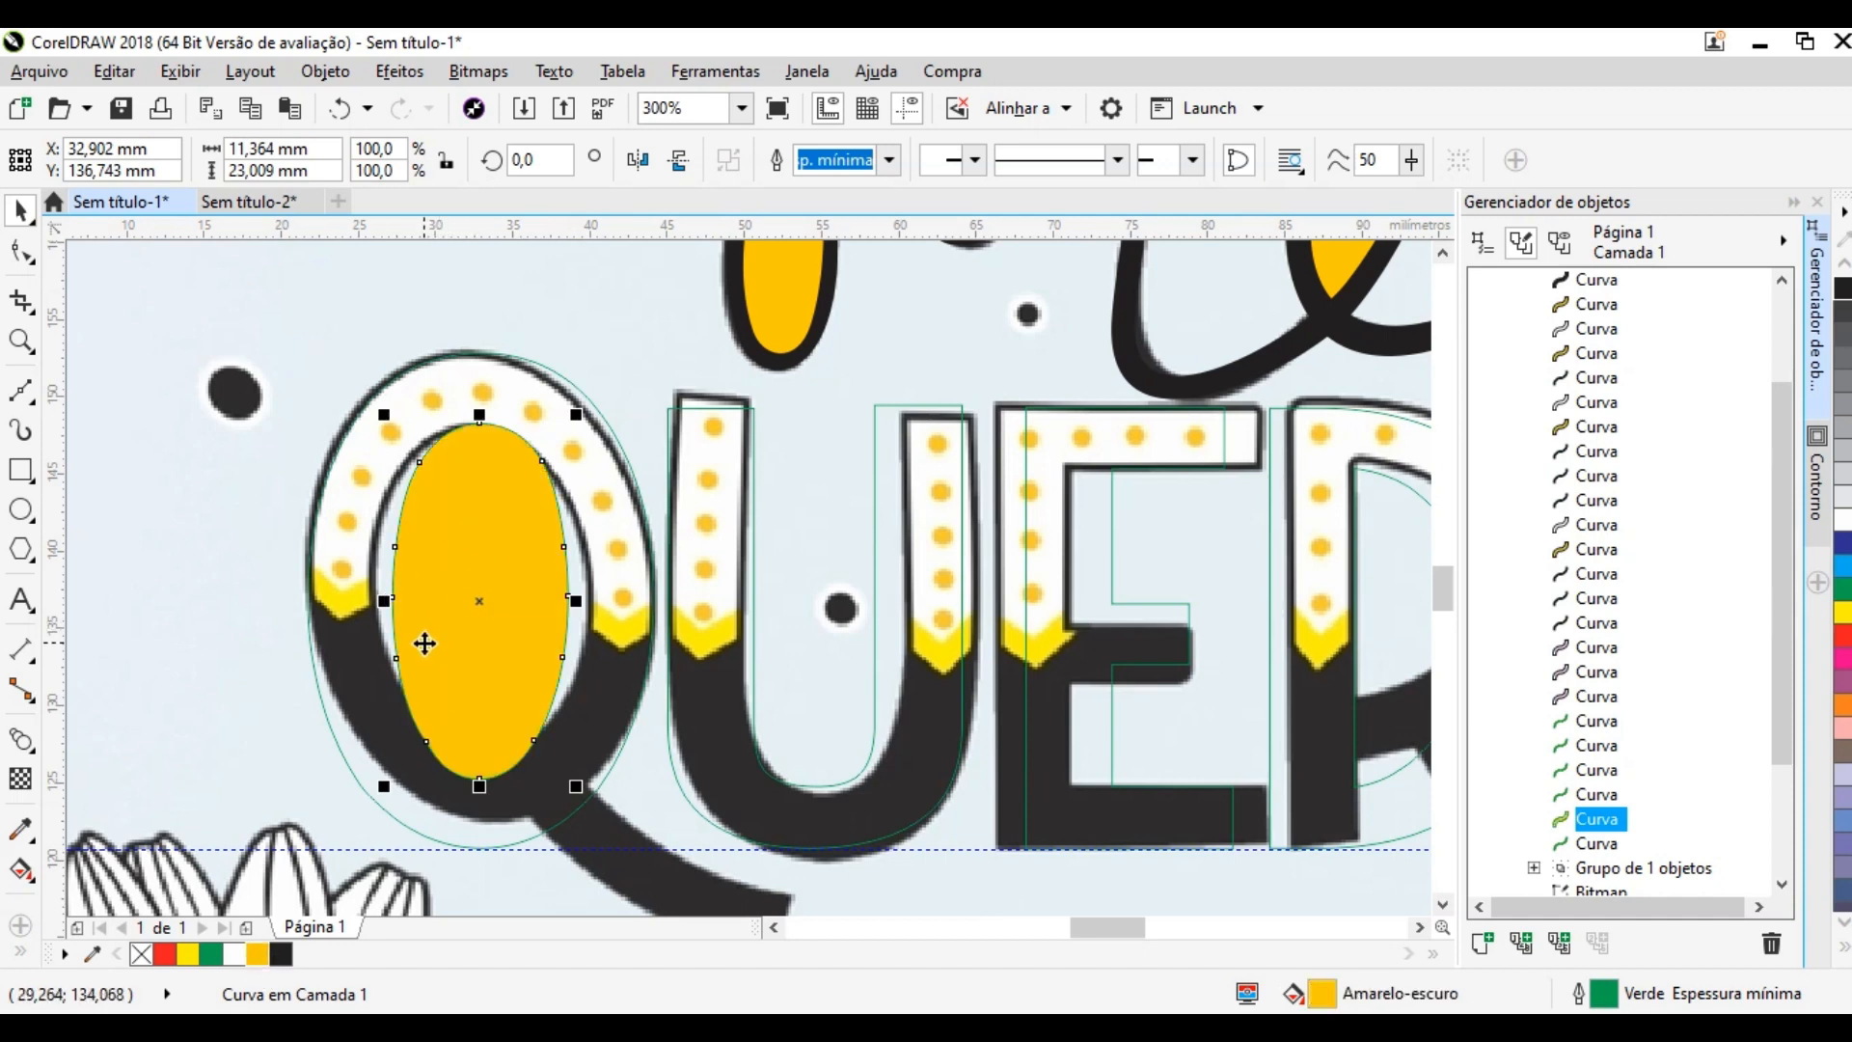
pyautogui.hotkey('ctrl', 'z')
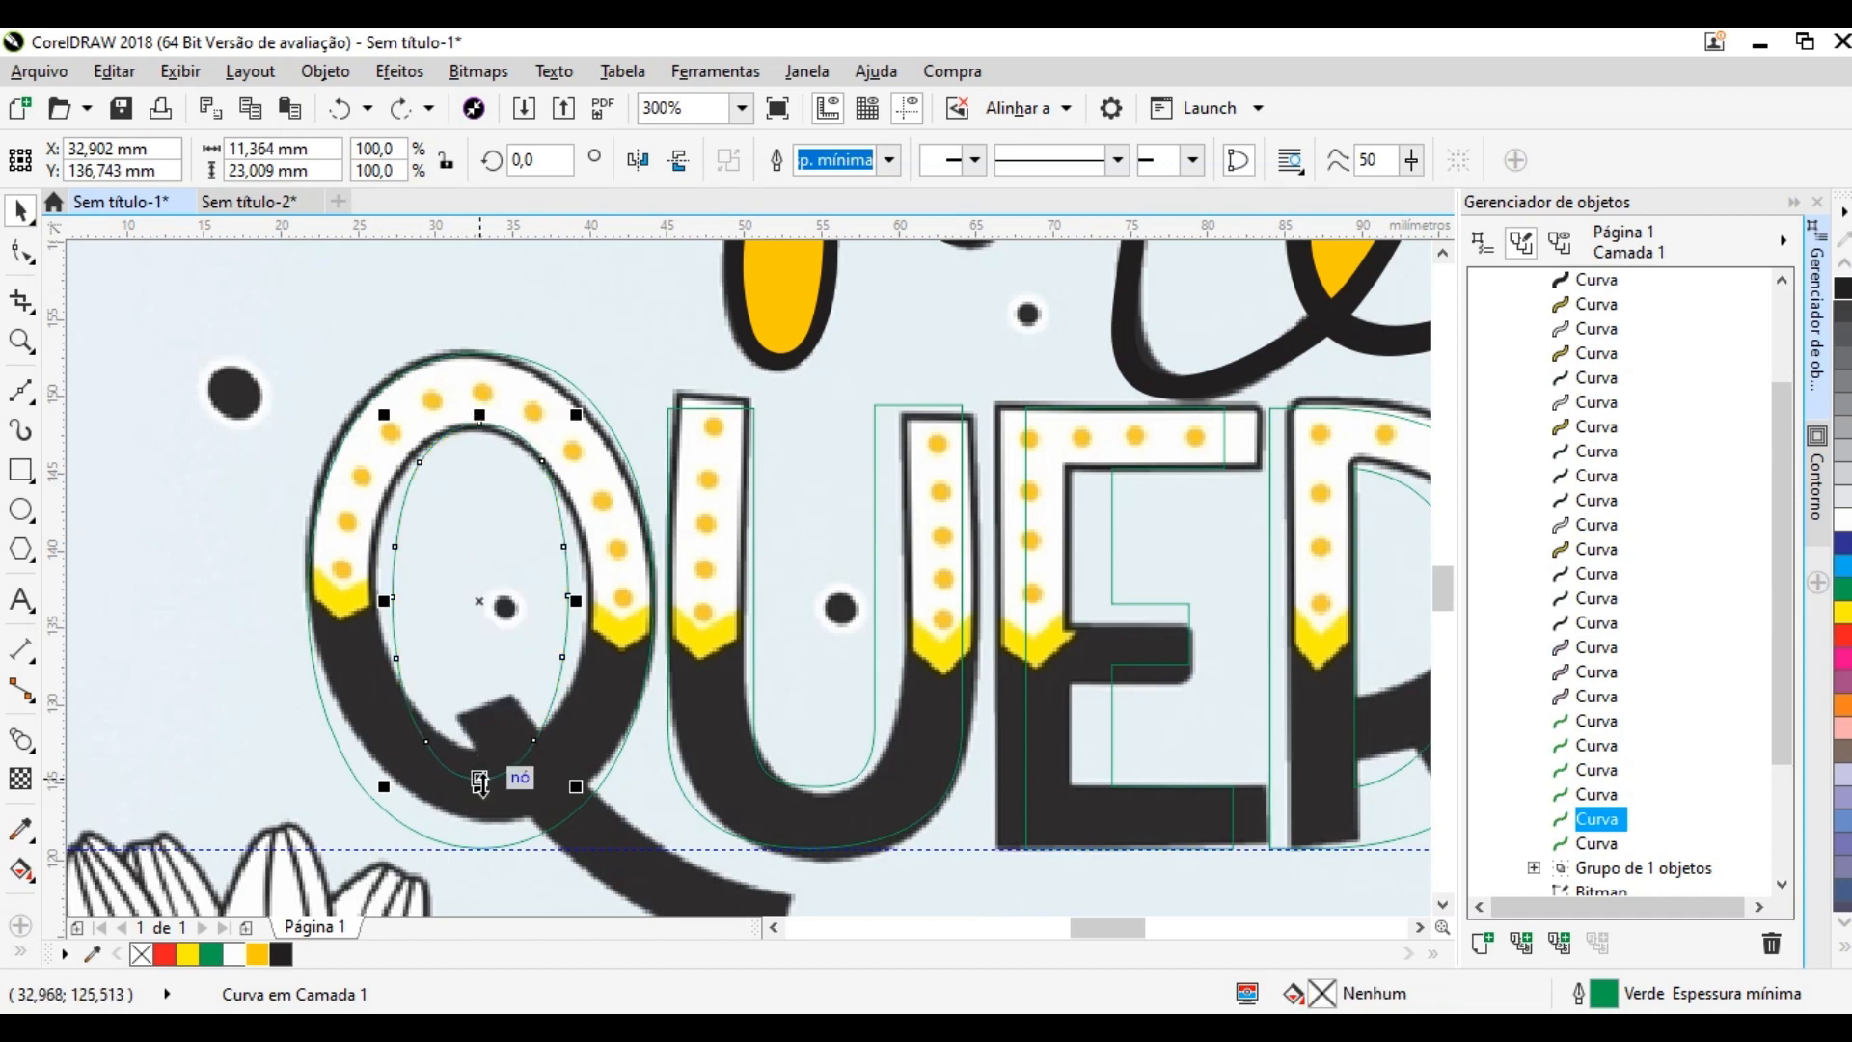
# Step: Resize the first O's inner oval to about 12.7 mm wide and 21.5 mm high to follow the reference Q's counter
pyautogui.moveTo(479, 784); pyautogui.dragTo(479, 761)
pyautogui.moveTo(574, 588); pyautogui.dragTo(607, 593)
pyautogui.moveTo(393, 587); pyautogui.dragTo(377, 586)
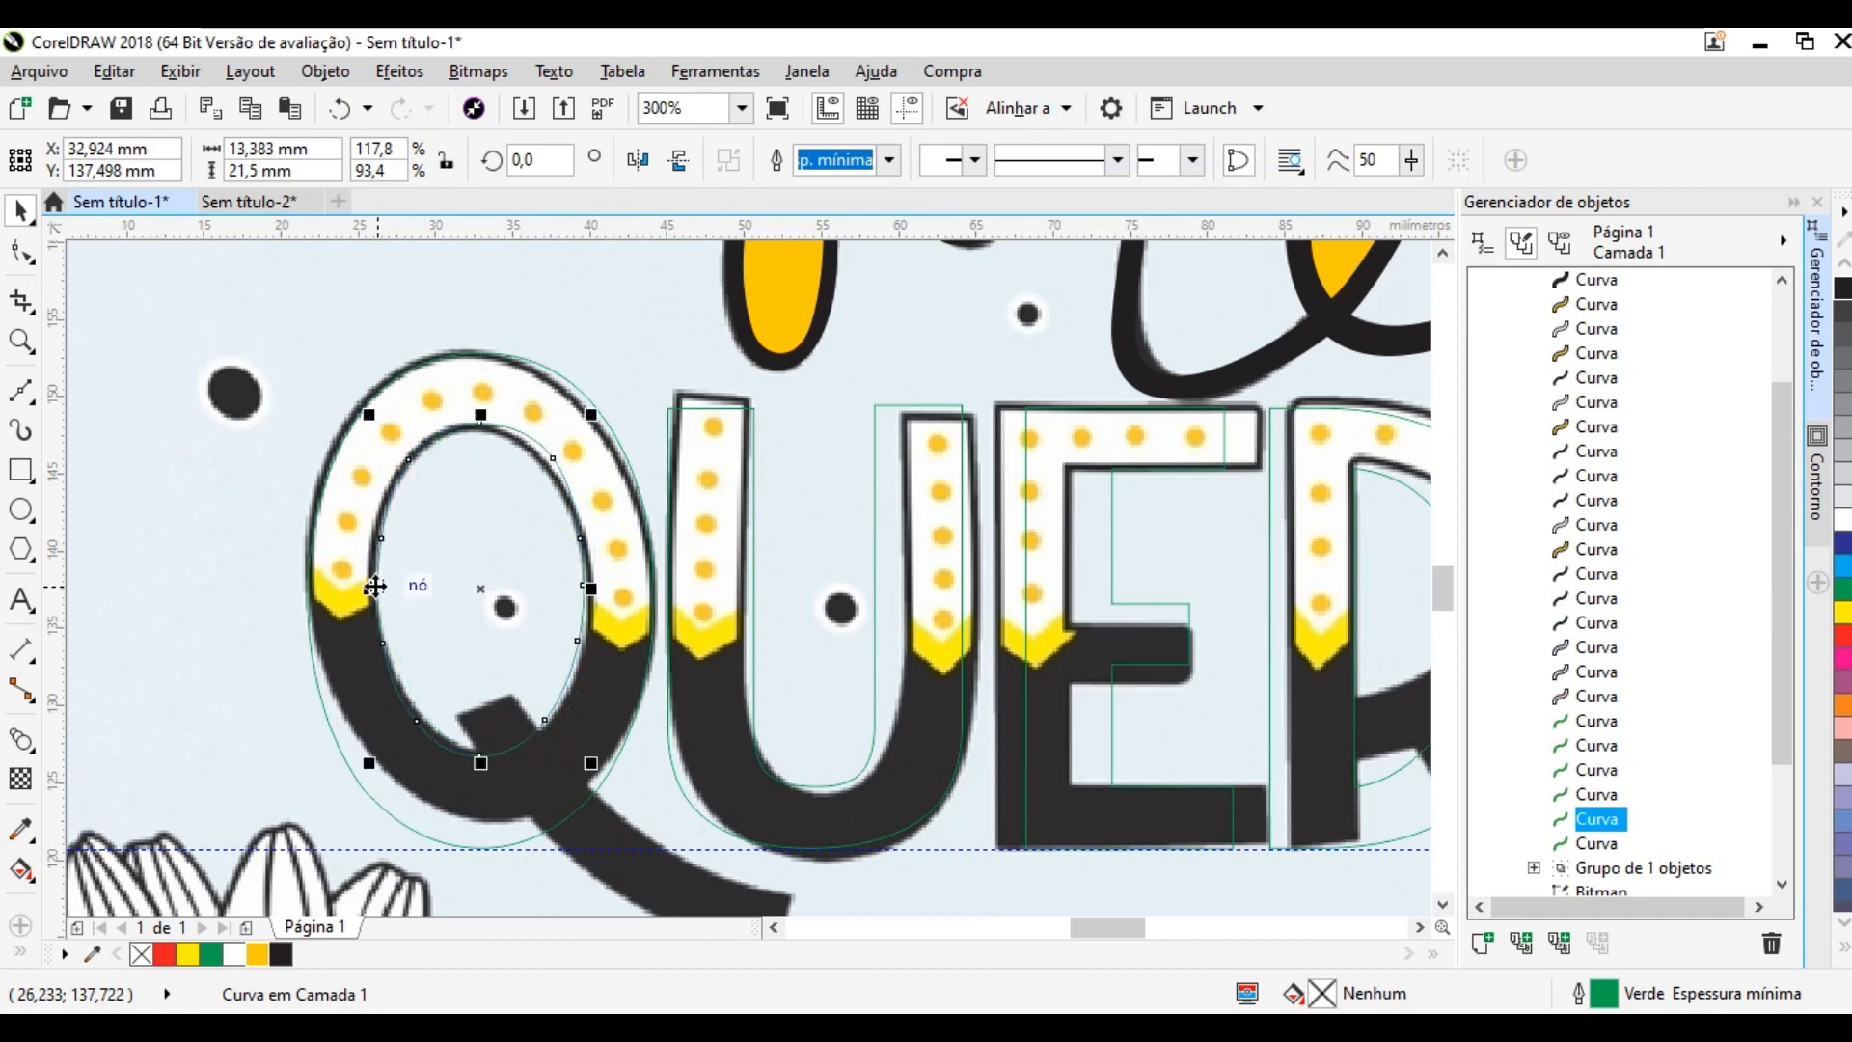
pyautogui.scroll(3, 479, 669)
pyautogui.scroll(-1, 583, 744)
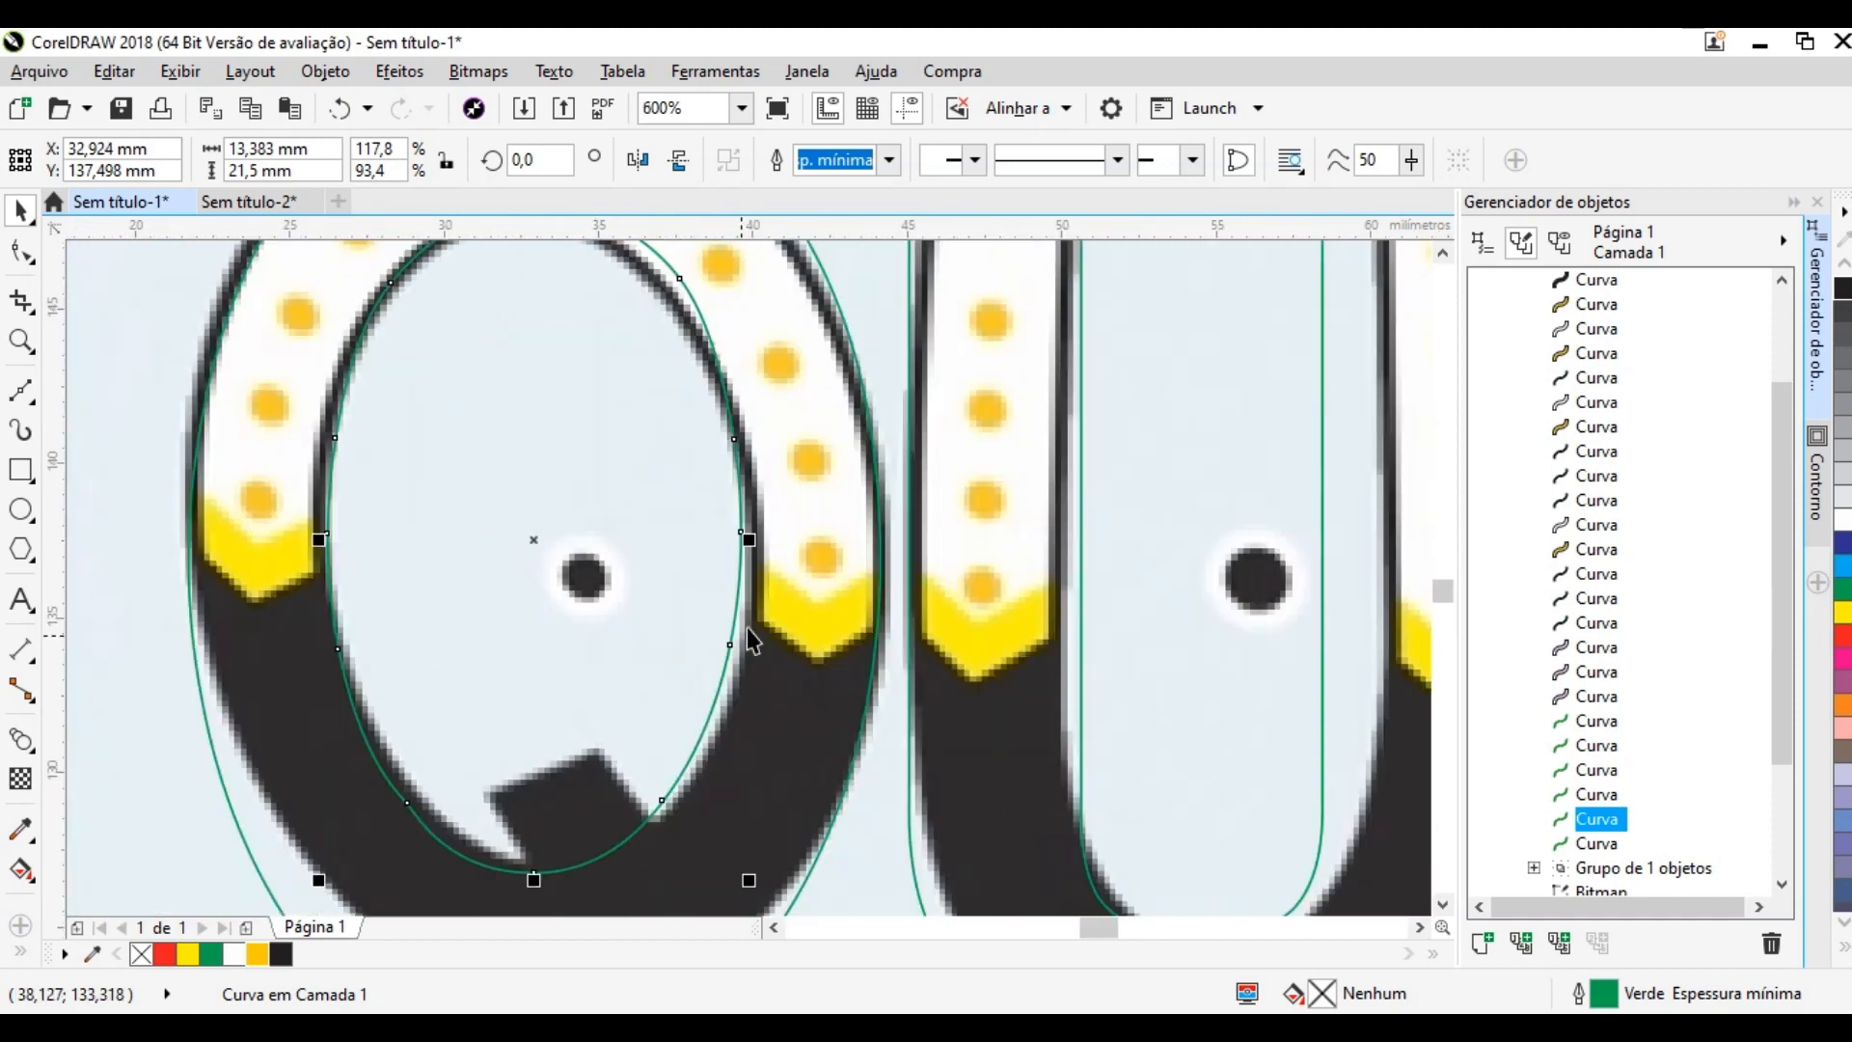
pyautogui.moveTo(748, 539); pyautogui.dragTo(727, 537)
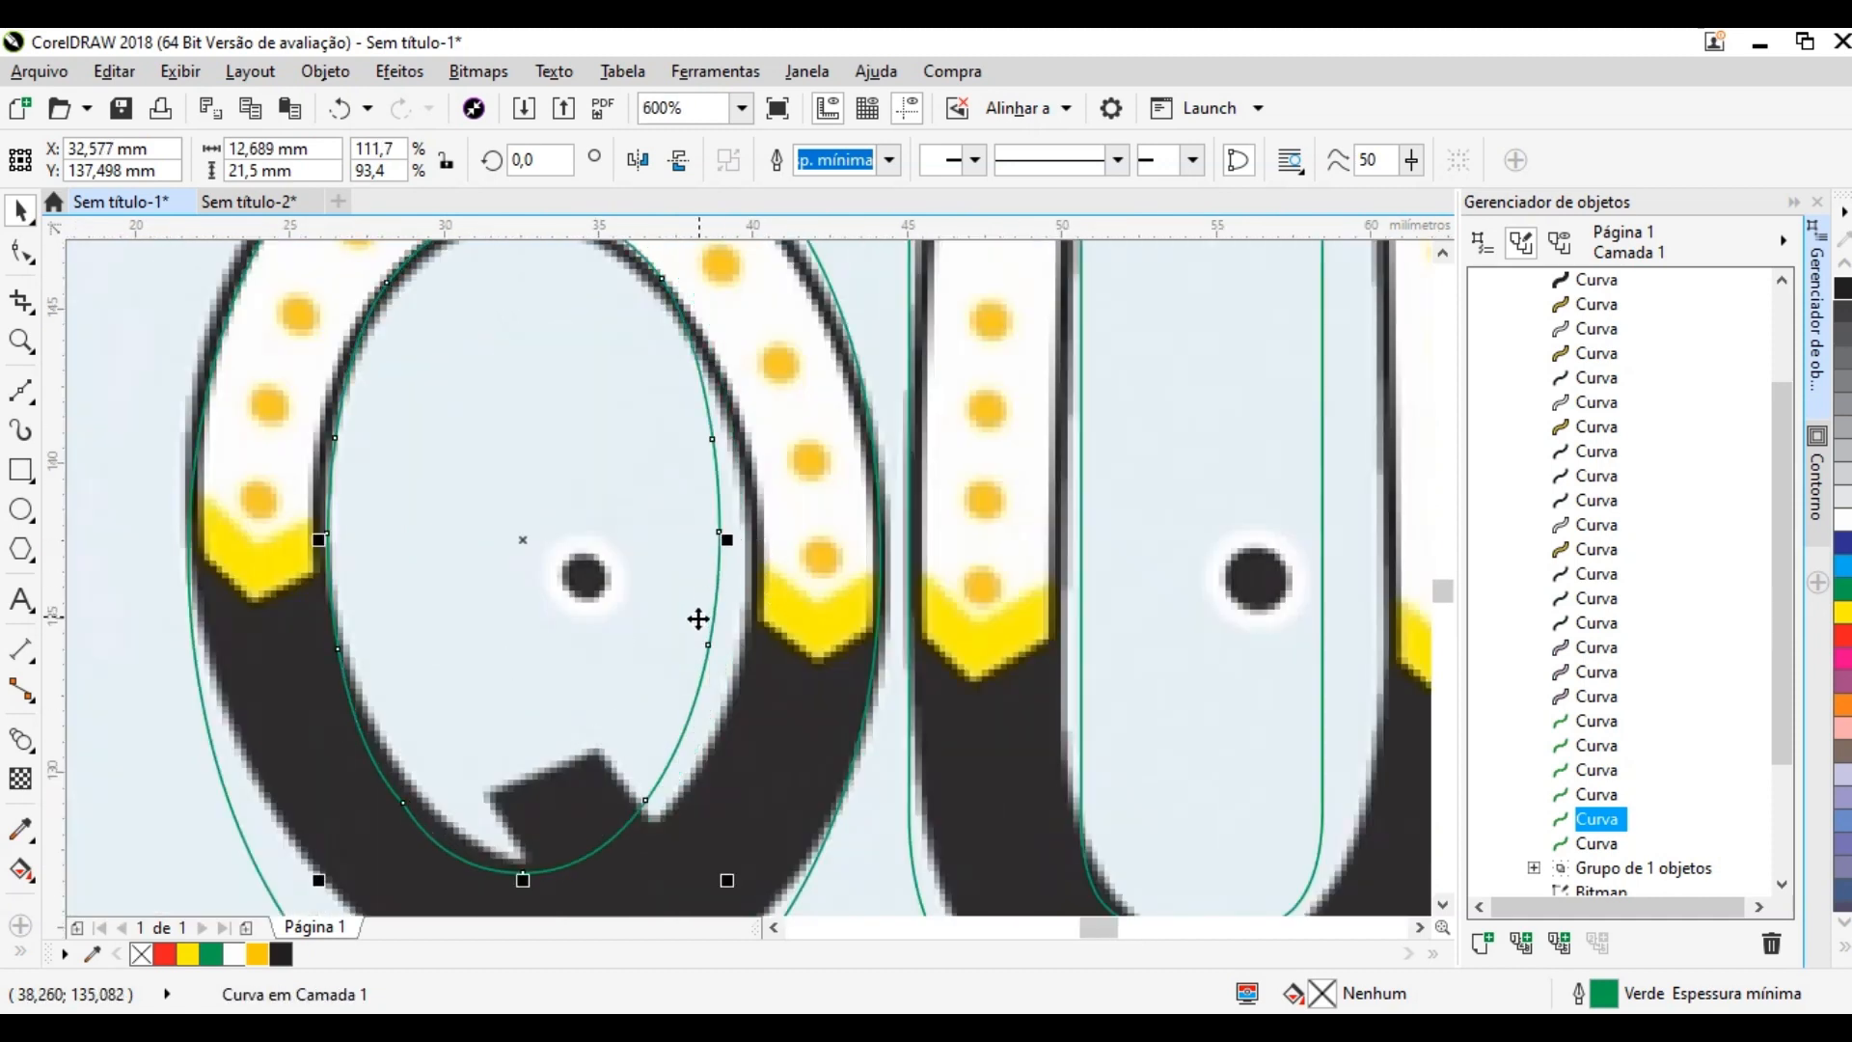
# Step: Align the first O's inner oval to the centre of its outer oval, both horizontally and vertically
pyautogui.scroll(-2, 697, 620)
pyautogui.keyDown('shift'); pyautogui.click(765, 573); pyautogui.keyUp('shift')
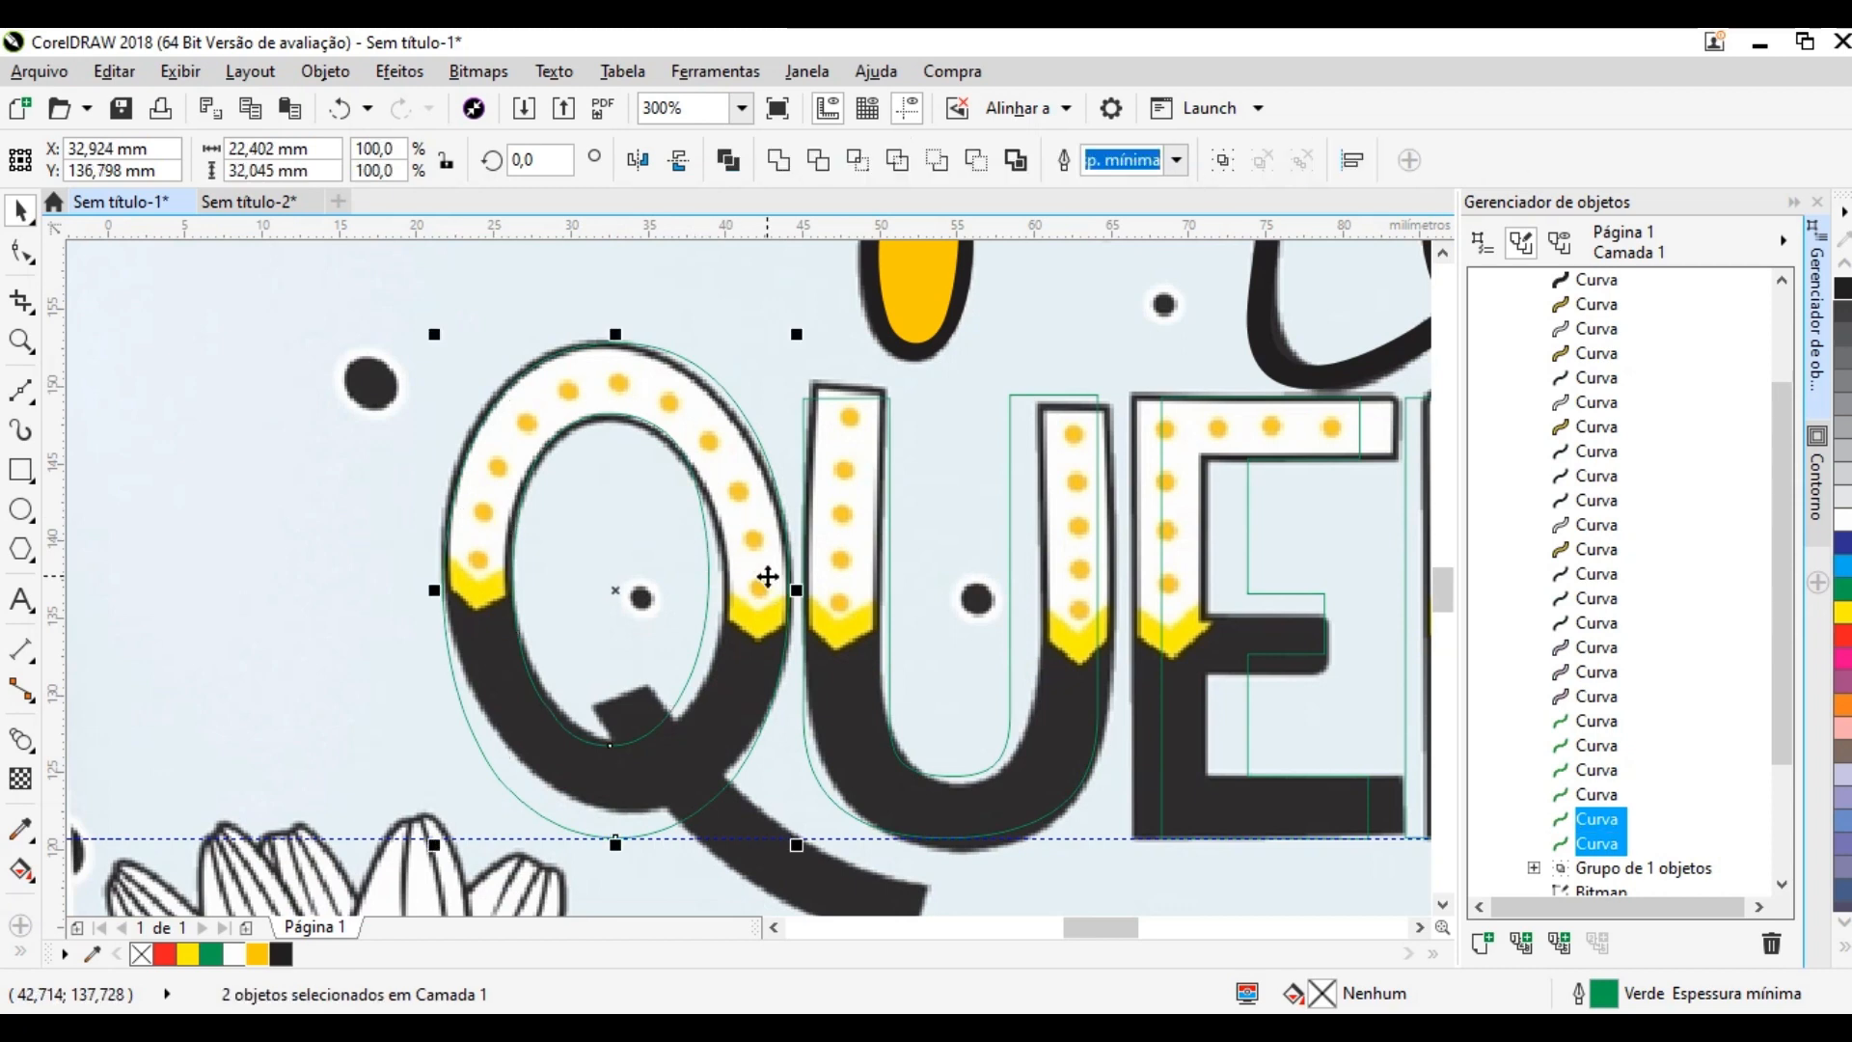
pyautogui.click(415, 697)
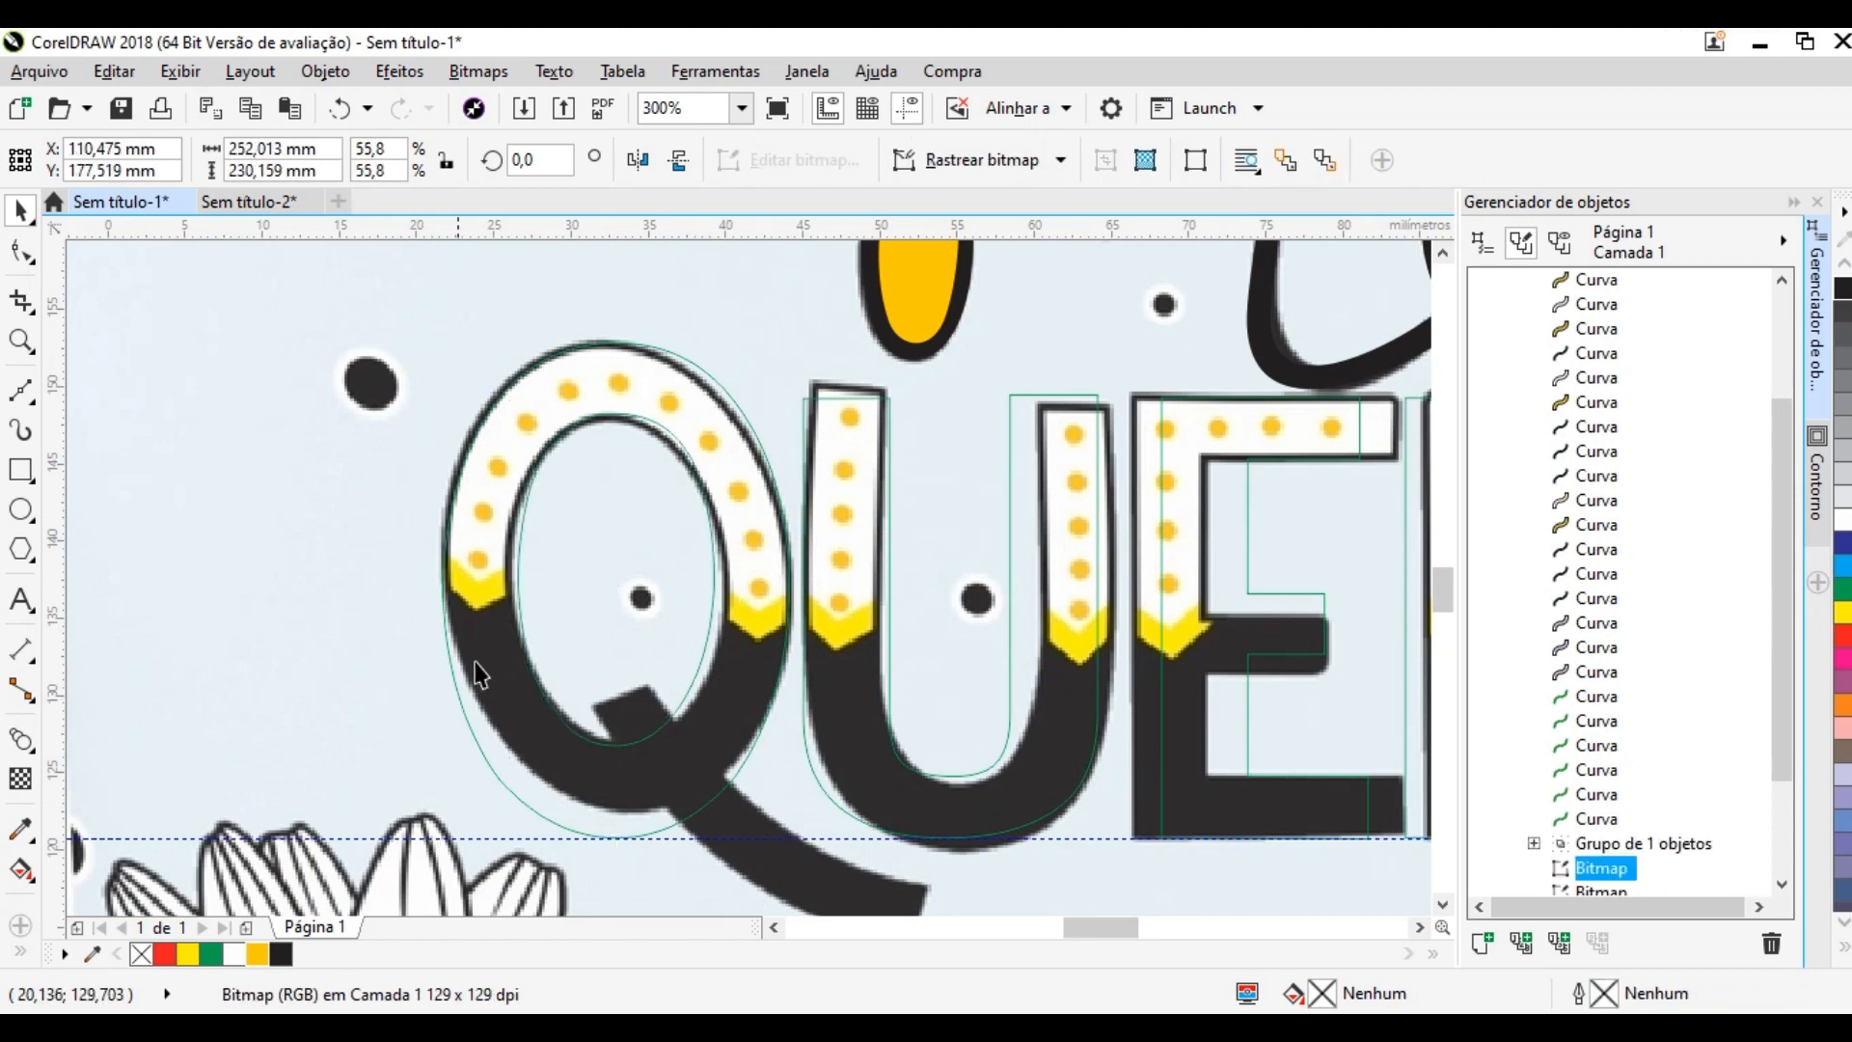
pyautogui.click(586, 598)
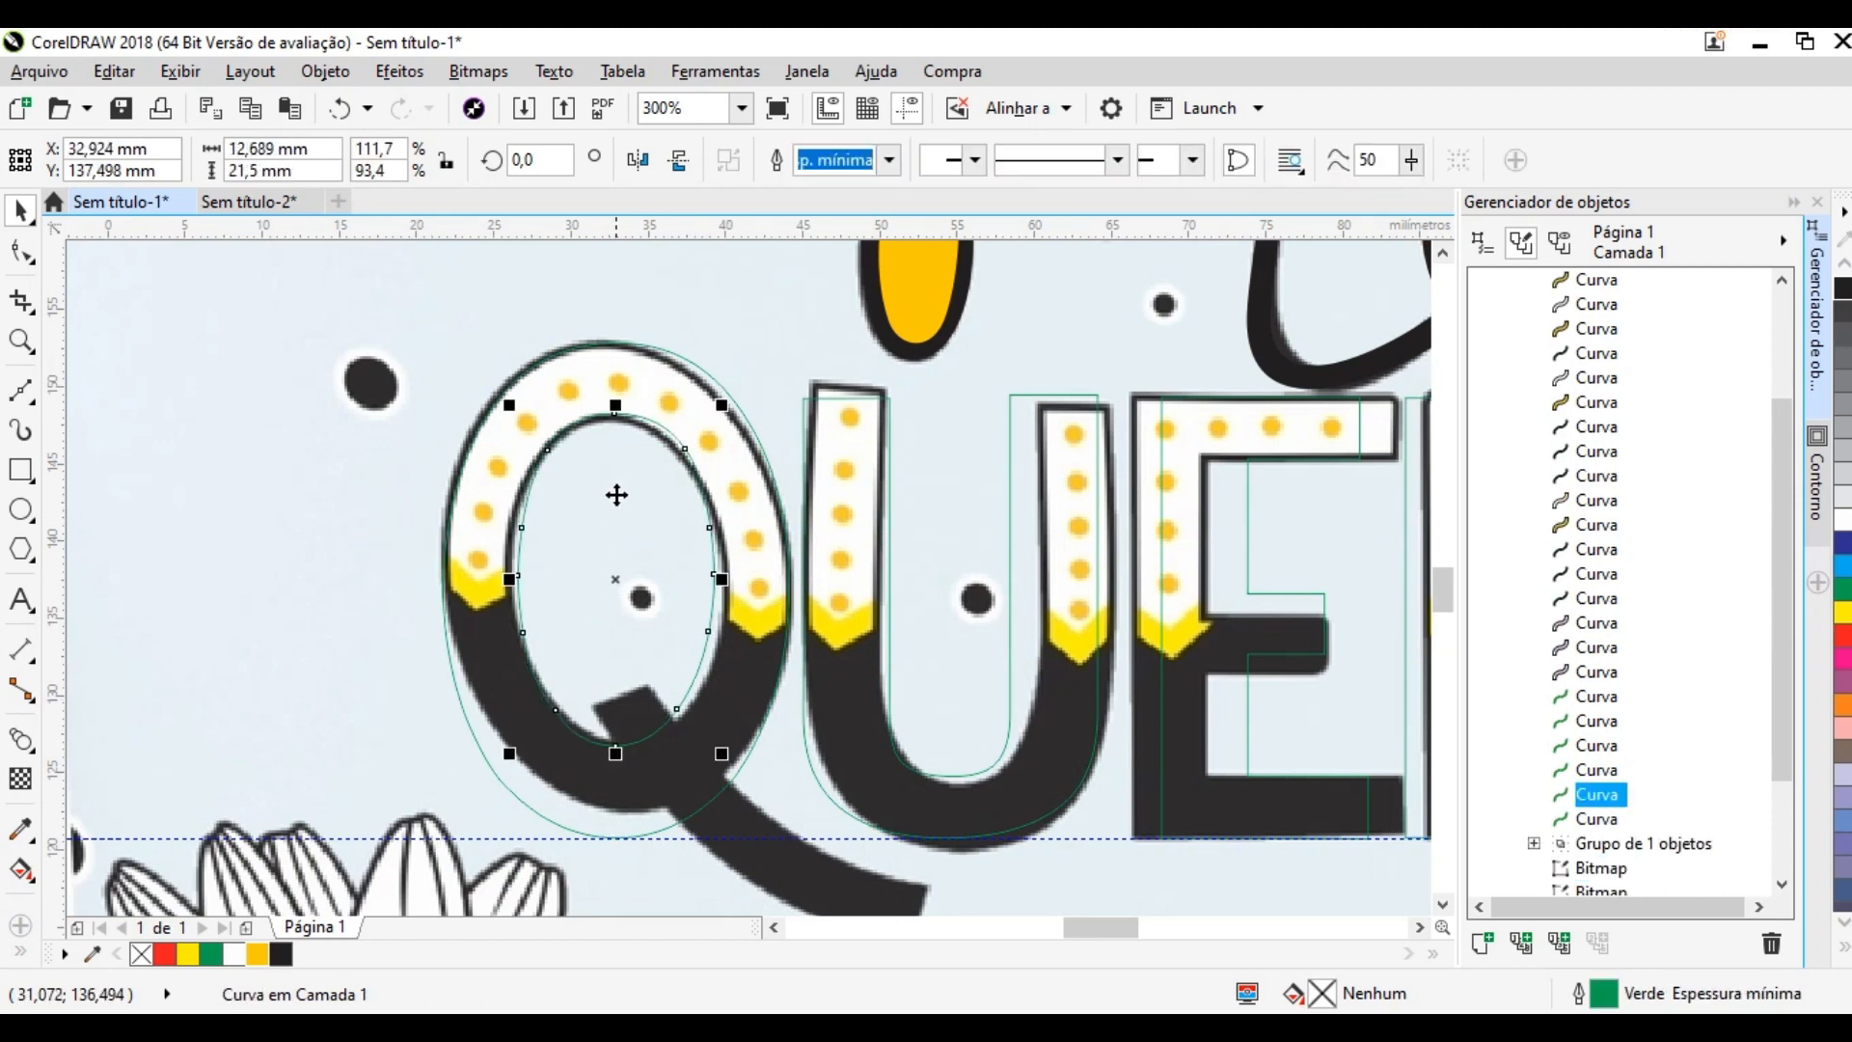
pyautogui.keyDown('shift'); pyautogui.click(636, 345); pyautogui.keyUp('shift')
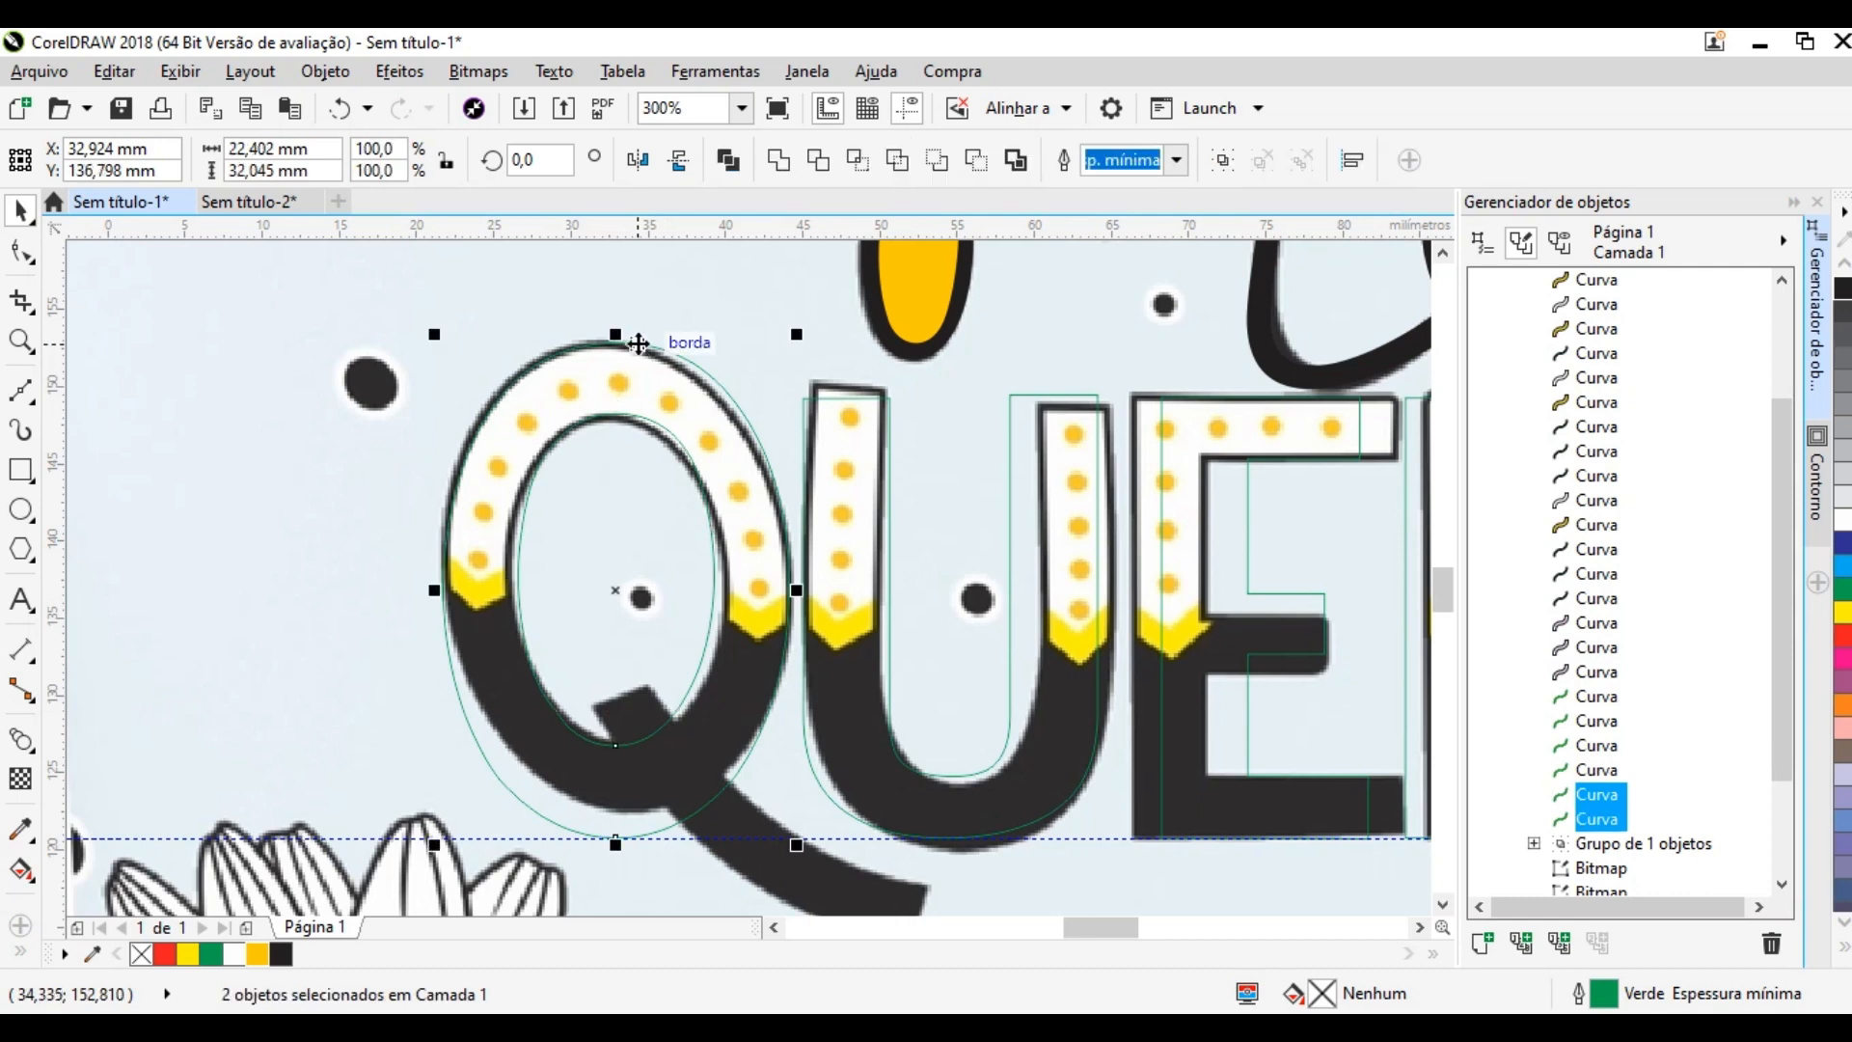
pyautogui.click(730, 429)
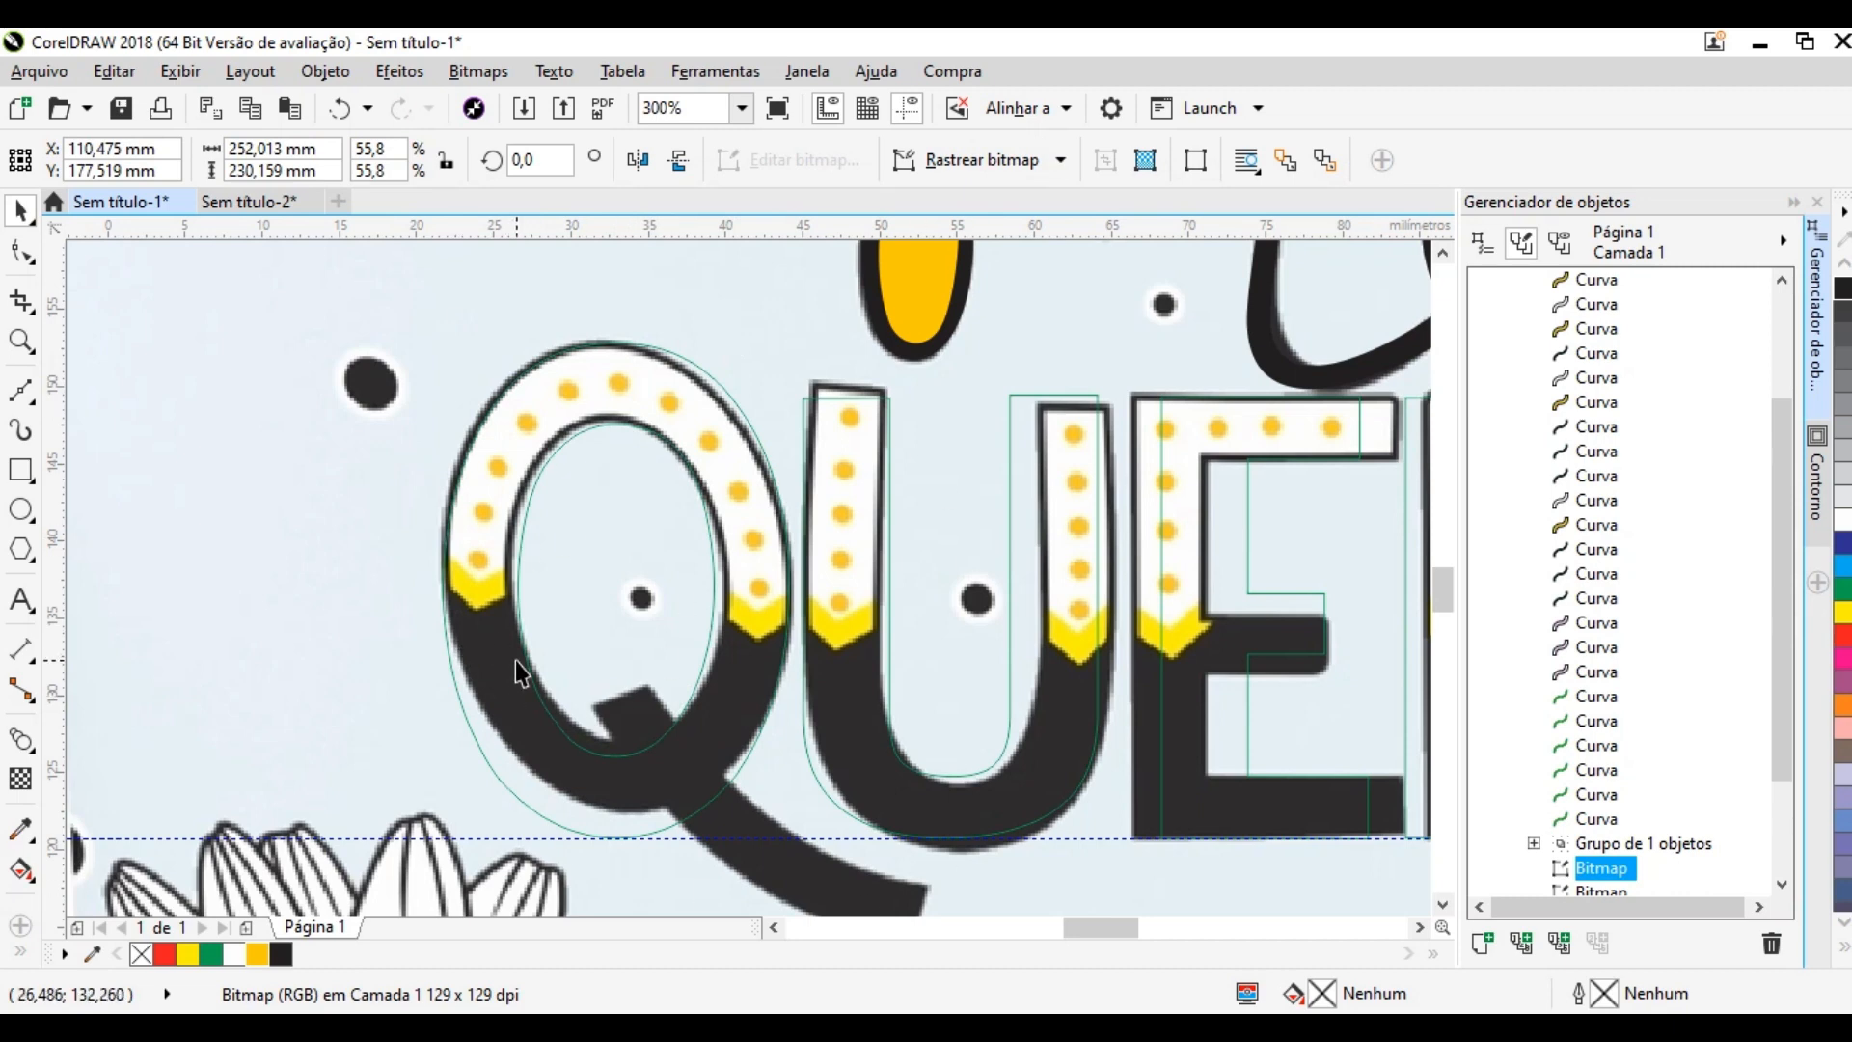
# Step: Set the outline width of the first O's outer and inner ovals to 0.25 mm
pyautogui.click(640, 385)
pyautogui.click(888, 159)
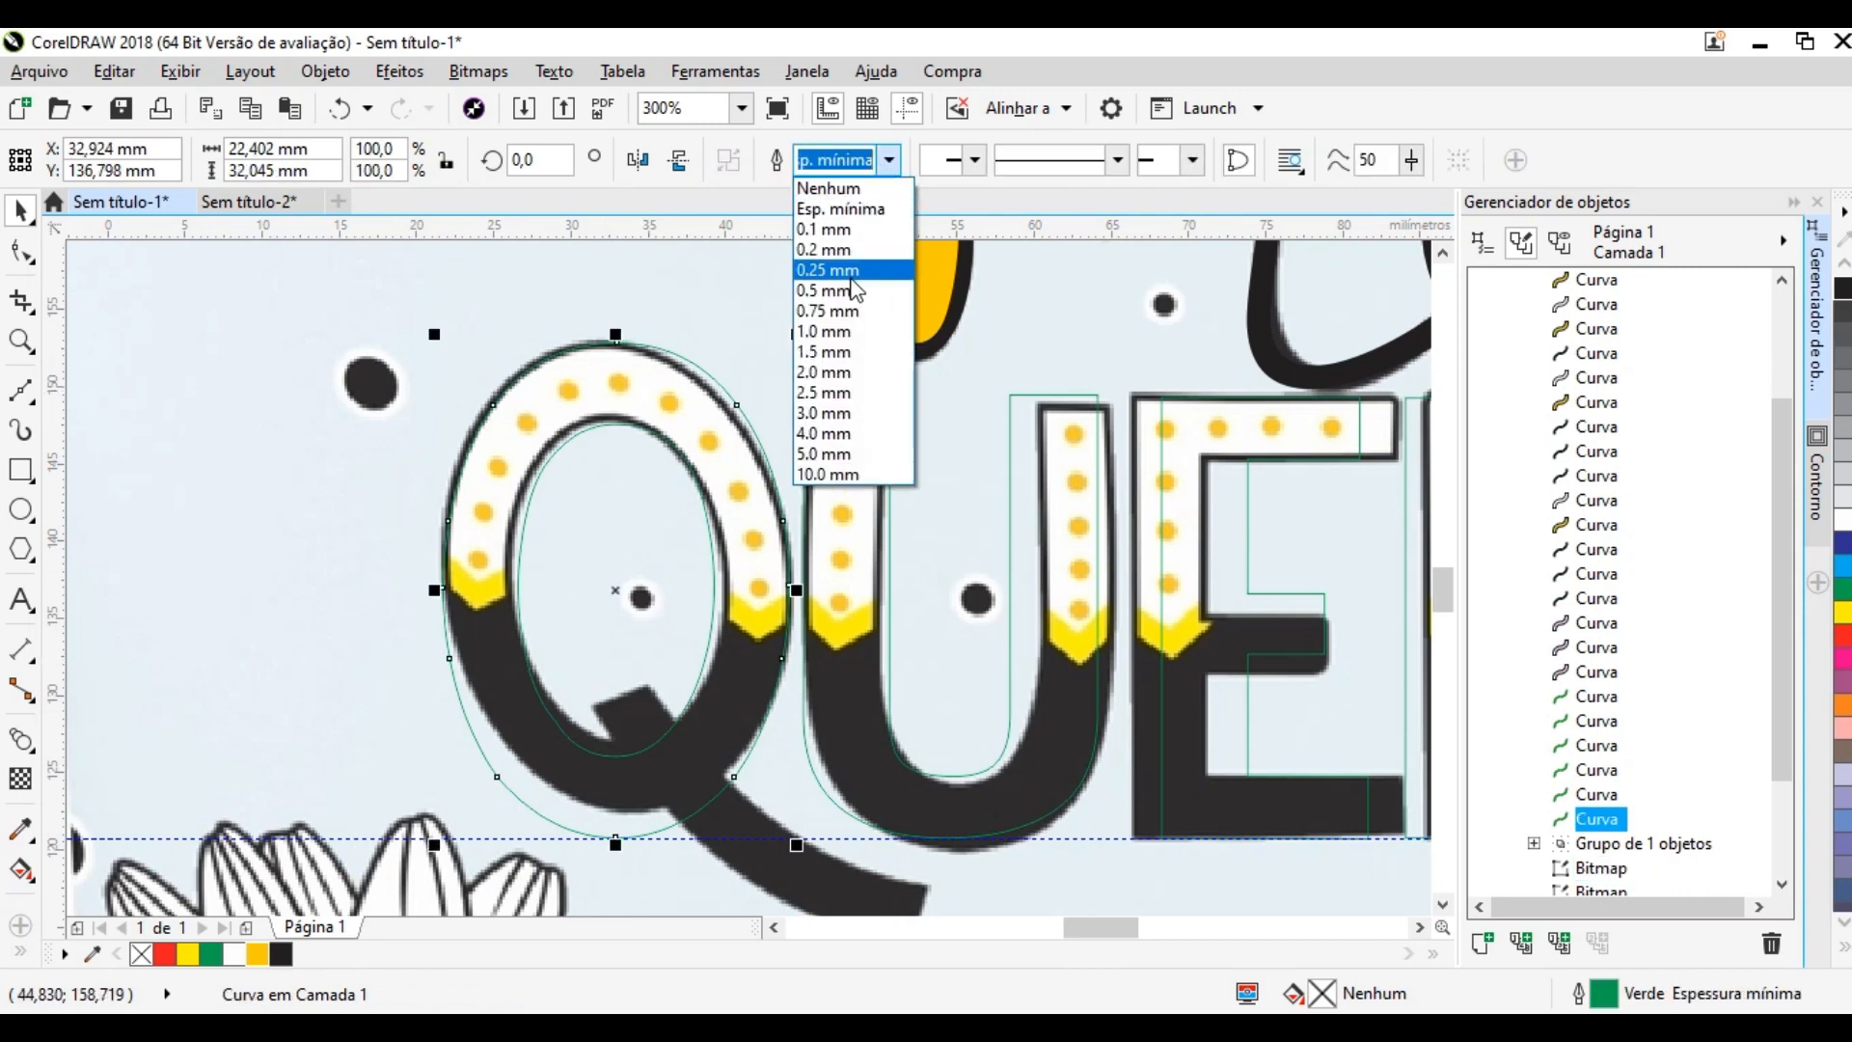
pyautogui.click(850, 277)
pyautogui.click(710, 430)
pyautogui.click(888, 160)
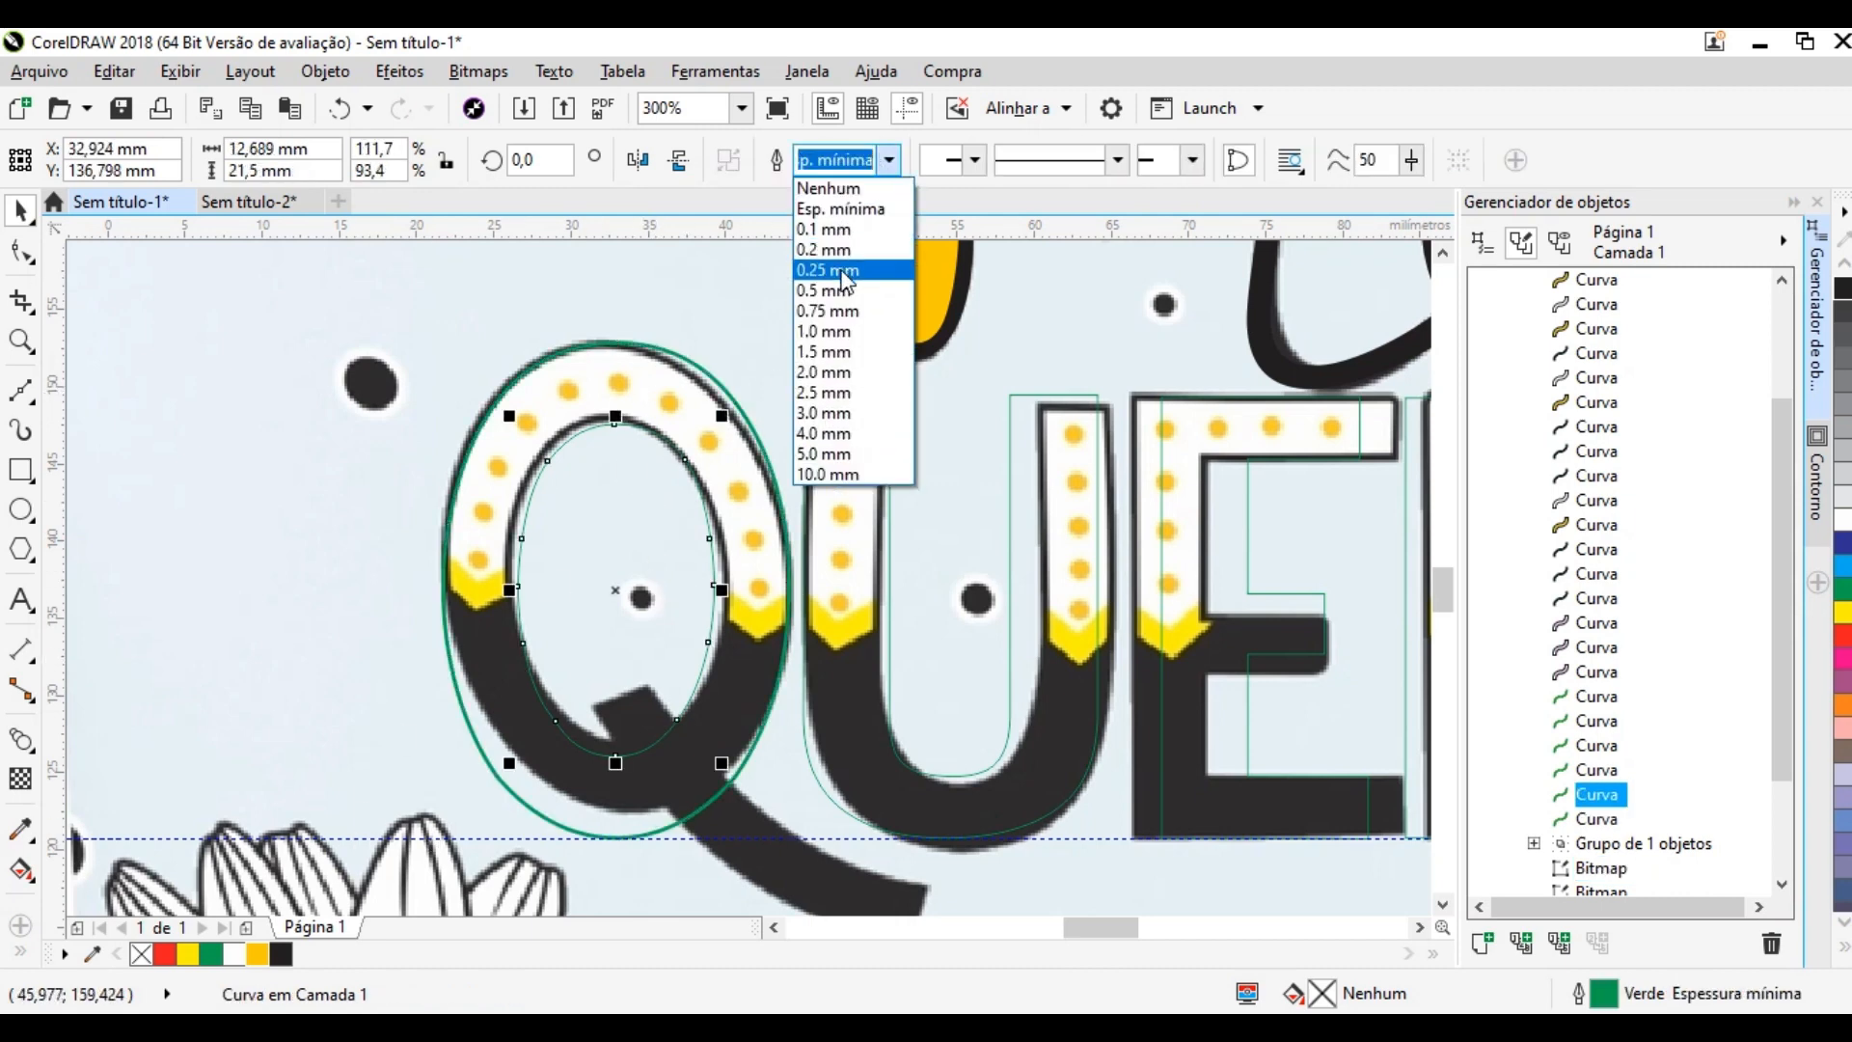
pyautogui.click(844, 272)
pyautogui.click(359, 499)
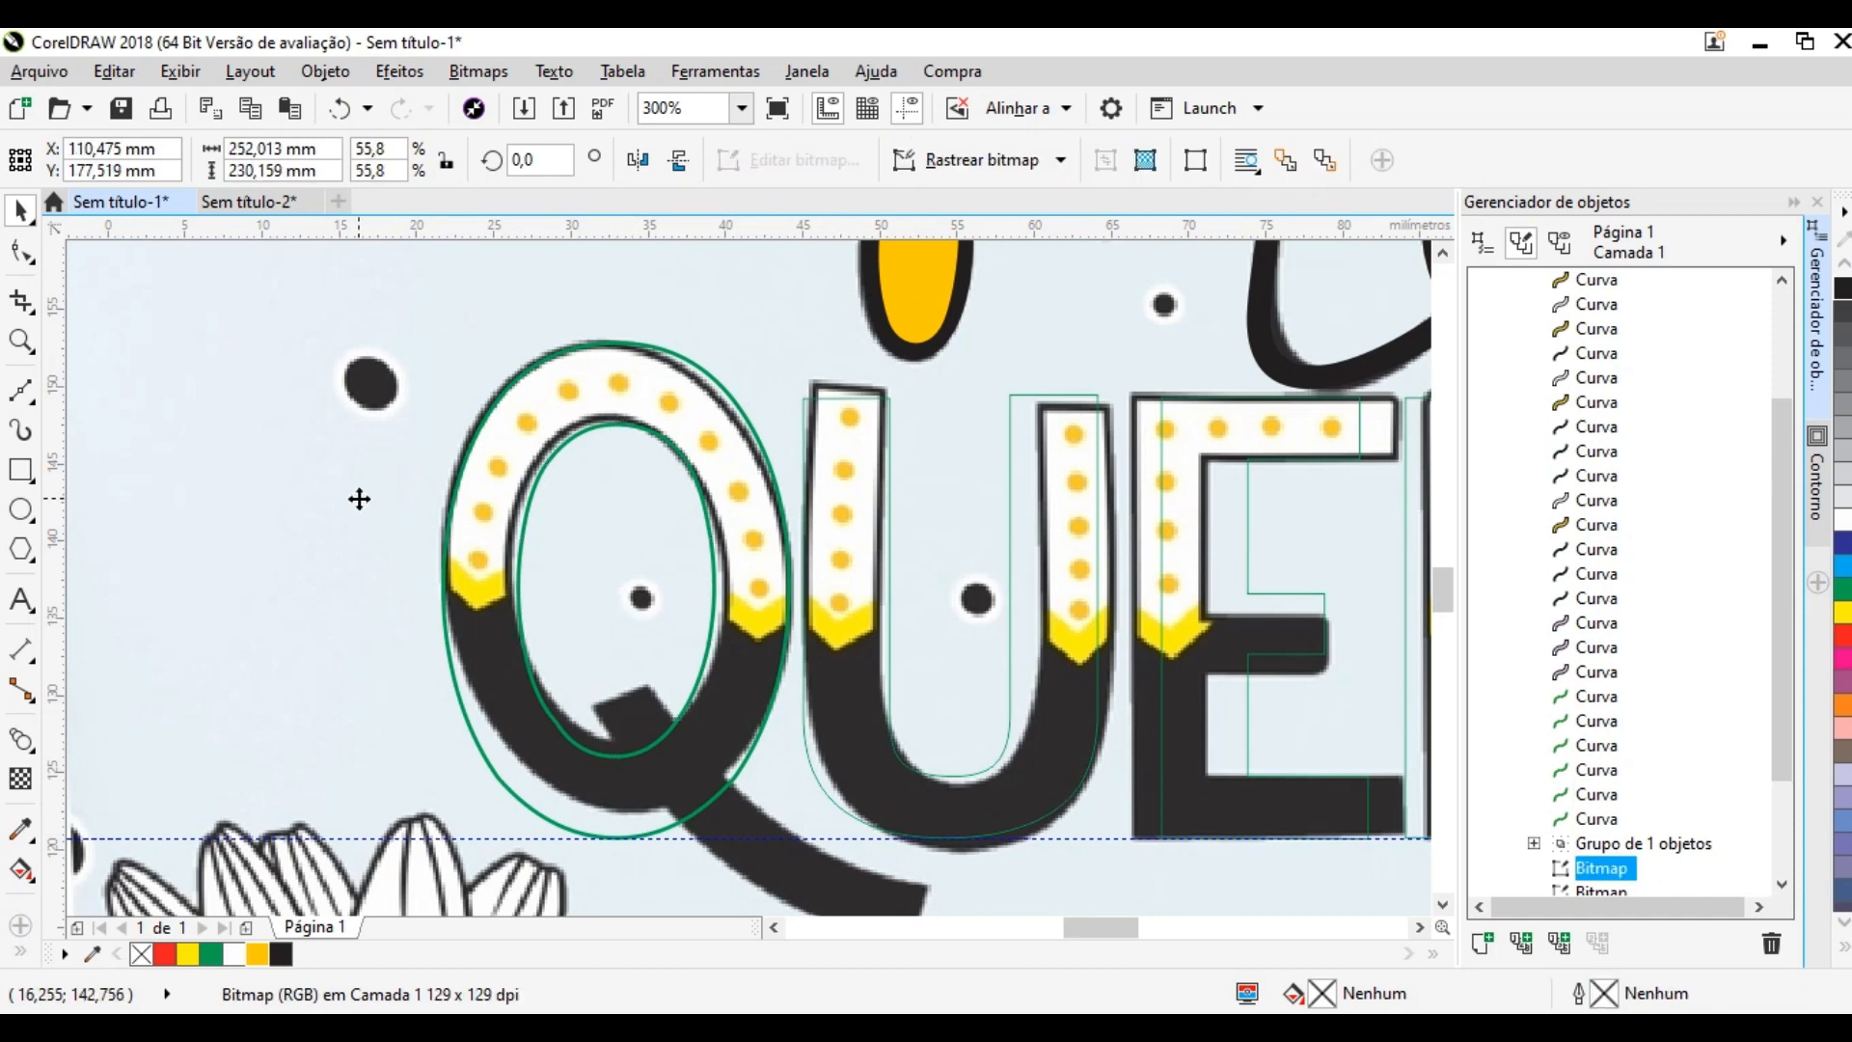
# Step: Duplicate the first O's outer oval in place and give the copy a red outline
pyautogui.click(543, 412)
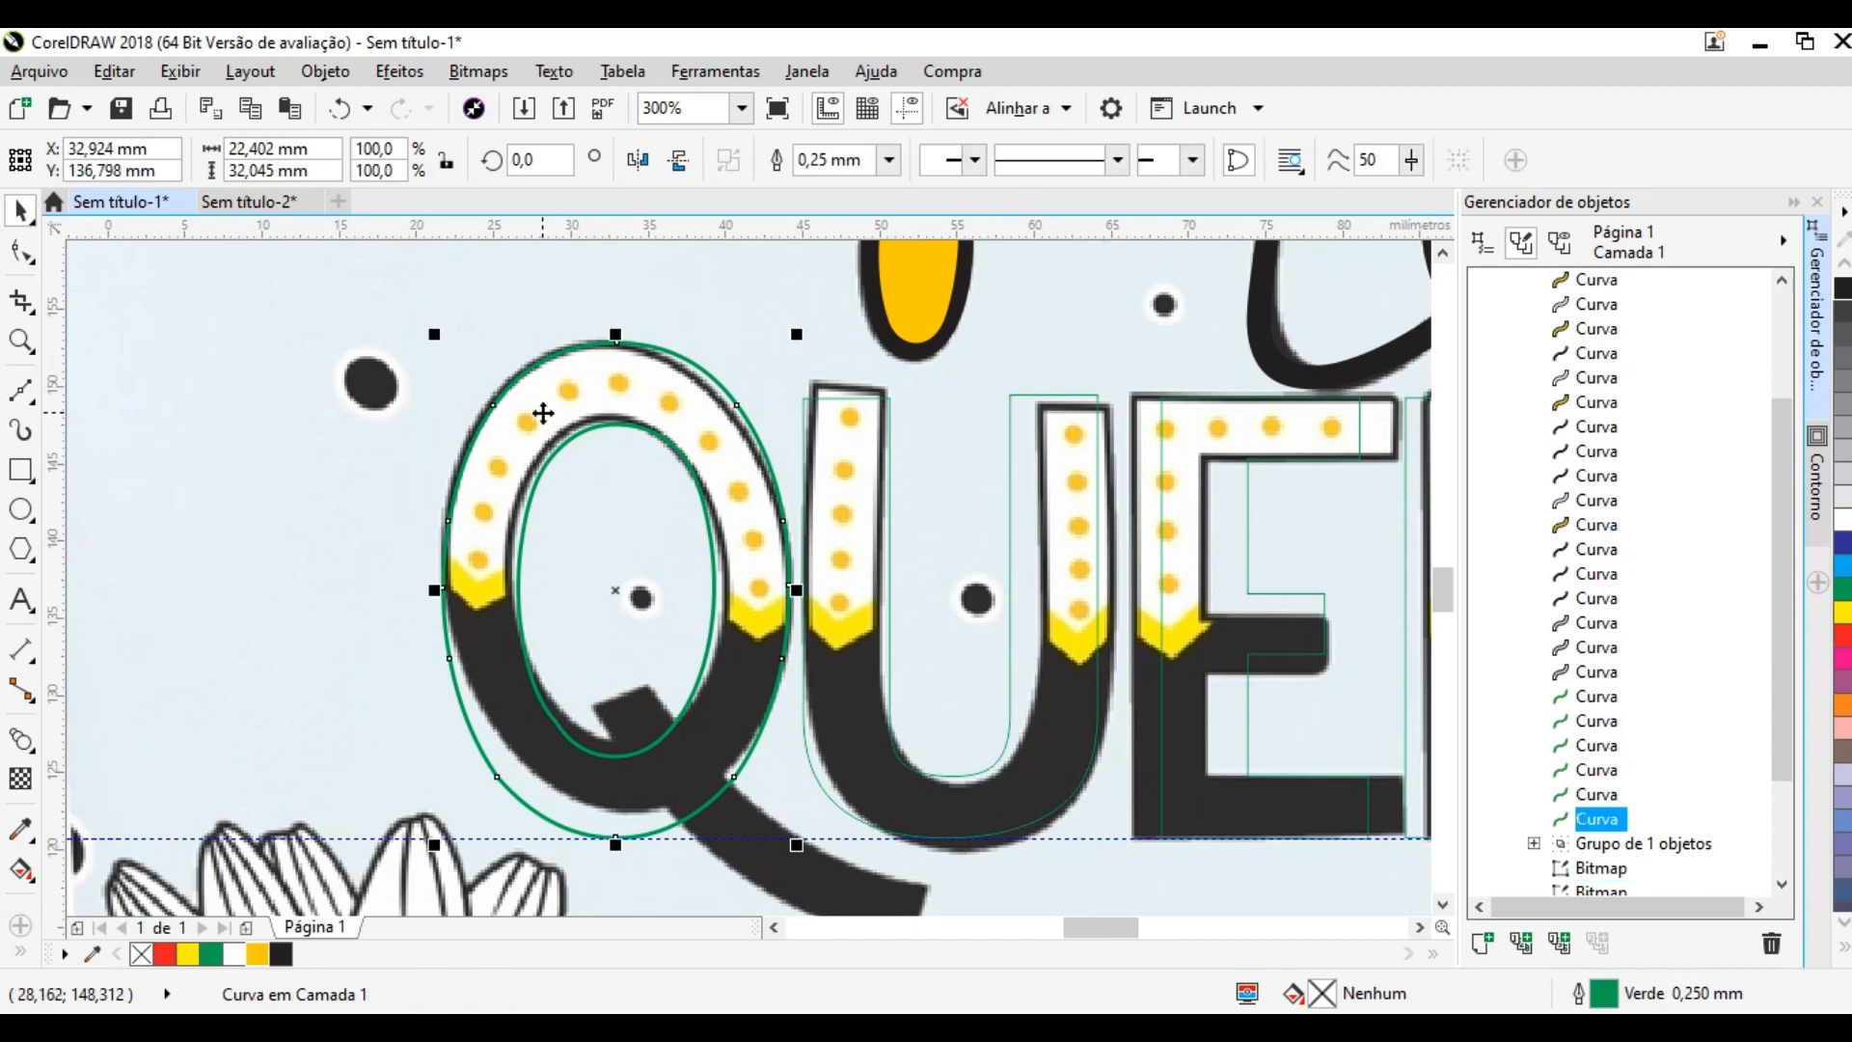
pyautogui.click(541, 412)
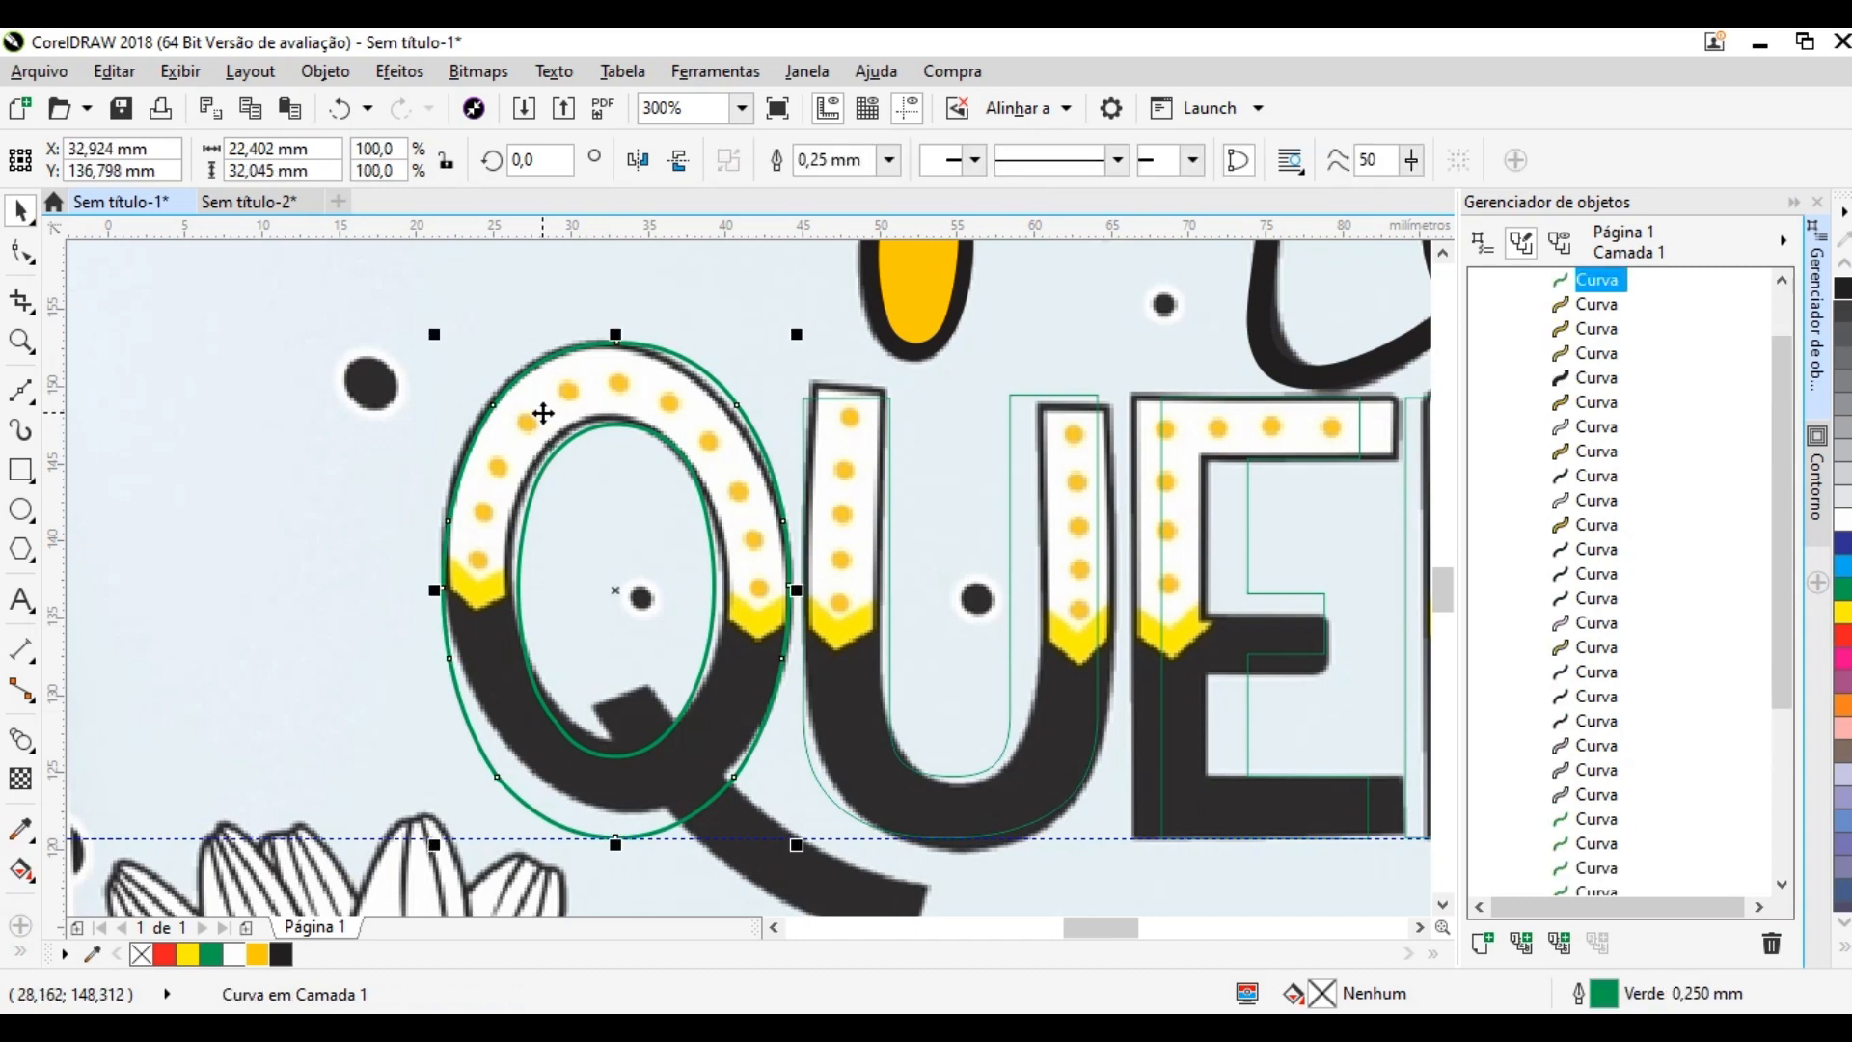
pyautogui.rightClick(168, 953)
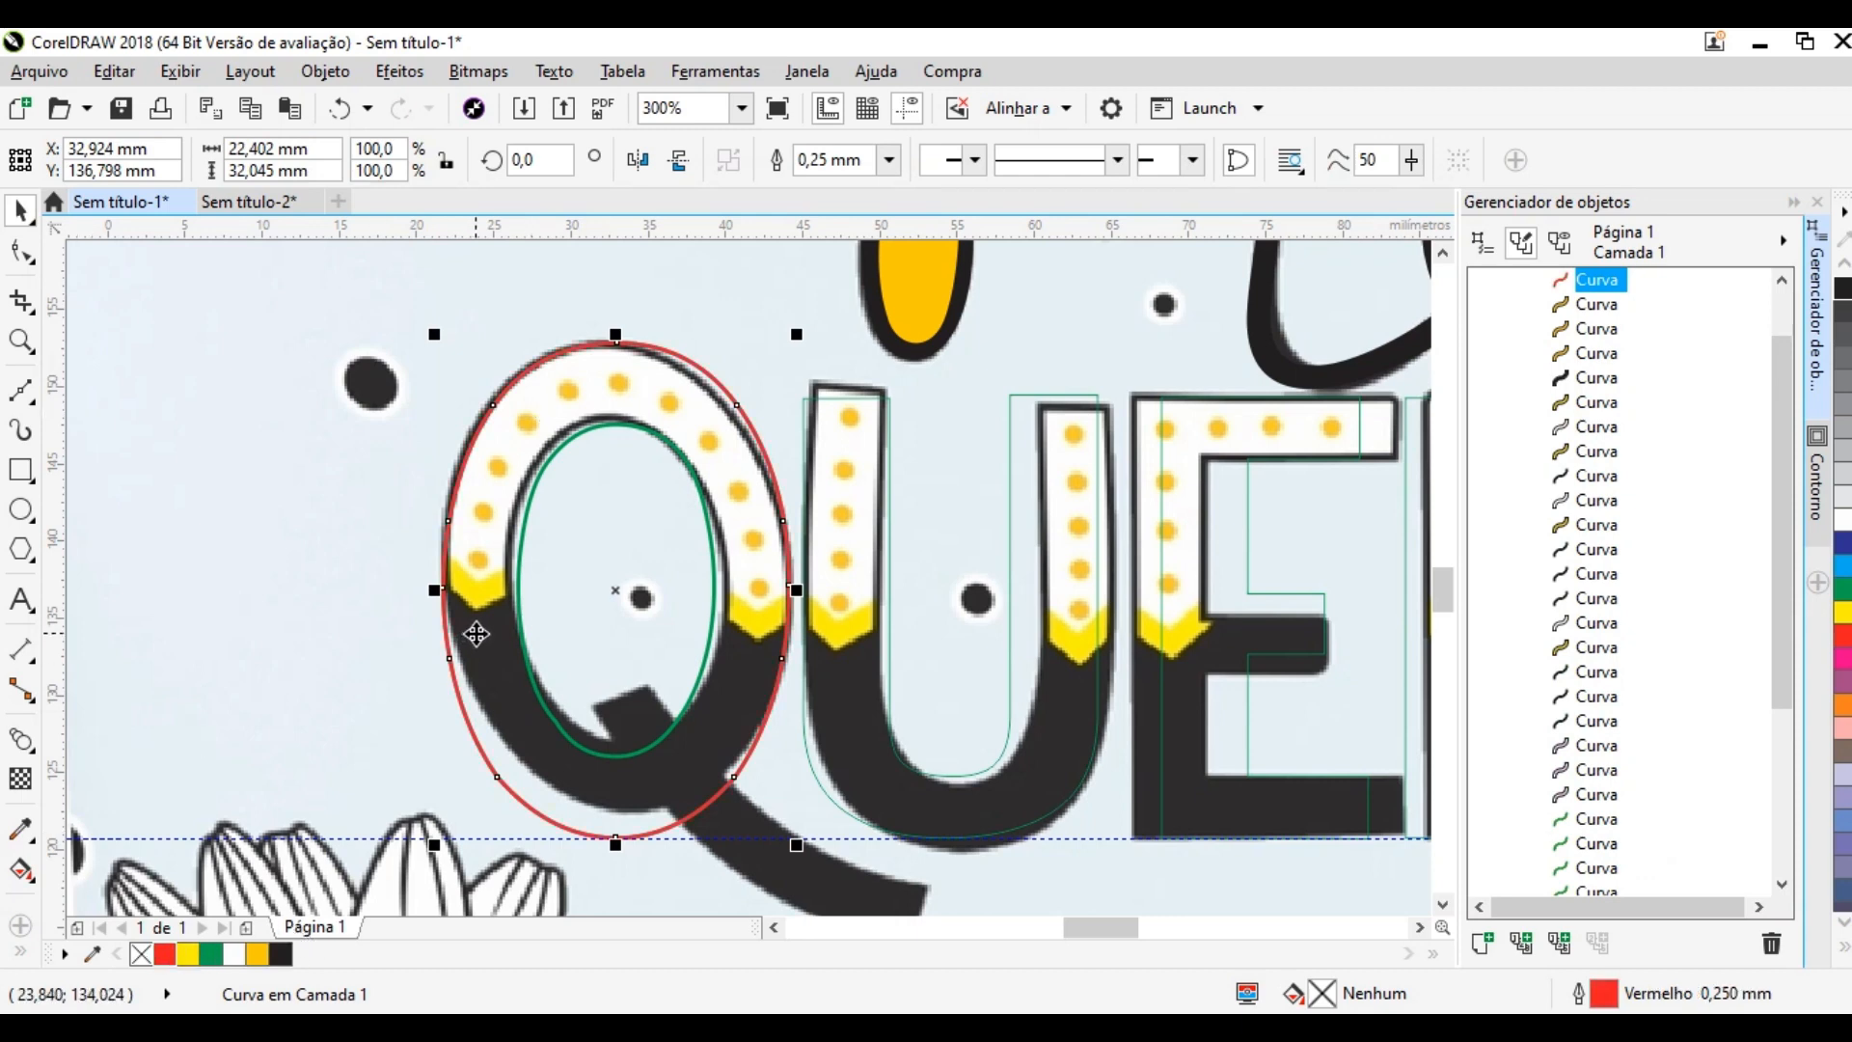
# Step: Trim the upper half off the red oval with a rectangle about 39.4 by 20.3 mm, and delete the rectangle
pyautogui.click(20, 469)
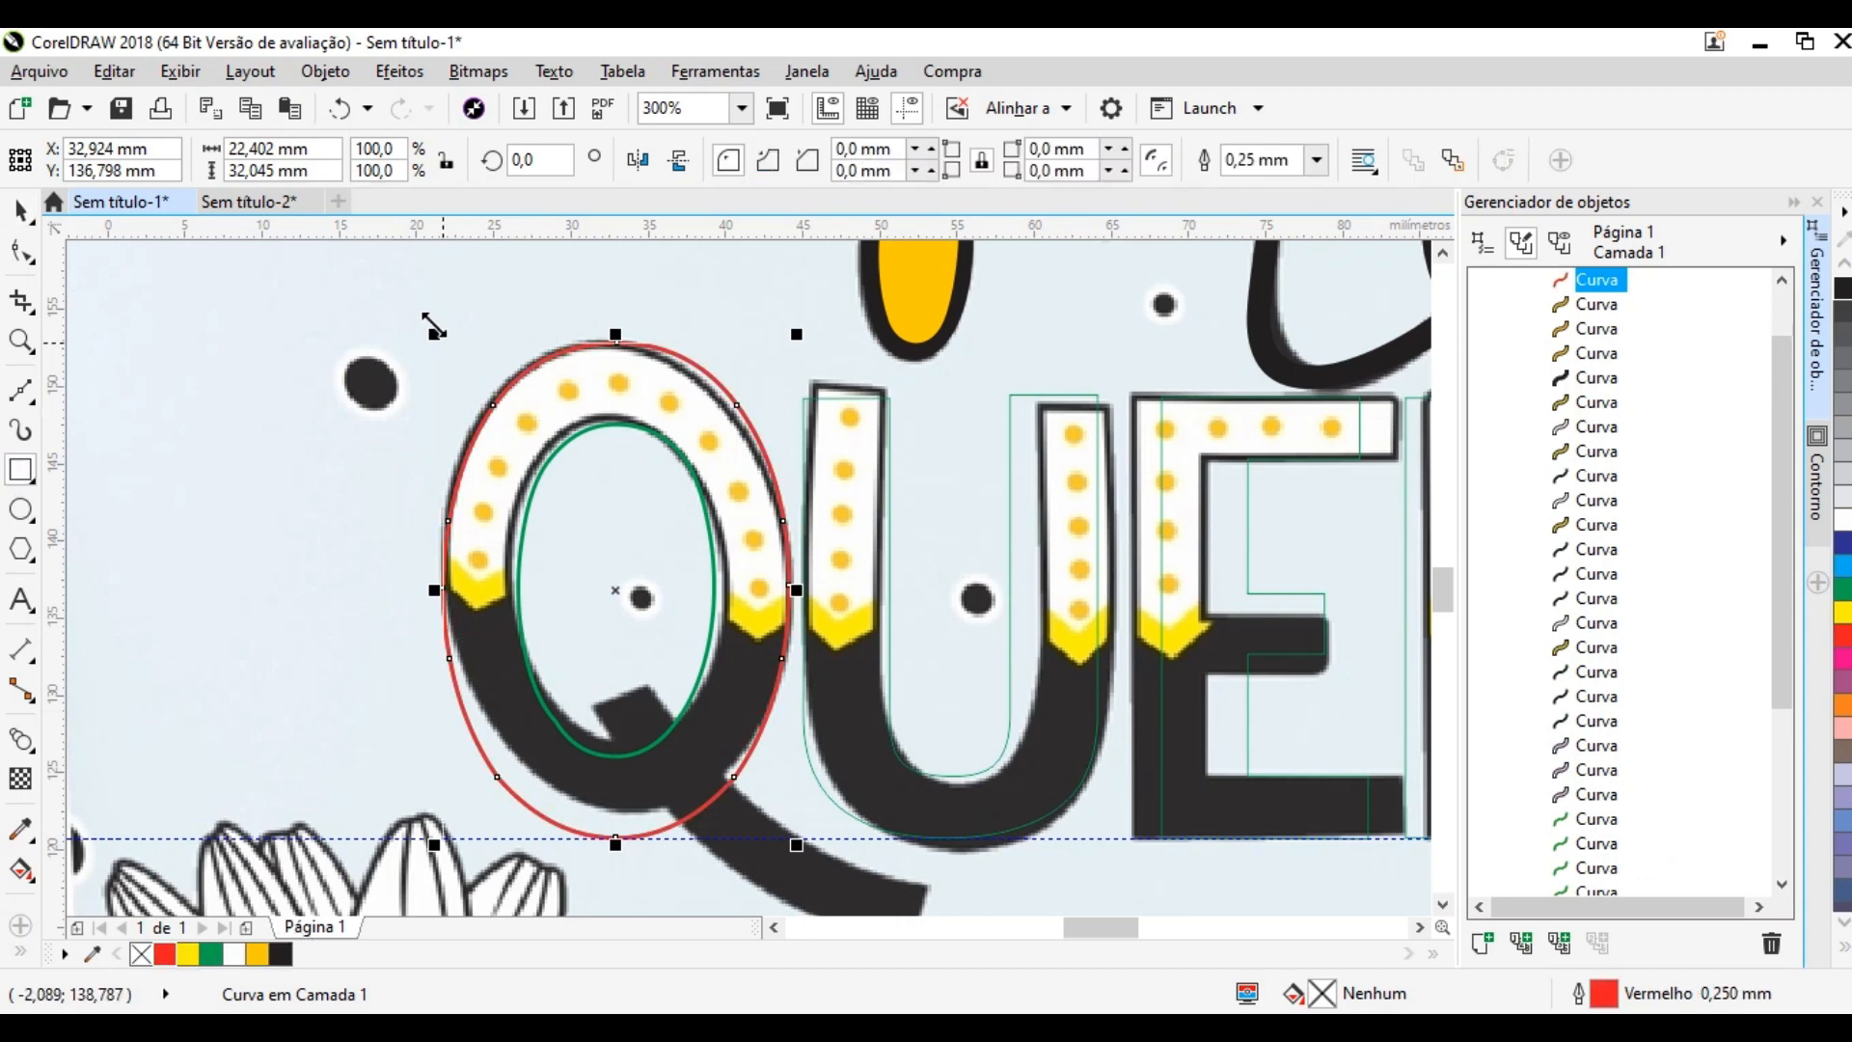
pyautogui.moveTo(310, 276); pyautogui.dragTo(918, 590)
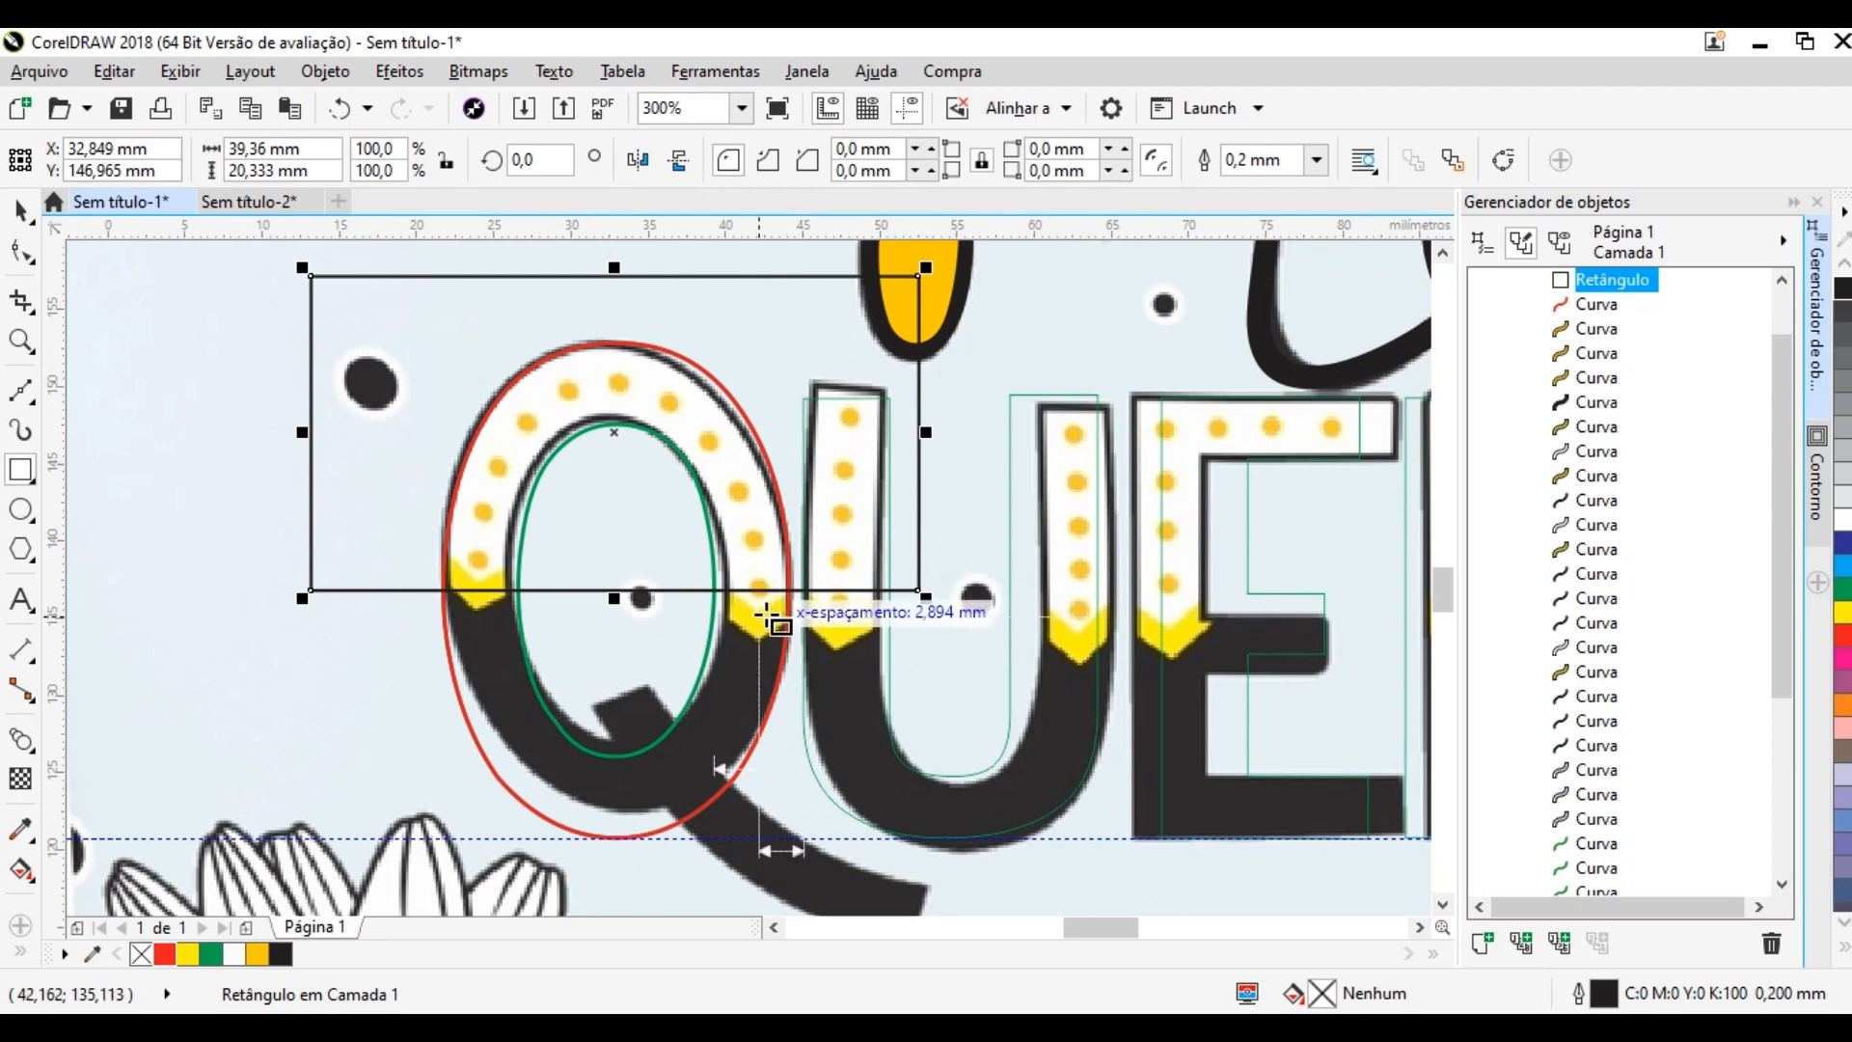
pyautogui.click(21, 211)
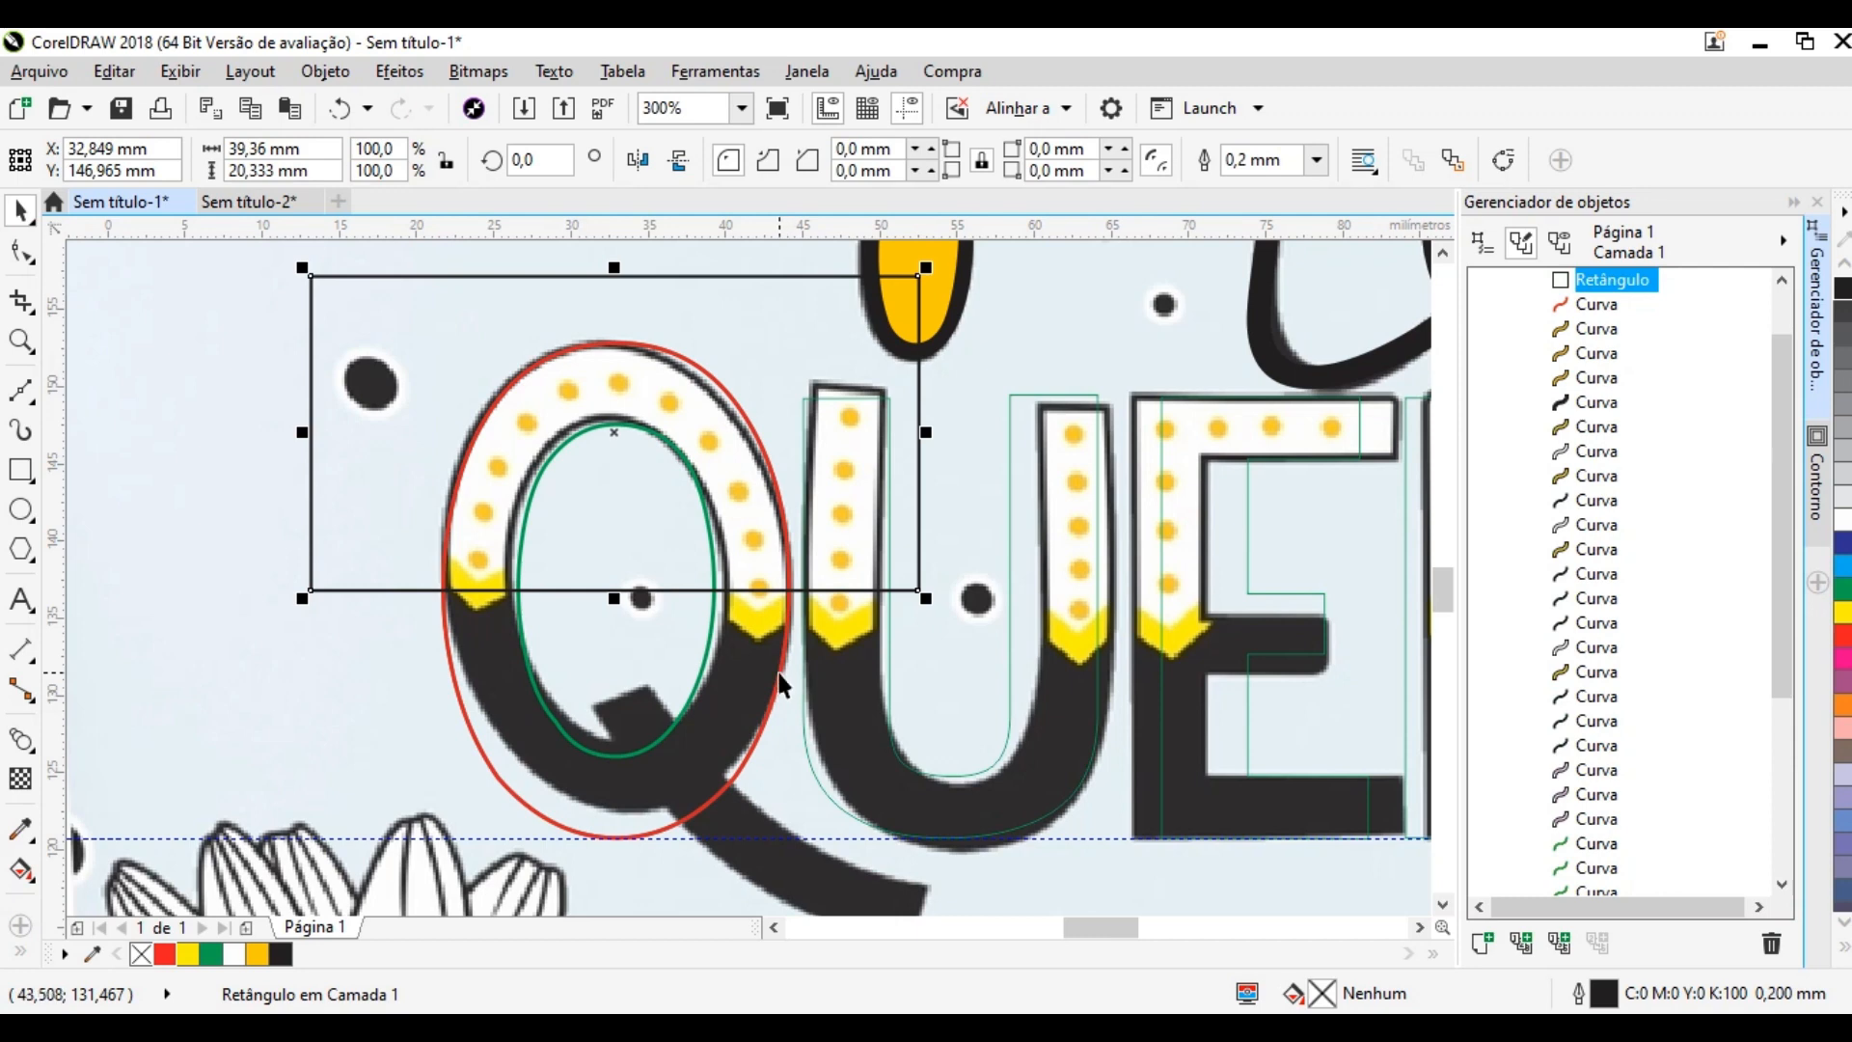
pyautogui.keyDown('shift'); pyautogui.click(776, 673); pyautogui.keyUp('shift')
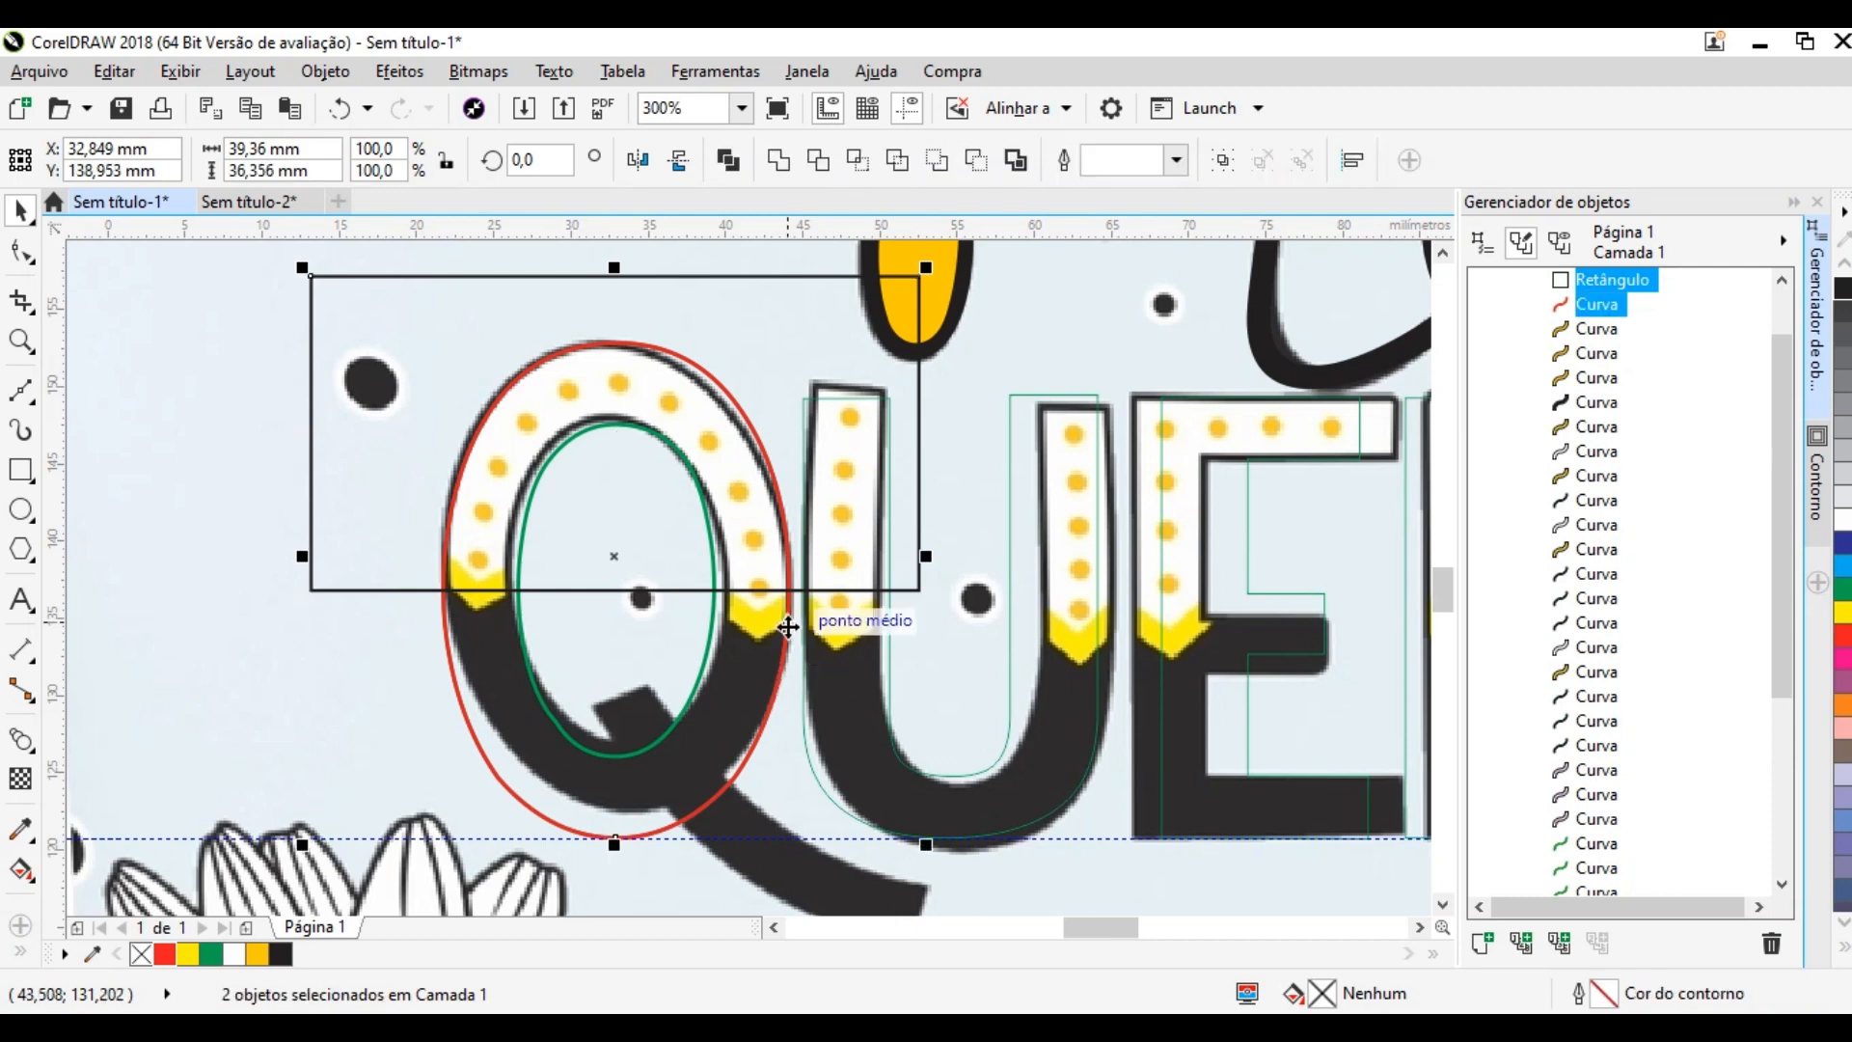
pyautogui.click(849, 159)
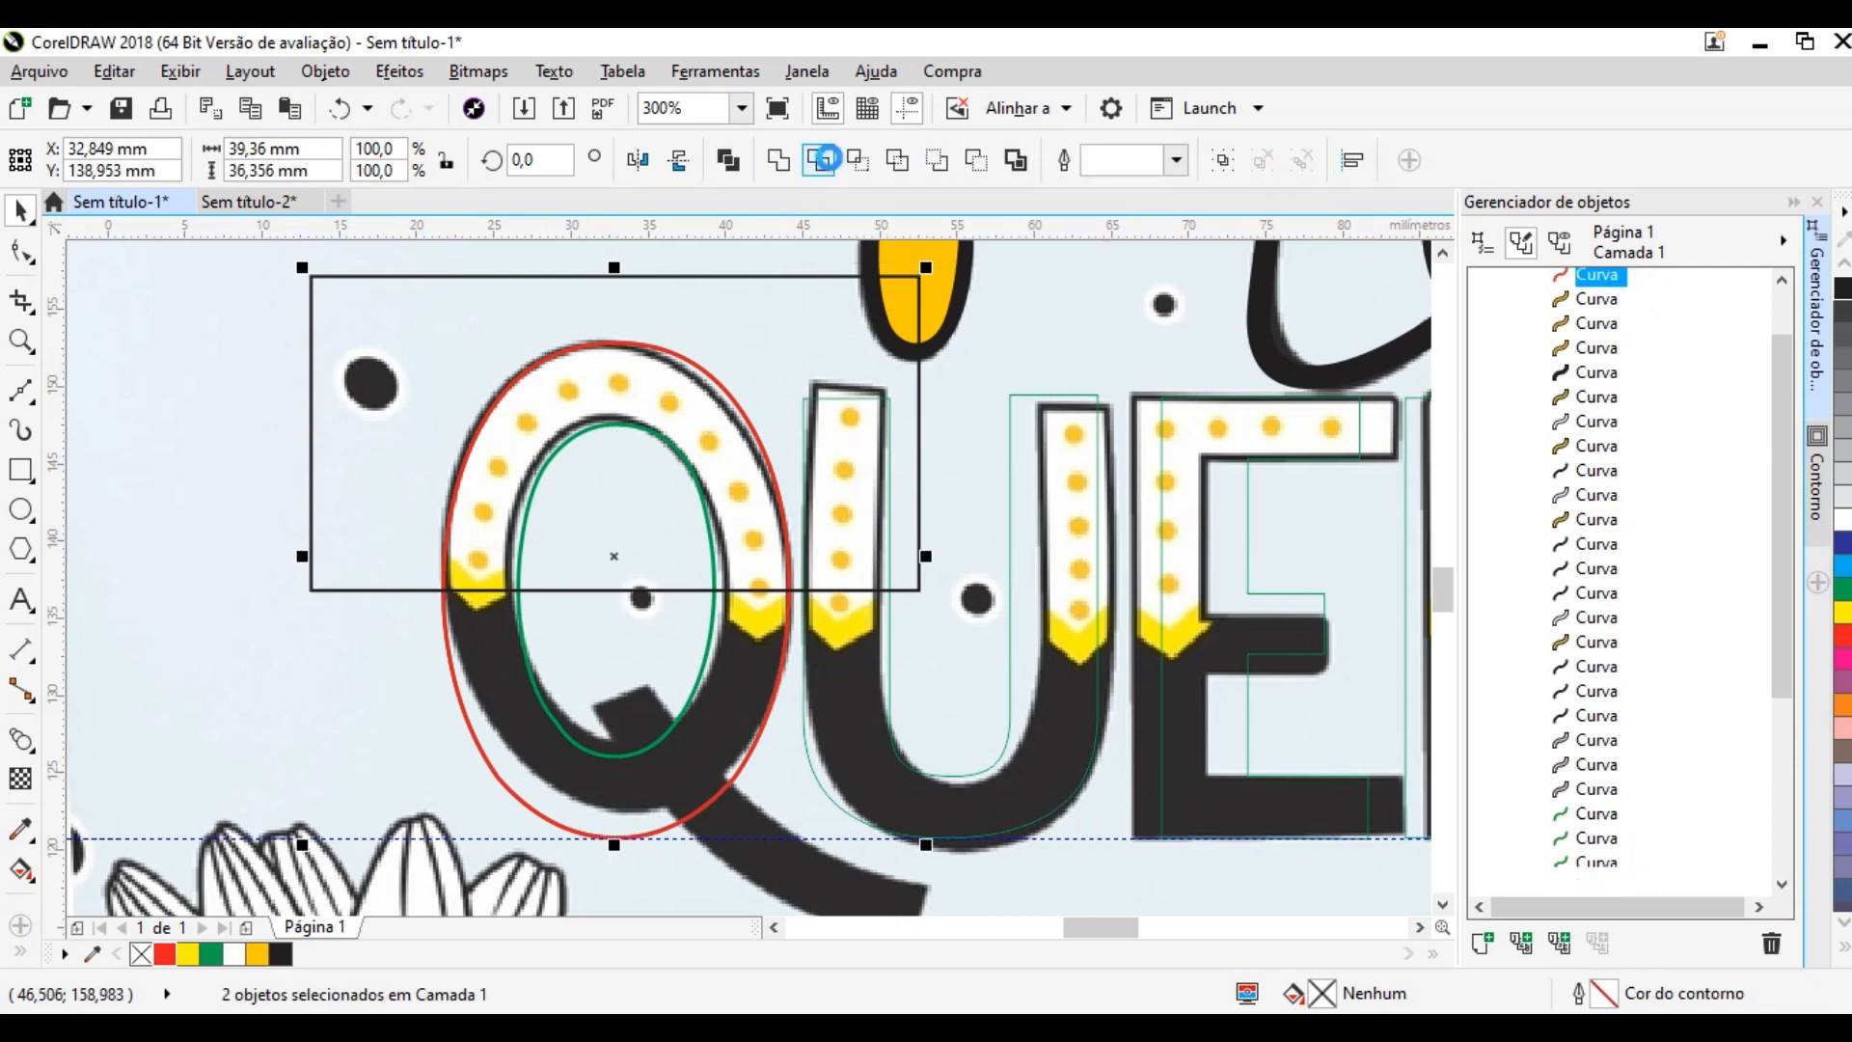
pyautogui.click(767, 390)
pyautogui.press('Delete')
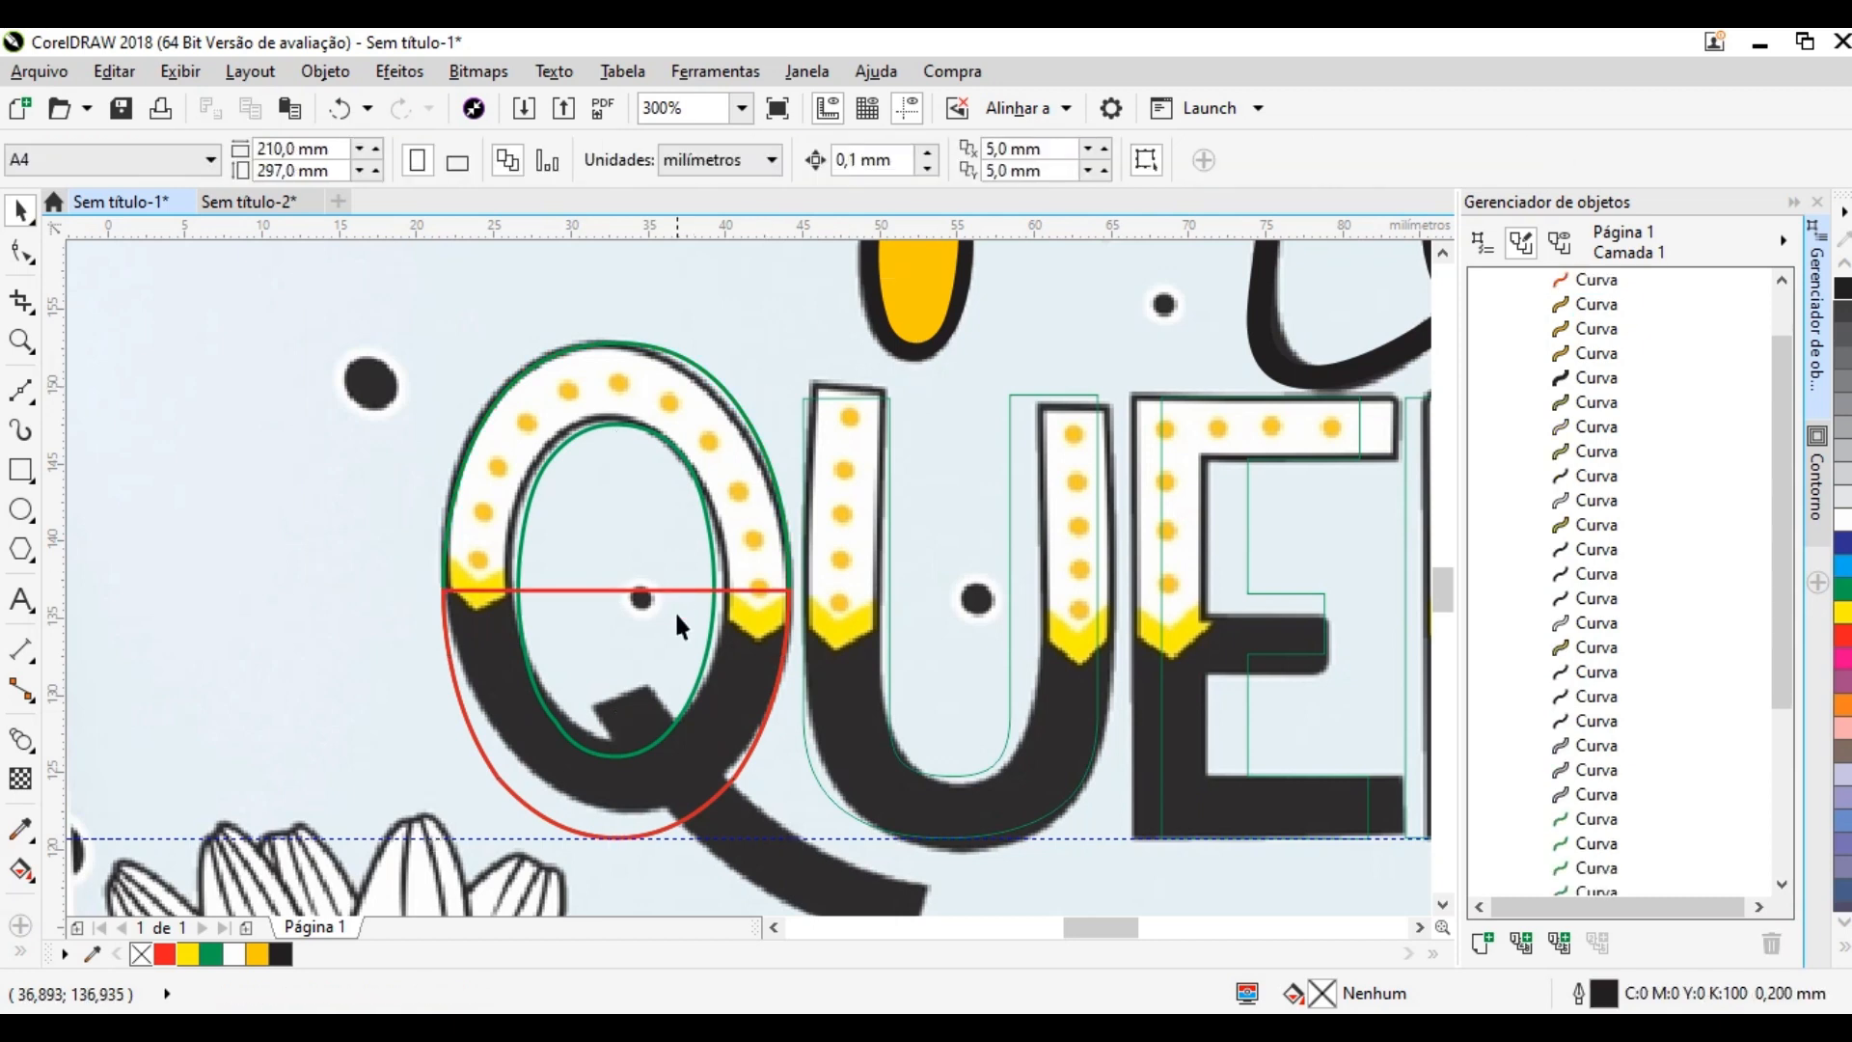
# Step: Add two nodes near the left end of the red half-oval's straight edge and pull the middle one down into a V point
pyautogui.click(740, 640)
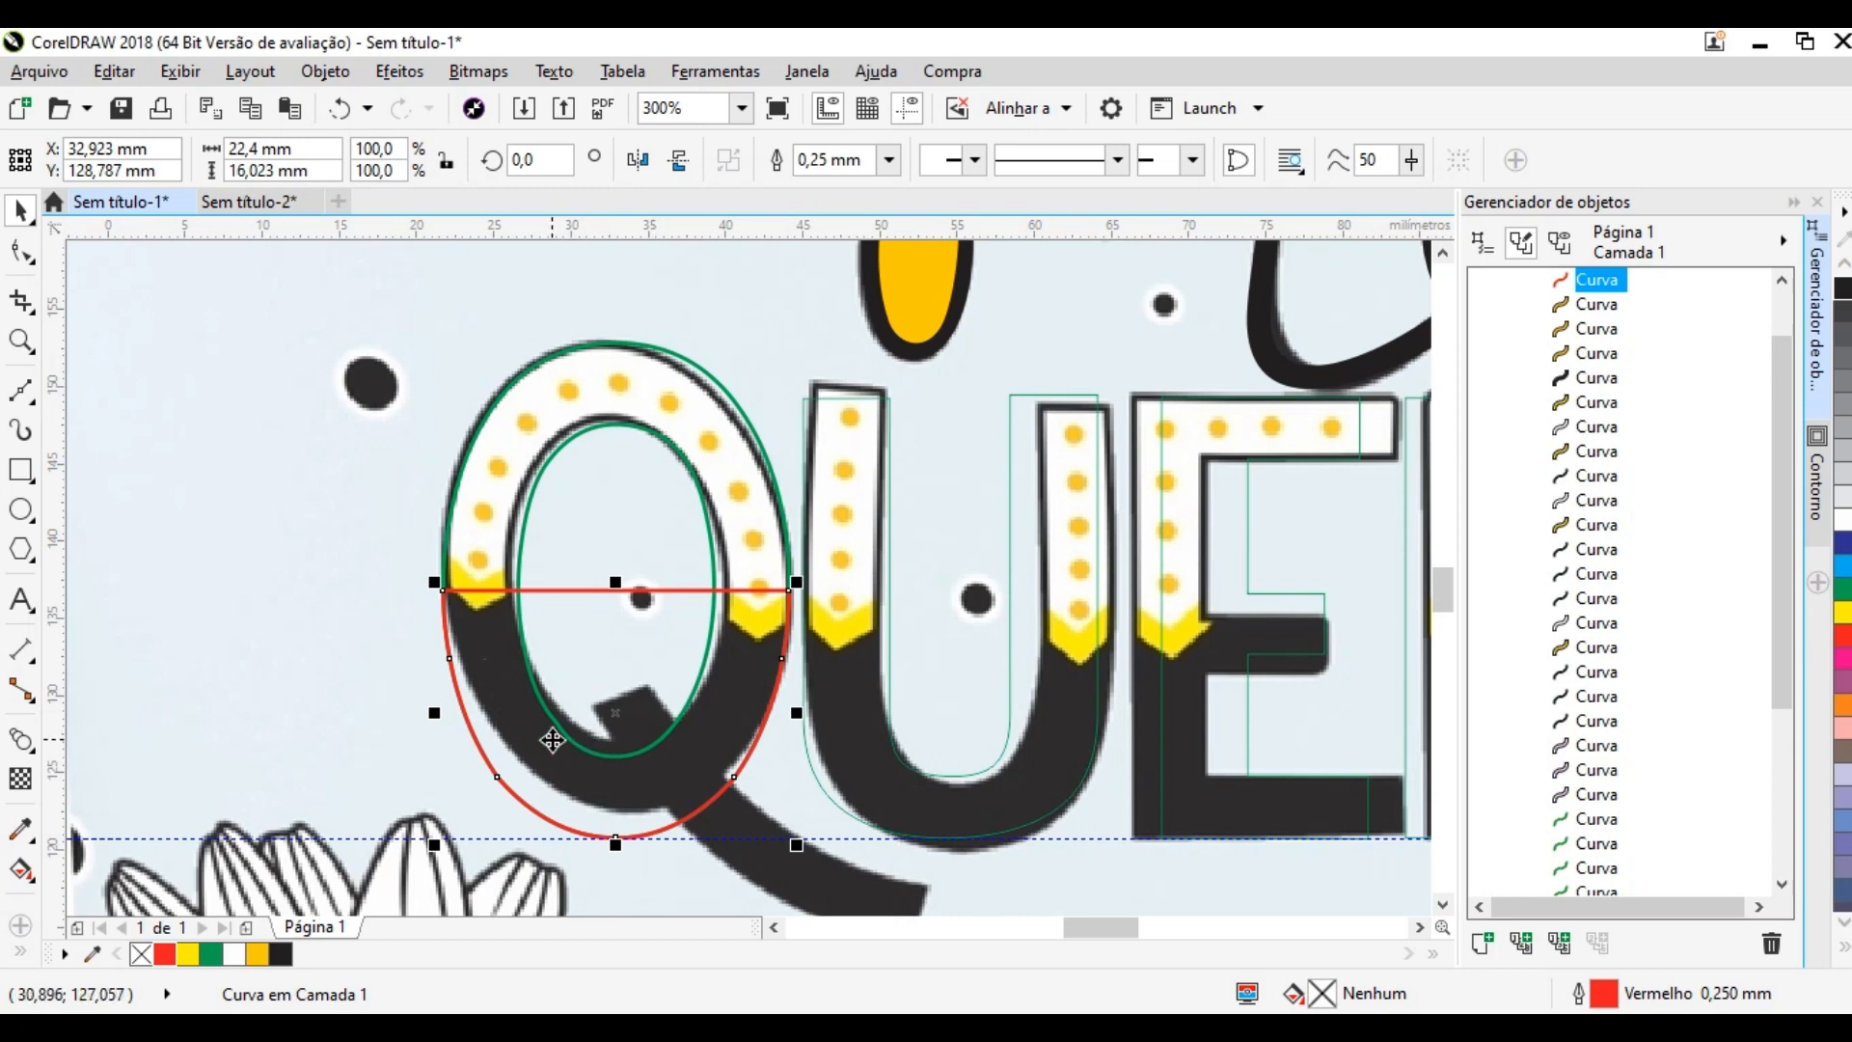
pyautogui.click(21, 250)
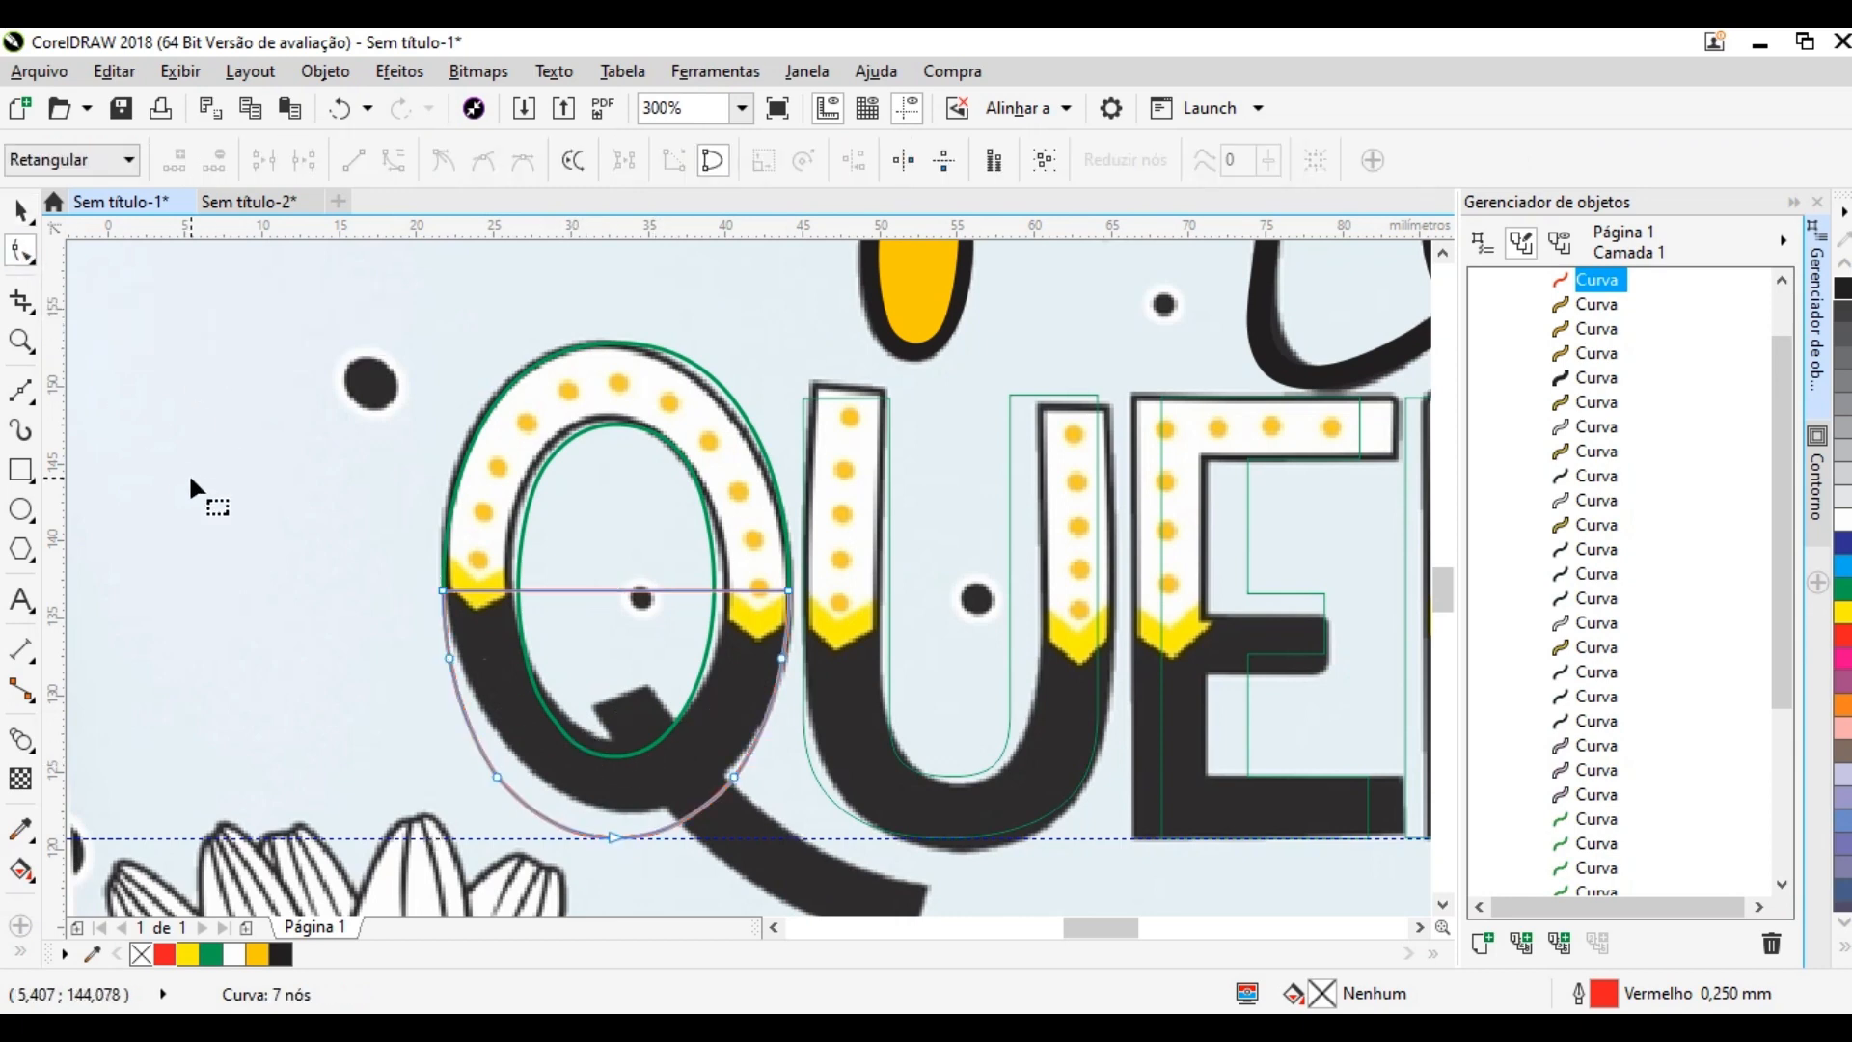
pyautogui.scroll(2, 546, 600)
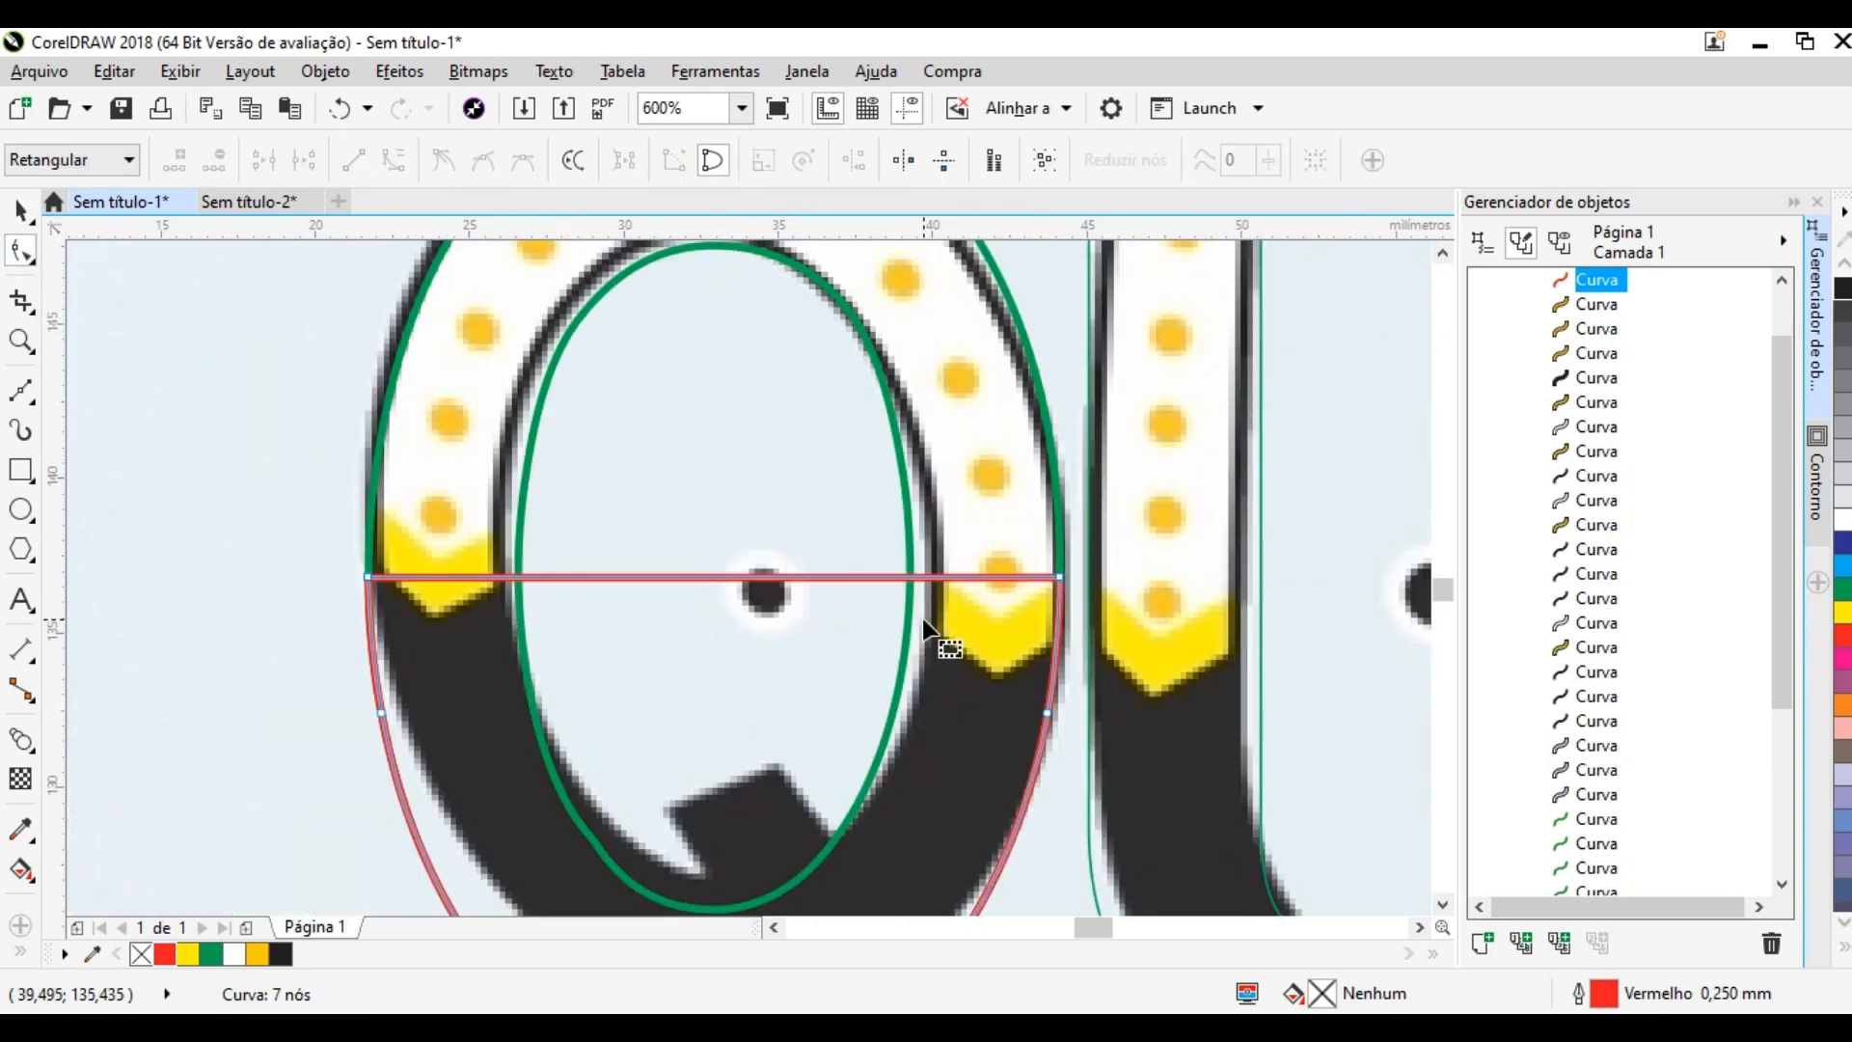
pyautogui.doubleClick(522, 577)
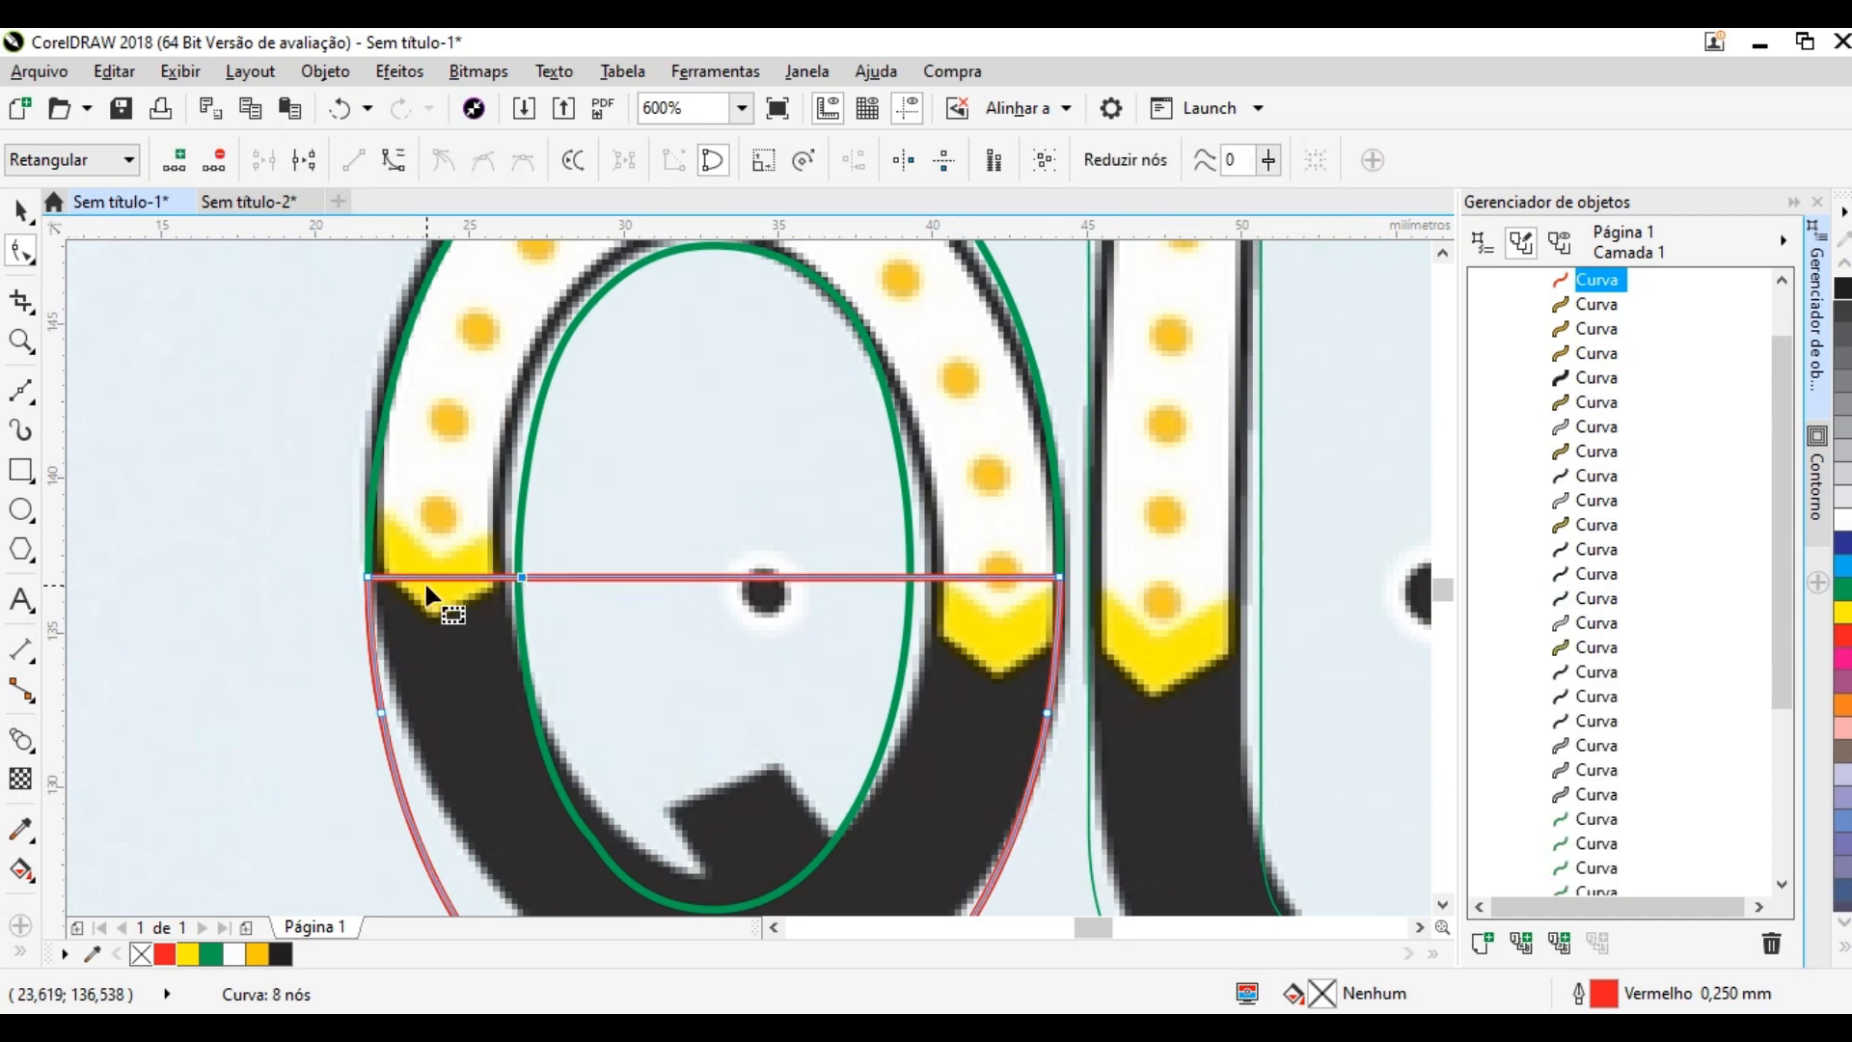
pyautogui.click(443, 578)
pyautogui.doubleClick(444, 578)
pyautogui.moveTo(444, 577); pyautogui.dragTo(439, 614)
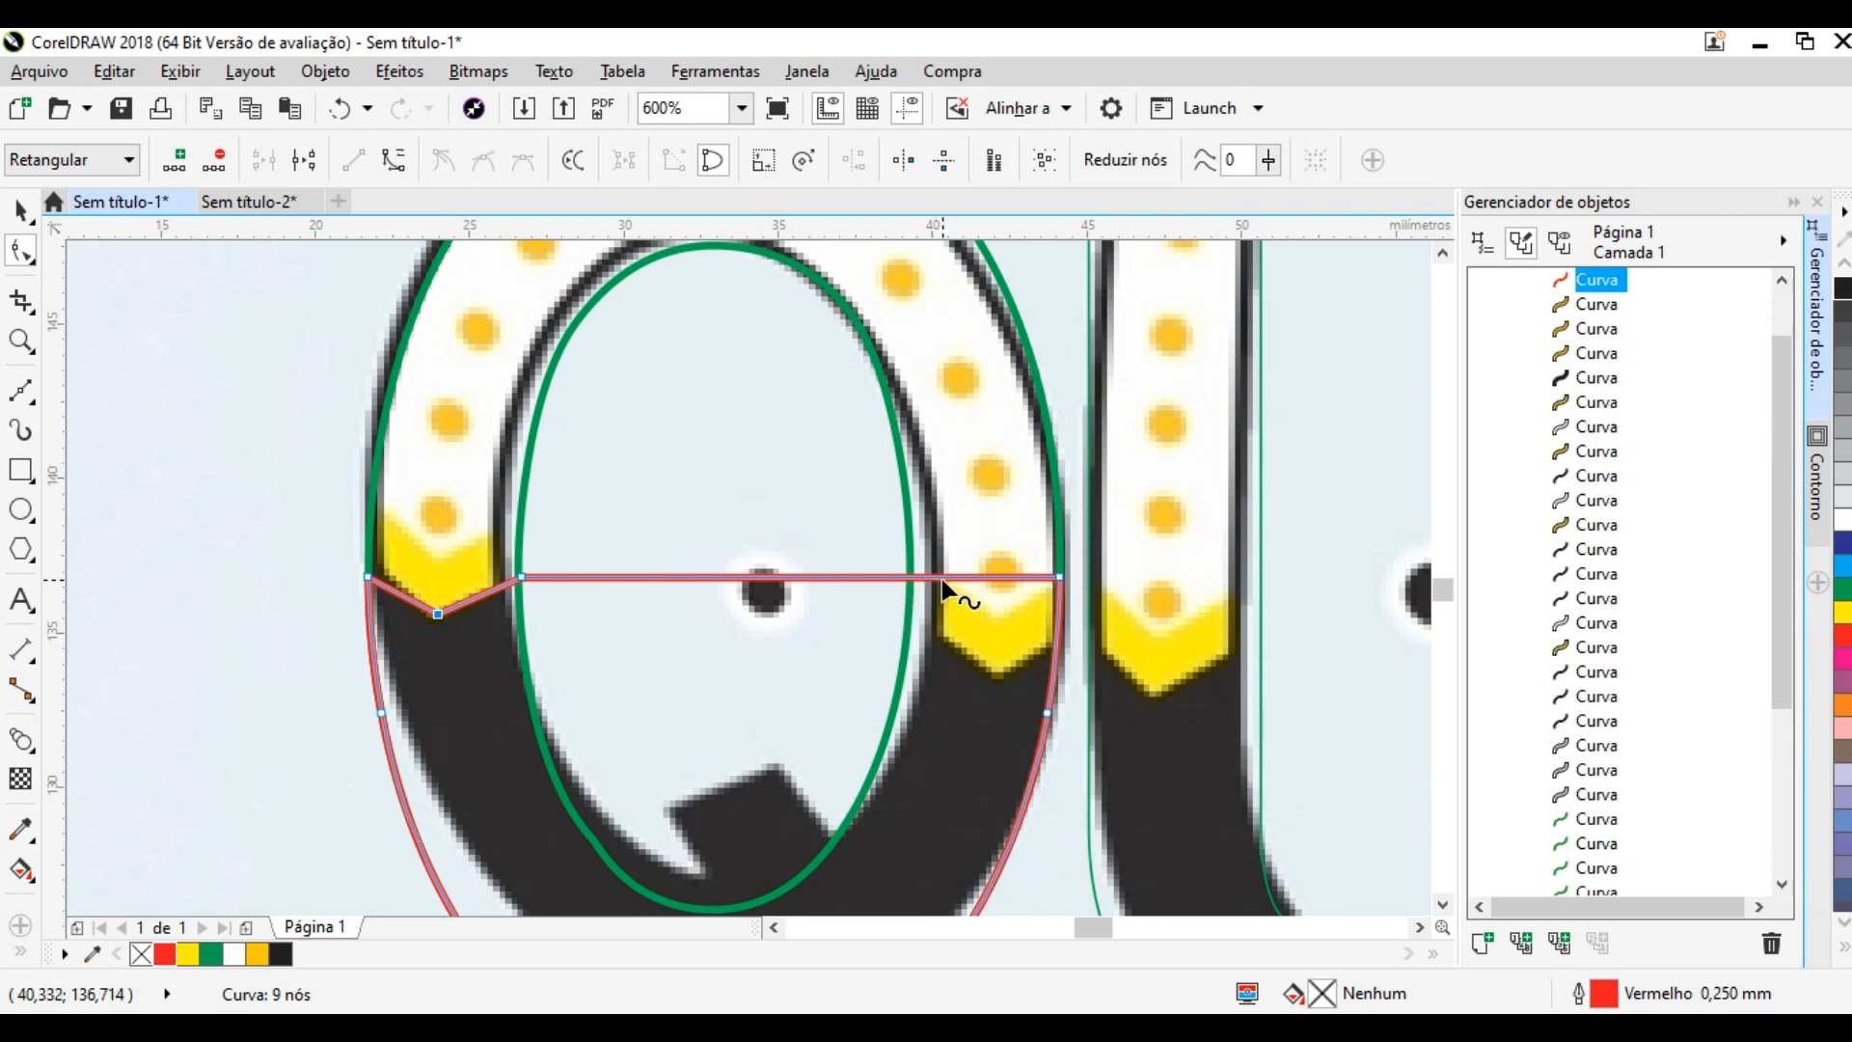
# Step: Form a matching V point near the straight edge's right end, using two new nodes and a horizontal guideline level with the left point
pyautogui.doubleClick(943, 579)
pyautogui.doubleClick(1004, 577)
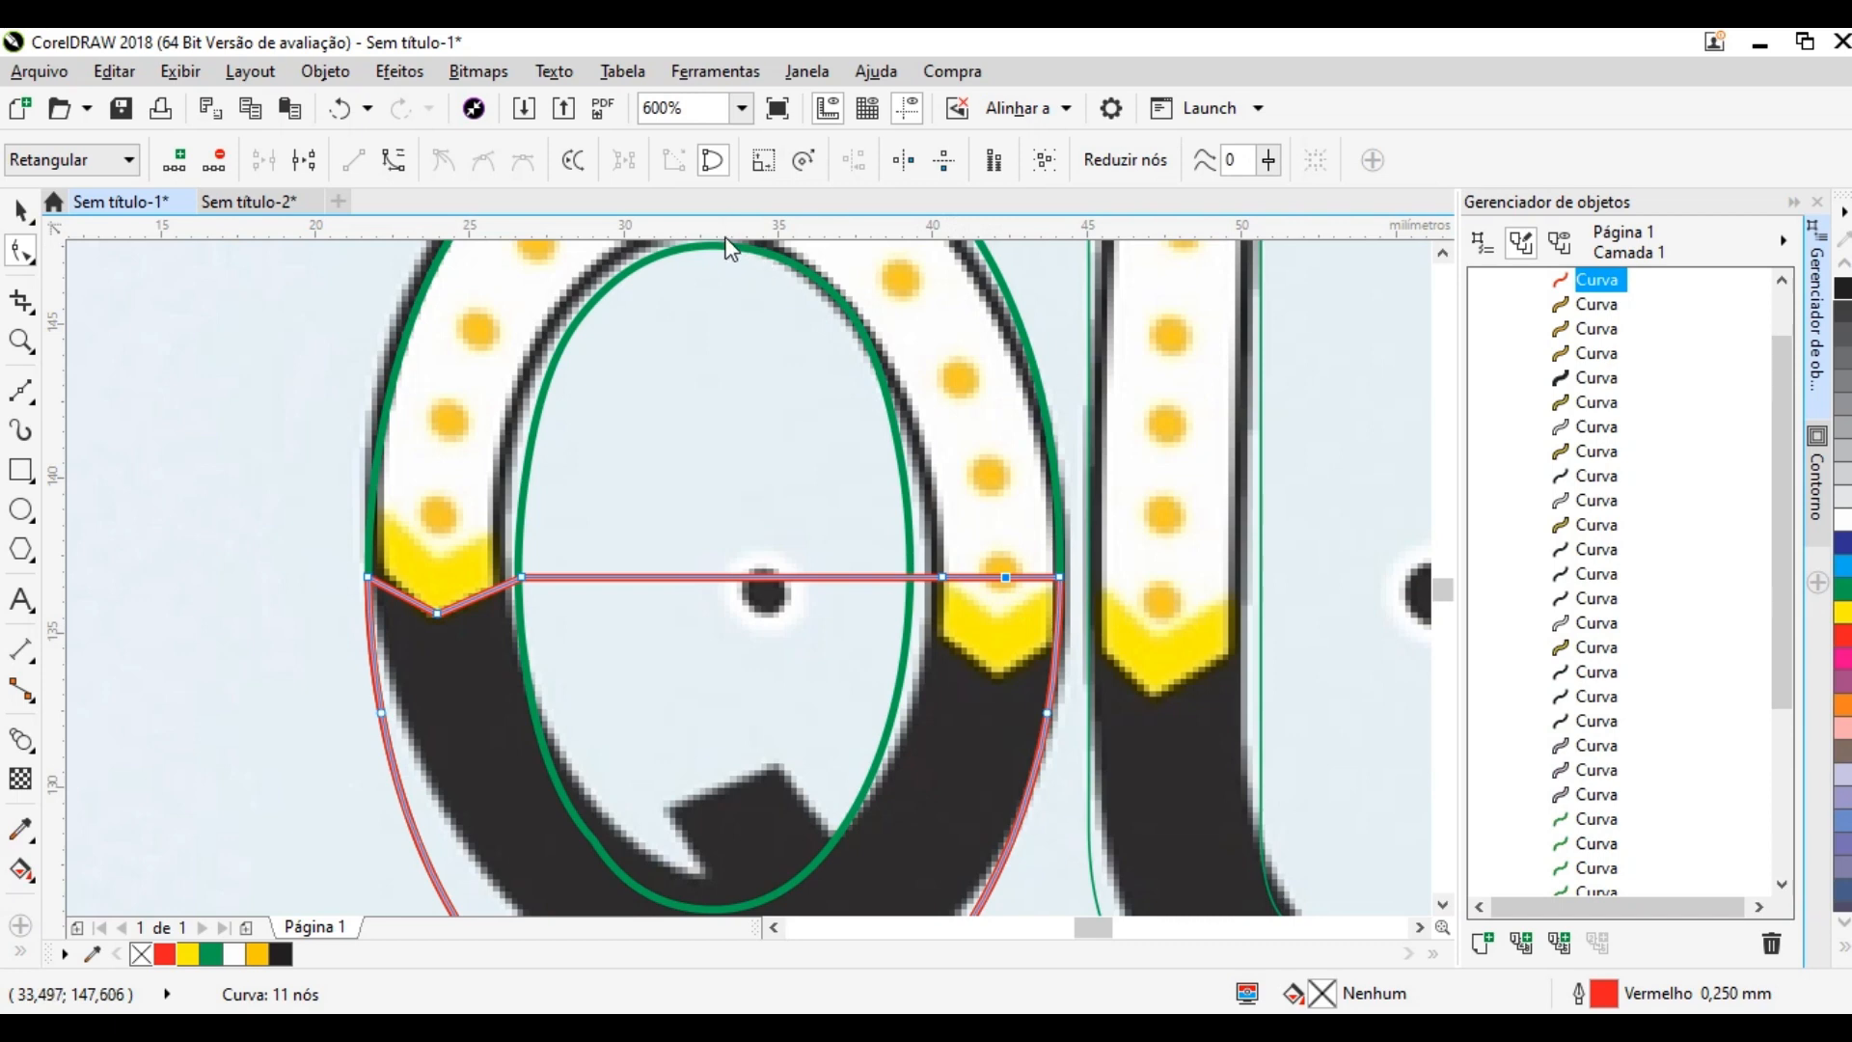
pyautogui.moveTo(726, 239); pyautogui.dragTo(432, 614)
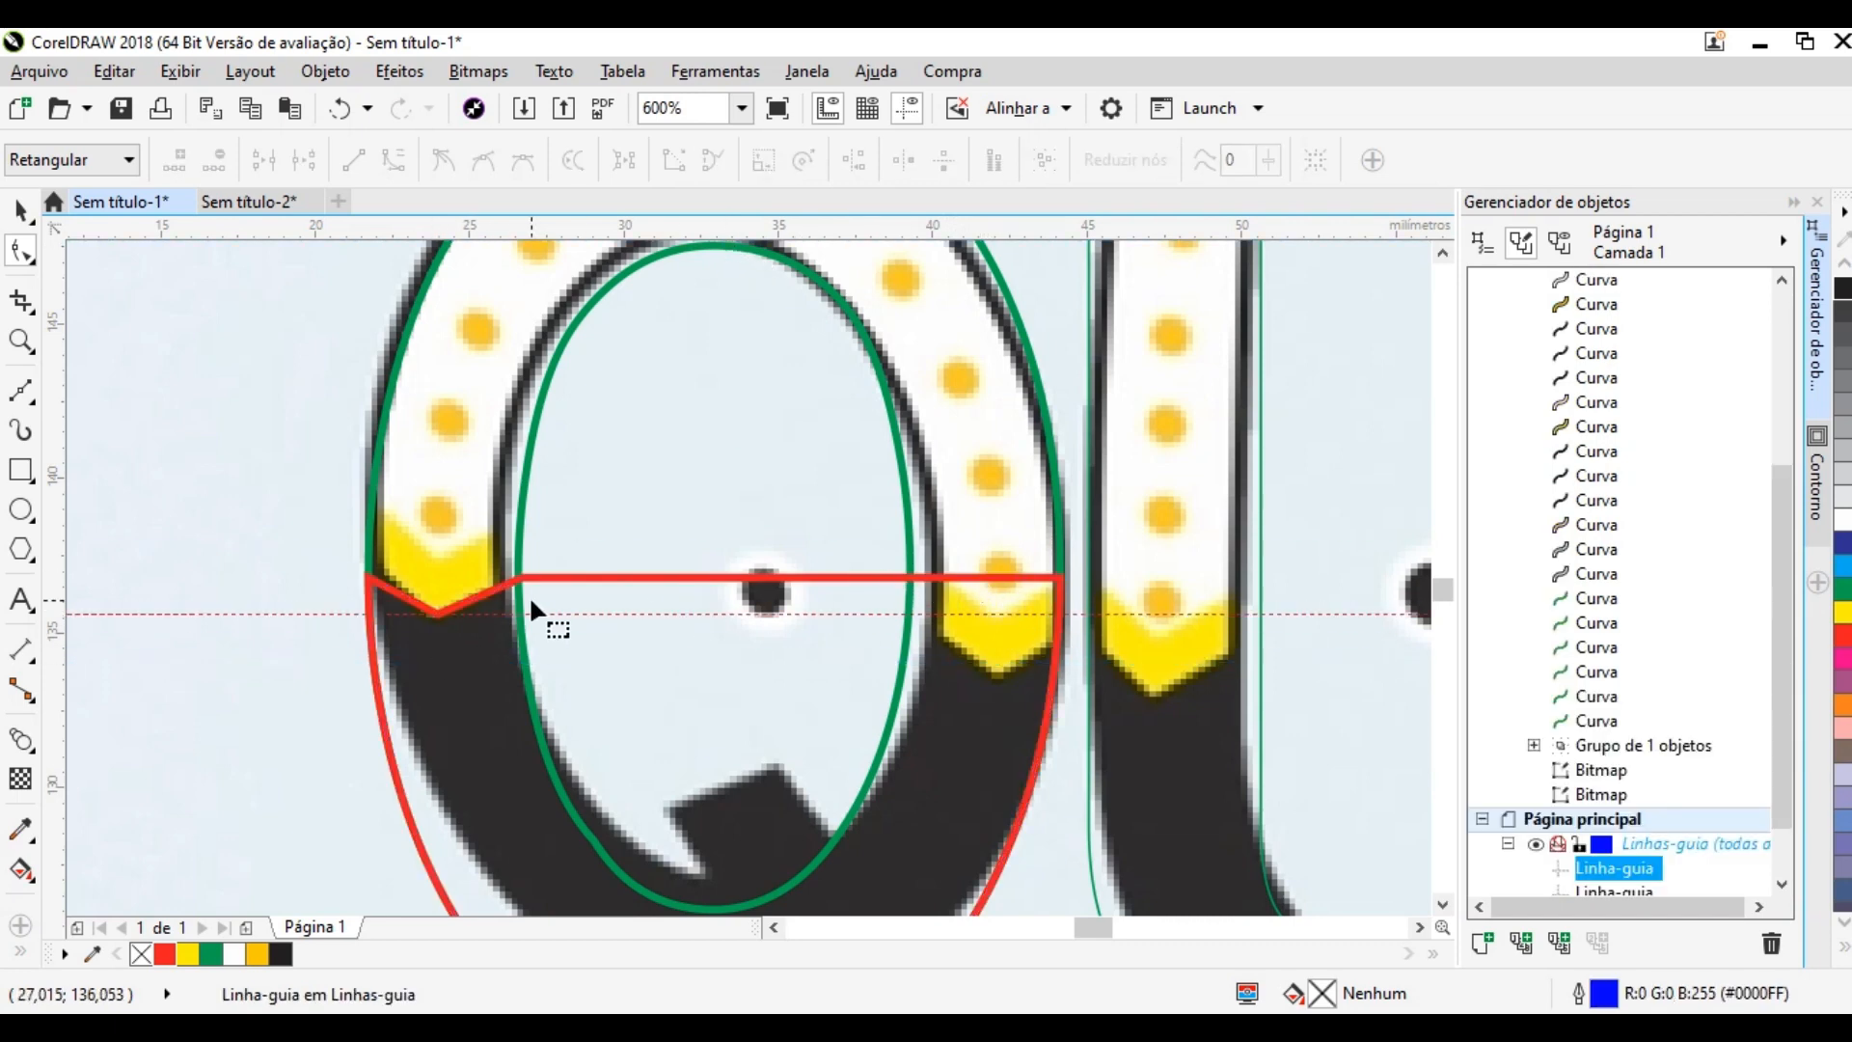
pyautogui.click(996, 576)
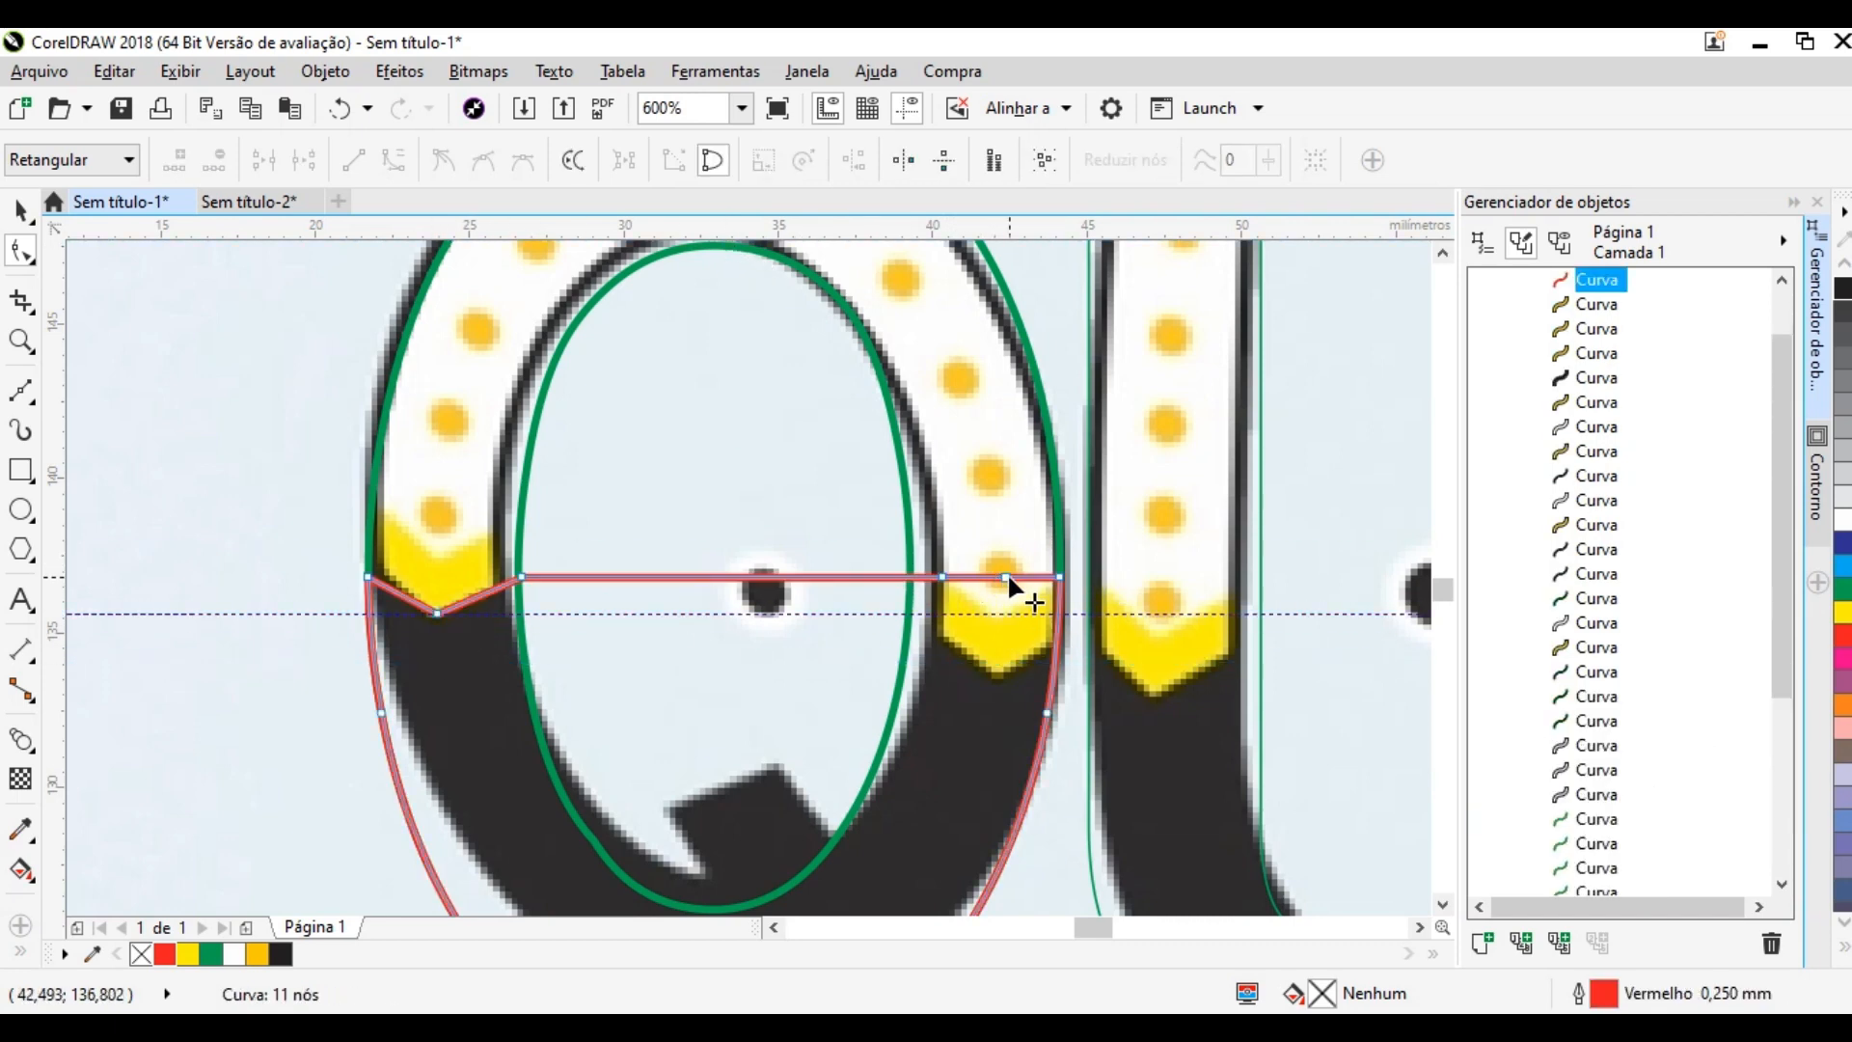
pyautogui.moveTo(1006, 577); pyautogui.dragTo(998, 612)
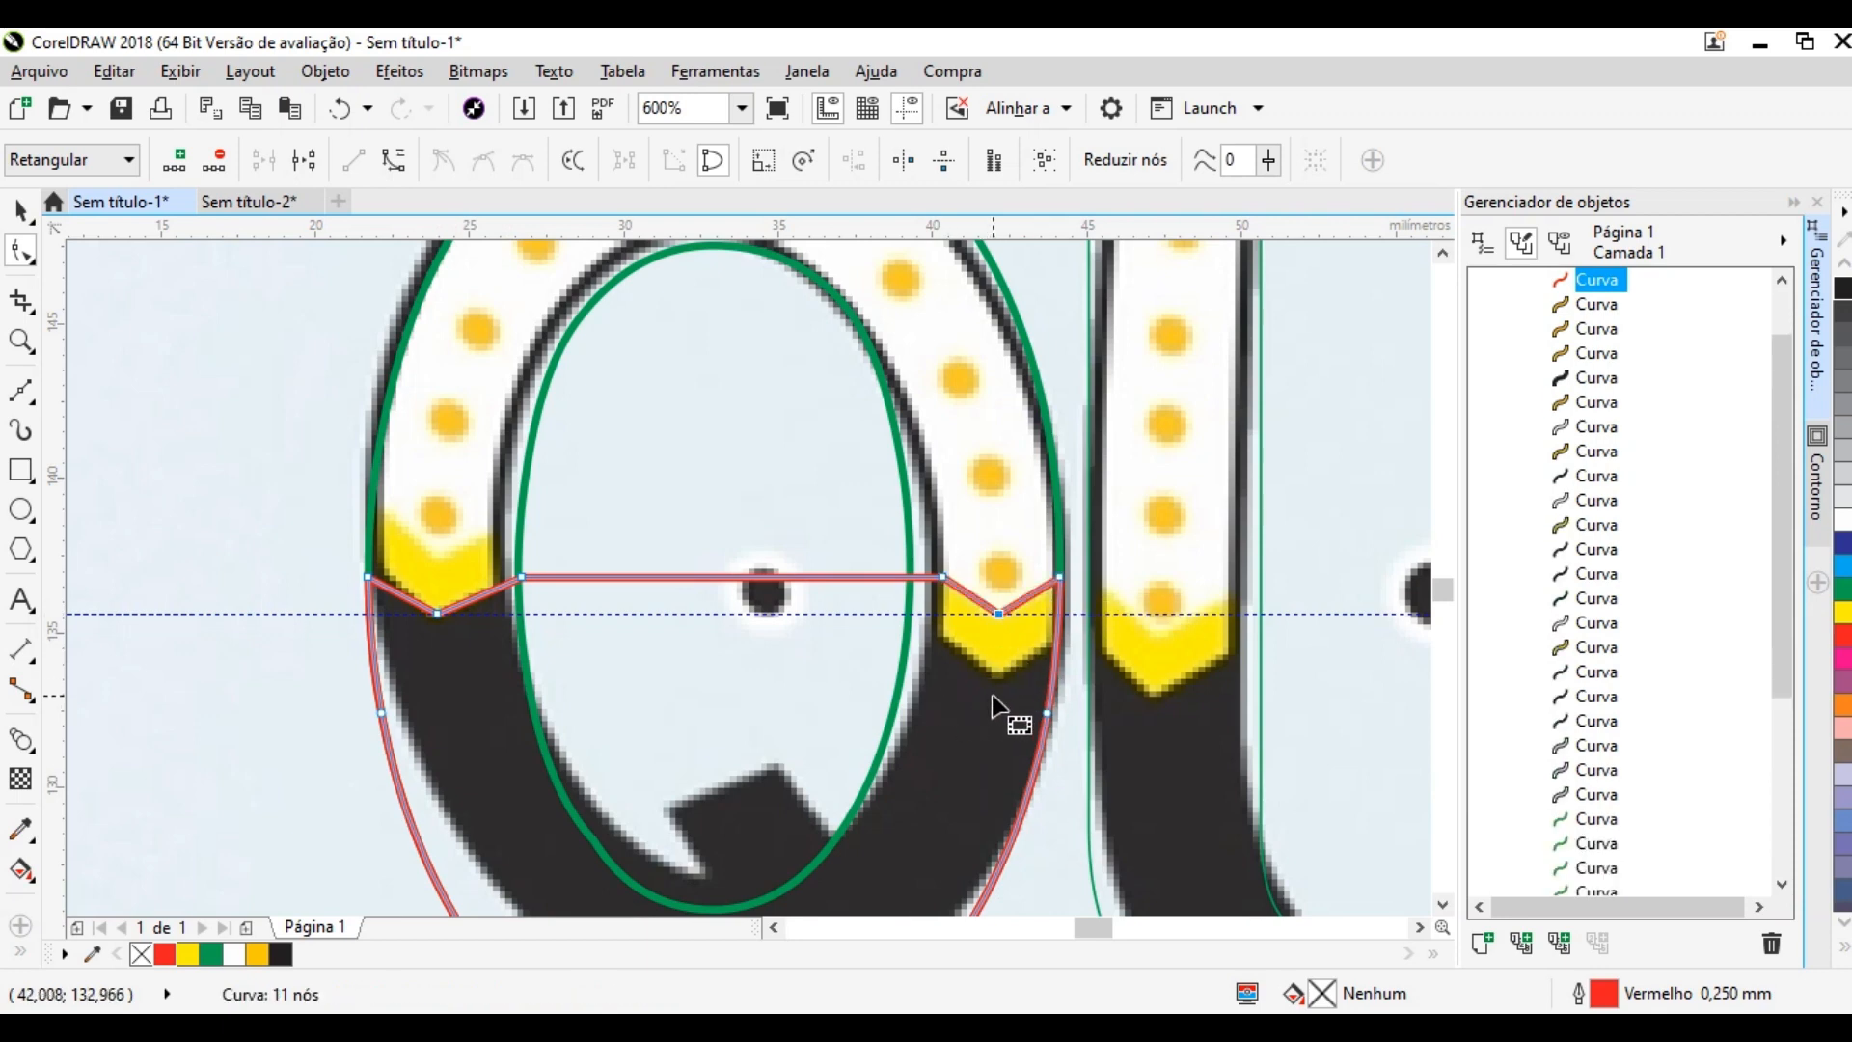
pyautogui.scroll(-2, 642, 649)
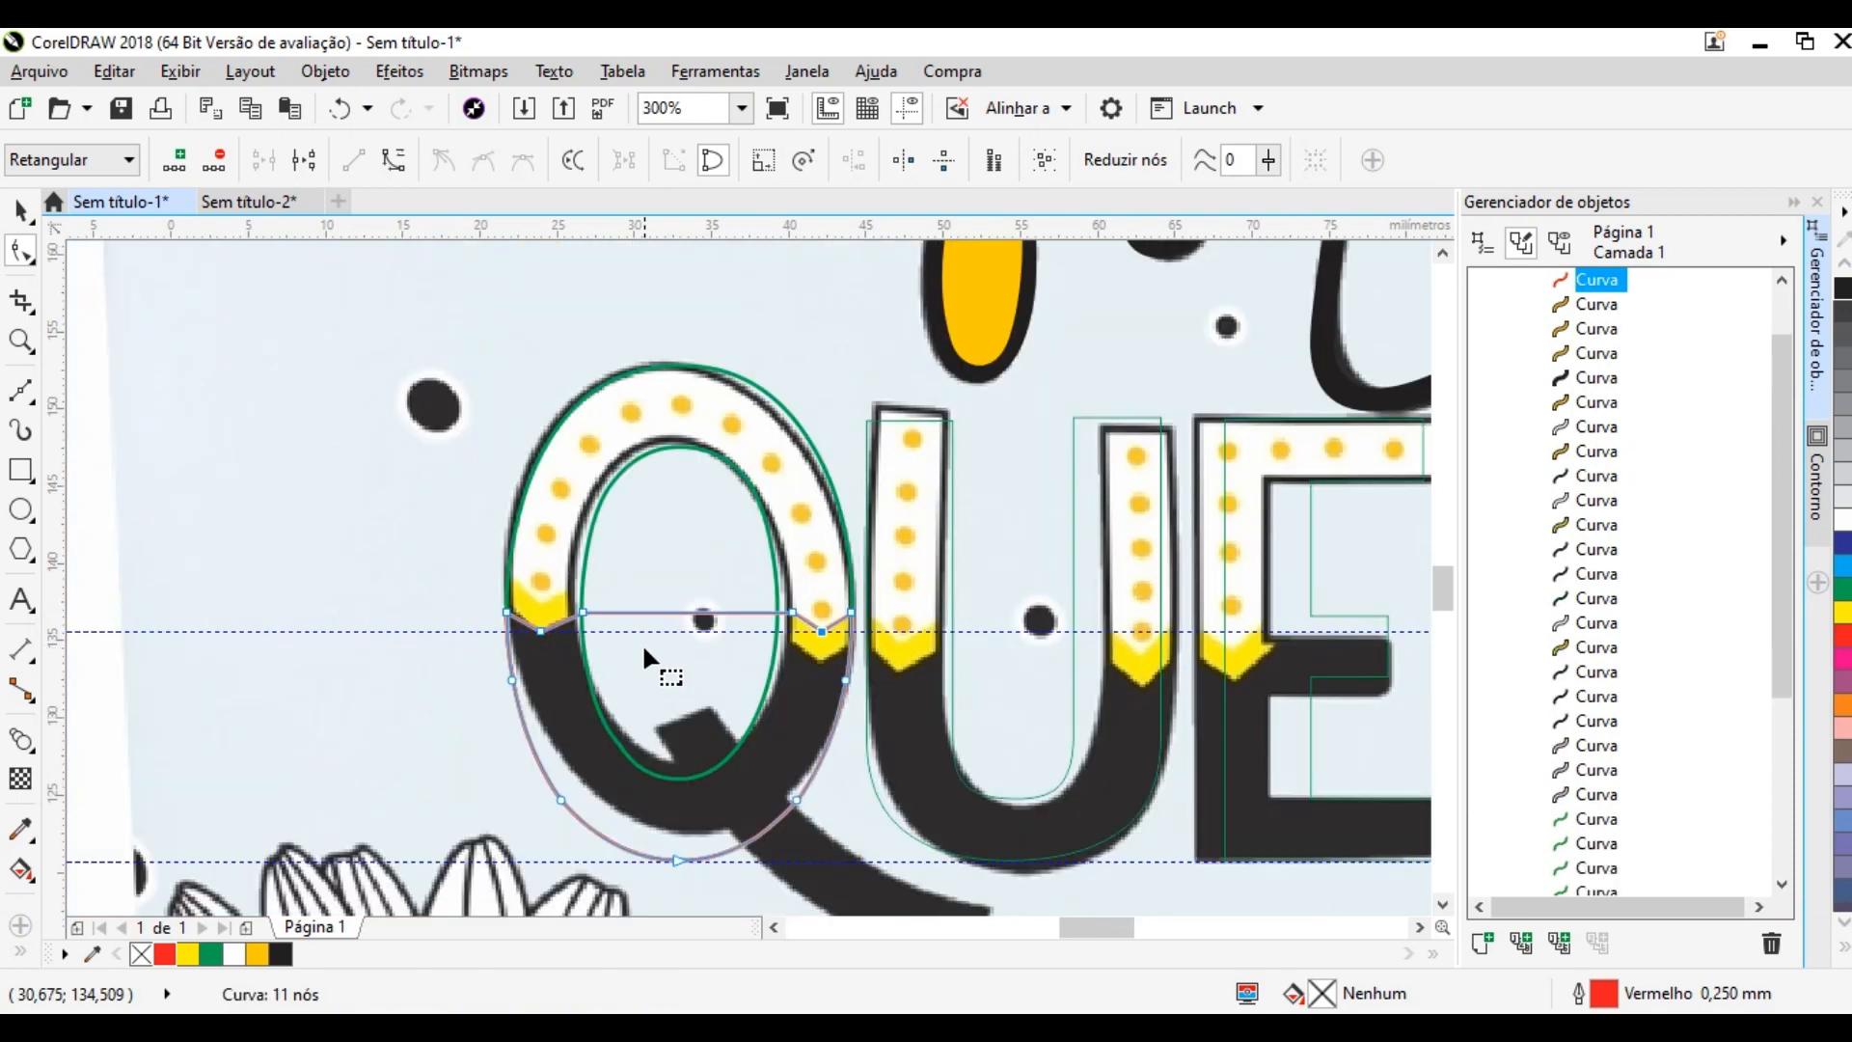
pyautogui.scroll(2, 640, 642)
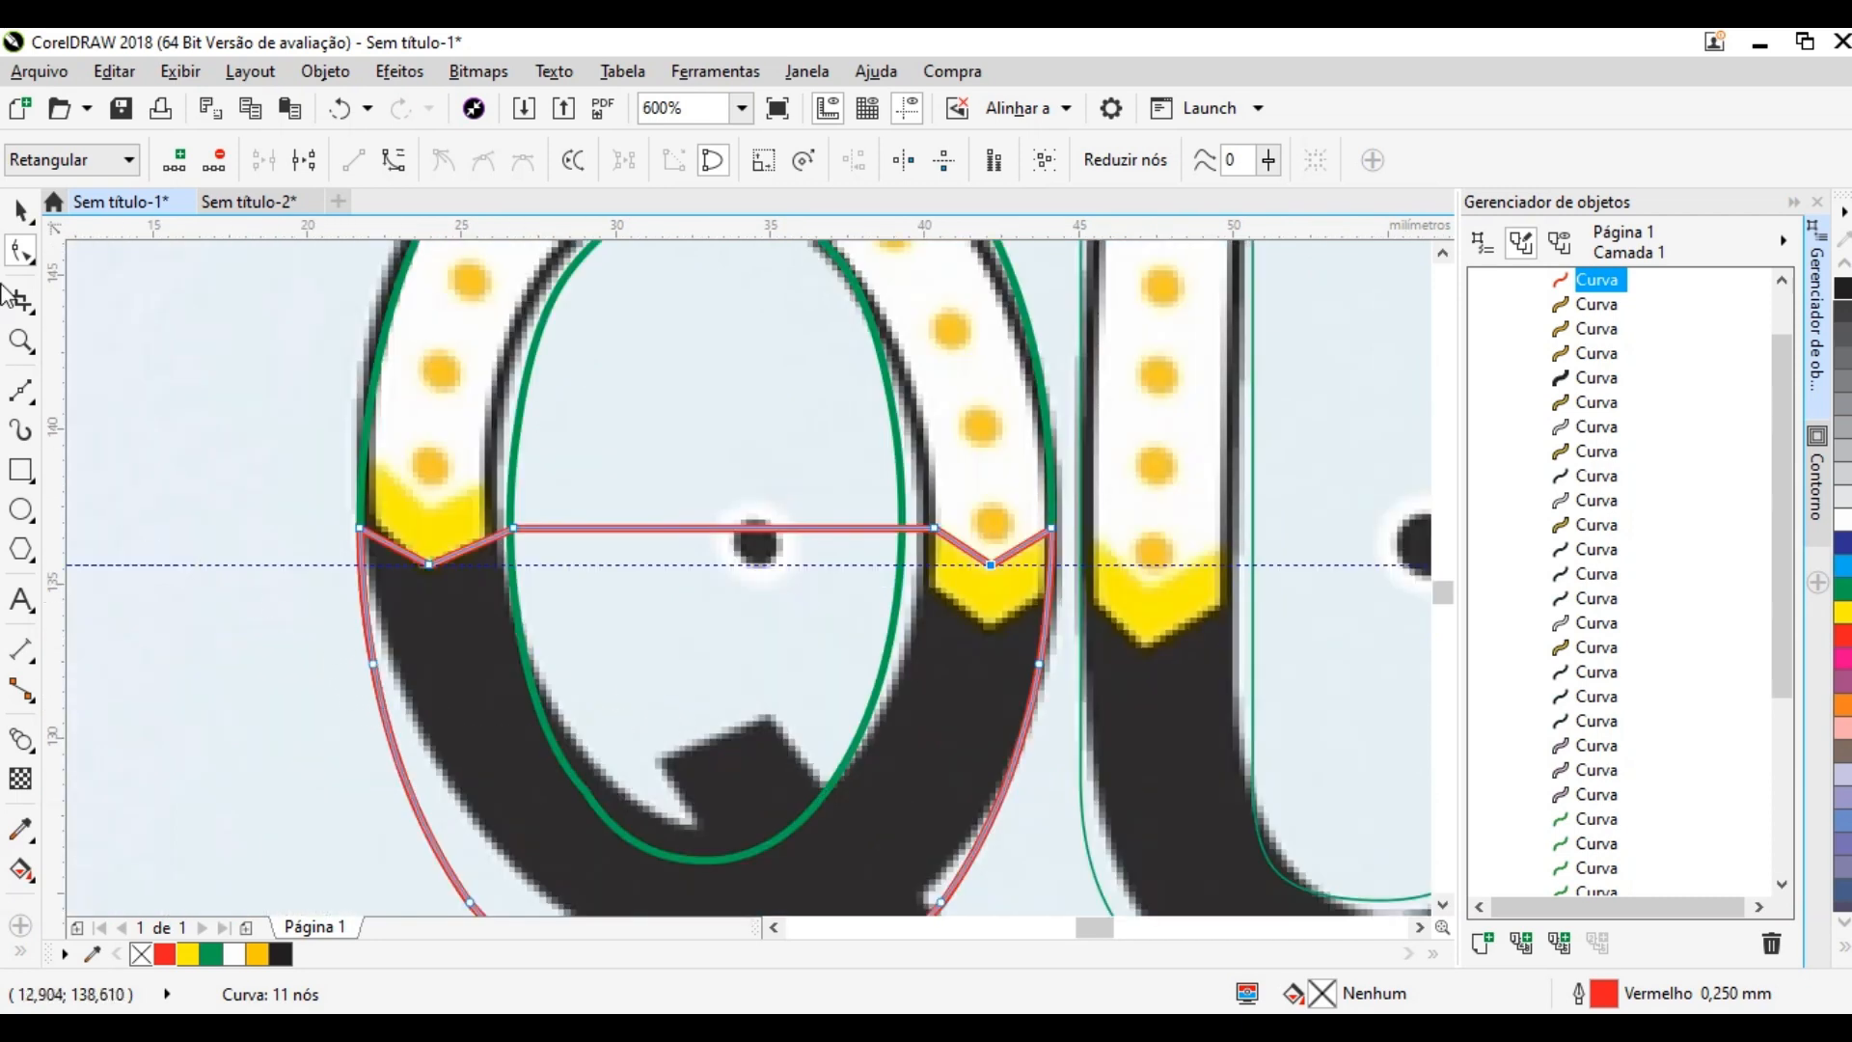
pyautogui.click(24, 212)
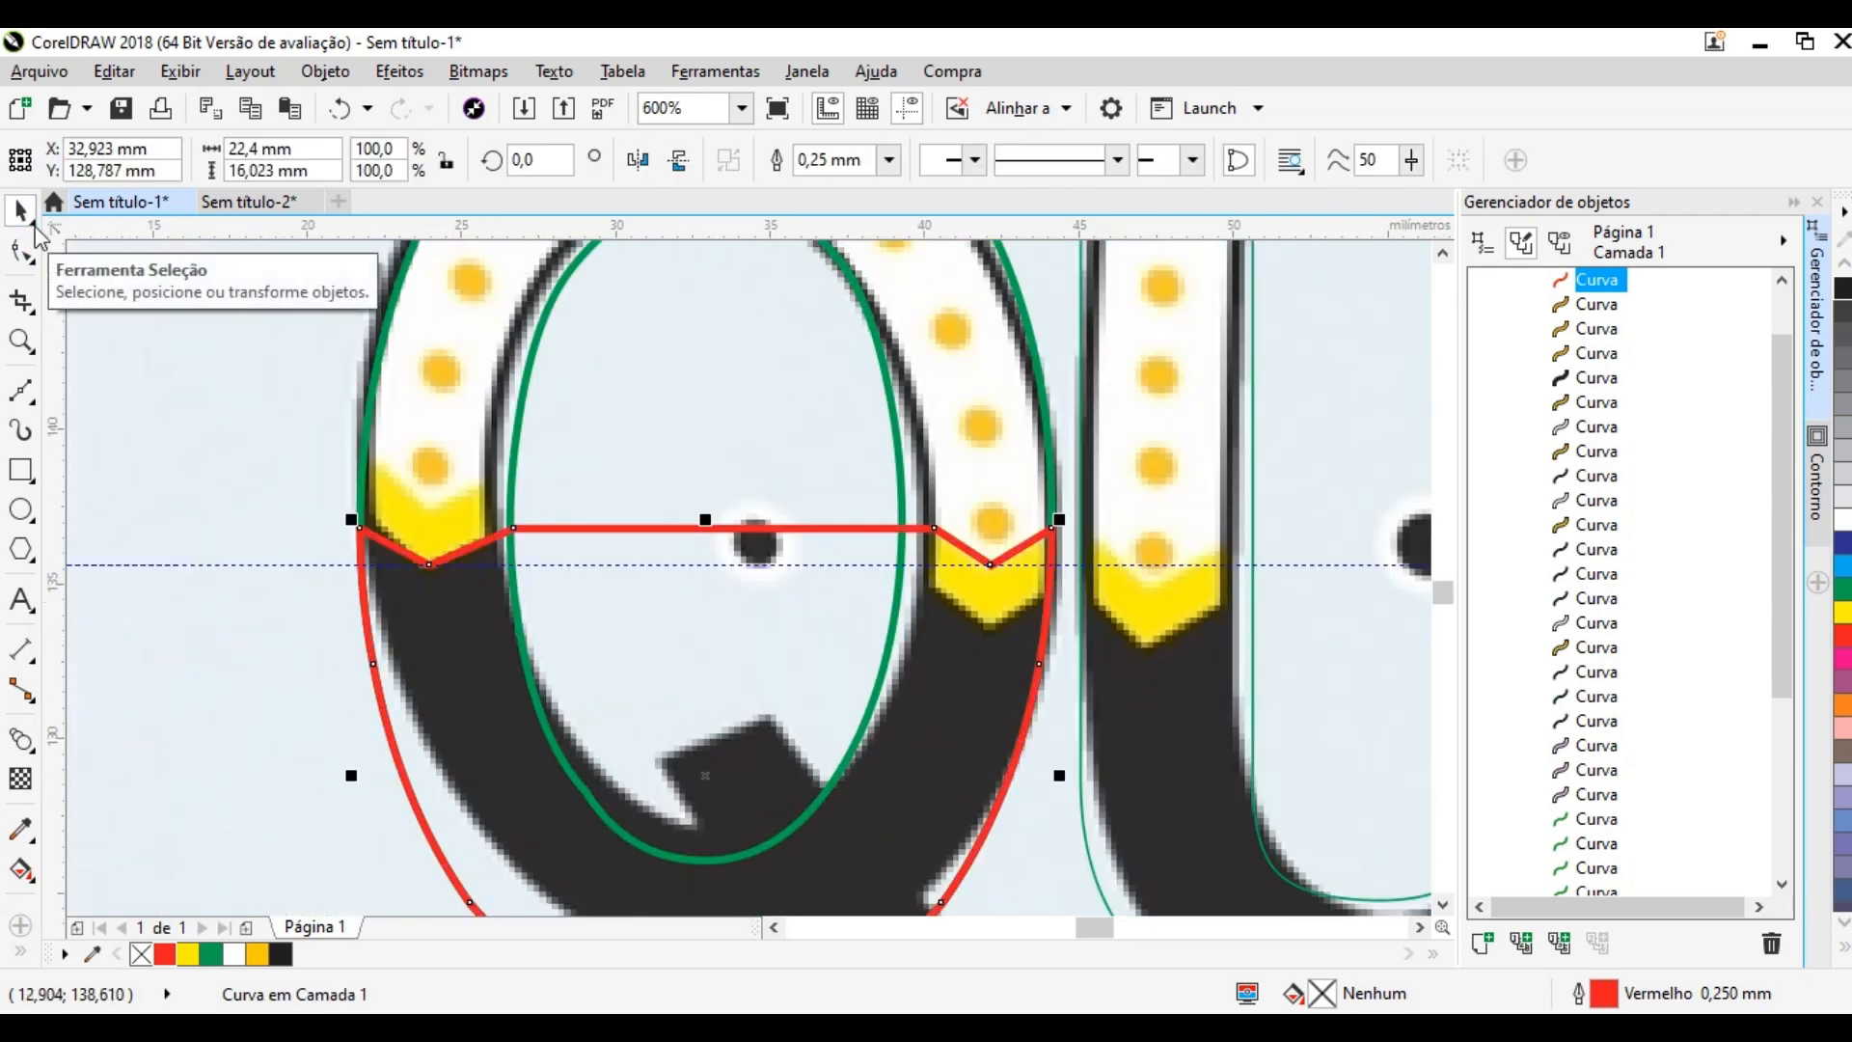
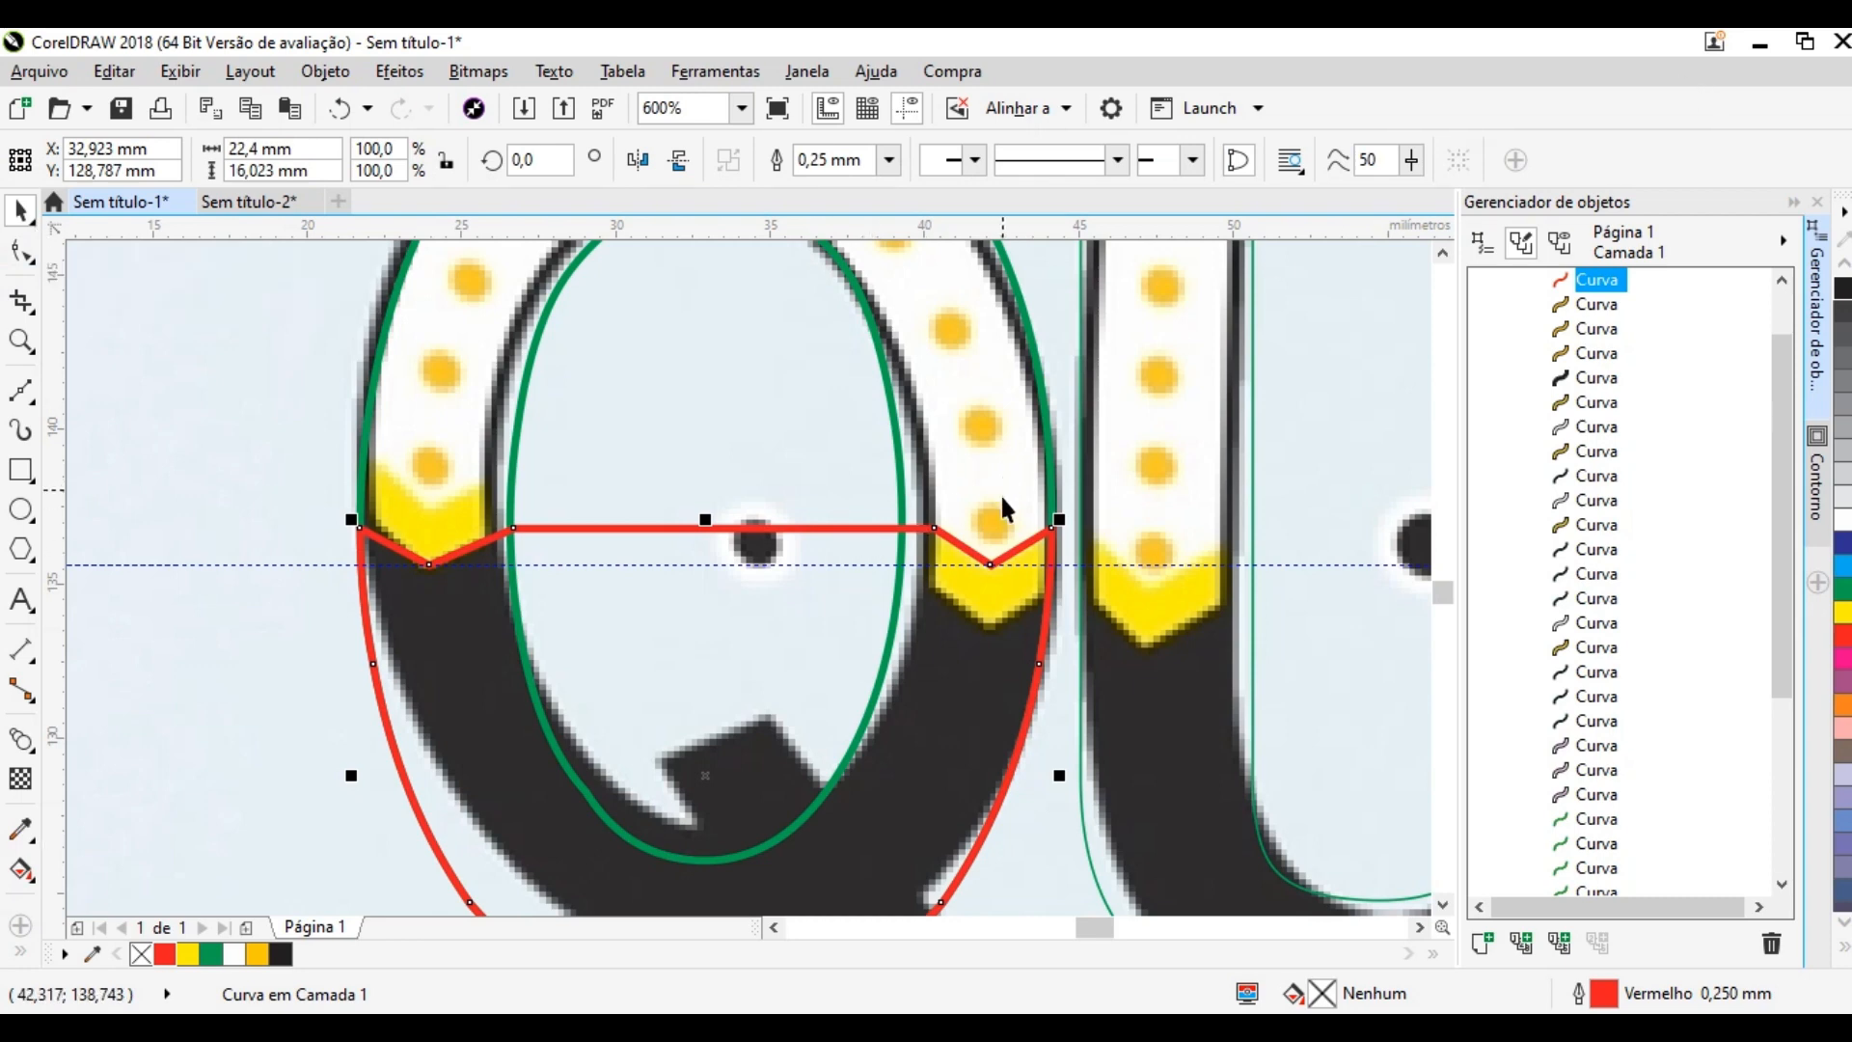
# Step: Draw a closed chevron about 4.9 by 3.5 mm over the Q's left yellow band, following the red V and the green ovals
pyautogui.click(21, 396)
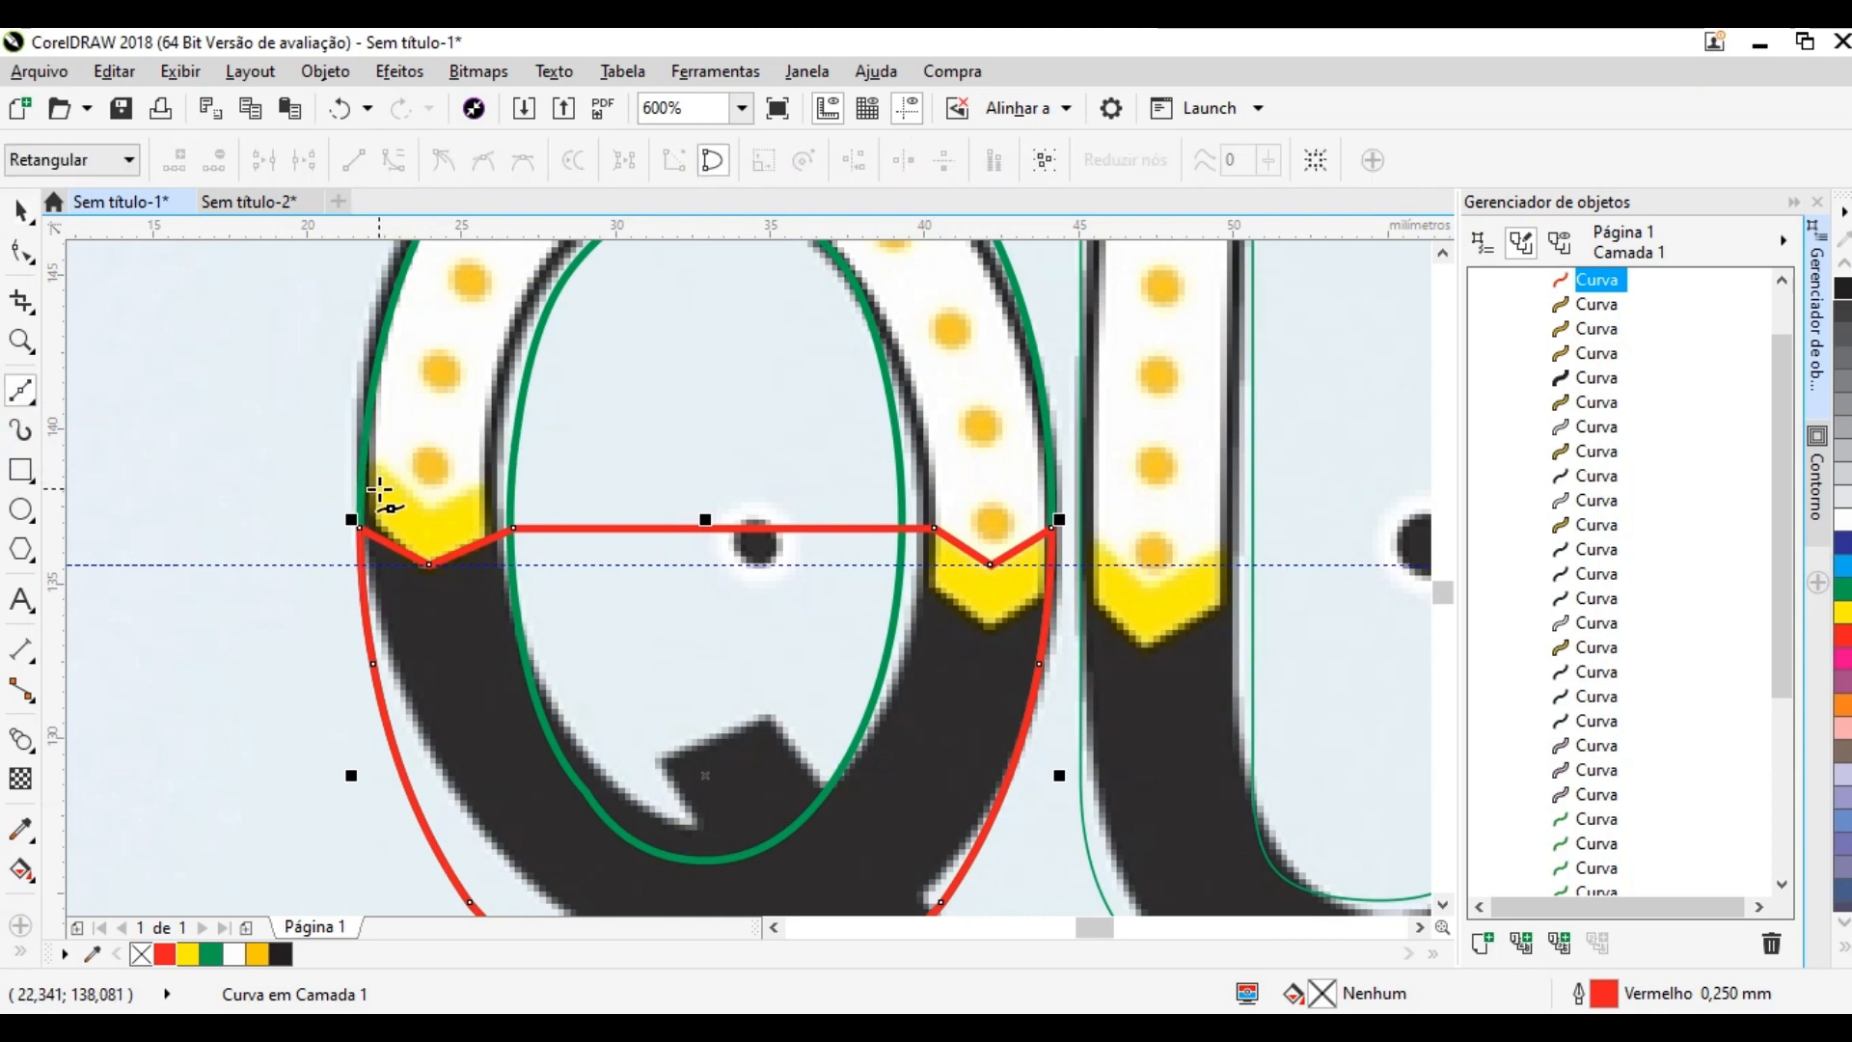
pyautogui.scroll(1, 382, 487)
pyautogui.click(347, 427)
pyautogui.click(344, 489)
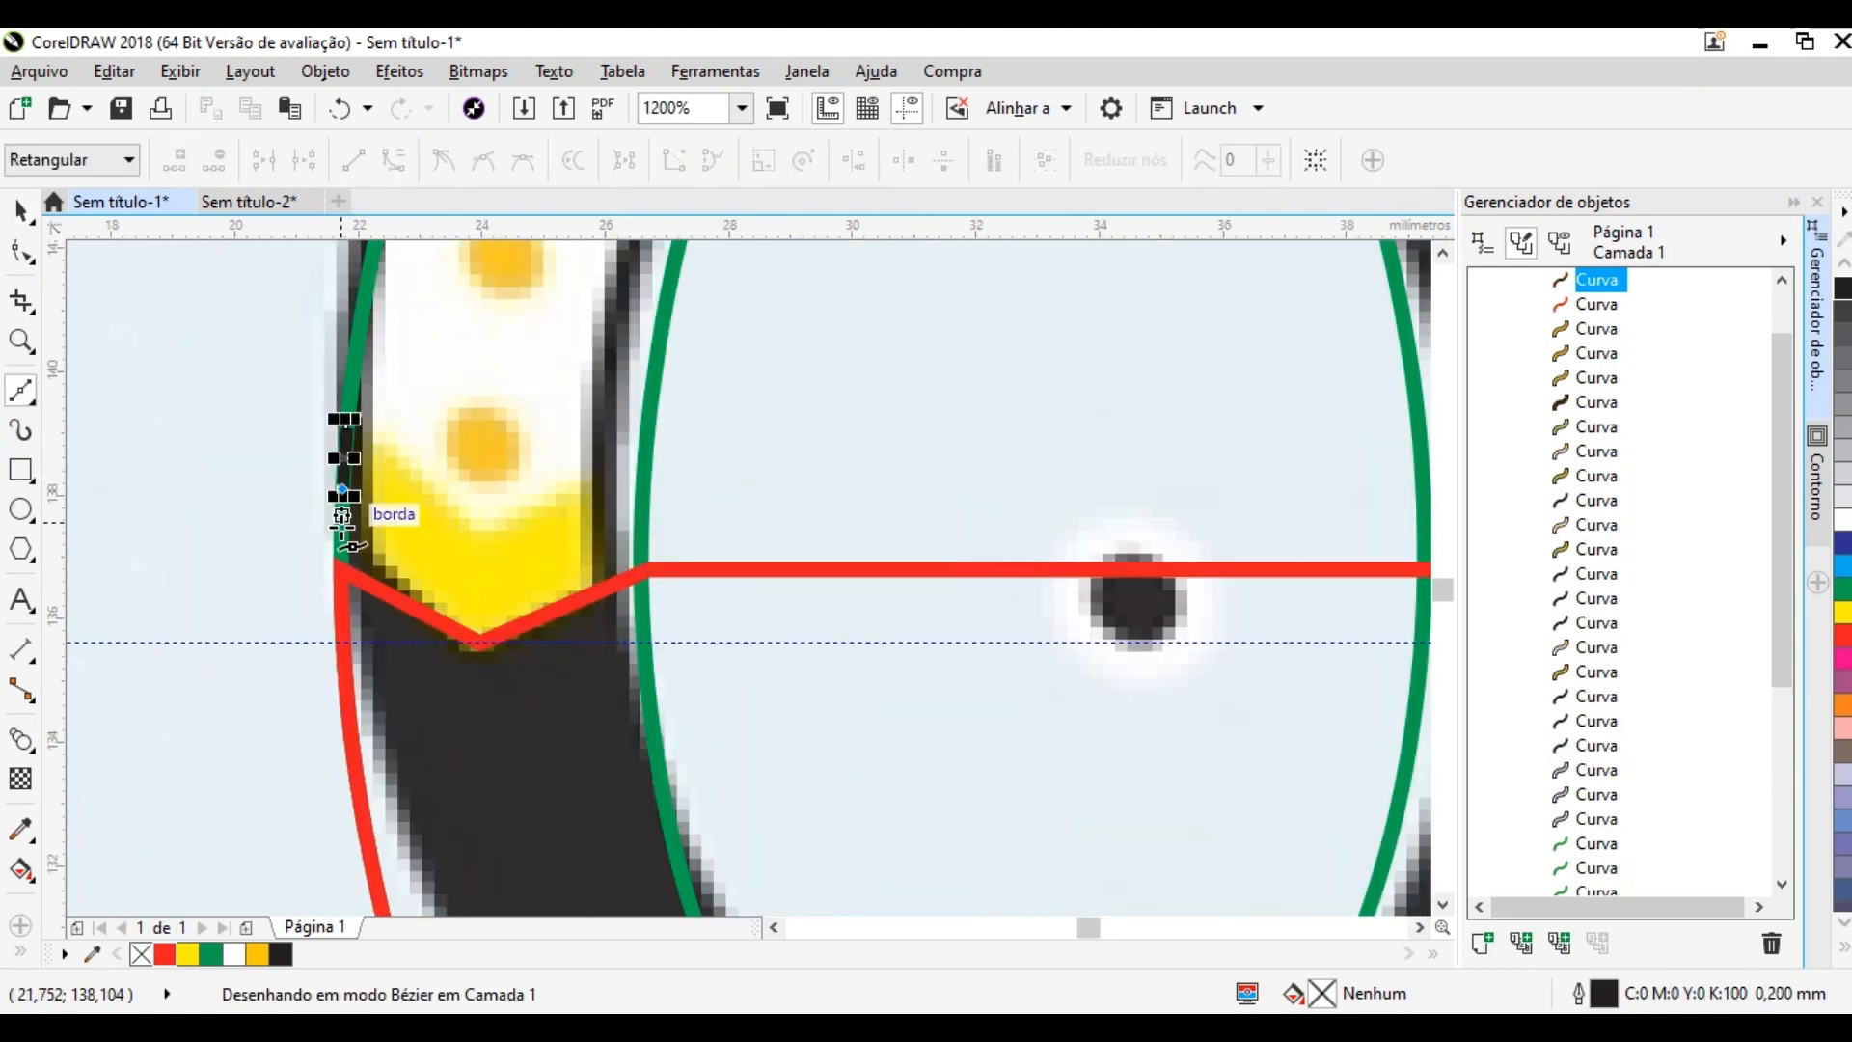
pyautogui.click(342, 563)
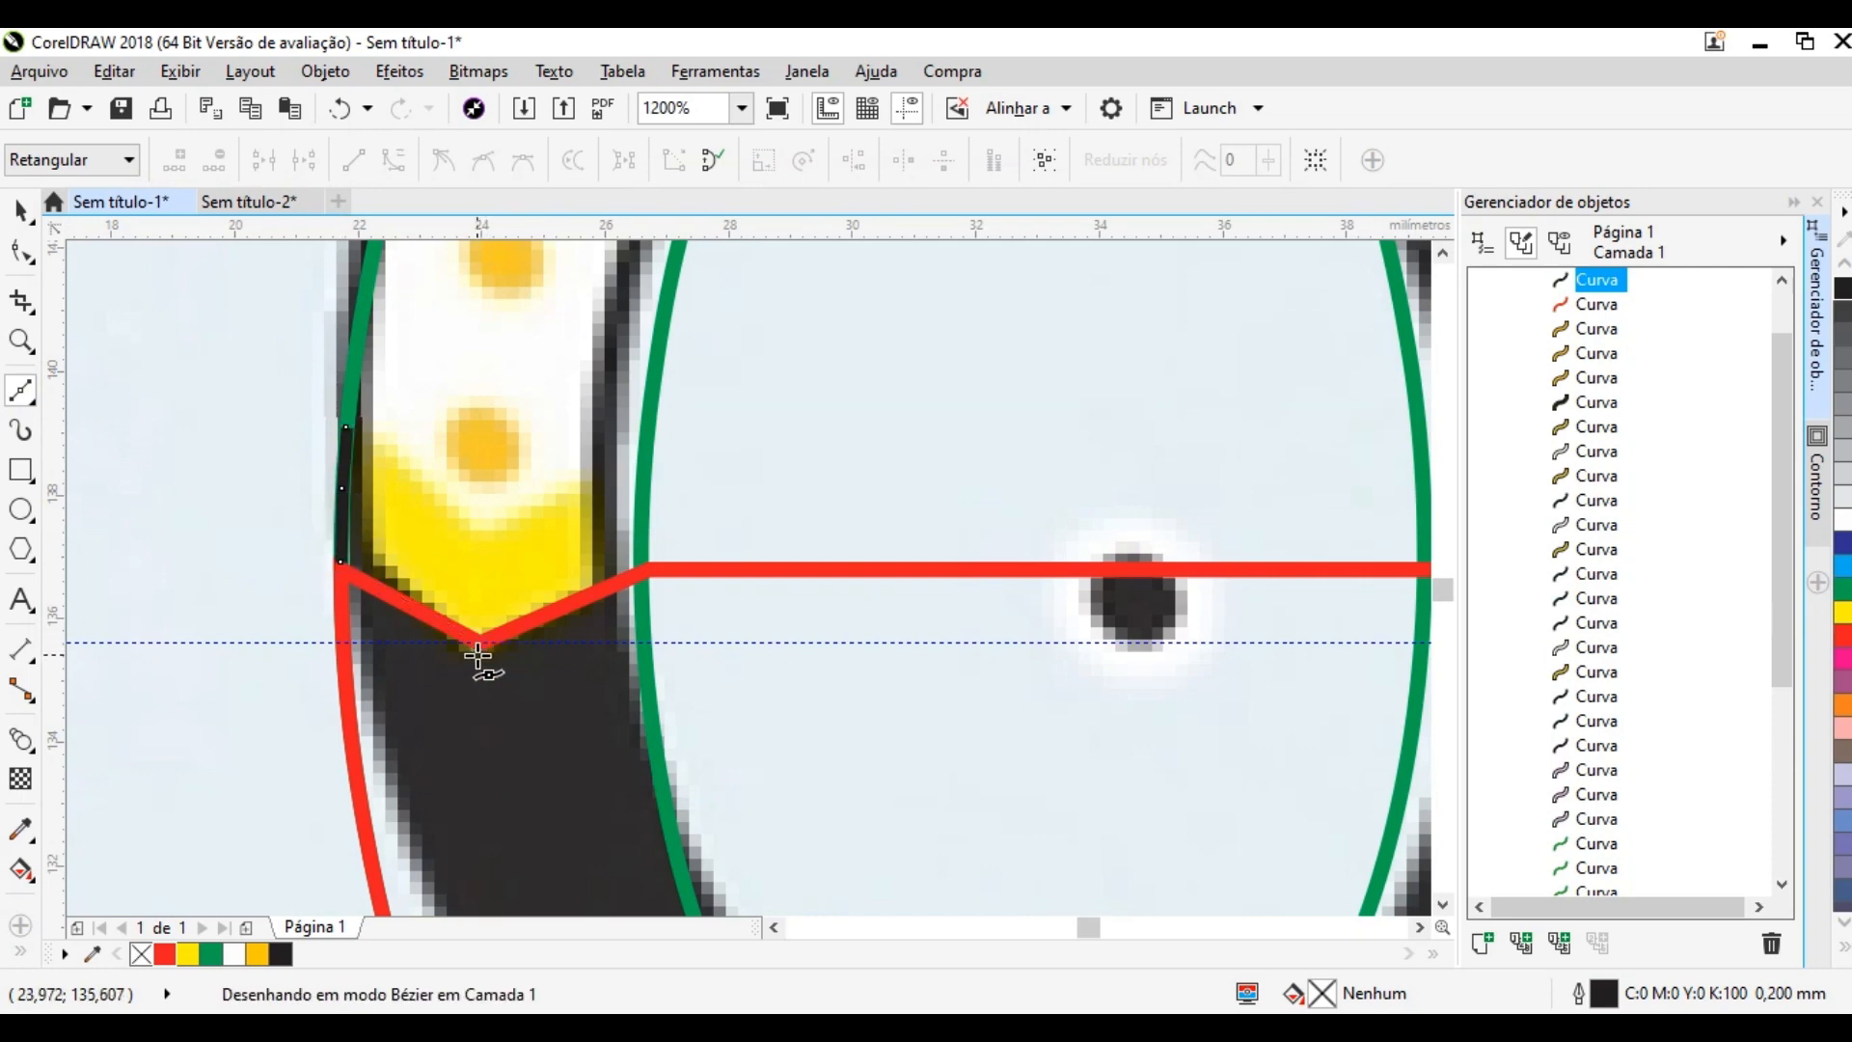
pyautogui.click(480, 641)
pyautogui.click(643, 558)
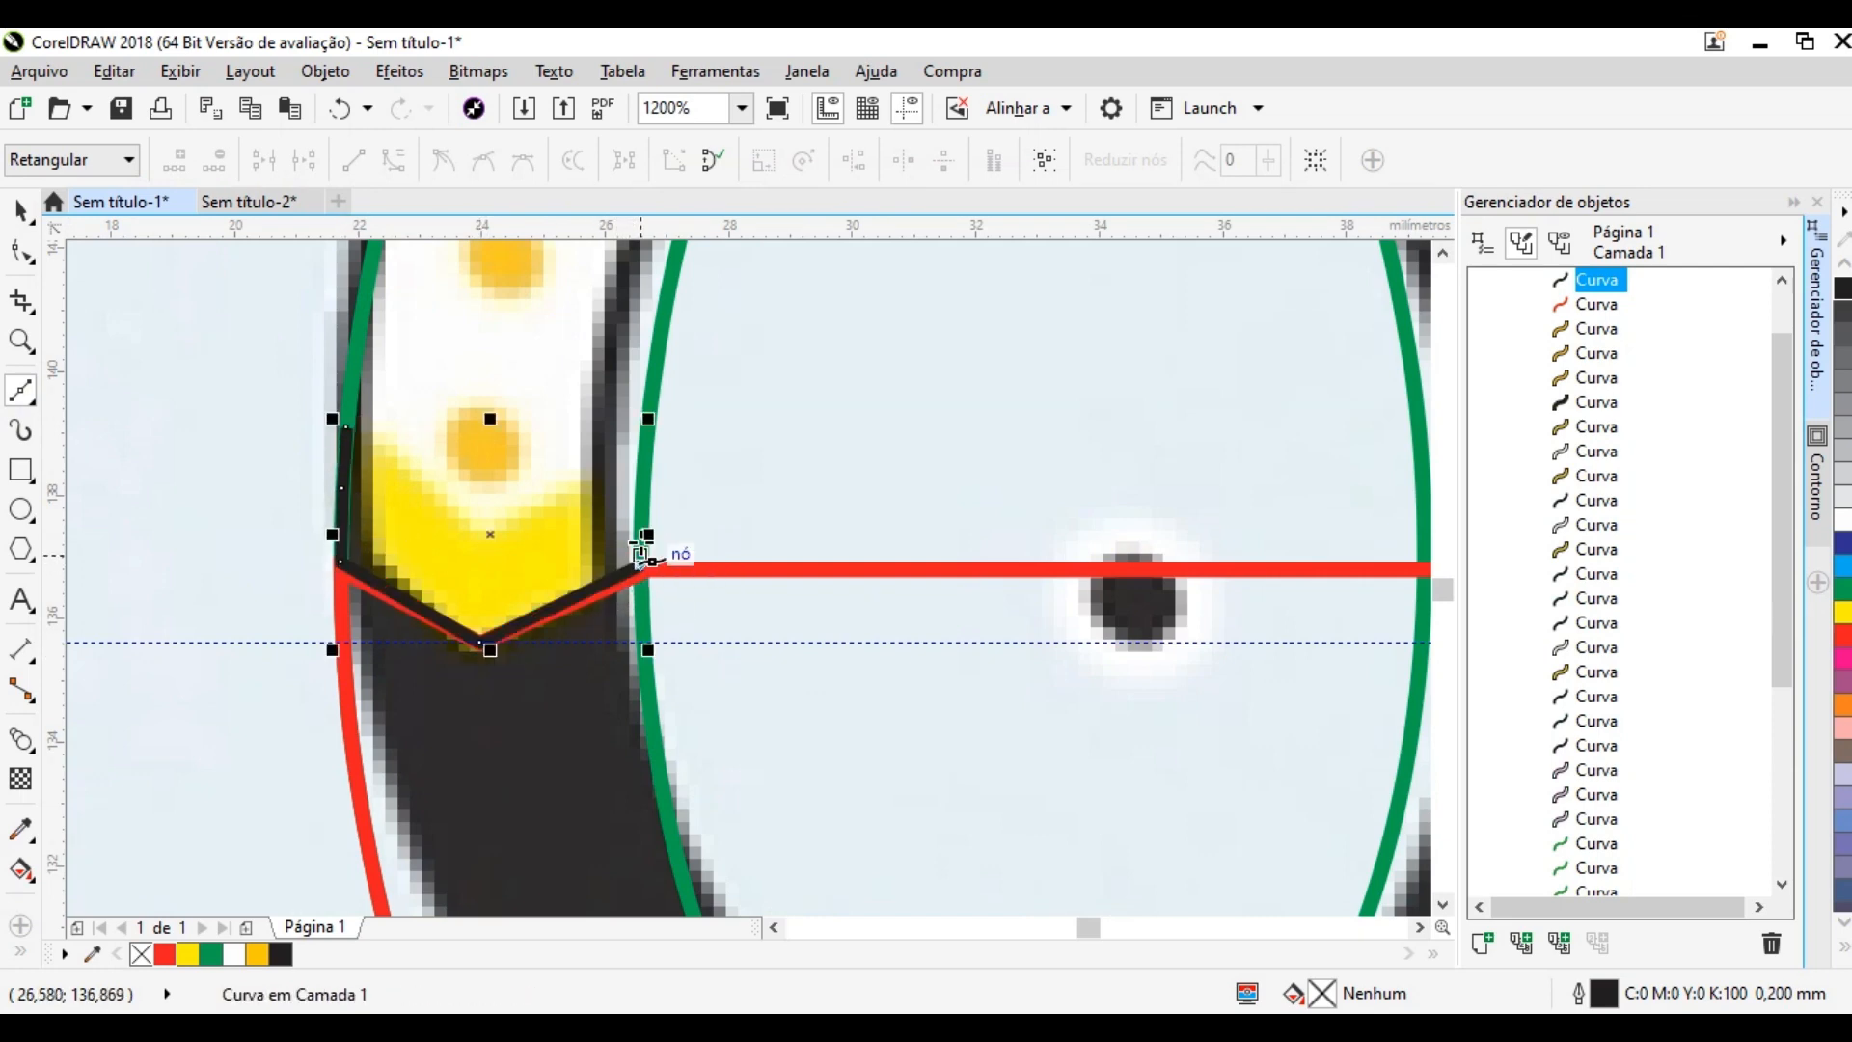
pyautogui.click(643, 482)
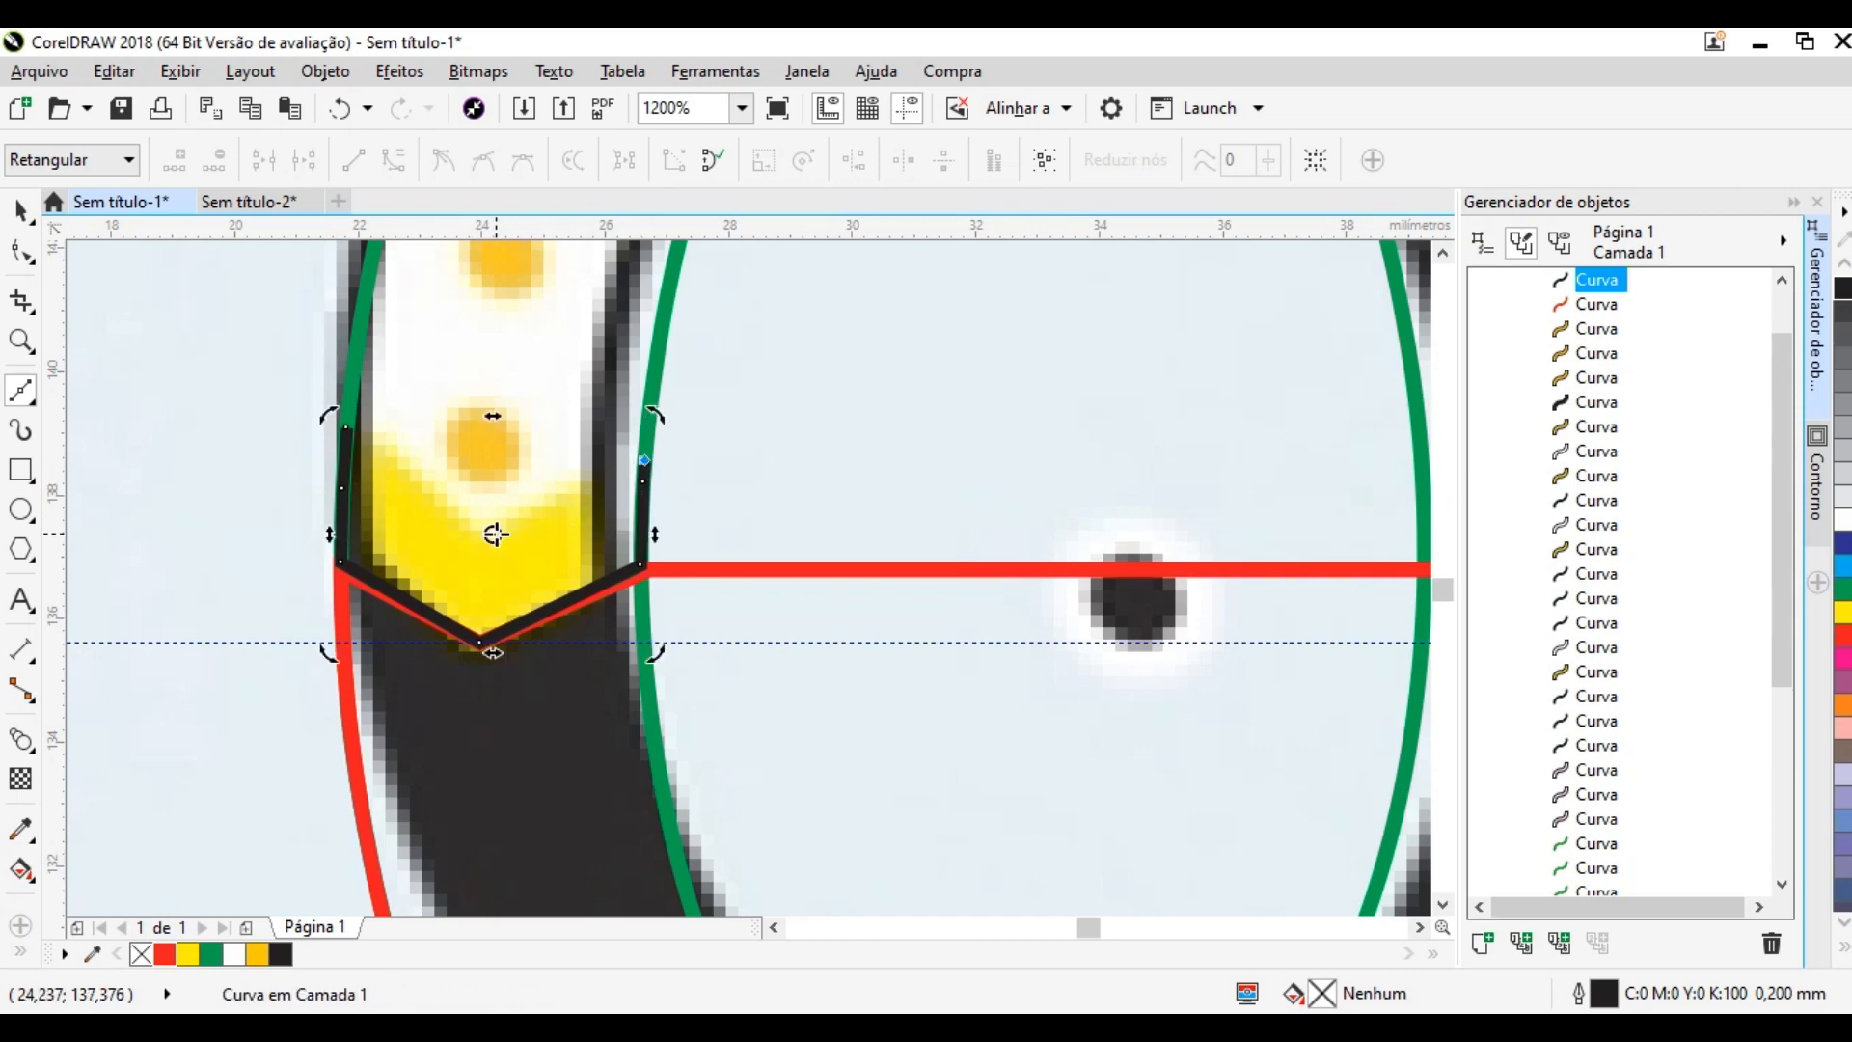
pyautogui.scroll(2, 496, 530)
pyautogui.click(496, 517)
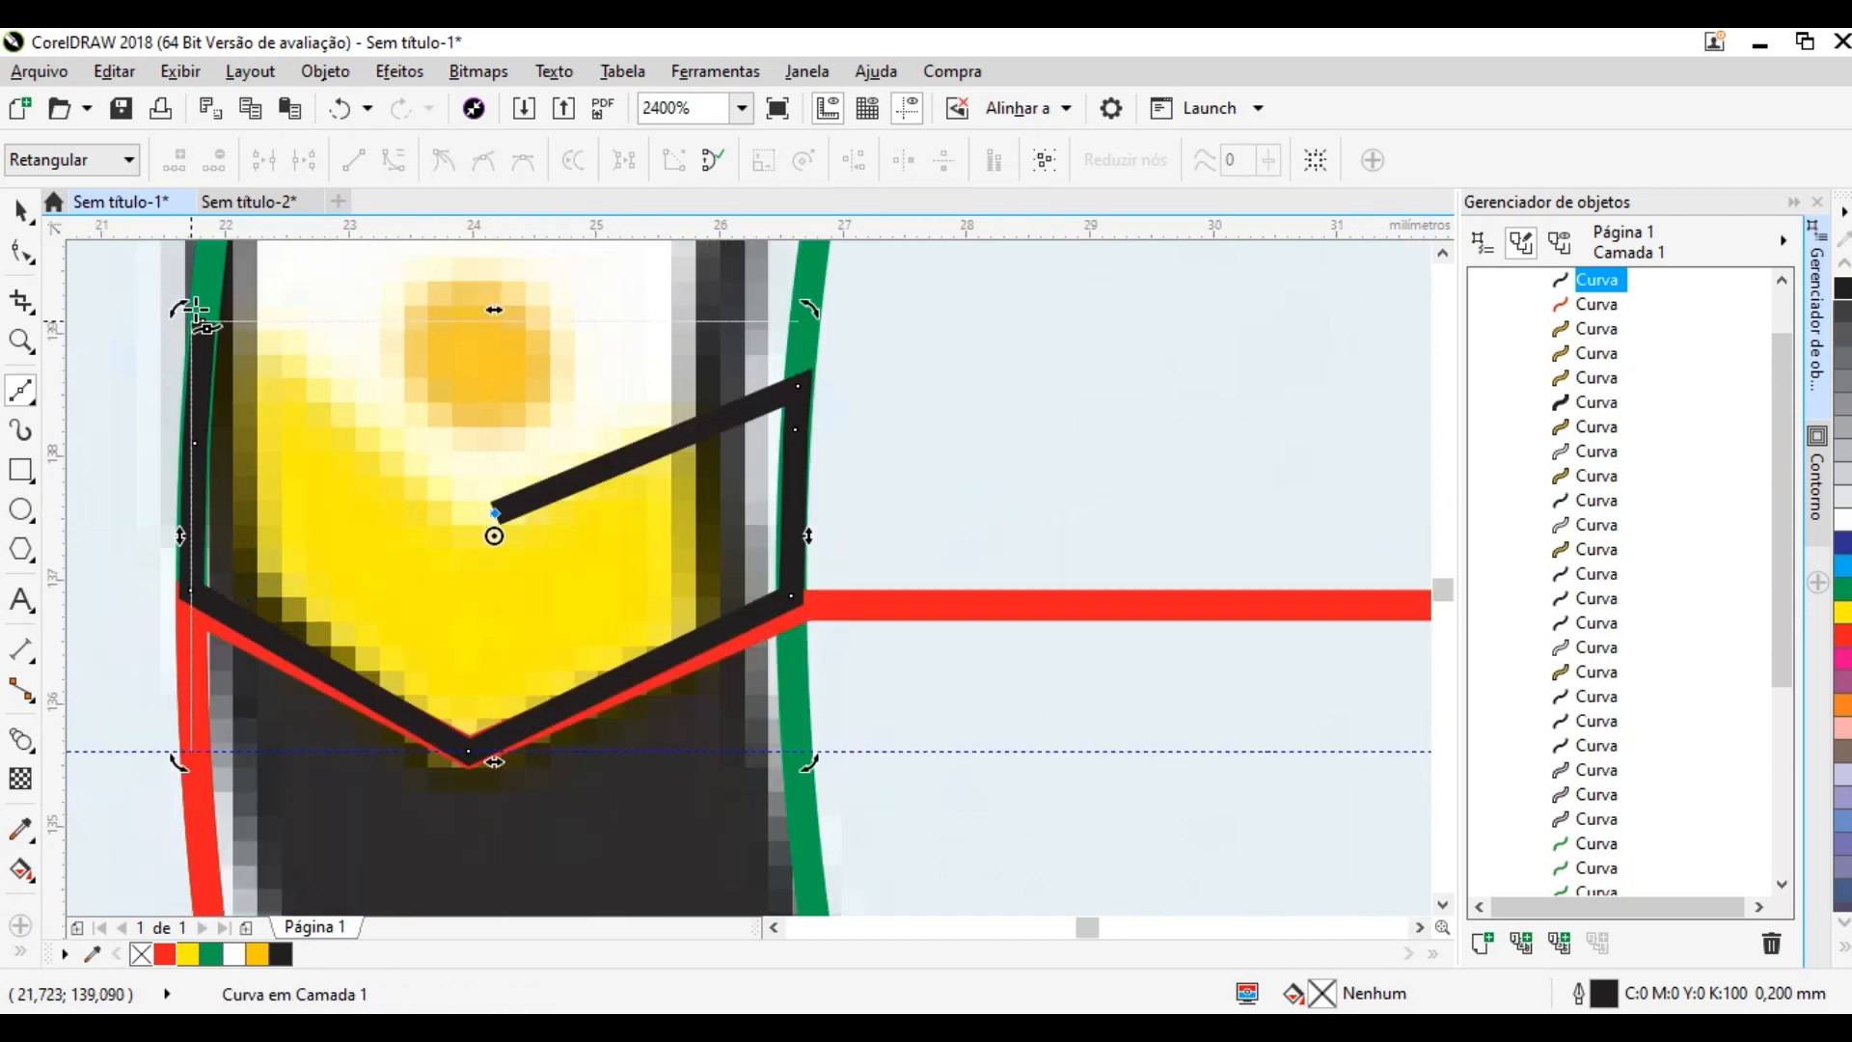
pyautogui.click(202, 320)
pyautogui.click(21, 252)
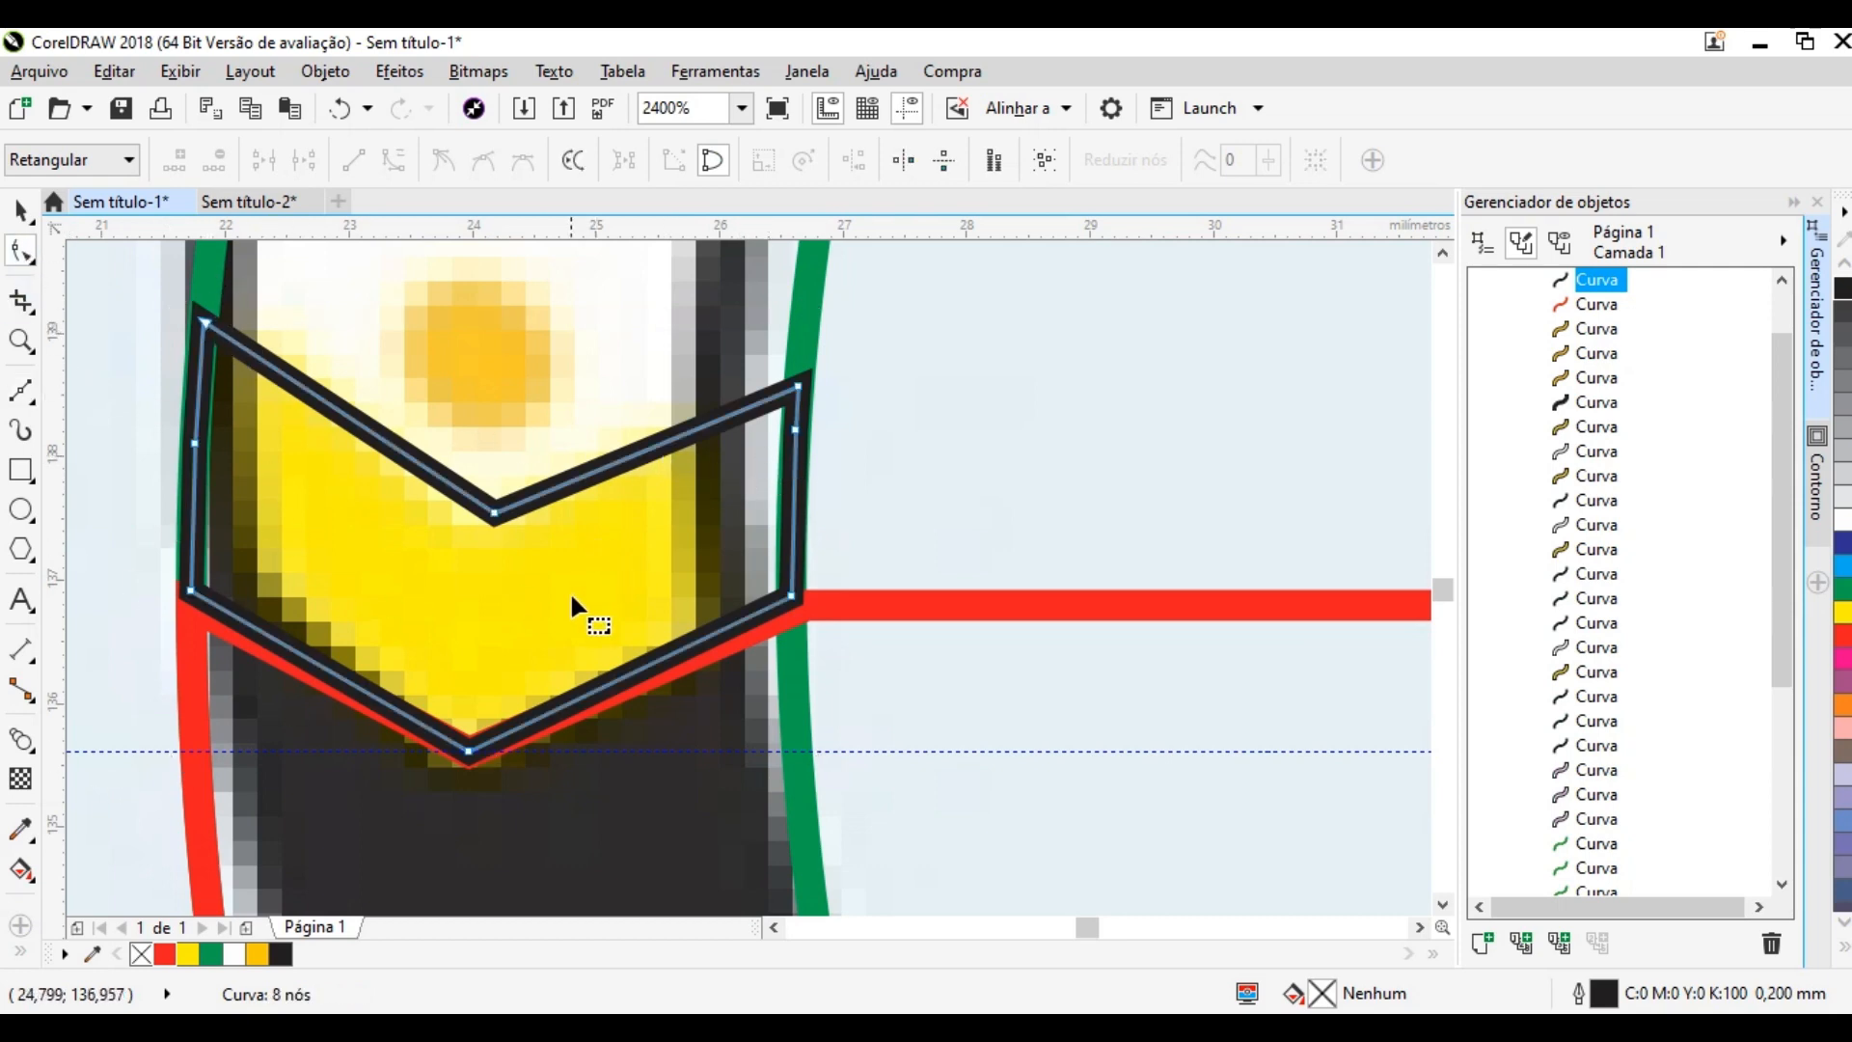
# Step: Copy the chevron straight across to the Q's right stroke and mirror the copy horizontally
pyautogui.scroll(-4, 463, 530)
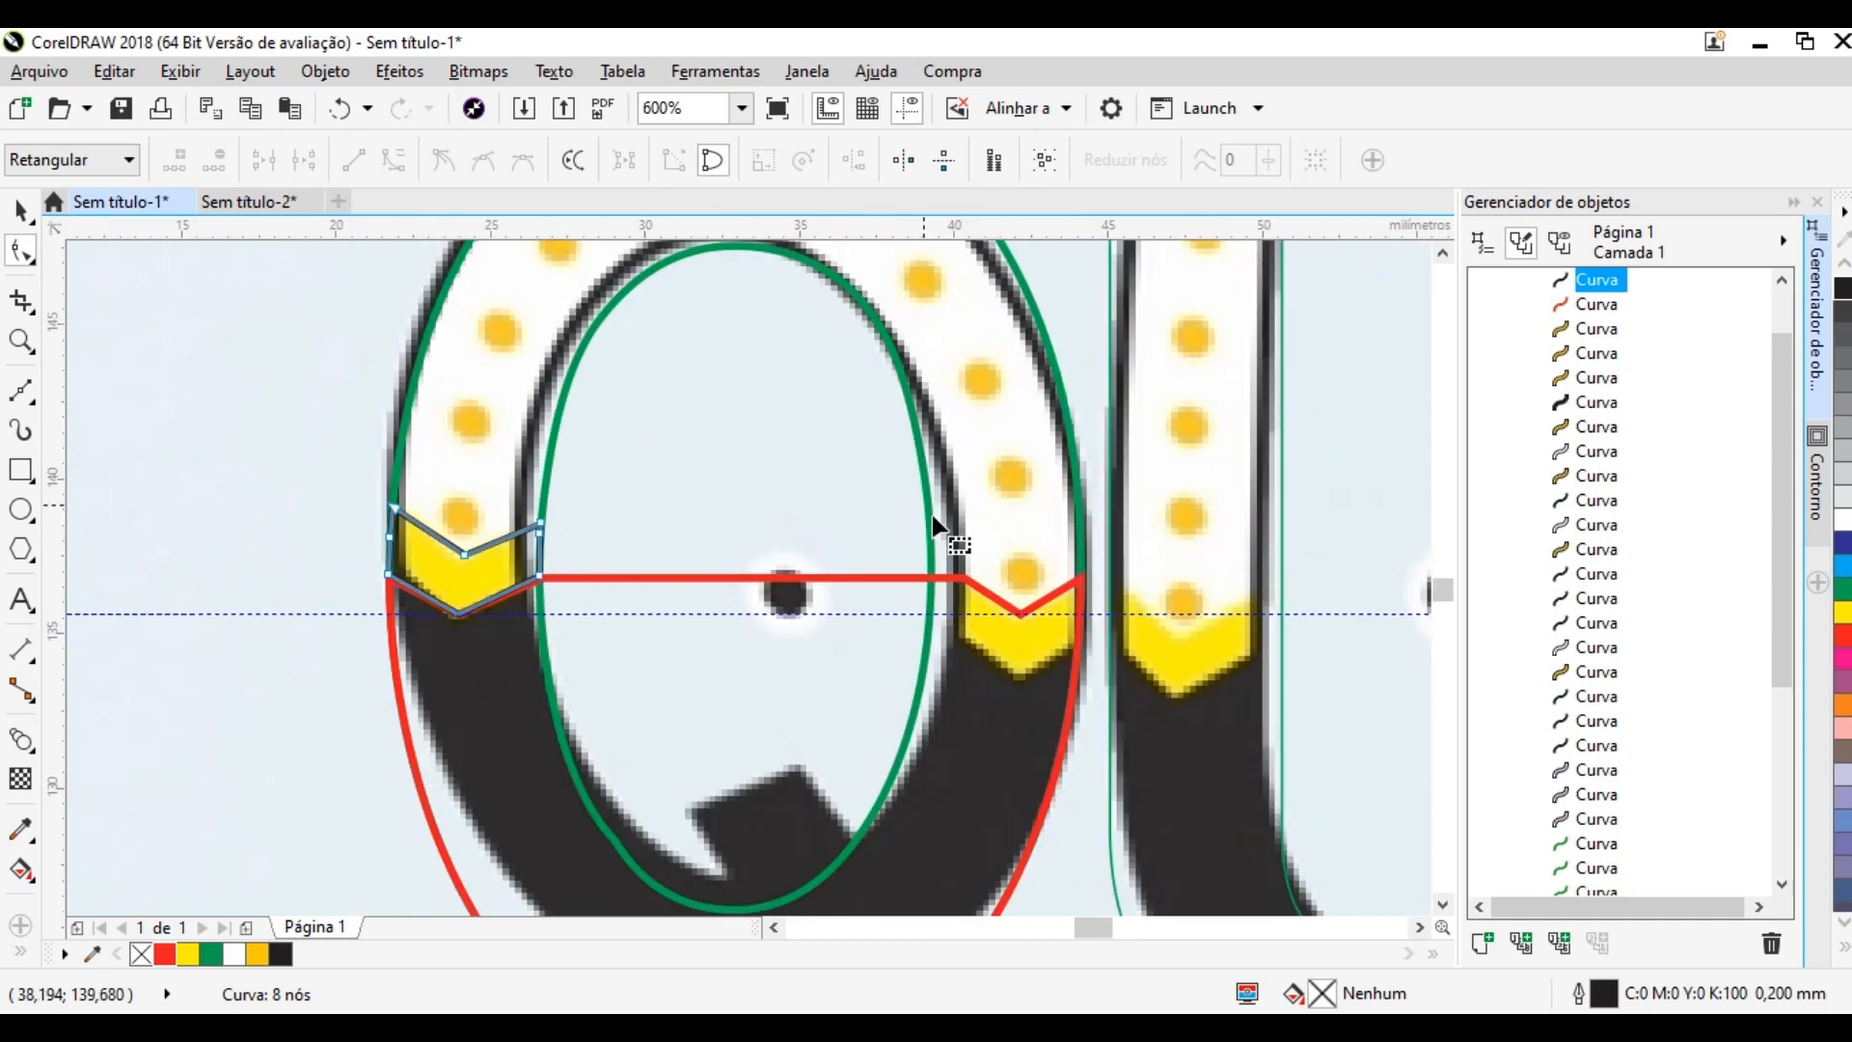
pyautogui.press('space')
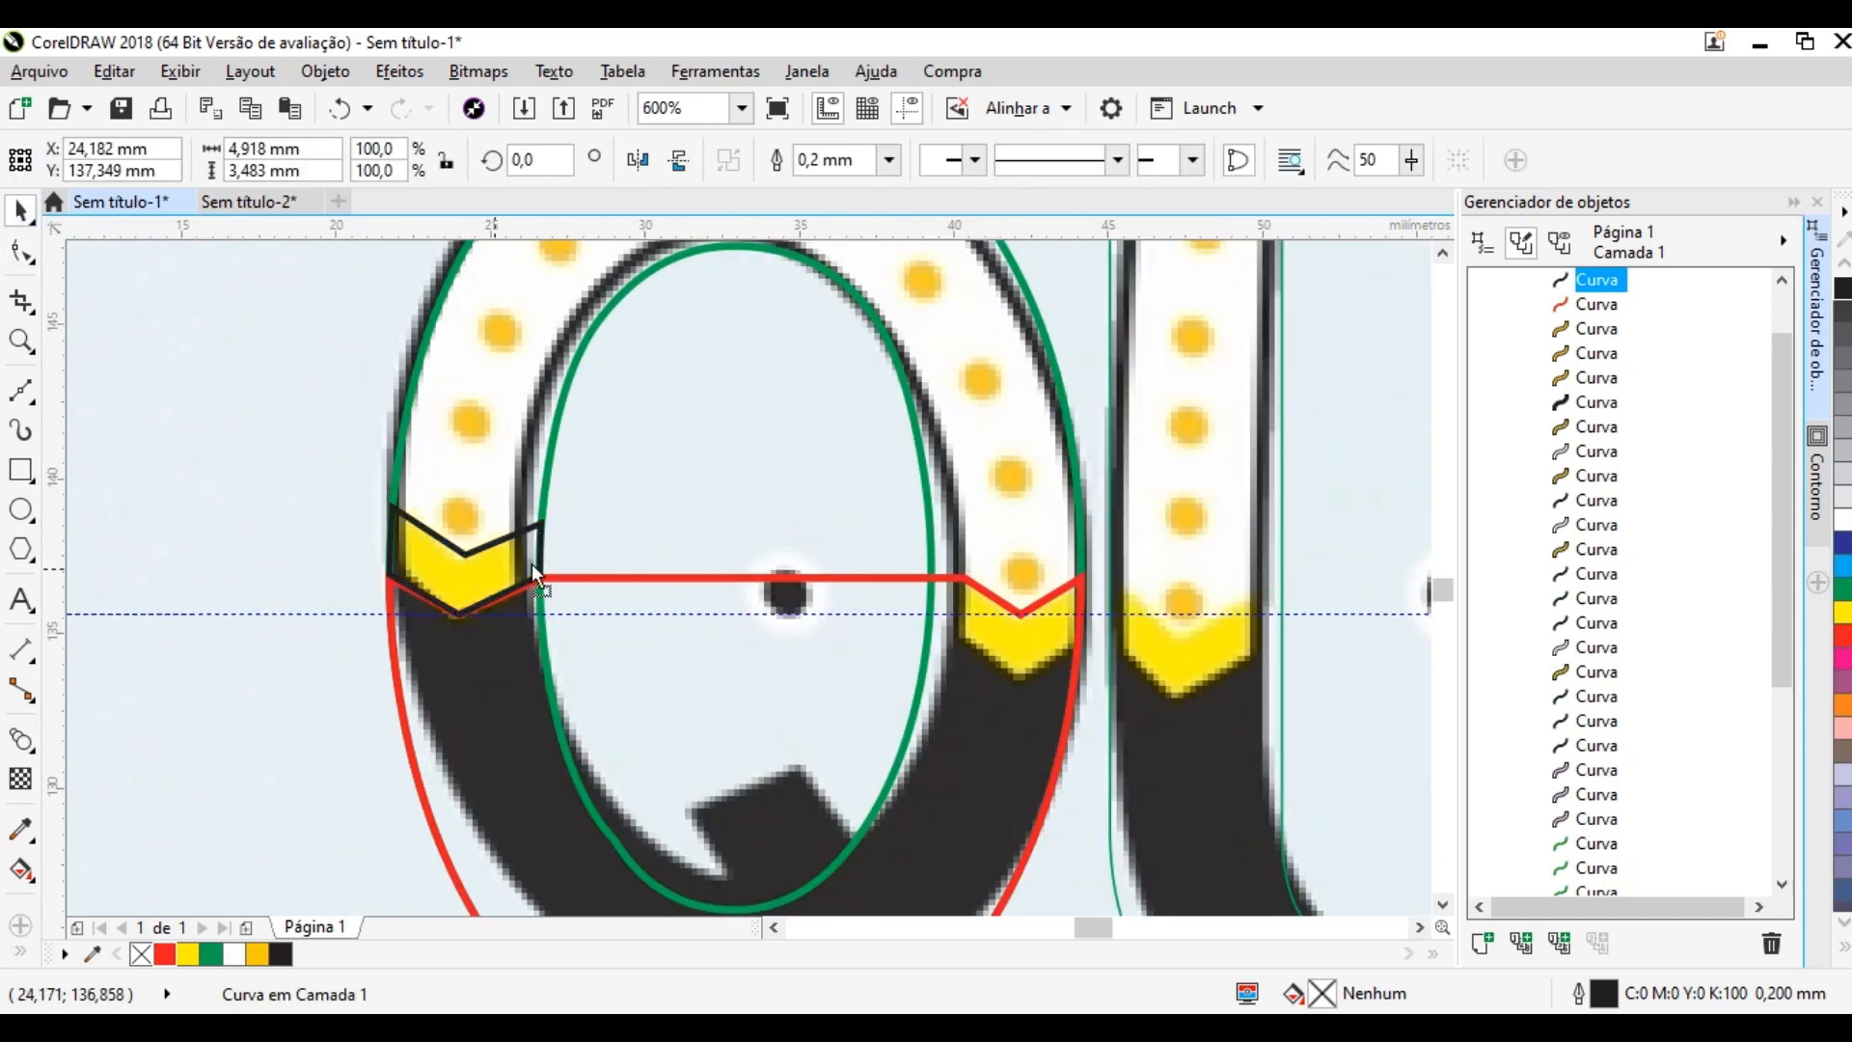
pyautogui.moveTo(530, 564)
pyautogui.mouseDown()
pyautogui.moveTo(1065, 524)
pyautogui.moveTo(1028, 575)
pyautogui.mouseUp()
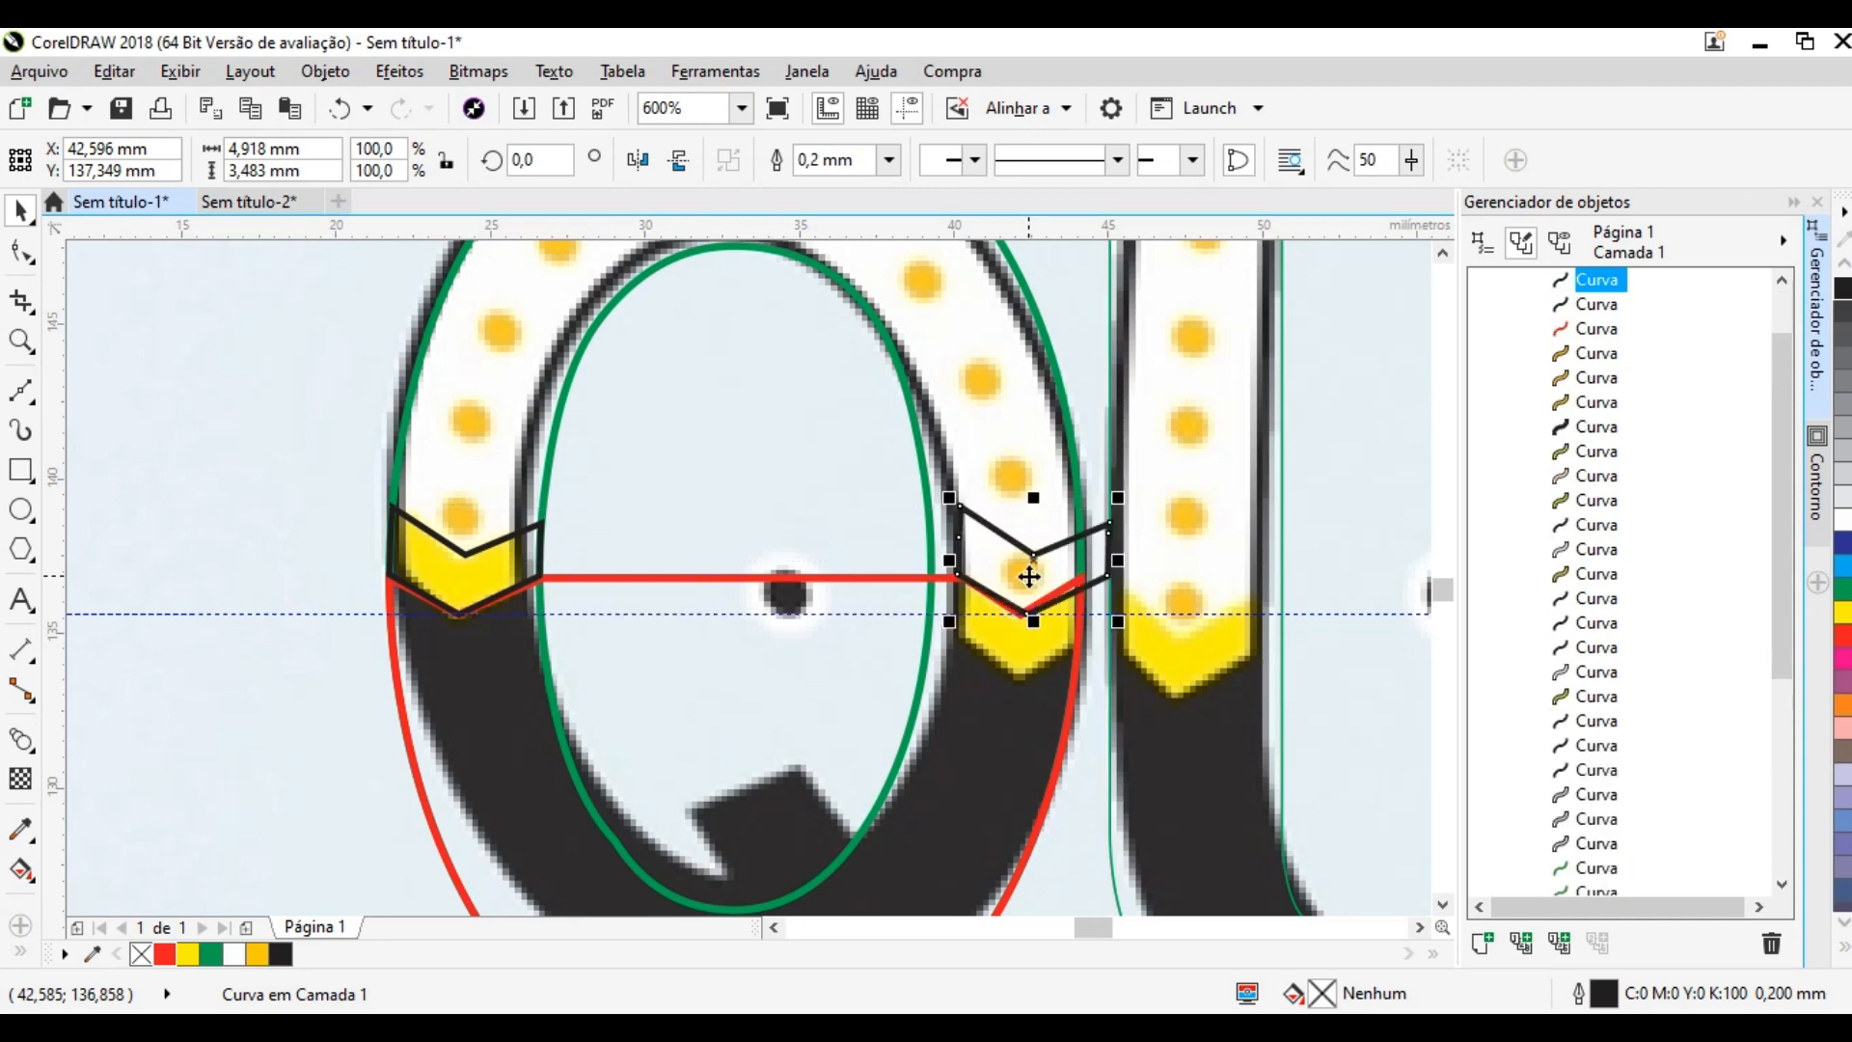
pyautogui.click(639, 160)
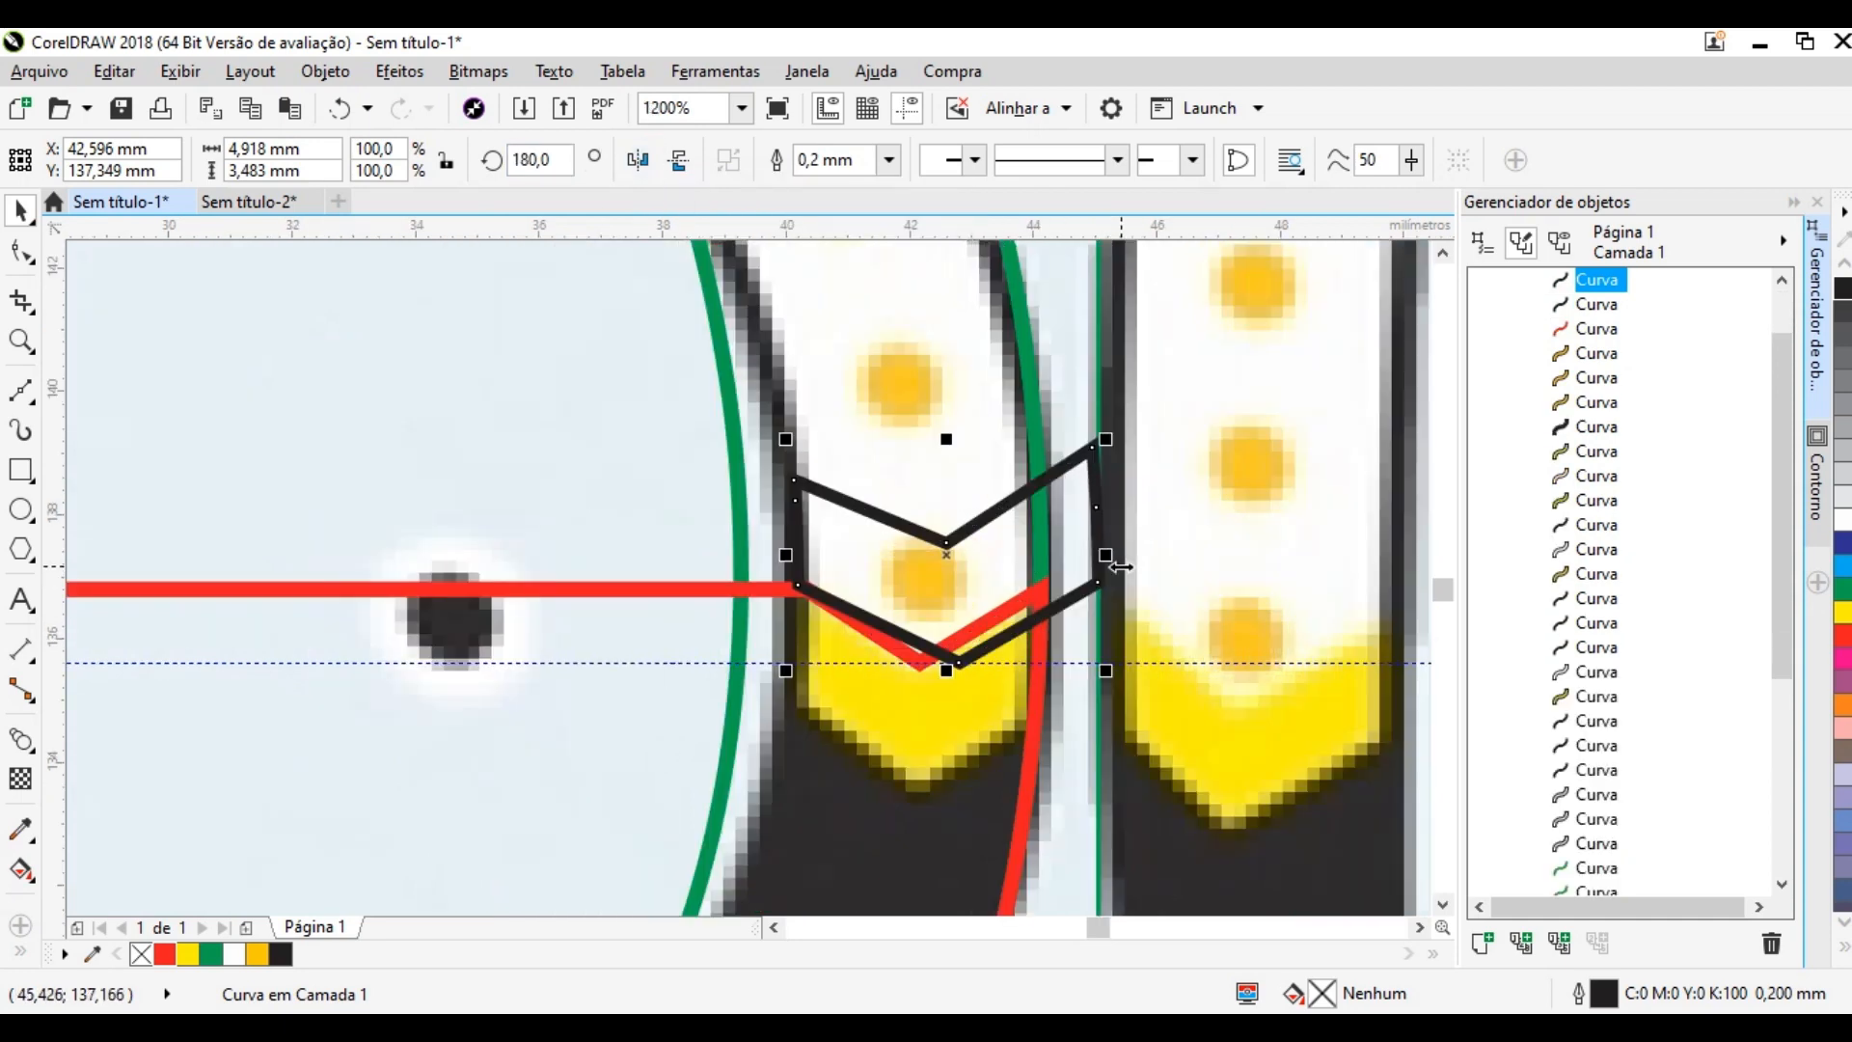
# Step: Move the mirrored chevron left and slightly up to fit between the green ovals on the Q's right side
pyautogui.scroll(1, 1122, 564)
pyautogui.moveTo(1022, 551); pyautogui.dragTo(996, 544)
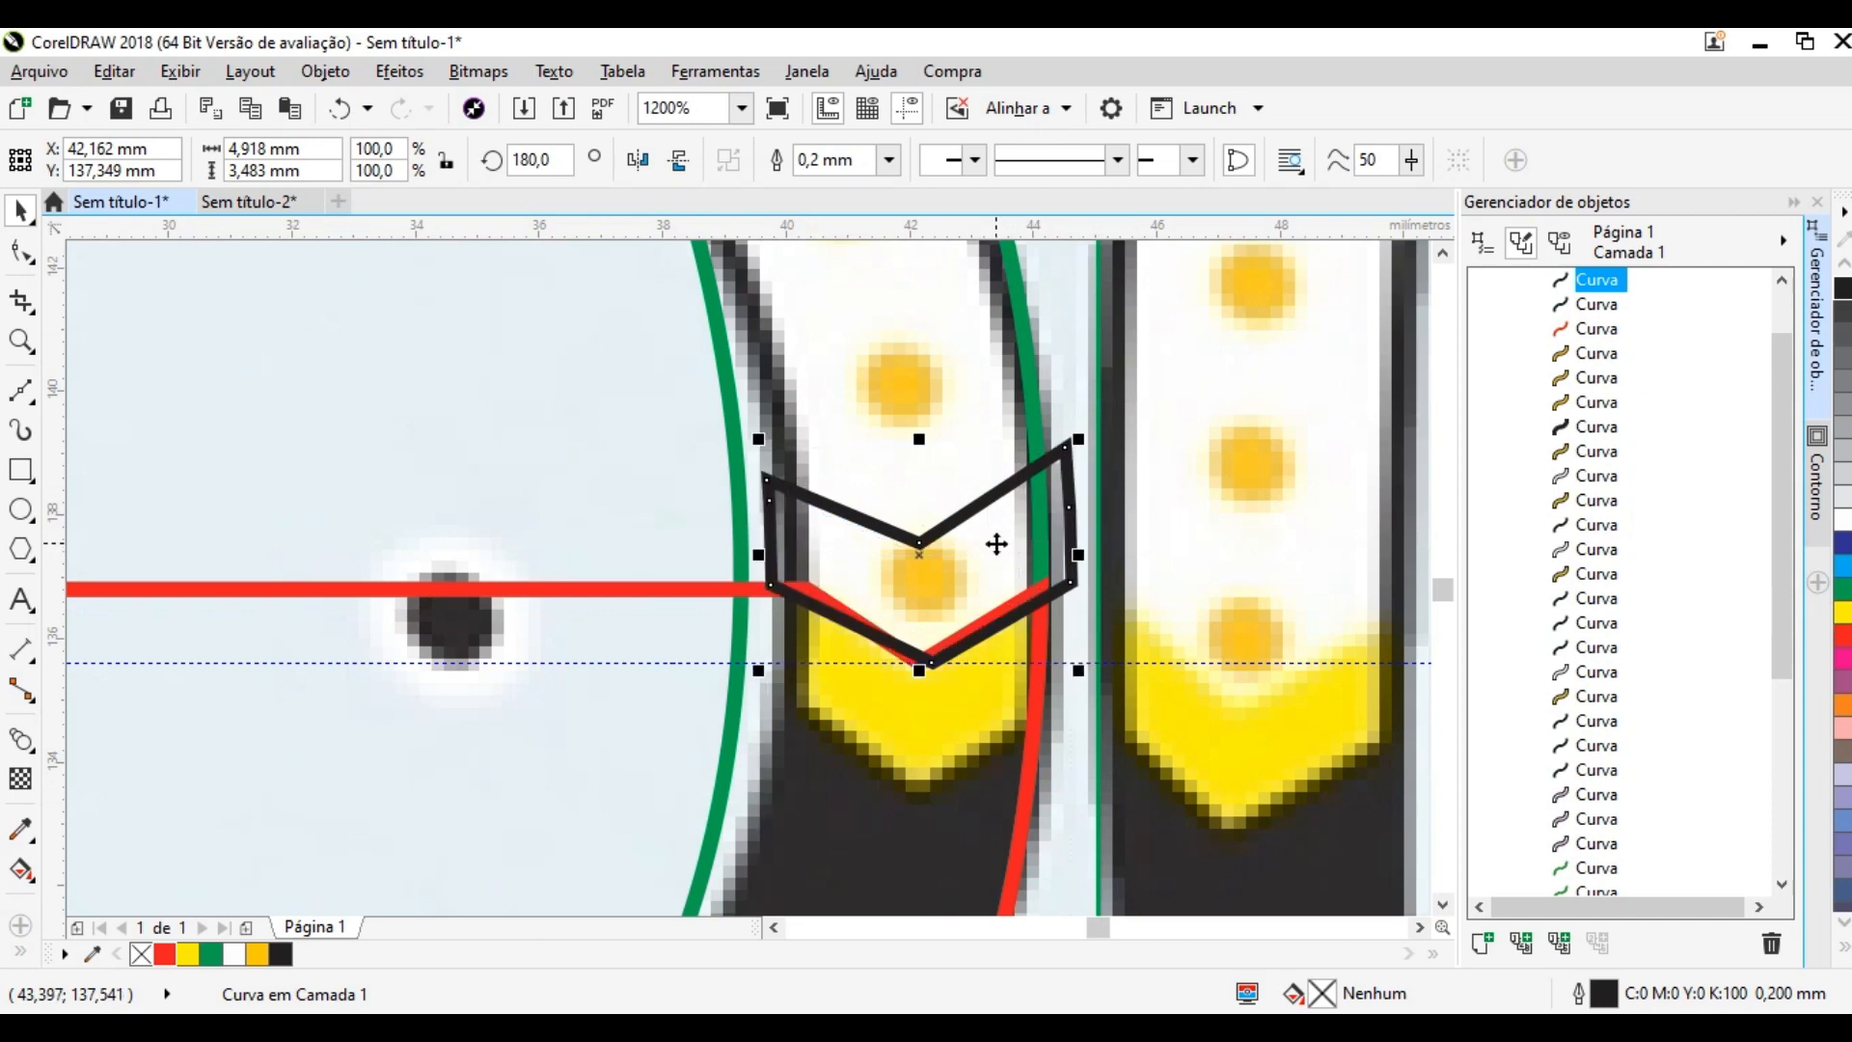
pyautogui.press('Up')
pyautogui.press('Left')
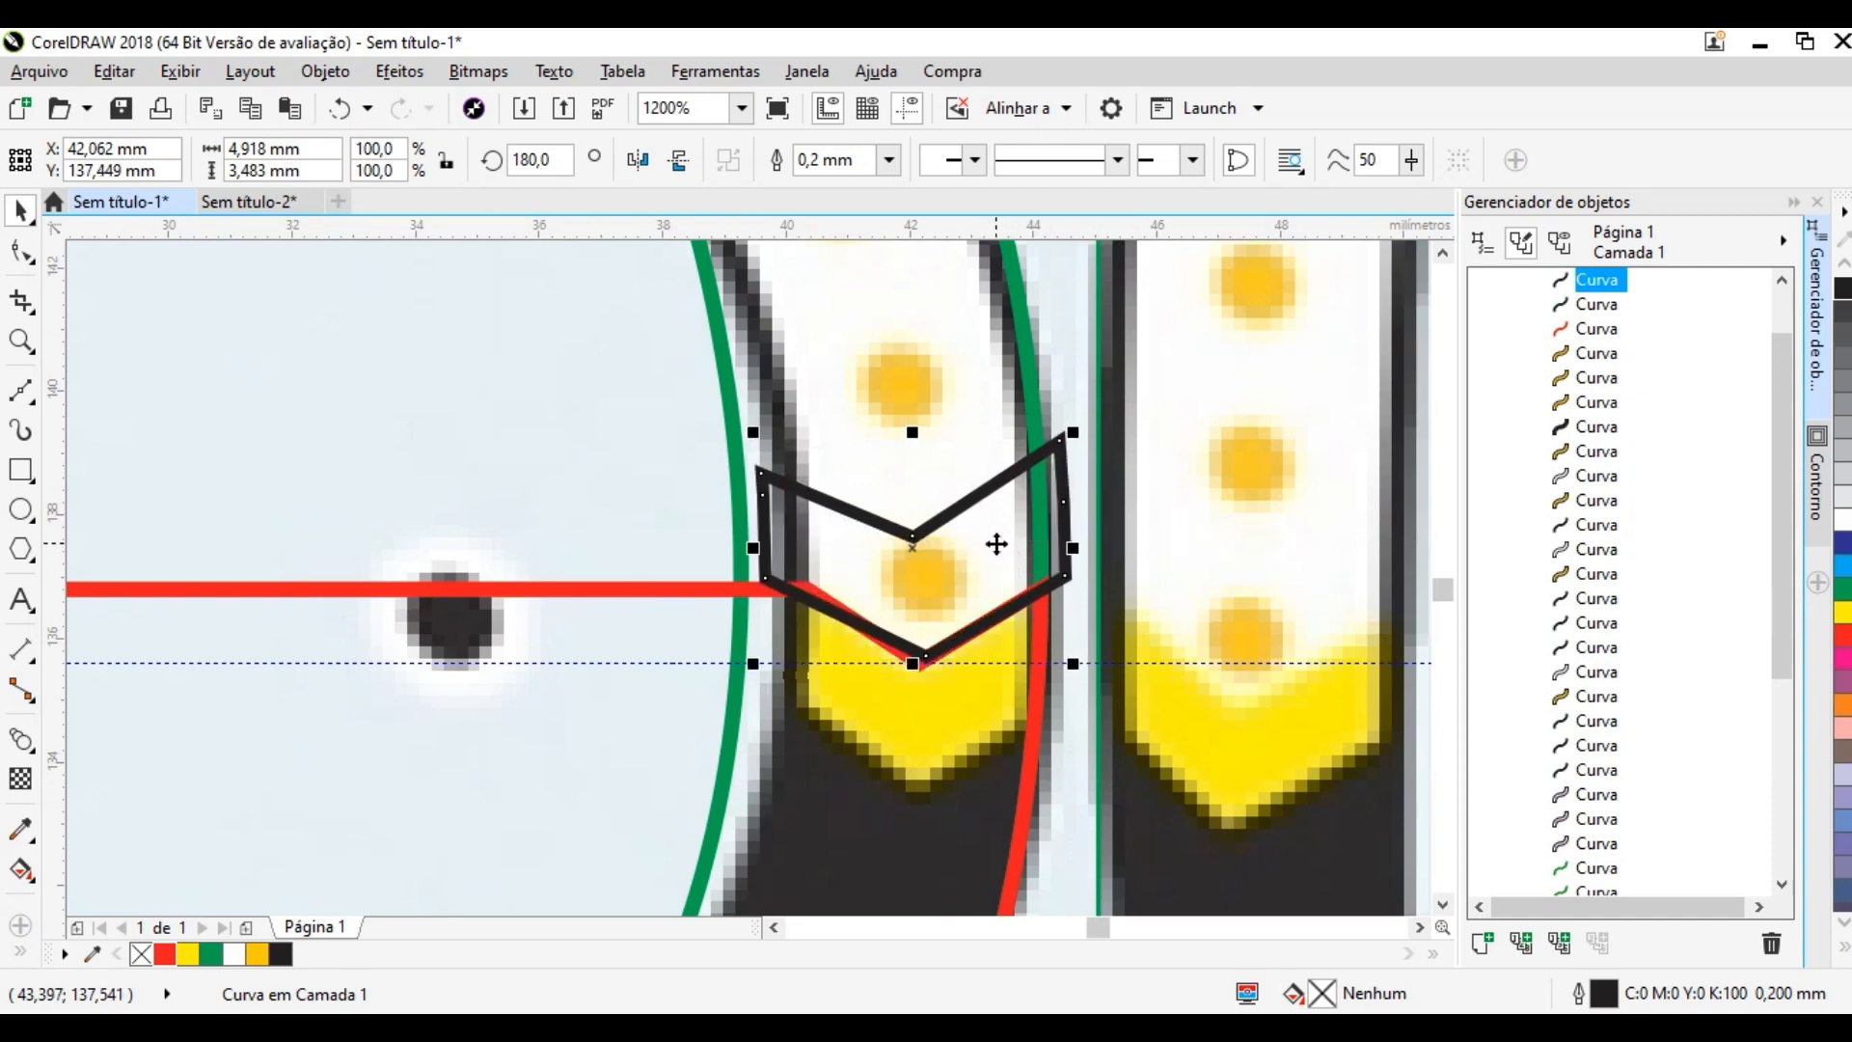
pyautogui.press('Left')
pyautogui.press('Left')
pyautogui.press('Left')
pyautogui.press('Left')
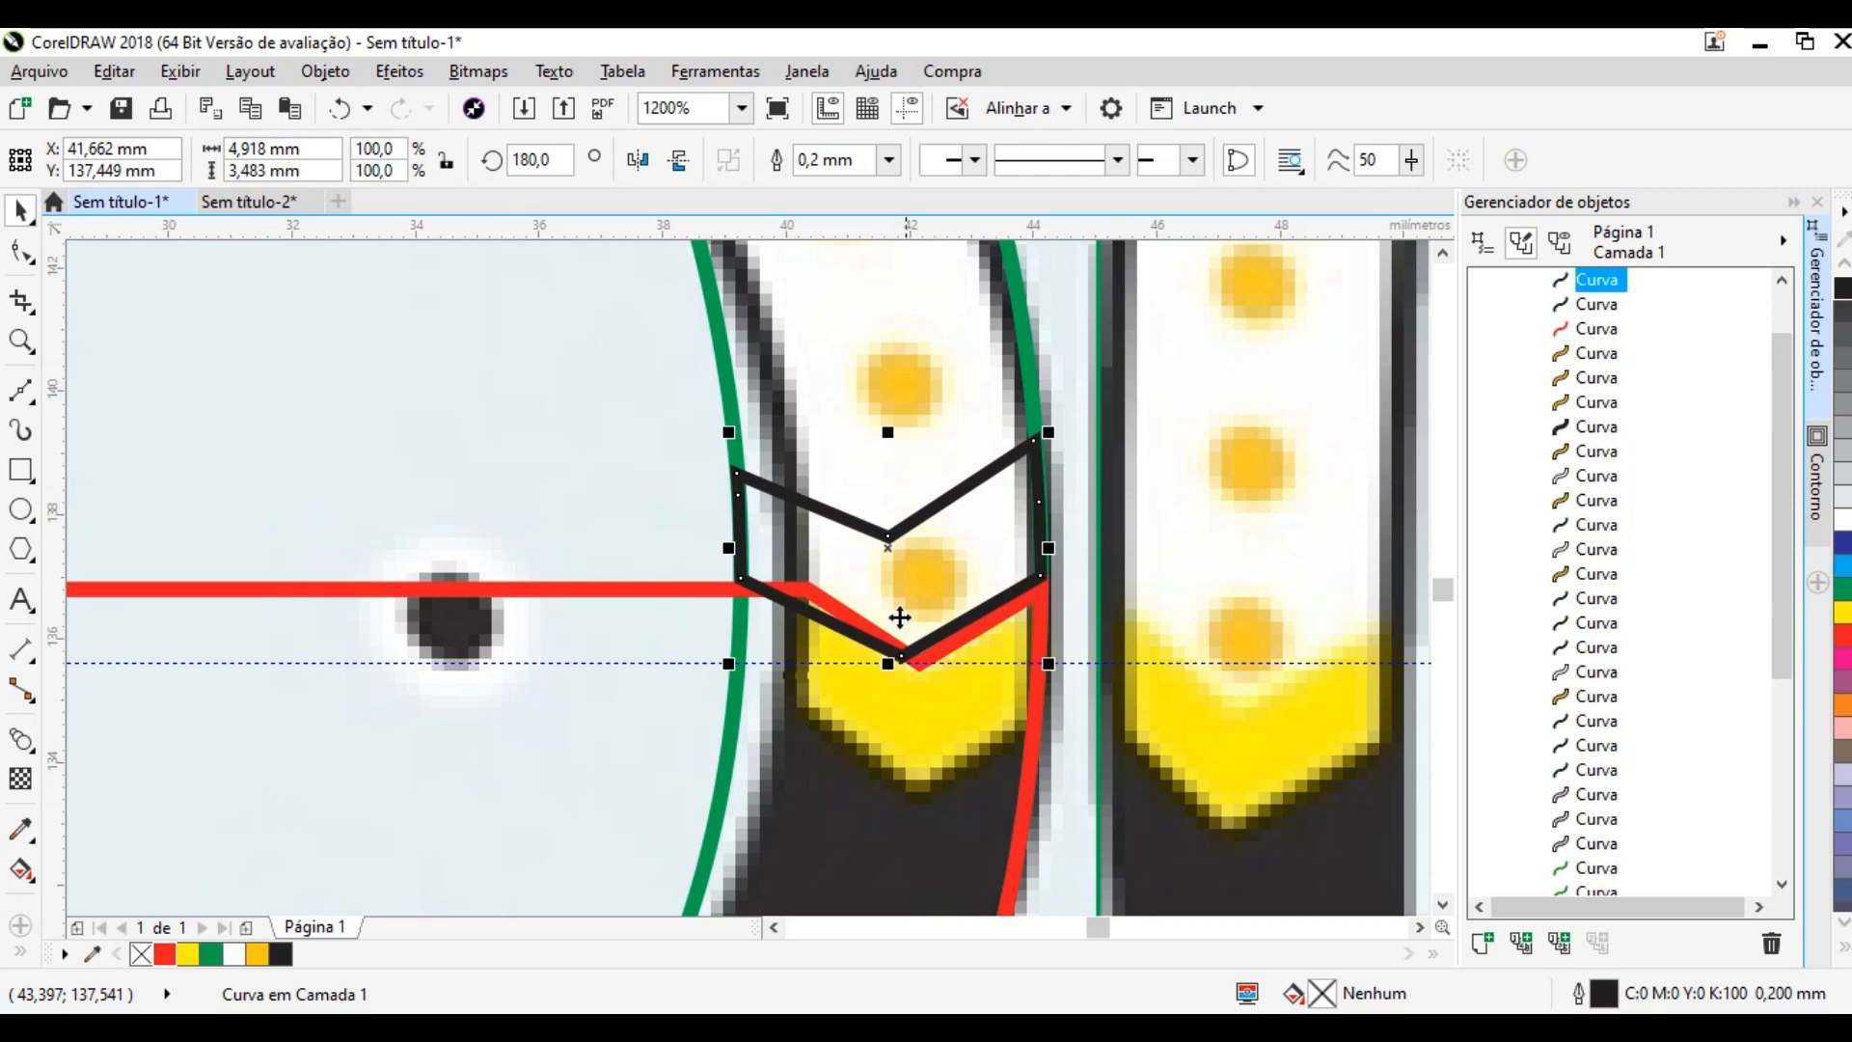
# Step: Move the inner node of the red shape's right V outward to the inner oval, at the chevron's lower inner corner
pyautogui.click(19, 249)
pyautogui.click(661, 590)
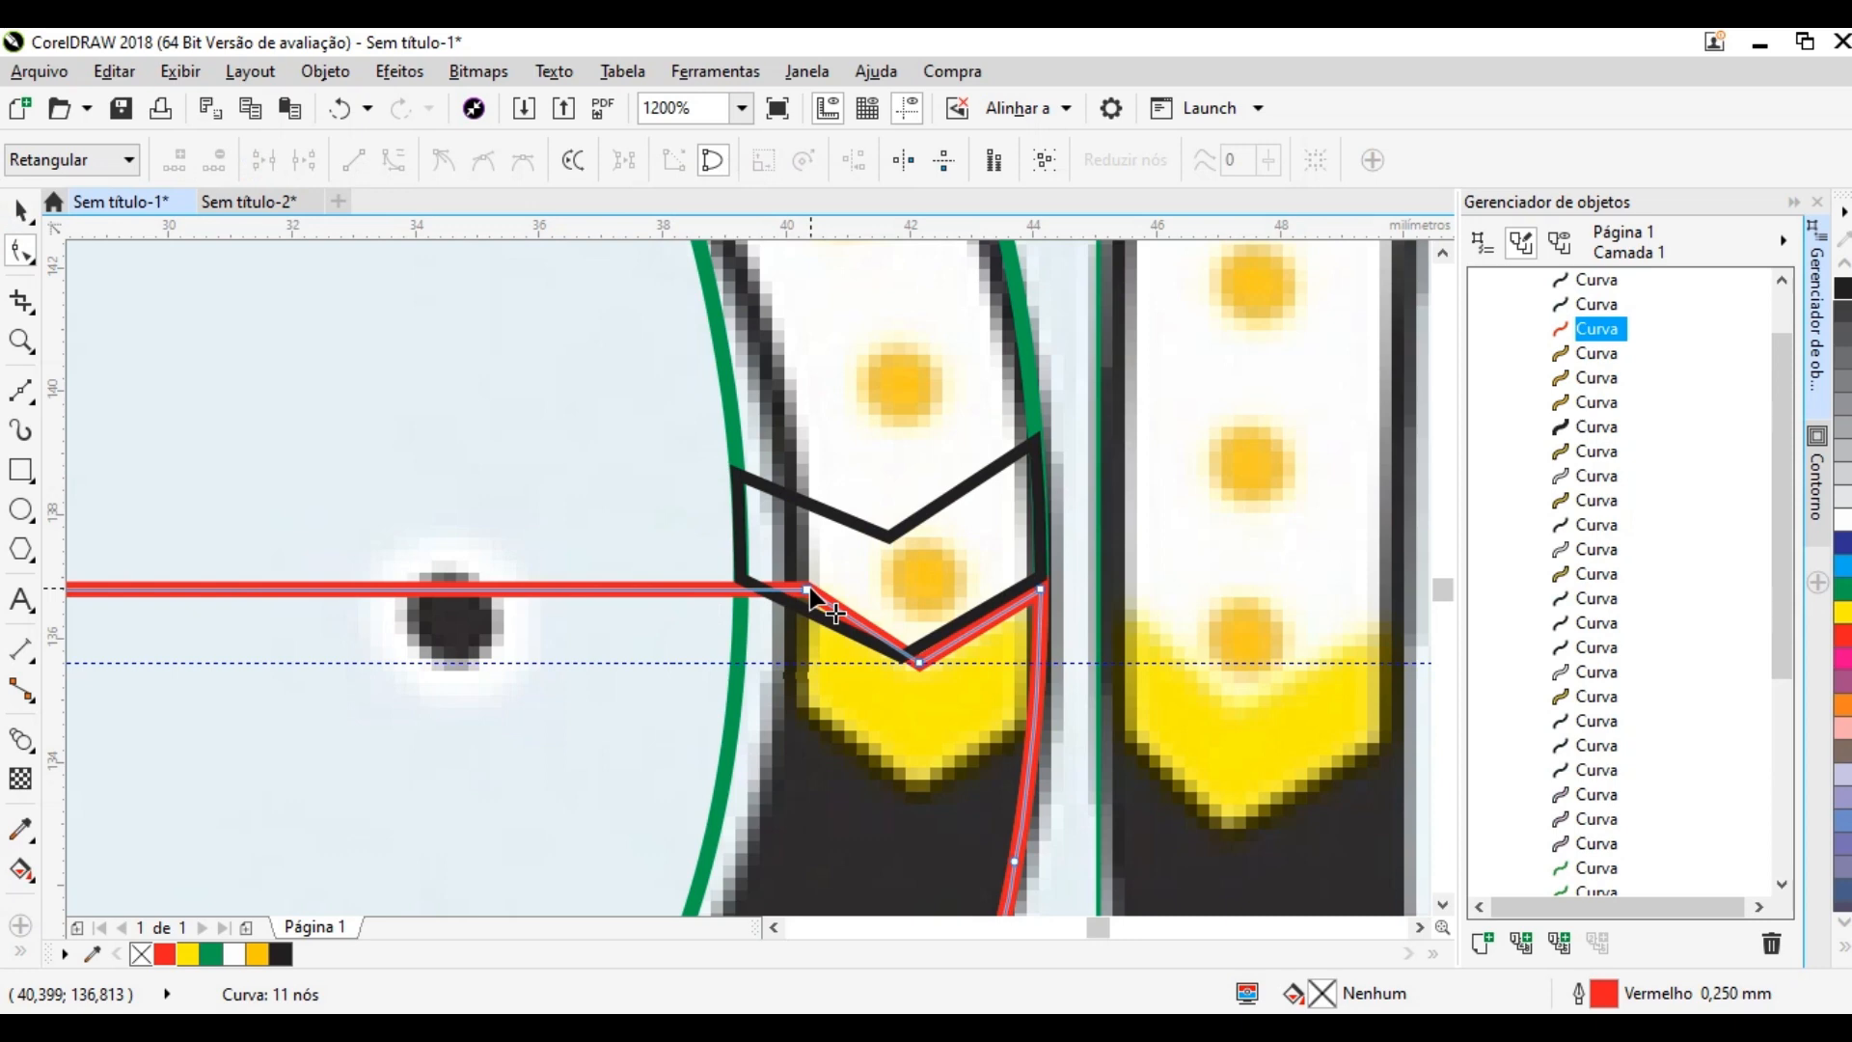
pyautogui.moveTo(808, 590); pyautogui.dragTo(732, 584)
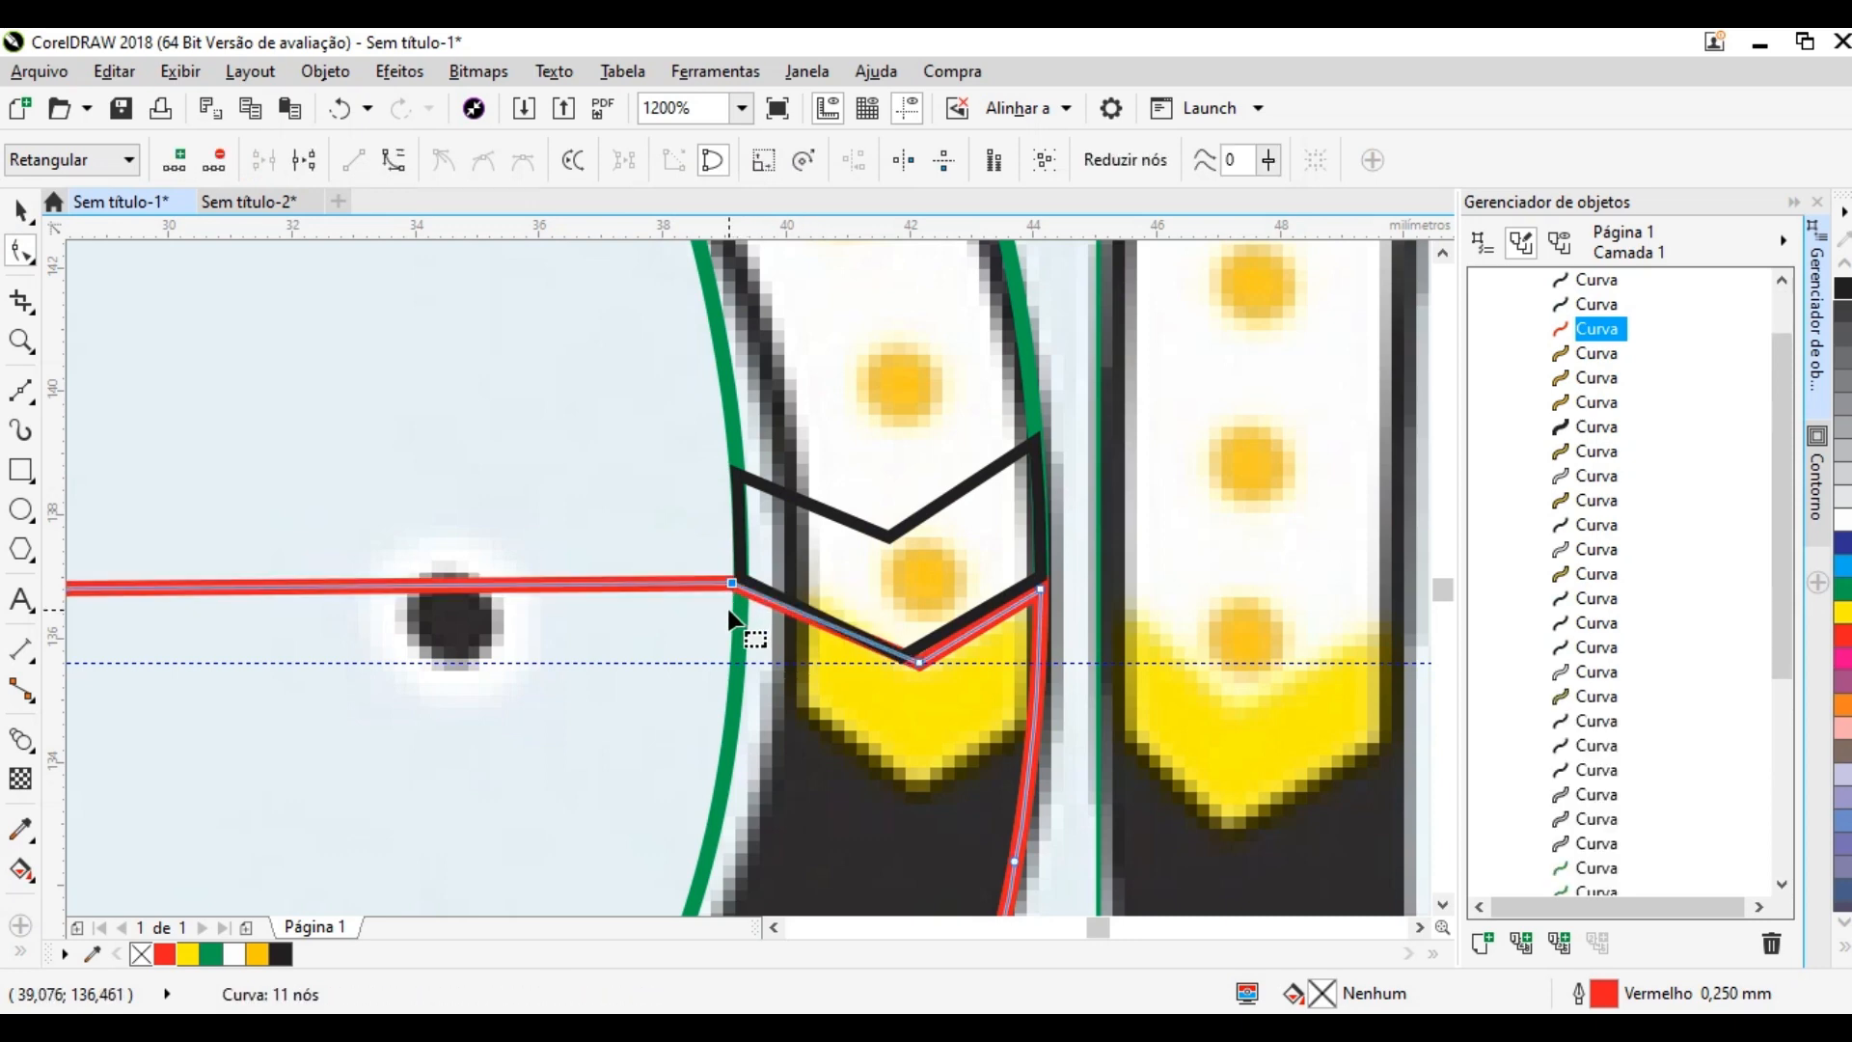
pyautogui.scroll(-2, 1028, 595)
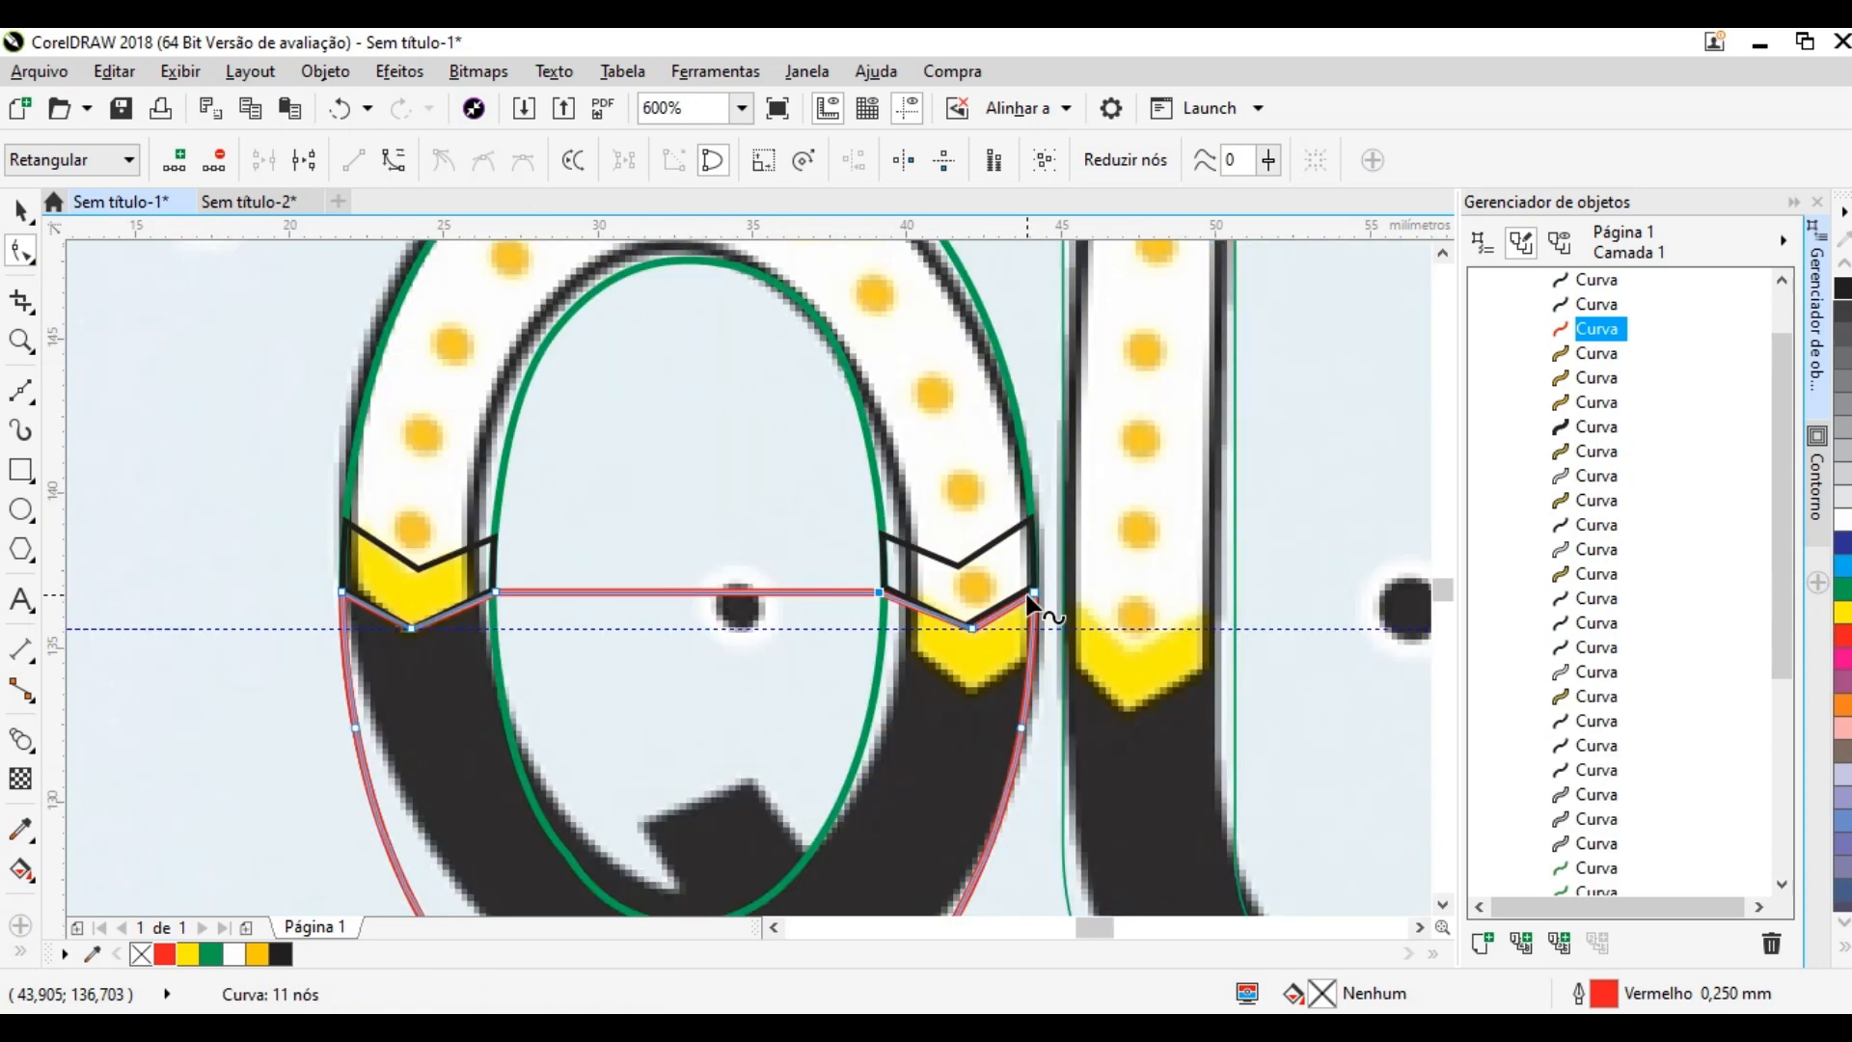
pyautogui.scroll(2, 1030, 598)
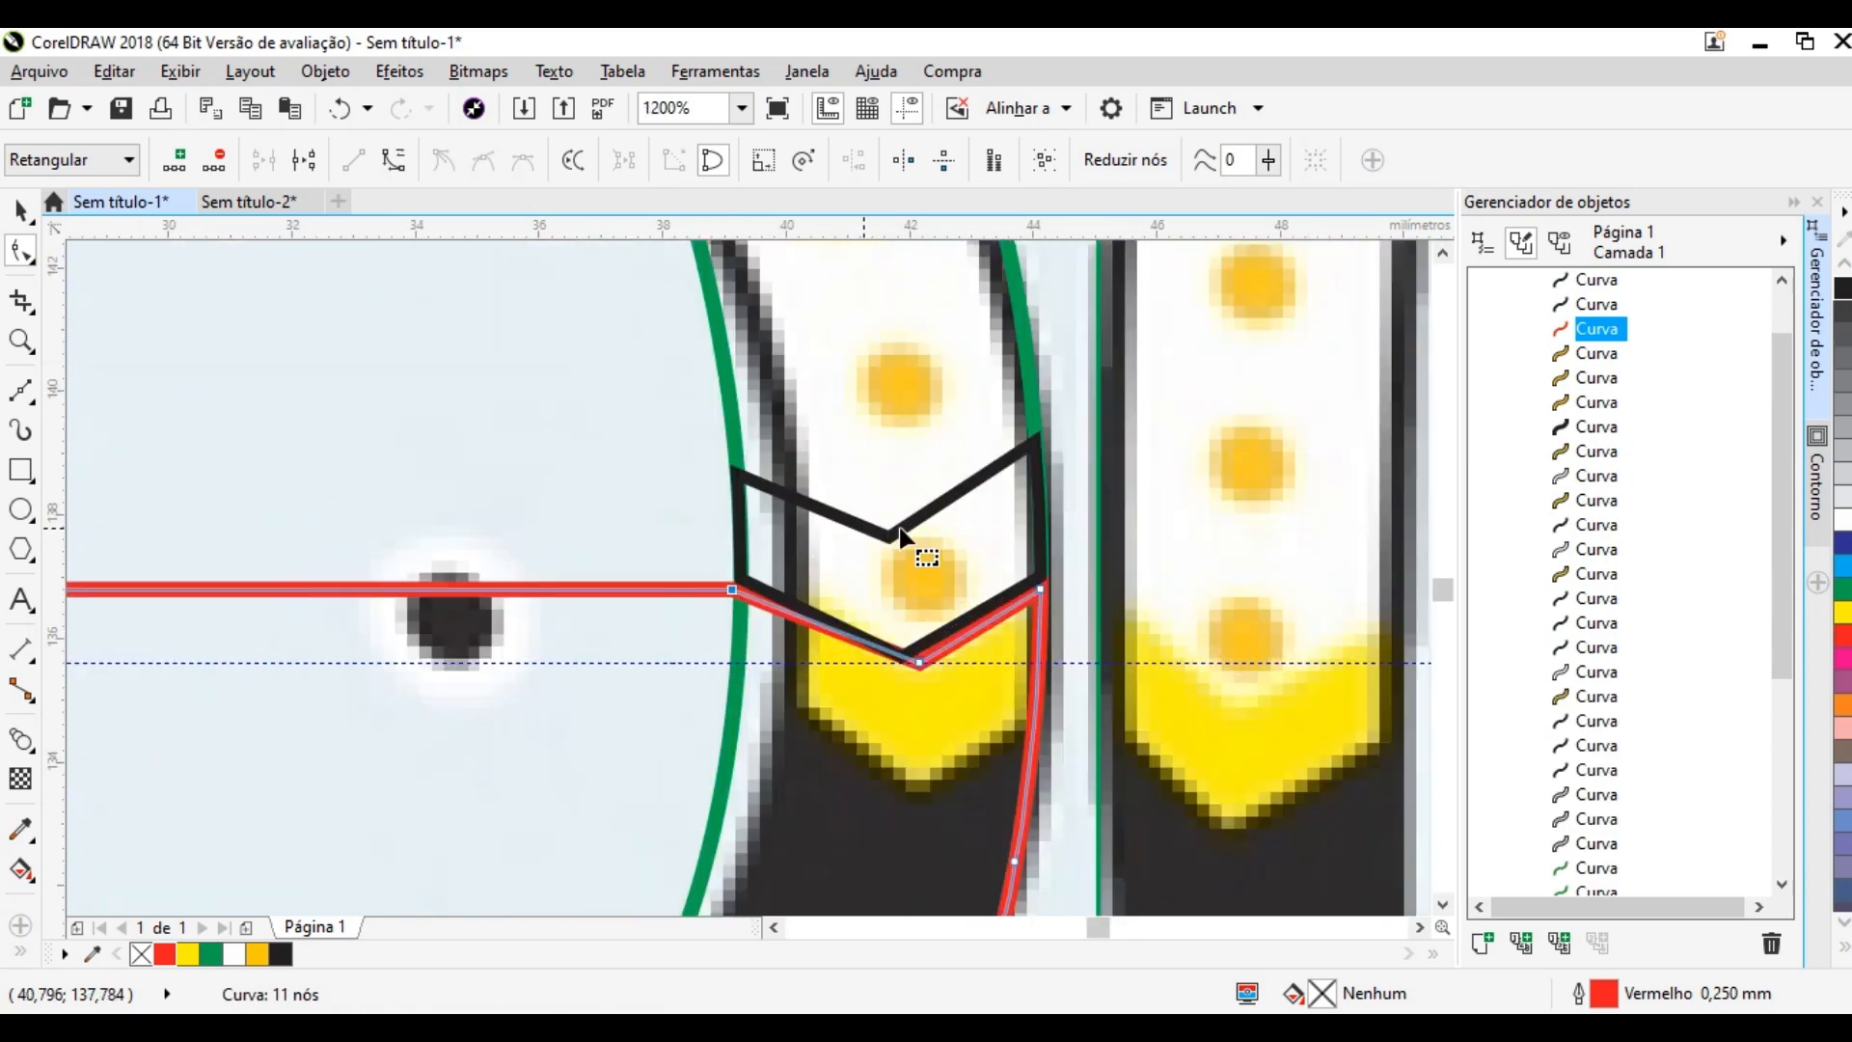
# Step: Nudge the mirrored chevron 0.2 mm down and 0.1 mm to the right, closer to the red V
pyautogui.click(20, 211)
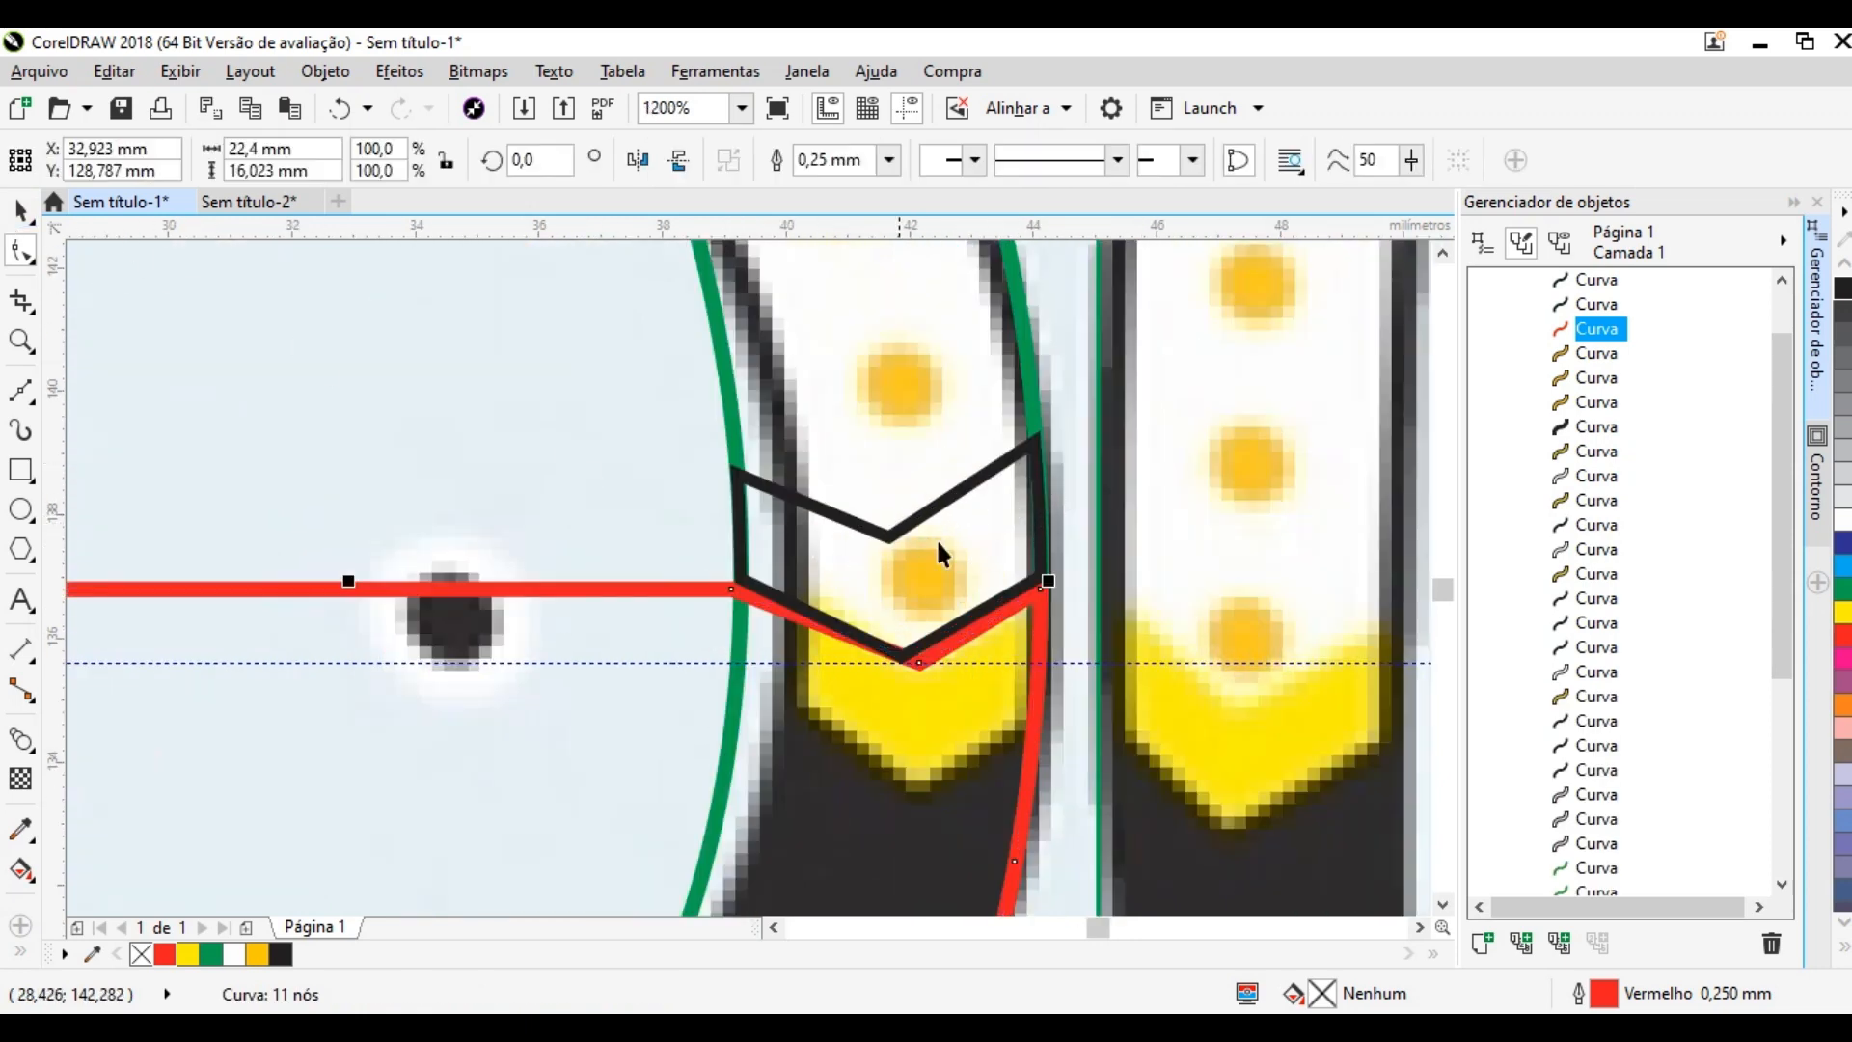
pyautogui.click(889, 521)
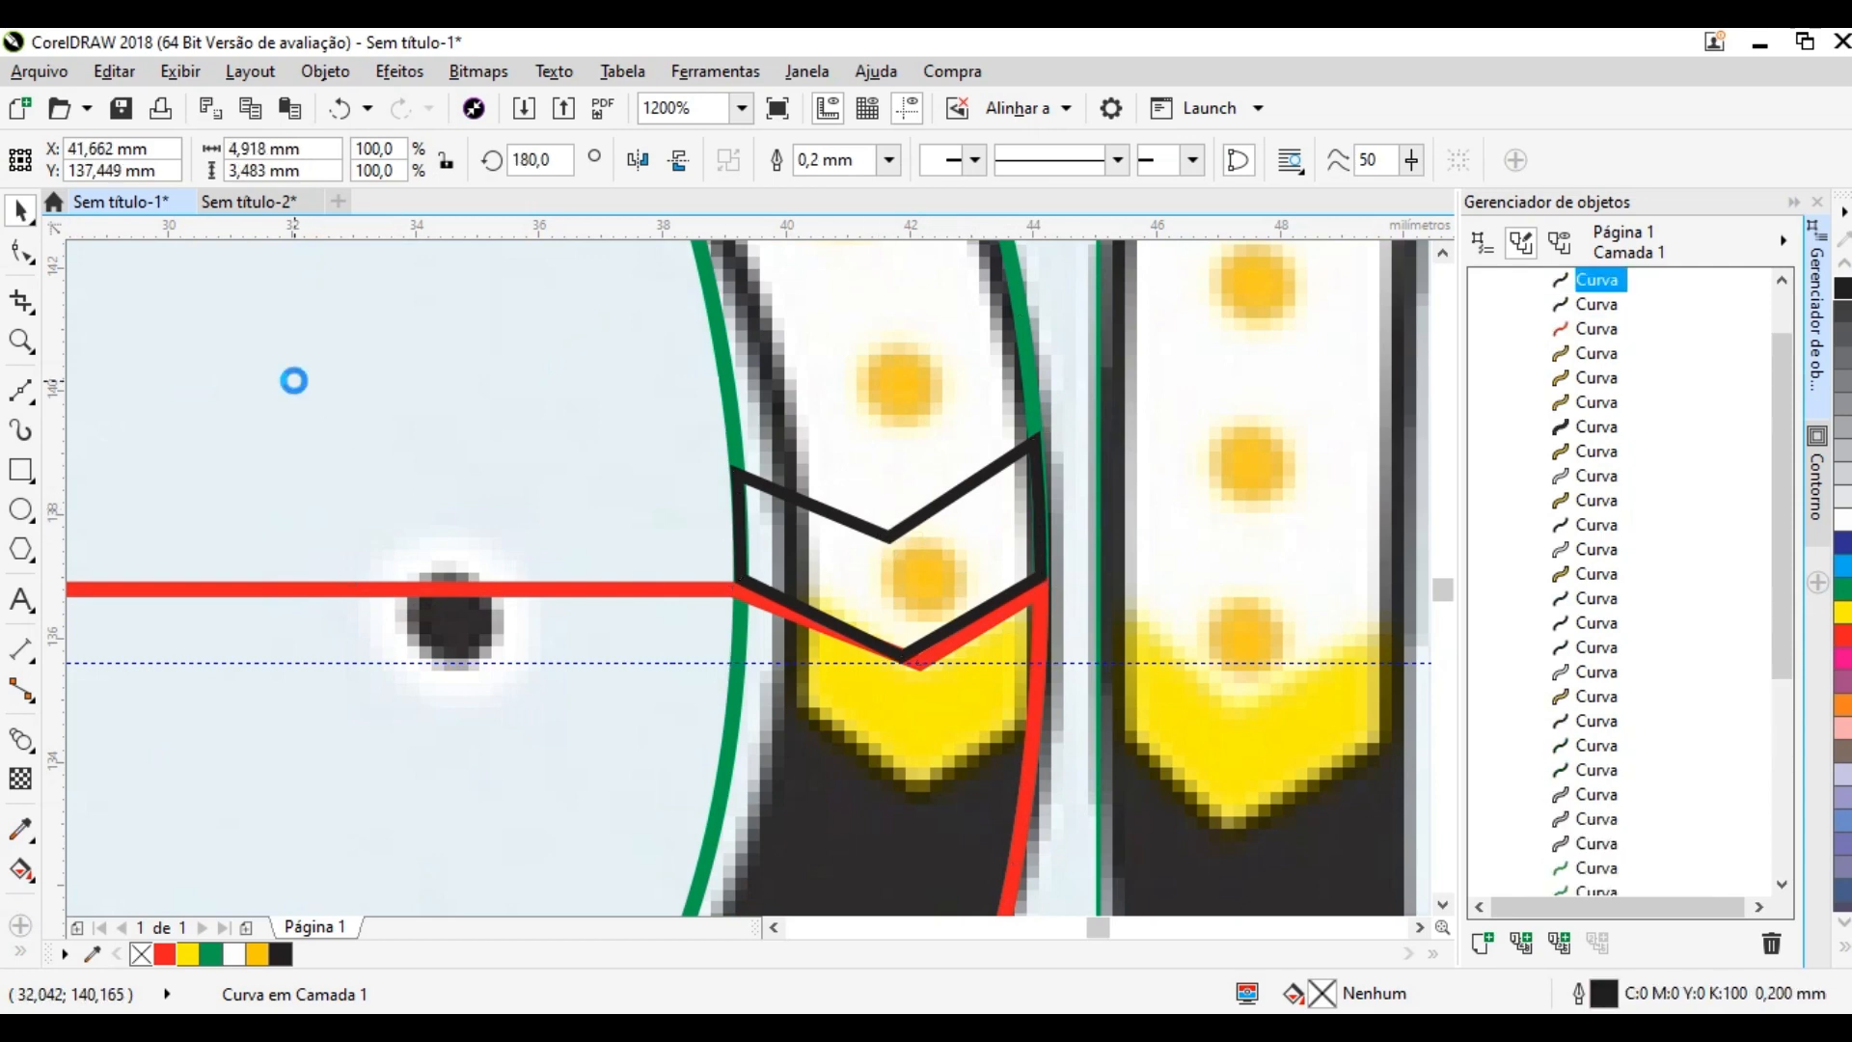
pyautogui.press('Down')
pyautogui.press('Down')
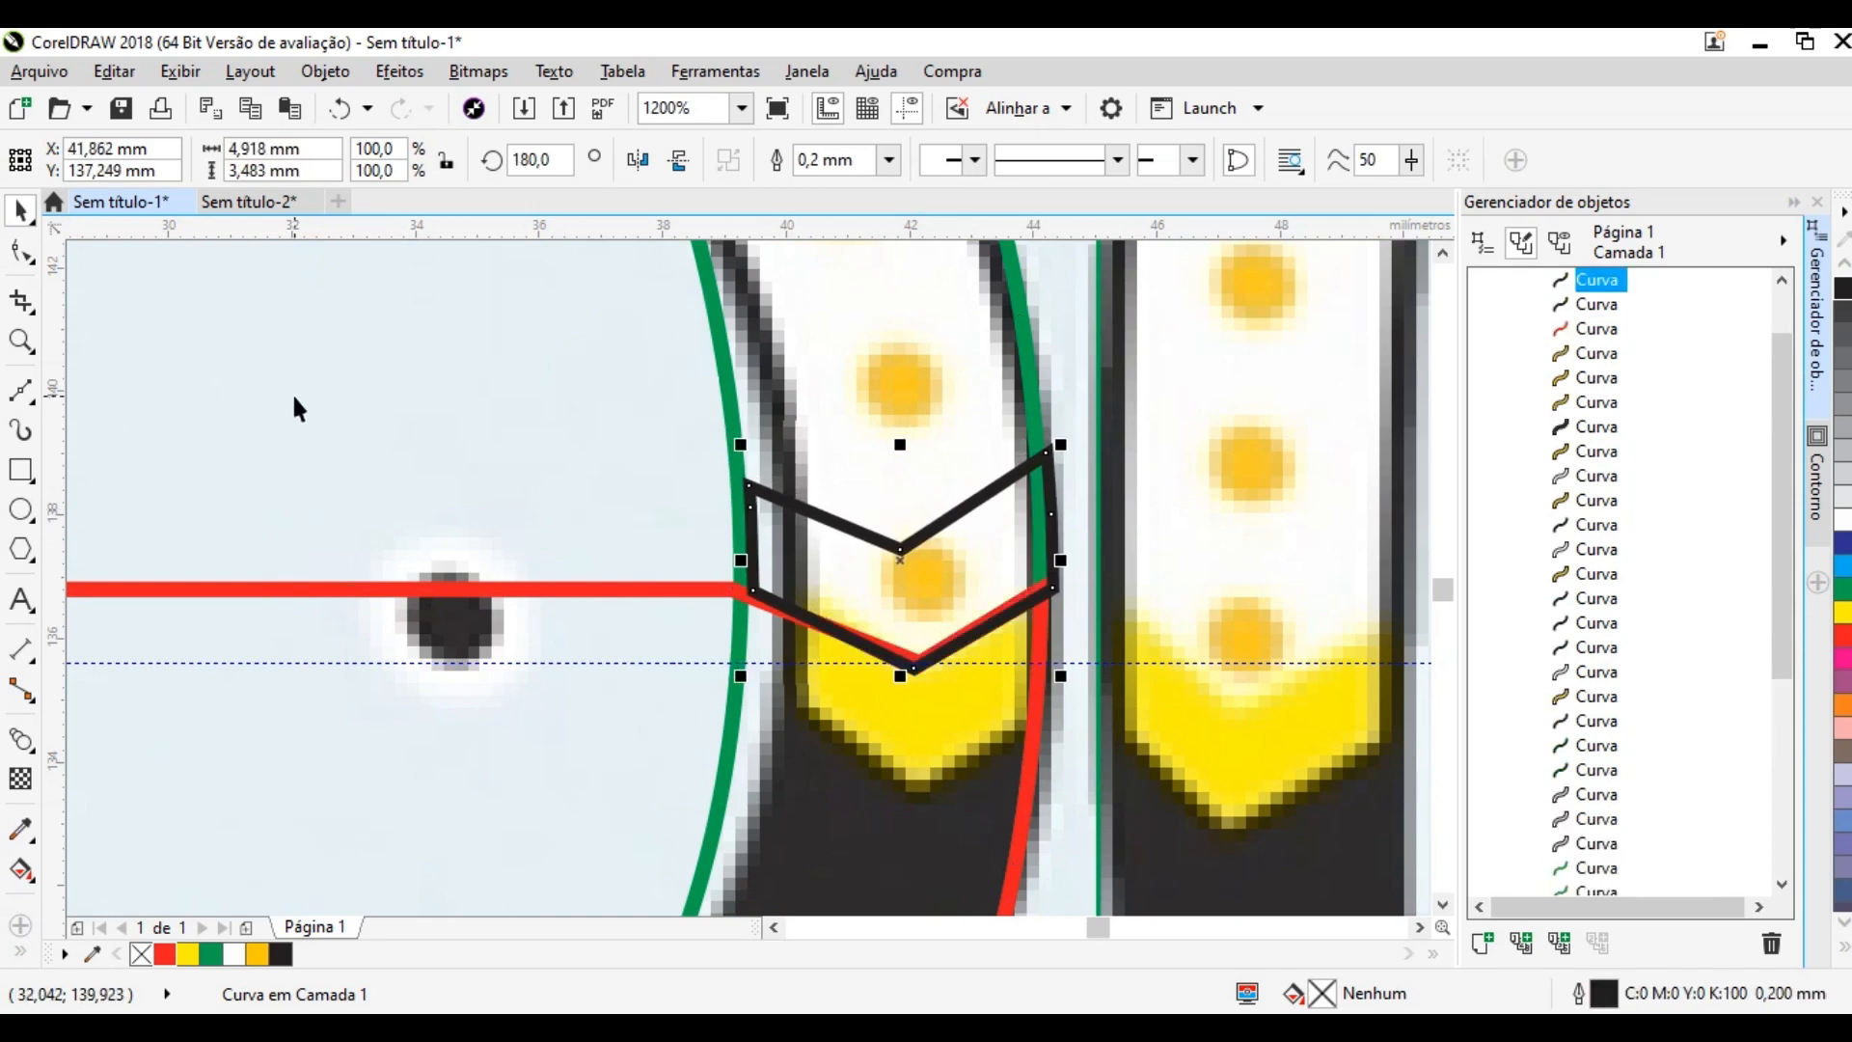
pyautogui.press('Left')
# Step: Align the red shape's right V point and inner node with the lower corners of the mirrored chevron
pyautogui.click(21, 251)
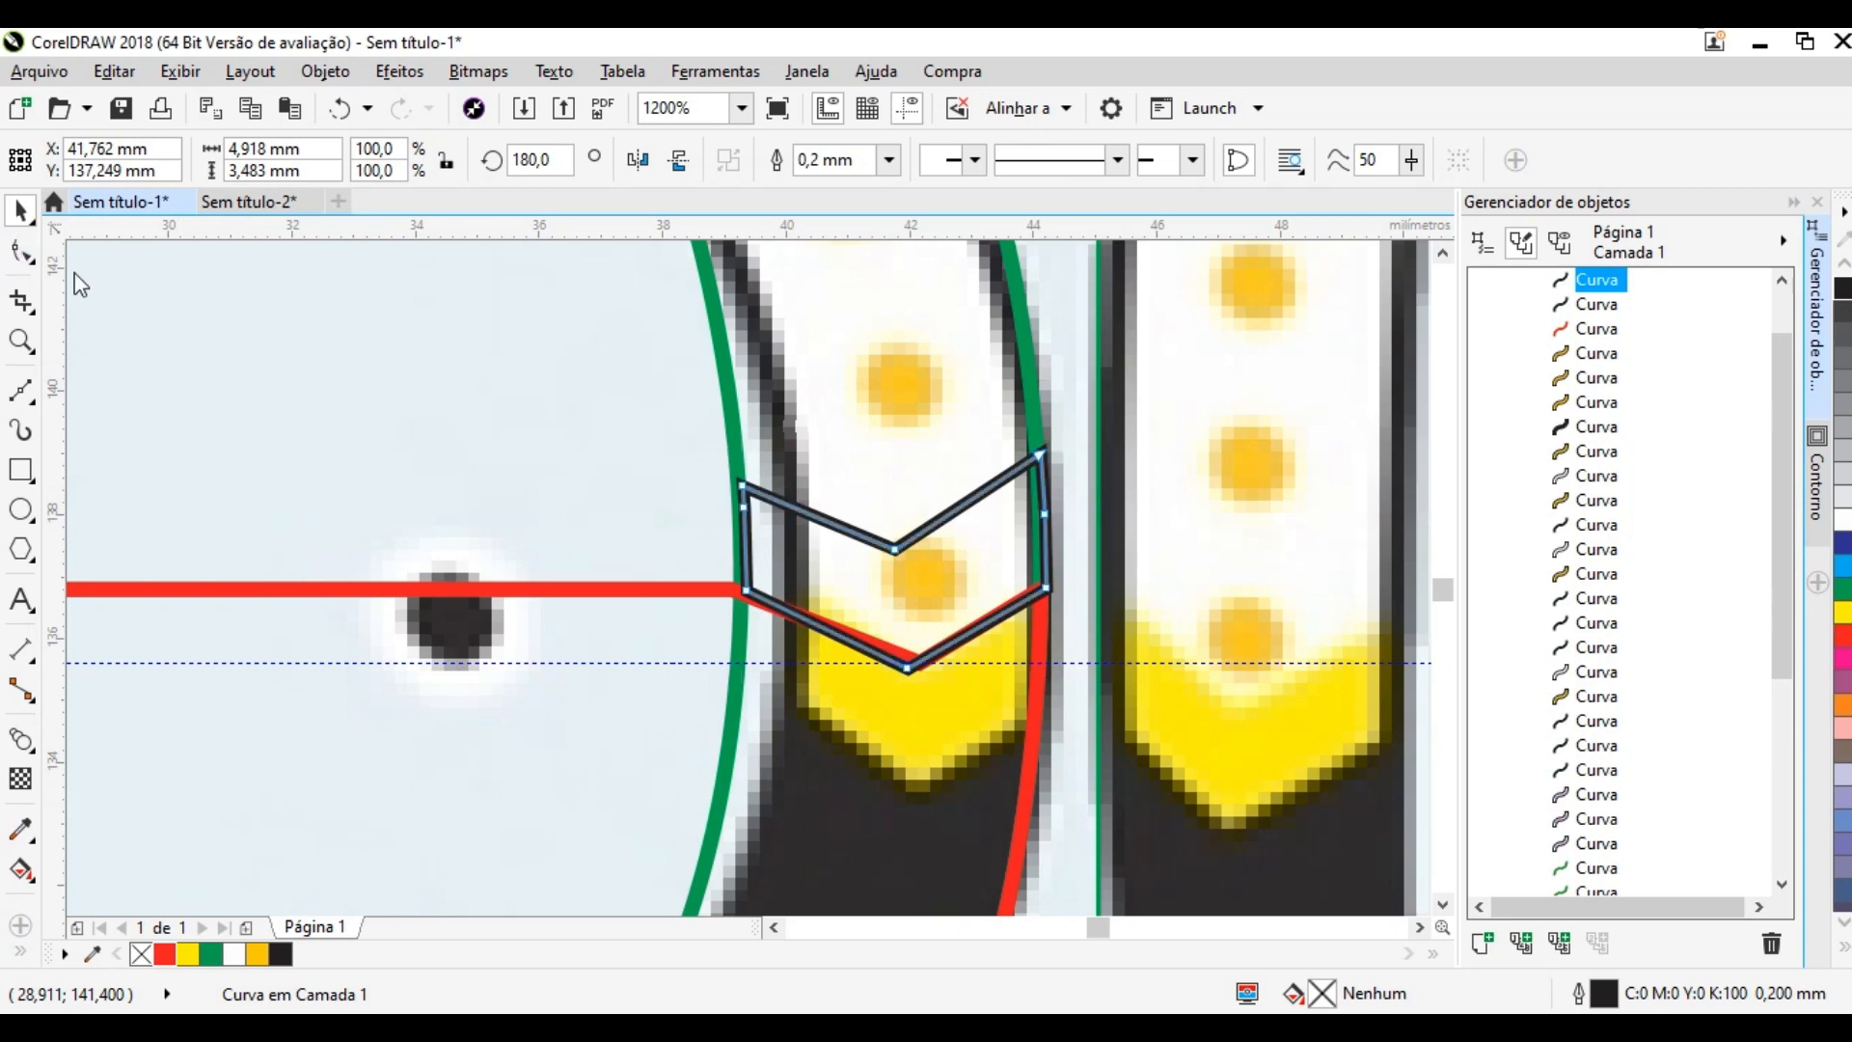
pyautogui.scroll(2, 715, 574)
pyautogui.click(1155, 753)
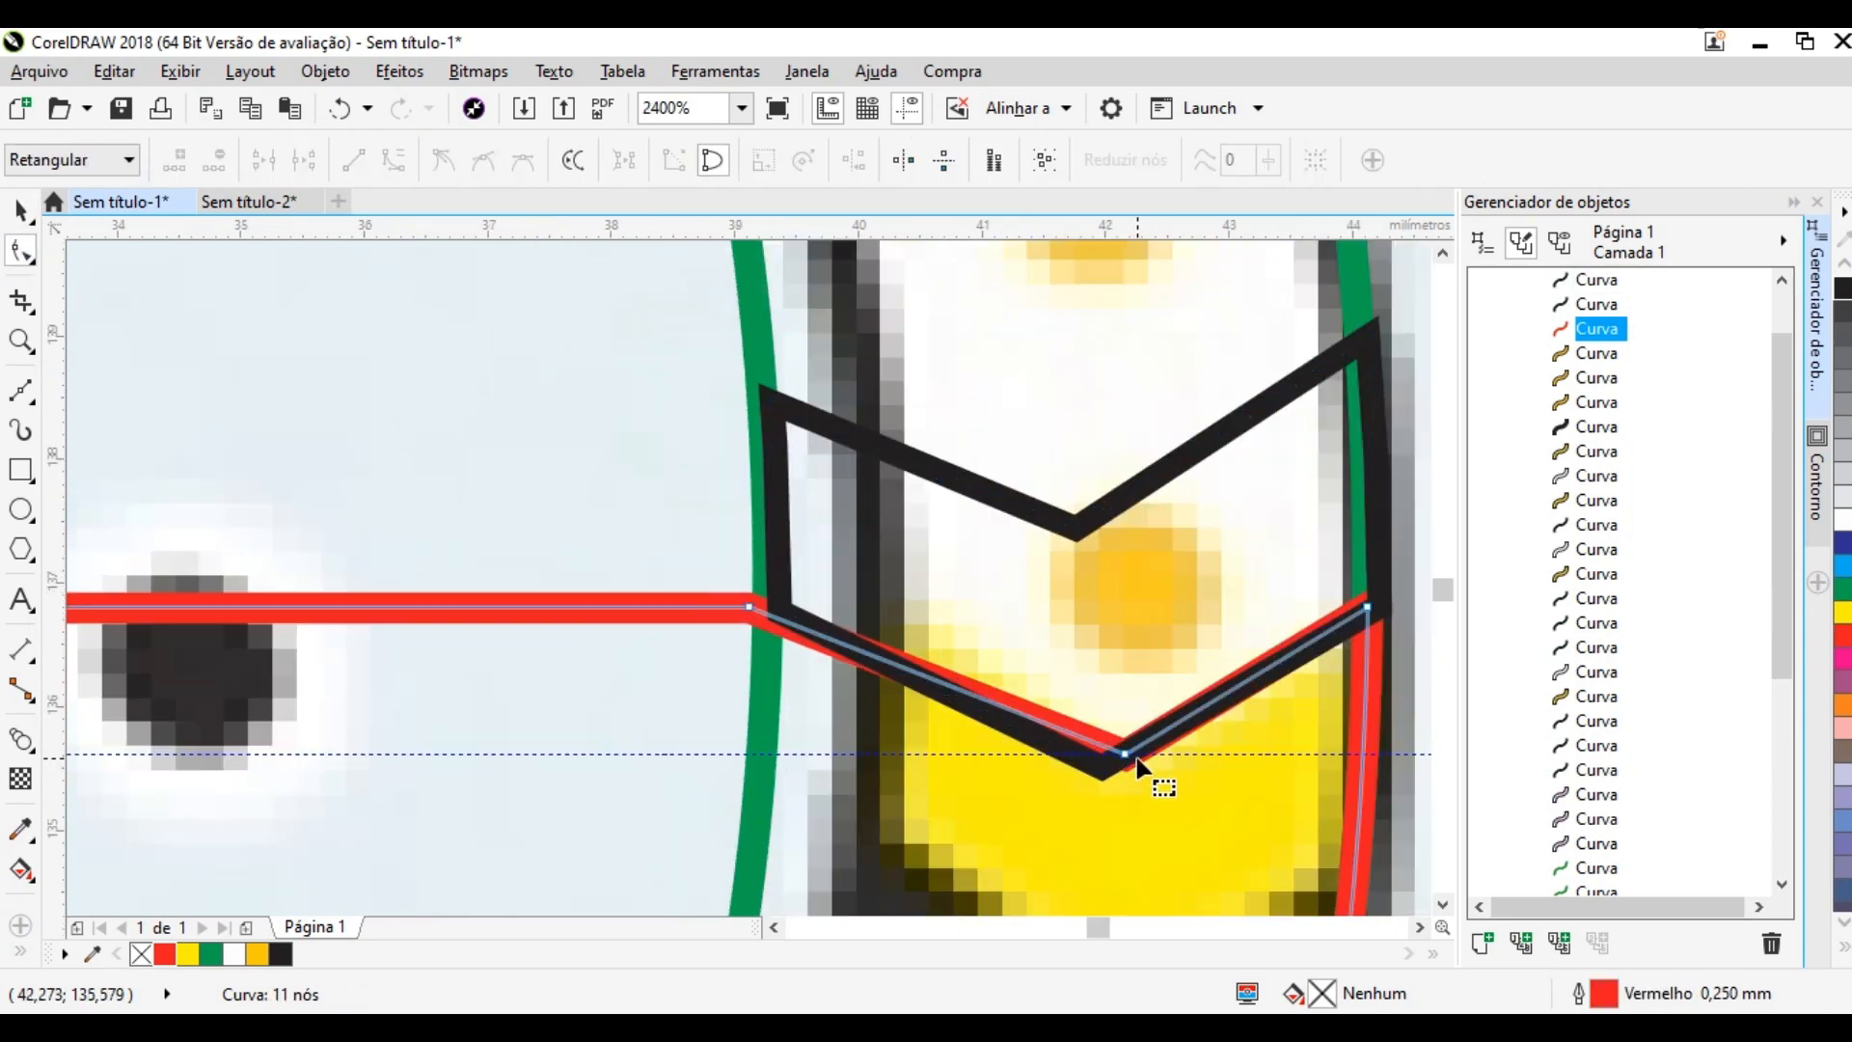
pyautogui.moveTo(1124, 754); pyautogui.dragTo(1095, 782)
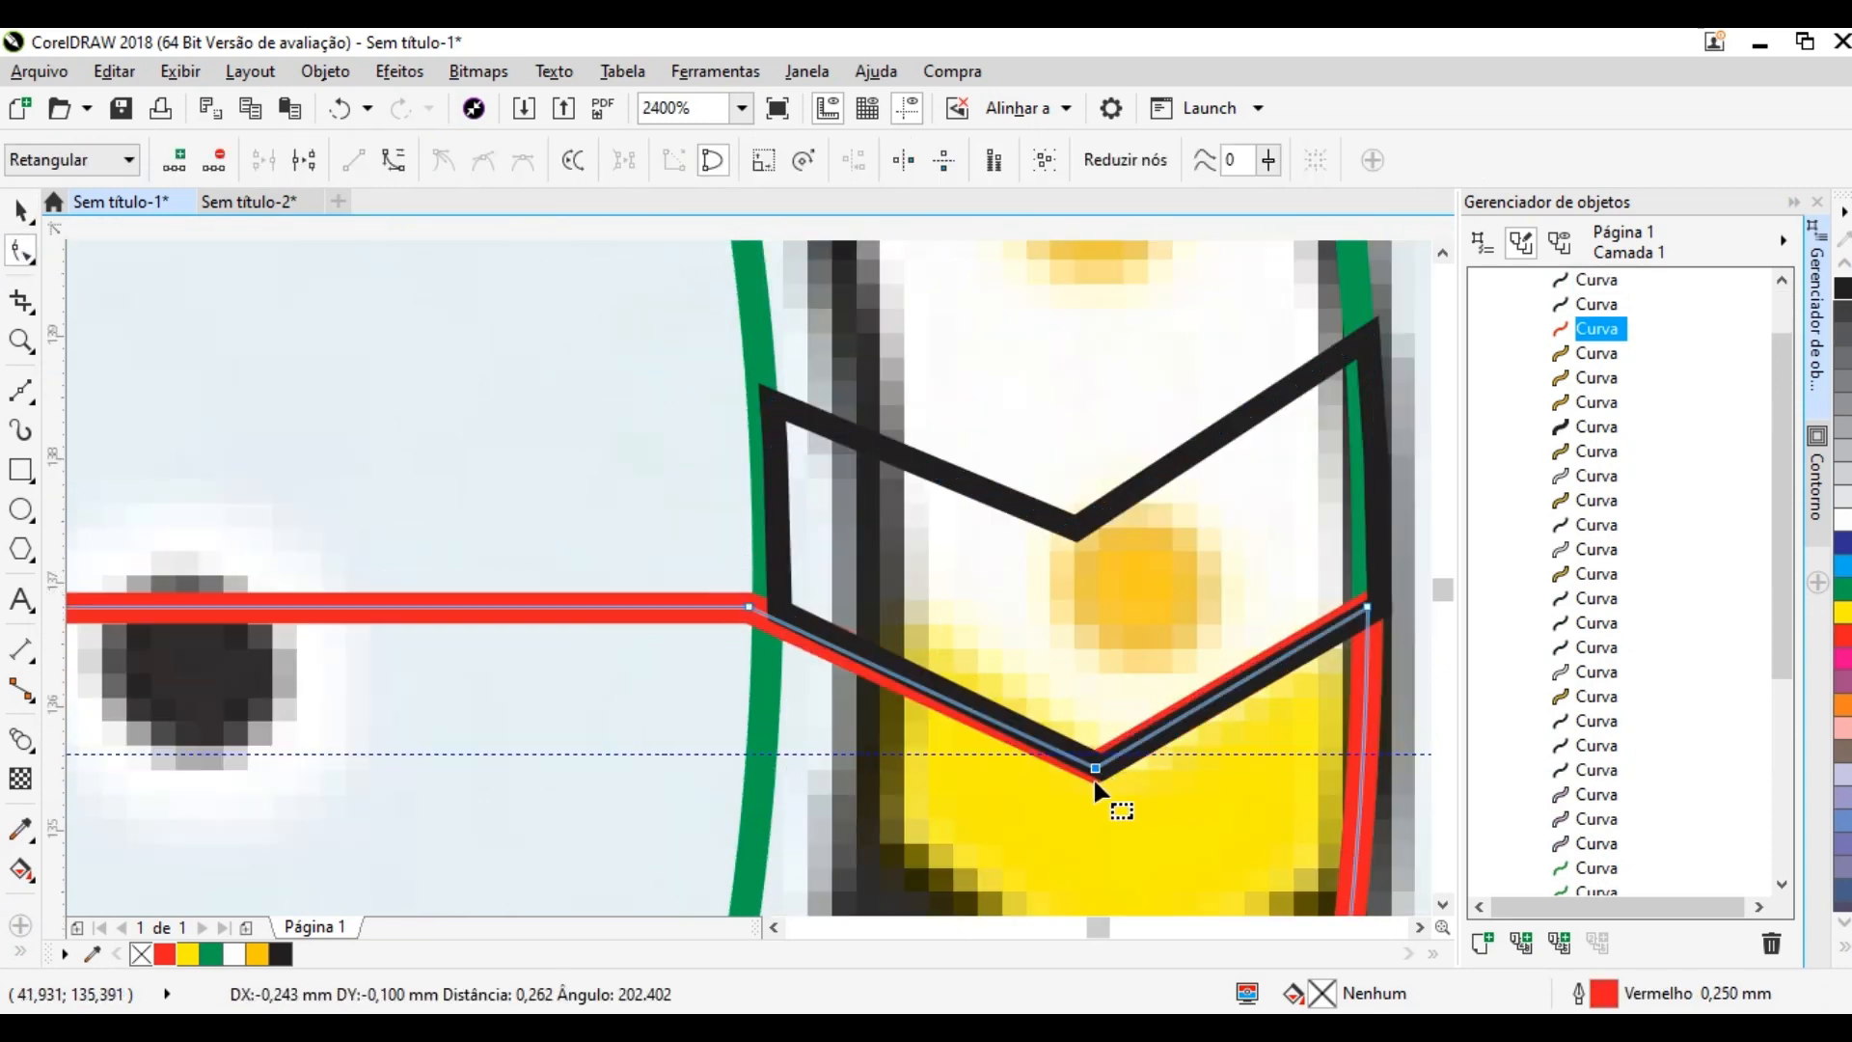
pyautogui.moveTo(751, 607); pyautogui.dragTo(760, 602)
pyautogui.scroll(-4, 783, 660)
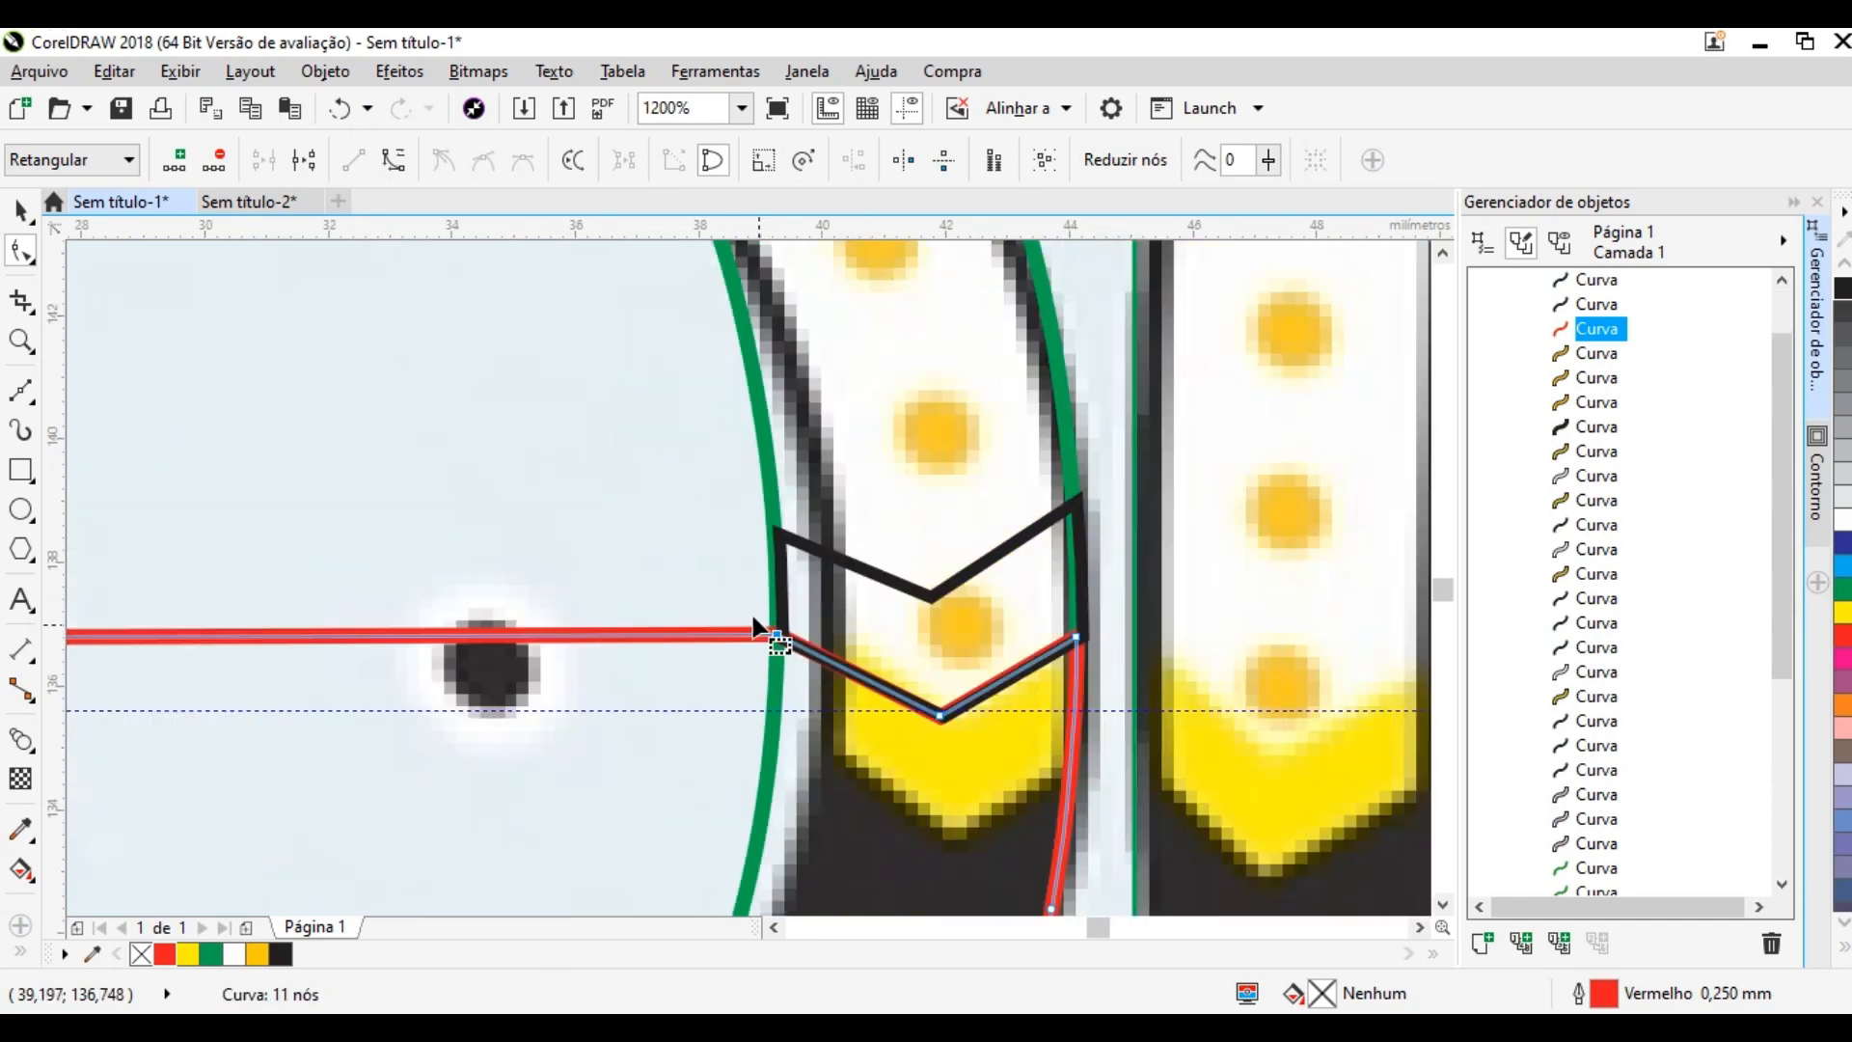
# Step: Trim the Q's green outer oval with its inner oval to form a ring, and delete the inner oval
pyautogui.click(19, 212)
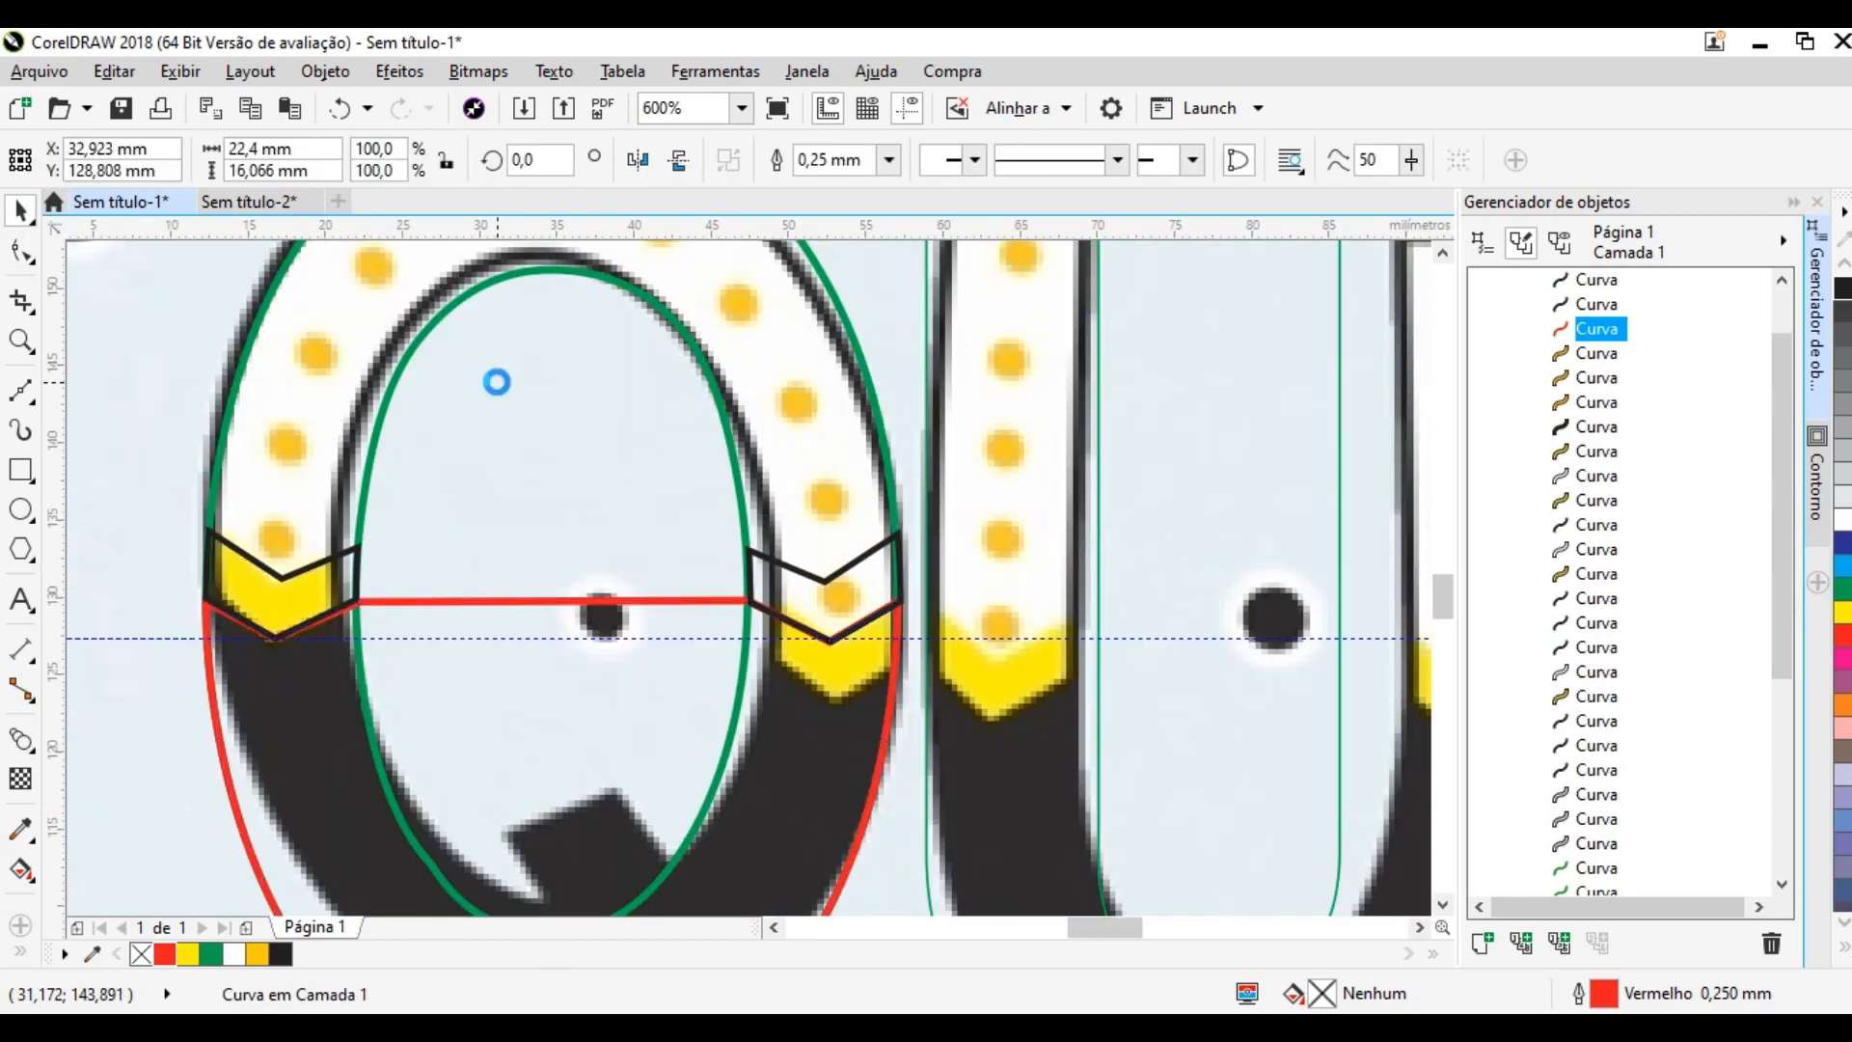
pyautogui.scroll(-4, 495, 378)
pyautogui.click(495, 379)
pyautogui.scroll(2, 495, 371)
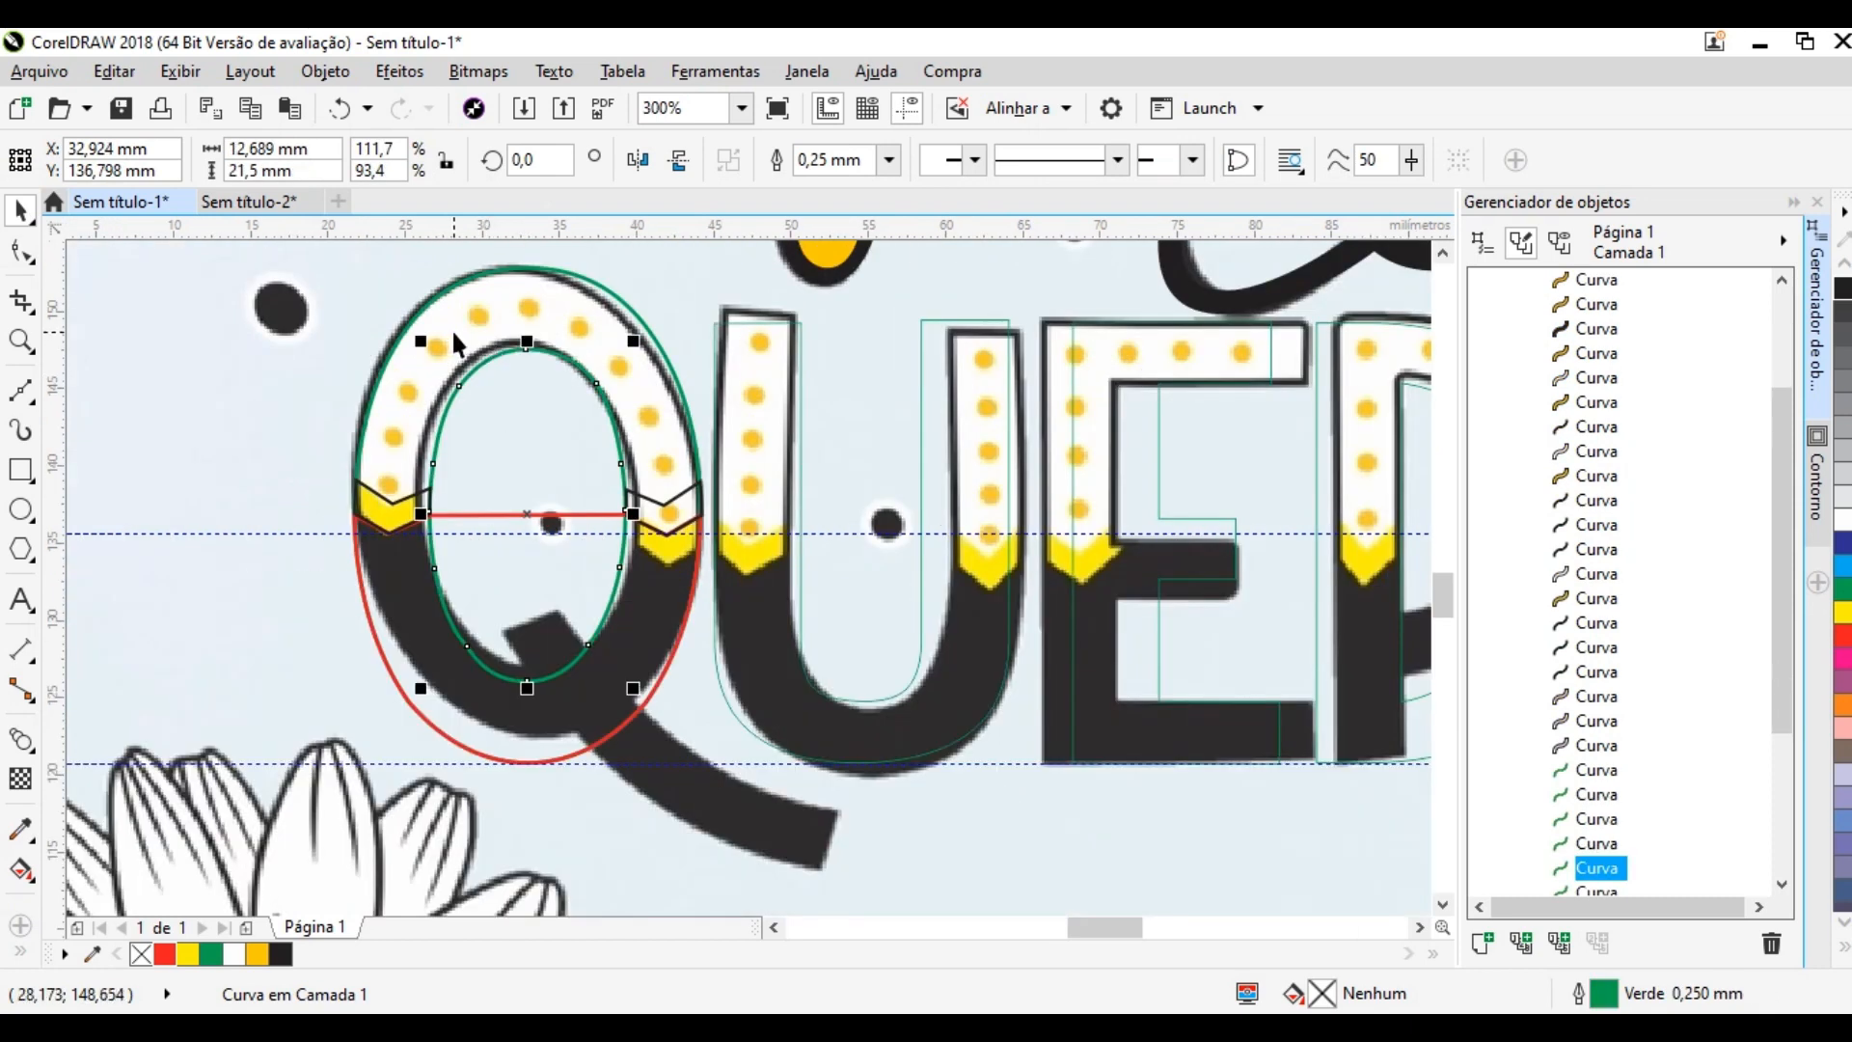
pyautogui.scroll(1, 453, 332)
pyautogui.scroll(-2, 605, 544)
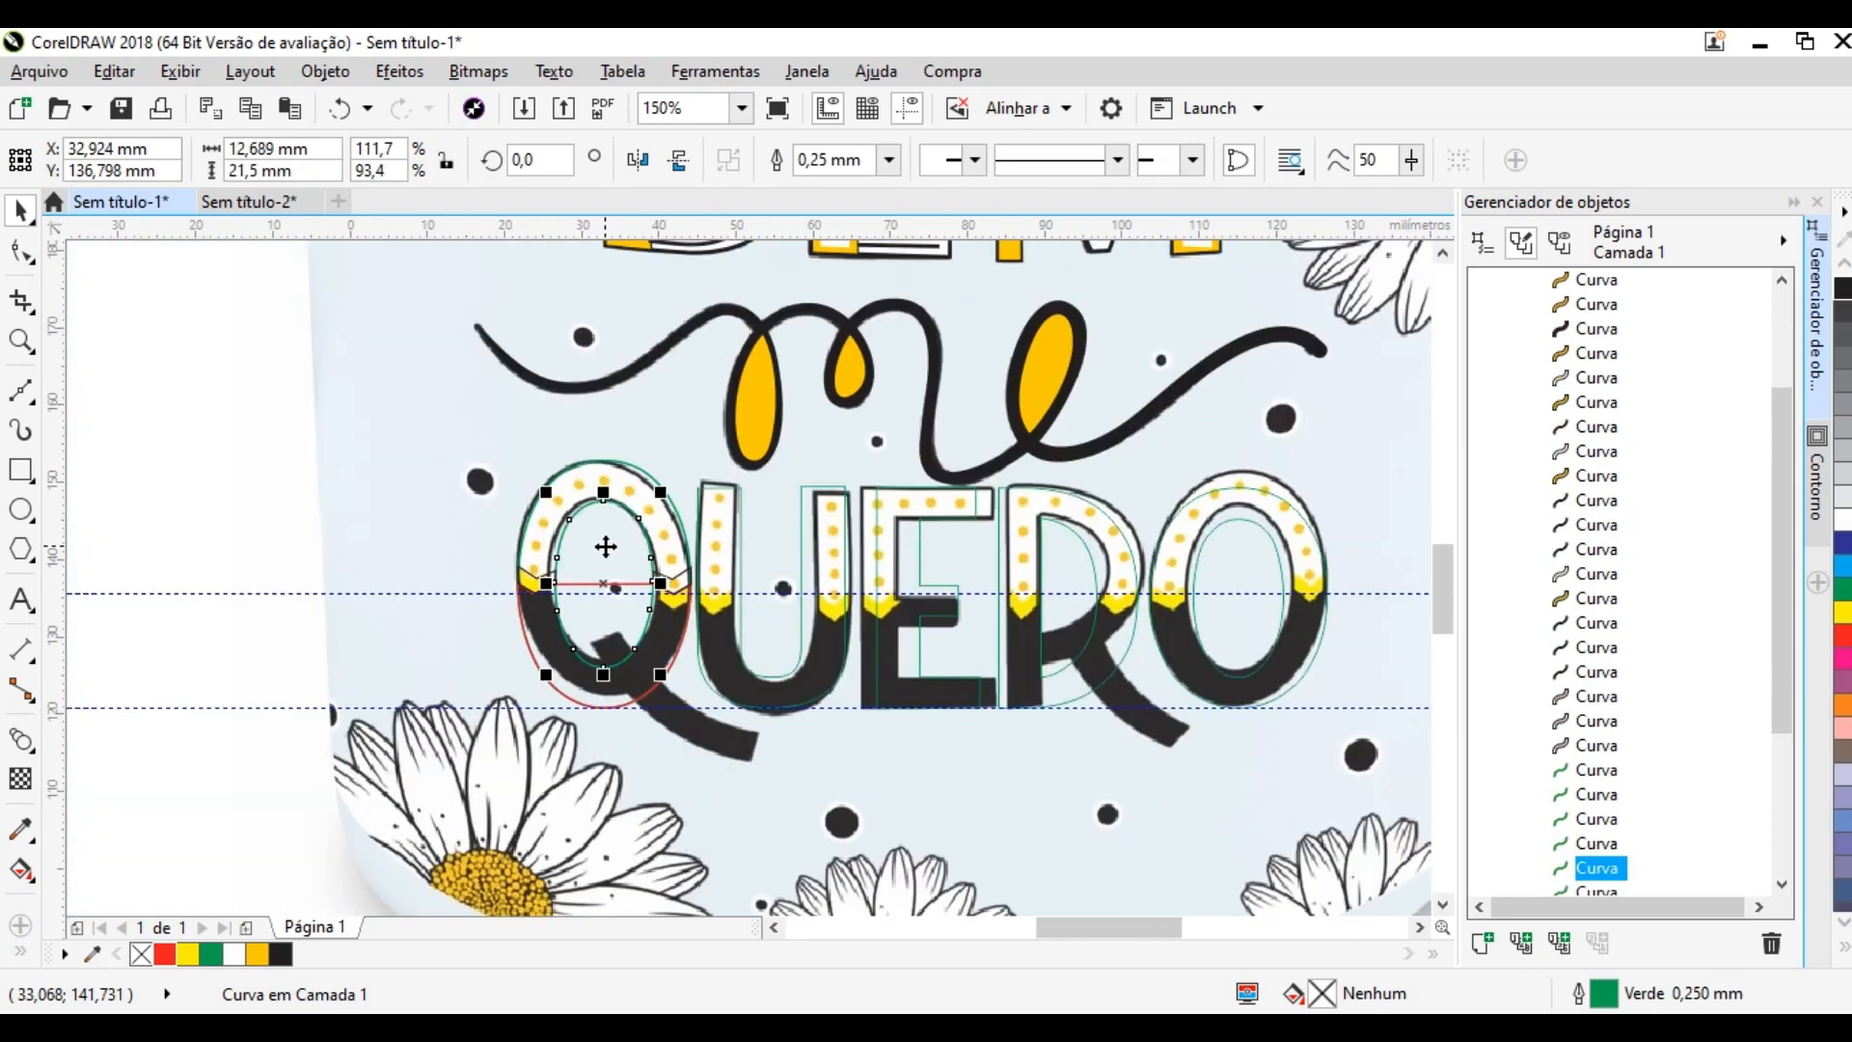
pyautogui.scroll(1, 536, 555)
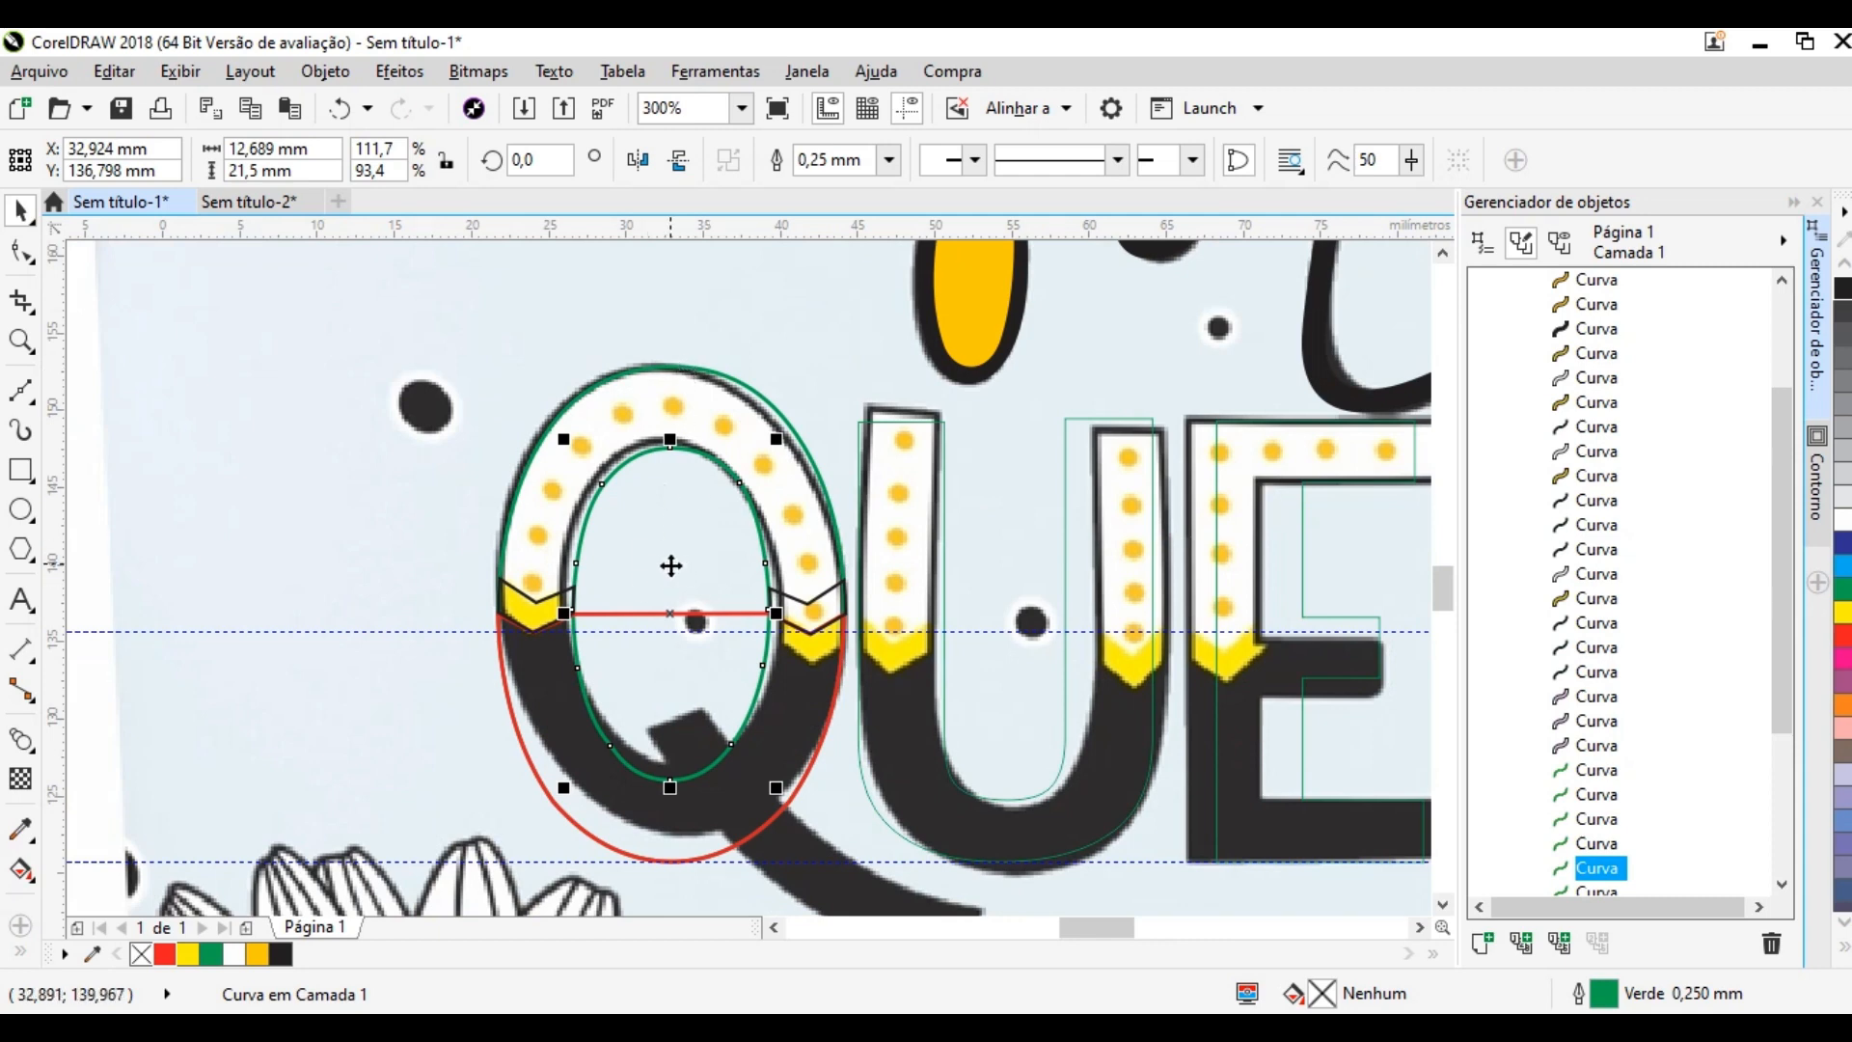
pyautogui.keyDown('shift'); pyautogui.click(711, 383); pyautogui.keyUp('shift')
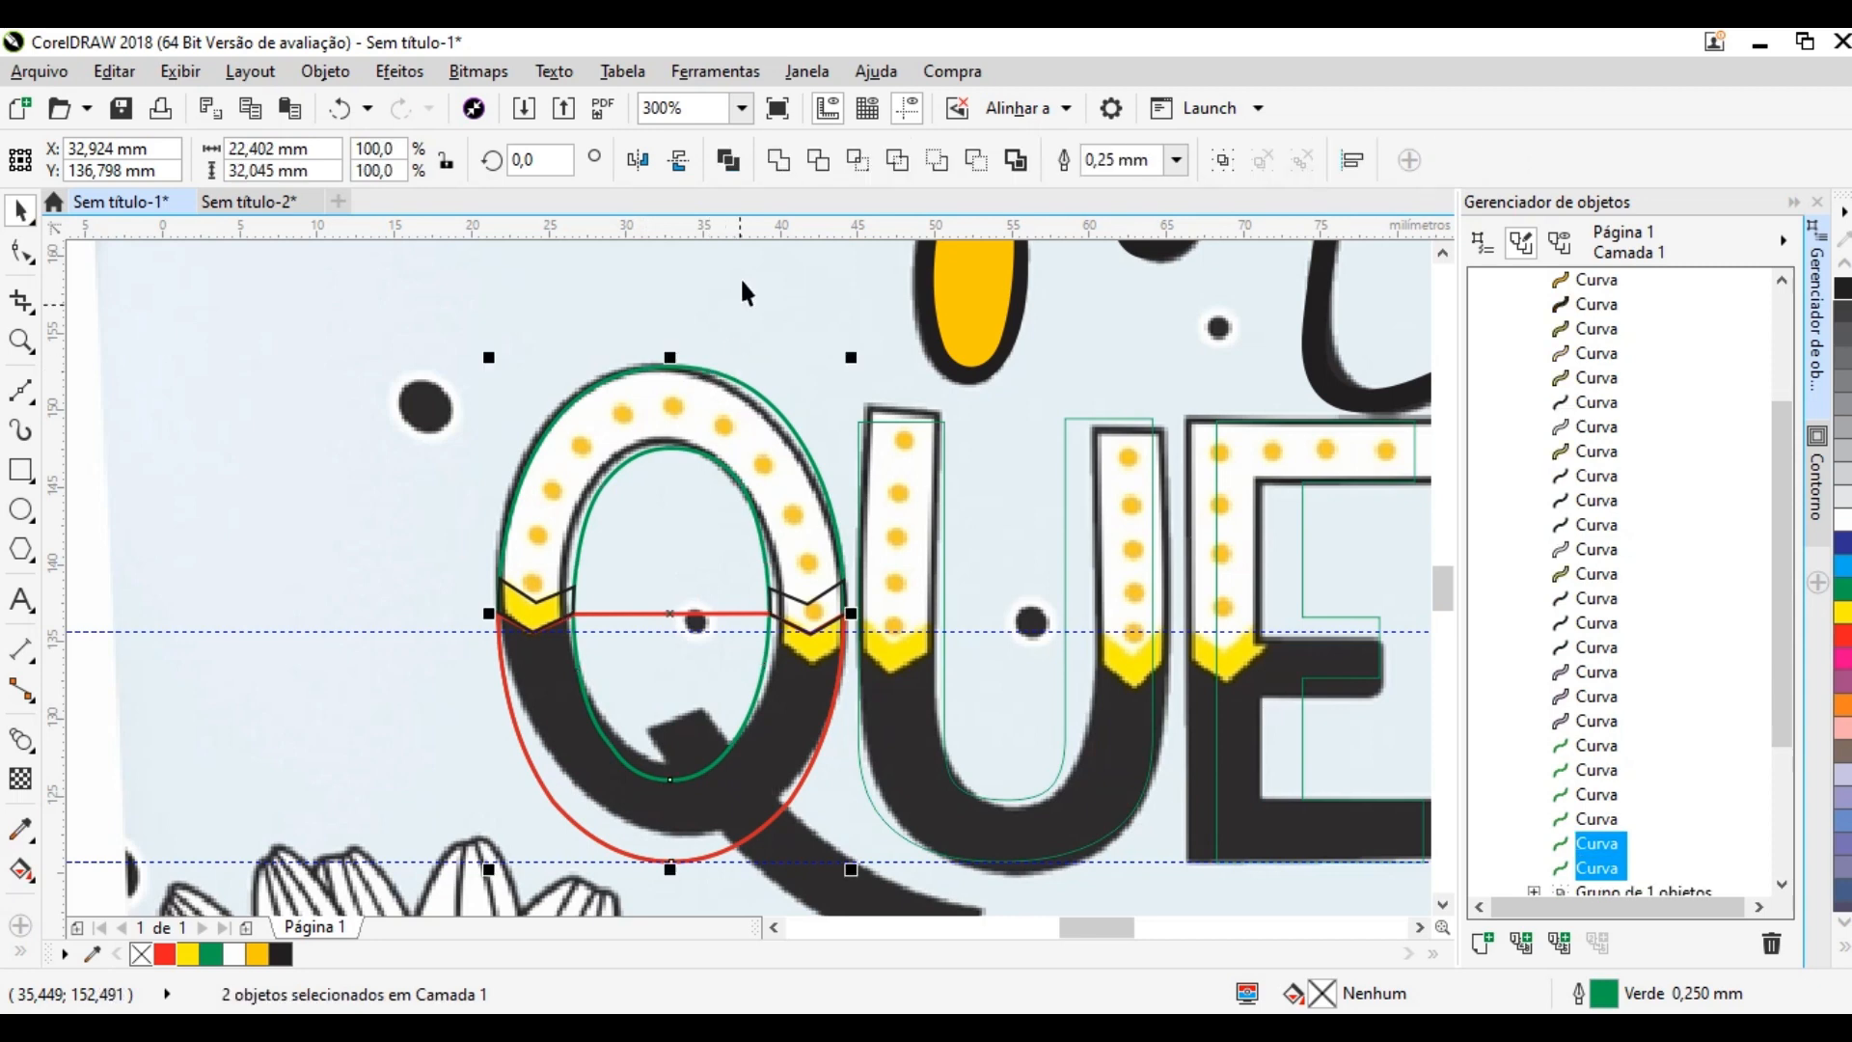
pyautogui.click(815, 162)
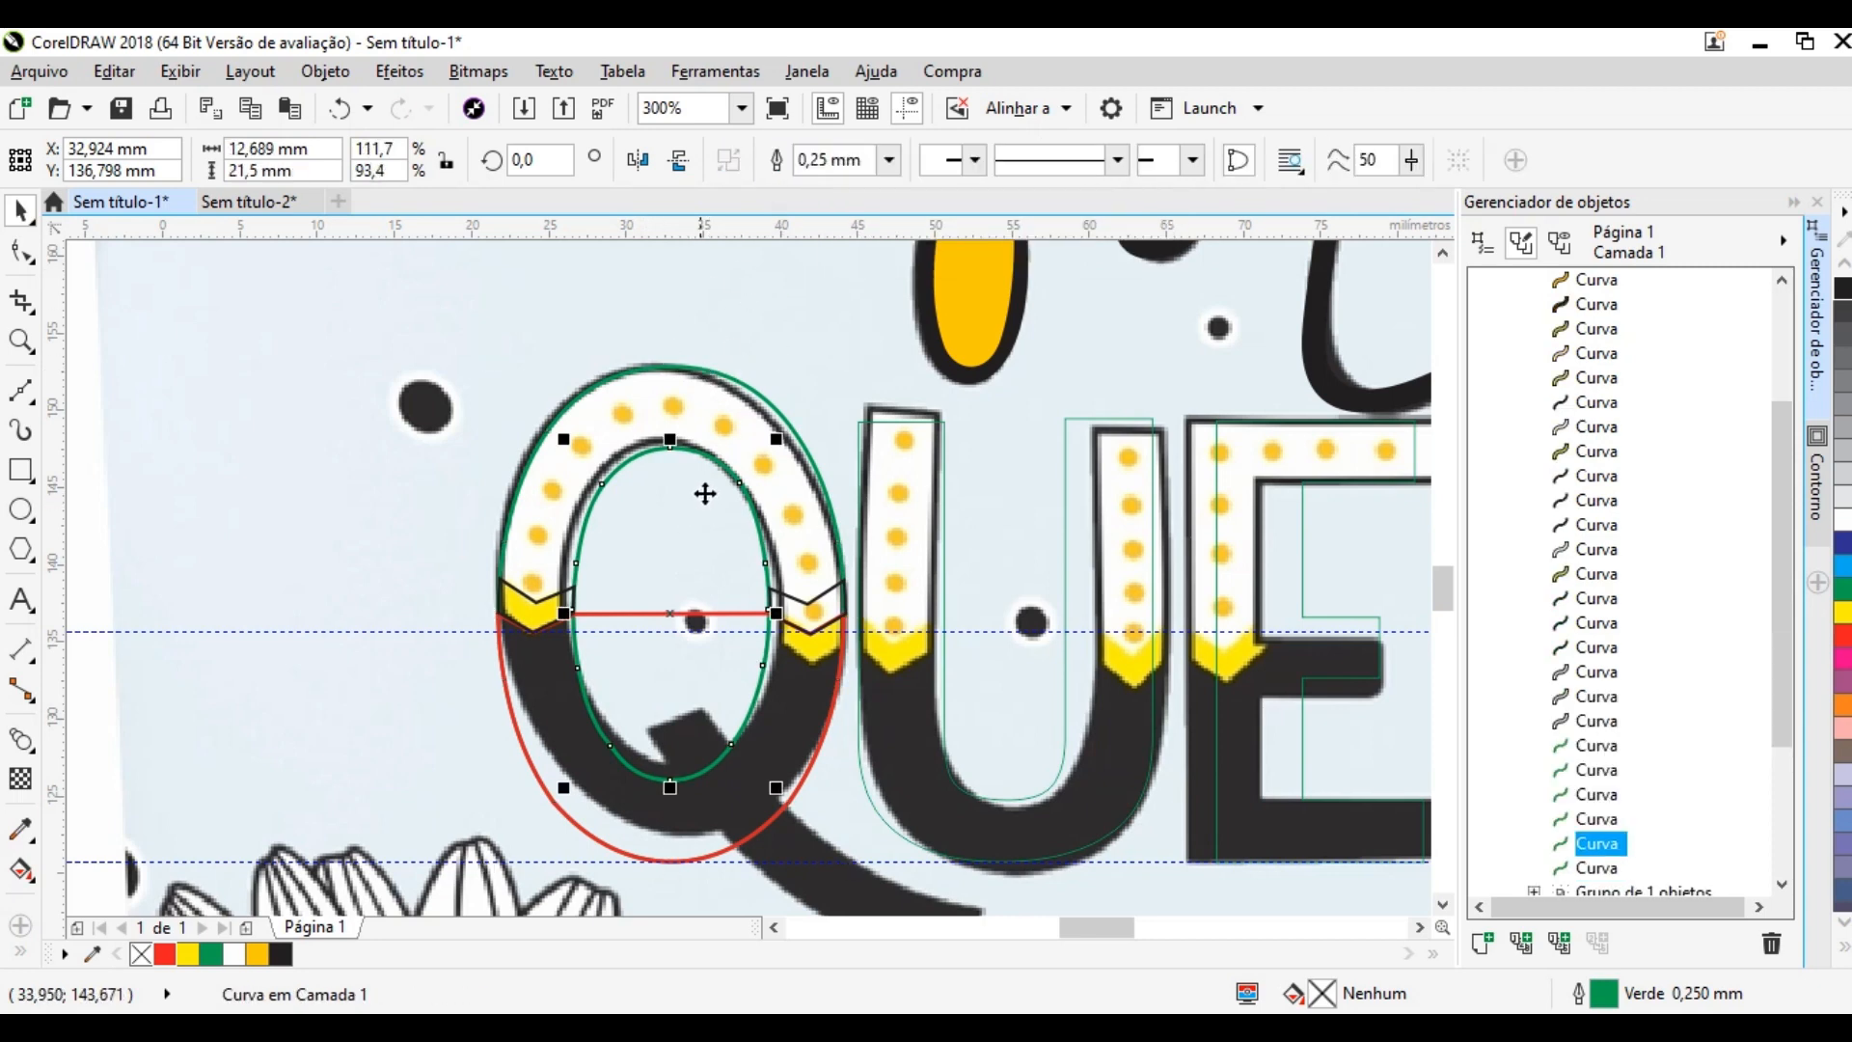
pyautogui.press('Delete')
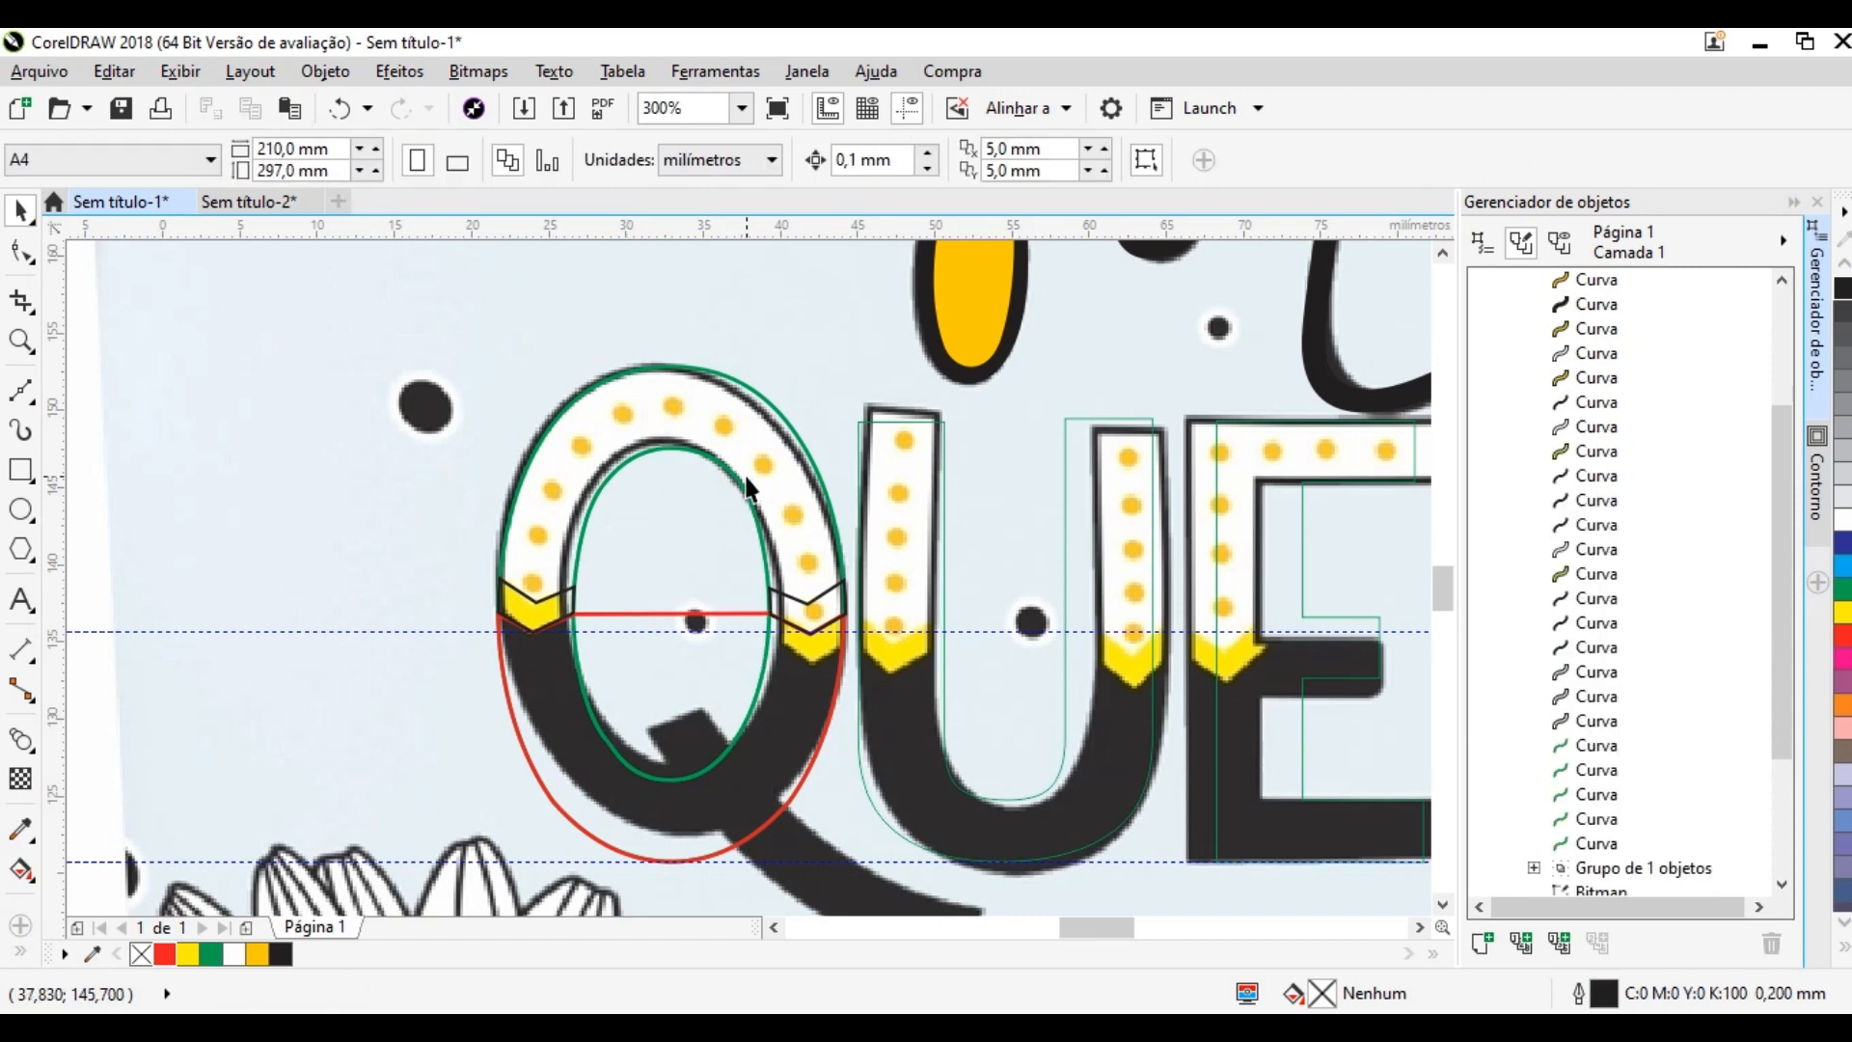
# Step: Fill the Q's red lower half-oval with black and remove its outline
pyautogui.click(571, 702)
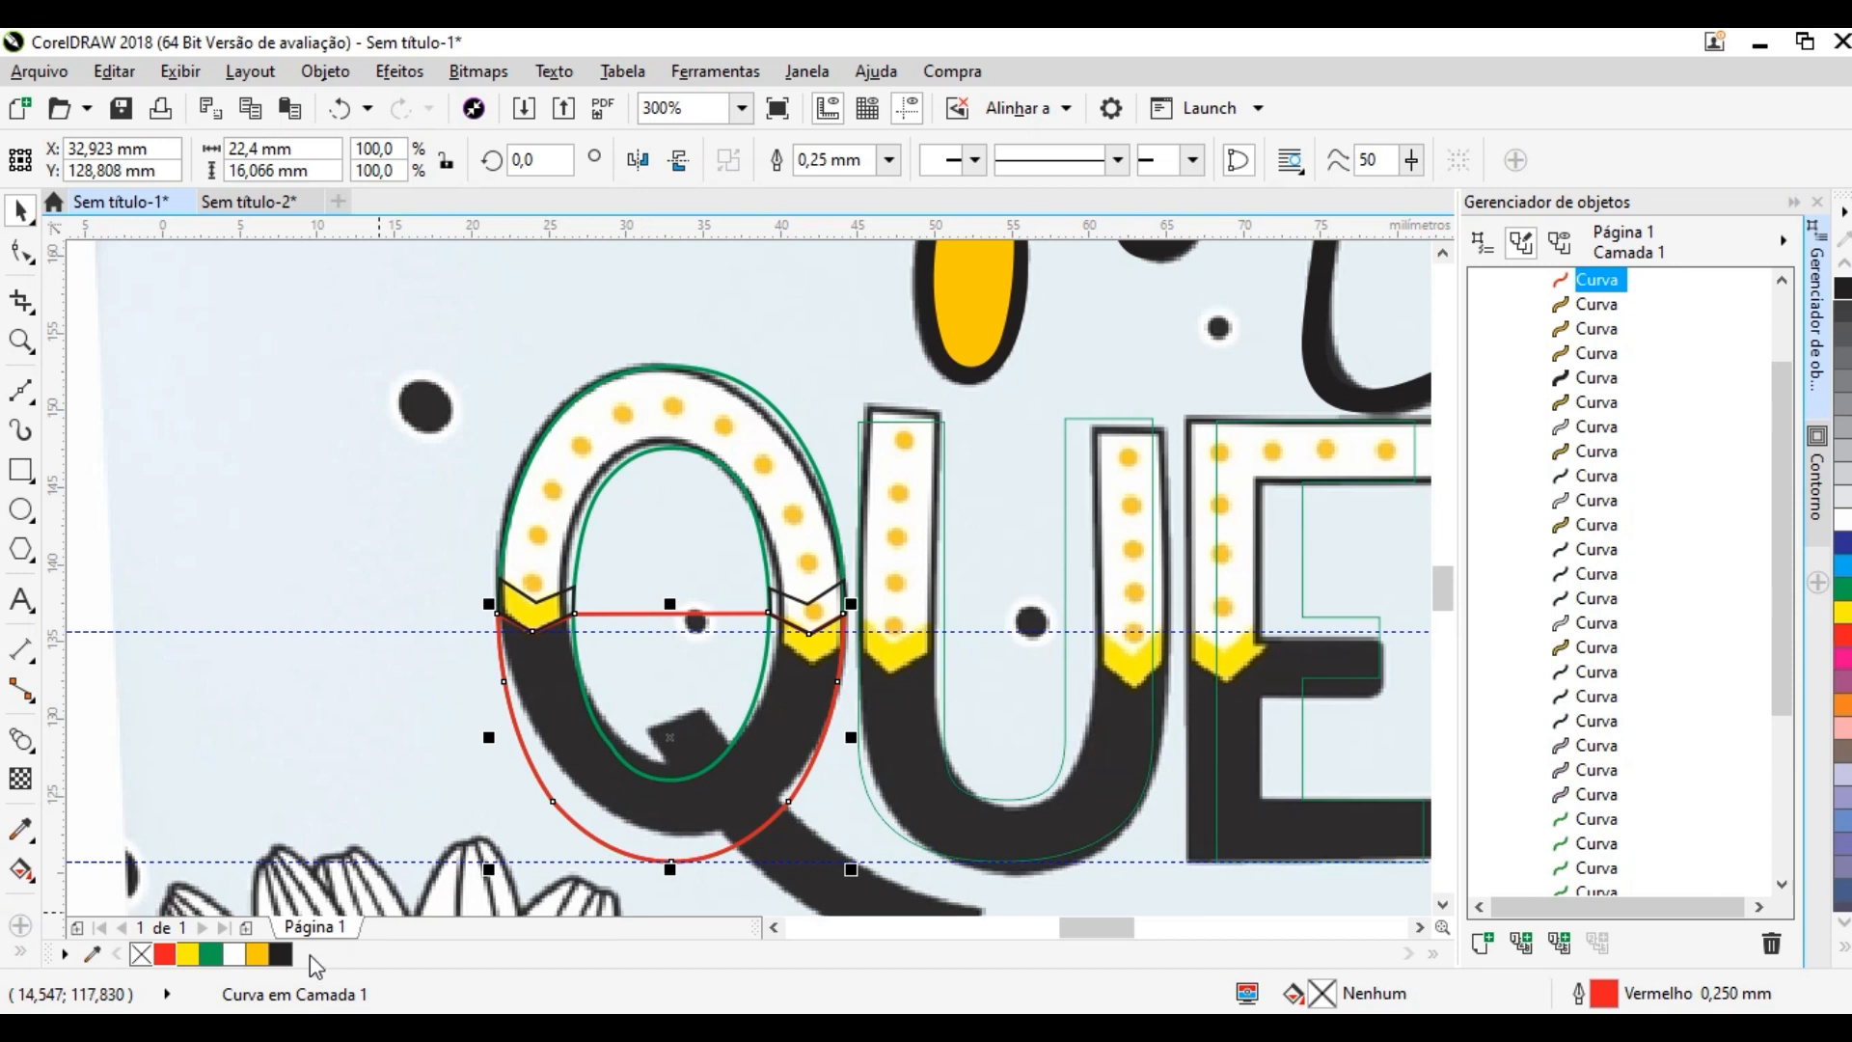
pyautogui.click(278, 956)
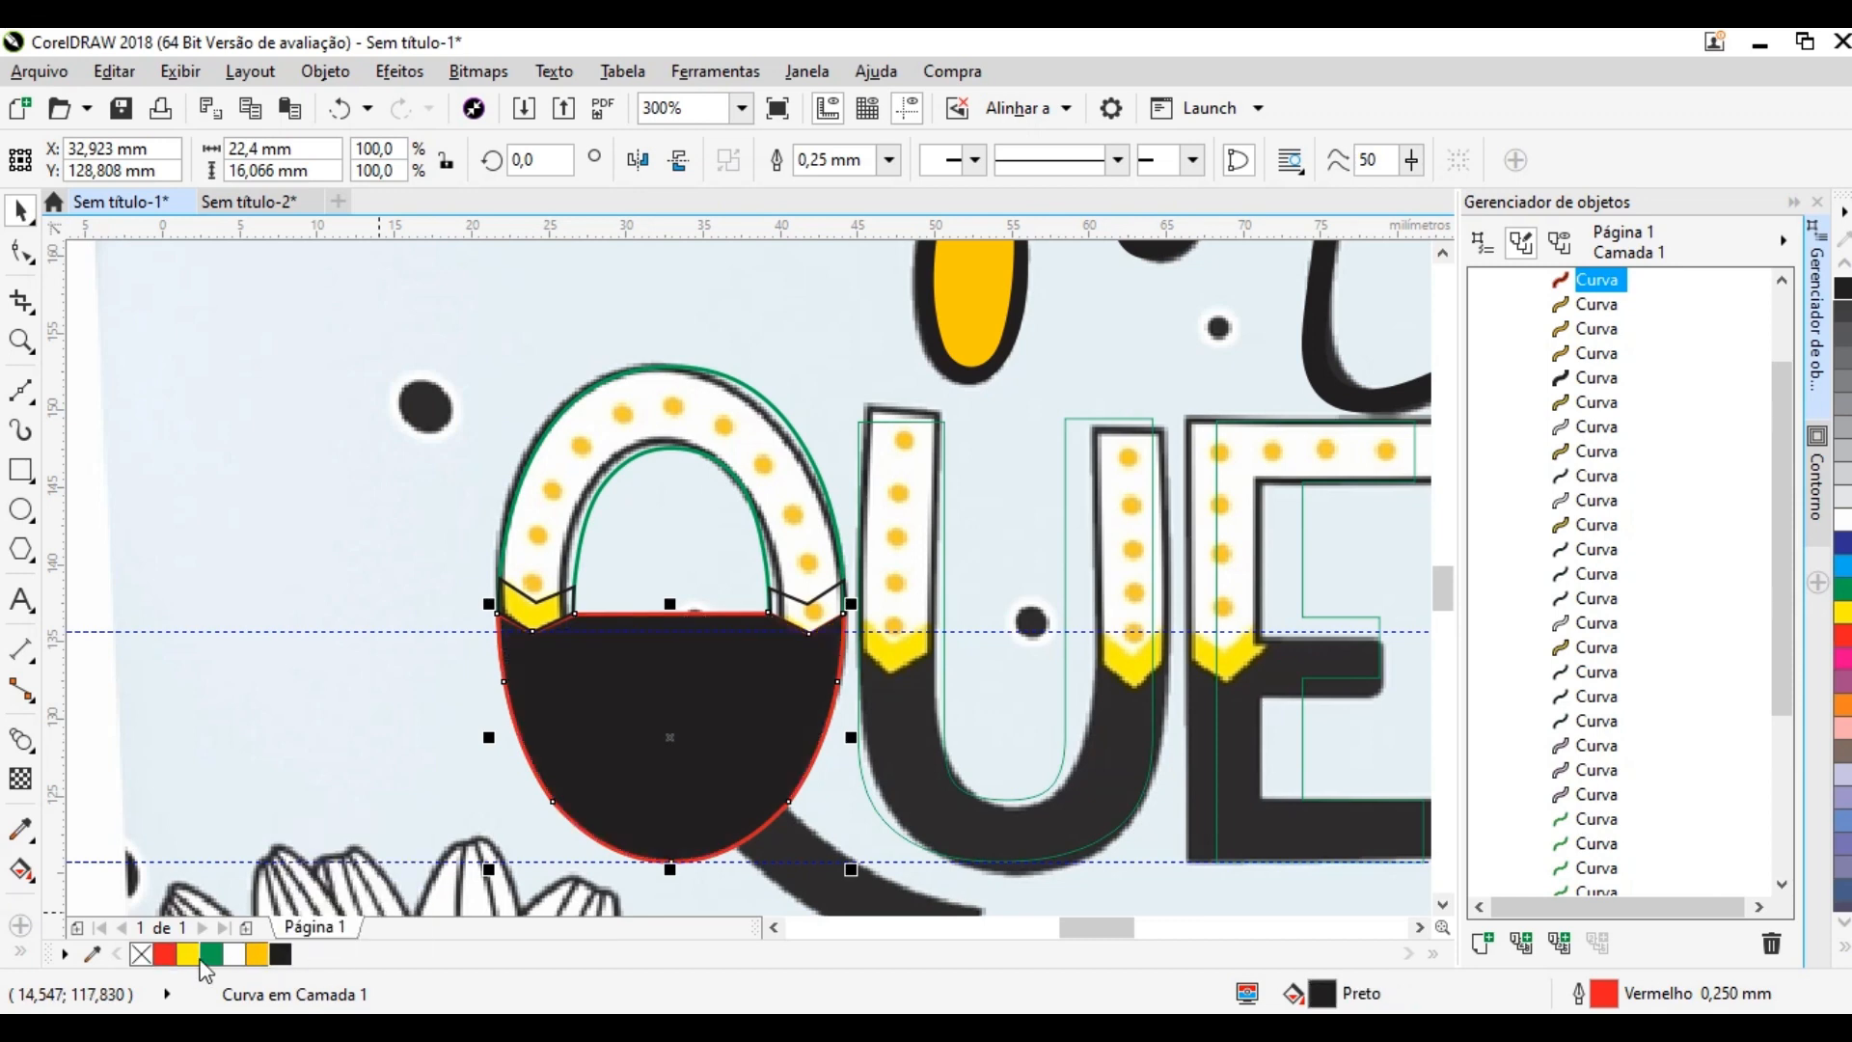
pyautogui.rightClick(146, 957)
pyautogui.click(1044, 881)
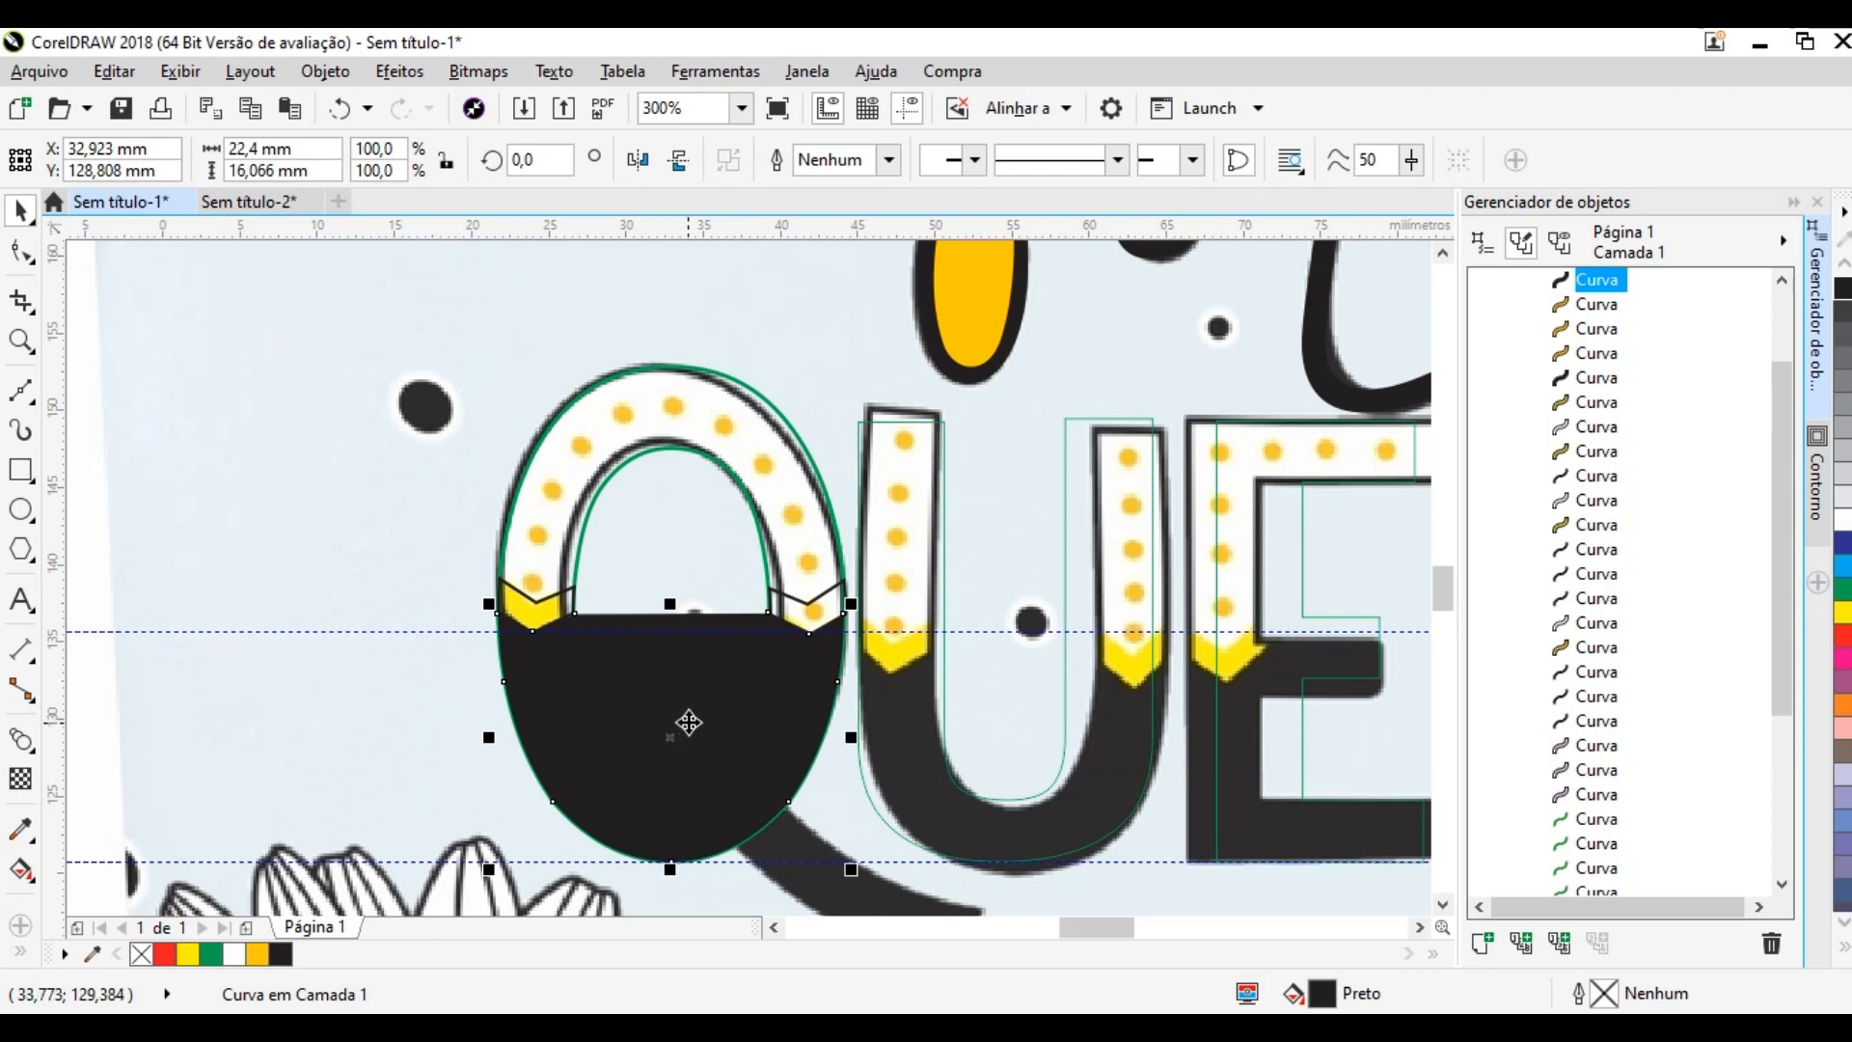
# Step: Place the Q's black lower half inside the green ring as a PowerClip
pyautogui.rightClick(658, 713)
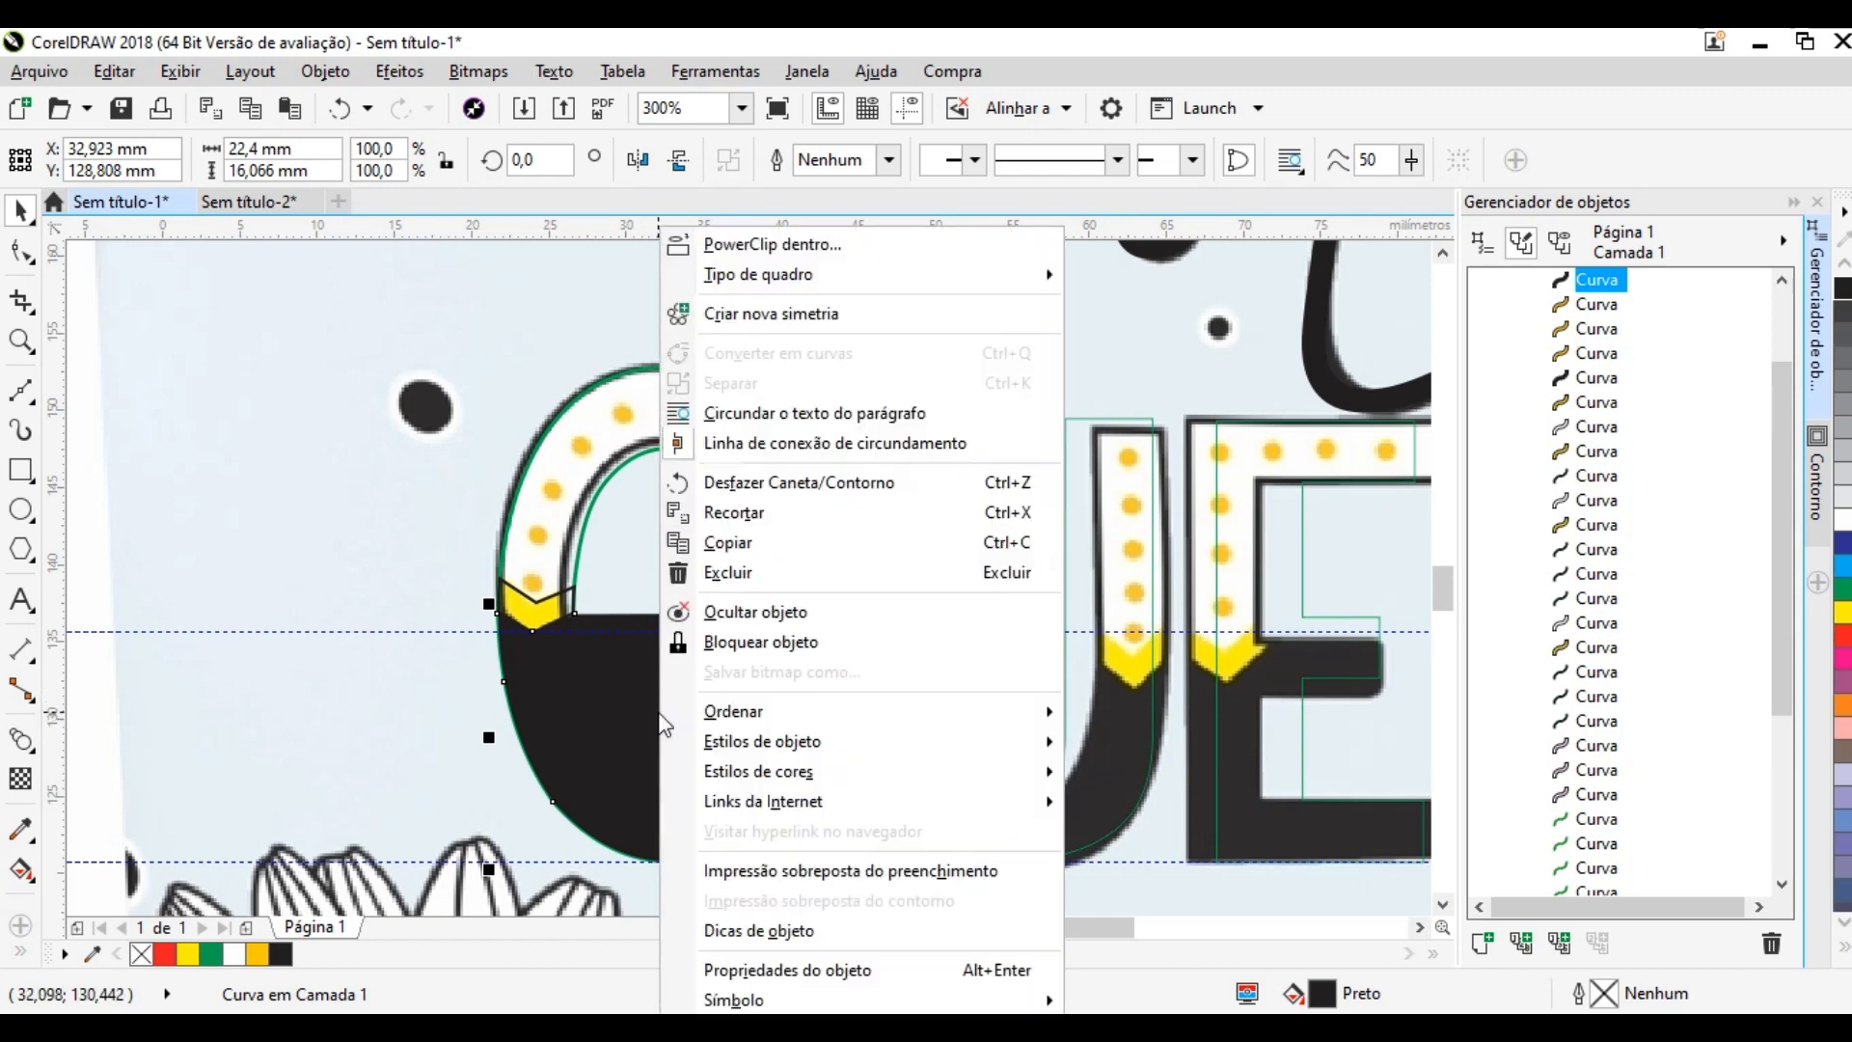
pyautogui.click(899, 248)
pyautogui.click(688, 395)
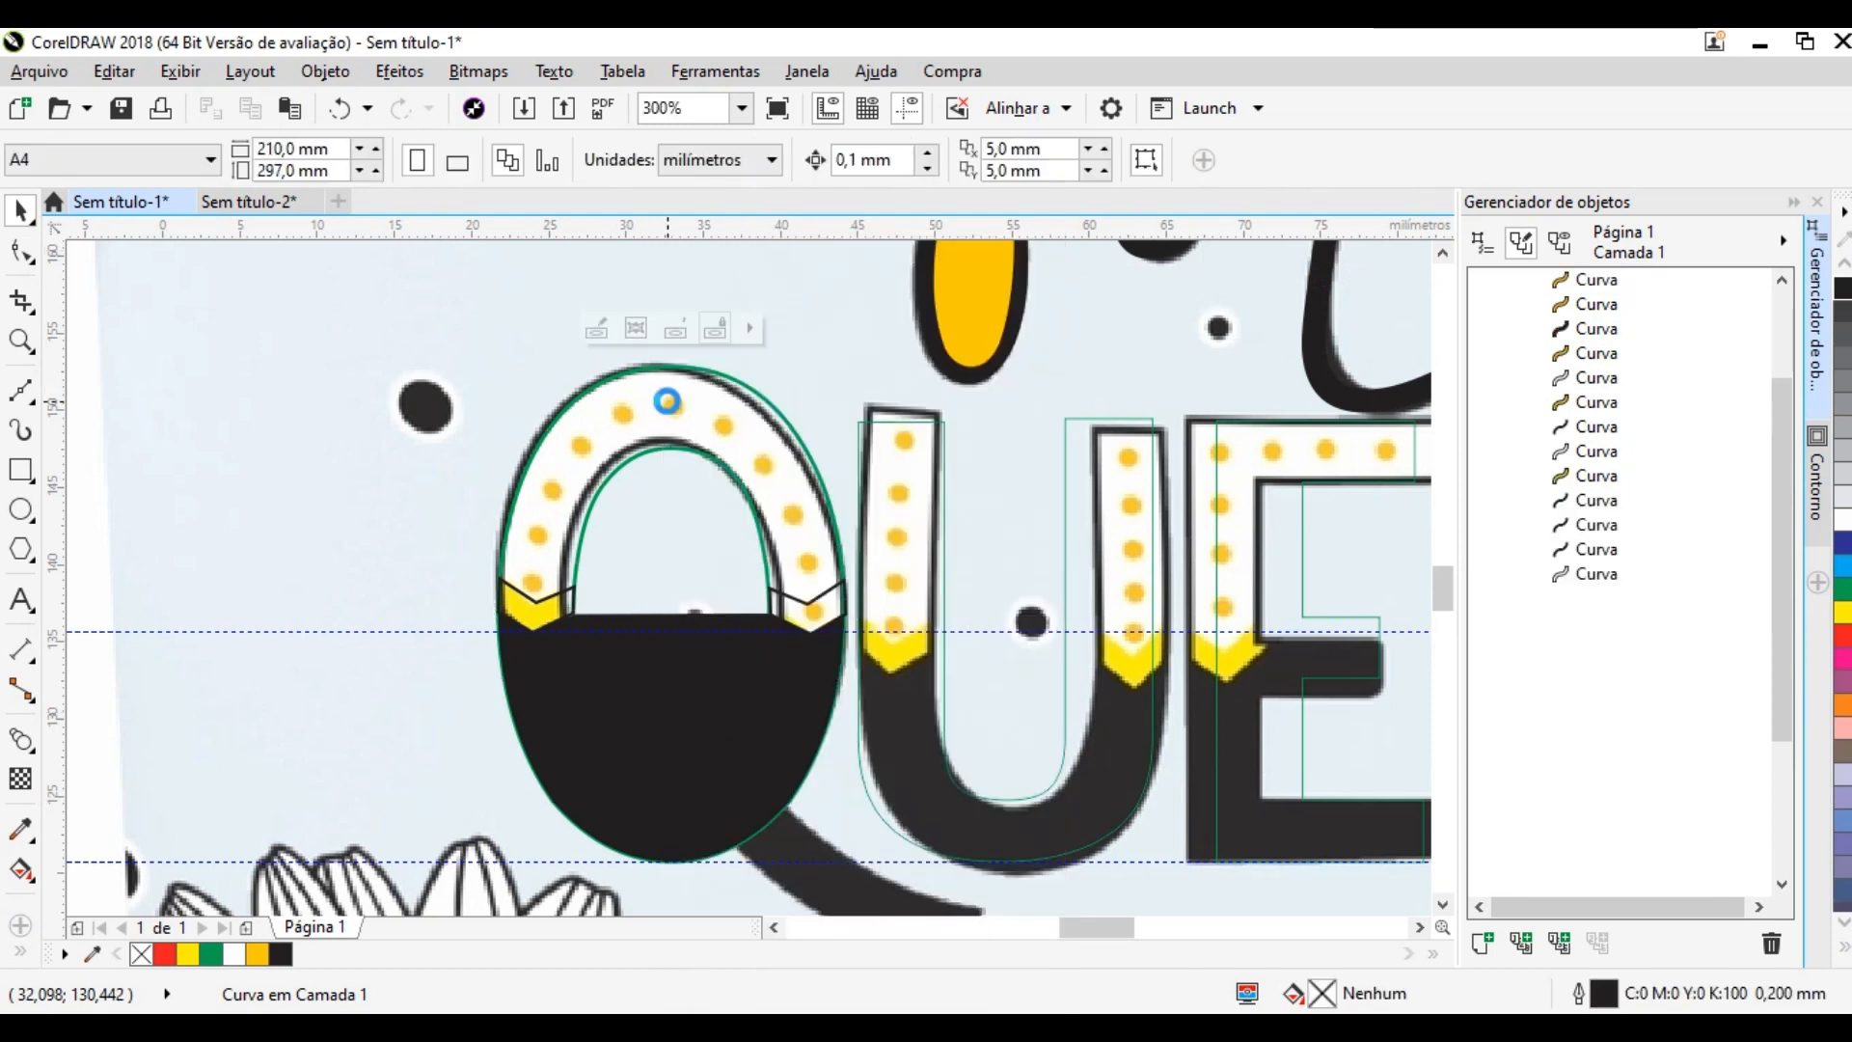
# Step: Fill both chevrons on the Q with yellow and remove their outlines
pyautogui.click(795, 615)
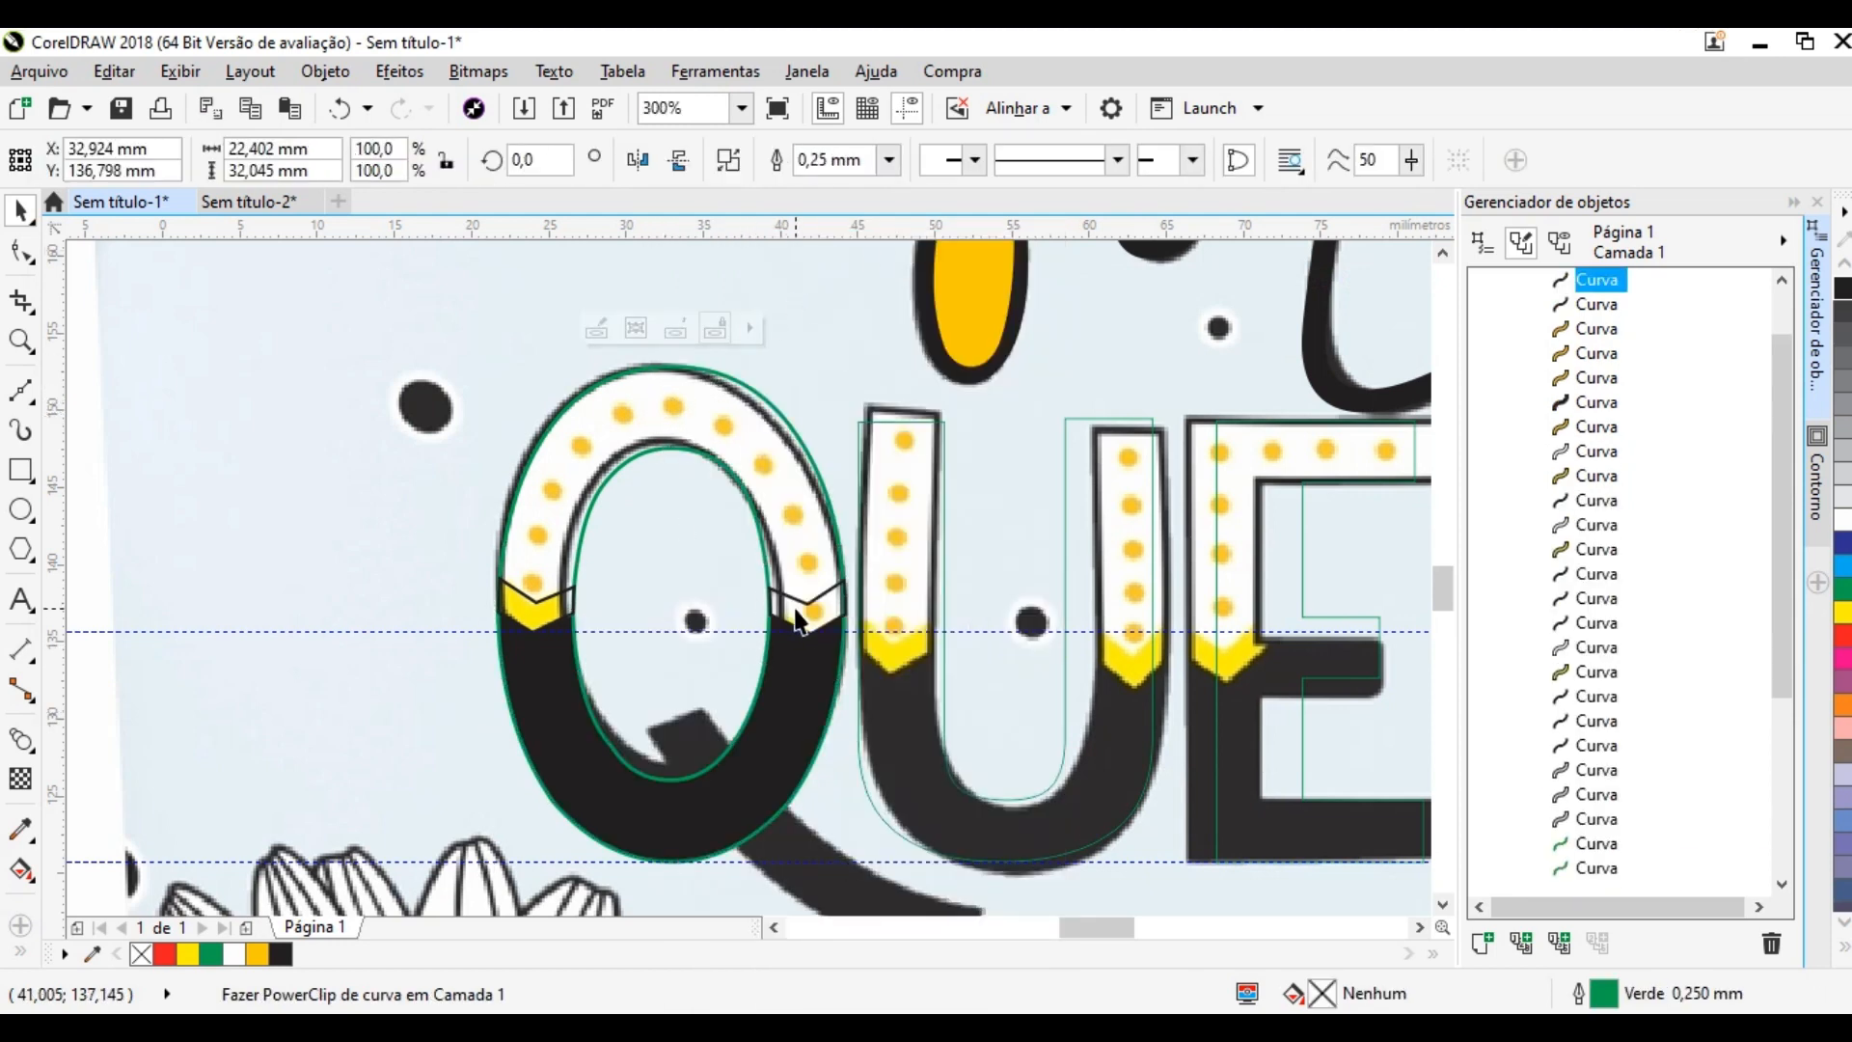
pyautogui.keyDown('shift'); pyautogui.click(550, 625); pyautogui.keyUp('shift')
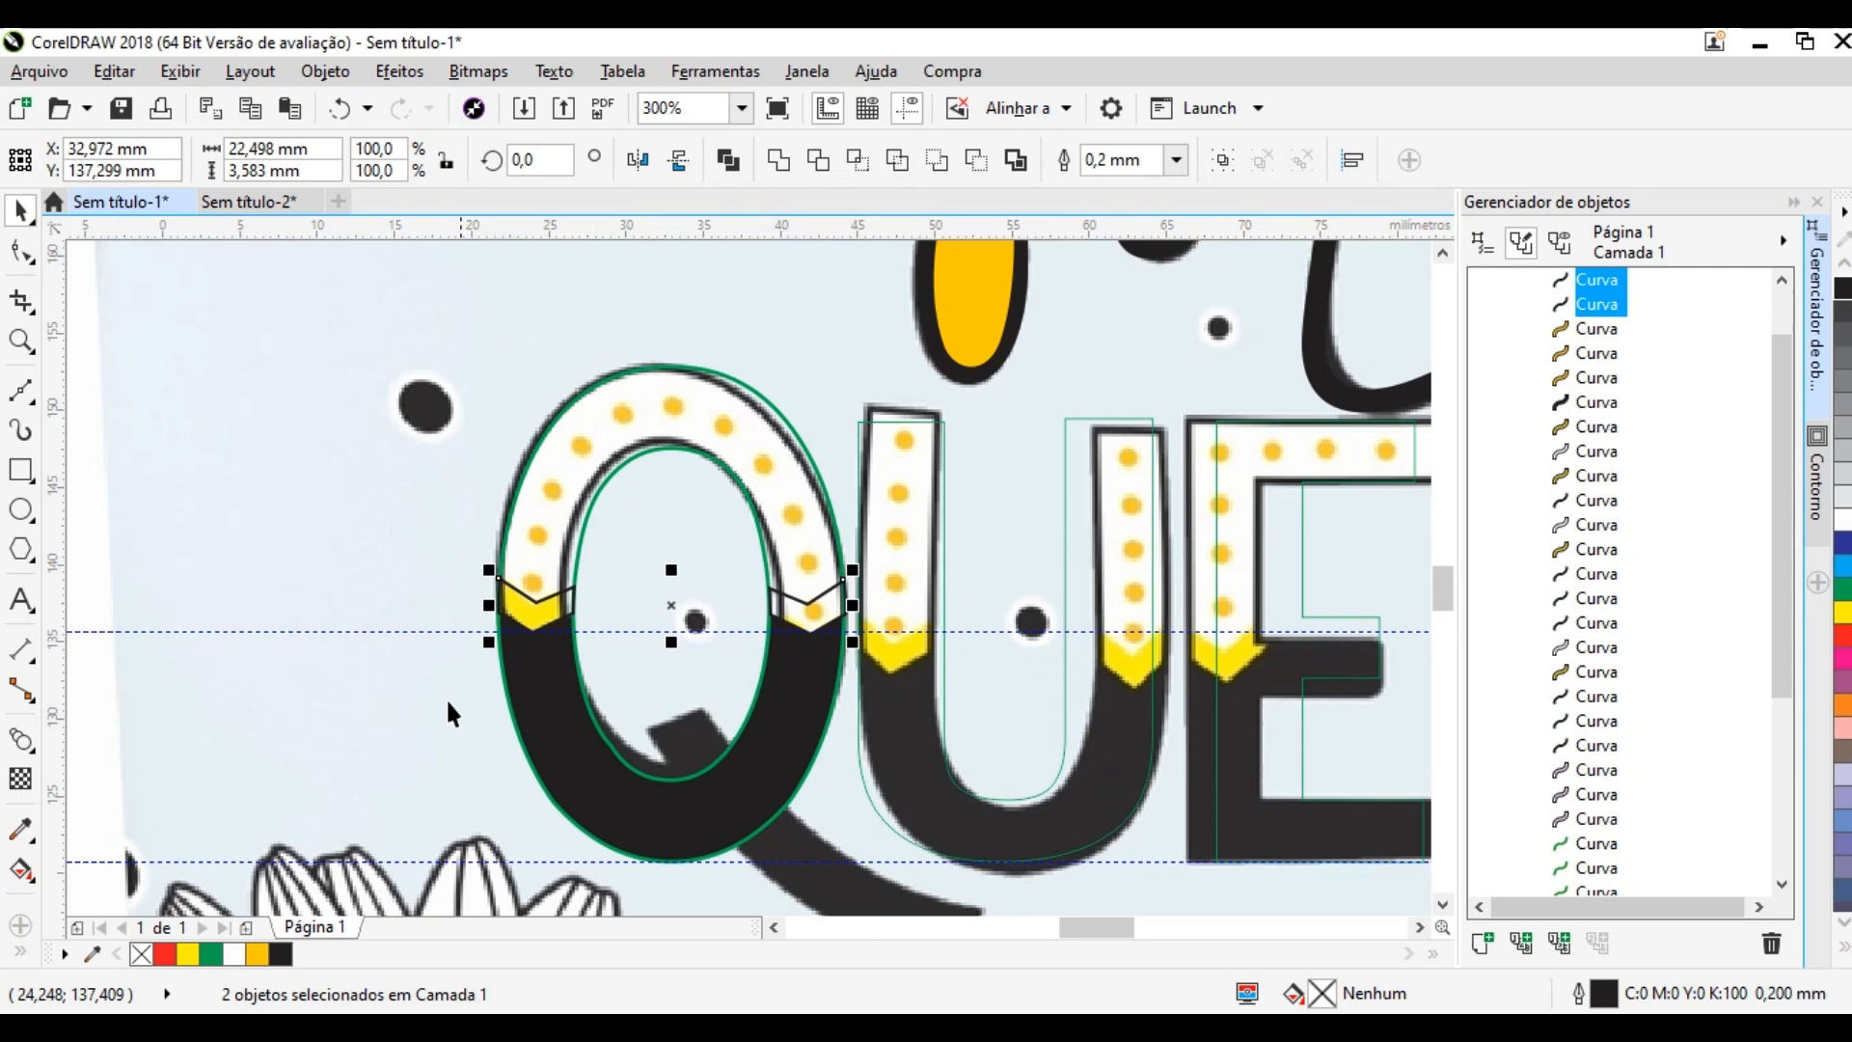
pyautogui.click(186, 954)
pyautogui.rightClick(139, 955)
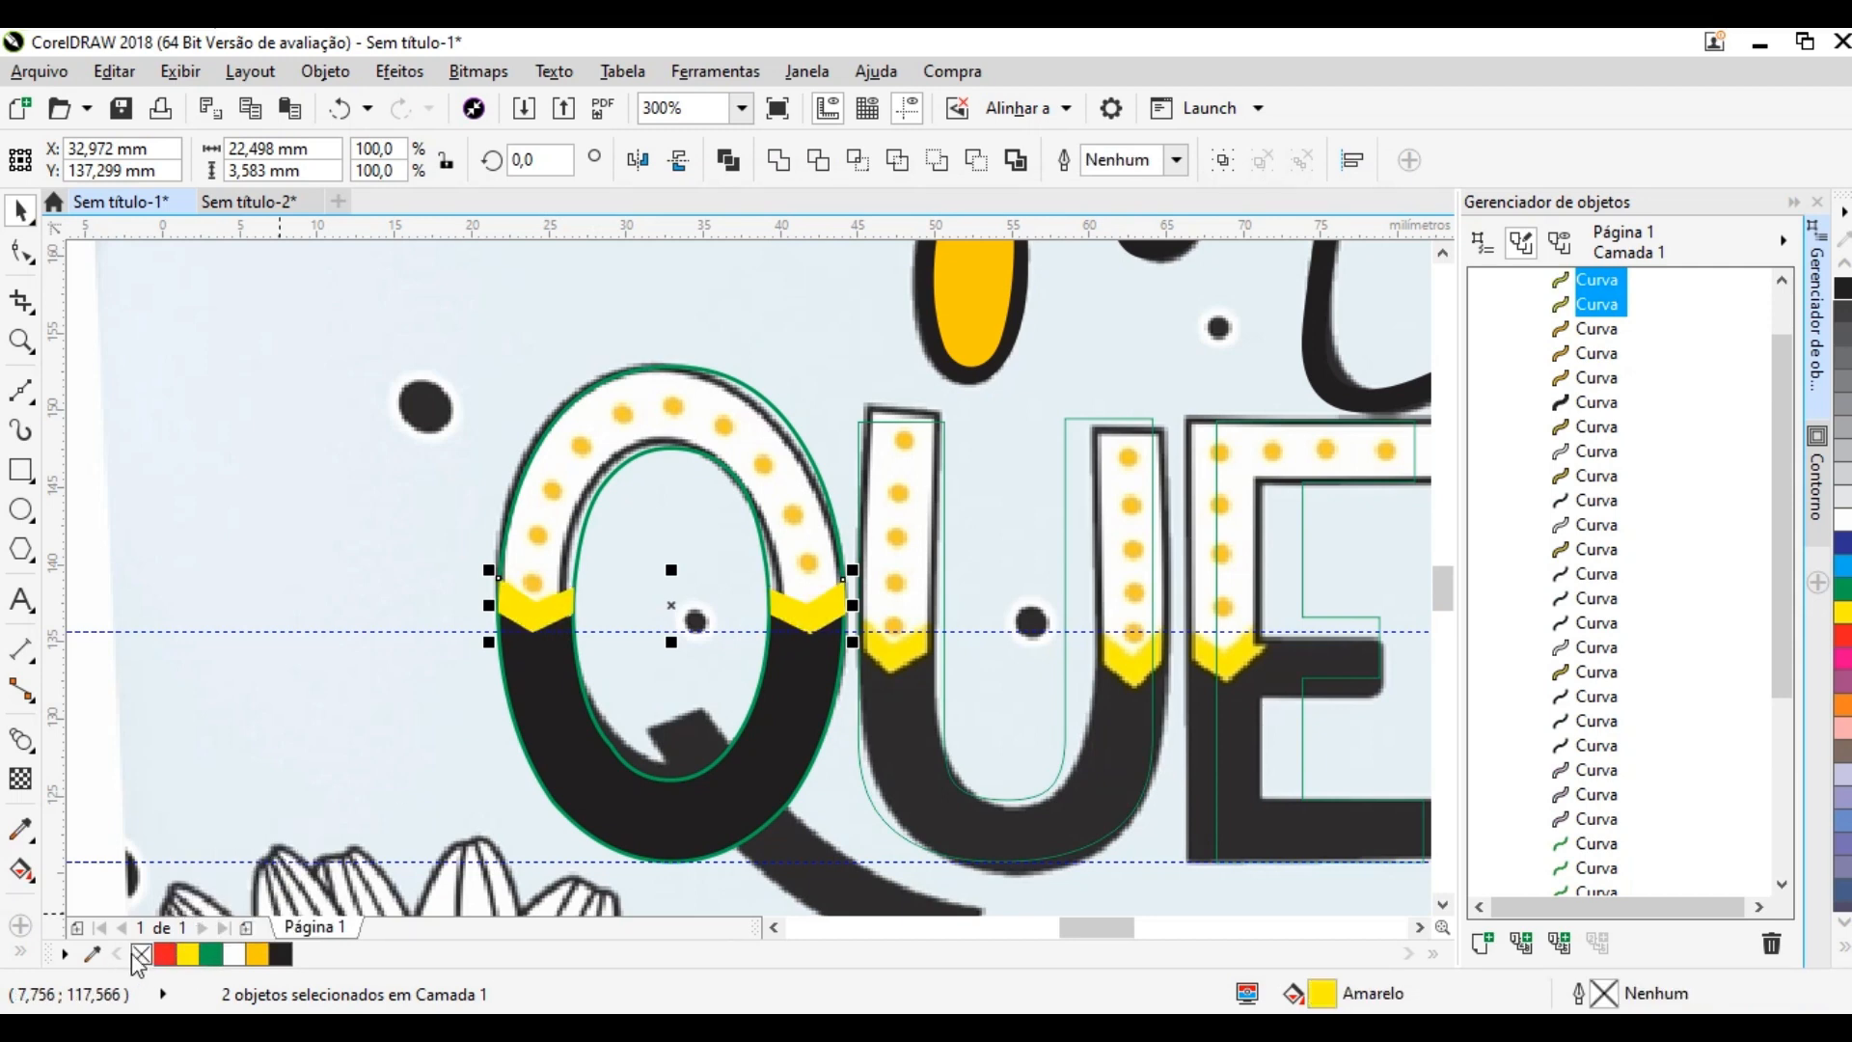
# Step: Place the two yellow chevrons inside the Q's green ring as a PowerClip
pyautogui.rightClick(549, 605)
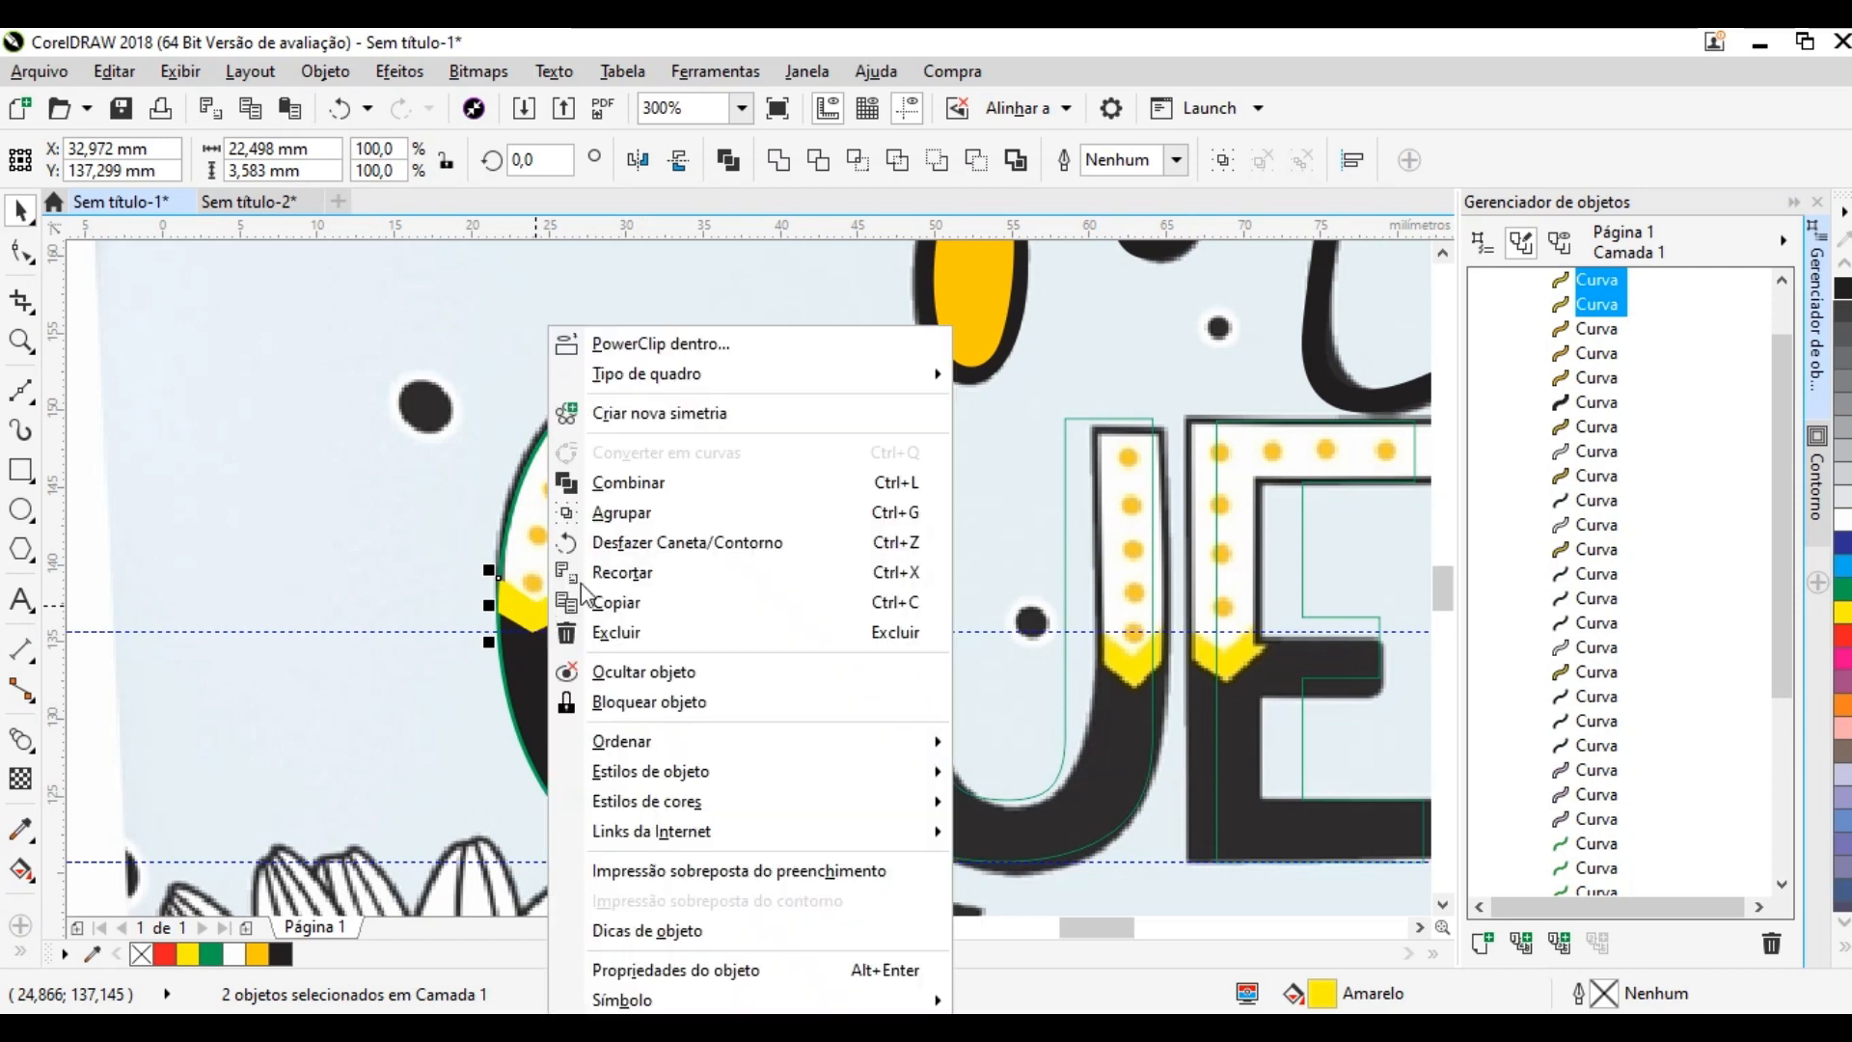
pyautogui.click(721, 348)
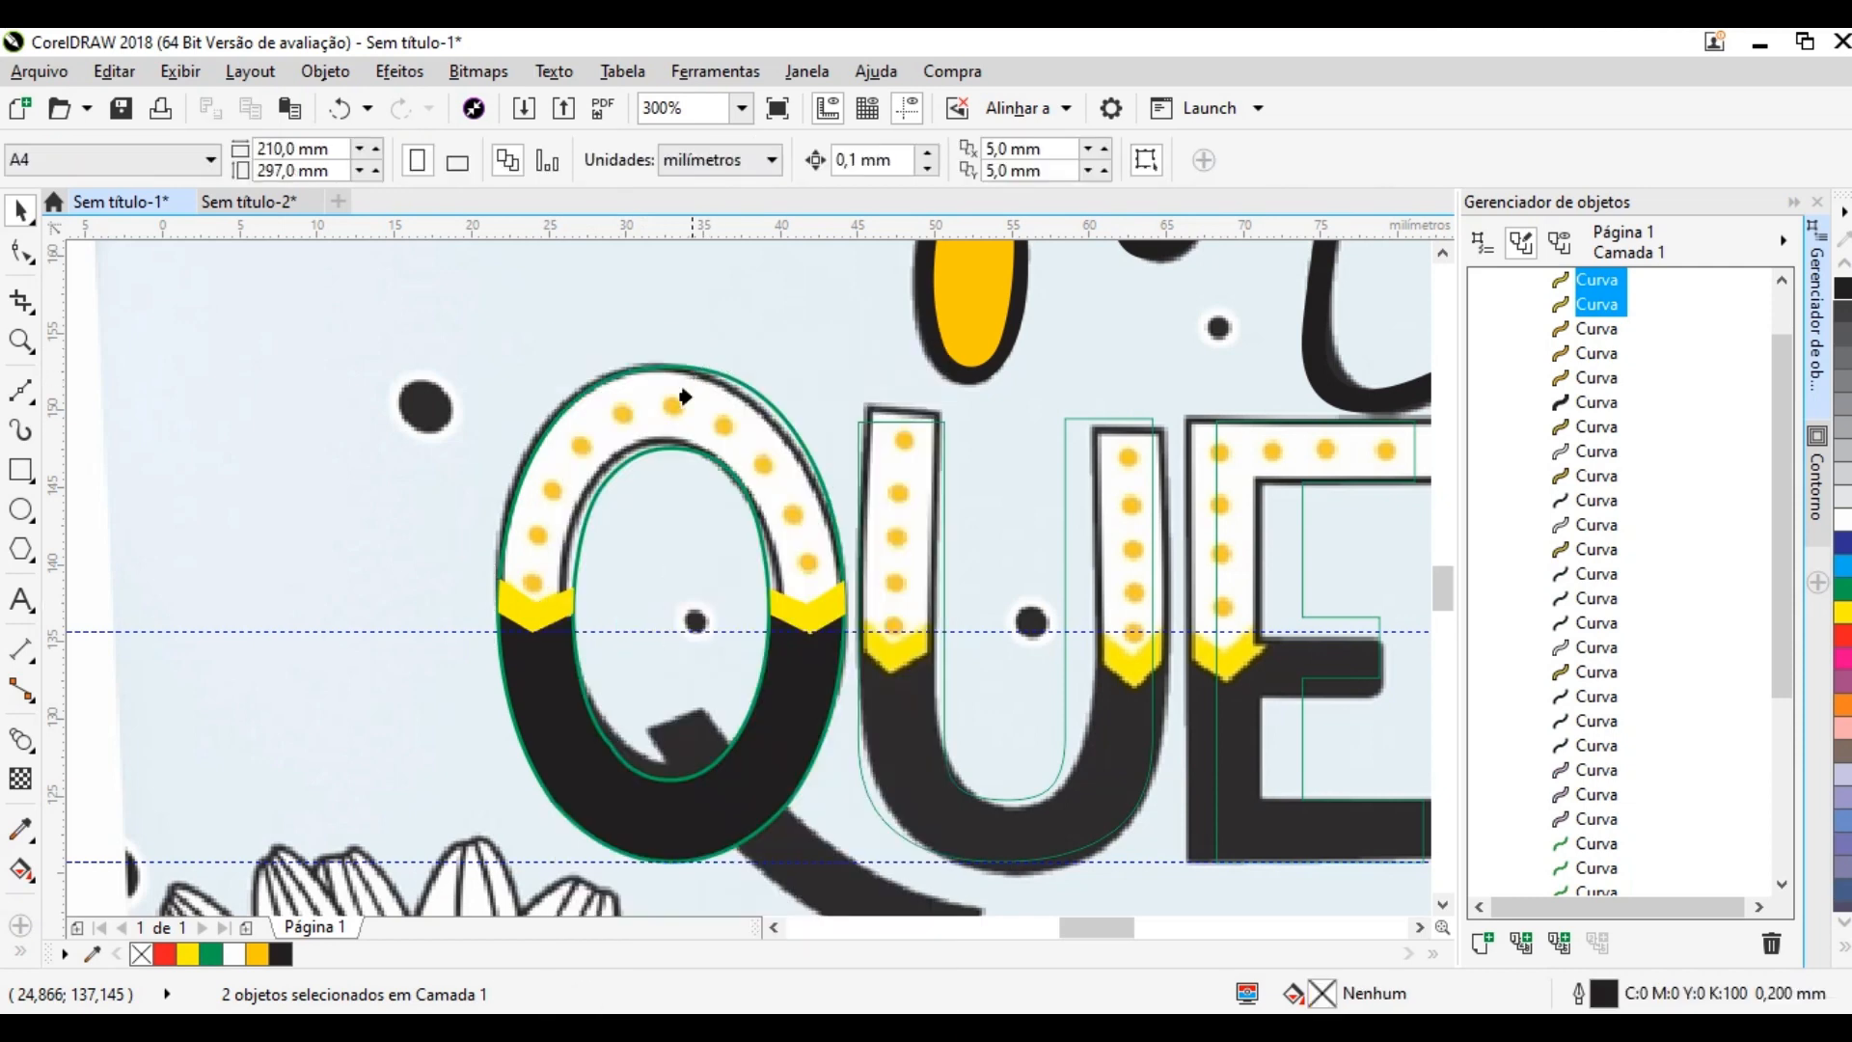
pyautogui.click(686, 409)
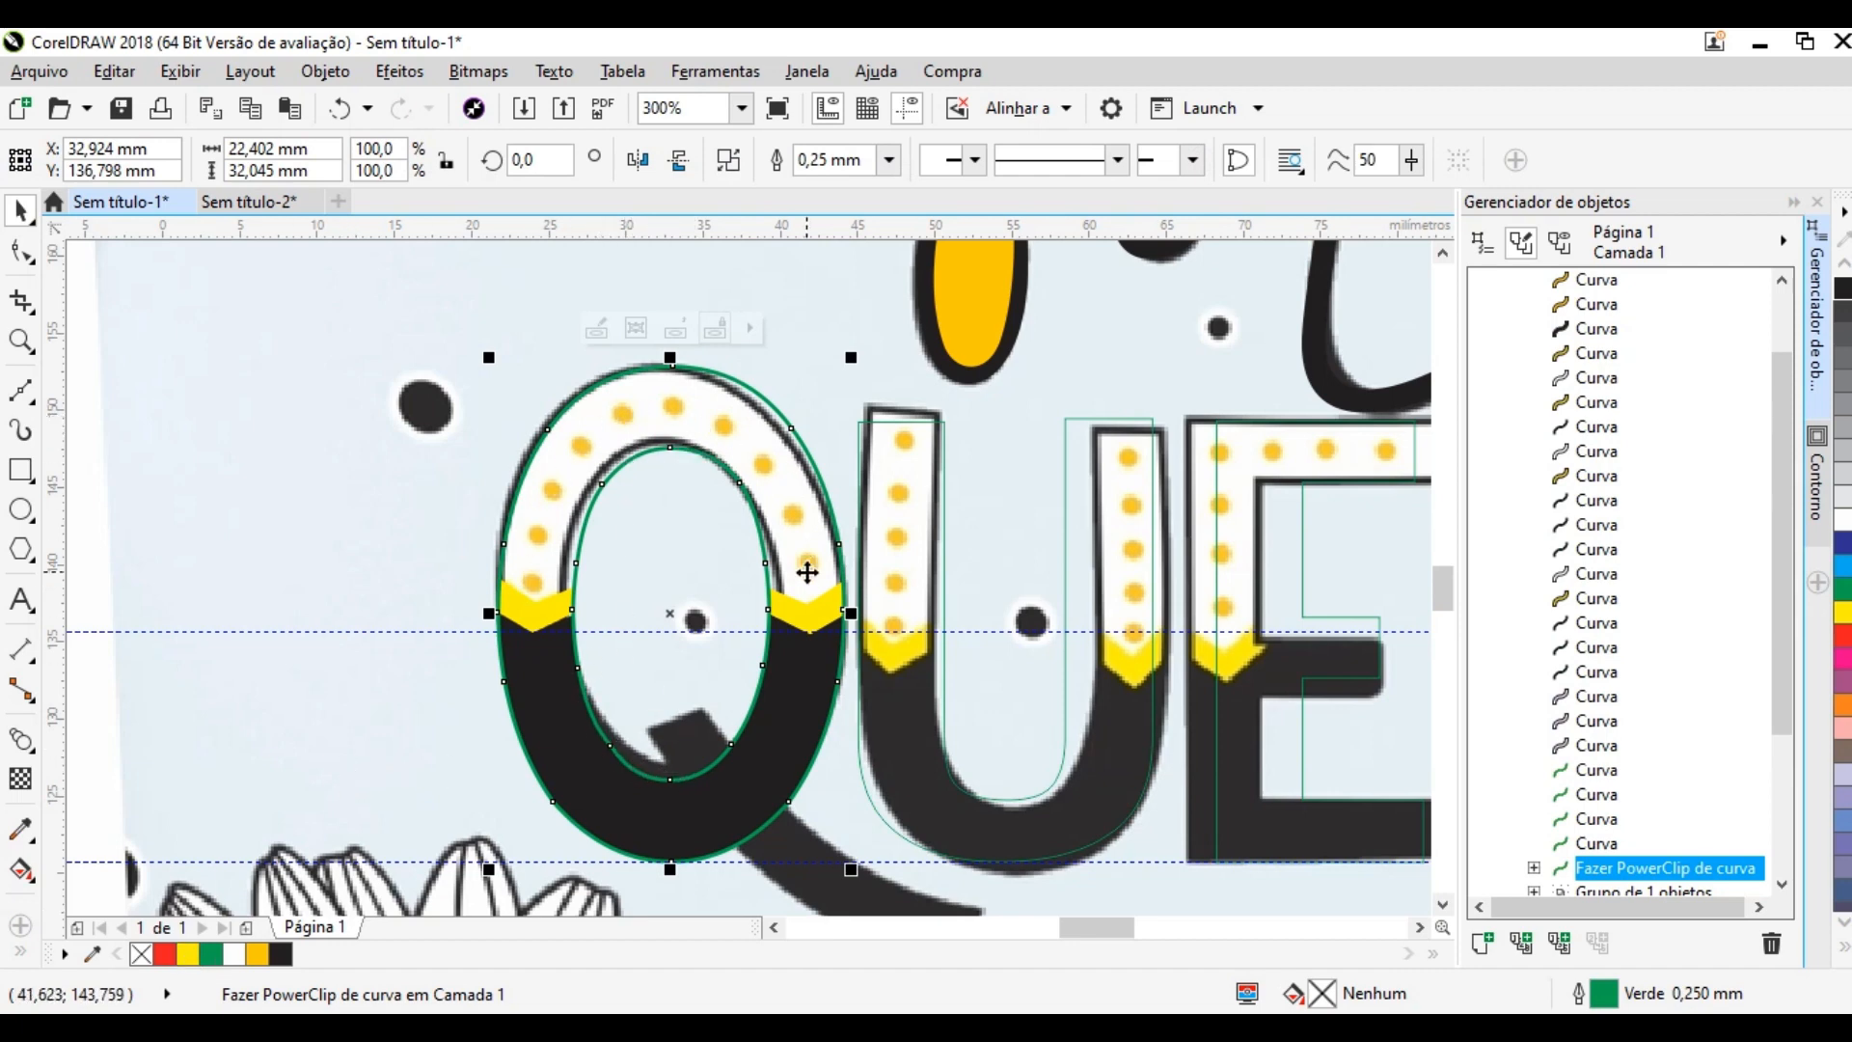
# Step: Draw a circle about 1.3 mm in diameter over the lowest dot on the Q's left side
pyautogui.click(20, 509)
pyautogui.scroll(3, 636, 659)
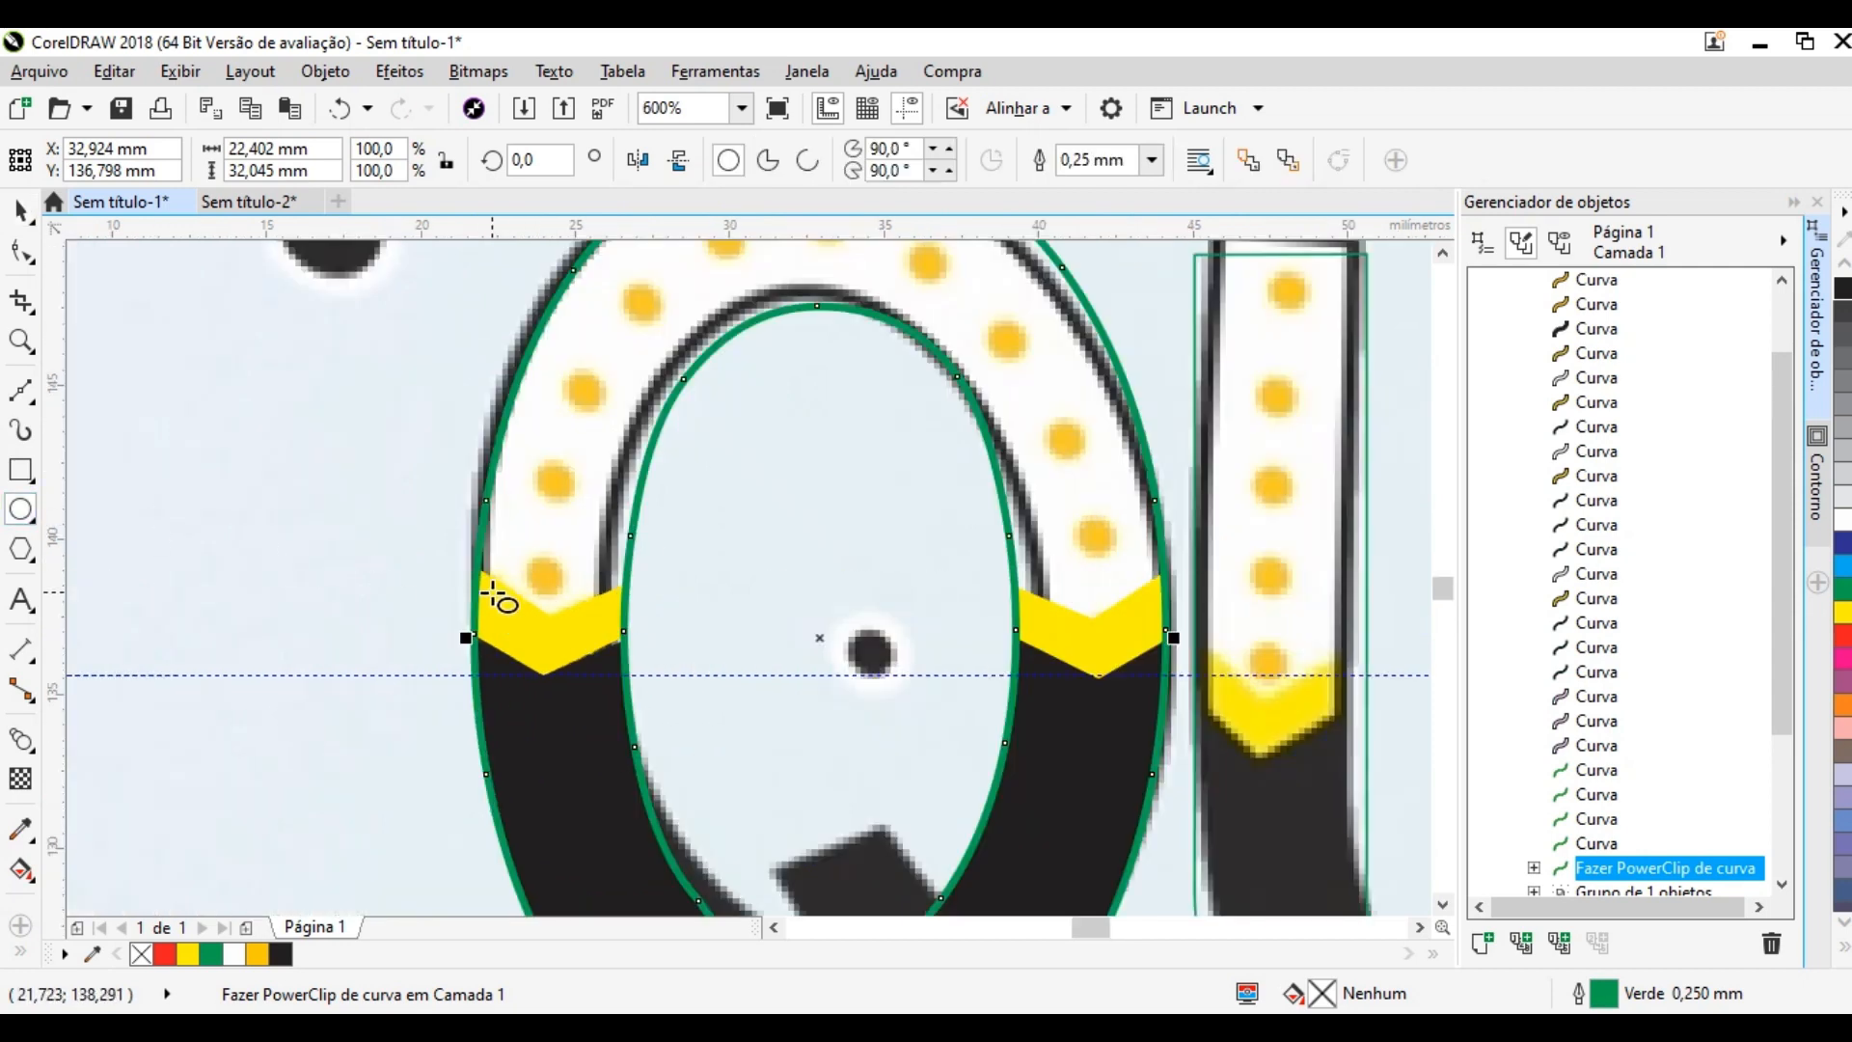
pyautogui.moveTo(540, 569); pyautogui.dragTo(550, 575)
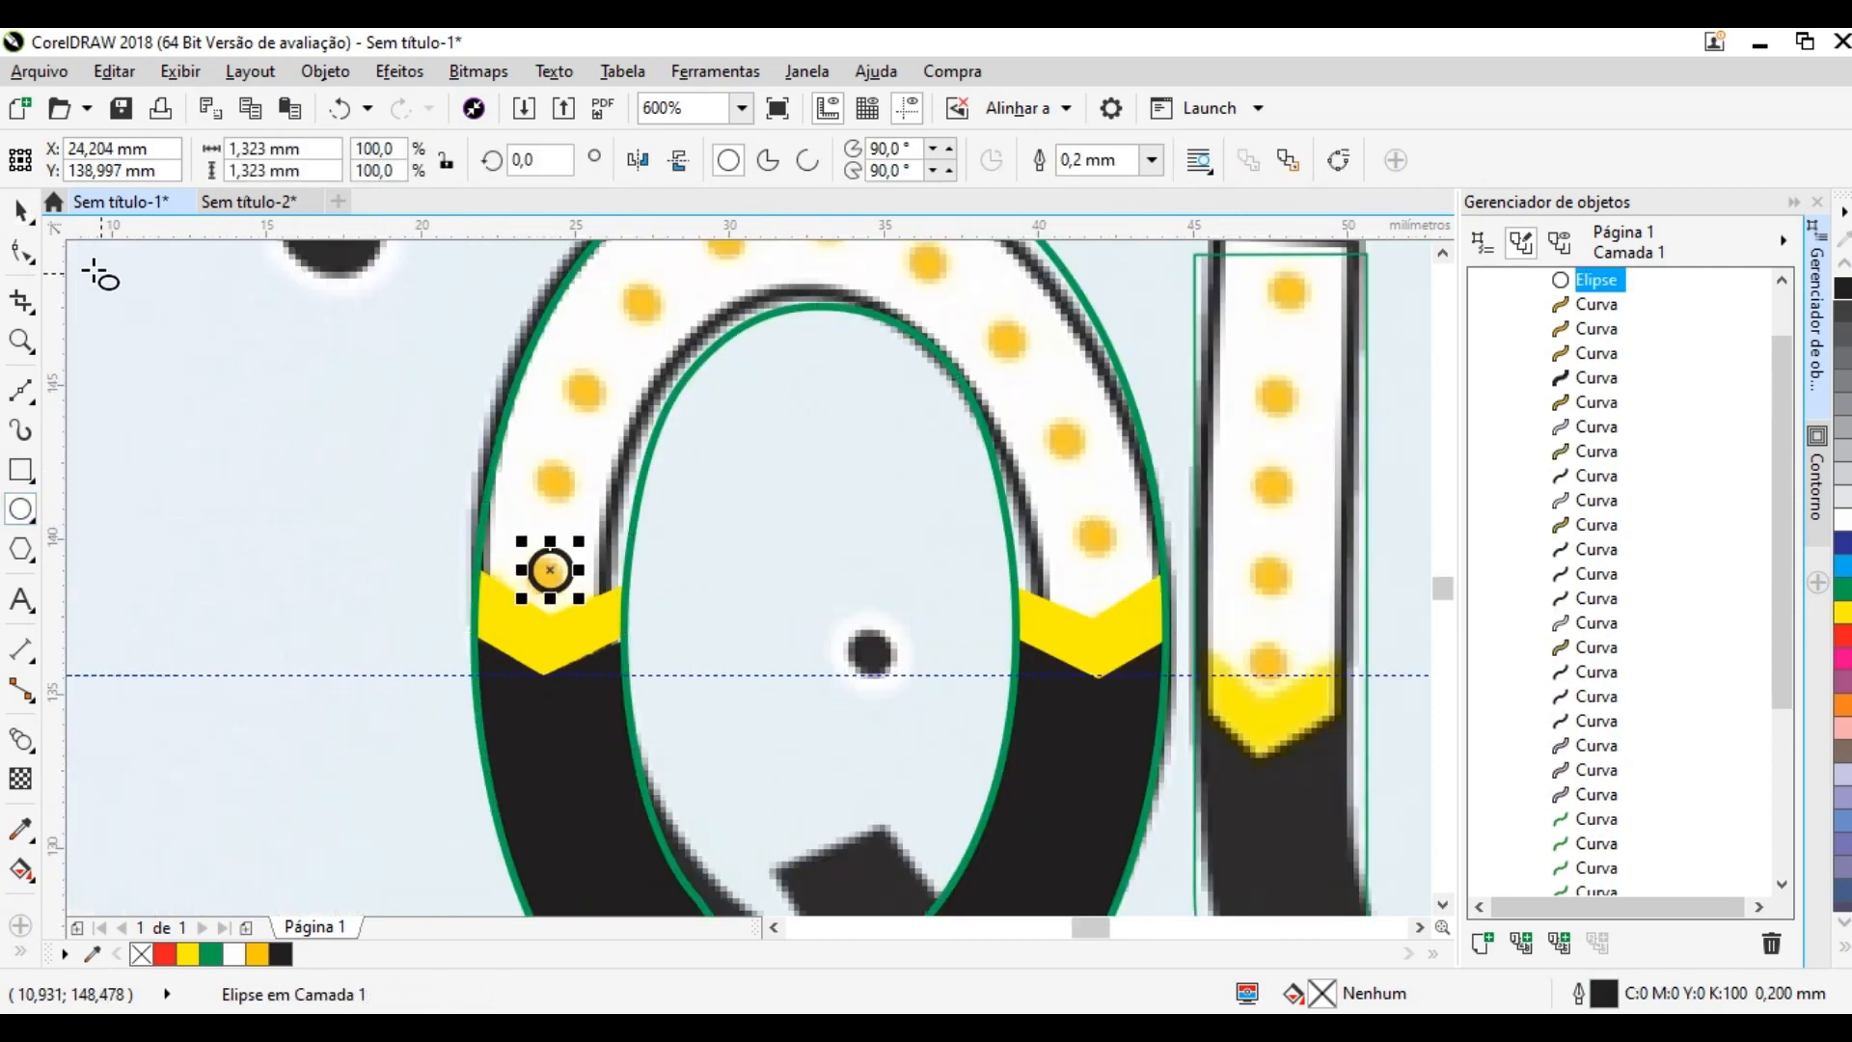
# Step: Copy the circle onto the next two dots up the Q's left side, centring the last copy on its dot
pyautogui.click(21, 210)
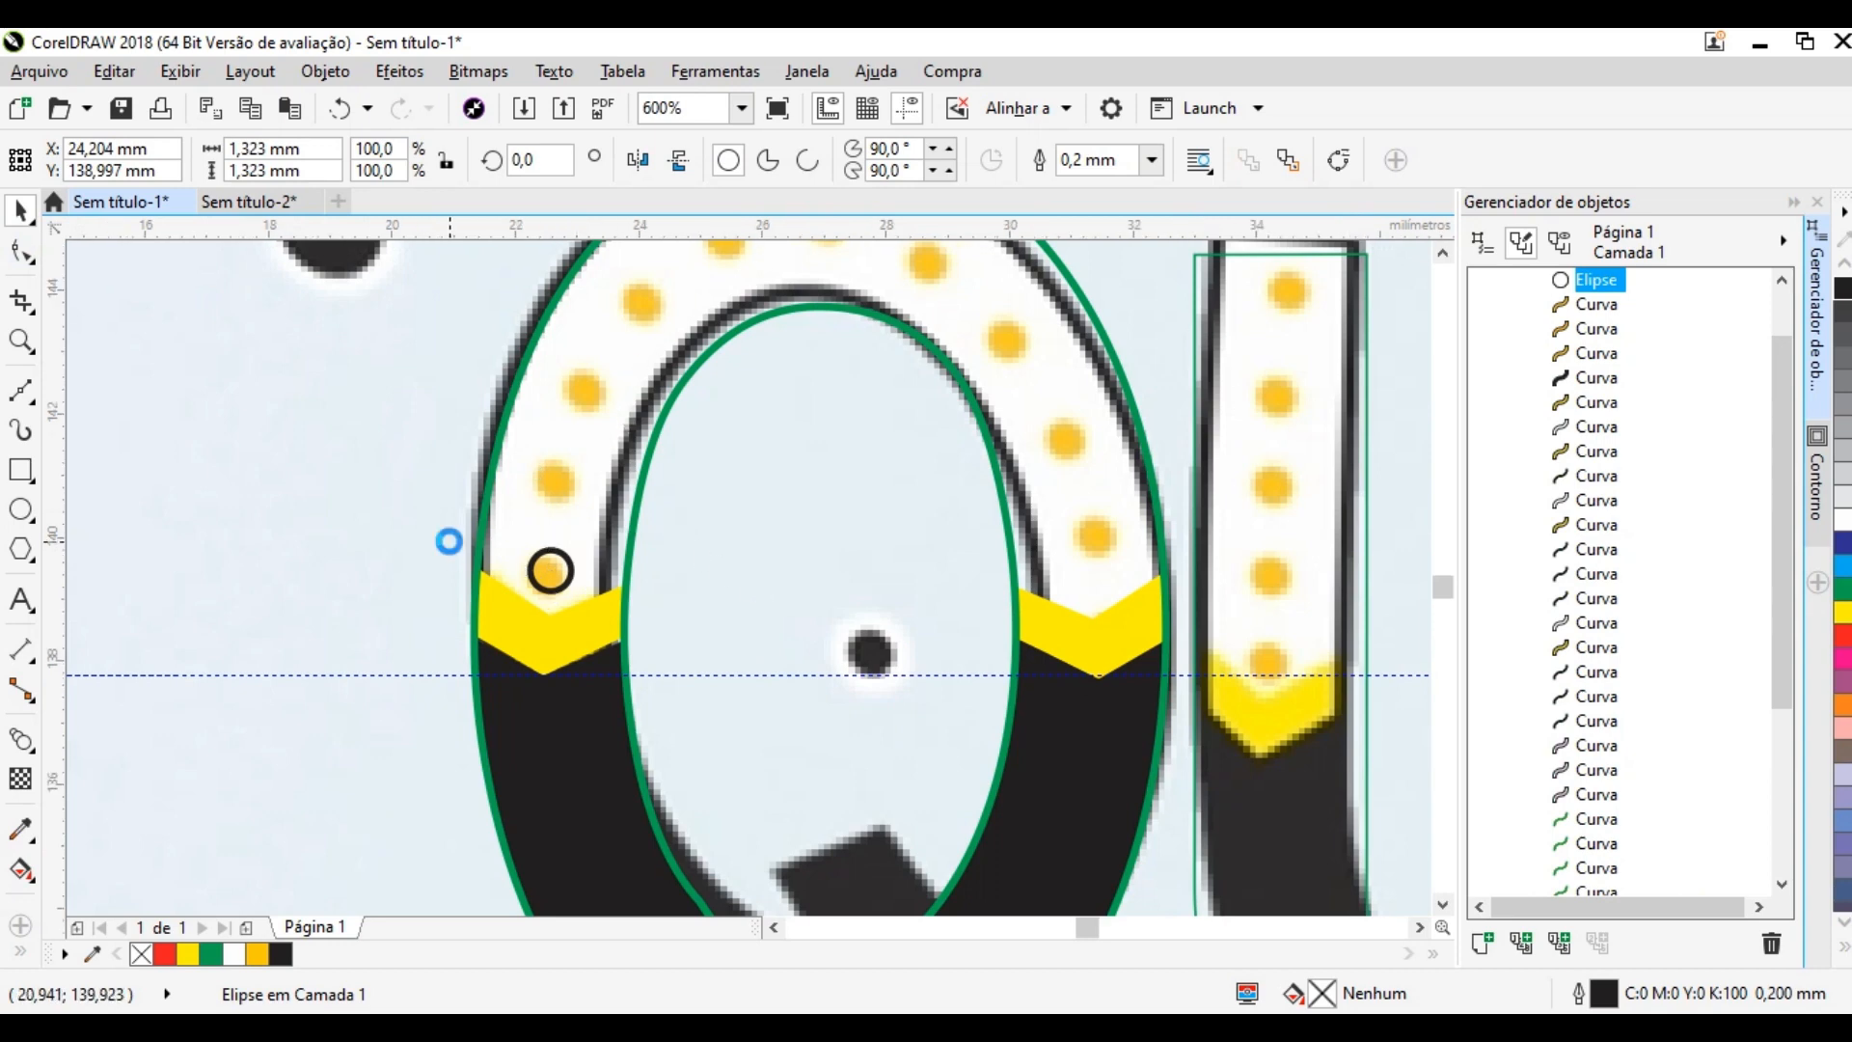
pyautogui.scroll(2, 446, 540)
pyautogui.moveTo(646, 595); pyautogui.dragTo(667, 419)
pyautogui.rightClick(667, 418)
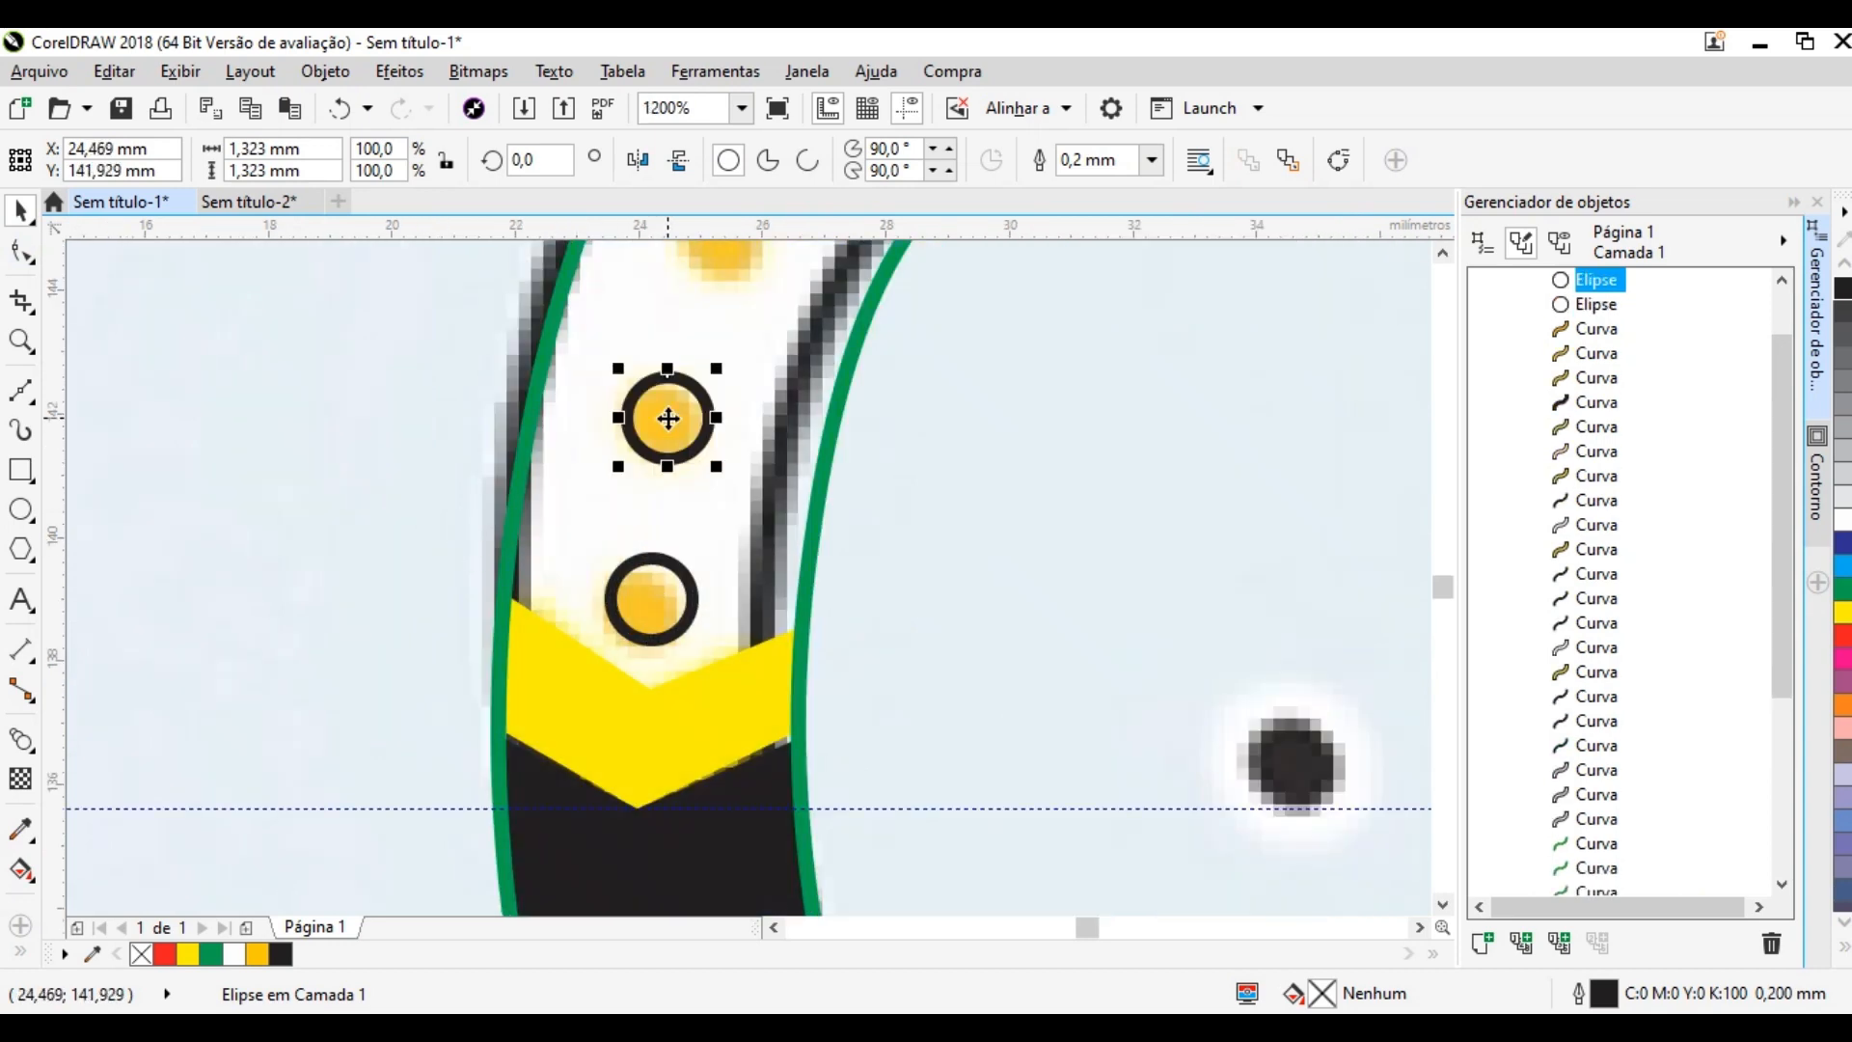
pyautogui.scroll(-2, 599, 549)
pyautogui.moveTo(598, 555); pyautogui.dragTo(623, 467)
pyautogui.rightClick(623, 467)
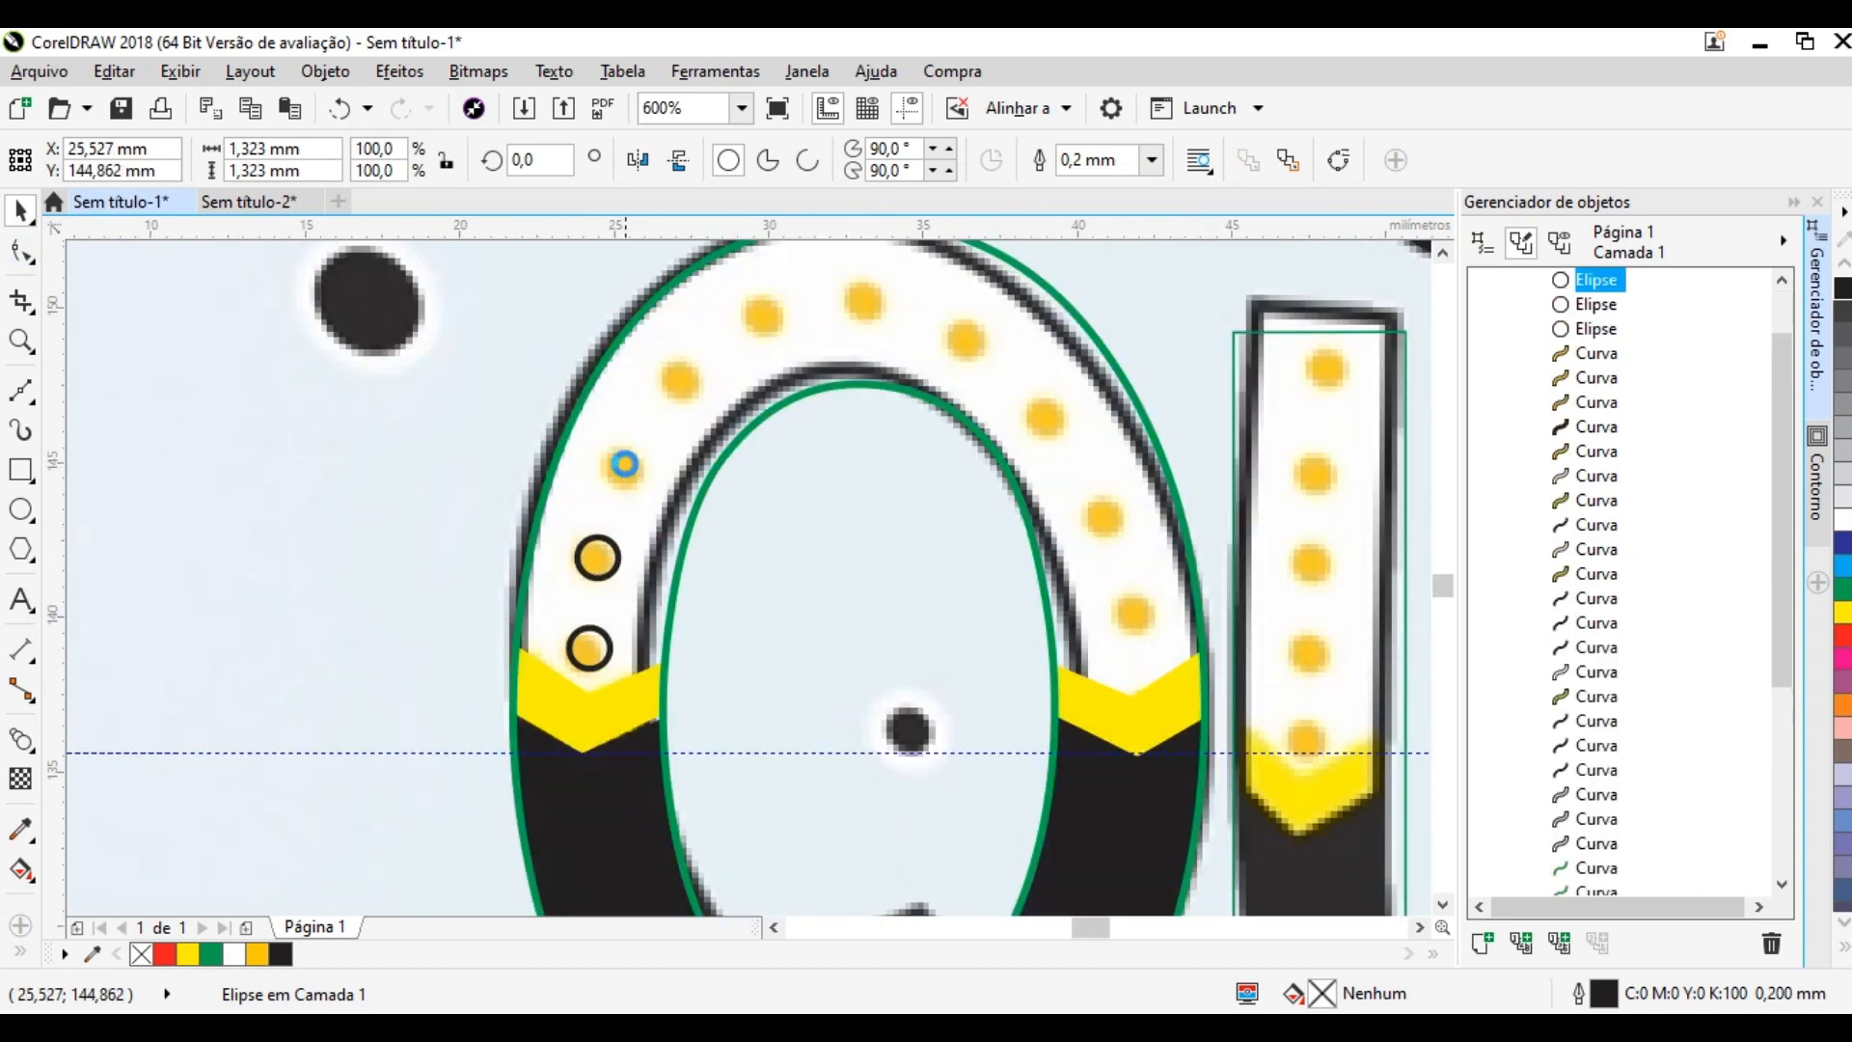
pyautogui.scroll(2, 620, 467)
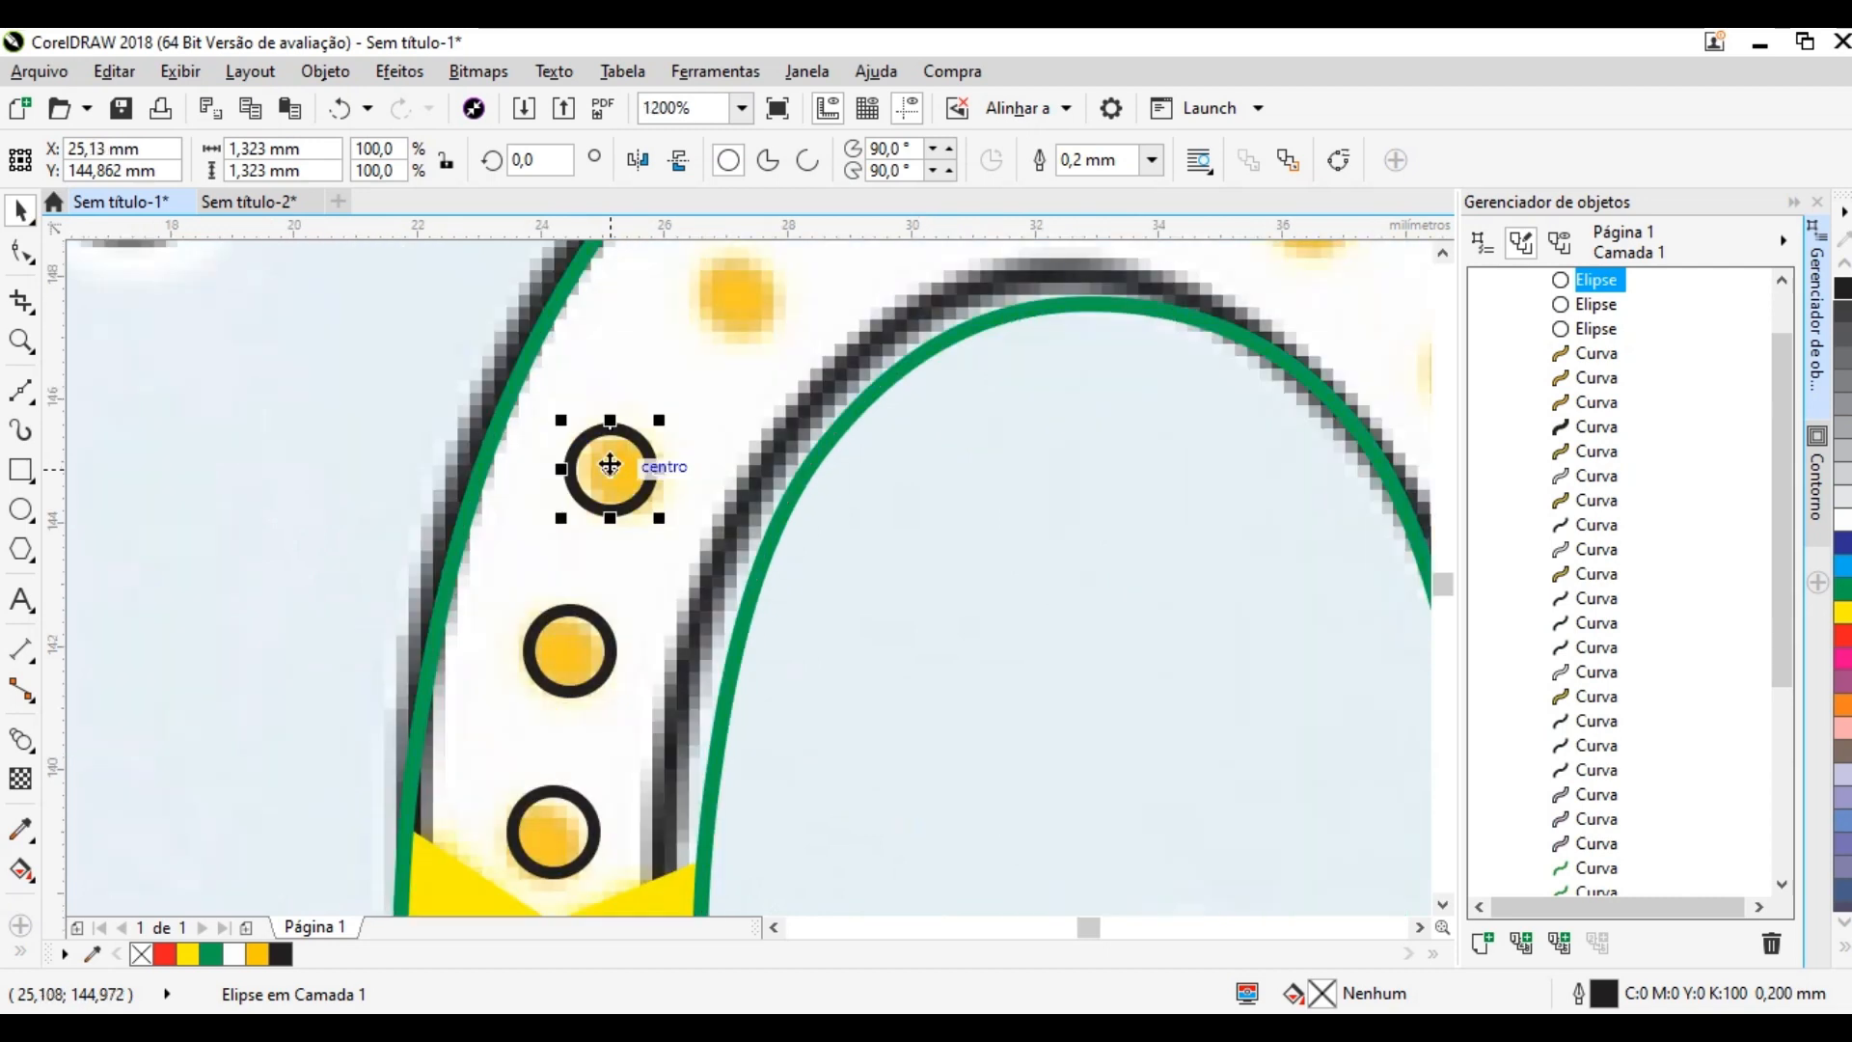
pyautogui.scroll(2, 609, 465)
pyautogui.moveTo(612, 461); pyautogui.dragTo(631, 453)
pyautogui.scroll(-2, 551, 627)
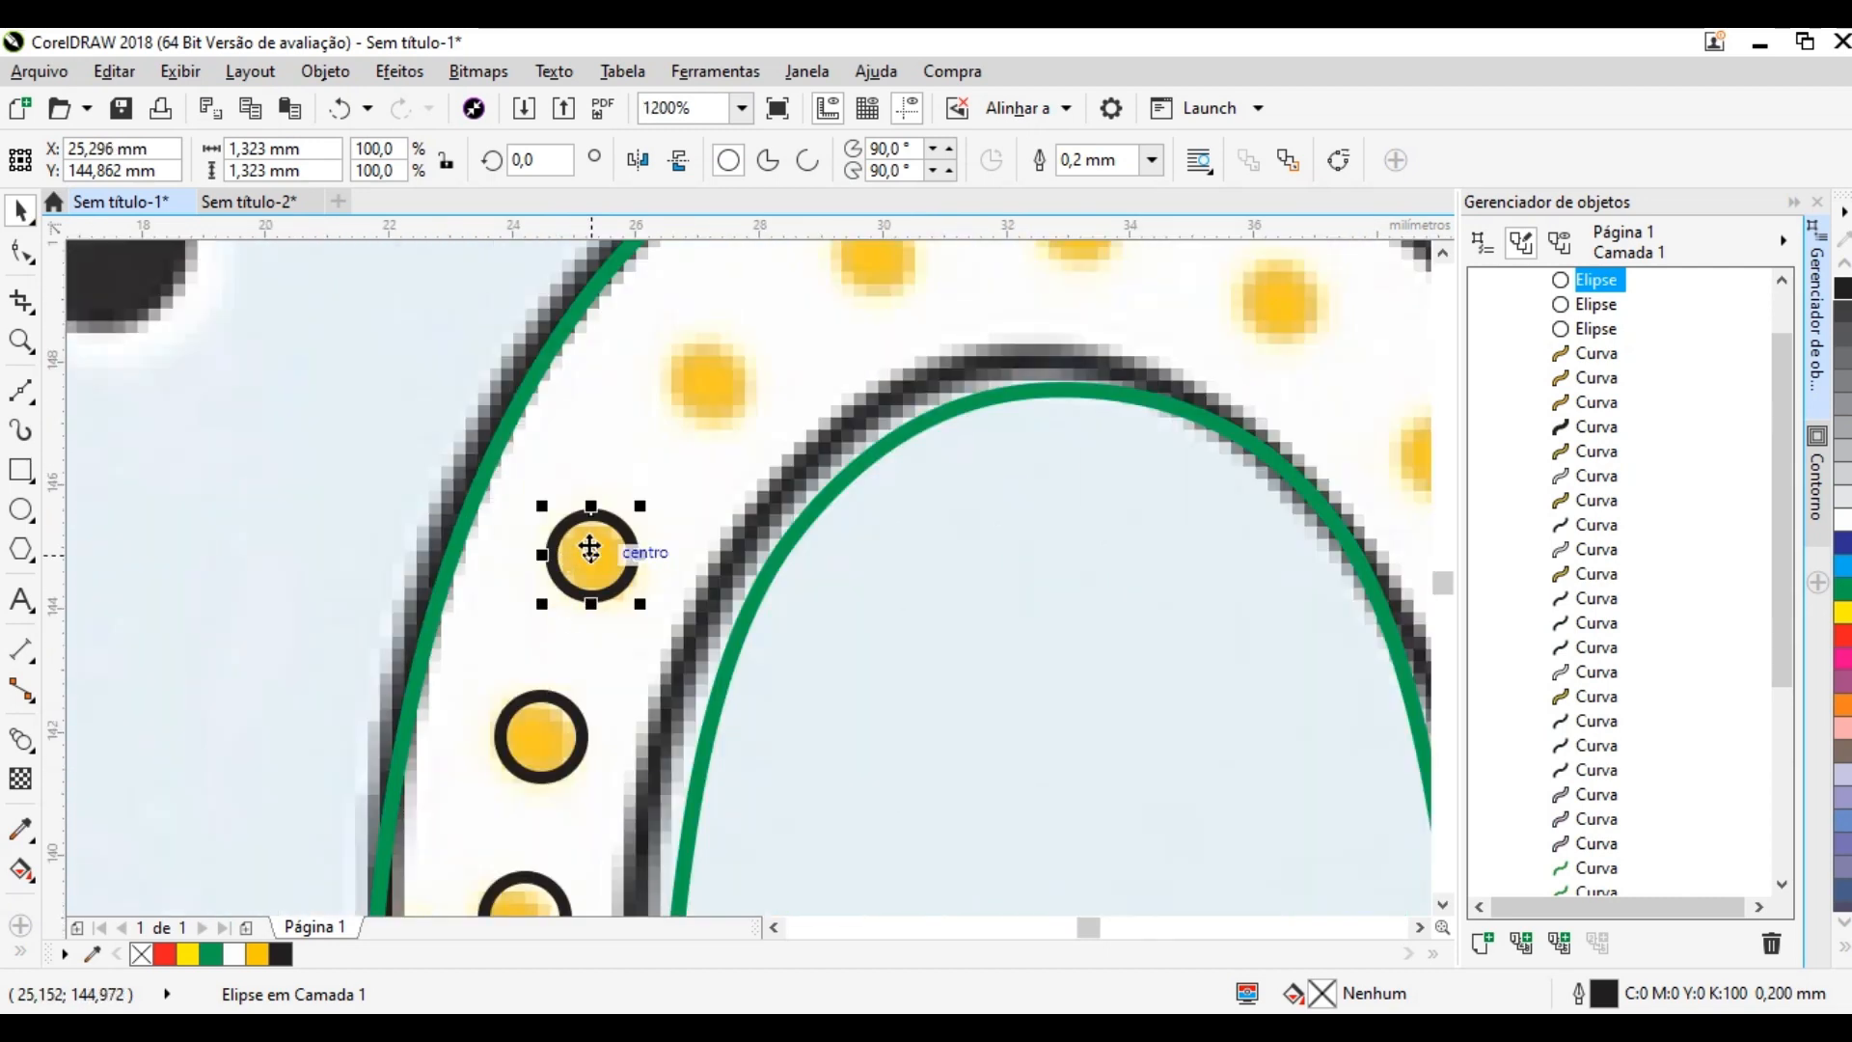
# Step: Copy the circle onto the next three dots around the curve, ending with the one at the Q's top
pyautogui.moveTo(590, 550); pyautogui.dragTo(701, 382)
pyautogui.rightClick(701, 382)
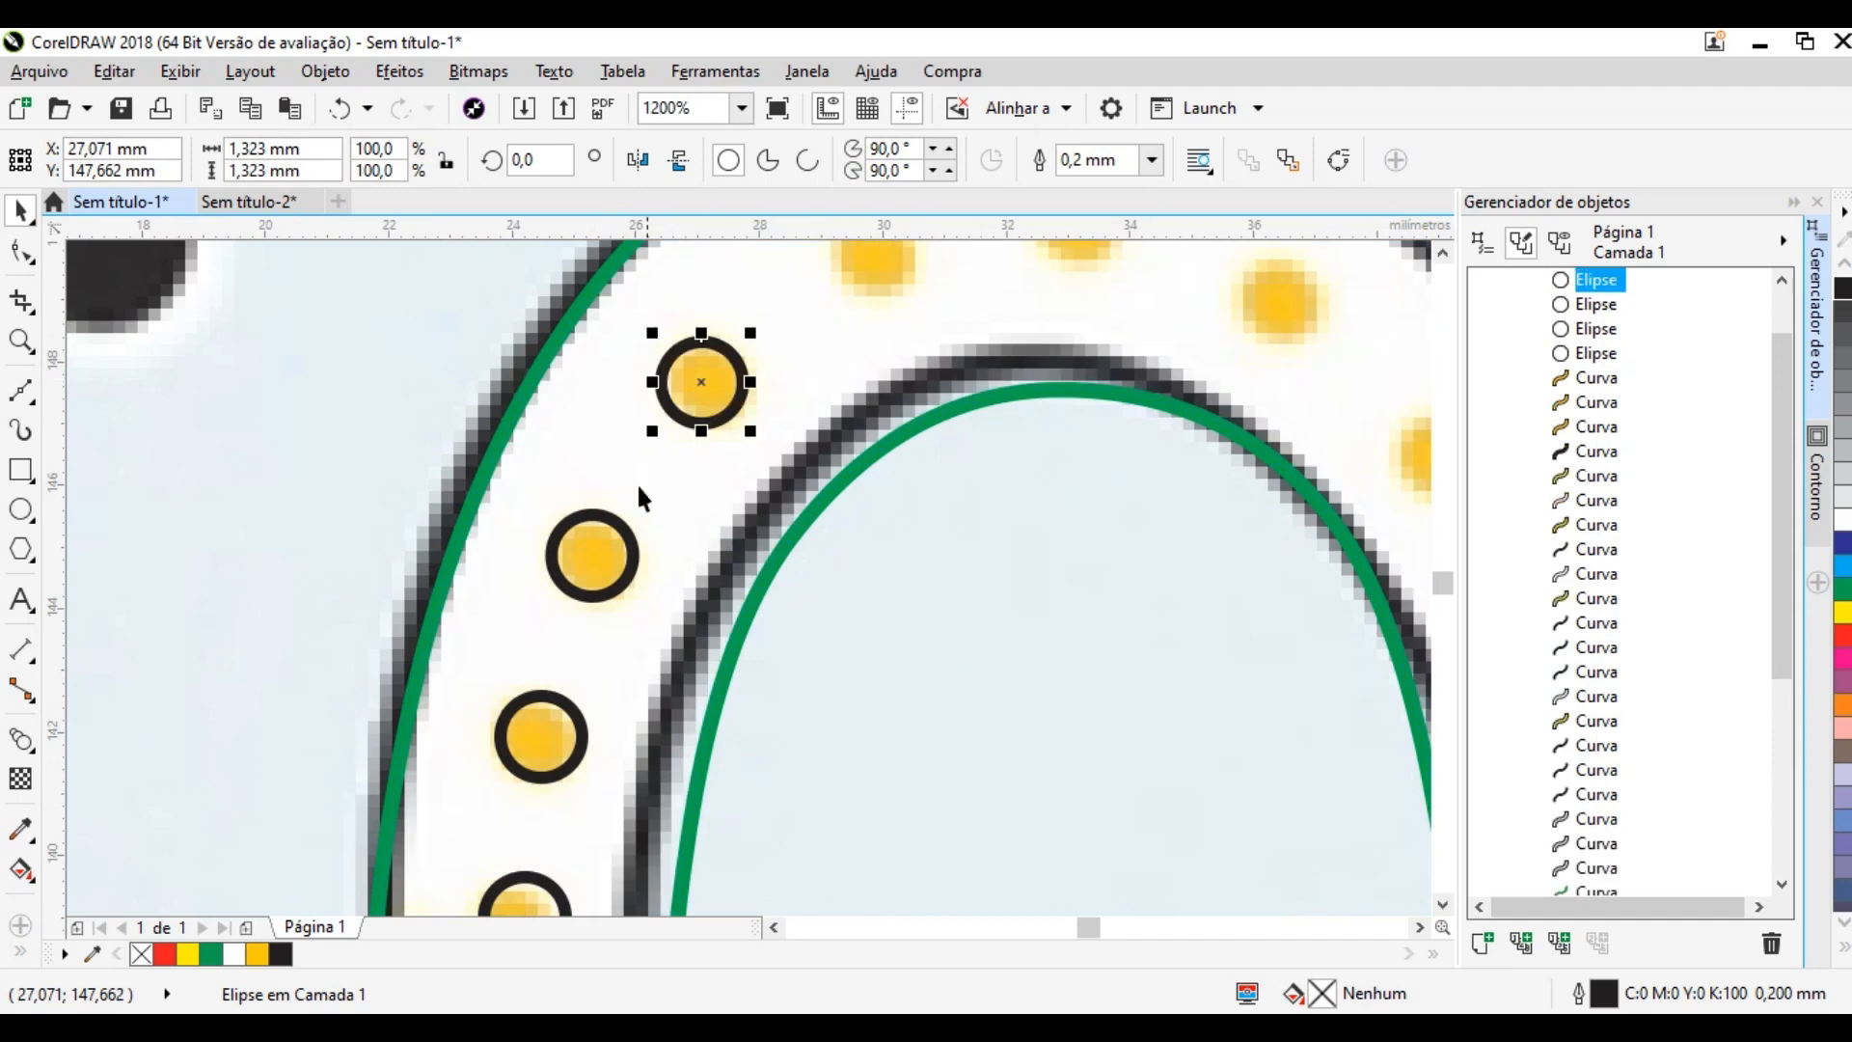
pyautogui.scroll(-4, 638, 494)
pyautogui.scroll(4, 627, 488)
pyautogui.moveTo(458, 734); pyautogui.dragTo(834, 573)
# Step: Fill all six dot circles on the Q with dark yellow and remove their outlines
pyautogui.click(1610, 403)
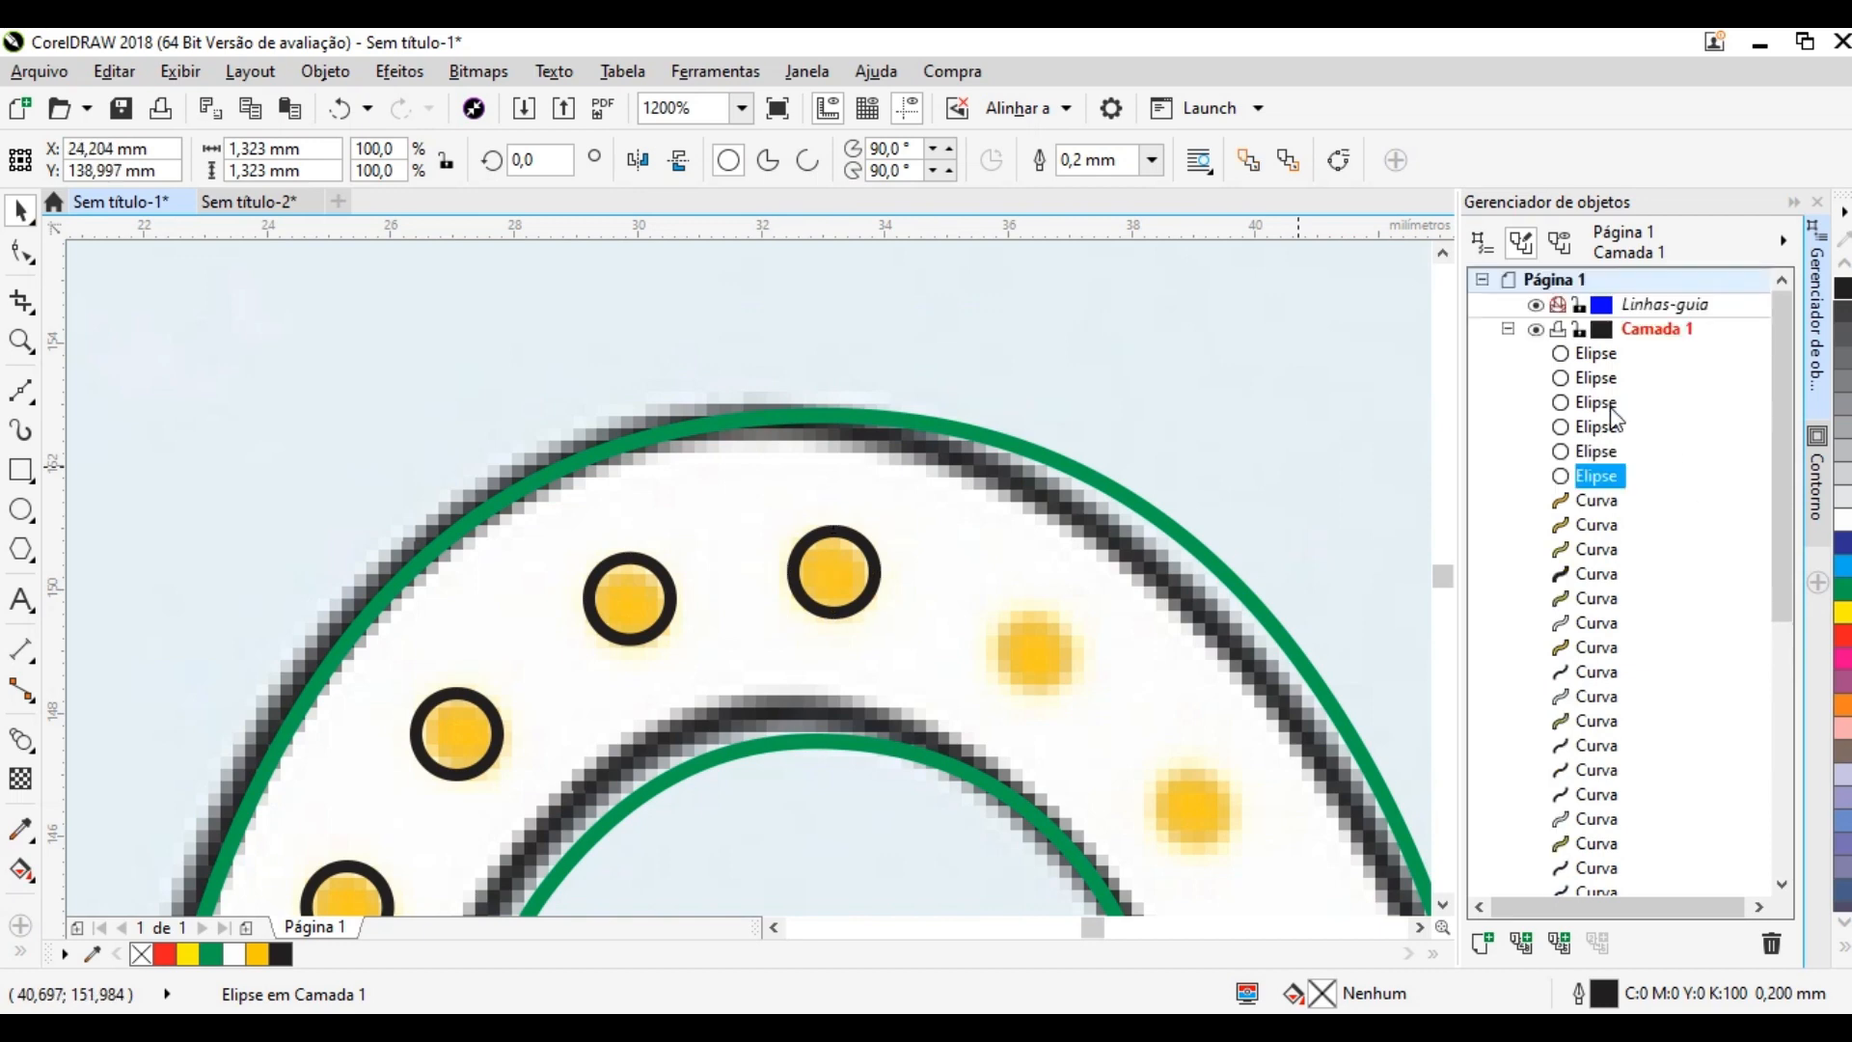
pyautogui.keyDown('shift'); pyautogui.click(1610, 355); pyautogui.keyUp('shift')
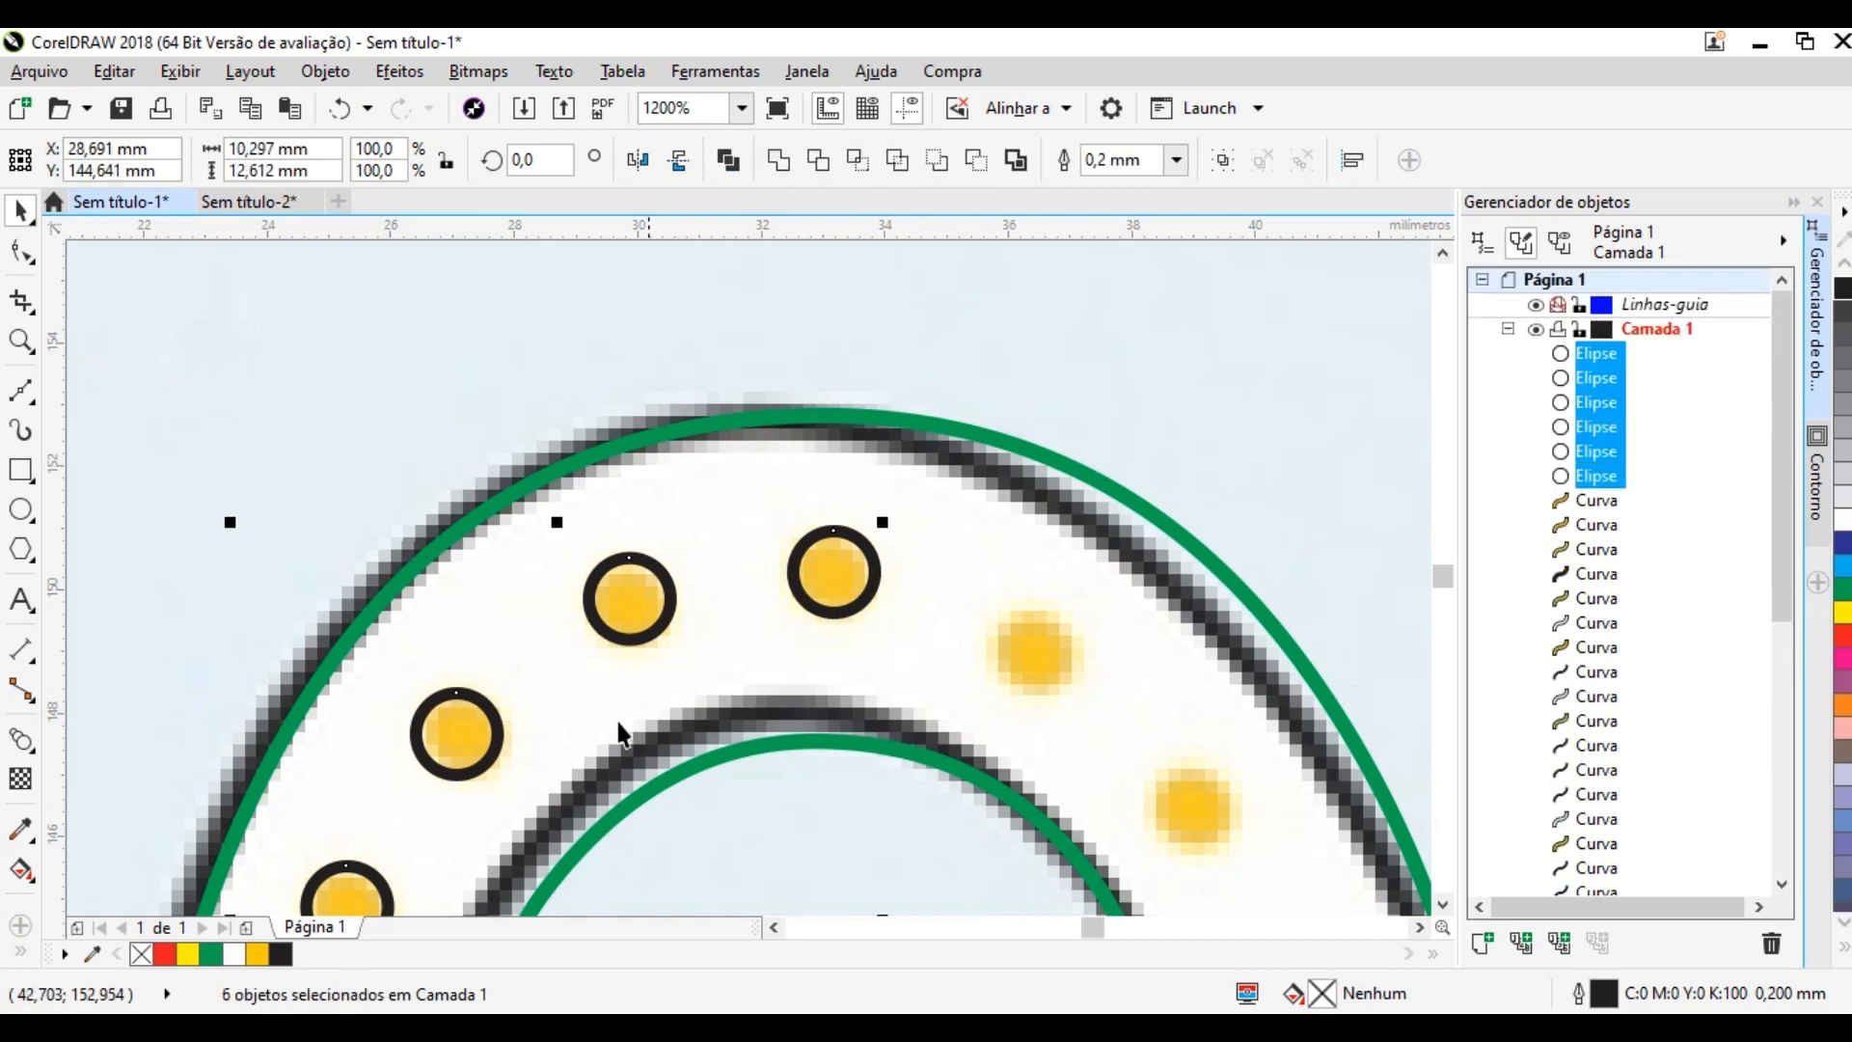
pyautogui.click(255, 955)
pyautogui.rightClick(164, 955)
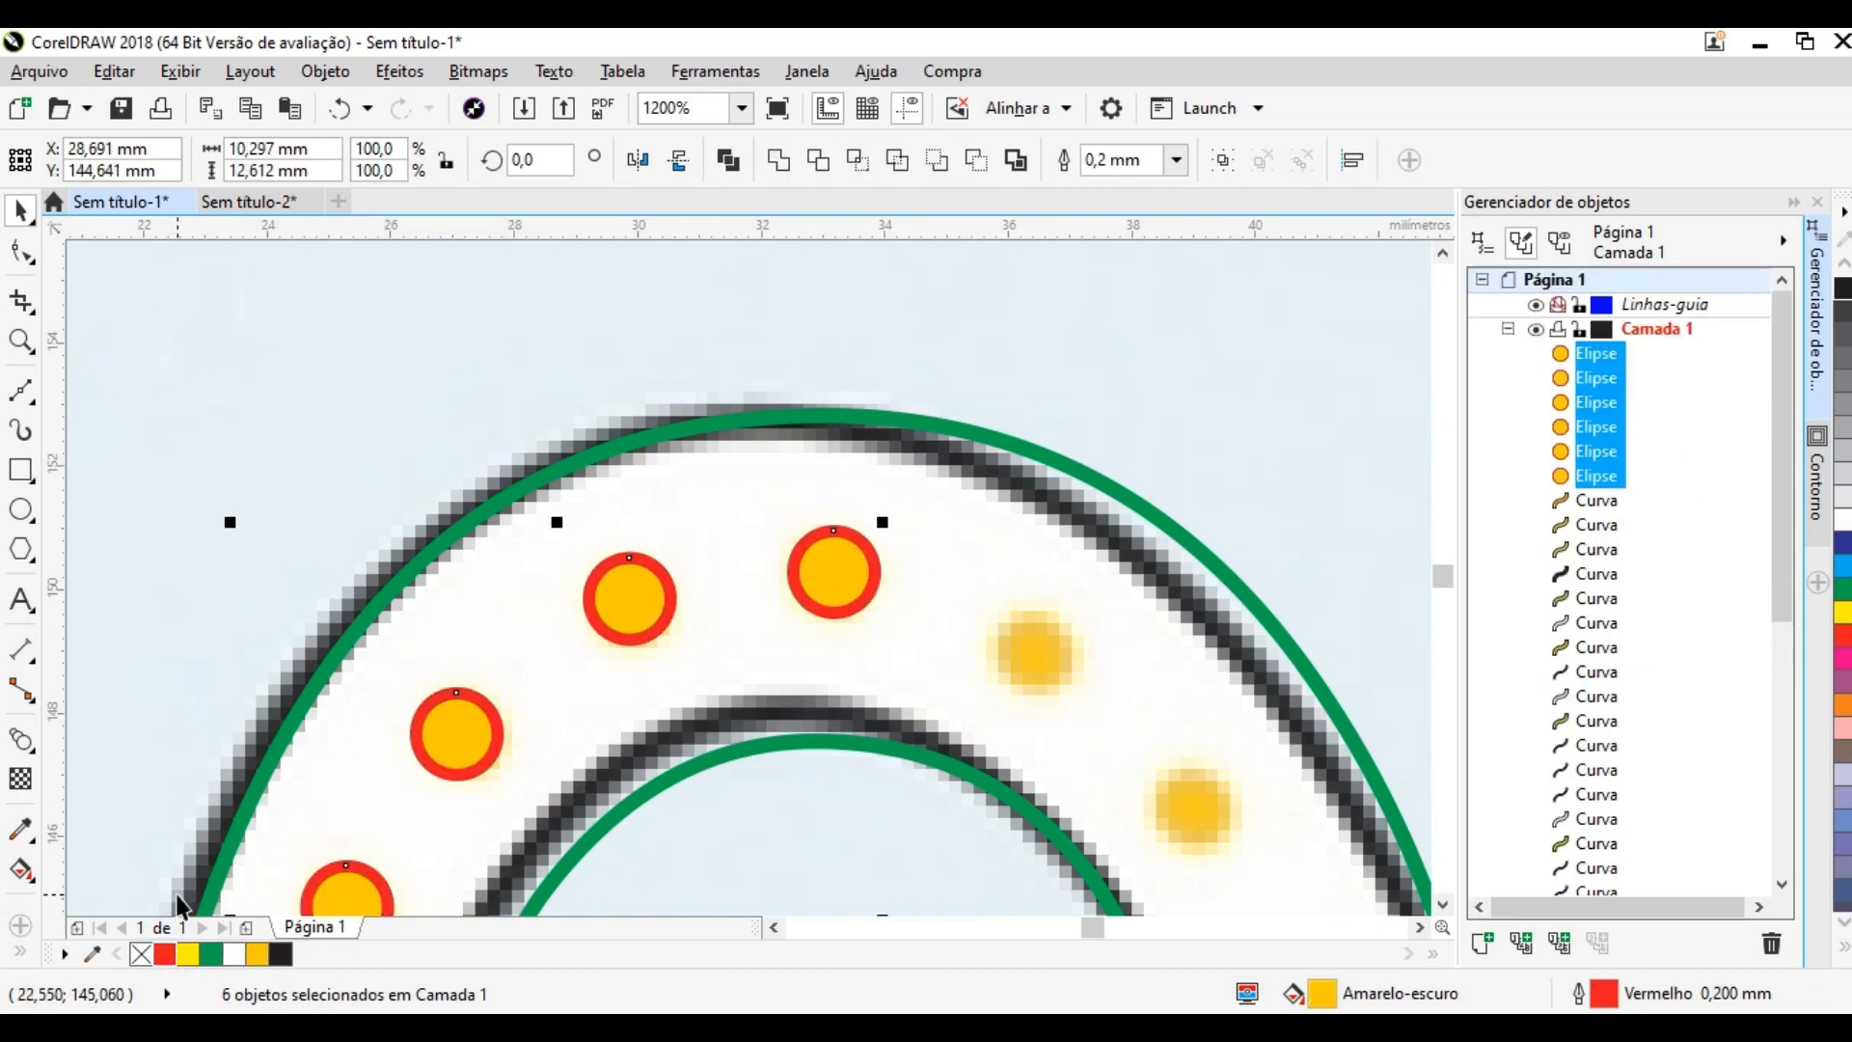
pyautogui.rightClick(141, 954)
# Step: Copy the five left-side dots, leaving out the top one, across to the Q's right side and mirror them horizontally
pyautogui.scroll(-2, 674, 411)
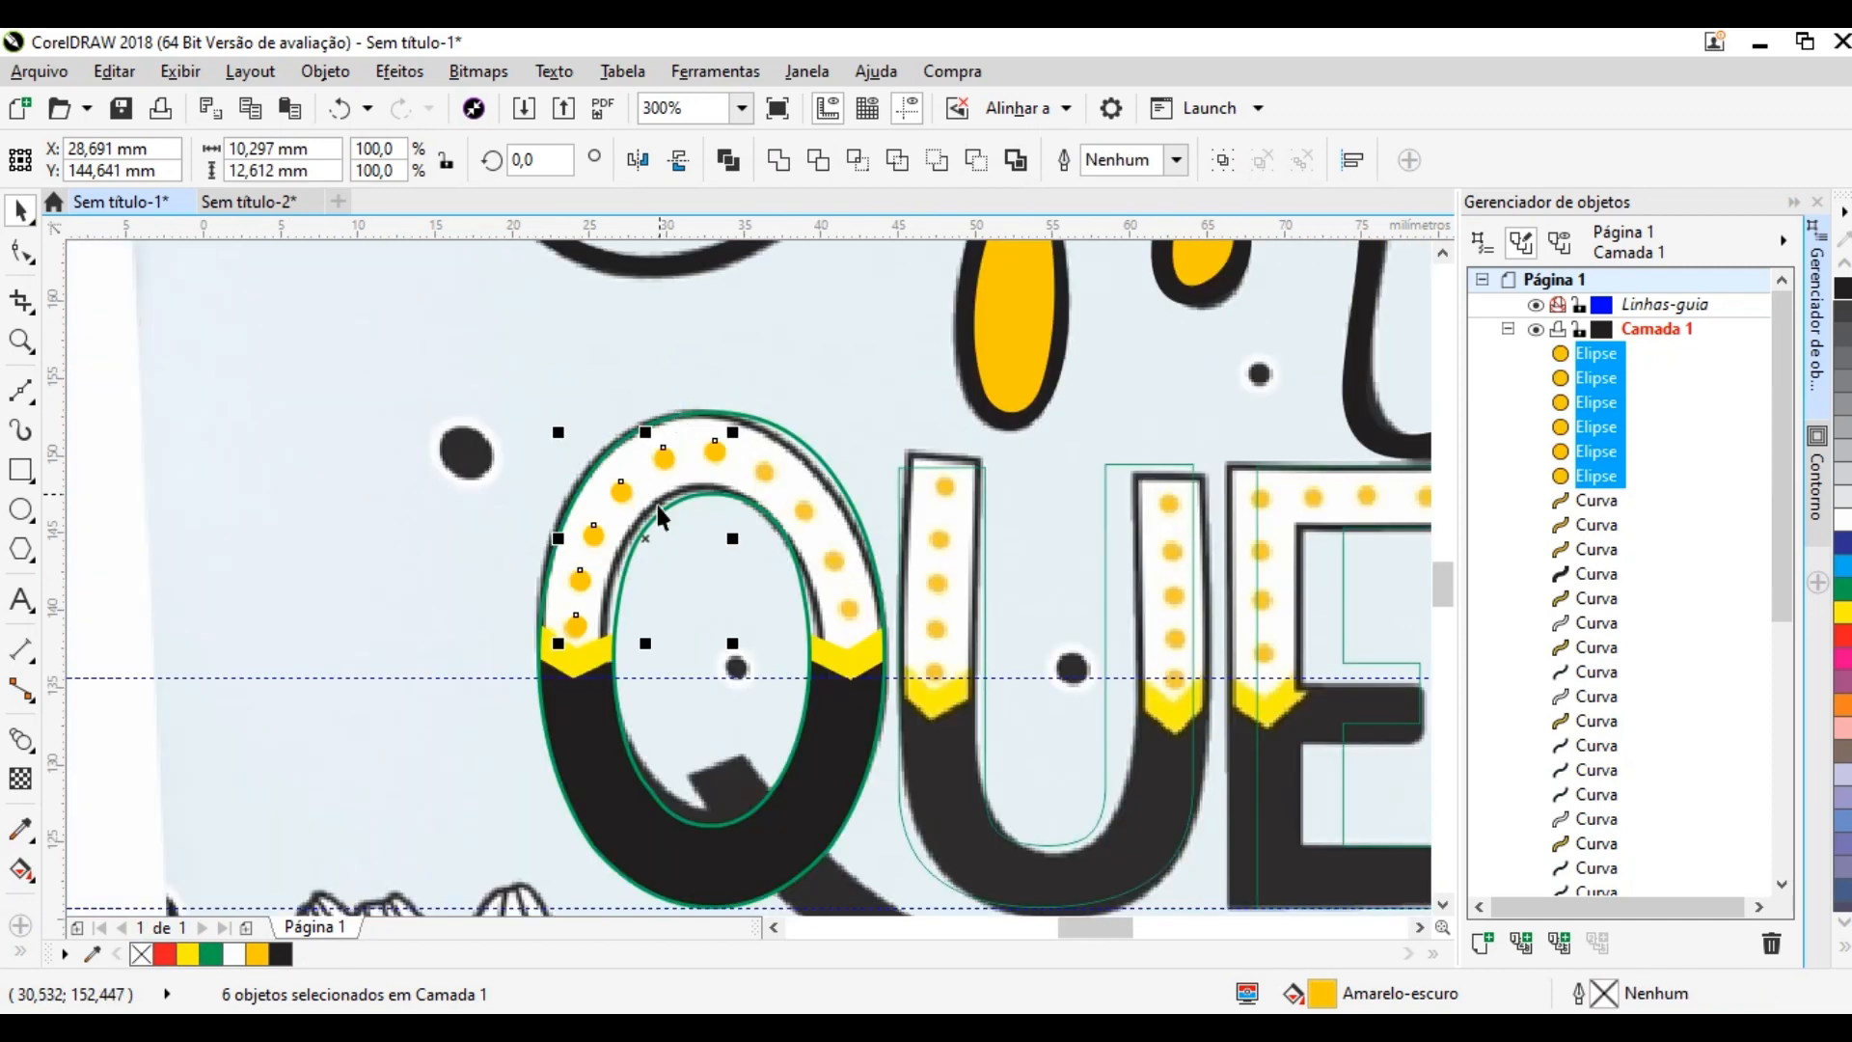
pyautogui.scroll(1, 659, 516)
pyautogui.keyDown('shift'); pyautogui.click(767, 375); pyautogui.keyUp('shift')
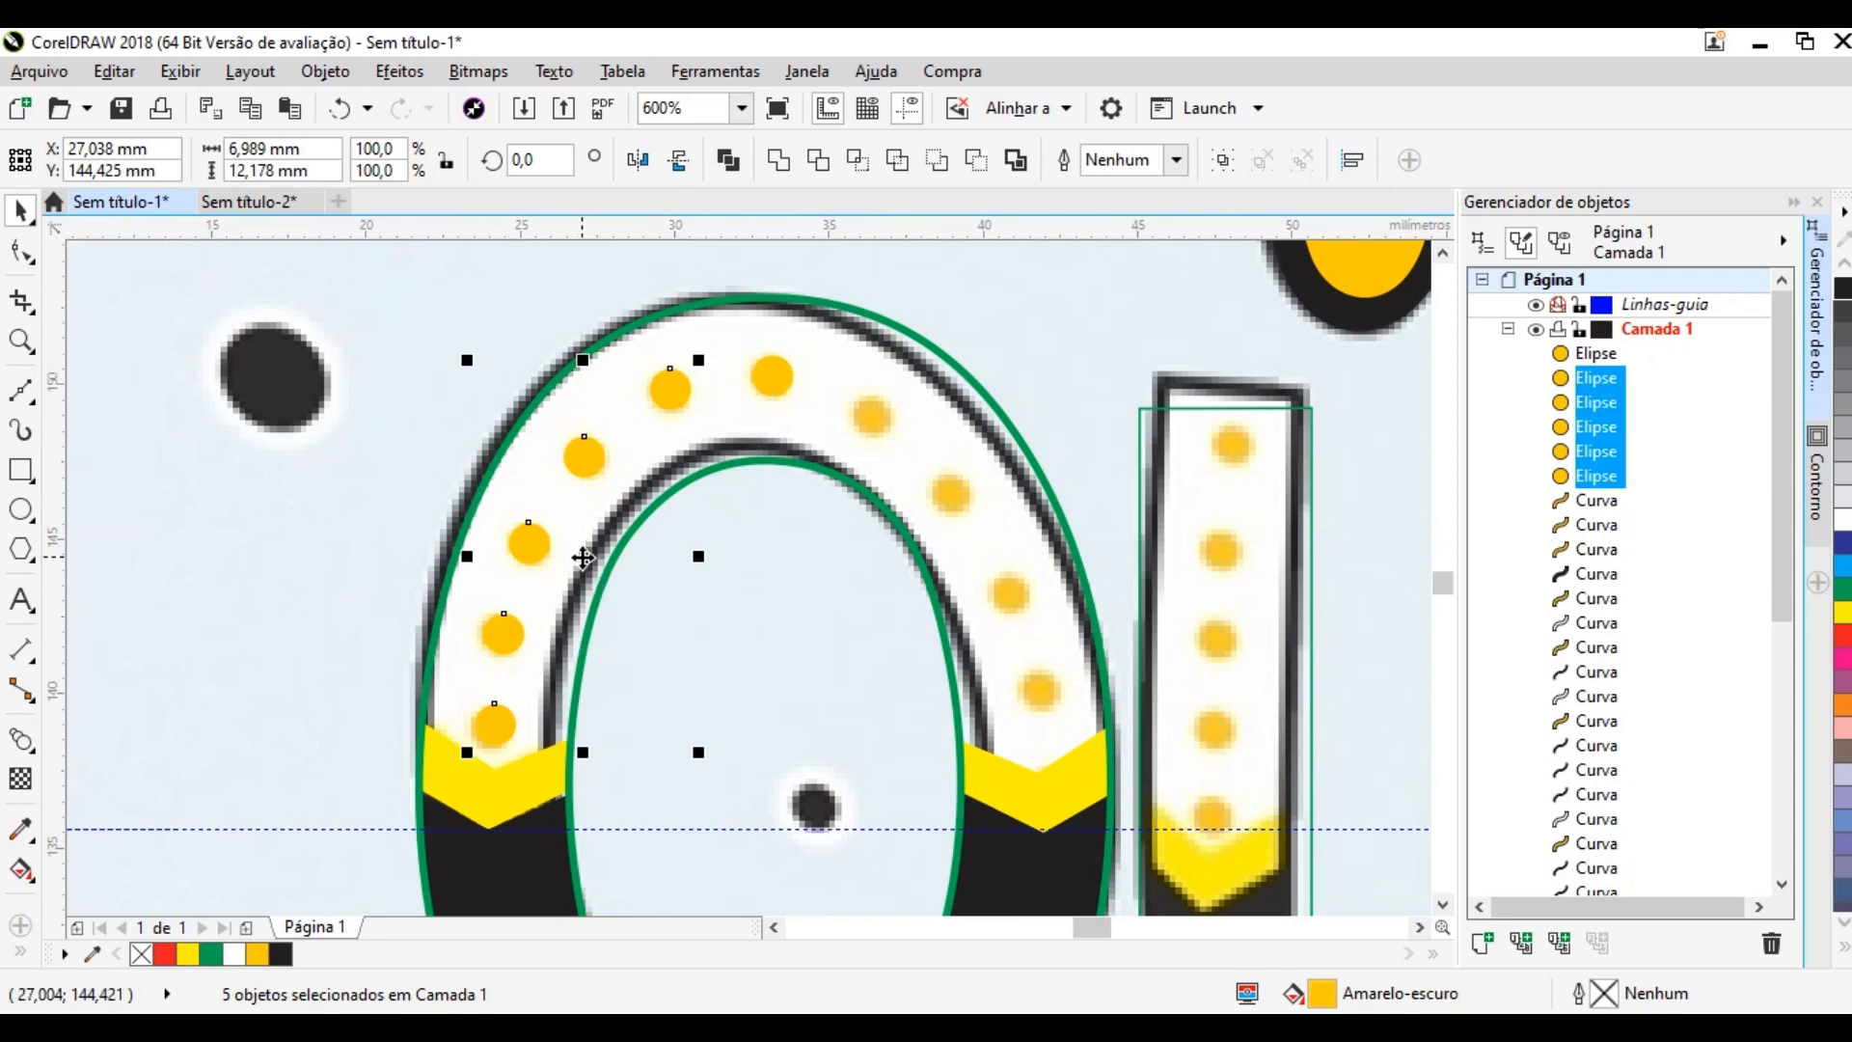
pyautogui.moveTo(583, 557); pyautogui.dragTo(968, 559)
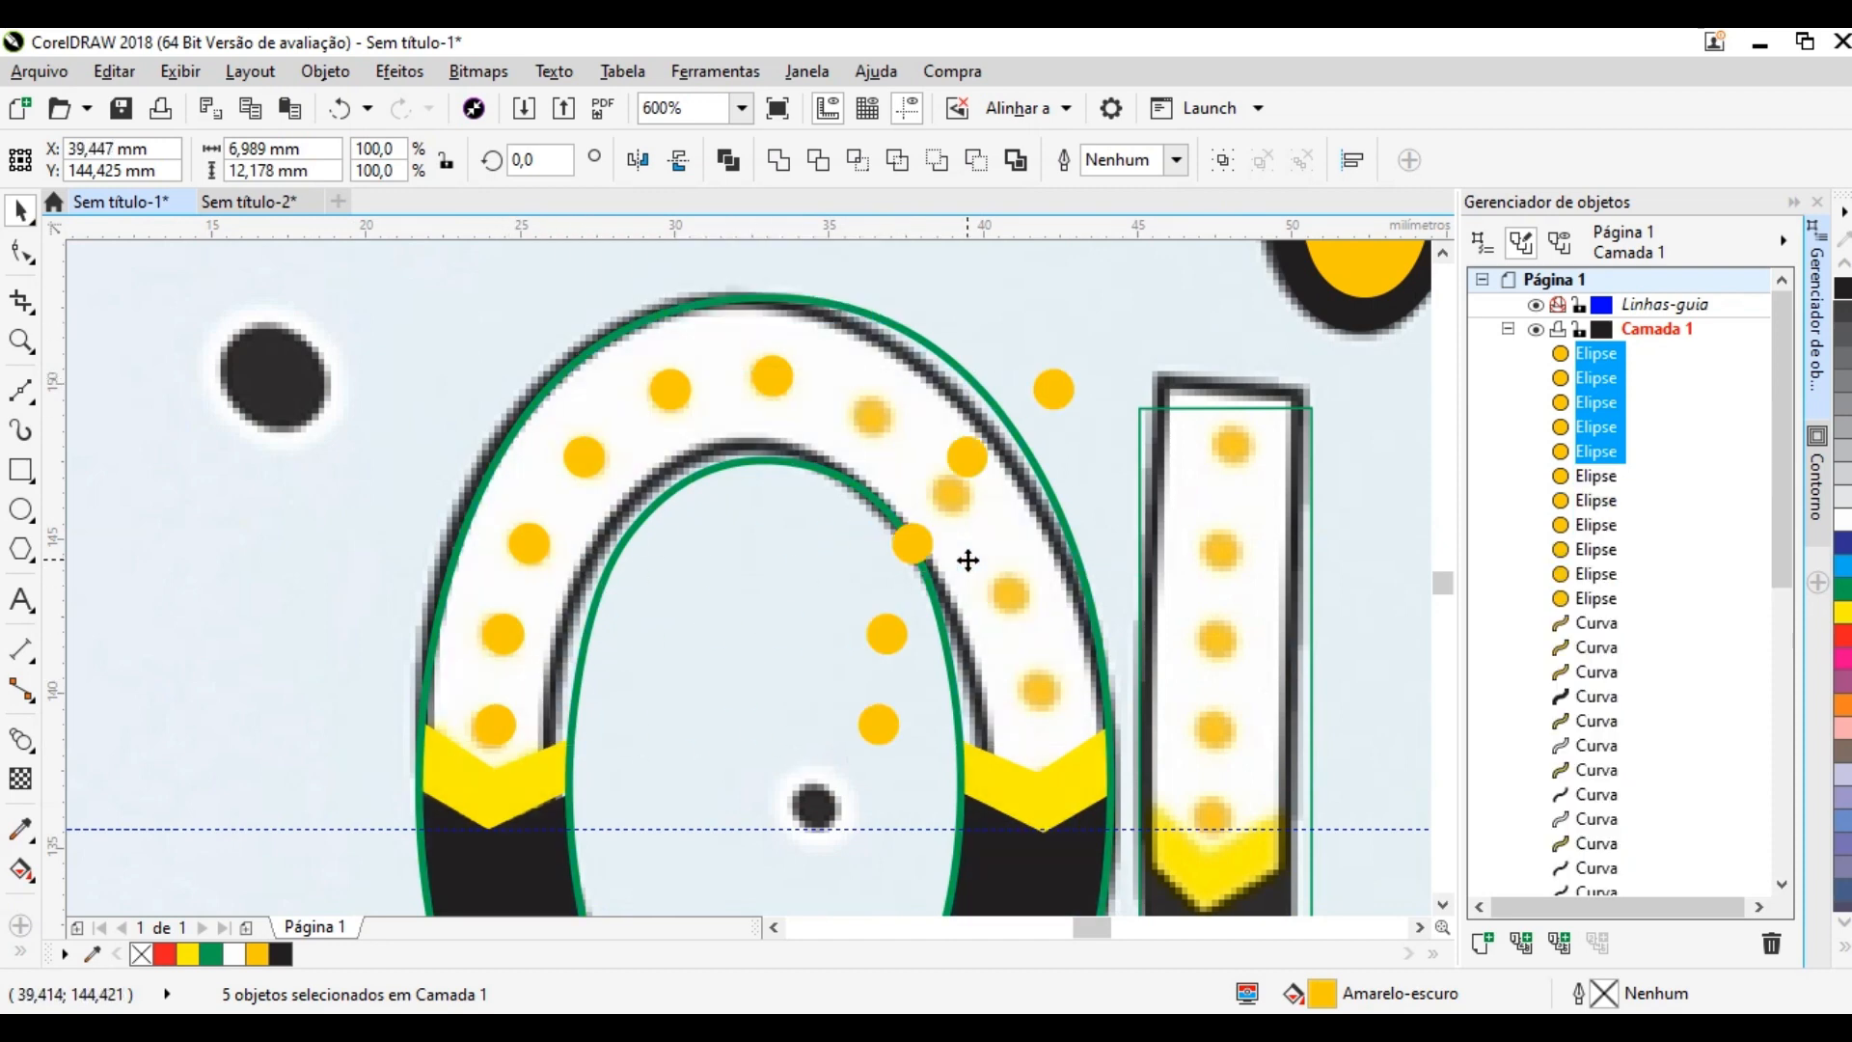
pyautogui.click(637, 162)
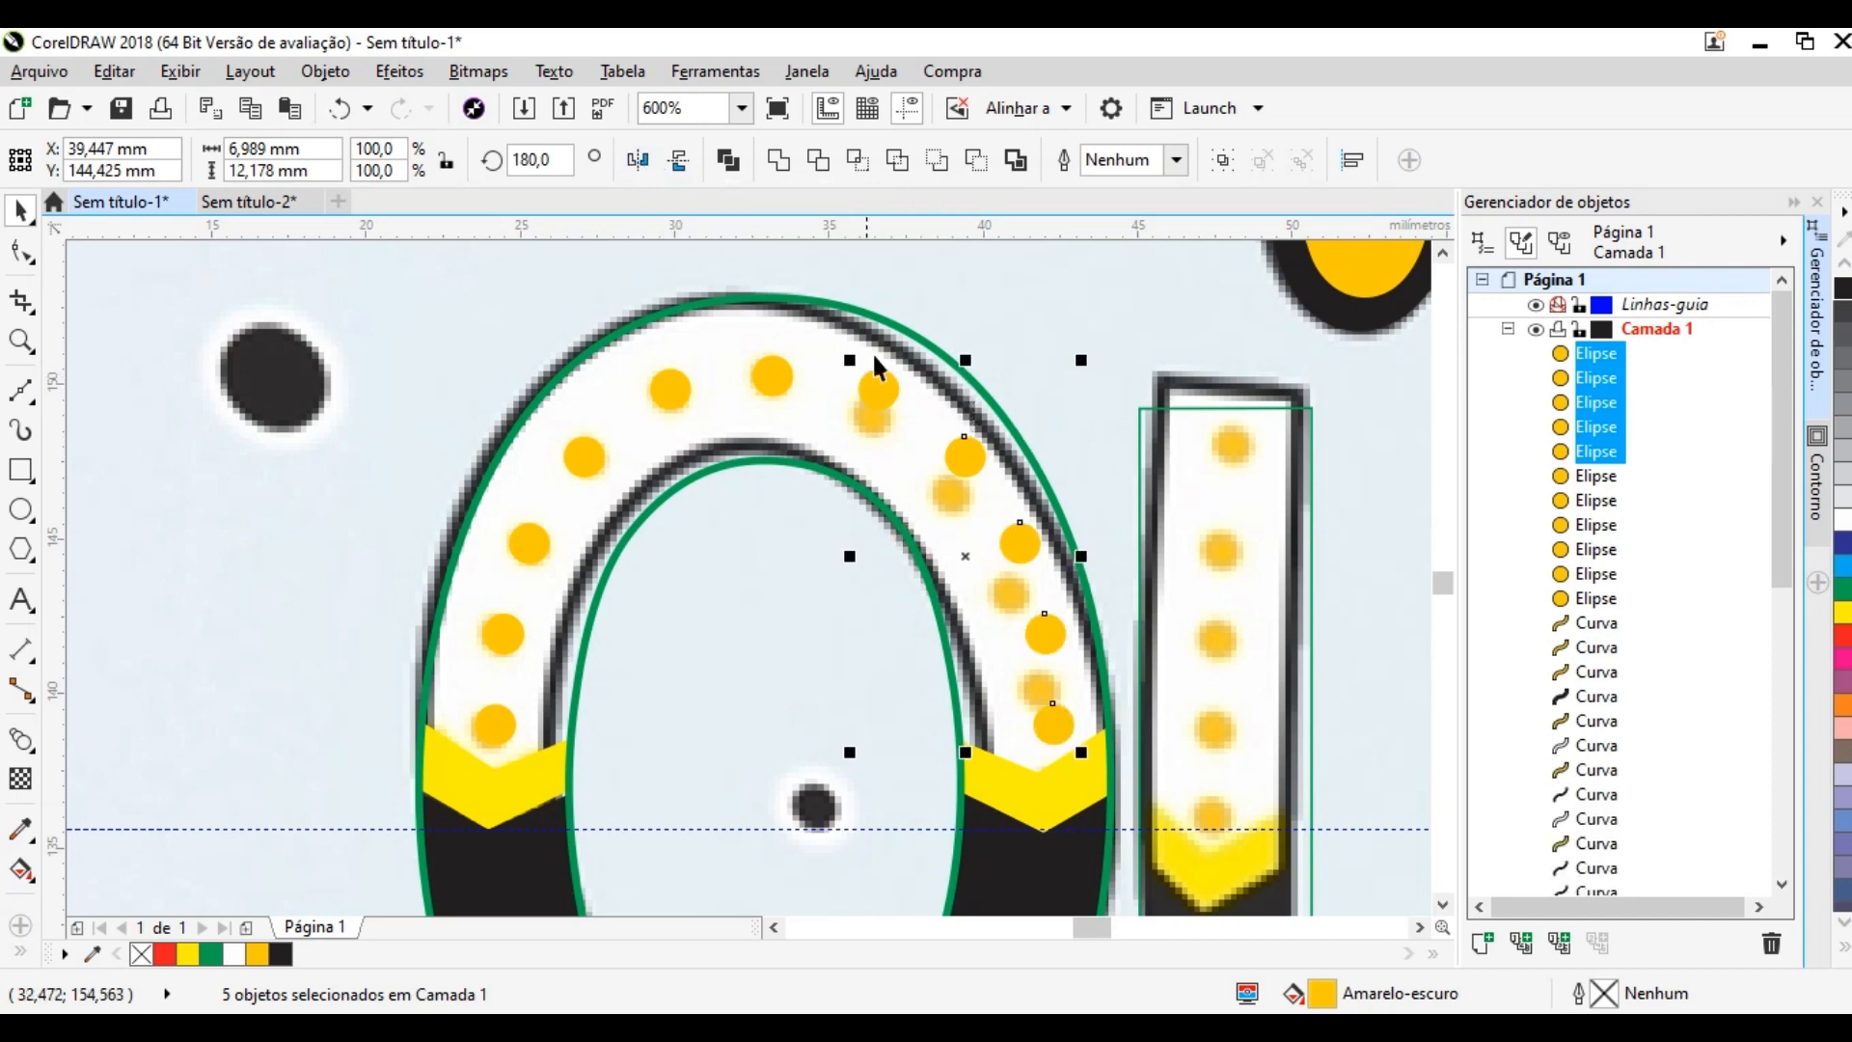
# Step: Nudge the five mirrored dots 0.5 mm to the left so they sit within the Q's right band
pyautogui.press('Left')
pyautogui.press('Left')
pyautogui.press('Left')
pyautogui.press('Left')
pyautogui.press('Left')
pyautogui.press('Left')
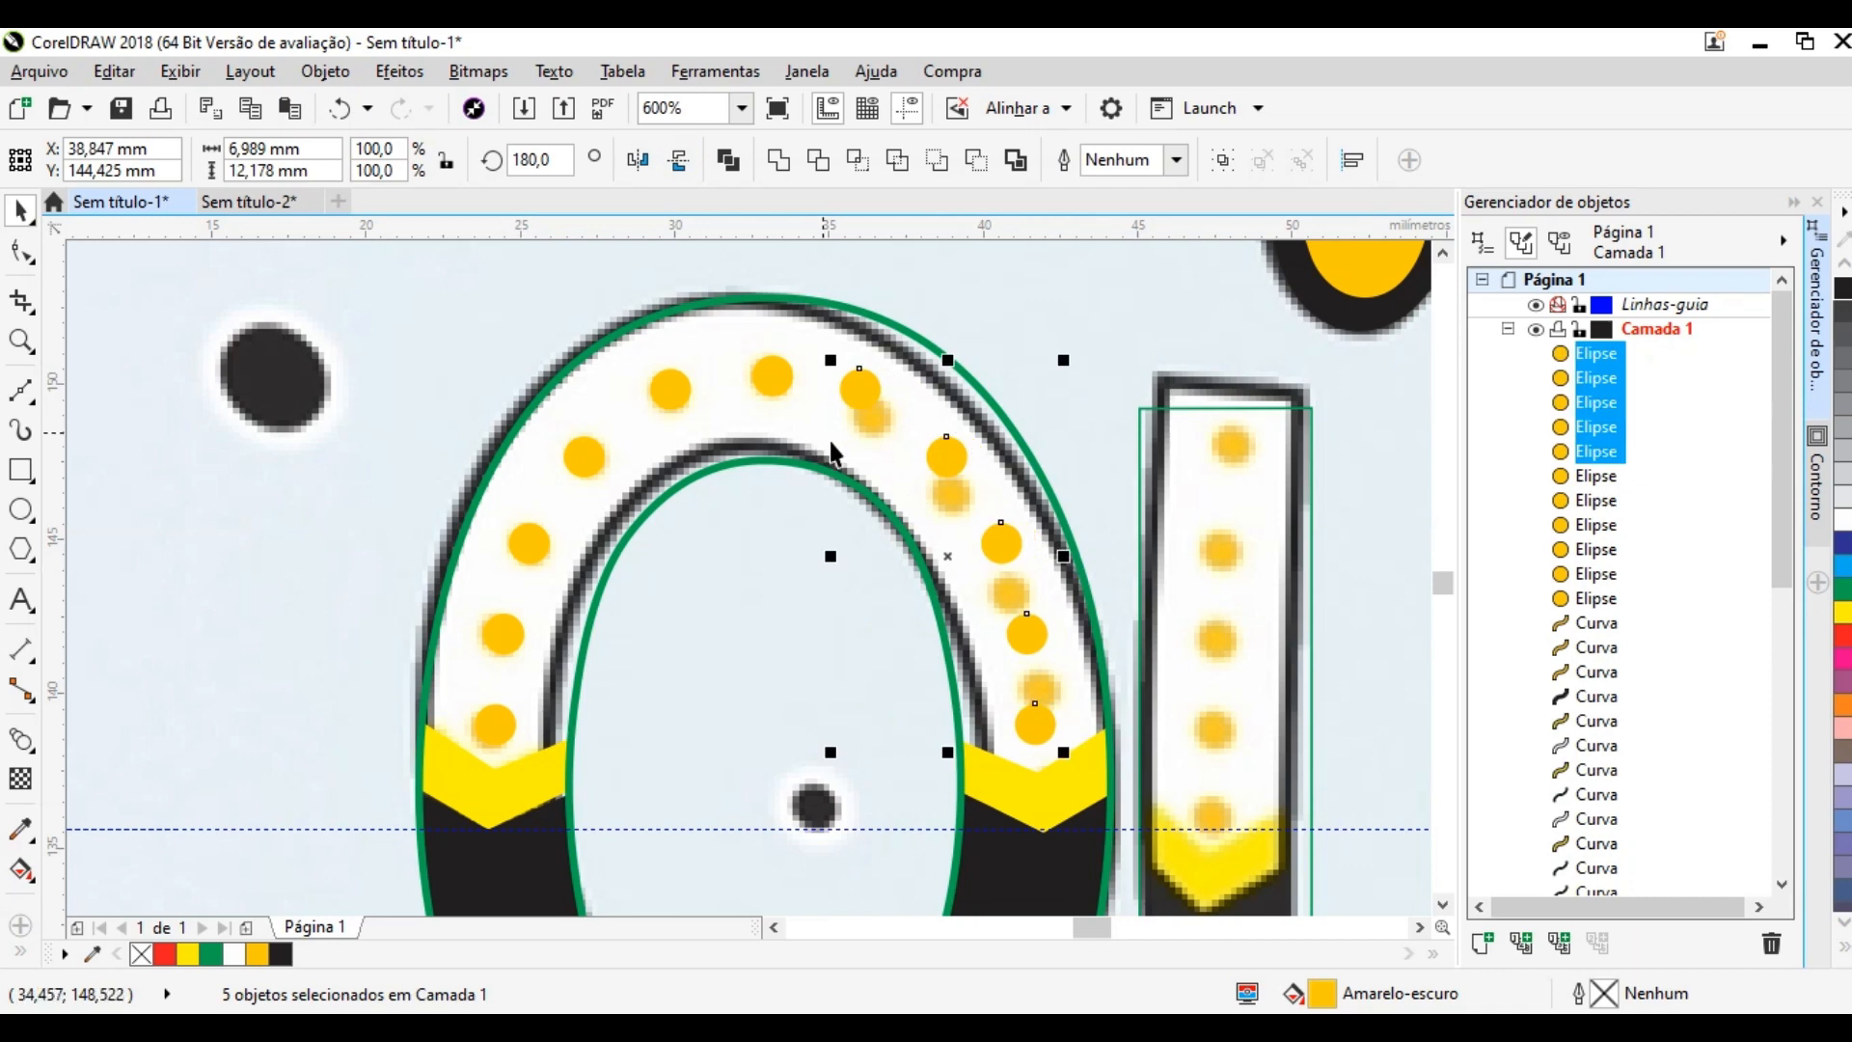
pyautogui.scroll(-1, 409, 465)
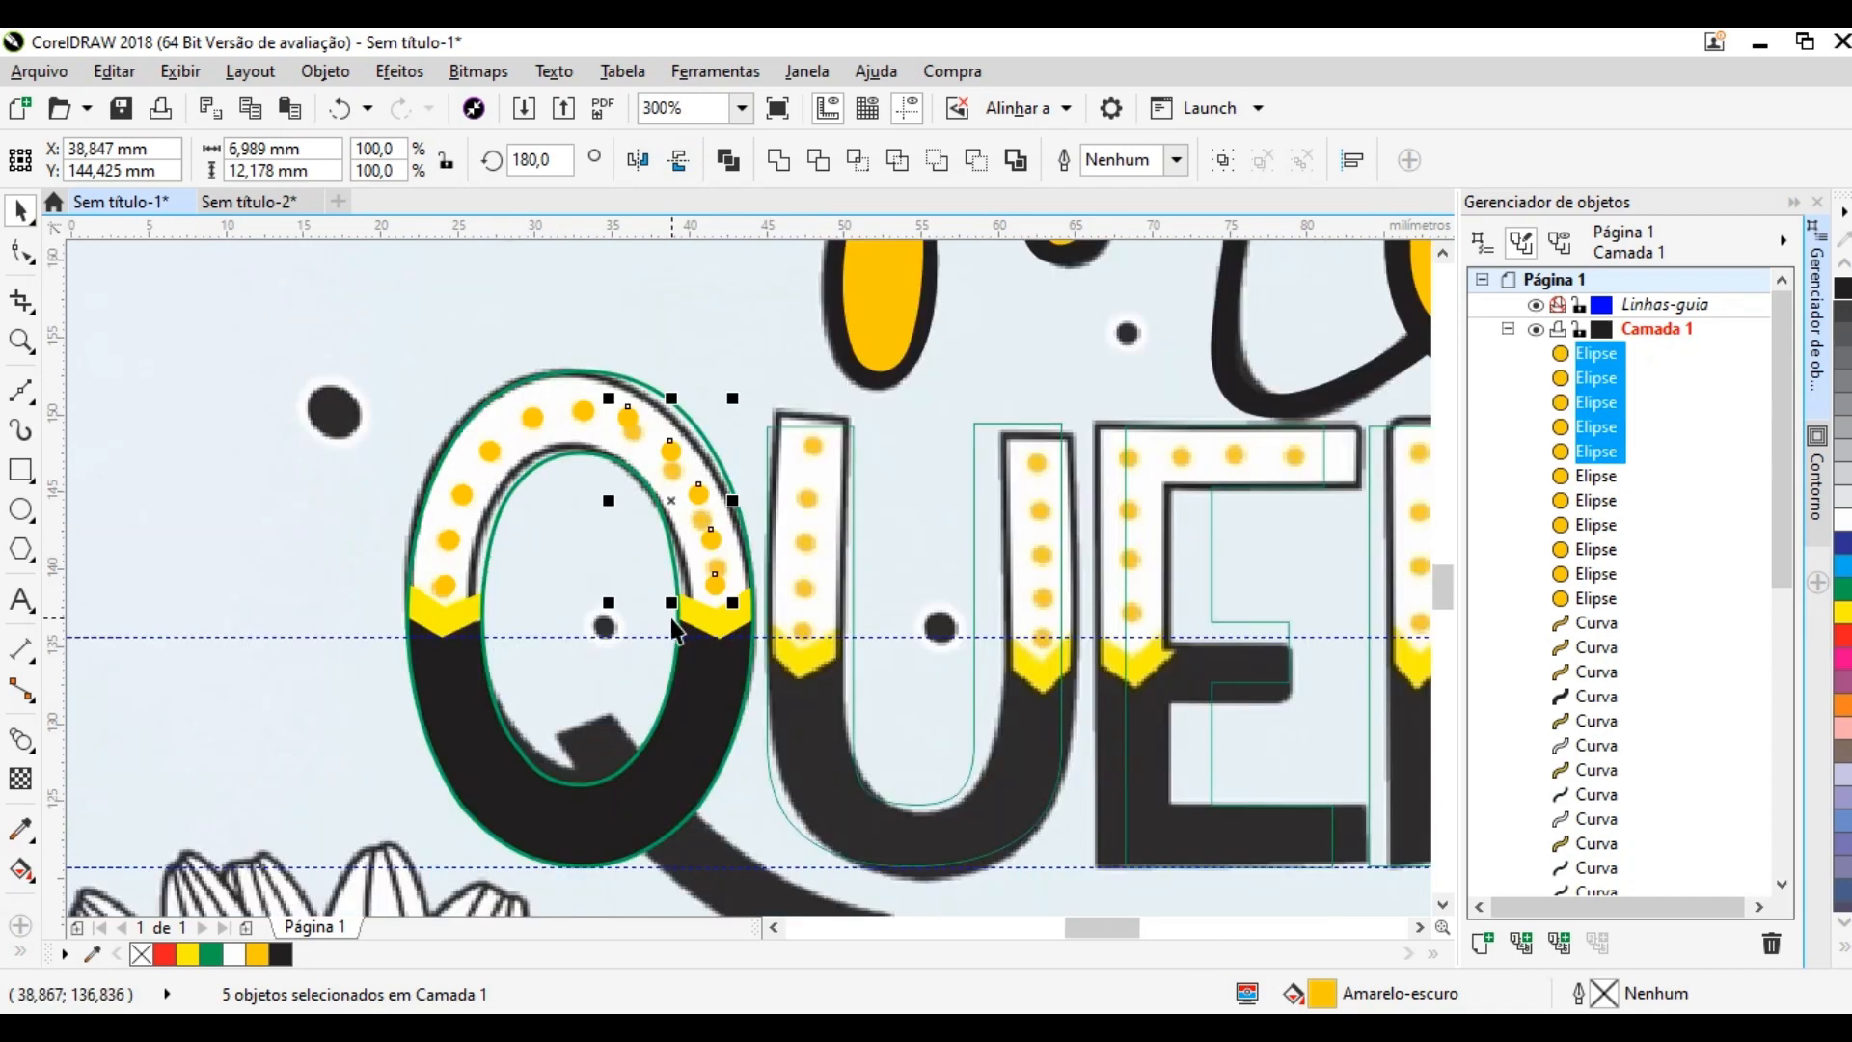
pyautogui.scroll(-1, 671, 618)
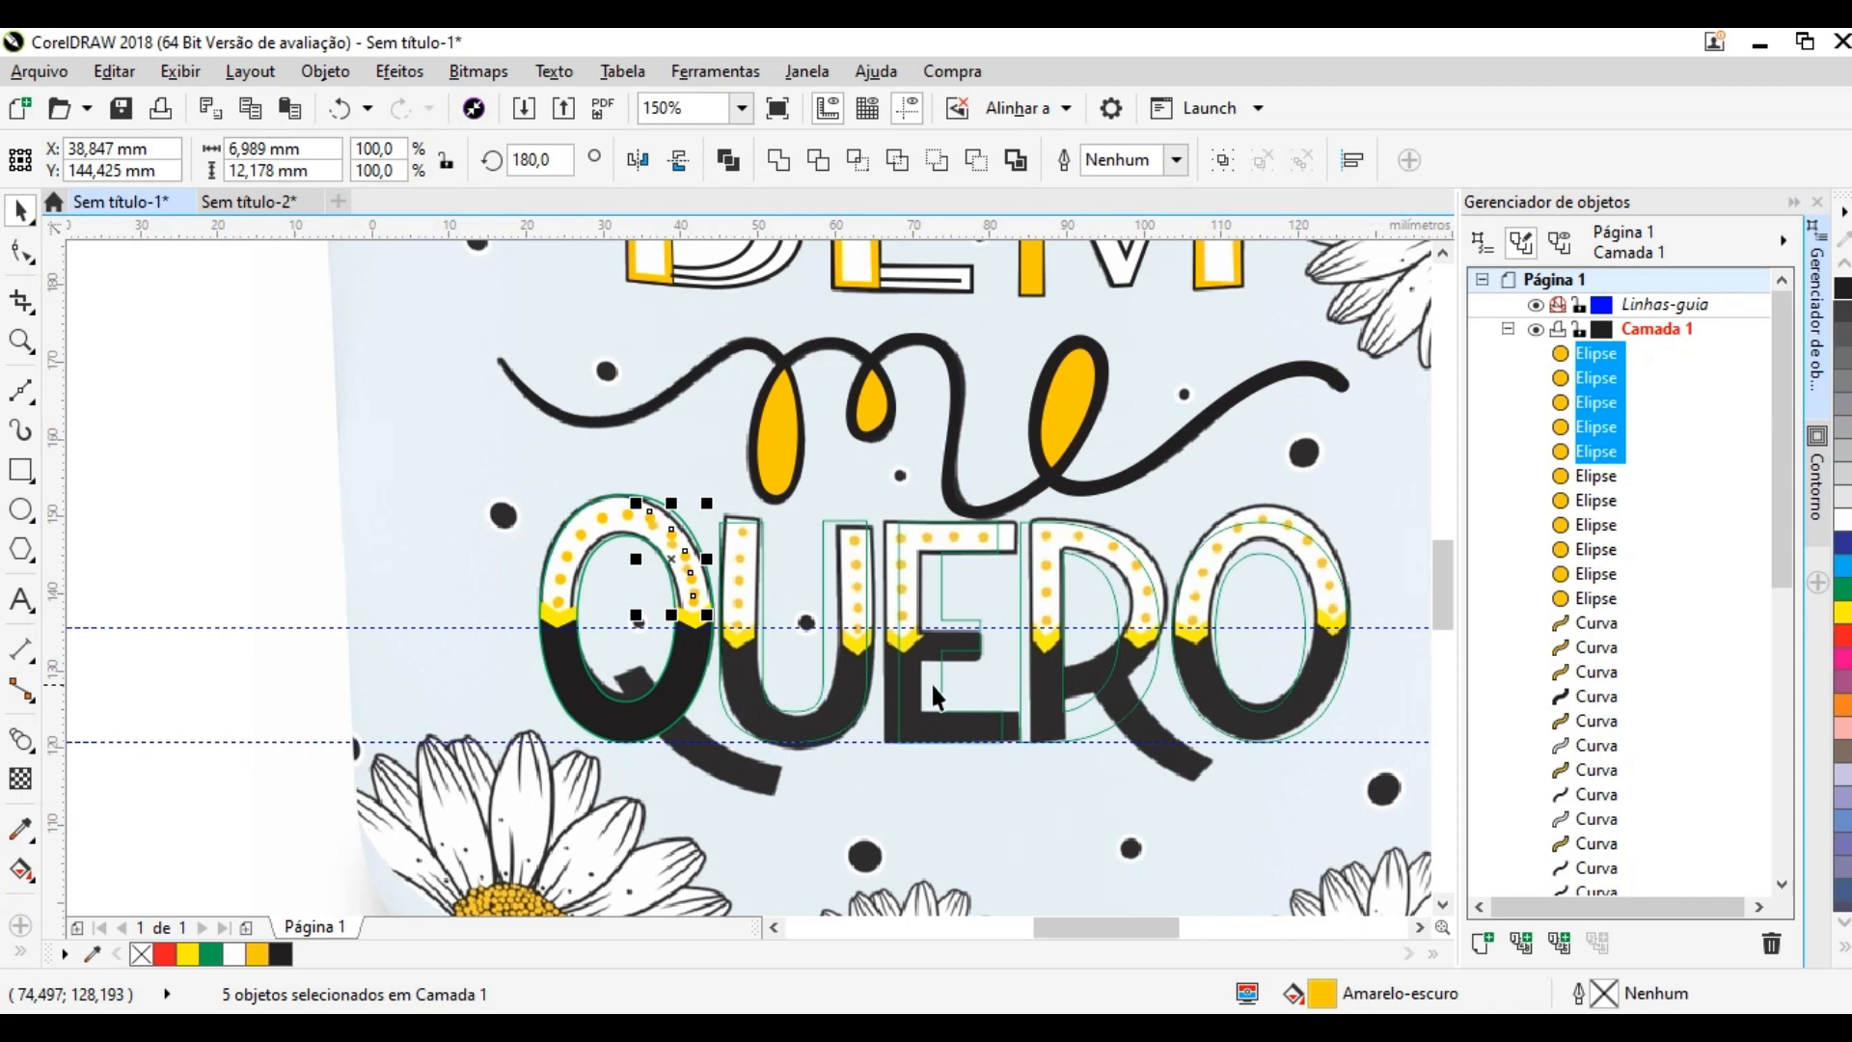
pyautogui.scroll(1, 611, 562)
pyautogui.scroll(1, 611, 562)
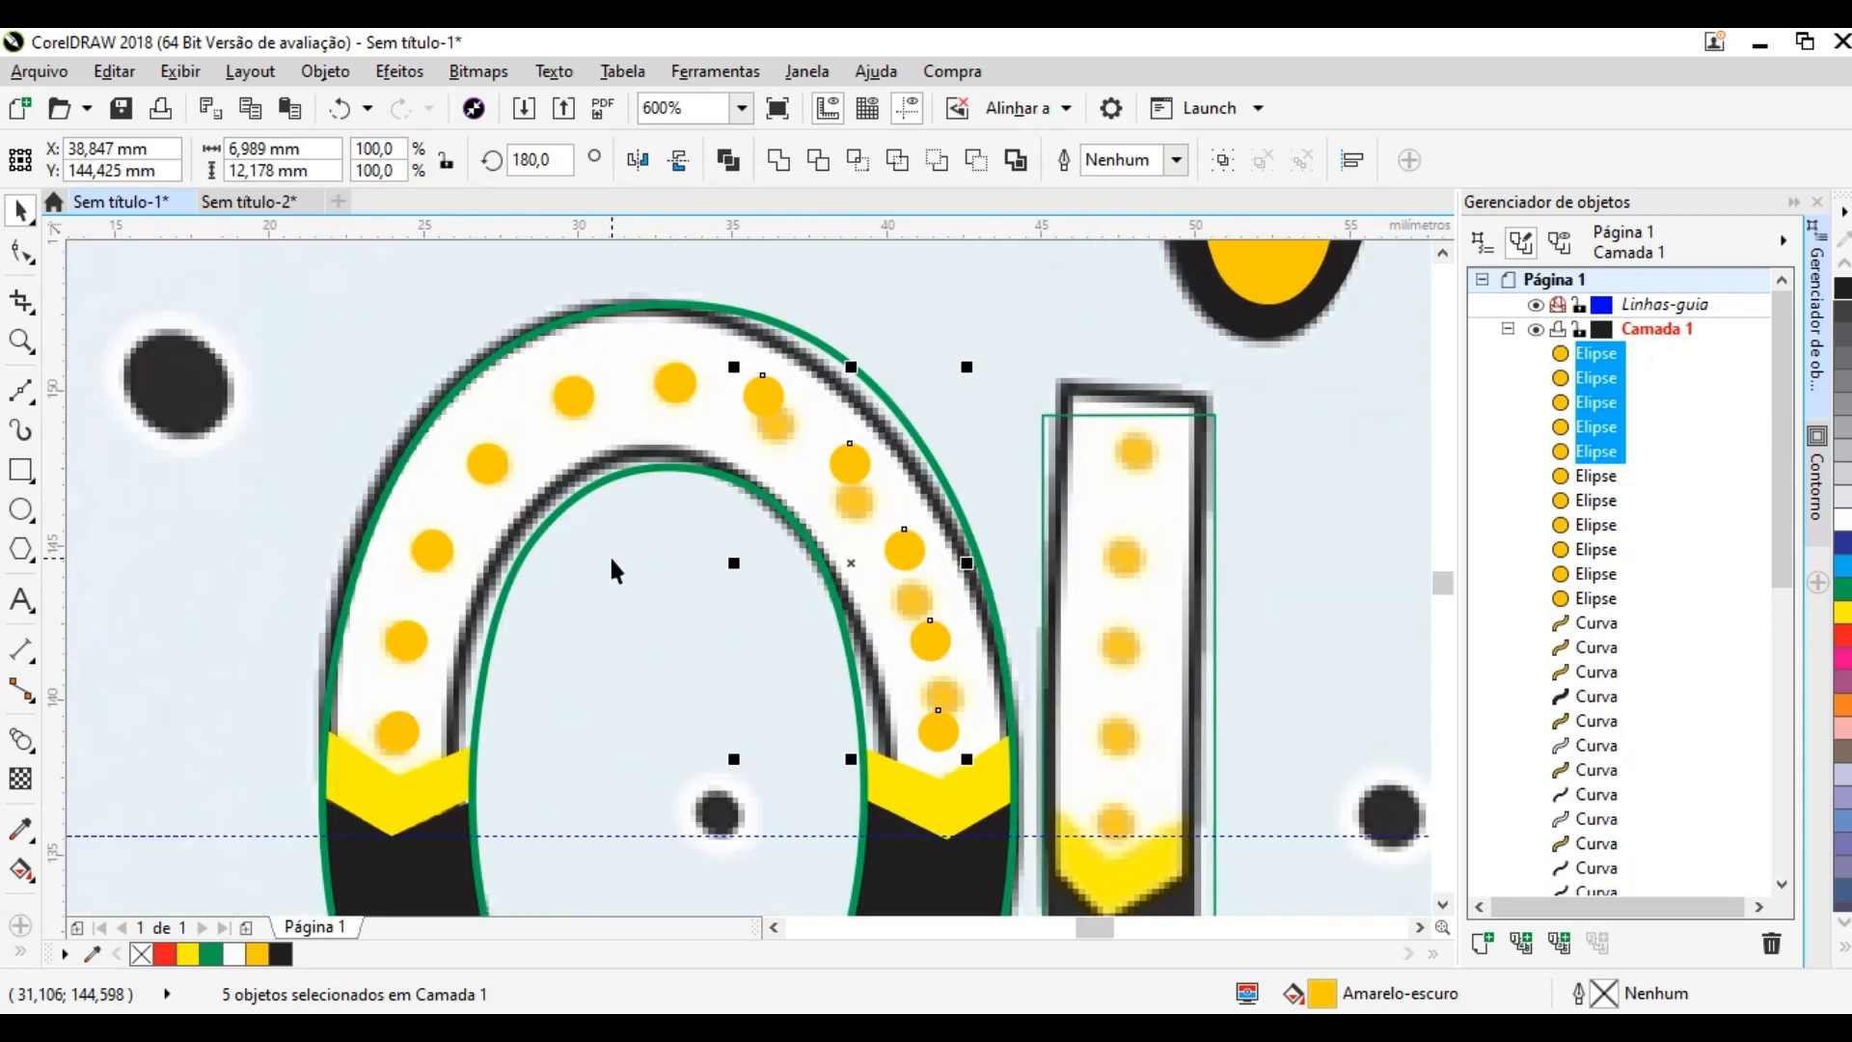
pyautogui.press('Right')
pyautogui.press('Right')
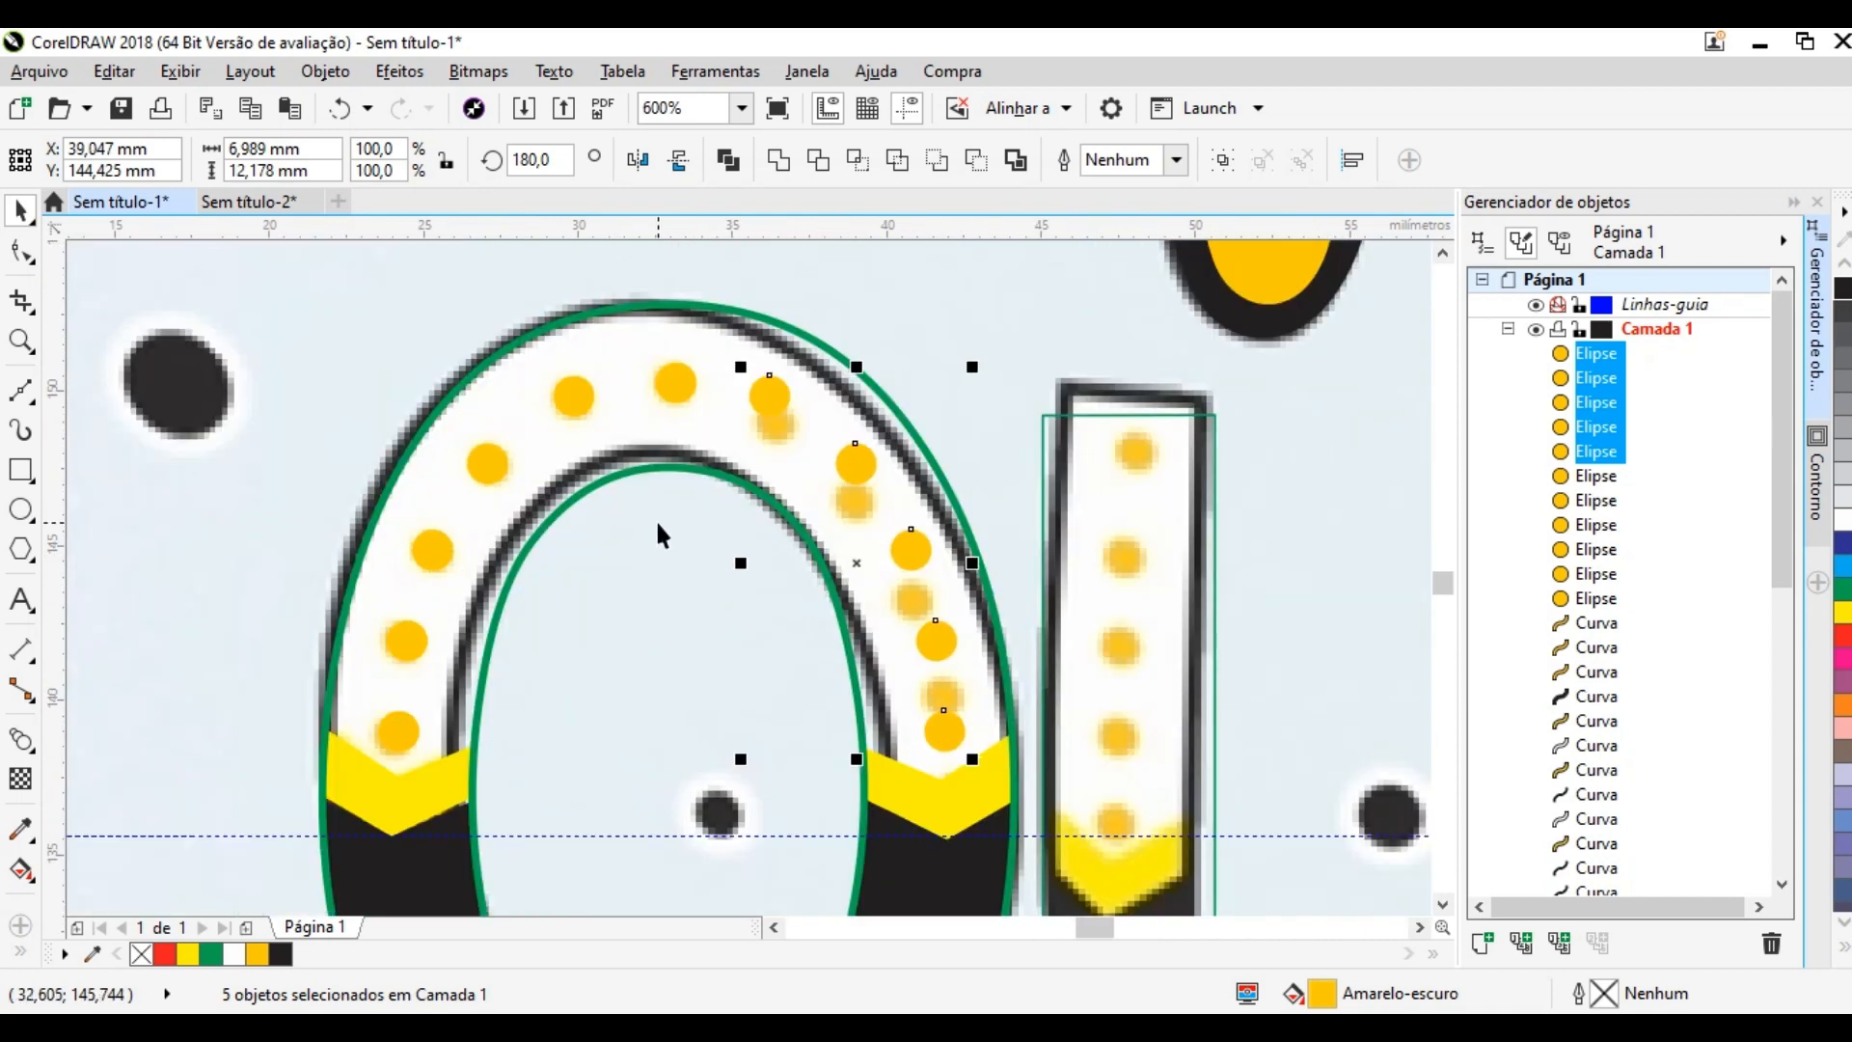
pyautogui.press('Left')
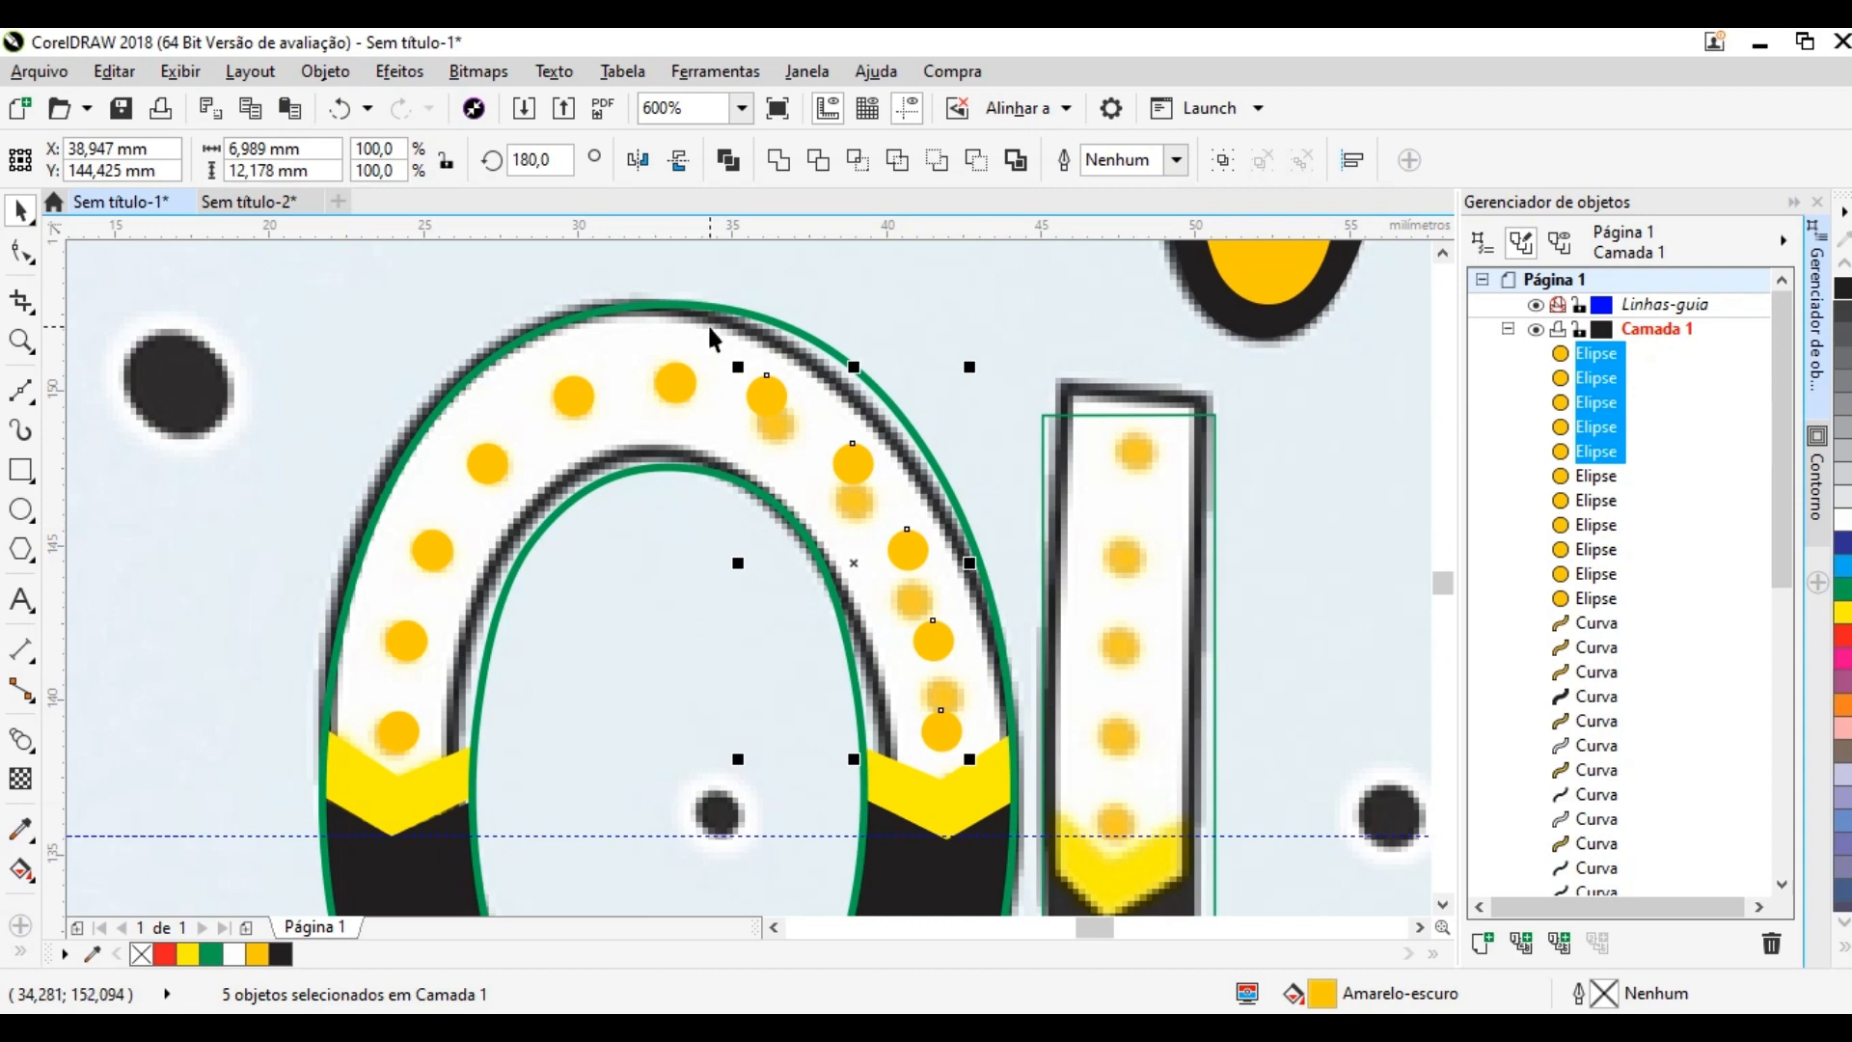
# Step: Fill the Q's ring with white and raise its top dot slightly
pyautogui.click(709, 329)
pyautogui.click(233, 954)
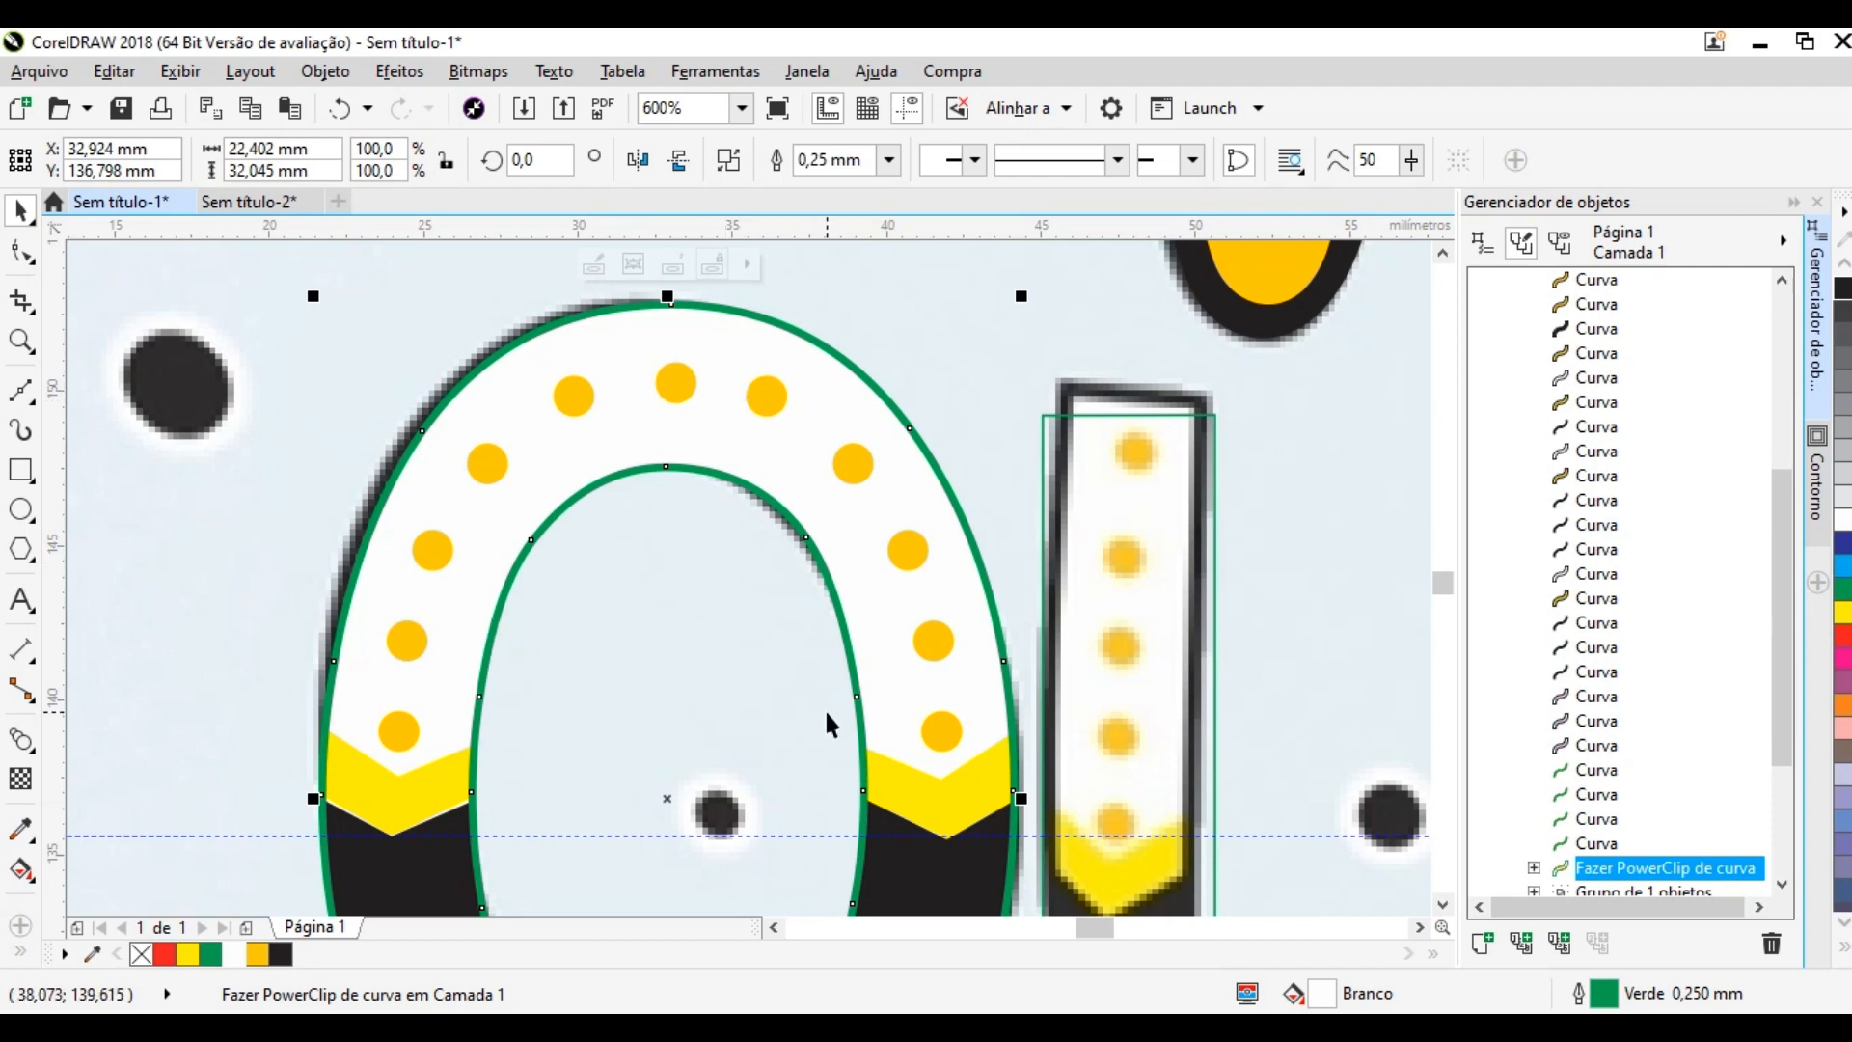
pyautogui.click(676, 381)
pyautogui.moveTo(676, 381); pyautogui.dragTo(676, 366)
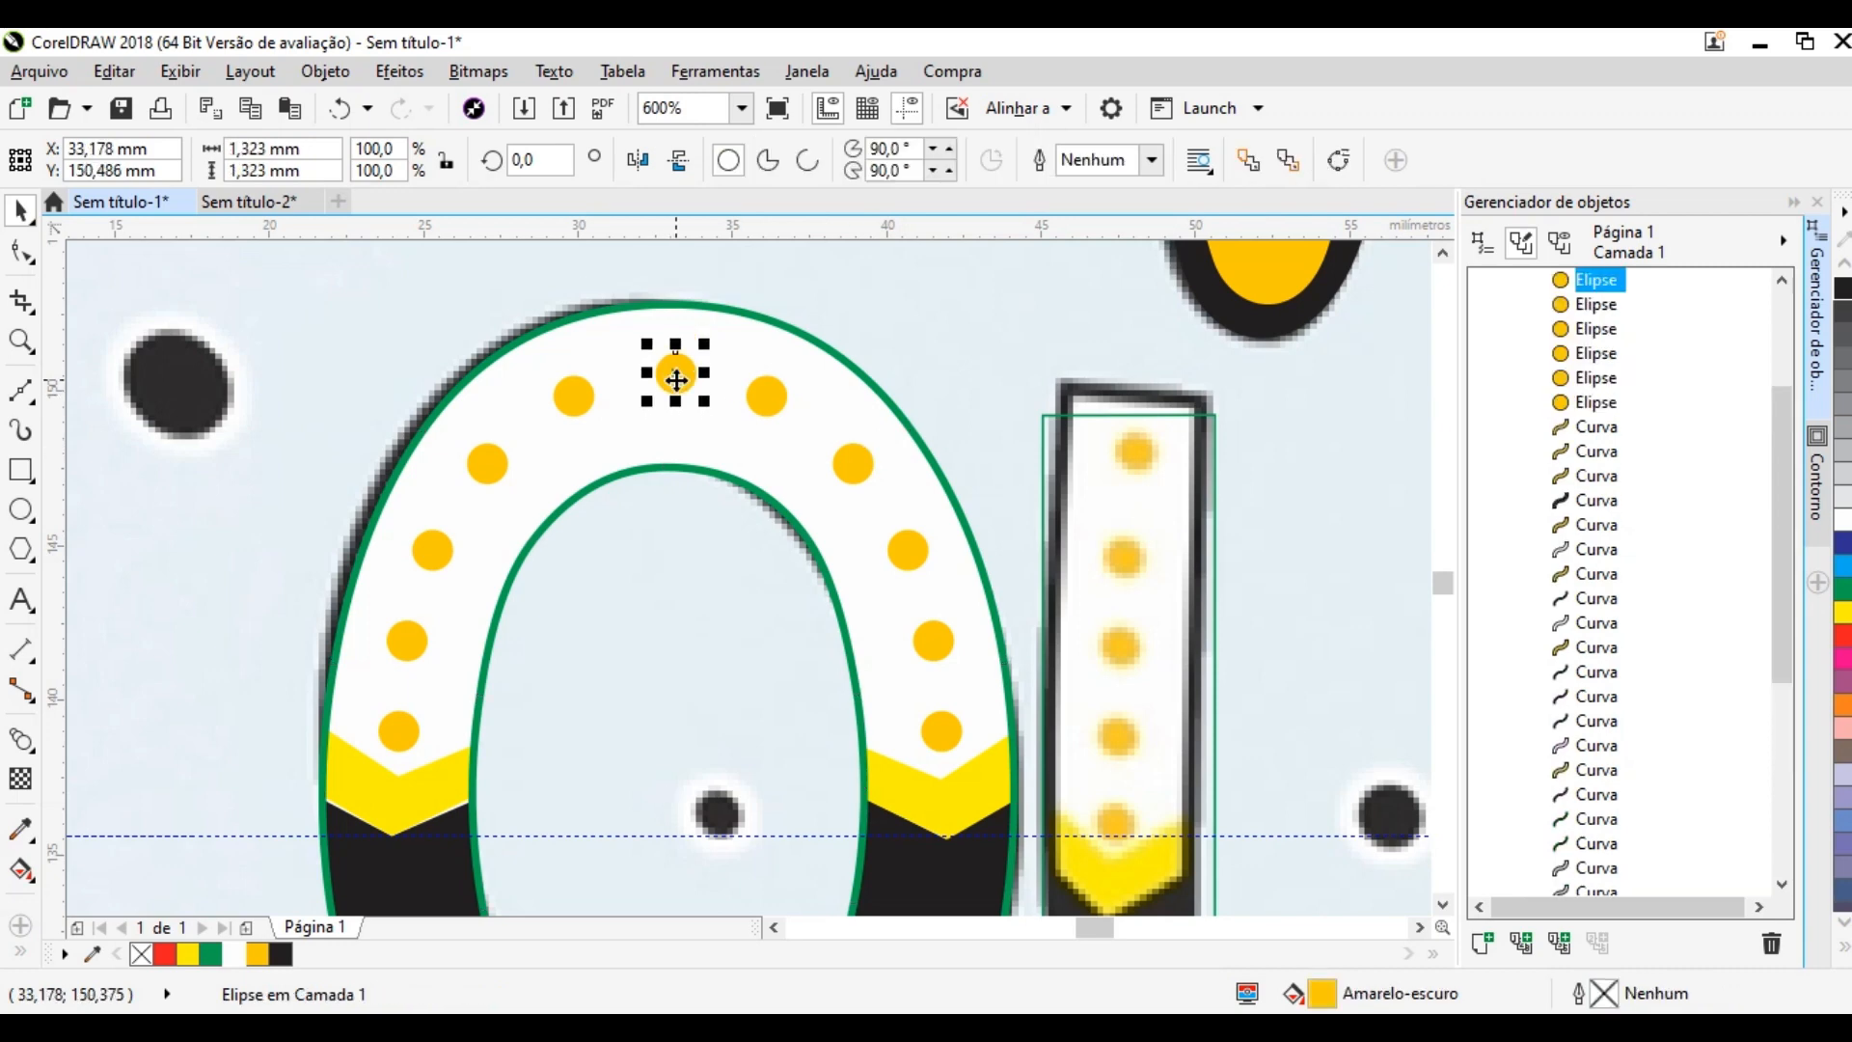
pyautogui.click(768, 397)
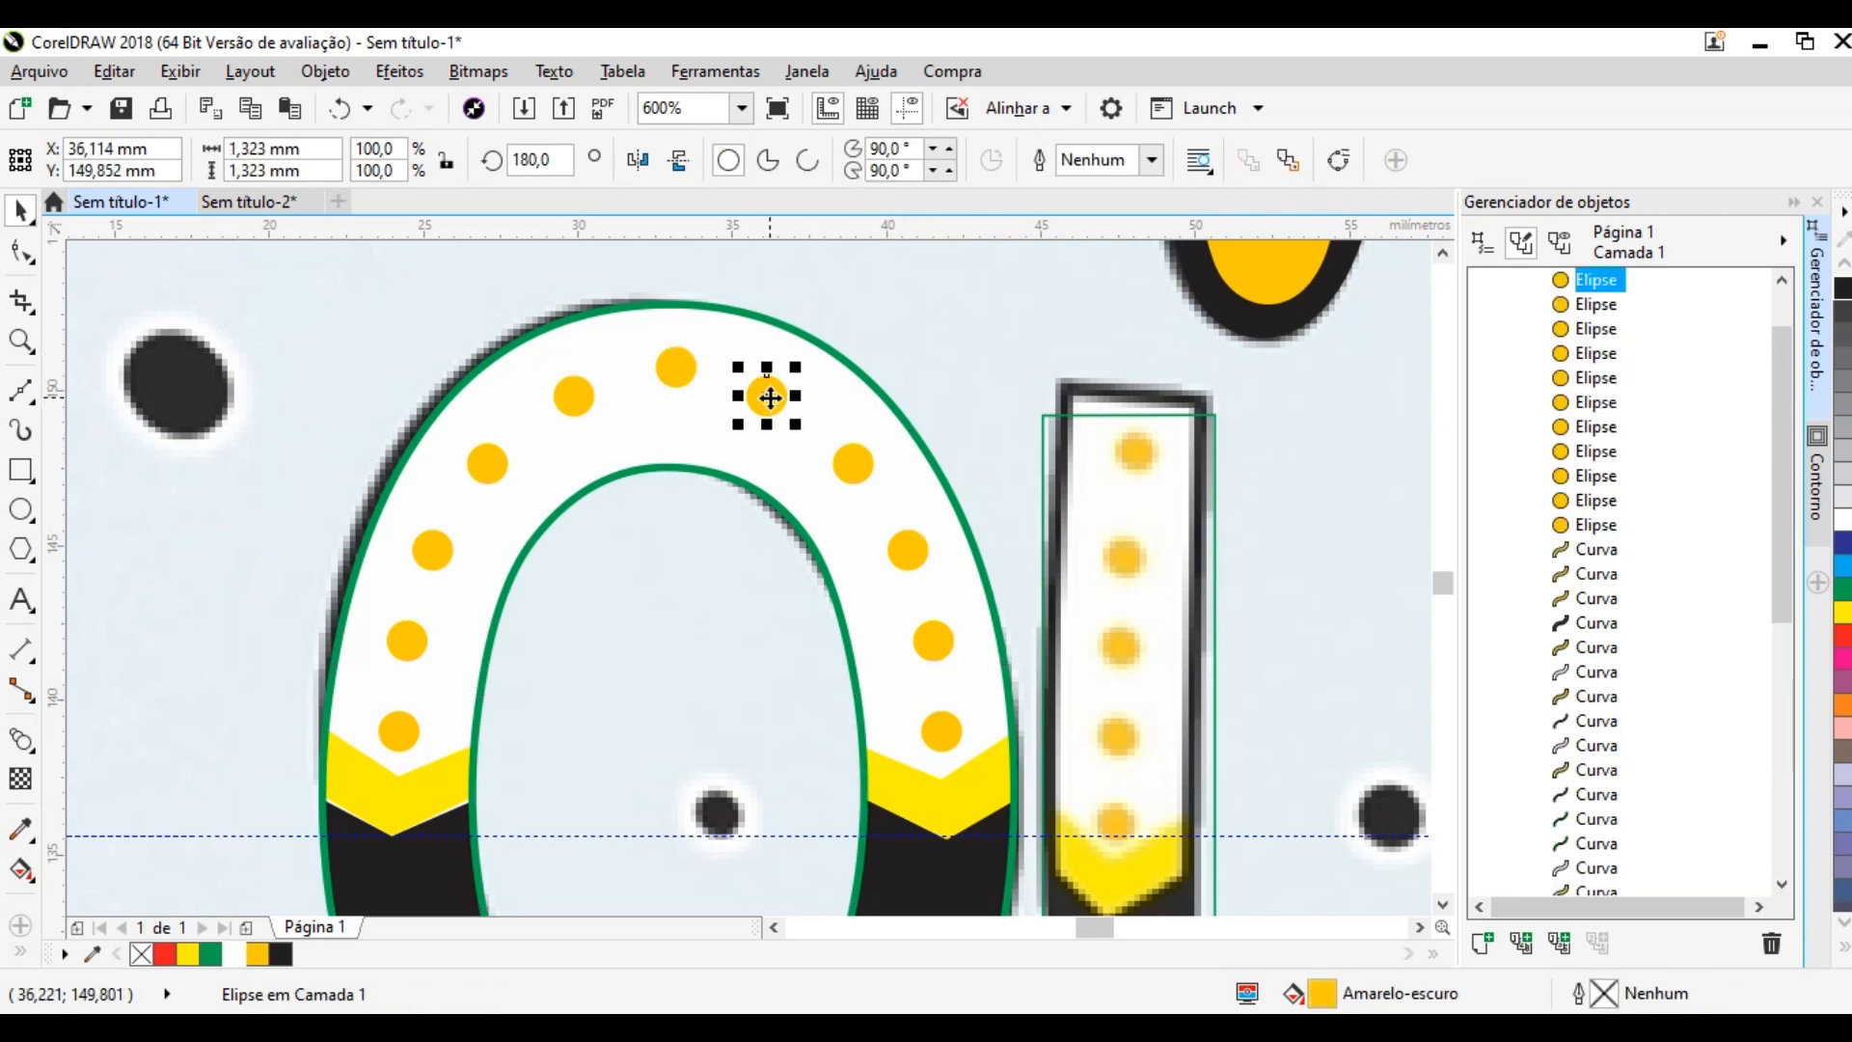
pyautogui.keyDown('shift'); pyautogui.click(576, 395); pyautogui.keyUp('shift')
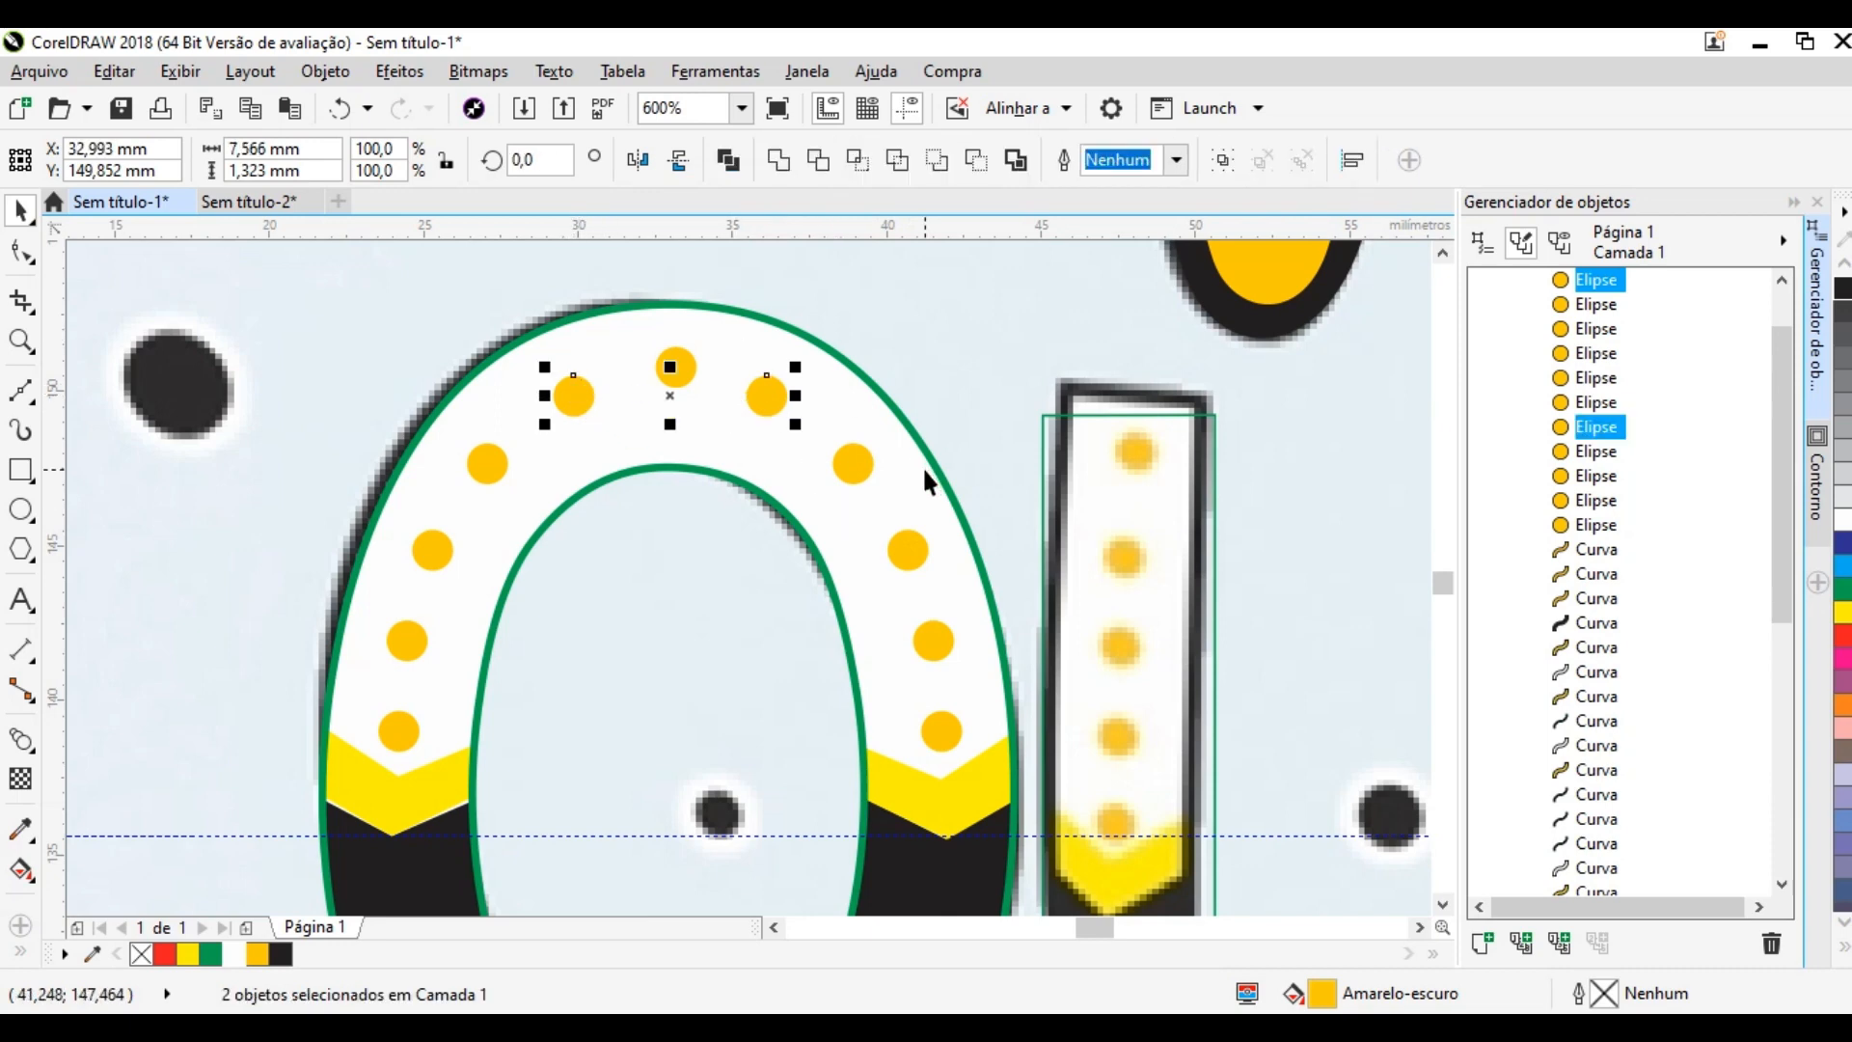
pyautogui.scroll(-2, 789, 440)
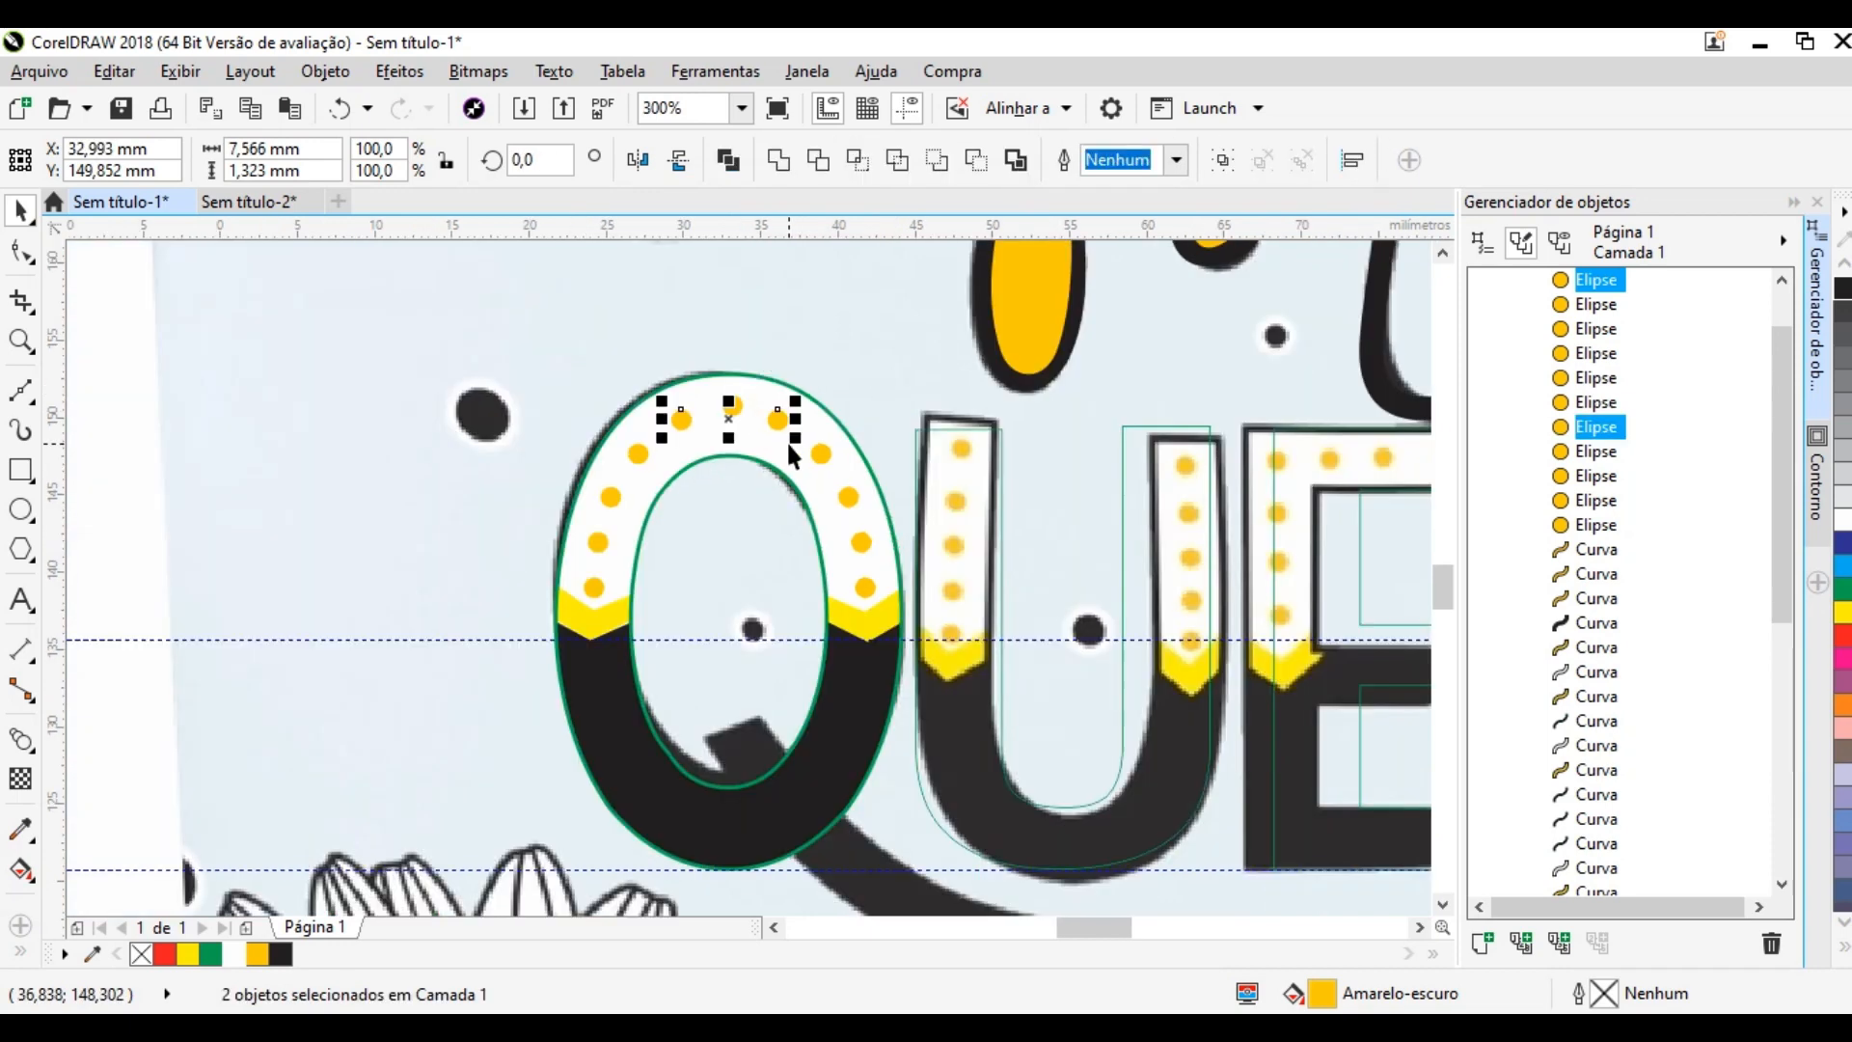
# Step: Give the Q's white ring a black outline 0.5 mm thick
pyautogui.click(738, 384)
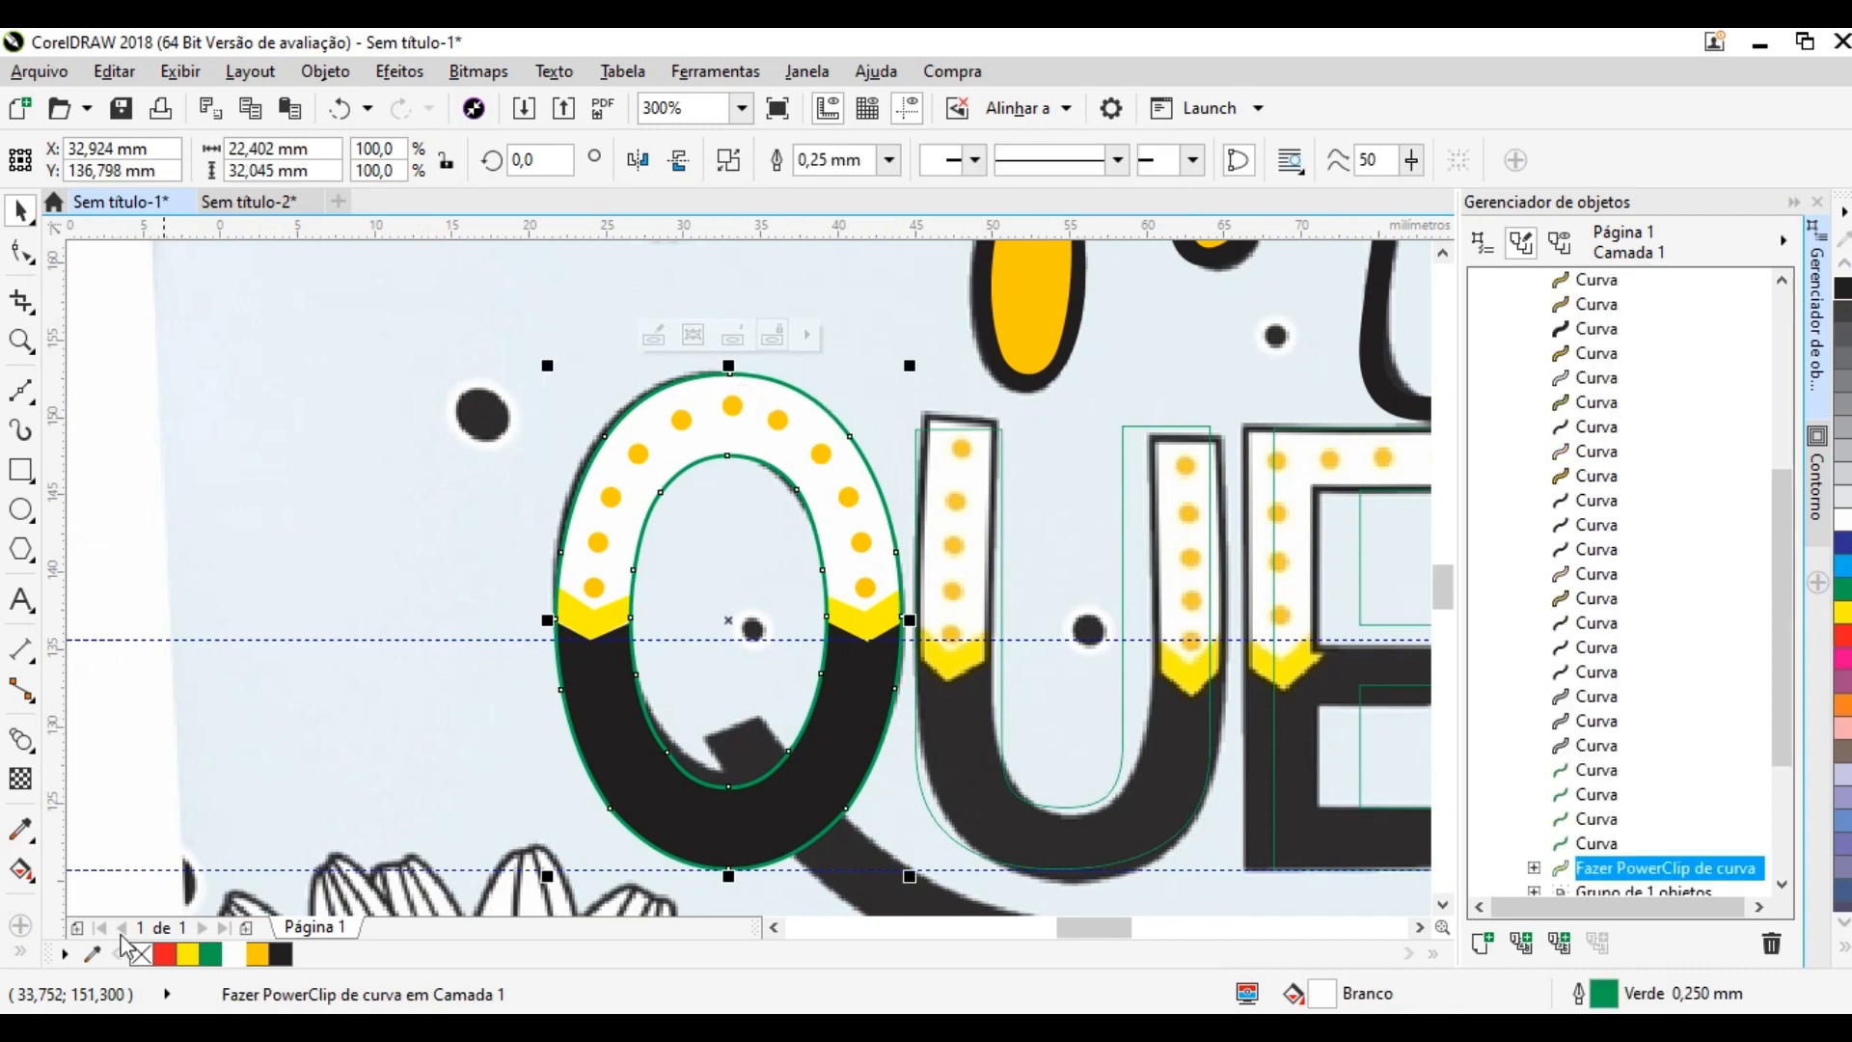
pyautogui.rightClick(281, 955)
pyautogui.click(887, 161)
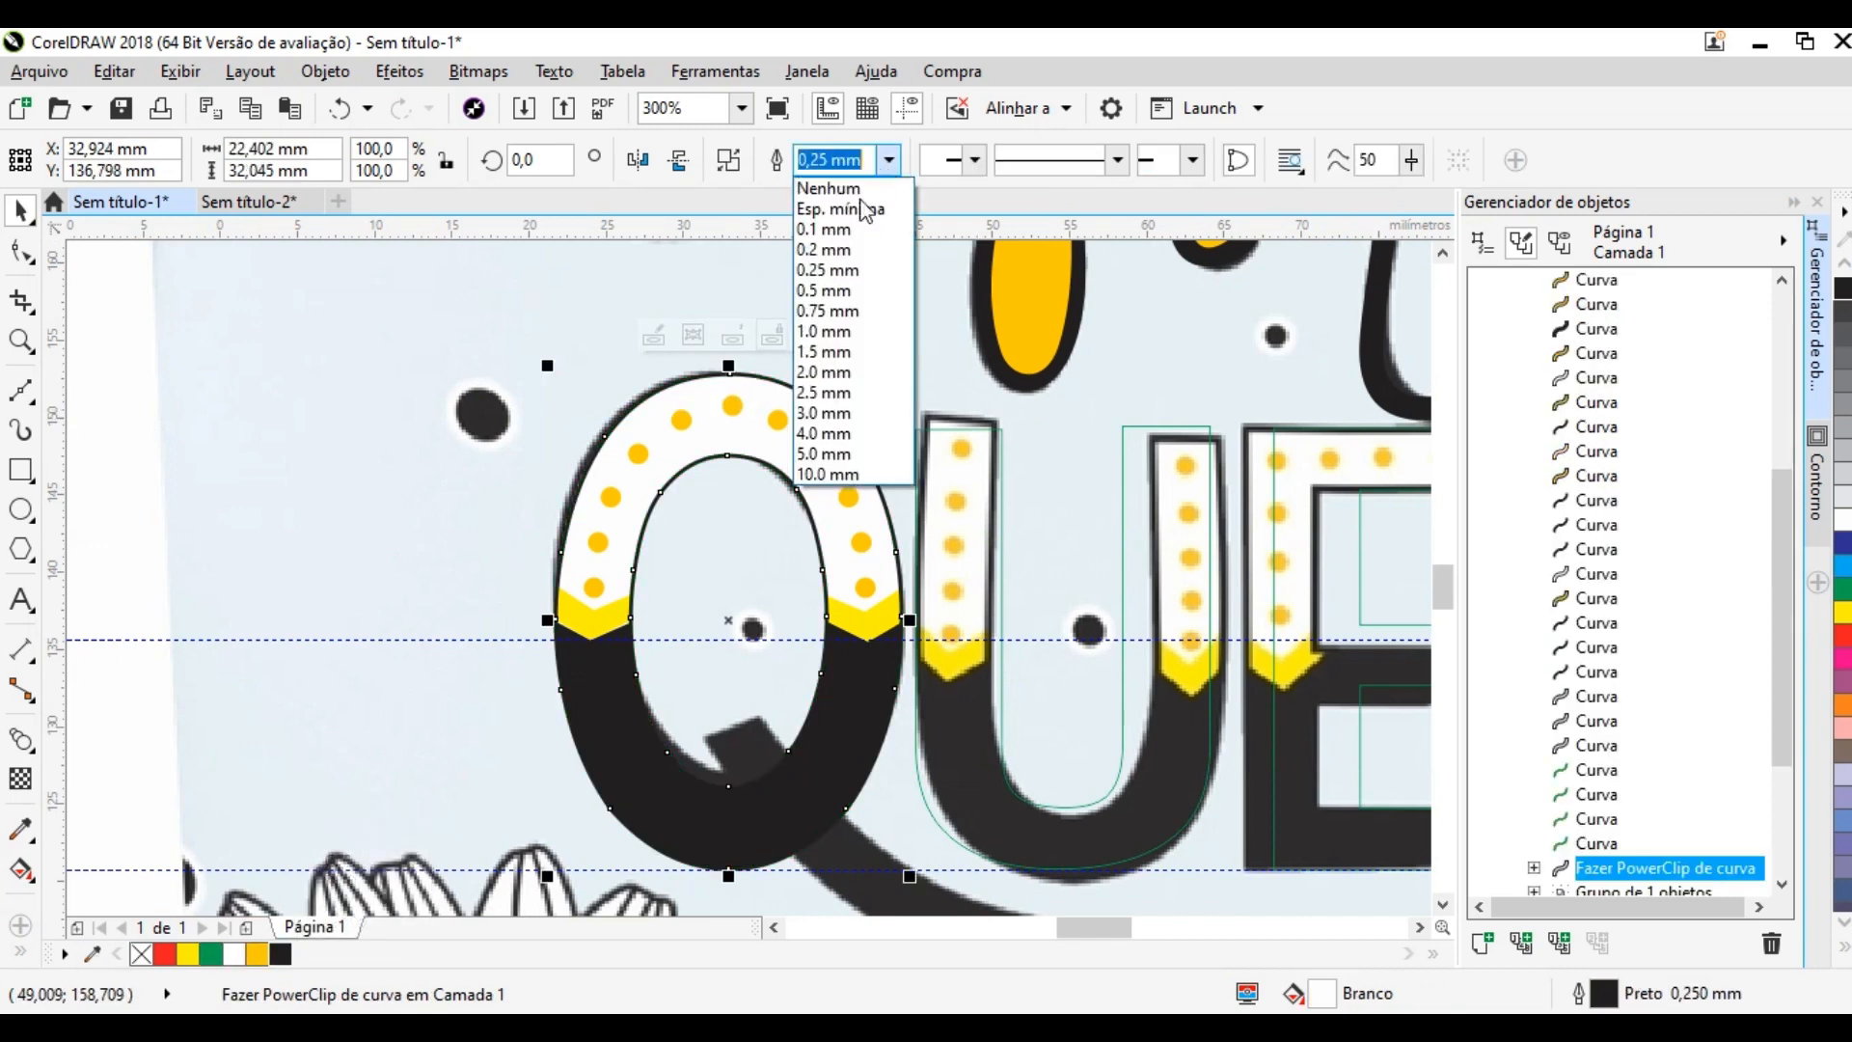
pyautogui.click(836, 288)
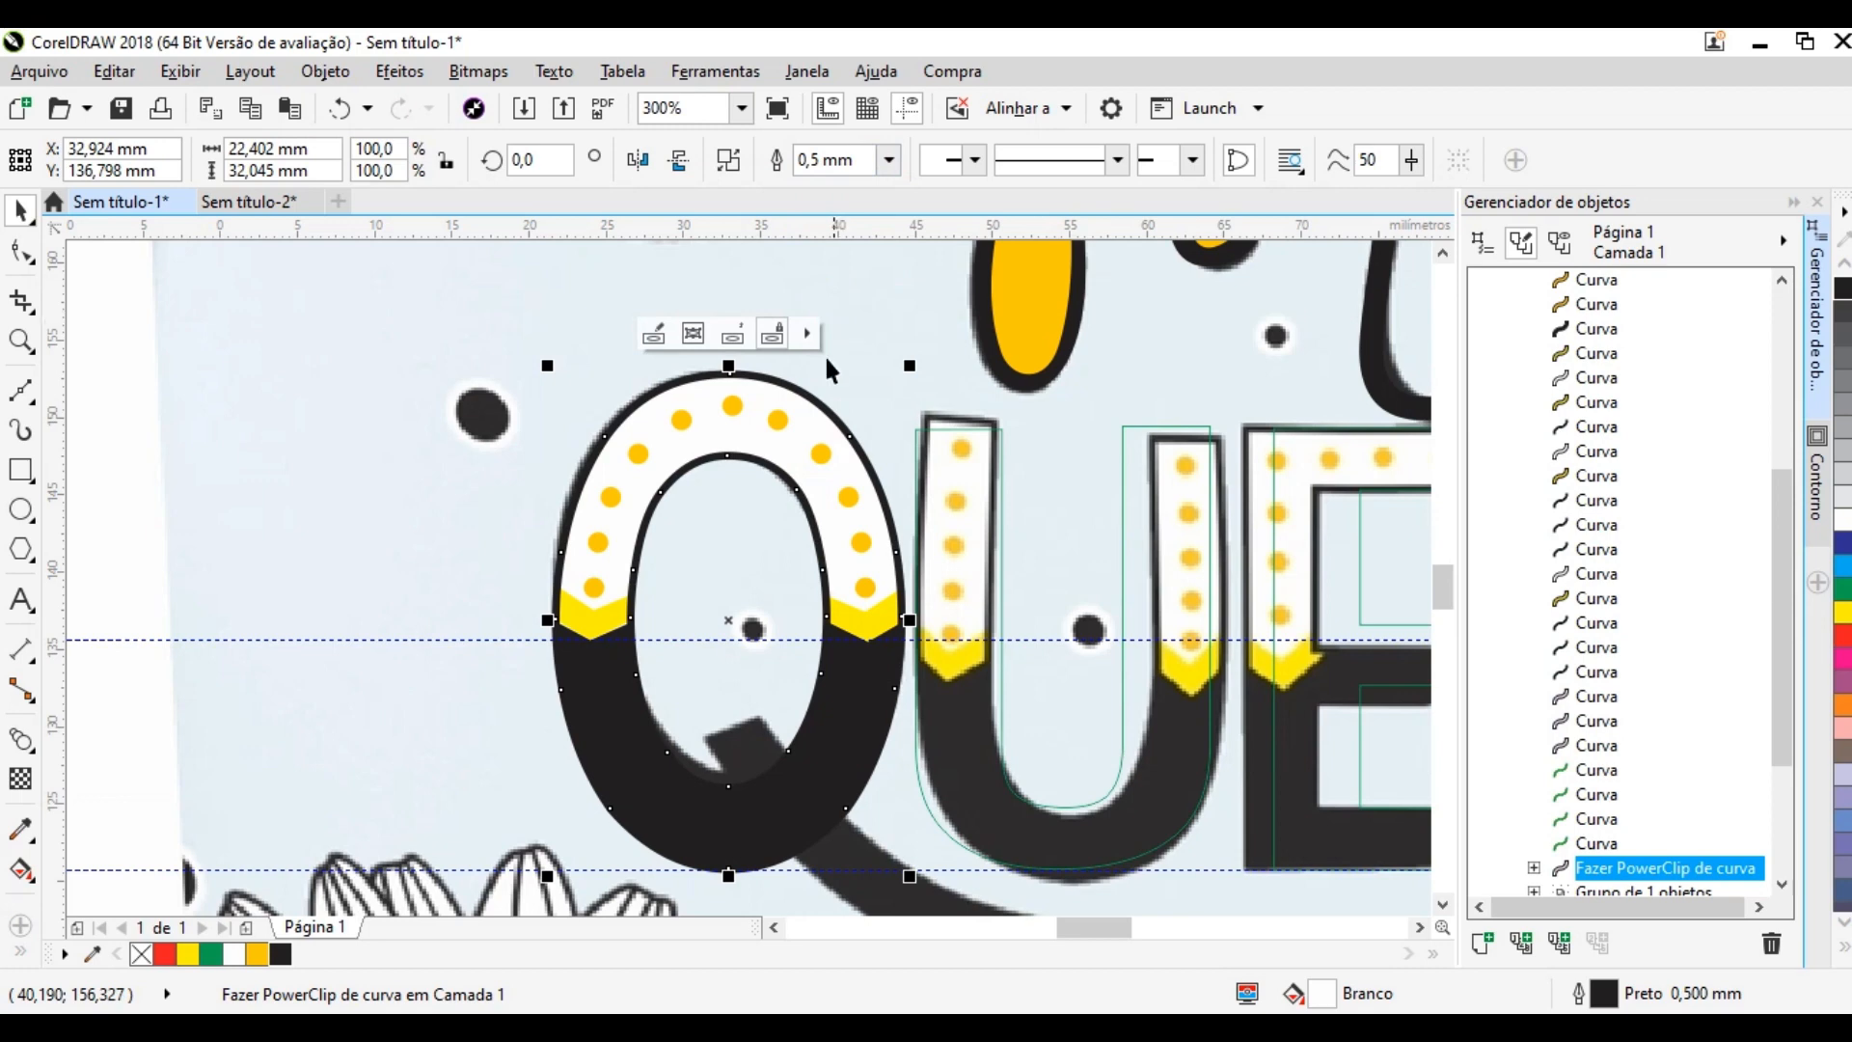
# Step: Trace the lower edge and slanted outer end of the Q's tail with straight Bézier segments, starting at its inner left corner
pyautogui.scroll(-2, 559, 496)
pyautogui.scroll(2, 700, 670)
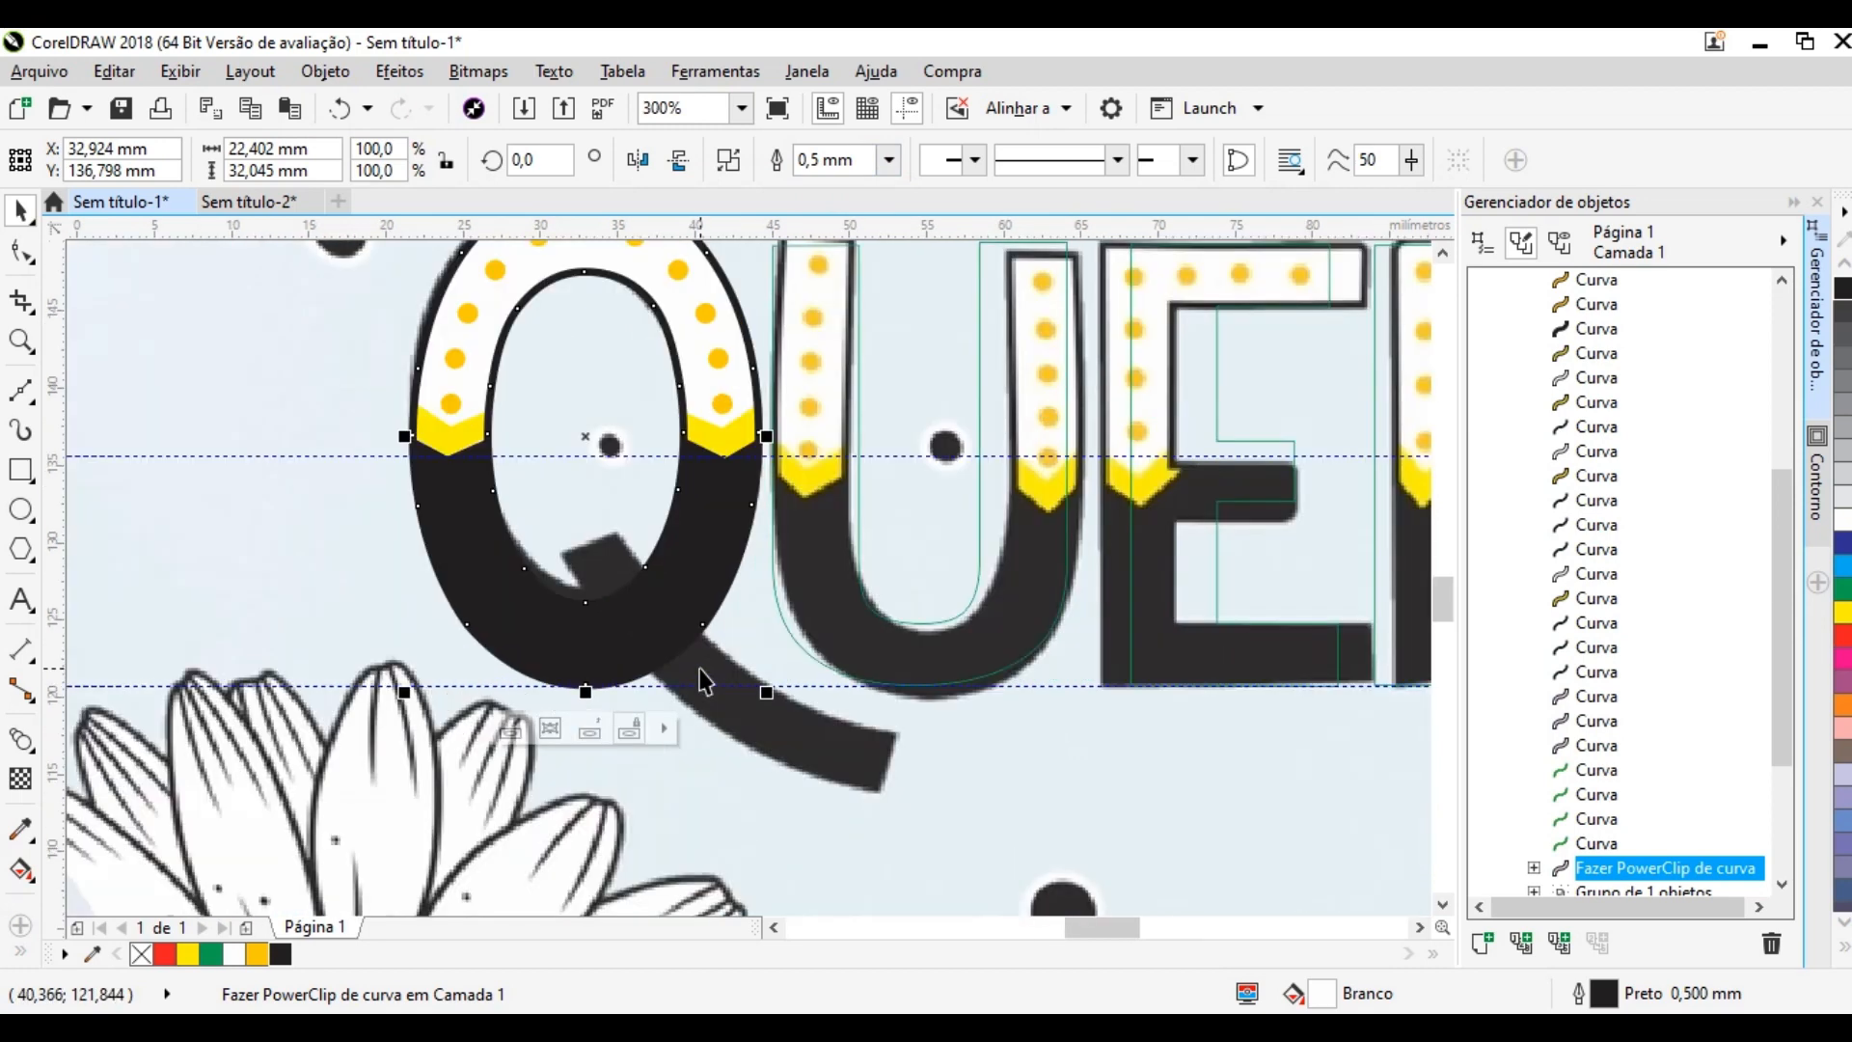
pyautogui.click(20, 391)
pyautogui.scroll(2, 604, 662)
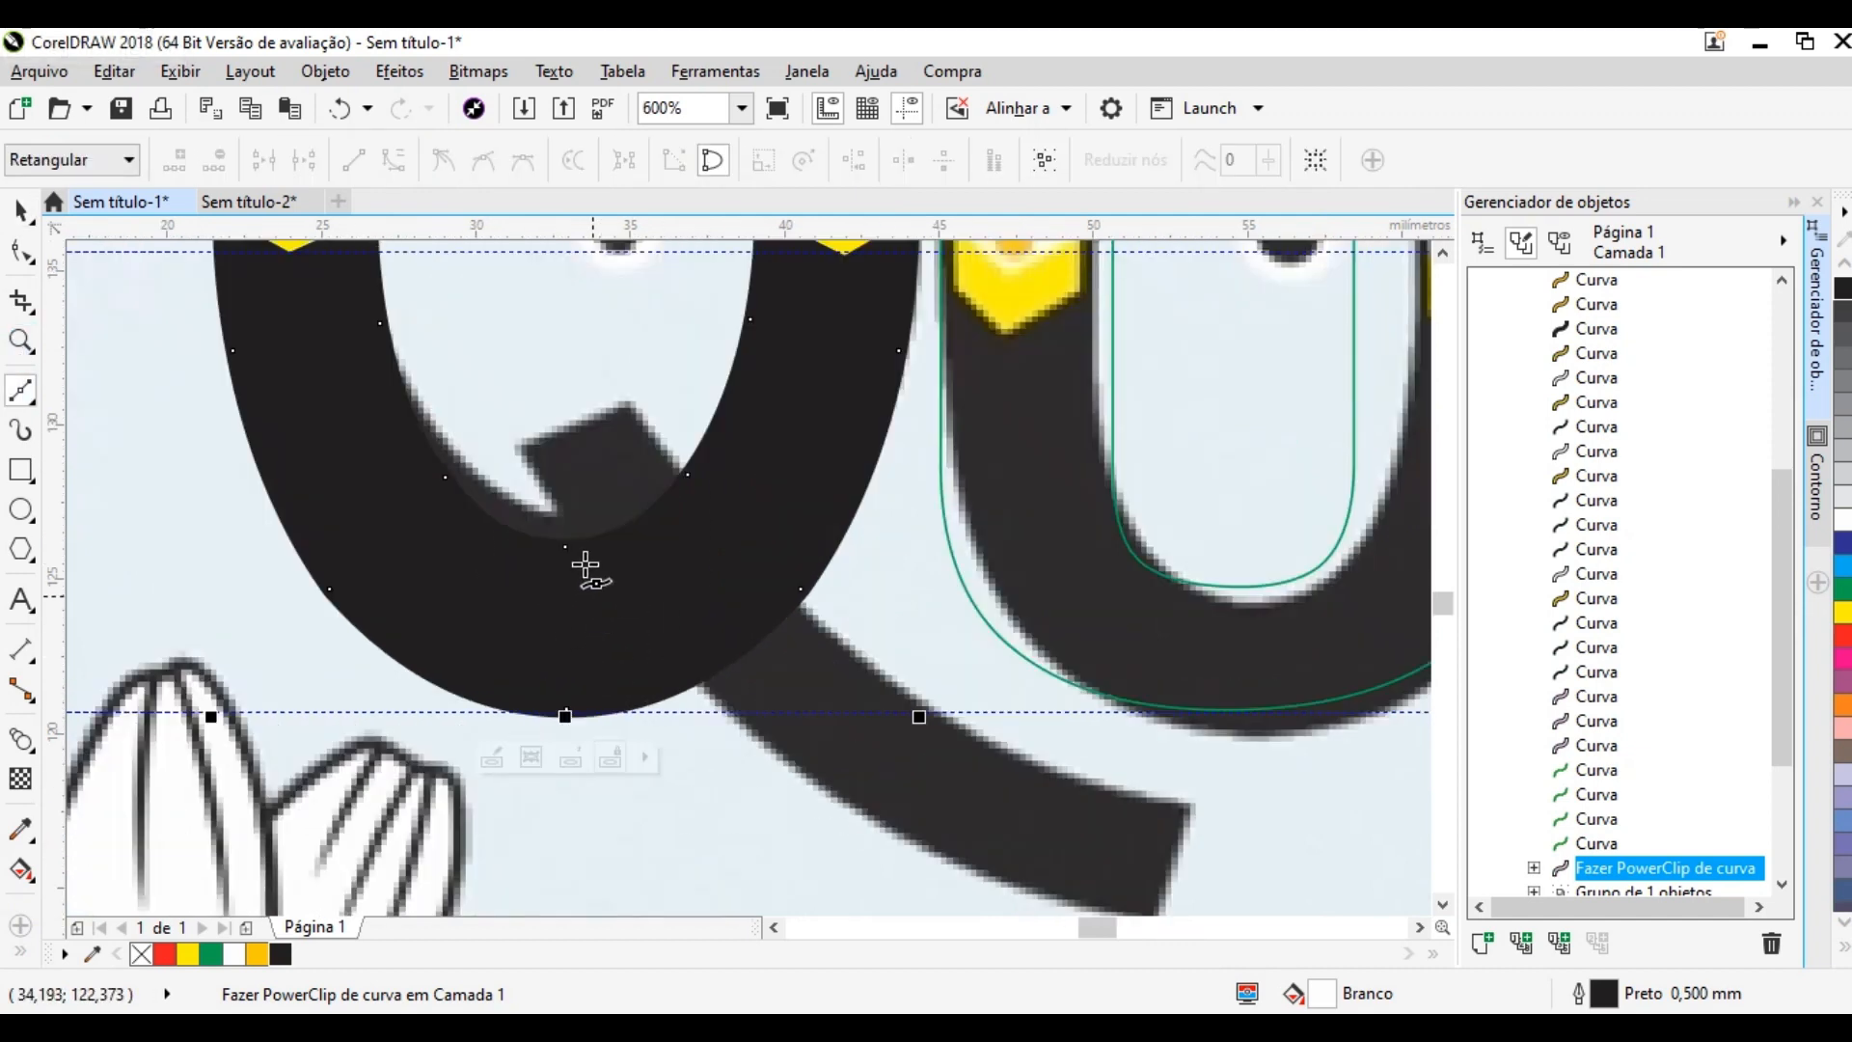
pyautogui.click(527, 441)
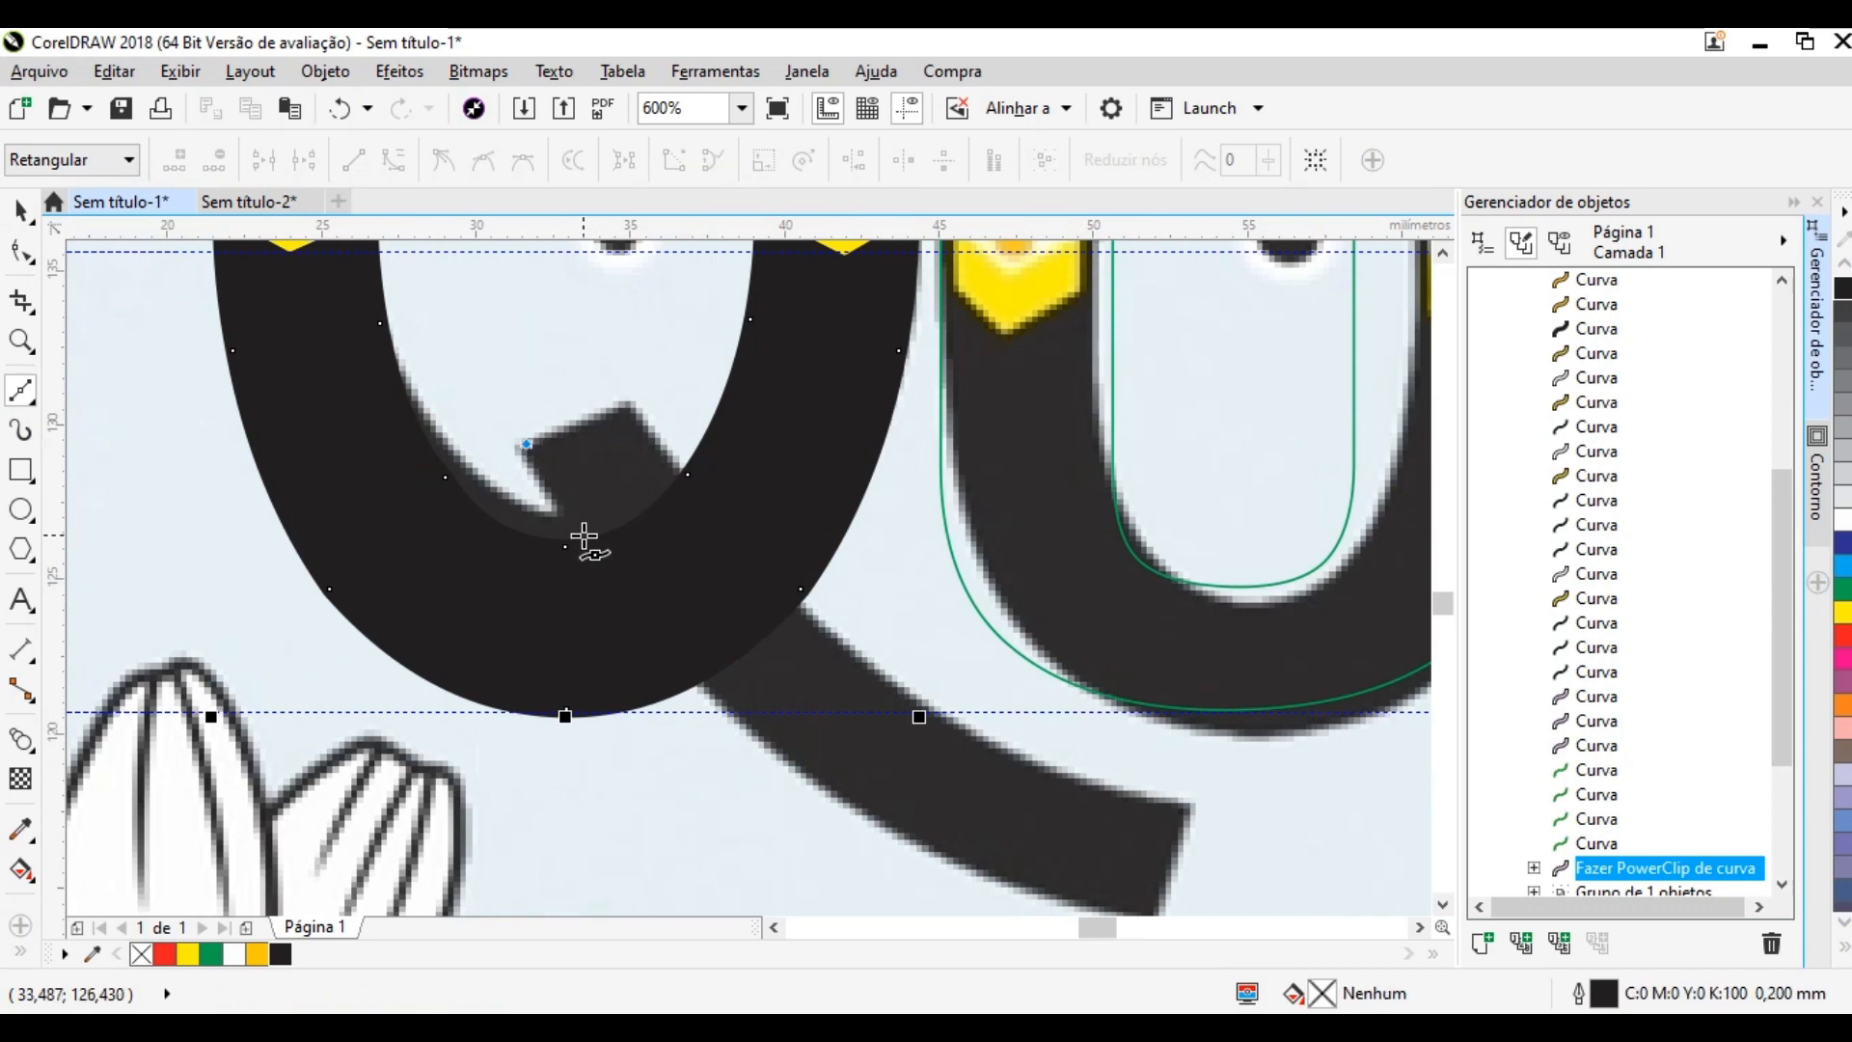
pyautogui.click(756, 741)
pyautogui.click(835, 792)
pyautogui.click(911, 839)
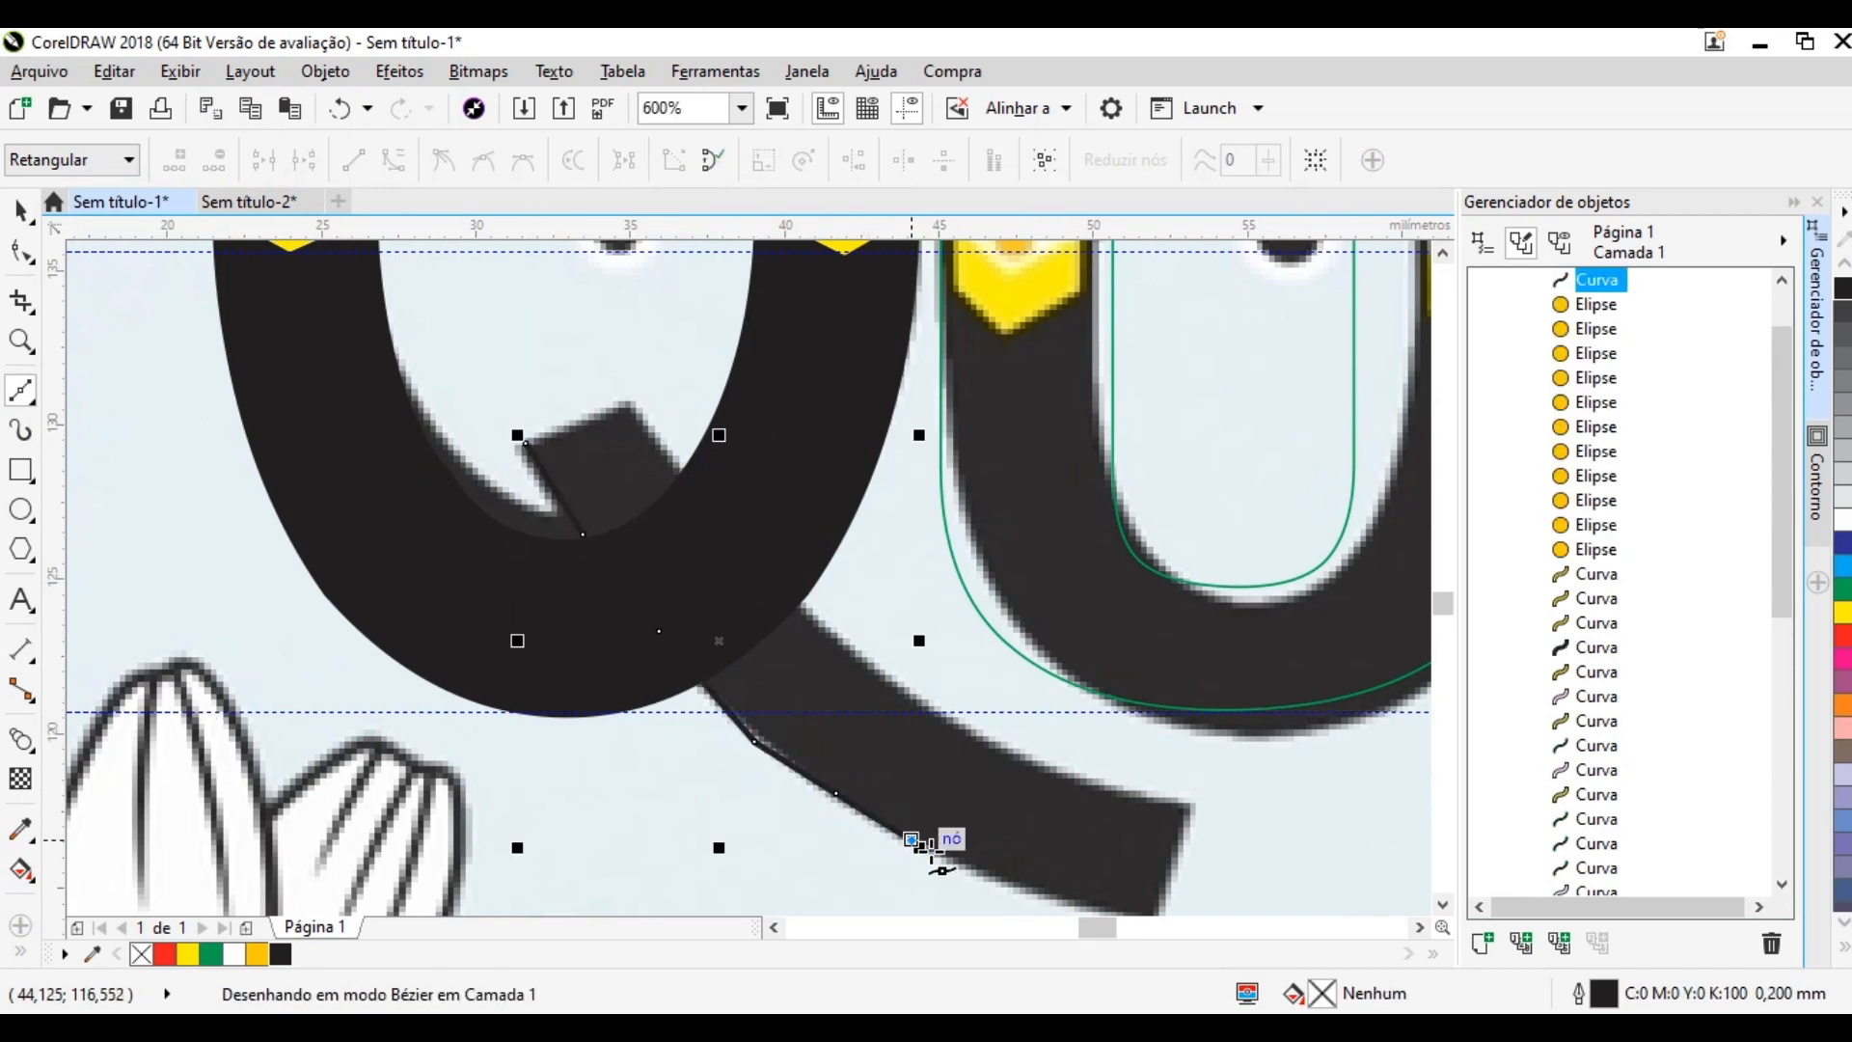
pyautogui.click(984, 876)
pyautogui.scroll(-1, 755, 709)
pyautogui.scroll(2, 899, 821)
pyautogui.click(927, 758)
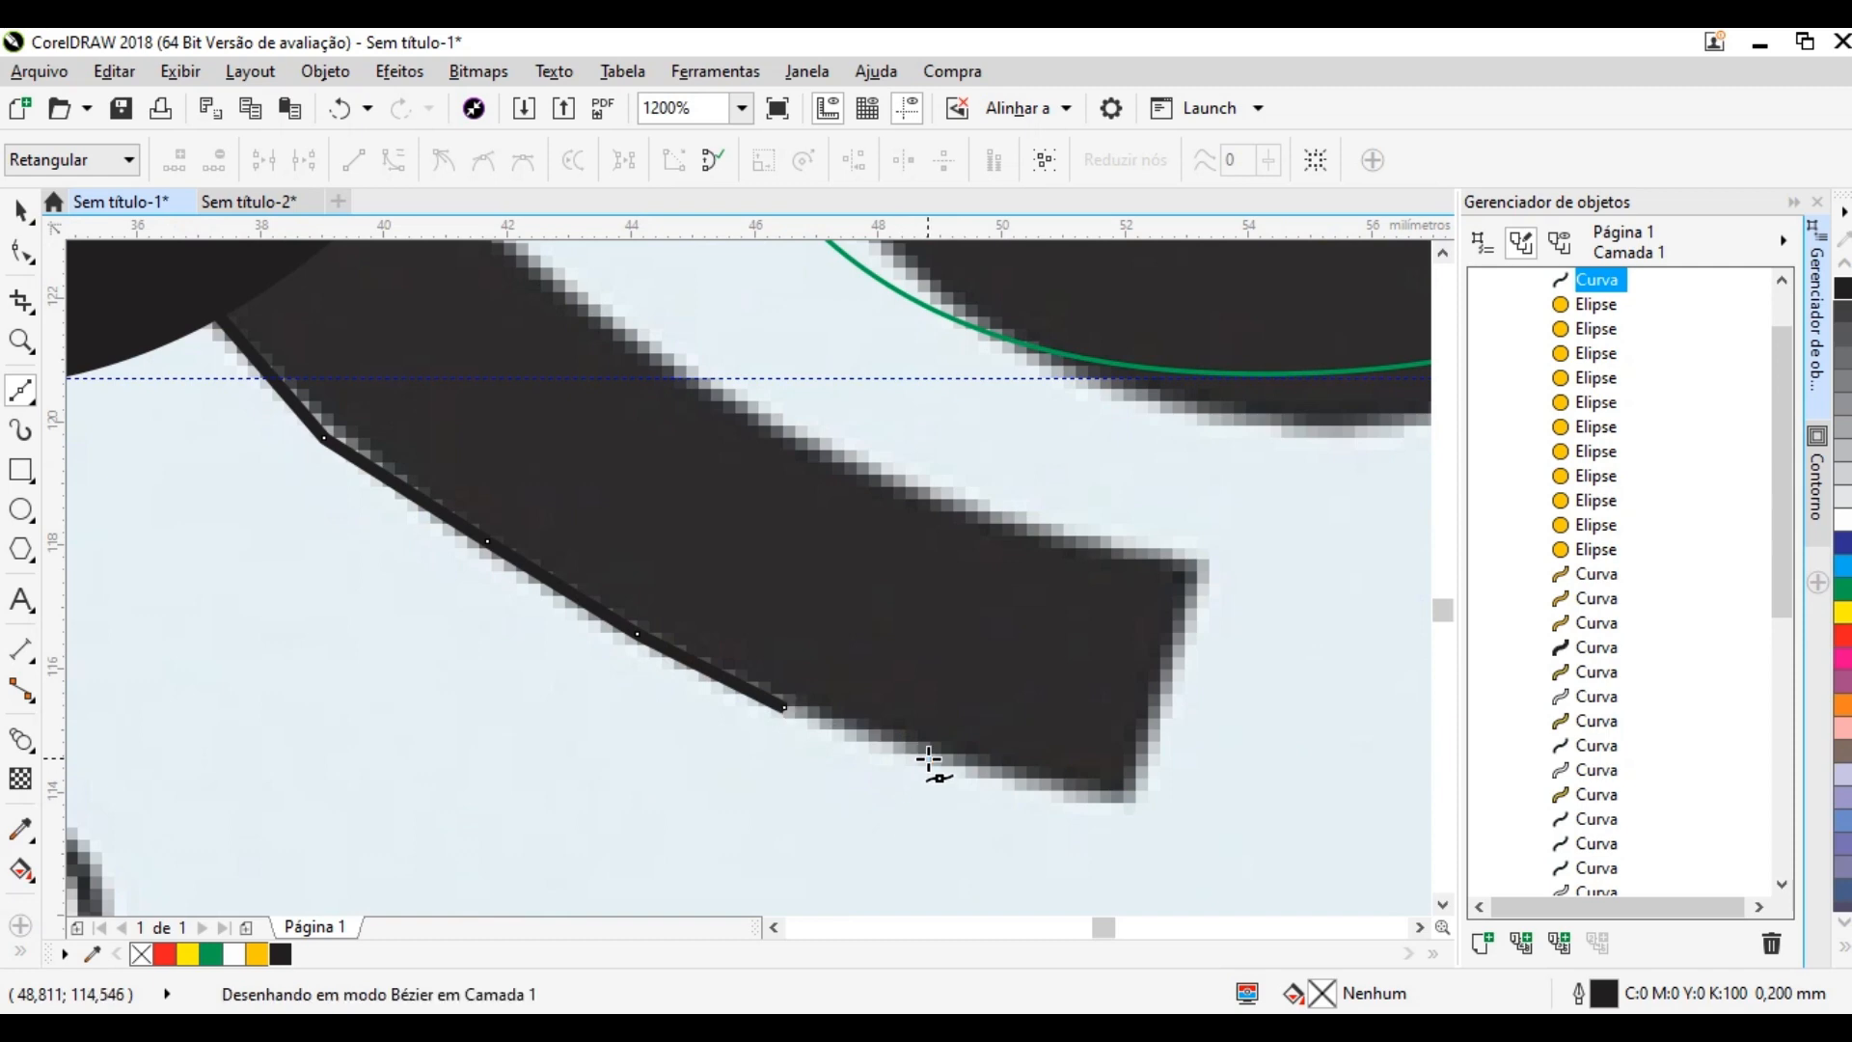
pyautogui.click(1125, 801)
pyautogui.click(1214, 567)
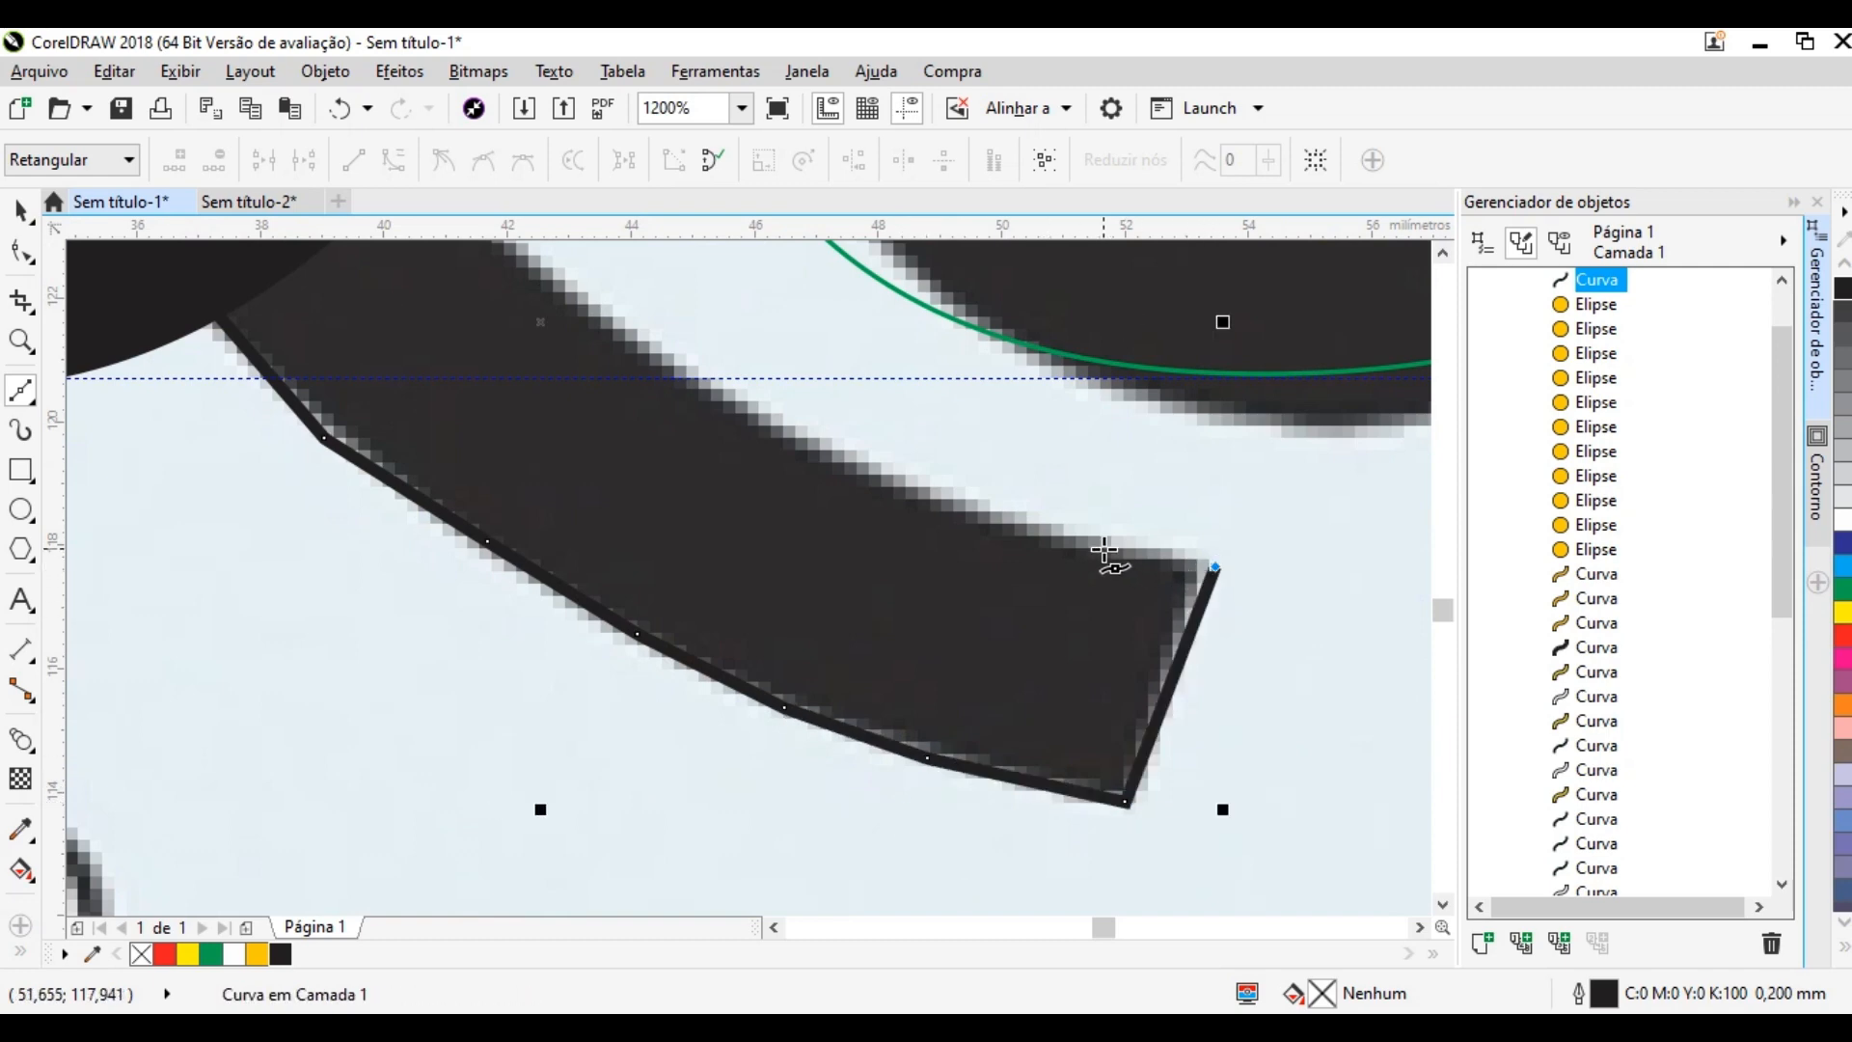
# Step: Trace the upper edge of the Q's tail back to its inner end and close the outline at the starting node
pyautogui.click(1093, 538)
pyautogui.click(880, 467)
pyautogui.click(723, 376)
pyautogui.scroll(-1, 733, 386)
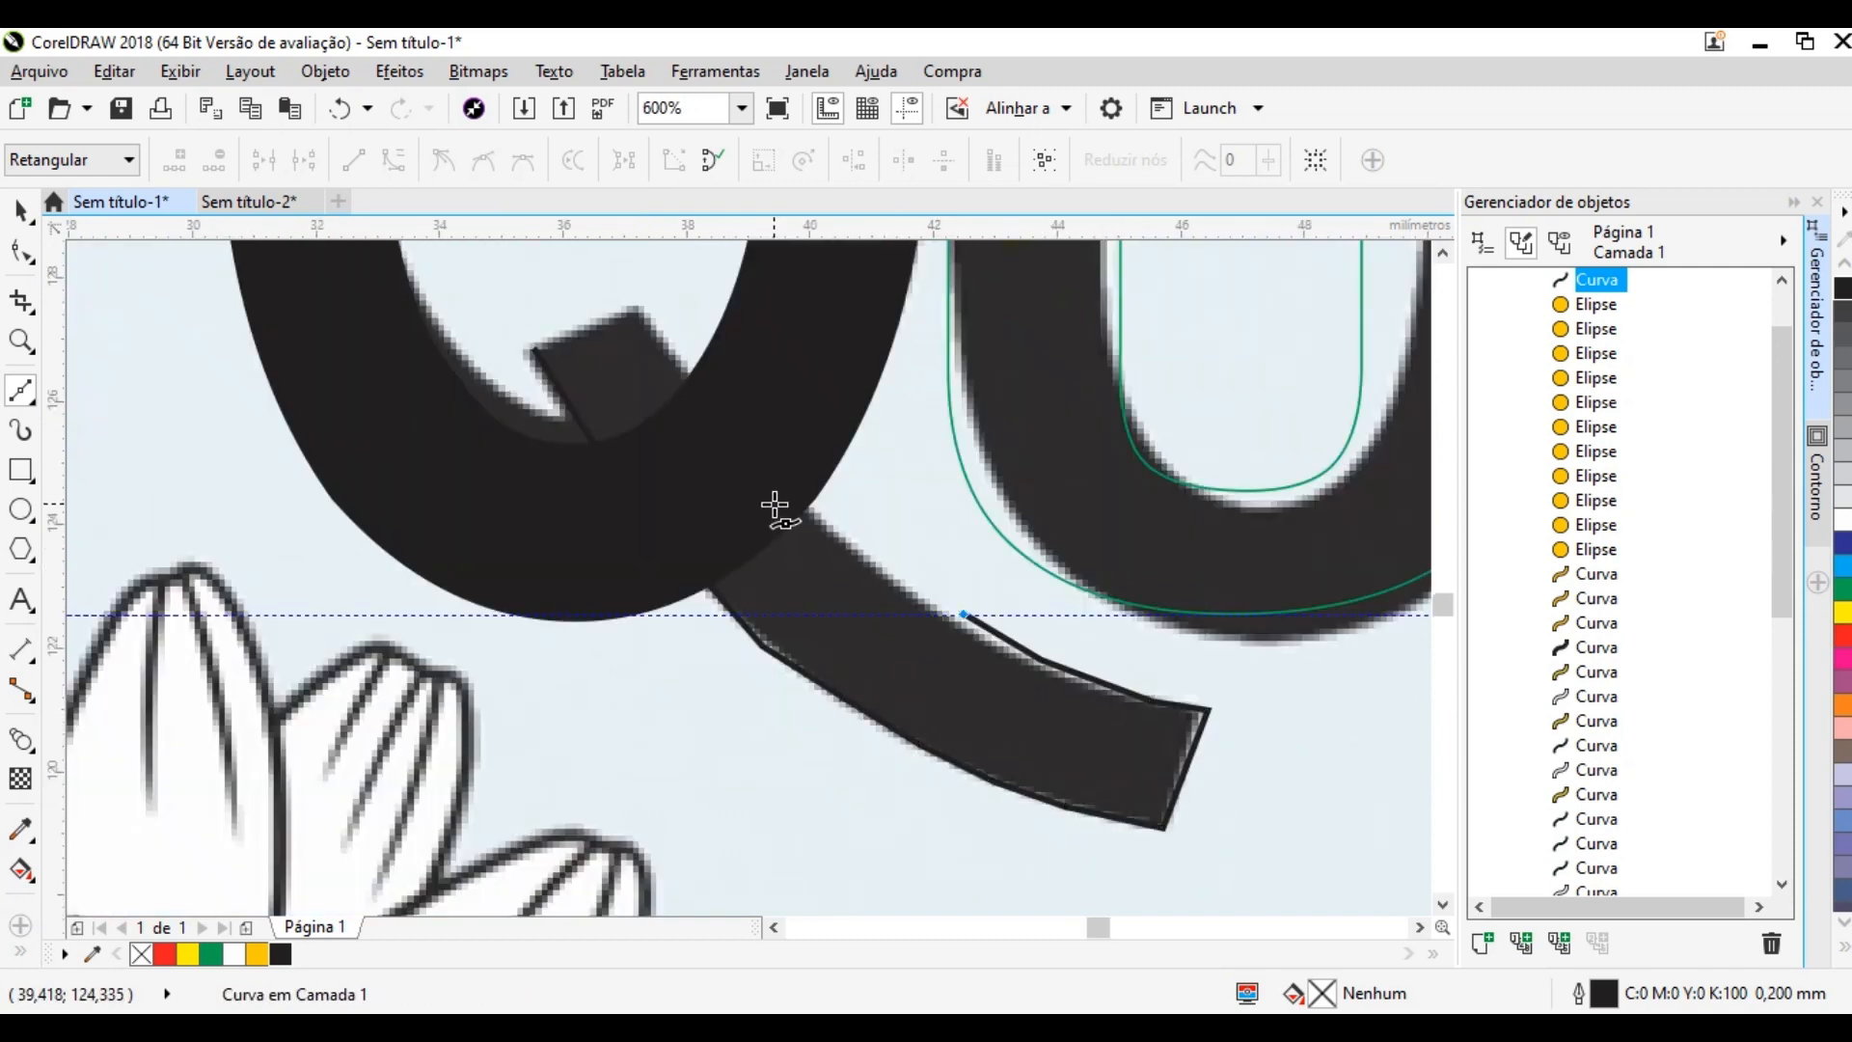
pyautogui.scroll(1, 774, 503)
pyautogui.click(1038, 657)
pyautogui.click(899, 538)
pyautogui.scroll(-1, 940, 667)
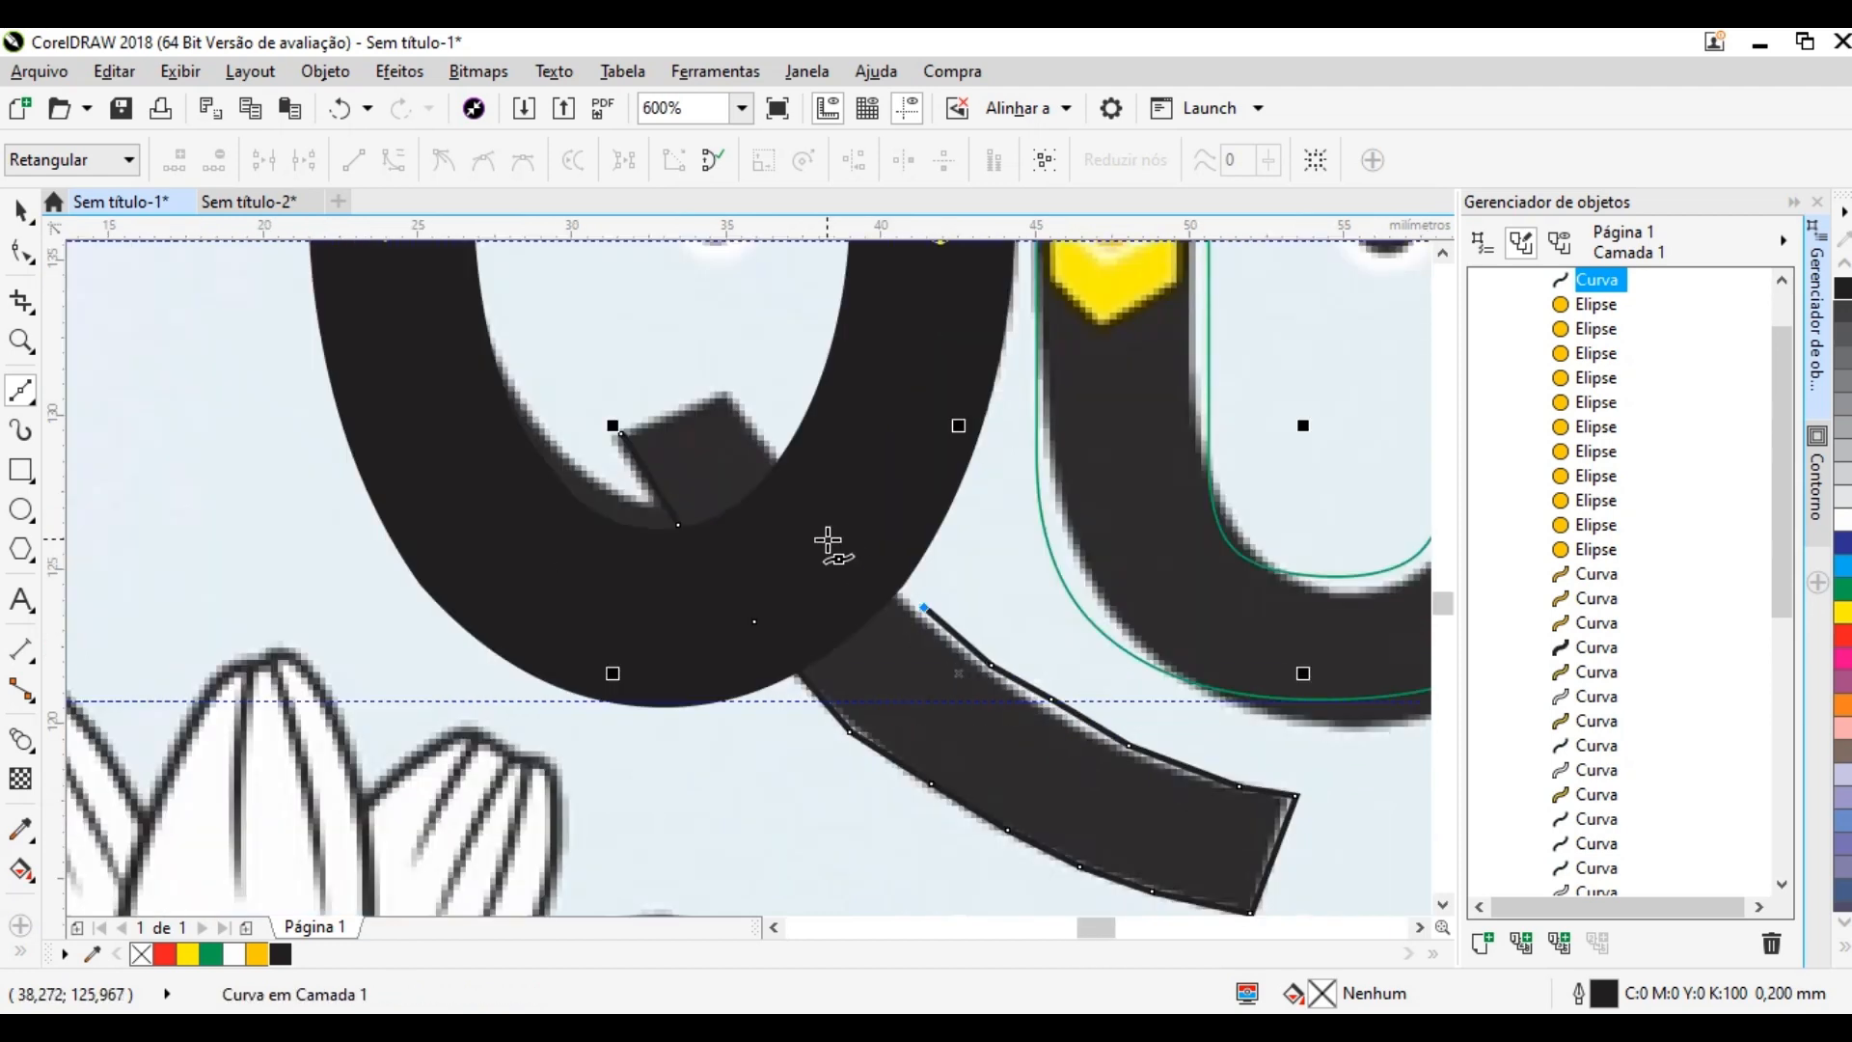
pyautogui.click(830, 526)
pyautogui.click(720, 386)
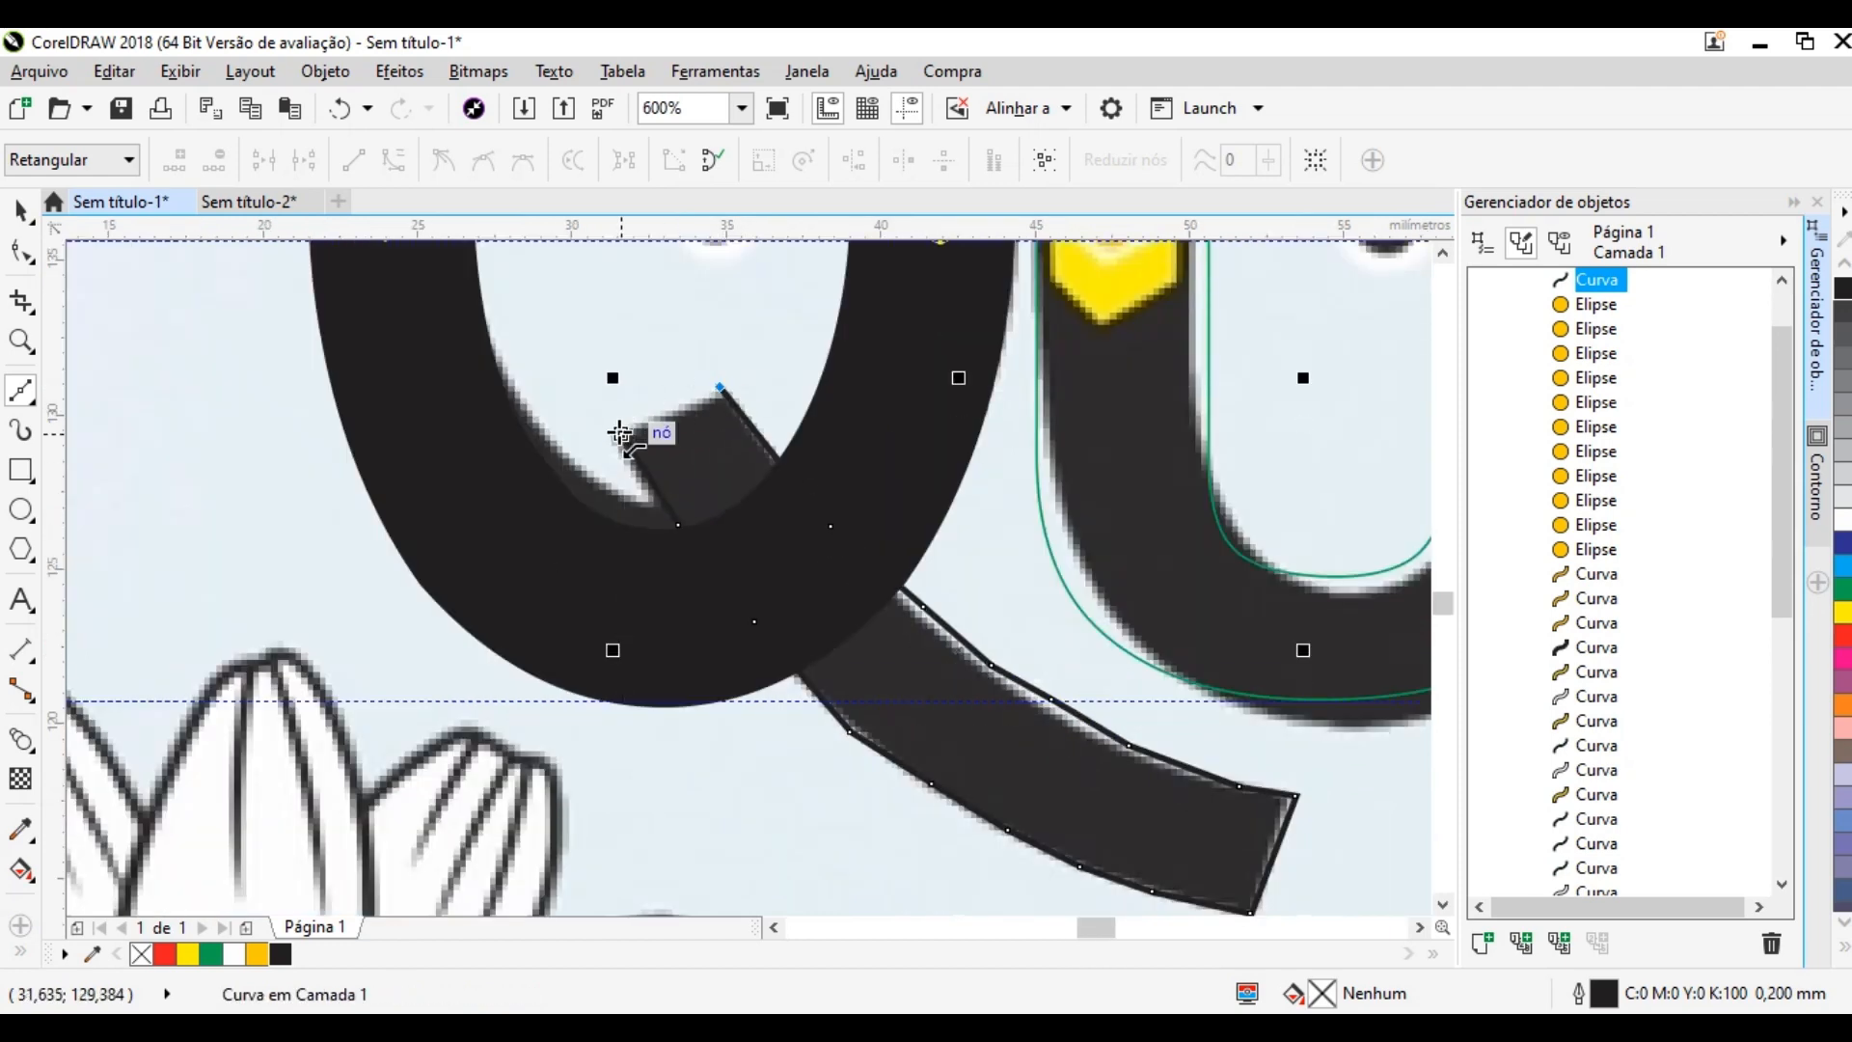
pyautogui.click(619, 433)
# Step: Delete the intermediate nodes of the tail outline, keeping only its four corner nodes
pyautogui.press('F10')
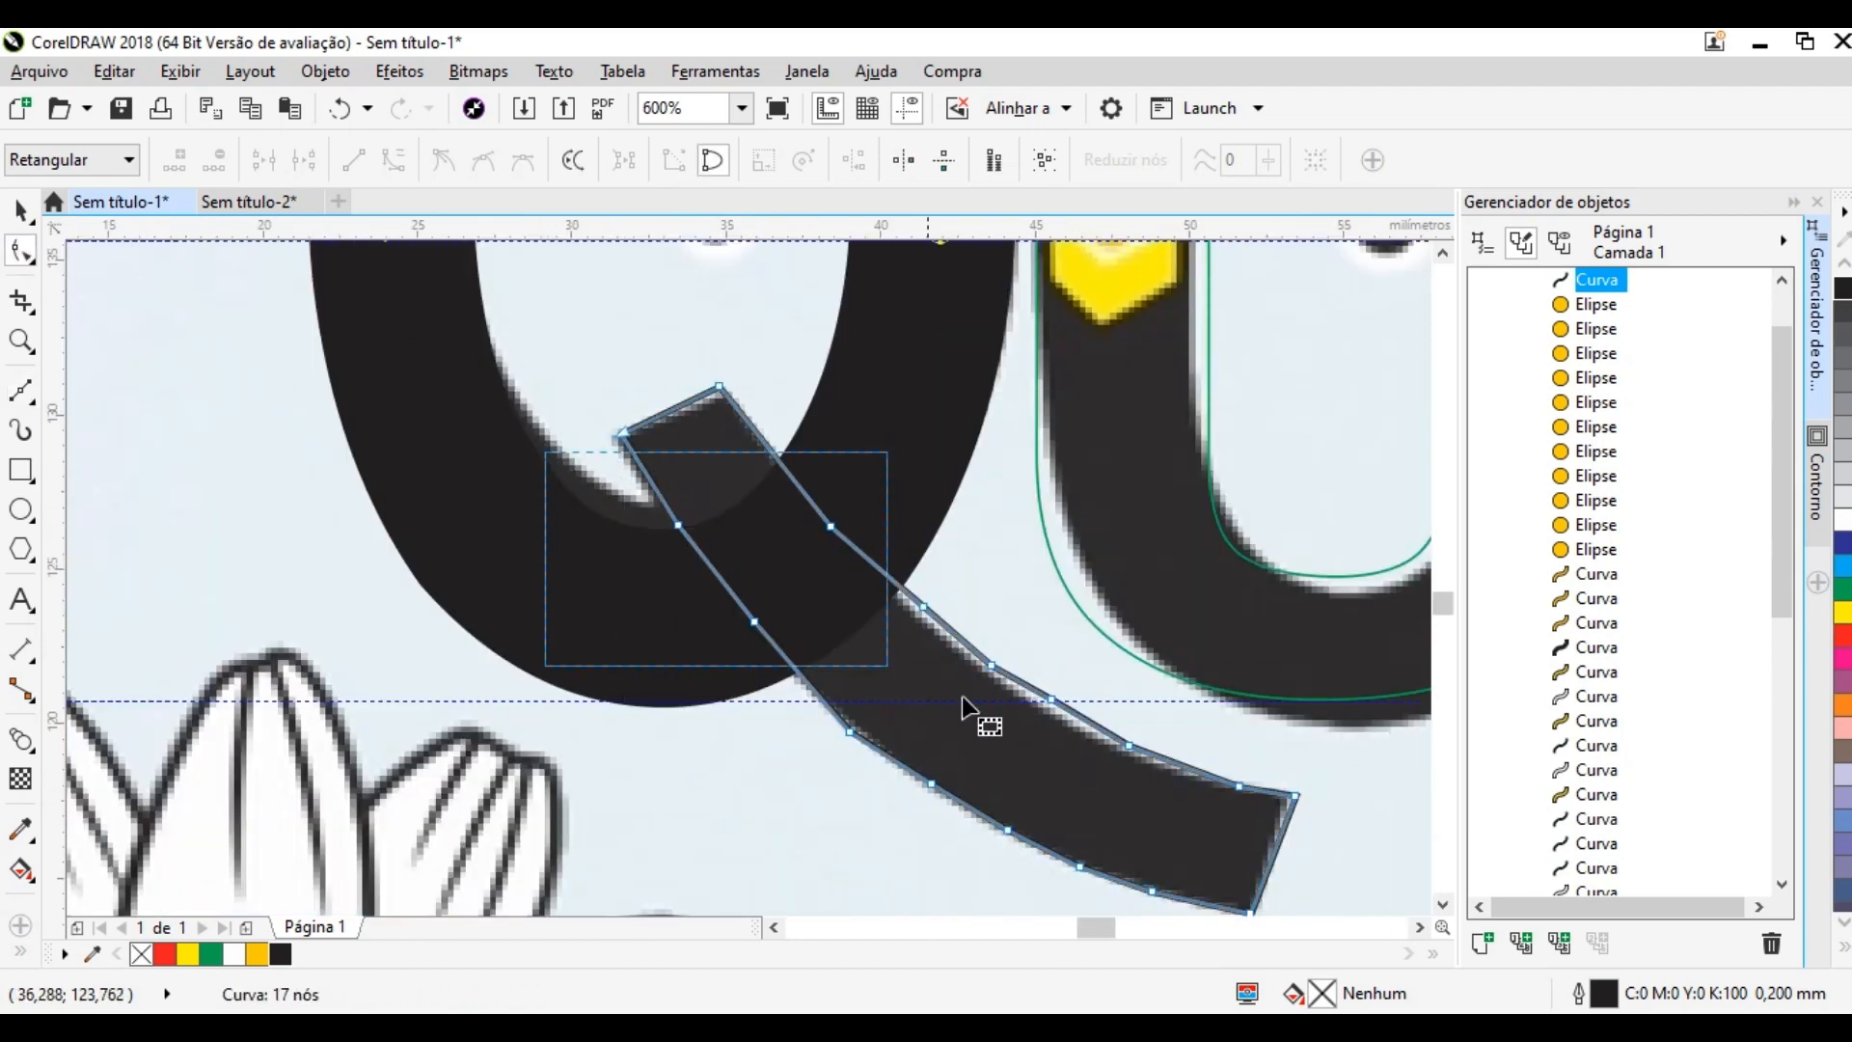
pyautogui.moveTo(963, 696); pyautogui.dragTo(1252, 903)
pyautogui.press('Delete')
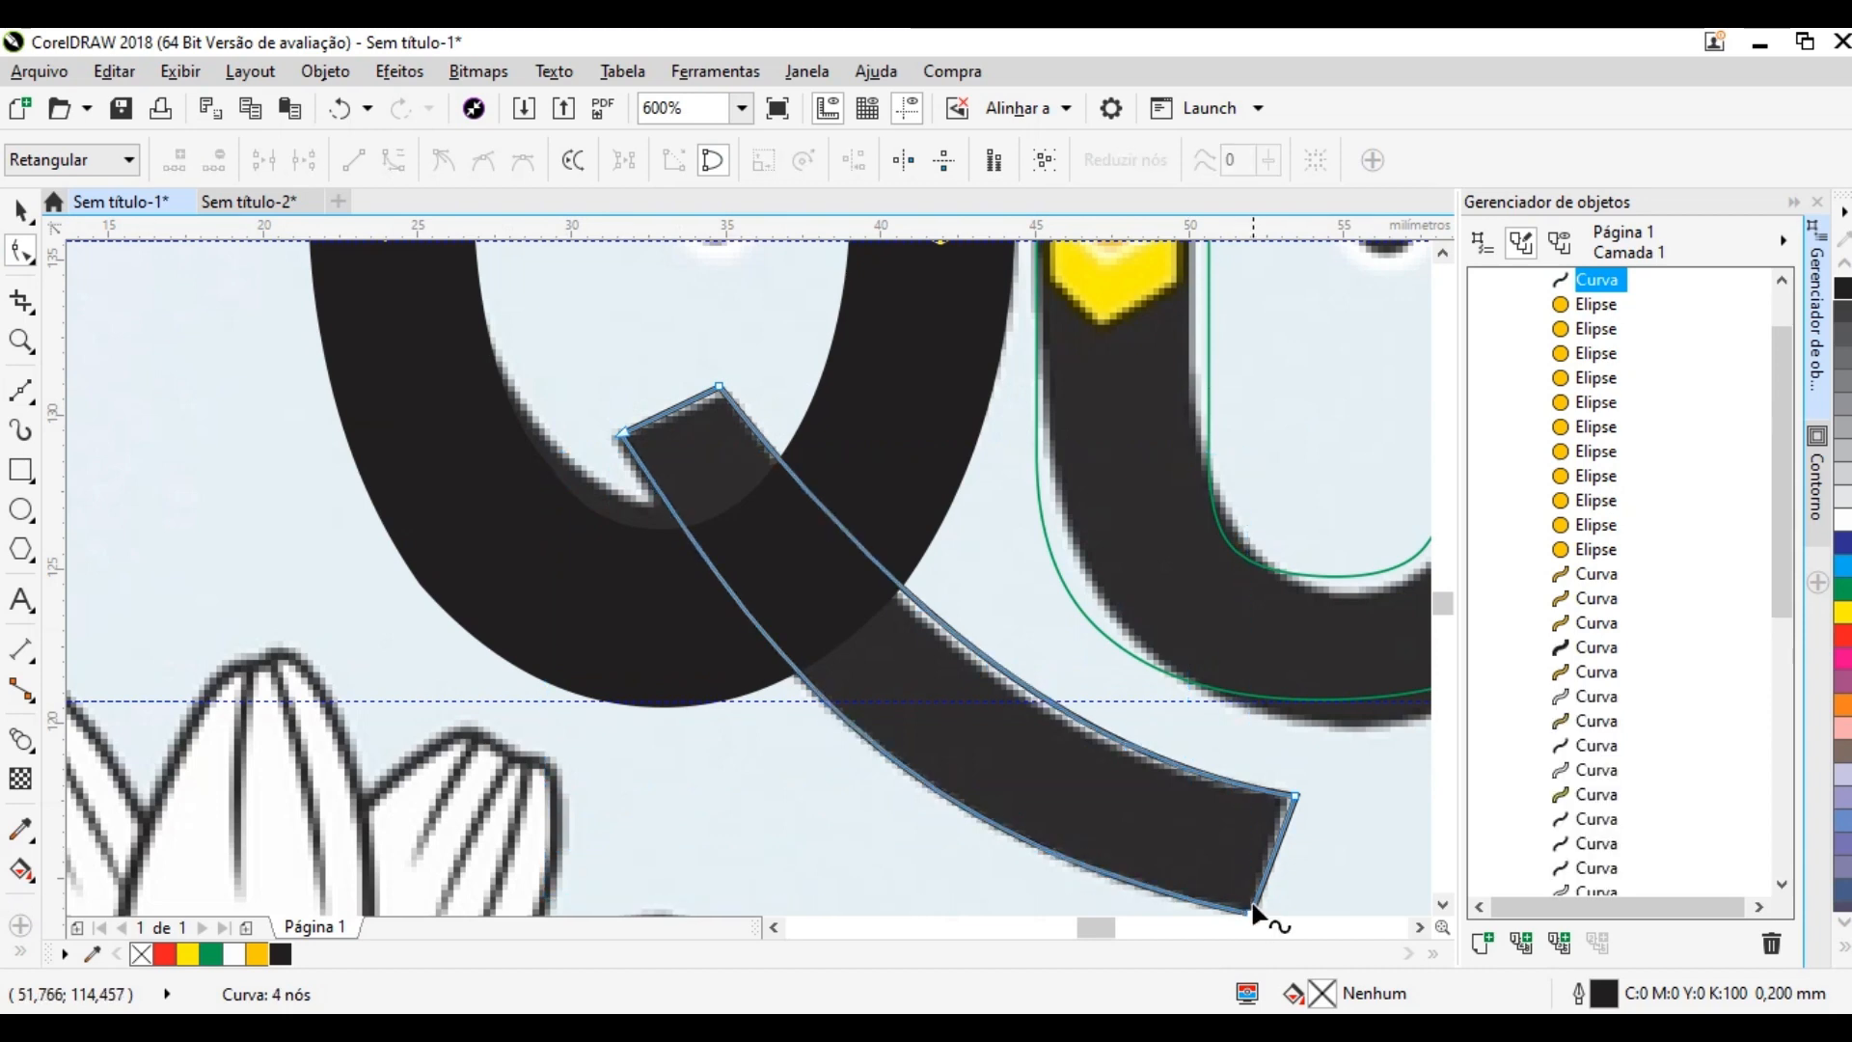
# Step: Refine the tail's upper curve and move the two nodes at its outer end to match the artwork
pyautogui.click(1295, 796)
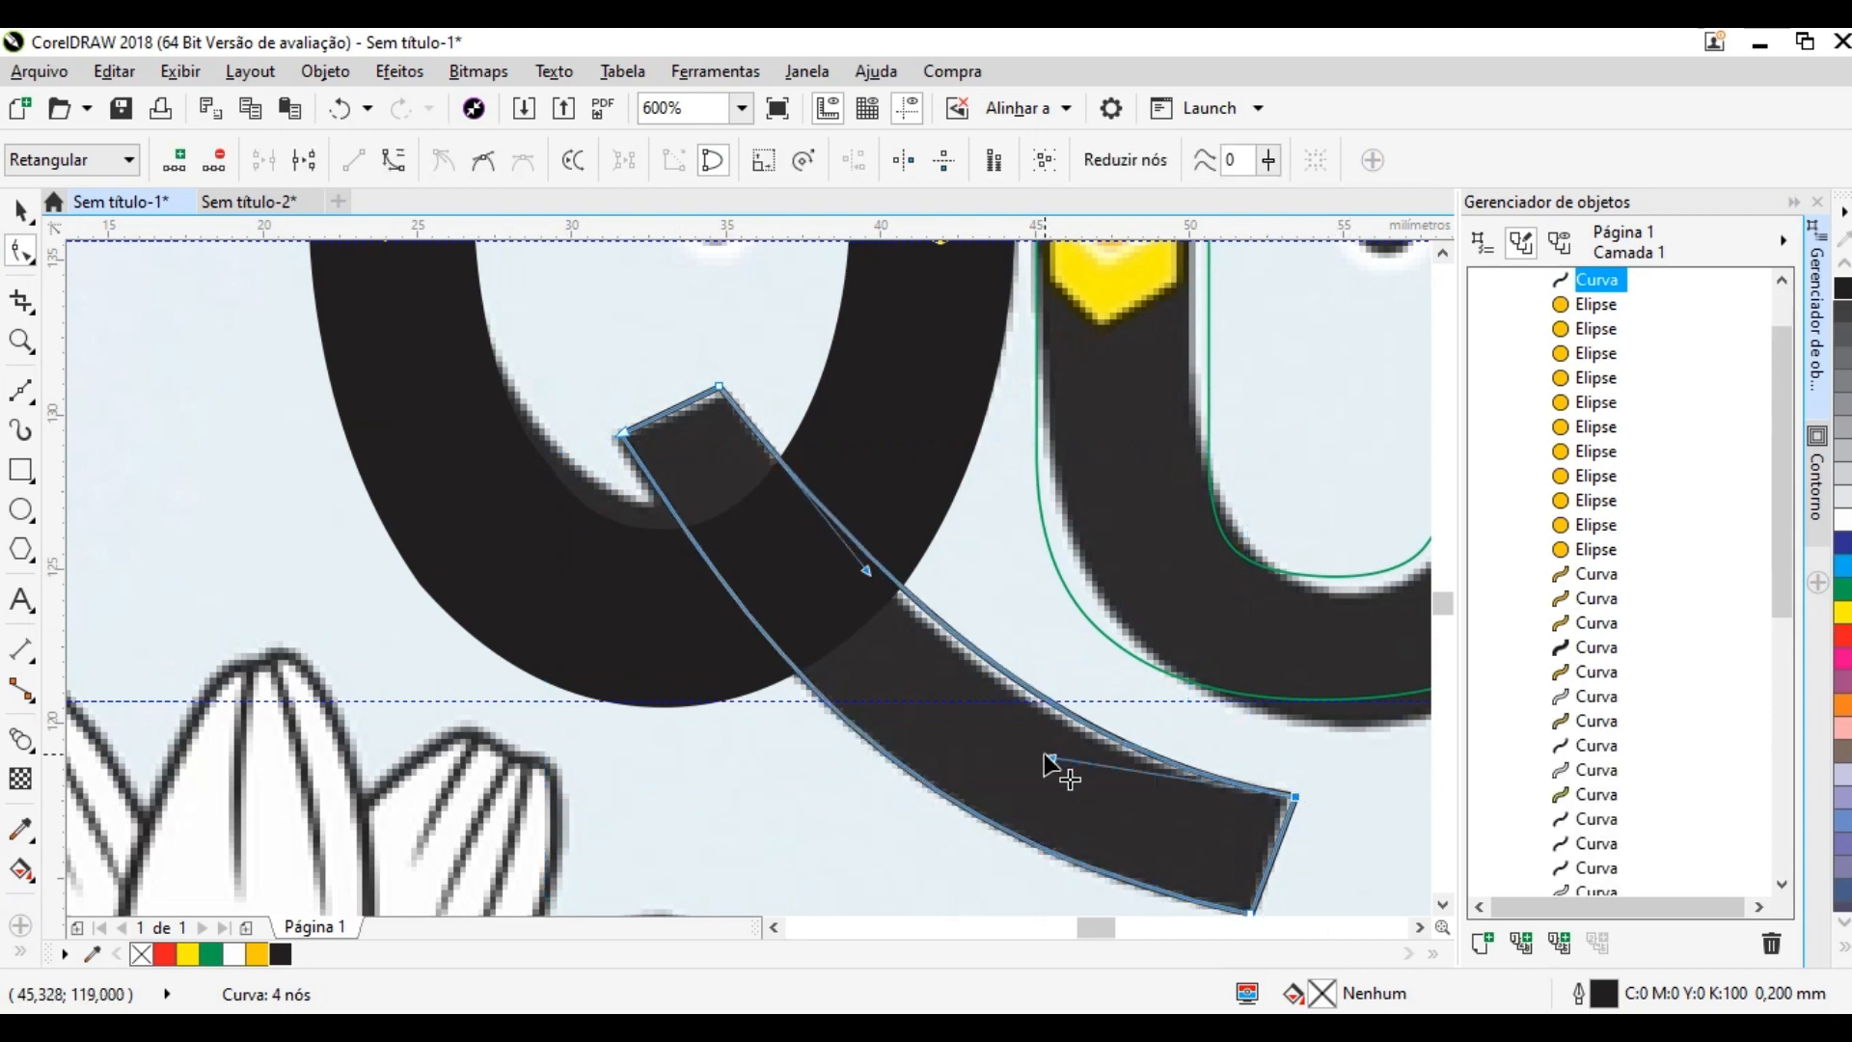
pyautogui.moveTo(1051, 758); pyautogui.dragTo(1008, 759)
pyautogui.click(1251, 912)
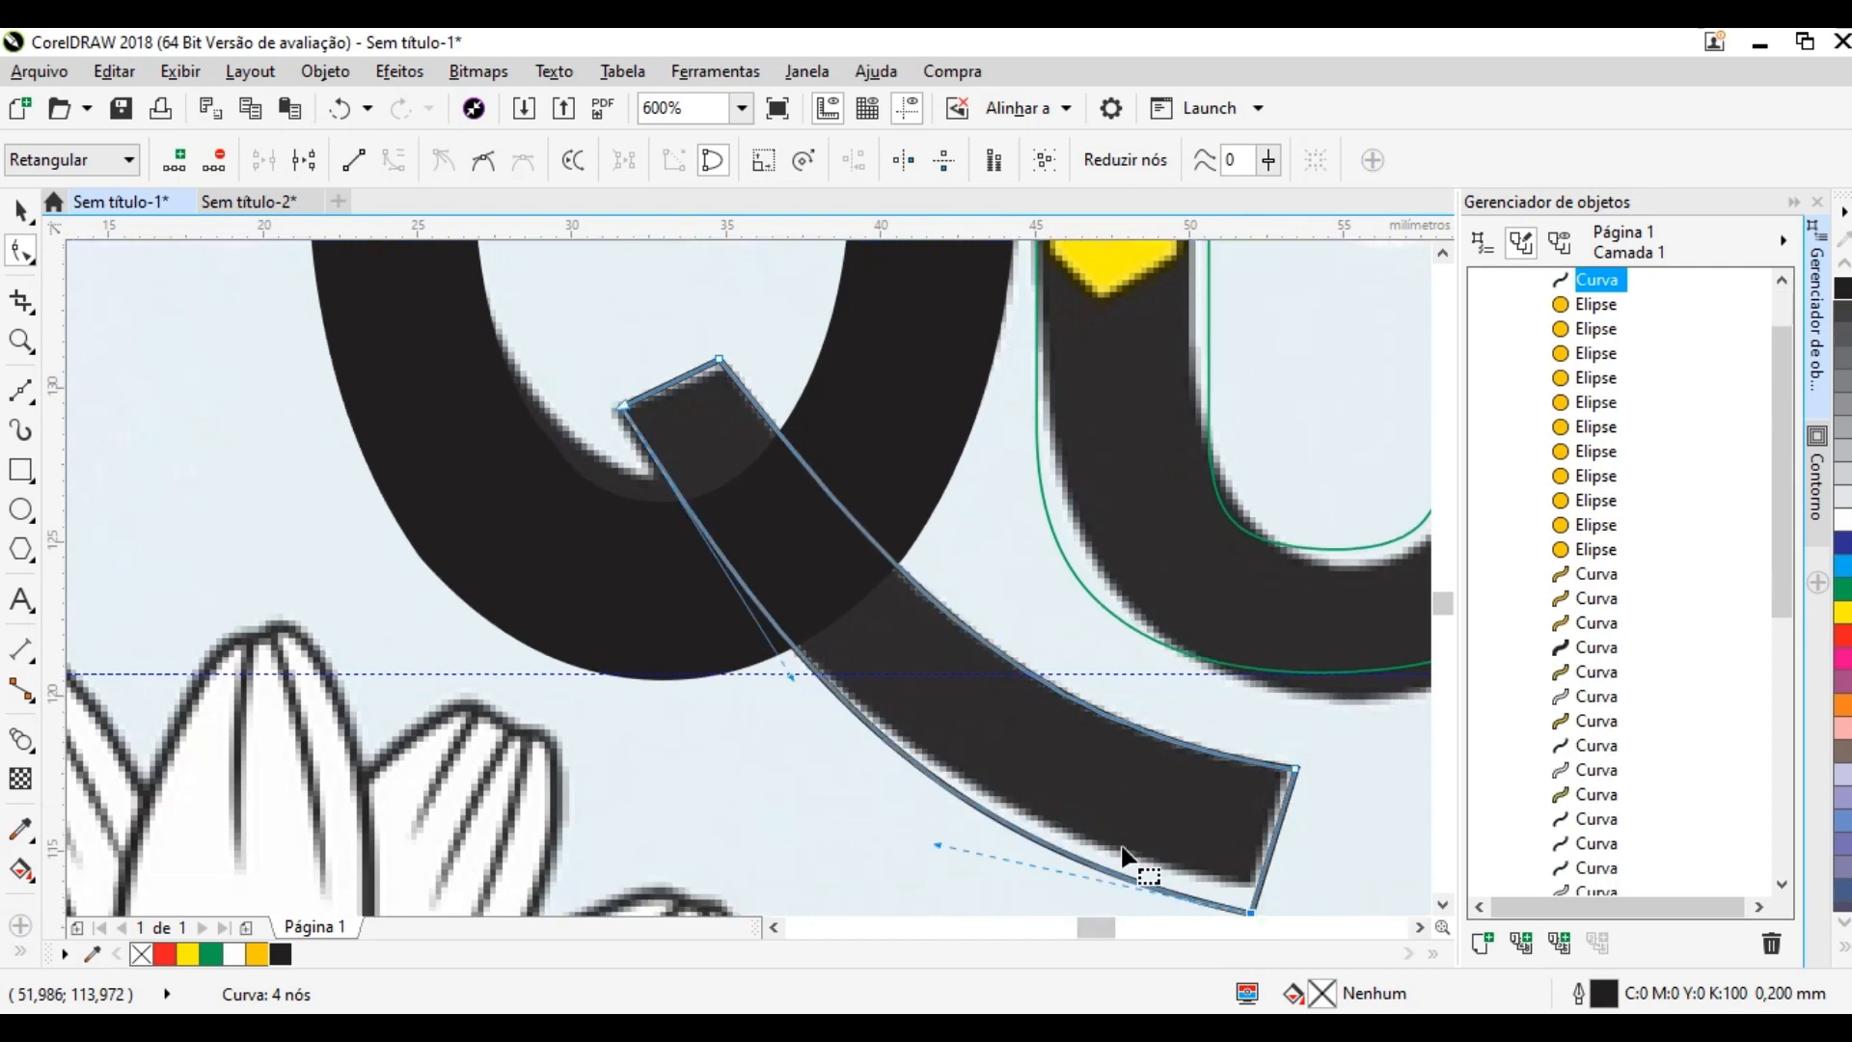
pyautogui.scroll(-3, 1213, 878)
pyautogui.scroll(3, 968, 749)
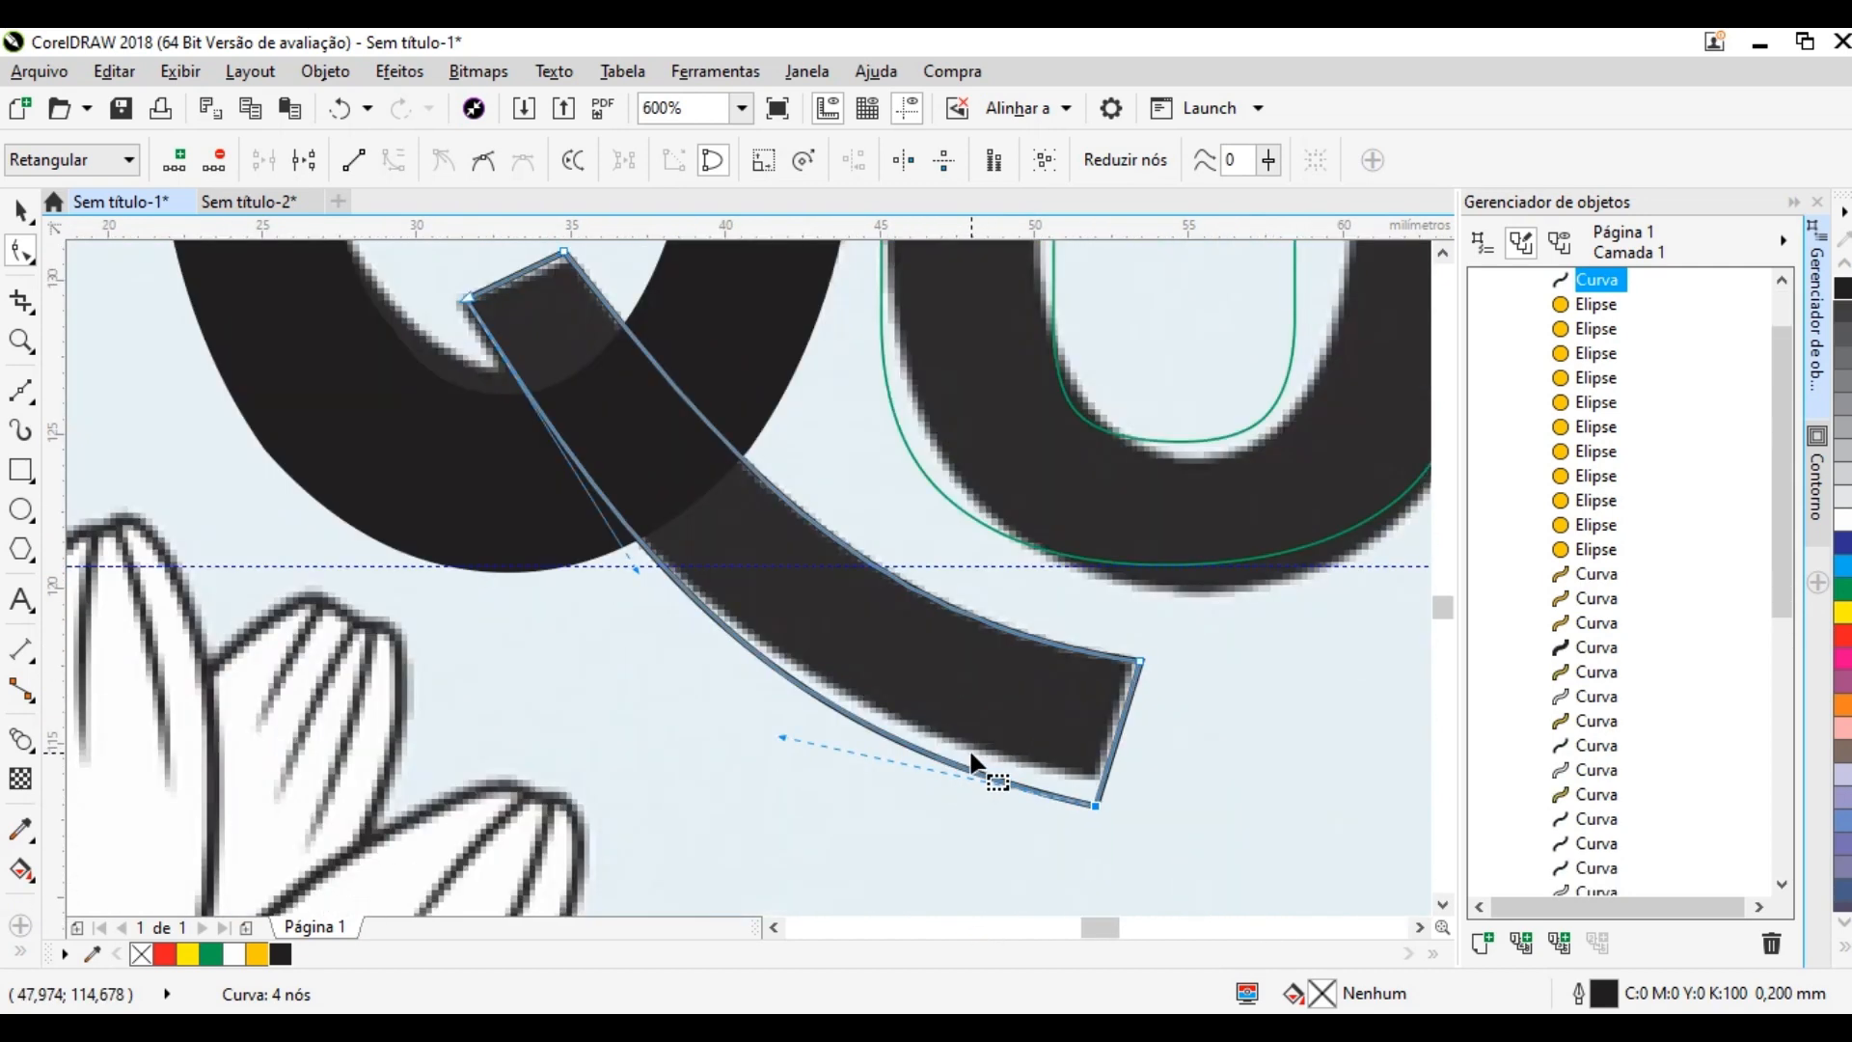
pyautogui.moveTo(1098, 803); pyautogui.dragTo(1090, 777)
pyautogui.moveTo(1138, 662); pyautogui.dragTo(1120, 662)
# Step: Nudge the tail's inner left corner node slightly left and adjust the lower curve to follow the artwork
pyautogui.click(1085, 774)
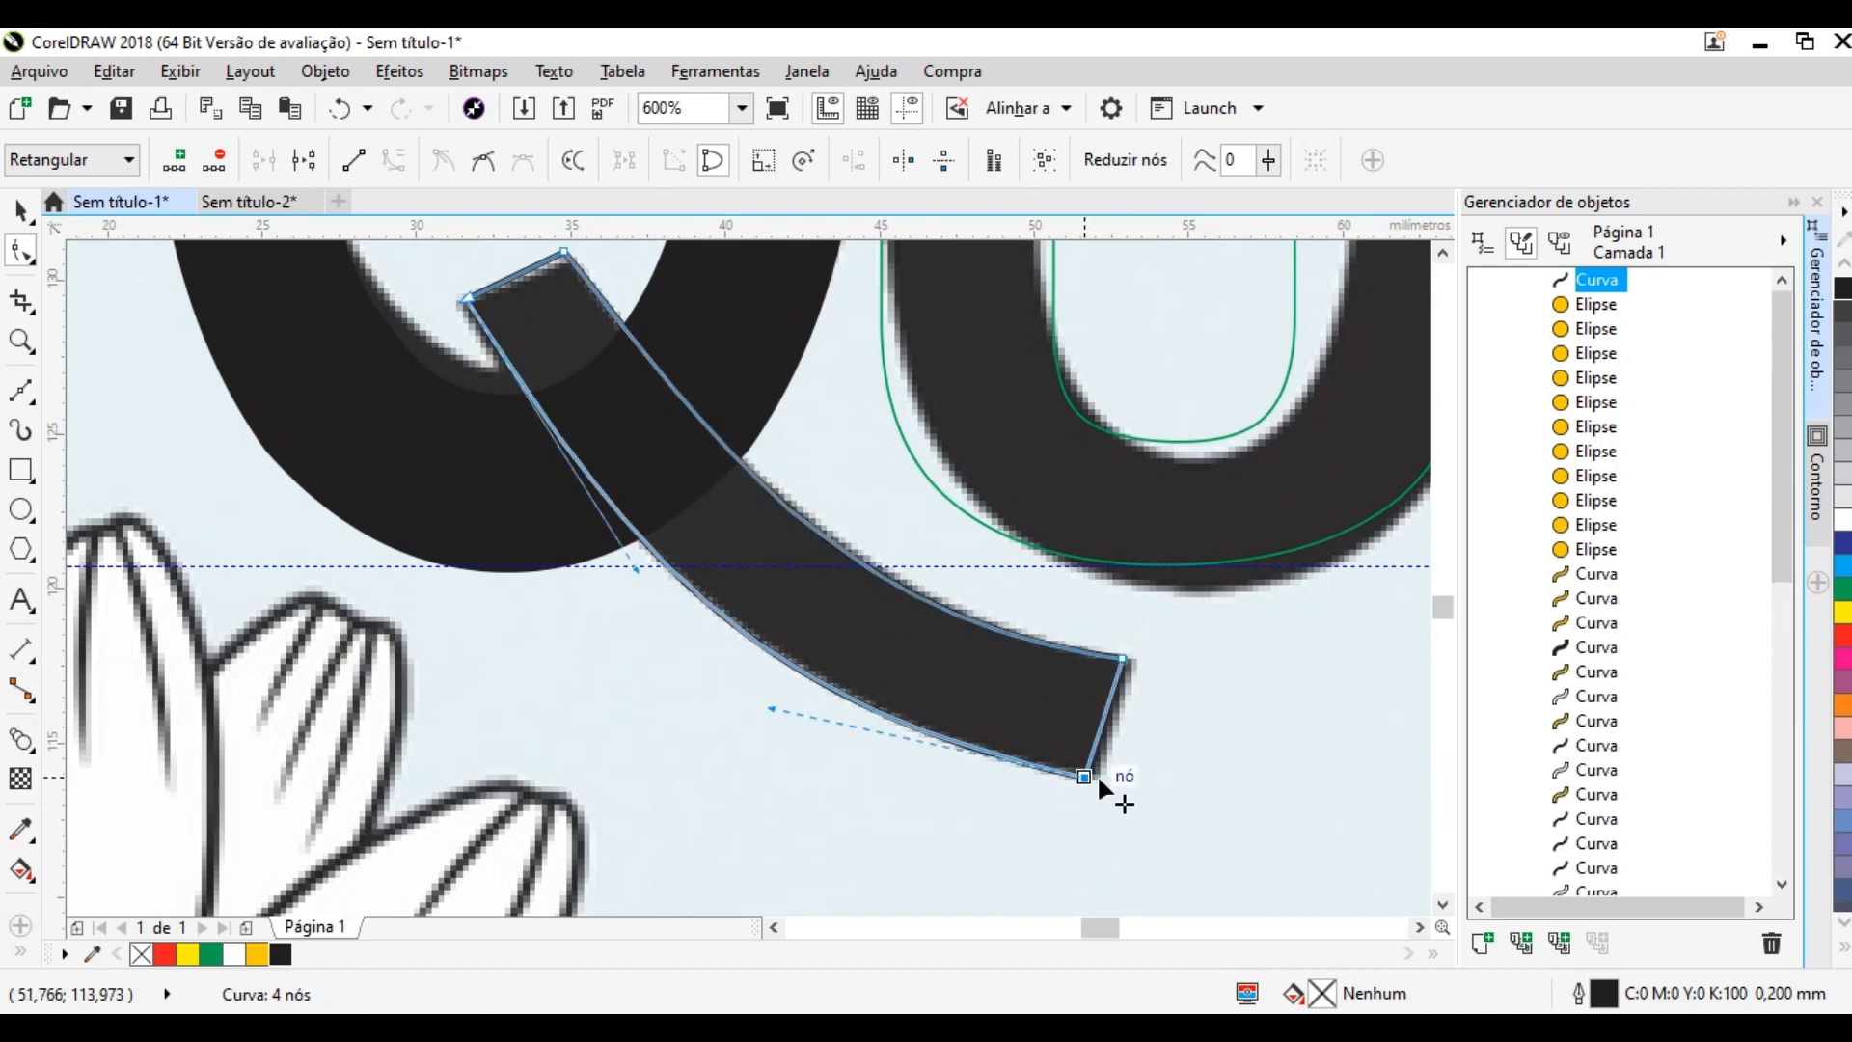
pyautogui.moveTo(636, 564); pyautogui.dragTo(605, 562)
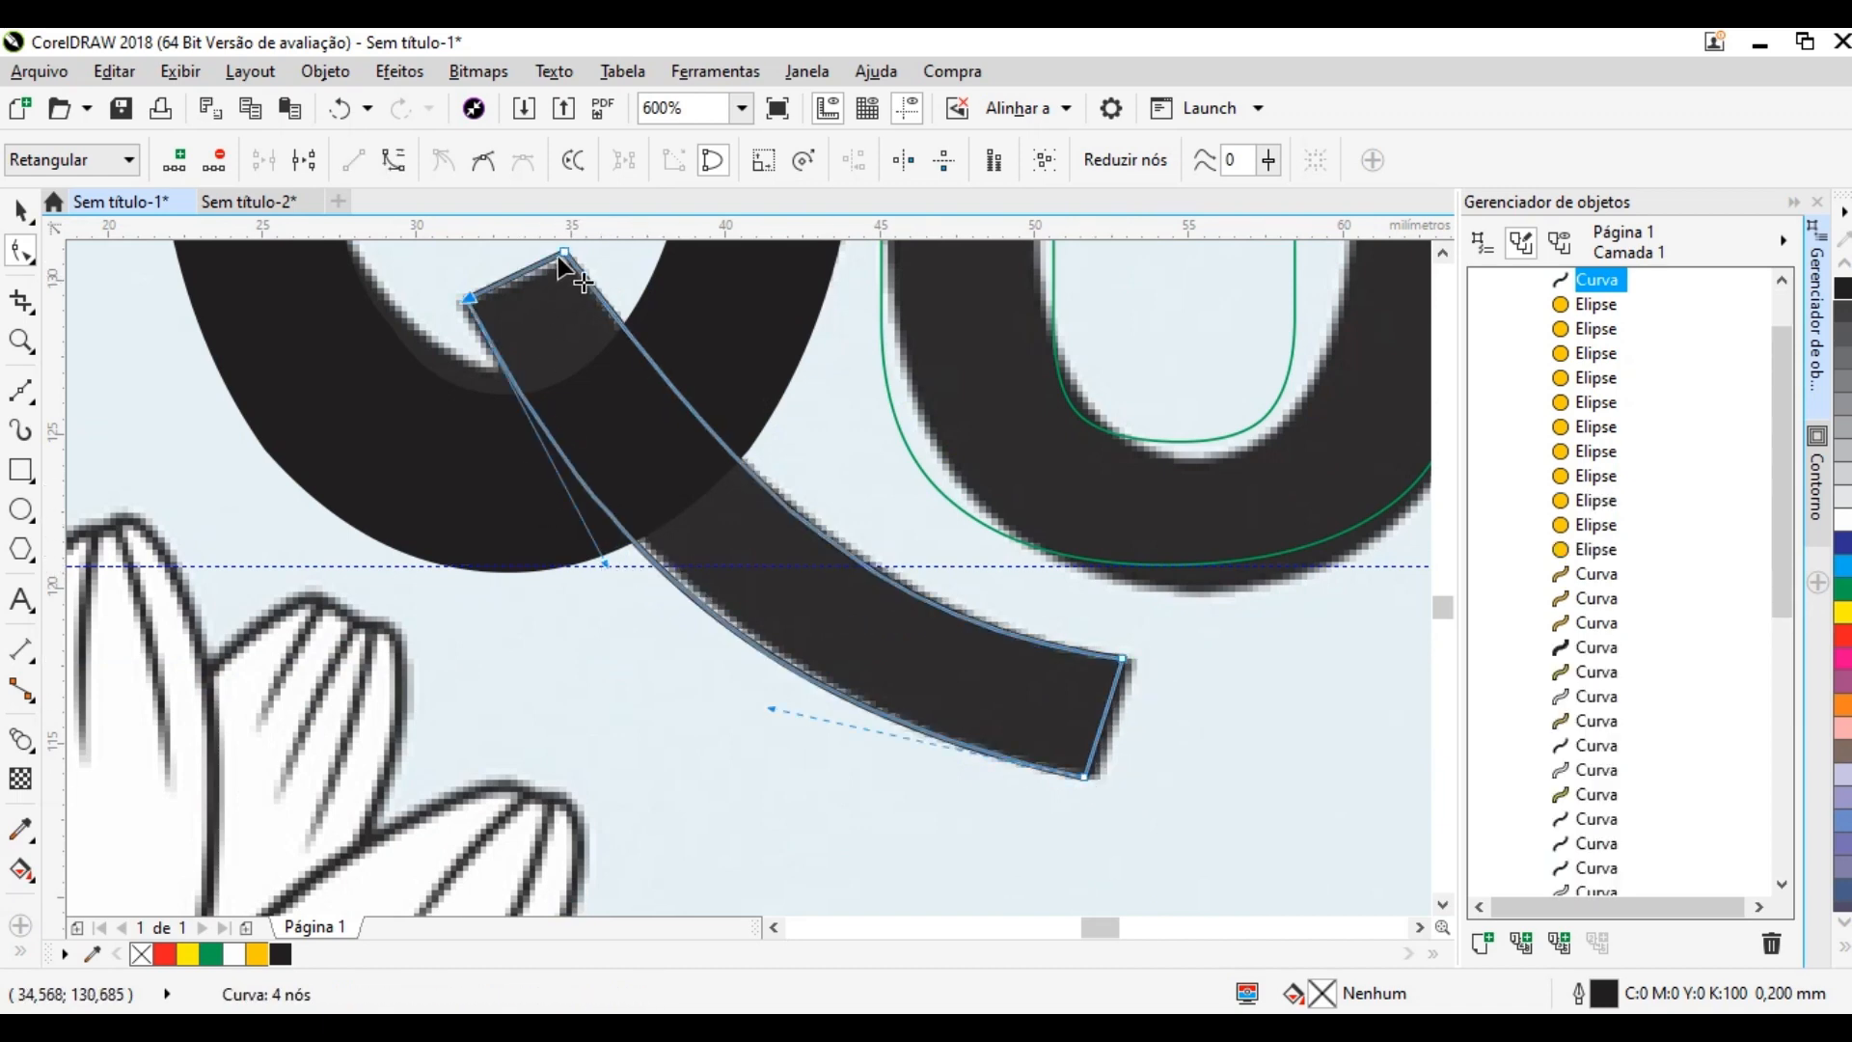
pyautogui.moveTo(564, 252); pyautogui.dragTo(565, 279)
pyautogui.click(468, 326)
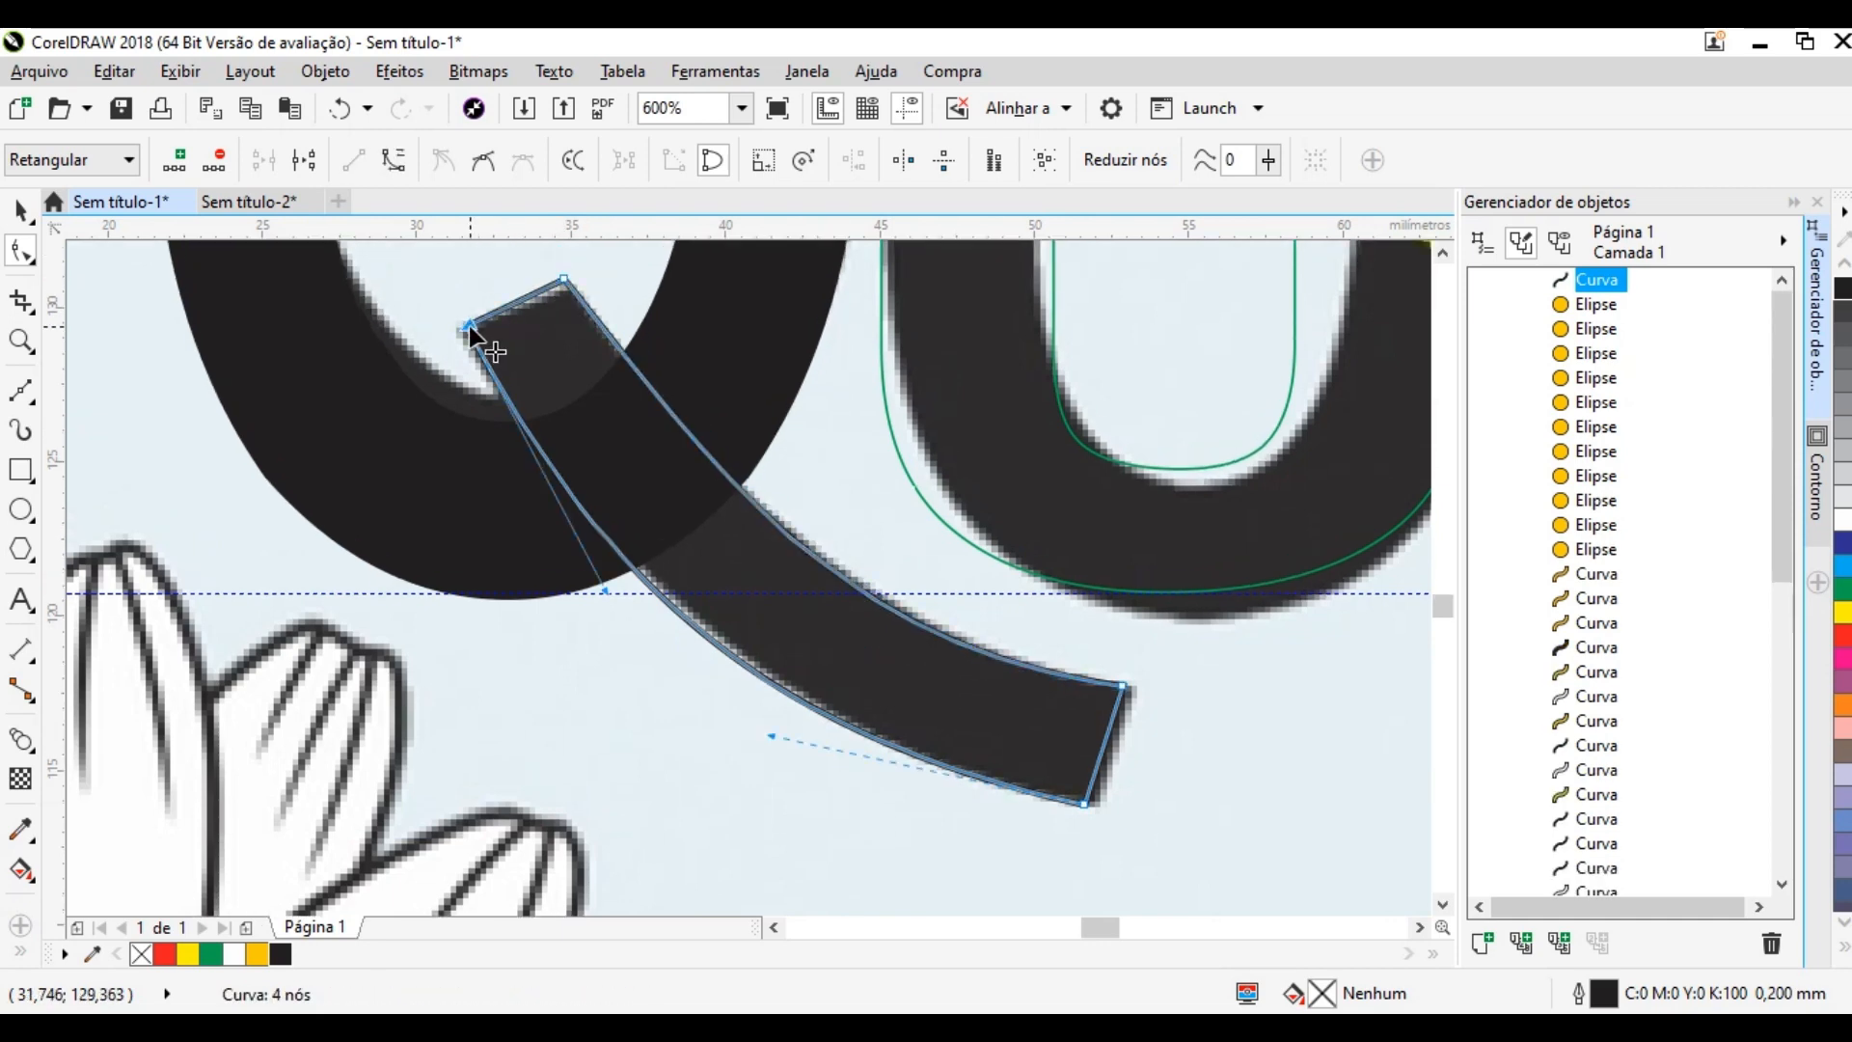
pyautogui.press('Left')
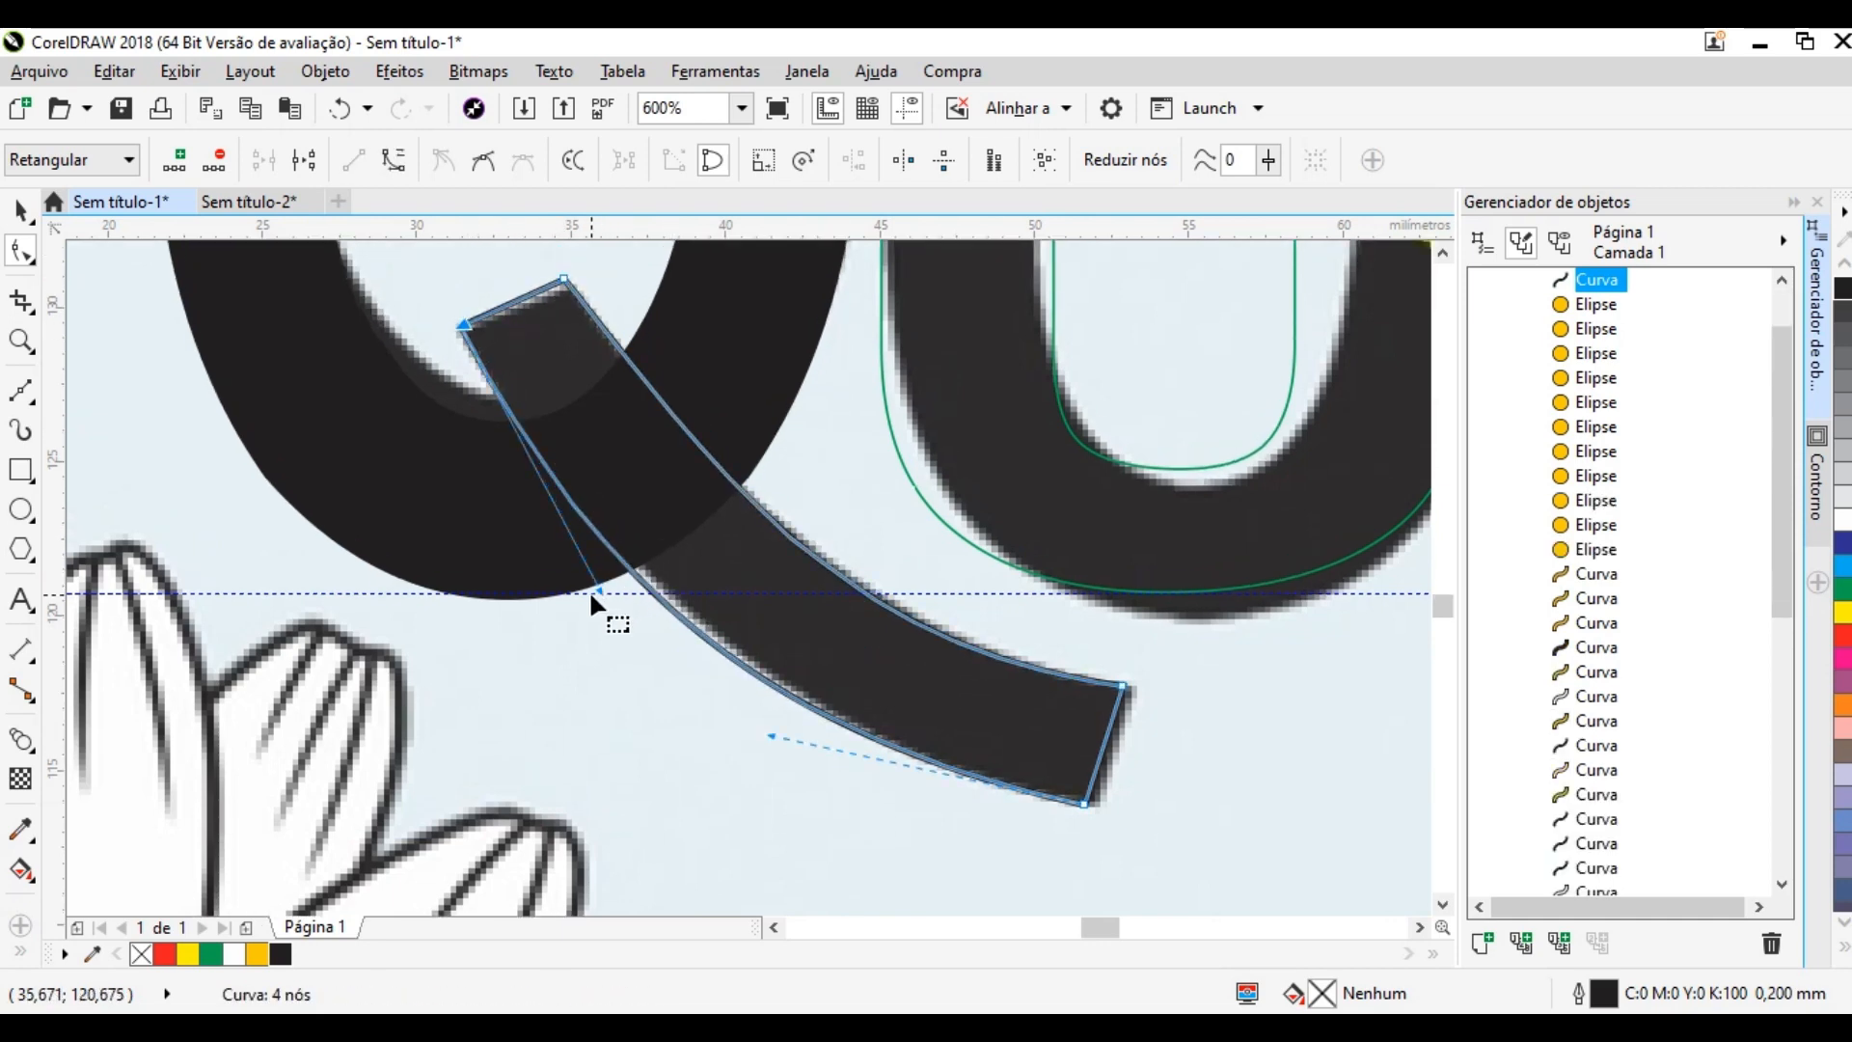
pyautogui.moveTo(598, 588); pyautogui.dragTo(618, 589)
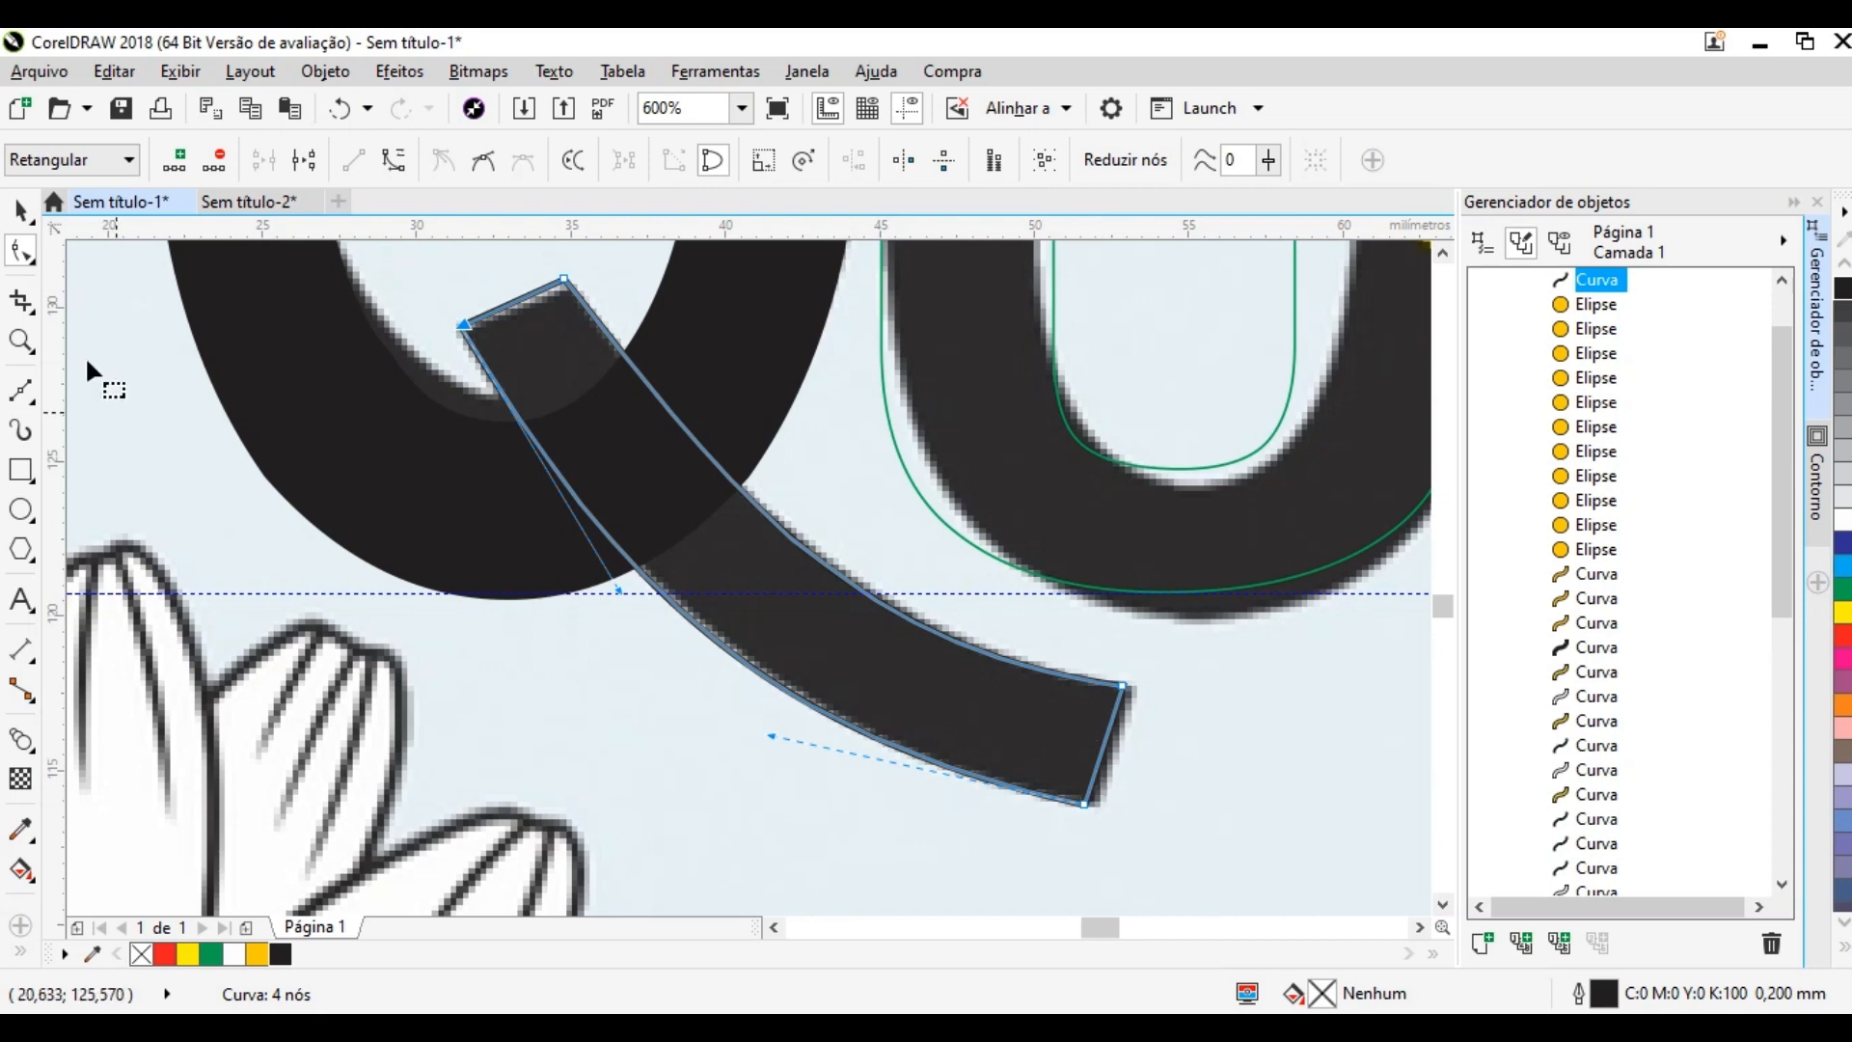
# Step: Fill the Q's tail with black and remove its outline
pyautogui.click(19, 209)
pyautogui.click(279, 954)
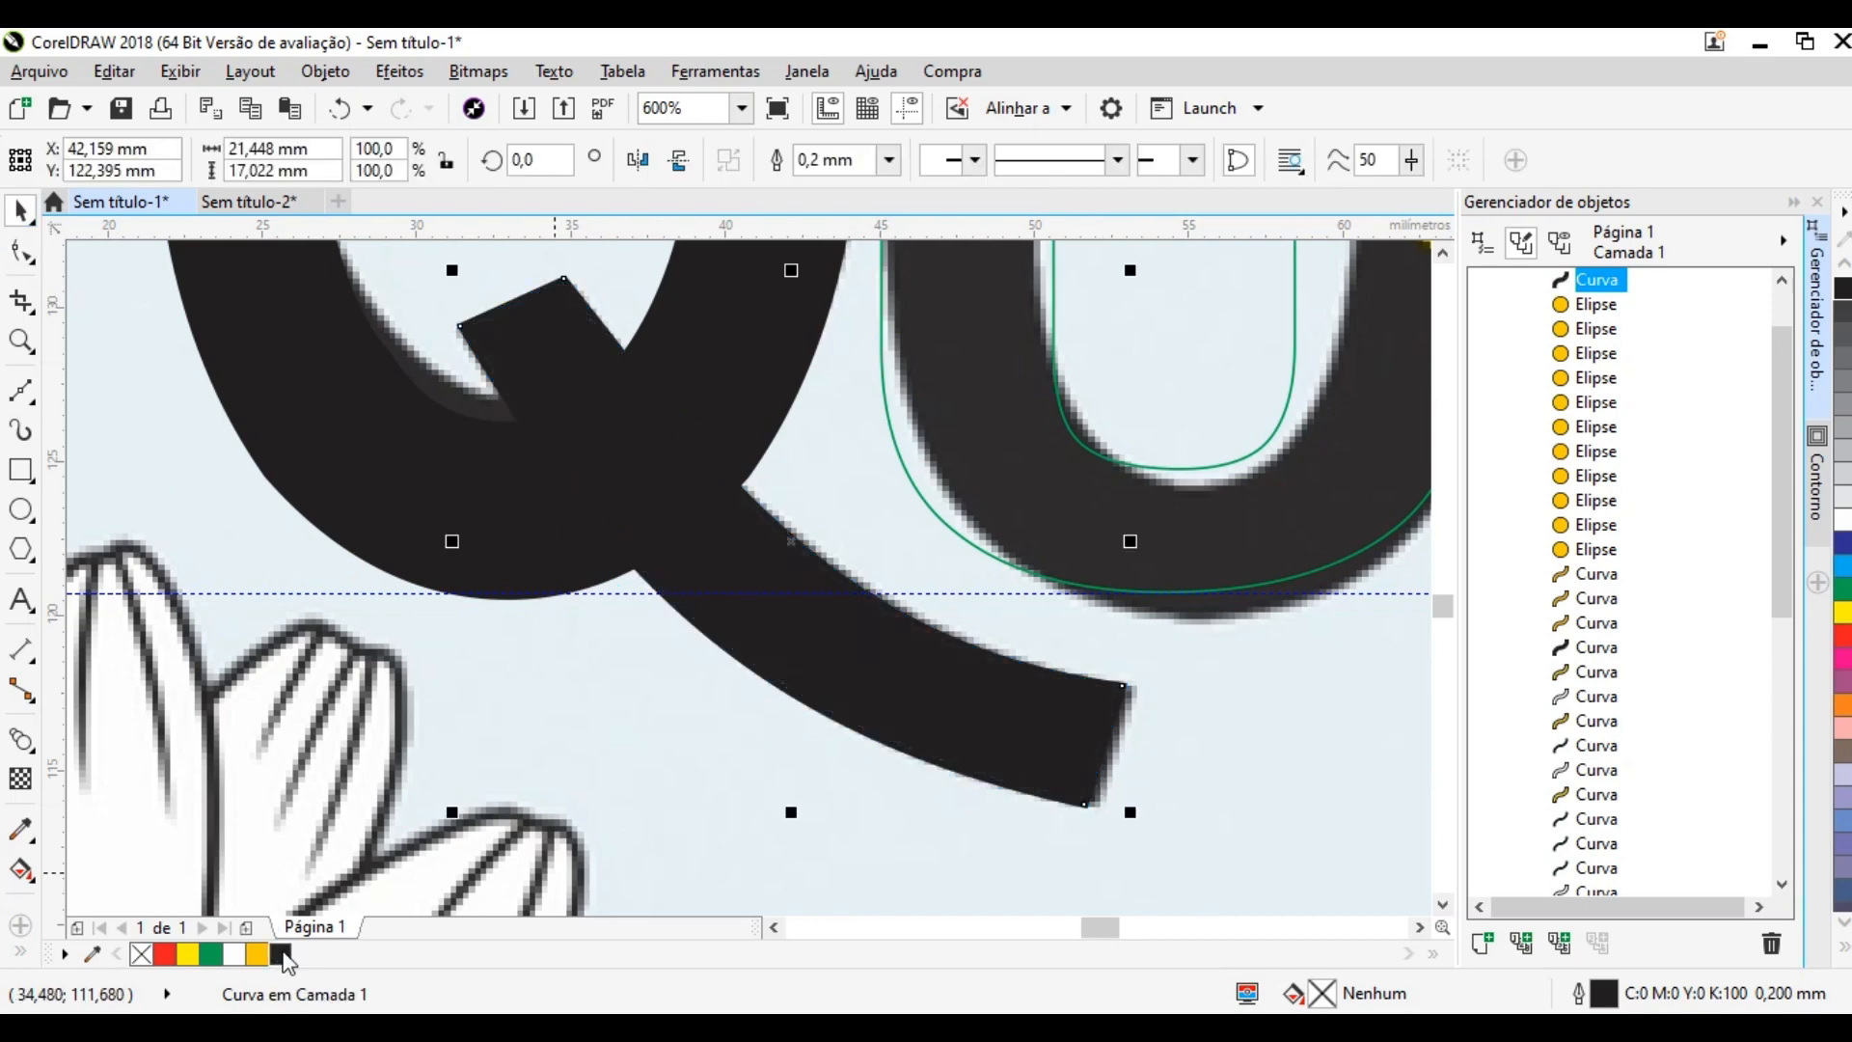
pyautogui.rightClick(141, 955)
# Step: Copy the Q's tail horizontally across to the R so it serves as the R's leg
pyautogui.scroll(-2, 692, 745)
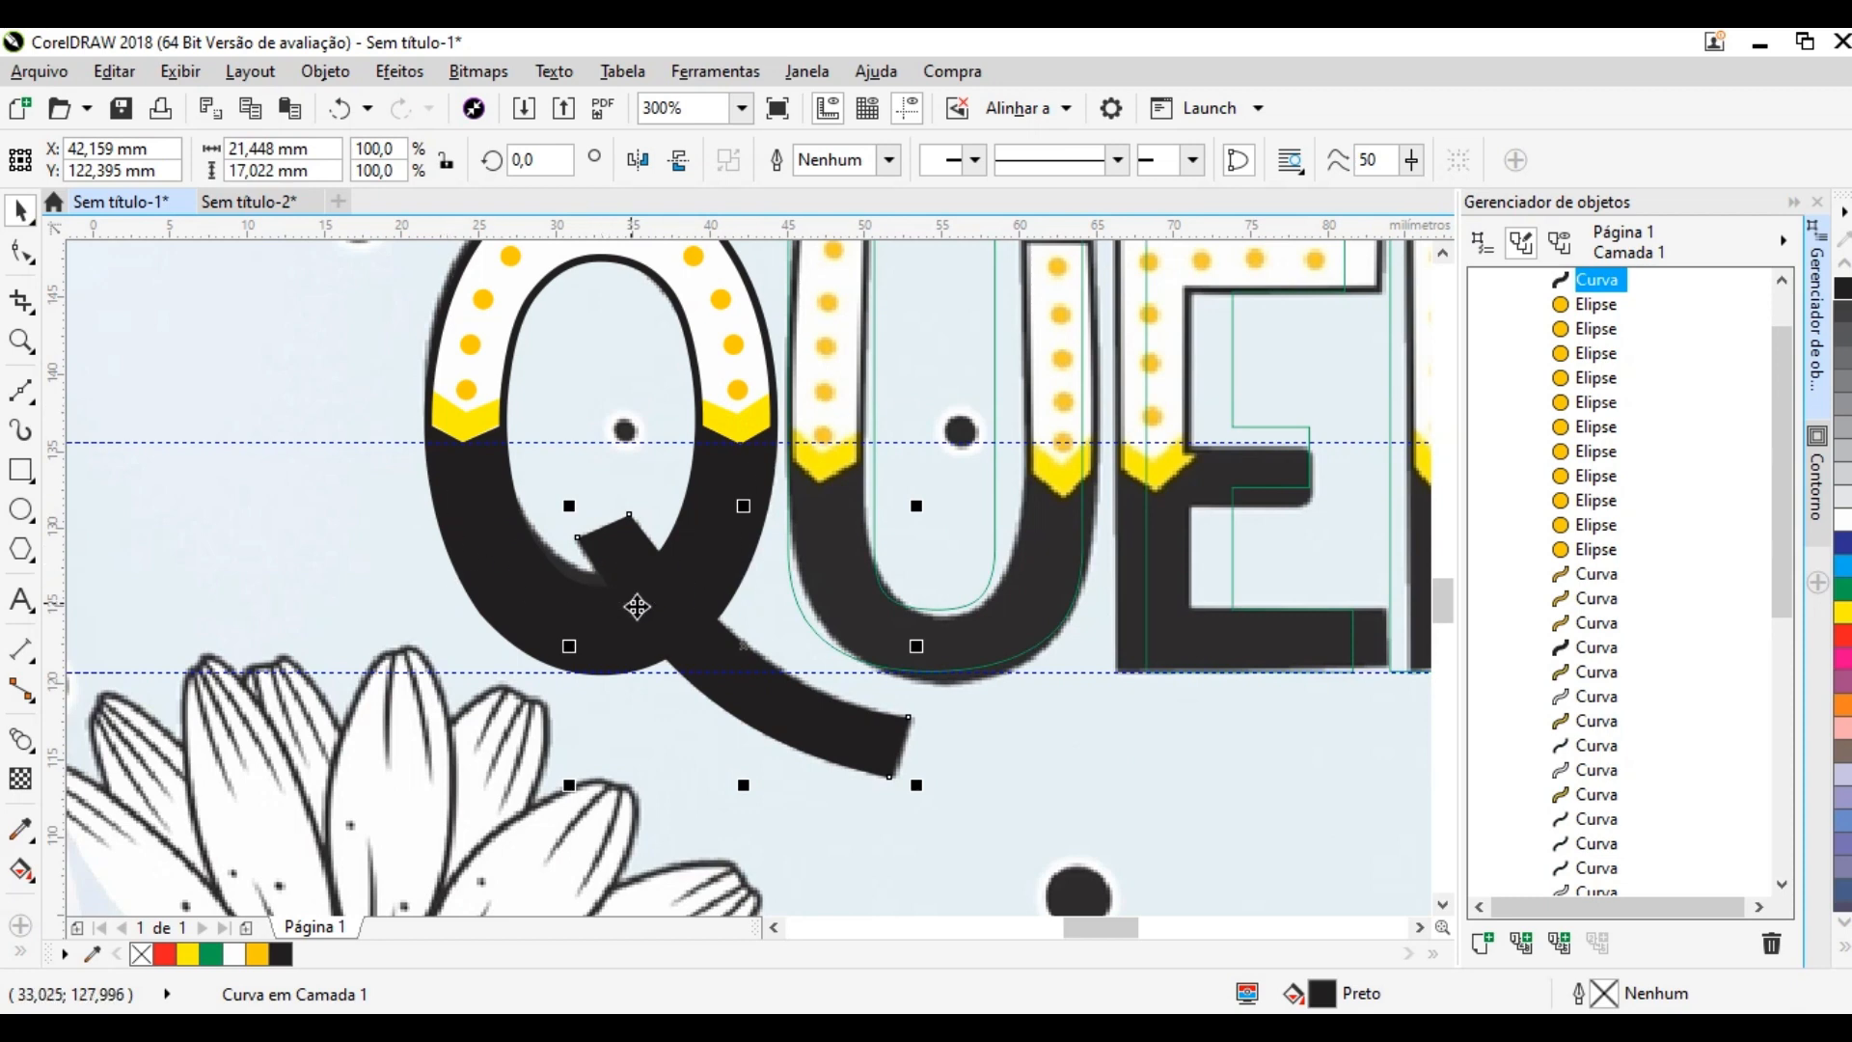
pyautogui.scroll(-2, 556, 559)
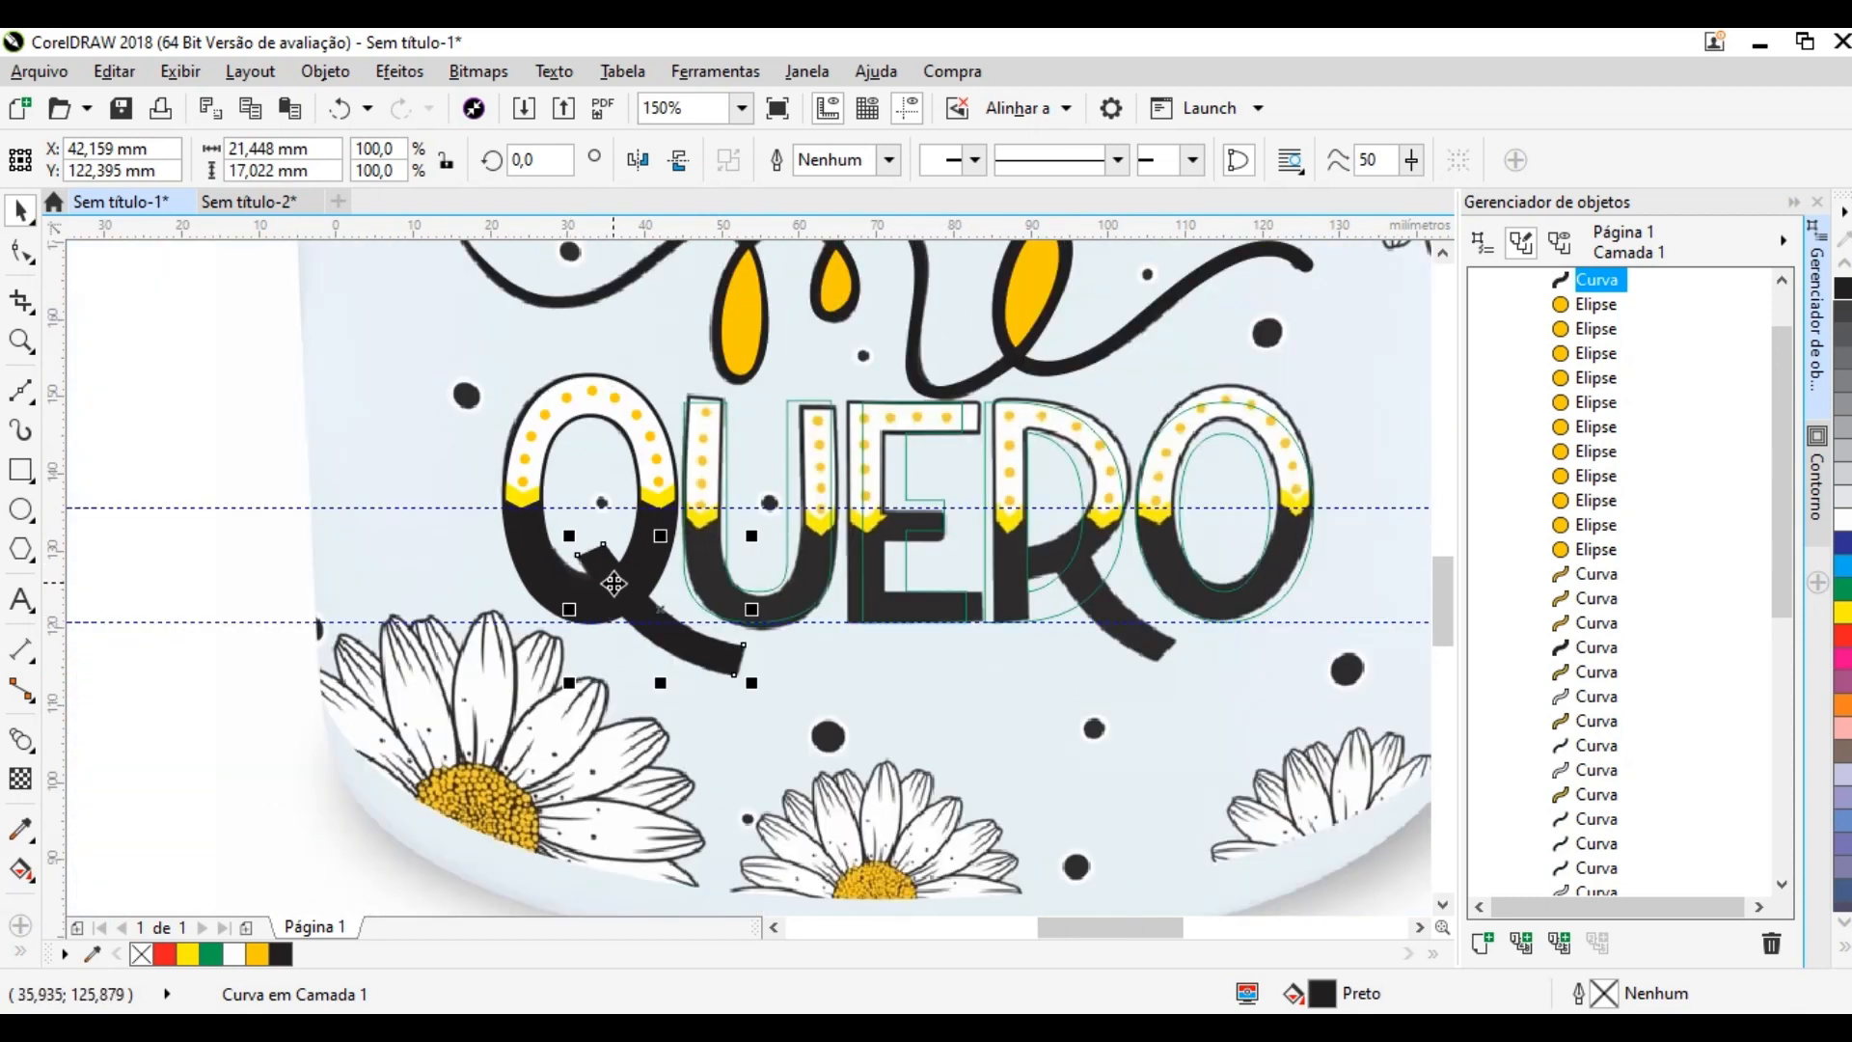
pyautogui.scroll(2, 613, 583)
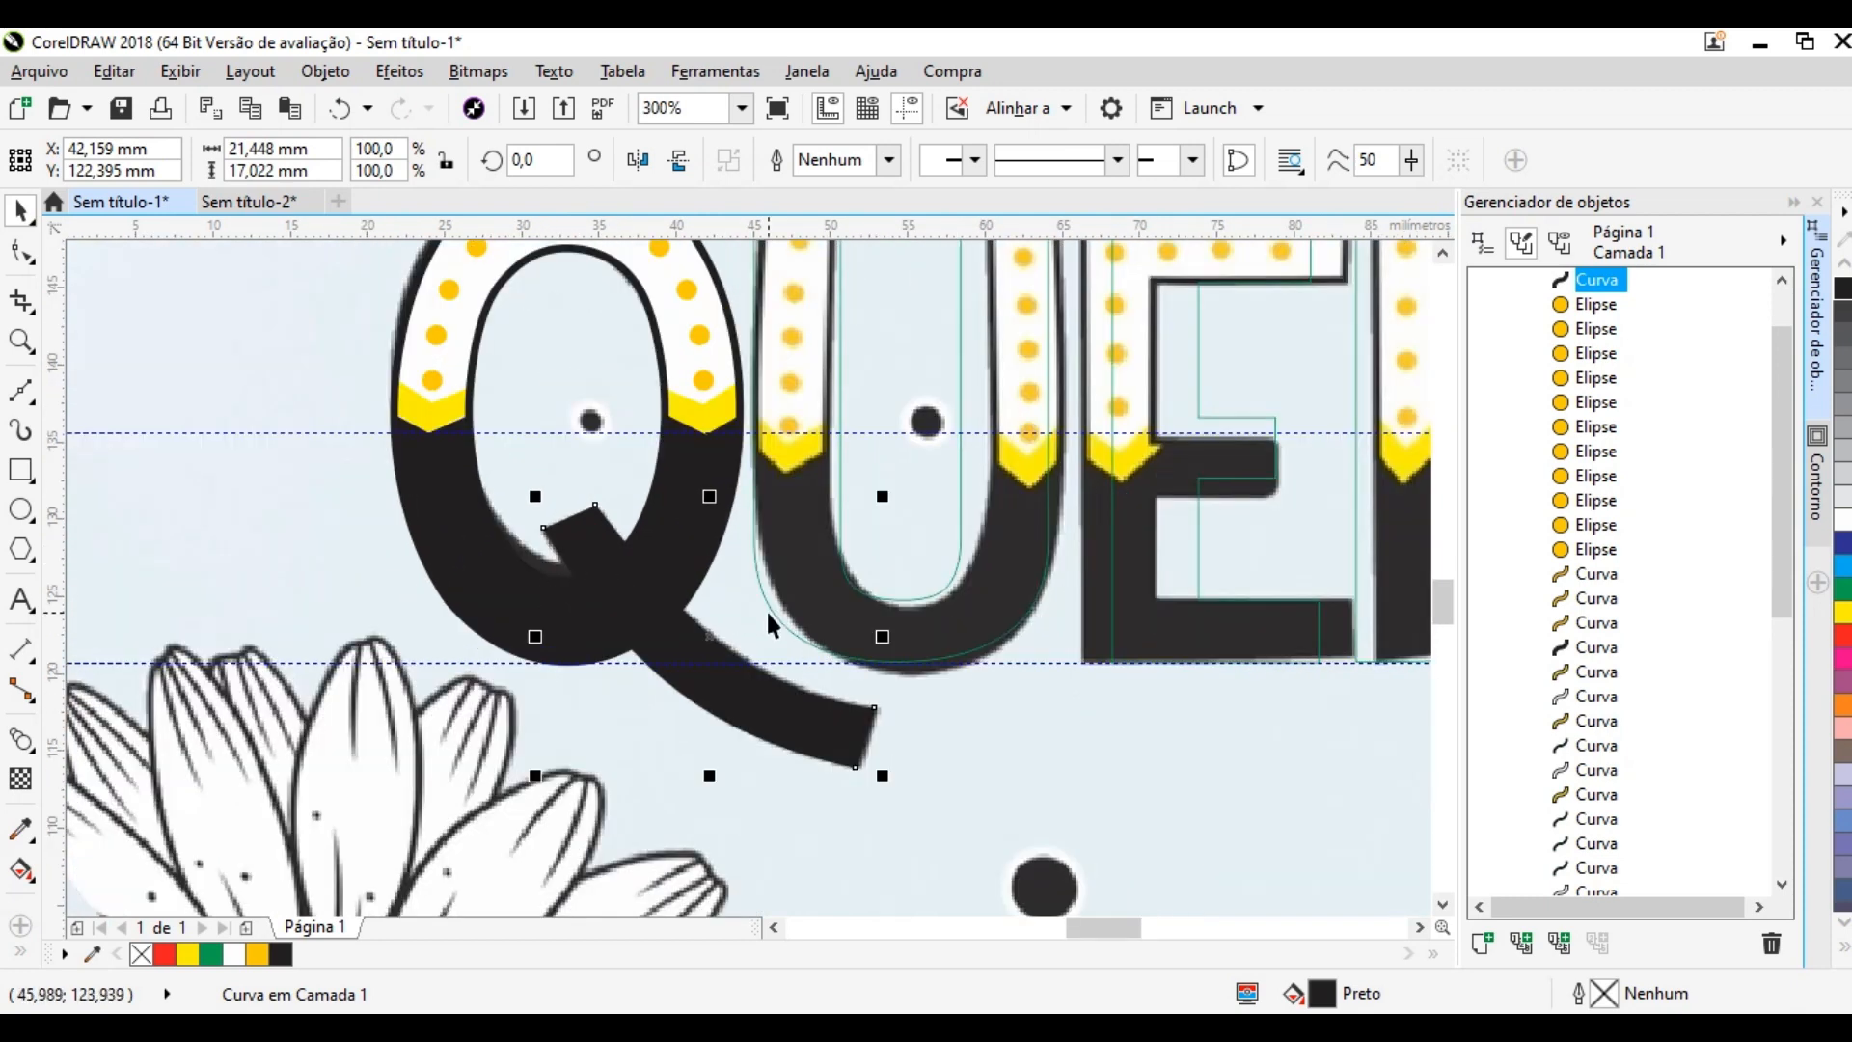
pyautogui.scroll(-2, 594, 654)
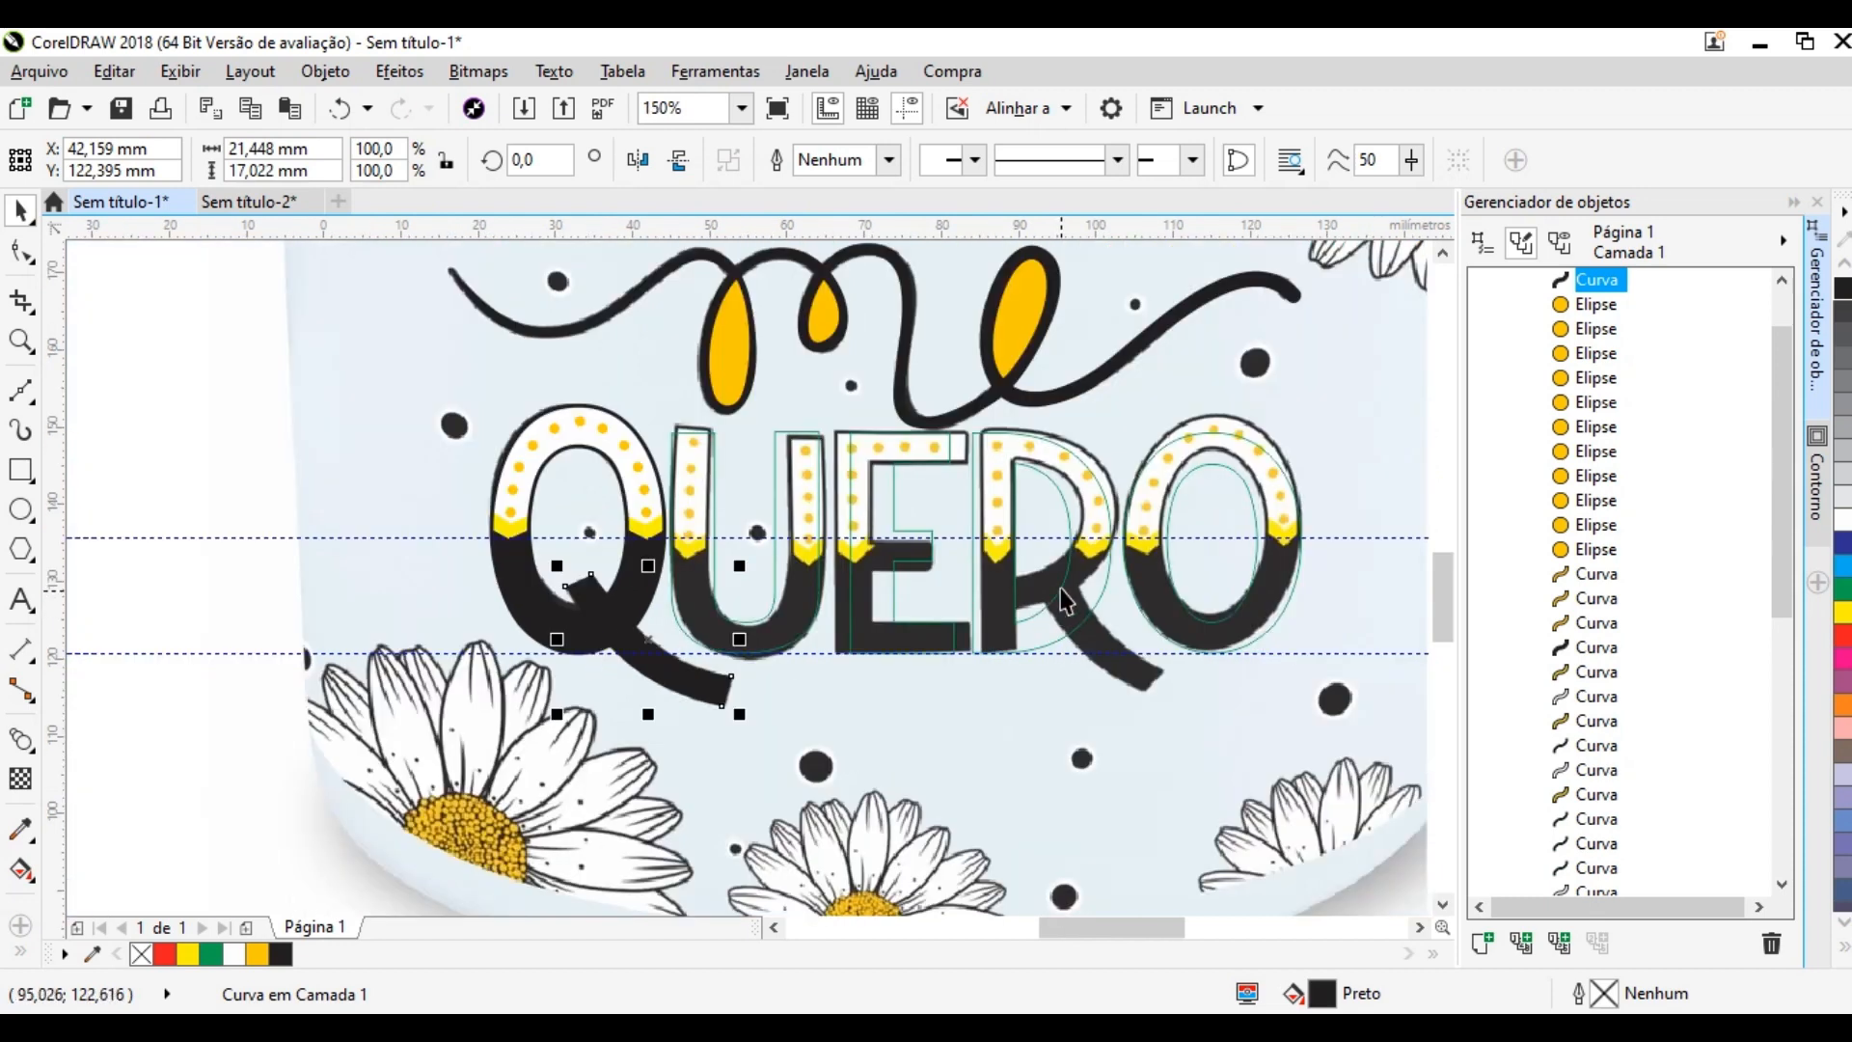
pyautogui.moveTo(697, 682); pyautogui.dragTo(1172, 694)
pyautogui.moveTo(1167, 681); pyautogui.dragTo(1168, 683)
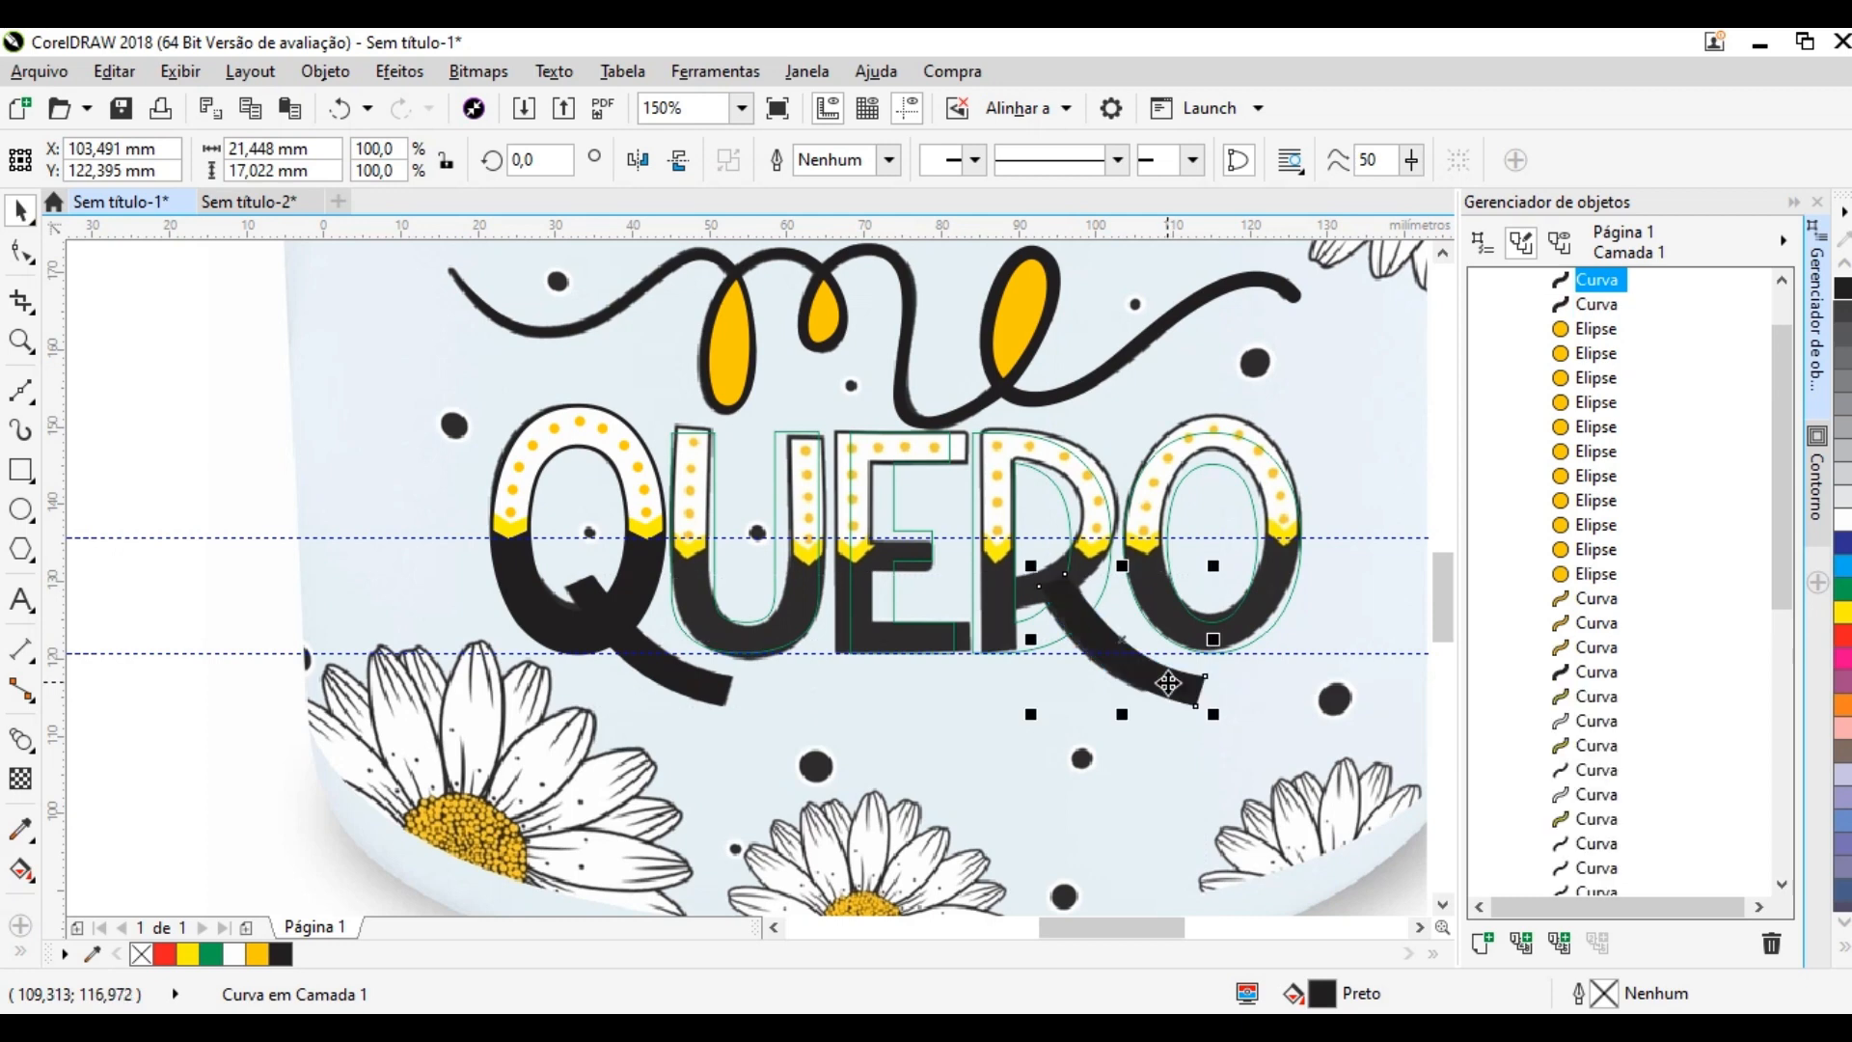
# Step: Try to weld the Q's tail to its PowerClip ring
pyautogui.click(662, 680)
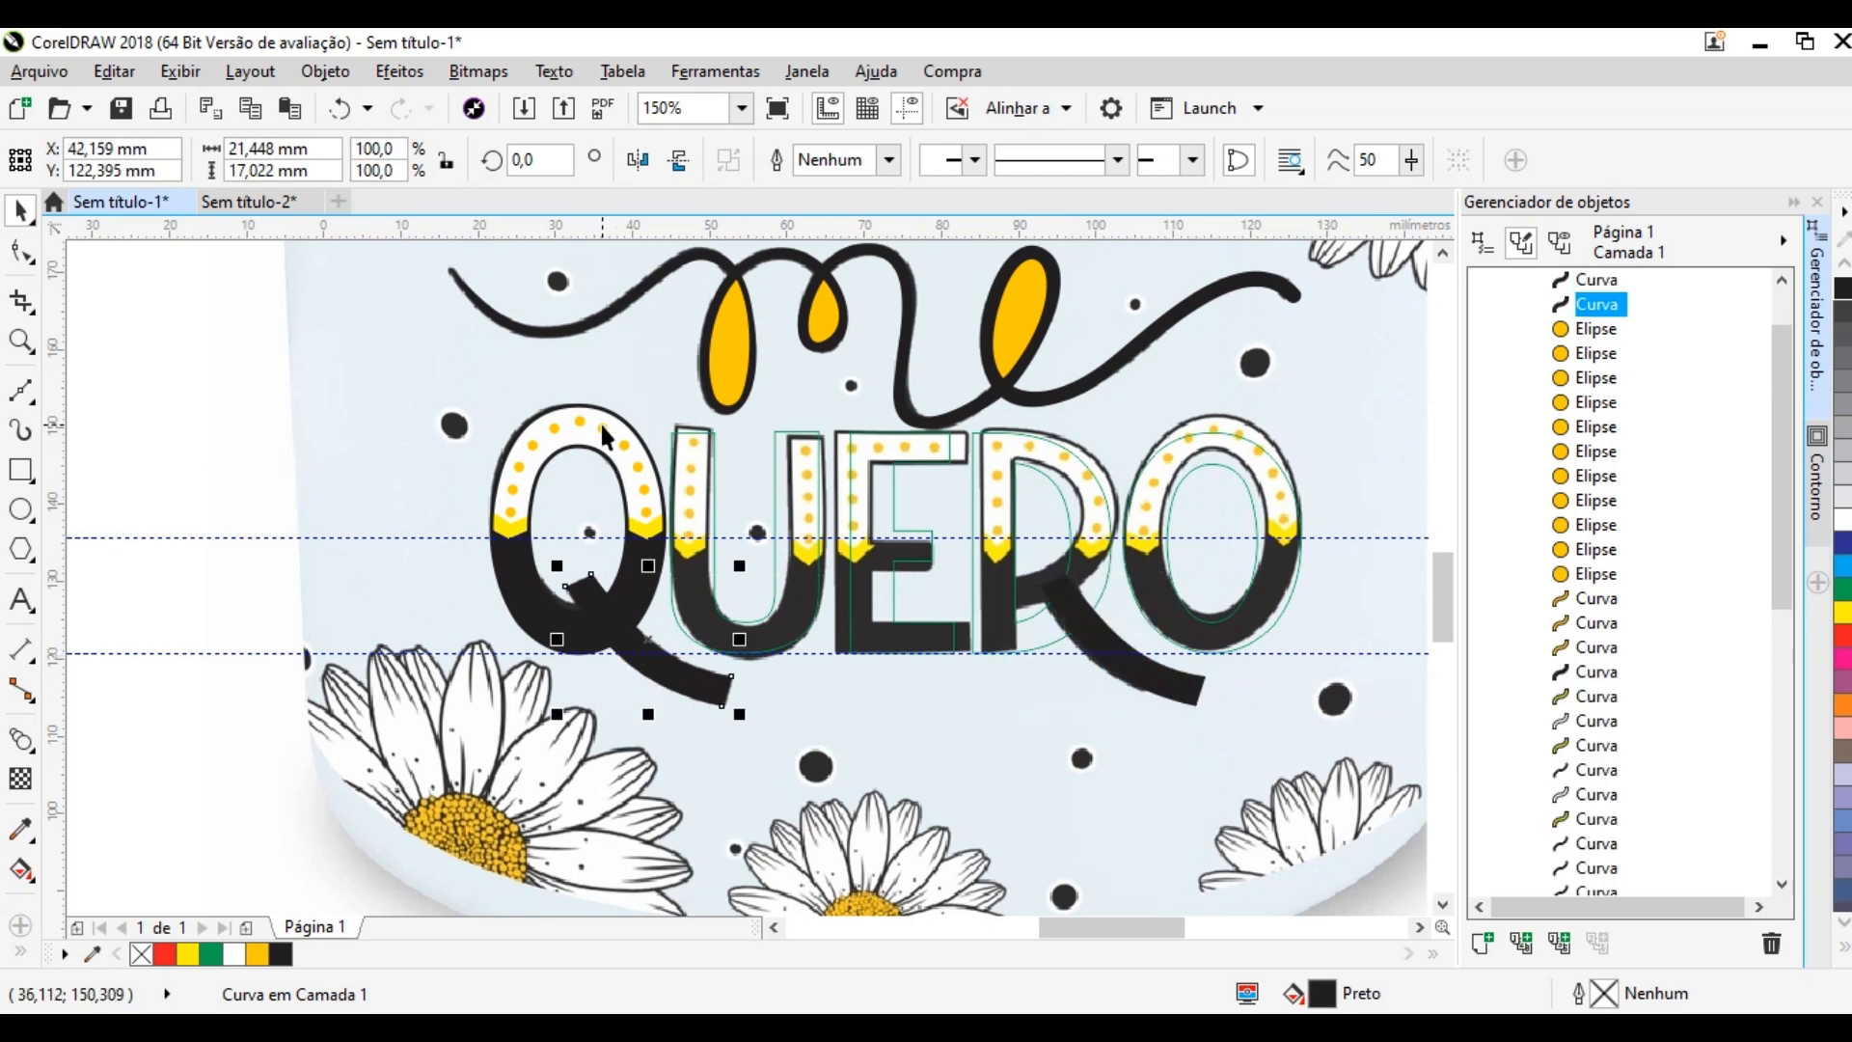
pyautogui.scroll(2, 604, 434)
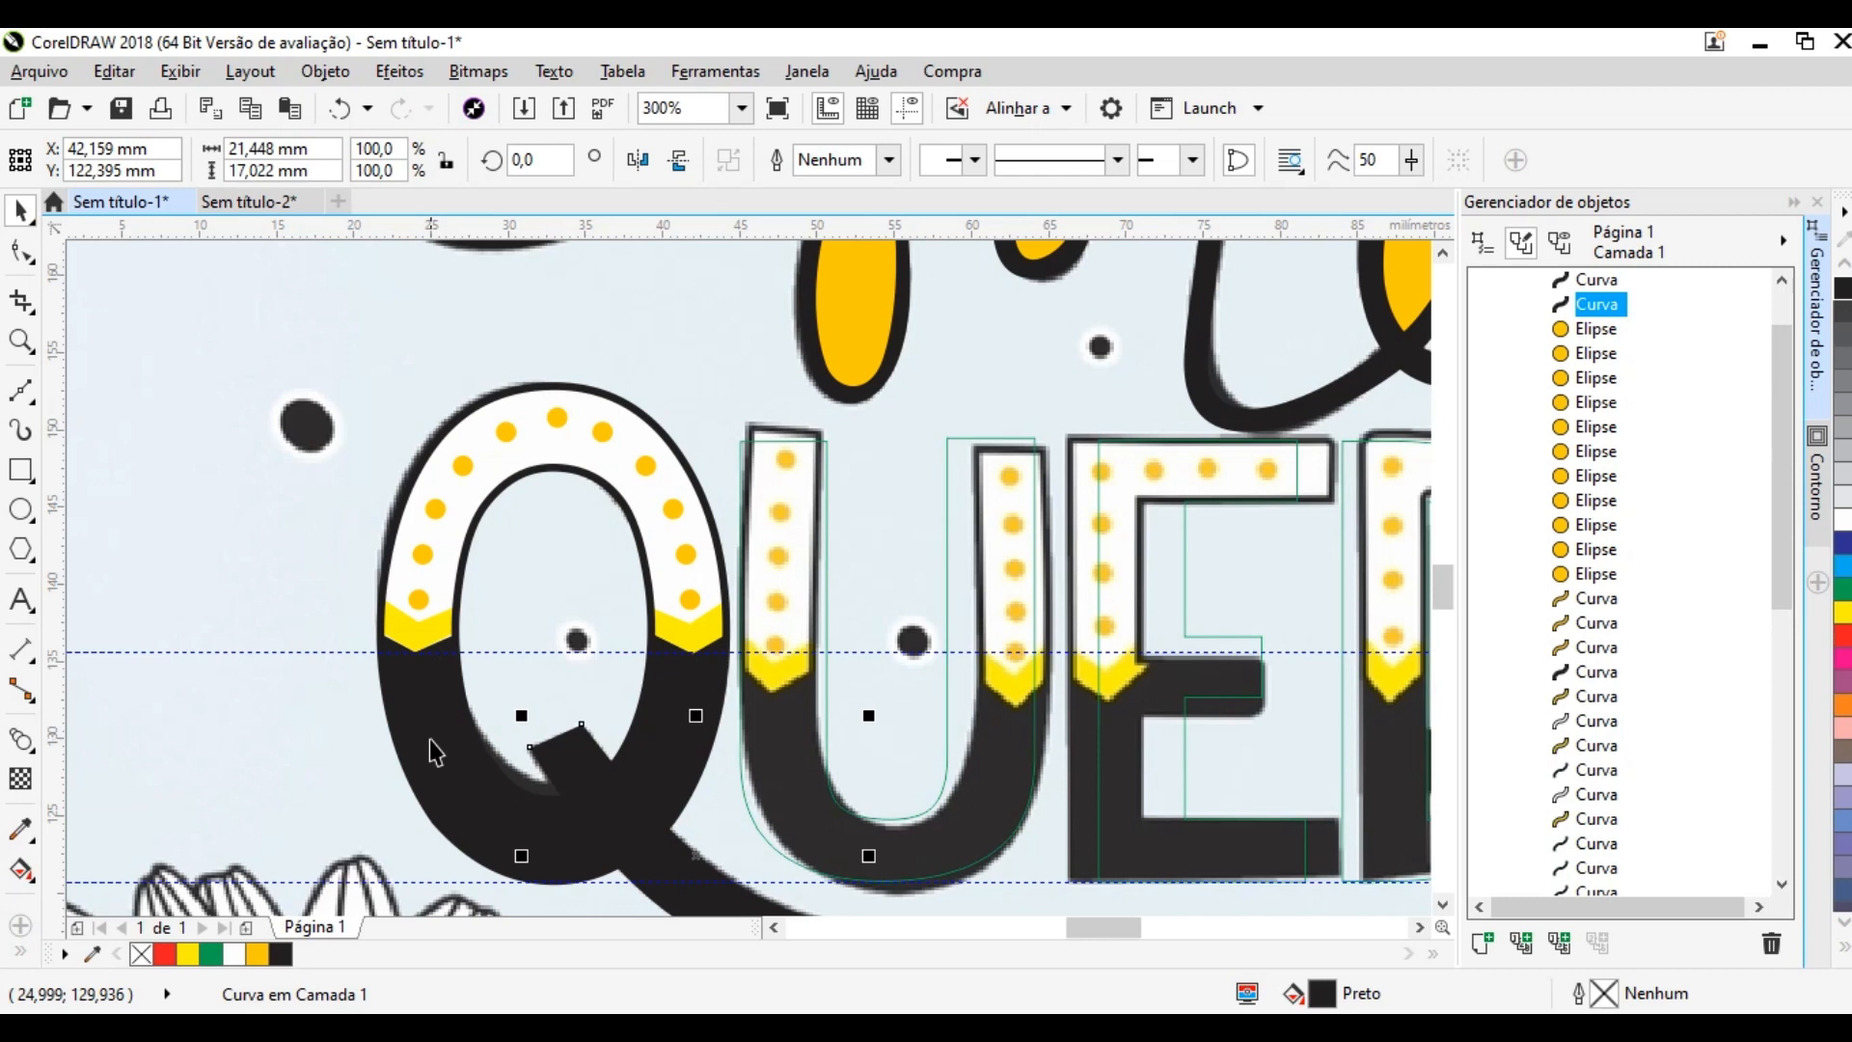
pyautogui.scroll(-2, 461, 652)
pyautogui.keyDown('shift'); pyautogui.click(449, 672); pyautogui.keyUp('shift')
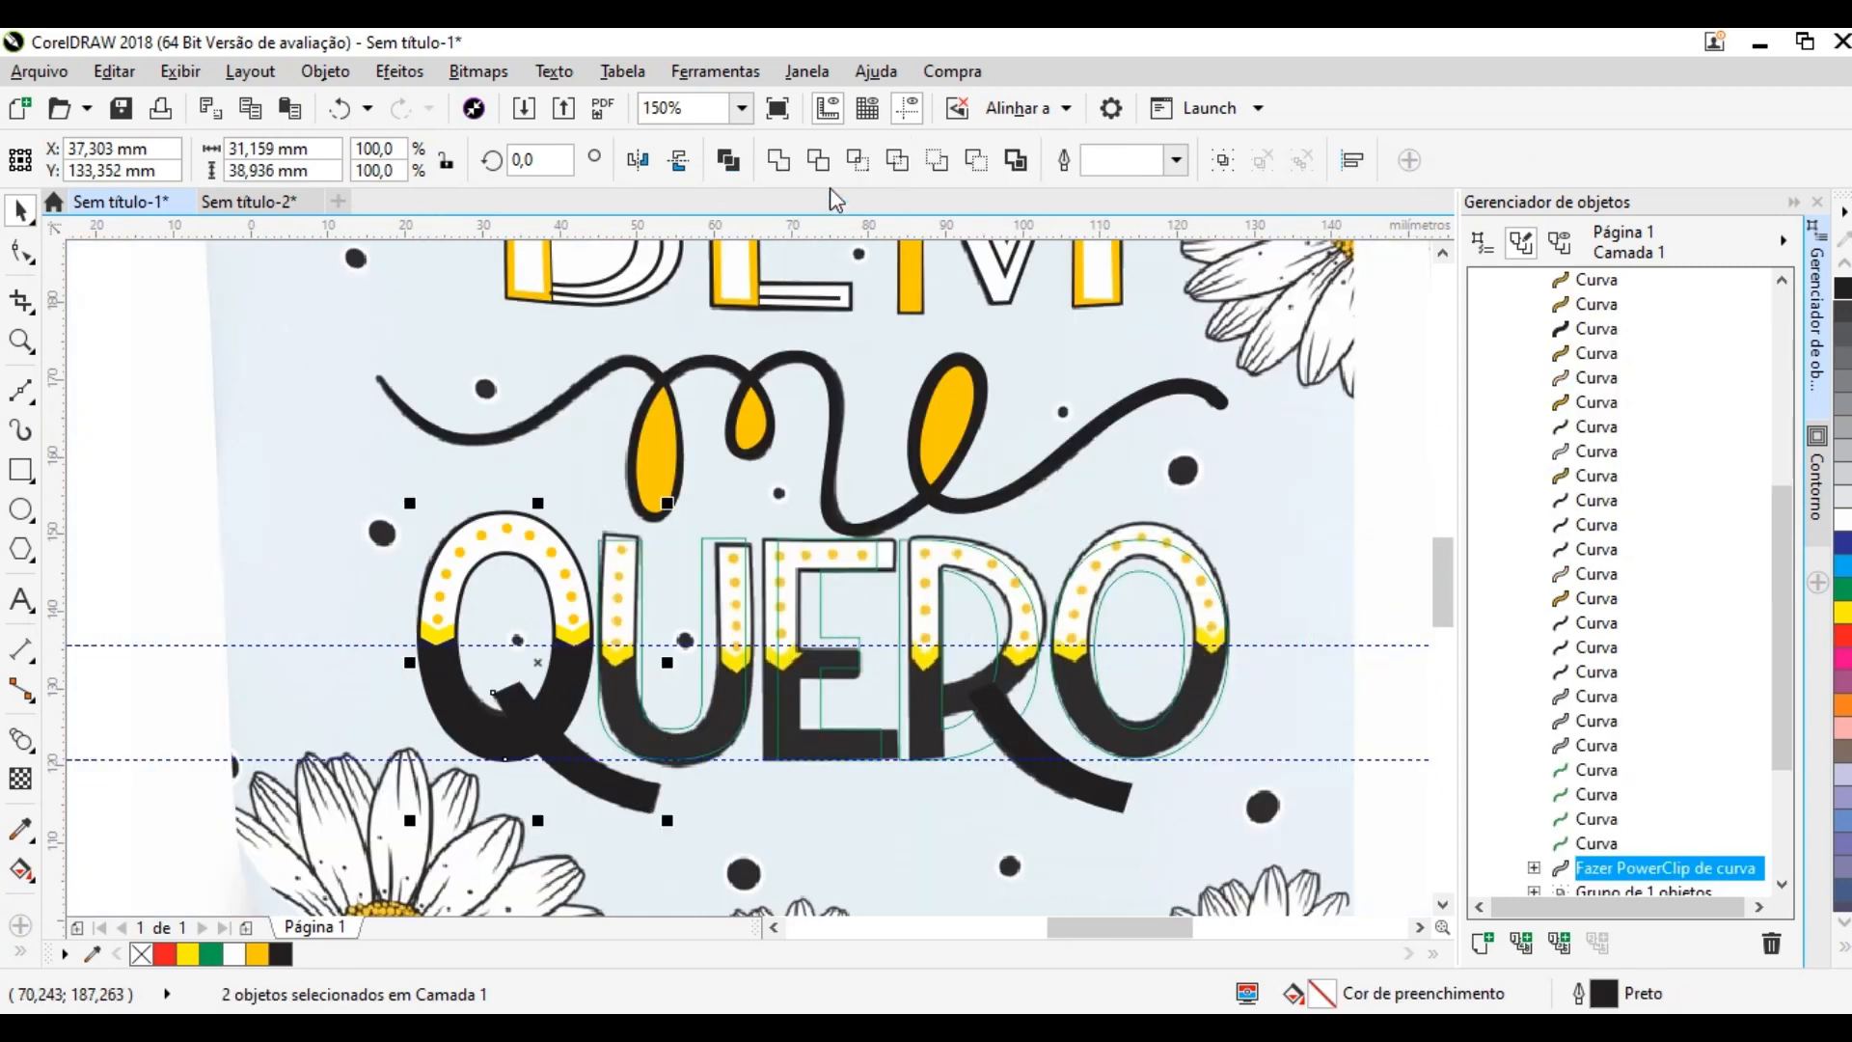
pyautogui.click(778, 160)
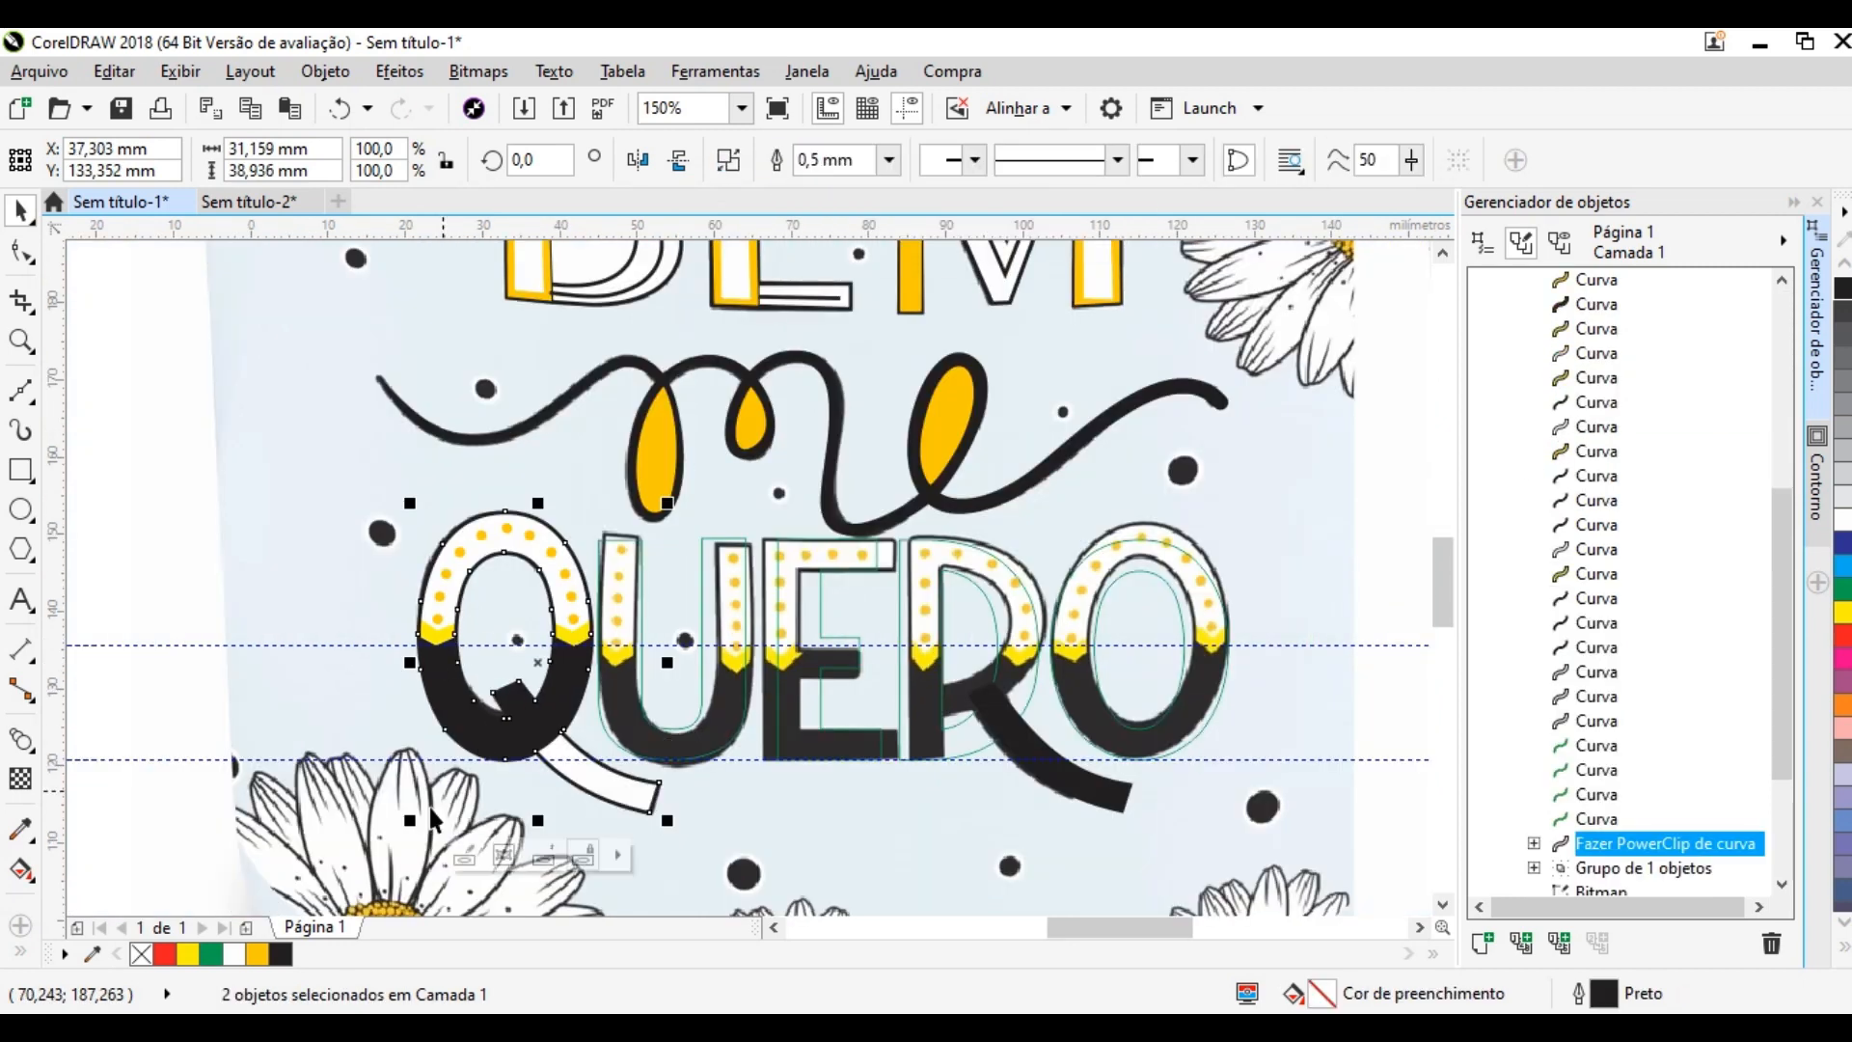
# Step: Shift the welded Q aside to check it, and undo both the move and the weld
pyautogui.scroll(2, 490, 773)
pyautogui.moveTo(634, 764); pyautogui.dragTo(520, 764)
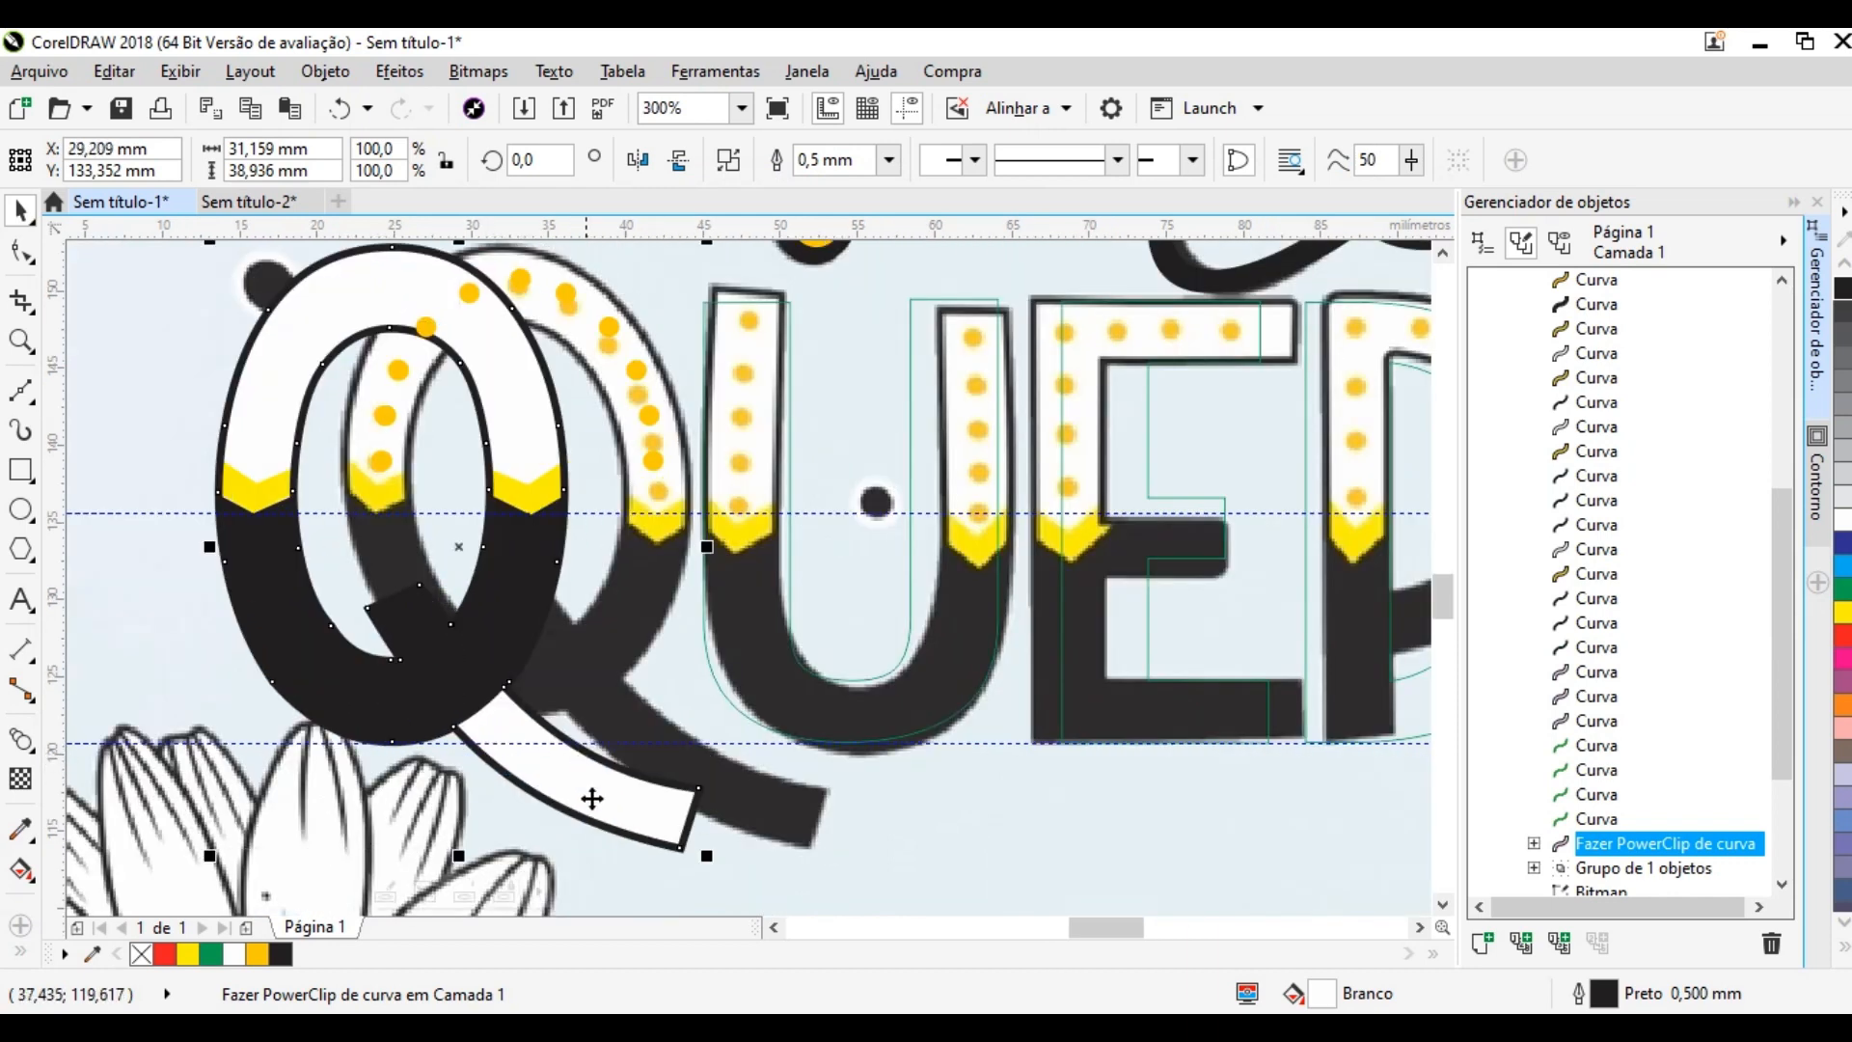
pyautogui.click(339, 108)
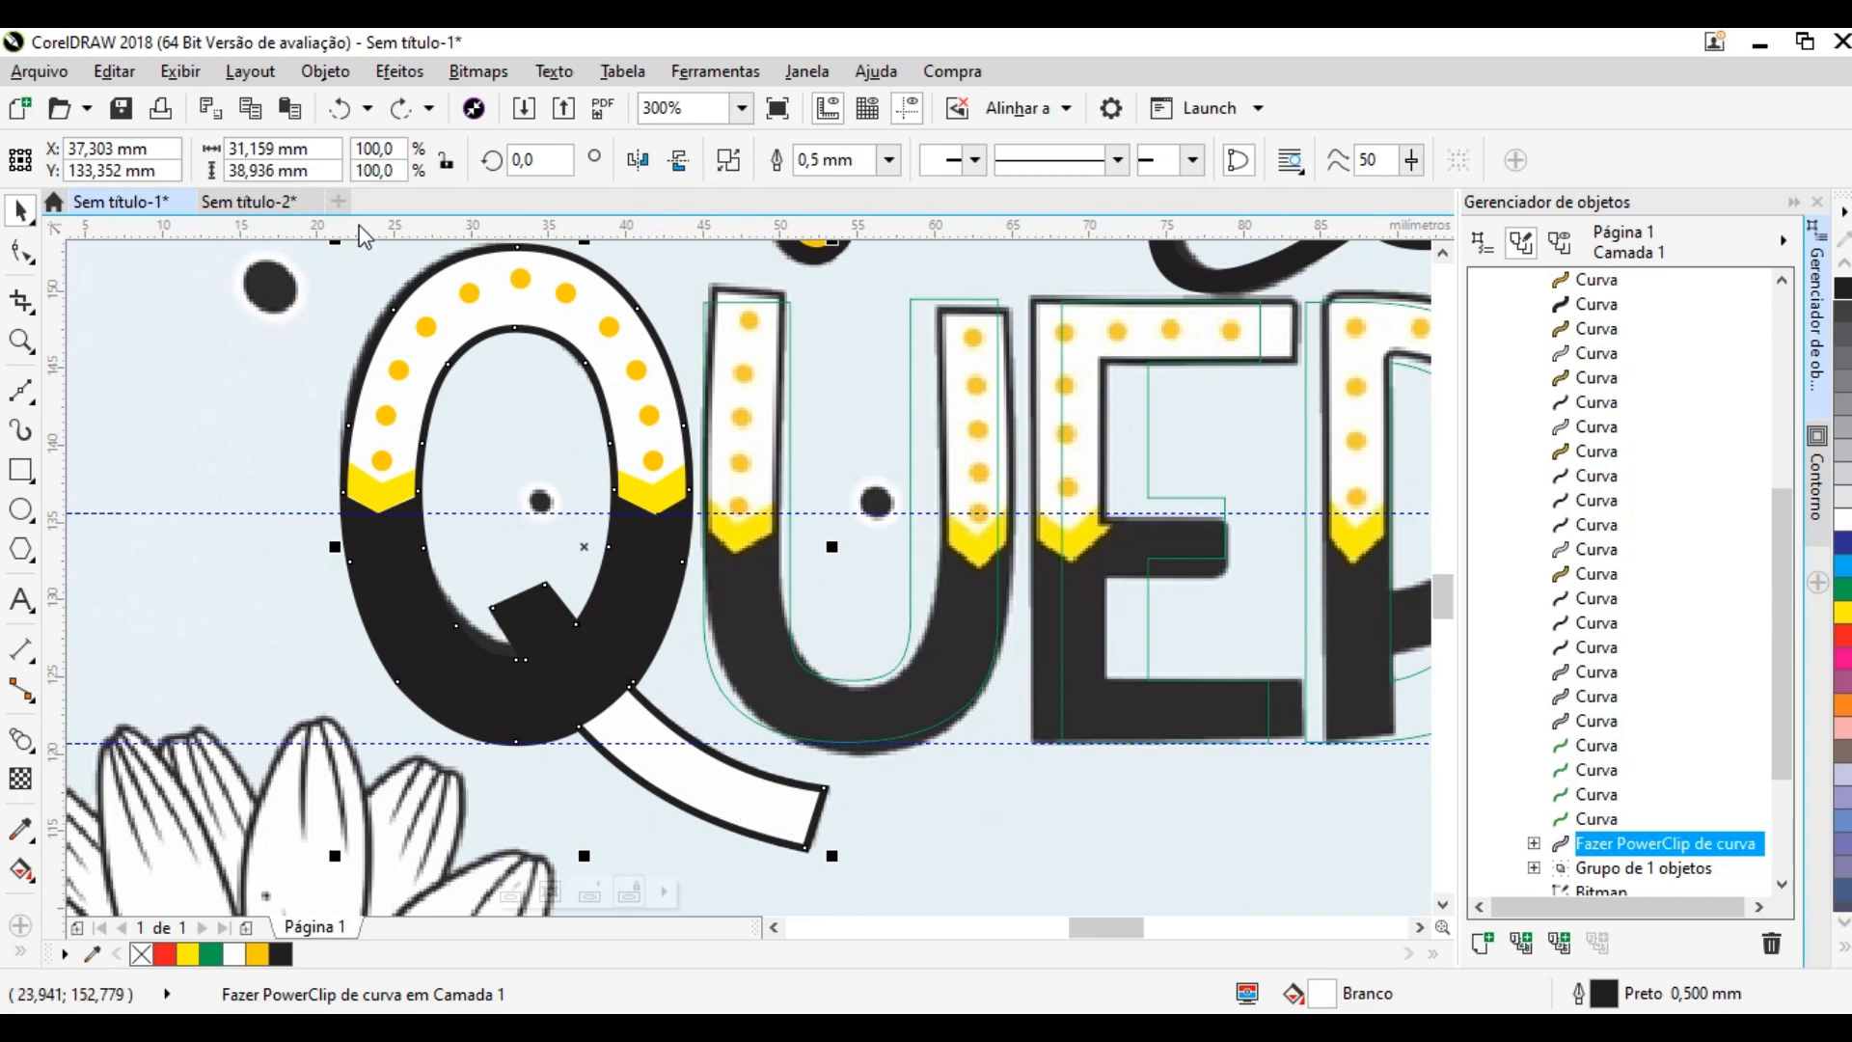
pyautogui.hotkey('ctrl', 'z')
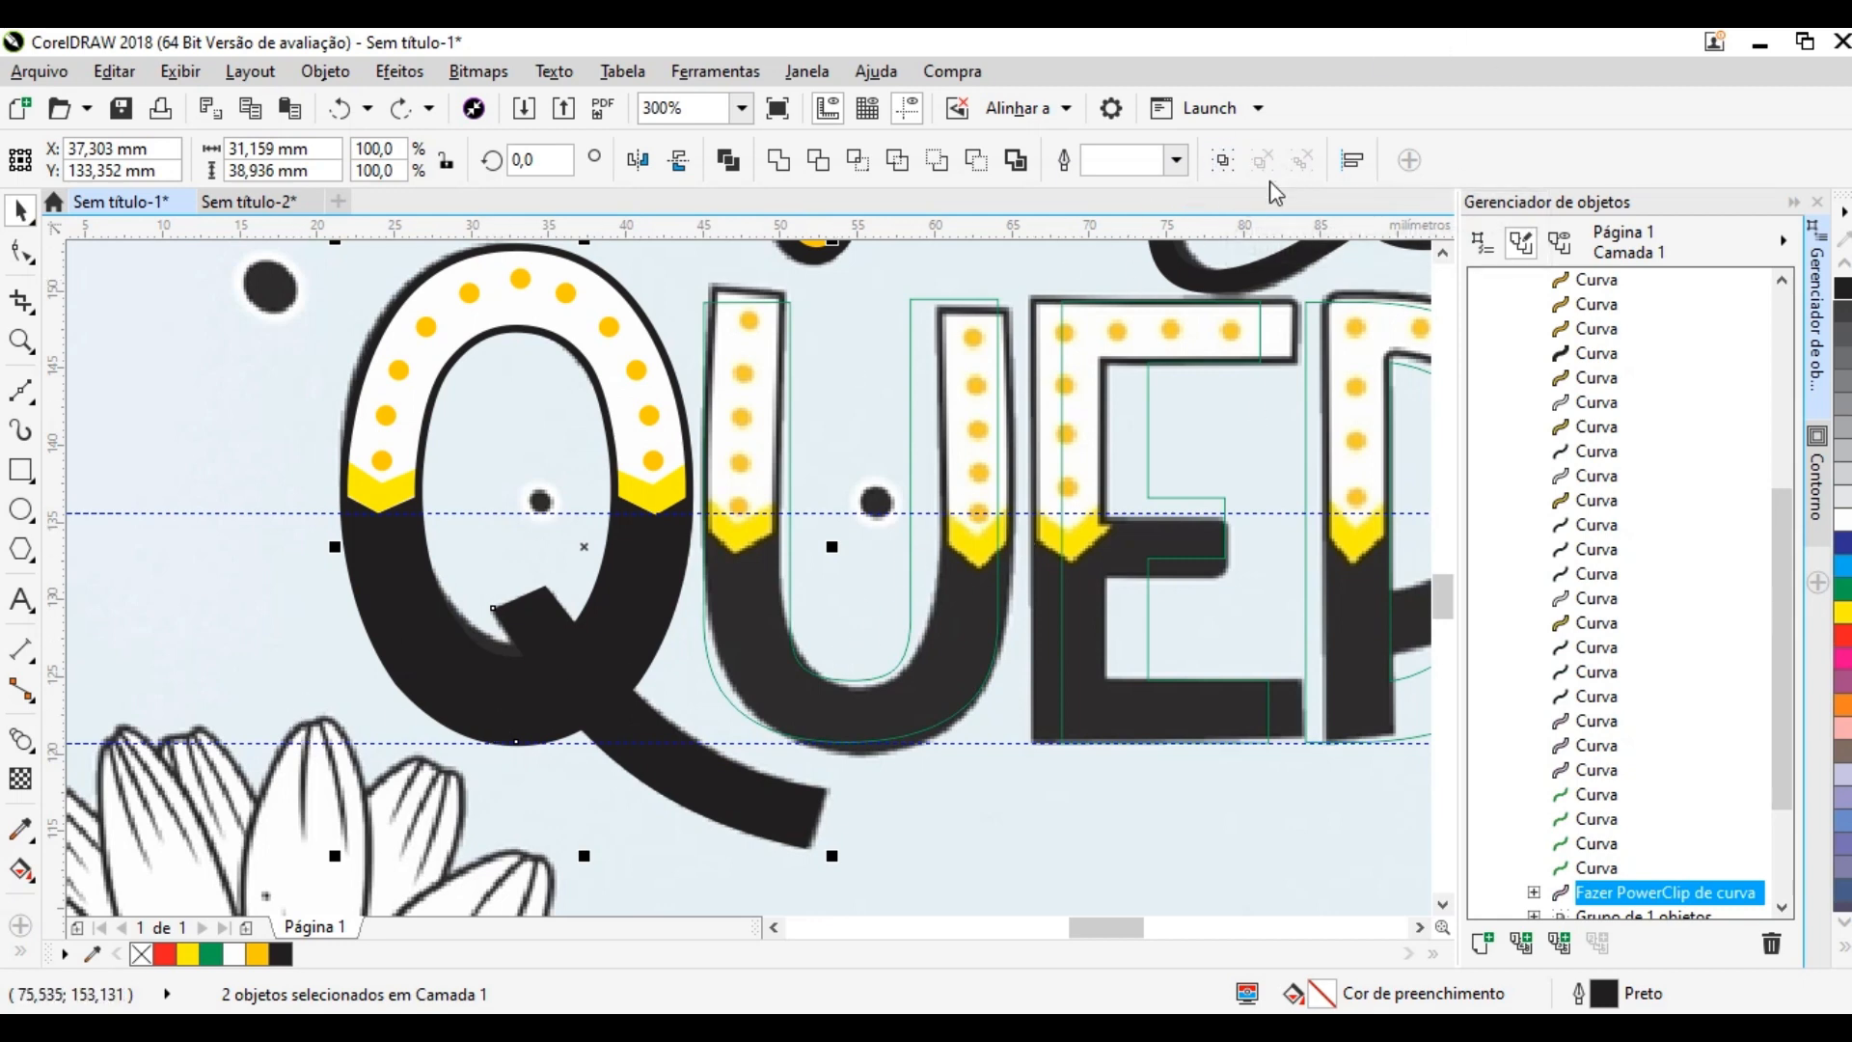
# Step: Group the Q's PowerClip ring with its black tail
pyautogui.click(1222, 160)
pyautogui.scroll(-2, 201, 559)
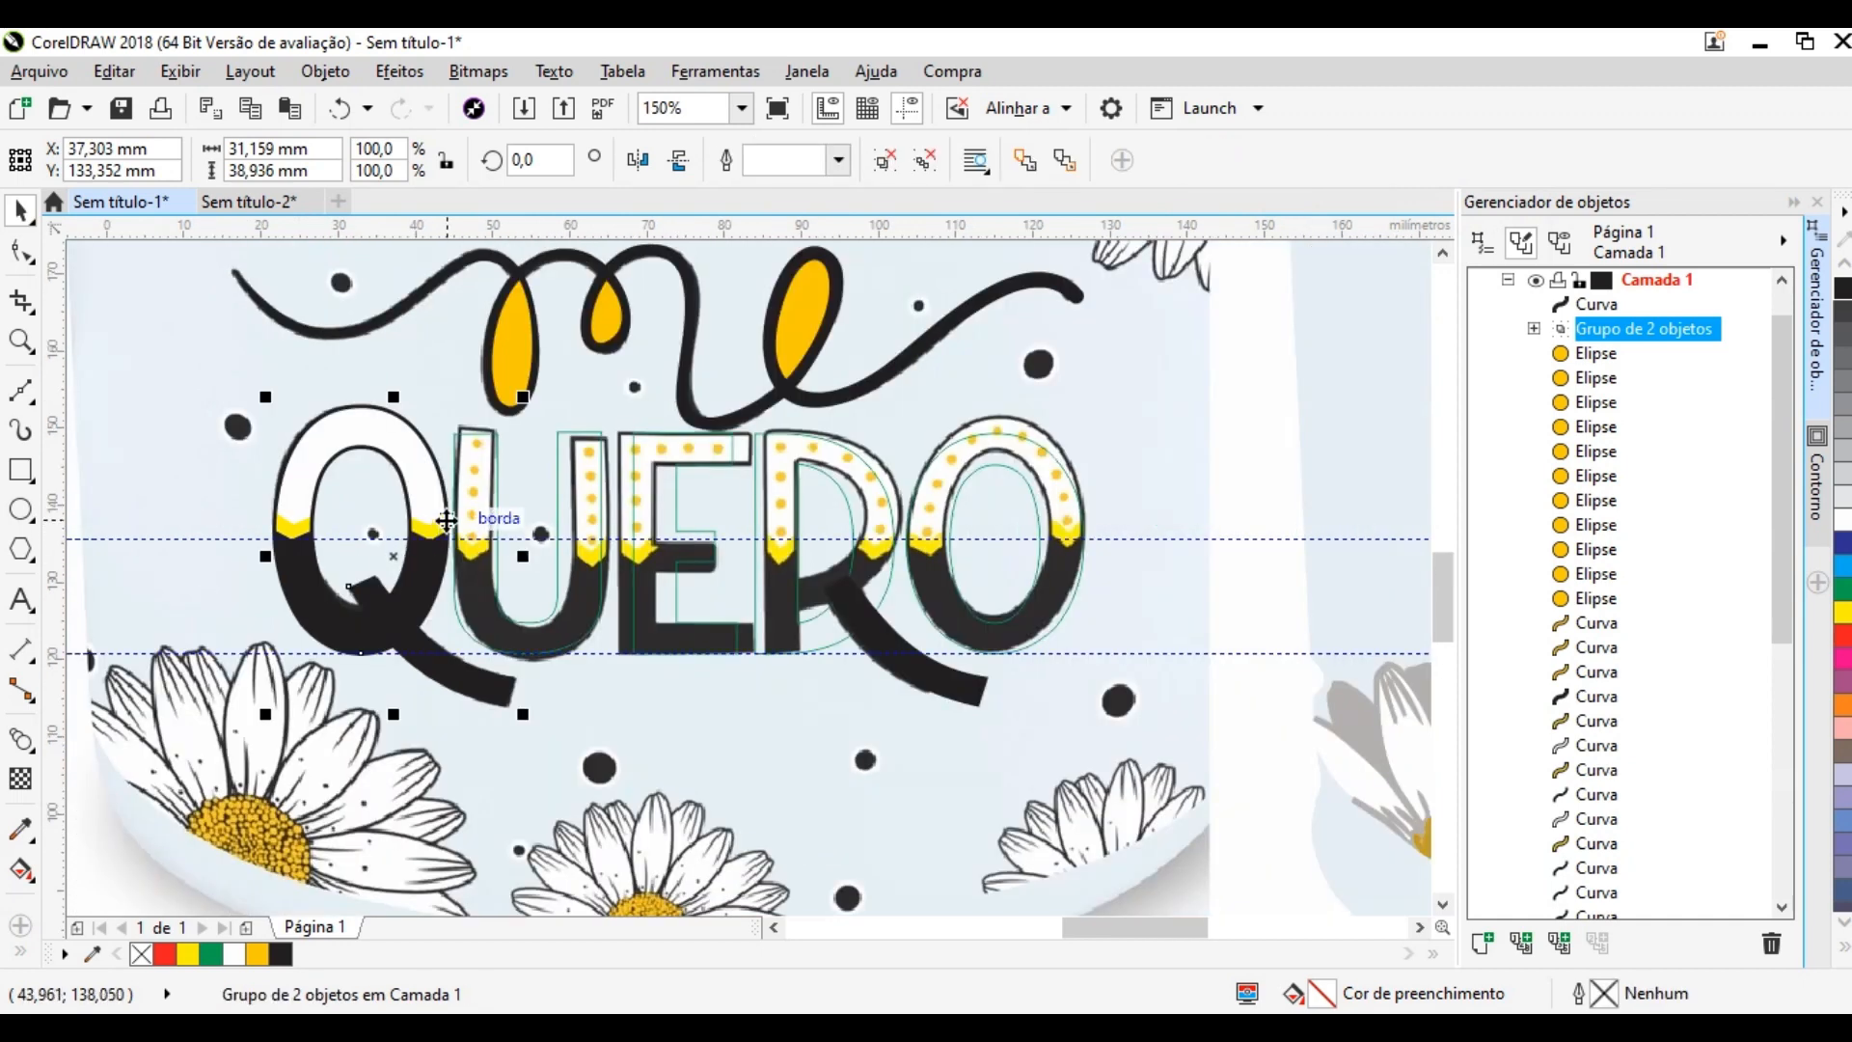
pyautogui.scroll(2, 446, 520)
pyautogui.scroll(-2, 446, 521)
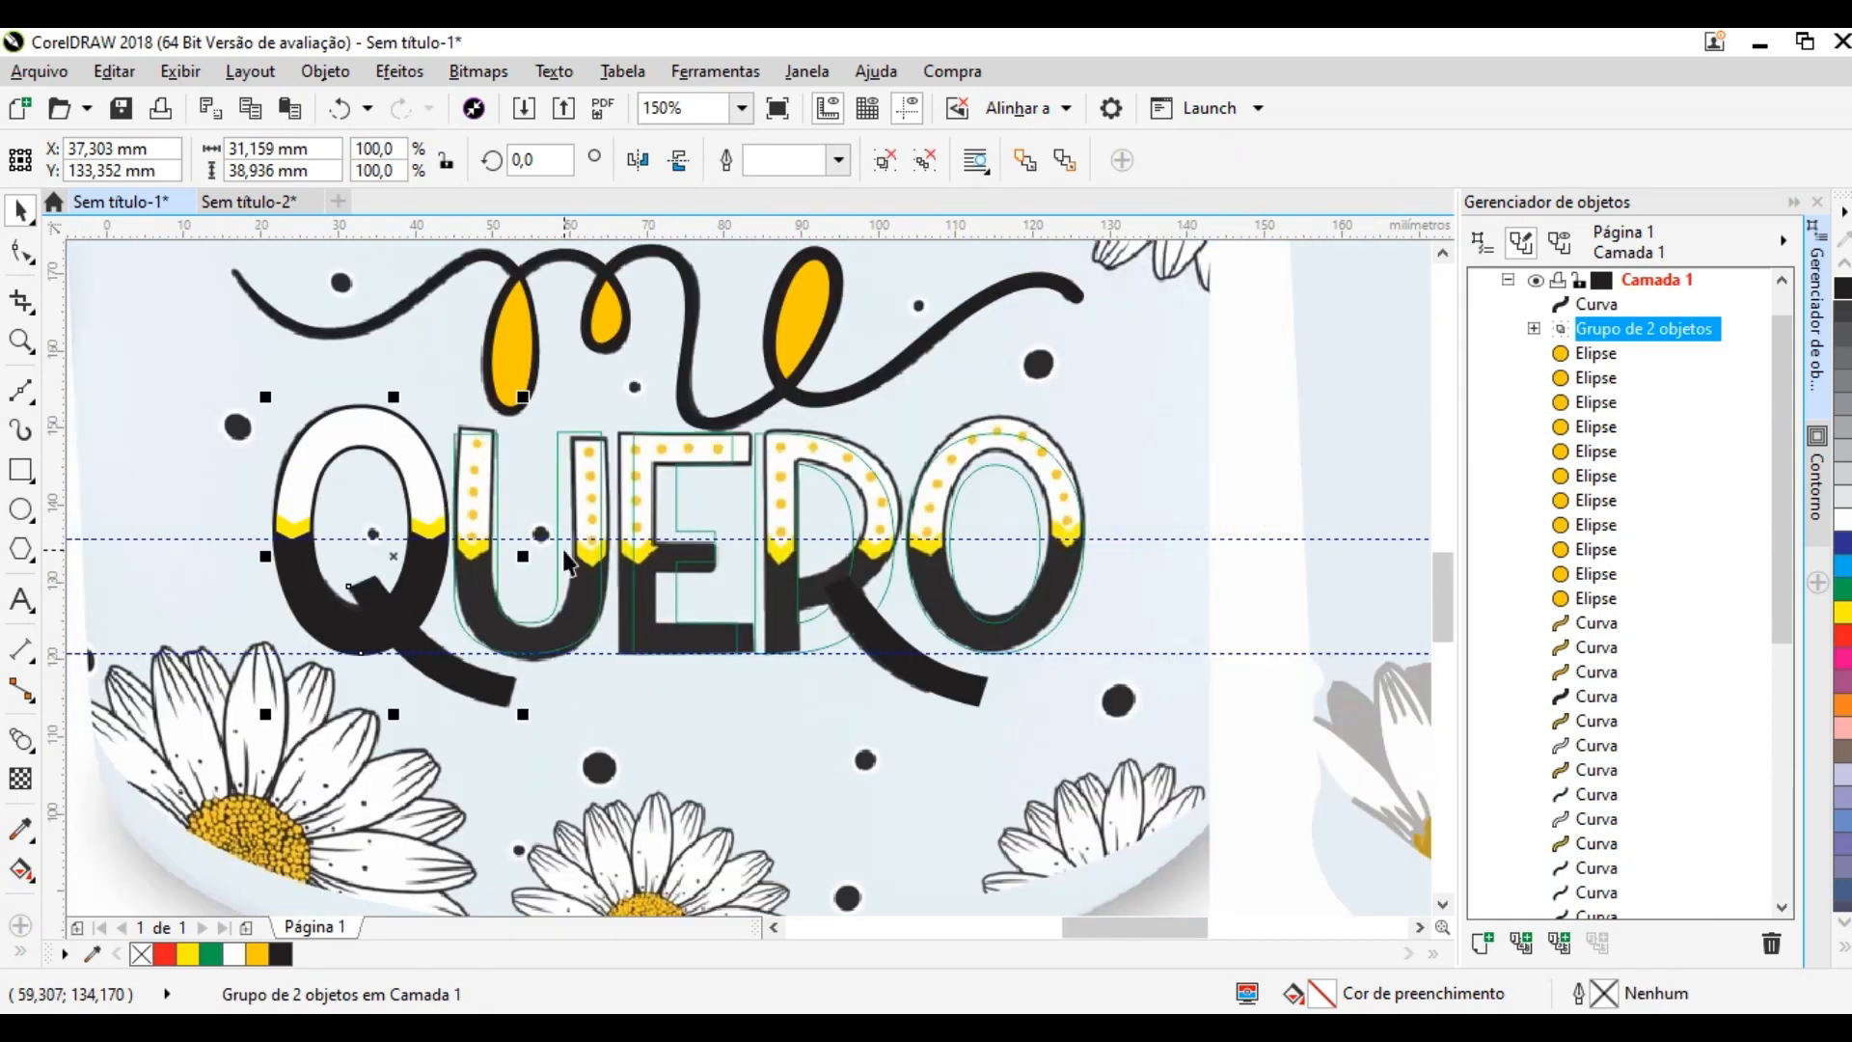
# Step: Shift the R's green guide outline and the grouped Q aside as a check, undoing each move
pyautogui.click(658, 556)
pyautogui.moveTo(876, 510); pyautogui.dragTo(819, 799)
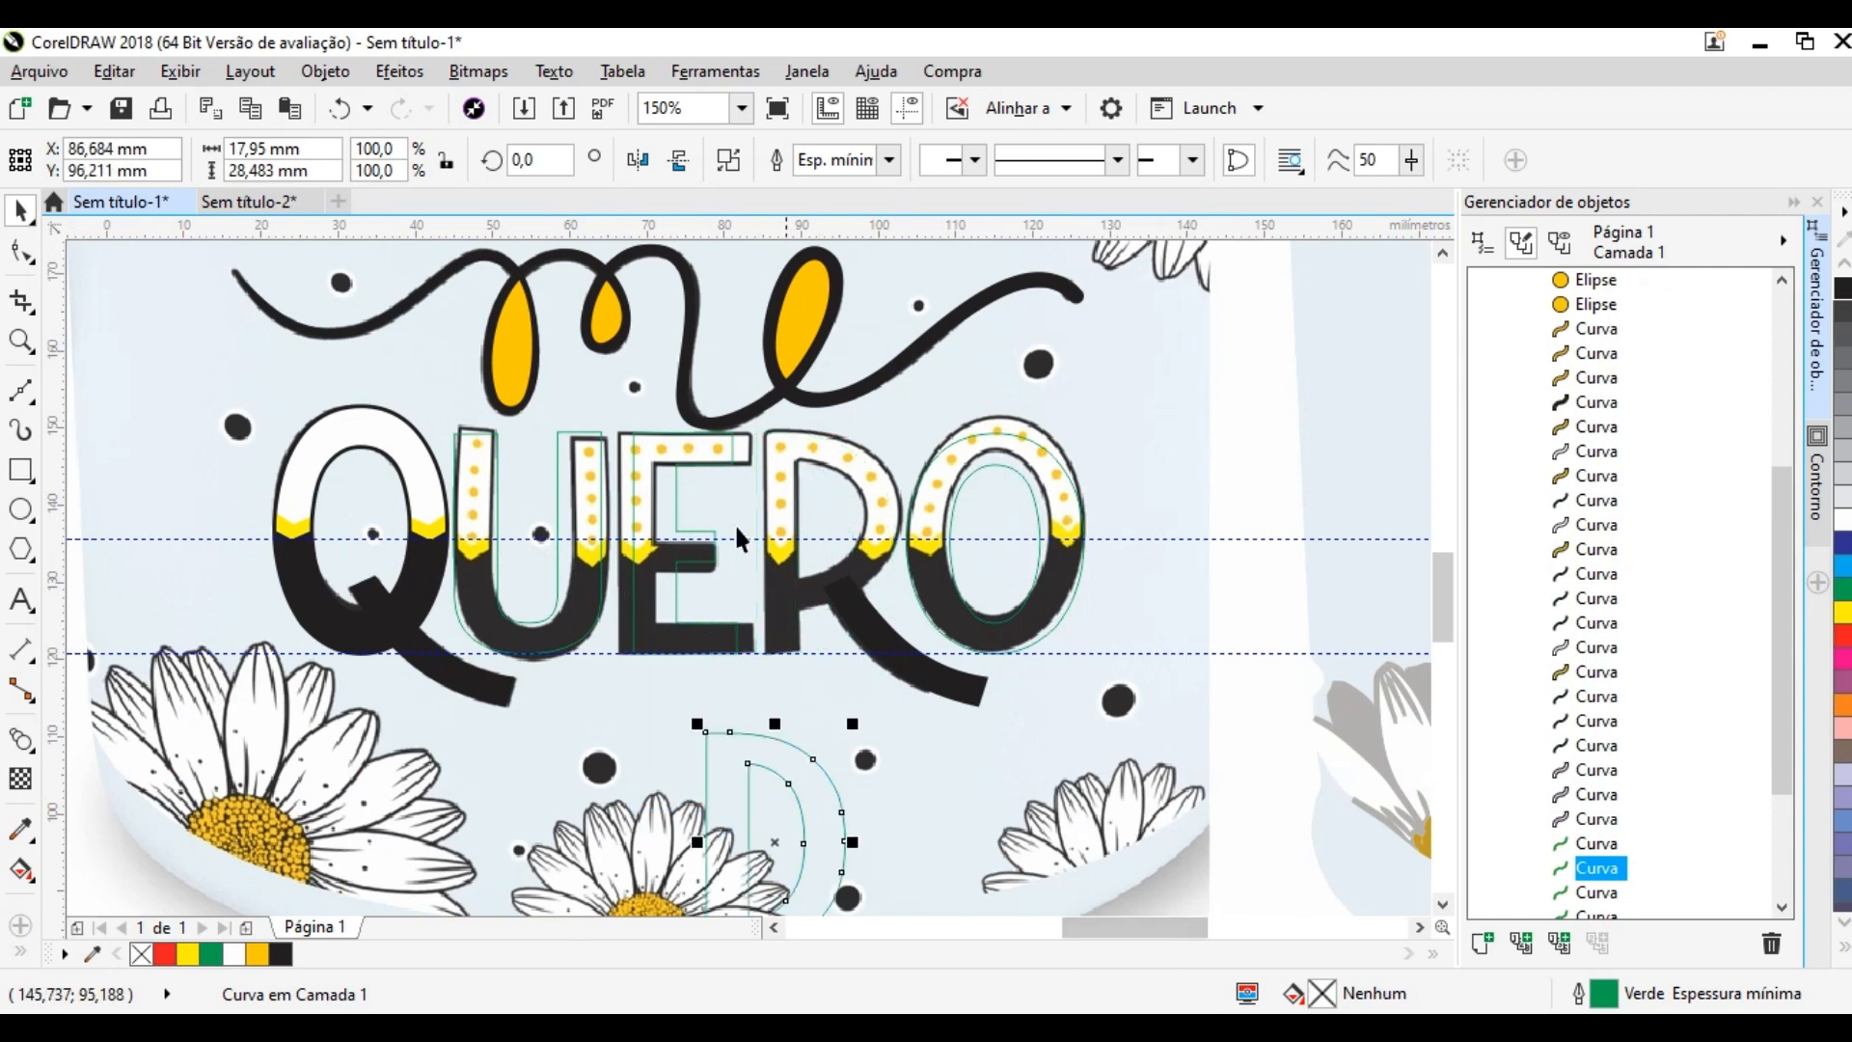
pyautogui.hotkey('ctrl', 'z')
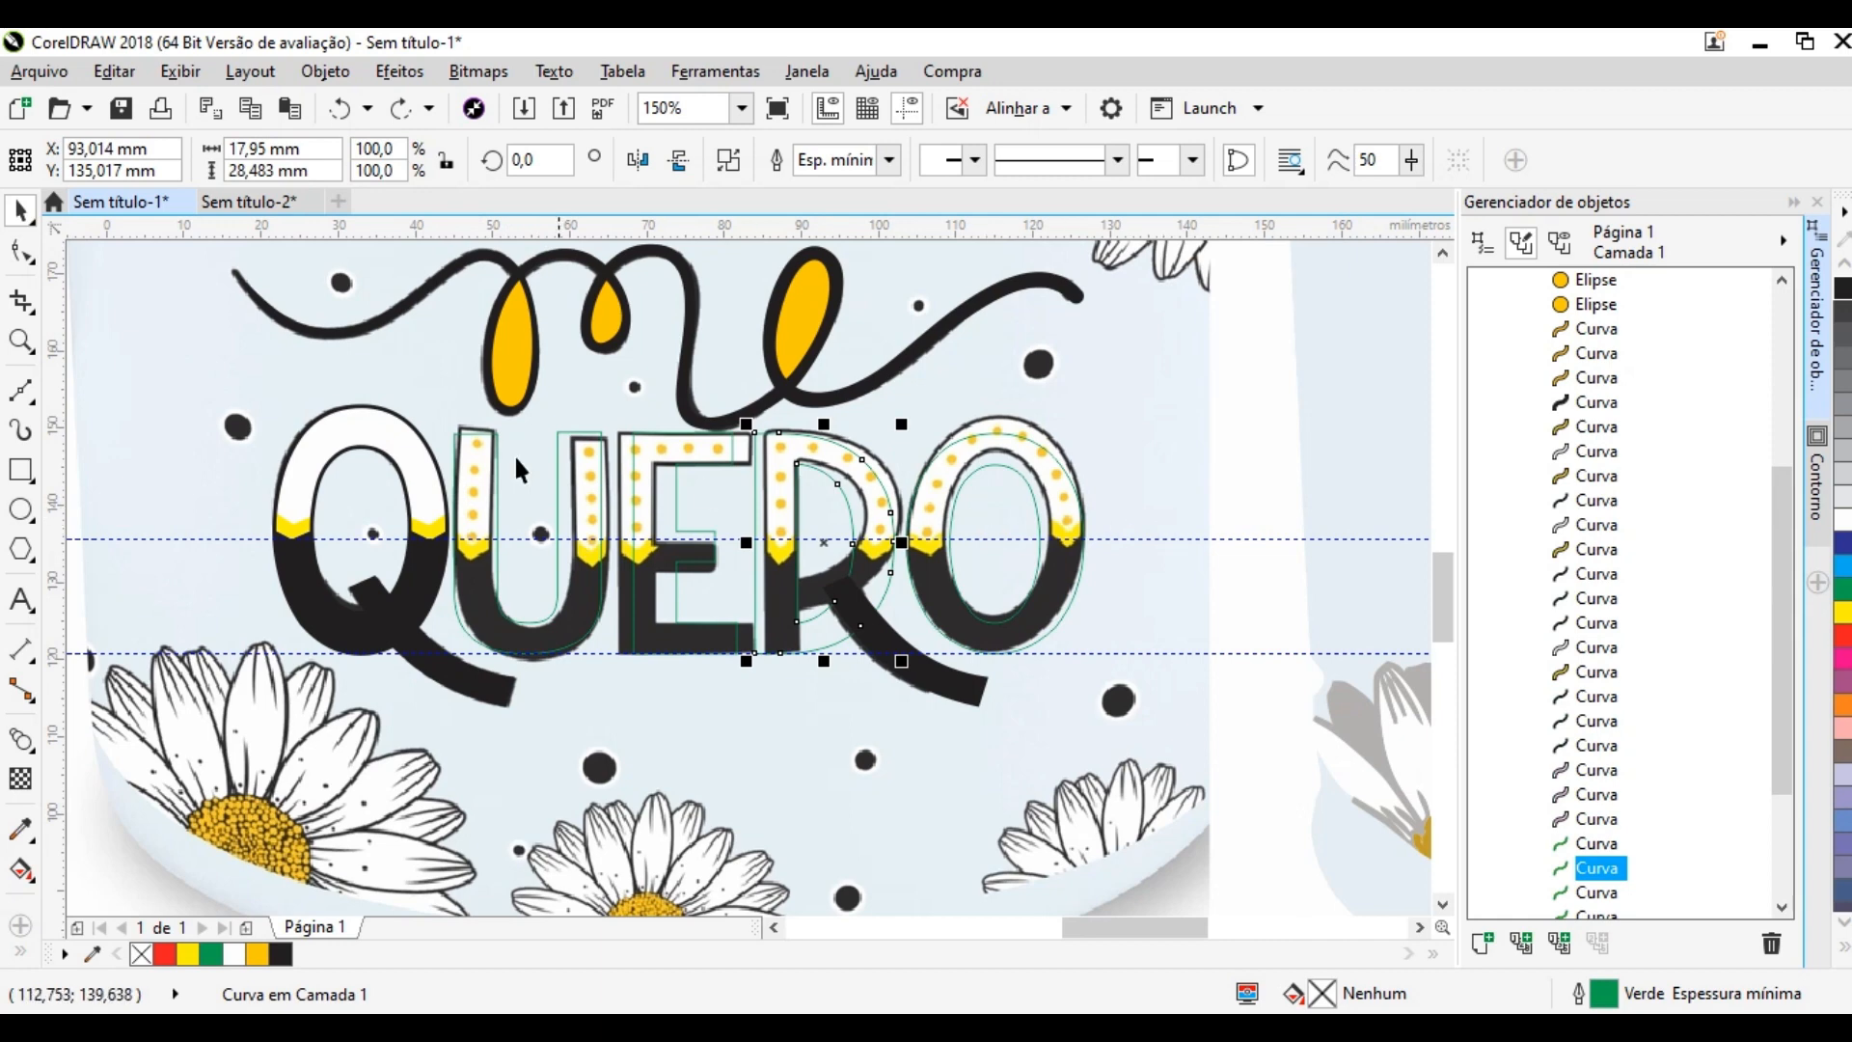
pyautogui.moveTo(398, 443); pyautogui.dragTo(216, 470)
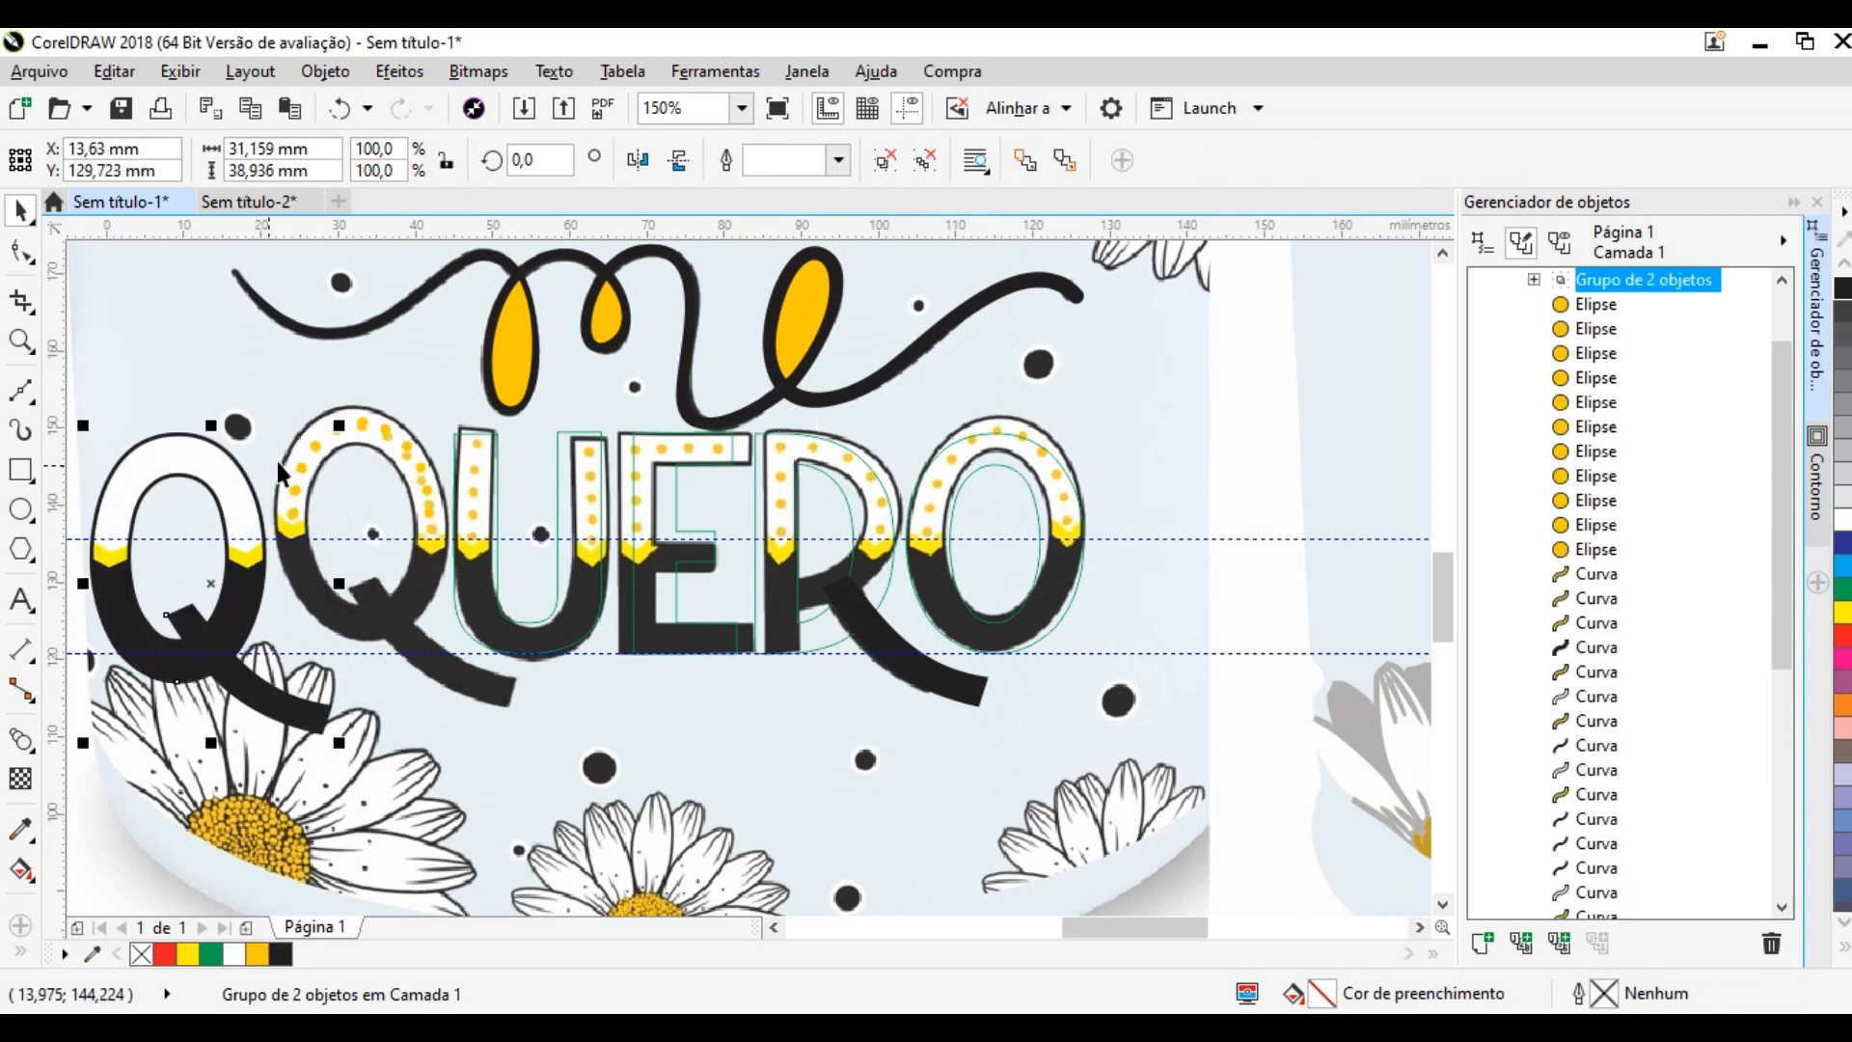
pyautogui.click(340, 108)
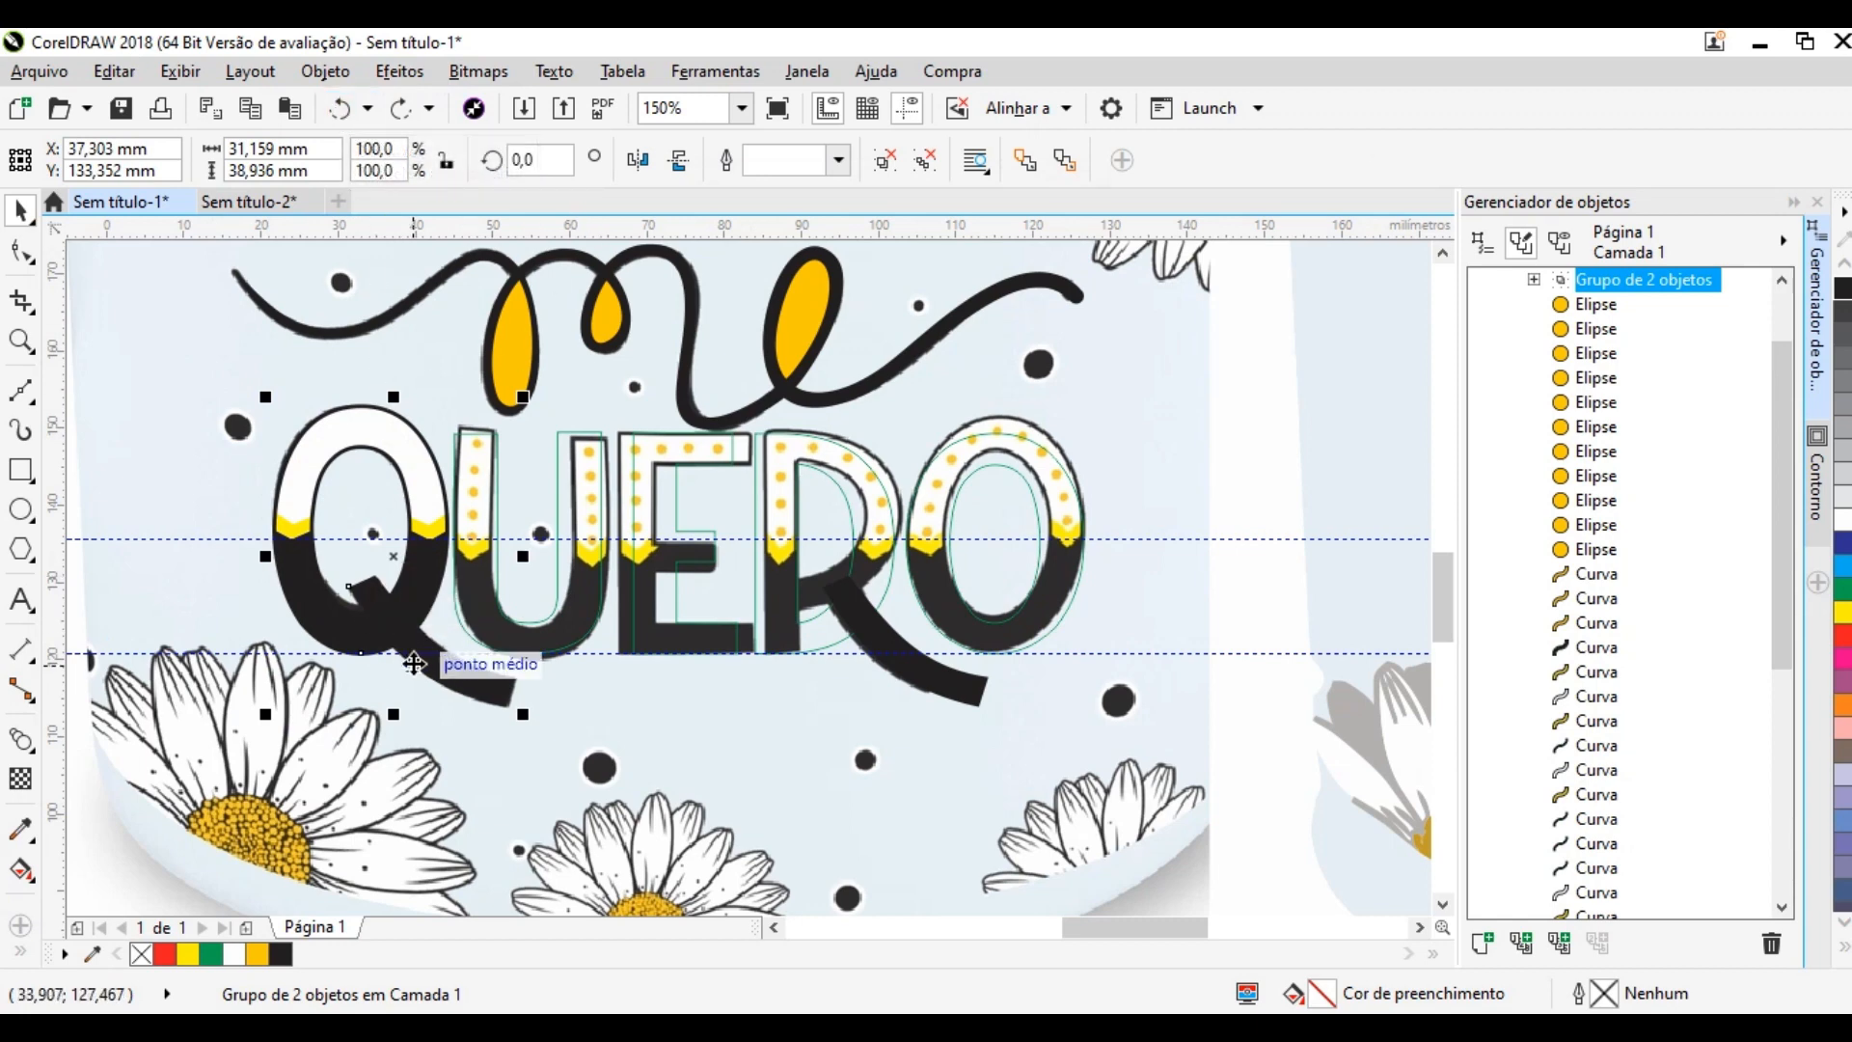
# Step: Ungroup the Q's ring and tail
pyautogui.click(884, 160)
pyautogui.click(546, 501)
pyautogui.click(405, 437)
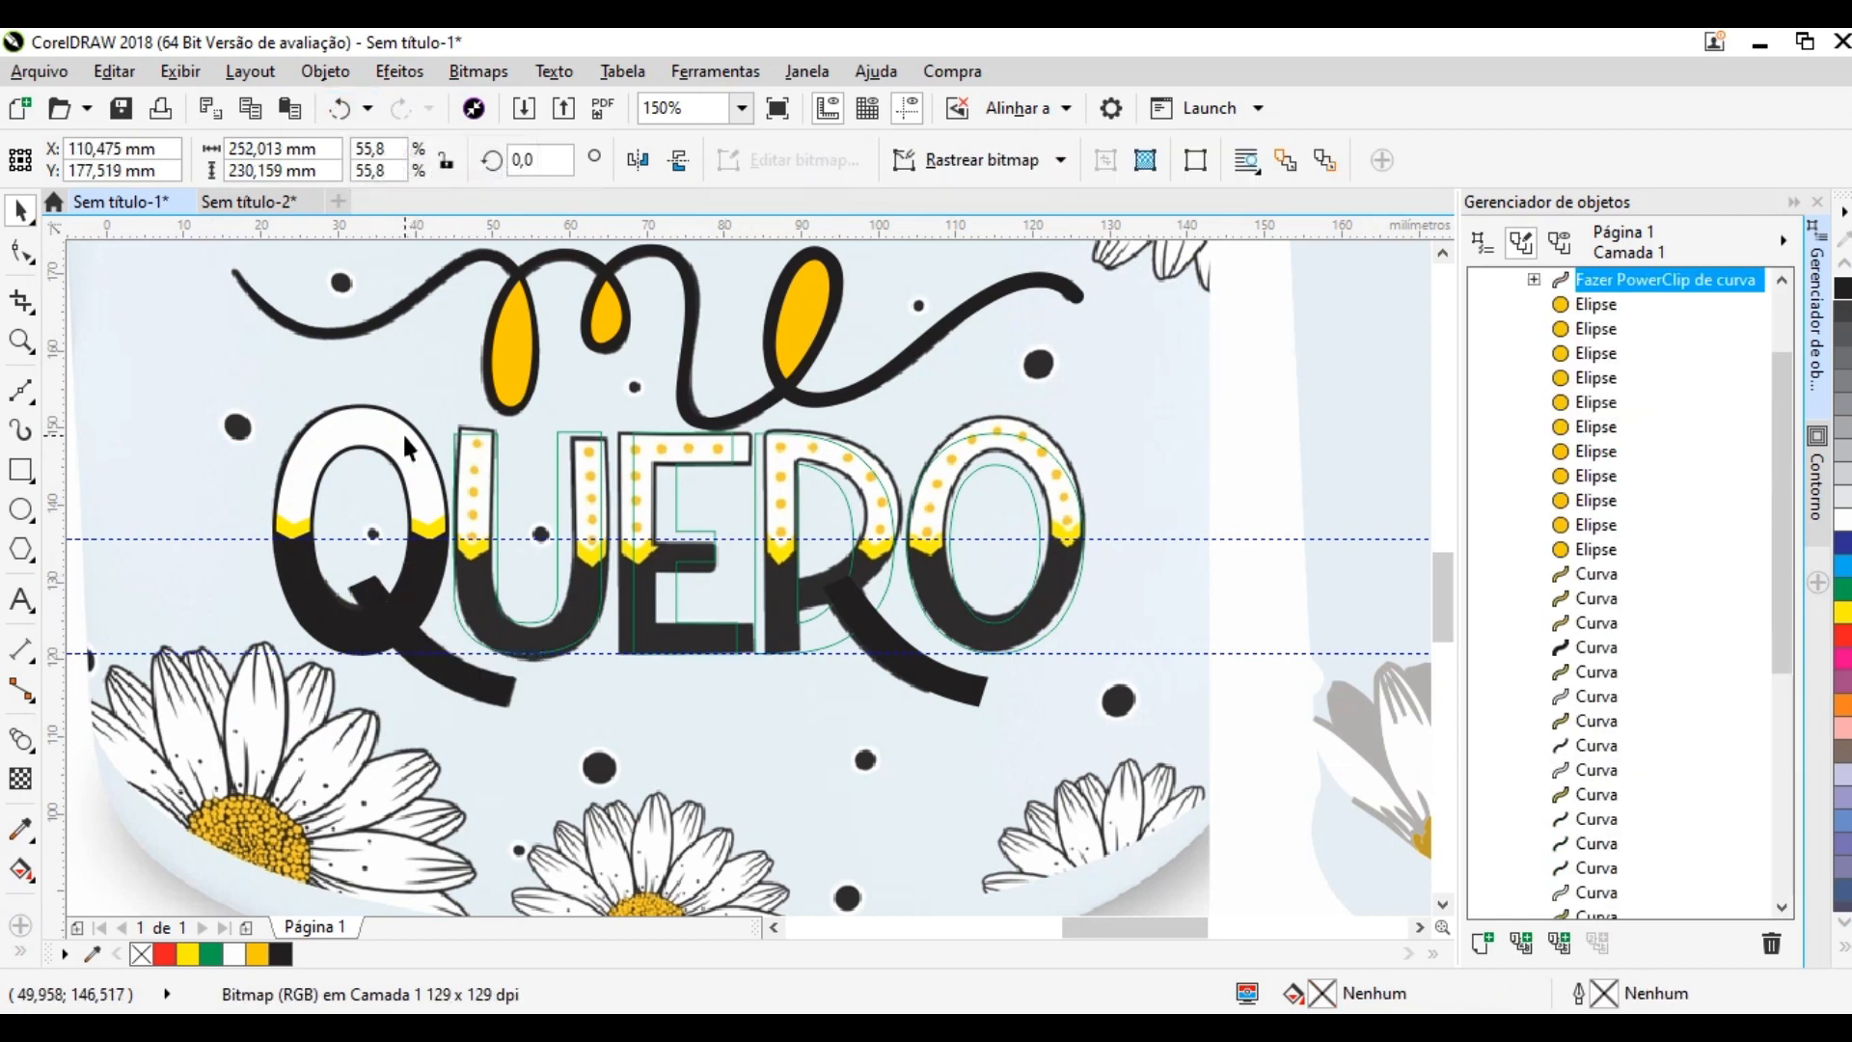
# Step: Bring the Q's eleven yellow dots in front of the ring and group them
pyautogui.click(1596, 548)
pyautogui.keyDown('shift'); pyautogui.click(1596, 304); pyautogui.keyUp('shift')
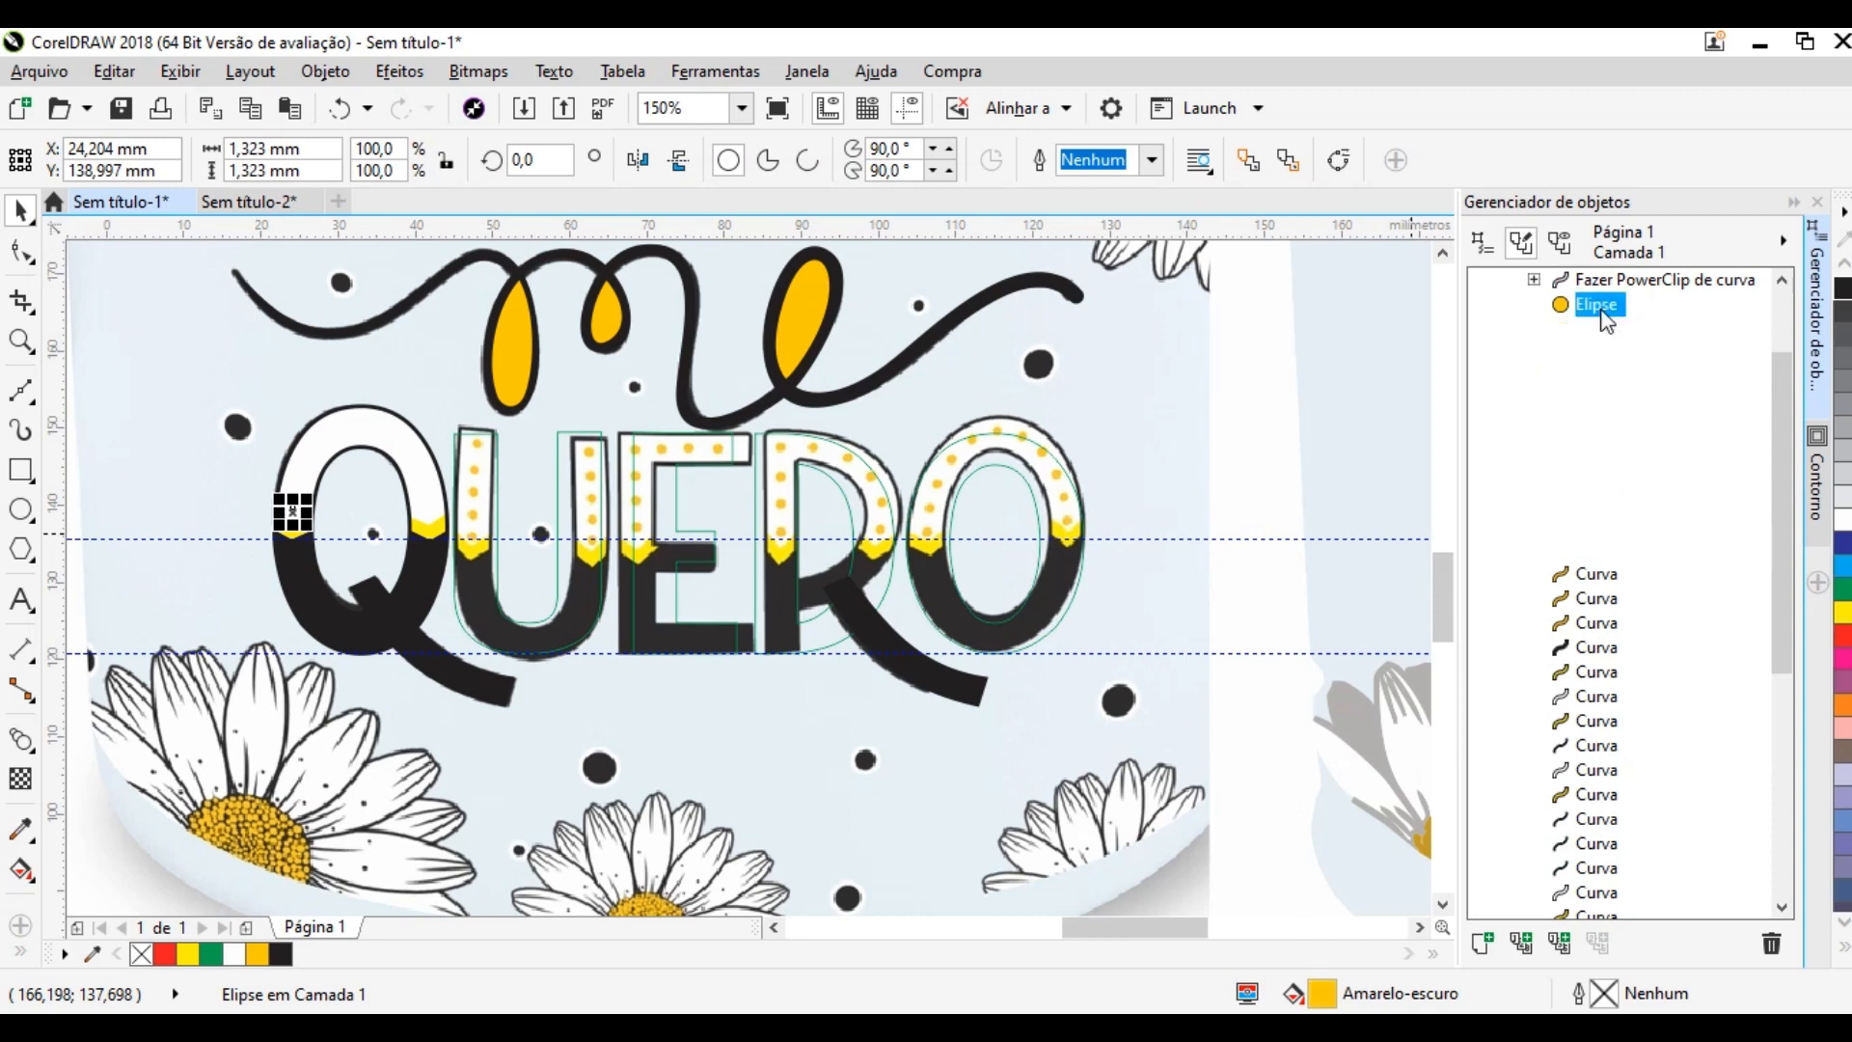
pyautogui.hotkey('shift', 'pageup')
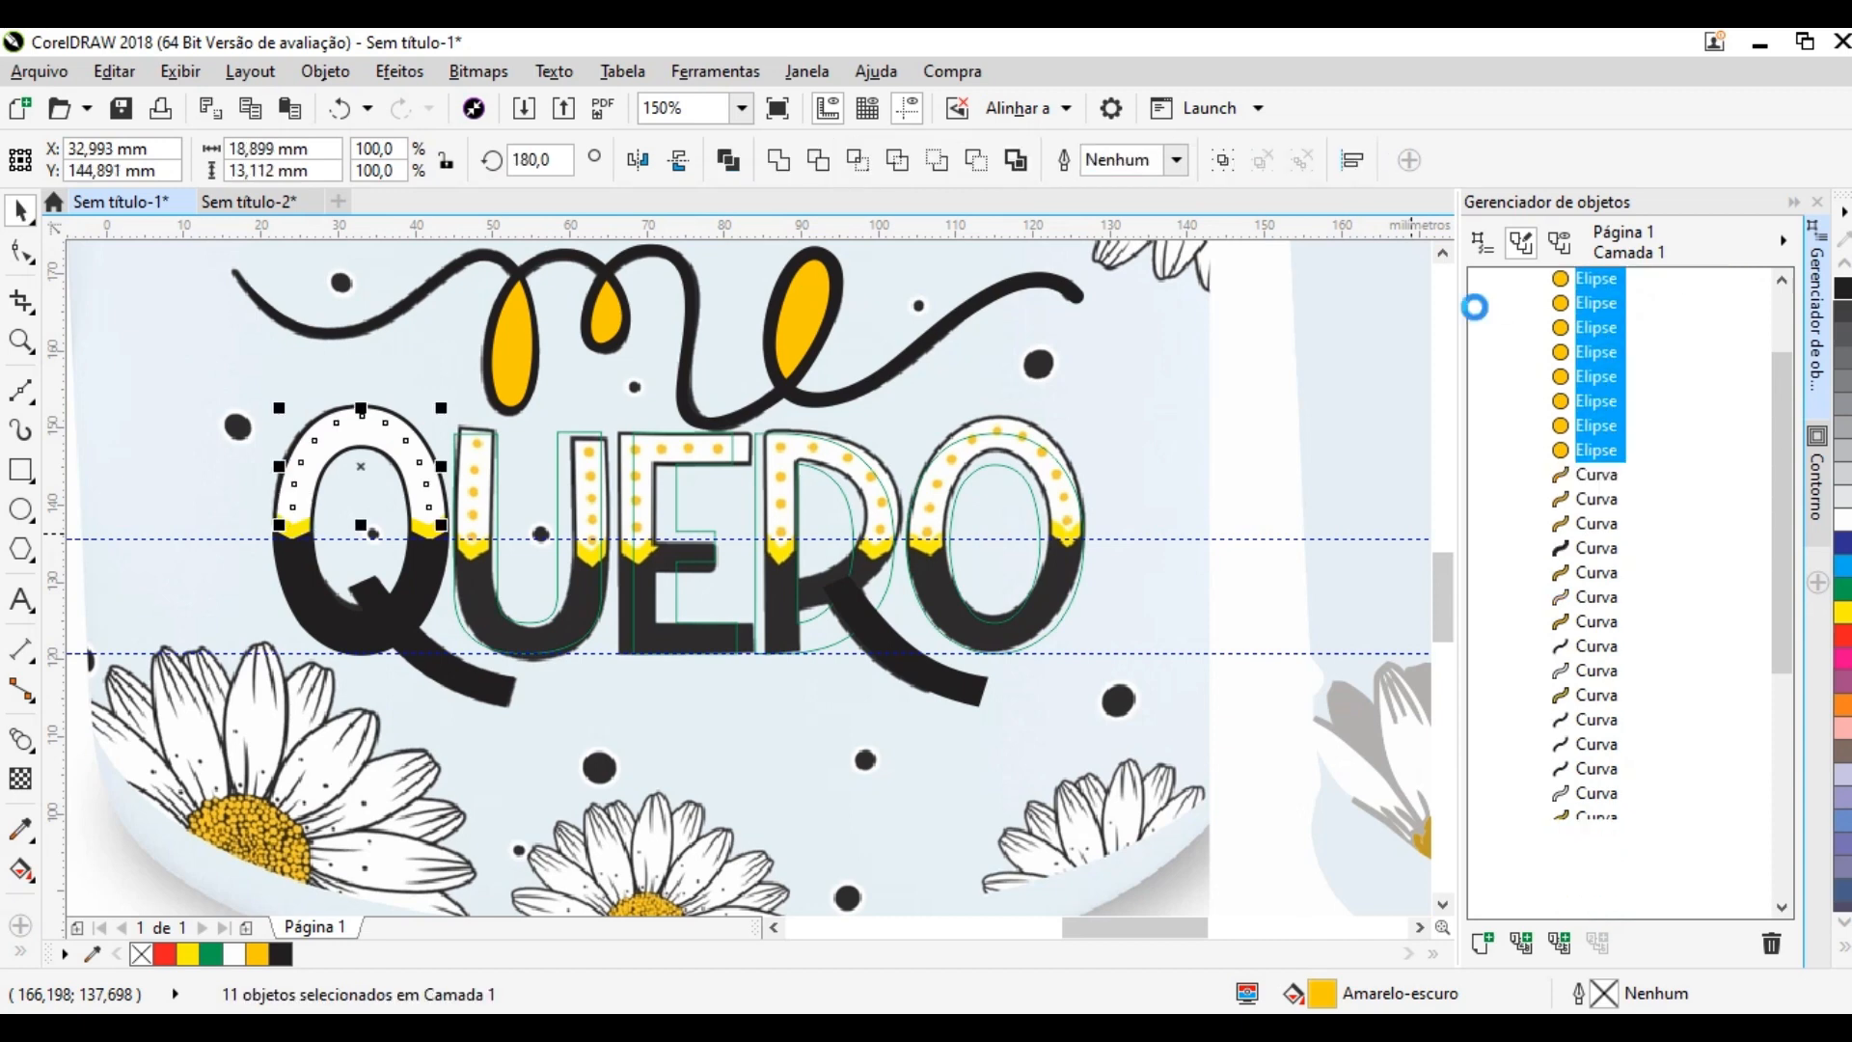
pyautogui.scroll(1, 290, 431)
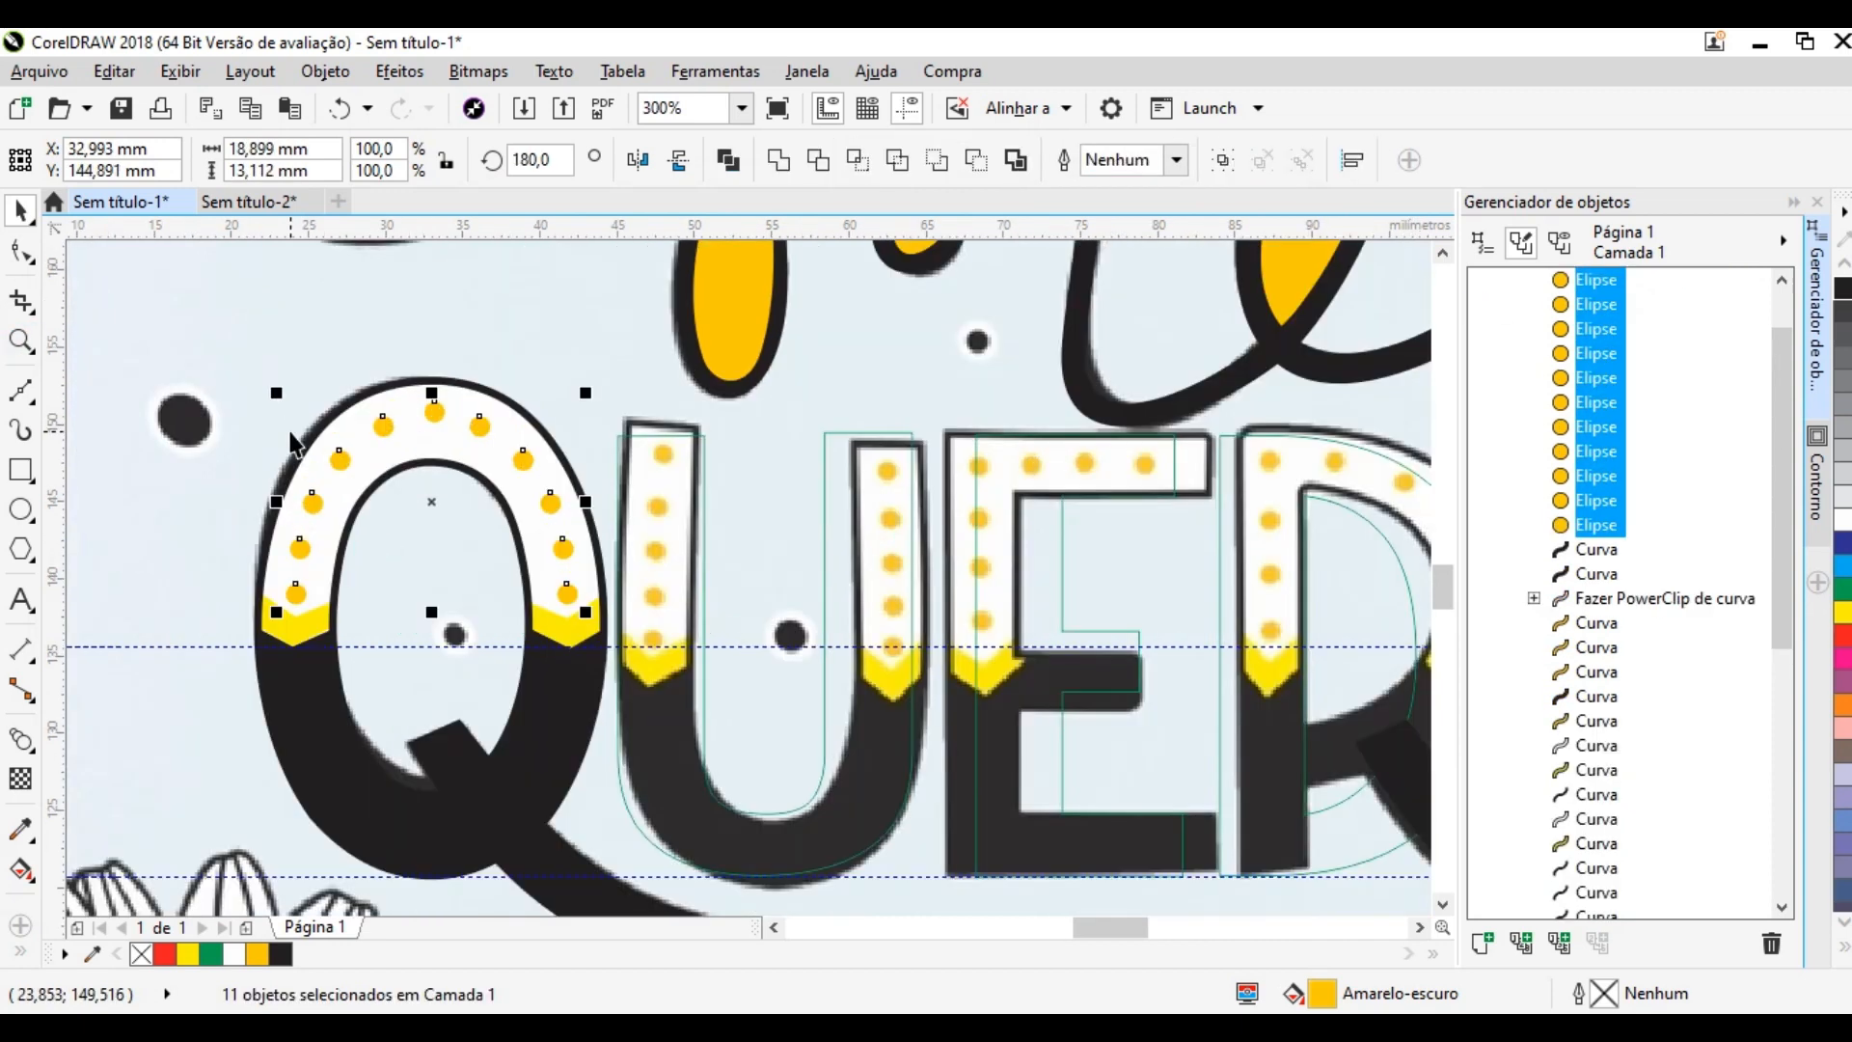
pyautogui.hotkey('ctrl', 'g')
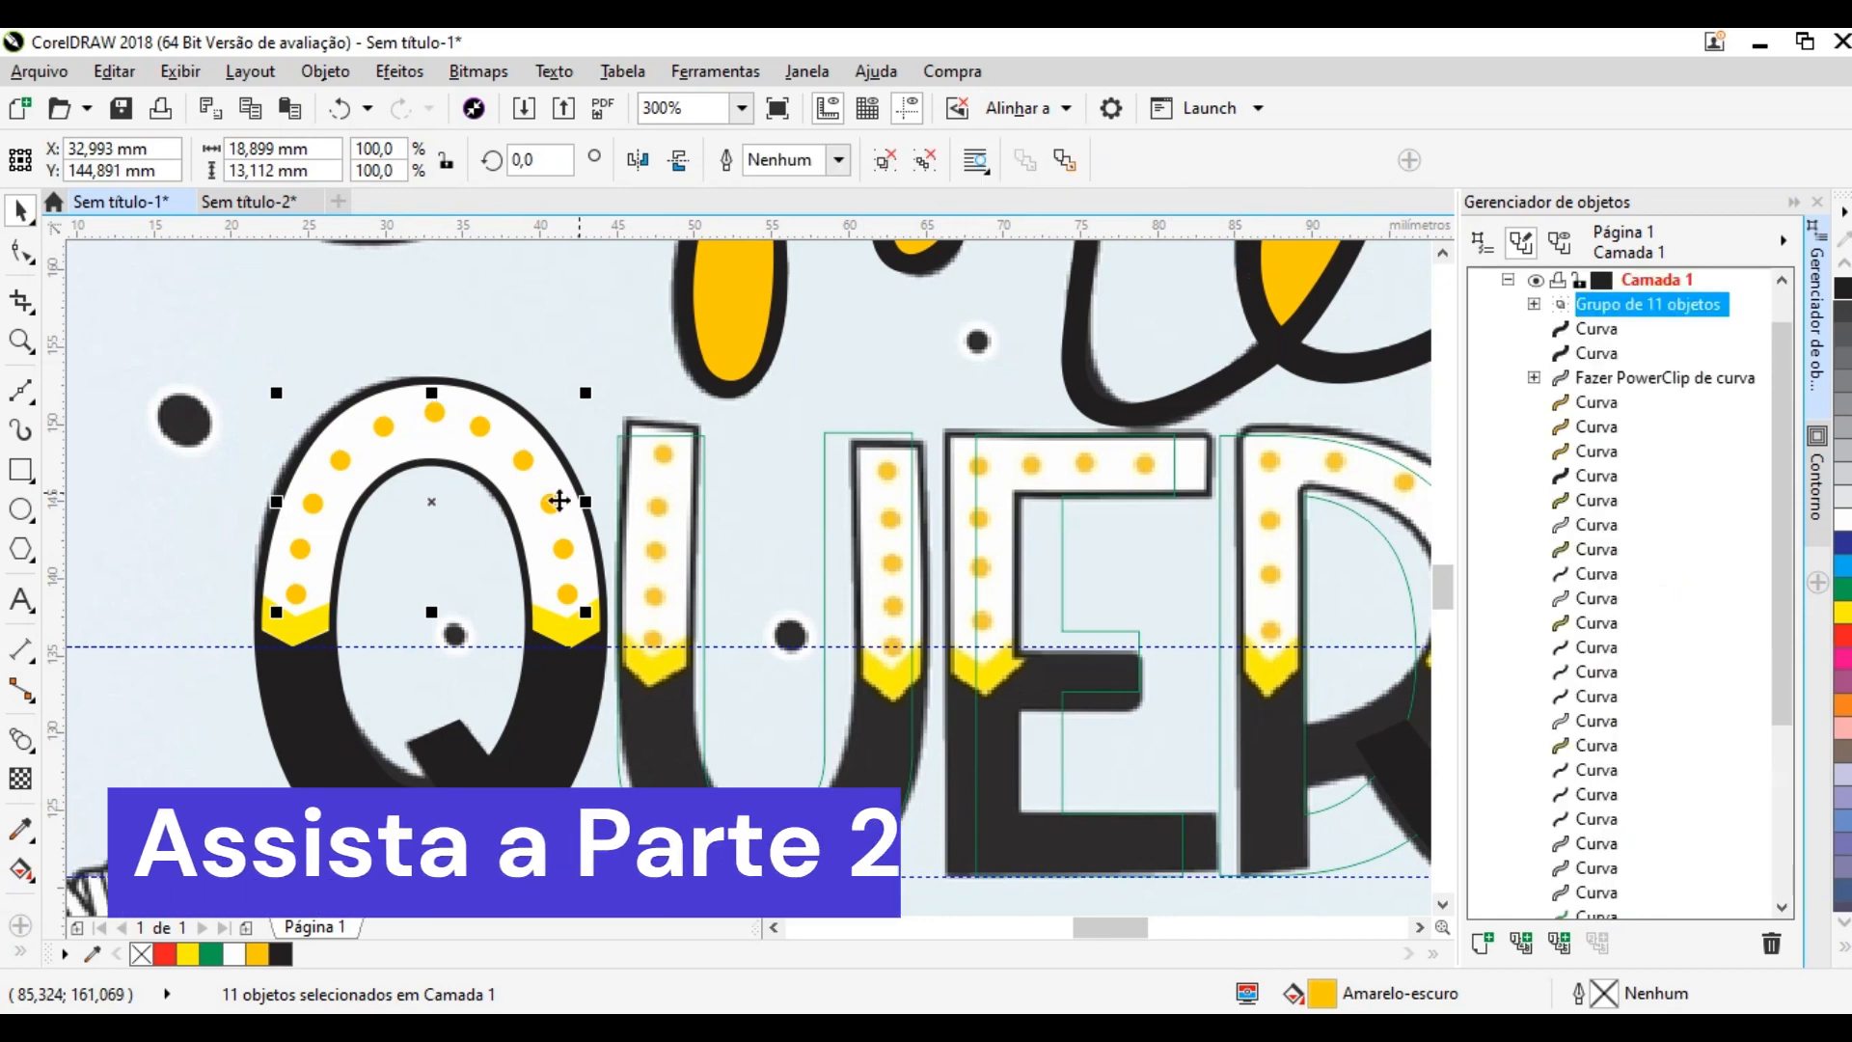
pyautogui.rightClick(434, 496)
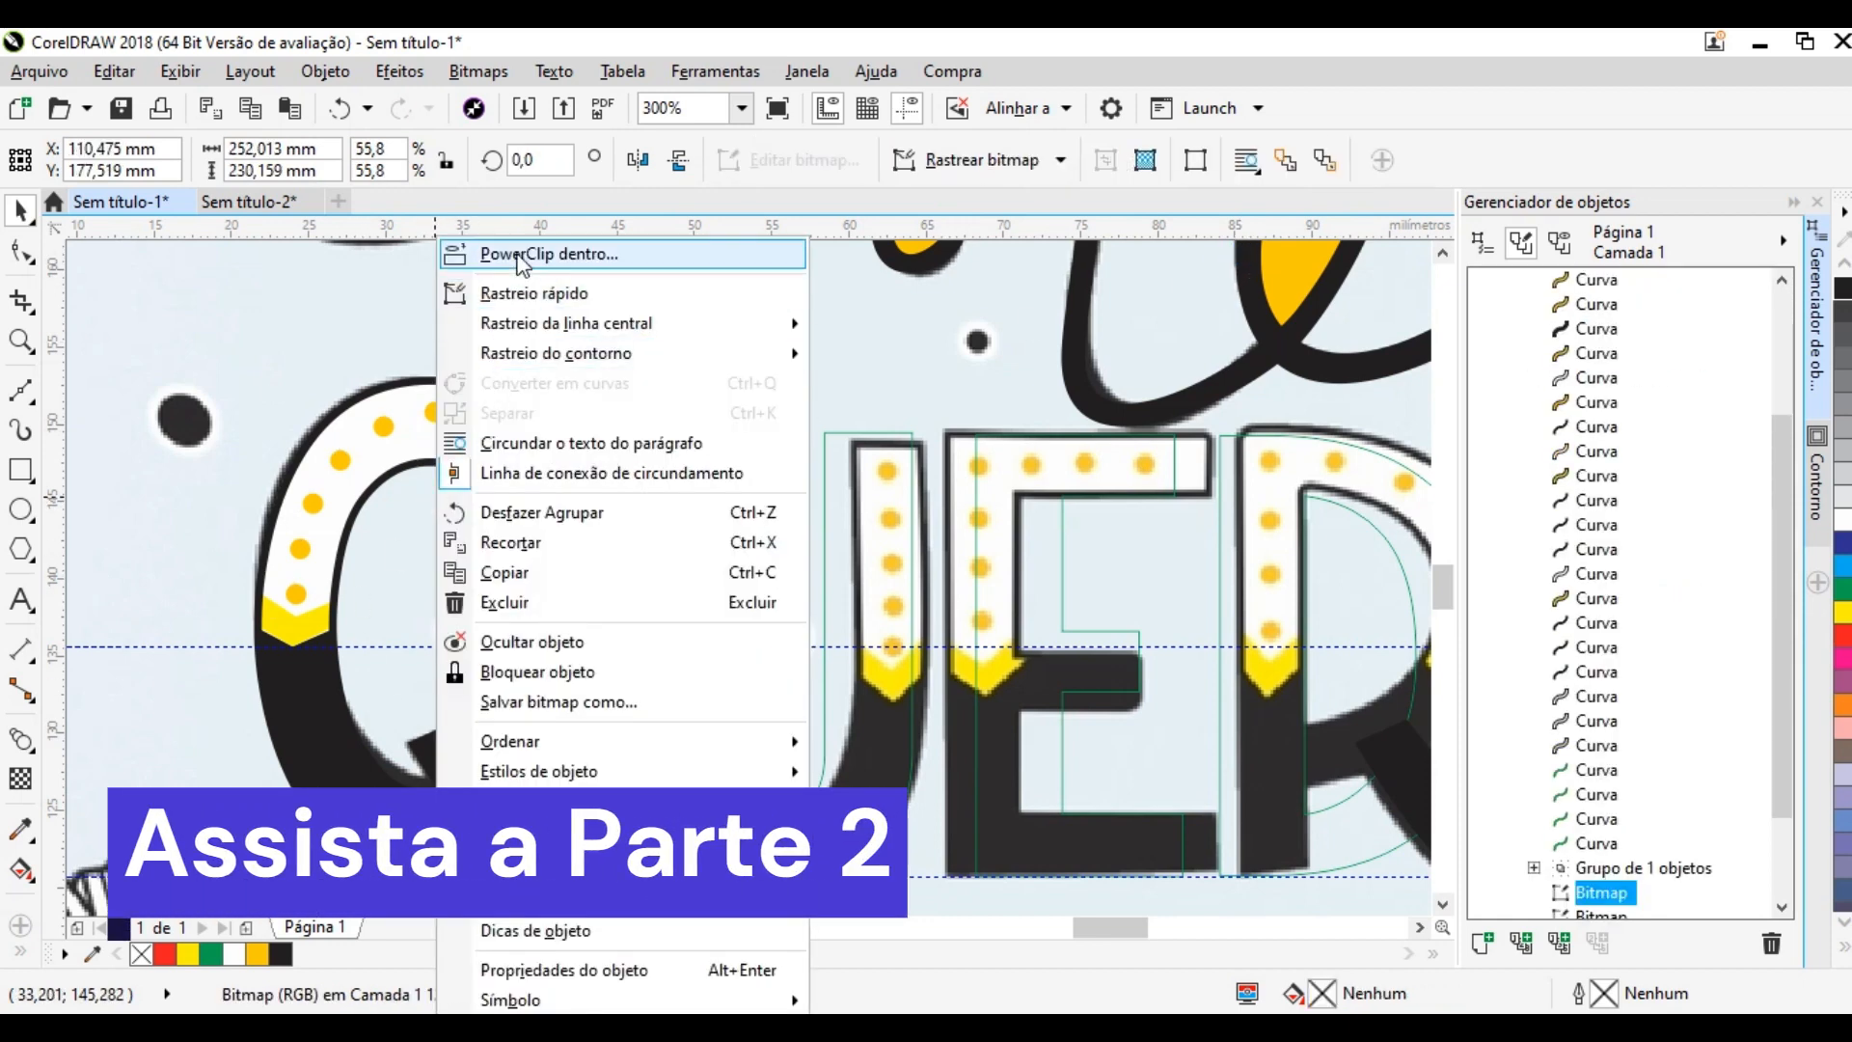
pyautogui.click(579, 253)
pyautogui.click(328, 641)
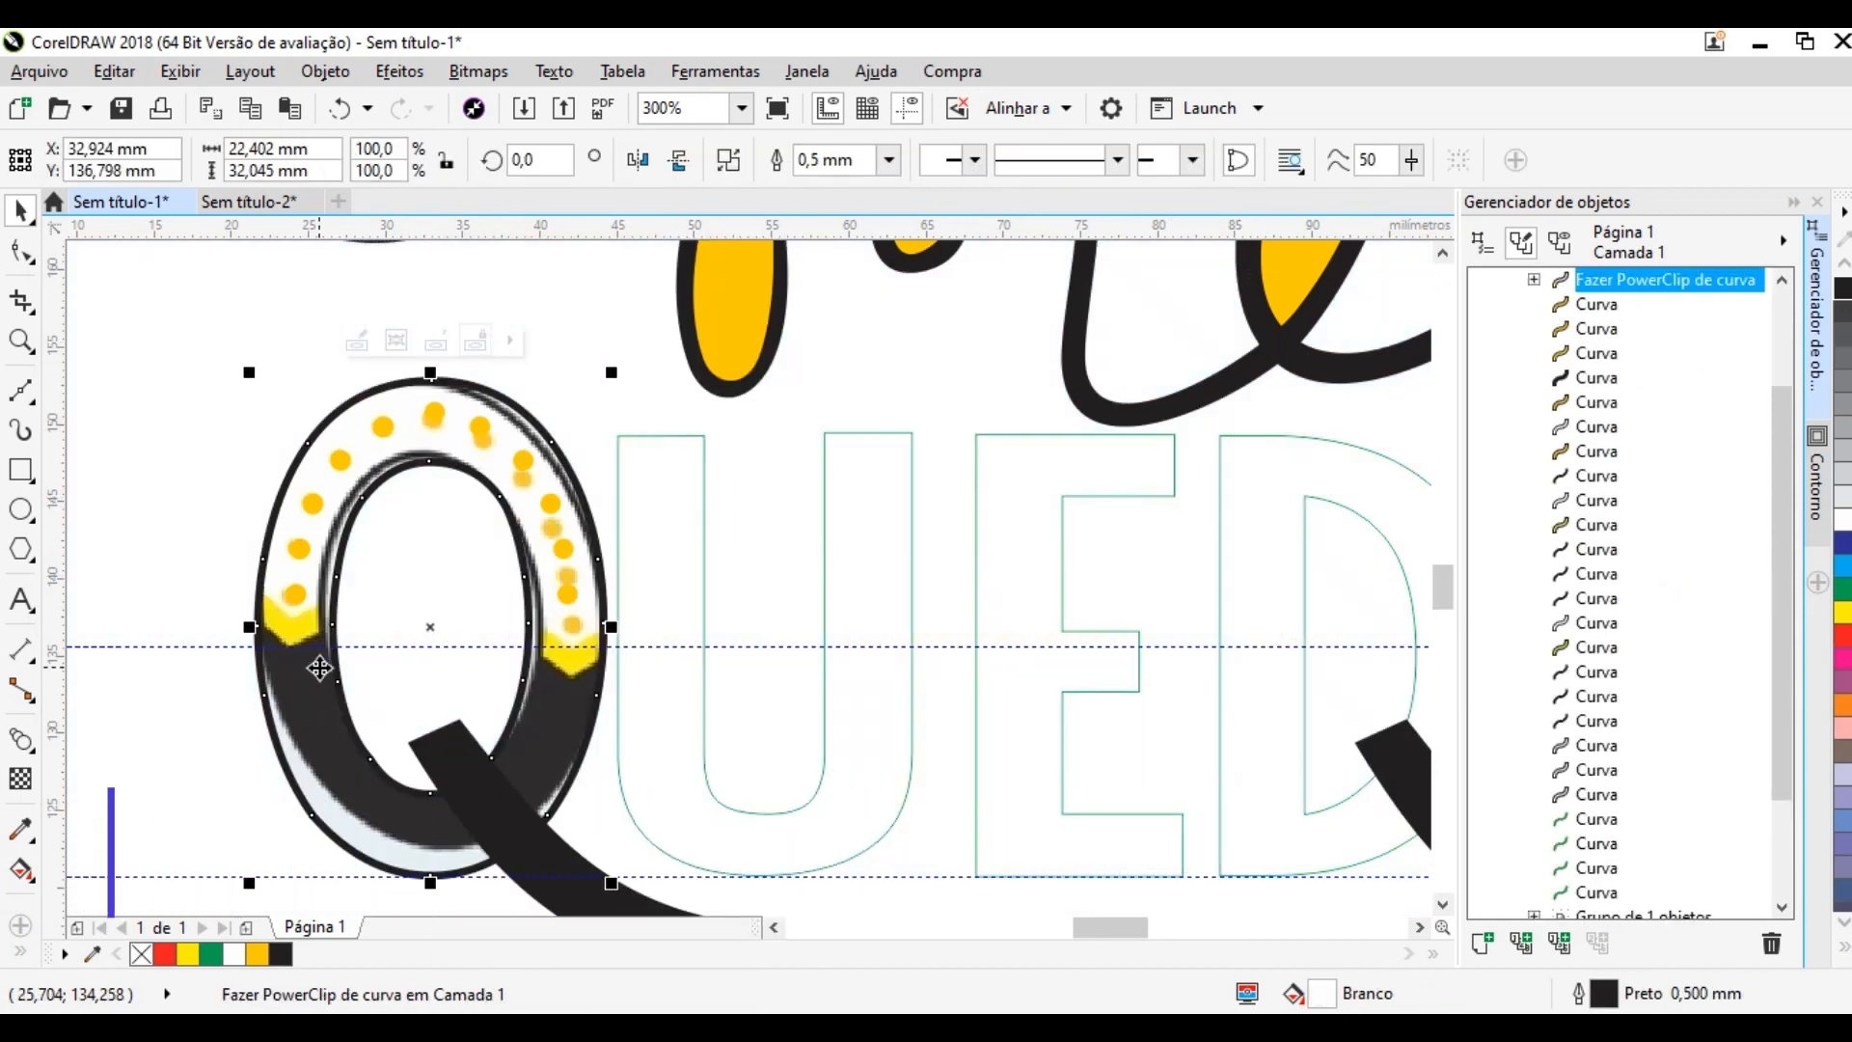
pyautogui.hotkey('ctrl', 'z')
# Step: PowerClip the grouped yellow dots inside the Q's ring
pyautogui.click(434, 413)
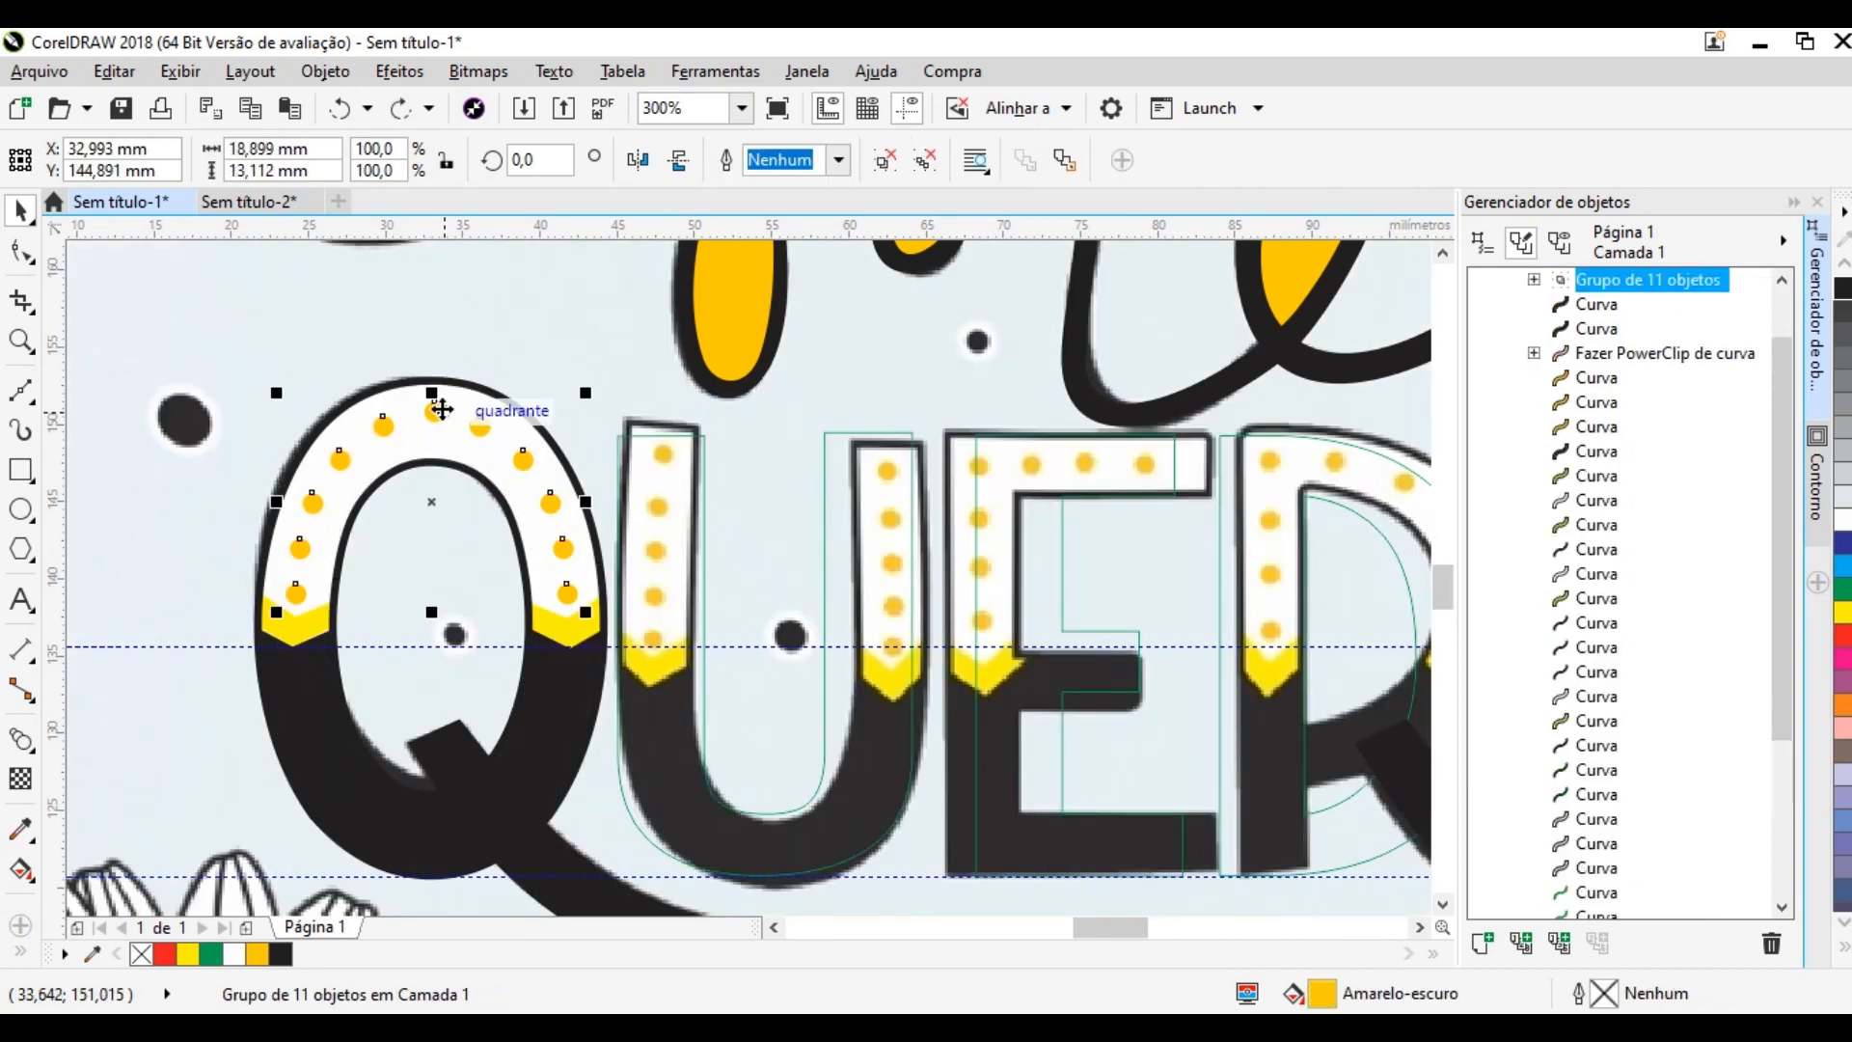
pyautogui.rightClick(434, 411)
pyautogui.click(501, 275)
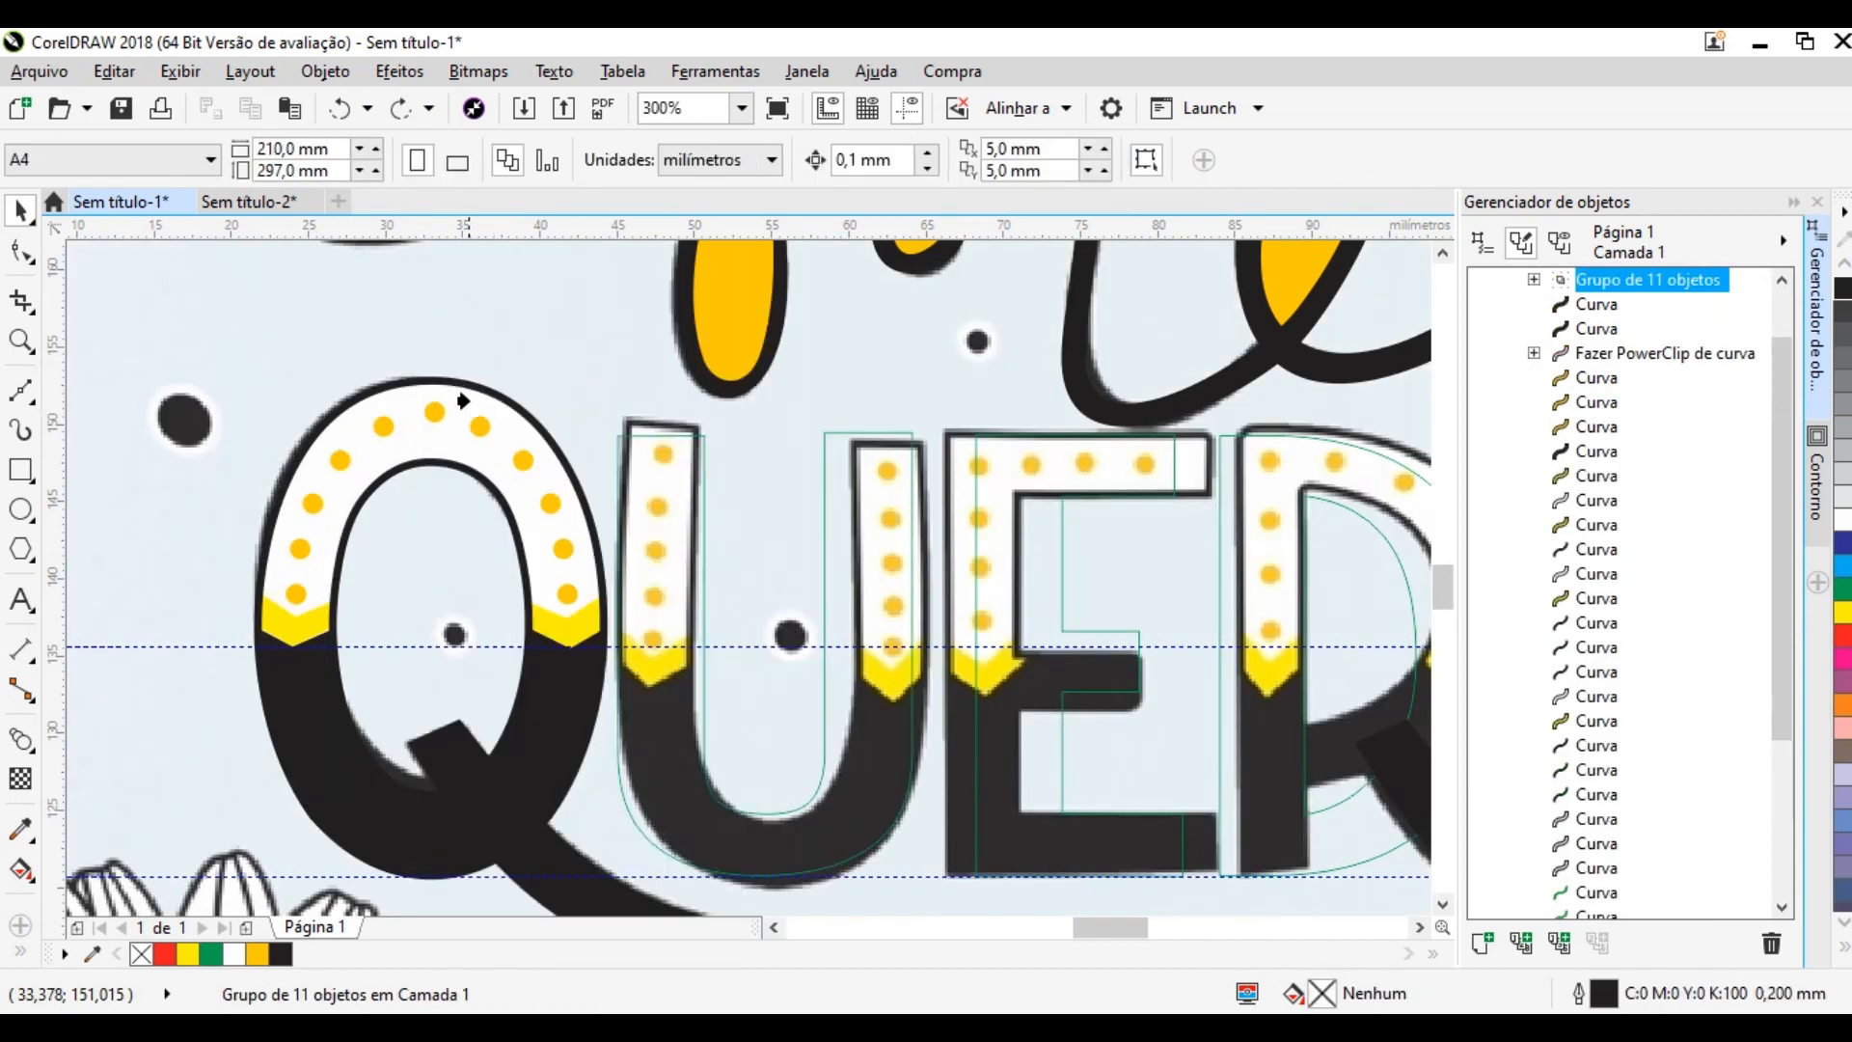
pyautogui.click(466, 397)
# Step: Shift the dotted Q ring aside to check that the dots travel with it, and undo the move
pyautogui.moveTo(466, 392); pyautogui.dragTo(258, 413)
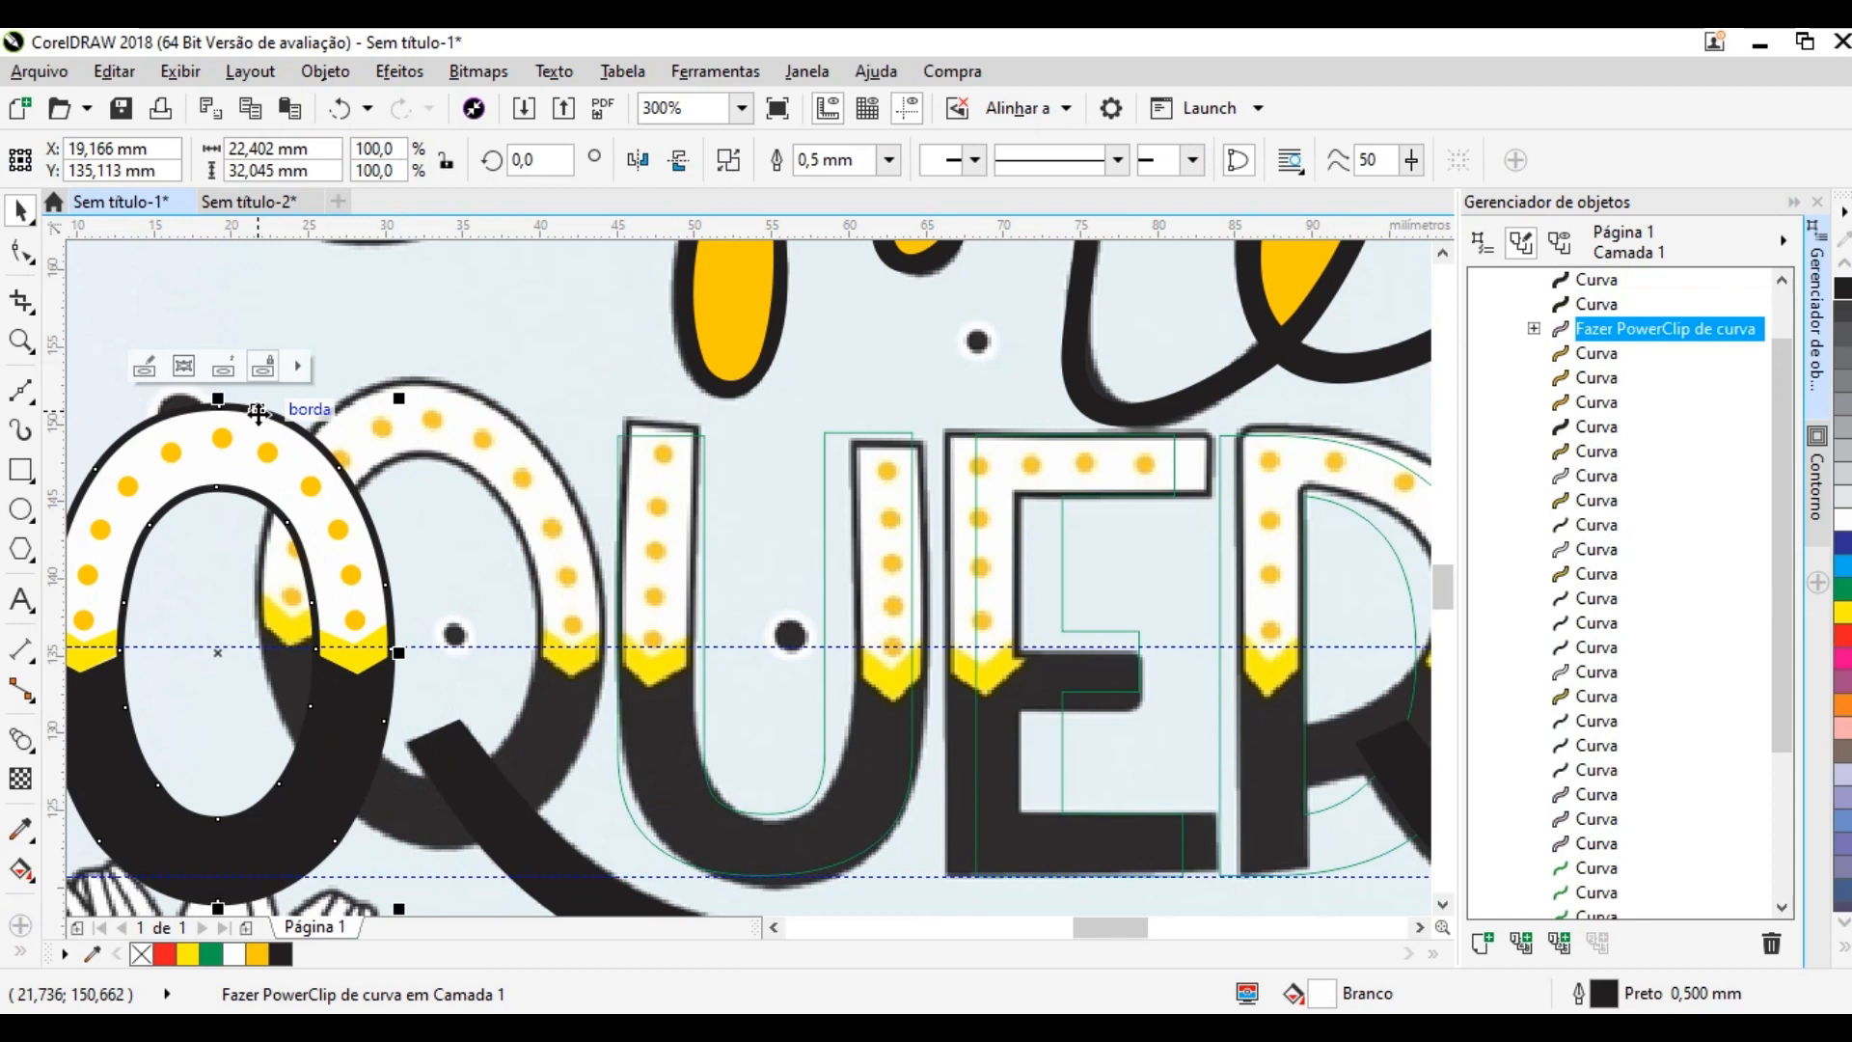
pyautogui.hotkey('ctrl', 'z')
pyautogui.scroll(-2, 257, 412)
pyautogui.scroll(1, 292, 439)
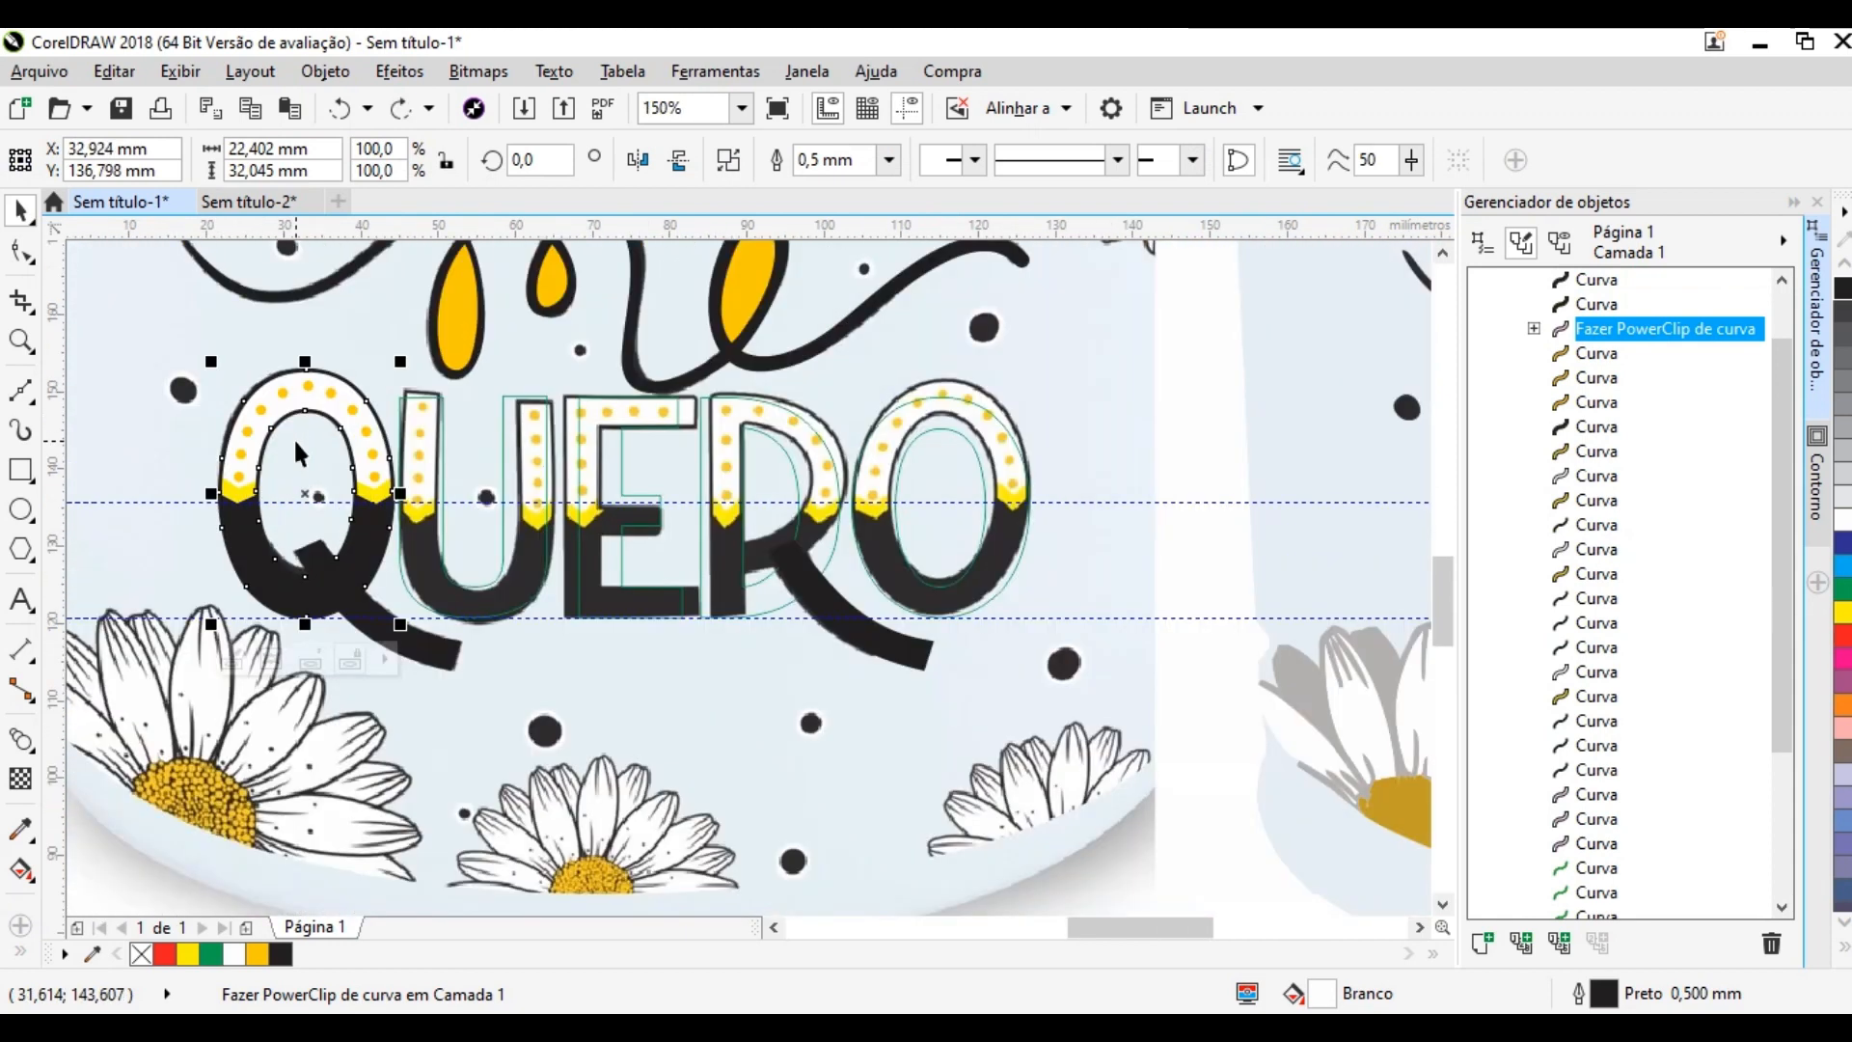
# Step: Replace the O's green guide outline with a copy of the Q's dotted ring, and select both rings
pyautogui.click(972, 439)
pyautogui.press('Escape')
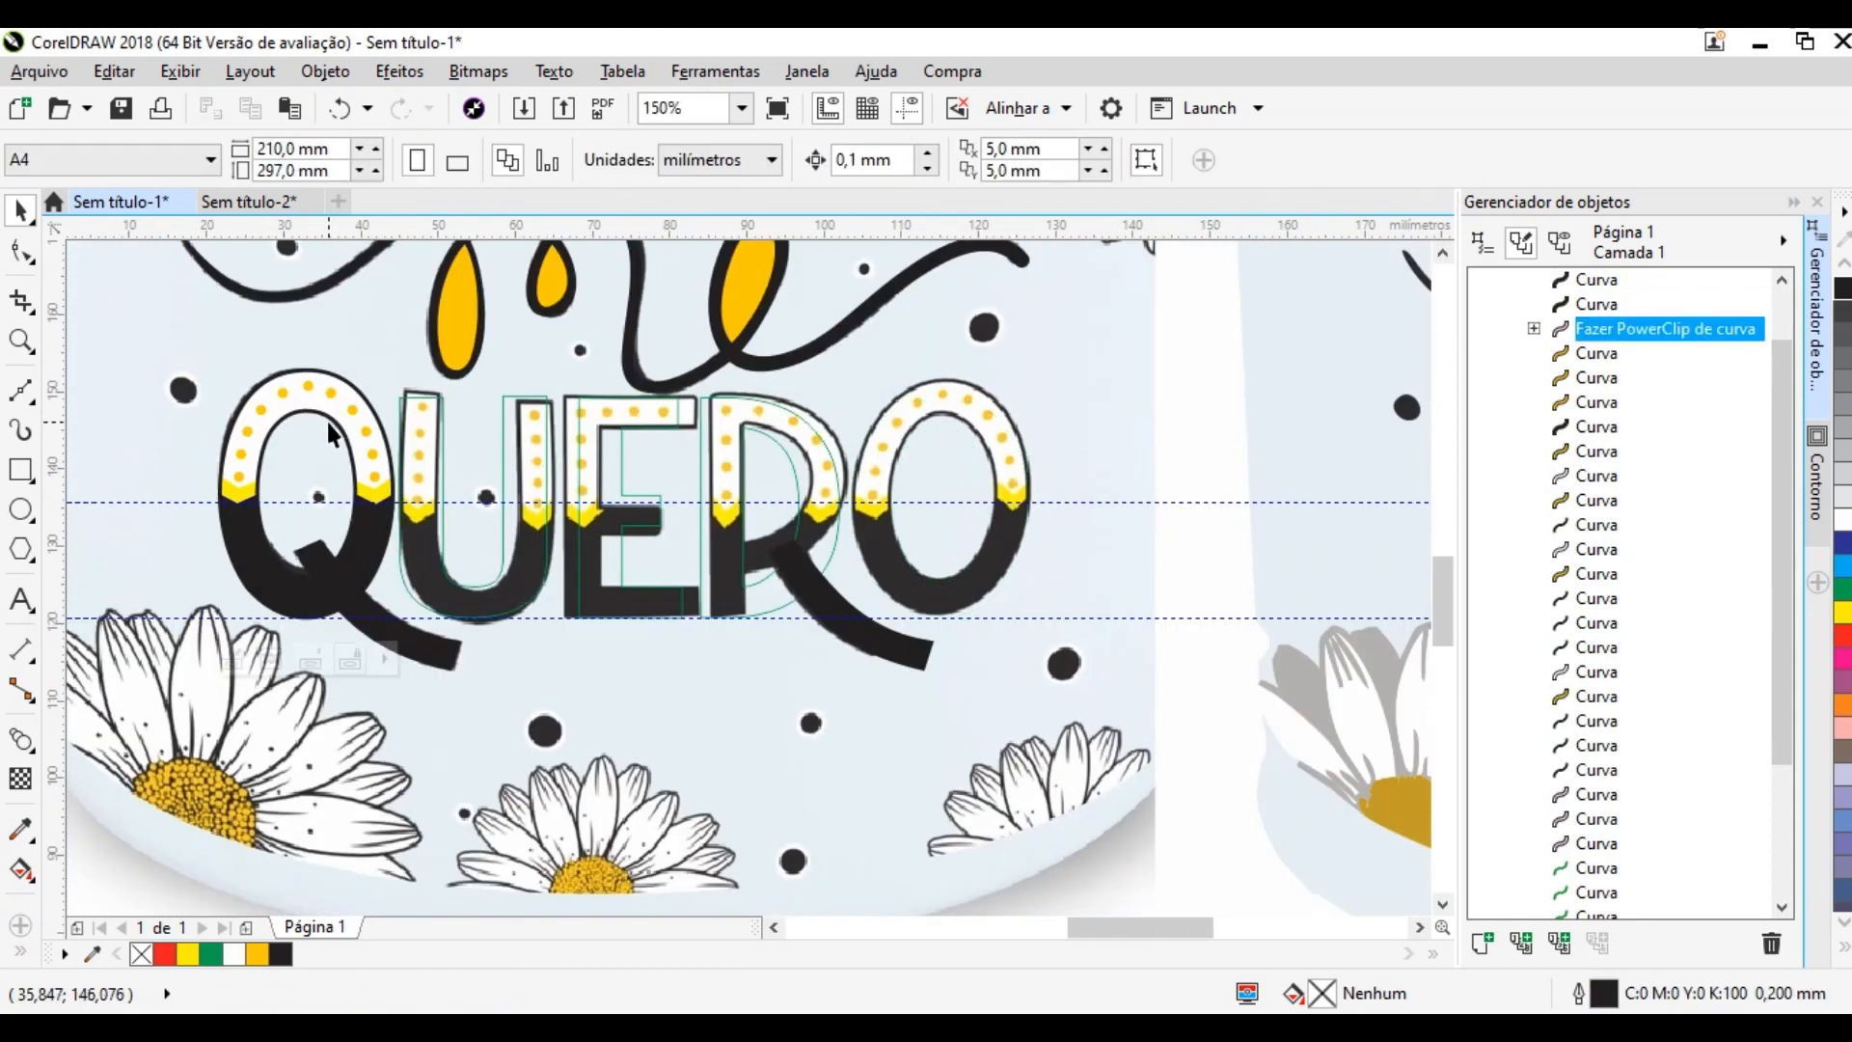
pyautogui.click(327, 420)
pyautogui.moveTo(327, 420); pyautogui.dragTo(978, 429)
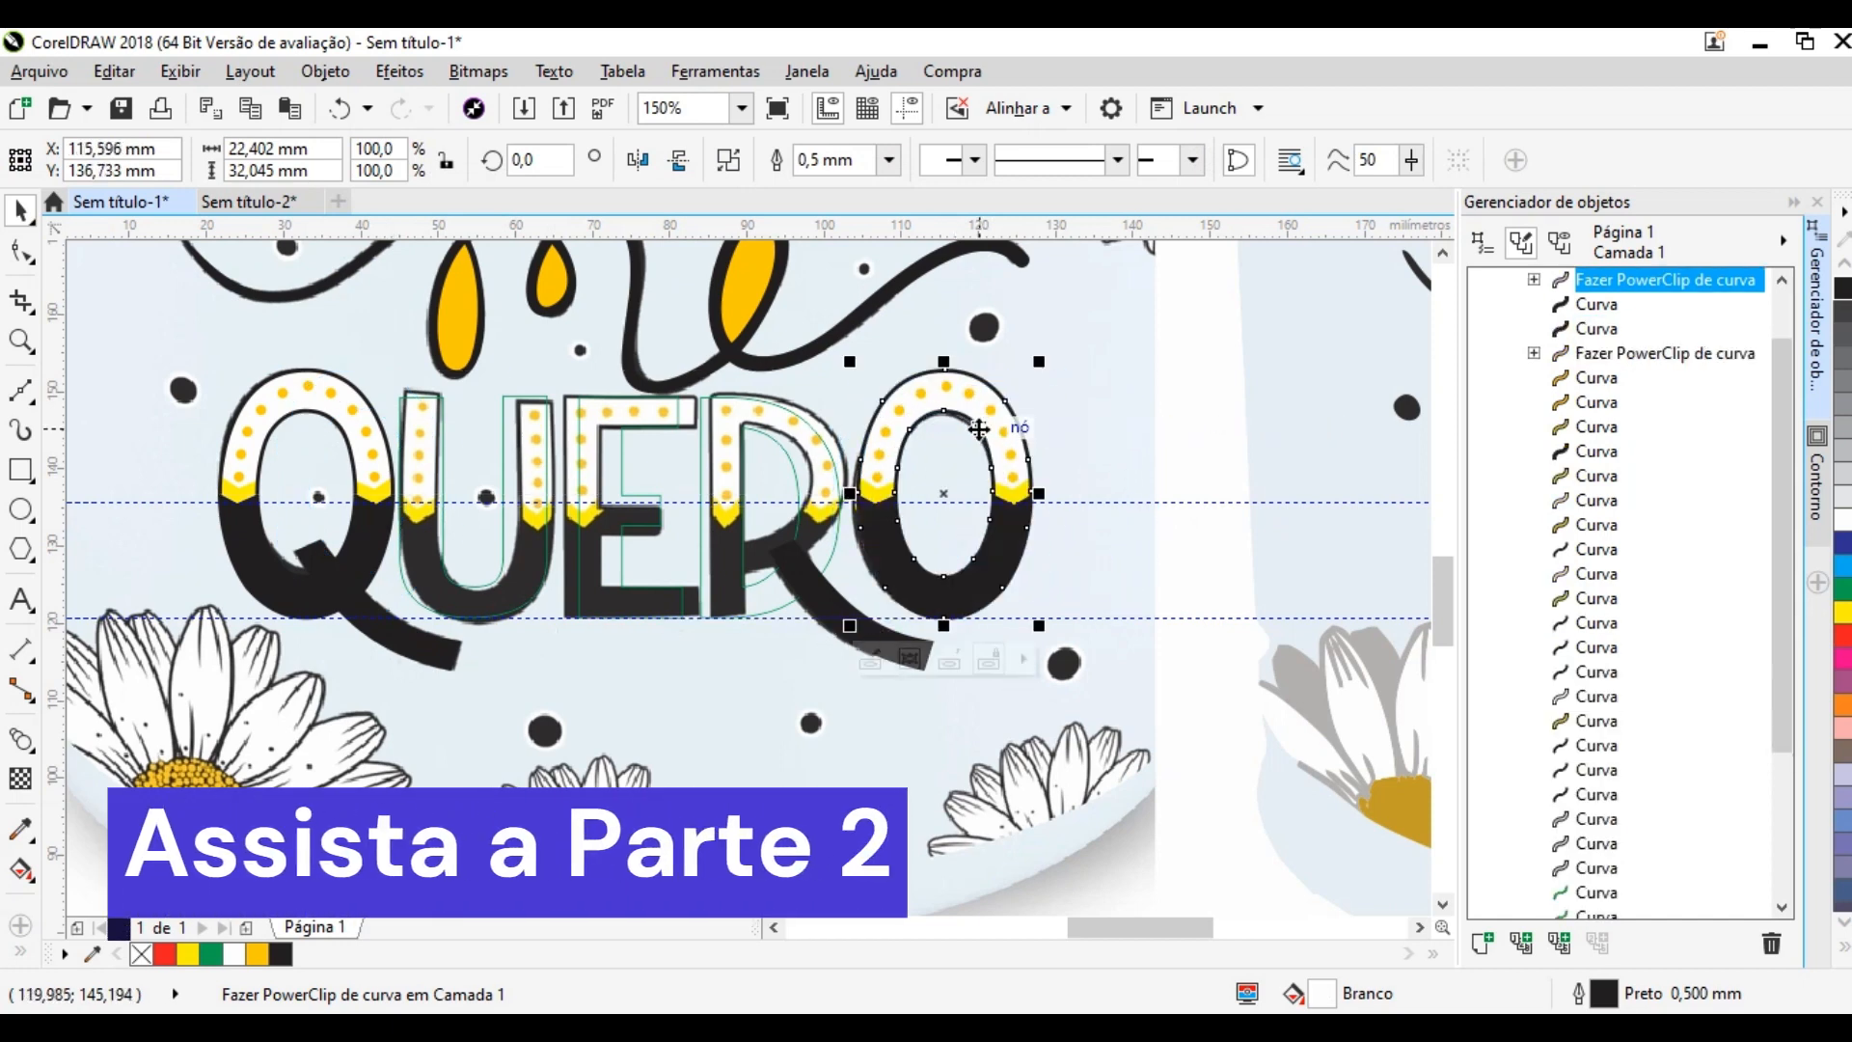
pyautogui.keyDown('shift'); pyautogui.click(364, 550); pyautogui.keyUp('shift')
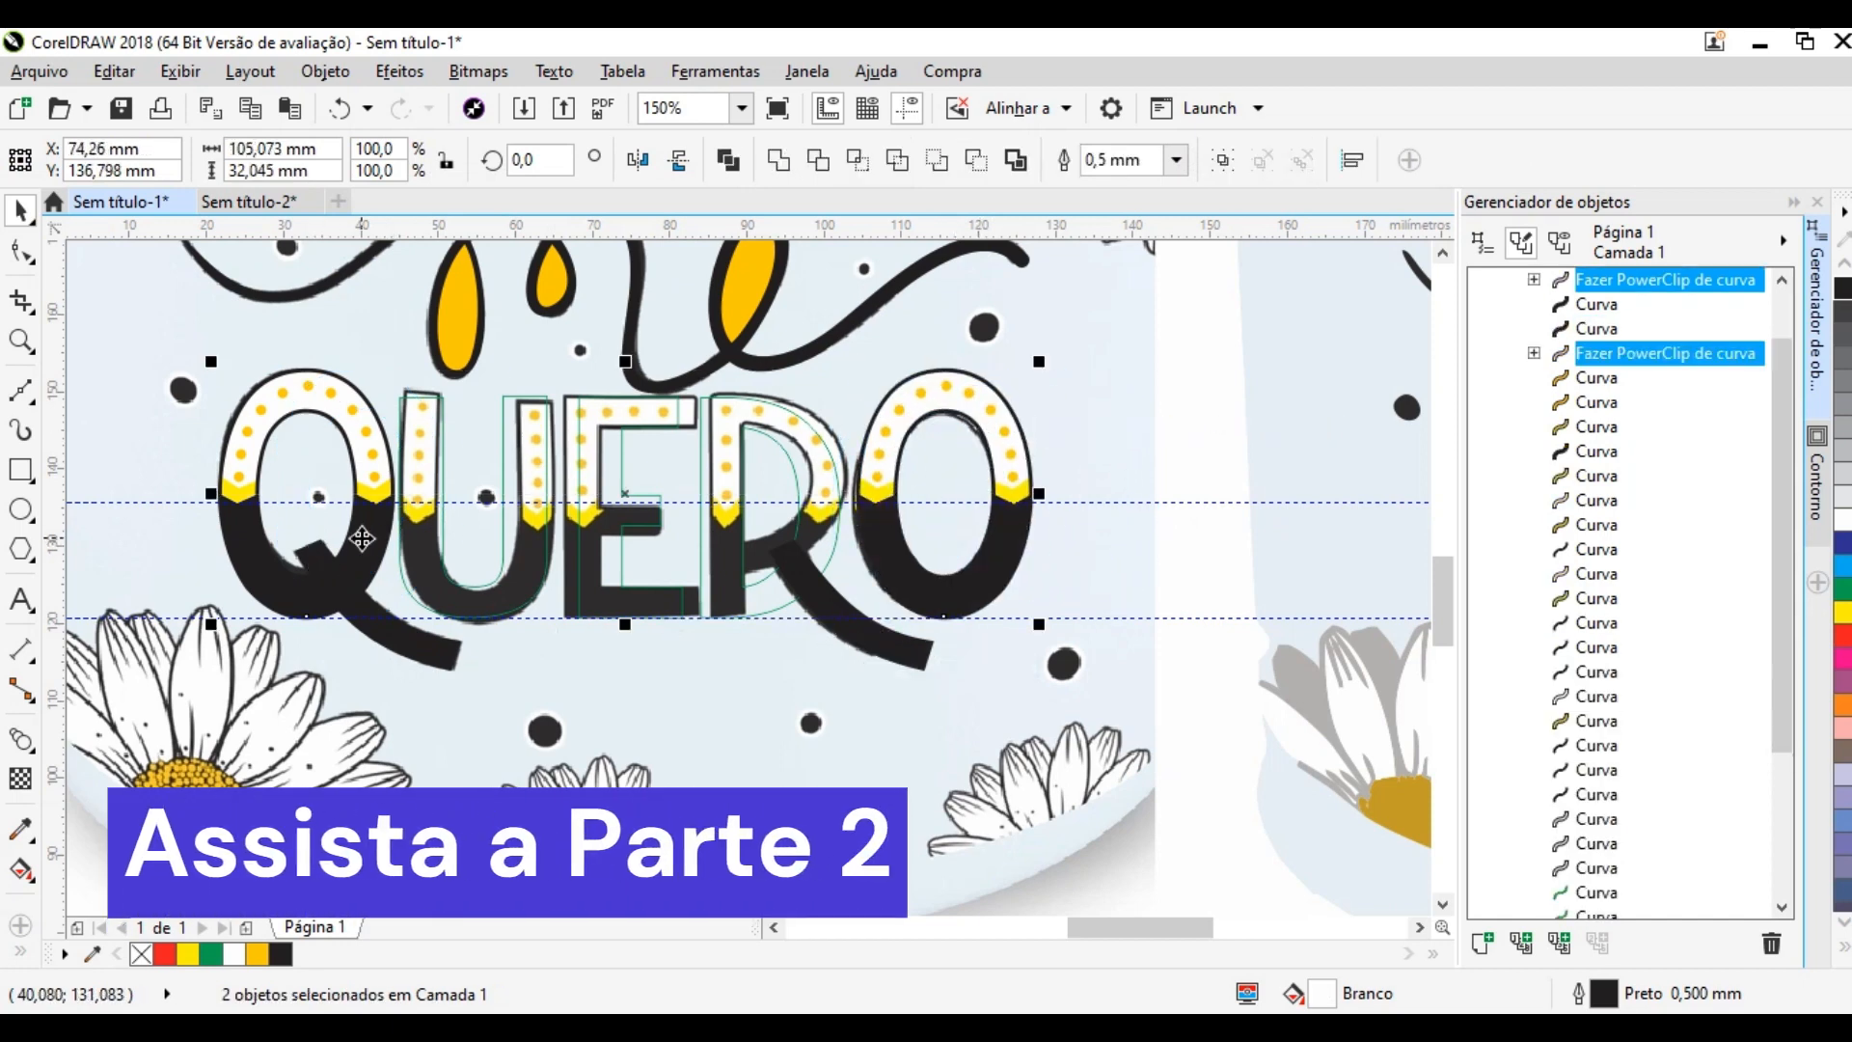